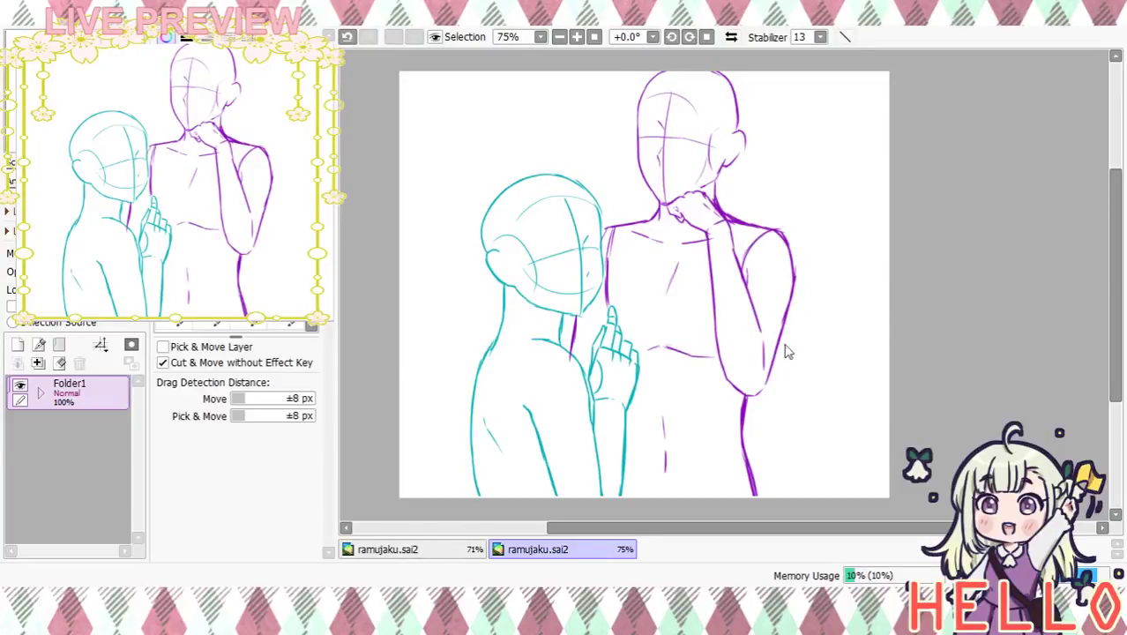
Open Screenshot (170).png and Screenshot (174).png as reference images and switch the canvases to floating windows
{"action": "double_click", "coordinate": [525, 188]}
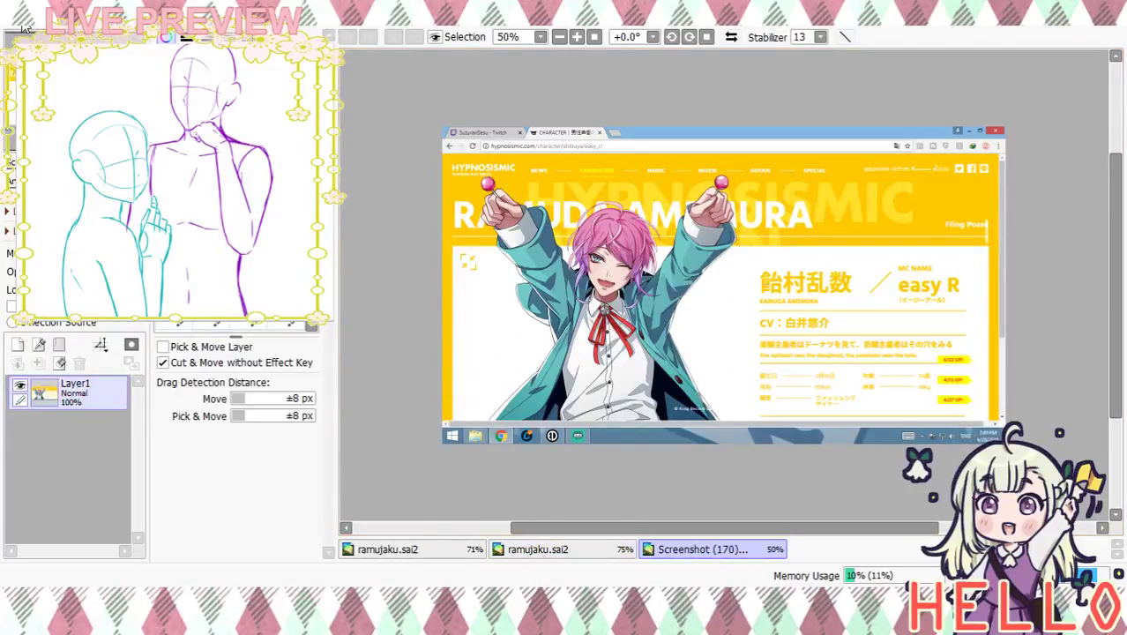
{"action": "double_click", "coordinate": [479, 348]}
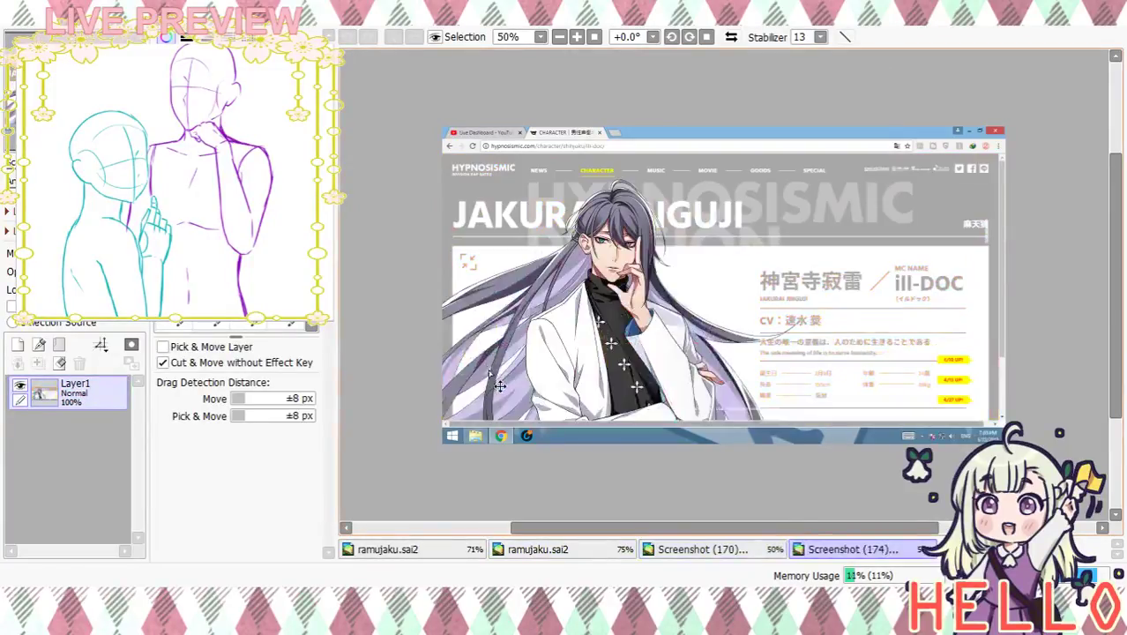
{"action": "left_click", "coordinate": [1097, 19]}
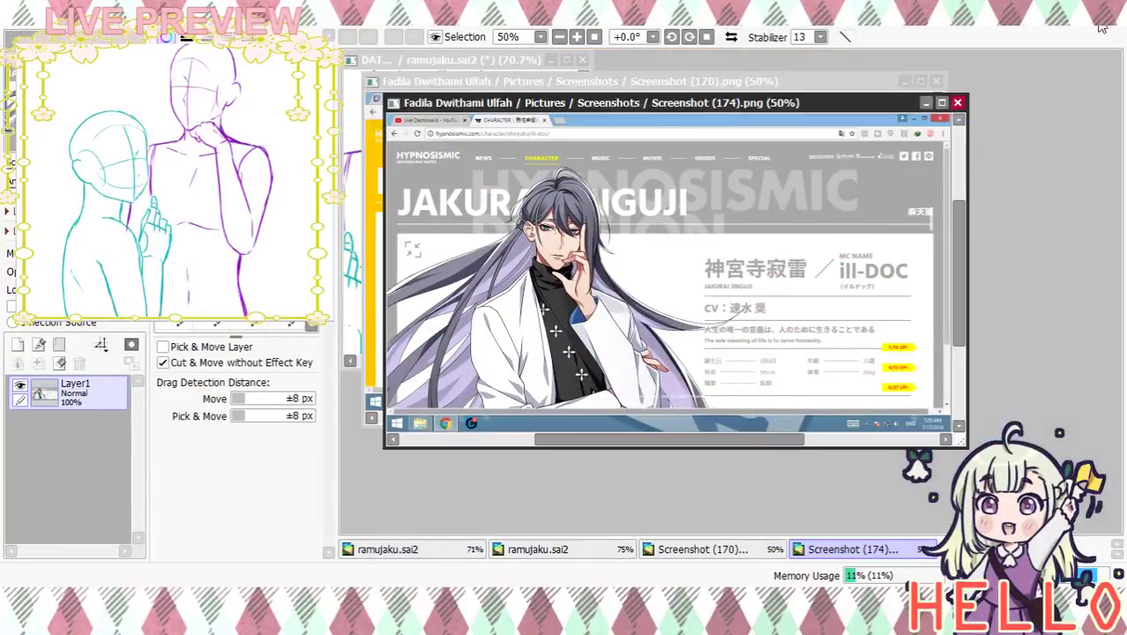
Move both reference windows away from the sketch and narrow them to clear space around the drawing
{"action": "left_click", "coordinate": [693, 80]}
{"action": "left_click_drag", "start_coordinate": [354, 167], "coordinate": [685, 172]}
{"action": "left_click_drag", "start_coordinate": [795, 86], "coordinate": [951, 67]}
{"action": "left_click_drag", "start_coordinate": [381, 185], "coordinate": [783, 172]}
{"action": "left_click", "coordinate": [957, 71]}
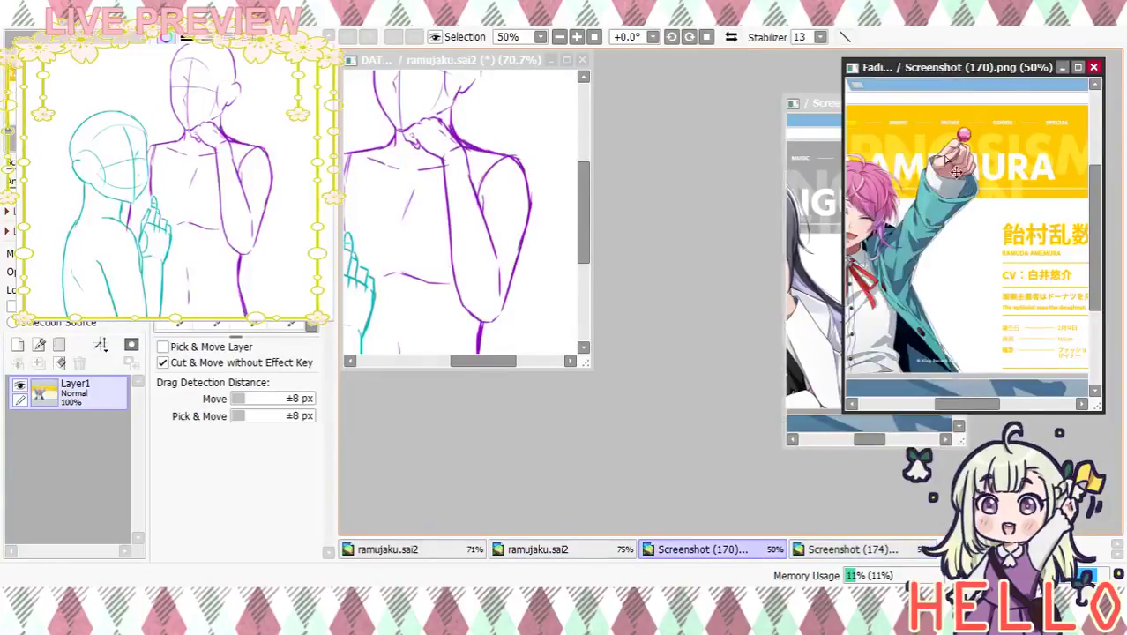
Frame the pink-haired character at 75% zoom in Screenshot (170) and place its window at the workspace's upper corner
{"action": "left_click_drag", "start_coordinate": [972, 404], "coordinate": [944, 406]}
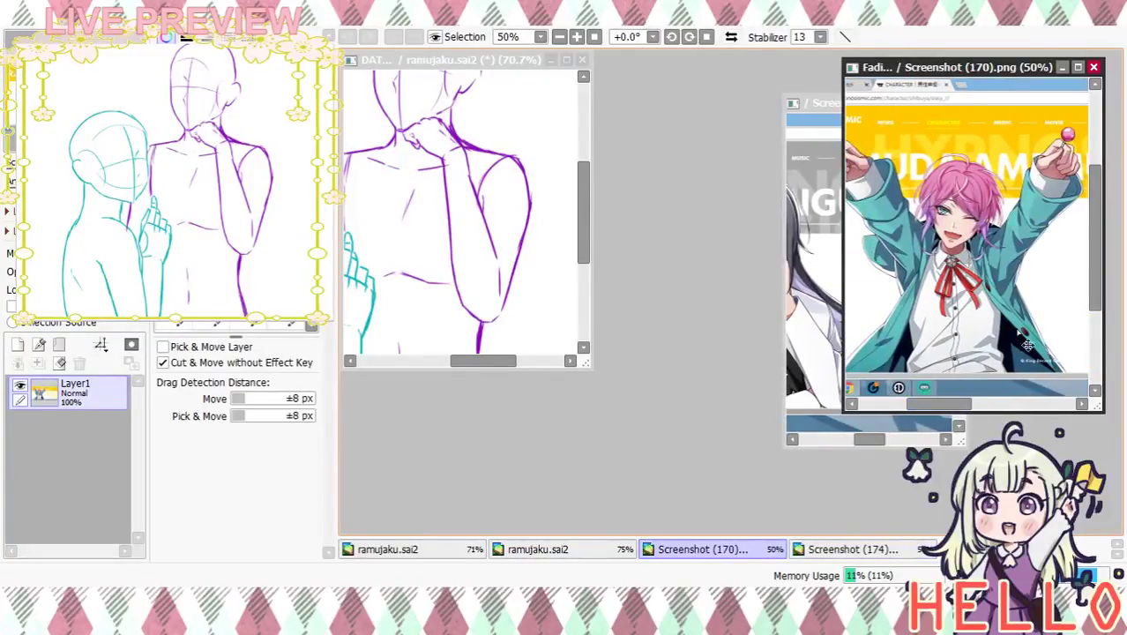
{"action": "mouse_move", "coordinate": [1093, 258]}
{"action": "left_mouse_down"}
{"action": "mouse_move", "coordinate": [1092, 275]}
{"action": "mouse_move", "coordinate": [1091, 256]}
{"action": "left_mouse_up"}
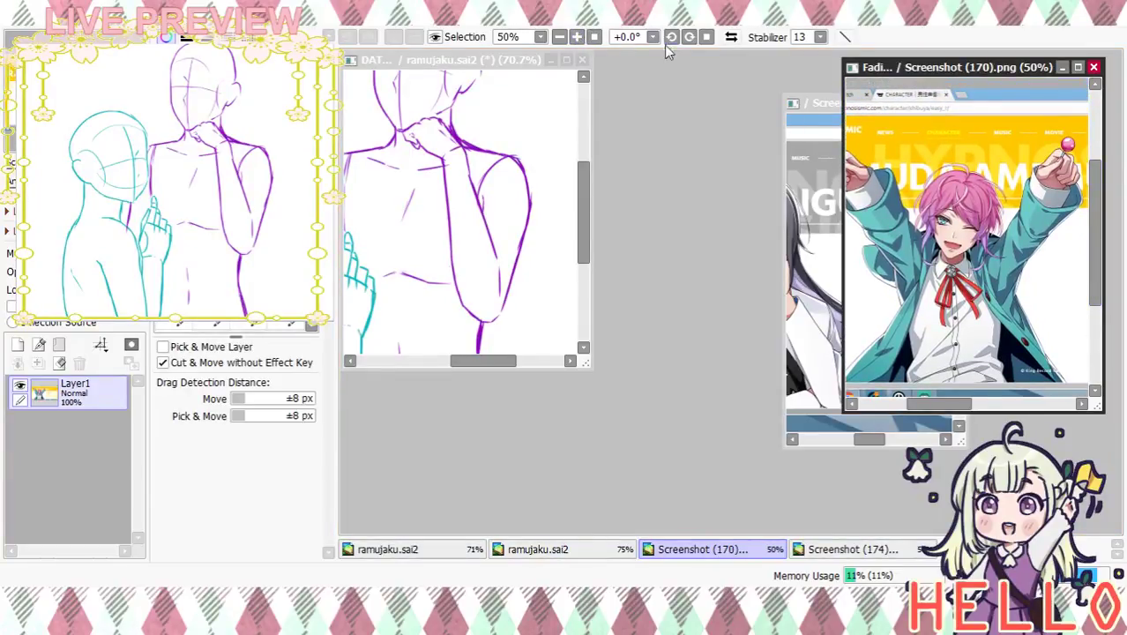
{"action": "left_click", "coordinate": [576, 37]}
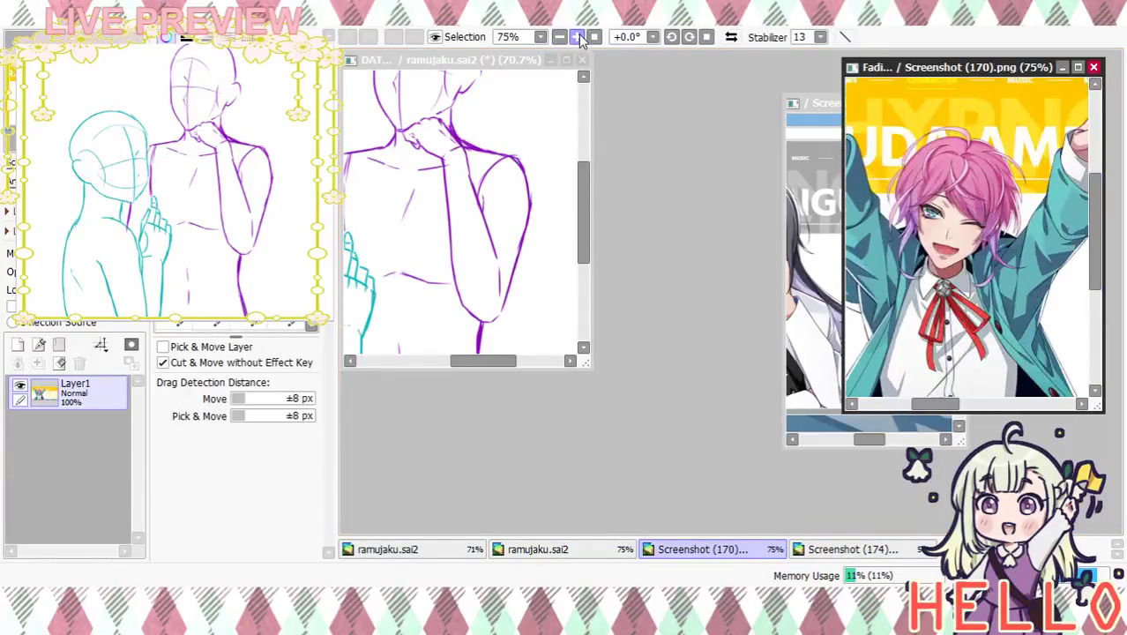
{"action": "left_click_drag", "start_coordinate": [1098, 238], "coordinate": [1099, 254]}
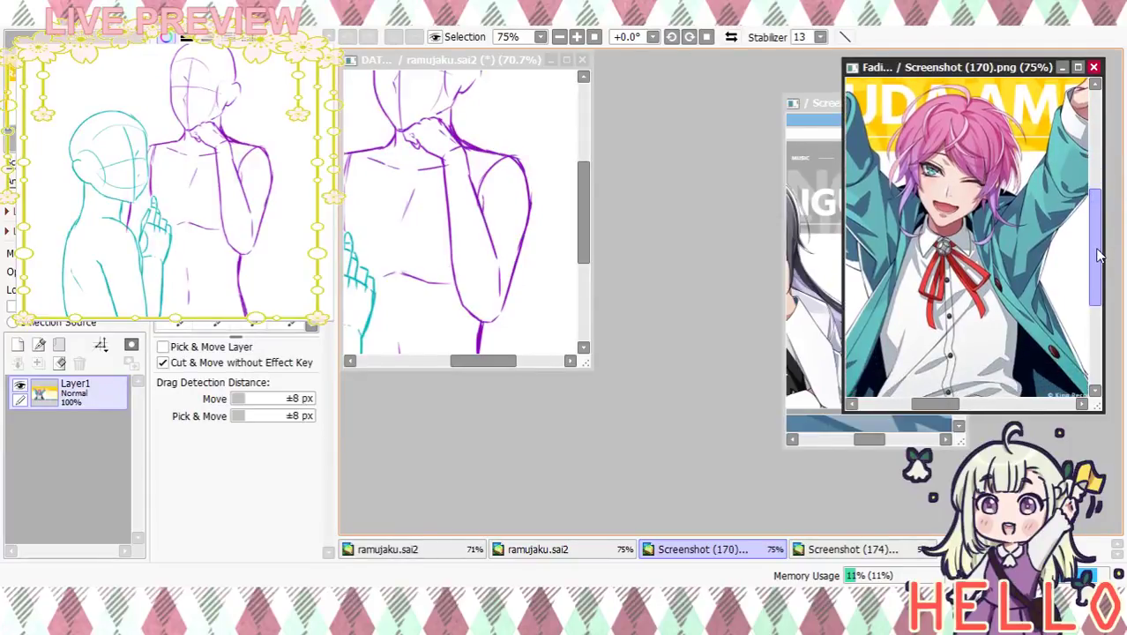
{"action": "left_click_drag", "start_coordinate": [977, 67], "coordinate": [1017, 55]}
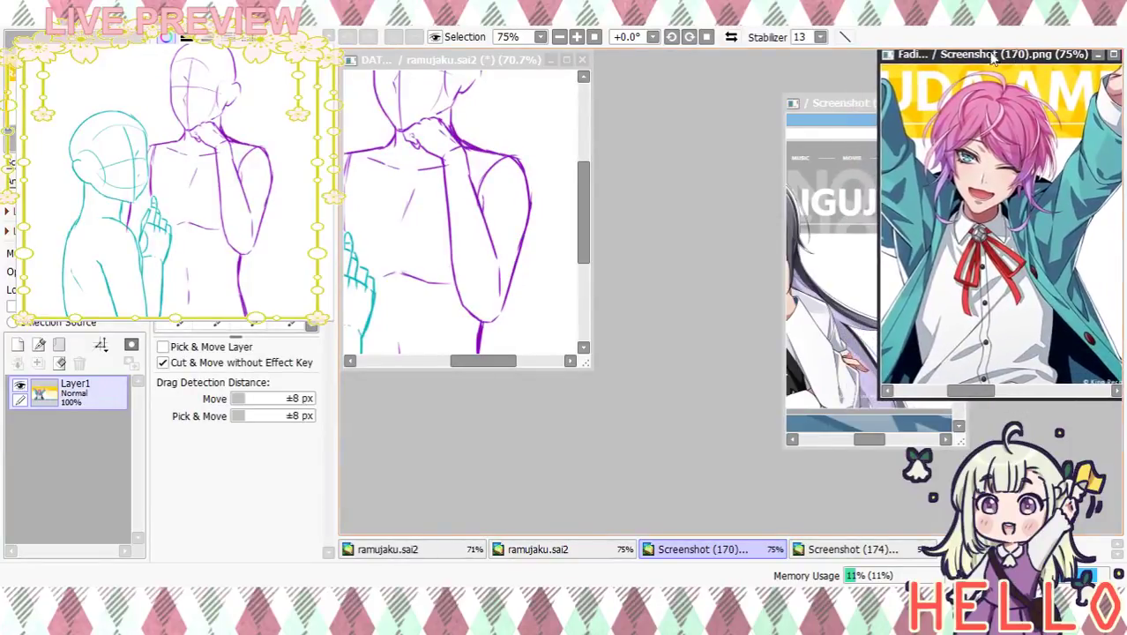
Place Screenshot (174) beneath the pink-haired reference and frame the long-haired character at 100% zoom
{"action": "left_click_drag", "start_coordinate": [855, 107], "coordinate": [1014, 204]}
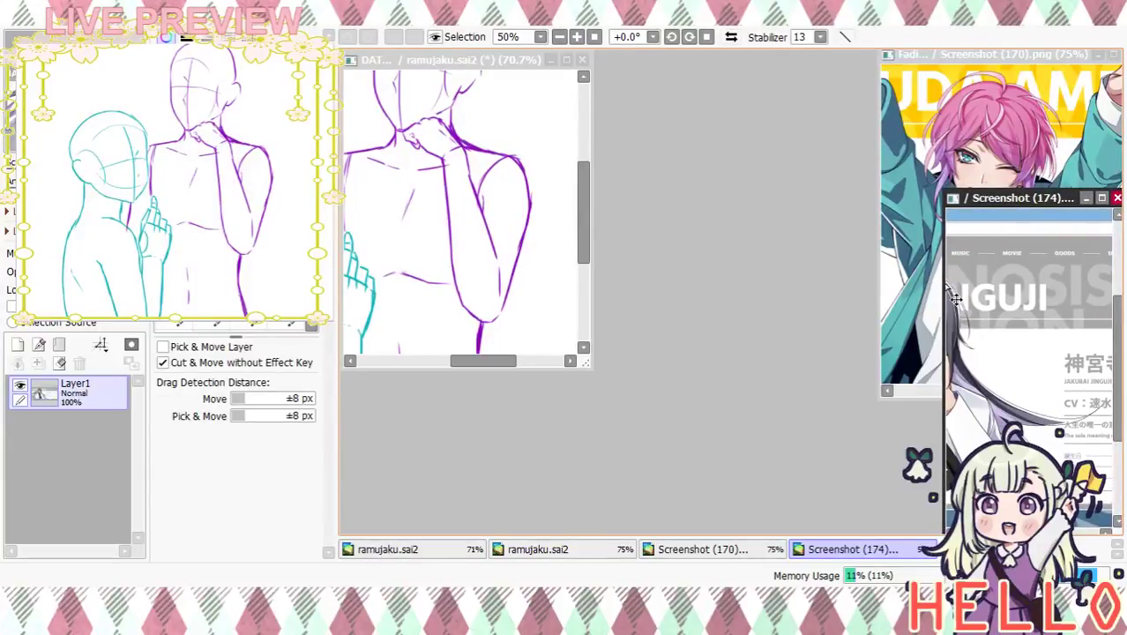
{"action": "left_click_drag", "start_coordinate": [943, 291], "coordinate": [1001, 425]}
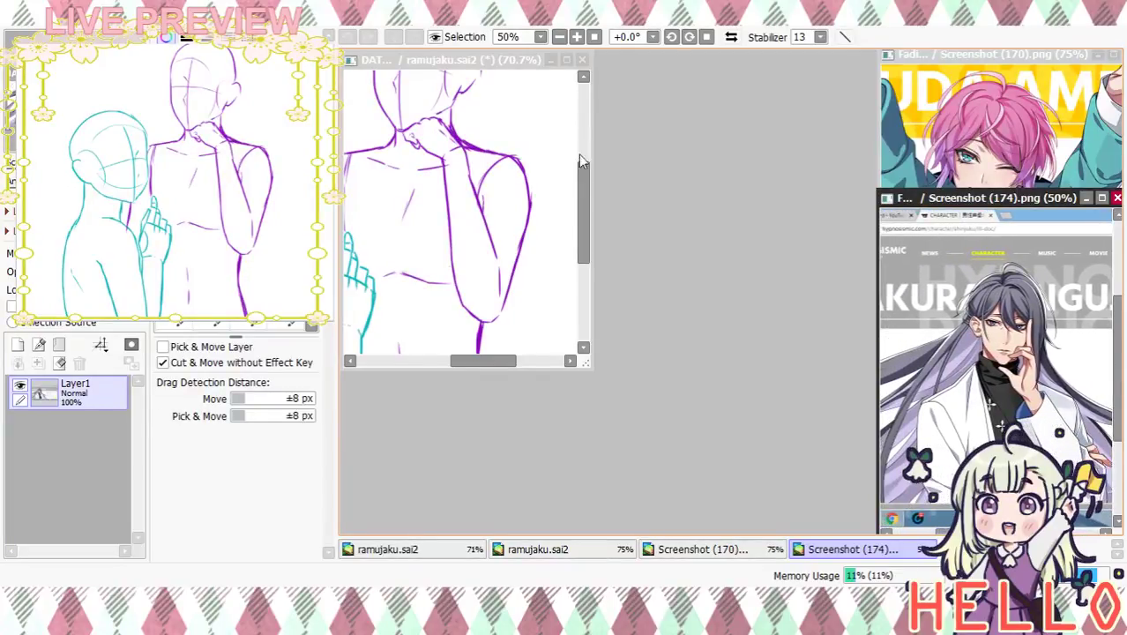
{"action": "left_click", "coordinate": [576, 36]}
{"action": "left_click", "coordinate": [576, 37]}
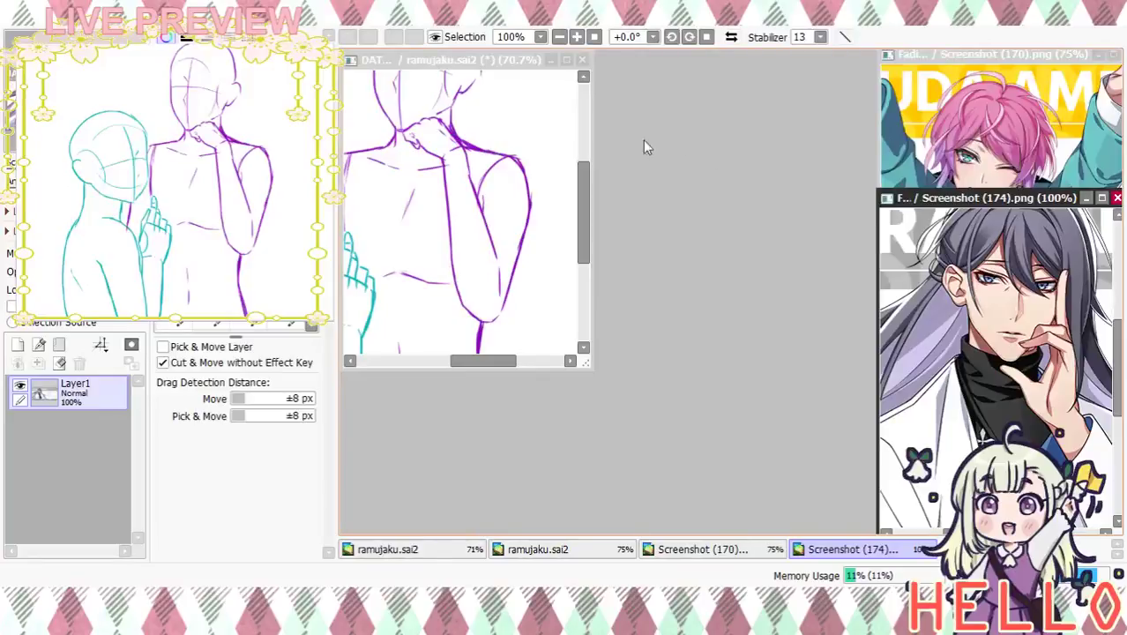
Bring Screenshot (170) to the front and enlarge the floating ramujaku.sai2 window to fill the space beside the references
{"action": "left_click", "coordinate": [940, 60]}
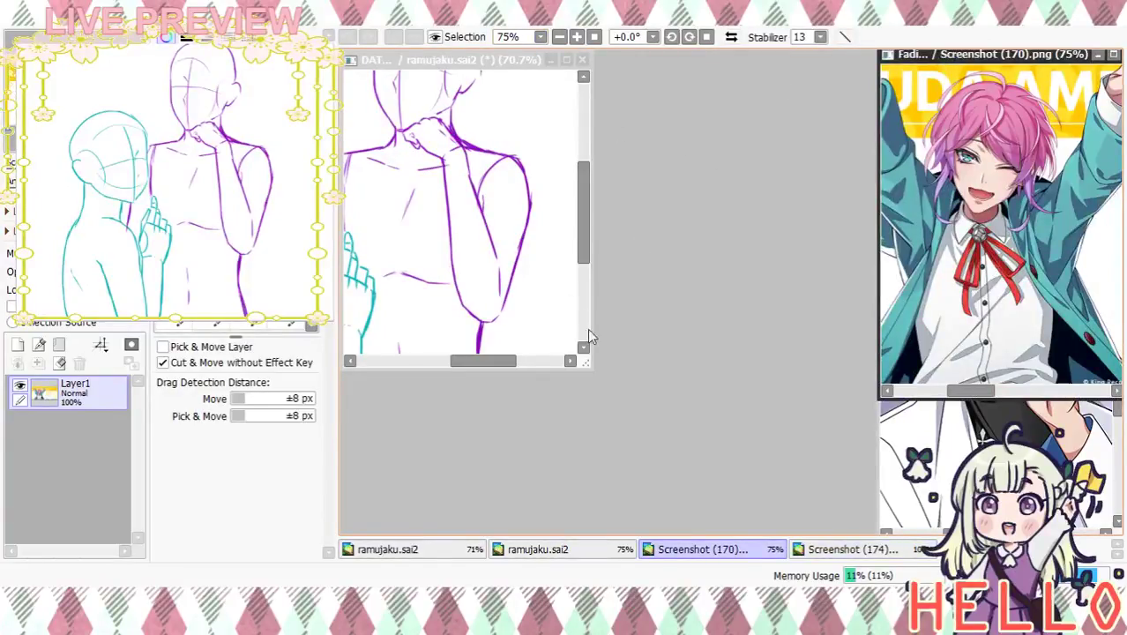
{"action": "left_click_drag", "start_coordinate": [591, 365], "coordinate": [874, 532]}
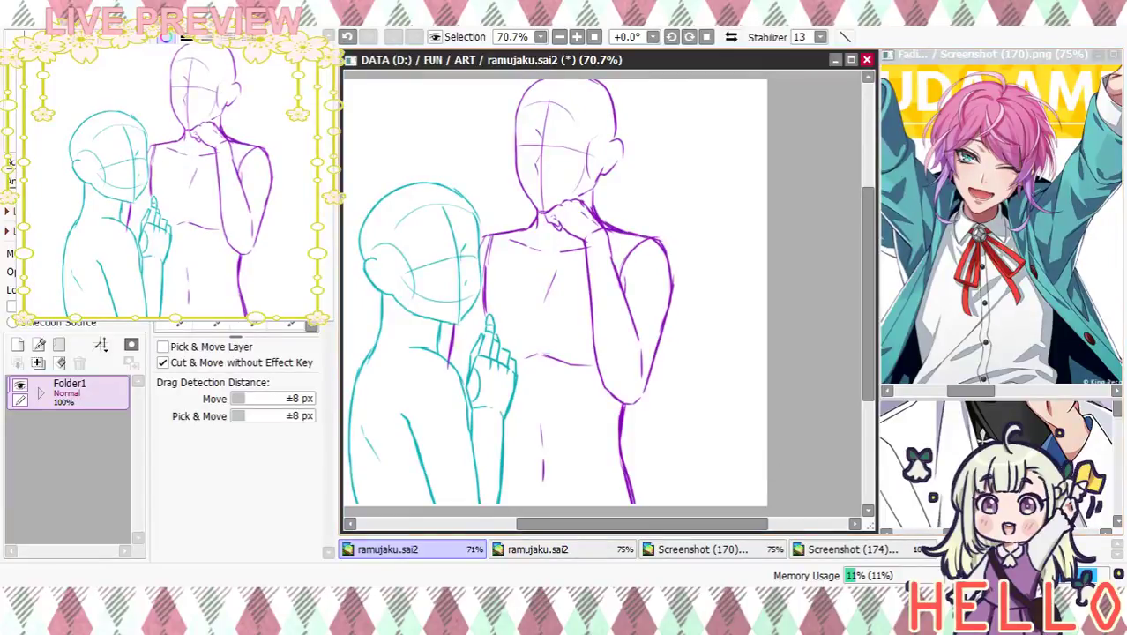
{"action": "left_click_drag", "start_coordinate": [675, 529], "coordinate": [628, 529]}
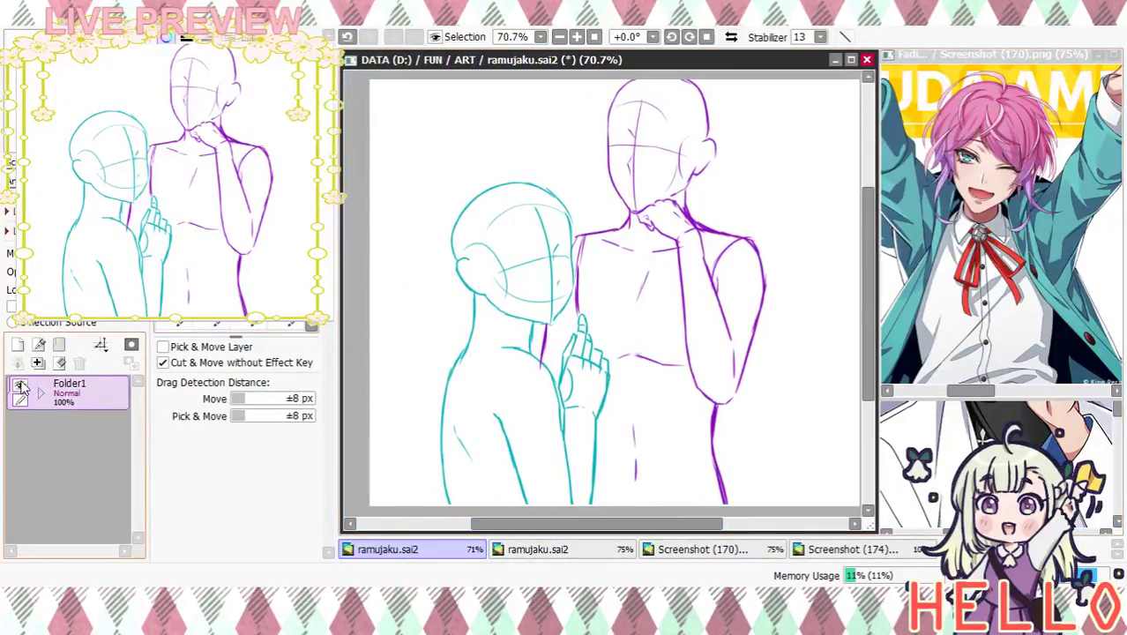
Lower the opacity of Folder1 to 27% and add a new layer above it
{"action": "left_click_drag", "start_coordinate": [85, 271], "coordinate": [75, 271]}
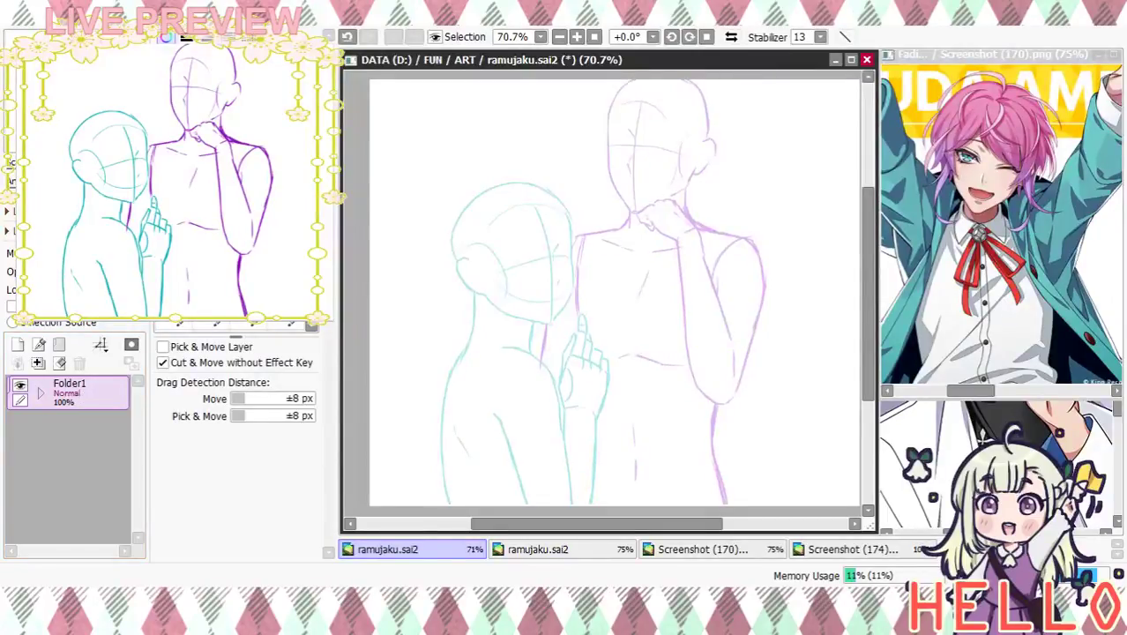
{"action": "left_click", "coordinate": [17, 344]}
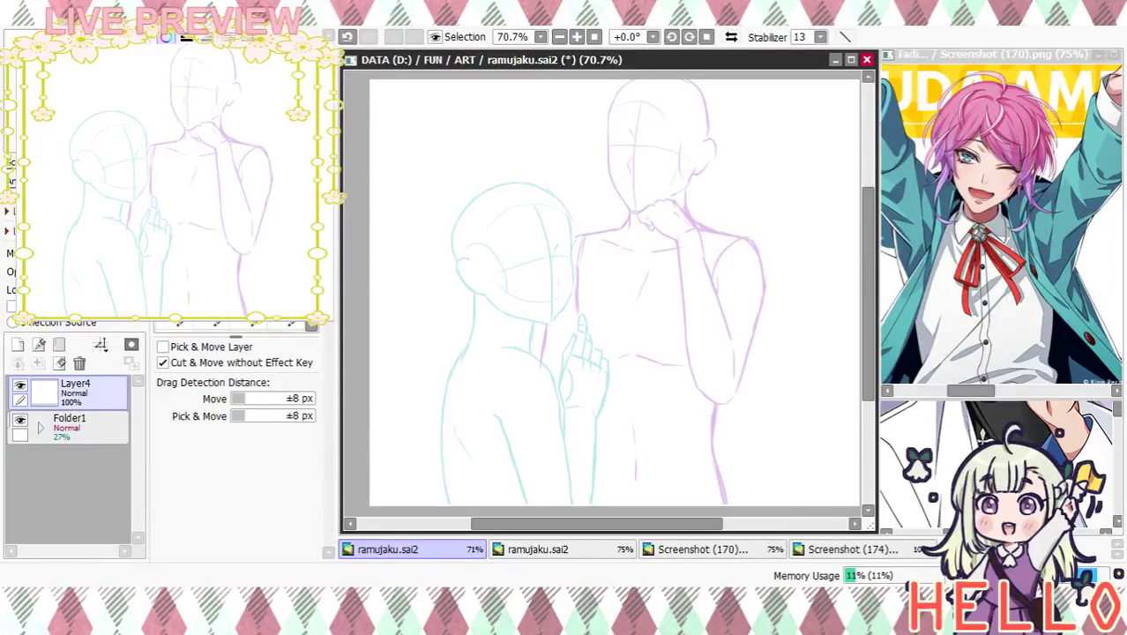
{"action": "left_click", "coordinate": [260, 571]}
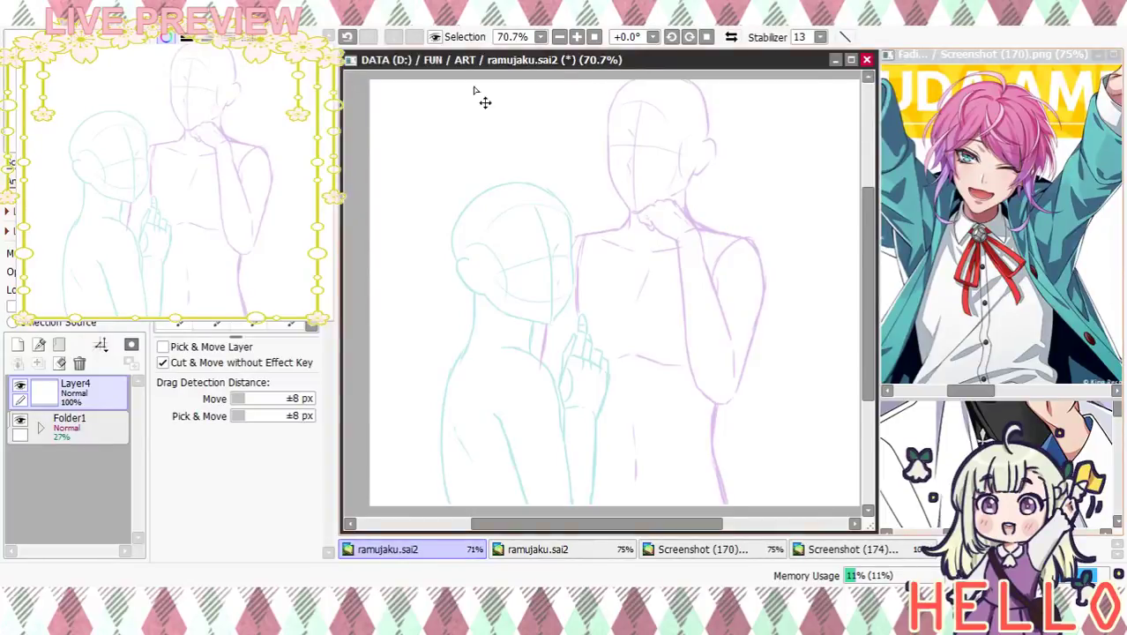
Narrow both reference windows and widen the ramujaku.sai2 window into the freed space, with the teal head framed at 150%
{"action": "left_click", "coordinate": [576, 36]}
{"action": "left_click_drag", "start_coordinate": [571, 242], "coordinate": [650, 256]}
{"action": "scroll", "coordinate": [657, 199], "scroll_direction": "up", "scroll_amount": 2}
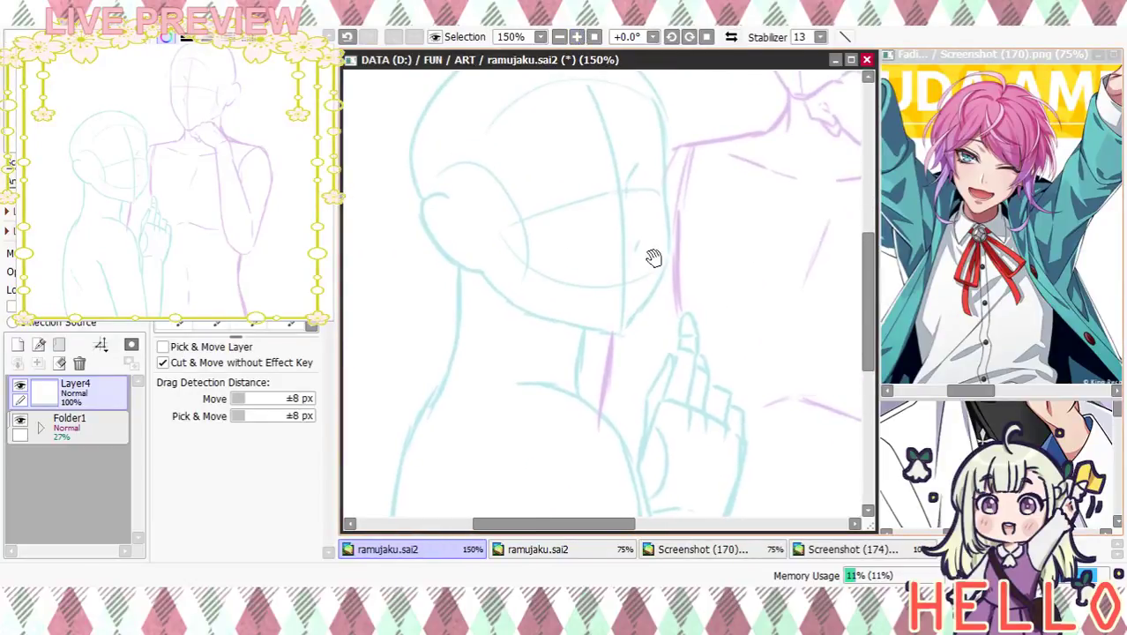
{"action": "left_click", "coordinate": [940, 57]}
{"action": "left_click_drag", "start_coordinate": [881, 162], "coordinate": [917, 161]}
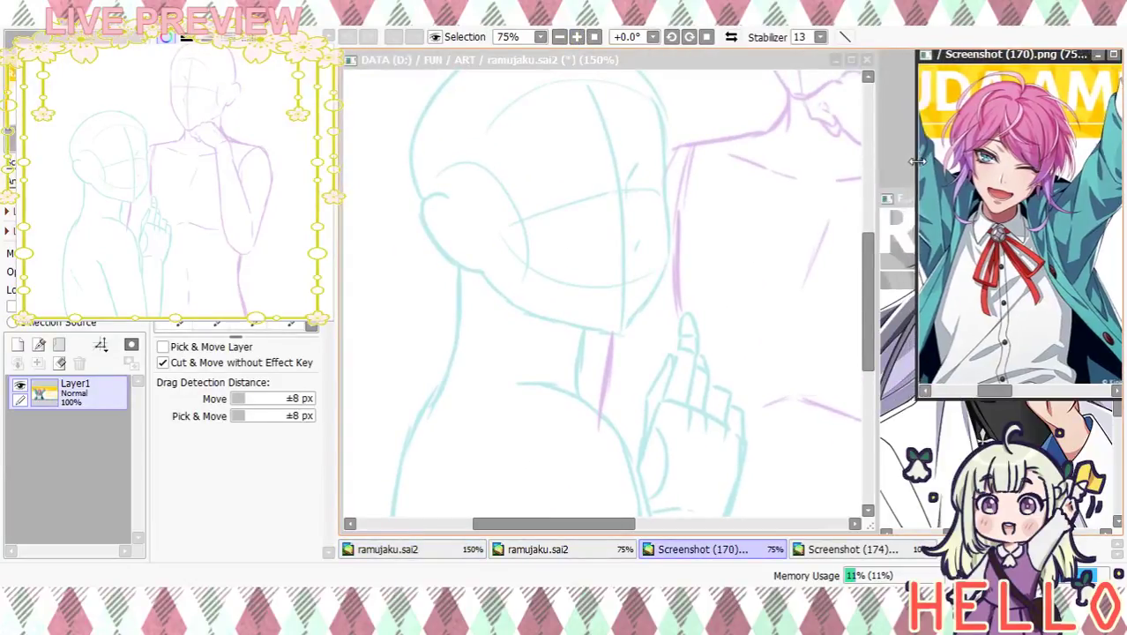
{"action": "left_click", "coordinate": [897, 205]}
{"action": "left_click_drag", "start_coordinate": [879, 290], "coordinate": [908, 249]}
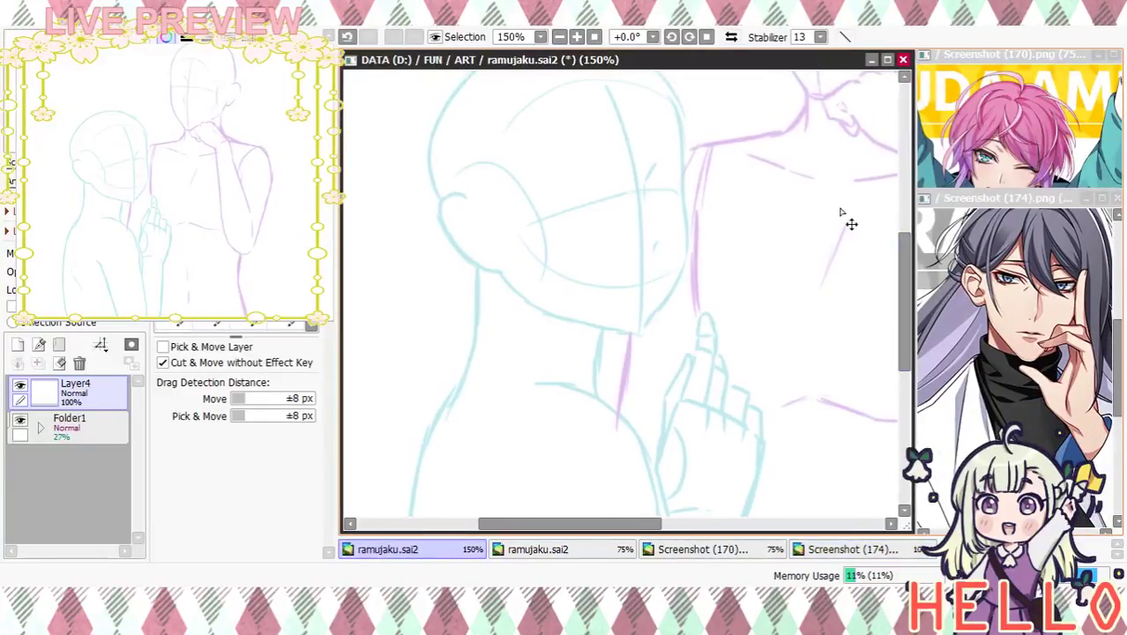
{"action": "left_click_drag", "start_coordinate": [614, 182], "coordinate": [655, 234]}
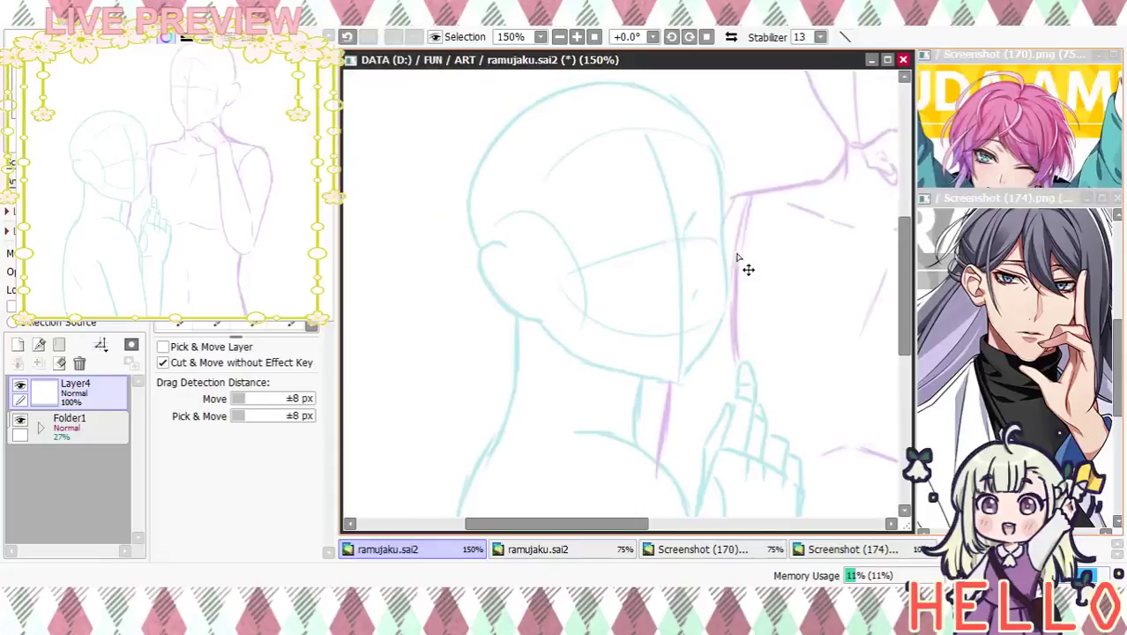
Bring the pink-haired reference to the front and set the drawing brush to size 4 for Layer4
{"action": "left_click", "coordinate": [970, 53]}
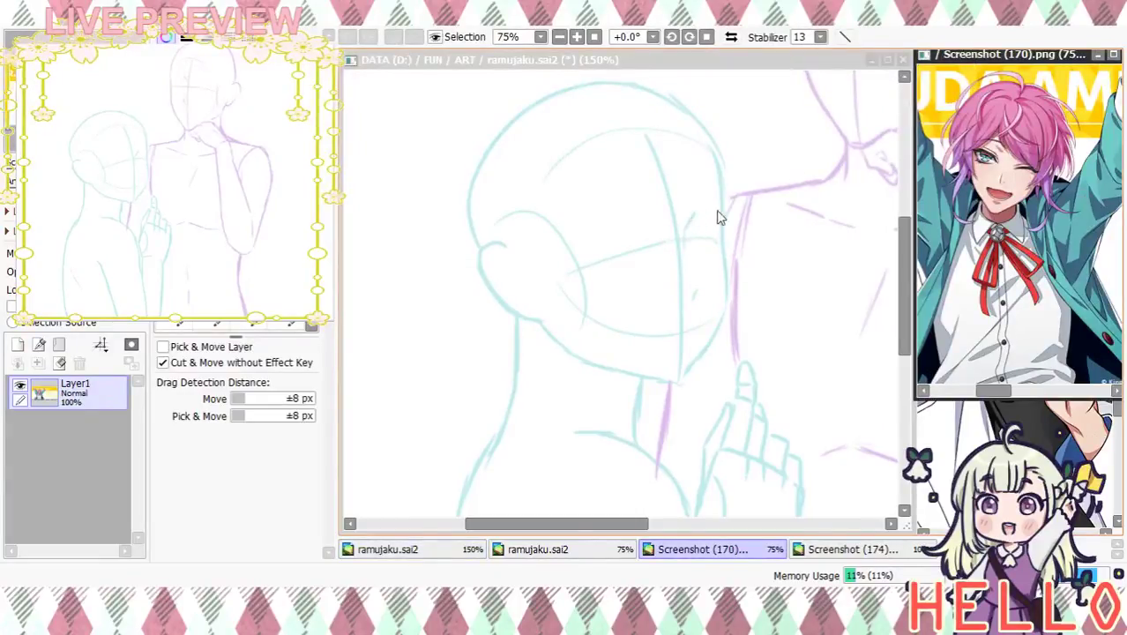
{"action": "left_click", "coordinate": [720, 236]}
{"action": "key", "text": "n"}
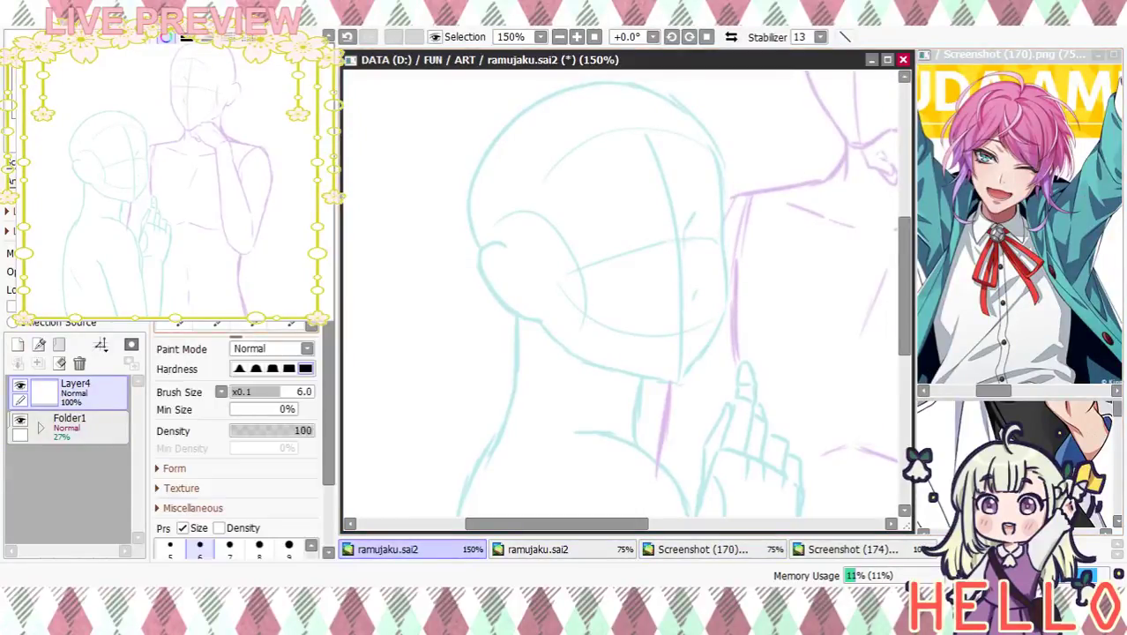
{"action": "left_click_drag", "start_coordinate": [731, 187], "coordinate": [723, 247]}
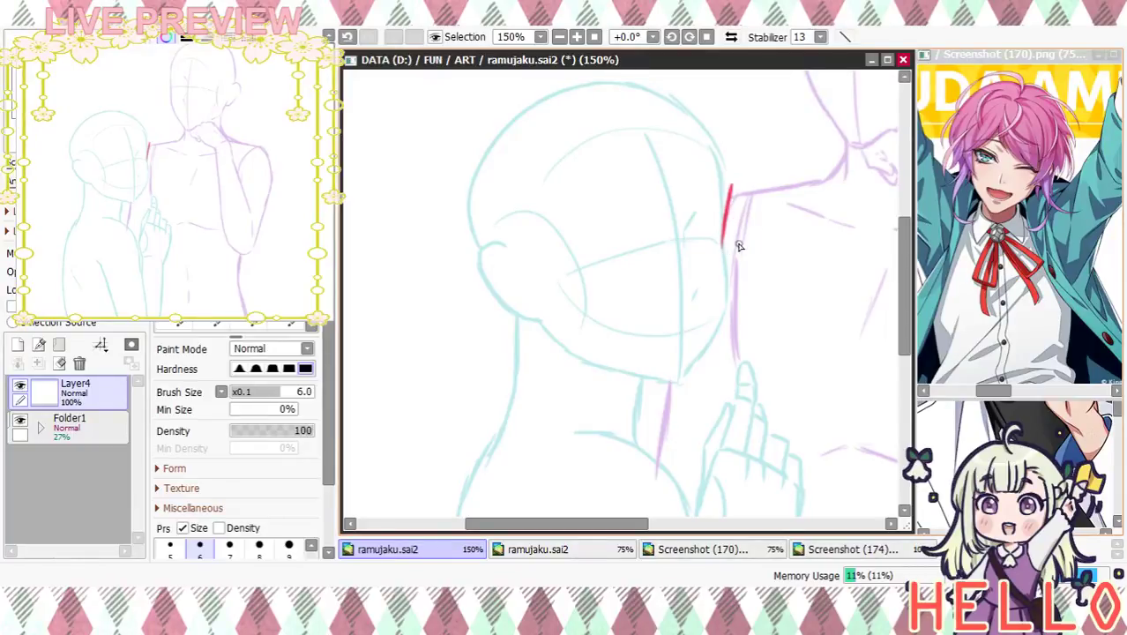
{"action": "key", "text": "ctrl+z"}
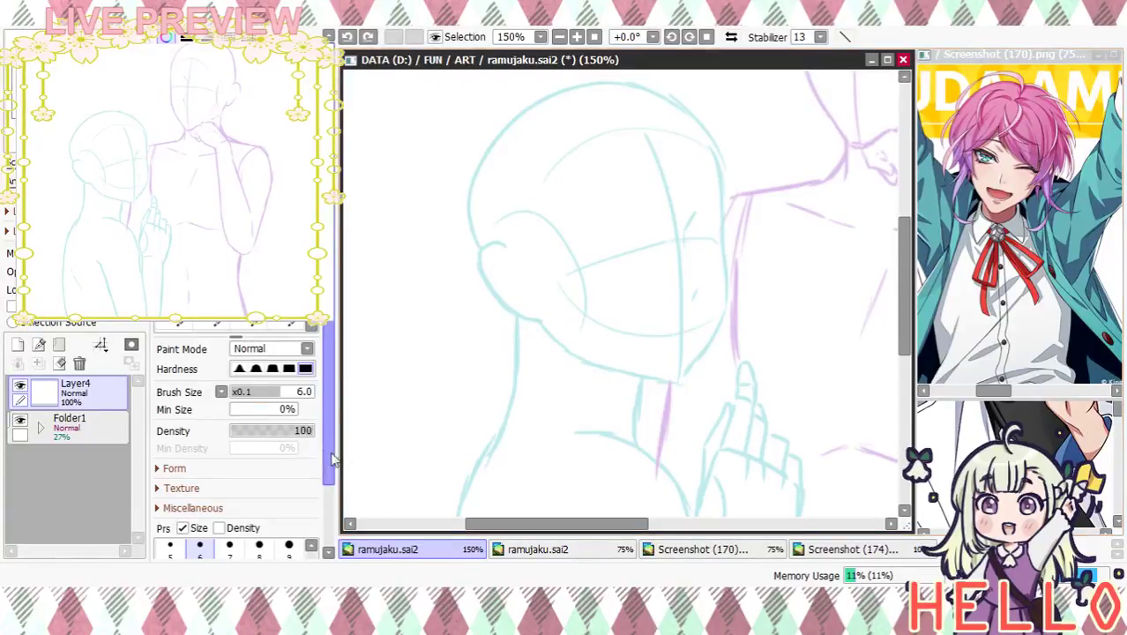
{"action": "scroll", "coordinate": [313, 546], "scroll_direction": "up", "scroll_amount": 1}
{"action": "left_click", "coordinate": [288, 547]}
Sketch the teal figure's face contour, chin, jawline and ear with inner folds in red over the guide lines
{"action": "left_click_drag", "start_coordinate": [730, 174], "coordinate": [719, 247]}
{"action": "key", "text": "ctrl+z"}
{"action": "mouse_move", "coordinate": [725, 188]}
{"action": "left_mouse_down"}
{"action": "mouse_move", "coordinate": [727, 313]}
{"action": "mouse_move", "coordinate": [685, 376]}
{"action": "mouse_move", "coordinate": [710, 353]}
{"action": "mouse_move", "coordinate": [680, 389]}
{"action": "left_mouse_up"}
{"action": "mouse_move", "coordinate": [544, 320]}
{"action": "left_mouse_down"}
{"action": "mouse_move", "coordinate": [573, 361]}
{"action": "mouse_move", "coordinate": [667, 387]}
{"action": "left_mouse_up"}
{"action": "left_click_drag", "start_coordinate": [607, 374], "coordinate": [681, 388]}
{"action": "mouse_move", "coordinate": [531, 319]}
{"action": "left_mouse_down"}
{"action": "mouse_move", "coordinate": [499, 302]}
{"action": "mouse_move", "coordinate": [486, 269]}
{"action": "mouse_move", "coordinate": [508, 251]}
{"action": "mouse_move", "coordinate": [494, 259]}
{"action": "left_mouse_up"}
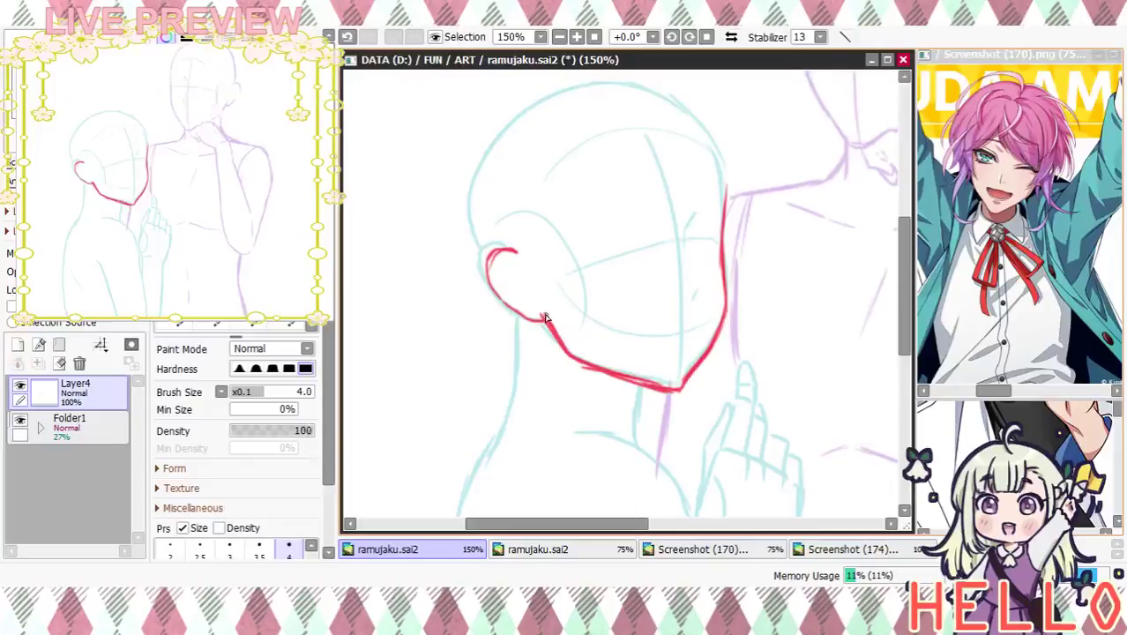
{"action": "mouse_move", "coordinate": [534, 308]}
{"action": "left_mouse_down"}
{"action": "mouse_move", "coordinate": [503, 291]}
{"action": "mouse_move", "coordinate": [508, 267]}
{"action": "mouse_move", "coordinate": [502, 281]}
{"action": "left_mouse_up"}
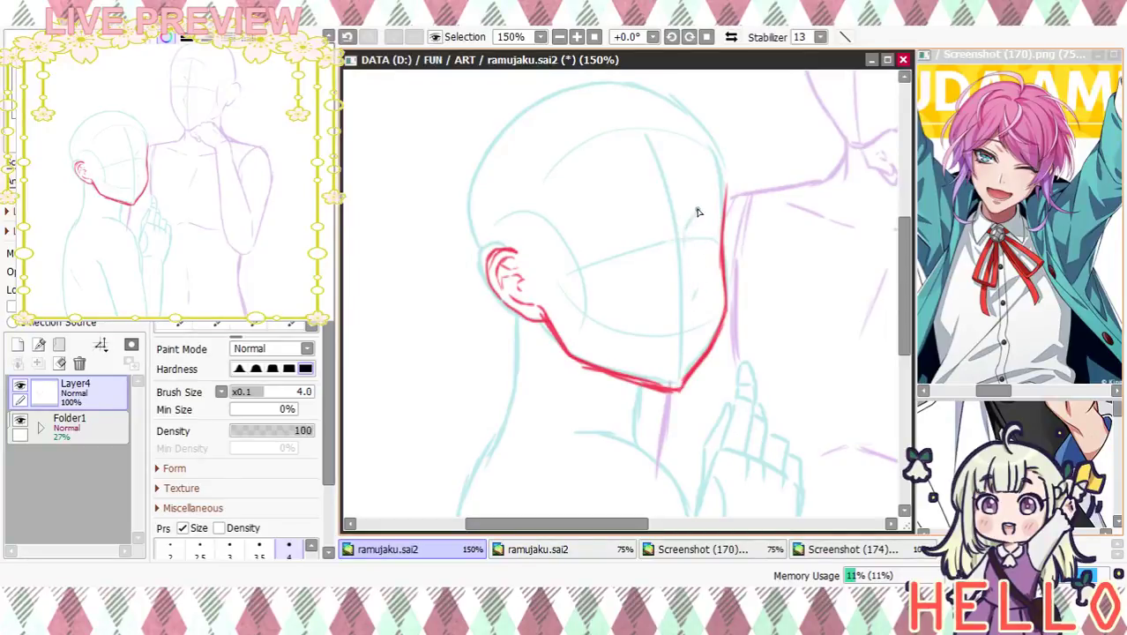
Mark the inner brow line, nose and mouth of the teal figure in red
{"action": "left_click_drag", "start_coordinate": [695, 216], "coordinate": [680, 245]}
{"action": "left_click_drag", "start_coordinate": [695, 293], "coordinate": [693, 297]}
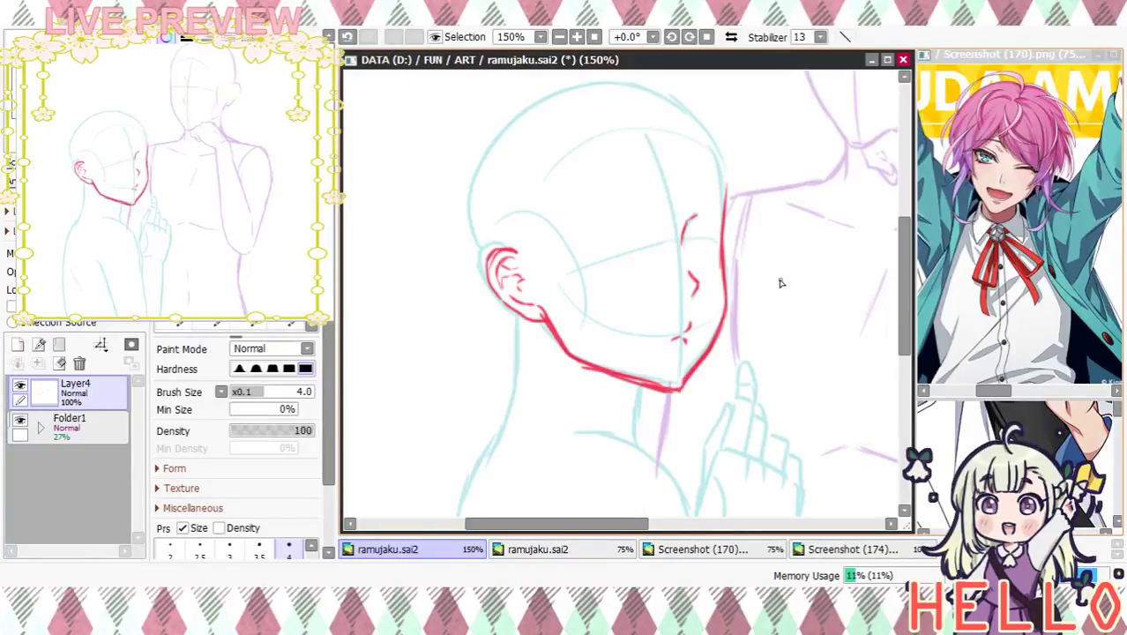
{"action": "left_click_drag", "start_coordinate": [672, 334], "coordinate": [669, 337]}
Draw the teal figure's eye in red with a thickened upper lash line, lower lid and iris
{"action": "left_click", "coordinate": [577, 37]}
{"action": "left_click_drag", "start_coordinate": [724, 251], "coordinate": [693, 249]}
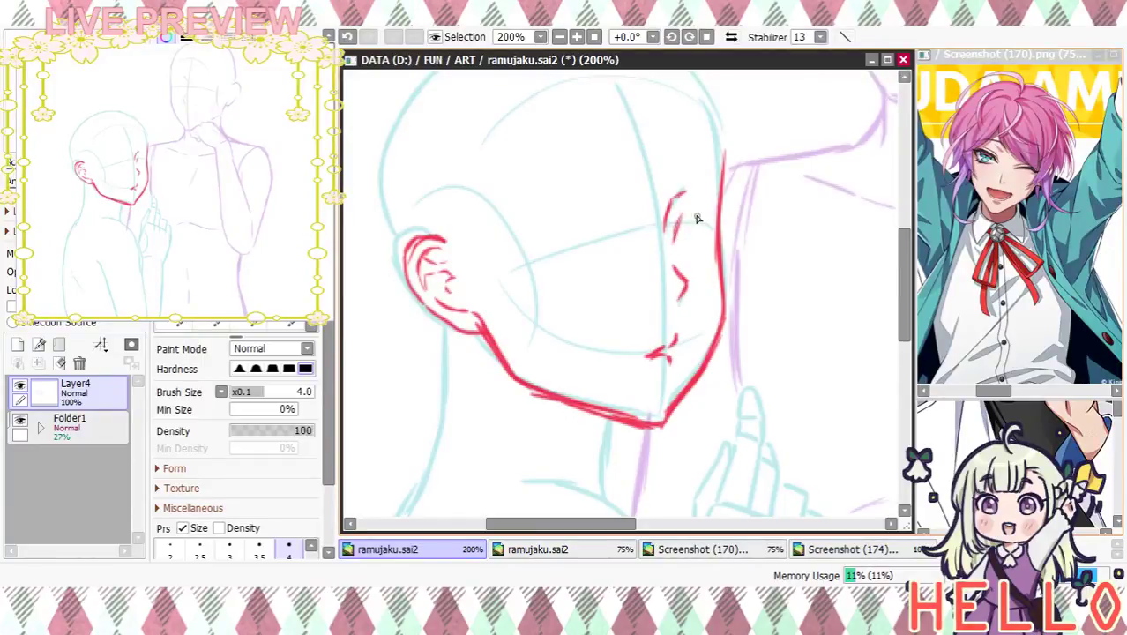
{"action": "key", "text": "ctrl+z"}
{"action": "left_click_drag", "start_coordinate": [672, 238], "coordinate": [690, 213]}
{"action": "left_click_drag", "start_coordinate": [705, 210], "coordinate": [718, 209]}
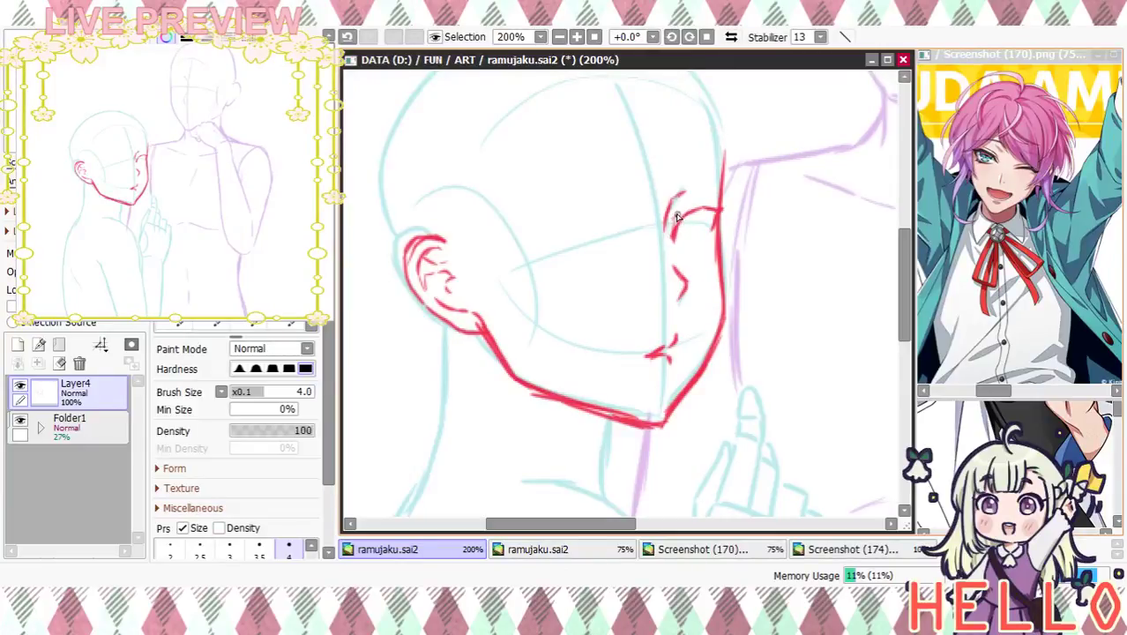
{"action": "mouse_move", "coordinate": [684, 223]}
{"action": "left_mouse_down"}
{"action": "mouse_move", "coordinate": [701, 213]}
{"action": "mouse_move", "coordinate": [689, 217]}
{"action": "left_mouse_up"}
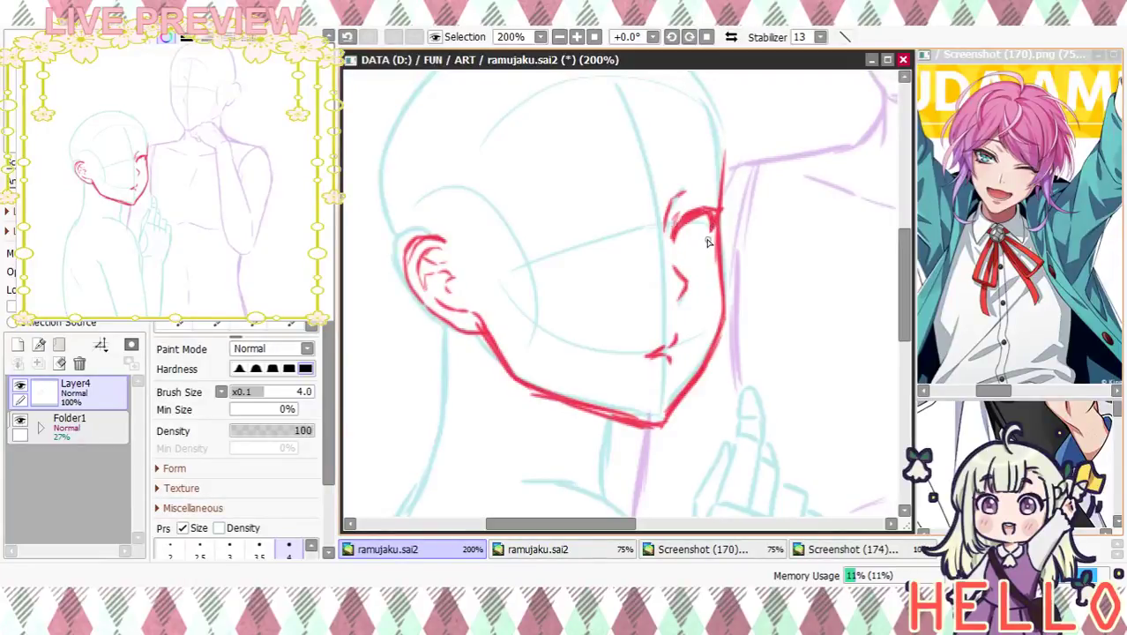
{"action": "left_click_drag", "start_coordinate": [681, 246], "coordinate": [706, 250]}
{"action": "left_click_drag", "start_coordinate": [695, 217], "coordinate": [693, 246]}
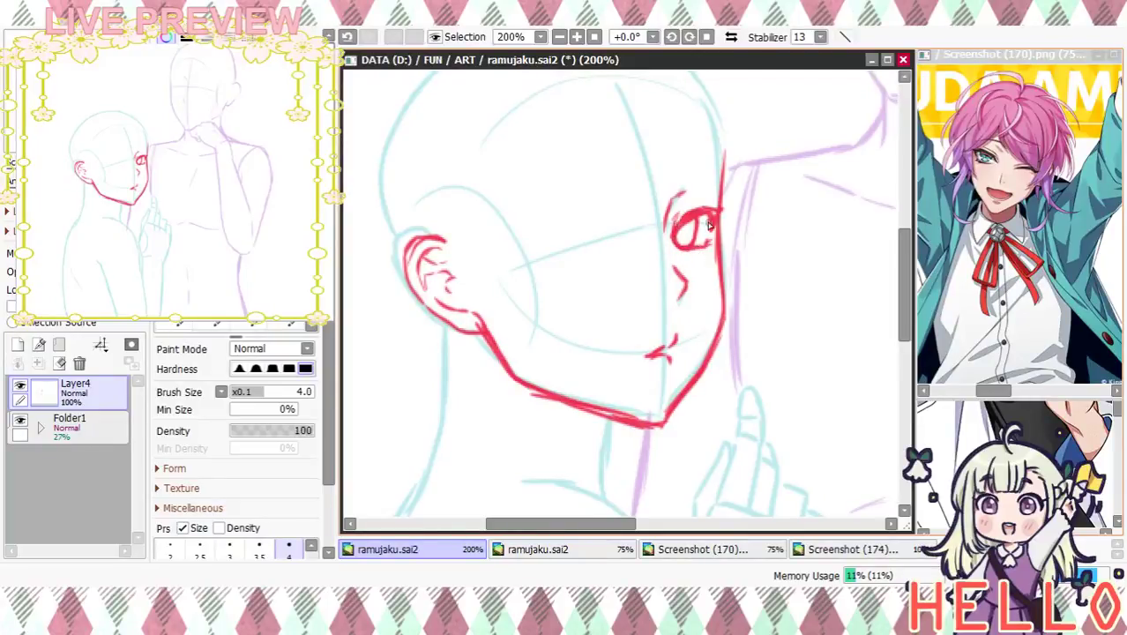
Draw the eyebrow above the eye and extend the mouth into a longer horizontal line
{"action": "left_click_drag", "start_coordinate": [666, 218], "coordinate": [700, 181]}
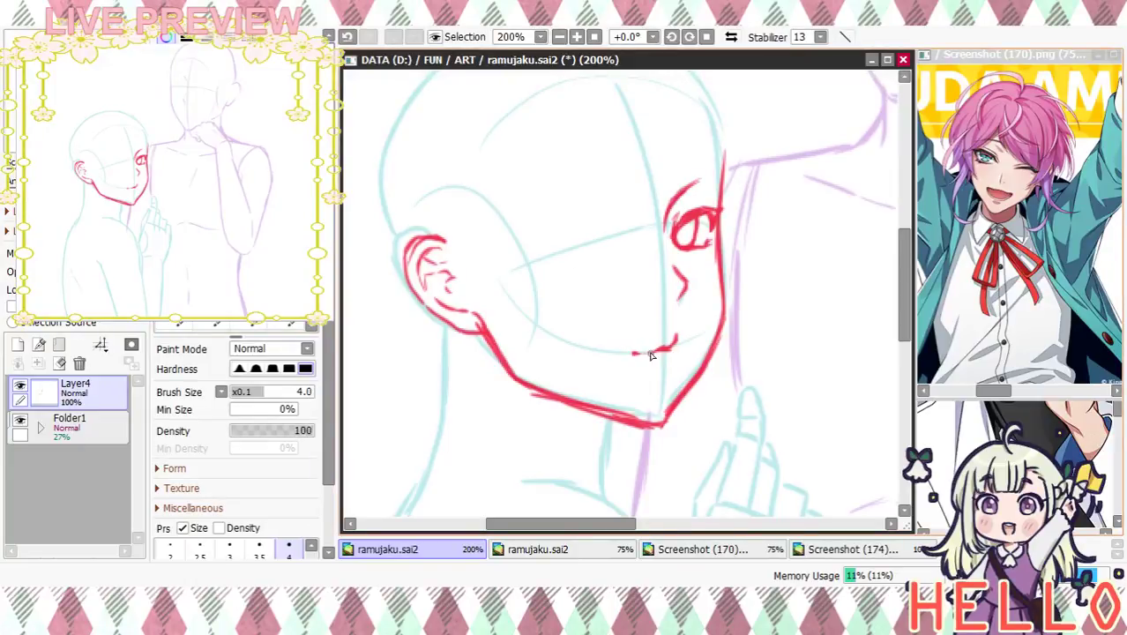
{"action": "left_click_drag", "start_coordinate": [640, 355], "coordinate": [664, 353]}
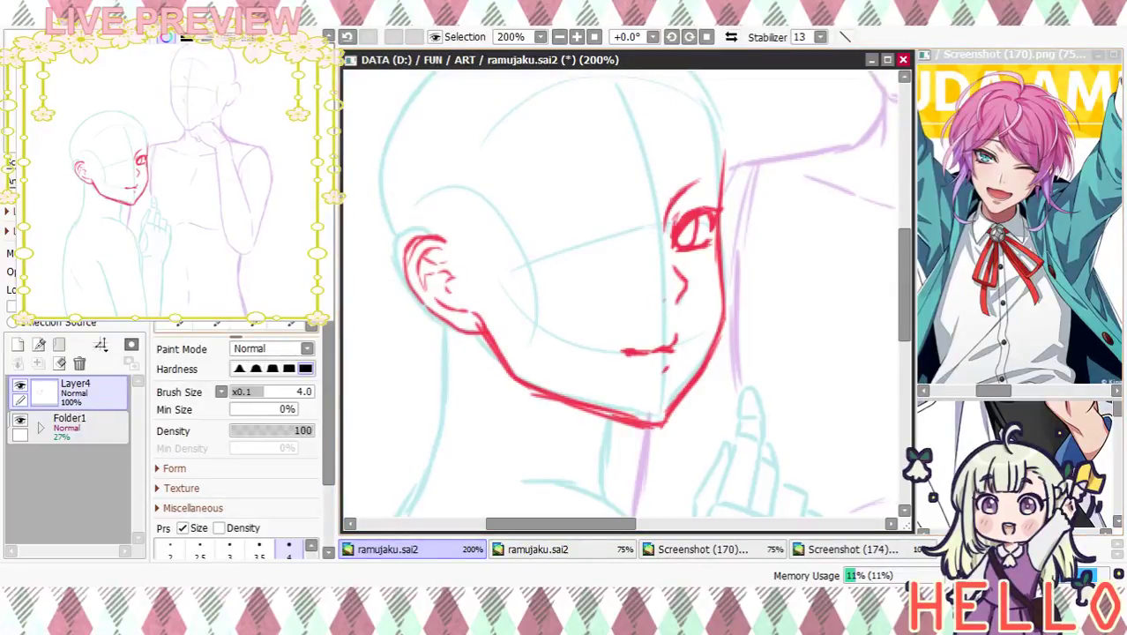
Redraw the teal figure's nose as a small angled mark and refine the far eye's iris and eyebrow
{"action": "mouse_move", "coordinate": [672, 263]}
{"action": "left_mouse_down"}
{"action": "mouse_move", "coordinate": [693, 291]}
{"action": "mouse_move", "coordinate": [672, 267]}
{"action": "left_mouse_up"}
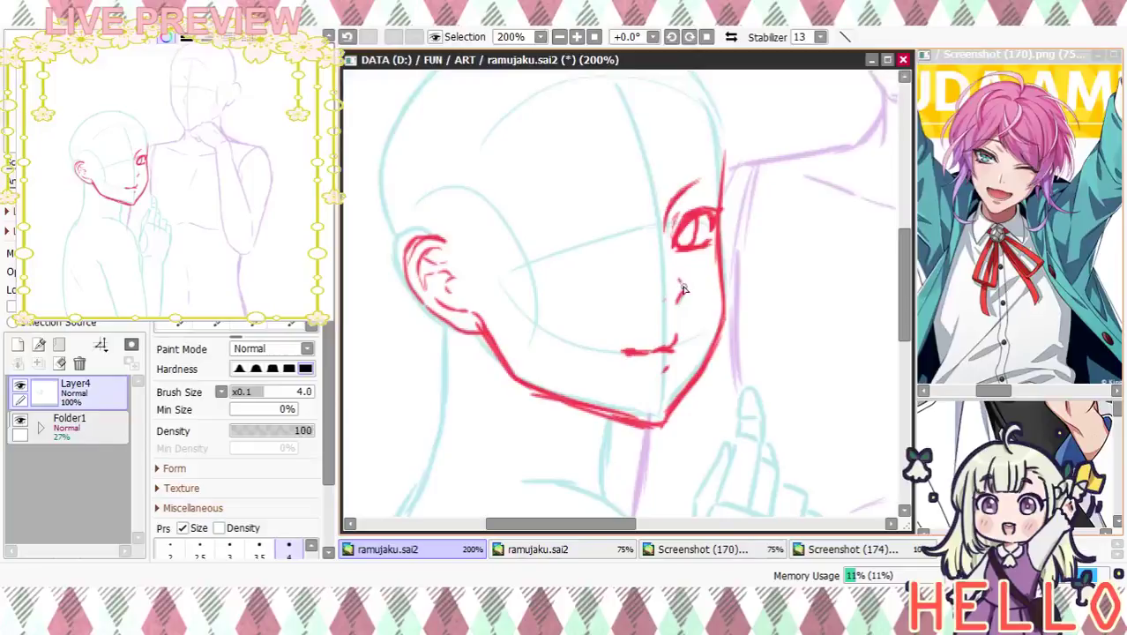
{"action": "mouse_move", "coordinate": [683, 287]}
{"action": "left_mouse_down"}
{"action": "mouse_move", "coordinate": [677, 309]}
{"action": "mouse_move", "coordinate": [720, 324]}
{"action": "mouse_move", "coordinate": [691, 385]}
{"action": "left_mouse_up"}
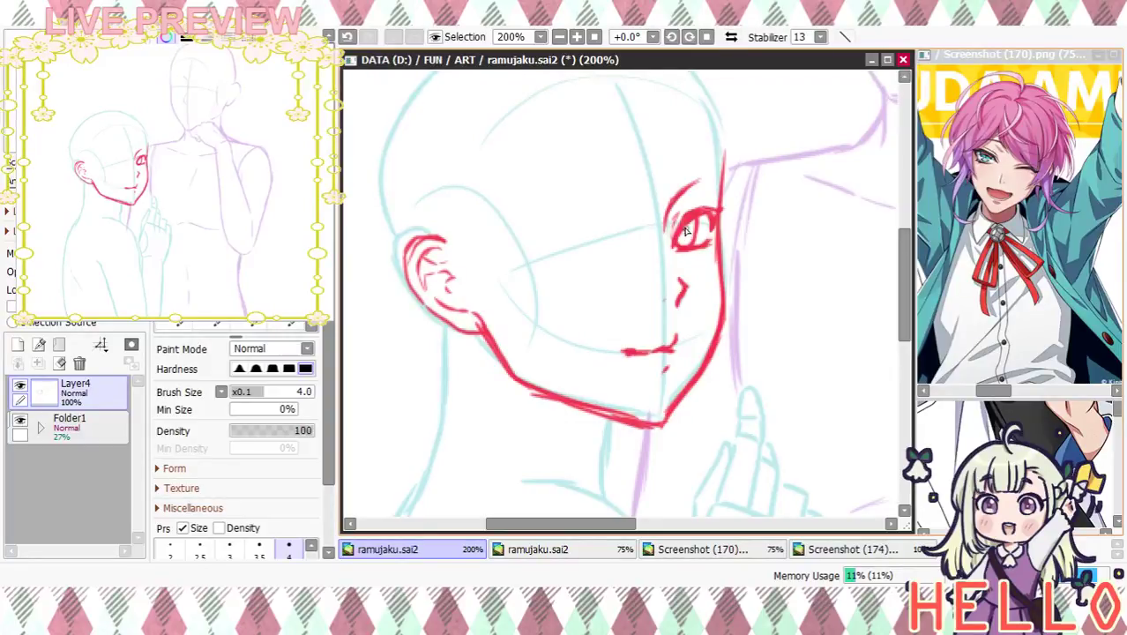
{"action": "mouse_move", "coordinate": [667, 237]}
{"action": "left_mouse_down"}
{"action": "mouse_move", "coordinate": [689, 196]}
{"action": "mouse_move", "coordinate": [673, 211]}
{"action": "mouse_move", "coordinate": [712, 171]}
{"action": "left_mouse_up"}
Draw the near eye in red with a thickened upper lash line, lower lid and iris with pupil, and touch up the far iris
{"action": "mouse_move", "coordinate": [616, 245]}
{"action": "left_mouse_down"}
{"action": "mouse_move", "coordinate": [538, 234]}
{"action": "mouse_move", "coordinate": [524, 250]}
{"action": "mouse_move", "coordinate": [543, 264]}
{"action": "mouse_move", "coordinate": [567, 247]}
{"action": "mouse_move", "coordinate": [544, 264]}
{"action": "left_mouse_up"}
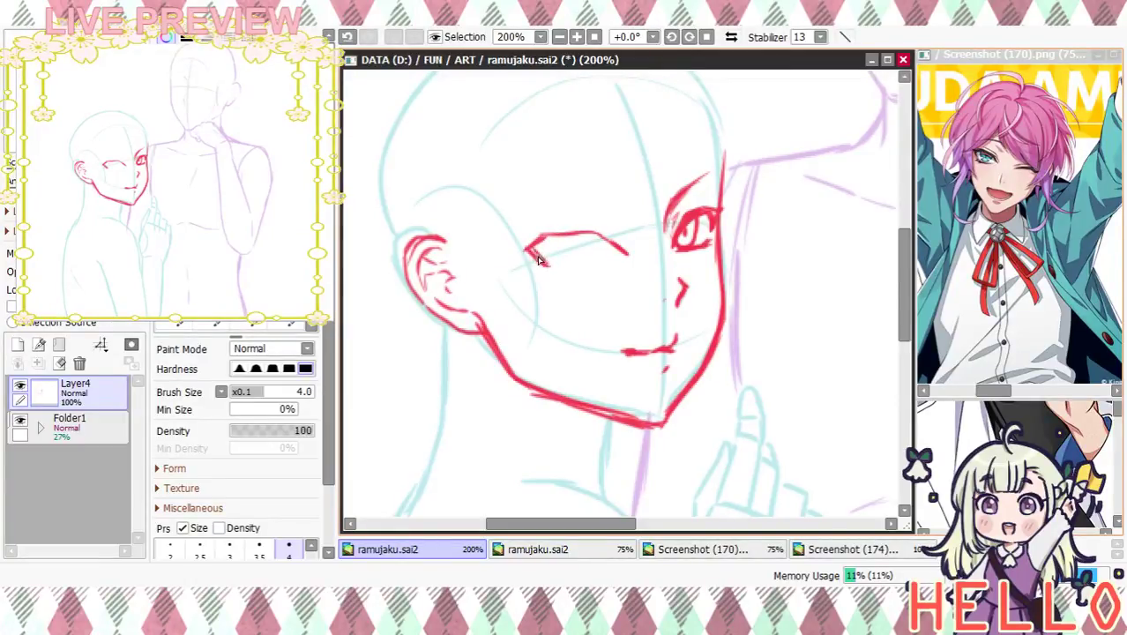
{"action": "mouse_move", "coordinate": [535, 252]}
{"action": "left_mouse_down"}
{"action": "mouse_move", "coordinate": [578, 238]}
{"action": "mouse_move", "coordinate": [606, 246]}
{"action": "mouse_move", "coordinate": [553, 238]}
{"action": "mouse_move", "coordinate": [518, 251]}
{"action": "left_mouse_up"}
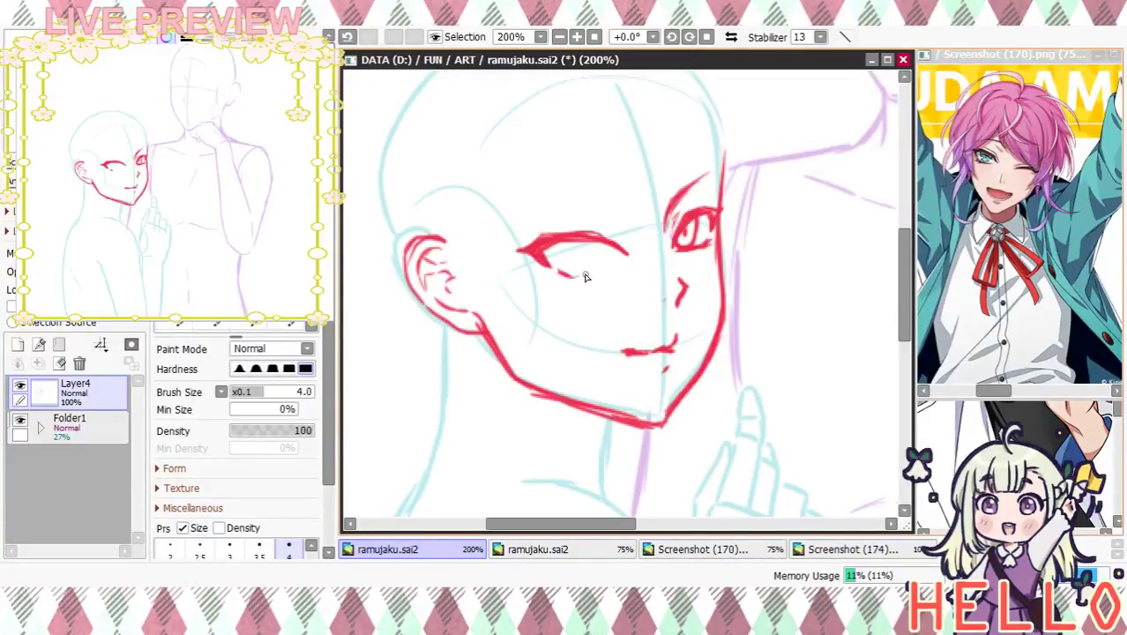
{"action": "mouse_move", "coordinate": [589, 274]}
{"action": "left_mouse_down"}
{"action": "mouse_move", "coordinate": [610, 267]}
{"action": "mouse_move", "coordinate": [585, 275]}
{"action": "mouse_move", "coordinate": [598, 274]}
{"action": "left_mouse_up"}
{"action": "mouse_move", "coordinate": [559, 242]}
{"action": "left_mouse_down"}
{"action": "mouse_move", "coordinate": [564, 277]}
{"action": "mouse_move", "coordinate": [557, 265]}
{"action": "left_mouse_up"}
{"action": "left_click_drag", "start_coordinate": [693, 233], "coordinate": [699, 222]}
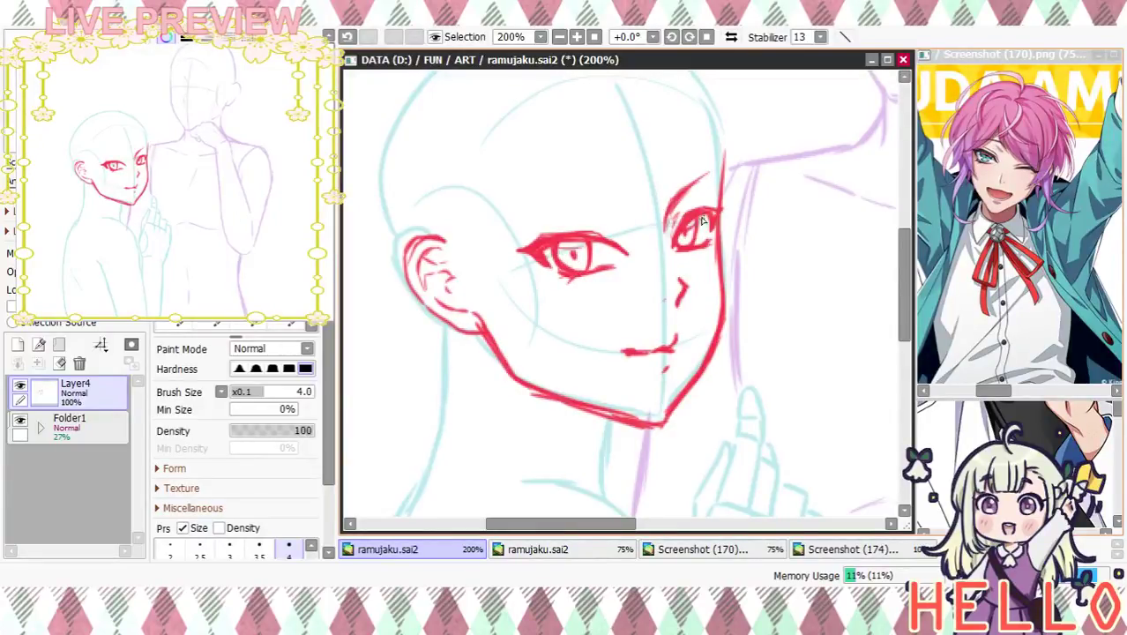
Add an eyelid crease above the near eye, thicken its upper lash line and draw a long thin eyebrow over it
{"action": "left_click_drag", "start_coordinate": [581, 227], "coordinate": [623, 236]}
{"action": "left_click_drag", "start_coordinate": [526, 240], "coordinate": [580, 234]}
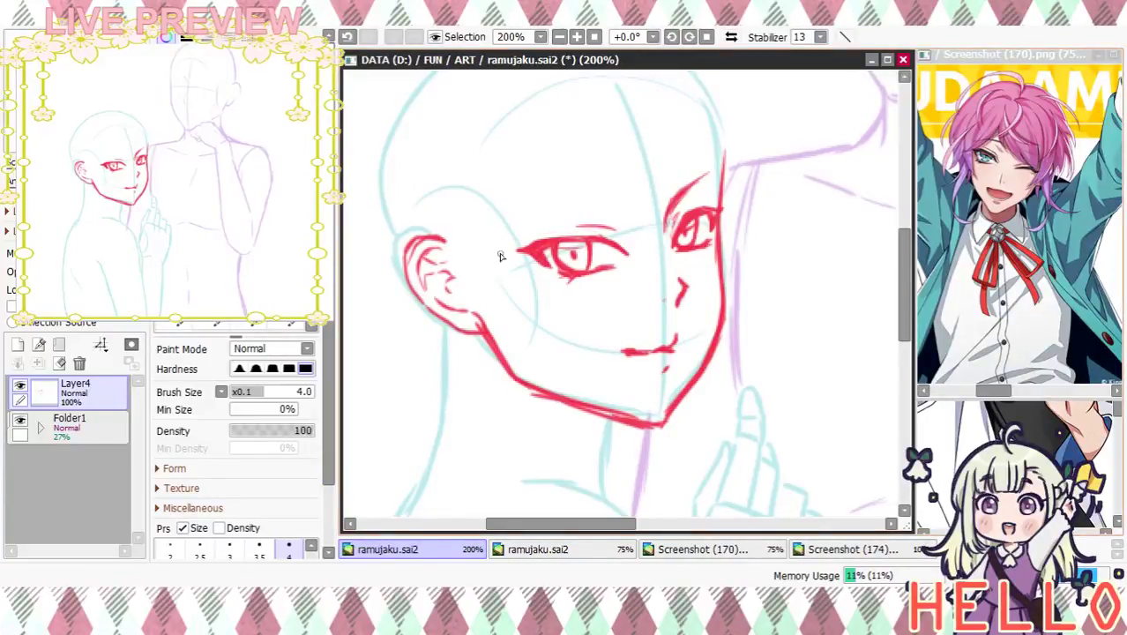
{"action": "mouse_move", "coordinate": [546, 245]}
{"action": "left_mouse_down"}
{"action": "mouse_move", "coordinate": [619, 242]}
{"action": "mouse_move", "coordinate": [627, 255]}
{"action": "left_mouse_up"}
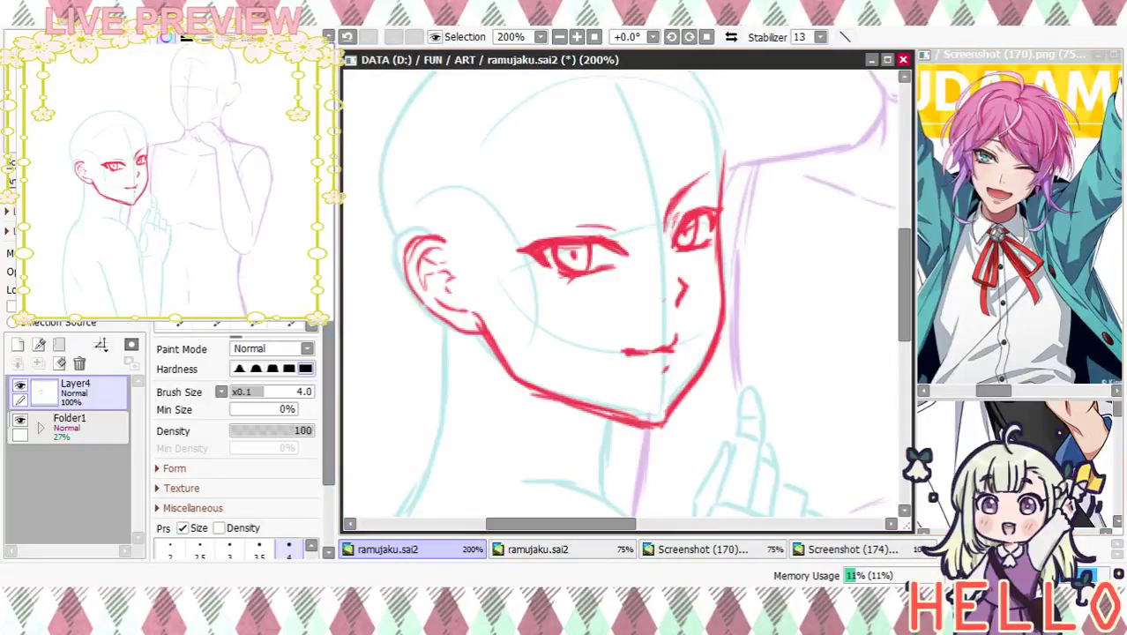
{"action": "key", "text": "ctrl+z"}
{"action": "left_click_drag", "start_coordinate": [573, 234], "coordinate": [609, 231]}
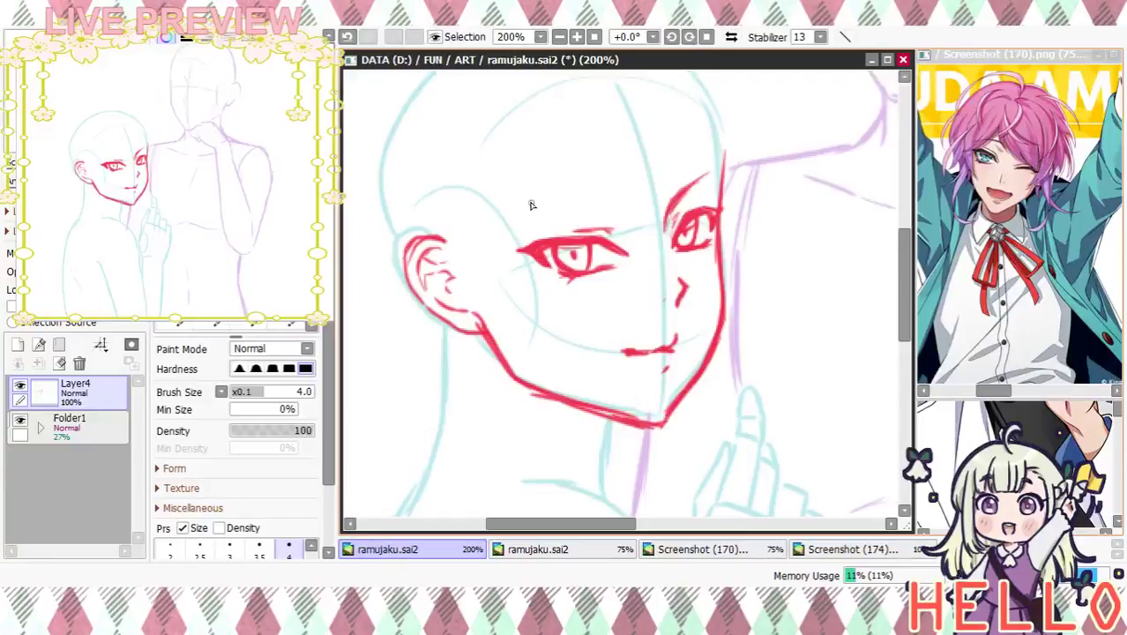
{"action": "left_click_drag", "start_coordinate": [507, 216], "coordinate": [624, 213]}
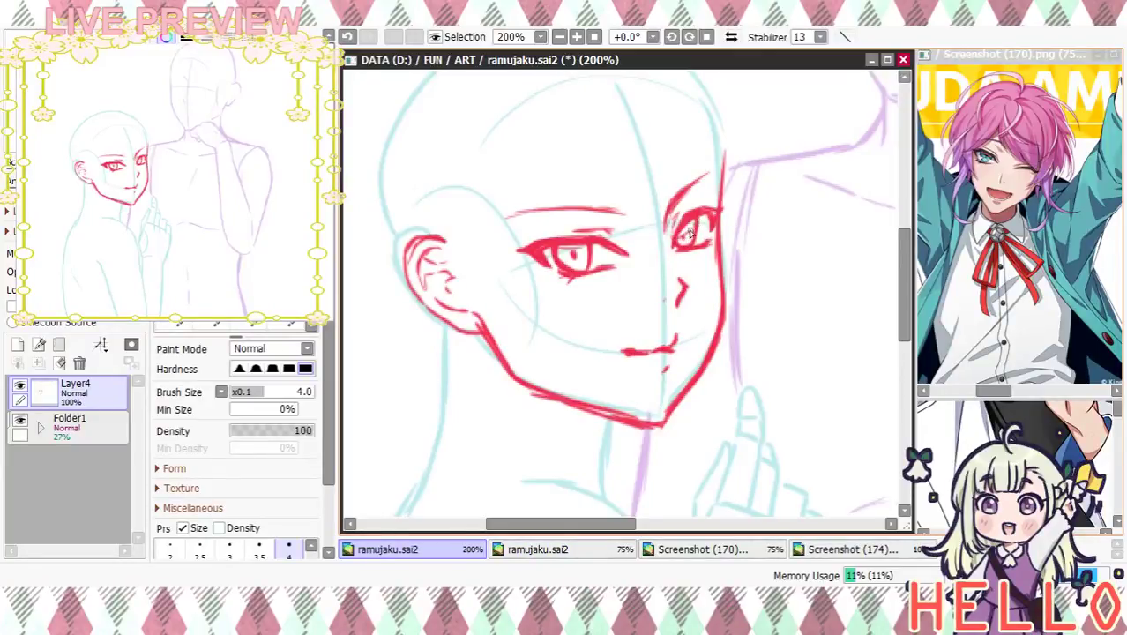
Replace the angled nose line with a shorter, simpler nose mark above the mouth
{"action": "mouse_move", "coordinate": [679, 290]}
{"action": "left_mouse_down"}
{"action": "mouse_move", "coordinate": [679, 280]}
{"action": "mouse_move", "coordinate": [676, 299]}
{"action": "mouse_move", "coordinate": [674, 281]}
{"action": "left_mouse_up"}
{"action": "key", "text": "ctrl+z"}
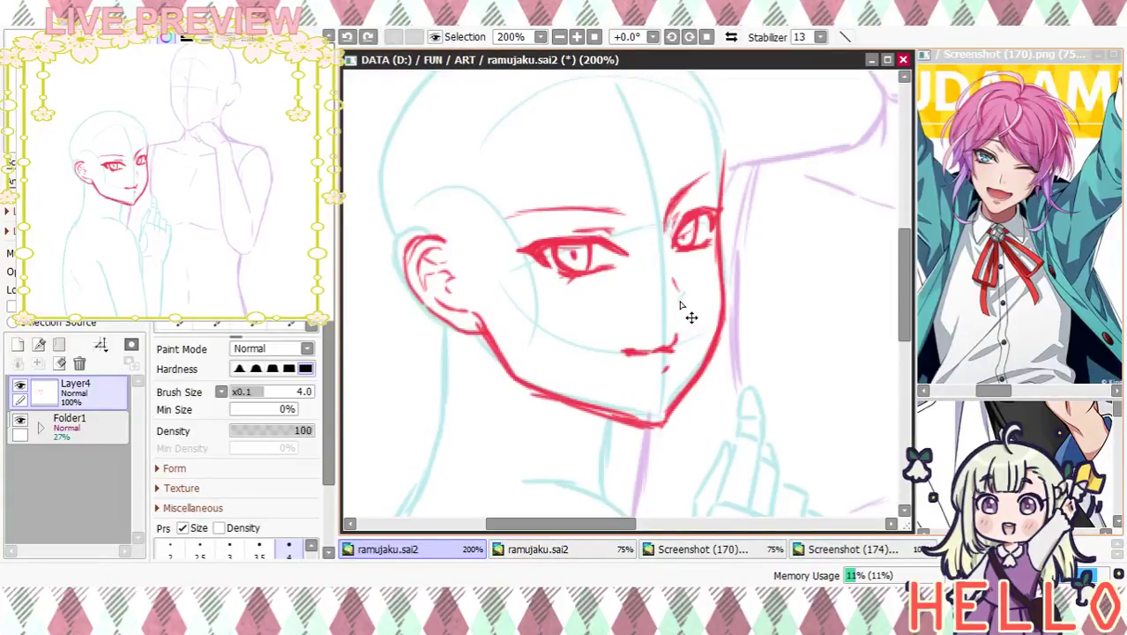
{"action": "left_click_drag", "start_coordinate": [676, 291], "coordinate": [680, 295]}
Erase the lower cheek, chin and jawline of the teal figure up to the jaw corner below the ear
{"action": "left_click", "coordinate": [297, 255]}
{"action": "mouse_move", "coordinate": [688, 383]}
{"action": "left_mouse_down"}
{"action": "mouse_move", "coordinate": [716, 334]}
{"action": "mouse_move", "coordinate": [676, 395]}
{"action": "mouse_move", "coordinate": [732, 312]}
{"action": "mouse_move", "coordinate": [723, 319]}
{"action": "left_mouse_up"}
{"action": "key", "text": "e"}
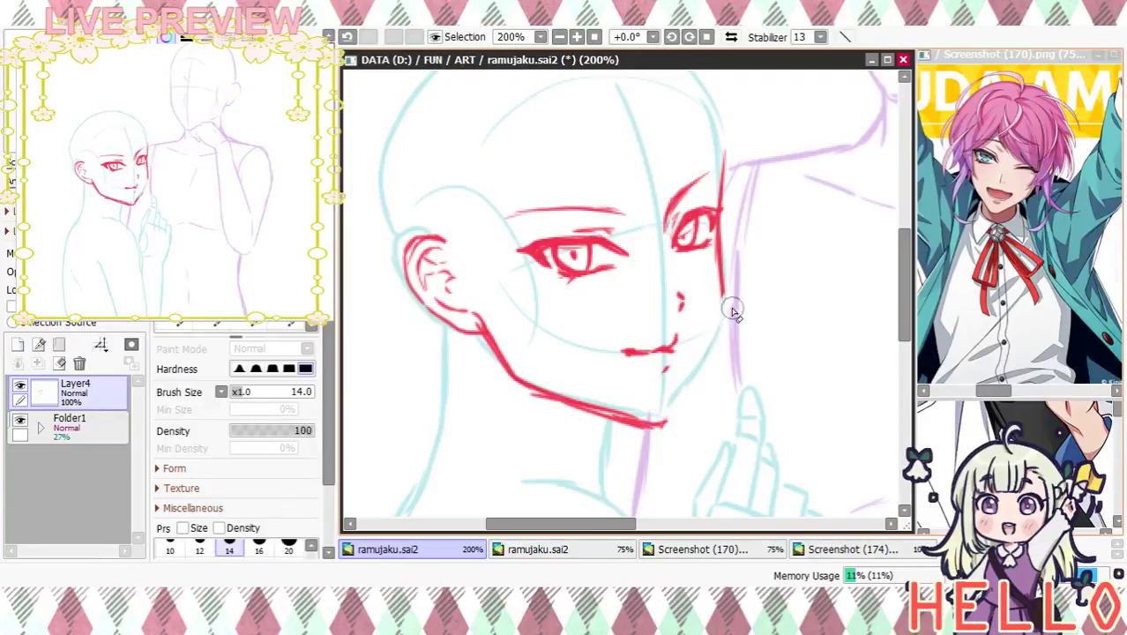
{"action": "left_click_drag", "start_coordinate": [584, 425], "coordinate": [693, 443]}
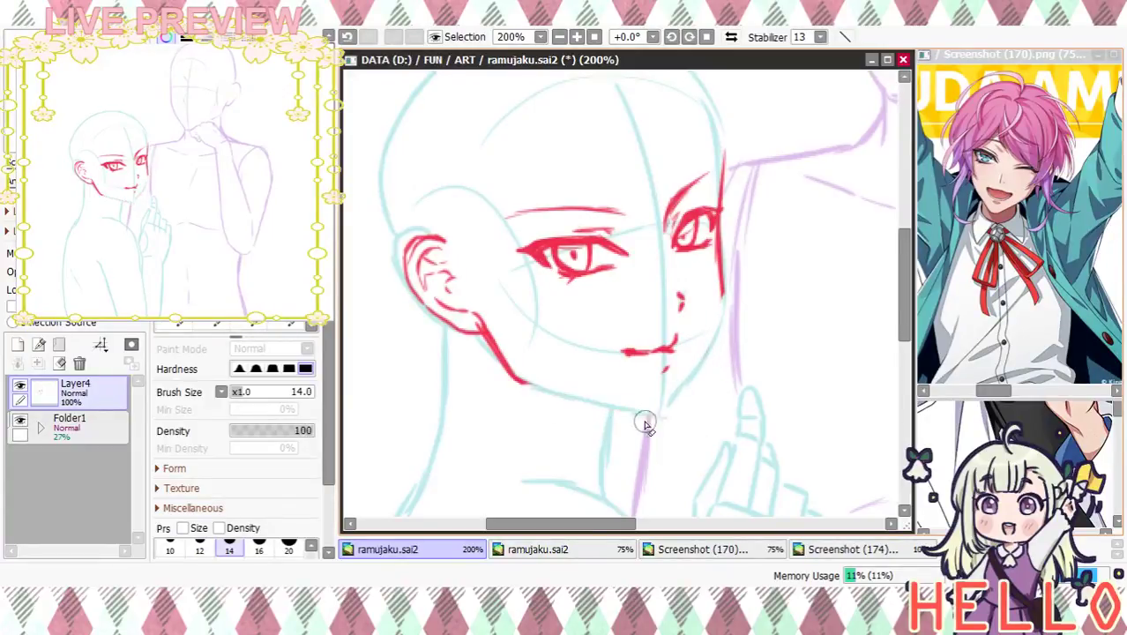
Redraw the cheek, chin and jawline in red with a size 4 brush, joining the line below the ear
{"action": "key", "text": "n"}
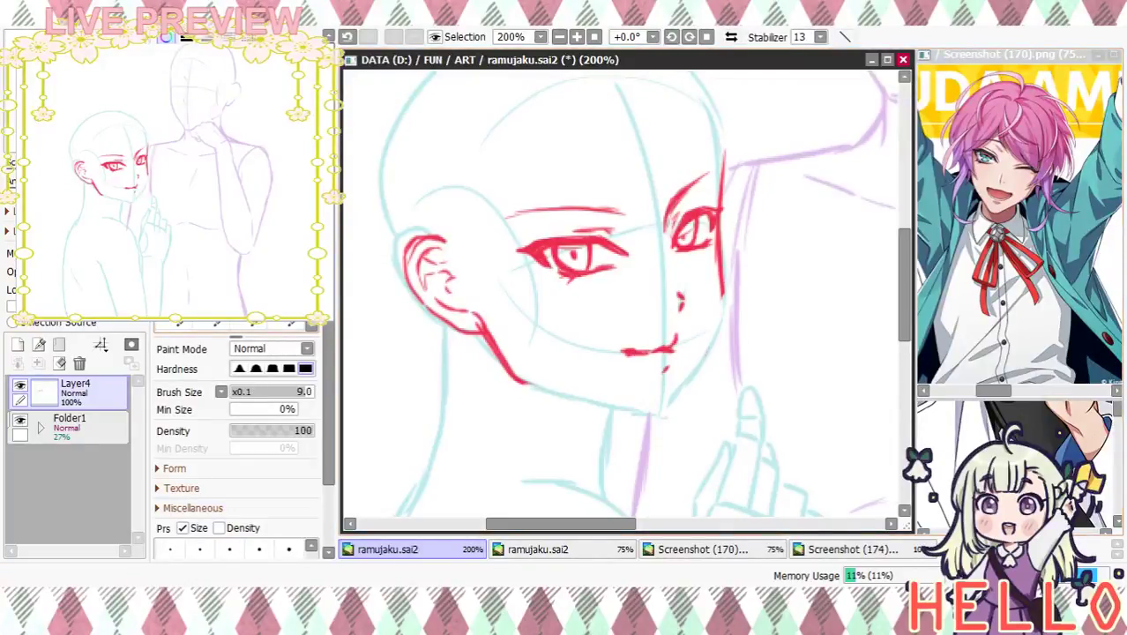
{"action": "key", "text": "bracketleft"}
{"action": "key", "text": "bracketleft"}
{"action": "key", "text": "bracketleft"}
{"action": "key", "text": "bracketleft"}
{"action": "key", "text": "bracketleft"}
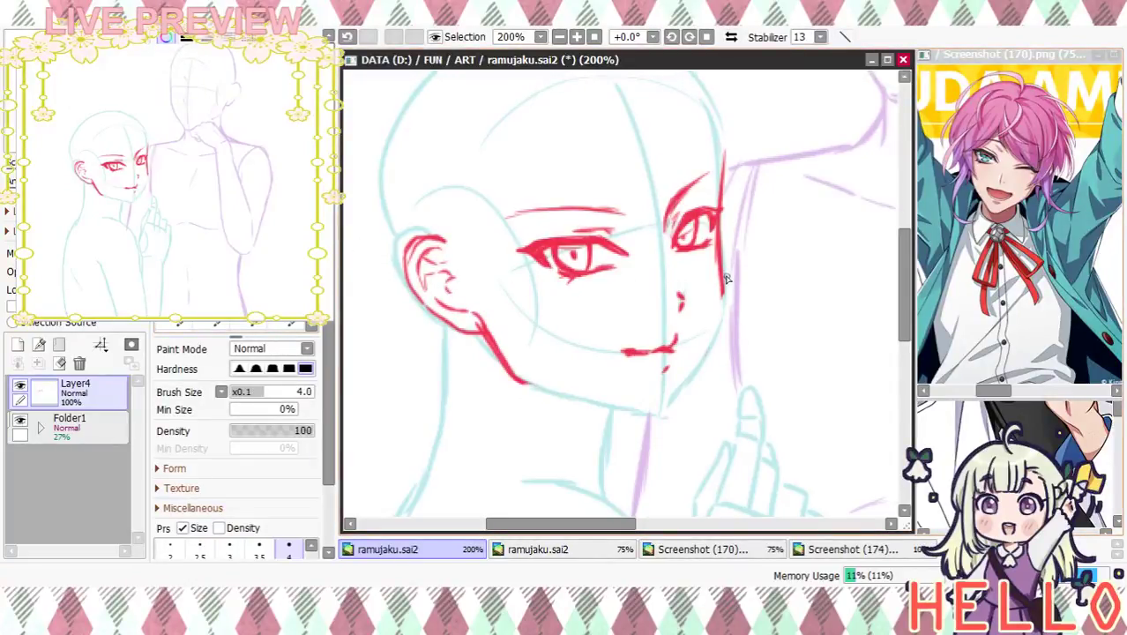
{"action": "mouse_move", "coordinate": [719, 303]}
{"action": "left_mouse_down"}
{"action": "mouse_move", "coordinate": [699, 363]}
{"action": "mouse_move", "coordinate": [724, 289]}
{"action": "mouse_move", "coordinate": [670, 421]}
{"action": "left_mouse_up"}
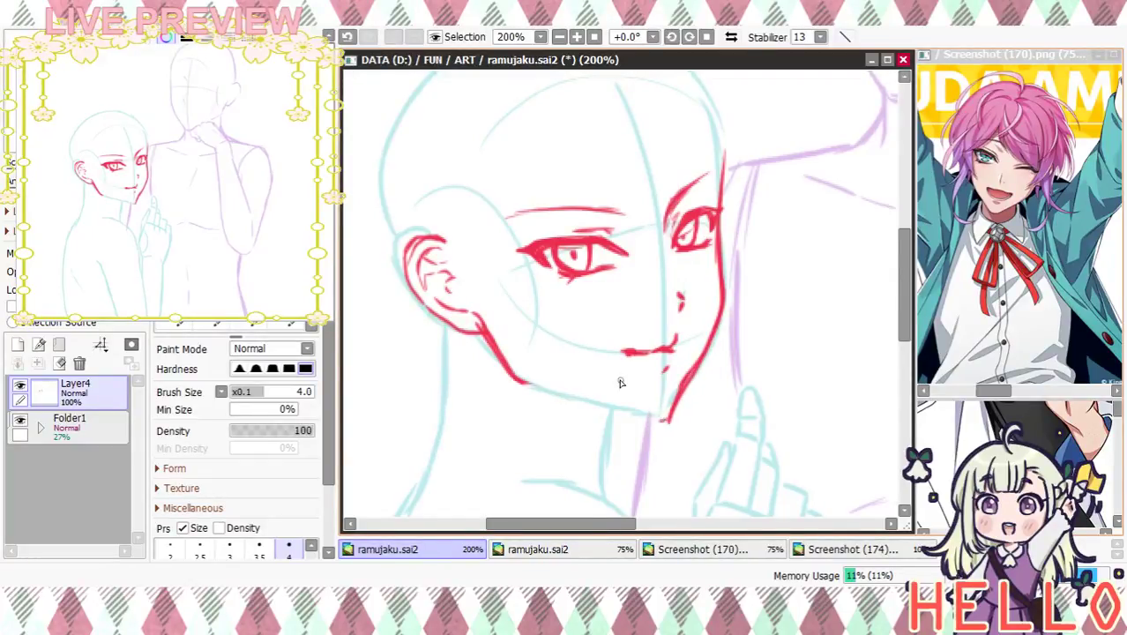
{"action": "mouse_move", "coordinate": [509, 375]}
{"action": "left_mouse_down"}
{"action": "mouse_move", "coordinate": [656, 425]}
{"action": "mouse_move", "coordinate": [685, 387]}
{"action": "left_mouse_up"}
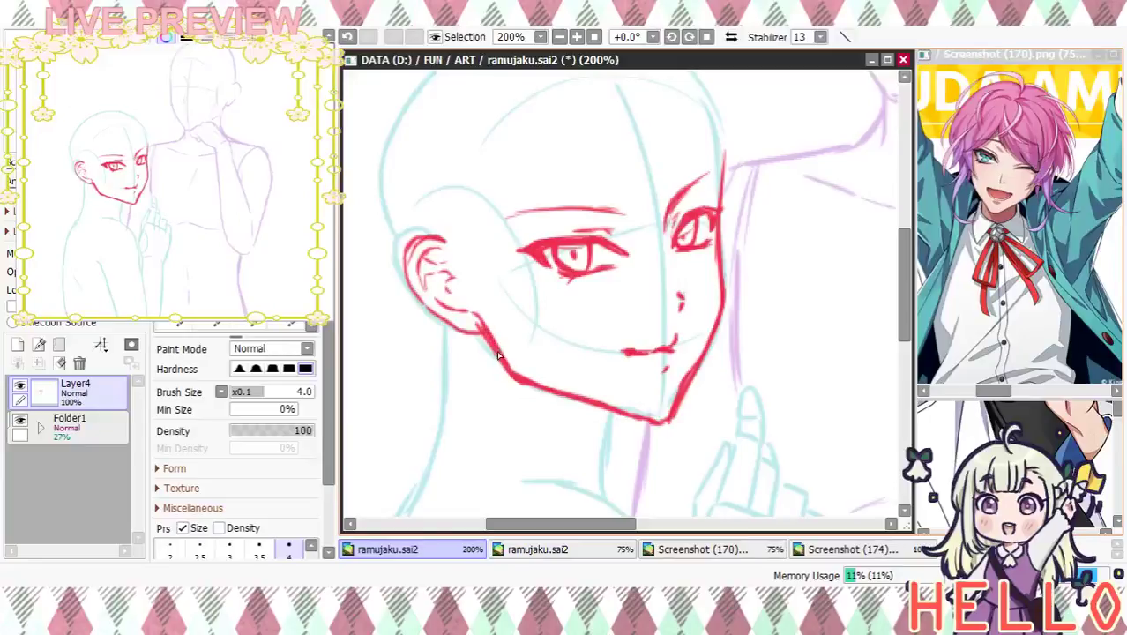
Sketch the front and back contours of the neck and the neck muscle line below the jaw
{"action": "left_click_drag", "start_coordinate": [506, 375], "coordinate": [533, 445]}
{"action": "mouse_move", "coordinate": [624, 417]}
{"action": "left_mouse_down"}
{"action": "mouse_move", "coordinate": [610, 501]}
{"action": "mouse_move", "coordinate": [627, 439]}
{"action": "left_mouse_up"}
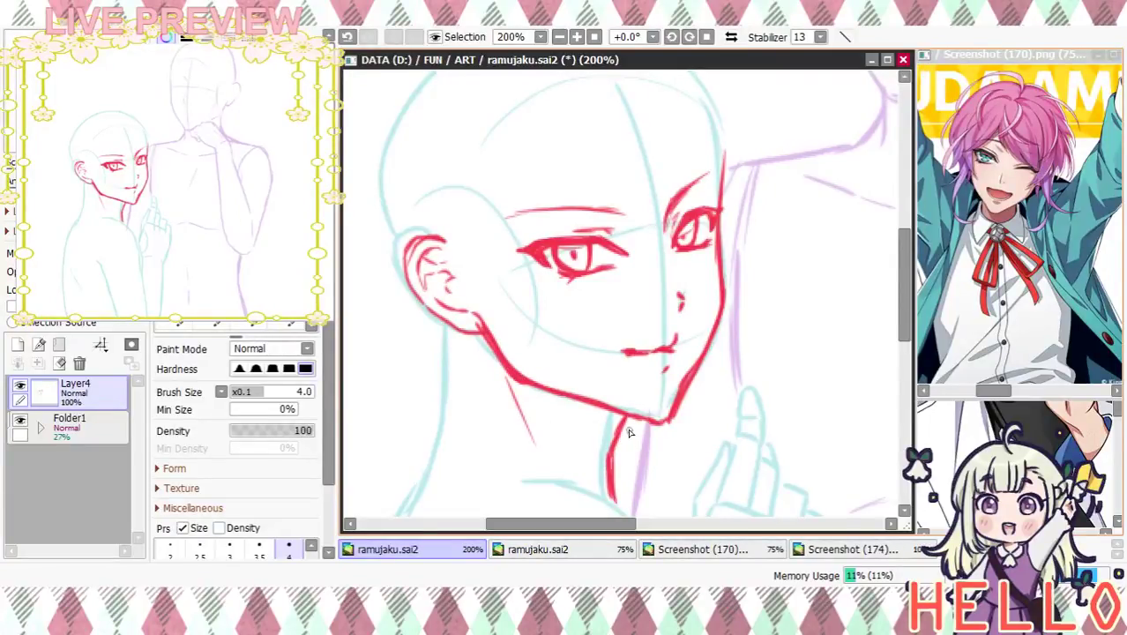
{"action": "mouse_move", "coordinate": [439, 318]}
{"action": "left_mouse_down"}
{"action": "mouse_move", "coordinate": [449, 414]}
{"action": "mouse_move", "coordinate": [423, 487]}
{"action": "left_mouse_up"}
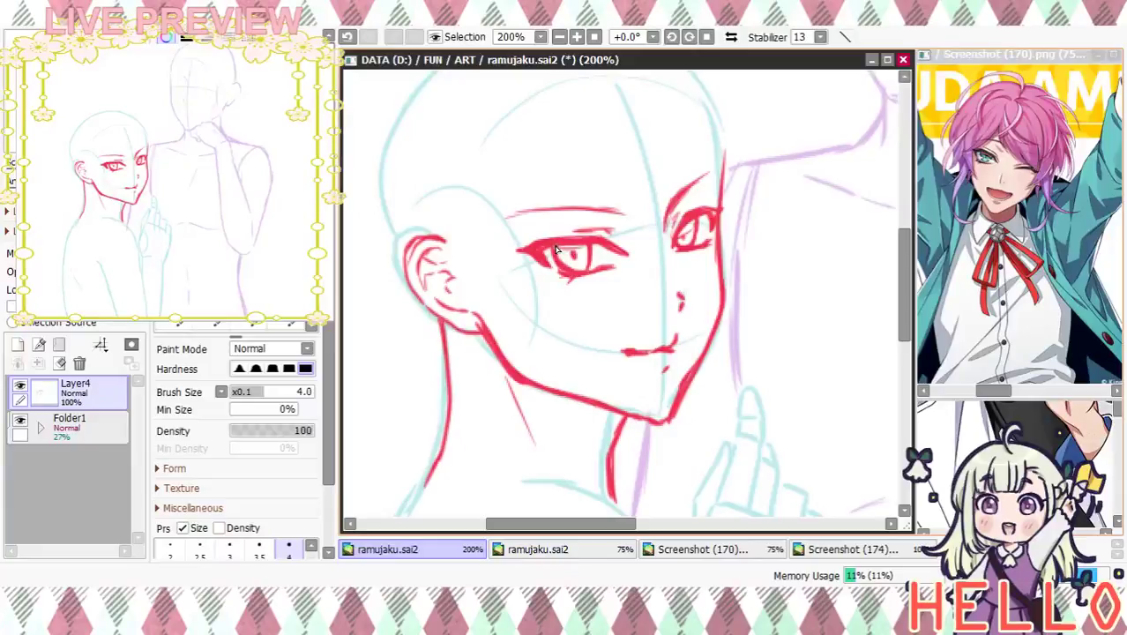
Add inner detail to the near eye's iris and mark the nose bridge with a short line above the nose
{"action": "left_click_drag", "start_coordinate": [559, 262], "coordinate": [565, 255]}
{"action": "left_click_drag", "start_coordinate": [584, 330], "coordinate": [595, 287]}
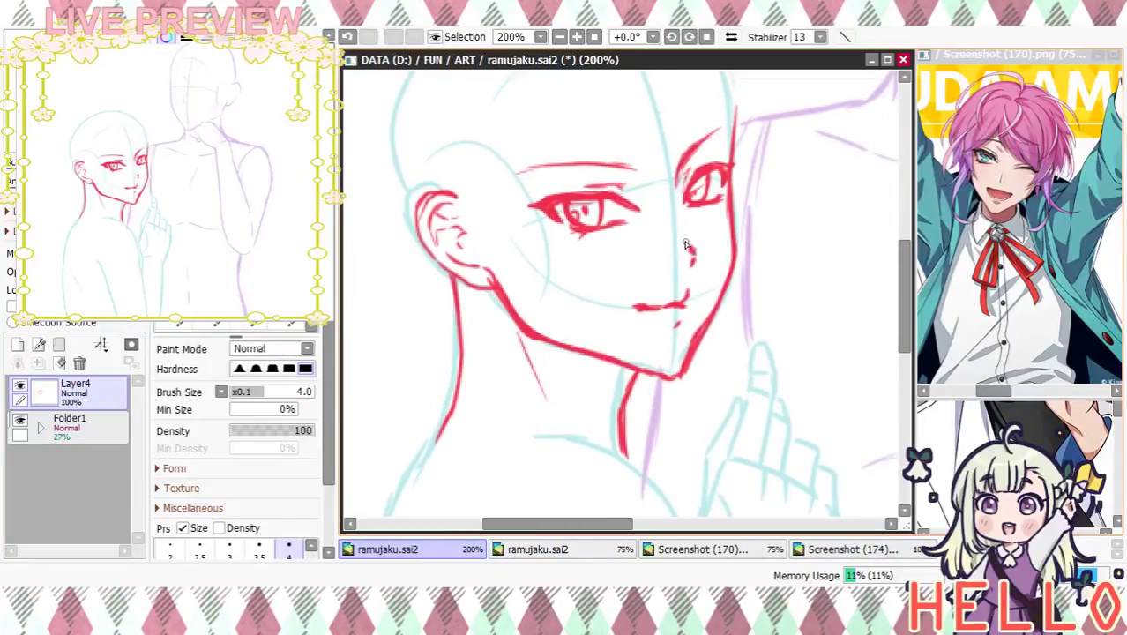
{"action": "key", "text": "ctrl+z"}
{"action": "mouse_move", "coordinate": [681, 213]}
{"action": "left_mouse_down"}
{"action": "mouse_move", "coordinate": [691, 226]}
{"action": "mouse_move", "coordinate": [636, 376]}
{"action": "mouse_move", "coordinate": [660, 314]}
{"action": "mouse_move", "coordinate": [625, 266]}
{"action": "left_mouse_up"}
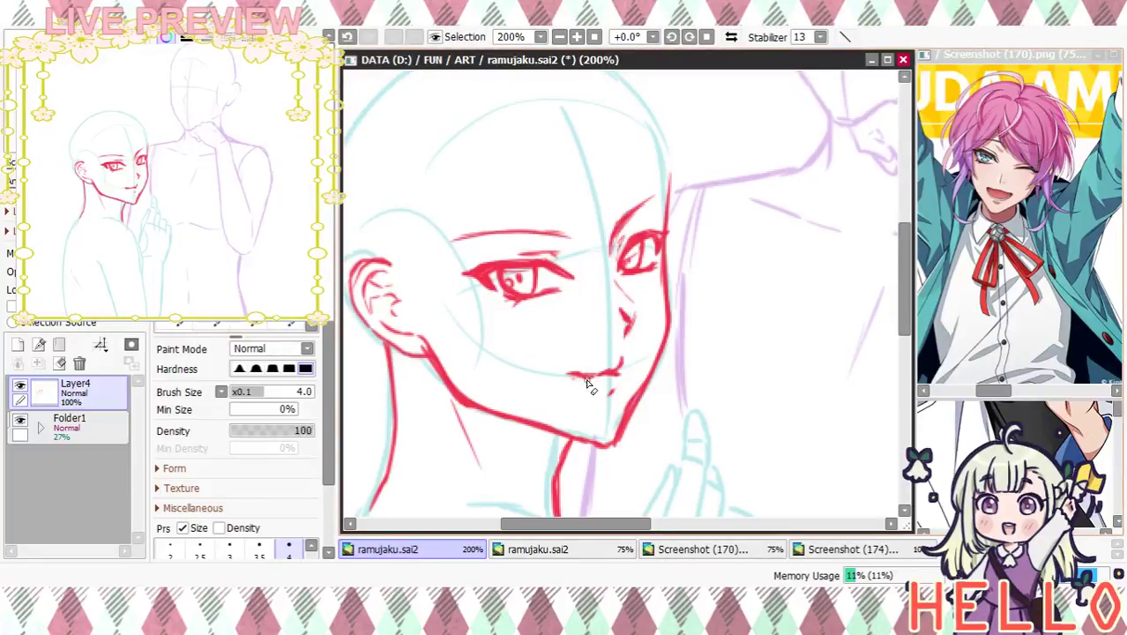
Redraw the mouth as a shorter slanted smile and extend the far forehead contour upward with a thicker line
{"action": "mouse_move", "coordinate": [611, 373]}
{"action": "left_mouse_down"}
{"action": "mouse_move", "coordinate": [608, 384]}
{"action": "mouse_move", "coordinate": [623, 360]}
{"action": "left_mouse_up"}
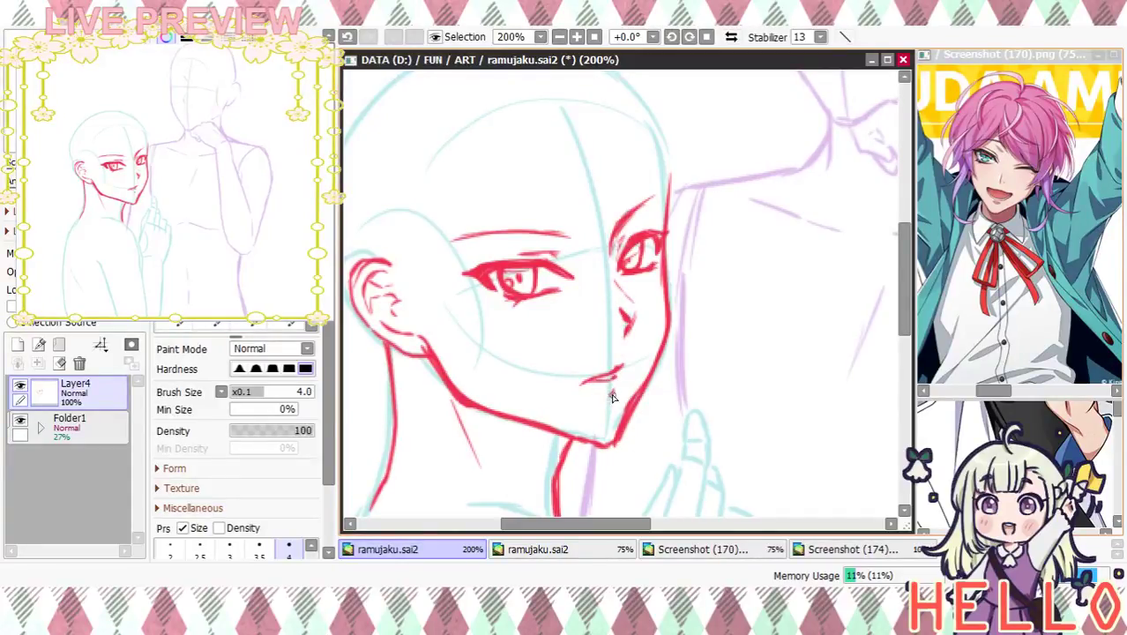
{"action": "mouse_move", "coordinate": [667, 410]}
{"action": "left_mouse_down"}
{"action": "mouse_move", "coordinate": [805, 319]}
{"action": "mouse_move", "coordinate": [768, 375]}
{"action": "mouse_move", "coordinate": [707, 411]}
{"action": "left_mouse_up"}
{"action": "left_click_drag", "start_coordinate": [697, 160], "coordinate": [704, 226]}
{"action": "mouse_move", "coordinate": [723, 399]}
{"action": "left_mouse_down"}
{"action": "mouse_move", "coordinate": [725, 305]}
{"action": "mouse_move", "coordinate": [712, 383]}
{"action": "left_mouse_up"}
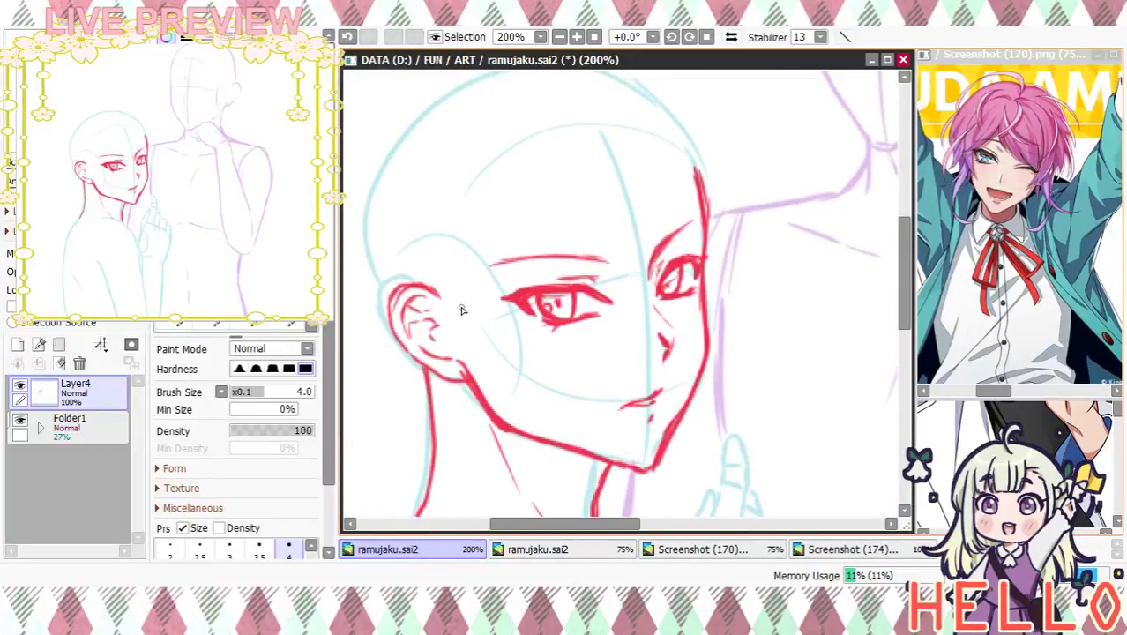
{"action": "left_click_drag", "start_coordinate": [746, 316], "coordinate": [748, 334]}
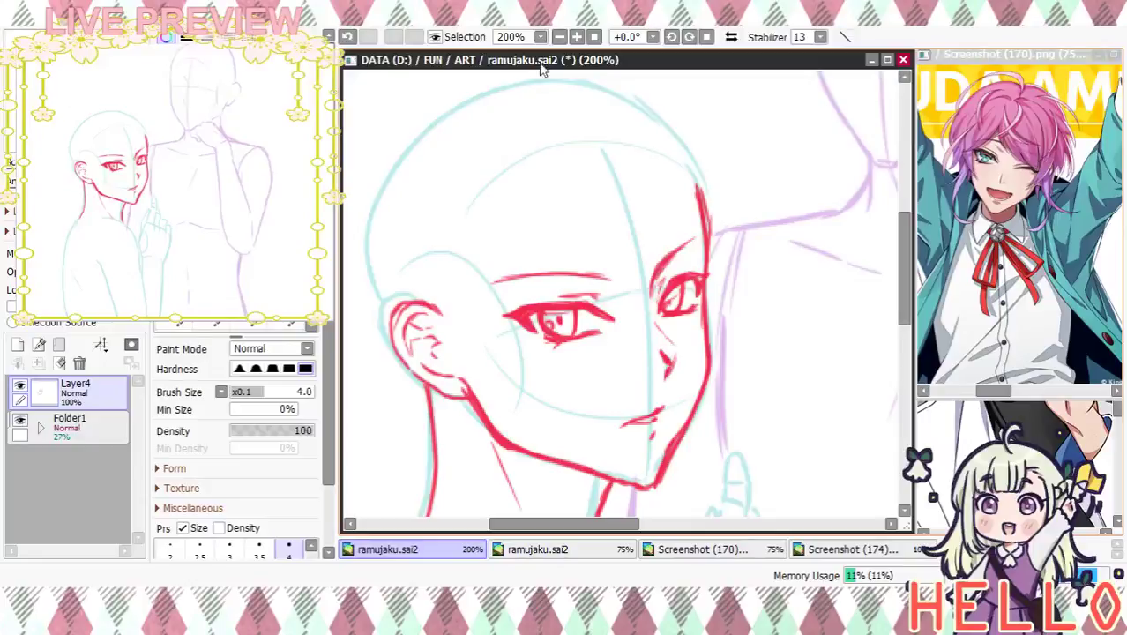
Add a new layer above the face sketch for drawing the hair
{"action": "left_click", "coordinate": [560, 38]}
{"action": "left_click", "coordinate": [560, 38]}
{"action": "left_click", "coordinate": [577, 38]}
{"action": "left_click", "coordinate": [577, 38]}
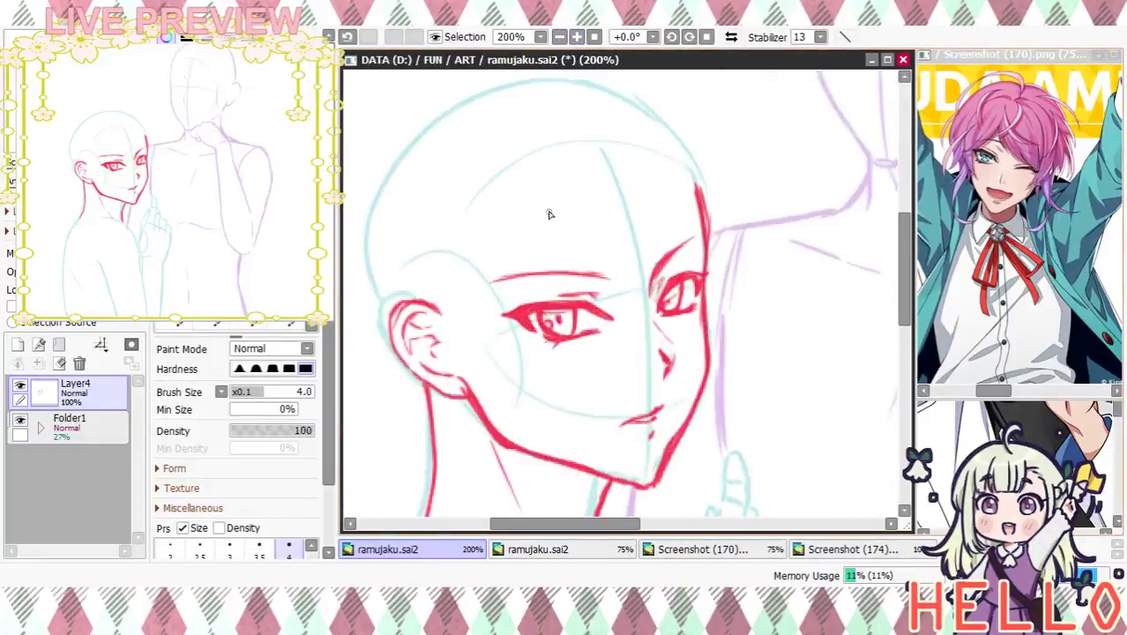
{"action": "left_click", "coordinate": [17, 344]}
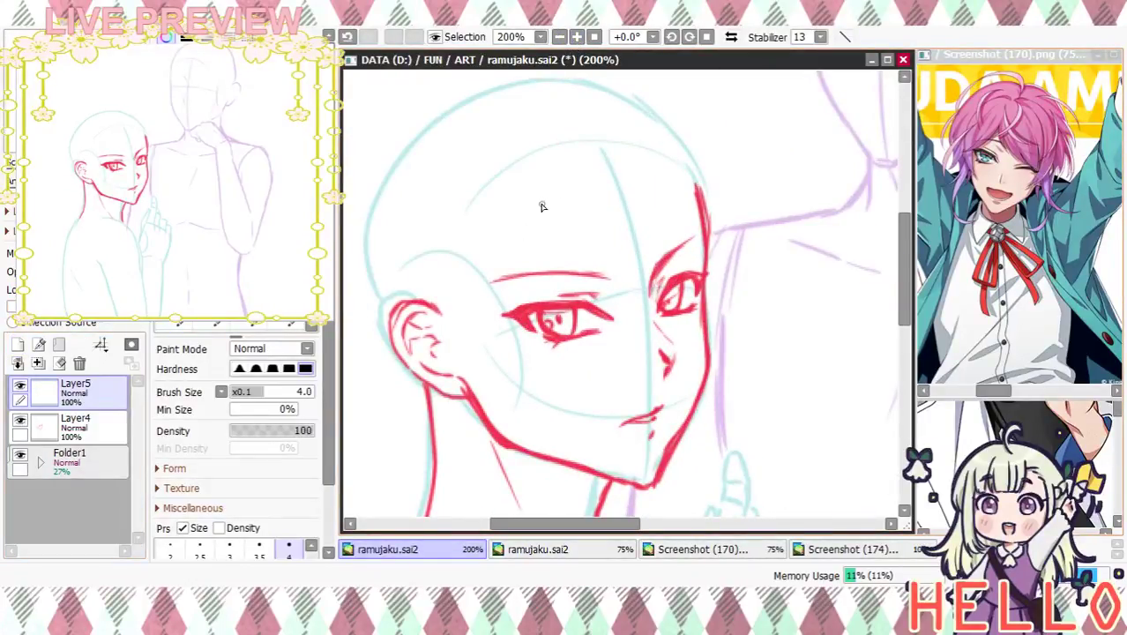
{"action": "left_click_drag", "start_coordinate": [511, 188], "coordinate": [576, 269]}
{"action": "key", "text": "ctrl+z"}
{"action": "left_click_drag", "start_coordinate": [558, 230], "coordinate": [577, 269]}
{"action": "key", "text": "ctrl+z"}
{"action": "key", "text": "ctrl+z"}
{"action": "key", "text": "ctrl+z"}
Sketch the main fringe strands sweeping diagonally from the parting across the forehead to the far eye
{"action": "mouse_move", "coordinate": [526, 168]}
{"action": "left_mouse_down"}
{"action": "mouse_move", "coordinate": [550, 235]}
{"action": "mouse_move", "coordinate": [545, 207]}
{"action": "mouse_move", "coordinate": [565, 246]}
{"action": "left_mouse_up"}
{"action": "left_click_drag", "start_coordinate": [540, 197], "coordinate": [627, 280]}
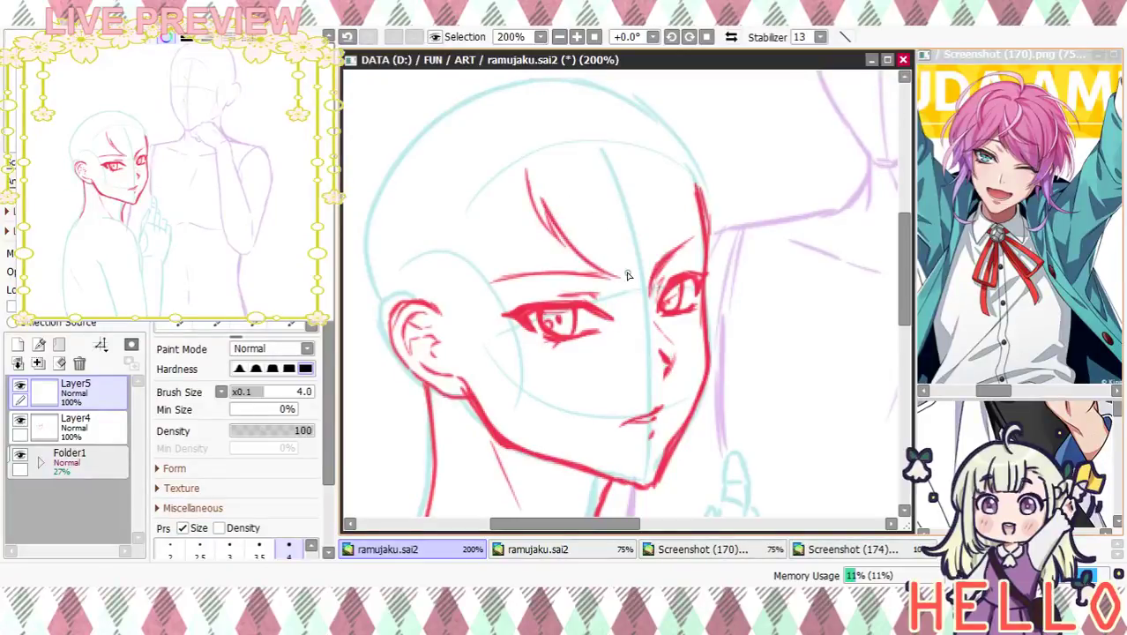
{"action": "key", "text": "ctrl+z"}
{"action": "mouse_move", "coordinate": [541, 206]}
{"action": "left_mouse_down"}
{"action": "mouse_move", "coordinate": [643, 276]}
{"action": "mouse_move", "coordinate": [681, 271]}
{"action": "left_mouse_up"}
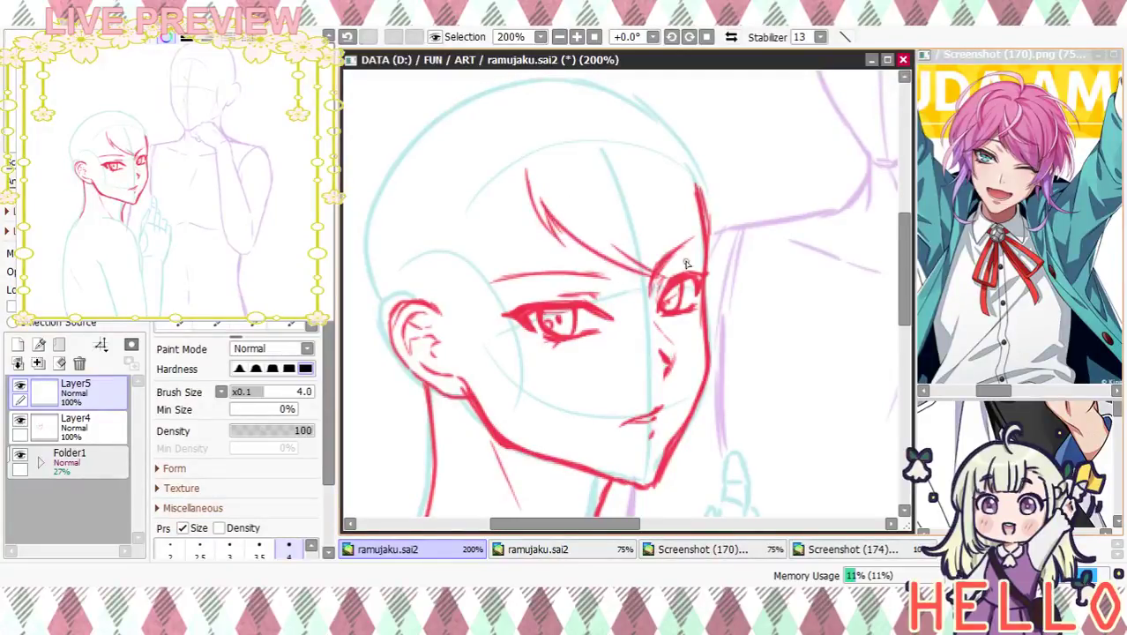
{"action": "left_click_drag", "start_coordinate": [586, 221], "coordinate": [695, 272]}
{"action": "left_click_drag", "start_coordinate": [643, 159], "coordinate": [702, 269]}
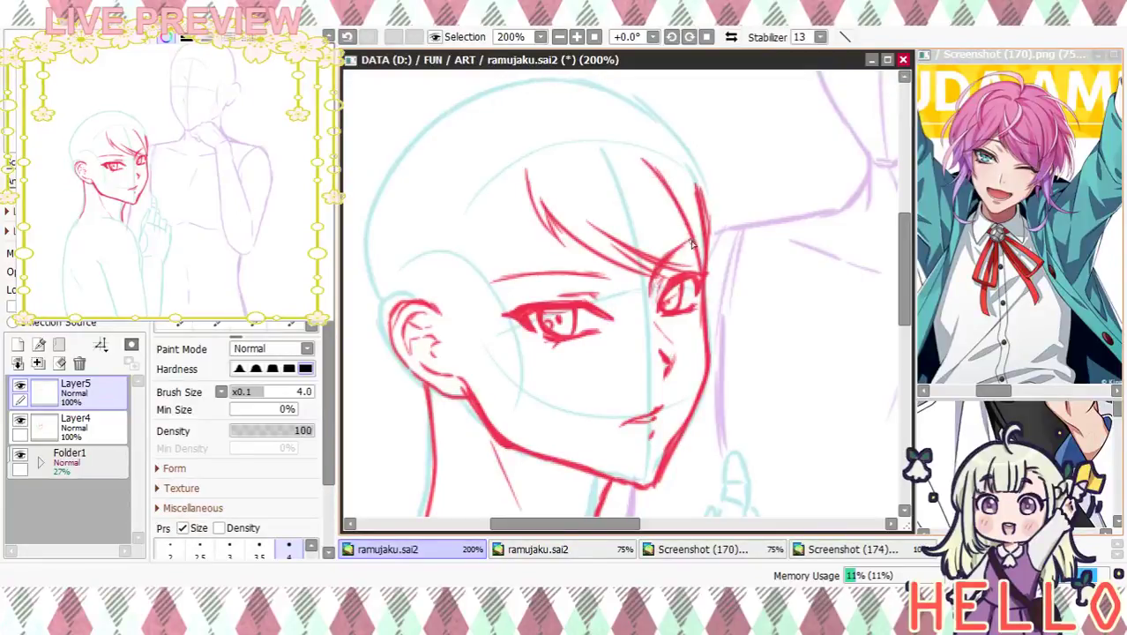
{"action": "key", "text": "h"}
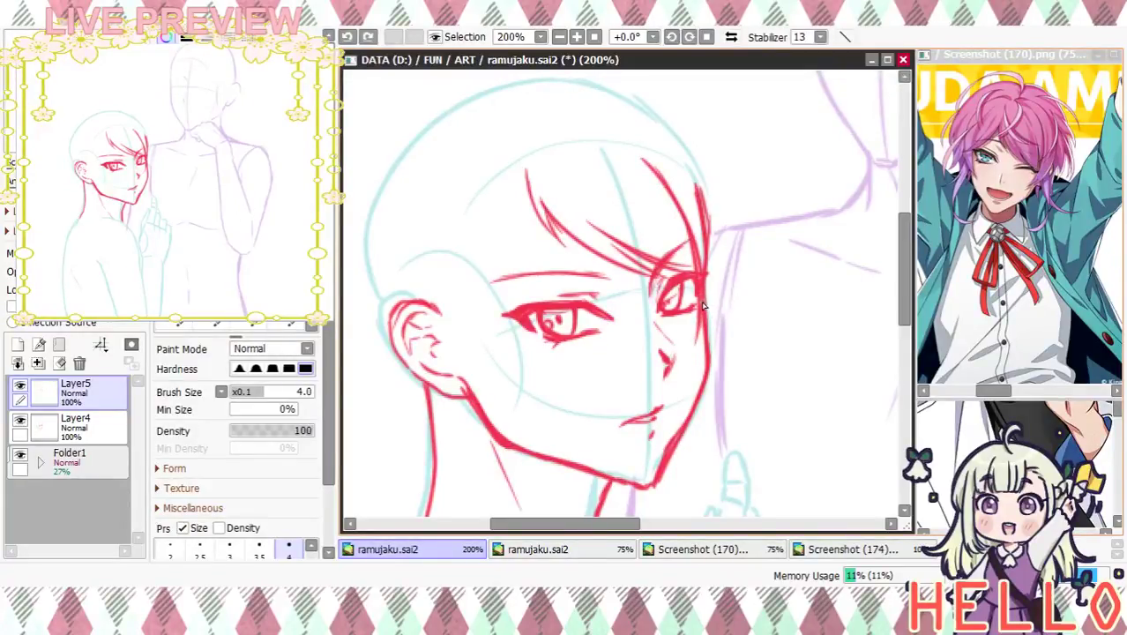
{"action": "key", "text": "h"}
Draw the hair contour falling along the far side of the face and add inner fringe strands at the crown
{"action": "mouse_move", "coordinate": [657, 132]}
{"action": "left_mouse_down"}
{"action": "mouse_move", "coordinate": [686, 147]}
{"action": "mouse_move", "coordinate": [672, 134]}
{"action": "mouse_move", "coordinate": [725, 261]}
{"action": "left_mouse_up"}
{"action": "mouse_move", "coordinate": [728, 221]}
{"action": "left_mouse_down"}
{"action": "mouse_move", "coordinate": [721, 297]}
{"action": "mouse_move", "coordinate": [727, 287]}
{"action": "mouse_move", "coordinate": [708, 348]}
{"action": "left_mouse_up"}
{"action": "left_click_drag", "start_coordinate": [713, 302], "coordinate": [703, 347]}
{"action": "left_click_drag", "start_coordinate": [575, 120], "coordinate": [646, 141]}
{"action": "left_click_drag", "start_coordinate": [571, 141], "coordinate": [675, 239]}
{"action": "left_click_drag", "start_coordinate": [541, 202], "coordinate": [586, 267]}
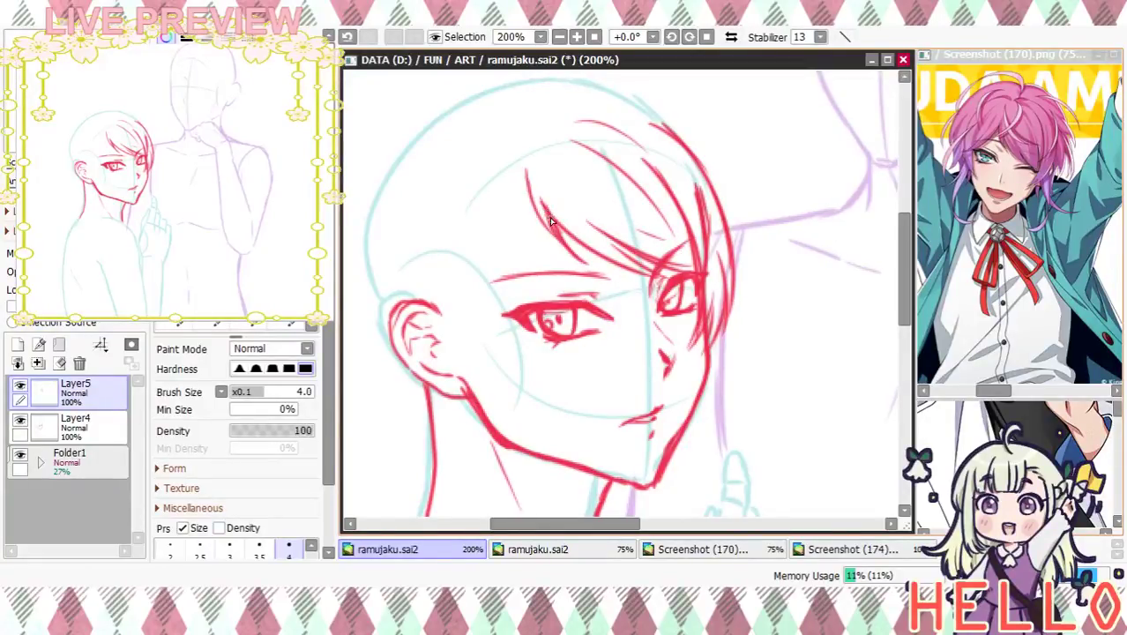
Sketch the side fringe strands curving from the parting down past the near eye's outer corner toward the ear
{"action": "mouse_move", "coordinate": [527, 157]}
{"action": "left_mouse_down"}
{"action": "mouse_move", "coordinate": [535, 250]}
{"action": "mouse_move", "coordinate": [519, 296]}
{"action": "left_mouse_up"}
{"action": "left_click_drag", "start_coordinate": [535, 220], "coordinate": [505, 315]}
{"action": "left_click_drag", "start_coordinate": [516, 255], "coordinate": [479, 319]}
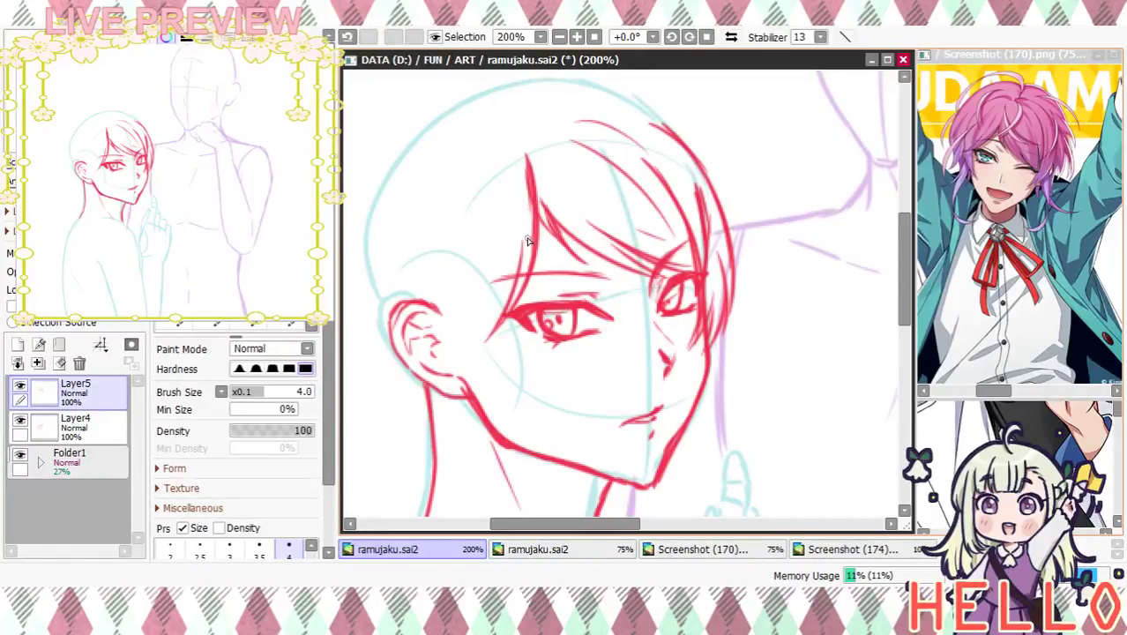
{"action": "left_click_drag", "start_coordinate": [523, 246], "coordinate": [458, 330]}
{"action": "left_click_drag", "start_coordinate": [502, 171], "coordinate": [461, 307]}
{"action": "left_click_drag", "start_coordinate": [502, 228], "coordinate": [441, 319]}
{"action": "left_click_drag", "start_coordinate": [482, 285], "coordinate": [441, 331]}
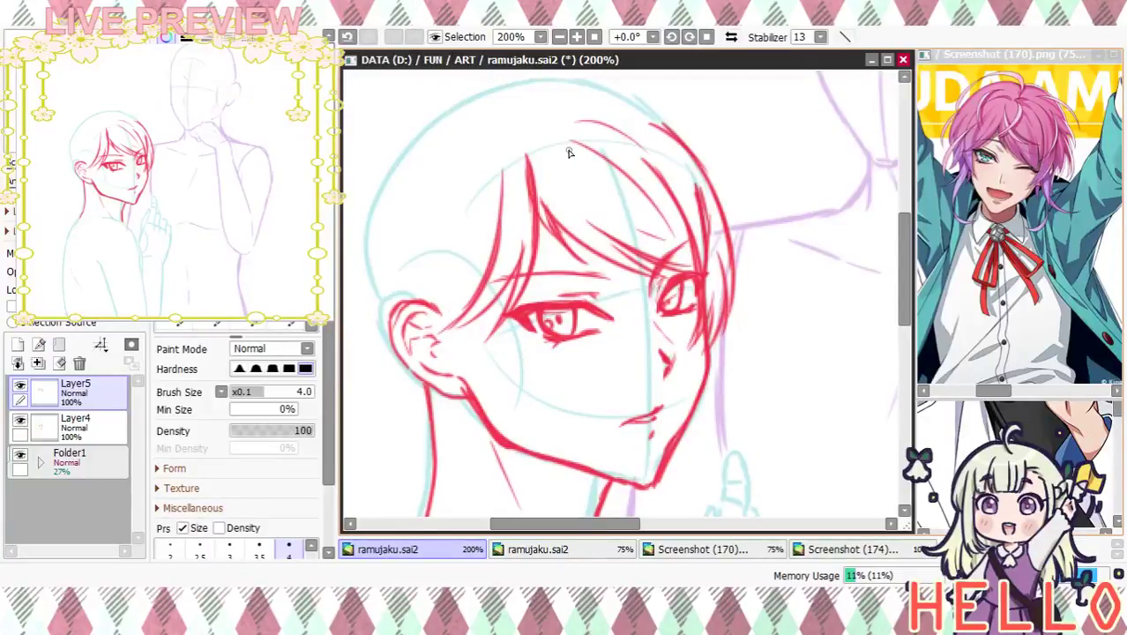
Add curved overlapping strands from the crown over the fringe and a long lock curving down onto the near cheek
{"action": "mouse_move", "coordinate": [527, 116]}
{"action": "left_mouse_down"}
{"action": "mouse_move", "coordinate": [602, 220]}
{"action": "mouse_move", "coordinate": [542, 161]}
{"action": "mouse_move", "coordinate": [667, 174]}
{"action": "left_mouse_up"}
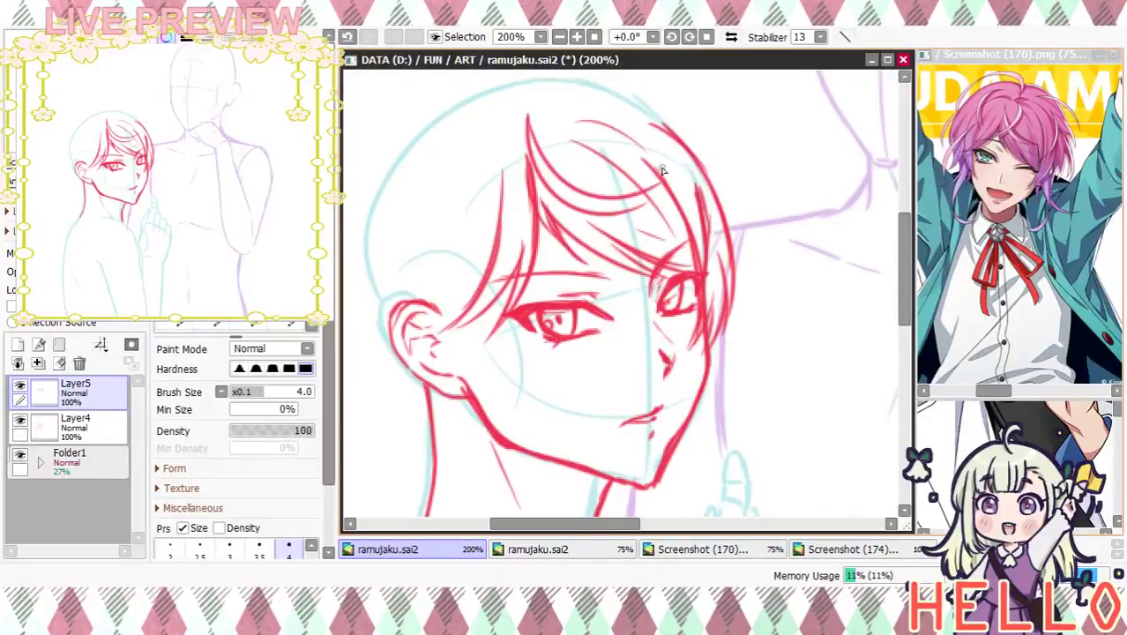
{"action": "mouse_move", "coordinate": [547, 89]}
{"action": "left_mouse_down"}
{"action": "mouse_move", "coordinate": [632, 221]}
{"action": "mouse_move", "coordinate": [615, 225]}
{"action": "mouse_move", "coordinate": [597, 126]}
{"action": "mouse_move", "coordinate": [614, 231]}
{"action": "left_mouse_up"}
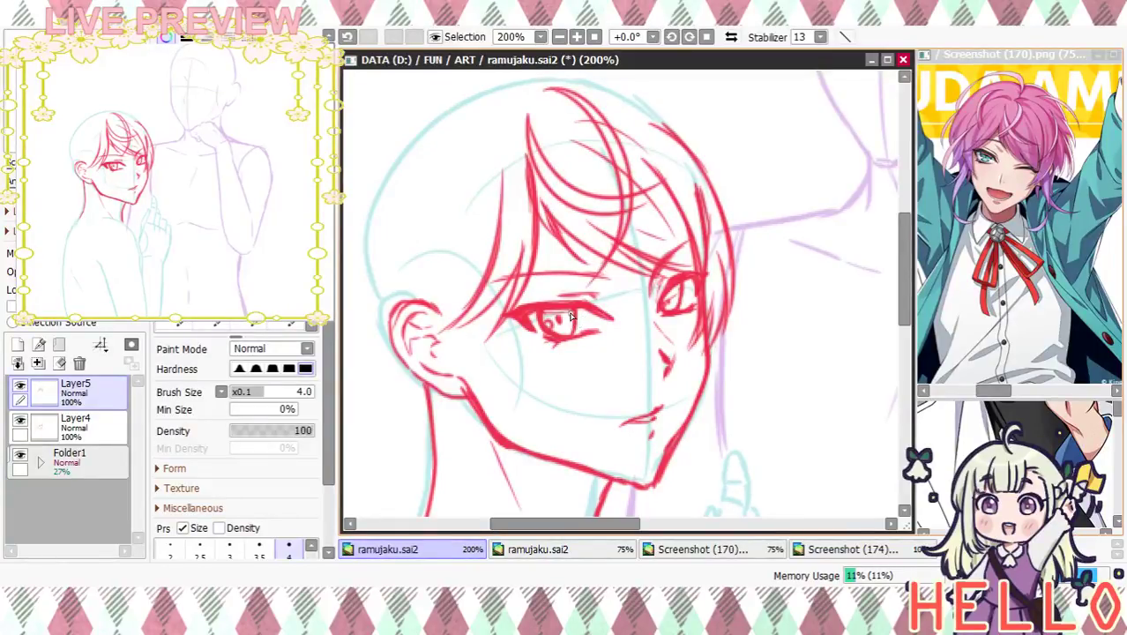
{"action": "mouse_move", "coordinate": [492, 128]}
{"action": "left_mouse_down"}
{"action": "mouse_move", "coordinate": [476, 221]}
{"action": "mouse_move", "coordinate": [487, 284]}
{"action": "left_mouse_up"}
{"action": "left_click_drag", "start_coordinate": [478, 202], "coordinate": [527, 360]}
{"action": "mouse_move", "coordinate": [481, 290]}
{"action": "left_mouse_down"}
{"action": "mouse_move", "coordinate": [510, 355]}
{"action": "mouse_move", "coordinate": [518, 293]}
{"action": "mouse_move", "coordinate": [478, 247]}
{"action": "mouse_move", "coordinate": [516, 349]}
{"action": "left_mouse_up"}
{"action": "left_click_drag", "start_coordinate": [515, 346], "coordinate": [549, 374]}
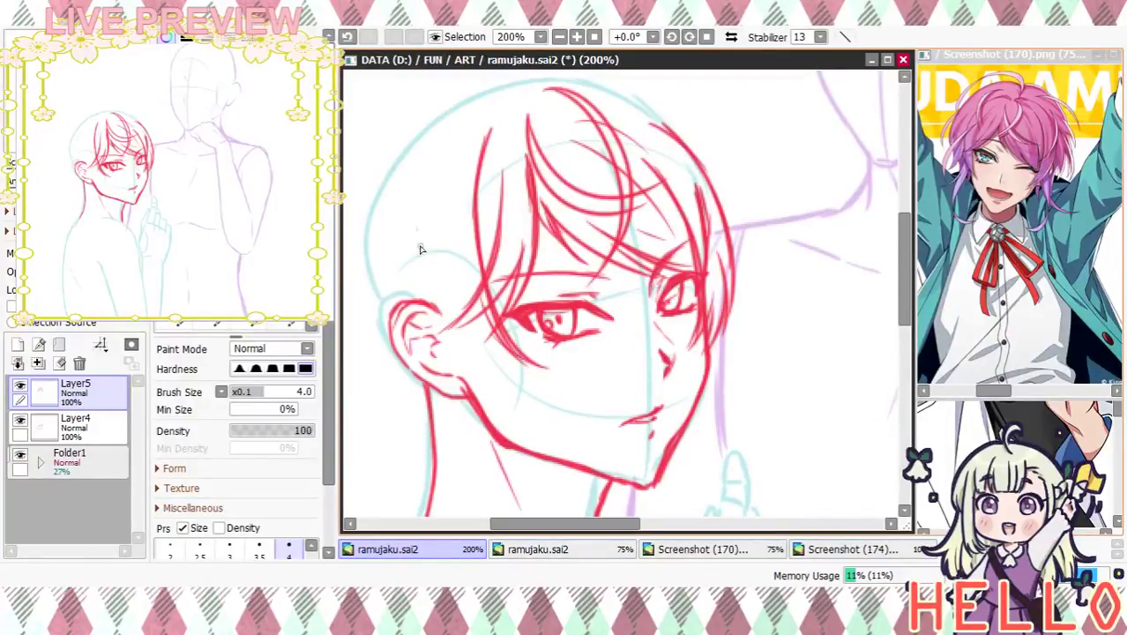
Draw side strands sweeping from the near side of the head past the ear's front edge onto the cheek
{"action": "left_click_drag", "start_coordinate": [417, 177], "coordinate": [465, 339]}
{"action": "left_click_drag", "start_coordinate": [417, 236], "coordinate": [511, 382]}
{"action": "left_click_drag", "start_coordinate": [427, 273], "coordinate": [508, 385]}
{"action": "left_click_drag", "start_coordinate": [477, 345], "coordinate": [527, 388]}
{"action": "left_click_drag", "start_coordinate": [463, 321], "coordinate": [568, 375]}
Sketch a long side lock curving from beside the ear along the near jawline down onto the neck
{"action": "mouse_move", "coordinate": [652, 429]}
{"action": "left_mouse_down"}
{"action": "mouse_move", "coordinate": [711, 267]}
{"action": "mouse_move", "coordinate": [684, 365]}
{"action": "mouse_move", "coordinate": [635, 314]}
{"action": "left_mouse_up"}
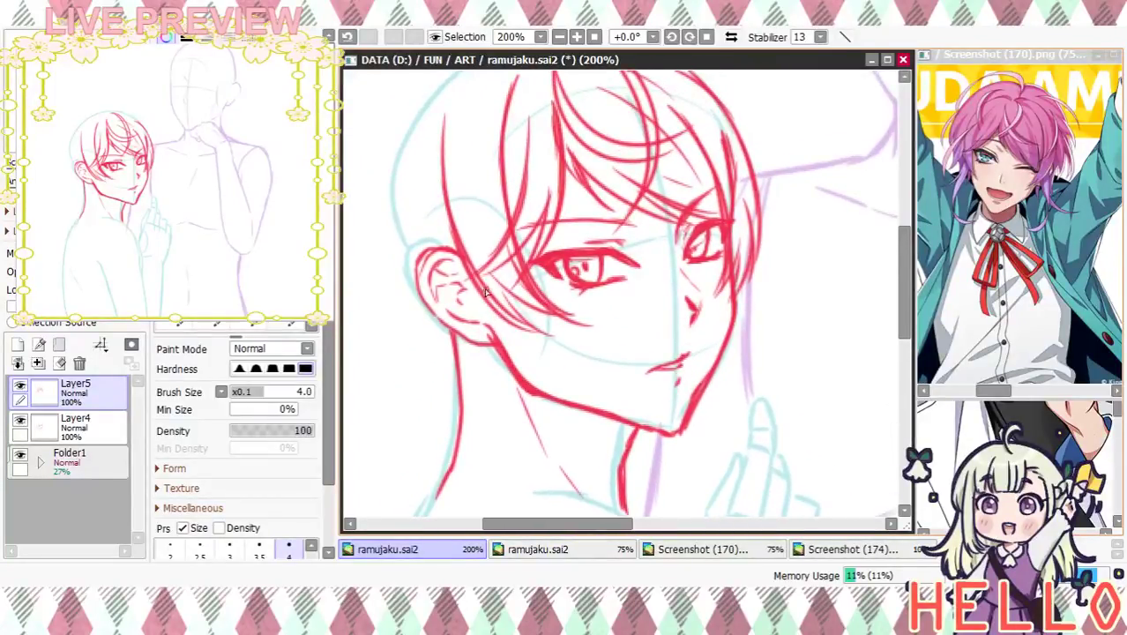
{"action": "left_click", "coordinate": [559, 36]}
{"action": "left_click", "coordinate": [559, 36]}
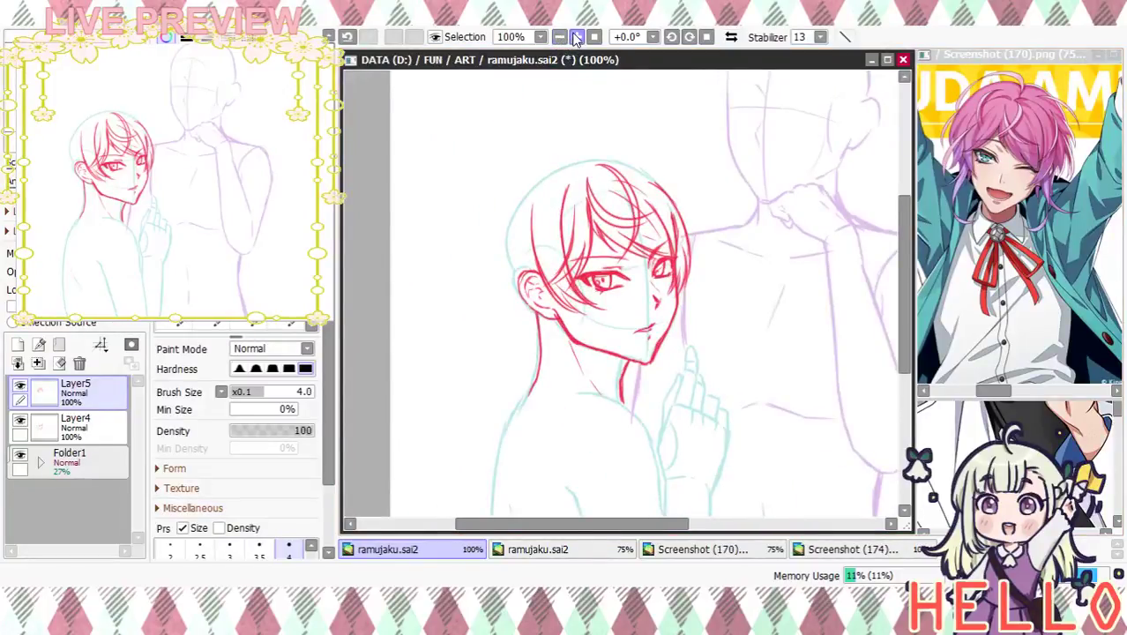
{"action": "left_click", "coordinate": [576, 36]}
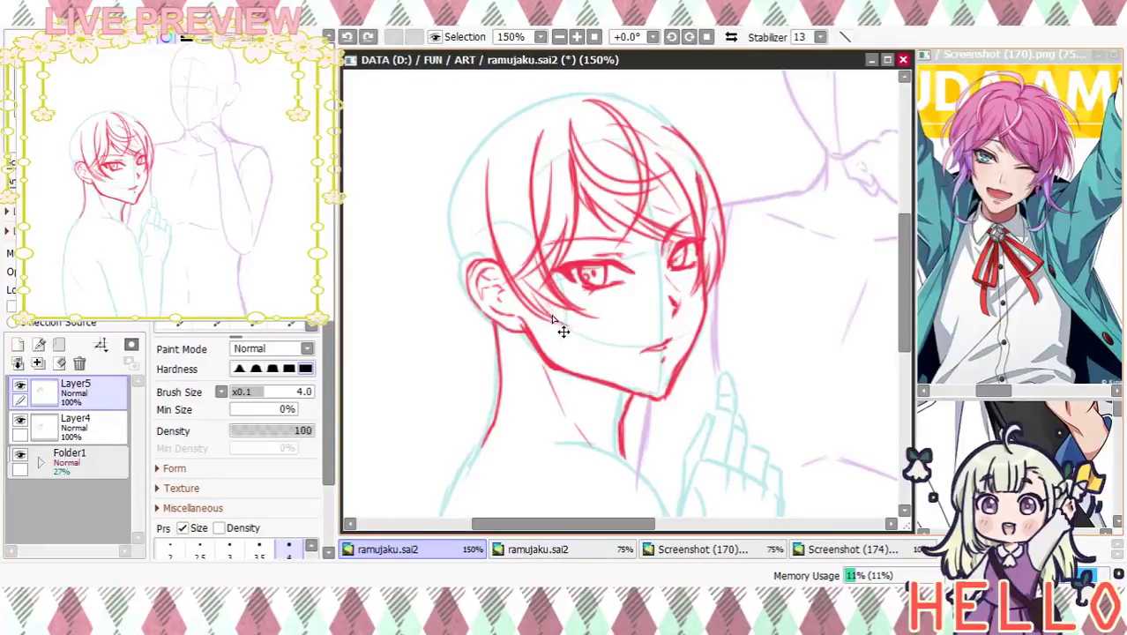
{"action": "left_click_drag", "start_coordinate": [547, 301], "coordinate": [610, 399]}
{"action": "key", "text": "ctrl+z"}
{"action": "key", "text": "ctrl+z"}
{"action": "mouse_move", "coordinate": [553, 303]}
{"action": "left_mouse_down"}
{"action": "mouse_move", "coordinate": [601, 399]}
{"action": "mouse_move", "coordinate": [637, 391]}
{"action": "left_mouse_up"}
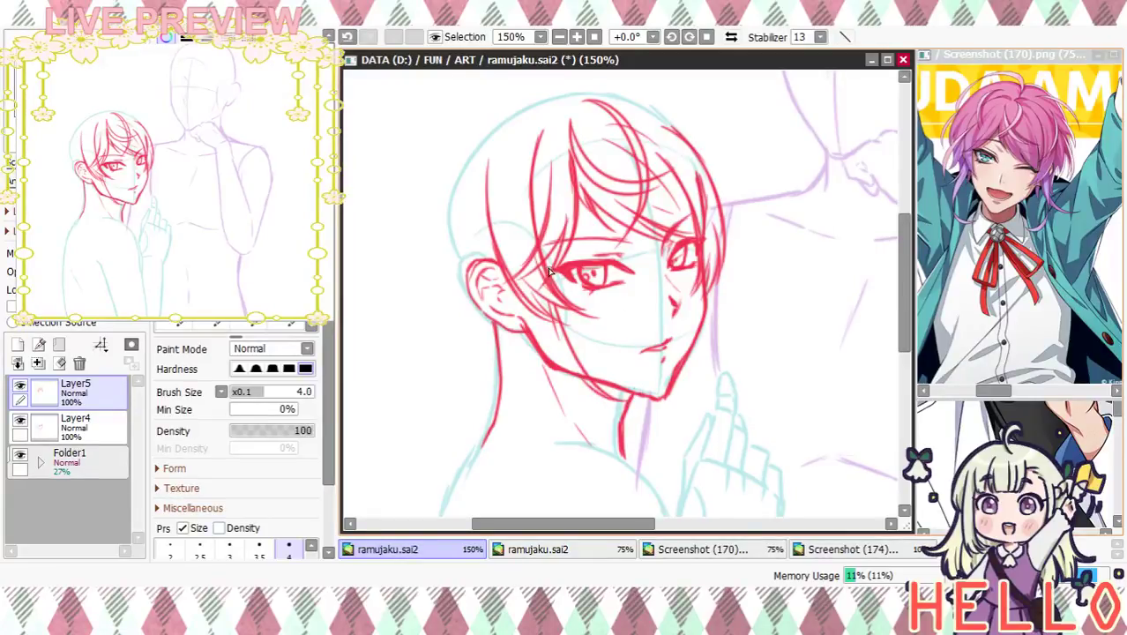
{"action": "mouse_move", "coordinate": [514, 283]}
{"action": "left_mouse_down"}
{"action": "mouse_move", "coordinate": [579, 414]}
{"action": "mouse_move", "coordinate": [650, 440]}
{"action": "left_mouse_up"}
{"action": "left_click_drag", "start_coordinate": [585, 407], "coordinate": [652, 486]}
{"action": "mouse_move", "coordinate": [582, 386]}
{"action": "left_mouse_down"}
{"action": "mouse_move", "coordinate": [618, 430]}
{"action": "mouse_move", "coordinate": [591, 395]}
{"action": "mouse_move", "coordinate": [648, 483]}
{"action": "left_mouse_up"}
{"action": "left_click_drag", "start_coordinate": [622, 430], "coordinate": [627, 476]}
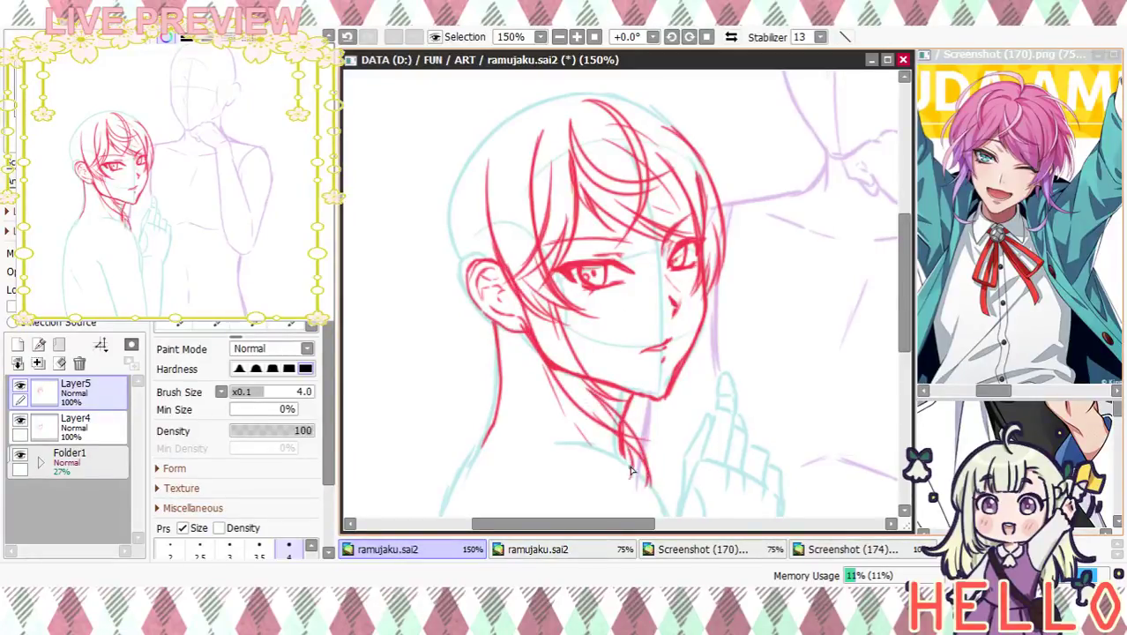
{"action": "left_click_drag", "start_coordinate": [516, 302], "coordinate": [593, 393]}
With Layer4 temporarily hidden, erase the lower part of the long side lock and redraw it tapering beneath the chin
{"action": "key", "text": "e"}
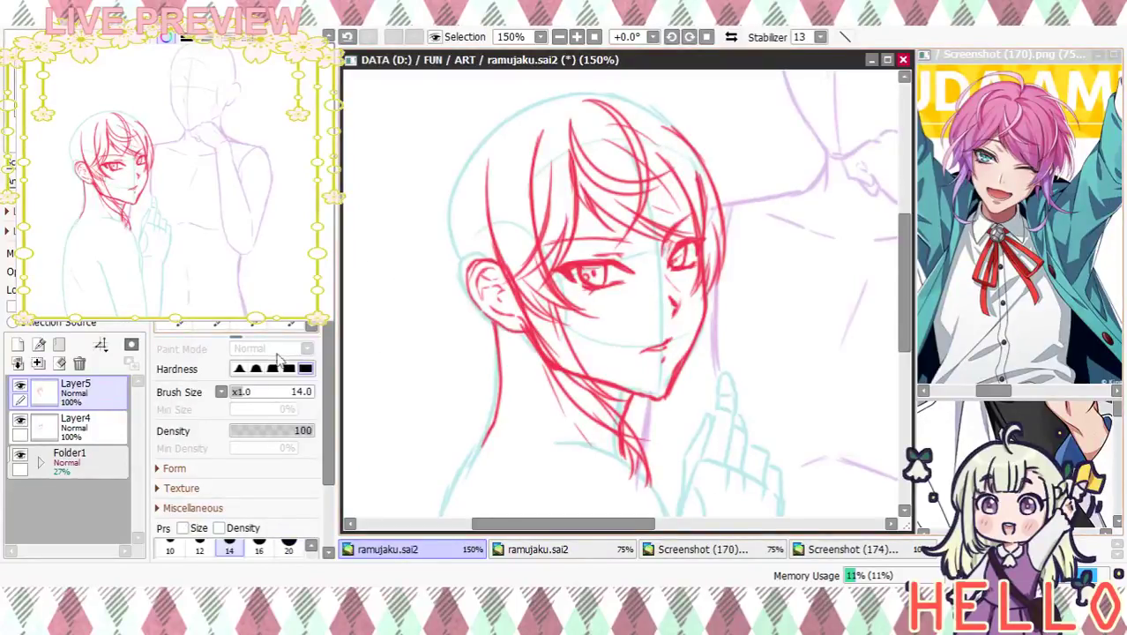
{"action": "left_click", "coordinate": [20, 420]}
{"action": "mouse_move", "coordinate": [549, 369]}
{"action": "left_mouse_down"}
{"action": "mouse_move", "coordinate": [612, 446]}
{"action": "mouse_move", "coordinate": [592, 416]}
{"action": "mouse_move", "coordinate": [630, 434]}
{"action": "mouse_move", "coordinate": [590, 403]}
{"action": "mouse_move", "coordinate": [640, 463]}
{"action": "left_mouse_up"}
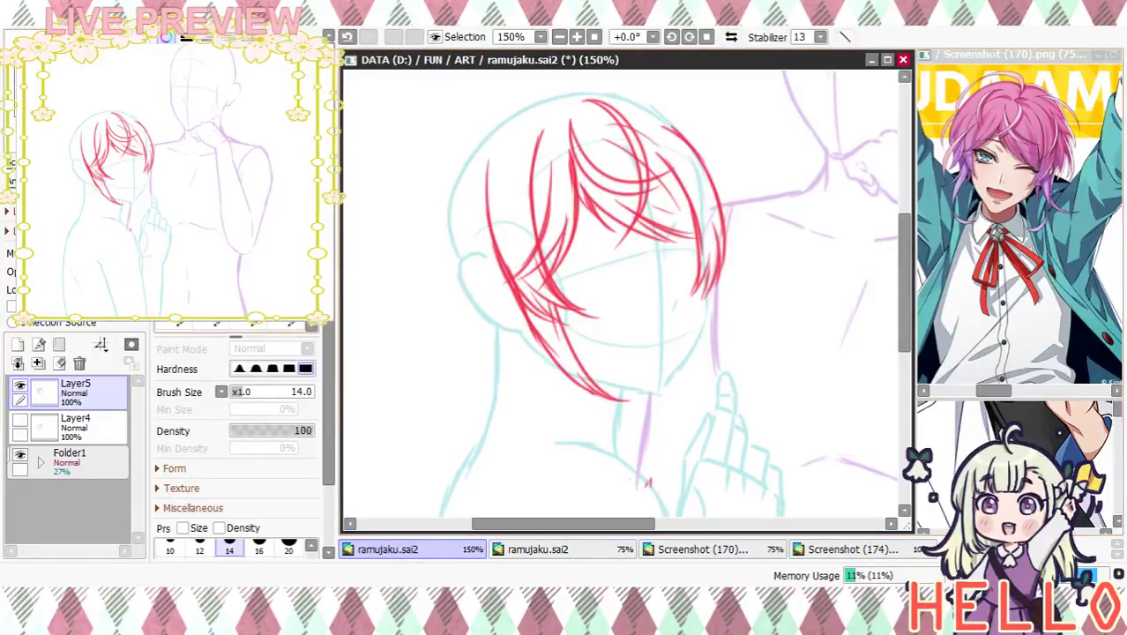
{"action": "key", "text": "n"}
{"action": "left_click_drag", "start_coordinate": [491, 234], "coordinate": [539, 331]}
{"action": "left_click_drag", "start_coordinate": [587, 369], "coordinate": [645, 461]}
{"action": "mouse_move", "coordinate": [608, 398]}
{"action": "left_mouse_down"}
{"action": "mouse_move", "coordinate": [643, 452]}
{"action": "mouse_move", "coordinate": [639, 474]}
{"action": "mouse_move", "coordinate": [628, 458]}
{"action": "mouse_move", "coordinate": [620, 467]}
{"action": "left_mouse_up"}
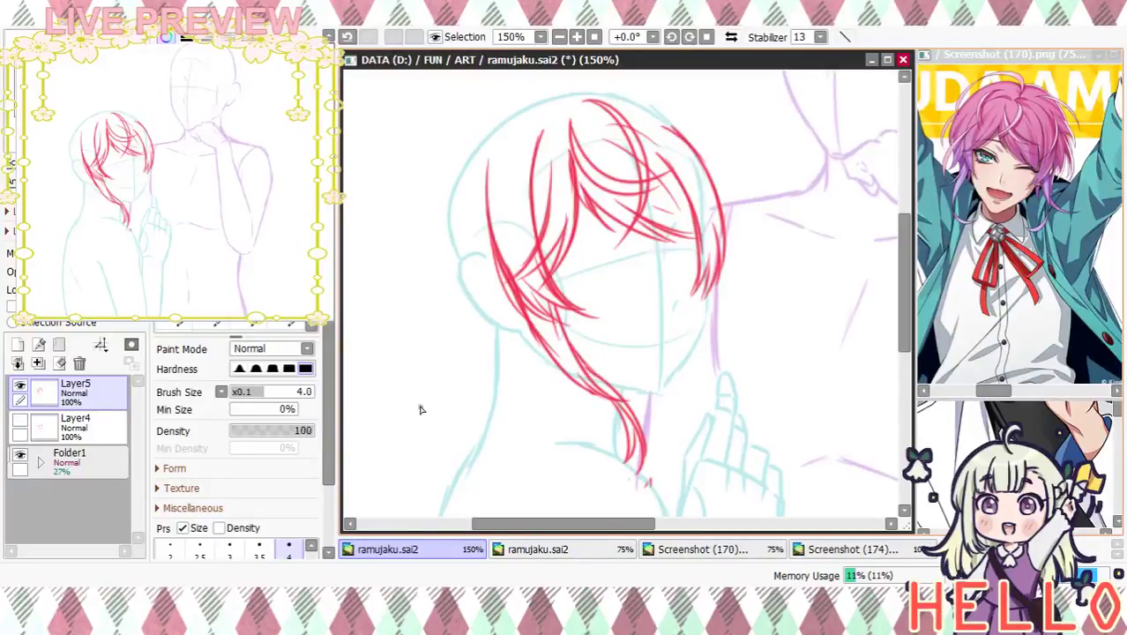
{"action": "left_click", "coordinate": [20, 420]}
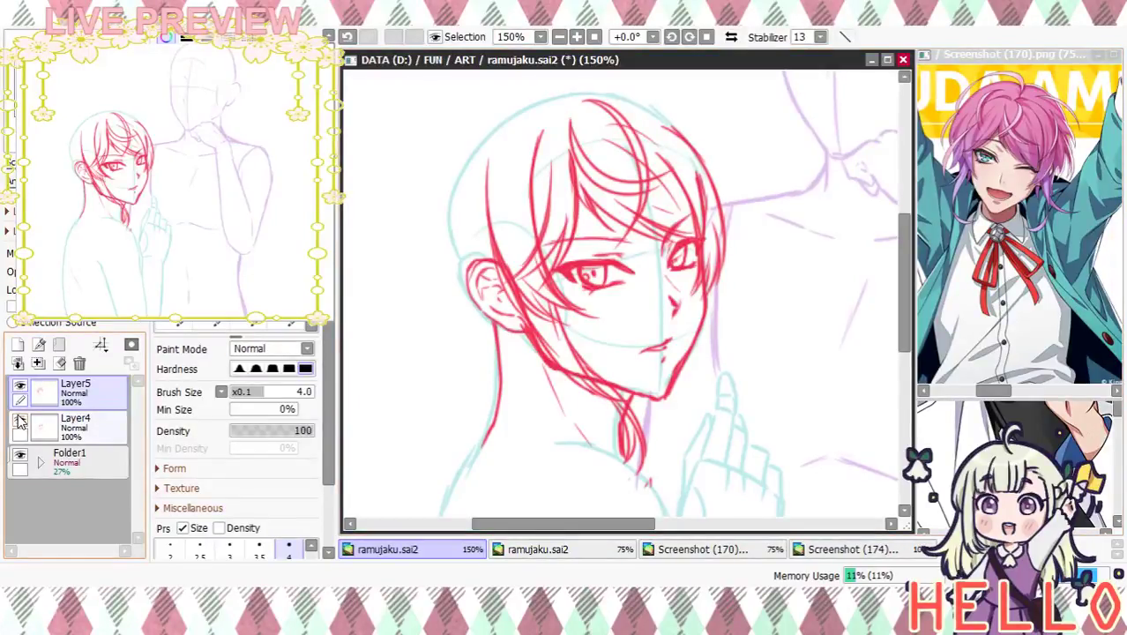
{"action": "left_click", "coordinate": [84, 425]}
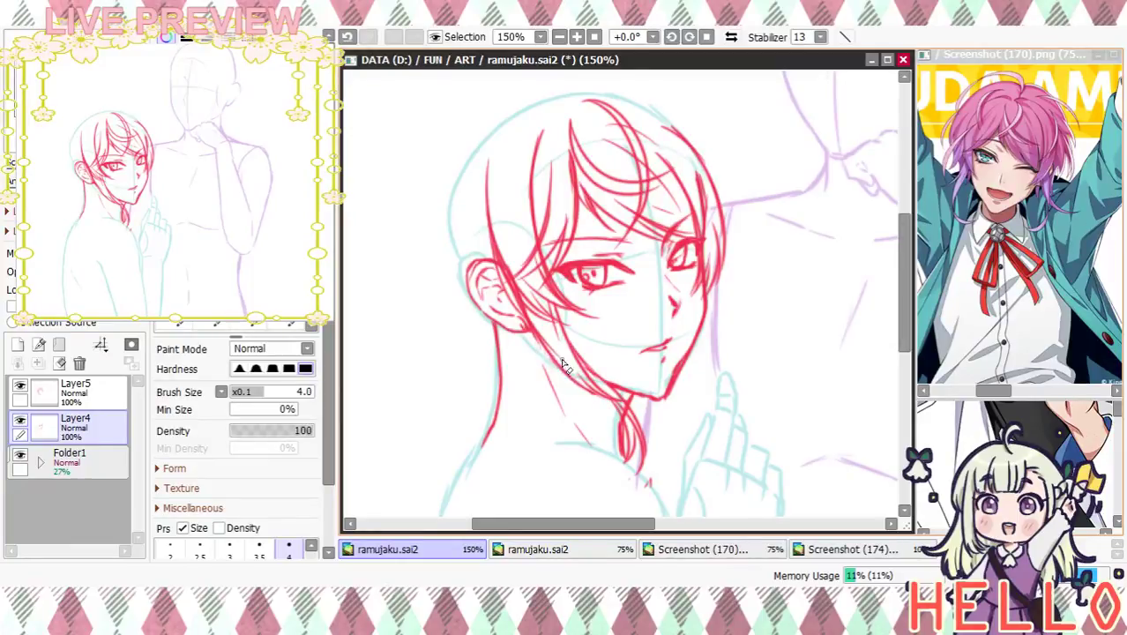
{"action": "left_click", "coordinate": [78, 388]}
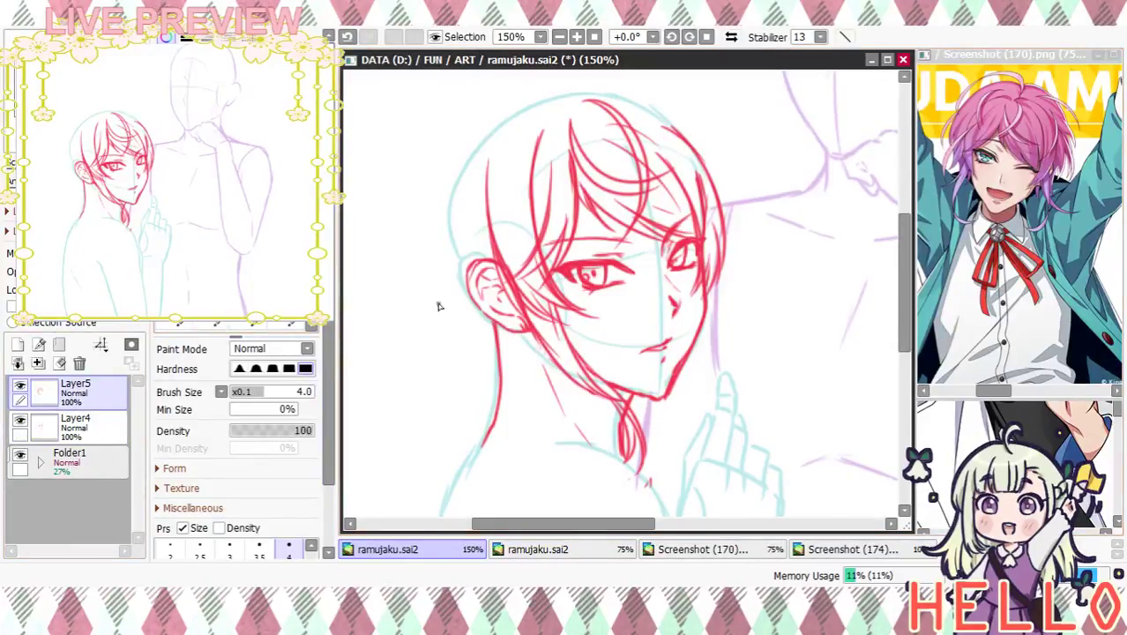
Draw a thin lock falling from the far cheek past the chin, with its tip hooking outward near the raised hand
{"action": "left_click_drag", "start_coordinate": [715, 443], "coordinate": [725, 398]}
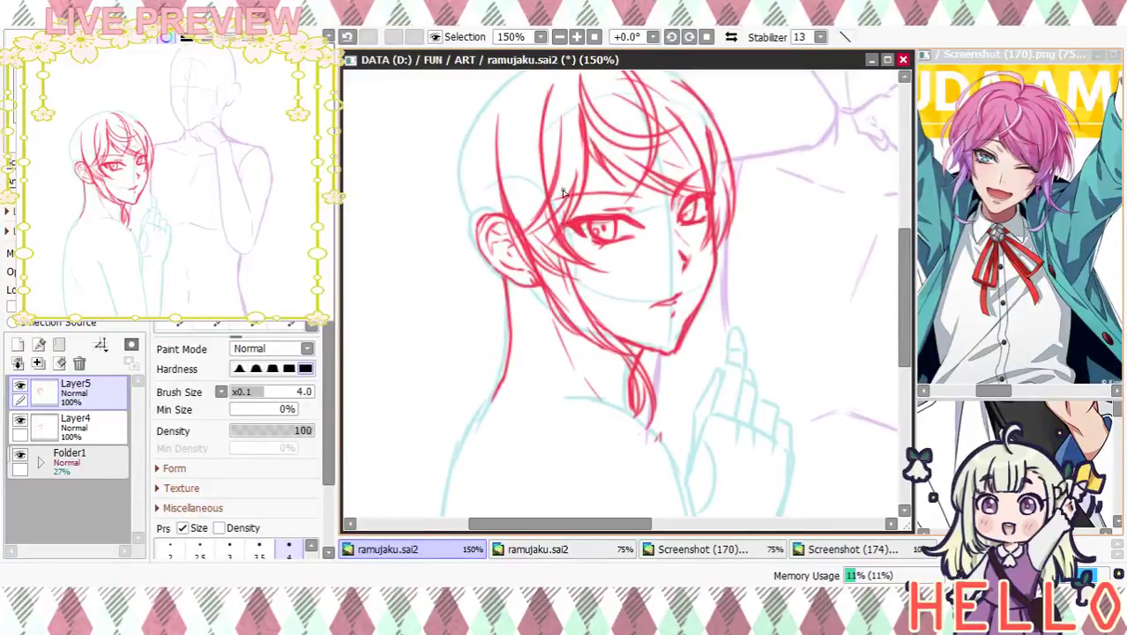
{"action": "mouse_move", "coordinate": [764, 352]}
{"action": "left_mouse_down"}
{"action": "mouse_move", "coordinate": [797, 241]}
{"action": "mouse_move", "coordinate": [786, 347]}
{"action": "mouse_move", "coordinate": [775, 356]}
{"action": "left_mouse_up"}
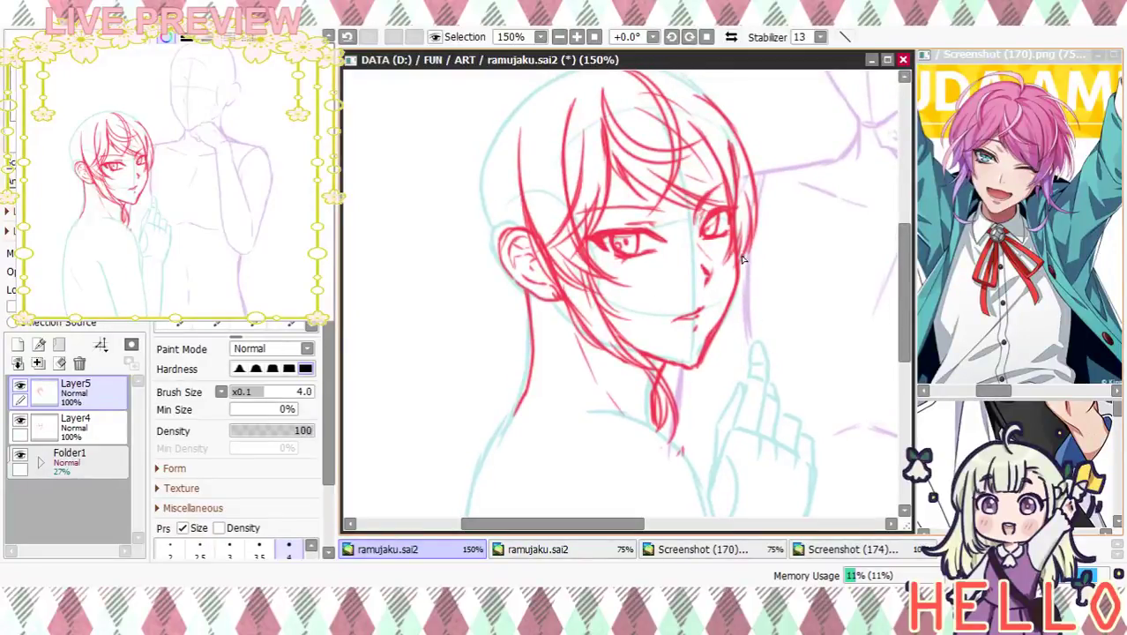
{"action": "left_click_drag", "start_coordinate": [743, 314], "coordinate": [723, 411]}
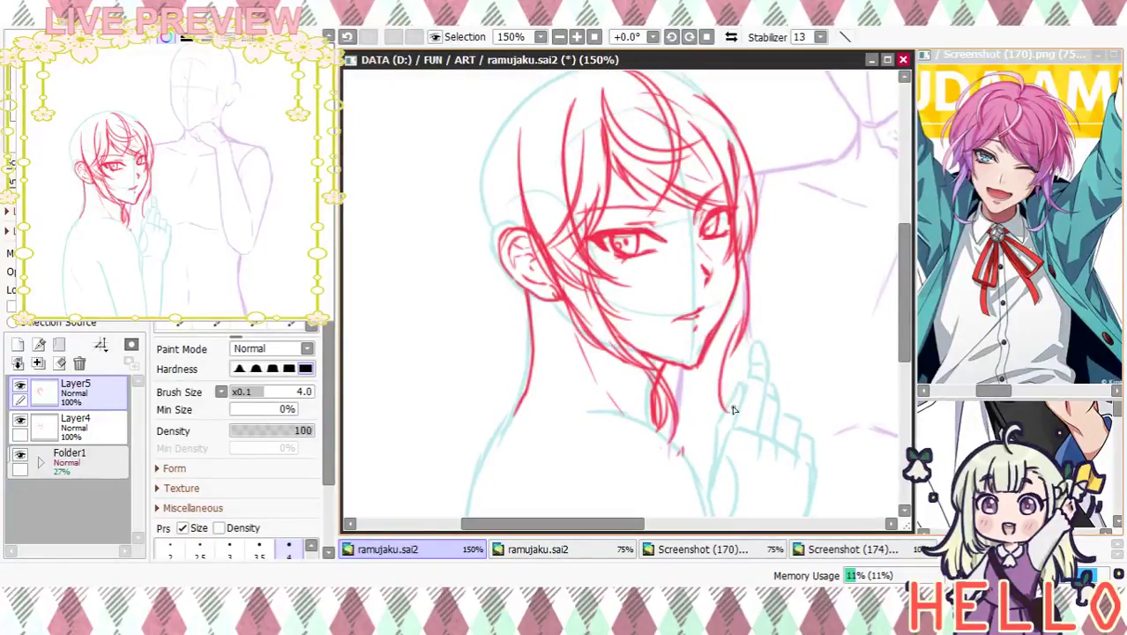
{"action": "key", "text": "ctrl+z"}
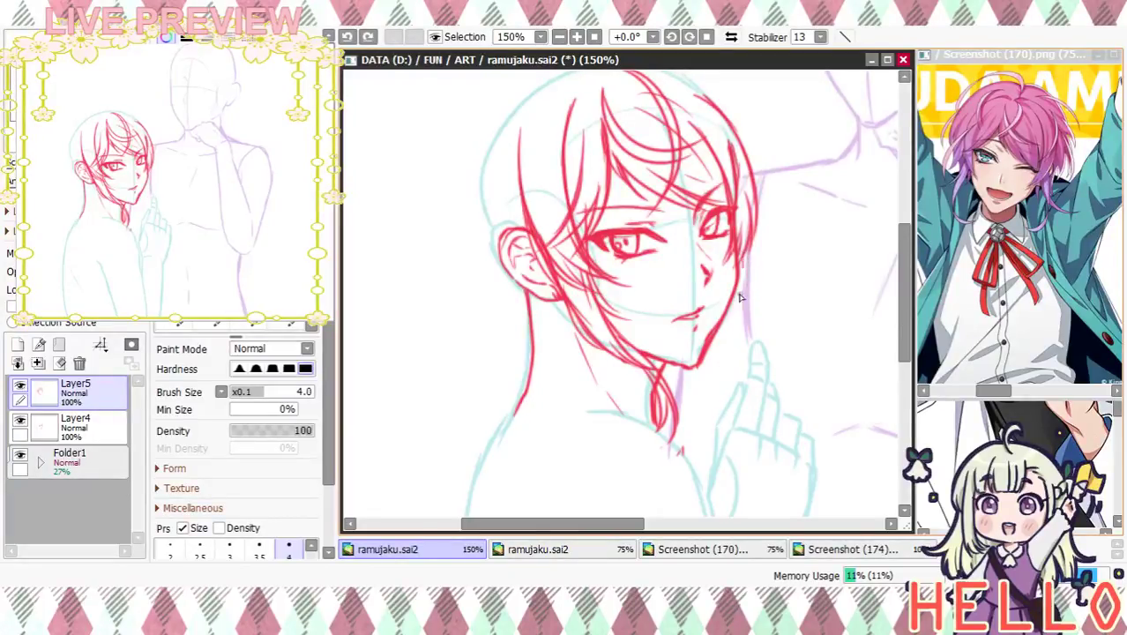
{"action": "mouse_move", "coordinate": [770, 292]}
{"action": "left_mouse_down"}
{"action": "mouse_move", "coordinate": [725, 367]}
{"action": "mouse_move", "coordinate": [668, 386]}
{"action": "mouse_move", "coordinate": [701, 318]}
{"action": "mouse_move", "coordinate": [659, 441]}
{"action": "left_mouse_up"}
{"action": "mouse_move", "coordinate": [661, 342]}
{"action": "left_mouse_down"}
{"action": "mouse_move", "coordinate": [654, 416]}
{"action": "mouse_move", "coordinate": [684, 441]}
{"action": "mouse_move", "coordinate": [706, 364]}
{"action": "left_mouse_up"}
{"action": "left_click_drag", "start_coordinate": [641, 284], "coordinate": [658, 334]}
{"action": "mouse_move", "coordinate": [706, 274]}
{"action": "left_mouse_down"}
{"action": "mouse_move", "coordinate": [707, 338]}
{"action": "mouse_move", "coordinate": [825, 211]}
{"action": "mouse_move", "coordinate": [805, 294]}
{"action": "mouse_move", "coordinate": [776, 334]}
{"action": "left_mouse_up"}
{"action": "left_click_drag", "start_coordinate": [768, 269], "coordinate": [769, 349]}
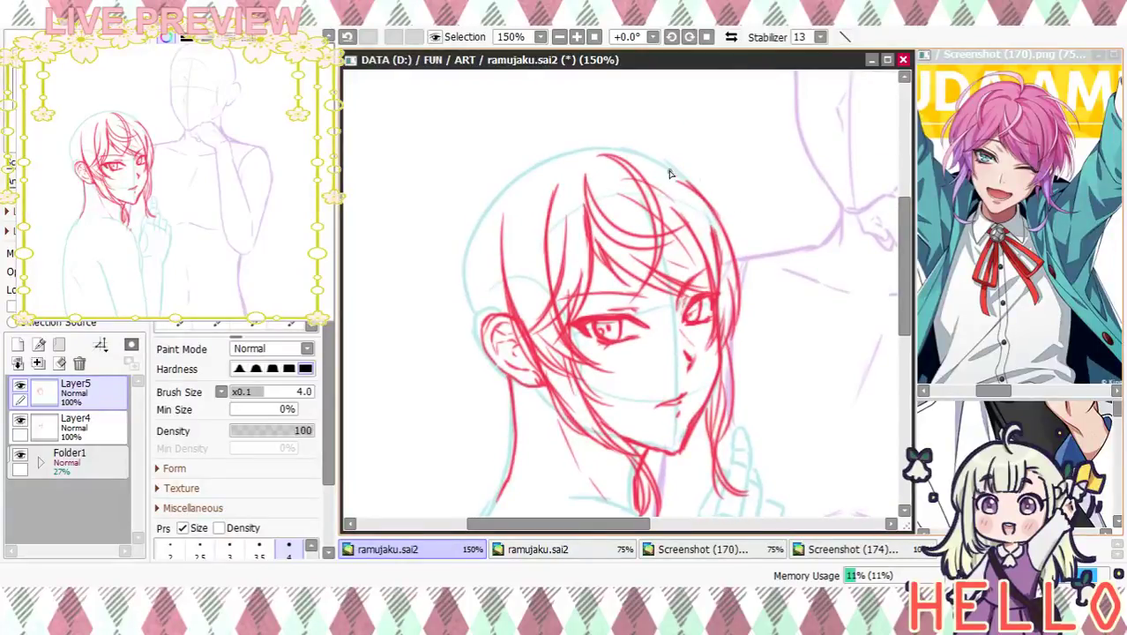
{"action": "mouse_move", "coordinate": [662, 159]}
{"action": "left_mouse_down"}
{"action": "mouse_move", "coordinate": [697, 170]}
{"action": "mouse_move", "coordinate": [757, 261]}
{"action": "left_mouse_up"}
{"action": "left_click_drag", "start_coordinate": [724, 200], "coordinate": [754, 283]}
{"action": "key", "text": "ctrl+z"}
{"action": "key", "text": "ctrl+z"}
{"action": "key", "text": "ctrl+z"}
Draw curved outer strands from the crown down the far side of the head, flaring outward beside the fringe
{"action": "mouse_move", "coordinate": [659, 155]}
{"action": "left_mouse_down"}
{"action": "mouse_move", "coordinate": [754, 208]}
{"action": "mouse_move", "coordinate": [741, 281]}
{"action": "left_mouse_up"}
{"action": "left_click_drag", "start_coordinate": [737, 231], "coordinate": [732, 295]}
{"action": "left_click_drag", "start_coordinate": [679, 166], "coordinate": [730, 229]}
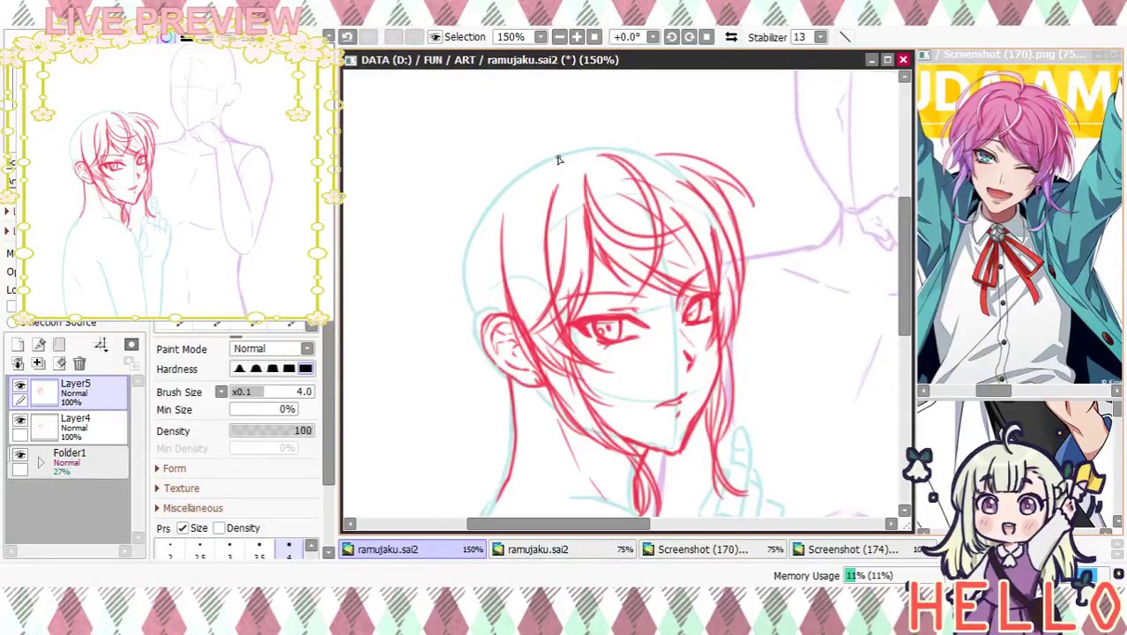
Outline the hair volume from the crown around the back of the head and curl its strands in behind the ear
{"action": "mouse_move", "coordinate": [519, 170]}
{"action": "left_mouse_down"}
{"action": "mouse_move", "coordinate": [536, 125]}
{"action": "mouse_move", "coordinate": [524, 155]}
{"action": "mouse_move", "coordinate": [620, 116]}
{"action": "mouse_move", "coordinate": [641, 131]}
{"action": "mouse_move", "coordinate": [697, 114]}
{"action": "mouse_move", "coordinate": [719, 167]}
{"action": "mouse_move", "coordinate": [588, 145]}
{"action": "left_mouse_up"}
{"action": "mouse_move", "coordinate": [517, 166]}
{"action": "left_mouse_down"}
{"action": "mouse_move", "coordinate": [461, 206]}
{"action": "mouse_move", "coordinate": [460, 192]}
{"action": "mouse_move", "coordinate": [430, 282]}
{"action": "left_mouse_up"}
{"action": "left_click_drag", "start_coordinate": [448, 221], "coordinate": [425, 332]}
{"action": "left_click_drag", "start_coordinate": [441, 269], "coordinate": [430, 346]}
{"action": "left_click_drag", "start_coordinate": [479, 244], "coordinate": [505, 359]}
{"action": "left_click_drag", "start_coordinate": [483, 289], "coordinate": [502, 314]}
{"action": "left_click_drag", "start_coordinate": [514, 380], "coordinate": [515, 295]}
{"action": "left_click_drag", "start_coordinate": [441, 226], "coordinate": [501, 305]}
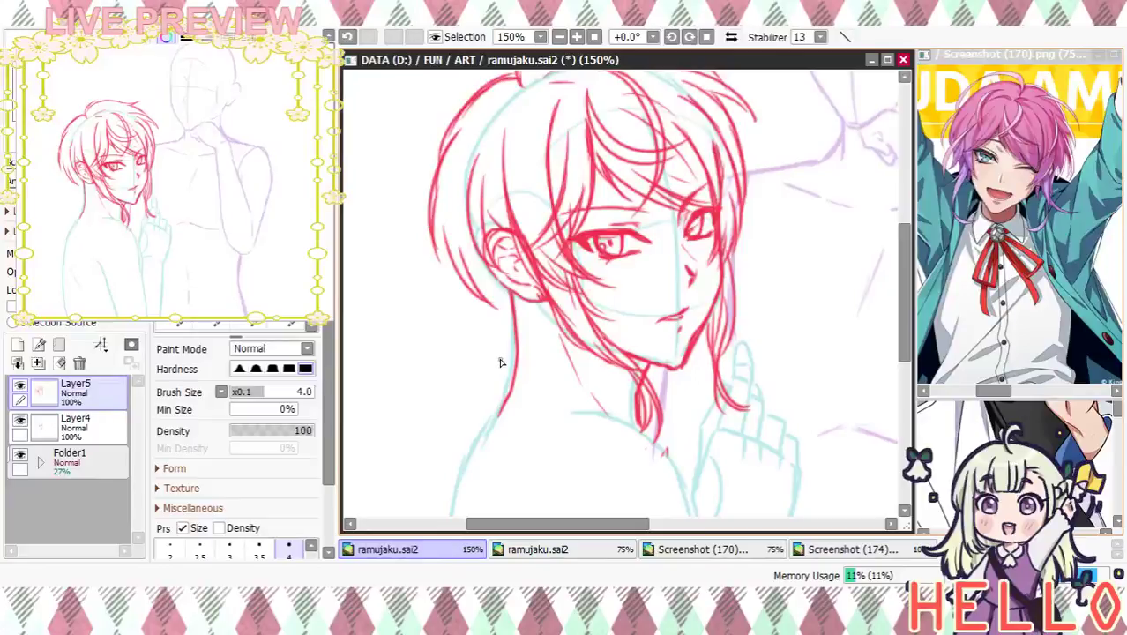
Sketch outward-flicking nape strands behind the neck and add overlapping strands at the lower back of the head
{"action": "mouse_move", "coordinate": [485, 298]}
{"action": "left_mouse_down"}
{"action": "mouse_move", "coordinate": [472, 371]}
{"action": "mouse_move", "coordinate": [460, 376]}
{"action": "left_mouse_up"}
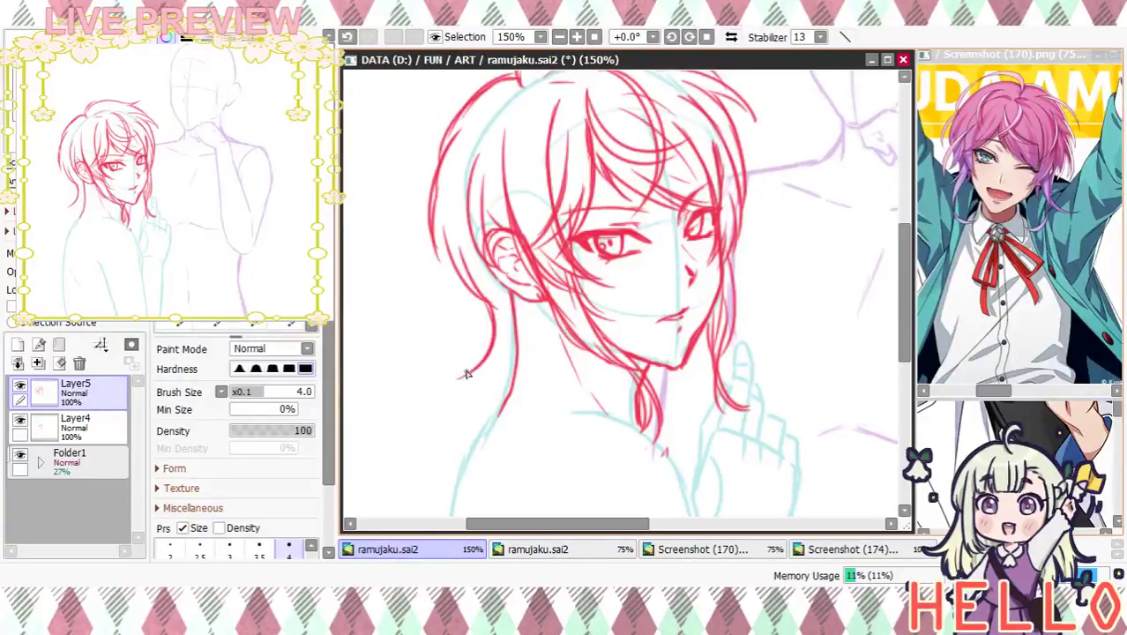
{"action": "mouse_move", "coordinate": [477, 292]}
{"action": "left_mouse_down"}
{"action": "mouse_move", "coordinate": [486, 333]}
{"action": "mouse_move", "coordinate": [476, 385]}
{"action": "left_mouse_up"}
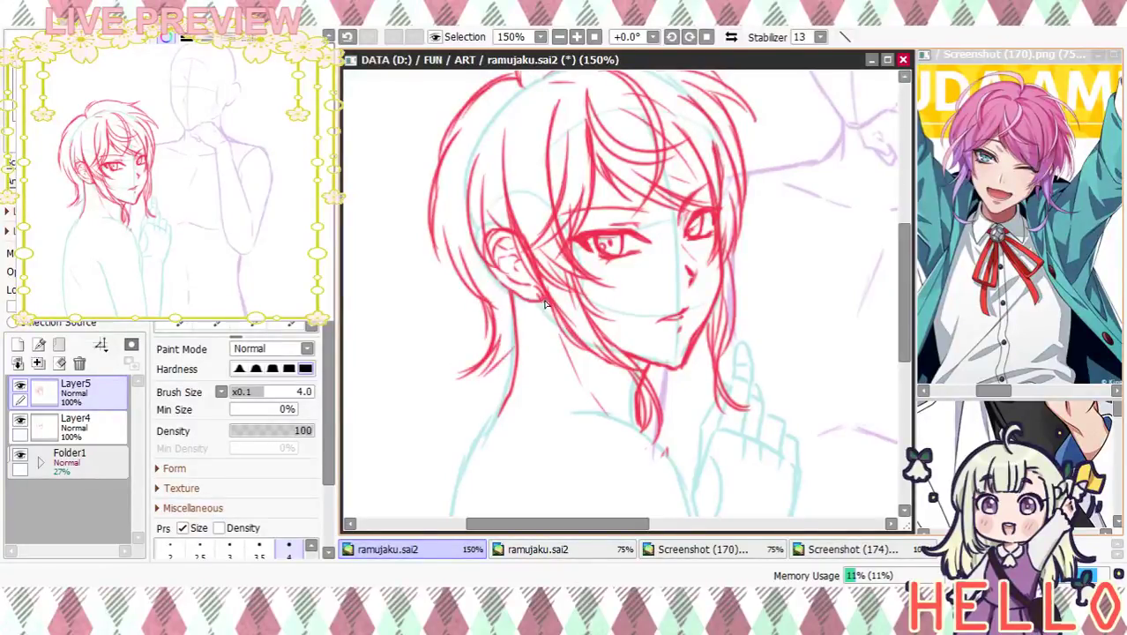
{"action": "mouse_move", "coordinate": [541, 309]}
{"action": "left_mouse_down"}
{"action": "mouse_move", "coordinate": [520, 365]}
{"action": "mouse_move", "coordinate": [475, 386]}
{"action": "left_mouse_up"}
{"action": "left_click_drag", "start_coordinate": [519, 335], "coordinate": [473, 390]}
{"action": "left_click_drag", "start_coordinate": [445, 201], "coordinate": [470, 309]}
{"action": "mouse_move", "coordinate": [445, 254]}
{"action": "left_mouse_down"}
{"action": "mouse_move", "coordinate": [470, 310]}
{"action": "mouse_move", "coordinate": [493, 309]}
{"action": "left_mouse_up"}
{"action": "left_click_drag", "start_coordinate": [555, 353], "coordinate": [570, 447]}
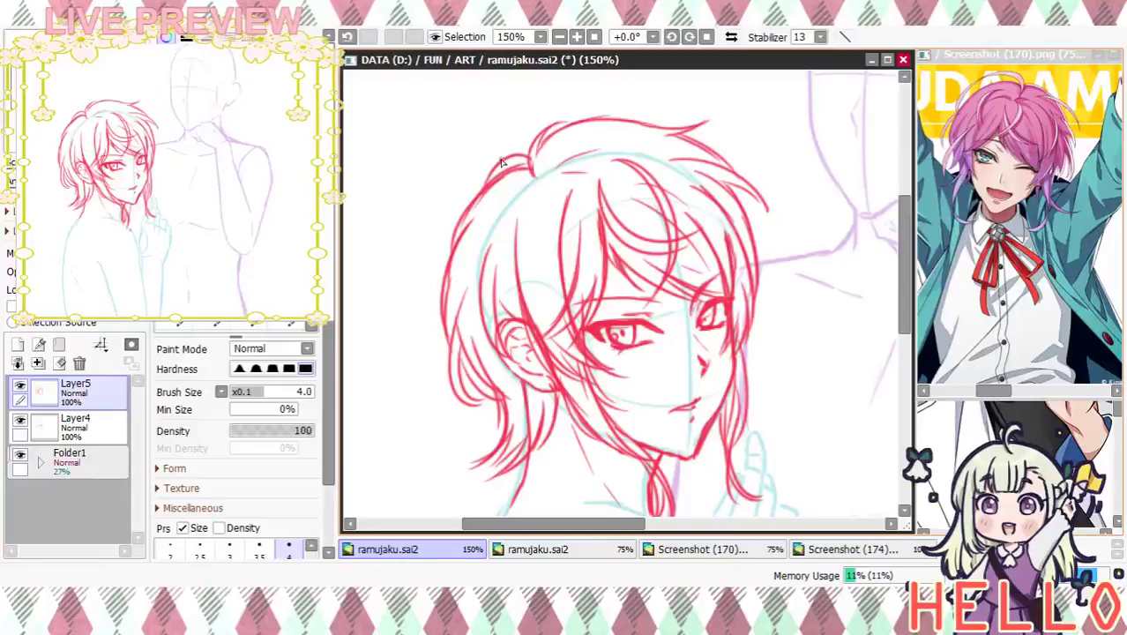
Undo the last stroke and touch up the near eye's outer corner on Layer4
{"action": "mouse_move", "coordinate": [623, 372]}
{"action": "left_mouse_down"}
{"action": "mouse_move", "coordinate": [559, 282]}
{"action": "mouse_move", "coordinate": [568, 332]}
{"action": "left_mouse_up"}
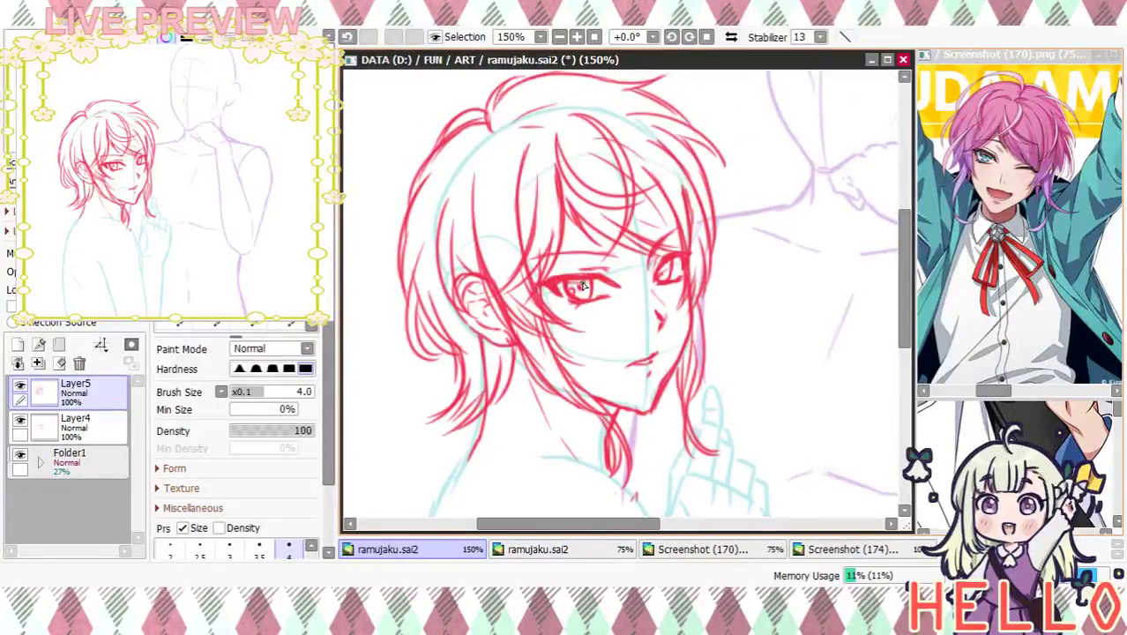
{"action": "key", "text": "ctrl+z"}
{"action": "left_click", "coordinate": [75, 416]}
{"action": "left_click_drag", "start_coordinate": [531, 274], "coordinate": [544, 284]}
{"action": "mouse_move", "coordinate": [681, 310]}
{"action": "left_mouse_down"}
{"action": "mouse_move", "coordinate": [769, 209]}
{"action": "mouse_move", "coordinate": [735, 240]}
{"action": "mouse_move", "coordinate": [717, 228]}
{"action": "mouse_move", "coordinate": [758, 254]}
{"action": "mouse_move", "coordinate": [725, 345]}
{"action": "left_mouse_up"}
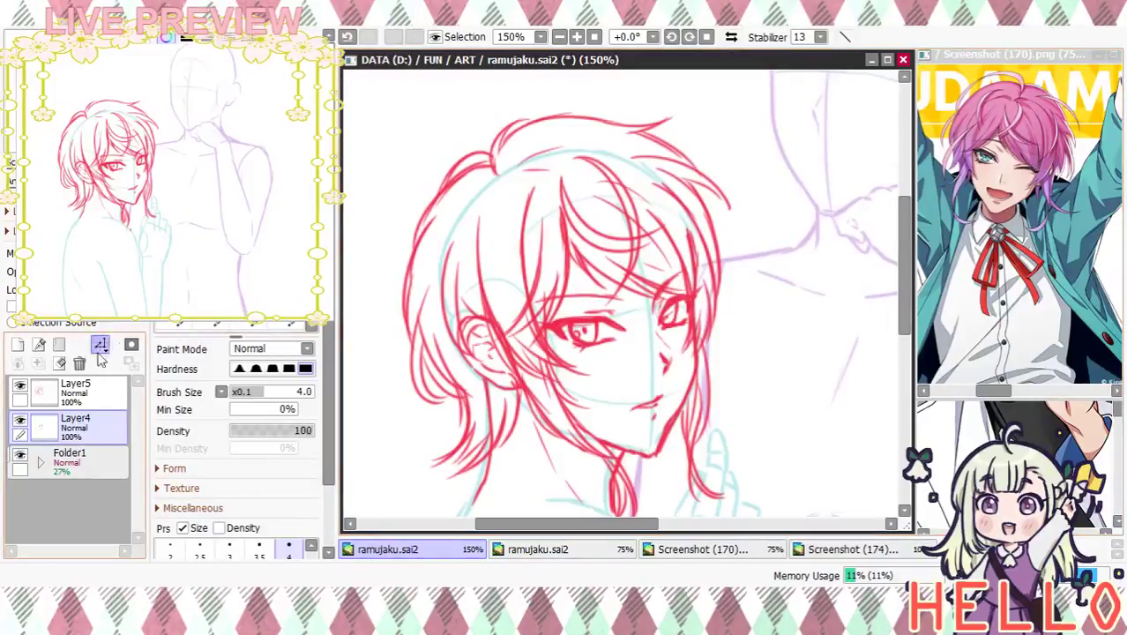
On Layer5, add long strands curving from the parting down the near side of the head toward the eyebrow
{"action": "left_click", "coordinate": [87, 398]}
{"action": "left_click_drag", "start_coordinate": [499, 196], "coordinate": [483, 249]}
{"action": "left_click_drag", "start_coordinate": [492, 192], "coordinate": [579, 294]}
{"action": "key", "text": "ctrl+z"}
{"action": "mouse_move", "coordinate": [512, 165]}
{"action": "left_mouse_down"}
{"action": "mouse_move", "coordinate": [486, 266]}
{"action": "mouse_move", "coordinate": [527, 299]}
{"action": "left_mouse_up"}
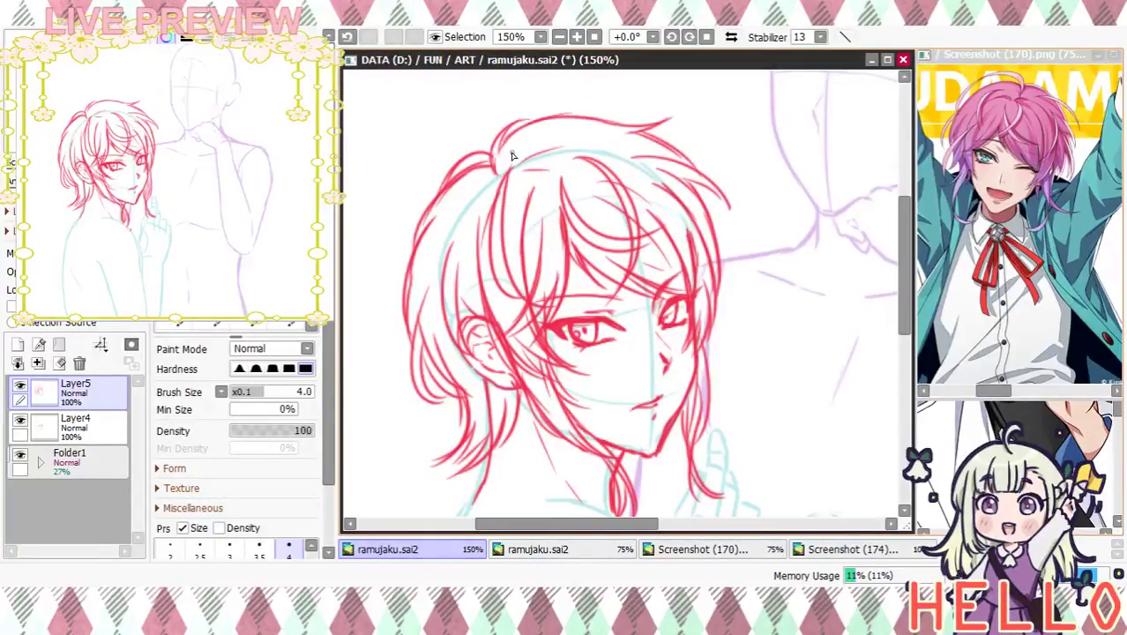
Draw an arched tuft rising from the parting over the top of the crown
{"action": "mouse_move", "coordinate": [491, 164]}
{"action": "left_mouse_down"}
{"action": "mouse_move", "coordinate": [549, 99]}
{"action": "mouse_move", "coordinate": [606, 141]}
{"action": "left_mouse_up"}
{"action": "key", "text": "ctrl+z"}
{"action": "key", "text": "ctrl+z"}
{"action": "mouse_move", "coordinate": [504, 174]}
{"action": "left_mouse_down"}
{"action": "mouse_move", "coordinate": [563, 97]}
{"action": "mouse_move", "coordinate": [612, 125]}
{"action": "mouse_move", "coordinate": [587, 102]}
{"action": "mouse_move", "coordinate": [612, 137]}
{"action": "left_mouse_up"}
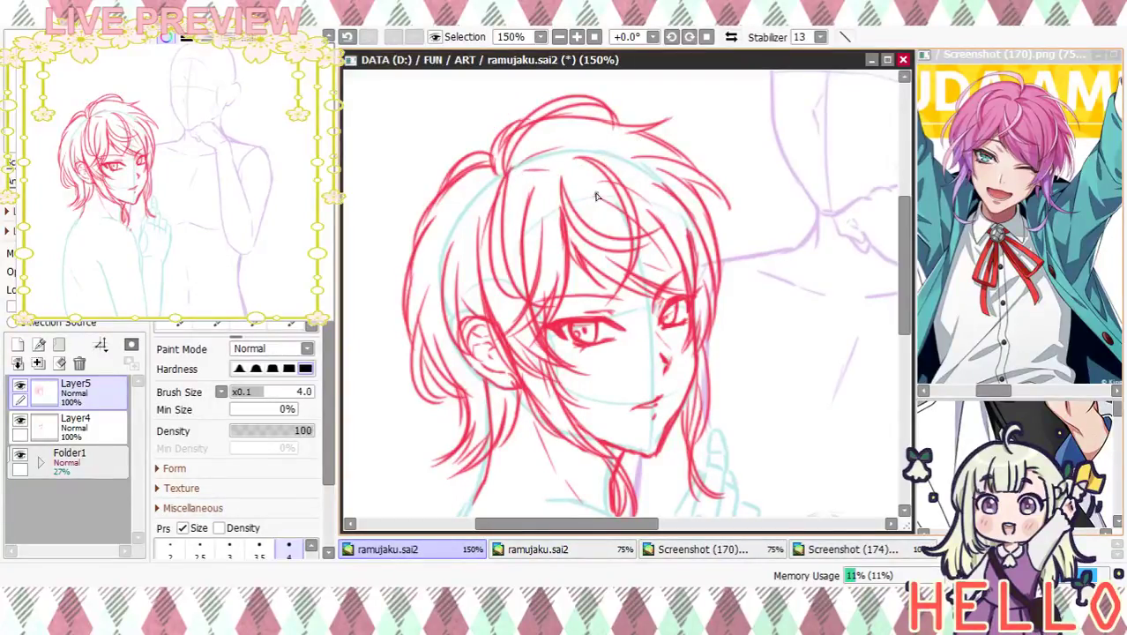
{"action": "left_click_drag", "start_coordinate": [504, 181], "coordinate": [409, 260]}
{"action": "key", "text": "ctrl+z"}
{"action": "left_click_drag", "start_coordinate": [481, 179], "coordinate": [409, 297]}
{"action": "left_click_drag", "start_coordinate": [505, 183], "coordinate": [413, 298]}
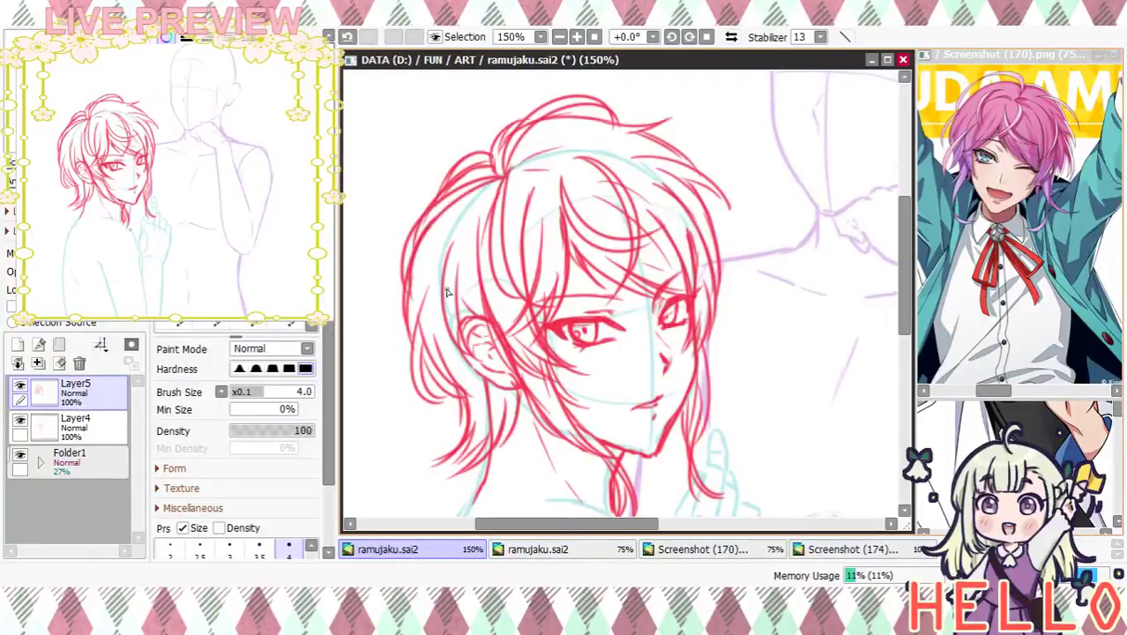
{"action": "key", "text": "ctrl+z"}
{"action": "mouse_move", "coordinate": [500, 180]}
{"action": "left_mouse_down"}
{"action": "mouse_move", "coordinate": [413, 249]}
{"action": "mouse_move", "coordinate": [406, 302]}
{"action": "left_mouse_up"}
{"action": "key", "text": "ctrl+z"}
{"action": "left_click_drag", "start_coordinate": [485, 182], "coordinate": [388, 316]}
{"action": "left_click_drag", "start_coordinate": [488, 185], "coordinate": [405, 318]}
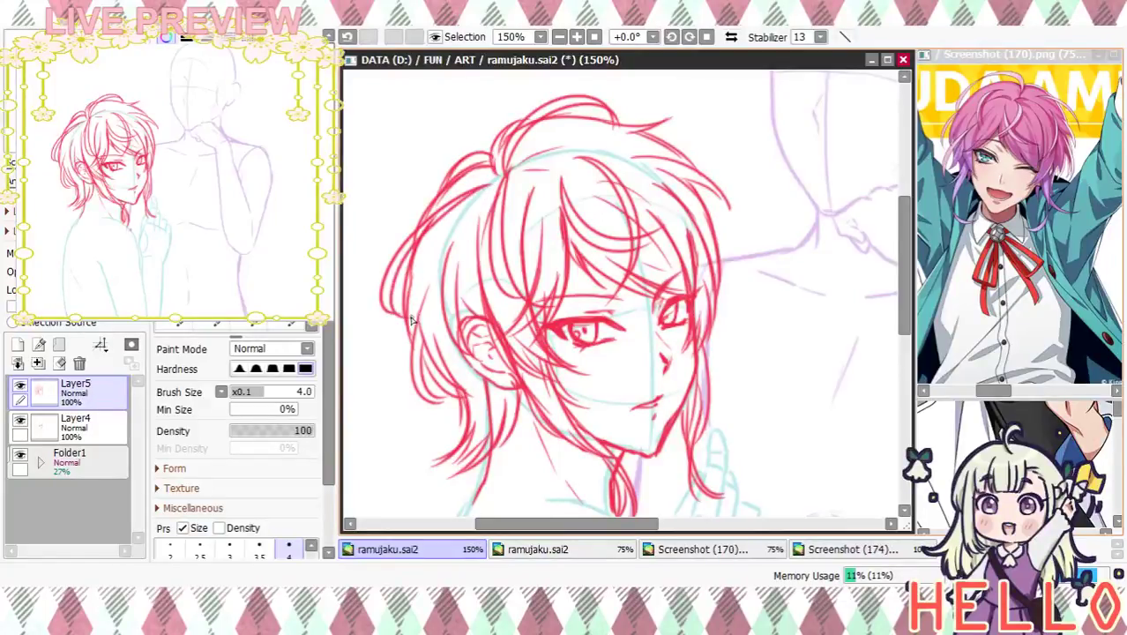
{"action": "left_click_drag", "start_coordinate": [517, 330], "coordinate": [512, 265]}
{"action": "key", "text": "ctrl+z"}
{"action": "key", "text": "ctrl+z"}
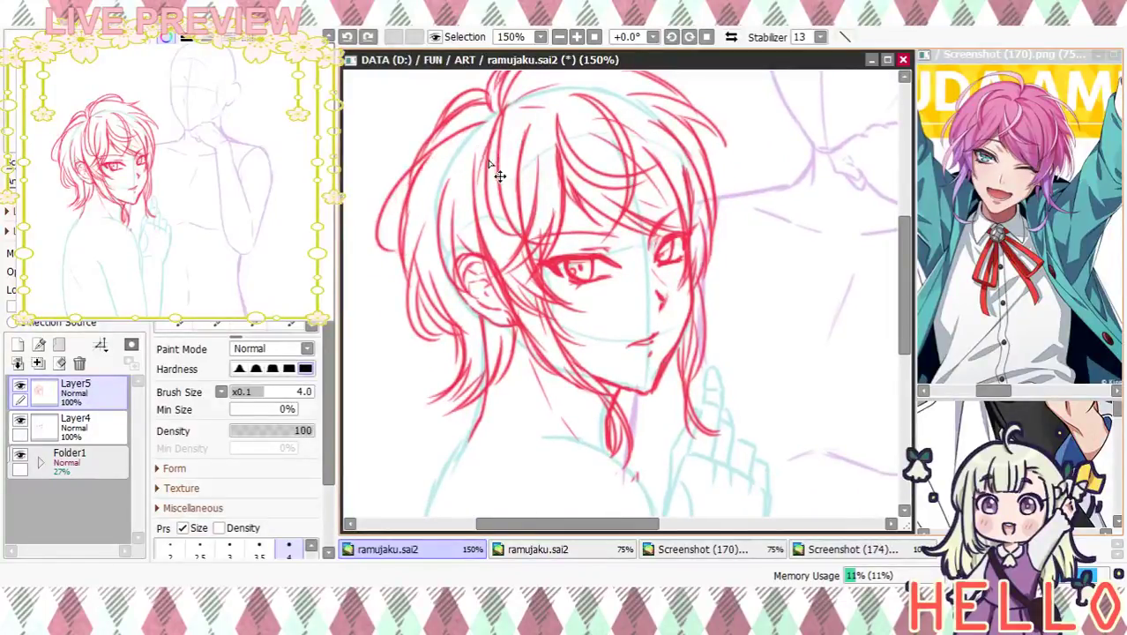
{"action": "left_click_drag", "start_coordinate": [472, 124], "coordinate": [452, 257]}
{"action": "mouse_move", "coordinate": [480, 118]}
{"action": "left_mouse_down"}
{"action": "mouse_move", "coordinate": [443, 173]}
{"action": "mouse_move", "coordinate": [474, 260]}
{"action": "left_mouse_up"}
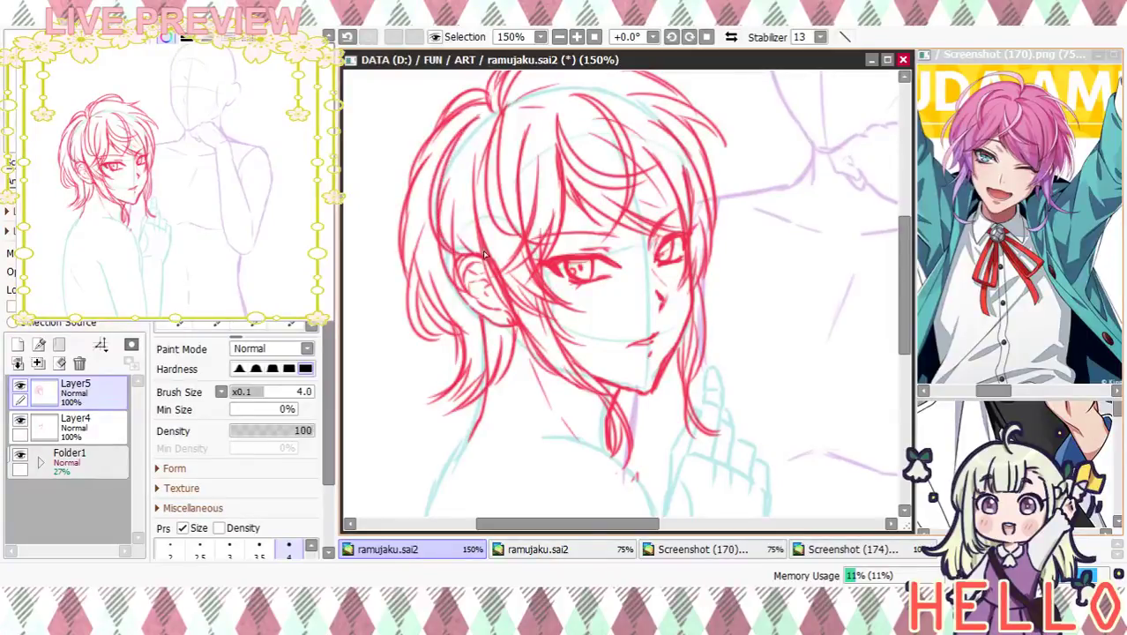
{"action": "left_click_drag", "start_coordinate": [482, 126], "coordinate": [479, 235]}
{"action": "key", "text": "ctrl+z"}
{"action": "key", "text": "ctrl+z"}
{"action": "key", "text": "ctrl+z"}
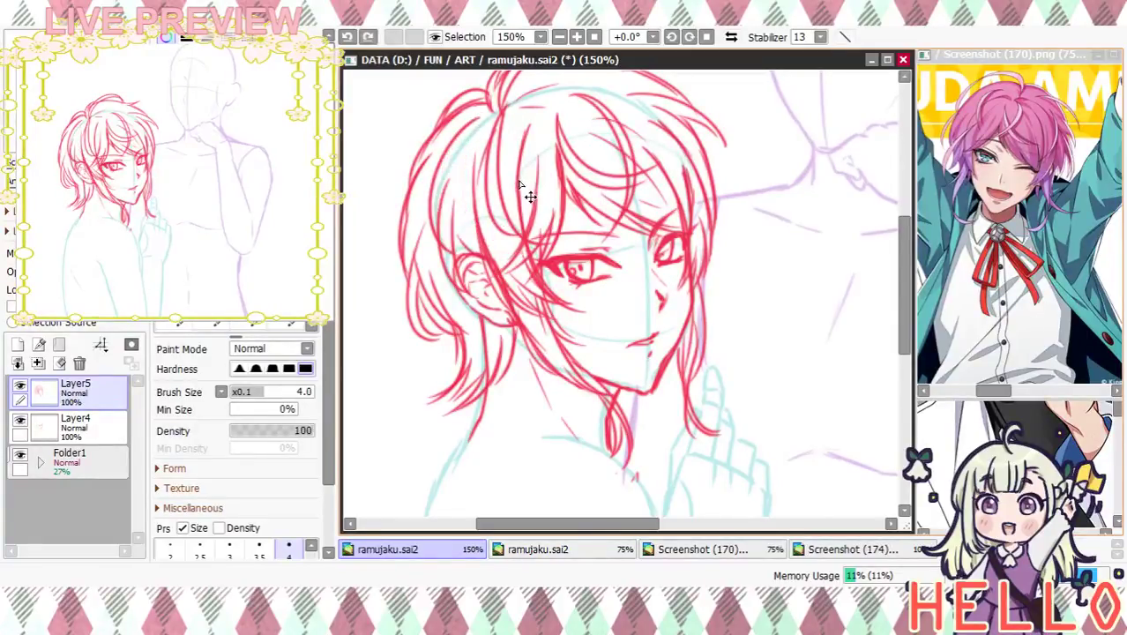
Add inner strands from the parting down the near side of the head and behind the ear
{"action": "mouse_move", "coordinate": [481, 115]}
{"action": "left_mouse_down"}
{"action": "mouse_move", "coordinate": [473, 235]}
{"action": "mouse_move", "coordinate": [495, 202]}
{"action": "mouse_move", "coordinate": [473, 120]}
{"action": "mouse_move", "coordinate": [521, 264]}
{"action": "left_mouse_up"}
{"action": "left_click_drag", "start_coordinate": [447, 183], "coordinate": [439, 323]}
{"action": "left_click_drag", "start_coordinate": [562, 307], "coordinate": [509, 361]}
Fill out the hair with curved strands over the crown and far side, plus a flared tuft at the upper back
{"action": "mouse_move", "coordinate": [586, 159]}
{"action": "left_mouse_down"}
{"action": "mouse_move", "coordinate": [678, 228]}
{"action": "mouse_move", "coordinate": [684, 269]}
{"action": "left_mouse_up"}
{"action": "mouse_move", "coordinate": [643, 197]}
{"action": "left_mouse_down"}
{"action": "mouse_move", "coordinate": [669, 227]}
{"action": "mouse_move", "coordinate": [677, 287]}
{"action": "left_mouse_up"}
{"action": "mouse_move", "coordinate": [663, 335]}
{"action": "left_mouse_down"}
{"action": "mouse_move", "coordinate": [702, 226]}
{"action": "mouse_move", "coordinate": [713, 281]}
{"action": "left_mouse_up"}
{"action": "left_click_drag", "start_coordinate": [543, 107], "coordinate": [592, 105]}
{"action": "left_click_drag", "start_coordinate": [684, 163], "coordinate": [688, 222]}
{"action": "left_click_drag", "start_coordinate": [538, 157], "coordinate": [635, 168]}
{"action": "mouse_move", "coordinate": [727, 302]}
{"action": "left_mouse_down"}
{"action": "mouse_move", "coordinate": [712, 221]}
{"action": "mouse_move", "coordinate": [693, 277]}
{"action": "left_mouse_up"}
{"action": "left_click_drag", "start_coordinate": [492, 152], "coordinate": [422, 199]}
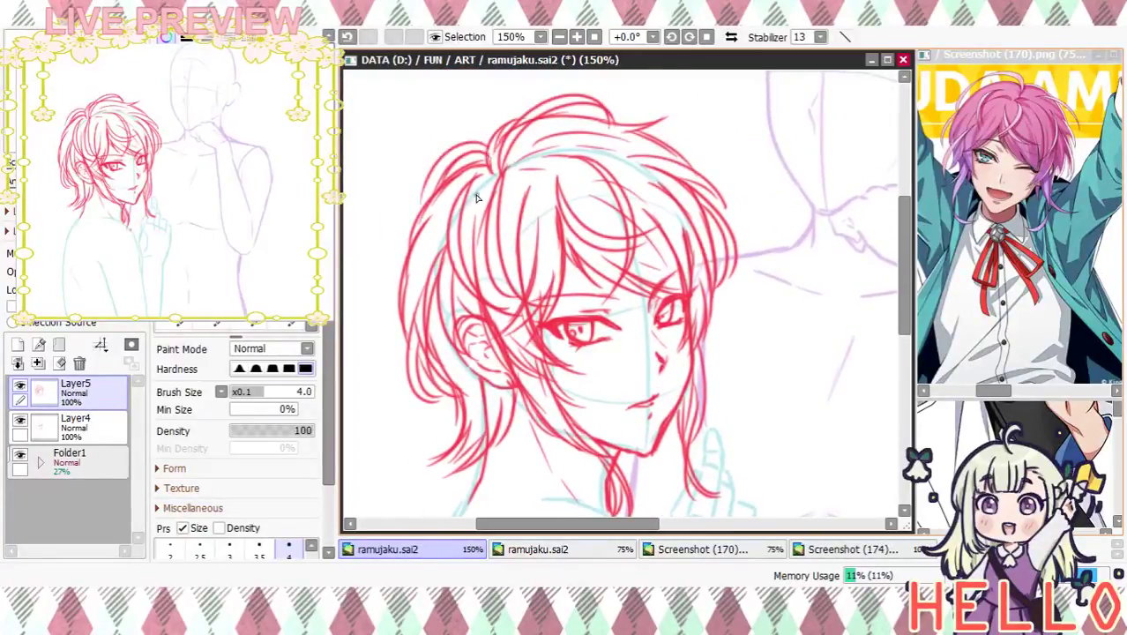
On Layer4, erase the outer part of the near ear's outline where the hair covers it
{"action": "mouse_move", "coordinate": [700, 356]}
{"action": "left_mouse_down"}
{"action": "mouse_move", "coordinate": [657, 262]}
{"action": "mouse_move", "coordinate": [657, 229]}
{"action": "mouse_move", "coordinate": [659, 239]}
{"action": "left_mouse_up"}
{"action": "left_click", "coordinate": [85, 427]}
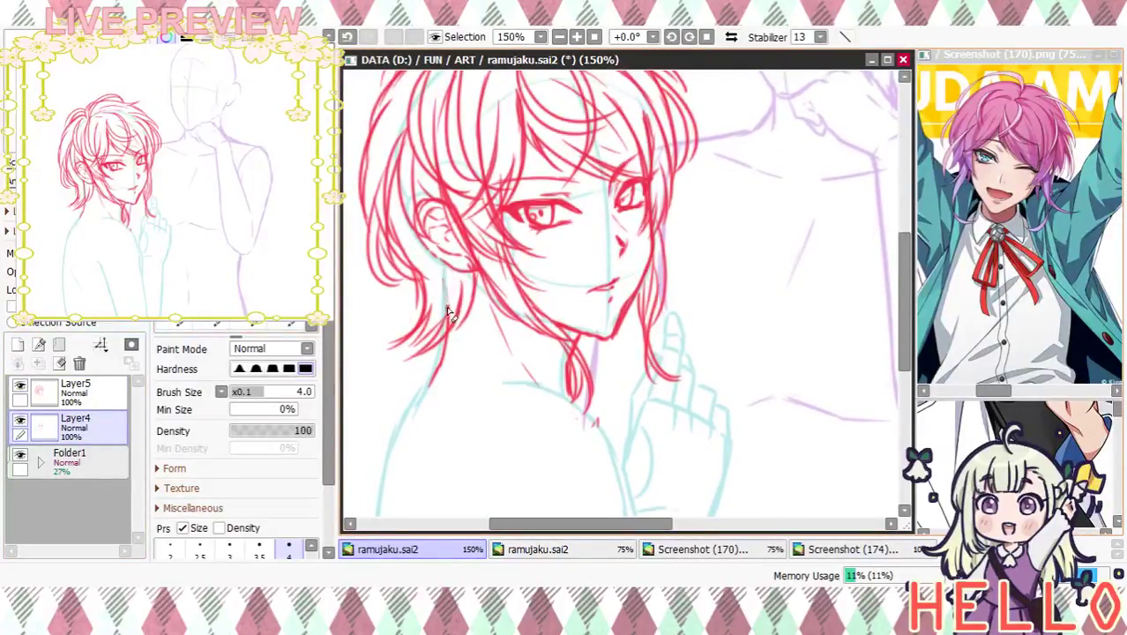
{"action": "mouse_move", "coordinate": [441, 295]}
{"action": "left_mouse_down"}
{"action": "mouse_move", "coordinate": [448, 385]}
{"action": "mouse_move", "coordinate": [450, 327]}
{"action": "left_mouse_up"}
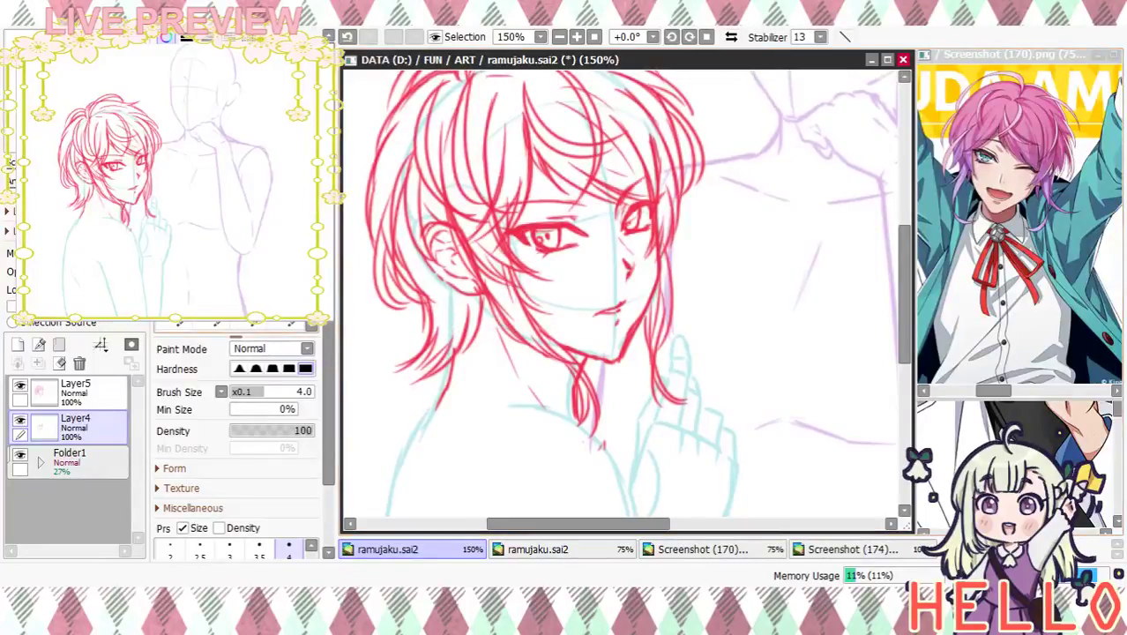
{"action": "key", "text": "e"}
{"action": "mouse_move", "coordinate": [423, 237]}
{"action": "left_mouse_down"}
{"action": "mouse_move", "coordinate": [447, 294]}
{"action": "mouse_move", "coordinate": [429, 224]}
{"action": "mouse_move", "coordinate": [433, 274]}
{"action": "left_mouse_up"}
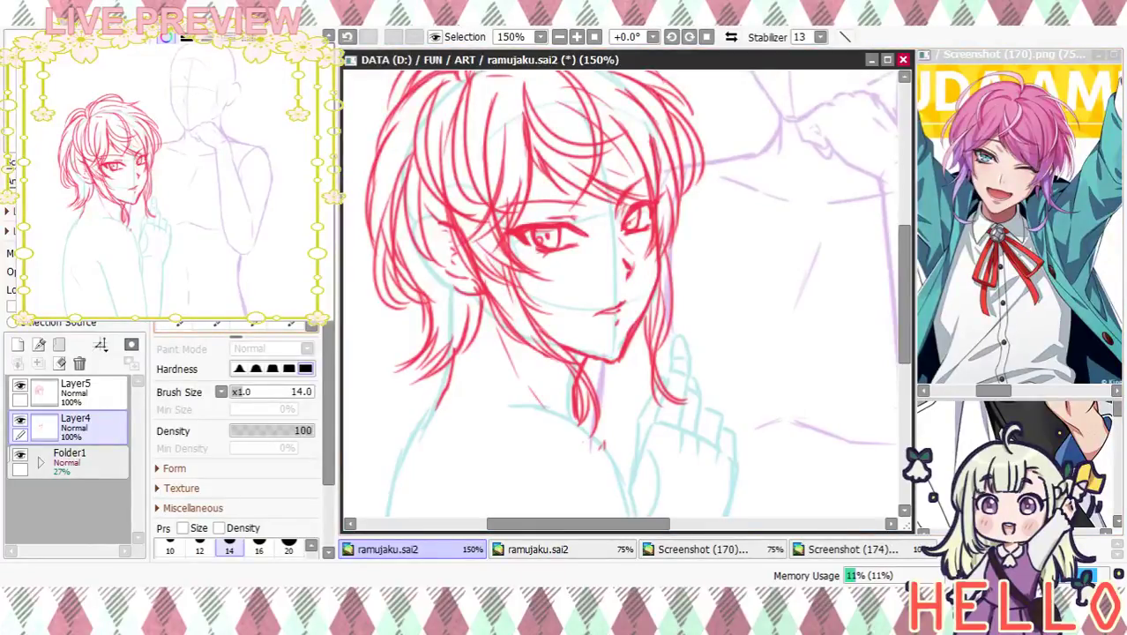
{"action": "key", "text": "n"}
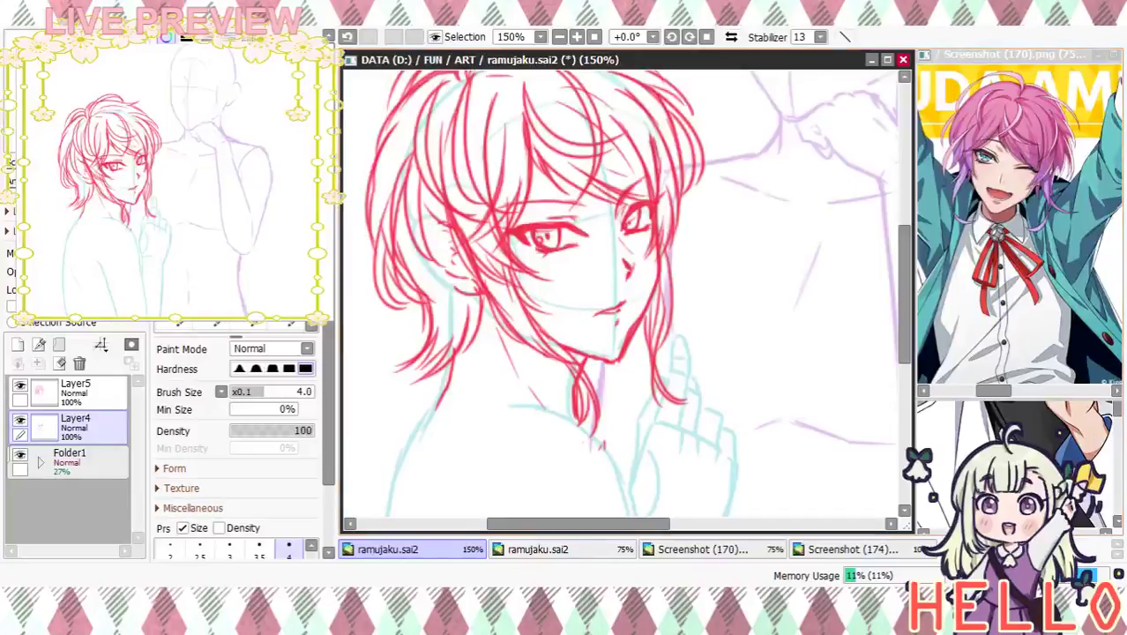
Redraw the near ear's outer outline, and on Layer5 add thin flared strands to the hair at the nape
{"action": "left_click_drag", "start_coordinate": [430, 249], "coordinate": [459, 290]}
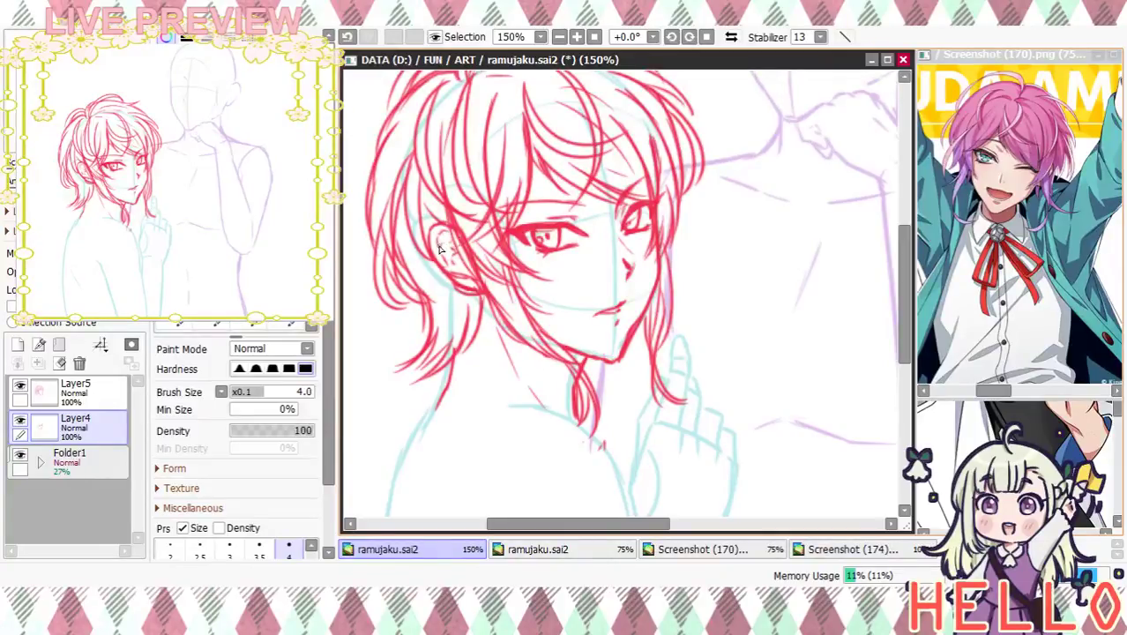
{"action": "left_click_drag", "start_coordinate": [470, 349], "coordinate": [518, 278]}
{"action": "left_click", "coordinate": [100, 386]}
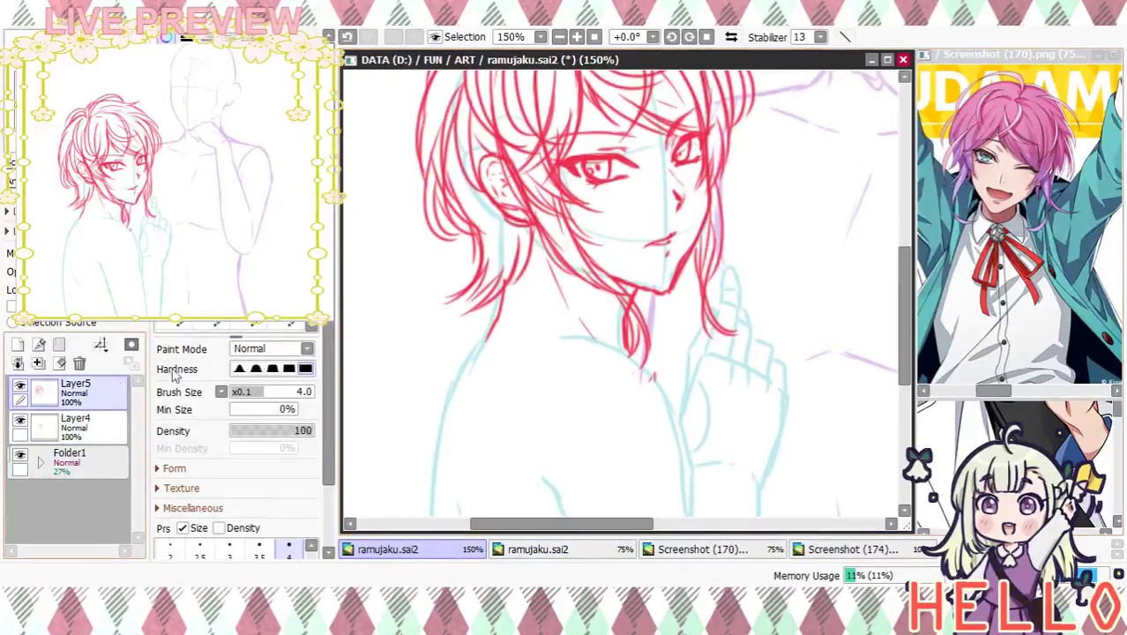
{"action": "left_click_drag", "start_coordinate": [501, 221], "coordinate": [479, 266]}
{"action": "mouse_move", "coordinate": [554, 272]}
{"action": "left_mouse_down"}
{"action": "mouse_move", "coordinate": [491, 350]}
{"action": "mouse_move", "coordinate": [475, 351]}
{"action": "left_mouse_up"}
{"action": "left_click_drag", "start_coordinate": [460, 294], "coordinate": [485, 345]}
{"action": "left_click_drag", "start_coordinate": [467, 297], "coordinate": [492, 350]}
{"action": "mouse_move", "coordinate": [538, 350]}
{"action": "left_mouse_down"}
{"action": "mouse_move", "coordinate": [552, 349]}
{"action": "mouse_move", "coordinate": [556, 466]}
{"action": "mouse_move", "coordinate": [581, 312]}
{"action": "mouse_move", "coordinate": [573, 321]}
{"action": "left_mouse_up"}
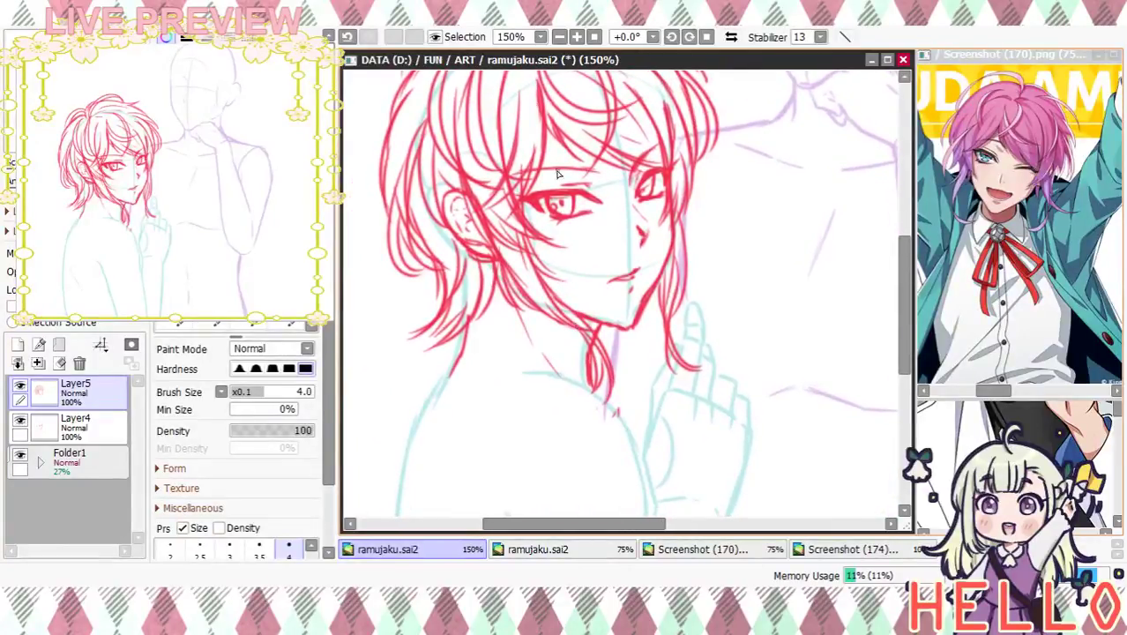
On Layer4, sketch the jacket's hood from the neck over the near shoulder and down the upper back
{"action": "left_click", "coordinate": [559, 37]}
{"action": "left_click", "coordinate": [559, 37]}
{"action": "left_click", "coordinate": [576, 37]}
{"action": "left_click", "coordinate": [576, 37]}
{"action": "left_click", "coordinate": [575, 37]}
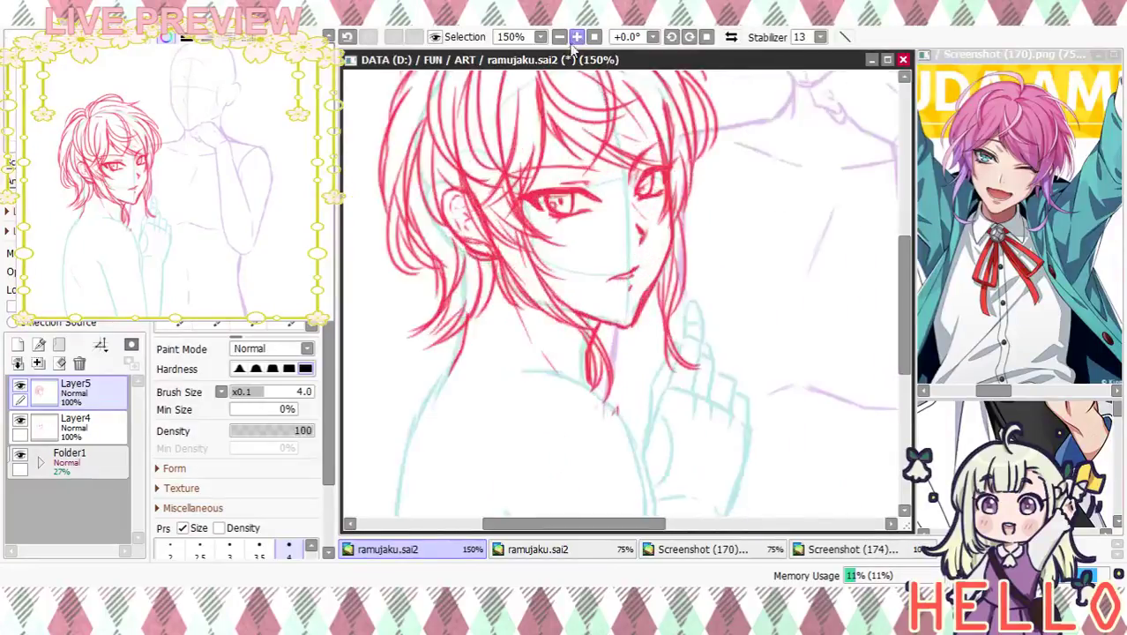
{"action": "left_click", "coordinate": [97, 425]}
{"action": "mouse_move", "coordinate": [545, 367]}
{"action": "left_mouse_down"}
{"action": "mouse_move", "coordinate": [516, 345]}
{"action": "mouse_move", "coordinate": [526, 300]}
{"action": "left_mouse_up"}
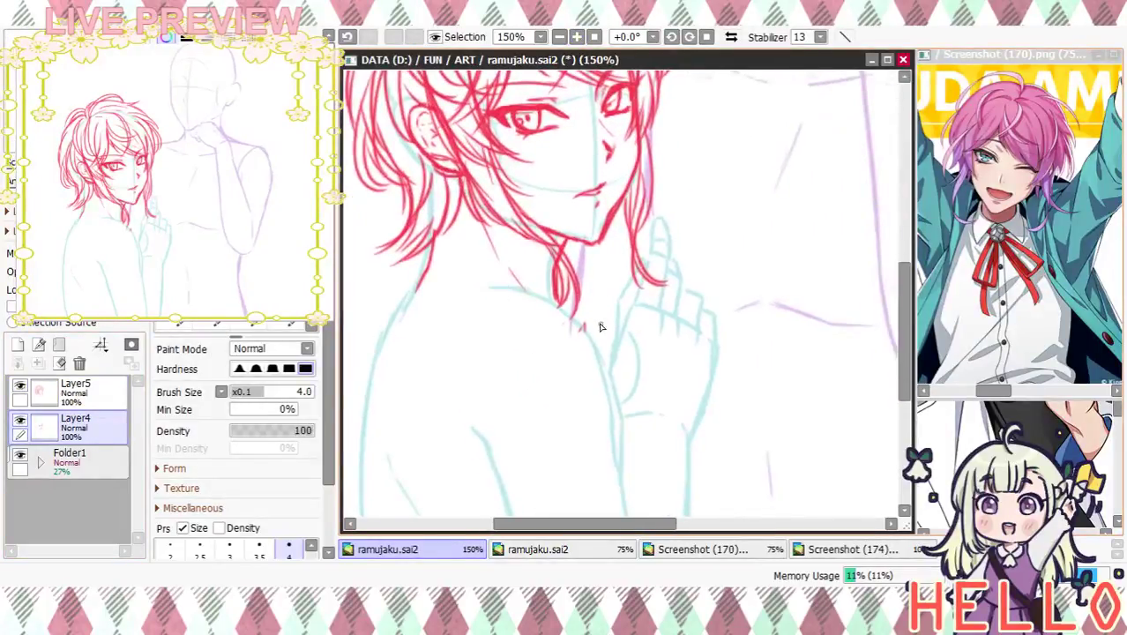
{"action": "scroll", "coordinate": [547, 289], "scroll_direction": "up", "scroll_amount": 3}
{"action": "left_click", "coordinate": [559, 37]}
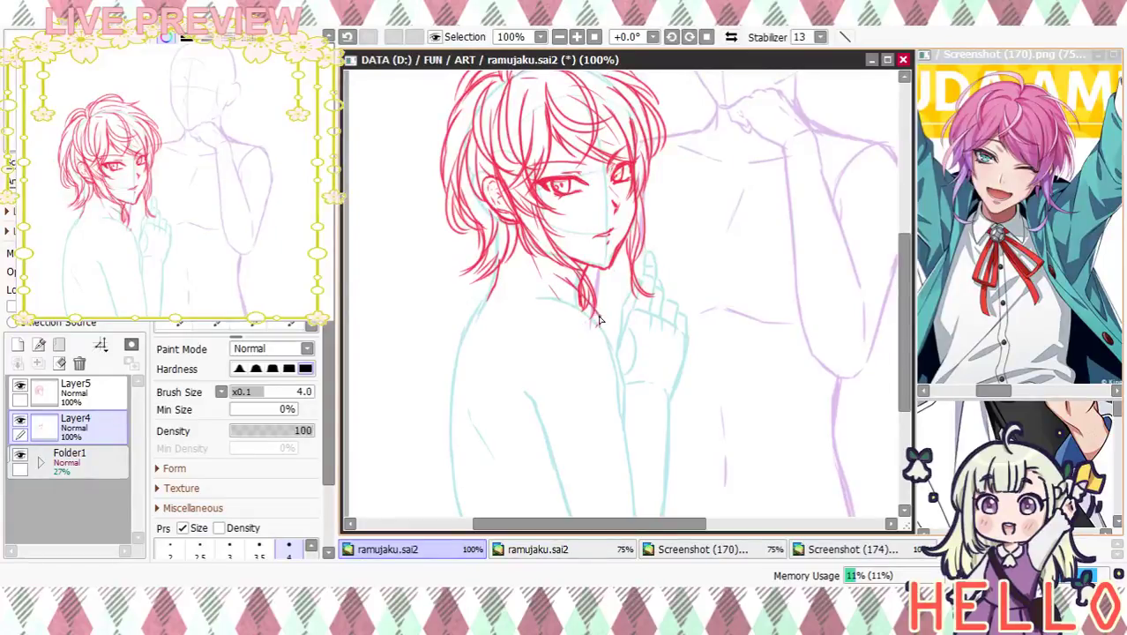
{"action": "key", "text": "ctrl+z"}
{"action": "left_click_drag", "start_coordinate": [590, 309], "coordinate": [604, 331]}
{"action": "mouse_move", "coordinate": [541, 274]}
{"action": "left_mouse_down"}
{"action": "mouse_move", "coordinate": [483, 281]}
{"action": "mouse_move", "coordinate": [555, 269]}
{"action": "mouse_move", "coordinate": [465, 318]}
{"action": "mouse_move", "coordinate": [436, 324]}
{"action": "left_mouse_up"}
{"action": "key", "text": "ctrl+z"}
{"action": "mouse_move", "coordinate": [482, 268]}
{"action": "left_mouse_down"}
{"action": "mouse_move", "coordinate": [441, 304]}
{"action": "mouse_move", "coordinate": [429, 363]}
{"action": "mouse_move", "coordinate": [466, 372]}
{"action": "mouse_move", "coordinate": [538, 307]}
{"action": "mouse_move", "coordinate": [429, 402]}
{"action": "mouse_move", "coordinate": [478, 397]}
{"action": "left_mouse_up"}
{"action": "left_click_drag", "start_coordinate": [528, 283], "coordinate": [475, 300]}
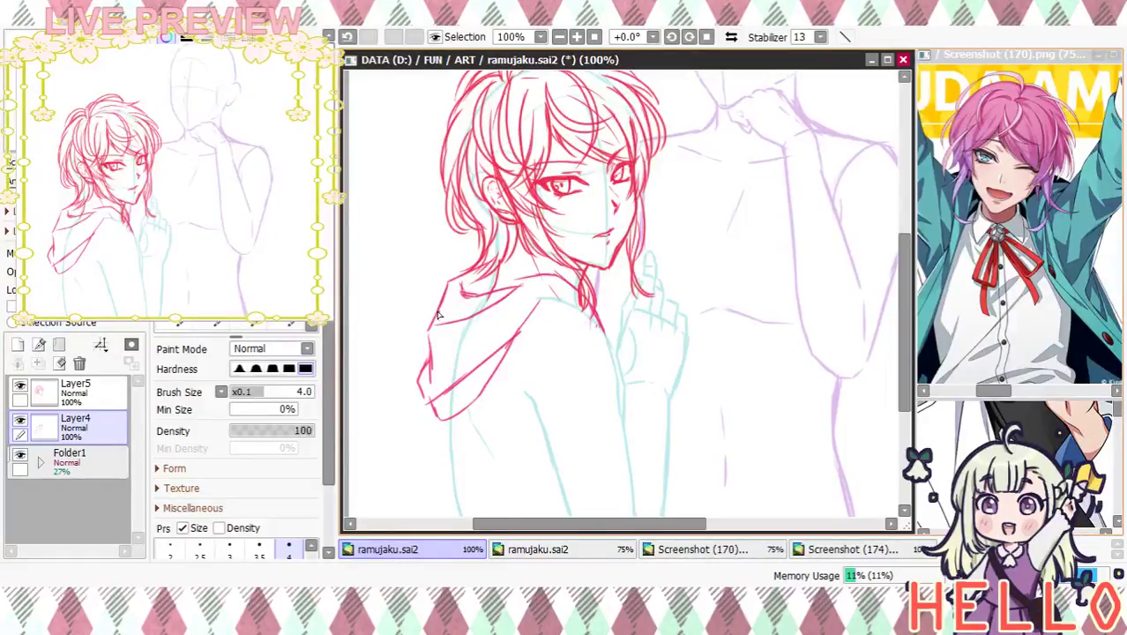
Sketch the jacket's shoulder, near sleeve with elbow folds, and back edge down to the bottom of the canvas
{"action": "mouse_move", "coordinate": [557, 345]}
{"action": "left_mouse_down"}
{"action": "mouse_move", "coordinate": [546, 379]}
{"action": "mouse_move", "coordinate": [477, 343]}
{"action": "mouse_move", "coordinate": [454, 277]}
{"action": "left_mouse_up"}
{"action": "mouse_move", "coordinate": [481, 212]}
{"action": "left_mouse_down"}
{"action": "mouse_move", "coordinate": [541, 224]}
{"action": "mouse_move", "coordinate": [527, 218]}
{"action": "mouse_move", "coordinate": [476, 281]}
{"action": "left_mouse_up"}
{"action": "left_click_drag", "start_coordinate": [508, 231], "coordinate": [476, 294]}
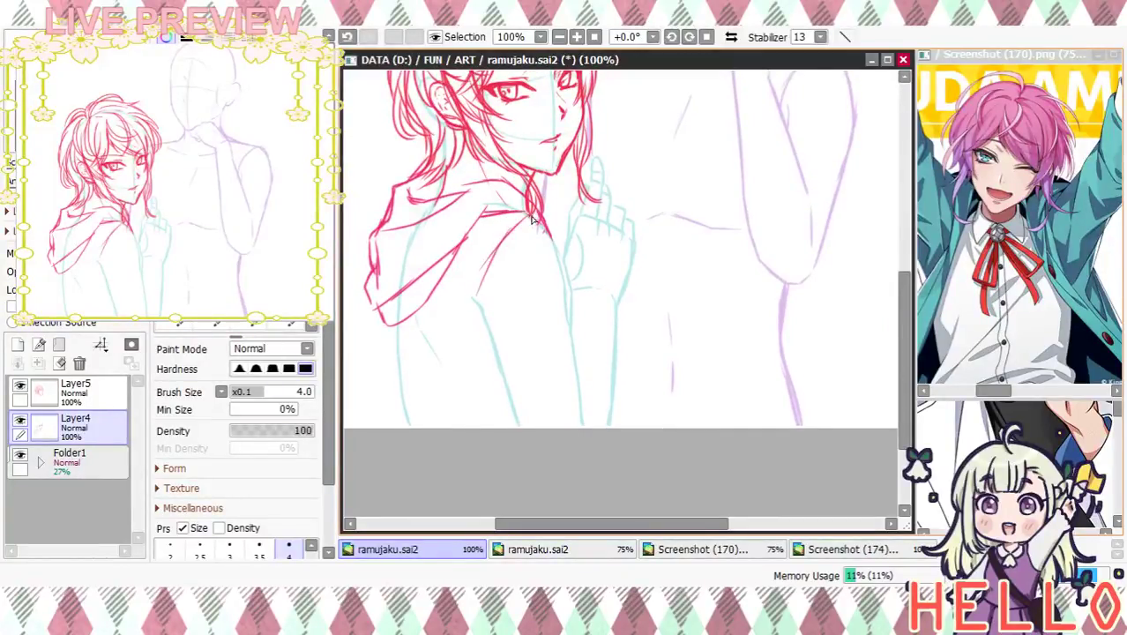
{"action": "mouse_move", "coordinate": [548, 233]}
{"action": "left_mouse_down"}
{"action": "mouse_move", "coordinate": [574, 291]}
{"action": "mouse_move", "coordinate": [572, 379]}
{"action": "left_mouse_up"}
{"action": "mouse_move", "coordinate": [573, 319]}
{"action": "left_mouse_down"}
{"action": "mouse_move", "coordinate": [556, 422]}
{"action": "mouse_move", "coordinate": [542, 401]}
{"action": "mouse_move", "coordinate": [588, 365]}
{"action": "left_mouse_up"}
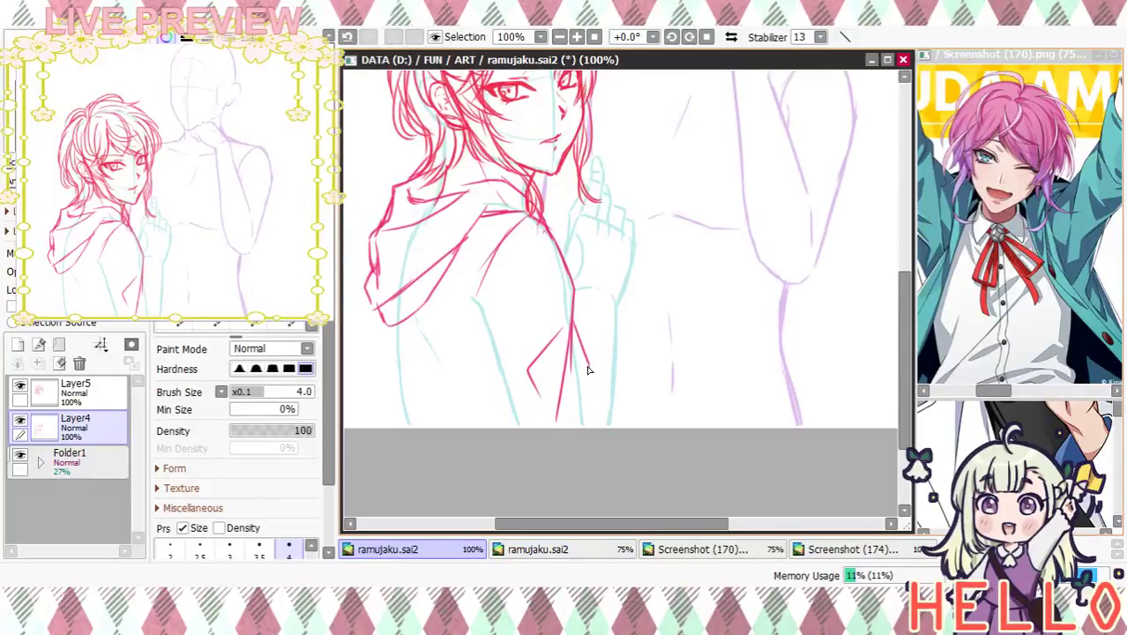
{"action": "mouse_move", "coordinate": [484, 336]}
{"action": "left_mouse_down"}
{"action": "mouse_move", "coordinate": [514, 390]}
{"action": "mouse_move", "coordinate": [487, 341]}
{"action": "mouse_move", "coordinate": [502, 426]}
{"action": "left_mouse_up"}
{"action": "left_click_drag", "start_coordinate": [493, 388], "coordinate": [519, 430]}
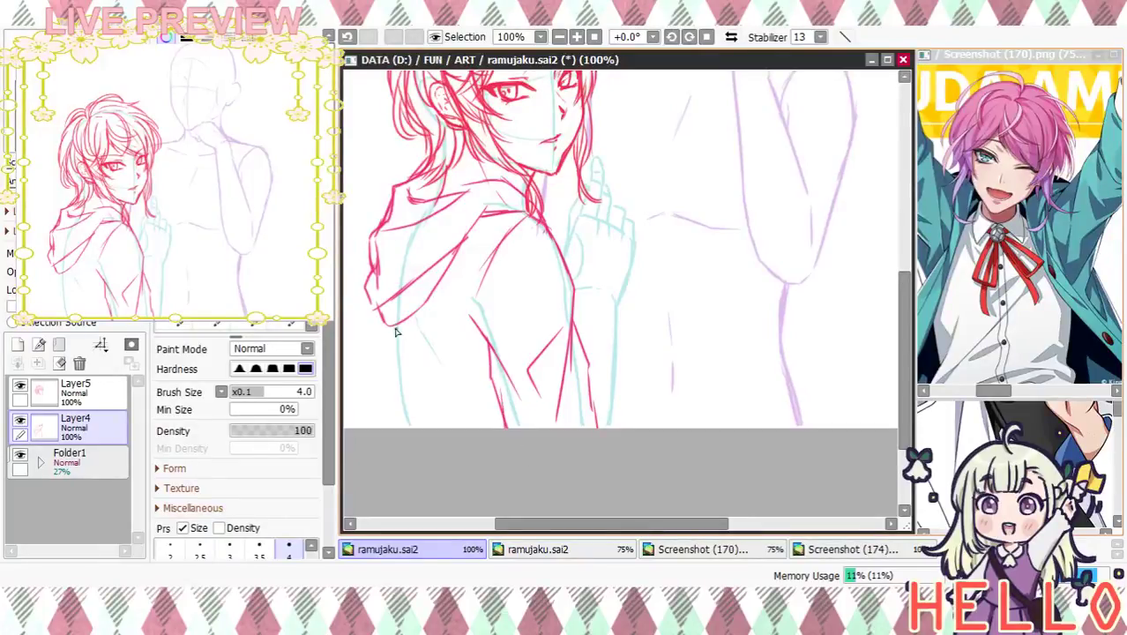
{"action": "left_click_drag", "start_coordinate": [391, 323], "coordinate": [411, 429]}
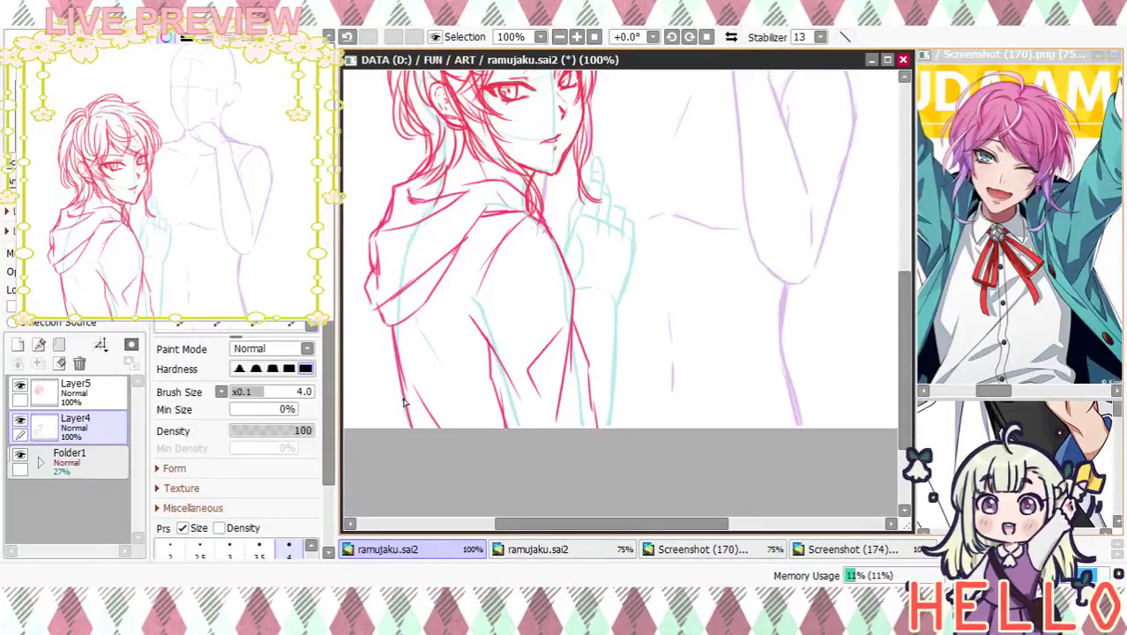
{"action": "mouse_move", "coordinate": [489, 351]}
{"action": "left_mouse_down"}
{"action": "mouse_move", "coordinate": [523, 512]}
{"action": "mouse_move", "coordinate": [523, 459]}
{"action": "left_mouse_up"}
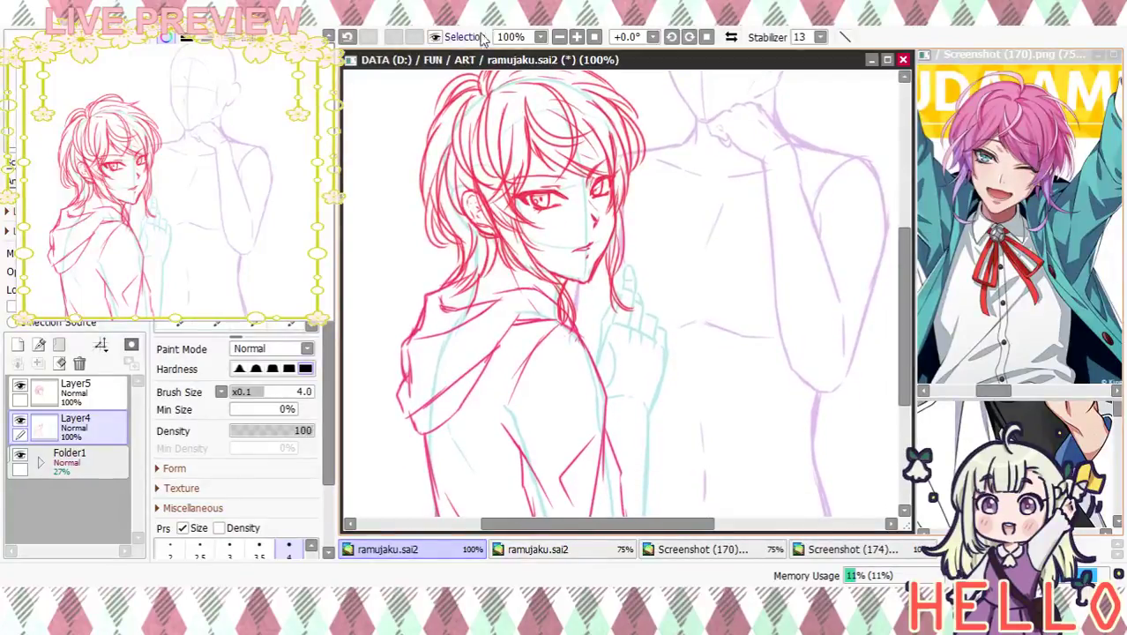
{"action": "left_click", "coordinate": [576, 37]}
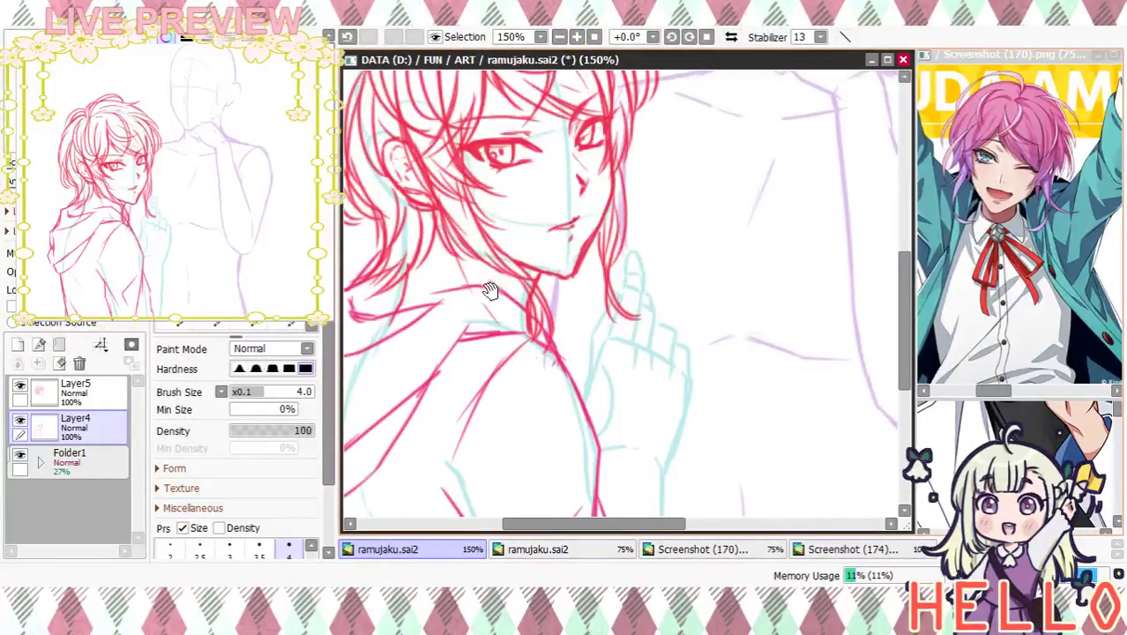
{"action": "left_click_drag", "start_coordinate": [490, 289], "coordinate": [587, 313]}
{"action": "left_click_drag", "start_coordinate": [519, 302], "coordinate": [606, 319]}
{"action": "mouse_move", "coordinate": [498, 298]}
{"action": "left_mouse_down"}
{"action": "mouse_move", "coordinate": [495, 326]}
{"action": "mouse_move", "coordinate": [510, 332]}
{"action": "left_mouse_up"}
{"action": "key", "text": "ctrl+z"}
{"action": "key", "text": "ctrl+z"}
{"action": "key", "text": "ctrl+z"}
{"action": "key", "text": "ctrl+z"}
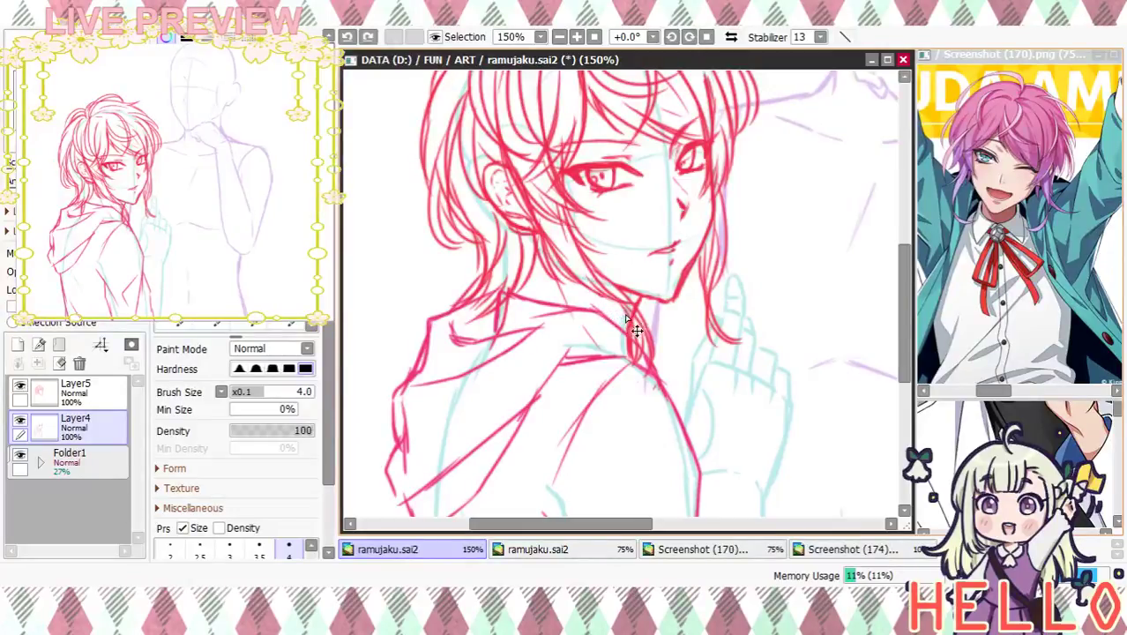
Sketch the collar edge around the neck, a small hood fold under the nape hair, and the jacket's far edge at the chest
{"action": "mouse_move", "coordinate": [525, 289]}
{"action": "left_mouse_down"}
{"action": "mouse_move", "coordinate": [610, 321]}
{"action": "mouse_move", "coordinate": [643, 349]}
{"action": "left_mouse_up"}
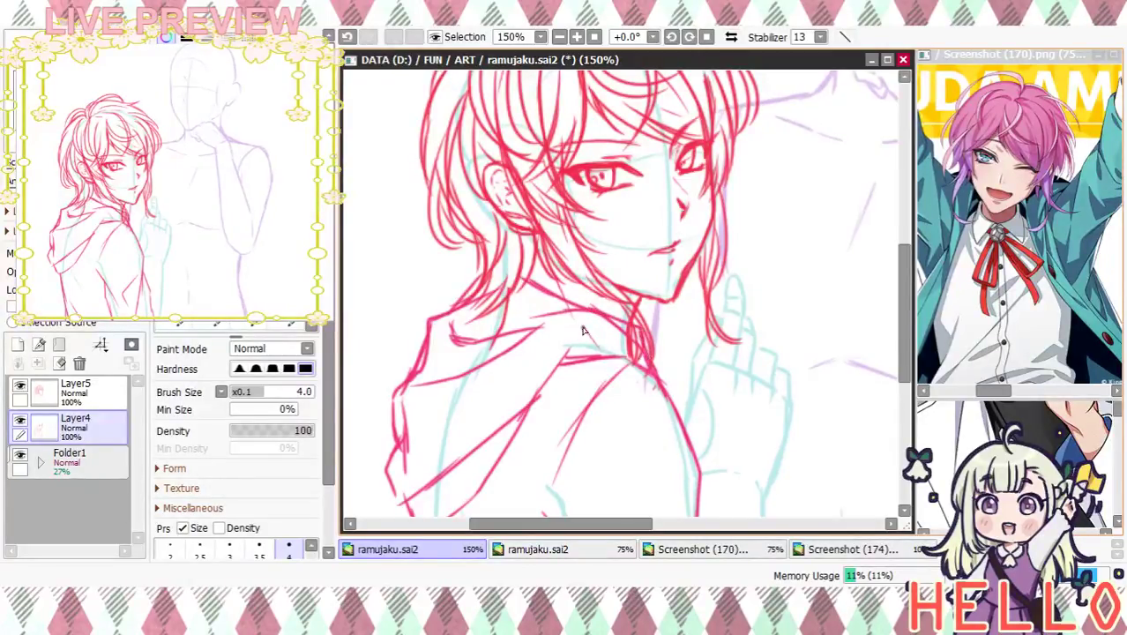
{"action": "left_click_drag", "start_coordinate": [508, 283], "coordinate": [483, 325]}
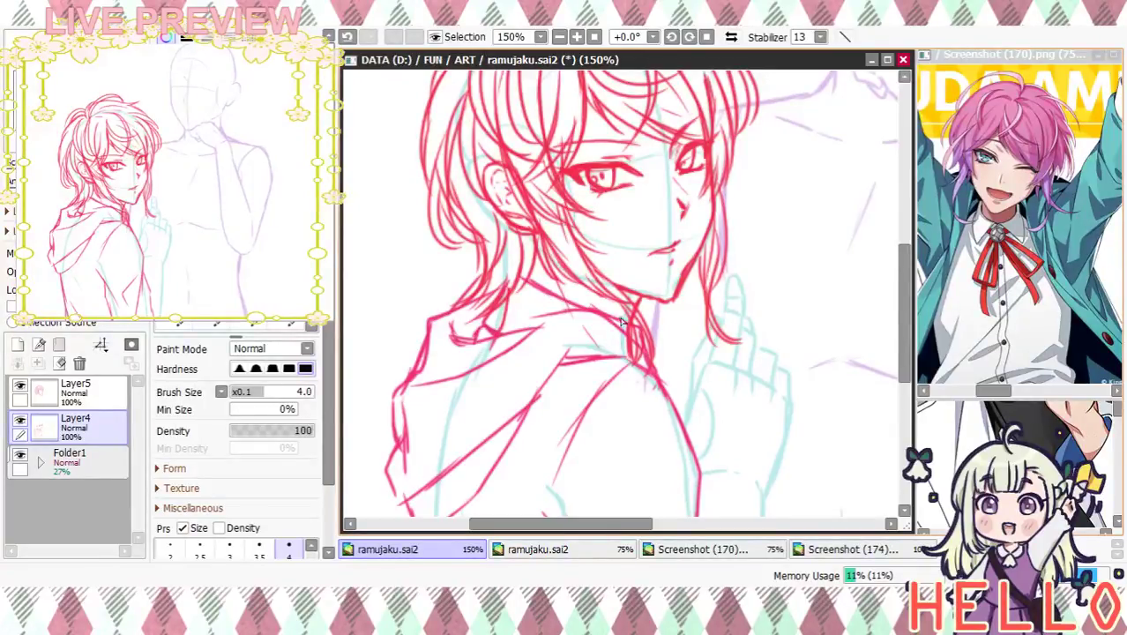
{"action": "mouse_move", "coordinate": [674, 383]}
{"action": "left_mouse_down"}
{"action": "mouse_move", "coordinate": [580, 311]}
{"action": "mouse_move", "coordinate": [603, 375]}
{"action": "left_mouse_up"}
{"action": "left_click_drag", "start_coordinate": [689, 303], "coordinate": [685, 217]}
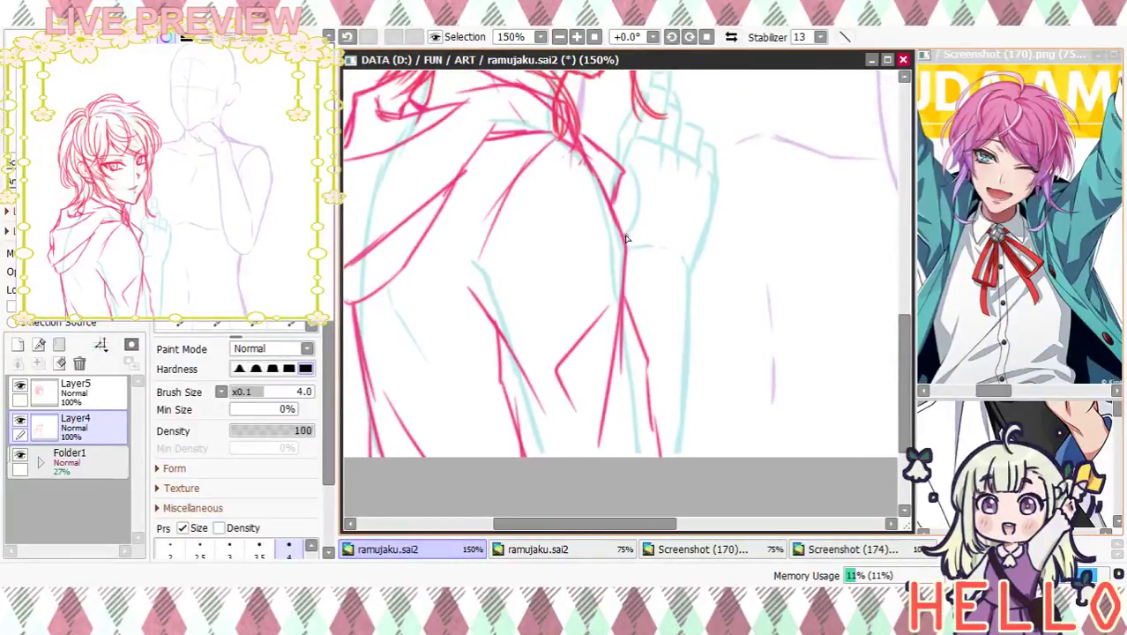
Sketch the raised arm's sleeve with a wide cuff around the wrist and folds below it
{"action": "mouse_move", "coordinate": [627, 235]}
{"action": "left_mouse_down"}
{"action": "mouse_move", "coordinate": [688, 228]}
{"action": "mouse_move", "coordinate": [714, 261]}
{"action": "mouse_move", "coordinate": [696, 349]}
{"action": "left_mouse_up"}
{"action": "mouse_move", "coordinate": [630, 307]}
{"action": "left_mouse_down"}
{"action": "mouse_move", "coordinate": [689, 336]}
{"action": "mouse_move", "coordinate": [697, 361]}
{"action": "mouse_move", "coordinate": [682, 335]}
{"action": "mouse_move", "coordinate": [697, 349]}
{"action": "mouse_move", "coordinate": [701, 388]}
{"action": "mouse_move", "coordinate": [674, 459]}
{"action": "left_mouse_up"}
{"action": "left_click_drag", "start_coordinate": [687, 413], "coordinate": [694, 457]}
{"action": "mouse_move", "coordinate": [726, 325]}
{"action": "left_mouse_down"}
{"action": "mouse_move", "coordinate": [662, 493]}
{"action": "mouse_move", "coordinate": [669, 518]}
{"action": "mouse_move", "coordinate": [712, 453]}
{"action": "mouse_move", "coordinate": [604, 315]}
{"action": "left_mouse_up"}
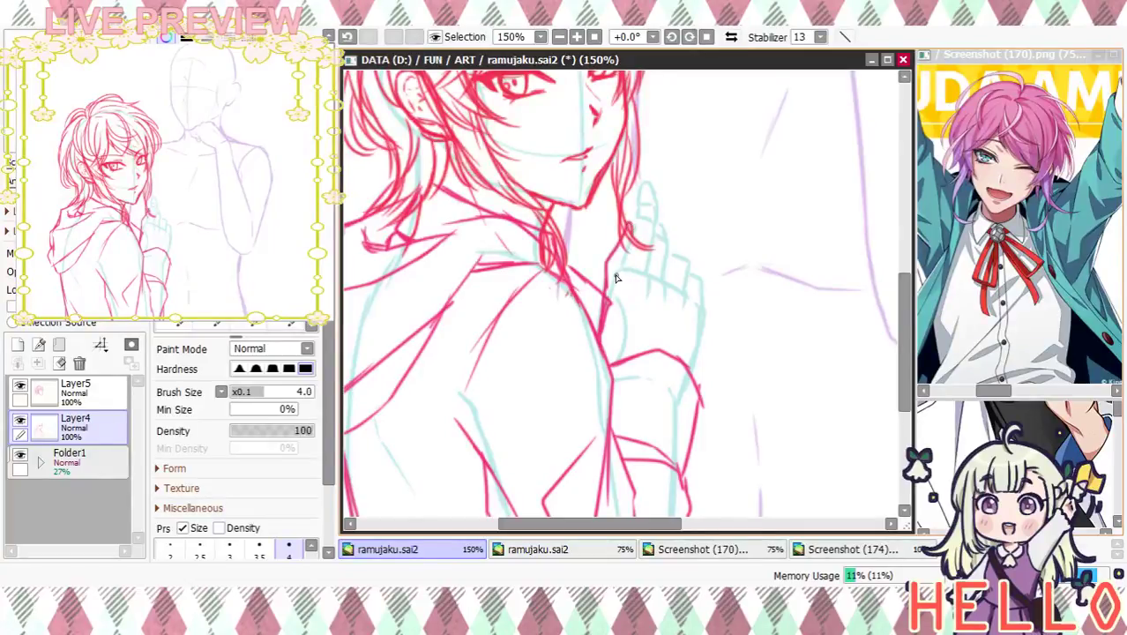
Sketch the raised hand over the guide, with the curled fingers, back of the hand and an extended index finger with its nail
{"action": "mouse_move", "coordinate": [609, 298]}
{"action": "left_mouse_down"}
{"action": "mouse_move", "coordinate": [640, 227]}
{"action": "mouse_move", "coordinate": [651, 284]}
{"action": "left_mouse_up"}
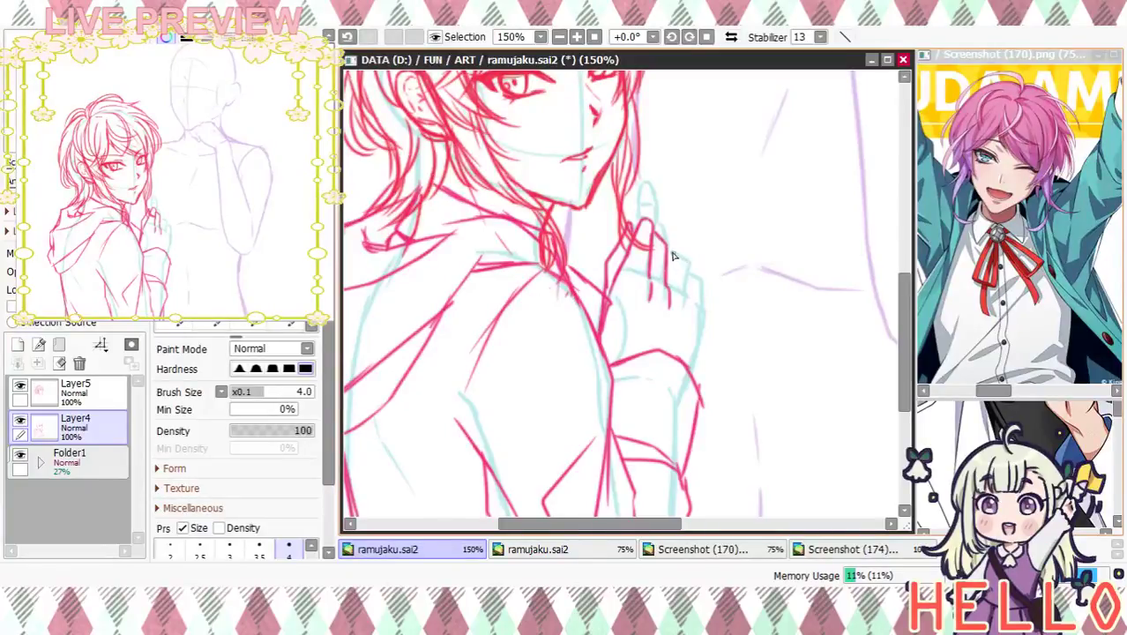
{"action": "left_click_drag", "start_coordinate": [684, 266], "coordinate": [698, 293]}
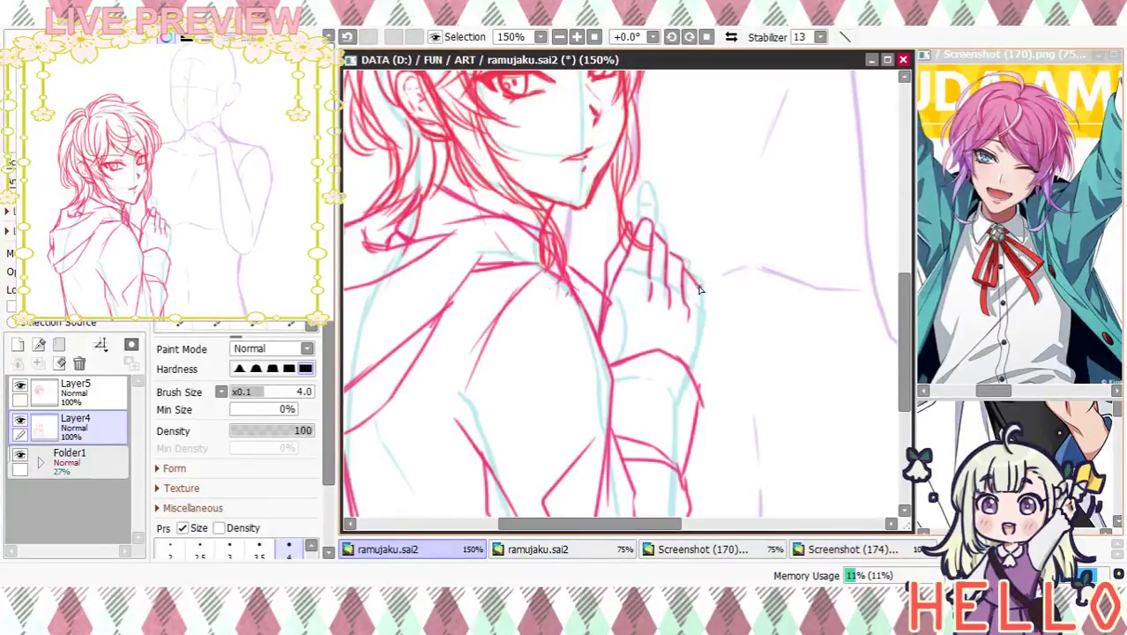
{"action": "scroll", "coordinate": [704, 277], "scroll_direction": "up", "scroll_amount": 2}
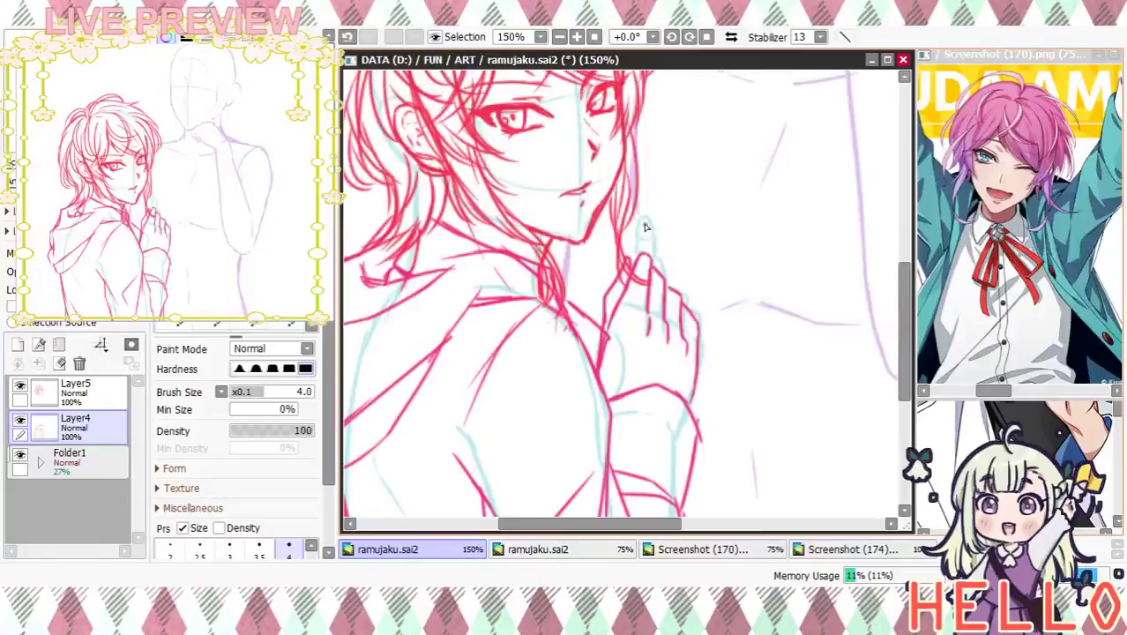
{"action": "left_click", "coordinate": [578, 37]}
{"action": "scroll", "coordinate": [696, 239], "scroll_direction": "up", "scroll_amount": 2}
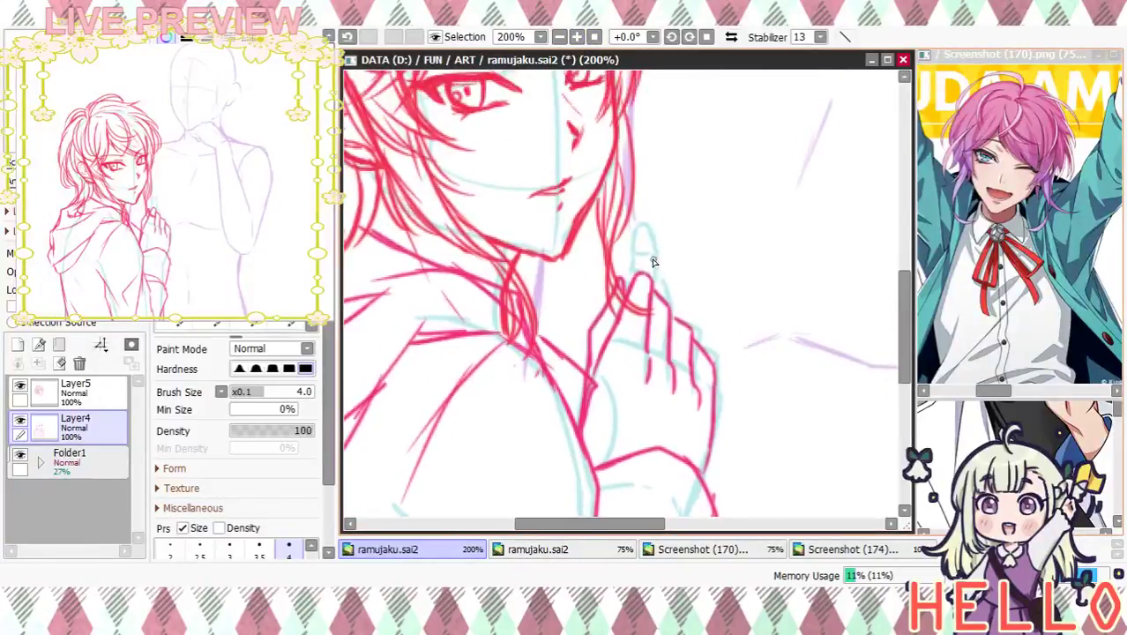
{"action": "mouse_move", "coordinate": [652, 260]}
{"action": "left_mouse_down"}
{"action": "mouse_move", "coordinate": [650, 277]}
{"action": "mouse_move", "coordinate": [640, 227]}
{"action": "mouse_move", "coordinate": [628, 245]}
{"action": "mouse_move", "coordinate": [634, 279]}
{"action": "left_mouse_up"}
{"action": "mouse_move", "coordinate": [708, 252]}
{"action": "left_mouse_down"}
{"action": "mouse_move", "coordinate": [682, 145]}
{"action": "mouse_move", "coordinate": [672, 148]}
{"action": "mouse_move", "coordinate": [659, 199]}
{"action": "mouse_move", "coordinate": [668, 310]}
{"action": "left_mouse_up"}
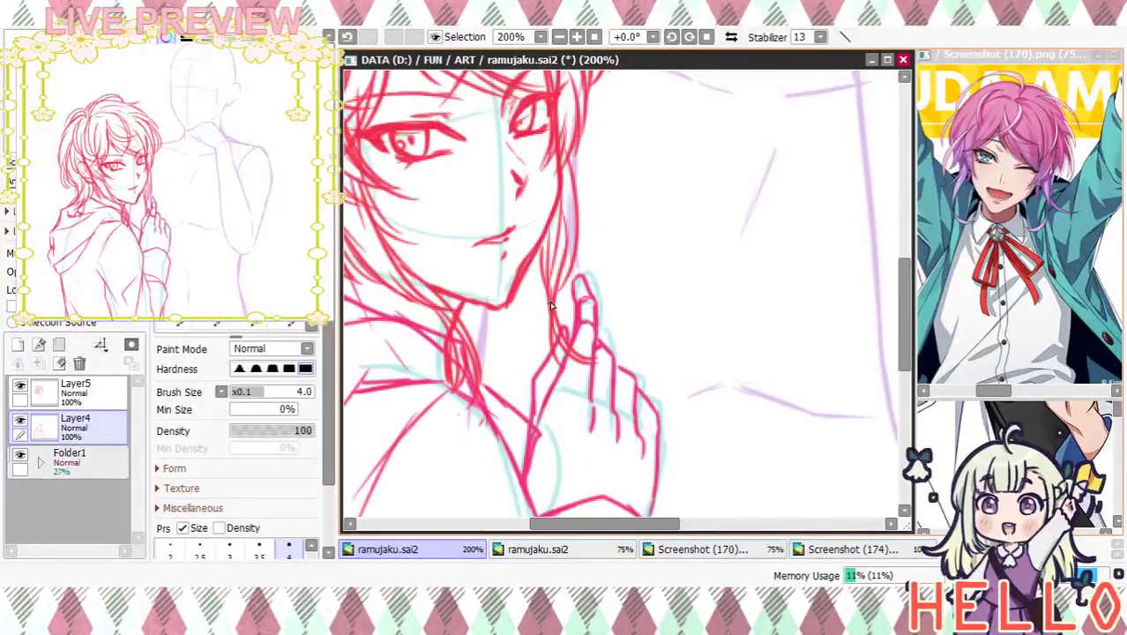
Try to sketch a round lollipop beside the mouth with a stick running down to the raised hand
{"action": "mouse_move", "coordinate": [532, 236]}
{"action": "left_mouse_down"}
{"action": "mouse_move", "coordinate": [513, 259]}
{"action": "mouse_move", "coordinate": [548, 239]}
{"action": "mouse_move", "coordinate": [527, 277]}
{"action": "mouse_move", "coordinate": [531, 236]}
{"action": "mouse_move", "coordinate": [516, 244]}
{"action": "mouse_move", "coordinate": [557, 267]}
{"action": "mouse_move", "coordinate": [529, 228]}
{"action": "mouse_move", "coordinate": [561, 349]}
{"action": "left_mouse_up"}
{"action": "key", "text": "ctrl+z"}
{"action": "left_click_drag", "start_coordinate": [541, 283], "coordinate": [559, 353]}
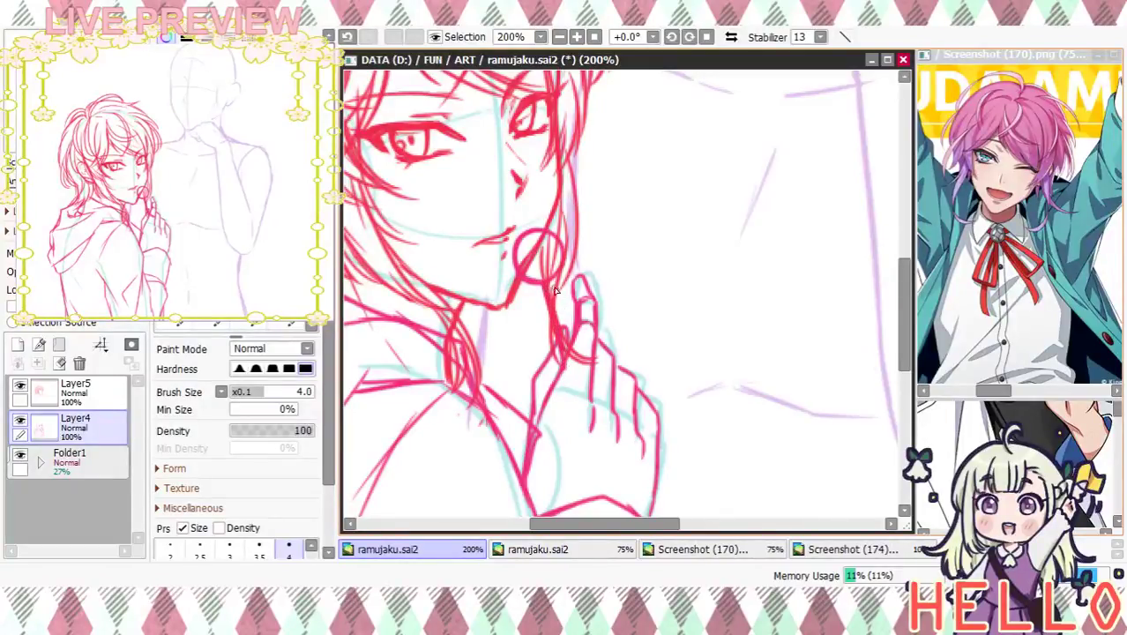
{"action": "key", "text": "ctrl+z"}
{"action": "key", "text": "ctrl+z"}
{"action": "key", "text": "ctrl+z"}
{"action": "mouse_move", "coordinate": [542, 243]}
{"action": "left_mouse_down"}
{"action": "mouse_move", "coordinate": [538, 304]}
{"action": "mouse_move", "coordinate": [530, 239]}
{"action": "mouse_move", "coordinate": [557, 294]}
{"action": "mouse_move", "coordinate": [567, 270]}
{"action": "mouse_move", "coordinate": [531, 285]}
{"action": "mouse_move", "coordinate": [529, 236]}
{"action": "mouse_move", "coordinate": [531, 288]}
{"action": "mouse_move", "coordinate": [549, 233]}
{"action": "mouse_move", "coordinate": [531, 287]}
{"action": "mouse_move", "coordinate": [564, 243]}
{"action": "left_mouse_up"}
{"action": "key", "text": "ctrl+z"}
{"action": "key", "text": "ctrl+z"}
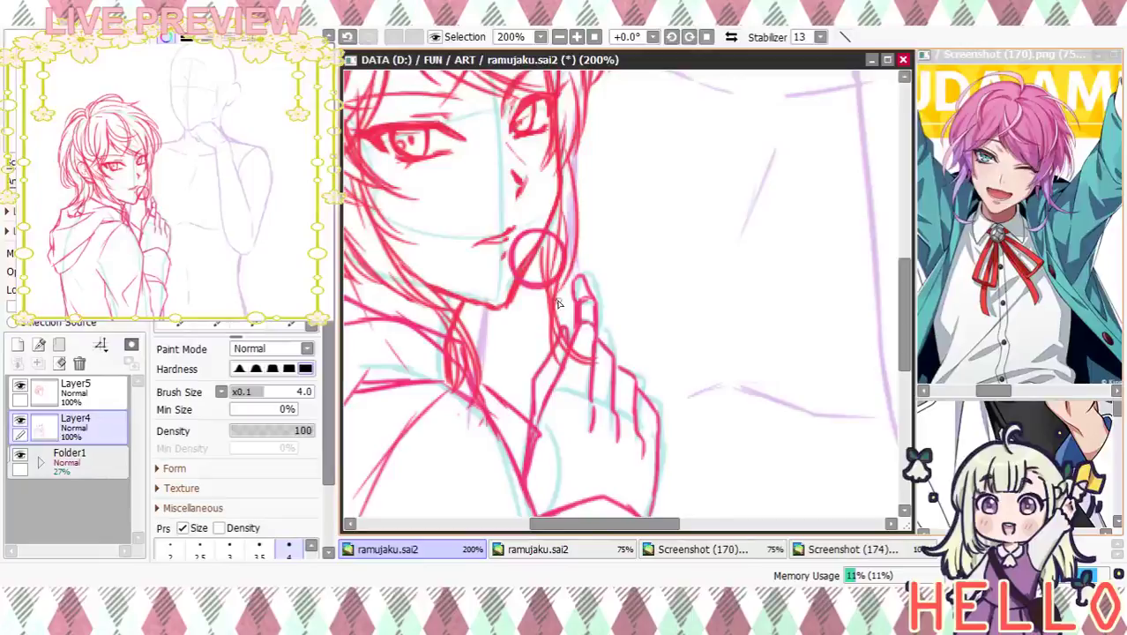
{"action": "left_click_drag", "start_coordinate": [554, 301], "coordinate": [567, 361]}
{"action": "left_click_drag", "start_coordinate": [540, 291], "coordinate": [554, 359]}
{"action": "key", "text": "ctrl+z"}
{"action": "key", "text": "ctrl+z"}
{"action": "key", "text": "ctrl+z"}
{"action": "mouse_move", "coordinate": [539, 234]}
{"action": "left_mouse_down"}
{"action": "mouse_move", "coordinate": [510, 278]}
{"action": "mouse_move", "coordinate": [556, 254]}
{"action": "mouse_move", "coordinate": [542, 244]}
{"action": "mouse_move", "coordinate": [511, 289]}
{"action": "mouse_move", "coordinate": [570, 274]}
{"action": "mouse_move", "coordinate": [545, 247]}
{"action": "mouse_move", "coordinate": [569, 289]}
{"action": "mouse_move", "coordinate": [527, 243]}
{"action": "mouse_move", "coordinate": [515, 291]}
{"action": "mouse_move", "coordinate": [559, 369]}
{"action": "left_mouse_up"}
{"action": "key", "text": "ctrl+z"}
{"action": "key", "text": "ctrl+z"}
{"action": "left_click_drag", "start_coordinate": [544, 315], "coordinate": [553, 357]}
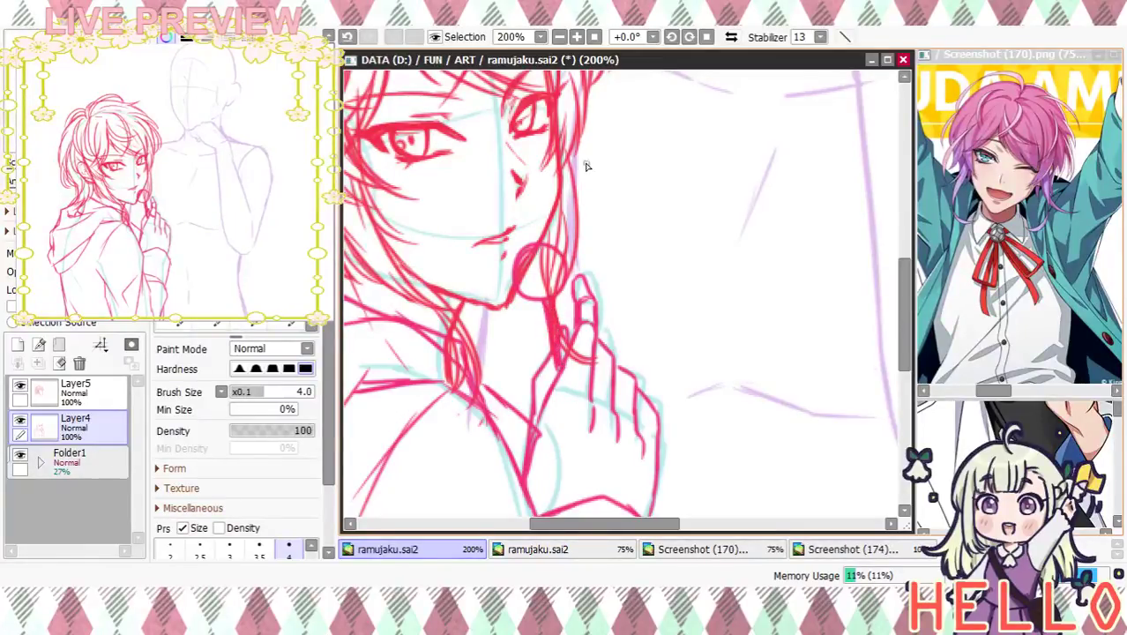
Undo the lollipop's ball and stick
{"action": "left_click", "coordinate": [561, 37]}
{"action": "left_click", "coordinate": [561, 37]}
{"action": "left_click", "coordinate": [561, 37]}
{"action": "left_click", "coordinate": [561, 37]}
{"action": "left_click", "coordinate": [576, 37]}
{"action": "left_click", "coordinate": [576, 37]}
{"action": "left_click", "coordinate": [576, 37]}
{"action": "key", "text": "ctrl+z"}
{"action": "key", "text": "ctrl+z"}
{"action": "key", "text": "ctrl+z"}
{"action": "key", "text": "ctrl+z"}
{"action": "left_click_drag", "start_coordinate": [563, 268], "coordinate": [579, 315]}
{"action": "key", "text": "ctrl+z"}
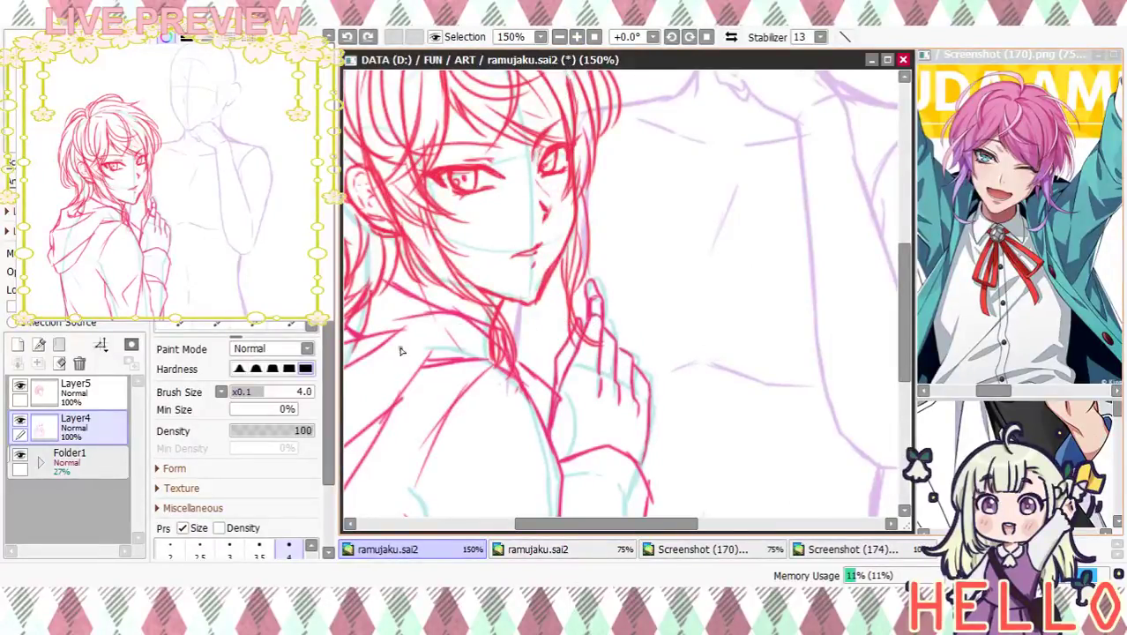
On Layer4, erase the overlapping hood and collar lines where they cross the hair around the neck
{"action": "left_click", "coordinate": [19, 420]}
{"action": "left_click", "coordinate": [19, 420]}
{"action": "left_click", "coordinate": [21, 420]}
{"action": "left_click", "coordinate": [20, 420]}
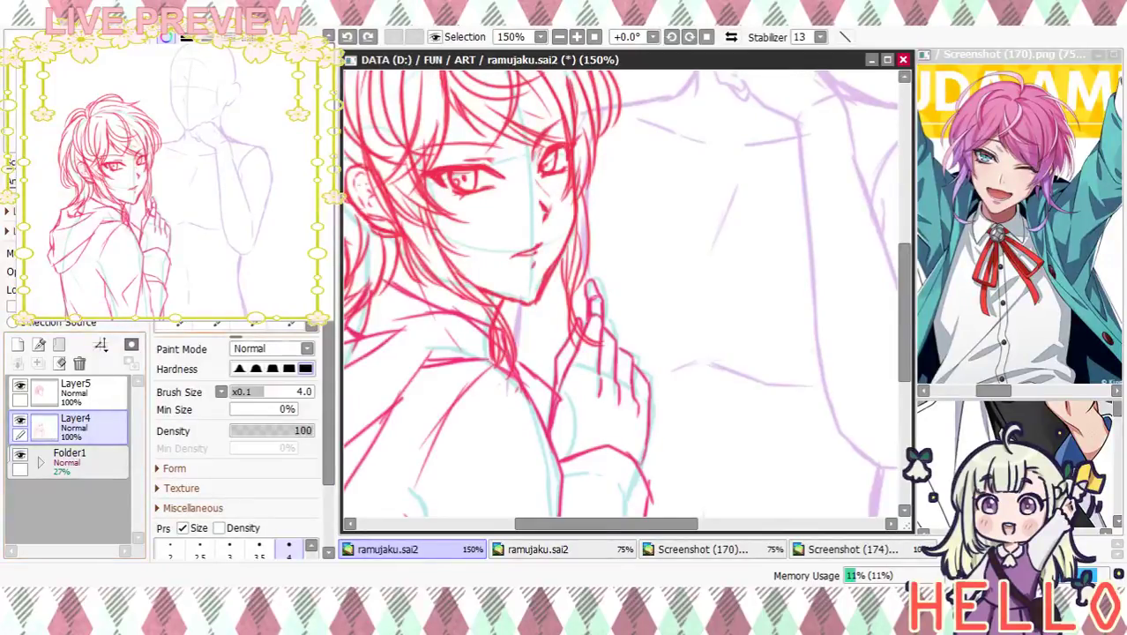
{"action": "key", "text": "e"}
{"action": "left_click_drag", "start_coordinate": [375, 318], "coordinate": [418, 317]}
{"action": "left_click_drag", "start_coordinate": [412, 304], "coordinate": [405, 325]}
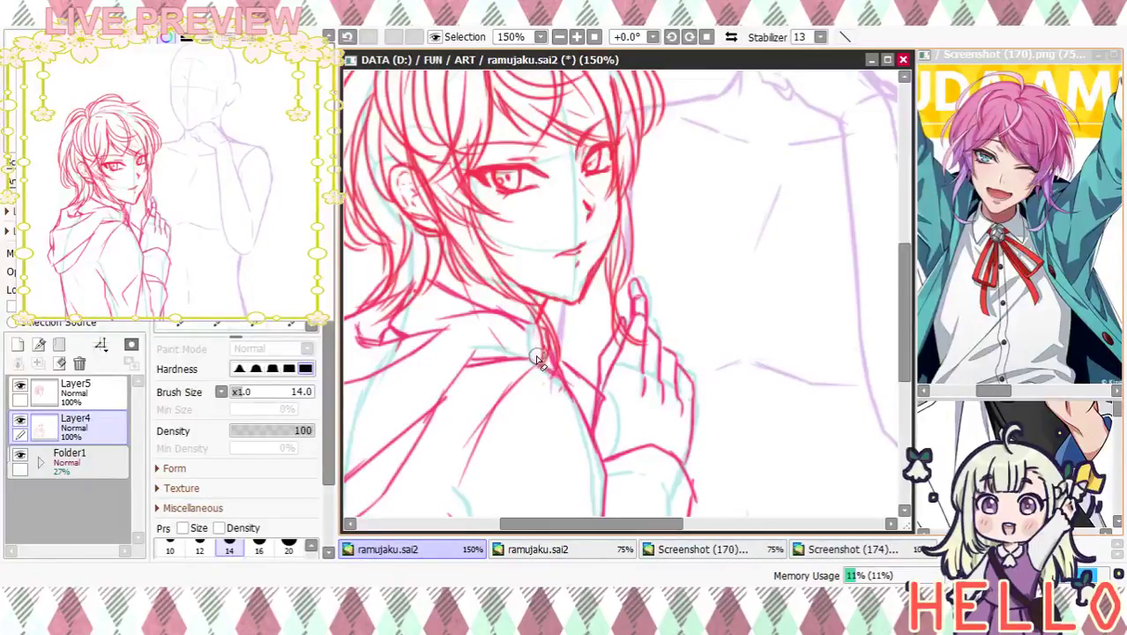
Sketch a small bow at the front of the neck between the side lock and the raised hand
{"action": "left_click", "coordinate": [181, 298]}
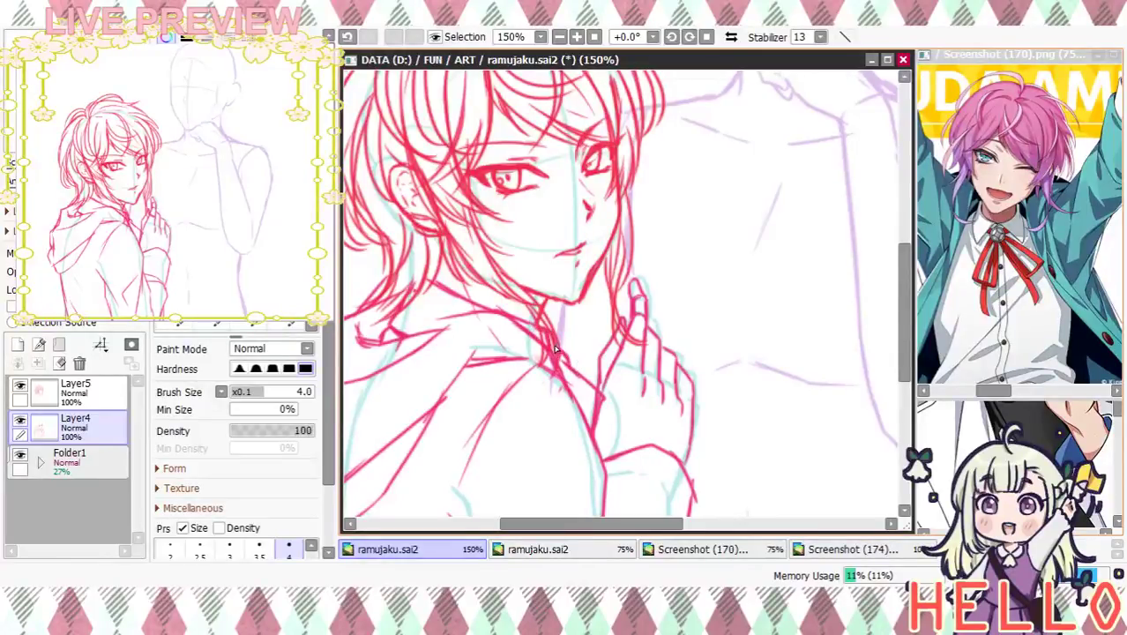
{"action": "mouse_move", "coordinate": [602, 400]}
{"action": "left_mouse_down"}
{"action": "mouse_move", "coordinate": [589, 210]}
{"action": "mouse_move", "coordinate": [539, 496]}
{"action": "mouse_move", "coordinate": [536, 397]}
{"action": "mouse_move", "coordinate": [573, 291]}
{"action": "mouse_move", "coordinate": [573, 226]}
{"action": "left_mouse_up"}
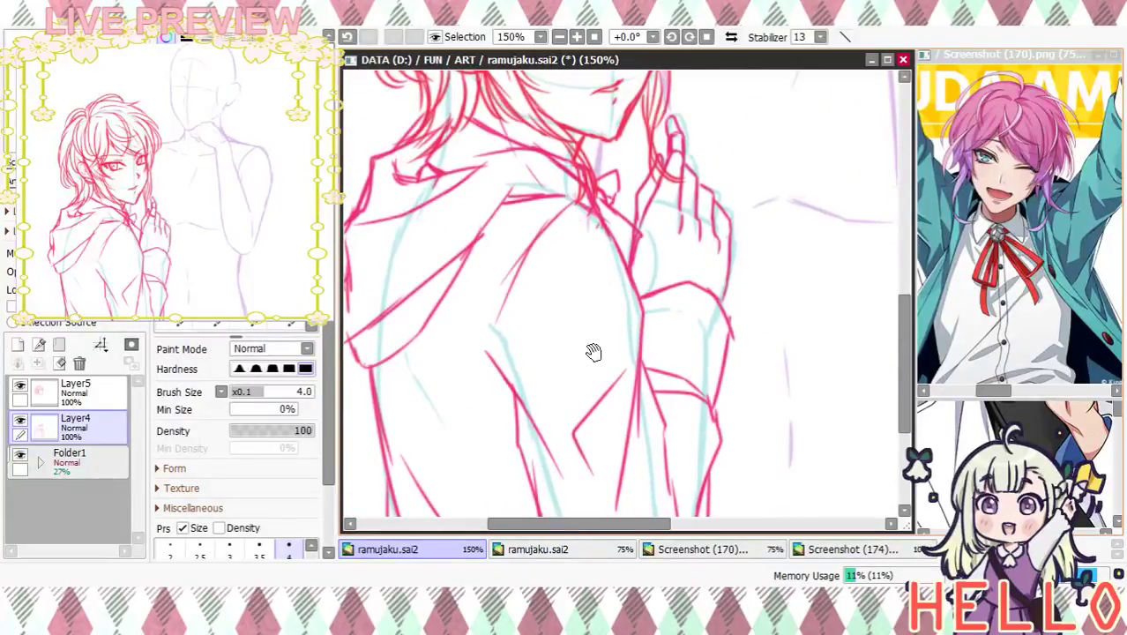
{"action": "mouse_move", "coordinate": [628, 260]}
{"action": "left_mouse_down"}
{"action": "mouse_move", "coordinate": [582, 390]}
{"action": "mouse_move", "coordinate": [597, 357]}
{"action": "left_mouse_up"}
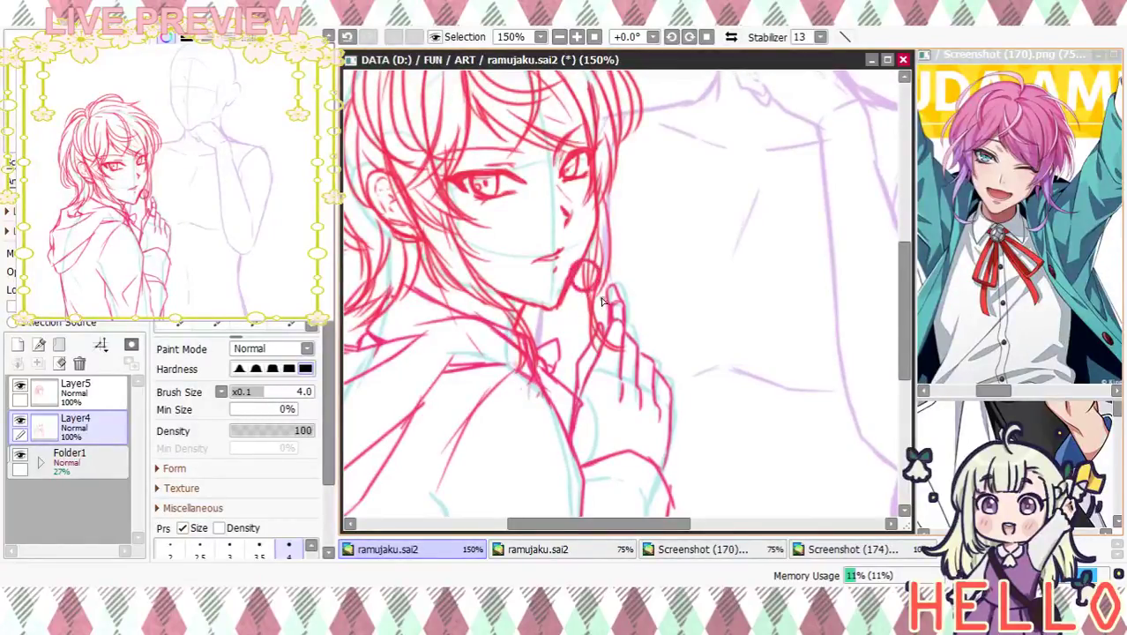
Draw a lollipop with a solid-filled ball beside the mouth and its stick reaching the raised hand, and move Layer4 above Layer5
{"action": "key", "text": "ctrl+z"}
{"action": "key", "text": "ctrl+z"}
{"action": "left_click_drag", "start_coordinate": [590, 288], "coordinate": [607, 345]}
{"action": "mouse_move", "coordinate": [683, 300]}
{"action": "left_mouse_down"}
{"action": "mouse_move", "coordinate": [673, 307]}
{"action": "mouse_move", "coordinate": [753, 206]}
{"action": "mouse_move", "coordinate": [717, 315]}
{"action": "mouse_move", "coordinate": [725, 302]}
{"action": "left_mouse_up"}
{"action": "left_click_drag", "start_coordinate": [623, 269], "coordinate": [620, 297]}
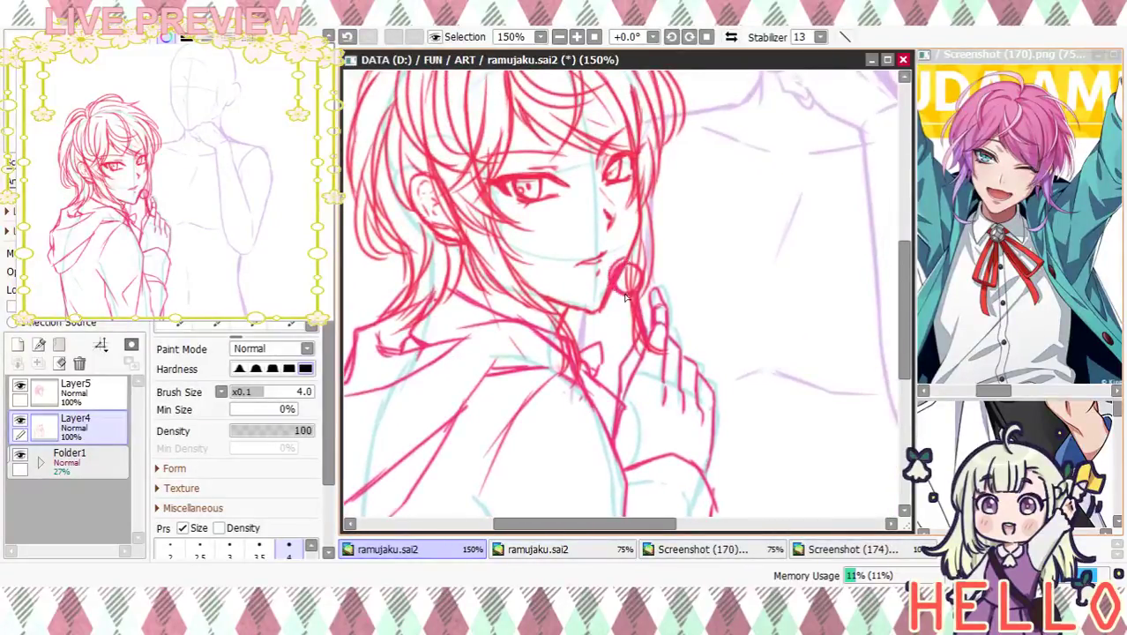
{"action": "left_click_drag", "start_coordinate": [625, 256], "coordinate": [612, 287]}
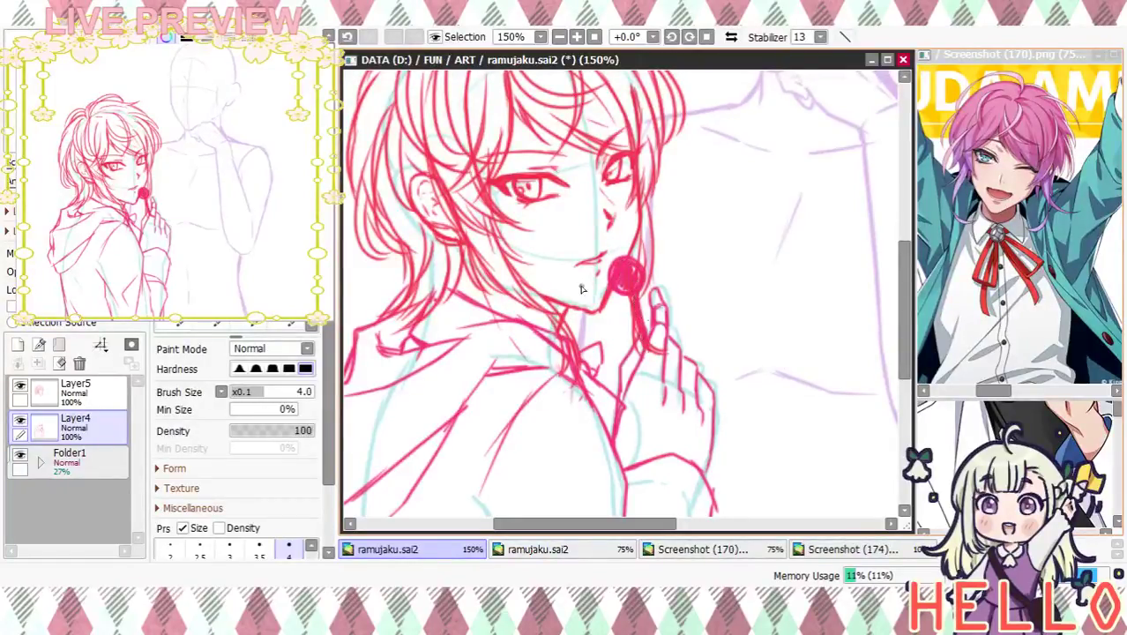
{"action": "left_click_drag", "start_coordinate": [99, 430], "coordinate": [106, 387]}
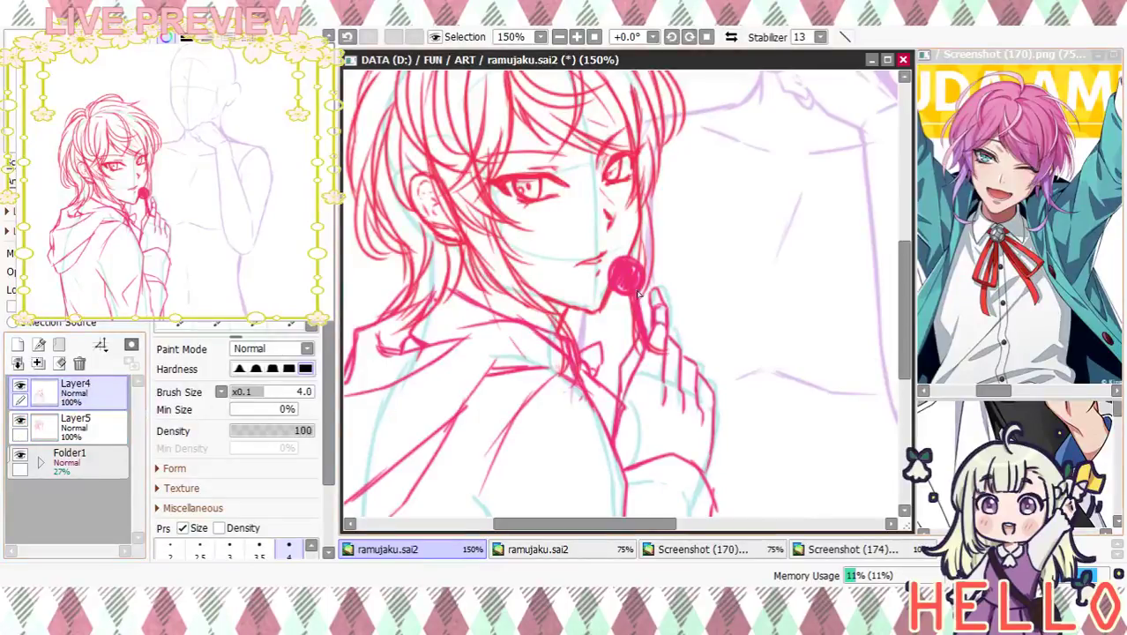
On Layer4, lasso the raised index fingertip, tilt it counter-clockwise, move it onto the lollipop stick, and apply the transform
{"action": "left_click_drag", "start_coordinate": [709, 311], "coordinate": [691, 333]}
{"action": "left_click", "coordinate": [577, 37]}
{"action": "left_click", "coordinate": [577, 37]}
{"action": "left_click_drag", "start_coordinate": [724, 293], "coordinate": [666, 169]}
{"action": "key", "text": "l"}
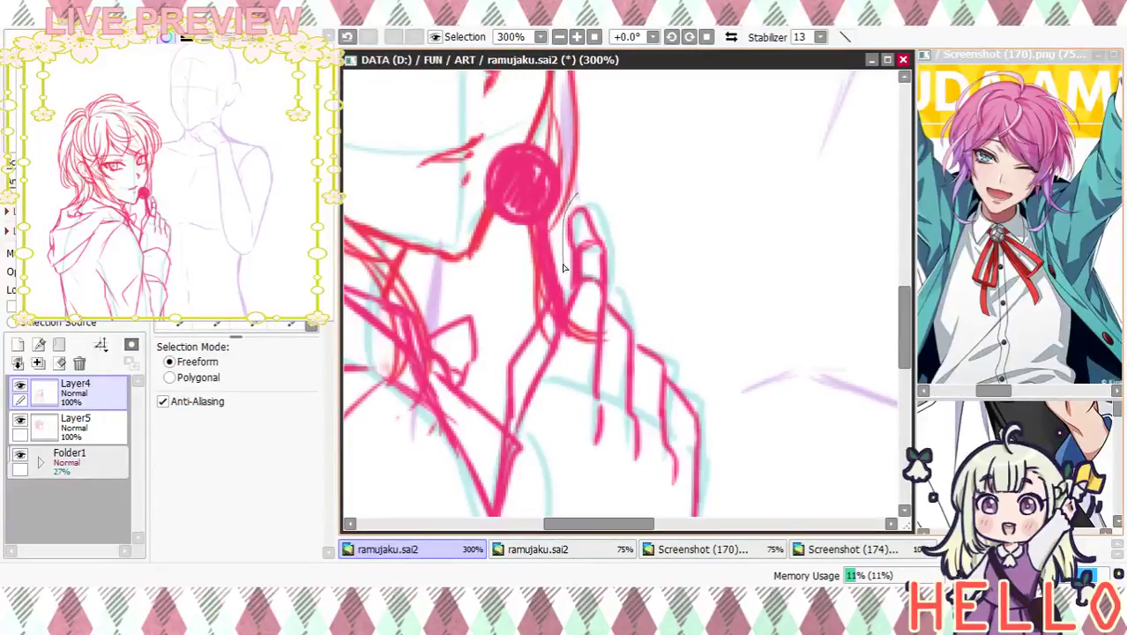
{"action": "mouse_move", "coordinate": [607, 290]}
{"action": "left_mouse_down"}
{"action": "mouse_move", "coordinate": [618, 263]}
{"action": "mouse_move", "coordinate": [578, 196]}
{"action": "left_mouse_up"}
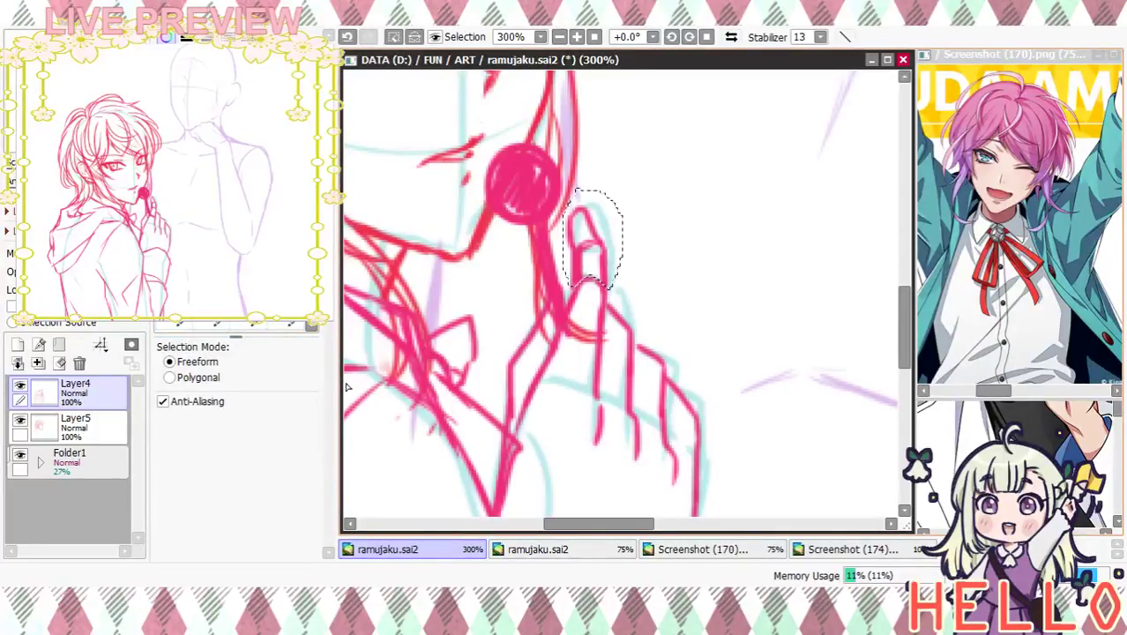
{"action": "key", "text": "ctrl+t"}
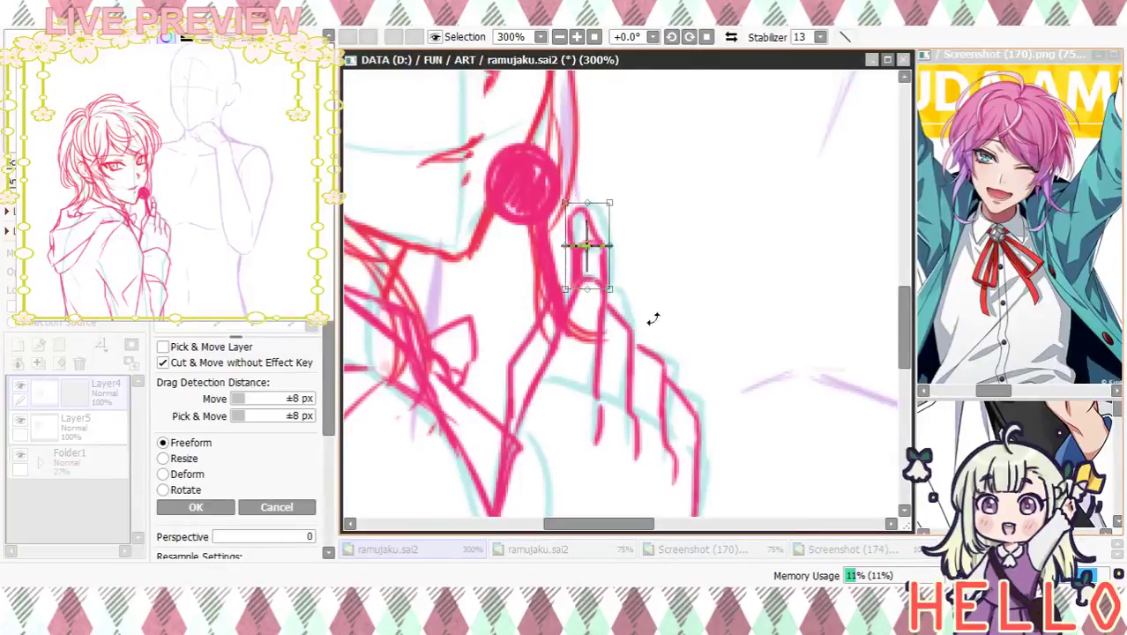
{"action": "left_click_drag", "start_coordinate": [631, 187], "coordinate": [599, 189]}
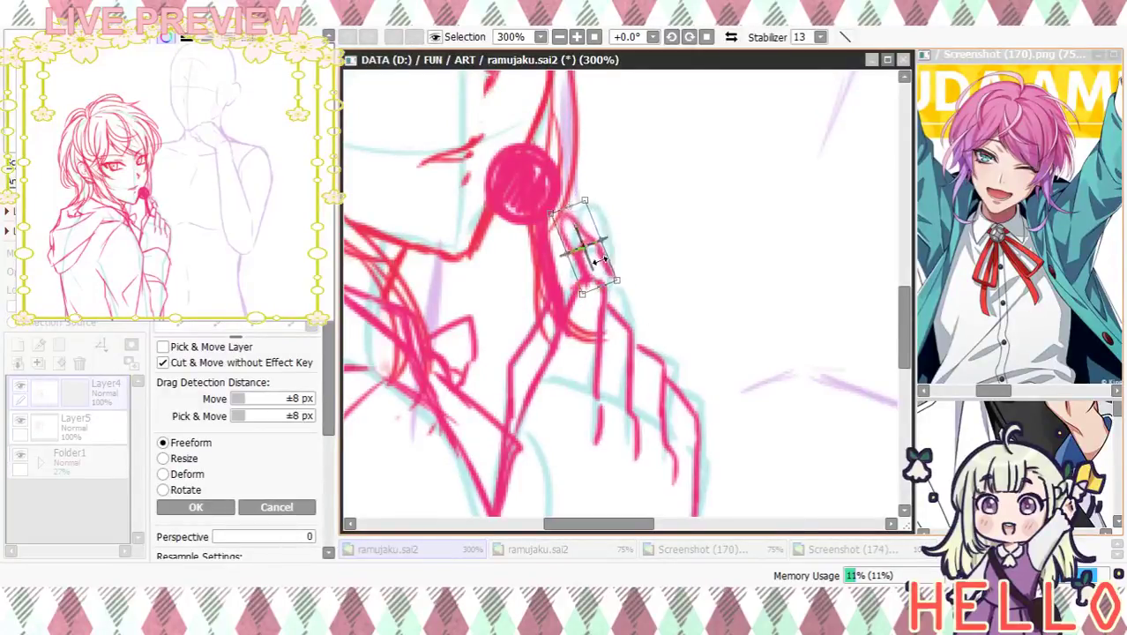
{"action": "mouse_move", "coordinate": [613, 253]}
{"action": "left_mouse_down"}
{"action": "mouse_move", "coordinate": [589, 264]}
{"action": "mouse_move", "coordinate": [600, 278]}
{"action": "left_mouse_up"}
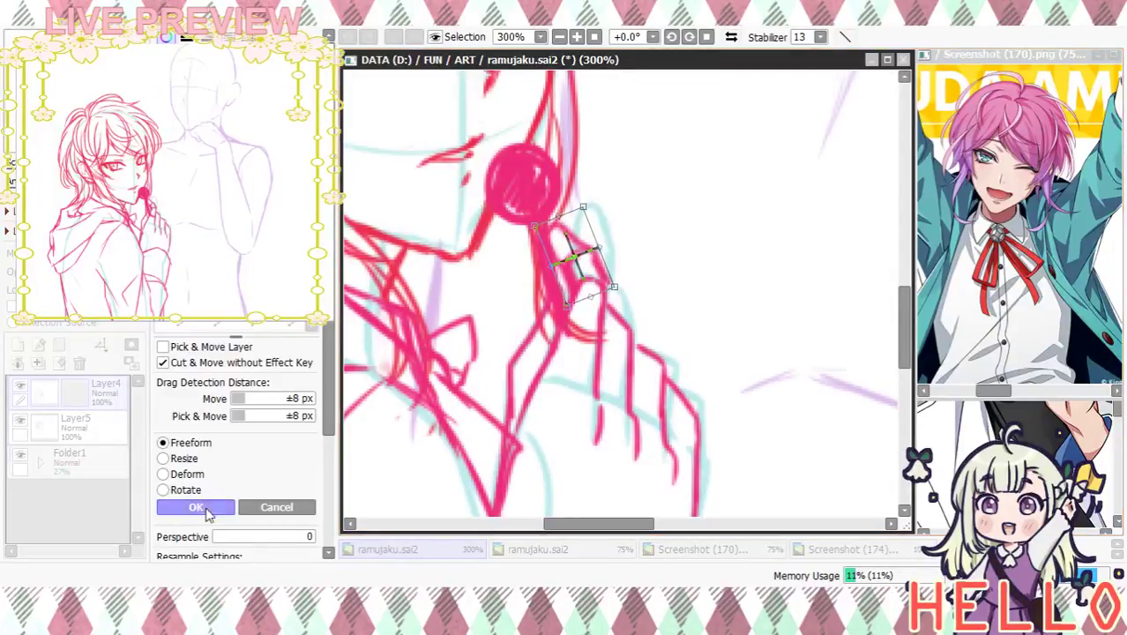
{"action": "left_click", "coordinate": [195, 506]}
{"action": "key", "text": "ctrl+d"}
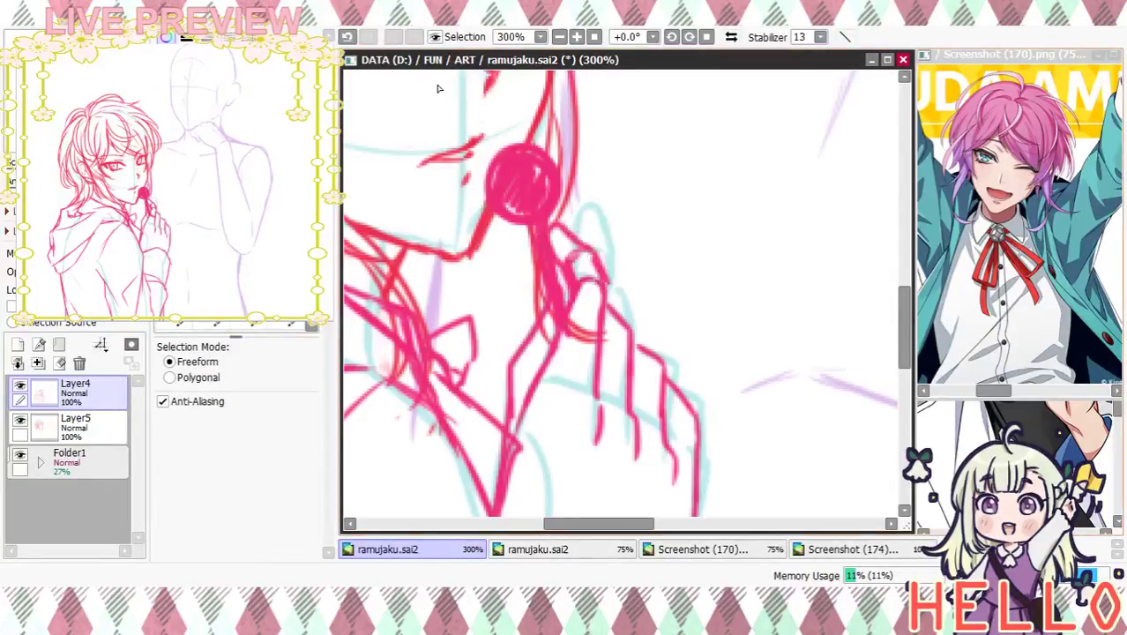
Rework the transformed index finger outline into a shorter bent fingertip pinching the lollipop stick
{"action": "key", "text": "n"}
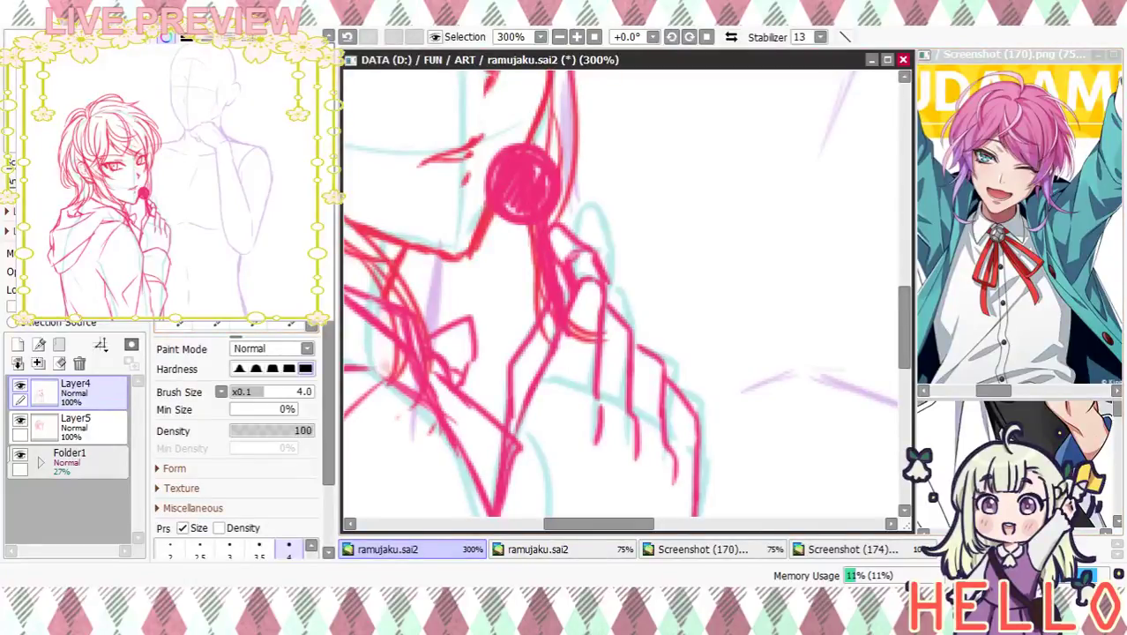
{"action": "mouse_move", "coordinate": [556, 235]}
{"action": "left_mouse_down"}
{"action": "mouse_move", "coordinate": [582, 242]}
{"action": "mouse_move", "coordinate": [607, 279]}
{"action": "mouse_move", "coordinate": [605, 259]}
{"action": "left_mouse_up"}
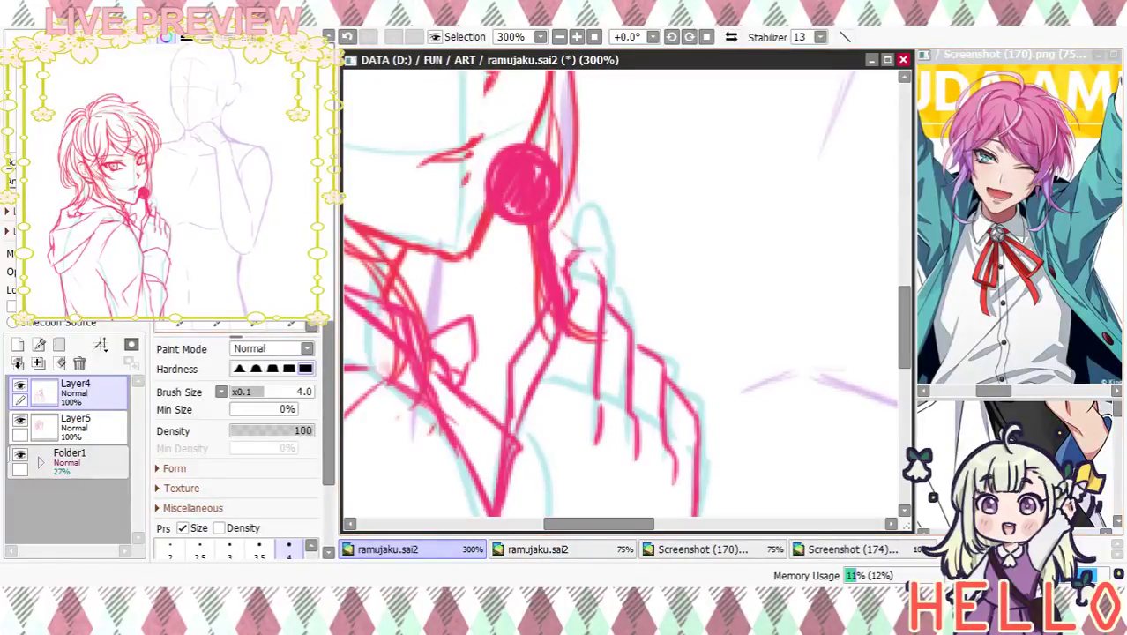
{"action": "left_click_drag", "start_coordinate": [583, 251], "coordinate": [558, 274]}
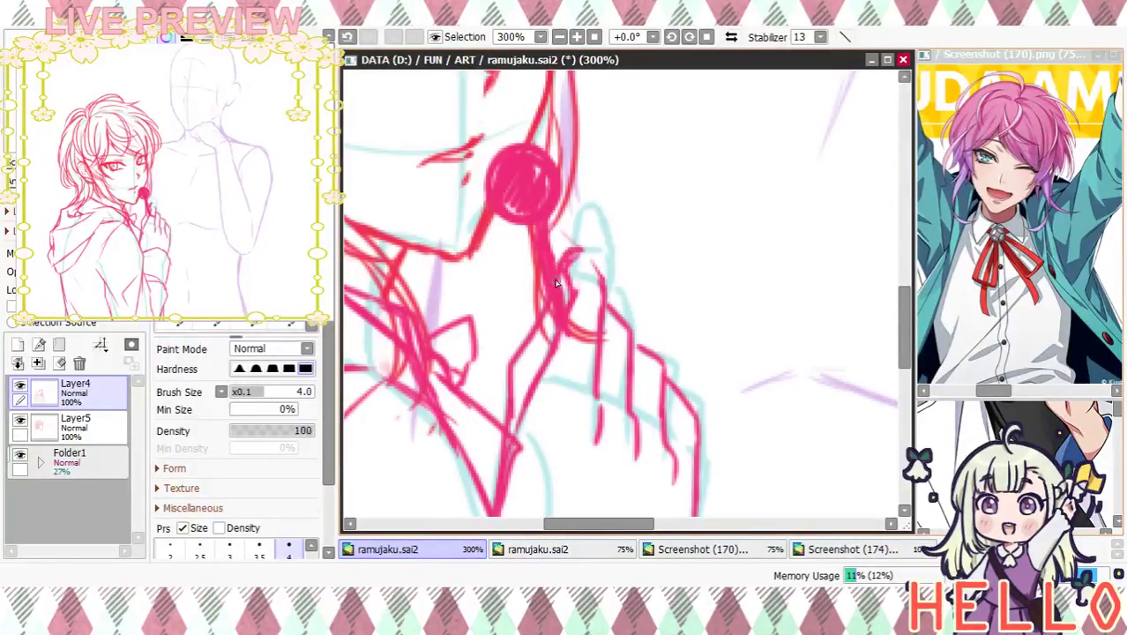
{"action": "key", "text": "ctrl+z"}
{"action": "key", "text": "ctrl+z"}
{"action": "mouse_move", "coordinate": [581, 250]}
{"action": "left_mouse_down"}
{"action": "mouse_move", "coordinate": [560, 224]}
{"action": "mouse_move", "coordinate": [557, 268]}
{"action": "mouse_move", "coordinate": [565, 239]}
{"action": "mouse_move", "coordinate": [559, 258]}
{"action": "left_mouse_up"}
{"action": "key", "text": "ctrl+z"}
{"action": "key", "text": "ctrl+z"}
{"action": "key", "text": "ctrl+z"}
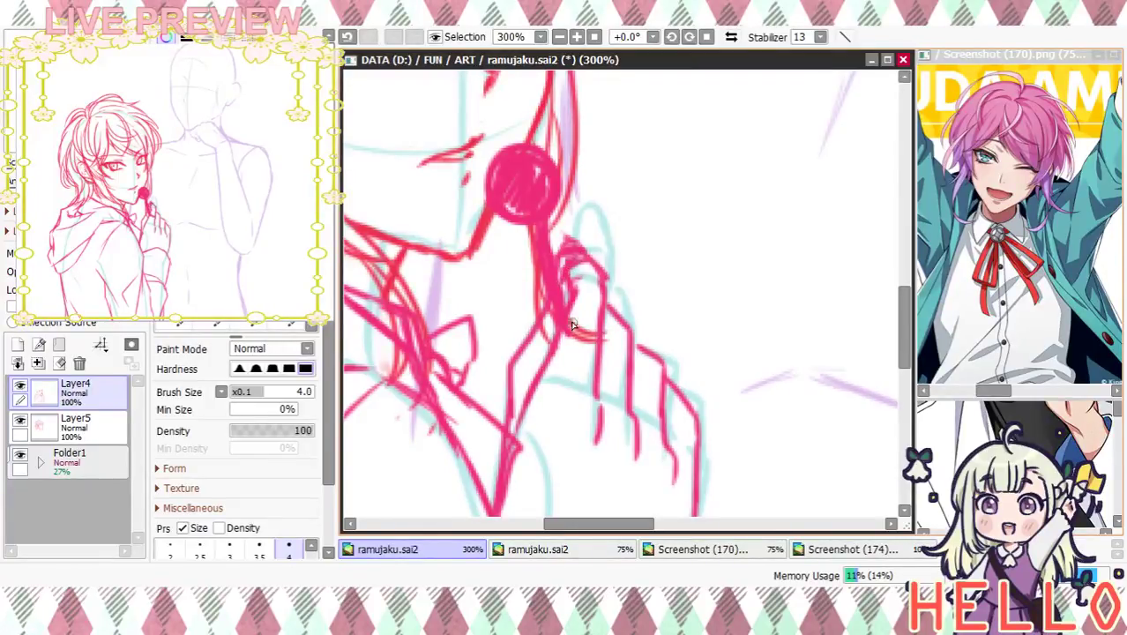
Clean up the stray marks above the bent fingertip and strengthen its contour against the lollipop stick
{"action": "left_click", "coordinate": [560, 39]}
{"action": "left_click", "coordinate": [560, 39]}
{"action": "left_click", "coordinate": [560, 38]}
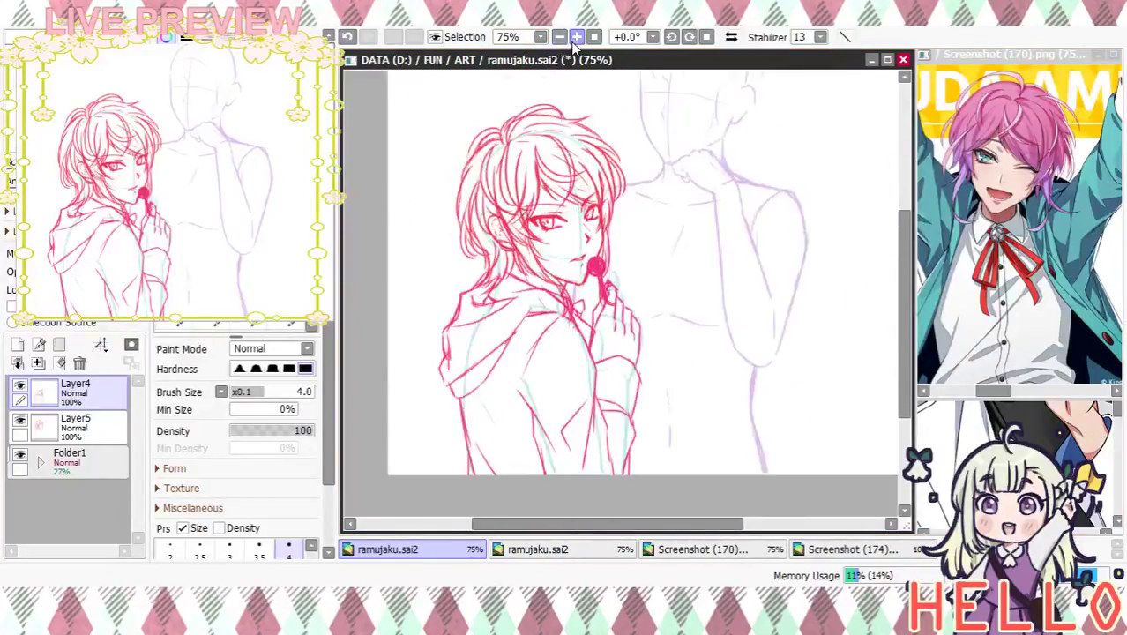
{"action": "left_click", "coordinate": [577, 38]}
{"action": "left_click", "coordinate": [576, 38]}
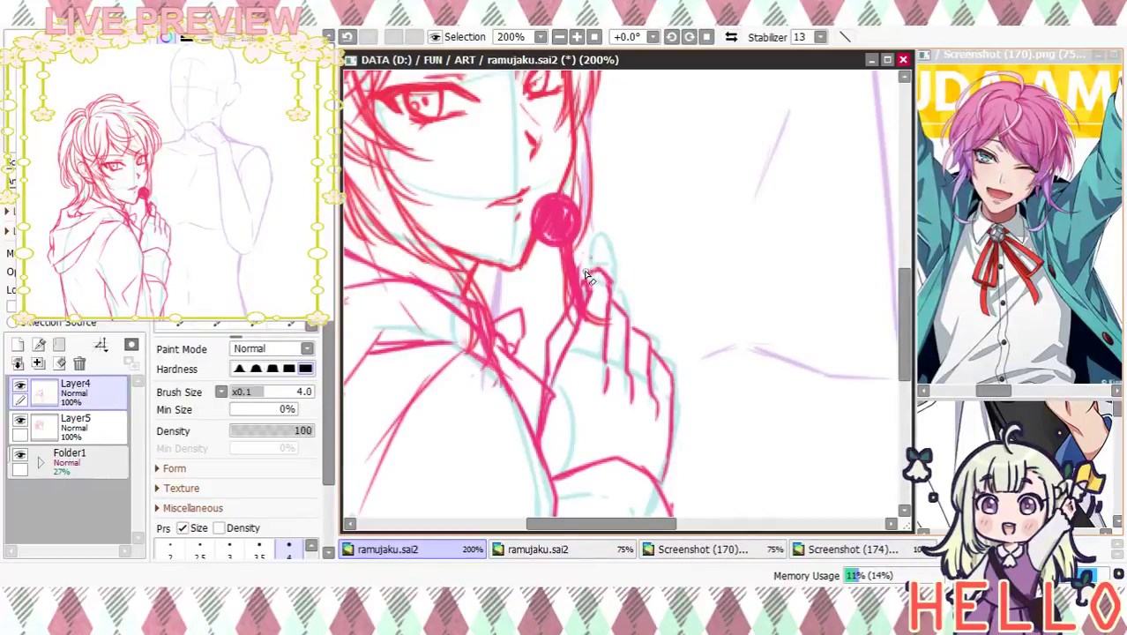
{"action": "left_click_drag", "start_coordinate": [591, 256], "coordinate": [580, 263]}
{"action": "left_click_drag", "start_coordinate": [593, 275], "coordinate": [582, 297]}
{"action": "left_click_drag", "start_coordinate": [672, 208], "coordinate": [779, 317]}
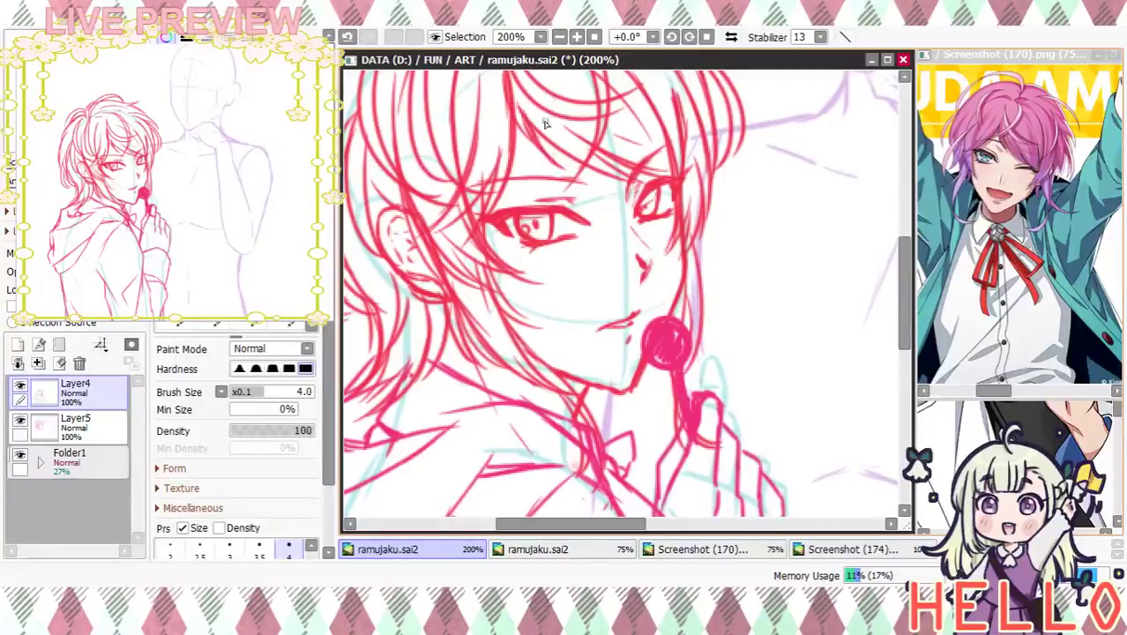
Review the whole smaller figure and compare it with the hair on Layer5 hidden and shown
{"action": "left_click", "coordinate": [560, 38]}
{"action": "left_click", "coordinate": [560, 38]}
{"action": "left_click", "coordinate": [560, 38]}
{"action": "left_click", "coordinate": [560, 38]}
{"action": "left_click", "coordinate": [560, 38]}
{"action": "left_click", "coordinate": [577, 40]}
{"action": "left_click", "coordinate": [577, 41]}
{"action": "left_click", "coordinate": [576, 37]}
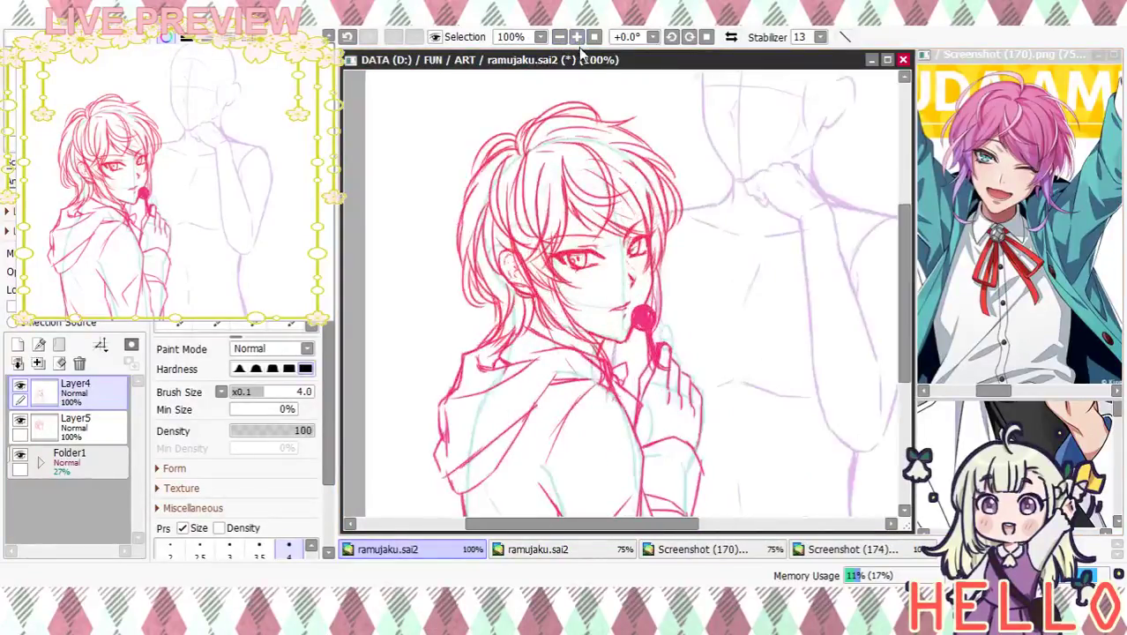
{"action": "left_click", "coordinate": [20, 423]}
{"action": "left_click", "coordinate": [20, 423]}
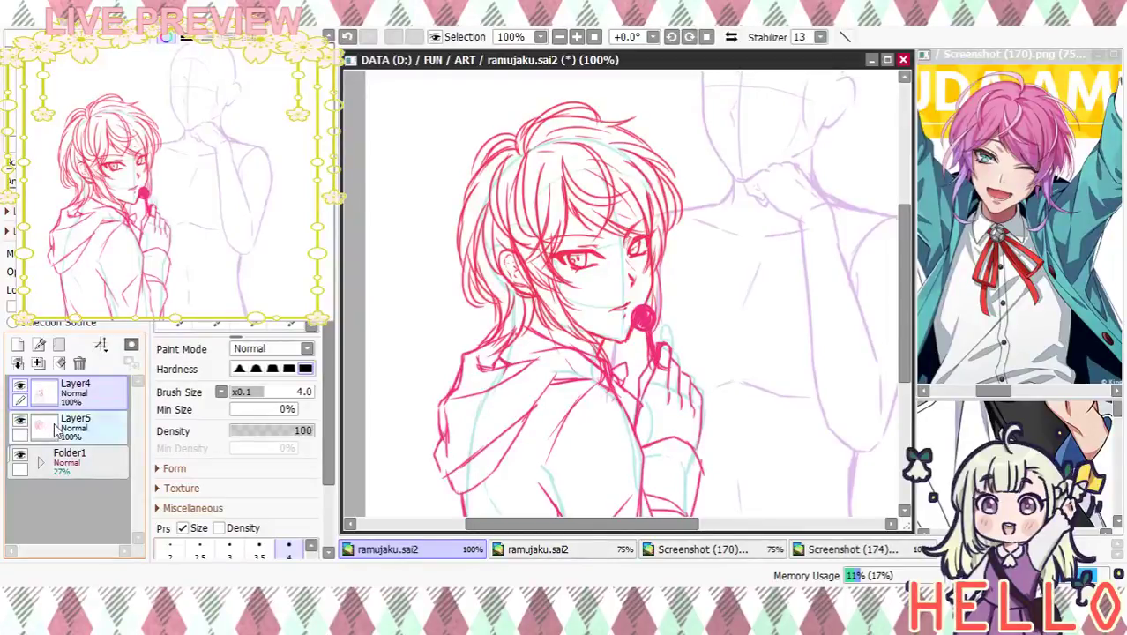
Hide Layer5 and make a freeform selection around the face, ear and jaw, leaving out the lollipop
{"action": "left_click", "coordinate": [55, 430]}
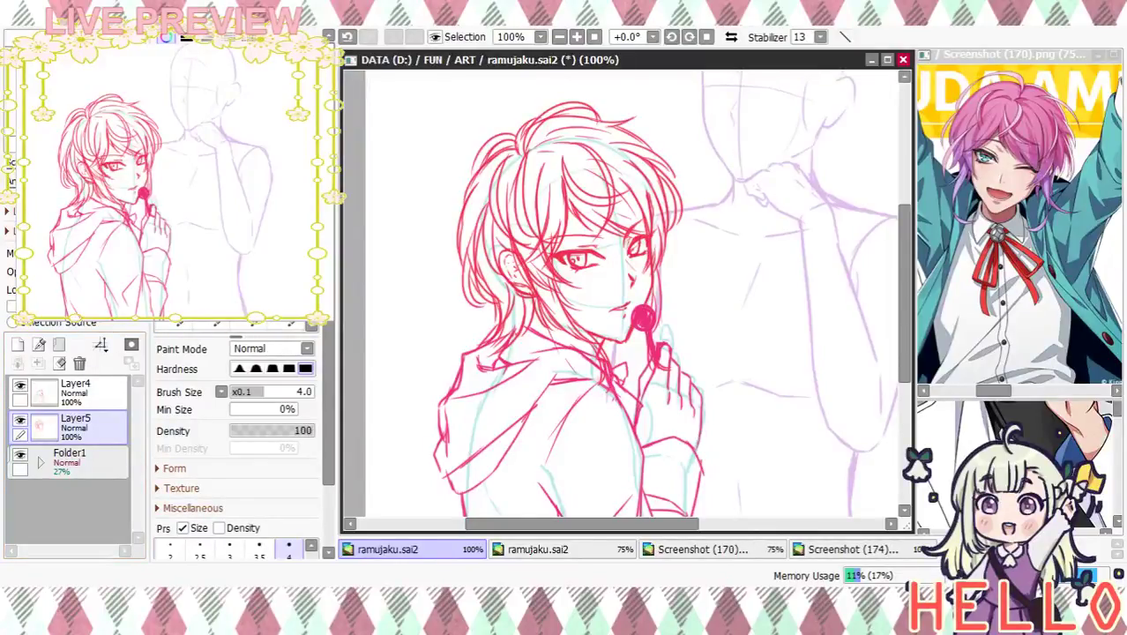
{"action": "key", "text": "l"}
{"action": "left_click", "coordinate": [21, 387]}
{"action": "left_click", "coordinate": [20, 387]}
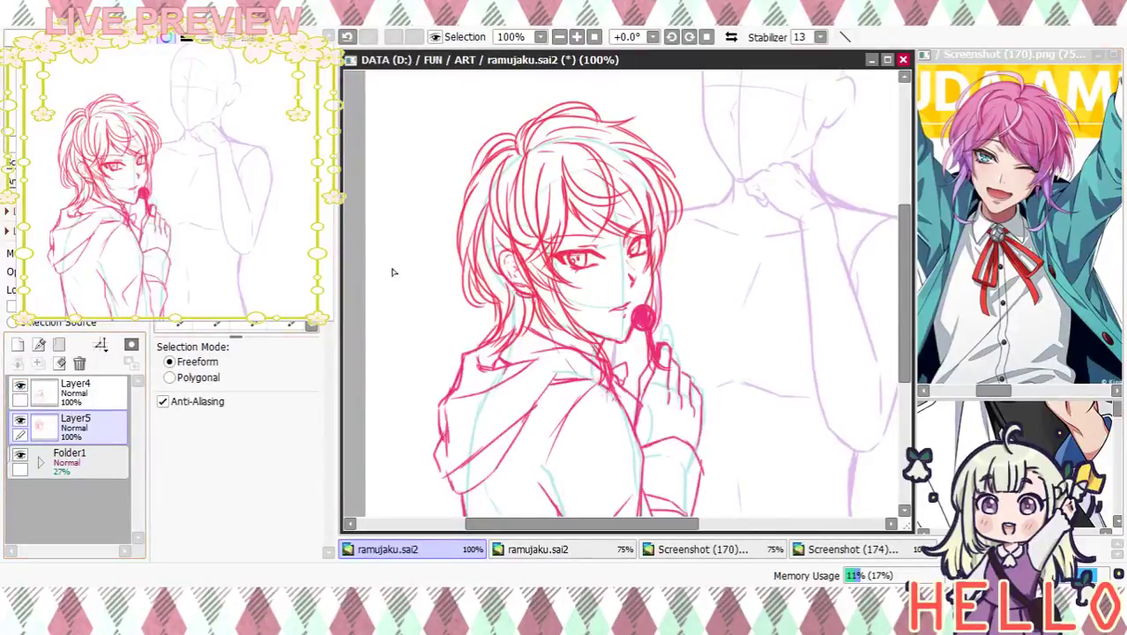
{"action": "left_click", "coordinate": [19, 422]}
{"action": "left_click_drag", "start_coordinate": [530, 162], "coordinate": [500, 296]}
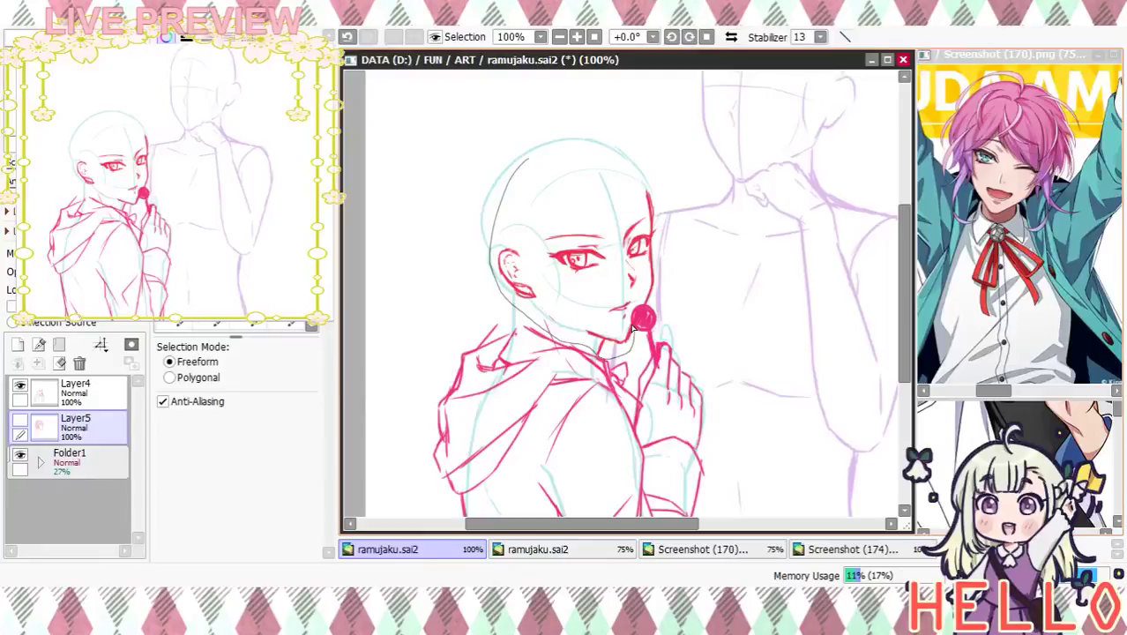
{"action": "left_click_drag", "start_coordinate": [644, 311], "coordinate": [611, 156]}
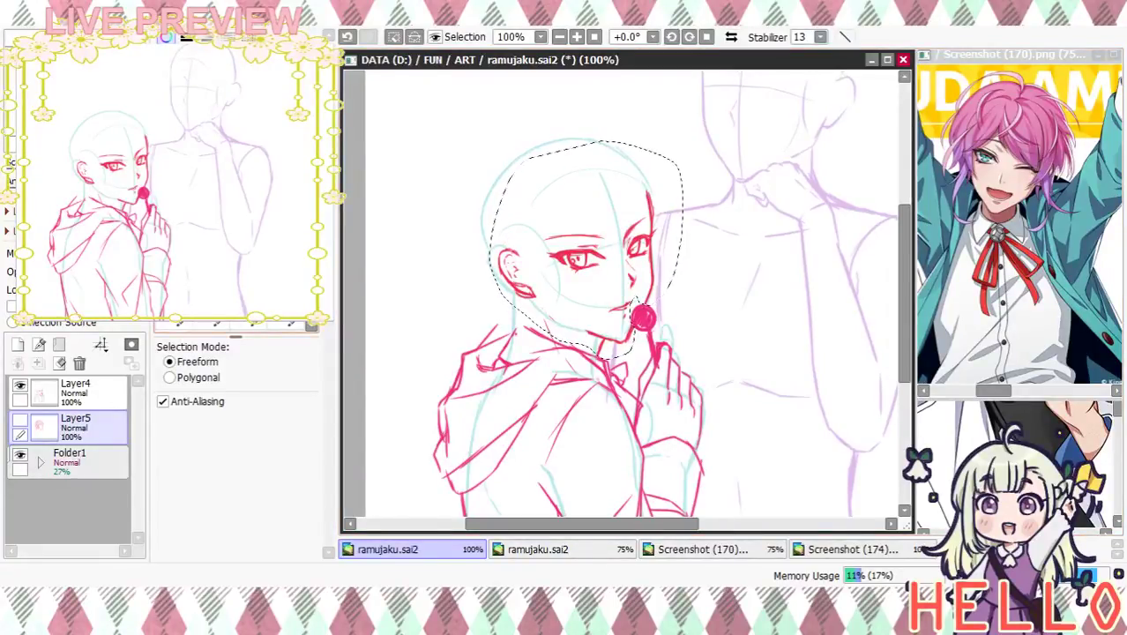
{"action": "key", "text": "ctrl+t"}
{"action": "left_click_drag", "start_coordinate": [716, 126], "coordinate": [697, 130]}
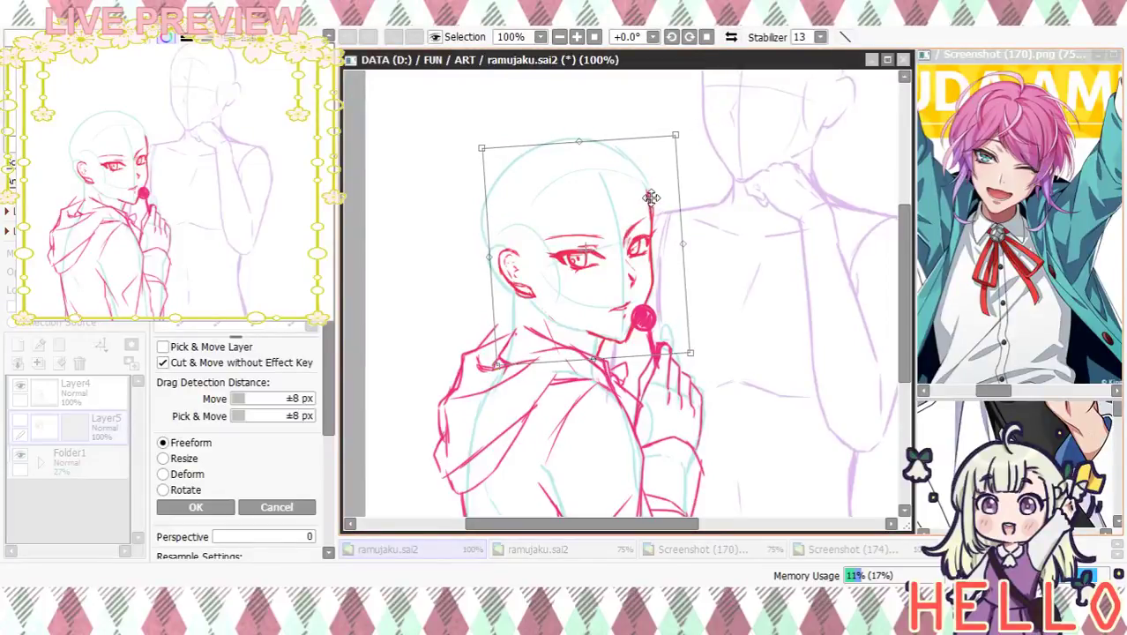
{"action": "left_click", "coordinate": [276, 508]}
On Layer4, tilt the selected face slightly counter-clockwise, shift it toward the back of the head, apply the transform and deselect
{"action": "left_click", "coordinate": [22, 386]}
{"action": "left_click", "coordinate": [21, 386]}
{"action": "left_click", "coordinate": [74, 396]}
{"action": "key", "text": "ctrl+t"}
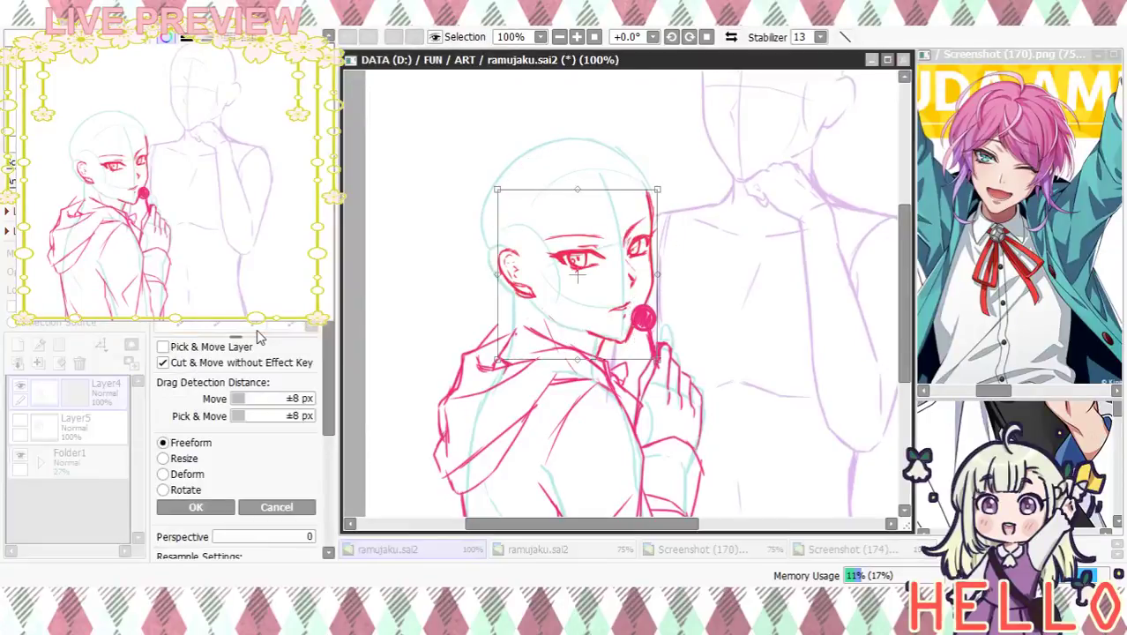
{"action": "mouse_move", "coordinate": [676, 170]}
{"action": "left_mouse_down"}
{"action": "mouse_move", "coordinate": [702, 194]}
{"action": "mouse_move", "coordinate": [673, 207]}
{"action": "mouse_move", "coordinate": [741, 212]}
{"action": "left_mouse_up"}
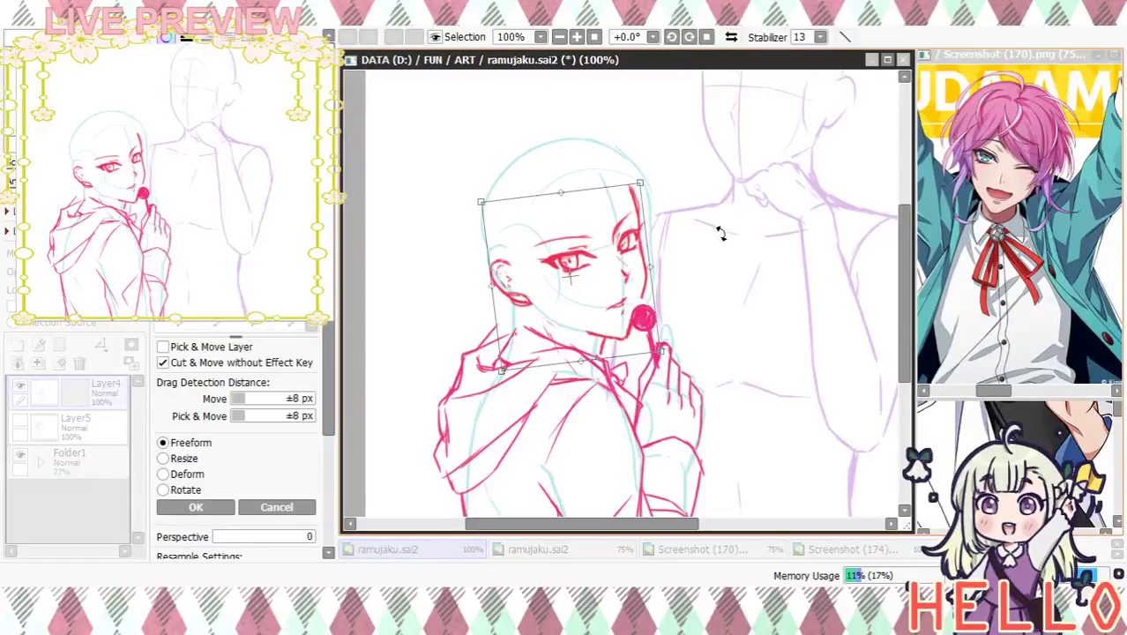
{"action": "mouse_move", "coordinate": [733, 286]}
{"action": "left_mouse_down"}
{"action": "mouse_move", "coordinate": [742, 297]}
{"action": "mouse_move", "coordinate": [793, 232]}
{"action": "mouse_move", "coordinate": [773, 284]}
{"action": "mouse_move", "coordinate": [793, 227]}
{"action": "mouse_move", "coordinate": [769, 247]}
{"action": "left_mouse_up"}
{"action": "mouse_move", "coordinate": [781, 181]}
{"action": "left_mouse_down"}
{"action": "mouse_move", "coordinate": [788, 209]}
{"action": "mouse_move", "coordinate": [740, 266]}
{"action": "mouse_move", "coordinate": [794, 162]}
{"action": "mouse_move", "coordinate": [758, 254]}
{"action": "mouse_move", "coordinate": [730, 269]}
{"action": "mouse_move", "coordinate": [723, 252]}
{"action": "left_mouse_up"}
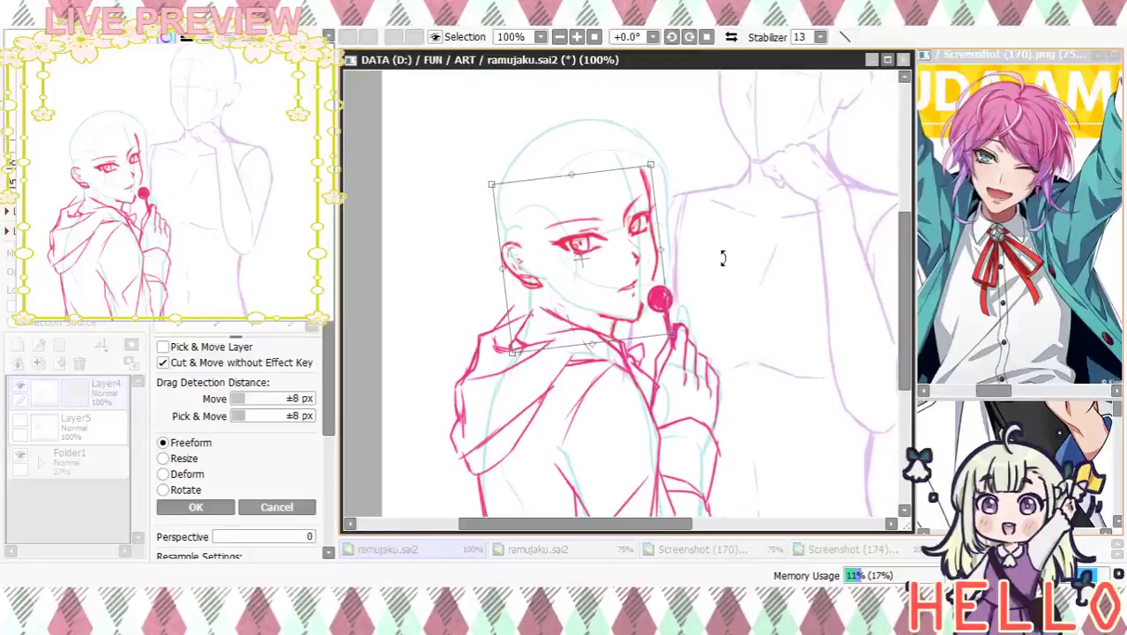
{"action": "left_click", "coordinate": [196, 507]}
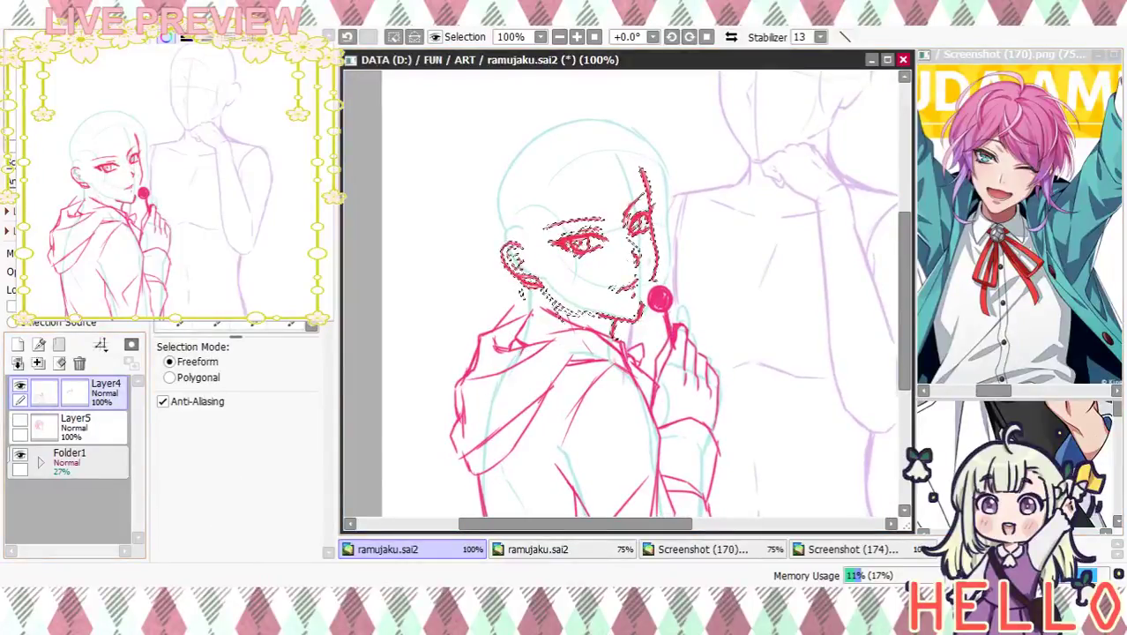
{"action": "key", "text": "ctrl+d"}
Sample the face outline's red and redraw the missing line from the cheek down to the chin beside the lollipop
{"action": "left_click", "coordinate": [577, 37]}
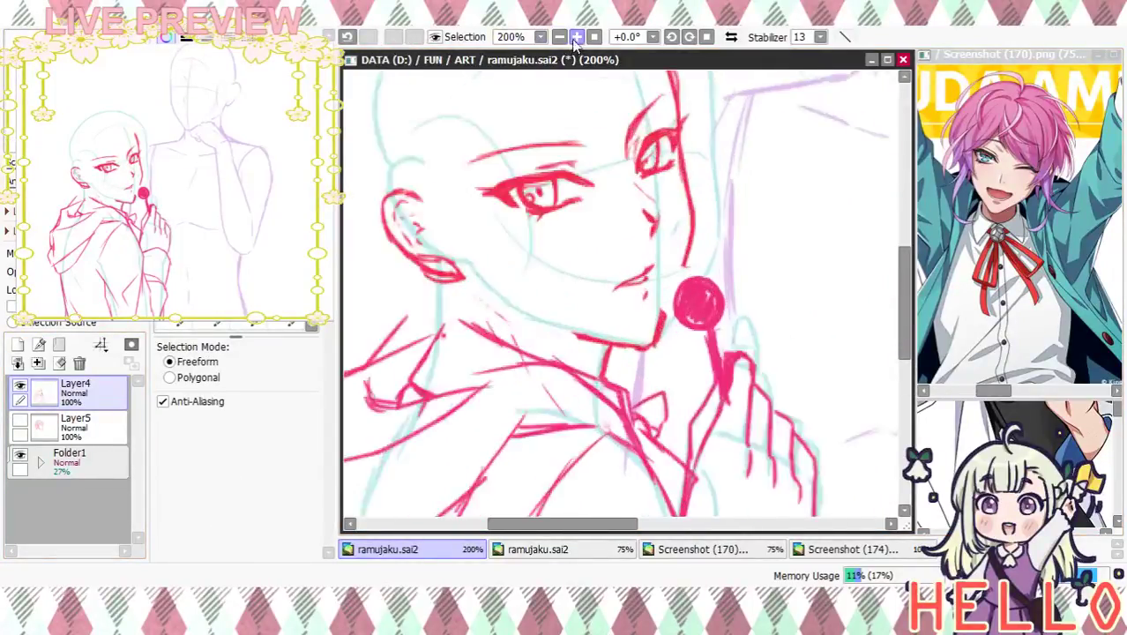
{"action": "left_click", "coordinate": [577, 37]}
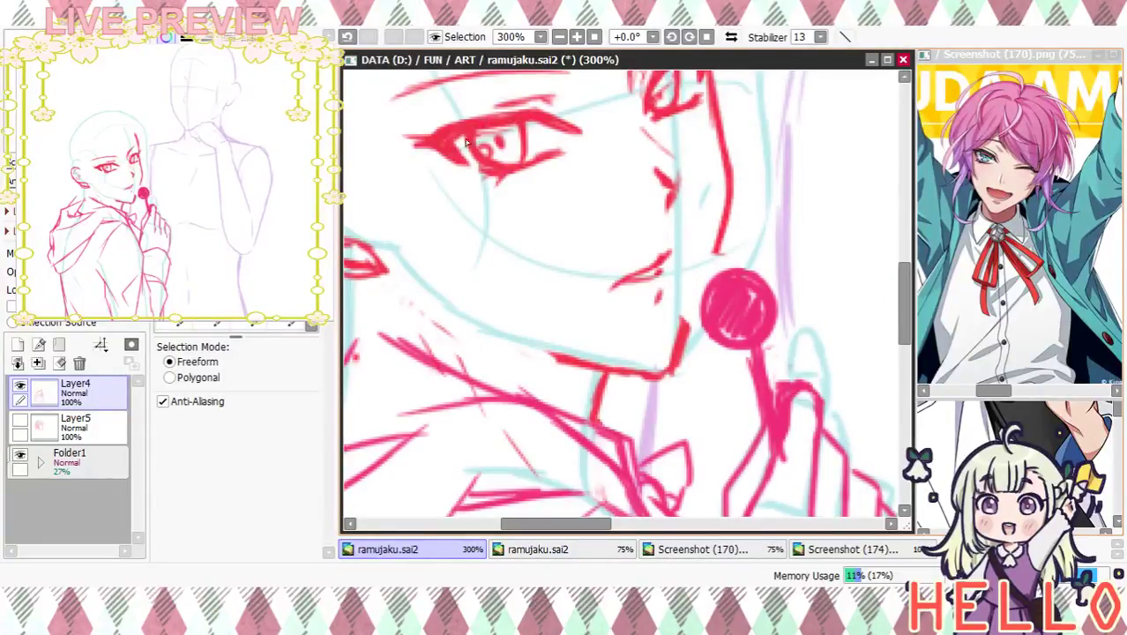
{"action": "key", "text": "alt"}
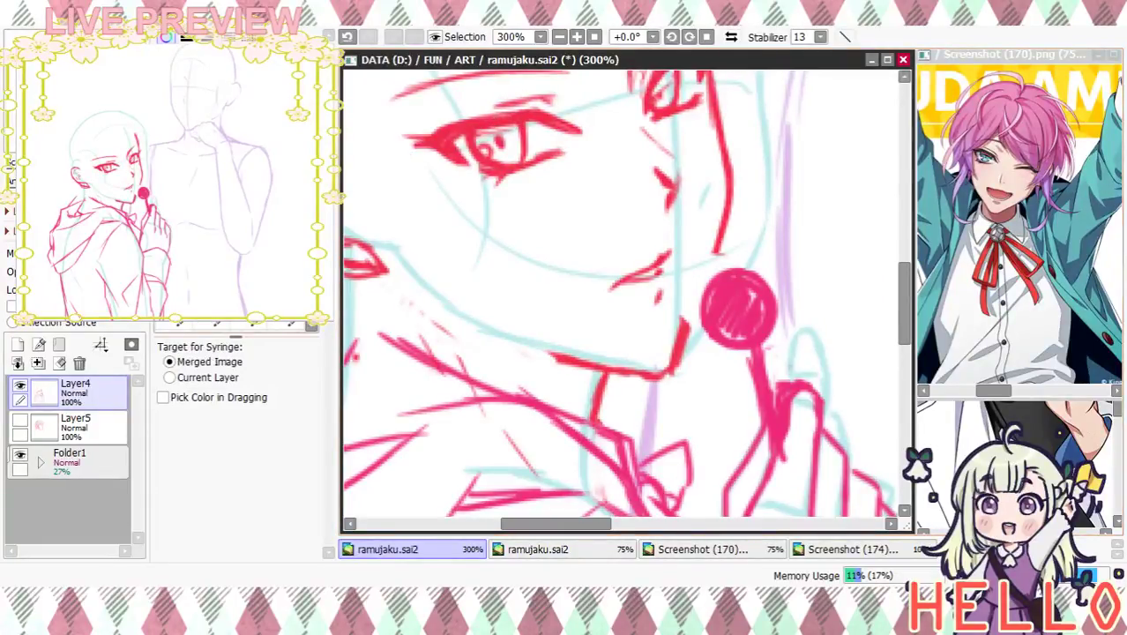
{"action": "left_click_drag", "start_coordinate": [701, 280], "coordinate": [694, 337]}
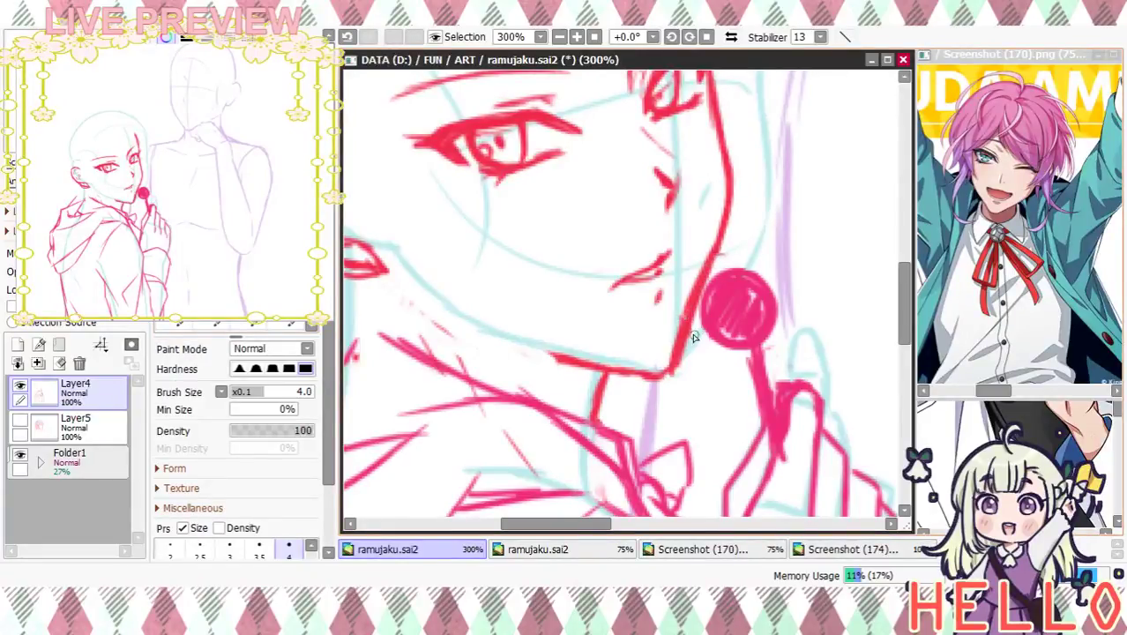
{"action": "left_click", "coordinate": [559, 37]}
{"action": "left_click", "coordinate": [559, 37]}
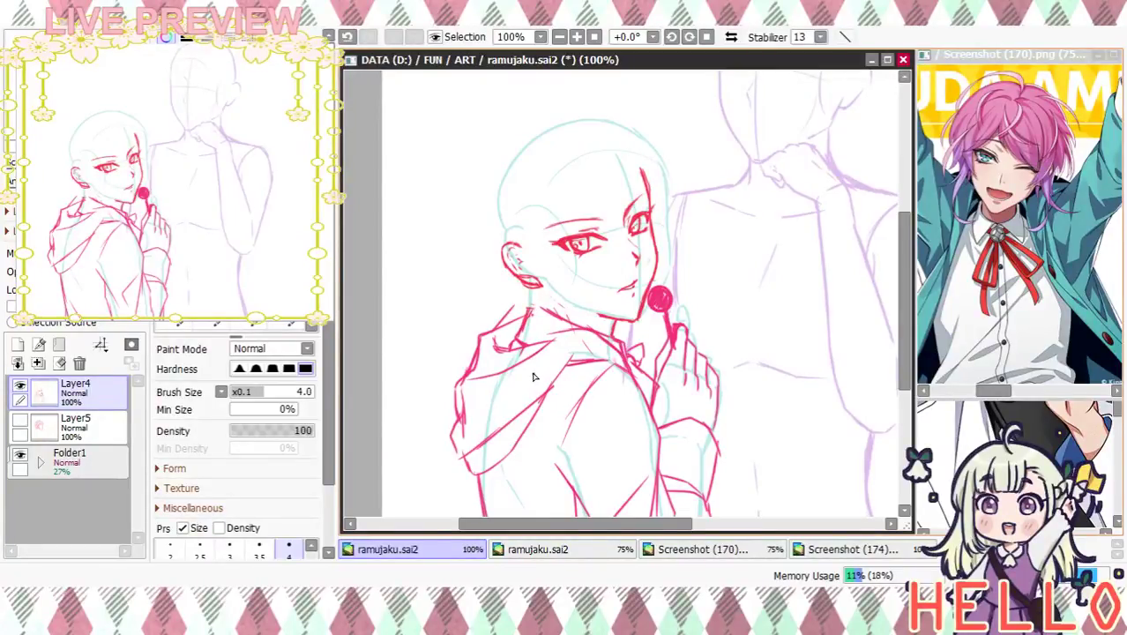
Show Layer5, tilt its hair slightly counter-clockwise and shift it to fit the tilted face, and apply the transform
{"action": "left_click", "coordinate": [21, 420]}
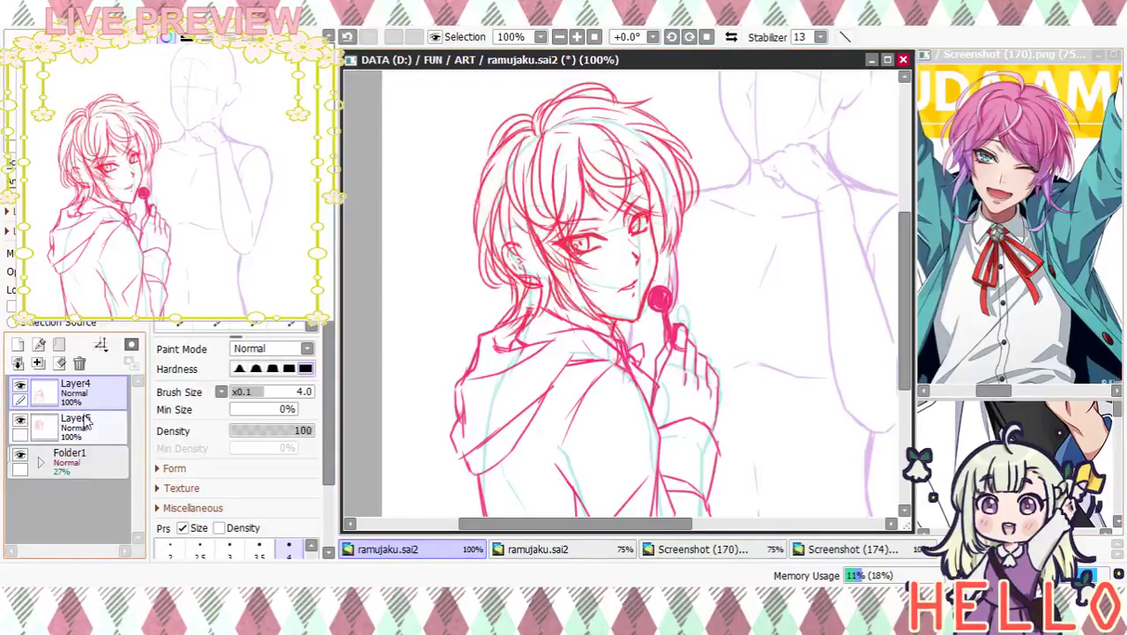
{"action": "left_click", "coordinate": [95, 428]}
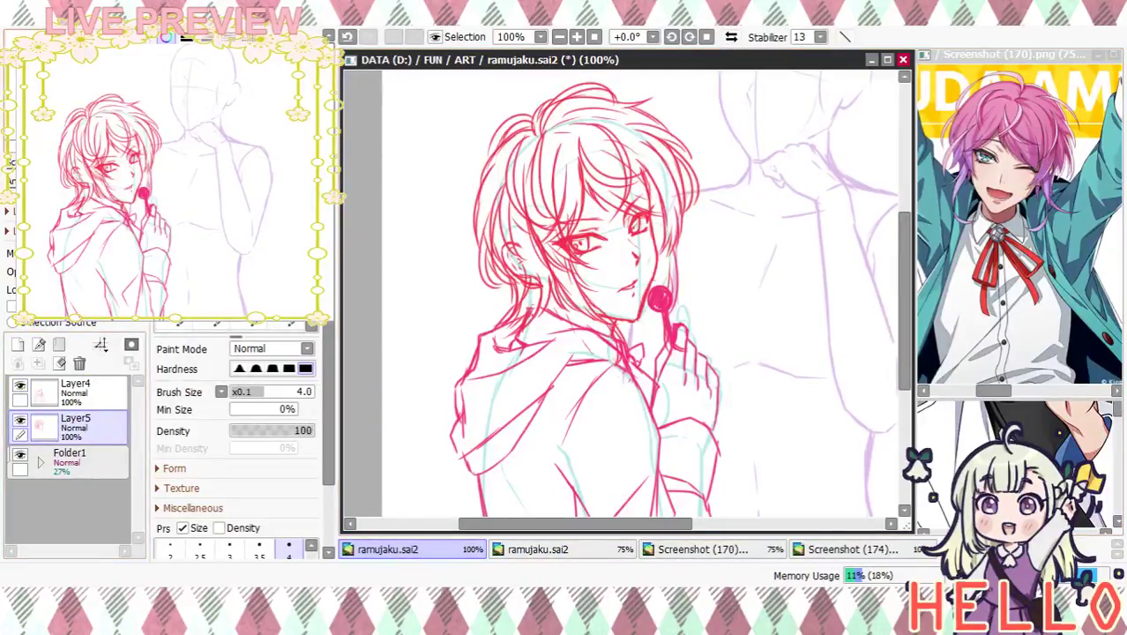
{"action": "key", "text": "ctrl+t"}
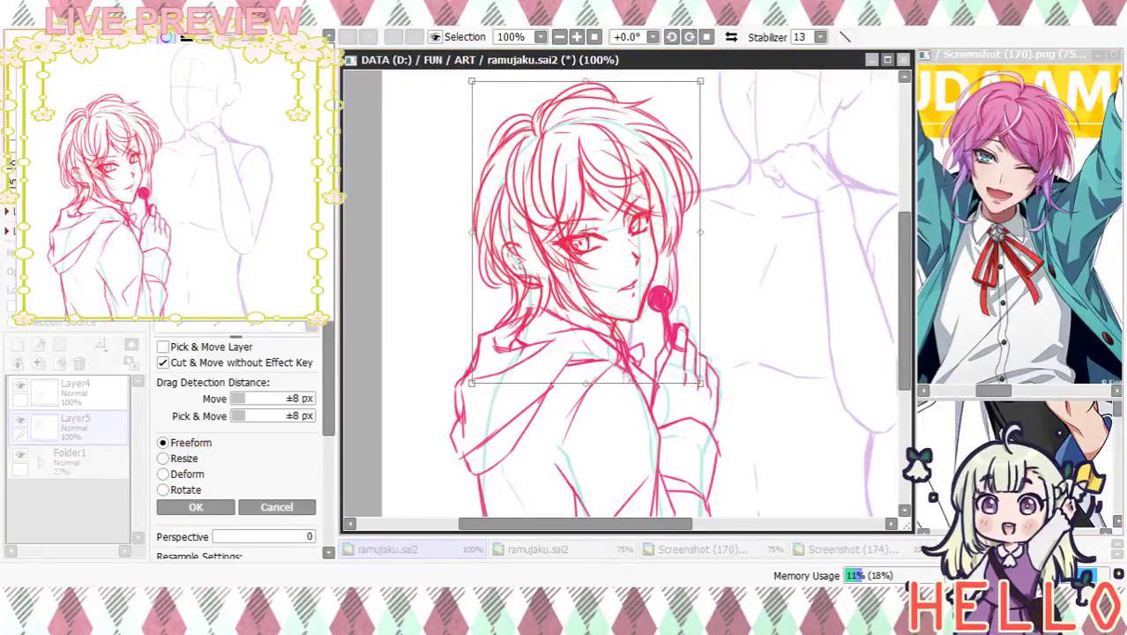
{"action": "left_click_drag", "start_coordinate": [652, 184], "coordinate": [638, 185]}
{"action": "left_click_drag", "start_coordinate": [716, 137], "coordinate": [722, 108]}
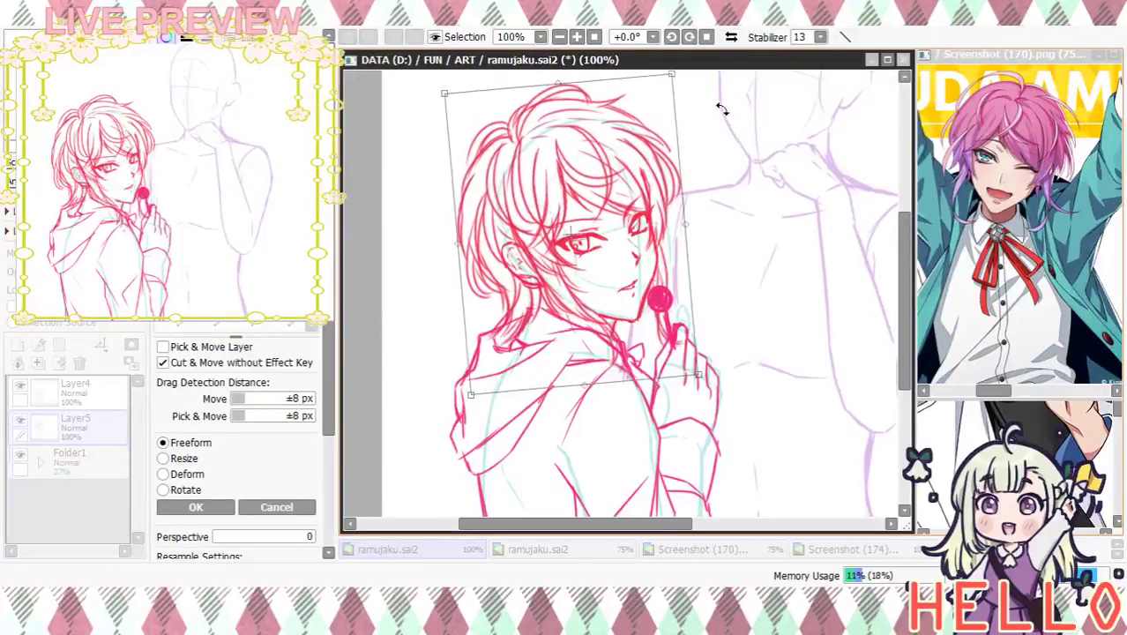
{"action": "left_click_drag", "start_coordinate": [640, 228], "coordinate": [642, 228]}
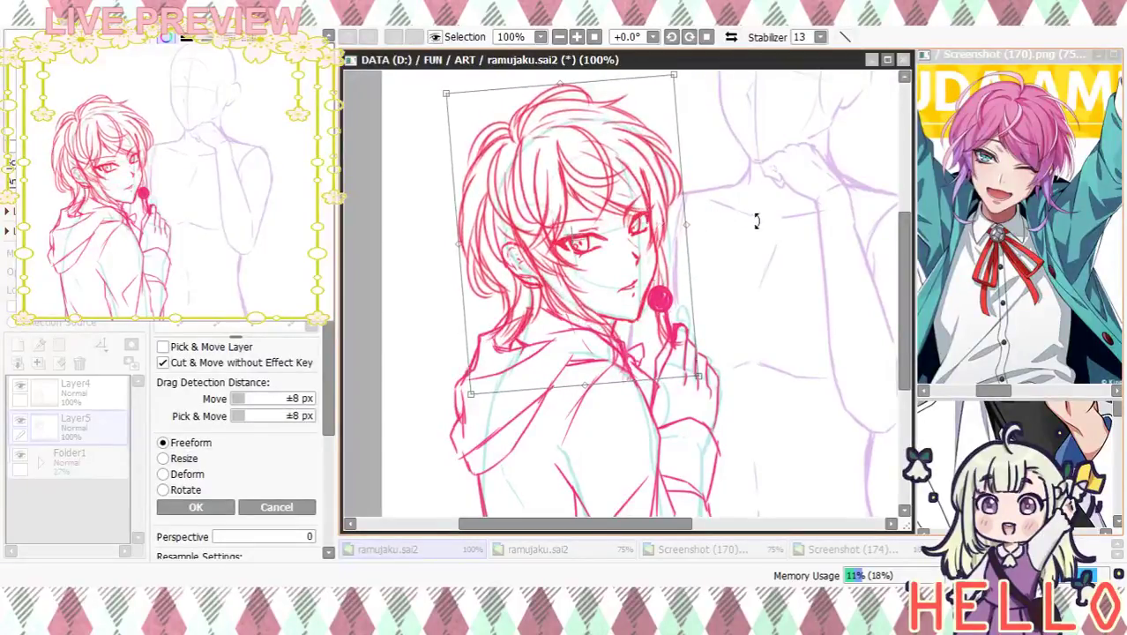
{"action": "left_click_drag", "start_coordinate": [761, 243], "coordinate": [823, 243]}
{"action": "left_click_drag", "start_coordinate": [708, 192], "coordinate": [708, 195]}
{"action": "left_click_drag", "start_coordinate": [813, 176], "coordinate": [764, 187]}
{"action": "left_click_drag", "start_coordinate": [633, 238], "coordinate": [632, 233]}
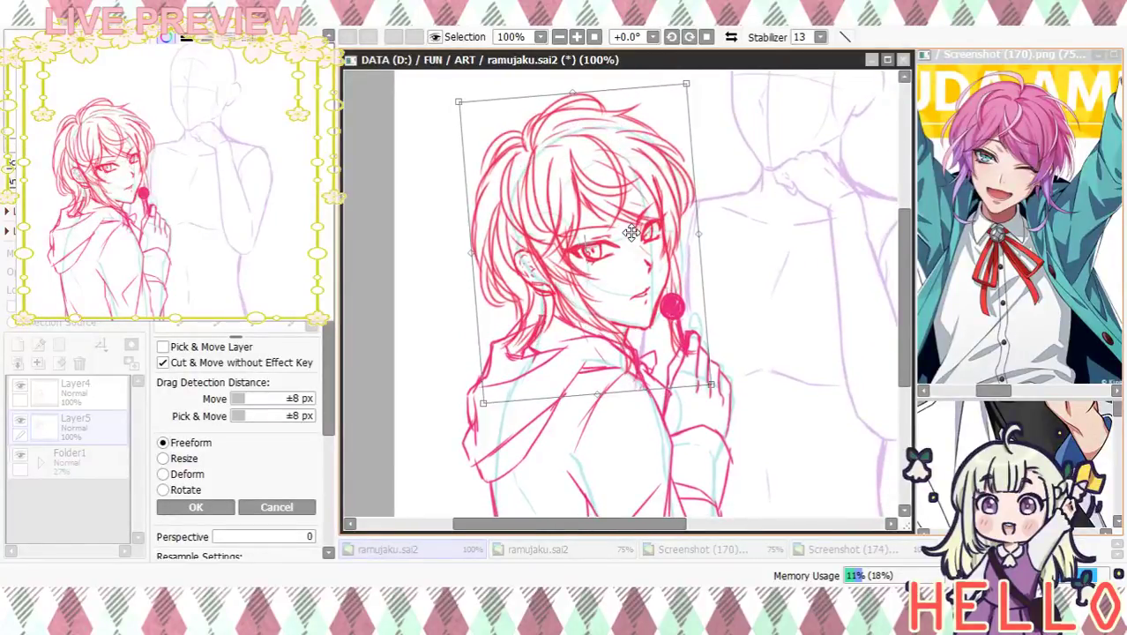
{"action": "mouse_move", "coordinate": [747, 221]}
{"action": "left_mouse_down"}
{"action": "mouse_move", "coordinate": [760, 246]}
{"action": "mouse_move", "coordinate": [717, 300]}
{"action": "mouse_move", "coordinate": [705, 336]}
{"action": "mouse_move", "coordinate": [752, 294]}
{"action": "left_mouse_up"}
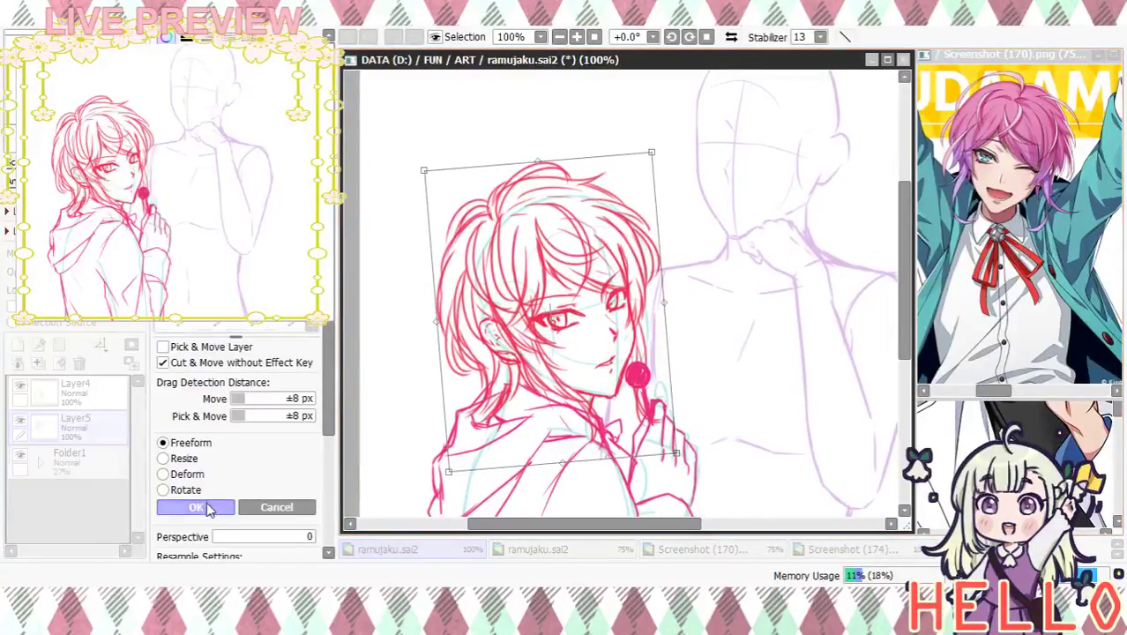
{"action": "left_click", "coordinate": [198, 507]}
Erase the hair ends on Layer5 that overlap the hood, the collar and the lollipop stick
{"action": "left_click", "coordinate": [576, 36]}
{"action": "left_click", "coordinate": [576, 36]}
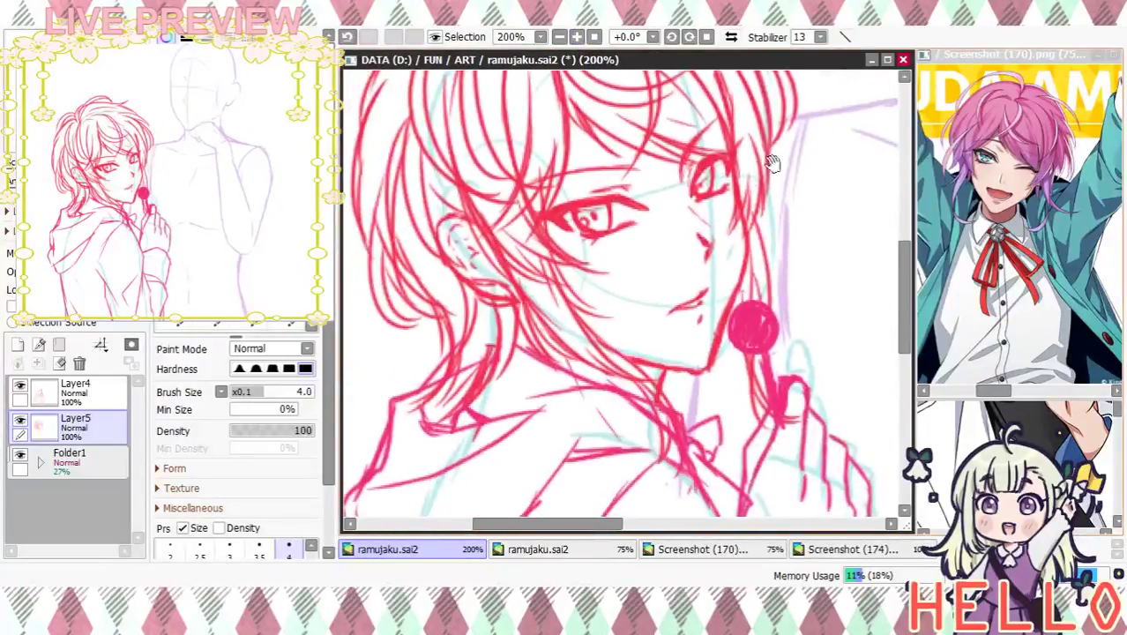
{"action": "left_click", "coordinate": [292, 325]}
{"action": "mouse_move", "coordinate": [490, 407]}
{"action": "left_mouse_down"}
{"action": "mouse_move", "coordinate": [462, 376]}
{"action": "mouse_move", "coordinate": [446, 388]}
{"action": "mouse_move", "coordinate": [482, 370]}
{"action": "mouse_move", "coordinate": [483, 386]}
{"action": "mouse_move", "coordinate": [475, 364]}
{"action": "mouse_move", "coordinate": [431, 411]}
{"action": "left_mouse_up"}
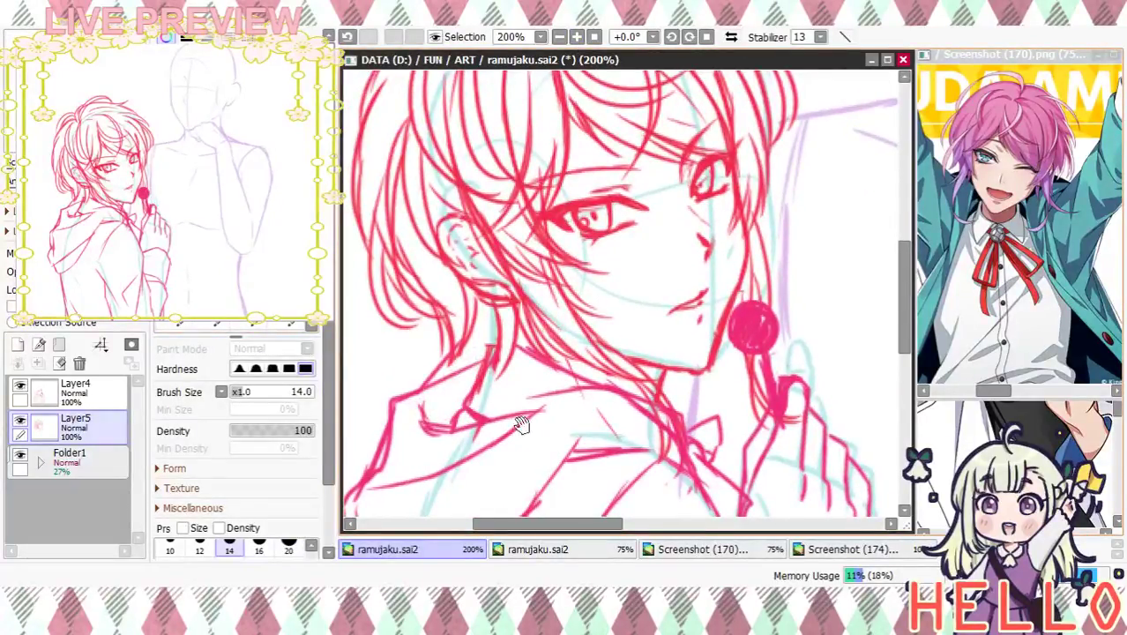
{"action": "left_click_drag", "start_coordinate": [528, 436], "coordinate": [485, 450]}
{"action": "mouse_move", "coordinate": [502, 355]}
{"action": "left_mouse_down"}
{"action": "mouse_move", "coordinate": [490, 344]}
{"action": "mouse_move", "coordinate": [542, 381]}
{"action": "mouse_move", "coordinate": [493, 339]}
{"action": "mouse_move", "coordinate": [515, 369]}
{"action": "mouse_move", "coordinate": [618, 410]}
{"action": "mouse_move", "coordinate": [636, 475]}
{"action": "left_mouse_up"}
{"action": "mouse_move", "coordinate": [715, 309]}
{"action": "left_mouse_down"}
{"action": "mouse_move", "coordinate": [723, 258]}
{"action": "mouse_move", "coordinate": [723, 421]}
{"action": "mouse_move", "coordinate": [749, 431]}
{"action": "mouse_move", "coordinate": [734, 452]}
{"action": "left_mouse_up"}
{"action": "mouse_move", "coordinate": [641, 464]}
{"action": "left_mouse_down"}
{"action": "mouse_move", "coordinate": [822, 355]}
{"action": "mouse_move", "coordinate": [747, 452]}
{"action": "left_mouse_up"}
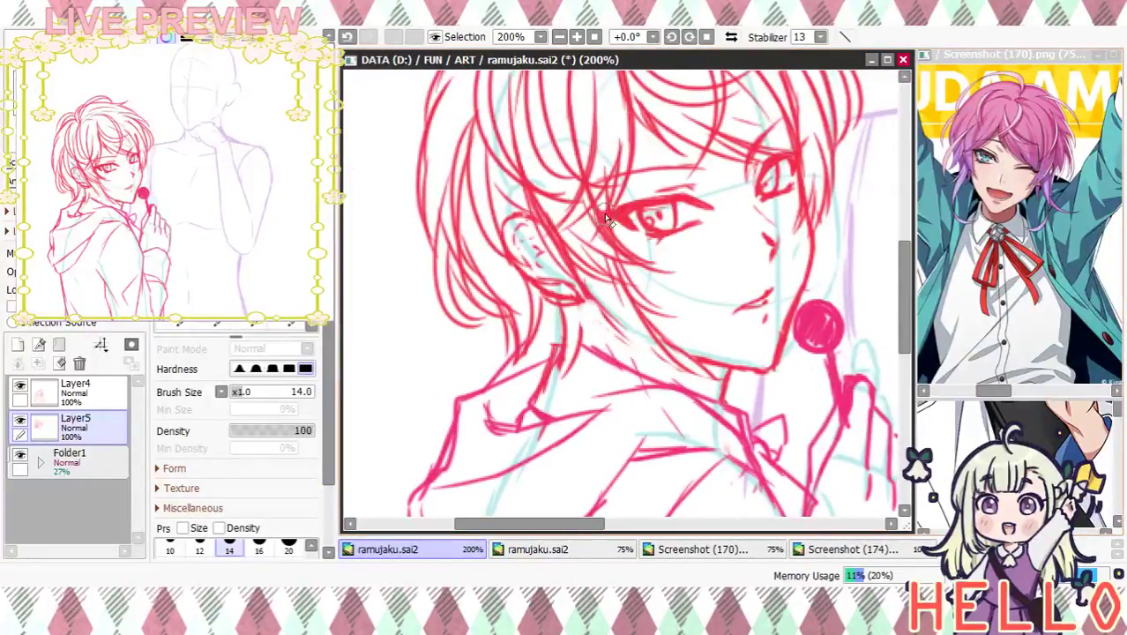
Redraw the hair ends at the nape and below the jaw, and add long strands hanging beside the chin
{"action": "key", "text": "n"}
{"action": "mouse_move", "coordinate": [542, 305]}
{"action": "left_mouse_down"}
{"action": "mouse_move", "coordinate": [485, 385]}
{"action": "mouse_move", "coordinate": [527, 386]}
{"action": "mouse_move", "coordinate": [500, 406]}
{"action": "mouse_move", "coordinate": [515, 381]}
{"action": "mouse_move", "coordinate": [504, 409]}
{"action": "left_mouse_up"}
{"action": "left_click_drag", "start_coordinate": [539, 361], "coordinate": [506, 409]}
{"action": "left_click_drag", "start_coordinate": [579, 304], "coordinate": [558, 379]}
{"action": "left_click_drag", "start_coordinate": [618, 404], "coordinate": [539, 387]}
{"action": "left_click_drag", "start_coordinate": [520, 295], "coordinate": [629, 381]}
{"action": "left_click_drag", "start_coordinate": [597, 338], "coordinate": [653, 404]}
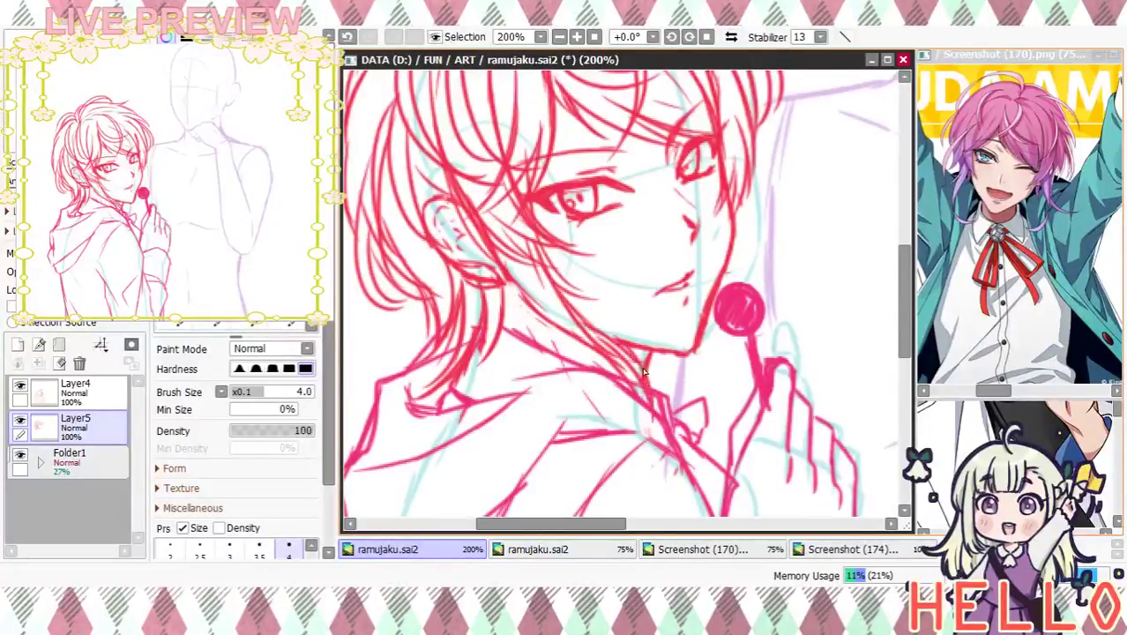
{"action": "mouse_move", "coordinate": [705, 327]}
{"action": "left_mouse_down"}
{"action": "mouse_move", "coordinate": [720, 364]}
{"action": "mouse_move", "coordinate": [720, 437]}
{"action": "left_mouse_up"}
{"action": "left_click_drag", "start_coordinate": [710, 355], "coordinate": [715, 460]}
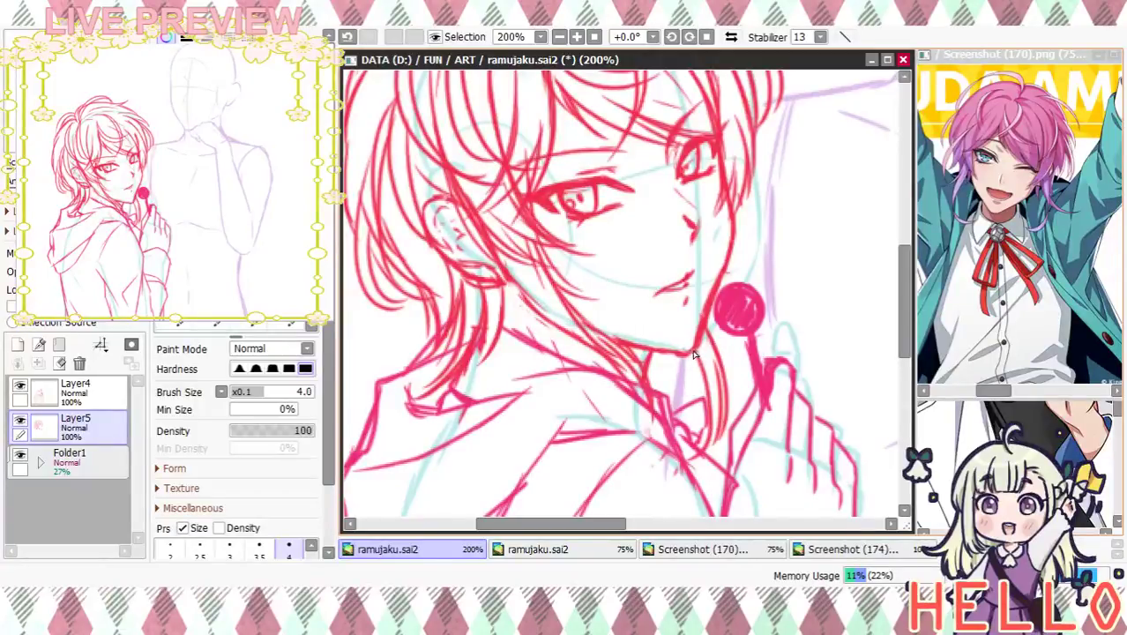
Refine the hair strands around the smaller figure's fringe and crown on Layer5
{"action": "mouse_move", "coordinate": [682, 358]}
{"action": "left_mouse_down"}
{"action": "mouse_move", "coordinate": [720, 394]}
{"action": "mouse_move", "coordinate": [749, 389]}
{"action": "left_mouse_up"}
{"action": "left_click_drag", "start_coordinate": [798, 330], "coordinate": [687, 411]}
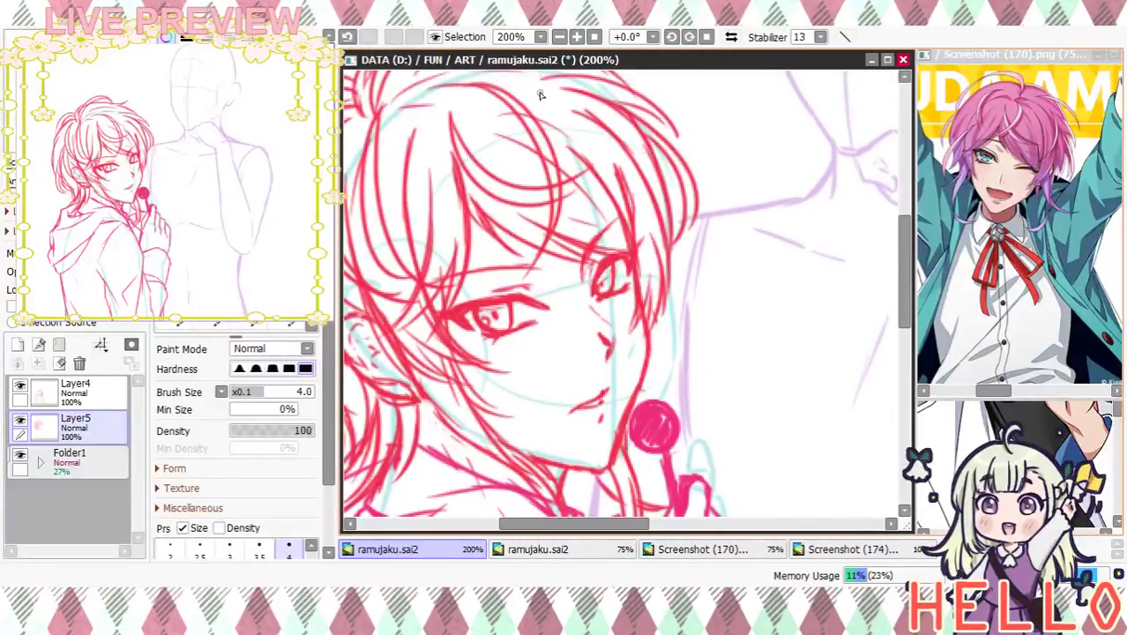
{"action": "left_click", "coordinate": [559, 36]}
{"action": "left_click", "coordinate": [559, 36]}
{"action": "left_click", "coordinate": [577, 36]}
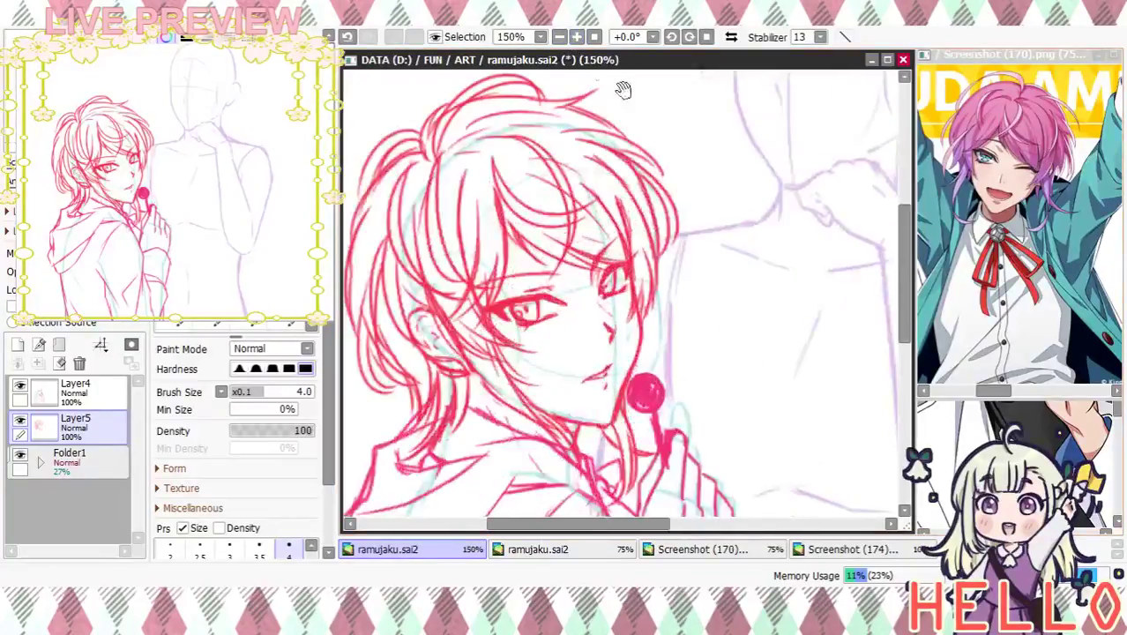
{"action": "left_click_drag", "start_coordinate": [612, 156], "coordinate": [644, 196]}
{"action": "mouse_move", "coordinate": [579, 139]}
{"action": "left_mouse_down"}
{"action": "mouse_move", "coordinate": [642, 182]}
{"action": "mouse_move", "coordinate": [601, 154]}
{"action": "mouse_move", "coordinate": [642, 188]}
{"action": "mouse_move", "coordinate": [652, 249]}
{"action": "left_mouse_up"}
{"action": "left_click_drag", "start_coordinate": [695, 312], "coordinate": [738, 277]}
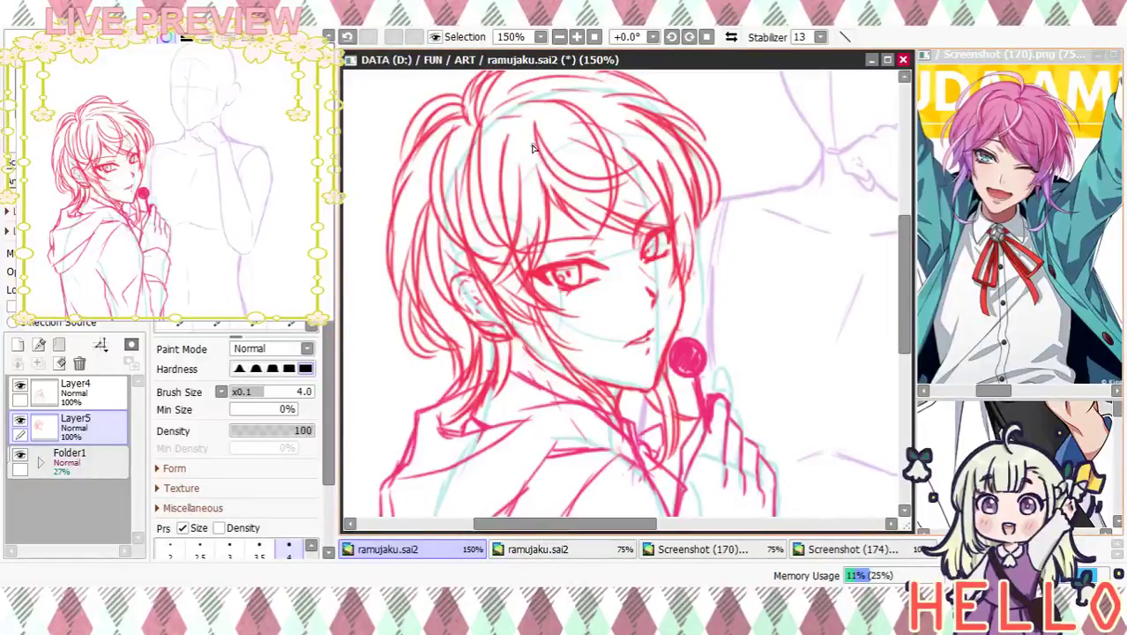
{"action": "scroll", "coordinate": [789, 264], "scroll_direction": "down", "scroll_amount": 3}
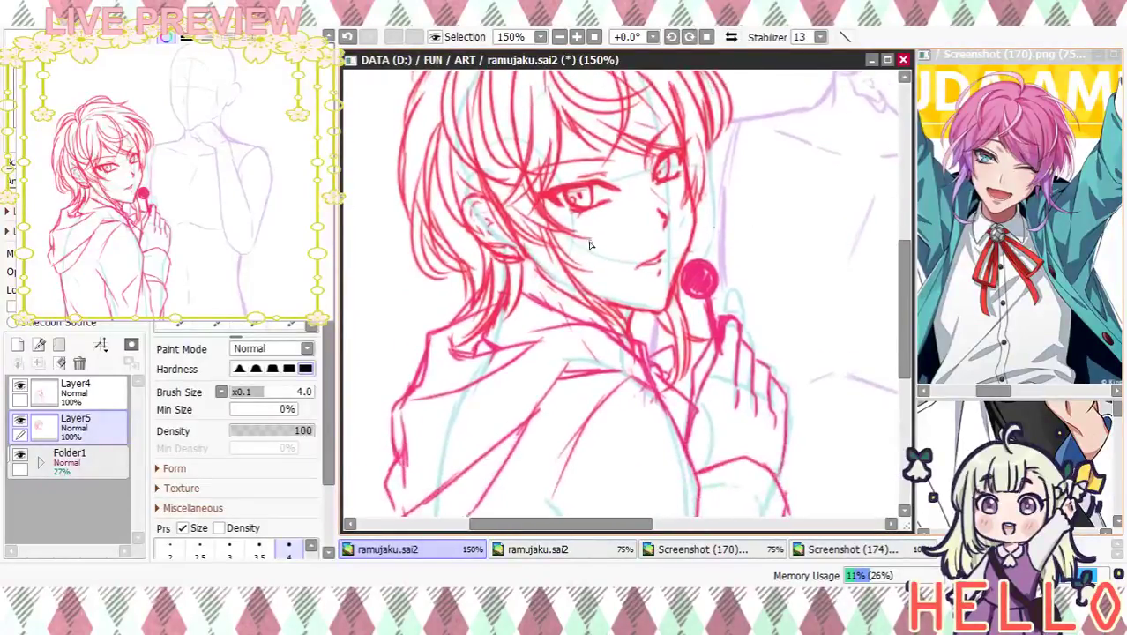
{"action": "mouse_move", "coordinate": [730, 252]}
{"action": "left_mouse_down"}
{"action": "mouse_move", "coordinate": [775, 267]}
{"action": "mouse_move", "coordinate": [745, 350]}
{"action": "mouse_move", "coordinate": [746, 254]}
{"action": "left_mouse_up"}
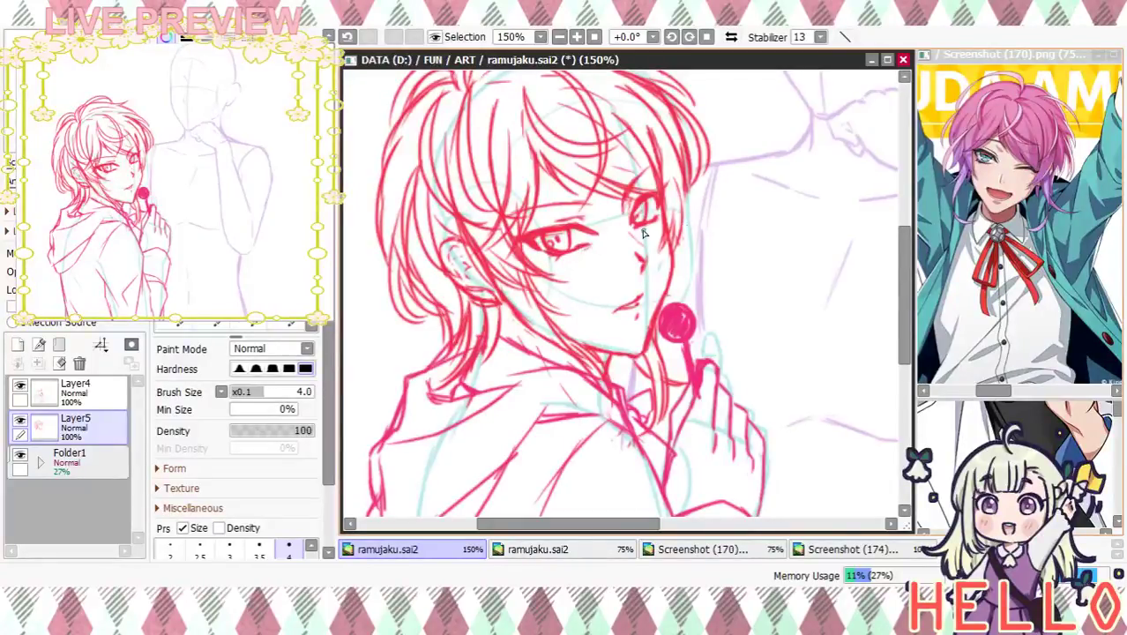
Hide the pose guide in Folder1 and review the red sketch with Layer4 hidden and shown
{"action": "mouse_move", "coordinate": [725, 247]}
{"action": "left_mouse_down"}
{"action": "mouse_move", "coordinate": [820, 201]}
{"action": "mouse_move", "coordinate": [805, 221]}
{"action": "mouse_move", "coordinate": [615, 95]}
{"action": "left_mouse_up"}
{"action": "left_click", "coordinate": [560, 36]}
{"action": "left_click", "coordinate": [559, 36]}
{"action": "left_click", "coordinate": [559, 36]}
{"action": "left_click", "coordinate": [559, 36]}
{"action": "left_click", "coordinate": [559, 37]}
{"action": "left_click", "coordinate": [576, 36]}
{"action": "left_click", "coordinate": [576, 36]}
{"action": "left_click", "coordinate": [576, 36]}
{"action": "mouse_move", "coordinate": [717, 188]}
{"action": "left_mouse_down"}
{"action": "mouse_move", "coordinate": [653, 137]}
{"action": "mouse_move", "coordinate": [661, 90]}
{"action": "left_mouse_up"}
{"action": "left_click", "coordinate": [19, 456]}
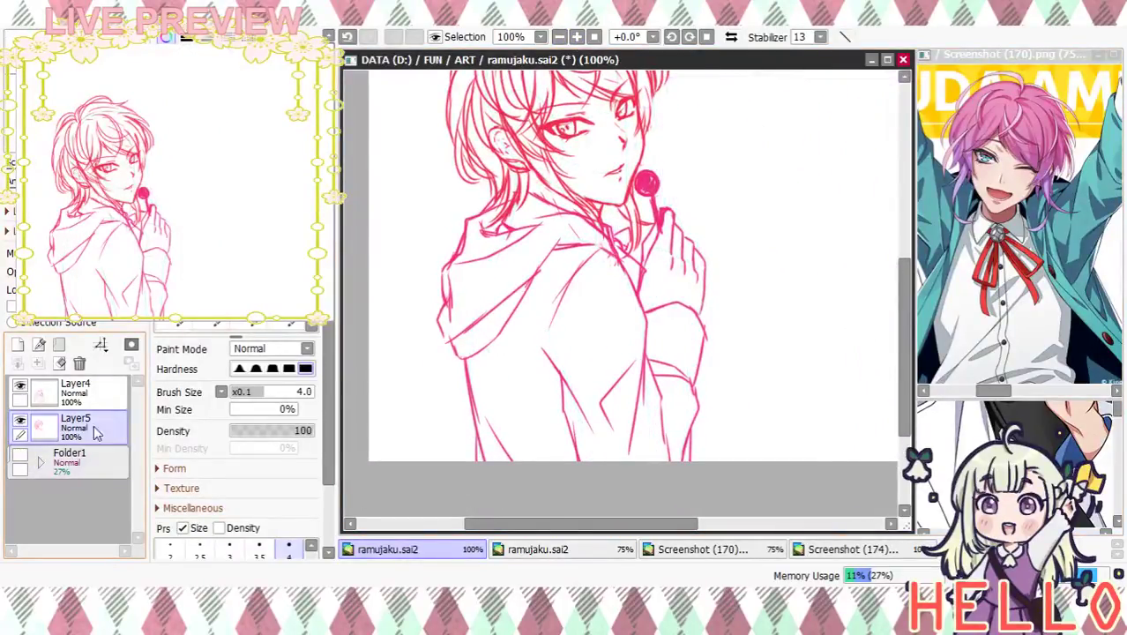
{"action": "left_click", "coordinate": [19, 386]}
{"action": "left_click", "coordinate": [19, 386]}
On Layer4, thicken the jacket's back line and the hood's upper outline, and hatch the hood's inside behind the neck
{"action": "left_click", "coordinate": [88, 386]}
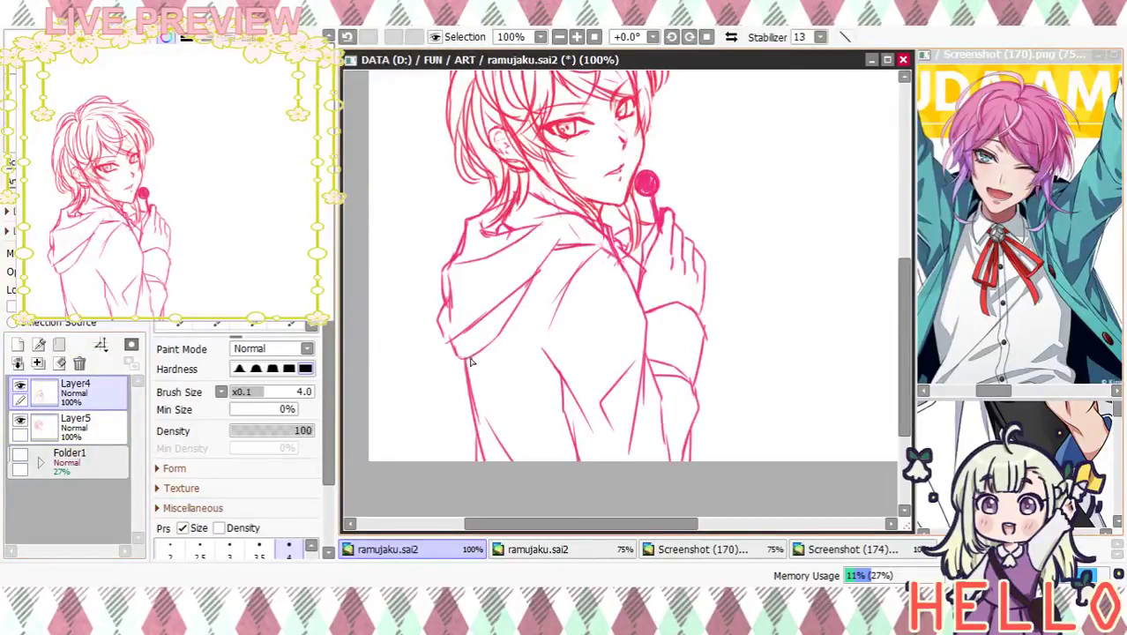
{"action": "left_click_drag", "start_coordinate": [468, 370], "coordinate": [481, 418]}
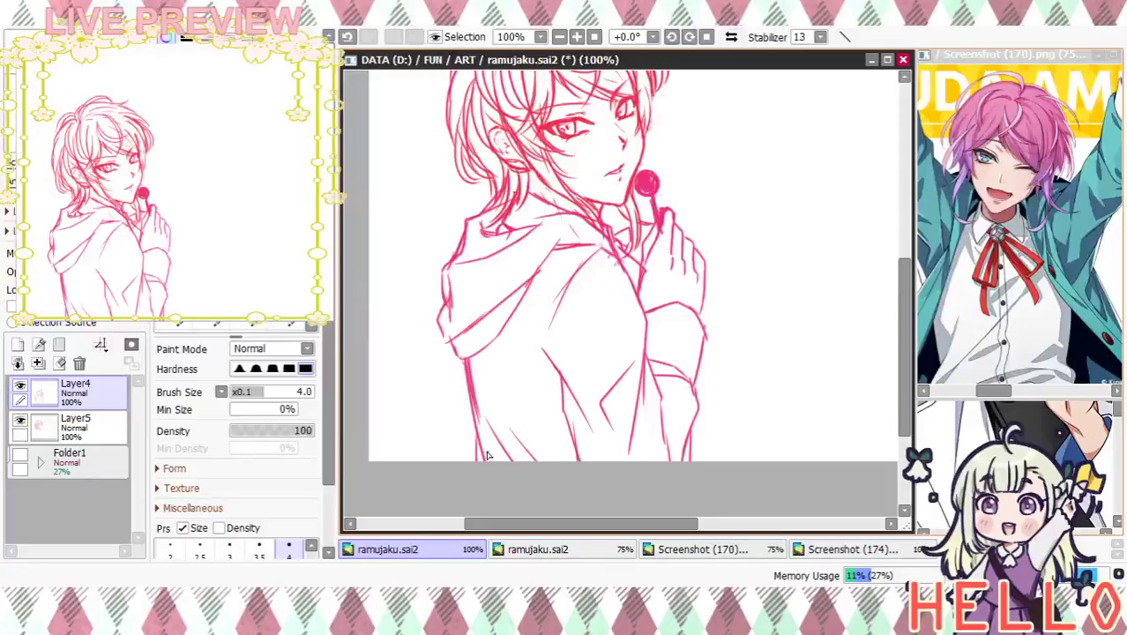
{"action": "left_click_drag", "start_coordinate": [470, 218], "coordinate": [452, 249]}
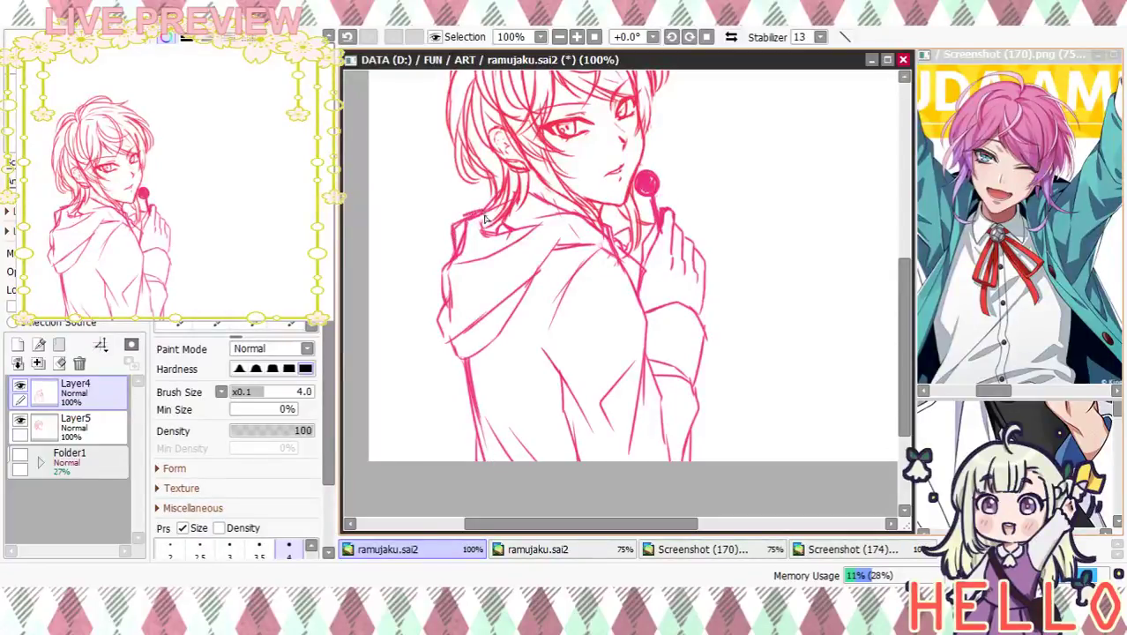
{"action": "left_click_drag", "start_coordinate": [479, 231], "coordinate": [504, 219]}
Thicken the hood's lower edge and the fold running up toward the collar
{"action": "left_click_drag", "start_coordinate": [590, 292], "coordinate": [576, 324]}
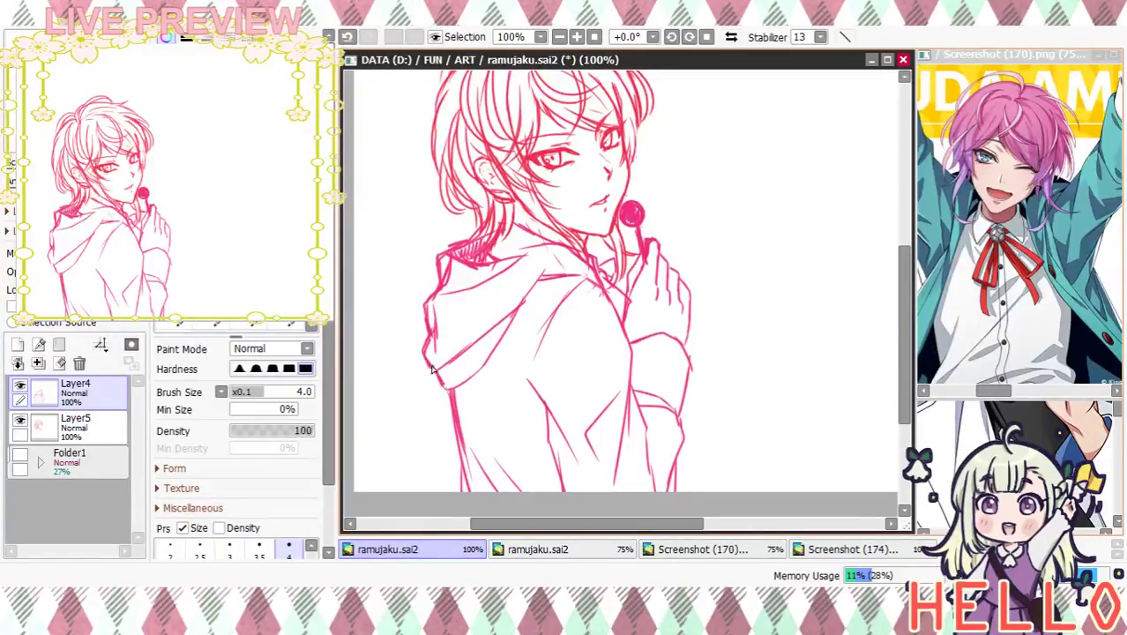
{"action": "mouse_move", "coordinate": [443, 391]}
{"action": "left_mouse_down"}
{"action": "mouse_move", "coordinate": [559, 282]}
{"action": "mouse_move", "coordinate": [526, 312]}
{"action": "left_mouse_up"}
{"action": "key", "text": "e"}
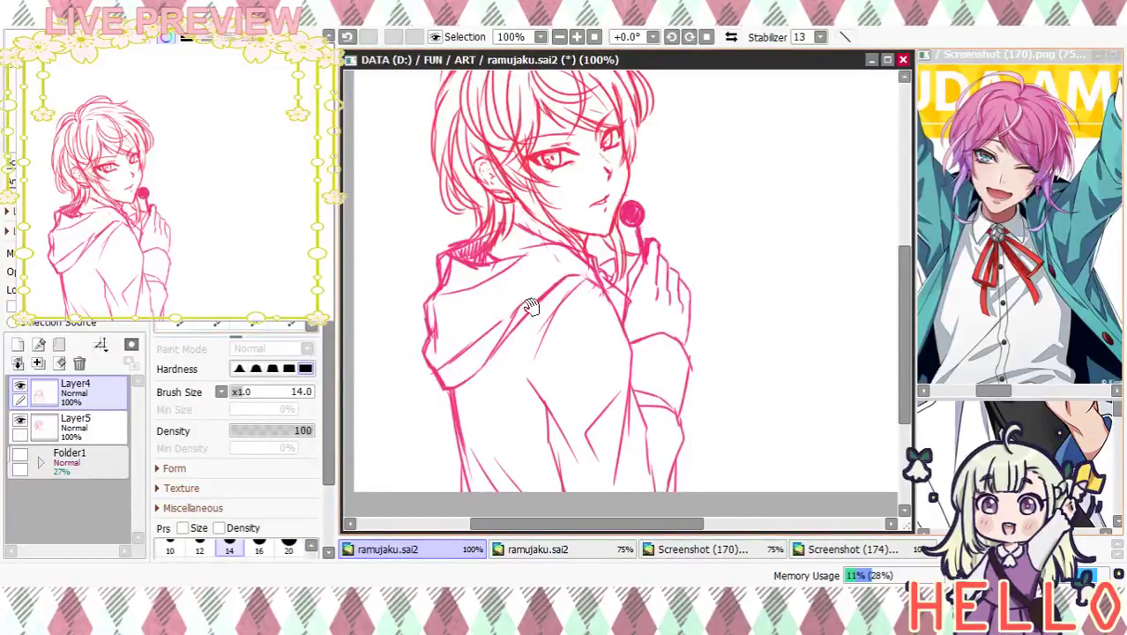
{"action": "mouse_move", "coordinate": [640, 292]}
{"action": "left_mouse_down"}
{"action": "mouse_move", "coordinate": [545, 378]}
{"action": "mouse_move", "coordinate": [637, 281]}
{"action": "left_mouse_up"}
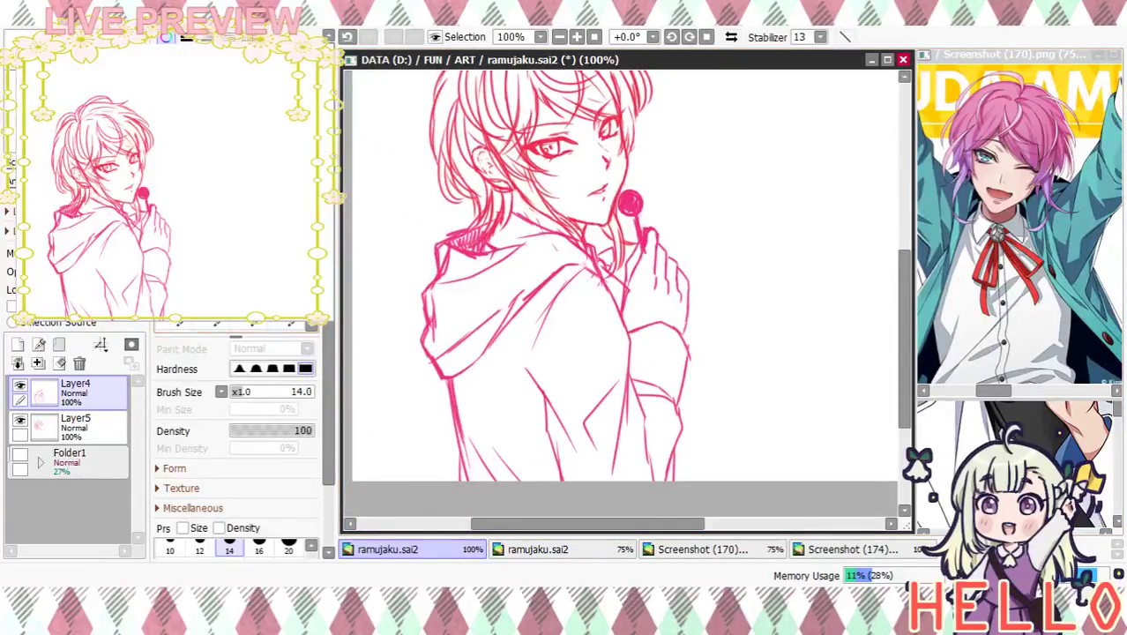
{"action": "key", "text": "n"}
{"action": "left_click_drag", "start_coordinate": [565, 255], "coordinate": [526, 294]}
Add a light shoulder crease and strengthen the fold lines on the jacket's sleeve and back
{"action": "left_click_drag", "start_coordinate": [596, 315], "coordinate": [676, 196]}
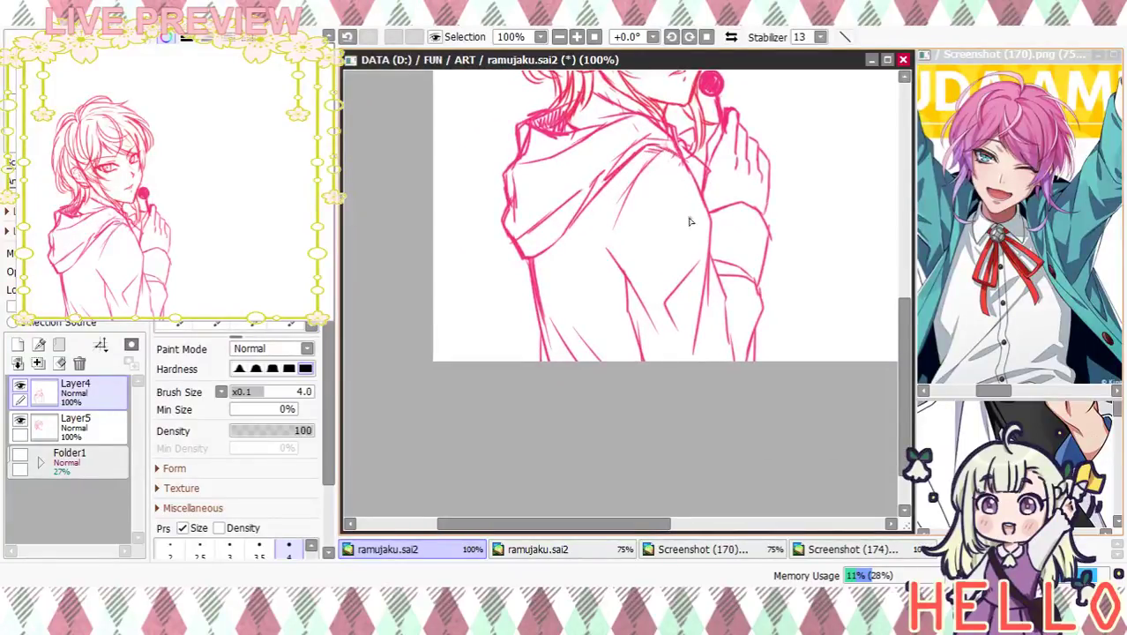
{"action": "left_click_drag", "start_coordinate": [800, 247], "coordinate": [756, 289]}
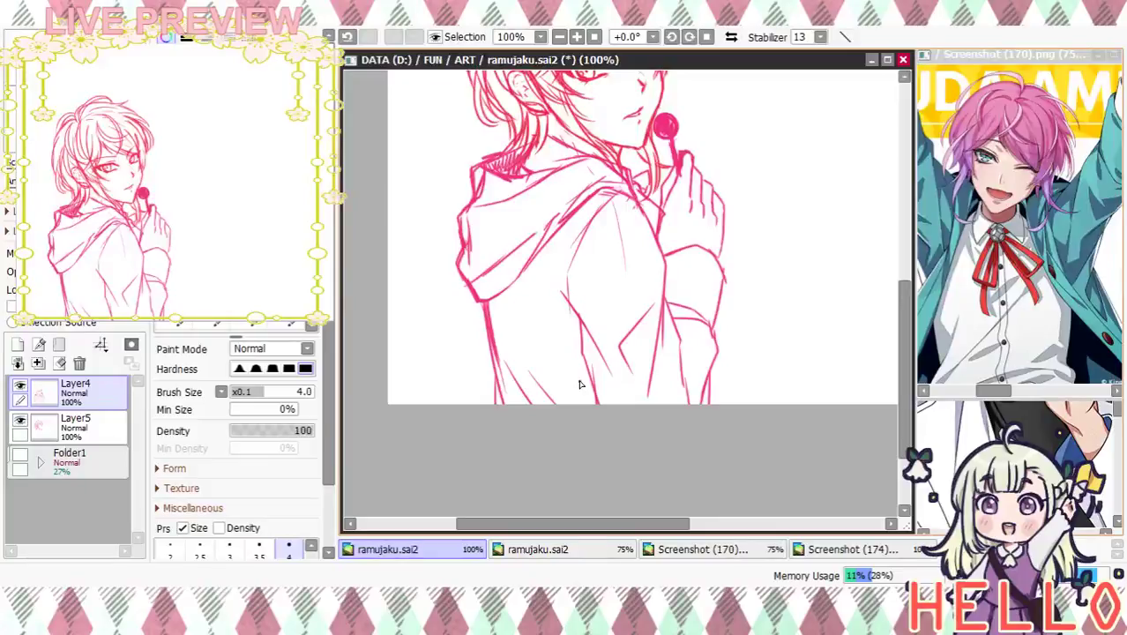
{"action": "left_click_drag", "start_coordinate": [574, 309], "coordinate": [592, 365]}
{"action": "left_click_drag", "start_coordinate": [509, 320], "coordinate": [540, 362]}
{"action": "mouse_move", "coordinate": [744, 322]}
{"action": "left_mouse_down"}
{"action": "mouse_move", "coordinate": [684, 433]}
{"action": "mouse_move", "coordinate": [668, 496]}
{"action": "mouse_move", "coordinate": [665, 487]}
{"action": "left_mouse_up"}
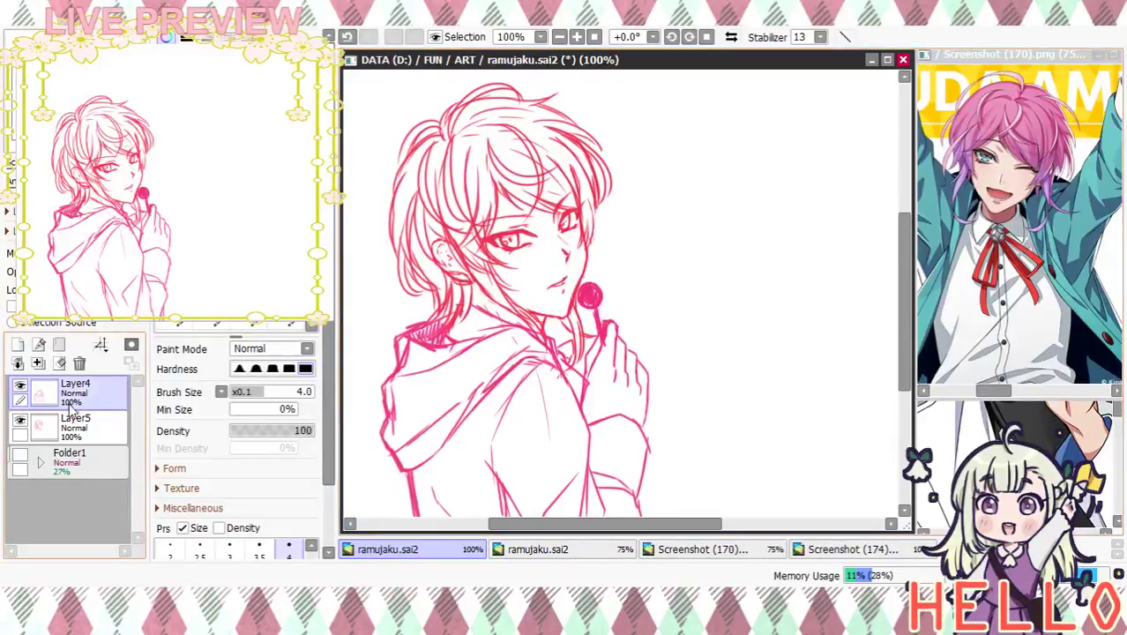
Create a new layer above Layer4, show Folder1's pose guide, bring up reference Screenshot (174).png, and make the new layer active
{"action": "left_click", "coordinate": [17, 344]}
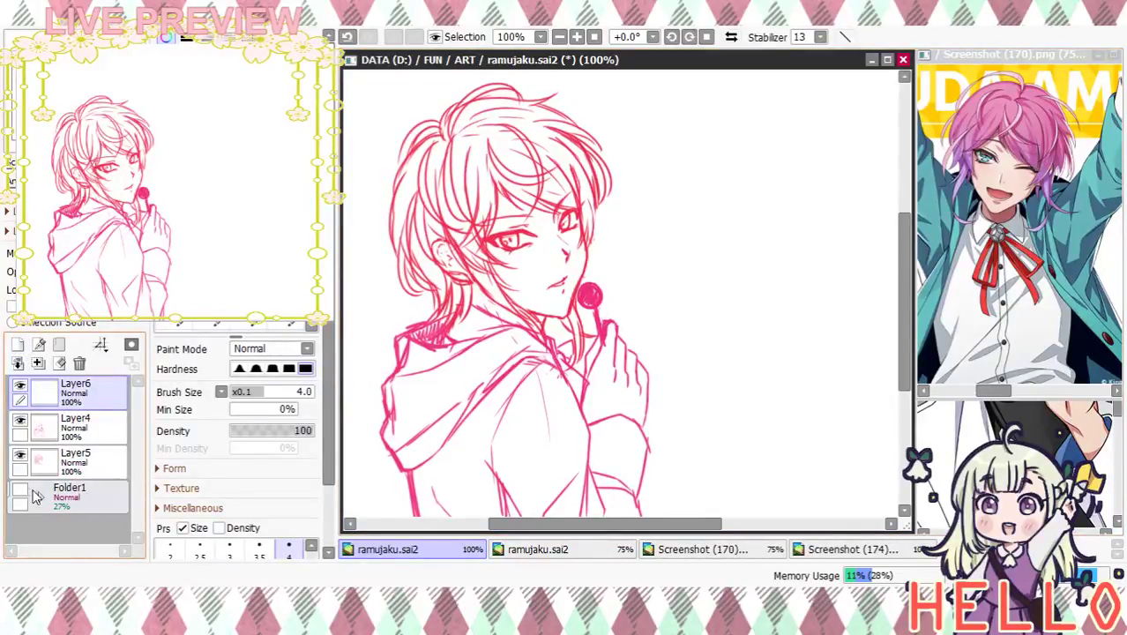
{"action": "left_click", "coordinate": [53, 494]}
{"action": "left_click", "coordinate": [20, 487]}
{"action": "mouse_move", "coordinate": [711, 249]}
{"action": "left_mouse_down"}
{"action": "mouse_move", "coordinate": [663, 316]}
{"action": "mouse_move", "coordinate": [672, 337]}
{"action": "left_mouse_up"}
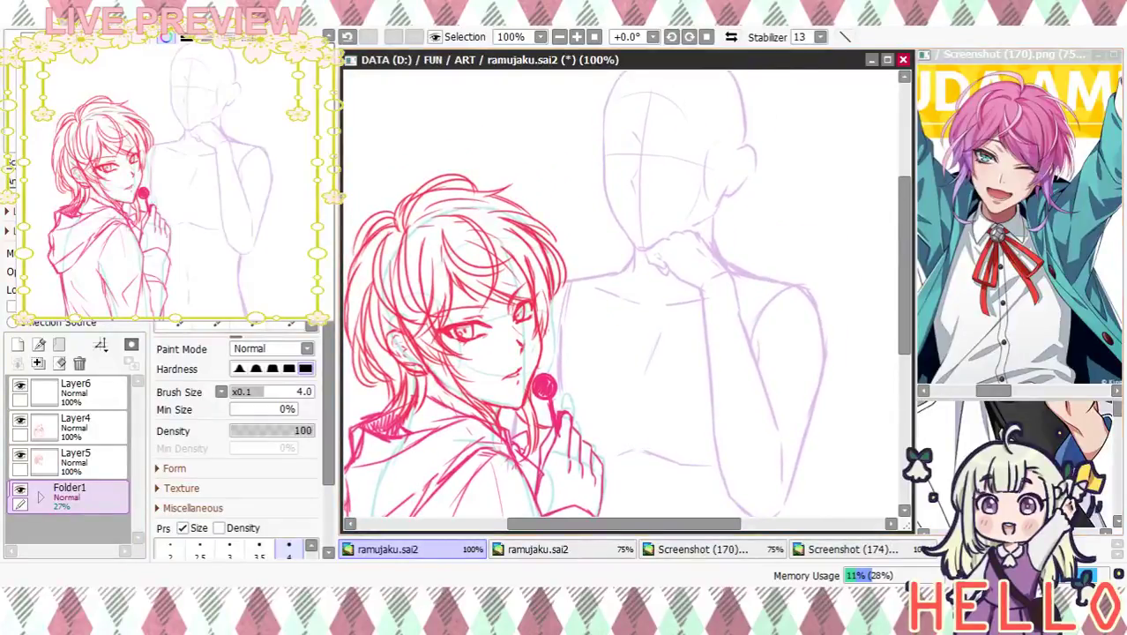
{"action": "left_click", "coordinate": [847, 548]}
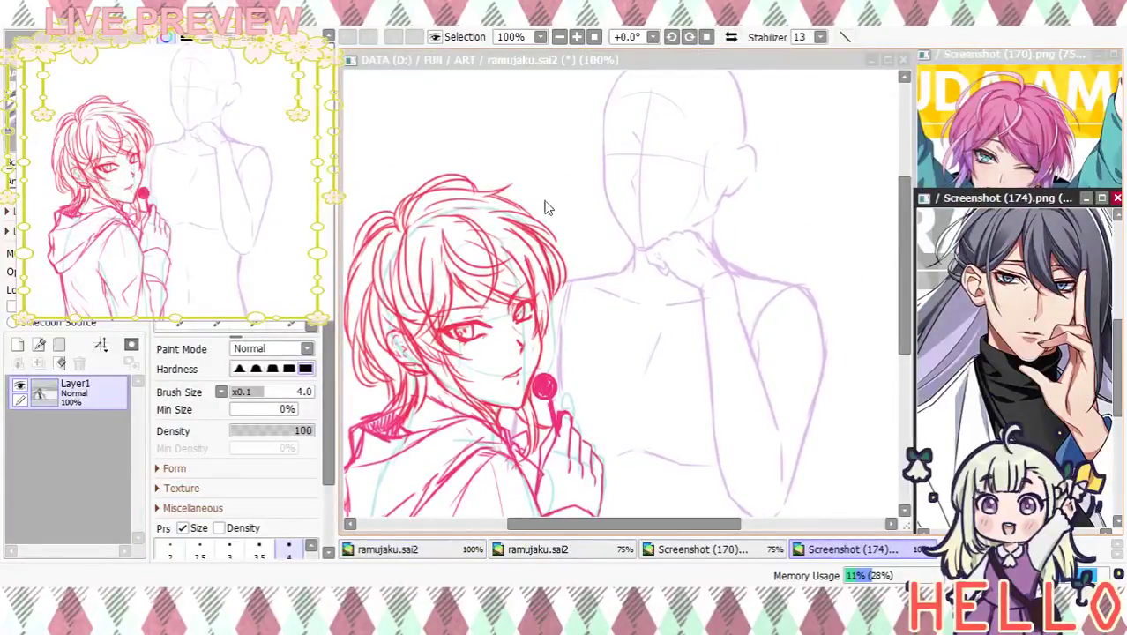
{"action": "left_click", "coordinate": [644, 64]}
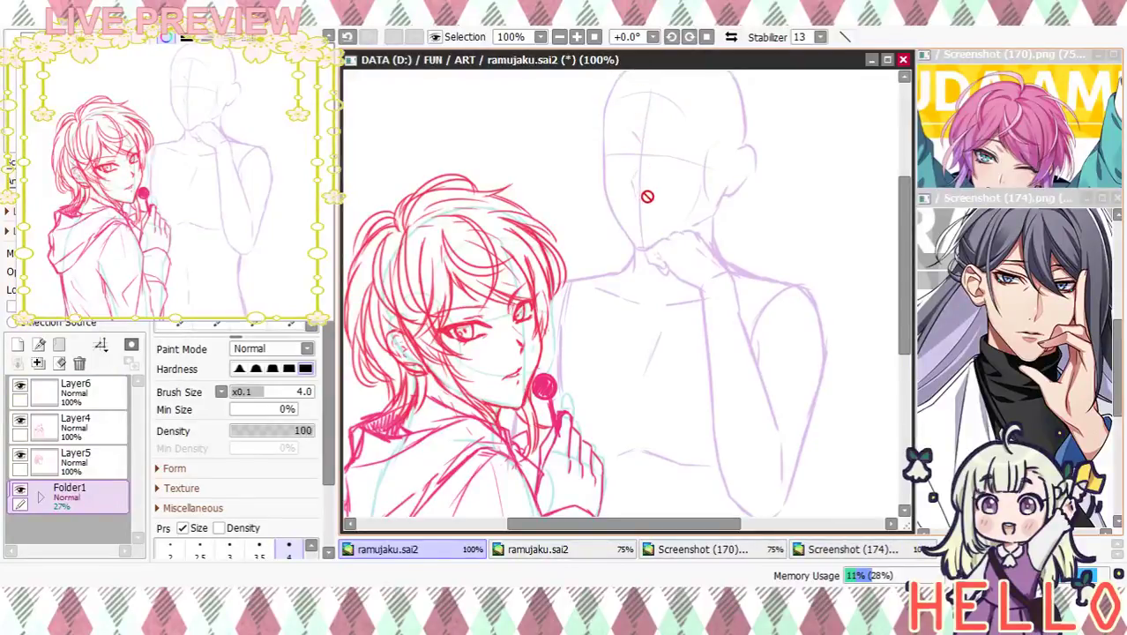
{"action": "left_click_drag", "start_coordinate": [643, 279], "coordinate": [632, 298]}
{"action": "left_click", "coordinate": [94, 398]}
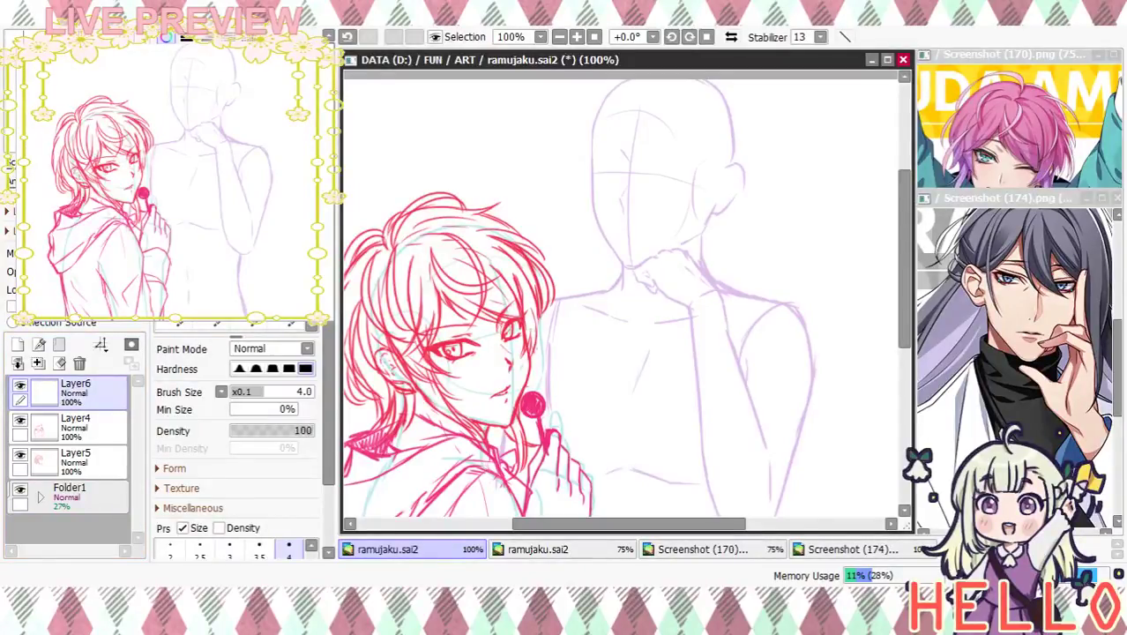
{"action": "left_click", "coordinate": [577, 37]}
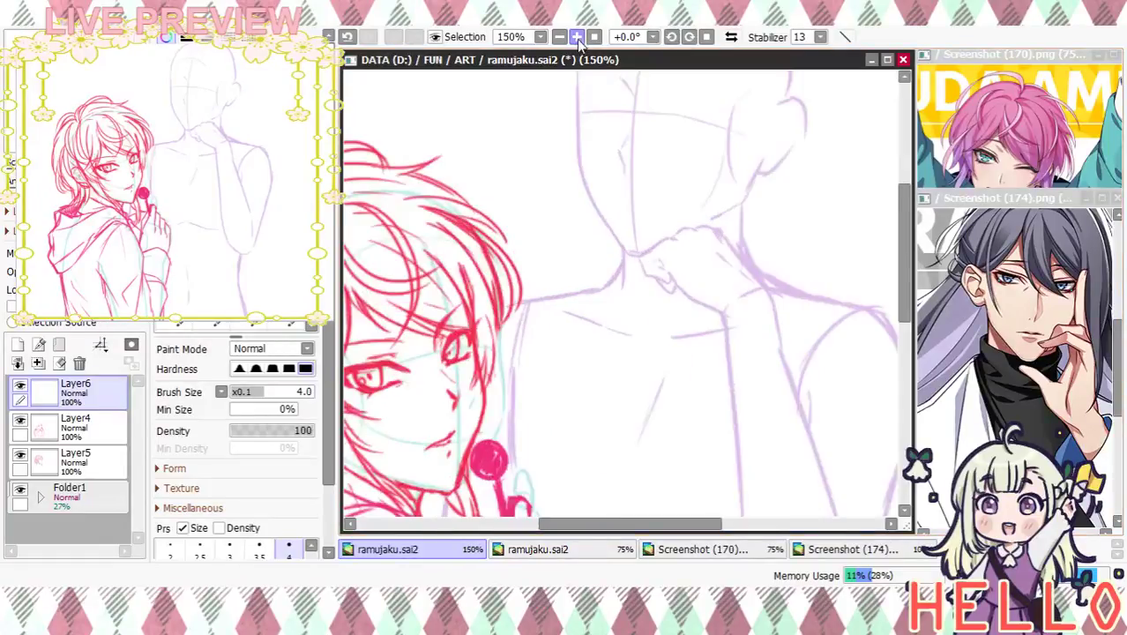
{"action": "left_click_drag", "start_coordinate": [615, 201], "coordinate": [608, 291]}
{"action": "left_click", "coordinate": [577, 36]}
{"action": "left_click_drag", "start_coordinate": [646, 185], "coordinate": [638, 256]}
{"action": "mouse_move", "coordinate": [532, 188]}
{"action": "left_mouse_down"}
{"action": "mouse_move", "coordinate": [540, 230]}
{"action": "mouse_move", "coordinate": [531, 180]}
{"action": "mouse_move", "coordinate": [539, 258]}
{"action": "left_mouse_up"}
{"action": "key", "text": "ctrl+z"}
{"action": "key", "text": "ctrl+z"}
{"action": "key", "text": "ctrl+z"}
Sketch the taller figure's face outline, jaw, ear and nose over the guide on Layer6
{"action": "mouse_move", "coordinate": [534, 181]}
{"action": "left_mouse_down"}
{"action": "mouse_move", "coordinate": [545, 300]}
{"action": "mouse_move", "coordinate": [541, 271]}
{"action": "mouse_move", "coordinate": [582, 347]}
{"action": "mouse_move", "coordinate": [542, 281]}
{"action": "mouse_move", "coordinate": [559, 342]}
{"action": "mouse_move", "coordinate": [551, 319]}
{"action": "mouse_move", "coordinate": [600, 414]}
{"action": "mouse_move", "coordinate": [618, 424]}
{"action": "mouse_move", "coordinate": [739, 356]}
{"action": "mouse_move", "coordinate": [781, 289]}
{"action": "mouse_move", "coordinate": [772, 311]}
{"action": "mouse_move", "coordinate": [816, 272]}
{"action": "left_mouse_up"}
{"action": "mouse_move", "coordinate": [803, 213]}
{"action": "left_mouse_down"}
{"action": "mouse_move", "coordinate": [824, 243]}
{"action": "mouse_move", "coordinate": [822, 229]}
{"action": "mouse_move", "coordinate": [820, 272]}
{"action": "mouse_move", "coordinate": [790, 316]}
{"action": "left_mouse_up"}
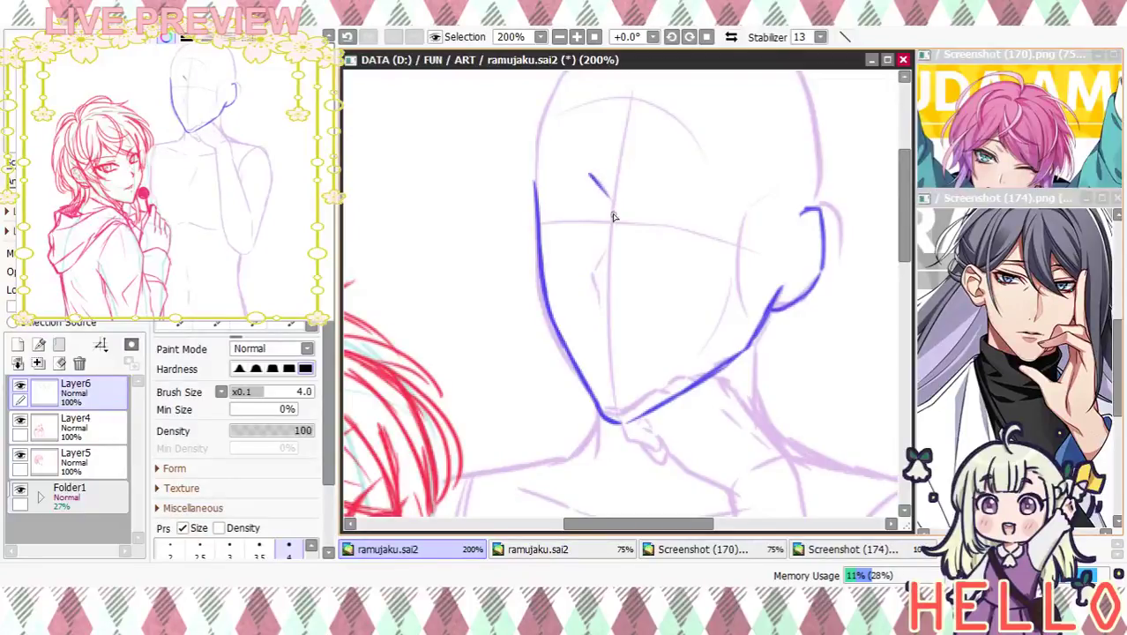
{"action": "left_click_drag", "start_coordinate": [608, 238], "coordinate": [592, 279]}
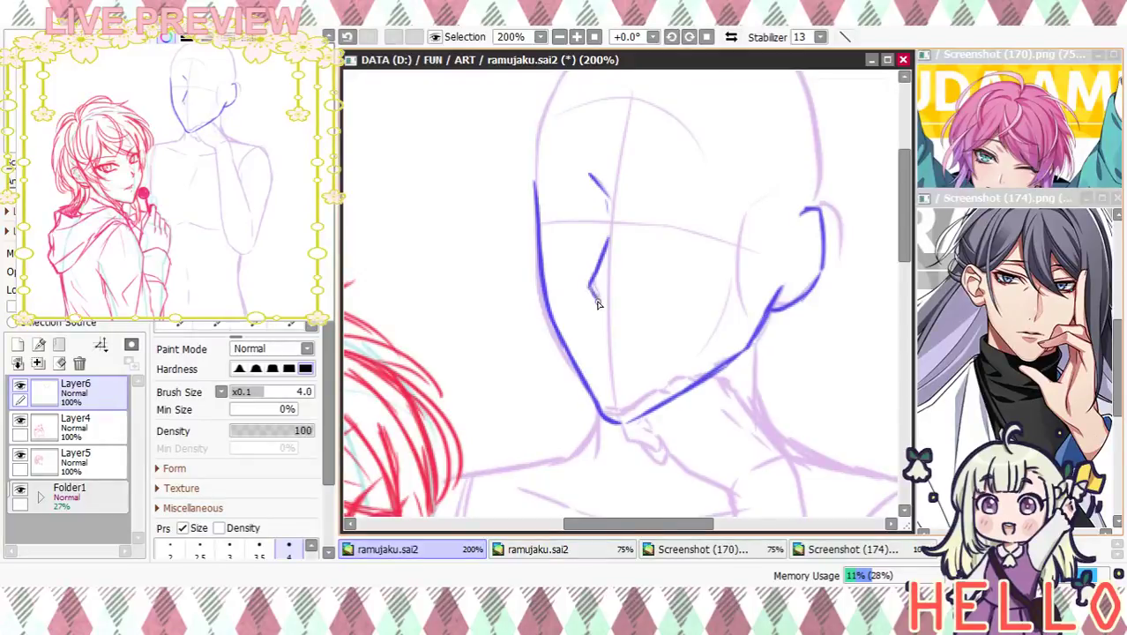
Sketch a slanted mouth with a short lower-lip line beneath the nose
{"action": "mouse_move", "coordinate": [687, 331]}
{"action": "left_mouse_down"}
{"action": "mouse_move", "coordinate": [764, 234]}
{"action": "mouse_move", "coordinate": [723, 273]}
{"action": "left_mouse_up"}
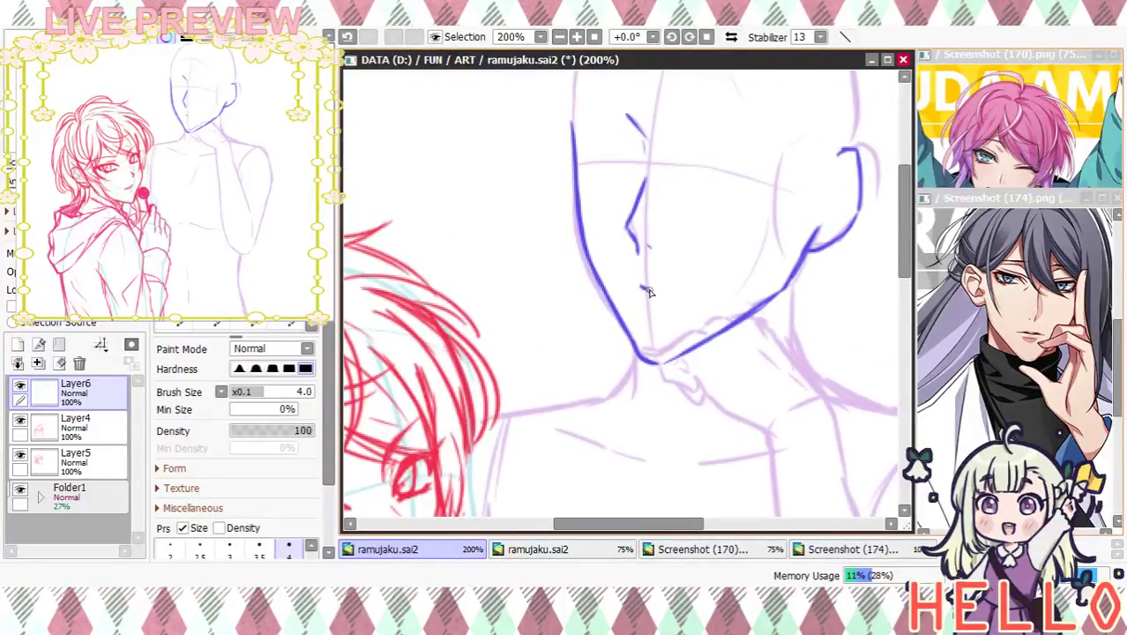
{"action": "key", "text": "ctrl+z"}
{"action": "left_click_drag", "start_coordinate": [646, 286], "coordinate": [635, 287]}
{"action": "mouse_move", "coordinate": [653, 309]}
{"action": "left_mouse_down"}
{"action": "mouse_move", "coordinate": [719, 322]}
{"action": "mouse_move", "coordinate": [708, 368]}
{"action": "left_mouse_up"}
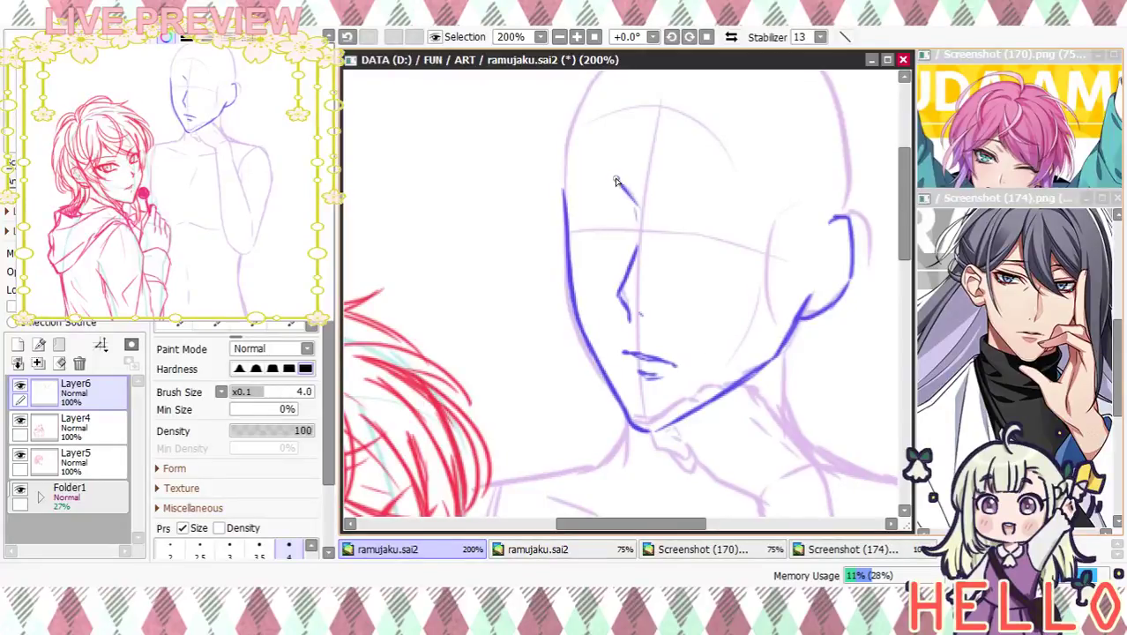
Draw the upper and lower lids of the narrow eye on the far side of the face
{"action": "left_click", "coordinate": [577, 37]}
{"action": "left_click_drag", "start_coordinate": [719, 252], "coordinate": [676, 273]}
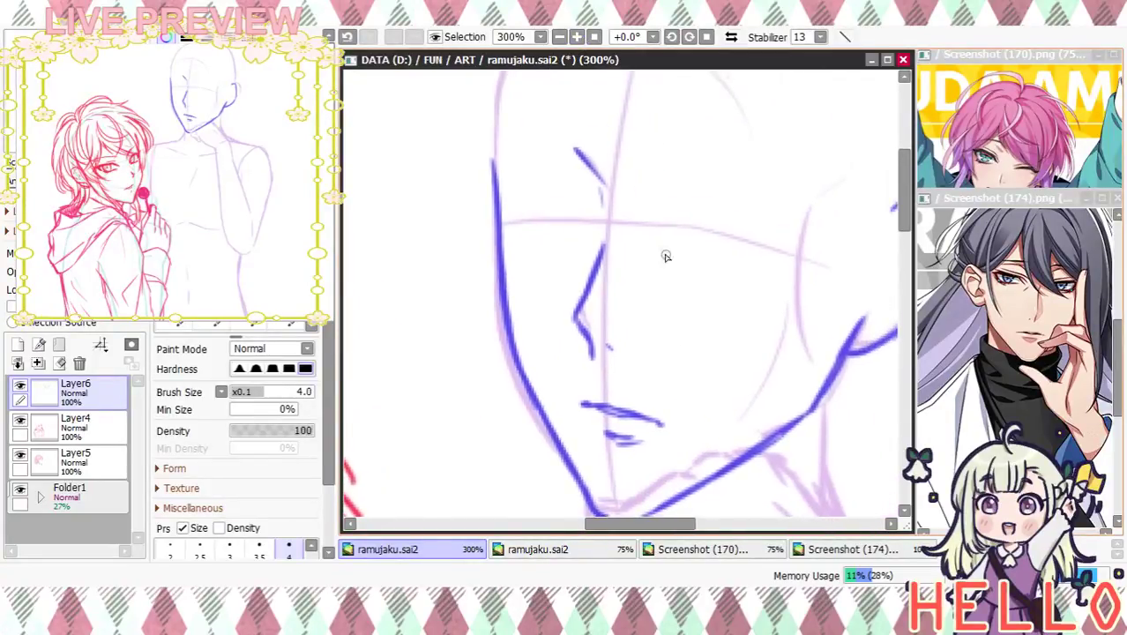
{"action": "left_click_drag", "start_coordinate": [581, 208], "coordinate": [592, 221]}
{"action": "mouse_move", "coordinate": [522, 200]}
{"action": "left_mouse_down"}
{"action": "mouse_move", "coordinate": [575, 212]}
{"action": "mouse_move", "coordinate": [510, 198]}
{"action": "mouse_move", "coordinate": [558, 227]}
{"action": "mouse_move", "coordinate": [573, 227]}
{"action": "mouse_move", "coordinate": [570, 210]}
{"action": "mouse_move", "coordinate": [587, 221]}
{"action": "left_mouse_up"}
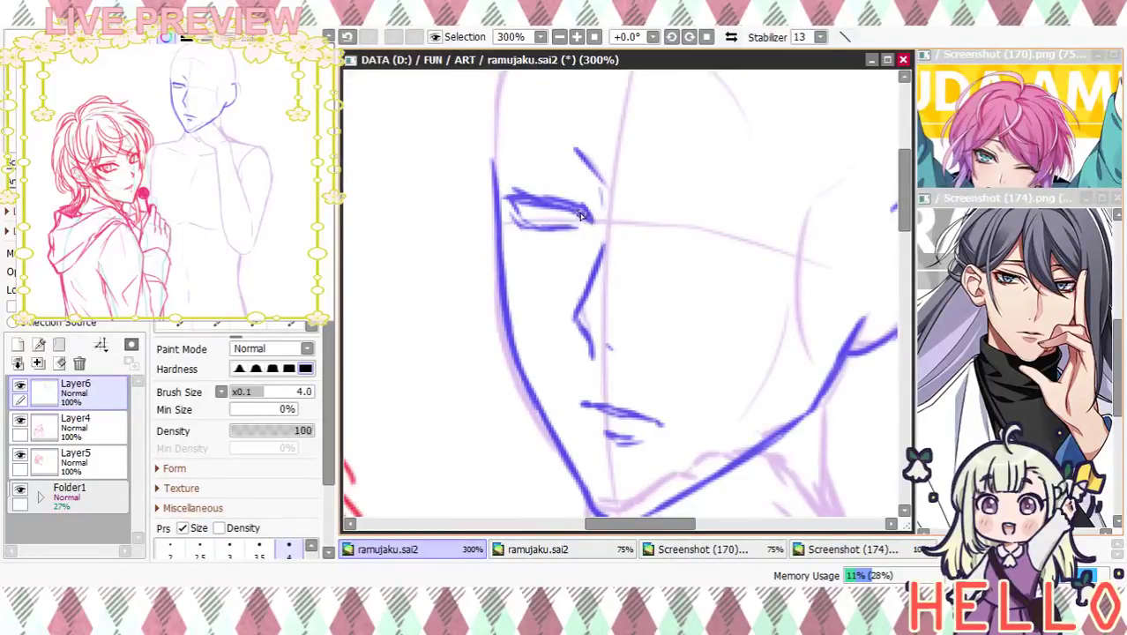
Add the far eye's lid crease, first iris line and inner under-eye mark, and begin the frown of its brow
{"action": "left_click_drag", "start_coordinate": [531, 187], "coordinate": [593, 210]}
{"action": "left_click_drag", "start_coordinate": [551, 163], "coordinate": [588, 171]}
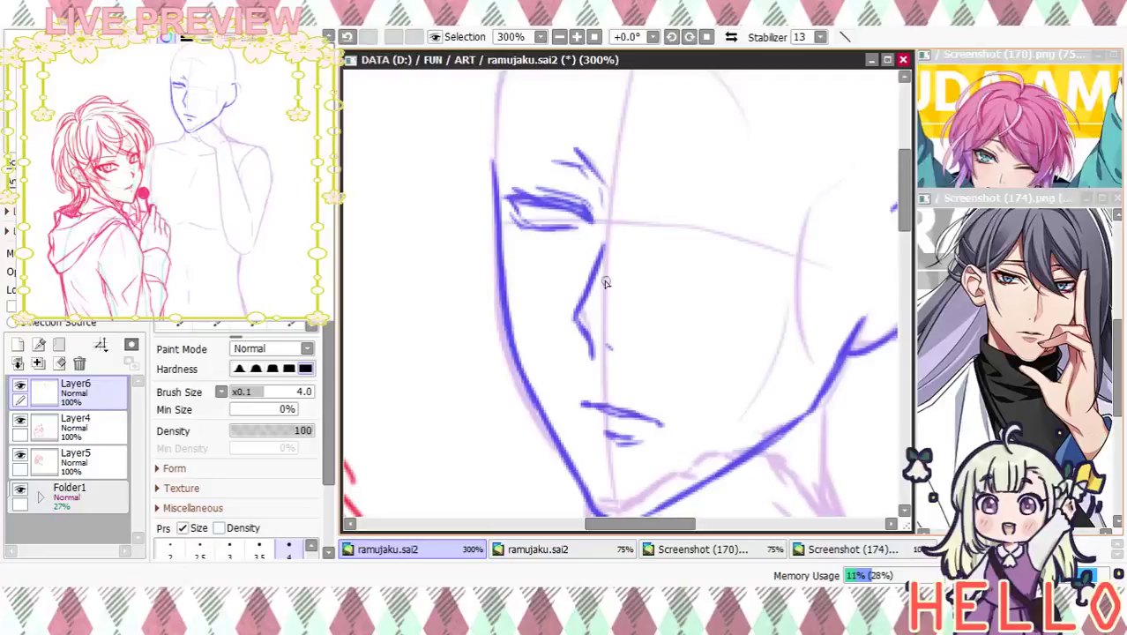
{"action": "left_click_drag", "start_coordinate": [585, 246], "coordinate": [573, 257]}
{"action": "left_click_drag", "start_coordinate": [548, 210], "coordinate": [546, 223]}
{"action": "left_click", "coordinate": [559, 38]}
{"action": "left_click", "coordinate": [559, 38]}
{"action": "left_click", "coordinate": [559, 37]}
{"action": "left_click", "coordinate": [559, 38]}
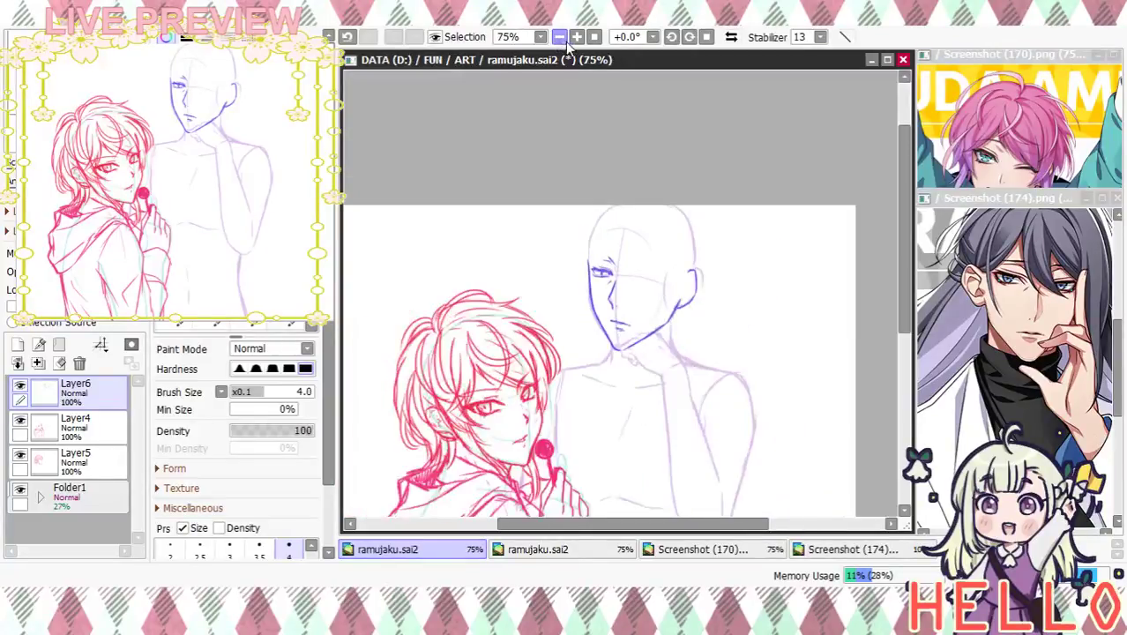
Reinforce the far cheek line, fill in the far eye's iris and draw the full eyebrow above it
{"action": "left_click", "coordinate": [575, 41]}
{"action": "left_click", "coordinate": [575, 41]}
{"action": "left_click", "coordinate": [576, 37]}
{"action": "left_click", "coordinate": [576, 37]}
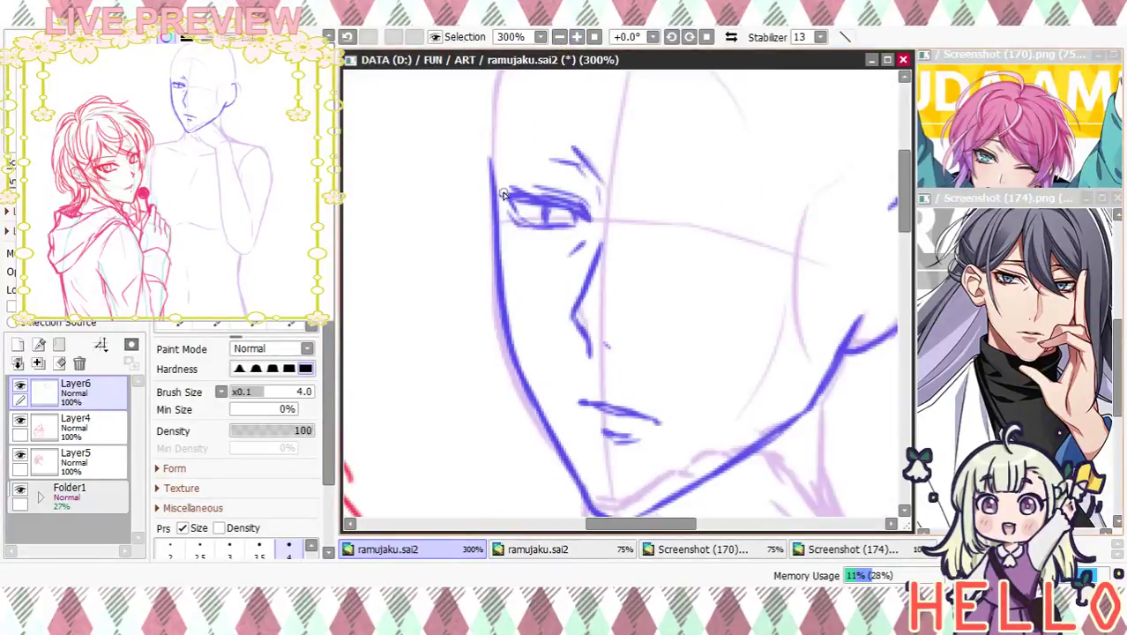
{"action": "left_click_drag", "start_coordinate": [495, 234], "coordinate": [501, 300]}
{"action": "mouse_move", "coordinate": [602, 337]}
{"action": "left_mouse_down"}
{"action": "mouse_move", "coordinate": [610, 343]}
{"action": "mouse_move", "coordinate": [684, 304]}
{"action": "mouse_move", "coordinate": [680, 313]}
{"action": "left_mouse_up"}
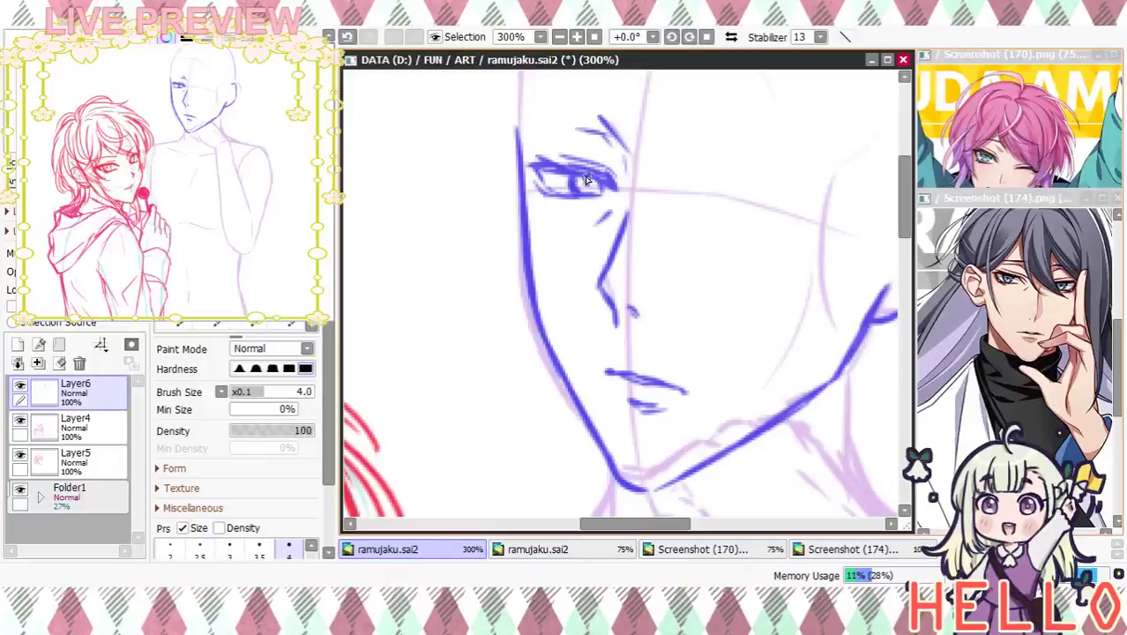
{"action": "left_click_drag", "start_coordinate": [701, 127], "coordinate": [704, 172]}
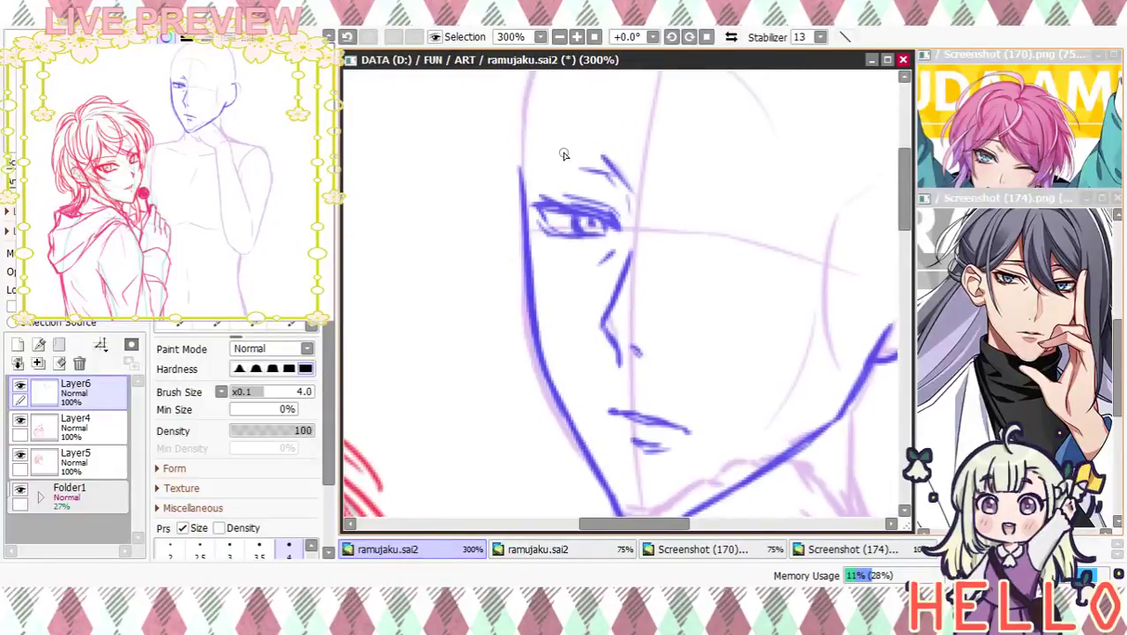
{"action": "mouse_move", "coordinate": [532, 157]}
{"action": "left_mouse_down"}
{"action": "mouse_move", "coordinate": [615, 163]}
{"action": "mouse_move", "coordinate": [573, 160]}
{"action": "mouse_move", "coordinate": [616, 163]}
{"action": "mouse_move", "coordinate": [632, 193]}
{"action": "left_mouse_up"}
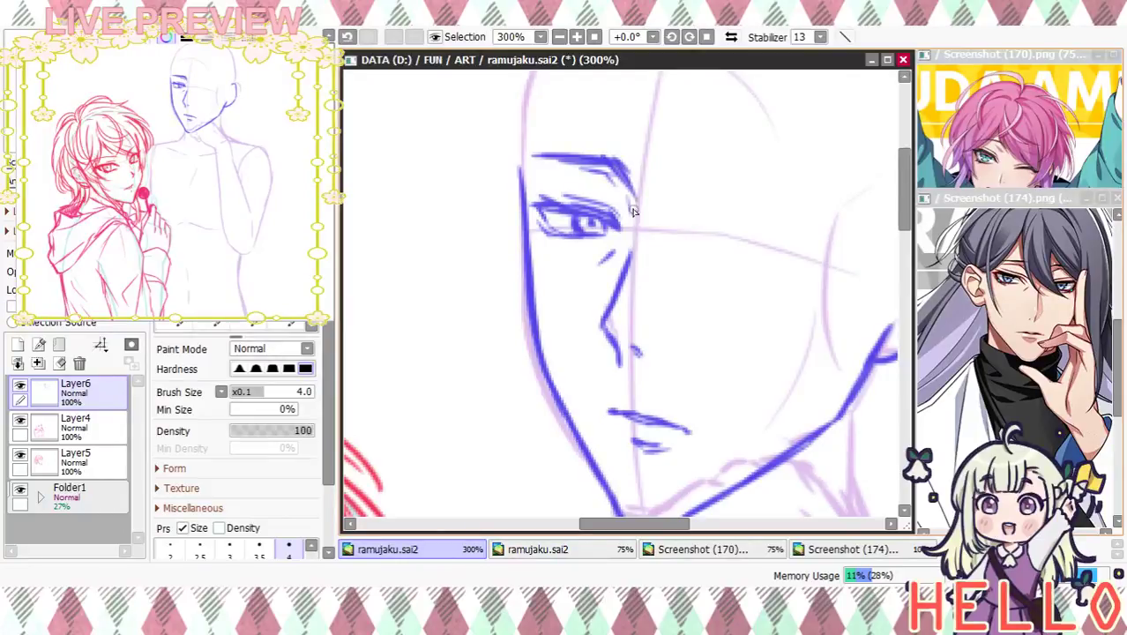
Draw the near eye on the guide line, with a thick upper lid, lower lid, outer corner and iris
{"action": "left_click", "coordinate": [562, 39]}
{"action": "left_click", "coordinate": [563, 38]}
{"action": "left_click", "coordinate": [560, 37]}
{"action": "left_click", "coordinate": [576, 37]}
{"action": "left_click", "coordinate": [576, 37]}
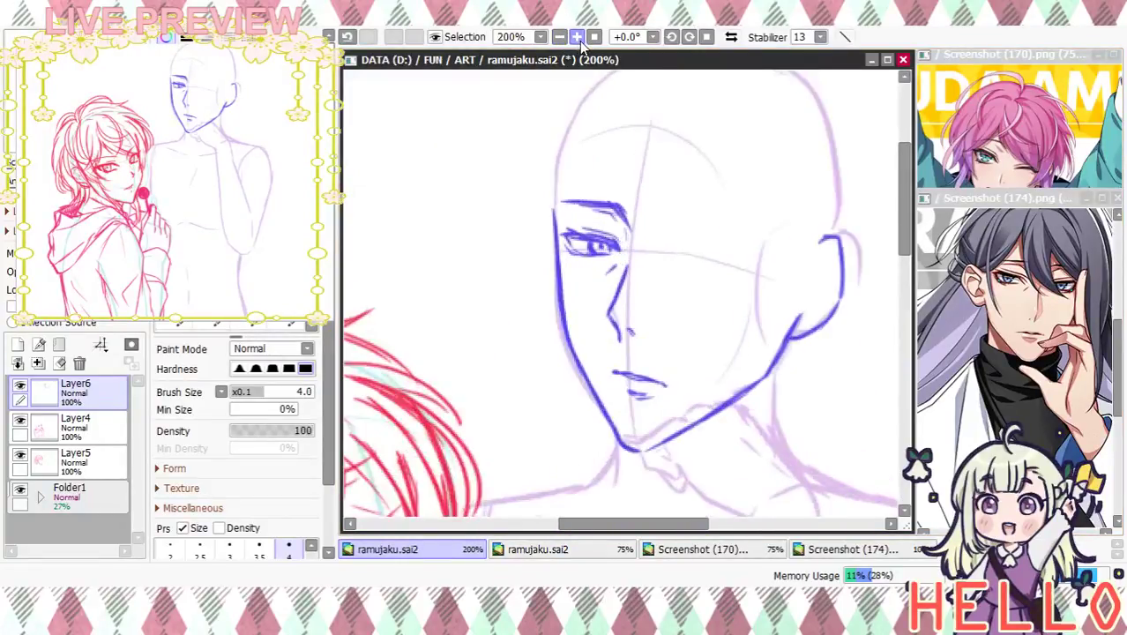
{"action": "left_click", "coordinate": [577, 37]}
{"action": "mouse_move", "coordinate": [717, 253]}
{"action": "left_mouse_down"}
{"action": "mouse_move", "coordinate": [624, 238]}
{"action": "mouse_move", "coordinate": [630, 228]}
{"action": "mouse_move", "coordinate": [695, 231]}
{"action": "left_mouse_up"}
{"action": "left_click_drag", "start_coordinate": [660, 231], "coordinate": [735, 235]}
{"action": "mouse_move", "coordinate": [621, 239]}
{"action": "left_mouse_down"}
{"action": "mouse_move", "coordinate": [670, 232]}
{"action": "mouse_move", "coordinate": [729, 247]}
{"action": "mouse_move", "coordinate": [712, 256]}
{"action": "left_mouse_up"}
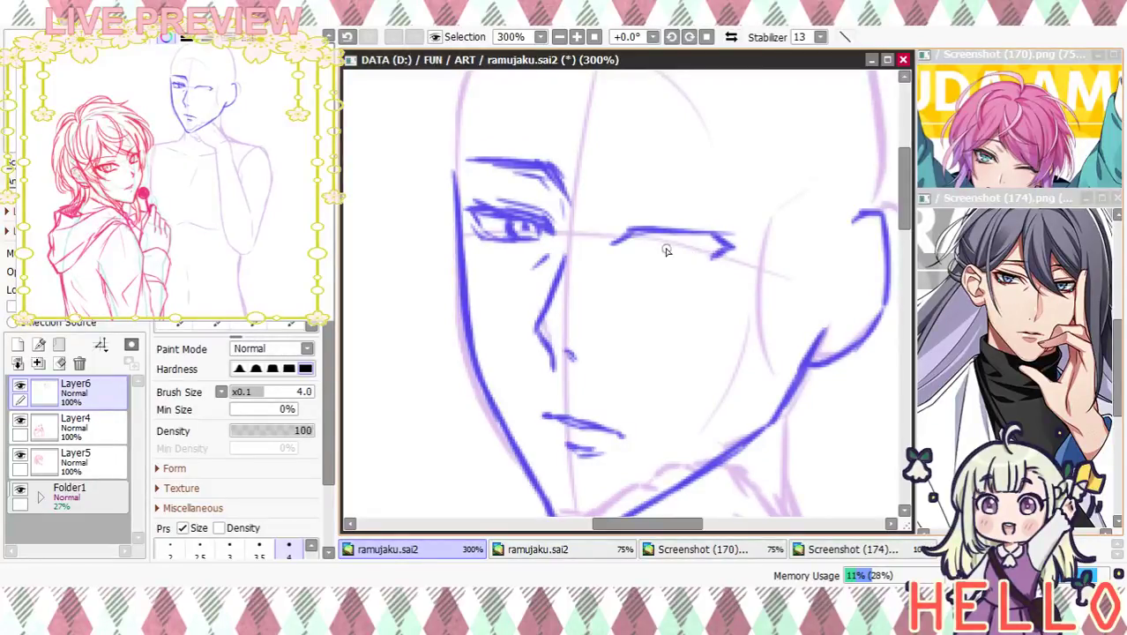
{"action": "left_click_drag", "start_coordinate": [632, 260], "coordinate": [715, 267]}
{"action": "mouse_move", "coordinate": [630, 237]}
{"action": "left_mouse_down"}
{"action": "mouse_move", "coordinate": [706, 243]}
{"action": "mouse_move", "coordinate": [715, 256]}
{"action": "mouse_move", "coordinate": [736, 229]}
{"action": "mouse_move", "coordinate": [710, 257]}
{"action": "mouse_move", "coordinate": [664, 260]}
{"action": "mouse_move", "coordinate": [659, 239]}
{"action": "mouse_move", "coordinate": [658, 261]}
{"action": "mouse_move", "coordinate": [655, 248]}
{"action": "mouse_move", "coordinate": [692, 248]}
{"action": "left_mouse_up"}
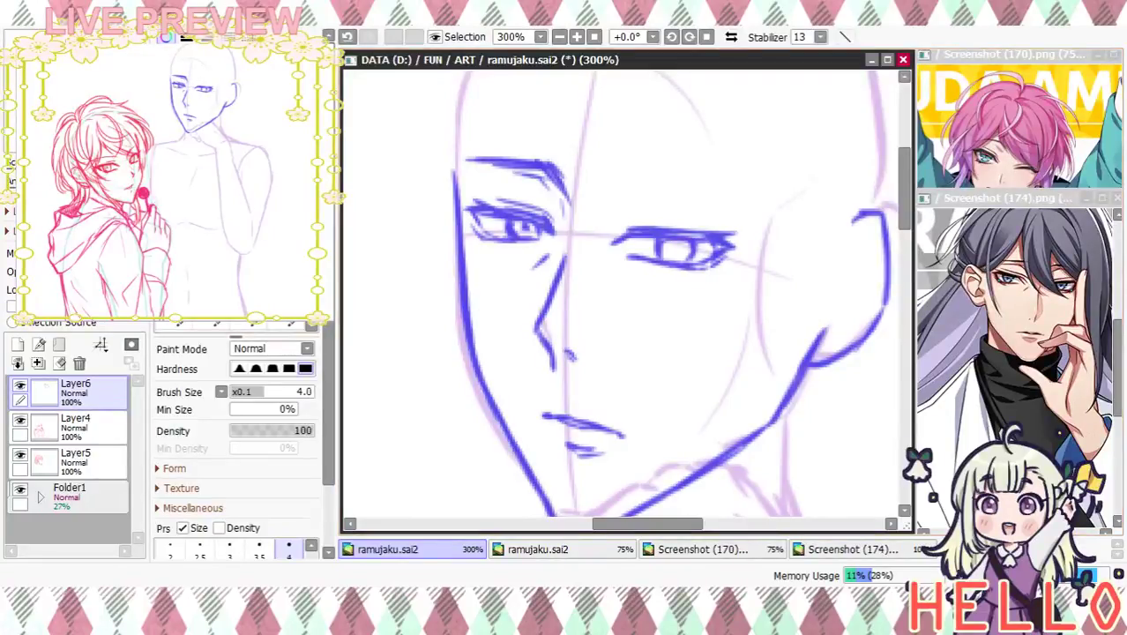
Lasso the near eye, shift it slightly upward and rotate it a little counterclockwise to match the far eye
{"action": "left_click", "coordinate": [195, 233]}
{"action": "mouse_move", "coordinate": [620, 206]}
{"action": "left_mouse_down"}
{"action": "mouse_move", "coordinate": [747, 272]}
{"action": "mouse_move", "coordinate": [622, 198]}
{"action": "left_mouse_up"}
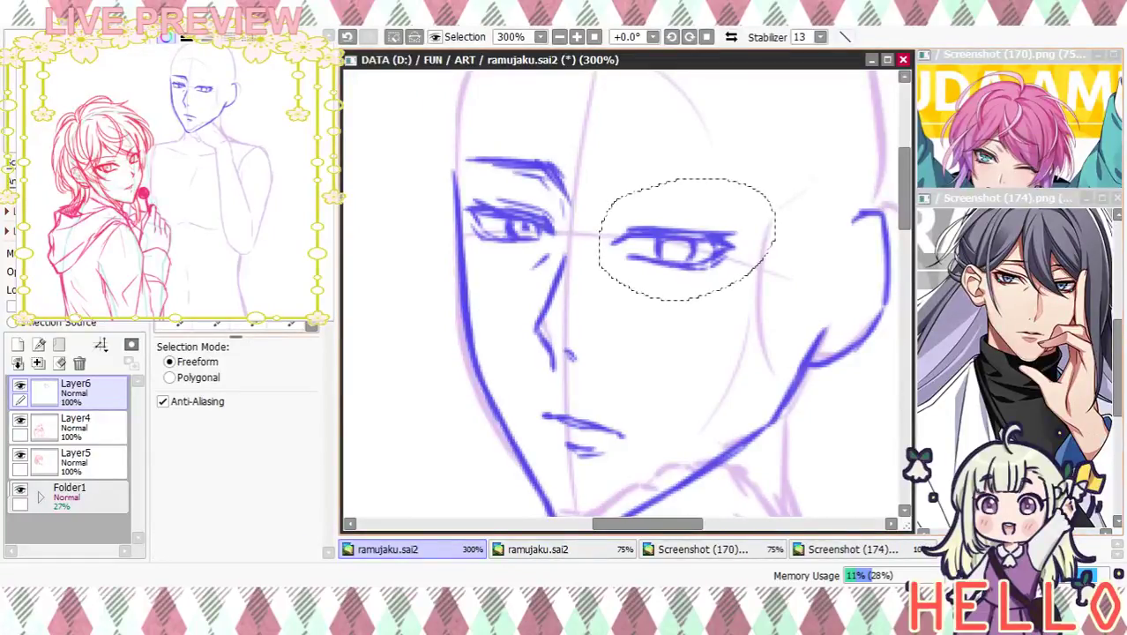
{"action": "key", "text": "ctrl"}
{"action": "left_click_drag", "start_coordinate": [703, 237], "coordinate": [705, 226]}
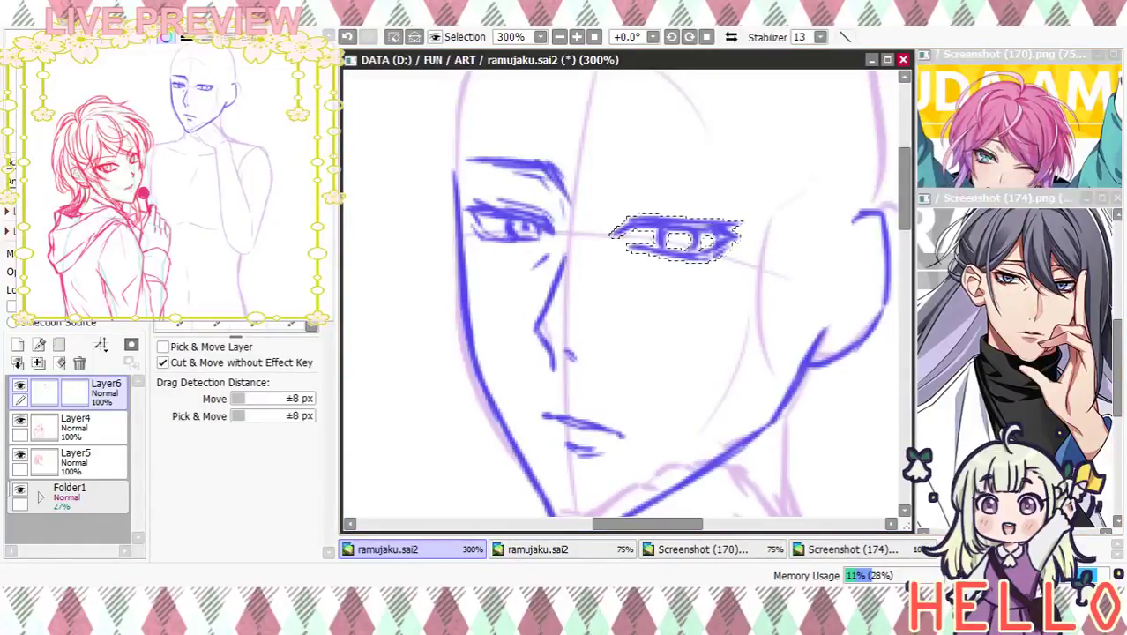
{"action": "key", "text": "ctrl+t"}
{"action": "left_click_drag", "start_coordinate": [785, 197], "coordinate": [784, 174]}
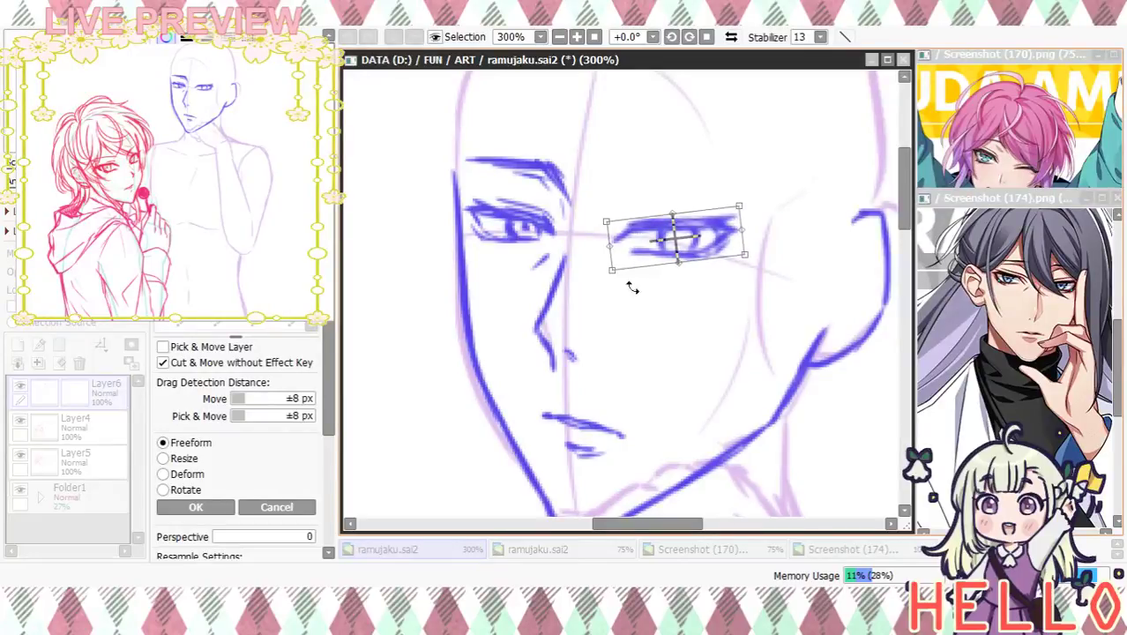
{"action": "left_click", "coordinate": [196, 507]}
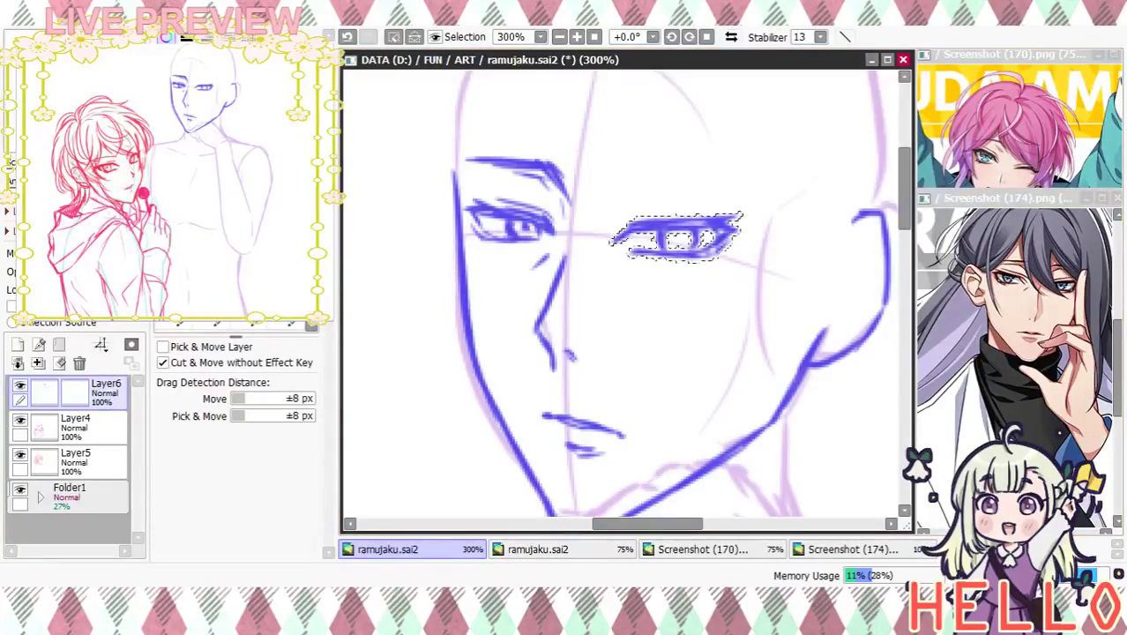
{"action": "key", "text": "ctrl+d"}
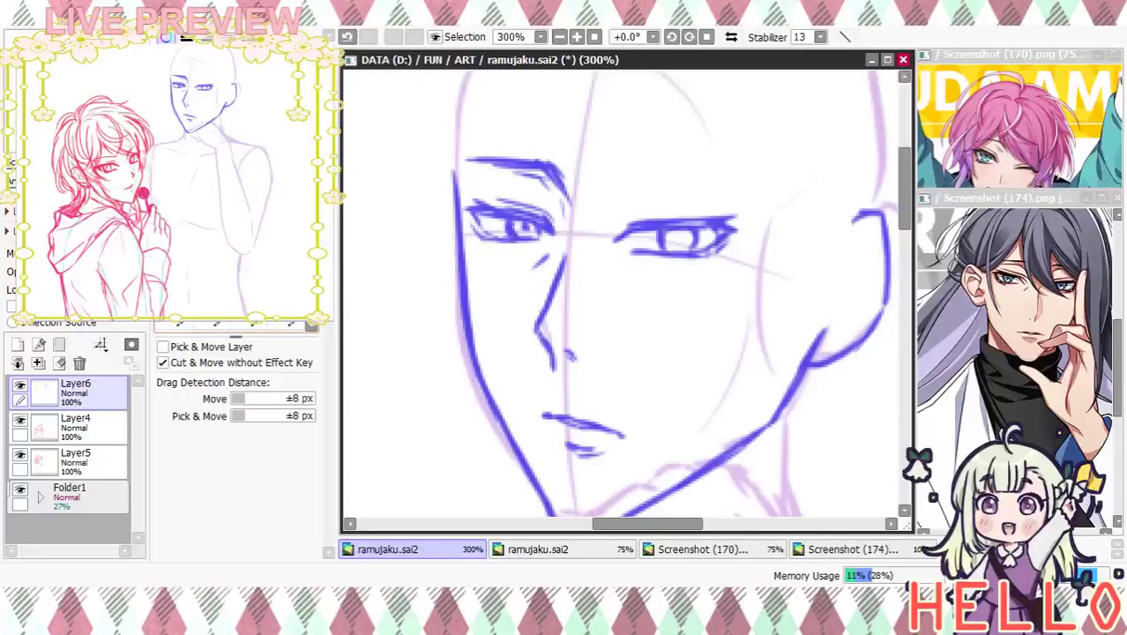
Sketch a thin eyelid crease just above the near eye
{"action": "key", "text": "n"}
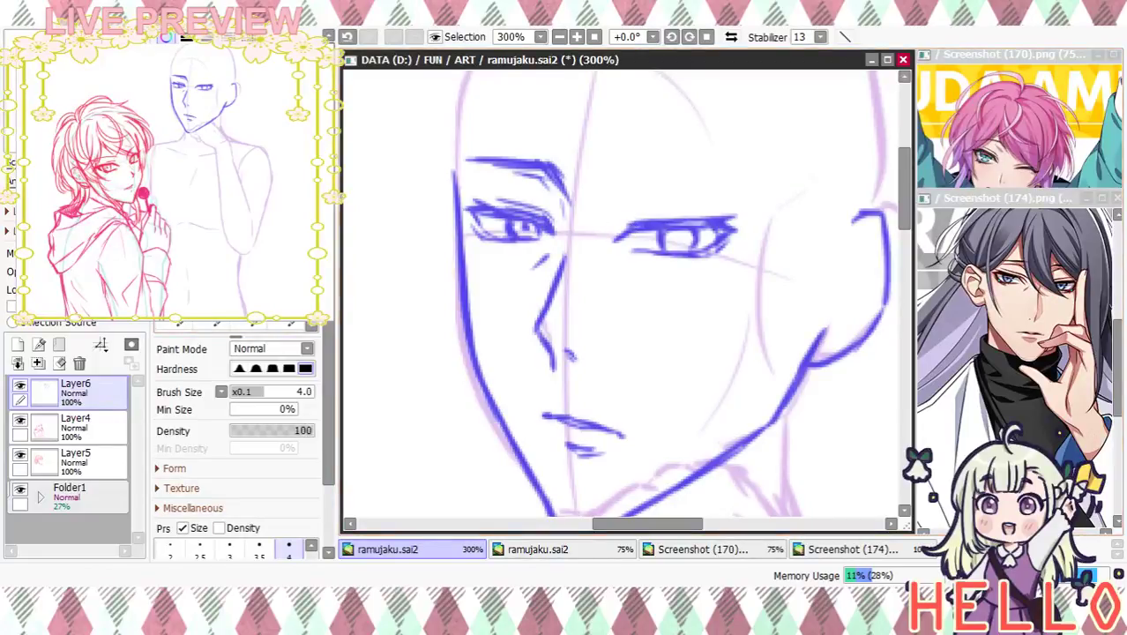
{"action": "left_click_drag", "start_coordinate": [614, 224], "coordinate": [712, 212]}
{"action": "key", "text": "ctrl+z"}
{"action": "key", "text": "ctrl+z"}
{"action": "mouse_move", "coordinate": [636, 184]}
{"action": "left_mouse_down"}
{"action": "mouse_move", "coordinate": [620, 208]}
{"action": "mouse_move", "coordinate": [617, 188]}
{"action": "mouse_move", "coordinate": [703, 189]}
{"action": "left_mouse_up"}
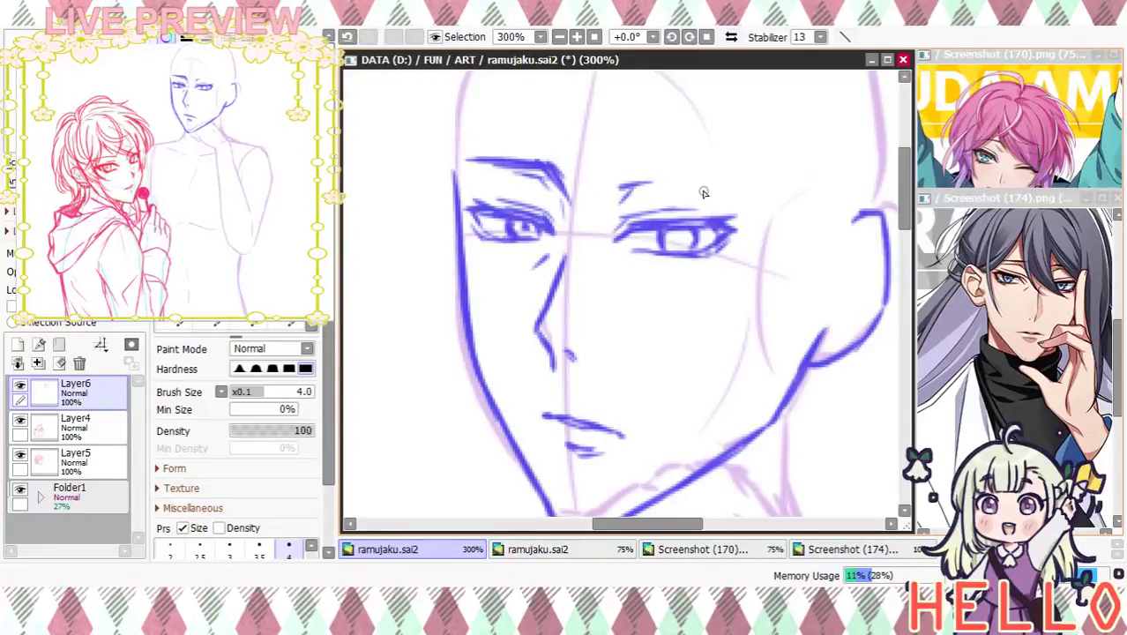
{"action": "key", "text": "ctrl+z"}
{"action": "key", "text": "ctrl+z"}
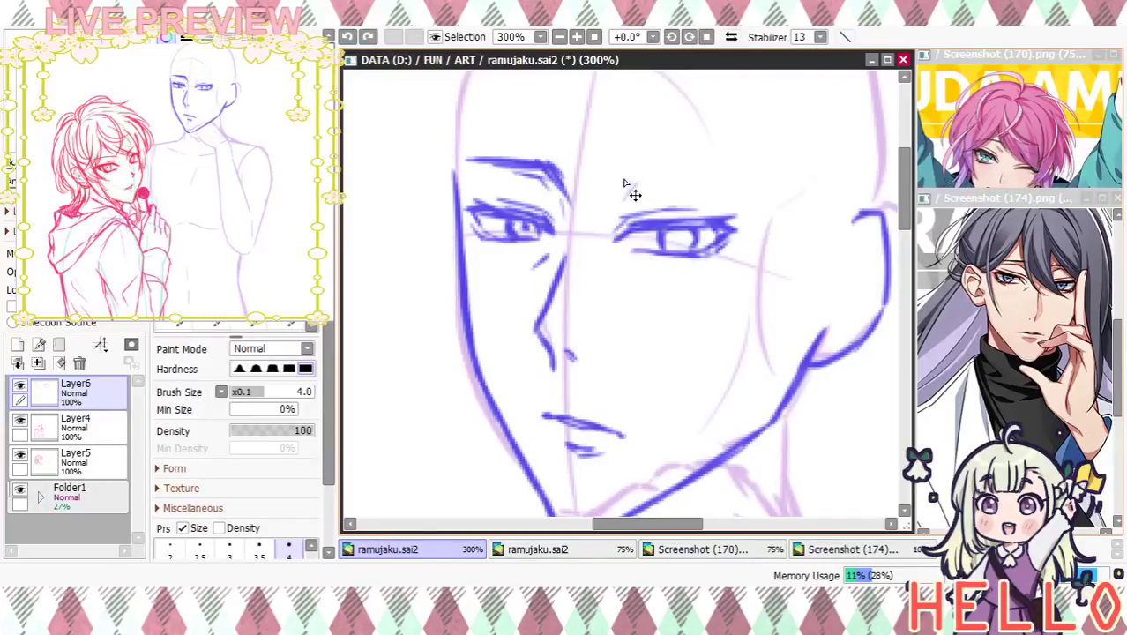
Draw the near eyebrow as a long, nearly straight line with a short frown mark below its inner end
{"action": "mouse_move", "coordinate": [629, 176]}
{"action": "left_mouse_down"}
{"action": "mouse_move", "coordinate": [759, 177]}
{"action": "mouse_move", "coordinate": [604, 167]}
{"action": "left_mouse_up"}
{"action": "key", "text": "ctrl+z"}
{"action": "key", "text": "ctrl+z"}
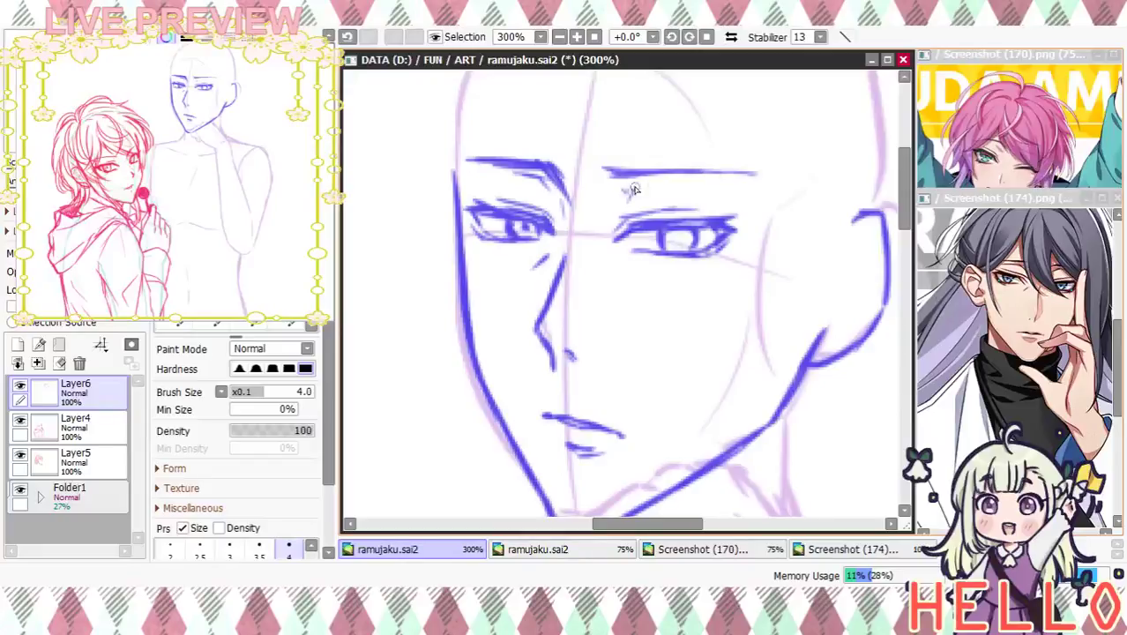
Detail the near eye's pupil, add a short mark under the outer brow, and undo the last stroke
{"action": "mouse_move", "coordinate": [722, 277]}
{"action": "left_mouse_down"}
{"action": "mouse_move", "coordinate": [805, 221]}
{"action": "mouse_move", "coordinate": [772, 251]}
{"action": "left_mouse_up"}
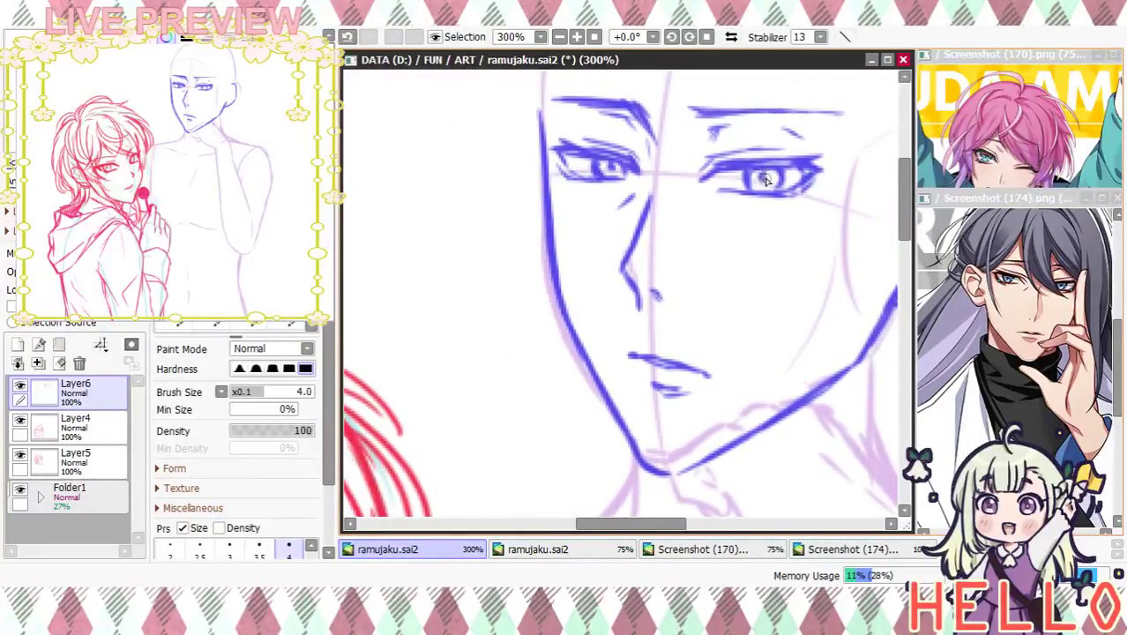
{"action": "left_click_drag", "start_coordinate": [790, 239], "coordinate": [717, 261]}
{"action": "key", "text": "ctrl+z"}
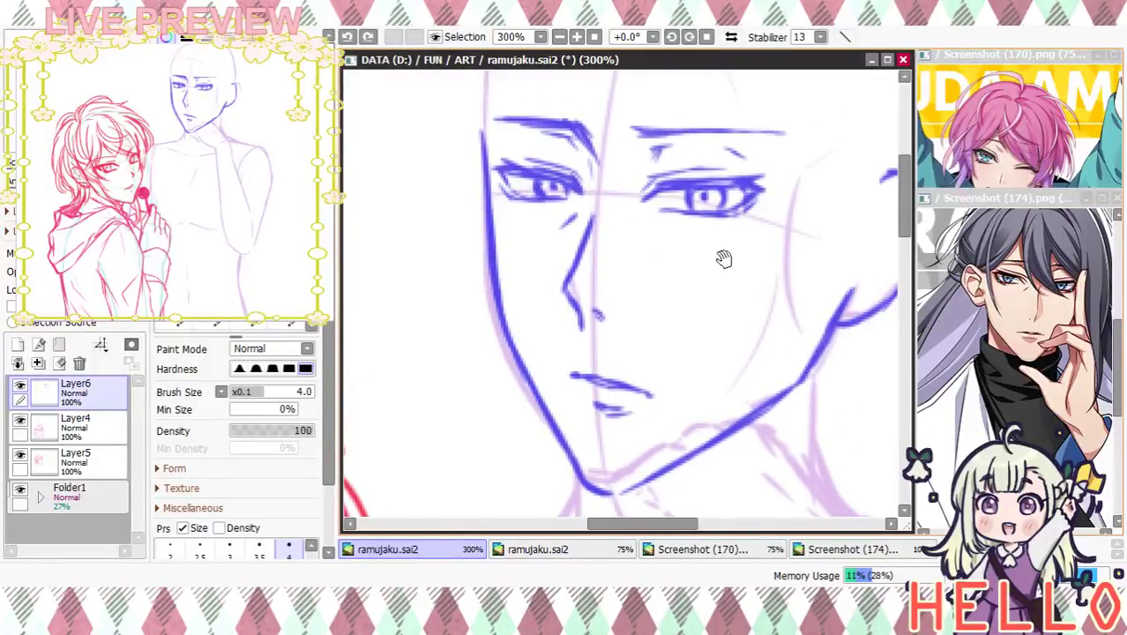
{"action": "scroll", "coordinate": [723, 260], "scroll_direction": "down", "scroll_amount": 2}
{"action": "left_click", "coordinate": [559, 37]}
{"action": "left_click", "coordinate": [560, 37]}
{"action": "left_click", "coordinate": [577, 37]}
{"action": "left_click", "coordinate": [576, 37]}
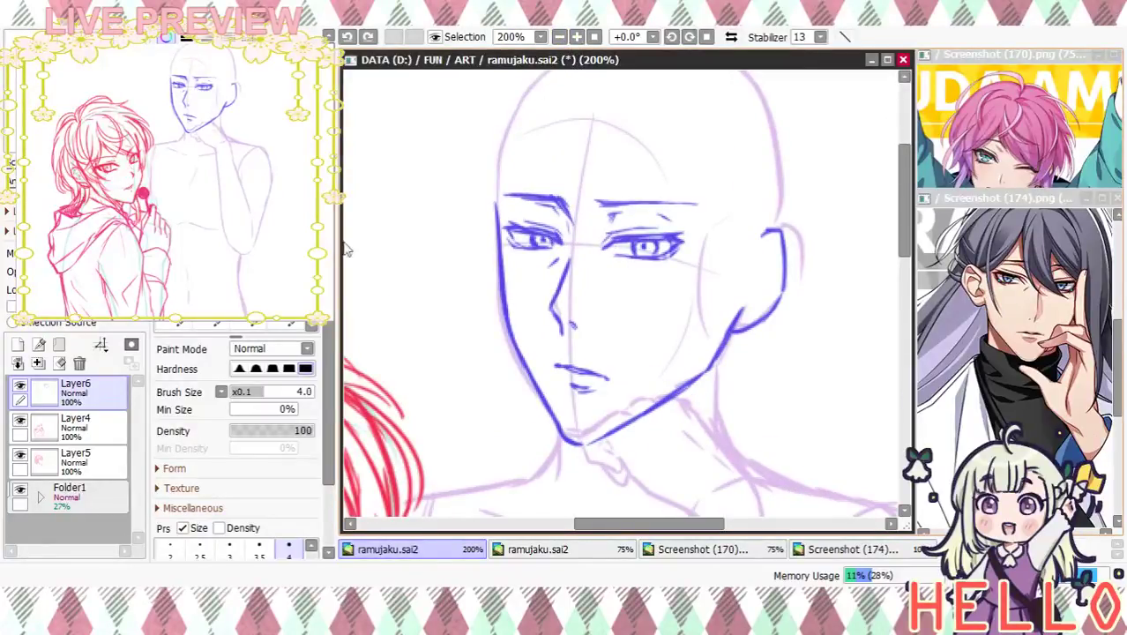
Erase the mouth and rework the inner ends of both eyebrows
{"action": "key", "text": "e"}
{"action": "mouse_move", "coordinate": [558, 367]}
{"action": "left_mouse_down"}
{"action": "mouse_move", "coordinate": [605, 383]}
{"action": "mouse_move", "coordinate": [569, 397]}
{"action": "left_mouse_up"}
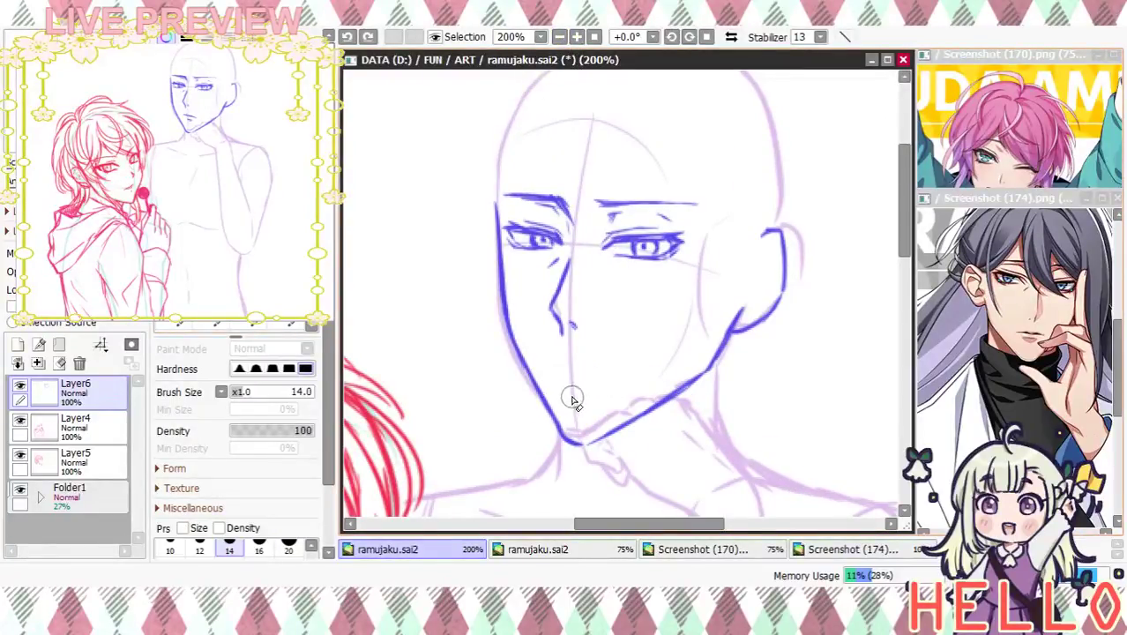
{"action": "left_click_drag", "start_coordinate": [576, 209], "coordinate": [580, 230]}
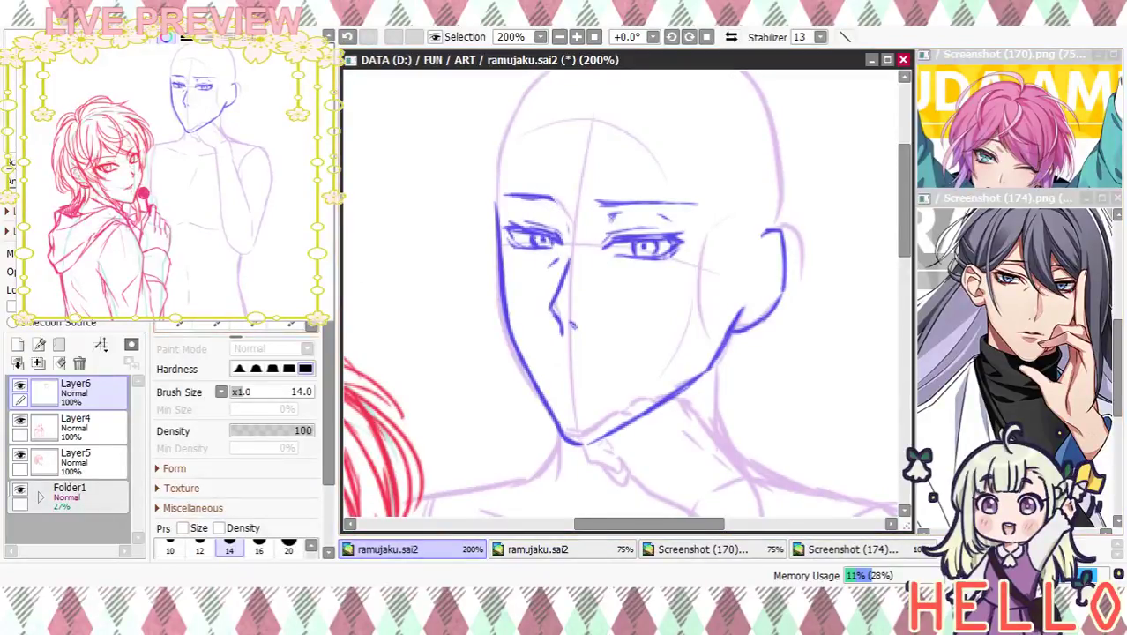
{"action": "left_click", "coordinate": [180, 281]}
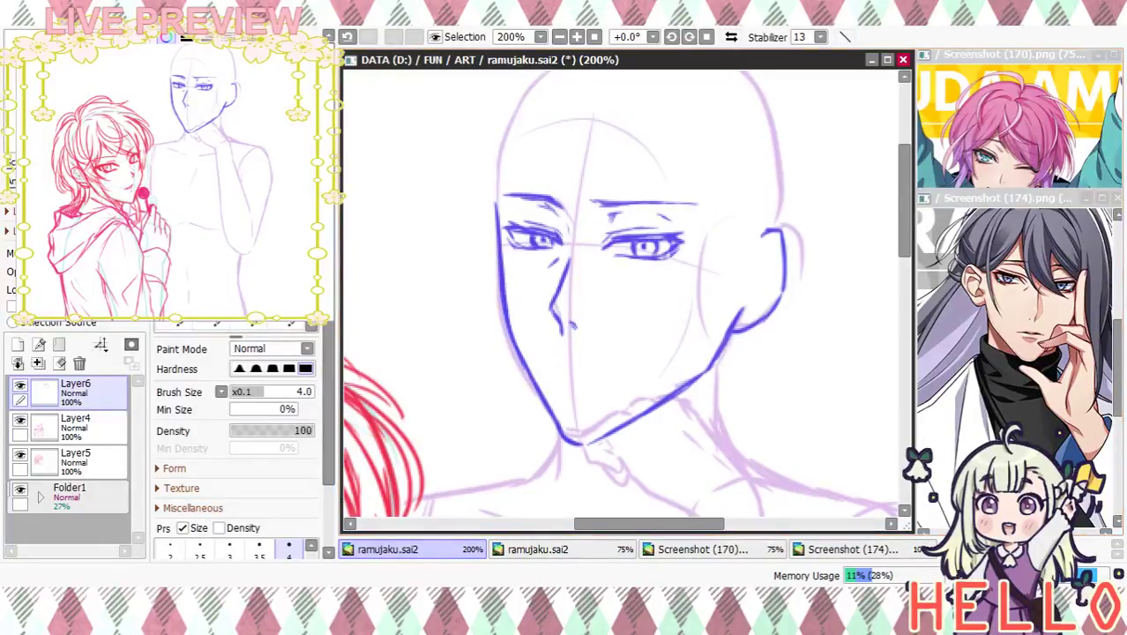
Lasso both eyebrows and move them slightly down toward the eyes
{"action": "key", "text": "v"}
{"action": "key", "text": "l"}
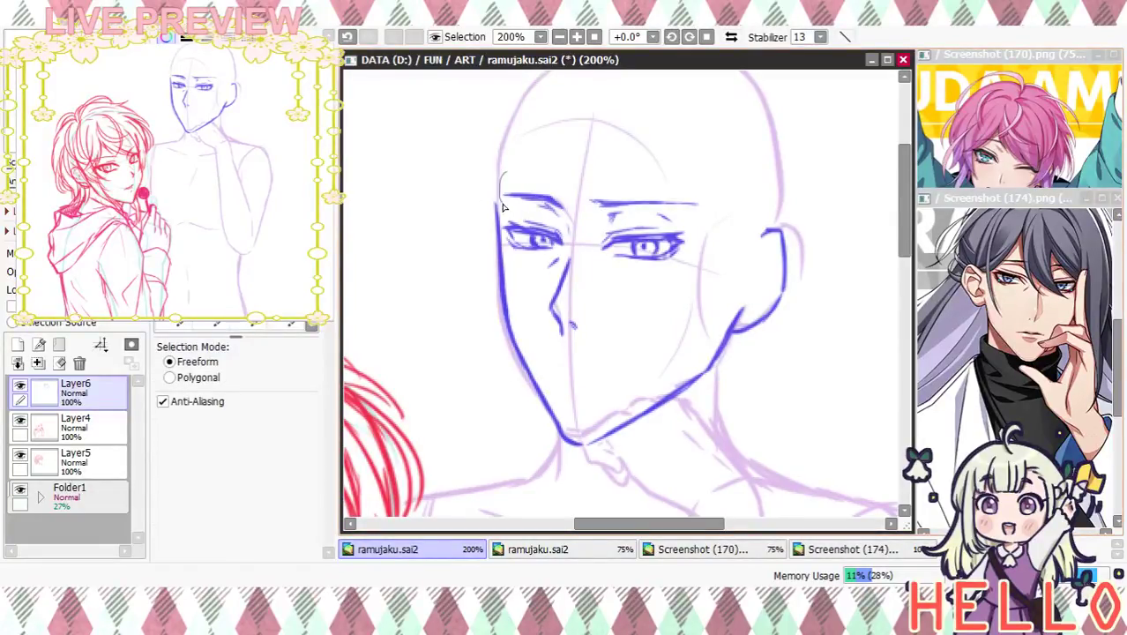
{"action": "mouse_move", "coordinate": [602, 228]}
{"action": "left_mouse_down"}
{"action": "mouse_move", "coordinate": [707, 222]}
{"action": "mouse_move", "coordinate": [569, 171]}
{"action": "mouse_move", "coordinate": [501, 174]}
{"action": "left_mouse_up"}
{"action": "key", "text": "v"}
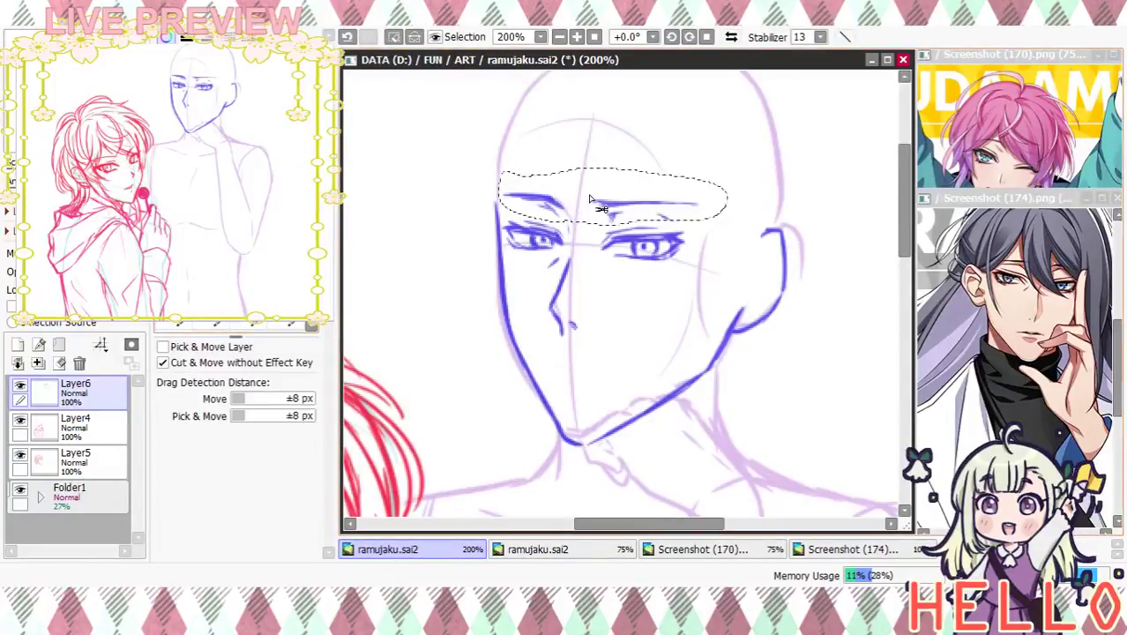
{"action": "left_click_drag", "start_coordinate": [591, 189], "coordinate": [590, 189]}
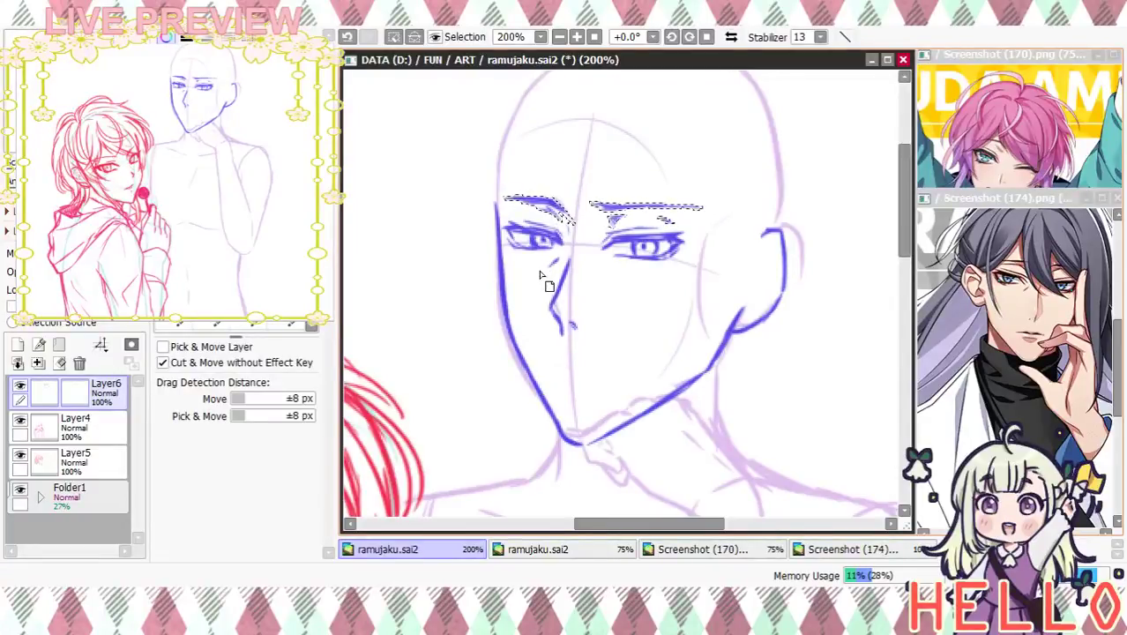
{"action": "key", "text": "ctrl+d"}
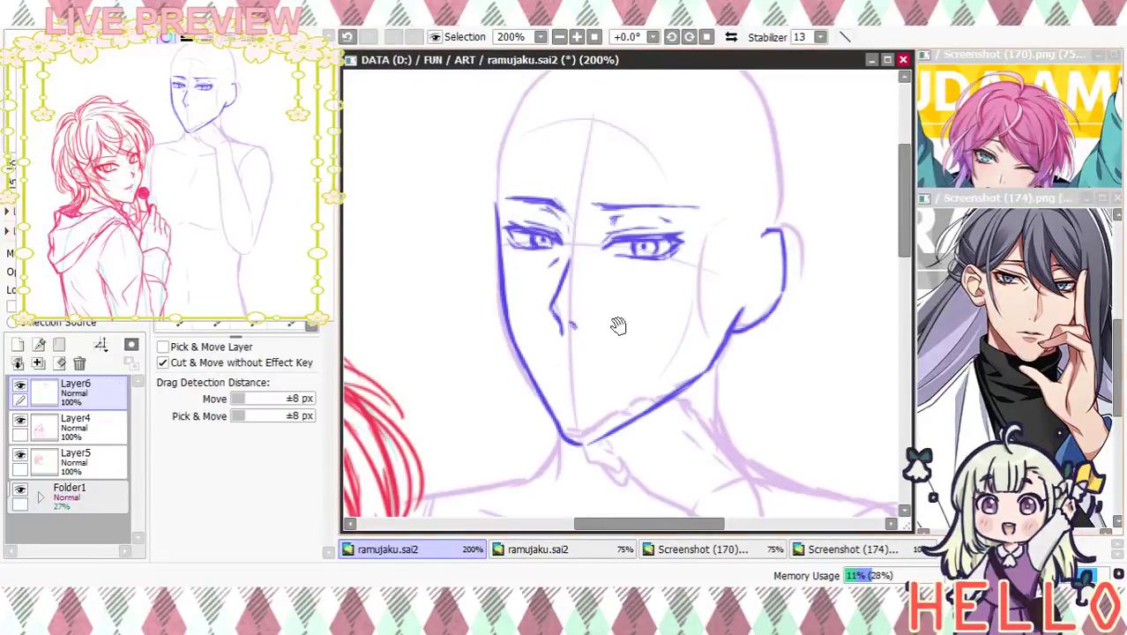
{"action": "scroll", "coordinate": [647, 254], "scroll_direction": "down", "scroll_amount": 3}
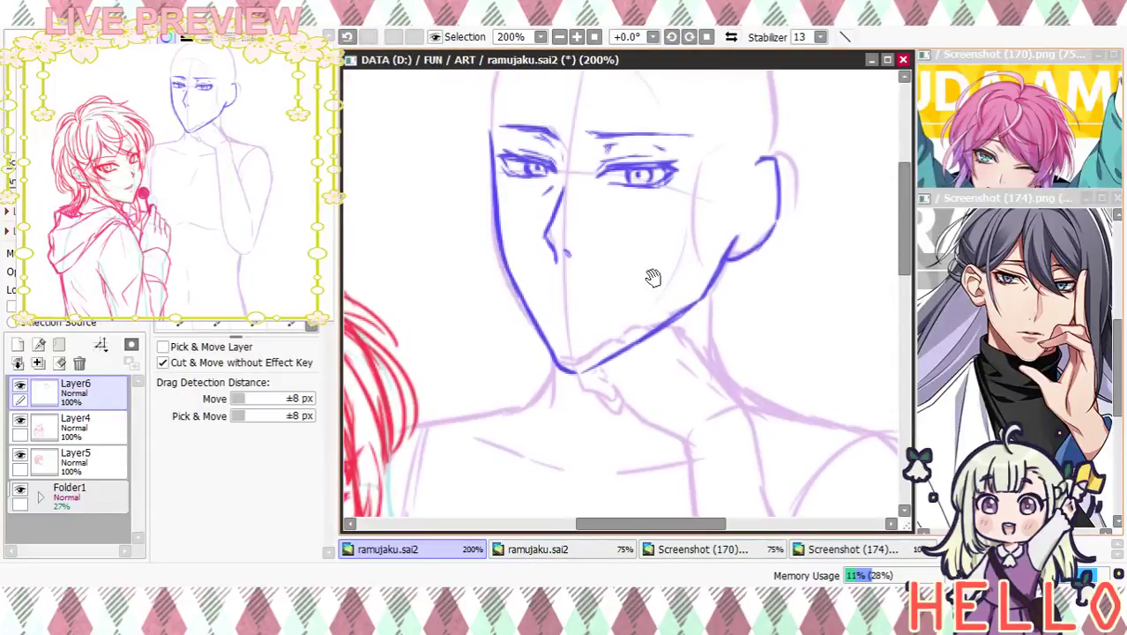
Rotate the blue face sketch slightly counter-clockwise over the pose guide
{"action": "scroll", "coordinate": [649, 277], "scroll_direction": "up", "scroll_amount": 1}
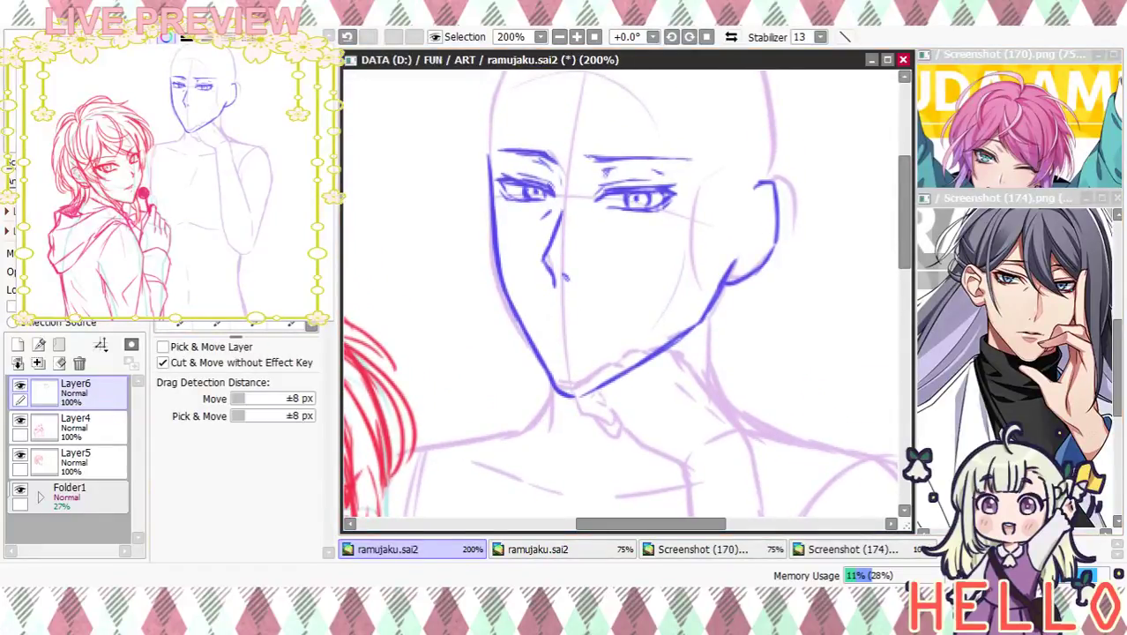
{"action": "key", "text": "ctrl+t"}
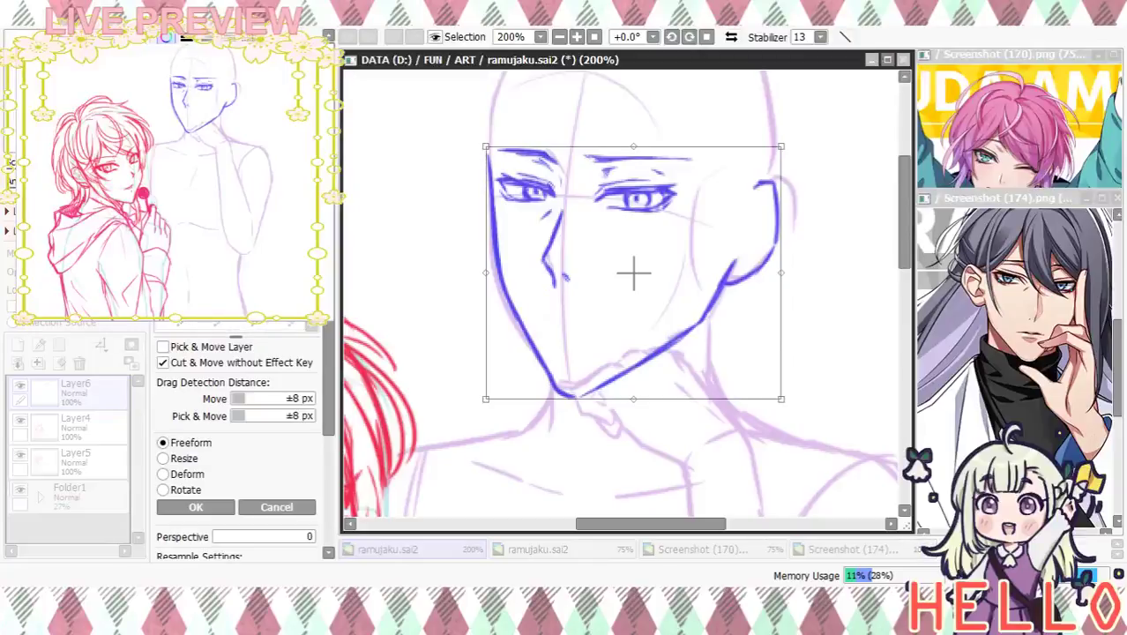
{"action": "left_click_drag", "start_coordinate": [787, 156], "coordinate": [796, 111]}
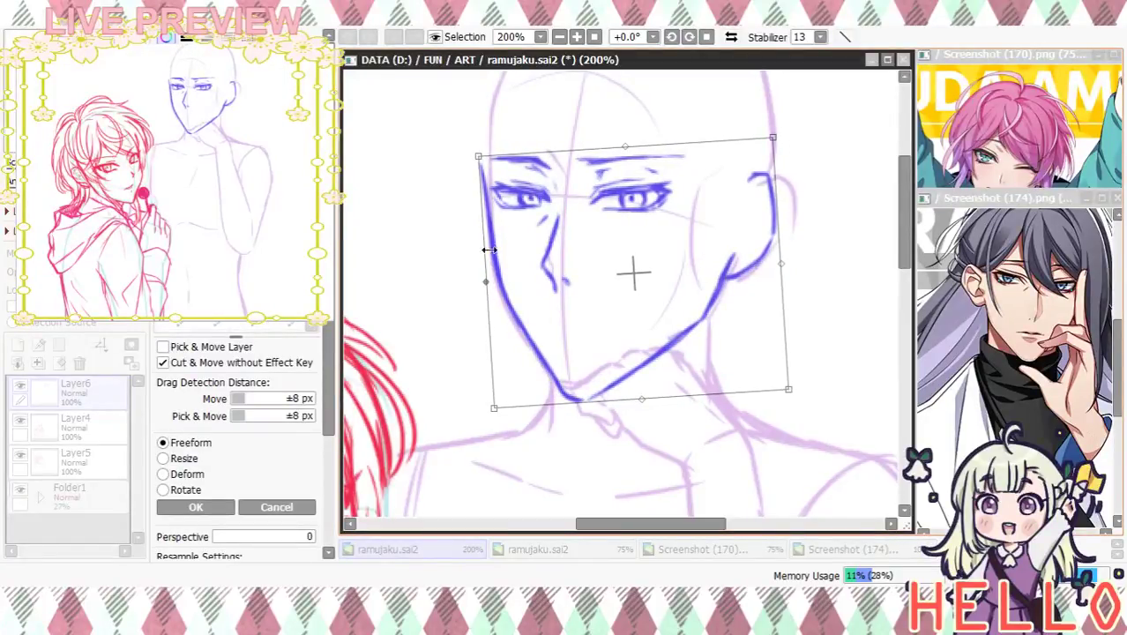
{"action": "left_click", "coordinate": [198, 507]}
{"action": "mouse_move", "coordinate": [714, 247]}
{"action": "left_mouse_down"}
{"action": "mouse_move", "coordinate": [747, 303]}
{"action": "mouse_move", "coordinate": [733, 270]}
{"action": "left_mouse_up"}
Erase the taller figure's nose line and hide the Folder1 pose guide
{"action": "key", "text": "n"}
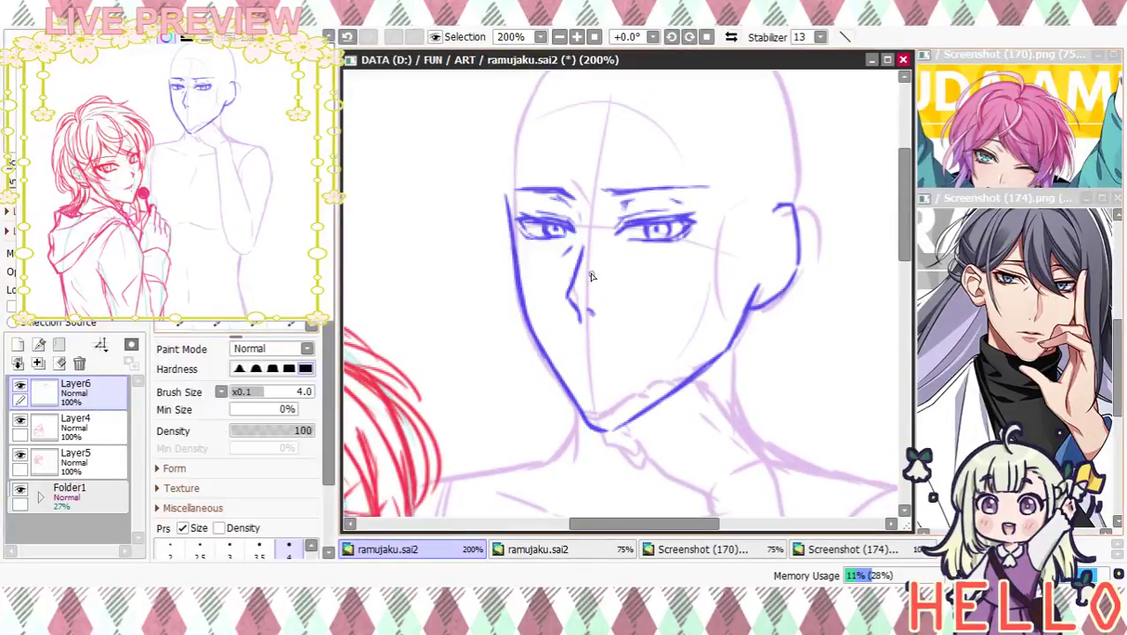
{"action": "key", "text": "e"}
{"action": "mouse_move", "coordinate": [586, 251]}
{"action": "left_mouse_down"}
{"action": "mouse_move", "coordinate": [570, 302]}
{"action": "mouse_move", "coordinate": [594, 315]}
{"action": "left_mouse_up"}
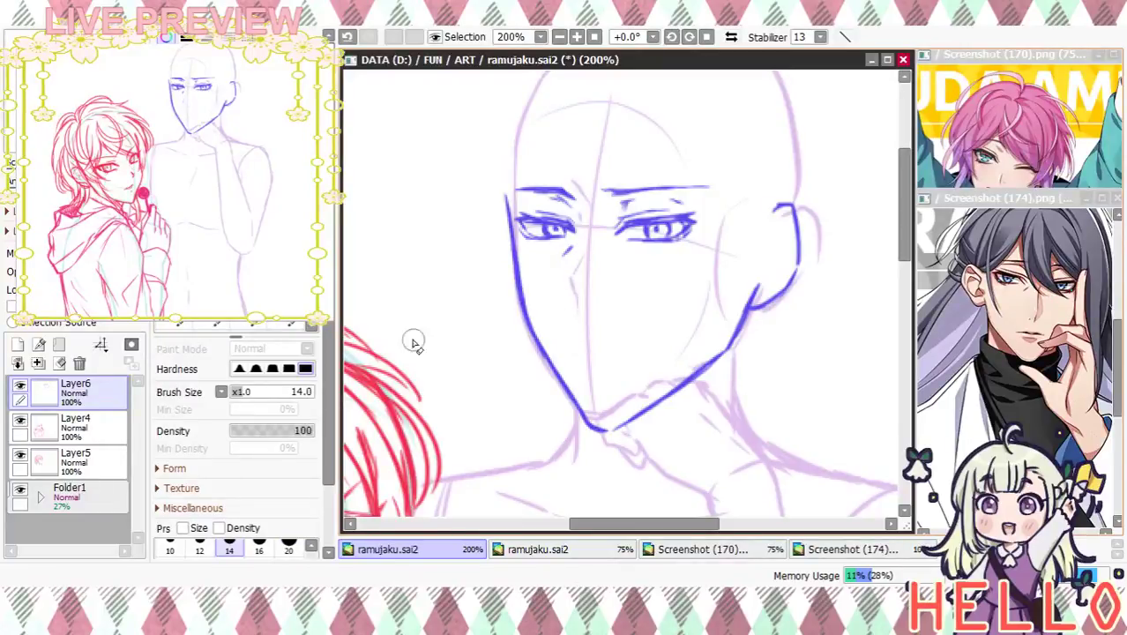
{"action": "left_click", "coordinate": [19, 488]}
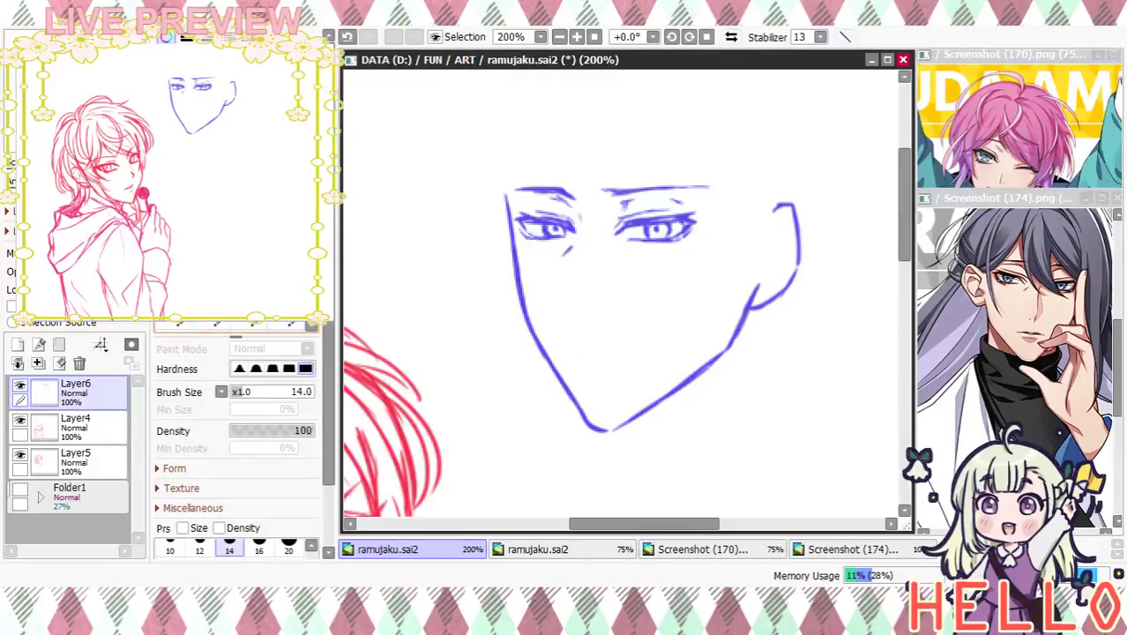
Redraw the nose with a long bridge and pointed tip, and sketch a small closed mouth with a lower-lip mark
{"action": "key", "text": "n"}
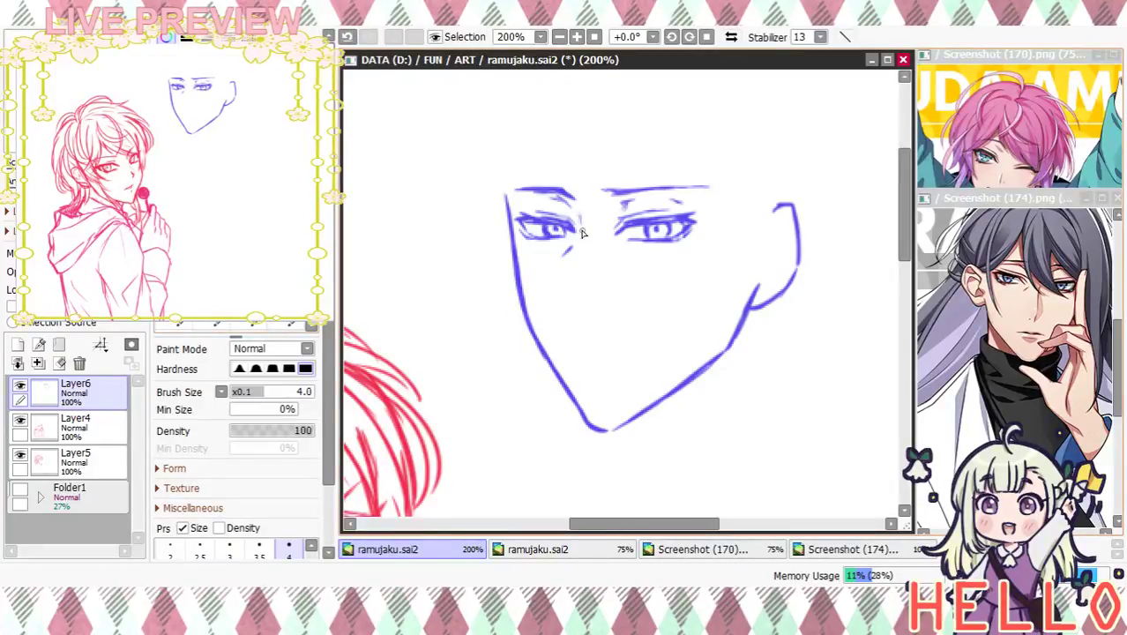
{"action": "left_click_drag", "start_coordinate": [582, 231], "coordinate": [572, 293]}
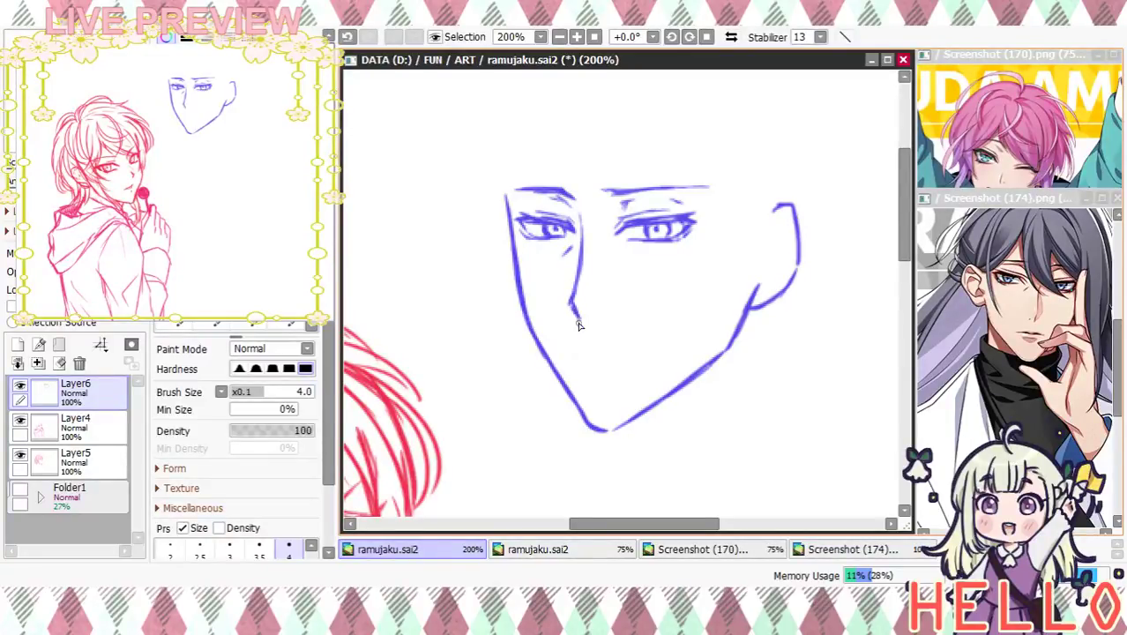
{"action": "left_click_drag", "start_coordinate": [580, 237], "coordinate": [557, 292]}
{"action": "key", "text": "e"}
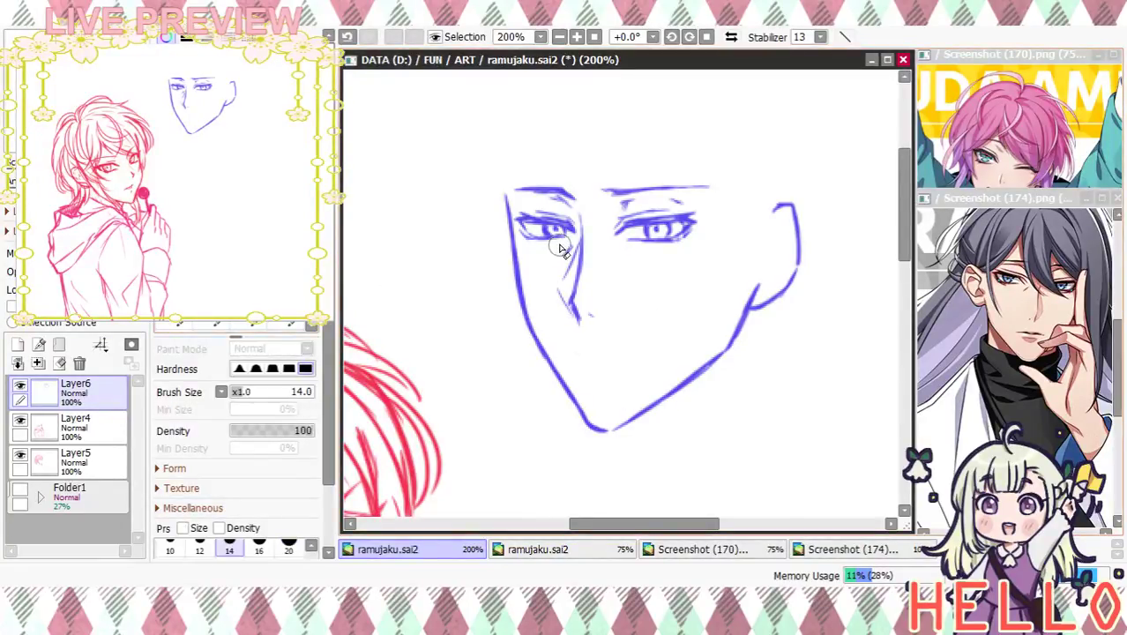
{"action": "key", "text": "n"}
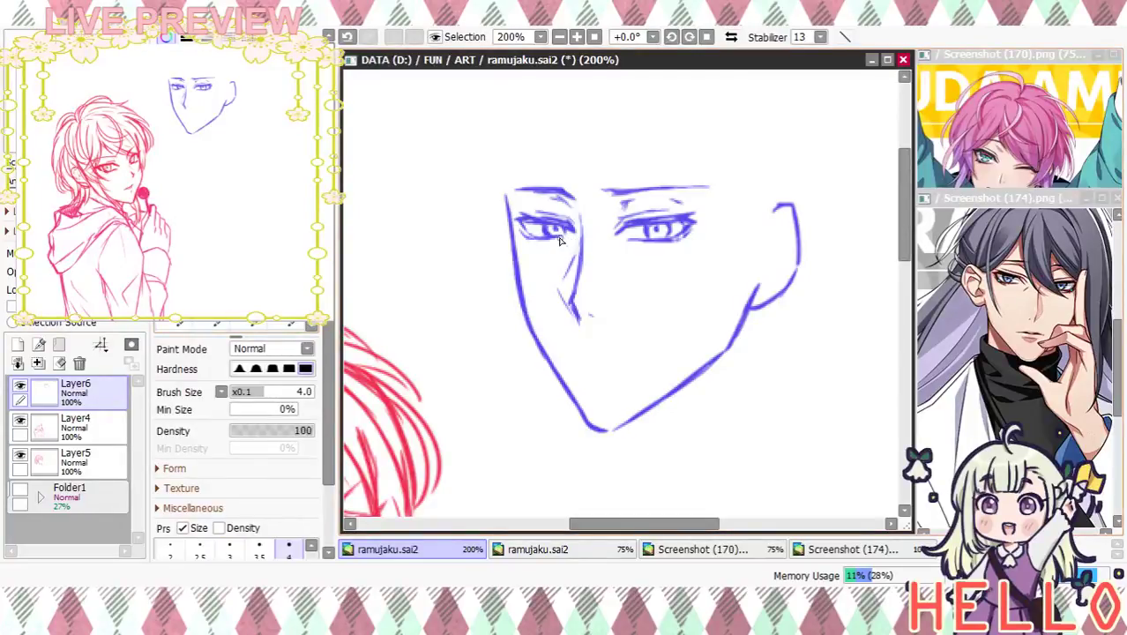
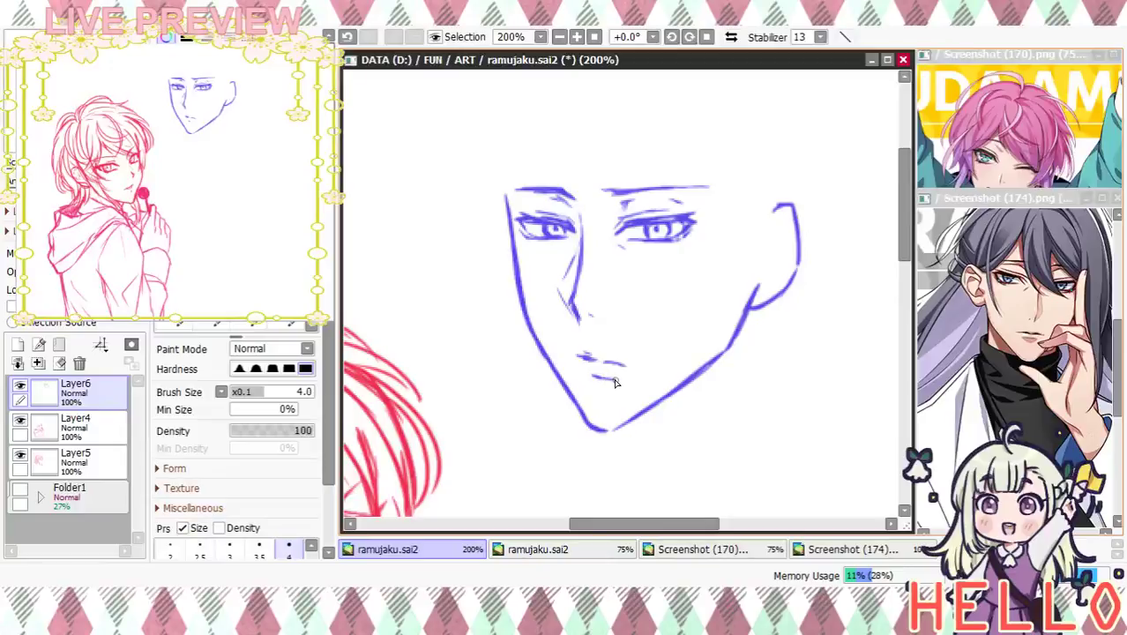
{"action": "mouse_move", "coordinate": [696, 366]}
{"action": "left_mouse_down"}
{"action": "mouse_move", "coordinate": [737, 257]}
{"action": "mouse_move", "coordinate": [711, 279]}
{"action": "left_mouse_up"}
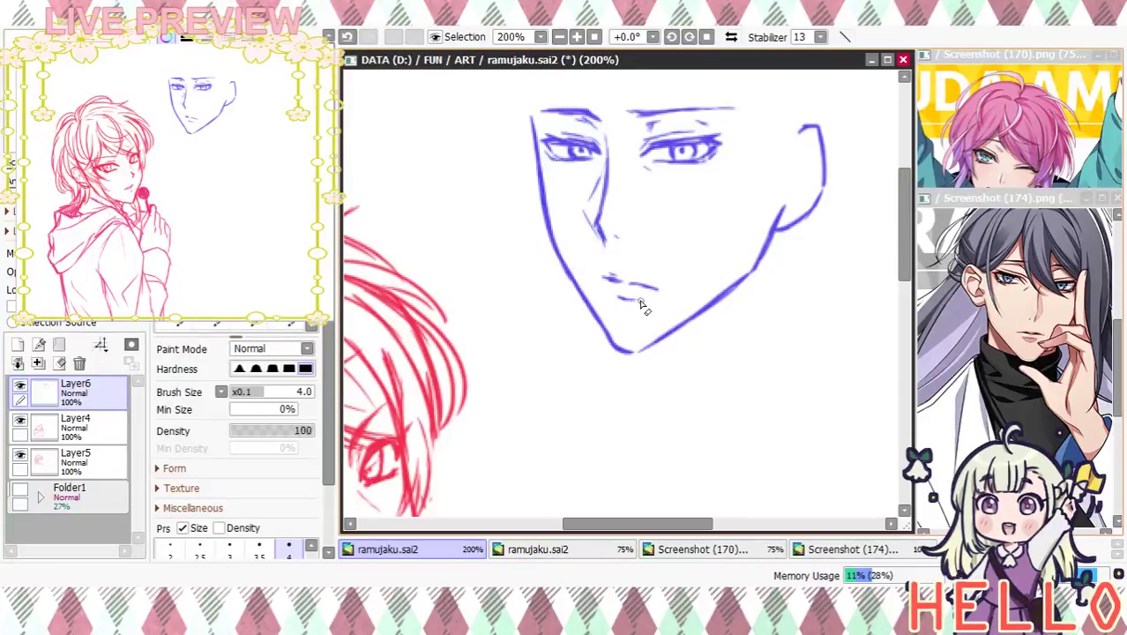
{"action": "mouse_move", "coordinate": [644, 390]}
{"action": "left_mouse_down"}
{"action": "mouse_move", "coordinate": [601, 472]}
{"action": "mouse_move", "coordinate": [589, 464]}
{"action": "left_mouse_up"}
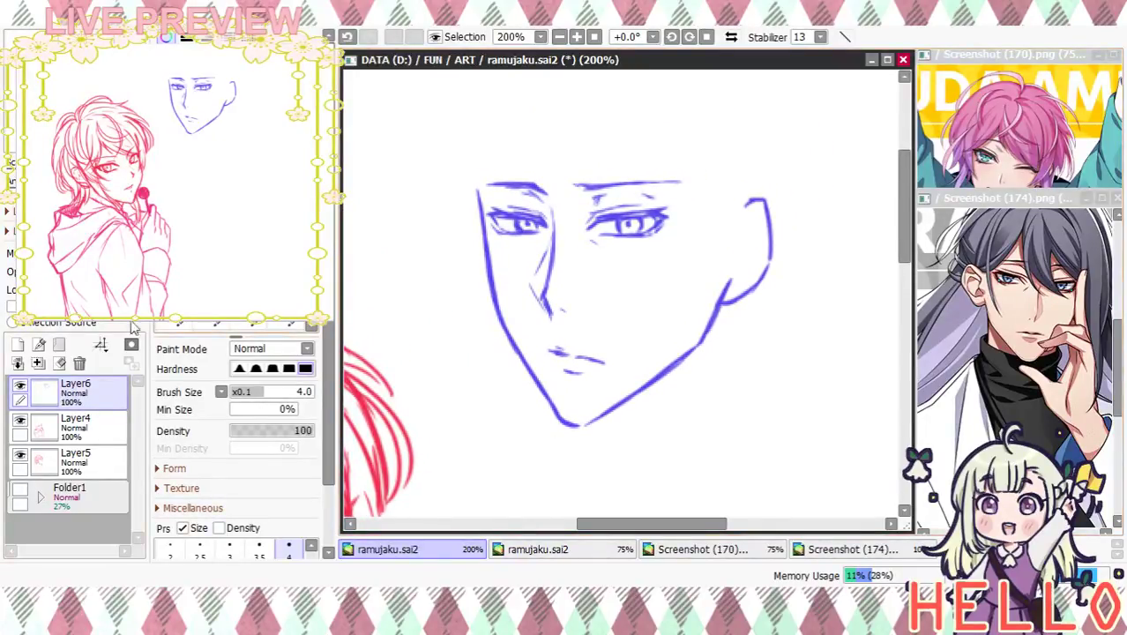
Show the Folder1 pose guide again and scale the blue face down slightly, fitting it inside the guide head
{"action": "left_click", "coordinate": [22, 490]}
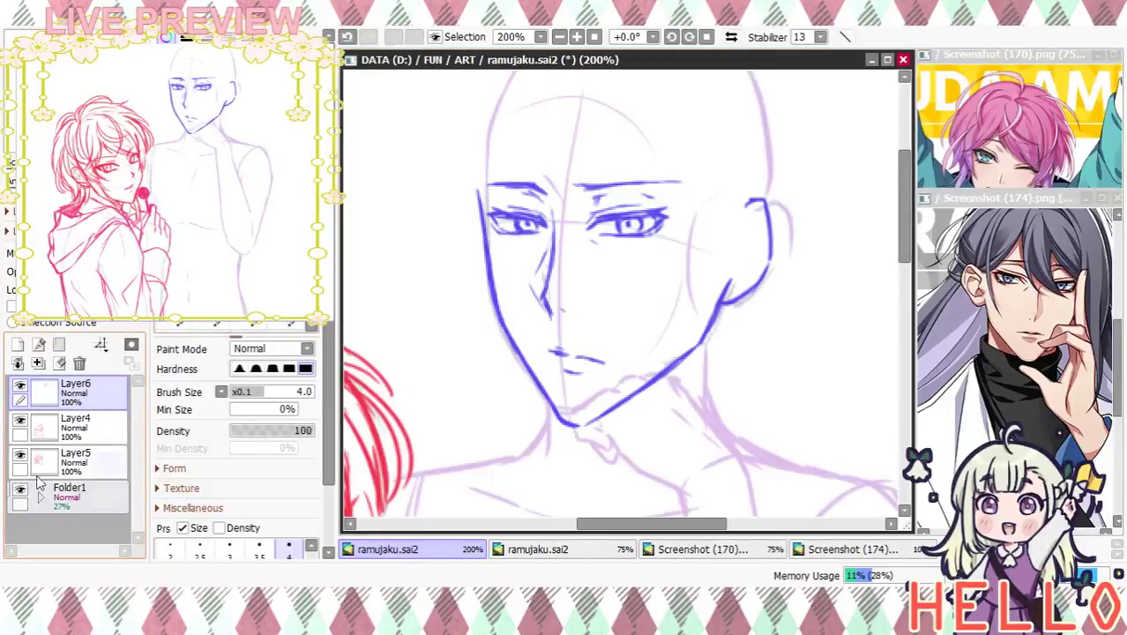
{"action": "mouse_move", "coordinate": [661, 324]}
{"action": "left_mouse_down"}
{"action": "mouse_move", "coordinate": [666, 372]}
{"action": "mouse_move", "coordinate": [657, 317]}
{"action": "left_mouse_up"}
{"action": "left_click", "coordinate": [557, 37]}
{"action": "left_click", "coordinate": [557, 37]}
{"action": "left_click", "coordinate": [575, 37]}
{"action": "left_click", "coordinate": [575, 37]}
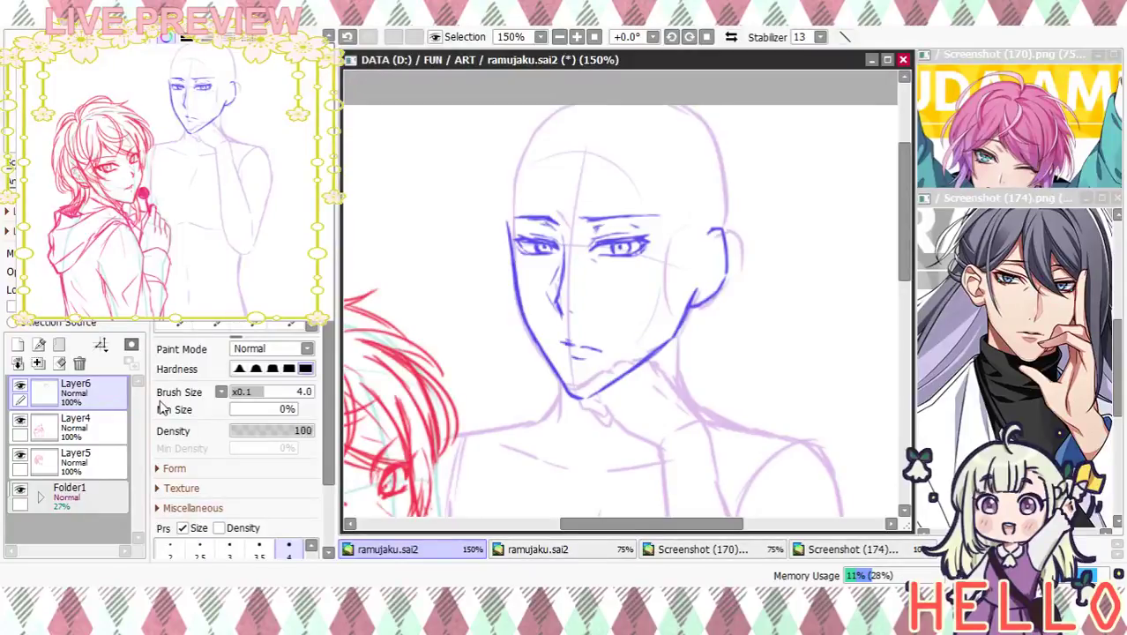
{"action": "key", "text": "ctrl+t"}
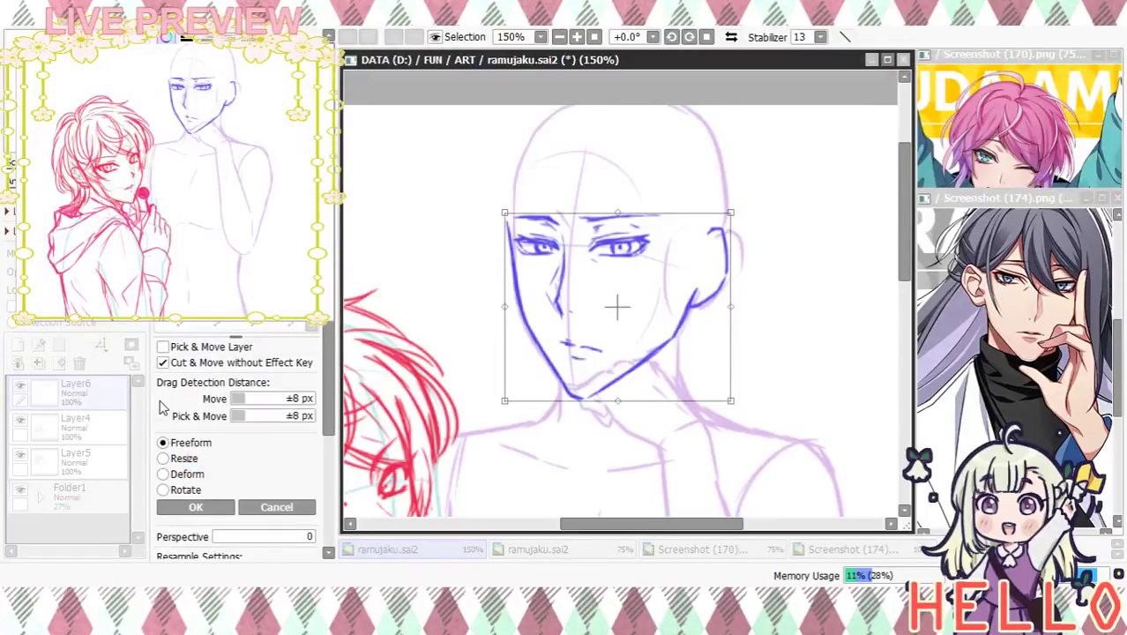
{"action": "left_click_drag", "start_coordinate": [504, 213], "coordinate": [518, 226]}
{"action": "left_click_drag", "start_coordinate": [659, 279], "coordinate": [649, 267]}
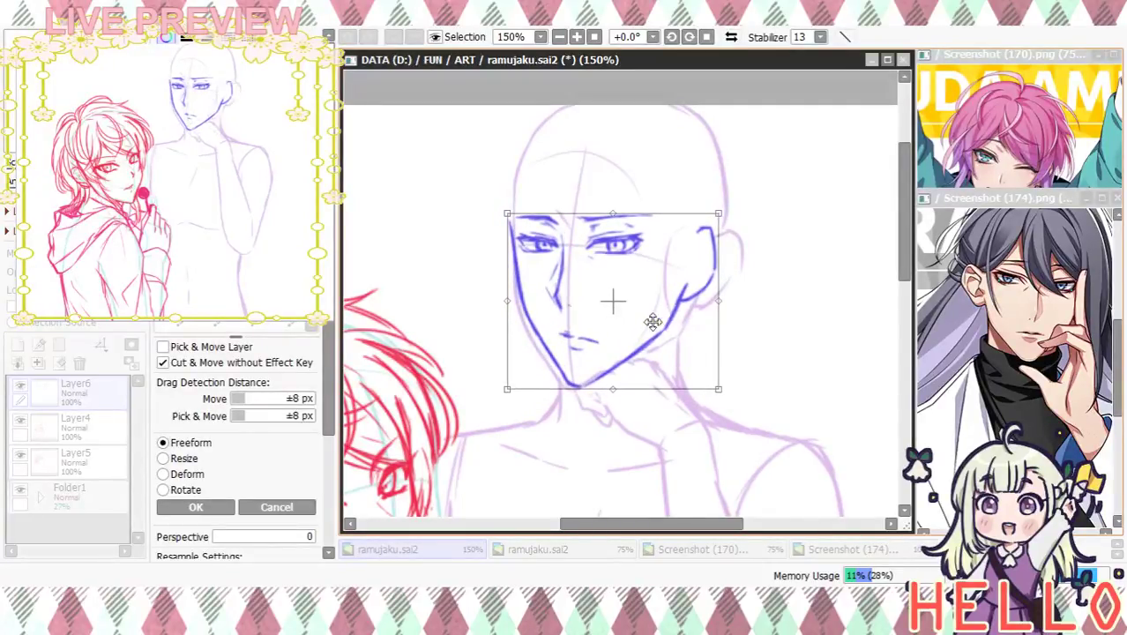
Draw both sides of the taller figure's neck and extend them into the two shoulder lines
{"action": "mouse_move", "coordinate": [704, 424]}
{"action": "left_mouse_down"}
{"action": "mouse_move", "coordinate": [704, 287]}
{"action": "mouse_move", "coordinate": [706, 334]}
{"action": "left_mouse_up"}
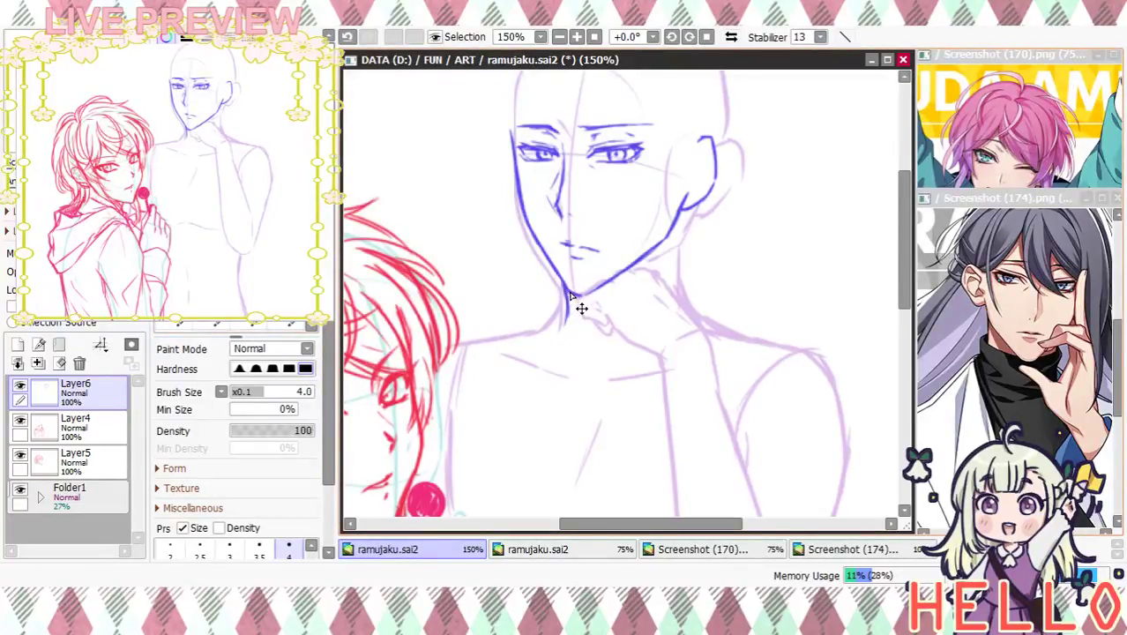
{"action": "left_click_drag", "start_coordinate": [569, 284], "coordinate": [559, 329]}
{"action": "left_click_drag", "start_coordinate": [683, 213], "coordinate": [679, 295]}
{"action": "mouse_move", "coordinate": [680, 235]}
{"action": "left_mouse_down"}
{"action": "mouse_move", "coordinate": [709, 326]}
{"action": "mouse_move", "coordinate": [700, 319]}
{"action": "mouse_move", "coordinate": [725, 329]}
{"action": "left_mouse_up"}
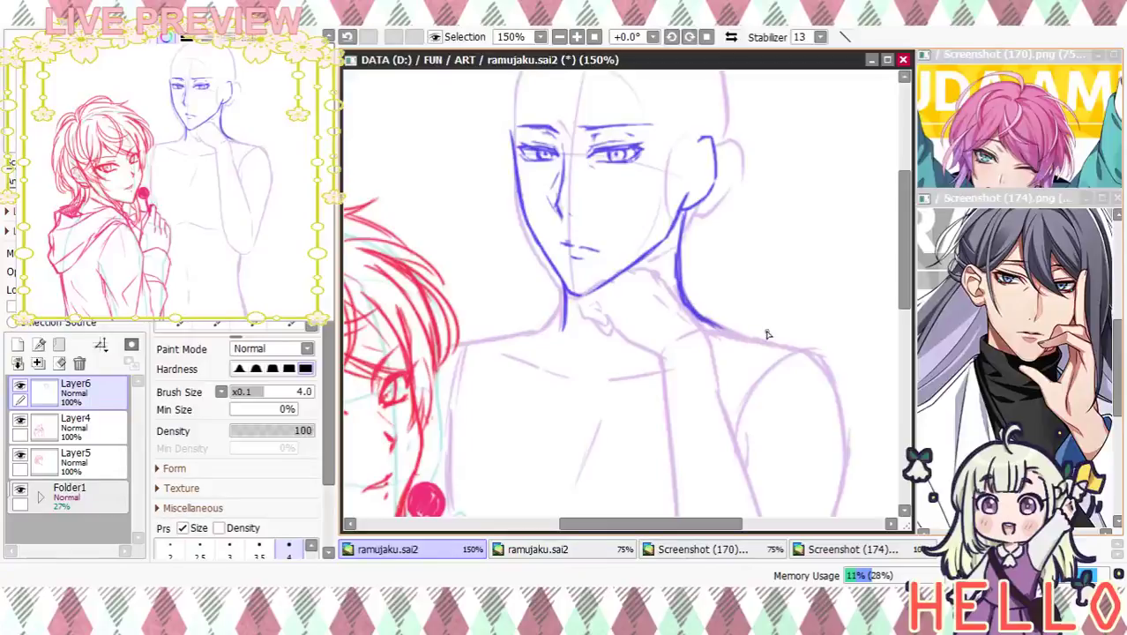
{"action": "left_click_drag", "start_coordinate": [758, 289], "coordinate": [785, 302]}
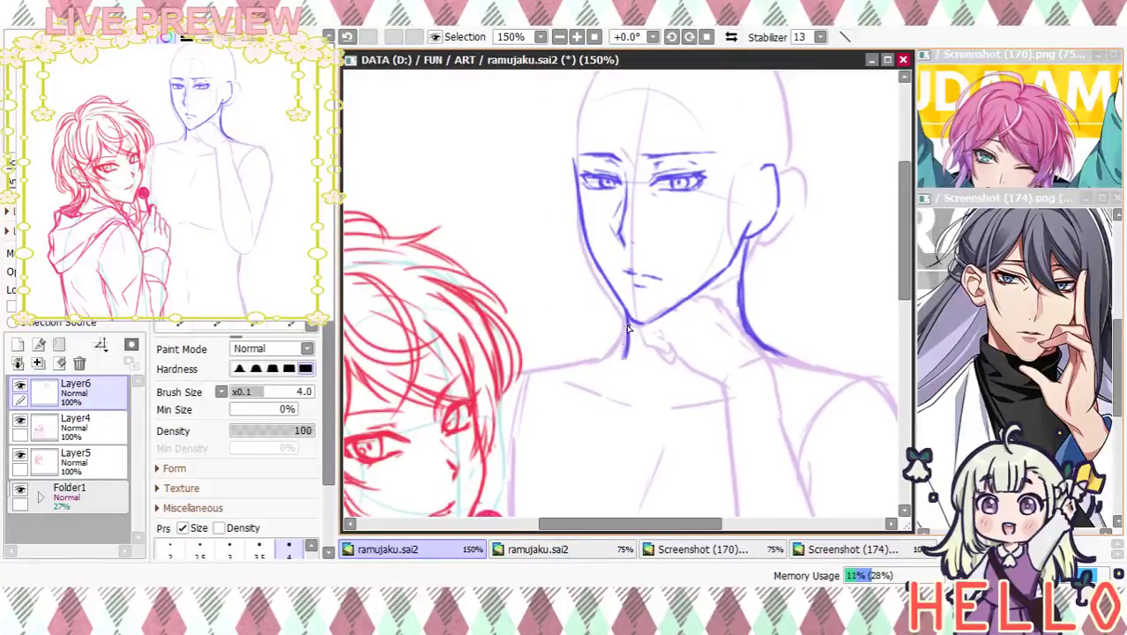
{"action": "mouse_move", "coordinate": [634, 320]}
{"action": "left_mouse_down"}
{"action": "mouse_move", "coordinate": [603, 357]}
{"action": "mouse_move", "coordinate": [496, 384]}
{"action": "left_mouse_up"}
{"action": "left_click_drag", "start_coordinate": [800, 365], "coordinate": [712, 298]}
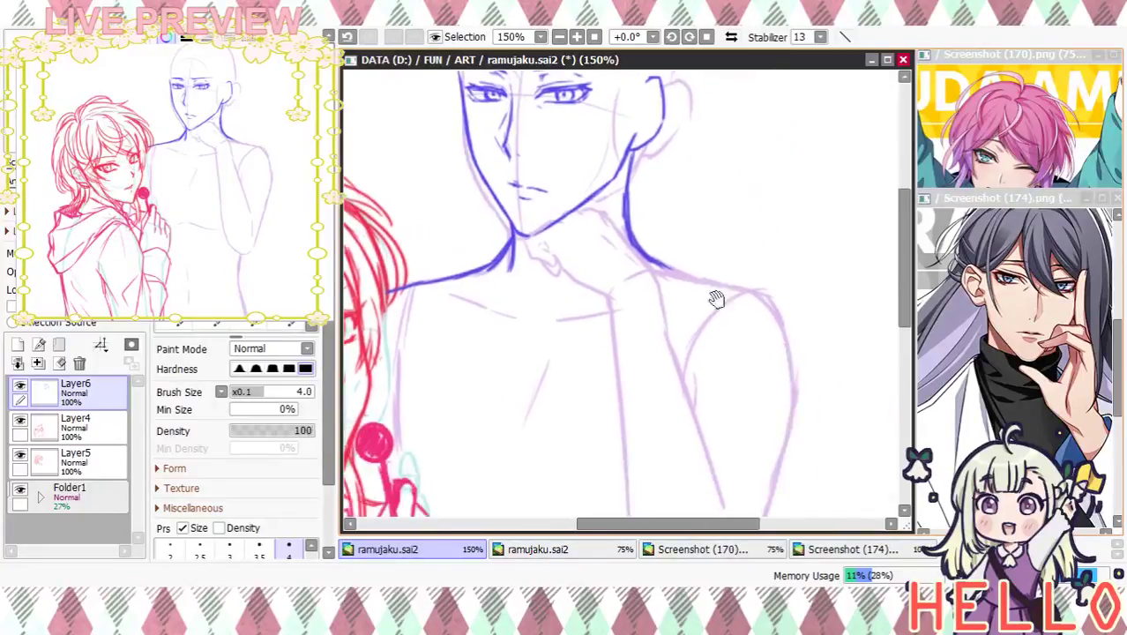
{"action": "mouse_move", "coordinate": [670, 266]}
{"action": "left_mouse_down"}
{"action": "mouse_move", "coordinate": [802, 315]}
{"action": "mouse_move", "coordinate": [817, 371]}
{"action": "mouse_move", "coordinate": [804, 438]}
{"action": "left_mouse_up"}
{"action": "mouse_move", "coordinate": [821, 280]}
{"action": "left_mouse_down"}
{"action": "mouse_move", "coordinate": [812, 428]}
{"action": "mouse_move", "coordinate": [823, 357]}
{"action": "mouse_move", "coordinate": [810, 349]}
{"action": "left_mouse_up"}
Draw the raised arm's outer contour from shoulder to elbow, its inner upper-arm line and the elbow curve, slightly below the guide's elbow
{"action": "left_click", "coordinate": [559, 38]}
{"action": "left_click", "coordinate": [559, 38]}
{"action": "left_click", "coordinate": [559, 38]}
{"action": "left_click", "coordinate": [560, 37]}
{"action": "left_click", "coordinate": [577, 39]}
{"action": "left_click", "coordinate": [577, 39]}
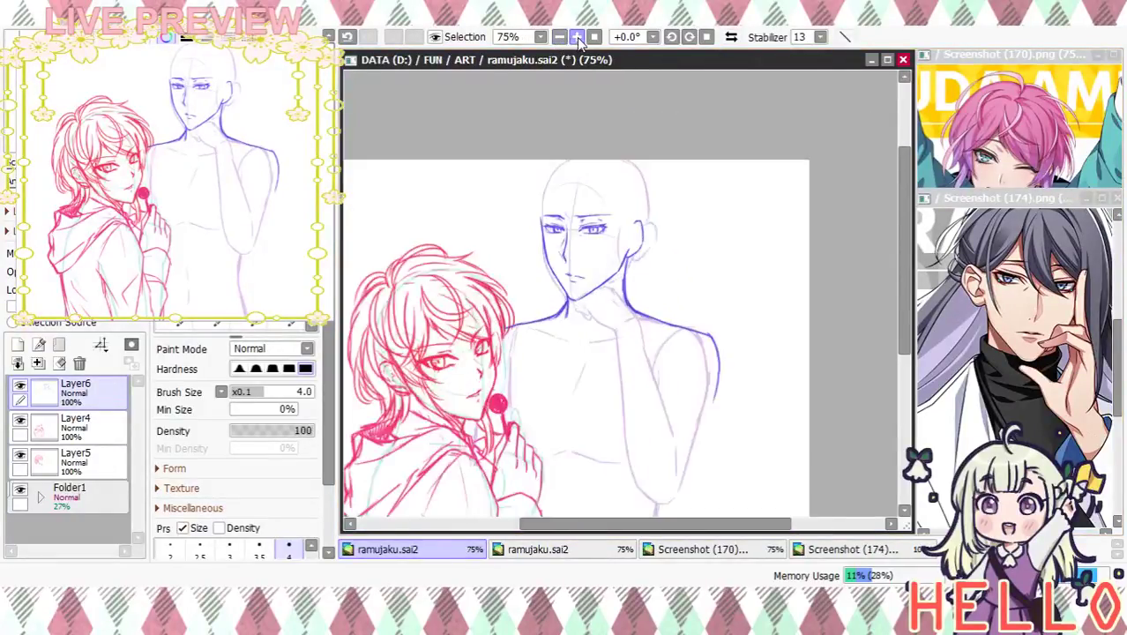
{"action": "left_click", "coordinate": [577, 39]}
{"action": "left_click", "coordinate": [577, 39]}
{"action": "mouse_move", "coordinate": [779, 411]}
{"action": "left_mouse_down"}
{"action": "mouse_move", "coordinate": [761, 387]}
{"action": "mouse_move", "coordinate": [725, 227]}
{"action": "left_mouse_up"}
{"action": "left_click_drag", "start_coordinate": [759, 300], "coordinate": [690, 501]}
{"action": "left_click", "coordinate": [559, 38]}
{"action": "left_click", "coordinate": [560, 37]}
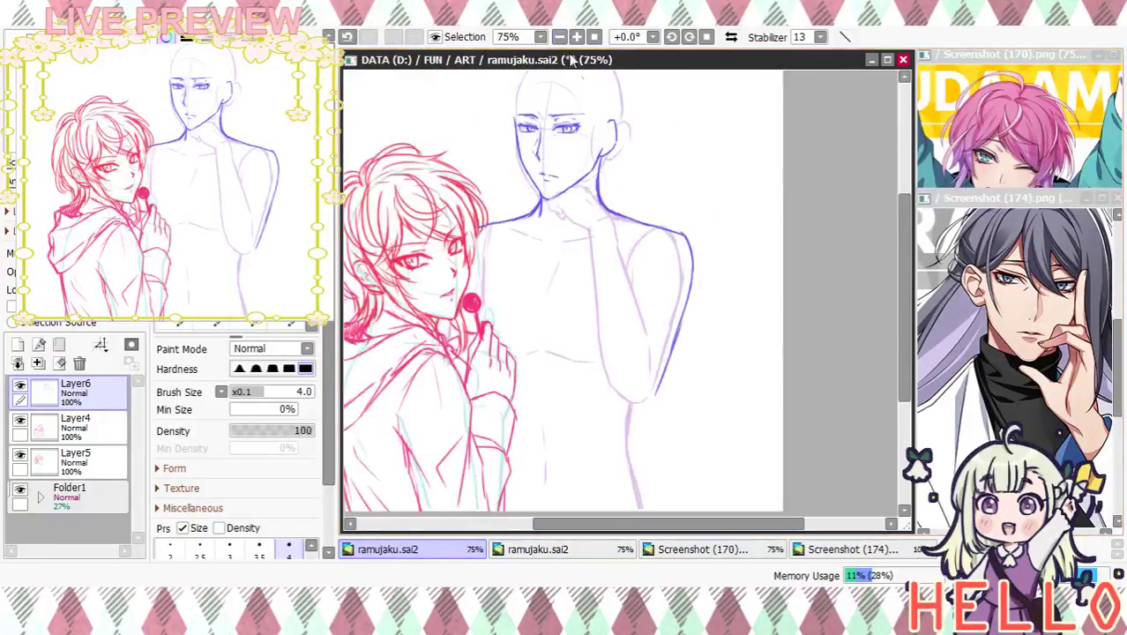
{"action": "left_click_drag", "start_coordinate": [664, 381], "coordinate": [640, 436]}
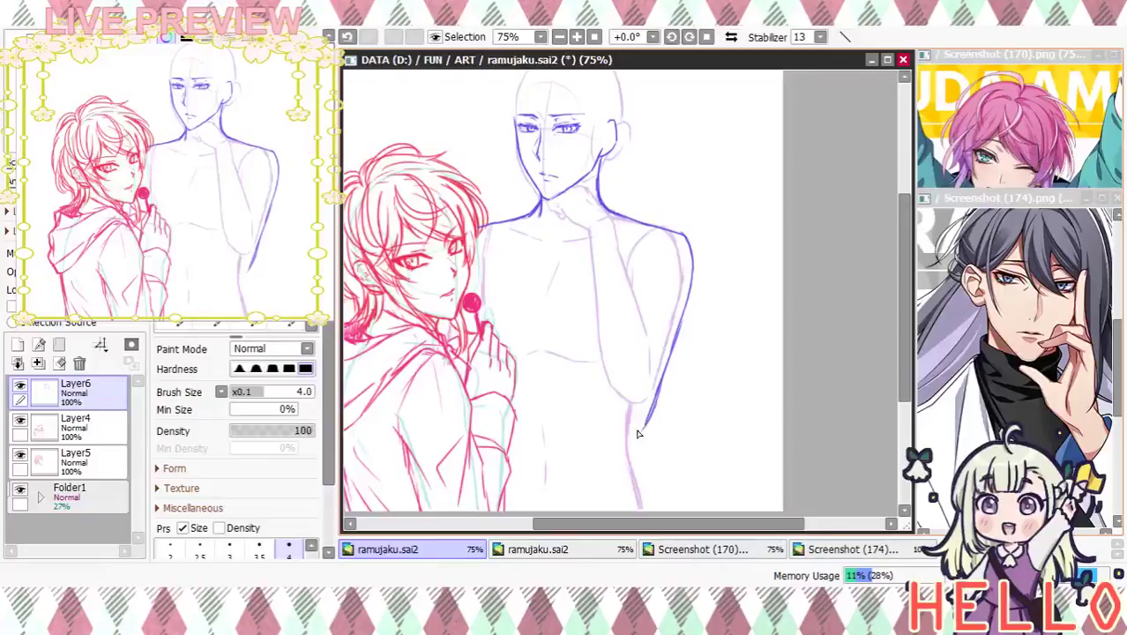
{"action": "mouse_move", "coordinate": [663, 238]}
{"action": "left_mouse_down"}
{"action": "mouse_move", "coordinate": [641, 276]}
{"action": "mouse_move", "coordinate": [610, 400]}
{"action": "left_mouse_up"}
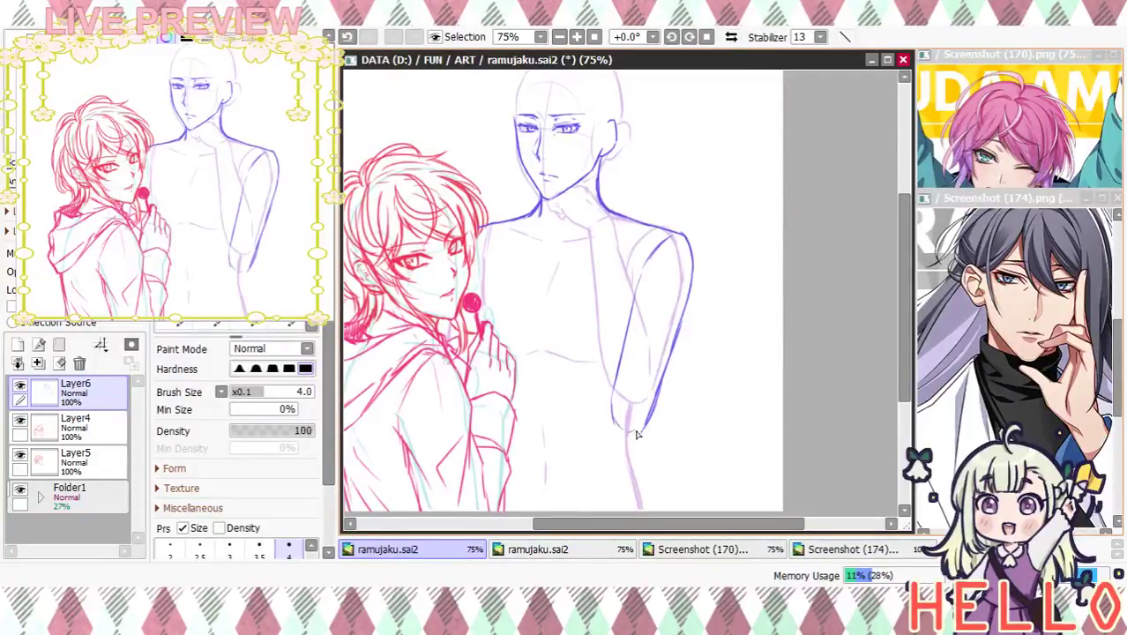
{"action": "left_click_drag", "start_coordinate": [615, 227], "coordinate": [622, 316]}
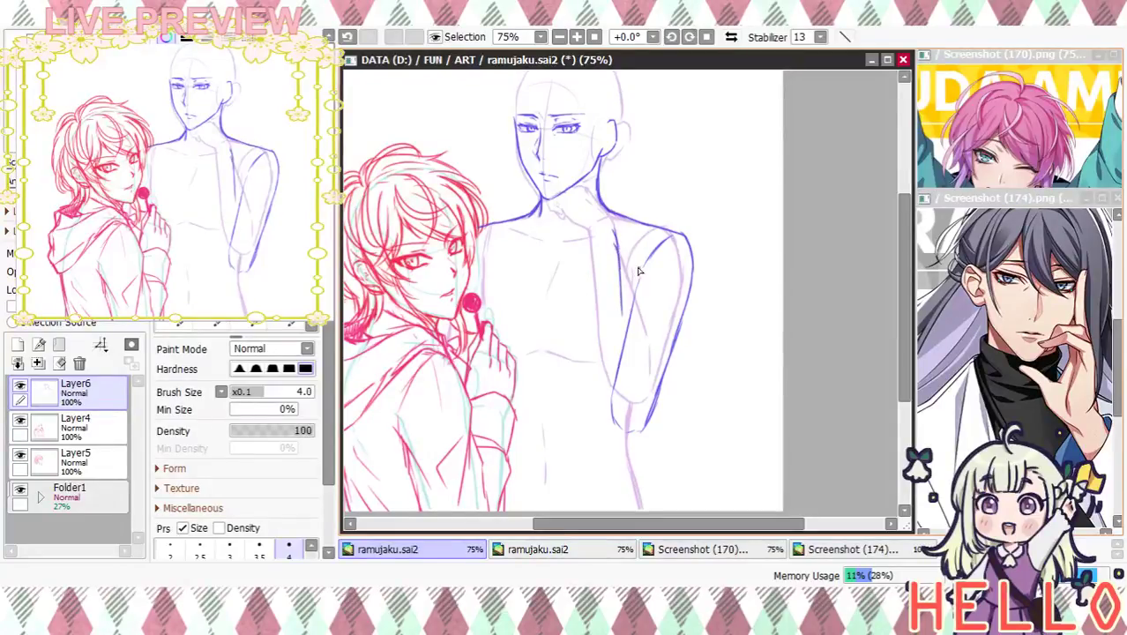
{"action": "key", "text": "ctrl+z"}
{"action": "left_click_drag", "start_coordinate": [616, 247], "coordinate": [644, 407]}
{"action": "key", "text": "ctrl+z"}
{"action": "key", "text": "ctrl+z"}
{"action": "key", "text": "ctrl+z"}
{"action": "key", "text": "ctrl+z"}
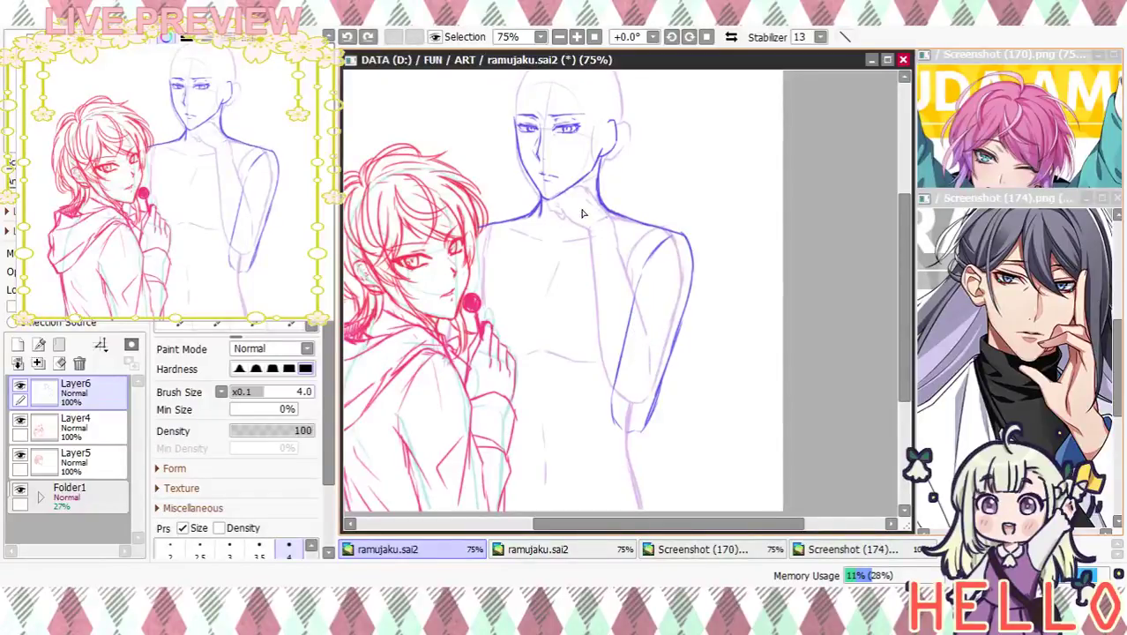
{"action": "left_click_drag", "start_coordinate": [585, 188], "coordinate": [617, 240]}
{"action": "key", "text": "ctrl+z"}
{"action": "key", "text": "ctrl+z"}
Sketch the raised hand's wrist lines below the chin and both sides of the forearm down to the elbow
{"action": "left_click_drag", "start_coordinate": [580, 187], "coordinate": [595, 208]}
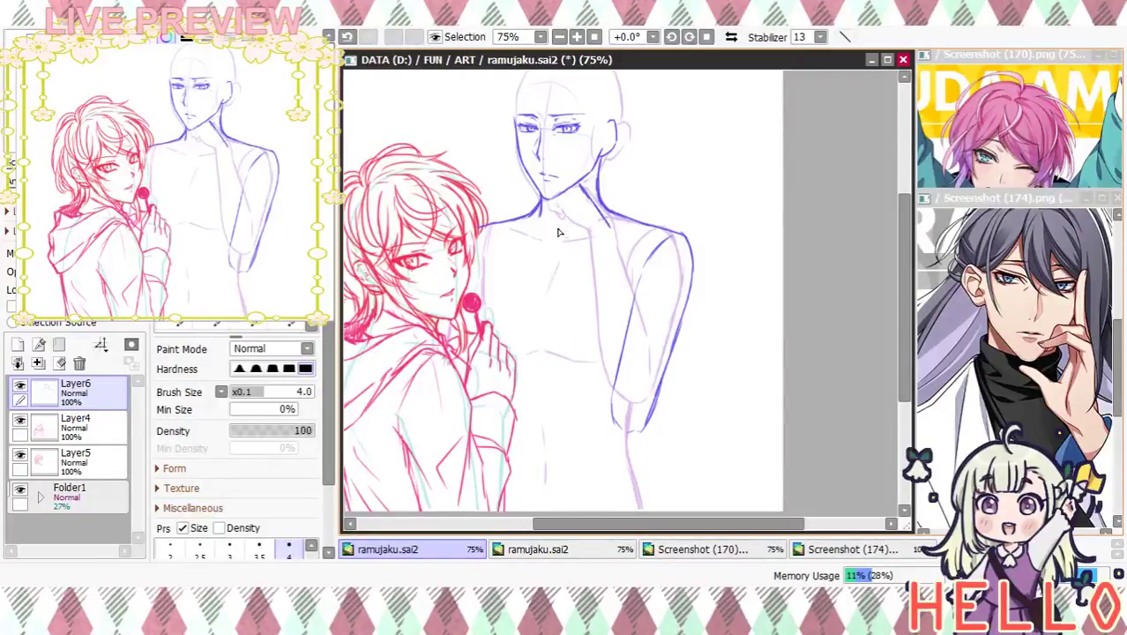
{"action": "key", "text": "ctrl+z"}
{"action": "key", "text": "ctrl+z"}
{"action": "key", "text": "ctrl+z"}
{"action": "left_click_drag", "start_coordinate": [553, 207], "coordinate": [568, 229]}
{"action": "left_click_drag", "start_coordinate": [609, 227], "coordinate": [627, 321]}
{"action": "left_click_drag", "start_coordinate": [620, 276], "coordinate": [647, 421]}
{"action": "mouse_move", "coordinate": [586, 236]}
{"action": "left_mouse_down"}
{"action": "mouse_move", "coordinate": [603, 430]}
{"action": "mouse_move", "coordinate": [627, 434]}
{"action": "mouse_move", "coordinate": [660, 391]}
{"action": "left_mouse_up"}
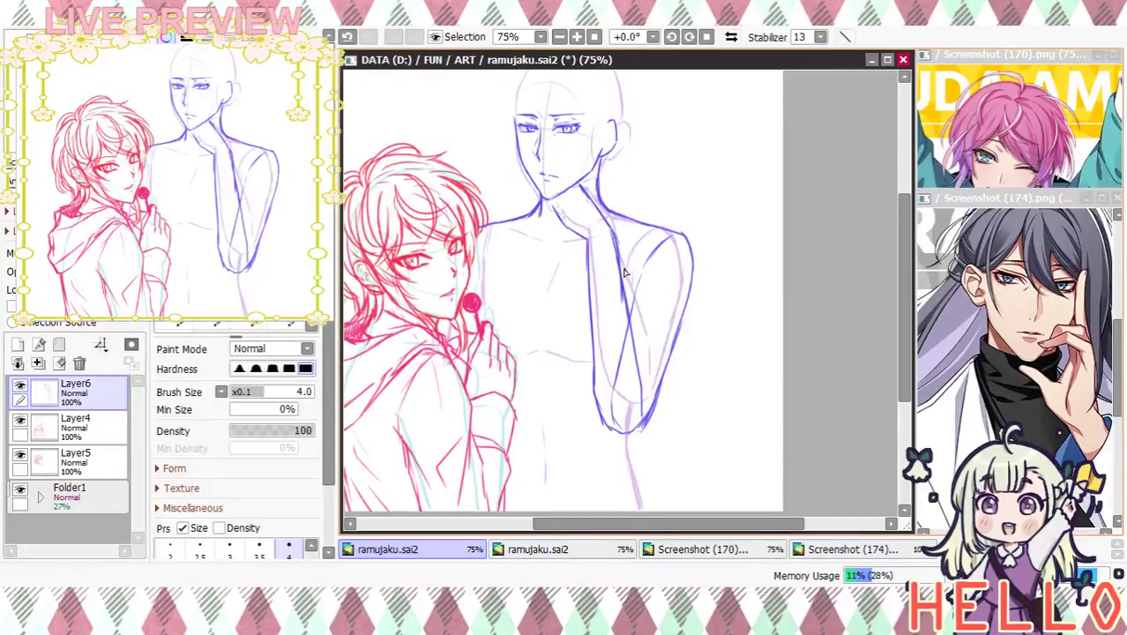
{"action": "mouse_move", "coordinate": [614, 242]}
{"action": "left_mouse_down"}
{"action": "mouse_move", "coordinate": [646, 388]}
{"action": "mouse_move", "coordinate": [637, 434]}
{"action": "left_mouse_up"}
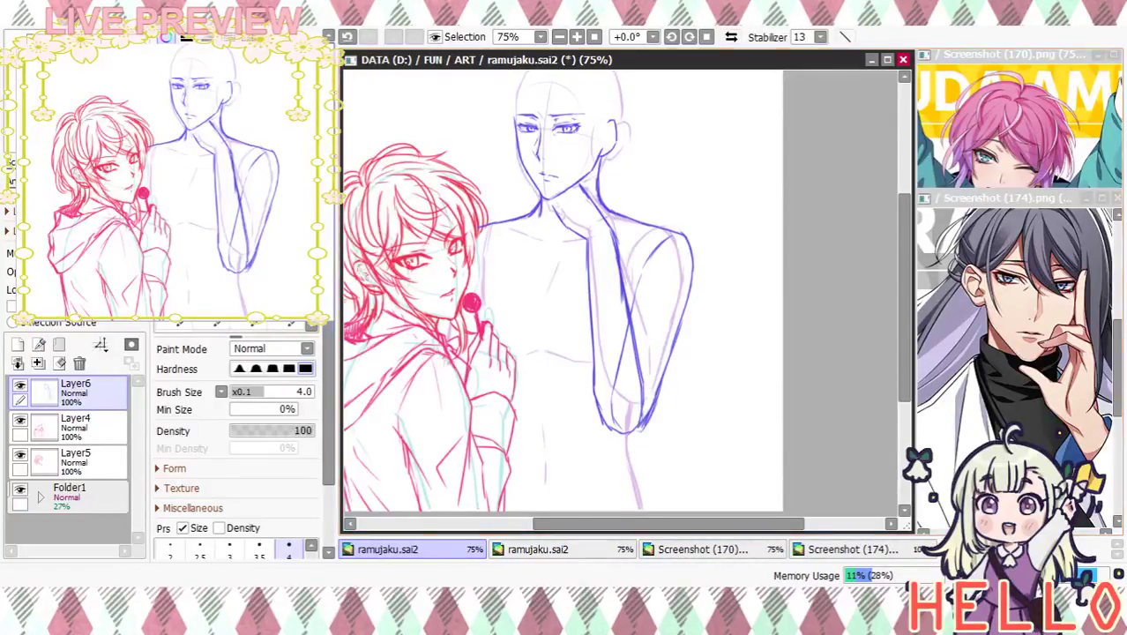
Erase the upper-arm lines overlapping the forearm and the shoulder line beside the neck
{"action": "key", "text": "e"}
{"action": "mouse_move", "coordinate": [615, 360]}
{"action": "left_mouse_down"}
{"action": "mouse_move", "coordinate": [613, 349]}
{"action": "mouse_move", "coordinate": [610, 386]}
{"action": "mouse_move", "coordinate": [622, 353]}
{"action": "left_mouse_up"}
{"action": "mouse_move", "coordinate": [614, 283]}
{"action": "left_mouse_down"}
{"action": "mouse_move", "coordinate": [624, 331]}
{"action": "mouse_move", "coordinate": [623, 319]}
{"action": "left_mouse_up"}
{"action": "mouse_move", "coordinate": [614, 400]}
{"action": "left_mouse_down"}
{"action": "mouse_move", "coordinate": [613, 387]}
{"action": "mouse_move", "coordinate": [649, 433]}
{"action": "mouse_move", "coordinate": [637, 440]}
{"action": "mouse_move", "coordinate": [667, 402]}
{"action": "mouse_move", "coordinate": [658, 395]}
{"action": "left_mouse_up"}
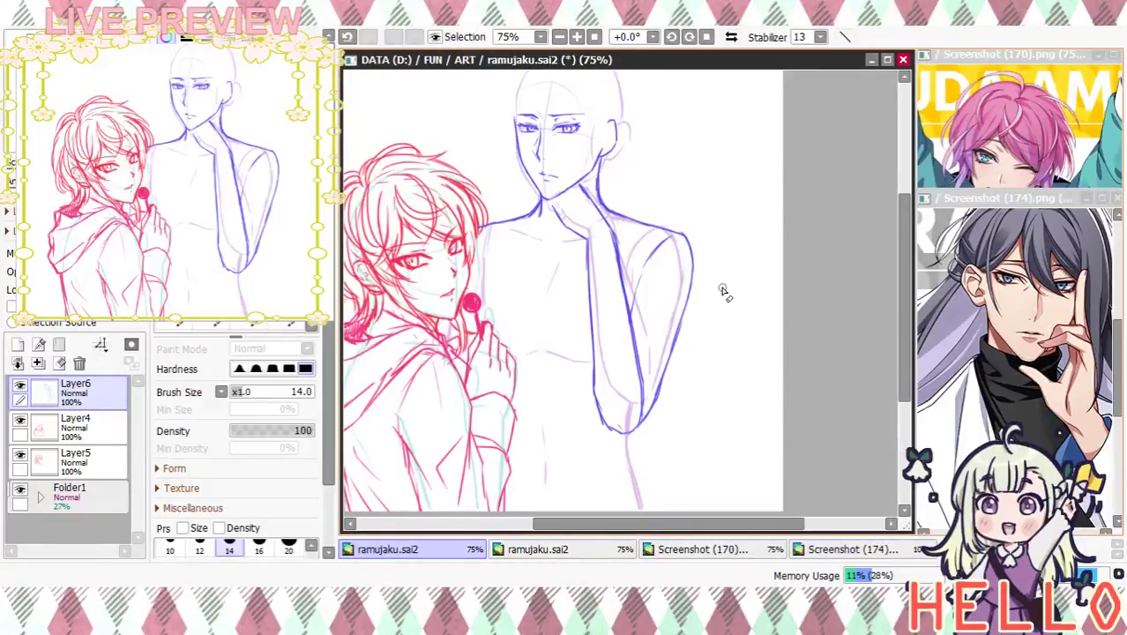
{"action": "mouse_move", "coordinate": [674, 221]}
{"action": "left_mouse_down"}
{"action": "mouse_move", "coordinate": [700, 271]}
{"action": "mouse_move", "coordinate": [654, 244]}
{"action": "mouse_move", "coordinate": [647, 261]}
{"action": "mouse_move", "coordinate": [702, 298]}
{"action": "mouse_move", "coordinate": [704, 273]}
{"action": "mouse_move", "coordinate": [664, 233]}
{"action": "mouse_move", "coordinate": [604, 201]}
{"action": "mouse_move", "coordinate": [673, 231]}
{"action": "left_mouse_up"}
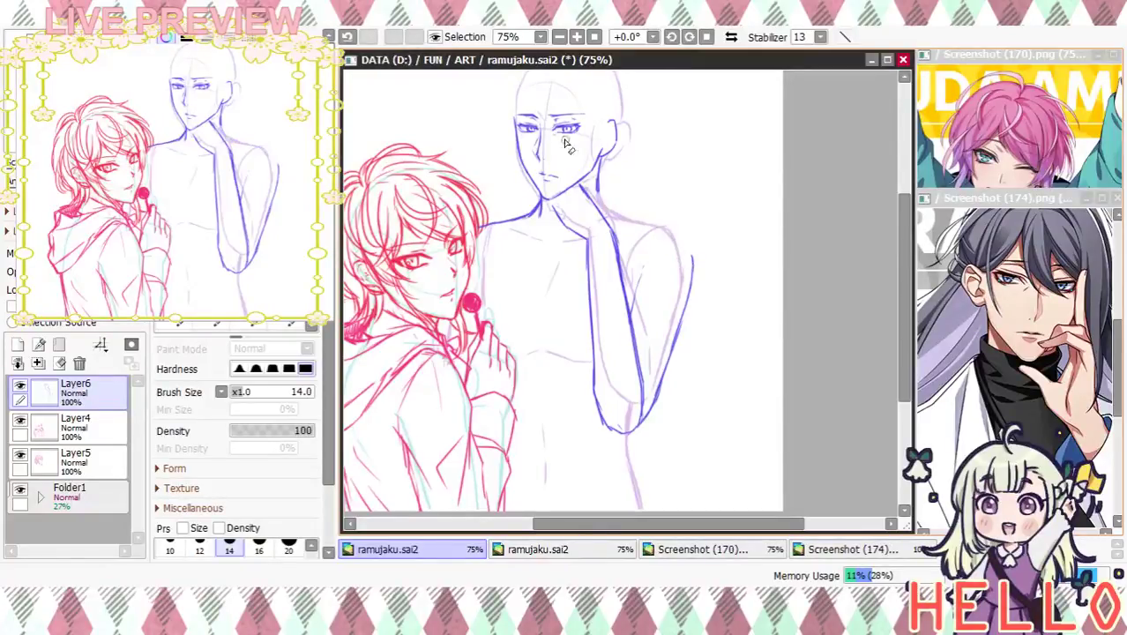
Redraw the line from the neck over the shoulder and join it to the outer upper arm
{"action": "left_click", "coordinate": [577, 37]}
{"action": "left_click", "coordinate": [577, 37]}
{"action": "left_click_drag", "start_coordinate": [663, 141], "coordinate": [644, 230]}
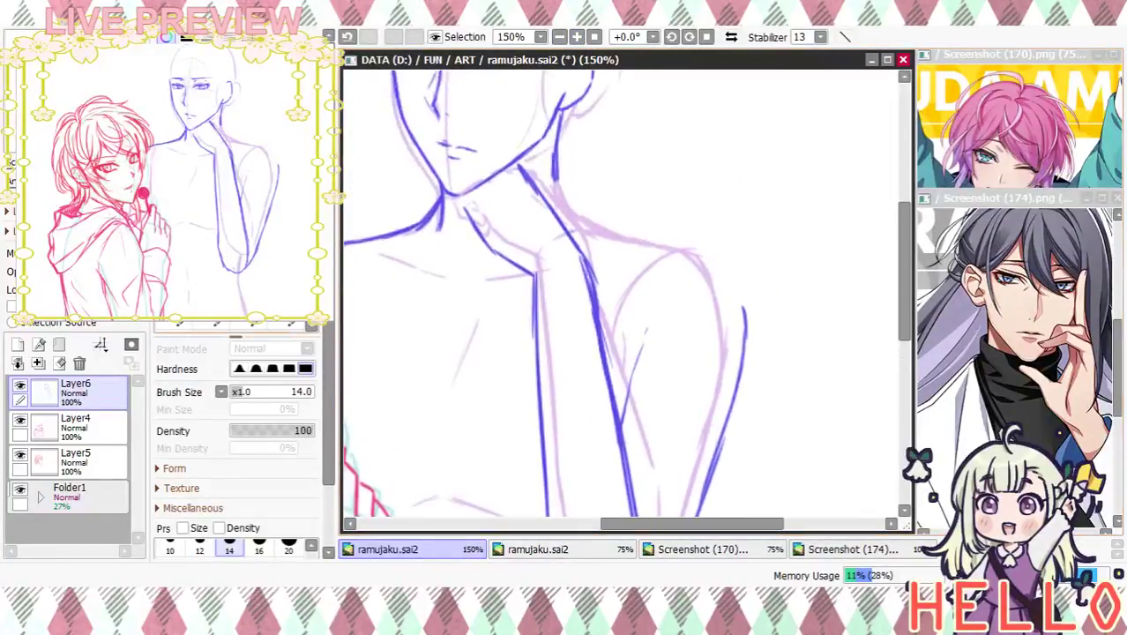
{"action": "key", "text": "n"}
{"action": "mouse_move", "coordinate": [557, 161]}
{"action": "left_mouse_down"}
{"action": "mouse_move", "coordinate": [585, 222]}
{"action": "mouse_move", "coordinate": [718, 270]}
{"action": "mouse_move", "coordinate": [737, 355]}
{"action": "left_mouse_up"}
{"action": "left_click_drag", "start_coordinate": [729, 287], "coordinate": [734, 375]}
{"action": "left_click_drag", "start_coordinate": [741, 319], "coordinate": [715, 457]}
Complete the shoulder and outer upper-arm contour and draw the hand's upper edge beneath the jaw
{"action": "left_click_drag", "start_coordinate": [798, 308], "coordinate": [766, 162]}
{"action": "left_click_drag", "start_coordinate": [702, 186], "coordinate": [694, 217]}
{"action": "mouse_move", "coordinate": [789, 151]}
{"action": "left_mouse_down"}
{"action": "mouse_move", "coordinate": [782, 282]}
{"action": "mouse_move", "coordinate": [813, 327]}
{"action": "left_mouse_up"}
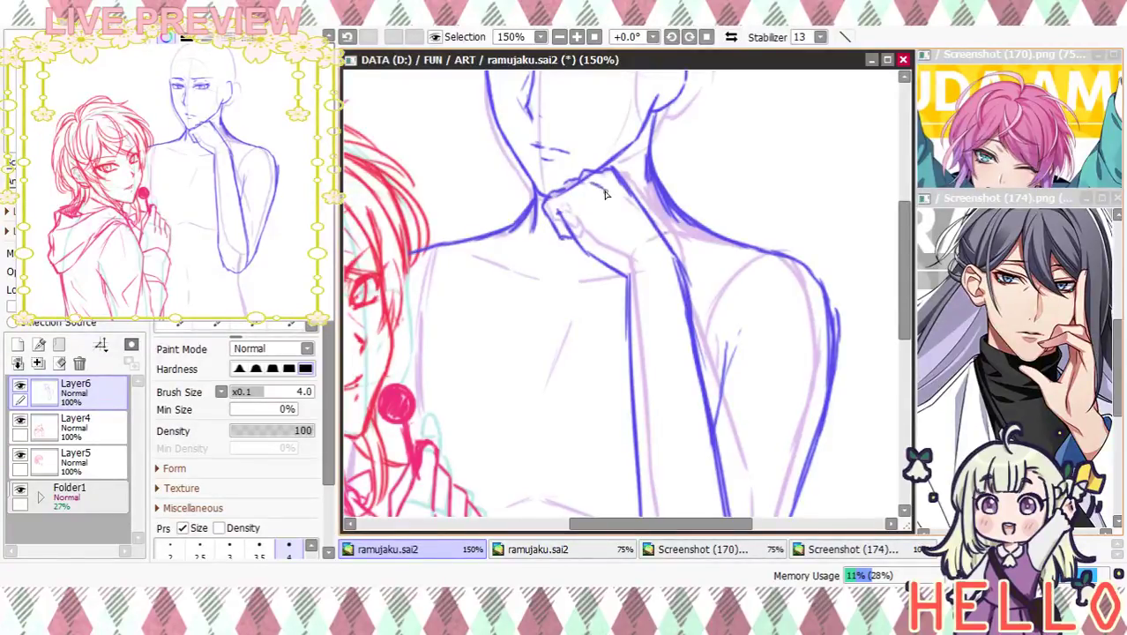
Sketch the knuckle and finger lines of the curled hand below the chin
{"action": "left_click_drag", "start_coordinate": [624, 180], "coordinate": [650, 213]}
{"action": "mouse_move", "coordinate": [631, 313]}
{"action": "left_mouse_down"}
{"action": "mouse_move", "coordinate": [640, 307]}
{"action": "mouse_move", "coordinate": [670, 339]}
{"action": "left_mouse_up"}
{"action": "left_click_drag", "start_coordinate": [634, 254], "coordinate": [637, 324]}
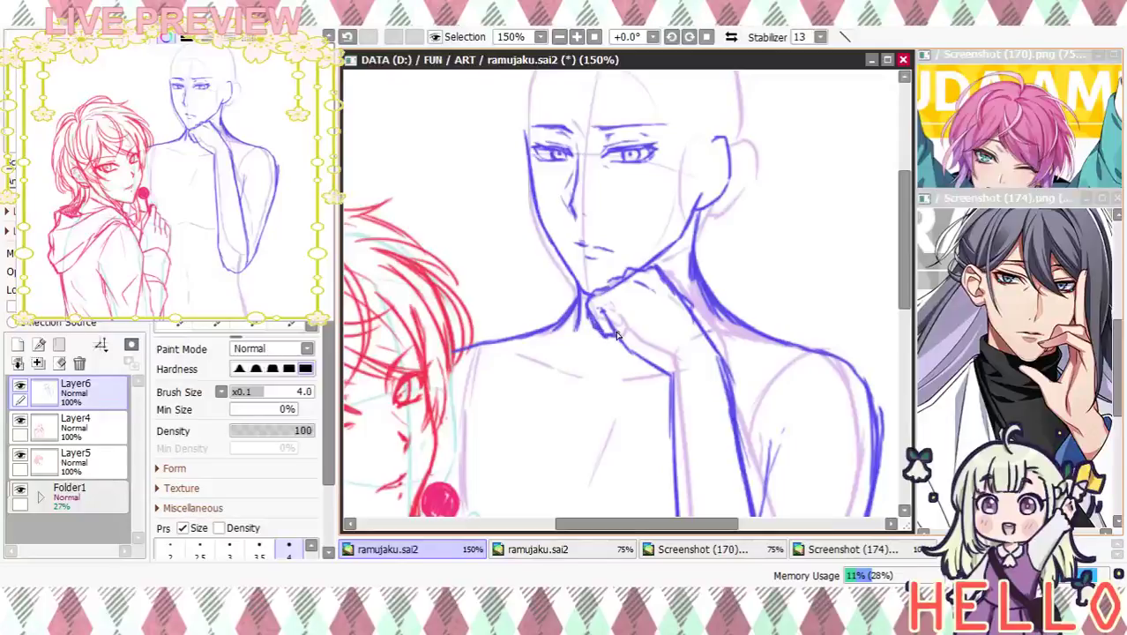
{"action": "scroll", "coordinate": [632, 352], "scroll_direction": "down", "scroll_amount": 2}
{"action": "scroll", "coordinate": [673, 298], "scroll_direction": "right", "scroll_amount": 1}
{"action": "mouse_move", "coordinate": [670, 388]}
{"action": "left_mouse_down"}
{"action": "mouse_move", "coordinate": [715, 254]}
{"action": "mouse_move", "coordinate": [760, 332]}
{"action": "mouse_move", "coordinate": [752, 375]}
{"action": "left_mouse_up"}
{"action": "mouse_move", "coordinate": [724, 318]}
{"action": "left_mouse_down"}
{"action": "mouse_move", "coordinate": [710, 438]}
{"action": "mouse_move", "coordinate": [693, 329]}
{"action": "mouse_move", "coordinate": [683, 390]}
{"action": "left_mouse_up"}
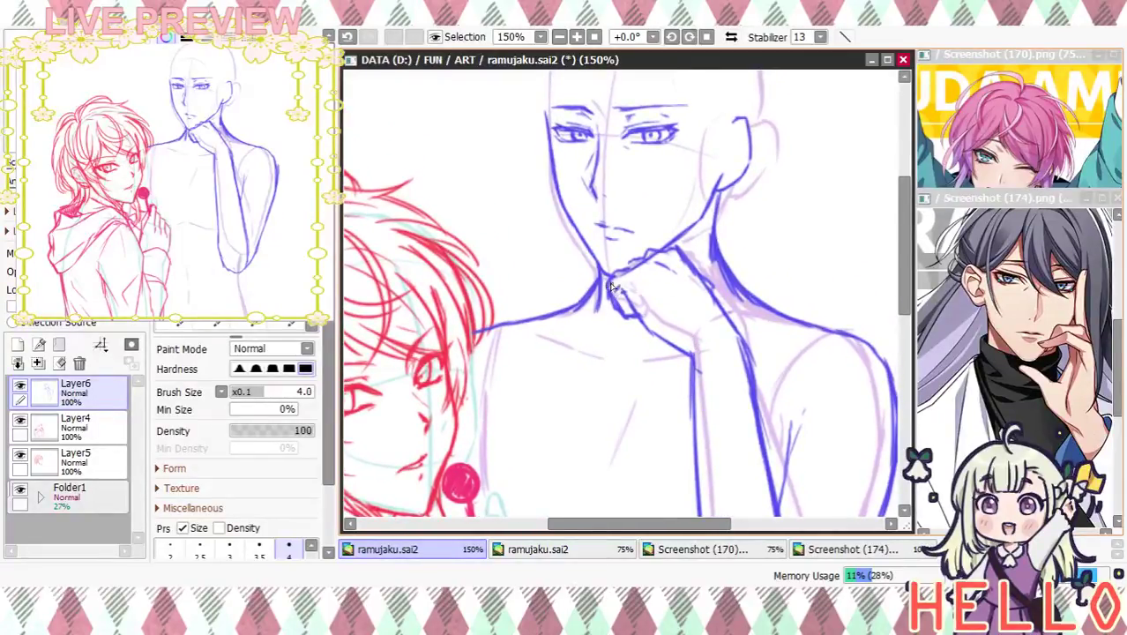
Draw the far torso edge beside the lollipop and the waist line from below the elbow to the canvas edge
{"action": "left_click", "coordinate": [560, 37]}
{"action": "left_click", "coordinate": [560, 37]}
{"action": "left_click", "coordinate": [560, 37]}
{"action": "left_click", "coordinate": [577, 37]}
{"action": "left_click", "coordinate": [576, 37]}
{"action": "left_click_drag", "start_coordinate": [708, 411], "coordinate": [713, 204]}
{"action": "left_click_drag", "start_coordinate": [533, 187], "coordinate": [539, 256]}
{"action": "left_click_drag", "start_coordinate": [728, 443], "coordinate": [737, 315]}
{"action": "left_click_drag", "start_coordinate": [746, 272], "coordinate": [742, 305]}
{"action": "left_click_drag", "start_coordinate": [744, 295], "coordinate": [762, 366]}
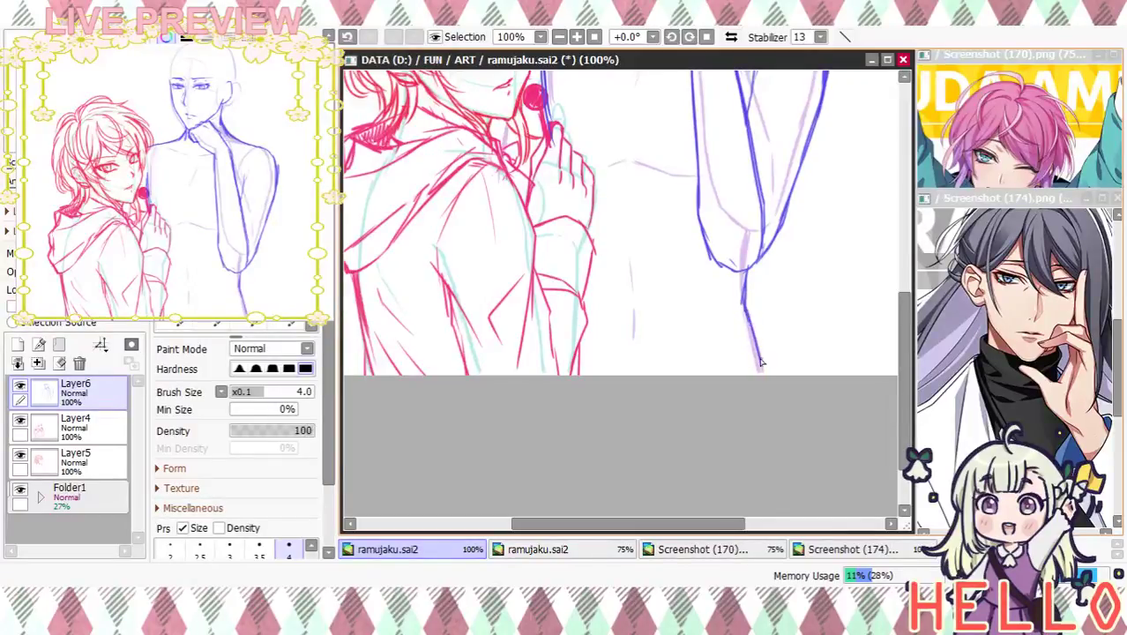
{"action": "left_click_drag", "start_coordinate": [789, 261], "coordinate": [795, 360]}
{"action": "left_click_drag", "start_coordinate": [759, 307], "coordinate": [770, 383]}
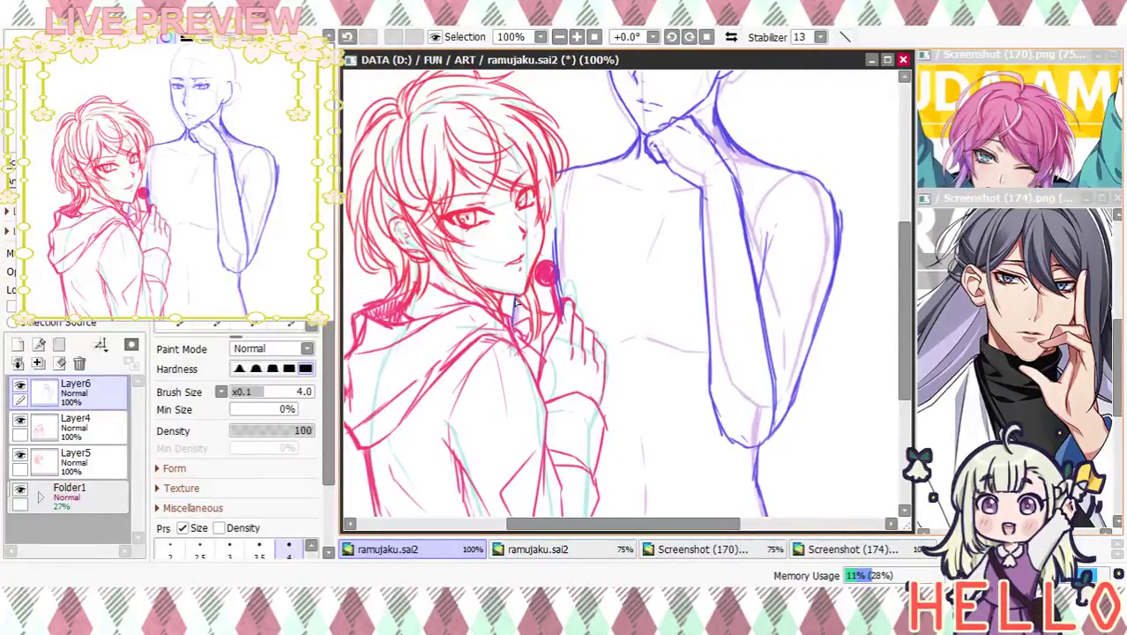
Add a new layer above the body sketch and enlarge the visible area of the long-haired character reference by showing it at 50%
{"action": "left_click_drag", "start_coordinate": [617, 365], "coordinate": [574, 399]}
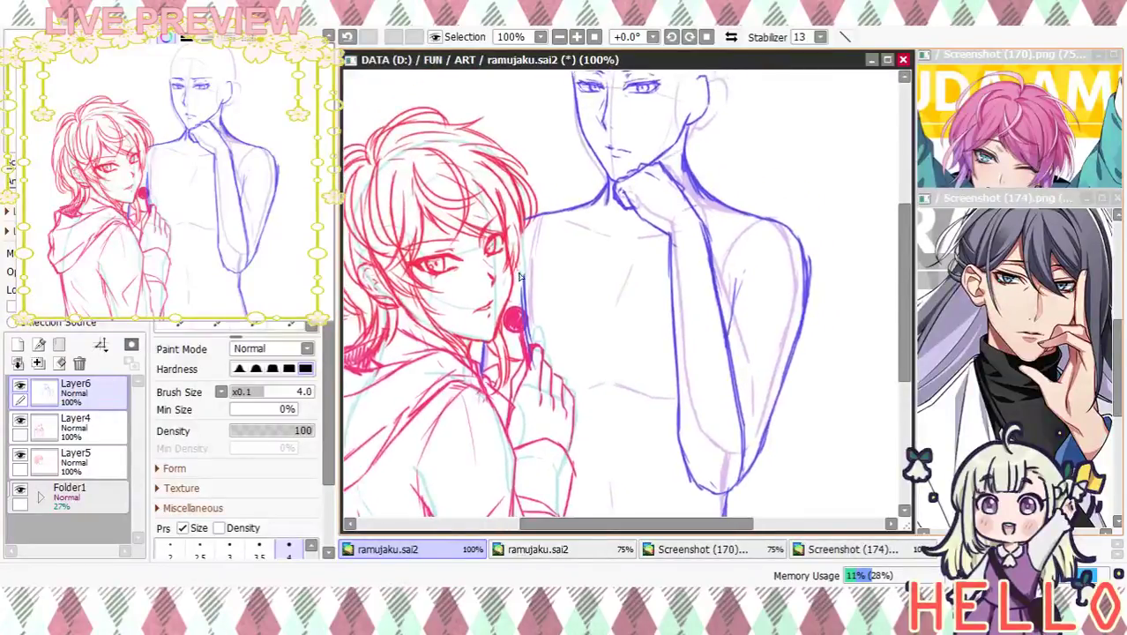
{"action": "left_click_drag", "start_coordinate": [611, 300], "coordinate": [611, 390]}
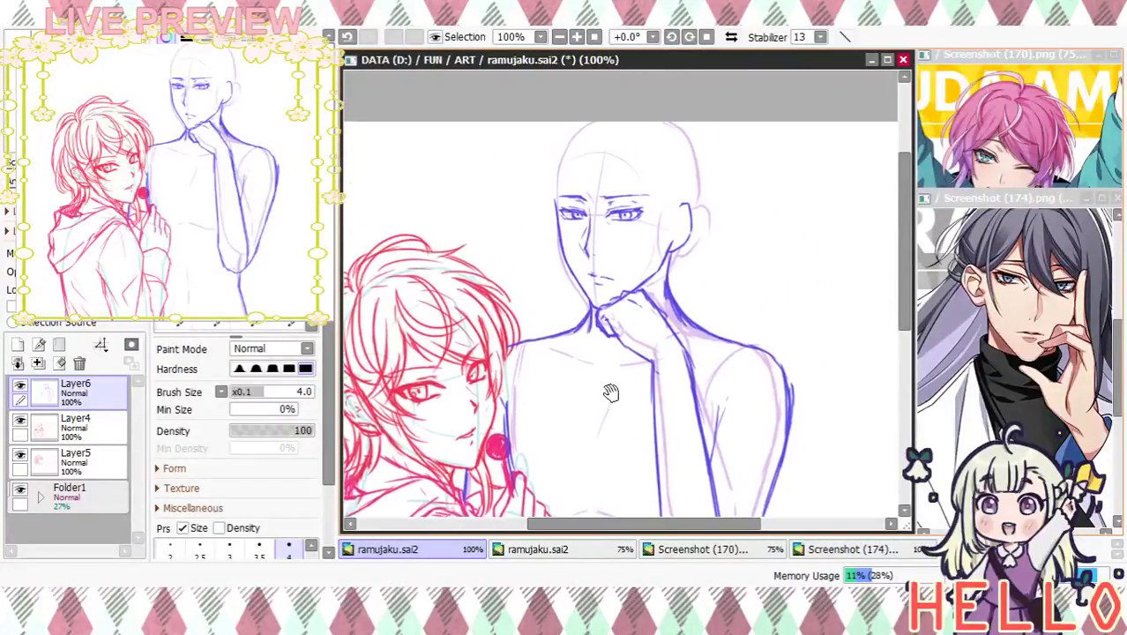
{"action": "left_click", "coordinate": [17, 344]}
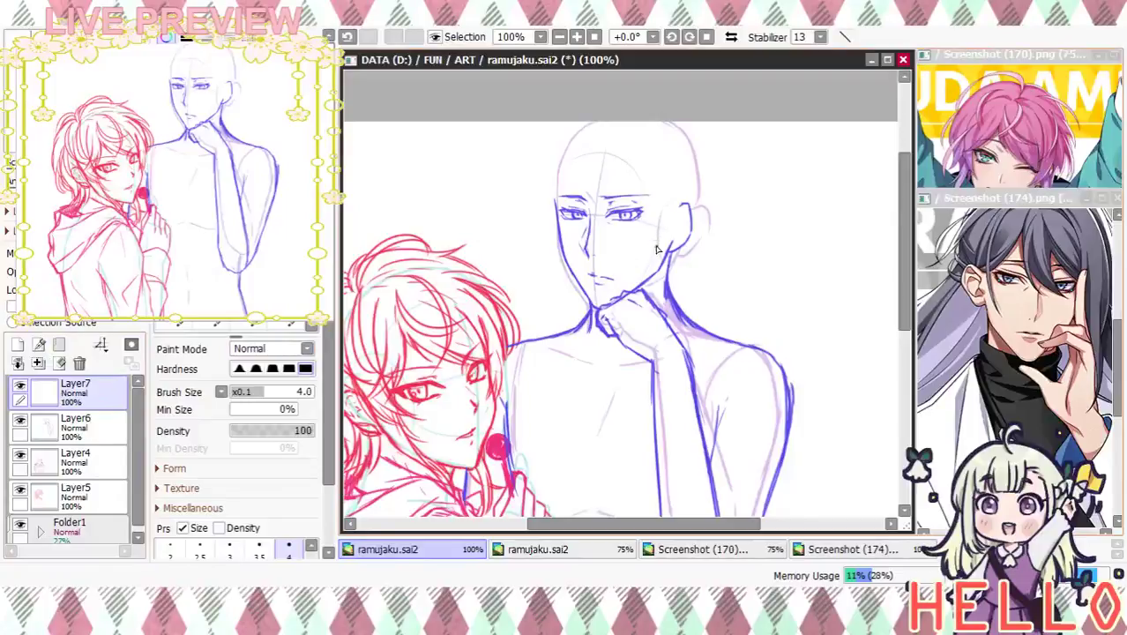
{"action": "left_click", "coordinate": [970, 196]}
{"action": "left_click", "coordinate": [559, 37]}
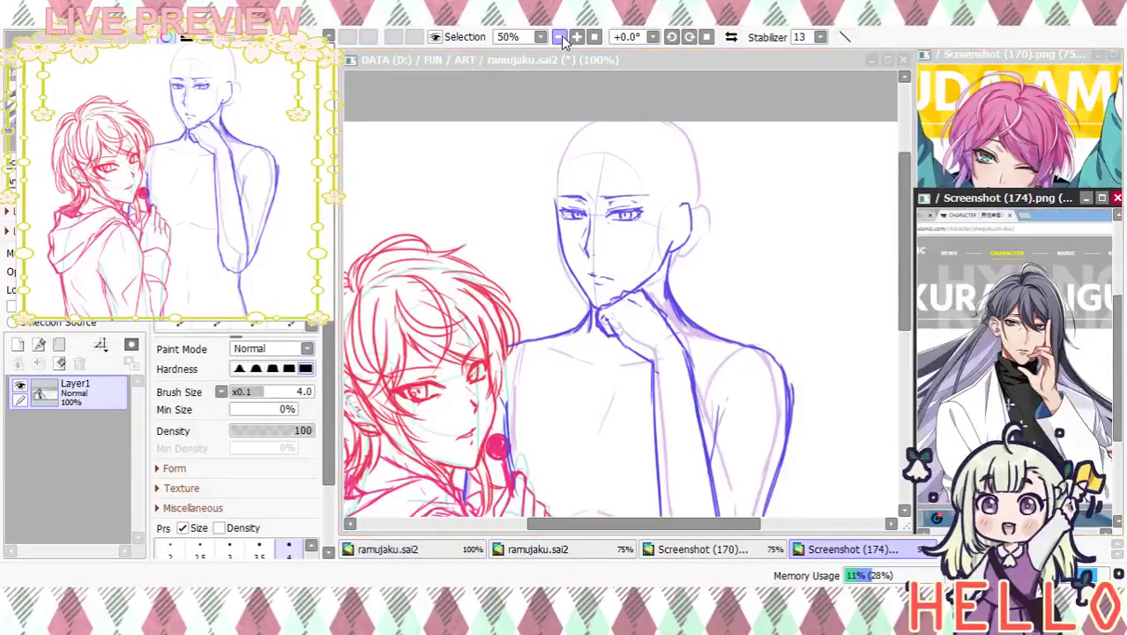
{"action": "left_click", "coordinate": [578, 37]}
{"action": "left_click", "coordinate": [559, 37]}
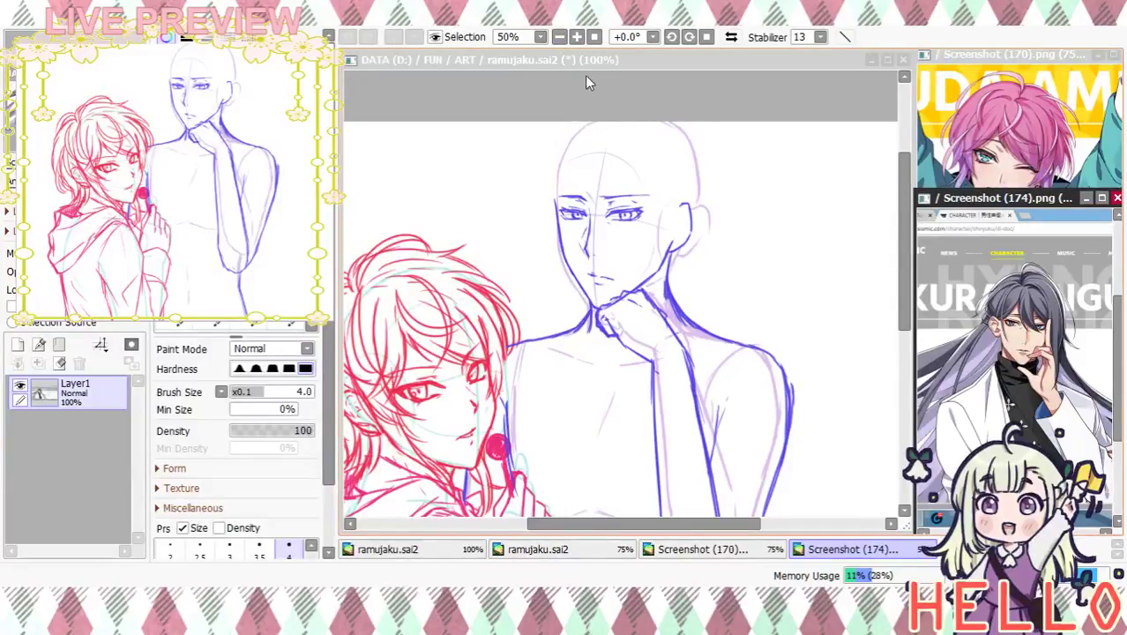
{"action": "left_click_drag", "start_coordinate": [977, 203], "coordinate": [973, 70]}
{"action": "left_click", "coordinate": [544, 64]}
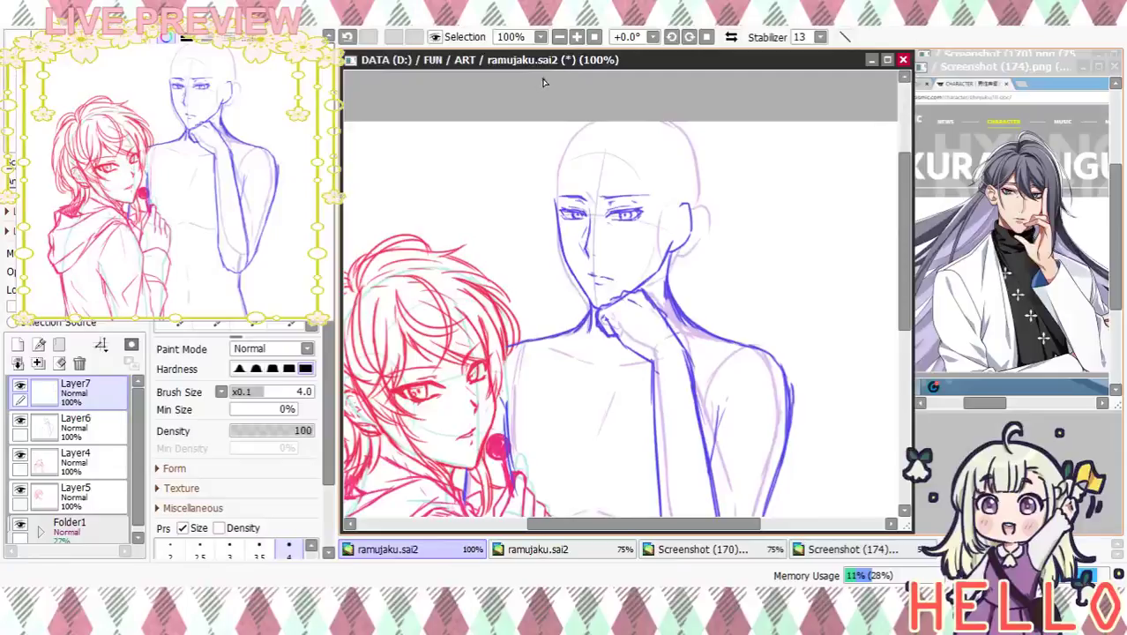
Set the brush size to 3 and draw the long central fringe strand from the hairline across the nose bridge to the cheek
{"action": "left_click", "coordinate": [581, 38]}
{"action": "left_click", "coordinate": [580, 37]}
{"action": "mouse_move", "coordinate": [607, 154]}
{"action": "left_mouse_down"}
{"action": "mouse_move", "coordinate": [607, 196]}
{"action": "mouse_move", "coordinate": [584, 245]}
{"action": "mouse_move", "coordinate": [587, 232]}
{"action": "left_mouse_up"}
{"action": "left_click_drag", "start_coordinate": [575, 168], "coordinate": [578, 186]}
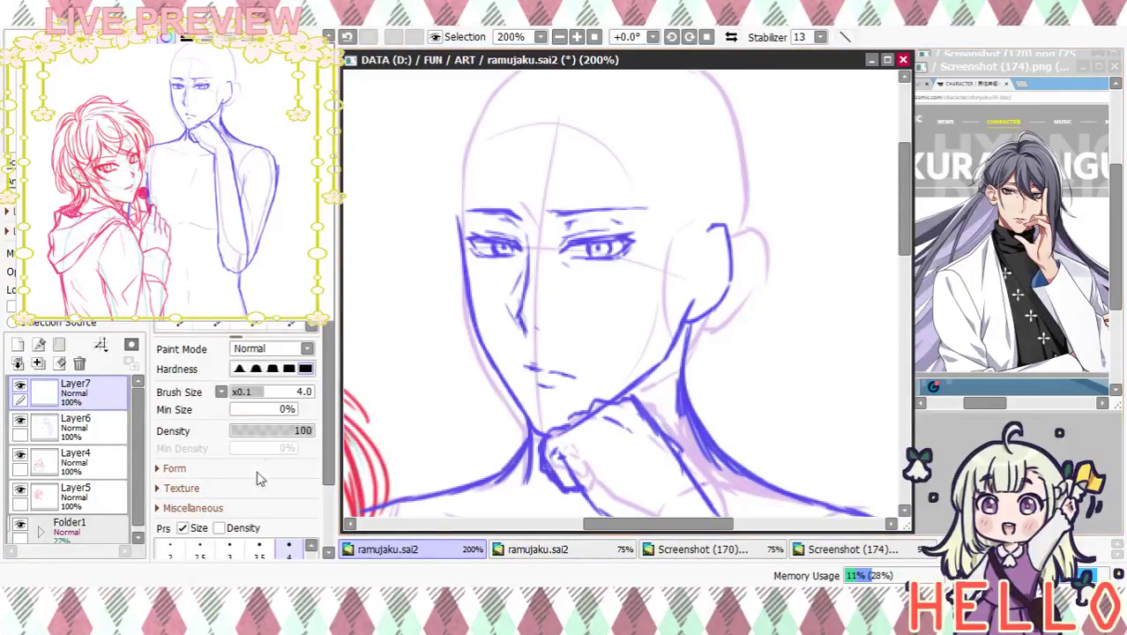
{"action": "left_click", "coordinate": [229, 551]}
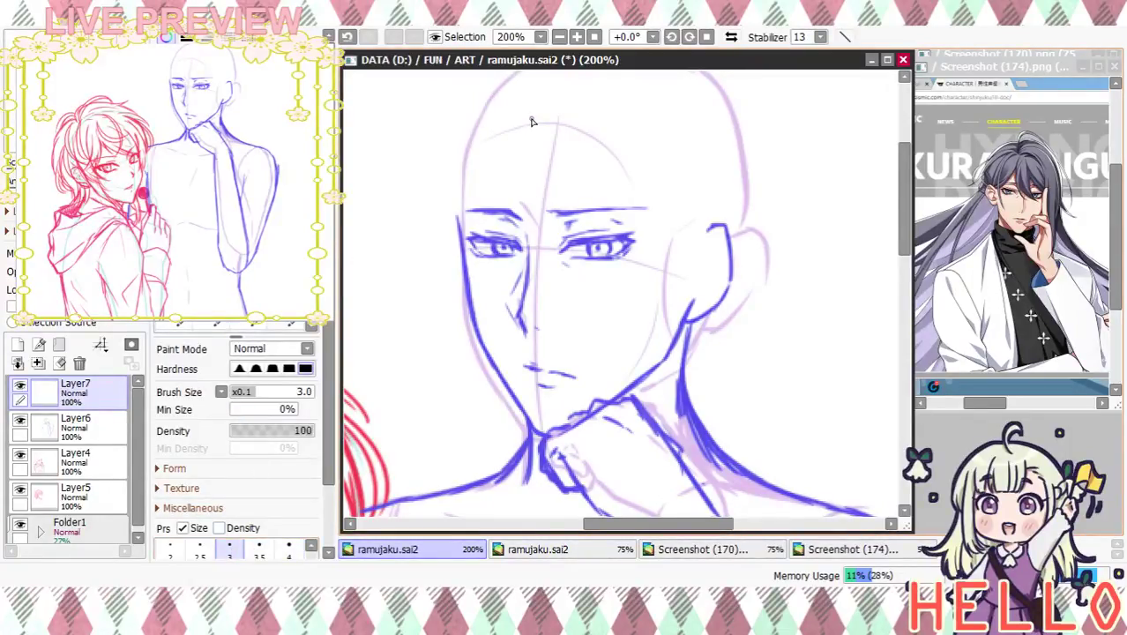
{"action": "left_click_drag", "start_coordinate": [548, 90], "coordinate": [527, 196]}
{"action": "key", "text": "ctrl+z"}
{"action": "left_click_drag", "start_coordinate": [547, 92], "coordinate": [511, 189]}
{"action": "mouse_move", "coordinate": [525, 113]}
{"action": "left_mouse_down"}
{"action": "mouse_move", "coordinate": [514, 218]}
{"action": "mouse_move", "coordinate": [562, 265]}
{"action": "left_mouse_up"}
{"action": "left_click_drag", "start_coordinate": [522, 220], "coordinate": [575, 298]}
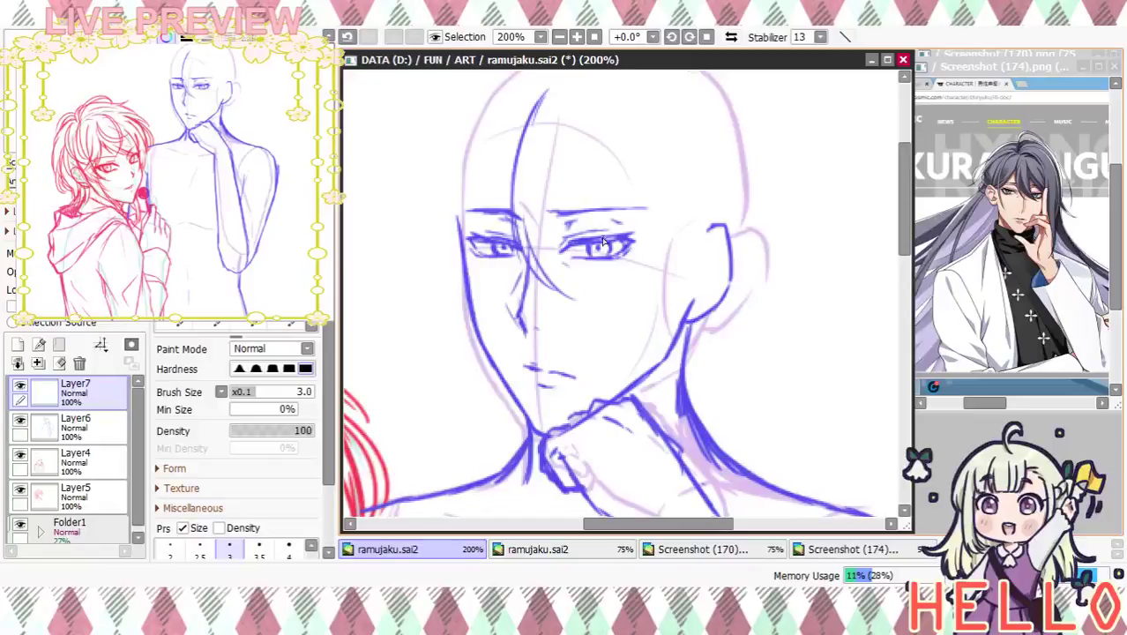
{"action": "left_click_drag", "start_coordinate": [529, 238], "coordinate": [605, 302]}
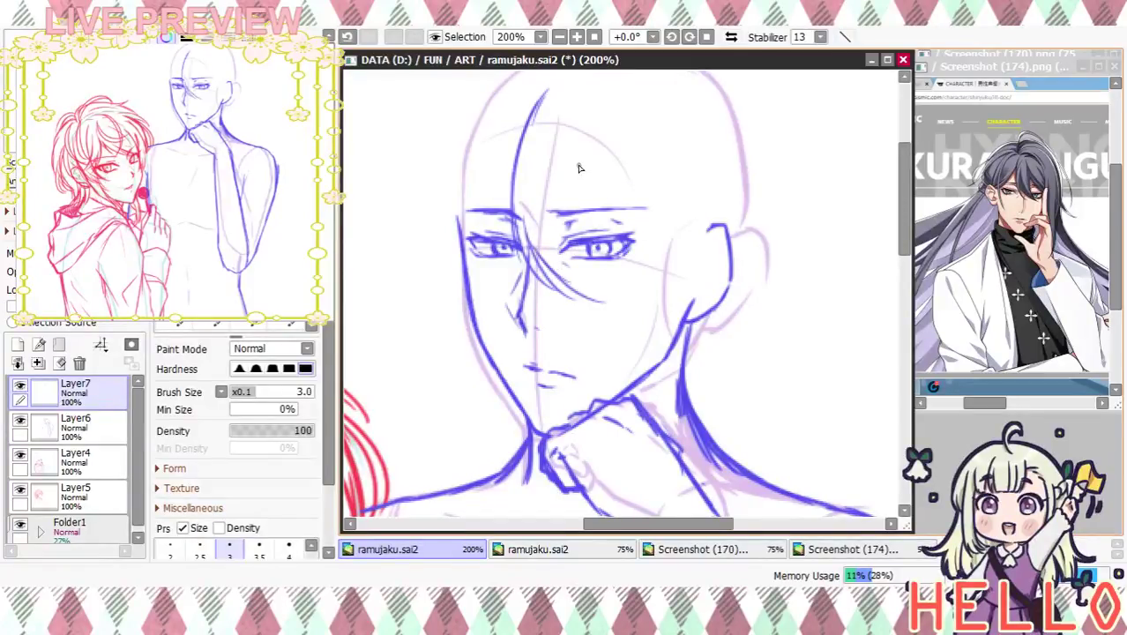
Add the fringe strand falling from mid-forehead over the near eye, with a second lock branching across the near eyebrow
{"action": "mouse_move", "coordinate": [577, 139]}
{"action": "left_mouse_down"}
{"action": "mouse_move", "coordinate": [573, 208]}
{"action": "mouse_move", "coordinate": [590, 298]}
{"action": "left_mouse_up"}
{"action": "left_click_drag", "start_coordinate": [574, 247], "coordinate": [603, 304]}
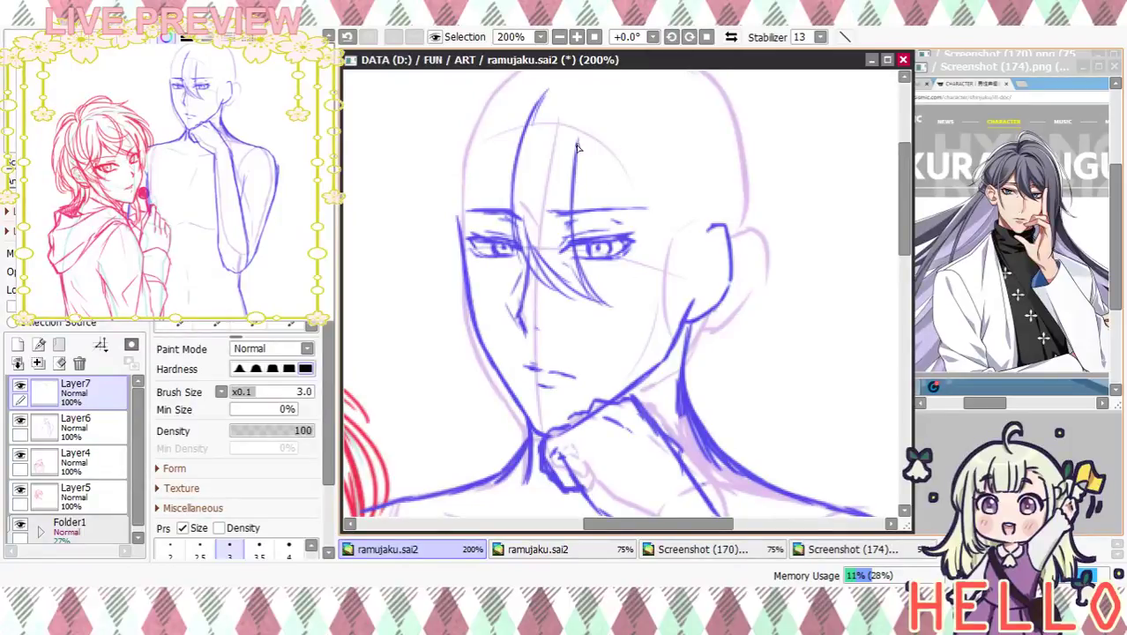
{"action": "left_click_drag", "start_coordinate": [574, 168], "coordinate": [608, 220]}
{"action": "left_click_drag", "start_coordinate": [576, 126], "coordinate": [597, 214]}
{"action": "mouse_move", "coordinate": [572, 162]}
{"action": "left_mouse_down"}
{"action": "mouse_move", "coordinate": [627, 241]}
{"action": "mouse_move", "coordinate": [653, 251]}
{"action": "left_mouse_up"}
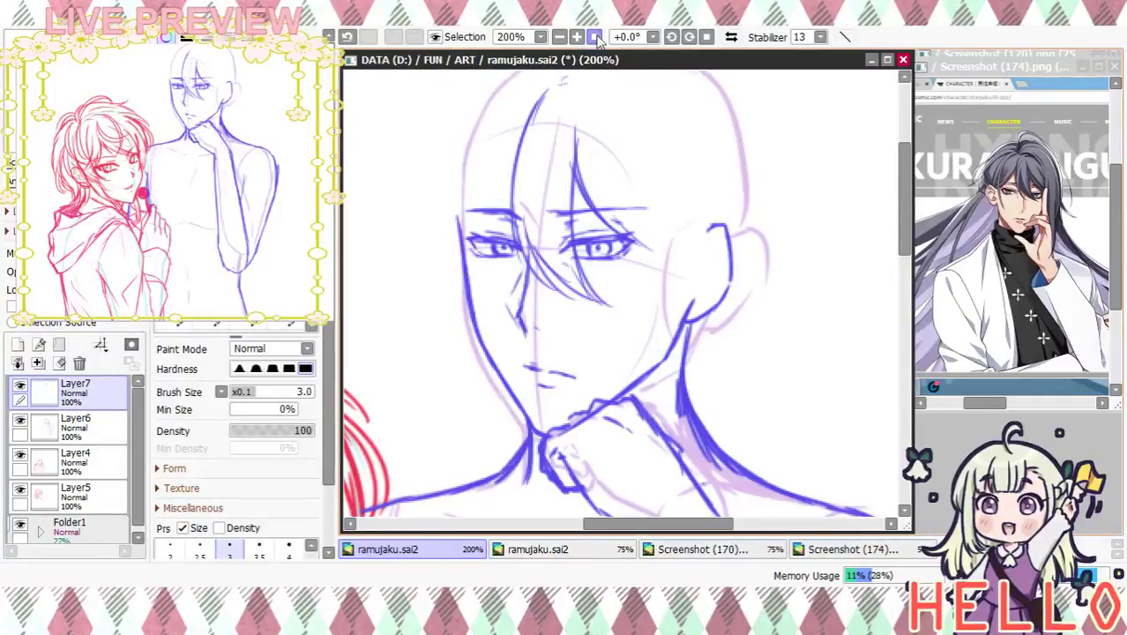
Draw the fringe curving from the parting at the crown and its near edge running down beside the eye to the jaw
{"action": "left_click", "coordinate": [558, 37]}
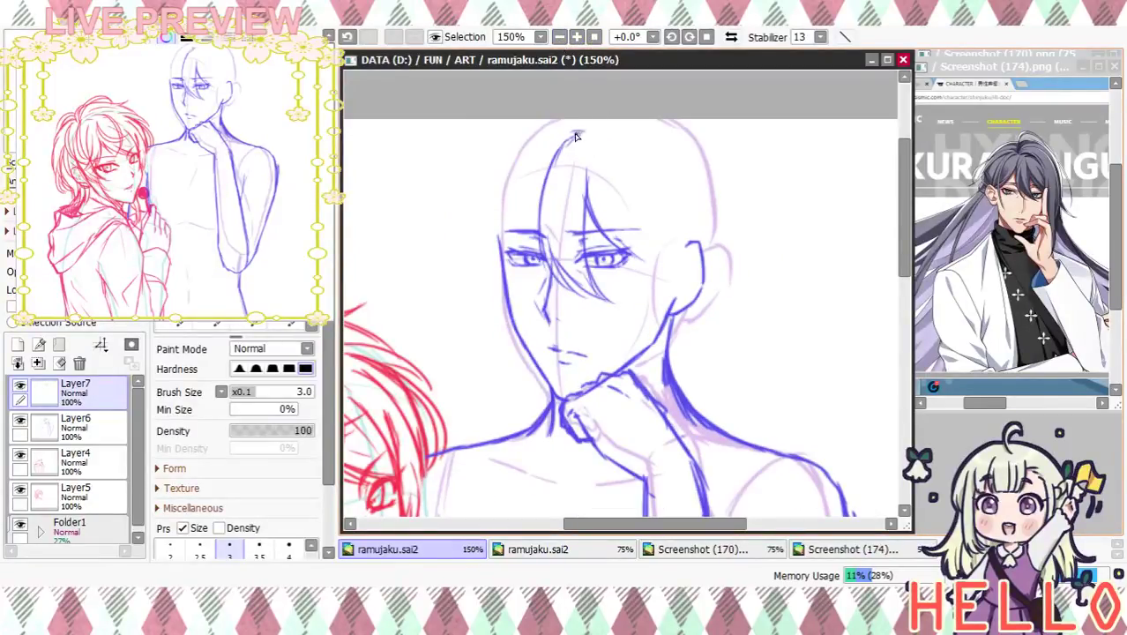
{"action": "mouse_move", "coordinate": [602, 147]}
{"action": "left_mouse_down"}
{"action": "mouse_move", "coordinate": [625, 212]}
{"action": "mouse_move", "coordinate": [617, 199]}
{"action": "left_mouse_up"}
{"action": "mouse_move", "coordinate": [559, 145]}
{"action": "left_mouse_down"}
{"action": "mouse_move", "coordinate": [599, 151]}
{"action": "mouse_move", "coordinate": [631, 229]}
{"action": "left_mouse_up"}
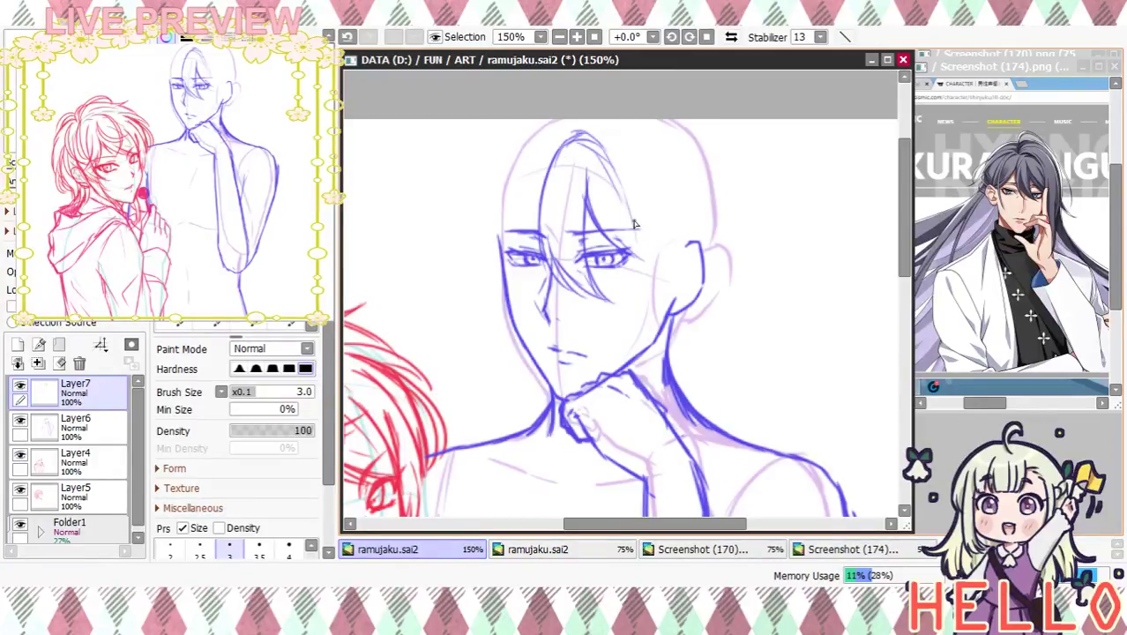
{"action": "left_click_drag", "start_coordinate": [624, 187], "coordinate": [636, 309]}
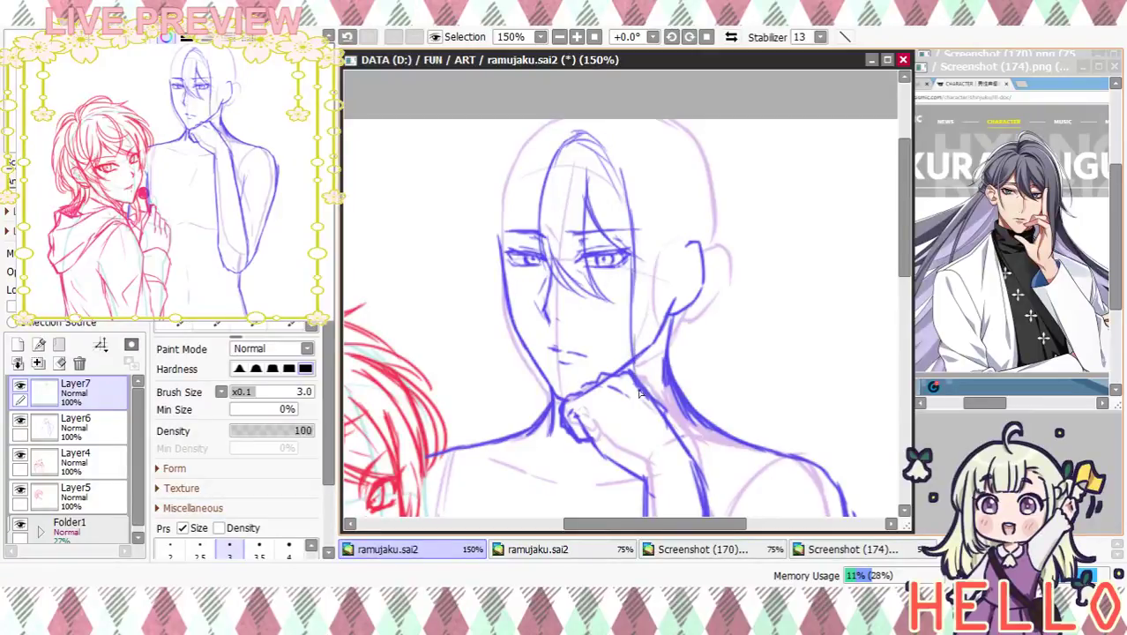
Draw the long side lock from the top of the head past the ear and down over the chest behind the hand
{"action": "mouse_move", "coordinate": [648, 137]}
{"action": "left_mouse_down"}
{"action": "mouse_move", "coordinate": [673, 226]}
{"action": "mouse_move", "coordinate": [676, 298]}
{"action": "left_mouse_up"}
{"action": "mouse_move", "coordinate": [659, 210]}
{"action": "left_mouse_down"}
{"action": "mouse_move", "coordinate": [670, 303]}
{"action": "mouse_move", "coordinate": [659, 384]}
{"action": "left_mouse_up"}
{"action": "left_click_drag", "start_coordinate": [665, 337], "coordinate": [650, 422]}
{"action": "left_click_drag", "start_coordinate": [649, 298], "coordinate": [625, 423]}
{"action": "scroll", "coordinate": [641, 359], "scroll_direction": "down", "scroll_amount": 3}
{"action": "left_click_drag", "start_coordinate": [643, 337], "coordinate": [632, 487]}
{"action": "scroll", "coordinate": [717, 315], "scroll_direction": "up", "scroll_amount": 5}
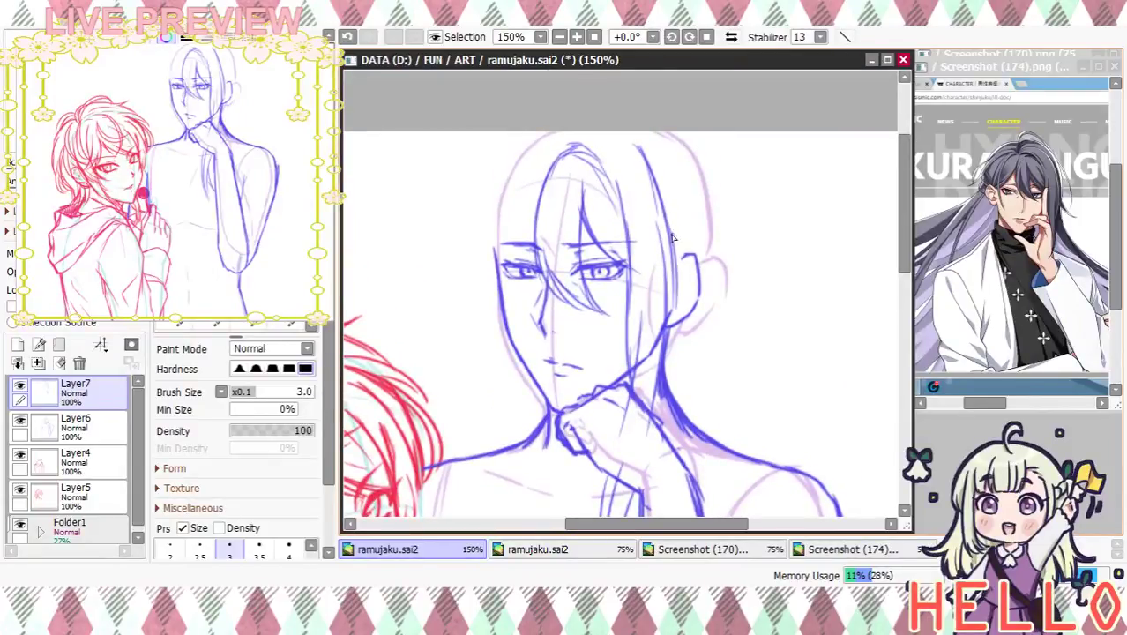
Add strands at the parting and sketch the far-side fringe sweeping from the crown past the temple and far eye
{"action": "left_click_drag", "start_coordinate": [582, 134], "coordinate": [629, 171]}
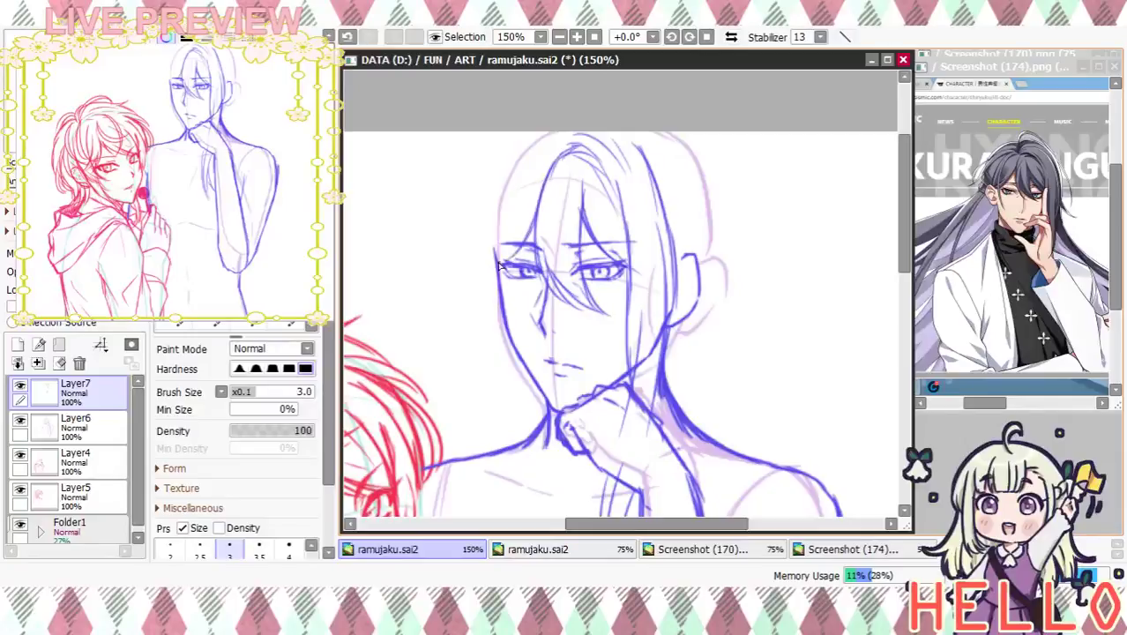
{"action": "left_click_drag", "start_coordinate": [498, 264], "coordinate": [516, 239]}
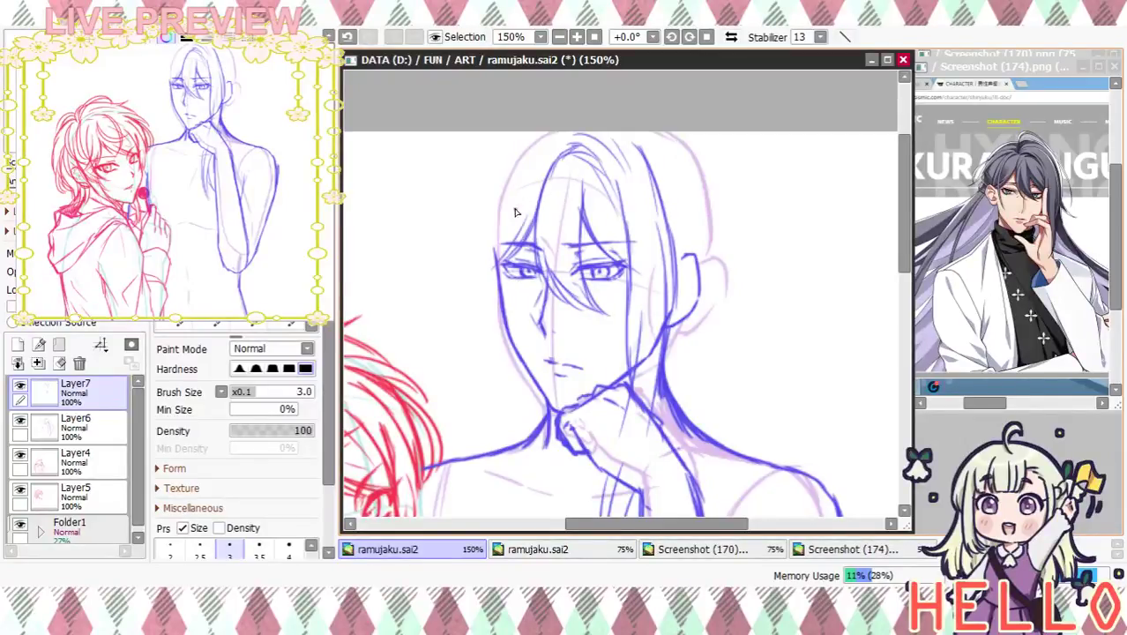
{"action": "mouse_move", "coordinate": [532, 168]}
{"action": "left_mouse_down"}
{"action": "mouse_move", "coordinate": [501, 208]}
{"action": "mouse_move", "coordinate": [518, 167]}
{"action": "mouse_move", "coordinate": [499, 263]}
{"action": "left_mouse_up"}
{"action": "left_click_drag", "start_coordinate": [503, 186], "coordinate": [522, 309]}
{"action": "left_click_drag", "start_coordinate": [493, 249], "coordinate": [532, 307]}
{"action": "mouse_move", "coordinate": [549, 149]}
{"action": "left_mouse_down"}
{"action": "mouse_move", "coordinate": [510, 187]}
{"action": "mouse_move", "coordinate": [502, 222]}
{"action": "left_mouse_up"}
{"action": "left_click_drag", "start_coordinate": [532, 167], "coordinate": [502, 233]}
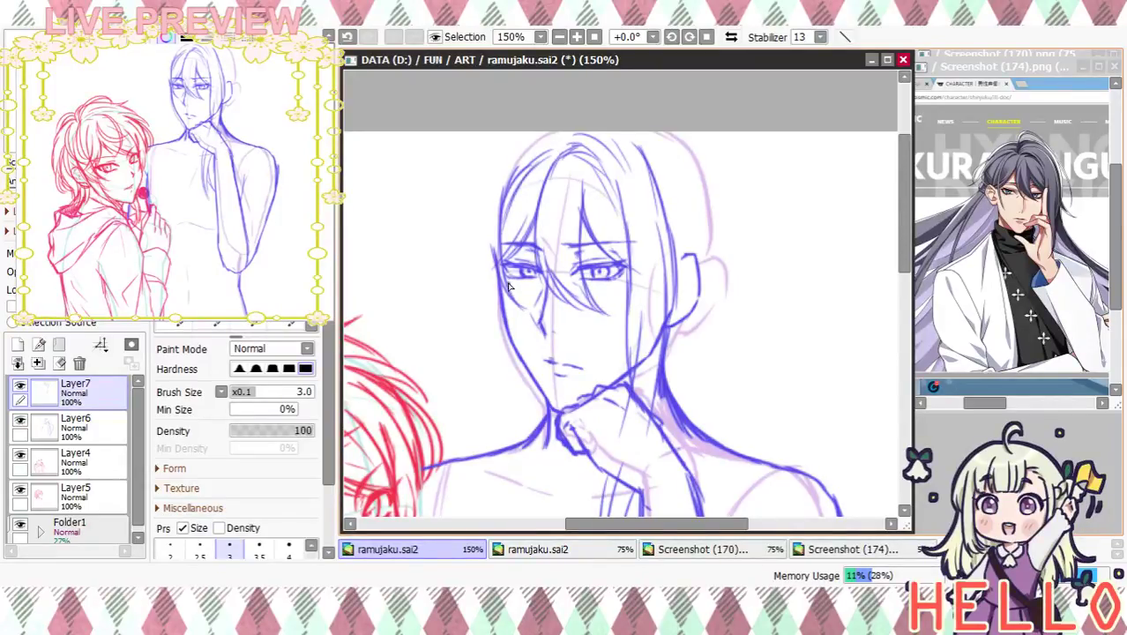
{"action": "left_click_drag", "start_coordinate": [674, 349], "coordinate": [716, 325]}
{"action": "left_click_drag", "start_coordinate": [561, 148], "coordinate": [541, 216]}
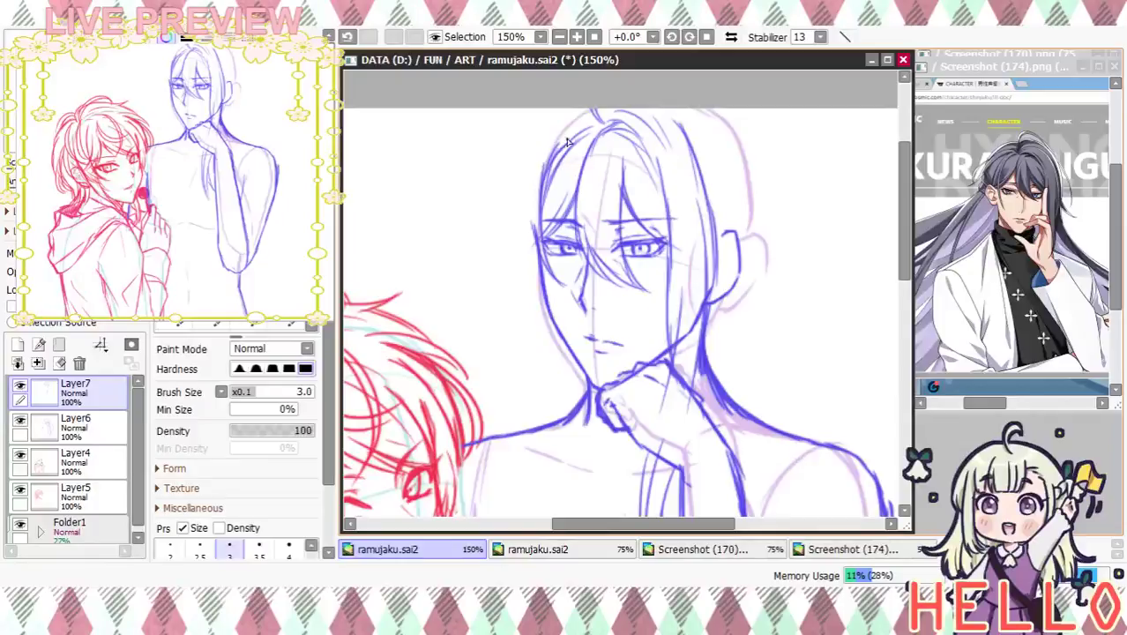
Sketch the outer hair volume on the far side of the head, curving from the crown to beside the far eye
{"action": "mouse_move", "coordinate": [597, 281]}
{"action": "left_mouse_down"}
{"action": "mouse_move", "coordinate": [544, 187]}
{"action": "mouse_move", "coordinate": [560, 249]}
{"action": "left_mouse_up"}
{"action": "left_click_drag", "start_coordinate": [500, 89], "coordinate": [470, 156]}
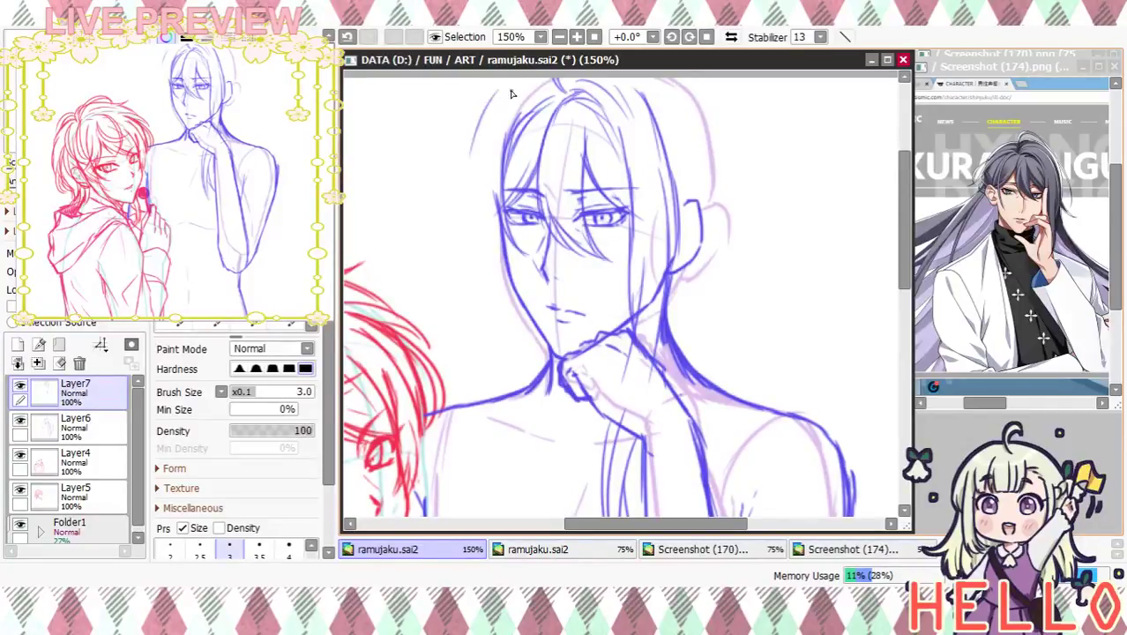
{"action": "key", "text": "ctrl+z"}
{"action": "left_click_drag", "start_coordinate": [509, 94], "coordinate": [483, 133]}
{"action": "mouse_move", "coordinate": [524, 82]}
{"action": "left_mouse_down"}
{"action": "mouse_move", "coordinate": [466, 160]}
{"action": "mouse_move", "coordinate": [488, 160]}
{"action": "mouse_move", "coordinate": [469, 223]}
{"action": "left_mouse_up"}
{"action": "left_click_drag", "start_coordinate": [490, 156], "coordinate": [485, 231]}
{"action": "mouse_move", "coordinate": [494, 176]}
{"action": "left_mouse_down"}
{"action": "mouse_move", "coordinate": [477, 209]}
{"action": "mouse_move", "coordinate": [498, 236]}
{"action": "left_mouse_up"}
{"action": "left_click_drag", "start_coordinate": [530, 92], "coordinate": [490, 150]}
{"action": "mouse_move", "coordinate": [536, 80]}
{"action": "left_mouse_down"}
{"action": "mouse_move", "coordinate": [473, 163]}
{"action": "mouse_move", "coordinate": [469, 189]}
{"action": "left_mouse_up"}
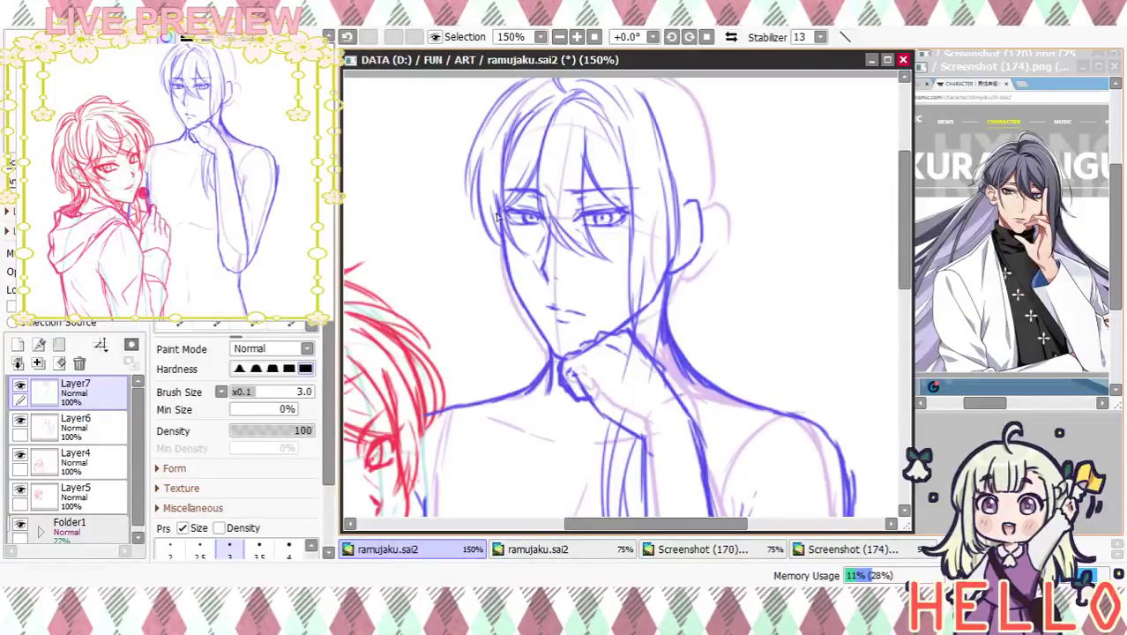
Draw the long back hair falling from beside the far cheek to the shoulder
{"action": "mouse_move", "coordinate": [735, 262]}
{"action": "left_mouse_down"}
{"action": "mouse_move", "coordinate": [728, 244]}
{"action": "mouse_move", "coordinate": [730, 255]}
{"action": "left_mouse_up"}
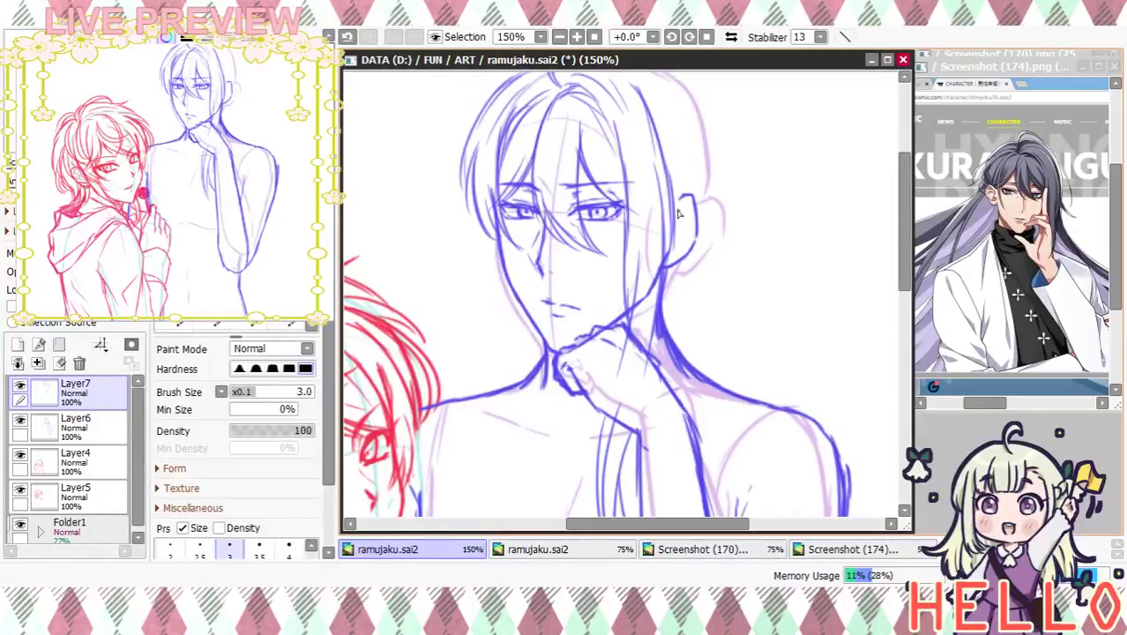
{"action": "left_click_drag", "start_coordinate": [484, 222], "coordinate": [459, 374]}
{"action": "key", "text": "ctrl+z"}
{"action": "key", "text": "ctrl+z"}
{"action": "mouse_move", "coordinate": [484, 217]}
{"action": "left_mouse_down"}
{"action": "mouse_move", "coordinate": [469, 310]}
{"action": "mouse_move", "coordinate": [438, 386]}
{"action": "left_mouse_up"}
{"action": "left_click_drag", "start_coordinate": [481, 265], "coordinate": [452, 402]}
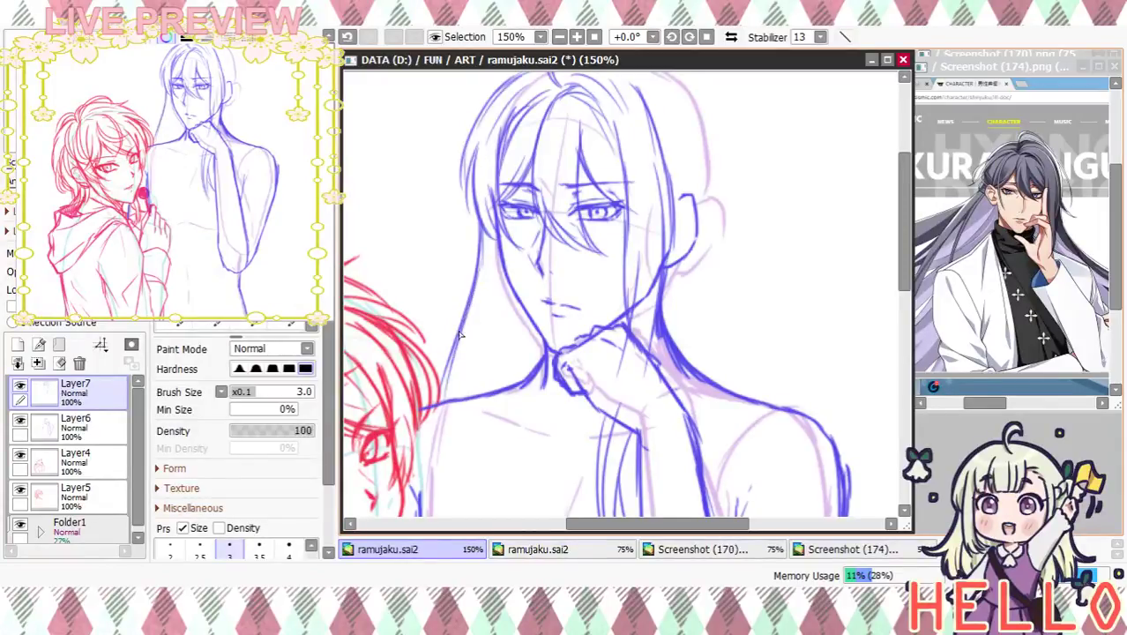
Draw a long far-side lock down over the chest and add hair strands between the neck and the far shoulder
{"action": "left_click", "coordinate": [559, 36]}
{"action": "left_click", "coordinate": [559, 36]}
{"action": "left_click", "coordinate": [576, 36]}
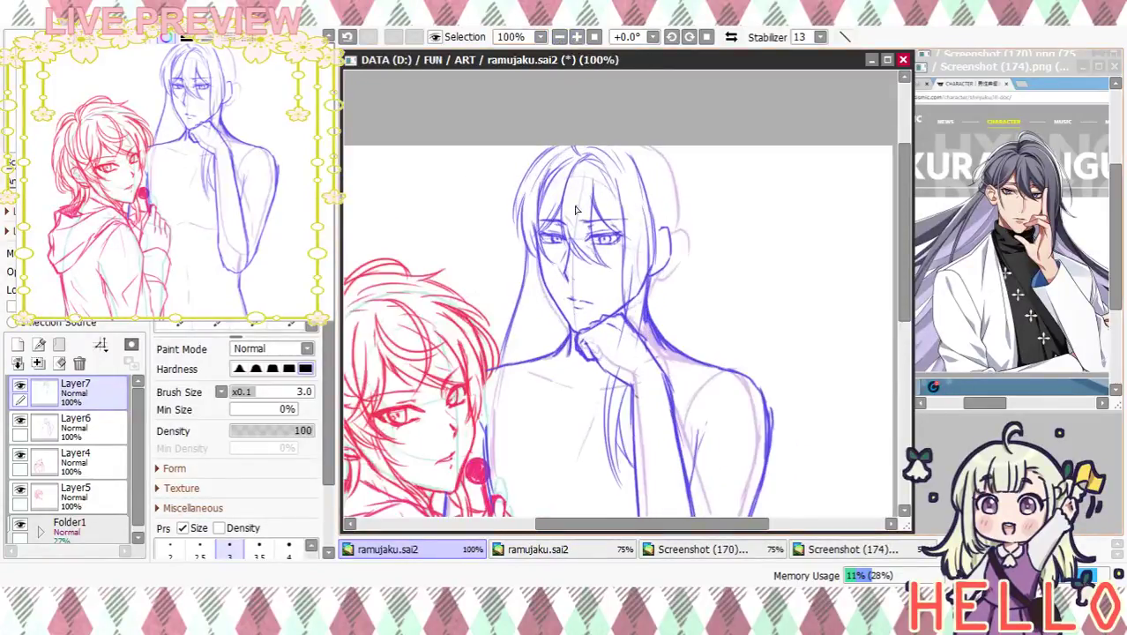
{"action": "left_click_drag", "start_coordinate": [538, 256], "coordinate": [511, 474]}
{"action": "left_click_drag", "start_coordinate": [579, 432], "coordinate": [556, 245]}
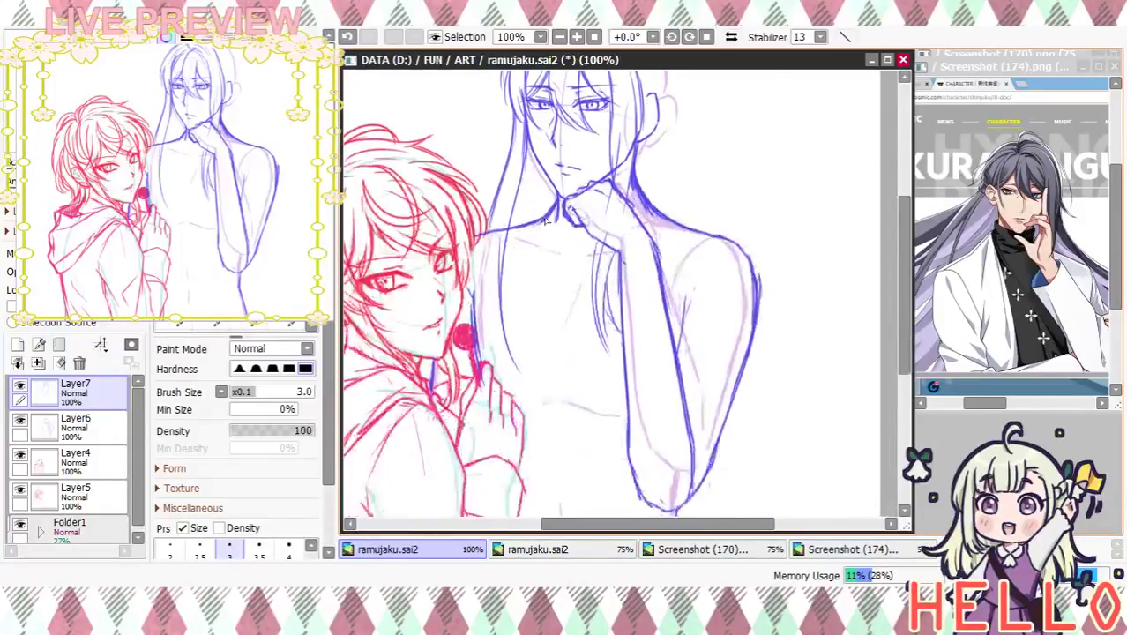
{"action": "left_click_drag", "start_coordinate": [512, 183], "coordinate": [490, 231]}
{"action": "left_click_drag", "start_coordinate": [536, 157], "coordinate": [533, 220]}
Sketch the hair over the back of the head, from the crown down to just above the ear
{"action": "left_click_drag", "start_coordinate": [713, 217], "coordinate": [671, 322]}
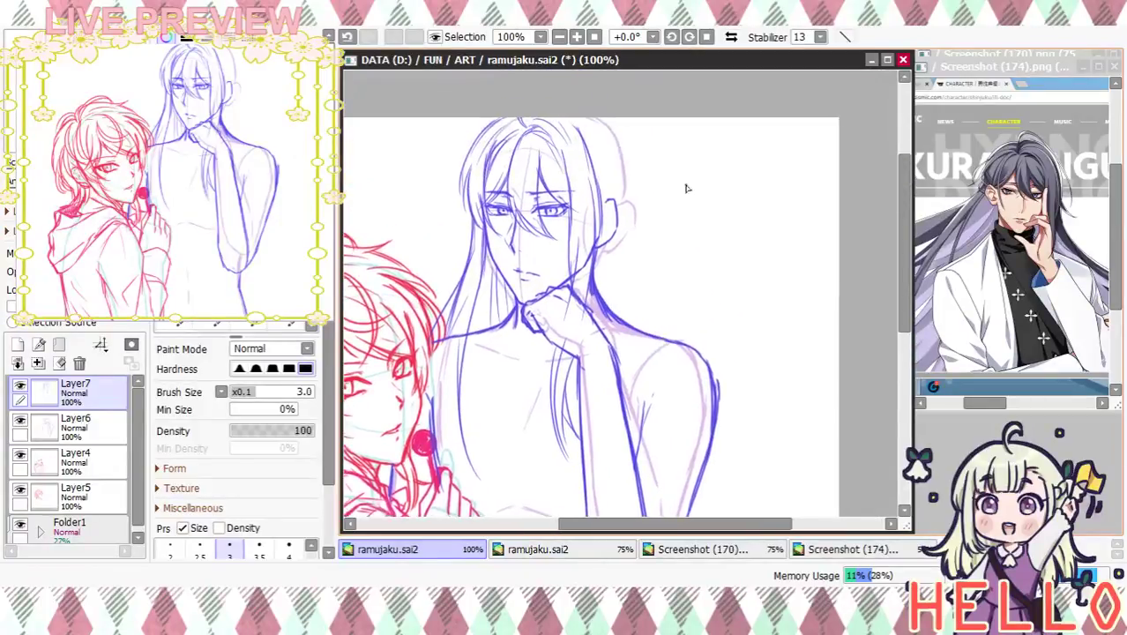
{"action": "mouse_move", "coordinate": [579, 135]}
{"action": "left_mouse_down"}
{"action": "mouse_move", "coordinate": [606, 182]}
{"action": "mouse_move", "coordinate": [603, 171]}
{"action": "mouse_move", "coordinate": [597, 248]}
{"action": "left_mouse_up"}
{"action": "left_click_drag", "start_coordinate": [627, 133], "coordinate": [628, 177]}
{"action": "key", "text": "ctrl+z"}
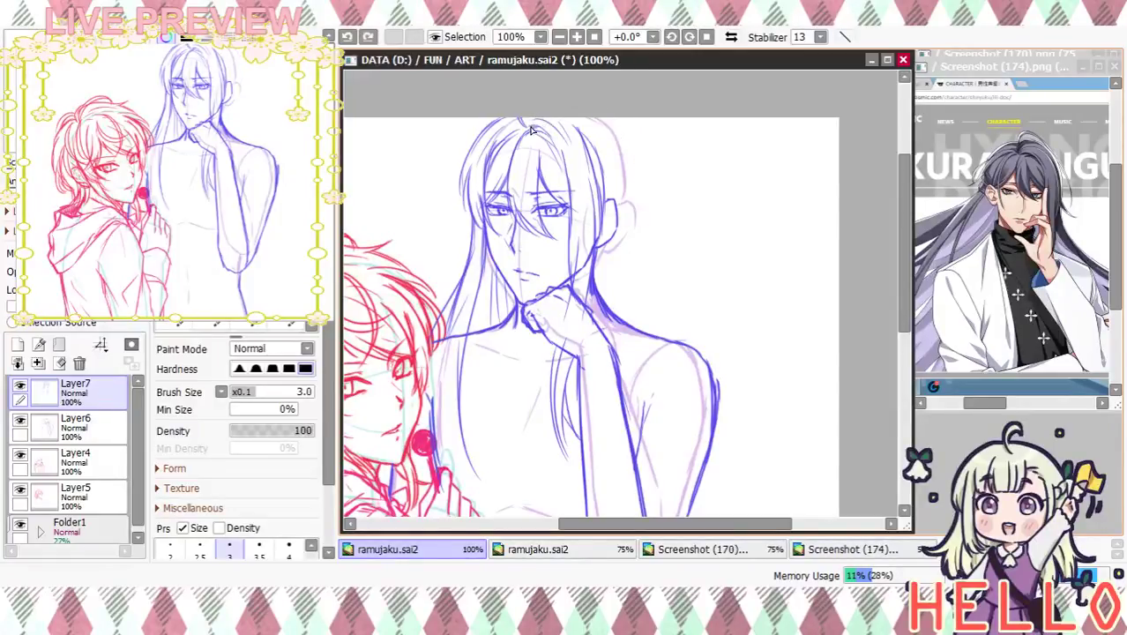
{"action": "mouse_move", "coordinate": [542, 106]}
{"action": "left_mouse_down"}
{"action": "mouse_move", "coordinate": [620, 118]}
{"action": "mouse_move", "coordinate": [604, 161]}
{"action": "left_mouse_up"}
{"action": "left_click_drag", "start_coordinate": [606, 113], "coordinate": [606, 165]}
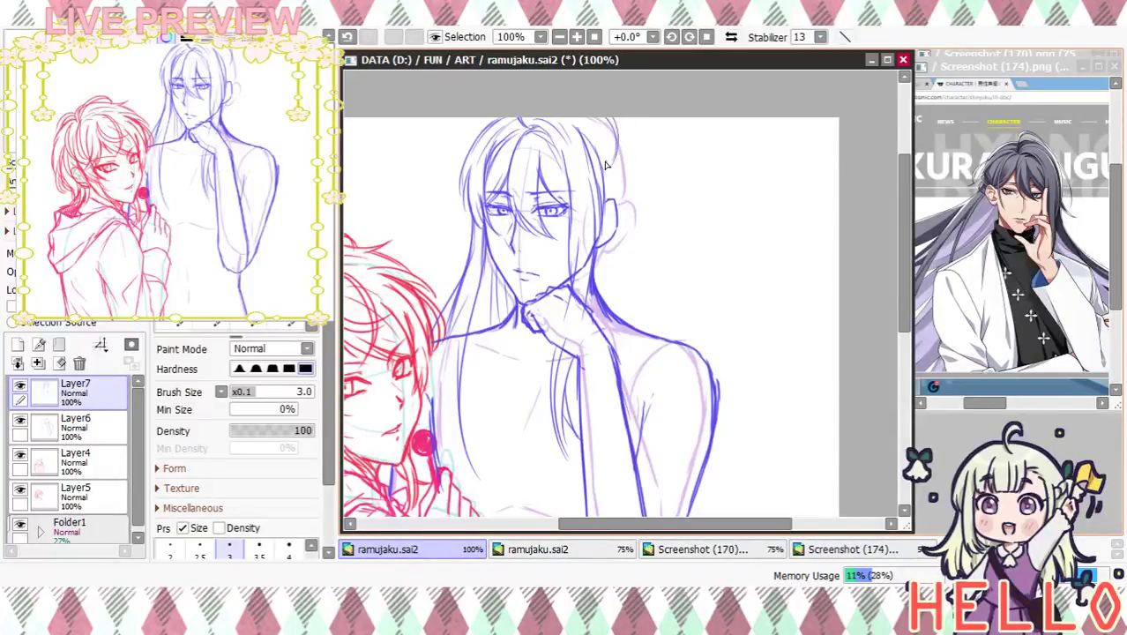
{"action": "left_click_drag", "start_coordinate": [613, 119], "coordinate": [627, 199]}
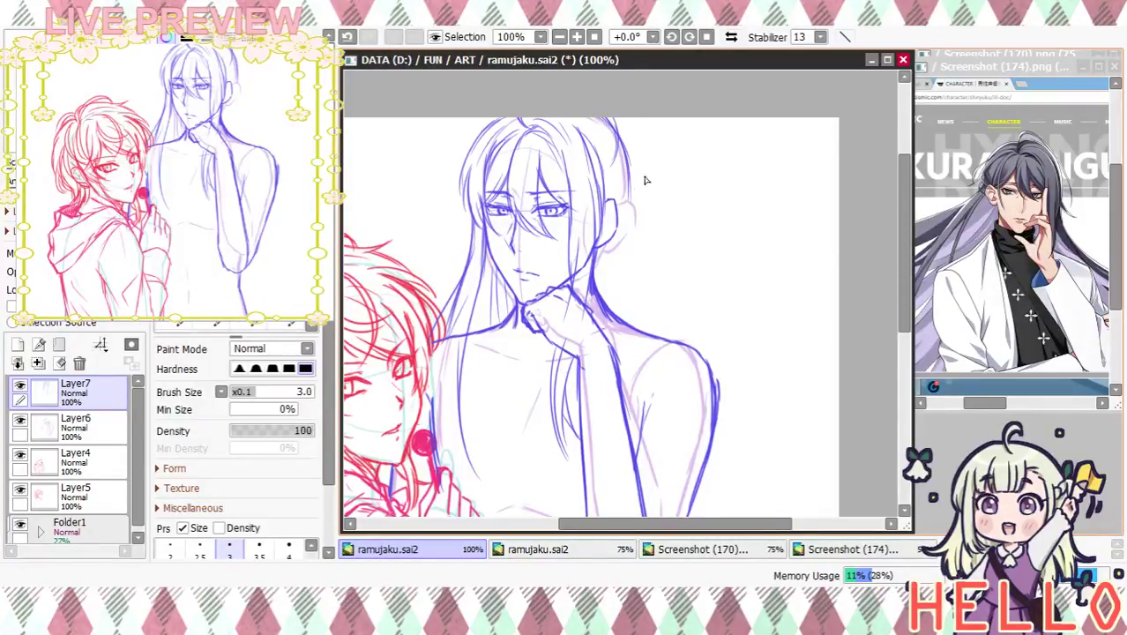
Enlarge the Screenshot (174) reference to 150% and examine the hair on both sides of the character's face
{"action": "left_click", "coordinate": [948, 69]}
{"action": "left_click", "coordinate": [577, 37]}
{"action": "left_click", "coordinate": [577, 37]}
{"action": "left_click", "coordinate": [577, 37]}
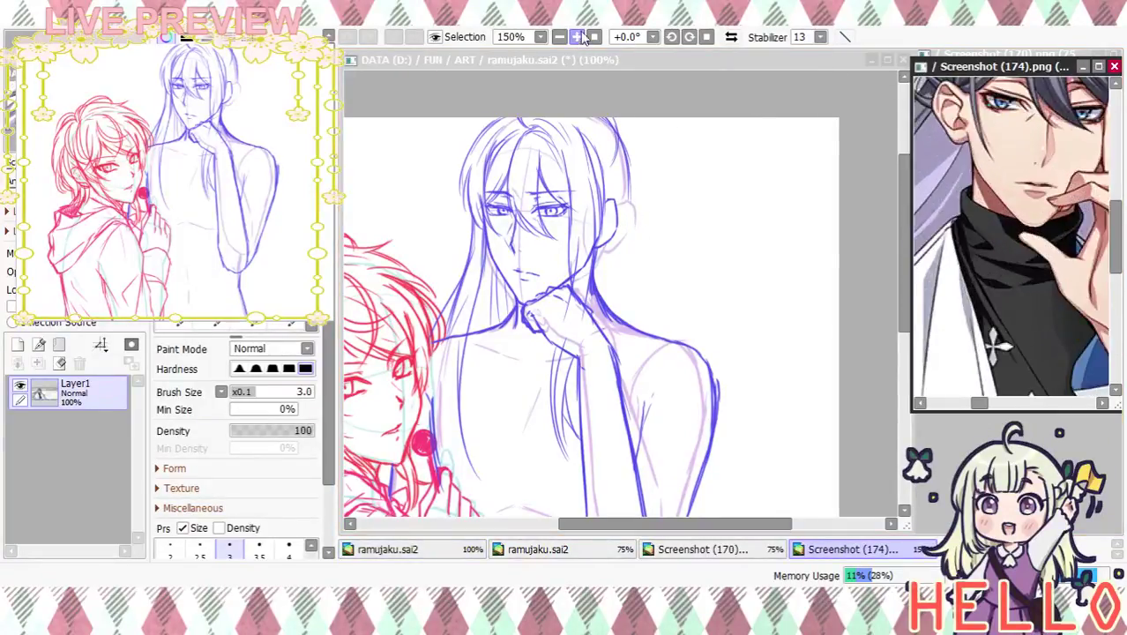
{"action": "left_click_drag", "start_coordinate": [1046, 174], "coordinate": [1052, 303]}
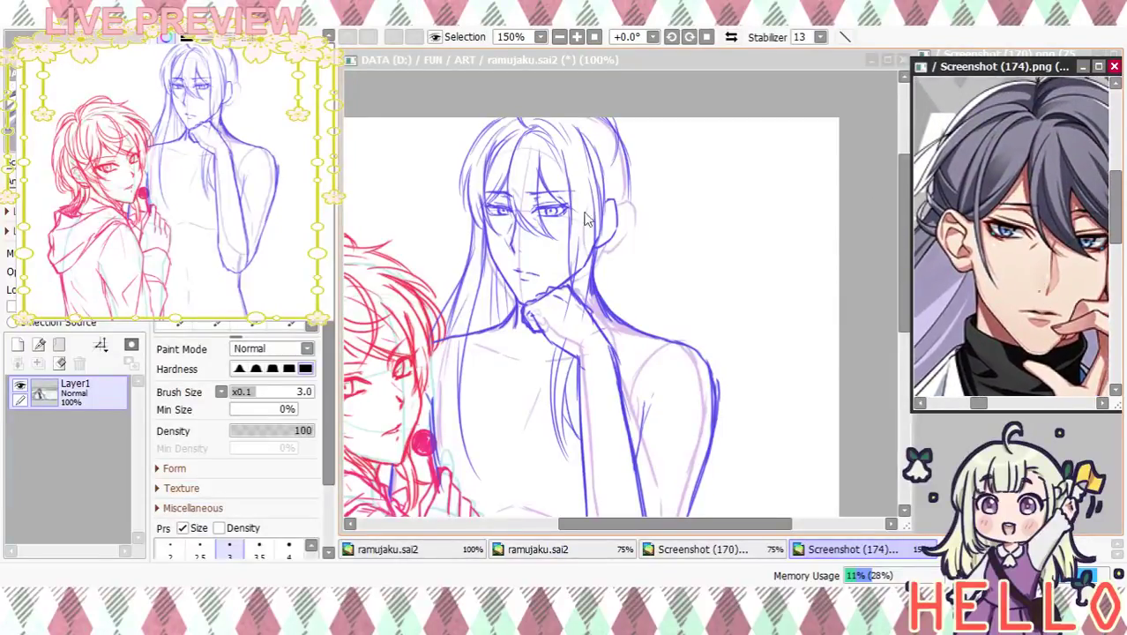
{"action": "left_click", "coordinate": [567, 205]}
{"action": "left_click", "coordinate": [1036, 269]}
{"action": "left_click_drag", "start_coordinate": [1036, 269], "coordinate": [910, 240]}
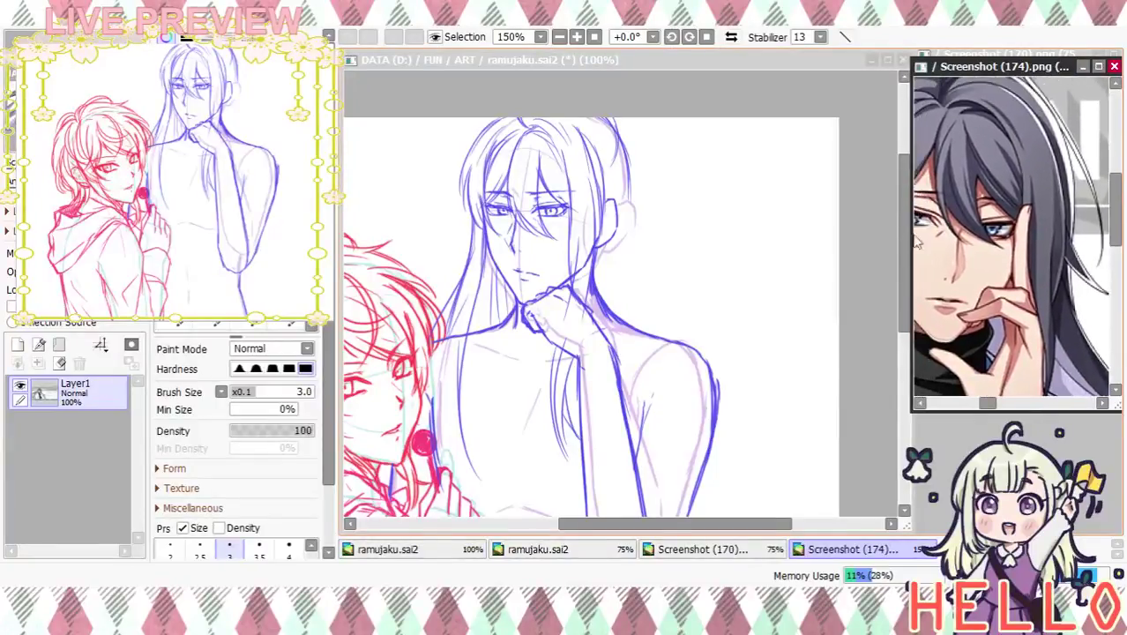
Sketch short hair strands around the near ear, flicking outward behind it
{"action": "left_click", "coordinate": [599, 218]}
{"action": "mouse_move", "coordinate": [599, 185]}
{"action": "left_mouse_down"}
{"action": "mouse_move", "coordinate": [625, 272]}
{"action": "mouse_move", "coordinate": [606, 261]}
{"action": "mouse_move", "coordinate": [649, 276]}
{"action": "left_mouse_up"}
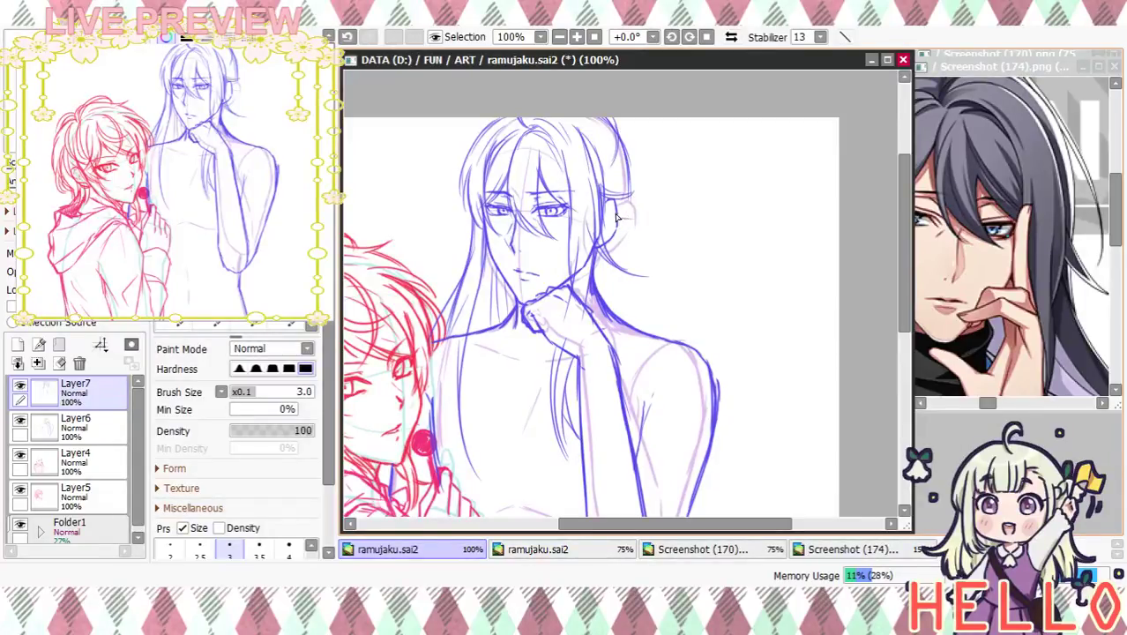
{"action": "left_click_drag", "start_coordinate": [599, 155], "coordinate": [629, 198]}
{"action": "left_click_drag", "start_coordinate": [673, 276], "coordinate": [659, 211]}
{"action": "left_click_drag", "start_coordinate": [617, 158], "coordinate": [637, 200]}
{"action": "left_click_drag", "start_coordinate": [616, 130], "coordinate": [635, 196]}
Draw the long outer strand of the back hair from behind the ear past the near shoulder, redoing the first attempt
{"action": "left_click_drag", "start_coordinate": [617, 159], "coordinate": [739, 370]}
{"action": "key", "text": "ctrl+z"}
{"action": "key", "text": "ctrl+z"}
{"action": "key", "text": "ctrl+z"}
{"action": "mouse_move", "coordinate": [614, 125]}
{"action": "left_mouse_down"}
{"action": "mouse_move", "coordinate": [620, 191]}
{"action": "mouse_move", "coordinate": [617, 140]}
{"action": "mouse_move", "coordinate": [654, 264]}
{"action": "left_mouse_up"}
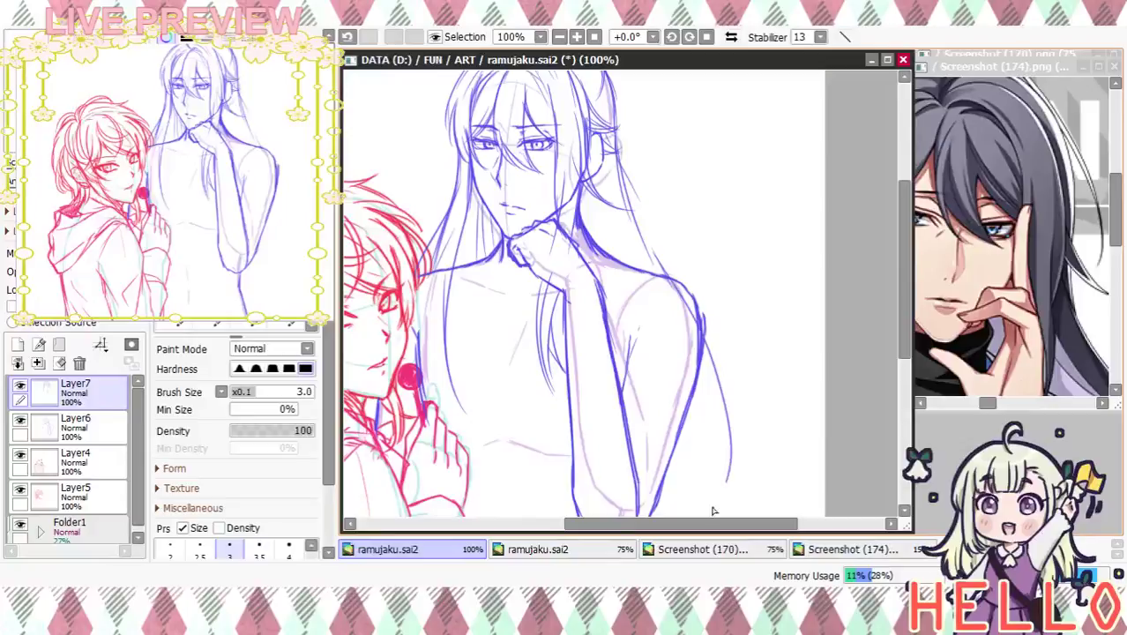
Check the whole reference at 33.3% and extend the outer back hair past the elbow, with a wisp sweeping to the canvas edge
{"action": "left_click", "coordinate": [559, 37]}
{"action": "left_click", "coordinate": [559, 37]}
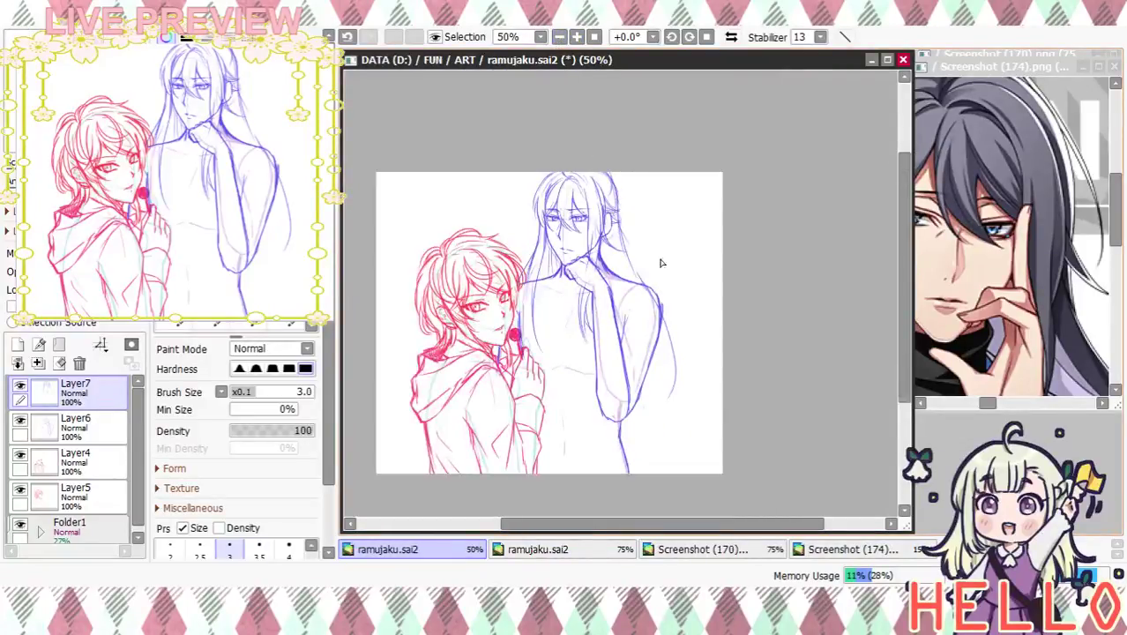
{"action": "left_click", "coordinate": [970, 73]}
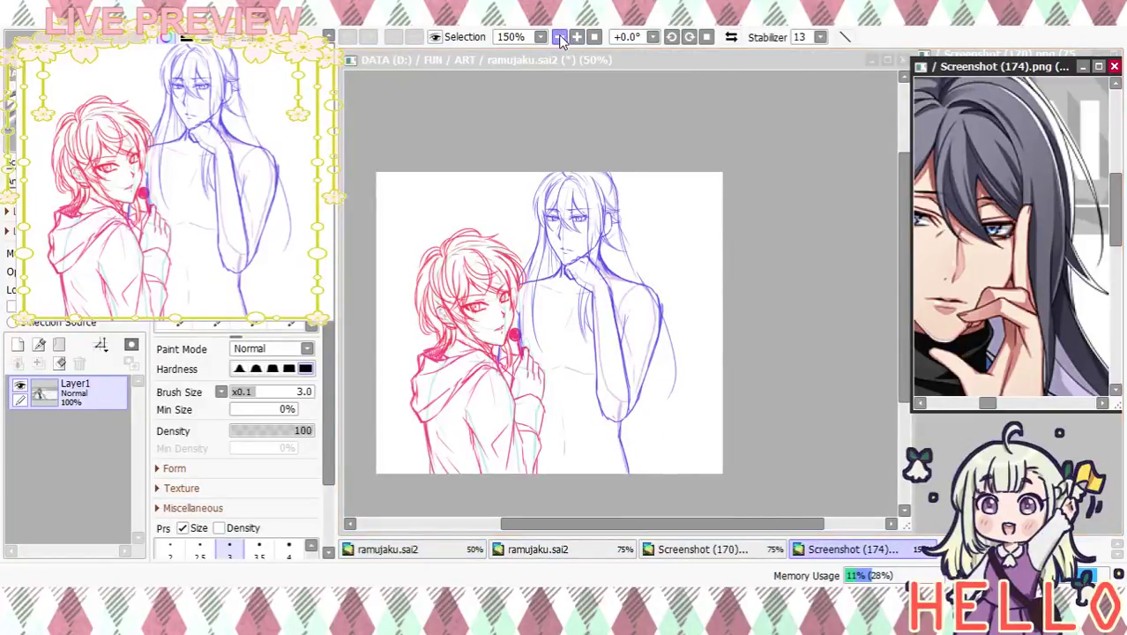
{"action": "left_click", "coordinate": [559, 37]}
{"action": "left_click", "coordinate": [559, 37]}
{"action": "left_click", "coordinate": [560, 37]}
{"action": "left_click", "coordinate": [710, 279]}
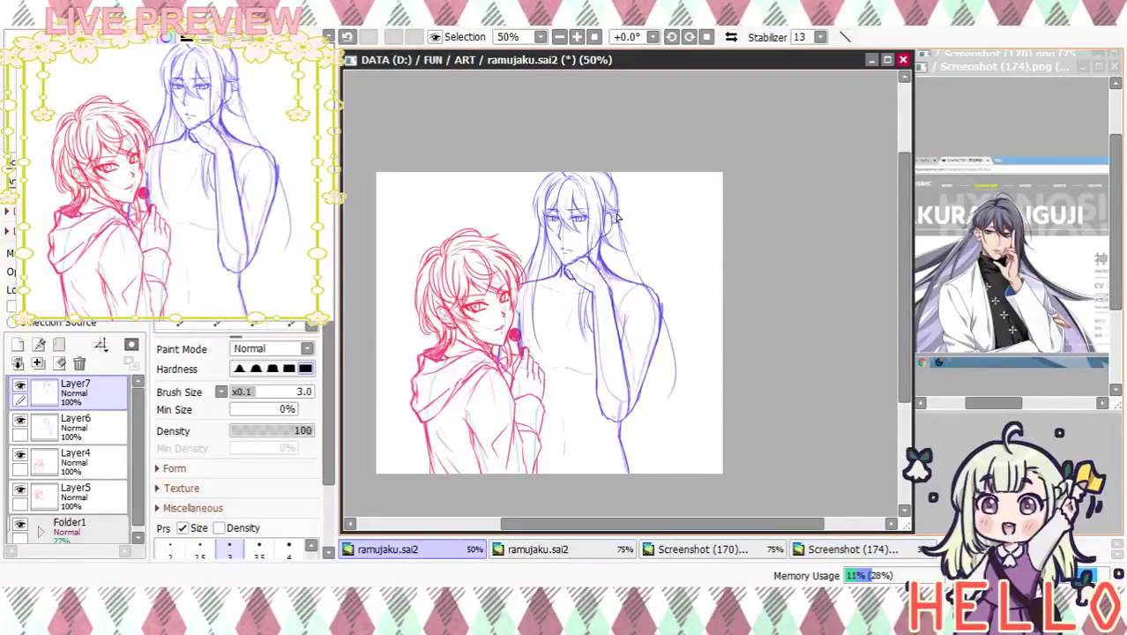
{"action": "left_click_drag", "start_coordinate": [619, 218], "coordinate": [640, 280]}
{"action": "left_click_drag", "start_coordinate": [659, 319], "coordinate": [691, 415]}
{"action": "left_click_drag", "start_coordinate": [677, 362], "coordinate": [691, 461]}
{"action": "left_click_drag", "start_coordinate": [642, 279], "coordinate": [722, 360]}
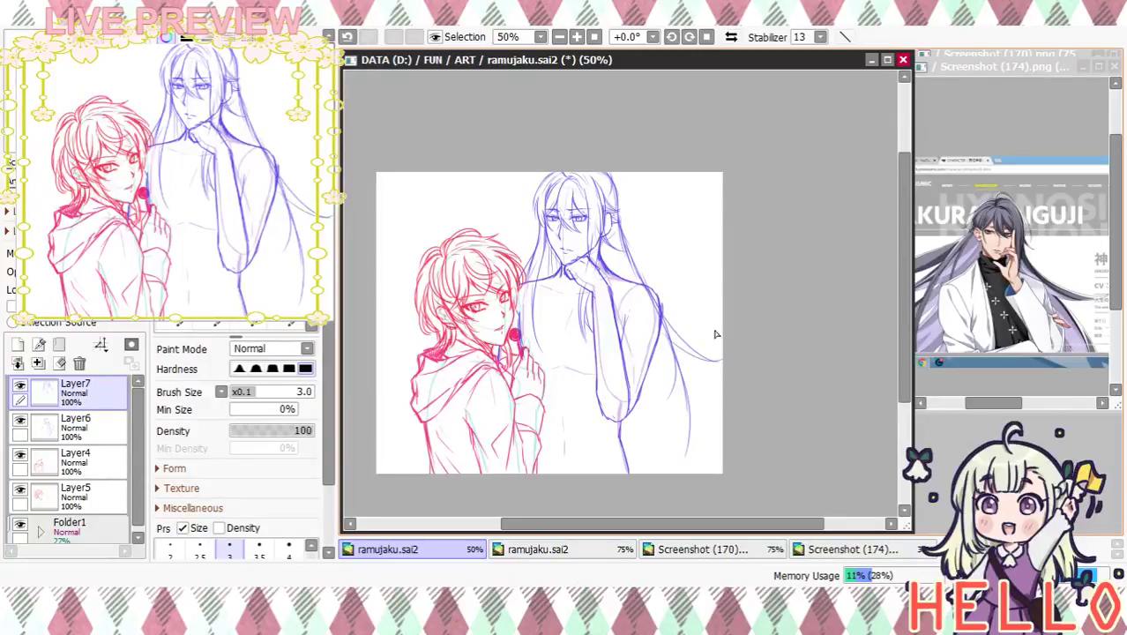
Fill the long hair behind the near arm with flowing strands reaching down to the canvas's lower edge
{"action": "mouse_move", "coordinate": [613, 238]}
{"action": "left_mouse_down"}
{"action": "mouse_move", "coordinate": [622, 281]}
{"action": "mouse_move", "coordinate": [667, 358]}
{"action": "mouse_move", "coordinate": [657, 422]}
{"action": "mouse_move", "coordinate": [628, 446]}
{"action": "mouse_move", "coordinate": [670, 410]}
{"action": "mouse_move", "coordinate": [666, 454]}
{"action": "left_mouse_up"}
{"action": "mouse_move", "coordinate": [677, 414]}
{"action": "left_mouse_down"}
{"action": "mouse_move", "coordinate": [662, 473]}
{"action": "mouse_move", "coordinate": [675, 473]}
{"action": "left_mouse_up"}
{"action": "left_click_drag", "start_coordinate": [662, 349], "coordinate": [670, 391]}
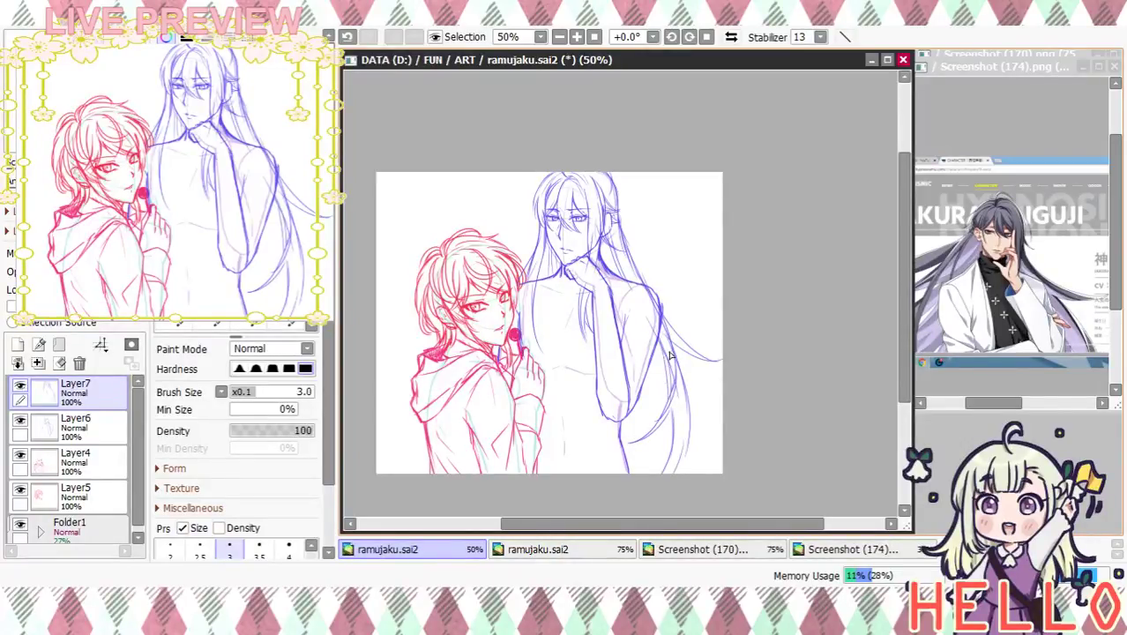
{"action": "left_click_drag", "start_coordinate": [693, 397], "coordinate": [688, 472]}
{"action": "left_click_drag", "start_coordinate": [686, 431], "coordinate": [683, 478]}
{"action": "left_click_drag", "start_coordinate": [660, 376], "coordinate": [635, 473]}
{"action": "left_click_drag", "start_coordinate": [671, 440], "coordinate": [656, 469]}
{"action": "left_click_drag", "start_coordinate": [648, 413], "coordinate": [639, 439]}
Add refining strands to the hair over the near shoulder and beside the face
{"action": "mouse_move", "coordinate": [708, 278]}
{"action": "left_mouse_down"}
{"action": "mouse_move", "coordinate": [727, 262]}
{"action": "mouse_move", "coordinate": [741, 280]}
{"action": "left_mouse_up"}
{"action": "left_click_drag", "start_coordinate": [565, 219], "coordinate": [563, 254]}
{"action": "left_click_drag", "start_coordinate": [653, 206], "coordinate": [693, 278]}
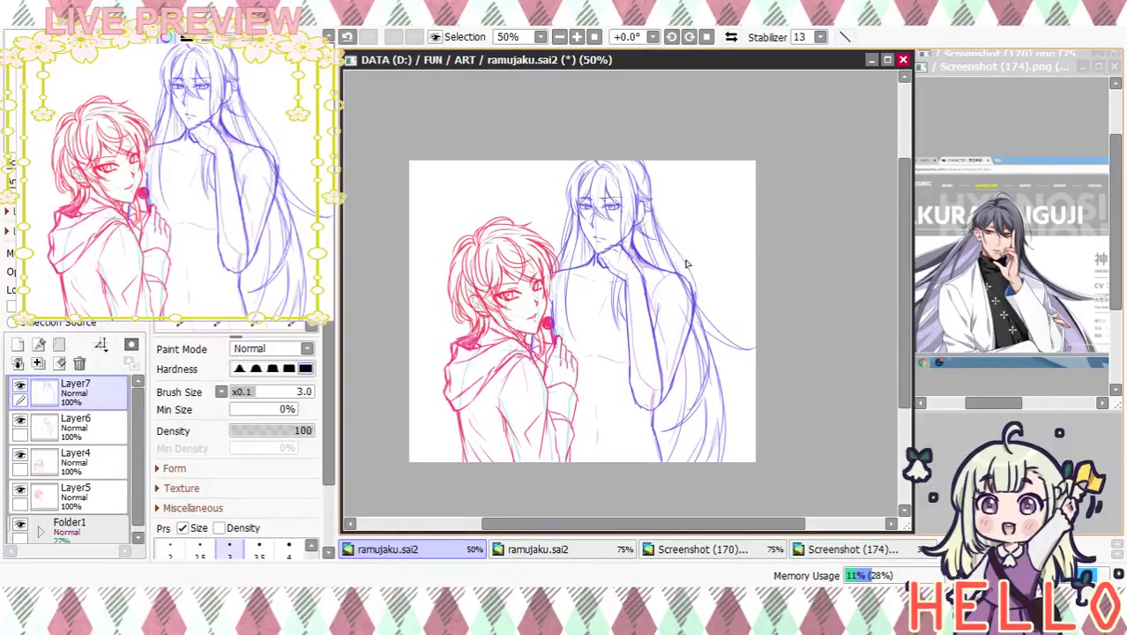
{"action": "mouse_move", "coordinate": [692, 382]}
{"action": "left_mouse_down"}
{"action": "mouse_move", "coordinate": [746, 298]}
{"action": "mouse_move", "coordinate": [738, 323]}
{"action": "left_mouse_up"}
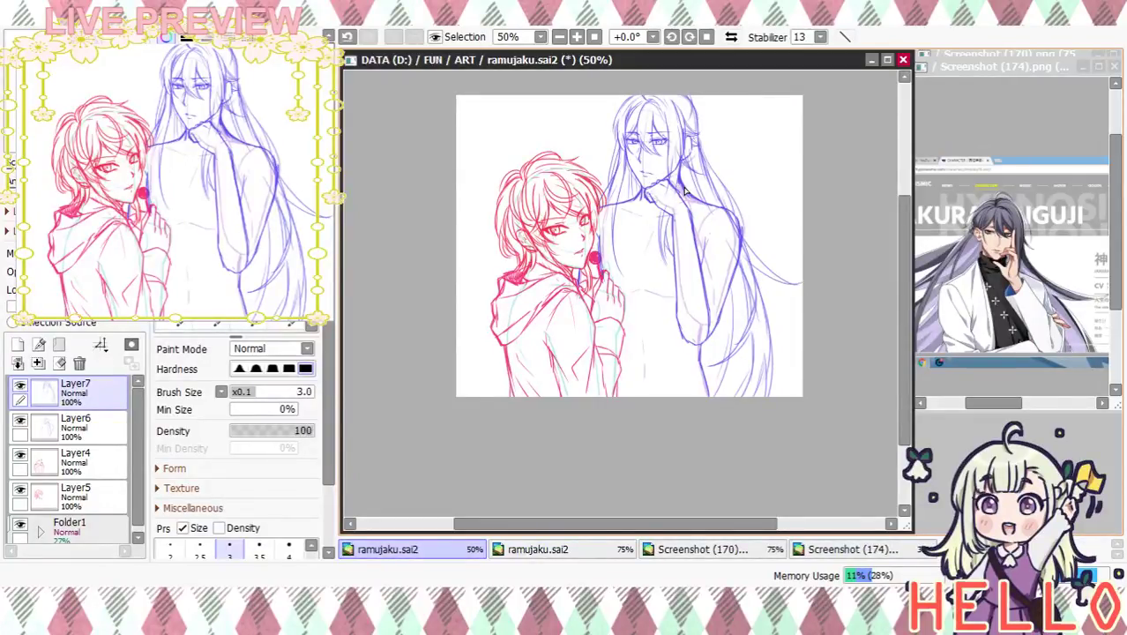
{"action": "left_click", "coordinate": [593, 37]}
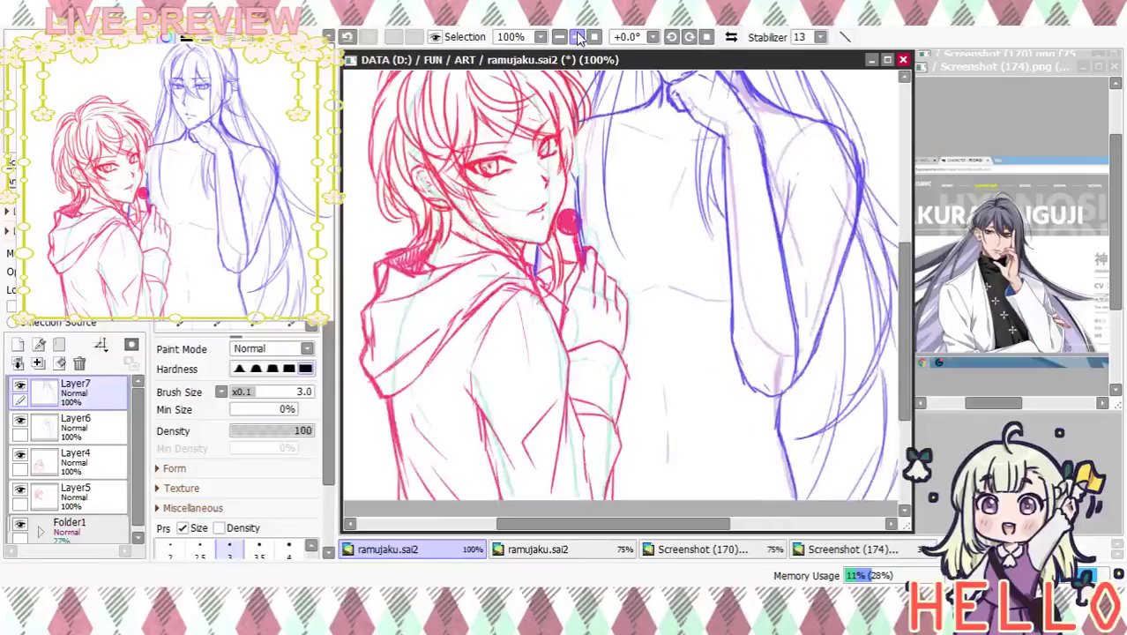
{"action": "mouse_move", "coordinate": [803, 232]}
{"action": "left_mouse_down"}
{"action": "mouse_move", "coordinate": [718, 392]}
{"action": "mouse_move", "coordinate": [723, 431]}
{"action": "mouse_move", "coordinate": [751, 432]}
{"action": "left_mouse_up"}
{"action": "left_click_drag", "start_coordinate": [632, 108], "coordinate": [635, 190]}
{"action": "mouse_move", "coordinate": [715, 301]}
{"action": "left_mouse_down"}
{"action": "mouse_move", "coordinate": [702, 188]}
{"action": "mouse_move", "coordinate": [708, 286]}
{"action": "left_mouse_up"}
{"action": "left_click_drag", "start_coordinate": [677, 148], "coordinate": [659, 231]}
{"action": "mouse_move", "coordinate": [706, 310]}
{"action": "left_mouse_down"}
{"action": "mouse_move", "coordinate": [707, 273]}
{"action": "mouse_move", "coordinate": [701, 326]}
{"action": "mouse_move", "coordinate": [770, 300]}
{"action": "mouse_move", "coordinate": [698, 261]}
{"action": "mouse_move", "coordinate": [699, 303]}
{"action": "left_mouse_up"}
On Layer6, sketch the far upper corner of the turtleneck under the chin, using the reference enlarged to 100%
{"action": "left_click", "coordinate": [104, 428]}
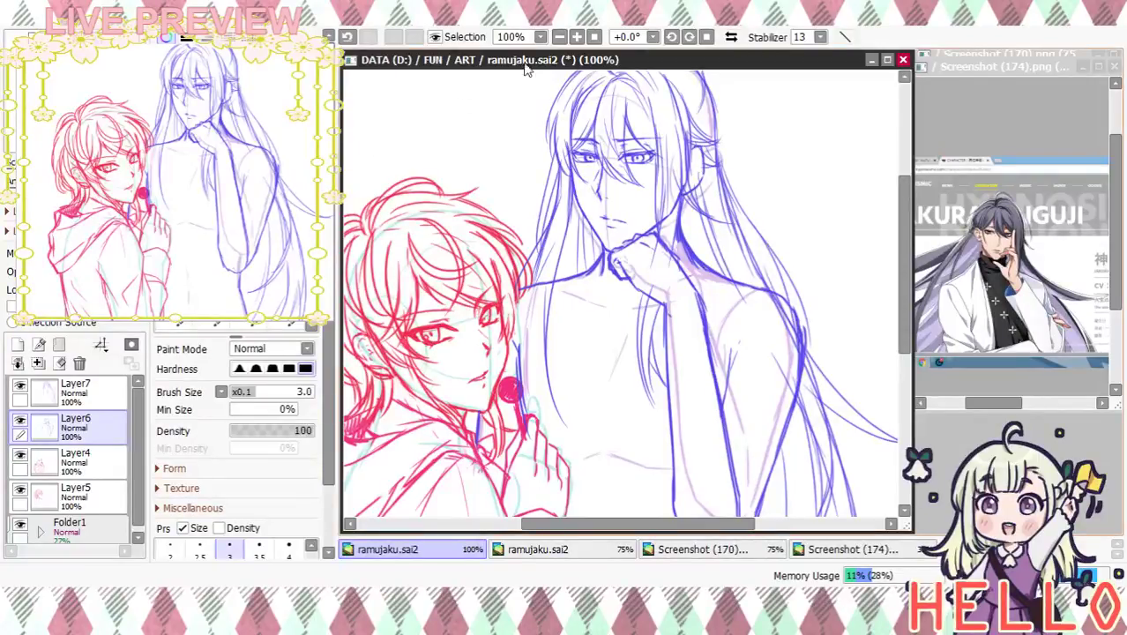
{"action": "left_click", "coordinate": [576, 36]}
{"action": "left_click", "coordinate": [576, 36]}
{"action": "left_click", "coordinate": [979, 72]}
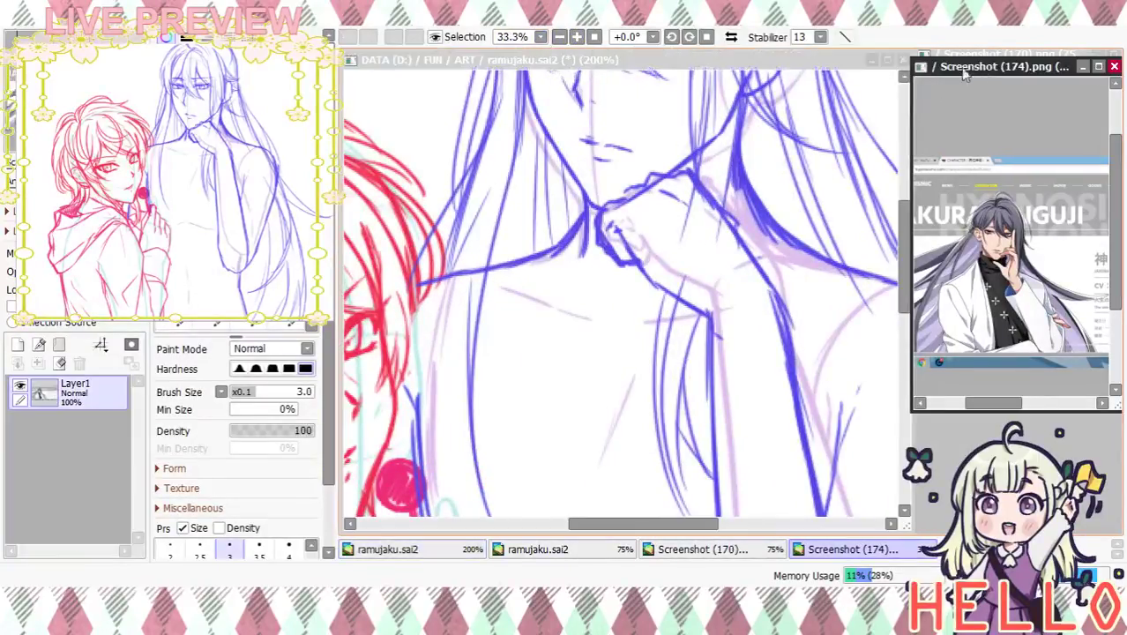
{"action": "left_click", "coordinate": [576, 36]}
{"action": "left_click", "coordinate": [578, 36]}
{"action": "left_click", "coordinate": [577, 35]}
{"action": "left_click_drag", "start_coordinate": [1116, 202], "coordinate": [1115, 237]}
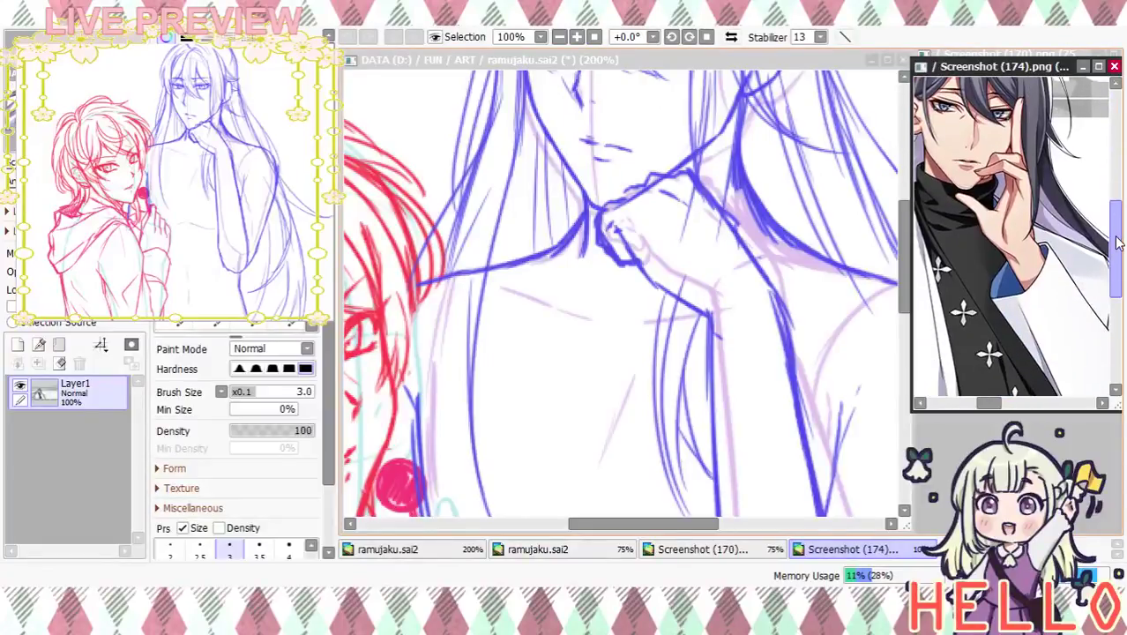
{"action": "left_click", "coordinate": [598, 274]}
{"action": "left_click_drag", "start_coordinate": [603, 254], "coordinate": [548, 280]}
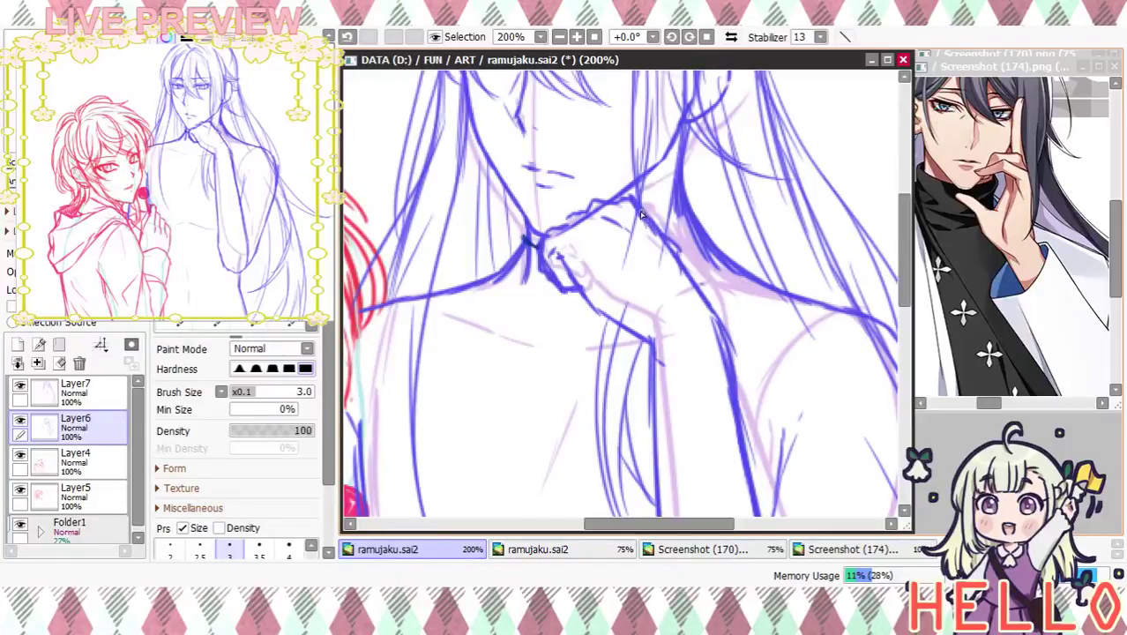
{"action": "key", "text": "ctrl+z"}
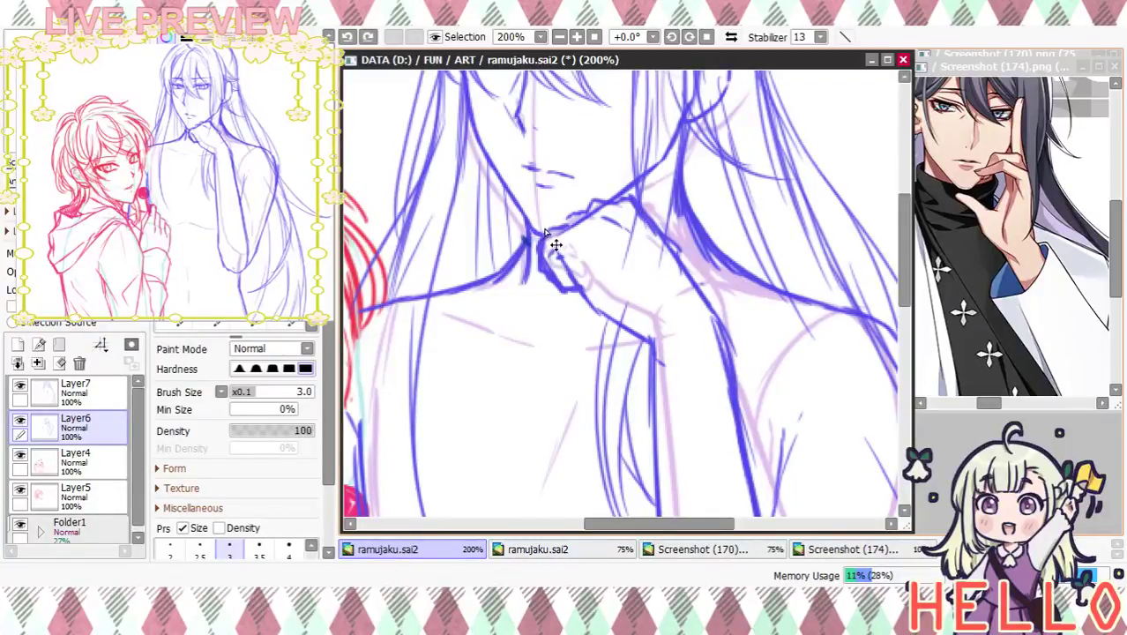
{"action": "left_click_drag", "start_coordinate": [521, 227], "coordinate": [532, 240]}
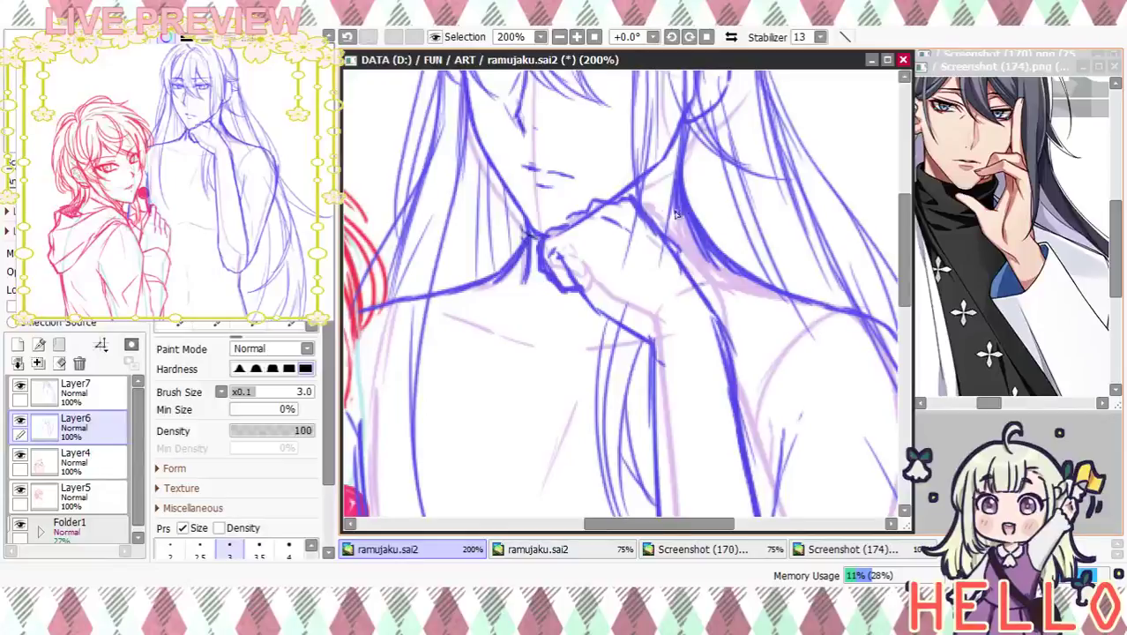
Sketch the near side of the high collar from behind the hand down to the shoulder, redoing the first strokes
{"action": "mouse_move", "coordinate": [646, 214]}
{"action": "left_mouse_down"}
{"action": "mouse_move", "coordinate": [690, 170]}
{"action": "mouse_move", "coordinate": [705, 221]}
{"action": "left_mouse_up"}
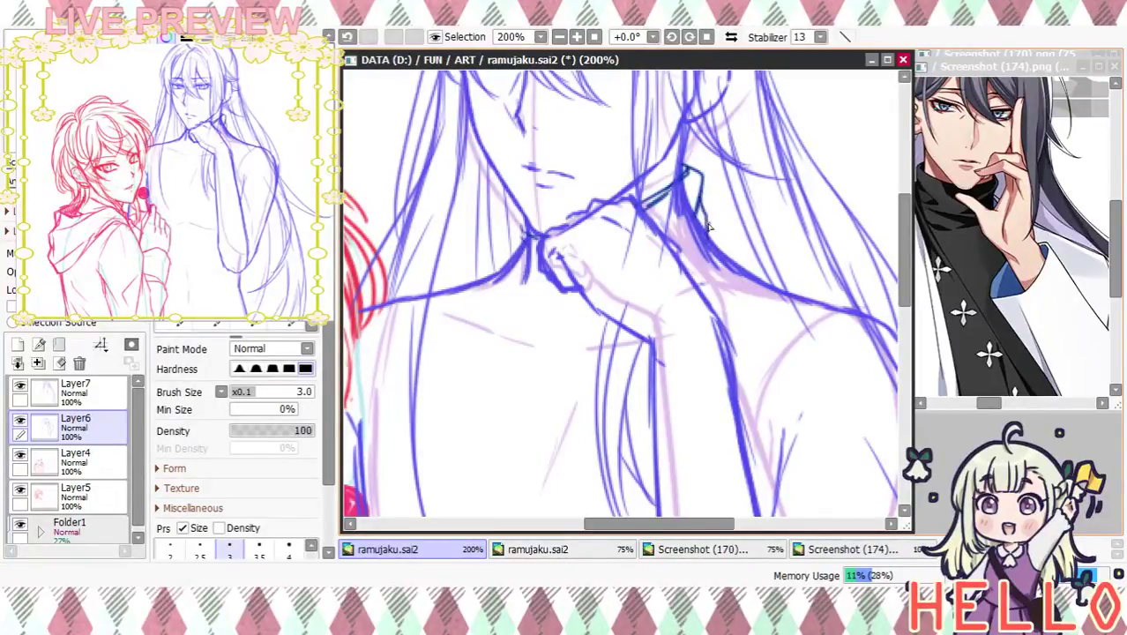
{"action": "key", "text": "ctrl+z"}
{"action": "key", "text": "ctrl+z"}
{"action": "key", "text": "ctrl+z"}
{"action": "key", "text": "ctrl+z"}
{"action": "left_click_drag", "start_coordinate": [685, 162], "coordinate": [685, 253]}
{"action": "left_click_drag", "start_coordinate": [695, 199], "coordinate": [718, 257]}
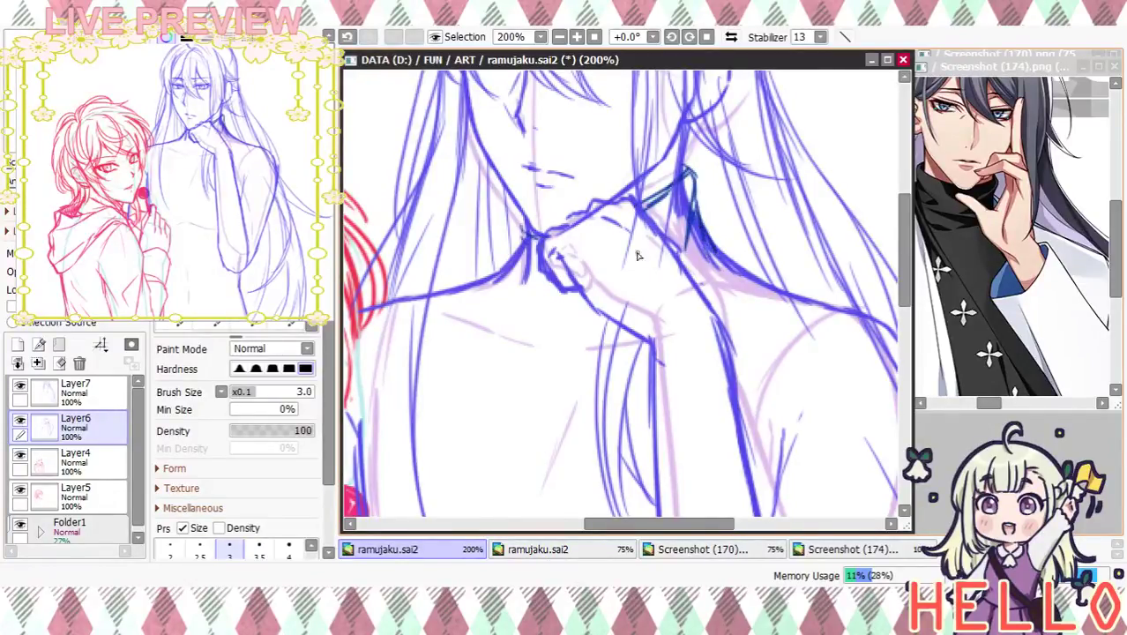
Draw the collar's far edge and lower fold around the fingers beneath the chin
{"action": "mouse_move", "coordinate": [522, 221]}
{"action": "left_mouse_down"}
{"action": "mouse_move", "coordinate": [505, 281]}
{"action": "mouse_move", "coordinate": [564, 317]}
{"action": "left_mouse_up"}
{"action": "left_click_drag", "start_coordinate": [566, 304], "coordinate": [596, 293]}
{"action": "left_click", "coordinate": [559, 36]}
{"action": "left_click", "coordinate": [559, 36]}
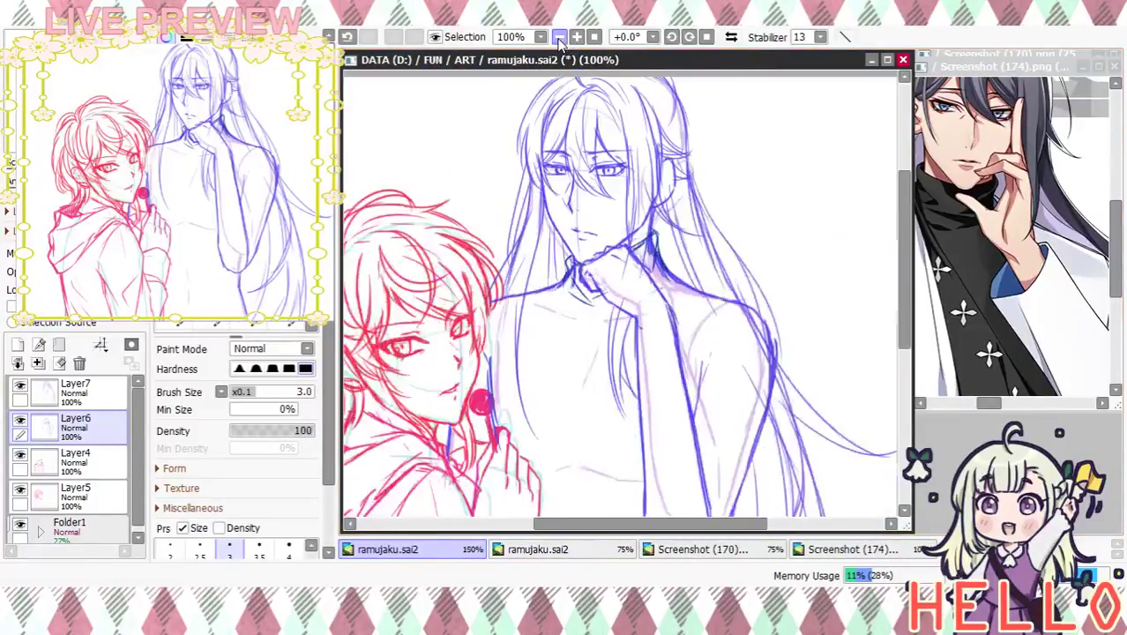
{"action": "left_click", "coordinate": [576, 37]}
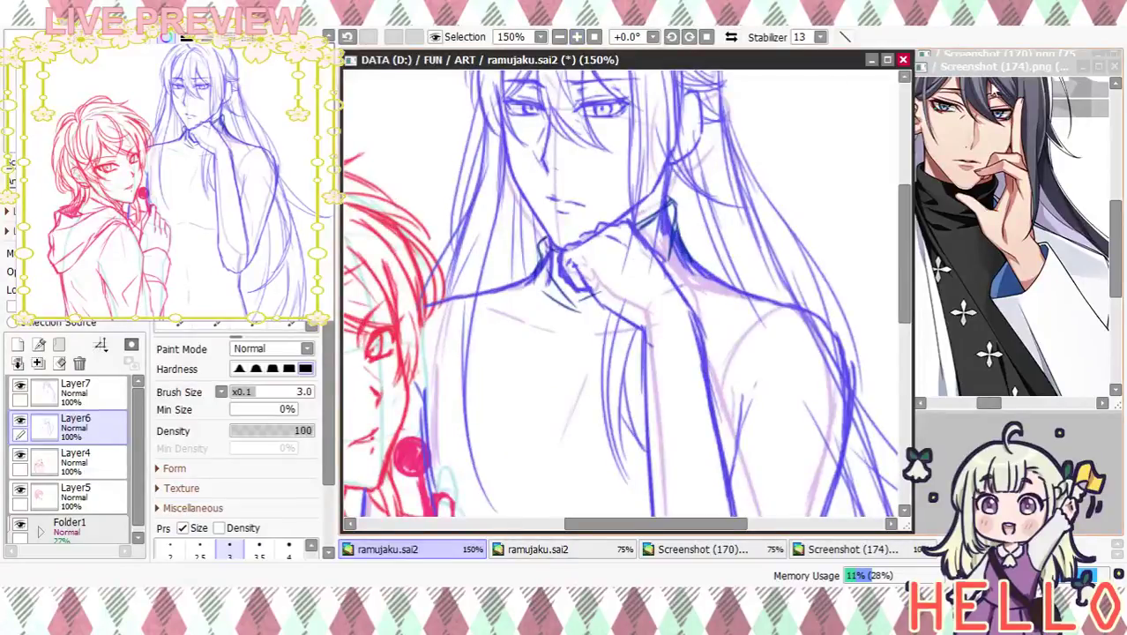
Check the outfit in the reference at 50% and draw the coat's near front edge from the collar to the canvas's lower edge
{"action": "left_click", "coordinate": [992, 83]}
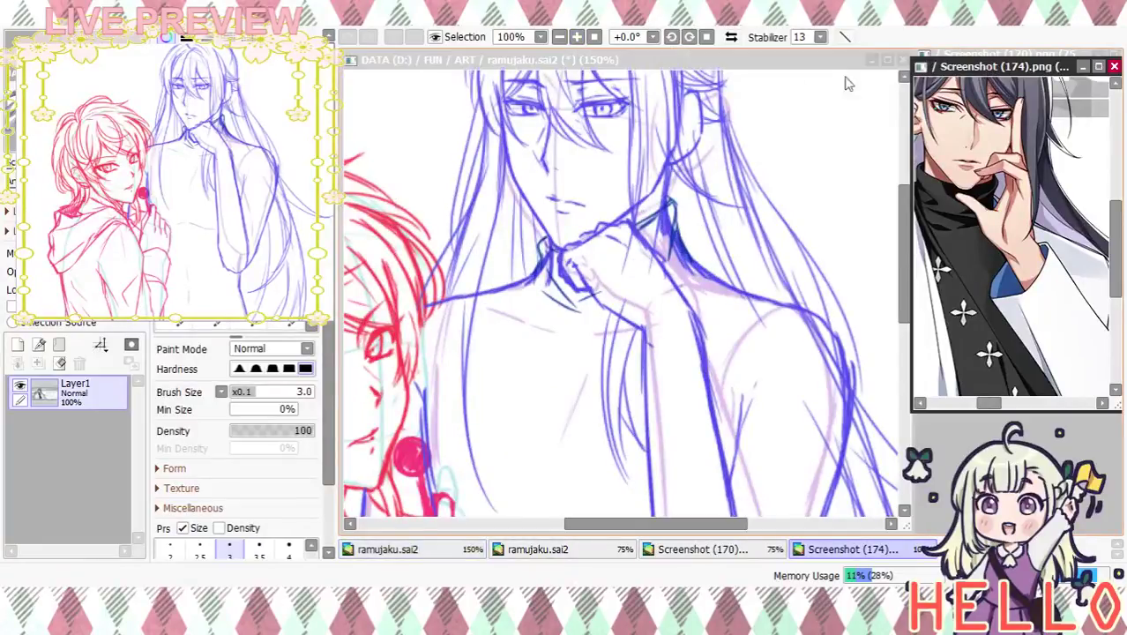
{"action": "left_click", "coordinate": [559, 36]}
{"action": "left_click", "coordinate": [559, 36]}
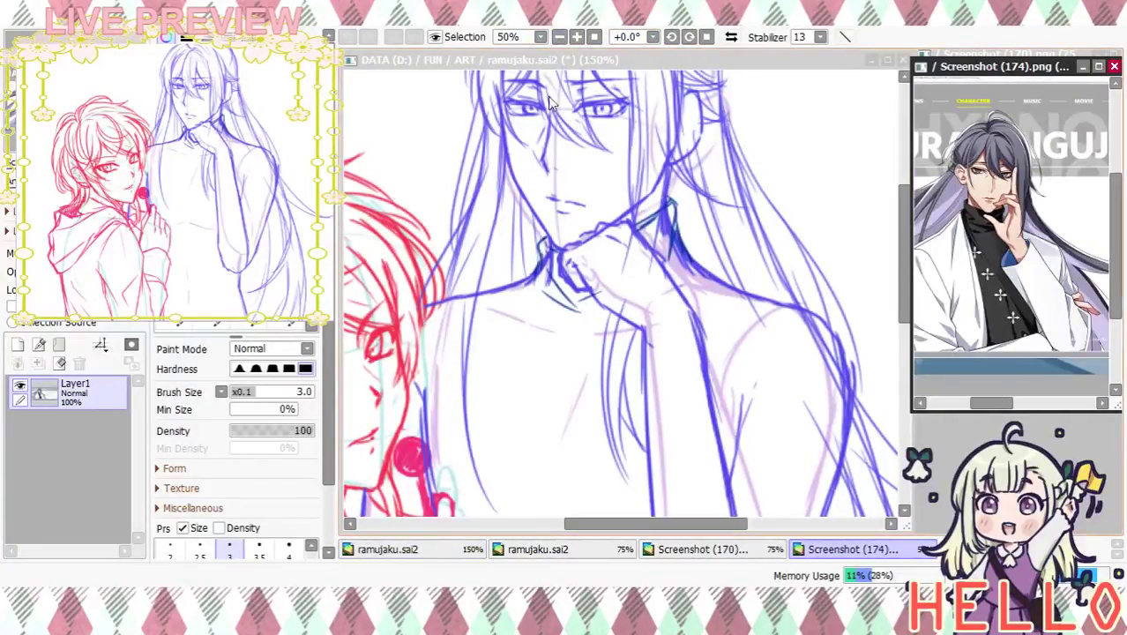
{"action": "left_click", "coordinate": [609, 388]}
{"action": "left_click_drag", "start_coordinate": [596, 433], "coordinate": [561, 332]}
{"action": "left_click", "coordinate": [559, 36]}
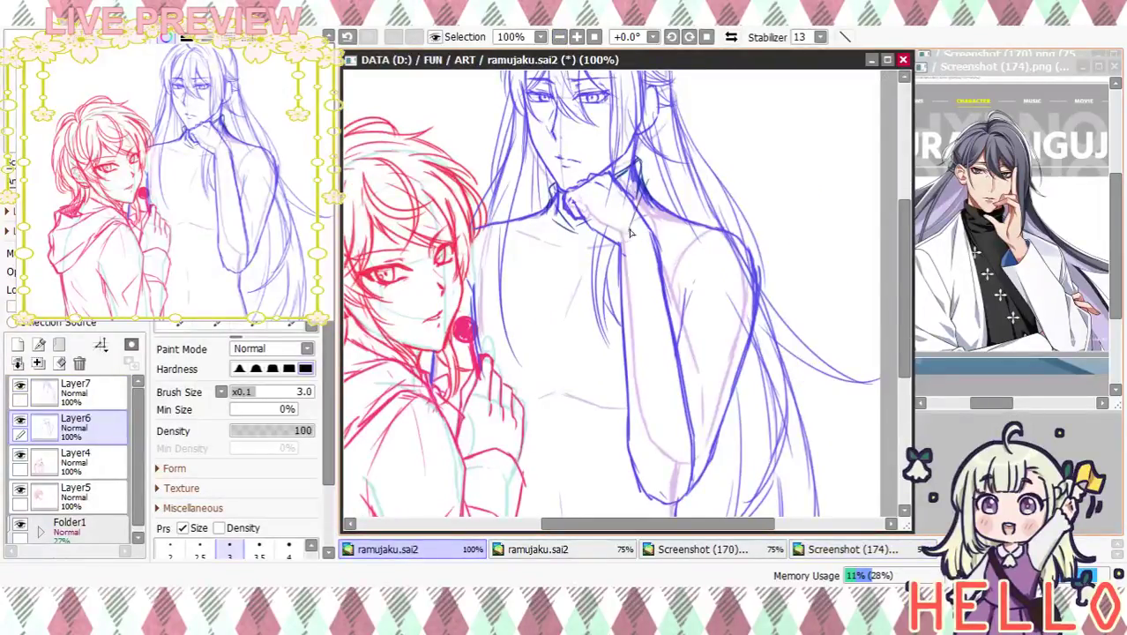
{"action": "left_click_drag", "start_coordinate": [645, 182], "coordinate": [579, 371]}
{"action": "key", "text": "ctrl+z"}
{"action": "key", "text": "ctrl+z"}
{"action": "left_click_drag", "start_coordinate": [643, 182], "coordinate": [610, 258]}
{"action": "left_click_drag", "start_coordinate": [633, 208], "coordinate": [577, 347]}
{"action": "left_click_drag", "start_coordinate": [641, 423], "coordinate": [625, 261]}
{"action": "left_click_drag", "start_coordinate": [554, 221], "coordinate": [603, 448]}
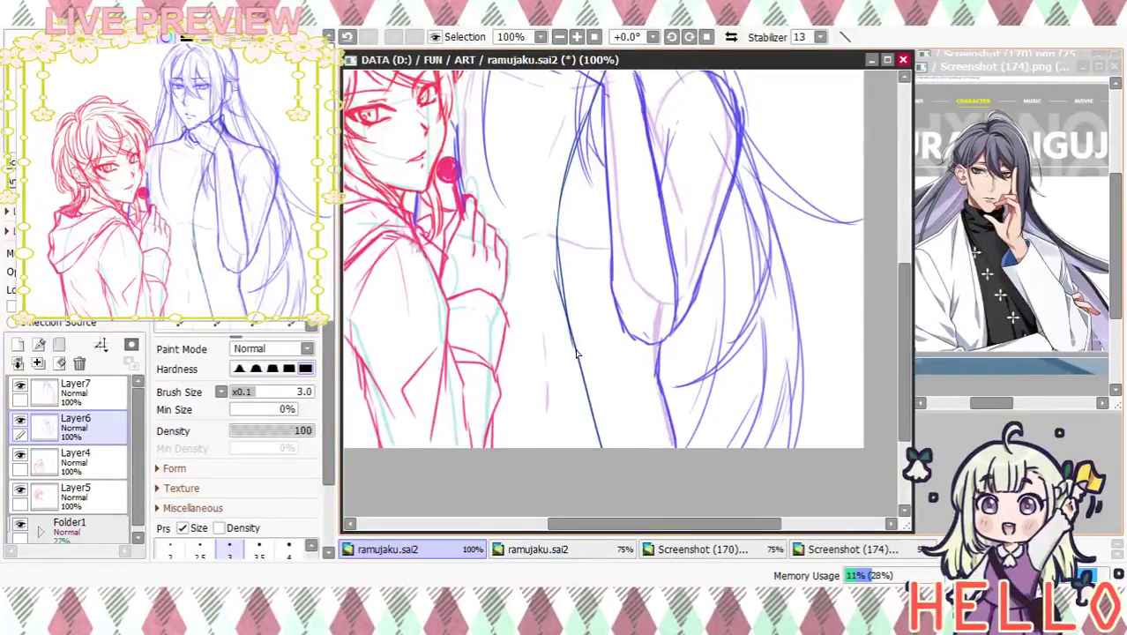
Draw the coat's far front edge from the collar down across the chest
{"action": "scroll", "coordinate": [667, 377], "scroll_direction": "up", "scroll_amount": 5}
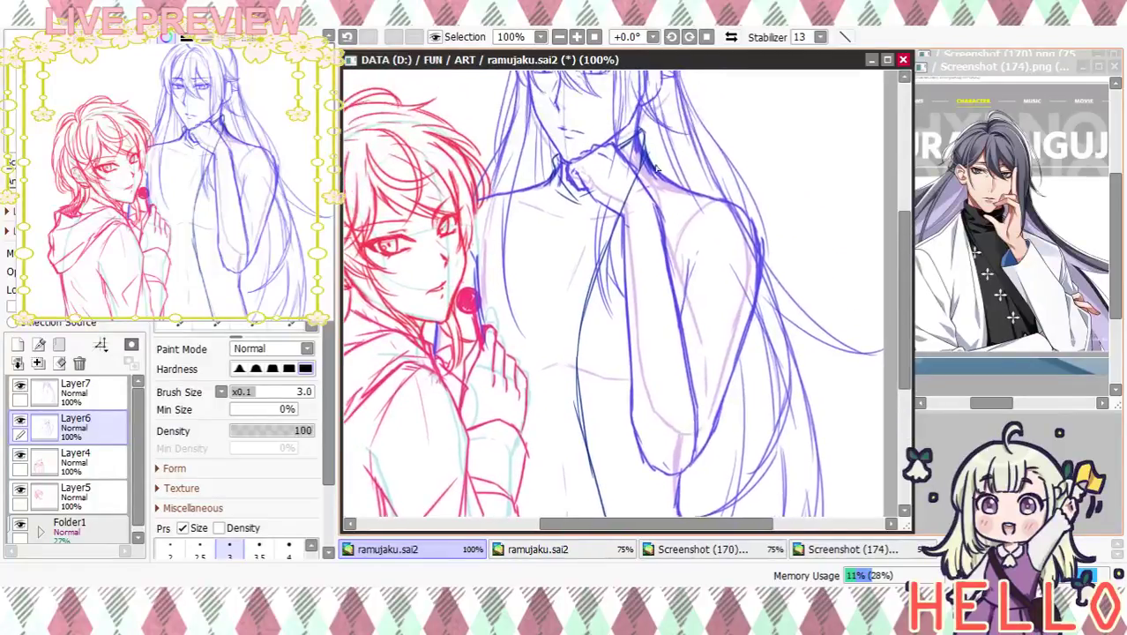
{"action": "mouse_move", "coordinate": [541, 191]}
{"action": "left_mouse_down"}
{"action": "mouse_move", "coordinate": [508, 315]}
{"action": "mouse_move", "coordinate": [534, 212]}
{"action": "mouse_move", "coordinate": [512, 373]}
{"action": "left_mouse_up"}
{"action": "scroll", "coordinate": [568, 324], "scroll_direction": "down", "scroll_amount": 5}
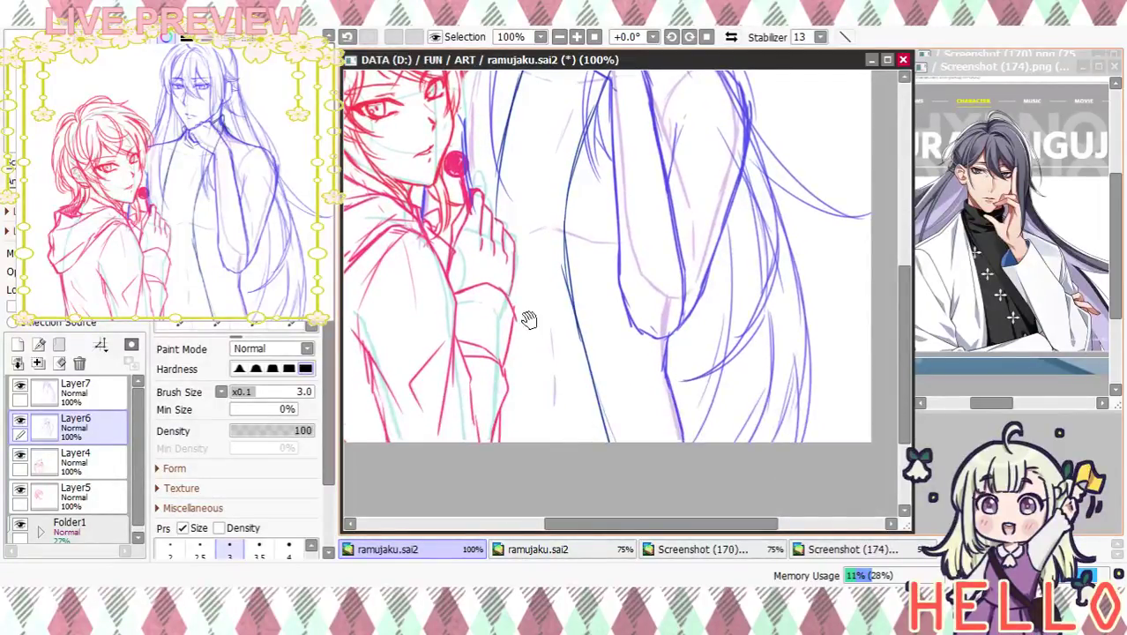
{"action": "scroll", "coordinate": [547, 189], "scroll_direction": "up", "scroll_amount": 4}
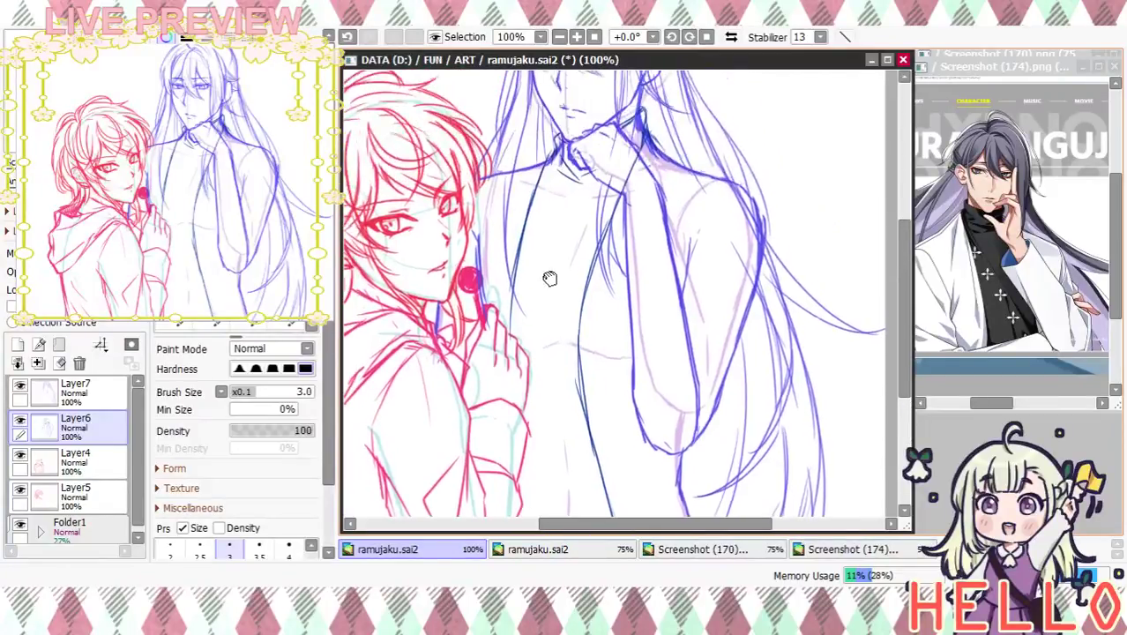
Draw a second line branching from the near coat edge at the waist and curving toward the hip, redoing the first attempt
{"action": "left_click_drag", "start_coordinate": [595, 267], "coordinate": [619, 467]}
{"action": "key", "text": "ctrl+z"}
{"action": "left_click_drag", "start_coordinate": [580, 351], "coordinate": [690, 537]}
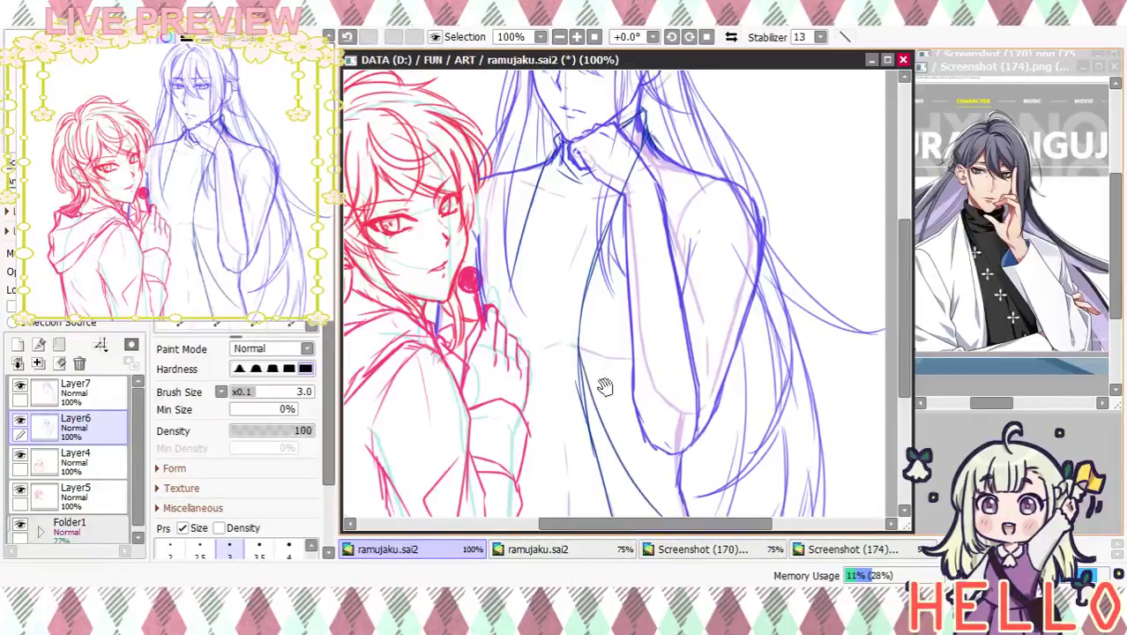
Reinforce and lengthen the coat's far front edge, and draw the coat's far shoulder line out from the collar
{"action": "left_click_drag", "start_coordinate": [556, 159], "coordinate": [518, 283]}
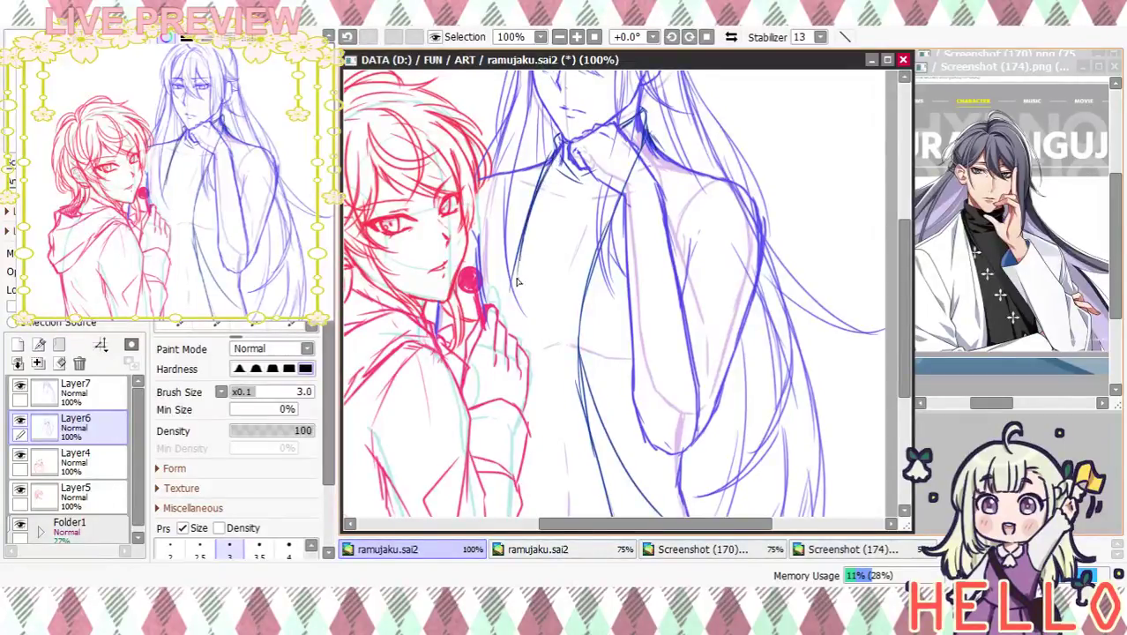
{"action": "left_click_drag", "start_coordinate": [521, 239], "coordinate": [518, 339]}
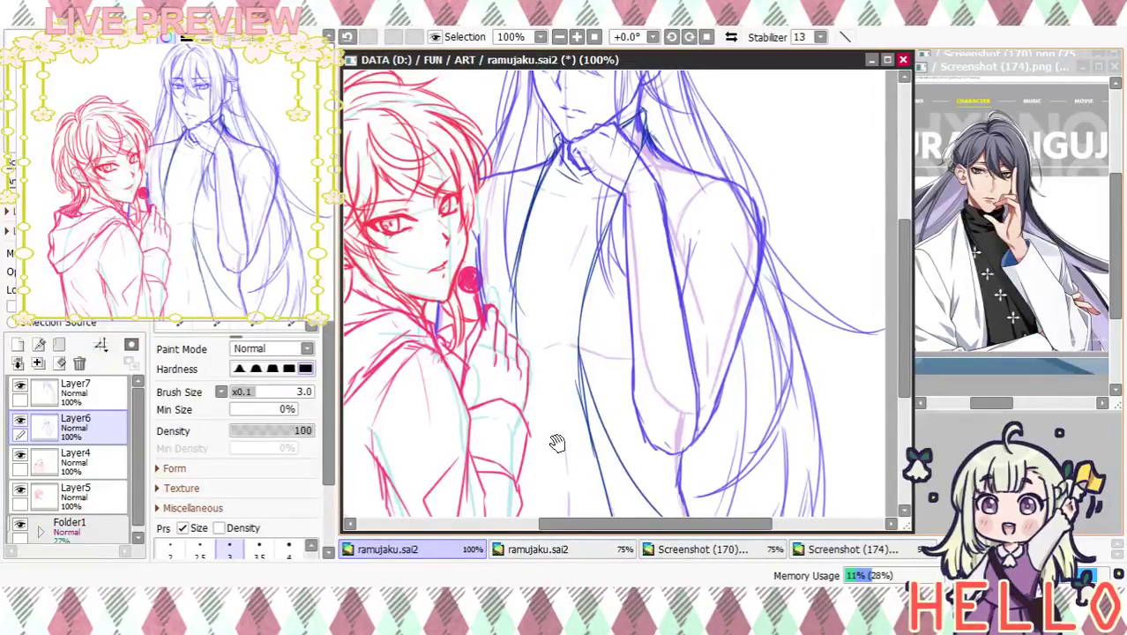
{"action": "scroll", "coordinate": [564, 291], "scroll_direction": "up", "scroll_amount": 2}
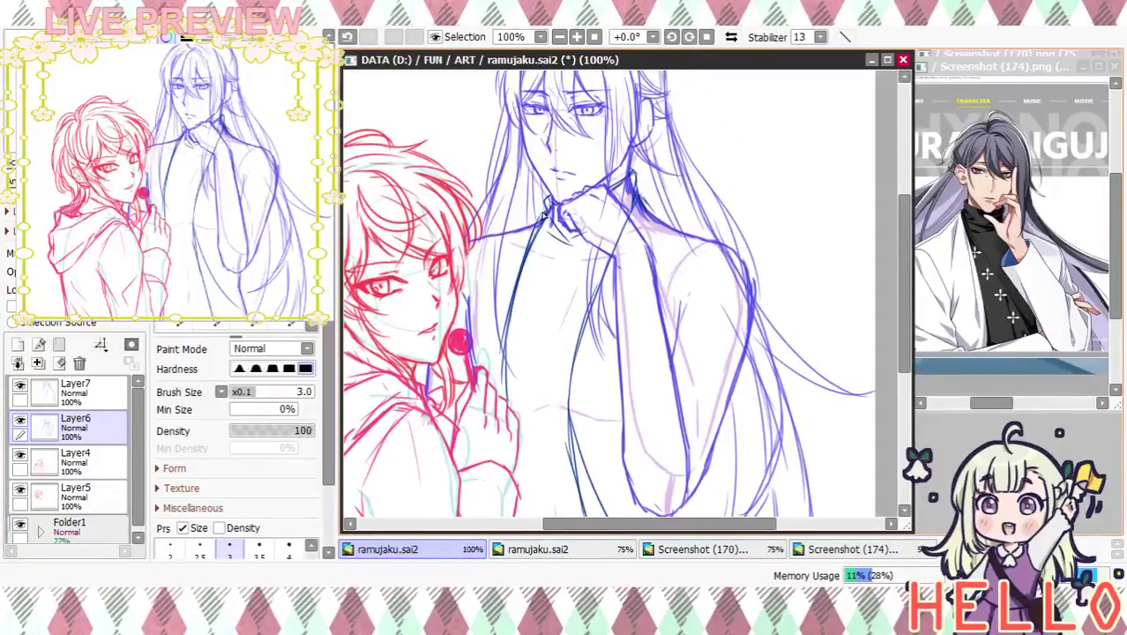
{"action": "left_click_drag", "start_coordinate": [542, 216], "coordinate": [481, 240]}
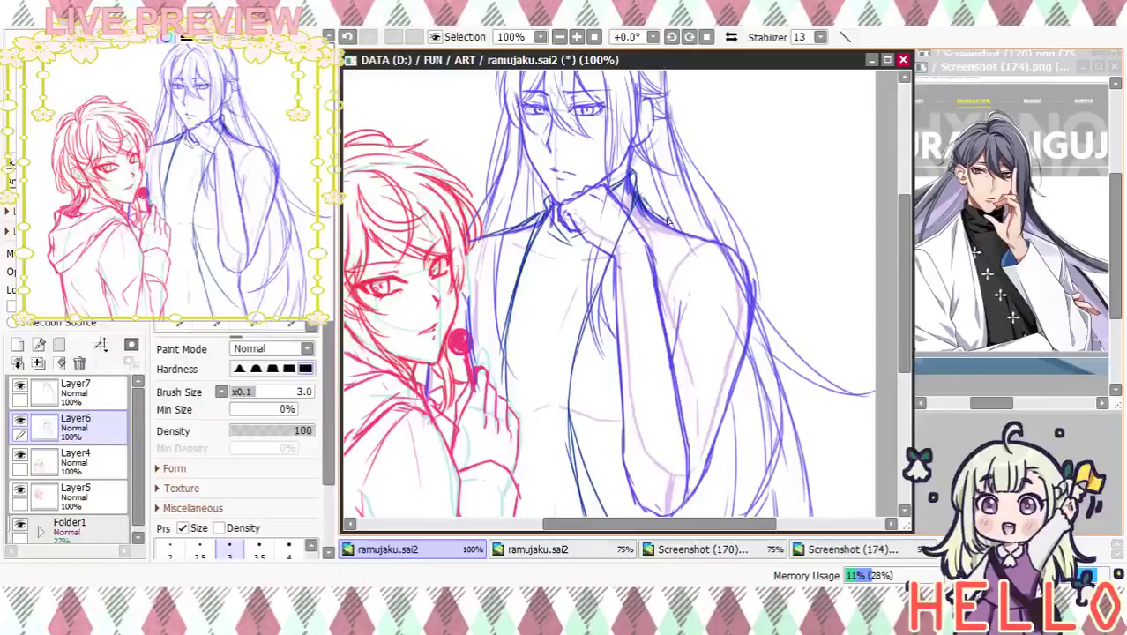
Extend the coat's shoulder line above the raised arm toward the upper arm, and compare the sketch with Layer6 hidden and shown
{"action": "left_click_drag", "start_coordinate": [668, 226], "coordinate": [731, 251]}
{"action": "left_click", "coordinate": [20, 422]}
{"action": "left_click", "coordinate": [20, 421]}
{"action": "left_click", "coordinate": [19, 422]}
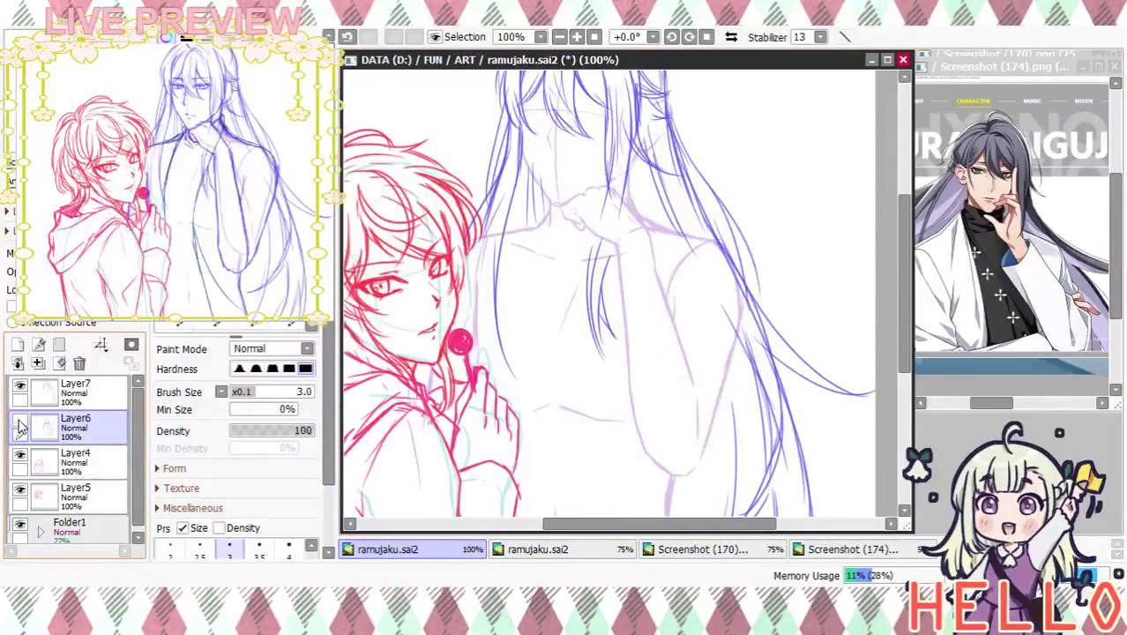
{"action": "left_click", "coordinate": [20, 422]}
Erase overlapping strokes along the blue character's shoulder beside the red character, and hide the pose guide in Folder1
{"action": "key", "text": "e"}
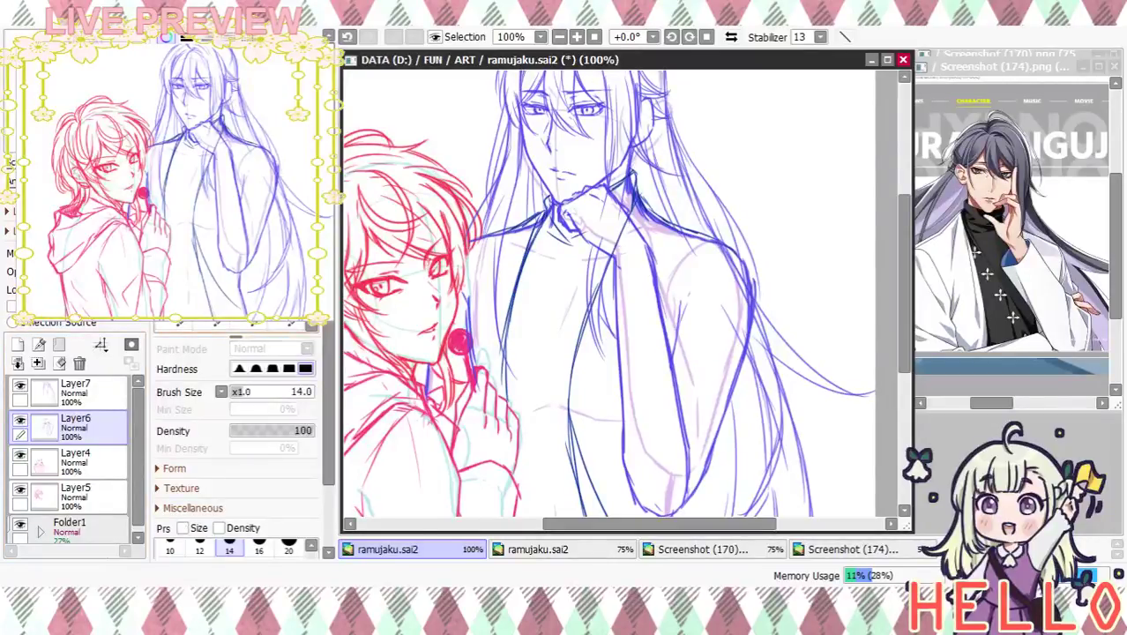
{"action": "left_click_drag", "start_coordinate": [491, 240], "coordinate": [537, 217]}
{"action": "left_click", "coordinate": [19, 527]}
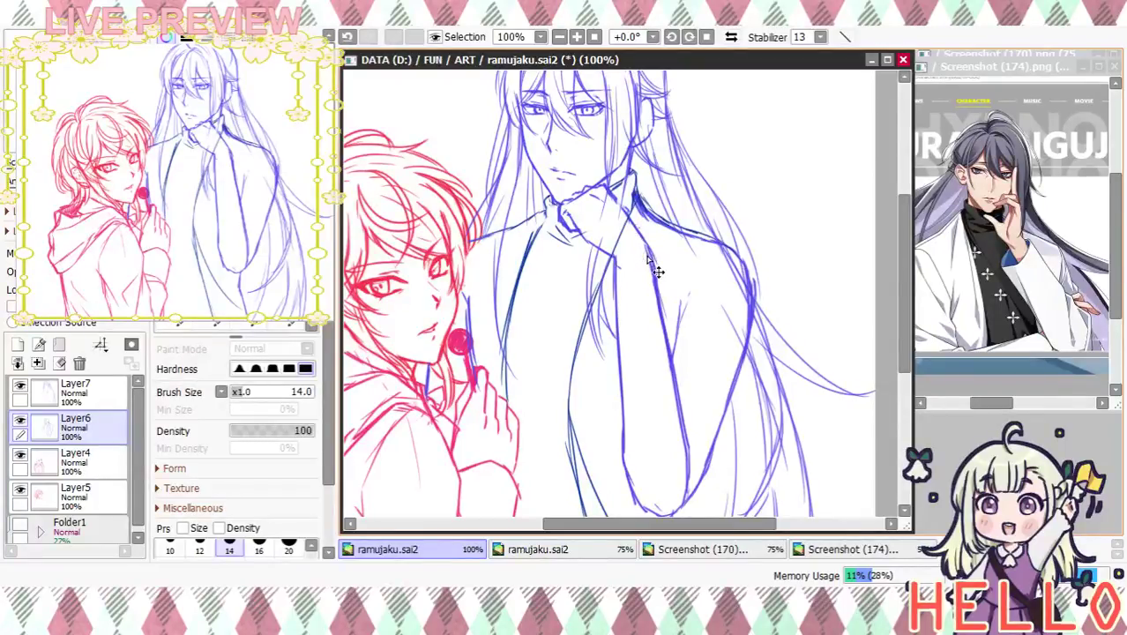
Toggle Layer6 and Layer7 to compare their lines, and erase the doubled body strokes where the collar meets the shoulder
{"action": "left_click", "coordinate": [20, 420]}
{"action": "left_click", "coordinate": [19, 420]}
{"action": "left_click", "coordinate": [20, 385]}
{"action": "left_click", "coordinate": [19, 386]}
{"action": "left_click", "coordinate": [21, 420]}
{"action": "left_click", "coordinate": [21, 419]}
{"action": "left_click_drag", "start_coordinate": [625, 185], "coordinate": [624, 198]}
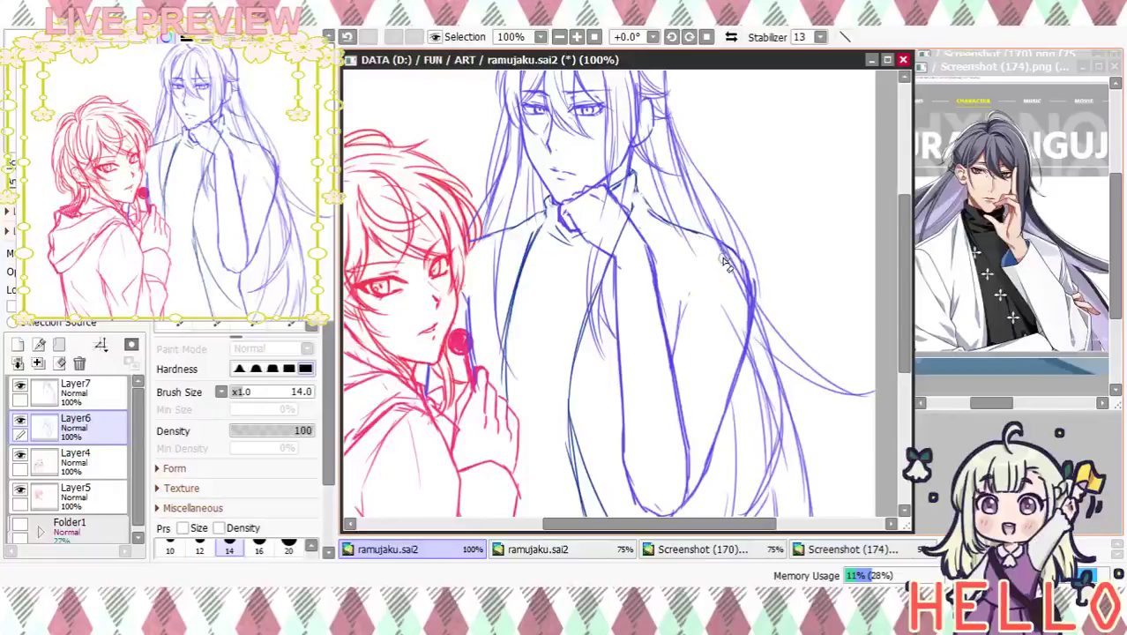
Draw a curved sleeve seam at the shoulder of the raised arm with the 3.0 brush
{"action": "left_click_drag", "start_coordinate": [728, 344], "coordinate": [729, 188]}
{"action": "left_click_drag", "start_coordinate": [735, 337], "coordinate": [732, 436]}
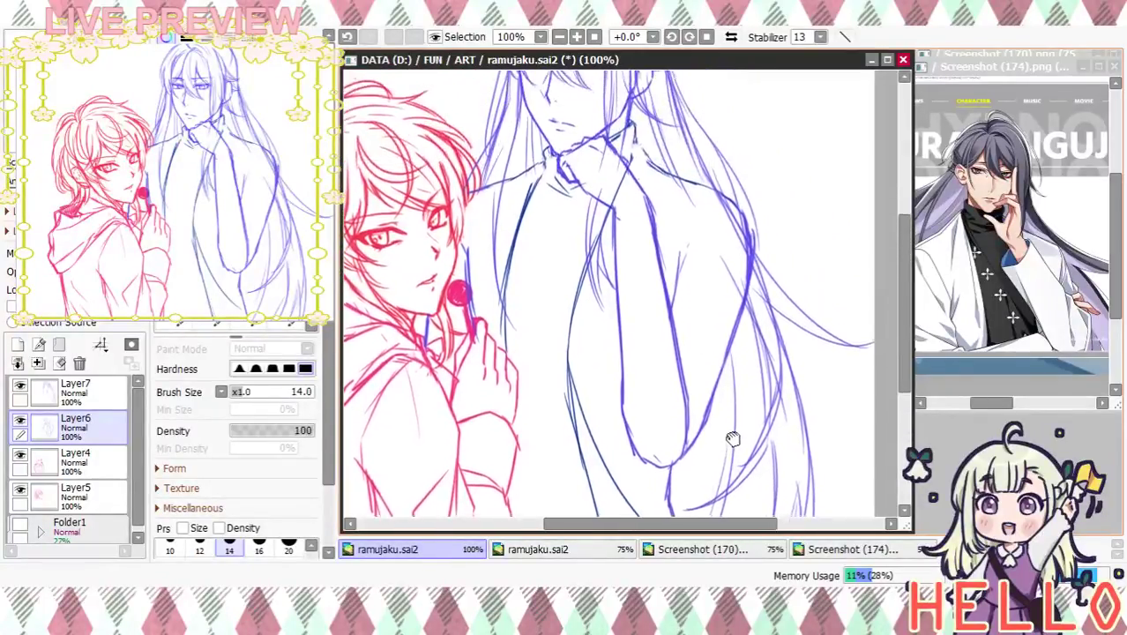
{"action": "left_click_drag", "start_coordinate": [552, 281], "coordinate": [521, 277]}
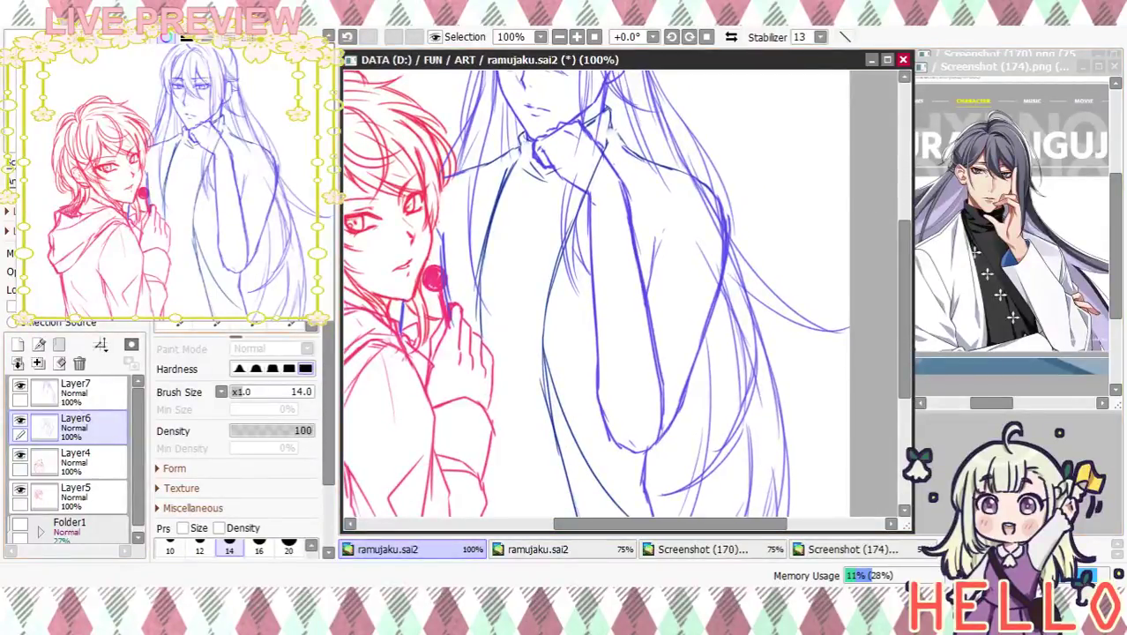
{"action": "key", "text": "n"}
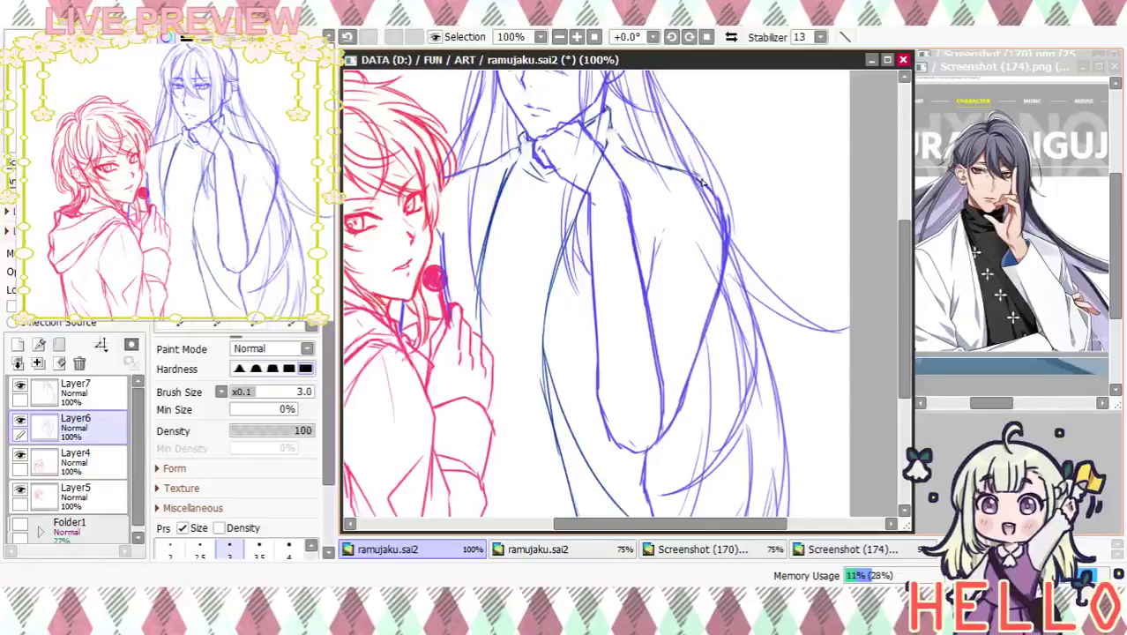
{"action": "mouse_move", "coordinate": [649, 259]}
{"action": "left_mouse_down"}
{"action": "mouse_move", "coordinate": [686, 202]}
{"action": "mouse_move", "coordinate": [715, 183]}
{"action": "mouse_move", "coordinate": [760, 319]}
{"action": "mouse_move", "coordinate": [776, 286]}
{"action": "left_mouse_up"}
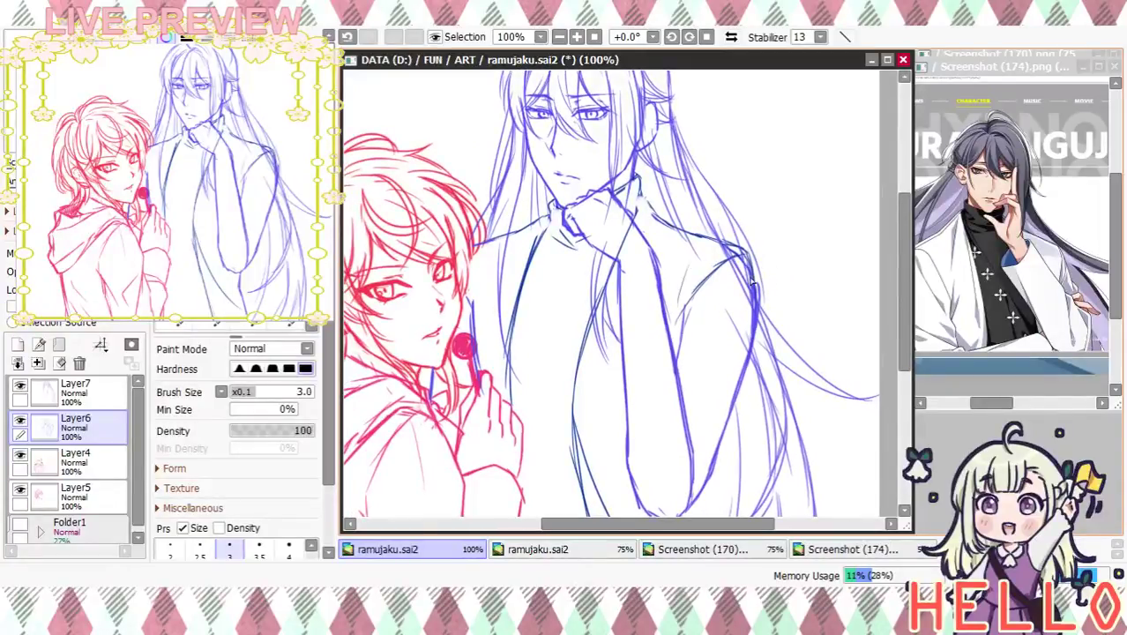
Add long crease lines inside the upper sleeve of the raised arm, running down toward the elbow
{"action": "mouse_move", "coordinate": [721, 323]}
{"action": "left_mouse_down"}
{"action": "mouse_move", "coordinate": [736, 405]}
{"action": "mouse_move", "coordinate": [719, 450]}
{"action": "left_mouse_up"}
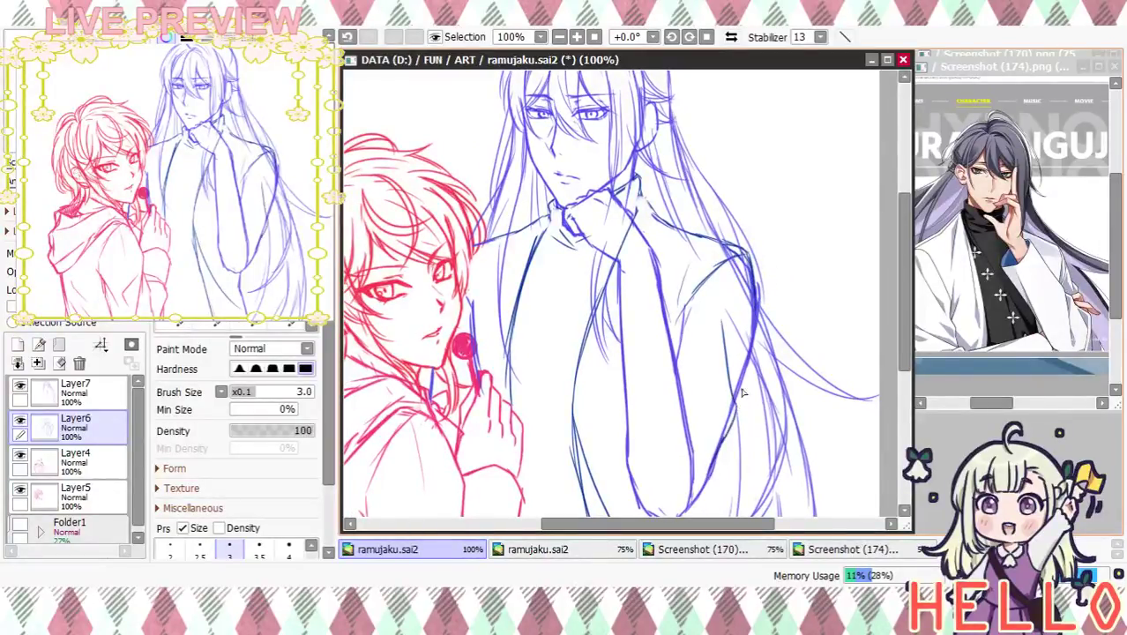
{"action": "mouse_move", "coordinate": [676, 331]}
{"action": "left_mouse_down"}
{"action": "mouse_move", "coordinate": [691, 401]}
{"action": "mouse_move", "coordinate": [686, 320]}
{"action": "mouse_move", "coordinate": [702, 424]}
{"action": "left_mouse_up"}
{"action": "scroll", "coordinate": [723, 361], "scroll_direction": "down", "scroll_amount": 3}
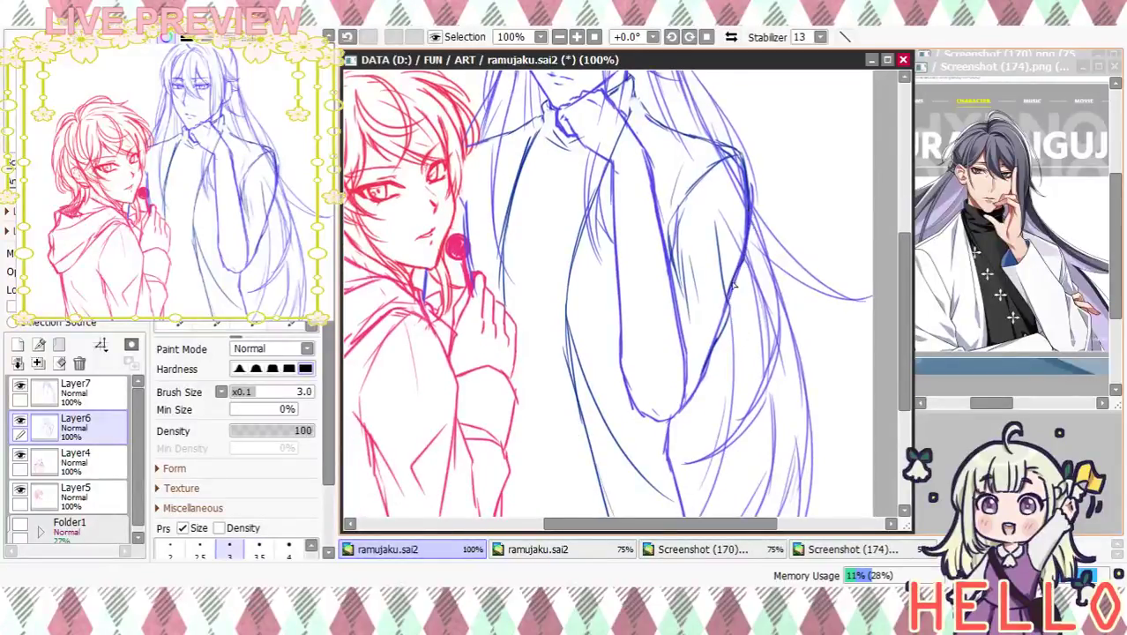
{"action": "left_click_drag", "start_coordinate": [713, 352], "coordinate": [705, 375]}
{"action": "mouse_move", "coordinate": [683, 338]}
{"action": "left_mouse_down"}
{"action": "mouse_move", "coordinate": [695, 358]}
{"action": "mouse_move", "coordinate": [682, 406]}
{"action": "left_mouse_up"}
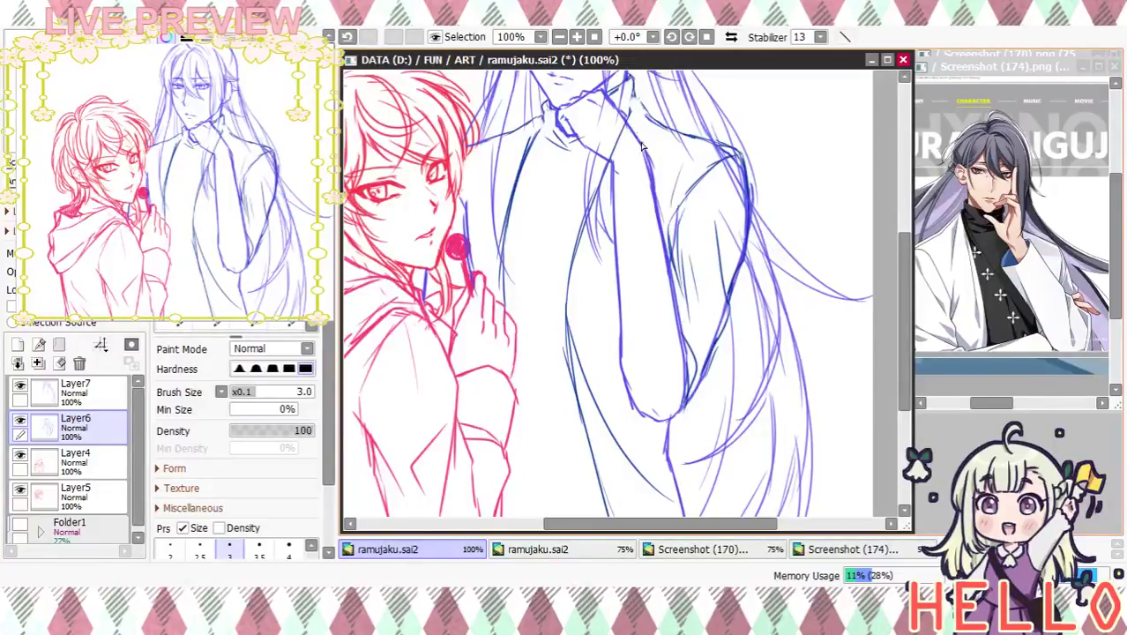
Redraw the forearm sleeve of the raised arm with darker edges from the wrist to the elbow, adding inner fold lines
{"action": "mouse_move", "coordinate": [640, 136]}
{"action": "left_mouse_down"}
{"action": "mouse_move", "coordinate": [601, 198]}
{"action": "mouse_move", "coordinate": [615, 317]}
{"action": "left_mouse_up"}
{"action": "left_click_drag", "start_coordinate": [642, 137], "coordinate": [656, 201]}
{"action": "mouse_move", "coordinate": [644, 140]}
{"action": "left_mouse_down"}
{"action": "mouse_move", "coordinate": [607, 167]}
{"action": "mouse_move", "coordinate": [623, 160]}
{"action": "mouse_move", "coordinate": [594, 203]}
{"action": "mouse_move", "coordinate": [623, 347]}
{"action": "left_mouse_up"}
{"action": "mouse_move", "coordinate": [606, 303]}
{"action": "left_mouse_down"}
{"action": "mouse_move", "coordinate": [611, 359]}
{"action": "mouse_move", "coordinate": [663, 430]}
{"action": "mouse_move", "coordinate": [681, 367]}
{"action": "left_mouse_up"}
{"action": "mouse_move", "coordinate": [652, 168]}
{"action": "left_mouse_down"}
{"action": "mouse_move", "coordinate": [690, 333]}
{"action": "mouse_move", "coordinate": [690, 388]}
{"action": "left_mouse_up"}
{"action": "left_click_drag", "start_coordinate": [665, 296], "coordinate": [669, 397]}
Darken the sleeve's outer edge down to the elbow, and draw the coat's fold lines below the elbow
{"action": "mouse_move", "coordinate": [740, 306]}
{"action": "left_mouse_down"}
{"action": "mouse_move", "coordinate": [762, 336]}
{"action": "mouse_move", "coordinate": [770, 216]}
{"action": "left_mouse_up"}
{"action": "mouse_move", "coordinate": [692, 371]}
{"action": "left_mouse_down"}
{"action": "mouse_move", "coordinate": [699, 402]}
{"action": "mouse_move", "coordinate": [771, 450]}
{"action": "left_mouse_up"}
{"action": "mouse_move", "coordinate": [698, 327]}
{"action": "left_mouse_down"}
{"action": "mouse_move", "coordinate": [700, 370]}
{"action": "mouse_move", "coordinate": [741, 433]}
{"action": "left_mouse_up"}
{"action": "mouse_move", "coordinate": [699, 349]}
{"action": "left_mouse_down"}
{"action": "mouse_move", "coordinate": [694, 380]}
{"action": "mouse_move", "coordinate": [743, 429]}
{"action": "left_mouse_up"}
{"action": "left_click_drag", "start_coordinate": [773, 319], "coordinate": [836, 404]}
{"action": "mouse_move", "coordinate": [662, 441]}
{"action": "left_mouse_down"}
{"action": "mouse_move", "coordinate": [636, 336]}
{"action": "mouse_move", "coordinate": [611, 444]}
{"action": "left_mouse_up"}
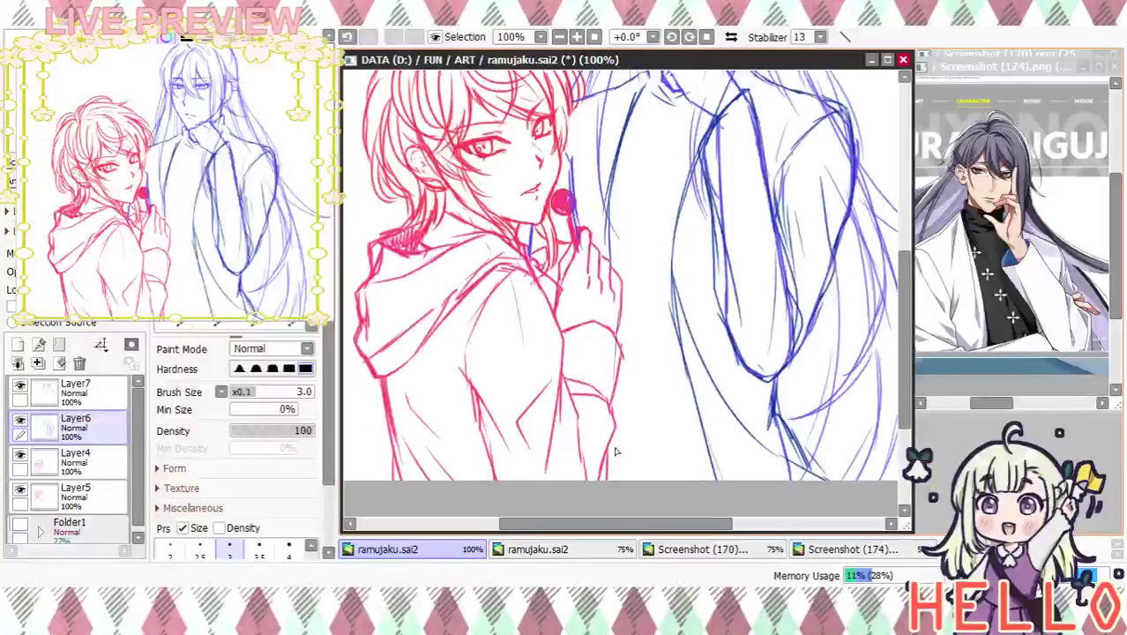
Reinforce the blue line behind the red character's chin, and draw a long vertical line from the collar down the chest
{"action": "left_click_drag", "start_coordinate": [683, 324], "coordinate": [684, 401]}
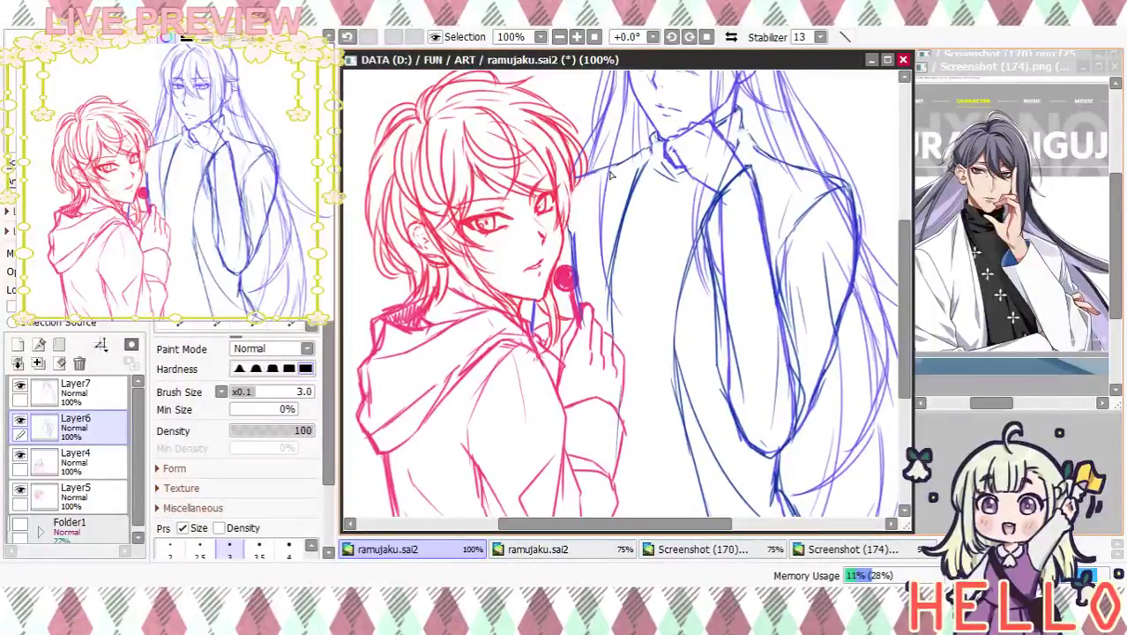
{"action": "left_click_drag", "start_coordinate": [534, 304], "coordinate": [537, 341]}
{"action": "left_click_drag", "start_coordinate": [682, 411], "coordinate": [674, 477]}
{"action": "left_click_drag", "start_coordinate": [644, 223], "coordinate": [651, 374]}
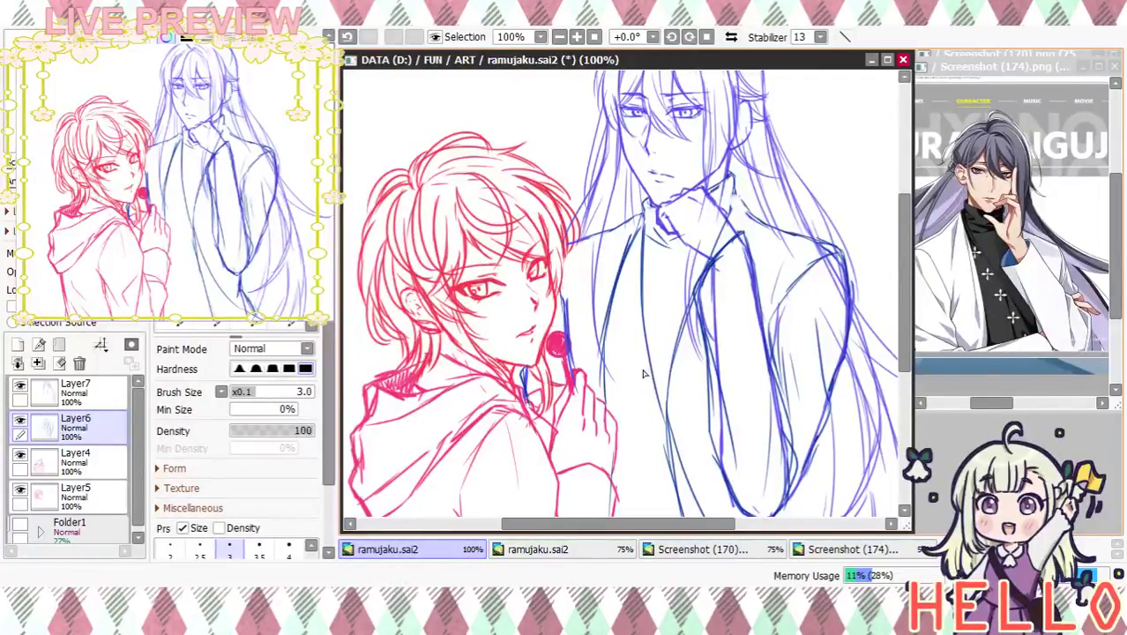
Sketch four cross-shaped ornaments down the front of the long-haired character's shirt, following the reference picture
{"action": "mouse_move", "coordinate": [634, 276]}
{"action": "left_mouse_down"}
{"action": "mouse_move", "coordinate": [633, 257]}
{"action": "mouse_move", "coordinate": [627, 267]}
{"action": "left_mouse_up"}
{"action": "key", "text": "ctrl+z"}
{"action": "left_click_drag", "start_coordinate": [623, 316], "coordinate": [635, 315]}
{"action": "mouse_move", "coordinate": [636, 378]}
{"action": "left_mouse_down"}
{"action": "mouse_move", "coordinate": [637, 400]}
{"action": "mouse_move", "coordinate": [645, 388]}
{"action": "left_mouse_up"}
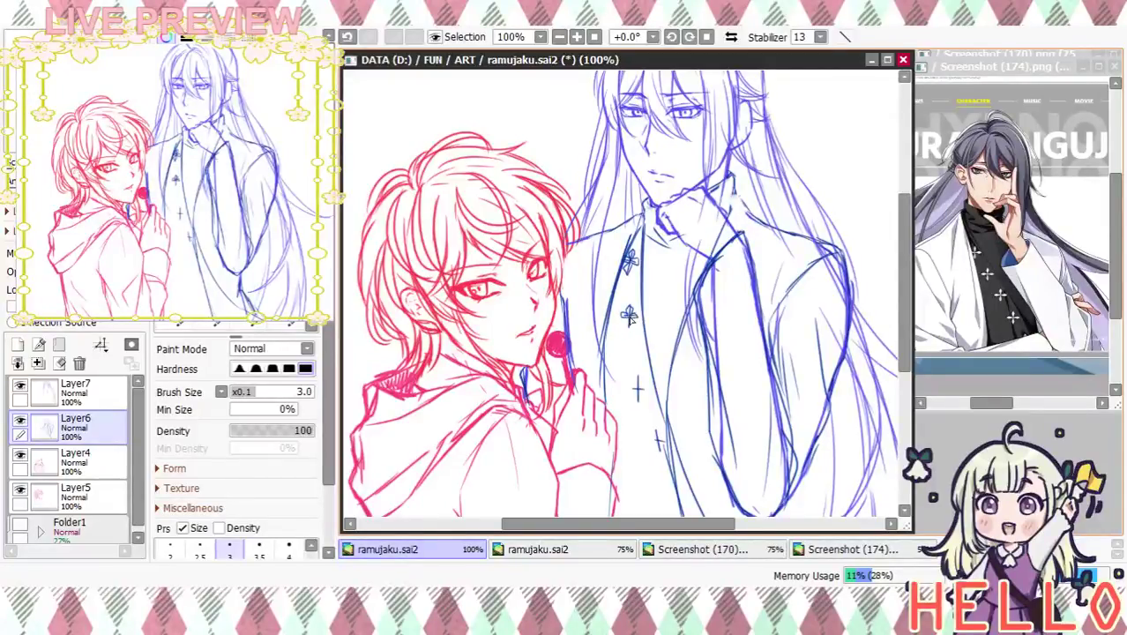
{"action": "scroll", "coordinate": [633, 309], "scroll_direction": "down", "scroll_amount": 2}
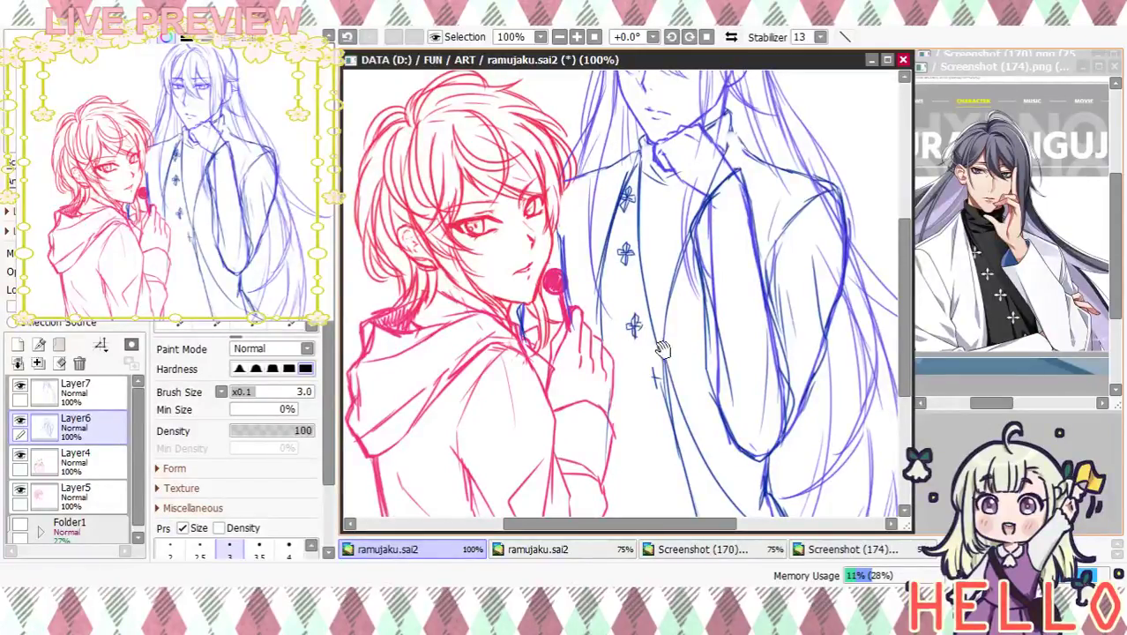
{"action": "scroll", "coordinate": [644, 328], "scroll_direction": "down", "scroll_amount": 2}
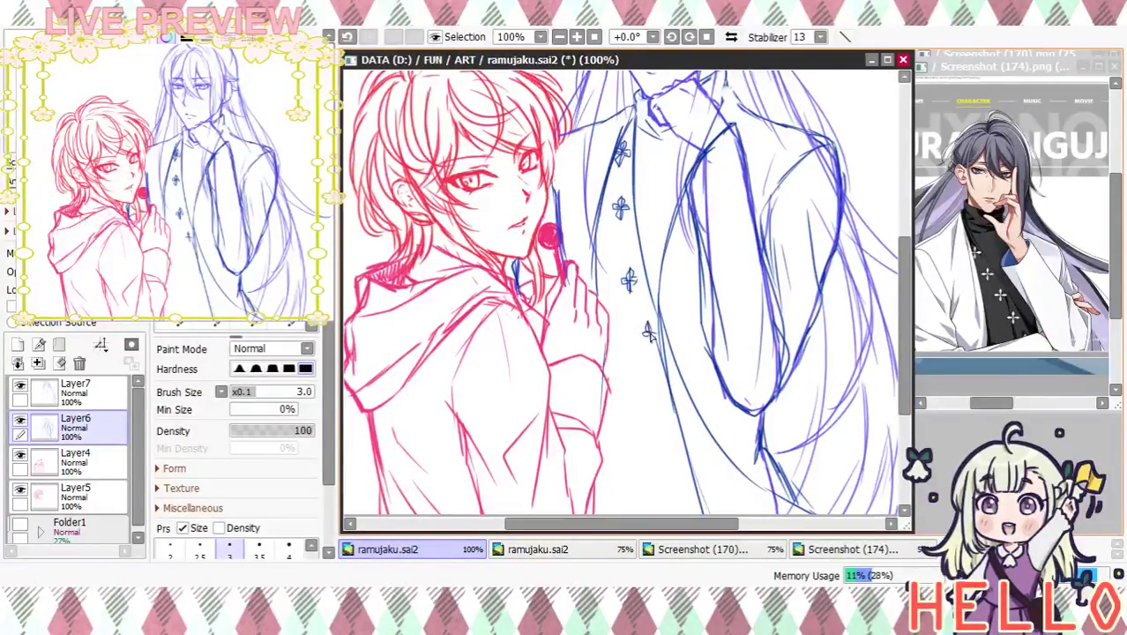
Sketch light curved guide lines across the long-haired character's torso and waist
{"action": "mouse_move", "coordinate": [598, 295]}
{"action": "left_mouse_down"}
{"action": "mouse_move", "coordinate": [668, 308]}
{"action": "mouse_move", "coordinate": [656, 313]}
{"action": "left_mouse_up"}
{"action": "scroll", "coordinate": [686, 389], "scroll_direction": "down", "scroll_amount": 4}
{"action": "mouse_move", "coordinate": [598, 270]}
{"action": "left_mouse_down"}
{"action": "mouse_move", "coordinate": [638, 309]}
{"action": "mouse_move", "coordinate": [670, 318]}
{"action": "left_mouse_up"}
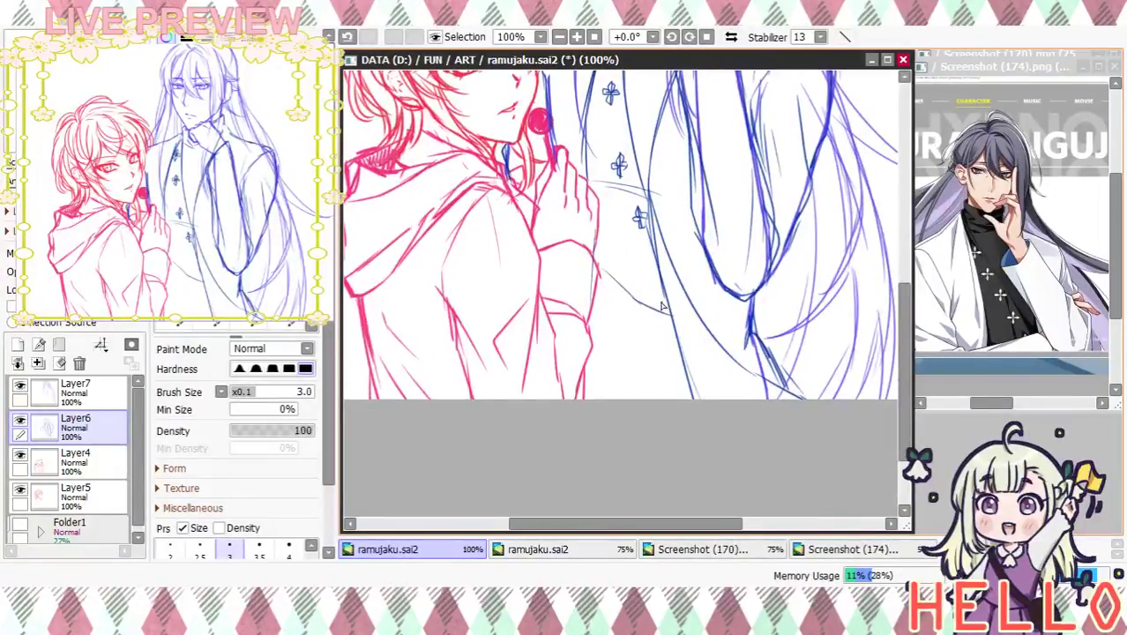
{"action": "scroll", "coordinate": [663, 363], "scroll_direction": "up", "scroll_amount": 6}
{"action": "scroll", "coordinate": [649, 434], "scroll_direction": "up", "scroll_amount": 2}
{"action": "scroll", "coordinate": [782, 355], "scroll_direction": "down", "scroll_amount": 8}
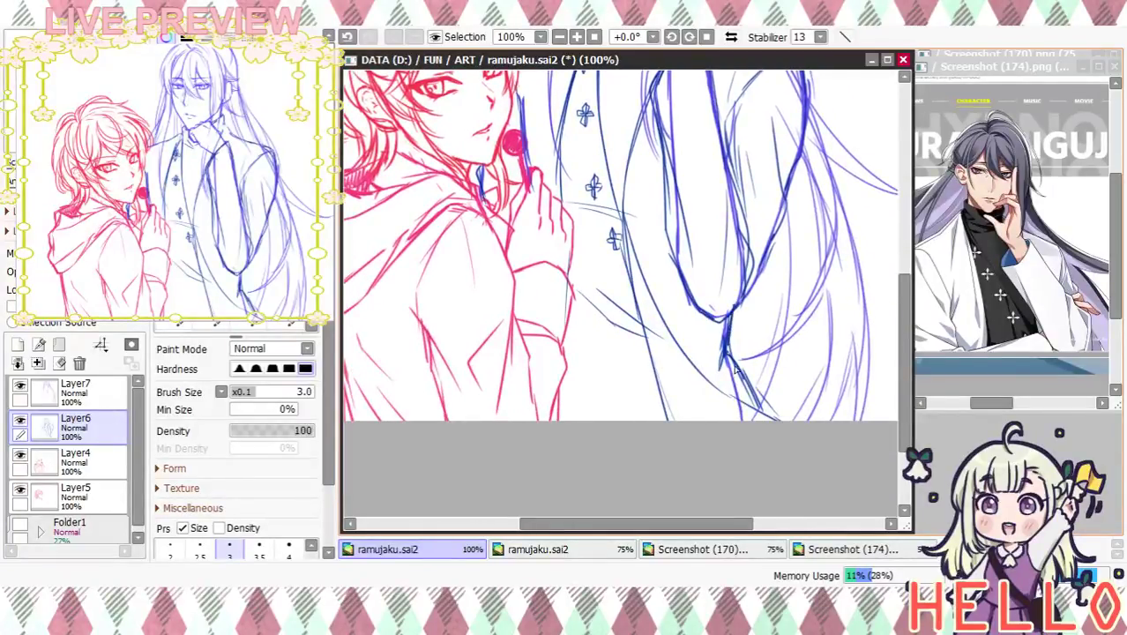
{"action": "scroll", "coordinate": [794, 443], "scroll_direction": "up", "scroll_amount": 5}
{"action": "scroll", "coordinate": [798, 438], "scroll_direction": "up", "scroll_amount": 5}
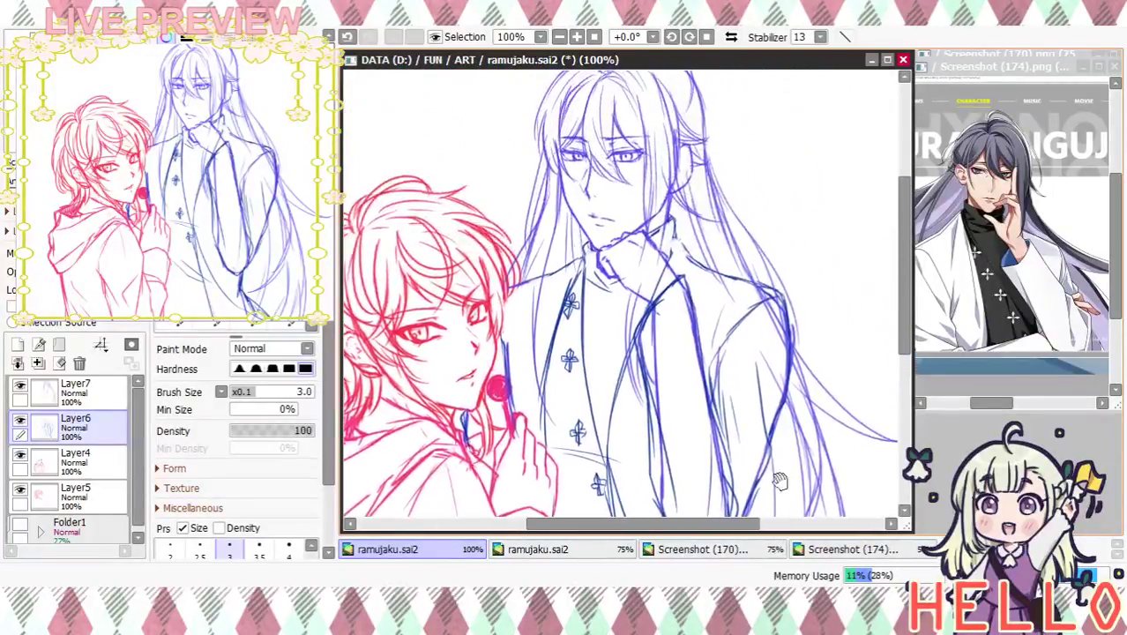
{"action": "scroll", "coordinate": [823, 406], "scroll_direction": "up", "scroll_amount": 1}
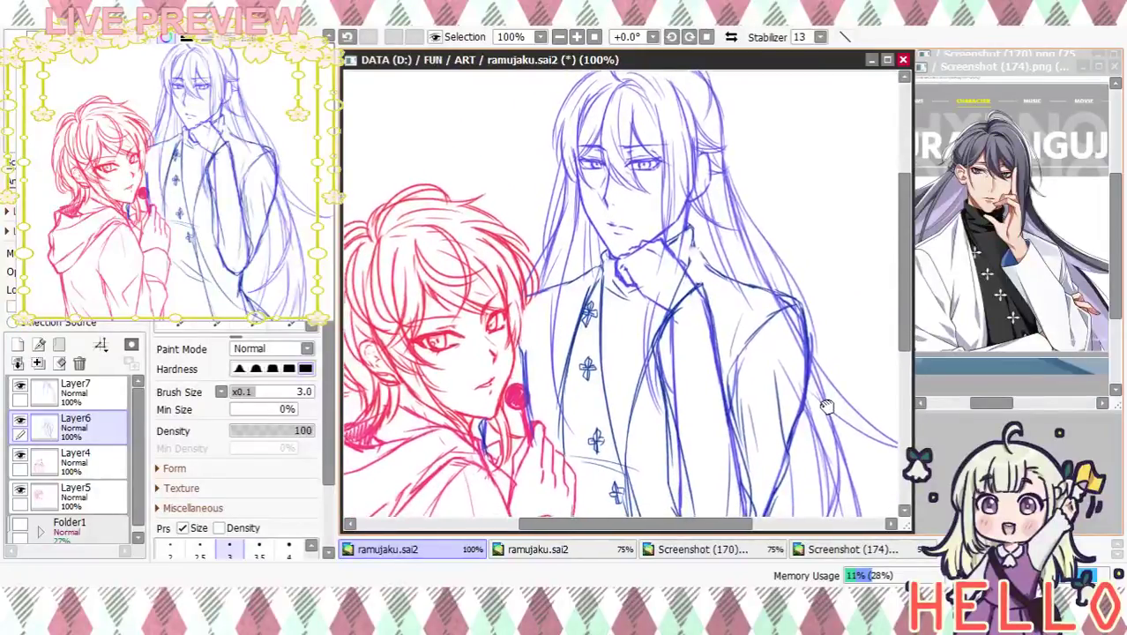
{"action": "scroll", "coordinate": [815, 432], "scroll_direction": "down", "scroll_amount": 4}
{"action": "scroll", "coordinate": [809, 441], "scroll_direction": "down", "scroll_amount": 7}
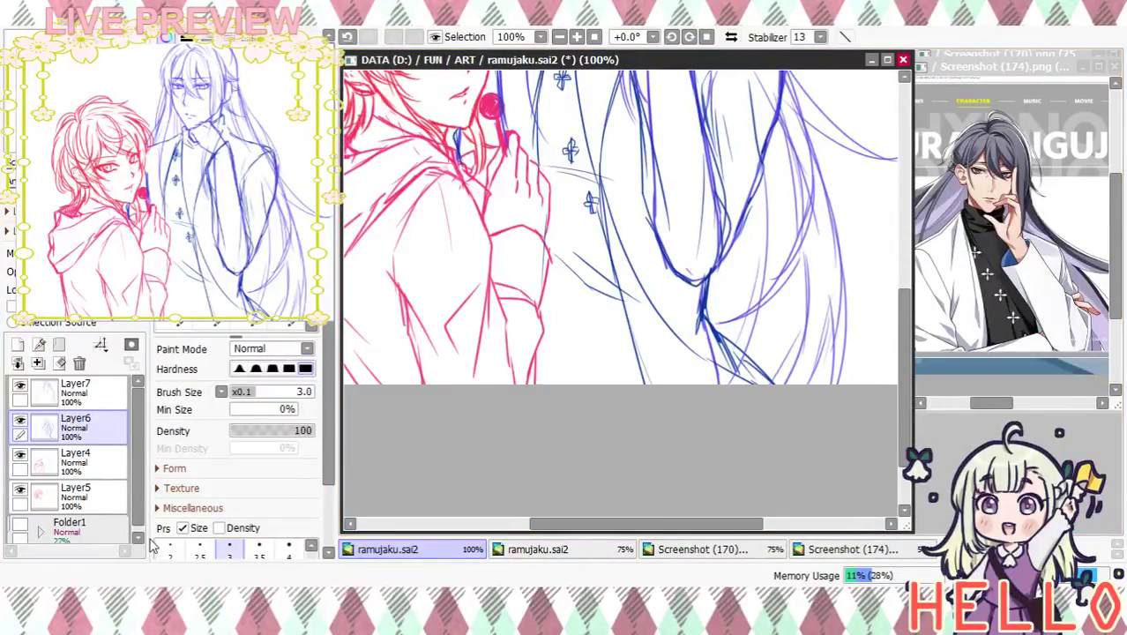
{"action": "key", "text": "alt+Tab"}
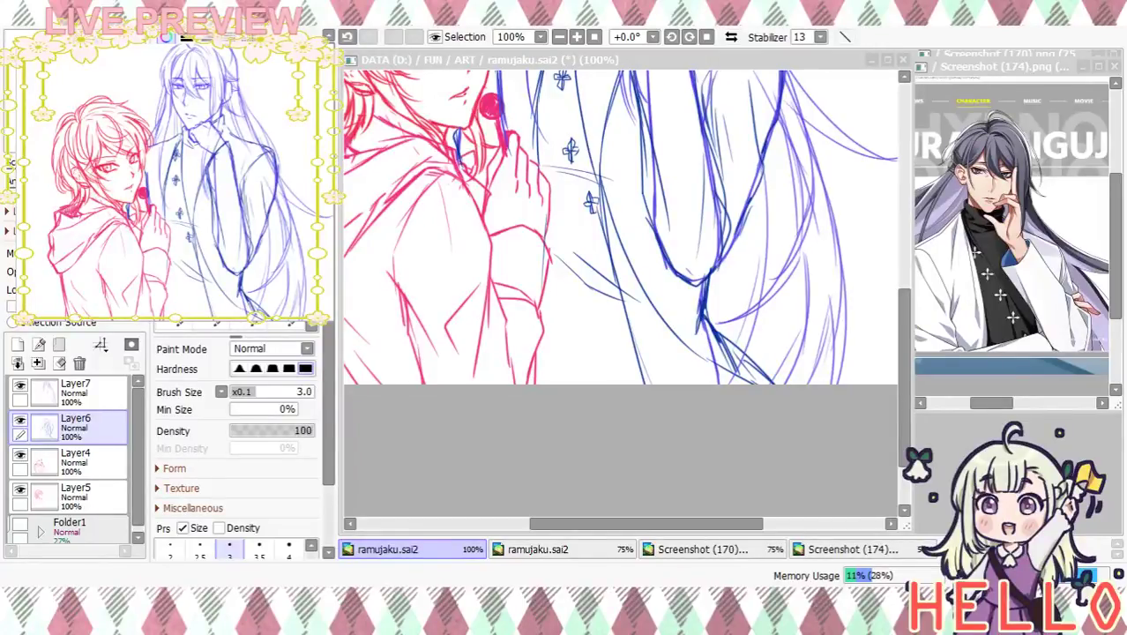
{"action": "left_click", "coordinate": [407, 452]}
Sketch the long-haired character's gathered waistline, curving in from the side of the shirt
{"action": "left_click_drag", "start_coordinate": [707, 262], "coordinate": [718, 330]}
{"action": "mouse_move", "coordinate": [619, 313]}
{"action": "left_mouse_down"}
{"action": "mouse_move", "coordinate": [582, 362]}
{"action": "mouse_move", "coordinate": [560, 364]}
{"action": "mouse_move", "coordinate": [577, 368]}
{"action": "mouse_move", "coordinate": [624, 331]}
{"action": "left_mouse_up"}
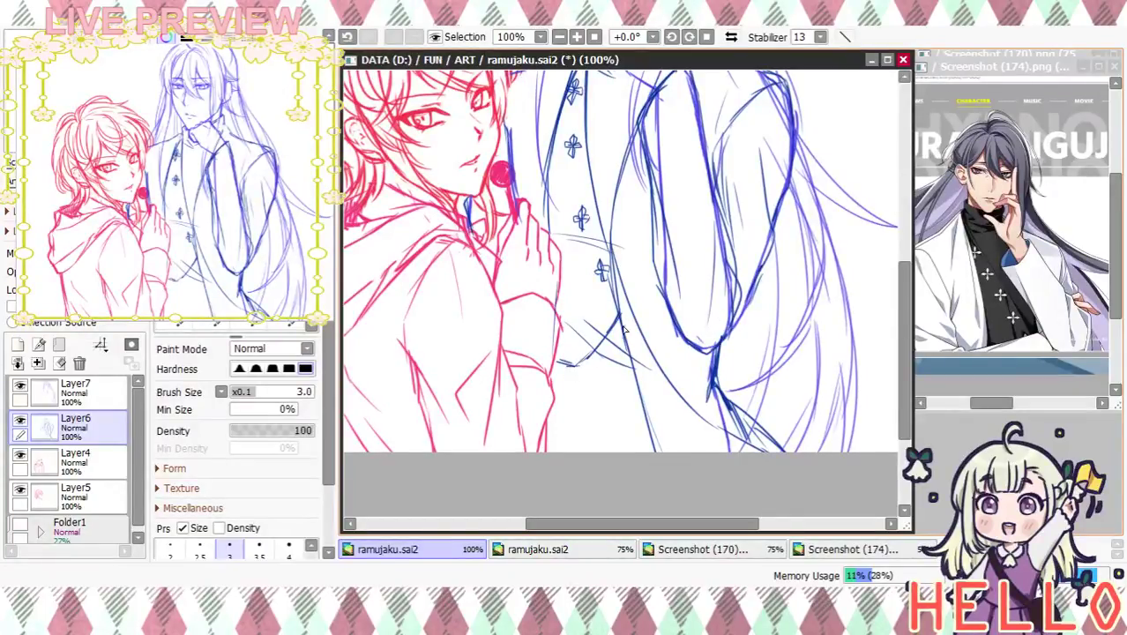
{"action": "mouse_move", "coordinate": [615, 285]}
{"action": "left_mouse_down"}
{"action": "mouse_move", "coordinate": [608, 333]}
{"action": "mouse_move", "coordinate": [627, 320]}
{"action": "mouse_move", "coordinate": [602, 352]}
{"action": "left_mouse_up"}
{"action": "left_click_drag", "start_coordinate": [623, 287], "coordinate": [616, 323]}
{"action": "mouse_move", "coordinate": [550, 390]}
{"action": "left_mouse_down"}
{"action": "mouse_move", "coordinate": [571, 407]}
{"action": "mouse_move", "coordinate": [606, 353]}
{"action": "left_mouse_up"}
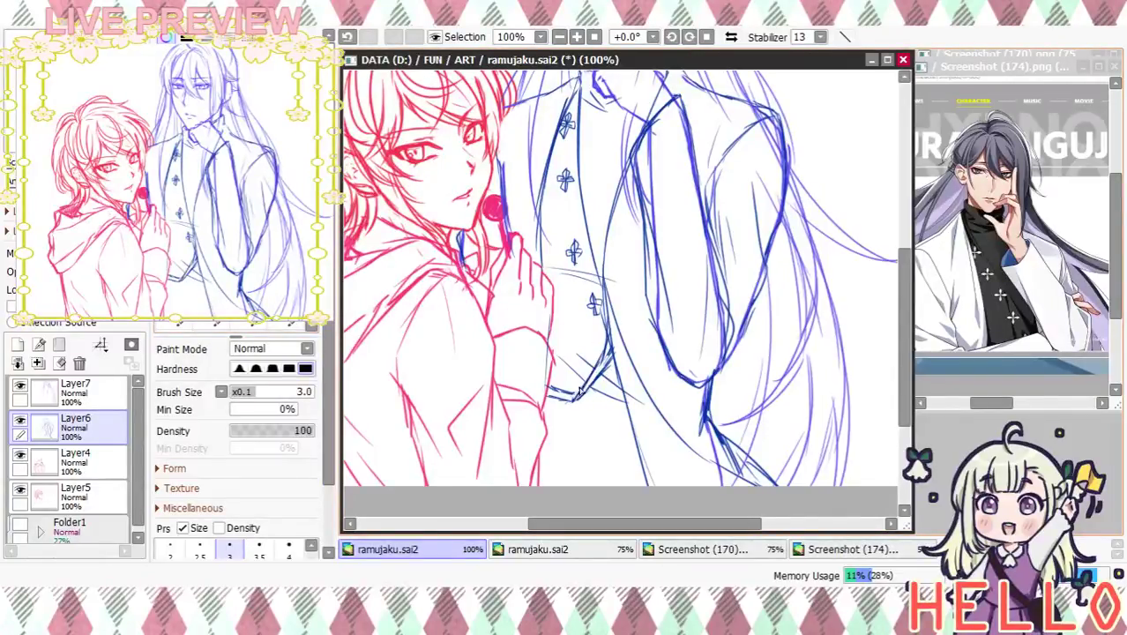
Sketch the flared fabric folds and the lower hem beneath the gathered waist
{"action": "mouse_move", "coordinate": [566, 416]}
{"action": "left_mouse_down"}
{"action": "mouse_move", "coordinate": [626, 475]}
{"action": "mouse_move", "coordinate": [579, 444]}
{"action": "mouse_move", "coordinate": [598, 474]}
{"action": "mouse_move", "coordinate": [623, 474]}
{"action": "mouse_move", "coordinate": [574, 406]}
{"action": "mouse_move", "coordinate": [593, 451]}
{"action": "mouse_move", "coordinate": [615, 457]}
{"action": "mouse_move", "coordinate": [580, 402]}
{"action": "mouse_move", "coordinate": [607, 444]}
{"action": "left_mouse_up"}
{"action": "left_click_drag", "start_coordinate": [564, 391], "coordinate": [541, 481]}
{"action": "mouse_move", "coordinate": [634, 351]}
{"action": "left_mouse_down"}
{"action": "mouse_move", "coordinate": [640, 431]}
{"action": "mouse_move", "coordinate": [615, 297]}
{"action": "left_mouse_up"}
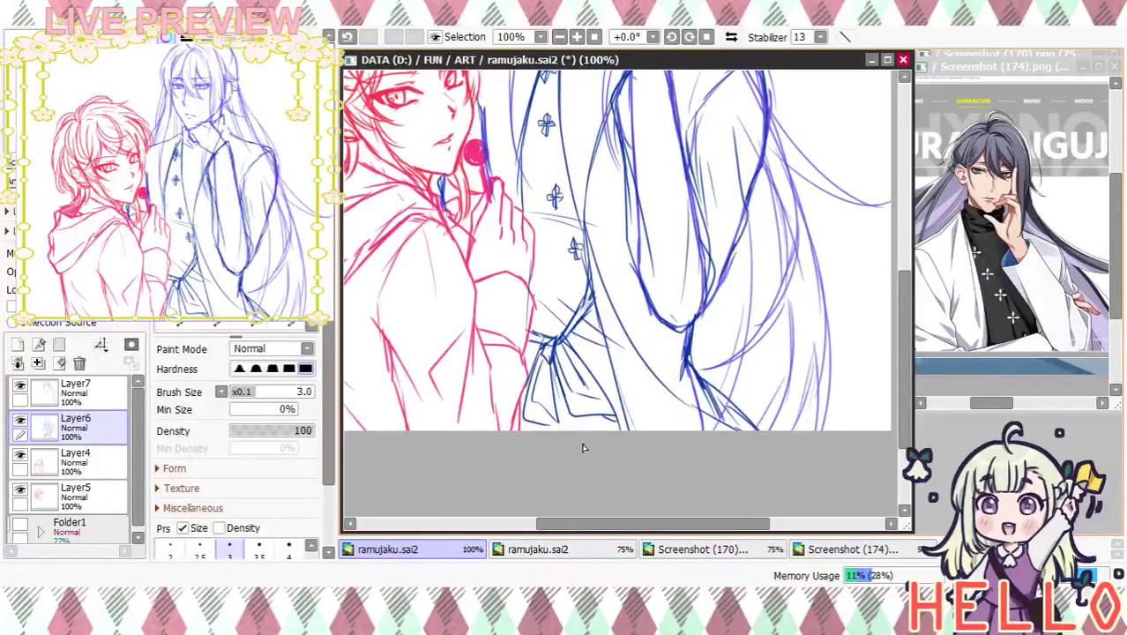
{"action": "left_click_drag", "start_coordinate": [635, 419], "coordinate": [706, 428]}
{"action": "mouse_move", "coordinate": [671, 334]}
{"action": "left_mouse_down"}
{"action": "mouse_move", "coordinate": [717, 359]}
{"action": "mouse_move", "coordinate": [665, 443]}
{"action": "mouse_move", "coordinate": [561, 373]}
{"action": "left_mouse_up"}
Darken the coat fold beneath the bent elbow and touch up the fabric folds below the waist
{"action": "mouse_move", "coordinate": [682, 481]}
{"action": "left_mouse_down"}
{"action": "mouse_move", "coordinate": [747, 450]}
{"action": "mouse_move", "coordinate": [827, 439]}
{"action": "left_mouse_up"}
{"action": "key", "text": "ctrl+z"}
{"action": "left_click_drag", "start_coordinate": [727, 487], "coordinate": [823, 414]}
{"action": "mouse_move", "coordinate": [744, 396]}
{"action": "left_mouse_down"}
{"action": "mouse_move", "coordinate": [806, 325]}
{"action": "mouse_move", "coordinate": [804, 351]}
{"action": "left_mouse_up"}
{"action": "key", "text": "ctrl+z"}
{"action": "left_click_drag", "start_coordinate": [652, 333], "coordinate": [645, 367]}
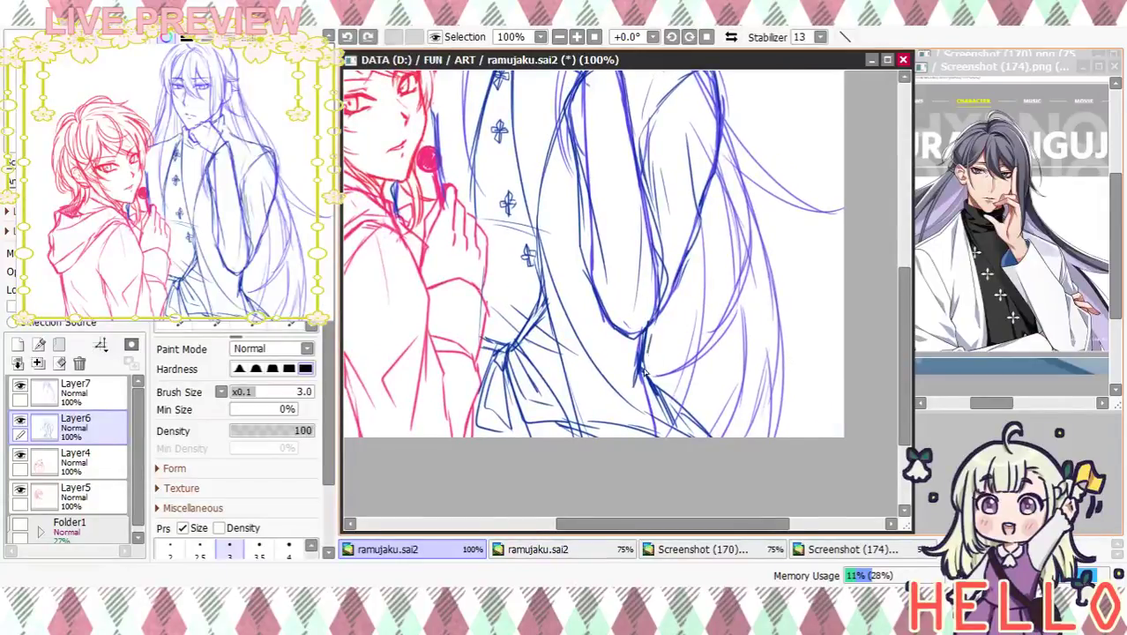
{"action": "mouse_move", "coordinate": [734, 449]}
{"action": "left_mouse_down"}
{"action": "mouse_move", "coordinate": [784, 442]}
{"action": "mouse_move", "coordinate": [716, 409]}
{"action": "mouse_move", "coordinate": [759, 352]}
{"action": "mouse_move", "coordinate": [744, 394]}
{"action": "left_mouse_up"}
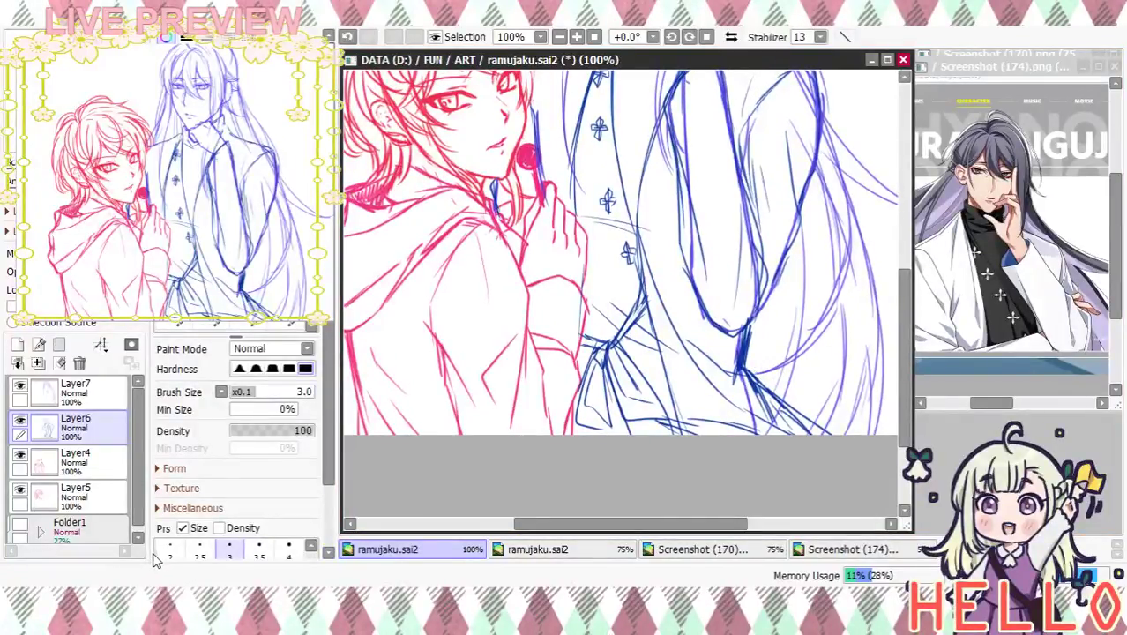
{"action": "left_click_drag", "start_coordinate": [661, 376], "coordinate": [626, 406]}
Strengthen the lines of the long-haired character's collar and both shoulders
{"action": "mouse_move", "coordinate": [677, 298]}
{"action": "left_mouse_down"}
{"action": "mouse_move", "coordinate": [709, 391]}
{"action": "mouse_move", "coordinate": [709, 456]}
{"action": "left_mouse_up"}
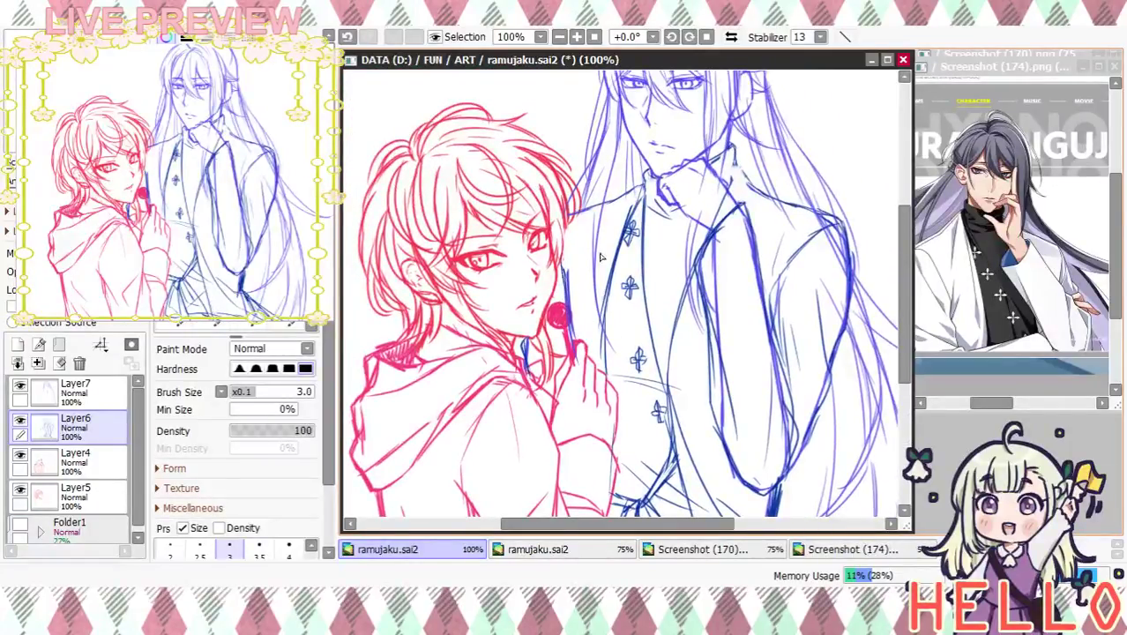
{"action": "left_click_drag", "start_coordinate": [660, 324], "coordinate": [620, 406]}
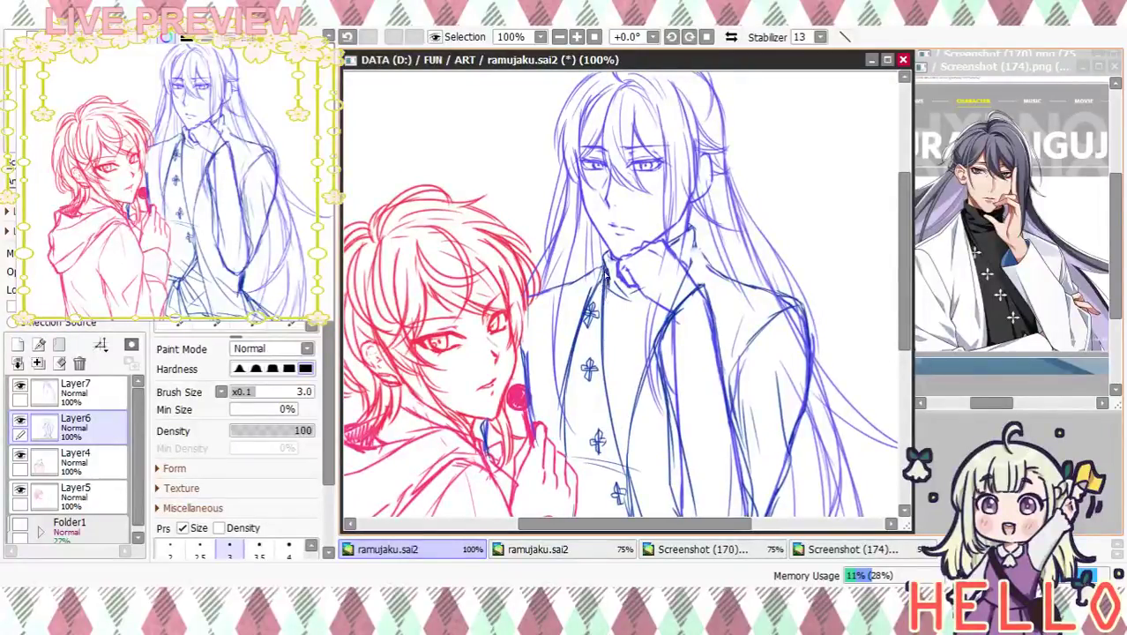
{"action": "left_click_drag", "start_coordinate": [559, 288], "coordinate": [596, 270]}
{"action": "mouse_move", "coordinate": [692, 228]}
{"action": "left_mouse_down"}
{"action": "mouse_move", "coordinate": [694, 257]}
{"action": "mouse_move", "coordinate": [722, 279]}
{"action": "left_mouse_up"}
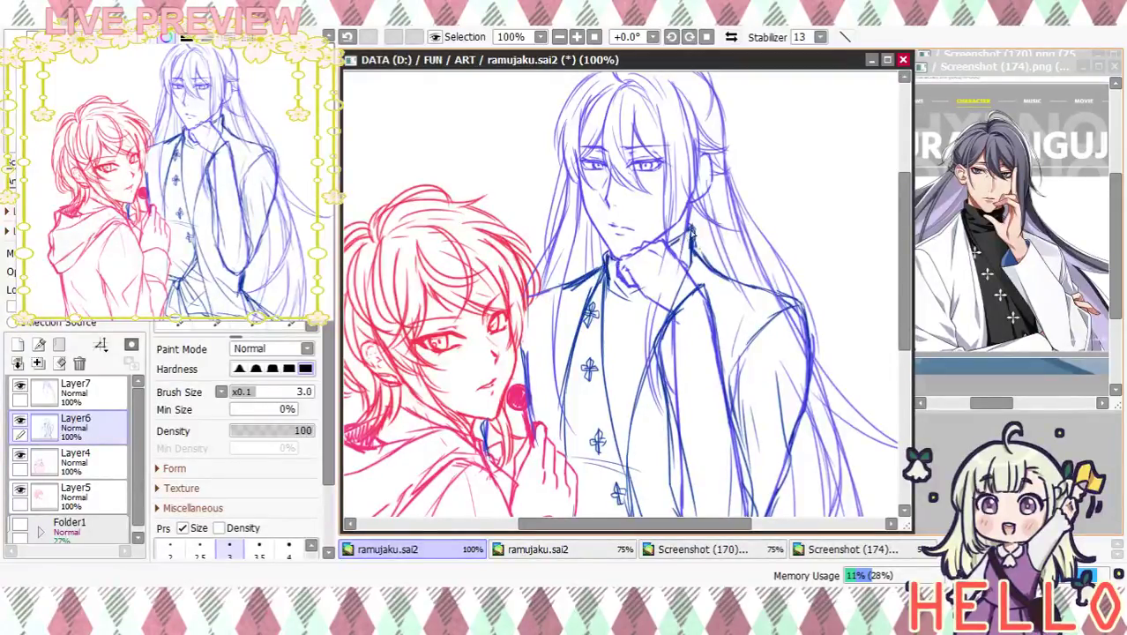
Erase the stray sketch lines inside the raised arm's sleeve with the size 14 eraser
{"action": "scroll", "coordinate": [653, 359], "scroll_direction": "down", "scroll_amount": 3}
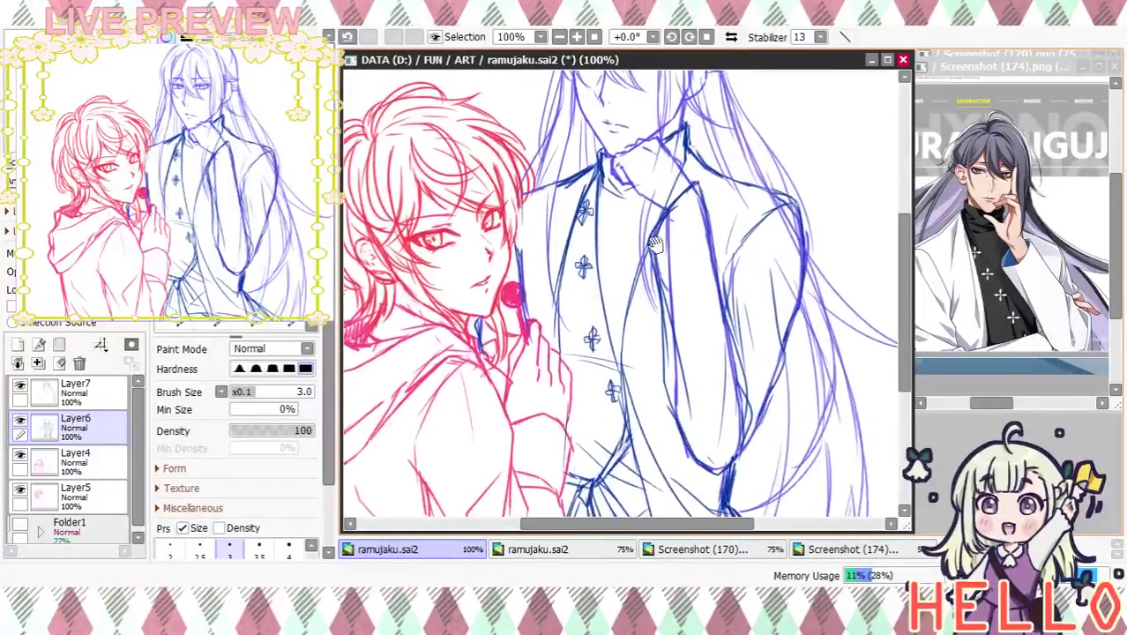
{"action": "key", "text": "e"}
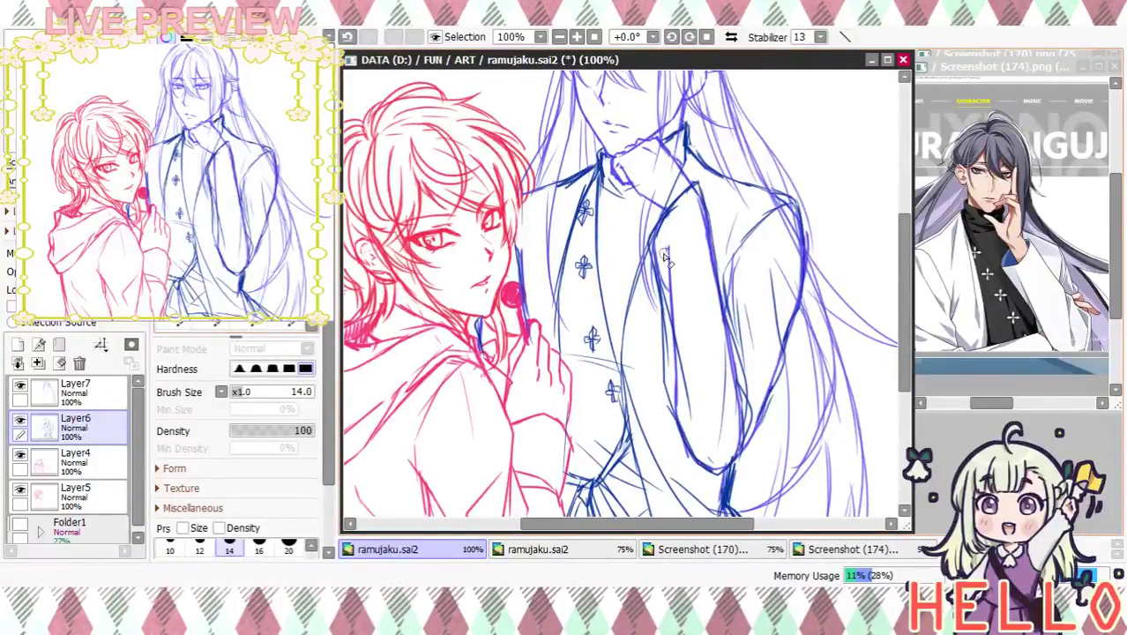
{"action": "mouse_move", "coordinate": [703, 252]}
{"action": "left_mouse_down"}
{"action": "mouse_move", "coordinate": [677, 279]}
{"action": "mouse_move", "coordinate": [679, 353]}
{"action": "mouse_move", "coordinate": [669, 291]}
{"action": "mouse_move", "coordinate": [688, 428]}
{"action": "mouse_move", "coordinate": [722, 421]}
{"action": "left_mouse_up"}
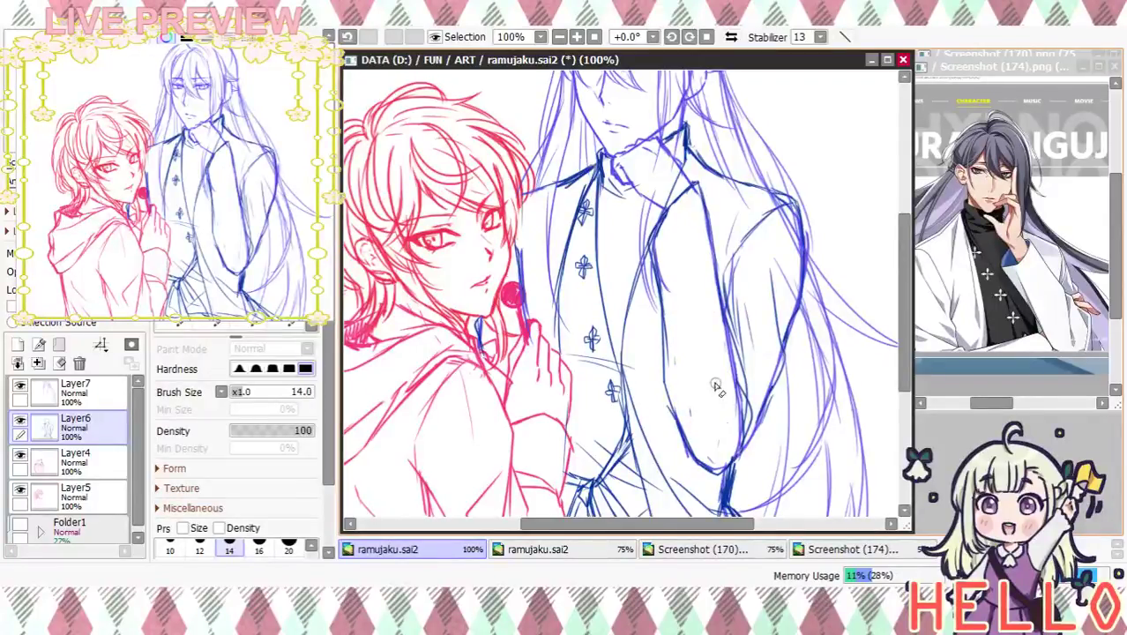
{"action": "mouse_move", "coordinate": [711, 327]}
{"action": "left_mouse_down"}
{"action": "mouse_move", "coordinate": [722, 441]}
{"action": "mouse_move", "coordinate": [679, 191]}
{"action": "mouse_move", "coordinate": [679, 259]}
{"action": "left_mouse_up"}
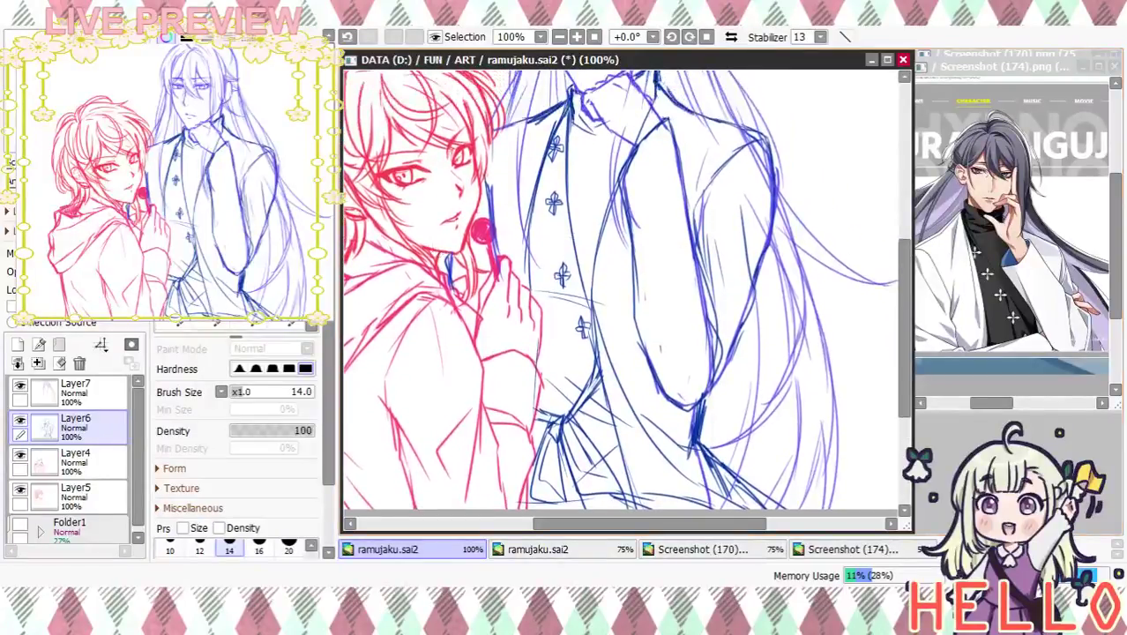
Check the clothing sketch against the other layers by hiding and reshowing Layer6
{"action": "key", "text": "n"}
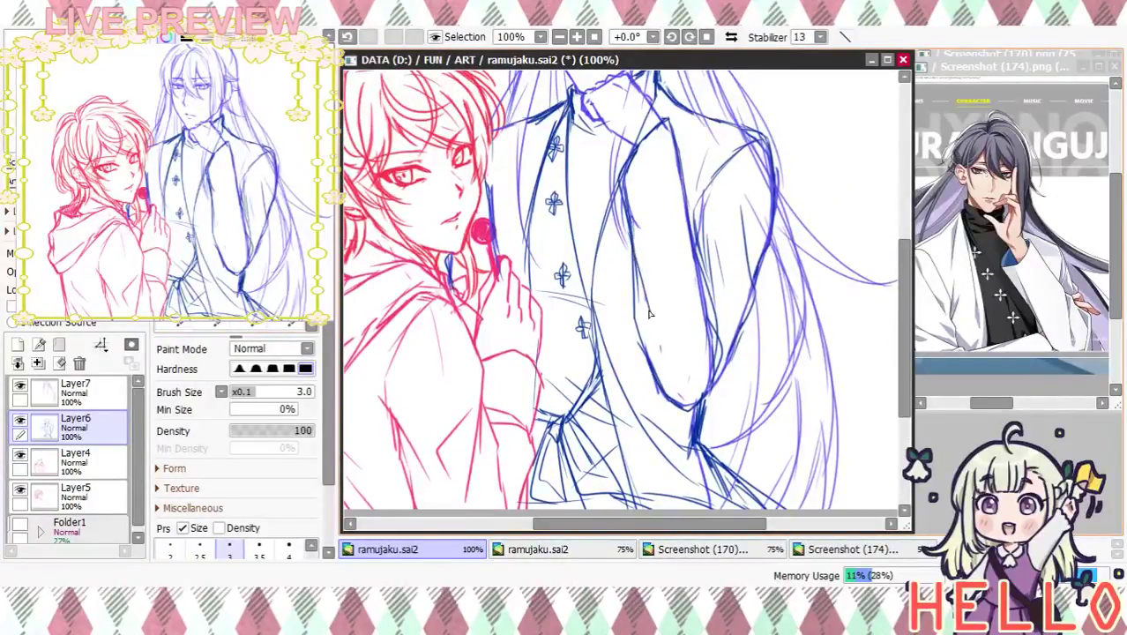
{"action": "mouse_move", "coordinate": [634, 153]}
{"action": "left_mouse_down"}
{"action": "mouse_move", "coordinate": [658, 114]}
{"action": "mouse_move", "coordinate": [692, 176]}
{"action": "mouse_move", "coordinate": [684, 252]}
{"action": "mouse_move", "coordinate": [696, 324]}
{"action": "left_mouse_up"}
{"action": "left_click", "coordinate": [19, 420]}
{"action": "left_click", "coordinate": [19, 420]}
Undo the last change and erase rough marks around the collar beside the long-haired character's neck
{"action": "key", "text": "e"}
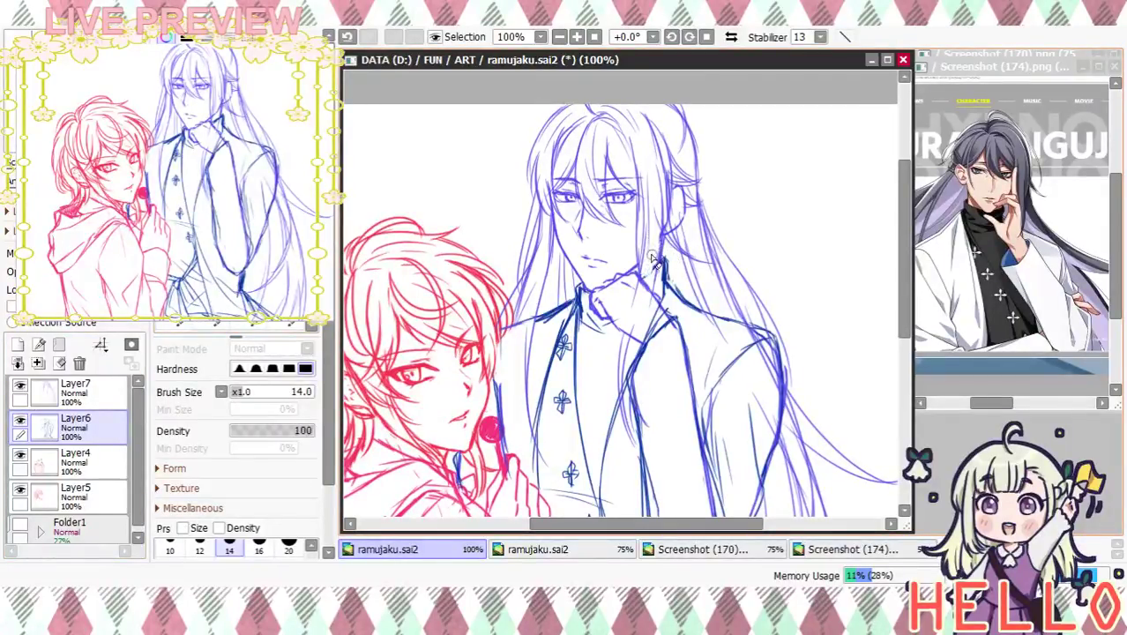
{"action": "key", "text": "ctrl+z"}
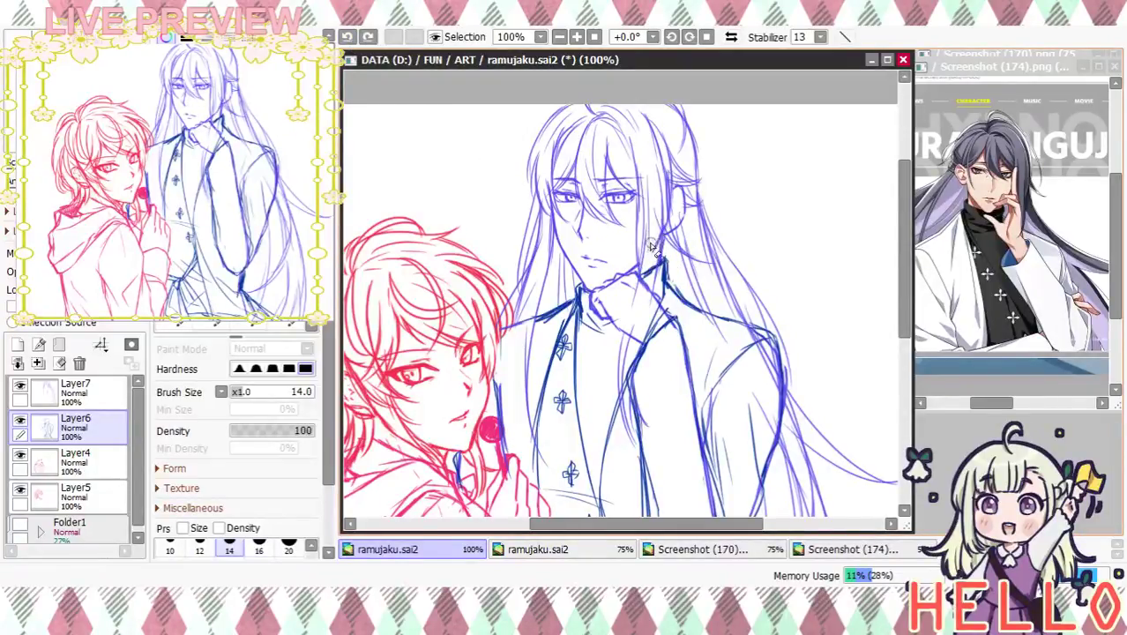
{"action": "left_click_drag", "start_coordinate": [651, 253], "coordinate": [649, 258]}
{"action": "mouse_move", "coordinate": [696, 328]}
{"action": "left_mouse_down"}
{"action": "mouse_move", "coordinate": [717, 314]}
{"action": "mouse_move", "coordinate": [723, 328]}
{"action": "left_mouse_up"}
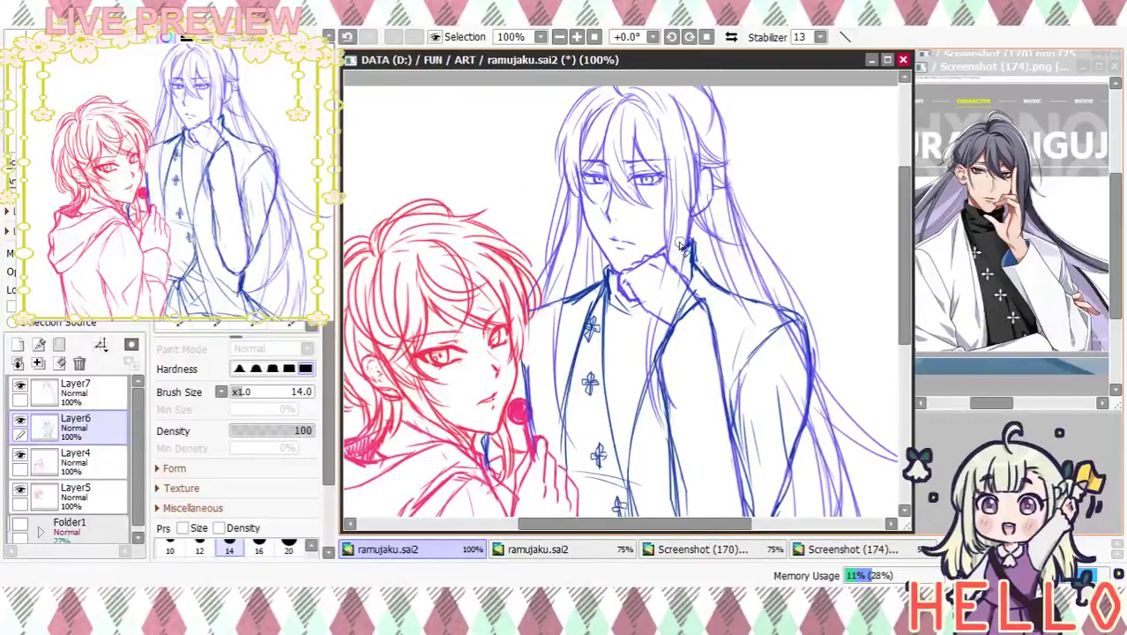
{"action": "mouse_move", "coordinate": [741, 296]}
{"action": "left_mouse_down"}
{"action": "mouse_move", "coordinate": [754, 214]}
{"action": "mouse_move", "coordinate": [746, 323]}
{"action": "left_mouse_up"}
{"action": "mouse_move", "coordinate": [703, 214]}
{"action": "left_mouse_down"}
{"action": "mouse_move", "coordinate": [711, 225]}
{"action": "mouse_move", "coordinate": [709, 187]}
{"action": "mouse_move", "coordinate": [699, 233]}
{"action": "left_mouse_up"}
At 200% zoom, sketch the long-haired character's ear and reinforce the jawline on both sides of the face
{"action": "left_click", "coordinate": [577, 37]}
{"action": "left_click", "coordinate": [577, 38]}
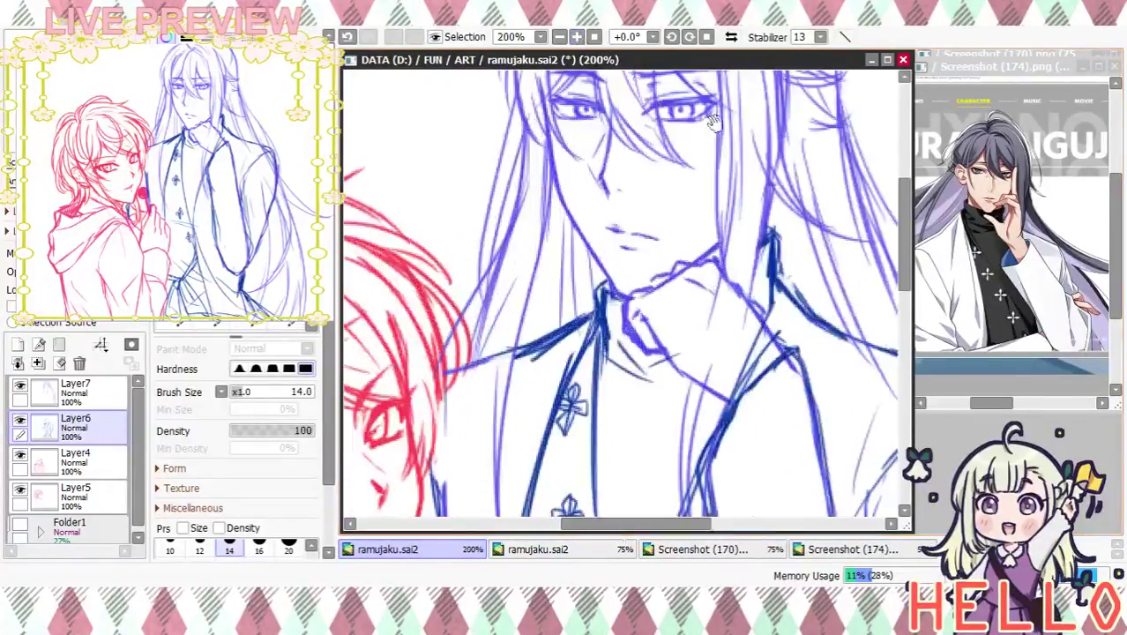
{"action": "left_click_drag", "start_coordinate": [753, 159], "coordinate": [645, 301]}
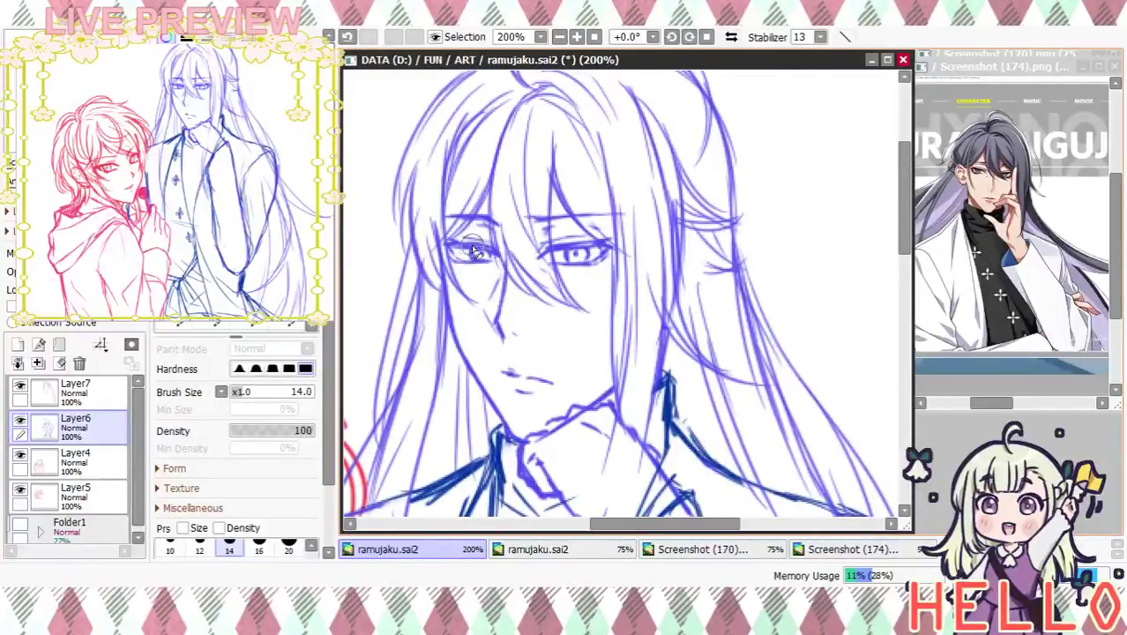
{"action": "key", "text": "n"}
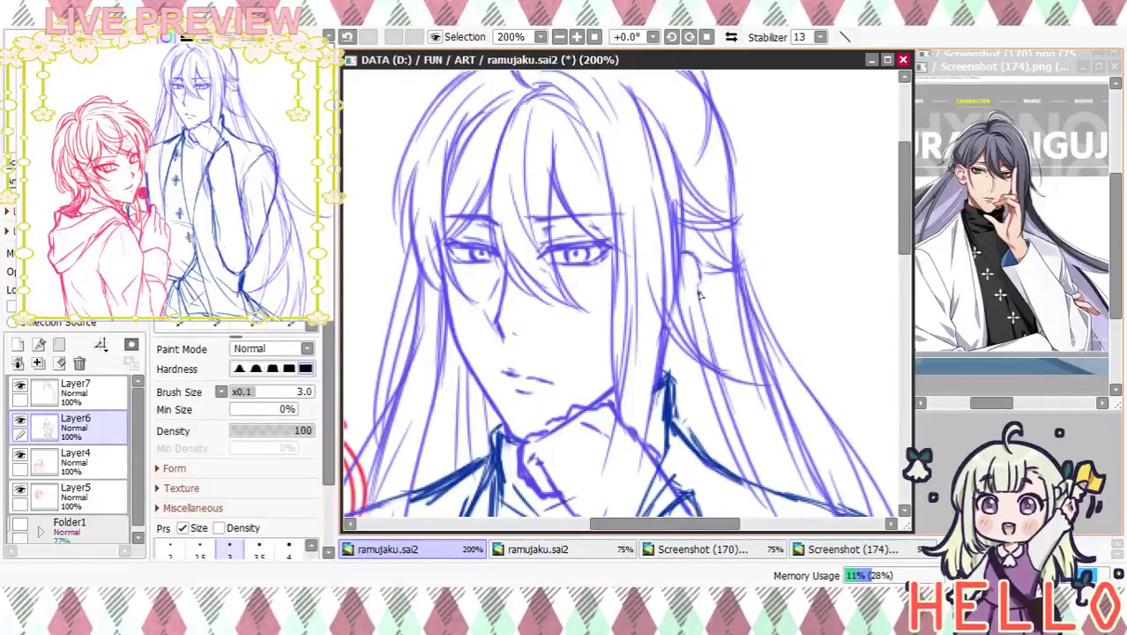
{"action": "mouse_move", "coordinate": [694, 312]}
{"action": "left_mouse_down"}
{"action": "mouse_move", "coordinate": [663, 345]}
{"action": "mouse_move", "coordinate": [701, 299]}
{"action": "mouse_move", "coordinate": [688, 257]}
{"action": "left_mouse_up"}
{"action": "left_click_drag", "start_coordinate": [667, 317], "coordinate": [692, 285]}
{"action": "left_click_drag", "start_coordinate": [588, 410], "coordinate": [610, 395]}
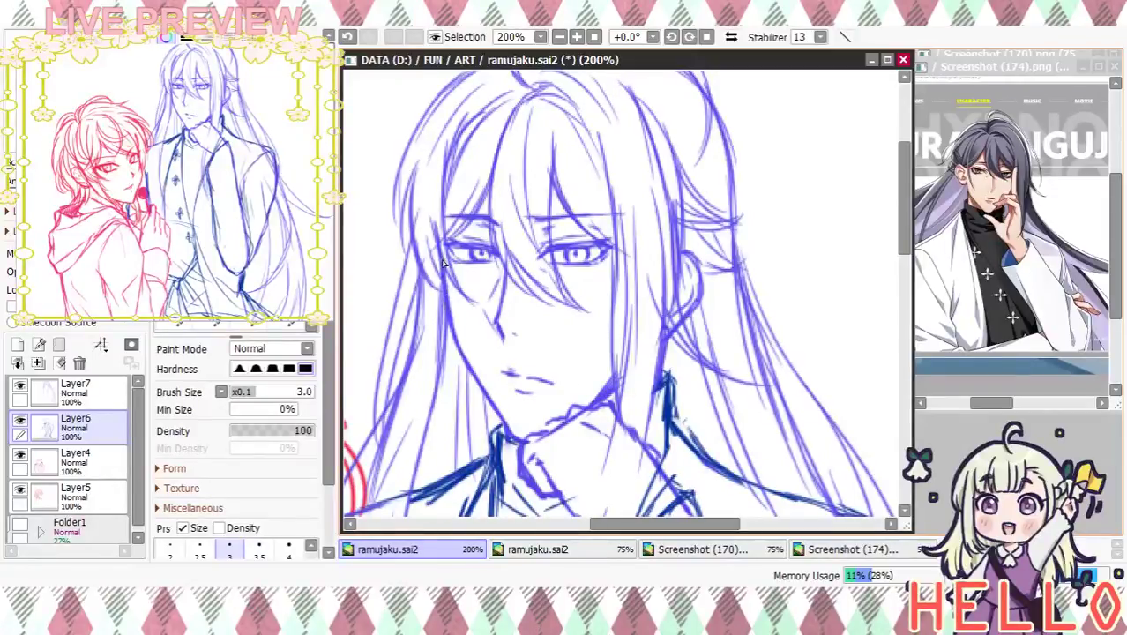
{"action": "left_click_drag", "start_coordinate": [458, 352], "coordinate": [499, 419]}
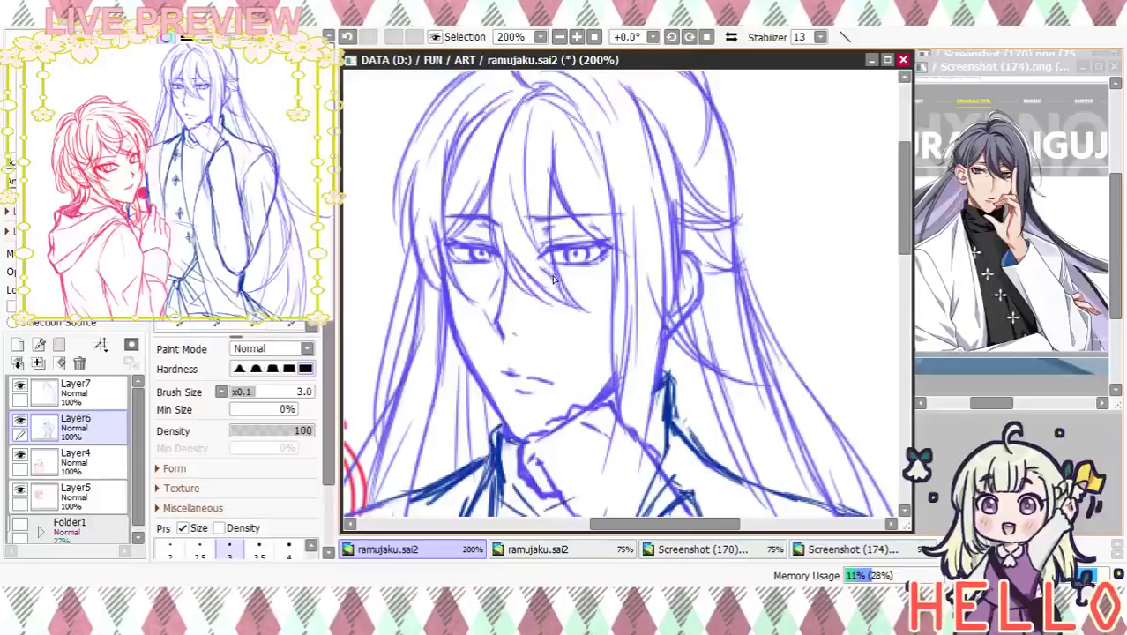
{"action": "left_click_drag", "start_coordinate": [559, 340], "coordinate": [674, 279]}
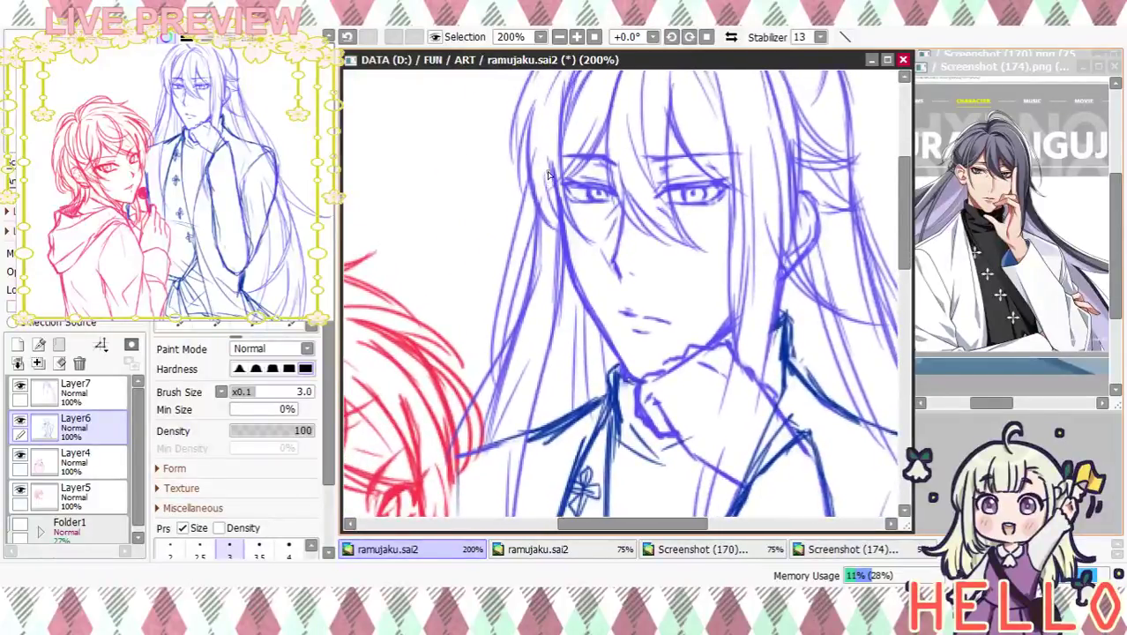
Erase the extra line in the hair strands beside the long-haired character's cheek
{"action": "key", "text": "e"}
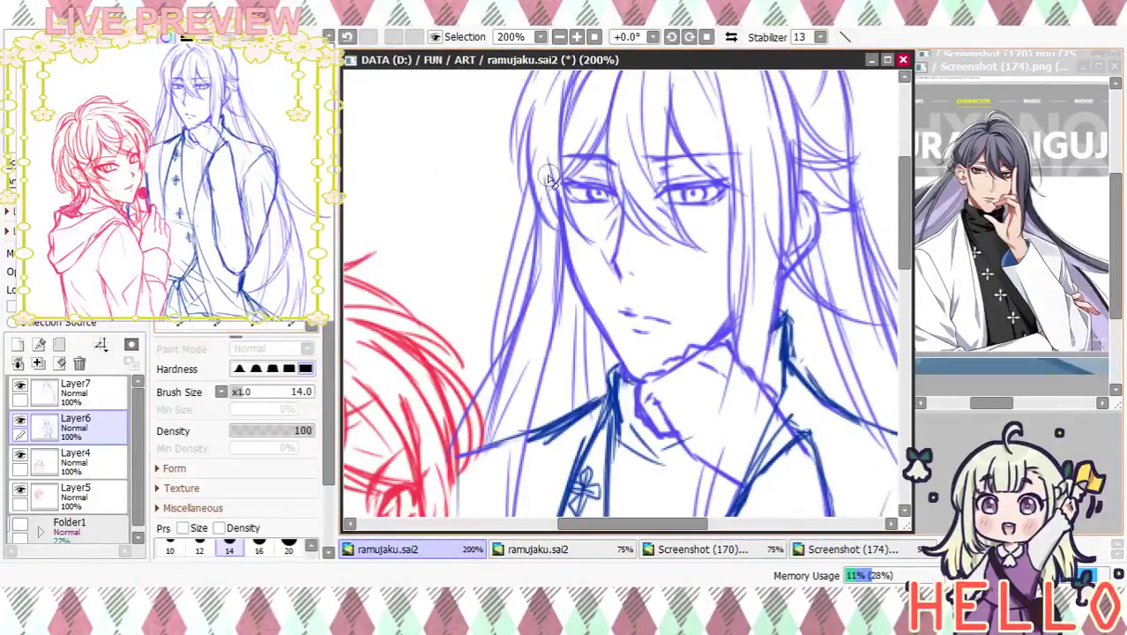
{"action": "left_click_drag", "start_coordinate": [547, 174], "coordinate": [552, 222]}
{"action": "mouse_move", "coordinate": [642, 229]}
{"action": "left_mouse_down"}
{"action": "mouse_move", "coordinate": [634, 254]}
{"action": "mouse_move", "coordinate": [568, 315]}
{"action": "left_mouse_up"}
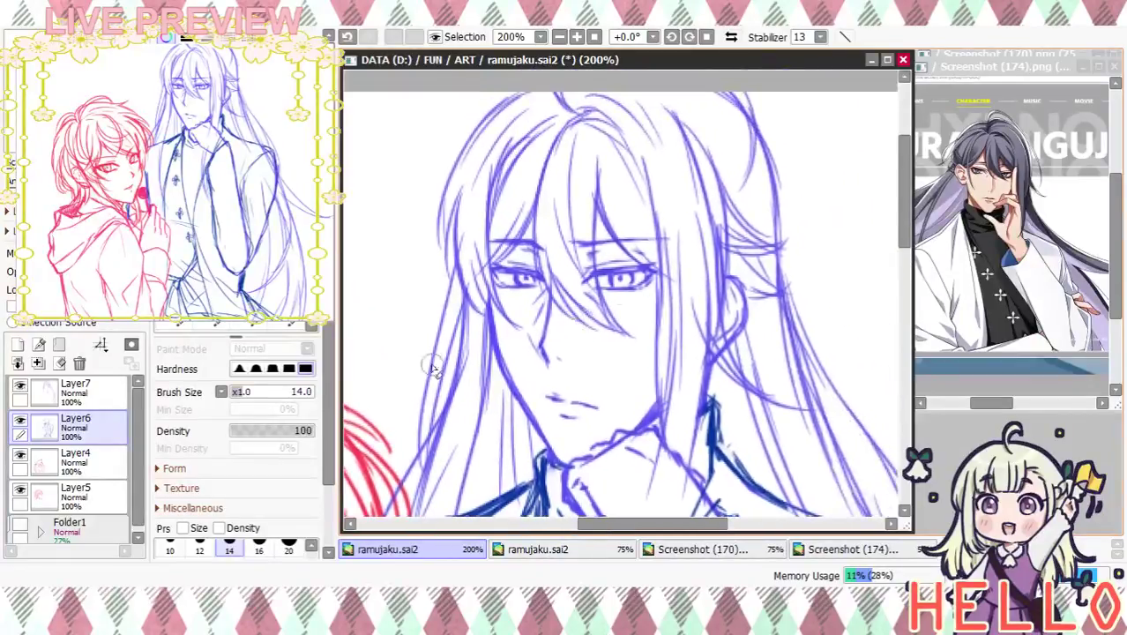
On Layer7, redraw the line between the hair and cheek with a size 3 brush
{"action": "left_click", "coordinate": [87, 399]}
{"action": "key", "text": "n"}
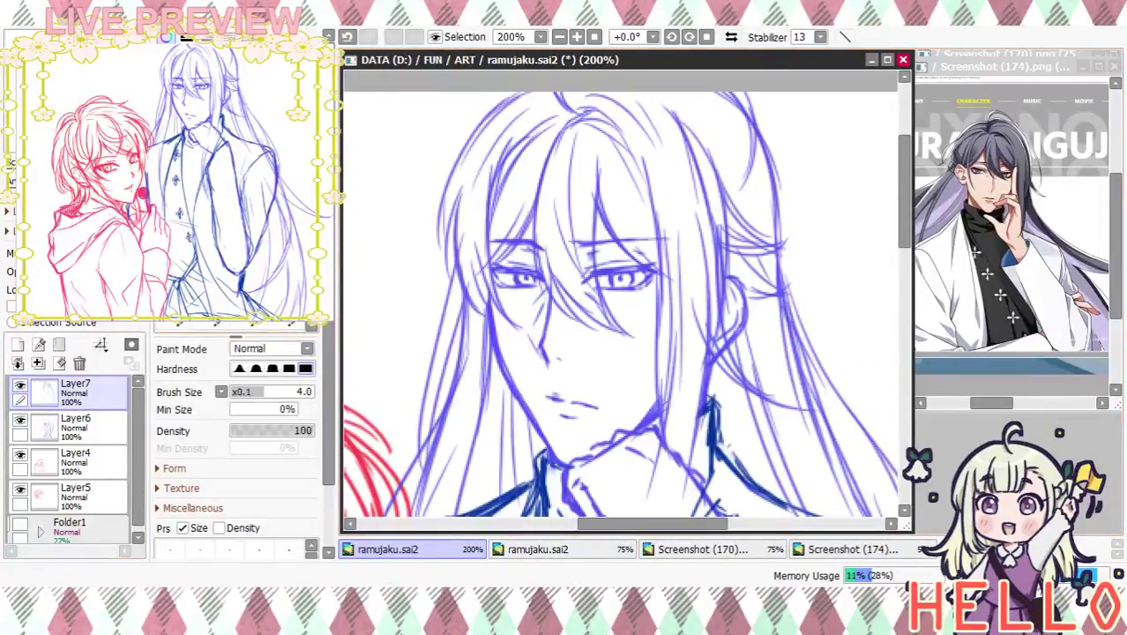
{"action": "key", "text": "bracketleft"}
{"action": "left_click_drag", "start_coordinate": [483, 299], "coordinate": [496, 314]}
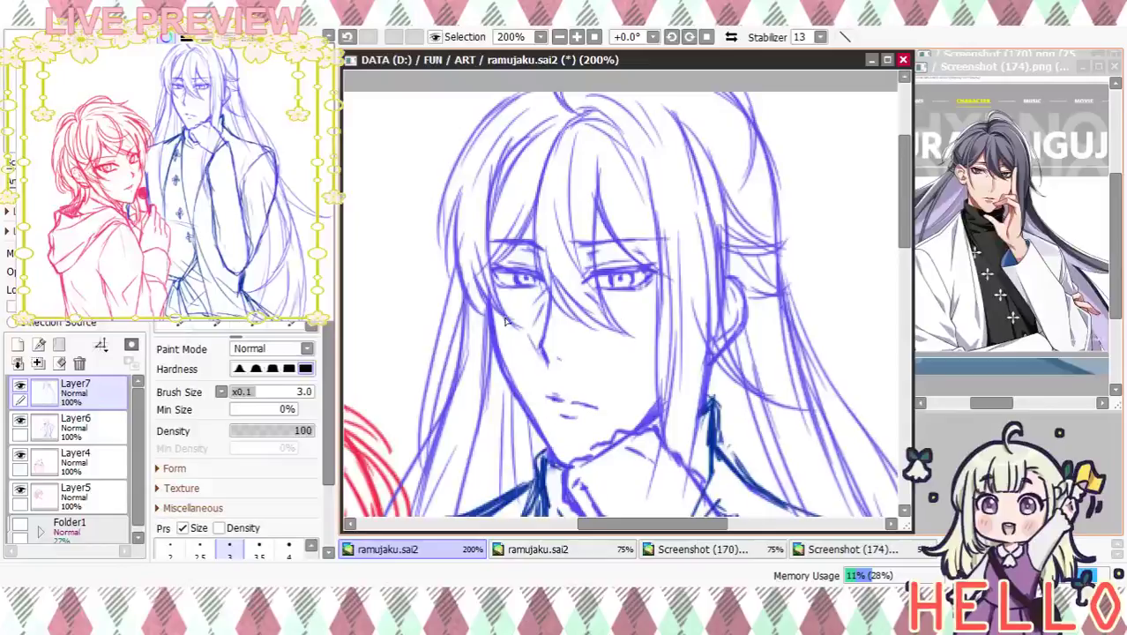
Examine the long-haired character's face and hair at 200% zoom and compare them with the whole drawing at 75%
{"action": "left_click_drag", "start_coordinate": [477, 177], "coordinate": [481, 296]}
{"action": "left_click_drag", "start_coordinate": [579, 362], "coordinate": [564, 267]}
{"action": "left_click_drag", "start_coordinate": [641, 134], "coordinate": [637, 253]}
{"action": "left_click_drag", "start_coordinate": [635, 205], "coordinate": [655, 342]}
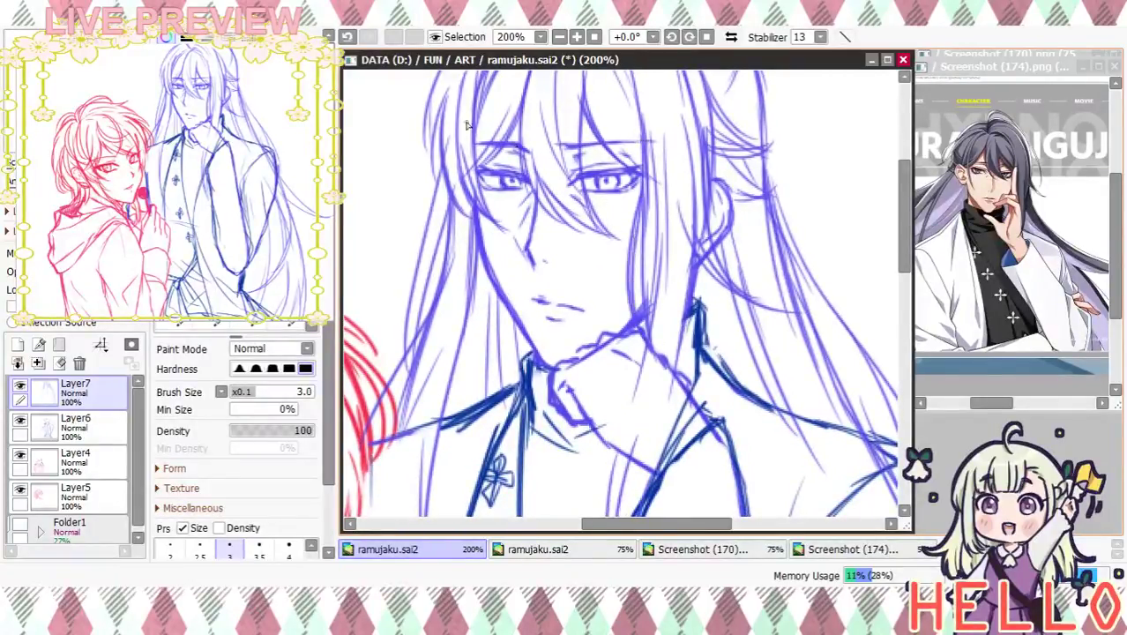
{"action": "left_click", "coordinate": [560, 37]}
{"action": "left_click", "coordinate": [561, 37]}
{"action": "left_click", "coordinate": [561, 37]}
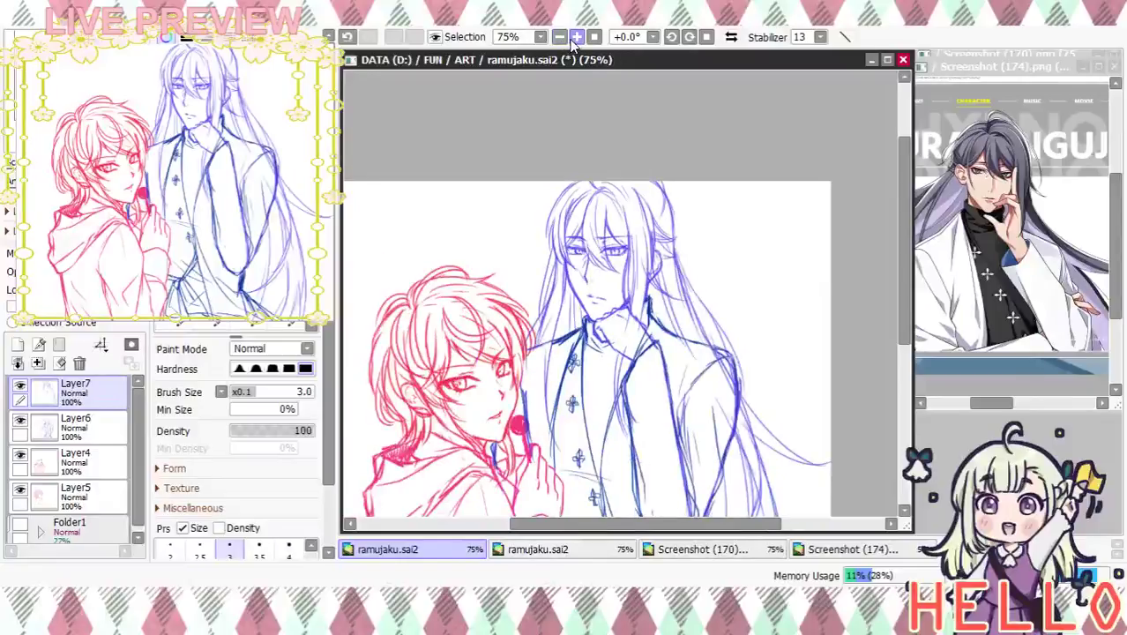
{"action": "left_click", "coordinate": [575, 37]}
{"action": "left_click", "coordinate": [576, 37]}
{"action": "left_click", "coordinate": [576, 37]}
{"action": "mouse_move", "coordinate": [594, 343]}
{"action": "left_mouse_down"}
{"action": "mouse_move", "coordinate": [646, 312]}
{"action": "mouse_move", "coordinate": [773, 286]}
{"action": "mouse_move", "coordinate": [754, 300]}
{"action": "mouse_move", "coordinate": [788, 255]}
{"action": "mouse_move", "coordinate": [767, 321]}
{"action": "left_mouse_up"}
{"action": "left_click", "coordinate": [560, 37]}
{"action": "left_click", "coordinate": [560, 37]}
{"action": "left_click", "coordinate": [560, 37]}
{"action": "left_click", "coordinate": [577, 38]}
{"action": "left_click", "coordinate": [577, 38]}
{"action": "left_click", "coordinate": [576, 38]}
{"action": "left_click_drag", "start_coordinate": [752, 194], "coordinate": [640, 307]}
On Layer6, lasso the long-haired character's eyes, eyebrows and nose, shift them slightly, and clear the selection
{"action": "left_click", "coordinate": [196, 222]}
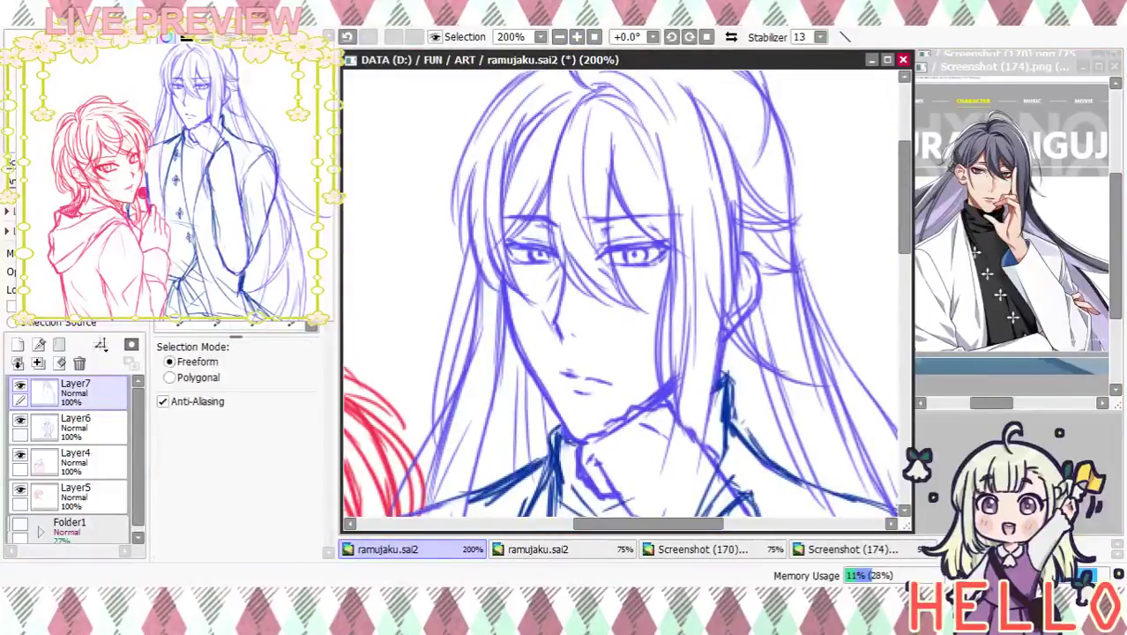
{"action": "left_click", "coordinate": [55, 432]}
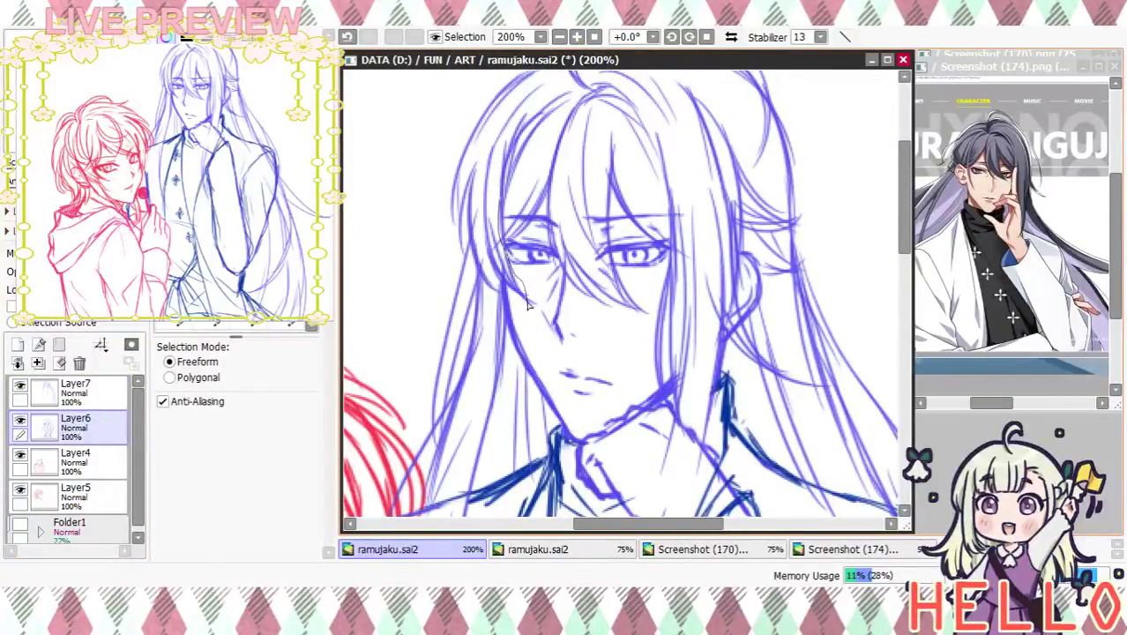
{"action": "left_click_drag", "start_coordinate": [671, 279], "coordinate": [500, 210]}
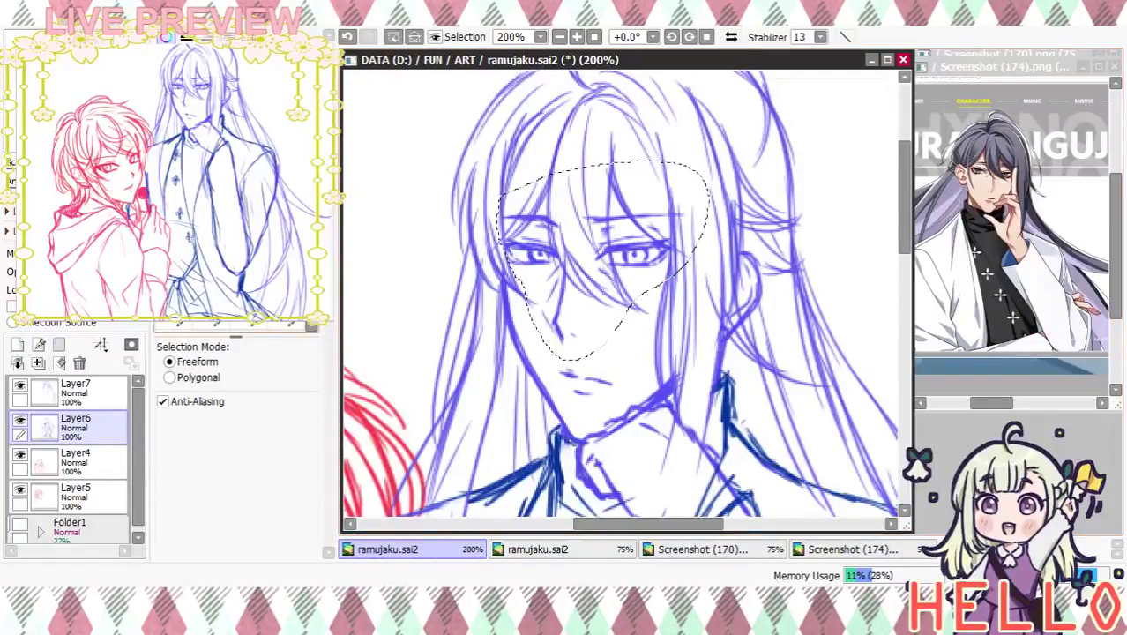
{"action": "key", "text": "ctrl"}
{"action": "left_click_drag", "start_coordinate": [608, 227], "coordinate": [611, 230]}
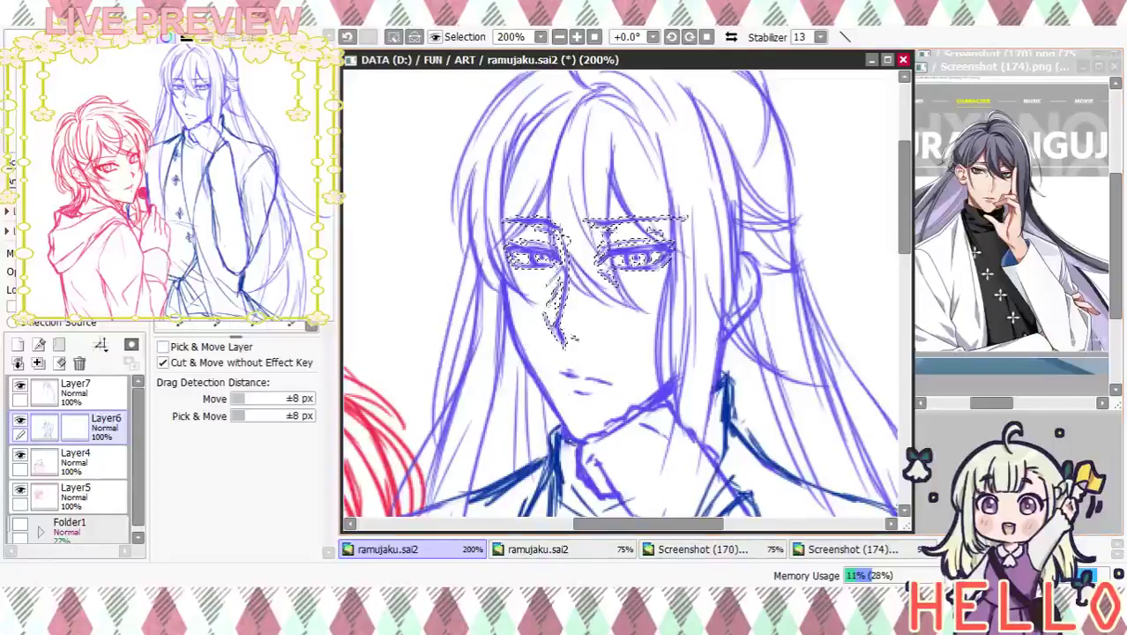
{"action": "key", "text": "ctrl+d"}
On Layer7, erase stray lines below the long-haired character's raised hand with the size 14 eraser
{"action": "left_click_drag", "start_coordinate": [692, 364], "coordinate": [730, 298]}
{"action": "left_click", "coordinate": [560, 36]}
{"action": "left_click_drag", "start_coordinate": [732, 382], "coordinate": [750, 244]}
{"action": "left_click", "coordinate": [102, 393]}
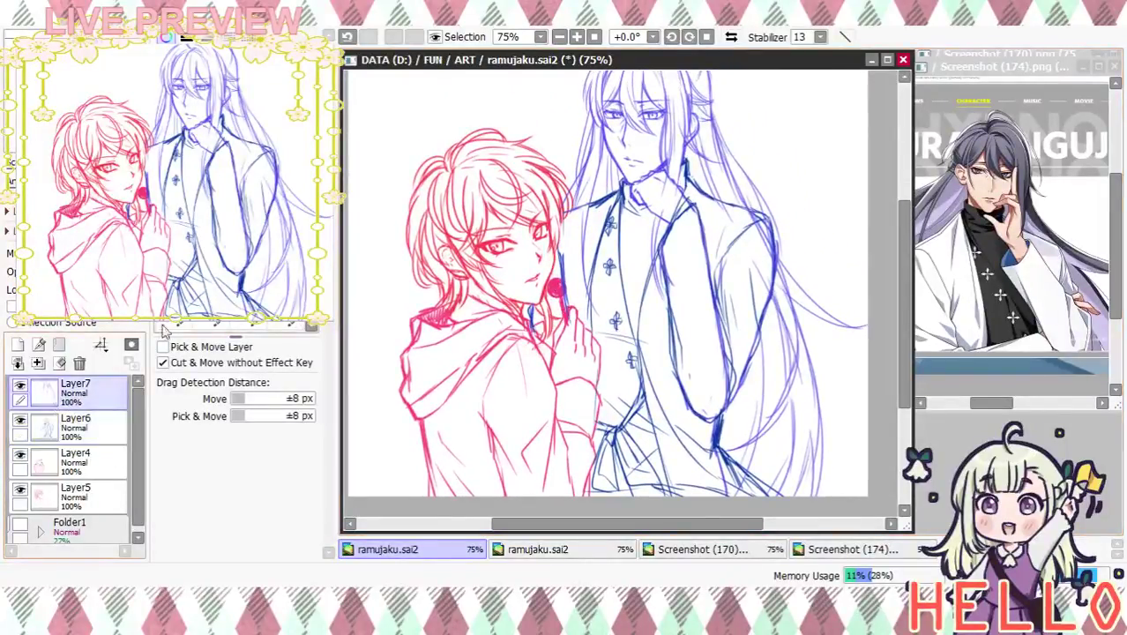
{"action": "key", "text": "e"}
{"action": "mouse_move", "coordinate": [695, 202]}
{"action": "left_mouse_down"}
{"action": "mouse_move", "coordinate": [656, 214]}
{"action": "mouse_move", "coordinate": [665, 203]}
{"action": "left_mouse_up"}
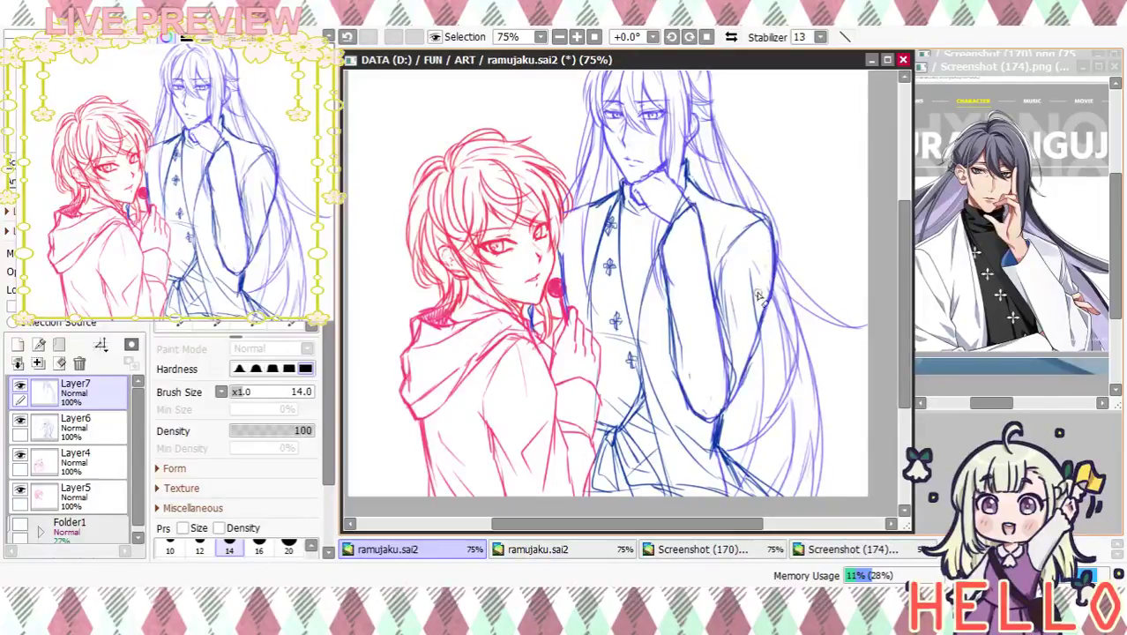
{"action": "mouse_move", "coordinate": [664, 456]}
{"action": "left_mouse_down"}
{"action": "mouse_move", "coordinate": [679, 374]}
{"action": "mouse_move", "coordinate": [632, 499]}
{"action": "mouse_move", "coordinate": [645, 496]}
{"action": "mouse_move", "coordinate": [671, 434]}
{"action": "left_mouse_up"}
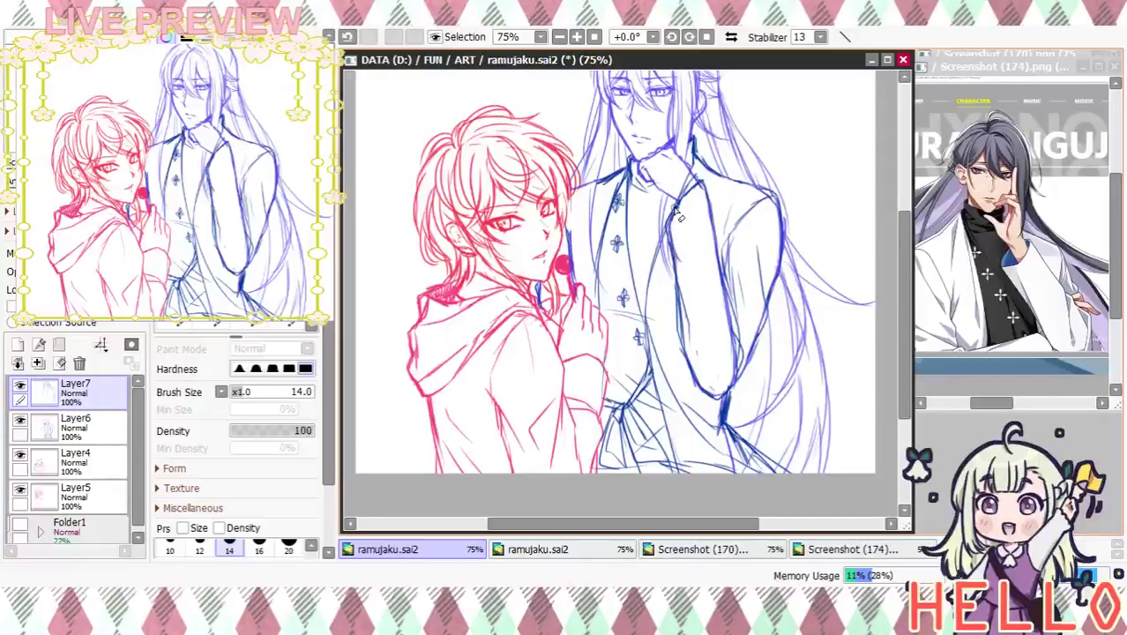
On Layer6, sketch fold lines across the chest and waist of the long-haired character's shirt with the size 3 brush
{"action": "left_click", "coordinate": [94, 425]}
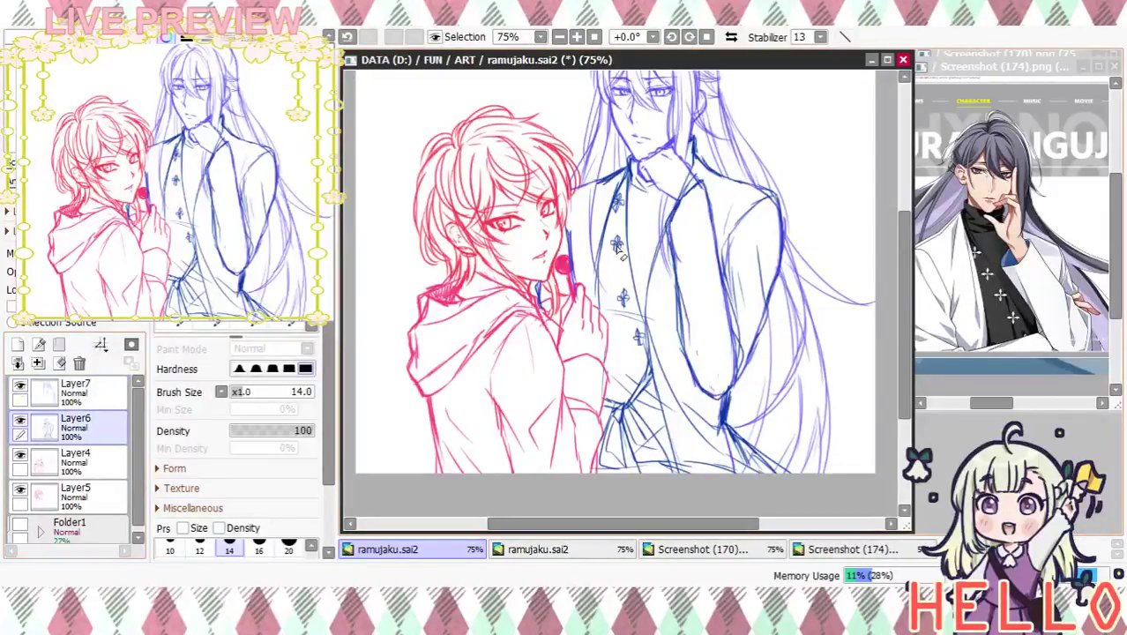
{"action": "key", "text": "n"}
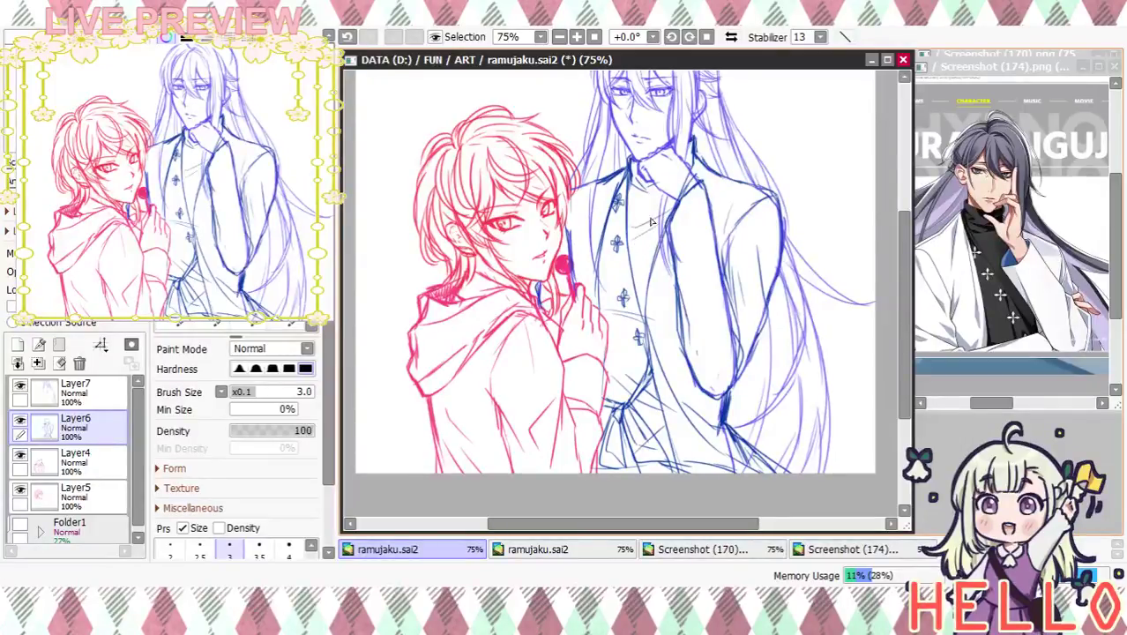
{"action": "left_click_drag", "start_coordinate": [661, 236], "coordinate": [645, 296]}
{"action": "left_click_drag", "start_coordinate": [633, 355], "coordinate": [637, 275]}
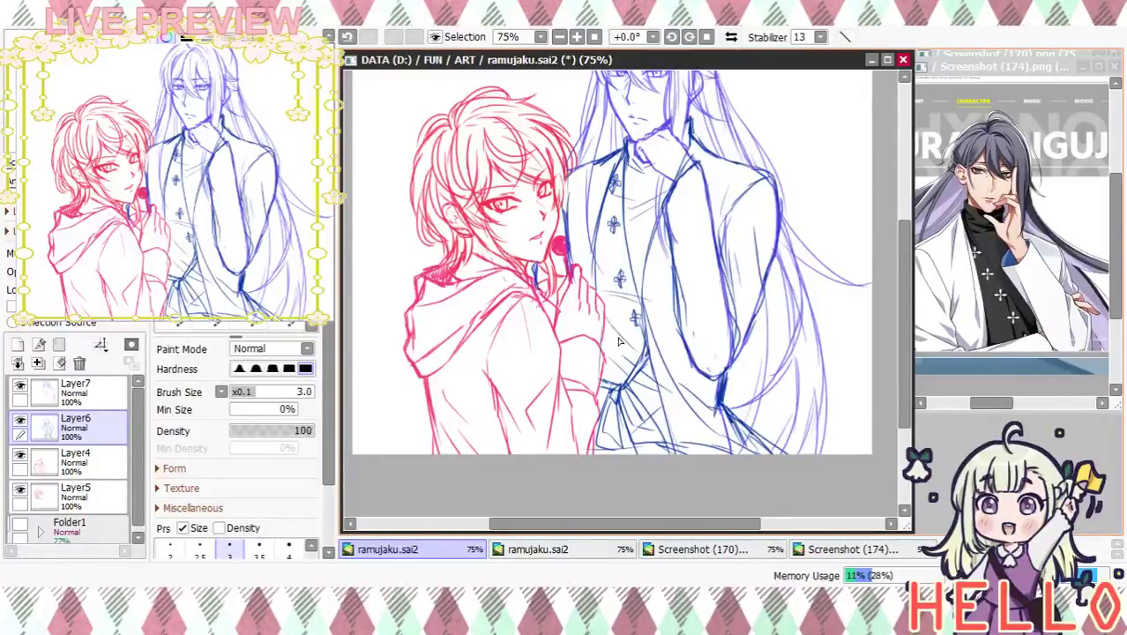
{"action": "scroll", "coordinate": [648, 348], "scroll_direction": "down", "scroll_amount": 3}
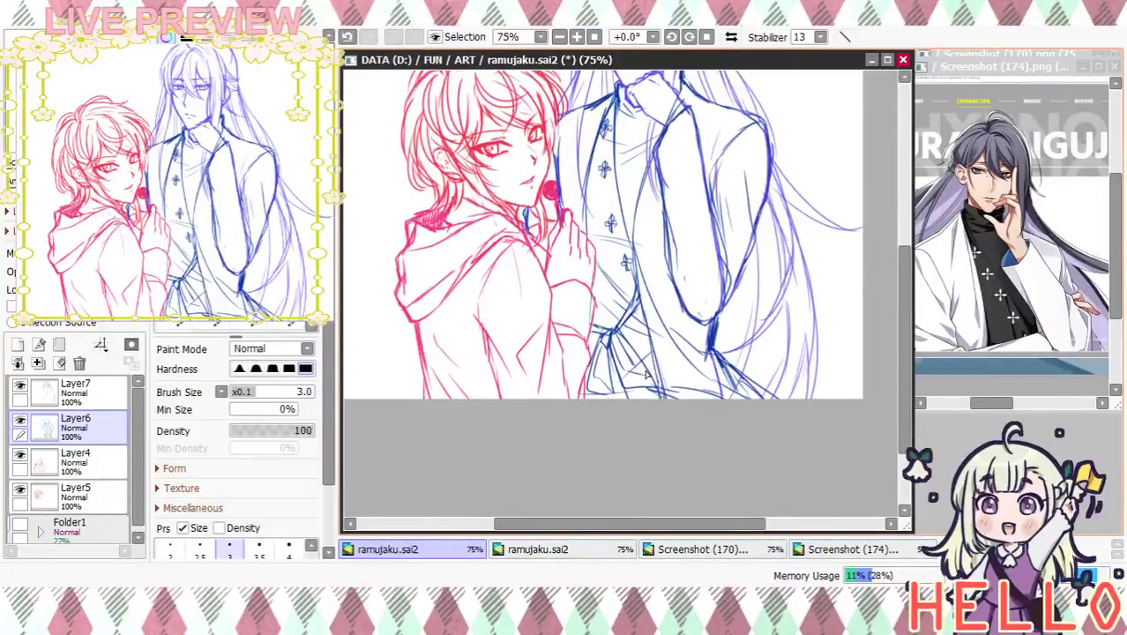
{"action": "left_click_drag", "start_coordinate": [611, 345], "coordinate": [628, 396]}
{"action": "mouse_move", "coordinate": [653, 266]}
{"action": "left_mouse_down"}
{"action": "mouse_move", "coordinate": [669, 432]}
{"action": "mouse_move", "coordinate": [654, 401]}
{"action": "left_mouse_up"}
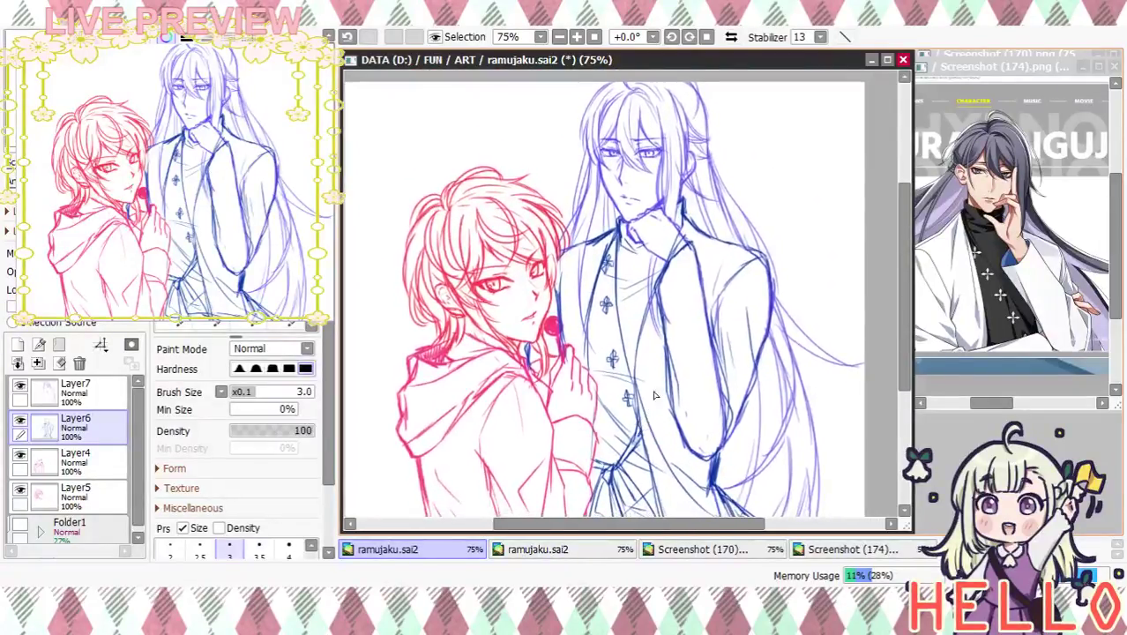
Maximize the canvas, zoom to 200%, and erase the long-haired character's mouth and eyebrows with the size 14 eraser
{"action": "left_click", "coordinate": [887, 61]}
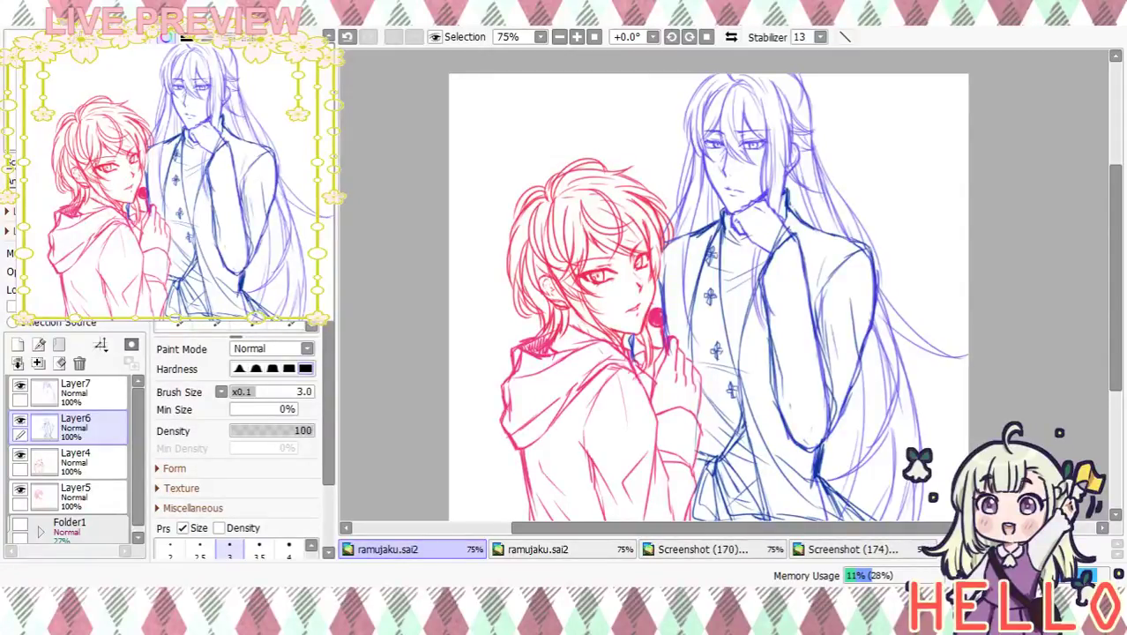
{"action": "mouse_move", "coordinate": [806, 358]}
{"action": "left_mouse_down"}
{"action": "mouse_move", "coordinate": [779, 263]}
{"action": "mouse_move", "coordinate": [780, 350]}
{"action": "left_mouse_up"}
{"action": "left_click", "coordinate": [577, 37]}
{"action": "left_click", "coordinate": [577, 37]}
{"action": "left_click", "coordinate": [577, 37]}
{"action": "left_click_drag", "start_coordinate": [700, 91], "coordinate": [682, 382]}
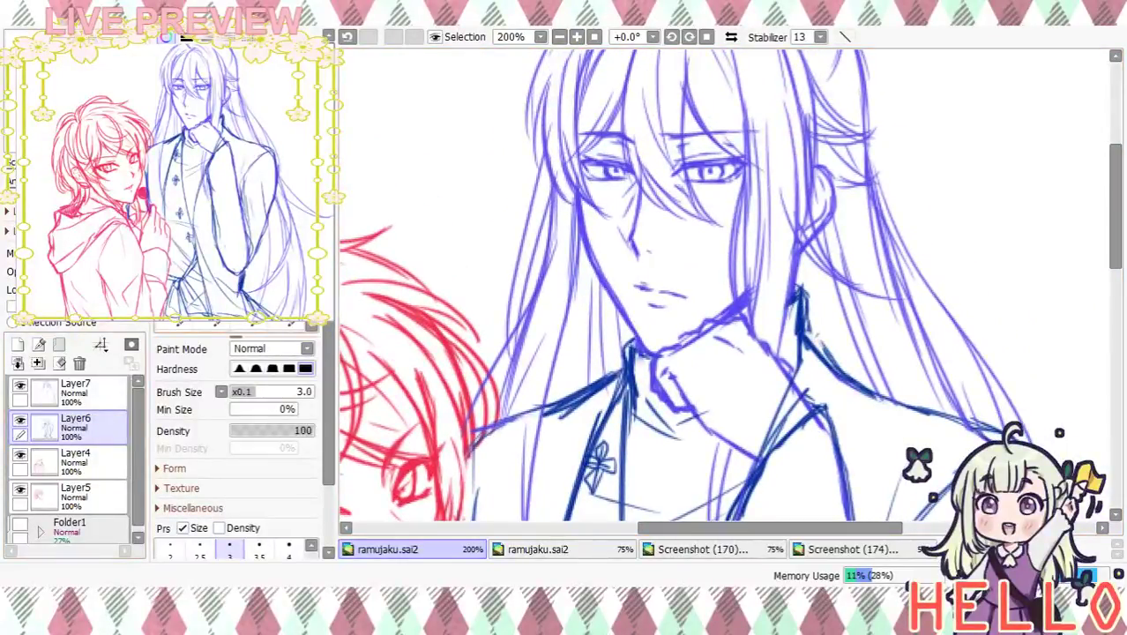
{"action": "left_click", "coordinate": [218, 295]}
{"action": "mouse_move", "coordinate": [642, 293]}
{"action": "left_mouse_down"}
{"action": "mouse_move", "coordinate": [665, 294]}
{"action": "mouse_move", "coordinate": [639, 284]}
{"action": "left_mouse_up"}
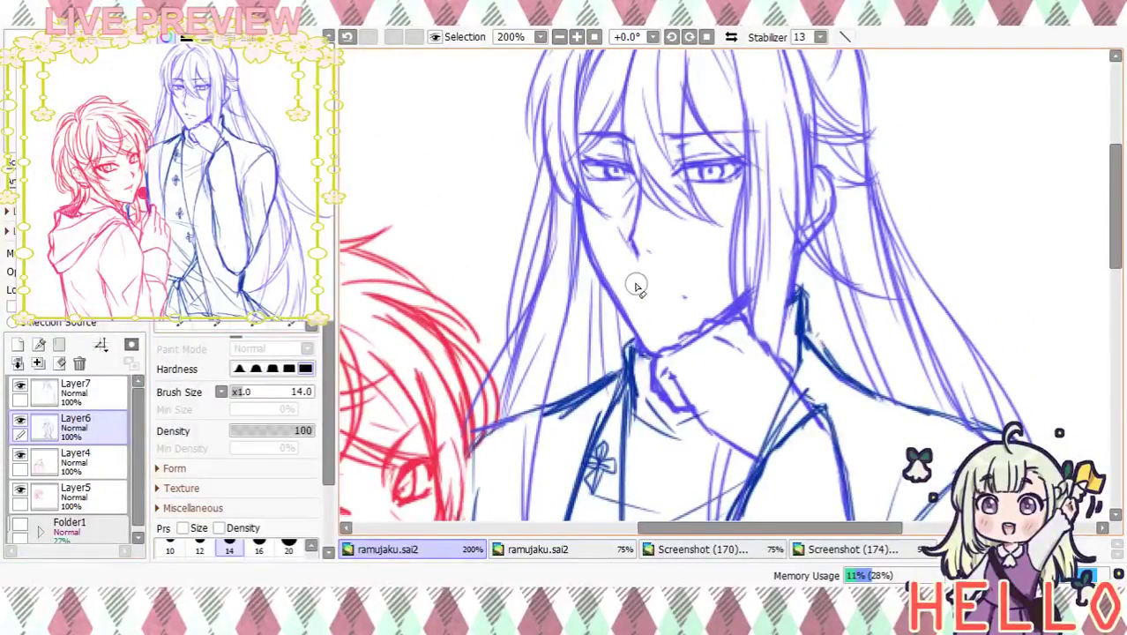
{"action": "left_click_drag", "start_coordinate": [571, 128], "coordinate": [739, 123]}
{"action": "left_click_drag", "start_coordinate": [668, 131], "coordinate": [743, 126]}
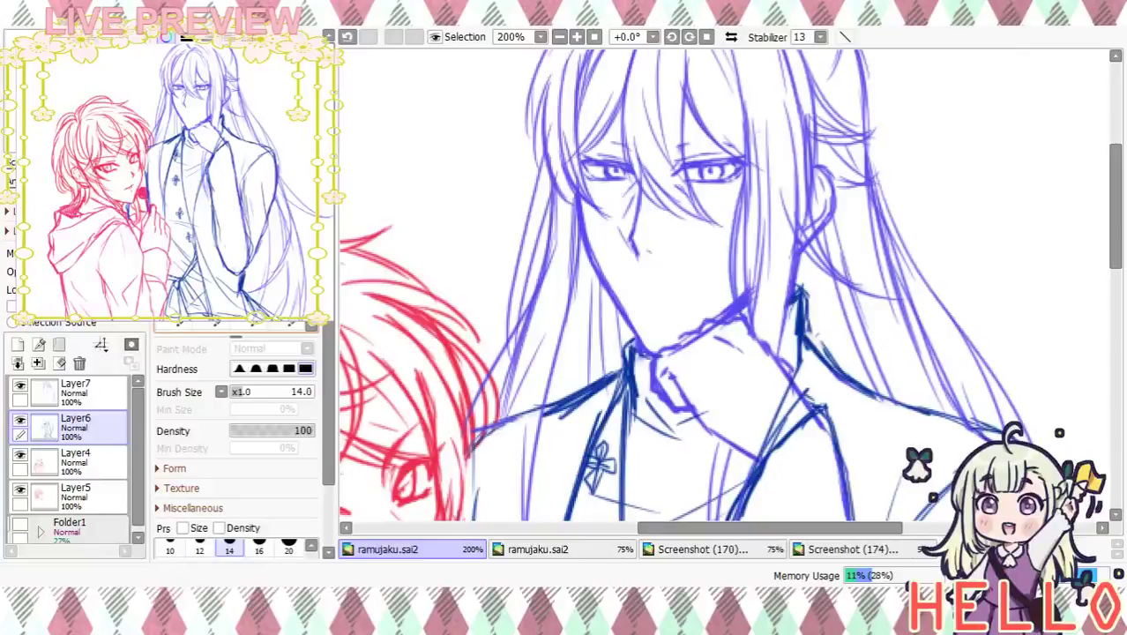
Redraw both of the long-haired character's eyebrows closer to the eyes with the size 3 brush, undoing unsatisfactory strokes
{"action": "key", "text": "n"}
{"action": "key", "text": "ctrl+z"}
{"action": "left_click_drag", "start_coordinate": [658, 145], "coordinate": [741, 140]}
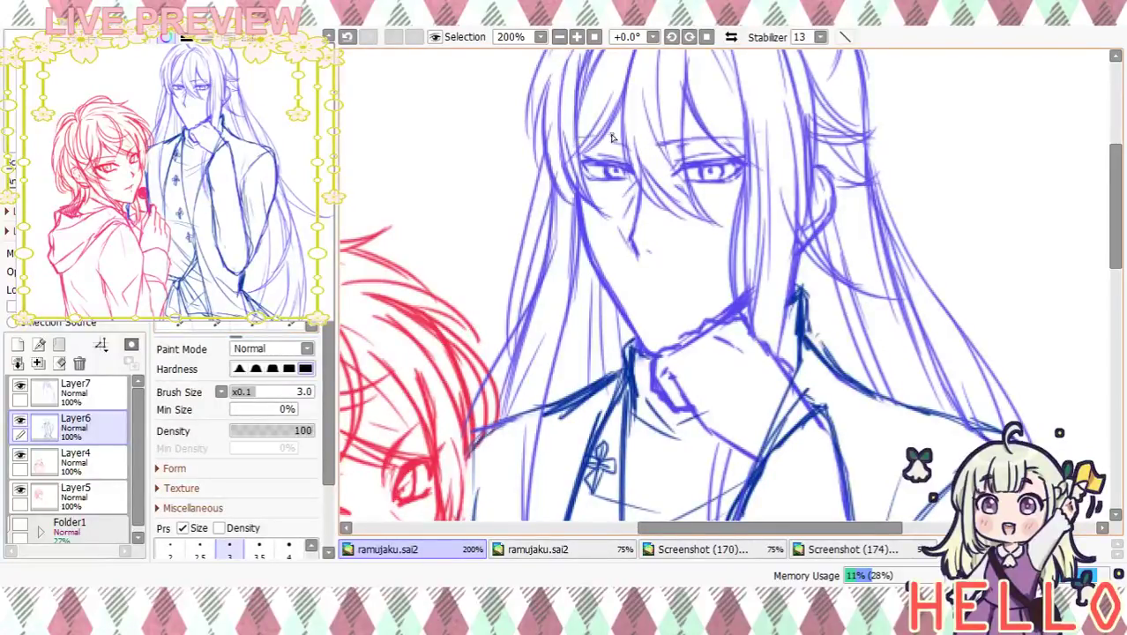
{"action": "key", "text": "ctrl+z"}
{"action": "left_click_drag", "start_coordinate": [631, 142], "coordinate": [605, 139]}
{"action": "key", "text": "ctrl+z"}
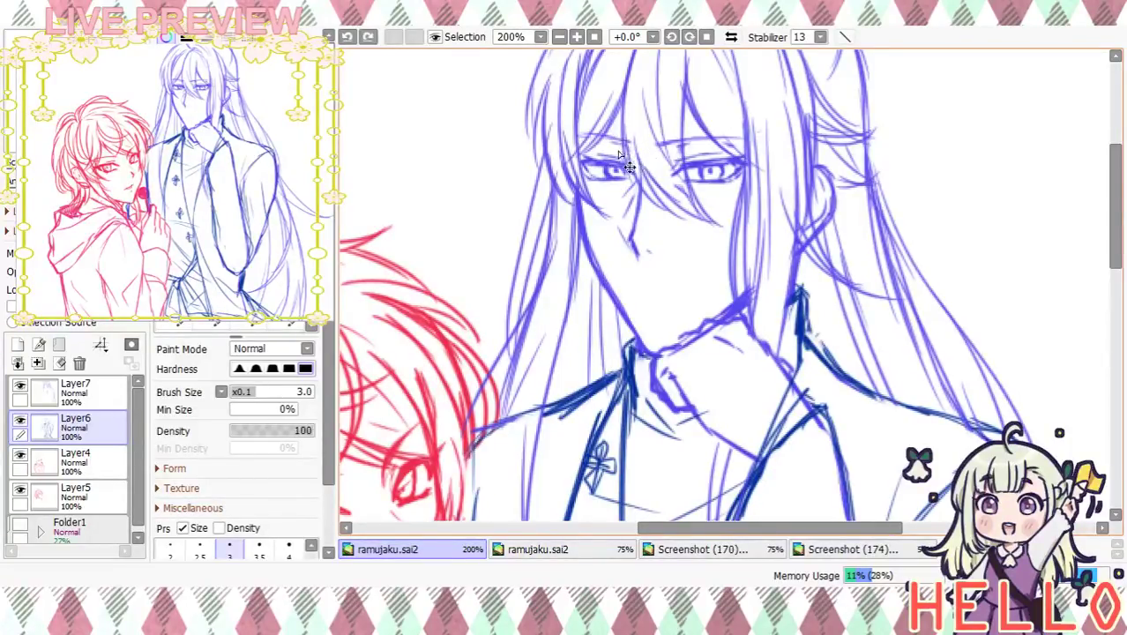
{"action": "left_click_drag", "start_coordinate": [580, 138], "coordinate": [612, 149]}
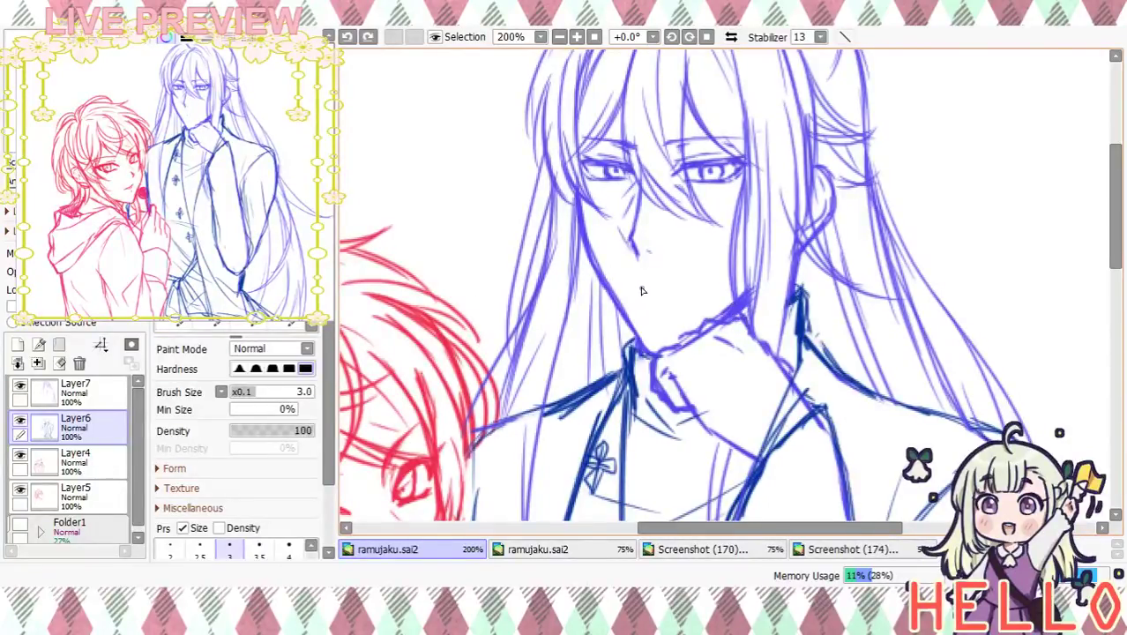
Redraw the long-haired character's mouth with a firmer lip line and a short stroke beneath it
{"action": "key", "text": "ctrl+z"}
{"action": "key", "text": "ctrl+y"}
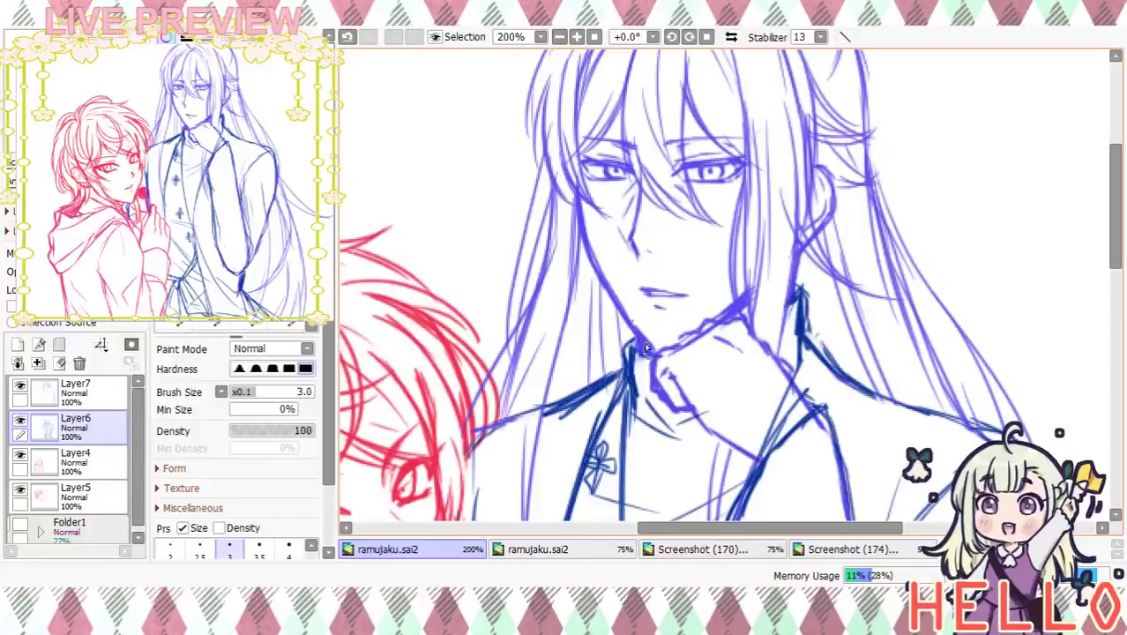
{"action": "left_click_drag", "start_coordinate": [730, 261], "coordinate": [729, 323]}
{"action": "left_click_drag", "start_coordinate": [726, 363], "coordinate": [724, 335]}
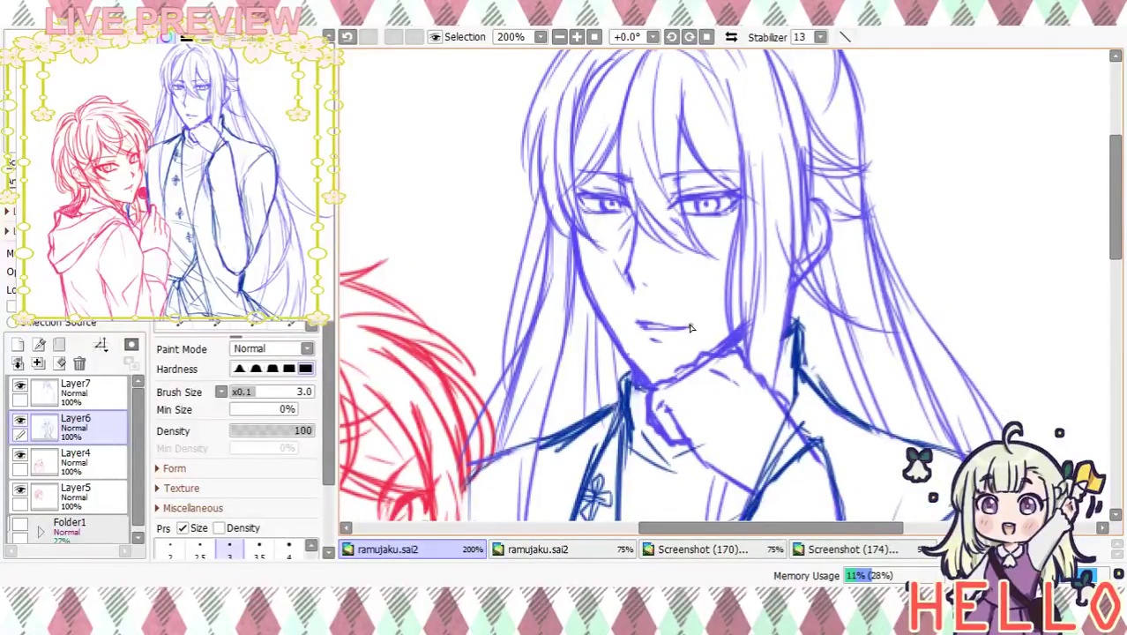
{"action": "mouse_move", "coordinate": [661, 325]}
{"action": "left_mouse_down"}
{"action": "mouse_move", "coordinate": [689, 326]}
{"action": "mouse_move", "coordinate": [828, 236]}
{"action": "mouse_move", "coordinate": [726, 364]}
{"action": "left_mouse_up"}
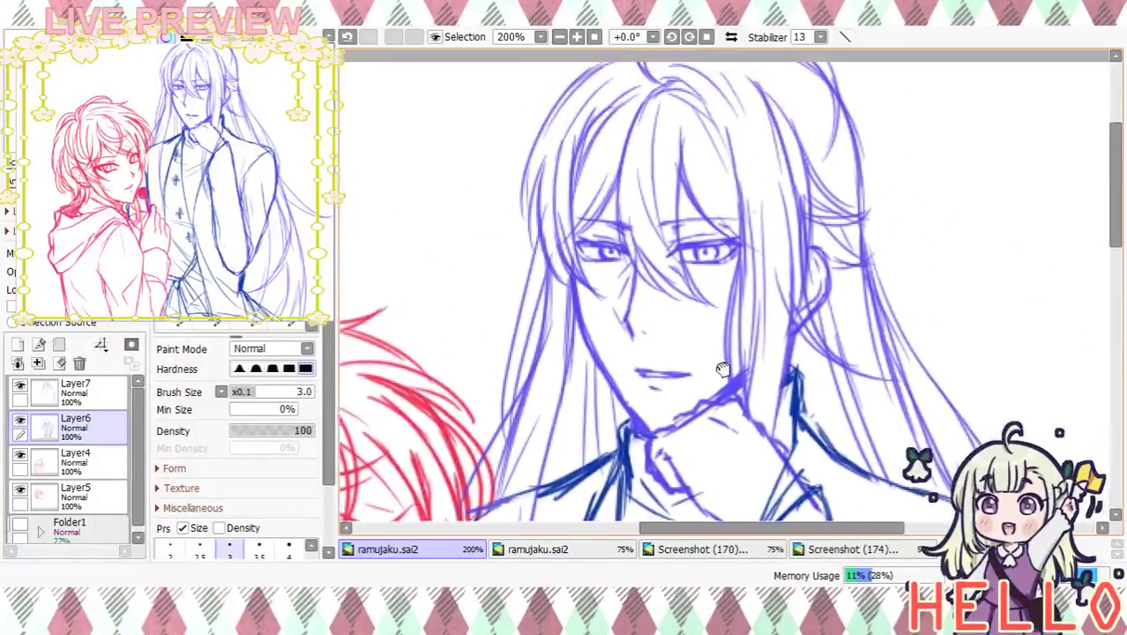
{"action": "left_click_drag", "start_coordinate": [676, 111], "coordinate": [754, 228]}
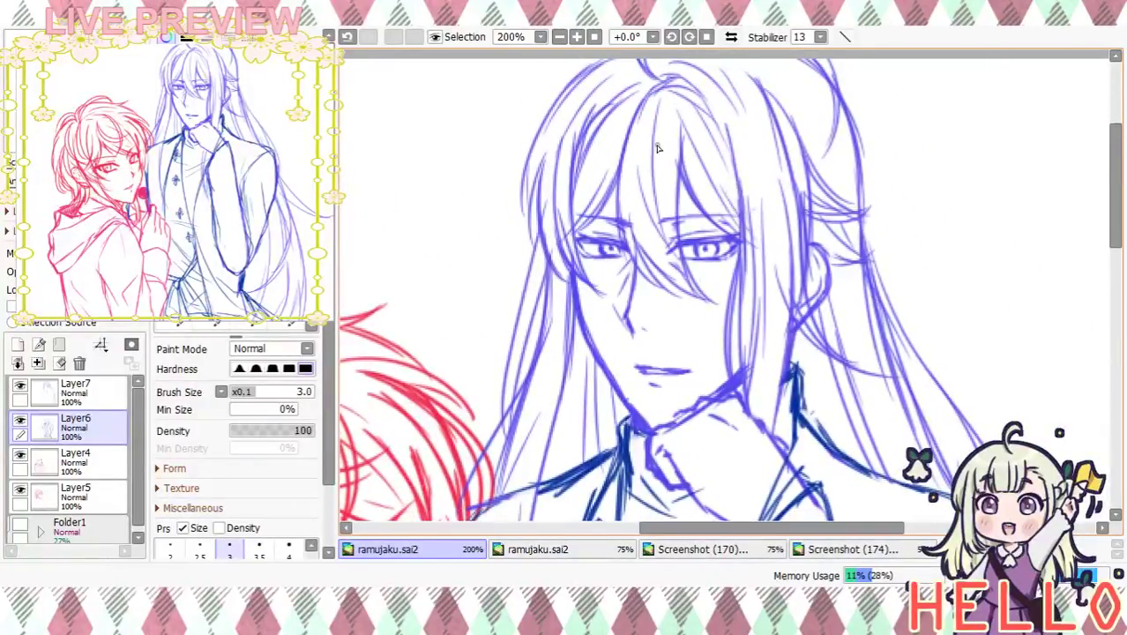
At 75% zoom, add short hair strands behind the long-haired character's ear and sketch the second hand's fingers below the bent elbow
{"action": "left_click", "coordinate": [560, 39]}
{"action": "left_click", "coordinate": [560, 39]}
{"action": "left_click", "coordinate": [560, 39]}
{"action": "left_click_drag", "start_coordinate": [819, 440], "coordinate": [797, 360]}
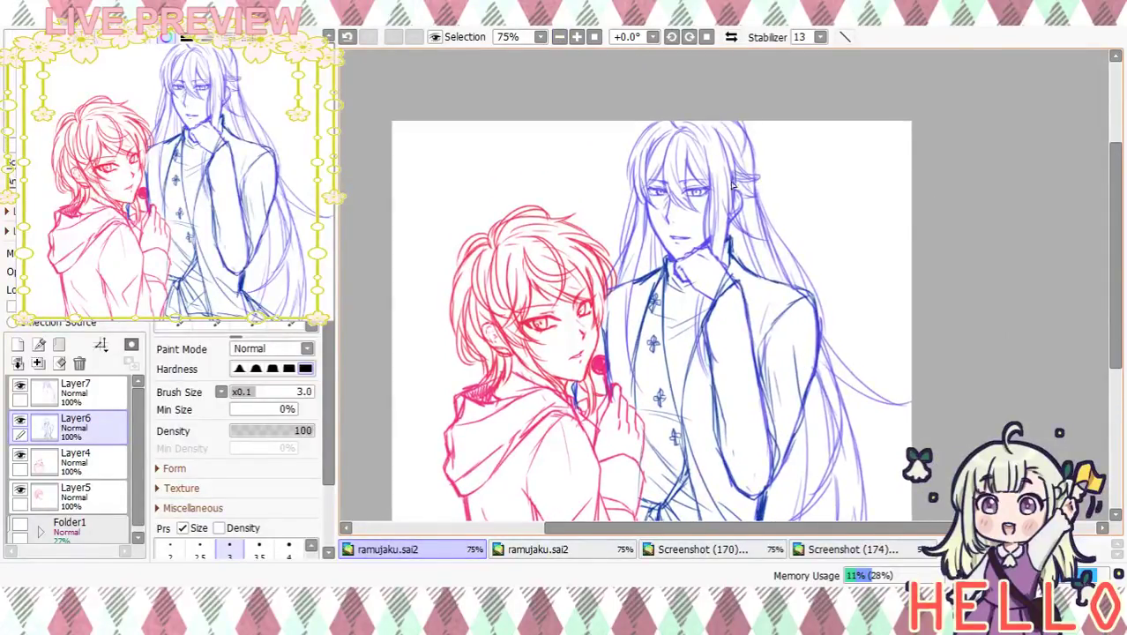
{"action": "mouse_move", "coordinate": [754, 196]}
{"action": "left_mouse_down"}
{"action": "mouse_move", "coordinate": [793, 146]}
{"action": "mouse_move", "coordinate": [795, 162]}
{"action": "mouse_move", "coordinate": [788, 115]}
{"action": "mouse_move", "coordinate": [796, 180]}
{"action": "mouse_move", "coordinate": [775, 159]}
{"action": "left_mouse_up"}
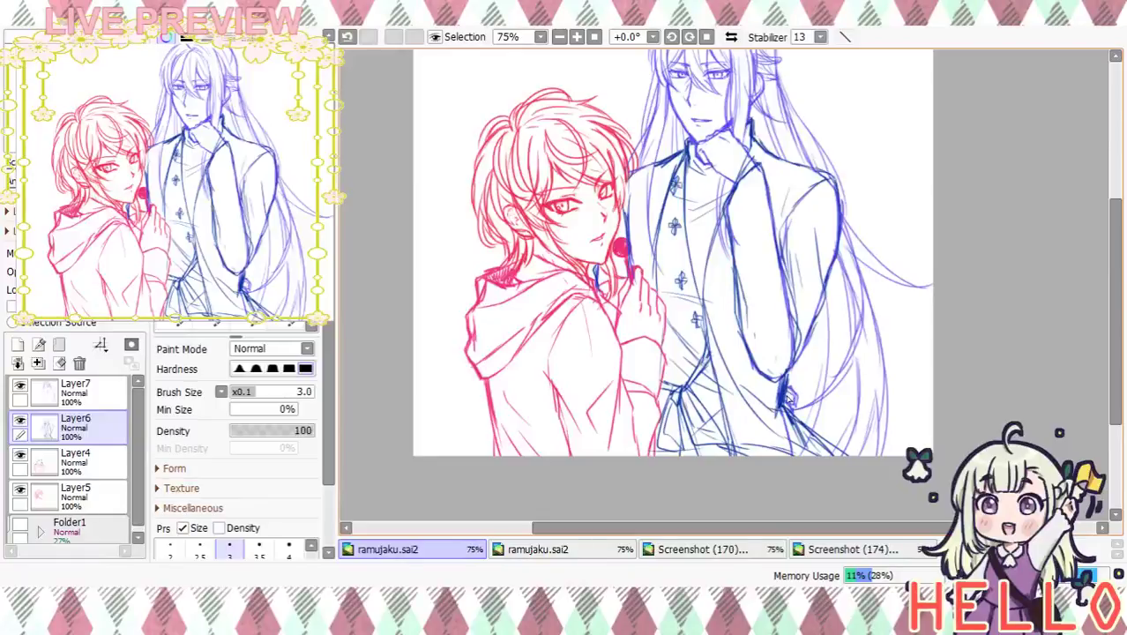
{"action": "mouse_move", "coordinate": [816, 418]}
{"action": "left_mouse_down"}
{"action": "mouse_move", "coordinate": [850, 303]}
{"action": "mouse_move", "coordinate": [832, 474]}
{"action": "mouse_move", "coordinate": [835, 430]}
{"action": "mouse_move", "coordinate": [832, 455]}
{"action": "left_mouse_up"}
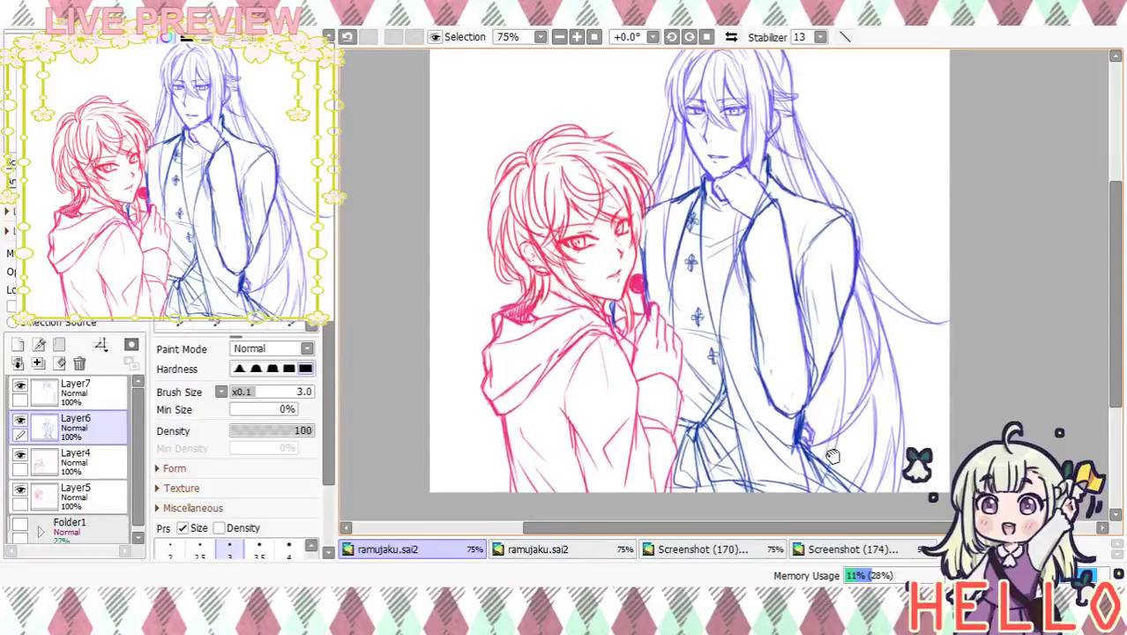
{"action": "left_click_drag", "start_coordinate": [695, 298], "coordinate": [678, 319]}
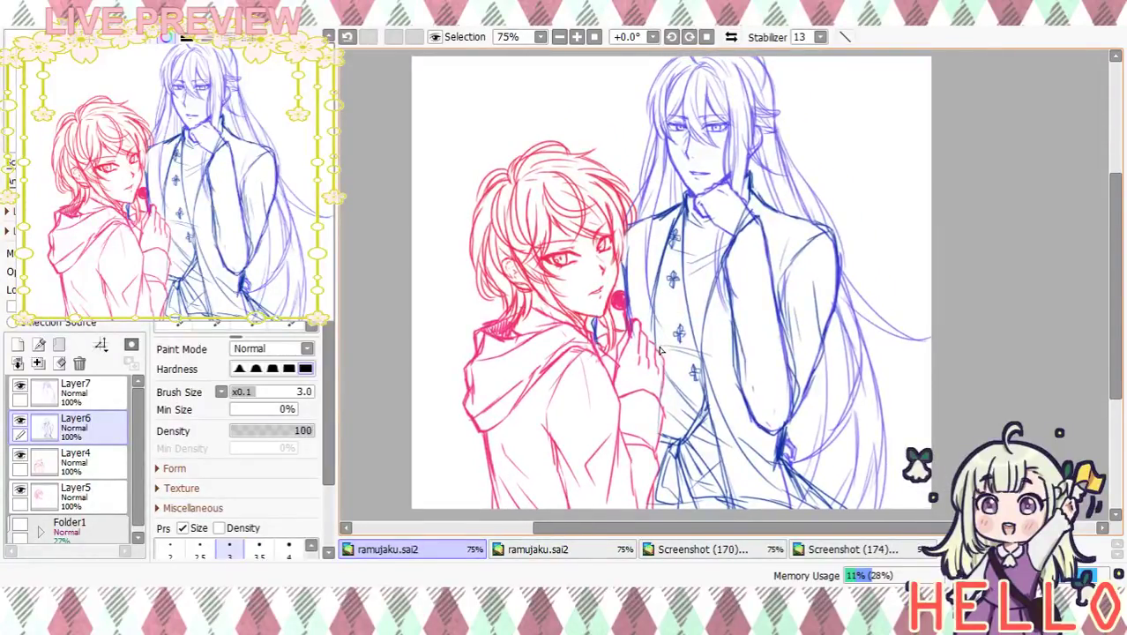
Group Layer7, Layer6, Layer4 and Layer5 in a new folder, collapse it, and lower its opacity to 29%
{"action": "left_click", "coordinate": [97, 392]}
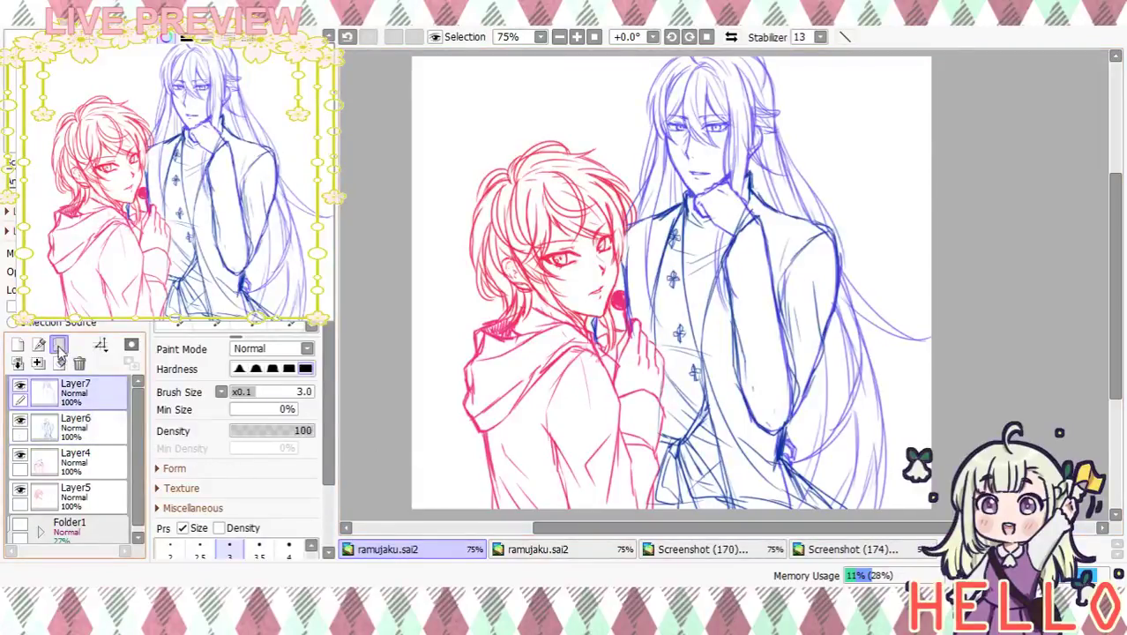
{"action": "left_click", "coordinate": [58, 344]}
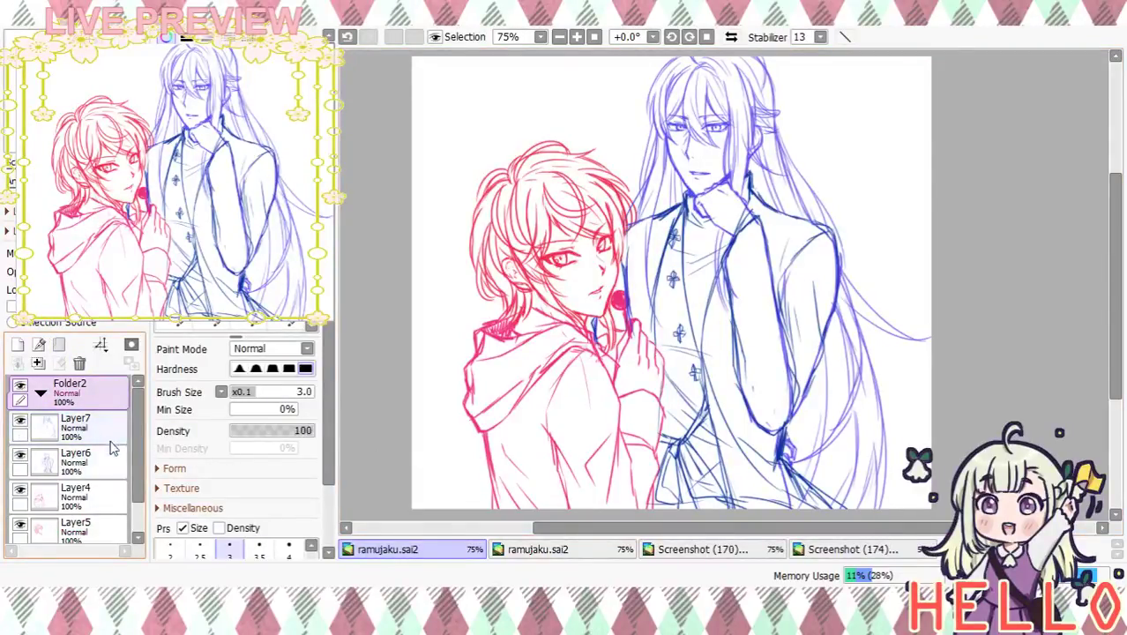
{"action": "left_click_drag", "start_coordinate": [107, 427], "coordinate": [115, 411]}
{"action": "left_click_drag", "start_coordinate": [112, 461], "coordinate": [116, 445]}
{"action": "left_click_drag", "start_coordinate": [113, 495], "coordinate": [117, 481]}
{"action": "left_click_drag", "start_coordinate": [109, 527], "coordinate": [117, 521]}
{"action": "left_click", "coordinate": [41, 393]}
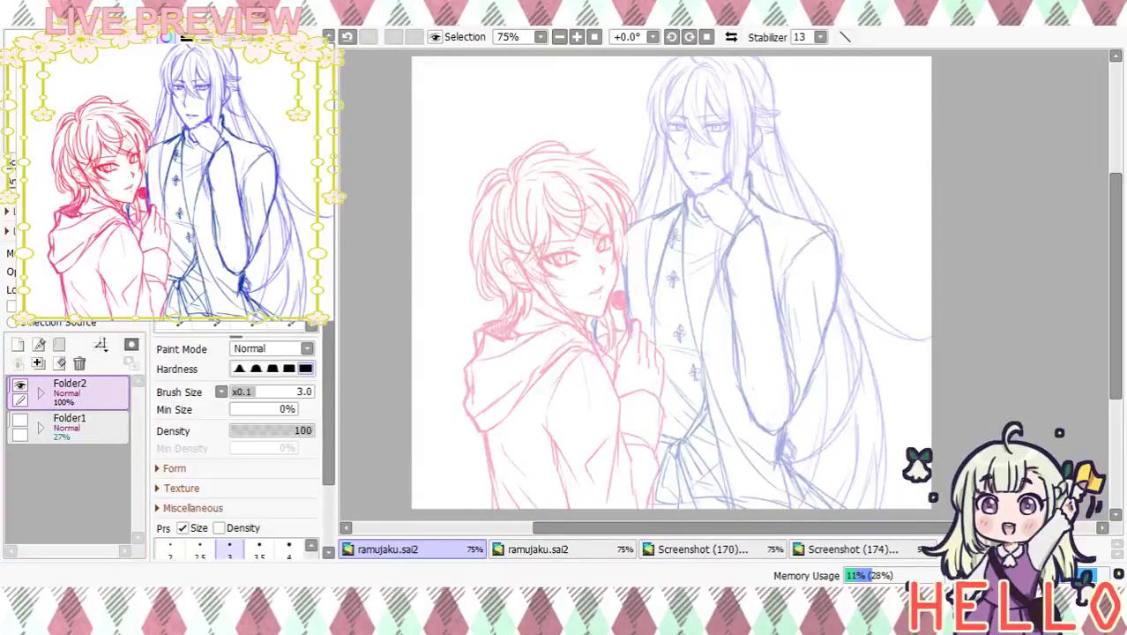
Delete Folder1 and add a new unclipped layer above the sketch folder
{"action": "left_click", "coordinate": [93, 430]}
{"action": "left_click", "coordinate": [80, 363]}
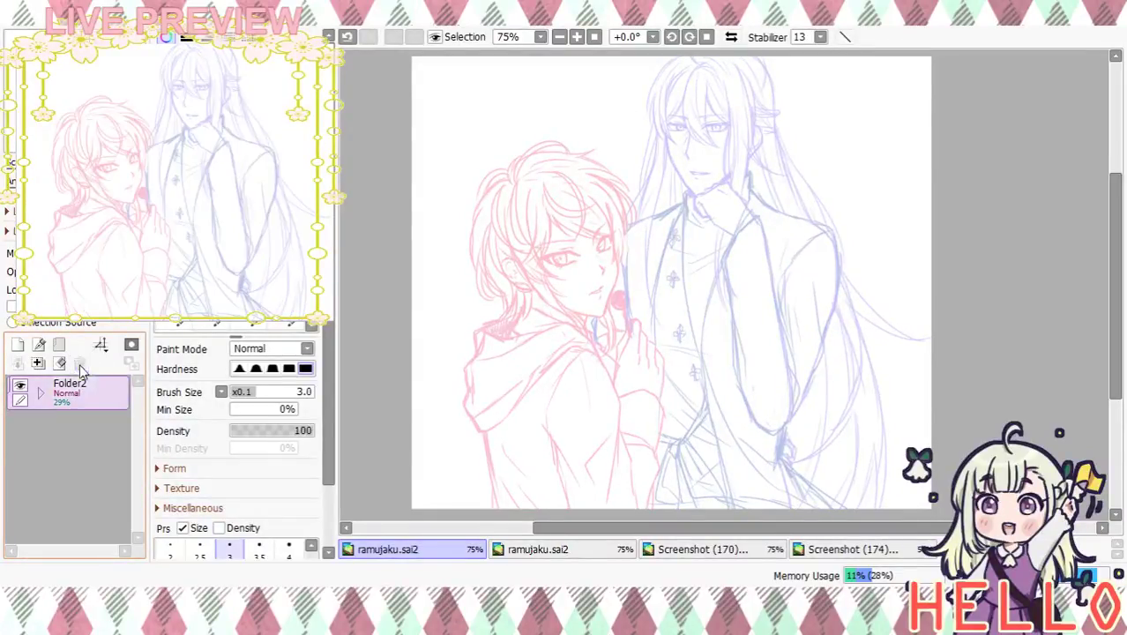
{"action": "left_click", "coordinate": [17, 344]}
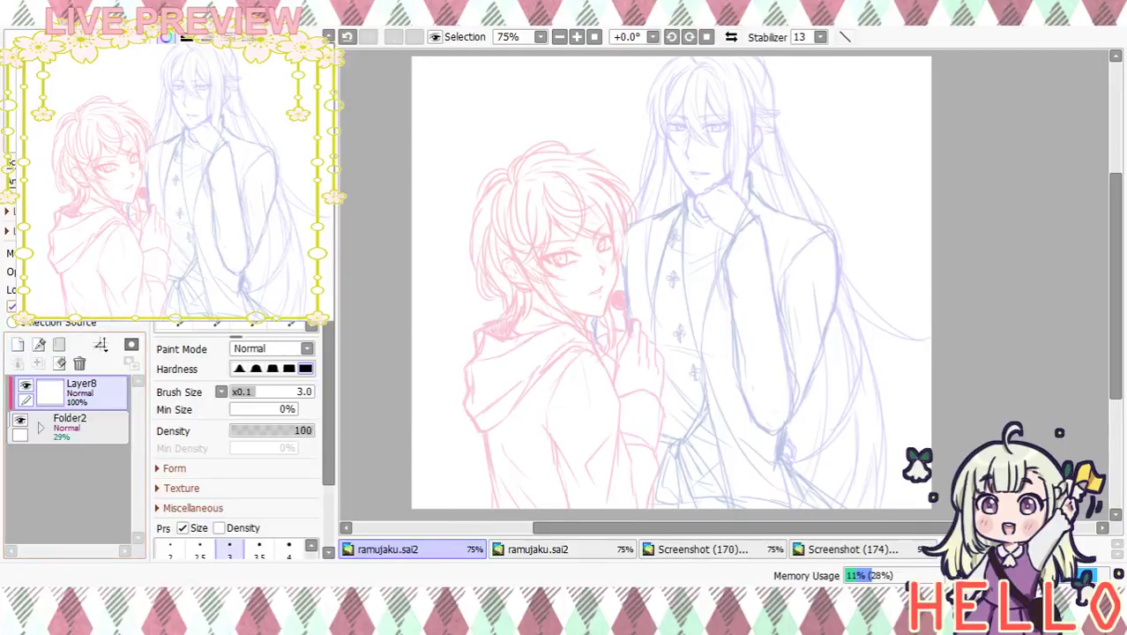
{"action": "left_click", "coordinate": [12, 306]}
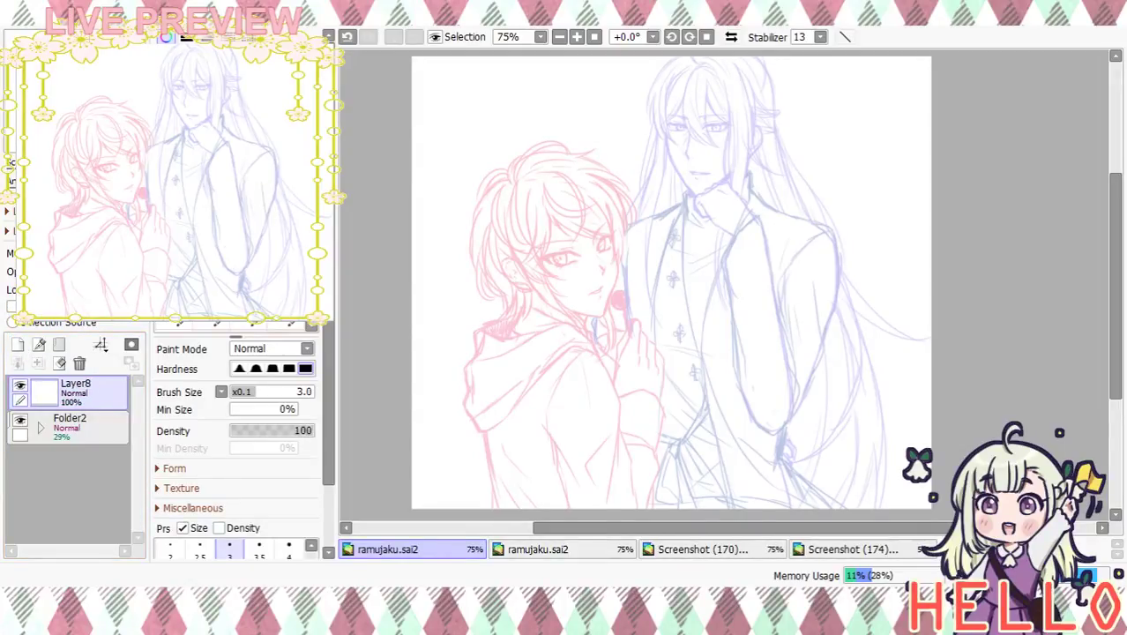
{"action": "mouse_move", "coordinate": [580, 221]}
{"action": "left_mouse_down"}
{"action": "mouse_move", "coordinate": [563, 247]}
{"action": "mouse_move", "coordinate": [594, 252]}
{"action": "mouse_move", "coordinate": [579, 282]}
{"action": "left_mouse_up"}
{"action": "key", "text": "ctrl+z"}
{"action": "left_click", "coordinate": [576, 36]}
{"action": "left_click", "coordinate": [576, 36]}
{"action": "left_click", "coordinate": [576, 36]}
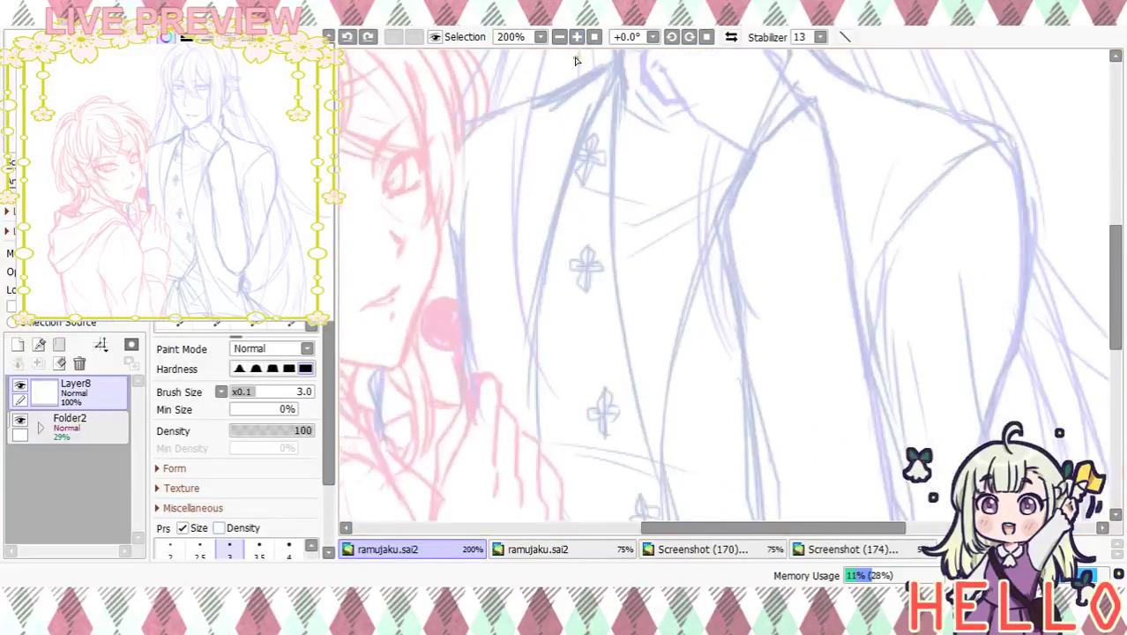
{"action": "left_click_drag", "start_coordinate": [562, 196], "coordinate": [666, 242]}
{"action": "left_click_drag", "start_coordinate": [599, 233], "coordinate": [671, 263]}
{"action": "left_click_drag", "start_coordinate": [658, 213], "coordinate": [677, 201]}
{"action": "left_click", "coordinate": [577, 37]}
{"action": "left_click", "coordinate": [577, 37]}
{"action": "left_click_drag", "start_coordinate": [687, 258], "coordinate": [692, 211]}
{"action": "key", "text": "ctrl+z"}
{"action": "left_click", "coordinate": [560, 36]}
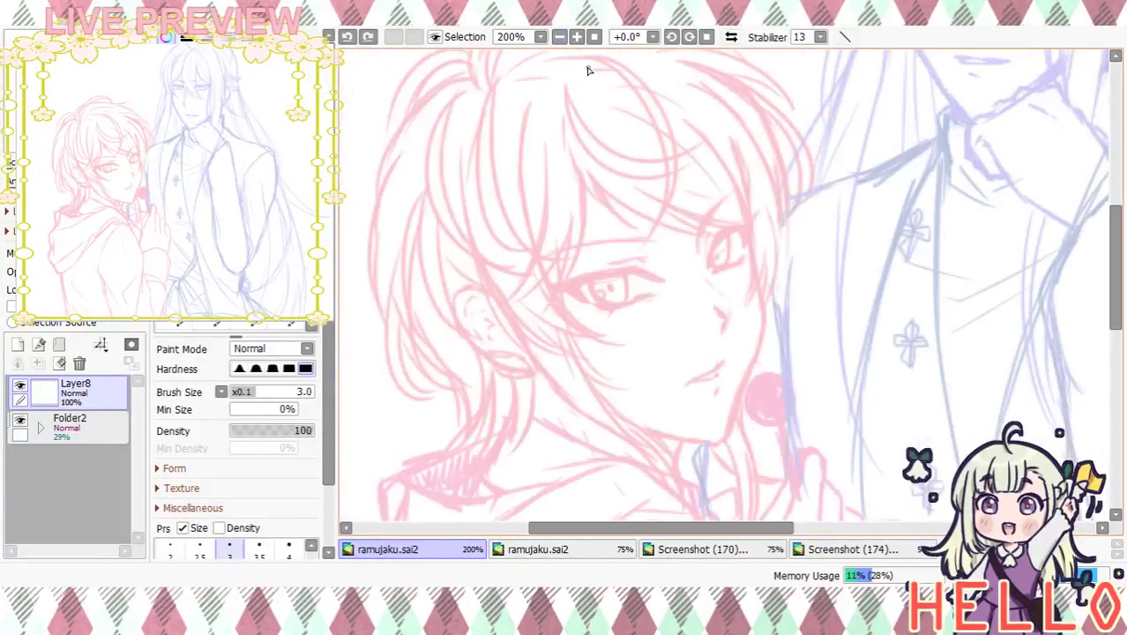
{"action": "left_click_drag", "start_coordinate": [708, 262], "coordinate": [708, 253]}
{"action": "left_click", "coordinate": [577, 36]}
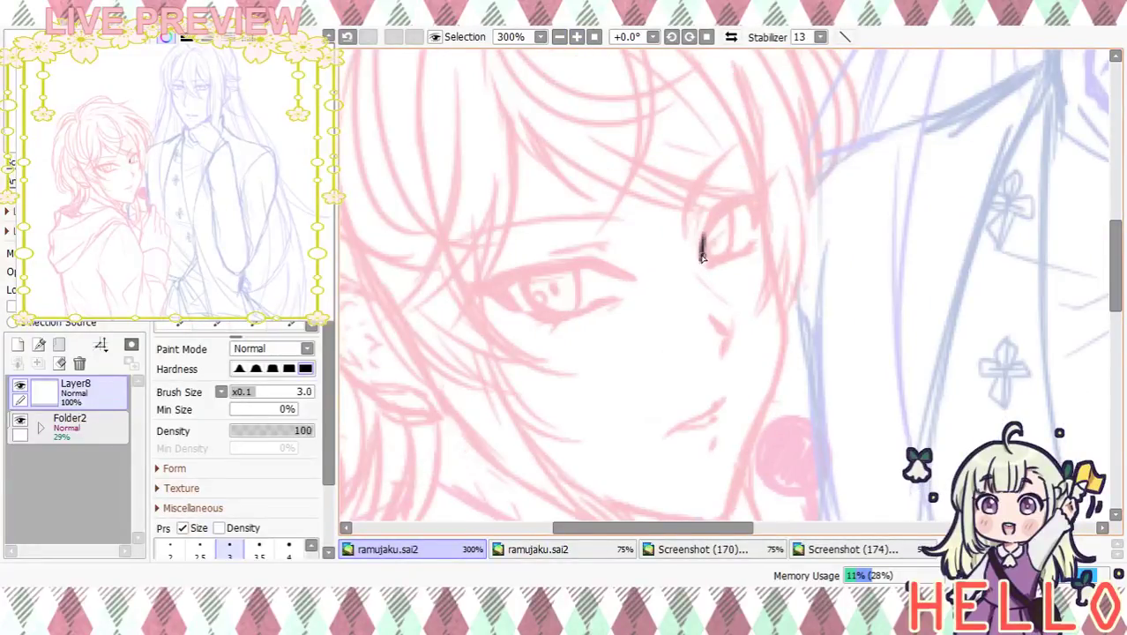
{"action": "key", "text": "ctrl+z"}
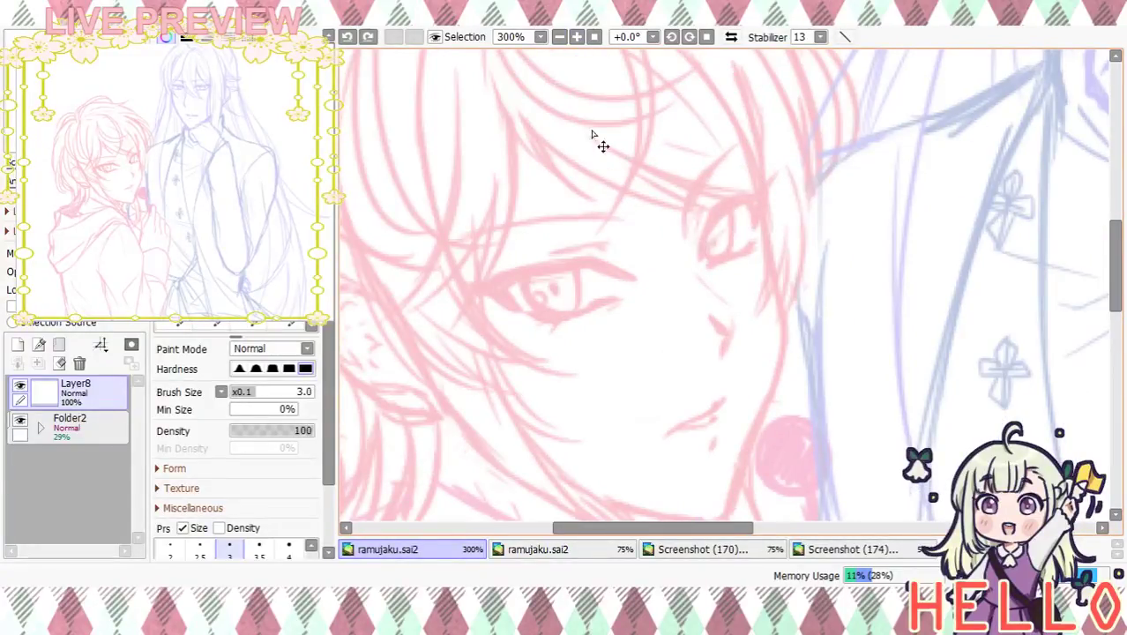
{"action": "left_click", "coordinate": [560, 37]}
{"action": "left_click", "coordinate": [560, 37]}
{"action": "left_click", "coordinate": [560, 37]}
{"action": "left_click", "coordinate": [560, 37]}
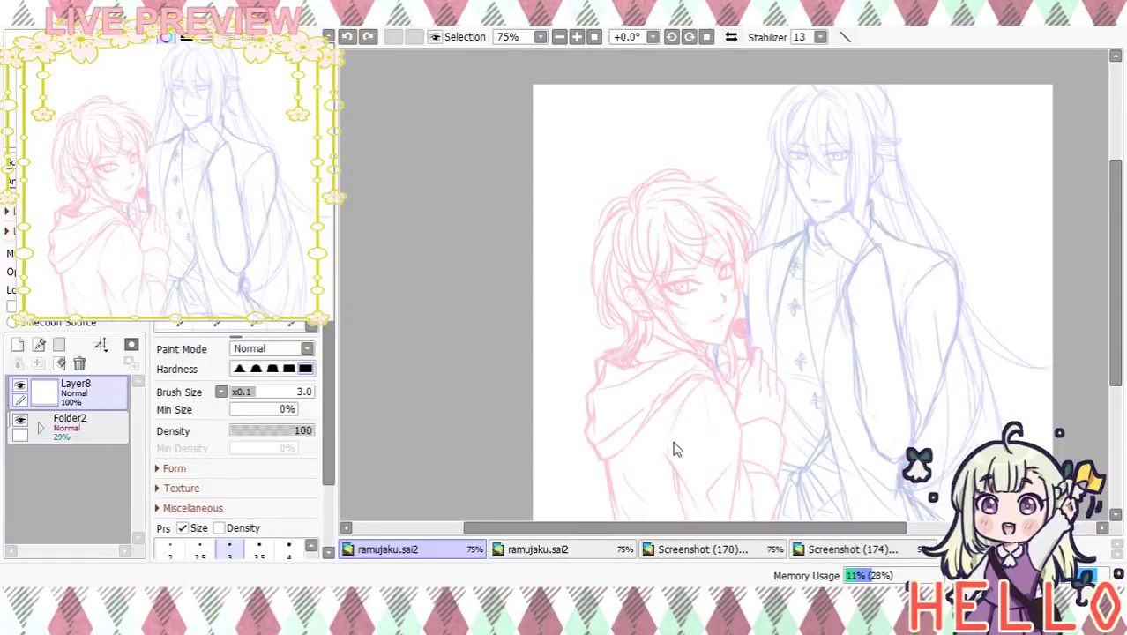
{"action": "scroll", "coordinate": [674, 450], "scroll_direction": "up", "scroll_amount": 2}
{"action": "scroll", "coordinate": [618, 247], "scroll_direction": "up", "scroll_amount": 4}
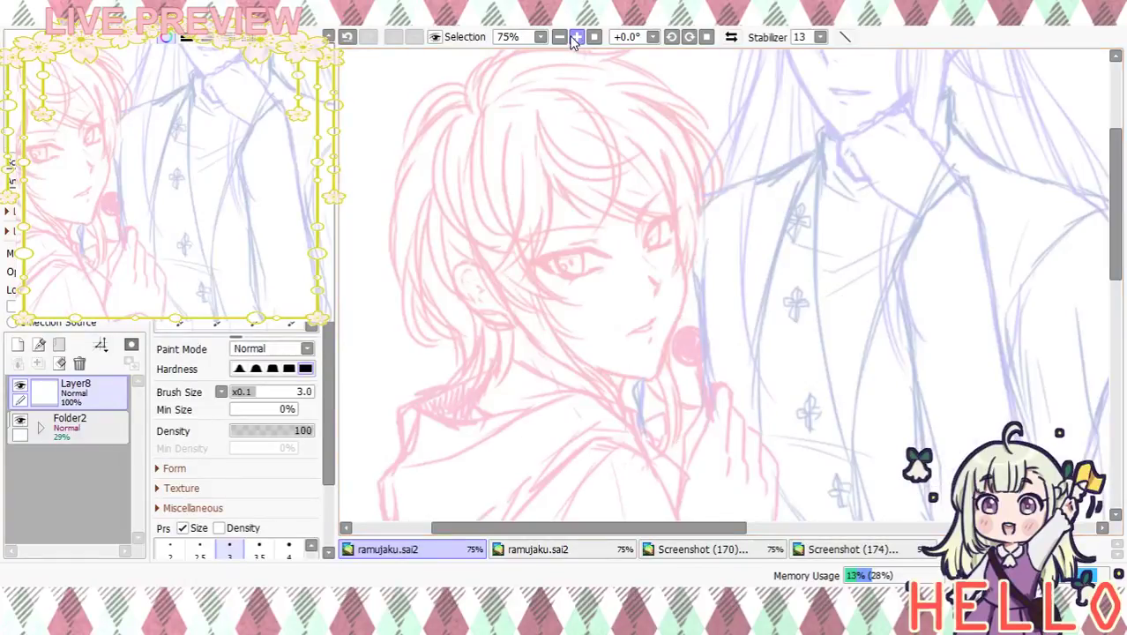
{"action": "left_click_drag", "start_coordinate": [620, 240], "coordinate": [637, 194]}
{"action": "key", "text": "ctrl+z"}
{"action": "scroll", "coordinate": [321, 477], "scroll_direction": "down", "scroll_amount": 2}
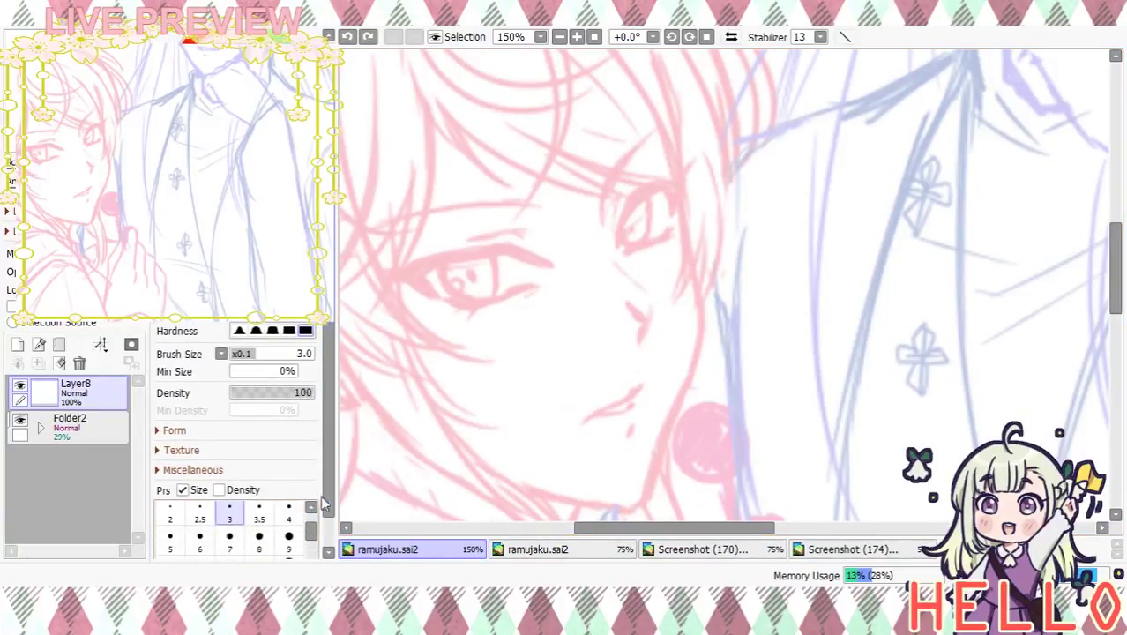
{"action": "left_click", "coordinate": [229, 535]}
{"action": "left_click_drag", "start_coordinate": [618, 248], "coordinate": [631, 222]}
{"action": "key", "text": "ctrl+z"}
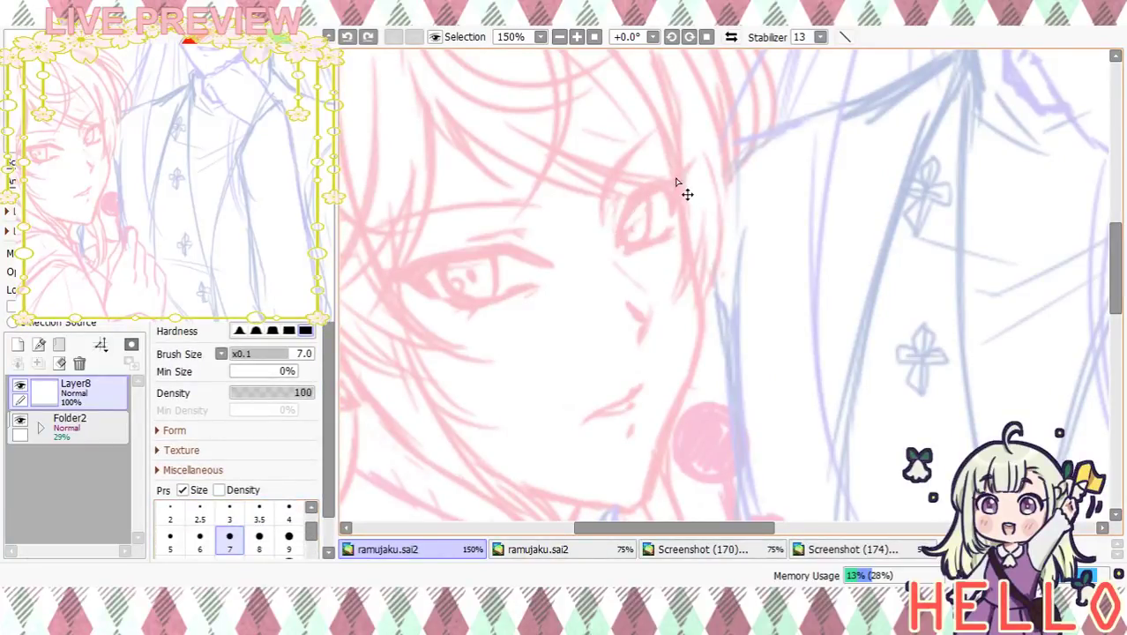
Ink the upper lash line and pointed outer wing of the short-haired character's far eye with brush size 4
{"action": "left_click", "coordinate": [288, 509]}
{"action": "left_click", "coordinate": [576, 37]}
{"action": "left_click_drag", "start_coordinate": [663, 151], "coordinate": [715, 181]}
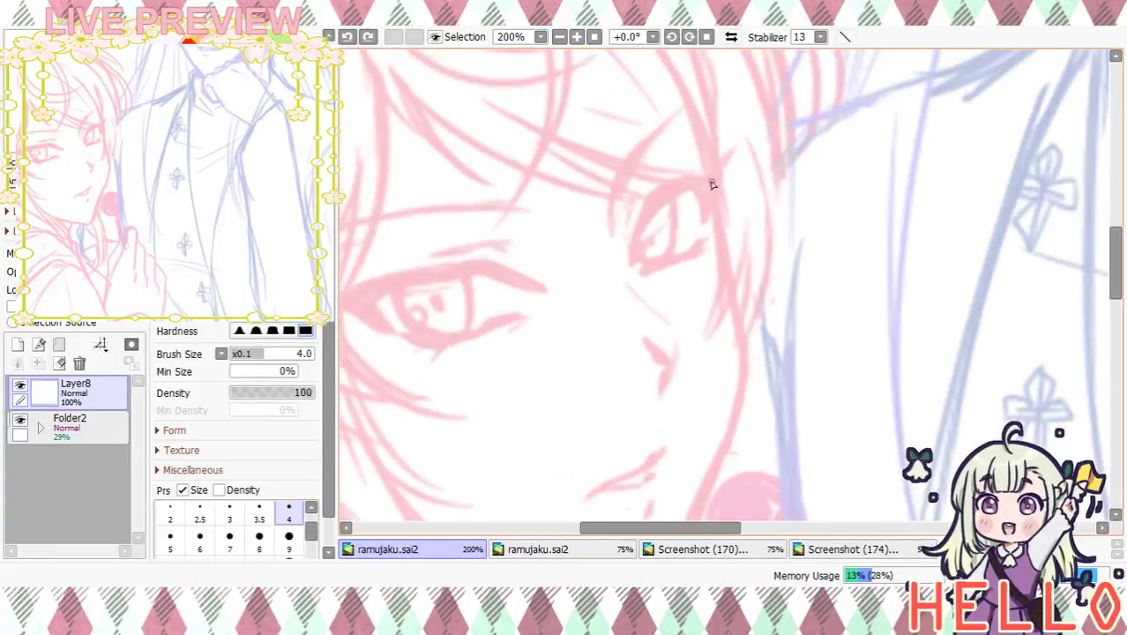
{"action": "left_click_drag", "start_coordinate": [630, 261], "coordinate": [644, 213]}
{"action": "key", "text": "ctrl+z"}
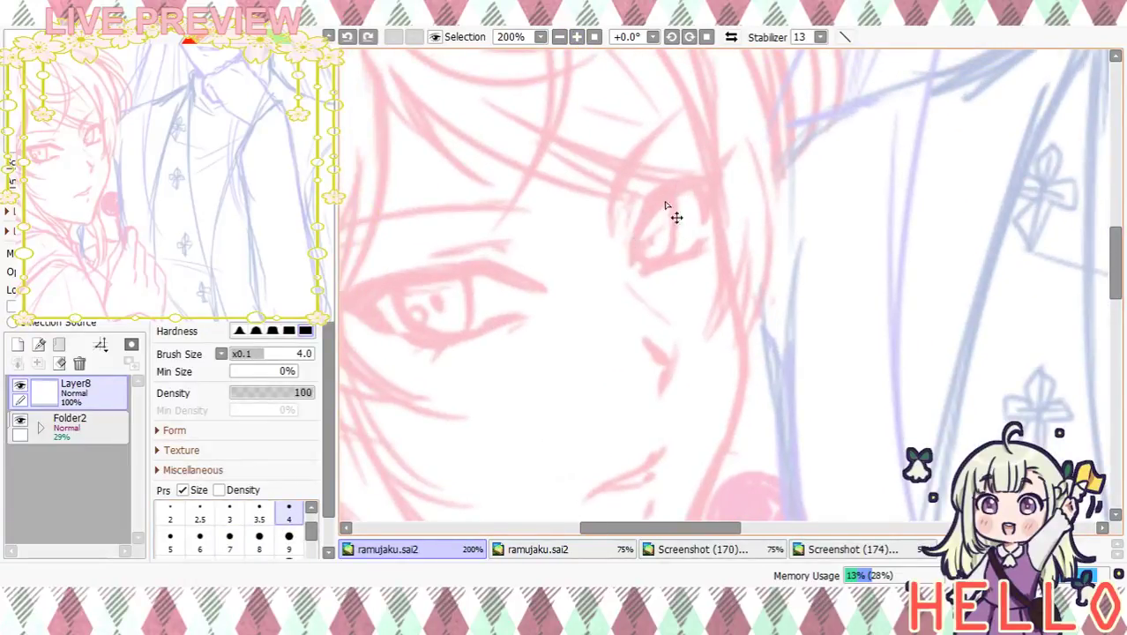
{"action": "left_click", "coordinate": [577, 37]}
{"action": "left_click", "coordinate": [560, 38]}
{"action": "left_click_drag", "start_coordinate": [639, 206], "coordinate": [664, 192]}
{"action": "mouse_move", "coordinate": [657, 248]}
{"action": "left_mouse_down"}
{"action": "mouse_move", "coordinate": [660, 209]}
{"action": "mouse_move", "coordinate": [657, 249]}
{"action": "mouse_move", "coordinate": [667, 203]}
{"action": "mouse_move", "coordinate": [662, 222]}
{"action": "mouse_move", "coordinate": [695, 173]}
{"action": "mouse_move", "coordinate": [671, 194]}
{"action": "mouse_move", "coordinate": [749, 142]}
{"action": "left_mouse_up"}
{"action": "left_click_drag", "start_coordinate": [735, 186], "coordinate": [730, 208]}
At 300% zoom, ink the inner edge of the far eye's upper lash band and roughen it with short lash strokes
{"action": "left_click", "coordinate": [577, 37]}
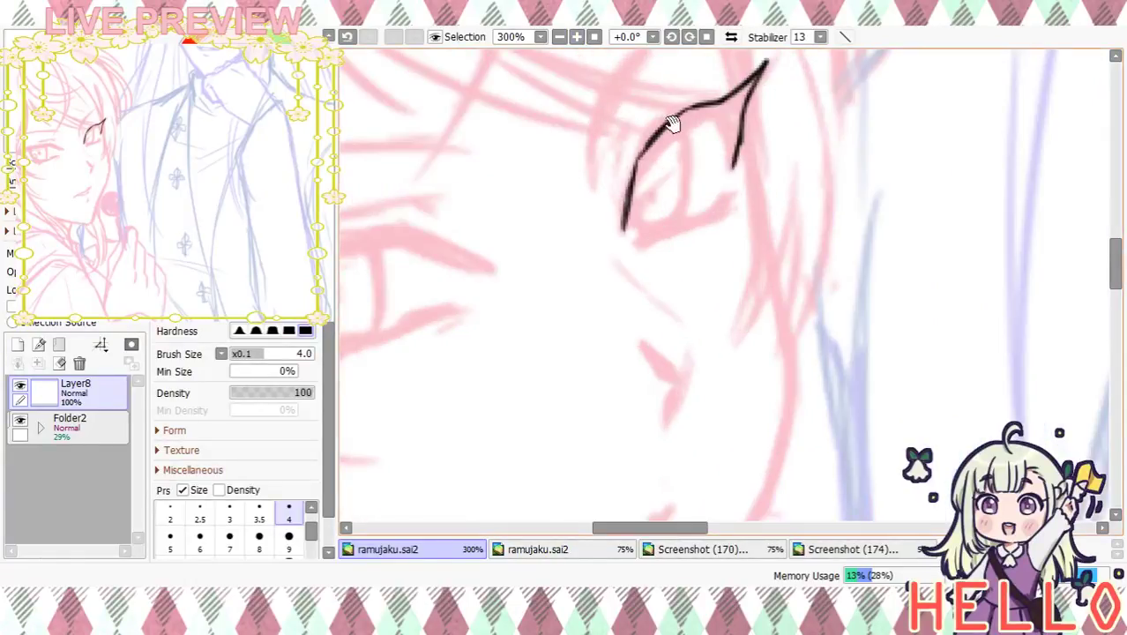
{"action": "left_click_drag", "start_coordinate": [674, 124], "coordinate": [689, 177]}
{"action": "mouse_move", "coordinate": [639, 294]}
{"action": "left_mouse_down"}
{"action": "mouse_move", "coordinate": [650, 239]}
{"action": "mouse_move", "coordinate": [699, 189]}
{"action": "mouse_move", "coordinate": [728, 176]}
{"action": "mouse_move", "coordinate": [746, 235]}
{"action": "left_mouse_up"}
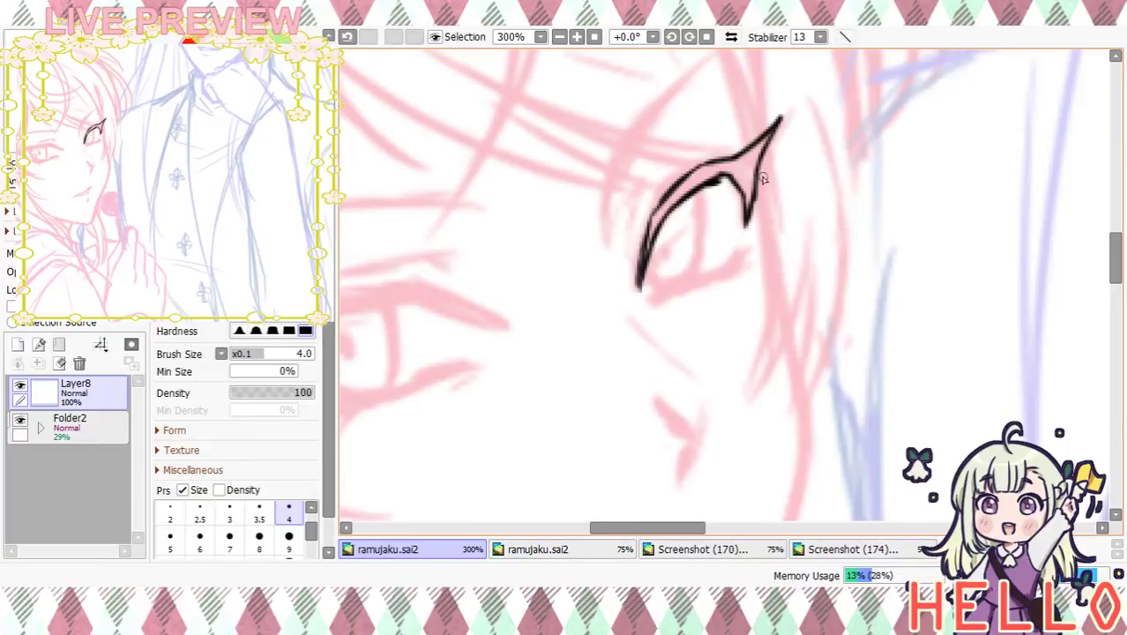
{"action": "left_click_drag", "start_coordinate": [680, 196], "coordinate": [704, 196]}
{"action": "left_click", "coordinate": [298, 198]}
{"action": "left_click_drag", "start_coordinate": [676, 195], "coordinate": [701, 193]}
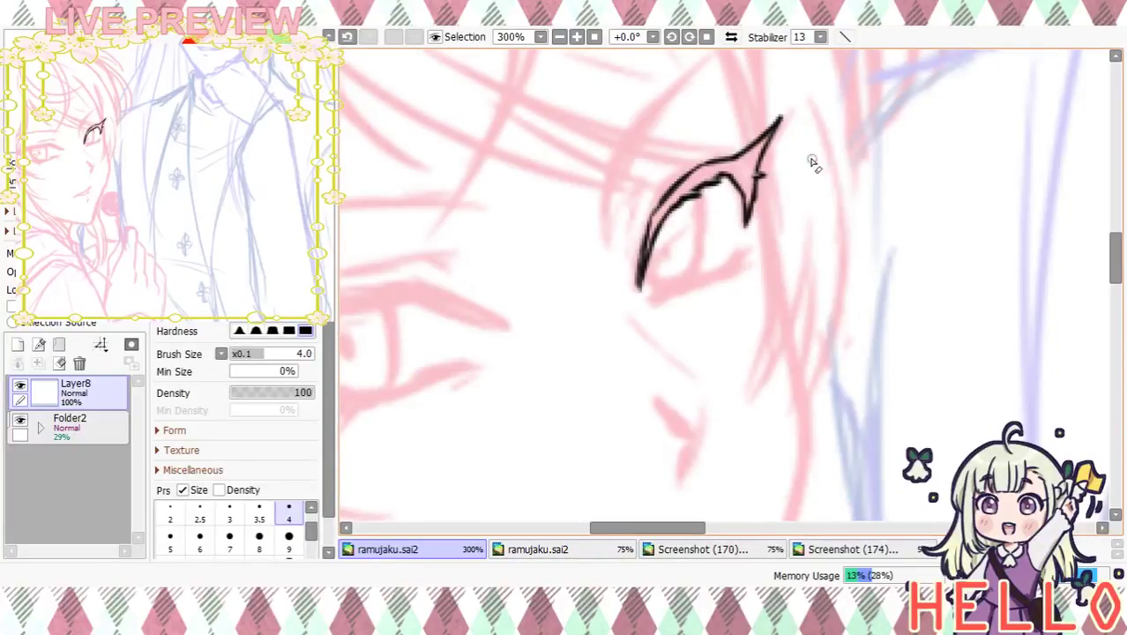
Ink the far eye's lower lid with short outer-corner lashes, refining the line with brush size 2.5
{"action": "mouse_move", "coordinate": [795, 242]}
{"action": "left_mouse_down"}
{"action": "mouse_move", "coordinate": [845, 153]}
{"action": "mouse_move", "coordinate": [802, 222]}
{"action": "left_mouse_up"}
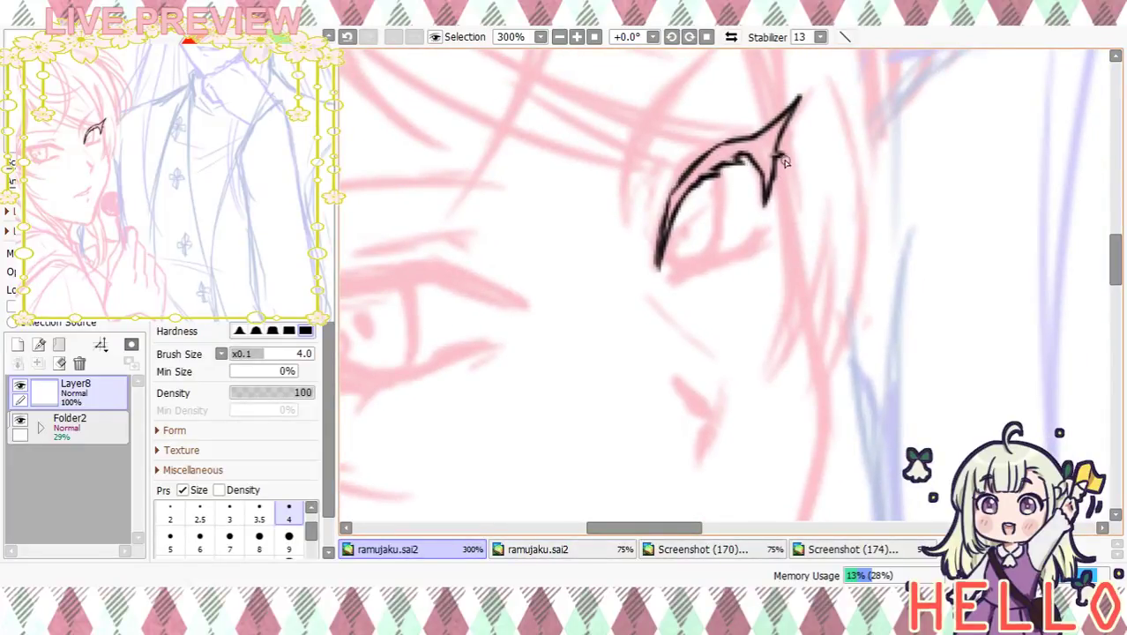
{"action": "mouse_move", "coordinate": [671, 277]}
{"action": "left_mouse_down"}
{"action": "mouse_move", "coordinate": [737, 254]}
{"action": "mouse_move", "coordinate": [756, 227]}
{"action": "mouse_move", "coordinate": [748, 247]}
{"action": "mouse_move", "coordinate": [770, 241]}
{"action": "mouse_move", "coordinate": [764, 252]}
{"action": "left_mouse_up"}
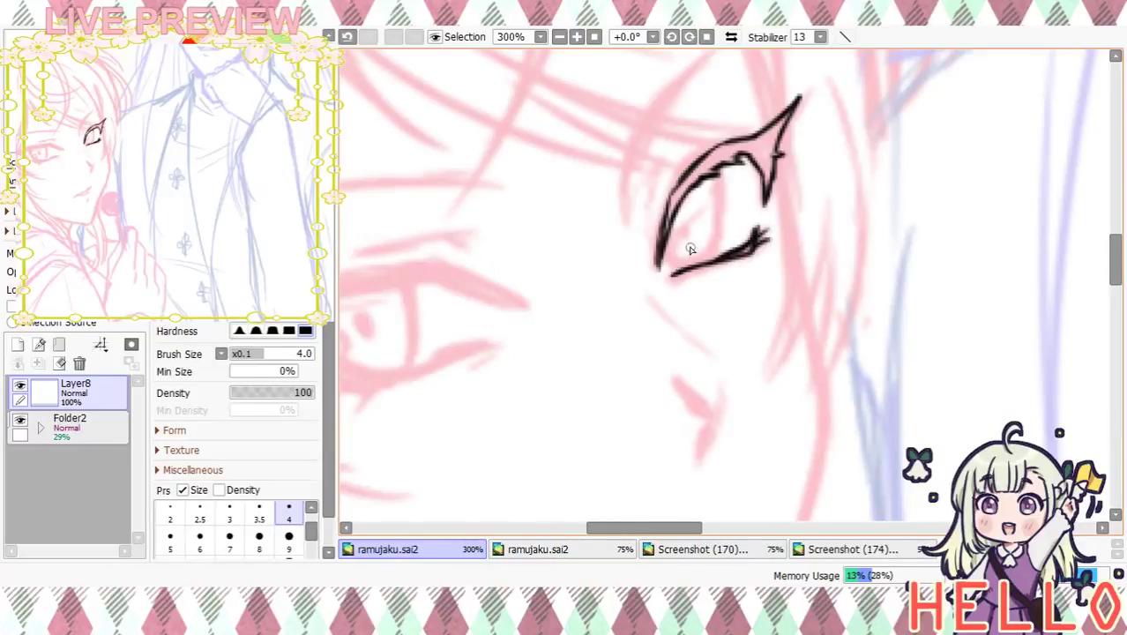
{"action": "left_click", "coordinate": [201, 517]}
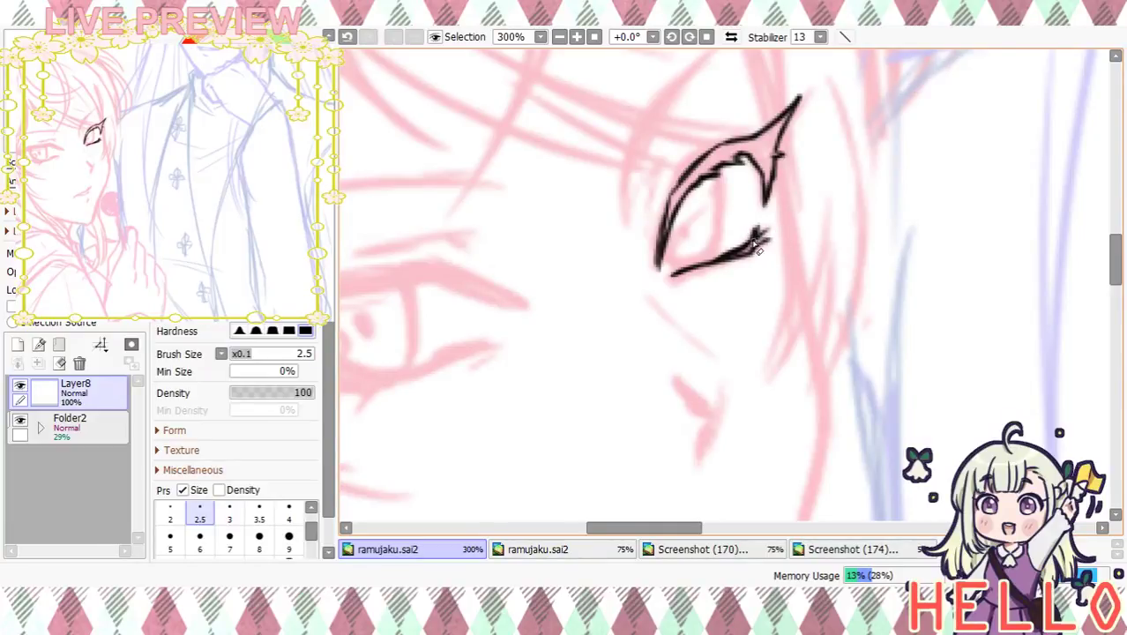
{"action": "mouse_move", "coordinate": [757, 307]}
{"action": "left_mouse_down"}
{"action": "mouse_move", "coordinate": [805, 229]}
{"action": "mouse_move", "coordinate": [784, 266]}
{"action": "left_mouse_up"}
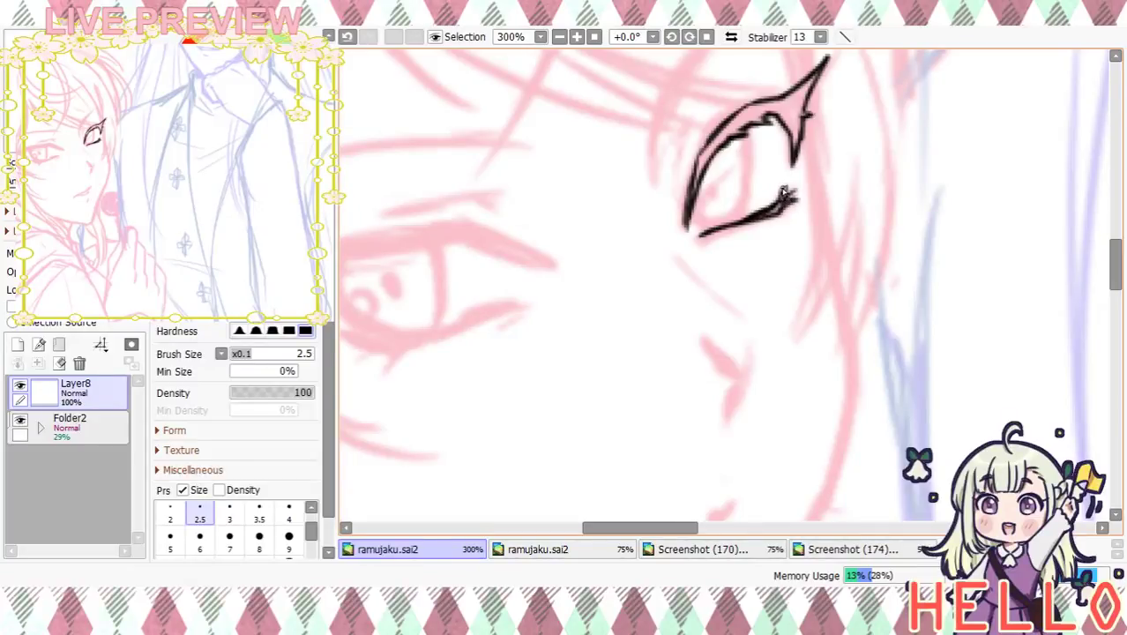
{"action": "left_click_drag", "start_coordinate": [823, 236], "coordinate": [784, 290]}
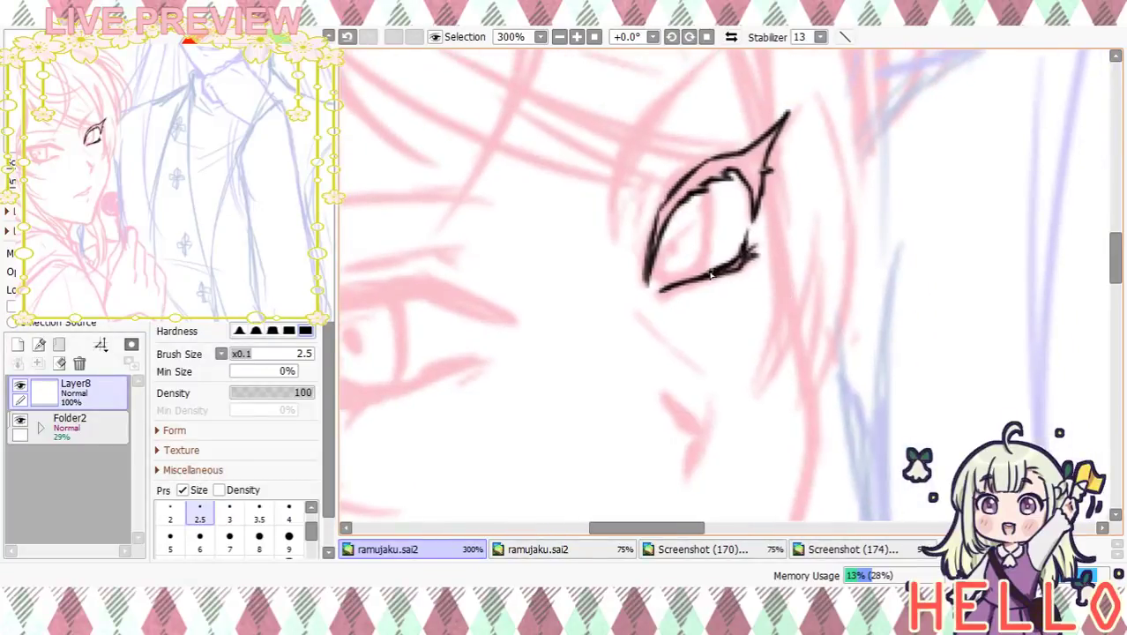
{"action": "left_click_drag", "start_coordinate": [698, 277], "coordinate": [688, 279]}
Outline the far eye's iris and add broken crease strokes above the upper lid, finishing with brush size 6
{"action": "left_click_drag", "start_coordinate": [708, 185], "coordinate": [706, 260]}
{"action": "left_click", "coordinate": [199, 537]}
{"action": "mouse_move", "coordinate": [707, 212]}
{"action": "left_mouse_down"}
{"action": "mouse_move", "coordinate": [701, 272]}
{"action": "mouse_move", "coordinate": [654, 268]}
{"action": "mouse_move", "coordinate": [664, 287]}
{"action": "left_mouse_up"}
{"action": "mouse_move", "coordinate": [709, 362]}
{"action": "left_mouse_down"}
{"action": "mouse_move", "coordinate": [719, 198]}
{"action": "mouse_move", "coordinate": [679, 352]}
{"action": "left_mouse_up"}
{"action": "mouse_move", "coordinate": [607, 201]}
{"action": "left_mouse_down"}
{"action": "mouse_move", "coordinate": [645, 156]}
{"action": "mouse_move", "coordinate": [615, 216]}
{"action": "mouse_move", "coordinate": [608, 195]}
{"action": "mouse_move", "coordinate": [607, 207]}
{"action": "left_mouse_up"}
{"action": "left_click_drag", "start_coordinate": [668, 139], "coordinate": [697, 134]}
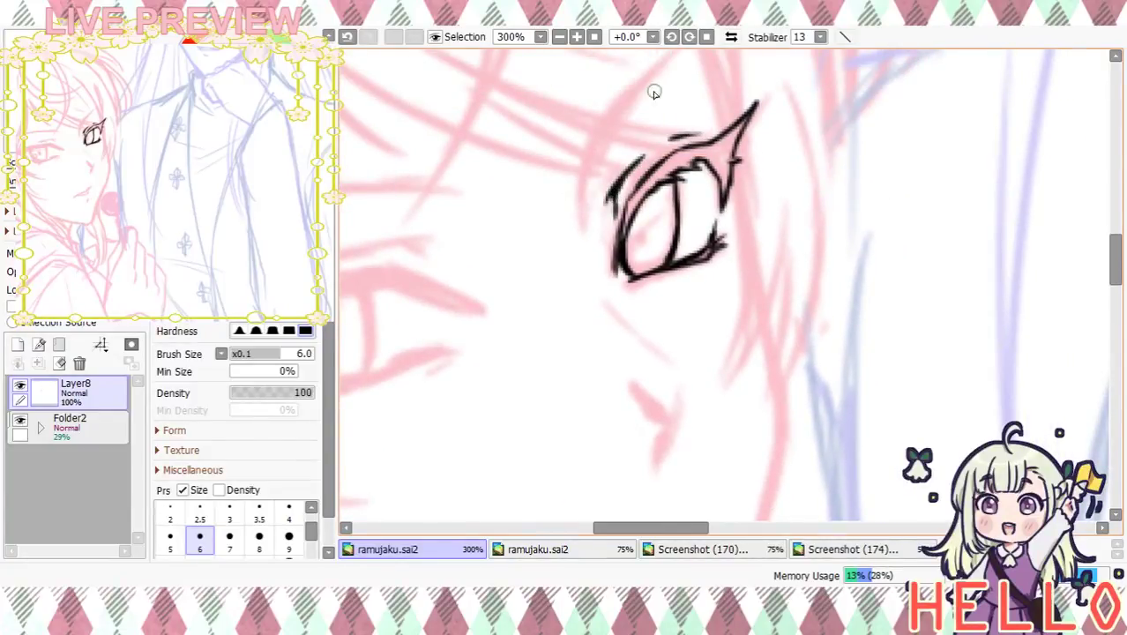
At 200% zoom, ink the short-haired character's angular nose tip with brush size 5, replacing the heavier first strokes
{"action": "left_click", "coordinate": [559, 37]}
{"action": "left_click", "coordinate": [559, 37]}
{"action": "left_click", "coordinate": [559, 37]}
{"action": "left_click", "coordinate": [577, 37]}
{"action": "left_click", "coordinate": [577, 37]}
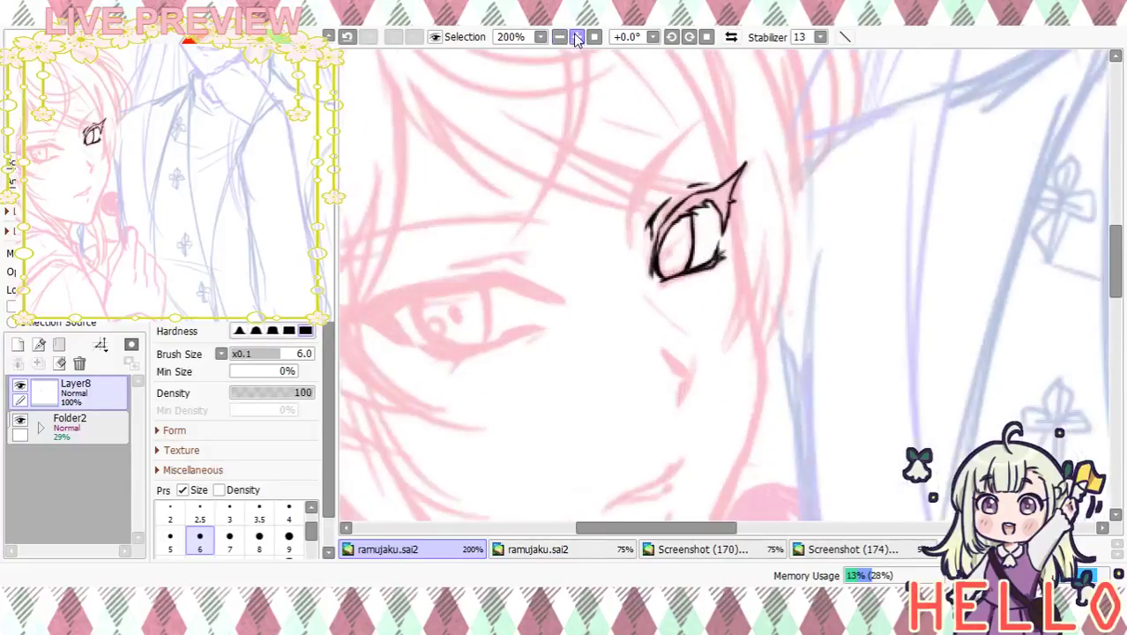
{"action": "scroll", "coordinate": [672, 266], "scroll_direction": "down", "scroll_amount": 3}
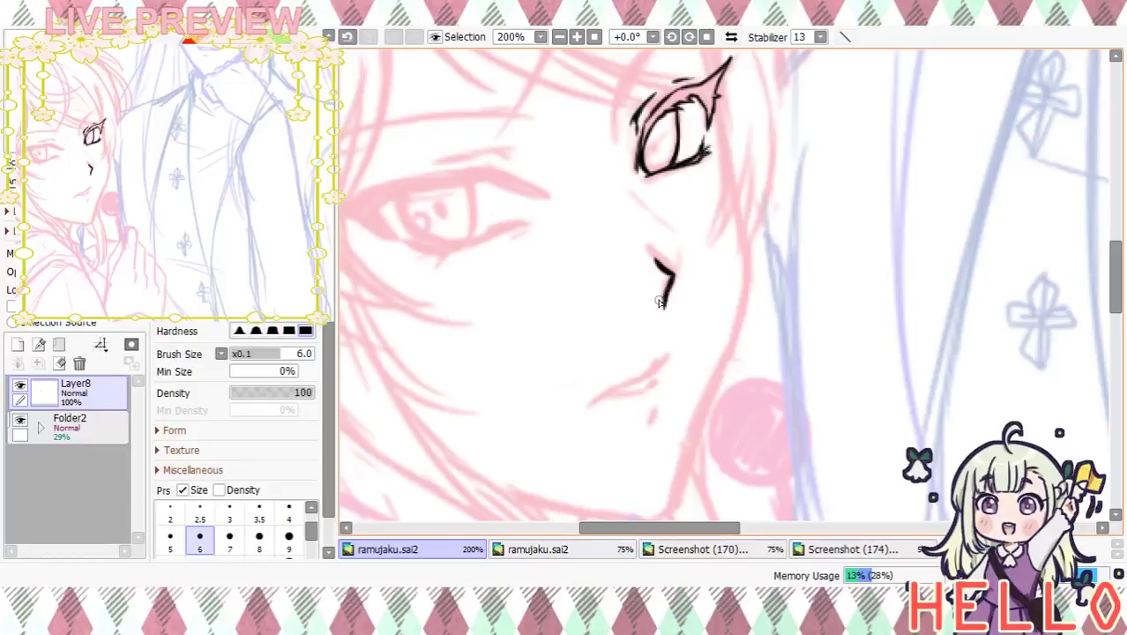
{"action": "key", "text": "ctrl+z"}
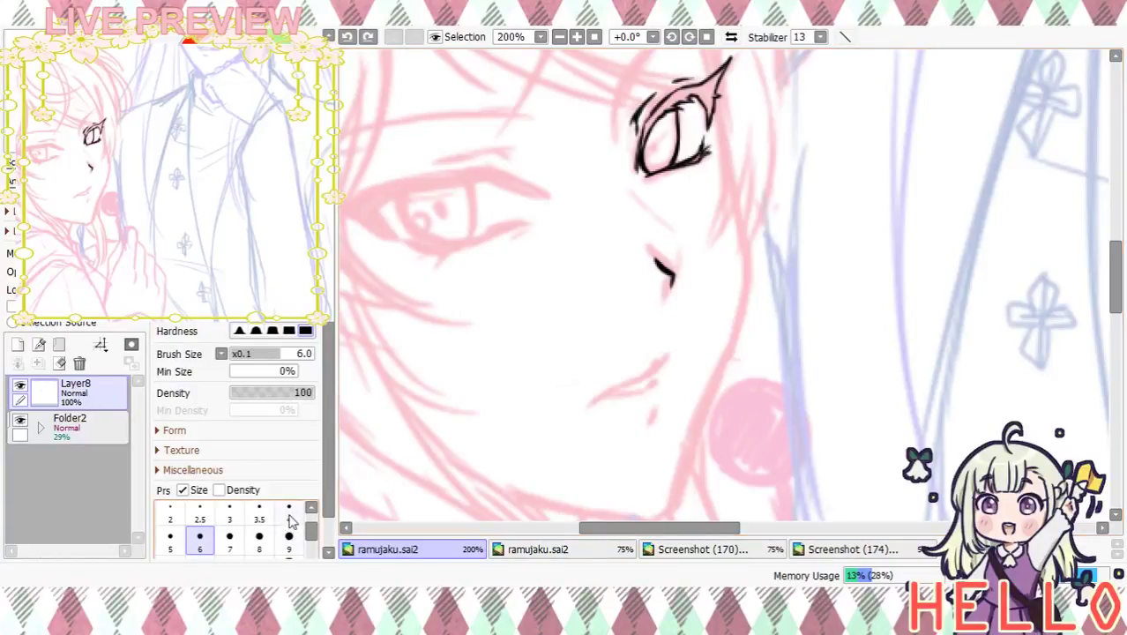
{"action": "left_click", "coordinate": [170, 536]}
{"action": "key", "text": "ctrl+z"}
{"action": "key", "text": "ctrl+z"}
{"action": "key", "text": "ctrl+z"}
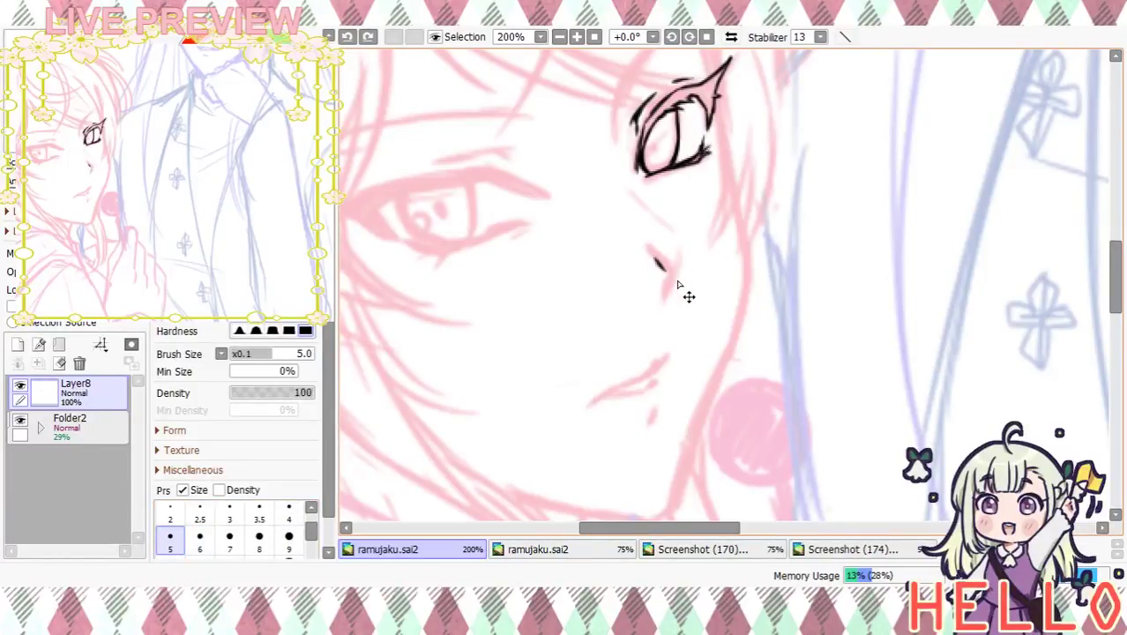
{"action": "left_click_drag", "start_coordinate": [657, 258], "coordinate": [664, 268]}
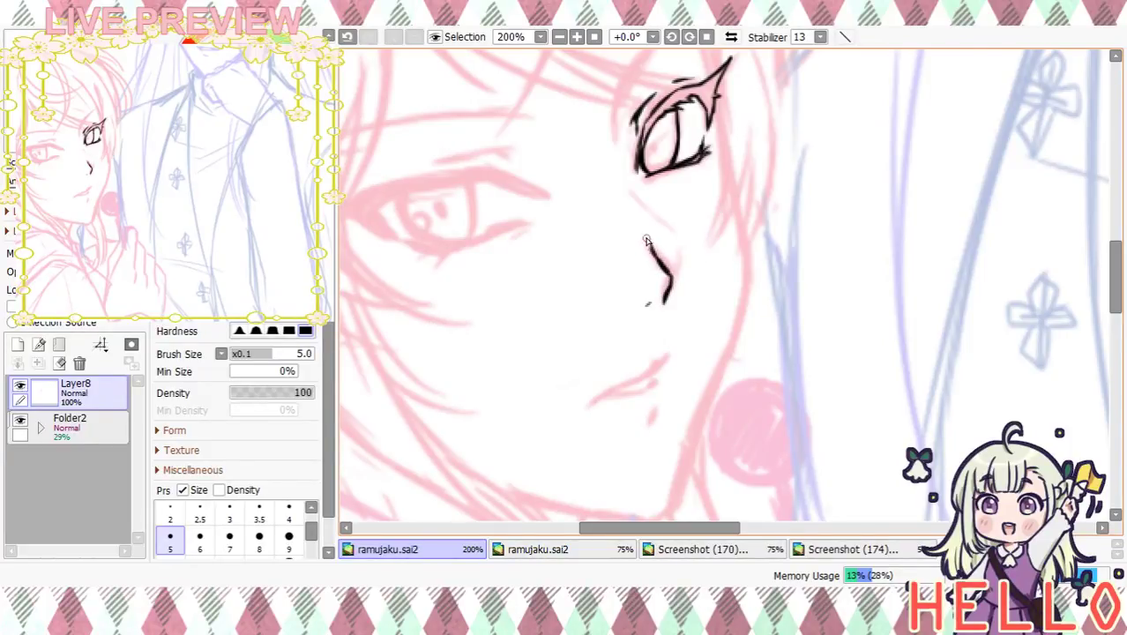
Ink the short-haired character's slanted mouth line, its lower-lip edge and a short stroke beneath the lip
{"action": "mouse_move", "coordinate": [724, 294]}
{"action": "left_mouse_down"}
{"action": "mouse_move", "coordinate": [767, 166]}
{"action": "mouse_move", "coordinate": [772, 184]}
{"action": "mouse_move", "coordinate": [731, 272]}
{"action": "mouse_move", "coordinate": [703, 278]}
{"action": "left_mouse_up"}
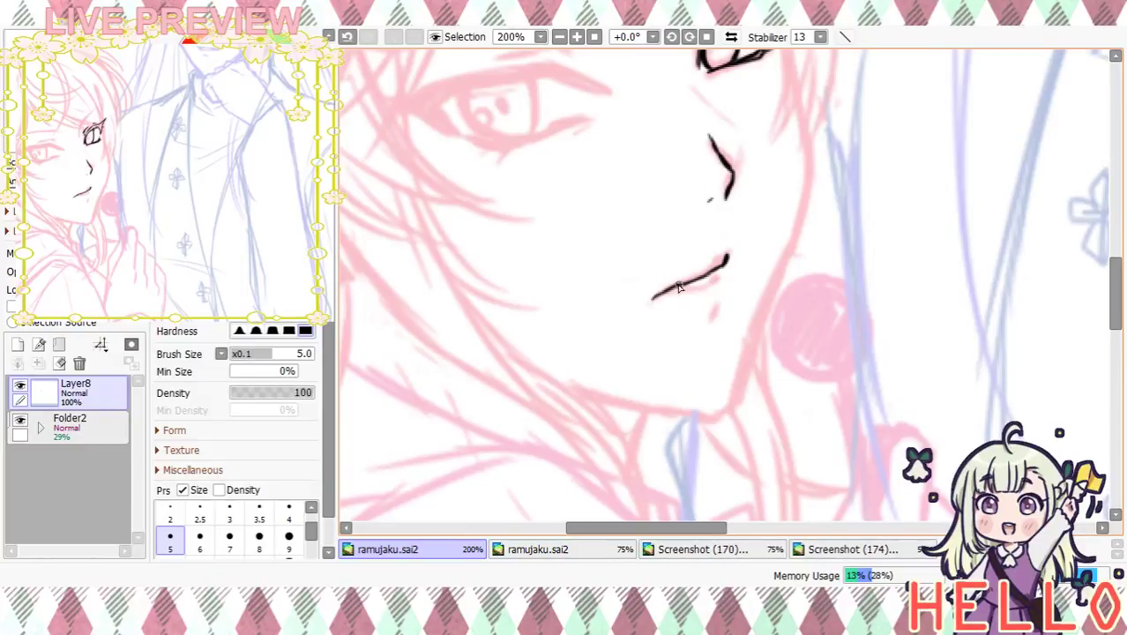
{"action": "left_click_drag", "start_coordinate": [690, 289], "coordinate": [719, 279]}
{"action": "mouse_move", "coordinate": [760, 236]}
{"action": "left_mouse_down"}
{"action": "mouse_move", "coordinate": [762, 319]}
{"action": "mouse_move", "coordinate": [787, 284]}
{"action": "mouse_move", "coordinate": [790, 319]}
{"action": "left_mouse_up"}
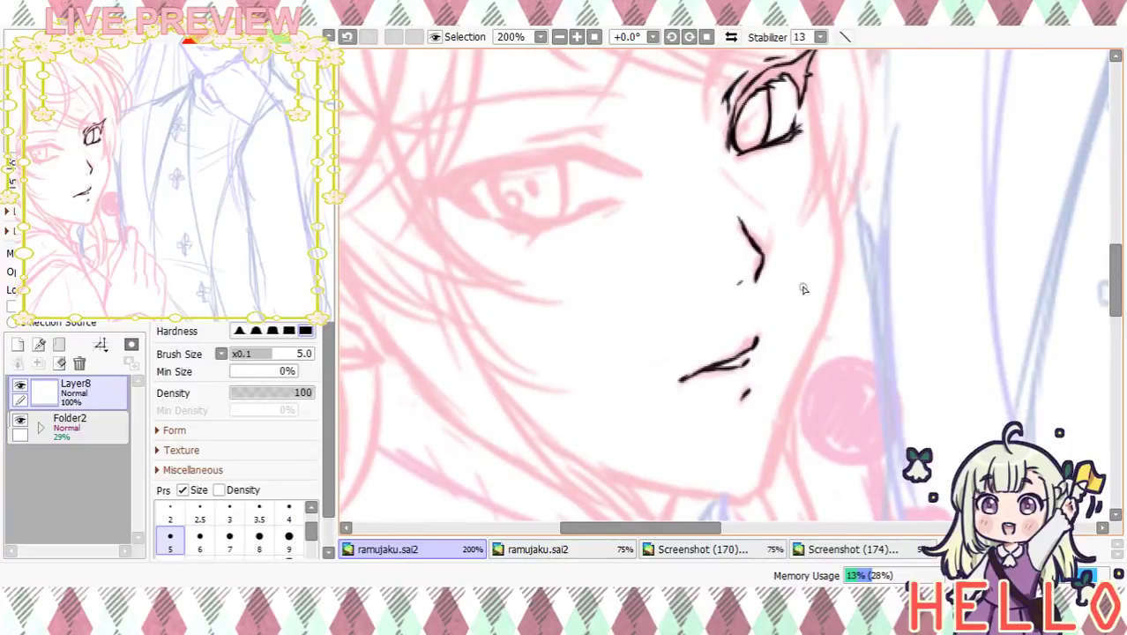
{"action": "key", "text": "ctrl+z"}
{"action": "left_click_drag", "start_coordinate": [806, 242], "coordinate": [769, 208]}
{"action": "left_click_drag", "start_coordinate": [661, 342], "coordinate": [683, 335]}
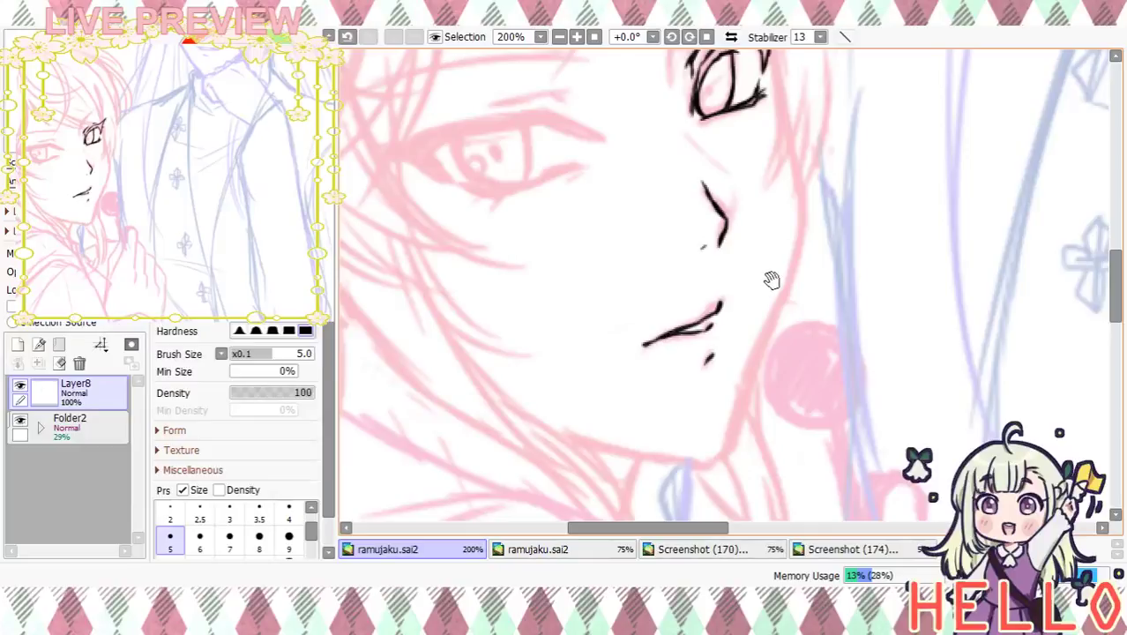
Draw thin nose-bridge lines from the far eye's inner corner down to the nose with brush size 2
{"action": "left_click_drag", "start_coordinate": [771, 284], "coordinate": [766, 314]}
{"action": "scroll", "coordinate": [760, 319], "scroll_direction": "up", "scroll_amount": 5}
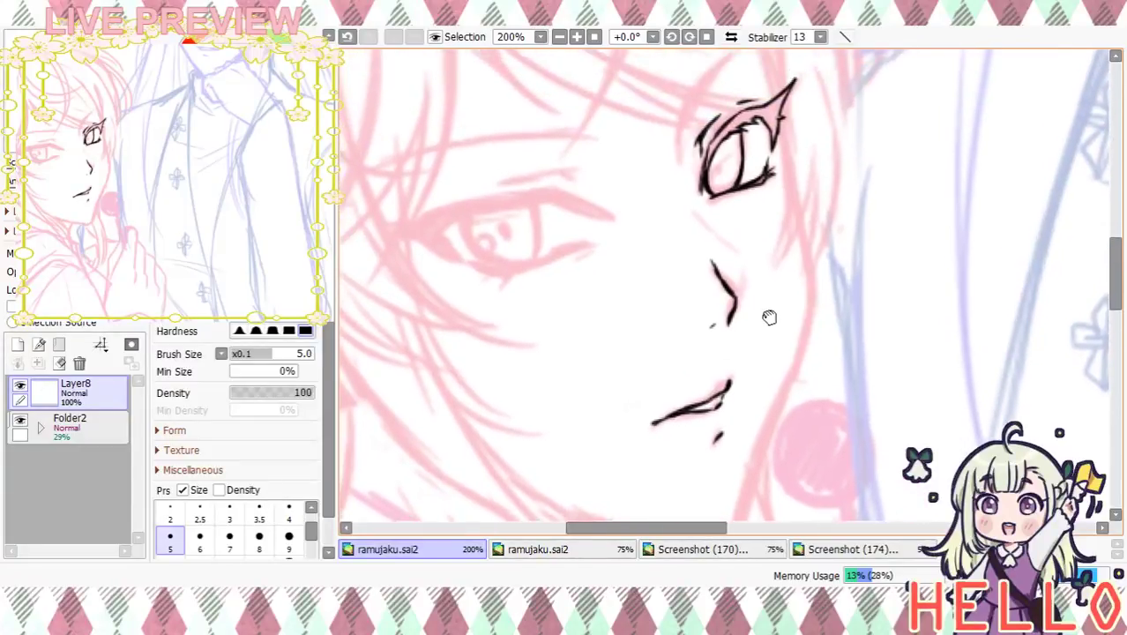
{"action": "left_click_drag", "start_coordinate": [666, 301], "coordinate": [670, 323]}
{"action": "key", "text": "ctrl+z"}
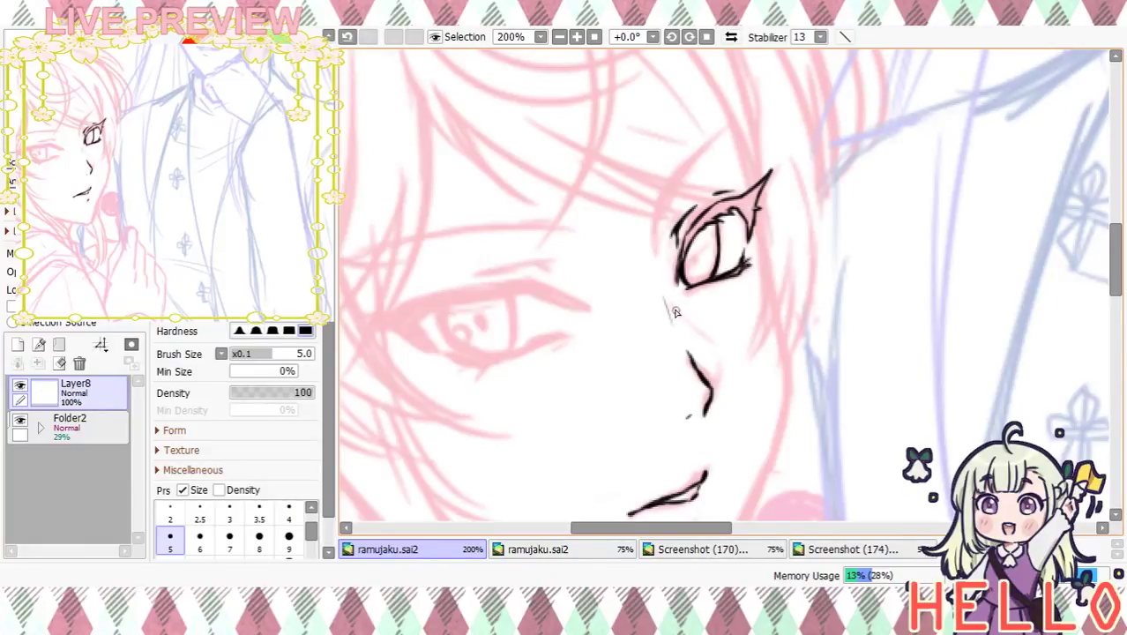
{"action": "left_click", "coordinate": [170, 512]}
{"action": "left_click_drag", "start_coordinate": [668, 301], "coordinate": [721, 348]}
{"action": "key", "text": "ctrl+z"}
{"action": "mouse_move", "coordinate": [665, 303]}
{"action": "left_mouse_down"}
{"action": "mouse_move", "coordinate": [721, 350]}
{"action": "mouse_move", "coordinate": [780, 282]}
{"action": "mouse_move", "coordinate": [792, 239]}
{"action": "mouse_move", "coordinate": [737, 353]}
{"action": "left_mouse_up"}
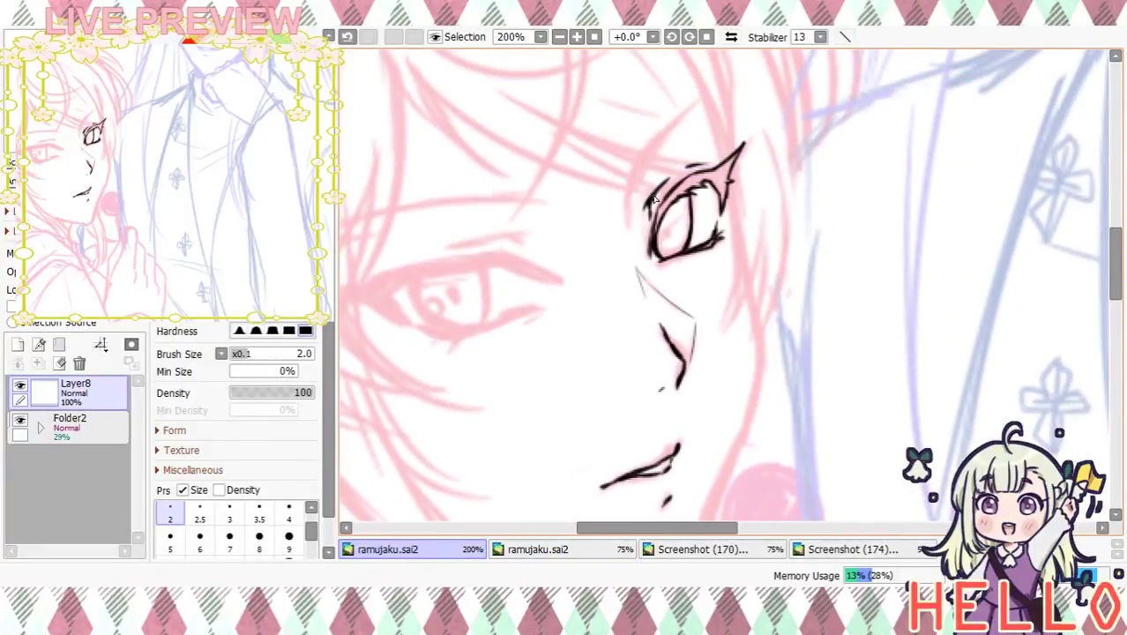
Ink a curved, tapered eyebrow above the far eye with brush size 5, thickening it with repeated strokes
{"action": "left_click", "coordinate": [170, 536]}
{"action": "left_click", "coordinate": [578, 38]}
{"action": "mouse_move", "coordinate": [586, 175]}
{"action": "left_mouse_down"}
{"action": "mouse_move", "coordinate": [586, 254]}
{"action": "mouse_move", "coordinate": [573, 209]}
{"action": "mouse_move", "coordinate": [587, 176]}
{"action": "mouse_move", "coordinate": [669, 93]}
{"action": "left_mouse_up"}
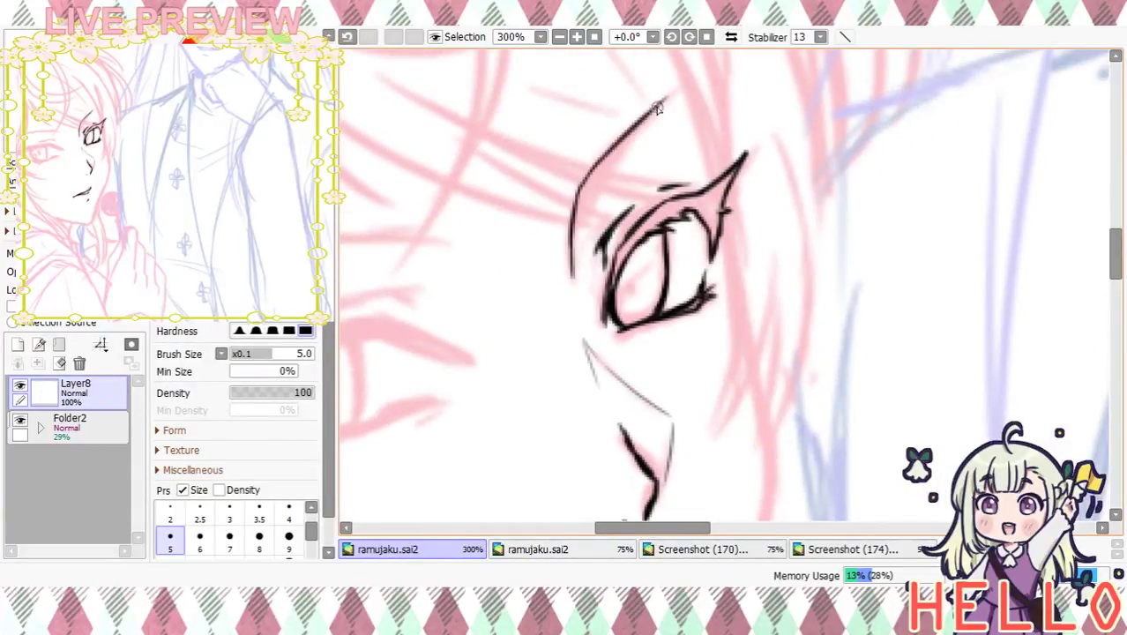
{"action": "left_click_drag", "start_coordinate": [571, 231], "coordinate": [608, 163]}
{"action": "left_click_drag", "start_coordinate": [580, 212], "coordinate": [675, 89]}
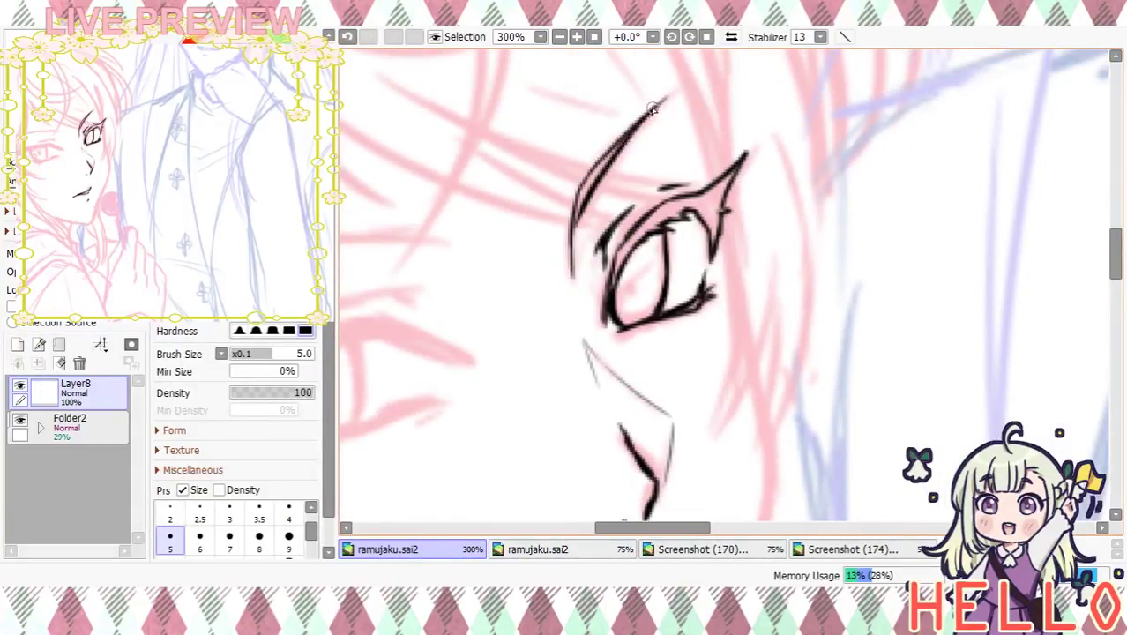
{"action": "left_click_drag", "start_coordinate": [573, 223], "coordinate": [574, 236]}
{"action": "left_click_drag", "start_coordinate": [617, 301], "coordinate": [709, 153]}
{"action": "left_click", "coordinate": [565, 39]}
{"action": "left_click", "coordinate": [565, 39]}
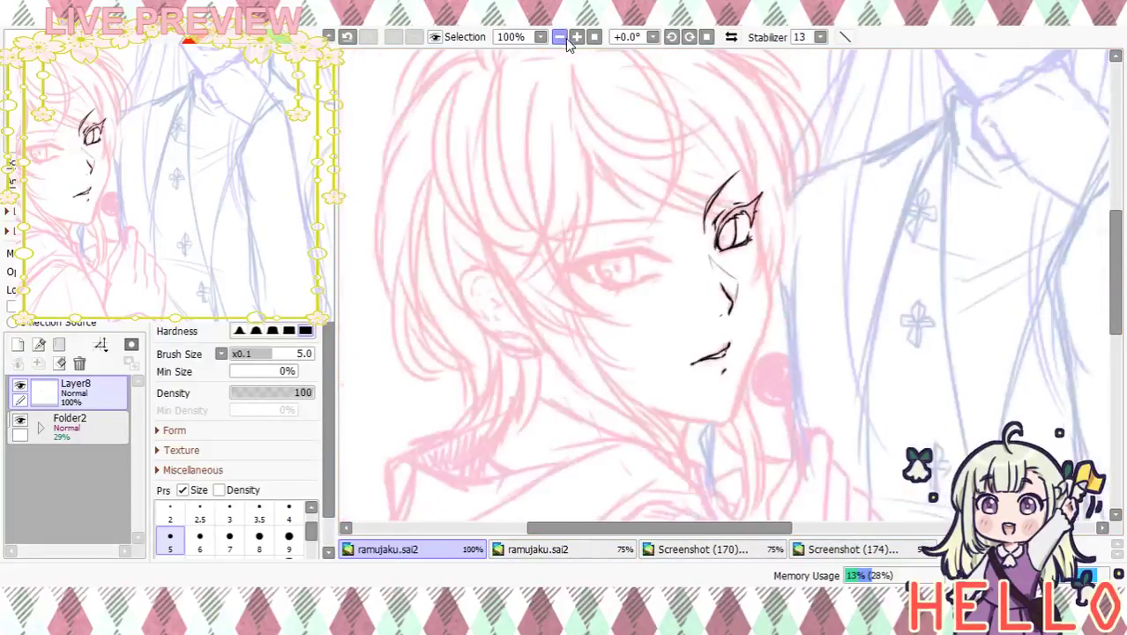
{"action": "left_click", "coordinate": [575, 38]}
{"action": "left_click", "coordinate": [576, 38]}
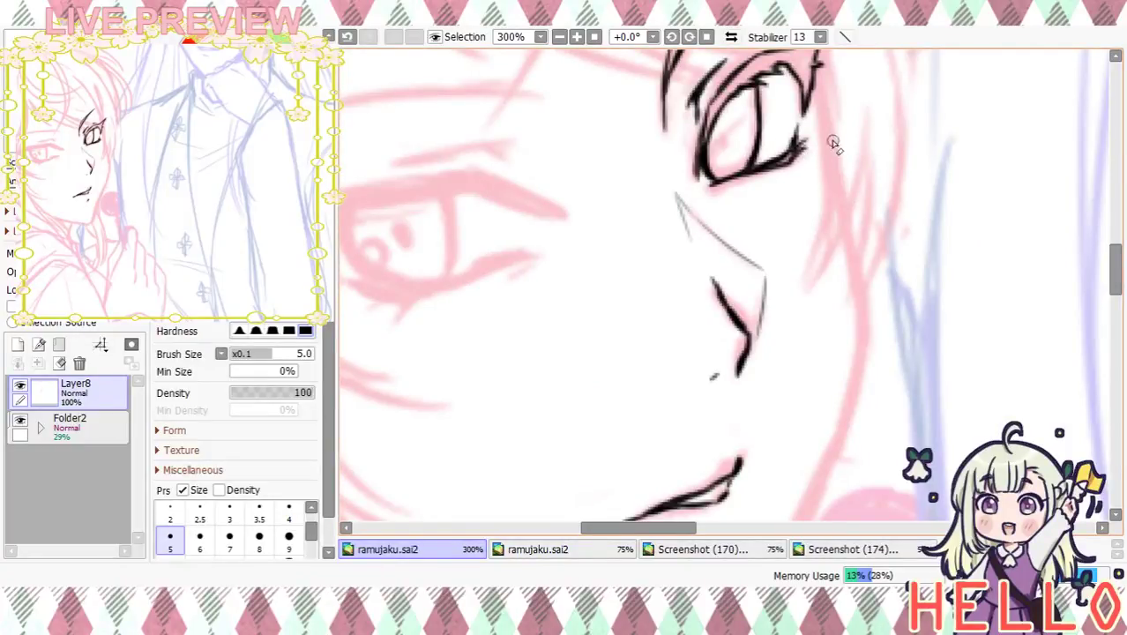
{"action": "left_click_drag", "start_coordinate": [790, 245], "coordinate": [817, 231]}
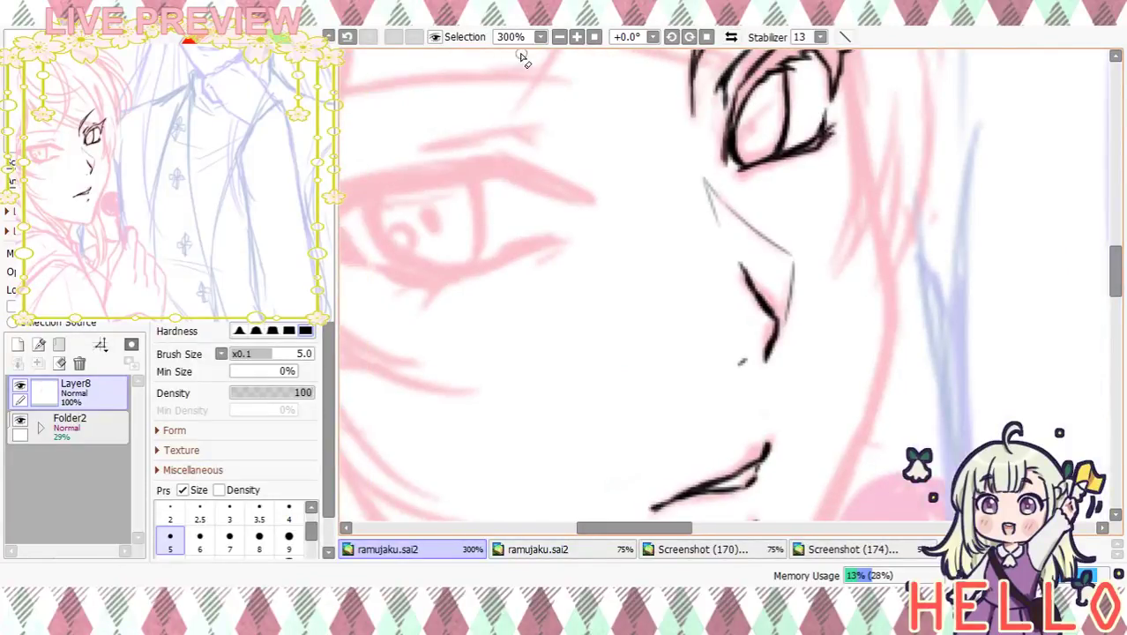
Mirror the canvas view and ink the outer edge of the near eye's upper lash line, ending in a pointed outer corner
{"action": "left_click", "coordinate": [560, 37]}
{"action": "left_click", "coordinate": [560, 37]}
{"action": "left_click_drag", "start_coordinate": [578, 209], "coordinate": [604, 202]}
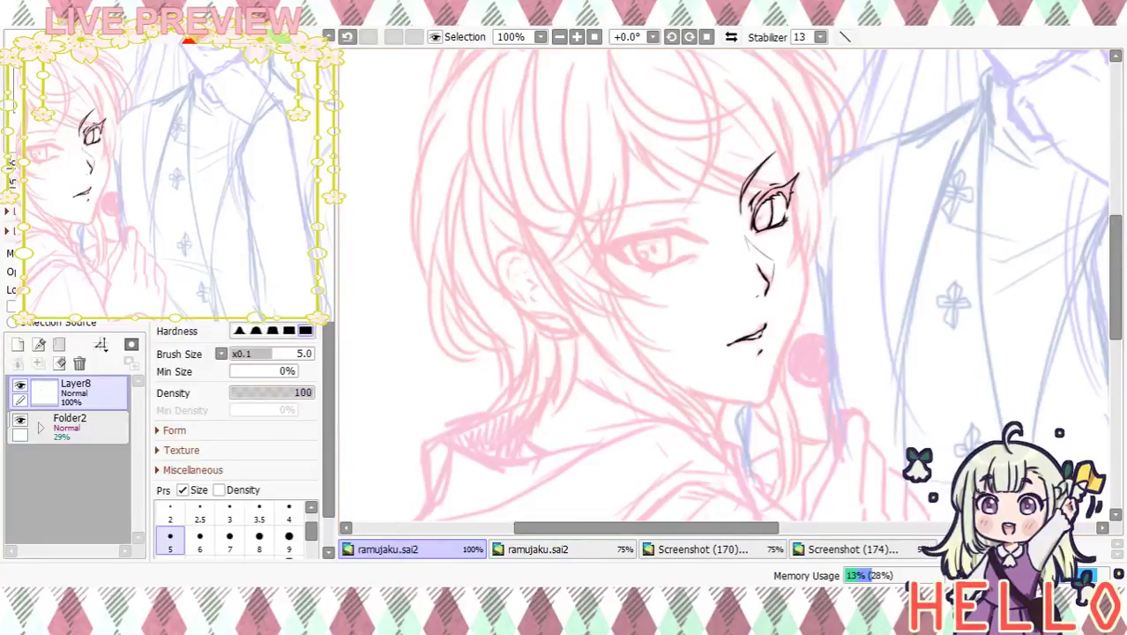
{"action": "left_click", "coordinate": [731, 37]}
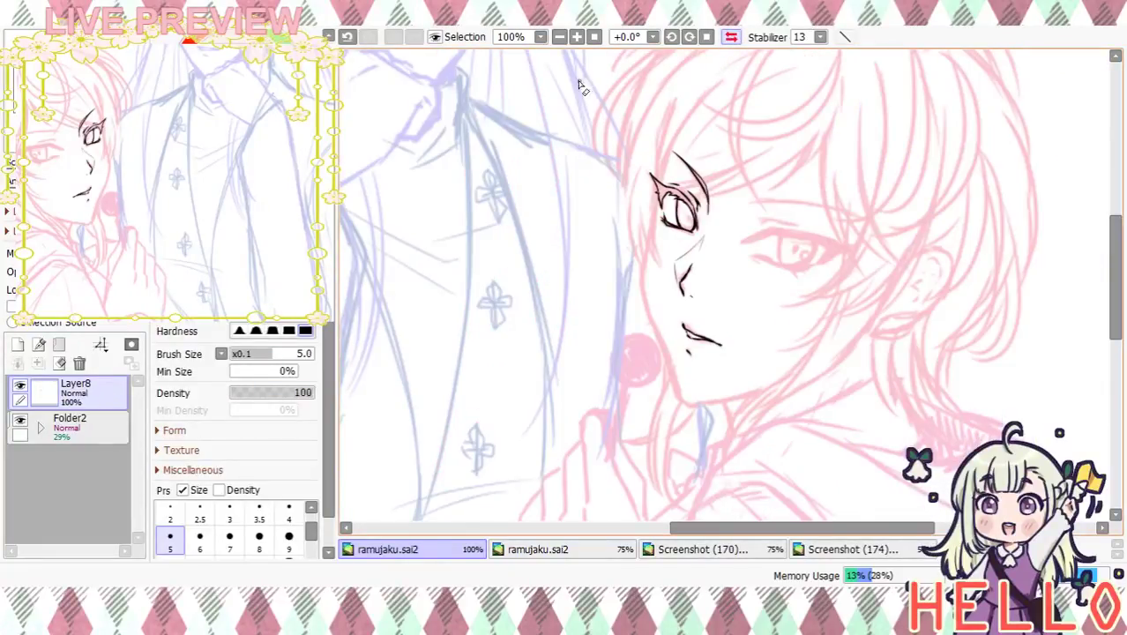
{"action": "left_click", "coordinate": [577, 37]}
{"action": "left_click_drag", "start_coordinate": [722, 156], "coordinate": [711, 245]}
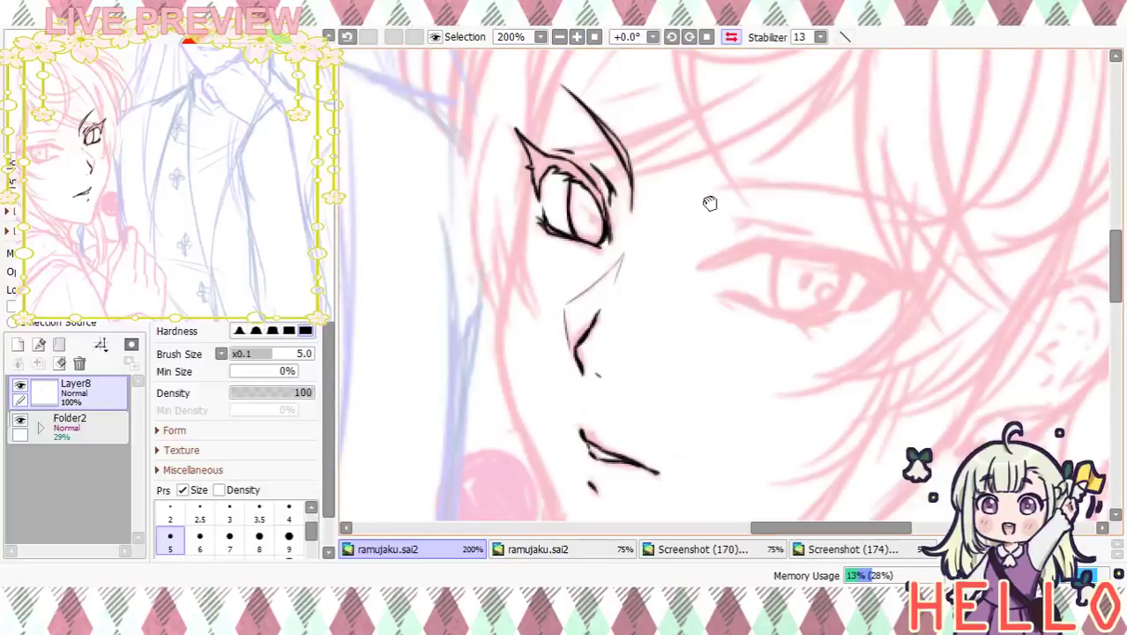
{"action": "left_click_drag", "start_coordinate": [709, 199], "coordinate": [652, 195]}
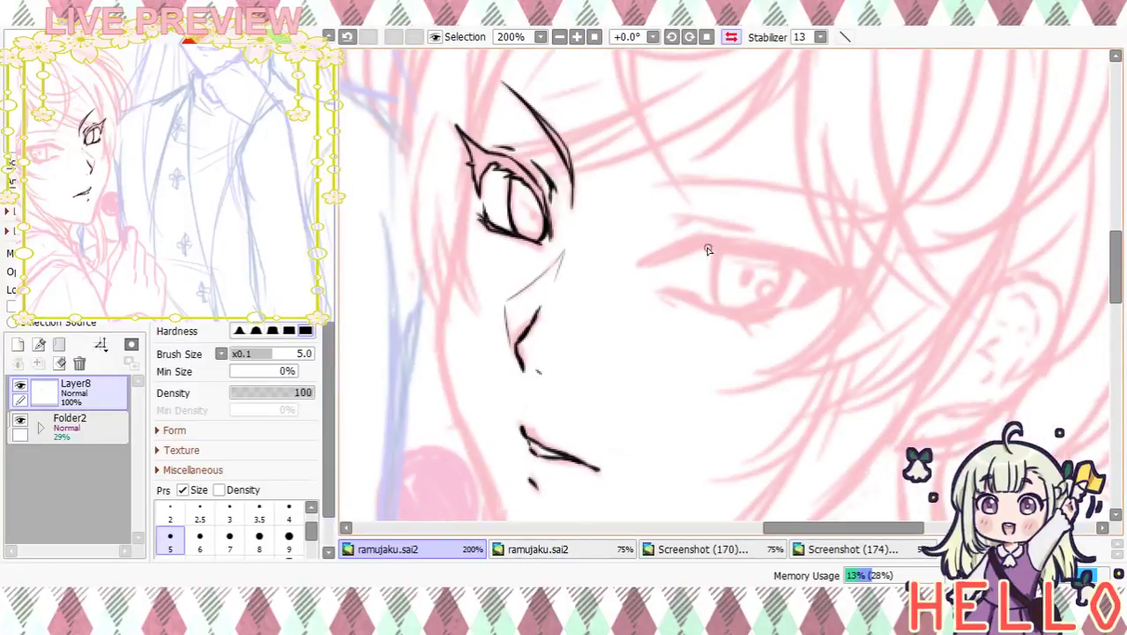
{"action": "left_click_drag", "start_coordinate": [642, 262], "coordinate": [728, 240]}
{"action": "key", "text": "ctrl+z"}
{"action": "left_click_drag", "start_coordinate": [642, 262], "coordinate": [701, 244]}
{"action": "key", "text": "ctrl+z"}
{"action": "mouse_move", "coordinate": [637, 259]}
{"action": "left_mouse_down"}
{"action": "mouse_move", "coordinate": [700, 238]}
{"action": "mouse_move", "coordinate": [821, 262]}
{"action": "mouse_move", "coordinate": [810, 257]}
{"action": "mouse_move", "coordinate": [833, 274]}
{"action": "mouse_move", "coordinate": [875, 267]}
{"action": "mouse_move", "coordinate": [811, 299]}
{"action": "left_mouse_up"}
{"action": "key", "text": "ctrl+z"}
{"action": "key", "text": "ctrl+z"}
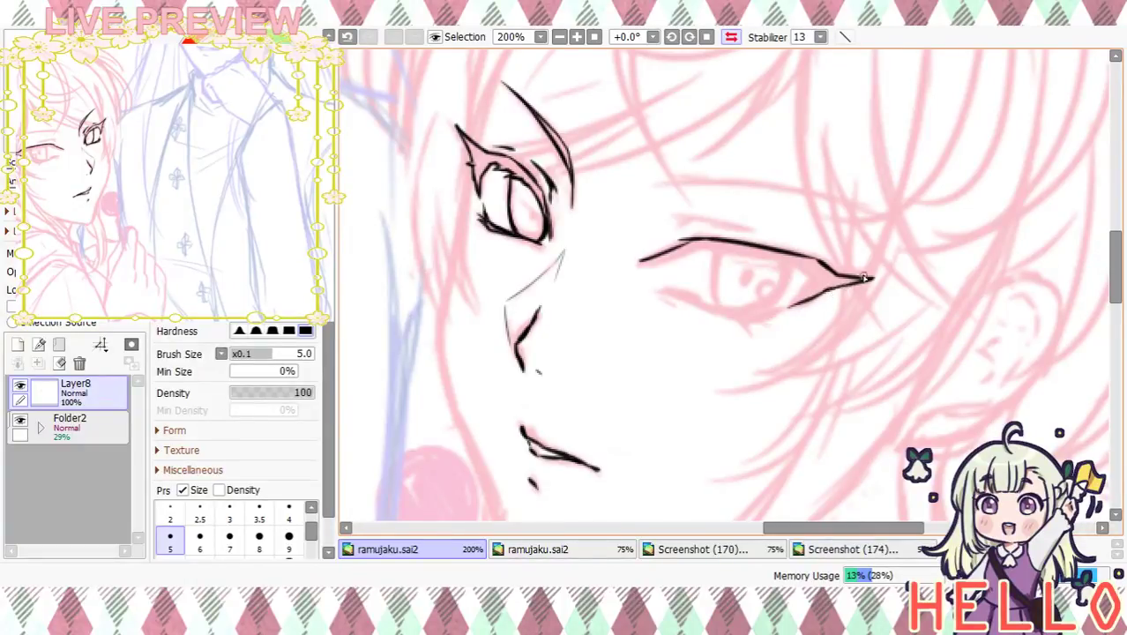
Ink the inner edge of the near eye's upper lash line and add small lash strokes beneath it
{"action": "left_click_drag", "start_coordinate": [659, 261], "coordinate": [696, 254]}
{"action": "key", "text": "ctrl+z"}
{"action": "left_click_drag", "start_coordinate": [698, 251], "coordinate": [805, 270]}
{"action": "key", "text": "ctrl+z"}
{"action": "left_click_drag", "start_coordinate": [698, 252], "coordinate": [803, 270]}
{"action": "key", "text": "ctrl+z"}
{"action": "key", "text": "ctrl+z"}
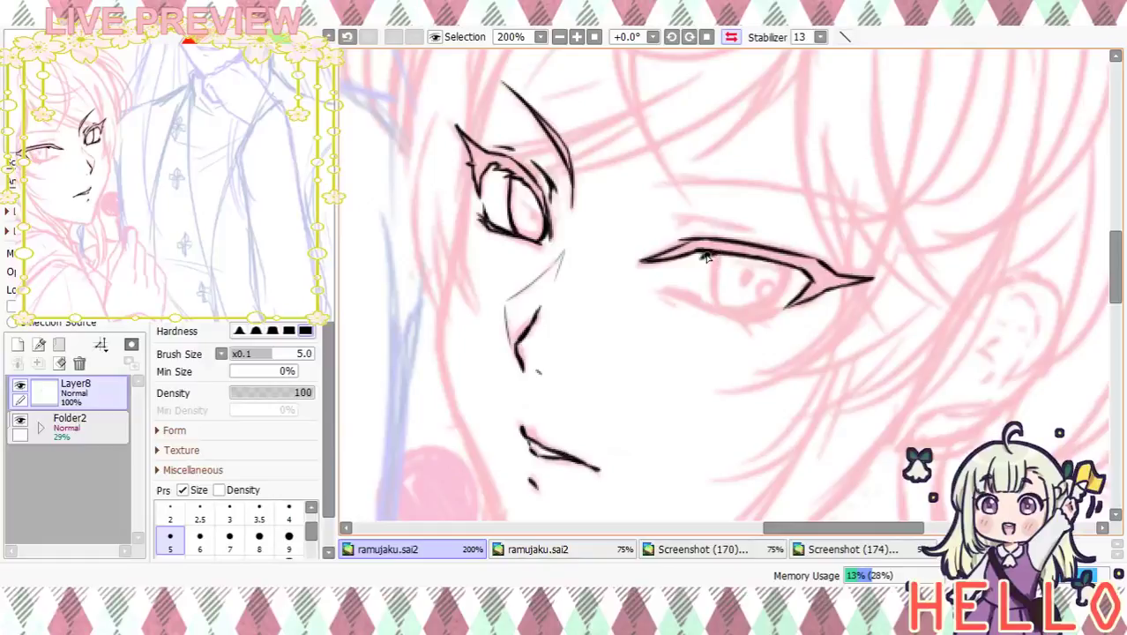
{"action": "left_click_drag", "start_coordinate": [739, 256], "coordinate": [727, 260]}
Ink the near eye's curved lower lid line with short spiky lashes at its outer end
{"action": "left_click_drag", "start_coordinate": [671, 294], "coordinate": [721, 312]}
{"action": "left_click", "coordinate": [577, 37]}
{"action": "key", "text": "ctrl+z"}
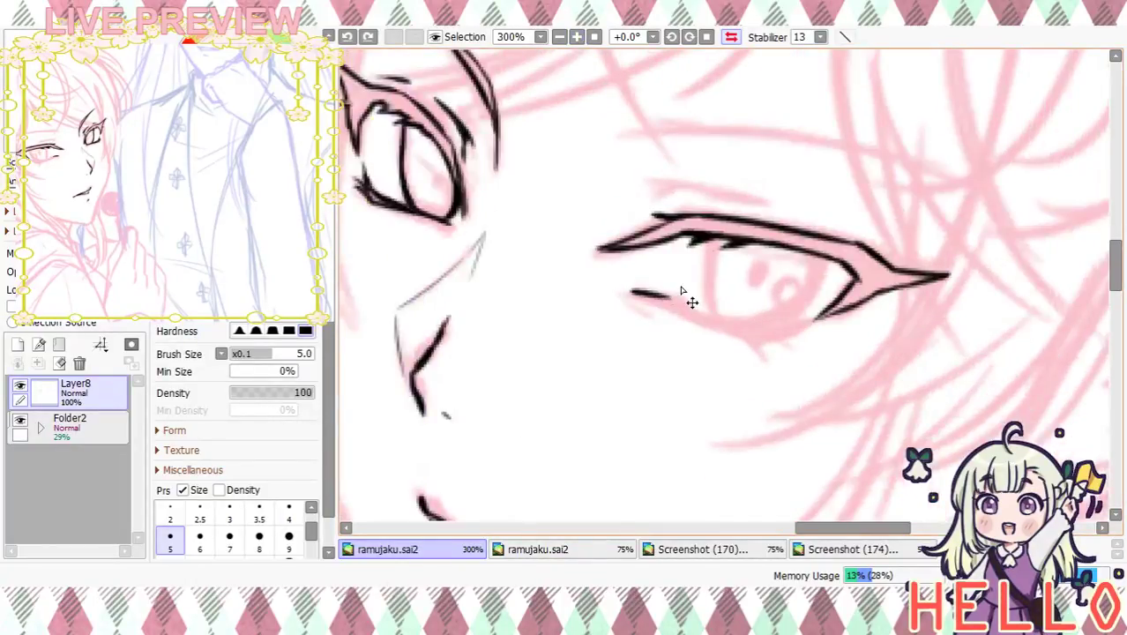
{"action": "left_click_drag", "start_coordinate": [654, 295], "coordinate": [735, 336]}
{"action": "key", "text": "ctrl+z"}
{"action": "key", "text": "ctrl+z"}
{"action": "key", "text": "ctrl+z"}
{"action": "left_click_drag", "start_coordinate": [661, 297], "coordinate": [743, 333]}
{"action": "key", "text": "ctrl+z"}
{"action": "mouse_move", "coordinate": [665, 297]}
{"action": "left_mouse_down"}
{"action": "mouse_move", "coordinate": [745, 334]}
{"action": "mouse_move", "coordinate": [785, 329]}
{"action": "mouse_move", "coordinate": [818, 307]}
{"action": "left_mouse_up"}
{"action": "key", "text": "ctrl+z"}
{"action": "key", "text": "ctrl+z"}
{"action": "mouse_move", "coordinate": [739, 333]}
{"action": "left_mouse_down"}
{"action": "mouse_move", "coordinate": [715, 324]}
{"action": "mouse_move", "coordinate": [757, 347]}
{"action": "mouse_move", "coordinate": [786, 335]}
{"action": "mouse_move", "coordinate": [797, 345]}
{"action": "mouse_move", "coordinate": [860, 302]}
{"action": "mouse_move", "coordinate": [811, 330]}
{"action": "left_mouse_up"}
{"action": "key", "text": "ctrl+z"}
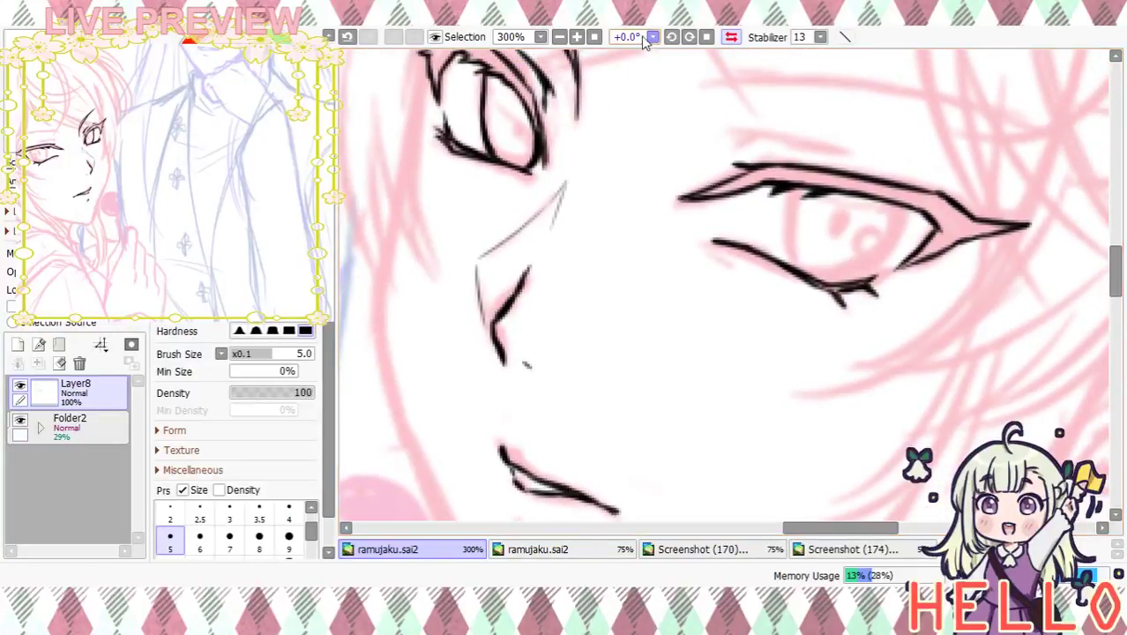
Outline both sides of the near eye's iris, curving from the upper lash line down to the lower lid
{"action": "left_click", "coordinate": [577, 37]}
{"action": "left_click", "coordinate": [578, 37]}
{"action": "left_click", "coordinate": [562, 37]}
{"action": "left_click", "coordinate": [560, 37]}
{"action": "mouse_move", "coordinate": [779, 176]}
{"action": "left_mouse_down"}
{"action": "mouse_move", "coordinate": [720, 188]}
{"action": "mouse_move", "coordinate": [759, 289]}
{"action": "left_mouse_up"}
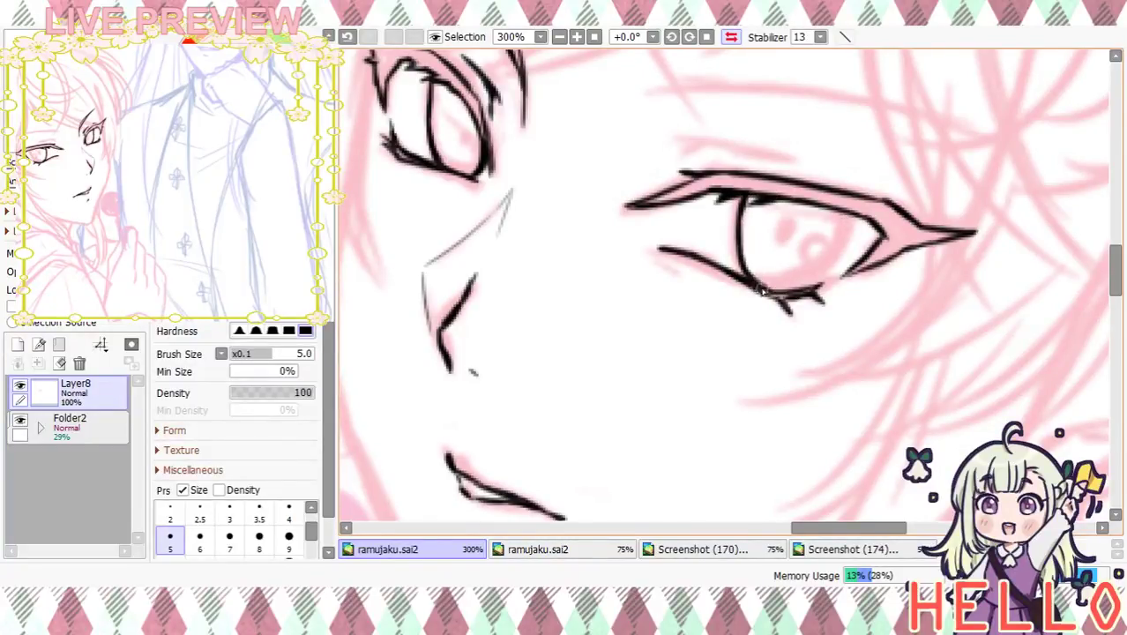
{"action": "mouse_move", "coordinate": [840, 210]}
{"action": "left_mouse_down"}
{"action": "mouse_move", "coordinate": [835, 247]}
{"action": "mouse_move", "coordinate": [807, 287]}
{"action": "left_mouse_up"}
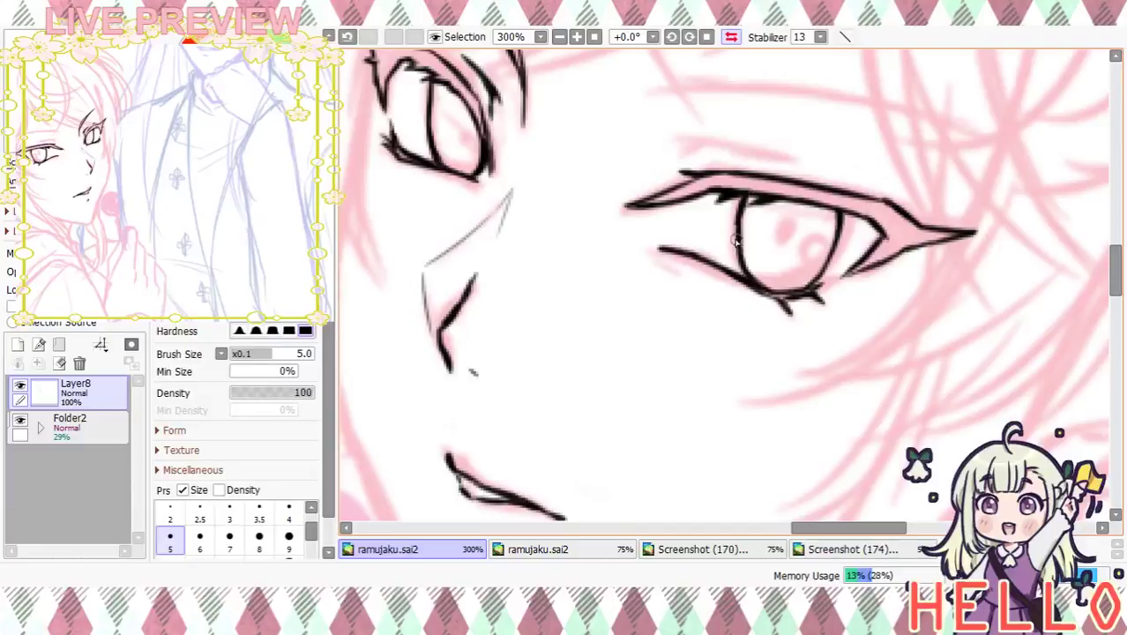
Try short accent strokes at the inner end of the near eye's lower lid, including with brush size 2
{"action": "left_click_drag", "start_coordinate": [654, 256], "coordinate": [681, 267]}
{"action": "key", "text": "ctrl+z"}
{"action": "left_click_drag", "start_coordinate": [725, 301], "coordinate": [689, 346]}
{"action": "left_click_drag", "start_coordinate": [612, 294], "coordinate": [630, 300]}
{"action": "key", "text": "ctrl+z"}
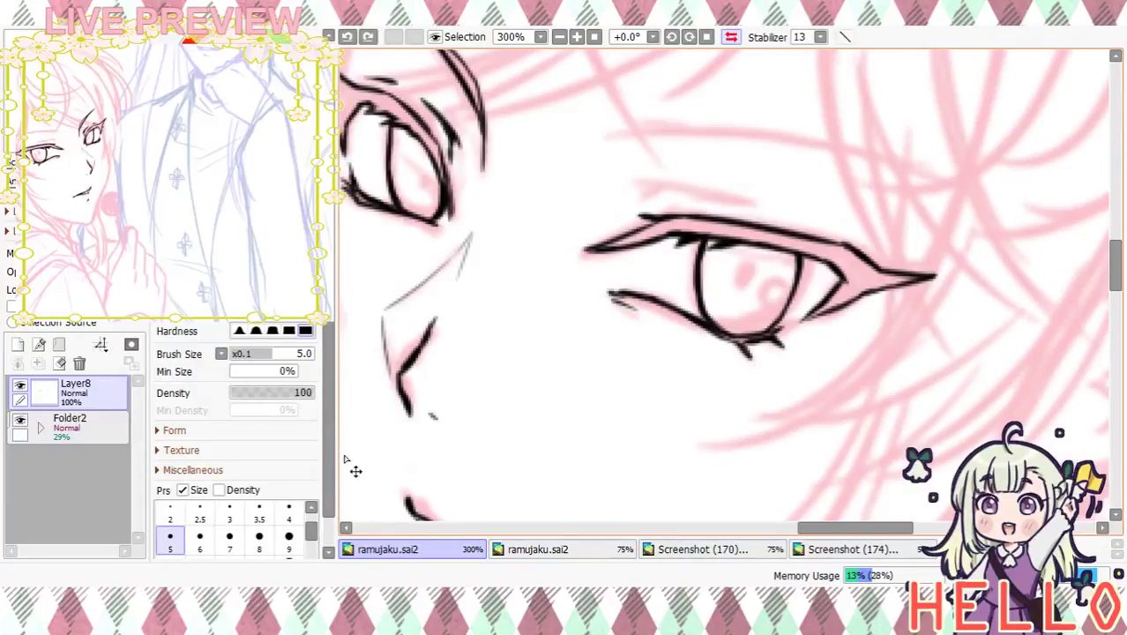
{"action": "left_click", "coordinate": [171, 513]}
{"action": "left_click_drag", "start_coordinate": [620, 296], "coordinate": [637, 307]}
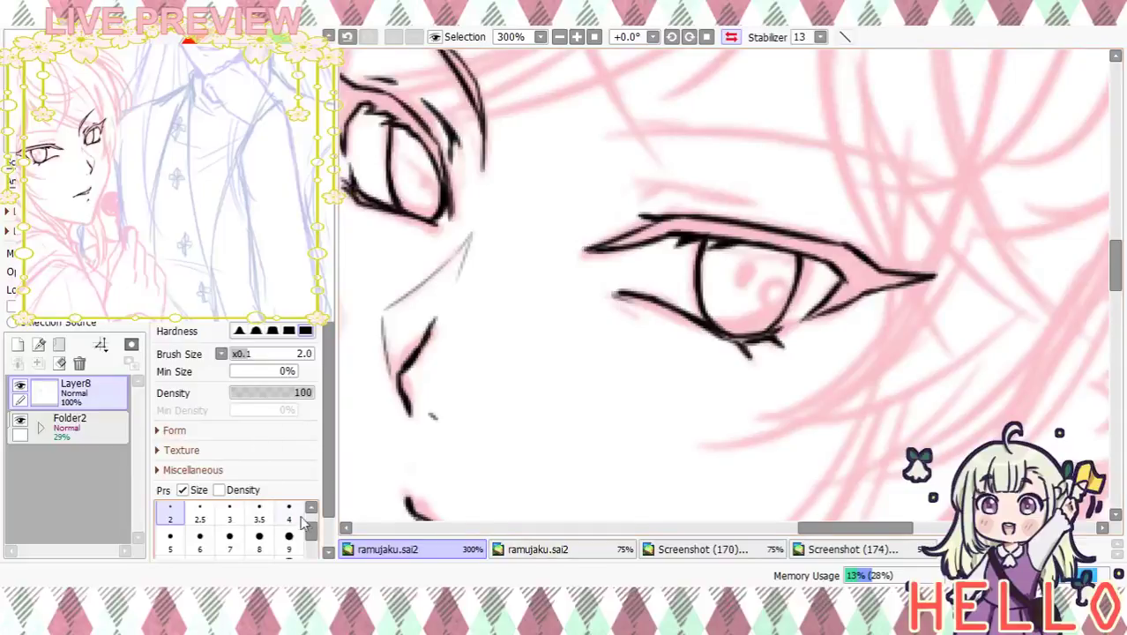
{"action": "left_click", "coordinate": [171, 536]}
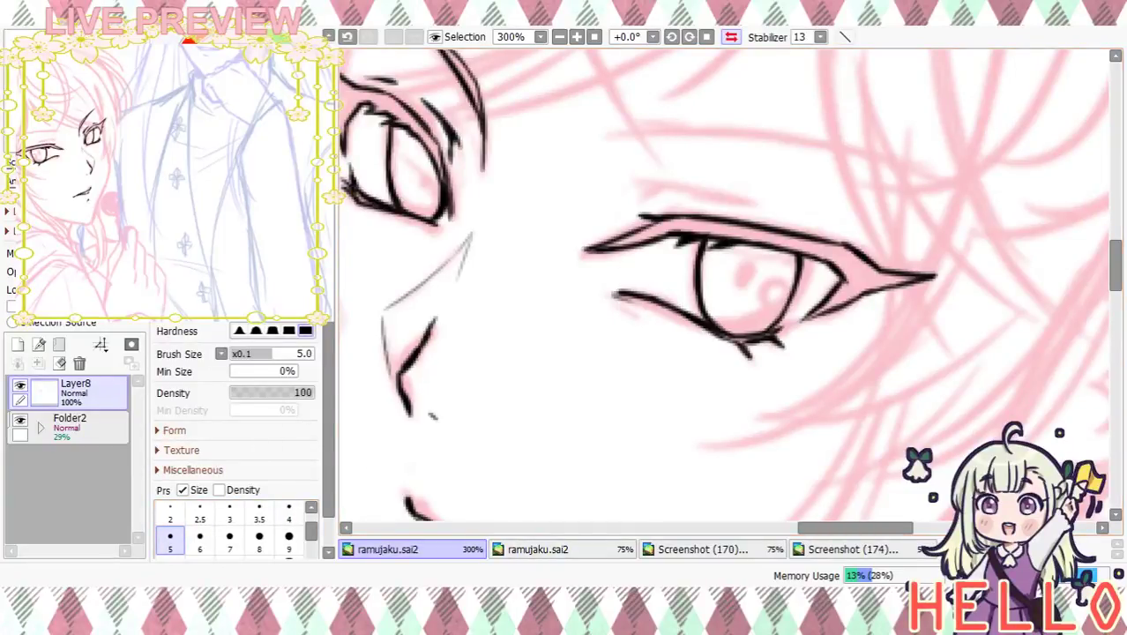
Add fine lash strokes along the near eye's lower lid with brush size 2, returning the canvas to its unmirrored orientation
{"action": "left_click", "coordinate": [170, 513]}
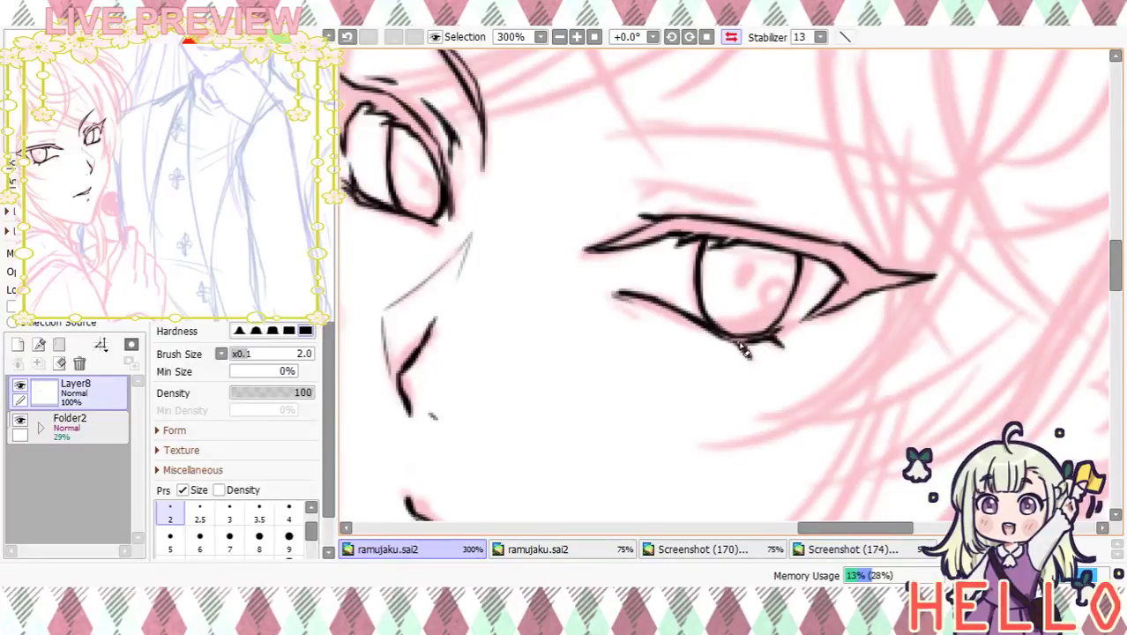
{"action": "left_click", "coordinate": [731, 37]}
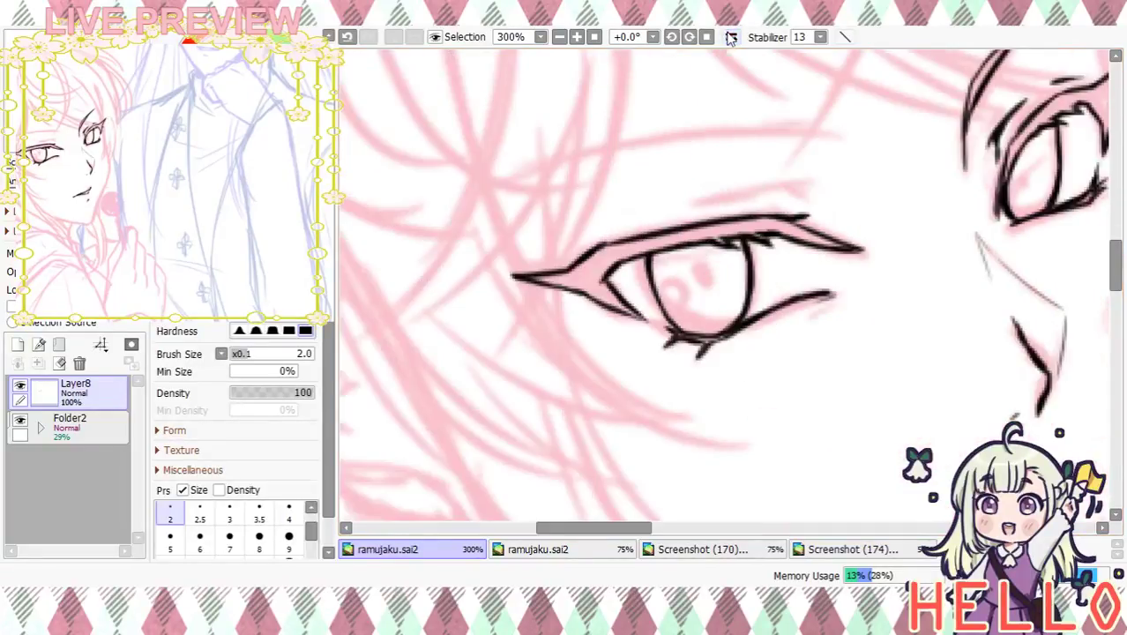
{"action": "left_click", "coordinate": [559, 37]}
{"action": "left_click", "coordinate": [559, 37]}
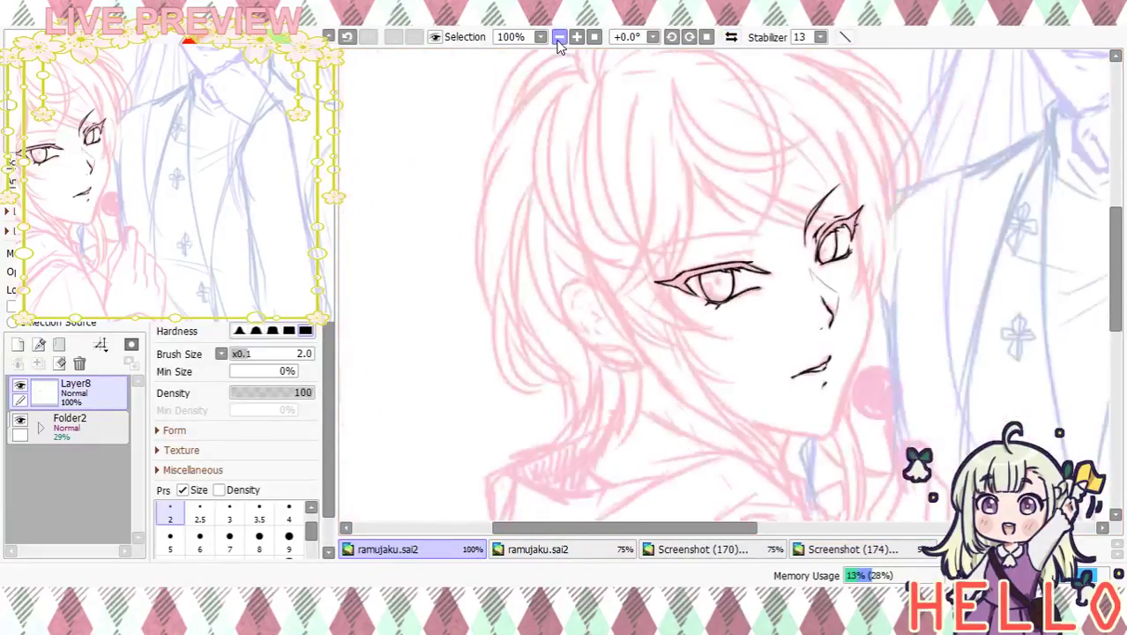
{"action": "left_click", "coordinate": [559, 37]}
{"action": "left_click", "coordinate": [575, 37]}
{"action": "left_click", "coordinate": [576, 37]}
{"action": "left_click_drag", "start_coordinate": [802, 201], "coordinate": [698, 219]}
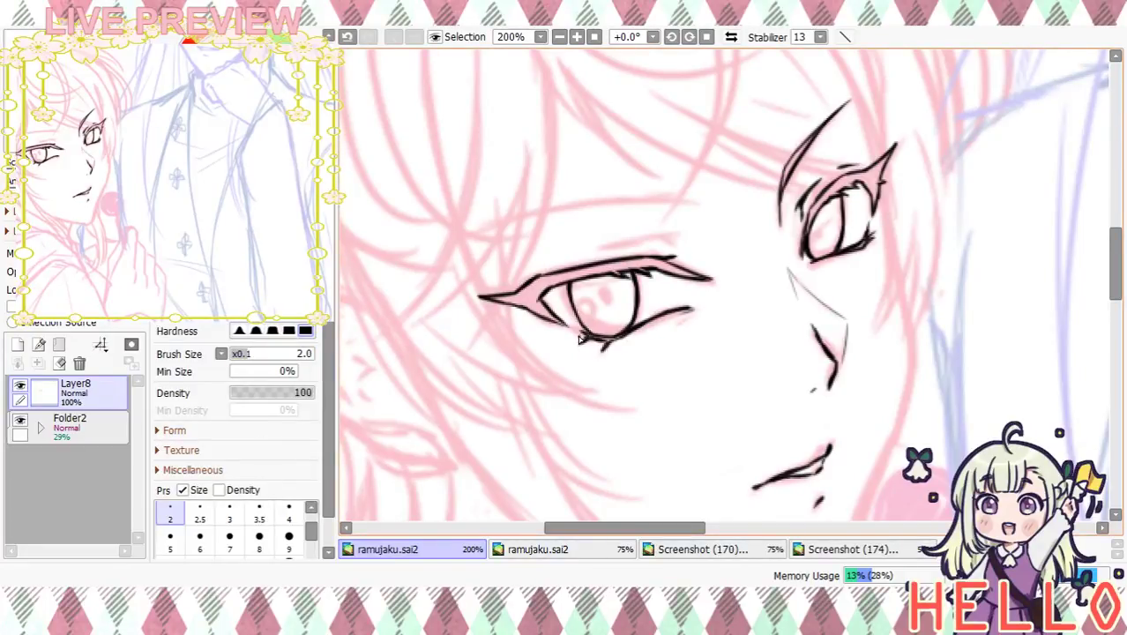
{"action": "key", "text": "ctrl+z"}
{"action": "mouse_move", "coordinate": [582, 340]}
{"action": "left_mouse_down"}
{"action": "mouse_move", "coordinate": [617, 347]}
{"action": "mouse_move", "coordinate": [642, 333]}
{"action": "left_mouse_up"}
{"action": "mouse_move", "coordinate": [663, 369]}
{"action": "left_mouse_down"}
{"action": "mouse_move", "coordinate": [685, 256]}
{"action": "mouse_move", "coordinate": [677, 319]}
{"action": "left_mouse_up"}
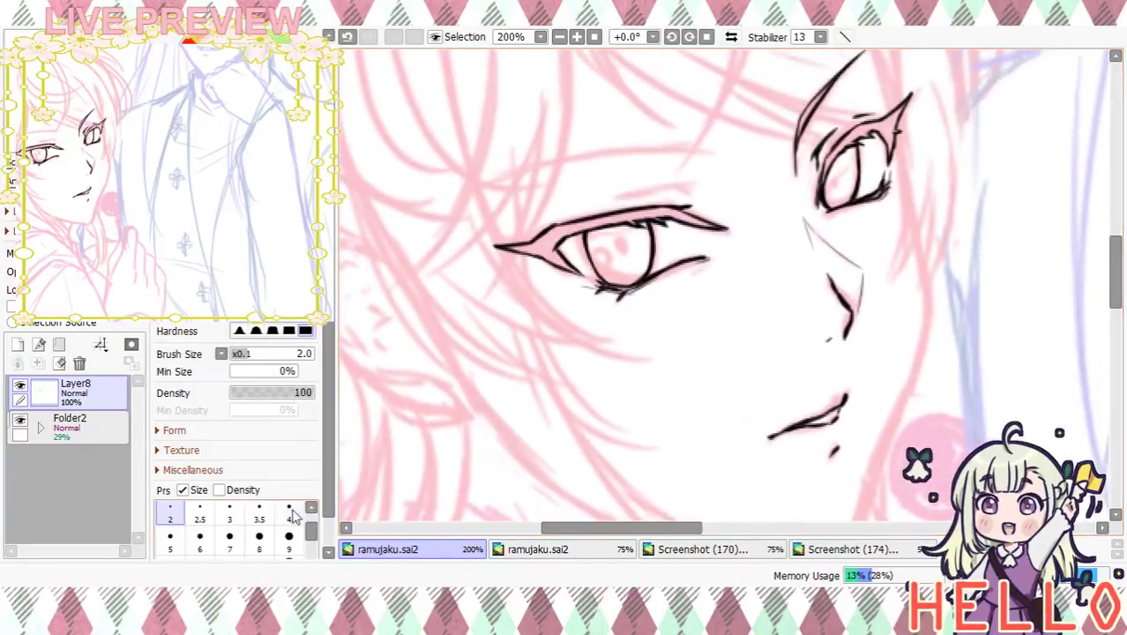
Ink the eyelid crease just above the near eye's upper lash line with brush size 5
{"action": "left_click", "coordinate": [174, 543]}
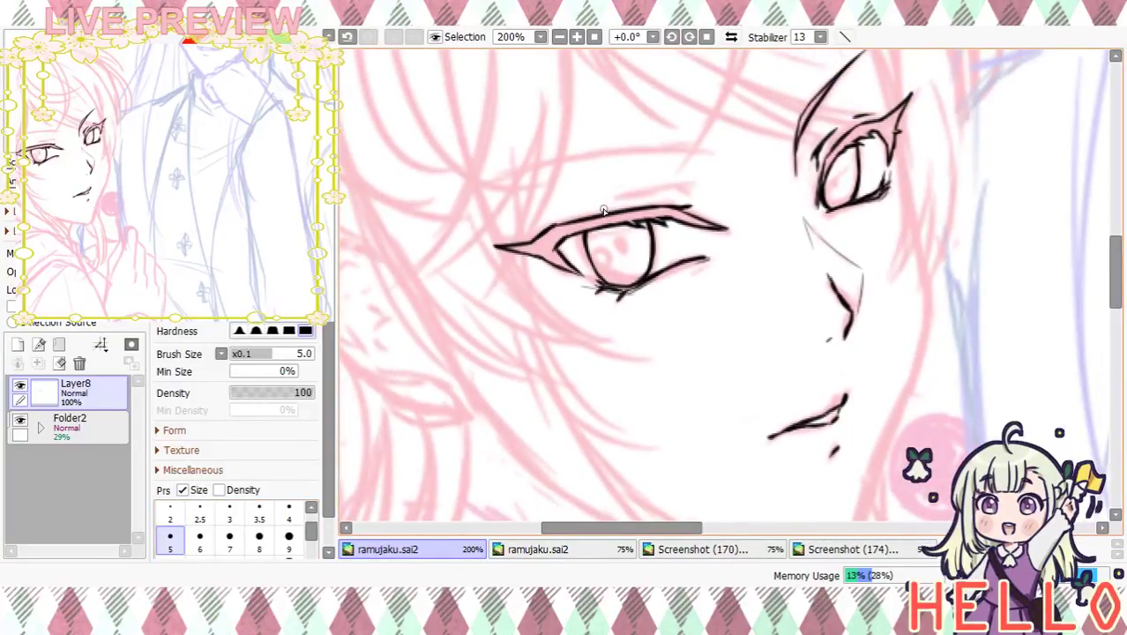
{"action": "left_click_drag", "start_coordinate": [596, 211], "coordinate": [706, 191]}
{"action": "key", "text": "ctrl+z"}
{"action": "left_click_drag", "start_coordinate": [589, 211], "coordinate": [695, 188]}
{"action": "key", "text": "ctrl+z"}
{"action": "left_click_drag", "start_coordinate": [582, 214], "coordinate": [688, 195]}
{"action": "mouse_move", "coordinate": [779, 204]}
{"action": "left_mouse_down"}
{"action": "mouse_move", "coordinate": [727, 254]}
{"action": "mouse_move", "coordinate": [750, 219]}
{"action": "mouse_move", "coordinate": [792, 194]}
{"action": "mouse_move", "coordinate": [762, 220]}
{"action": "left_mouse_up"}
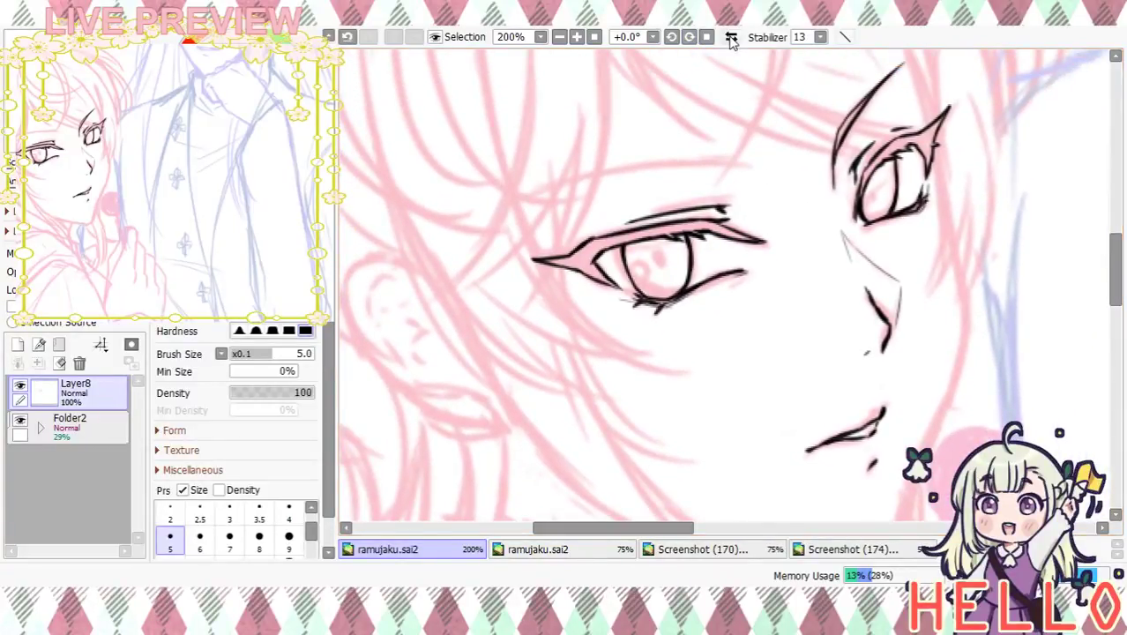
Mirror the canvas and ink the near eyebrow as two long, tapered lines that converge at its outer end
{"action": "key", "text": "h"}
{"action": "left_click_drag", "start_coordinate": [654, 160], "coordinate": [896, 176]}
{"action": "key", "text": "ctrl+z"}
{"action": "left_click_drag", "start_coordinate": [648, 158], "coordinate": [868, 179]}
{"action": "key", "text": "ctrl+z"}
{"action": "left_click_drag", "start_coordinate": [646, 162], "coordinate": [860, 182]}
{"action": "left_click_drag", "start_coordinate": [640, 162], "coordinate": [794, 167]}
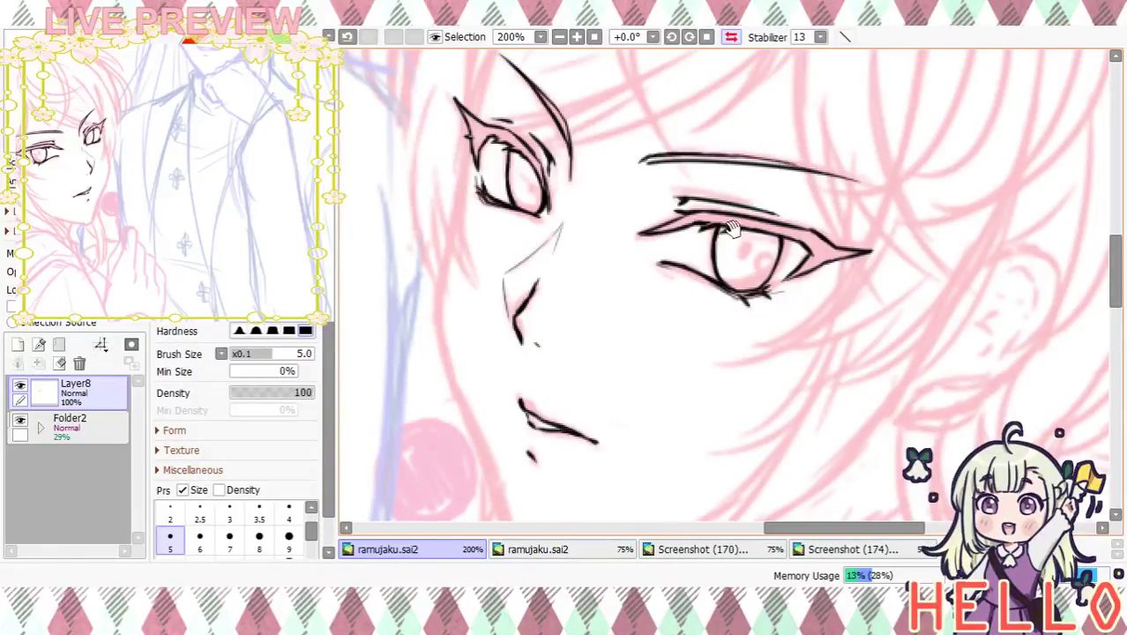
Thicken the near eyebrow's inner end with short hair-like strokes at brush size 4, working in mirrored and normal views
{"action": "left_click_drag", "start_coordinate": [719, 179], "coordinate": [731, 263]}
{"action": "left_click", "coordinate": [577, 38]}
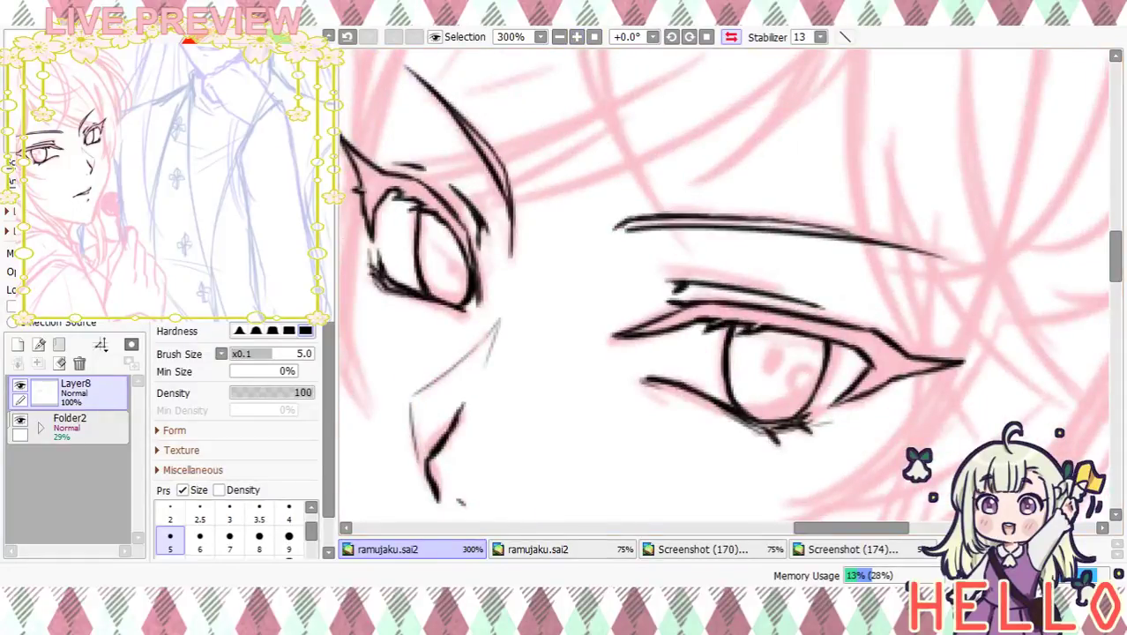
{"action": "left_click", "coordinate": [289, 511]}
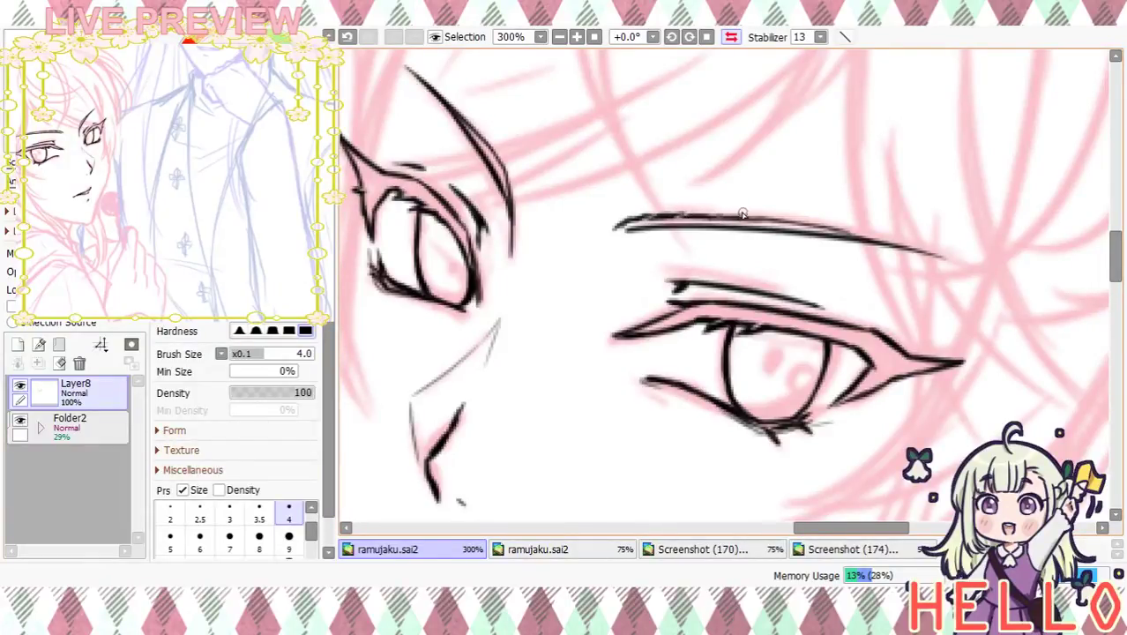
{"action": "mouse_move", "coordinate": [634, 230]}
{"action": "left_mouse_down"}
{"action": "mouse_move", "coordinate": [782, 199]}
{"action": "mouse_move", "coordinate": [782, 259]}
{"action": "left_mouse_up"}
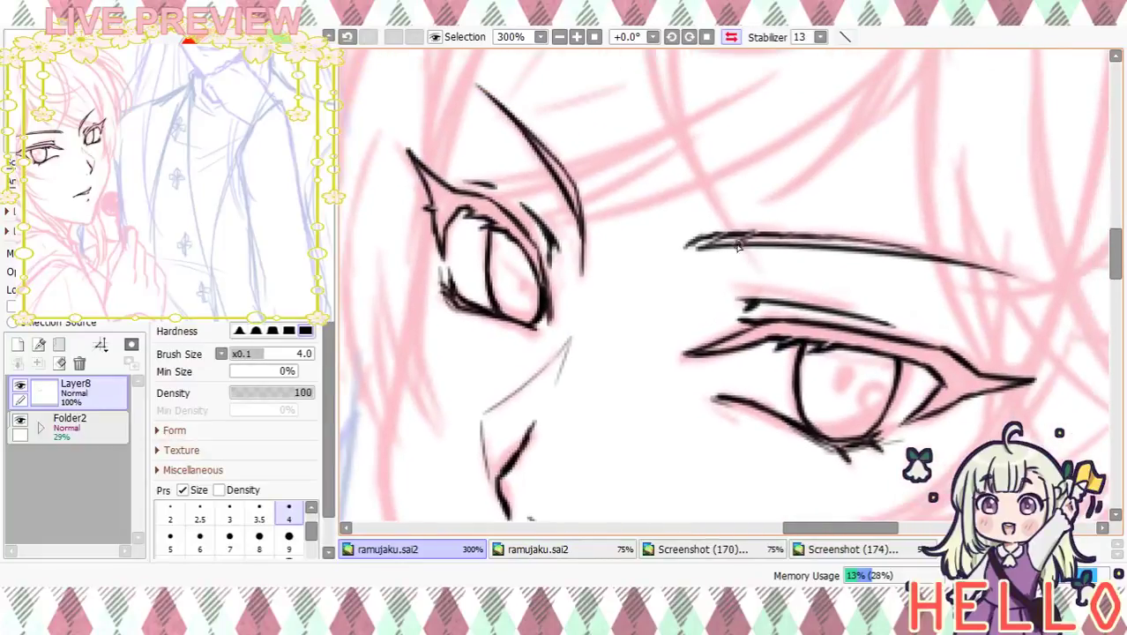
{"action": "left_click", "coordinate": [731, 38]}
{"action": "mouse_move", "coordinate": [719, 245]}
{"action": "left_mouse_down"}
{"action": "mouse_move", "coordinate": [674, 228]}
{"action": "mouse_move", "coordinate": [688, 243]}
{"action": "left_mouse_up"}
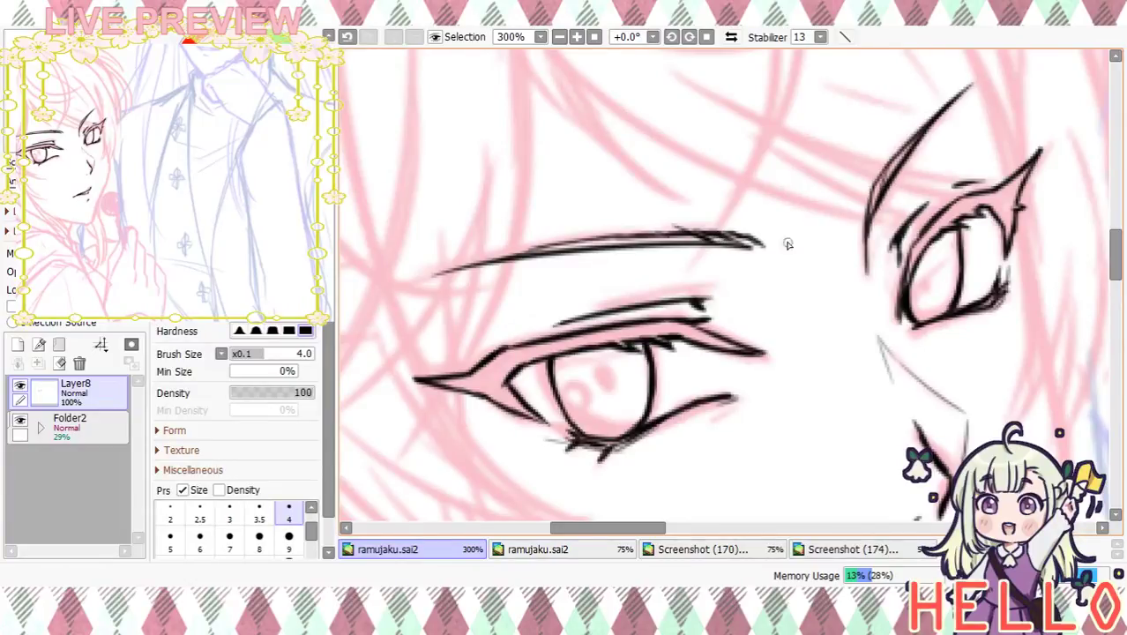
{"action": "mouse_move", "coordinate": [700, 237]}
{"action": "left_mouse_down"}
{"action": "mouse_move", "coordinate": [659, 231]}
{"action": "mouse_move", "coordinate": [752, 237]}
{"action": "left_mouse_up"}
{"action": "left_click_drag", "start_coordinate": [778, 309], "coordinate": [643, 338]}
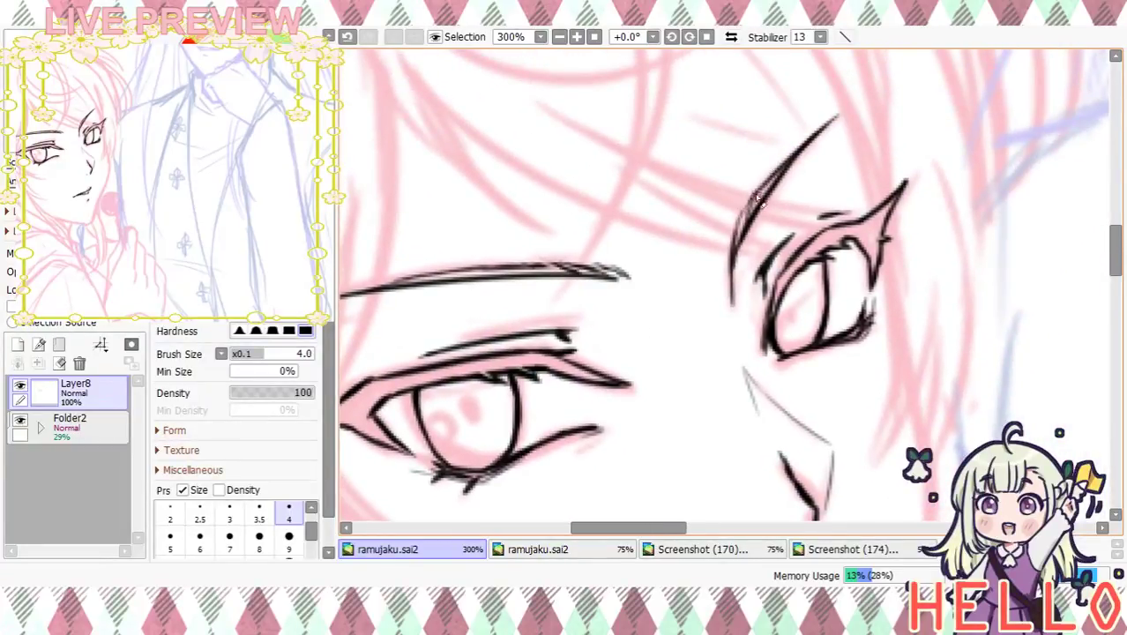
Examine the inked facial features against the whole sketch at 25% zoom and up close at 150%
{"action": "left_click", "coordinate": [557, 38]}
{"action": "left_click", "coordinate": [557, 38]}
{"action": "left_click_drag", "start_coordinate": [653, 197], "coordinate": [617, 97]}
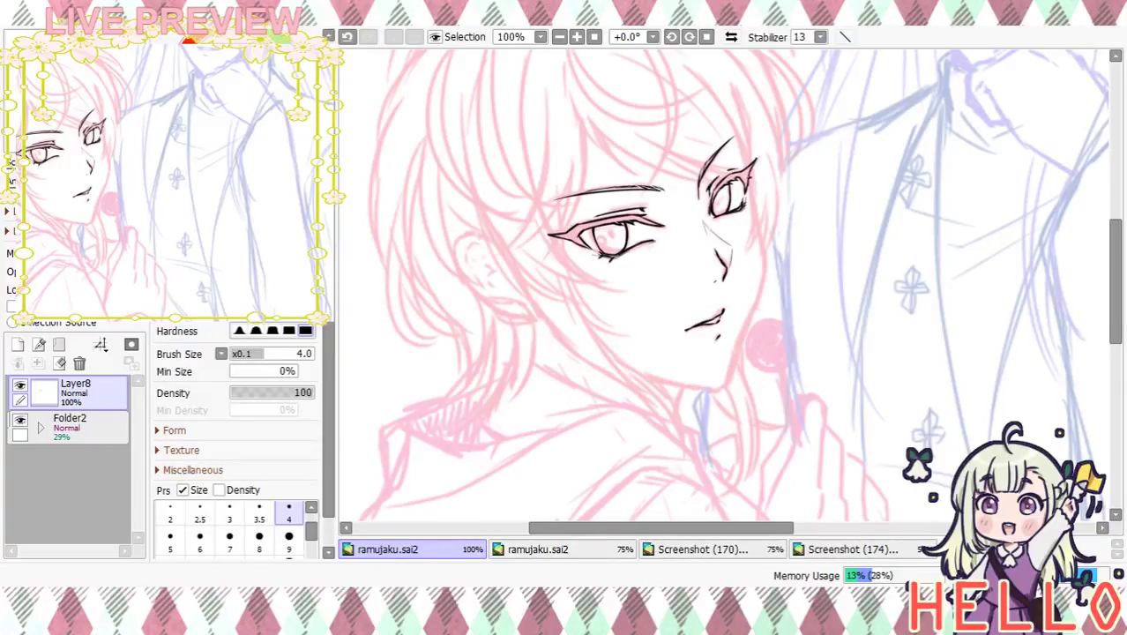
{"action": "left_click", "coordinate": [560, 37]}
{"action": "left_click", "coordinate": [559, 37]}
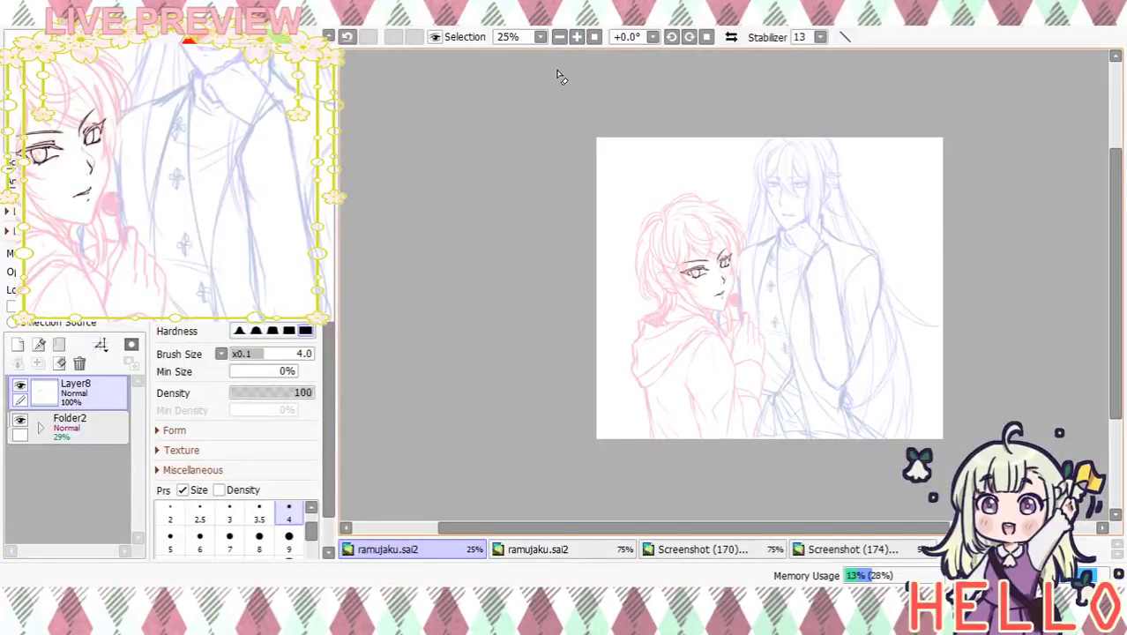
{"action": "left_click", "coordinate": [578, 38]}
{"action": "left_click", "coordinate": [577, 38]}
{"action": "left_click", "coordinate": [578, 38]}
{"action": "left_click", "coordinate": [578, 38]}
{"action": "left_click", "coordinate": [577, 37]}
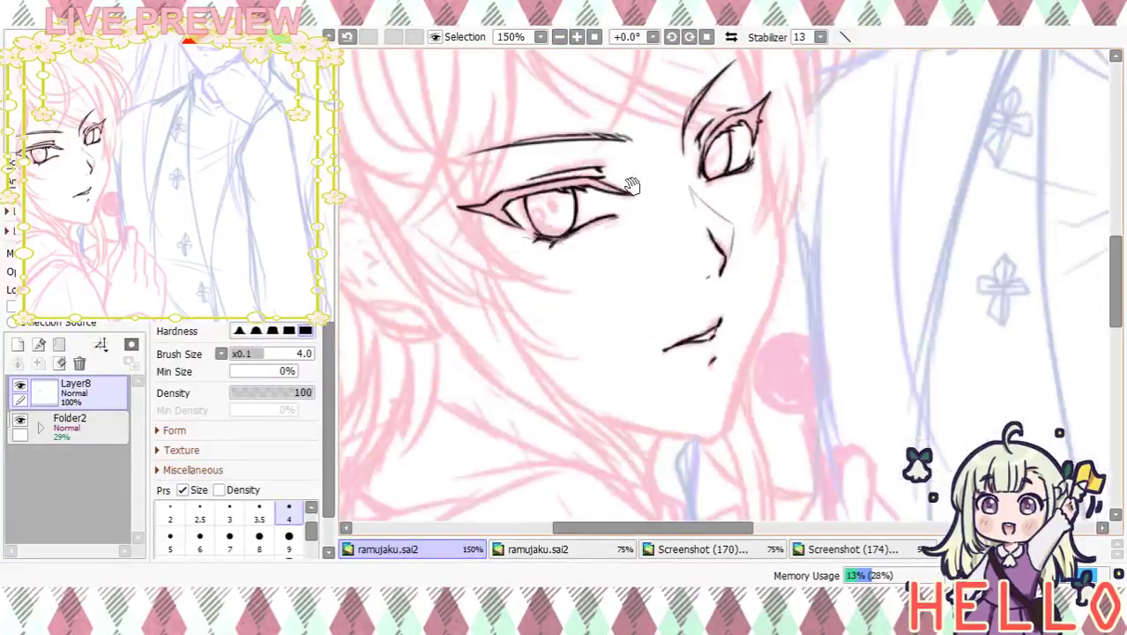
{"action": "left_click_drag", "start_coordinate": [633, 182], "coordinate": [613, 202]}
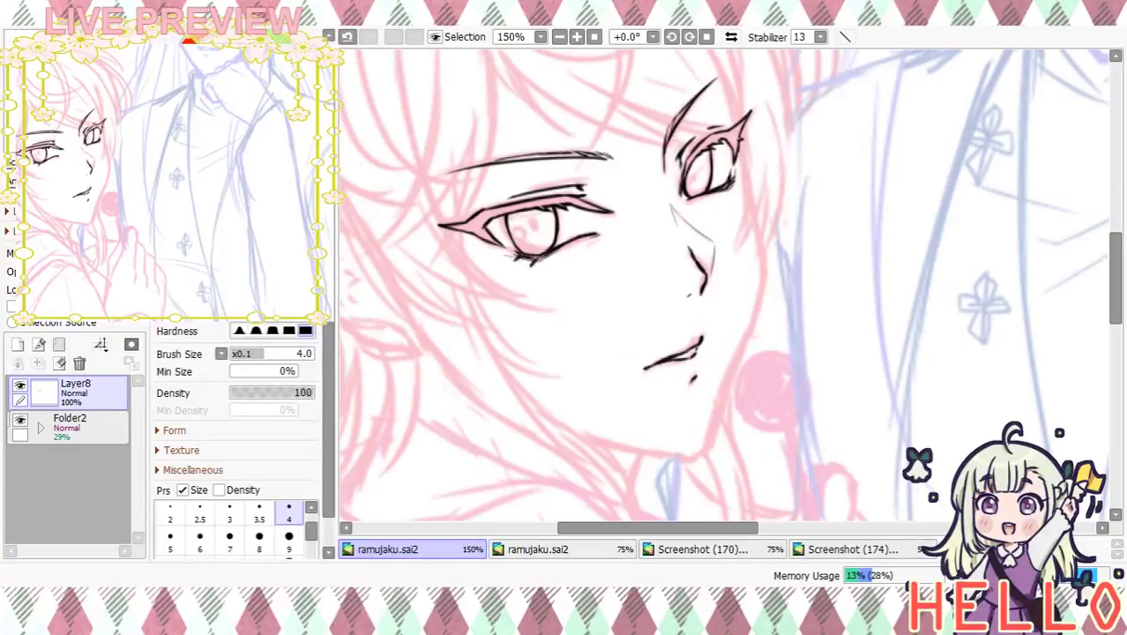
Ink the face contour from beside the far eye down to the cheek with brush size 5
{"action": "left_click", "coordinate": [179, 536]}
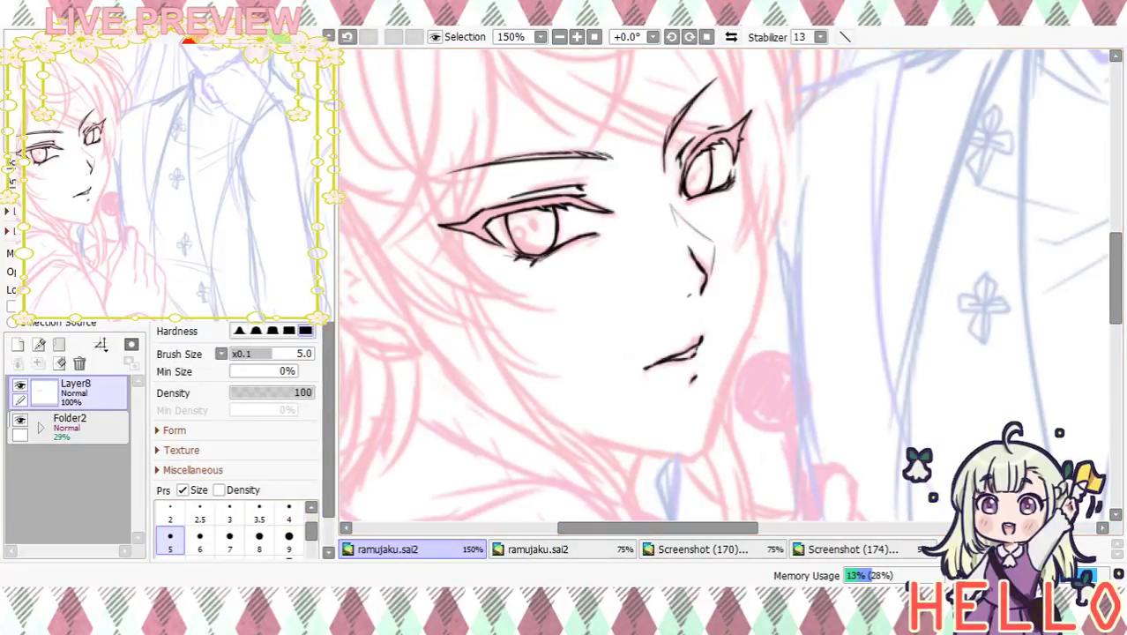
{"action": "left_click_drag", "start_coordinate": [744, 158], "coordinate": [752, 202]}
{"action": "key", "text": "ctrl+z"}
{"action": "left_click_drag", "start_coordinate": [744, 155], "coordinate": [759, 243]}
{"action": "key", "text": "ctrl+z"}
{"action": "mouse_move", "coordinate": [744, 158]}
{"action": "left_mouse_down"}
{"action": "mouse_move", "coordinate": [766, 278]}
{"action": "mouse_move", "coordinate": [757, 253]}
{"action": "mouse_move", "coordinate": [735, 354]}
{"action": "left_mouse_up"}
{"action": "key", "text": "ctrl+z"}
Continue the face contour from the far cheek down to the pointed chin in one smooth line
{"action": "mouse_move", "coordinate": [761, 255]}
{"action": "left_mouse_down"}
{"action": "mouse_move", "coordinate": [758, 306]}
{"action": "mouse_move", "coordinate": [731, 369]}
{"action": "left_mouse_up"}
{"action": "key", "text": "ctrl+z"}
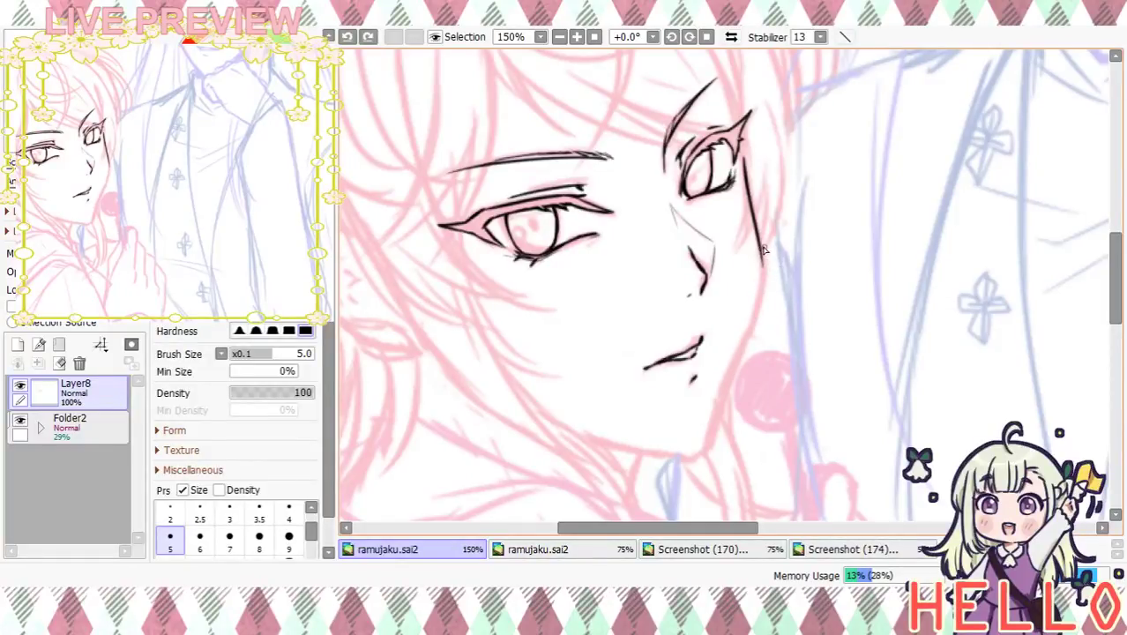
{"action": "left_click_drag", "start_coordinate": [762, 264], "coordinate": [730, 375]}
{"action": "key", "text": "ctrl+z"}
{"action": "left_click_drag", "start_coordinate": [762, 252], "coordinate": [719, 391]}
{"action": "key", "text": "ctrl+z"}
{"action": "mouse_move", "coordinate": [760, 254]}
{"action": "left_mouse_down"}
{"action": "mouse_move", "coordinate": [759, 296]}
{"action": "mouse_move", "coordinate": [716, 411]}
{"action": "left_mouse_up"}
{"action": "key", "text": "ctrl+z"}
{"action": "mouse_move", "coordinate": [762, 252]}
{"action": "left_mouse_down"}
{"action": "mouse_move", "coordinate": [731, 403]}
{"action": "mouse_move", "coordinate": [710, 439]}
{"action": "mouse_move", "coordinate": [760, 374]}
{"action": "left_mouse_up"}
Ink the jawline from below the near cheek to the chin, redrawing it until it joins the face contour
{"action": "mouse_move", "coordinate": [561, 332]}
{"action": "left_mouse_down"}
{"action": "mouse_move", "coordinate": [643, 362]}
{"action": "mouse_move", "coordinate": [728, 368]}
{"action": "left_mouse_up"}
{"action": "key", "text": "ctrl+z"}
{"action": "left_click_drag", "start_coordinate": [561, 332], "coordinate": [716, 370]}
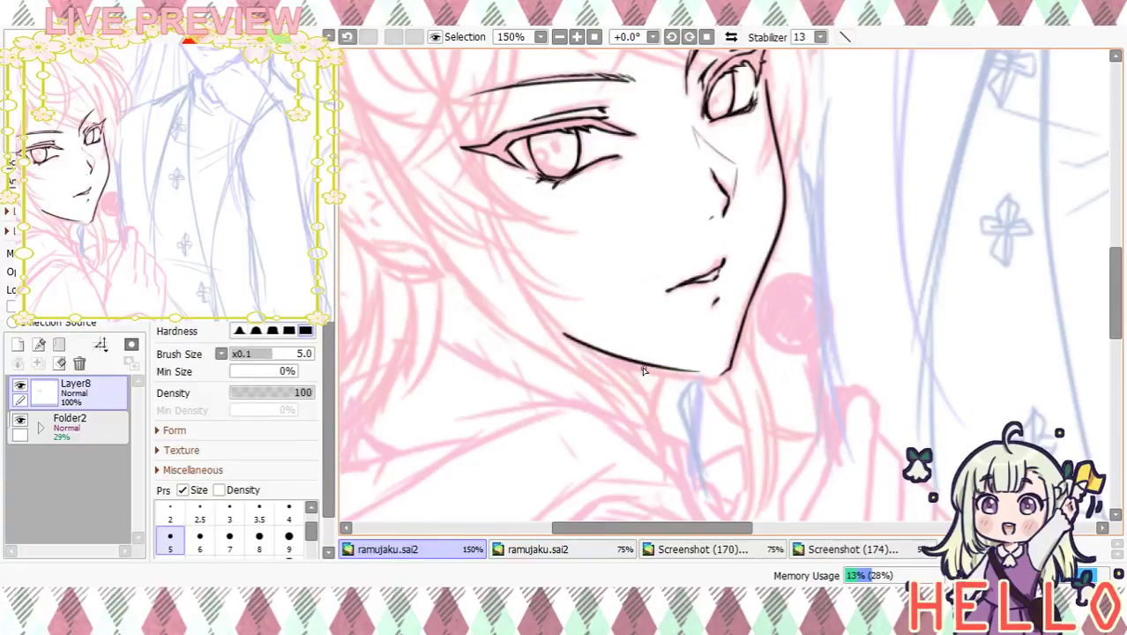
{"action": "key", "text": "ctrl+z"}
{"action": "left_click_drag", "start_coordinate": [553, 326], "coordinate": [697, 368]}
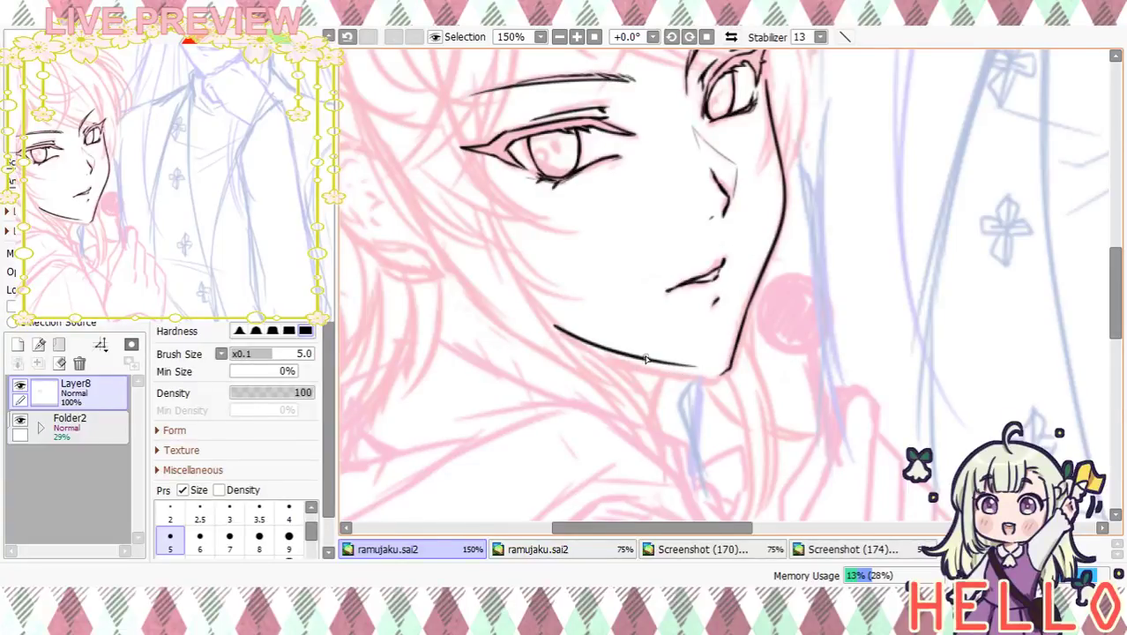
{"action": "key", "text": "ctrl+z"}
{"action": "mouse_move", "coordinate": [541, 326]}
{"action": "left_mouse_down"}
{"action": "mouse_move", "coordinate": [665, 371]}
{"action": "mouse_move", "coordinate": [720, 370]}
{"action": "left_mouse_up"}
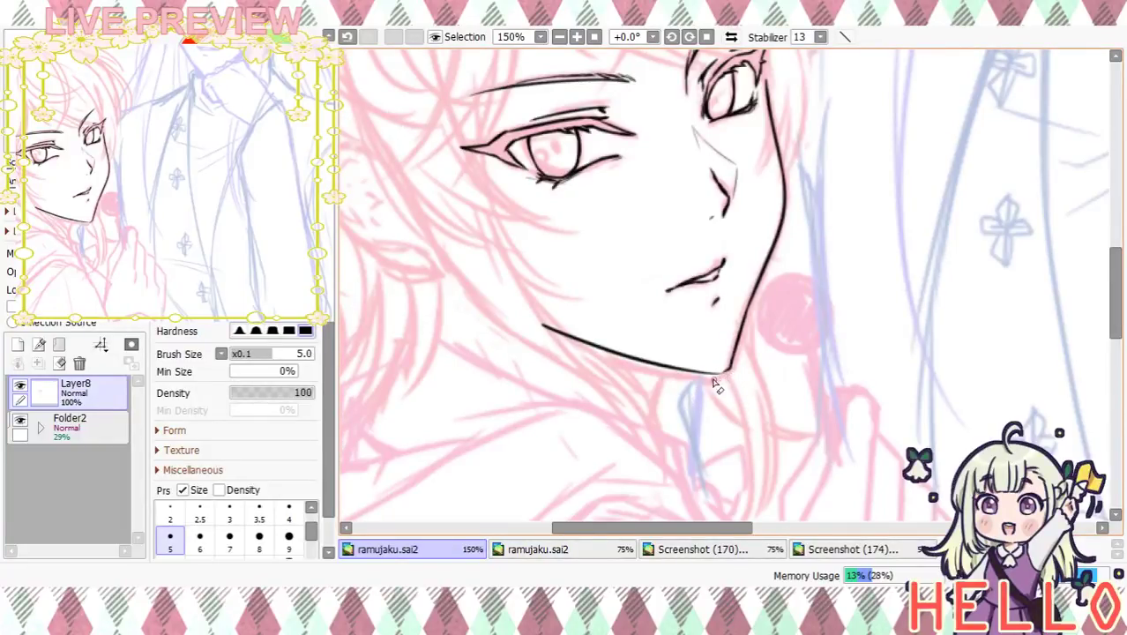
Ink the short jaw segment running from the near earlobe toward the cheek, with a small stroke for the lobe's lower edge
{"action": "left_click", "coordinate": [577, 36]}
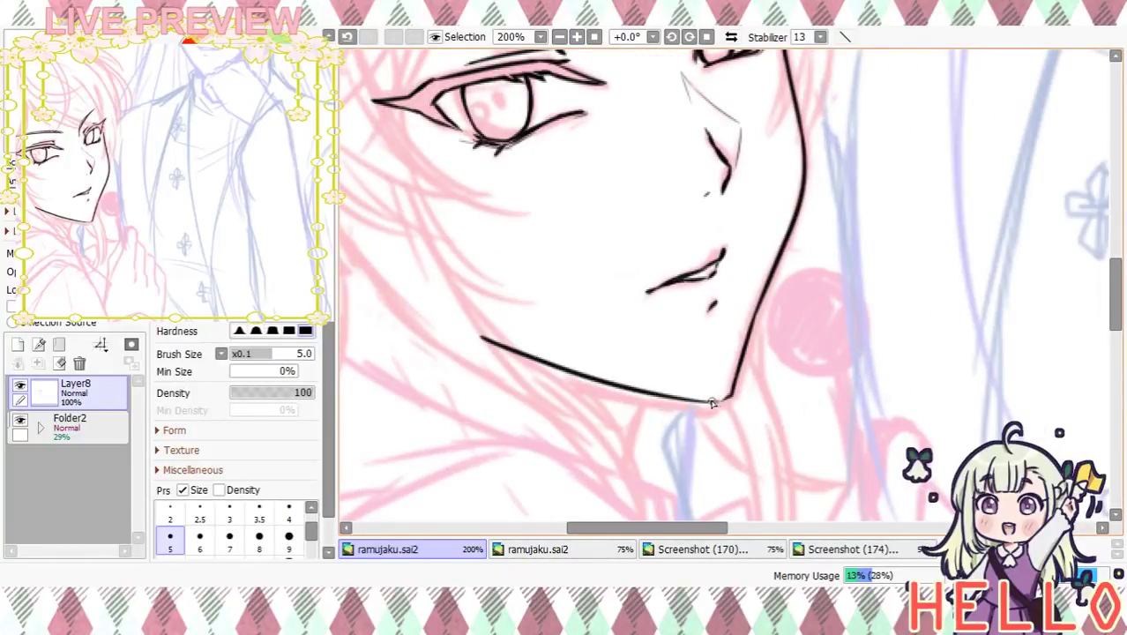
{"action": "left_click_drag", "start_coordinate": [719, 433], "coordinate": [856, 431]}
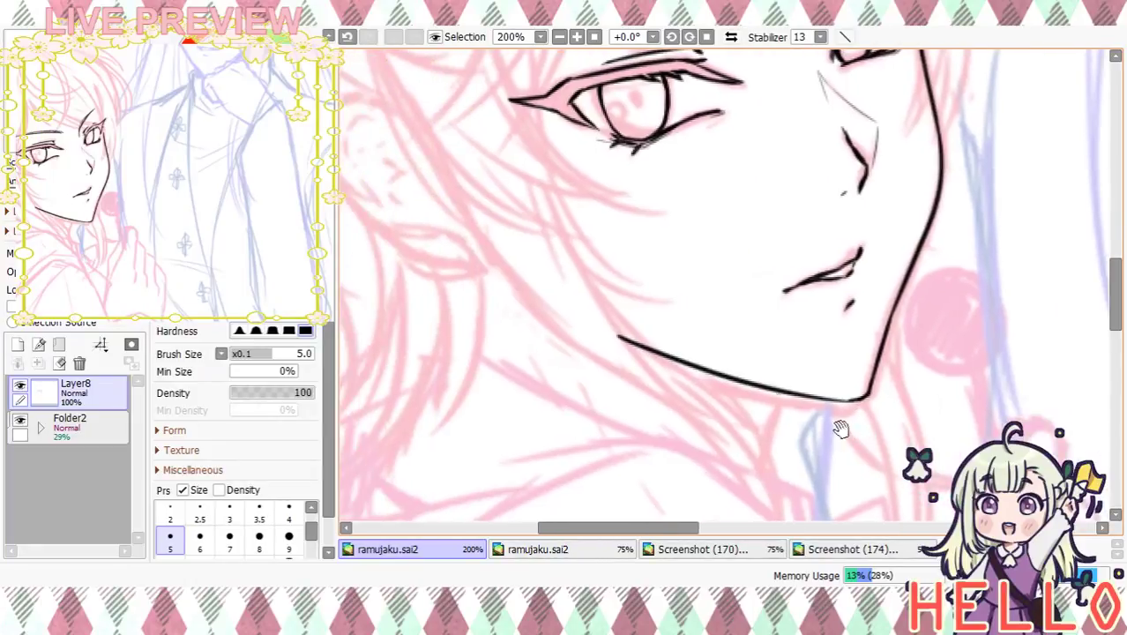
{"action": "left_click_drag", "start_coordinate": [716, 381], "coordinate": [765, 430]}
{"action": "mouse_move", "coordinate": [524, 302]}
{"action": "left_mouse_down"}
{"action": "mouse_move", "coordinate": [609, 357]}
{"action": "mouse_move", "coordinate": [714, 383]}
{"action": "left_mouse_up"}
{"action": "left_click_drag", "start_coordinate": [603, 344], "coordinate": [580, 339]}
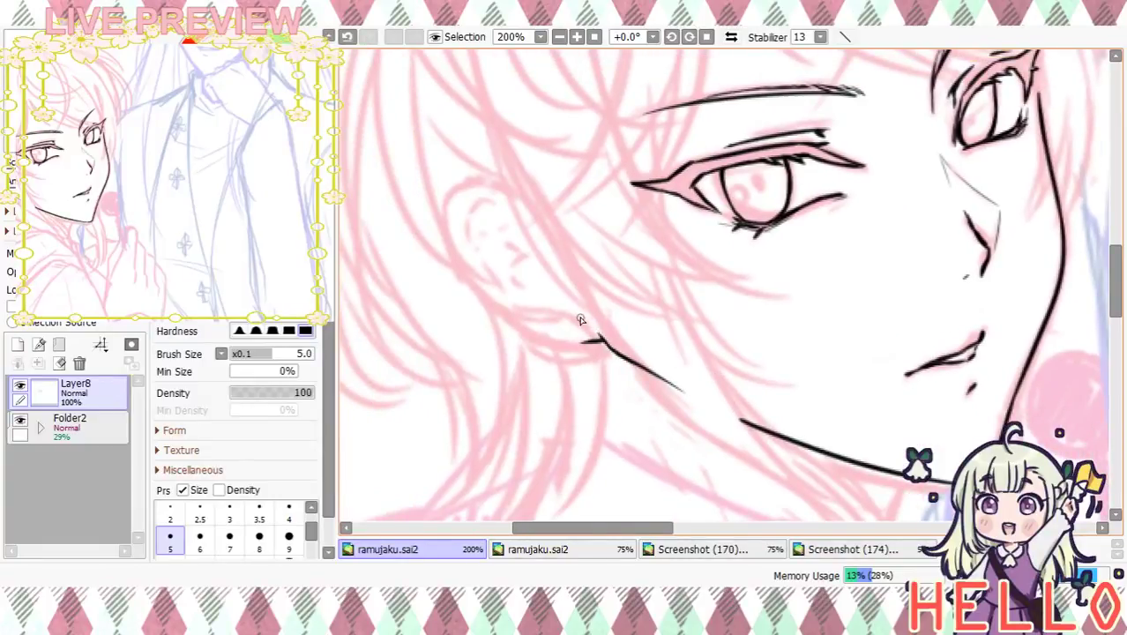
Ink the near ear's outer rim in one curve from its top down toward the lobe, redrawing unsatisfactory strokes
{"action": "left_click_drag", "start_coordinate": [509, 193], "coordinate": [465, 238]}
{"action": "key", "text": "ctrl+z"}
{"action": "key", "text": "ctrl+z"}
{"action": "mouse_move", "coordinate": [519, 188]}
{"action": "left_mouse_down"}
{"action": "mouse_move", "coordinate": [472, 213]}
{"action": "mouse_move", "coordinate": [491, 275]}
{"action": "left_mouse_up"}
{"action": "left_click_drag", "start_coordinate": [489, 269], "coordinate": [554, 319]}
{"action": "key", "text": "ctrl+z"}
{"action": "left_click_drag", "start_coordinate": [493, 275], "coordinate": [553, 318]}
{"action": "key", "text": "ctrl+z"}
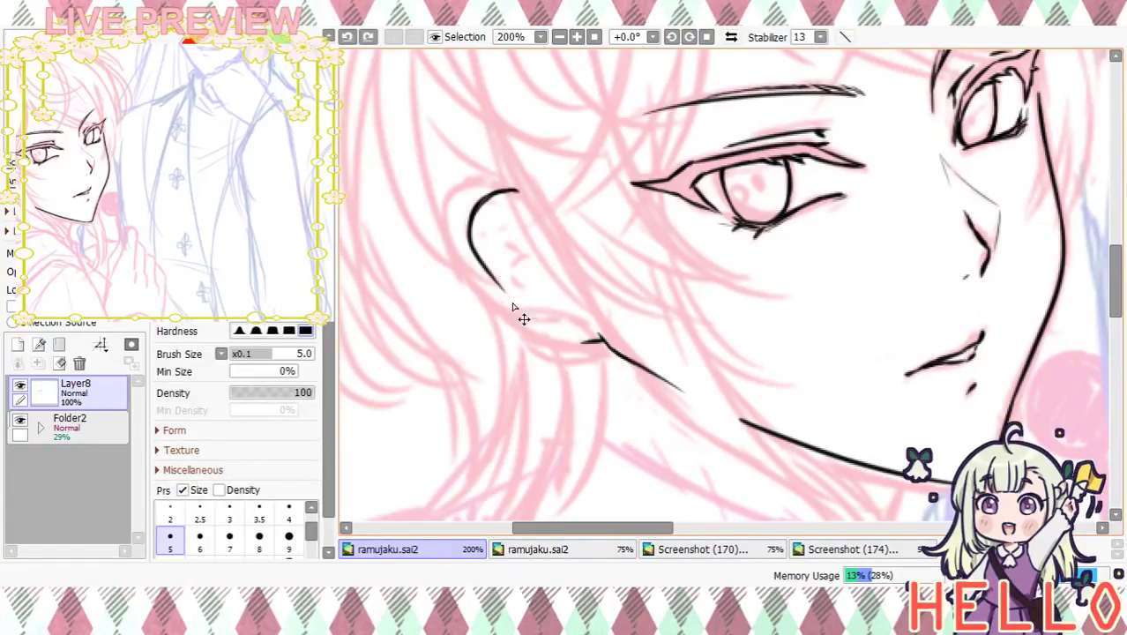
Close the ear outline down to the lobe and ink the inner ear folds
{"action": "mouse_move", "coordinate": [499, 290]}
{"action": "left_mouse_down"}
{"action": "mouse_move", "coordinate": [585, 345]}
{"action": "mouse_move", "coordinate": [558, 310]}
{"action": "mouse_move", "coordinate": [521, 298]}
{"action": "left_mouse_up"}
{"action": "mouse_move", "coordinate": [512, 201]}
{"action": "left_mouse_down"}
{"action": "mouse_move", "coordinate": [491, 274]}
{"action": "mouse_move", "coordinate": [554, 286]}
{"action": "mouse_move", "coordinate": [526, 256]}
{"action": "mouse_move", "coordinate": [499, 258]}
{"action": "left_mouse_up"}
{"action": "left_click_drag", "start_coordinate": [593, 335], "coordinate": [524, 253]}
{"action": "mouse_move", "coordinate": [596, 326]}
{"action": "left_mouse_down"}
{"action": "mouse_move", "coordinate": [572, 295]}
{"action": "mouse_move", "coordinate": [570, 316]}
{"action": "left_mouse_up"}
Ink the front neck line descending from the jaw and fill a small shadow wedge where it meets the jawline
{"action": "left_click_drag", "start_coordinate": [806, 426], "coordinate": [746, 331]}
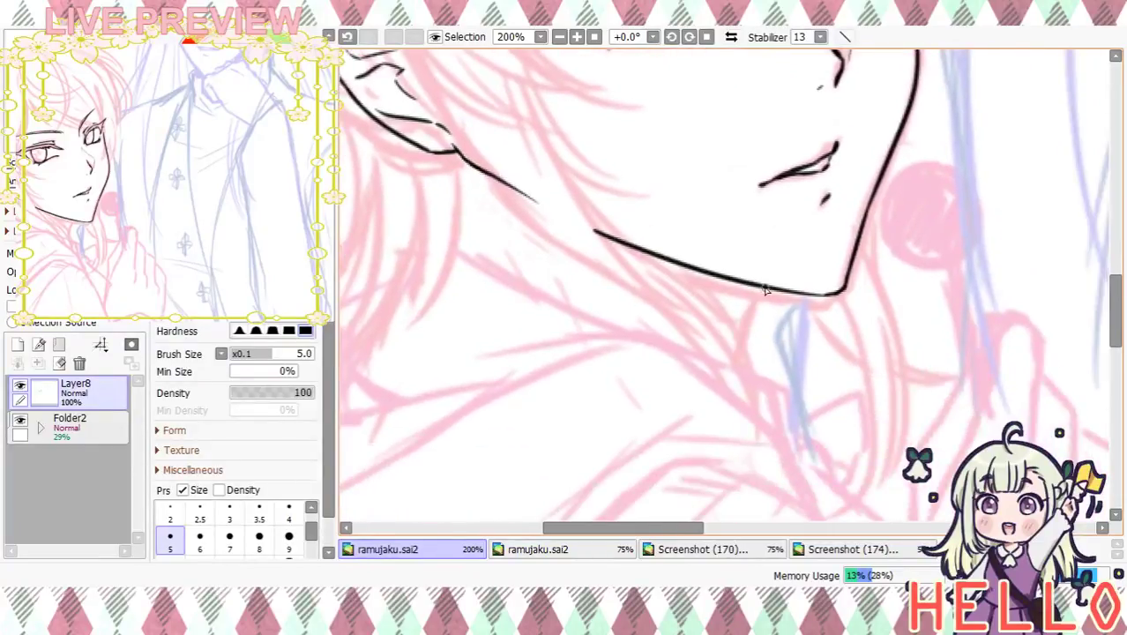
{"action": "left_click_drag", "start_coordinate": [763, 287], "coordinate": [744, 357]}
{"action": "key", "text": "ctrl+z"}
{"action": "left_click_drag", "start_coordinate": [762, 291], "coordinate": [745, 351]}
{"action": "left_click_drag", "start_coordinate": [779, 319], "coordinate": [715, 507]}
Examine the inked face at 75% and 100% zoom, with the Folder2 sketch hidden and the canvas mirrored, restoring both views
{"action": "left_click_drag", "start_coordinate": [815, 325], "coordinate": [851, 342]}
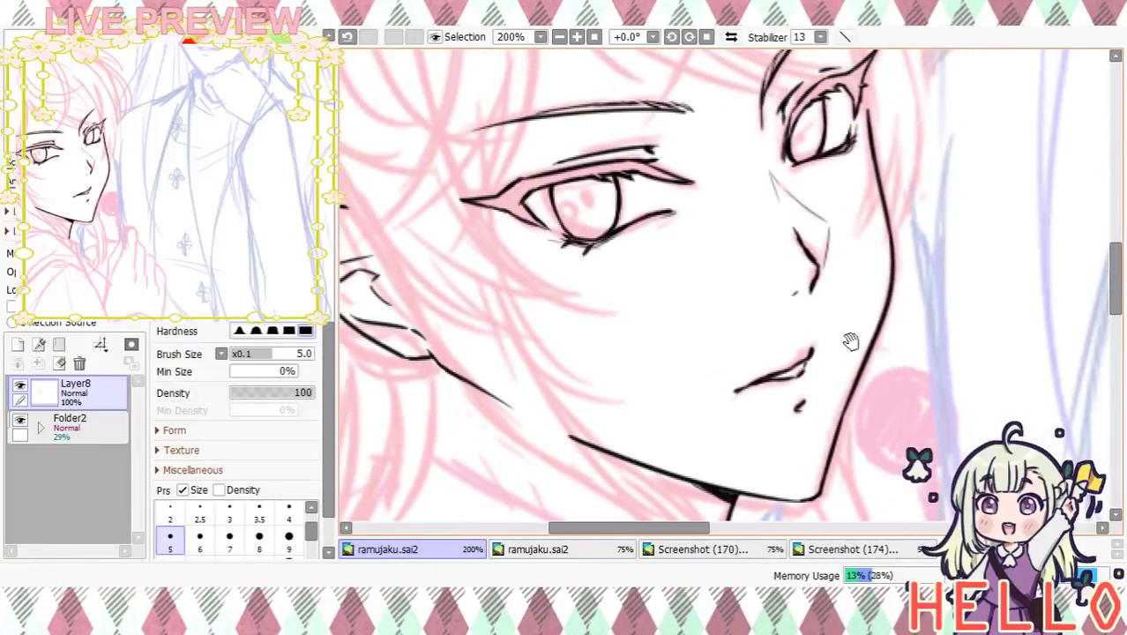
{"action": "left_click", "coordinate": [560, 37]}
{"action": "left_click", "coordinate": [559, 37]}
{"action": "left_click", "coordinate": [559, 37]}
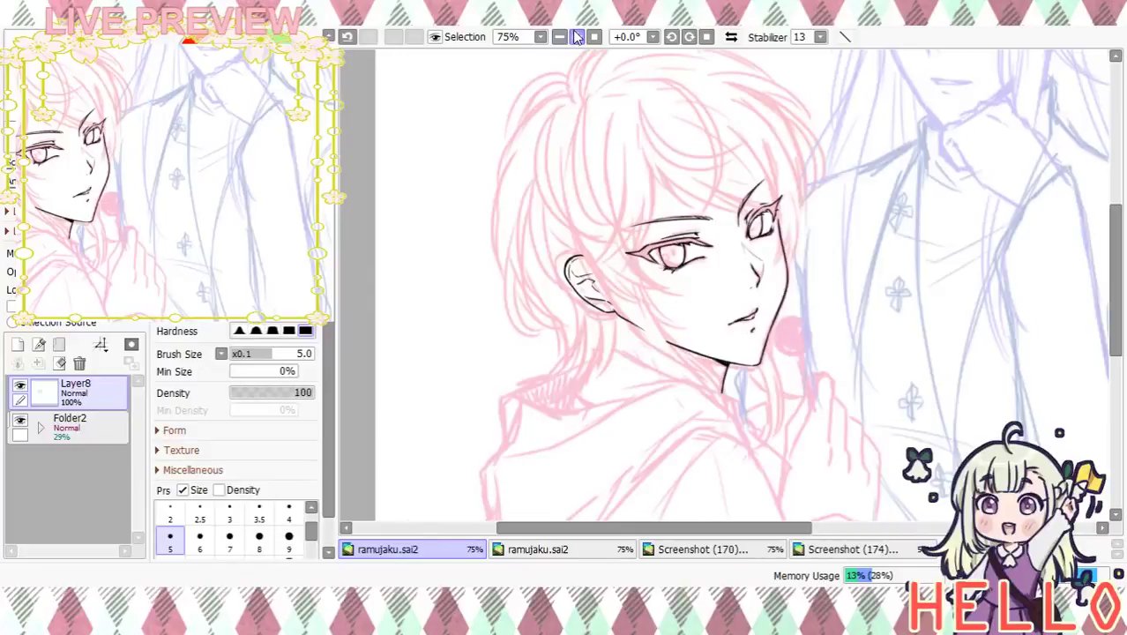
{"action": "left_click", "coordinate": [577, 37]}
{"action": "mouse_move", "coordinate": [794, 346]}
{"action": "left_mouse_down"}
{"action": "mouse_move", "coordinate": [815, 256]}
{"action": "mouse_move", "coordinate": [821, 269]}
{"action": "mouse_move", "coordinate": [755, 298]}
{"action": "mouse_move", "coordinate": [803, 336]}
{"action": "left_mouse_up"}
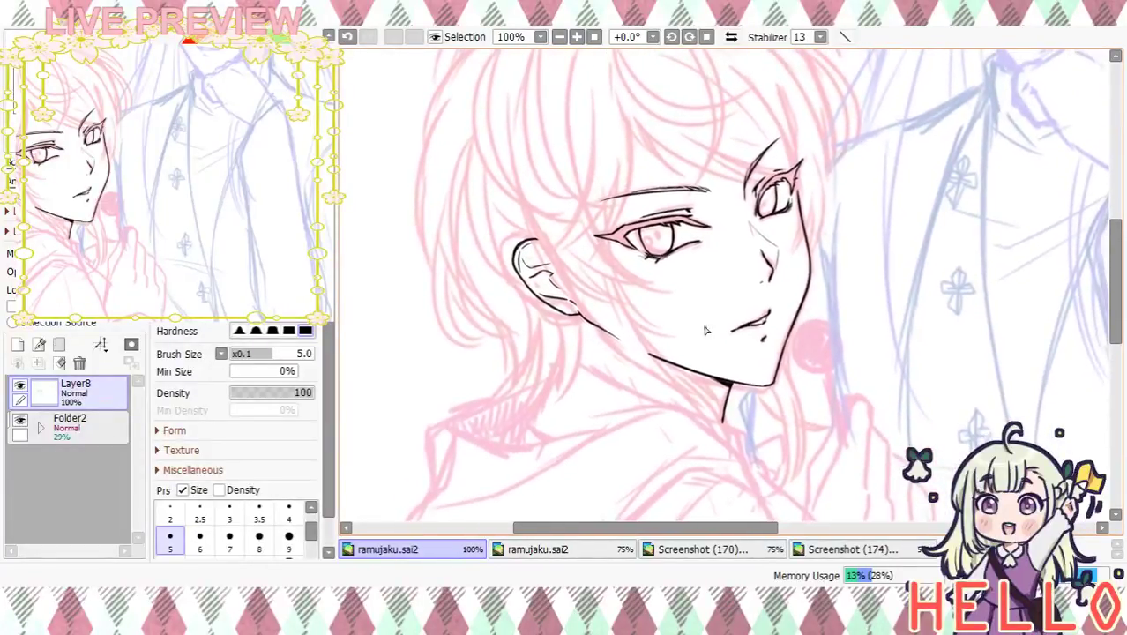
{"action": "left_click", "coordinate": [20, 422]}
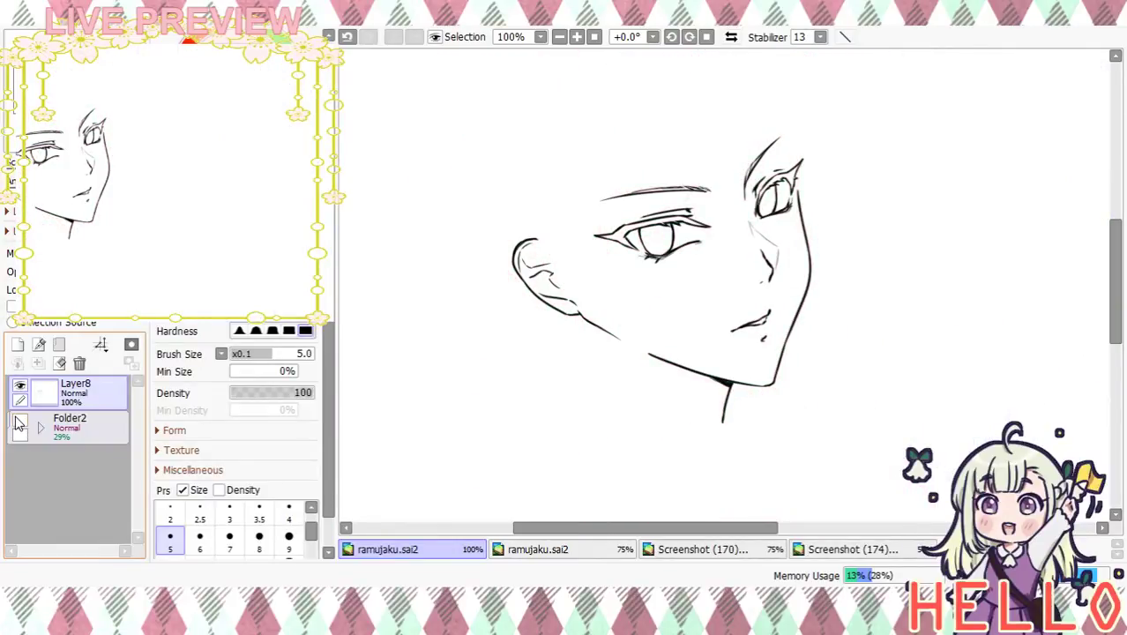
{"action": "left_click", "coordinate": [19, 421]}
{"action": "left_click", "coordinate": [731, 37]}
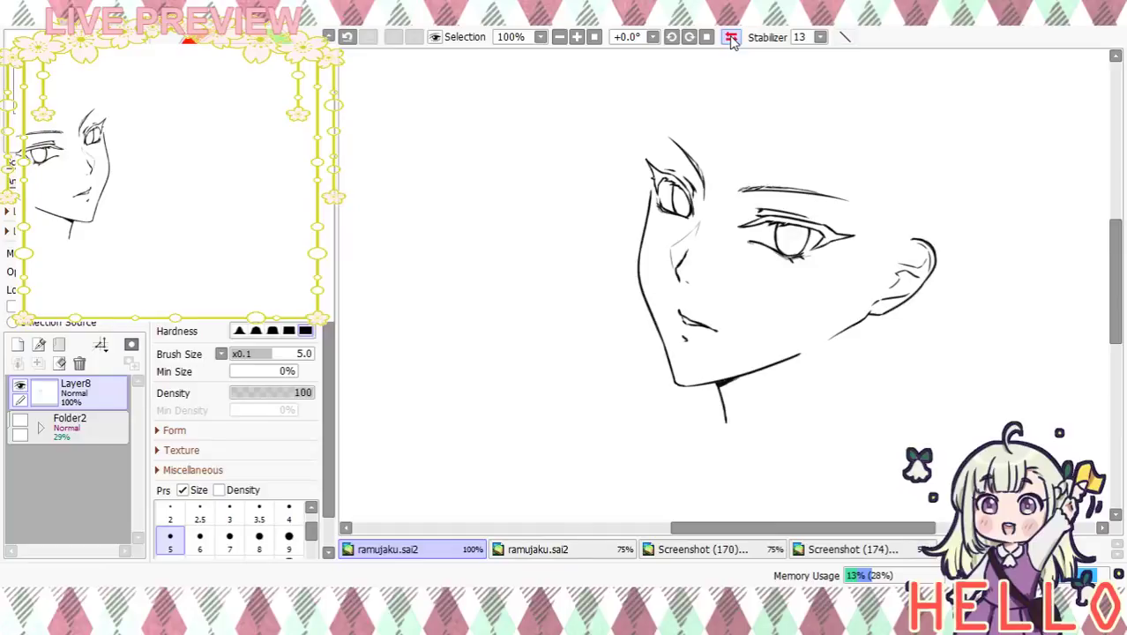
{"action": "left_click", "coordinate": [731, 37]}
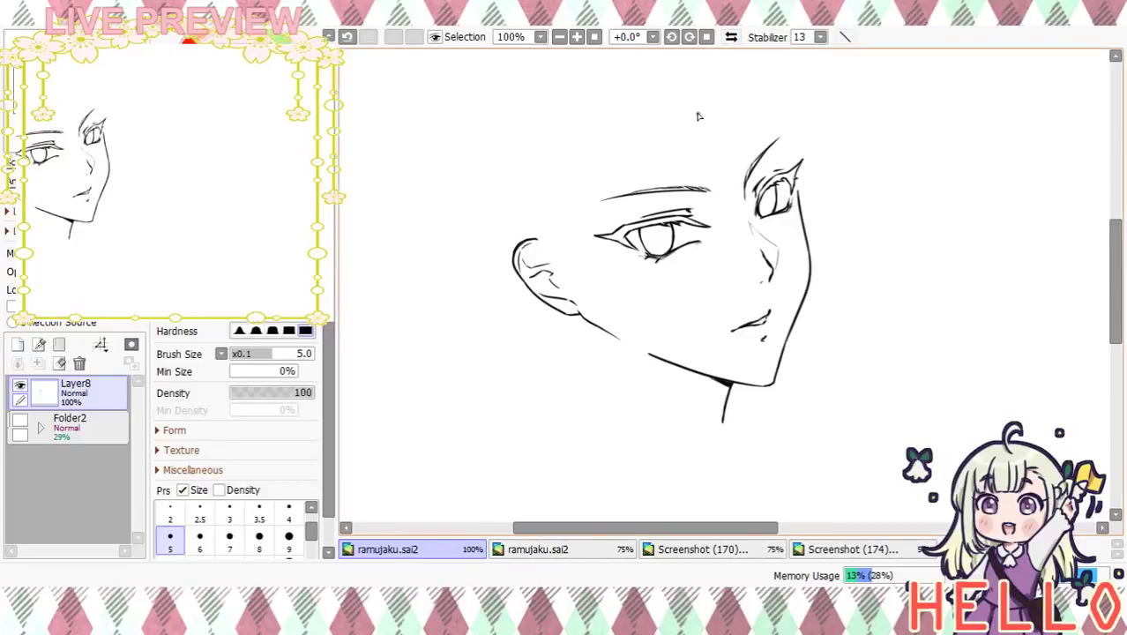
{"action": "left_click", "coordinate": [19, 421]}
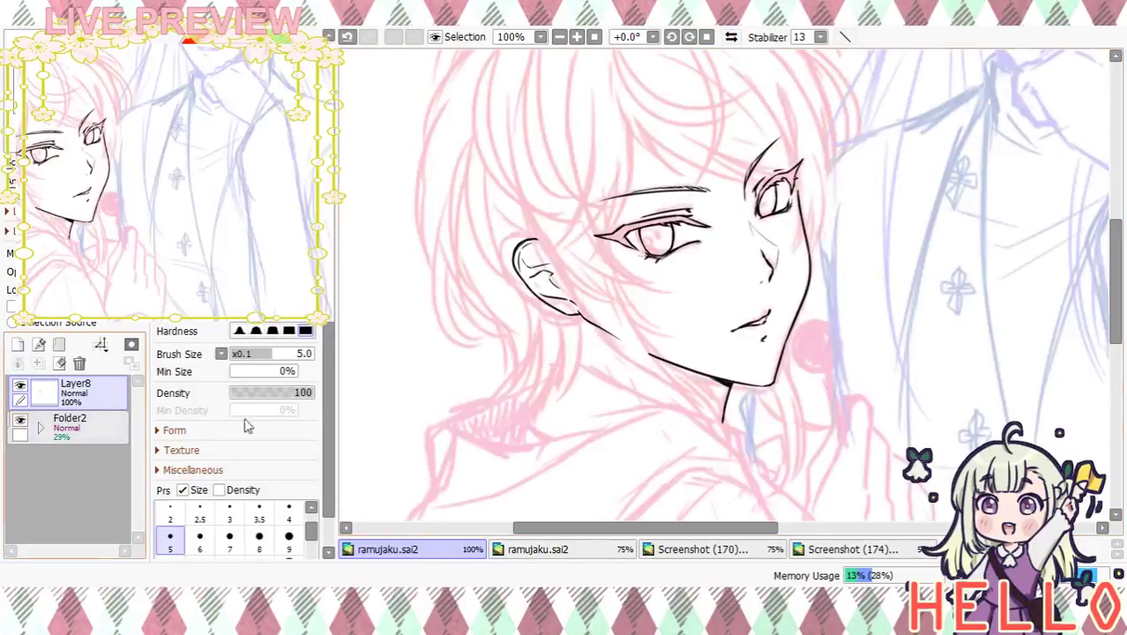
Add a new layer above Layer8 for the hair line art
{"action": "left_click_drag", "start_coordinate": [714, 334], "coordinate": [685, 331]}
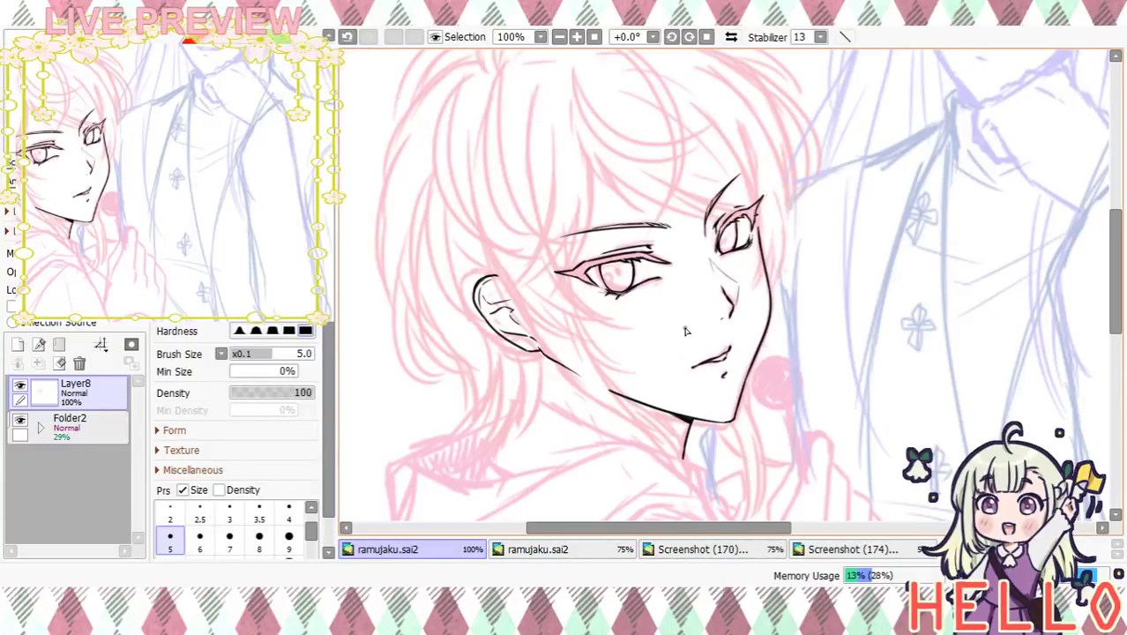
{"action": "mouse_move", "coordinate": [670, 353]}
{"action": "left_mouse_down"}
{"action": "mouse_move", "coordinate": [672, 224]}
{"action": "mouse_move", "coordinate": [684, 392]}
{"action": "left_mouse_up"}
{"action": "mouse_move", "coordinate": [701, 313]}
{"action": "left_mouse_down"}
{"action": "mouse_move", "coordinate": [707, 356]}
{"action": "mouse_move", "coordinate": [678, 413]}
{"action": "mouse_move", "coordinate": [679, 324]}
{"action": "left_mouse_up"}
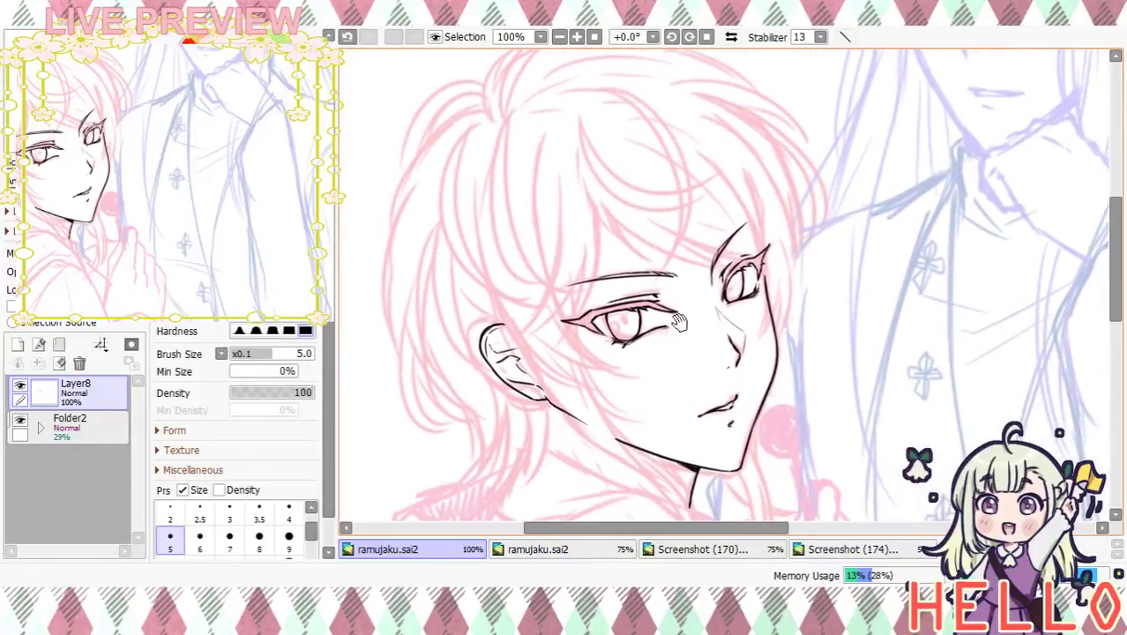
{"action": "left_click", "coordinate": [18, 345]}
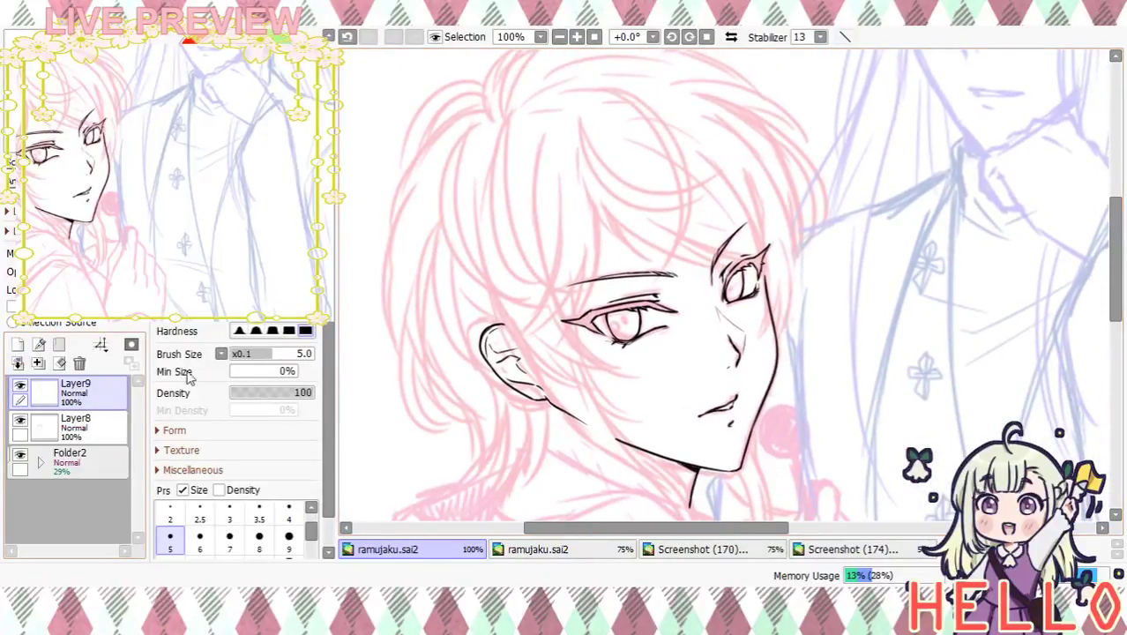
Try a fringe stroke from the parting with brush size 3 and undo it
{"action": "left_click", "coordinate": [229, 515]}
{"action": "left_click", "coordinate": [576, 37]}
{"action": "left_click_drag", "start_coordinate": [606, 114], "coordinate": [649, 200]}
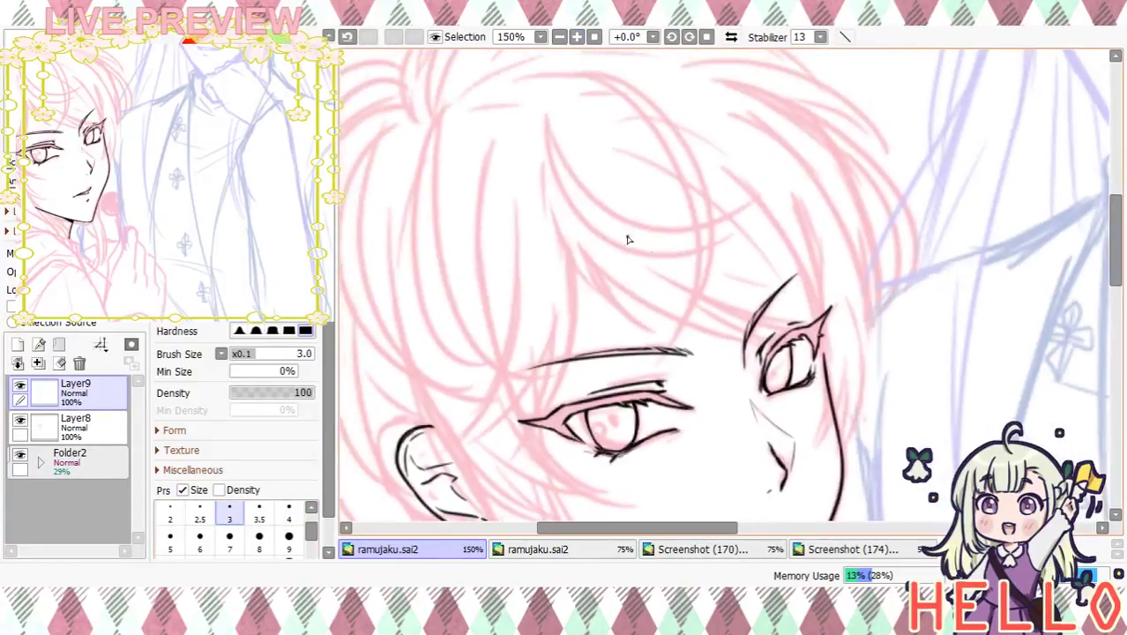
{"action": "left_click_drag", "start_coordinate": [544, 171], "coordinate": [565, 254]}
{"action": "key", "text": "ctrl+z"}
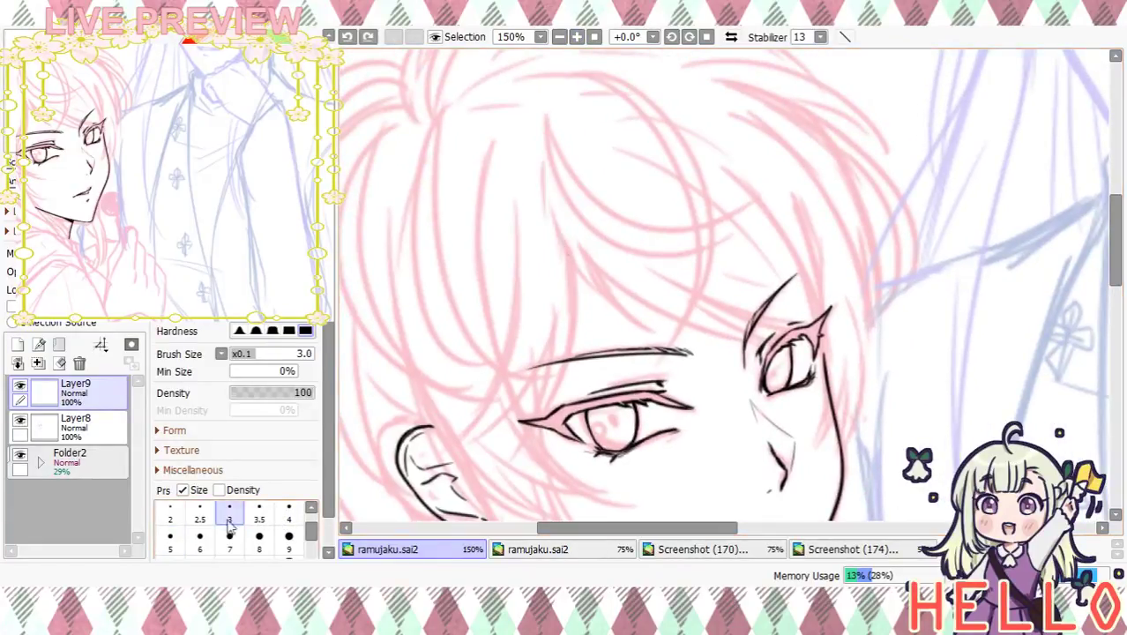
Set the brush size to 4 and try several fringe strokes from the parting toward the brows, undoing each
{"action": "left_click", "coordinate": [289, 512]}
{"action": "left_click_drag", "start_coordinate": [544, 162], "coordinate": [637, 331]}
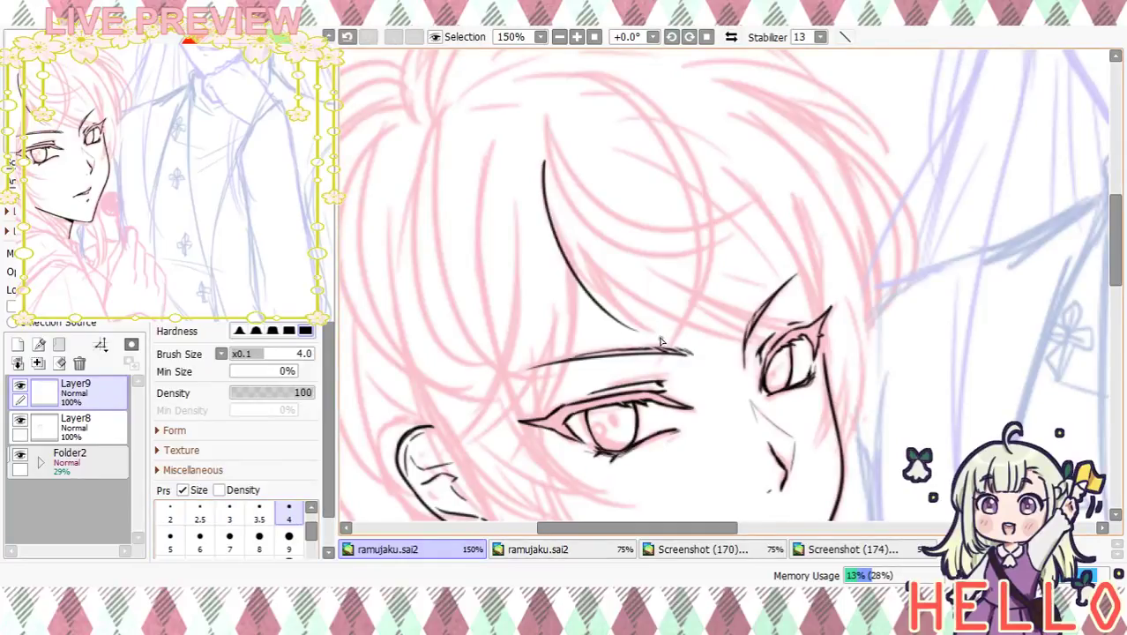
{"action": "key", "text": "ctrl+z"}
{"action": "left_click_drag", "start_coordinate": [541, 159], "coordinate": [703, 315]}
{"action": "key", "text": "ctrl+z"}
{"action": "left_click_drag", "start_coordinate": [544, 162], "coordinate": [675, 326]}
{"action": "key", "text": "ctrl+z"}
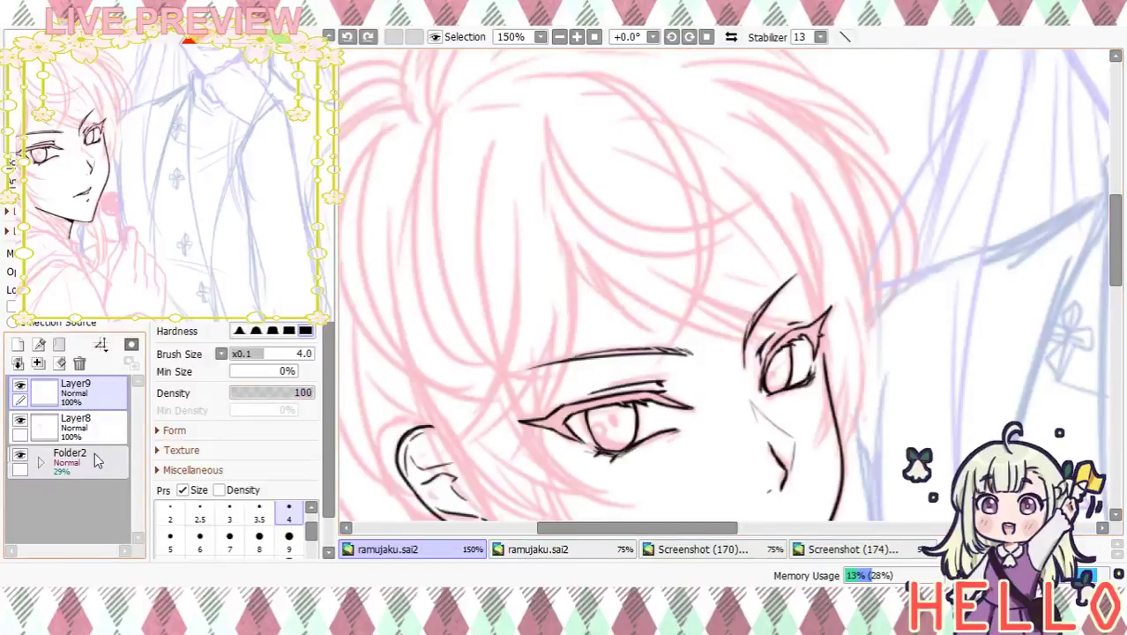
Lower Folder2's opacity to 19% and ink the first long fringe strand on Layer9, curving from the parting toward the near brow
{"action": "left_click", "coordinate": [97, 455]}
{"action": "left_click", "coordinate": [65, 271]}
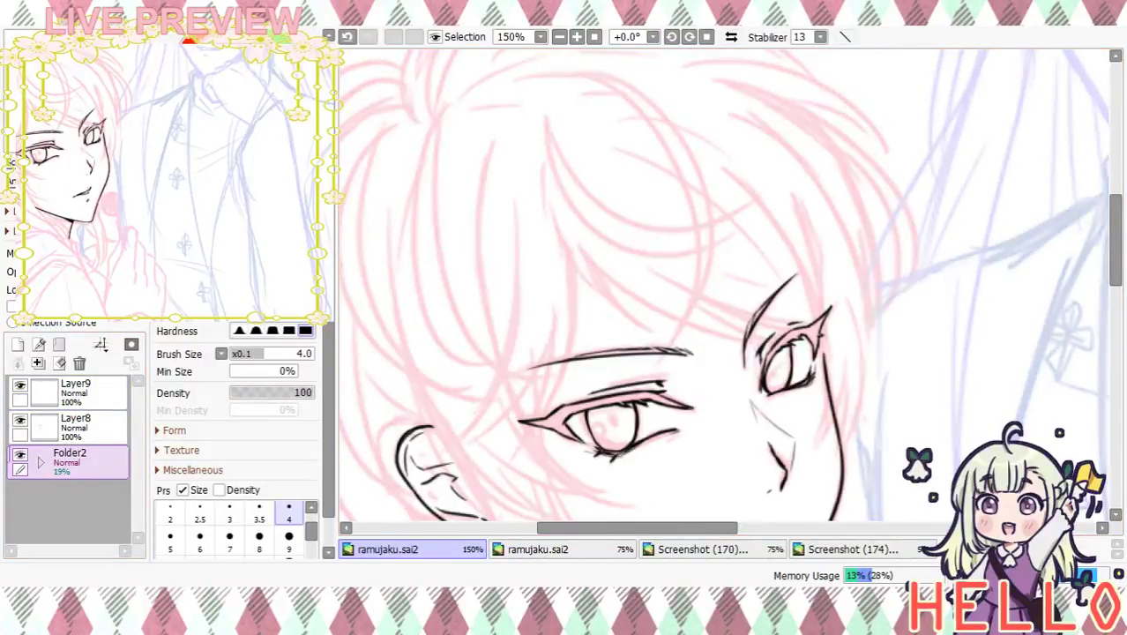
{"action": "left_click", "coordinate": [100, 395]}
{"action": "mouse_move", "coordinate": [545, 167]}
{"action": "left_mouse_down"}
{"action": "mouse_move", "coordinate": [563, 252]}
{"action": "mouse_move", "coordinate": [678, 323]}
{"action": "left_mouse_up"}
{"action": "key", "text": "ctrl+z"}
{"action": "mouse_move", "coordinate": [543, 160]}
{"action": "left_mouse_down"}
{"action": "mouse_move", "coordinate": [627, 336]}
{"action": "mouse_move", "coordinate": [675, 312]}
{"action": "mouse_move", "coordinate": [541, 168]}
{"action": "mouse_move", "coordinate": [675, 327]}
{"action": "left_mouse_up"}
{"action": "key", "text": "ctrl+z"}
Ink a second fringe strand beside the first, sweeping down to just above the far eye, redrawing it until the curve fits
{"action": "left_click_drag", "start_coordinate": [586, 260], "coordinate": [693, 325]}
{"action": "key", "text": "ctrl+z"}
{"action": "left_click_drag", "start_coordinate": [581, 254], "coordinate": [780, 341]}
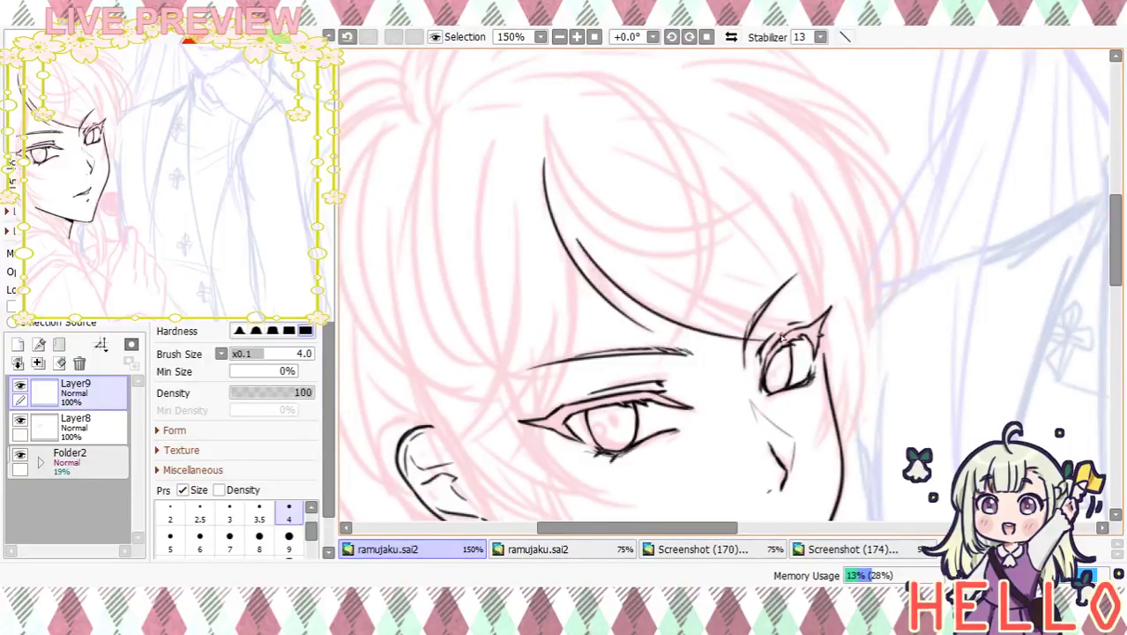
{"action": "key", "text": "ctrl+z"}
{"action": "mouse_move", "coordinate": [576, 240]}
{"action": "left_mouse_down"}
{"action": "mouse_move", "coordinate": [605, 278]}
{"action": "mouse_move", "coordinate": [779, 315]}
{"action": "left_mouse_up"}
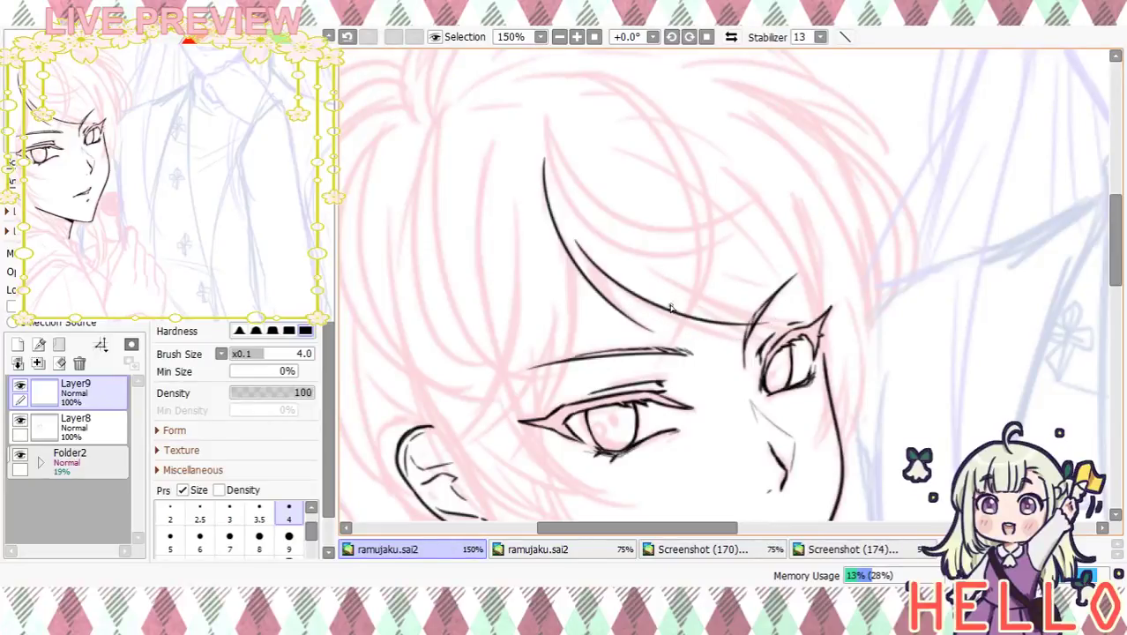
{"action": "key", "text": "ctrl+z"}
{"action": "mouse_move", "coordinate": [576, 241]}
{"action": "left_mouse_down"}
{"action": "mouse_move", "coordinate": [707, 334]}
{"action": "mouse_move", "coordinate": [764, 339]}
{"action": "left_mouse_up"}
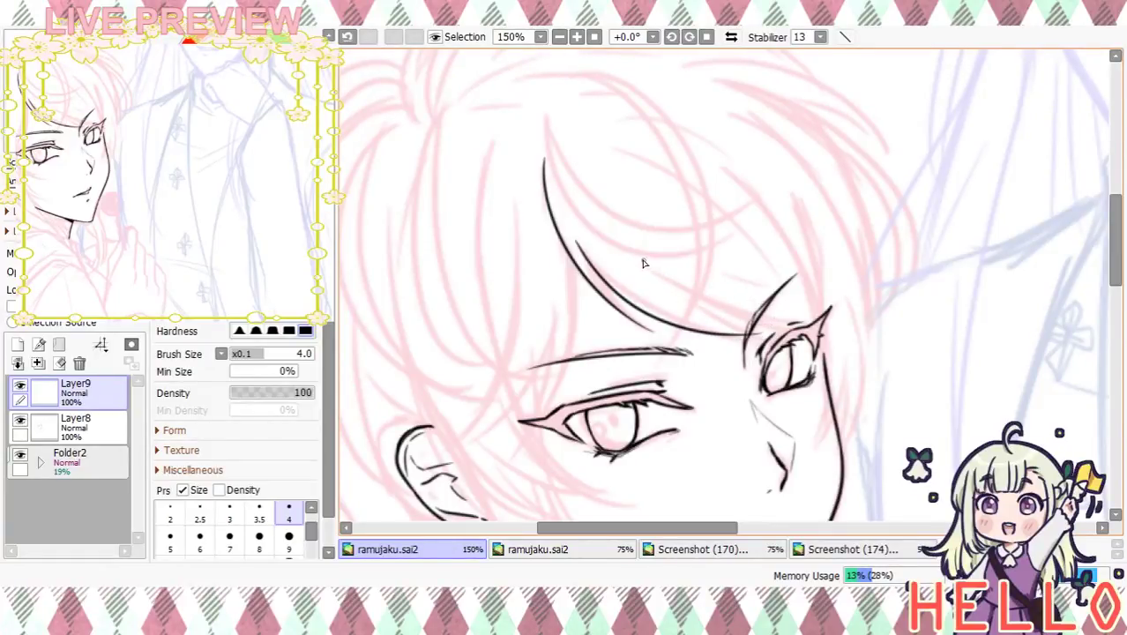
Ink a third, shorter fringe strand above the second, ending at the far eye's outer corner
{"action": "mouse_move", "coordinate": [644, 263]}
{"action": "left_mouse_down"}
{"action": "mouse_move", "coordinate": [702, 307]}
{"action": "mouse_move", "coordinate": [829, 310]}
{"action": "left_mouse_up"}
{"action": "key", "text": "ctrl+z"}
{"action": "mouse_move", "coordinate": [653, 263]}
{"action": "left_mouse_down"}
{"action": "mouse_move", "coordinate": [704, 306]}
{"action": "mouse_move", "coordinate": [836, 314]}
{"action": "left_mouse_up"}
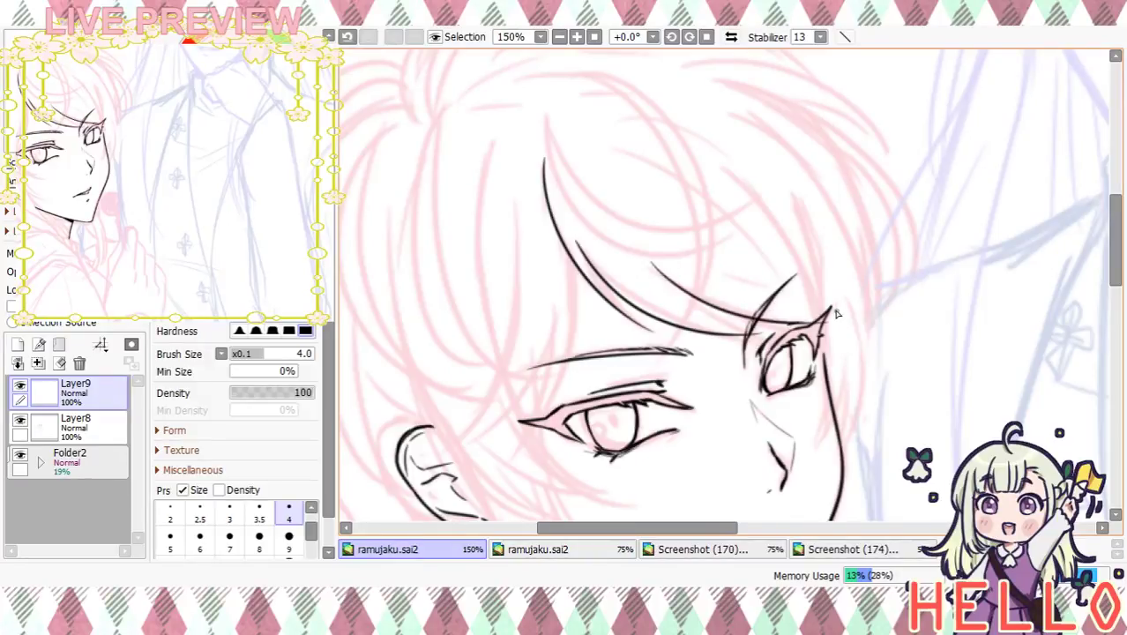
{"action": "mouse_move", "coordinate": [817, 369]}
{"action": "left_mouse_down"}
{"action": "mouse_move", "coordinate": [834, 174]}
{"action": "mouse_move", "coordinate": [831, 309]}
{"action": "left_mouse_up"}
Briefly hide Layer8 to compare, show it again, and lower its opacity to 21%
{"action": "left_click", "coordinate": [19, 422]}
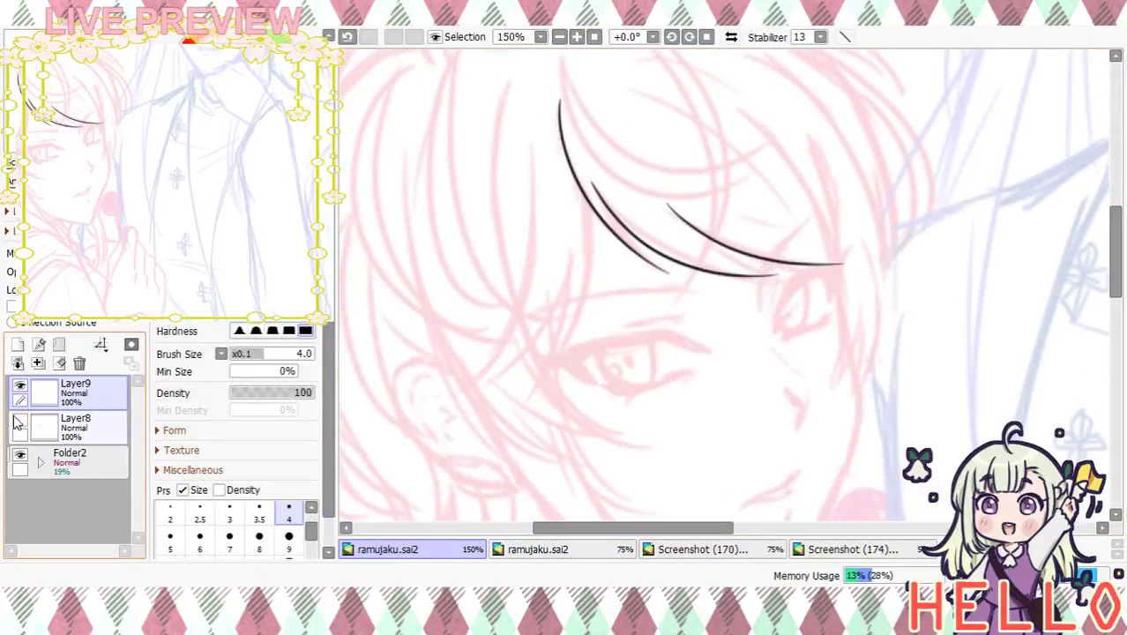
{"action": "left_click", "coordinate": [20, 421]}
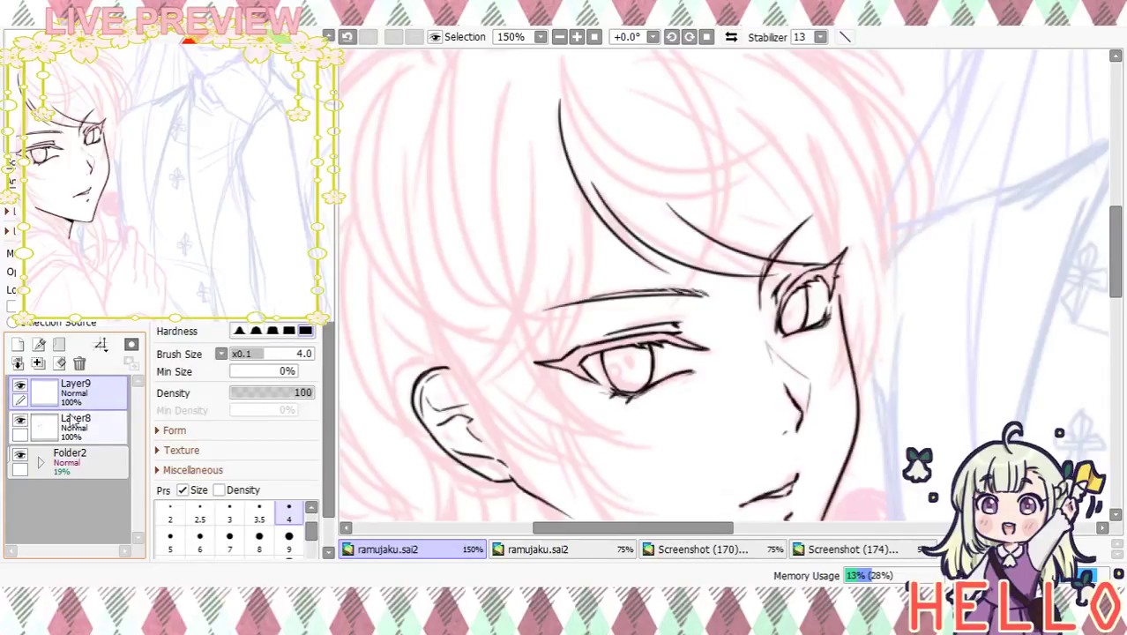
{"action": "left_click", "coordinate": [103, 415]}
{"action": "left_click_drag", "start_coordinate": [92, 271], "coordinate": [70, 271]}
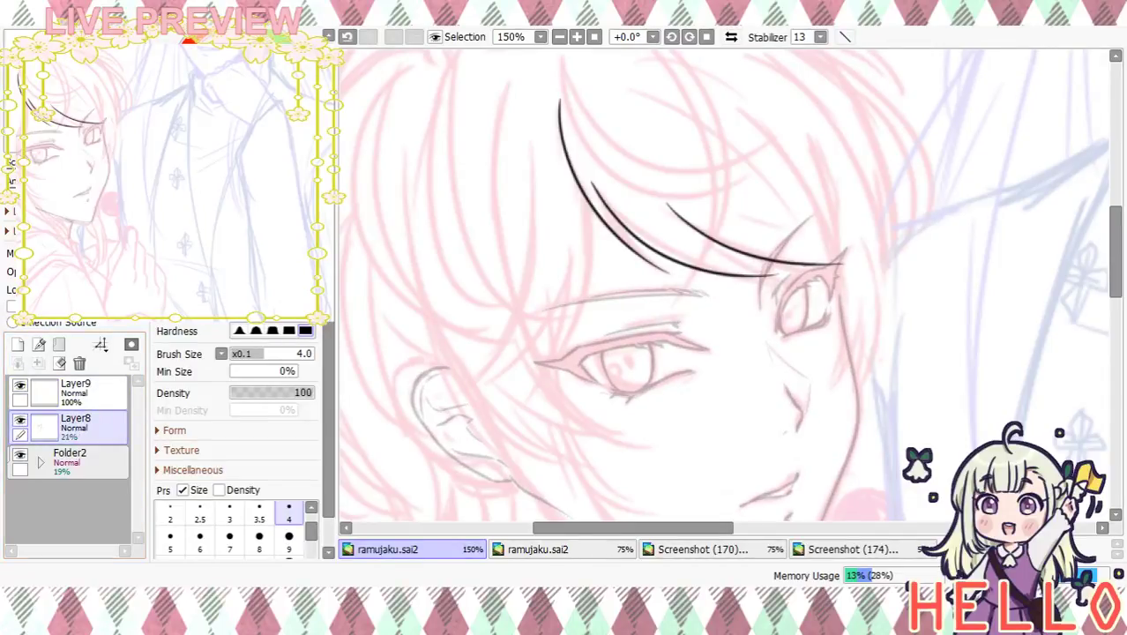
On Layer9, ink a short tapering stroke branching from the second fringe strand to the first strand's tip
{"action": "left_click", "coordinate": [93, 391]}
{"action": "left_click", "coordinate": [577, 37]}
{"action": "left_click_drag", "start_coordinate": [624, 130], "coordinate": [575, 208]}
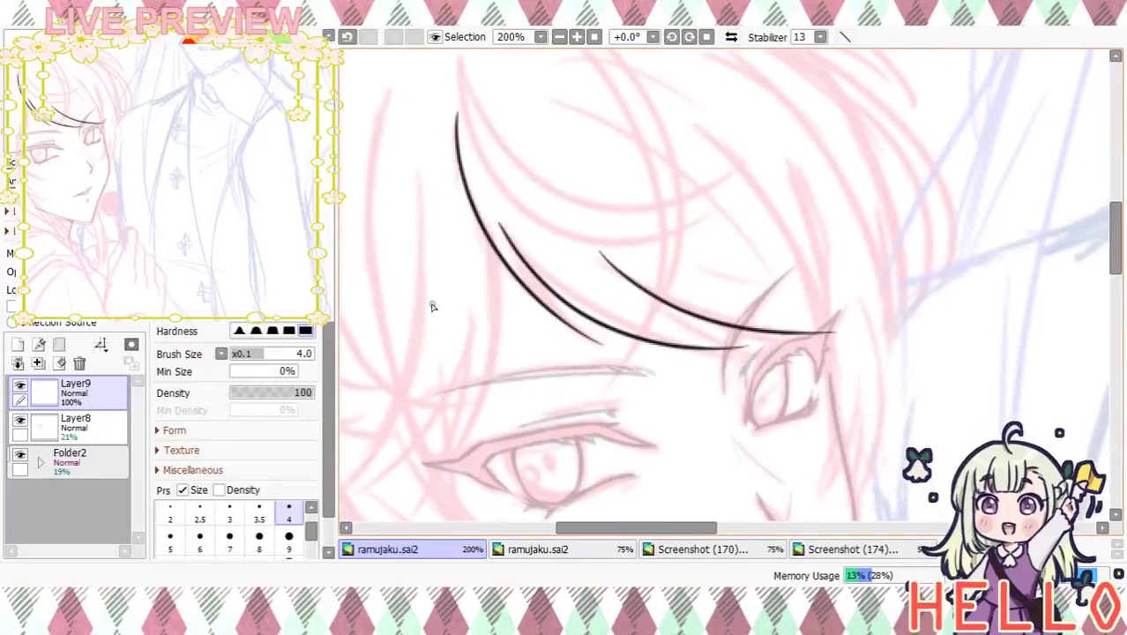
{"action": "left_click_drag", "start_coordinate": [542, 285], "coordinate": [617, 353]}
{"action": "key", "text": "ctrl+z"}
{"action": "left_click_drag", "start_coordinate": [538, 281], "coordinate": [613, 347]}
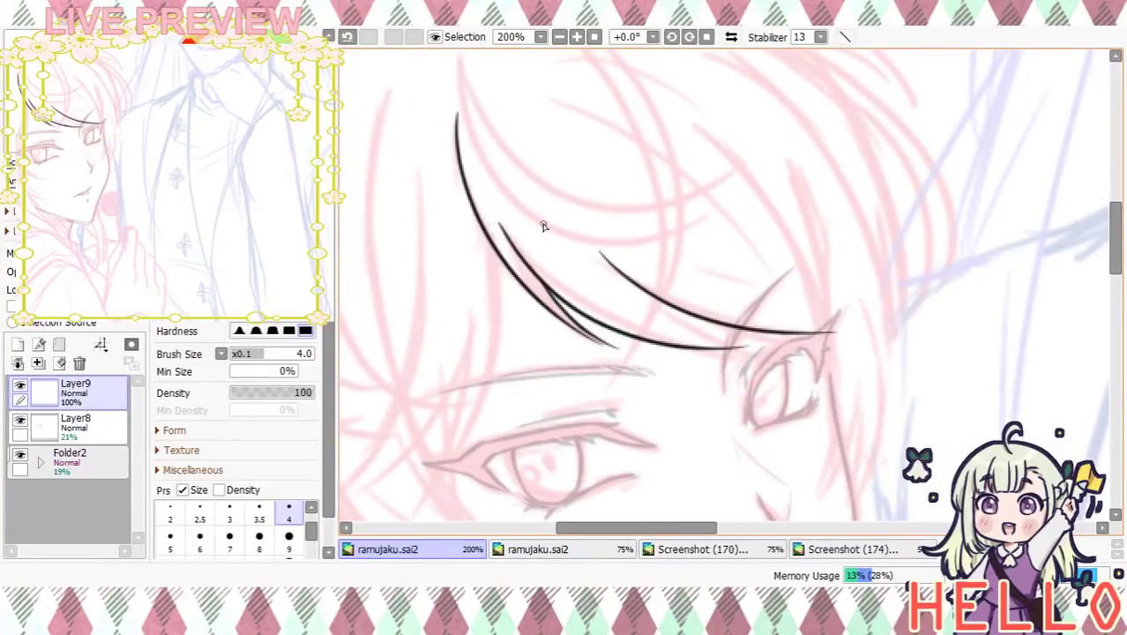
Ink a short stroke linking the third fringe strand to the second strand's tip and thicken the wedge where they split
{"action": "left_click", "coordinate": [578, 36]}
{"action": "mouse_move", "coordinate": [470, 300]}
{"action": "left_mouse_down"}
{"action": "mouse_move", "coordinate": [516, 357]}
{"action": "mouse_move", "coordinate": [659, 423]}
{"action": "mouse_move", "coordinate": [474, 340]}
{"action": "left_mouse_up"}
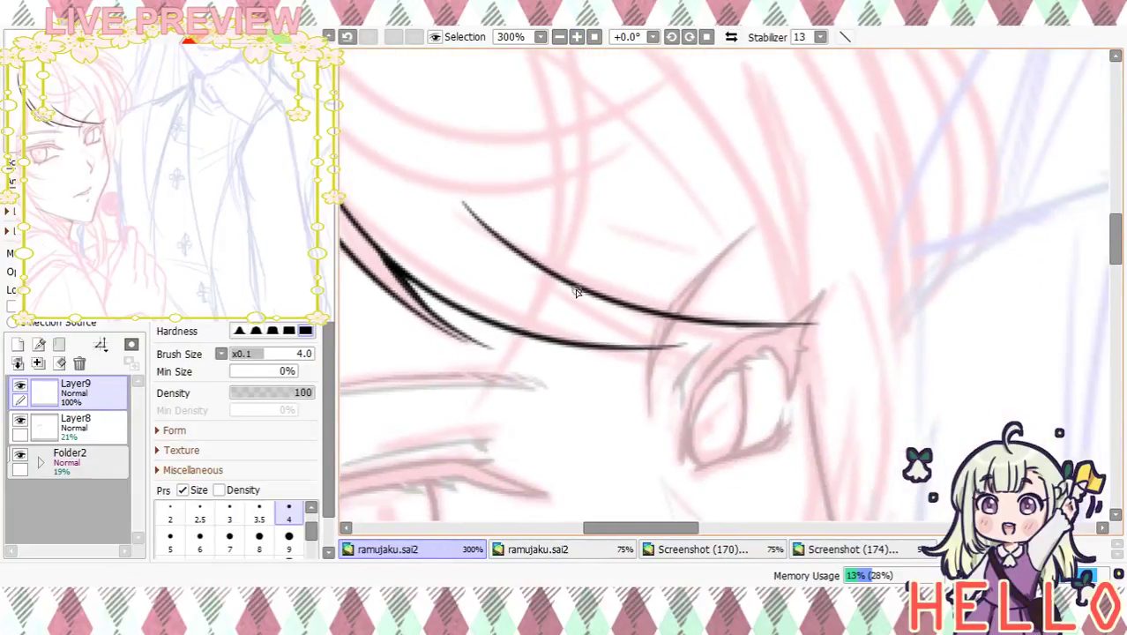
{"action": "mouse_move", "coordinate": [577, 293]}
{"action": "left_mouse_down"}
{"action": "mouse_move", "coordinate": [627, 320]}
{"action": "mouse_move", "coordinate": [754, 324]}
{"action": "left_mouse_up"}
{"action": "key", "text": "ctrl+z"}
{"action": "left_click_drag", "start_coordinate": [582, 293], "coordinate": [713, 351]}
{"action": "mouse_move", "coordinate": [619, 314]}
{"action": "left_mouse_down"}
{"action": "mouse_move", "coordinate": [649, 307]}
{"action": "mouse_move", "coordinate": [595, 300]}
{"action": "mouse_move", "coordinate": [655, 316]}
{"action": "left_mouse_up"}
Examine the inked fringe strands against the head sketch at several zoom levels, from the whole head up to 300%
{"action": "mouse_move", "coordinate": [677, 402]}
{"action": "left_mouse_down"}
{"action": "mouse_move", "coordinate": [704, 347]}
{"action": "mouse_move", "coordinate": [812, 274]}
{"action": "mouse_move", "coordinate": [712, 209]}
{"action": "left_mouse_up"}
{"action": "left_click", "coordinate": [559, 37]}
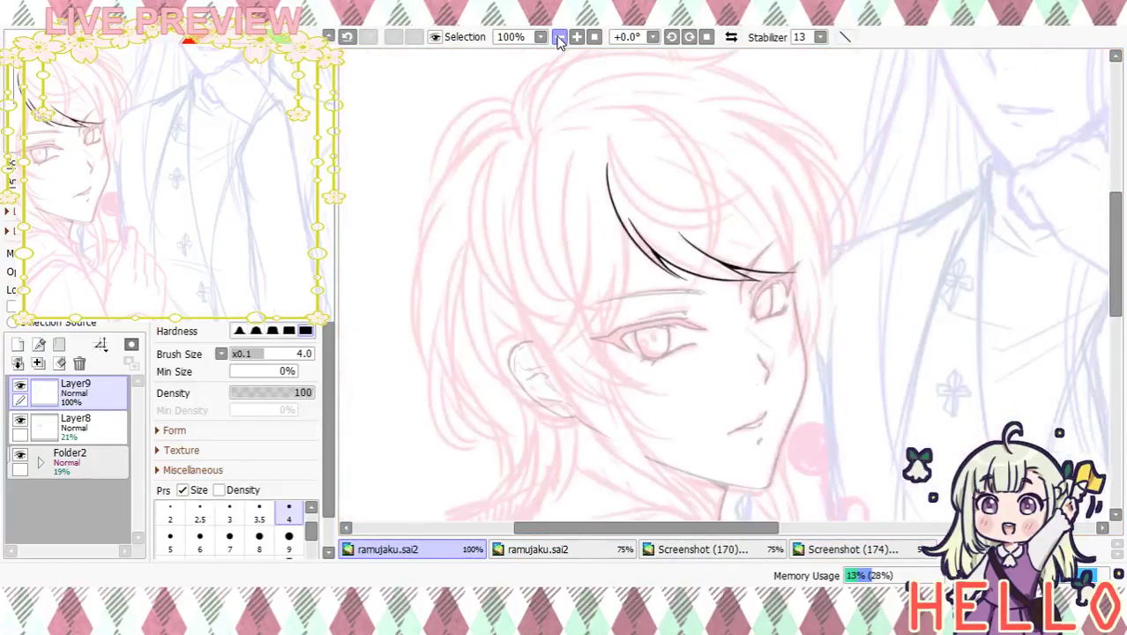
{"action": "left_click", "coordinate": [559, 38]}
{"action": "left_click", "coordinate": [576, 37]}
{"action": "left_click", "coordinate": [575, 37]}
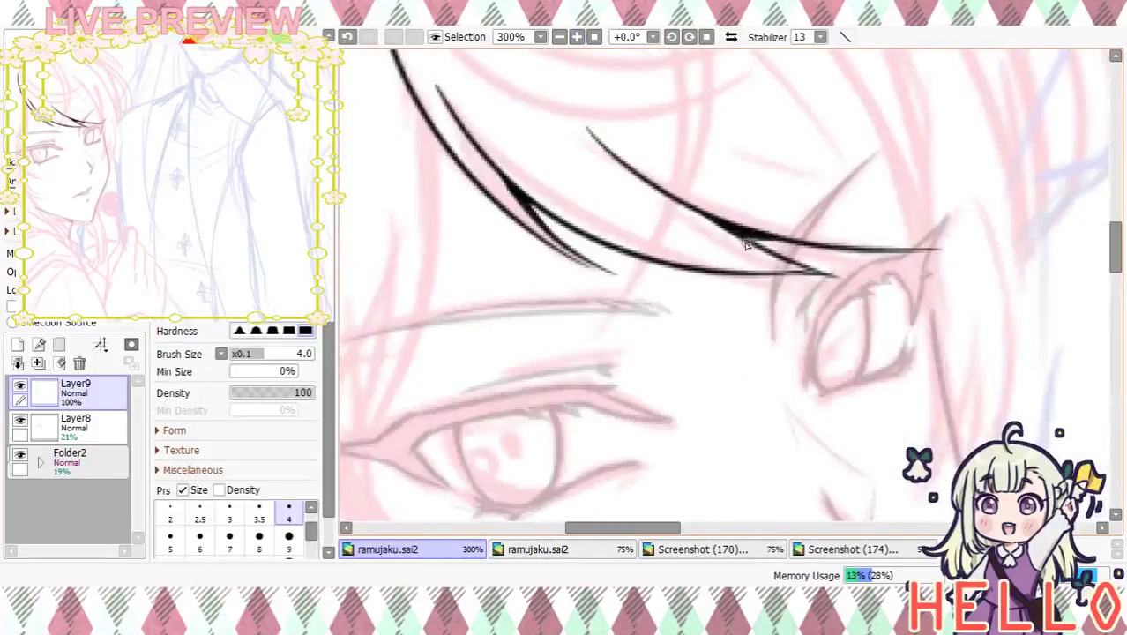
{"action": "left_click_drag", "start_coordinate": [785, 284], "coordinate": [738, 356]}
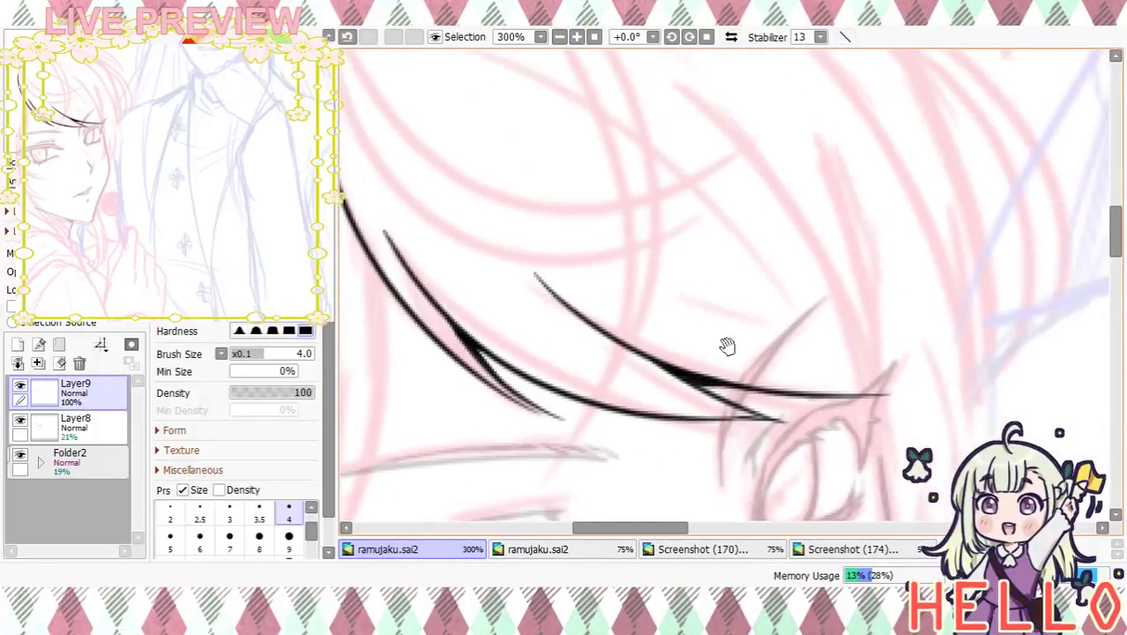
{"action": "left_click", "coordinate": [559, 37]}
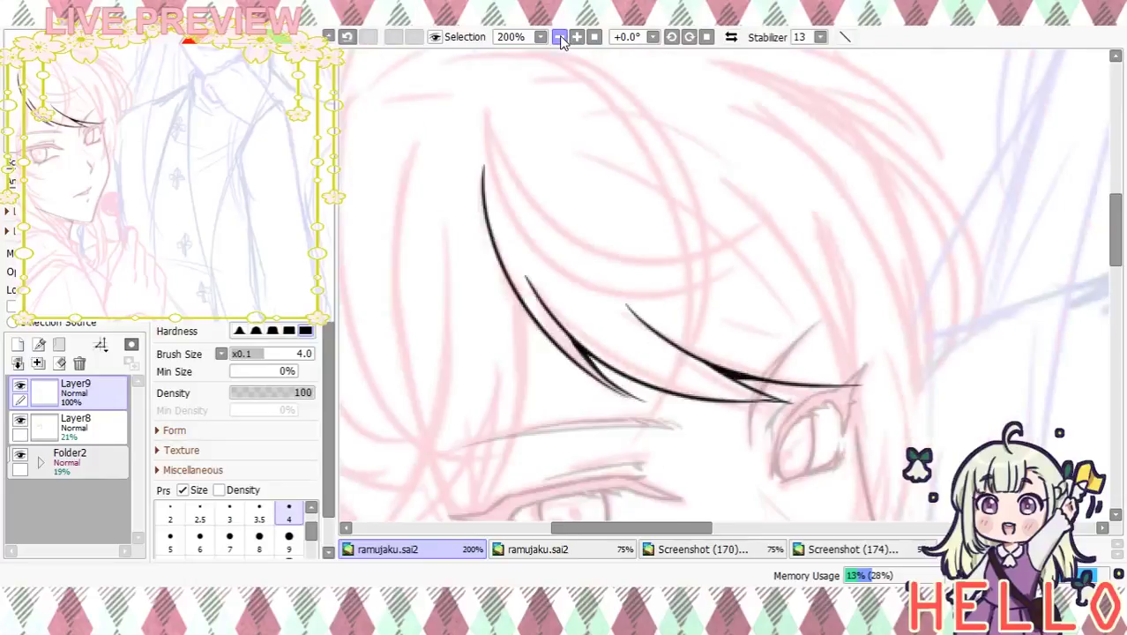
{"action": "left_click", "coordinate": [559, 37]}
{"action": "left_click", "coordinate": [559, 37]}
{"action": "left_click", "coordinate": [576, 37]}
{"action": "left_click", "coordinate": [575, 37]}
Ink the long upper fringe contour arching from above the parting down toward the far temple, redrawing it until the curve fits
{"action": "left_click_drag", "start_coordinate": [608, 164], "coordinate": [793, 310]}
{"action": "key", "text": "ctrl+z"}
{"action": "mouse_move", "coordinate": [589, 157]}
{"action": "left_mouse_down"}
{"action": "mouse_move", "coordinate": [650, 160]}
{"action": "mouse_move", "coordinate": [829, 366]}
{"action": "left_mouse_up"}
{"action": "key", "text": "ctrl+z"}
{"action": "left_click_drag", "start_coordinate": [579, 159], "coordinate": [798, 291]}
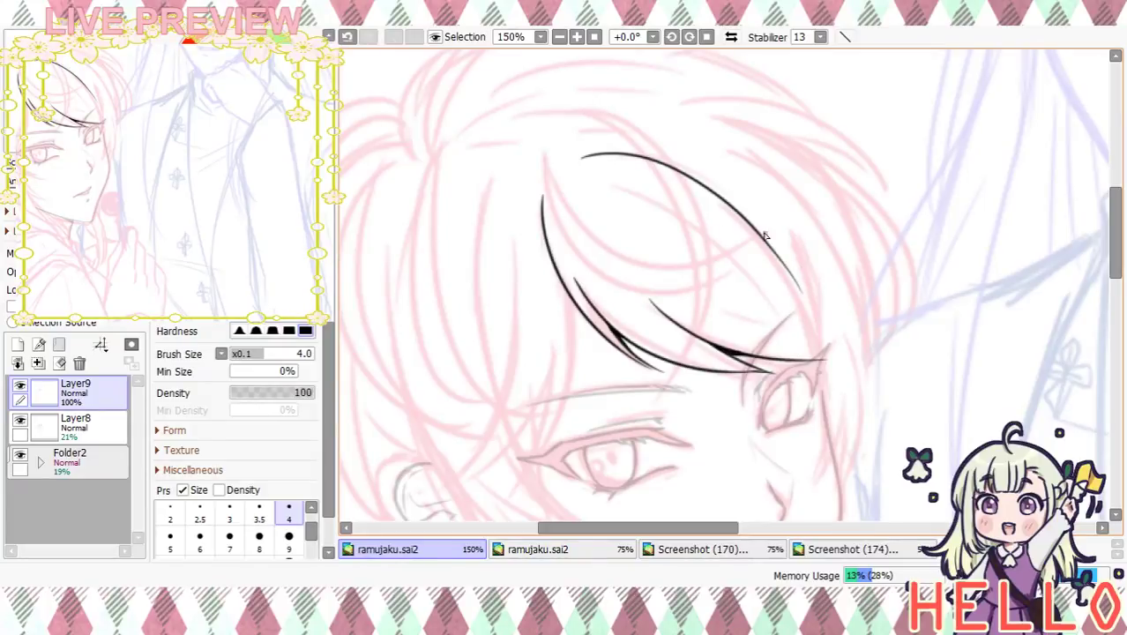
Extend the upper fringe contour in a smooth curve from the far temple down across the far eye
{"action": "left_click_drag", "start_coordinate": [760, 238], "coordinate": [824, 360]}
{"action": "key", "text": "ctrl+z"}
{"action": "mouse_move", "coordinate": [739, 217]}
{"action": "left_mouse_down"}
{"action": "mouse_move", "coordinate": [818, 395]}
{"action": "mouse_move", "coordinate": [817, 426]}
{"action": "left_mouse_up"}
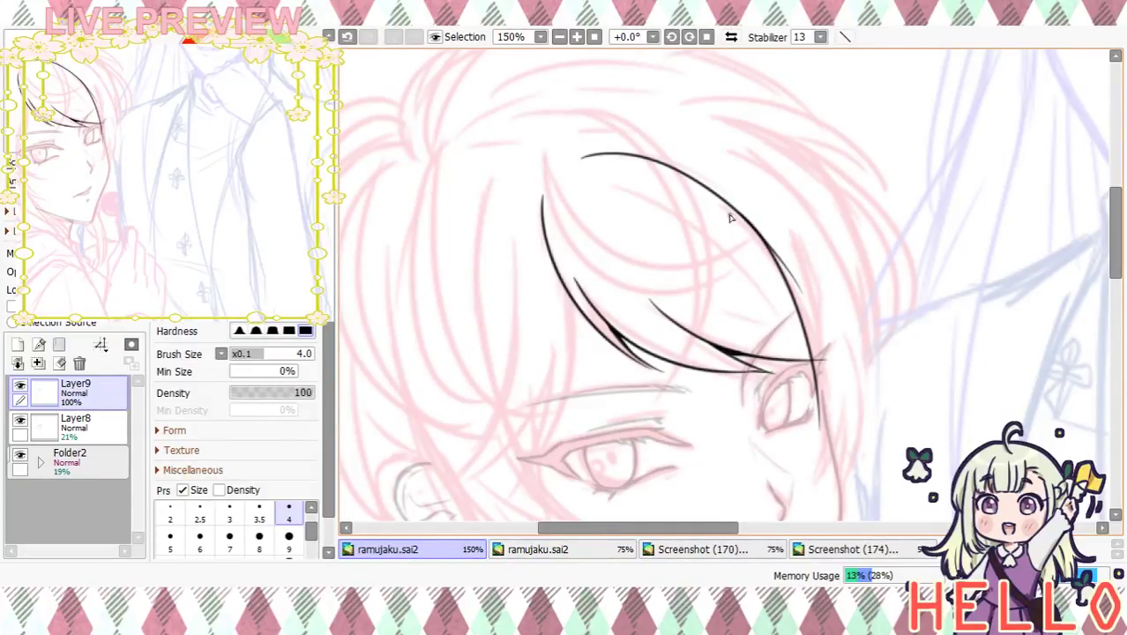
Ink a short second line beneath the upper end of the fringe contour and thicken the tip where both meet
{"action": "left_click_drag", "start_coordinate": [574, 162], "coordinate": [679, 191]}
{"action": "left_click", "coordinate": [577, 38]}
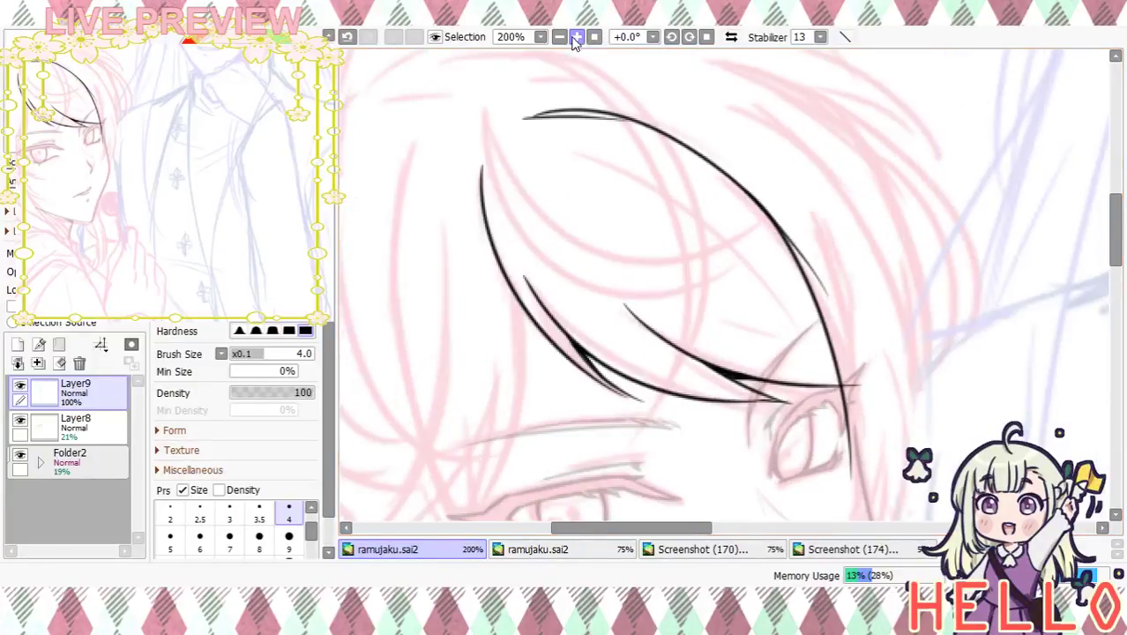
{"action": "left_click_drag", "start_coordinate": [587, 145], "coordinate": [623, 256]}
{"action": "left_click", "coordinate": [576, 38]}
{"action": "mouse_move", "coordinate": [501, 220]}
{"action": "left_mouse_down"}
{"action": "mouse_move", "coordinate": [570, 208]}
{"action": "mouse_move", "coordinate": [653, 228]}
{"action": "left_mouse_up"}
{"action": "key", "text": "ctrl+z"}
{"action": "left_click_drag", "start_coordinate": [580, 217], "coordinate": [684, 233]}
{"action": "mouse_move", "coordinate": [575, 210]}
{"action": "left_mouse_down"}
{"action": "mouse_move", "coordinate": [551, 214]}
{"action": "mouse_move", "coordinate": [589, 210]}
{"action": "left_mouse_up"}
Try to ink a short inner hair line running below the upper fringe contour
{"action": "left_click_drag", "start_coordinate": [668, 316], "coordinate": [649, 252]}
{"action": "left_click_drag", "start_coordinate": [535, 165], "coordinate": [715, 300]}
{"action": "left_click_drag", "start_coordinate": [638, 207], "coordinate": [718, 286]}
{"action": "left_click_drag", "start_coordinate": [797, 368], "coordinate": [693, 230]}
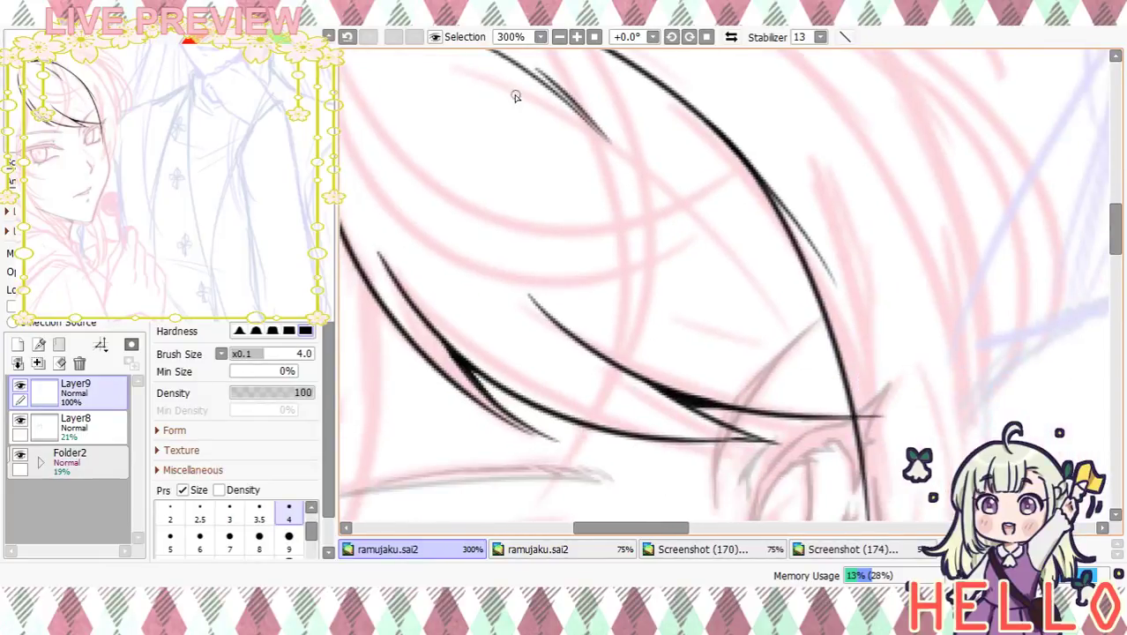
{"action": "left_click", "coordinate": [562, 38]}
{"action": "left_click", "coordinate": [575, 37]}
{"action": "mouse_move", "coordinate": [773, 327]}
{"action": "left_mouse_down"}
{"action": "mouse_move", "coordinate": [611, 206]}
{"action": "mouse_move", "coordinate": [731, 264]}
{"action": "left_mouse_up"}
{"action": "key", "text": "ctrl+z"}
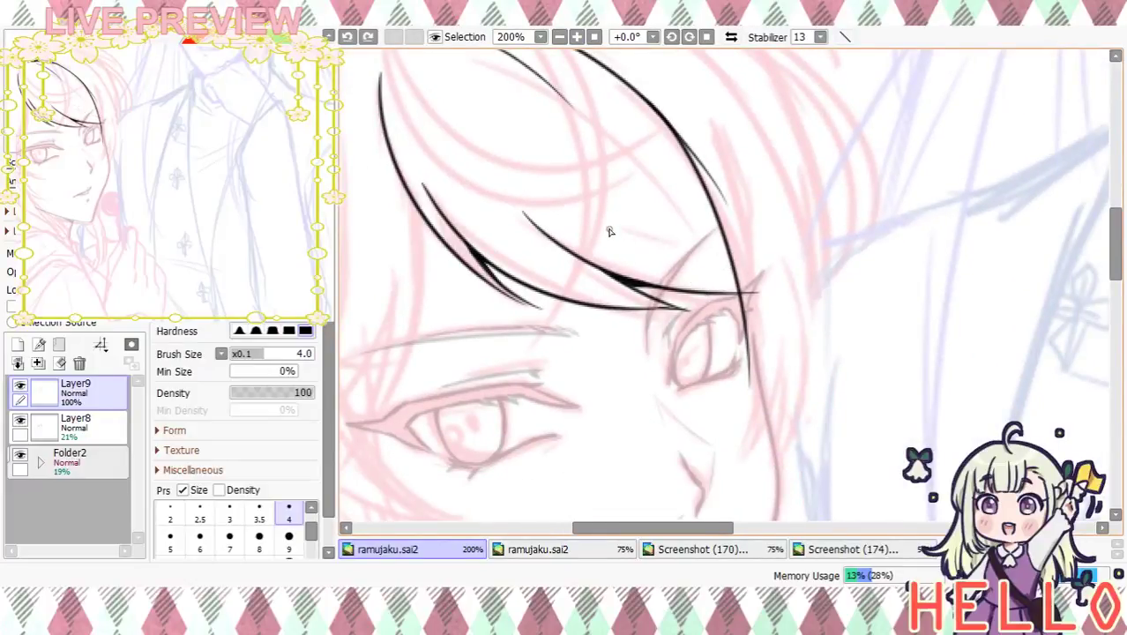
Ink two thin hair lines above the third fringe strand, curving toward the contour near the far eye
{"action": "left_click_drag", "start_coordinate": [614, 225], "coordinate": [748, 276]}
{"action": "key", "text": "ctrl+z"}
{"action": "left_click_drag", "start_coordinate": [600, 206], "coordinate": [751, 270]}
{"action": "left_click_drag", "start_coordinate": [642, 231], "coordinate": [762, 276]}
{"action": "key", "text": "ctrl+z"}
{"action": "left_click_drag", "start_coordinate": [644, 212], "coordinate": [763, 249]}
{"action": "mouse_move", "coordinate": [682, 233]}
{"action": "left_mouse_down"}
{"action": "mouse_move", "coordinate": [788, 256]}
{"action": "mouse_move", "coordinate": [857, 169]}
{"action": "mouse_move", "coordinate": [788, 322]}
{"action": "left_mouse_up"}
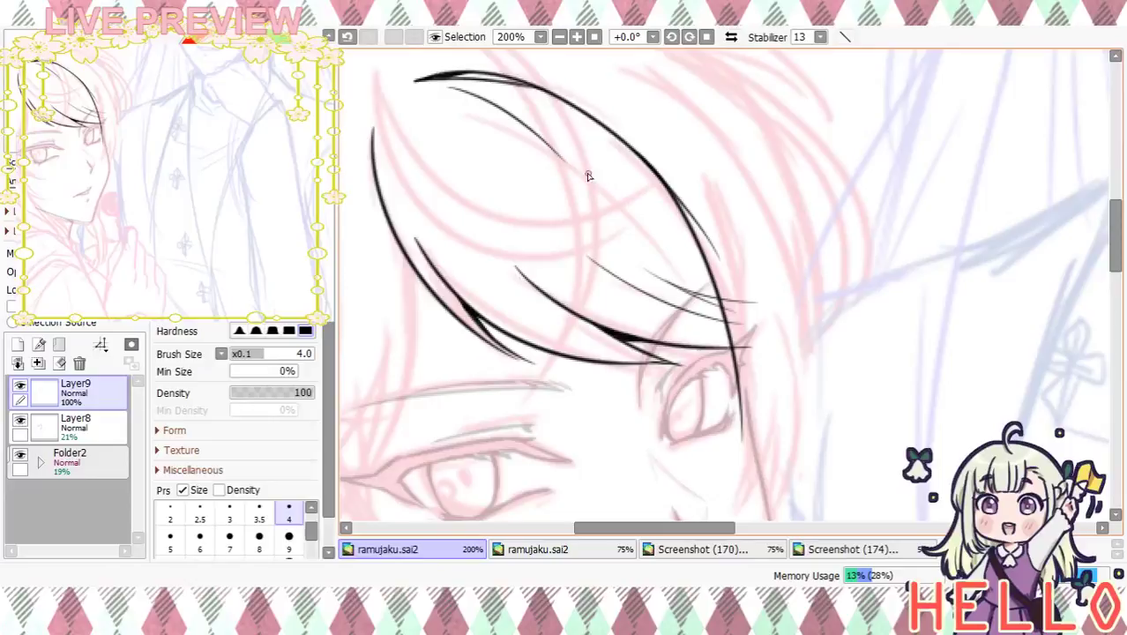
{"action": "mouse_move", "coordinate": [657, 341]}
{"action": "left_mouse_down"}
{"action": "mouse_move", "coordinate": [662, 269]}
{"action": "mouse_move", "coordinate": [649, 329]}
{"action": "left_mouse_up"}
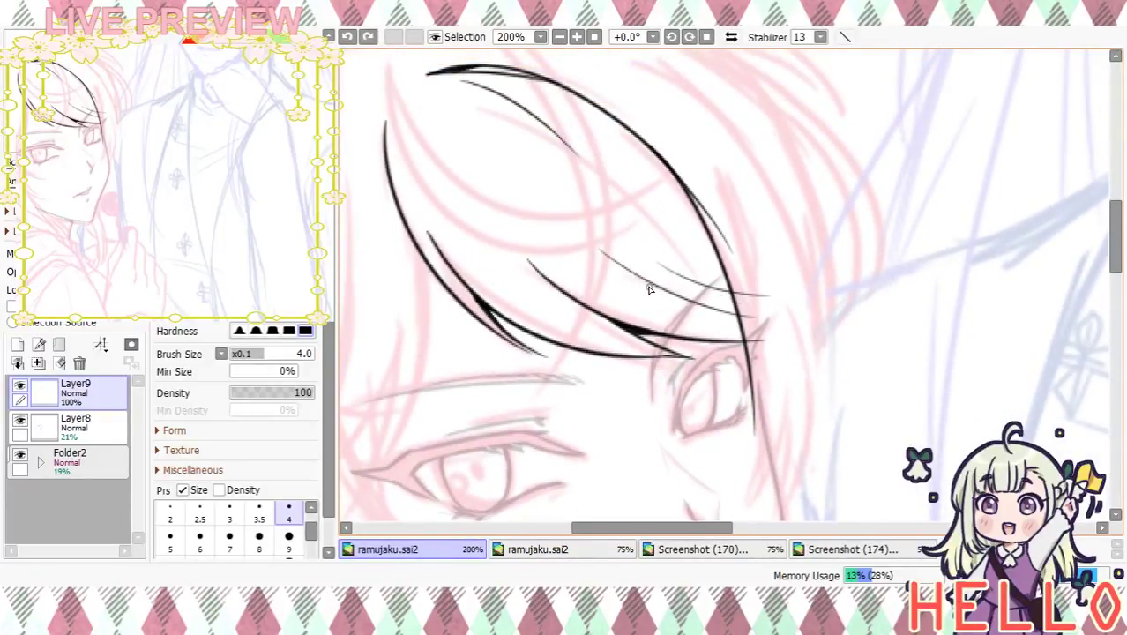
Erase the short inner line below the upper contour and redraw it as a longer curve following the fringe
{"action": "key", "text": "e"}
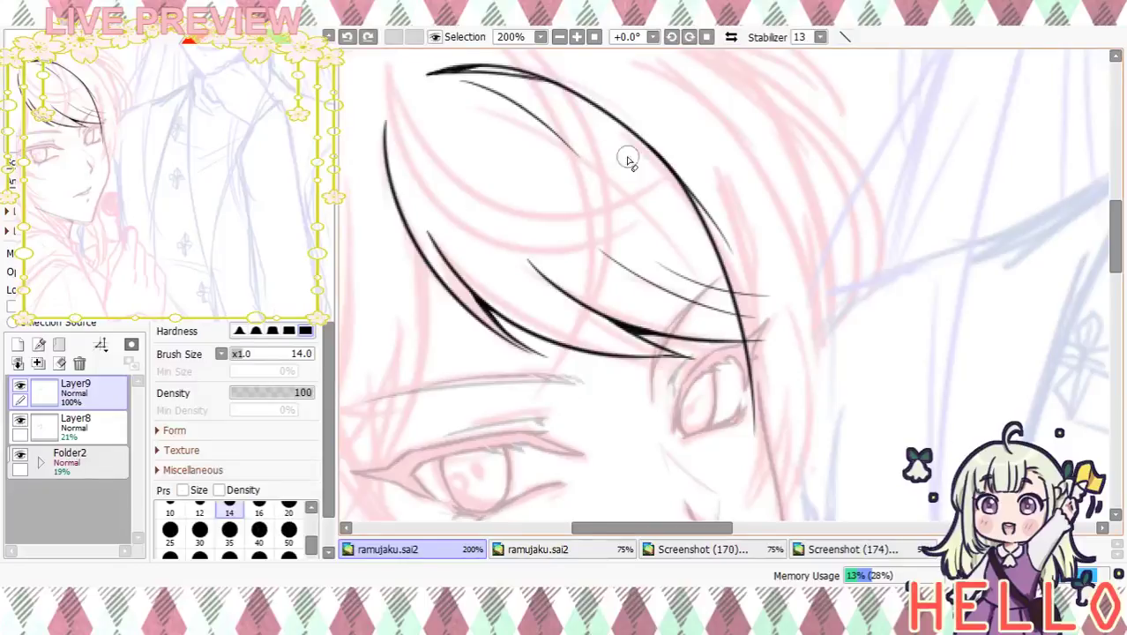
{"action": "mouse_move", "coordinate": [565, 150]}
{"action": "left_mouse_down"}
{"action": "mouse_move", "coordinate": [463, 95]}
{"action": "mouse_move", "coordinate": [486, 93]}
{"action": "mouse_move", "coordinate": [493, 106]}
{"action": "mouse_move", "coordinate": [498, 97]}
{"action": "mouse_move", "coordinate": [541, 138]}
{"action": "left_mouse_up"}
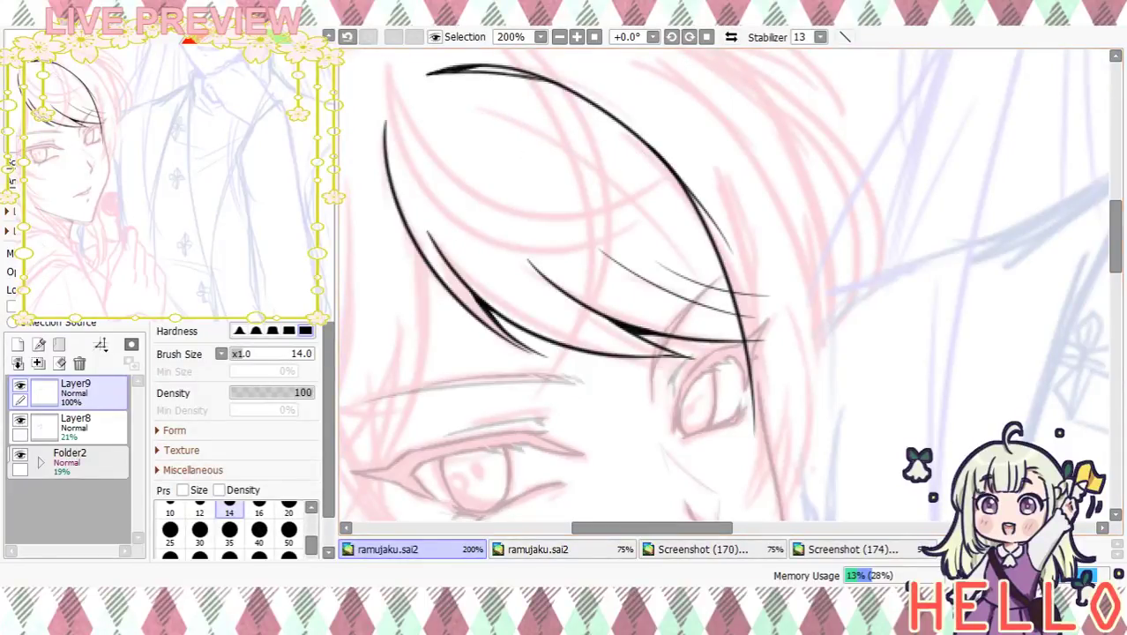
{"action": "key", "text": "n"}
{"action": "left_click_drag", "start_coordinate": [478, 108], "coordinate": [628, 183]}
{"action": "key", "text": "ctrl+z"}
{"action": "left_click_drag", "start_coordinate": [479, 104], "coordinate": [634, 183]}
{"action": "key", "text": "ctrl+z"}
{"action": "left_click_drag", "start_coordinate": [481, 108], "coordinate": [656, 261]}
{"action": "key", "text": "ctrl+z"}
{"action": "mouse_move", "coordinate": [478, 107]}
{"action": "left_mouse_down"}
{"action": "mouse_move", "coordinate": [596, 169]}
{"action": "mouse_move", "coordinate": [657, 218]}
{"action": "left_mouse_up"}
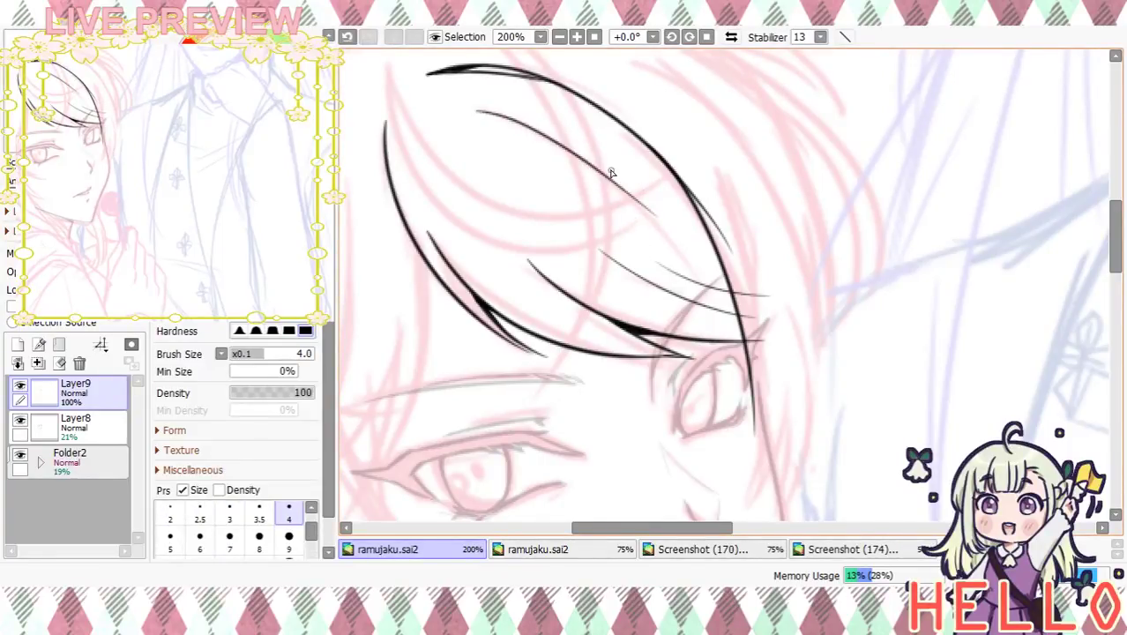
{"action": "key", "text": "ctrl+z"}
{"action": "left_click_drag", "start_coordinate": [482, 110], "coordinate": [646, 249]}
{"action": "left_click_drag", "start_coordinate": [486, 116], "coordinate": [659, 247]}
{"action": "key", "text": "ctrl+z"}
{"action": "key", "text": "ctrl+z"}
{"action": "left_click_drag", "start_coordinate": [482, 106], "coordinate": [656, 261]}
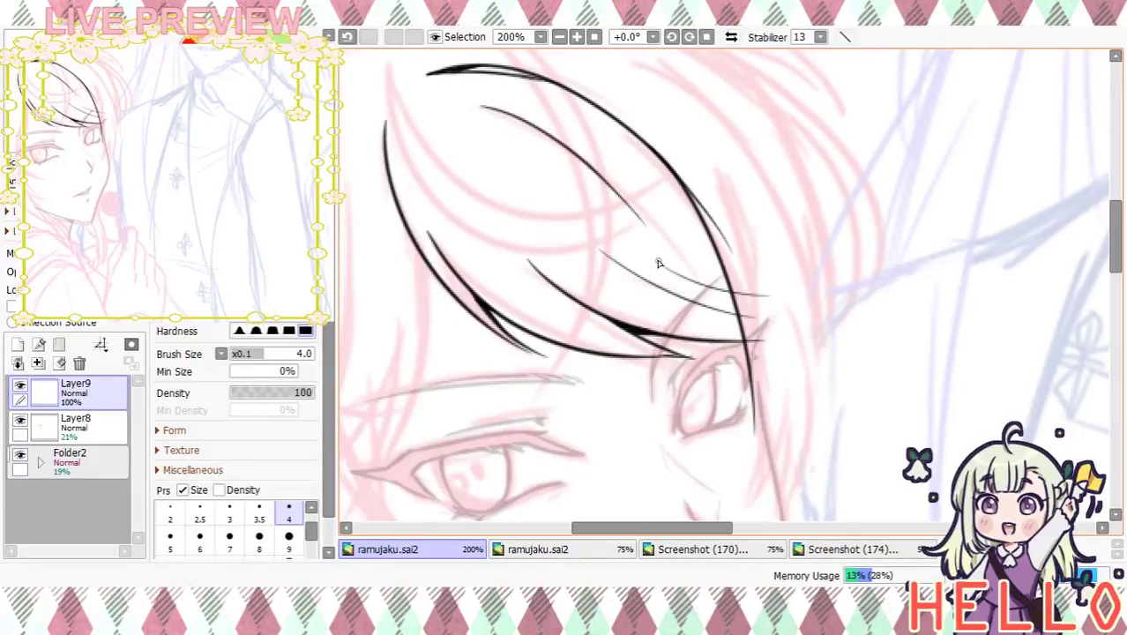
Ink thin inner lines along the third and first fringe strands and clear the line ends overshooting the contour
{"action": "left_click_drag", "start_coordinate": [604, 297], "coordinate": [725, 326]}
{"action": "key", "text": "ctrl+z"}
{"action": "left_click_drag", "start_coordinate": [600, 287], "coordinate": [734, 306]}
{"action": "key", "text": "ctrl+z"}
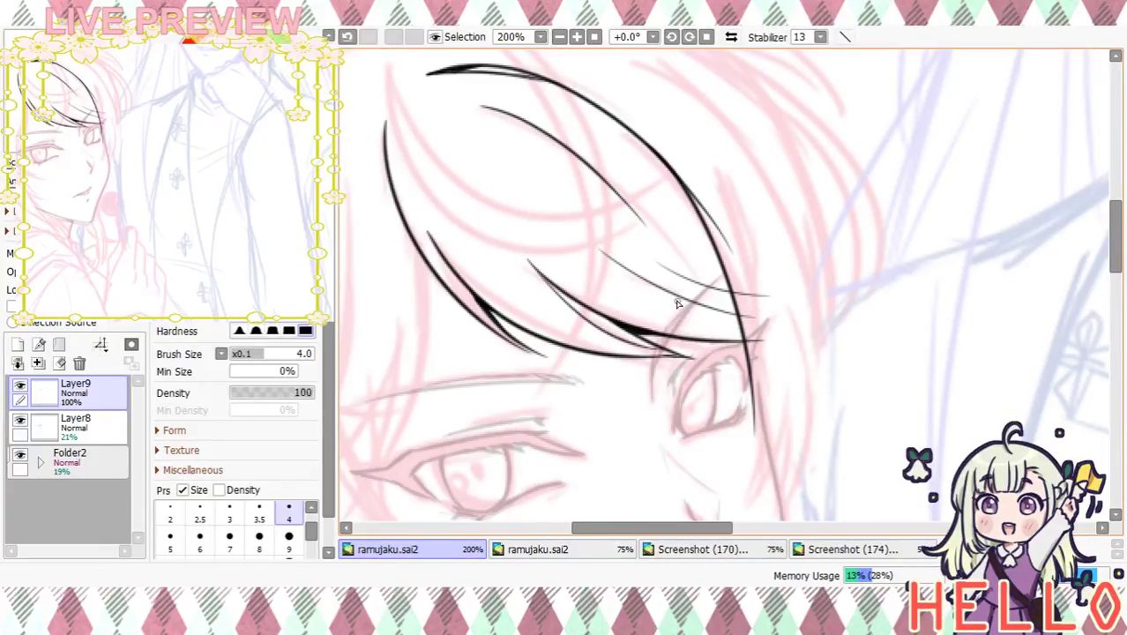
{"action": "mouse_move", "coordinate": [424, 176]}
{"action": "left_mouse_down"}
{"action": "mouse_move", "coordinate": [457, 244]}
{"action": "mouse_move", "coordinate": [516, 308]}
{"action": "left_mouse_up"}
{"action": "left_click_drag", "start_coordinate": [641, 355], "coordinate": [602, 283]}
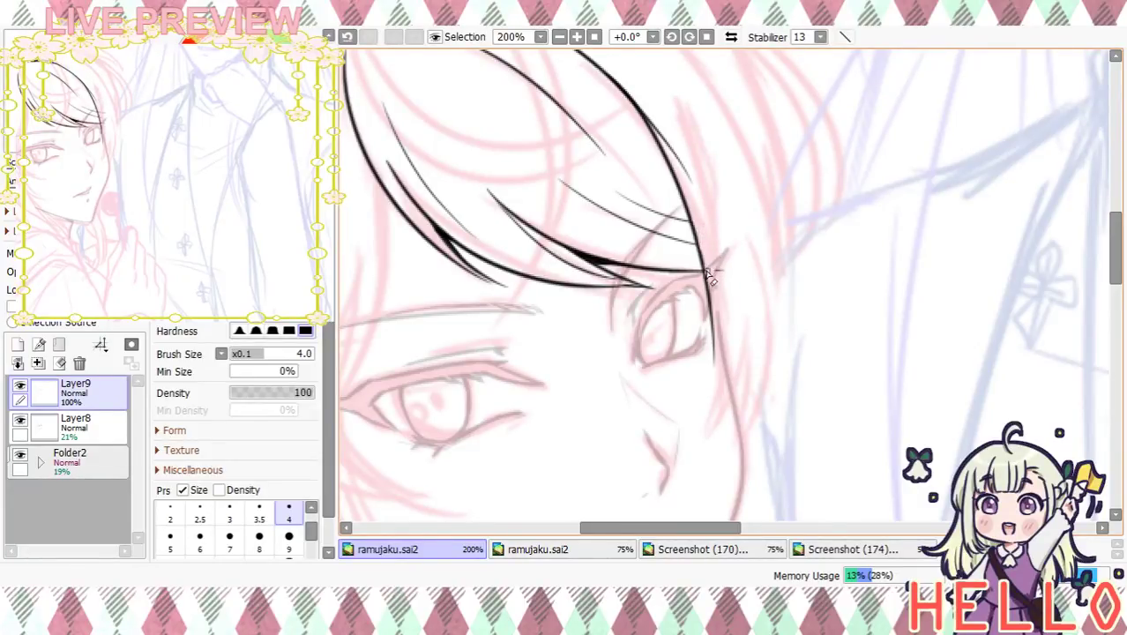
{"action": "scroll", "coordinate": [767, 216], "scroll_direction": "up", "scroll_amount": 3}
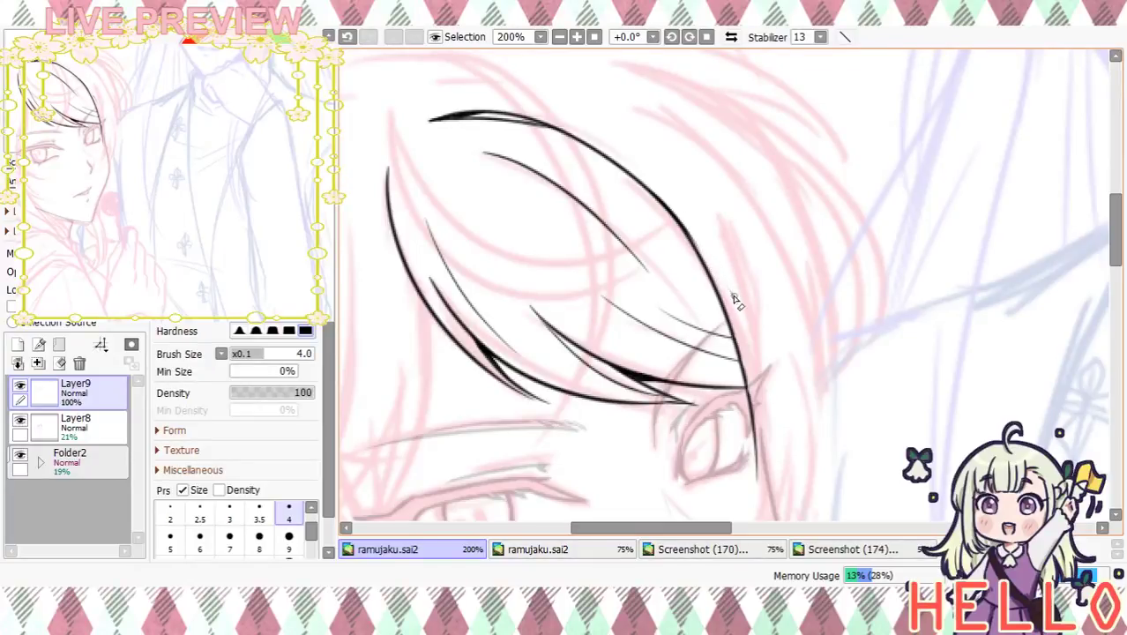
{"action": "scroll", "coordinate": [768, 271], "scroll_direction": "down", "scroll_amount": 2}
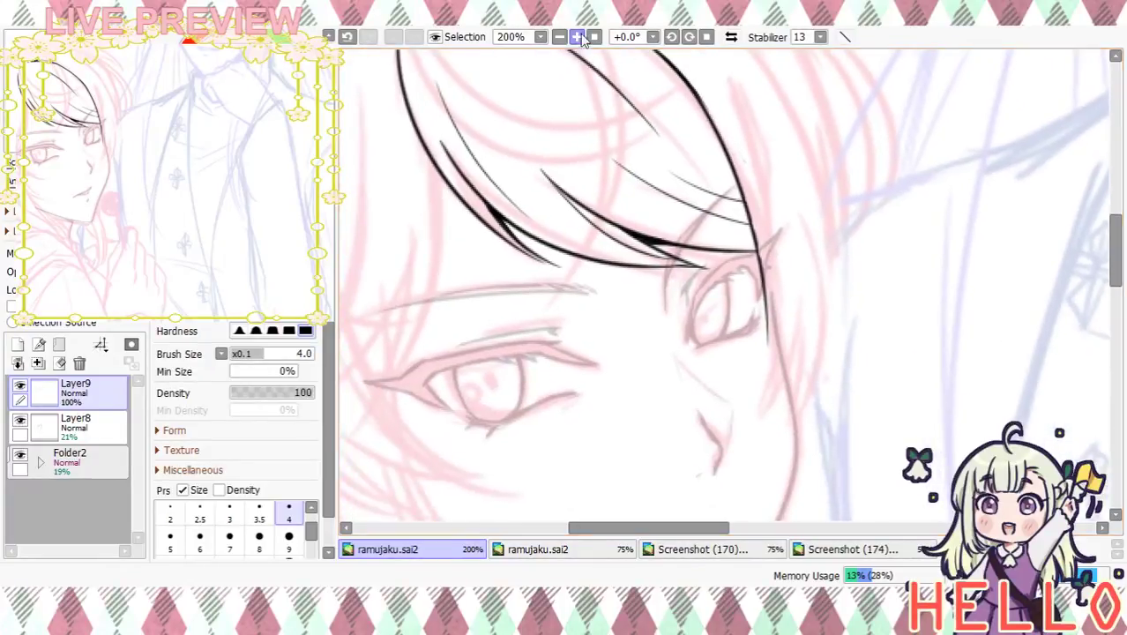
Ink a curved strand outside the fringe contour, falling from the far temple to beside the far eye
{"action": "left_click", "coordinate": [559, 37]}
{"action": "left_click", "coordinate": [559, 37]}
{"action": "left_click", "coordinate": [559, 37]}
{"action": "left_click", "coordinate": [575, 37]}
{"action": "left_click", "coordinate": [576, 37]}
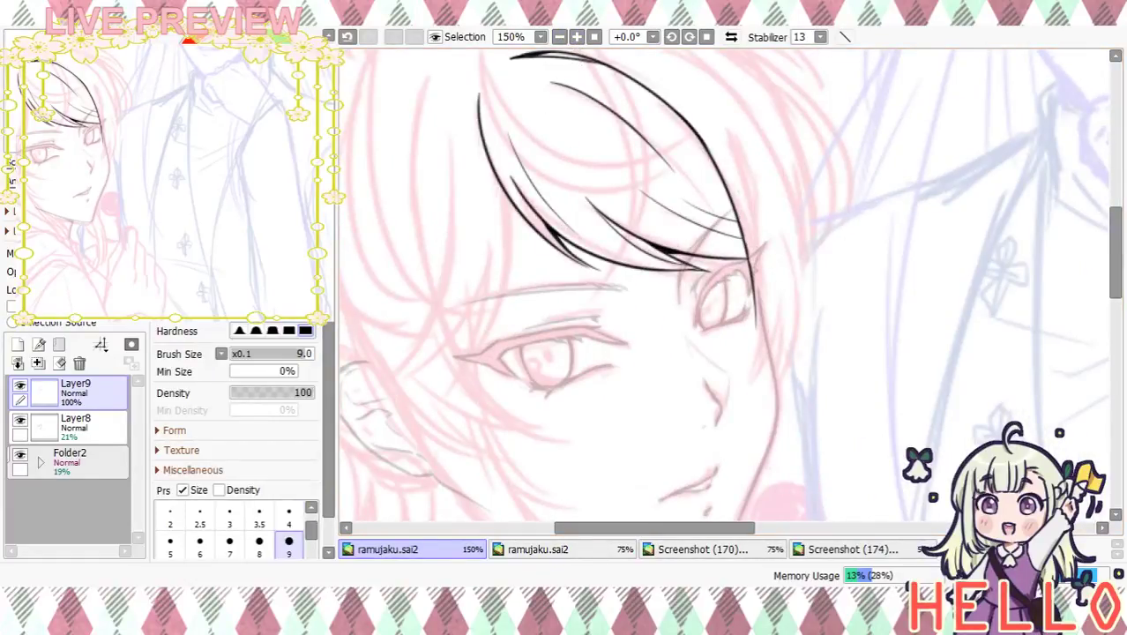
{"action": "left_click_drag", "start_coordinate": [745, 249], "coordinate": [755, 311]}
{"action": "key", "text": "ctrl+z"}
{"action": "left_click_drag", "start_coordinate": [736, 152], "coordinate": [755, 333]}
{"action": "key", "text": "ctrl+z"}
{"action": "left_click_drag", "start_coordinate": [734, 139], "coordinate": [749, 350]}
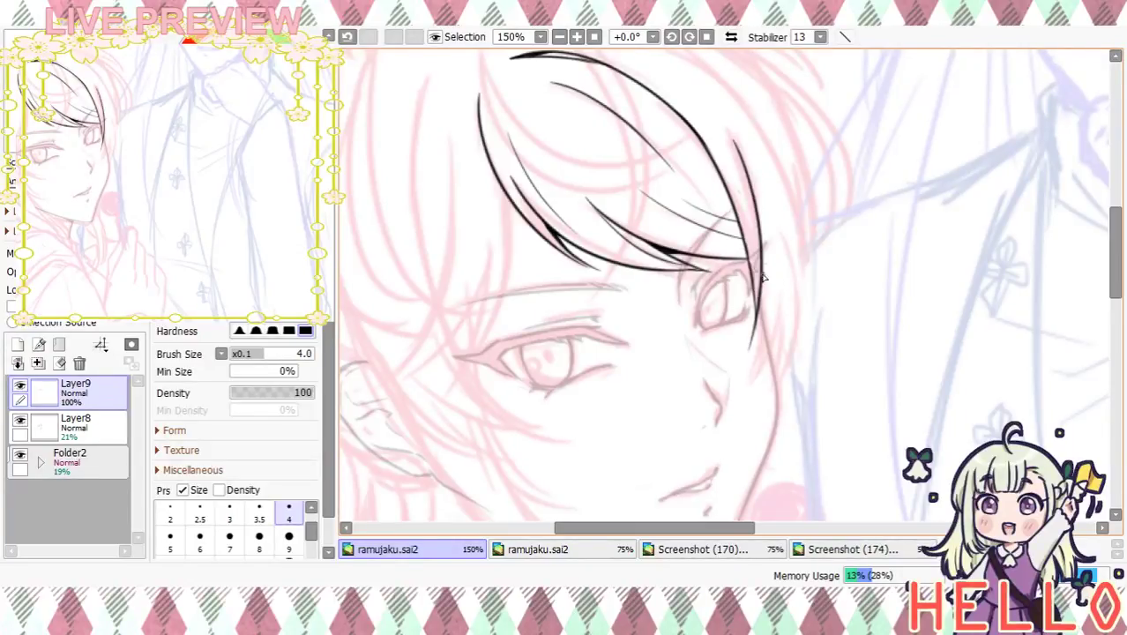
Ink tapering strokes that shape and split the fringe tips hanging over the far eye
{"action": "scroll", "coordinate": [760, 227], "scroll_direction": "up", "scroll_amount": 1}
{"action": "mouse_move", "coordinate": [744, 203]}
{"action": "left_mouse_down"}
{"action": "mouse_move", "coordinate": [765, 293]}
{"action": "mouse_move", "coordinate": [757, 353]}
{"action": "left_mouse_up"}
{"action": "key", "text": "ctrl+z"}
{"action": "left_click_drag", "start_coordinate": [748, 219], "coordinate": [746, 363]}
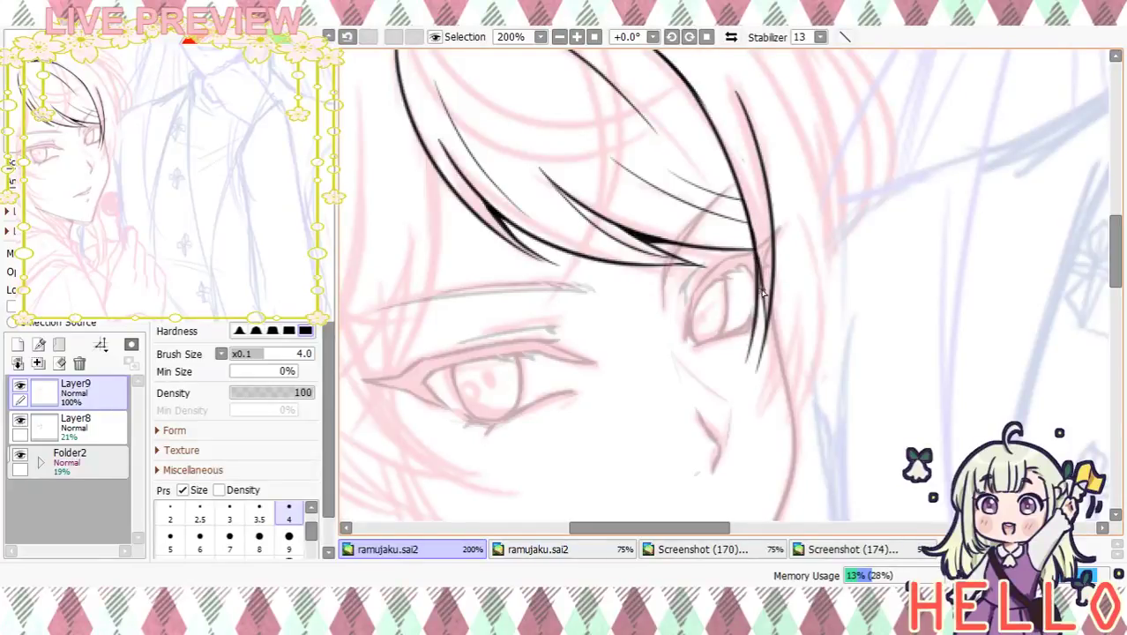
{"action": "left_click_drag", "start_coordinate": [758, 281], "coordinate": [743, 361]}
{"action": "key", "text": "ctrl+z"}
{"action": "left_click_drag", "start_coordinate": [764, 292], "coordinate": [745, 370]}
{"action": "key", "text": "ctrl+z"}
{"action": "left_click_drag", "start_coordinate": [762, 297], "coordinate": [741, 360]}
{"action": "key", "text": "ctrl+z"}
{"action": "left_click_drag", "start_coordinate": [761, 291], "coordinate": [745, 354]}
{"action": "mouse_move", "coordinate": [764, 268]}
{"action": "left_mouse_down"}
{"action": "mouse_move", "coordinate": [758, 310]}
{"action": "mouse_move", "coordinate": [898, 131]}
{"action": "mouse_move", "coordinate": [880, 237]}
{"action": "mouse_move", "coordinate": [822, 298]}
{"action": "left_mouse_up"}
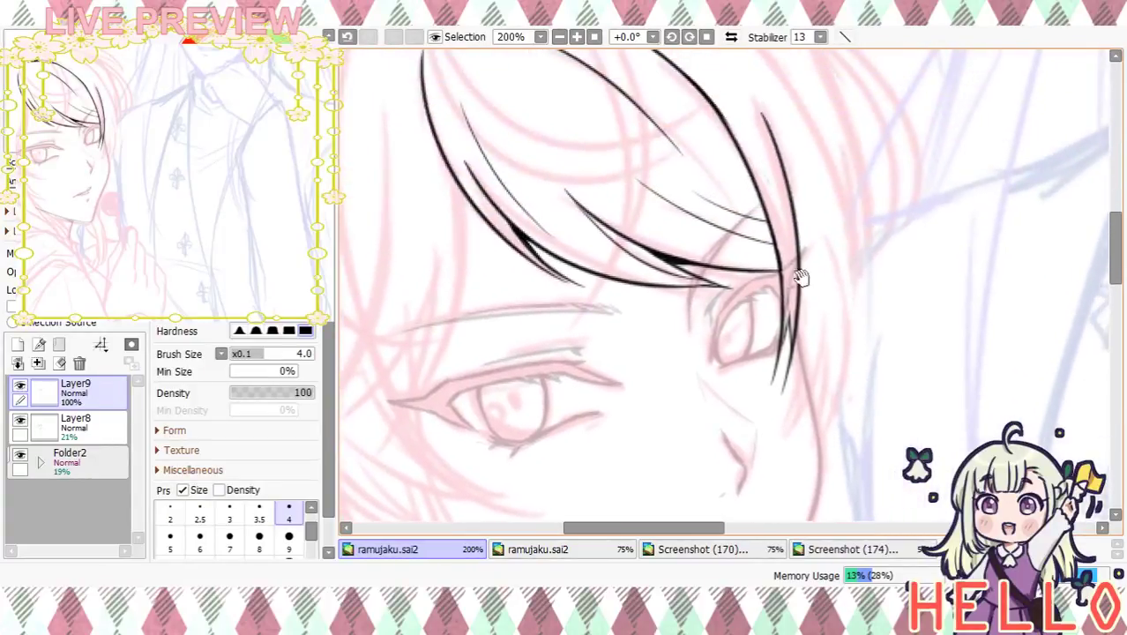
Thicken the upper fringe contour with a second line along its bend toward the far temple
{"action": "mouse_move", "coordinate": [856, 207]}
{"action": "left_mouse_down"}
{"action": "mouse_move", "coordinate": [832, 334]}
{"action": "mouse_move", "coordinate": [855, 159]}
{"action": "mouse_move", "coordinate": [861, 301]}
{"action": "left_mouse_up"}
{"action": "left_click", "coordinate": [560, 37]}
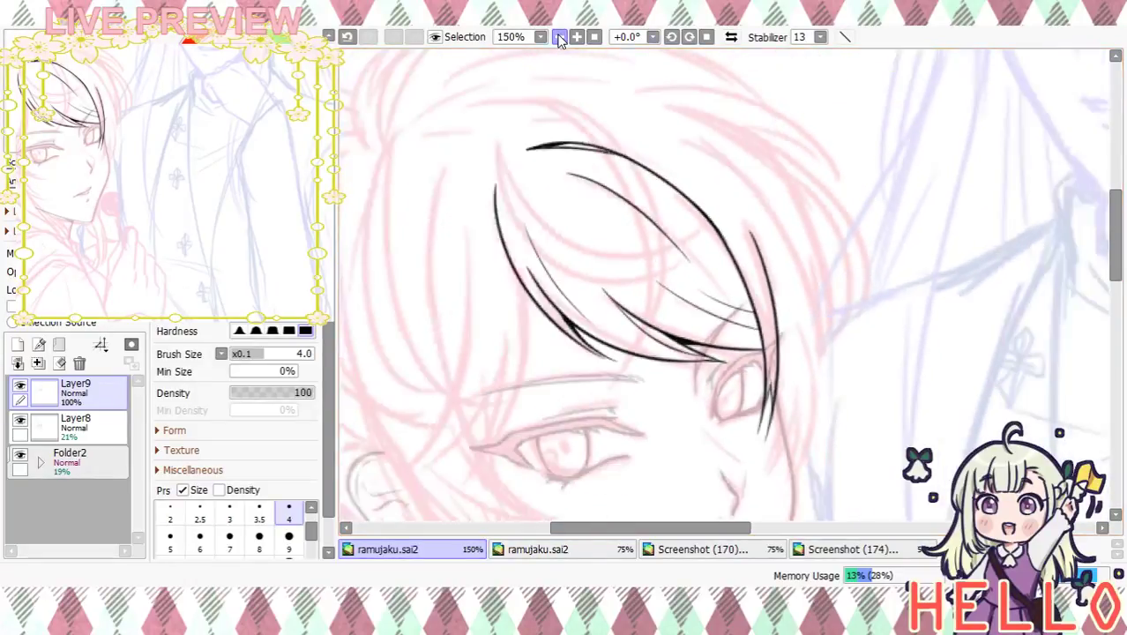
{"action": "left_click", "coordinate": [559, 37]}
{"action": "left_click", "coordinate": [559, 37]}
{"action": "left_click", "coordinate": [577, 37]}
{"action": "left_click", "coordinate": [577, 38]}
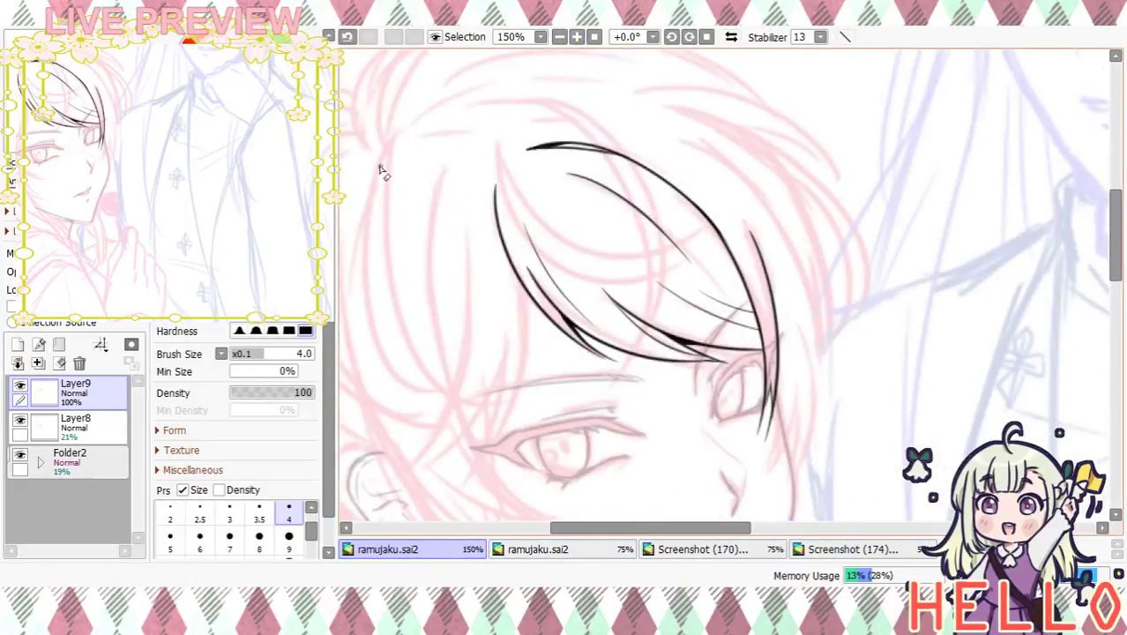
{"action": "left_click", "coordinate": [576, 37]}
{"action": "scroll", "coordinate": [724, 183], "scroll_direction": "up", "scroll_amount": 2}
{"action": "left_click_drag", "start_coordinate": [646, 190], "coordinate": [725, 280]}
{"action": "key", "text": "ctrl+z"}
{"action": "left_click_drag", "start_coordinate": [644, 188], "coordinate": [736, 324]}
{"action": "key", "text": "ctrl+z"}
{"action": "left_click_drag", "start_coordinate": [677, 226], "coordinate": [741, 326]}
{"action": "key", "text": "ctrl+z"}
{"action": "left_click_drag", "start_coordinate": [644, 187], "coordinate": [746, 331]}
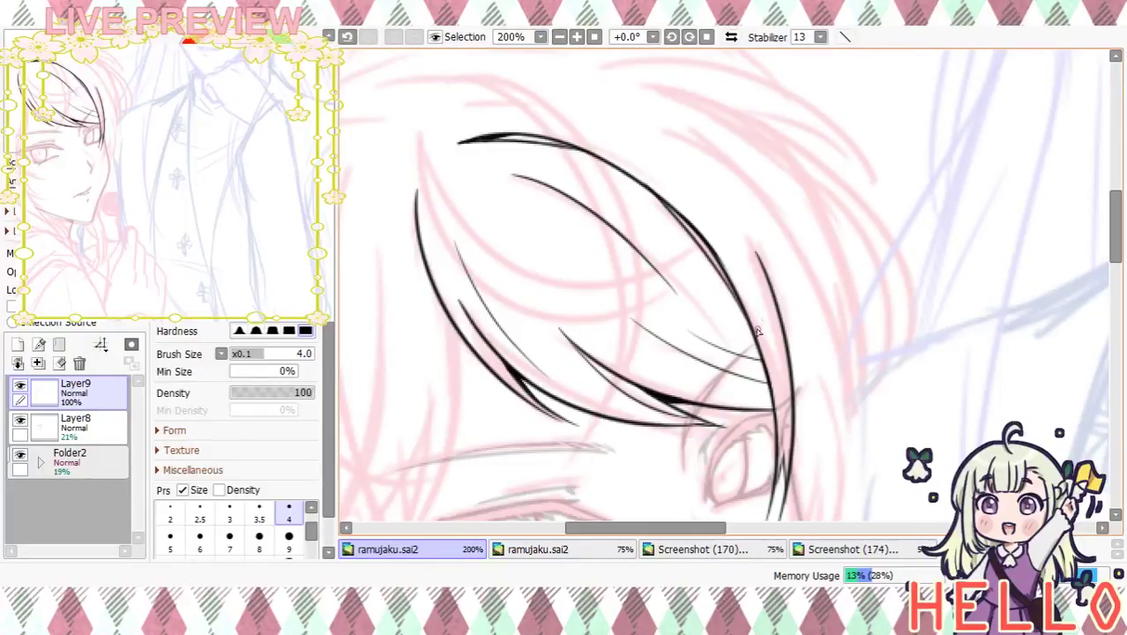
{"action": "left_click_drag", "start_coordinate": [808, 269], "coordinate": [793, 250]}
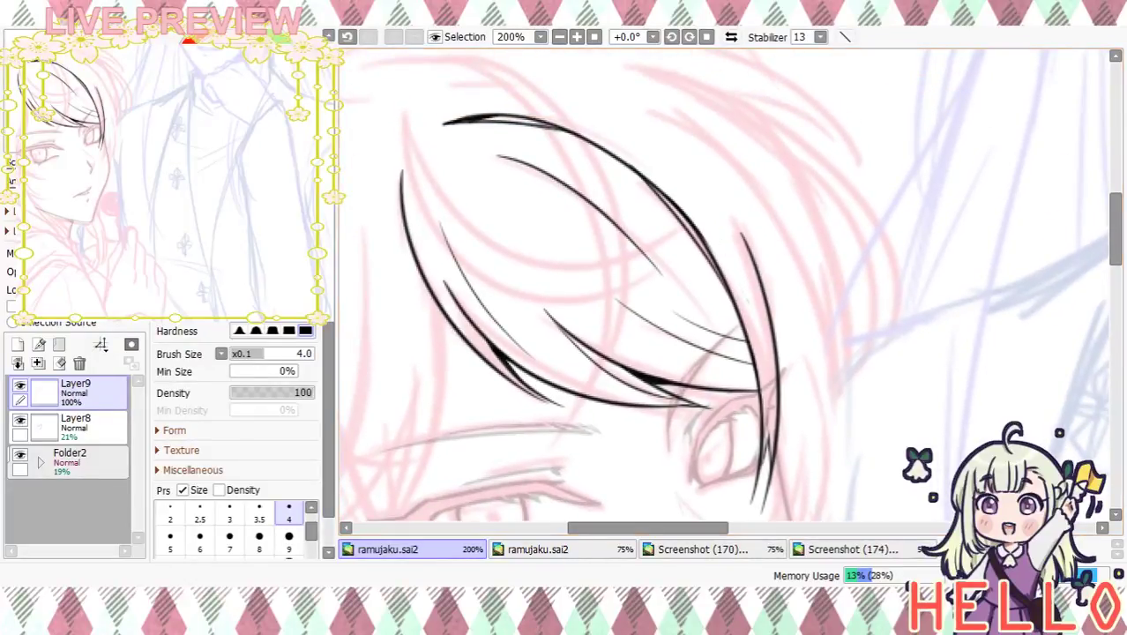
{"action": "left_click_drag", "start_coordinate": [635, 158], "coordinate": [709, 245]}
{"action": "mouse_move", "coordinate": [661, 184]}
{"action": "left_mouse_down"}
{"action": "mouse_move", "coordinate": [729, 277]}
{"action": "mouse_move", "coordinate": [698, 102]}
{"action": "mouse_move", "coordinate": [677, 219]}
{"action": "left_mouse_up"}
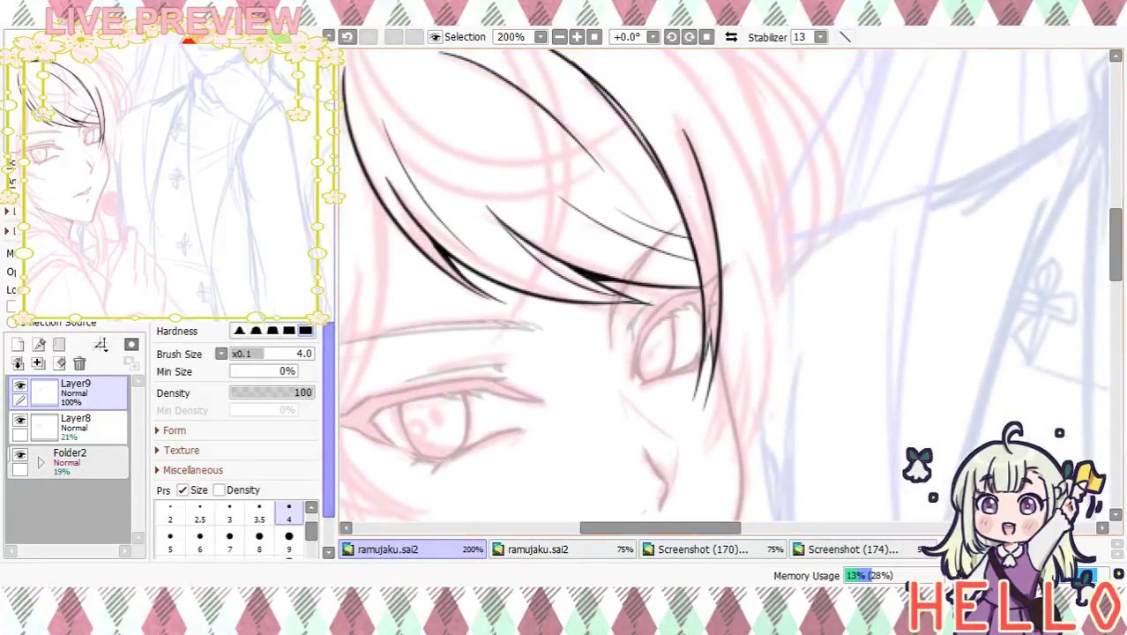
Try to ink a long outer strand arching from the crown down past the far temple
{"action": "left_click", "coordinate": [559, 37]}
{"action": "left_click", "coordinate": [559, 37]}
{"action": "left_click", "coordinate": [577, 37]}
{"action": "left_click_drag", "start_coordinate": [681, 179], "coordinate": [757, 316]}
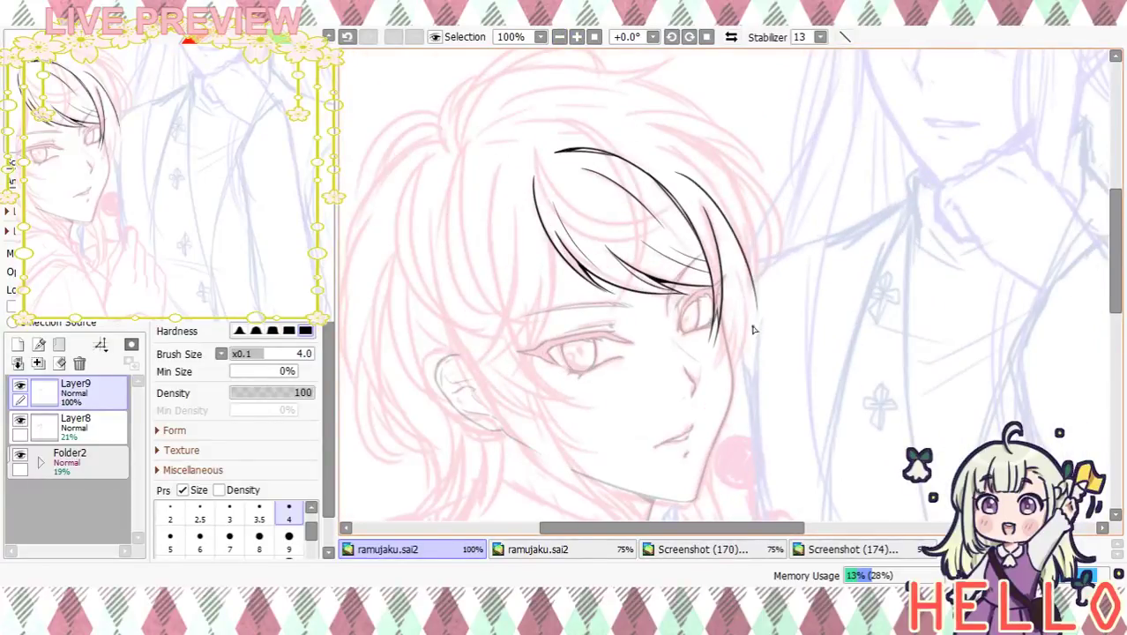
{"action": "key", "text": "ctrl+z"}
{"action": "left_click_drag", "start_coordinate": [653, 147], "coordinate": [758, 304]}
{"action": "key", "text": "ctrl+z"}
{"action": "left_click_drag", "start_coordinate": [680, 135], "coordinate": [754, 295]}
{"action": "mouse_move", "coordinate": [680, 167]}
{"action": "left_mouse_down"}
{"action": "mouse_move", "coordinate": [745, 275]}
{"action": "mouse_move", "coordinate": [750, 307]}
{"action": "left_mouse_up"}
{"action": "key", "text": "ctrl+z"}
{"action": "left_click_drag", "start_coordinate": [679, 171], "coordinate": [752, 301]}
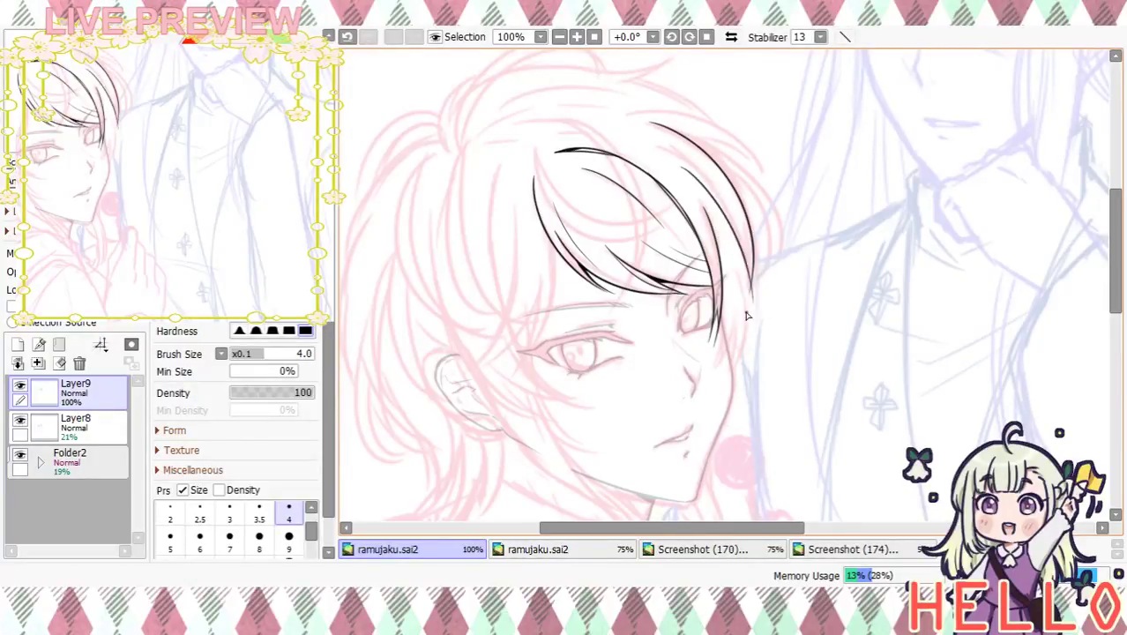
{"action": "key", "text": "ctrl+z"}
{"action": "mouse_move", "coordinate": [696, 176]}
{"action": "left_mouse_down"}
{"action": "mouse_move", "coordinate": [756, 293]}
{"action": "mouse_move", "coordinate": [817, 203]}
{"action": "mouse_move", "coordinate": [775, 256]}
{"action": "left_mouse_up"}
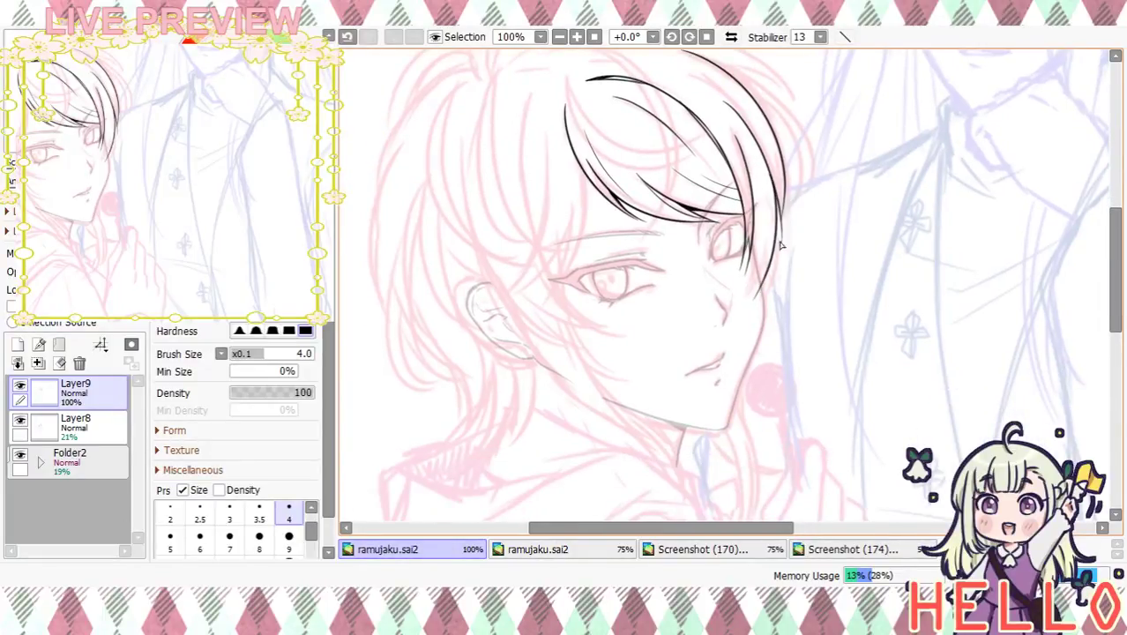
{"action": "key", "text": "ctrl+z"}
{"action": "key", "text": "ctrl+z"}
{"action": "left_click_drag", "start_coordinate": [815, 157], "coordinate": [815, 232]}
{"action": "left_click_drag", "start_coordinate": [756, 317], "coordinate": [770, 245]}
{"action": "key", "text": "ctrl+z"}
{"action": "left_click_drag", "start_coordinate": [747, 202], "coordinate": [754, 321]}
{"action": "left_click_drag", "start_coordinate": [753, 263], "coordinate": [758, 320]}
{"action": "key", "text": "ctrl+z"}
{"action": "key", "text": "ctrl+z"}
{"action": "key", "text": "ctrl+z"}
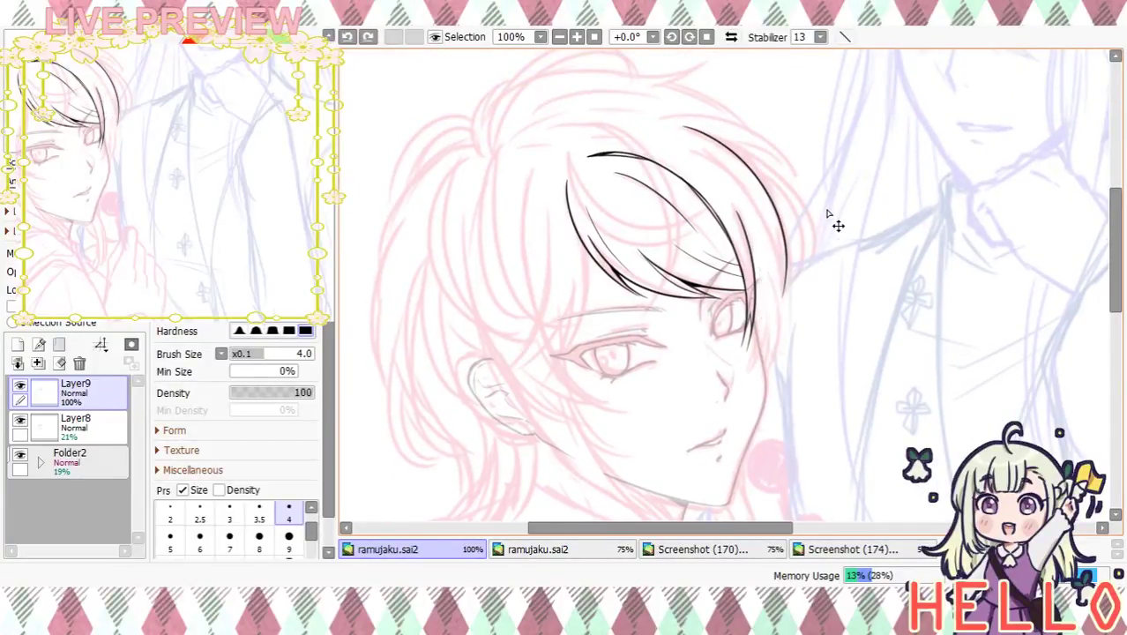
Ink the top outer hair strand arching from the crown toward the far side of the head
{"action": "left_click_drag", "start_coordinate": [727, 183], "coordinate": [729, 216]}
{"action": "mouse_move", "coordinate": [642, 149]}
{"action": "left_mouse_down"}
{"action": "mouse_move", "coordinate": [747, 172]}
{"action": "mouse_move", "coordinate": [775, 227]}
{"action": "left_mouse_up"}
{"action": "key", "text": "ctrl+z"}
{"action": "left_click_drag", "start_coordinate": [652, 144], "coordinate": [796, 217]}
Ink the next strand from beneath the top outer strand, curving down past the far temple
{"action": "left_click_drag", "start_coordinate": [729, 170], "coordinate": [811, 249]}
{"action": "key", "text": "ctrl+z"}
{"action": "left_click_drag", "start_coordinate": [730, 175], "coordinate": [800, 251]}
{"action": "key", "text": "ctrl+z"}
{"action": "left_click_drag", "start_coordinate": [730, 176], "coordinate": [797, 258]}
{"action": "key", "text": "ctrl+z"}
{"action": "left_click_drag", "start_coordinate": [735, 177], "coordinate": [795, 318]}
{"action": "key", "text": "ctrl+z"}
{"action": "left_click_drag", "start_coordinate": [733, 176], "coordinate": [784, 348]}
Ink the inner edge of the temple lock so it meets the outer strand in a pointed tip
{"action": "left_click_drag", "start_coordinate": [779, 283], "coordinate": [775, 356]}
{"action": "left_click_drag", "start_coordinate": [780, 295], "coordinate": [765, 381]}
{"action": "key", "text": "ctrl+z"}
{"action": "key", "text": "ctrl+z"}
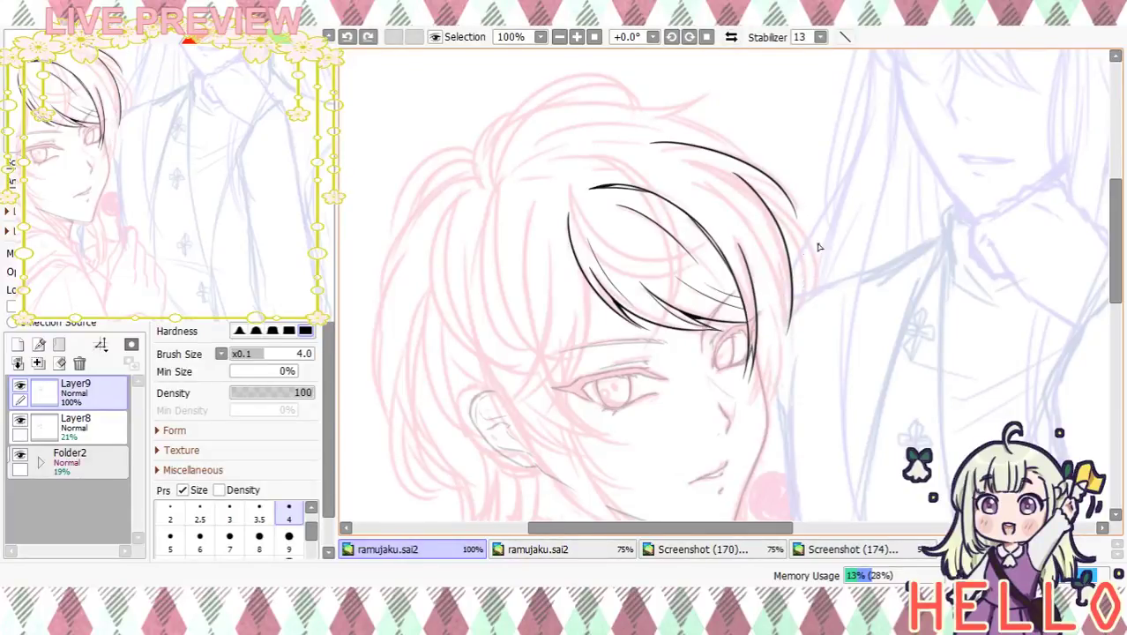
{"action": "left_click_drag", "start_coordinate": [792, 270], "coordinate": [771, 351]}
{"action": "key", "text": "ctrl+z"}
{"action": "left_click_drag", "start_coordinate": [761, 256], "coordinate": [777, 348]}
{"action": "mouse_move", "coordinate": [832, 297]}
{"action": "left_mouse_down"}
{"action": "mouse_move", "coordinate": [828, 217]}
{"action": "mouse_move", "coordinate": [846, 206]}
{"action": "mouse_move", "coordinate": [838, 272]}
{"action": "mouse_move", "coordinate": [793, 231]}
{"action": "left_mouse_up"}
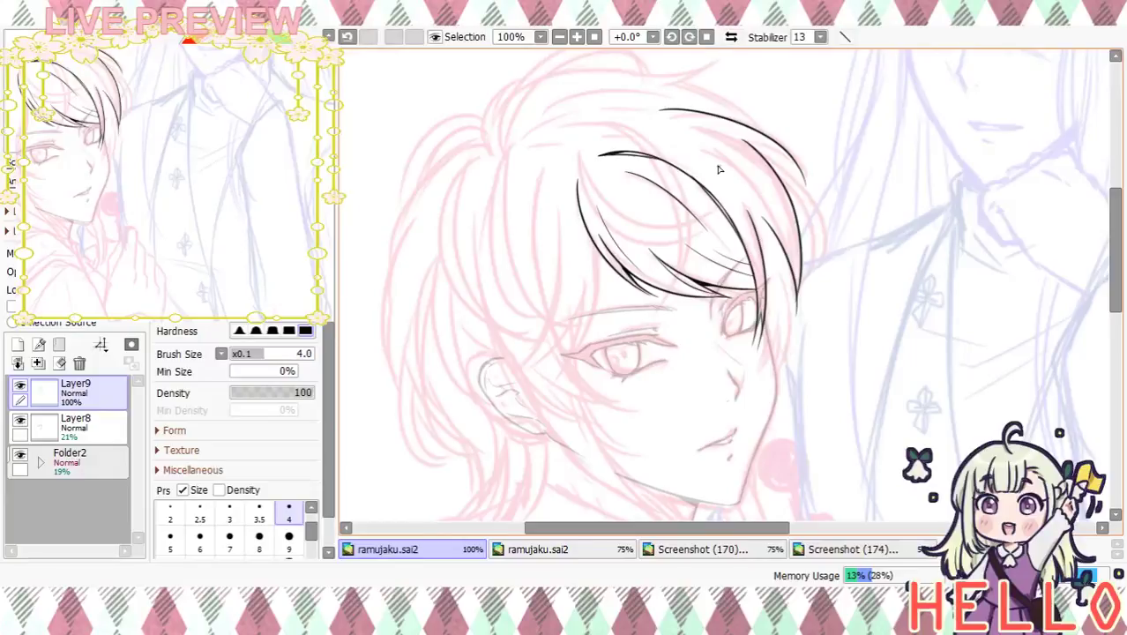
Ink a short tapering lock branching inward from the inner edge of the temple lock
{"action": "scroll", "coordinate": [629, 93], "scroll_direction": "up", "scroll_amount": 1}
{"action": "scroll", "coordinate": [726, 257], "scroll_direction": "up", "scroll_amount": 1}
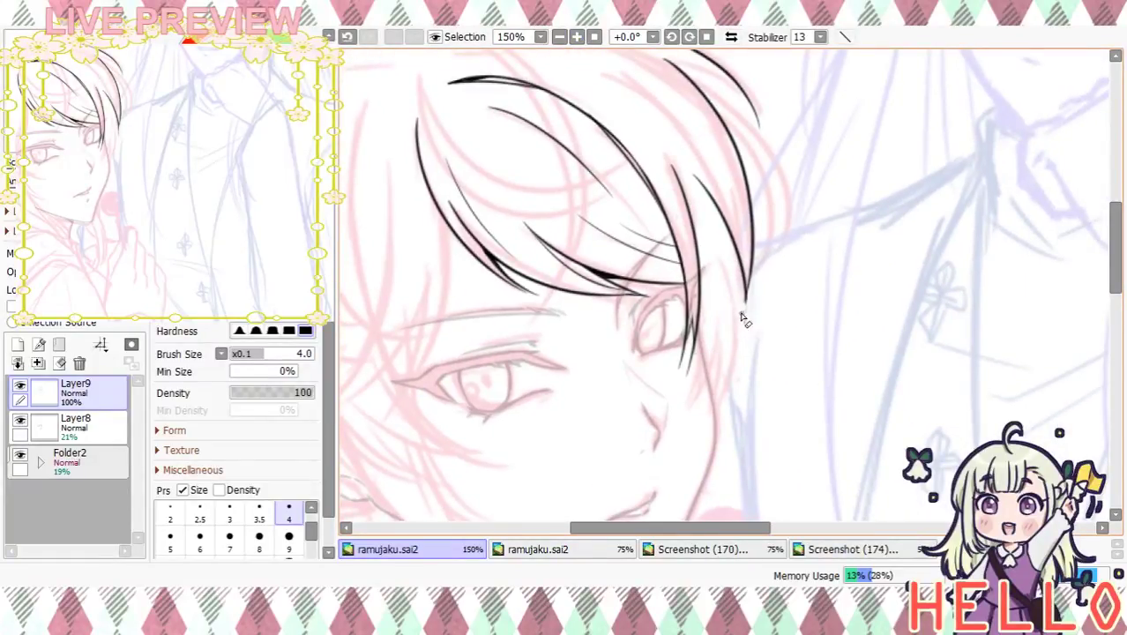
{"action": "mouse_move", "coordinate": [749, 321]}
{"action": "left_mouse_down"}
{"action": "mouse_move", "coordinate": [745, 390]}
{"action": "mouse_move", "coordinate": [757, 390]}
{"action": "left_mouse_up"}
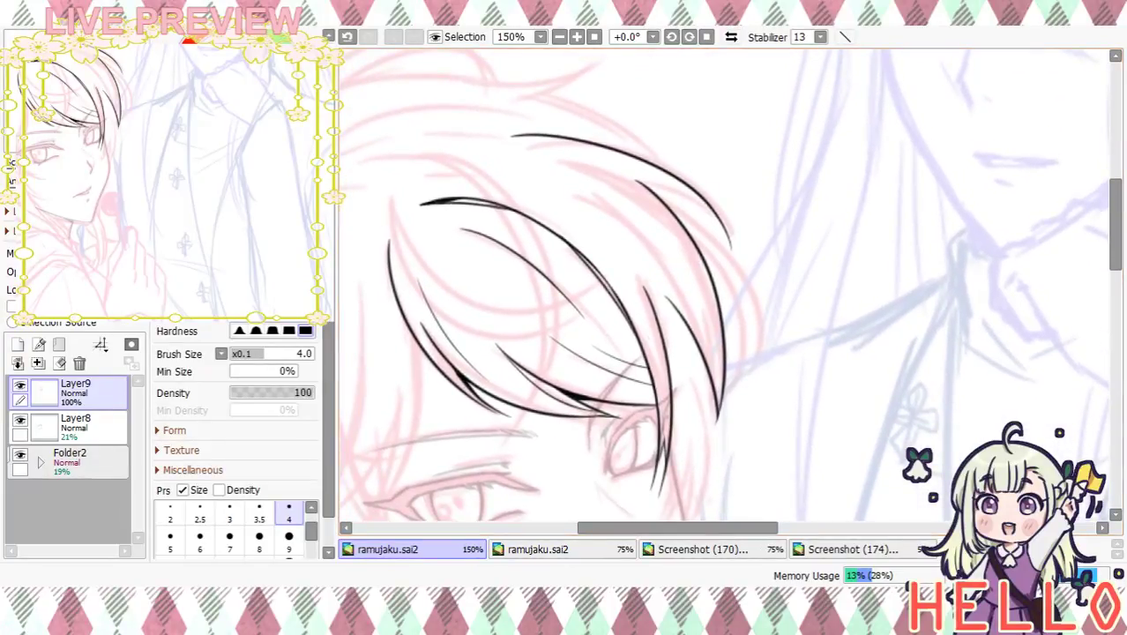
{"action": "left_click_drag", "start_coordinate": [559, 159], "coordinate": [636, 188]}
{"action": "left_click_drag", "start_coordinate": [751, 204], "coordinate": [767, 287]}
{"action": "key", "text": "ctrl+z"}
{"action": "left_click_drag", "start_coordinate": [595, 234], "coordinate": [652, 262]}
{"action": "left_click_drag", "start_coordinate": [805, 383], "coordinate": [765, 236]}
{"action": "left_click_drag", "start_coordinate": [662, 214], "coordinate": [671, 331]}
{"action": "left_click_drag", "start_coordinate": [678, 261], "coordinate": [665, 339]}
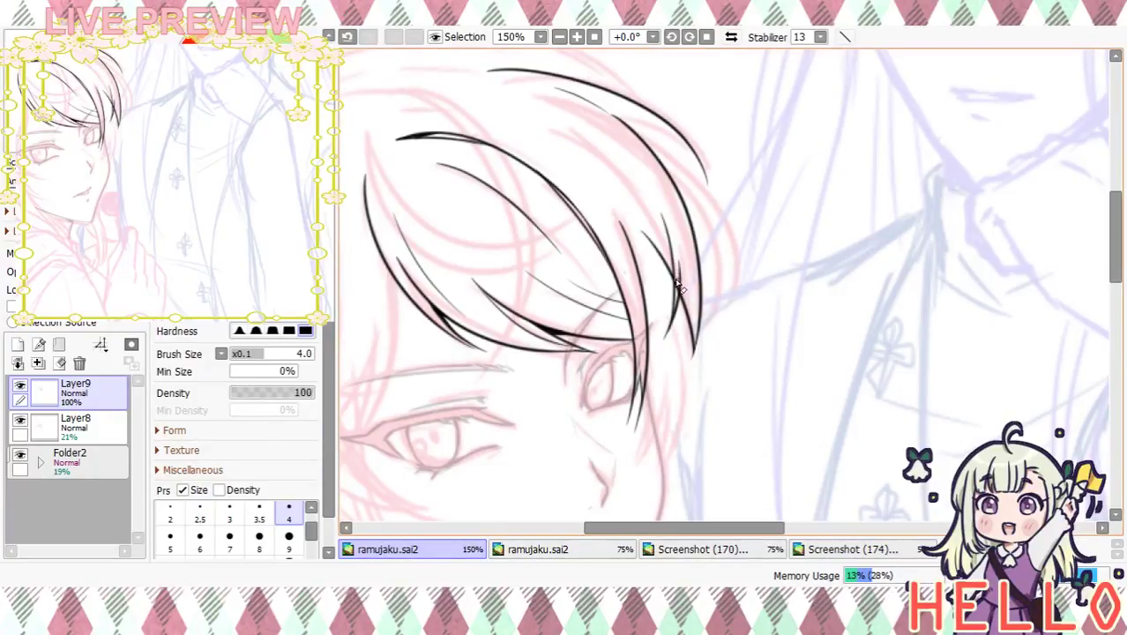
{"action": "mouse_move", "coordinate": [780, 227]}
{"action": "left_mouse_down"}
{"action": "mouse_move", "coordinate": [796, 231]}
{"action": "mouse_move", "coordinate": [868, 106]}
{"action": "mouse_move", "coordinate": [831, 177]}
{"action": "left_mouse_up"}
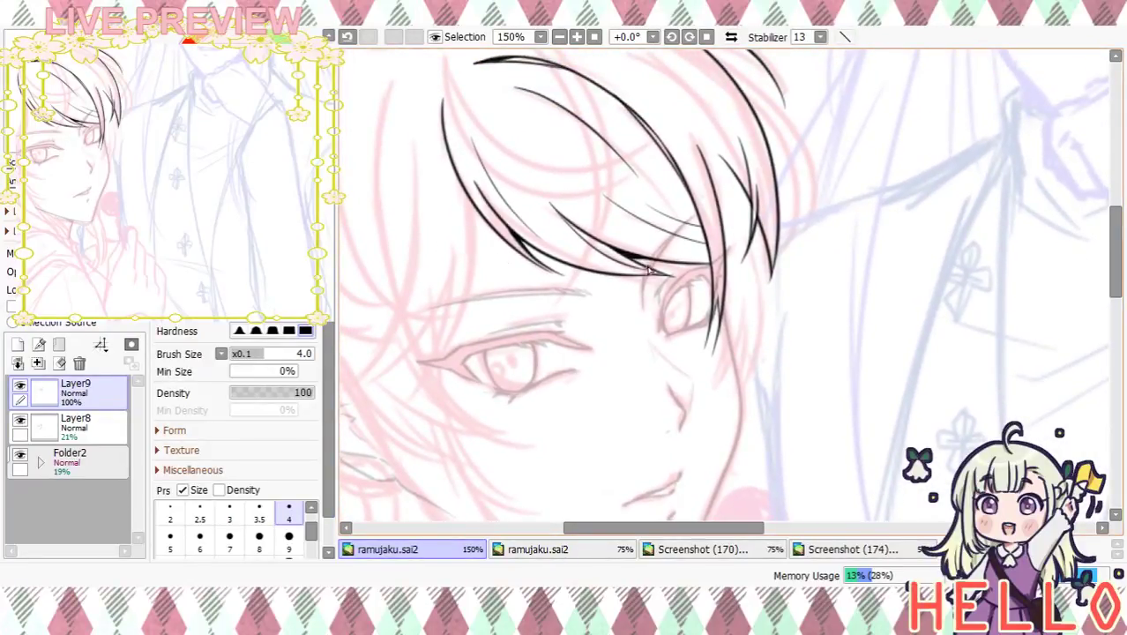
Ink tapering locks between the fringe tips and the temple lock, ending in a pointed tip below the far eye
{"action": "left_click_drag", "start_coordinate": [759, 220], "coordinate": [749, 309]}
{"action": "left_click_drag", "start_coordinate": [755, 228], "coordinate": [728, 397]}
{"action": "key", "text": "ctrl+z"}
{"action": "left_click_drag", "start_coordinate": [746, 235], "coordinate": [723, 377]}
{"action": "key", "text": "ctrl+z"}
{"action": "left_click_drag", "start_coordinate": [742, 257], "coordinate": [720, 389]}
{"action": "left_click_drag", "start_coordinate": [728, 302], "coordinate": [710, 377]}
{"action": "key", "text": "ctrl+z"}
{"action": "left_click_drag", "start_coordinate": [730, 305], "coordinate": [709, 381]}
{"action": "left_click_drag", "start_coordinate": [824, 230], "coordinate": [856, 179]}
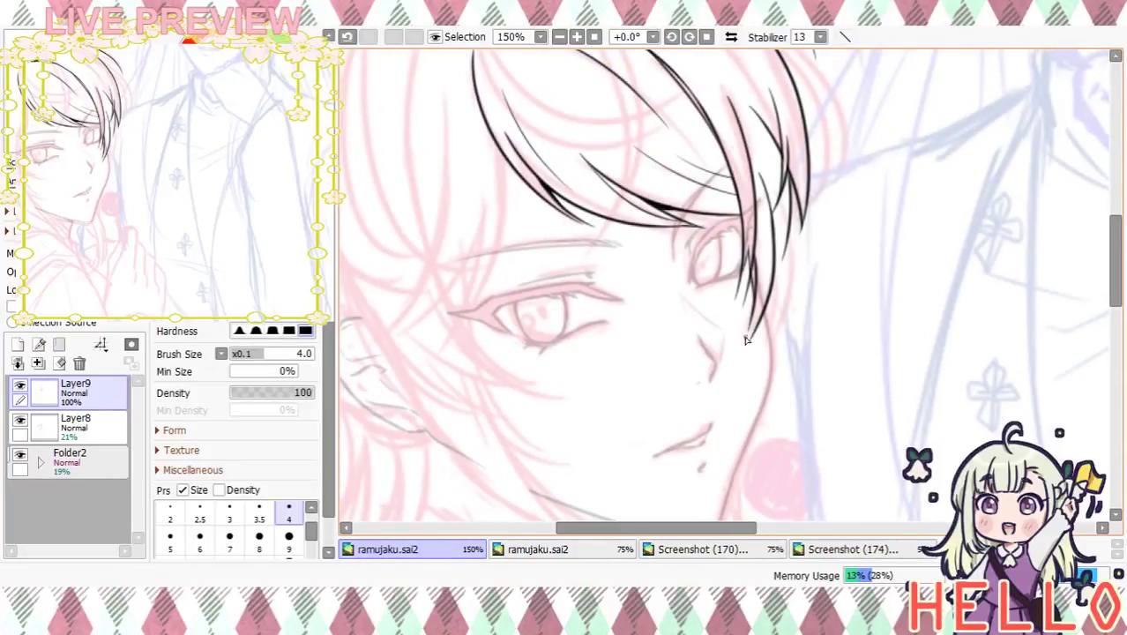
Ink a tapering strand down the outer side of the far temple lock, ending beside the far cheek
{"action": "mouse_move", "coordinate": [779, 336]}
{"action": "left_mouse_down"}
{"action": "mouse_move", "coordinate": [823, 216]}
{"action": "mouse_move", "coordinate": [817, 281]}
{"action": "mouse_move", "coordinate": [743, 372]}
{"action": "left_mouse_up"}
{"action": "key", "text": "ctrl+z"}
{"action": "left_click_drag", "start_coordinate": [769, 258], "coordinate": [750, 369]}
{"action": "key", "text": "ctrl+z"}
{"action": "left_click_drag", "start_coordinate": [768, 268], "coordinate": [751, 369]}
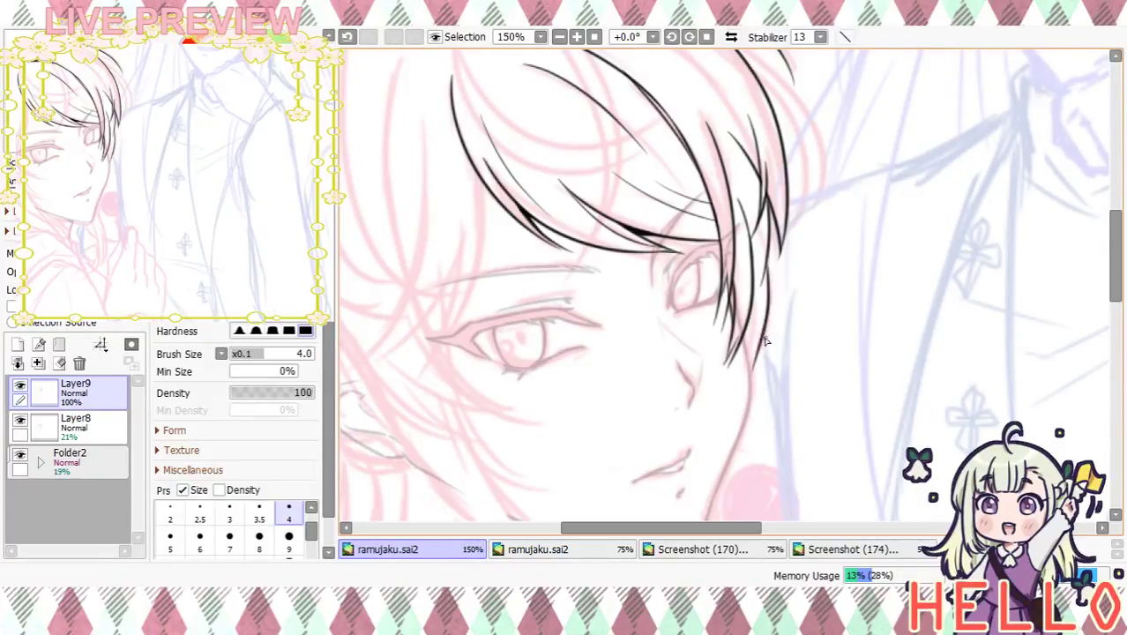
{"action": "key", "text": "ctrl+z"}
{"action": "left_click_drag", "start_coordinate": [771, 259], "coordinate": [751, 378]}
{"action": "mouse_move", "coordinate": [808, 301]}
{"action": "left_mouse_down"}
{"action": "mouse_move", "coordinate": [949, 138]}
{"action": "mouse_move", "coordinate": [843, 294]}
{"action": "left_mouse_up"}
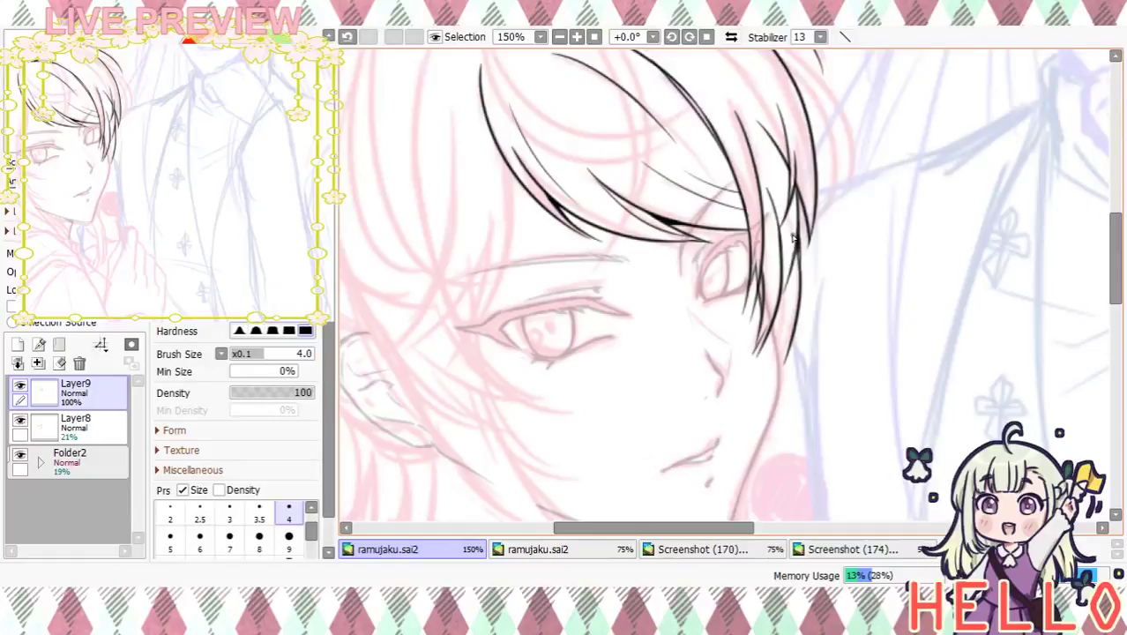
Ink a lower pointed lock continuing from the temple hair, curving inward along the edge of the far cheek
{"action": "left_click_drag", "start_coordinate": [821, 334], "coordinate": [812, 222]}
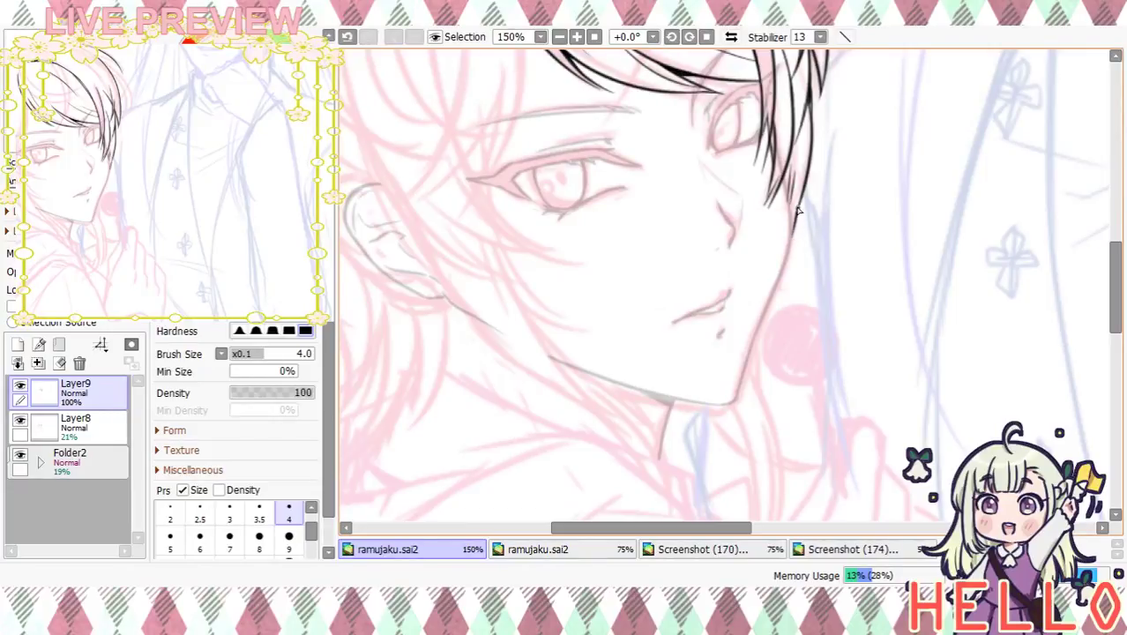
{"action": "left_click_drag", "start_coordinate": [840, 205], "coordinate": [774, 352]}
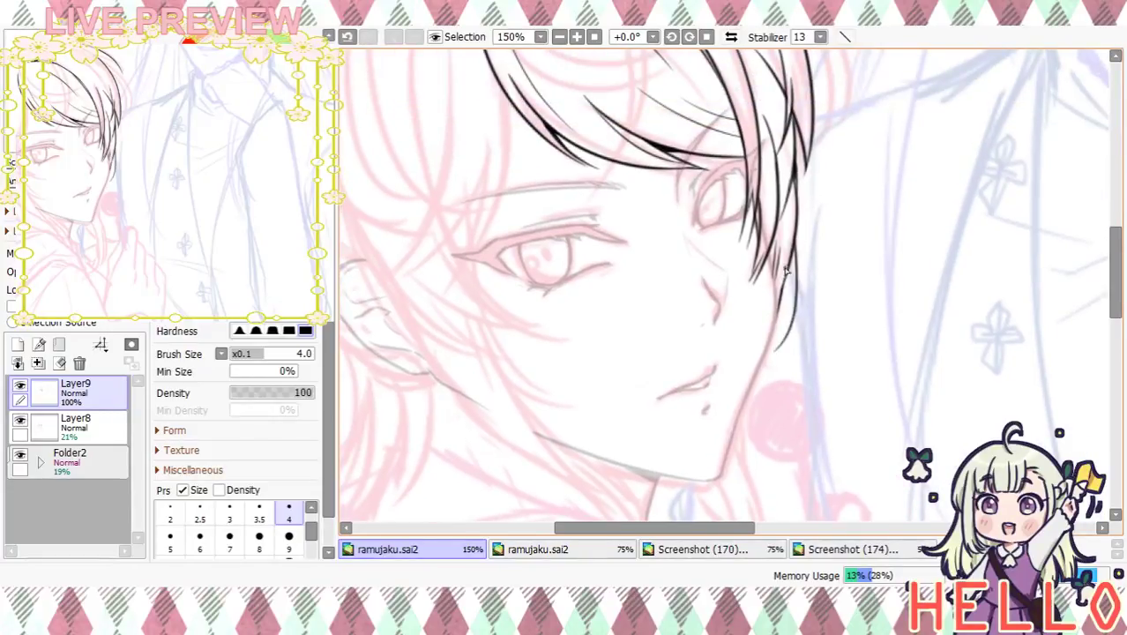
{"action": "left_click_drag", "start_coordinate": [791, 284], "coordinate": [764, 357]}
{"action": "mouse_move", "coordinate": [824, 291]}
{"action": "left_mouse_down"}
{"action": "mouse_move", "coordinate": [888, 86]}
{"action": "mouse_move", "coordinate": [811, 291]}
{"action": "left_mouse_up"}
Erase the overlapping strand lines inside the far temple lock
{"action": "left_click", "coordinate": [559, 37]}
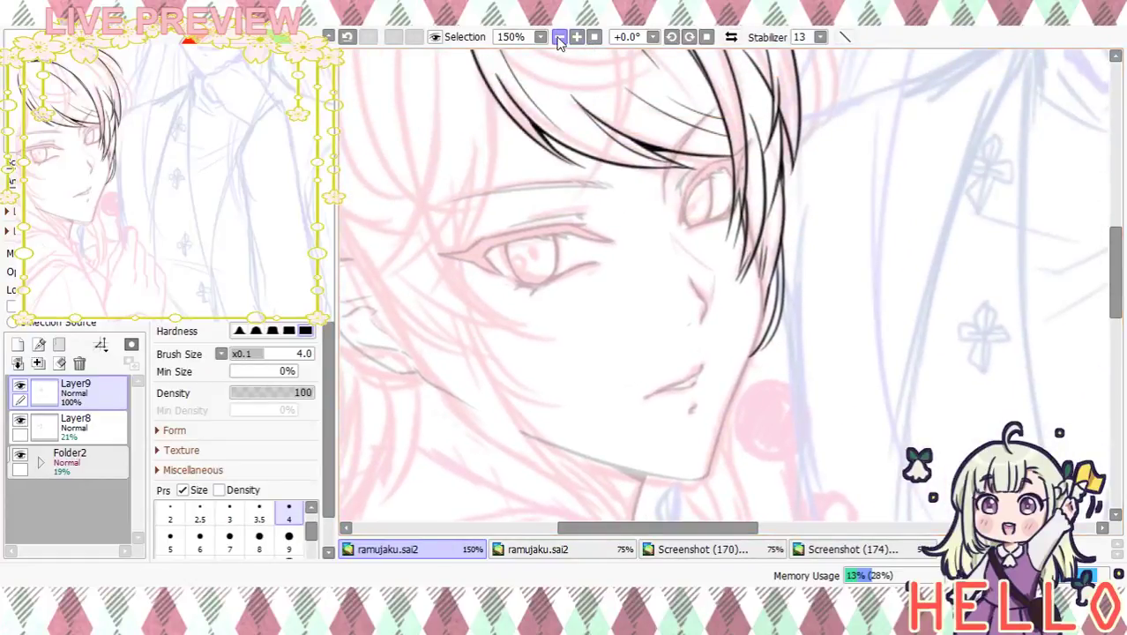
{"action": "left_click", "coordinate": [559, 37]}
{"action": "left_click", "coordinate": [559, 37]}
{"action": "left_click", "coordinate": [560, 37]}
{"action": "left_click", "coordinate": [577, 38]}
{"action": "left_click", "coordinate": [577, 38]}
{"action": "left_click", "coordinate": [577, 38]}
{"action": "left_click", "coordinate": [577, 38]}
{"action": "left_click", "coordinate": [577, 38]}
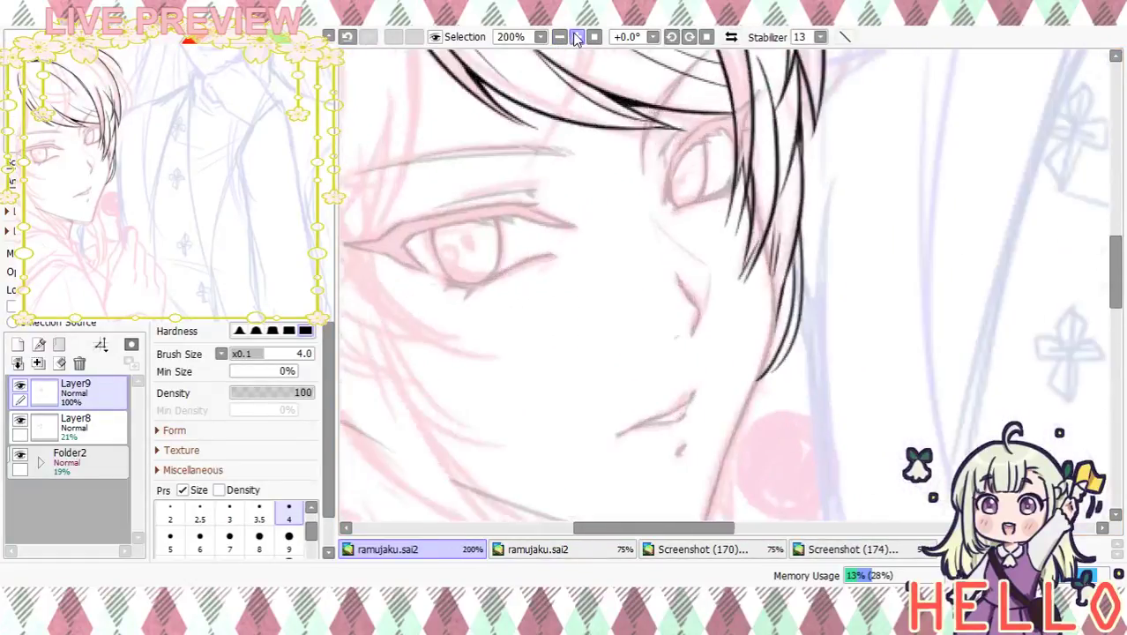
{"action": "left_click_drag", "start_coordinate": [663, 74], "coordinate": [581, 198]}
{"action": "key", "text": "e"}
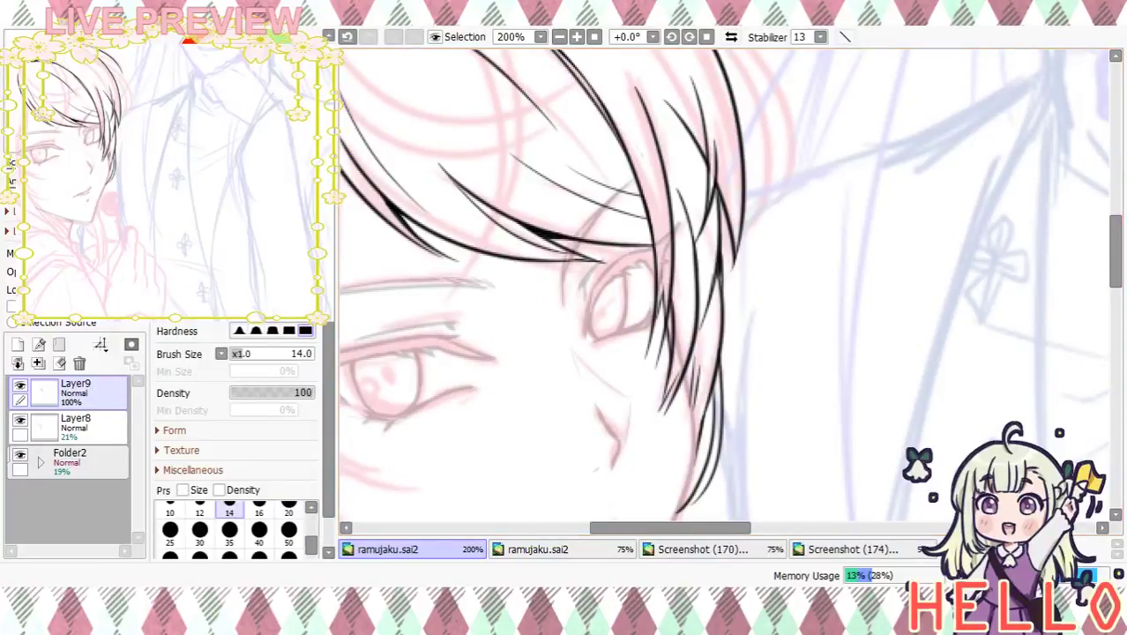
{"action": "key", "text": "n"}
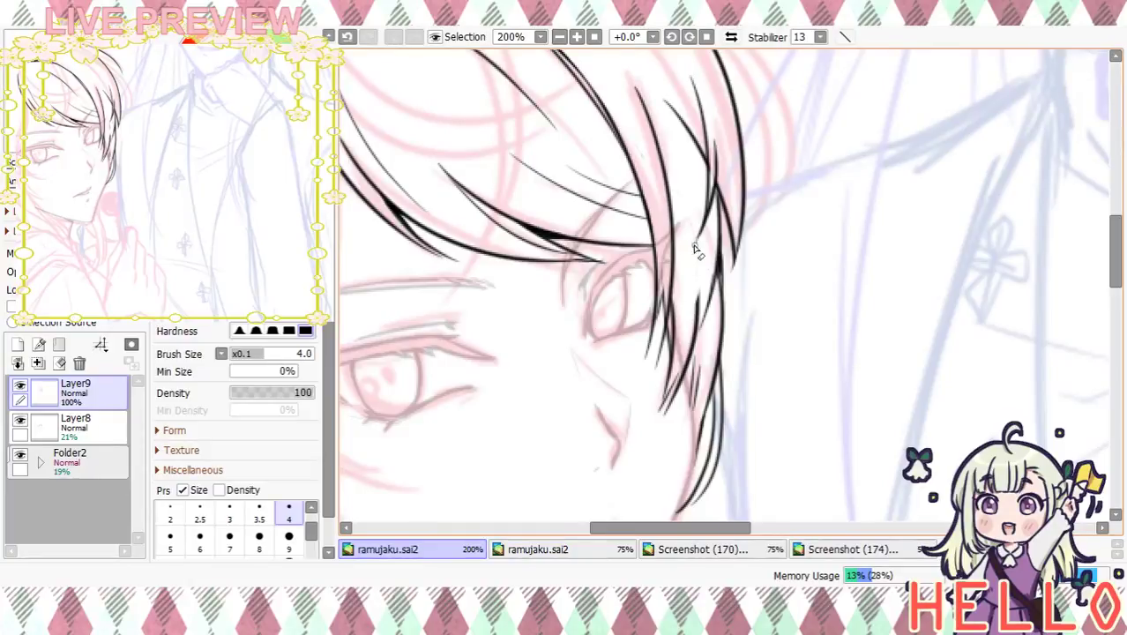
Ink short tapering strands inside the far temple lock beside the far eye
{"action": "left_click_drag", "start_coordinate": [692, 231], "coordinate": [687, 303]}
{"action": "left_click_drag", "start_coordinate": [708, 259], "coordinate": [688, 306]}
{"action": "key", "text": "ctrl+z"}
{"action": "left_click_drag", "start_coordinate": [715, 244], "coordinate": [679, 321]}
{"action": "key", "text": "ctrl+z"}
{"action": "left_click_drag", "start_coordinate": [716, 237], "coordinate": [678, 327]}
{"action": "key", "text": "ctrl+z"}
{"action": "key", "text": "ctrl+z"}
{"action": "left_click_drag", "start_coordinate": [691, 206], "coordinate": [681, 310]}
{"action": "left_click_drag", "start_coordinate": [740, 292], "coordinate": [718, 340]}
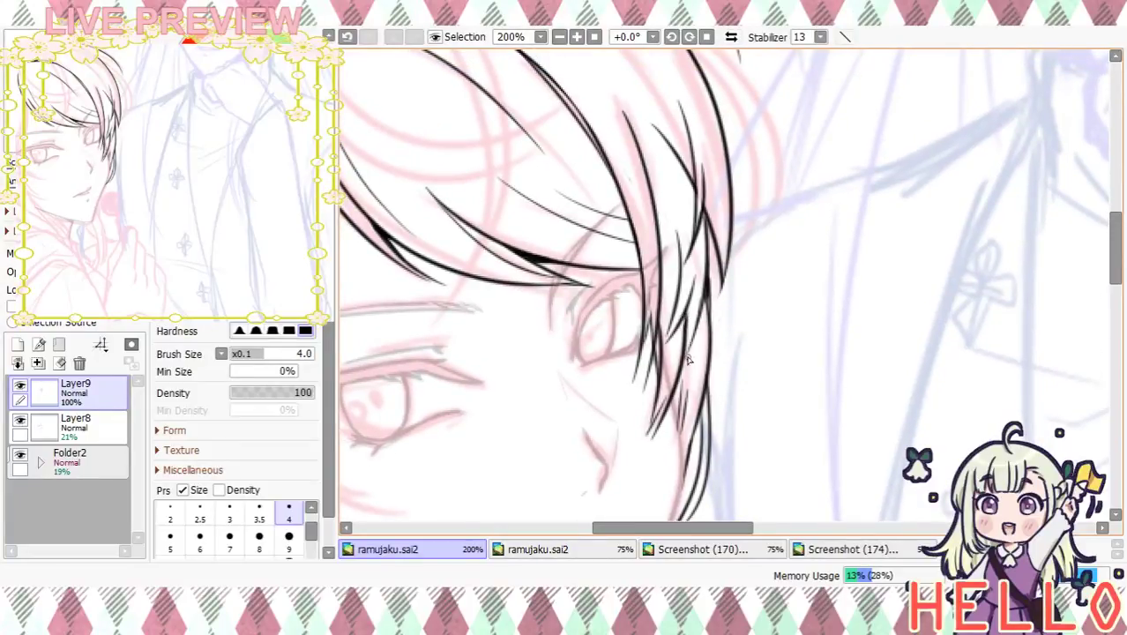
{"action": "left_click_drag", "start_coordinate": [684, 370], "coordinate": [674, 416]}
{"action": "left_click_drag", "start_coordinate": [733, 249], "coordinate": [731, 305]}
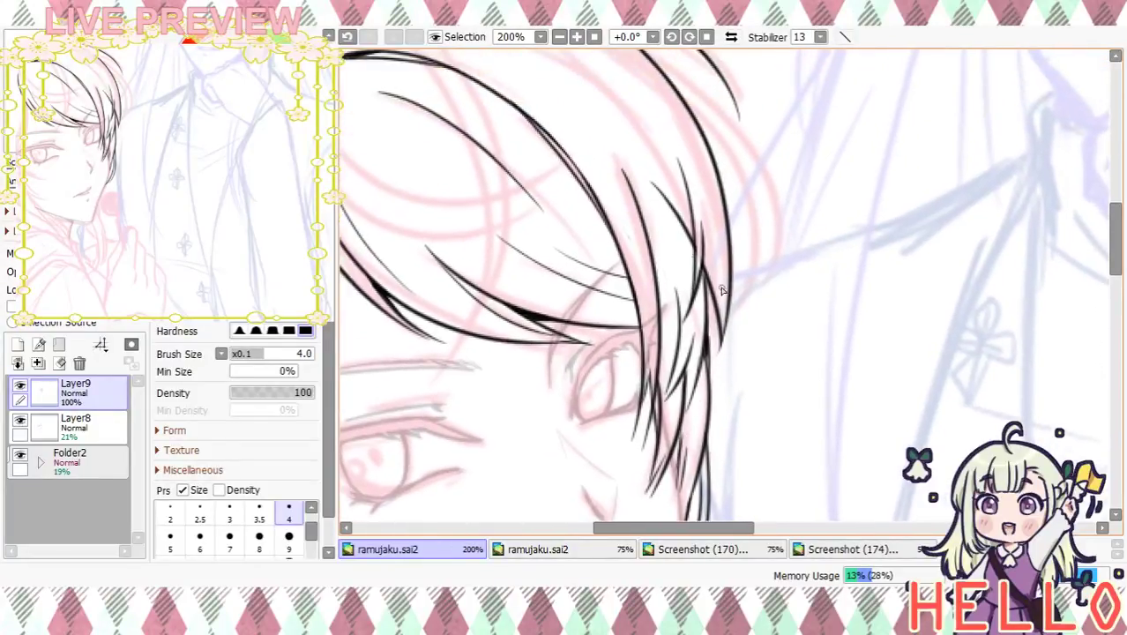
Redraw the thin curved strand in the upper part of the far temple lock
{"action": "left_click_drag", "start_coordinate": [655, 207], "coordinate": [690, 253]}
{"action": "key", "text": "ctrl+z"}
{"action": "left_click_drag", "start_coordinate": [663, 134], "coordinate": [684, 245]}
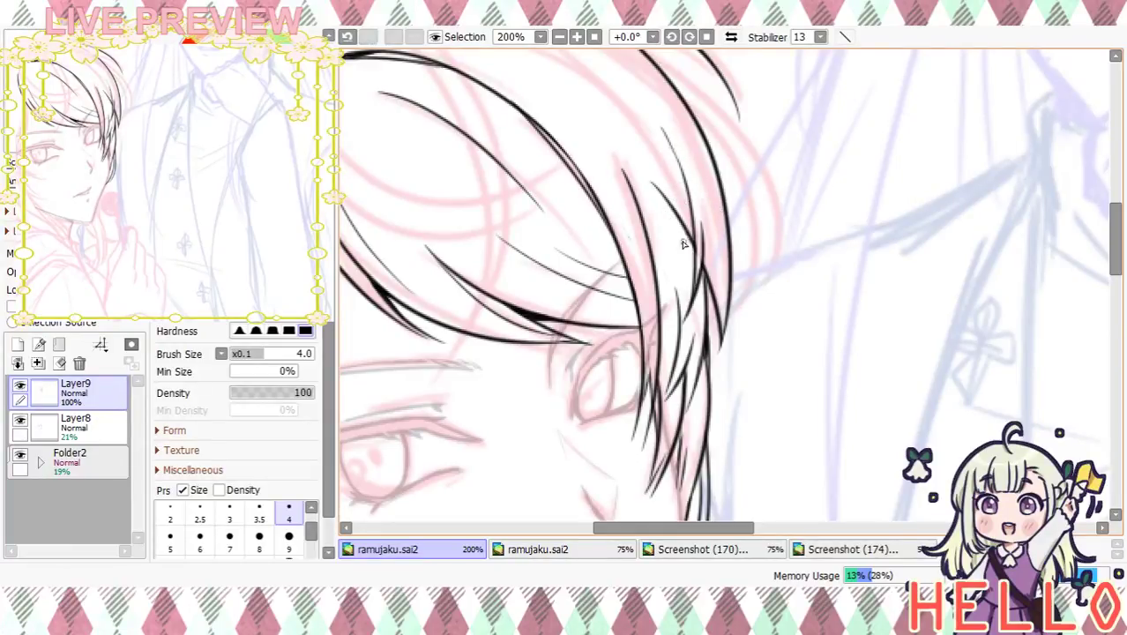
Try to extend and darken the tip of the outer hair strand beside the far temple
{"action": "left_click", "coordinate": [558, 38]}
{"action": "left_click", "coordinate": [557, 37]}
{"action": "left_click", "coordinate": [558, 37]}
{"action": "left_click", "coordinate": [558, 37]}
{"action": "left_click", "coordinate": [558, 37]}
{"action": "left_click", "coordinate": [558, 37]}
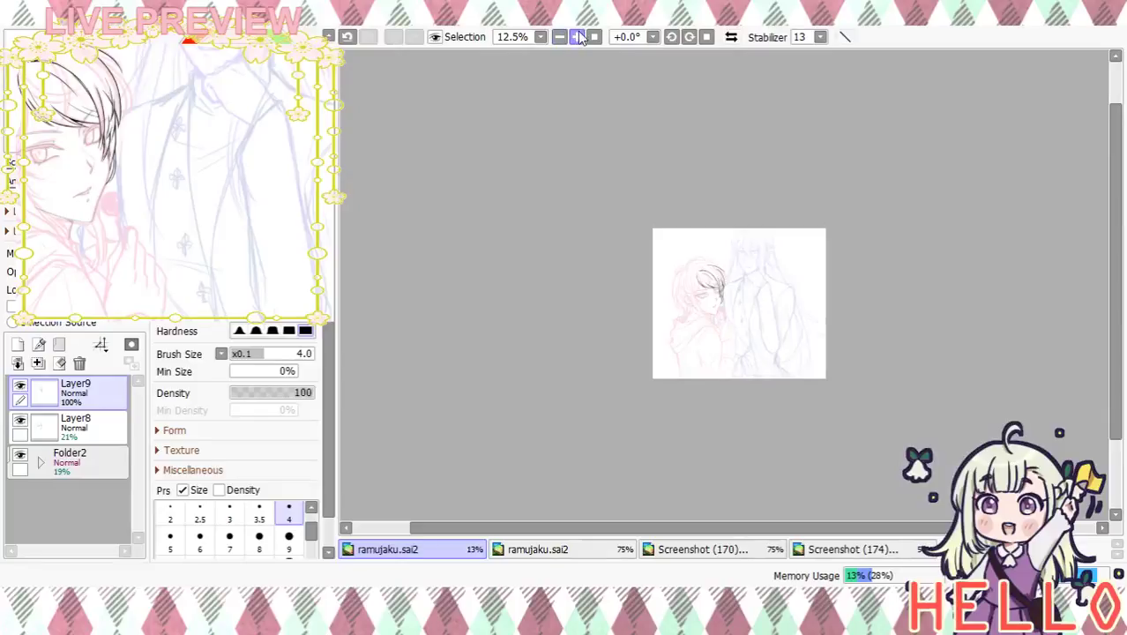
{"action": "left_click", "coordinate": [577, 37]}
{"action": "left_click", "coordinate": [577, 37]}
{"action": "left_click", "coordinate": [577, 37]}
{"action": "left_click", "coordinate": [577, 37]}
{"action": "mouse_move", "coordinate": [795, 335]}
{"action": "left_mouse_down"}
{"action": "mouse_move", "coordinate": [785, 289]}
{"action": "mouse_move", "coordinate": [741, 318]}
{"action": "left_mouse_up"}
{"action": "left_click", "coordinate": [577, 37]}
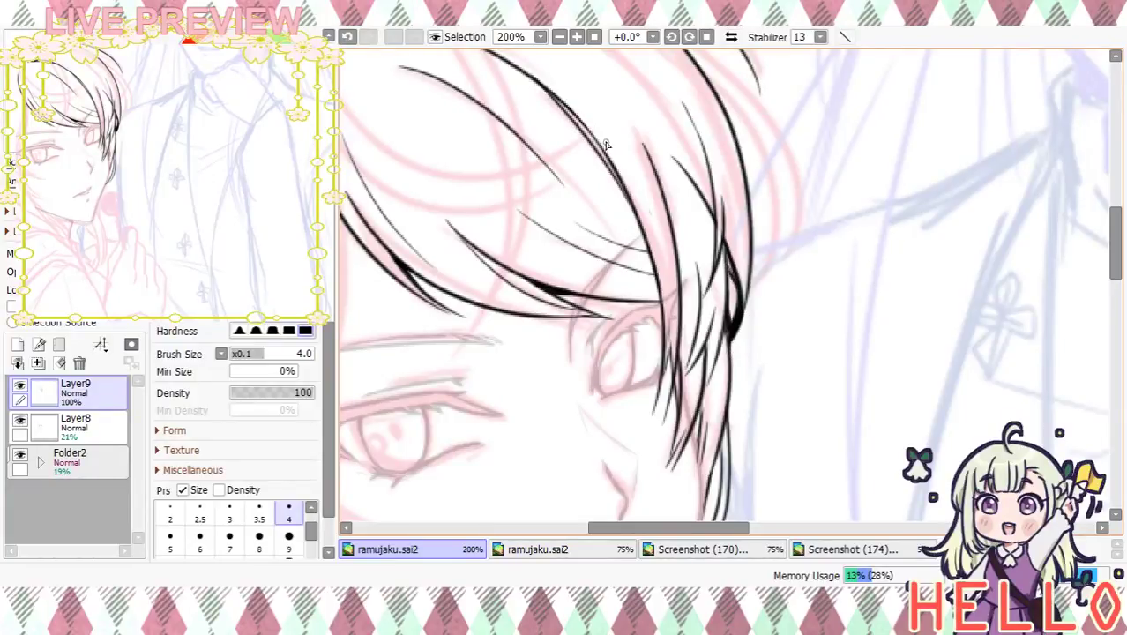
Erase the darkened tip of the outer hair strand beside the far temple
{"action": "left_click", "coordinate": [559, 36]}
{"action": "left_click", "coordinate": [560, 36]}
{"action": "left_click", "coordinate": [559, 37]}
{"action": "left_click", "coordinate": [577, 36]}
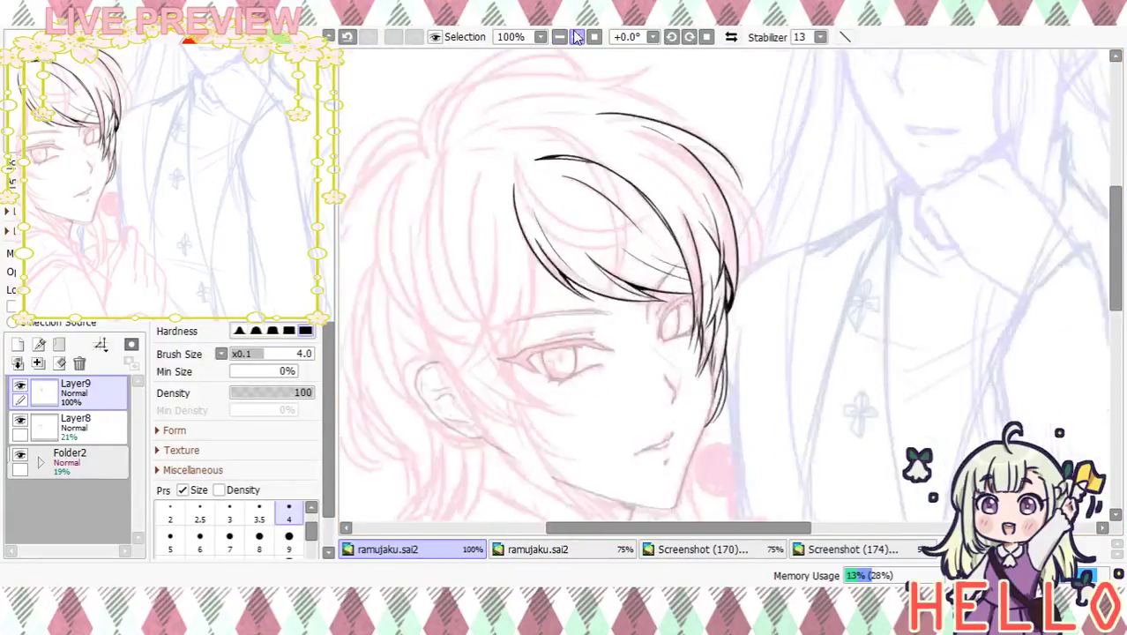
{"action": "left_click", "coordinate": [577, 36]}
{"action": "left_click", "coordinate": [577, 36]}
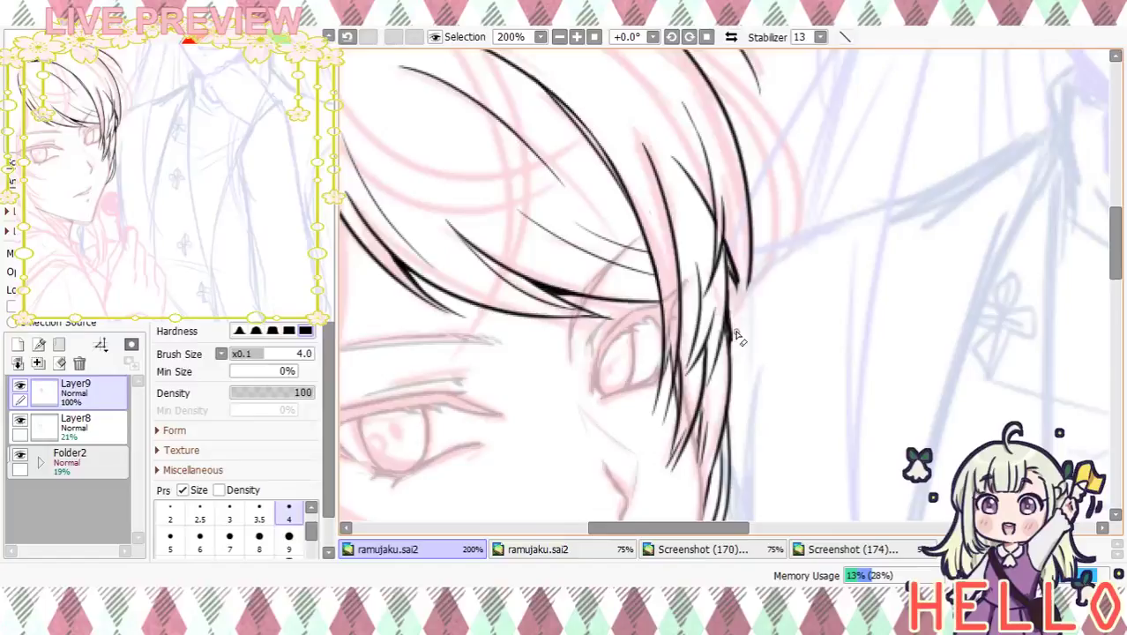
{"action": "left_click_drag", "start_coordinate": [808, 254], "coordinate": [771, 309]}
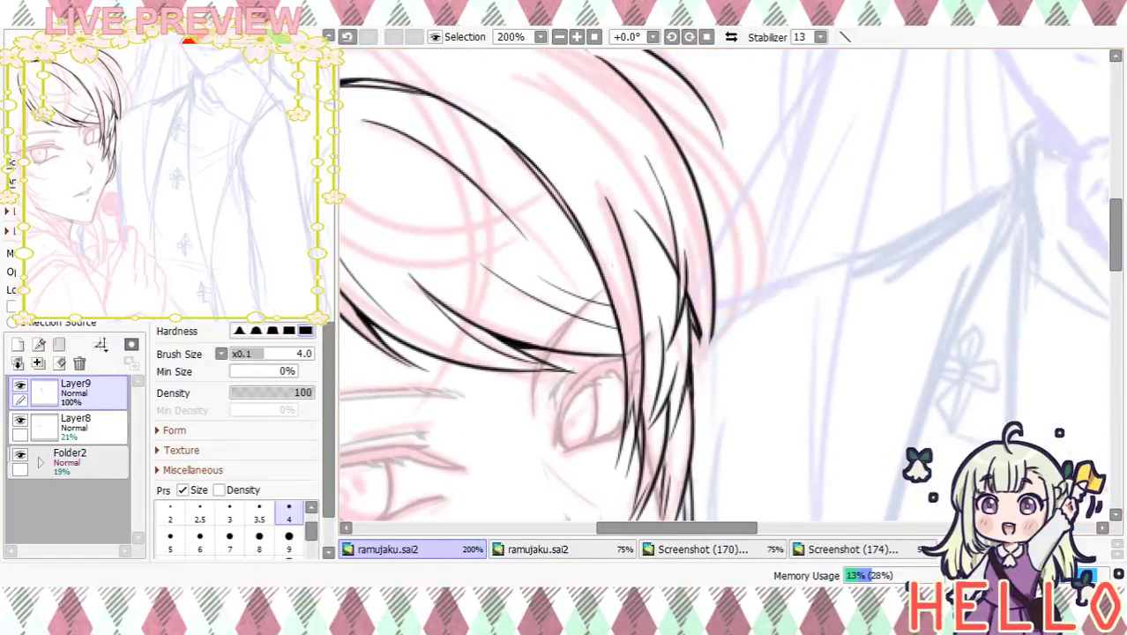
Ink the end of the outer hair strand so it curves inward to a pointed tip over the temple lock
{"action": "key", "text": "ctrl+z"}
{"action": "left_click_drag", "start_coordinate": [689, 300], "coordinate": [693, 381]}
{"action": "left_click_drag", "start_coordinate": [704, 333], "coordinate": [699, 372]}
{"action": "key", "text": "ctrl+z"}
{"action": "left_click_drag", "start_coordinate": [709, 332], "coordinate": [694, 380]}
{"action": "left_click_drag", "start_coordinate": [694, 327], "coordinate": [694, 381]}
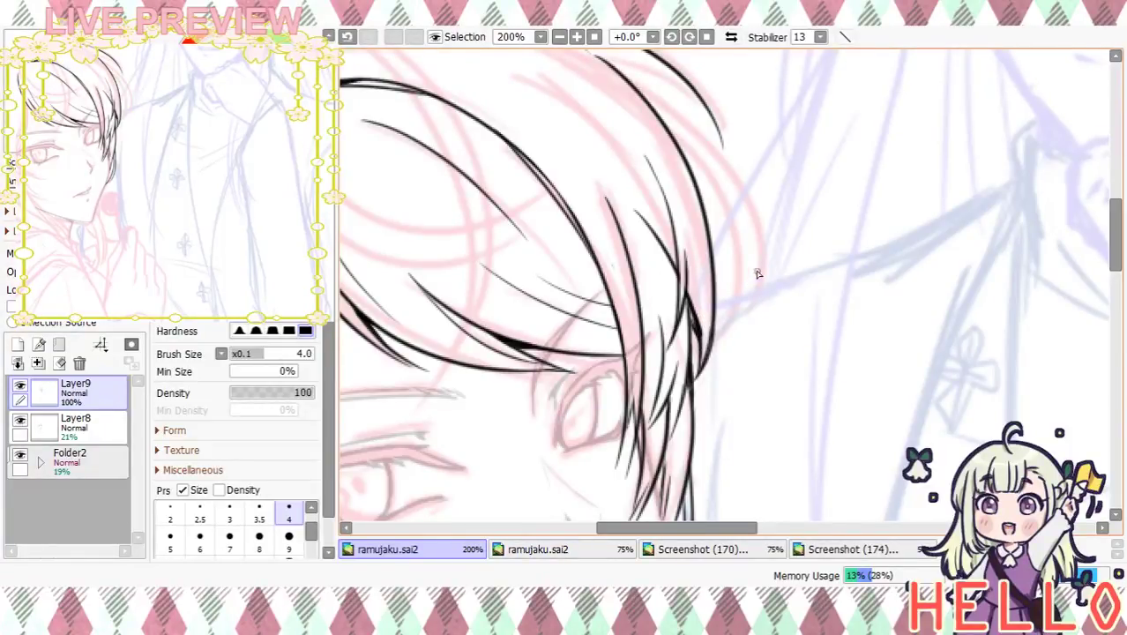
Ink an extra strand along the outside of the outer hair strand and a thin strand just inside it
{"action": "left_click_drag", "start_coordinate": [704, 213], "coordinate": [723, 324]}
{"action": "key", "text": "ctrl+z"}
{"action": "left_click_drag", "start_coordinate": [700, 200], "coordinate": [720, 330]}
{"action": "key", "text": "ctrl+z"}
{"action": "left_click_drag", "start_coordinate": [705, 182], "coordinate": [717, 339]}
{"action": "mouse_move", "coordinate": [721, 220]}
{"action": "left_mouse_down"}
{"action": "mouse_move", "coordinate": [704, 386]}
{"action": "mouse_move", "coordinate": [844, 148]}
{"action": "mouse_move", "coordinate": [763, 301]}
{"action": "left_mouse_up"}
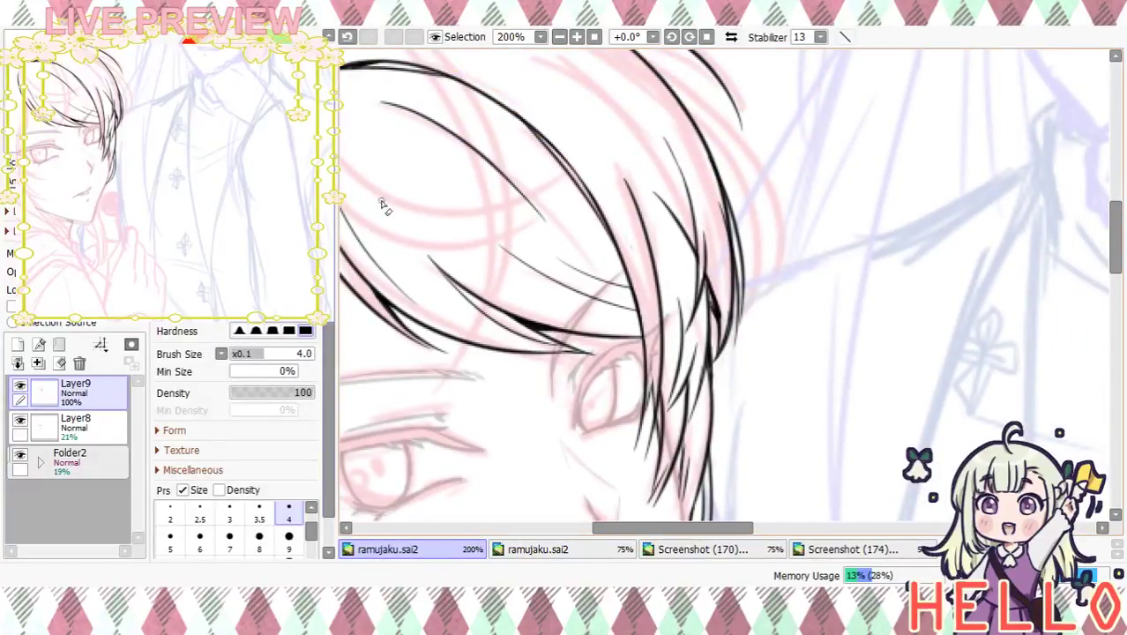
{"action": "mouse_move", "coordinate": [716, 184]}
{"action": "left_mouse_down"}
{"action": "mouse_move", "coordinate": [737, 260]}
{"action": "mouse_move", "coordinate": [723, 326]}
{"action": "left_mouse_up"}
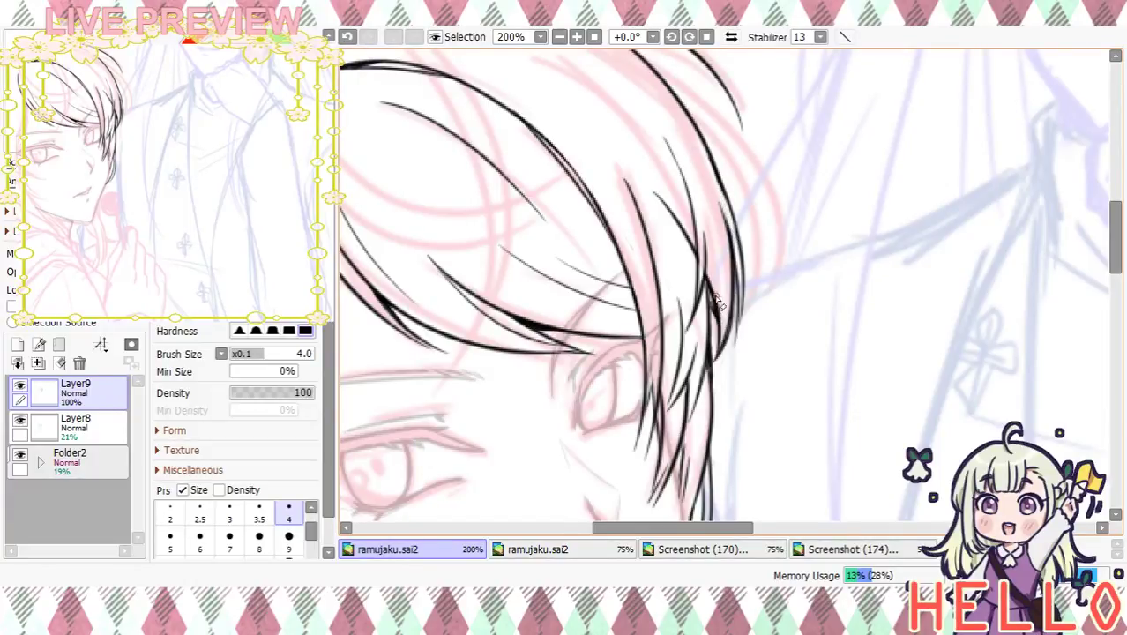
Ink the inner edge of the top outer lock, curving from the crown to its pointed tip
{"action": "left_click", "coordinate": [561, 37]}
{"action": "left_click", "coordinate": [561, 37]}
{"action": "left_click", "coordinate": [576, 37]}
{"action": "left_click", "coordinate": [577, 37]}
{"action": "left_click", "coordinate": [576, 37]}
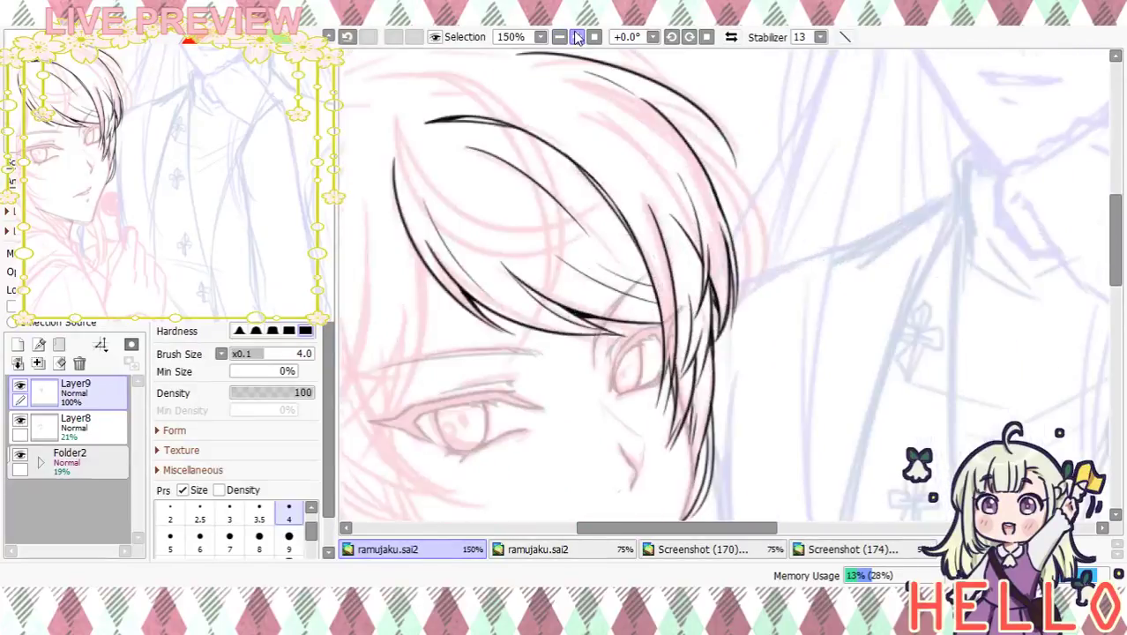
{"action": "left_click_drag", "start_coordinate": [713, 97], "coordinate": [784, 287]}
{"action": "key", "text": "ctrl+z"}
{"action": "mouse_move", "coordinate": [698, 217]}
{"action": "left_mouse_down"}
{"action": "mouse_move", "coordinate": [724, 226]}
{"action": "mouse_move", "coordinate": [775, 325]}
{"action": "mouse_move", "coordinate": [791, 279]}
{"action": "mouse_move", "coordinate": [775, 257]}
{"action": "mouse_move", "coordinate": [789, 294]}
{"action": "left_mouse_up"}
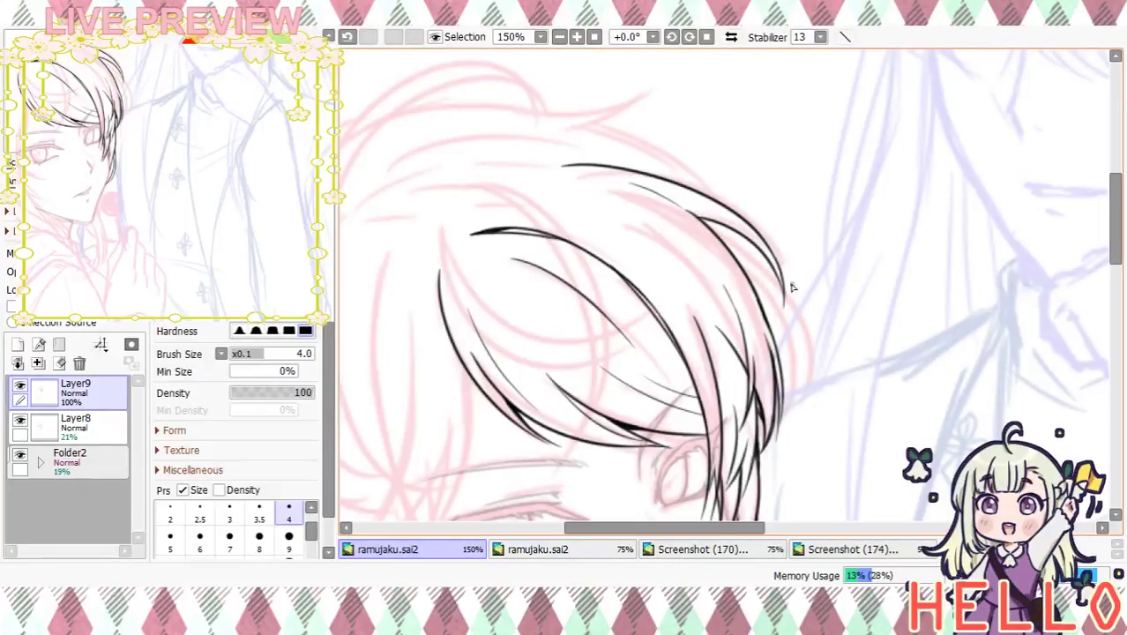
Fill in a dark wedge where the top outer lock's inner edge meets the strand beneath it
{"action": "left_click", "coordinate": [577, 37]}
{"action": "left_click", "coordinate": [577, 37]}
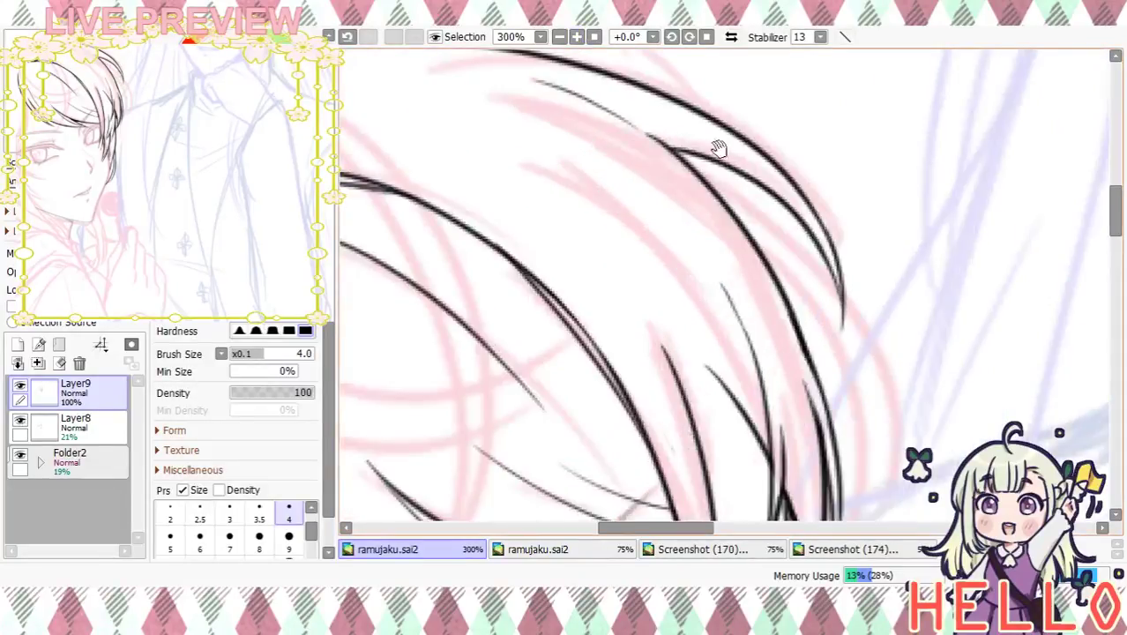
{"action": "left_click_drag", "start_coordinate": [685, 112], "coordinate": [661, 195]}
{"action": "mouse_move", "coordinate": [669, 233]}
{"action": "left_mouse_down"}
{"action": "mouse_move", "coordinate": [697, 264]}
{"action": "mouse_move", "coordinate": [657, 234]}
{"action": "mouse_move", "coordinate": [682, 258]}
{"action": "mouse_move", "coordinate": [659, 235]}
{"action": "mouse_move", "coordinate": [684, 238]}
{"action": "mouse_move", "coordinate": [657, 231]}
{"action": "mouse_move", "coordinate": [704, 278]}
{"action": "mouse_move", "coordinate": [695, 269]}
{"action": "mouse_move", "coordinate": [812, 233]}
{"action": "mouse_move", "coordinate": [828, 183]}
{"action": "left_mouse_up"}
{"action": "scroll", "coordinate": [714, 304], "scroll_direction": "down", "scroll_amount": 4}
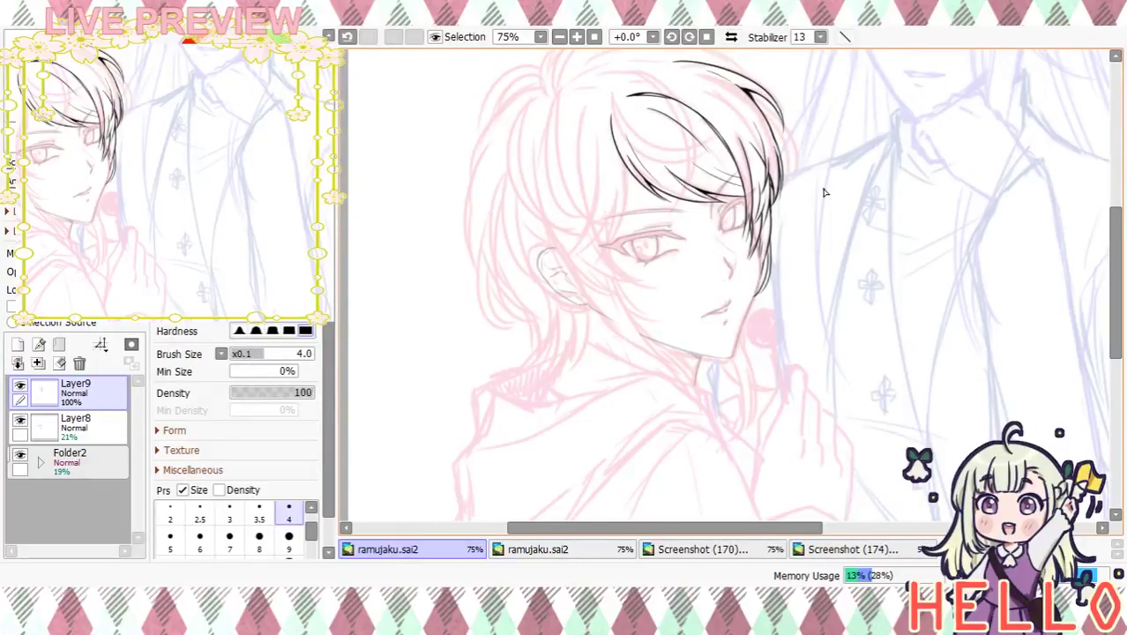
Mirror the canvas view and ink a near-side strand from the fringe down to the near eye's outer corner
{"action": "left_click", "coordinate": [577, 37]}
{"action": "left_click", "coordinate": [577, 37]}
{"action": "left_click_drag", "start_coordinate": [728, 281], "coordinate": [774, 457]}
{"action": "left_click_drag", "start_coordinate": [763, 404], "coordinate": [828, 410]}
{"action": "left_click_drag", "start_coordinate": [746, 428], "coordinate": [798, 378]}
{"action": "left_click_drag", "start_coordinate": [695, 167], "coordinate": [659, 310]}
{"action": "key", "text": "ctrl+z"}
{"action": "left_click", "coordinate": [731, 37]}
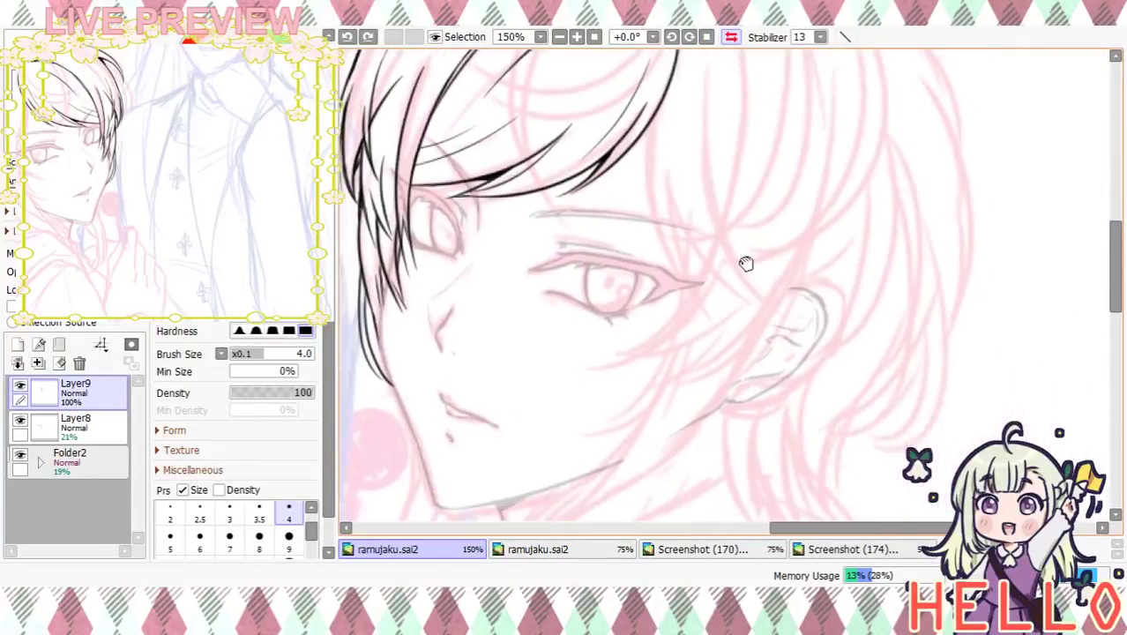
{"action": "left_click_drag", "start_coordinate": [645, 150], "coordinate": [698, 324]}
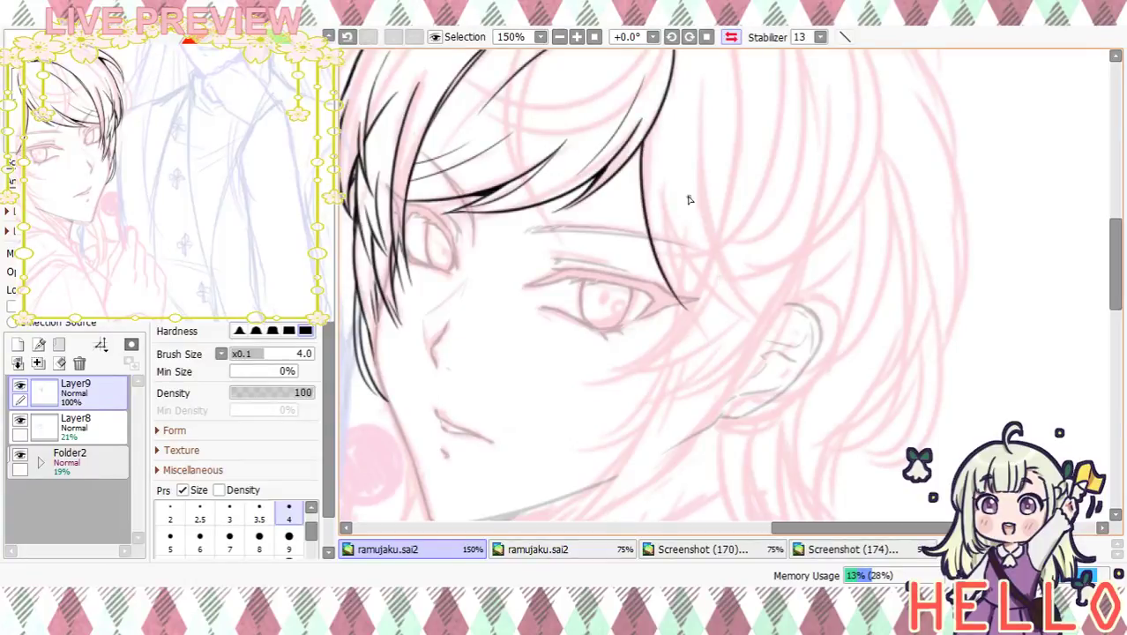
Ink two branching strands behind the new near-side strand, one sweeping down toward the ear
{"action": "left_click_drag", "start_coordinate": [663, 191], "coordinate": [704, 329]}
{"action": "mouse_move", "coordinate": [668, 231]}
{"action": "left_mouse_down"}
{"action": "mouse_move", "coordinate": [717, 308]}
{"action": "mouse_move", "coordinate": [746, 313]}
{"action": "left_mouse_up"}
{"action": "key", "text": "ctrl+z"}
{"action": "left_click_drag", "start_coordinate": [668, 232], "coordinate": [751, 314]}
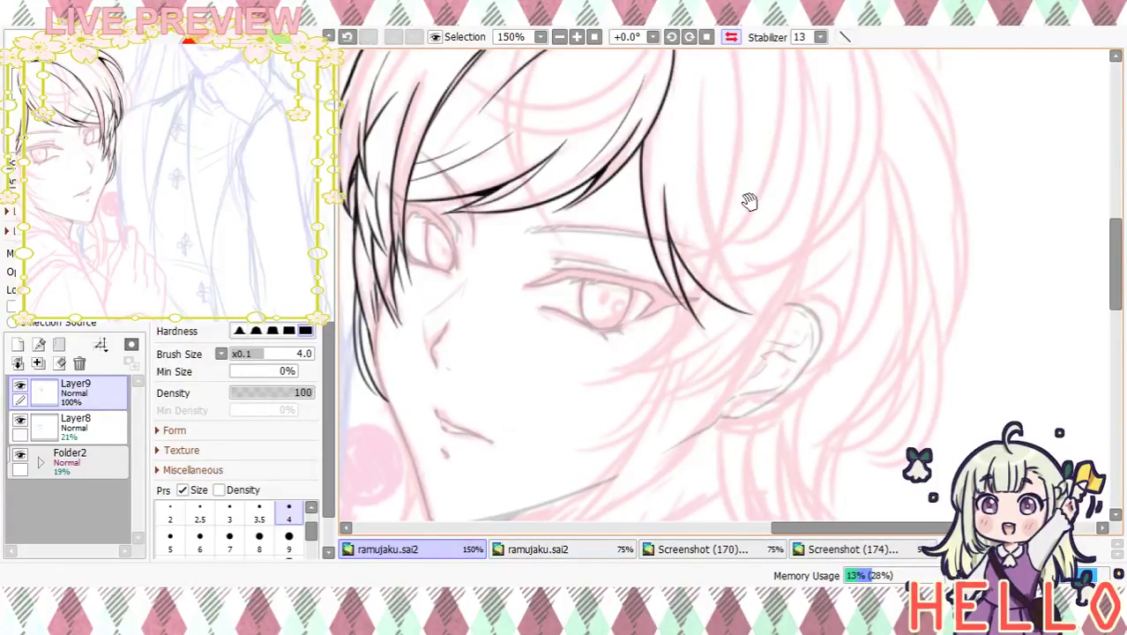
Ink the near-side lock's long back edge down to the ear, with a short parallel stroke at its tip
{"action": "scroll", "coordinate": [719, 168], "scroll_direction": "up", "scroll_amount": 1}
{"action": "mouse_move", "coordinate": [700, 134]}
{"action": "left_mouse_down"}
{"action": "mouse_move", "coordinate": [699, 179]}
{"action": "mouse_move", "coordinate": [761, 361]}
{"action": "left_mouse_up"}
{"action": "left_click_drag", "start_coordinate": [718, 310], "coordinate": [781, 384]}
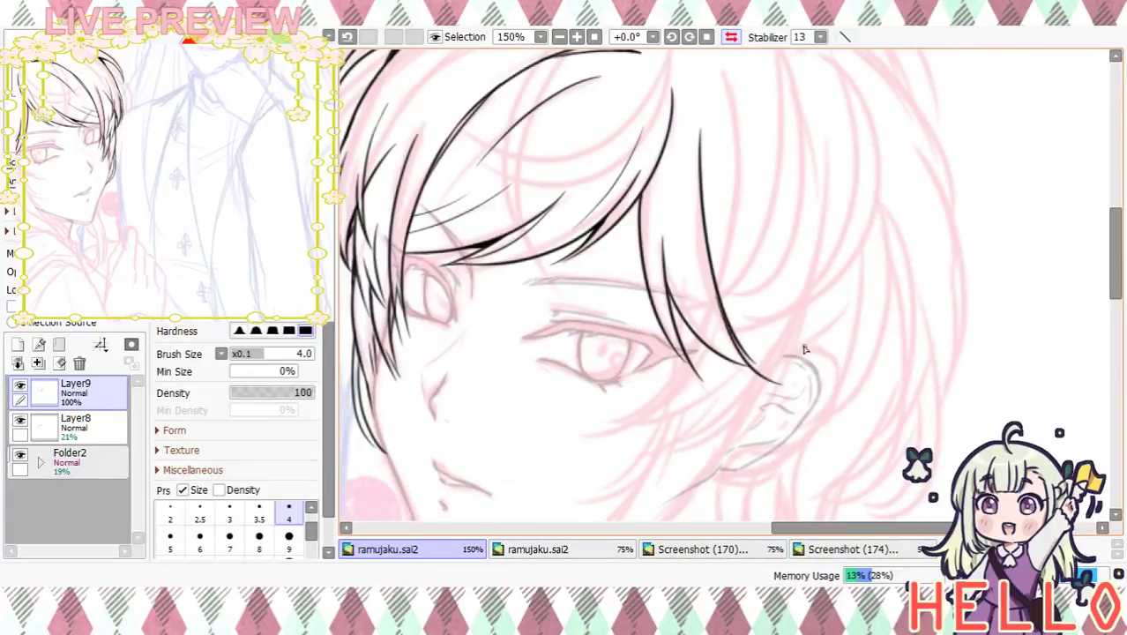
{"action": "key", "text": "ctrl+z"}
{"action": "left_click_drag", "start_coordinate": [723, 328], "coordinate": [783, 382]}
{"action": "key", "text": "ctrl+z"}
{"action": "left_click_drag", "start_coordinate": [723, 321], "coordinate": [787, 382]}
Darken the narrow gap where the near-side strands split beside the near eye
{"action": "left_click_drag", "start_coordinate": [783, 323], "coordinate": [797, 271]}
{"action": "left_click", "coordinate": [578, 38]}
{"action": "left_click", "coordinate": [578, 38]}
{"action": "mouse_move", "coordinate": [647, 224]}
{"action": "left_mouse_down"}
{"action": "mouse_move", "coordinate": [656, 268]}
{"action": "mouse_move", "coordinate": [673, 253]}
{"action": "mouse_move", "coordinate": [653, 237]}
{"action": "mouse_move", "coordinate": [677, 326]}
{"action": "mouse_move", "coordinate": [672, 259]}
{"action": "mouse_move", "coordinate": [655, 234]}
{"action": "mouse_move", "coordinate": [674, 259]}
{"action": "mouse_move", "coordinate": [652, 231]}
{"action": "mouse_move", "coordinate": [672, 257]}
{"action": "left_mouse_up"}
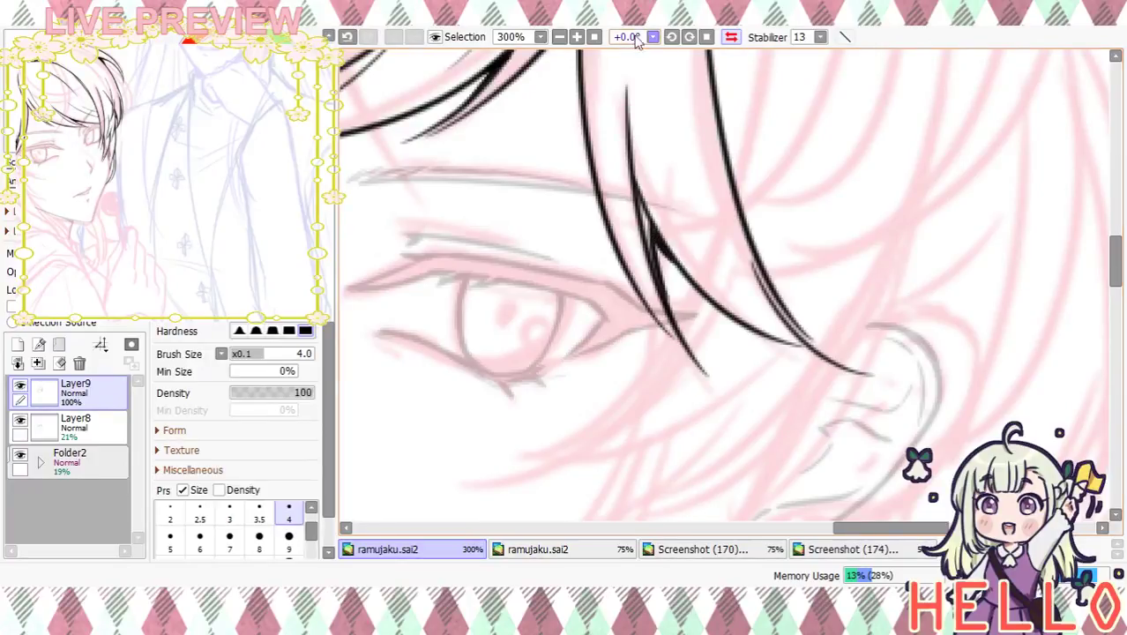
{"action": "left_click", "coordinate": [578, 37]}
{"action": "left_click", "coordinate": [578, 37]}
{"action": "left_click", "coordinate": [560, 37]}
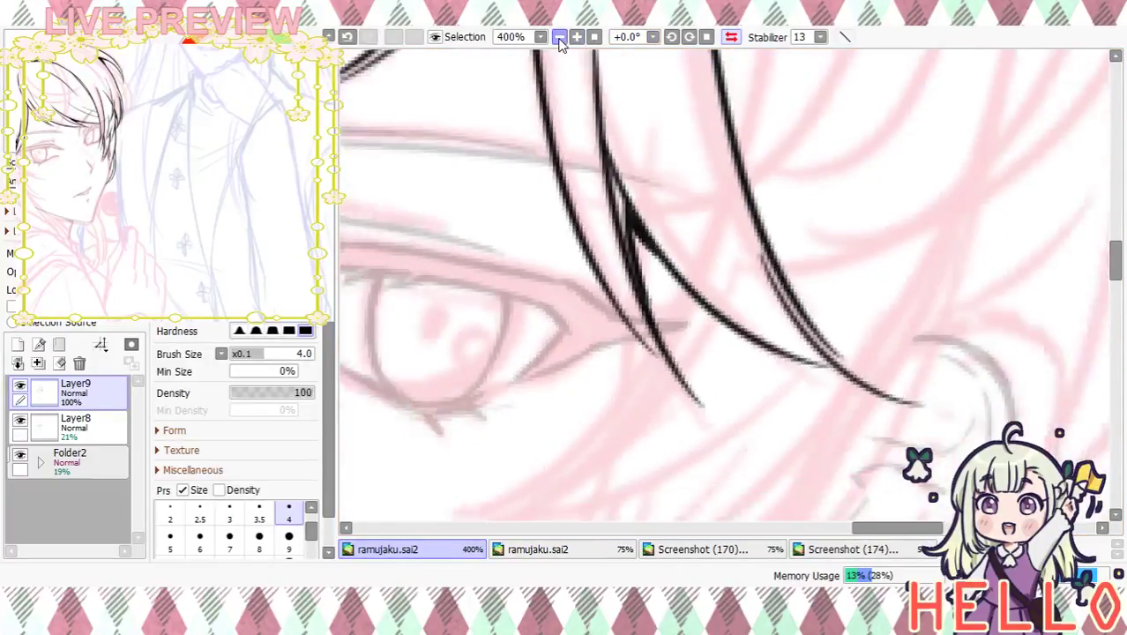
{"action": "left_click", "coordinate": [559, 39]}
{"action": "left_click", "coordinate": [560, 39]}
{"action": "left_click", "coordinate": [559, 39]}
{"action": "left_click", "coordinate": [559, 38]}
{"action": "left_click", "coordinate": [559, 39]}
{"action": "left_click", "coordinate": [559, 38]}
{"action": "left_click", "coordinate": [575, 38]}
{"action": "left_click", "coordinate": [574, 37]}
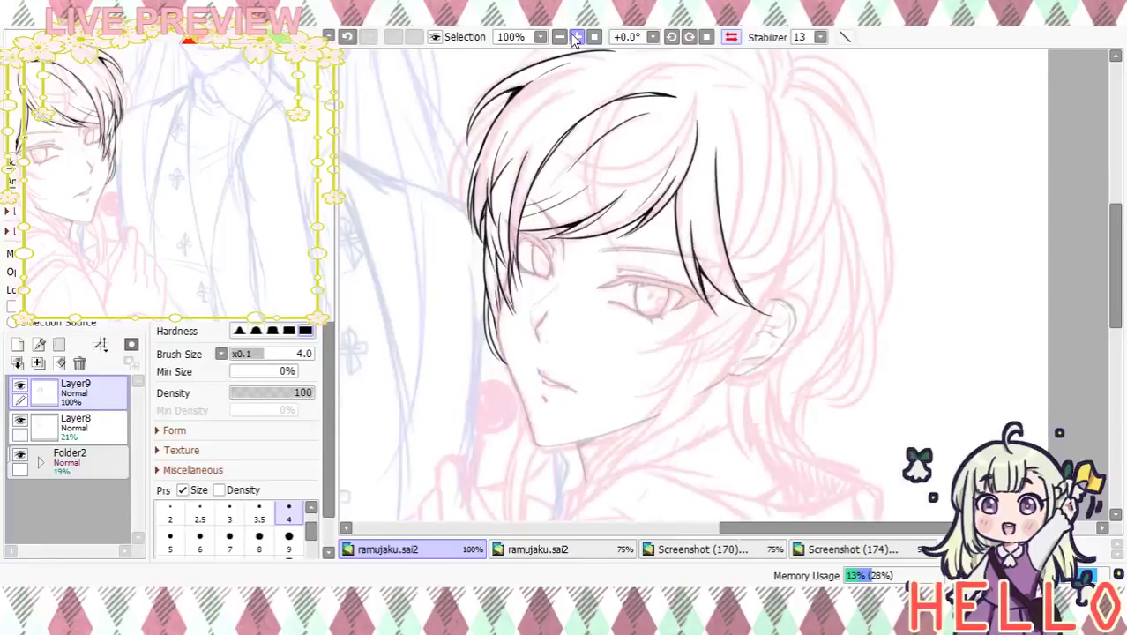
Ink a thin strand inside the near-side lock, plus the curved edge and an inner strand of the lock behind it
{"action": "left_click", "coordinate": [575, 37]}
{"action": "scroll", "coordinate": [684, 252], "scroll_direction": "up", "scroll_amount": 3}
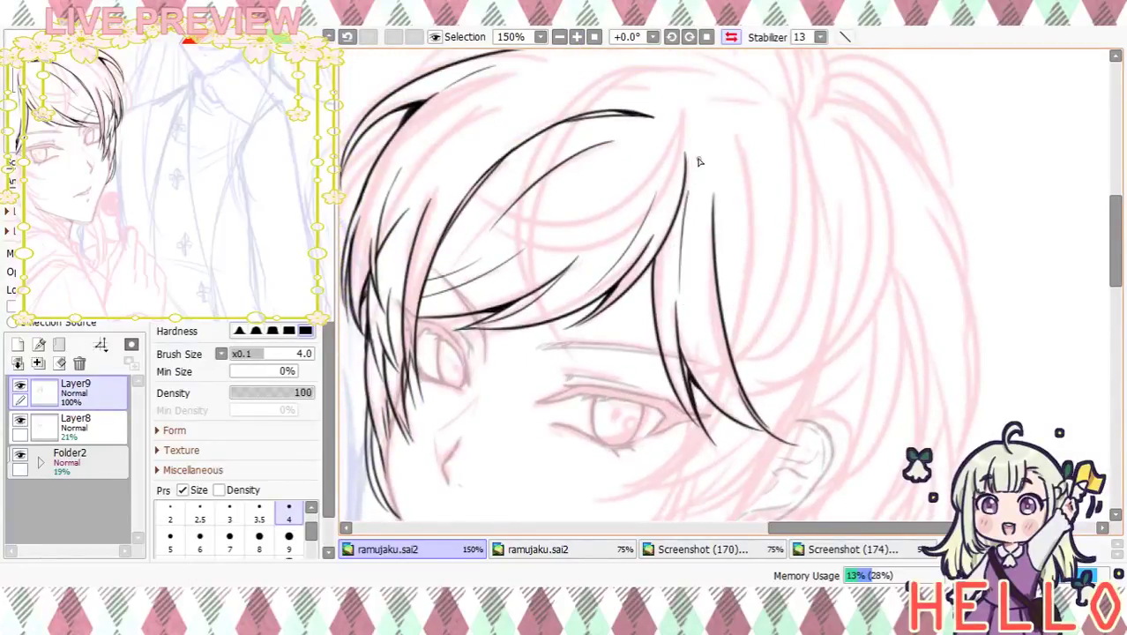
{"action": "left_click_drag", "start_coordinate": [752, 152], "coordinate": [737, 311]}
{"action": "left_click_drag", "start_coordinate": [732, 185], "coordinate": [735, 312]}
{"action": "scroll", "coordinate": [757, 300], "scroll_direction": "down", "scroll_amount": 3}
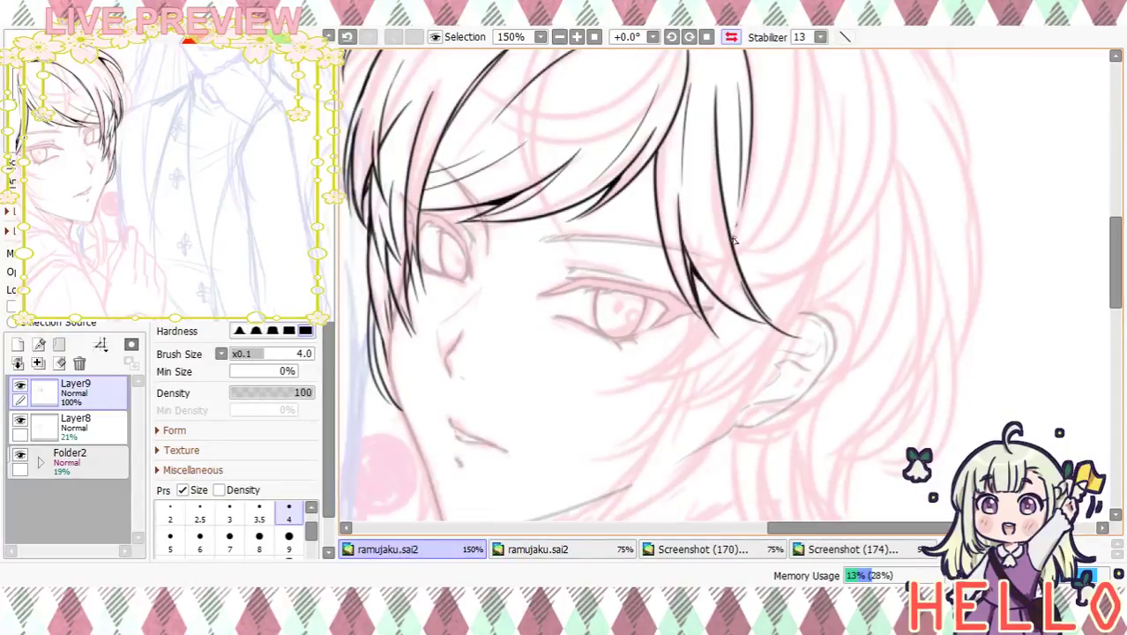
{"action": "scroll", "coordinate": [722, 381], "scroll_direction": "down", "scroll_amount": 2}
Turn off the mirrored view and ink a short stroke over the top of the rear near-side lock's edge
{"action": "left_click", "coordinate": [731, 37]}
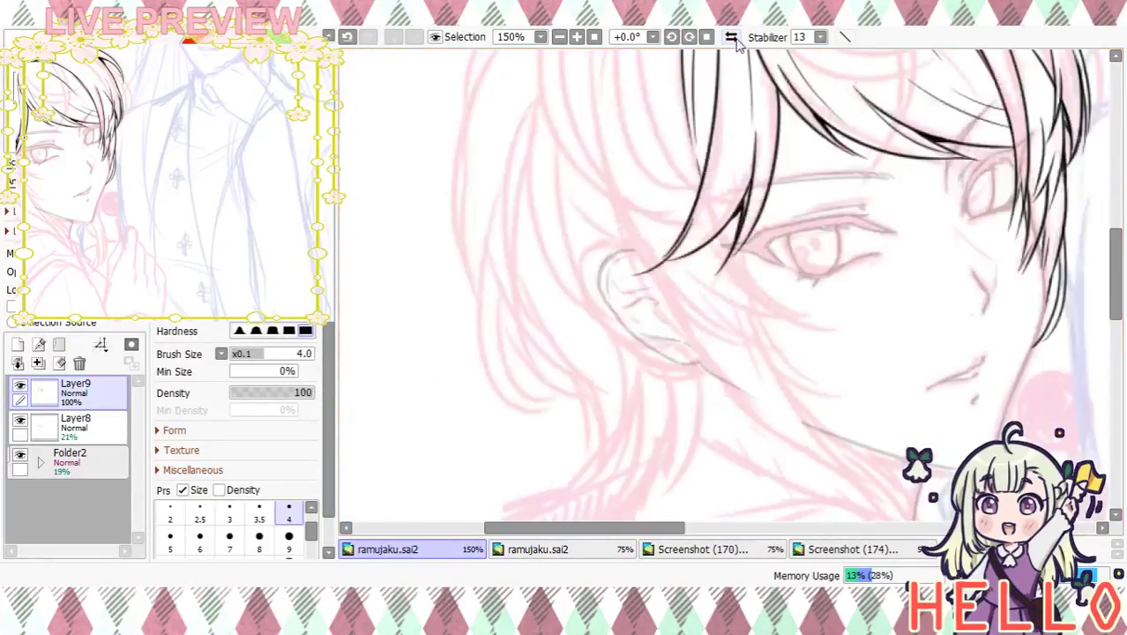
{"action": "left_click_drag", "start_coordinate": [792, 228], "coordinate": [670, 428]}
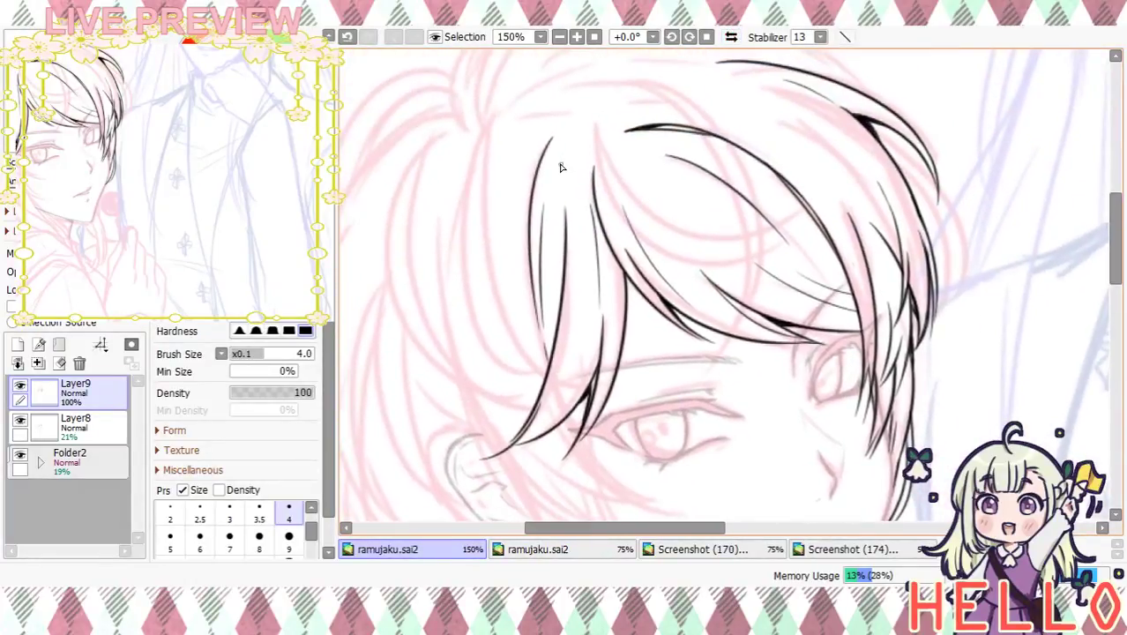
{"action": "left_click_drag", "start_coordinate": [532, 188], "coordinate": [531, 199]}
{"action": "key", "text": "ctrl+z"}
{"action": "left_click_drag", "start_coordinate": [562, 145], "coordinate": [531, 218]}
Ink a lock edge curving from the near eye's outer corner down onto the near cheek
{"action": "left_click_drag", "start_coordinate": [630, 145], "coordinate": [655, 52]}
{"action": "left_click_drag", "start_coordinate": [590, 233], "coordinate": [668, 297]}
{"action": "key", "text": "ctrl+z"}
{"action": "mouse_move", "coordinate": [581, 217]}
{"action": "left_mouse_down"}
{"action": "mouse_move", "coordinate": [688, 308]}
{"action": "mouse_move", "coordinate": [709, 245]}
{"action": "left_mouse_up"}
{"action": "left_click", "coordinate": [577, 37]}
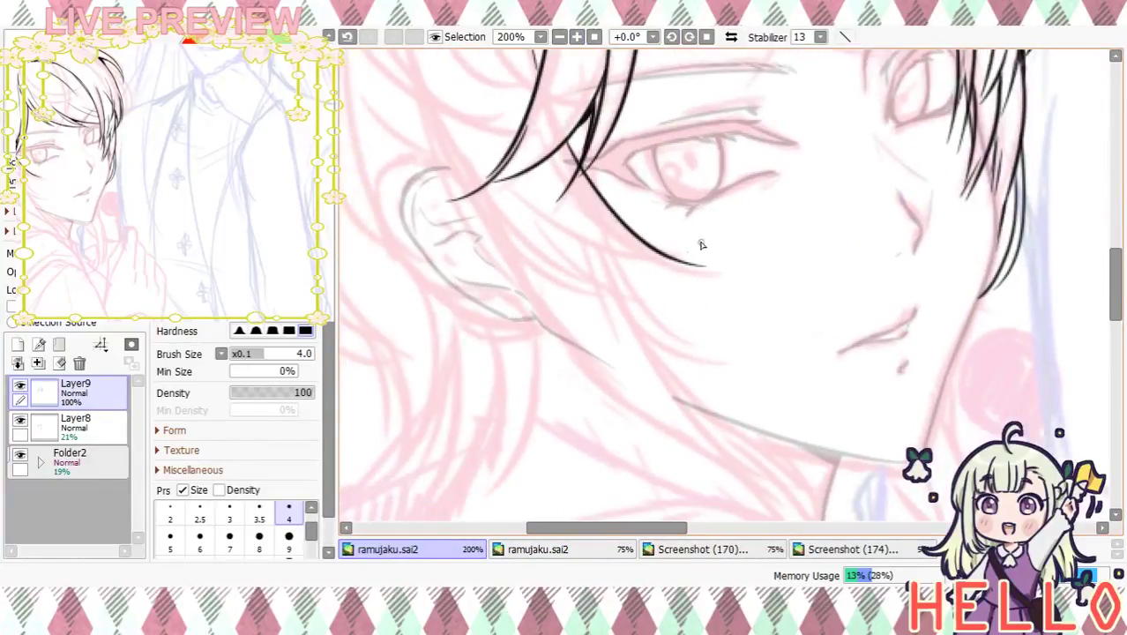
Ink the lower edge of the near-side lock sweeping onto the cheek, with a second line tapering at its tip
{"action": "left_click_drag", "start_coordinate": [509, 188], "coordinate": [693, 256]}
{"action": "left_click_drag", "start_coordinate": [623, 238], "coordinate": [721, 281]}
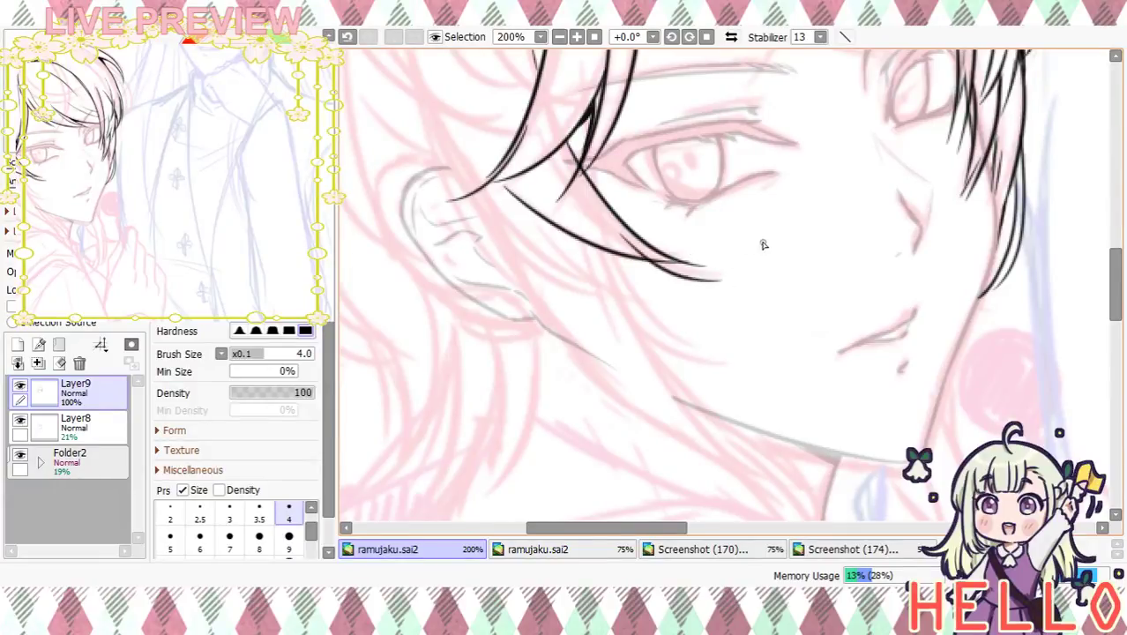
{"action": "key", "text": "ctrl+z"}
{"action": "left_click_drag", "start_coordinate": [608, 227], "coordinate": [729, 273]}
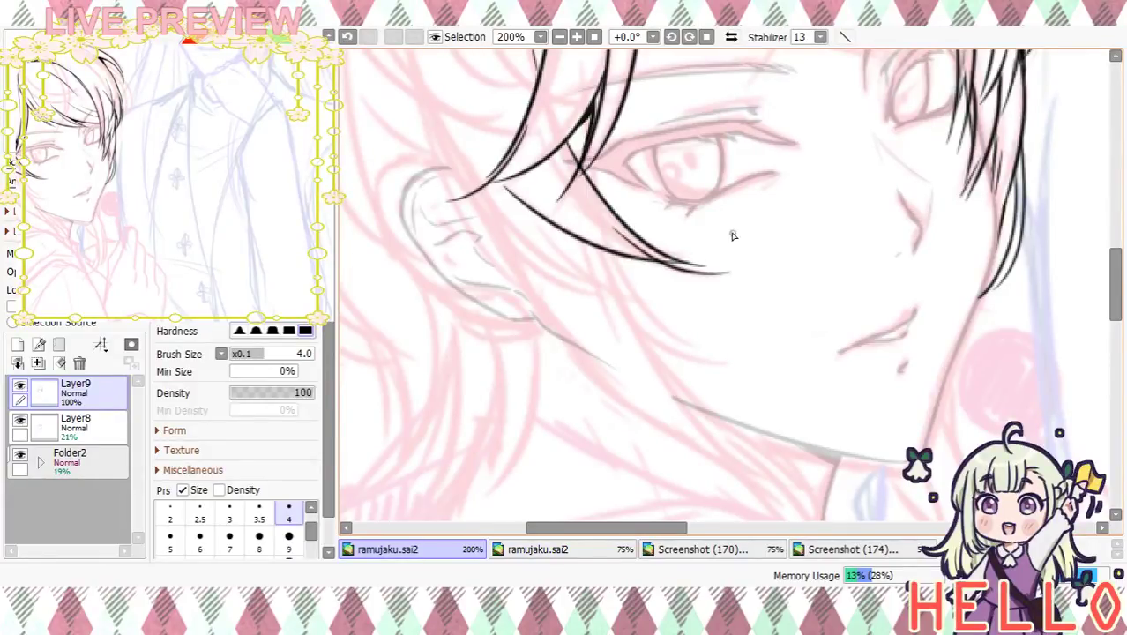
{"action": "key", "text": "ctrl+z"}
{"action": "mouse_move", "coordinate": [607, 226]}
{"action": "left_mouse_down"}
{"action": "mouse_move", "coordinate": [653, 261]}
{"action": "mouse_move", "coordinate": [716, 278]}
{"action": "mouse_move", "coordinate": [696, 270]}
{"action": "mouse_move", "coordinate": [725, 271]}
{"action": "left_mouse_up"}
{"action": "key", "text": "ctrl+z"}
Ink a short strand behind the near-side lock, just above the top of the ear
{"action": "scroll", "coordinate": [342, 248], "scroll_direction": "up", "scroll_amount": 1}
{"action": "scroll", "coordinate": [679, 269], "scroll_direction": "down", "scroll_amount": 1}
{"action": "mouse_move", "coordinate": [717, 330]}
{"action": "left_mouse_down"}
{"action": "mouse_move", "coordinate": [714, 354]}
{"action": "mouse_move", "coordinate": [753, 395]}
{"action": "left_mouse_up"}
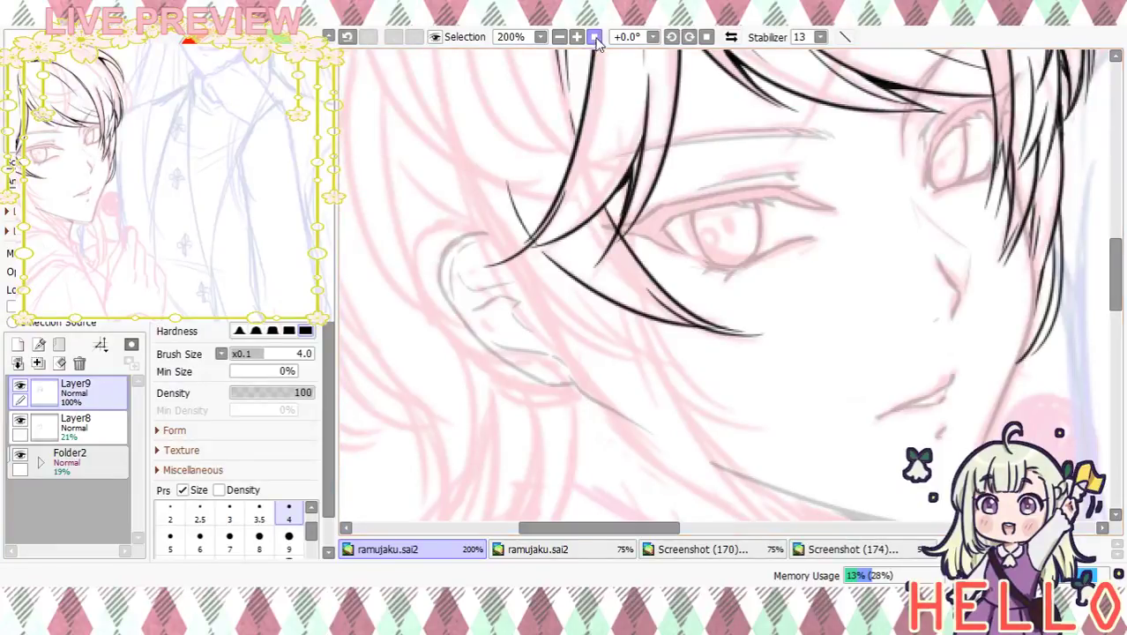
{"action": "left_click", "coordinate": [559, 37]}
{"action": "left_click", "coordinate": [559, 37]}
{"action": "left_click", "coordinate": [559, 37]}
{"action": "left_click", "coordinate": [576, 37]}
{"action": "left_click", "coordinate": [576, 37]}
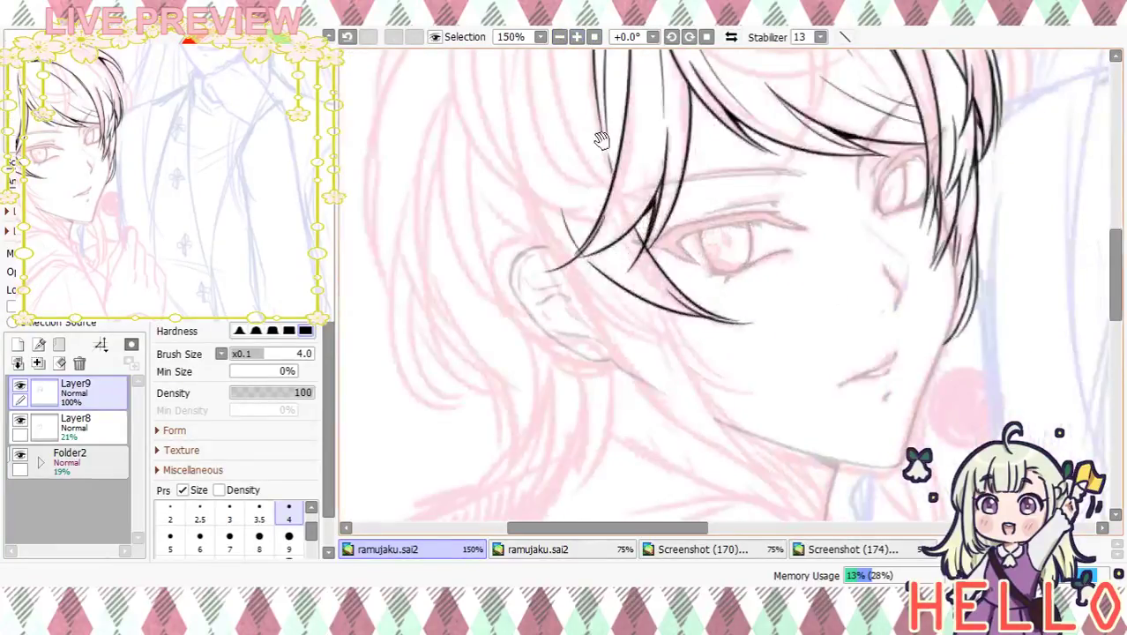
{"action": "key", "text": "ctrl+z"}
{"action": "left_click_drag", "start_coordinate": [554, 204], "coordinate": [579, 255]}
{"action": "mouse_move", "coordinate": [731, 376]}
{"action": "left_mouse_down"}
{"action": "mouse_move", "coordinate": [680, 268]}
{"action": "mouse_move", "coordinate": [684, 333]}
{"action": "left_mouse_up"}
Ink a lock edge curving from above the ear down onto the cheek, with a parallel inner line near its tip
{"action": "left_click_drag", "start_coordinate": [498, 159], "coordinate": [634, 321]}
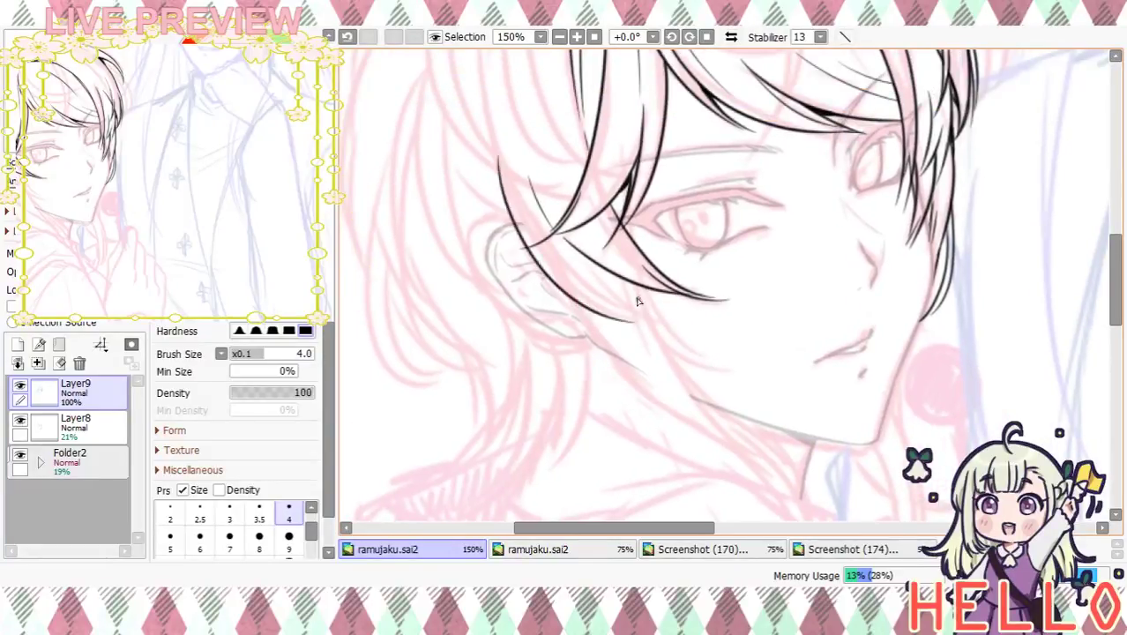
{"action": "key", "text": "ctrl+z"}
{"action": "left_click_drag", "start_coordinate": [494, 141], "coordinate": [628, 314]}
{"action": "left_click_drag", "start_coordinate": [540, 220], "coordinate": [642, 311]}
{"action": "key", "text": "ctrl+z"}
{"action": "left_click_drag", "start_coordinate": [520, 201], "coordinate": [628, 309]}
{"action": "left_click_drag", "start_coordinate": [754, 330], "coordinate": [745, 456]}
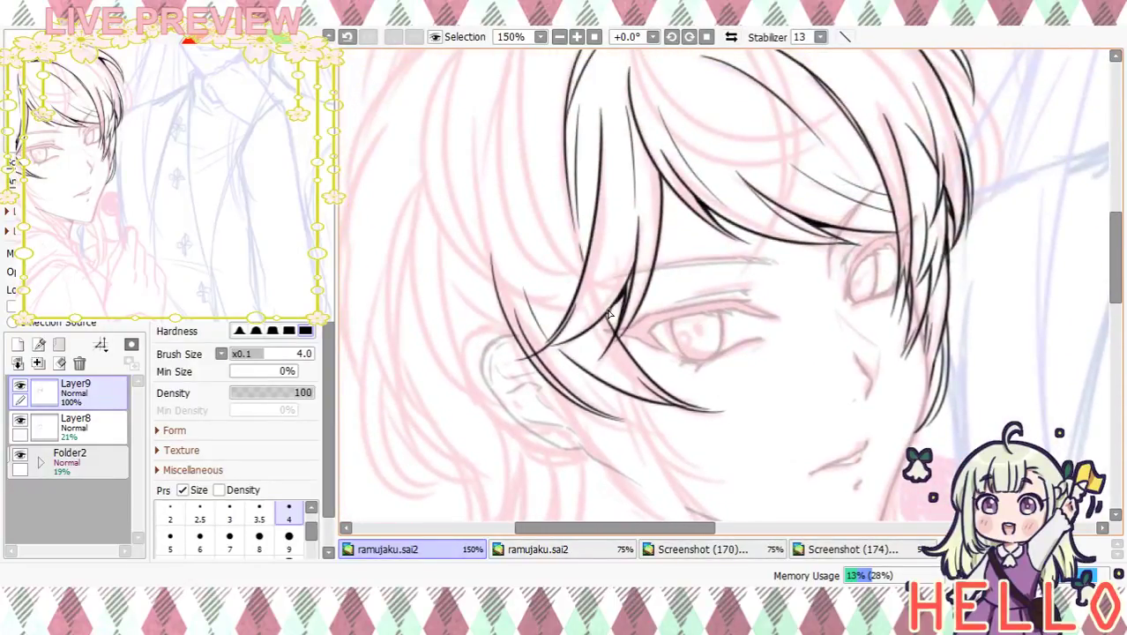
Ink the front edge of the long side lock from the cheek down past the jaw to its curved tip over the neck
{"action": "scroll", "coordinate": [692, 306], "scroll_direction": "down", "scroll_amount": 4}
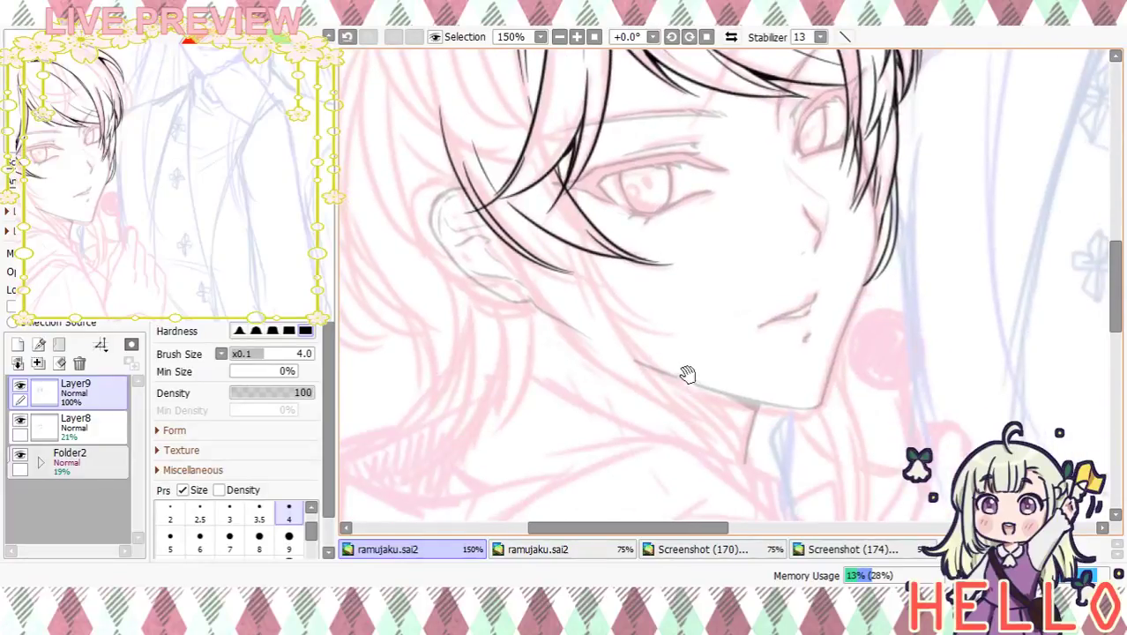
{"action": "mouse_move", "coordinate": [575, 227]}
{"action": "left_mouse_down"}
{"action": "mouse_move", "coordinate": [633, 317]}
{"action": "mouse_move", "coordinate": [669, 331]}
{"action": "left_mouse_up"}
{"action": "key", "text": "ctrl+z"}
{"action": "left_click_drag", "start_coordinate": [576, 235], "coordinate": [667, 364]}
{"action": "mouse_move", "coordinate": [617, 305]}
{"action": "left_mouse_down"}
{"action": "mouse_move", "coordinate": [676, 350]}
{"action": "mouse_move", "coordinate": [747, 452]}
{"action": "left_mouse_up"}
{"action": "key", "text": "ctrl+z"}
{"action": "left_click_drag", "start_coordinate": [605, 288], "coordinate": [747, 451]}
{"action": "left_click_drag", "start_coordinate": [729, 402], "coordinate": [759, 467]}
{"action": "key", "text": "ctrl+z"}
{"action": "left_click_drag", "start_coordinate": [723, 397], "coordinate": [761, 481]}
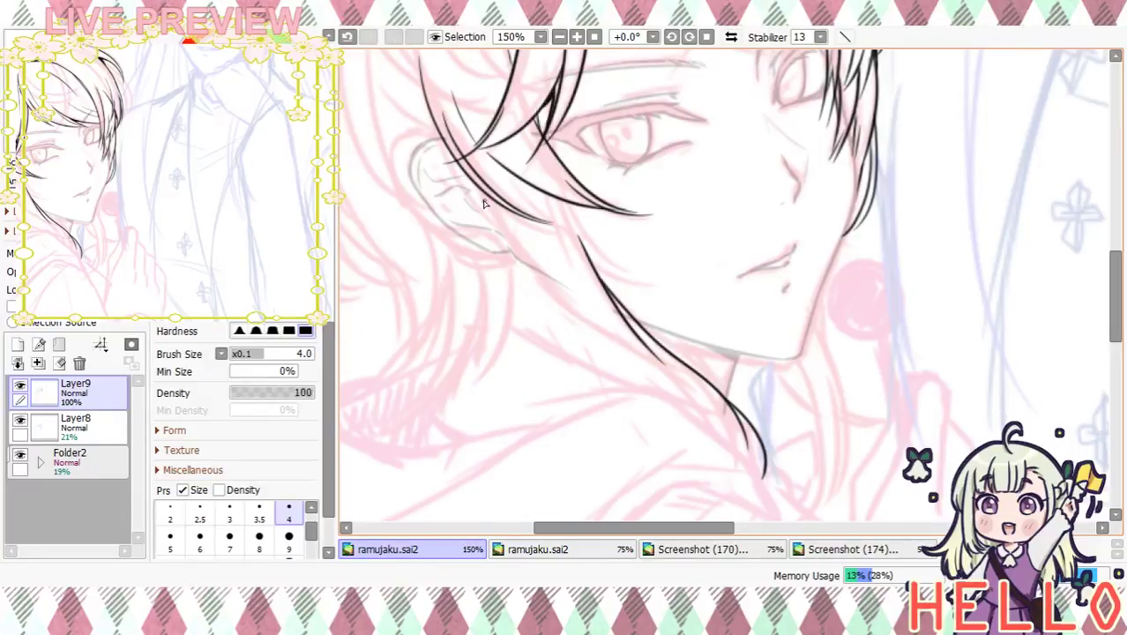
Ink the rear edge of the long side lock from the front of the ear down toward its tip
{"action": "left_click_drag", "start_coordinate": [483, 189], "coordinate": [601, 341]}
{"action": "key", "text": "ctrl+z"}
{"action": "mouse_move", "coordinate": [554, 273]}
{"action": "left_mouse_down"}
{"action": "mouse_move", "coordinate": [670, 365]}
{"action": "mouse_move", "coordinate": [653, 368]}
{"action": "mouse_move", "coordinate": [721, 443]}
{"action": "left_mouse_up"}
{"action": "key", "text": "ctrl+z"}
{"action": "left_click_drag", "start_coordinate": [702, 404], "coordinate": [709, 428]}
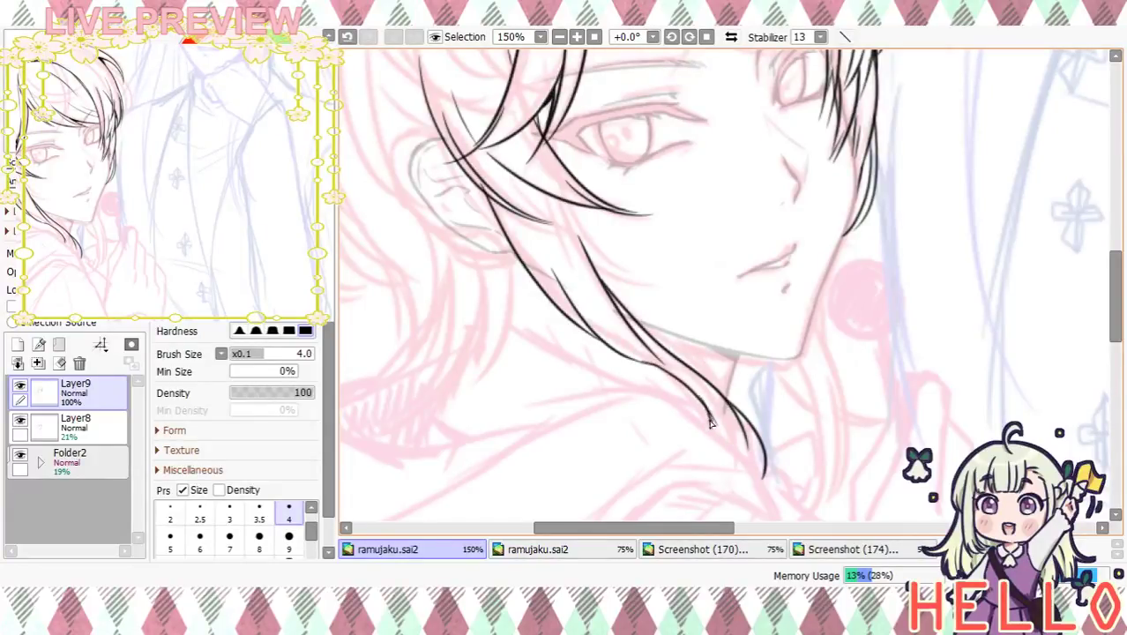
{"action": "key", "text": "ctrl+z"}
{"action": "key", "text": "ctrl+z"}
{"action": "left_click_drag", "start_coordinate": [656, 369], "coordinate": [703, 407]}
Ink a short inner strand along the rear edge of the long side lock below the ear
{"action": "scroll", "coordinate": [598, 263], "scroll_direction": "up", "scroll_amount": 1}
{"action": "left_click_drag", "start_coordinate": [542, 253], "coordinate": [582, 311]}
{"action": "left_click_drag", "start_coordinate": [567, 293], "coordinate": [587, 326]}
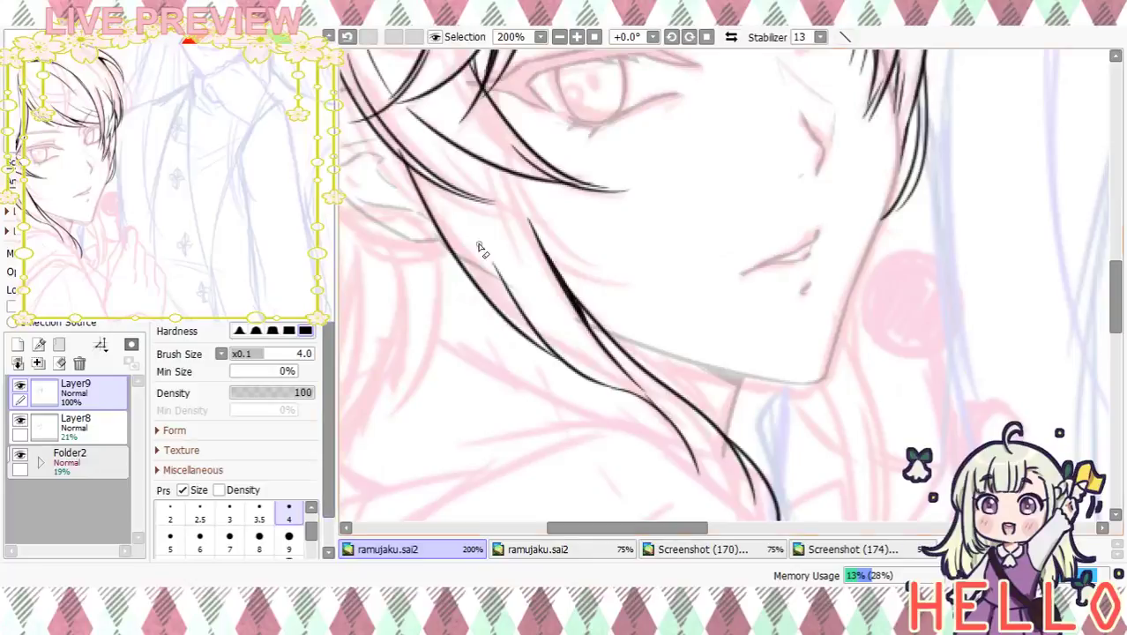
Thicken the front edge of the long side lock where it meets the jawline
{"action": "left_click_drag", "start_coordinate": [567, 276], "coordinate": [616, 338]}
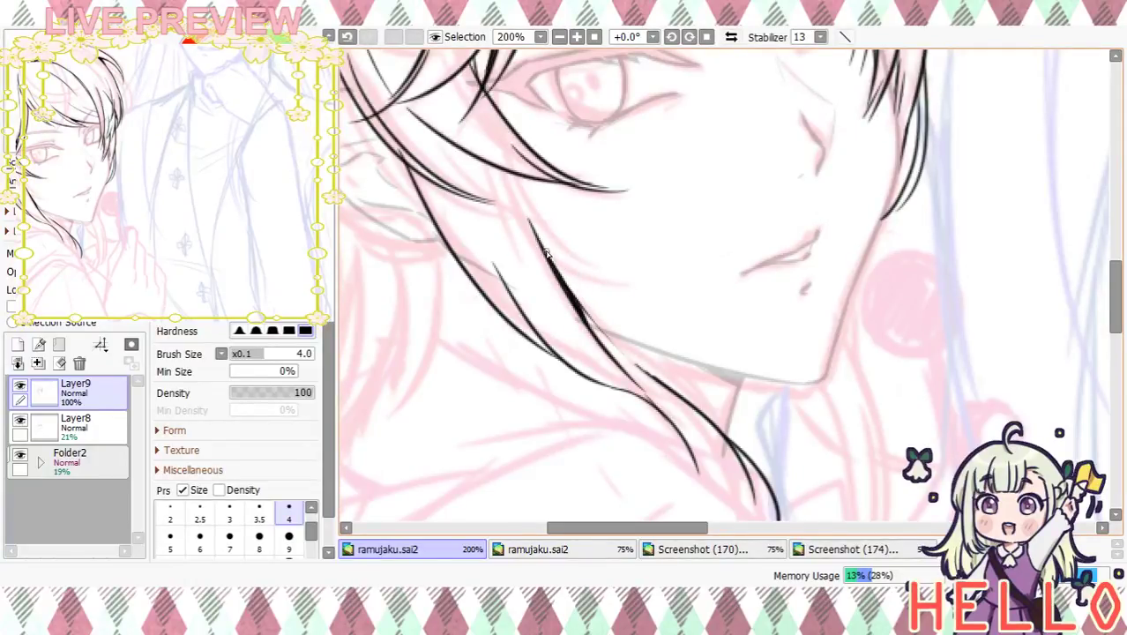
{"action": "mouse_move", "coordinate": [579, 305]}
{"action": "left_mouse_down"}
{"action": "mouse_move", "coordinate": [612, 351]}
{"action": "mouse_move", "coordinate": [573, 296]}
{"action": "mouse_move", "coordinate": [632, 366]}
{"action": "mouse_move", "coordinate": [580, 305]}
{"action": "mouse_move", "coordinate": [673, 389]}
{"action": "left_mouse_up"}
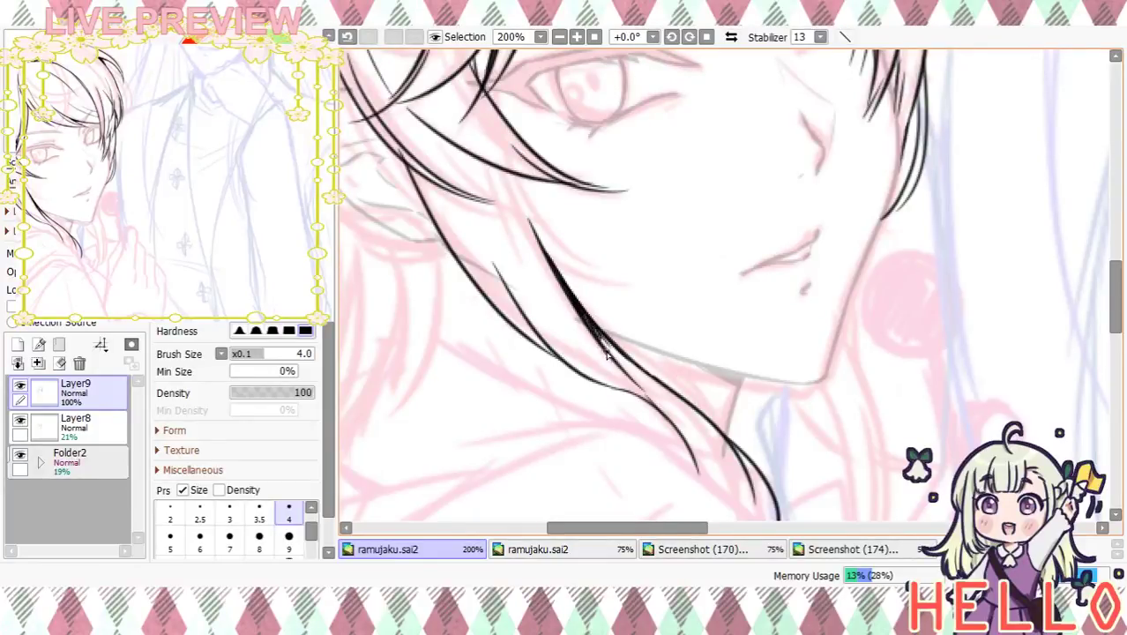
{"action": "left_click_drag", "start_coordinate": [595, 333], "coordinate": [658, 393]}
Ink short tapering strands inside the tip of the long side lock below the jaw
{"action": "left_click_drag", "start_coordinate": [759, 488], "coordinate": [731, 411]}
{"action": "left_click_drag", "start_coordinate": [655, 337], "coordinate": [681, 406]}
{"action": "left_click_drag", "start_coordinate": [670, 355], "coordinate": [700, 433]}
{"action": "left_click_drag", "start_coordinate": [727, 333], "coordinate": [872, 314]}
Set the brush size to 2.5 and ink a thin loose strand bowing outside the long side lock's rear edge
{"action": "left_click_drag", "start_coordinate": [628, 233], "coordinate": [754, 307]}
{"action": "key", "text": "ctrl+z"}
{"action": "left_click", "coordinate": [201, 512]}
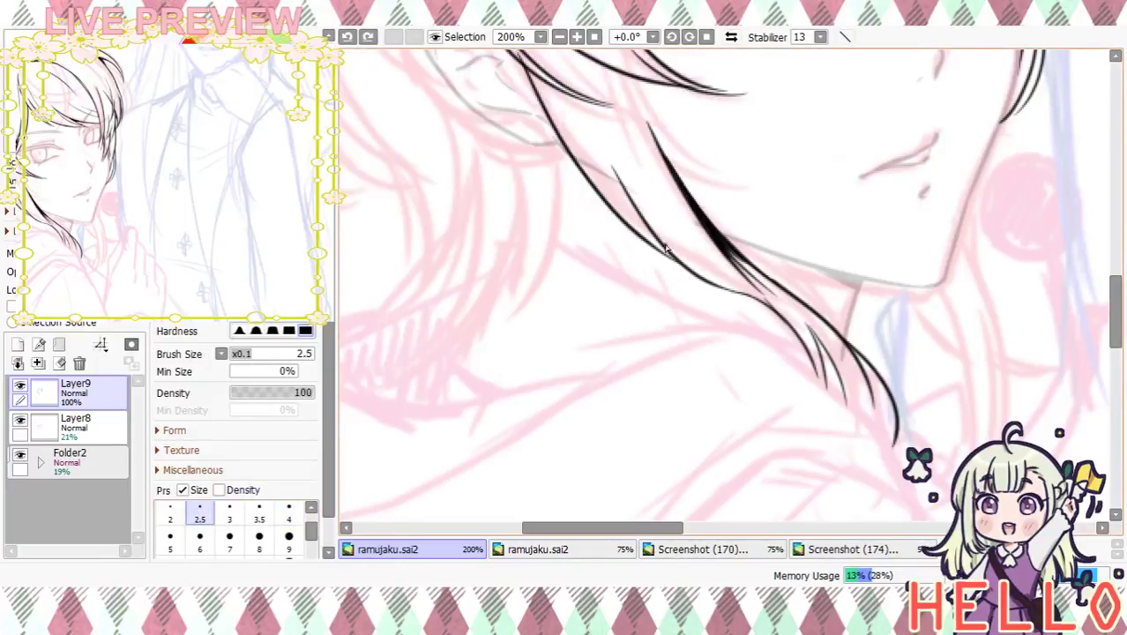
{"action": "mouse_move", "coordinate": [620, 224]}
{"action": "left_mouse_down"}
{"action": "mouse_move", "coordinate": [704, 305]}
{"action": "mouse_move", "coordinate": [757, 293]}
{"action": "left_mouse_up"}
{"action": "left_click_drag", "start_coordinate": [633, 228], "coordinate": [682, 293]}
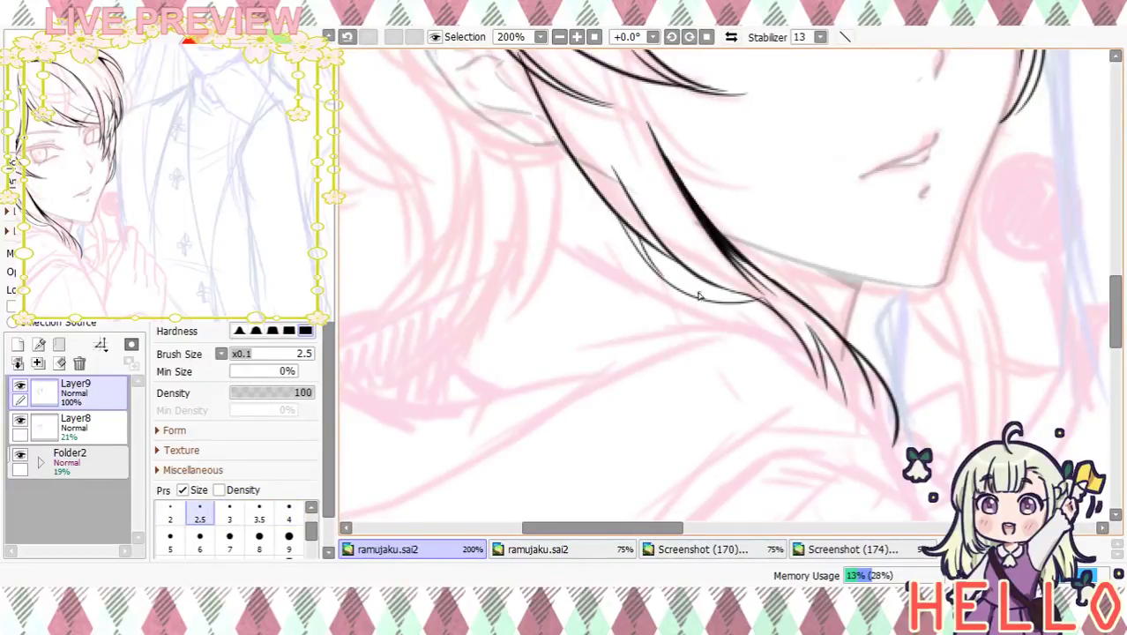
{"action": "key", "text": "ctrl+z"}
{"action": "mouse_move", "coordinate": [628, 226]}
{"action": "left_mouse_down"}
{"action": "mouse_move", "coordinate": [664, 279]}
{"action": "mouse_move", "coordinate": [751, 304]}
{"action": "left_mouse_up"}
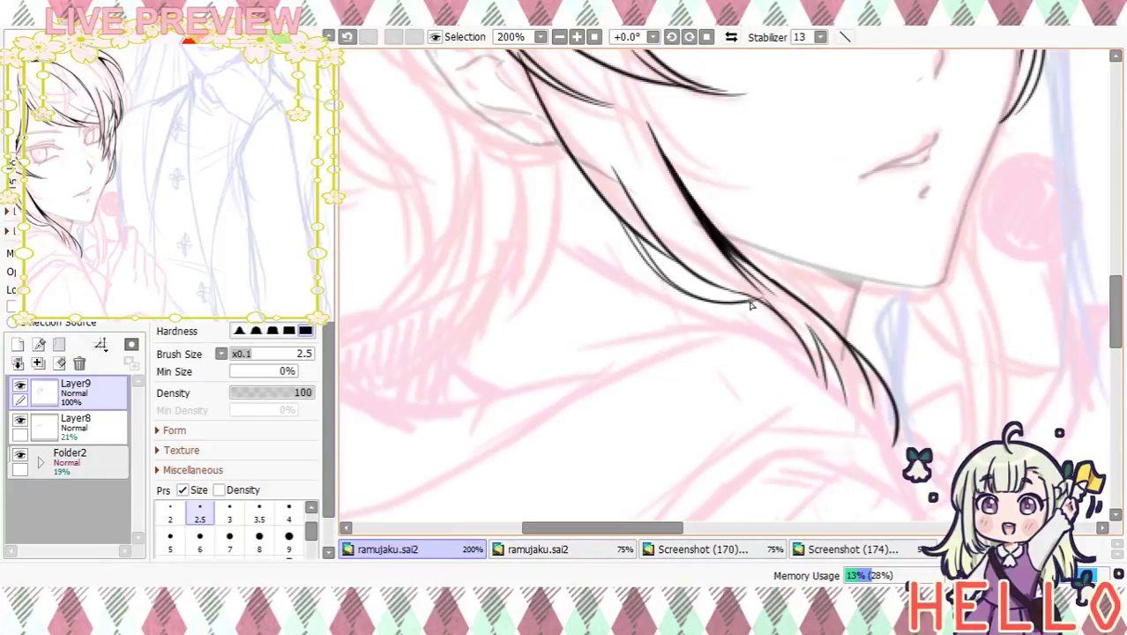
Set the brush size to 4.0 and ink a lock tip with two converging edges curving onto the lower cheek
{"action": "left_click_drag", "start_coordinate": [775, 232], "coordinate": [711, 291]}
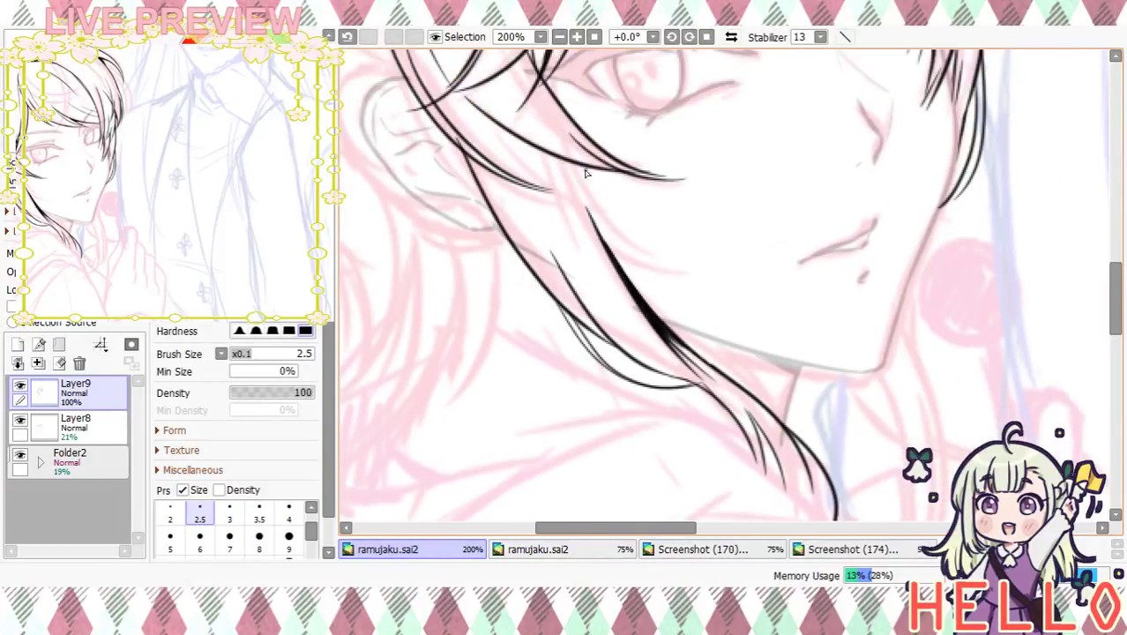
{"action": "key", "text": "bracketright"}
{"action": "key", "text": "bracketright"}
{"action": "key", "text": "bracketright"}
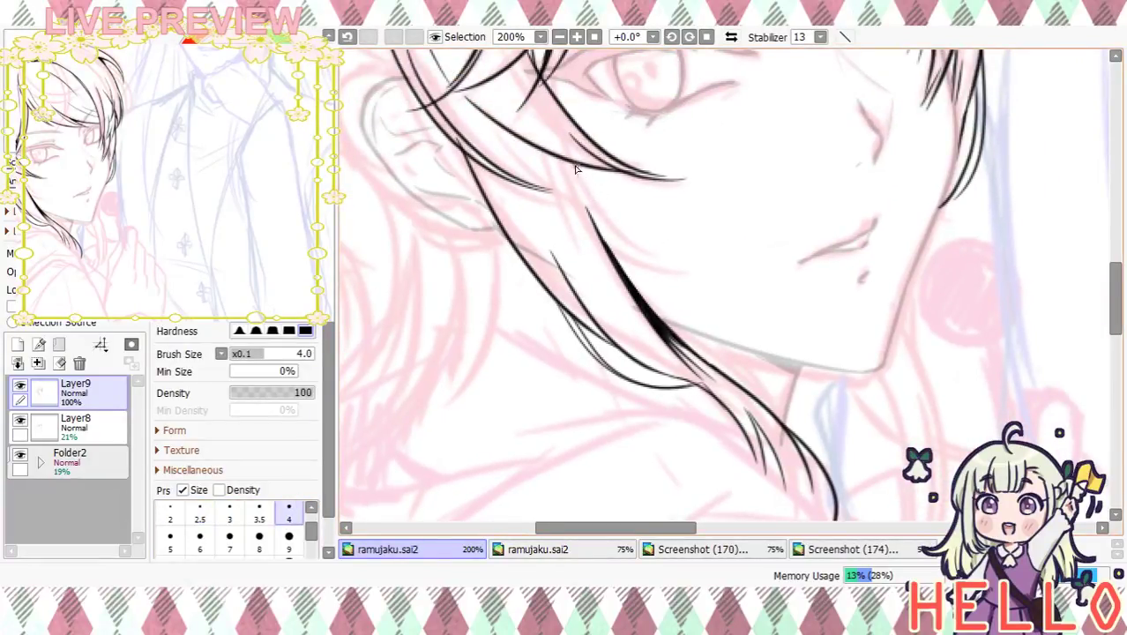
{"action": "left_click_drag", "start_coordinate": [586, 206], "coordinate": [699, 260]}
{"action": "mouse_move", "coordinate": [558, 177]}
{"action": "left_mouse_down"}
{"action": "mouse_move", "coordinate": [588, 223]}
{"action": "mouse_move", "coordinate": [694, 254]}
{"action": "left_mouse_up"}
{"action": "key", "text": "ctrl+z"}
{"action": "left_click_drag", "start_coordinate": [559, 175], "coordinate": [693, 273]}
{"action": "key", "text": "ctrl+z"}
{"action": "left_click_drag", "start_coordinate": [562, 183], "coordinate": [698, 263]}
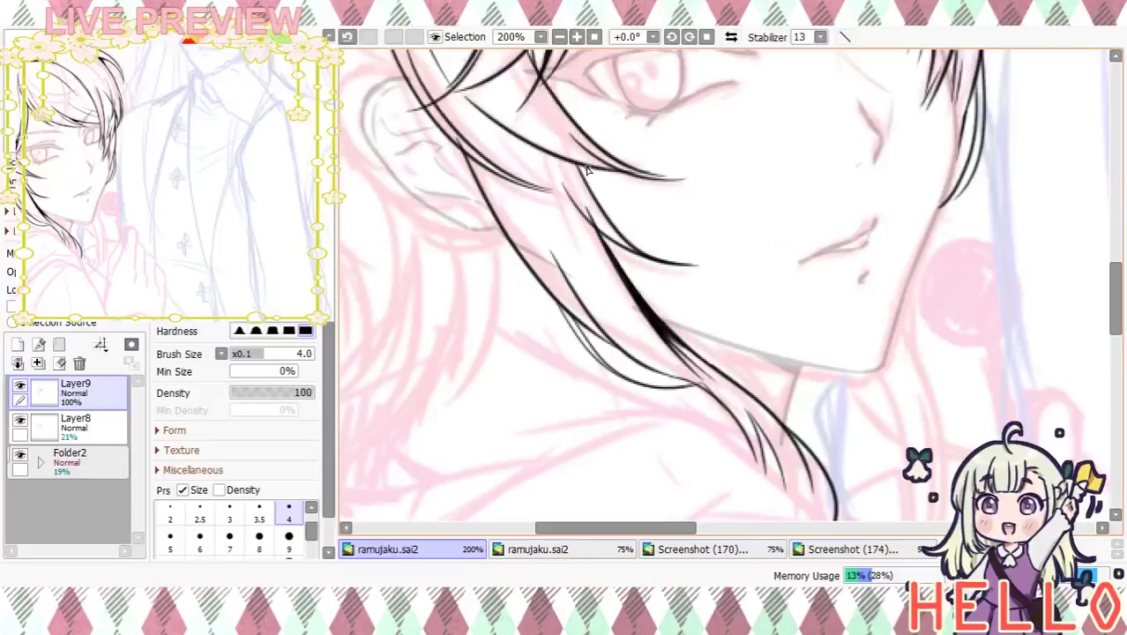
Darken the corners where the cheek strands branch off from the near-side locks
{"action": "scroll", "coordinate": [589, 176], "scroll_direction": "up", "scroll_amount": 2}
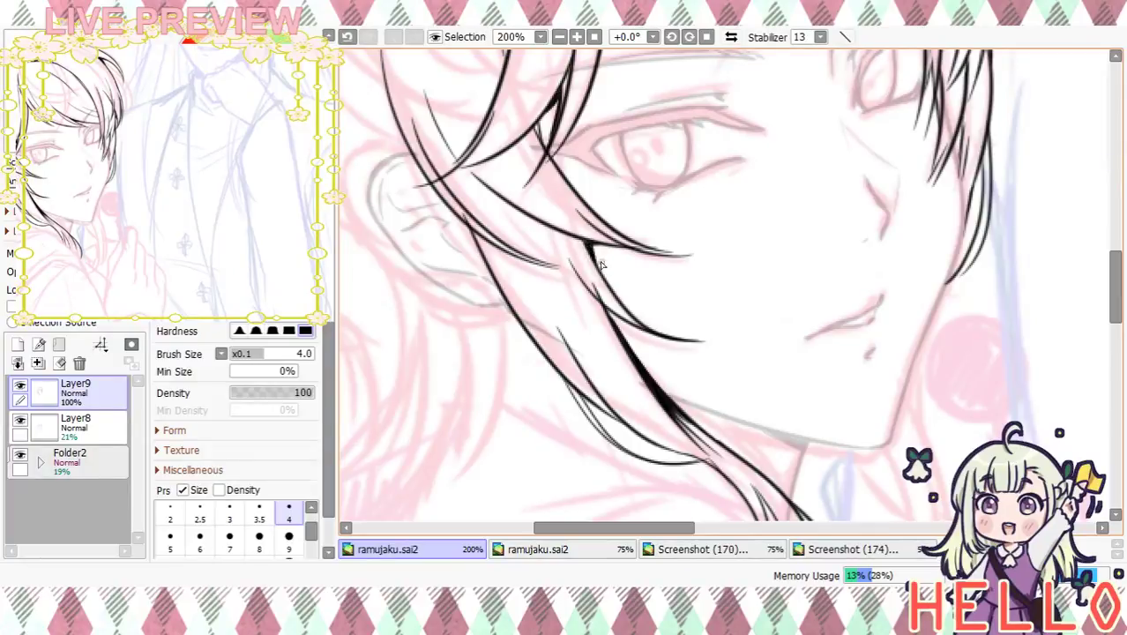
{"action": "left_click_drag", "start_coordinate": [648, 290], "coordinate": [604, 211]}
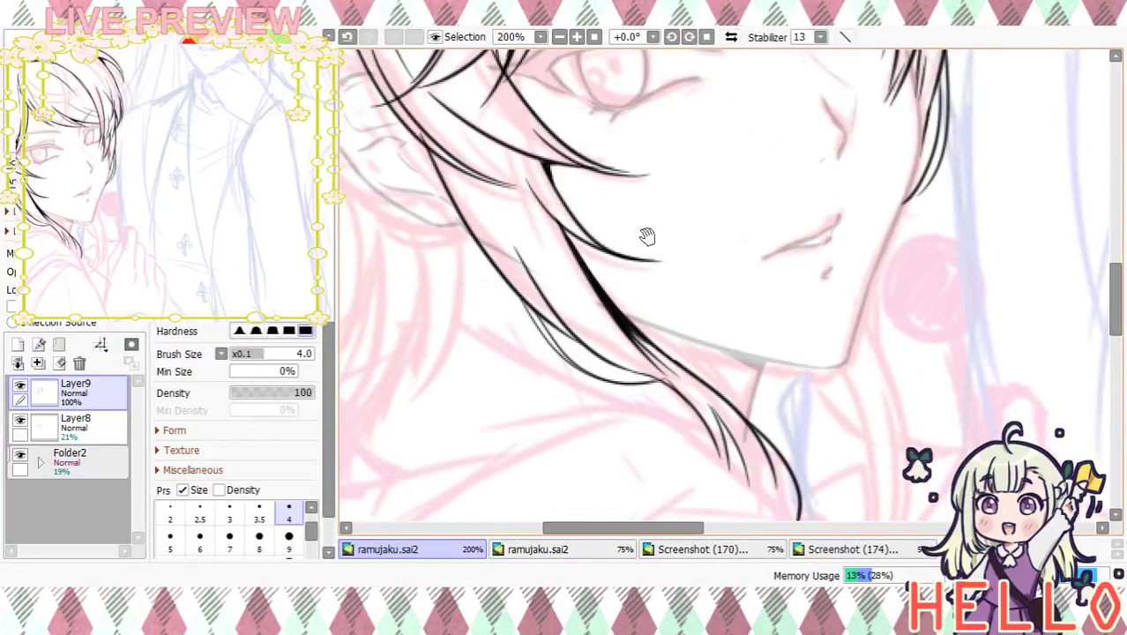
{"action": "left_click_drag", "start_coordinate": [636, 241], "coordinate": [612, 171]}
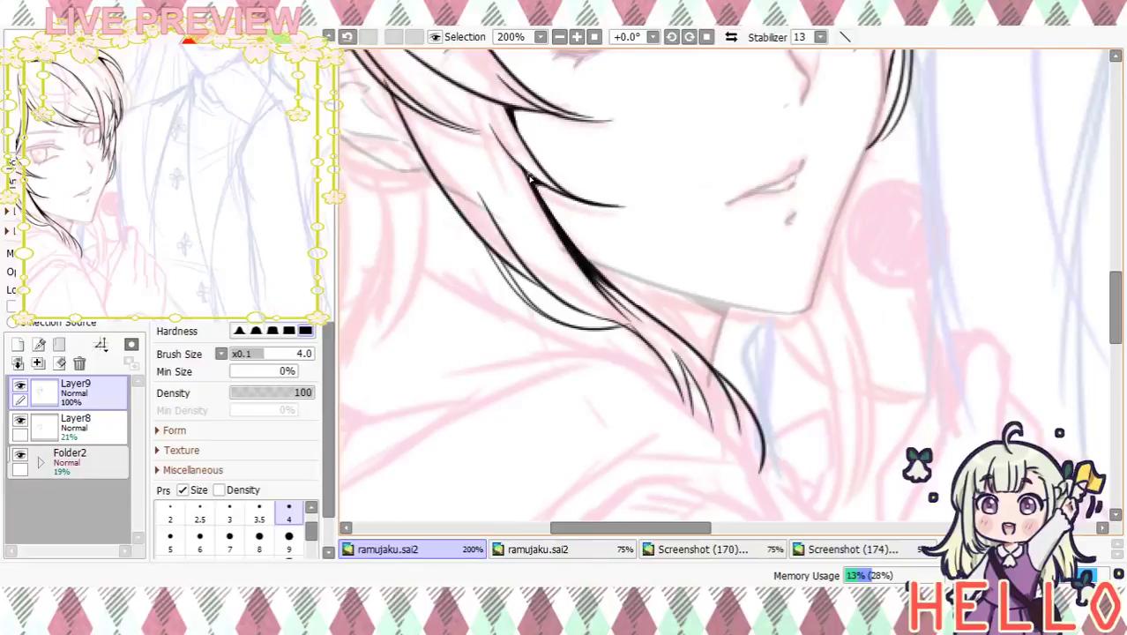
{"action": "mouse_move", "coordinate": [593, 222]}
{"action": "left_mouse_down"}
{"action": "mouse_move", "coordinate": [657, 119]}
{"action": "mouse_move", "coordinate": [627, 162]}
{"action": "left_mouse_up"}
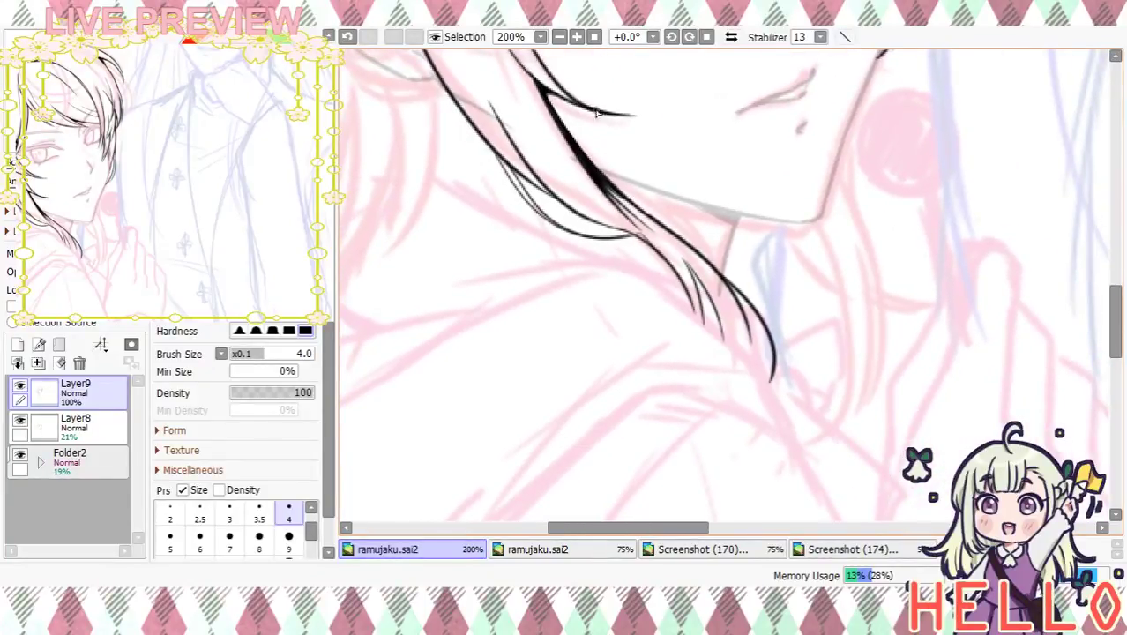
Check the inked side locks against the whole two-character sketch
{"action": "left_click", "coordinate": [559, 36]}
{"action": "left_click", "coordinate": [559, 36]}
{"action": "left_click", "coordinate": [559, 36]}
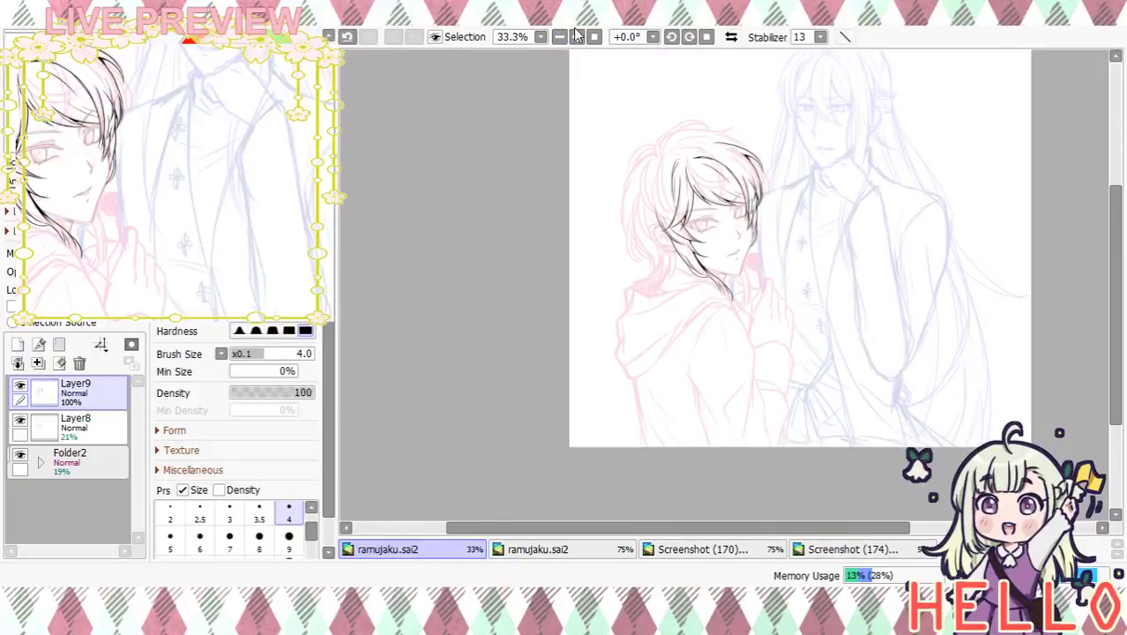
{"action": "left_click", "coordinate": [578, 36]}
{"action": "left_click", "coordinate": [579, 36]}
{"action": "left_click", "coordinate": [579, 37]}
{"action": "left_click", "coordinate": [579, 37]}
{"action": "left_click_drag", "start_coordinate": [654, 124], "coordinate": [679, 213]}
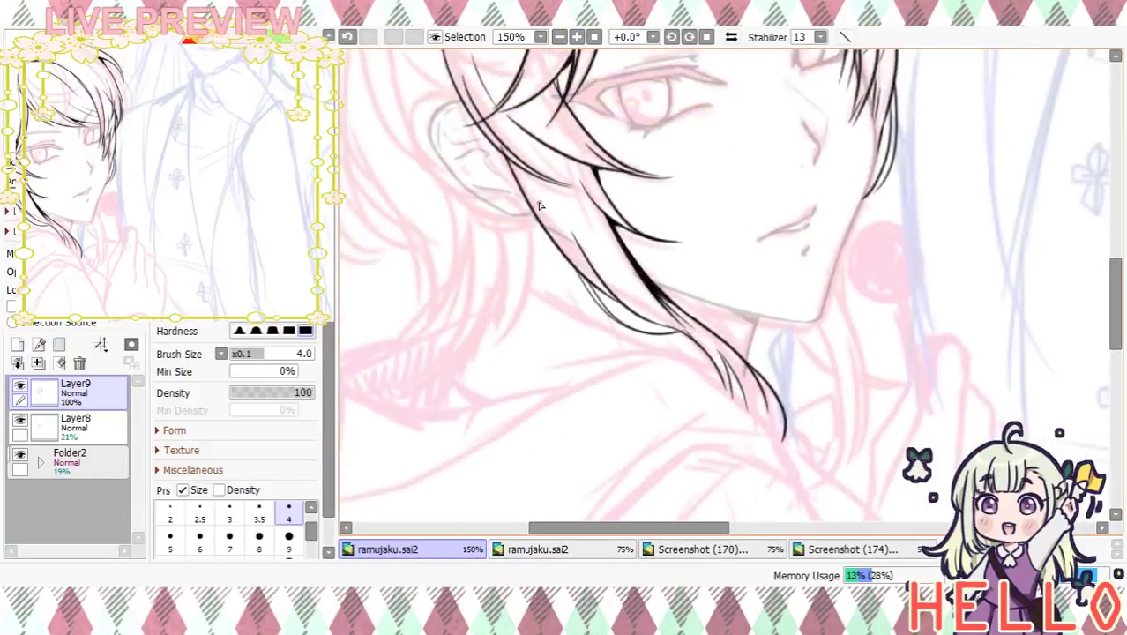
Reinforce the long side lock's rear edge and ink a line in front of the ear leading down into it
{"action": "left_click_drag", "start_coordinate": [527, 181], "coordinate": [574, 285]}
{"action": "scroll", "coordinate": [670, 220], "scroll_direction": "up", "scroll_amount": 3}
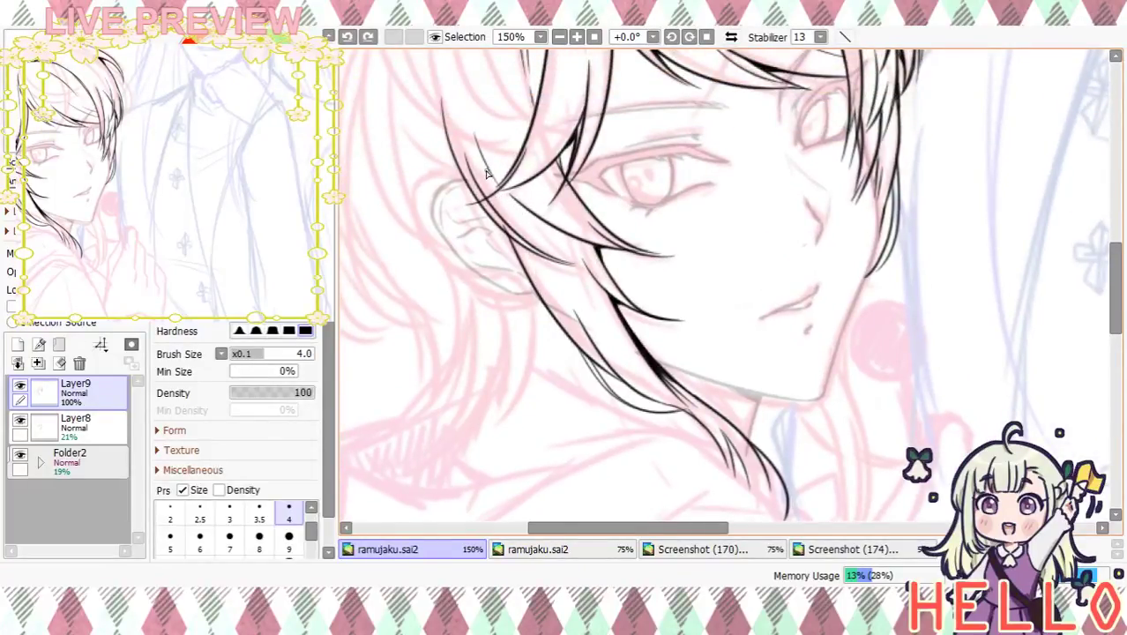
{"action": "mouse_move", "coordinate": [467, 182]}
{"action": "left_mouse_down"}
{"action": "mouse_move", "coordinate": [492, 238]}
{"action": "mouse_move", "coordinate": [533, 264]}
{"action": "left_mouse_up"}
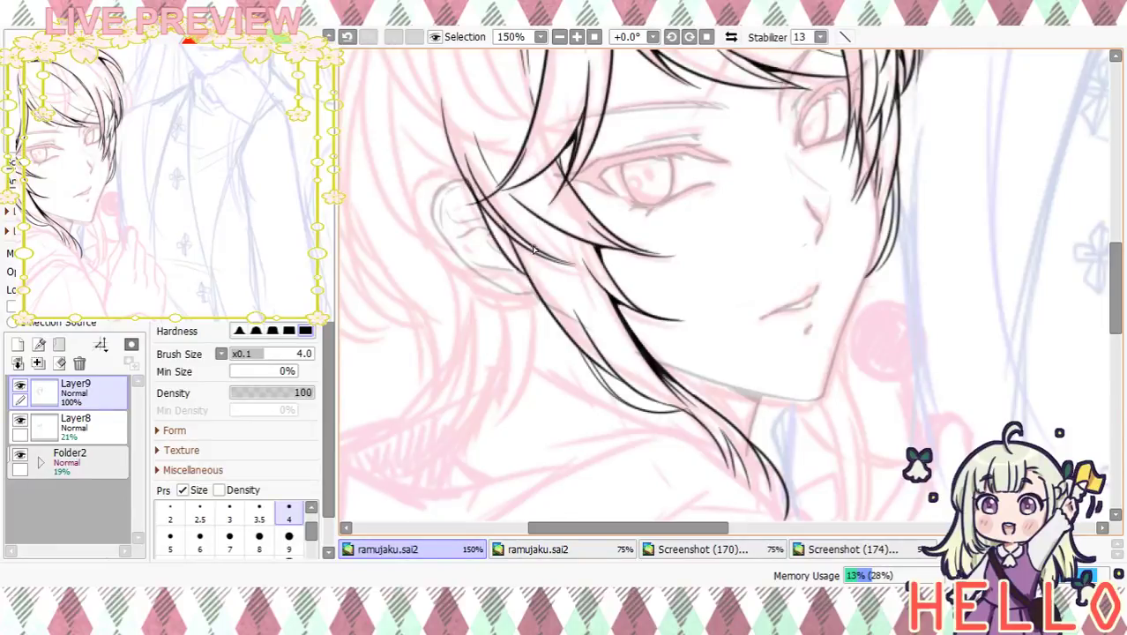
{"action": "key", "text": "ctrl+z"}
{"action": "mouse_move", "coordinate": [463, 175]}
{"action": "left_mouse_down"}
{"action": "mouse_move", "coordinate": [489, 230]}
{"action": "mouse_move", "coordinate": [532, 262]}
{"action": "left_mouse_up"}
{"action": "key", "text": "ctrl+z"}
{"action": "left_click_drag", "start_coordinate": [468, 193], "coordinate": [546, 280]}
Ink another lock edge curving from the top of the ear down toward the cheek, beneath the existing lock
{"action": "mouse_move", "coordinate": [609, 307]}
{"action": "left_mouse_down"}
{"action": "mouse_move", "coordinate": [614, 118]}
{"action": "mouse_move", "coordinate": [621, 299]}
{"action": "mouse_move", "coordinate": [601, 395]}
{"action": "mouse_move", "coordinate": [586, 344]}
{"action": "left_mouse_up"}
{"action": "key", "text": "ctrl+z"}
{"action": "left_click_drag", "start_coordinate": [495, 301], "coordinate": [529, 312]}
{"action": "key", "text": "ctrl+z"}
{"action": "left_click_drag", "start_coordinate": [446, 212], "coordinate": [534, 307]}
{"action": "key", "text": "ctrl+z"}
{"action": "mouse_move", "coordinate": [441, 201]}
{"action": "left_mouse_down"}
{"action": "mouse_move", "coordinate": [448, 233]}
{"action": "mouse_move", "coordinate": [542, 321]}
{"action": "mouse_move", "coordinate": [565, 304]}
{"action": "left_mouse_up"}
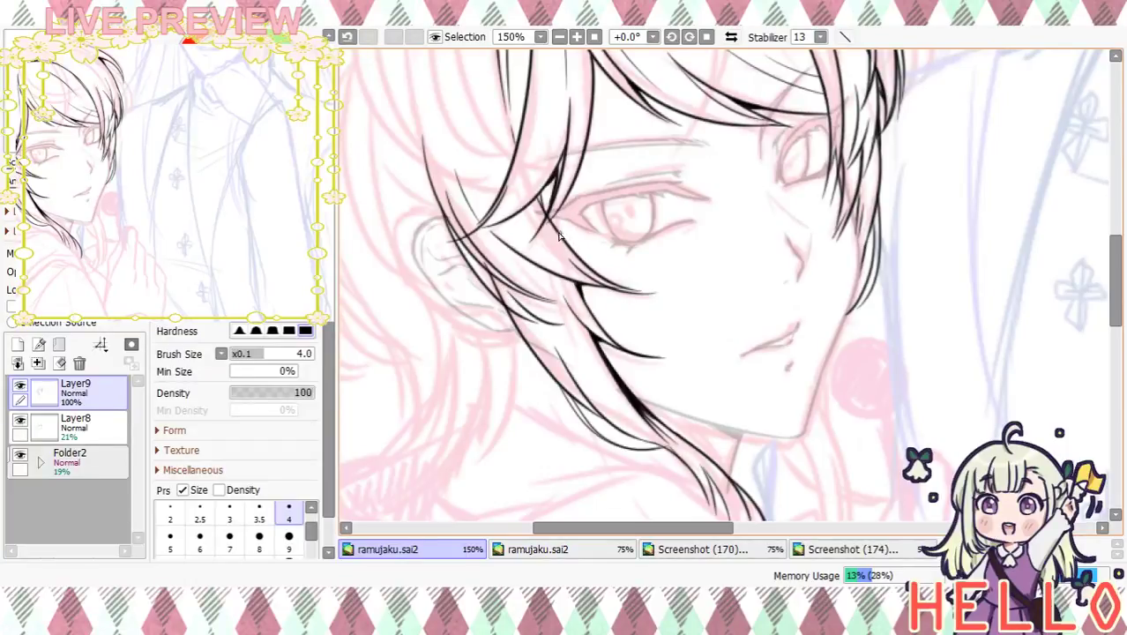
Examine the side locks around the ear up close and in relation to the whole head
{"action": "left_click", "coordinate": [576, 36]}
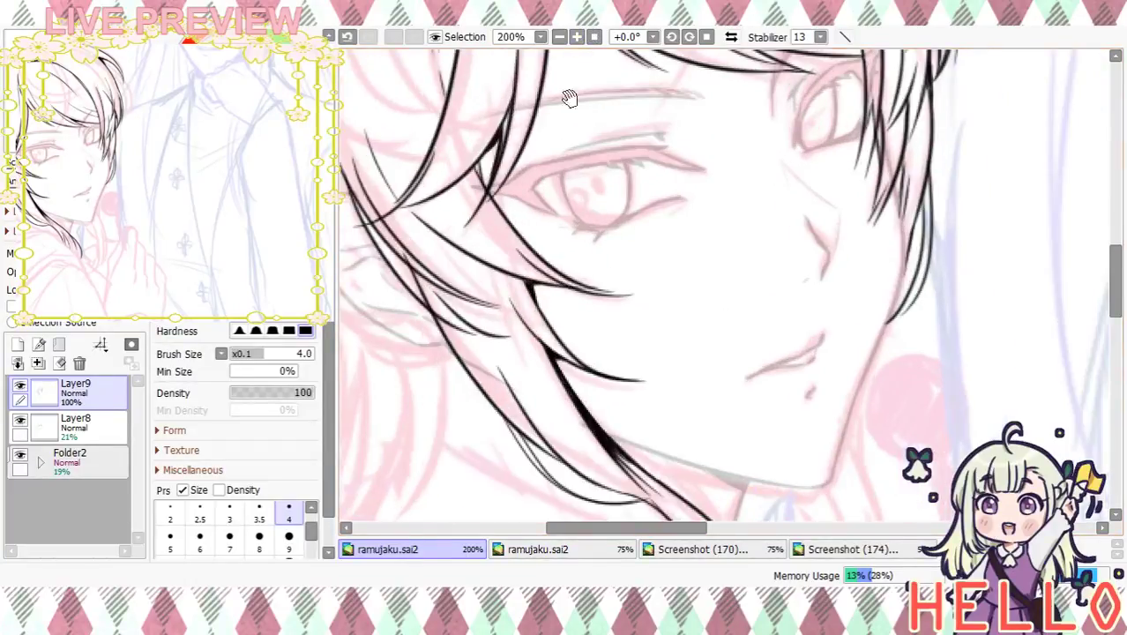
{"action": "scroll", "coordinate": [573, 227], "scroll_direction": "left", "scroll_amount": 2}
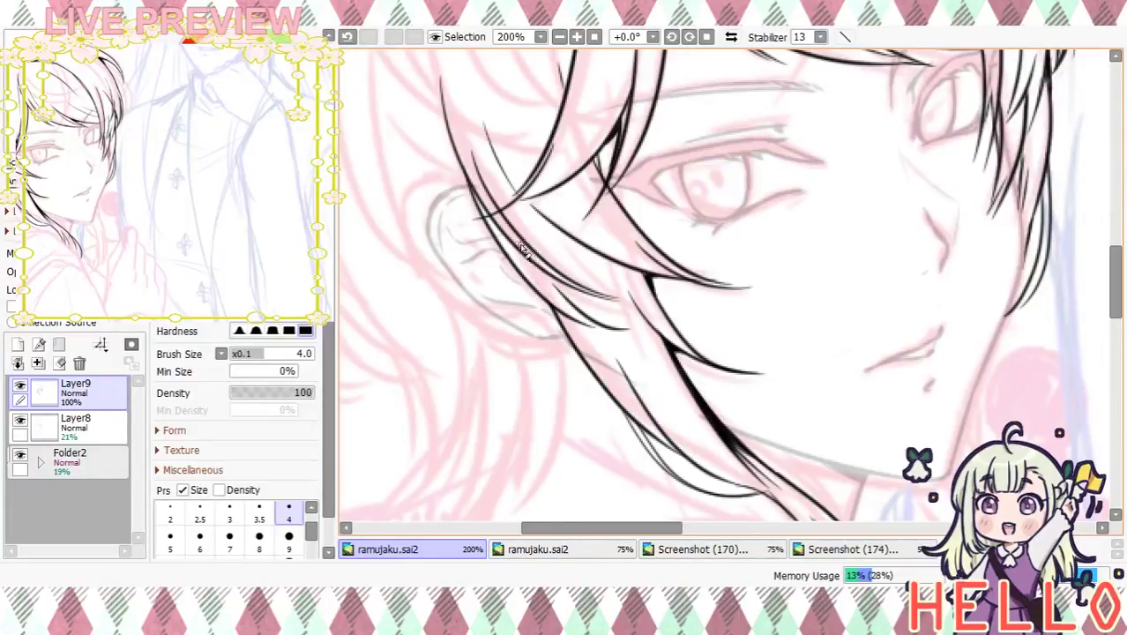
{"action": "left_click", "coordinate": [559, 37]}
{"action": "left_click", "coordinate": [559, 36]}
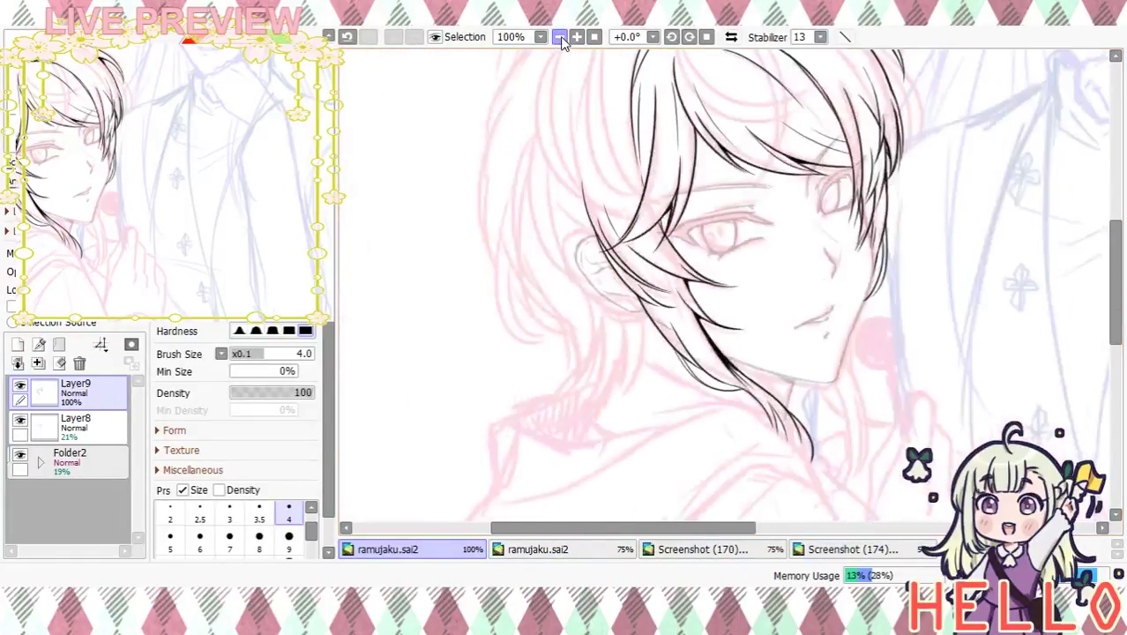
{"action": "left_click", "coordinate": [559, 36]}
{"action": "left_click", "coordinate": [559, 36]}
{"action": "left_click", "coordinate": [576, 36]}
{"action": "left_click", "coordinate": [576, 36]}
{"action": "left_click_drag", "start_coordinate": [855, 310], "coordinate": [763, 264]}
Select the face line art on Layer8 and raise its opacity to 100%
{"action": "left_click", "coordinate": [20, 420]}
{"action": "left_click", "coordinate": [20, 420]}
{"action": "left_click", "coordinate": [72, 427]}
{"action": "left_click_drag", "start_coordinate": [73, 272], "coordinate": [139, 271]}
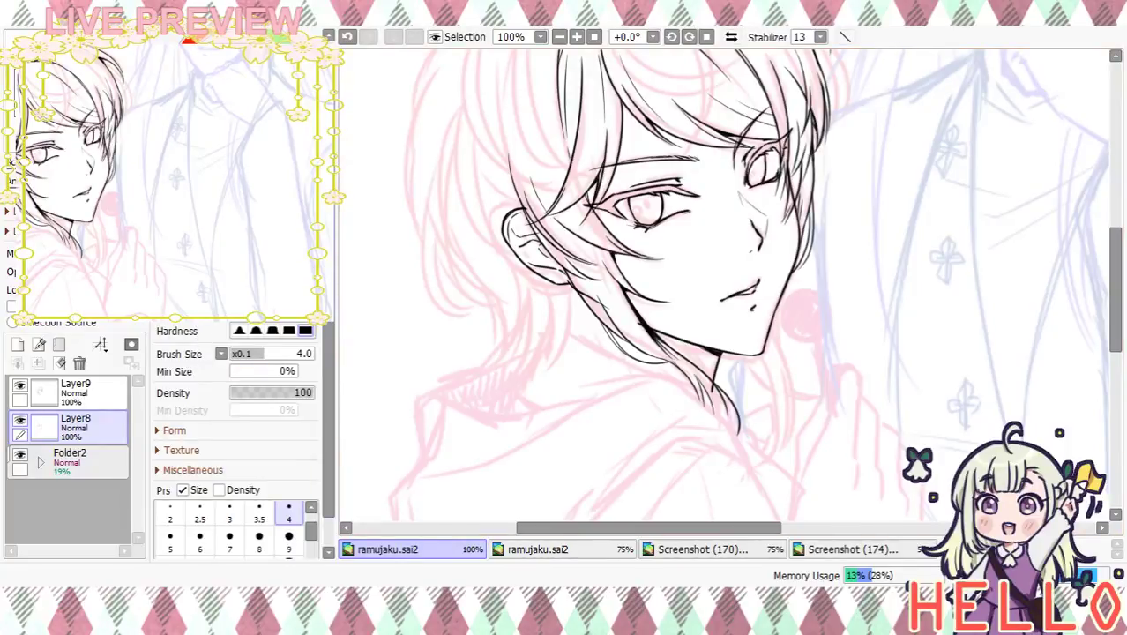
Erase the overlapping piece of Layer8's ear line where the side hair crosses the top of the ear
{"action": "key", "text": "e"}
{"action": "key", "text": "n"}
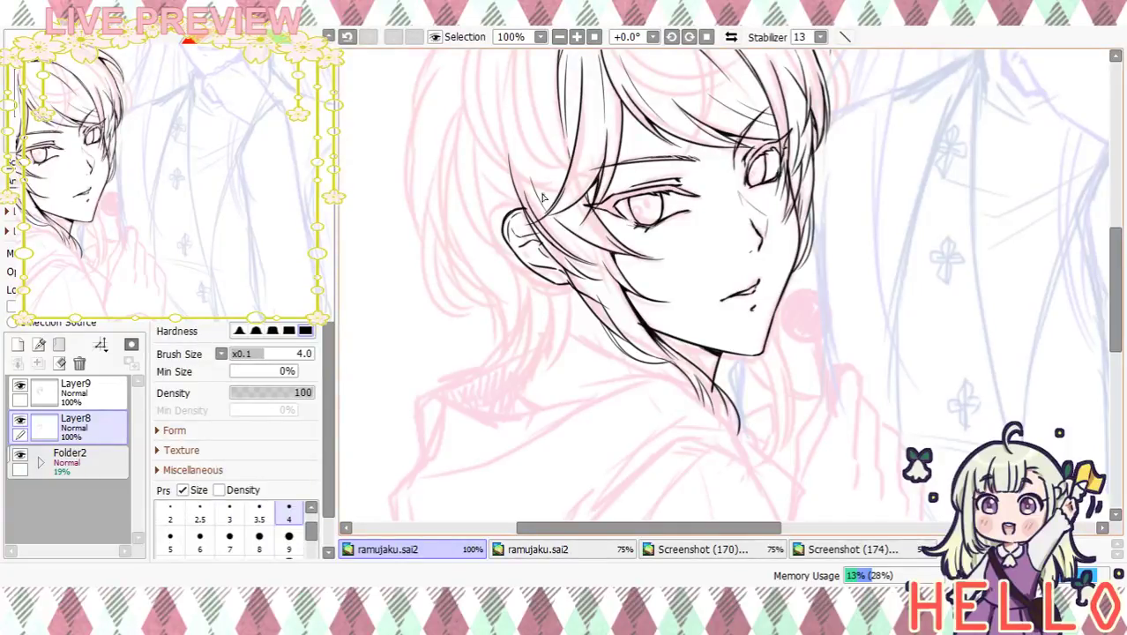
{"action": "key", "text": "ctrl+z"}
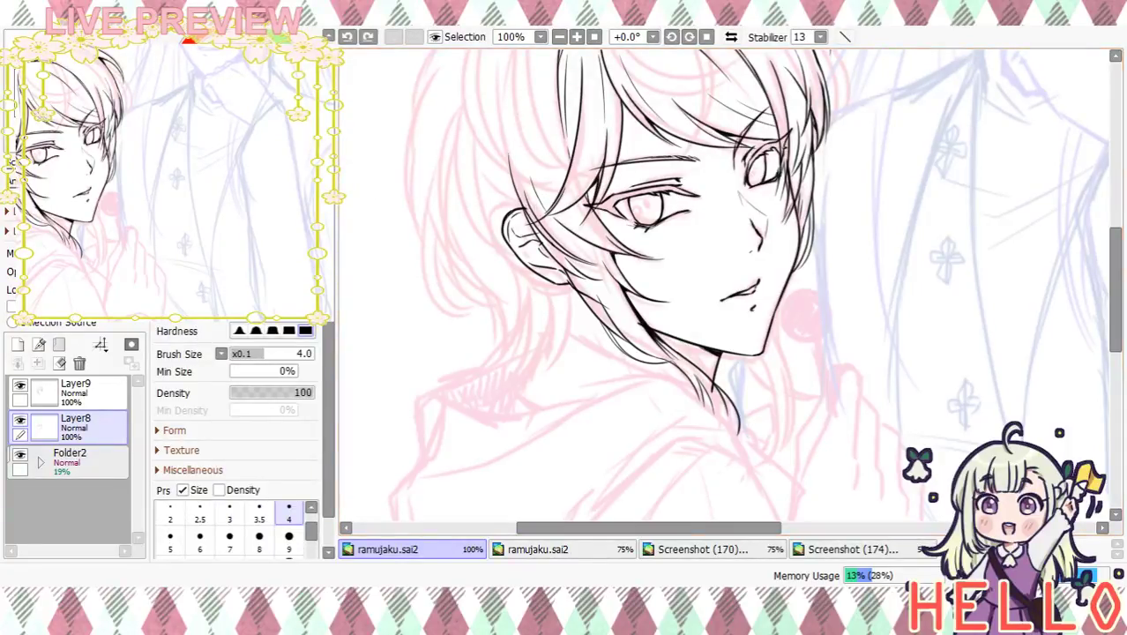
{"action": "left_click", "coordinate": [577, 37]}
{"action": "left_click_drag", "start_coordinate": [504, 167], "coordinate": [560, 221]}
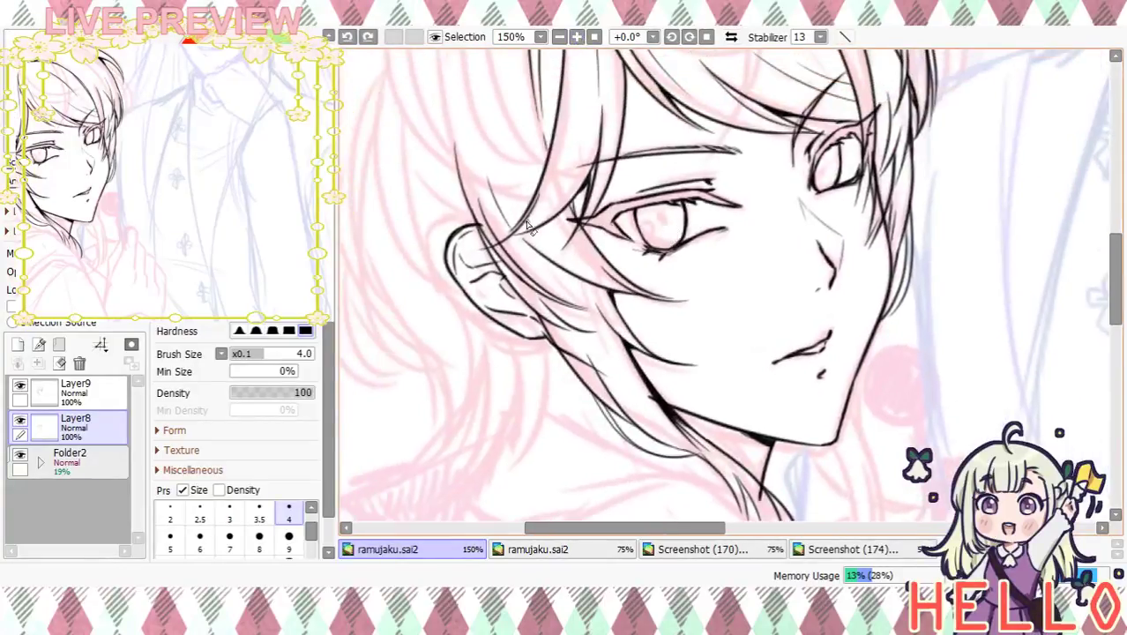
{"action": "left_click_drag", "start_coordinate": [478, 220], "coordinate": [484, 229]}
{"action": "left_click_drag", "start_coordinate": [563, 278], "coordinate": [523, 194]}
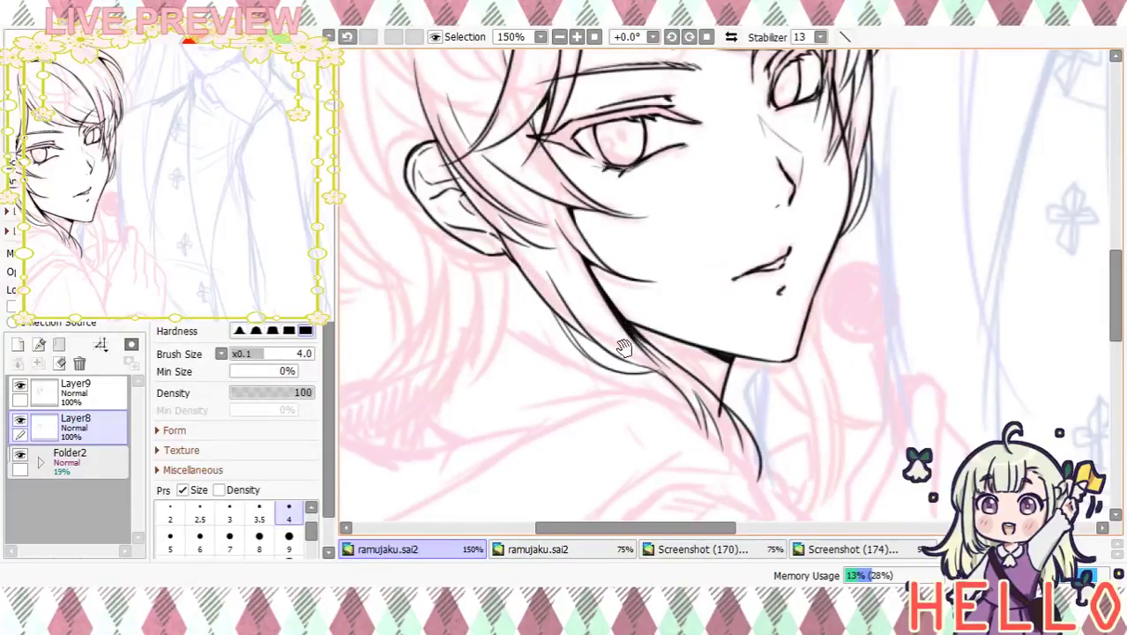
Examine the face and jaw line art up close and in relation to the whole two-character drawing
{"action": "scroll", "coordinate": [670, 397], "scroll_direction": "up", "scroll_amount": 1}
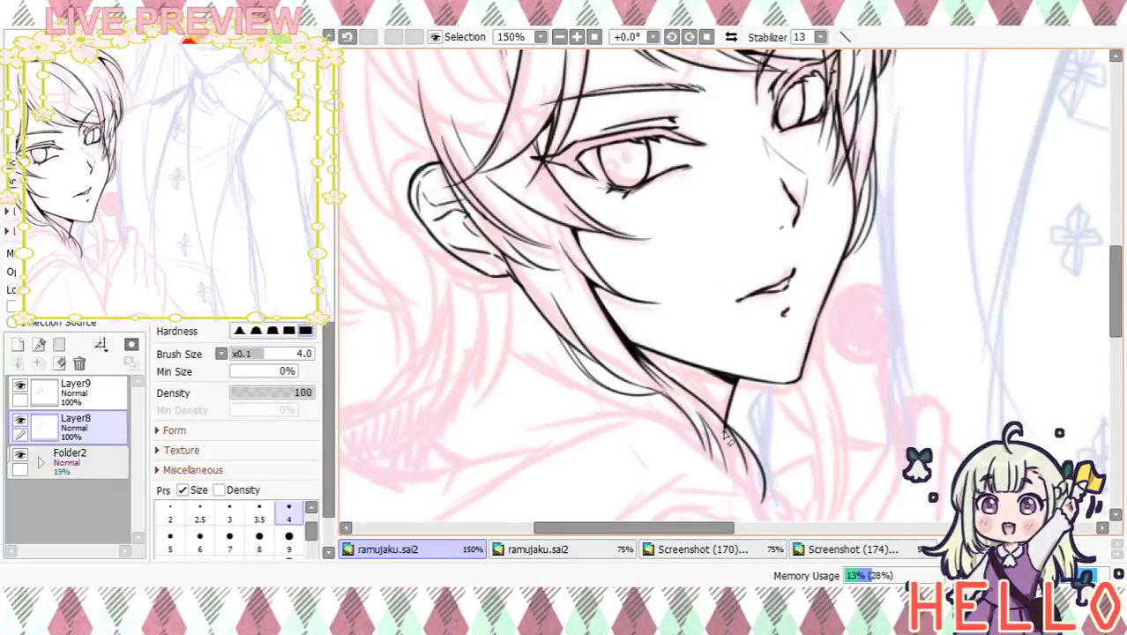
{"action": "mouse_move", "coordinate": [727, 316]}
{"action": "left_mouse_down"}
{"action": "mouse_move", "coordinate": [752, 468]}
{"action": "mouse_move", "coordinate": [725, 329]}
{"action": "mouse_move", "coordinate": [795, 344]}
{"action": "mouse_move", "coordinate": [687, 271]}
{"action": "mouse_move", "coordinate": [659, 205]}
{"action": "left_mouse_up"}
{"action": "left_click", "coordinate": [559, 37]}
{"action": "left_click", "coordinate": [559, 37]}
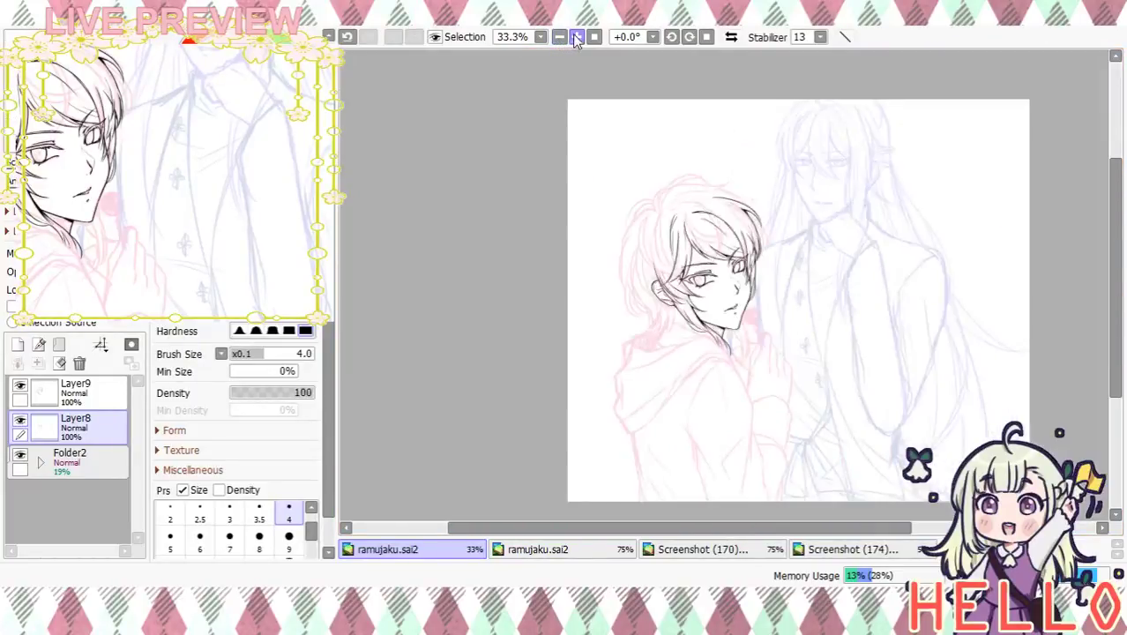
{"action": "left_click", "coordinate": [577, 37]}
{"action": "left_click", "coordinate": [577, 37]}
{"action": "left_click_drag", "start_coordinate": [727, 306], "coordinate": [666, 325]}
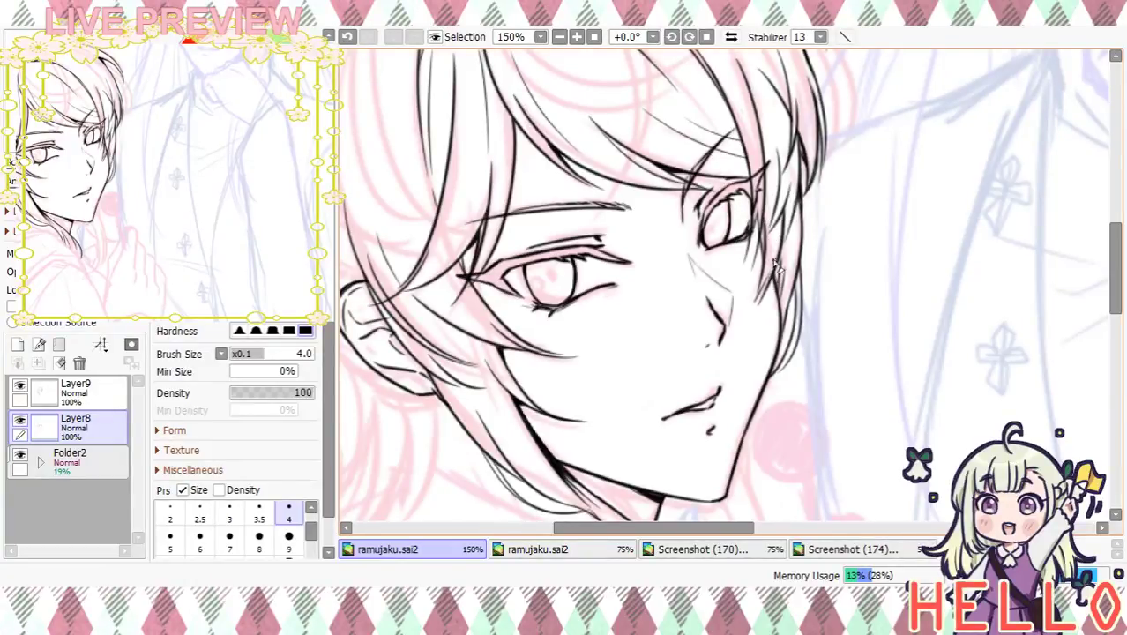
{"action": "mouse_move", "coordinate": [730, 337]}
{"action": "left_mouse_down"}
{"action": "mouse_move", "coordinate": [786, 261]}
{"action": "mouse_move", "coordinate": [772, 292]}
{"action": "left_mouse_up"}
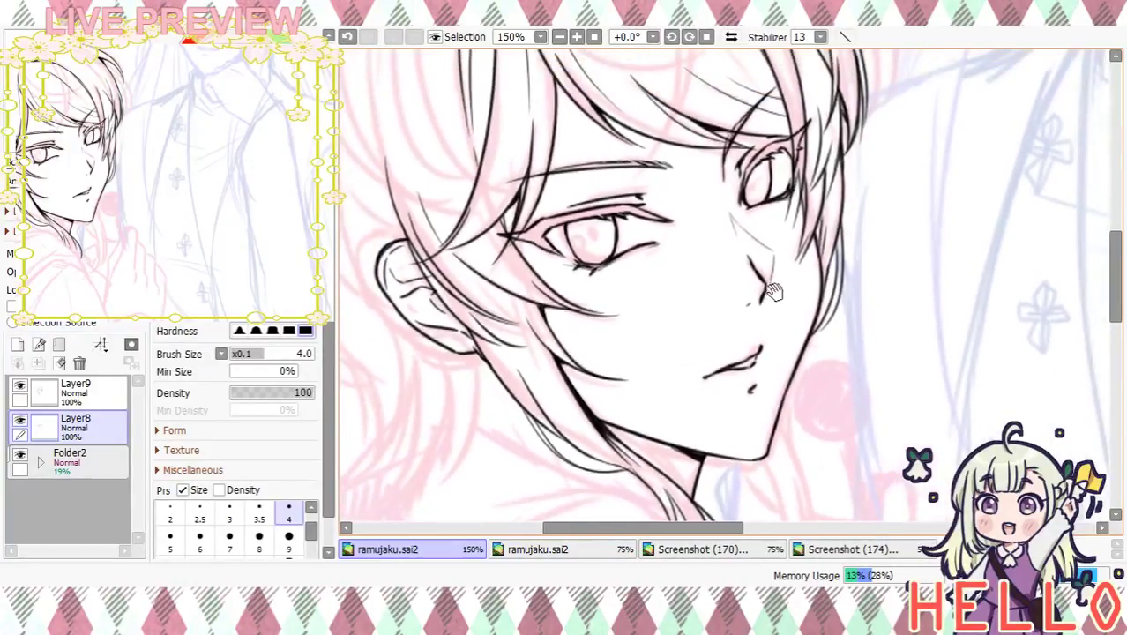
{"action": "left_click", "coordinate": [560, 38]}
{"action": "left_click", "coordinate": [559, 38]}
{"action": "left_click", "coordinate": [576, 37]}
{"action": "left_click", "coordinate": [576, 37]}
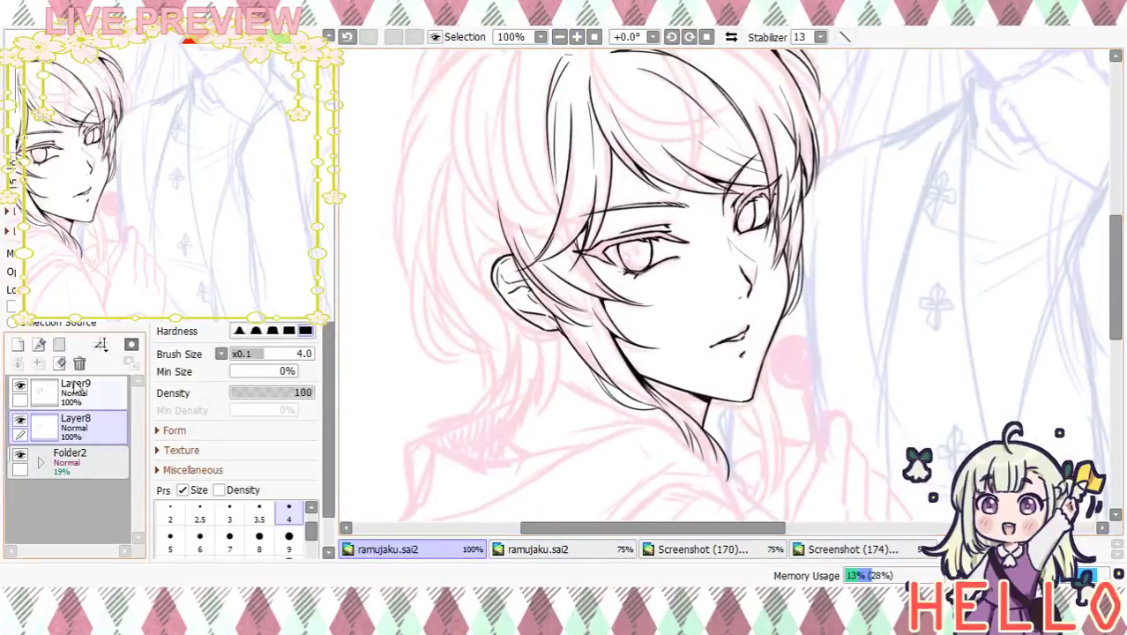
On Layer9, ink the outer edge of a long lock curving down from the far jawline past the chin
{"action": "left_click", "coordinate": [76, 388]}
{"action": "left_click", "coordinate": [577, 37]}
{"action": "left_click_drag", "start_coordinate": [716, 296], "coordinate": [567, 114]}
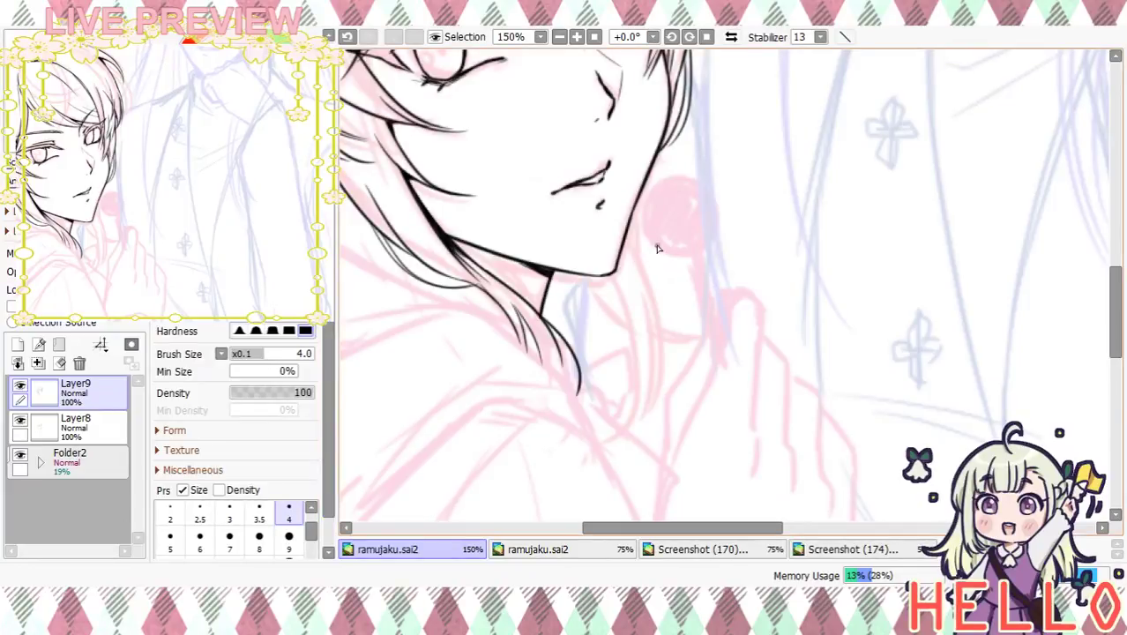
{"action": "mouse_move", "coordinate": [629, 228]}
{"action": "left_mouse_down"}
{"action": "mouse_move", "coordinate": [660, 312]}
{"action": "mouse_move", "coordinate": [649, 454]}
{"action": "left_mouse_up"}
{"action": "key", "text": "ctrl+z"}
{"action": "mouse_move", "coordinate": [628, 227]}
{"action": "left_mouse_down"}
{"action": "mouse_move", "coordinate": [653, 407]}
{"action": "mouse_move", "coordinate": [643, 430]}
{"action": "left_mouse_up"}
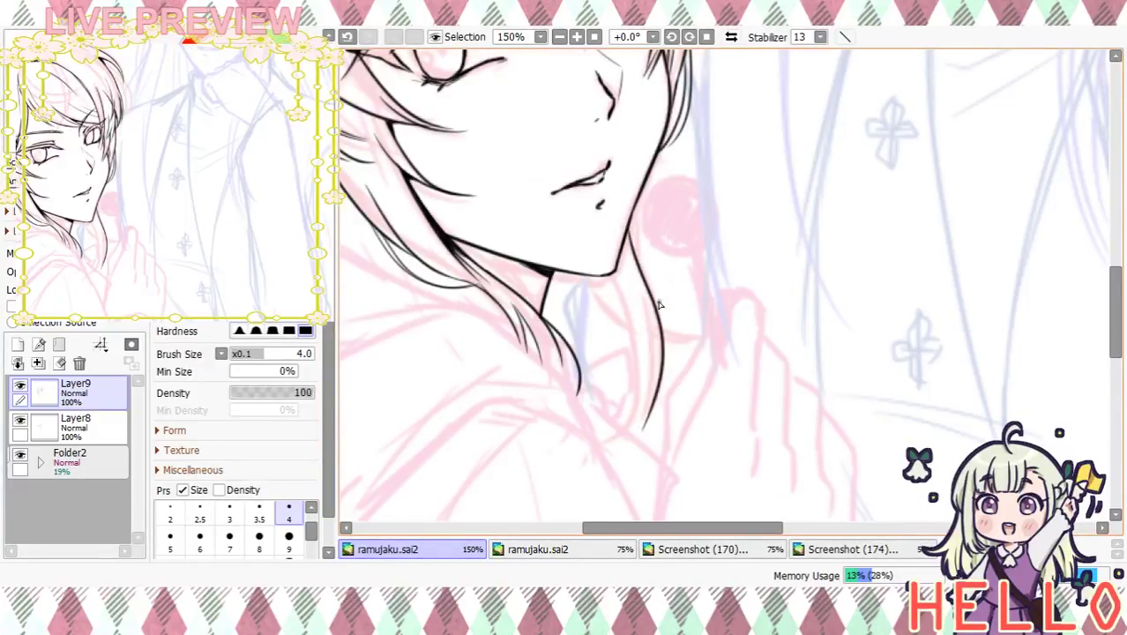
Ink the inner edge and tapered tip strands of the long lock beneath the chin
{"action": "mouse_move", "coordinate": [609, 276]}
{"action": "left_mouse_down"}
{"action": "mouse_move", "coordinate": [634, 348]}
{"action": "mouse_move", "coordinate": [632, 392]}
{"action": "left_mouse_up"}
{"action": "mouse_move", "coordinate": [599, 278]}
{"action": "left_mouse_down"}
{"action": "mouse_move", "coordinate": [631, 343]}
{"action": "mouse_move", "coordinate": [621, 320]}
{"action": "mouse_move", "coordinate": [651, 353]}
{"action": "mouse_move", "coordinate": [638, 321]}
{"action": "mouse_move", "coordinate": [639, 367]}
{"action": "mouse_move", "coordinate": [612, 396]}
{"action": "mouse_move", "coordinate": [650, 367]}
{"action": "mouse_move", "coordinate": [643, 384]}
{"action": "mouse_move", "coordinate": [580, 412]}
{"action": "left_mouse_up"}
{"action": "left_click_drag", "start_coordinate": [645, 394], "coordinate": [626, 440]}
{"action": "scroll", "coordinate": [688, 238], "scroll_direction": "up", "scroll_amount": 2}
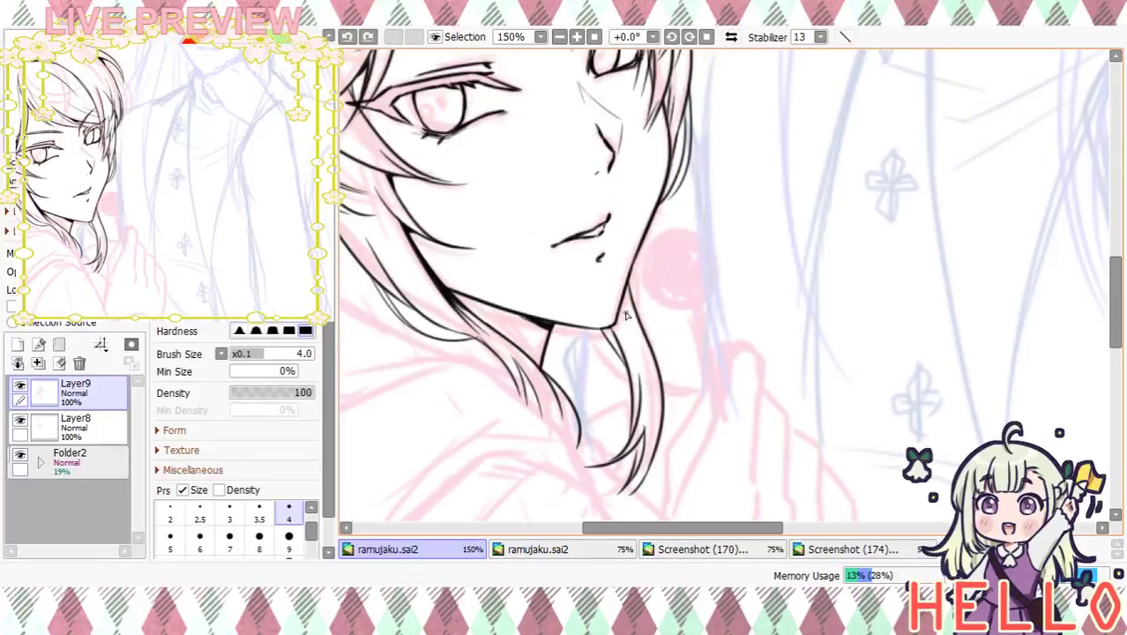
Ink a thin wisp flicking outward from the long lock below the chin toward the sketched hand
{"action": "mouse_move", "coordinate": [689, 342]}
{"action": "left_mouse_down"}
{"action": "mouse_move", "coordinate": [694, 247]}
{"action": "mouse_move", "coordinate": [697, 278]}
{"action": "left_mouse_up"}
{"action": "left_click_drag", "start_coordinate": [602, 257], "coordinate": [633, 292]}
{"action": "key", "text": "ctrl+z"}
{"action": "left_click_drag", "start_coordinate": [598, 258], "coordinate": [634, 302]}
{"action": "key", "text": "ctrl+z"}
{"action": "mouse_move", "coordinate": [600, 261]}
{"action": "left_mouse_down"}
{"action": "mouse_move", "coordinate": [619, 284]}
{"action": "mouse_move", "coordinate": [683, 284]}
{"action": "mouse_move", "coordinate": [670, 304]}
{"action": "mouse_move", "coordinate": [721, 281]}
{"action": "left_mouse_up"}
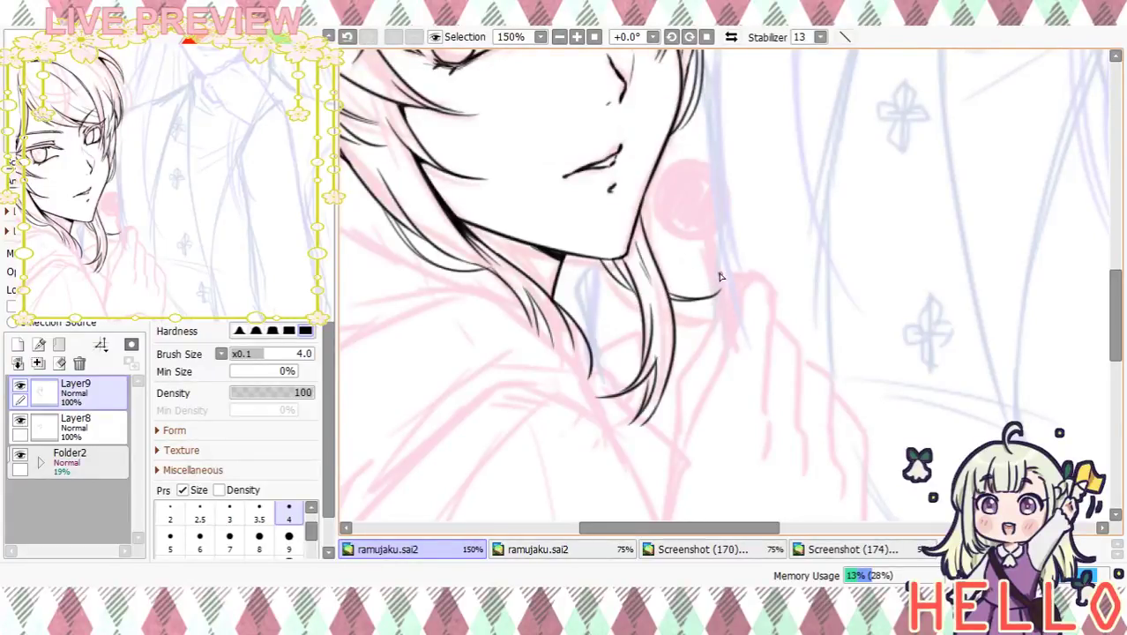
Reinforce the upper end of the long lock where it meets the far jawline
{"action": "left_click_drag", "start_coordinate": [760, 167], "coordinate": [723, 321]}
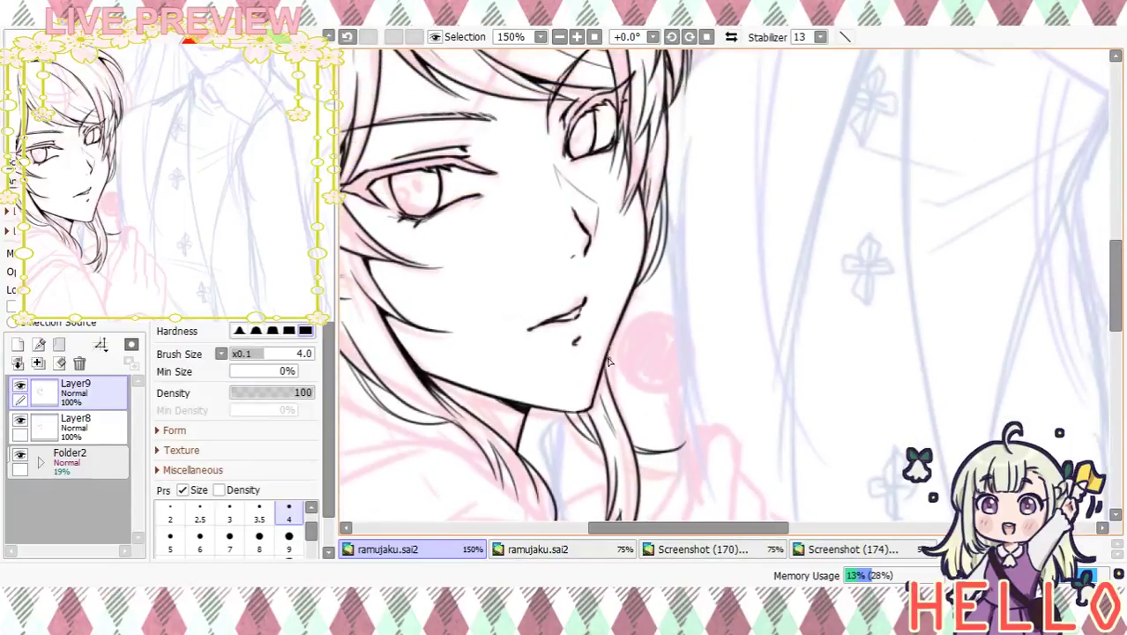
{"action": "scroll", "coordinate": [720, 214], "scroll_direction": "down", "scroll_amount": 4}
{"action": "left_click", "coordinate": [576, 37]}
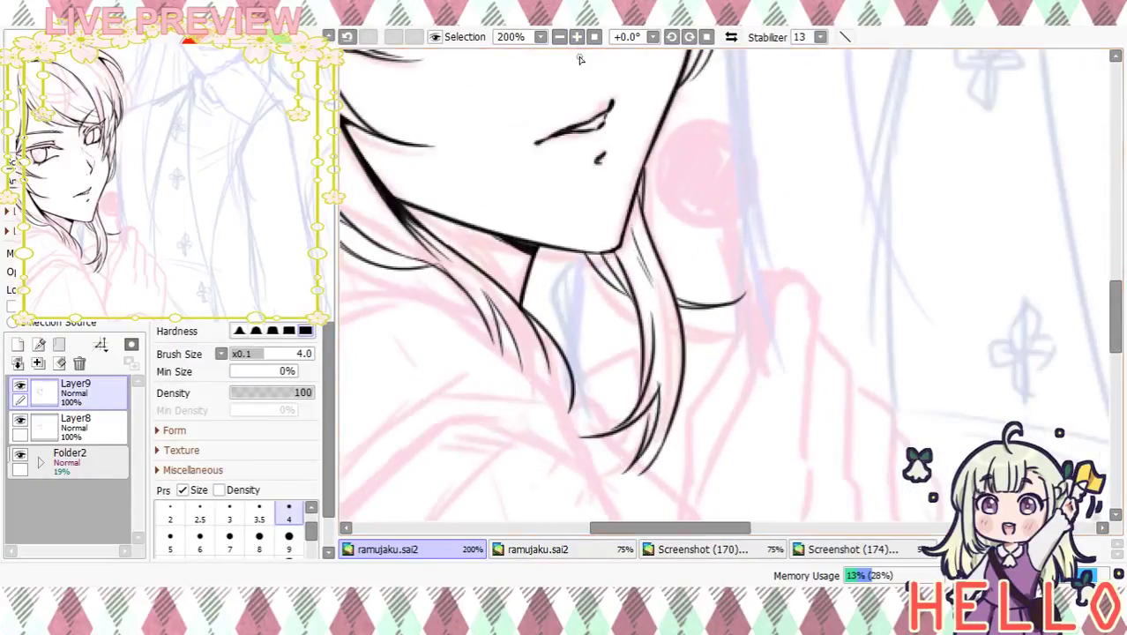
{"action": "left_click_drag", "start_coordinate": [649, 157], "coordinate": [647, 211]}
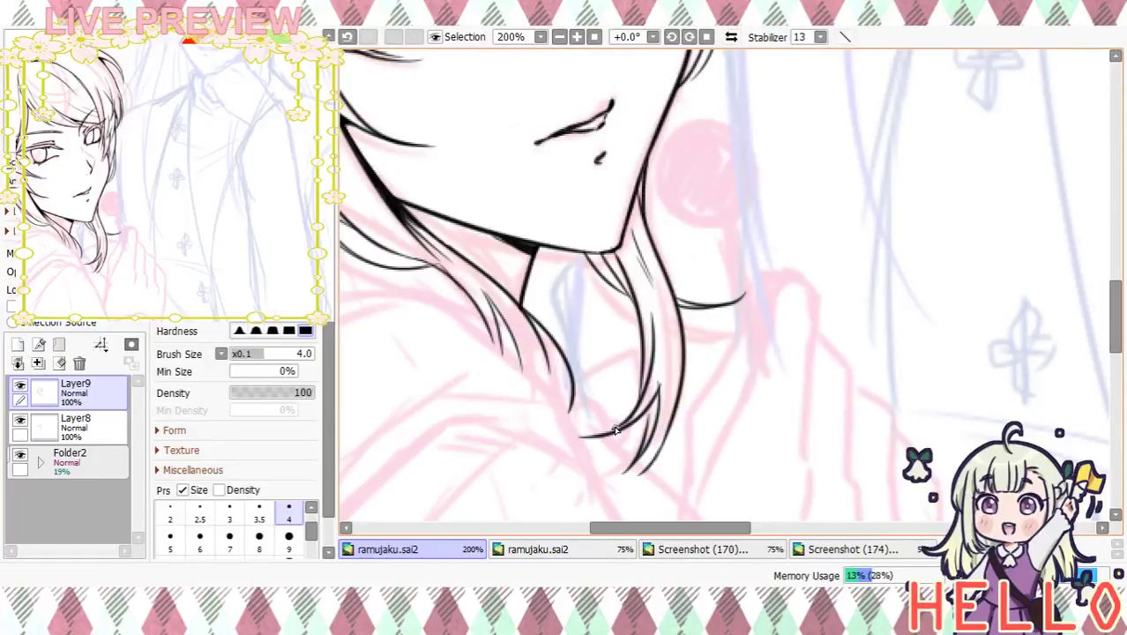
Examine the inked face, fringe and side locks together against the sketch
{"action": "left_click", "coordinate": [559, 37]}
{"action": "left_click", "coordinate": [559, 37]}
{"action": "left_click", "coordinate": [559, 37]}
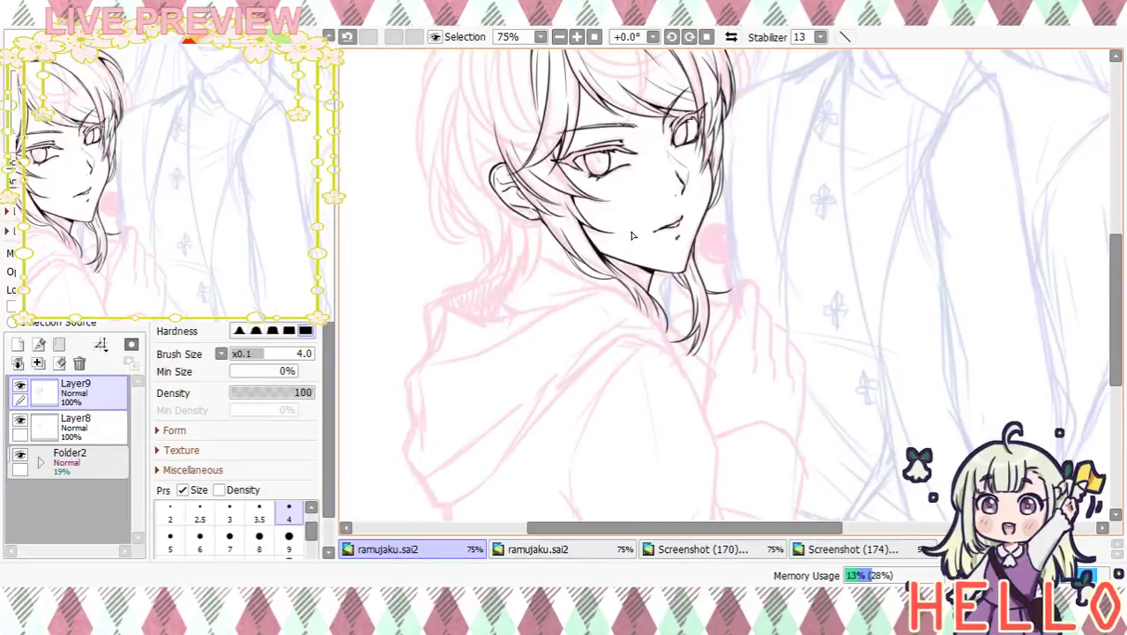
{"action": "mouse_move", "coordinate": [608, 212]}
{"action": "left_mouse_down"}
{"action": "mouse_move", "coordinate": [664, 295]}
{"action": "mouse_move", "coordinate": [656, 252]}
{"action": "left_mouse_up"}
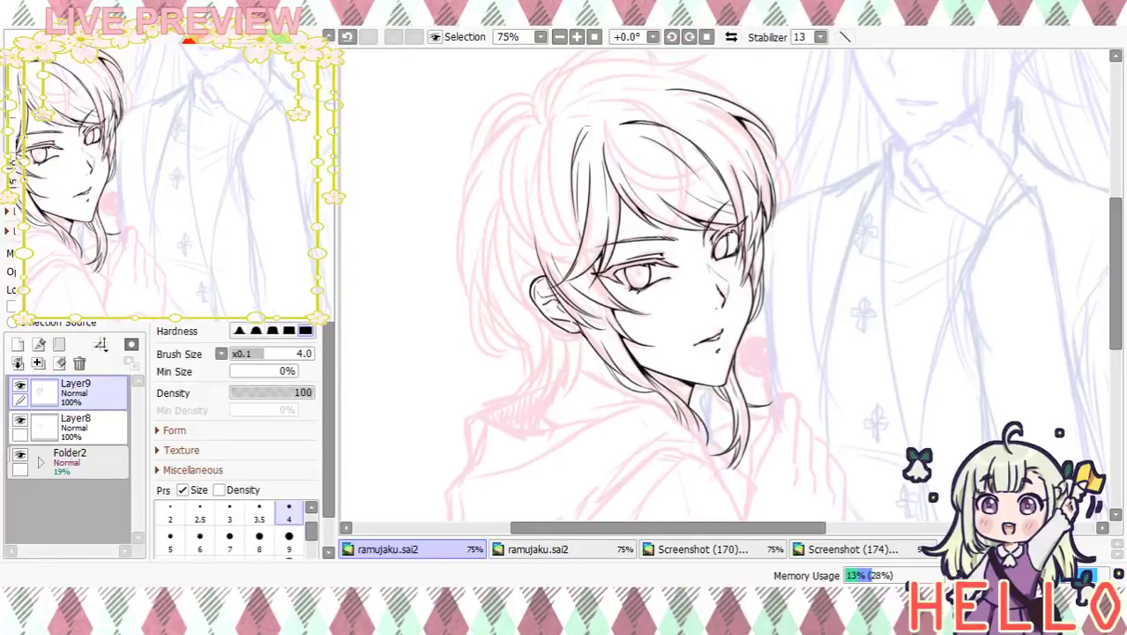
{"action": "scroll", "coordinate": [693, 212], "scroll_direction": "up", "scroll_amount": 3}
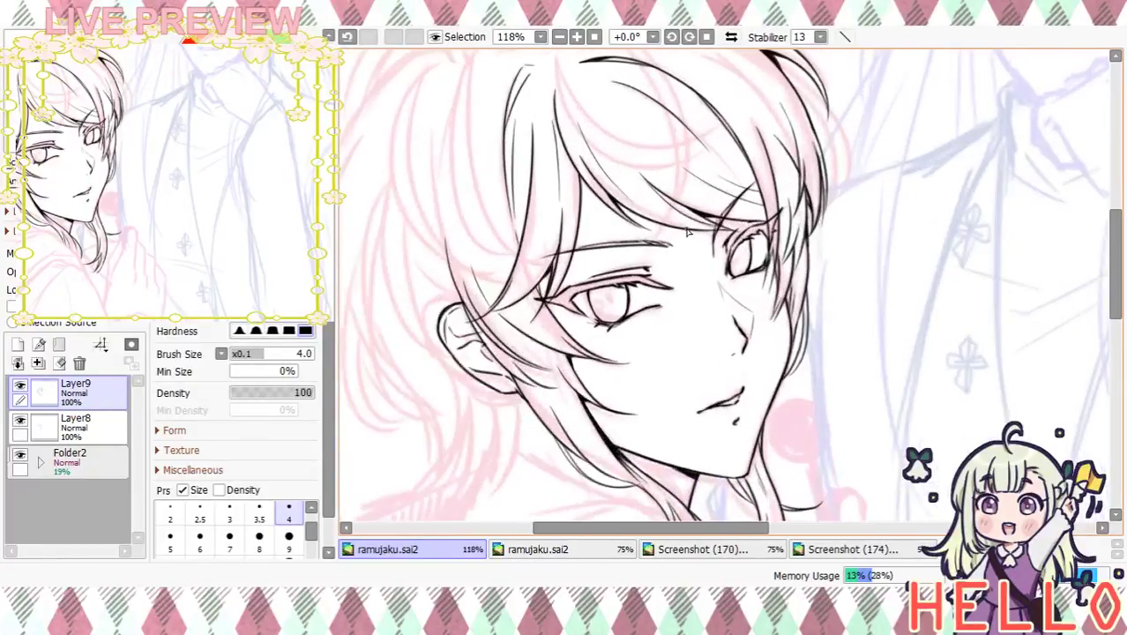
{"action": "mouse_move", "coordinate": [698, 199]}
{"action": "left_mouse_down"}
{"action": "mouse_move", "coordinate": [712, 249]}
{"action": "mouse_move", "coordinate": [714, 95]}
{"action": "mouse_move", "coordinate": [714, 213]}
{"action": "left_mouse_up"}
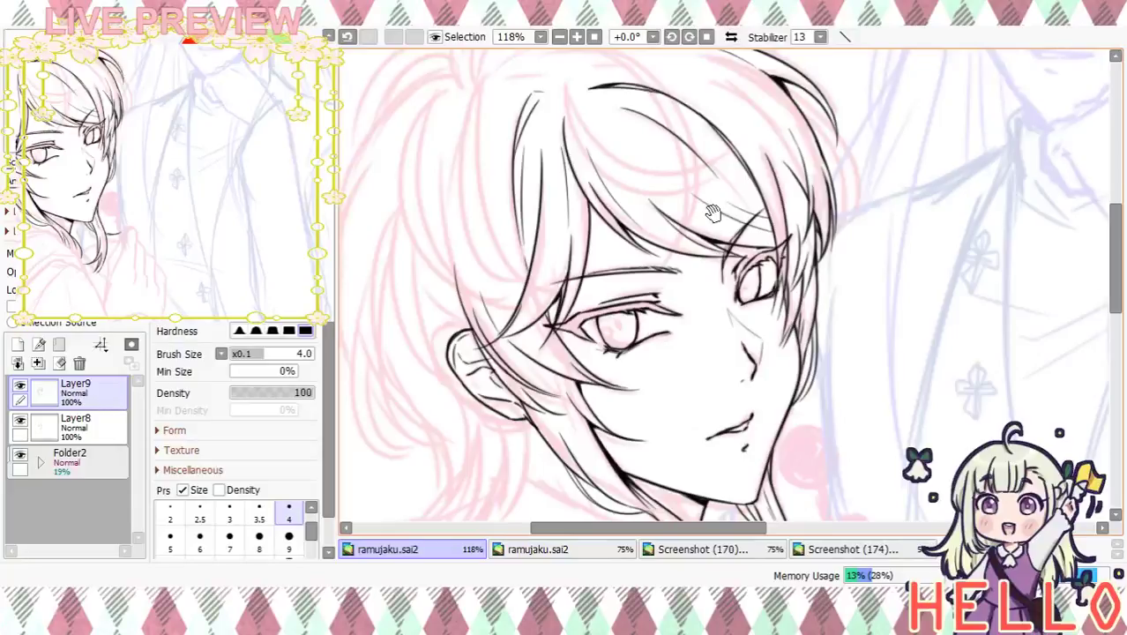
{"action": "mouse_move", "coordinate": [732, 336]}
{"action": "left_mouse_down"}
{"action": "mouse_move", "coordinate": [705, 236]}
{"action": "mouse_move", "coordinate": [751, 345]}
{"action": "left_mouse_up"}
{"action": "left_click_drag", "start_coordinate": [742, 287], "coordinate": [746, 313]}
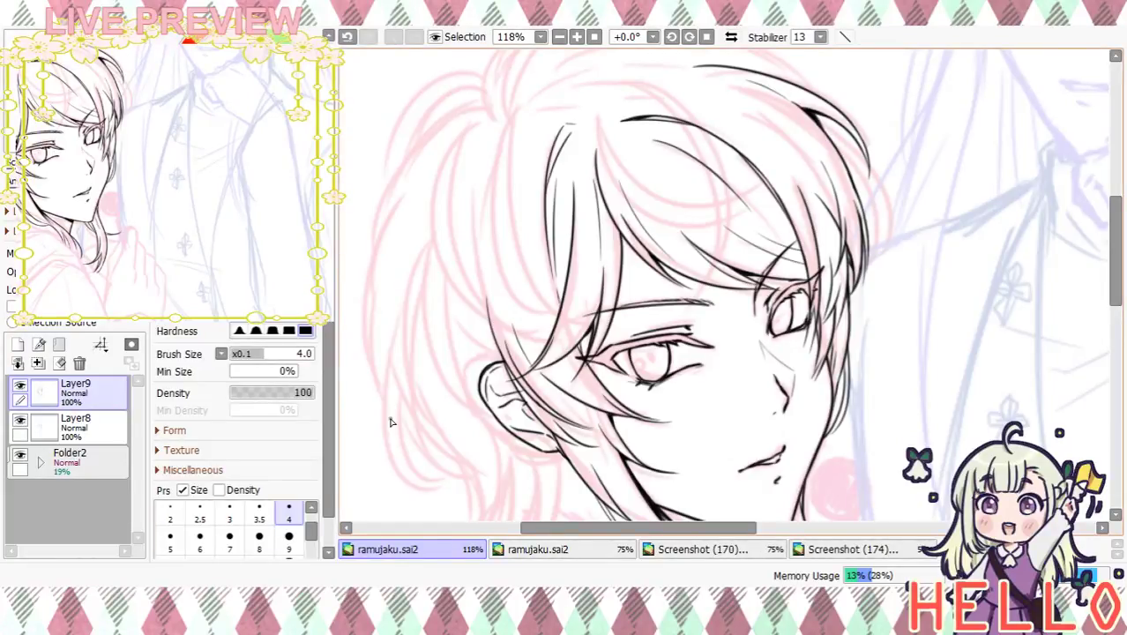
{"action": "mouse_move", "coordinate": [766, 339]}
{"action": "left_mouse_down"}
{"action": "mouse_move", "coordinate": [769, 234]}
{"action": "mouse_move", "coordinate": [753, 260]}
{"action": "mouse_move", "coordinate": [779, 351]}
{"action": "left_mouse_up"}
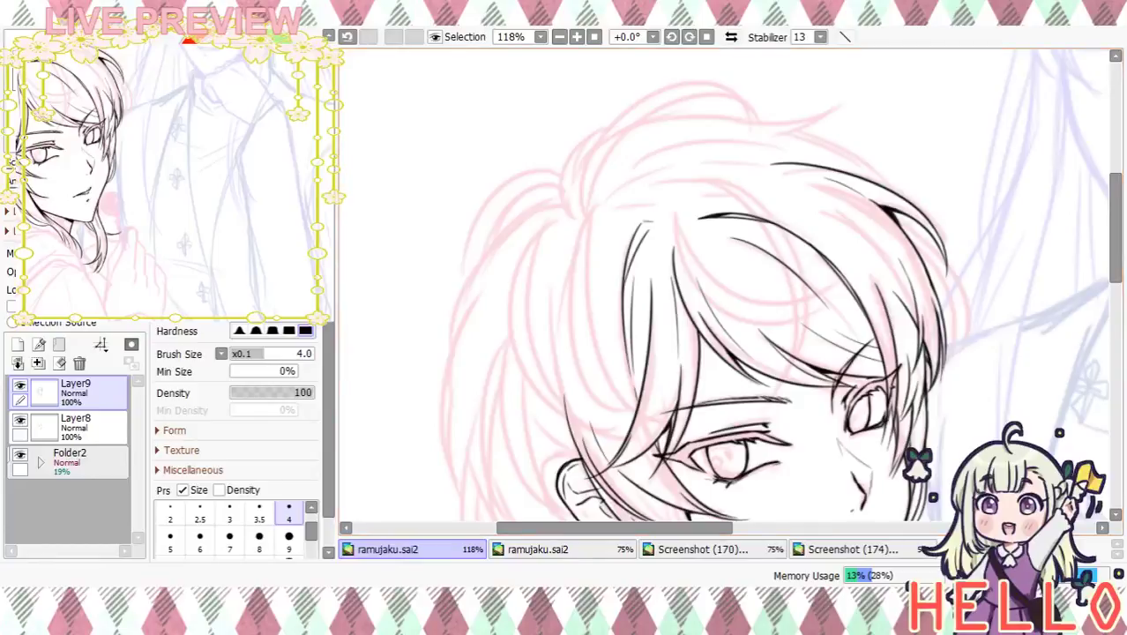
{"action": "left_click", "coordinate": [576, 36]}
{"action": "left_click_drag", "start_coordinate": [543, 258], "coordinate": [595, 163]}
{"action": "key", "text": "ctrl+z"}
{"action": "mouse_move", "coordinate": [567, 266]}
{"action": "left_mouse_down"}
{"action": "mouse_move", "coordinate": [563, 166]}
{"action": "mouse_move", "coordinate": [611, 156]}
{"action": "left_mouse_up"}
{"action": "key", "text": "ctrl+z"}
{"action": "left_click_drag", "start_coordinate": [558, 264], "coordinate": [612, 155]}
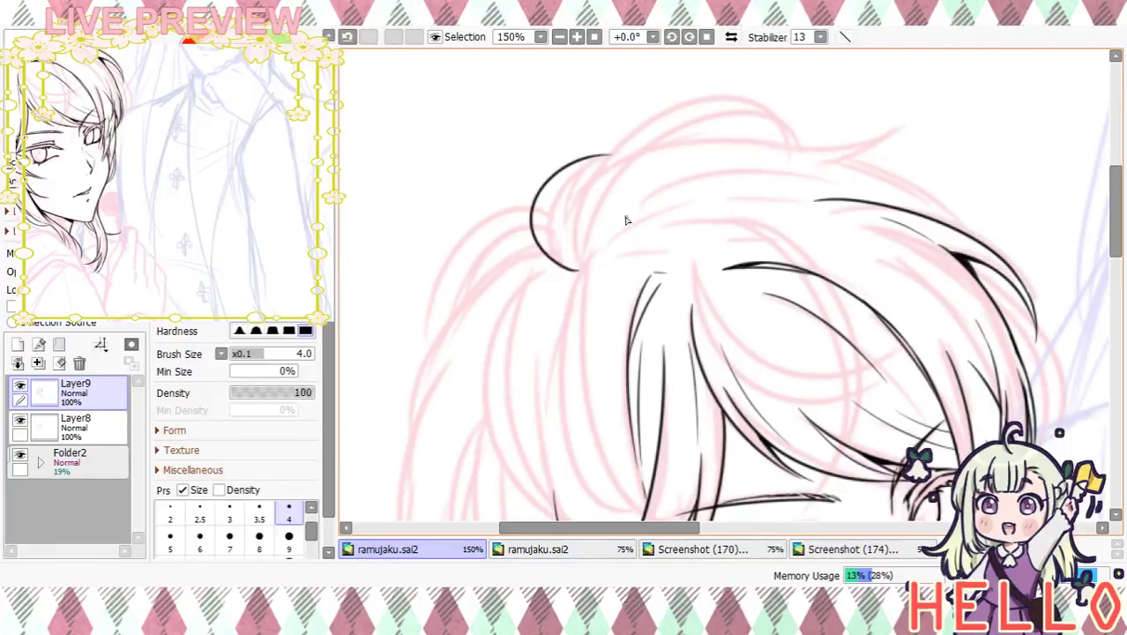
{"action": "mouse_move", "coordinate": [562, 262]}
{"action": "left_mouse_down"}
{"action": "mouse_move", "coordinate": [550, 185]}
{"action": "mouse_move", "coordinate": [629, 166]}
{"action": "left_mouse_up"}
{"action": "key", "text": "ctrl+z"}
{"action": "left_click_drag", "start_coordinate": [569, 262], "coordinate": [609, 161]}
{"action": "key", "text": "ctrl+z"}
{"action": "left_click_drag", "start_coordinate": [573, 262], "coordinate": [605, 152]}
{"action": "key", "text": "ctrl+z"}
{"action": "mouse_move", "coordinate": [576, 265]}
{"action": "left_mouse_down"}
{"action": "mouse_move", "coordinate": [563, 180]}
{"action": "mouse_move", "coordinate": [613, 155]}
{"action": "left_mouse_up"}
{"action": "key", "text": "ctrl+z"}
{"action": "mouse_move", "coordinate": [579, 264]}
{"action": "left_mouse_down"}
{"action": "mouse_move", "coordinate": [585, 165]}
{"action": "mouse_move", "coordinate": [612, 156]}
{"action": "left_mouse_up"}
{"action": "key", "text": "ctrl+z"}
{"action": "mouse_move", "coordinate": [577, 266]}
{"action": "left_mouse_down"}
{"action": "mouse_move", "coordinate": [551, 208]}
{"action": "mouse_move", "coordinate": [610, 156]}
{"action": "left_mouse_up"}
{"action": "key", "text": "ctrl+z"}
{"action": "mouse_move", "coordinate": [575, 261]}
{"action": "left_mouse_down"}
{"action": "mouse_move", "coordinate": [554, 206]}
{"action": "mouse_move", "coordinate": [594, 186]}
{"action": "left_mouse_up"}
{"action": "key", "text": "ctrl+z"}
{"action": "key", "text": "ctrl+z"}
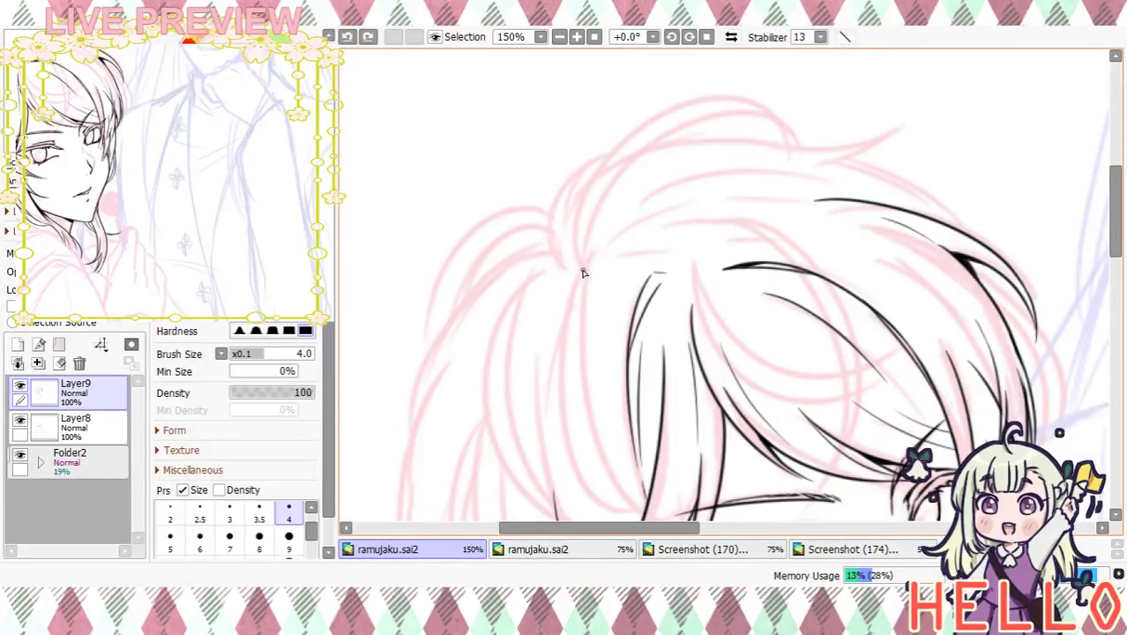
{"action": "mouse_move", "coordinate": [583, 270]}
{"action": "left_mouse_down"}
{"action": "mouse_move", "coordinate": [539, 251]}
{"action": "mouse_move", "coordinate": [598, 168]}
{"action": "left_mouse_up"}
{"action": "key", "text": "ctrl+z"}
{"action": "mouse_move", "coordinate": [583, 267]}
{"action": "left_mouse_down"}
{"action": "mouse_move", "coordinate": [525, 230]}
{"action": "mouse_move", "coordinate": [613, 170]}
{"action": "left_mouse_up"}
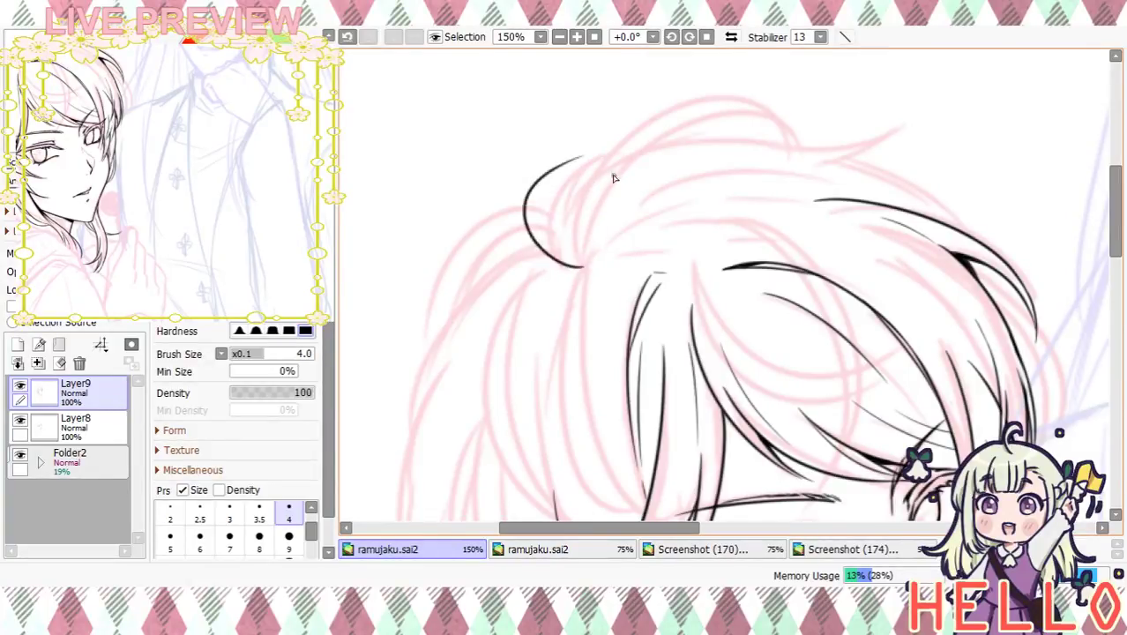
{"action": "key", "text": "ctrl+z"}
{"action": "left_click_drag", "start_coordinate": [577, 261], "coordinate": [553, 157]}
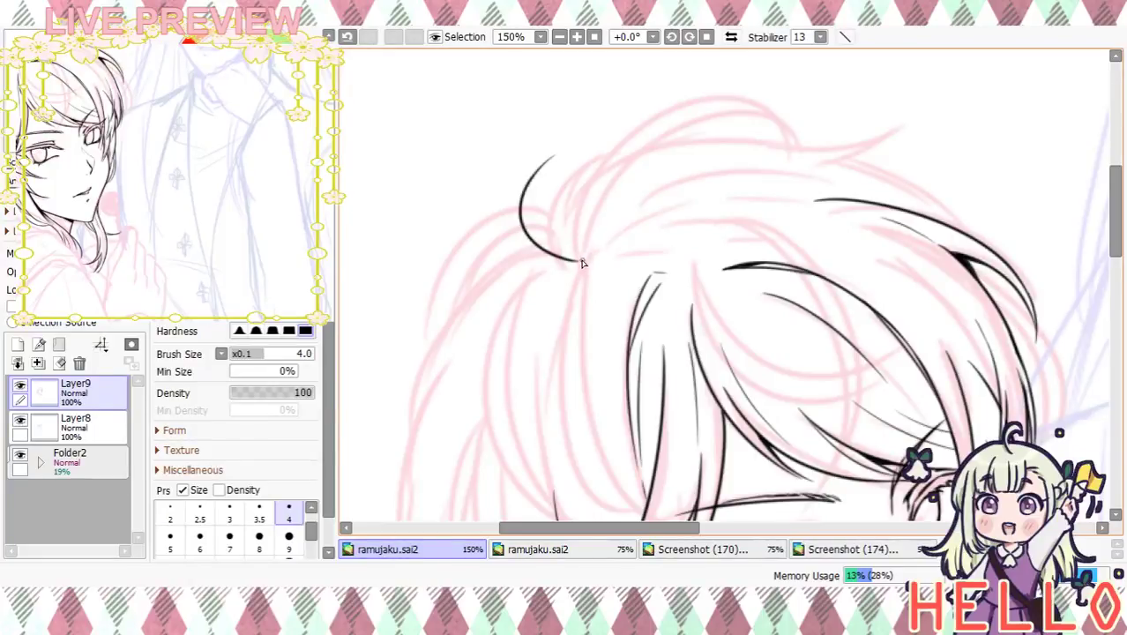
{"action": "left_click_drag", "start_coordinate": [583, 263], "coordinate": [564, 146]}
{"action": "key", "text": "ctrl+z"}
{"action": "key", "text": "ctrl+z"}
Ink the outer and inner edges of the rounded tuft curling up from the back of the crown
{"action": "mouse_move", "coordinate": [576, 259]}
{"action": "left_mouse_down"}
{"action": "mouse_move", "coordinate": [537, 242]}
{"action": "mouse_move", "coordinate": [607, 138]}
{"action": "left_mouse_up"}
{"action": "mouse_move", "coordinate": [570, 251]}
{"action": "left_mouse_down"}
{"action": "mouse_move", "coordinate": [544, 218]}
{"action": "mouse_move", "coordinate": [621, 134]}
{"action": "left_mouse_up"}
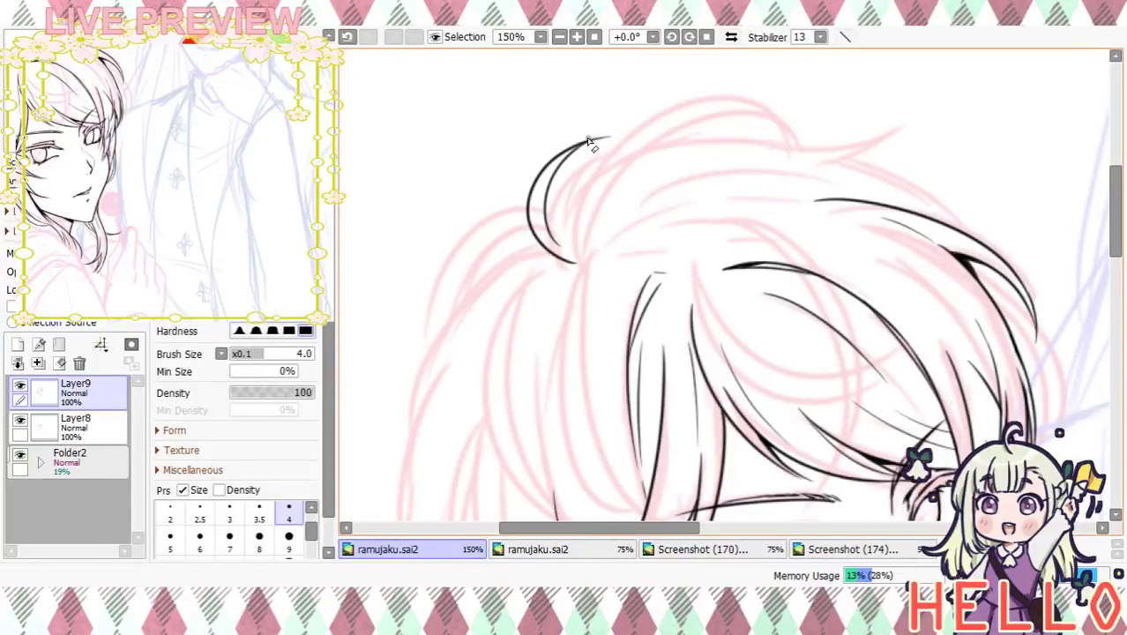
{"action": "mouse_move", "coordinate": [615, 221]}
{"action": "left_mouse_down"}
{"action": "mouse_move", "coordinate": [611, 176]}
{"action": "mouse_move", "coordinate": [610, 191]}
{"action": "left_mouse_up"}
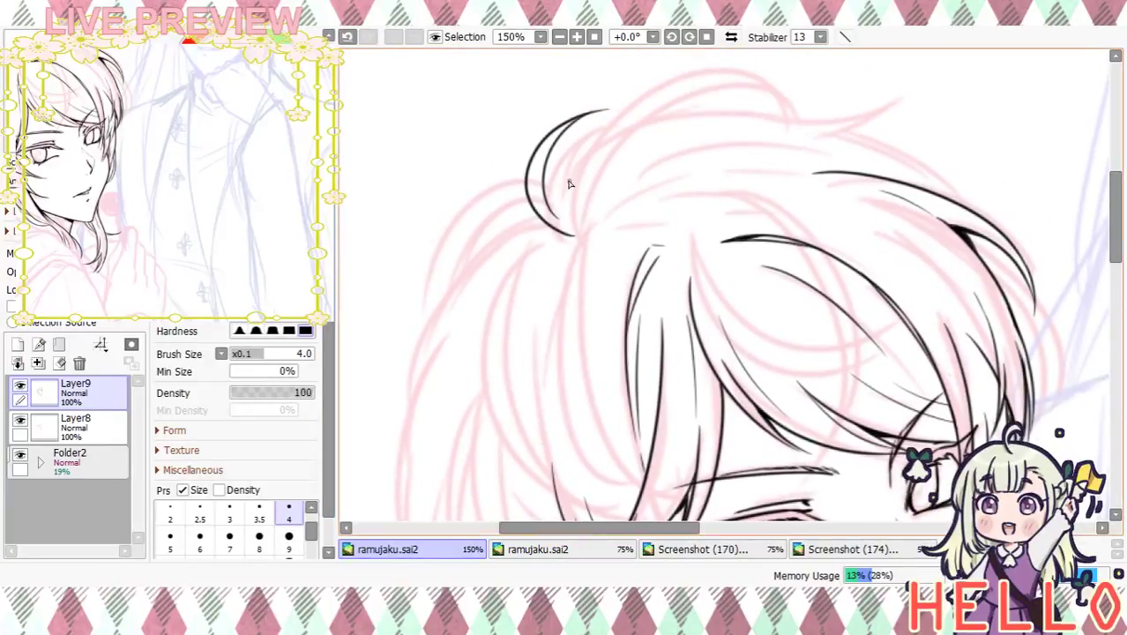
{"action": "left_click_drag", "start_coordinate": [546, 163], "coordinate": [574, 214]}
{"action": "key", "text": "ctrl+z"}
{"action": "mouse_move", "coordinate": [547, 160]}
{"action": "left_mouse_down"}
{"action": "mouse_move", "coordinate": [552, 199]}
{"action": "mouse_move", "coordinate": [576, 213]}
{"action": "left_mouse_up"}
{"action": "key", "text": "ctrl+z"}
{"action": "key", "text": "ctrl+z"}
{"action": "key", "text": "ctrl+y"}
{"action": "key", "text": "ctrl+y"}
{"action": "key", "text": "ctrl+z"}
{"action": "key", "text": "ctrl+z"}
{"action": "key", "text": "ctrl+y"}
{"action": "key", "text": "ctrl+y"}
{"action": "mouse_move", "coordinate": [611, 230]}
{"action": "left_mouse_down"}
{"action": "mouse_move", "coordinate": [597, 168]}
{"action": "mouse_move", "coordinate": [608, 145]}
{"action": "mouse_move", "coordinate": [612, 169]}
{"action": "left_mouse_up"}
{"action": "key", "text": "ctrl+z"}
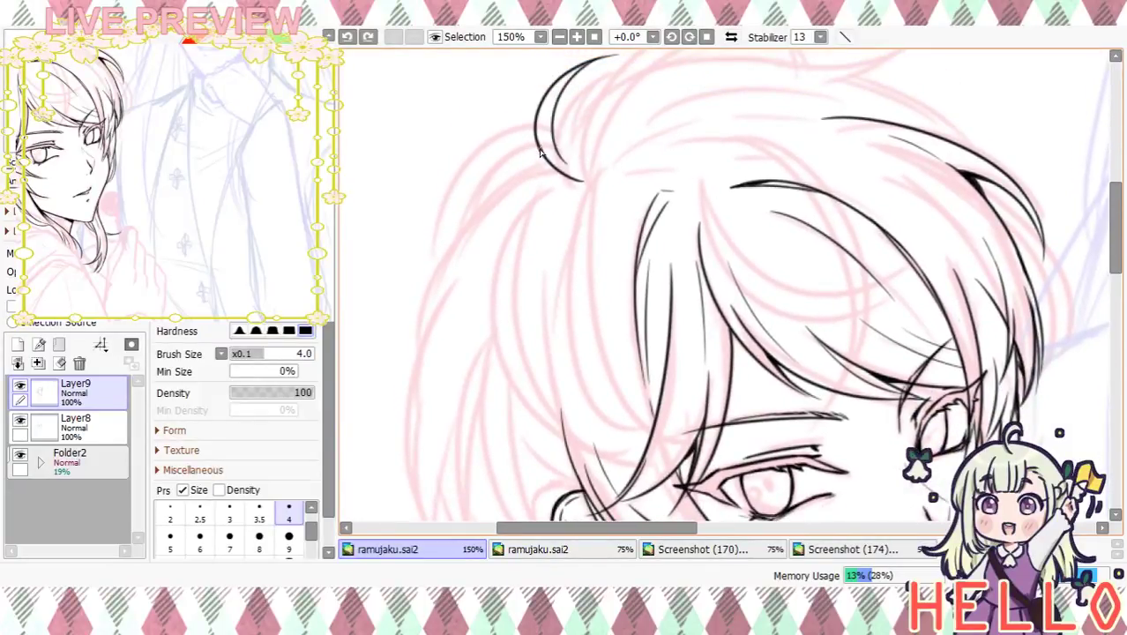
Reinforce the base of the crown tuft and ink another strand arching up inside it
{"action": "left_click_drag", "start_coordinate": [536, 136], "coordinate": [575, 185]}
{"action": "left_click_drag", "start_coordinate": [600, 137], "coordinate": [607, 225]}
{"action": "left_click", "coordinate": [577, 37]}
{"action": "left_click_drag", "start_coordinate": [640, 149], "coordinate": [639, 212]}
{"action": "mouse_move", "coordinate": [500, 289]}
{"action": "left_mouse_down"}
{"action": "mouse_move", "coordinate": [520, 233]}
{"action": "mouse_move", "coordinate": [610, 192]}
{"action": "left_mouse_up"}
{"action": "key", "text": "ctrl+z"}
{"action": "mouse_move", "coordinate": [503, 293]}
{"action": "left_mouse_down"}
{"action": "mouse_move", "coordinate": [567, 194]}
{"action": "mouse_move", "coordinate": [616, 182]}
{"action": "left_mouse_up"}
{"action": "left_click_drag", "start_coordinate": [652, 262], "coordinate": [599, 246]}
{"action": "left_click_drag", "start_coordinate": [520, 180], "coordinate": [691, 159]}
{"action": "key", "text": "ctrl+z"}
{"action": "left_click_drag", "start_coordinate": [543, 170], "coordinate": [767, 175]}
{"action": "key", "text": "ctrl+z"}
Ink short curved strands inside the tuft near its base
{"action": "left_click_drag", "start_coordinate": [480, 238], "coordinate": [464, 287]}
{"action": "key", "text": "ctrl+z"}
{"action": "mouse_move", "coordinate": [484, 245]}
{"action": "left_mouse_down"}
{"action": "mouse_move", "coordinate": [482, 294]}
{"action": "mouse_move", "coordinate": [492, 231]}
{"action": "left_mouse_up"}
{"action": "key", "text": "ctrl+z"}
{"action": "key", "text": "ctrl+z"}
{"action": "mouse_move", "coordinate": [487, 295]}
{"action": "left_mouse_down"}
{"action": "mouse_move", "coordinate": [493, 221]}
{"action": "mouse_move", "coordinate": [474, 287]}
{"action": "left_mouse_up"}
{"action": "key", "text": "ctrl+z"}
Ink the top outline of the hair from the crown tuft across to the upswept tip
{"action": "mouse_move", "coordinate": [522, 196]}
{"action": "left_mouse_down"}
{"action": "mouse_move", "coordinate": [576, 170]}
{"action": "mouse_move", "coordinate": [689, 162]}
{"action": "left_mouse_up"}
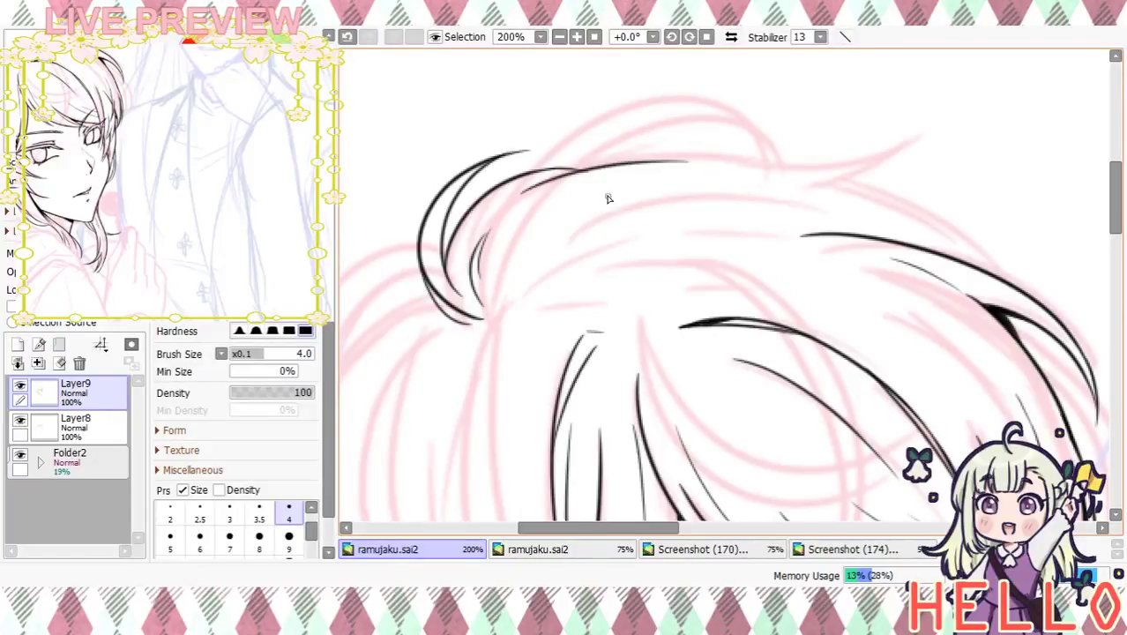
{"action": "left_click_drag", "start_coordinate": [695, 225], "coordinate": [668, 253]}
{"action": "mouse_move", "coordinate": [645, 188]}
{"action": "left_mouse_down"}
{"action": "mouse_move", "coordinate": [742, 192]}
{"action": "mouse_move", "coordinate": [900, 169]}
{"action": "left_mouse_up"}
{"action": "key", "text": "ctrl+z"}
{"action": "mouse_move", "coordinate": [645, 188]}
{"action": "left_mouse_down"}
{"action": "mouse_move", "coordinate": [832, 174]}
{"action": "mouse_move", "coordinate": [885, 155]}
{"action": "left_mouse_up"}
{"action": "key", "text": "ctrl+z"}
{"action": "mouse_move", "coordinate": [649, 189]}
{"action": "left_mouse_down"}
{"action": "mouse_move", "coordinate": [858, 173]}
{"action": "mouse_move", "coordinate": [902, 134]}
{"action": "mouse_move", "coordinate": [812, 197]}
{"action": "left_mouse_up"}
{"action": "mouse_move", "coordinate": [818, 245]}
{"action": "left_mouse_down"}
{"action": "mouse_move", "coordinate": [728, 196]}
{"action": "mouse_move", "coordinate": [871, 257]}
{"action": "left_mouse_up"}
{"action": "key", "text": "ctrl+z"}
{"action": "key", "text": "ctrl+z"}
{"action": "key", "text": "ctrl+z"}
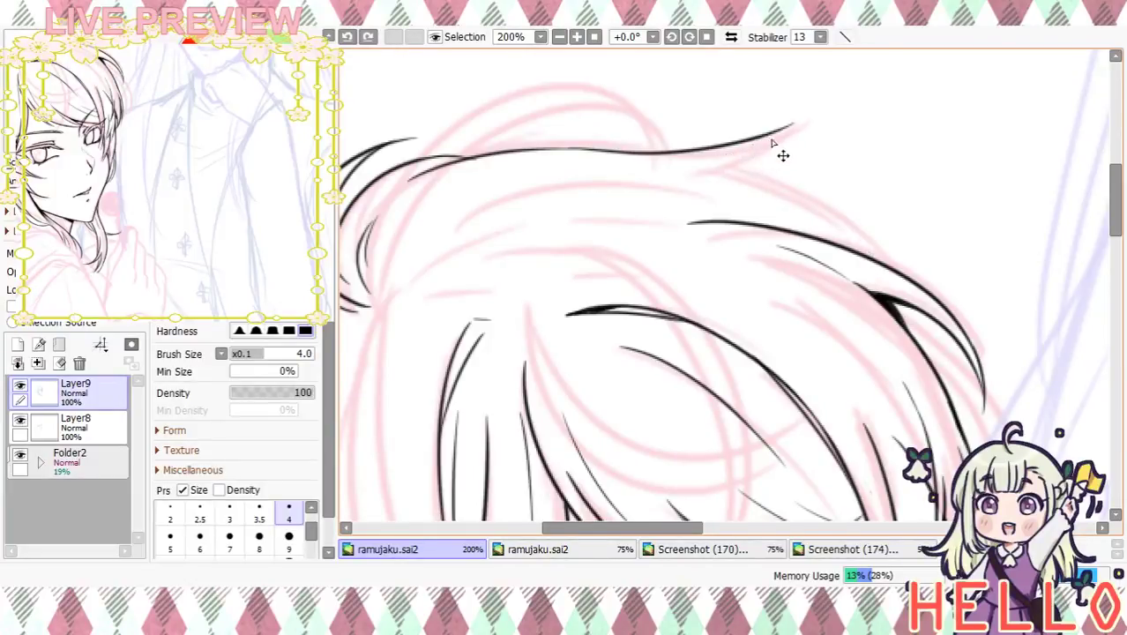
Ink the underside of the upswept tip and continue the hair outline down to the existing front lock
{"action": "left_click_drag", "start_coordinate": [787, 127], "coordinate": [679, 177]}
{"action": "key", "text": "ctrl+z"}
{"action": "mouse_move", "coordinate": [799, 113]}
{"action": "left_mouse_down"}
{"action": "mouse_move", "coordinate": [695, 181]}
{"action": "mouse_move", "coordinate": [811, 202]}
{"action": "mouse_move", "coordinate": [873, 247]}
{"action": "left_mouse_up"}
{"action": "key", "text": "ctrl+z"}
{"action": "left_click_drag", "start_coordinate": [723, 173], "coordinate": [886, 263]}
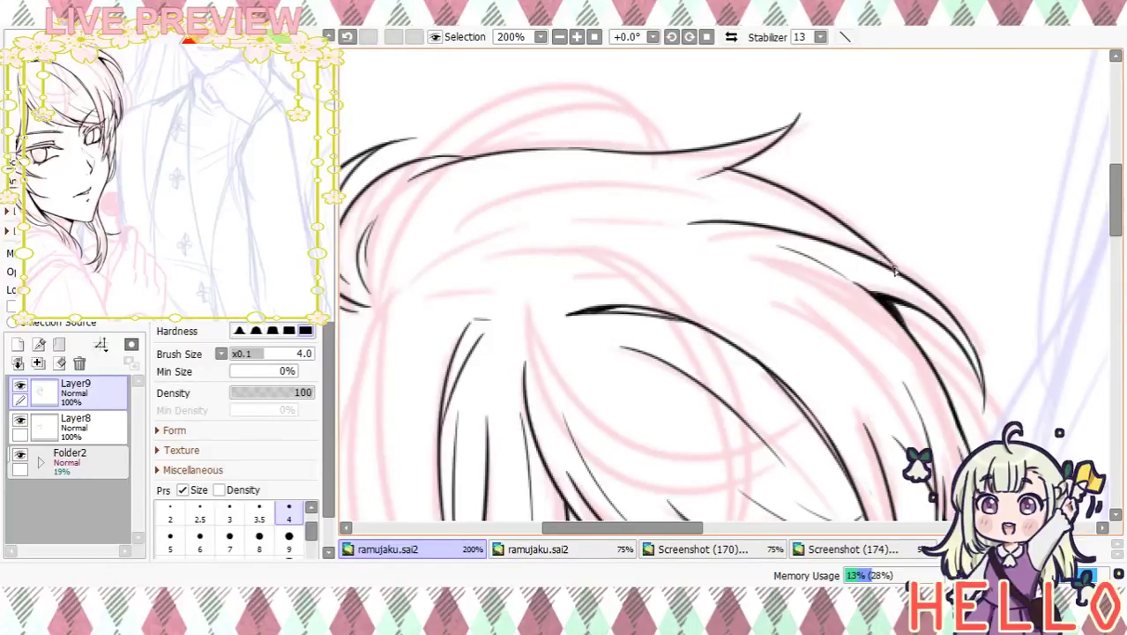
Thicken the underside of the upswept tip and darken the fork where it meets the hair outline
{"action": "mouse_move", "coordinate": [812, 354]}
{"action": "left_mouse_down"}
{"action": "mouse_move", "coordinate": [821, 335]}
{"action": "mouse_move", "coordinate": [872, 385]}
{"action": "left_mouse_up"}
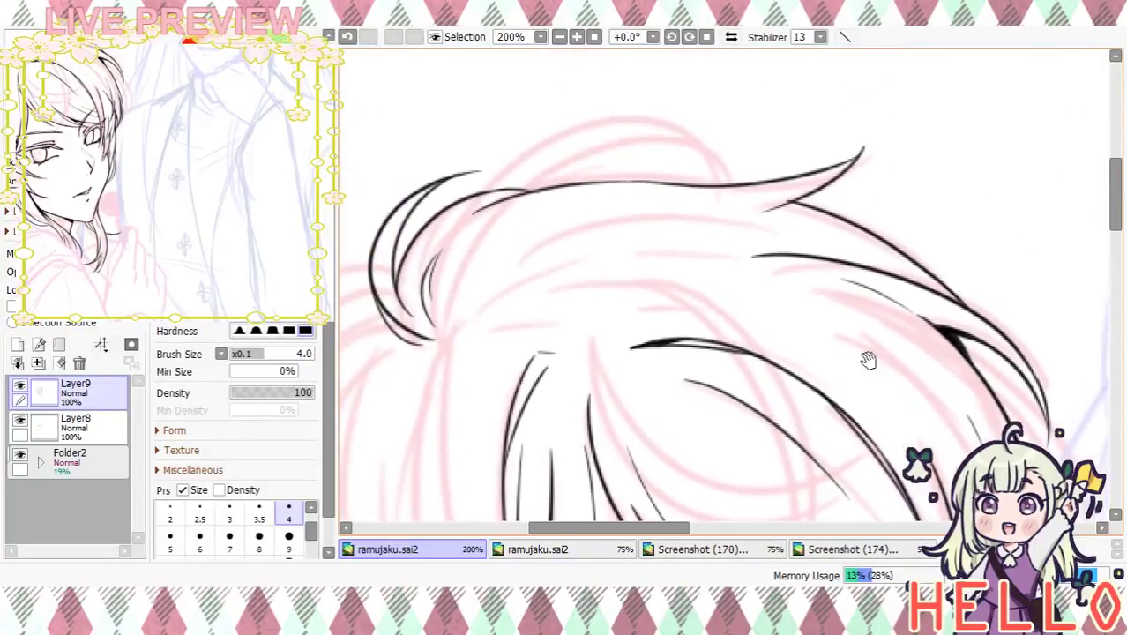
{"action": "left_click", "coordinate": [579, 38]}
{"action": "left_click_drag", "start_coordinate": [872, 151], "coordinate": [798, 205]}
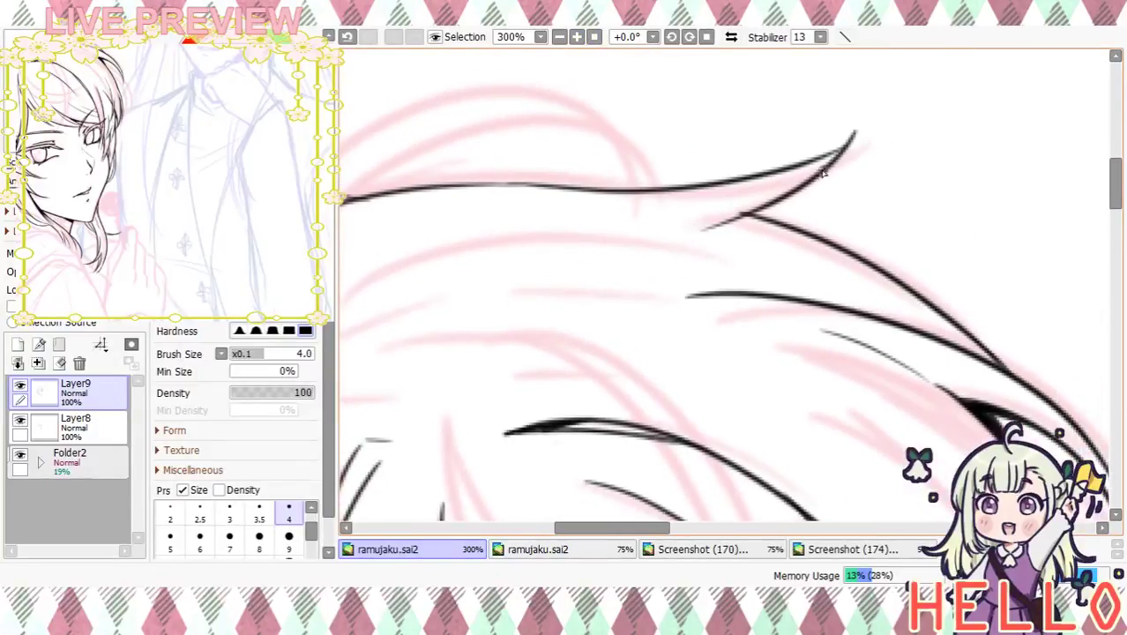
{"action": "left_click_drag", "start_coordinate": [833, 161], "coordinate": [701, 234]}
{"action": "mouse_move", "coordinate": [798, 192]}
{"action": "left_mouse_down"}
{"action": "mouse_move", "coordinate": [707, 225]}
{"action": "mouse_move", "coordinate": [766, 208]}
{"action": "mouse_move", "coordinate": [713, 228]}
{"action": "mouse_move", "coordinate": [768, 224]}
{"action": "left_mouse_up"}
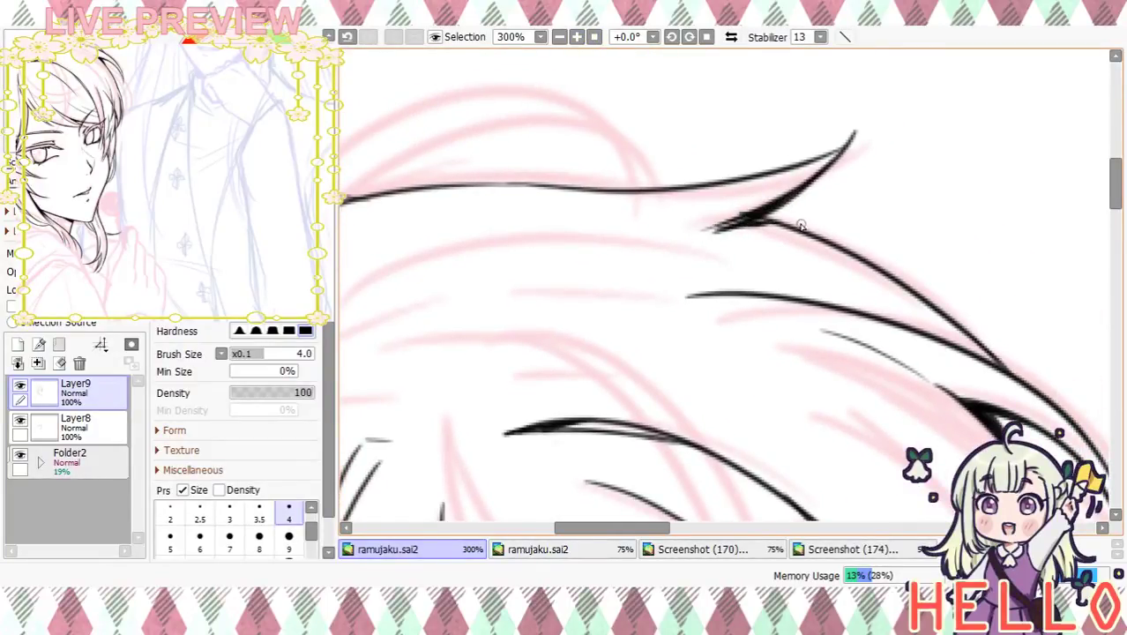
Extend and darken the pointed fork at the base of the upswept hair tip
{"action": "left_click_drag", "start_coordinate": [697, 231], "coordinate": [755, 232]}
{"action": "left_click", "coordinate": [559, 37]}
{"action": "left_click", "coordinate": [559, 37]}
{"action": "left_click", "coordinate": [559, 37]}
{"action": "left_click", "coordinate": [575, 37]}
{"action": "left_click", "coordinate": [576, 37]}
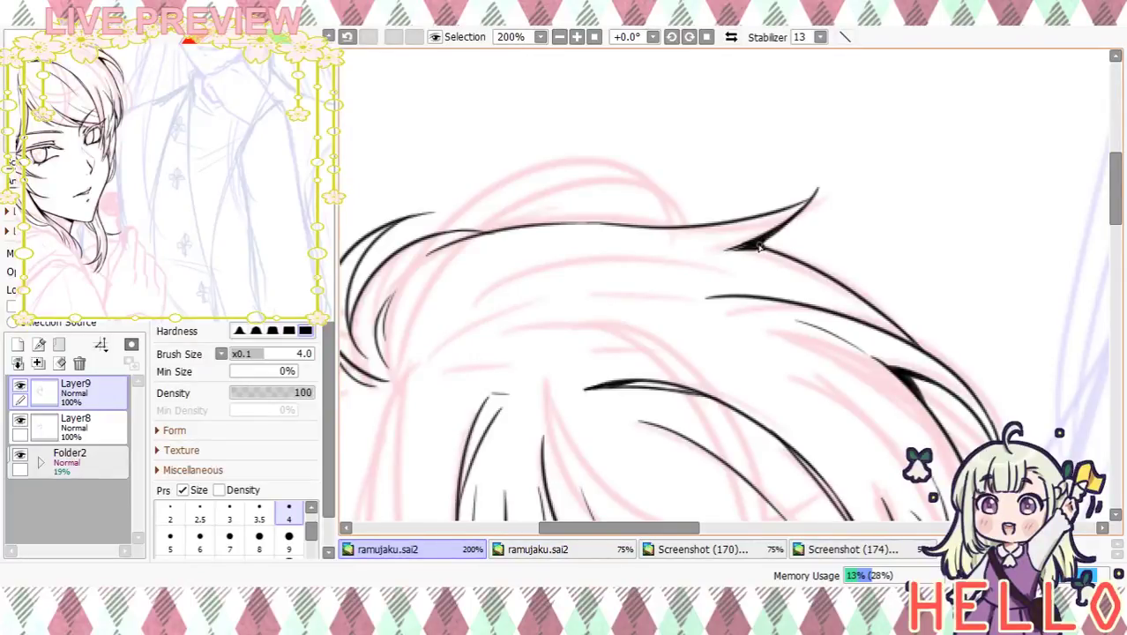
{"action": "left_click_drag", "start_coordinate": [741, 252], "coordinate": [819, 182]}
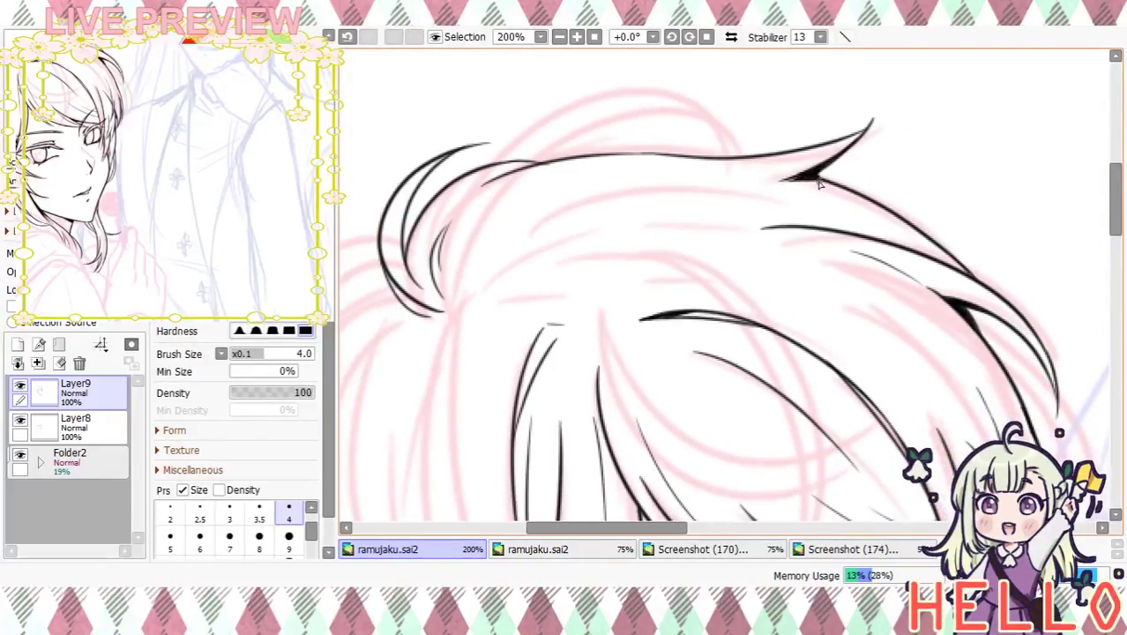
Ink two long curved strands across the crown just below the top hair outline
{"action": "left_click_drag", "start_coordinate": [798, 225], "coordinate": [821, 212]}
{"action": "left_click_drag", "start_coordinate": [518, 257], "coordinate": [713, 183]}
{"action": "left_click_drag", "start_coordinate": [519, 263], "coordinate": [809, 214]}
{"action": "key", "text": "ctrl+z"}
{"action": "left_click_drag", "start_coordinate": [510, 265], "coordinate": [754, 192]}
{"action": "left_click_drag", "start_coordinate": [686, 302], "coordinate": [752, 207]}
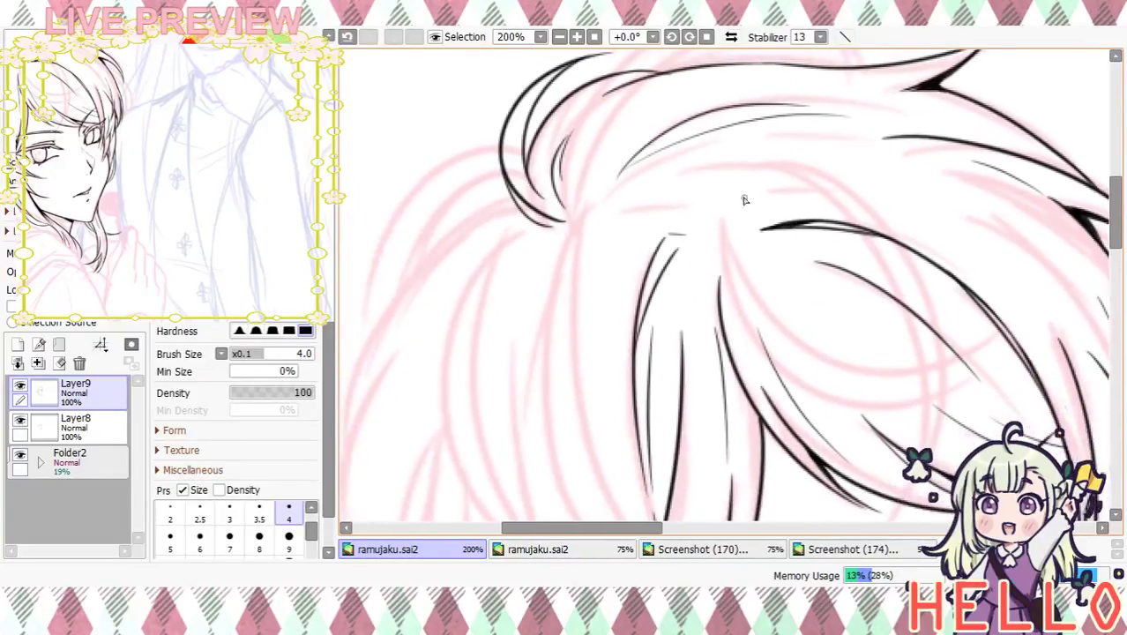
{"action": "mouse_move", "coordinate": [674, 261]}
{"action": "left_mouse_down"}
{"action": "mouse_move", "coordinate": [697, 247]}
{"action": "mouse_move", "coordinate": [741, 168]}
{"action": "left_mouse_up"}
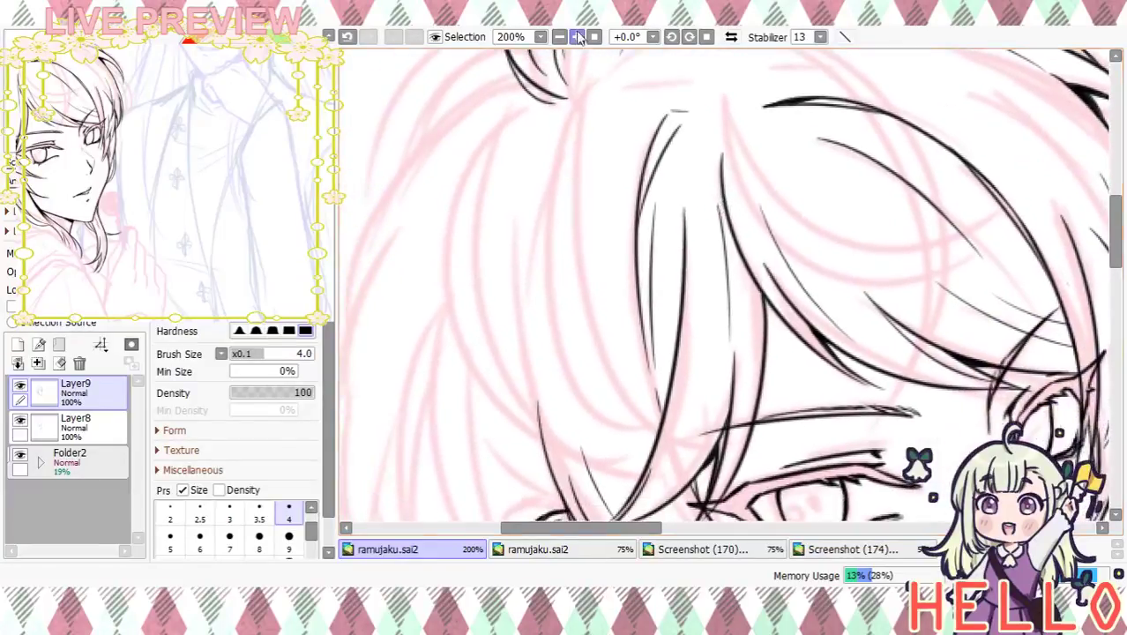
Ink a long thin side strand running down behind the front locks toward the ear
{"action": "left_click", "coordinate": [560, 37]}
{"action": "left_click", "coordinate": [560, 37]}
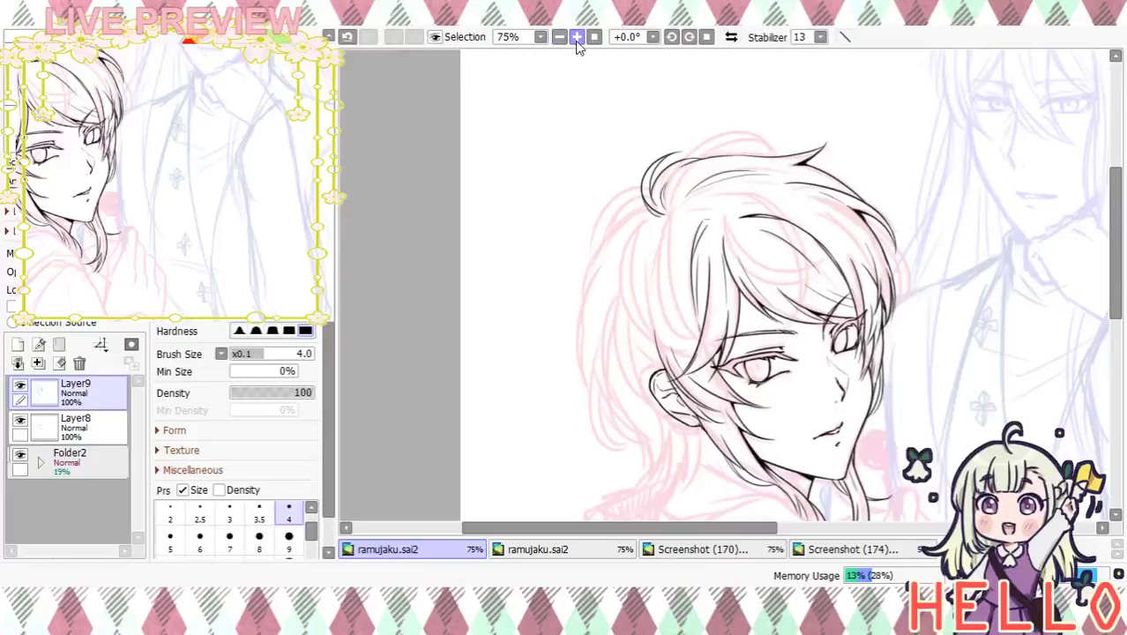
{"action": "left_click", "coordinate": [576, 37]}
{"action": "mouse_move", "coordinate": [630, 296]}
{"action": "left_mouse_down"}
{"action": "mouse_move", "coordinate": [622, 236]}
{"action": "mouse_move", "coordinate": [615, 258]}
{"action": "left_mouse_up"}
{"action": "key", "text": "ctrl+z"}
{"action": "left_click_drag", "start_coordinate": [637, 172], "coordinate": [620, 267]}
{"action": "mouse_move", "coordinate": [688, 305]}
{"action": "left_mouse_down"}
{"action": "mouse_move", "coordinate": [694, 154]}
{"action": "mouse_move", "coordinate": [677, 353]}
{"action": "left_mouse_up"}
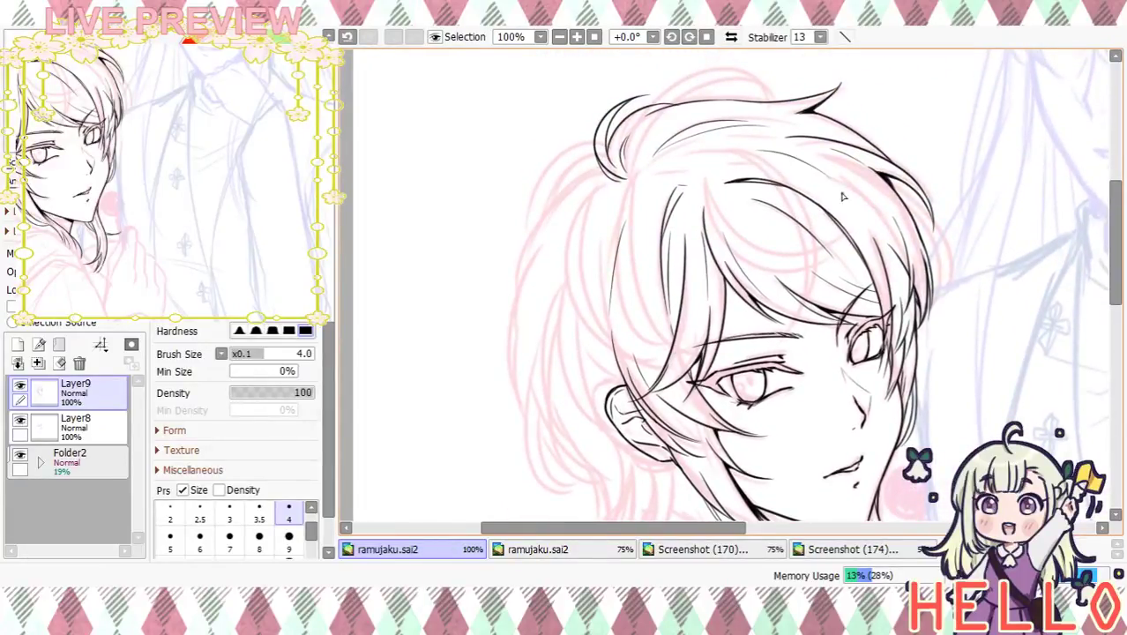
{"action": "left_click_drag", "start_coordinate": [762, 156], "coordinate": [836, 187]}
{"action": "key", "text": "ctrl+z"}
{"action": "left_click_drag", "start_coordinate": [767, 153], "coordinate": [838, 190]}
{"action": "key", "text": "ctrl+z"}
{"action": "left_click_drag", "start_coordinate": [838, 175], "coordinate": [883, 236]}
{"action": "key", "text": "ctrl+z"}
{"action": "left_click_drag", "start_coordinate": [840, 177], "coordinate": [880, 258]}
{"action": "key", "text": "ctrl+z"}
Ink the back-of-head hair outline curving down from the base of the crown tuft
{"action": "left_click_drag", "start_coordinate": [639, 336], "coordinate": [625, 260]}
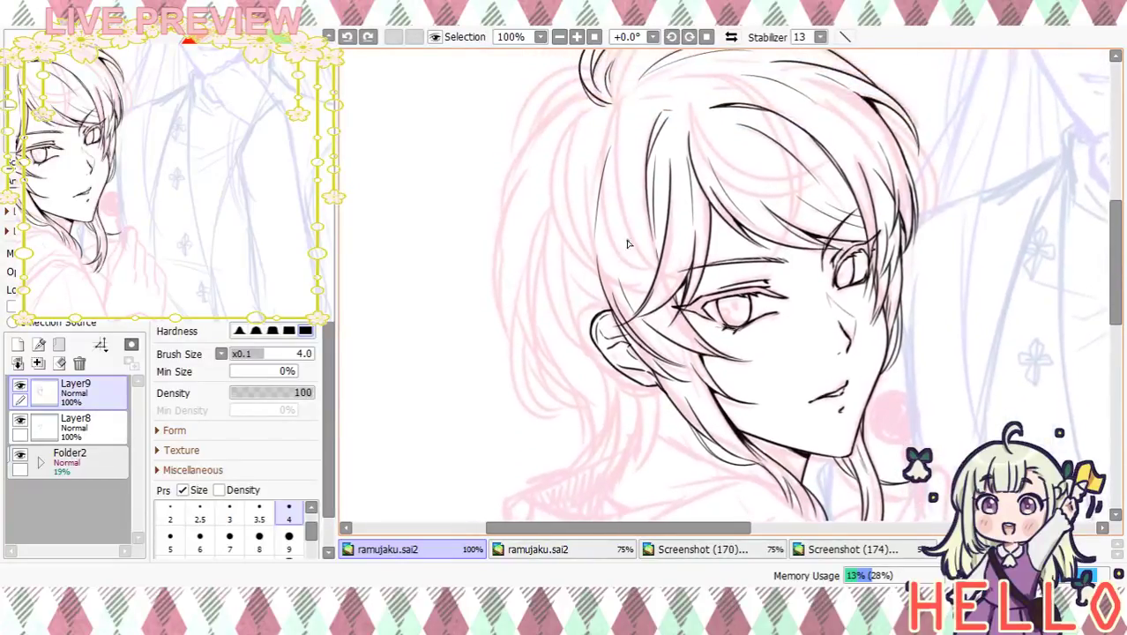
{"action": "left_click_drag", "start_coordinate": [569, 91], "coordinate": [650, 242]}
{"action": "left_click", "coordinate": [578, 38]}
{"action": "left_click_drag", "start_coordinate": [603, 156], "coordinate": [508, 328]}
{"action": "key", "text": "ctrl+z"}
{"action": "mouse_move", "coordinate": [618, 160]}
{"action": "left_mouse_down"}
{"action": "mouse_move", "coordinate": [528, 219]}
{"action": "mouse_move", "coordinate": [516, 330]}
{"action": "left_mouse_up"}
{"action": "key", "text": "ctrl+z"}
{"action": "mouse_move", "coordinate": [617, 162]}
{"action": "left_mouse_down"}
{"action": "mouse_move", "coordinate": [525, 240]}
{"action": "mouse_move", "coordinate": [510, 445]}
{"action": "left_mouse_up"}
{"action": "mouse_move", "coordinate": [632, 394]}
{"action": "left_mouse_down"}
{"action": "mouse_move", "coordinate": [615, 305]}
{"action": "mouse_move", "coordinate": [618, 213]}
{"action": "left_mouse_up"}
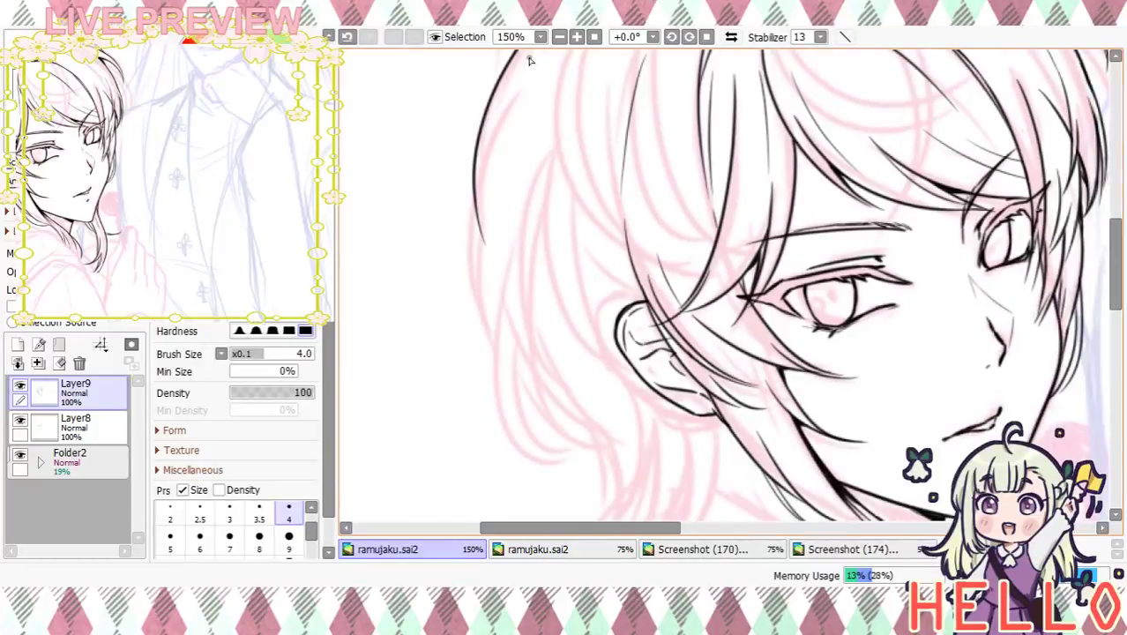
Ink a long curved strand inside the back hair, sweeping from mid-head down behind the ear
{"action": "left_click", "coordinate": [559, 37]}
{"action": "left_click", "coordinate": [559, 37]}
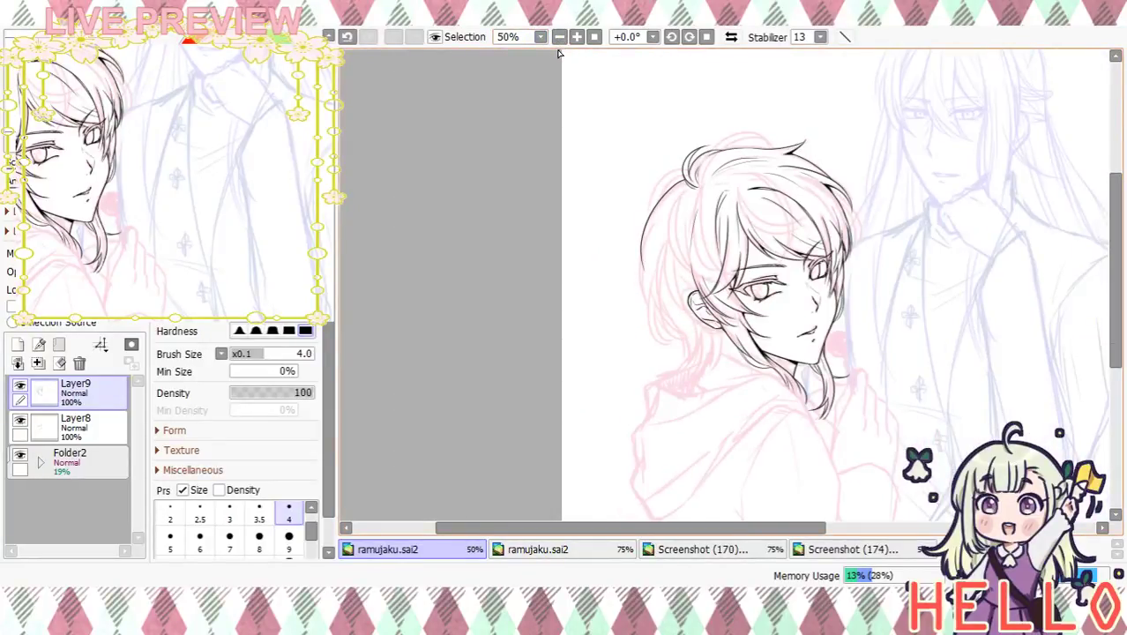
{"action": "left_click", "coordinate": [576, 37]}
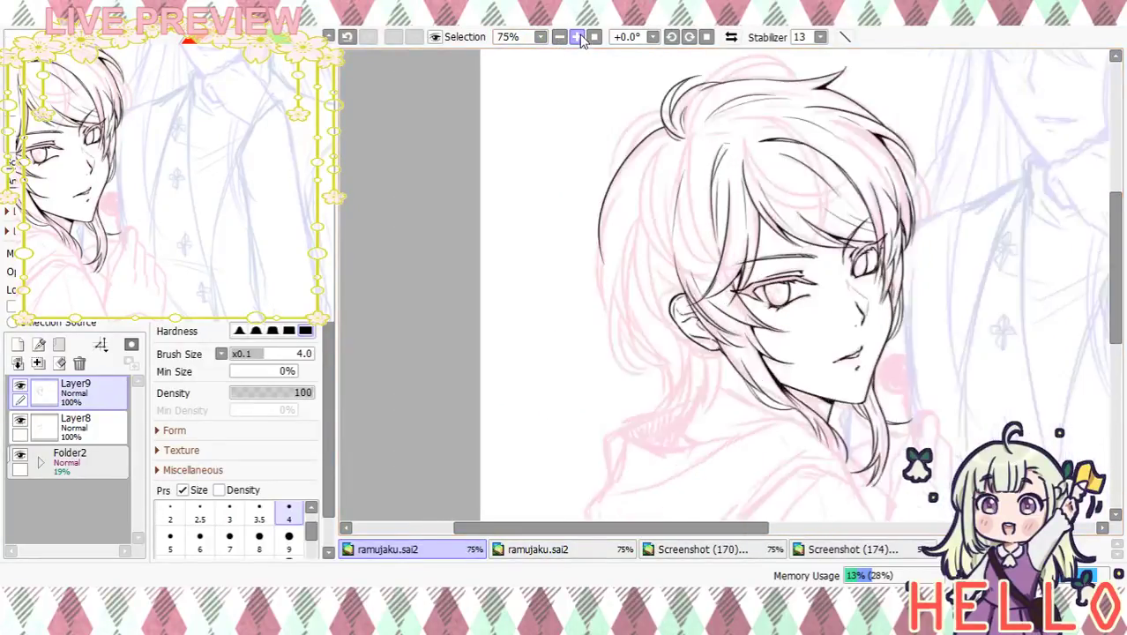
{"action": "left_click", "coordinate": [576, 37]}
{"action": "left_click_drag", "start_coordinate": [597, 217], "coordinate": [618, 388]}
{"action": "key", "text": "ctrl+z"}
{"action": "left_click_drag", "start_coordinate": [595, 309], "coordinate": [627, 379]}
{"action": "left_click_drag", "start_coordinate": [609, 265], "coordinate": [644, 393]}
{"action": "key", "text": "ctrl+z"}
{"action": "left_click_drag", "start_coordinate": [609, 314], "coordinate": [655, 401]}
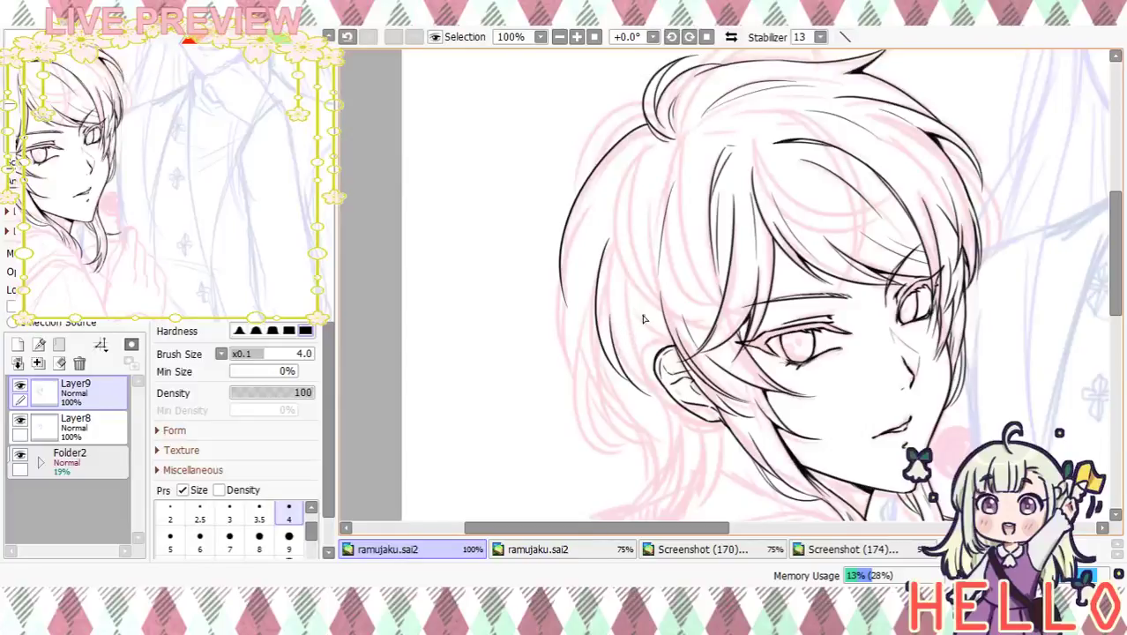
Ink short strands running down to the upper edge of the ear
{"action": "mouse_move", "coordinate": [628, 297]}
{"action": "left_mouse_down"}
{"action": "mouse_move", "coordinate": [648, 343]}
{"action": "mouse_move", "coordinate": [674, 352]}
{"action": "left_mouse_up"}
{"action": "left_click_drag", "start_coordinate": [679, 360], "coordinate": [685, 363]}
{"action": "mouse_move", "coordinate": [687, 421]}
{"action": "left_mouse_down"}
{"action": "mouse_move", "coordinate": [681, 243]}
{"action": "mouse_move", "coordinate": [714, 370]}
{"action": "left_mouse_up"}
Continue the outer back hair outline downward and ink the lock's inner edge to a pointed tip
{"action": "mouse_move", "coordinate": [622, 257]}
{"action": "left_mouse_down"}
{"action": "mouse_move", "coordinate": [608, 322]}
{"action": "mouse_move", "coordinate": [635, 395]}
{"action": "left_mouse_up"}
{"action": "key", "text": "ctrl+z"}
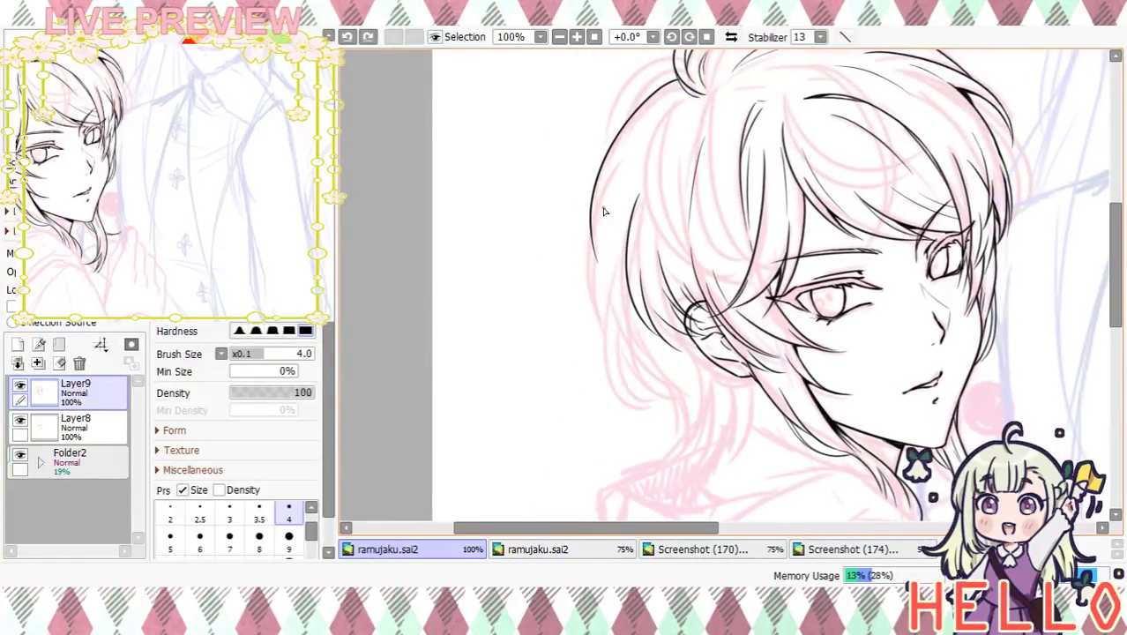
{"action": "left_click_drag", "start_coordinate": [620, 164], "coordinate": [605, 337]}
{"action": "key", "text": "ctrl+z"}
{"action": "left_click_drag", "start_coordinate": [616, 168], "coordinate": [611, 344]}
{"action": "key", "text": "ctrl+z"}
{"action": "mouse_move", "coordinate": [616, 173]}
{"action": "left_mouse_down"}
{"action": "mouse_move", "coordinate": [586, 284]}
{"action": "mouse_move", "coordinate": [618, 344]}
{"action": "left_mouse_up"}
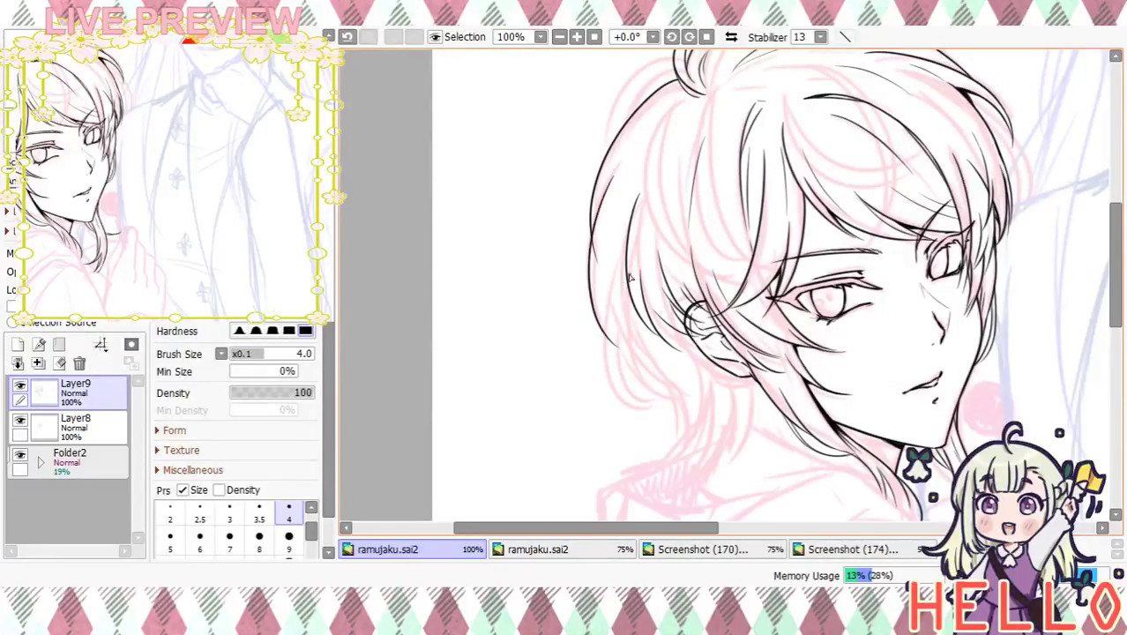
{"action": "left_click_drag", "start_coordinate": [614, 273], "coordinate": [626, 358]}
Refine the outer back hair outline from the crown tuft's base down to the lock's pointed tip
{"action": "left_click", "coordinate": [579, 37]}
{"action": "left_click_drag", "start_coordinate": [573, 138], "coordinate": [601, 174]}
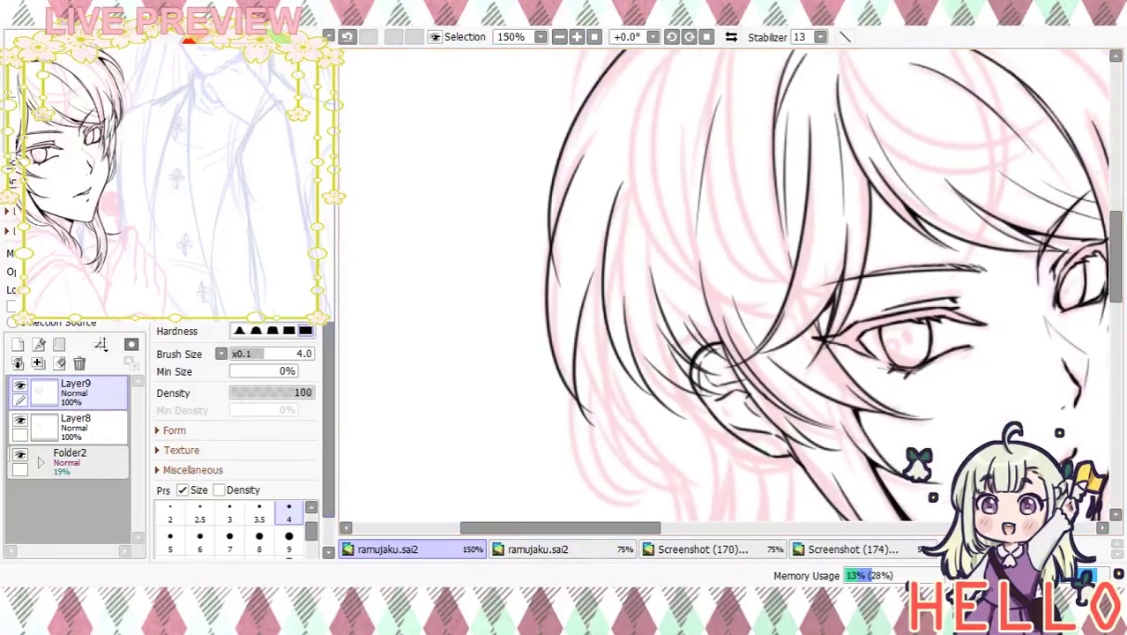
{"action": "left_click_drag", "start_coordinate": [554, 256], "coordinate": [555, 280]}
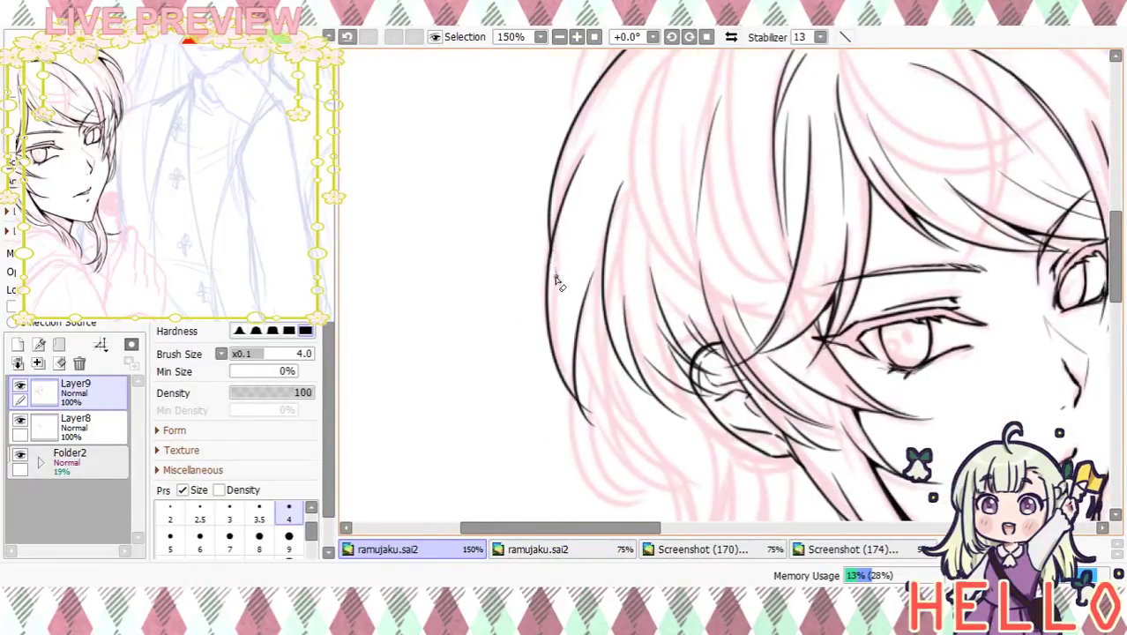
{"action": "mouse_move", "coordinate": [581, 223]}
{"action": "left_mouse_down"}
{"action": "mouse_move", "coordinate": [584, 236]}
{"action": "mouse_move", "coordinate": [558, 178]}
{"action": "left_mouse_up"}
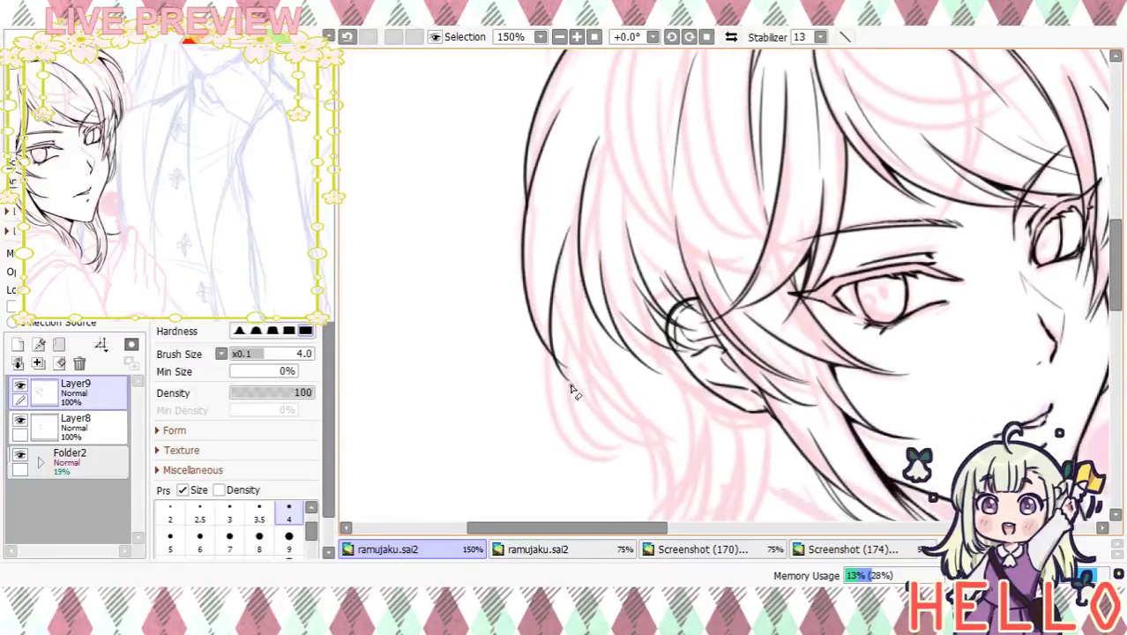
{"action": "mouse_move", "coordinate": [549, 363]}
{"action": "left_mouse_down"}
{"action": "mouse_move", "coordinate": [572, 380]}
{"action": "mouse_move", "coordinate": [564, 368]}
{"action": "left_mouse_up"}
{"action": "mouse_move", "coordinate": [573, 340]}
{"action": "left_mouse_down"}
{"action": "mouse_move", "coordinate": [589, 488]}
{"action": "mouse_move", "coordinate": [577, 509]}
{"action": "left_mouse_up"}
{"action": "mouse_move", "coordinate": [561, 402]}
{"action": "left_mouse_down"}
{"action": "mouse_move", "coordinate": [555, 344]}
{"action": "mouse_move", "coordinate": [546, 392]}
{"action": "left_mouse_up"}
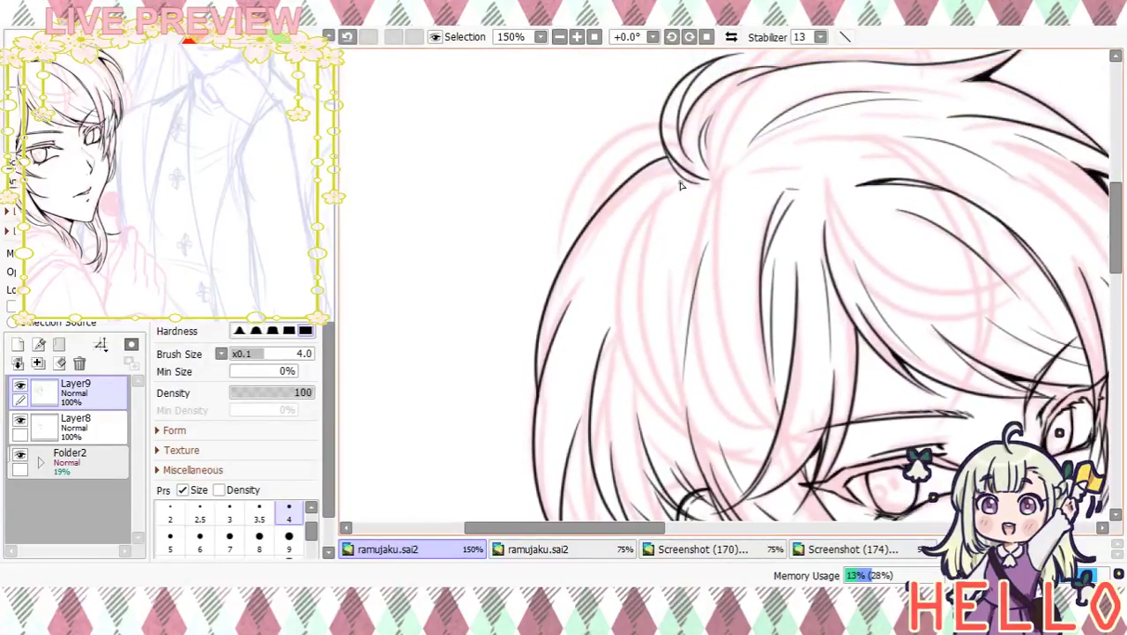
{"action": "left_click_drag", "start_coordinate": [666, 324], "coordinate": [646, 178]}
{"action": "left_click_drag", "start_coordinate": [655, 300], "coordinate": [636, 206]}
{"action": "left_click_drag", "start_coordinate": [569, 272], "coordinate": [578, 297]}
{"action": "mouse_move", "coordinate": [528, 272]}
{"action": "left_mouse_down"}
{"action": "mouse_move", "coordinate": [518, 469]}
{"action": "mouse_move", "coordinate": [604, 283]}
{"action": "mouse_move", "coordinate": [591, 182]}
{"action": "left_mouse_up"}
{"action": "left_click_drag", "start_coordinate": [561, 330], "coordinate": [558, 250]}
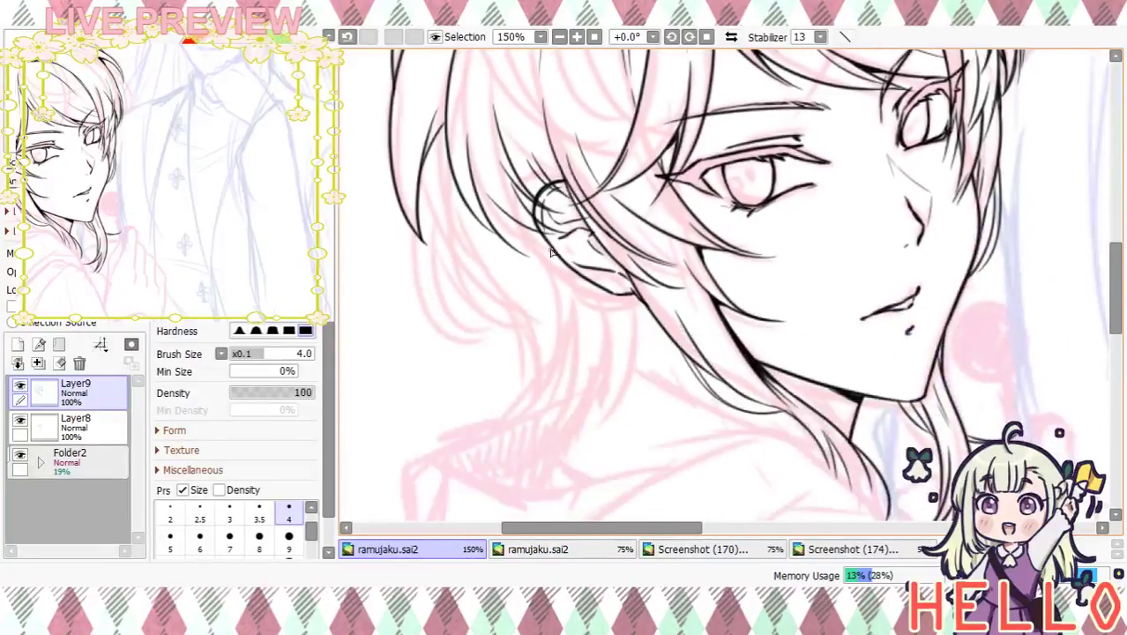
Ink the lower edge of the second back lock, curving from the first lock toward the nape
{"action": "mouse_move", "coordinate": [424, 166]}
{"action": "left_mouse_down"}
{"action": "mouse_move", "coordinate": [448, 247]}
{"action": "mouse_move", "coordinate": [499, 291]}
{"action": "left_mouse_up"}
{"action": "key", "text": "ctrl+z"}
{"action": "left_click_drag", "start_coordinate": [421, 177], "coordinate": [503, 284]}
{"action": "key", "text": "ctrl+z"}
{"action": "left_click_drag", "start_coordinate": [424, 169], "coordinate": [496, 301]}
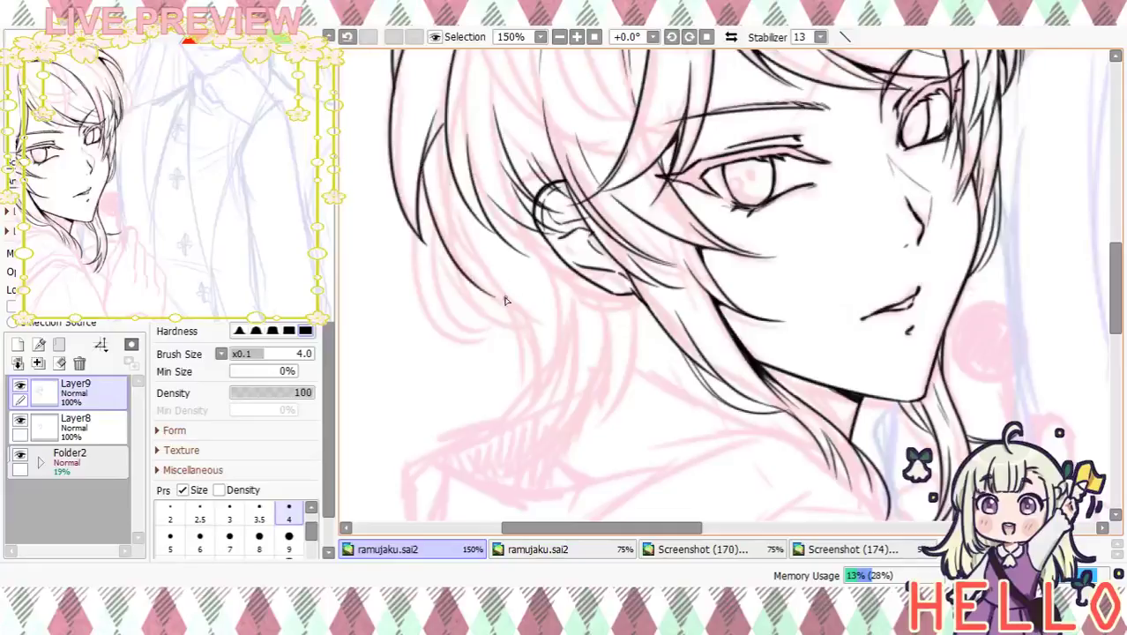
Ink short strands inside the second back lock and darken the fork between the two locks
{"action": "left_click_drag", "start_coordinate": [451, 231], "coordinate": [487, 288]}
{"action": "key", "text": "ctrl+z"}
{"action": "left_click_drag", "start_coordinate": [446, 173], "coordinate": [478, 282]}
{"action": "left_click_drag", "start_coordinate": [454, 183], "coordinate": [462, 251]}
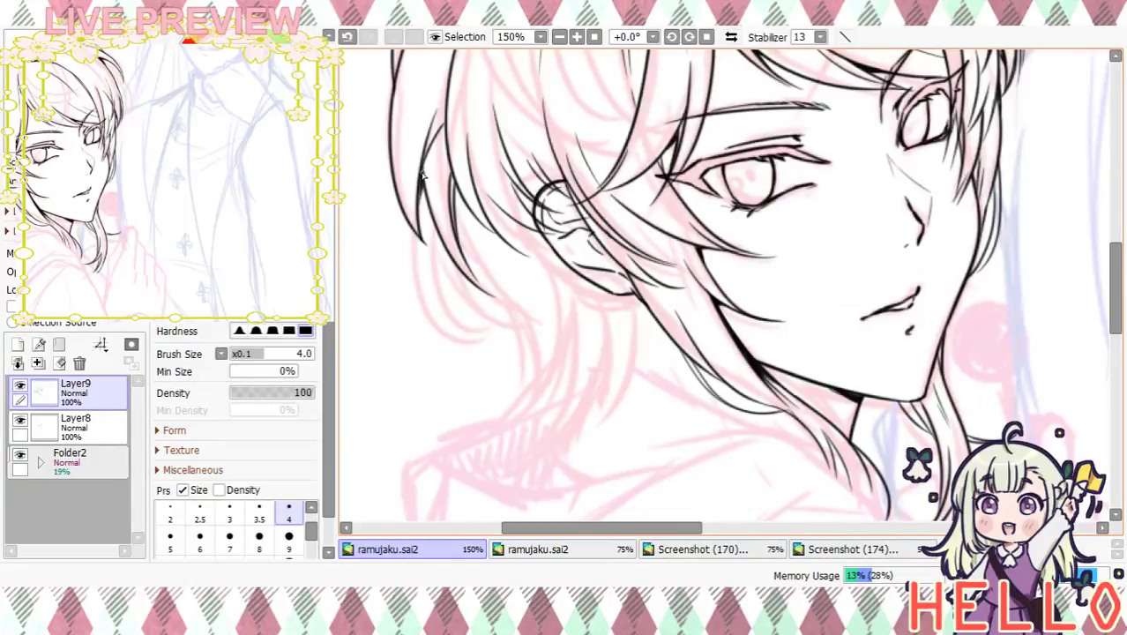
{"action": "mouse_move", "coordinate": [438, 157]}
{"action": "left_mouse_down"}
{"action": "mouse_move", "coordinate": [482, 328]}
{"action": "mouse_move", "coordinate": [419, 156]}
{"action": "left_mouse_up"}
{"action": "left_click_drag", "start_coordinate": [474, 295], "coordinate": [470, 254]}
{"action": "left_click_drag", "start_coordinate": [444, 205], "coordinate": [519, 279]}
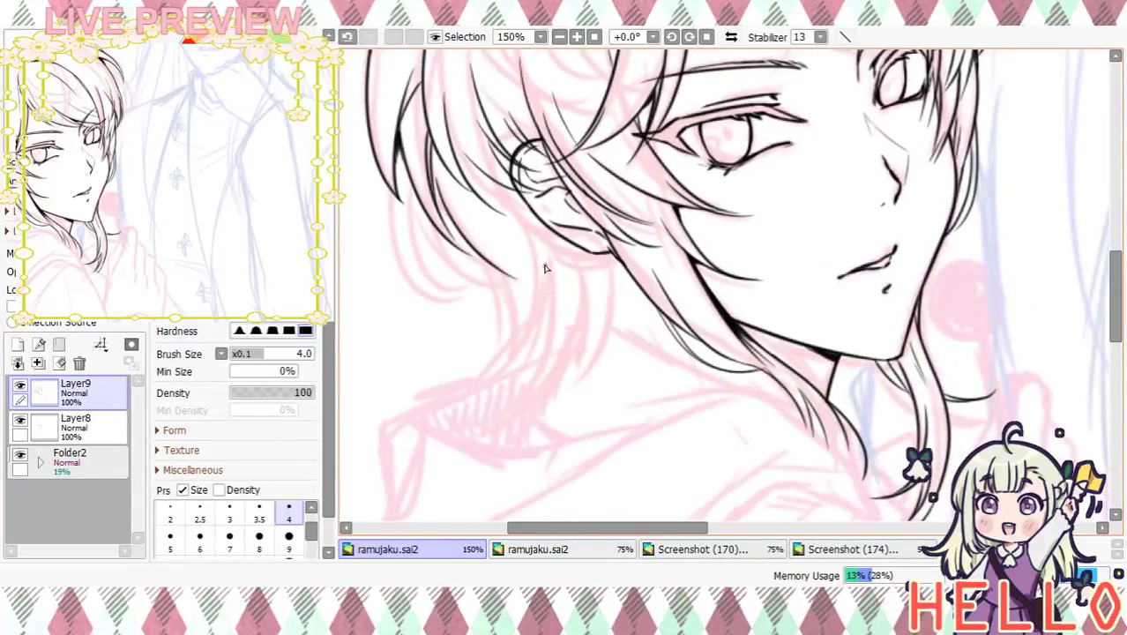
{"action": "key", "text": "ctrl+z"}
{"action": "left_click_drag", "start_coordinate": [433, 183], "coordinate": [457, 230]}
Ink a narrow nape lock falling behind the ear to a pointed end
{"action": "left_click_drag", "start_coordinate": [498, 190], "coordinate": [535, 300]}
{"action": "left_click_drag", "start_coordinate": [512, 225], "coordinate": [532, 314]}
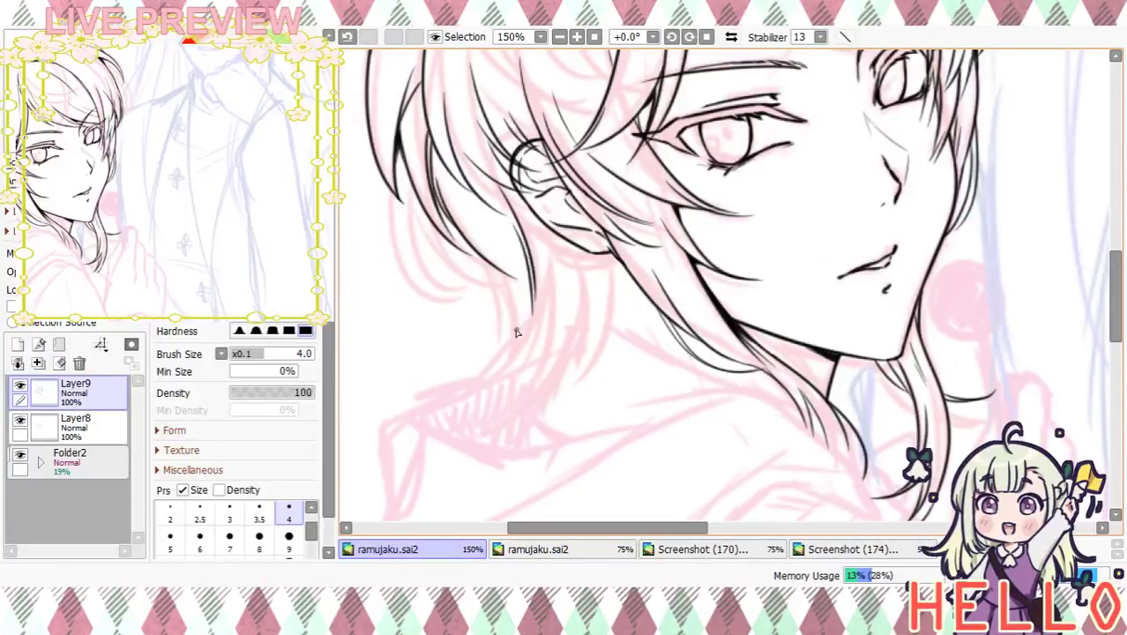
{"action": "left_click_drag", "start_coordinate": [548, 237], "coordinate": [532, 310]}
{"action": "left_click_drag", "start_coordinate": [554, 238], "coordinate": [539, 291]}
Ink both edges of a curved nape lock hanging directly below the earlobe
{"action": "mouse_move", "coordinate": [585, 257]}
{"action": "left_mouse_down"}
{"action": "mouse_move", "coordinate": [558, 380]}
{"action": "mouse_move", "coordinate": [572, 224]}
{"action": "mouse_move", "coordinate": [573, 324]}
{"action": "left_mouse_up"}
{"action": "left_click_drag", "start_coordinate": [569, 231], "coordinate": [554, 347]}
{"action": "left_click_drag", "start_coordinate": [567, 294], "coordinate": [547, 355]}
{"action": "key", "text": "ctrl+z"}
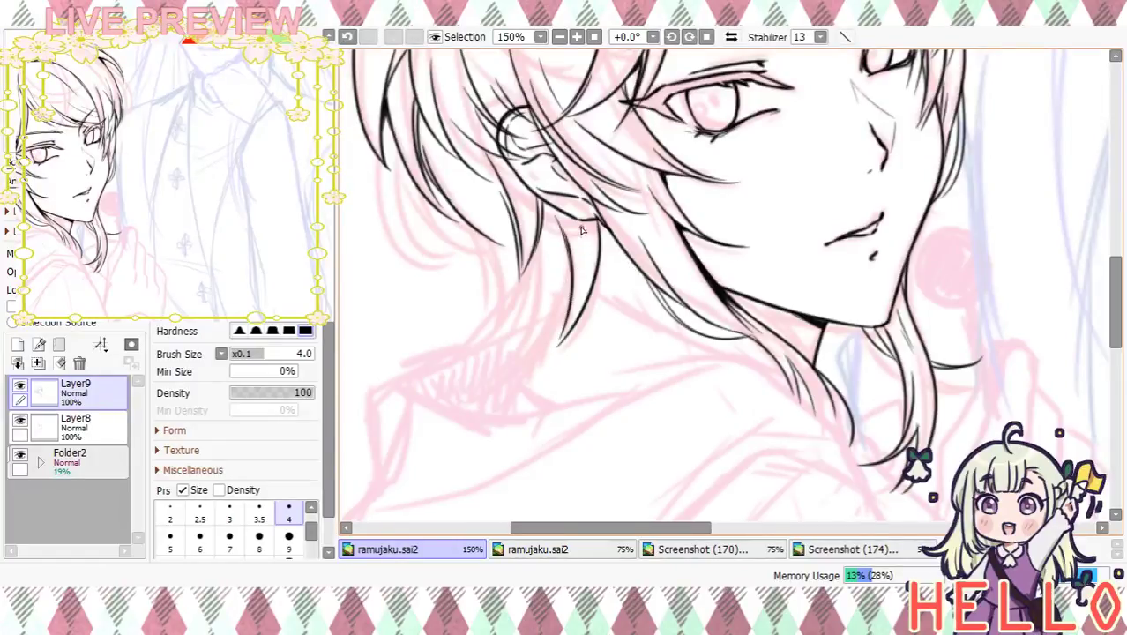
Ink a longer middle nape lock sweeping down to a point above the collar
{"action": "mouse_move", "coordinate": [615, 252]}
{"action": "left_mouse_down"}
{"action": "mouse_move", "coordinate": [637, 327]}
{"action": "mouse_move", "coordinate": [623, 298]}
{"action": "mouse_move", "coordinate": [589, 367]}
{"action": "left_mouse_up"}
{"action": "left_click_drag", "start_coordinate": [600, 264], "coordinate": [566, 386]}
{"action": "left_click_drag", "start_coordinate": [600, 342], "coordinate": [565, 393]}
{"action": "left_click_drag", "start_coordinate": [602, 268], "coordinate": [542, 356]}
{"action": "key", "text": "ctrl+z"}
{"action": "left_click_drag", "start_coordinate": [601, 271], "coordinate": [566, 327]}
{"action": "left_click_drag", "start_coordinate": [556, 258], "coordinate": [564, 346]}
{"action": "key", "text": "ctrl+z"}
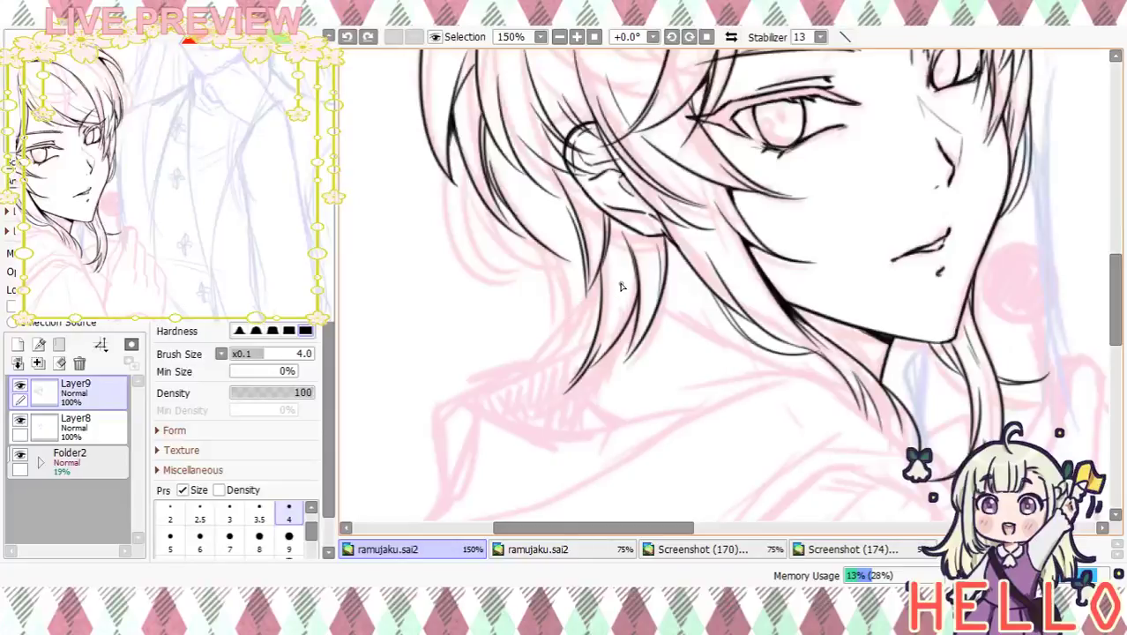
{"action": "key", "text": "ctrl+z"}
{"action": "left_click", "coordinate": [367, 40]}
Erase the rear strand of the nape lock behind the ear and redraw it as a longer curve
{"action": "key", "text": "e"}
{"action": "mouse_move", "coordinate": [564, 210]}
{"action": "left_mouse_down"}
{"action": "mouse_move", "coordinate": [578, 296]}
{"action": "mouse_move", "coordinate": [584, 246]}
{"action": "mouse_move", "coordinate": [575, 304]}
{"action": "left_mouse_up"}
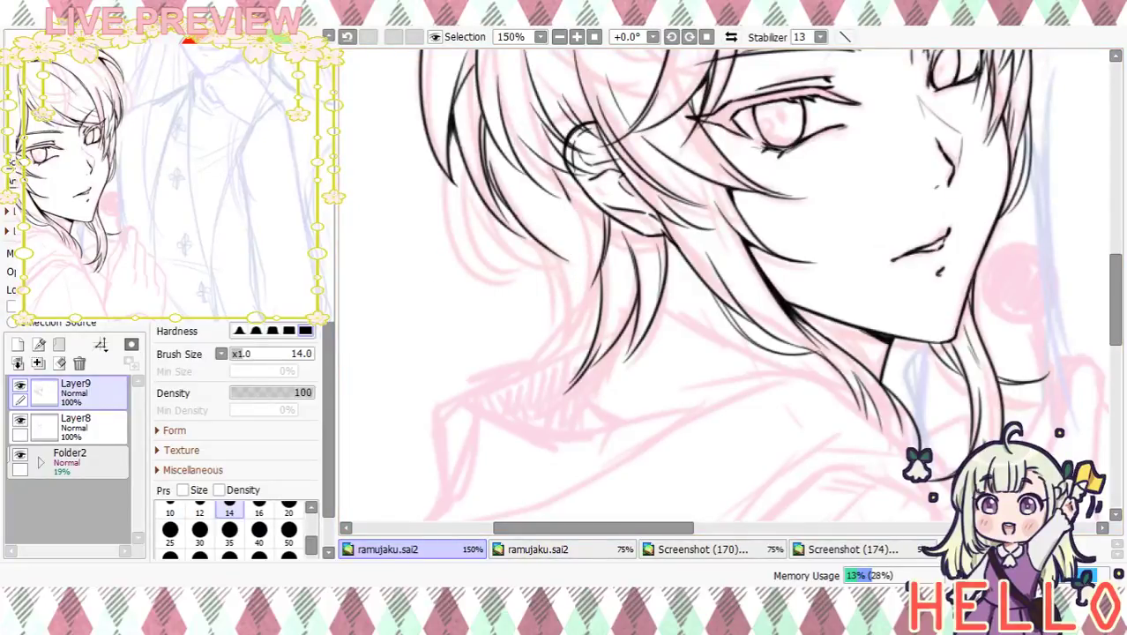
{"action": "key", "text": "n"}
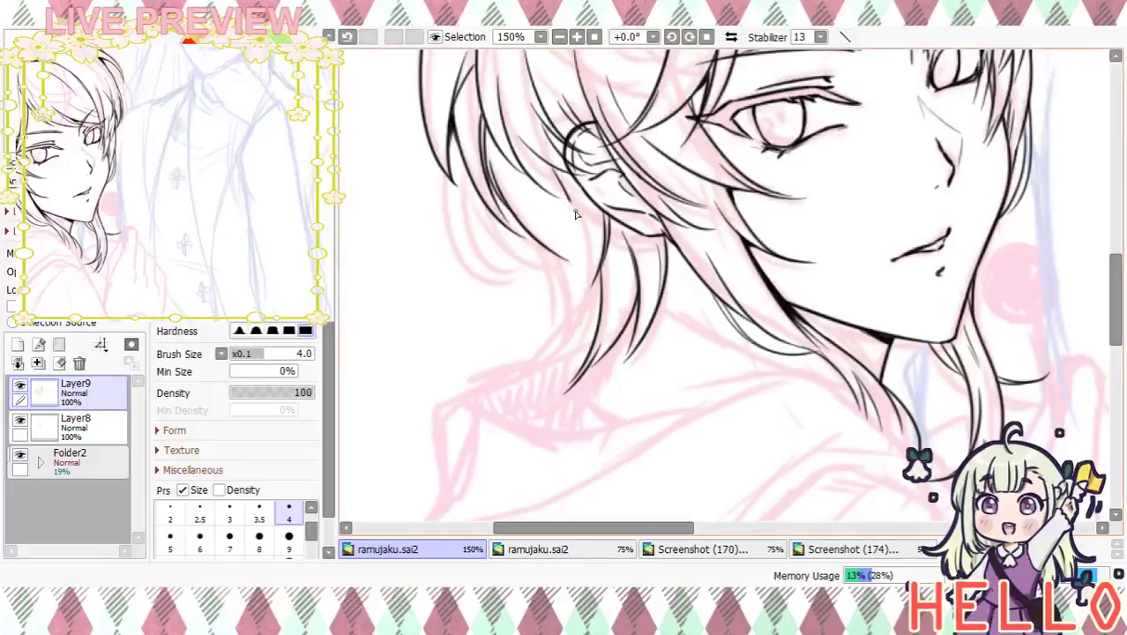
{"action": "left_click_drag", "start_coordinate": [567, 190], "coordinate": [567, 320]}
{"action": "key", "text": "ctrl+z"}
{"action": "mouse_move", "coordinate": [565, 186]}
{"action": "left_mouse_down"}
{"action": "mouse_move", "coordinate": [574, 319]}
{"action": "mouse_move", "coordinate": [563, 344]}
{"action": "left_mouse_up"}
Ink thin detail strands inside the nape locks behind and below the ear
{"action": "left_click_drag", "start_coordinate": [642, 183], "coordinate": [683, 151]}
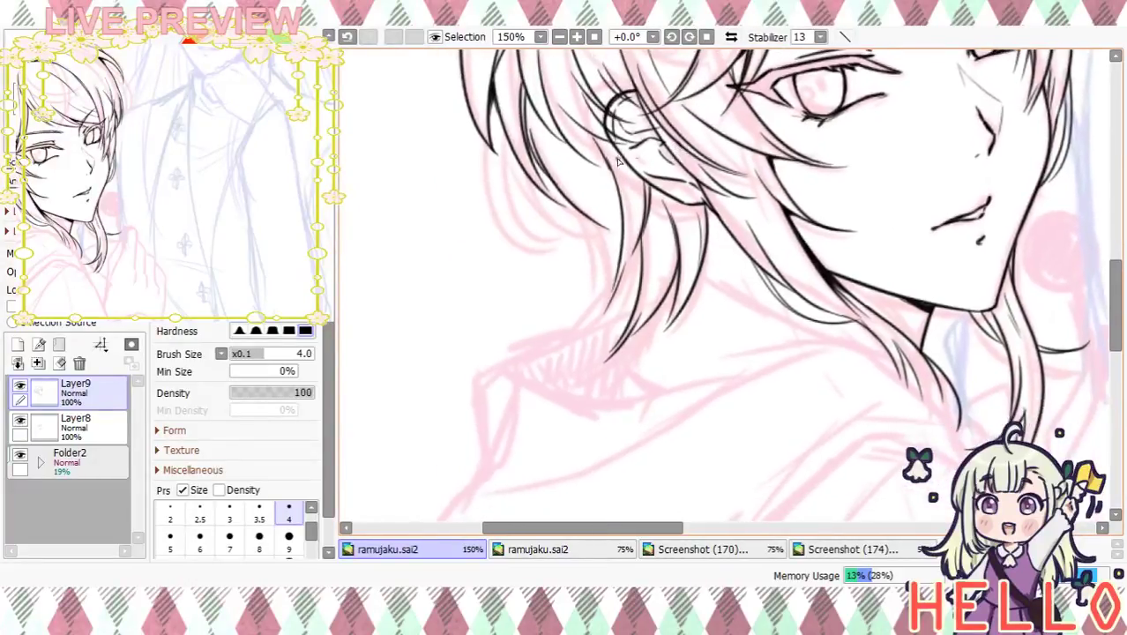
{"action": "left_click_drag", "start_coordinate": [598, 184], "coordinate": [617, 232]}
{"action": "left_click_drag", "start_coordinate": [606, 188], "coordinate": [619, 255]}
{"action": "left_click_drag", "start_coordinate": [648, 171], "coordinate": [653, 398]}
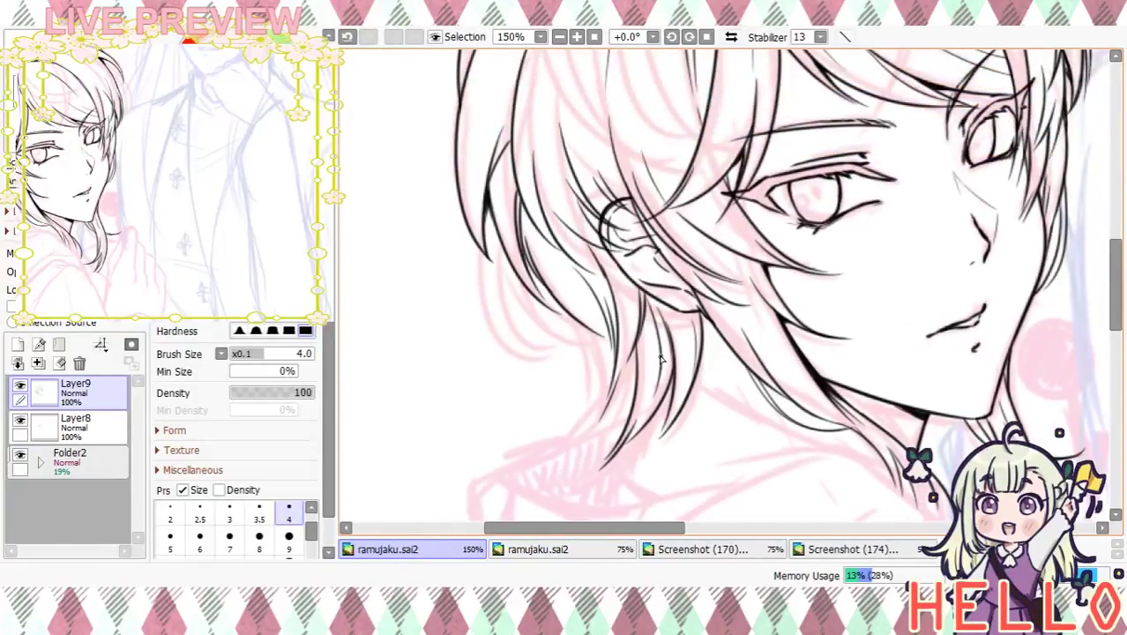
{"action": "left_click_drag", "start_coordinate": [648, 324], "coordinate": [657, 369]}
{"action": "mouse_move", "coordinate": [652, 300]}
{"action": "left_mouse_down"}
{"action": "mouse_move", "coordinate": [656, 354]}
{"action": "mouse_move", "coordinate": [728, 215]}
{"action": "mouse_move", "coordinate": [684, 352]}
{"action": "mouse_move", "coordinate": [649, 369]}
{"action": "mouse_move", "coordinate": [703, 257]}
{"action": "left_mouse_up"}
Ink the rear edge of the nape hair, flicking outward above the collar
{"action": "left_click_drag", "start_coordinate": [607, 218], "coordinate": [605, 306]}
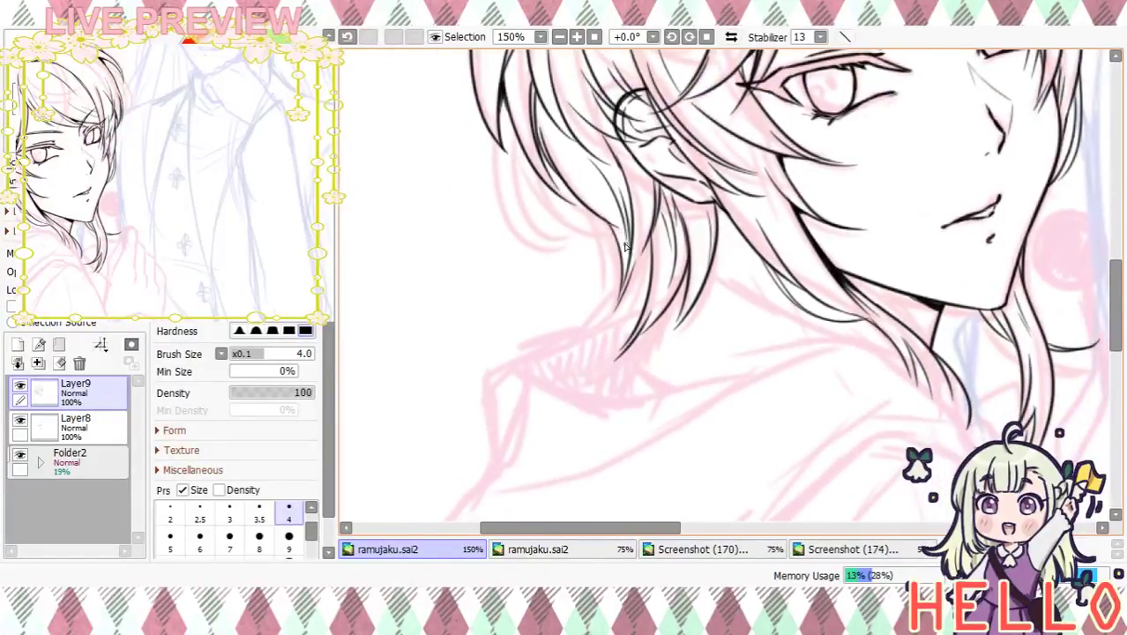
{"action": "left_click_drag", "start_coordinate": [619, 254], "coordinate": [570, 331]}
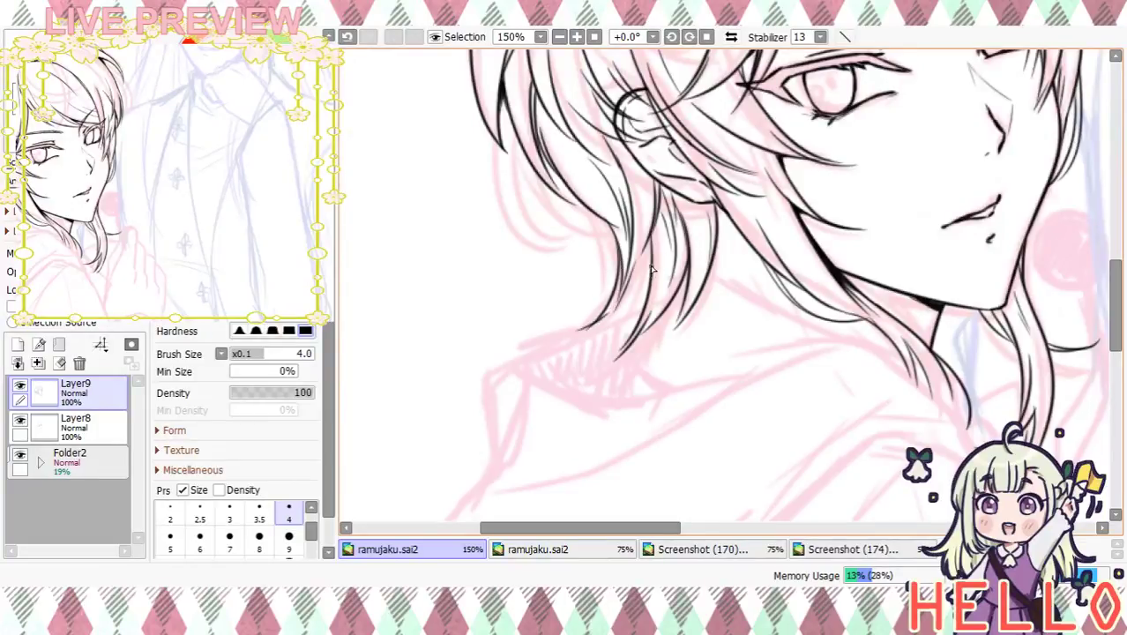
{"action": "mouse_move", "coordinate": [652, 262]}
{"action": "left_mouse_down"}
{"action": "mouse_move", "coordinate": [620, 301]}
{"action": "mouse_move", "coordinate": [624, 433]}
{"action": "mouse_move", "coordinate": [632, 399]}
{"action": "left_mouse_up"}
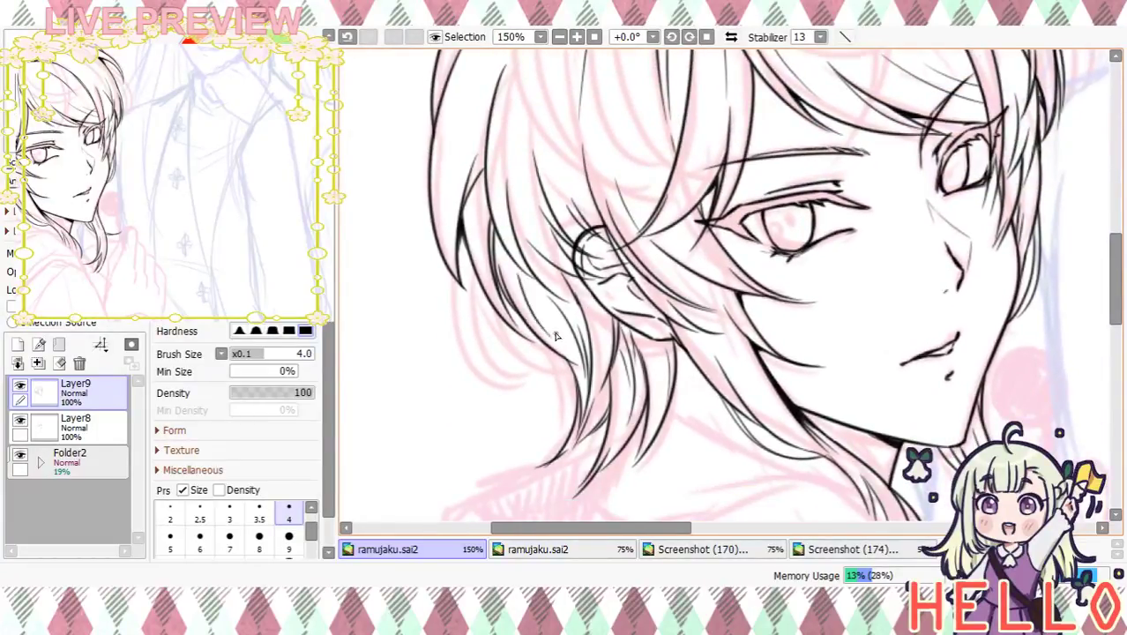
{"action": "scroll", "coordinate": [482, 236], "scroll_direction": "down", "scroll_amount": 2}
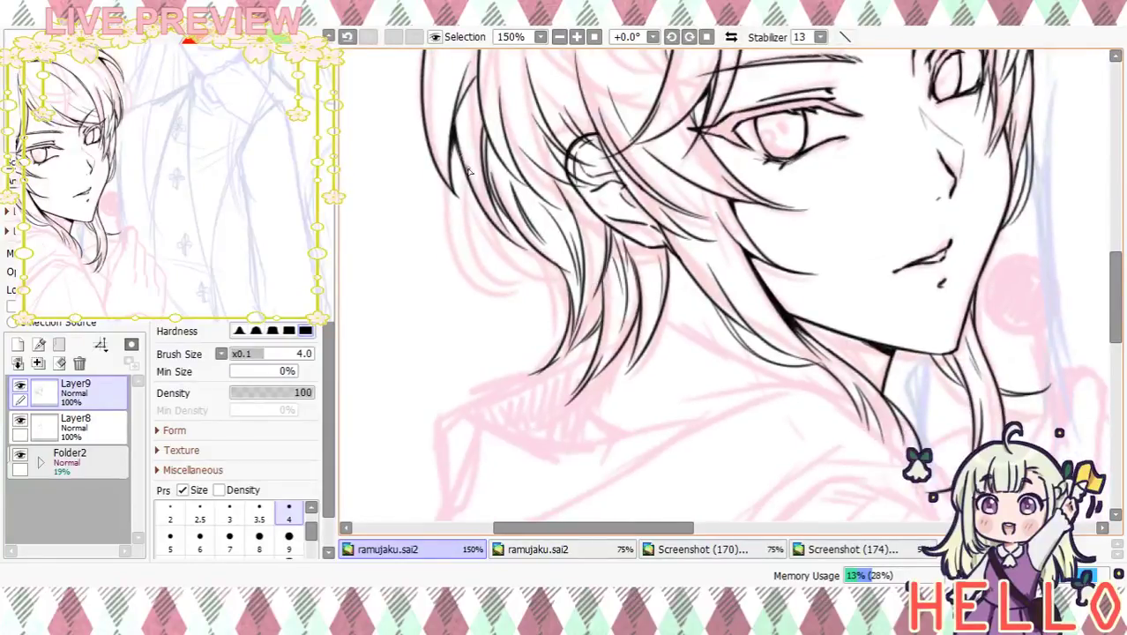
Extend the outer back lock's tip inward so it meets the second back lock
{"action": "left_click_drag", "start_coordinate": [451, 189], "coordinate": [482, 217]}
{"action": "key", "text": "ctrl+z"}
{"action": "mouse_move", "coordinate": [502, 170]}
{"action": "left_mouse_down"}
{"action": "mouse_move", "coordinate": [524, 228]}
{"action": "mouse_move", "coordinate": [497, 265]}
{"action": "left_mouse_up"}
{"action": "key", "text": "ctrl+z"}
{"action": "key", "text": "ctrl+z"}
{"action": "mouse_move", "coordinate": [553, 196]}
{"action": "left_mouse_down"}
{"action": "mouse_move", "coordinate": [559, 272]}
{"action": "mouse_move", "coordinate": [596, 203]}
{"action": "left_mouse_up"}
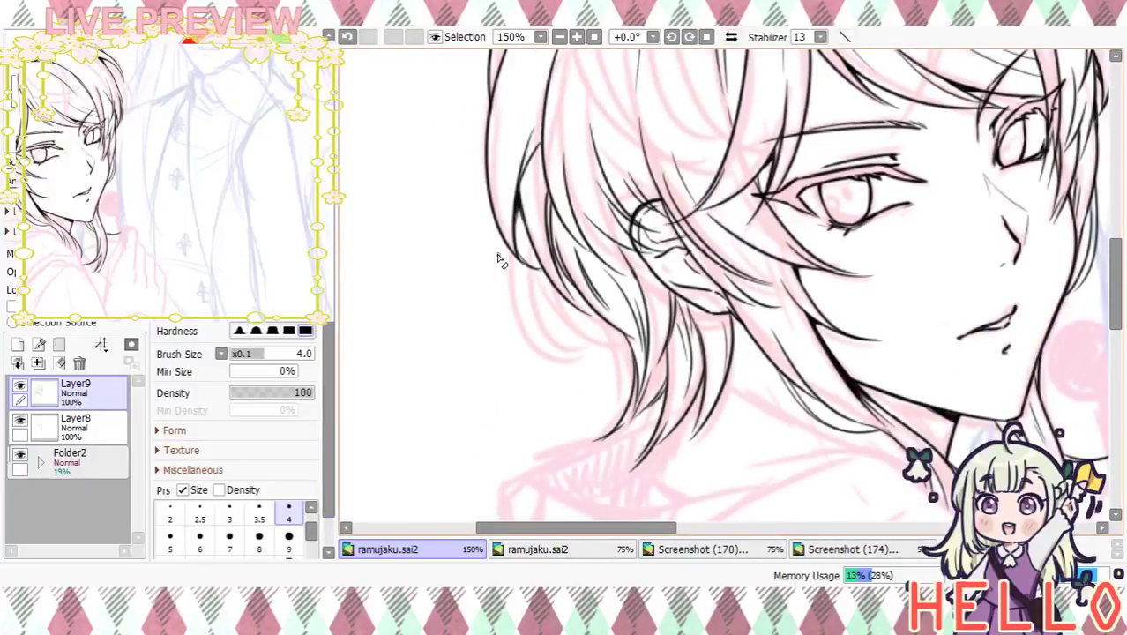
{"action": "key", "text": "ctrl+z"}
{"action": "left_click_drag", "start_coordinate": [511, 247], "coordinate": [524, 264]}
Thicken the outer back lock's curled tip and strengthen the strand inside it
{"action": "left_click", "coordinate": [577, 37]}
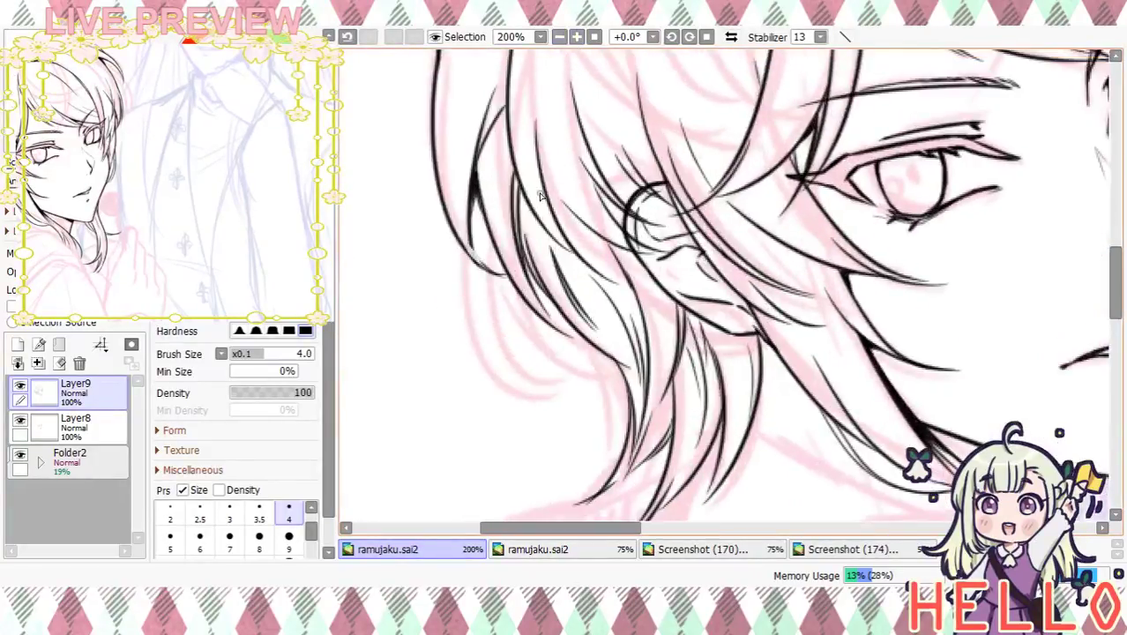
{"action": "left_click_drag", "start_coordinate": [468, 238], "coordinate": [494, 271]}
{"action": "left_click_drag", "start_coordinate": [474, 199], "coordinate": [485, 269]}
{"action": "left_click_drag", "start_coordinate": [531, 353], "coordinate": [498, 292]}
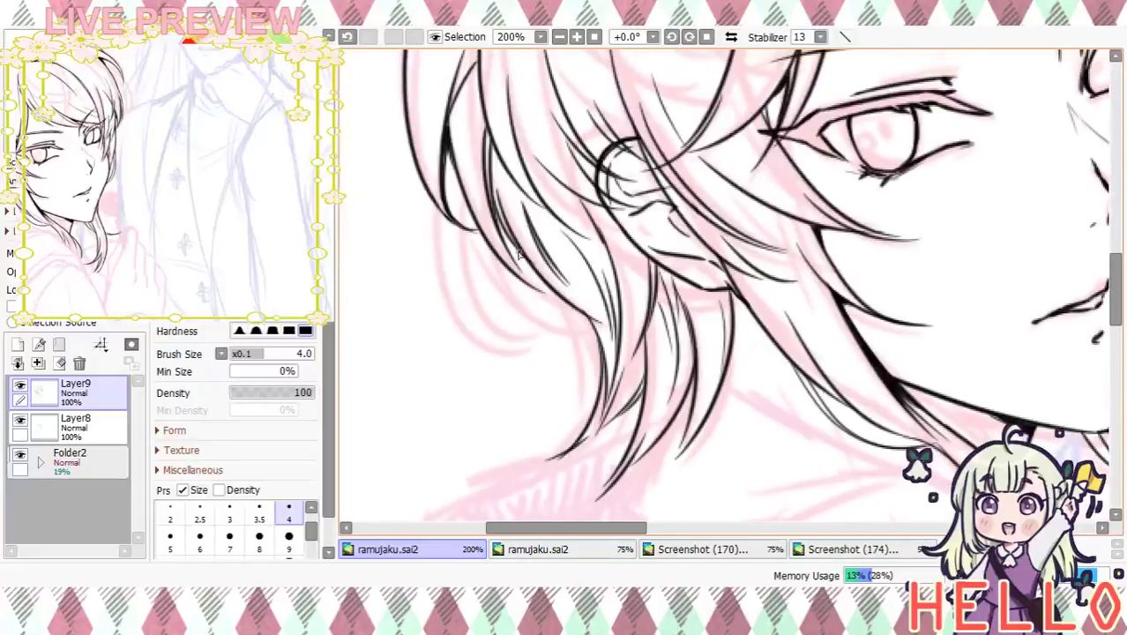
Undo the latest strokes on the back locks and re-ink the strand along the second back lock's lower edge
{"action": "left_click_drag", "start_coordinate": [512, 251], "coordinate": [547, 298]}
{"action": "left_click_drag", "start_coordinate": [514, 253], "coordinate": [549, 282]}
{"action": "key", "text": "ctrl+z"}
{"action": "key", "text": "ctrl+z"}
{"action": "key", "text": "ctrl+z"}
{"action": "key", "text": "ctrl+z"}
{"action": "left_click_drag", "start_coordinate": [507, 250], "coordinate": [561, 297]}
Examine the short-haired character's inked head as a whole, from the nape locks up to the crown
{"action": "left_click", "coordinate": [559, 37]}
{"action": "left_click", "coordinate": [559, 37]}
{"action": "left_click", "coordinate": [559, 37]}
{"action": "left_click_drag", "start_coordinate": [616, 150], "coordinate": [565, 210]}
{"action": "left_click", "coordinate": [576, 37]}
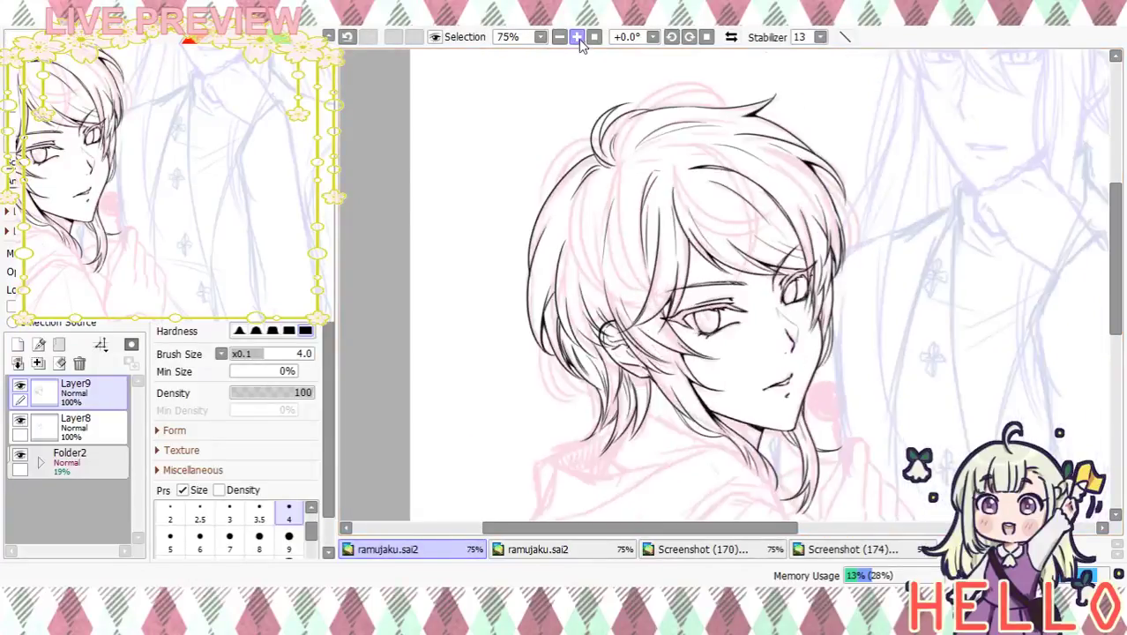
{"action": "left_click", "coordinate": [576, 37]}
{"action": "left_click_drag", "start_coordinate": [607, 292], "coordinate": [602, 248]}
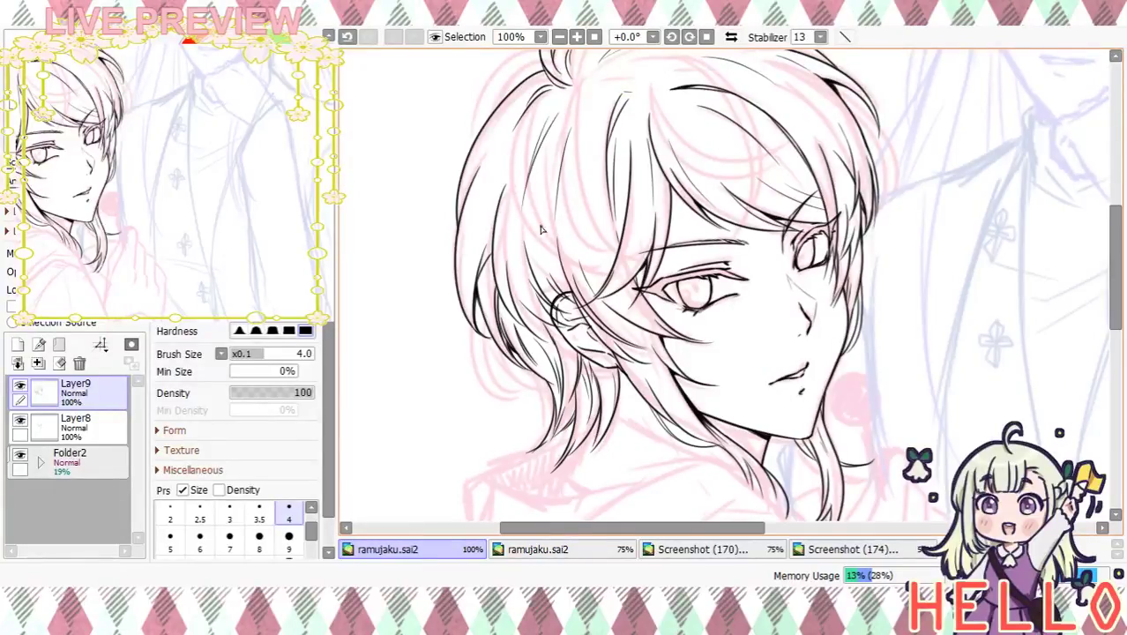
{"action": "left_click_drag", "start_coordinate": [639, 194], "coordinate": [576, 344]}
{"action": "mouse_move", "coordinate": [559, 379]}
{"action": "left_mouse_down"}
{"action": "mouse_move", "coordinate": [573, 254]}
{"action": "mouse_move", "coordinate": [596, 194]}
{"action": "mouse_move", "coordinate": [589, 170]}
{"action": "mouse_move", "coordinate": [580, 265]}
{"action": "left_mouse_up"}
Add a new layer above Layer9 and ink a curved strand sweeping from the parting across the fringe
{"action": "left_click", "coordinate": [18, 344]}
{"action": "mouse_move", "coordinate": [680, 195]}
{"action": "left_mouse_down"}
{"action": "mouse_move", "coordinate": [663, 204]}
{"action": "mouse_move", "coordinate": [666, 236]}
{"action": "left_mouse_up"}
{"action": "mouse_move", "coordinate": [581, 193]}
{"action": "left_mouse_down"}
{"action": "mouse_move", "coordinate": [654, 259]}
{"action": "mouse_move", "coordinate": [721, 256]}
{"action": "left_mouse_up"}
{"action": "key", "text": "ctrl+z"}
{"action": "left_click_drag", "start_coordinate": [577, 187], "coordinate": [709, 257]}
{"action": "mouse_move", "coordinate": [579, 185]}
{"action": "left_mouse_down"}
{"action": "mouse_move", "coordinate": [600, 255]}
{"action": "mouse_move", "coordinate": [714, 234]}
{"action": "left_mouse_up"}
{"action": "key", "text": "ctrl+z"}
{"action": "mouse_move", "coordinate": [578, 185]}
{"action": "left_mouse_down"}
{"action": "mouse_move", "coordinate": [618, 264]}
{"action": "mouse_move", "coordinate": [718, 240]}
{"action": "left_mouse_up"}
{"action": "key", "text": "ctrl+z"}
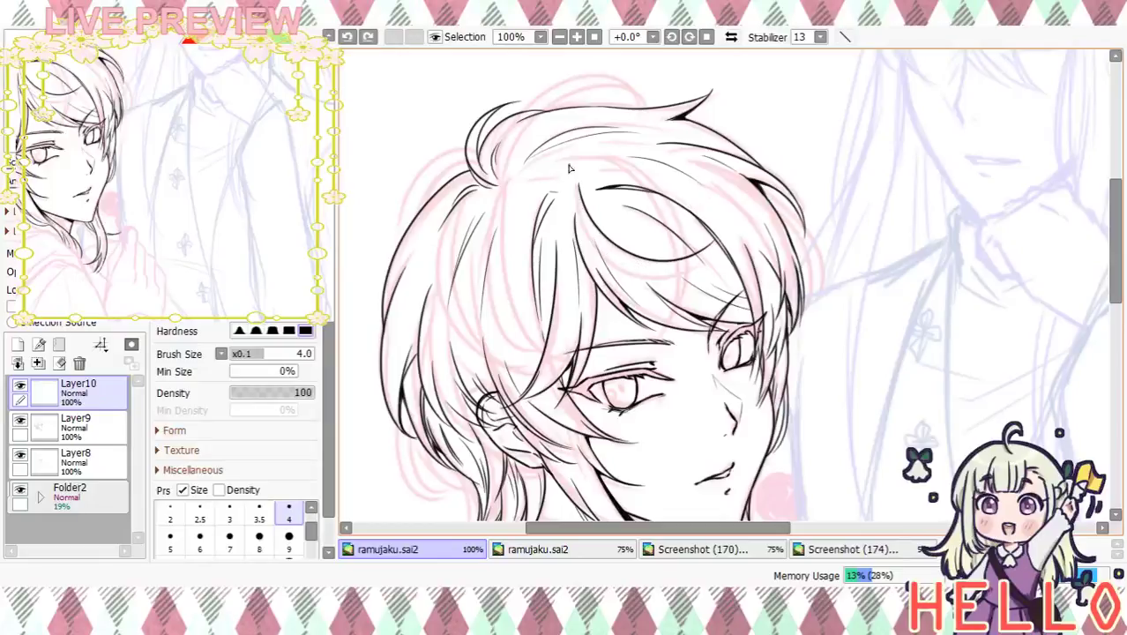
Redraw the sweeping fringe strand as one smooth curve dipping from the parting and rising toward the far side
{"action": "left_click", "coordinate": [576, 37]}
{"action": "left_click_drag", "start_coordinate": [644, 189], "coordinate": [616, 224]}
{"action": "left_click_drag", "start_coordinate": [487, 235], "coordinate": [677, 257]}
{"action": "key", "text": "ctrl+z"}
{"action": "mouse_move", "coordinate": [478, 171]}
{"action": "left_mouse_down"}
{"action": "mouse_move", "coordinate": [492, 245]}
{"action": "mouse_move", "coordinate": [679, 256]}
{"action": "left_mouse_up"}
{"action": "key", "text": "ctrl+z"}
{"action": "mouse_move", "coordinate": [478, 175]}
{"action": "left_mouse_down"}
{"action": "mouse_move", "coordinate": [630, 301]}
{"action": "mouse_move", "coordinate": [683, 263]}
{"action": "left_mouse_up"}
{"action": "key", "text": "ctrl+z"}
{"action": "left_click_drag", "start_coordinate": [477, 173], "coordinate": [679, 258]}
Ink a long lock line arching from above the parting down across the forehead to the near eyebrow
{"action": "left_click_drag", "start_coordinate": [660, 216], "coordinate": [734, 229]}
{"action": "mouse_move", "coordinate": [558, 156]}
{"action": "left_mouse_down"}
{"action": "mouse_move", "coordinate": [688, 246]}
{"action": "mouse_move", "coordinate": [663, 406]}
{"action": "left_mouse_up"}
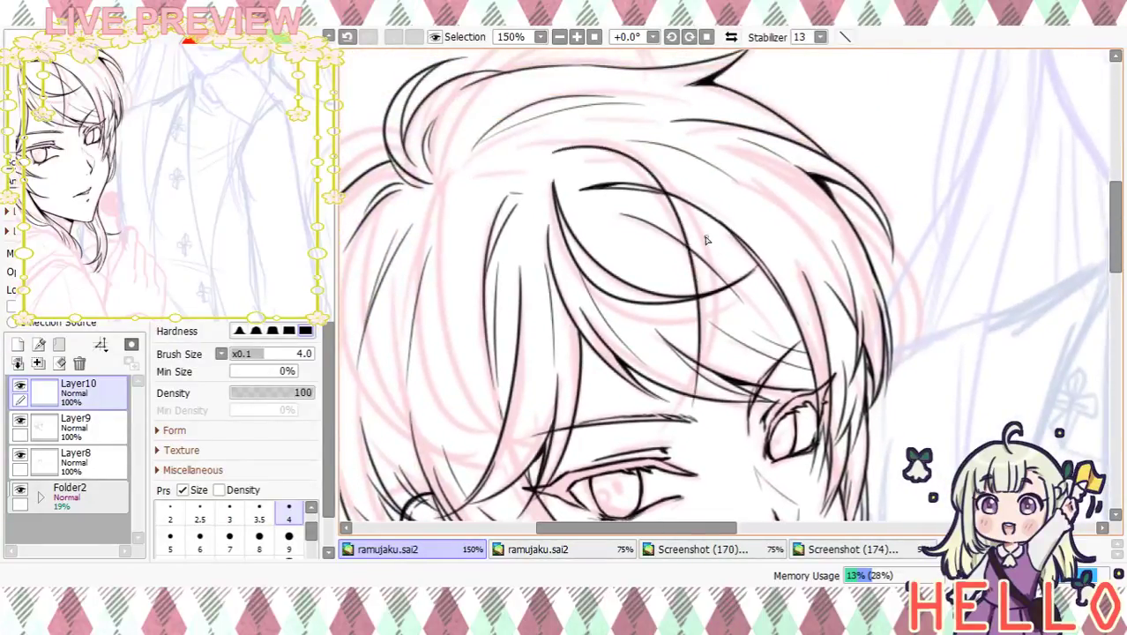
{"action": "key", "text": "ctrl+z"}
{"action": "mouse_move", "coordinate": [552, 164]}
{"action": "left_mouse_down"}
{"action": "mouse_move", "coordinate": [619, 143]}
{"action": "mouse_move", "coordinate": [699, 351]}
{"action": "left_mouse_up"}
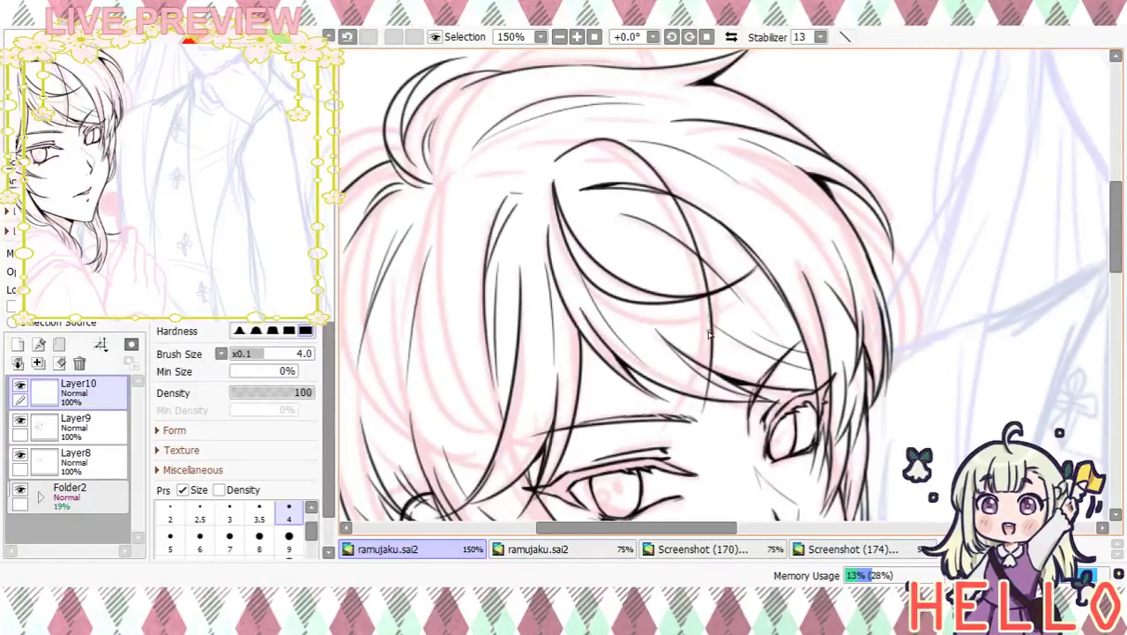
{"action": "key", "text": "ctrl+z"}
{"action": "mouse_move", "coordinate": [554, 163]}
{"action": "left_mouse_down"}
{"action": "mouse_move", "coordinate": [604, 139]}
{"action": "mouse_move", "coordinate": [710, 246]}
{"action": "mouse_move", "coordinate": [666, 398]}
{"action": "left_mouse_up"}
{"action": "key", "text": "ctrl+z"}
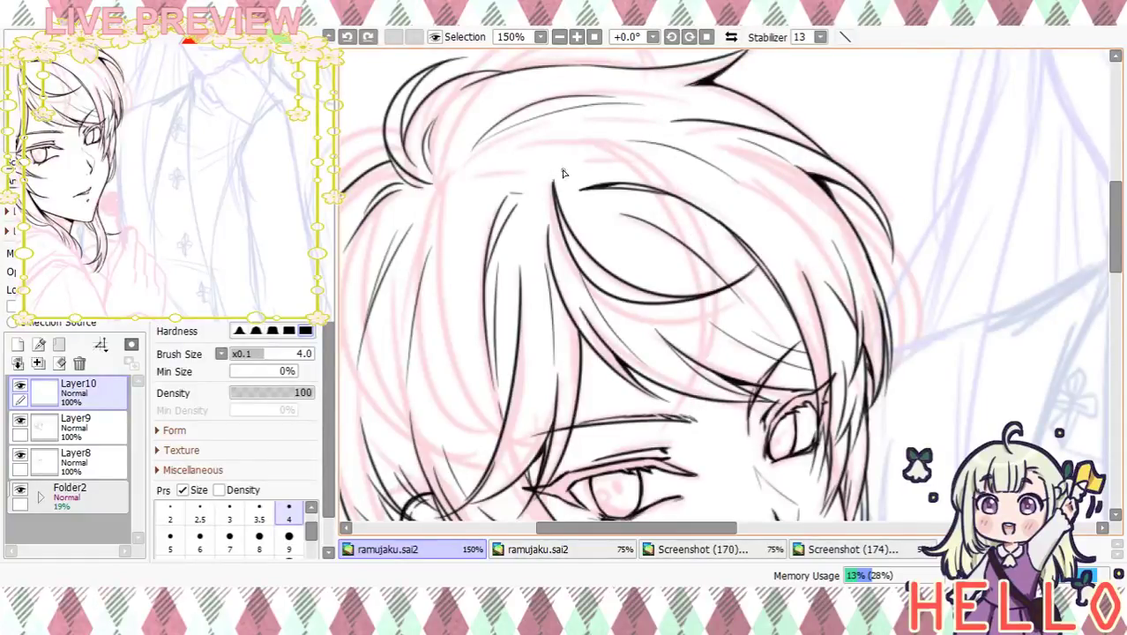
{"action": "mouse_move", "coordinate": [554, 155]}
{"action": "left_mouse_down"}
{"action": "mouse_move", "coordinate": [693, 244]}
{"action": "mouse_move", "coordinate": [666, 416]}
{"action": "left_mouse_up"}
Add a second line along the inside of the arching lock's upper curve and continue it down toward the eyebrow
{"action": "mouse_move", "coordinate": [729, 383]}
{"action": "left_mouse_down"}
{"action": "mouse_move", "coordinate": [747, 217]}
{"action": "mouse_move", "coordinate": [735, 318]}
{"action": "left_mouse_up"}
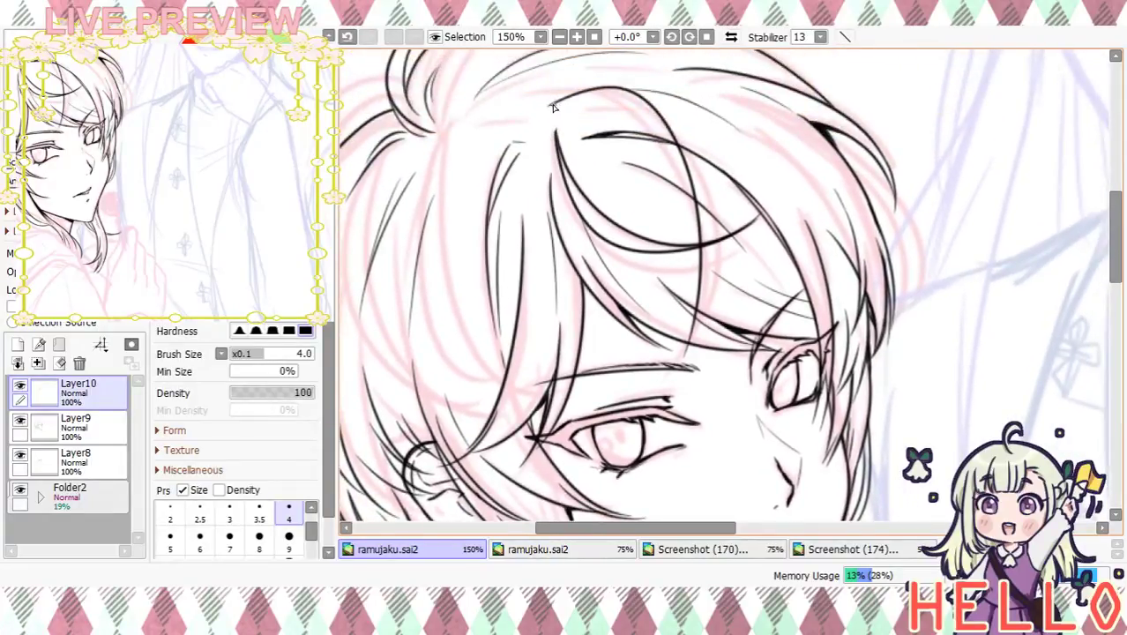
{"action": "left_click_drag", "start_coordinate": [554, 106], "coordinate": [688, 279]}
{"action": "mouse_move", "coordinate": [679, 185]}
{"action": "left_mouse_down"}
{"action": "mouse_move", "coordinate": [683, 362]}
{"action": "mouse_move", "coordinate": [650, 372]}
{"action": "left_mouse_up"}
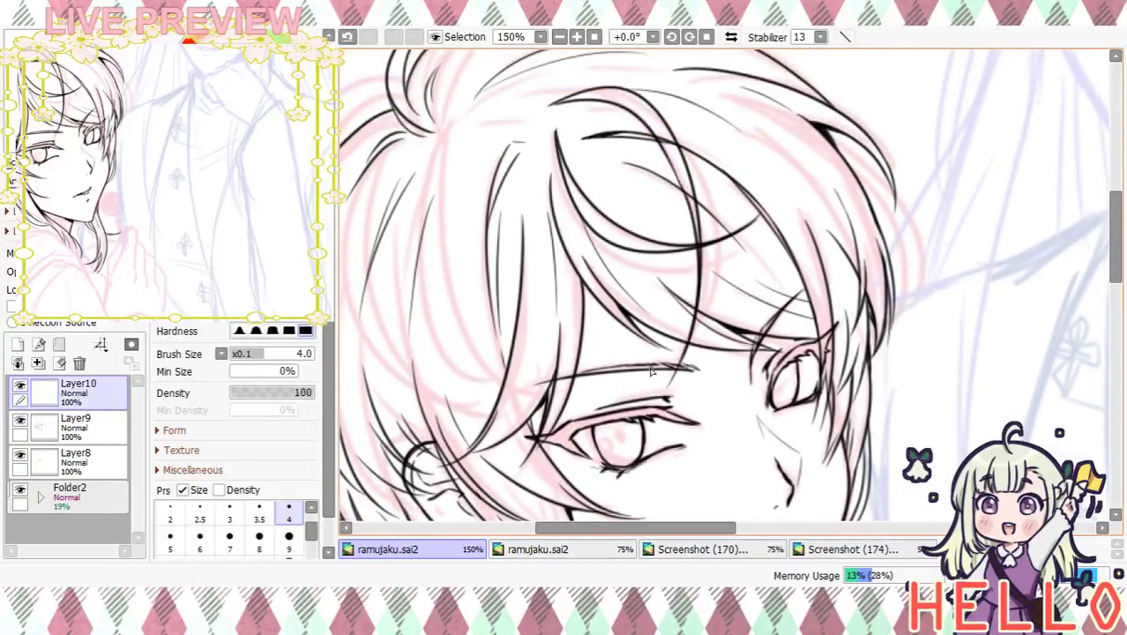
Redraw the long fringe strand curving from the parting down over the forehead to the near eyebrow
{"action": "key", "text": "ctrl+z"}
{"action": "mouse_move", "coordinate": [681, 175]}
{"action": "left_mouse_down"}
{"action": "mouse_move", "coordinate": [691, 231]}
{"action": "mouse_move", "coordinate": [666, 388]}
{"action": "left_mouse_up"}
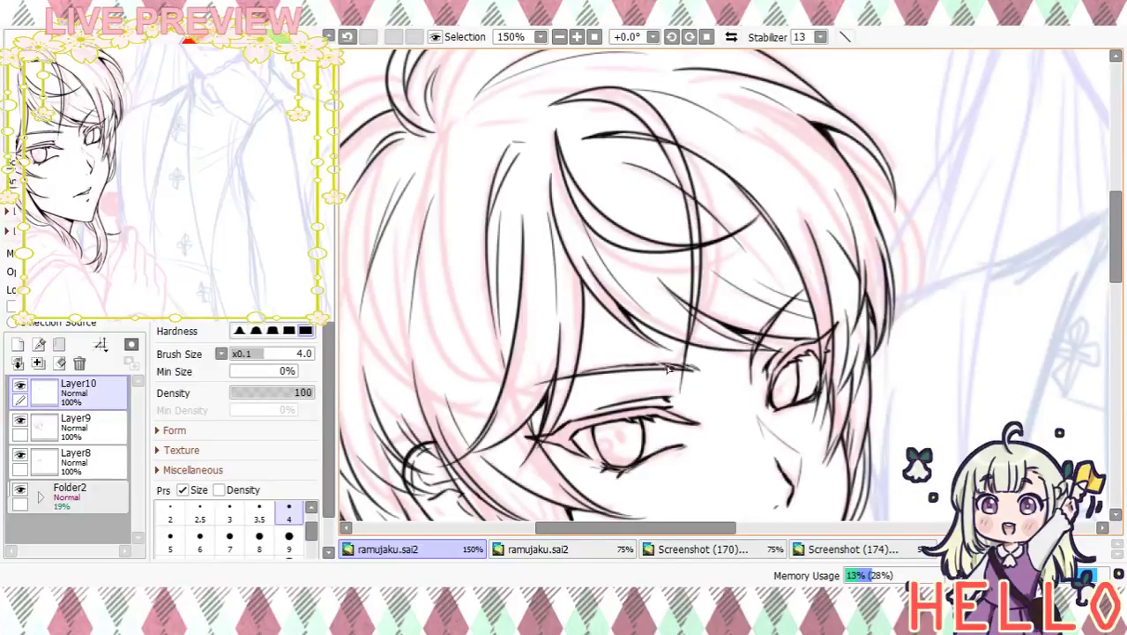
{"action": "key", "text": "ctrl+z"}
{"action": "key", "text": "ctrl+y"}
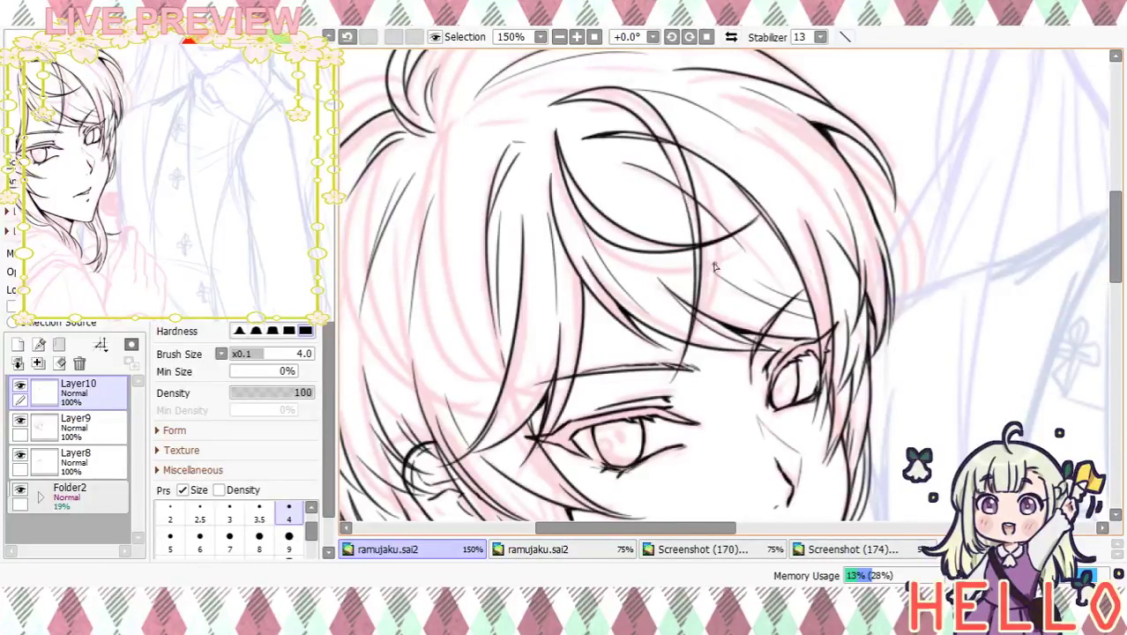
Ink a curved strand over the fringe on the far side of the forehead, redrawing it until it follows the sketch
{"action": "mouse_move", "coordinate": [732, 352]}
{"action": "left_mouse_down"}
{"action": "mouse_move", "coordinate": [763, 282]}
{"action": "mouse_move", "coordinate": [736, 346]}
{"action": "mouse_move", "coordinate": [749, 313]}
{"action": "mouse_move", "coordinate": [765, 318]}
{"action": "mouse_move", "coordinate": [732, 292]}
{"action": "mouse_move", "coordinate": [739, 313]}
{"action": "left_mouse_up"}
{"action": "left_click_drag", "start_coordinate": [714, 139], "coordinate": [768, 361]}
{"action": "key", "text": "ctrl+z"}
{"action": "mouse_move", "coordinate": [695, 136]}
{"action": "left_mouse_down"}
{"action": "mouse_move", "coordinate": [766, 295]}
{"action": "mouse_move", "coordinate": [742, 343]}
{"action": "left_mouse_up"}
{"action": "mouse_move", "coordinate": [705, 144]}
{"action": "left_mouse_down"}
{"action": "mouse_move", "coordinate": [779, 265]}
{"action": "mouse_move", "coordinate": [850, 97]}
{"action": "mouse_move", "coordinate": [914, 321]}
{"action": "left_mouse_up"}
{"action": "key", "text": "c"}
{"action": "key", "text": "n"}
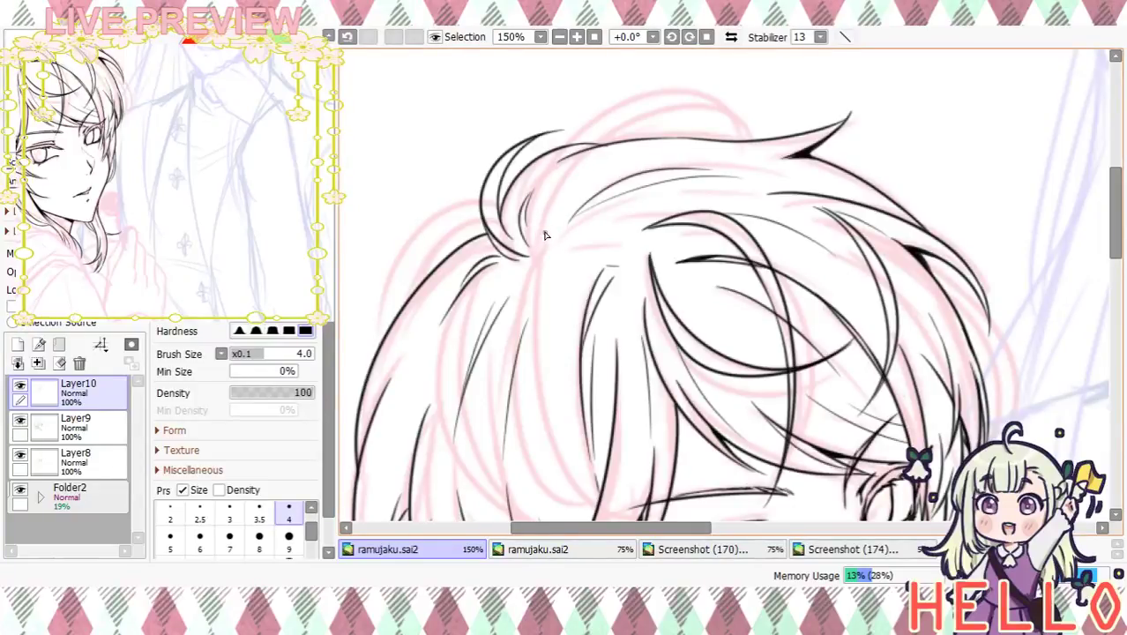
Ink the arched tuft strand rising from the crown and sweeping over the top of the head, redrawing it until smooth
{"action": "left_click_drag", "start_coordinate": [533, 231], "coordinate": [737, 139]}
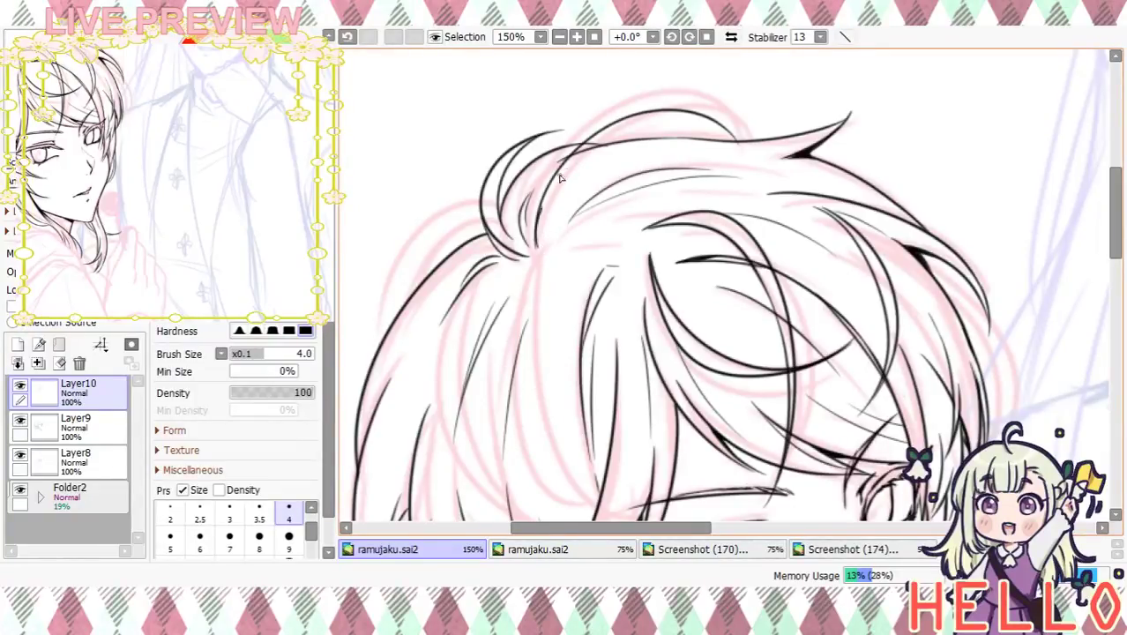
{"action": "left_click_drag", "start_coordinate": [535, 224], "coordinate": [735, 130]}
{"action": "key", "text": "ctrl+z"}
{"action": "left_click_drag", "start_coordinate": [536, 237], "coordinate": [752, 137]}
{"action": "key", "text": "ctrl+z"}
{"action": "mouse_move", "coordinate": [535, 252]}
{"action": "left_mouse_down"}
{"action": "mouse_move", "coordinate": [643, 114]}
{"action": "mouse_move", "coordinate": [719, 137]}
{"action": "left_mouse_up"}
Ink a long curved side strand from the base of the crown tuft down to the near eye's outer corner
{"action": "scroll", "coordinate": [653, 247], "scroll_direction": "down", "scroll_amount": 3}
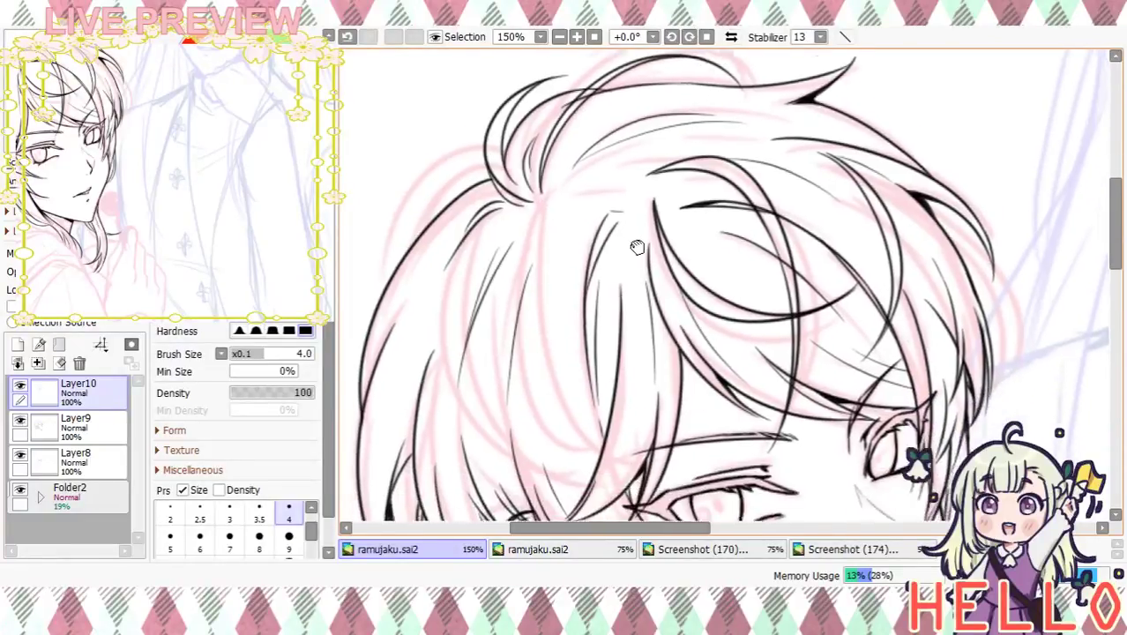
{"action": "left_click", "coordinate": [559, 37]}
{"action": "left_click", "coordinate": [559, 37]}
{"action": "left_click", "coordinate": [576, 37]}
{"action": "left_click_drag", "start_coordinate": [697, 349], "coordinate": [679, 258]}
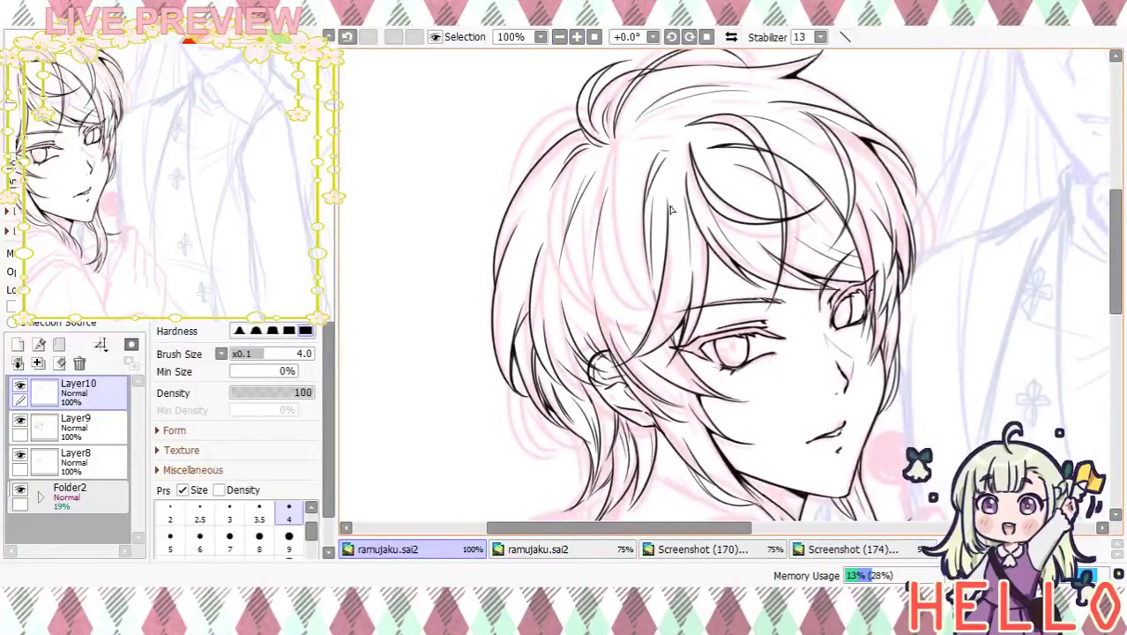
{"action": "left_click_drag", "start_coordinate": [616, 161], "coordinate": [661, 310]}
{"action": "key", "text": "ctrl+z"}
{"action": "left_click_drag", "start_coordinate": [608, 155], "coordinate": [663, 325]}
{"action": "key", "text": "ctrl+z"}
{"action": "left_click_drag", "start_coordinate": [607, 170], "coordinate": [663, 326]}
{"action": "key", "text": "ctrl+z"}
{"action": "left_click_drag", "start_coordinate": [607, 169], "coordinate": [665, 335]}
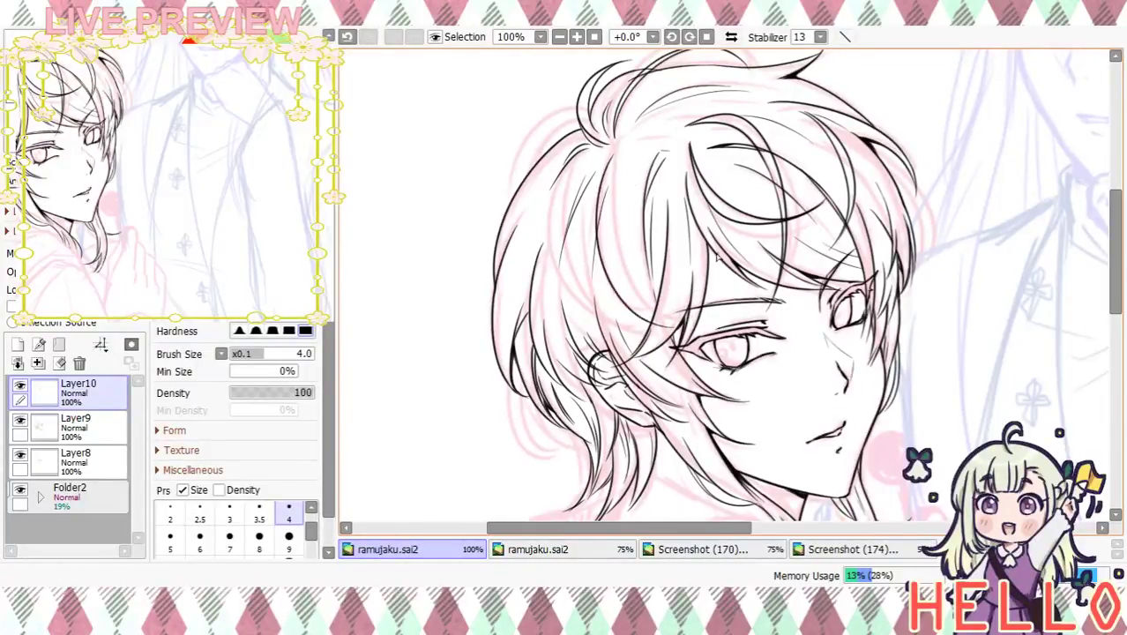
Refine the long side strand above the ear and add a companion line running from the crown toward the eye
{"action": "mouse_move", "coordinate": [606, 169]}
{"action": "left_mouse_down"}
{"action": "mouse_move", "coordinate": [606, 254]}
{"action": "mouse_move", "coordinate": [666, 327]}
{"action": "left_mouse_up"}
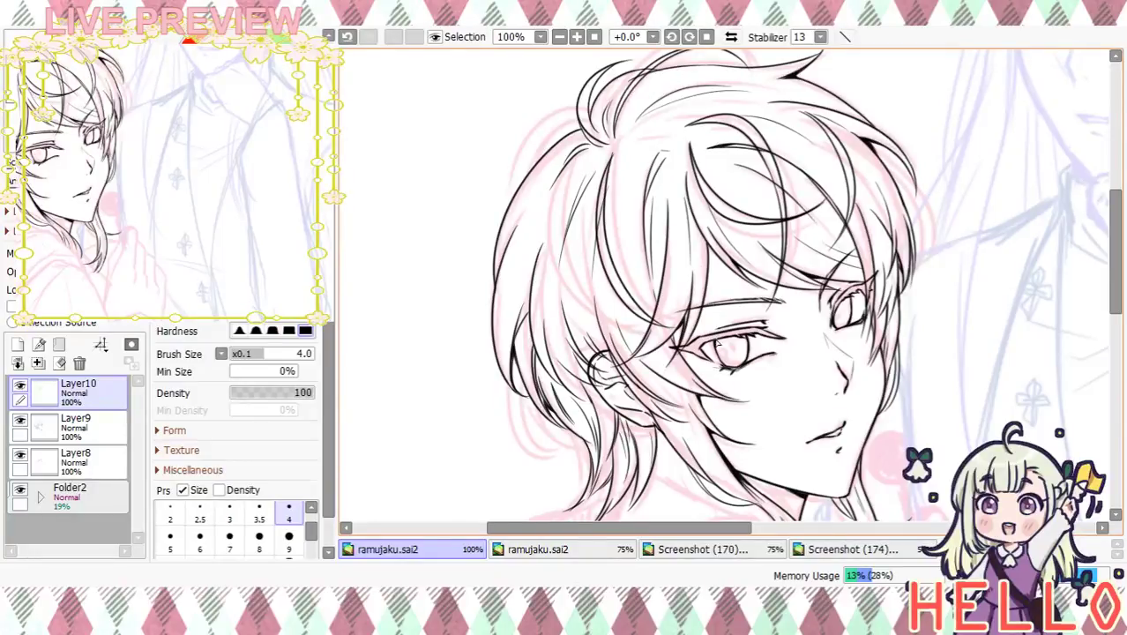
{"action": "key", "text": "ctrl+z"}
{"action": "left_click_drag", "start_coordinate": [606, 169], "coordinate": [668, 339]}
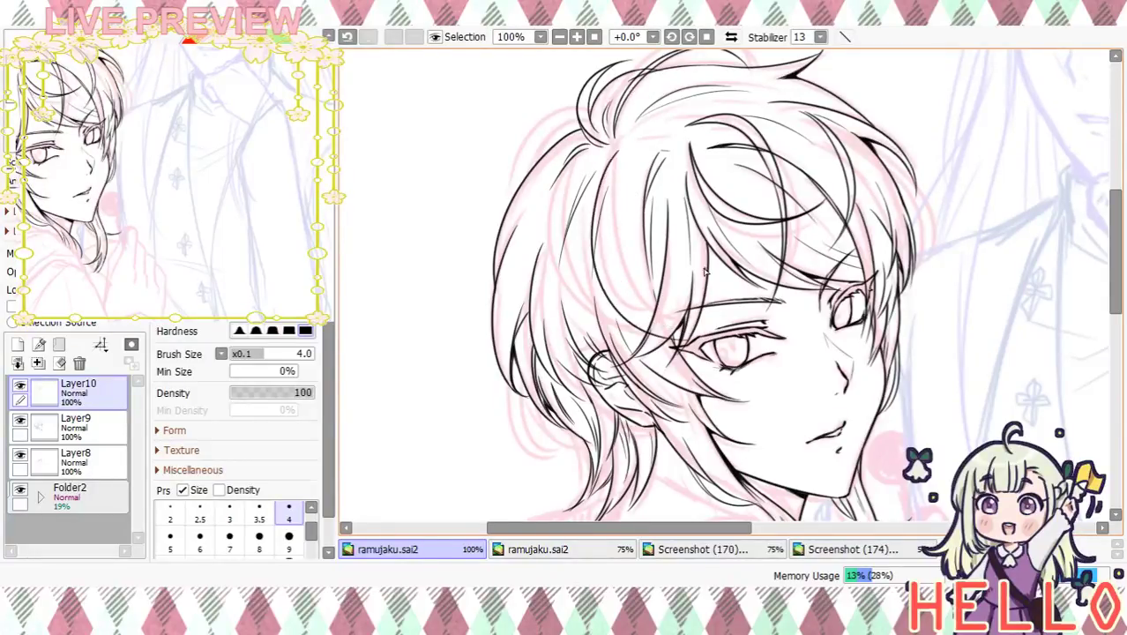
{"action": "left_click_drag", "start_coordinate": [597, 249], "coordinate": [667, 330]}
{"action": "key", "text": "ctrl+z"}
{"action": "mouse_move", "coordinate": [615, 154]}
{"action": "left_mouse_down"}
{"action": "mouse_move", "coordinate": [611, 286]}
{"action": "mouse_move", "coordinate": [680, 337]}
{"action": "mouse_move", "coordinate": [704, 254]}
{"action": "mouse_move", "coordinate": [770, 168]}
{"action": "mouse_move", "coordinate": [744, 255]}
{"action": "mouse_move", "coordinate": [744, 313]}
{"action": "left_mouse_up"}
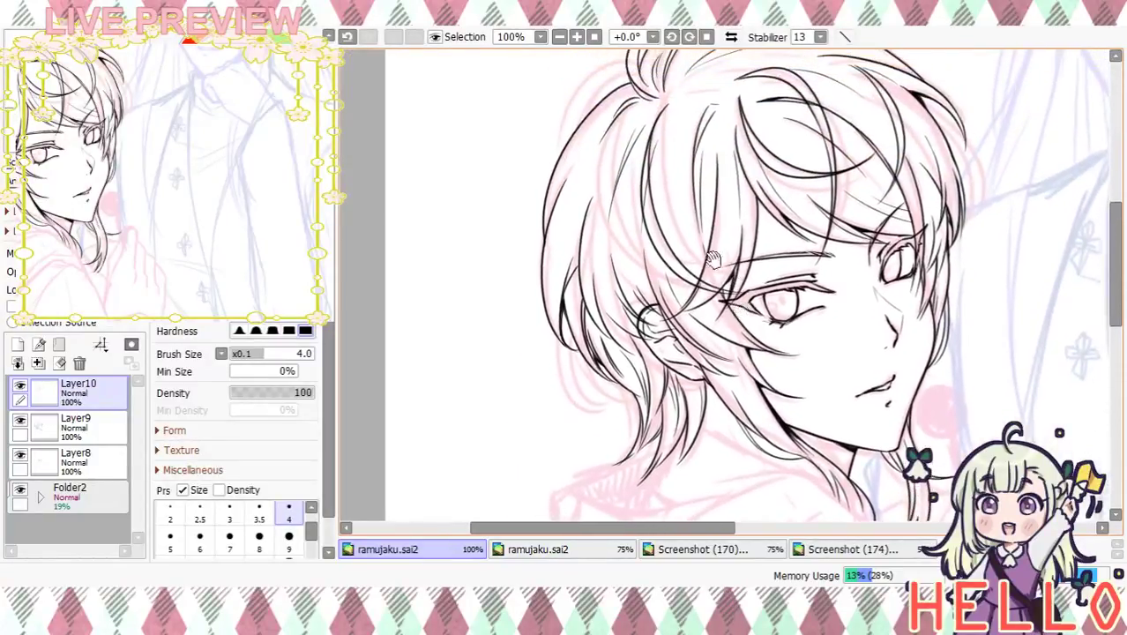
Ink strand lines from the crown down through the side hair behind the ear
{"action": "left_click_drag", "start_coordinate": [634, 117], "coordinate": [574, 284]}
{"action": "mouse_move", "coordinate": [628, 119]}
{"action": "left_mouse_down"}
{"action": "mouse_move", "coordinate": [585, 198]}
{"action": "mouse_move", "coordinate": [584, 291]}
{"action": "left_mouse_up"}
{"action": "key", "text": "ctrl+z"}
{"action": "mouse_move", "coordinate": [626, 119]}
{"action": "left_mouse_down"}
{"action": "mouse_move", "coordinate": [608, 292]}
{"action": "mouse_move", "coordinate": [616, 300]}
{"action": "mouse_move", "coordinate": [664, 248]}
{"action": "mouse_move", "coordinate": [655, 180]}
{"action": "left_mouse_up"}
Ink a short strand flaring outward at the lower back of the head above the nape, redrawing it until it fits
{"action": "left_click_drag", "start_coordinate": [517, 219], "coordinate": [590, 263]}
{"action": "key", "text": "ctrl+z"}
{"action": "left_click_drag", "start_coordinate": [522, 142], "coordinate": [589, 263]}
{"action": "key", "text": "ctrl+z"}
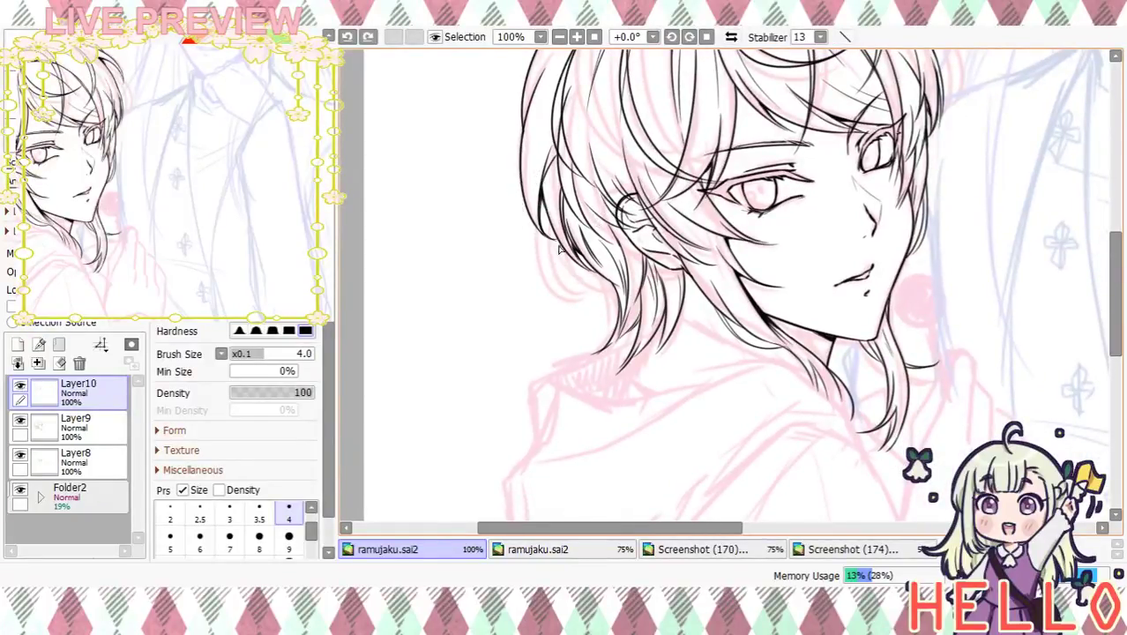
{"action": "left_click_drag", "start_coordinate": [547, 214], "coordinate": [580, 277]}
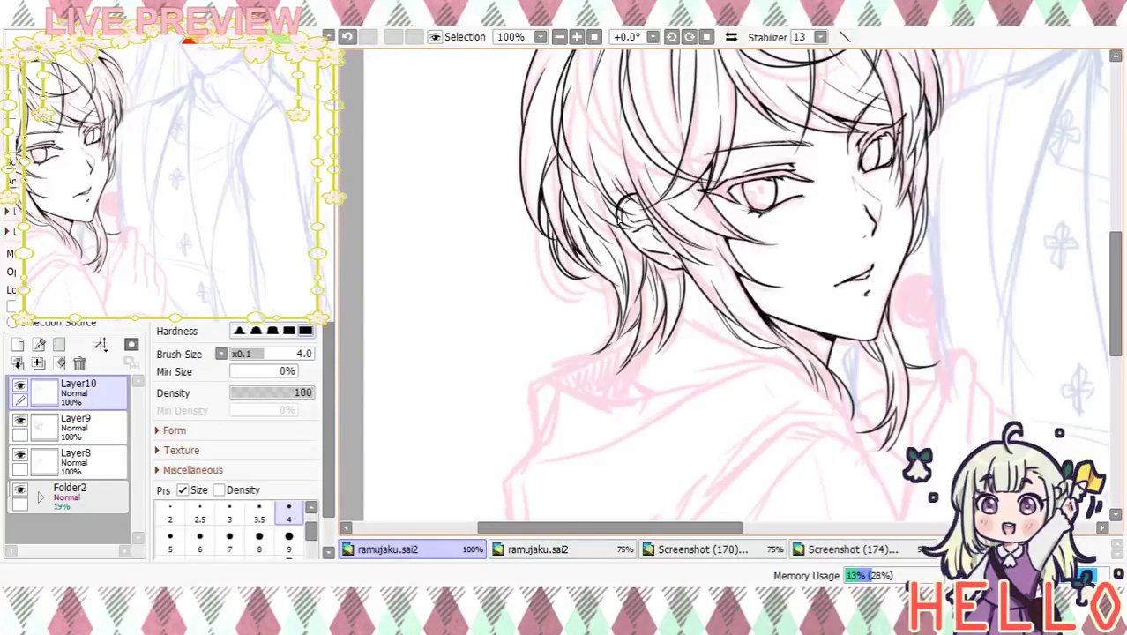
{"action": "key", "text": "ctrl+z"}
{"action": "key", "text": "ctrl+z"}
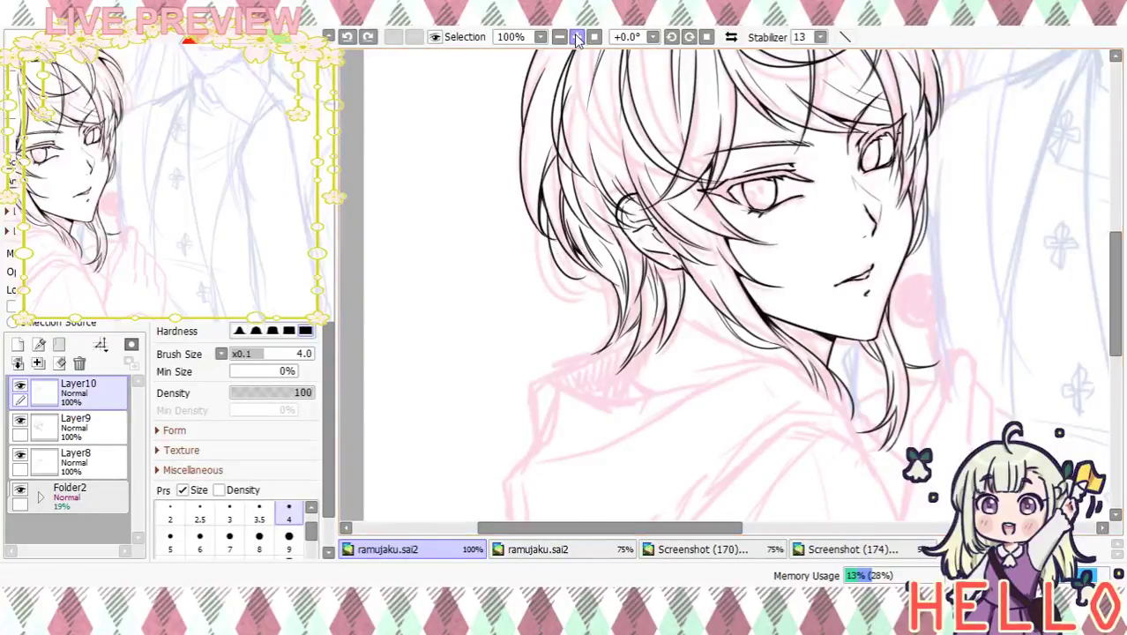
{"action": "key", "text": "ctrl+plus"}
{"action": "left_click_drag", "start_coordinate": [473, 217], "coordinate": [515, 272]}
{"action": "key", "text": "ctrl+z"}
{"action": "mouse_move", "coordinate": [471, 216]}
{"action": "left_mouse_down"}
{"action": "mouse_move", "coordinate": [497, 271]}
{"action": "mouse_move", "coordinate": [519, 276]}
{"action": "left_mouse_up"}
Ink a raised outer strand at the upper back of the head, just beside the crown tuft
{"action": "scroll", "coordinate": [571, 252], "scroll_direction": "up", "scroll_amount": 5}
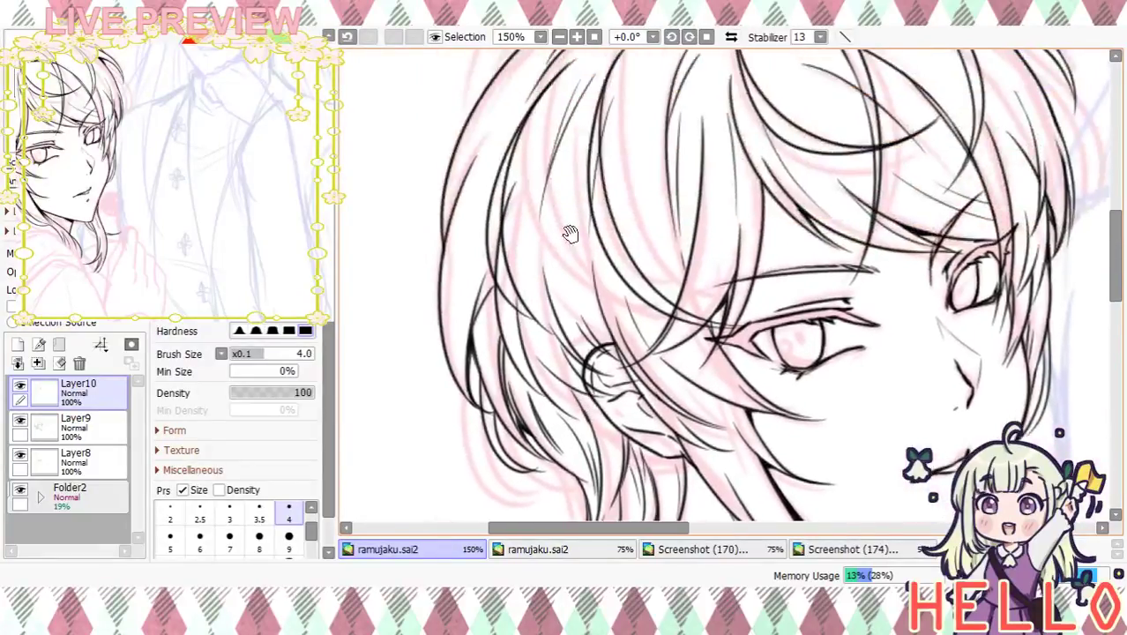
{"action": "mouse_move", "coordinate": [564, 174]}
{"action": "left_mouse_down"}
{"action": "mouse_move", "coordinate": [522, 183]}
{"action": "mouse_move", "coordinate": [490, 243]}
{"action": "left_mouse_up"}
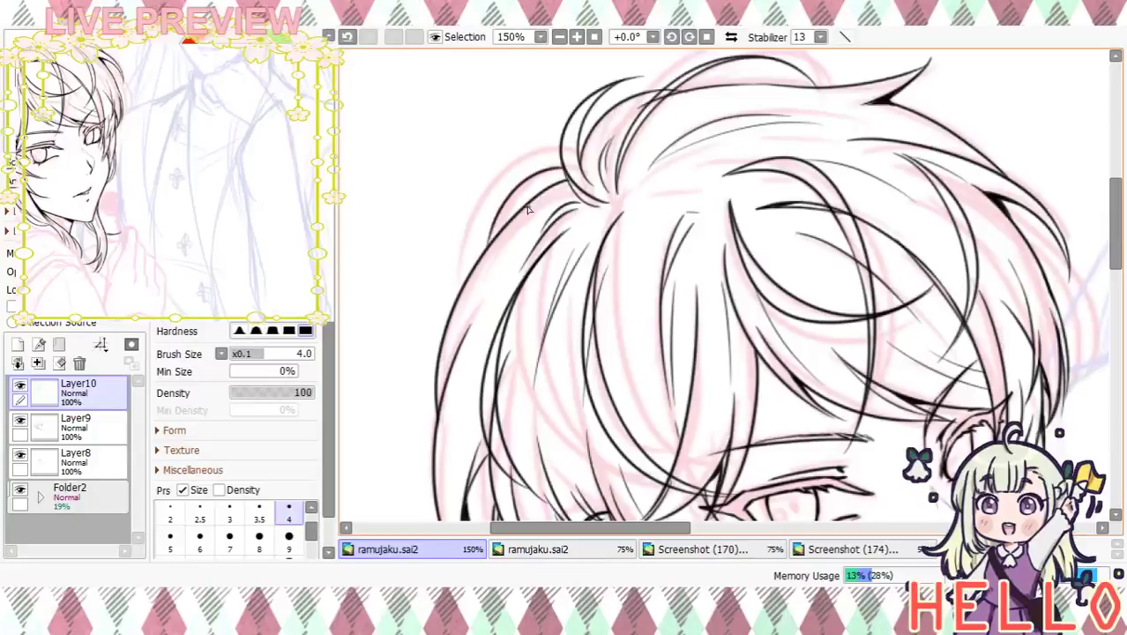
{"action": "left_click_drag", "start_coordinate": [565, 174], "coordinate": [498, 237]}
{"action": "key", "text": "ctrl+z"}
{"action": "left_click_drag", "start_coordinate": [564, 174], "coordinate": [496, 241]}
Ink an outer hair strand along the head's edge beside the far eye
{"action": "left_click_drag", "start_coordinate": [732, 259], "coordinate": [557, 223]}
{"action": "left_click_drag", "start_coordinate": [738, 293], "coordinate": [661, 249]}
{"action": "mouse_move", "coordinate": [755, 143]}
{"action": "left_mouse_down"}
{"action": "mouse_move", "coordinate": [838, 299]}
{"action": "mouse_move", "coordinate": [825, 308]}
{"action": "mouse_move", "coordinate": [830, 242]}
{"action": "mouse_move", "coordinate": [826, 317]}
{"action": "left_mouse_up"}
{"action": "key", "text": "ctrl+z"}
{"action": "mouse_move", "coordinate": [785, 191]}
{"action": "left_mouse_down"}
{"action": "mouse_move", "coordinate": [829, 310]}
{"action": "mouse_move", "coordinate": [819, 337]}
{"action": "left_mouse_up"}
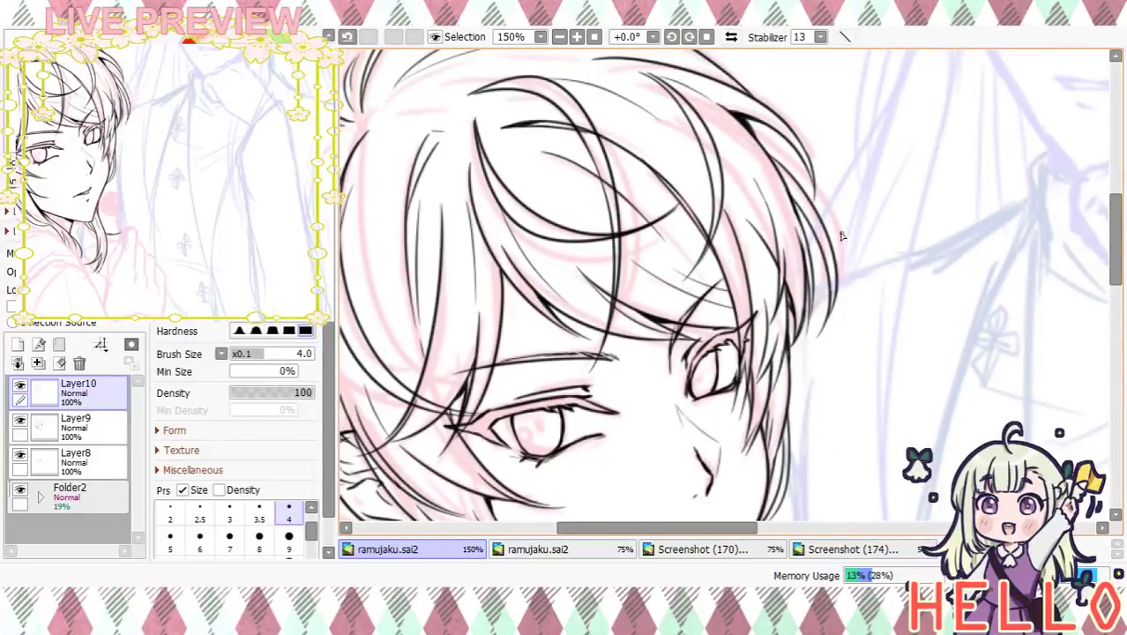
Examine the inked head as a whole and toggle Layer9's visibility to check which lines it holds
{"action": "left_click", "coordinate": [559, 36]}
{"action": "left_click", "coordinate": [559, 36]}
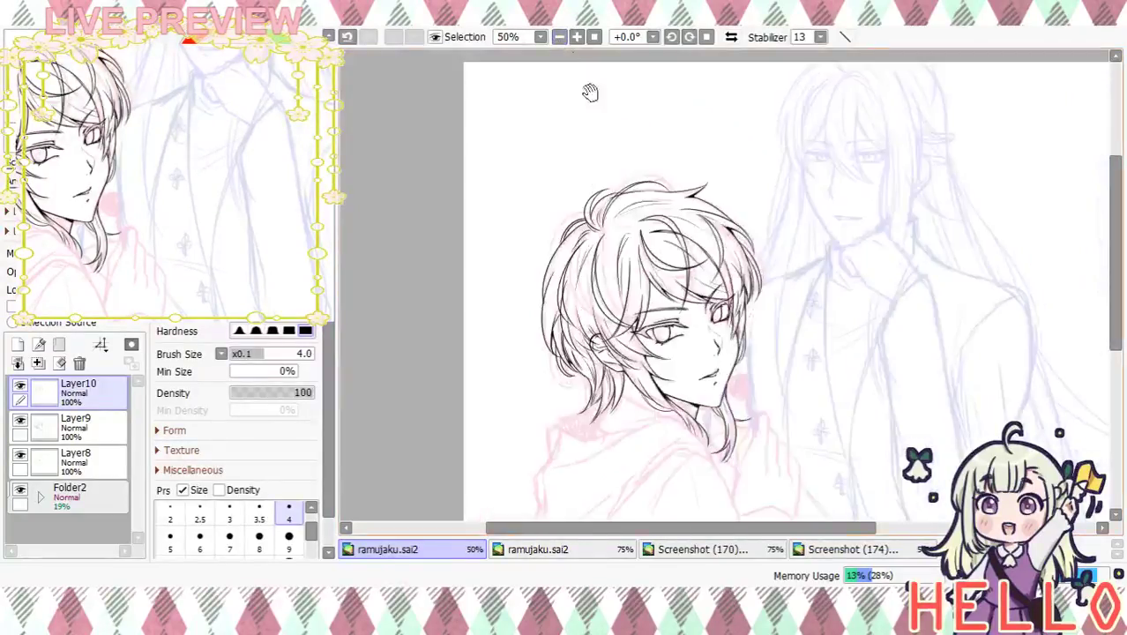
{"action": "left_click_drag", "start_coordinate": [772, 385], "coordinate": [815, 344]}
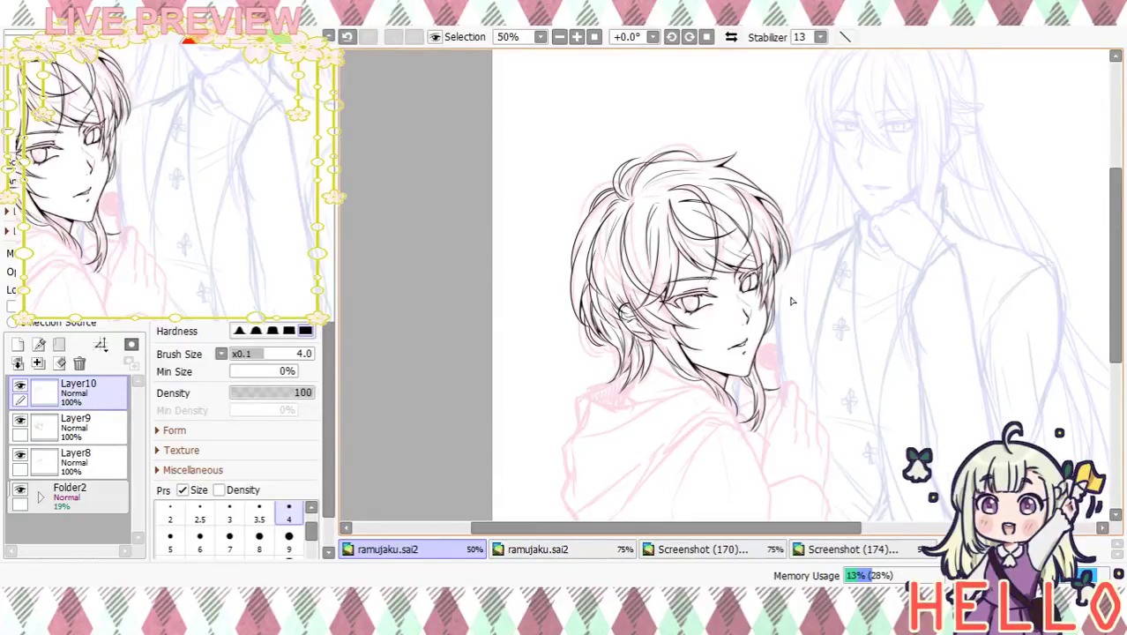
{"action": "left_click", "coordinate": [578, 37]}
{"action": "left_click", "coordinate": [577, 37]}
{"action": "left_click_drag", "start_coordinate": [786, 222], "coordinate": [802, 280]}
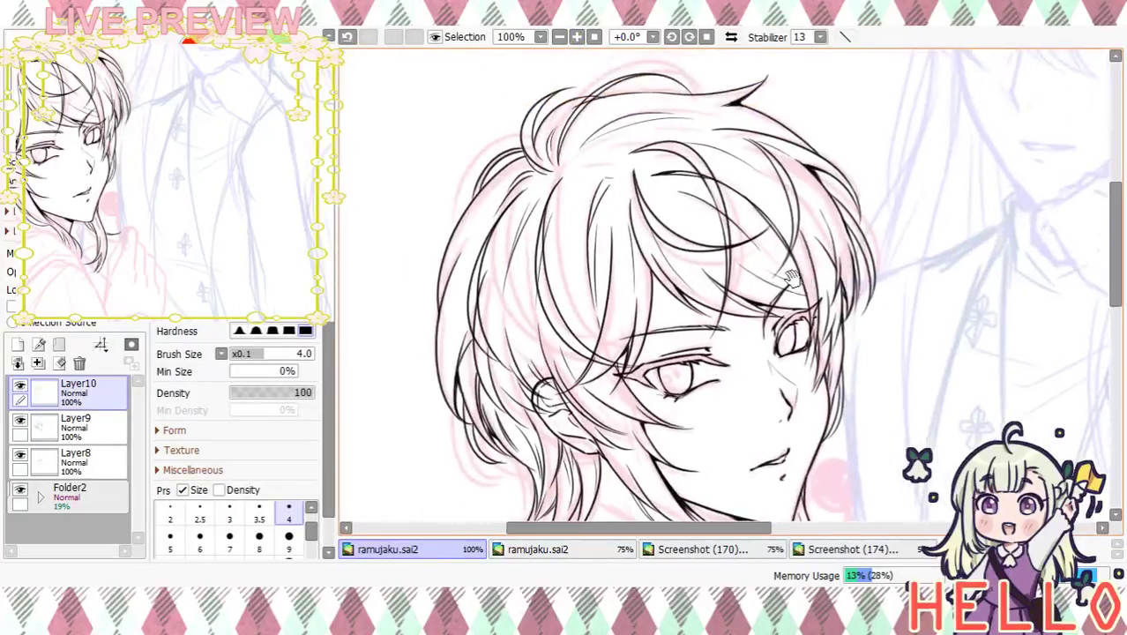
{"action": "left_click", "coordinate": [21, 422]}
{"action": "left_click", "coordinate": [21, 422]}
On Layer9, set the brush size to 5 and erase overlapping lines around the forehead strand and near eye's outer corner
{"action": "left_click", "coordinate": [70, 432]}
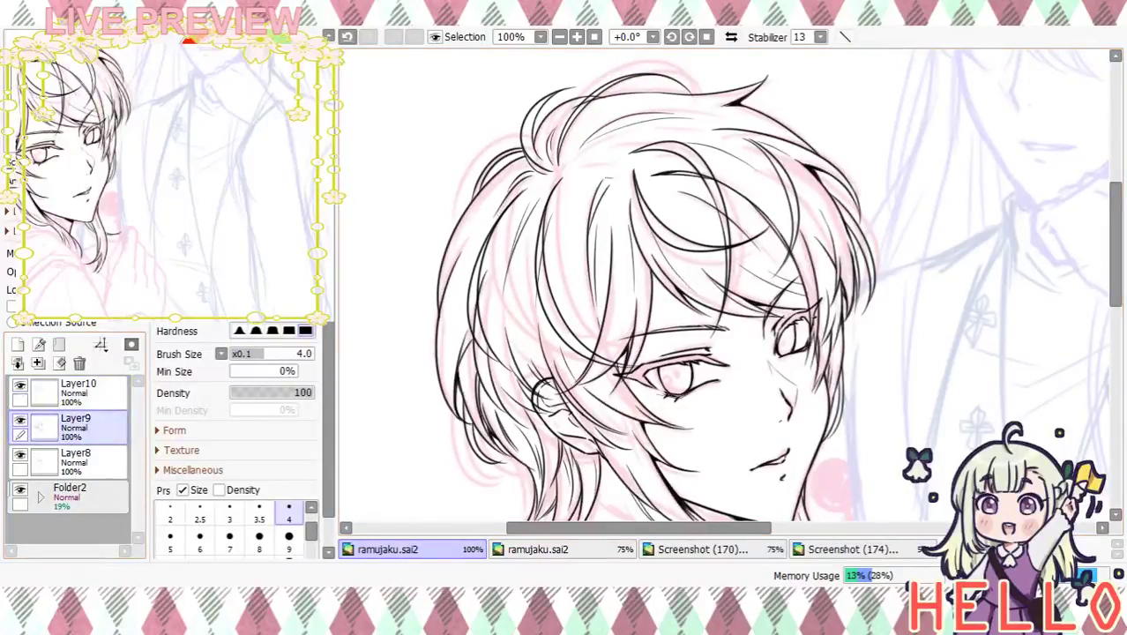
{"action": "left_click", "coordinate": [170, 540]}
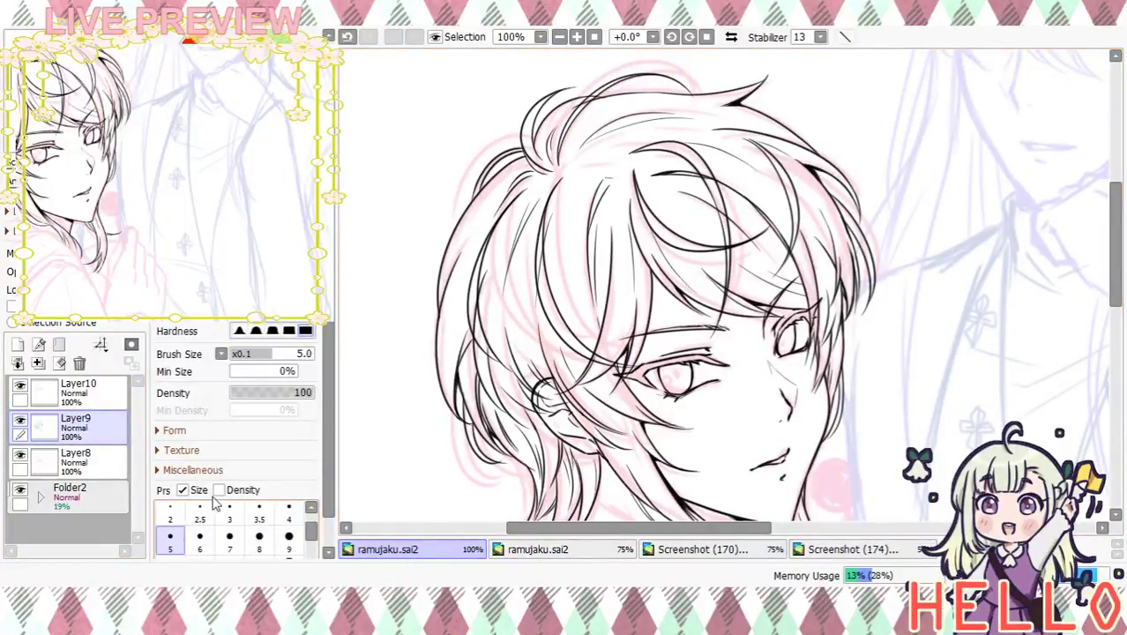
{"action": "scroll", "coordinate": [667, 179], "scroll_direction": "up", "scroll_amount": 2}
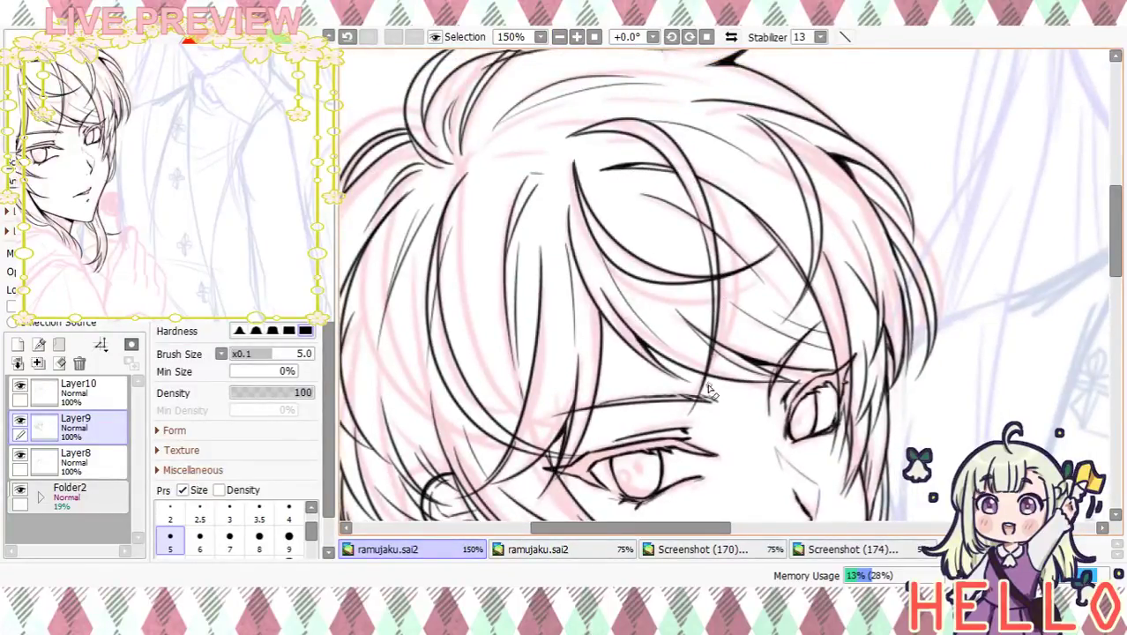
{"action": "left_click_drag", "start_coordinate": [702, 433], "coordinate": [813, 344]}
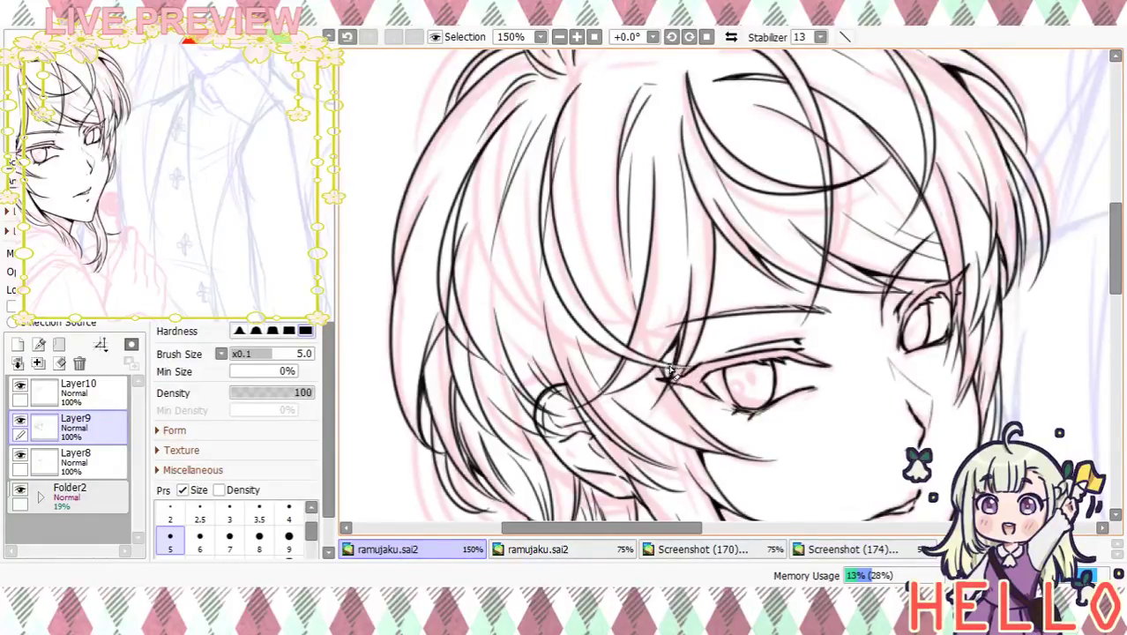
{"action": "scroll", "coordinate": [729, 366], "scroll_direction": "up", "scroll_amount": 2}
{"action": "scroll", "coordinate": [729, 366], "scroll_direction": "left", "scroll_amount": 1}
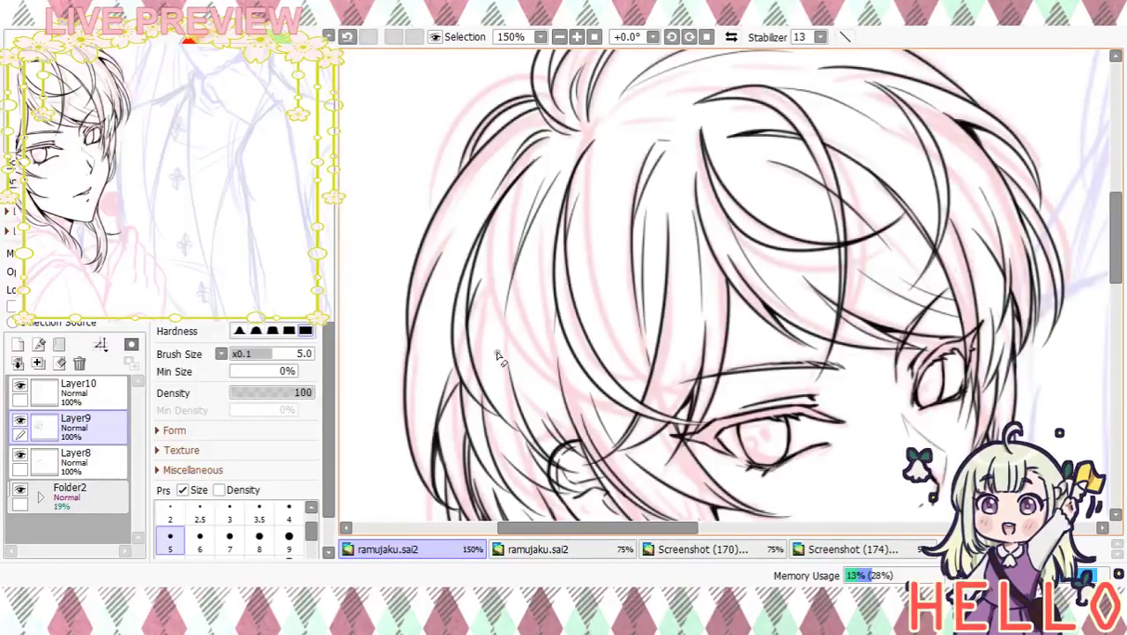
Clean up the overlapping Layer9 lines in the side hair above the ear and on the far side of the fringe
{"action": "left_click_drag", "start_coordinate": [492, 358], "coordinate": [473, 276]}
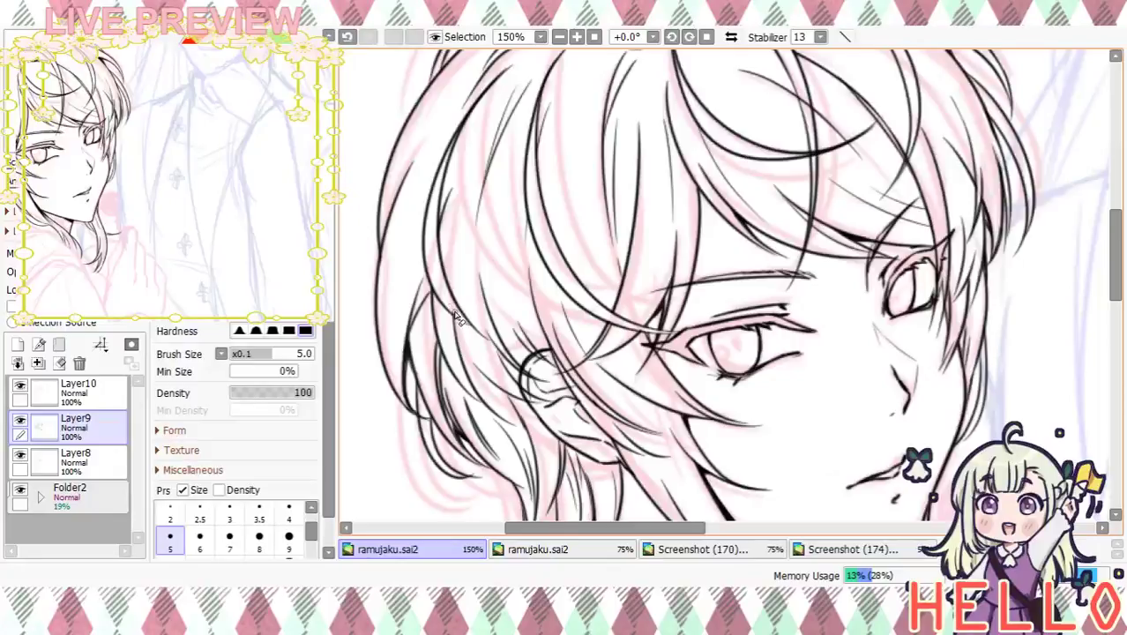
{"action": "left_click_drag", "start_coordinate": [537, 194], "coordinate": [450, 354]}
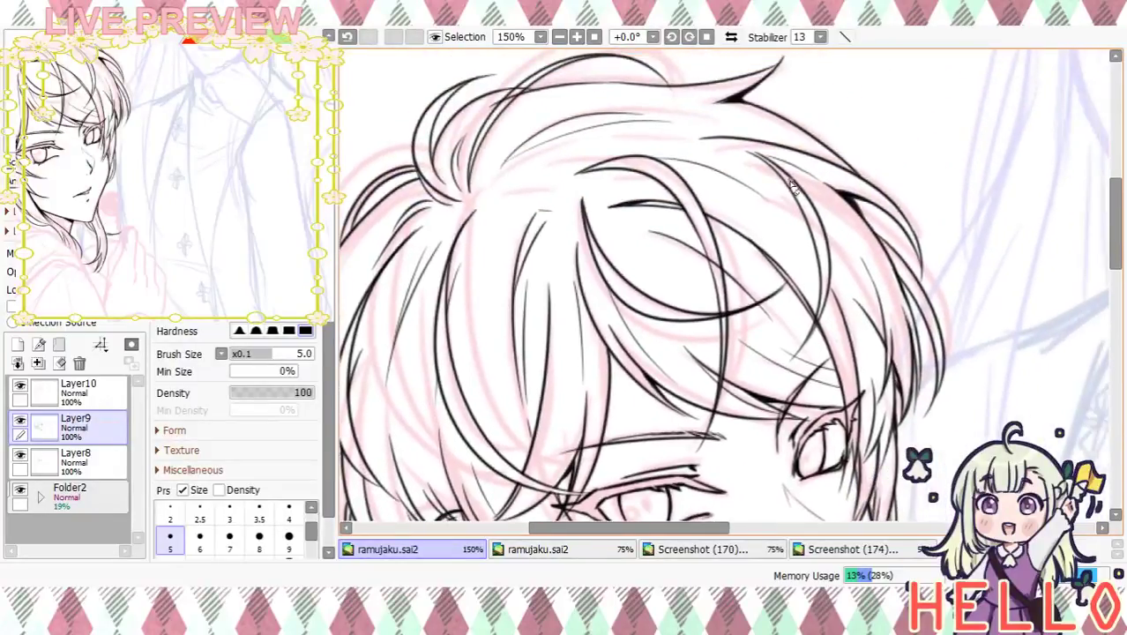
{"action": "left_click_drag", "start_coordinate": [806, 372], "coordinate": [847, 149]}
{"action": "left_click_drag", "start_coordinate": [789, 102], "coordinate": [800, 244]}
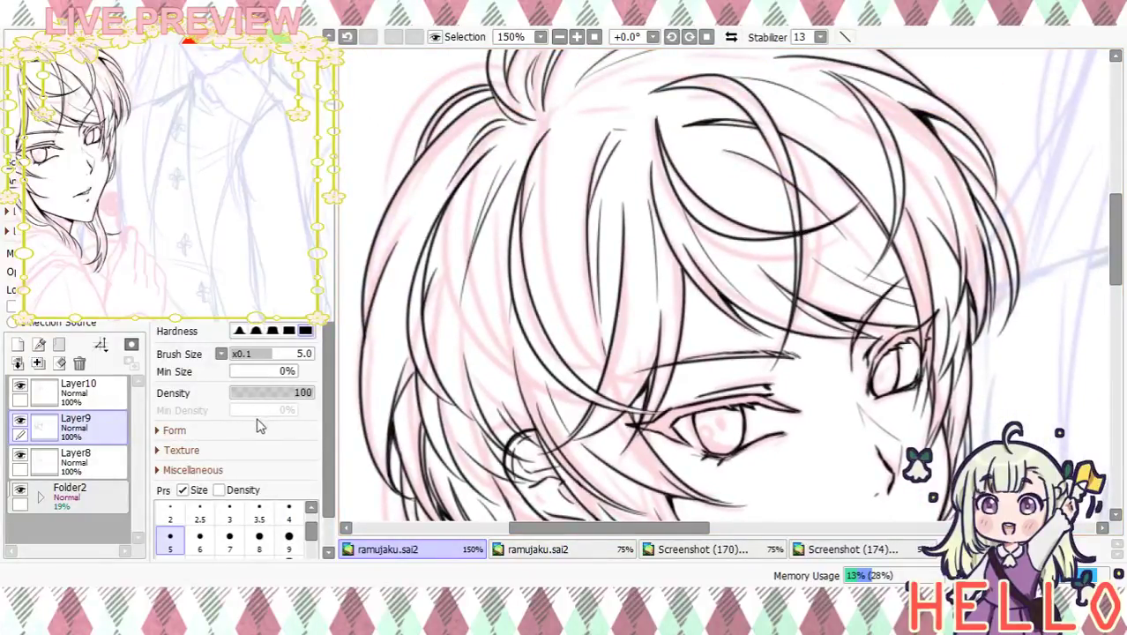
Clean up the crossing lines around the long fringe strand over the forehead on Layer10 and Layer9
{"action": "left_click", "coordinate": [63, 397]}
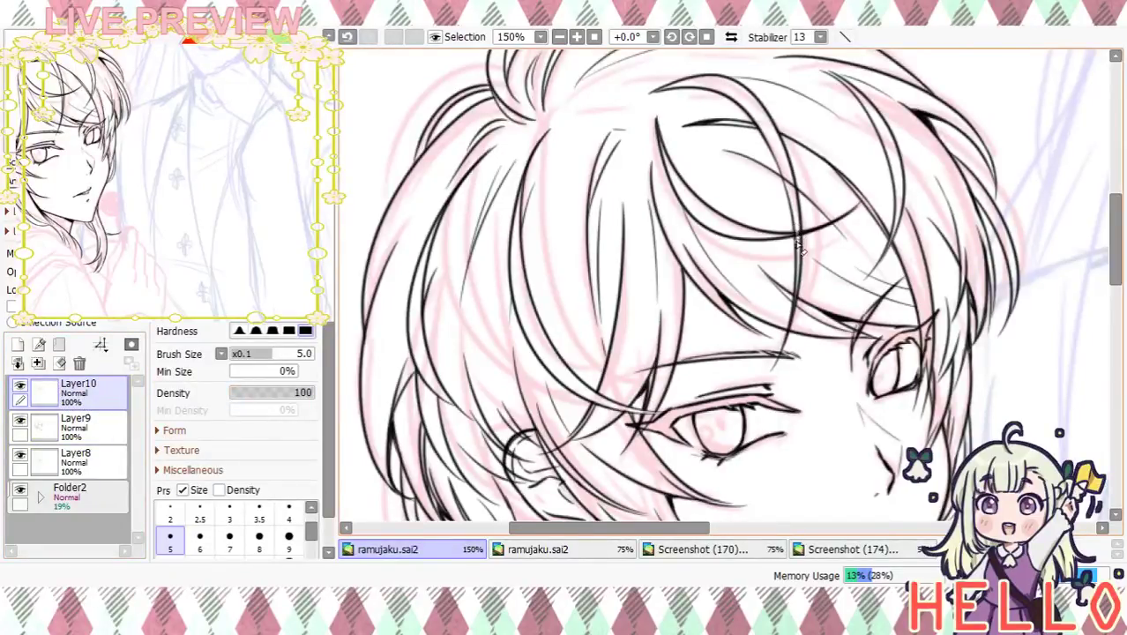
{"action": "left_click_drag", "start_coordinate": [763, 383], "coordinate": [782, 329]}
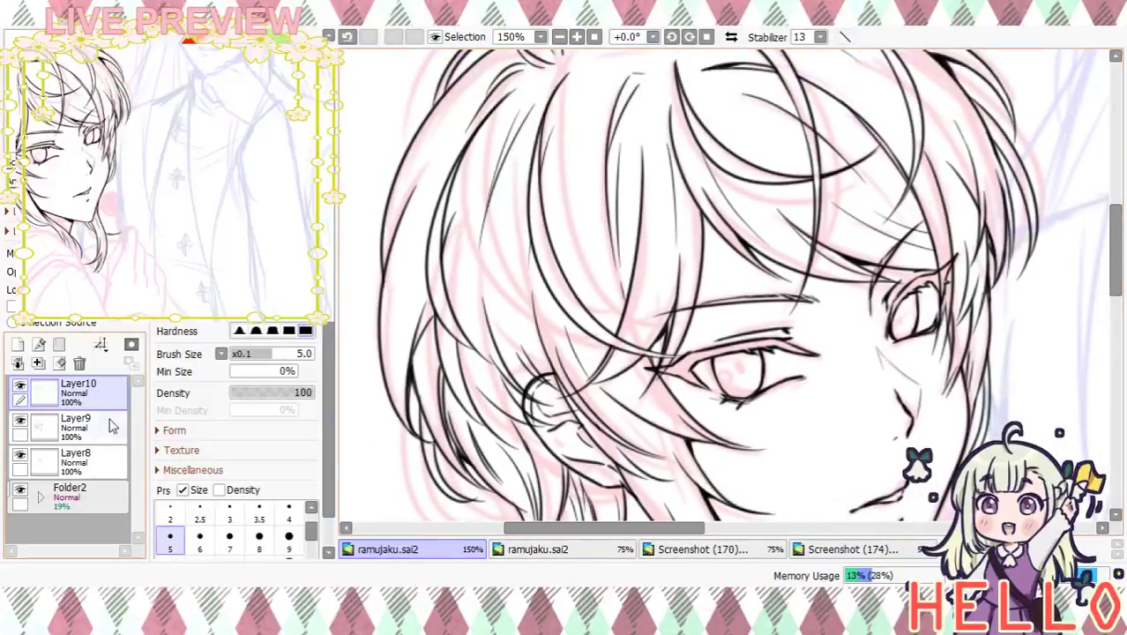
{"action": "left_click", "coordinate": [75, 428]}
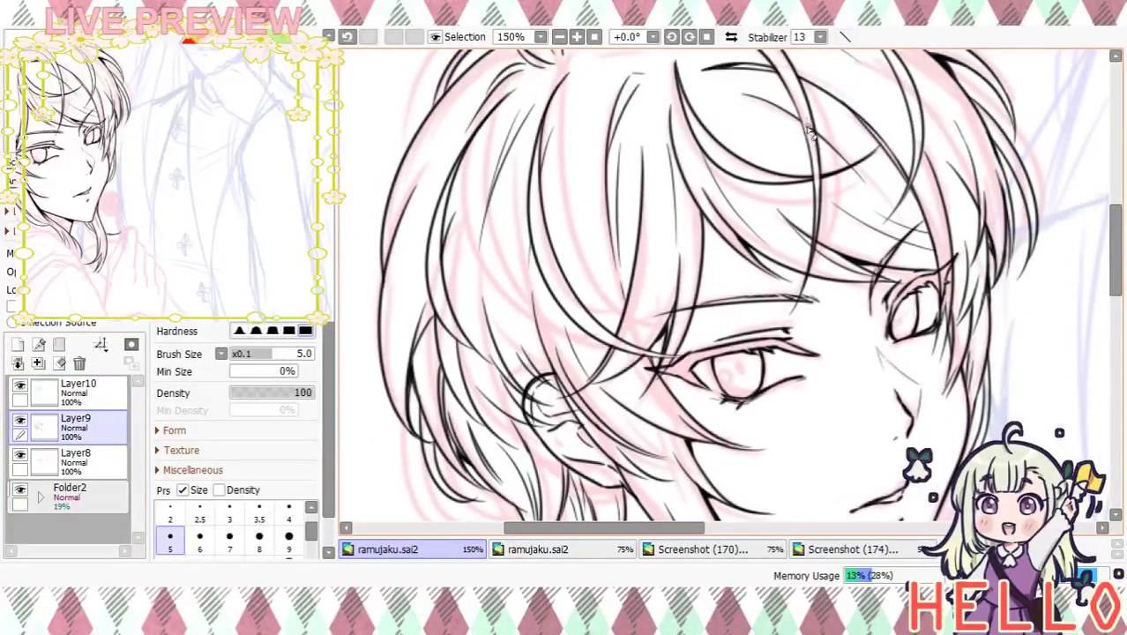
{"action": "left_click_drag", "start_coordinate": [825, 122], "coordinate": [835, 199]}
{"action": "left_click_drag", "start_coordinate": [825, 250], "coordinate": [810, 179]}
Clean up the Layer9 lines where the arched tuft strand crosses the top outline of the hair
{"action": "left_click", "coordinate": [559, 37]}
{"action": "left_click", "coordinate": [560, 37]}
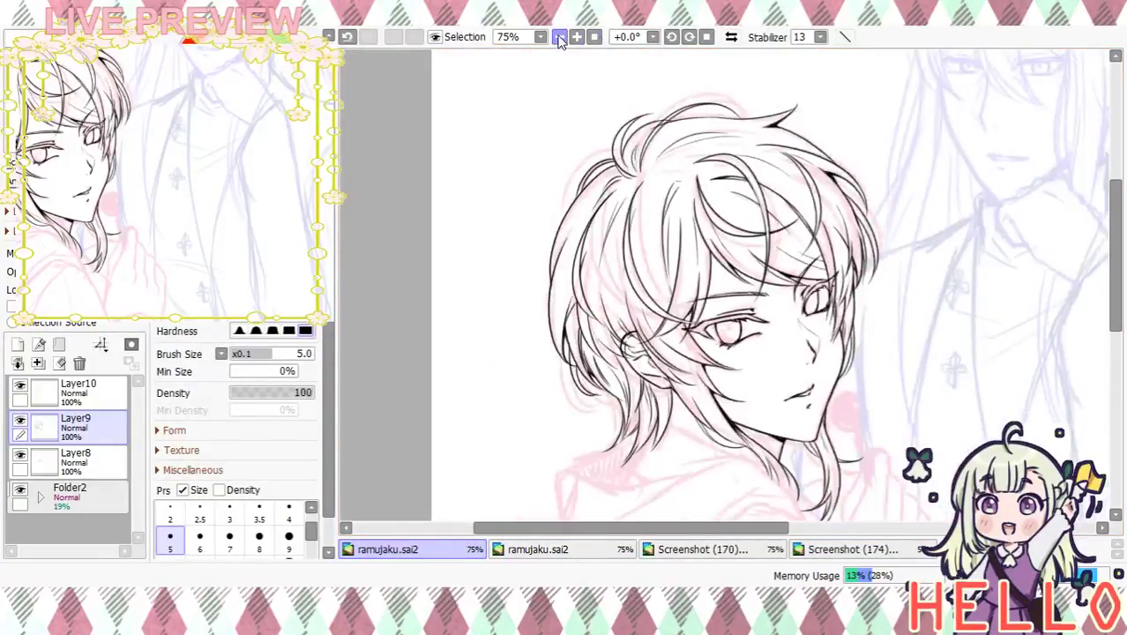
{"action": "left_click", "coordinate": [577, 37]}
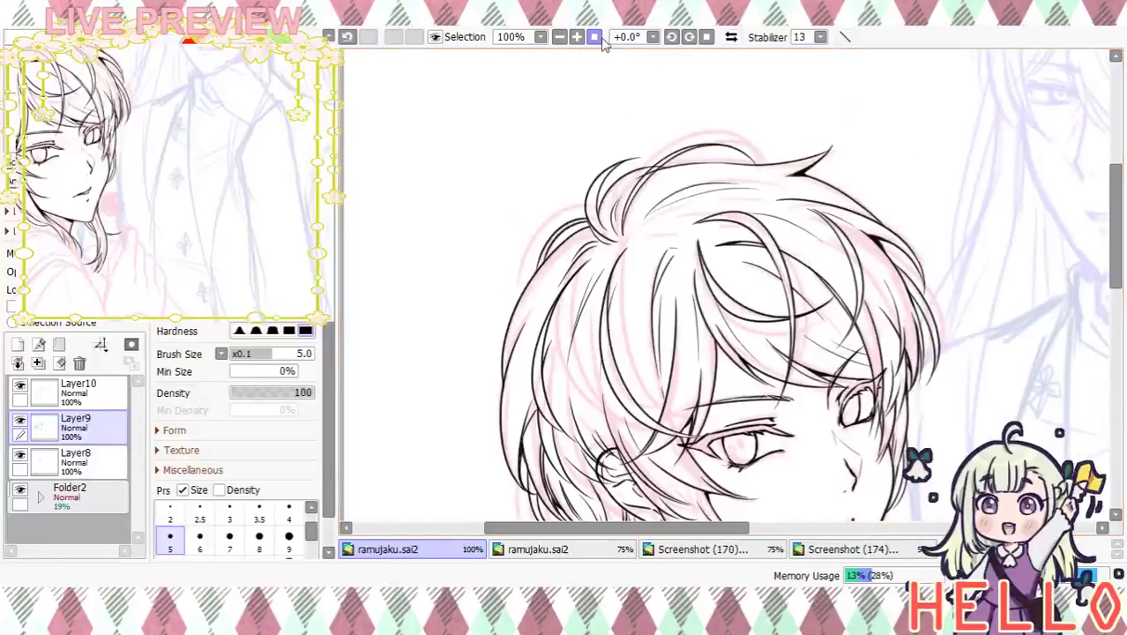
{"action": "left_click", "coordinate": [576, 37]}
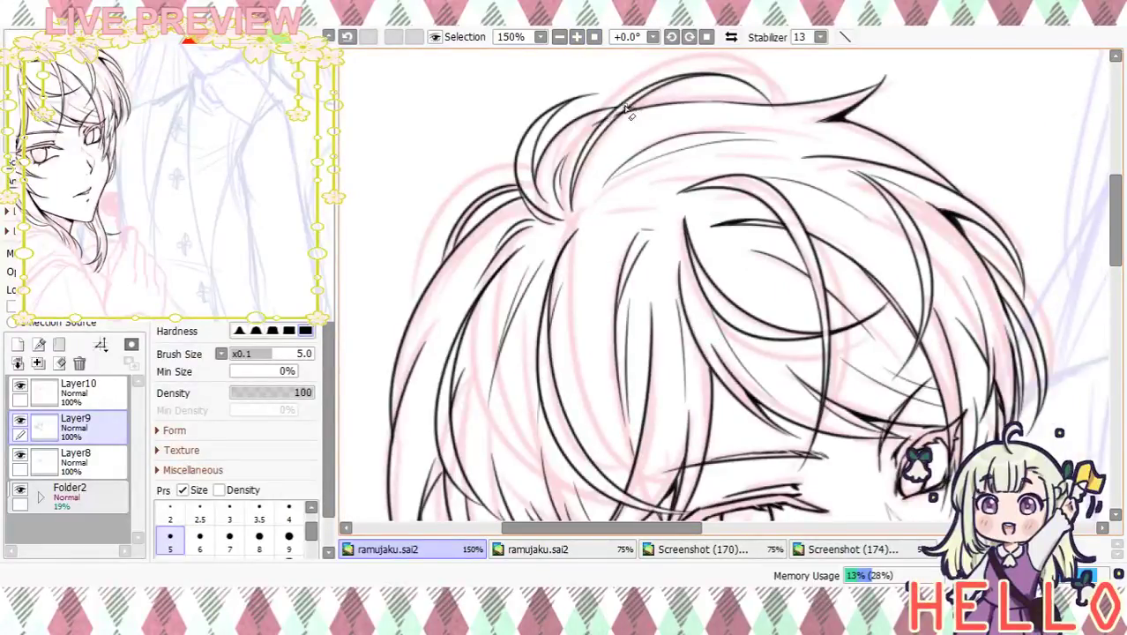
{"action": "left_click_drag", "start_coordinate": [649, 198], "coordinate": [659, 145]}
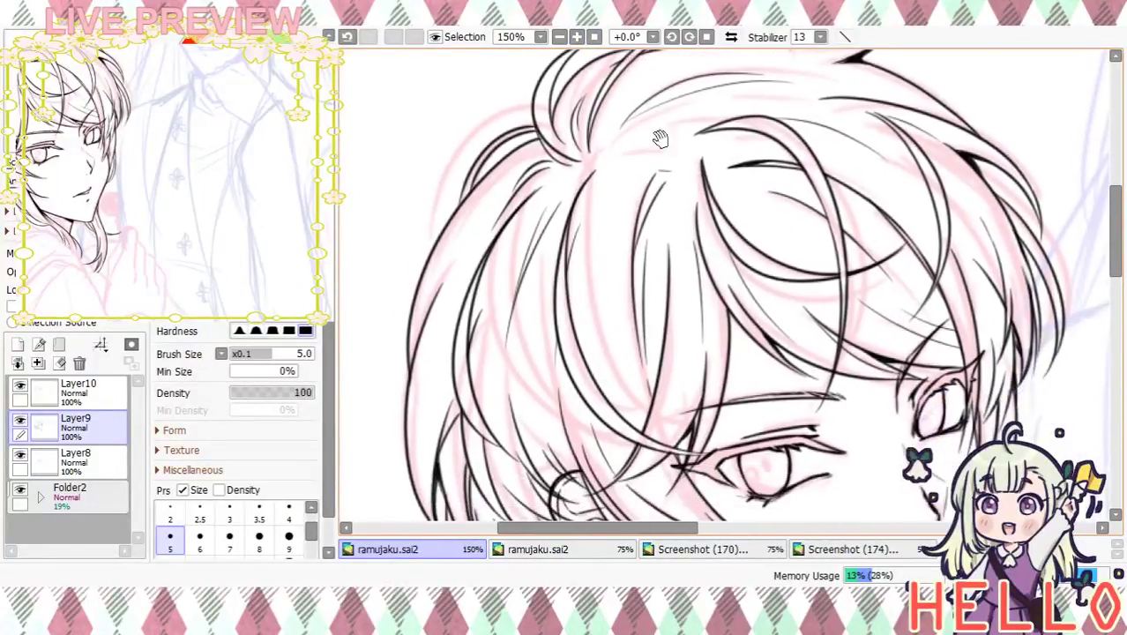
{"action": "left_click", "coordinate": [559, 37]}
{"action": "left_click", "coordinate": [559, 37]}
{"action": "left_click_drag", "start_coordinate": [792, 301], "coordinate": [738, 140]}
{"action": "left_click_drag", "start_coordinate": [792, 254], "coordinate": [820, 281]}
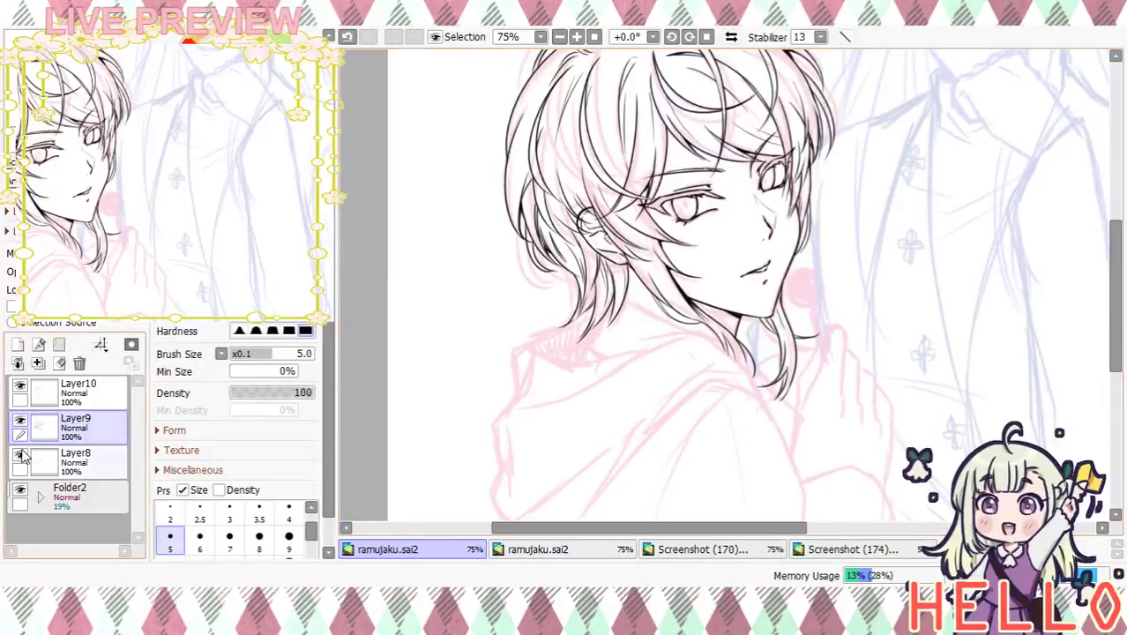
Examine the Layer8 lines around the ear and compare the head's line art with Layer10 and Layer9 each hidden and shown
{"action": "left_click", "coordinate": [106, 461]}
{"action": "left_click", "coordinate": [577, 37]}
{"action": "left_click", "coordinate": [577, 37]}
{"action": "left_click_drag", "start_coordinate": [494, 176], "coordinate": [573, 207]}
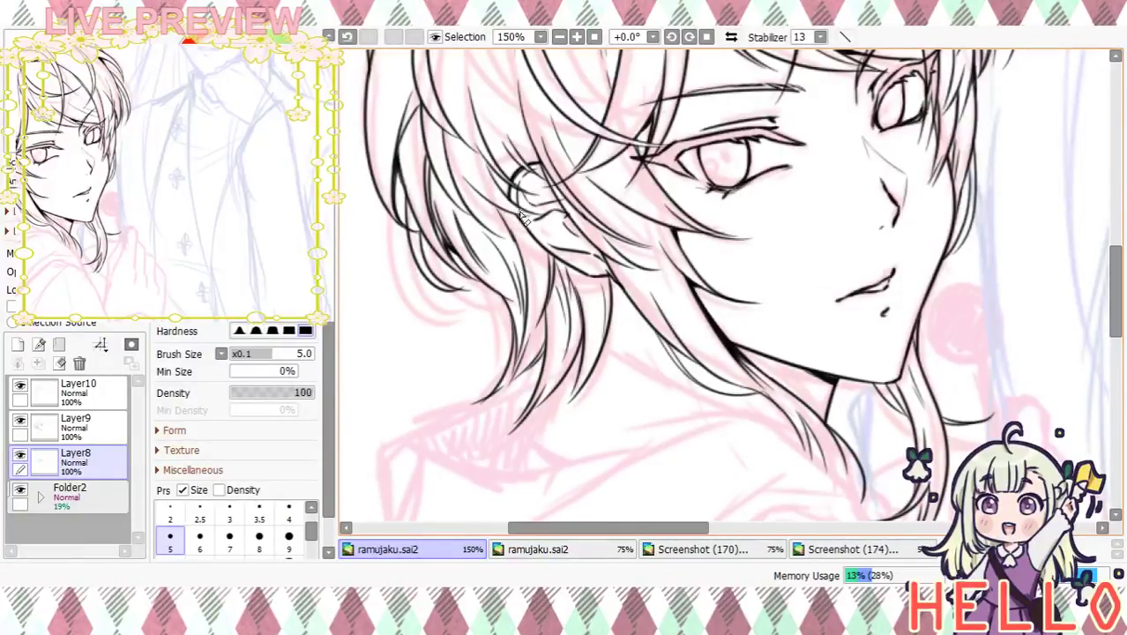
{"action": "left_click_drag", "start_coordinate": [577, 280], "coordinate": [556, 327]}
{"action": "left_click", "coordinate": [561, 39]}
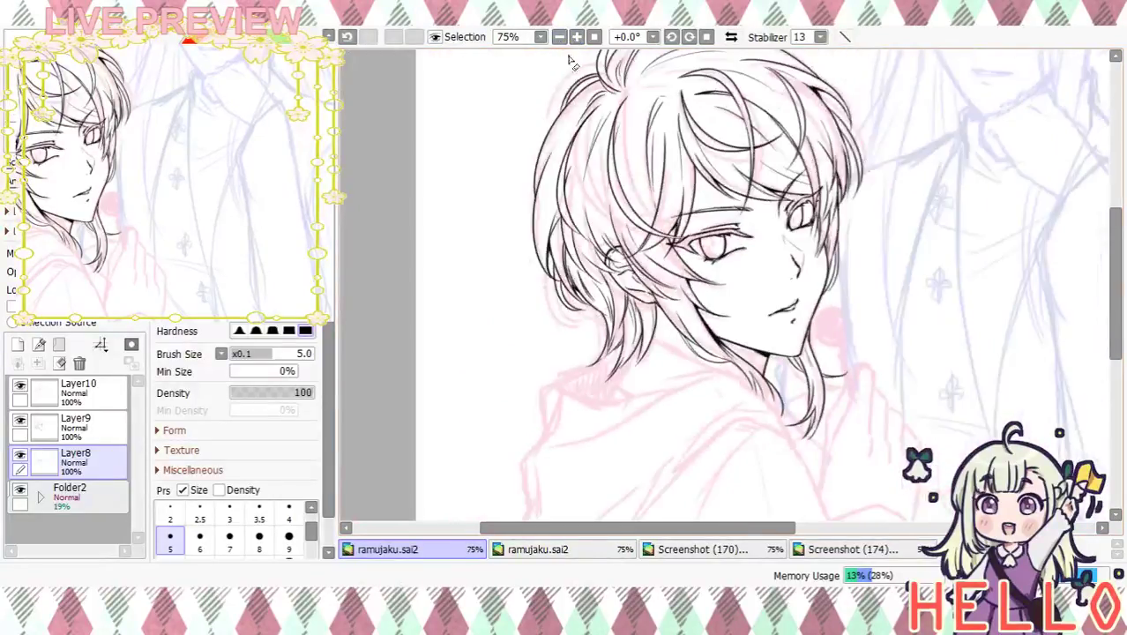
{"action": "left_click_drag", "start_coordinate": [817, 332], "coordinate": [725, 294]}
{"action": "left_click", "coordinate": [22, 386]}
{"action": "left_click", "coordinate": [22, 387]}
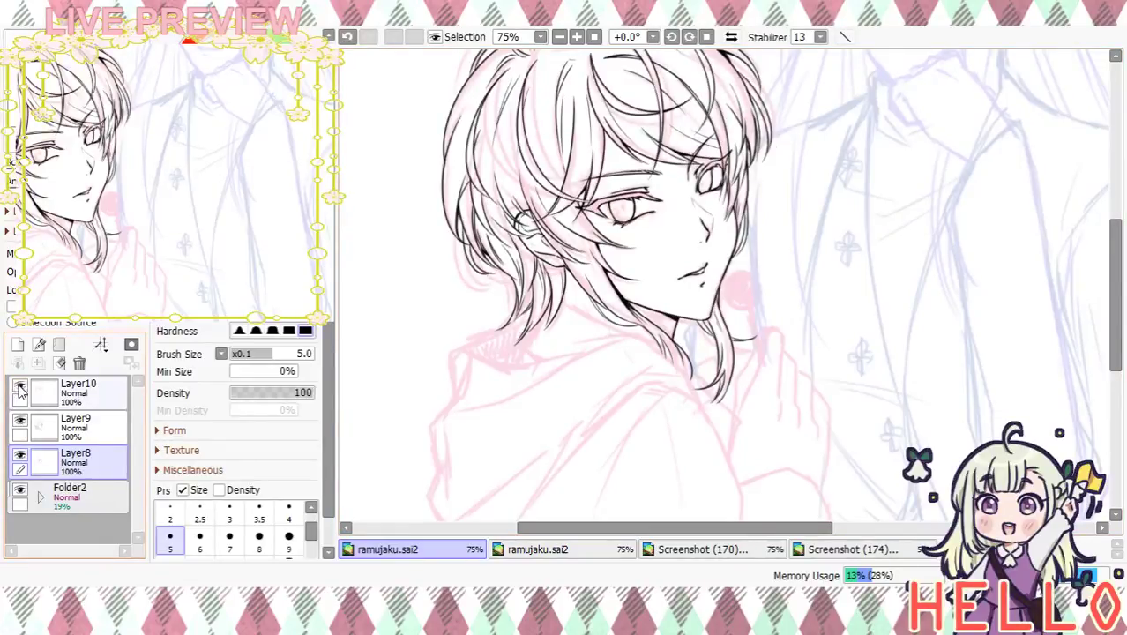
{"action": "left_click", "coordinate": [22, 421]}
{"action": "left_click", "coordinate": [23, 420]}
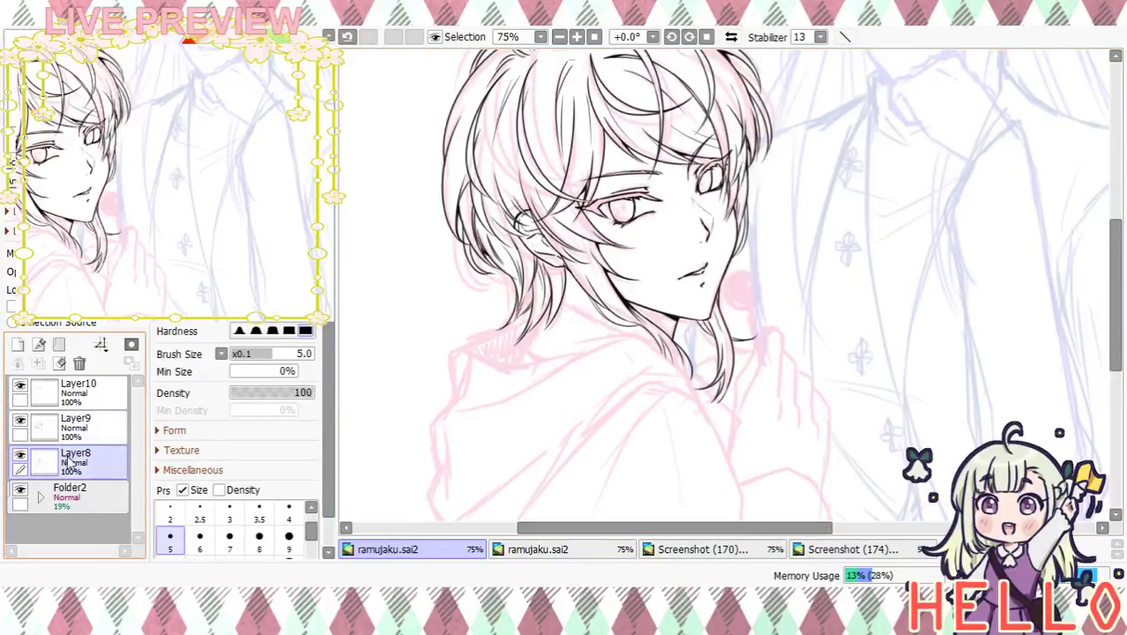
Add a new layer above Layer10 and ink the neckline running from under the nape hair to the front of the neck
{"action": "left_click", "coordinate": [101, 406]}
{"action": "left_click", "coordinate": [18, 344]}
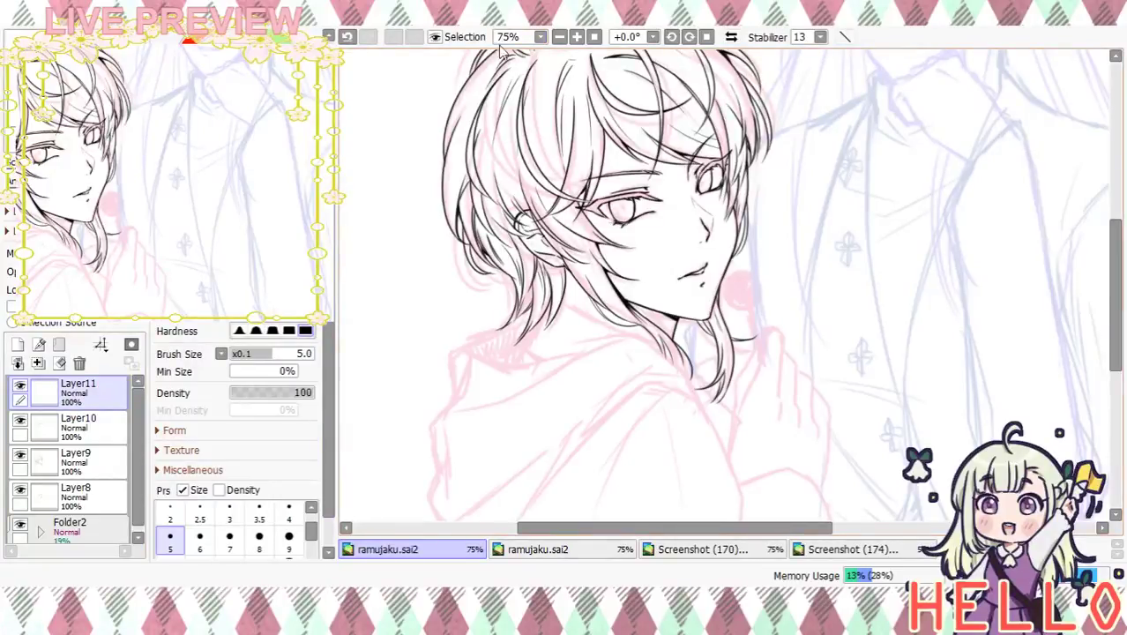
{"action": "scroll", "coordinate": [583, 222], "scroll_direction": "up", "scroll_amount": 2}
{"action": "mouse_move", "coordinate": [497, 242]}
{"action": "left_mouse_down"}
{"action": "mouse_move", "coordinate": [613, 297]}
{"action": "mouse_move", "coordinate": [685, 309]}
{"action": "left_mouse_up"}
{"action": "key", "text": "ctrl+z"}
{"action": "left_click_drag", "start_coordinate": [498, 244], "coordinate": [725, 325]}
{"action": "key", "text": "ctrl+z"}
{"action": "left_click_drag", "start_coordinate": [496, 238], "coordinate": [718, 339]}
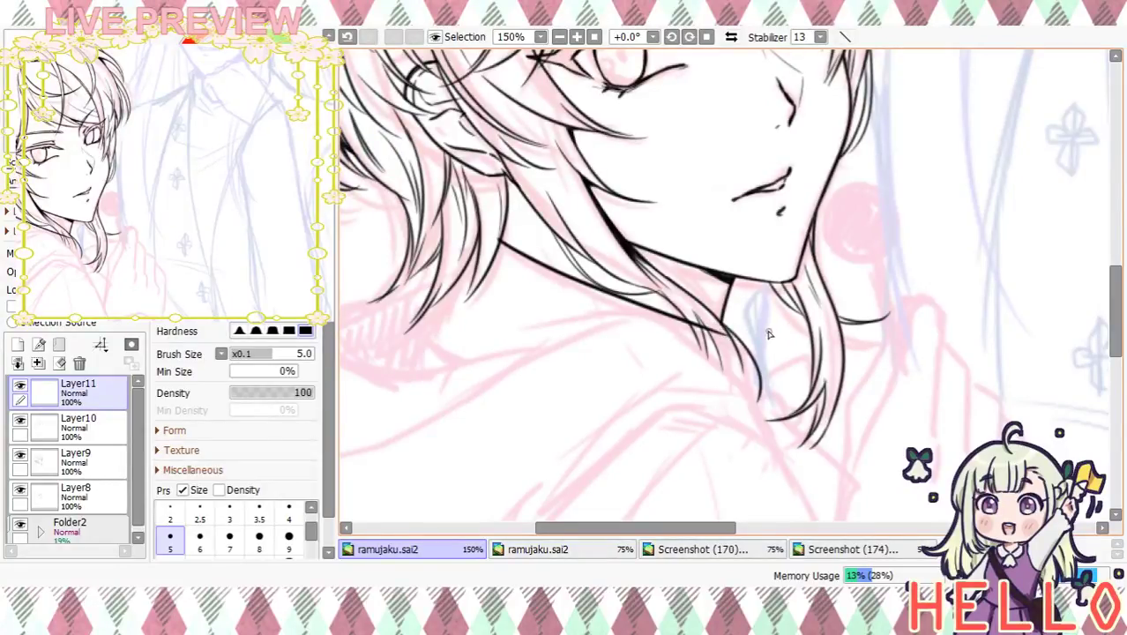
Ink the back of the collar below the nape hair and the small collar detail where the neck meets the side strand
{"action": "left_click_drag", "start_coordinate": [454, 273], "coordinate": [428, 339]}
{"action": "key", "text": "ctrl+z"}
{"action": "mouse_move", "coordinate": [450, 278]}
{"action": "left_mouse_down"}
{"action": "mouse_move", "coordinate": [423, 338]}
{"action": "mouse_move", "coordinate": [471, 365]}
{"action": "mouse_move", "coordinate": [406, 368]}
{"action": "left_mouse_up"}
{"action": "key", "text": "ctrl+z"}
{"action": "key", "text": "ctrl+z"}
{"action": "left_click_drag", "start_coordinate": [736, 388], "coordinate": [672, 360]}
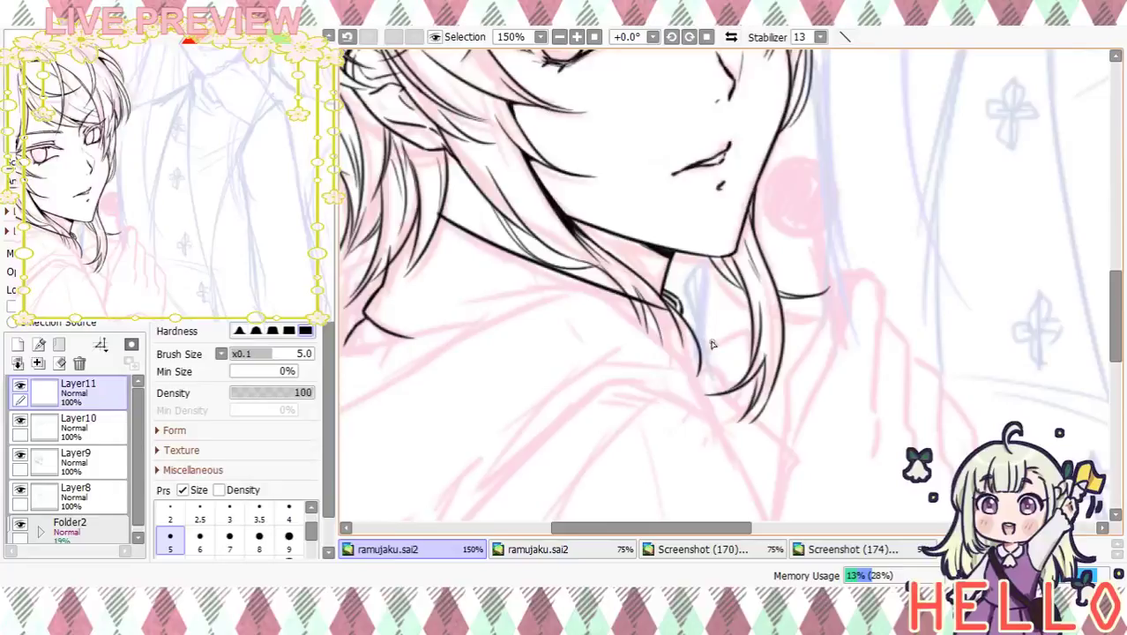
Try to ink the front collar flap with a squared end below the long side strand
{"action": "scroll", "coordinate": [701, 318], "scroll_direction": "down", "scroll_amount": 2}
{"action": "mouse_move", "coordinate": [682, 302]}
{"action": "left_mouse_down"}
{"action": "mouse_move", "coordinate": [778, 385]}
{"action": "mouse_move", "coordinate": [751, 426]}
{"action": "left_mouse_up"}
{"action": "key", "text": "ctrl+z"}
{"action": "mouse_move", "coordinate": [674, 311]}
{"action": "left_mouse_down"}
{"action": "mouse_move", "coordinate": [762, 388]}
{"action": "mouse_move", "coordinate": [742, 431]}
{"action": "left_mouse_up"}
{"action": "key", "text": "ctrl+z"}
{"action": "mouse_move", "coordinate": [712, 390]}
{"action": "left_mouse_down"}
{"action": "mouse_move", "coordinate": [740, 432]}
{"action": "mouse_move", "coordinate": [757, 376]}
{"action": "mouse_move", "coordinate": [743, 427]}
{"action": "left_mouse_up"}
{"action": "key", "text": "ctrl+z"}
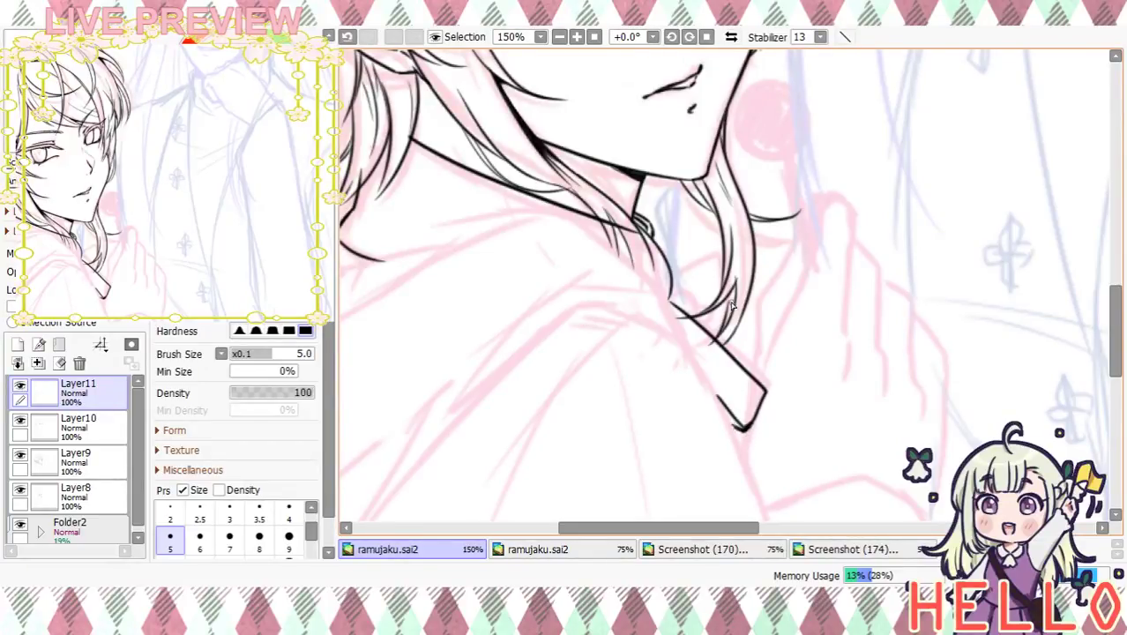
Try to ink a small fold above the collar flap, and undo it together with the flap's outline
{"action": "mouse_move", "coordinate": [683, 301]}
{"action": "left_mouse_down"}
{"action": "mouse_move", "coordinate": [694, 265]}
{"action": "mouse_move", "coordinate": [668, 287]}
{"action": "mouse_move", "coordinate": [766, 320]}
{"action": "left_mouse_up"}
{"action": "key", "text": "ctrl+z"}
{"action": "key", "text": "ctrl+z"}
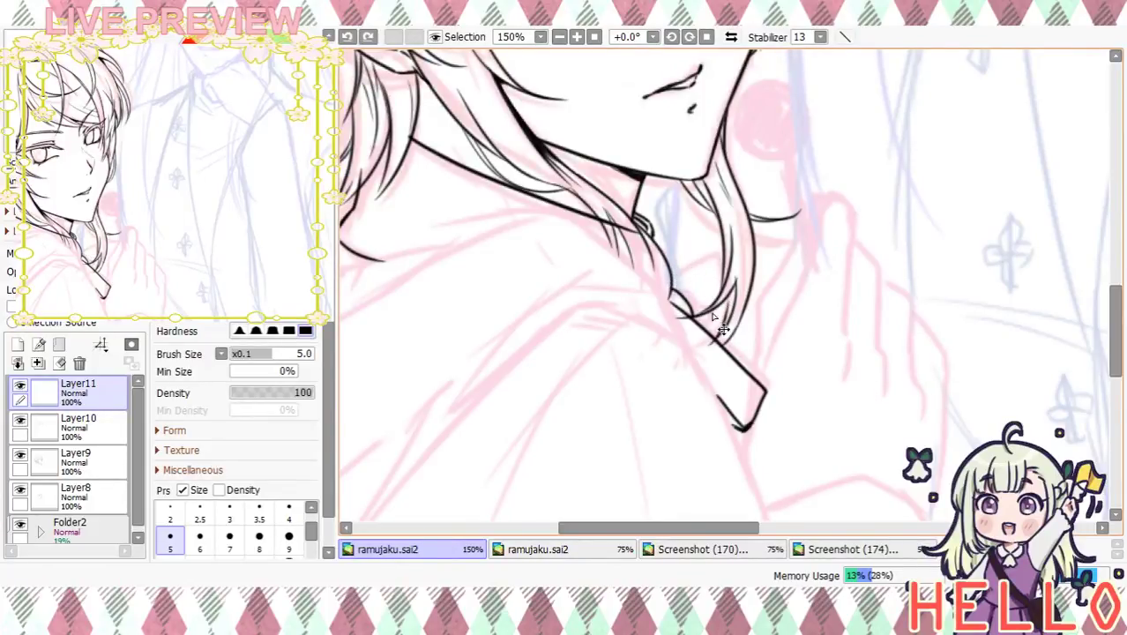
{"action": "mouse_move", "coordinate": [672, 291]}
{"action": "left_mouse_down"}
{"action": "mouse_move", "coordinate": [695, 264]}
{"action": "mouse_move", "coordinate": [694, 307]}
{"action": "mouse_move", "coordinate": [705, 283]}
{"action": "mouse_move", "coordinate": [692, 309]}
{"action": "mouse_move", "coordinate": [734, 306]}
{"action": "mouse_move", "coordinate": [693, 398]}
{"action": "mouse_move", "coordinate": [675, 408]}
{"action": "mouse_move", "coordinate": [728, 266]}
{"action": "left_mouse_up"}
{"action": "key", "text": "ctrl+z"}
{"action": "key", "text": "ctrl+z"}
{"action": "key", "text": "ctrl+z"}
{"action": "key", "text": "ctrl+z"}
{"action": "key", "text": "ctrl+z"}
{"action": "key", "text": "ctrl+z"}
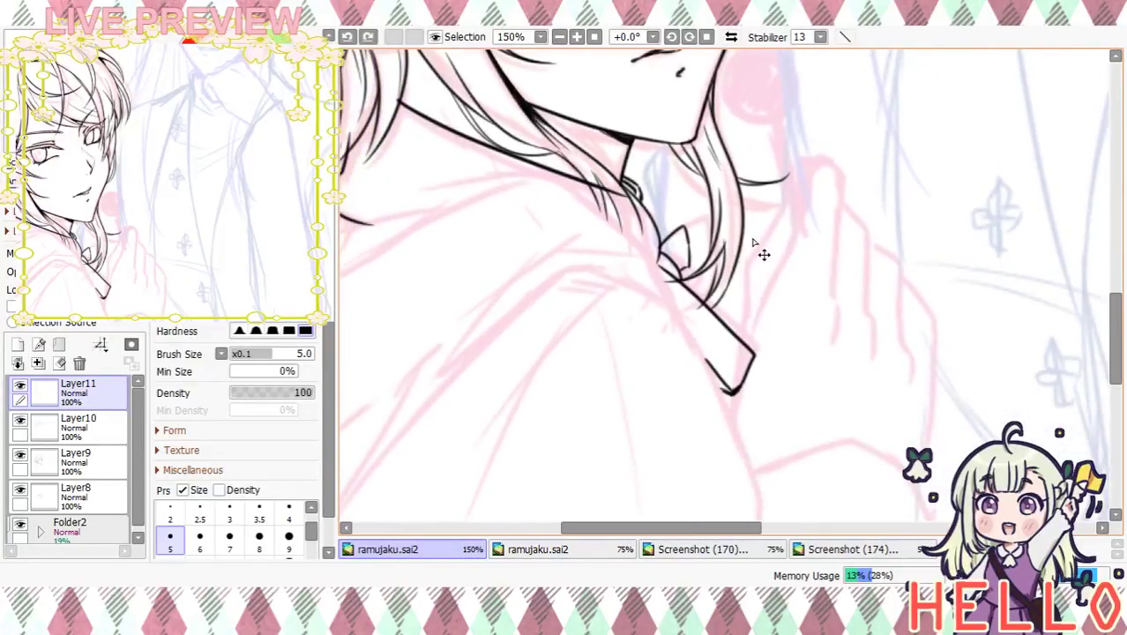
{"action": "key", "text": "ctrl+z"}
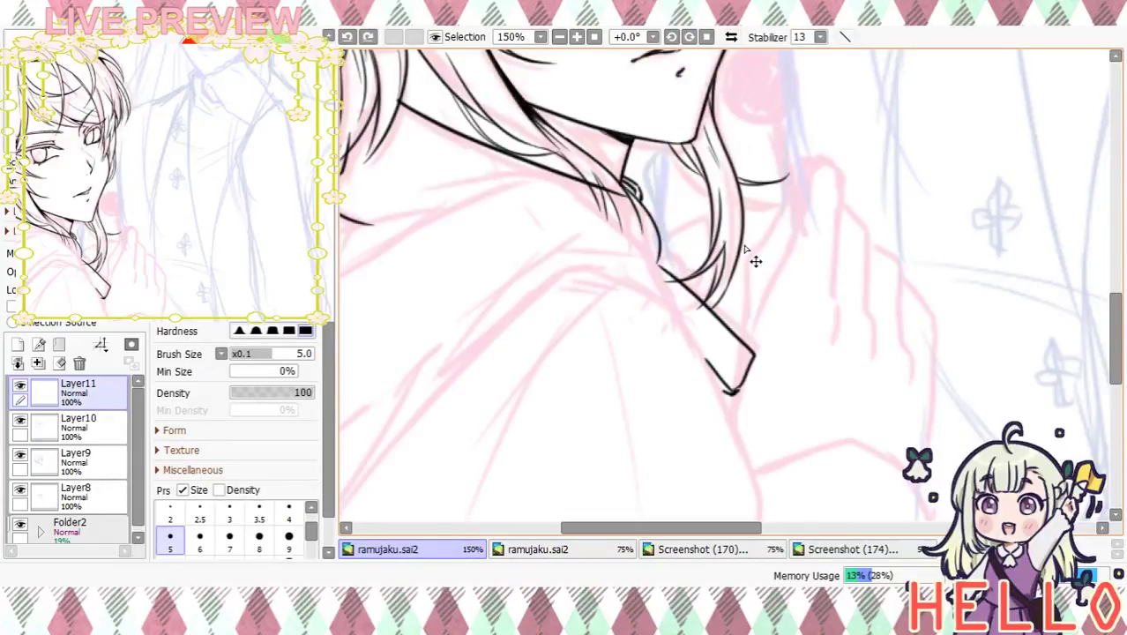
{"action": "key", "text": "ctrl+z"}
{"action": "key", "text": "ctrl+z"}
{"action": "key", "text": "ctrl+z"}
{"action": "key", "text": "ctrl+z"}
Ink the front collar edge as a curve from the side strand to a short tip, with a rounded fold at its top
{"action": "left_click_drag", "start_coordinate": [658, 267], "coordinate": [743, 373]}
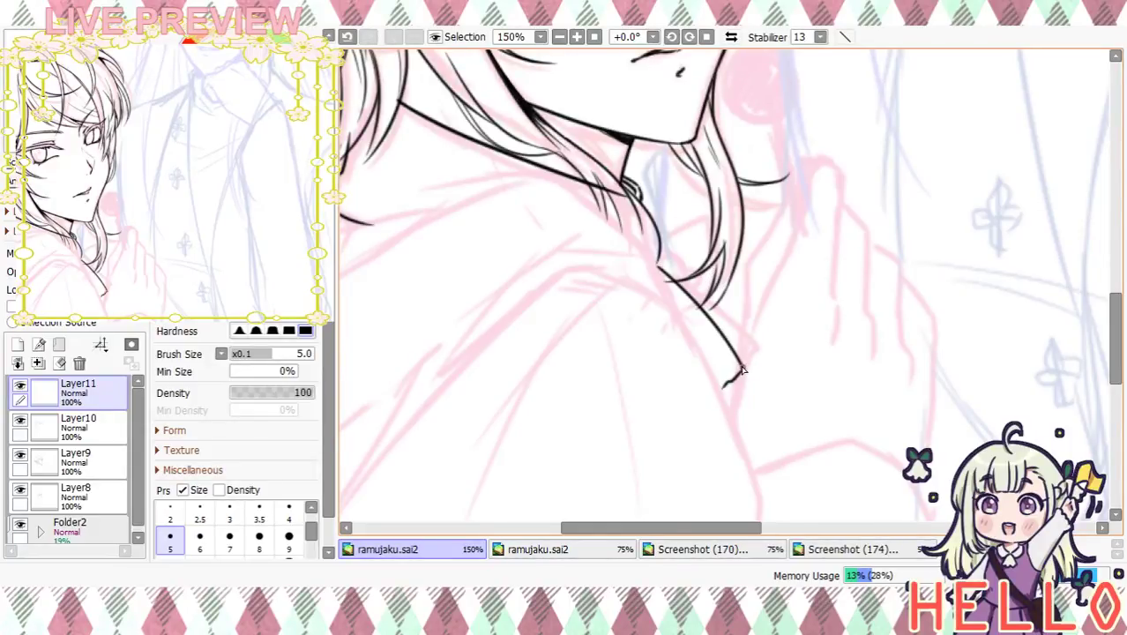
{"action": "left_click_drag", "start_coordinate": [662, 255], "coordinate": [690, 300]}
{"action": "left_click_drag", "start_coordinate": [659, 246], "coordinate": [743, 297]}
{"action": "key", "text": "ctrl+z"}
{"action": "left_click_drag", "start_coordinate": [725, 388], "coordinate": [724, 386]}
{"action": "mouse_move", "coordinate": [660, 253]}
{"action": "left_mouse_down"}
{"action": "mouse_move", "coordinate": [687, 215]}
{"action": "mouse_move", "coordinate": [699, 244]}
{"action": "mouse_move", "coordinate": [710, 445]}
{"action": "mouse_move", "coordinate": [793, 190]}
{"action": "mouse_move", "coordinate": [851, 139]}
{"action": "mouse_move", "coordinate": [793, 219]}
{"action": "mouse_move", "coordinate": [755, 369]}
{"action": "left_mouse_up"}
{"action": "key", "text": "ctrl+z"}
{"action": "key", "text": "ctrl+z"}
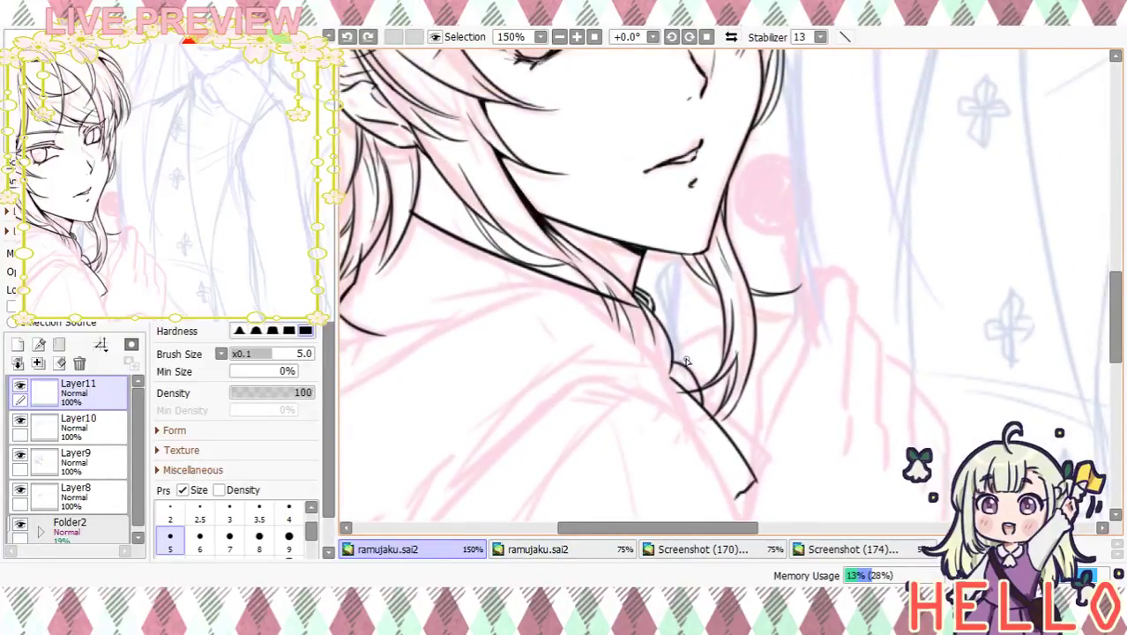
Touch up the small rounded fold where the front collar meets the long side strand
{"action": "left_click_drag", "start_coordinate": [656, 313], "coordinate": [656, 319]}
{"action": "mouse_move", "coordinate": [708, 337]}
{"action": "left_mouse_down"}
{"action": "mouse_move", "coordinate": [706, 321]}
{"action": "mouse_move", "coordinate": [771, 233]}
{"action": "mouse_move", "coordinate": [807, 265]}
{"action": "left_mouse_up"}
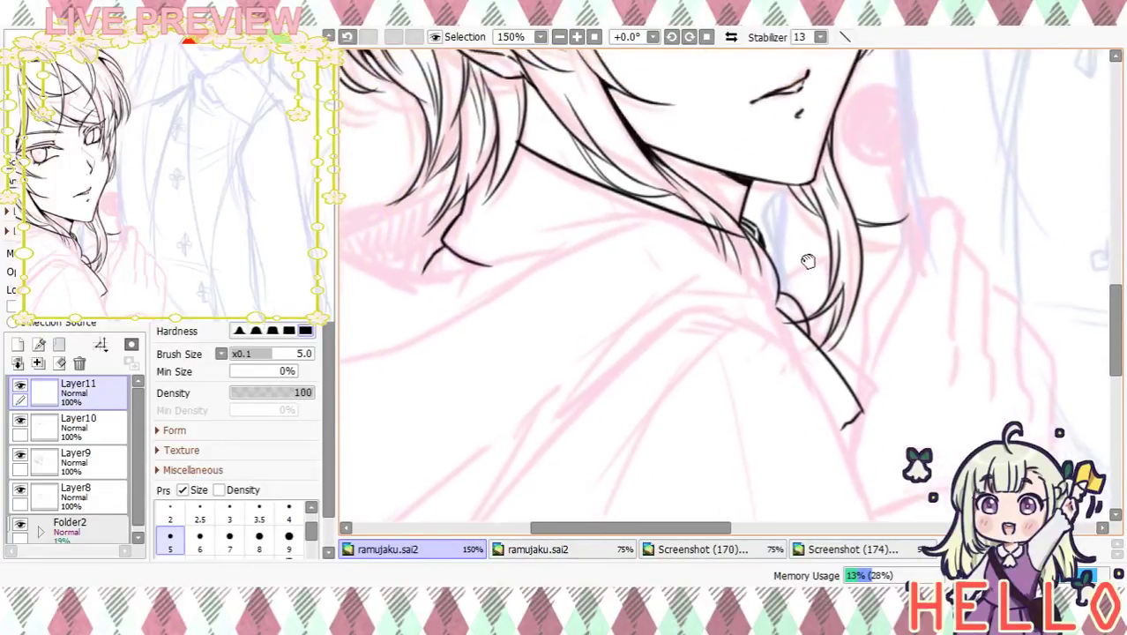
{"action": "left_click", "coordinate": [559, 37]}
{"action": "left_click", "coordinate": [559, 38]}
{"action": "left_click", "coordinate": [576, 37]}
{"action": "left_click", "coordinate": [578, 38]}
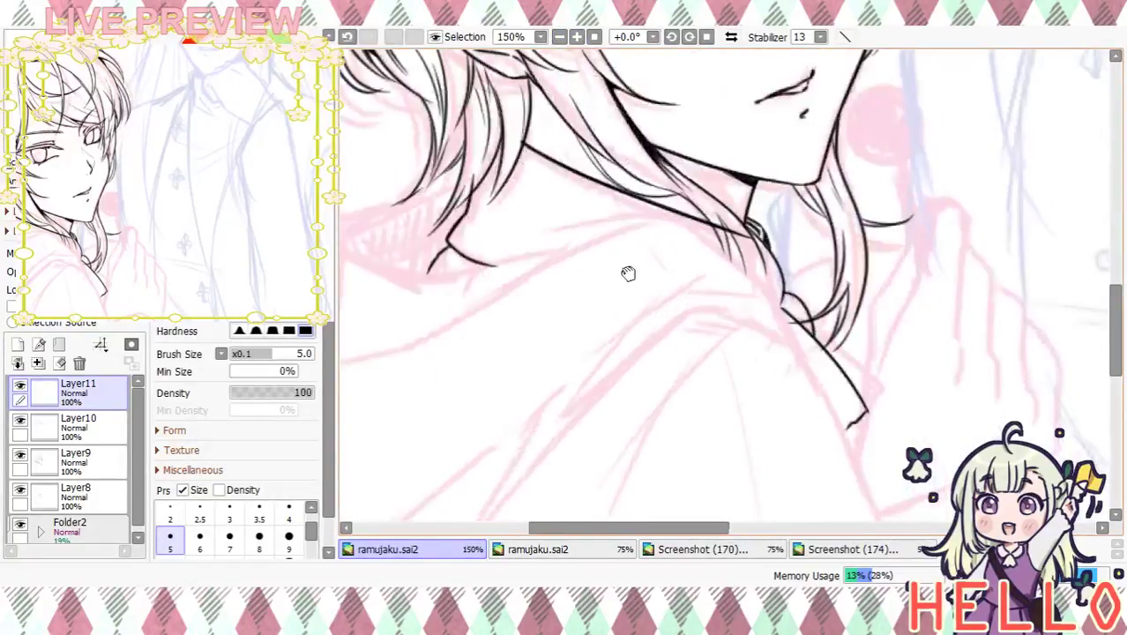
{"action": "left_click_drag", "start_coordinate": [623, 272], "coordinate": [782, 254]}
{"action": "left_click_drag", "start_coordinate": [889, 319], "coordinate": [899, 340]}
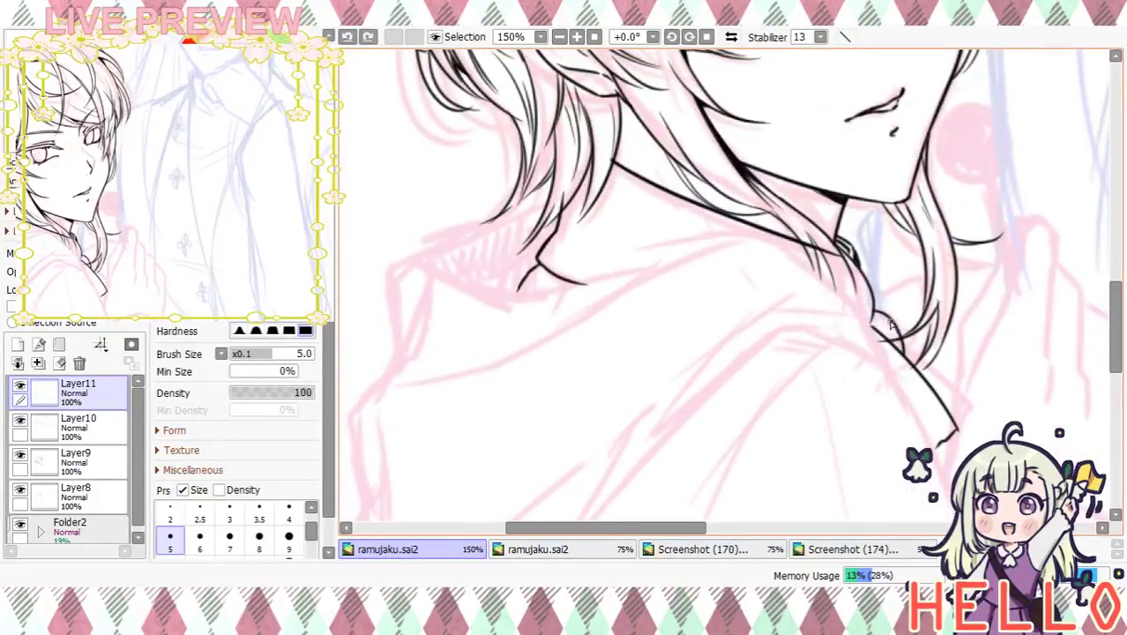
Ink the hood's upper edge over the near shoulder, passing under the side hair and down beside the collar tip
{"action": "left_click_drag", "start_coordinate": [794, 394], "coordinate": [753, 348]}
{"action": "left_click_drag", "start_coordinate": [735, 201], "coordinate": [853, 288]}
{"action": "key", "text": "ctrl+z"}
{"action": "mouse_move", "coordinate": [739, 200]}
{"action": "left_mouse_down"}
{"action": "mouse_move", "coordinate": [834, 276]}
{"action": "mouse_move", "coordinate": [862, 329]}
{"action": "left_mouse_up"}
{"action": "key", "text": "ctrl+z"}
{"action": "mouse_move", "coordinate": [745, 207]}
{"action": "left_mouse_down"}
{"action": "mouse_move", "coordinate": [847, 294]}
{"action": "mouse_move", "coordinate": [869, 331]}
{"action": "left_mouse_up"}
{"action": "left_click_drag", "start_coordinate": [903, 270], "coordinate": [793, 273]}
{"action": "key", "text": "ctrl+z"}
{"action": "mouse_move", "coordinate": [546, 209]}
{"action": "left_mouse_down"}
{"action": "mouse_move", "coordinate": [696, 264]}
{"action": "mouse_move", "coordinate": [732, 322]}
{"action": "left_mouse_up"}
{"action": "key", "text": "ctrl+z"}
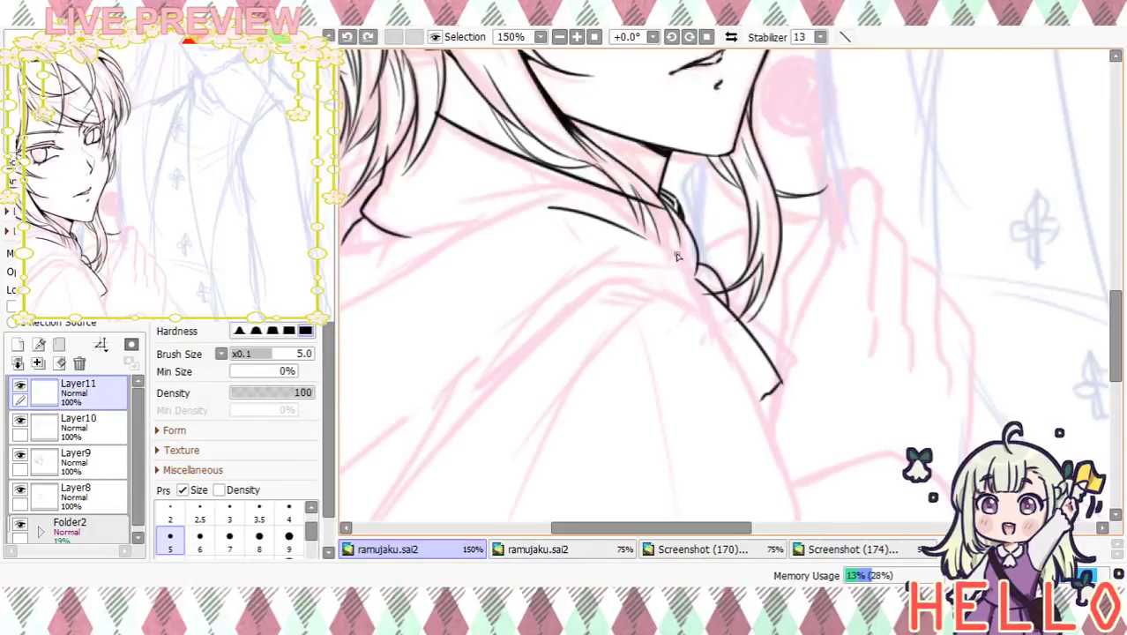
{"action": "mouse_move", "coordinate": [643, 240]}
{"action": "left_mouse_down"}
{"action": "mouse_move", "coordinate": [723, 317]}
{"action": "mouse_move", "coordinate": [749, 382]}
{"action": "left_mouse_up"}
Extend the hood's upper edge from the shoulder across to the back of the hood
{"action": "left_click_drag", "start_coordinate": [784, 340], "coordinate": [909, 355]}
{"action": "left_click_drag", "start_coordinate": [667, 221], "coordinate": [598, 249]}
{"action": "key", "text": "ctrl+z"}
{"action": "left_click_drag", "start_coordinate": [674, 221], "coordinate": [518, 275]}
{"action": "left_click_drag", "start_coordinate": [591, 321], "coordinate": [740, 268]}
{"action": "mouse_move", "coordinate": [681, 219]}
{"action": "left_mouse_down"}
{"action": "mouse_move", "coordinate": [581, 260]}
{"action": "mouse_move", "coordinate": [506, 264]}
{"action": "left_mouse_up"}
{"action": "key", "text": "ctrl+z"}
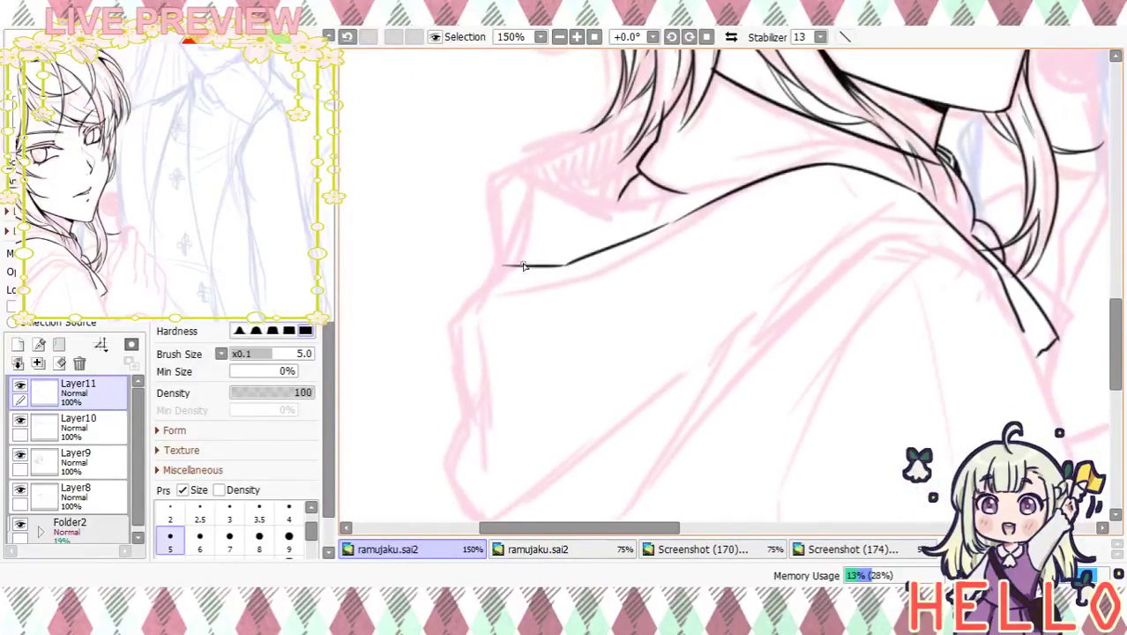
Ink the hood's back outline down from the nape hair and the inner rim of its opening
{"action": "scroll", "coordinate": [650, 309], "scroll_direction": "up", "scroll_amount": 5}
{"action": "mouse_move", "coordinate": [601, 190]}
{"action": "left_mouse_down"}
{"action": "mouse_move", "coordinate": [469, 271]}
{"action": "mouse_move", "coordinate": [476, 363]}
{"action": "left_mouse_up"}
{"action": "left_click_drag", "start_coordinate": [623, 454], "coordinate": [600, 396]}
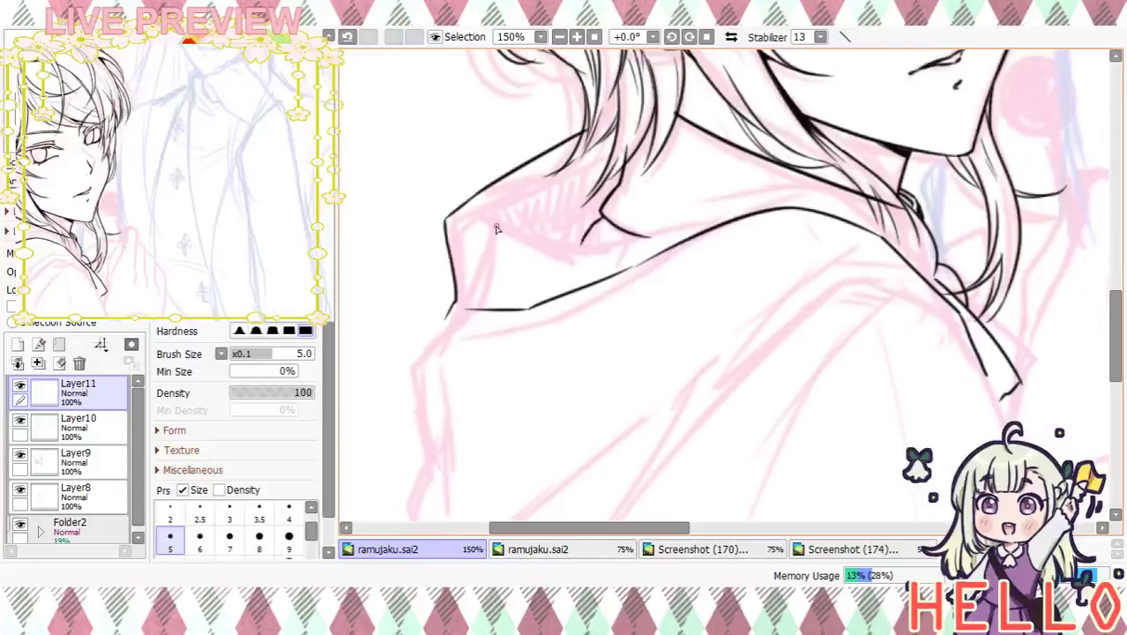
{"action": "left_click_drag", "start_coordinate": [468, 225], "coordinate": [657, 258]}
{"action": "key", "text": "ctrl+z"}
{"action": "mouse_move", "coordinate": [466, 224]}
{"action": "left_mouse_down"}
{"action": "mouse_move", "coordinate": [515, 246]}
{"action": "mouse_move", "coordinate": [706, 231]}
{"action": "mouse_move", "coordinate": [638, 244]}
{"action": "mouse_move", "coordinate": [626, 239]}
{"action": "mouse_move", "coordinate": [717, 224]}
{"action": "left_mouse_up"}
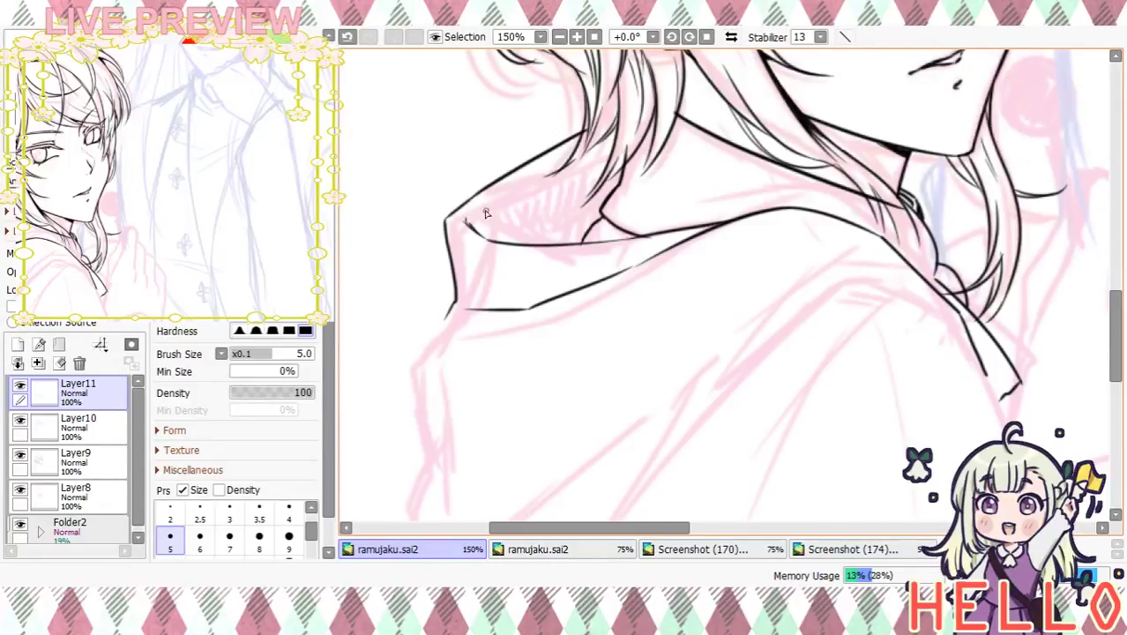
Ink short fold lines inside the hood opening just below the nape hair
{"action": "left_click_drag", "start_coordinate": [558, 183], "coordinate": [509, 336]}
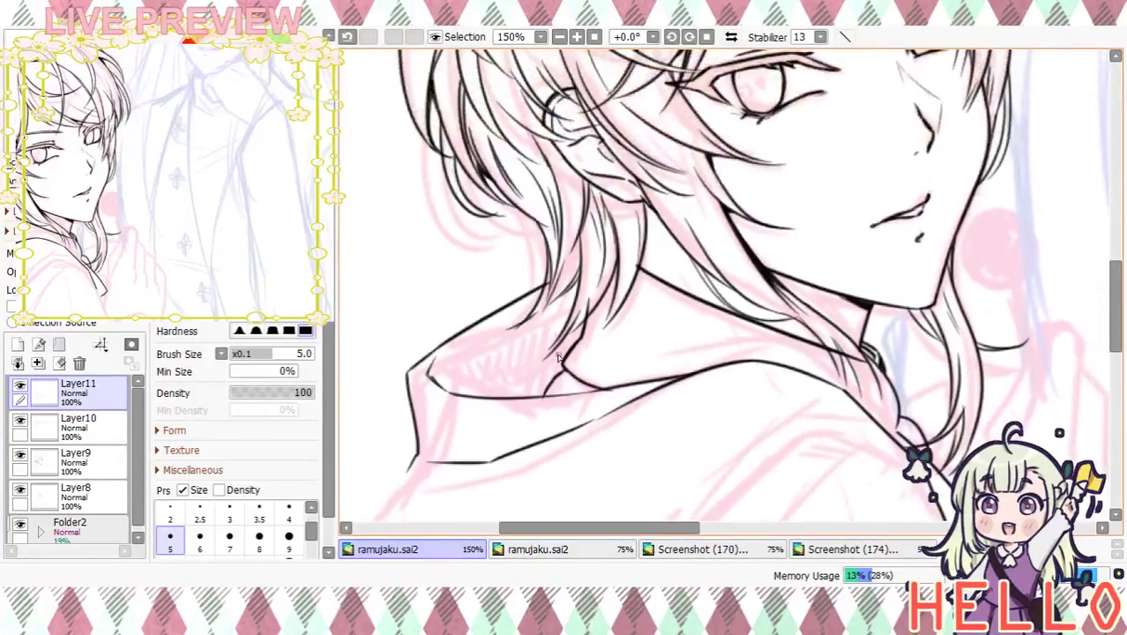
{"action": "key", "text": "ctrl+z"}
{"action": "left_click_drag", "start_coordinate": [566, 399], "coordinate": [575, 267]}
{"action": "left_click_drag", "start_coordinate": [481, 225], "coordinate": [494, 272]}
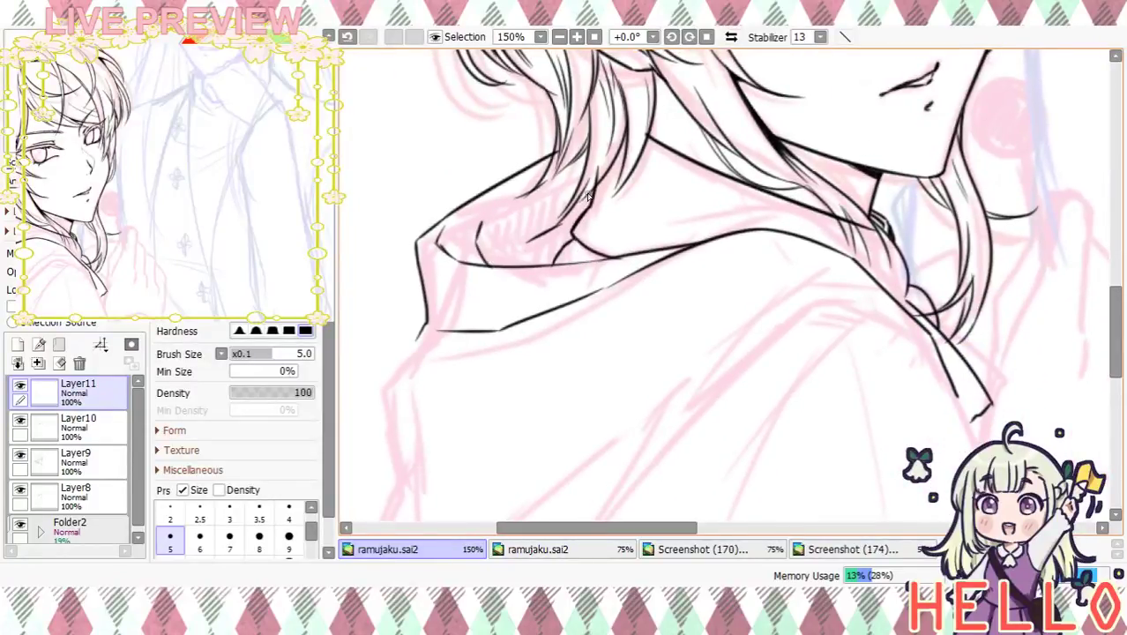
{"action": "key", "text": "ctrl+z"}
{"action": "mouse_move", "coordinate": [500, 227]}
{"action": "left_mouse_down"}
{"action": "mouse_move", "coordinate": [508, 256]}
{"action": "mouse_move", "coordinate": [498, 263]}
{"action": "left_mouse_up"}
{"action": "key", "text": "ctrl+z"}
{"action": "key", "text": "ctrl+z"}
{"action": "key", "text": "ctrl+z"}
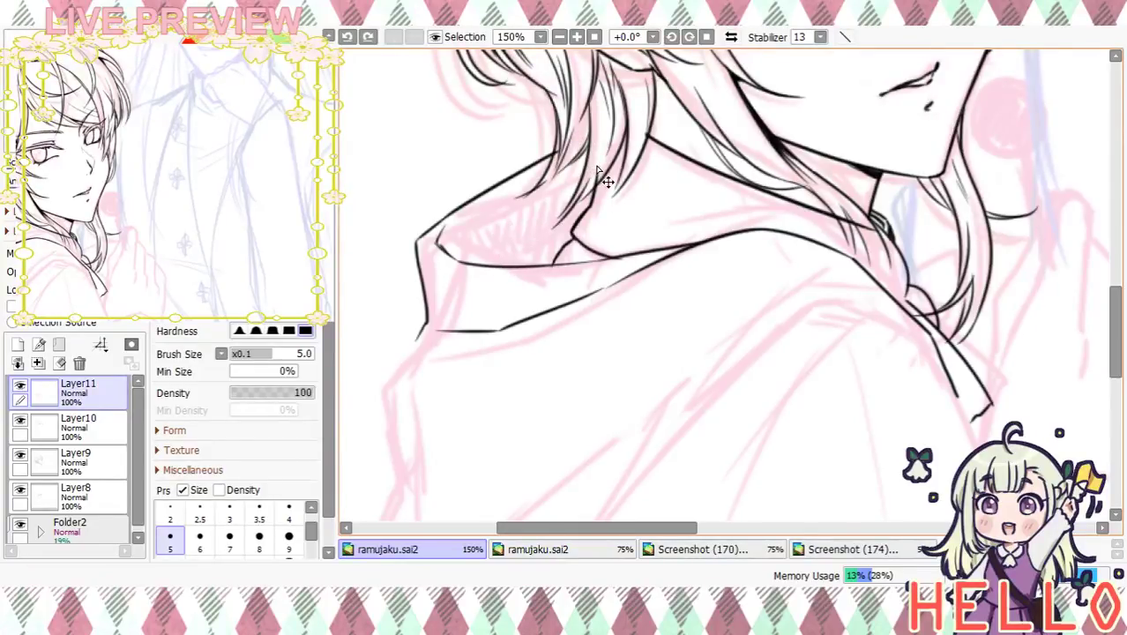
{"action": "mouse_move", "coordinate": [528, 220]}
{"action": "left_mouse_down"}
{"action": "mouse_move", "coordinate": [511, 253]}
{"action": "mouse_move", "coordinate": [535, 265]}
{"action": "left_mouse_up"}
{"action": "mouse_move", "coordinate": [620, 233]}
{"action": "left_mouse_down"}
{"action": "mouse_move", "coordinate": [673, 99]}
{"action": "mouse_move", "coordinate": [657, 207]}
{"action": "left_mouse_up"}
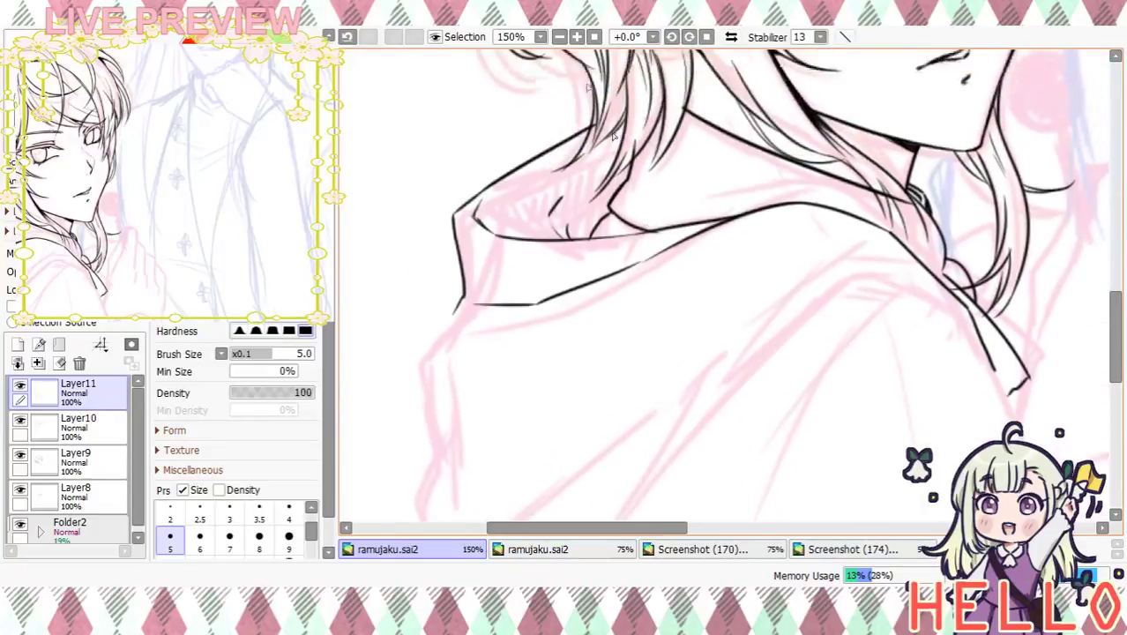
Ink the hood's back outline from the opening down to its lowest corner, following the sketch's bends
{"action": "left_click", "coordinate": [563, 39]}
{"action": "left_click", "coordinate": [563, 39]}
{"action": "left_click", "coordinate": [563, 39]}
{"action": "left_click", "coordinate": [563, 39]}
{"action": "left_click", "coordinate": [576, 39]}
{"action": "left_click", "coordinate": [577, 38]}
{"action": "left_click", "coordinate": [577, 39]}
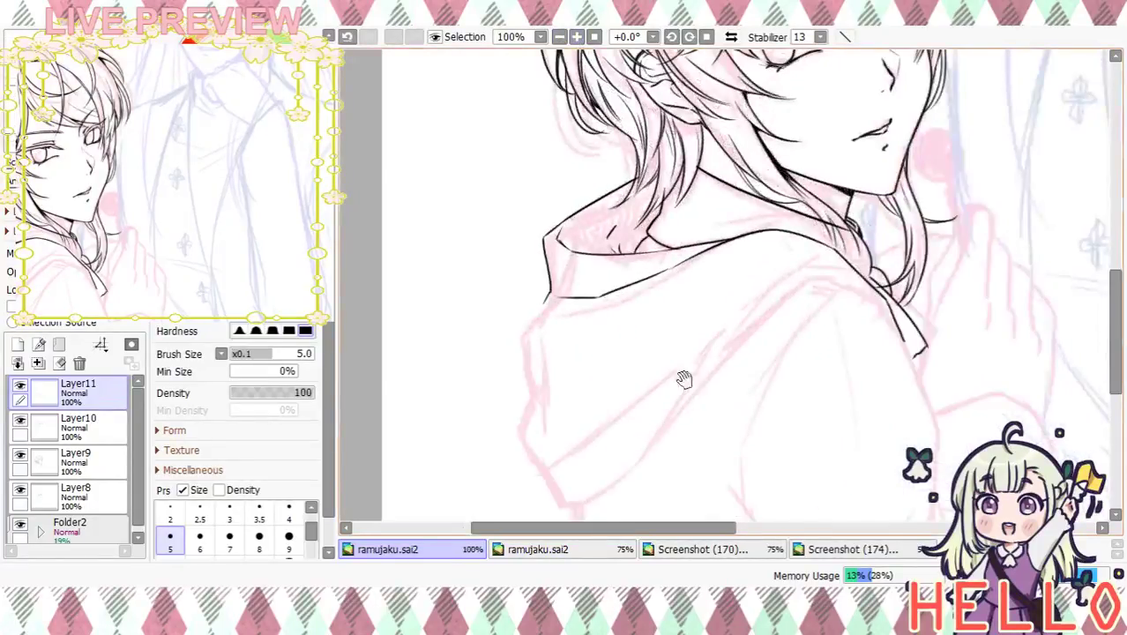
{"action": "left_click_drag", "start_coordinate": [677, 362], "coordinate": [593, 261]}
{"action": "mouse_move", "coordinate": [526, 237]}
{"action": "left_mouse_down"}
{"action": "mouse_move", "coordinate": [513, 264]}
{"action": "mouse_move", "coordinate": [528, 353]}
{"action": "left_mouse_up"}
{"action": "left_click_drag", "start_coordinate": [508, 291], "coordinate": [532, 371]}
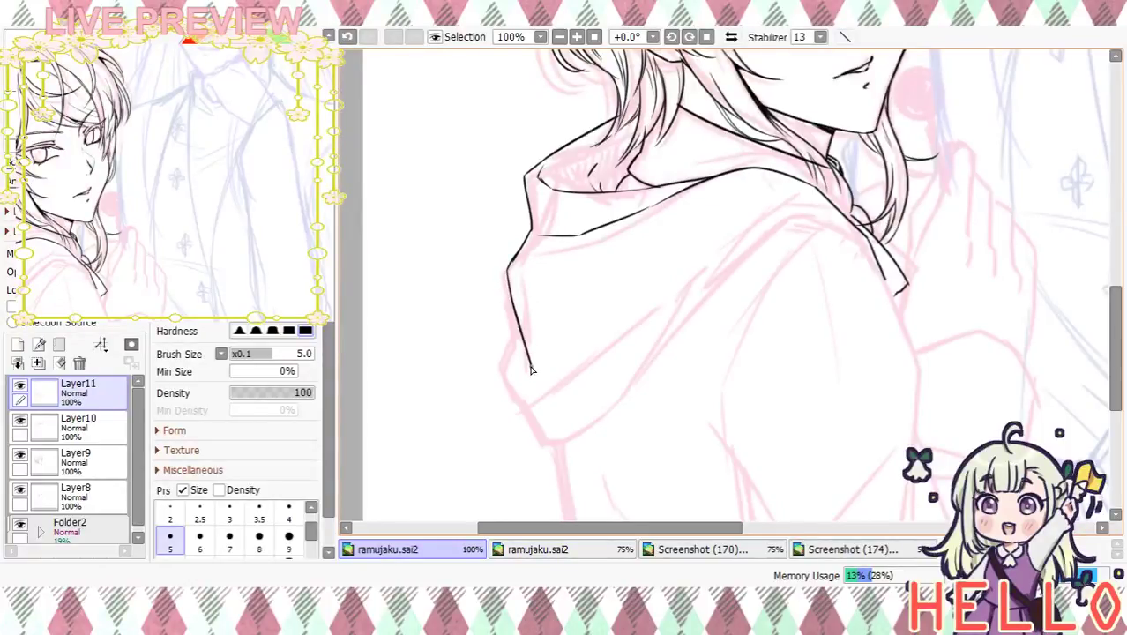
{"action": "left_click_drag", "start_coordinate": [606, 401], "coordinate": [613, 316]}
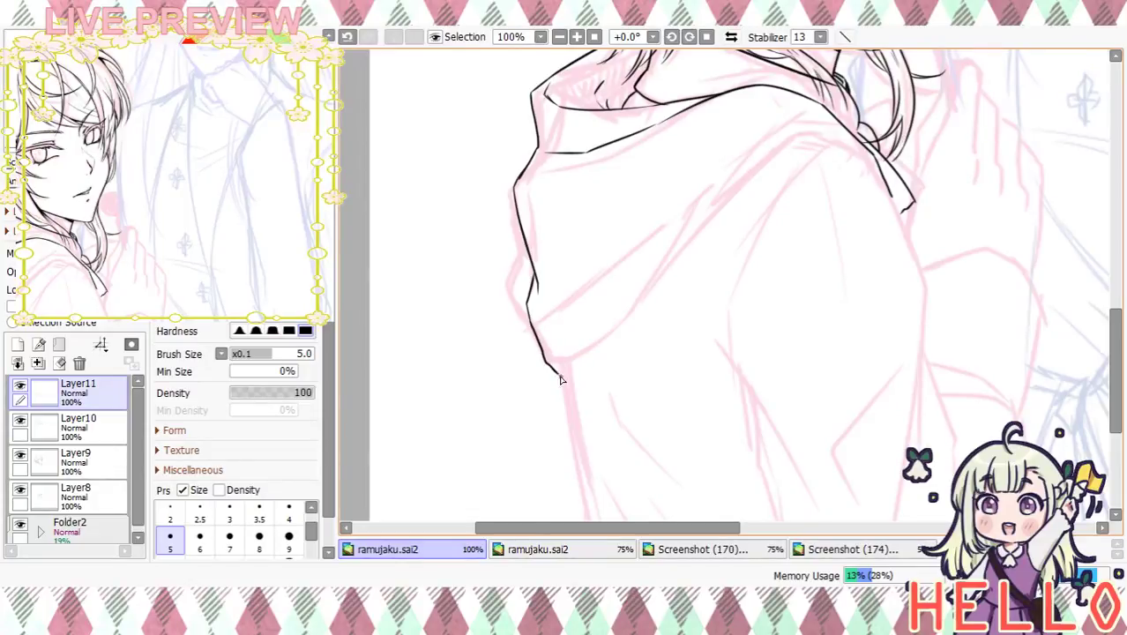
{"action": "left_click_drag", "start_coordinate": [642, 294], "coordinate": [606, 371]}
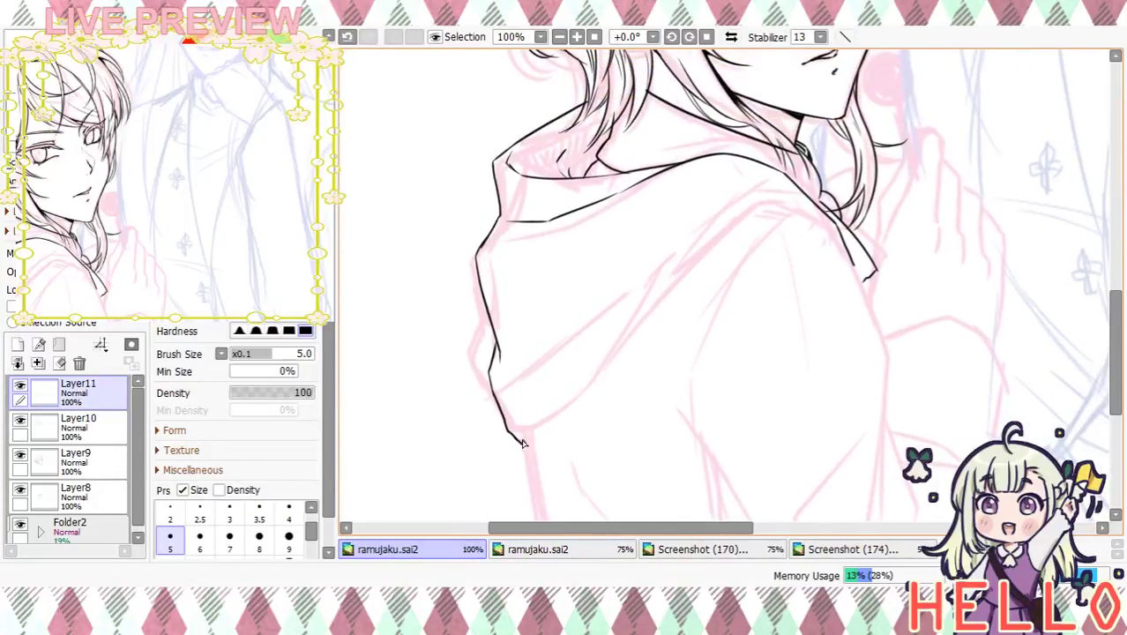
Ink the hood's lower edge from the back corner up toward the shoulder and a long fold line above it
{"action": "mouse_move", "coordinate": [521, 445]}
{"action": "left_mouse_down"}
{"action": "mouse_move", "coordinate": [680, 236]}
{"action": "mouse_move", "coordinate": [748, 200]}
{"action": "left_mouse_up"}
{"action": "mouse_move", "coordinate": [529, 348]}
{"action": "left_mouse_down"}
{"action": "mouse_move", "coordinate": [634, 293]}
{"action": "mouse_move", "coordinate": [672, 324]}
{"action": "mouse_move", "coordinate": [619, 365]}
{"action": "left_mouse_up"}
{"action": "mouse_move", "coordinate": [679, 282]}
{"action": "left_mouse_down"}
{"action": "mouse_move", "coordinate": [615, 446]}
{"action": "mouse_move", "coordinate": [696, 251]}
{"action": "left_mouse_up"}
Ink a second line beneath the hood's lower edge, rising from its bend and curving over the shoulder toward the collar
{"action": "left_click", "coordinate": [575, 36]}
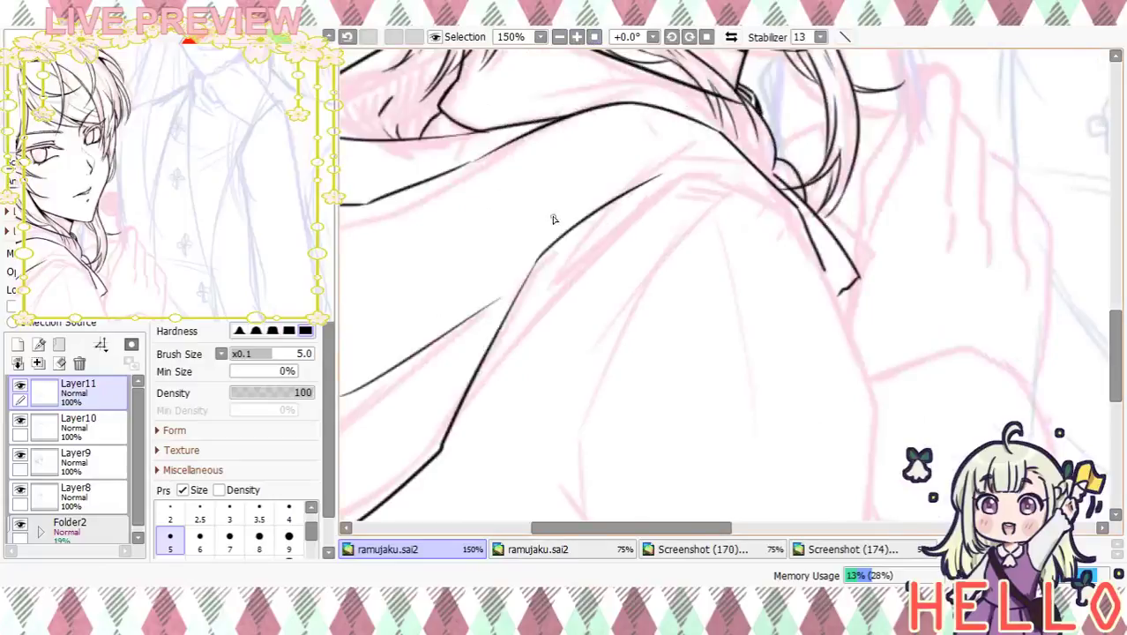
{"action": "left_click_drag", "start_coordinate": [459, 413], "coordinate": [661, 231]}
{"action": "key", "text": "ctrl+z"}
{"action": "mouse_move", "coordinate": [468, 398]}
{"action": "left_mouse_down"}
{"action": "mouse_move", "coordinate": [683, 189]}
{"action": "mouse_move", "coordinate": [729, 181]}
{"action": "left_mouse_up"}
{"action": "key", "text": "ctrl+z"}
{"action": "key", "text": "ctrl+z"}
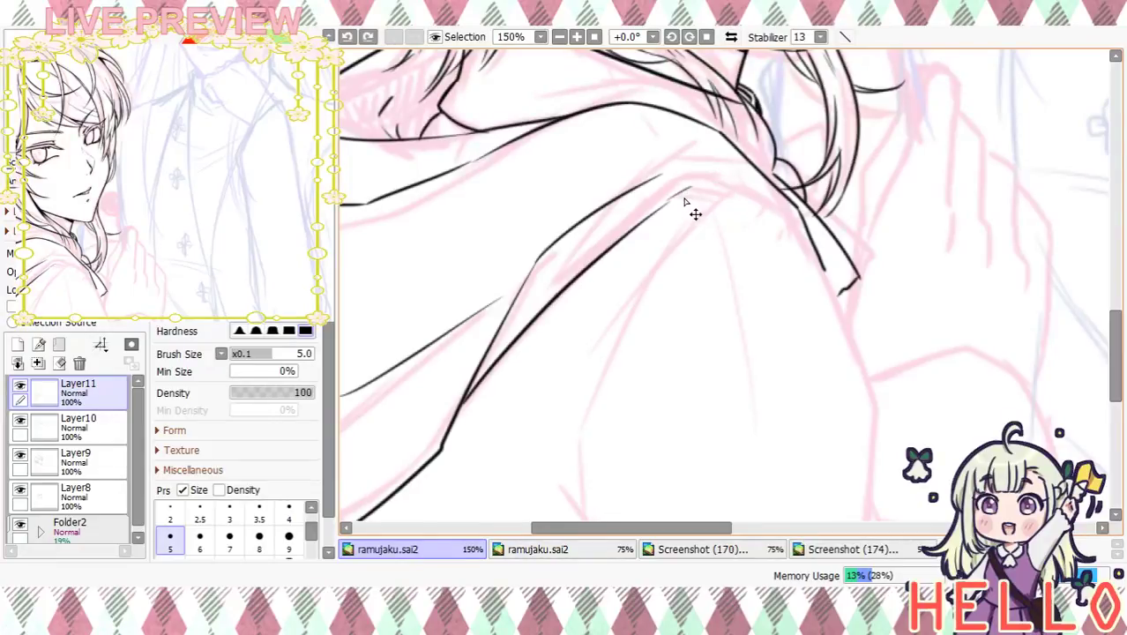
{"action": "left_click_drag", "start_coordinate": [663, 209], "coordinate": [728, 183]}
{"action": "key", "text": "ctrl+z"}
{"action": "key", "text": "ctrl+z"}
{"action": "mouse_move", "coordinate": [653, 219]}
{"action": "left_mouse_down"}
{"action": "mouse_move", "coordinate": [697, 189]}
{"action": "mouse_move", "coordinate": [754, 188]}
{"action": "mouse_move", "coordinate": [760, 318]}
{"action": "mouse_move", "coordinate": [804, 285]}
{"action": "left_mouse_up"}
{"action": "left_click_drag", "start_coordinate": [738, 242], "coordinate": [784, 246]}
Add a second short fold line inside the hood and small shading strokes along its back outline
{"action": "left_click_drag", "start_coordinate": [699, 312], "coordinate": [839, 203]}
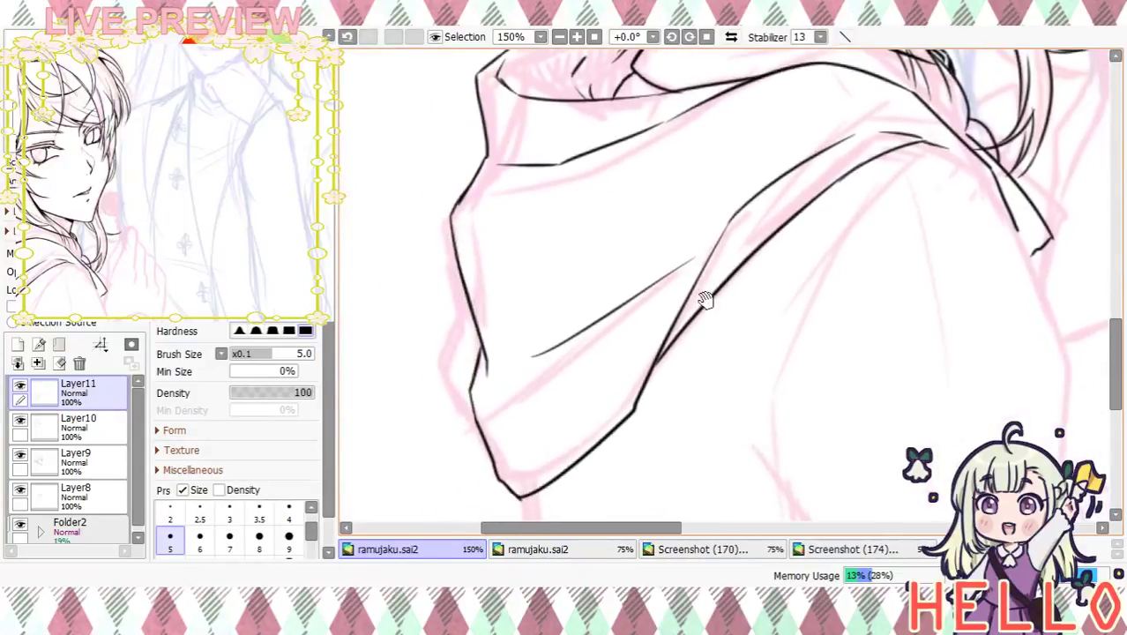
{"action": "left_click_drag", "start_coordinate": [534, 341], "coordinate": [597, 321]}
{"action": "left_click_drag", "start_coordinate": [655, 272], "coordinate": [682, 283]}
{"action": "mouse_move", "coordinate": [481, 254]}
{"action": "left_mouse_down"}
{"action": "mouse_move", "coordinate": [491, 286]}
{"action": "mouse_move", "coordinate": [488, 254]}
{"action": "left_mouse_up"}
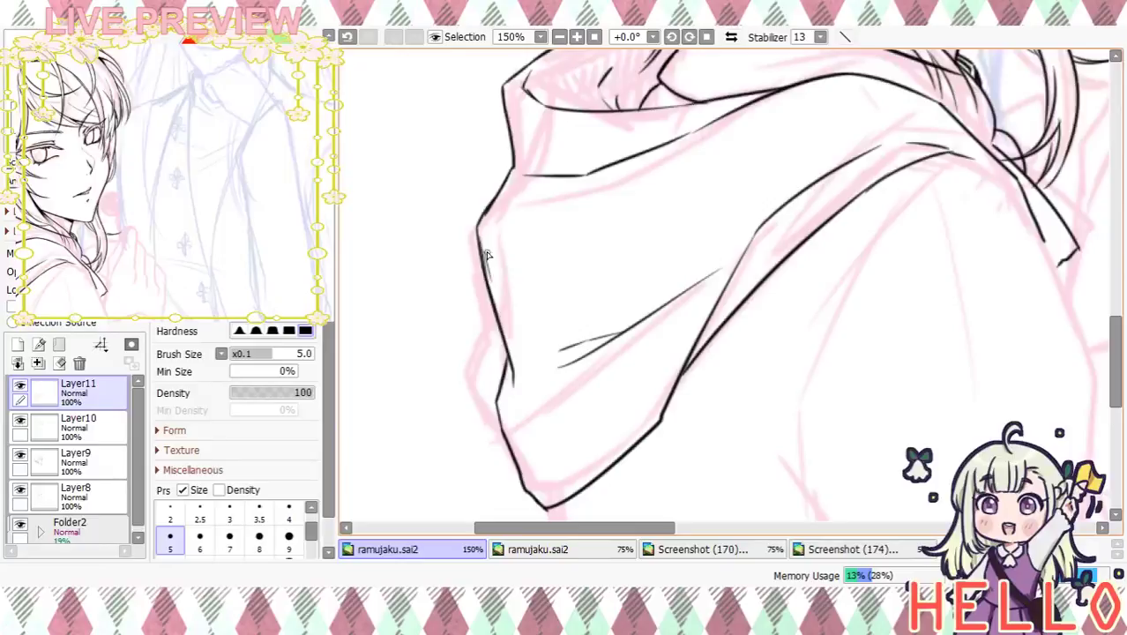
{"action": "left_click_drag", "start_coordinate": [574, 211], "coordinate": [557, 372]}
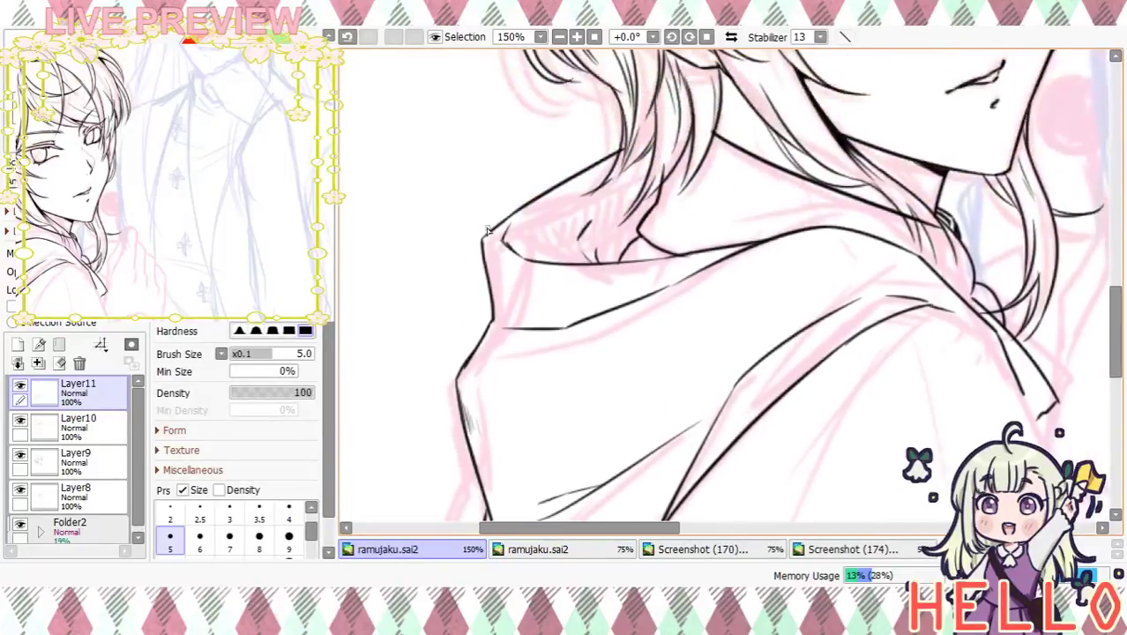
{"action": "left_click_drag", "start_coordinate": [486, 258], "coordinate": [494, 299]}
{"action": "left_click_drag", "start_coordinate": [589, 312], "coordinate": [530, 327]}
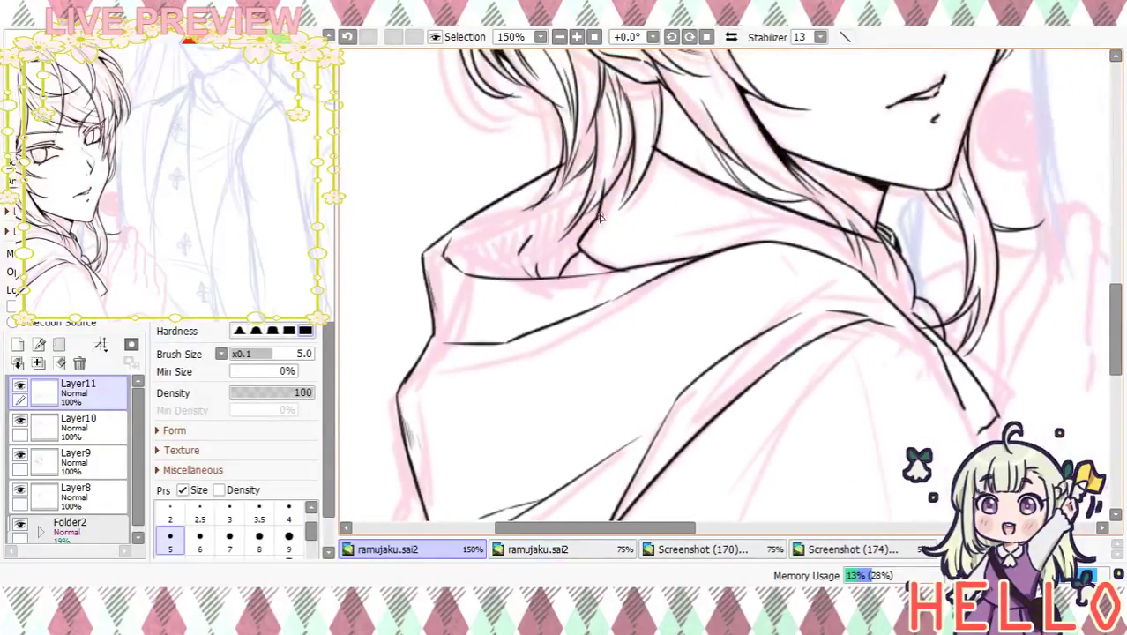
{"action": "mouse_move", "coordinate": [649, 216]}
{"action": "left_mouse_down"}
{"action": "mouse_move", "coordinate": [540, 199]}
{"action": "mouse_move", "coordinate": [505, 238]}
{"action": "left_mouse_up"}
{"action": "mouse_move", "coordinate": [826, 344]}
{"action": "left_mouse_down"}
{"action": "mouse_move", "coordinate": [774, 341]}
{"action": "mouse_move", "coordinate": [762, 312]}
{"action": "left_mouse_up"}
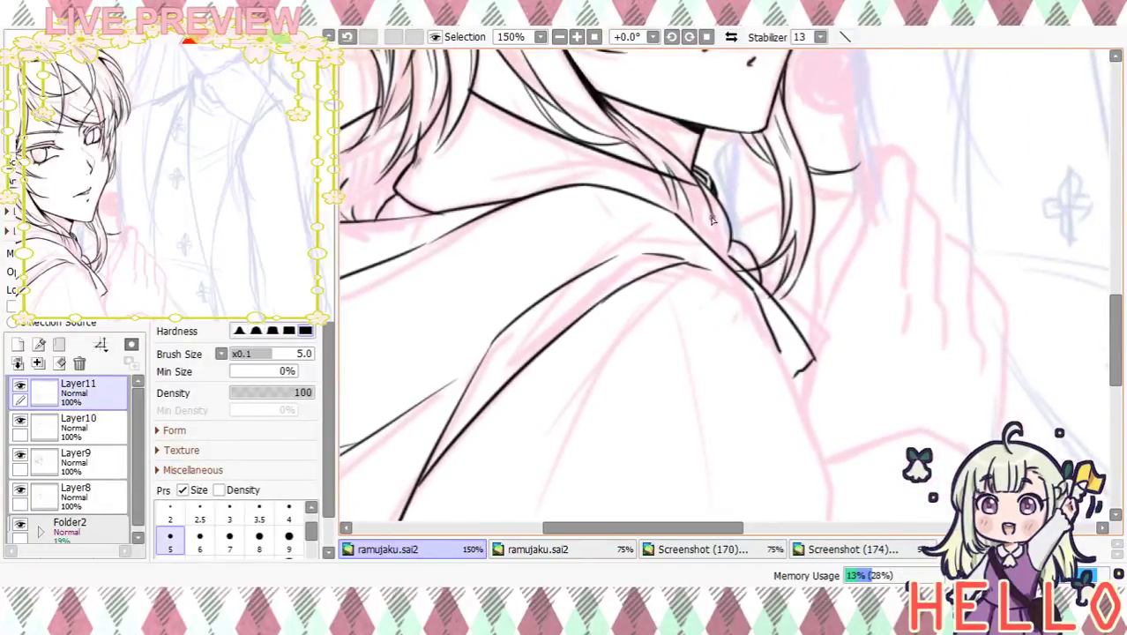
{"action": "left_click_drag", "start_coordinate": [715, 208], "coordinate": [732, 270]}
{"action": "left_click_drag", "start_coordinate": [723, 212], "coordinate": [733, 245]}
{"action": "left_click_drag", "start_coordinate": [729, 243], "coordinate": [737, 242]}
{"action": "mouse_move", "coordinate": [769, 287]}
{"action": "left_mouse_down"}
{"action": "mouse_move", "coordinate": [753, 350]}
{"action": "mouse_move", "coordinate": [782, 309]}
{"action": "left_mouse_up"}
{"action": "key", "text": "ctrl+z"}
{"action": "key", "text": "ctrl+z"}
{"action": "key", "text": "ctrl+z"}
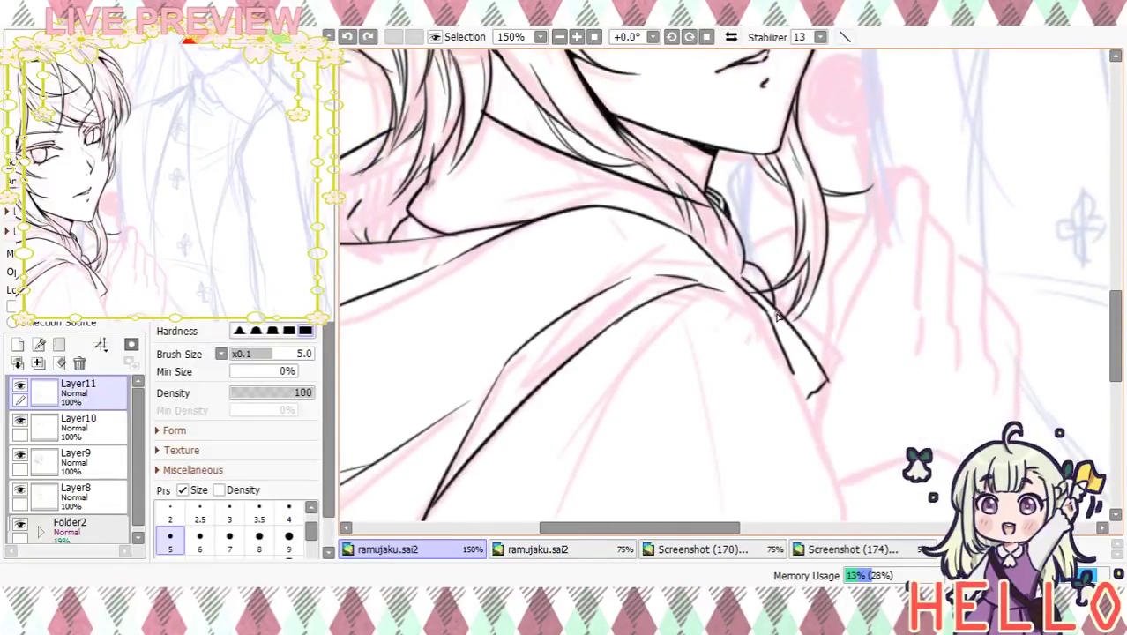
Ink a diagonal fold on the back below the hood and the back's outline from the hood's lowest corner to the canvas edge
{"action": "mouse_move", "coordinate": [743, 374]}
{"action": "left_mouse_down"}
{"action": "mouse_move", "coordinate": [798, 304]}
{"action": "mouse_move", "coordinate": [762, 441]}
{"action": "mouse_move", "coordinate": [717, 274]}
{"action": "mouse_move", "coordinate": [725, 327]}
{"action": "mouse_move", "coordinate": [747, 267]}
{"action": "left_mouse_up"}
{"action": "left_click_drag", "start_coordinate": [723, 337], "coordinate": [721, 286]}
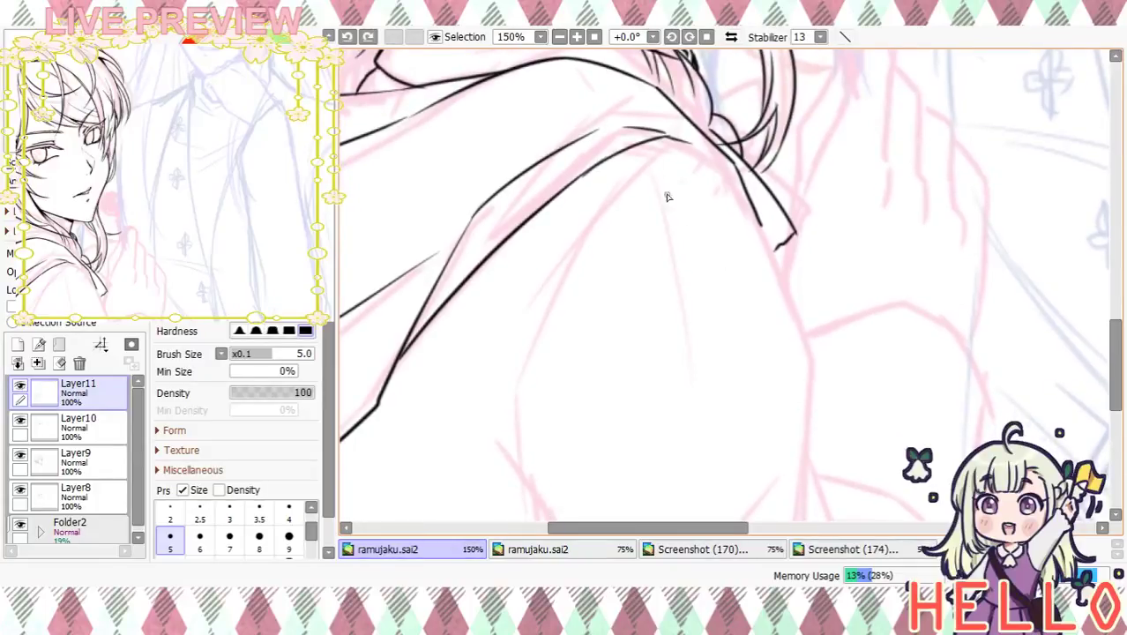
{"action": "left_click", "coordinate": [560, 37]}
{"action": "left_click", "coordinate": [561, 38]}
{"action": "left_click", "coordinate": [560, 38]}
{"action": "left_click", "coordinate": [560, 38]}
{"action": "left_click", "coordinate": [576, 38]}
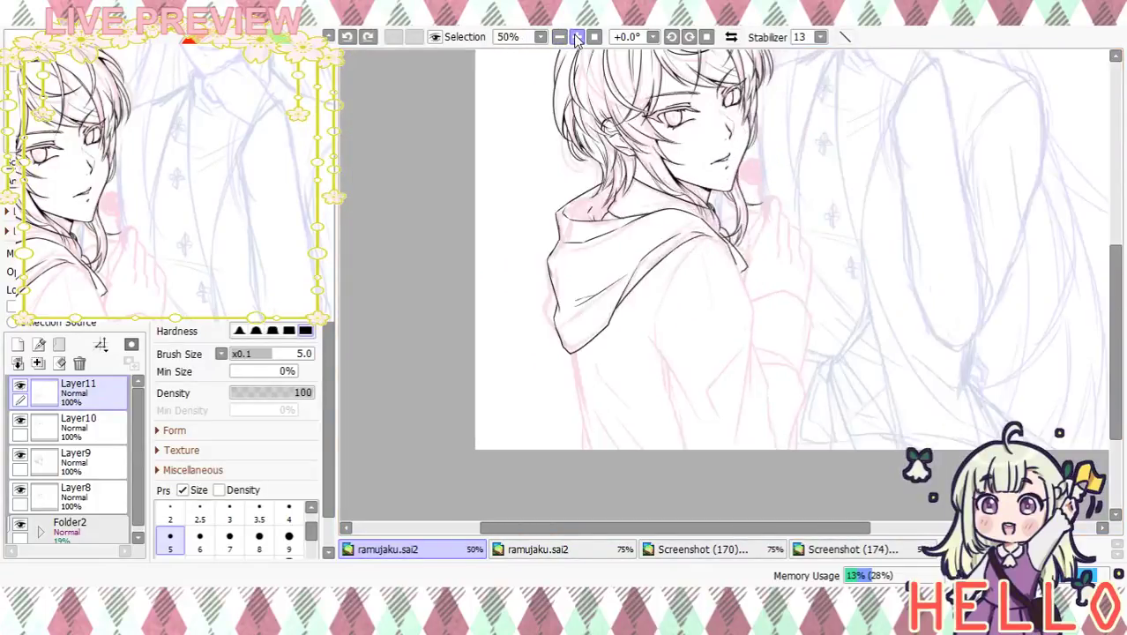
{"action": "left_click", "coordinate": [575, 38]}
{"action": "left_click", "coordinate": [576, 38]}
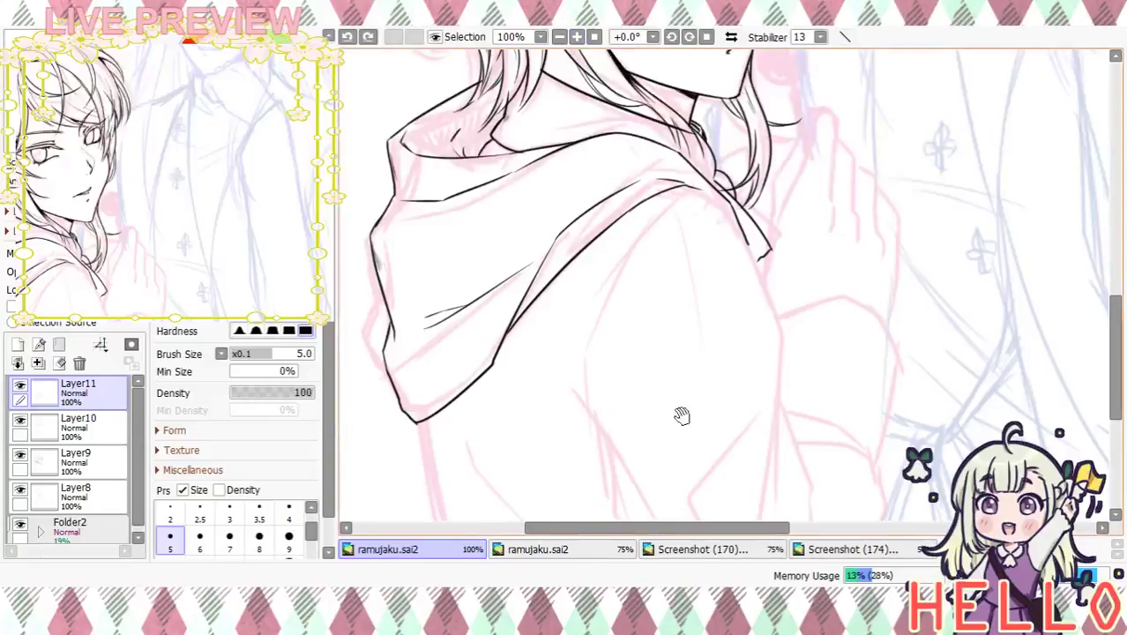
{"action": "left_click_drag", "start_coordinate": [670, 386], "coordinate": [546, 221]}
{"action": "left_click_drag", "start_coordinate": [442, 242], "coordinate": [529, 347]}
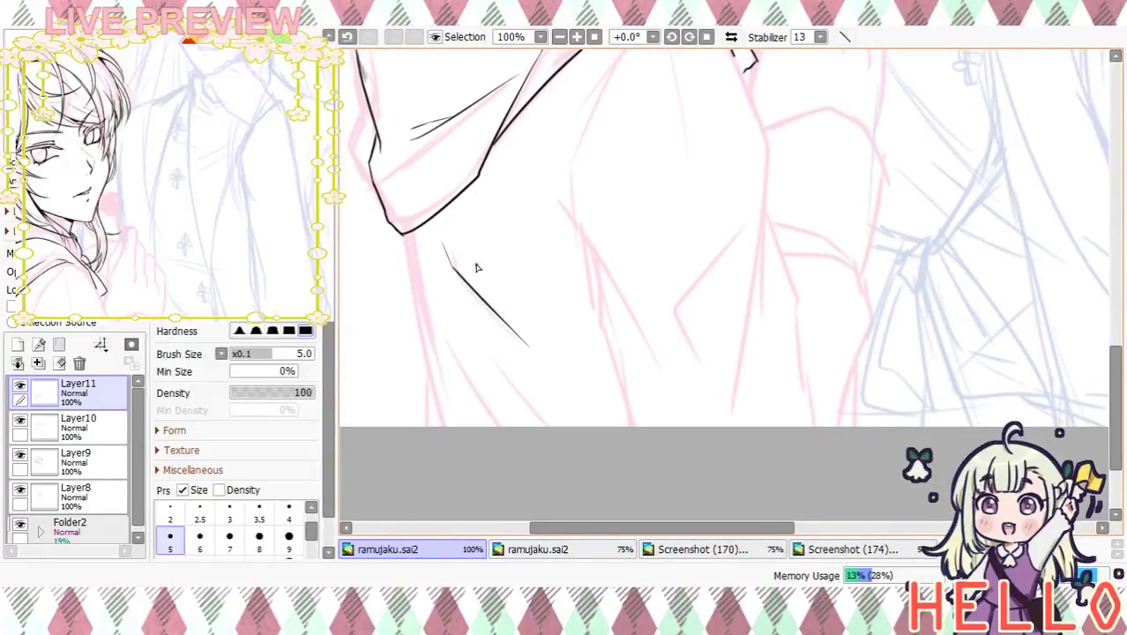
{"action": "left_click_drag", "start_coordinate": [405, 239], "coordinate": [457, 423]}
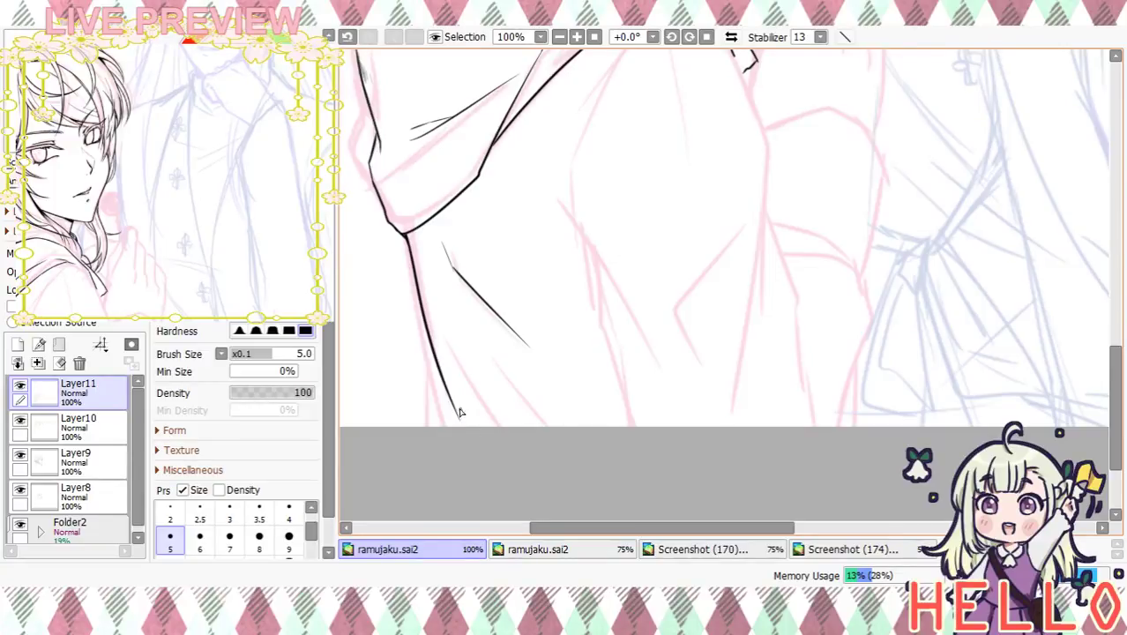
Ink a second line branching off the lower back outline to the canvas edge and thicken it near the bottom
{"action": "left_click_drag", "start_coordinate": [423, 312], "coordinate": [428, 365]}
{"action": "left_click_drag", "start_coordinate": [421, 315], "coordinate": [446, 427]}
{"action": "mouse_move", "coordinate": [428, 388]}
{"action": "left_mouse_down"}
{"action": "mouse_move", "coordinate": [456, 438]}
{"action": "mouse_move", "coordinate": [606, 251]}
{"action": "mouse_move", "coordinate": [504, 458]}
{"action": "mouse_move", "coordinate": [558, 344]}
{"action": "left_mouse_up"}
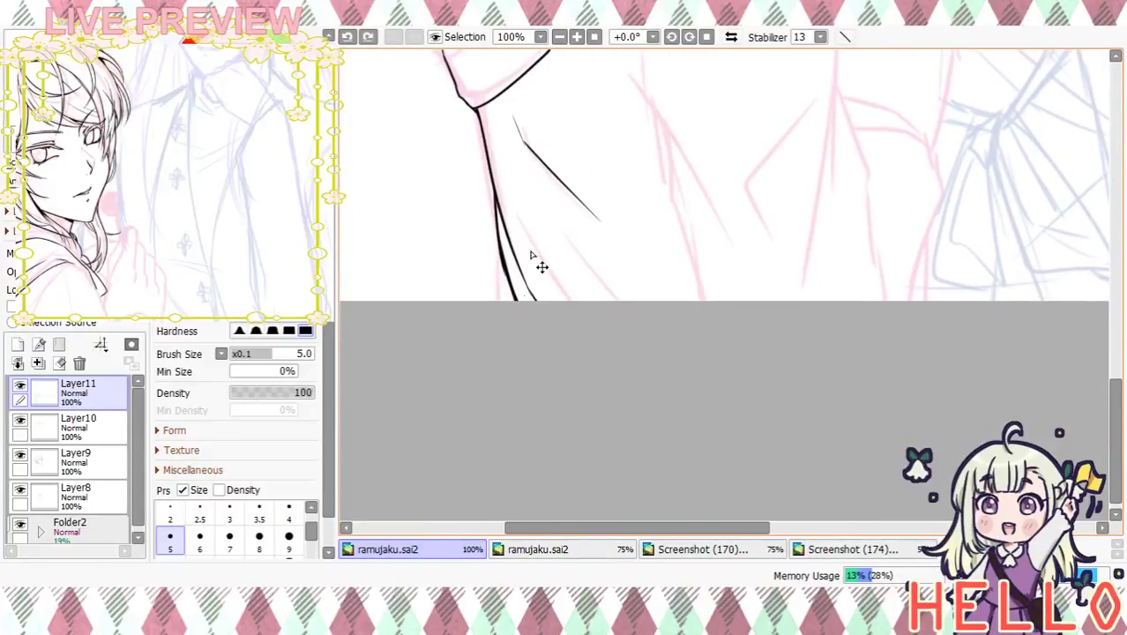
{"action": "left_click_drag", "start_coordinate": [504, 267], "coordinate": [523, 321]}
Add short hatching strokes beside the diagonal back fold and try a second fold near the canvas edge
{"action": "left_click_drag", "start_coordinate": [591, 234], "coordinate": [626, 339]}
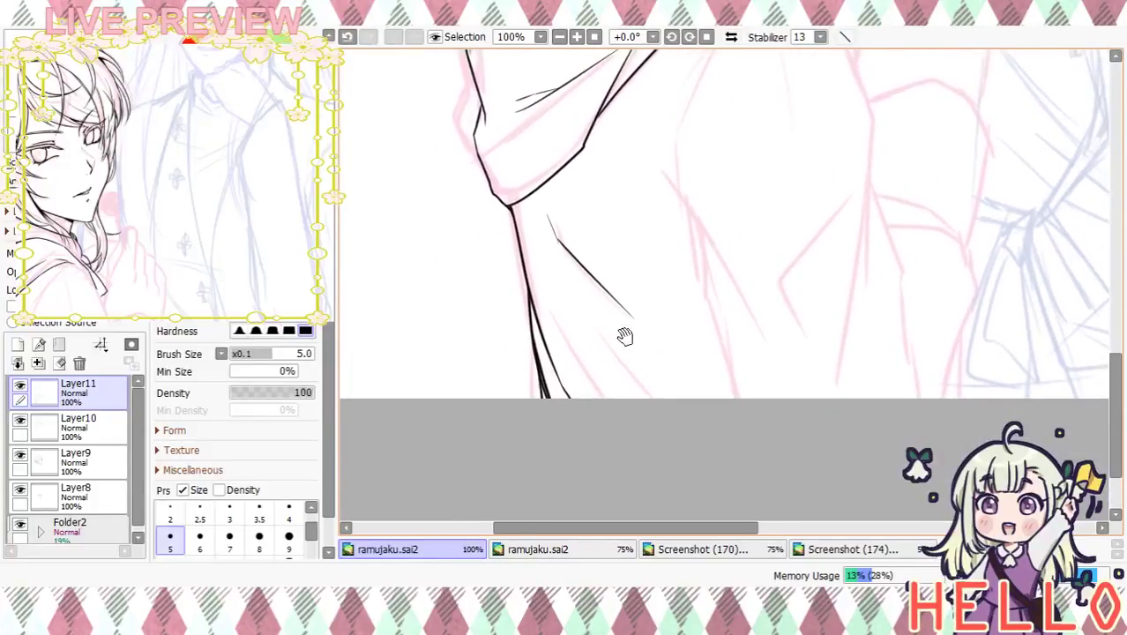
{"action": "left_click_drag", "start_coordinate": [604, 285], "coordinate": [619, 297]}
{"action": "mouse_move", "coordinate": [652, 228]}
{"action": "left_mouse_down"}
{"action": "mouse_move", "coordinate": [699, 372]}
{"action": "mouse_move", "coordinate": [656, 205]}
{"action": "left_mouse_up"}
{"action": "mouse_move", "coordinate": [604, 343]}
{"action": "left_mouse_down"}
{"action": "mouse_move", "coordinate": [707, 396]}
{"action": "mouse_move", "coordinate": [731, 394]}
{"action": "left_mouse_up"}
{"action": "key", "text": "ctrl+z"}
Ink the shoulder line curving from beneath the hood's lower edge down past the hood's front end
{"action": "left_click_drag", "start_coordinate": [698, 203], "coordinate": [618, 454]}
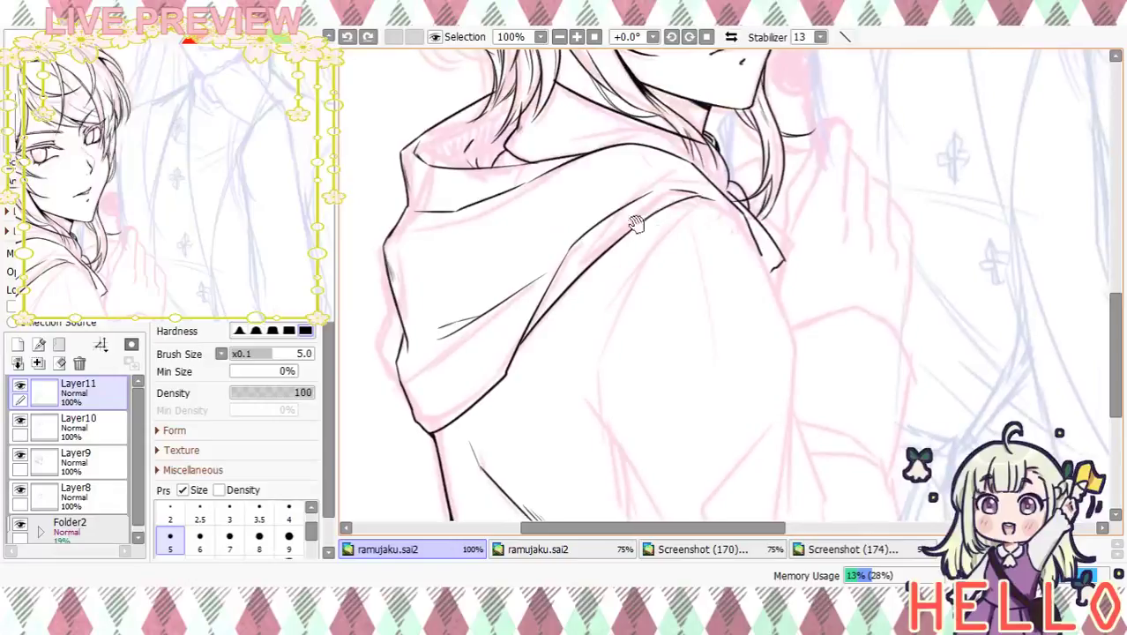
{"action": "key", "text": "Page_Up"}
{"action": "mouse_move", "coordinate": [679, 172]}
{"action": "left_mouse_down"}
{"action": "mouse_move", "coordinate": [696, 194]}
{"action": "mouse_move", "coordinate": [744, 190]}
{"action": "mouse_move", "coordinate": [783, 248]}
{"action": "left_mouse_up"}
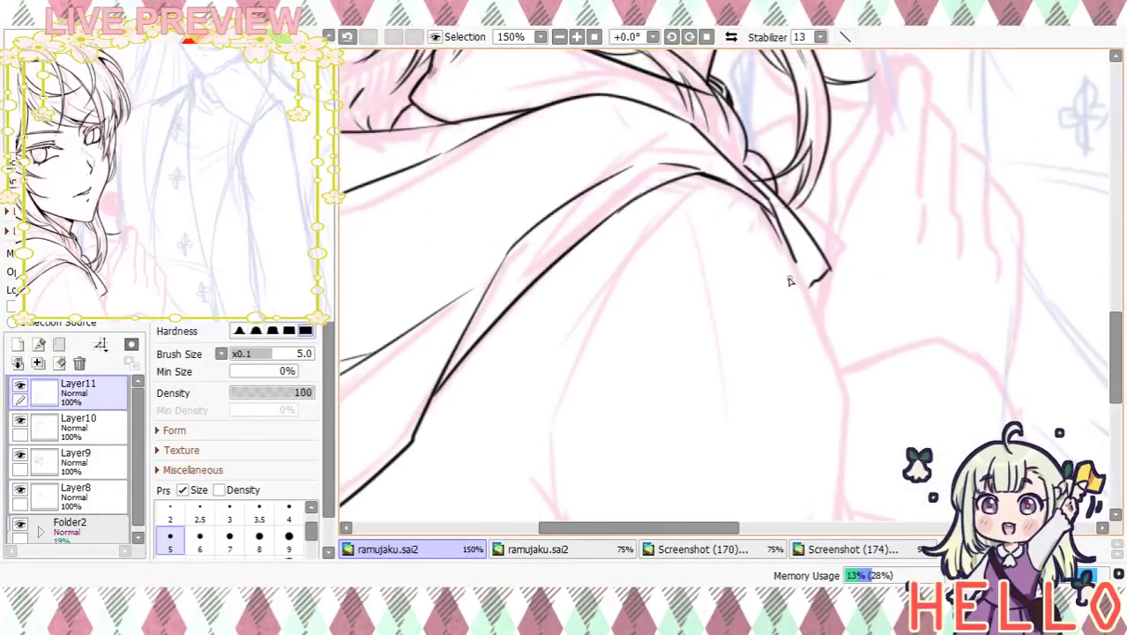
{"action": "key", "text": "ctrl+z"}
{"action": "left_click_drag", "start_coordinate": [764, 210], "coordinate": [792, 258]}
{"action": "key", "text": "ctrl+z"}
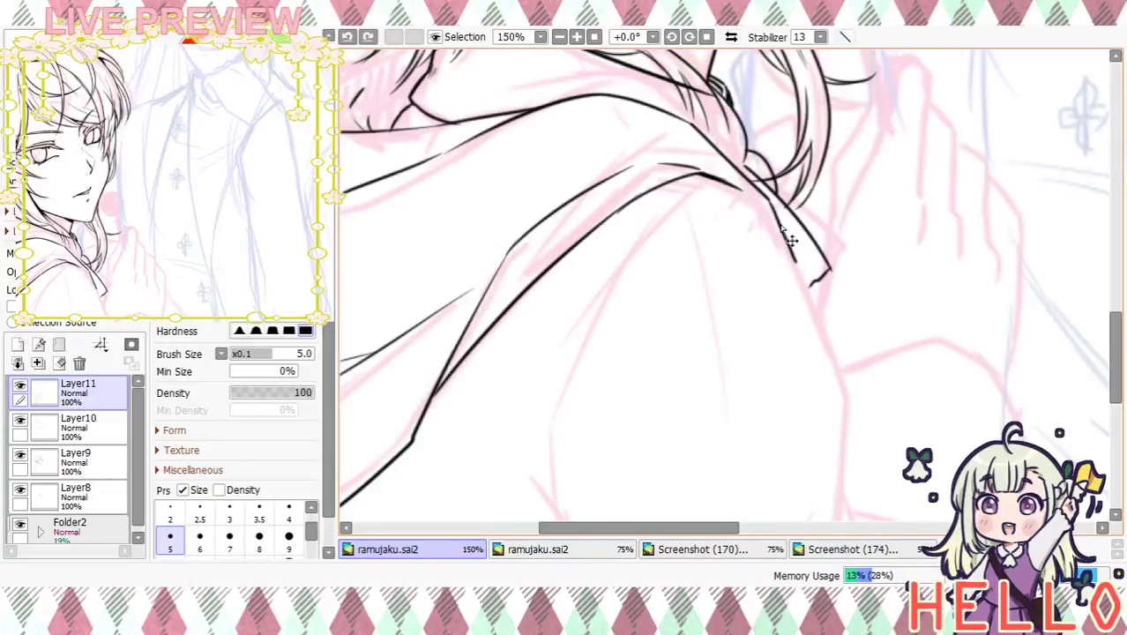
{"action": "left_click_drag", "start_coordinate": [741, 190], "coordinate": [798, 265]}
Ink the upper arm's front outline in one long curve from the shoulder down to the elbow area
{"action": "left_click_drag", "start_coordinate": [834, 383], "coordinate": [792, 273]}
{"action": "left_click_drag", "start_coordinate": [755, 161], "coordinate": [803, 339]}
{"action": "key", "text": "ctrl+z"}
{"action": "left_click_drag", "start_coordinate": [750, 157], "coordinate": [797, 381]}
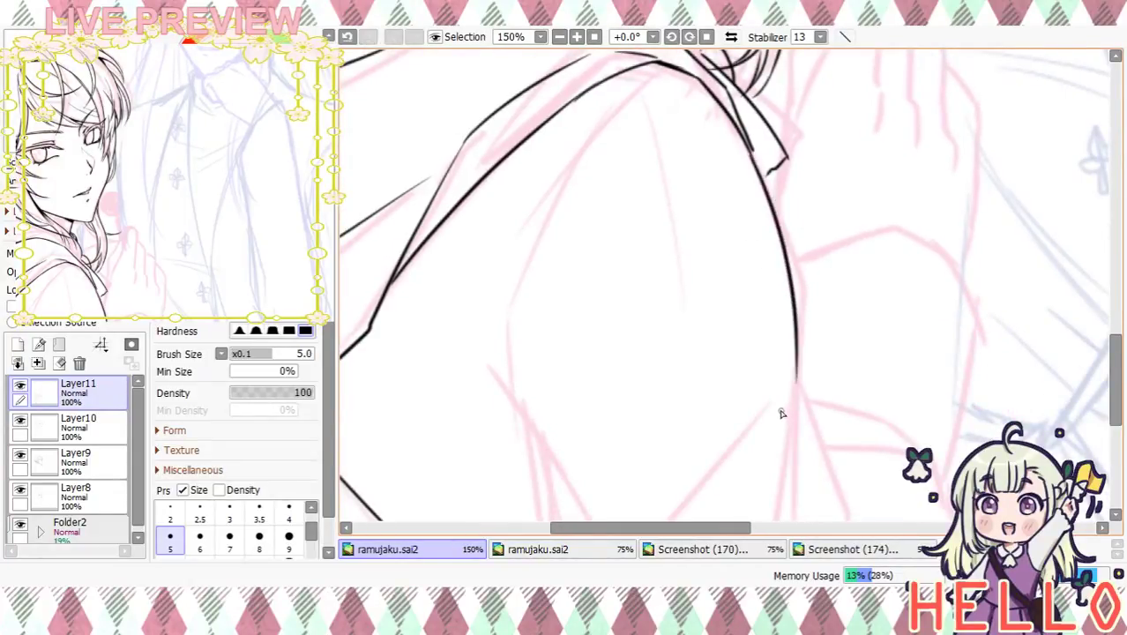
Ink the upper arm's back contour as a thin broken line from the shoulder down toward the elbow
{"action": "left_click", "coordinate": [560, 38]}
{"action": "left_click", "coordinate": [560, 38]}
{"action": "left_click", "coordinate": [560, 38]}
{"action": "left_click", "coordinate": [560, 38]}
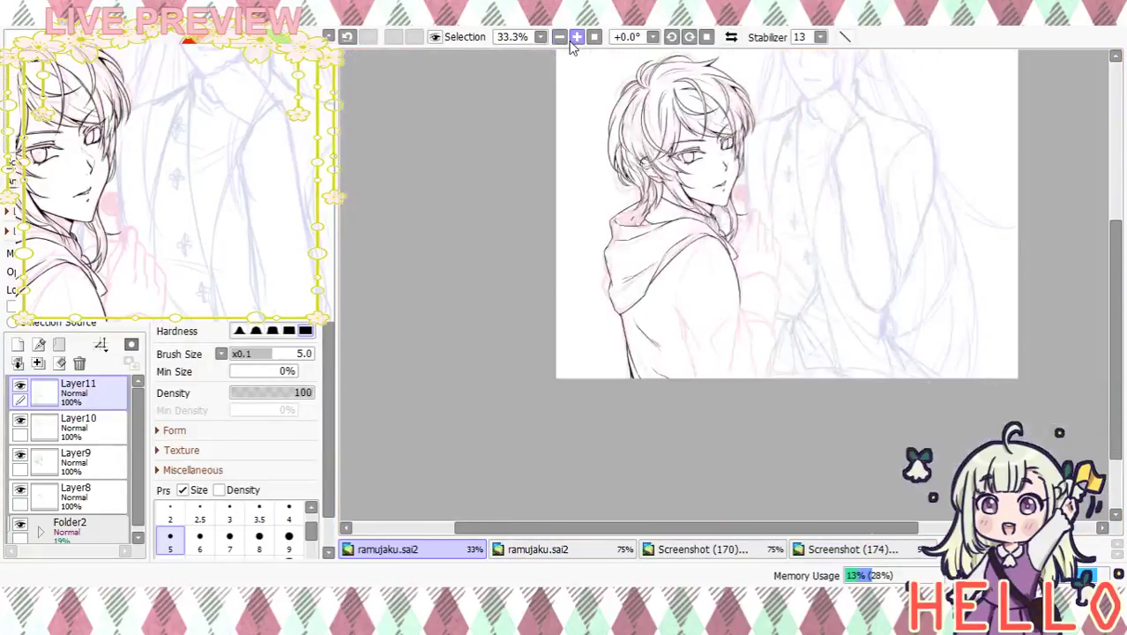
{"action": "left_click", "coordinate": [575, 41]}
{"action": "left_click", "coordinate": [574, 40]}
{"action": "left_click", "coordinate": [574, 40]}
{"action": "mouse_move", "coordinate": [681, 152]}
{"action": "left_mouse_down"}
{"action": "mouse_move", "coordinate": [629, 204]}
{"action": "mouse_move", "coordinate": [588, 333]}
{"action": "left_mouse_up"}
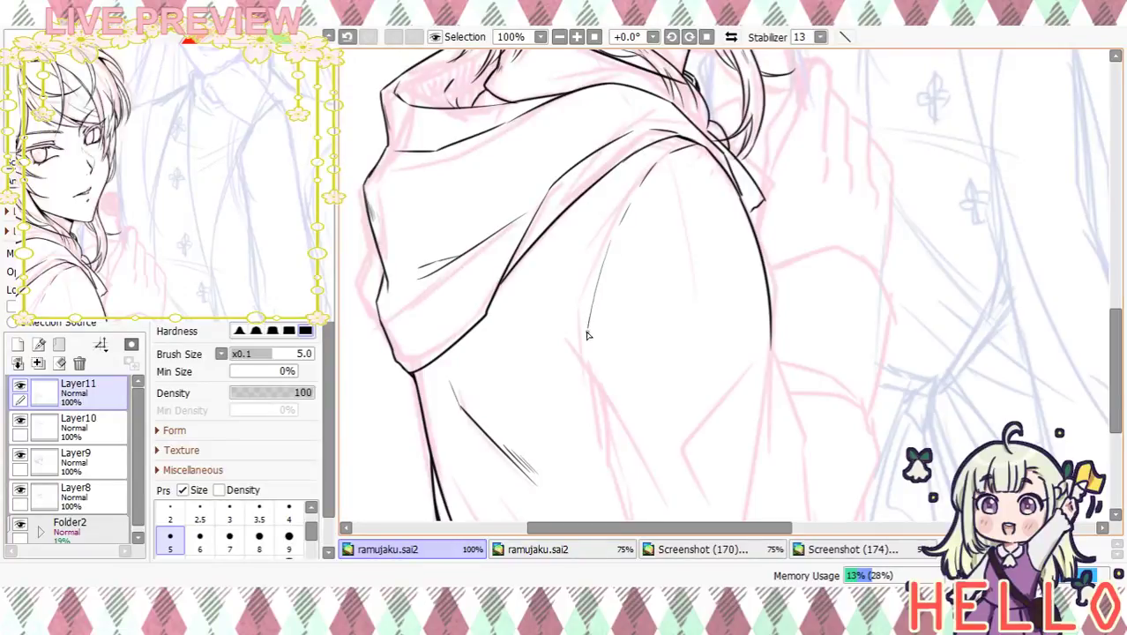
Ink a diagonal fold below the arm's back contour and the sleeve's back edge down to the canvas edge
{"action": "left_click_drag", "start_coordinate": [760, 377], "coordinate": [686, 277]}
{"action": "left_click_drag", "start_coordinate": [547, 252], "coordinate": [666, 403]}
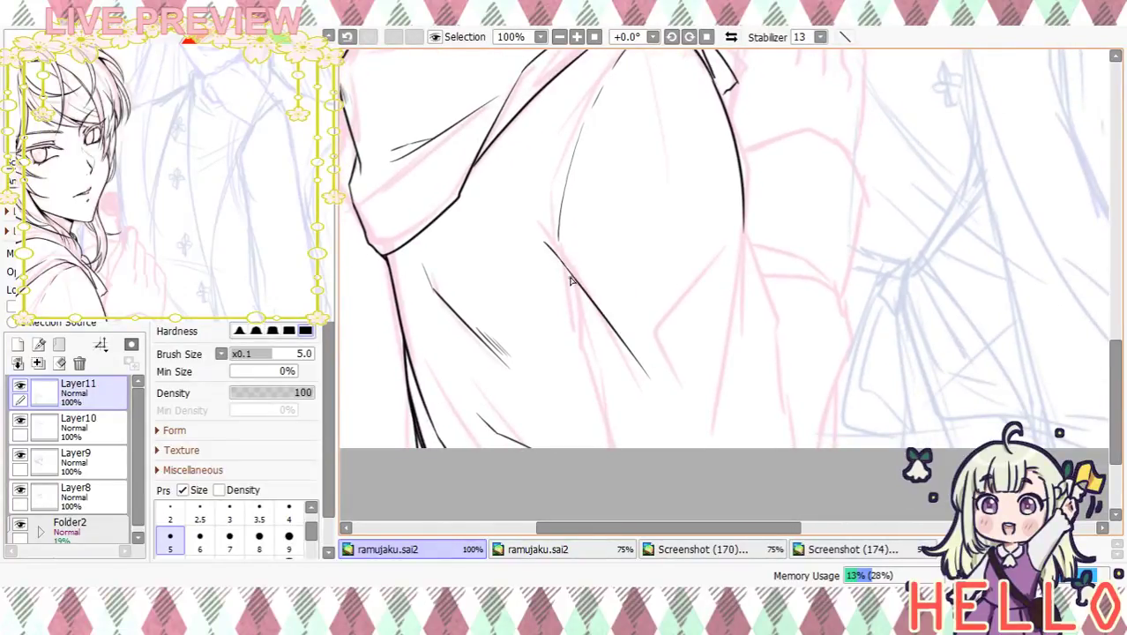
{"action": "left_click_drag", "start_coordinate": [574, 319], "coordinate": [620, 463]}
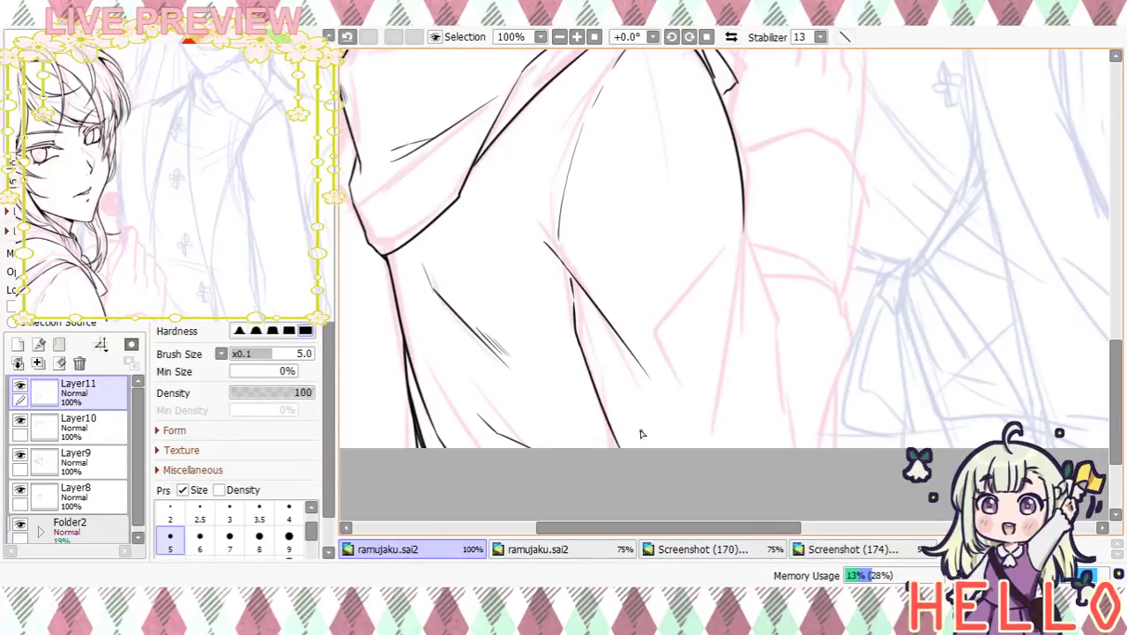
Add a short branch line at the lower end of the sleeve's back edge and close the gap in its upper part
{"action": "left_click", "coordinate": [576, 36]}
{"action": "left_click_drag", "start_coordinate": [694, 394], "coordinate": [705, 335]}
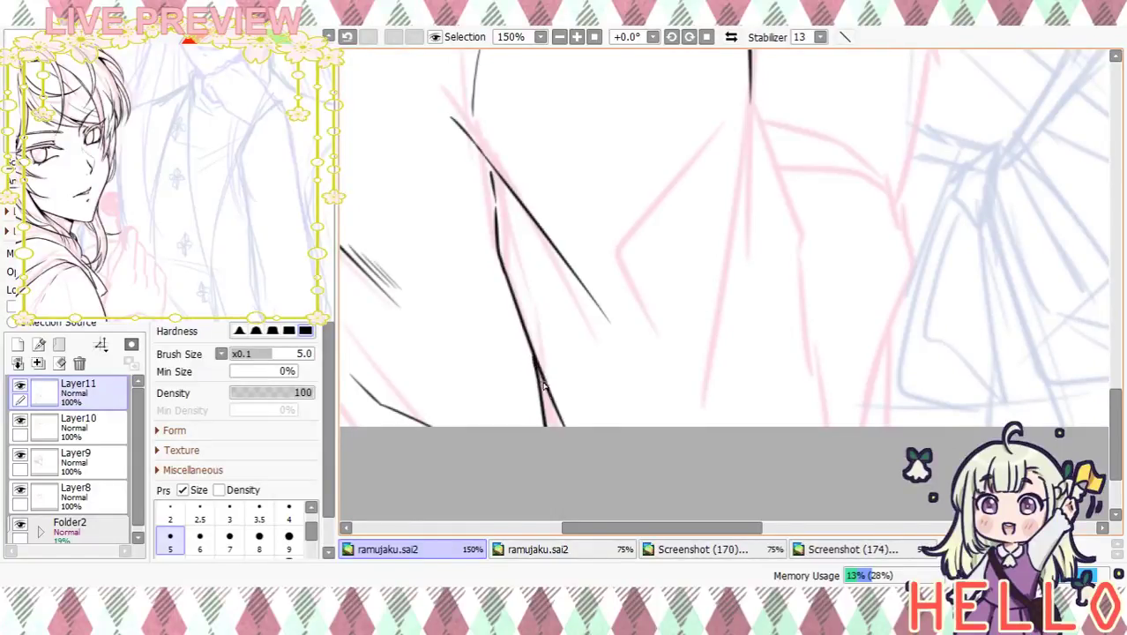
{"action": "key", "text": "ctrl+z"}
{"action": "mouse_move", "coordinate": [538, 364]}
{"action": "left_mouse_down"}
{"action": "mouse_move", "coordinate": [551, 385]}
{"action": "mouse_move", "coordinate": [538, 373]}
{"action": "left_mouse_up"}
{"action": "left_click_drag", "start_coordinate": [644, 198], "coordinate": [725, 289]}
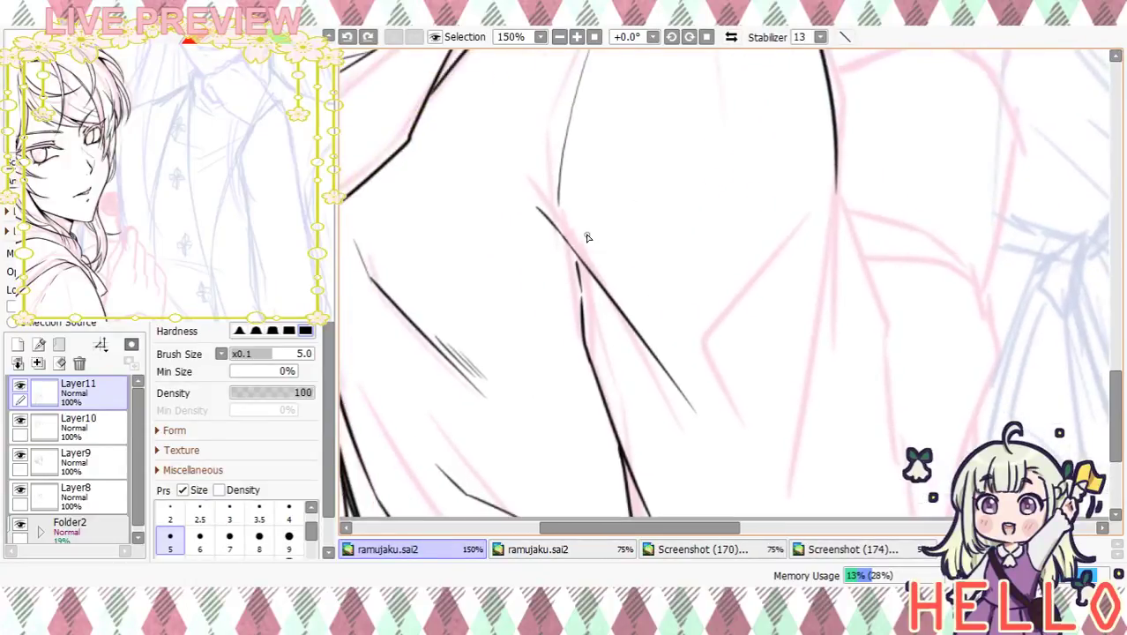
{"action": "left_click_drag", "start_coordinate": [579, 277], "coordinate": [581, 330]}
{"action": "key", "text": "ctrl+z"}
Extend the arm's front outline and ink the sleeve line running from it down and inward to the canvas edge
{"action": "left_click", "coordinate": [559, 36]}
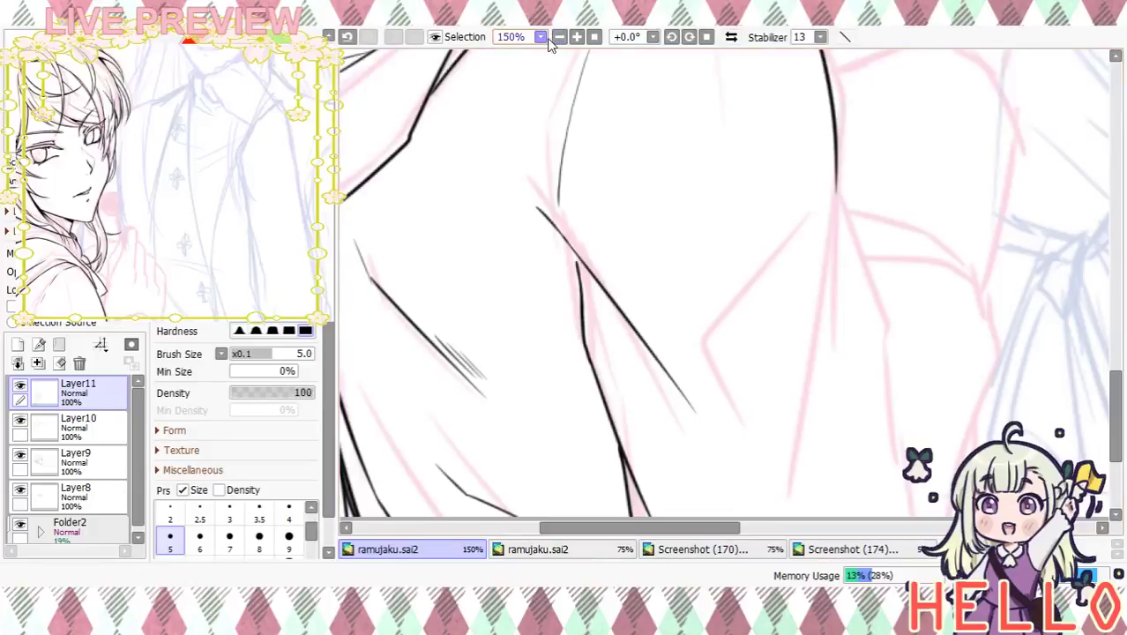
{"action": "left_click", "coordinate": [559, 36]}
{"action": "left_click", "coordinate": [559, 36]}
{"action": "left_click_drag", "start_coordinate": [761, 216], "coordinate": [678, 315]}
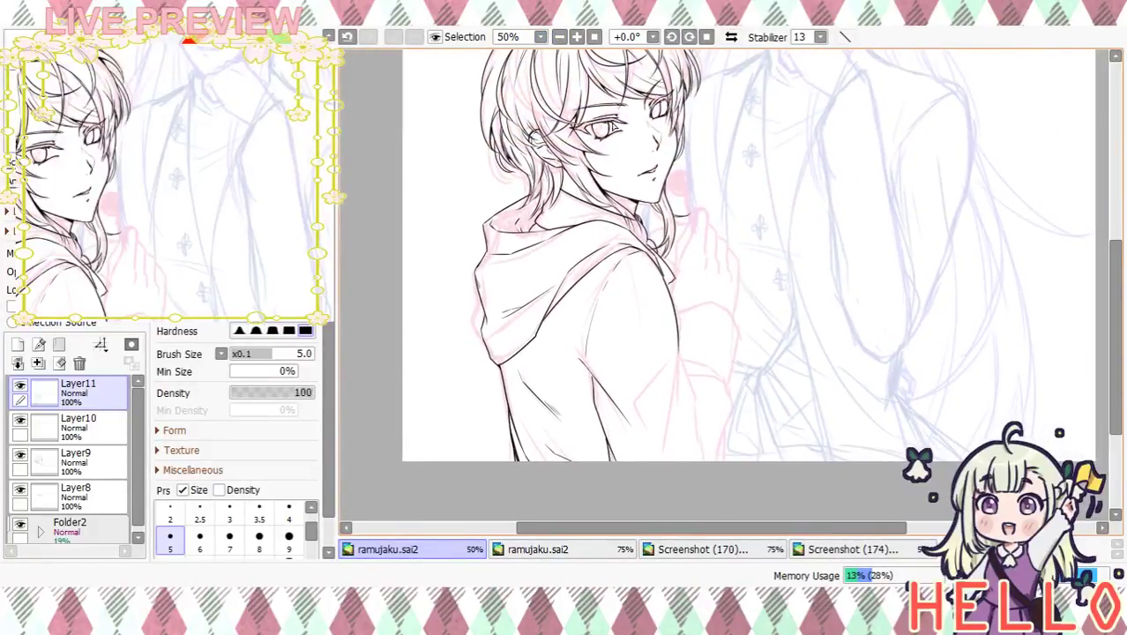
{"action": "left_click", "coordinate": [575, 36]}
{"action": "left_click", "coordinate": [575, 36]}
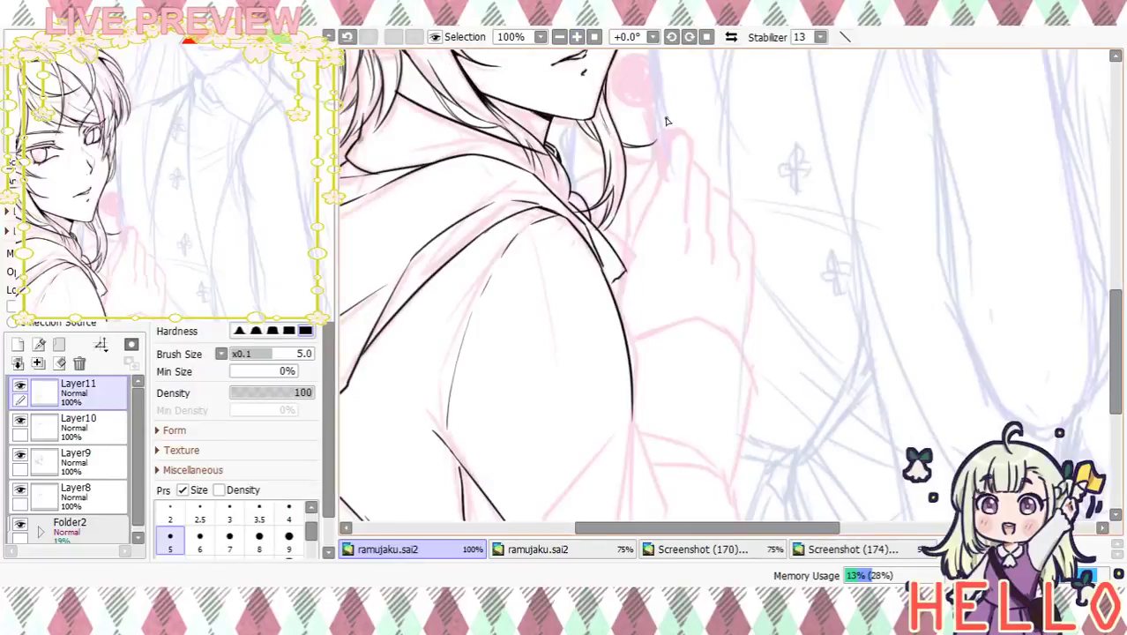
{"action": "left_click", "coordinate": [577, 37]}
{"action": "left_click_drag", "start_coordinate": [605, 108], "coordinate": [664, 195]}
{"action": "left_click_drag", "start_coordinate": [599, 338], "coordinate": [603, 357]}
{"action": "scroll", "coordinate": [614, 256], "scroll_direction": "down", "scroll_amount": 5}
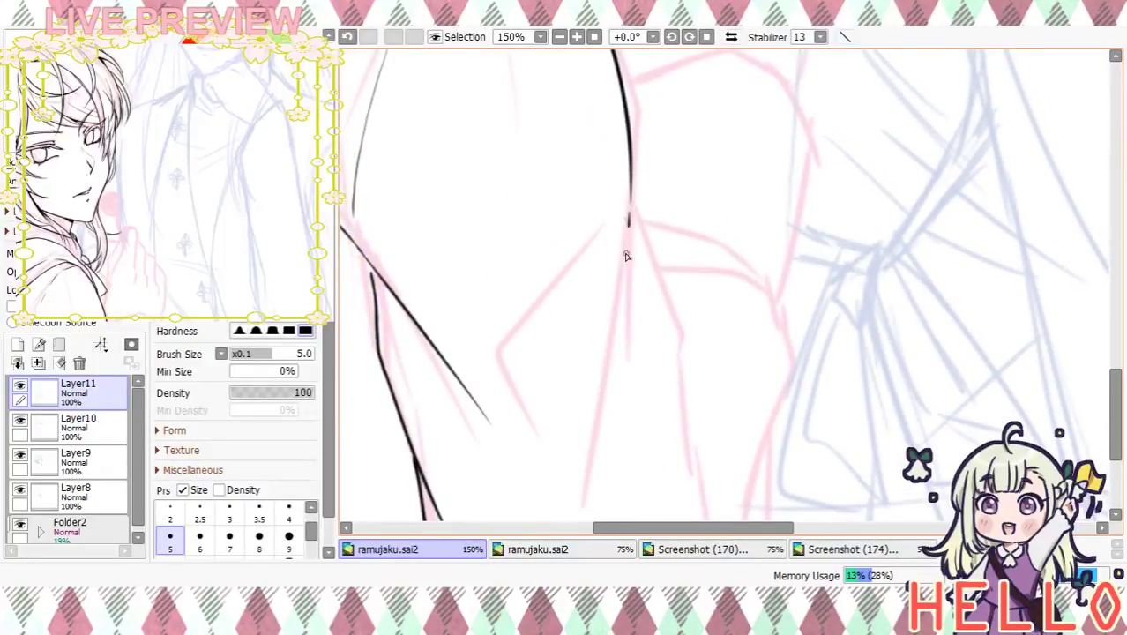
{"action": "left_click_drag", "start_coordinate": [628, 217], "coordinate": [582, 480]}
{"action": "key", "text": "ctrl+z"}
{"action": "mouse_move", "coordinate": [630, 220]}
{"action": "left_mouse_down"}
{"action": "mouse_move", "coordinate": [591, 436]}
{"action": "mouse_move", "coordinate": [558, 521]}
{"action": "left_mouse_up"}
{"action": "left_click_drag", "start_coordinate": [629, 233], "coordinate": [626, 281]}
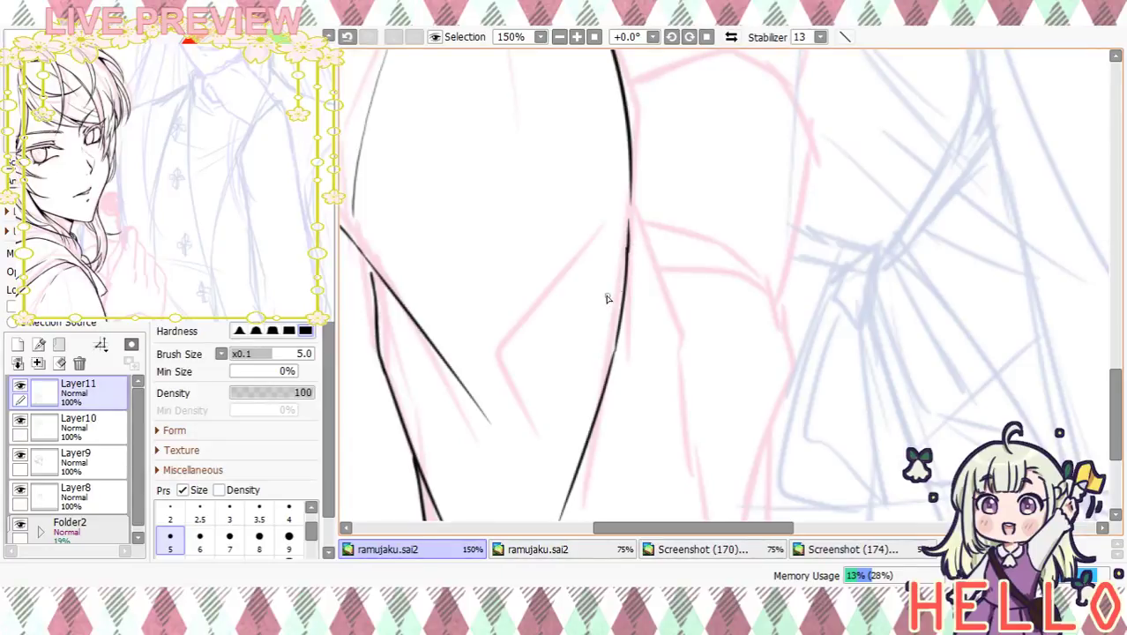
Ink the two angled fold strokes inside the lower sleeve, following the sketch's sideways V
{"action": "left_click", "coordinate": [558, 37]}
{"action": "left_click", "coordinate": [559, 37]}
{"action": "left_click", "coordinate": [558, 37]}
{"action": "scroll", "coordinate": [631, 187], "scroll_direction": "up", "scroll_amount": 4}
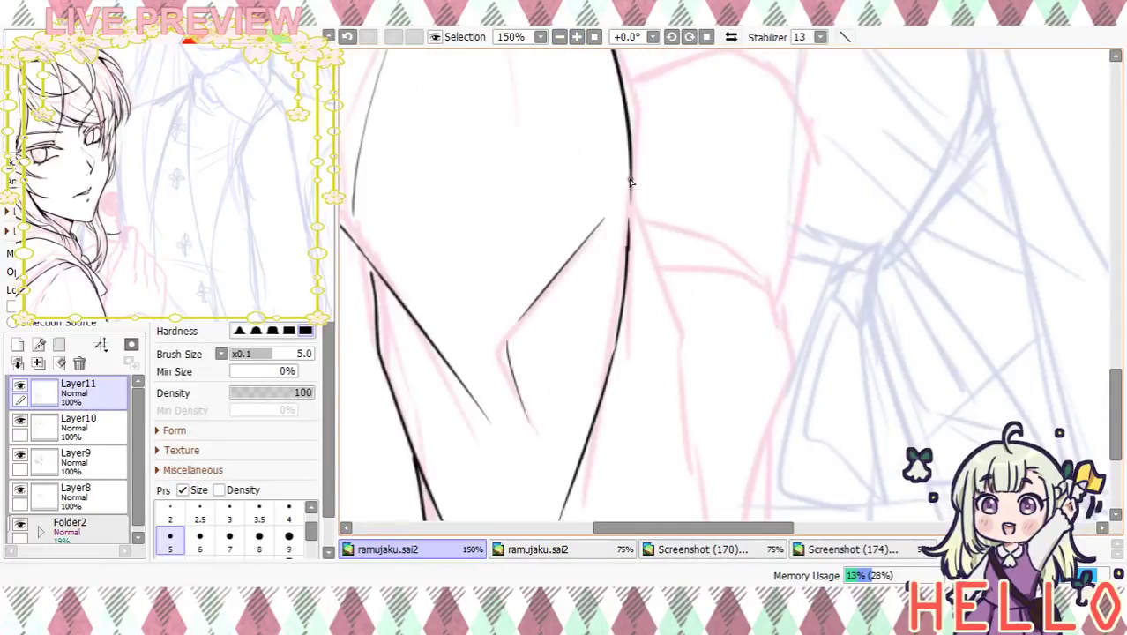
Ink the line splitting off the arm's front outline down to the canvas edge, with a small bump near its lower end
{"action": "left_click_drag", "start_coordinate": [633, 187], "coordinate": [681, 361]}
{"action": "left_click_drag", "start_coordinate": [720, 410], "coordinate": [695, 266]}
{"action": "left_click_drag", "start_coordinate": [659, 188], "coordinate": [679, 432]}
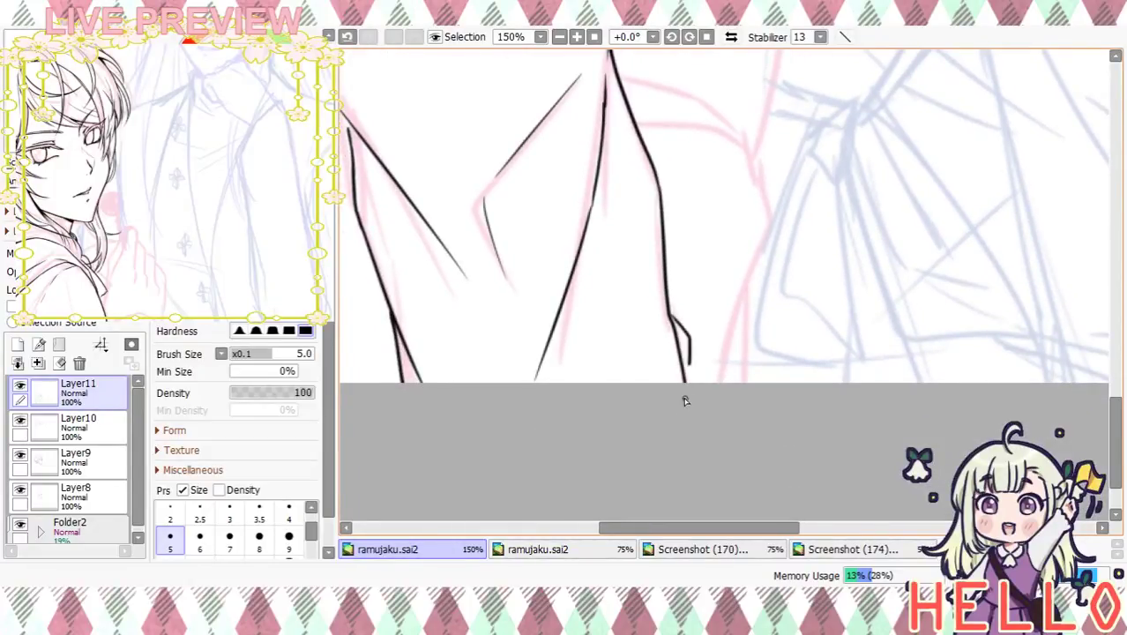
{"action": "mouse_move", "coordinate": [725, 297]}
{"action": "left_mouse_down"}
{"action": "mouse_move", "coordinate": [712, 371]}
{"action": "mouse_move", "coordinate": [689, 365]}
{"action": "mouse_move", "coordinate": [693, 240]}
{"action": "left_mouse_up"}
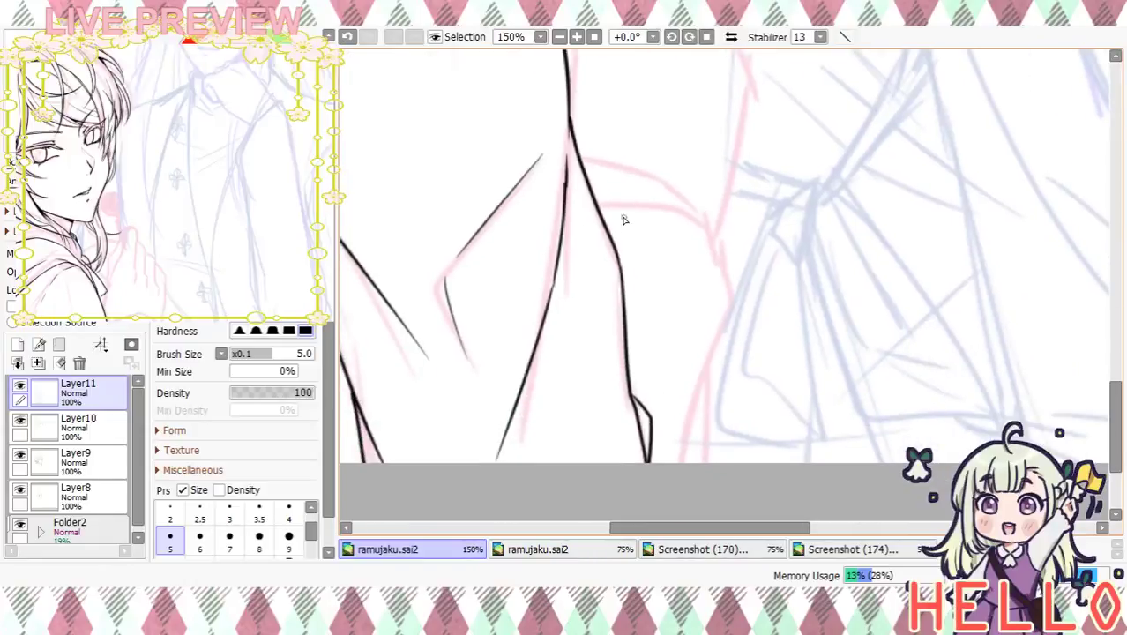
Ink the clothing outline in front of the arm, across the top and down to the canvas edge, with a second line beside it
{"action": "mouse_move", "coordinate": [596, 206]}
{"action": "left_mouse_down"}
{"action": "mouse_move", "coordinate": [713, 227]}
{"action": "mouse_move", "coordinate": [731, 300]}
{"action": "mouse_move", "coordinate": [670, 466]}
{"action": "left_mouse_up"}
{"action": "left_click_drag", "start_coordinate": [711, 369], "coordinate": [699, 500]}
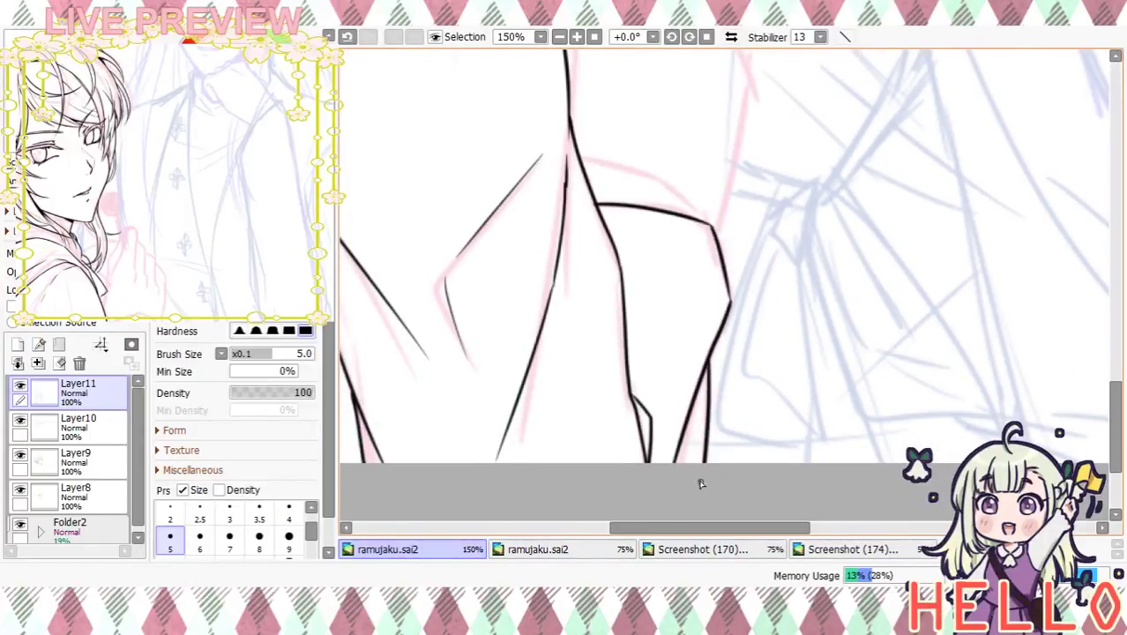
{"action": "left_click_drag", "start_coordinate": [745, 342], "coordinate": [761, 428]}
{"action": "left_click_drag", "start_coordinate": [755, 330], "coordinate": [750, 416]}
Ink a curved line above the front clothing shape, from the arm's outline down to the shape's outer corner
{"action": "left_click_drag", "start_coordinate": [585, 335], "coordinate": [660, 352]}
{"action": "left_click_drag", "start_coordinate": [658, 352], "coordinate": [719, 400]}
{"action": "key", "text": "ctrl+z"}
{"action": "left_click_drag", "start_coordinate": [655, 350], "coordinate": [706, 394]}
{"action": "key", "text": "ctrl+z"}
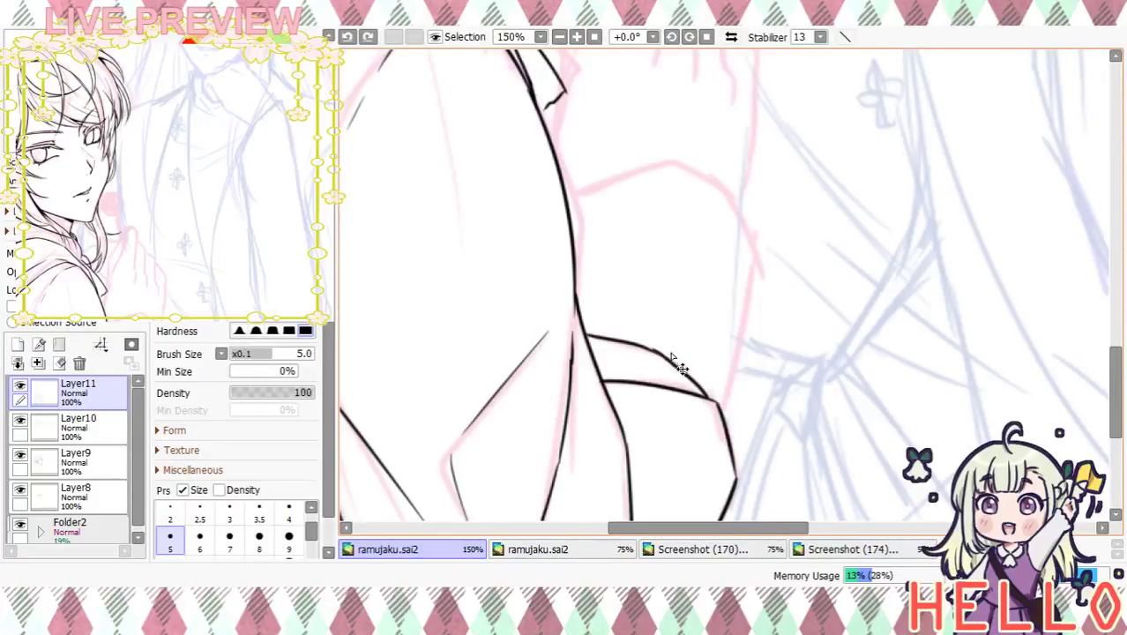
{"action": "left_click_drag", "start_coordinate": [652, 350], "coordinate": [707, 399]}
Thicken and fill the corner where the upper curved line meets the arm's front outline
{"action": "left_click_drag", "start_coordinate": [639, 175], "coordinate": [662, 247]}
{"action": "left_click", "coordinate": [562, 40]}
{"action": "left_click", "coordinate": [563, 39]}
{"action": "left_click", "coordinate": [564, 41]}
{"action": "left_click", "coordinate": [564, 41]}
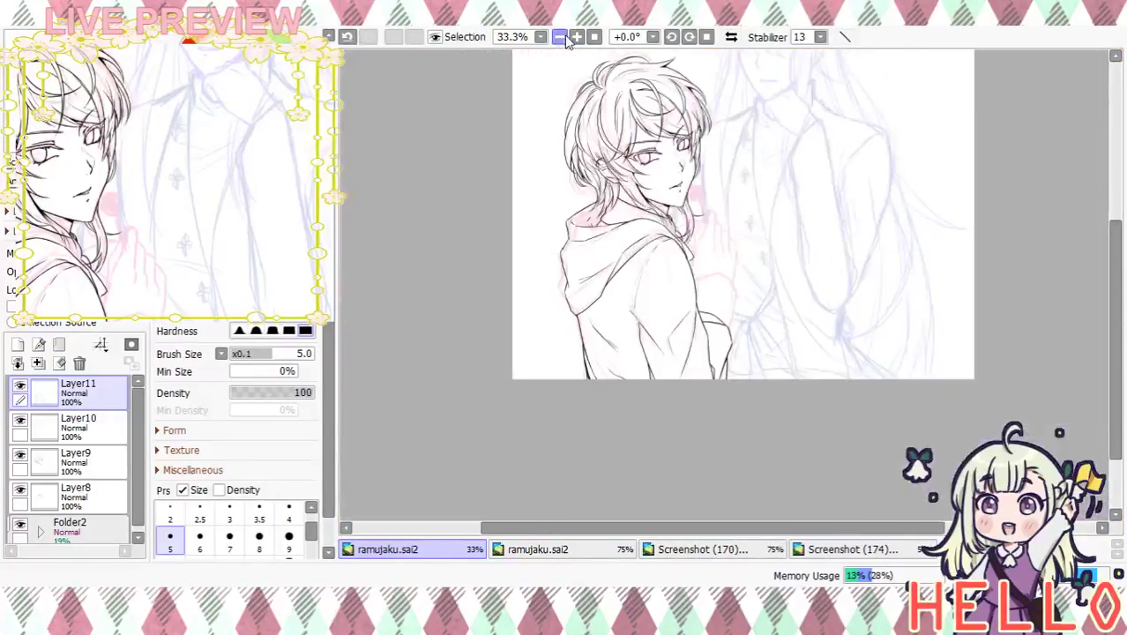
{"action": "left_click", "coordinate": [576, 38]}
{"action": "left_click", "coordinate": [576, 38]}
{"action": "left_click", "coordinate": [576, 38]}
{"action": "left_click", "coordinate": [576, 38]}
{"action": "left_click_drag", "start_coordinate": [712, 304], "coordinate": [711, 234]}
{"action": "left_click_drag", "start_coordinate": [606, 342], "coordinate": [658, 350]}
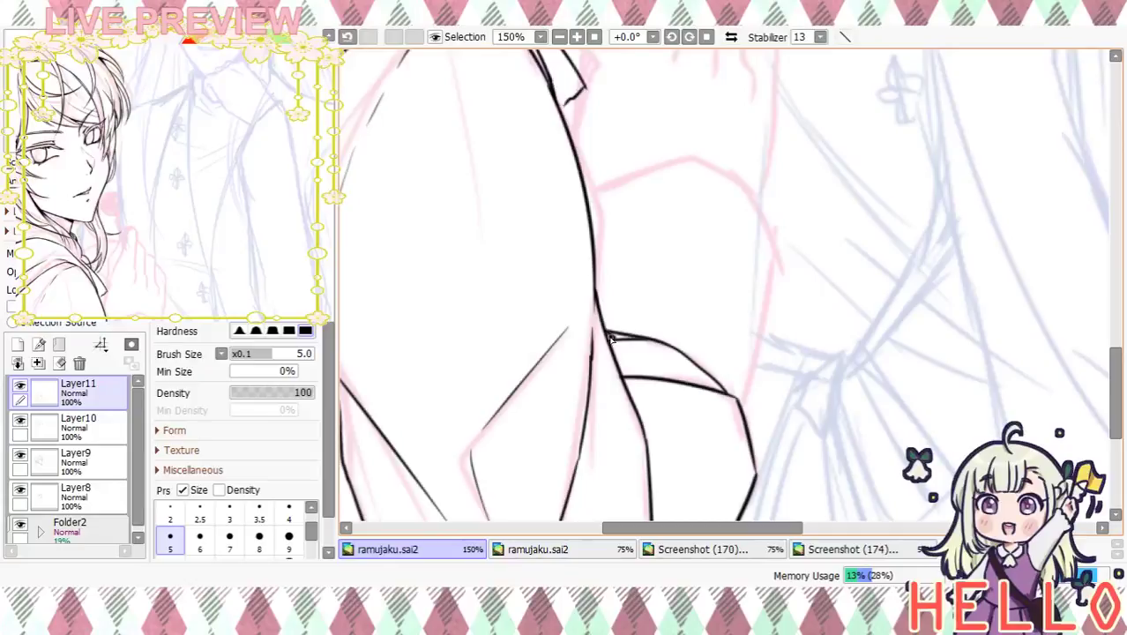
{"action": "left_click_drag", "start_coordinate": [620, 339], "coordinate": [607, 337]}
Ink the other sleeve's outline below the raised hand, arching from the arm and bending down to the lower clothing shape
{"action": "left_click_drag", "start_coordinate": [687, 311], "coordinate": [678, 344]}
{"action": "left_click_drag", "start_coordinate": [580, 229], "coordinate": [740, 212]}
{"action": "key", "text": "ctrl+z"}
{"action": "mouse_move", "coordinate": [578, 227]}
{"action": "left_mouse_down"}
{"action": "mouse_move", "coordinate": [696, 203]}
{"action": "mouse_move", "coordinate": [787, 277]}
{"action": "left_mouse_up"}
{"action": "key", "text": "ctrl+z"}
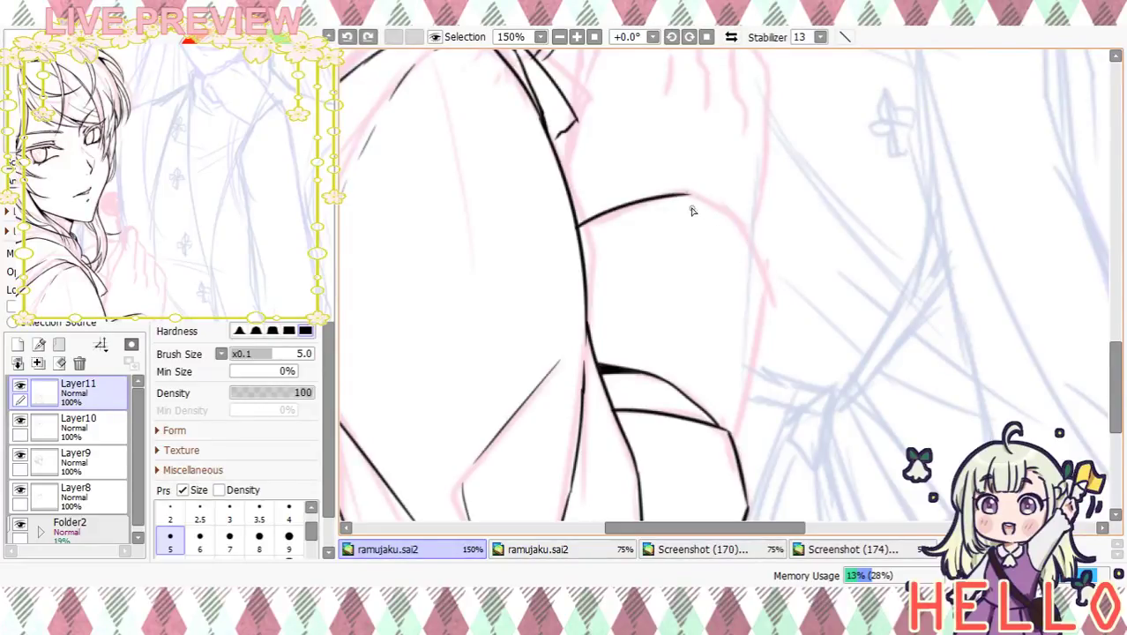
{"action": "left_click_drag", "start_coordinate": [692, 195], "coordinate": [777, 287]}
{"action": "key", "text": "ctrl+z"}
{"action": "left_click_drag", "start_coordinate": [692, 196], "coordinate": [775, 298]}
{"action": "key", "text": "ctrl+z"}
{"action": "mouse_move", "coordinate": [679, 194]}
{"action": "left_mouse_down"}
{"action": "mouse_move", "coordinate": [773, 316]}
{"action": "mouse_move", "coordinate": [738, 433]}
{"action": "left_mouse_up"}
{"action": "left_click_drag", "start_coordinate": [750, 382], "coordinate": [737, 447]}
Finish the sleeve opening's curve below the raised hand, continuing the line down toward its outer corner
{"action": "left_click_drag", "start_coordinate": [802, 277], "coordinate": [851, 380]}
{"action": "mouse_move", "coordinate": [574, 285]}
{"action": "left_mouse_down"}
{"action": "mouse_move", "coordinate": [599, 347]}
{"action": "mouse_move", "coordinate": [623, 326]}
{"action": "left_mouse_up"}
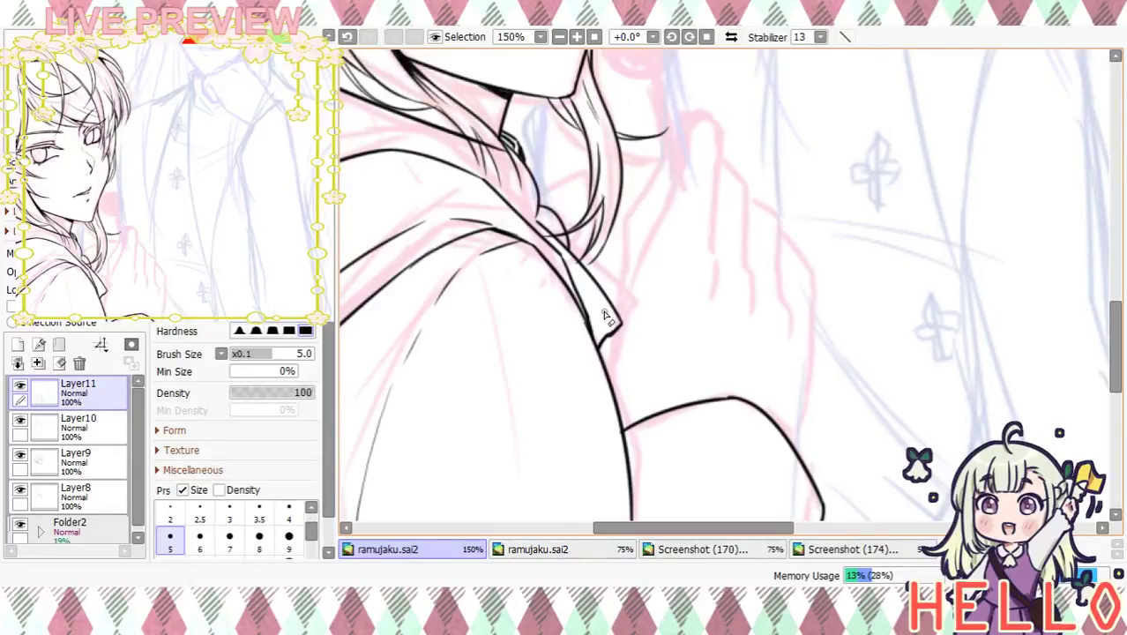
Thicken the junction where the hood's front edge lines meet and touch up the hood's back outline
{"action": "left_click", "coordinate": [559, 37]}
{"action": "left_click", "coordinate": [559, 36]}
{"action": "mouse_move", "coordinate": [572, 212]}
{"action": "left_mouse_down"}
{"action": "mouse_move", "coordinate": [576, 179]}
{"action": "mouse_move", "coordinate": [590, 209]}
{"action": "left_mouse_up"}
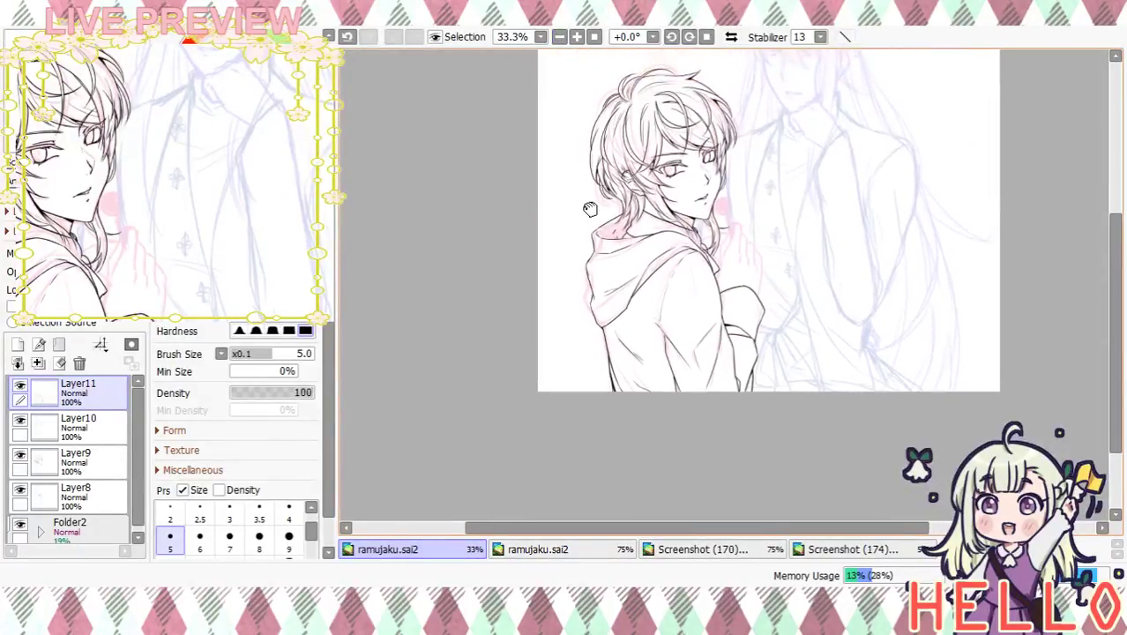
{"action": "left_click", "coordinate": [593, 36]}
{"action": "left_click_drag", "start_coordinate": [723, 170], "coordinate": [714, 200]}
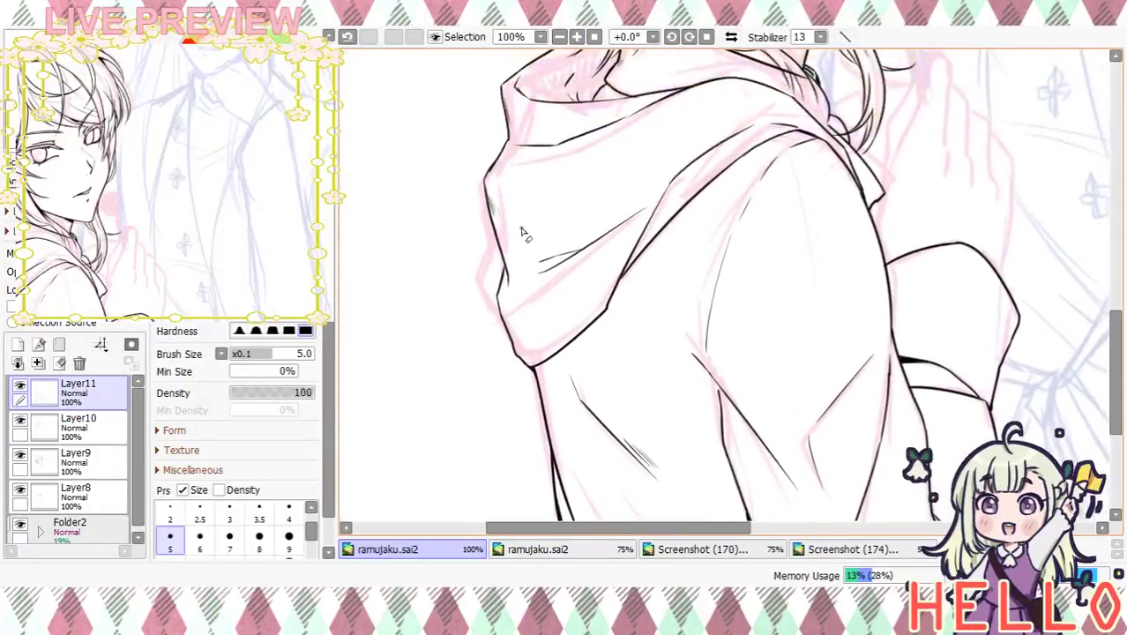
{"action": "left_click", "coordinate": [577, 37]}
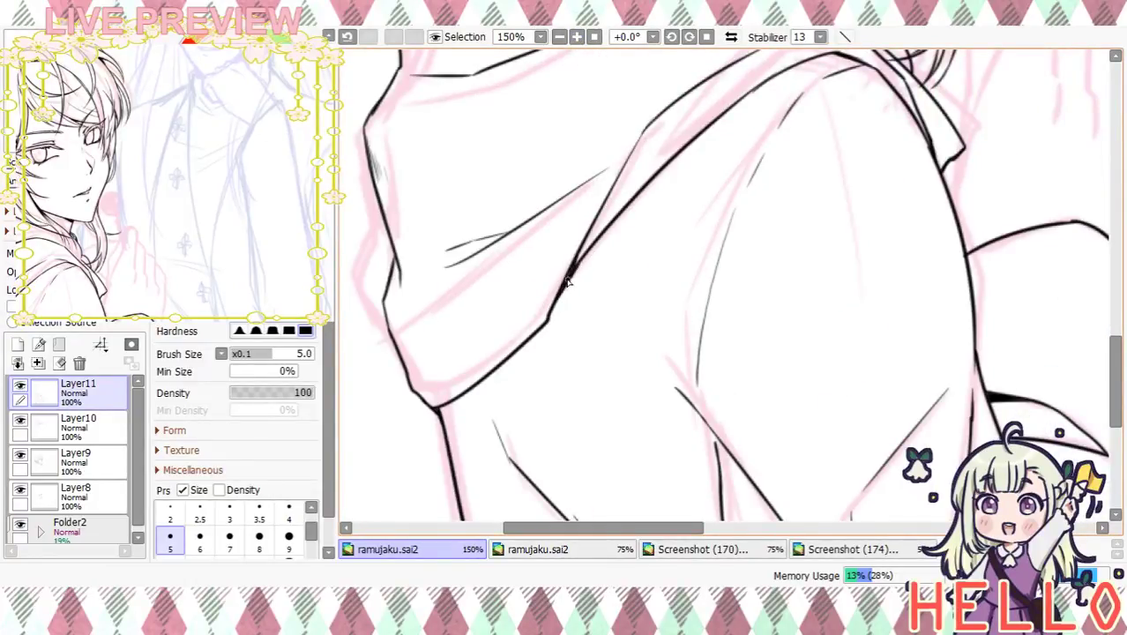
{"action": "left_click_drag", "start_coordinate": [590, 307], "coordinate": [635, 262]}
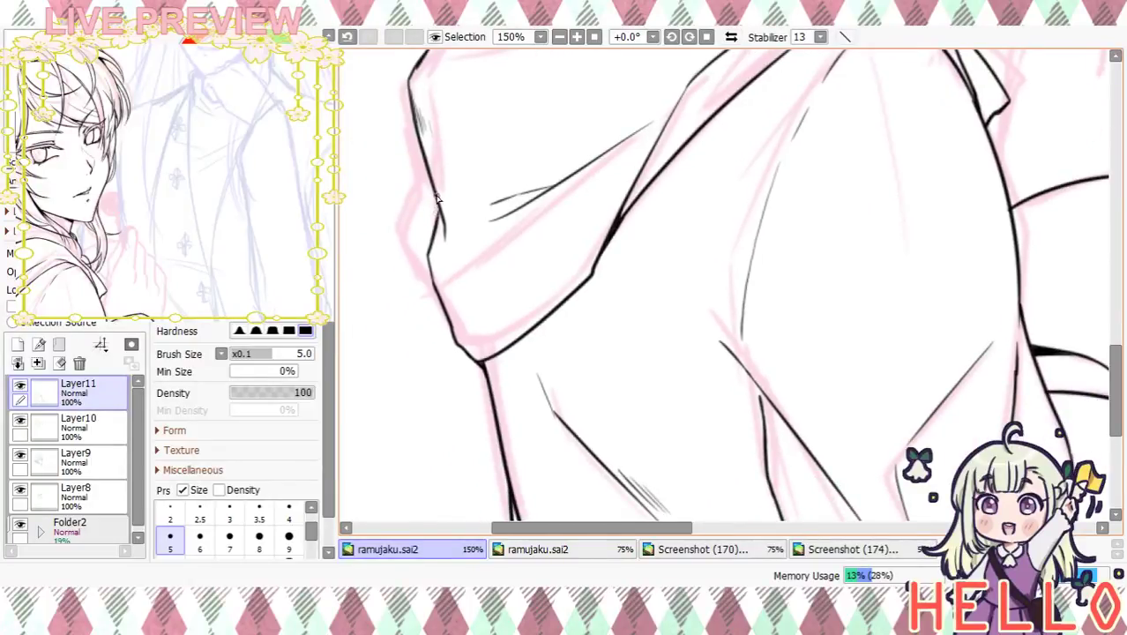
{"action": "left_click_drag", "start_coordinate": [431, 245], "coordinate": [425, 256]}
{"action": "scroll", "coordinate": [473, 212], "scroll_direction": "up", "scroll_amount": 6}
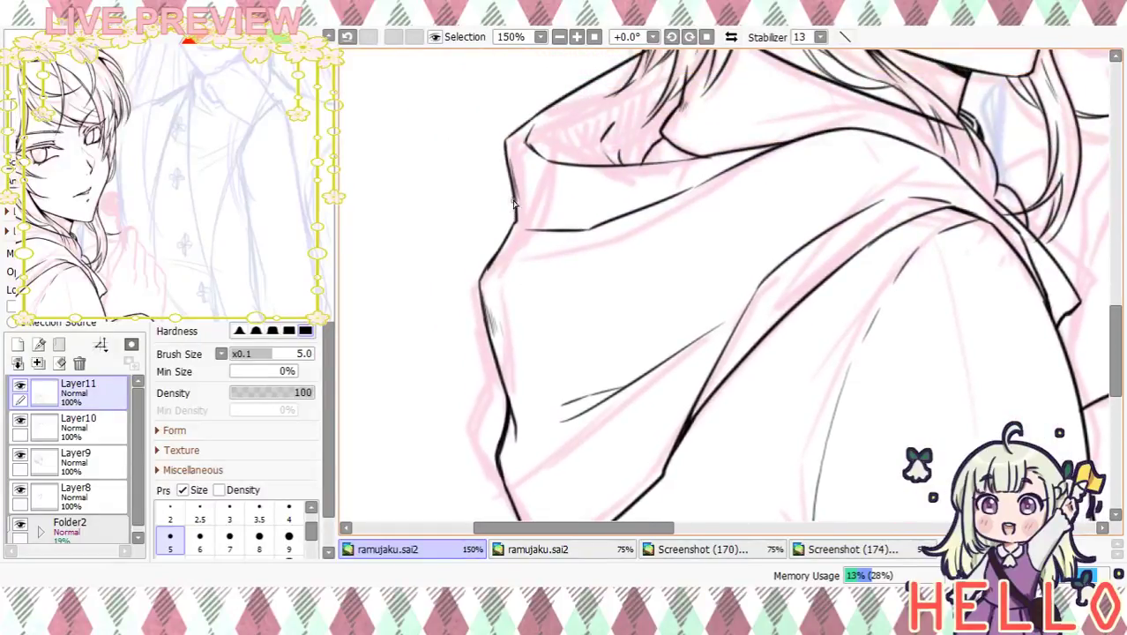
Examine the inked hood, neck and hair lines up close and at full figure, checking what Layer10 contains
{"action": "left_click_drag", "start_coordinate": [549, 210], "coordinate": [485, 336]}
{"action": "left_click_drag", "start_coordinate": [553, 235], "coordinate": [448, 298]}
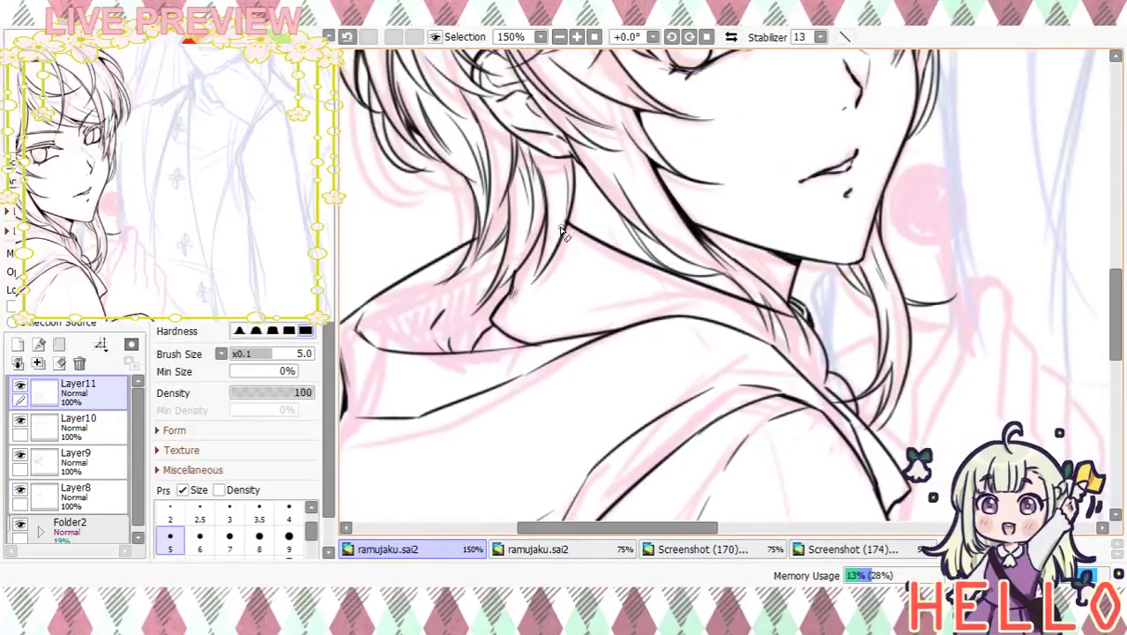
{"action": "left_click_drag", "start_coordinate": [554, 309], "coordinate": [476, 258]}
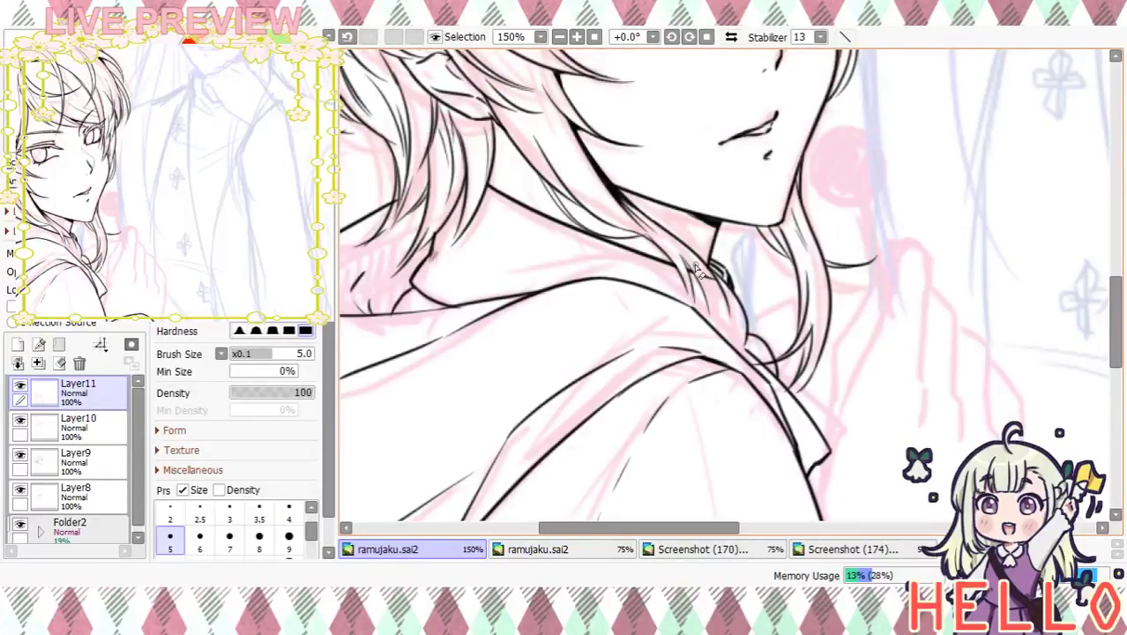
{"action": "left_click_drag", "start_coordinate": [737, 323], "coordinate": [746, 404]}
{"action": "left_click_drag", "start_coordinate": [691, 251], "coordinate": [732, 259]}
{"action": "left_click", "coordinate": [559, 37]}
{"action": "left_click", "coordinate": [559, 37]}
{"action": "left_click", "coordinate": [559, 37]}
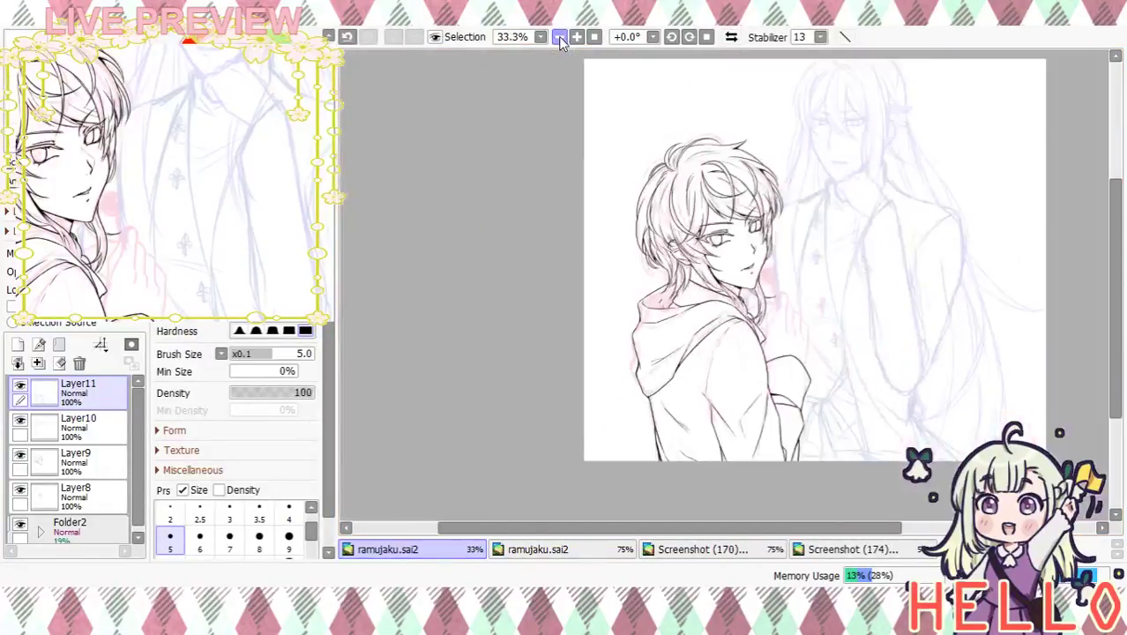
{"action": "left_click", "coordinate": [577, 37]}
{"action": "left_click", "coordinate": [576, 37]}
{"action": "left_click", "coordinate": [578, 37]}
{"action": "left_click", "coordinate": [577, 37]}
{"action": "left_click_drag", "start_coordinate": [616, 223], "coordinate": [540, 200]}
{"action": "left_click", "coordinate": [21, 421]}
{"action": "left_click", "coordinate": [21, 422]}
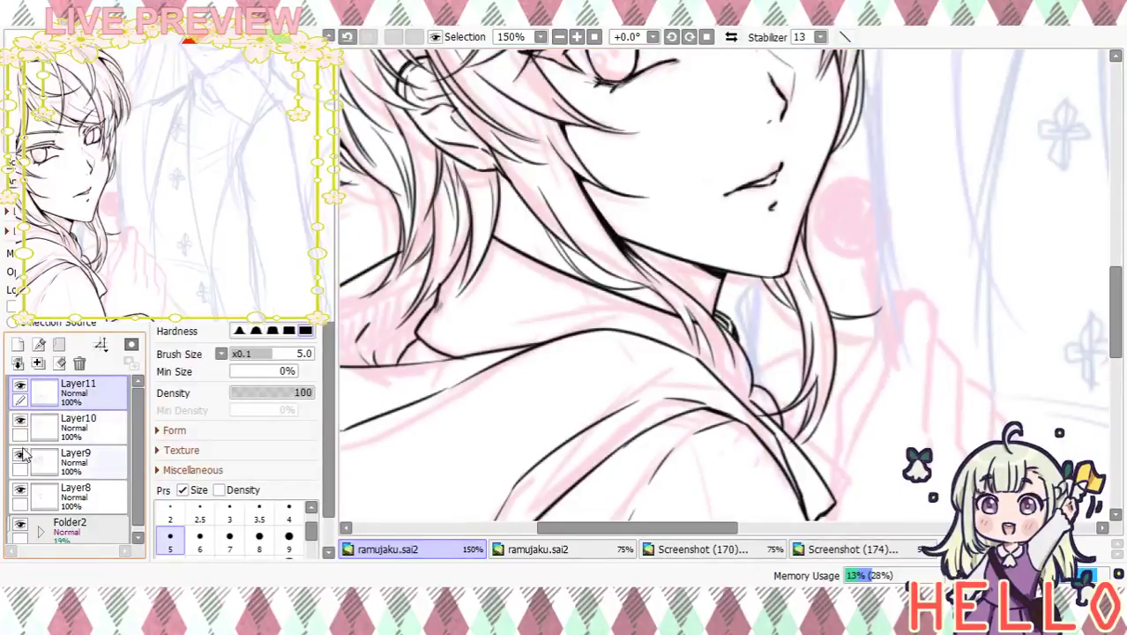
Make Layer9 the active layer and set the brush size to 4
{"action": "left_click", "coordinate": [61, 461]}
{"action": "left_click", "coordinate": [288, 511]}
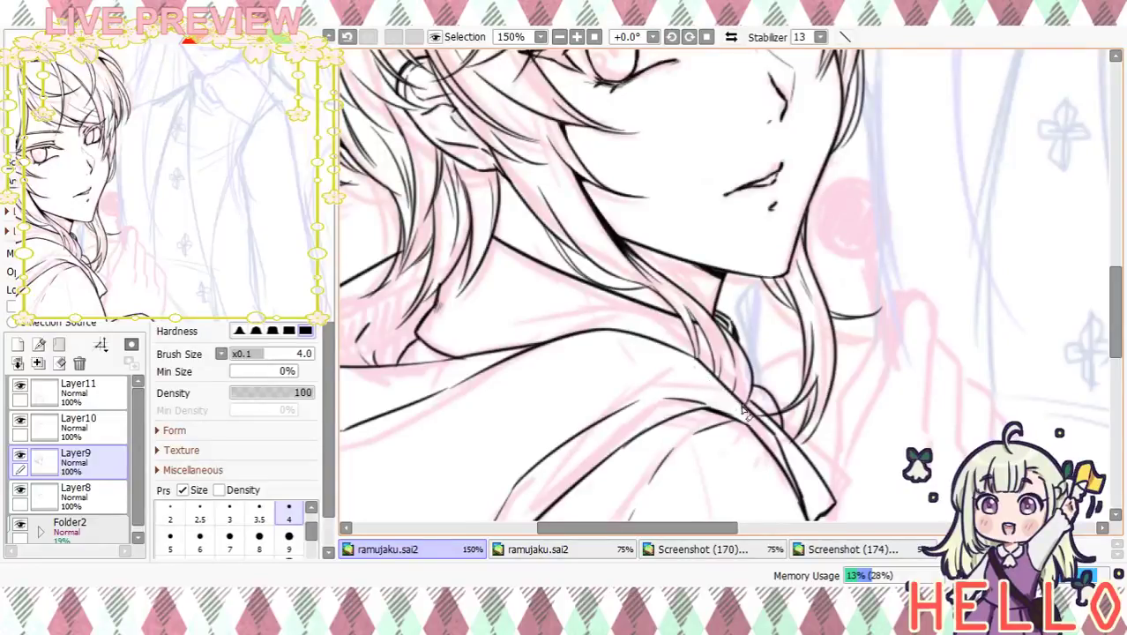
{"action": "mouse_move", "coordinate": [766, 370]}
{"action": "left_mouse_down"}
{"action": "mouse_move", "coordinate": [757, 366]}
{"action": "mouse_move", "coordinate": [720, 476]}
{"action": "left_mouse_up"}
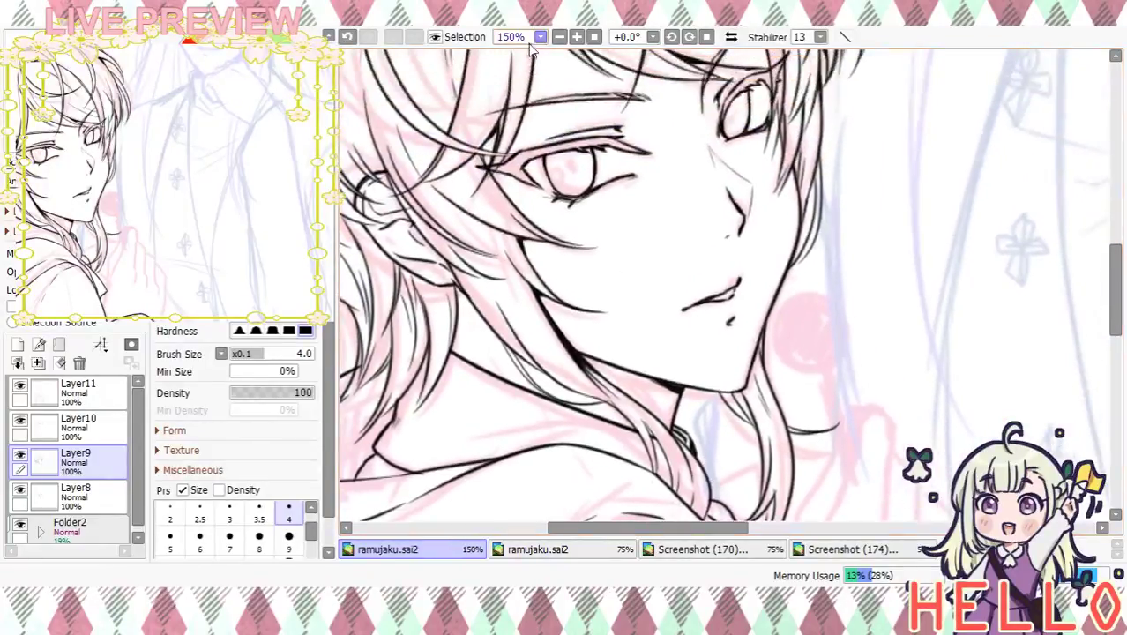
{"action": "left_click", "coordinate": [559, 37]}
{"action": "left_click", "coordinate": [559, 37]}
{"action": "left_click", "coordinate": [559, 37]}
{"action": "left_click_drag", "start_coordinate": [577, 270], "coordinate": [529, 189]}
Make Layer8 the active layer, toggle its visibility to check its contents, and set the brush size to 5
{"action": "left_click", "coordinate": [21, 490]}
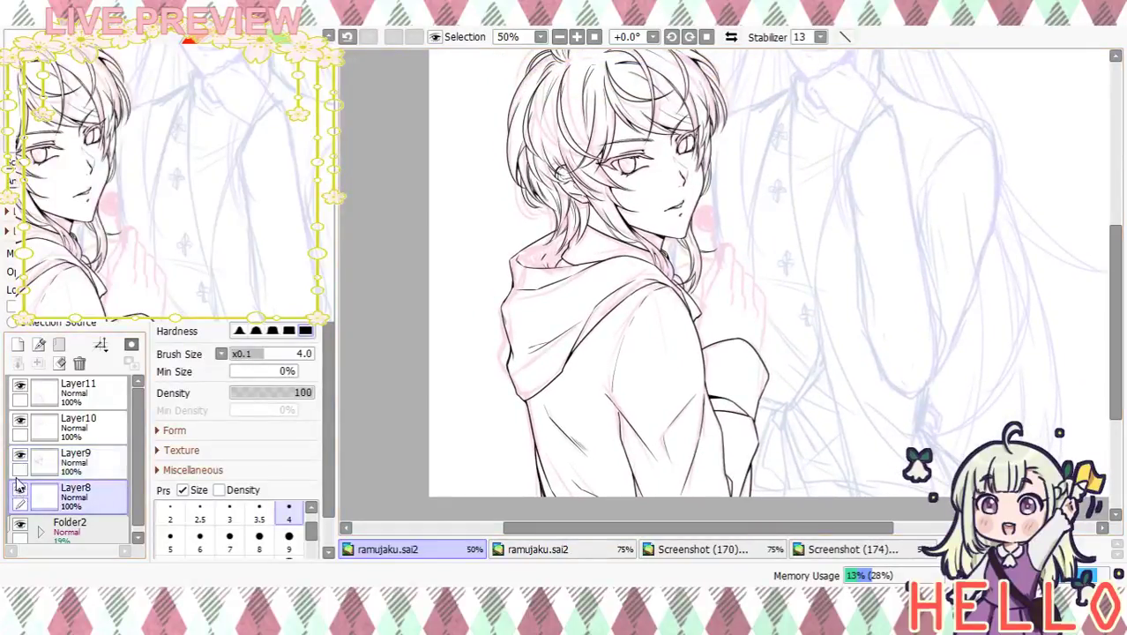
{"action": "left_click", "coordinate": [19, 490]}
{"action": "left_click", "coordinate": [19, 490]}
{"action": "left_click", "coordinate": [19, 491]}
{"action": "left_click", "coordinate": [20, 491]}
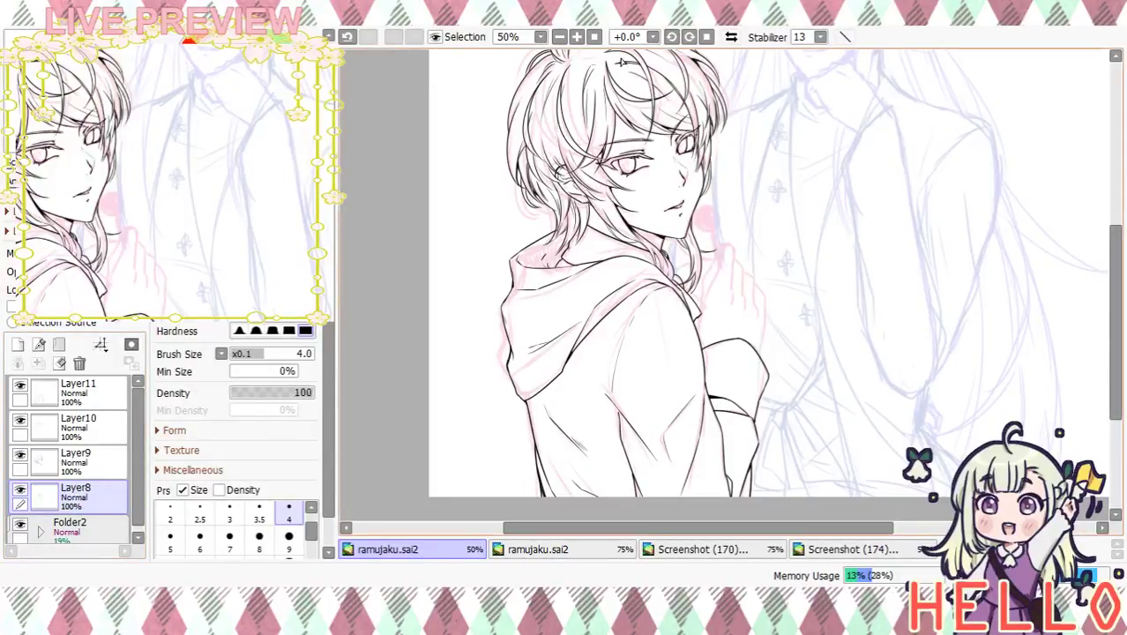
{"action": "scroll", "coordinate": [771, 371], "scroll_direction": "up", "scroll_amount": 3}
{"action": "left_click_drag", "start_coordinate": [770, 372], "coordinate": [734, 369]}
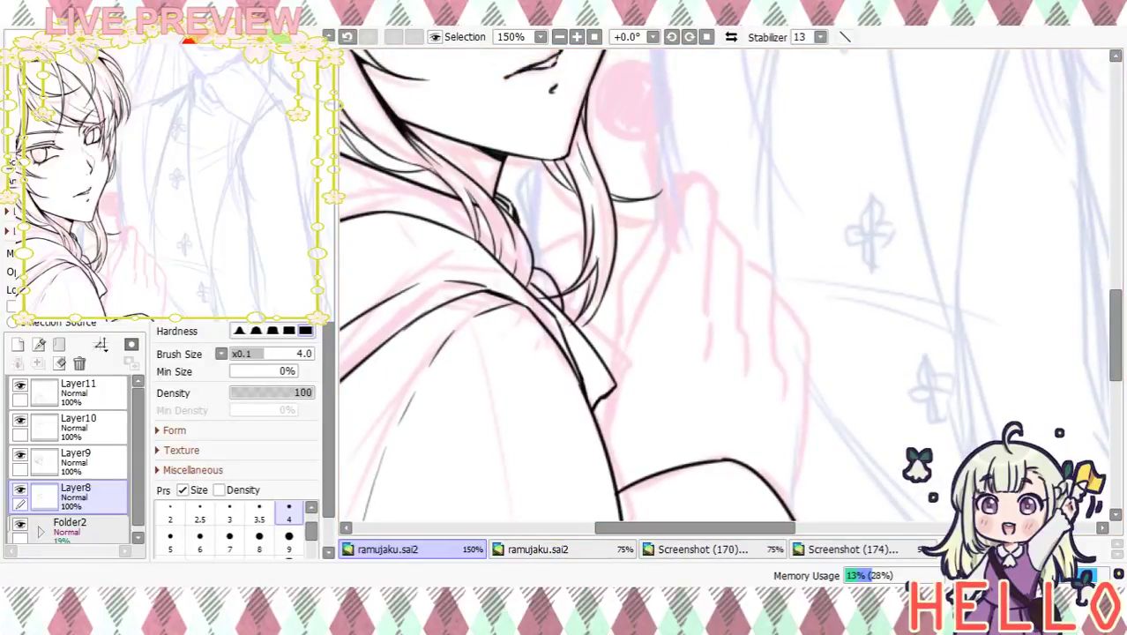
{"action": "left_click", "coordinate": [173, 538]}
Ink the raised hand's tallest finger, with its long straight side, rounded tip and opposite side bending at the knuckle
{"action": "mouse_move", "coordinate": [624, 353]}
{"action": "left_mouse_down"}
{"action": "mouse_move", "coordinate": [695, 228]}
{"action": "mouse_move", "coordinate": [671, 249]}
{"action": "mouse_move", "coordinate": [682, 214]}
{"action": "left_mouse_up"}
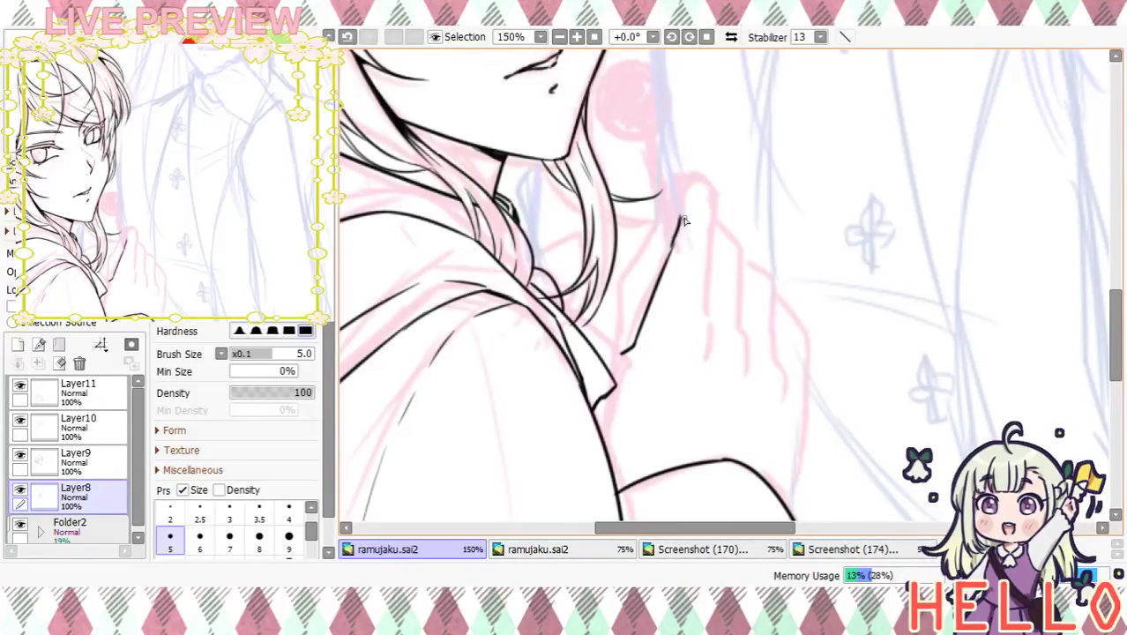
{"action": "key", "text": "ctrl+z"}
{"action": "left_click", "coordinate": [577, 37]}
{"action": "left_click_drag", "start_coordinate": [679, 145], "coordinate": [668, 186]}
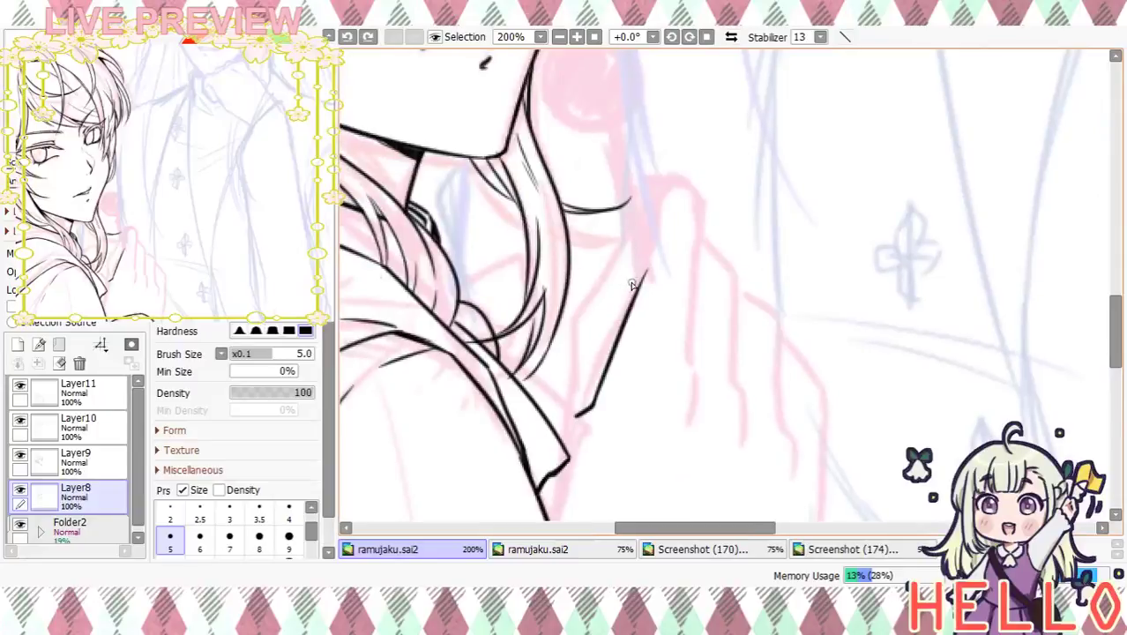
{"action": "left_click_drag", "start_coordinate": [643, 279], "coordinate": [666, 227]}
{"action": "mouse_move", "coordinate": [658, 210]}
{"action": "left_mouse_down"}
{"action": "mouse_move", "coordinate": [687, 188]}
{"action": "mouse_move", "coordinate": [712, 221]}
{"action": "mouse_move", "coordinate": [700, 194]}
{"action": "mouse_move", "coordinate": [708, 212]}
{"action": "mouse_move", "coordinate": [686, 325]}
{"action": "mouse_move", "coordinate": [700, 408]}
{"action": "mouse_move", "coordinate": [685, 436]}
{"action": "left_mouse_up"}
{"action": "key", "text": "ctrl+z"}
{"action": "key", "text": "ctrl+z"}
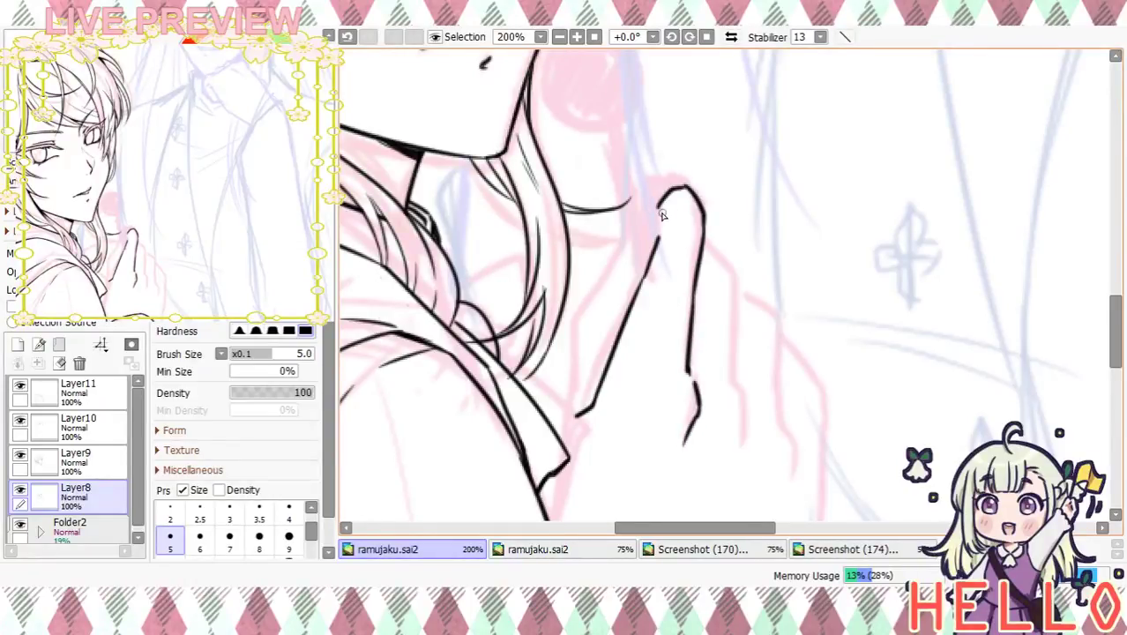
{"action": "left_click_drag", "start_coordinate": [711, 302], "coordinate": [774, 240]}
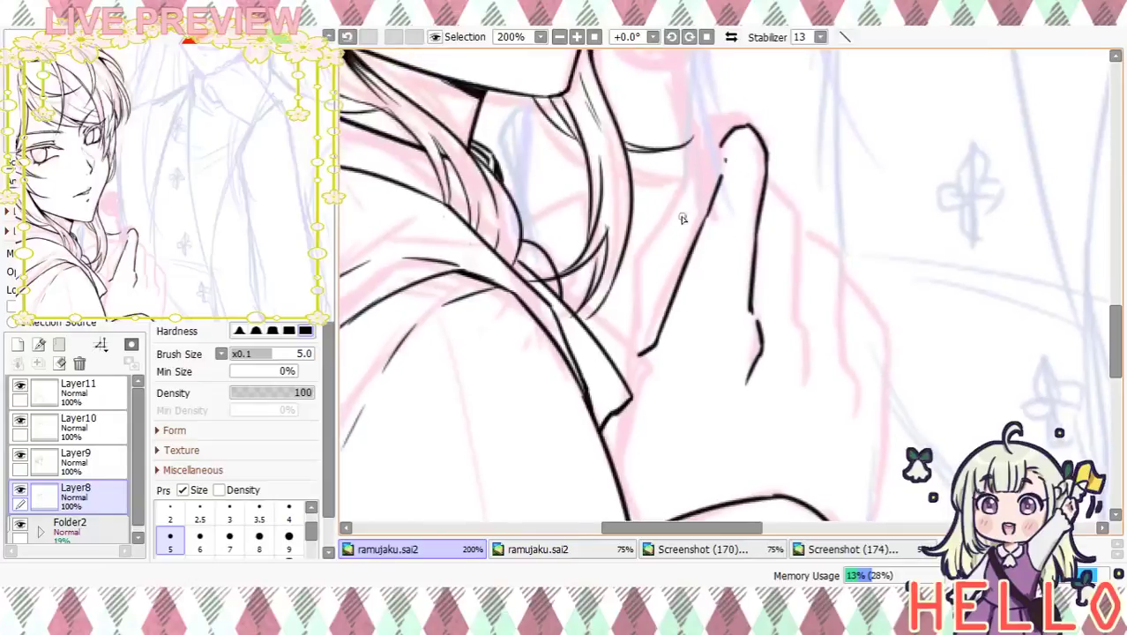
Ink the angled outer line of the finger behind the tallest one and the palm's edge down to the sleeve opening
{"action": "mouse_move", "coordinate": [691, 179]}
{"action": "left_mouse_down"}
{"action": "mouse_move", "coordinate": [639, 267]}
{"action": "mouse_move", "coordinate": [626, 375]}
{"action": "left_mouse_up"}
{"action": "scroll", "coordinate": [722, 410], "scroll_direction": "down", "scroll_amount": 4}
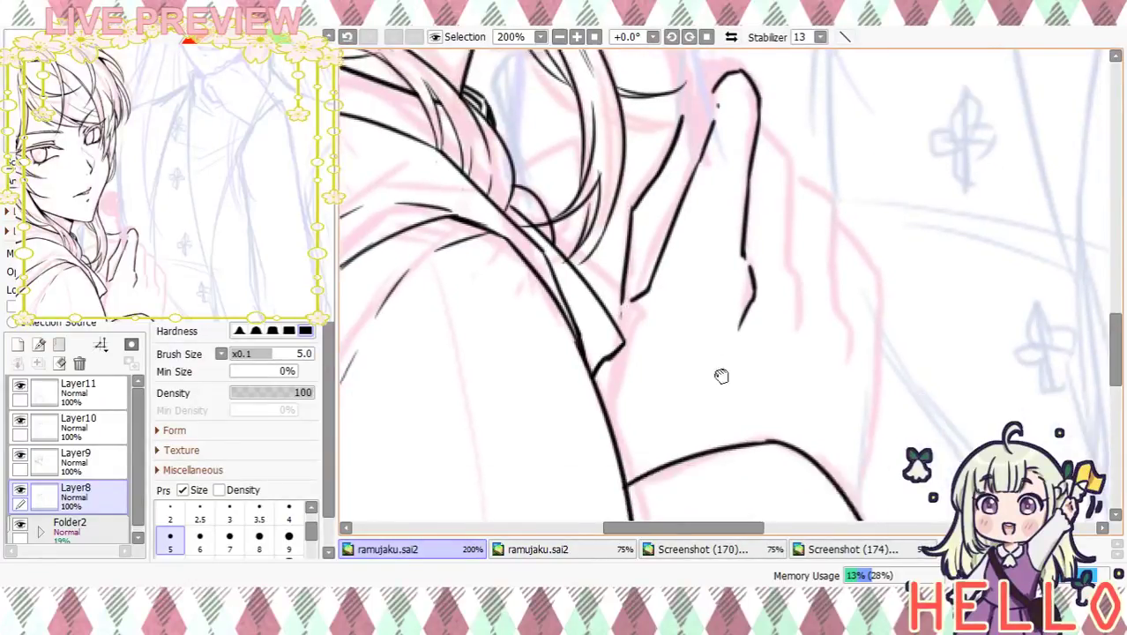
{"action": "mouse_move", "coordinate": [614, 320]}
{"action": "left_mouse_down"}
{"action": "mouse_move", "coordinate": [610, 377]}
{"action": "mouse_move", "coordinate": [627, 438]}
{"action": "left_mouse_up"}
{"action": "left_click_drag", "start_coordinate": [610, 357], "coordinate": [618, 411]}
{"action": "left_click_drag", "start_coordinate": [680, 373], "coordinate": [616, 493]}
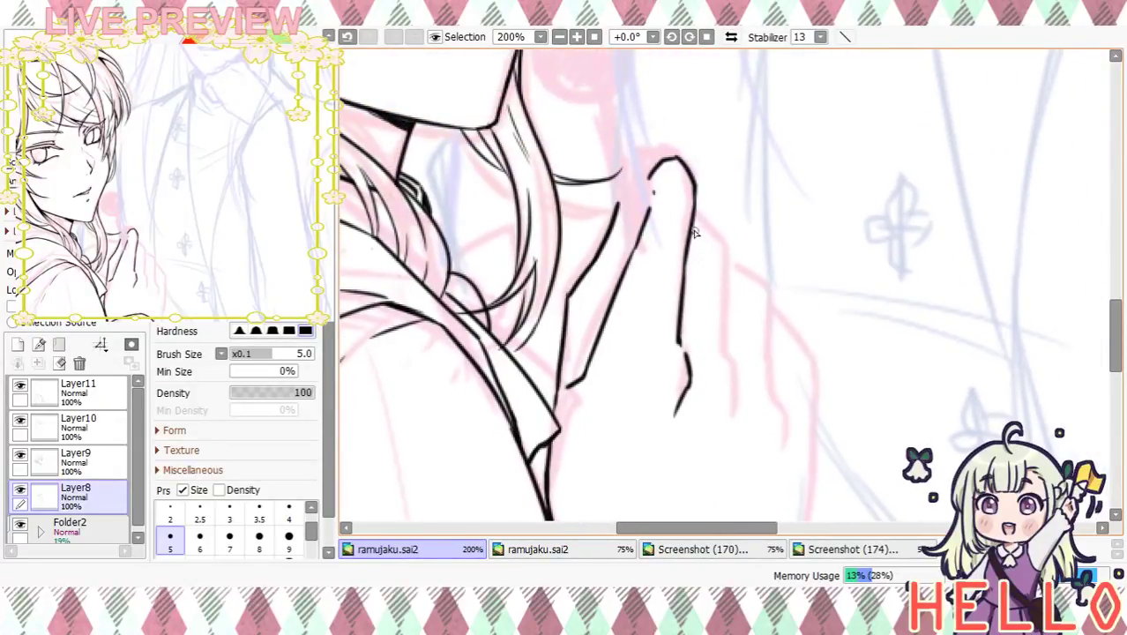
Ink the second finger with its knuckle bend and darken the corner where it meets the tallest finger
{"action": "mouse_move", "coordinate": [693, 230]}
{"action": "left_mouse_down"}
{"action": "mouse_move", "coordinate": [719, 249]}
{"action": "mouse_move", "coordinate": [735, 399]}
{"action": "mouse_move", "coordinate": [729, 429]}
{"action": "mouse_move", "coordinate": [721, 422]}
{"action": "left_mouse_up"}
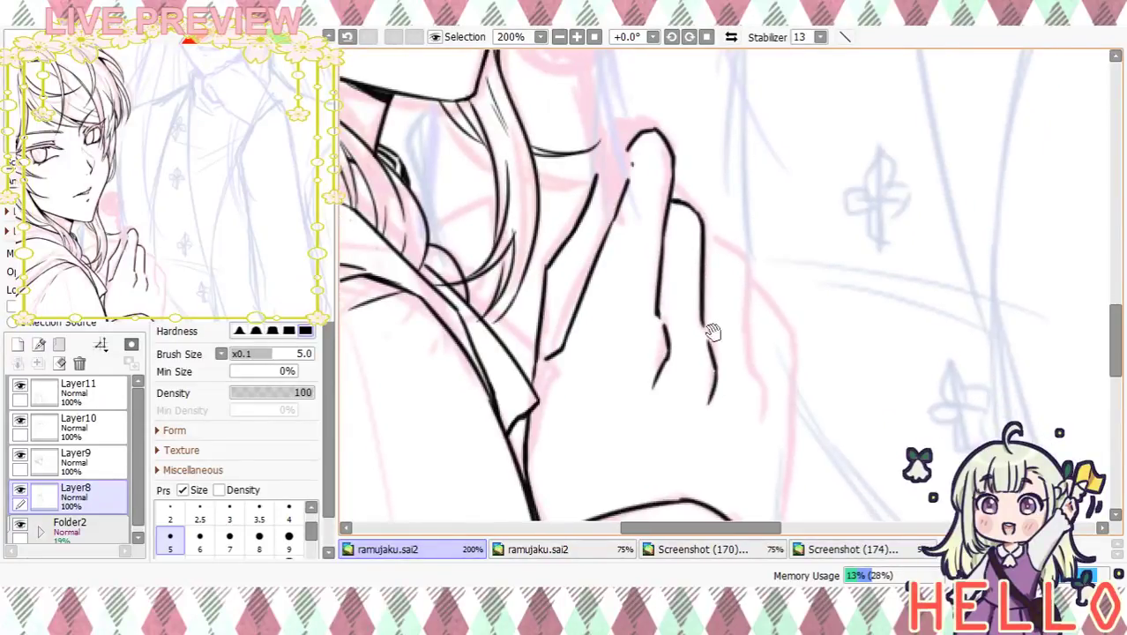
{"action": "left_click_drag", "start_coordinate": [704, 308], "coordinate": [707, 334]}
{"action": "left_click_drag", "start_coordinate": [767, 370], "coordinate": [719, 394]}
{"action": "left_click_drag", "start_coordinate": [713, 332], "coordinate": [715, 348]}
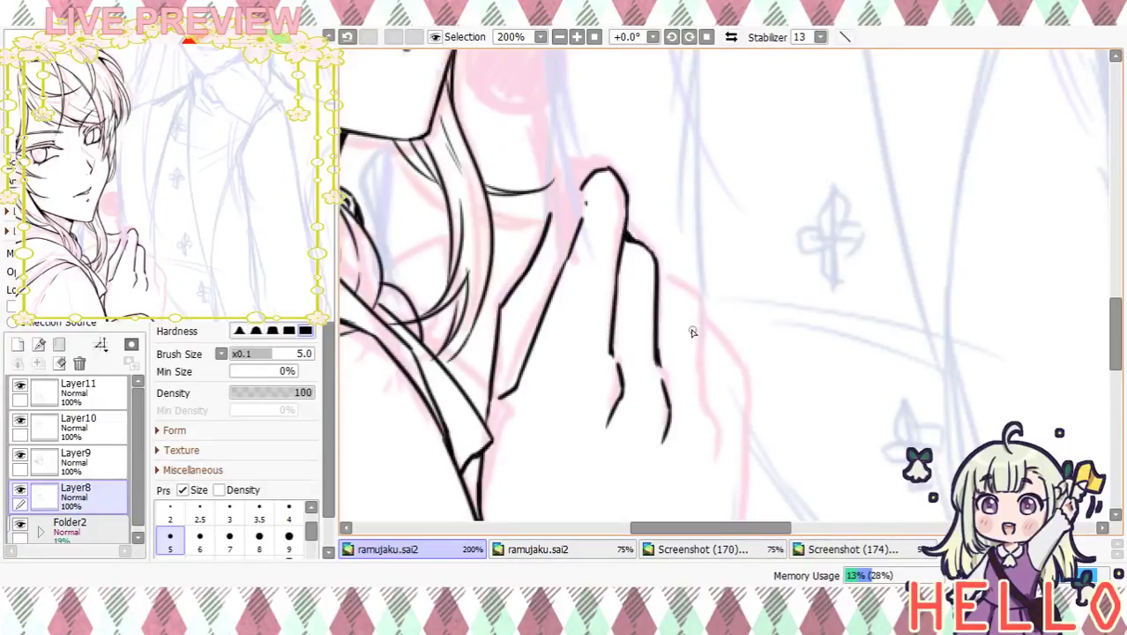
Ink the third finger beside the second one, from its bent tip down to the knuckle line
{"action": "left_click_drag", "start_coordinate": [661, 280], "coordinate": [705, 328]}
{"action": "key", "text": "ctrl+z"}
{"action": "mouse_move", "coordinate": [657, 280]}
{"action": "left_mouse_down"}
{"action": "mouse_move", "coordinate": [696, 305]}
{"action": "mouse_move", "coordinate": [715, 450]}
{"action": "left_mouse_up"}
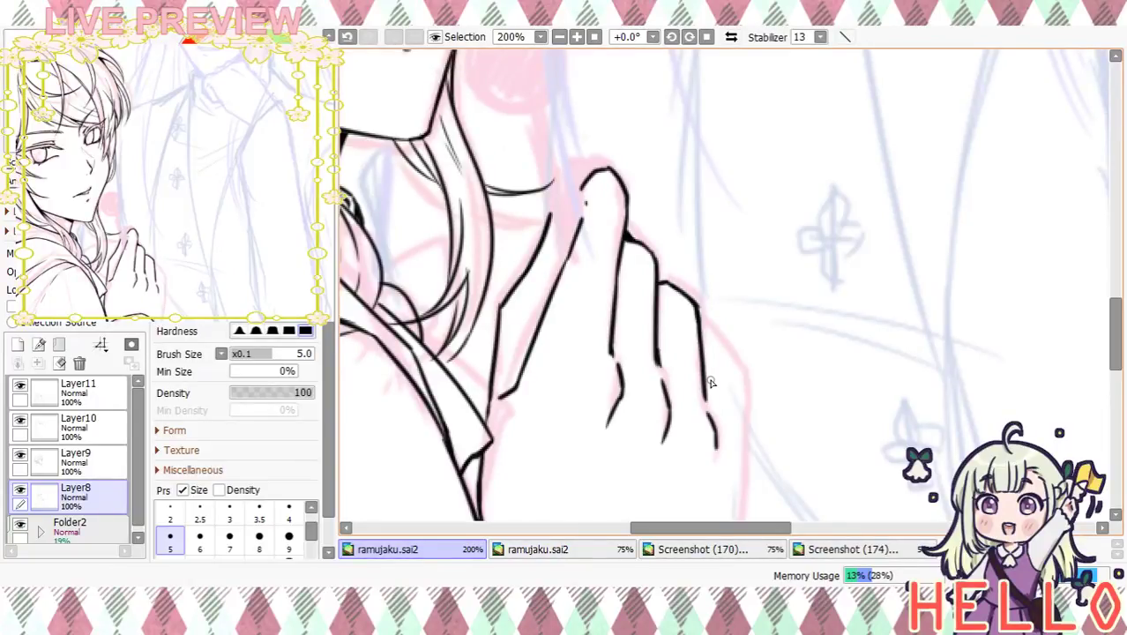
{"action": "left_click_drag", "start_coordinate": [790, 361], "coordinate": [769, 318]}
Ink the little finger with a short inner line and the hand's outer edge down to the sleeve opening
{"action": "mouse_move", "coordinate": [685, 293]}
{"action": "left_mouse_down"}
{"action": "mouse_move", "coordinate": [724, 318]}
{"action": "mouse_move", "coordinate": [723, 352]}
{"action": "left_mouse_up"}
{"action": "scroll", "coordinate": [736, 370], "scroll_direction": "down", "scroll_amount": 4}
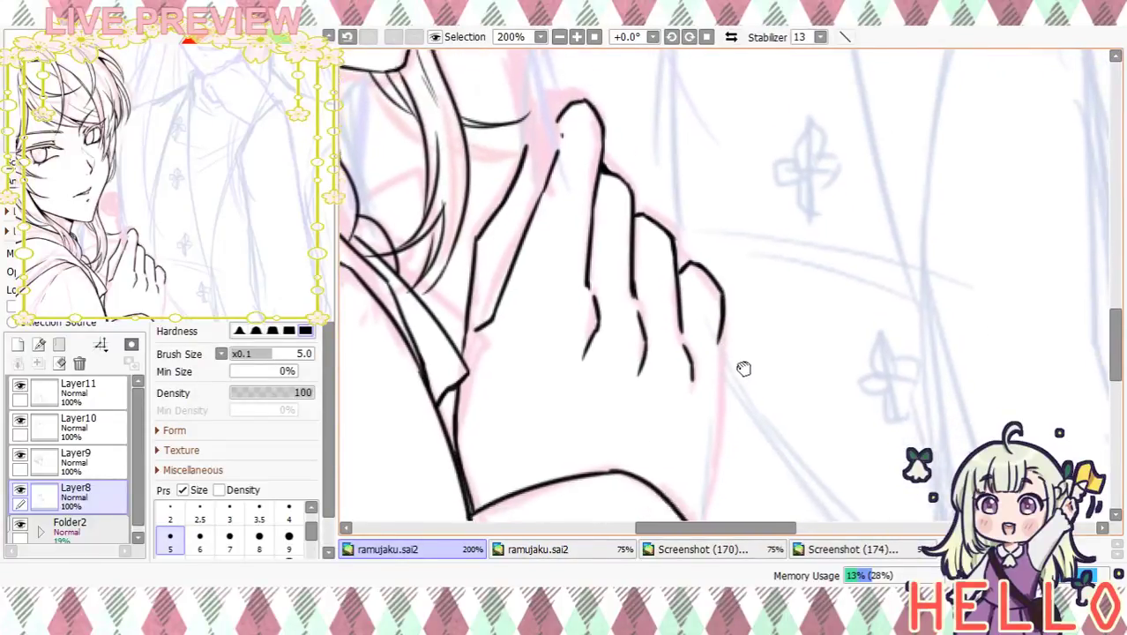
{"action": "left_click_drag", "start_coordinate": [718, 277], "coordinate": [708, 395]}
{"action": "left_click_drag", "start_coordinate": [712, 331], "coordinate": [697, 450]}
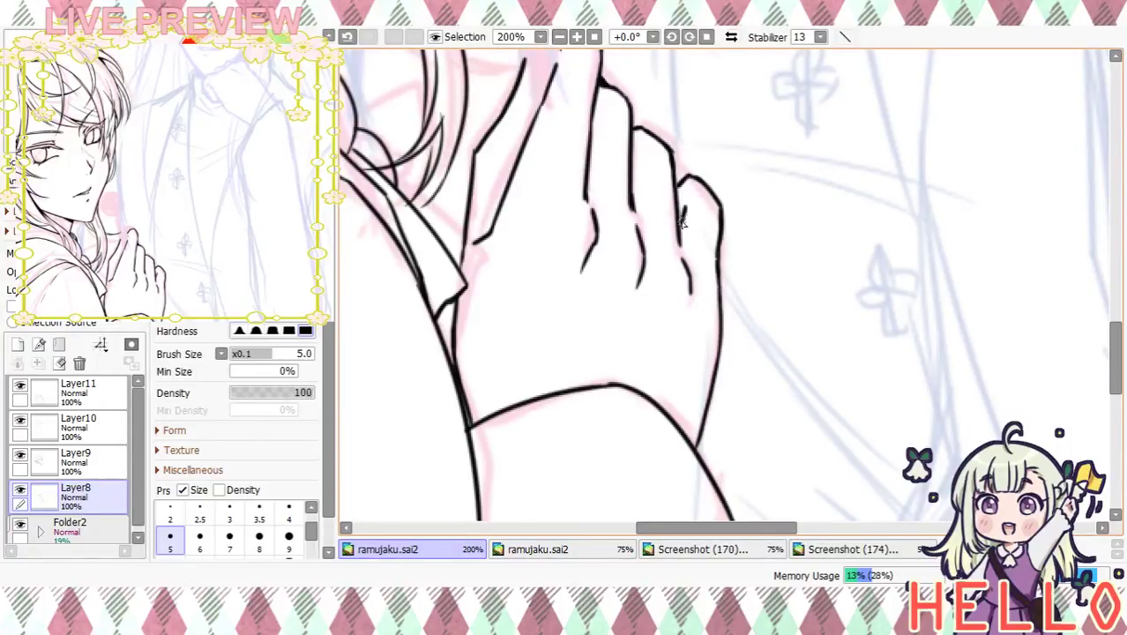
{"action": "left_click_drag", "start_coordinate": [752, 229], "coordinate": [800, 339]}
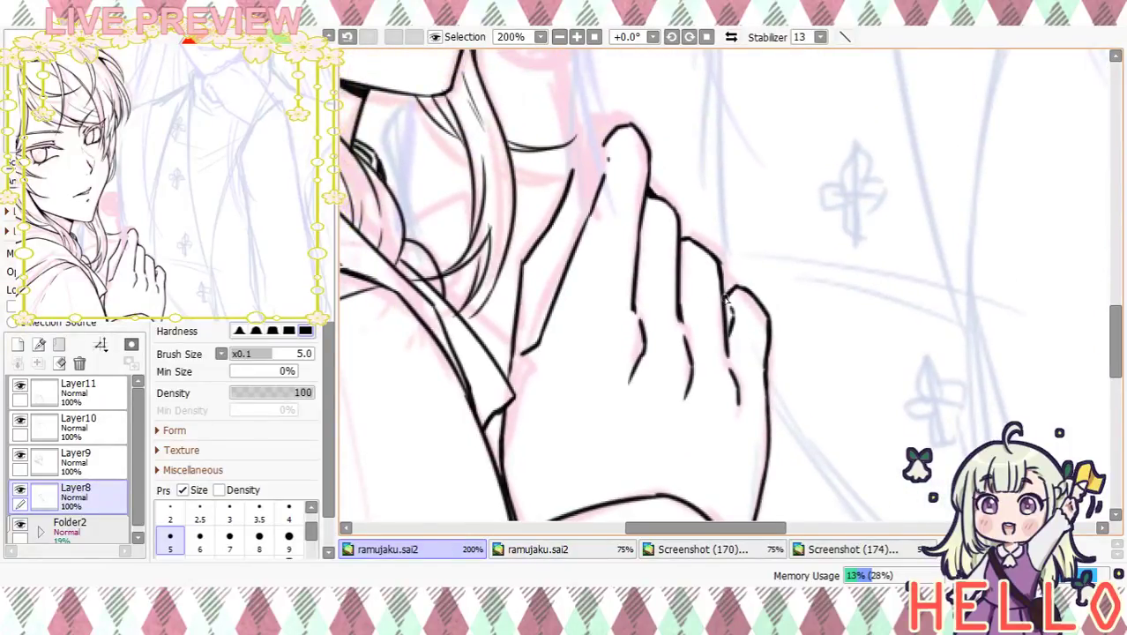
{"action": "left_click", "coordinate": [559, 37]}
{"action": "left_click", "coordinate": [577, 38]}
{"action": "scroll", "coordinate": [812, 370], "scroll_direction": "down", "scroll_amount": 4}
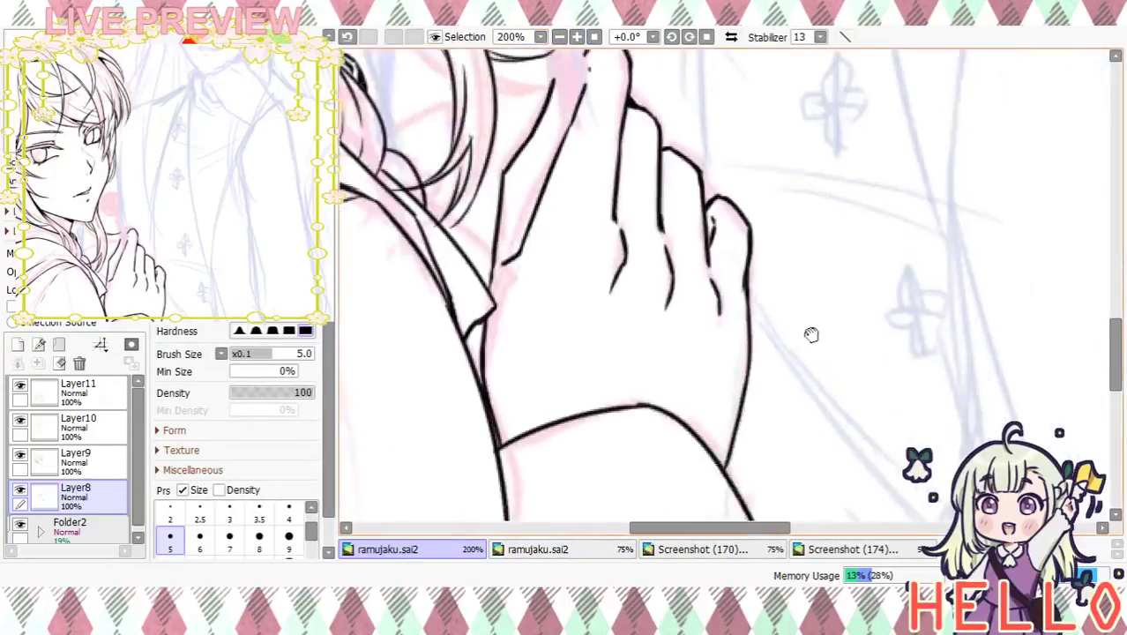
Erase the hand's outer edge between the little finger and the sleeve opening
{"action": "left_click", "coordinate": [347, 37]}
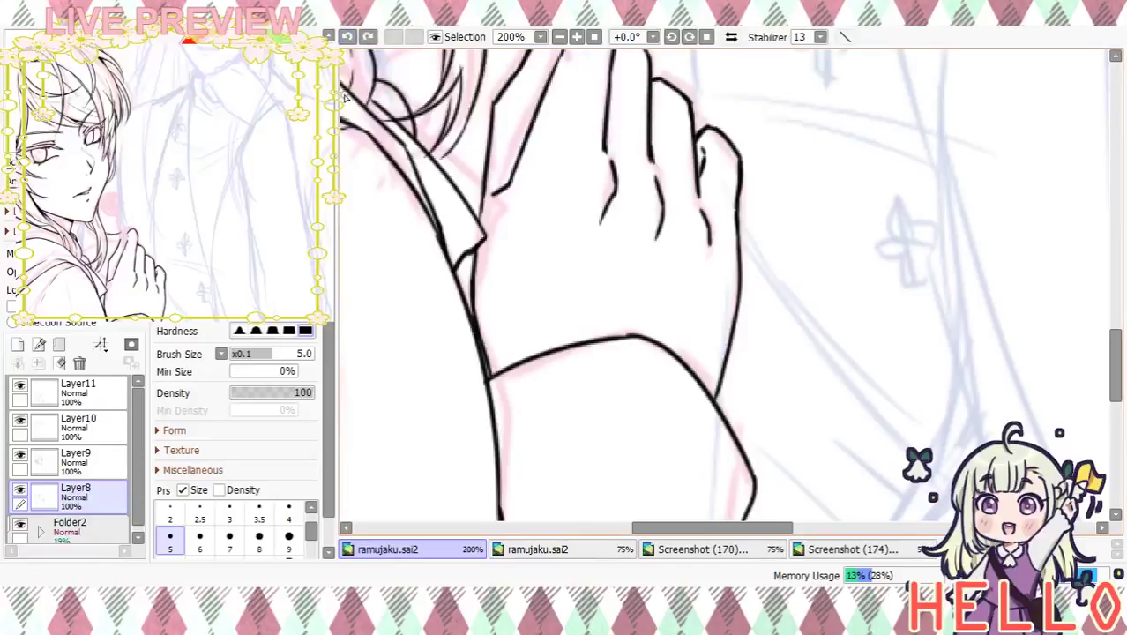
{"action": "key", "text": "e"}
{"action": "left_click_drag", "start_coordinate": [740, 240], "coordinate": [719, 393]}
{"action": "key", "text": "n"}
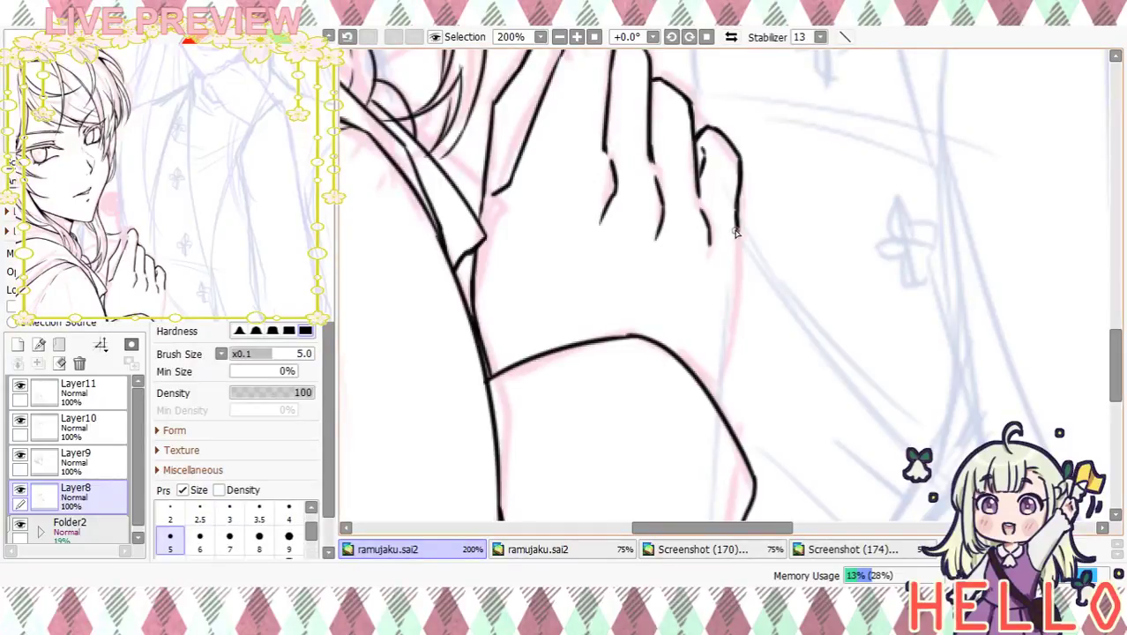
{"action": "left_click_drag", "start_coordinate": [736, 227], "coordinate": [721, 363]}
{"action": "left_click_drag", "start_coordinate": [725, 325], "coordinate": [715, 379]}
{"action": "key", "text": "ctrl+z"}
{"action": "key", "text": "ctrl+z"}
{"action": "key", "text": "ctrl+z"}
{"action": "key", "text": "ctrl+z"}
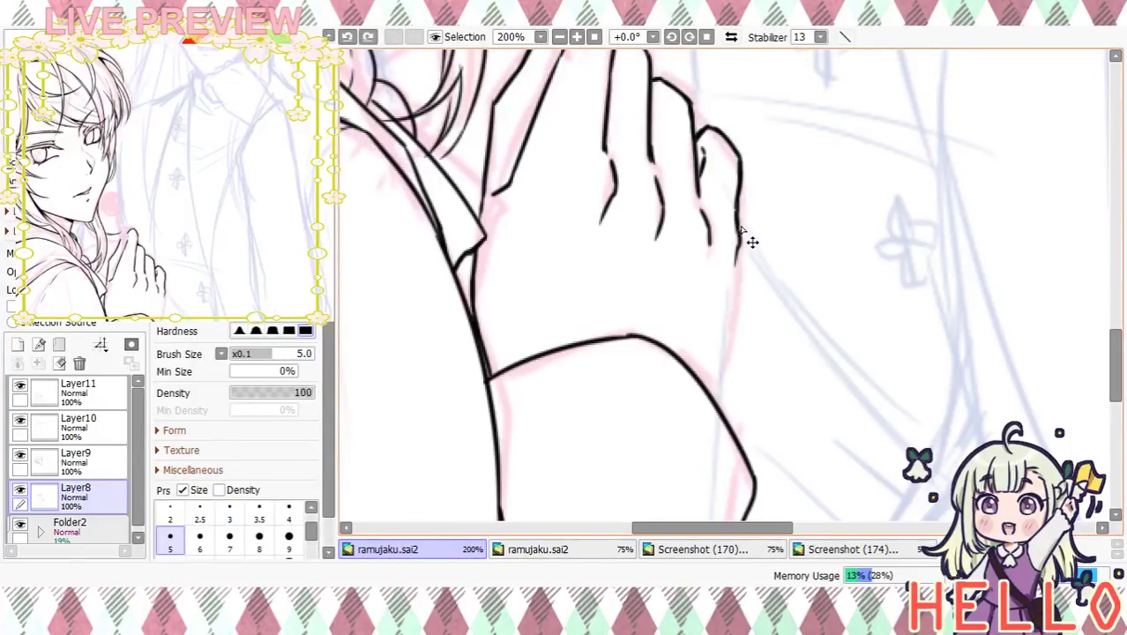
Ink the hand's outer edge from below the little finger, slanting inward to the sleeve opening, and extend the last knuckle line
{"action": "left_click_drag", "start_coordinate": [742, 231], "coordinate": [731, 280]}
{"action": "left_click_drag", "start_coordinate": [739, 215], "coordinate": [706, 372]}
{"action": "left_click_drag", "start_coordinate": [716, 326], "coordinate": [704, 367]}
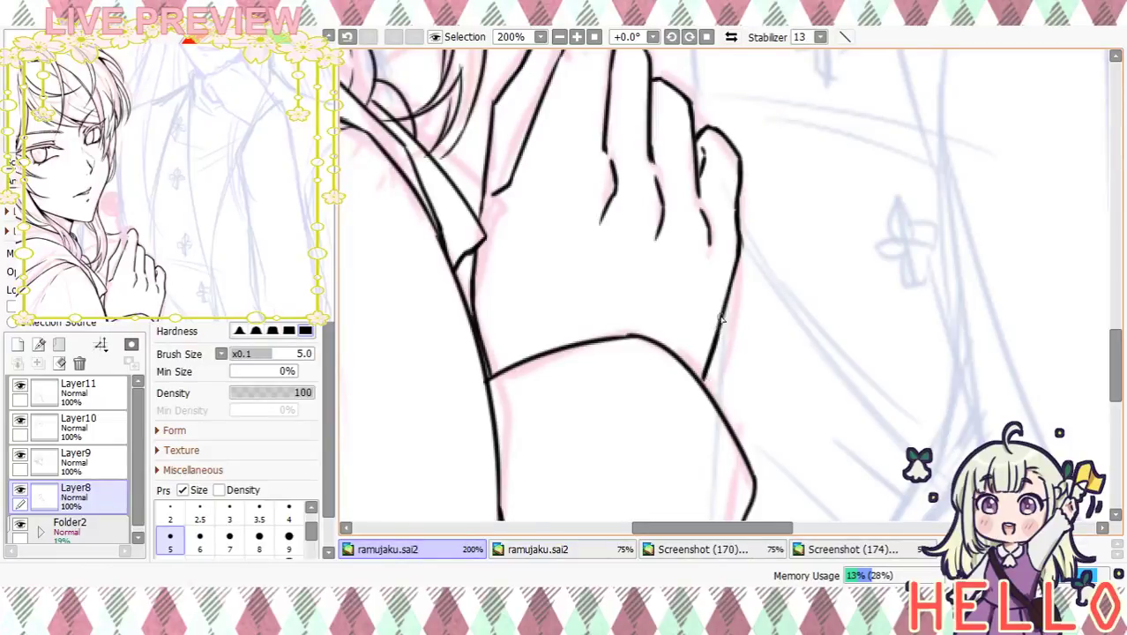
{"action": "scroll", "coordinate": [749, 291], "scroll_direction": "up", "scroll_amount": 4}
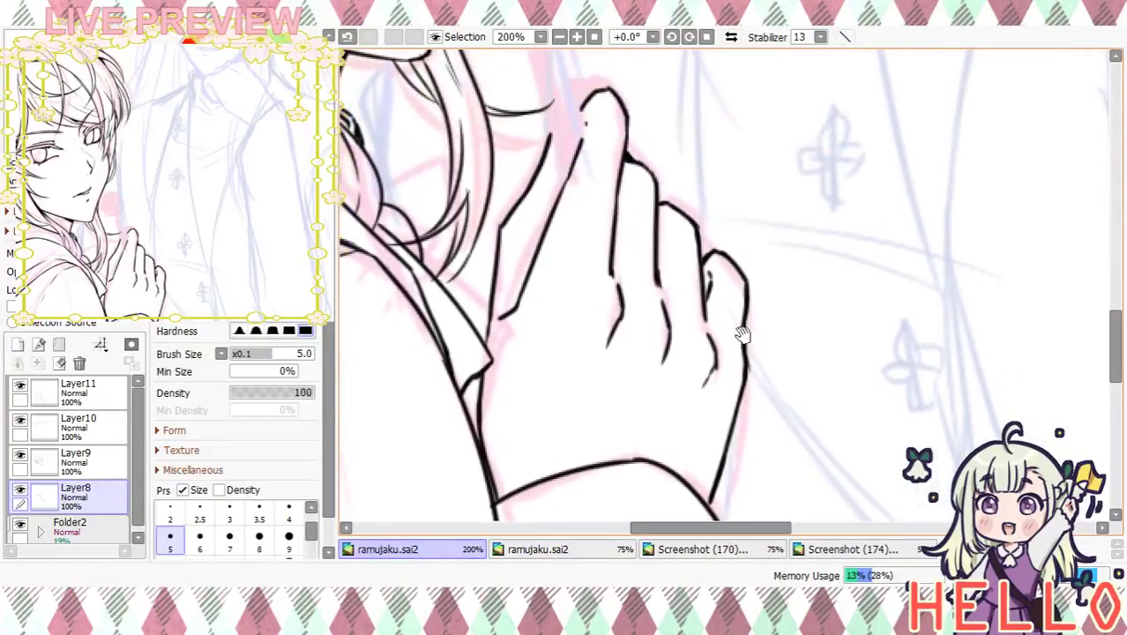
Ink the small rounded tip of the rear finger beside the tallest finger
{"action": "left_click", "coordinate": [561, 37]}
{"action": "left_click", "coordinate": [561, 37]}
{"action": "left_click", "coordinate": [561, 37]}
{"action": "left_click", "coordinate": [561, 37]}
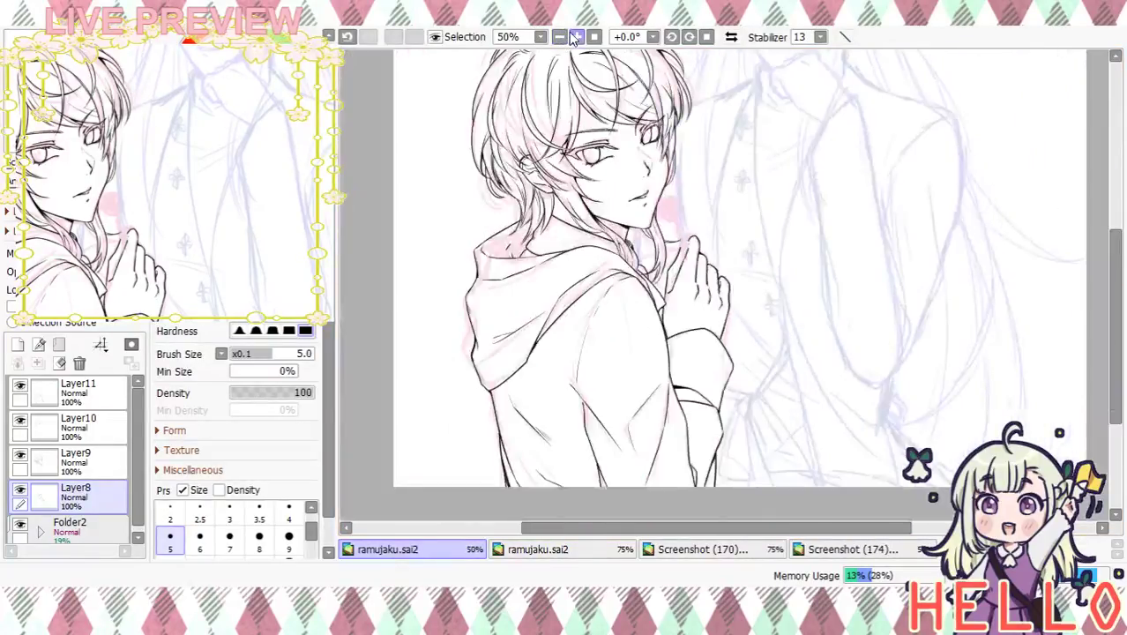
{"action": "left_click", "coordinate": [576, 36]}
{"action": "left_click", "coordinate": [576, 36]}
{"action": "left_click", "coordinate": [575, 36]}
{"action": "left_click_drag", "start_coordinate": [648, 124], "coordinate": [690, 170]}
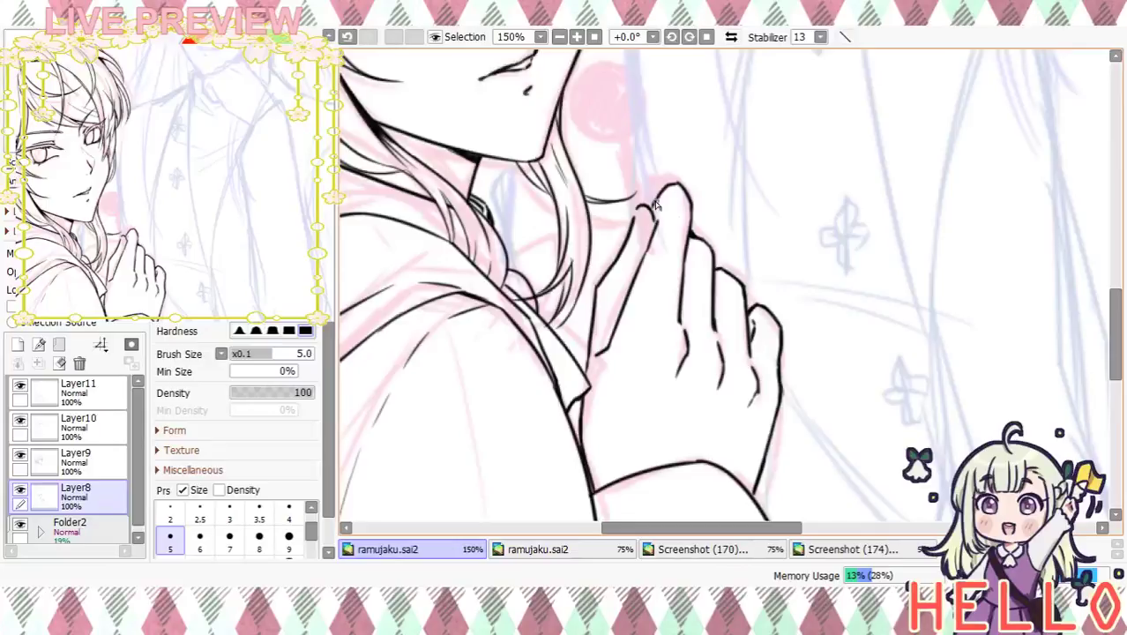
Ink the narrow gap between the rear fingertip and the tallest finger, joining the two outlines
{"action": "mouse_move", "coordinate": [742, 189]}
{"action": "left_mouse_down"}
{"action": "mouse_move", "coordinate": [810, 219]}
{"action": "mouse_move", "coordinate": [800, 231]}
{"action": "left_mouse_up"}
{"action": "left_click", "coordinate": [577, 37]}
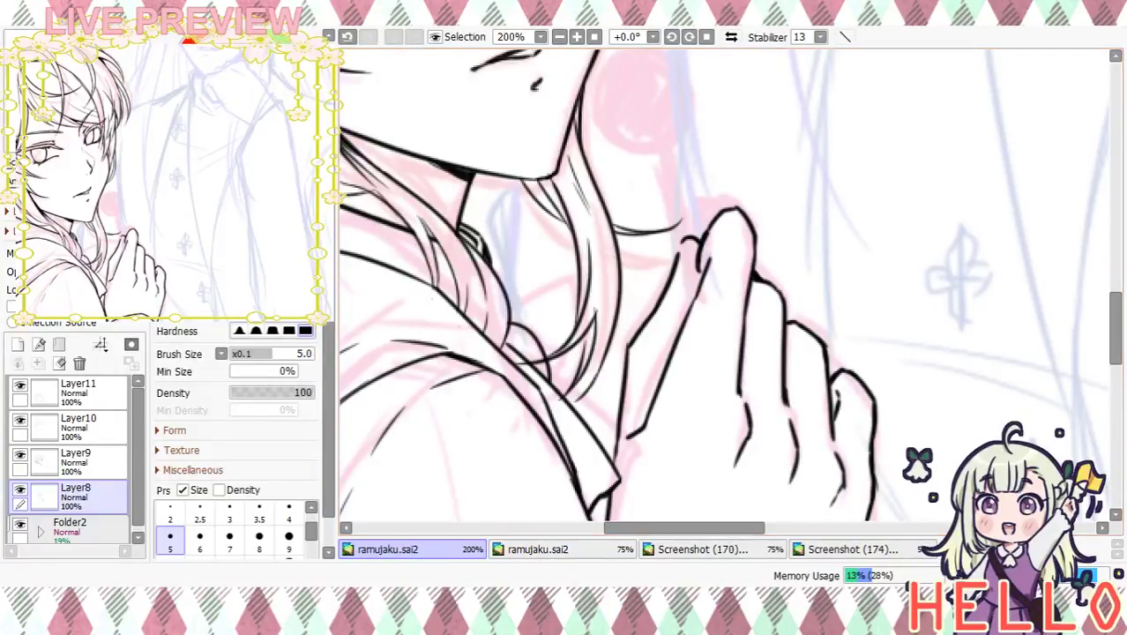
{"action": "left_click_drag", "start_coordinate": [701, 251], "coordinate": [704, 279]}
{"action": "left_click_drag", "start_coordinate": [701, 275], "coordinate": [702, 282]}
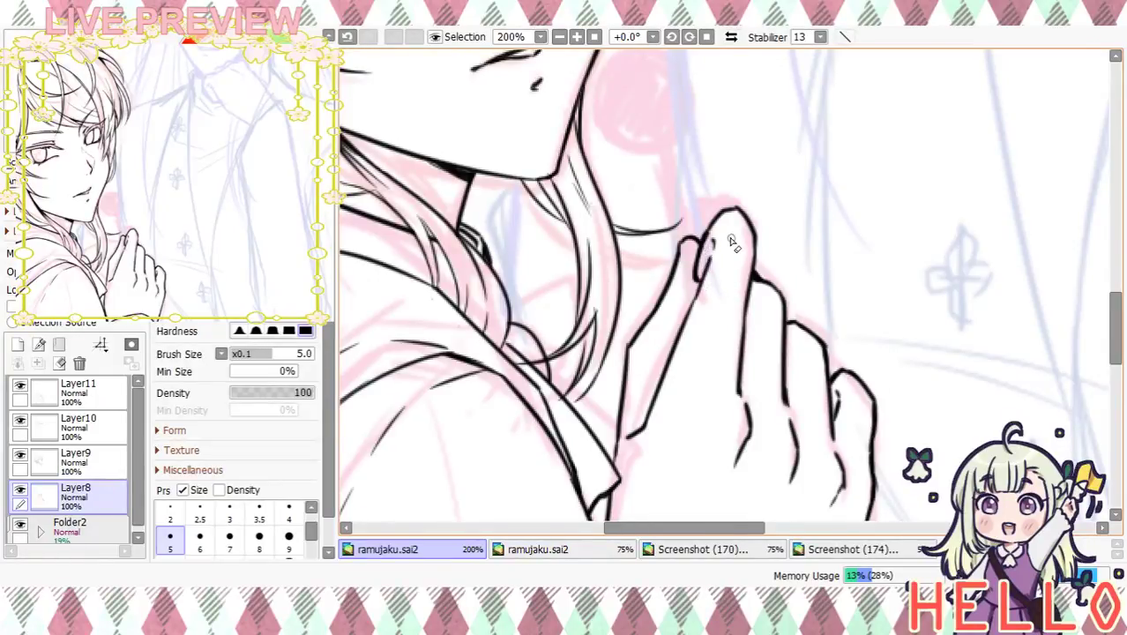
Add a new layer above Layer11 at the top of the line-art stack
{"action": "left_click", "coordinate": [561, 37]}
{"action": "left_click", "coordinate": [561, 37]}
{"action": "mouse_move", "coordinate": [820, 270]}
{"action": "left_mouse_down"}
{"action": "mouse_move", "coordinate": [838, 250]}
{"action": "mouse_move", "coordinate": [817, 322]}
{"action": "mouse_move", "coordinate": [793, 201]}
{"action": "mouse_move", "coordinate": [820, 317]}
{"action": "mouse_move", "coordinate": [805, 280]}
{"action": "mouse_move", "coordinate": [801, 324]}
{"action": "mouse_move", "coordinate": [788, 330]}
{"action": "mouse_move", "coordinate": [797, 357]}
{"action": "mouse_move", "coordinate": [781, 345]}
{"action": "left_mouse_up"}
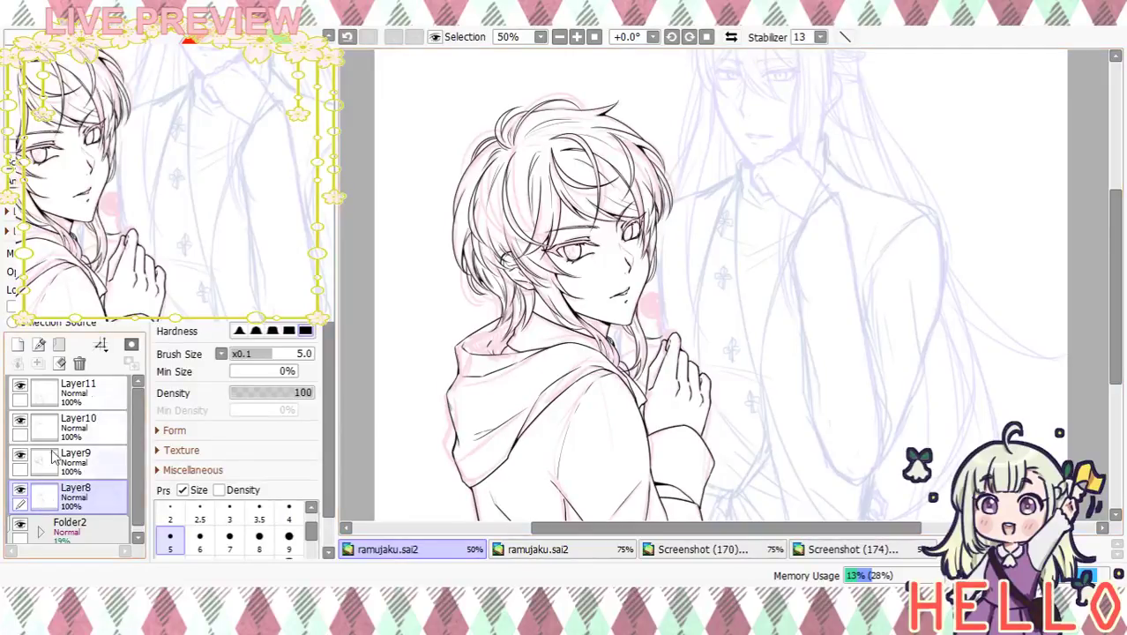
{"action": "left_click", "coordinate": [108, 393]}
{"action": "left_click", "coordinate": [18, 344]}
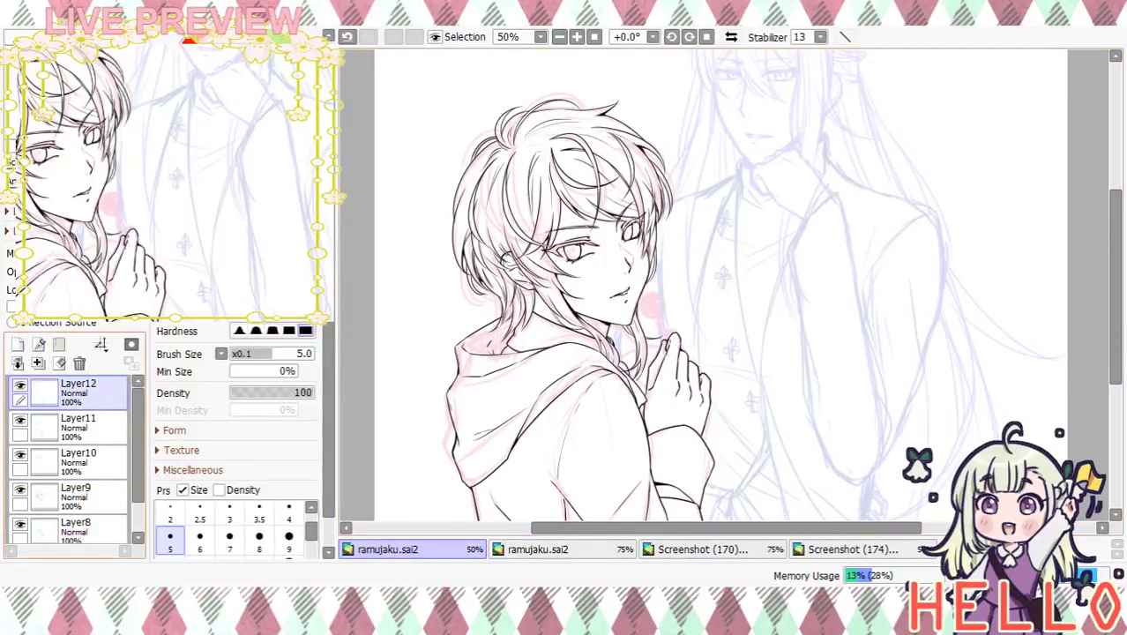
With a size 2 brush, ink the lollipop stick as two thin parallel lines running down to the fingertips
{"action": "left_click", "coordinate": [577, 37]}
{"action": "left_click", "coordinate": [577, 37]}
{"action": "scroll", "coordinate": [697, 335], "scroll_direction": "down", "scroll_amount": 5}
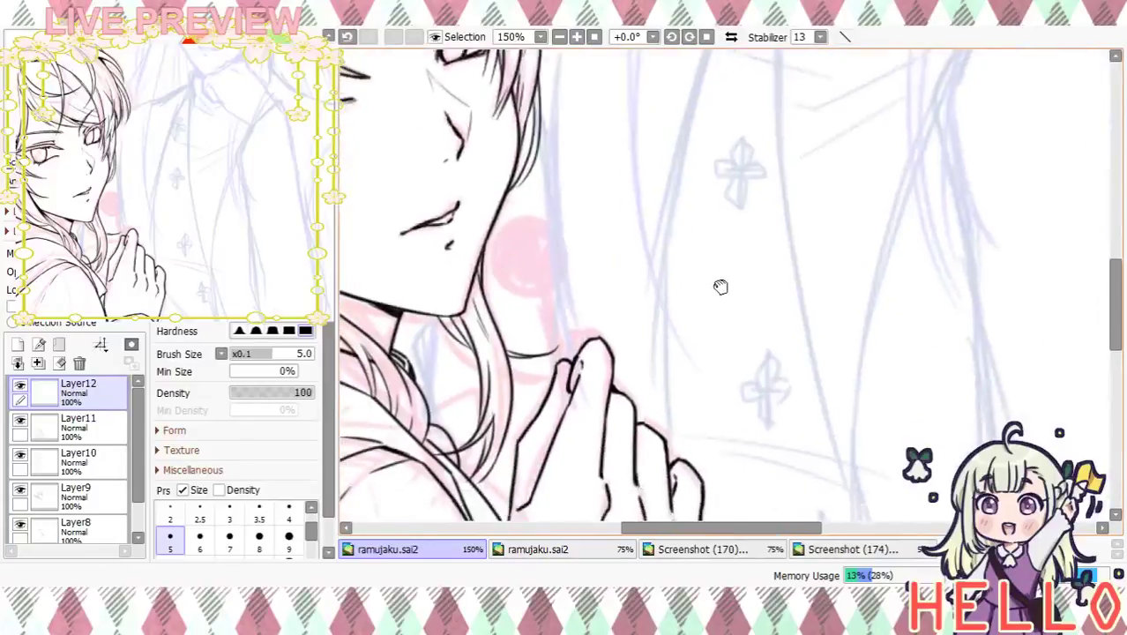
{"action": "left_click", "coordinate": [173, 514]}
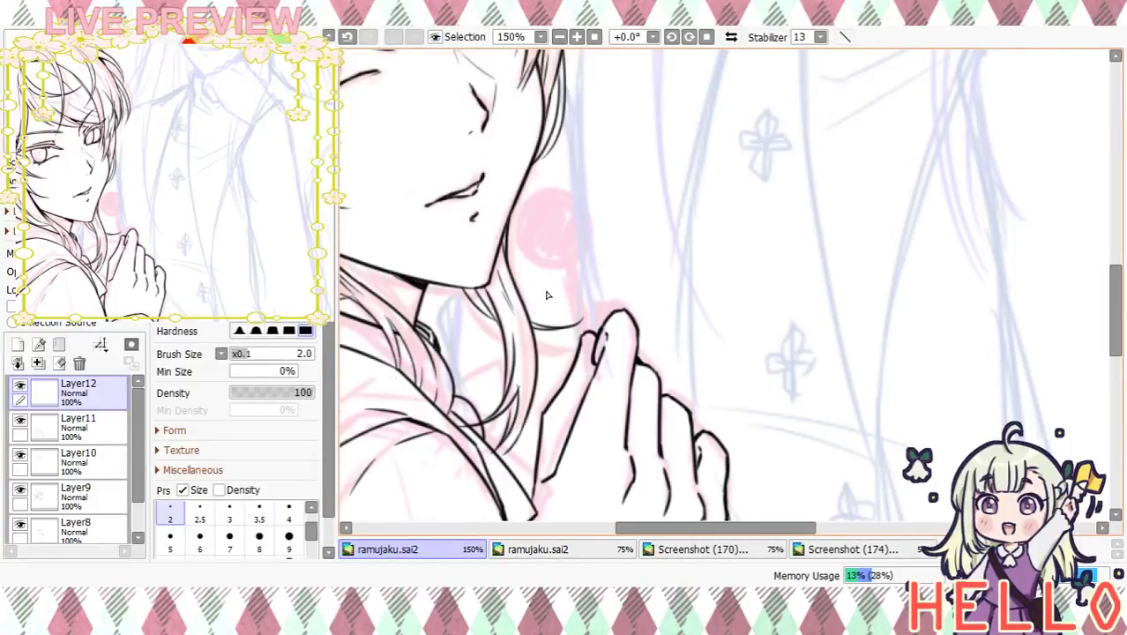
{"action": "left_click_drag", "start_coordinate": [568, 277], "coordinate": [588, 381]}
{"action": "left_click_drag", "start_coordinate": [574, 268], "coordinate": [591, 351]}
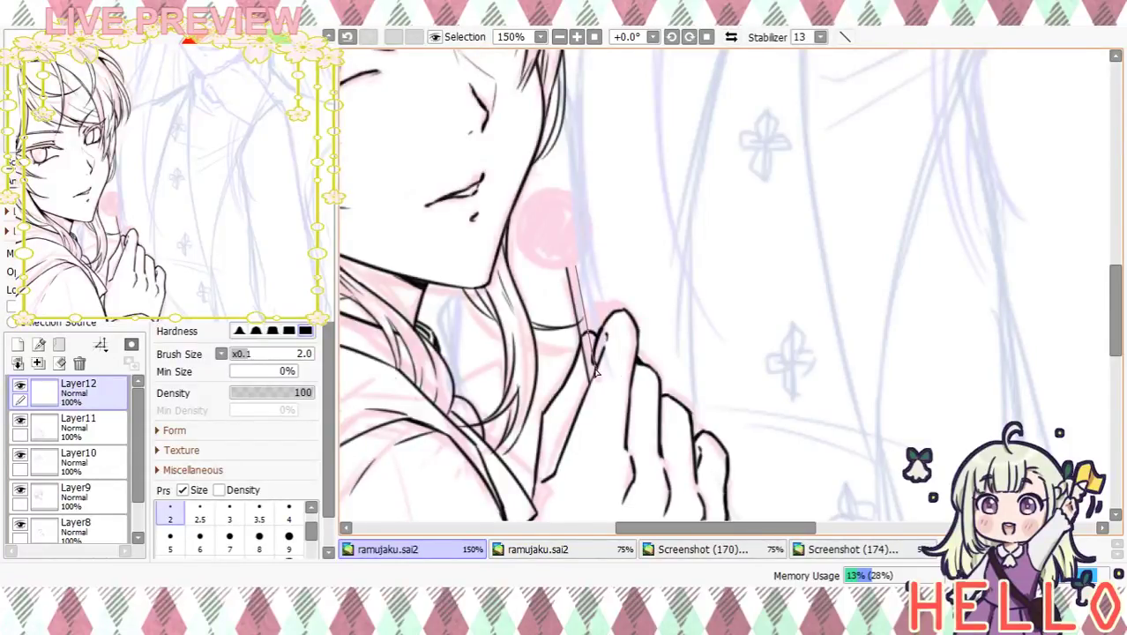
{"action": "mouse_move", "coordinate": [666, 272]}
{"action": "left_mouse_down"}
{"action": "mouse_move", "coordinate": [705, 156]}
{"action": "mouse_move", "coordinate": [698, 317]}
{"action": "left_mouse_up"}
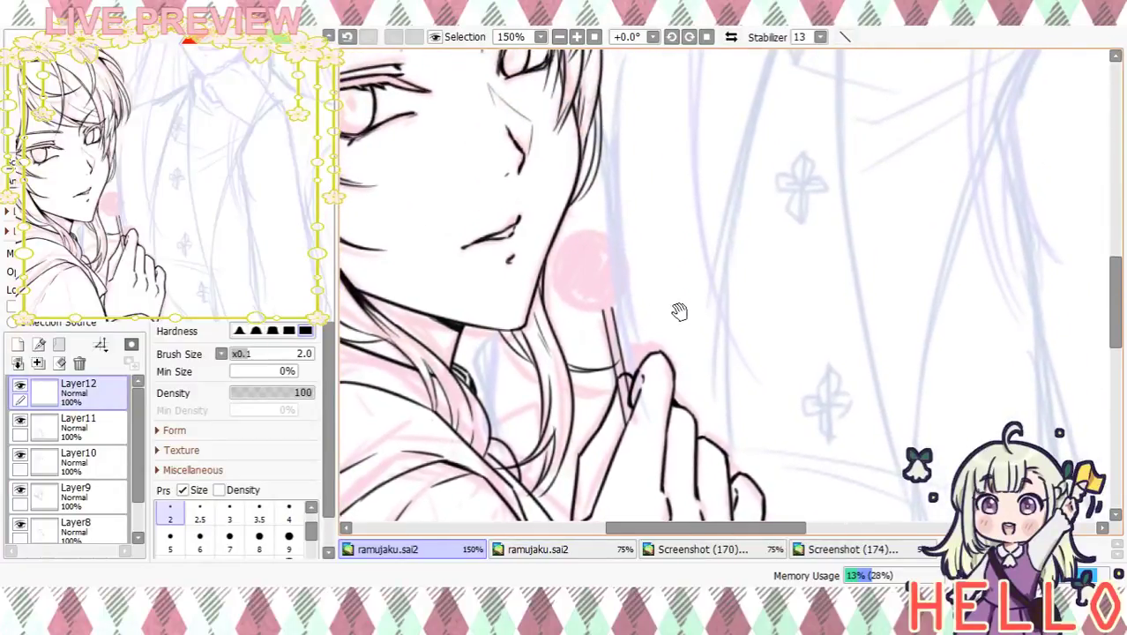
{"action": "left_click", "coordinate": [235, 183]}
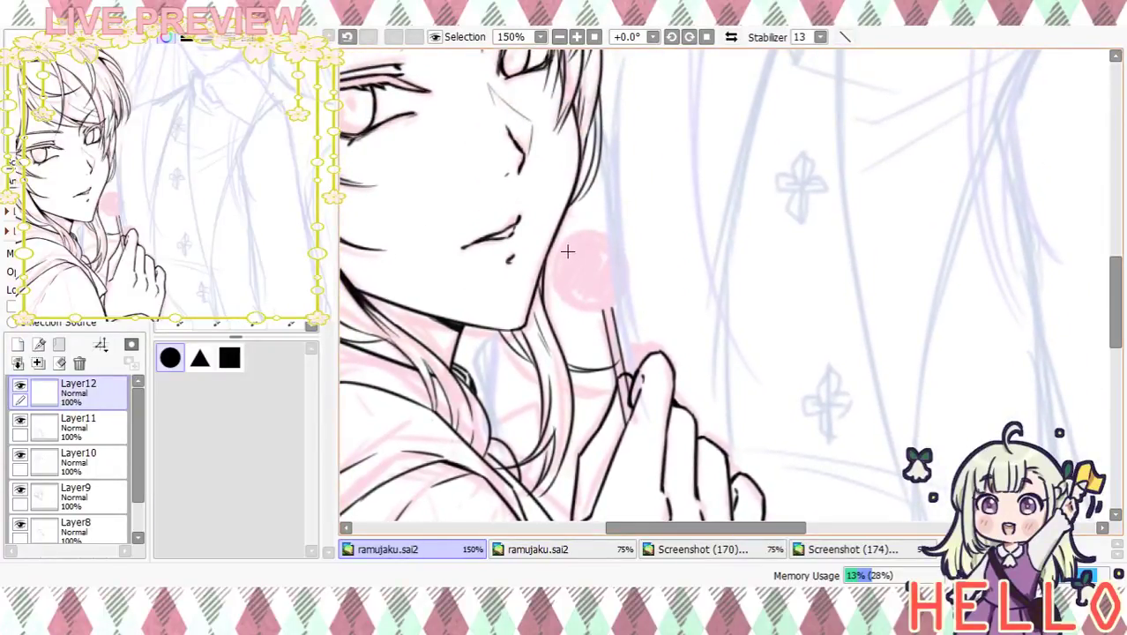
{"action": "left_click_drag", "start_coordinate": [552, 236], "coordinate": [648, 317]}
{"action": "key", "text": "ctrl+z"}
{"action": "left_click_drag", "start_coordinate": [544, 226], "coordinate": [651, 320]}
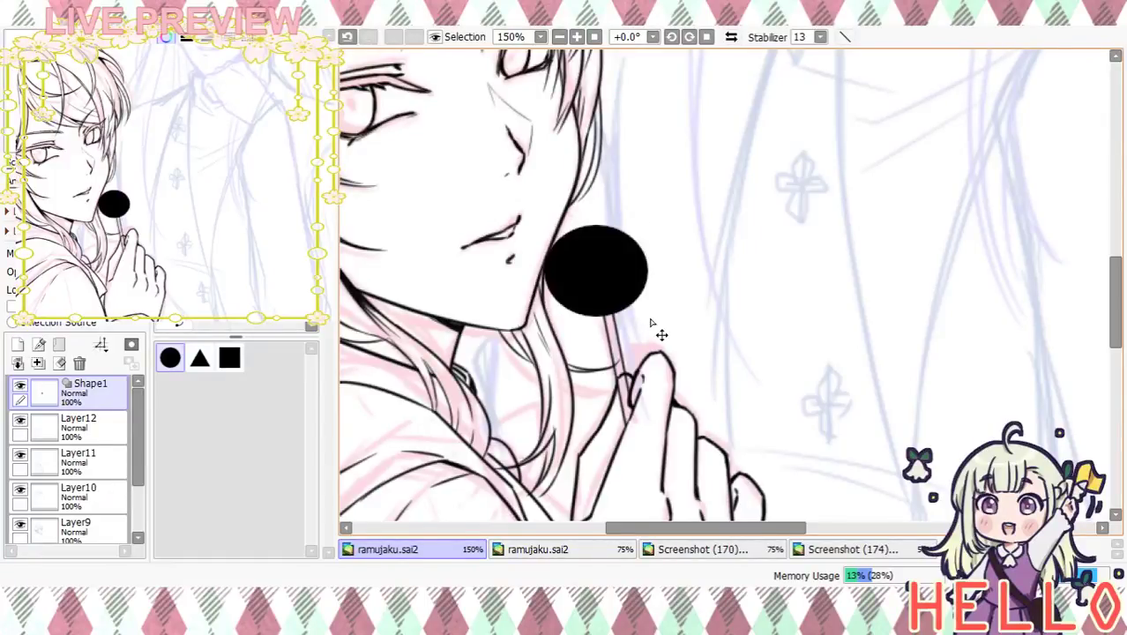
{"action": "key", "text": "ctrl+z"}
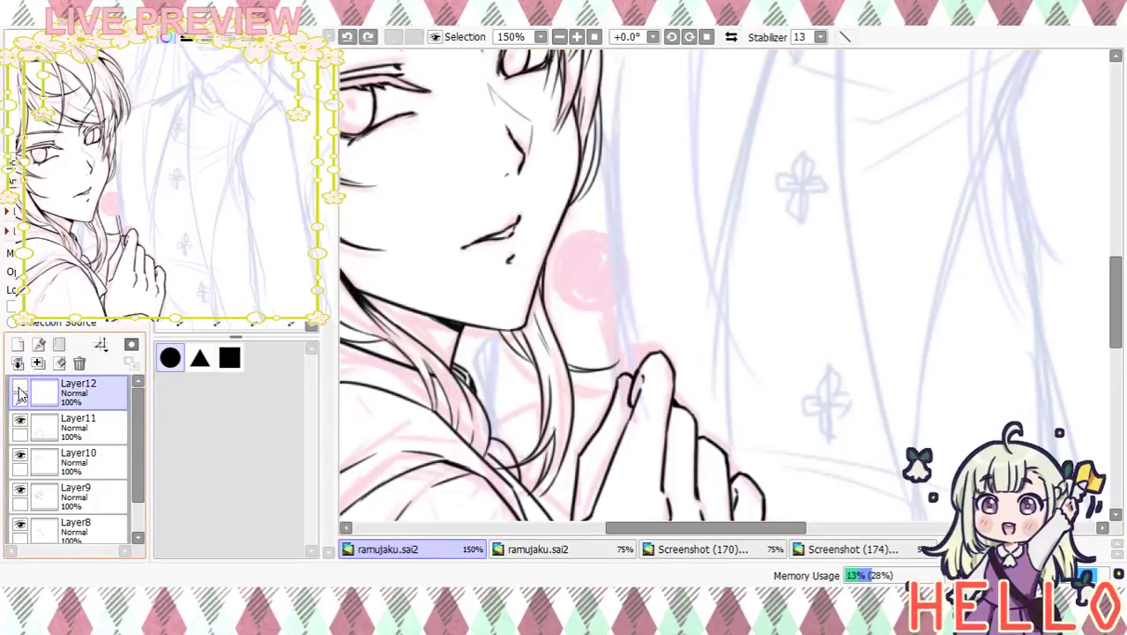
With a size 5 brush, ink the left half of the candy's round outline, redoing the curve until it follows the sketch
{"action": "key", "text": "n"}
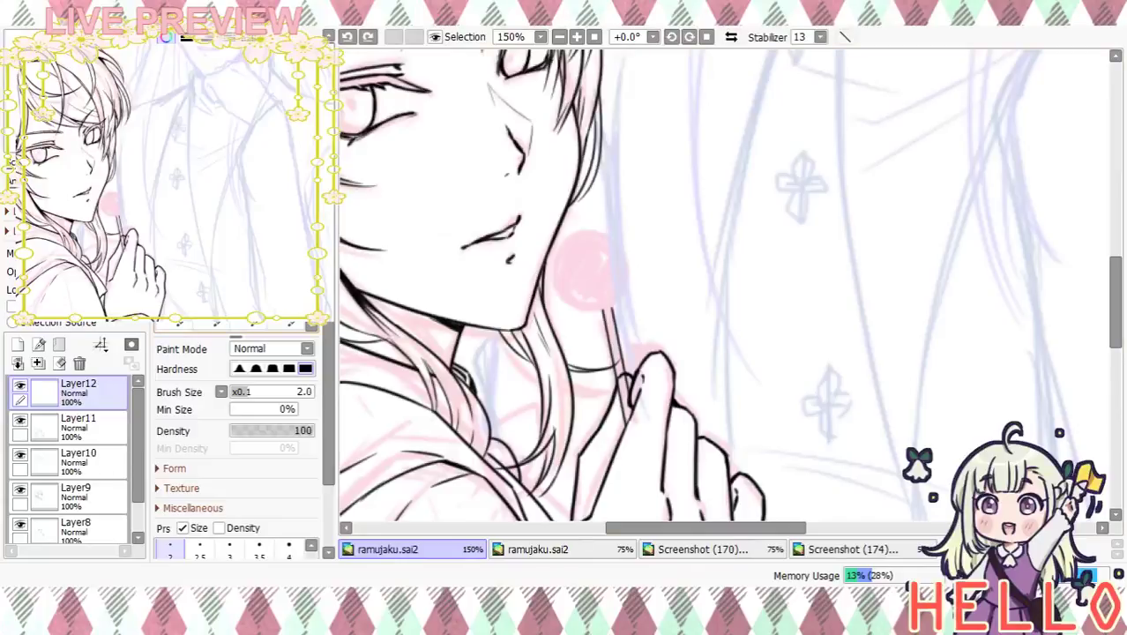
{"action": "left_click", "coordinate": [577, 37]}
{"action": "left_click_drag", "start_coordinate": [628, 174], "coordinate": [672, 202]}
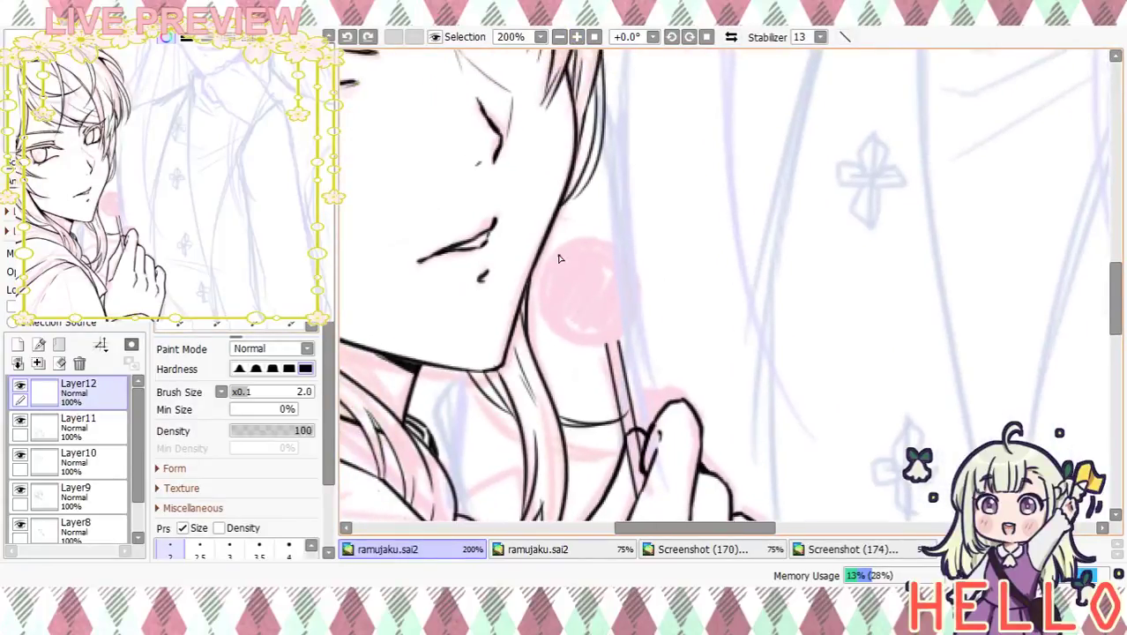
{"action": "scroll", "coordinate": [333, 476], "scroll_direction": "down", "scroll_amount": 1}
{"action": "scroll", "coordinate": [332, 476], "scroll_direction": "down", "scroll_amount": 3}
{"action": "left_click", "coordinate": [171, 523]}
{"action": "mouse_move", "coordinate": [582, 226]}
{"action": "left_mouse_down"}
{"action": "mouse_move", "coordinate": [553, 240]}
{"action": "mouse_move", "coordinate": [536, 294]}
{"action": "left_mouse_up"}
{"action": "key", "text": "ctrl+z"}
{"action": "mouse_move", "coordinate": [580, 227]}
{"action": "left_mouse_down"}
{"action": "mouse_move", "coordinate": [538, 263]}
{"action": "mouse_move", "coordinate": [566, 339]}
{"action": "mouse_move", "coordinate": [547, 258]}
{"action": "mouse_move", "coordinate": [572, 347]}
{"action": "left_mouse_up"}
{"action": "key", "text": "ctrl+z"}
{"action": "key", "text": "ctrl+z"}
{"action": "mouse_move", "coordinate": [582, 225]}
{"action": "left_mouse_down"}
{"action": "mouse_move", "coordinate": [556, 240]}
{"action": "mouse_move", "coordinate": [544, 312]}
{"action": "mouse_move", "coordinate": [609, 351]}
{"action": "left_mouse_up"}
{"action": "key", "text": "ctrl+z"}
{"action": "key", "text": "ctrl+z"}
{"action": "mouse_move", "coordinate": [582, 228]}
{"action": "left_mouse_down"}
{"action": "mouse_move", "coordinate": [547, 265]}
{"action": "mouse_move", "coordinate": [571, 337]}
{"action": "mouse_move", "coordinate": [615, 348]}
{"action": "left_mouse_up"}
{"action": "key", "text": "ctrl+z"}
{"action": "mouse_move", "coordinate": [582, 230]}
{"action": "left_mouse_down"}
{"action": "mouse_move", "coordinate": [552, 332]}
{"action": "mouse_move", "coordinate": [614, 348]}
{"action": "left_mouse_up"}
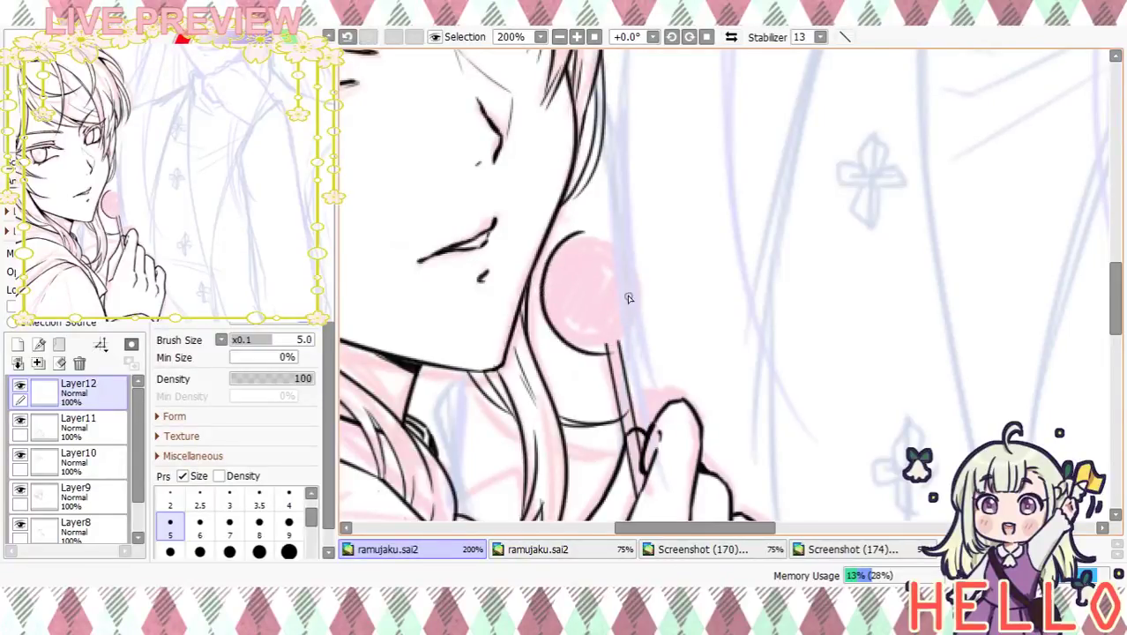
Ink the right half of the candy's outline to close the circle, and cap the stick's upper end over the candy
{"action": "mouse_move", "coordinate": [575, 234]}
{"action": "left_mouse_down"}
{"action": "mouse_move", "coordinate": [649, 277]}
{"action": "mouse_move", "coordinate": [627, 344]}
{"action": "left_mouse_up"}
{"action": "key", "text": "ctrl+z"}
{"action": "mouse_move", "coordinate": [583, 231]}
{"action": "left_mouse_down"}
{"action": "mouse_move", "coordinate": [643, 268]}
{"action": "mouse_move", "coordinate": [633, 337]}
{"action": "left_mouse_up"}
{"action": "key", "text": "ctrl+z"}
{"action": "mouse_move", "coordinate": [573, 233]}
{"action": "left_mouse_down"}
{"action": "mouse_move", "coordinate": [626, 242]}
{"action": "mouse_move", "coordinate": [656, 323]}
{"action": "mouse_move", "coordinate": [632, 348]}
{"action": "left_mouse_up"}
{"action": "key", "text": "ctrl+z"}
{"action": "mouse_move", "coordinate": [575, 231]}
{"action": "left_mouse_down"}
{"action": "mouse_move", "coordinate": [647, 271]}
{"action": "mouse_move", "coordinate": [635, 353]}
{"action": "left_mouse_up"}
{"action": "key", "text": "ctrl+z"}
{"action": "mouse_move", "coordinate": [617, 233]}
{"action": "left_mouse_down"}
{"action": "mouse_move", "coordinate": [653, 315]}
{"action": "mouse_move", "coordinate": [628, 347]}
{"action": "left_mouse_up"}
{"action": "key", "text": "ctrl+z"}
{"action": "mouse_move", "coordinate": [575, 231]}
{"action": "left_mouse_down"}
{"action": "mouse_move", "coordinate": [650, 267]}
{"action": "mouse_move", "coordinate": [632, 351]}
{"action": "left_mouse_up"}
{"action": "key", "text": "ctrl+z"}
{"action": "mouse_move", "coordinate": [575, 231]}
{"action": "left_mouse_down"}
{"action": "mouse_move", "coordinate": [635, 246]}
{"action": "mouse_move", "coordinate": [653, 331]}
{"action": "mouse_move", "coordinate": [623, 350]}
{"action": "left_mouse_up"}
{"action": "key", "text": "ctrl+z"}
{"action": "mouse_move", "coordinate": [575, 232]}
{"action": "left_mouse_down"}
{"action": "mouse_move", "coordinate": [658, 307]}
{"action": "mouse_move", "coordinate": [639, 340]}
{"action": "mouse_move", "coordinate": [729, 225]}
{"action": "mouse_move", "coordinate": [721, 324]}
{"action": "left_mouse_up"}
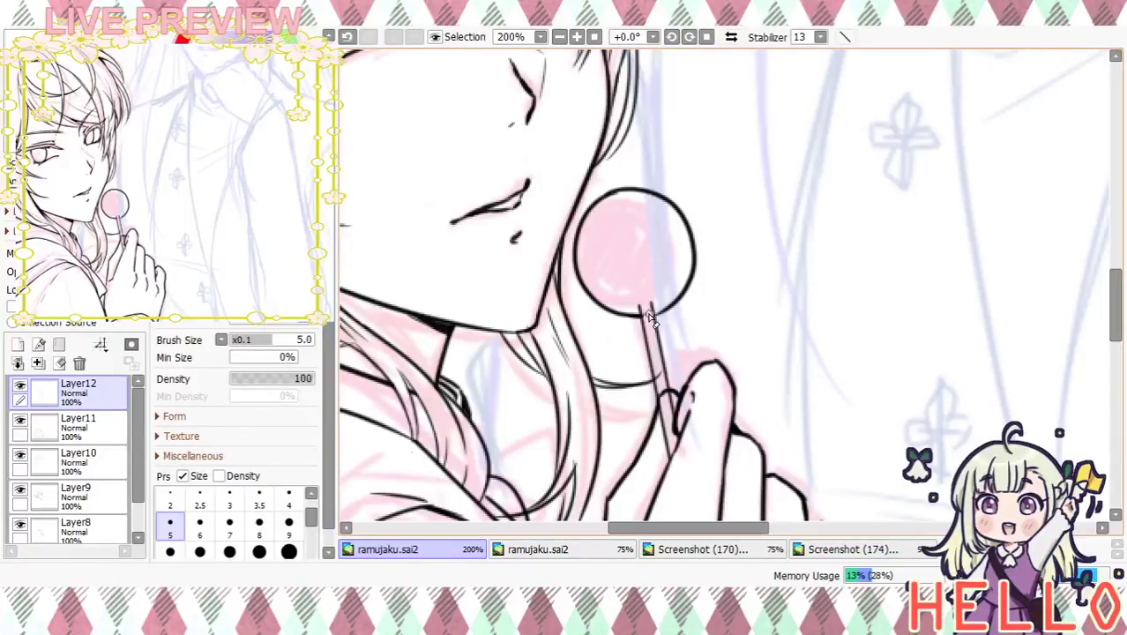
{"action": "left_click_drag", "start_coordinate": [648, 324], "coordinate": [681, 370]}
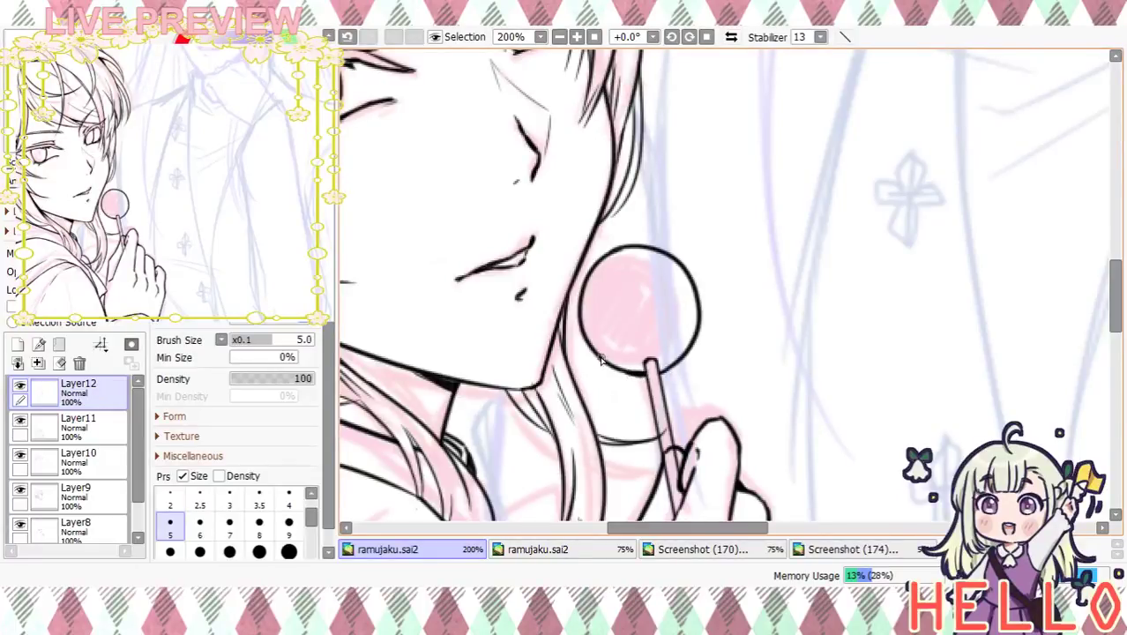
Ink a thin curved seam across the candy, broken in the middle, with small bumps where it meets the outline
{"action": "scroll", "coordinate": [682, 334], "scroll_direction": "up", "scroll_amount": 2}
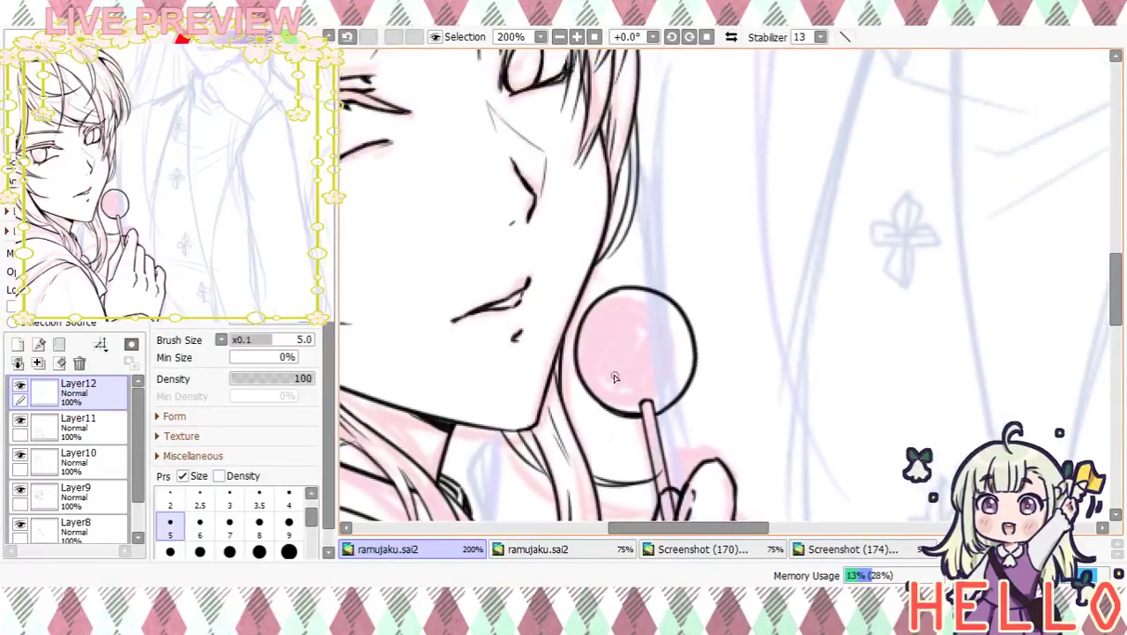
{"action": "left_click_drag", "start_coordinate": [722, 373], "coordinate": [730, 277]}
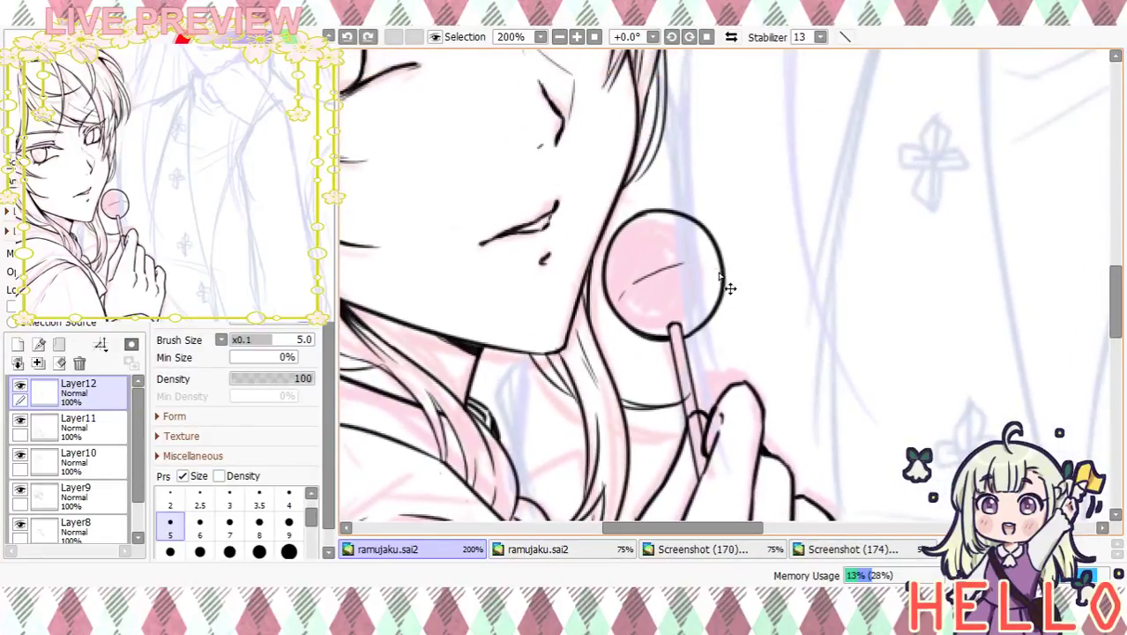
{"action": "mouse_move", "coordinate": [615, 296]}
{"action": "left_mouse_down"}
{"action": "mouse_move", "coordinate": [641, 277]}
{"action": "mouse_move", "coordinate": [692, 268]}
{"action": "mouse_move", "coordinate": [712, 281]}
{"action": "left_mouse_up"}
{"action": "key", "text": "ctrl+z"}
{"action": "left_click_drag", "start_coordinate": [614, 294], "coordinate": [671, 261]}
{"action": "left_click_drag", "start_coordinate": [762, 267], "coordinate": [690, 320]}
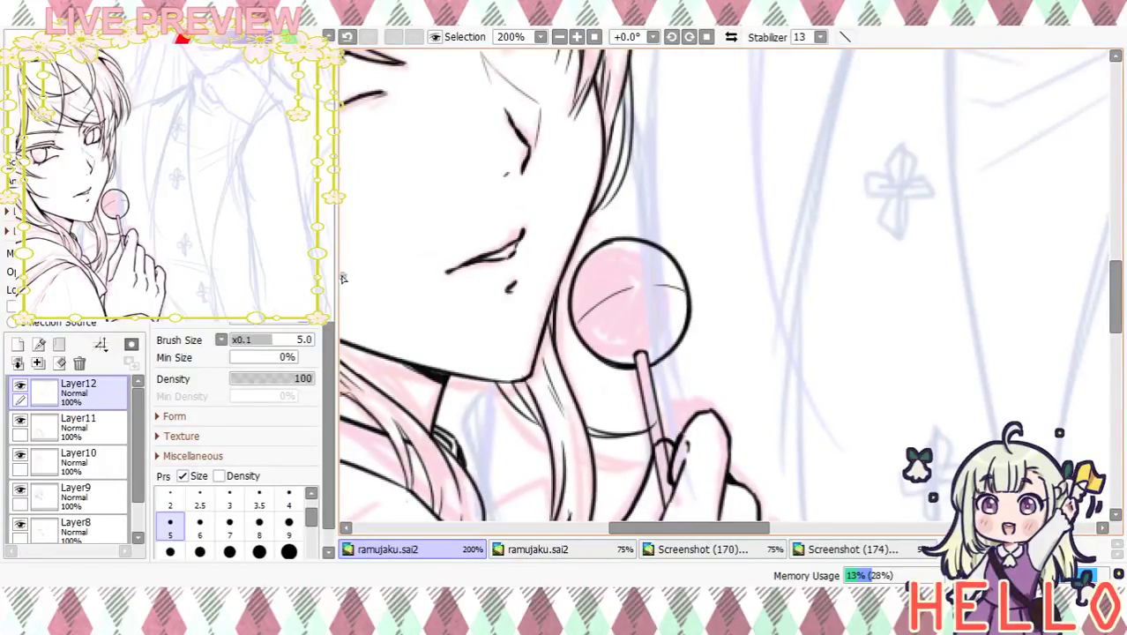
{"action": "left_click_drag", "start_coordinate": [578, 317], "coordinate": [572, 326]}
Lasso the candy without its stick, nudge it slightly down and to the left, and deselect it
{"action": "left_click", "coordinate": [559, 37]}
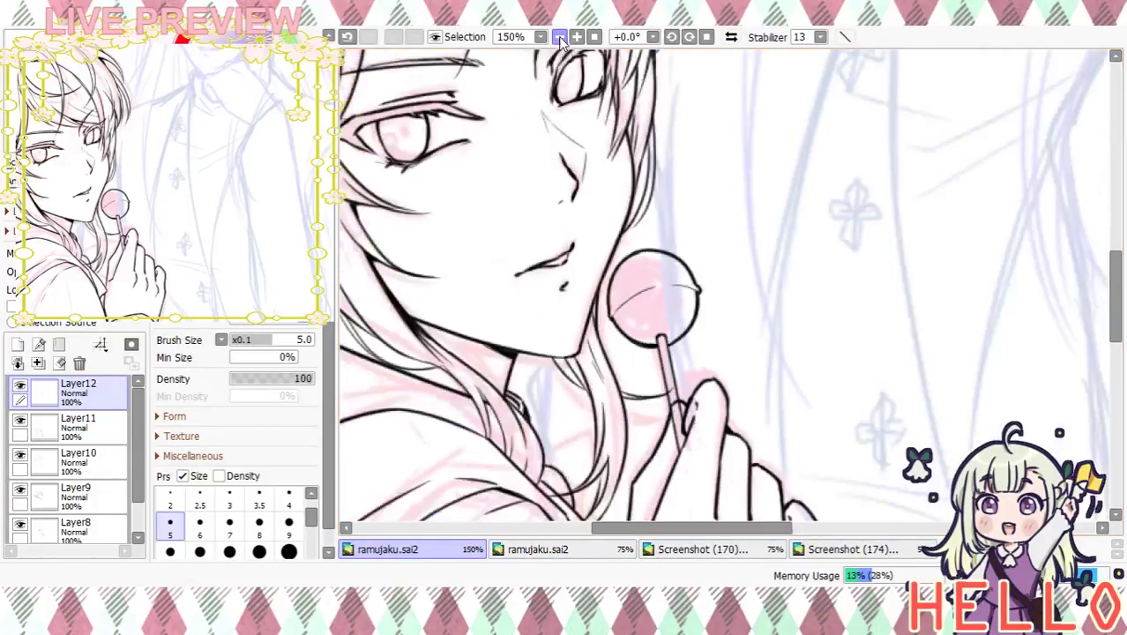
{"action": "left_click", "coordinate": [559, 37]}
{"action": "left_click", "coordinate": [559, 37]}
{"action": "left_click", "coordinate": [576, 37]}
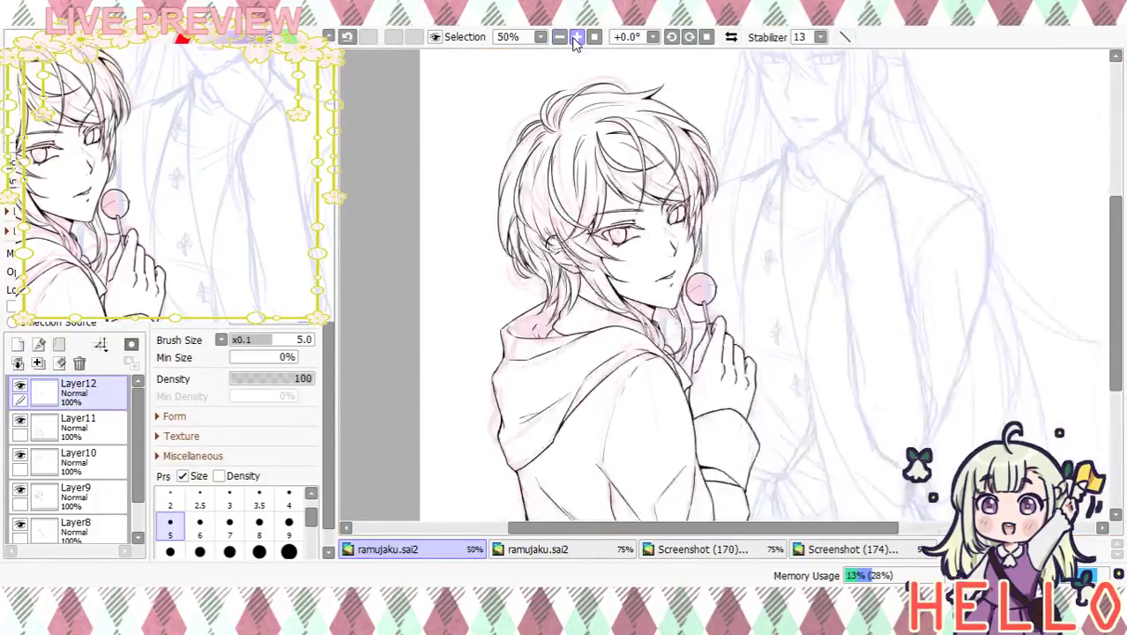
{"action": "left_click", "coordinate": [576, 37]}
{"action": "left_click", "coordinate": [576, 37]}
{"action": "left_click", "coordinate": [576, 37]}
{"action": "mouse_move", "coordinate": [793, 284]}
{"action": "left_mouse_down"}
{"action": "mouse_move", "coordinate": [762, 126]}
{"action": "mouse_move", "coordinate": [750, 231]}
{"action": "left_mouse_up"}
{"action": "left_click", "coordinate": [192, 187]}
{"action": "mouse_move", "coordinate": [577, 231]}
{"action": "left_mouse_down"}
{"action": "mouse_move", "coordinate": [573, 261]}
{"action": "mouse_move", "coordinate": [597, 308]}
{"action": "left_mouse_up"}
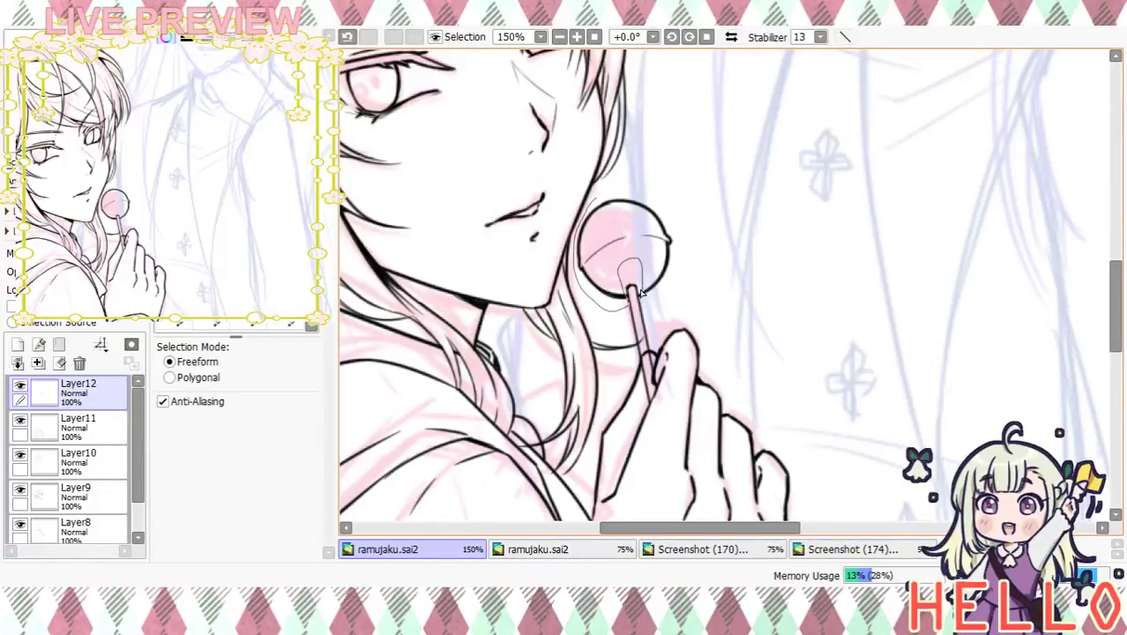
{"action": "mouse_move", "coordinate": [640, 299]}
{"action": "left_mouse_down"}
{"action": "mouse_move", "coordinate": [649, 171]}
{"action": "mouse_move", "coordinate": [586, 198]}
{"action": "left_mouse_up"}
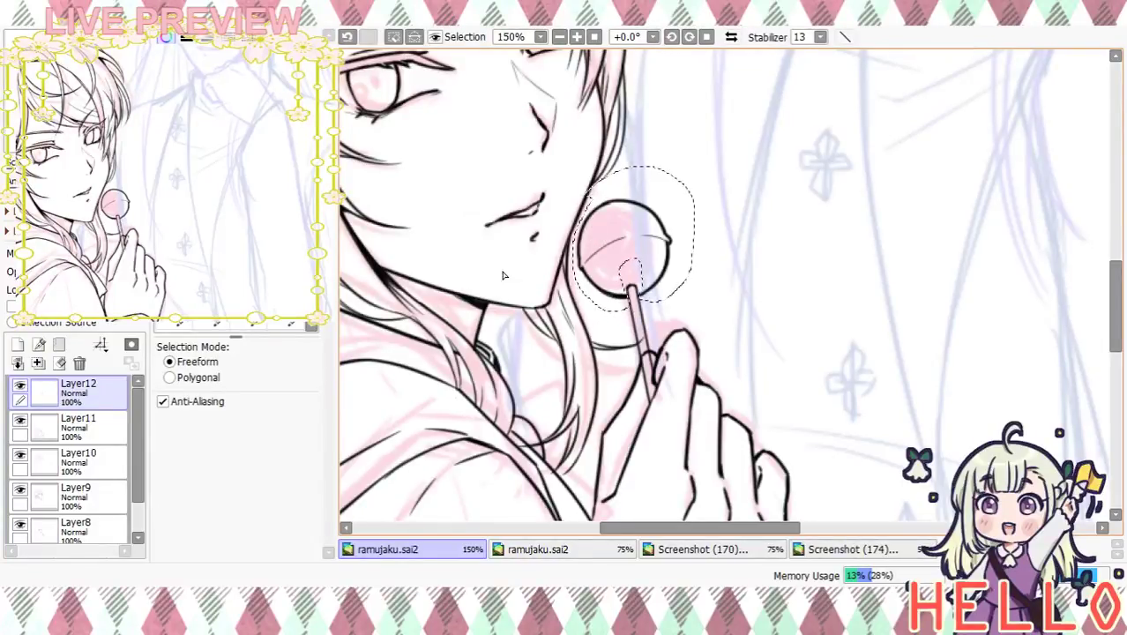
{"action": "left_click", "coordinate": [167, 211]}
{"action": "left_click_drag", "start_coordinate": [644, 235], "coordinate": [641, 238]}
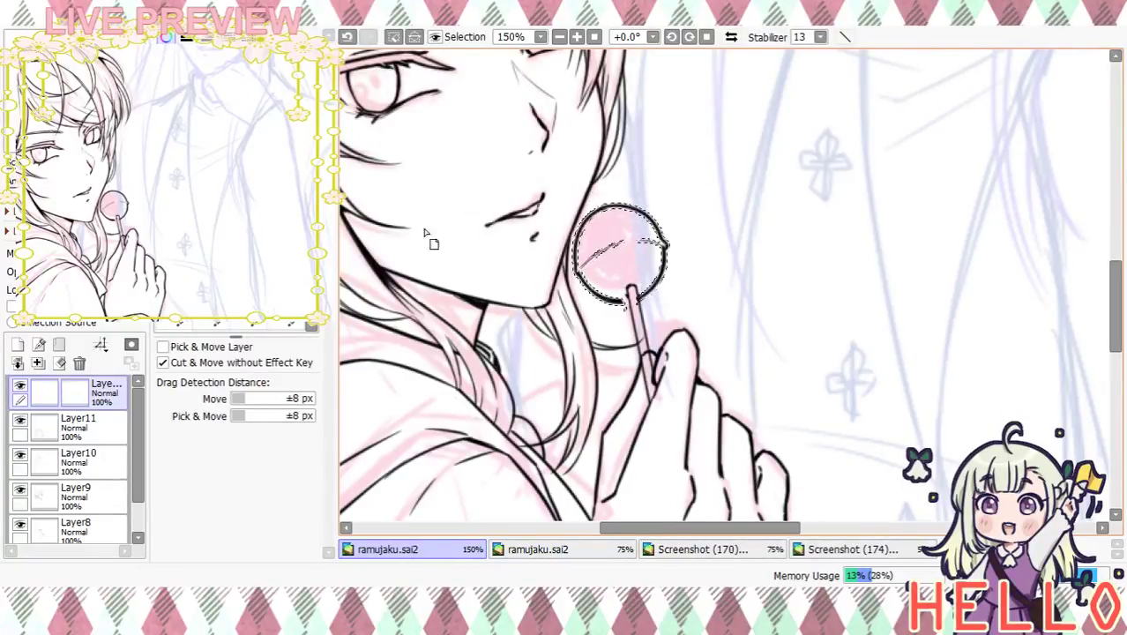
{"action": "key", "text": "ctrl+d"}
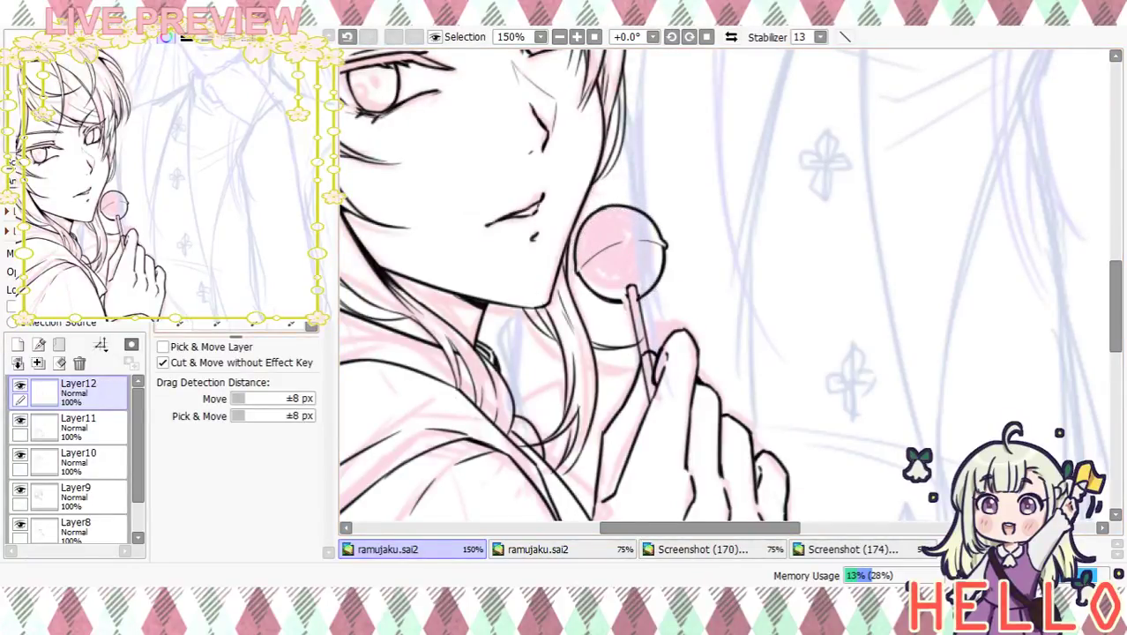
Clean up the joint between candy and stick, removing overlapping lines and closing the outline around the stick's capped end
{"action": "left_click", "coordinate": [578, 37]}
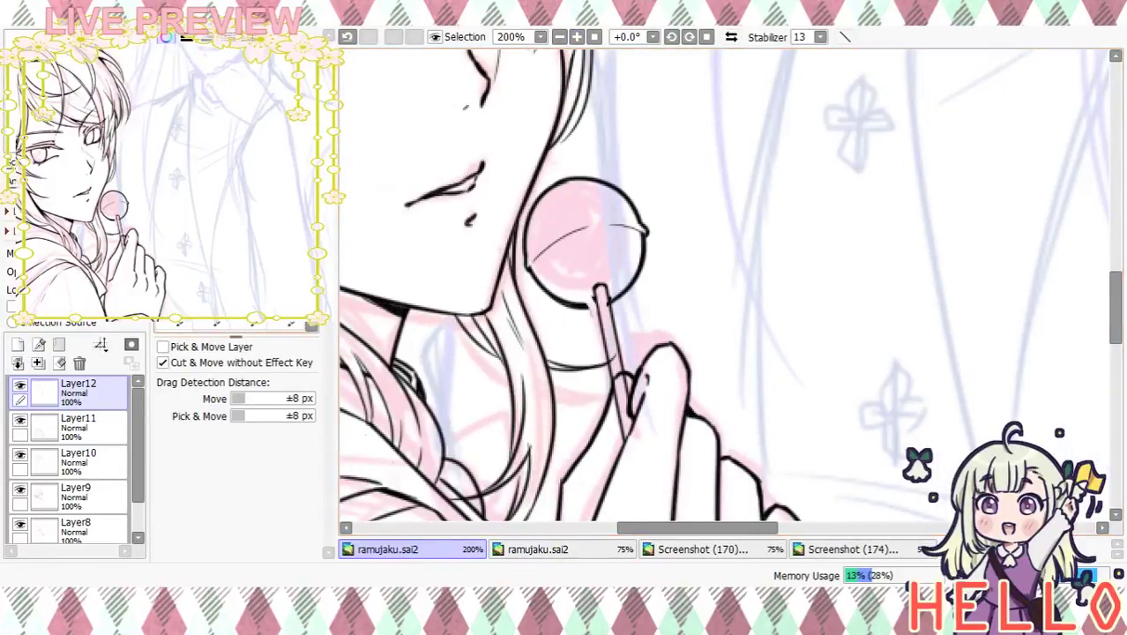
{"action": "key", "text": "e"}
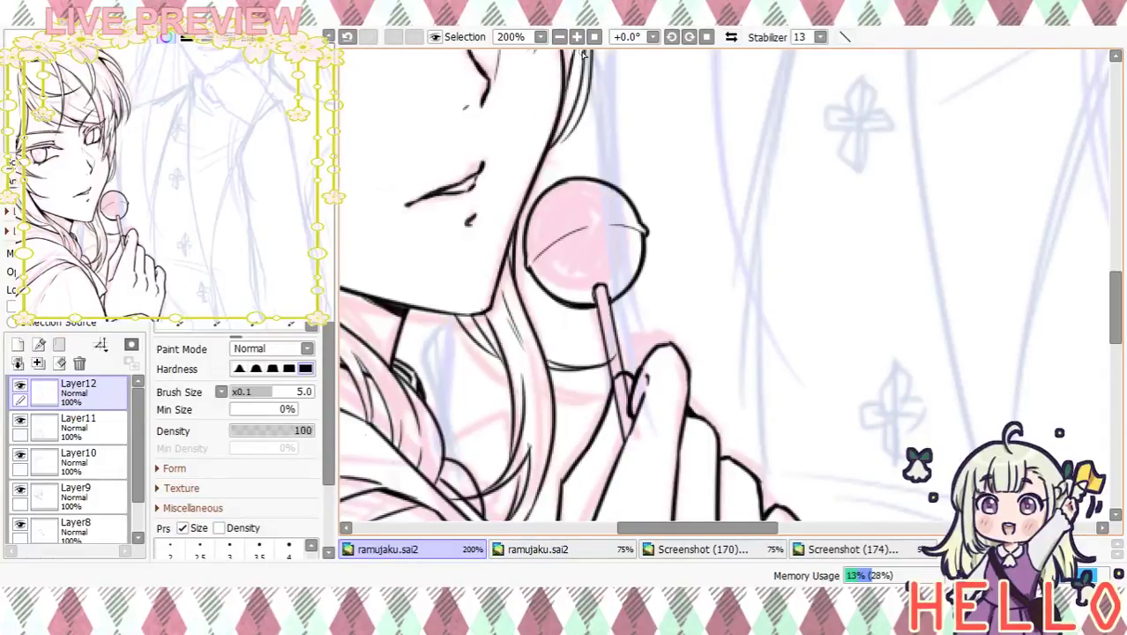
{"action": "left_click", "coordinate": [559, 37]}
{"action": "left_click", "coordinate": [559, 37]}
{"action": "left_click", "coordinate": [559, 37]}
{"action": "left_click", "coordinate": [559, 37]}
{"action": "left_click", "coordinate": [559, 37]}
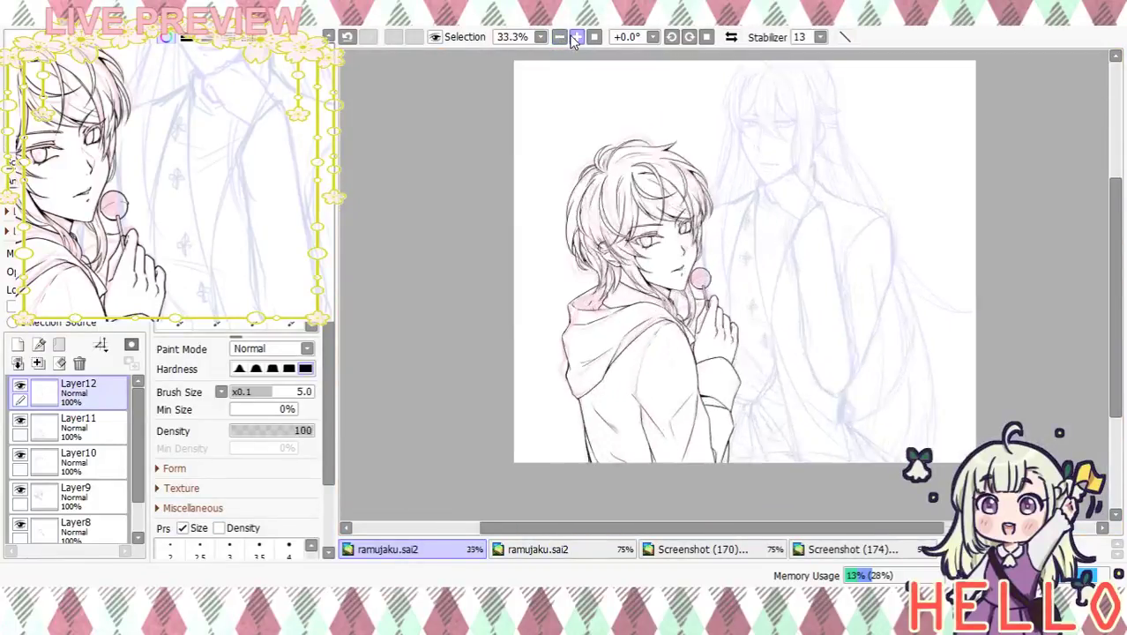
{"action": "left_click", "coordinate": [577, 38]}
{"action": "left_click", "coordinate": [577, 37]}
{"action": "left_click", "coordinate": [577, 37]}
{"action": "left_click", "coordinate": [577, 38]}
{"action": "left_click", "coordinate": [576, 37]}
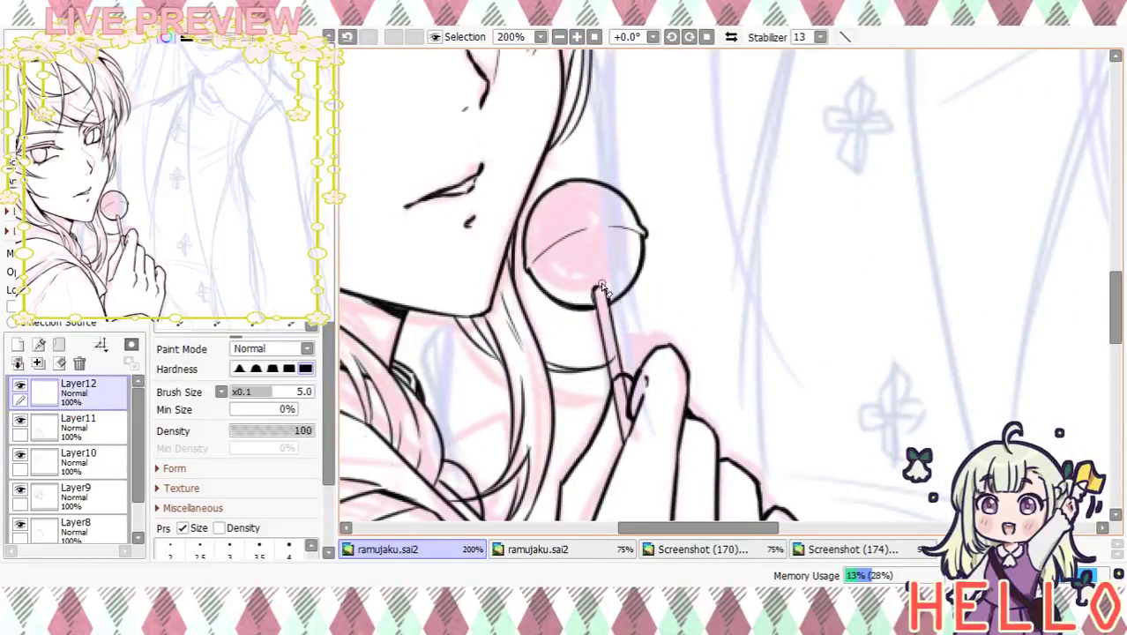
{"action": "mouse_move", "coordinate": [685, 284]}
{"action": "left_mouse_down"}
{"action": "mouse_move", "coordinate": [773, 176]}
{"action": "mouse_move", "coordinate": [743, 242]}
{"action": "left_mouse_up"}
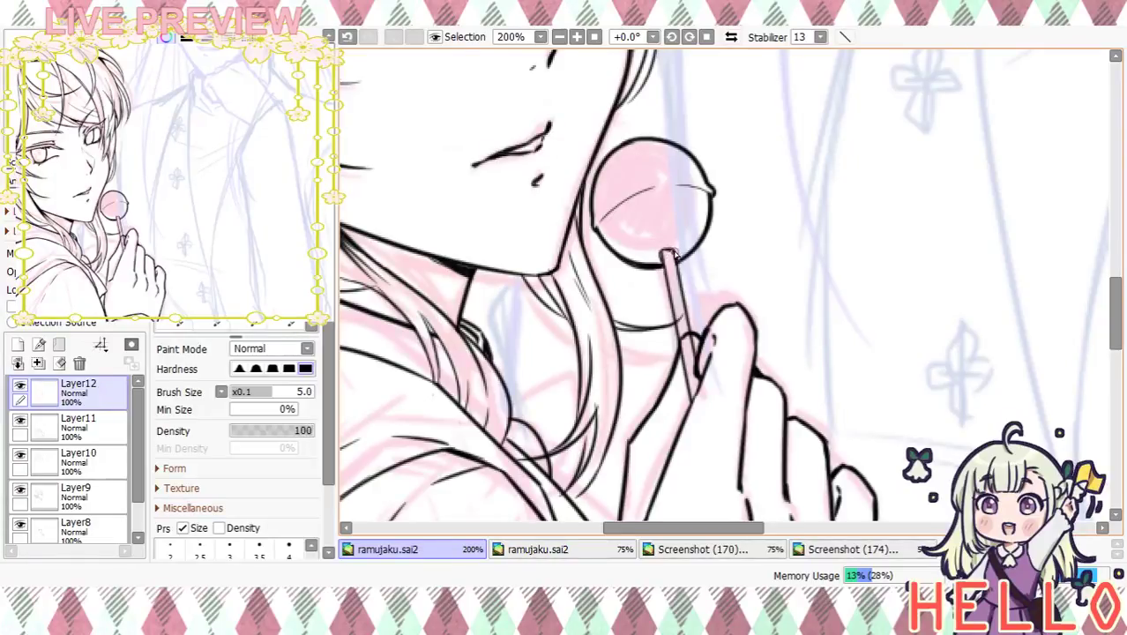
{"action": "mouse_move", "coordinate": [664, 255]}
{"action": "left_mouse_down"}
{"action": "mouse_move", "coordinate": [760, 259]}
{"action": "mouse_move", "coordinate": [654, 227]}
{"action": "mouse_move", "coordinate": [690, 307]}
{"action": "mouse_move", "coordinate": [688, 399]}
{"action": "mouse_move", "coordinate": [634, 306]}
{"action": "left_mouse_up"}
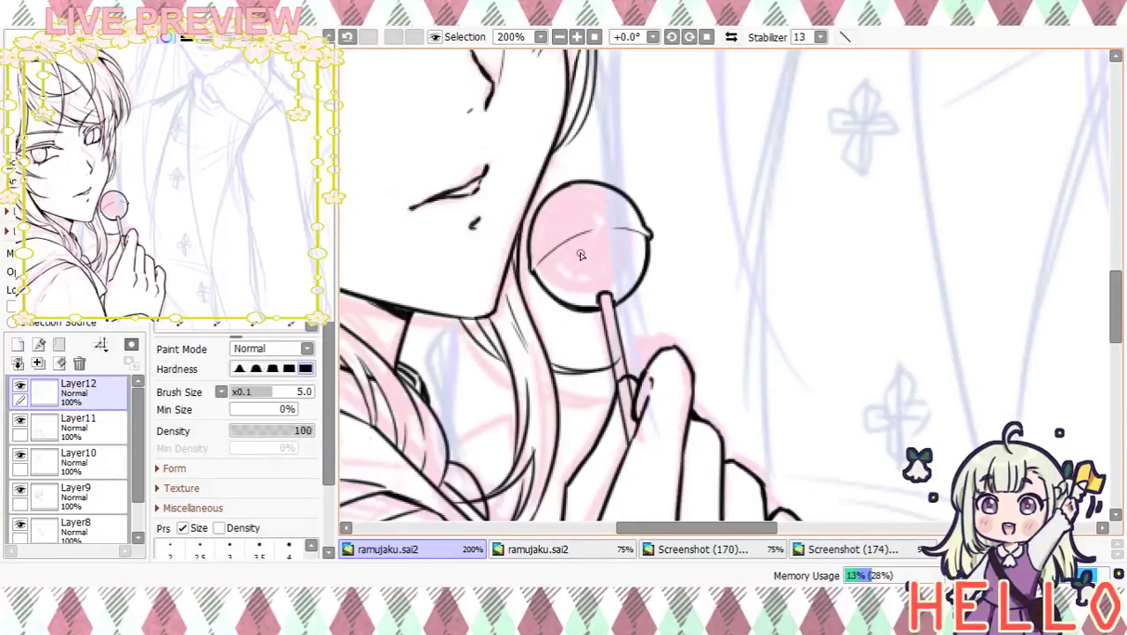
Examine the lollipop and raised hand against the whole inked character, both zoomed out and up close
{"action": "left_click_drag", "start_coordinate": [582, 155], "coordinate": [622, 190]}
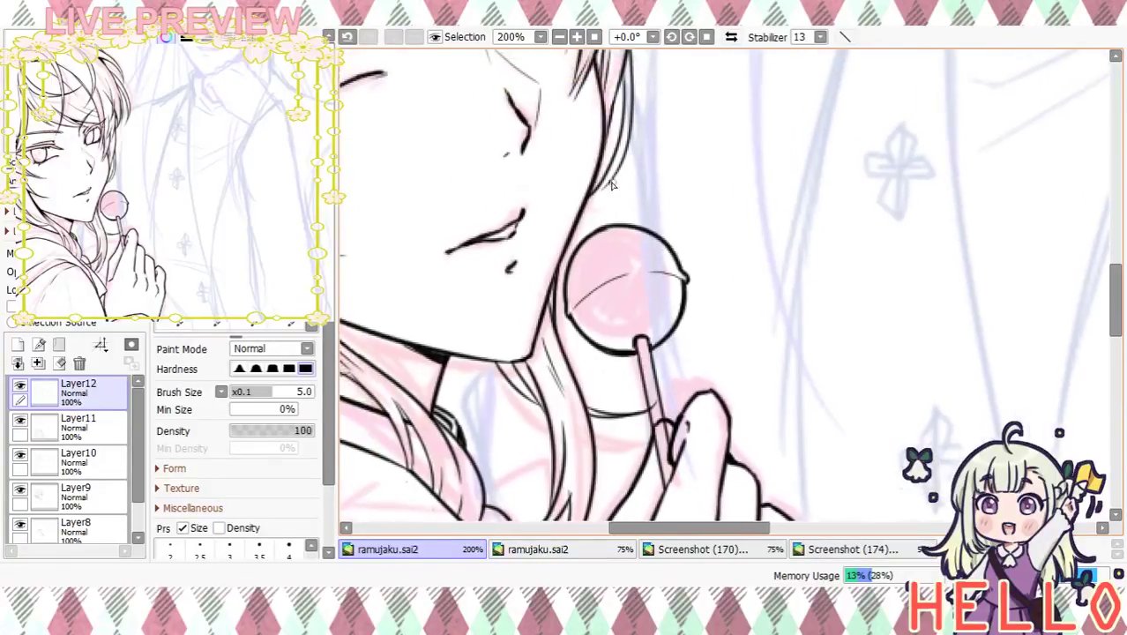
{"action": "left_click", "coordinate": [560, 38]}
{"action": "left_click", "coordinate": [560, 38]}
{"action": "left_click", "coordinate": [560, 38]}
{"action": "left_click", "coordinate": [560, 38]}
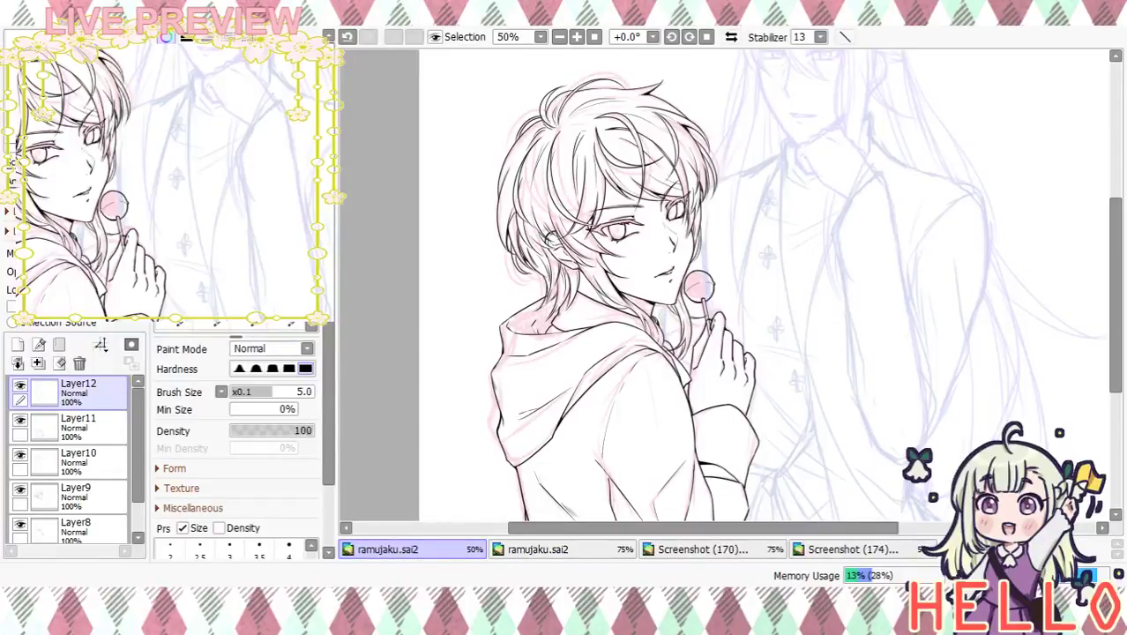
{"action": "mouse_move", "coordinate": [713, 192]}
{"action": "left_mouse_down"}
{"action": "mouse_move", "coordinate": [589, 250]}
{"action": "mouse_move", "coordinate": [631, 259]}
{"action": "left_mouse_up"}
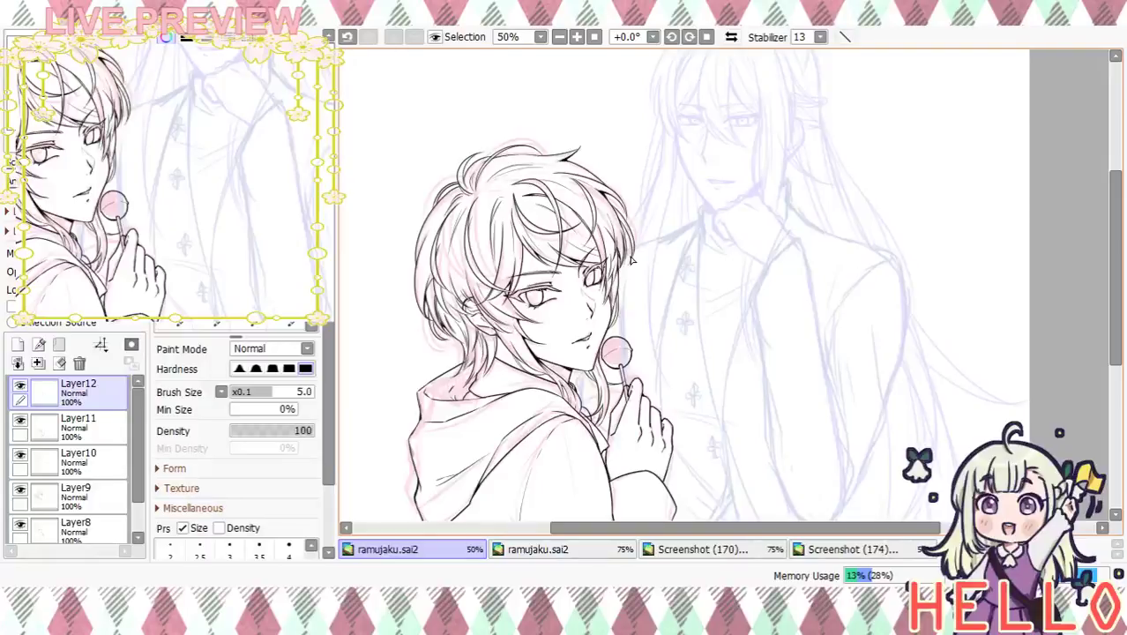
{"action": "left_click_drag", "start_coordinate": [697, 372], "coordinate": [672, 222]}
{"action": "mouse_move", "coordinate": [699, 298]}
{"action": "left_mouse_down"}
{"action": "mouse_move", "coordinate": [692, 245]}
{"action": "mouse_move", "coordinate": [700, 278]}
{"action": "left_mouse_up"}
{"action": "left_click", "coordinate": [577, 37]}
{"action": "left_click", "coordinate": [578, 38]}
{"action": "left_click", "coordinate": [578, 38]}
{"action": "left_click_drag", "start_coordinate": [614, 245], "coordinate": [751, 268]}
{"action": "scroll", "coordinate": [89, 441], "scroll_direction": "down", "scroll_amount": 1}
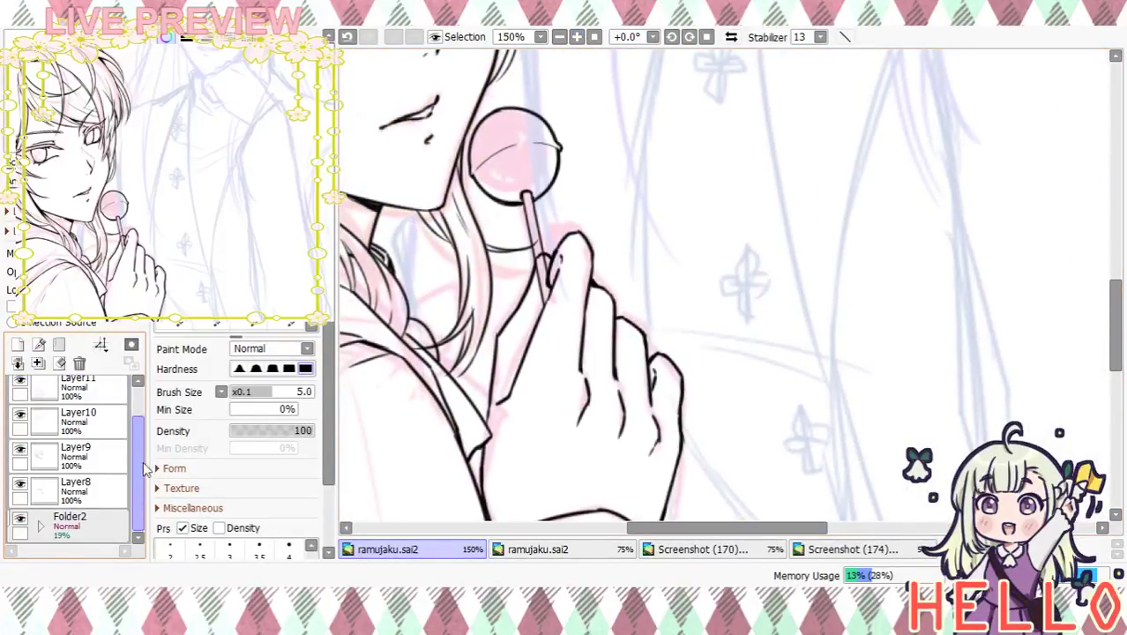
Group the inked line layers of the short-haired character into a new layer folder and collapse it
{"action": "left_click", "coordinate": [19, 483]}
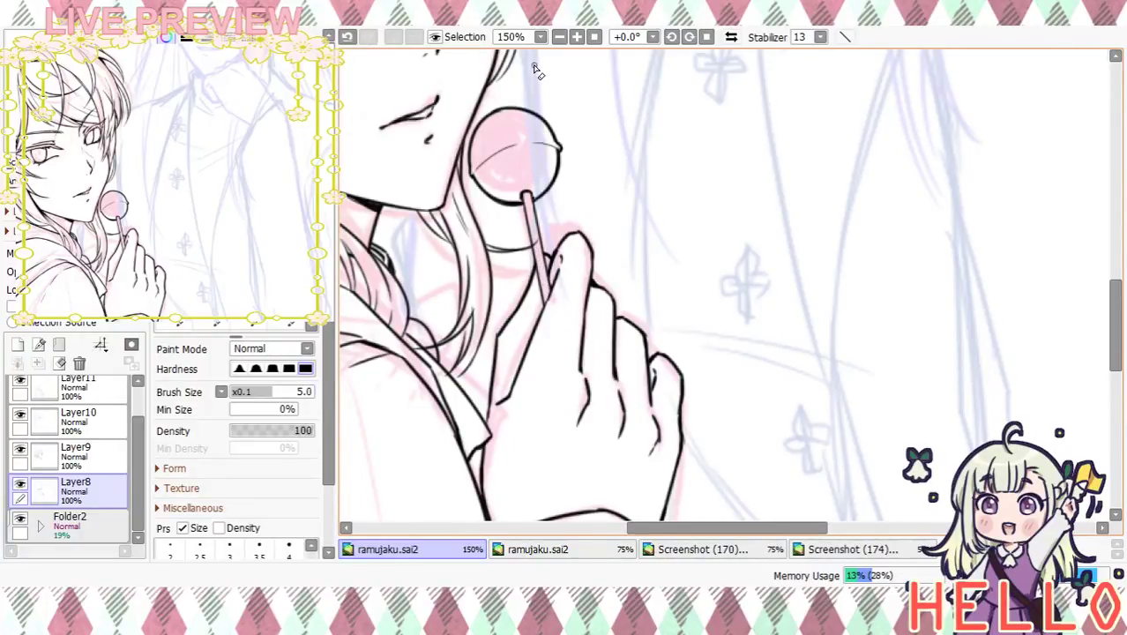
{"action": "left_click", "coordinate": [559, 36]}
{"action": "left_click", "coordinate": [559, 36]}
{"action": "left_click", "coordinate": [559, 36]}
{"action": "left_click", "coordinate": [559, 36]}
{"action": "left_click_drag", "start_coordinate": [825, 289], "coordinate": [818, 342]}
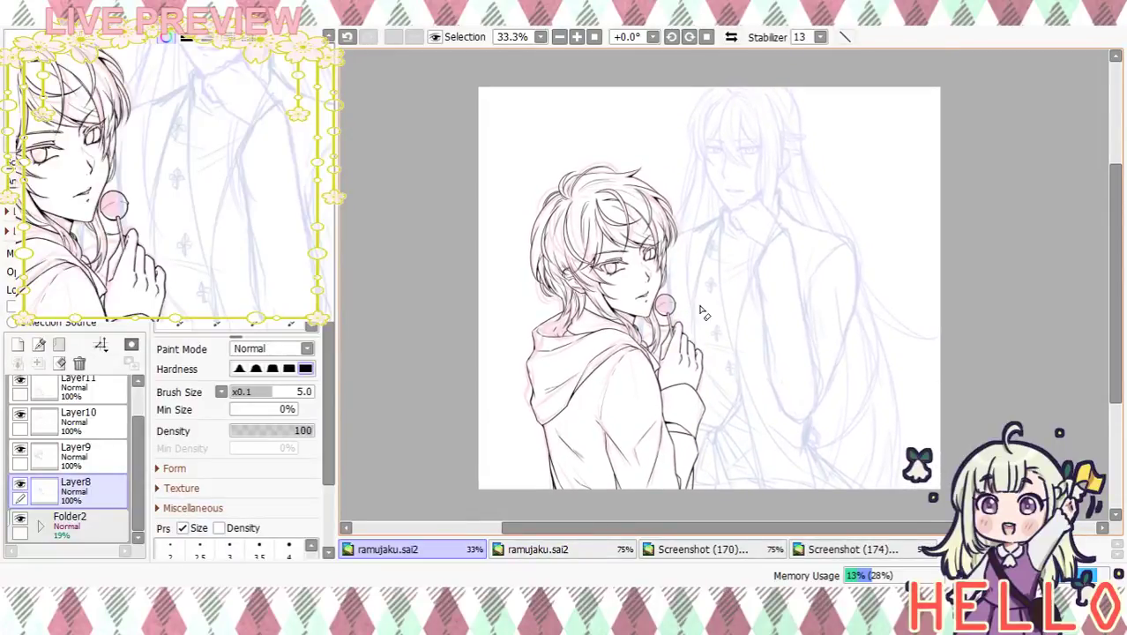
{"action": "left_click_drag", "start_coordinate": [140, 447], "coordinate": [111, 404]}
{"action": "left_click", "coordinate": [99, 394]}
{"action": "left_click", "coordinate": [59, 345]}
{"action": "left_click_drag", "start_coordinate": [111, 457], "coordinate": [112, 441]}
{"action": "left_click_drag", "start_coordinate": [115, 492], "coordinate": [113, 477]}
{"action": "left_click_drag", "start_coordinate": [108, 525], "coordinate": [107, 505]}
{"action": "left_click_drag", "start_coordinate": [139, 463], "coordinate": [138, 487]}
{"action": "left_click_drag", "start_coordinate": [105, 527], "coordinate": [106, 516]}
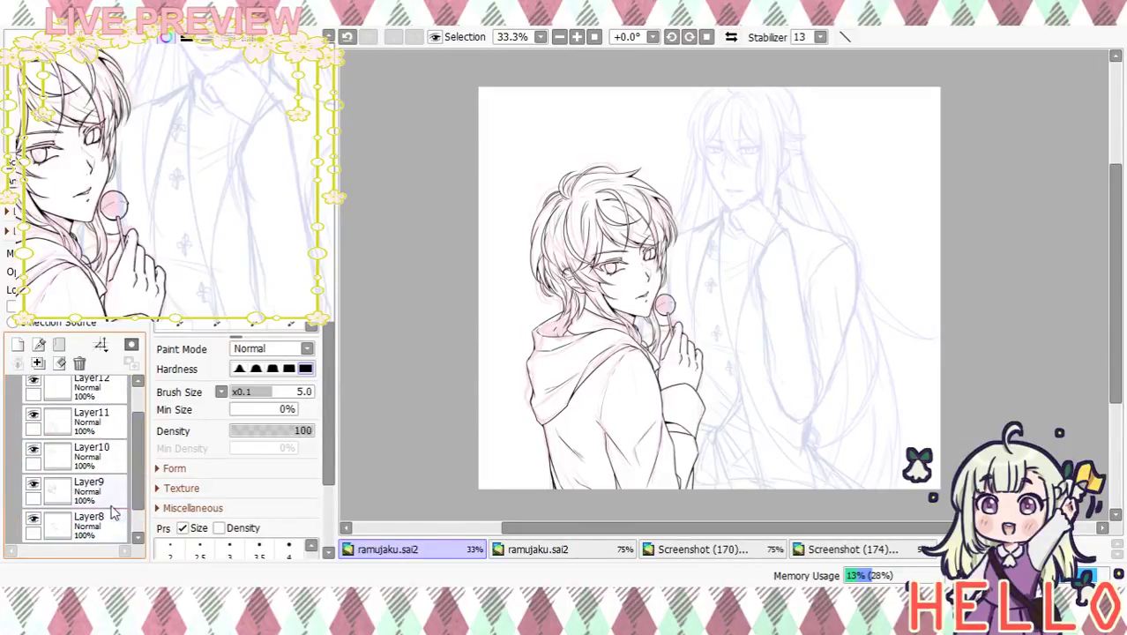
{"action": "scroll", "coordinate": [106, 521], "scroll_direction": "up", "scroll_amount": 2}
{"action": "left_click", "coordinate": [41, 393]}
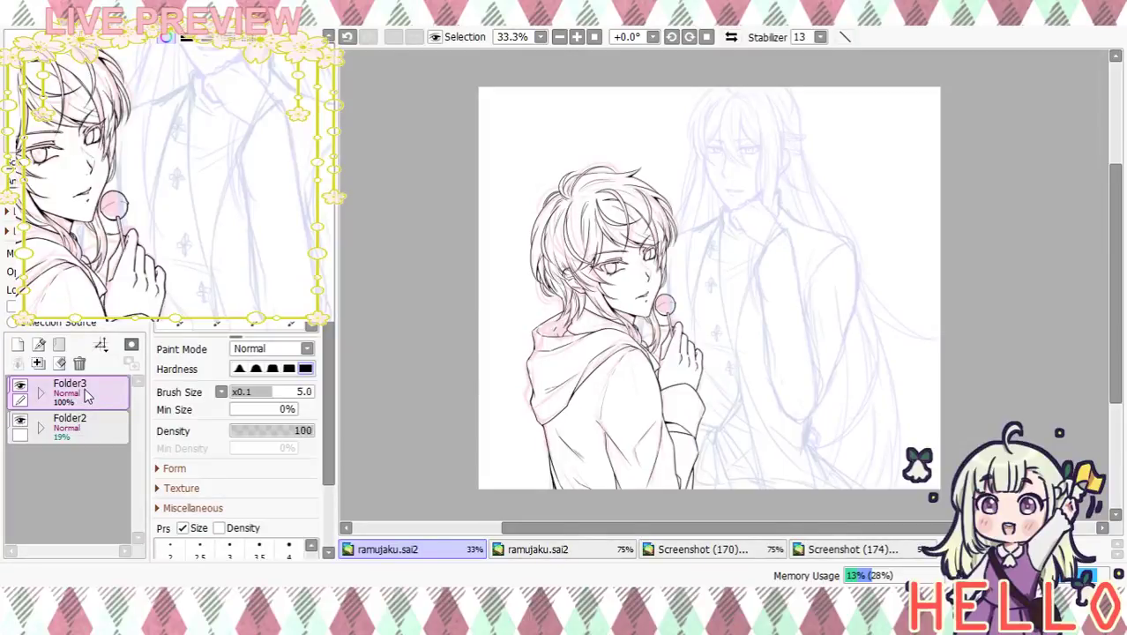
Rename the new line art folder as Ramu and add a new empty layer above it
{"action": "double_click", "coordinate": [71, 383]}
{"action": "type", "text": "Ramu"}
{"action": "key", "text": "Return"}
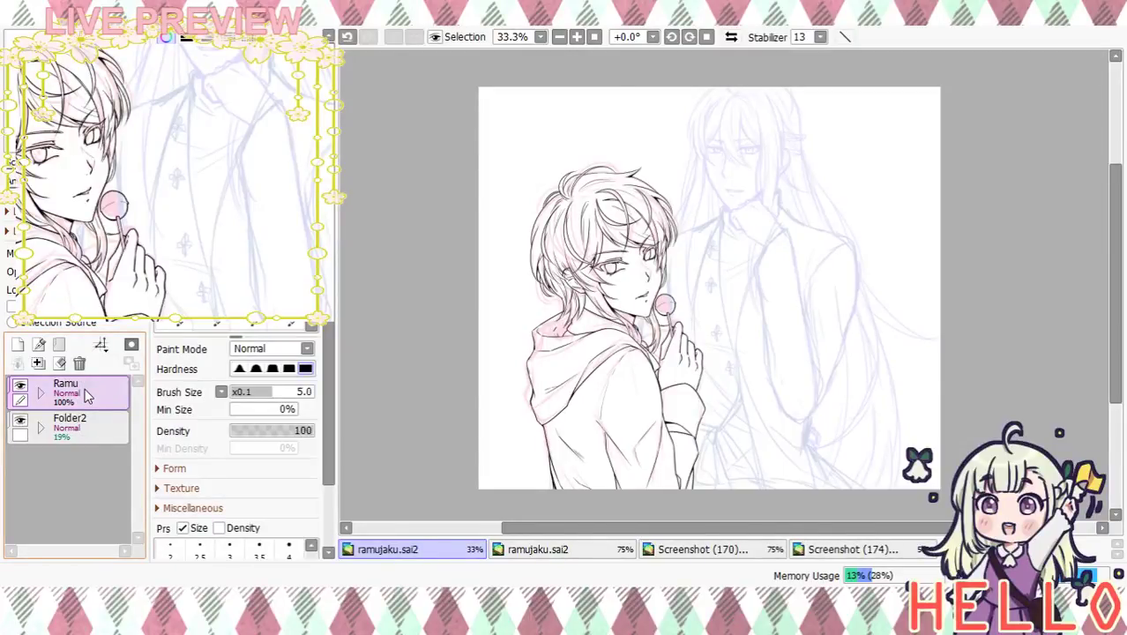
{"action": "left_click", "coordinate": [17, 344]}
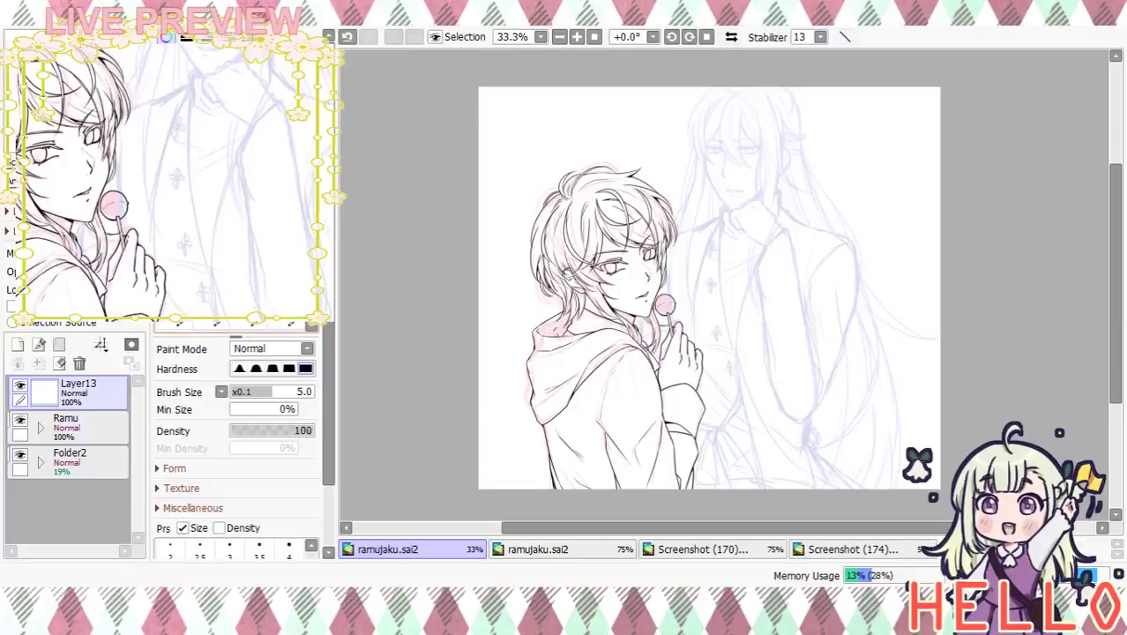
Ink the upper cheek contour of the long-haired character on the new layer, from beside the eye down to nose height
{"action": "left_click", "coordinate": [576, 36]}
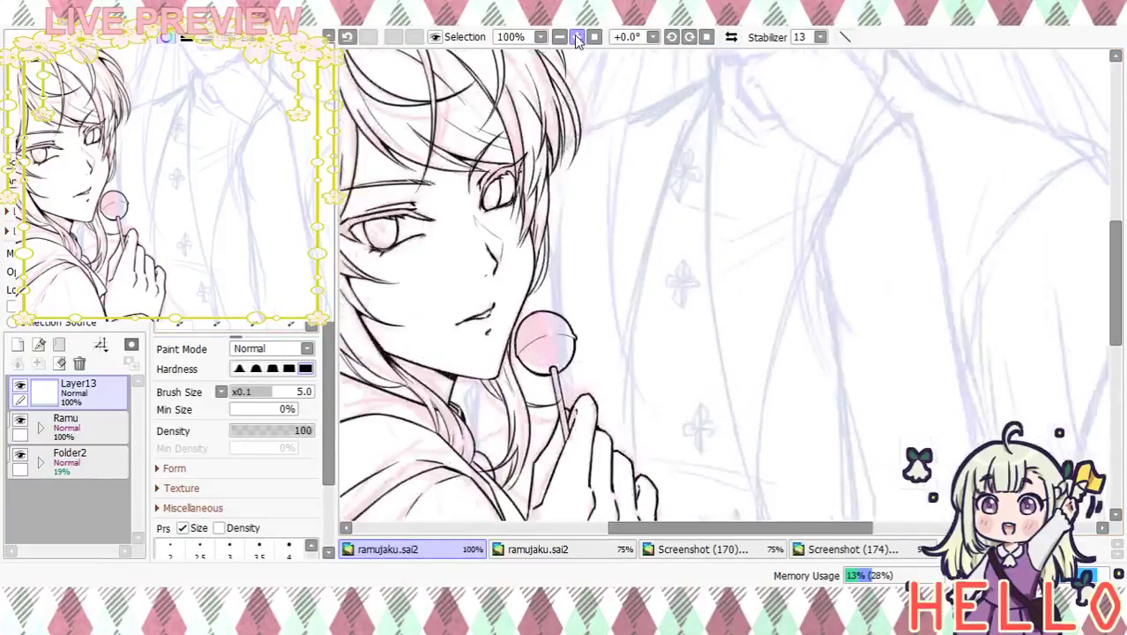
{"action": "mouse_move", "coordinate": [675, 352]}
{"action": "left_mouse_down"}
{"action": "mouse_move", "coordinate": [762, 239]}
{"action": "mouse_move", "coordinate": [759, 307]}
{"action": "left_mouse_up"}
{"action": "mouse_move", "coordinate": [762, 224]}
{"action": "left_mouse_down"}
{"action": "mouse_move", "coordinate": [709, 357]}
{"action": "mouse_move", "coordinate": [676, 365]}
{"action": "mouse_move", "coordinate": [717, 265]}
{"action": "mouse_move", "coordinate": [687, 350]}
{"action": "mouse_move", "coordinate": [697, 359]}
{"action": "left_mouse_up"}
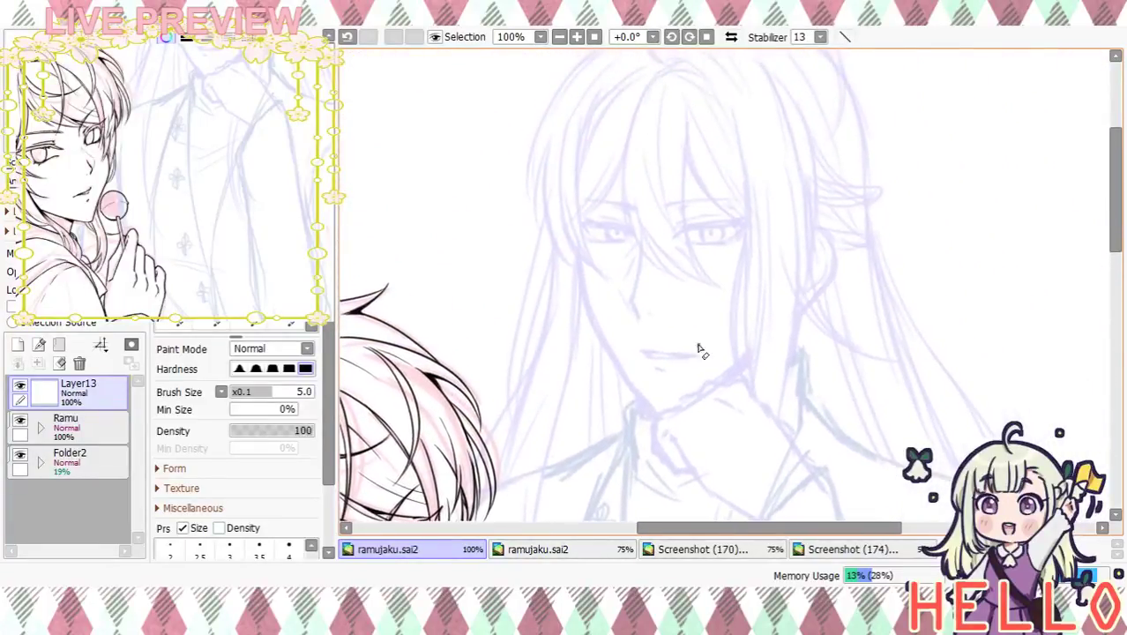
{"action": "left_click", "coordinate": [577, 36]}
{"action": "left_click_drag", "start_coordinate": [729, 290], "coordinate": [717, 257]}
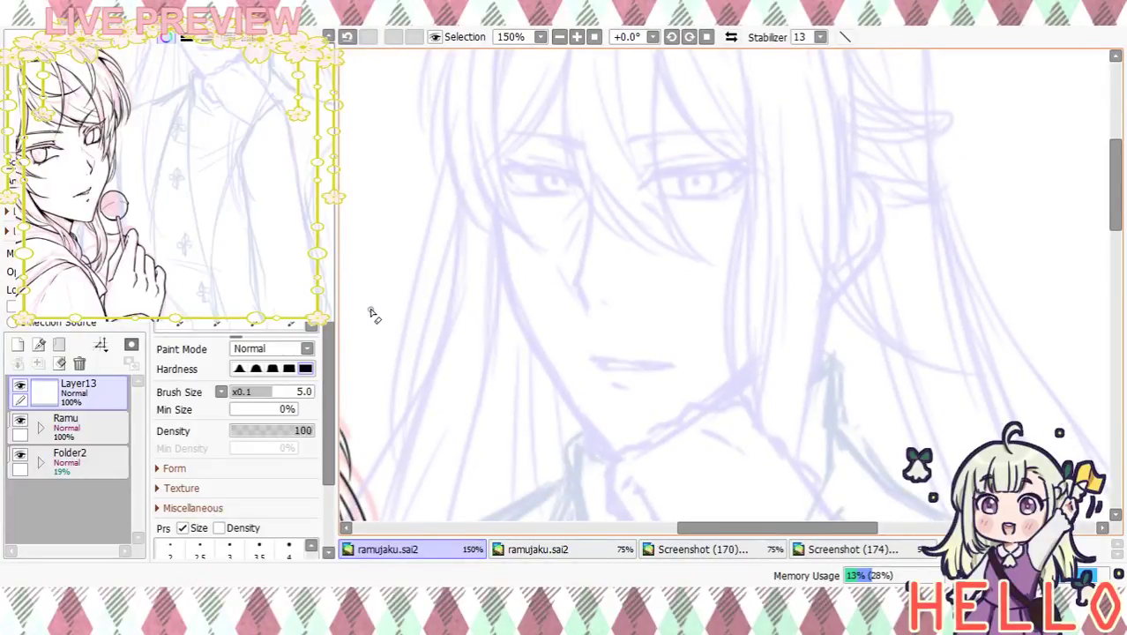
{"action": "scroll", "coordinate": [331, 441], "scroll_direction": "down", "scroll_amount": 3}
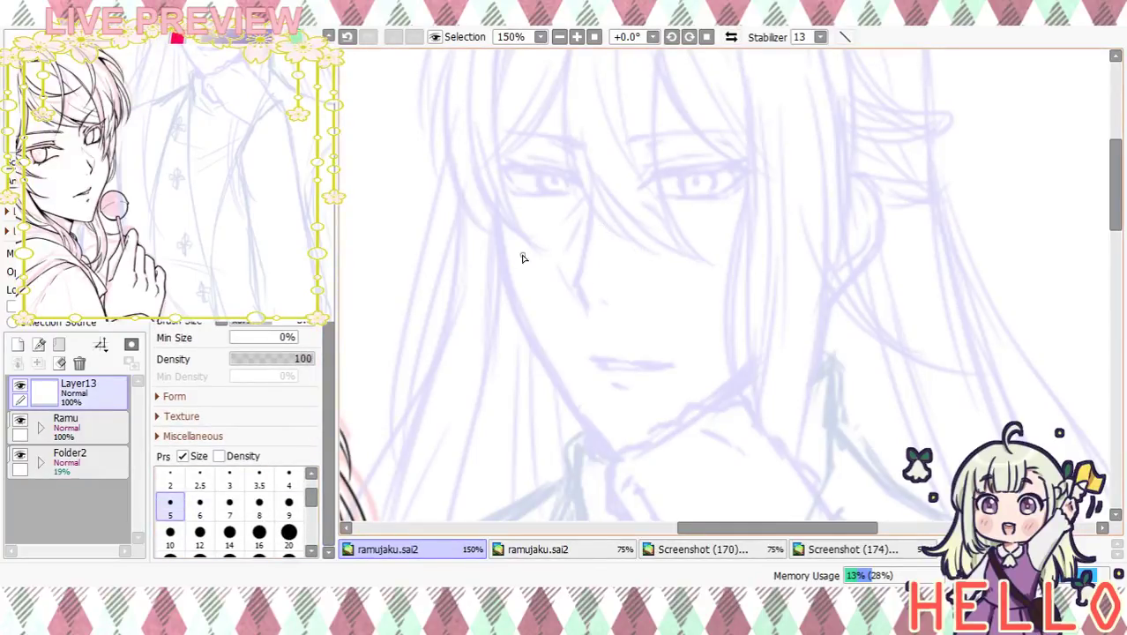
{"action": "left_click_drag", "start_coordinate": [498, 217], "coordinate": [515, 294]}
{"action": "key", "text": "ctrl+z"}
{"action": "key", "text": "ctrl+z"}
{"action": "mouse_move", "coordinate": [497, 216]}
{"action": "left_mouse_down"}
{"action": "mouse_move", "coordinate": [517, 300]}
{"action": "mouse_move", "coordinate": [564, 343]}
{"action": "left_mouse_up"}
{"action": "key", "text": "ctrl+z"}
{"action": "left_click_drag", "start_coordinate": [494, 214], "coordinate": [548, 333]}
{"action": "key", "text": "ctrl+z"}
{"action": "left_click_drag", "start_coordinate": [499, 216], "coordinate": [529, 342]}
{"action": "key", "text": "ctrl+z"}
{"action": "left_click_drag", "start_coordinate": [501, 212], "coordinate": [522, 314]}
{"action": "key", "text": "ctrl+z"}
Try to ink the lower cheek down to the chin and the jaw rising on the other side
{"action": "mouse_move", "coordinate": [500, 213]}
{"action": "left_mouse_down"}
{"action": "mouse_move", "coordinate": [524, 332]}
{"action": "mouse_move", "coordinate": [551, 321]}
{"action": "mouse_move", "coordinate": [515, 293]}
{"action": "mouse_move", "coordinate": [575, 410]}
{"action": "left_mouse_up"}
{"action": "key", "text": "ctrl+z"}
{"action": "left_click_drag", "start_coordinate": [516, 296], "coordinate": [601, 444]}
{"action": "key", "text": "ctrl+z"}
{"action": "left_click_drag", "start_coordinate": [515, 300], "coordinate": [599, 448]}
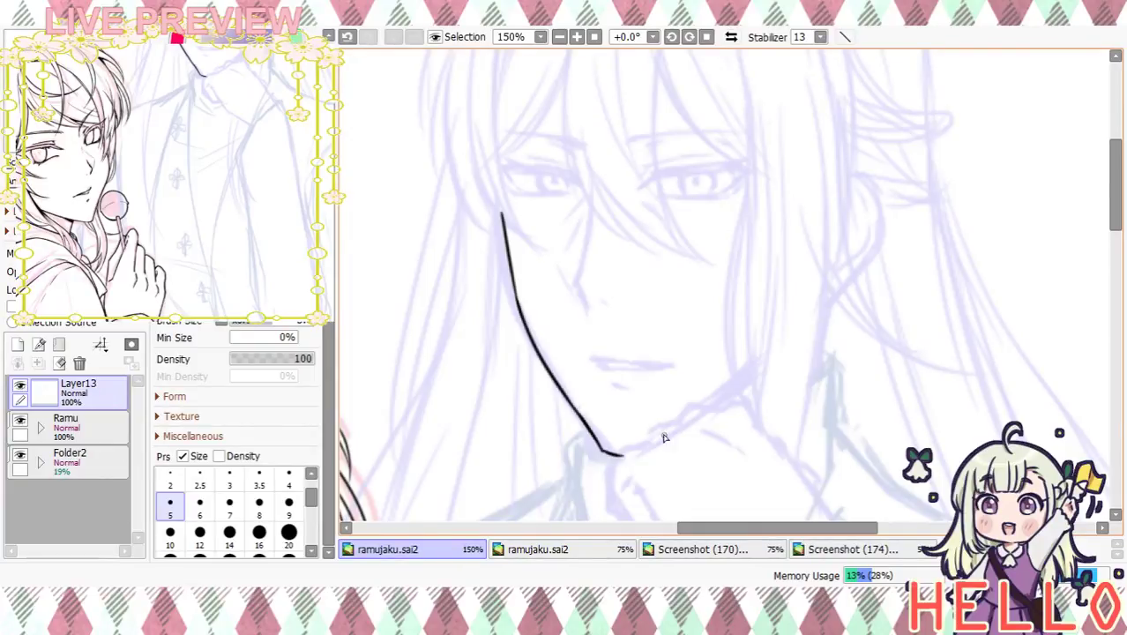
{"action": "left_click_drag", "start_coordinate": [635, 451], "coordinate": [739, 358]}
{"action": "key", "text": "ctrl+z"}
{"action": "left_click_drag", "start_coordinate": [642, 446], "coordinate": [756, 365]}
{"action": "key", "text": "ctrl+z"}
{"action": "left_click_drag", "start_coordinate": [629, 454], "coordinate": [717, 383]}
{"action": "key", "text": "ctrl+z"}
{"action": "key", "text": "ctrl+z"}
{"action": "key", "text": "ctrl+z"}
{"action": "key", "text": "ctrl+z"}
{"action": "key", "text": "ctrl+z"}
Ink the lower cheek as one smooth line from the upper cheek contour into a rounded chin tip
{"action": "left_click_drag", "start_coordinate": [519, 309], "coordinate": [568, 395]}
{"action": "key", "text": "ctrl+z"}
{"action": "key", "text": "ctrl+z"}
{"action": "left_click_drag", "start_coordinate": [520, 305], "coordinate": [582, 403]}
{"action": "key", "text": "ctrl+z"}
{"action": "key", "text": "ctrl+z"}
{"action": "left_click_drag", "start_coordinate": [511, 279], "coordinate": [608, 446]}
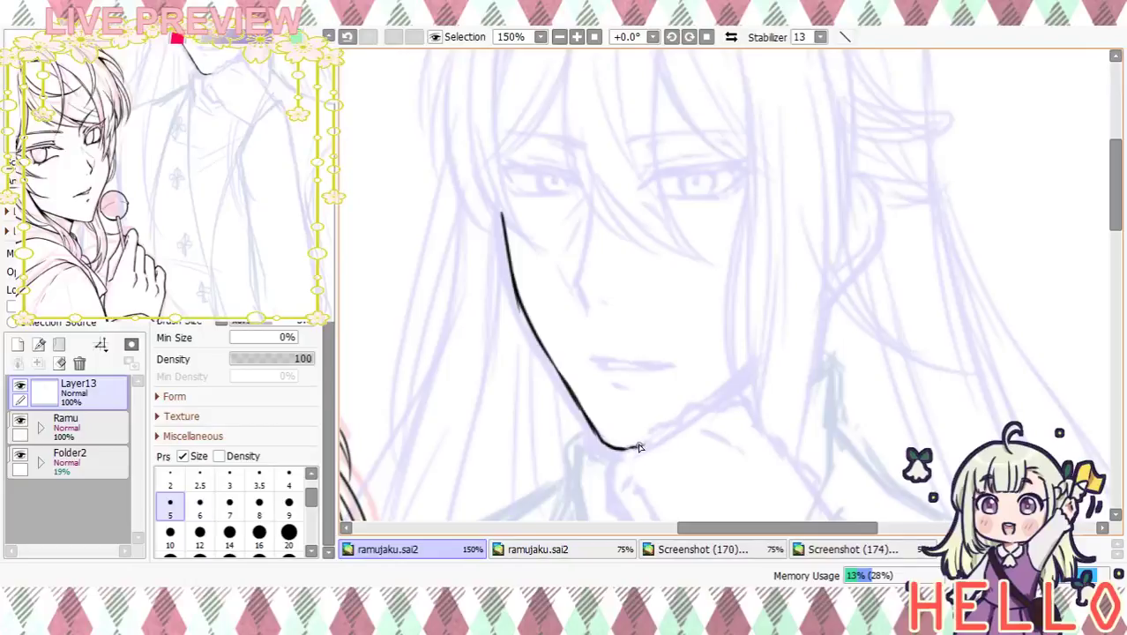
Ink the far side of the jaw from the chin up toward the ear, and refine the joint in the cheek line
{"action": "left_click_drag", "start_coordinate": [636, 447], "coordinate": [739, 368]}
{"action": "key", "text": "ctrl+z"}
{"action": "left_click_drag", "start_coordinate": [636, 446], "coordinate": [755, 355]}
{"action": "left_click_drag", "start_coordinate": [520, 309], "coordinate": [578, 407]}
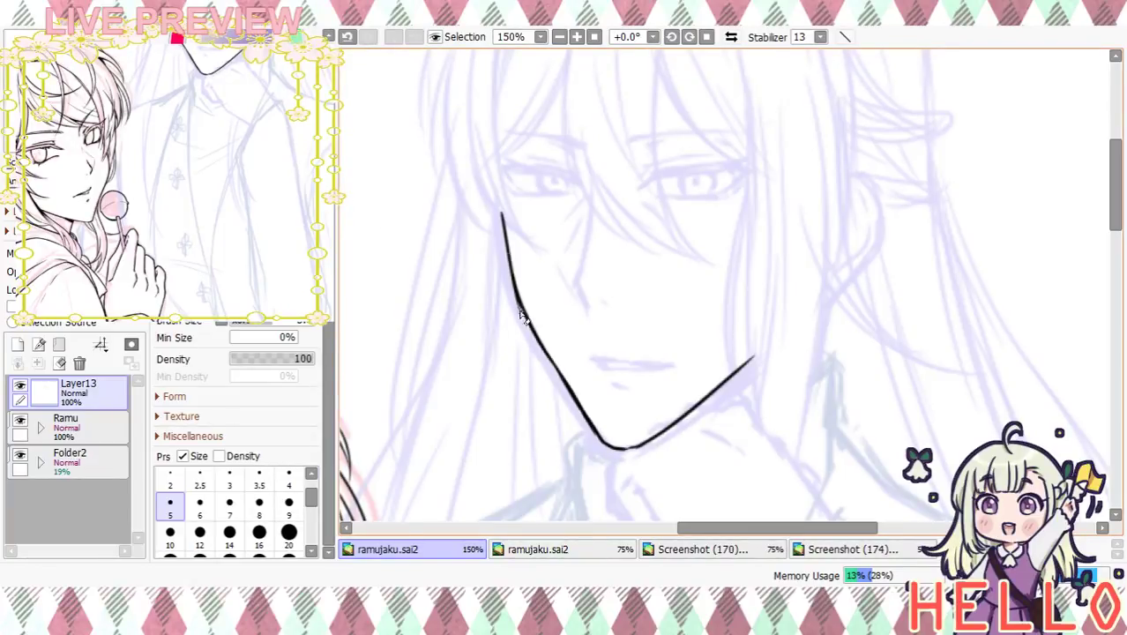
Ink a short jaw segment below the ear and short neck lines on both sides of the jaw
{"action": "mouse_move", "coordinate": [535, 429]}
{"action": "left_mouse_down"}
{"action": "mouse_move", "coordinate": [516, 282]}
{"action": "mouse_move", "coordinate": [543, 194]}
{"action": "mouse_move", "coordinate": [546, 355]}
{"action": "mouse_move", "coordinate": [526, 420]}
{"action": "left_mouse_up"}
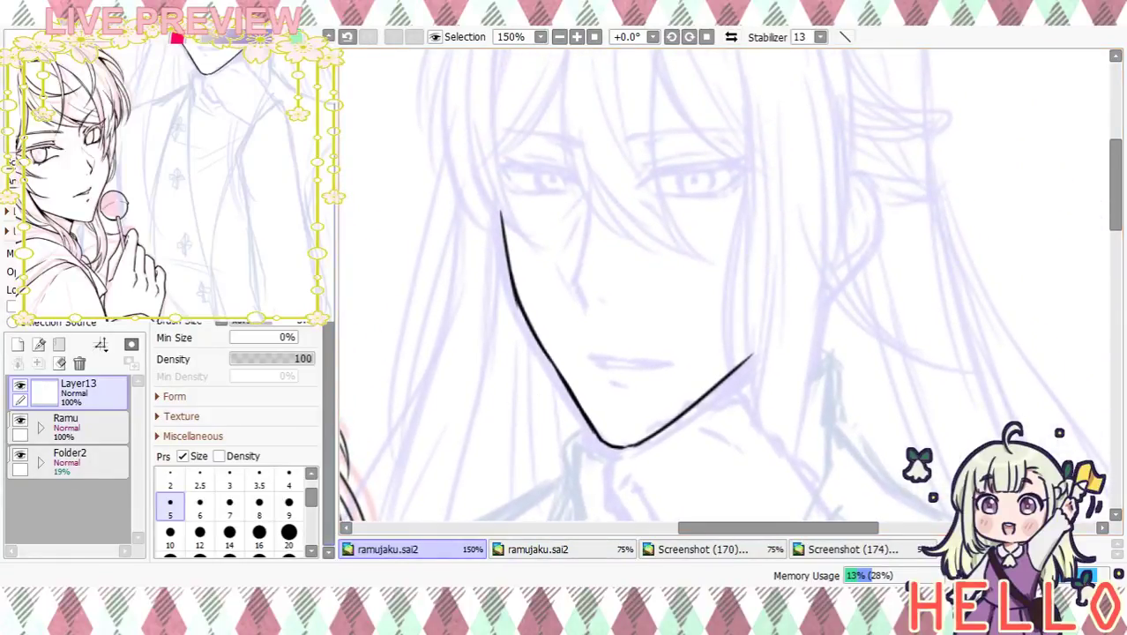
{"action": "left_click_drag", "start_coordinate": [771, 335], "coordinate": [793, 284]}
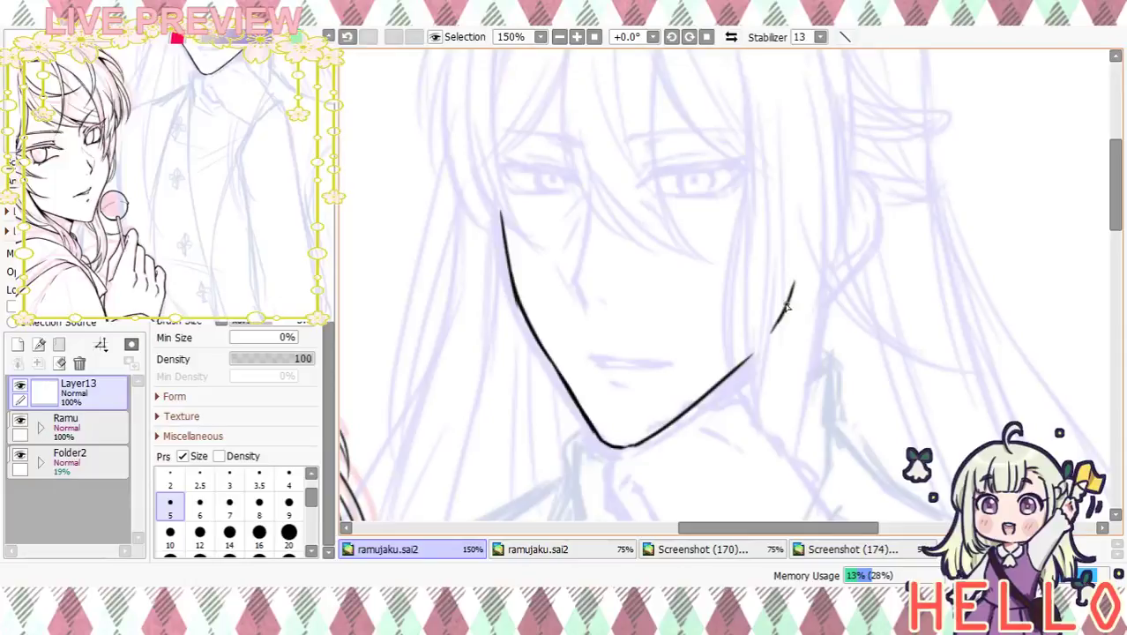
{"action": "mouse_move", "coordinate": [774, 347]}
{"action": "left_mouse_down"}
{"action": "mouse_move", "coordinate": [840, 295]}
{"action": "mouse_move", "coordinate": [841, 310]}
{"action": "mouse_move", "coordinate": [863, 272]}
{"action": "left_mouse_up"}
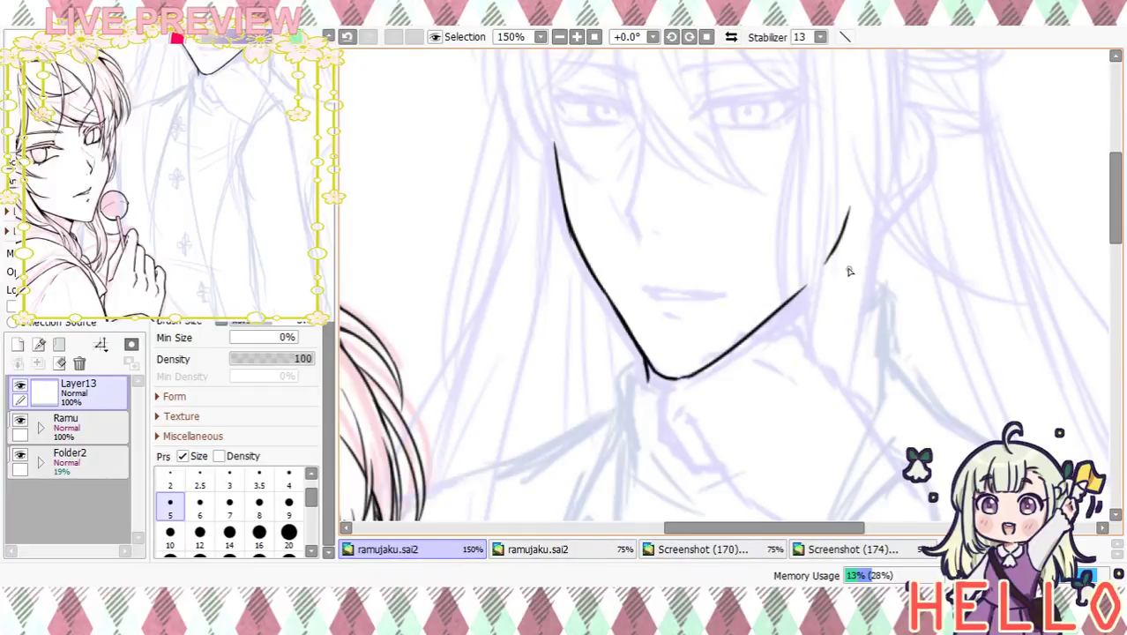
{"action": "left_click_drag", "start_coordinate": [848, 296], "coordinate": [848, 308]}
{"action": "mouse_move", "coordinate": [880, 348]}
{"action": "left_mouse_down"}
{"action": "mouse_move", "coordinate": [866, 219]}
{"action": "mouse_move", "coordinate": [842, 364]}
{"action": "left_mouse_up"}
{"action": "left_click", "coordinate": [559, 36]}
{"action": "left_click", "coordinate": [559, 36]}
{"action": "left_click", "coordinate": [559, 36]}
{"action": "left_click", "coordinate": [559, 36]}
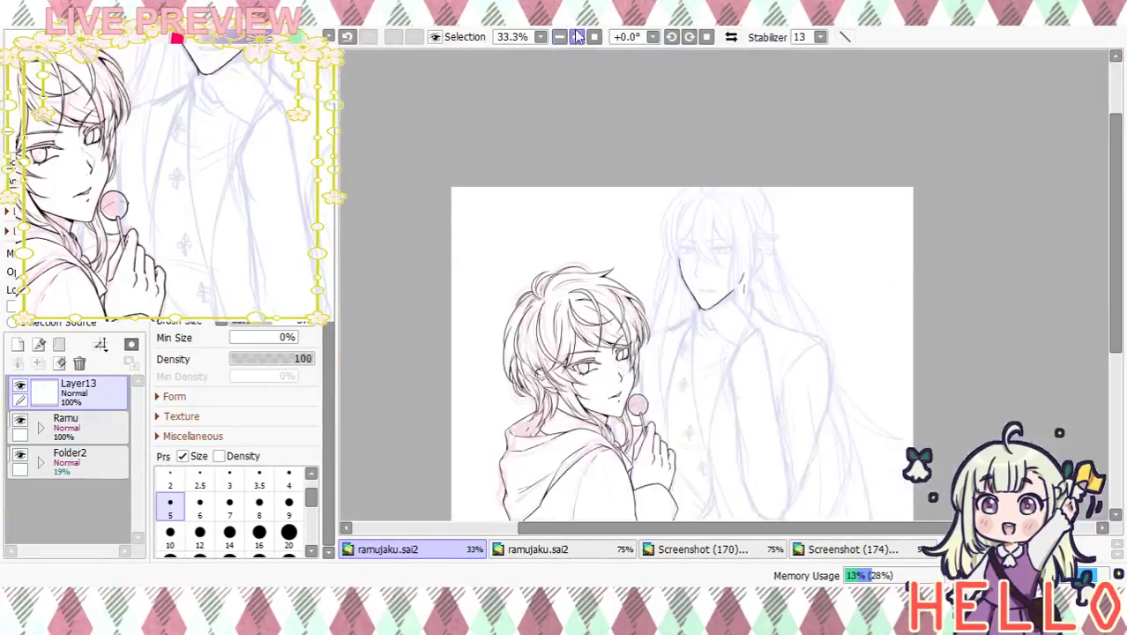
{"action": "left_click", "coordinate": [578, 36]}
{"action": "left_click", "coordinate": [577, 36]}
{"action": "left_click", "coordinate": [577, 37]}
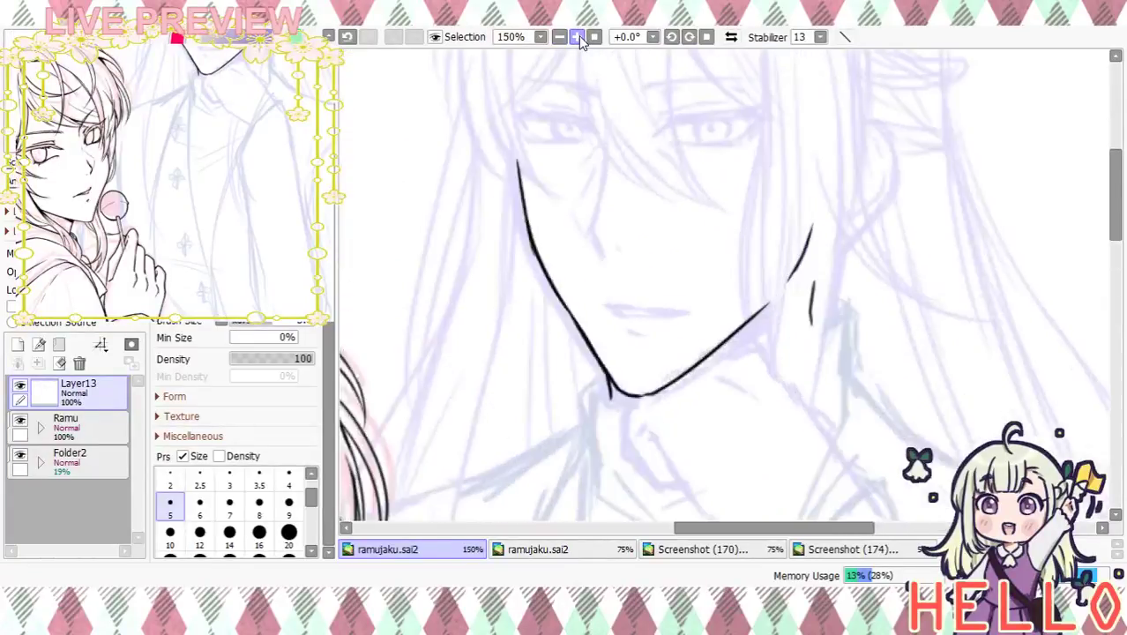
Ink the mouth as a slim, slightly open line with a dark corner, and add a short mark for the lower lip
{"action": "left_click", "coordinate": [578, 36]}
{"action": "left_click", "coordinate": [577, 36]}
{"action": "left_click_drag", "start_coordinate": [669, 232], "coordinate": [703, 255]}
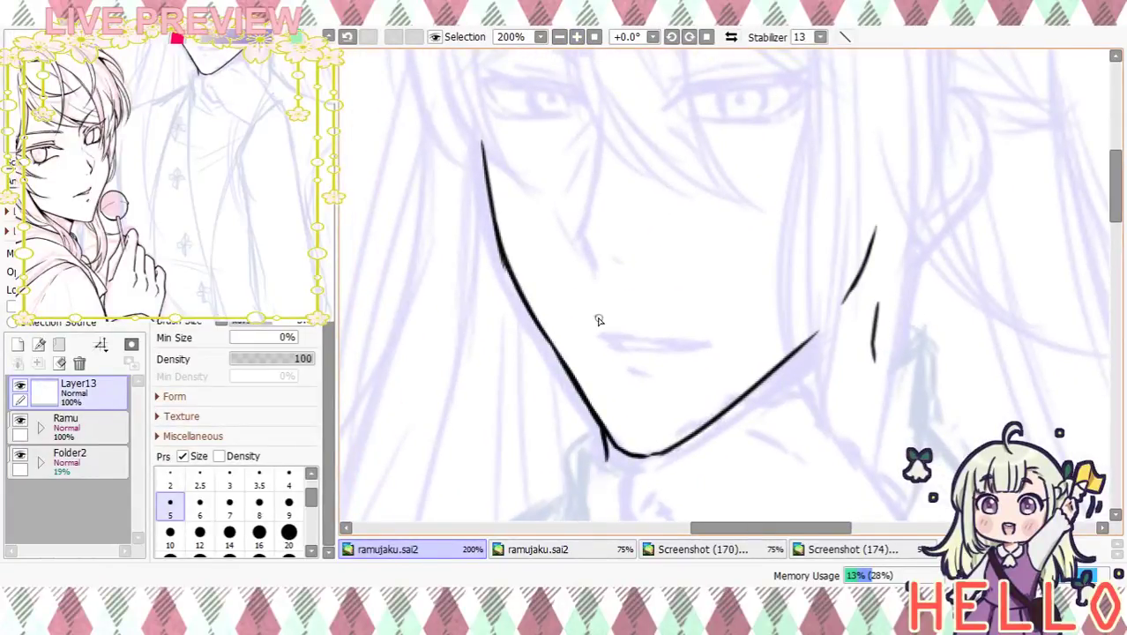
{"action": "left_click_drag", "start_coordinate": [636, 327], "coordinate": [686, 333]}
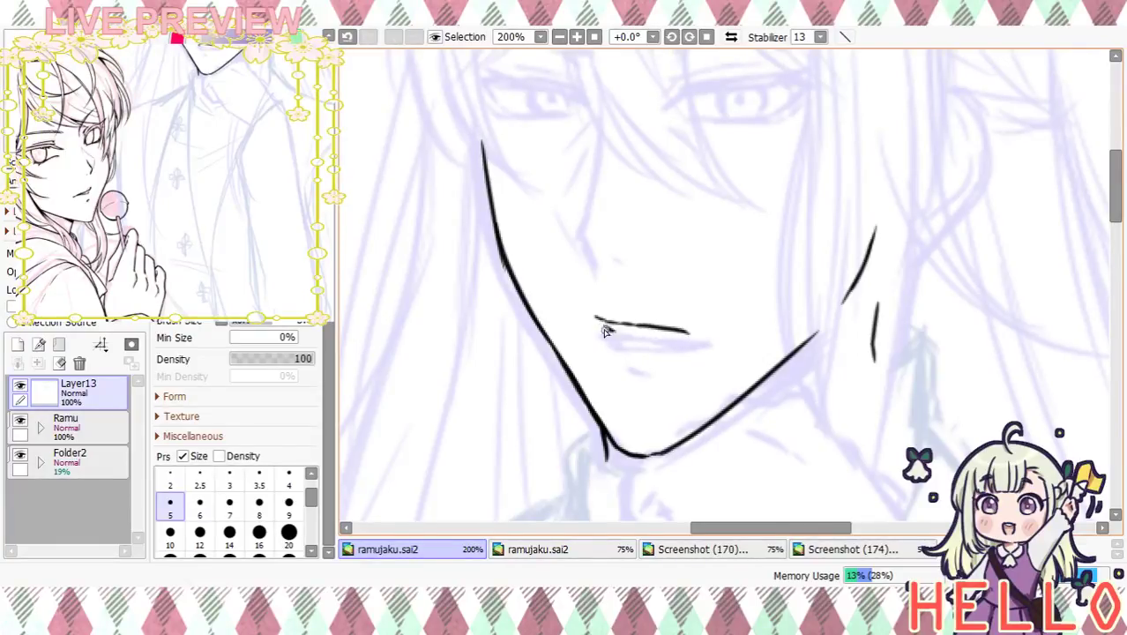
{"action": "left_click_drag", "start_coordinate": [636, 330], "coordinate": [657, 330]}
{"action": "mouse_move", "coordinate": [627, 360]}
{"action": "left_mouse_down"}
{"action": "mouse_move", "coordinate": [709, 365]}
{"action": "mouse_move", "coordinate": [727, 435]}
{"action": "mouse_move", "coordinate": [711, 466]}
{"action": "mouse_move", "coordinate": [701, 435]}
{"action": "left_mouse_up"}
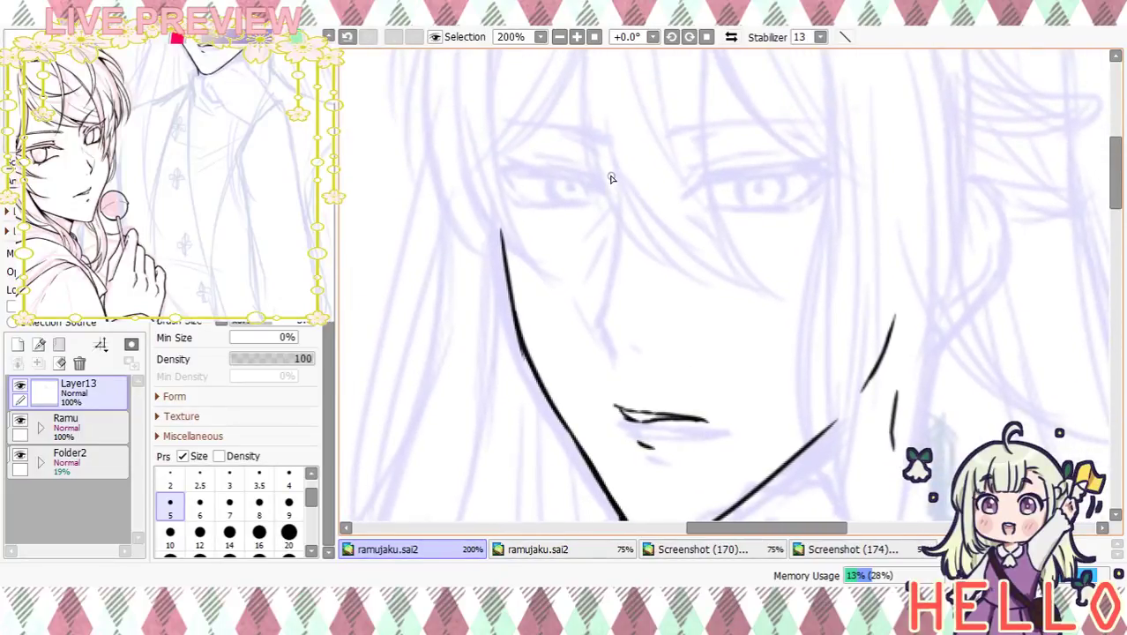
Ink the nose bridge with brush size 3, and the nose tip, nostril and brow ridge with brush size 5
{"action": "left_click", "coordinate": [289, 482]}
{"action": "left_click", "coordinate": [236, 481]}
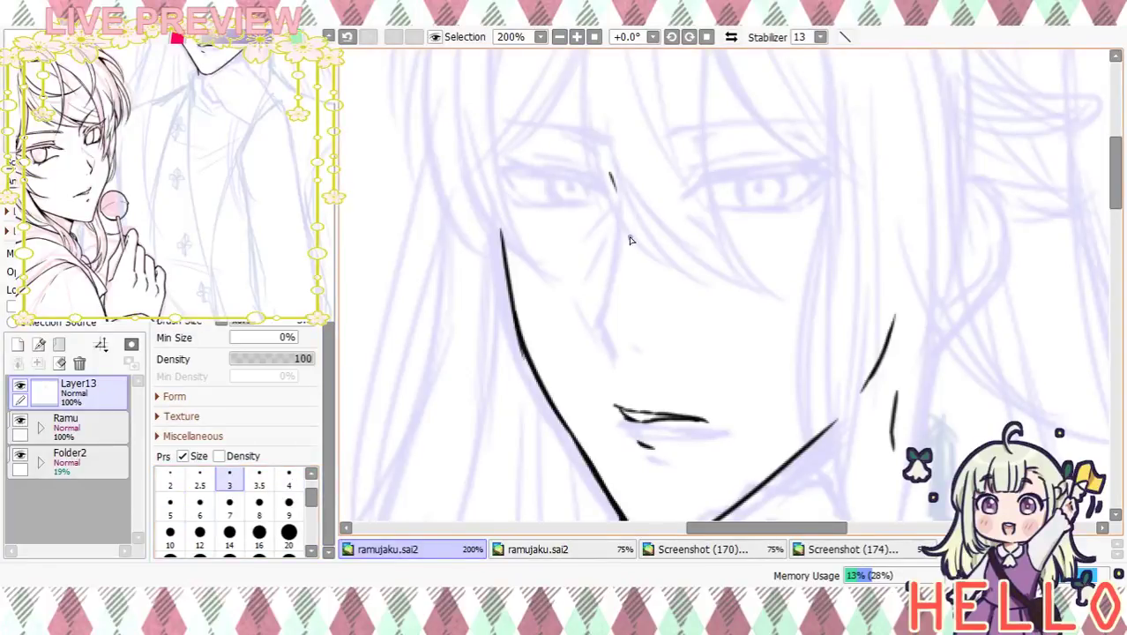
{"action": "left_click_drag", "start_coordinate": [617, 209], "coordinate": [605, 314]}
{"action": "key", "text": "ctrl+z"}
{"action": "left_click", "coordinate": [171, 502]}
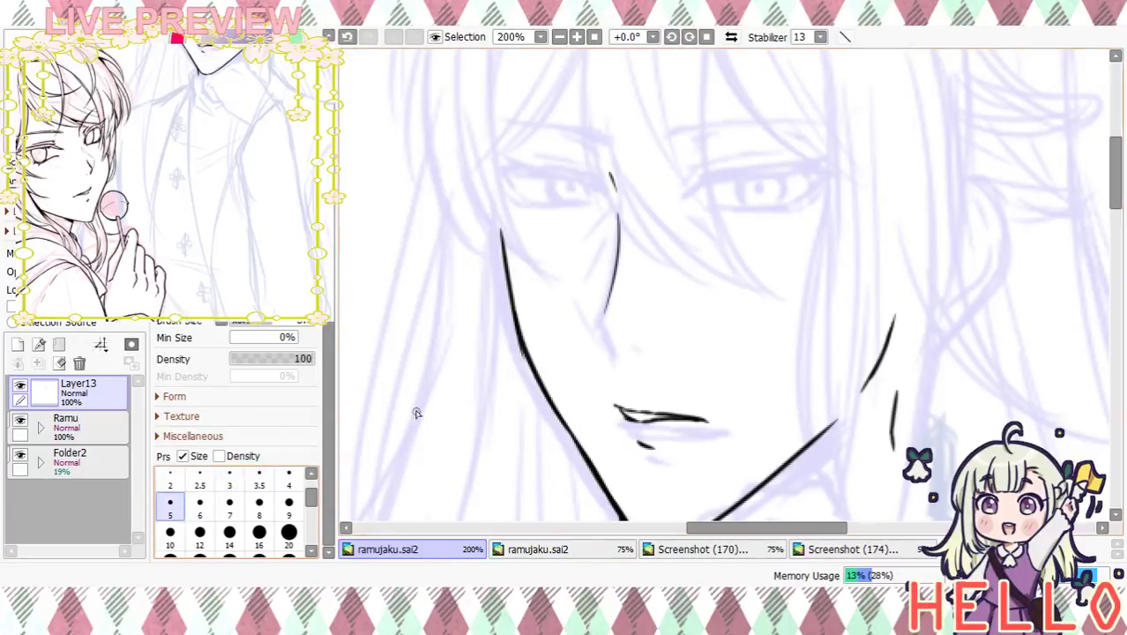
{"action": "left_click_drag", "start_coordinate": [607, 348], "coordinate": [610, 358]}
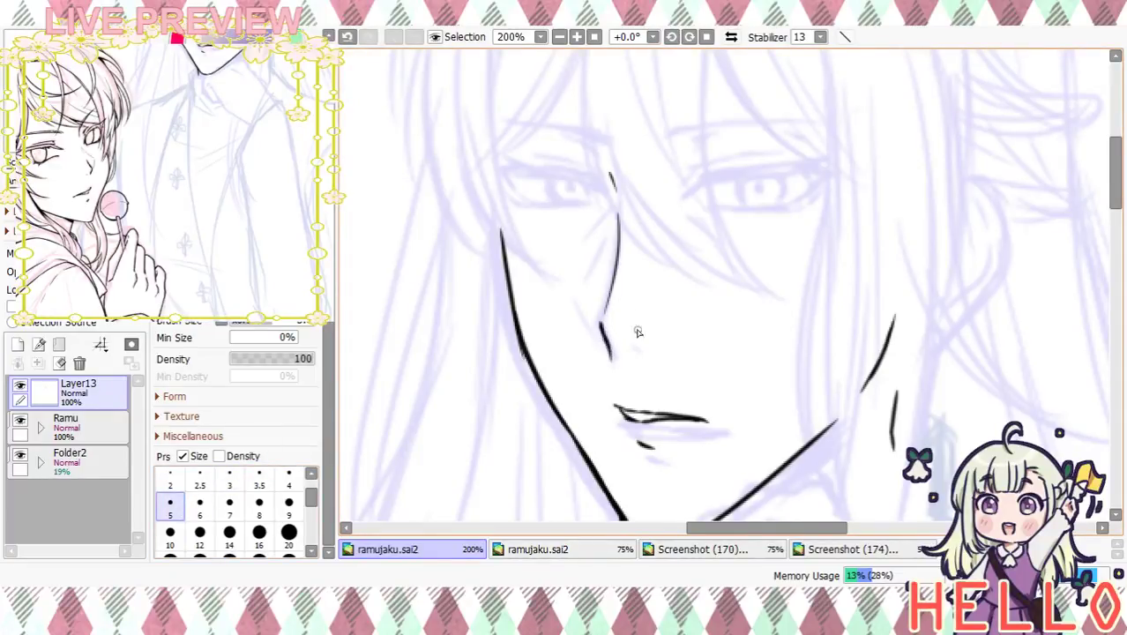
{"action": "mouse_move", "coordinate": [693, 374]}
{"action": "left_mouse_down"}
{"action": "mouse_move", "coordinate": [694, 341]}
{"action": "mouse_move", "coordinate": [732, 281]}
{"action": "mouse_move", "coordinate": [714, 365]}
{"action": "left_mouse_up"}
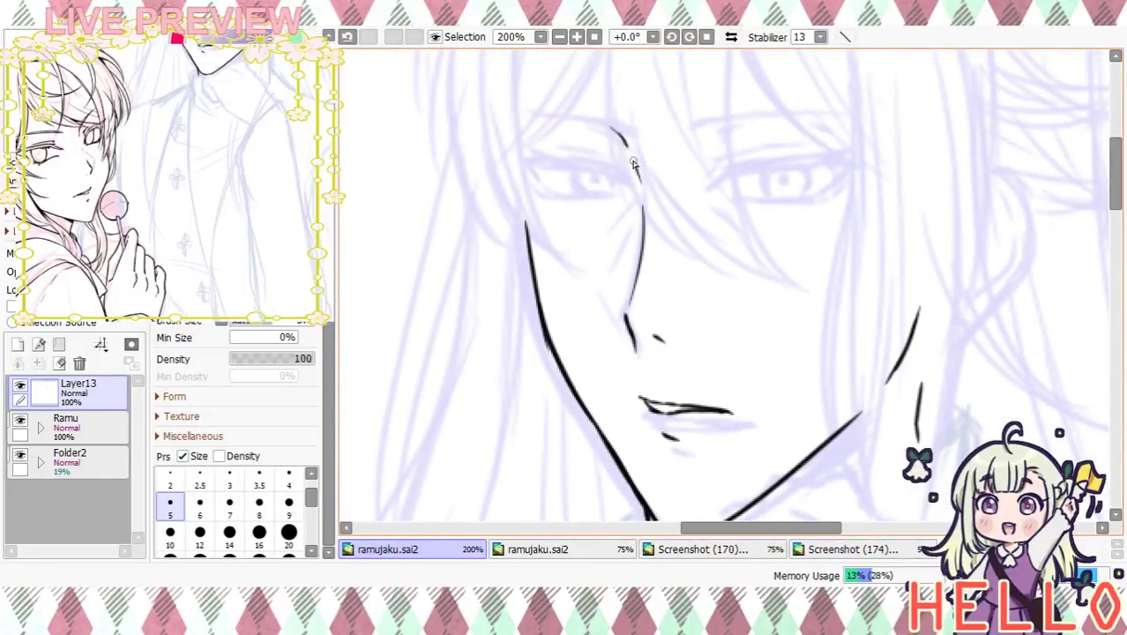
{"action": "left_click_drag", "start_coordinate": [611, 127], "coordinate": [635, 164]}
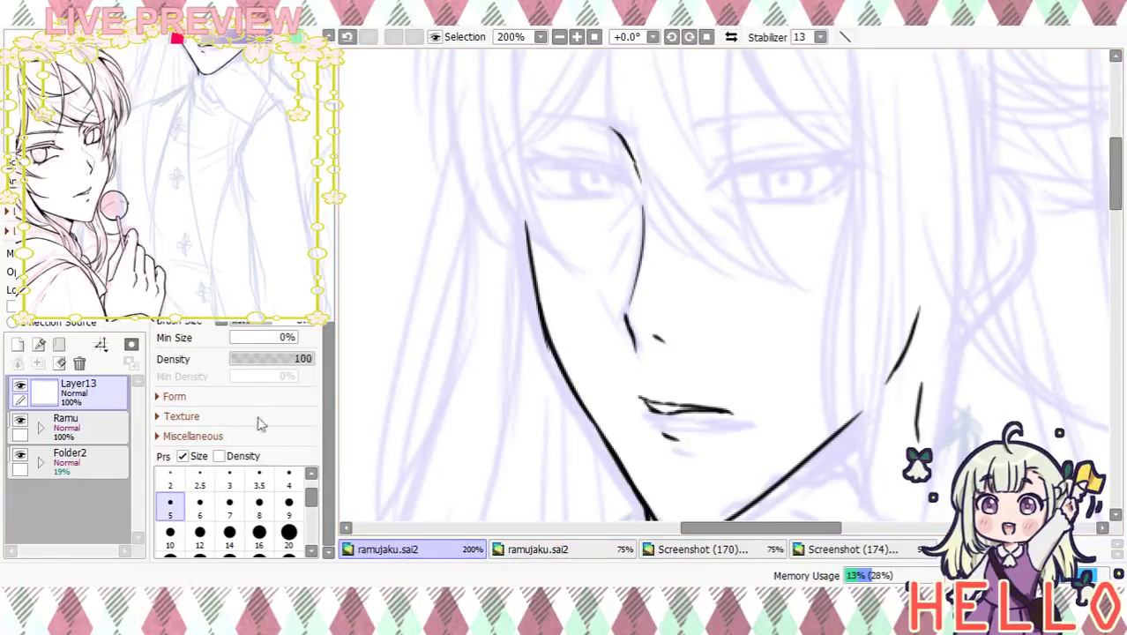
Outline the angular side plane of the nose with thin lines at brush size 2
{"action": "left_click", "coordinate": [171, 479]}
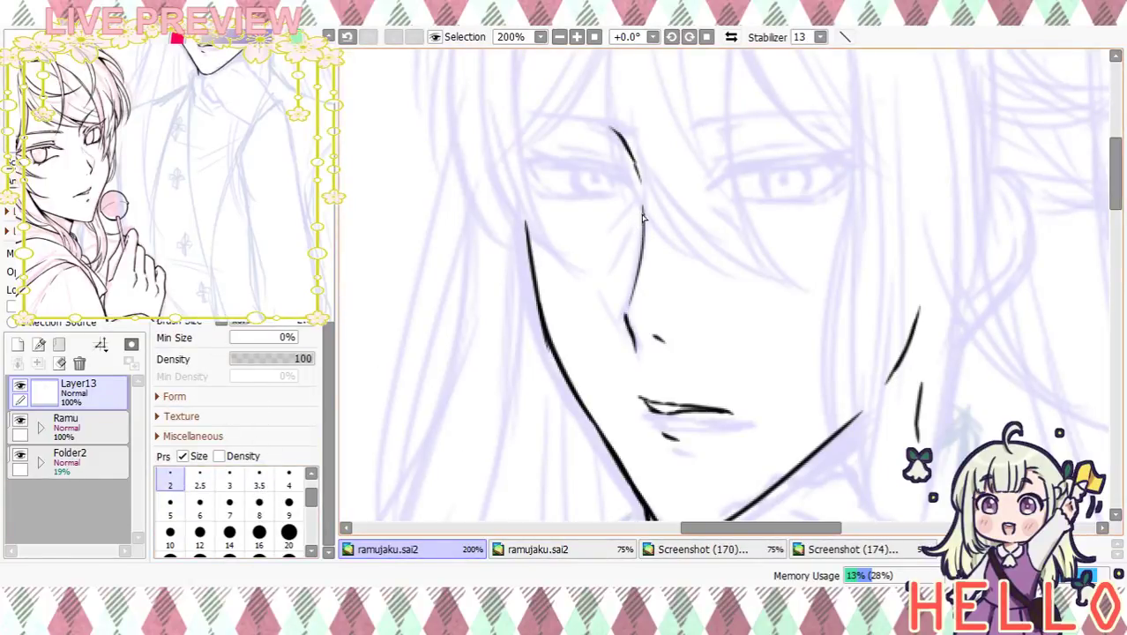
{"action": "key", "text": "ctrl+z"}
{"action": "left_click_drag", "start_coordinate": [640, 226], "coordinate": [605, 304]}
{"action": "mouse_move", "coordinate": [714, 322]}
{"action": "left_mouse_down"}
{"action": "mouse_move", "coordinate": [719, 143]}
{"action": "mouse_move", "coordinate": [723, 247]}
{"action": "left_mouse_up"}
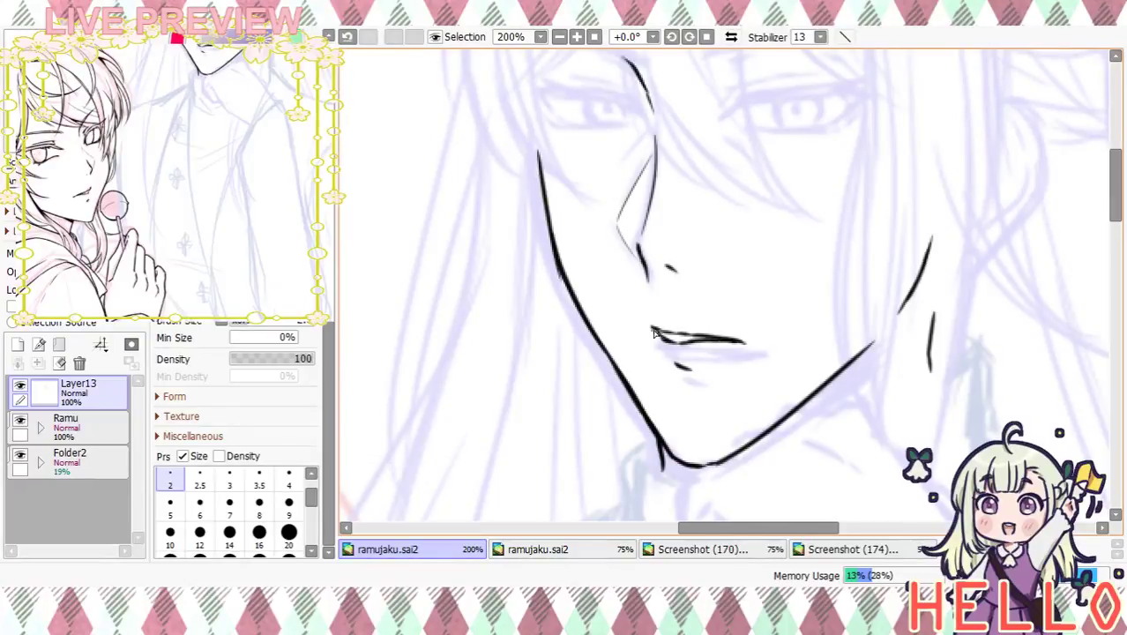
{"action": "mouse_move", "coordinate": [705, 326]}
{"action": "left_mouse_down"}
{"action": "mouse_move", "coordinate": [727, 144]}
{"action": "mouse_move", "coordinate": [703, 365]}
{"action": "left_mouse_up"}
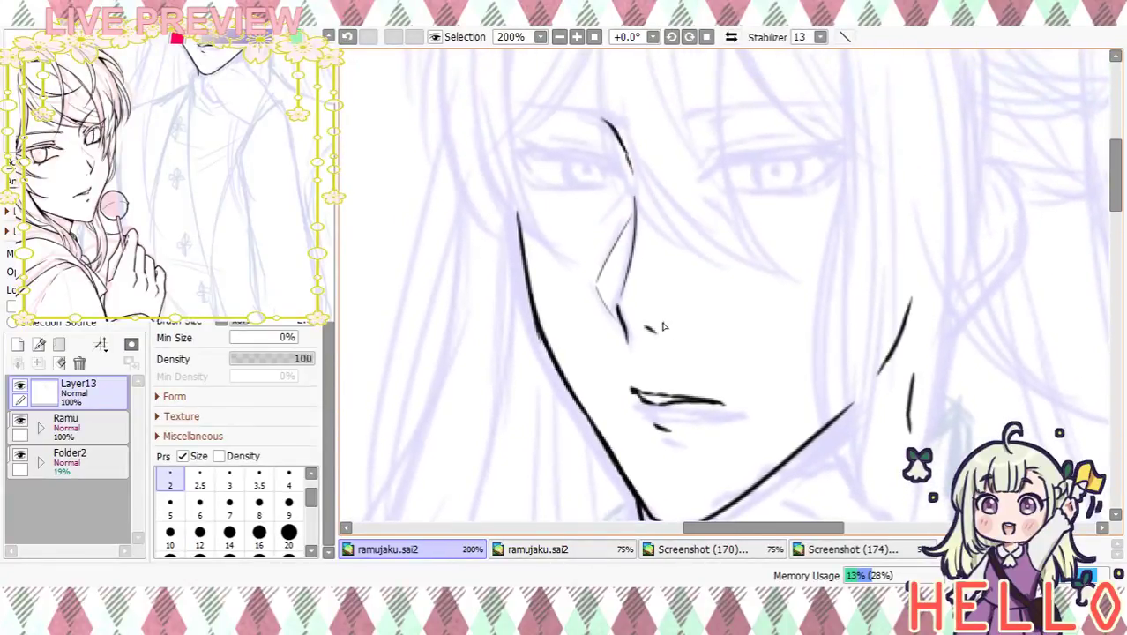
Flip the canvas view horizontally and ink the eyebrow extending from the brow ridge with brush size 5
{"action": "left_click", "coordinate": [172, 508]}
{"action": "left_click_drag", "start_coordinate": [605, 261], "coordinate": [617, 290]}
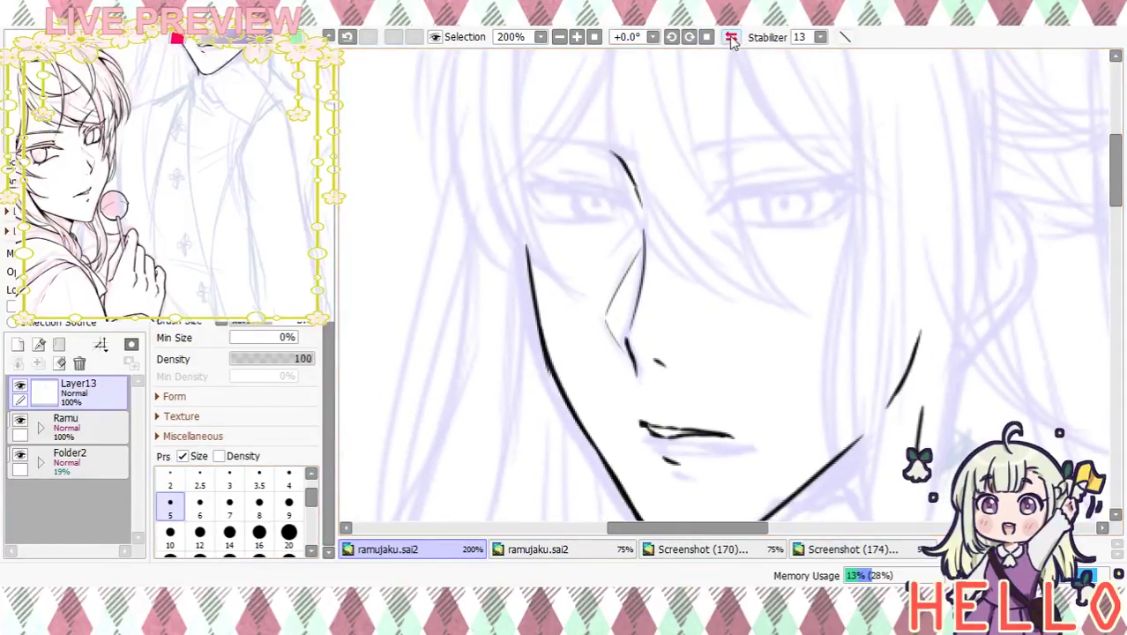
{"action": "left_click", "coordinate": [731, 37]}
{"action": "left_click", "coordinate": [577, 37]}
{"action": "left_click_drag", "start_coordinate": [768, 111], "coordinate": [632, 165]}
{"action": "mouse_move", "coordinate": [768, 143]}
{"action": "left_mouse_down"}
{"action": "mouse_move", "coordinate": [886, 133]}
{"action": "mouse_move", "coordinate": [850, 131]}
{"action": "left_mouse_up"}
Ink the upper eyelid of the eye under the inked brow, with a dark lash wedge at the outer corner
{"action": "mouse_move", "coordinate": [826, 212]}
{"action": "left_mouse_down"}
{"action": "mouse_move", "coordinate": [829, 185]}
{"action": "mouse_move", "coordinate": [742, 224]}
{"action": "mouse_move", "coordinate": [697, 220]}
{"action": "mouse_move", "coordinate": [826, 188]}
{"action": "left_mouse_up"}
{"action": "left_click_drag", "start_coordinate": [702, 210], "coordinate": [806, 189]}
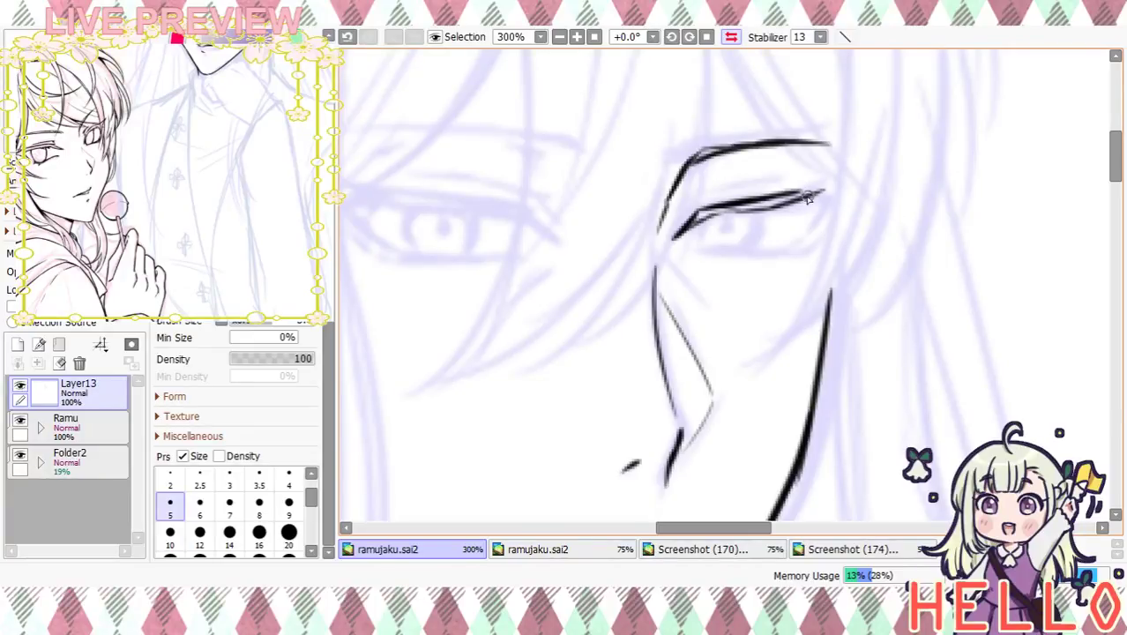
{"action": "mouse_move", "coordinate": [794, 195]}
{"action": "left_mouse_down"}
{"action": "mouse_move", "coordinate": [842, 188]}
{"action": "mouse_move", "coordinate": [812, 202]}
{"action": "mouse_move", "coordinate": [826, 200]}
{"action": "mouse_move", "coordinate": [808, 230]}
{"action": "left_mouse_up"}
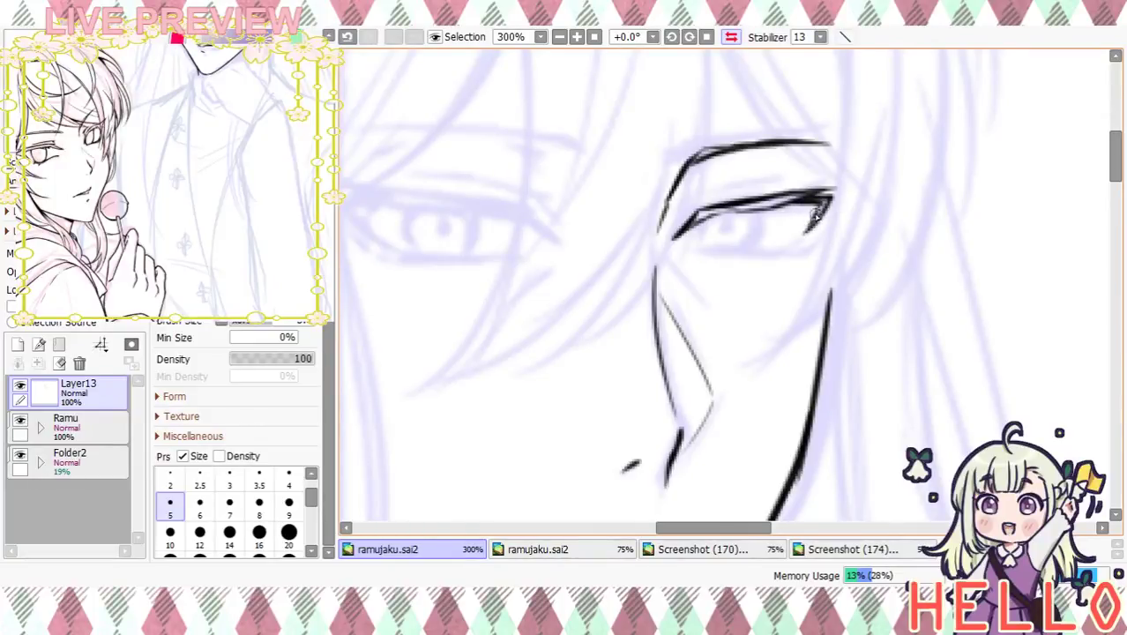
{"action": "left_click_drag", "start_coordinate": [711, 216], "coordinate": [743, 212]}
Ink the lower eyelid as a flat line joined to the outer eye corner
{"action": "left_click_drag", "start_coordinate": [783, 249], "coordinate": [770, 250]}
{"action": "left_click_drag", "start_coordinate": [696, 248], "coordinate": [784, 251]}
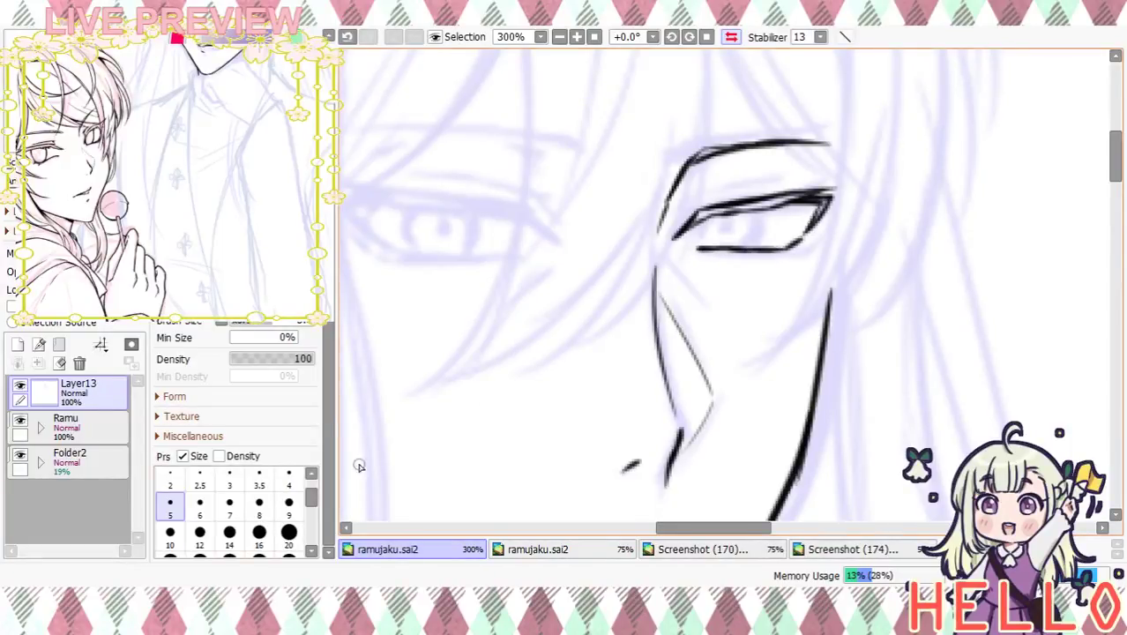
{"action": "left_click", "coordinate": [170, 477]}
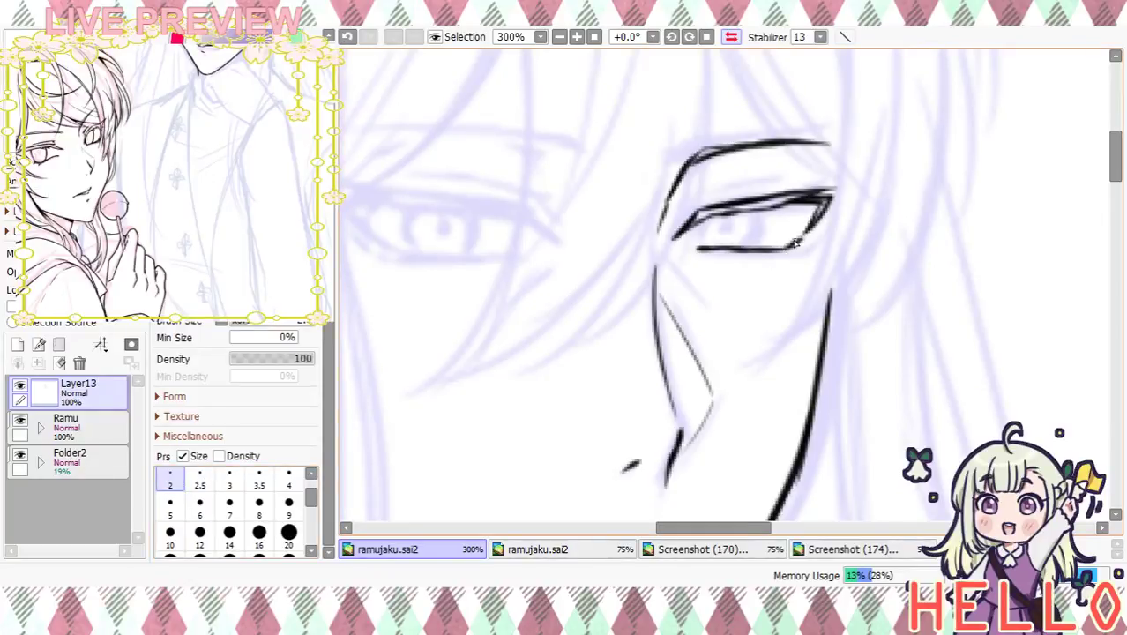
{"action": "mouse_move", "coordinate": [754, 252]}
{"action": "left_mouse_down"}
{"action": "mouse_move", "coordinate": [796, 257]}
{"action": "mouse_move", "coordinate": [822, 232]}
{"action": "mouse_move", "coordinate": [767, 261]}
{"action": "mouse_move", "coordinate": [777, 260]}
{"action": "mouse_move", "coordinate": [749, 255]}
{"action": "mouse_move", "coordinate": [781, 259]}
{"action": "left_mouse_up"}
{"action": "key", "text": "ctrl+z"}
Ink the iris outline inside the eye and a long line over the upper lashes with brush size 5
{"action": "left_click", "coordinate": [171, 505]}
{"action": "mouse_move", "coordinate": [755, 222]}
{"action": "left_mouse_down"}
{"action": "mouse_move", "coordinate": [743, 249]}
{"action": "mouse_move", "coordinate": [753, 217]}
{"action": "mouse_move", "coordinate": [700, 220]}
{"action": "mouse_move", "coordinate": [699, 249]}
{"action": "left_mouse_up"}
{"action": "mouse_move", "coordinate": [684, 201]}
{"action": "left_mouse_down"}
{"action": "mouse_move", "coordinate": [731, 193]}
{"action": "mouse_move", "coordinate": [698, 210]}
{"action": "mouse_move", "coordinate": [695, 201]}
{"action": "mouse_move", "coordinate": [732, 217]}
{"action": "mouse_move", "coordinate": [821, 206]}
{"action": "mouse_move", "coordinate": [813, 198]}
{"action": "mouse_move", "coordinate": [847, 184]}
{"action": "left_mouse_up"}
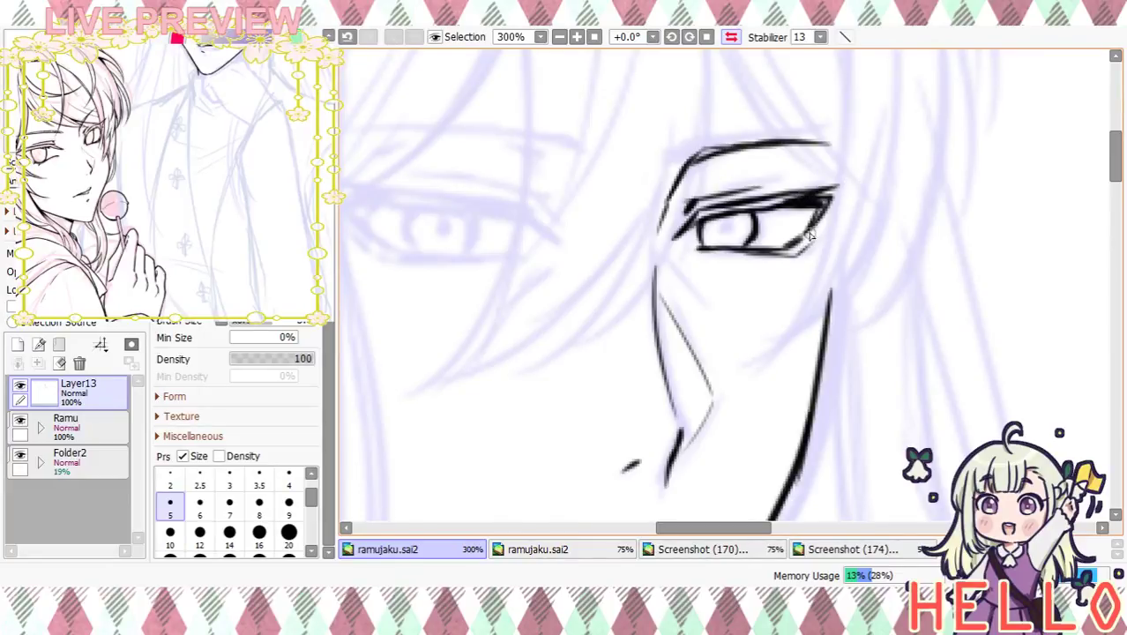
Ink the pupil and short eyelid-fold marks between eye and eyebrow, and flip the canvas view back to its normal orientation
{"action": "left_click_drag", "start_coordinate": [679, 232], "coordinate": [718, 208]}
{"action": "left_click_drag", "start_coordinate": [782, 185], "coordinate": [808, 187]}
{"action": "left_click_drag", "start_coordinate": [702, 167], "coordinate": [687, 188]}
{"action": "mouse_move", "coordinate": [776, 284]}
{"action": "left_mouse_down"}
{"action": "mouse_move", "coordinate": [880, 176]}
{"action": "mouse_move", "coordinate": [880, 201]}
{"action": "mouse_move", "coordinate": [843, 244]}
{"action": "left_mouse_up"}
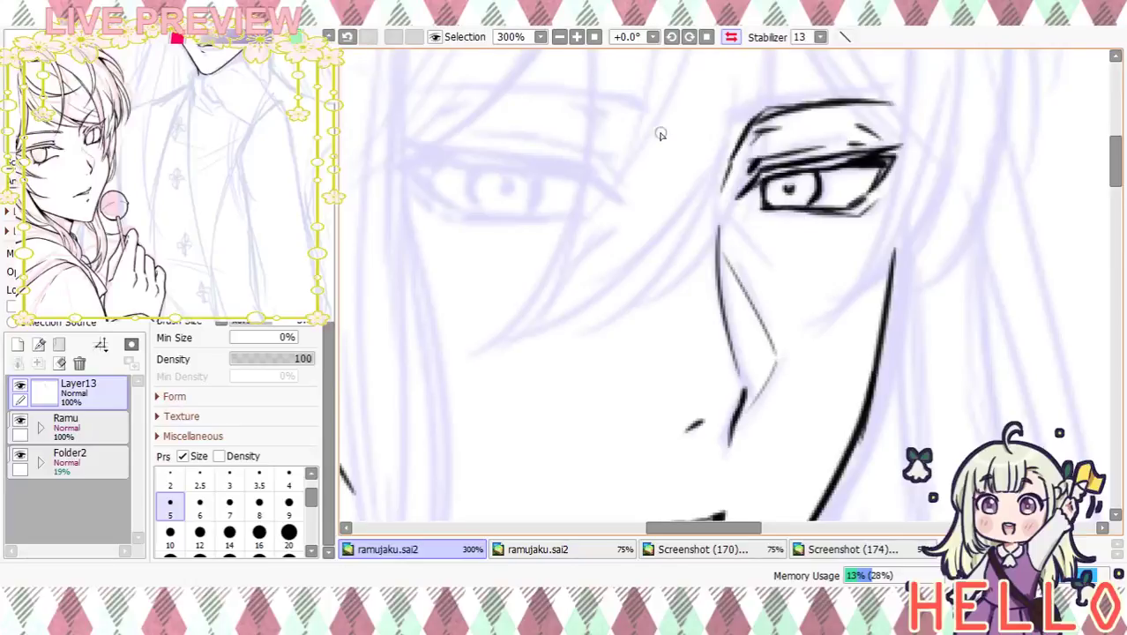
{"action": "left_click", "coordinate": [730, 38]}
{"action": "left_click_drag", "start_coordinate": [811, 301], "coordinate": [757, 261]}
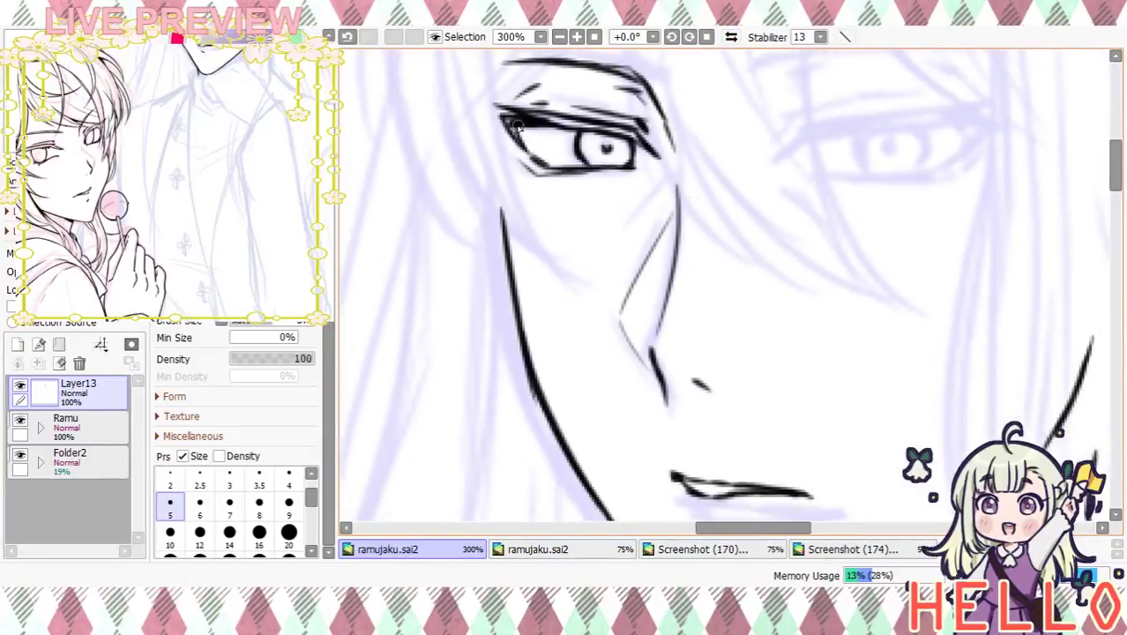
Darken the outer-corner lash wedge and add small lashes under the upper lid of the same eye, using brush size 4 for the details
{"action": "left_click_drag", "start_coordinate": [499, 118], "coordinate": [529, 145]}
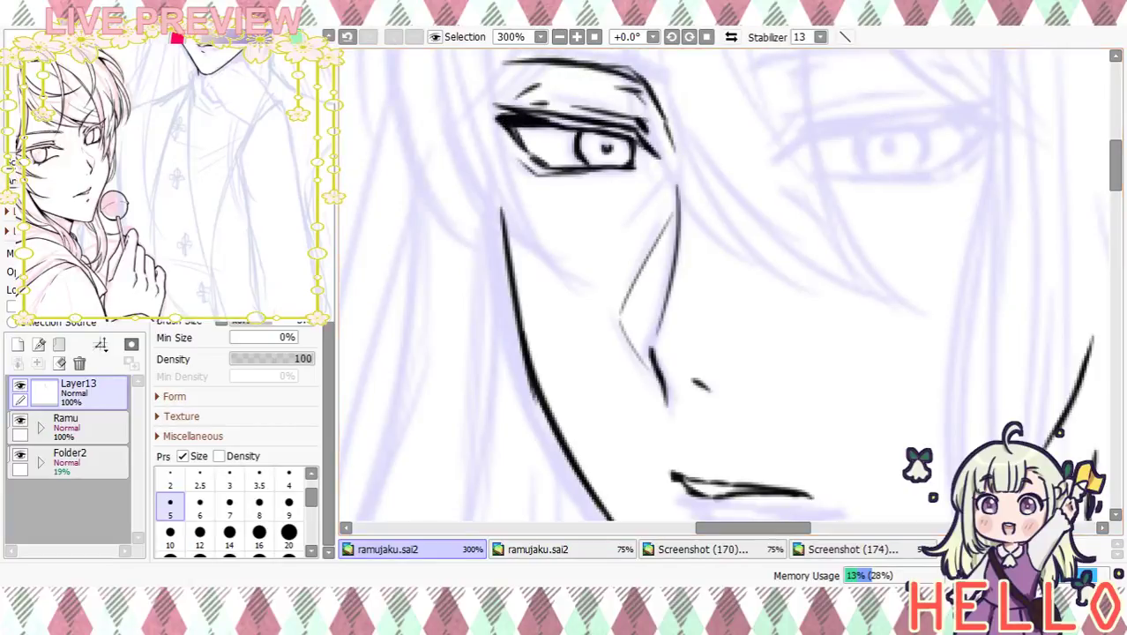
{"action": "left_click", "coordinate": [288, 478]}
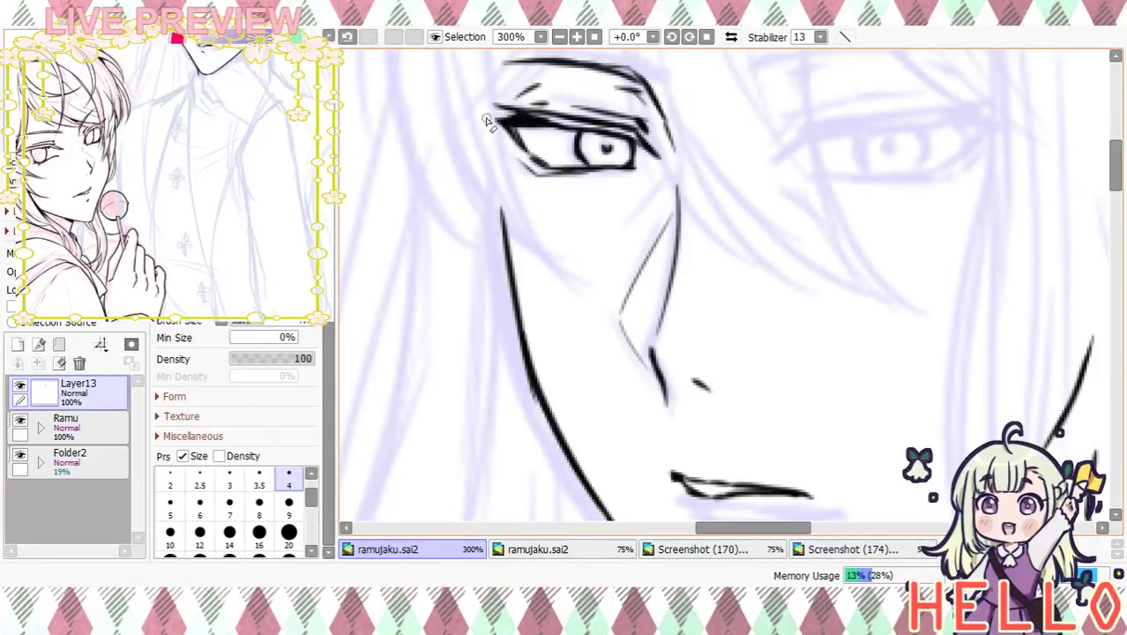
{"action": "left_click_drag", "start_coordinate": [495, 247], "coordinate": [443, 389]}
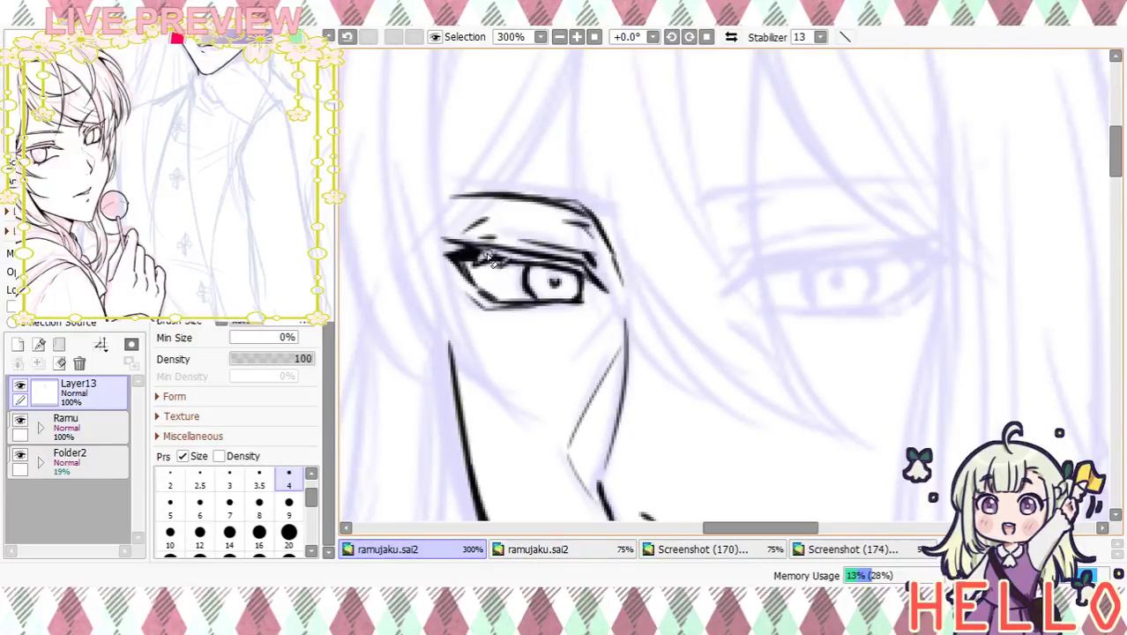
{"action": "mouse_move", "coordinate": [514, 300]}
{"action": "left_mouse_down"}
{"action": "mouse_move", "coordinate": [519, 170]}
{"action": "mouse_move", "coordinate": [487, 164]}
{"action": "left_mouse_up"}
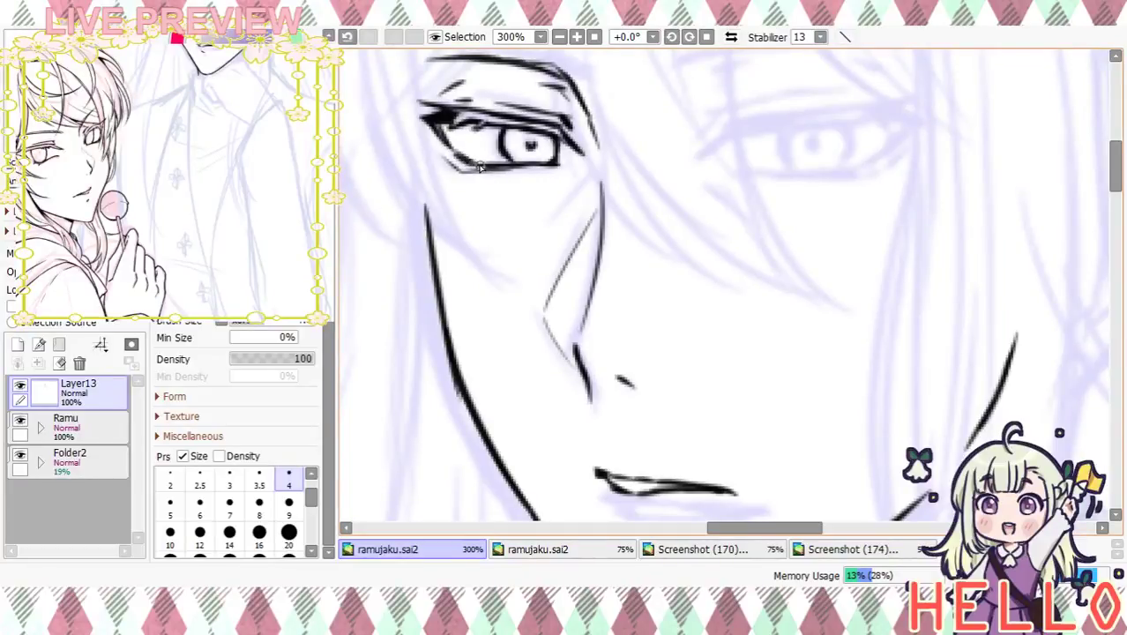
{"action": "left_click_drag", "start_coordinate": [548, 214], "coordinate": [529, 260]}
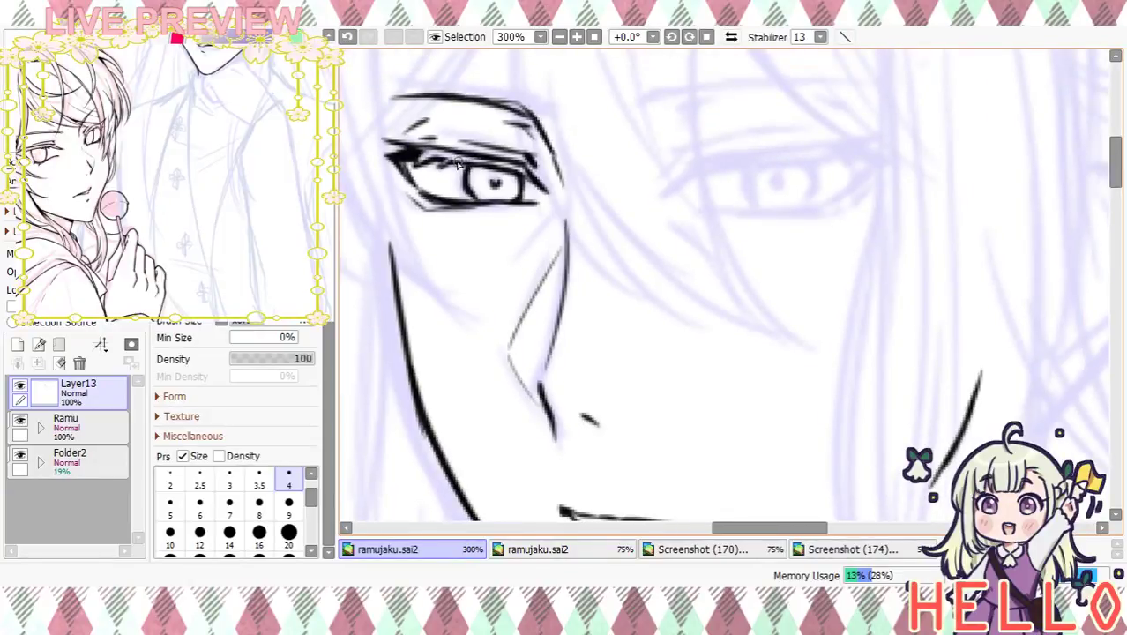
{"action": "left_click", "coordinate": [558, 37]}
{"action": "left_click", "coordinate": [558, 37]}
{"action": "mouse_move", "coordinate": [767, 319]}
{"action": "left_mouse_down"}
{"action": "mouse_move", "coordinate": [736, 178]}
{"action": "mouse_move", "coordinate": [747, 282]}
{"action": "left_mouse_up"}
{"action": "left_click", "coordinate": [577, 38]}
{"action": "left_click", "coordinate": [577, 38]}
{"action": "left_click", "coordinate": [578, 38]}
{"action": "mouse_move", "coordinate": [597, 105]}
{"action": "left_mouse_down"}
{"action": "mouse_move", "coordinate": [641, 208]}
{"action": "mouse_move", "coordinate": [683, 236]}
{"action": "left_mouse_up"}
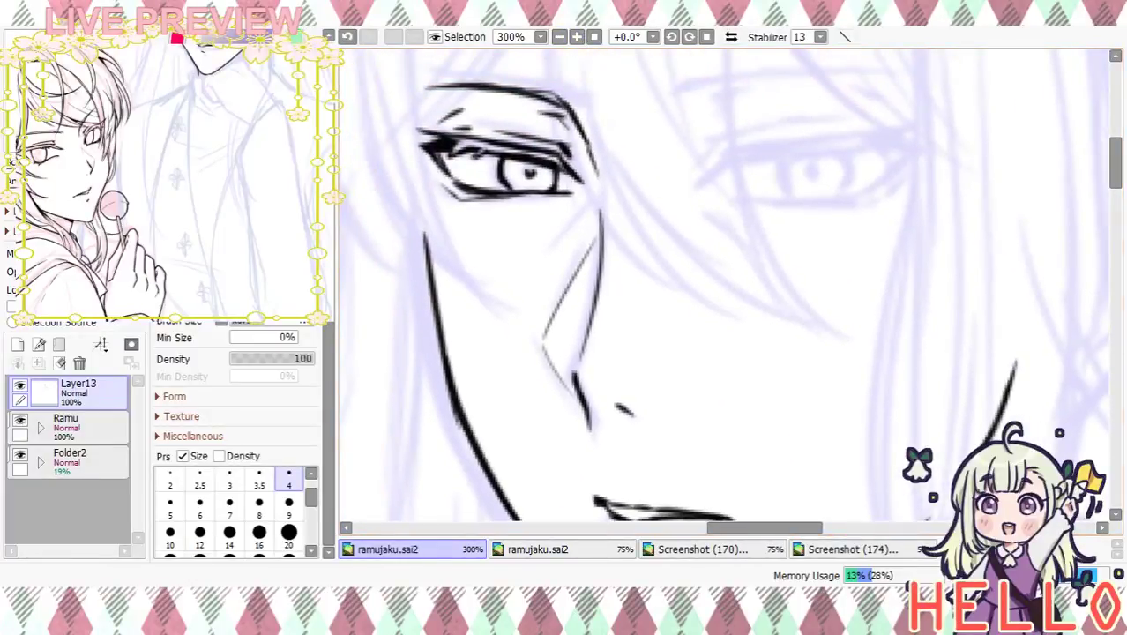
Erase the brow-ridge line beside the inked eye and redraw it as a thinner curve down from the eyebrow's inner end
{"action": "left_click", "coordinate": [211, 238]}
{"action": "left_click_drag", "start_coordinate": [598, 217], "coordinate": [599, 151]}
{"action": "left_click_drag", "start_coordinate": [679, 209], "coordinate": [710, 222]}
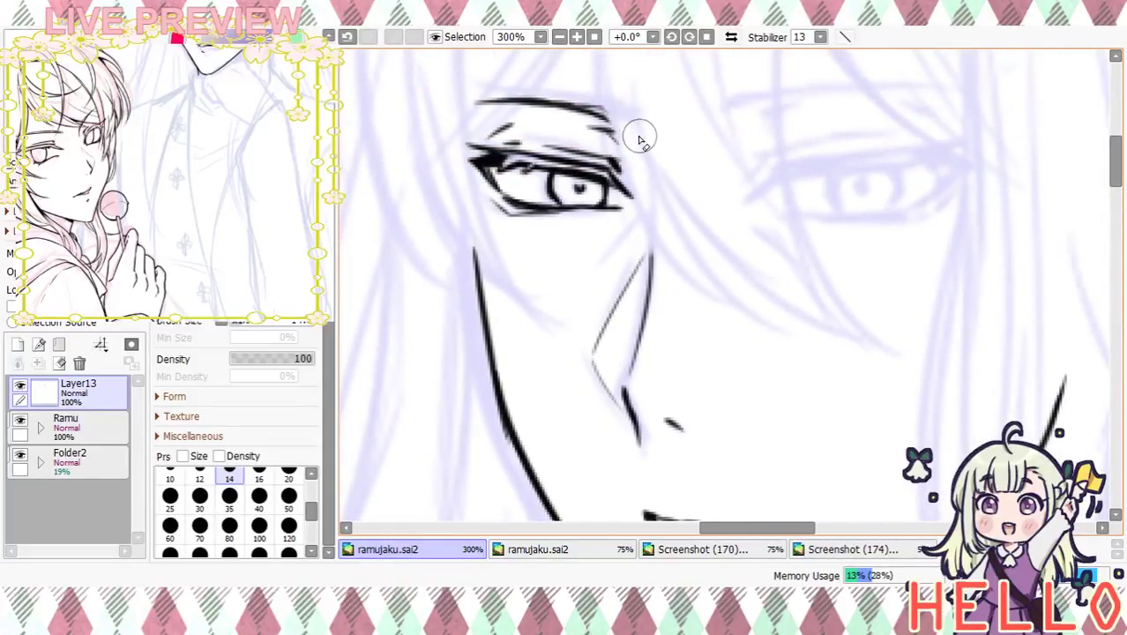
{"action": "key", "text": "n"}
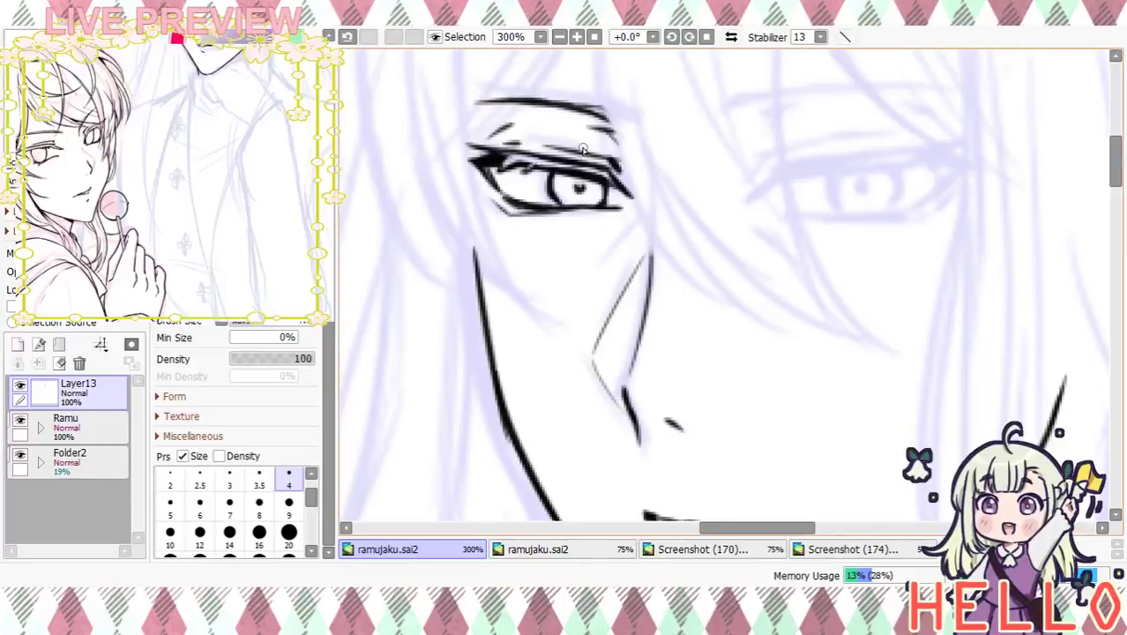
{"action": "left_click_drag", "start_coordinate": [602, 111], "coordinate": [646, 170]}
{"action": "mouse_move", "coordinate": [688, 289]}
{"action": "left_mouse_down"}
{"action": "mouse_move", "coordinate": [659, 113]}
{"action": "mouse_move", "coordinate": [664, 186]}
{"action": "left_mouse_up"}
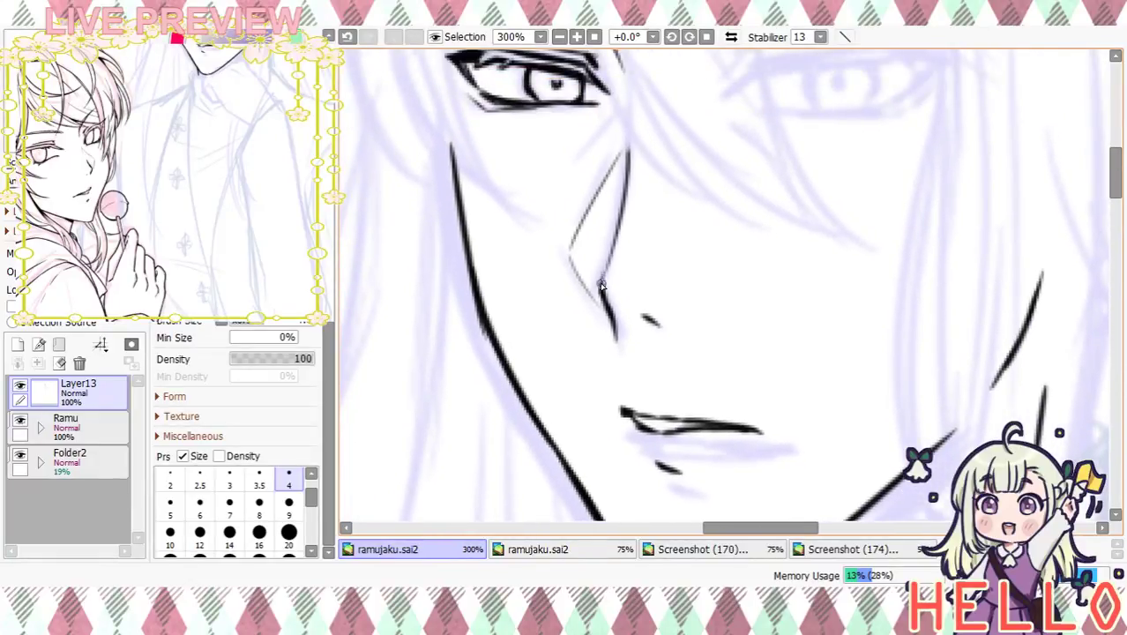
Ink the other eye's long upper-lid line with a slanted inner corner using brush size 5, undoing the strokes at its outer corner
{"action": "left_click", "coordinate": [558, 37]}
{"action": "left_click", "coordinate": [558, 37]}
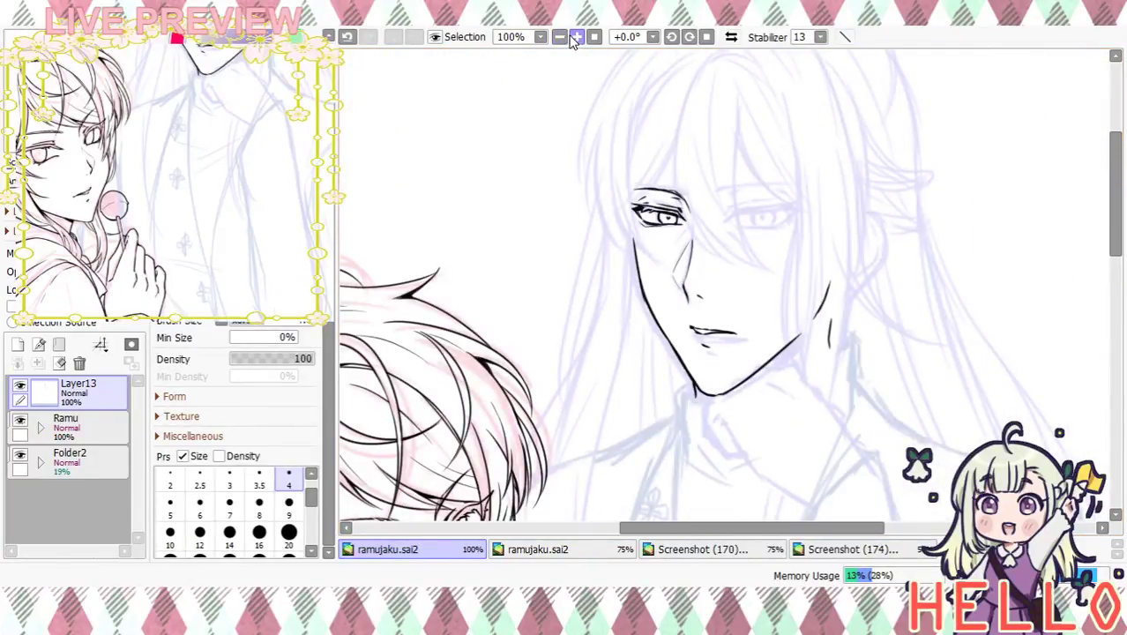
{"action": "left_click", "coordinate": [576, 37]}
{"action": "left_click", "coordinate": [576, 37]}
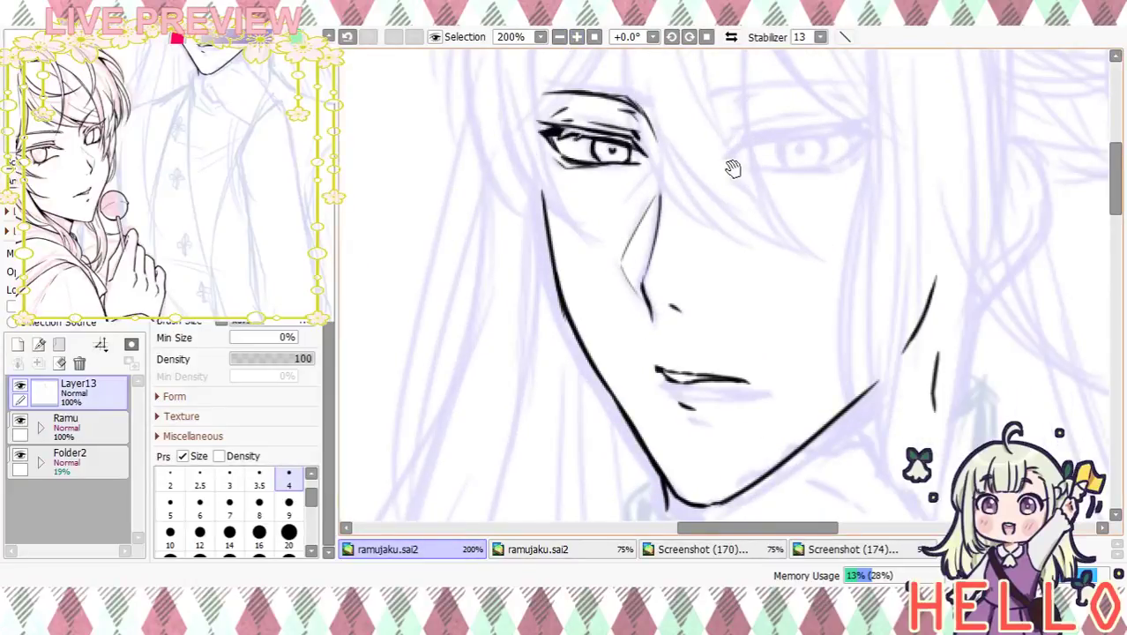
{"action": "left_click_drag", "start_coordinate": [732, 168], "coordinate": [685, 241]}
{"action": "left_click", "coordinate": [576, 37]}
{"action": "key", "text": "bracketright"}
{"action": "mouse_move", "coordinate": [636, 248]}
{"action": "left_mouse_down"}
{"action": "mouse_move", "coordinate": [675, 222]}
{"action": "mouse_move", "coordinate": [634, 250]}
{"action": "mouse_move", "coordinate": [714, 215]}
{"action": "mouse_move", "coordinate": [678, 222]}
{"action": "mouse_move", "coordinate": [861, 194]}
{"action": "left_mouse_up"}
{"action": "key", "text": "ctrl+z"}
{"action": "key", "text": "ctrl+z"}
{"action": "left_click_drag", "start_coordinate": [665, 221], "coordinate": [844, 192]}
{"action": "key", "text": "ctrl+z"}
{"action": "mouse_move", "coordinate": [665, 221]}
{"action": "left_mouse_down"}
{"action": "mouse_move", "coordinate": [864, 193]}
{"action": "mouse_move", "coordinate": [802, 217]}
{"action": "mouse_move", "coordinate": [845, 228]}
{"action": "left_mouse_up"}
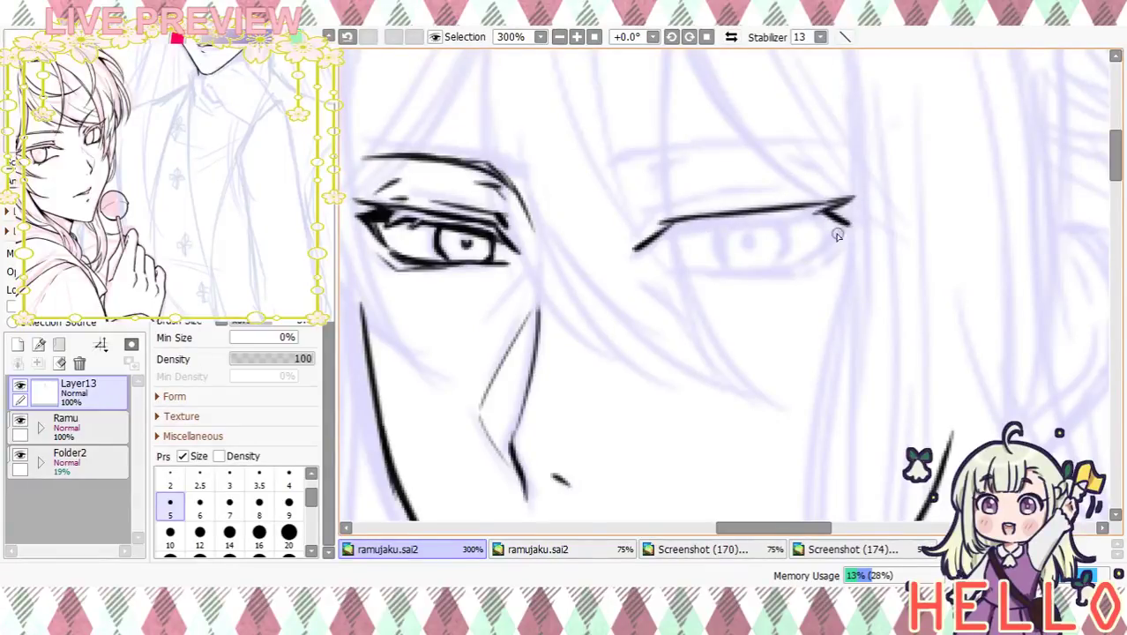
{"action": "key", "text": "ctrl+z"}
{"action": "key", "text": "ctrl+z"}
{"action": "key", "text": "ctrl+z"}
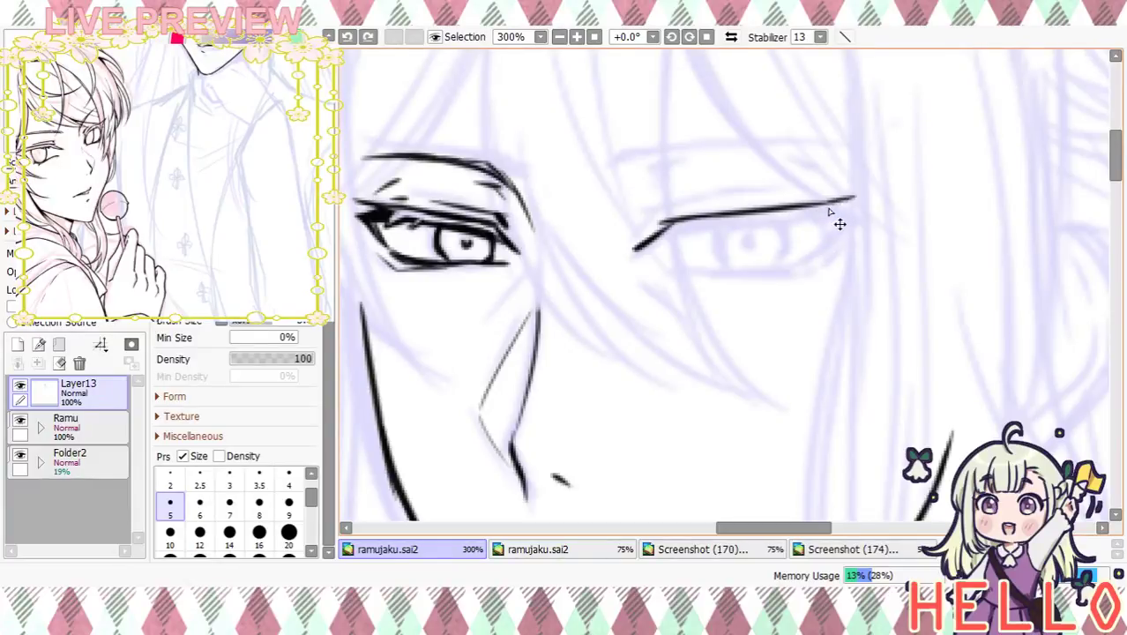
Ink the second eye's pointed outer corner, the lower edge of its upper lid, and its flat lower eyelid
{"action": "mouse_move", "coordinate": [813, 208]}
{"action": "left_mouse_down"}
{"action": "mouse_move", "coordinate": [848, 203]}
{"action": "mouse_move", "coordinate": [820, 215]}
{"action": "mouse_move", "coordinate": [850, 225]}
{"action": "mouse_move", "coordinate": [820, 249]}
{"action": "left_mouse_up"}
{"action": "mouse_move", "coordinate": [630, 254]}
{"action": "left_mouse_down"}
{"action": "mouse_move", "coordinate": [683, 229]}
{"action": "mouse_move", "coordinate": [823, 217]}
{"action": "mouse_move", "coordinate": [804, 221]}
{"action": "mouse_move", "coordinate": [826, 229]}
{"action": "mouse_move", "coordinate": [815, 249]}
{"action": "mouse_move", "coordinate": [798, 223]}
{"action": "mouse_move", "coordinate": [824, 224]}
{"action": "mouse_move", "coordinate": [817, 250]}
{"action": "mouse_move", "coordinate": [838, 227]}
{"action": "left_mouse_up"}
{"action": "left_click_drag", "start_coordinate": [651, 262], "coordinate": [732, 276]}
{"action": "key", "text": "ctrl+z"}
{"action": "key", "text": "ctrl+z"}
{"action": "mouse_move", "coordinate": [660, 263]}
{"action": "left_mouse_down"}
{"action": "mouse_move", "coordinate": [778, 272]}
{"action": "mouse_move", "coordinate": [823, 245]}
{"action": "mouse_move", "coordinate": [749, 268]}
{"action": "mouse_move", "coordinate": [807, 255]}
{"action": "left_mouse_up"}
{"action": "key", "text": "ctrl+z"}
{"action": "key", "text": "ctrl+z"}
{"action": "key", "text": "ctrl+z"}
Add thin strokes at the second eye's lower outer corner and small lashes under its upper lid with brush size 2
{"action": "left_click", "coordinate": [170, 478]}
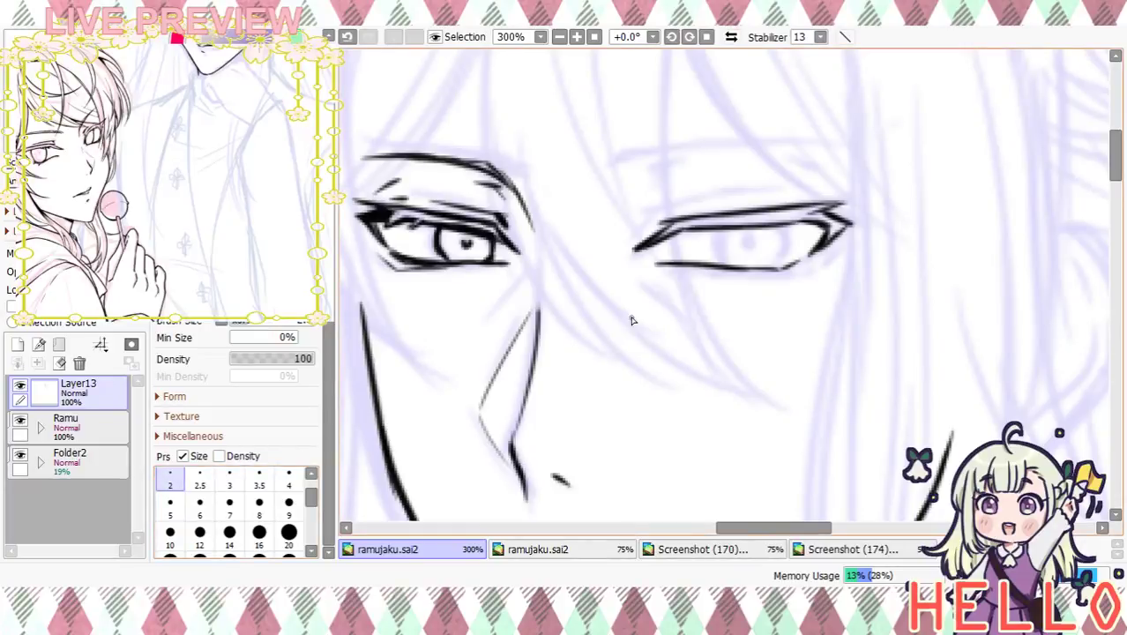
{"action": "mouse_move", "coordinate": [742, 273]}
{"action": "left_mouse_down"}
{"action": "mouse_move", "coordinate": [792, 269]}
{"action": "mouse_move", "coordinate": [837, 240]}
{"action": "left_mouse_up"}
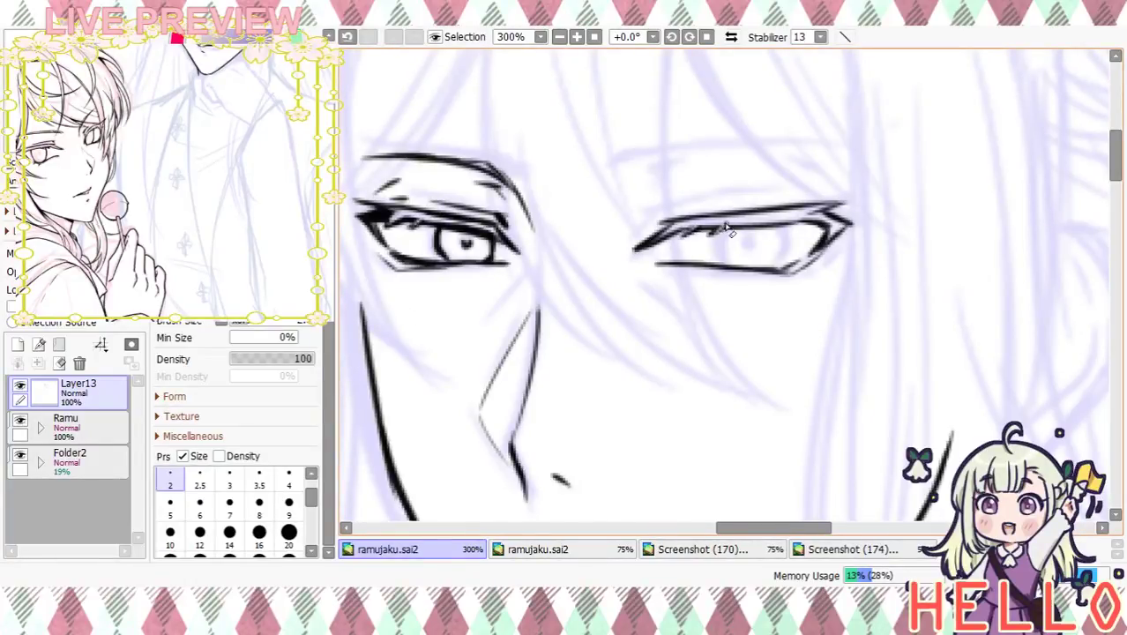
{"action": "mouse_move", "coordinate": [729, 239]}
{"action": "left_mouse_down"}
{"action": "mouse_move", "coordinate": [817, 201]}
{"action": "mouse_move", "coordinate": [810, 156]}
{"action": "mouse_move", "coordinate": [780, 201]}
{"action": "left_mouse_up"}
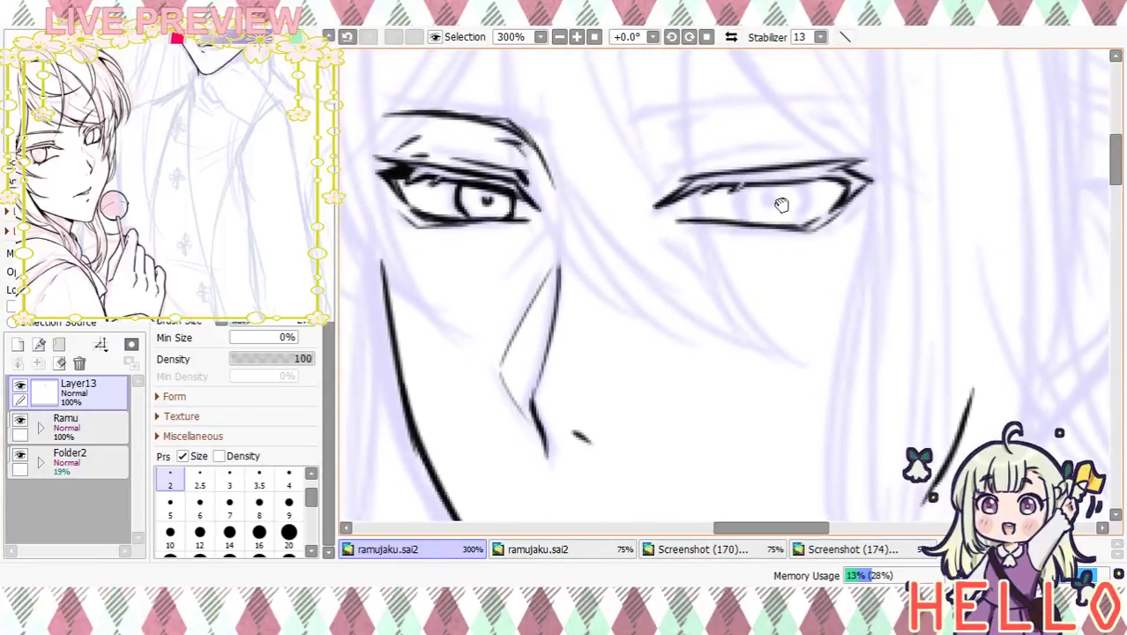
Thicken the second eye's upper lash line, inner corner and outer lash wedge with brush size 5
{"action": "left_click", "coordinate": [172, 516]}
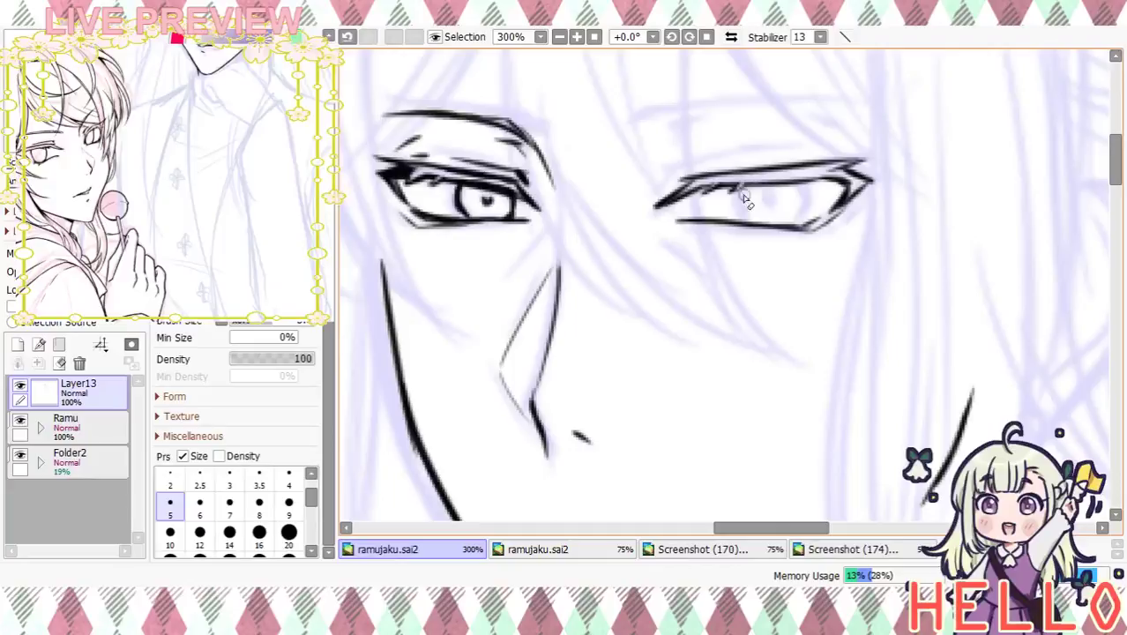
{"action": "left_click_drag", "start_coordinate": [744, 186], "coordinate": [852, 174]}
{"action": "mouse_move", "coordinate": [688, 187]}
{"action": "left_mouse_down"}
{"action": "mouse_move", "coordinate": [708, 181]}
{"action": "mouse_move", "coordinate": [672, 201]}
{"action": "left_mouse_up"}
{"action": "left_click_drag", "start_coordinate": [826, 179], "coordinate": [867, 183]}
Ink both curved sides of the second eye's iris and a small pupil mark inside it
{"action": "left_click_drag", "start_coordinate": [737, 185], "coordinate": [743, 220]}
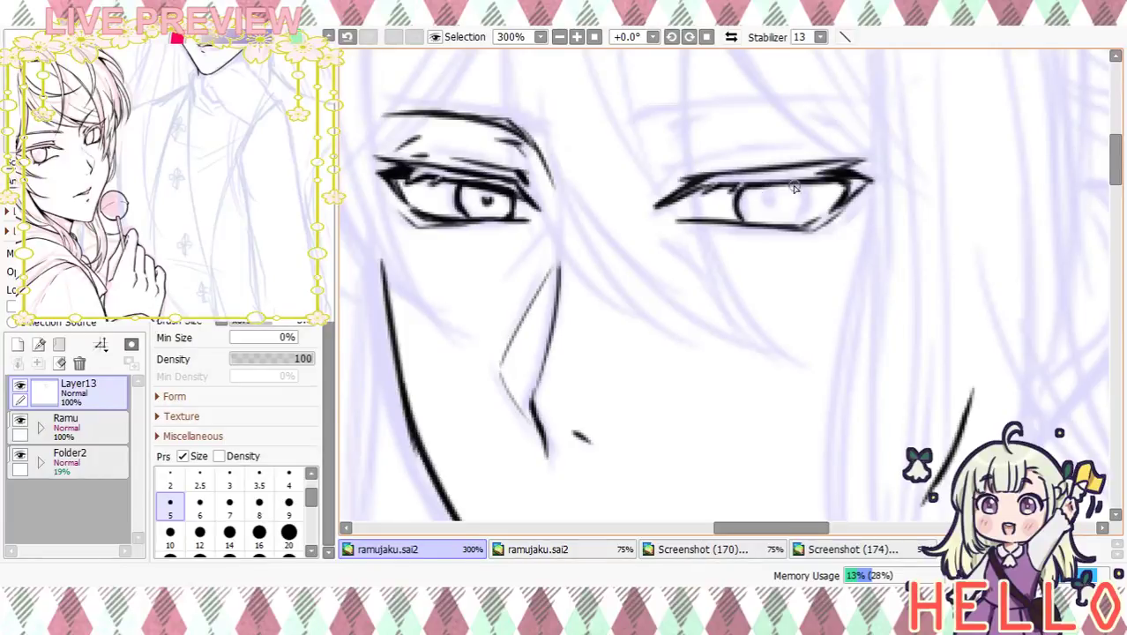
{"action": "left_click_drag", "start_coordinate": [798, 183], "coordinate": [794, 221]}
{"action": "scroll", "coordinate": [760, 307], "scroll_direction": "down", "scroll_amount": 2}
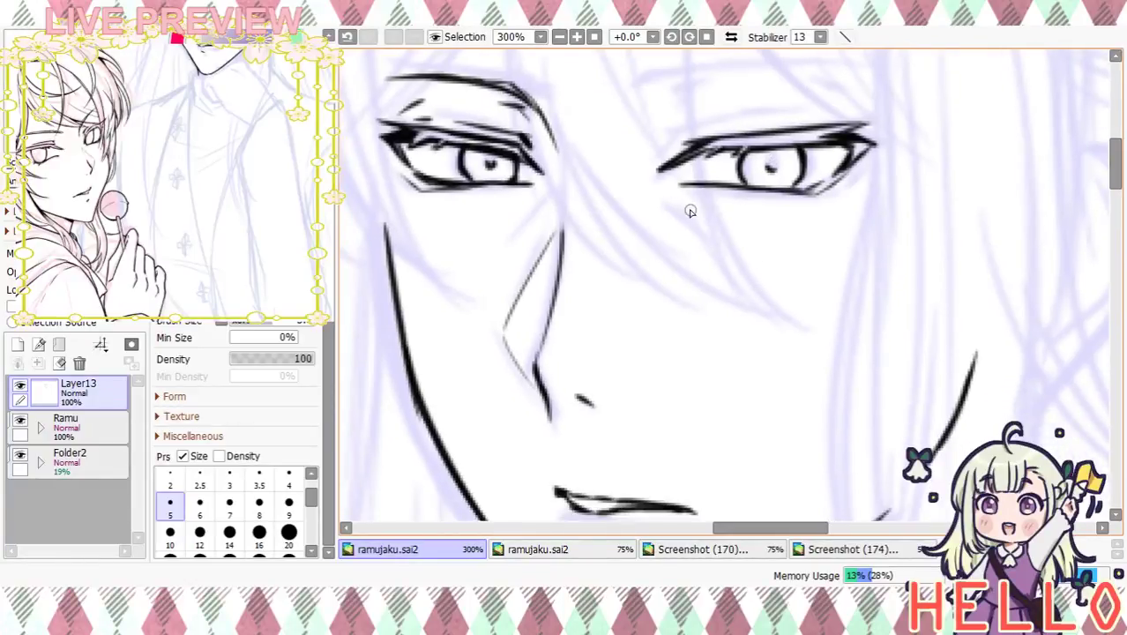
Ink a short diagonal crease below the inner corner of the first eye, undoing the stroke tried under the second eye
{"action": "mouse_move", "coordinate": [752, 280]}
{"action": "left_mouse_down"}
{"action": "mouse_move", "coordinate": [895, 259]}
{"action": "mouse_move", "coordinate": [793, 345]}
{"action": "mouse_move", "coordinate": [722, 429]}
{"action": "mouse_move", "coordinate": [793, 262]}
{"action": "left_mouse_up"}
{"action": "key", "text": "ctrl+z"}
{"action": "left_click_drag", "start_coordinate": [562, 220], "coordinate": [531, 247]}
{"action": "left_click", "coordinate": [560, 36]}
{"action": "left_click", "coordinate": [559, 36]}
{"action": "left_click", "coordinate": [559, 36]}
{"action": "left_click", "coordinate": [576, 36]}
{"action": "left_click", "coordinate": [576, 37]}
{"action": "left_click", "coordinate": [576, 36]}
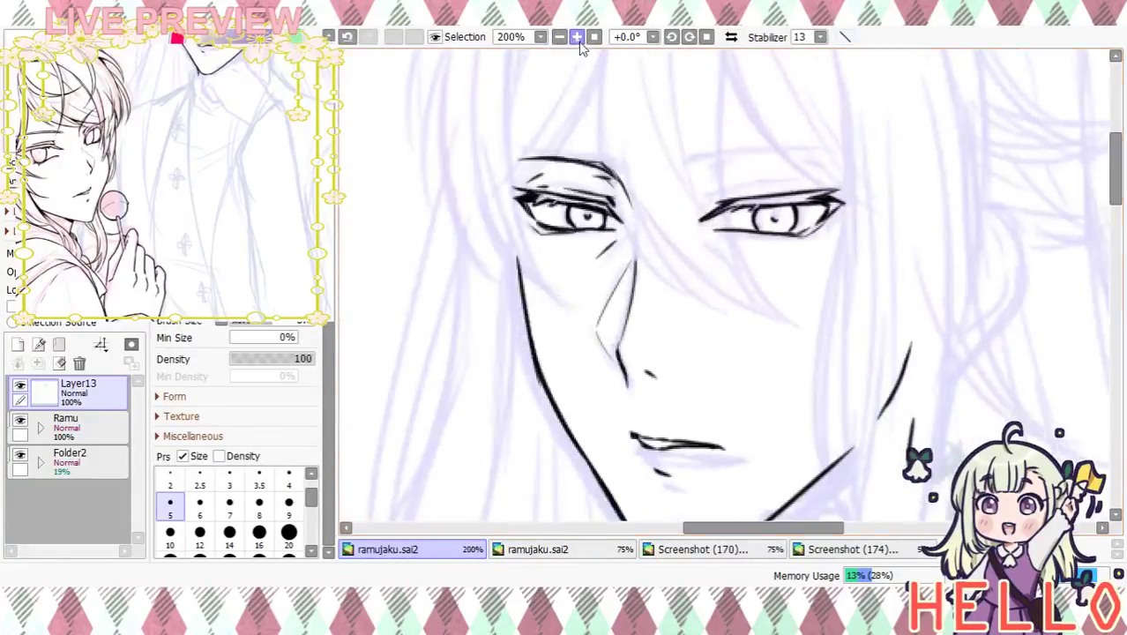
Ink the eyelid crease and short fold marks above the second eye, plus a short stroke under its lower lid
{"action": "left_click", "coordinate": [576, 36]}
{"action": "mouse_move", "coordinate": [669, 158]}
{"action": "left_mouse_down"}
{"action": "mouse_move", "coordinate": [646, 188]}
{"action": "mouse_move", "coordinate": [848, 167]}
{"action": "left_mouse_up"}
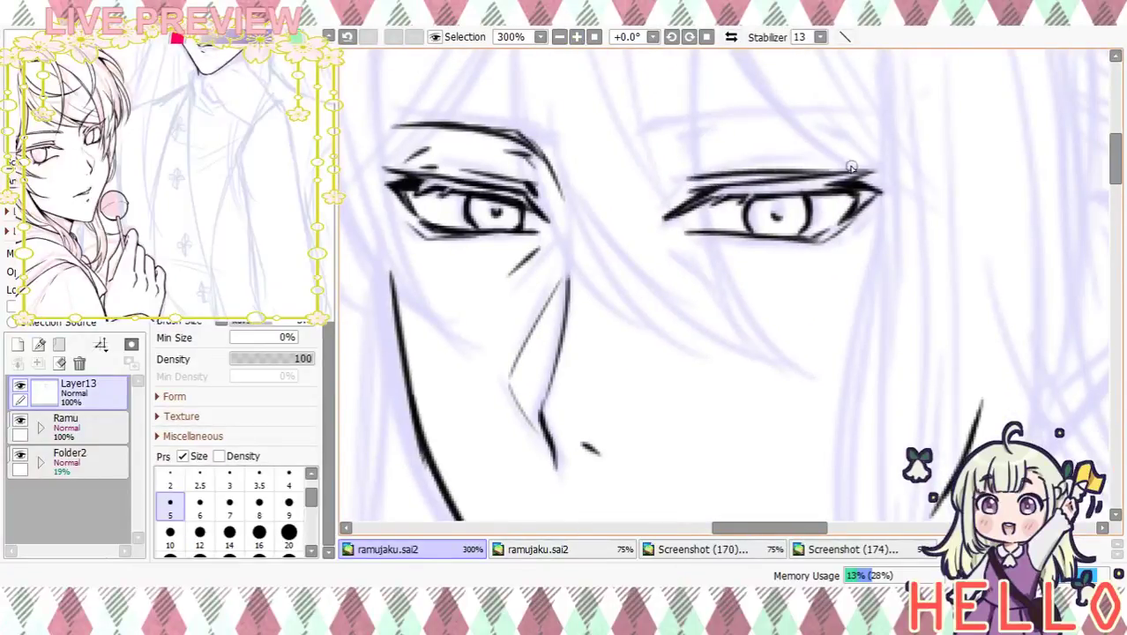
{"action": "key", "text": "ctrl+z"}
{"action": "left_click_drag", "start_coordinate": [687, 176], "coordinate": [799, 167]}
{"action": "key", "text": "ctrl+z"}
{"action": "left_click_drag", "start_coordinate": [687, 180], "coordinate": [806, 167]}
{"action": "key", "text": "ctrl+z"}
{"action": "mouse_move", "coordinate": [691, 177]}
{"action": "left_mouse_down"}
{"action": "mouse_move", "coordinate": [805, 168]}
{"action": "mouse_move", "coordinate": [708, 180]}
{"action": "mouse_move", "coordinate": [711, 138]}
{"action": "mouse_move", "coordinate": [697, 144]}
{"action": "mouse_move", "coordinate": [724, 135]}
{"action": "left_mouse_up"}
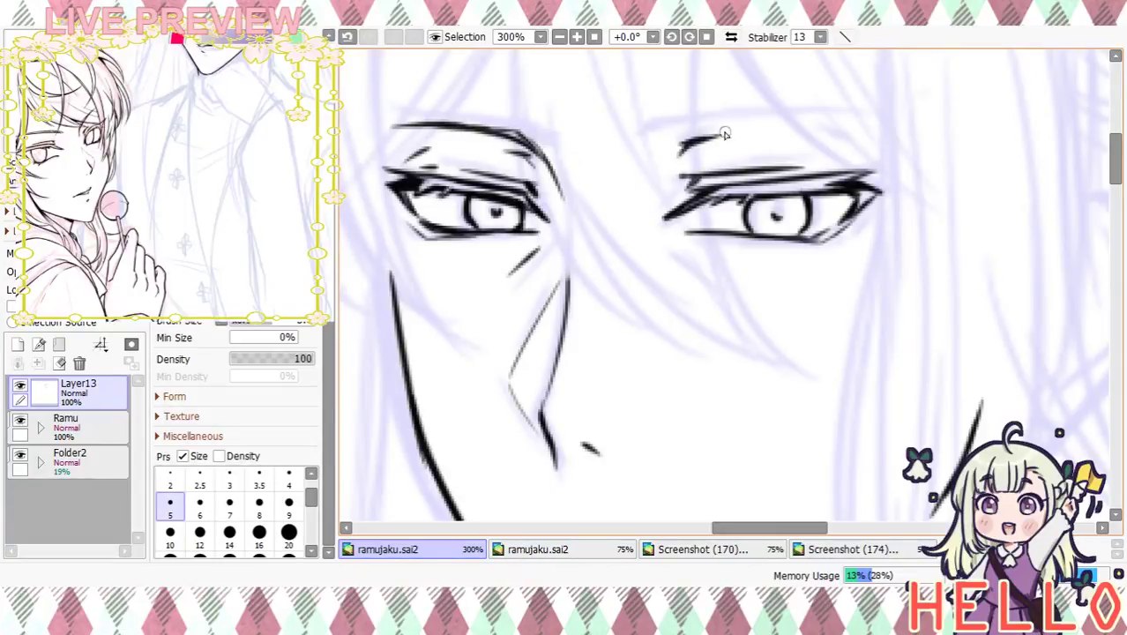
{"action": "left_click_drag", "start_coordinate": [810, 132], "coordinate": [848, 152]}
{"action": "left_click_drag", "start_coordinate": [806, 237], "coordinate": [887, 148]}
{"action": "mouse_move", "coordinate": [878, 198]}
{"action": "left_mouse_down"}
{"action": "mouse_move", "coordinate": [846, 215]}
{"action": "mouse_move", "coordinate": [743, 334]}
{"action": "mouse_move", "coordinate": [875, 246]}
{"action": "left_mouse_up"}
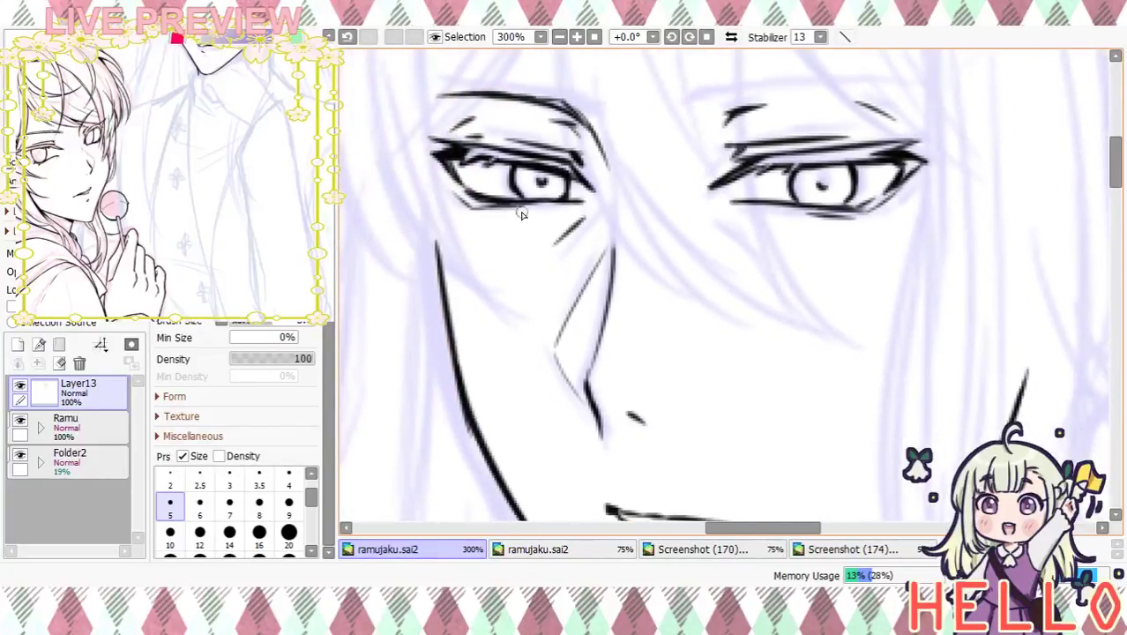
Ink a long, nearly straight eyebrow above the second eye and thicken its inner half
{"action": "left_click", "coordinate": [562, 40]}
{"action": "left_click", "coordinate": [561, 40]}
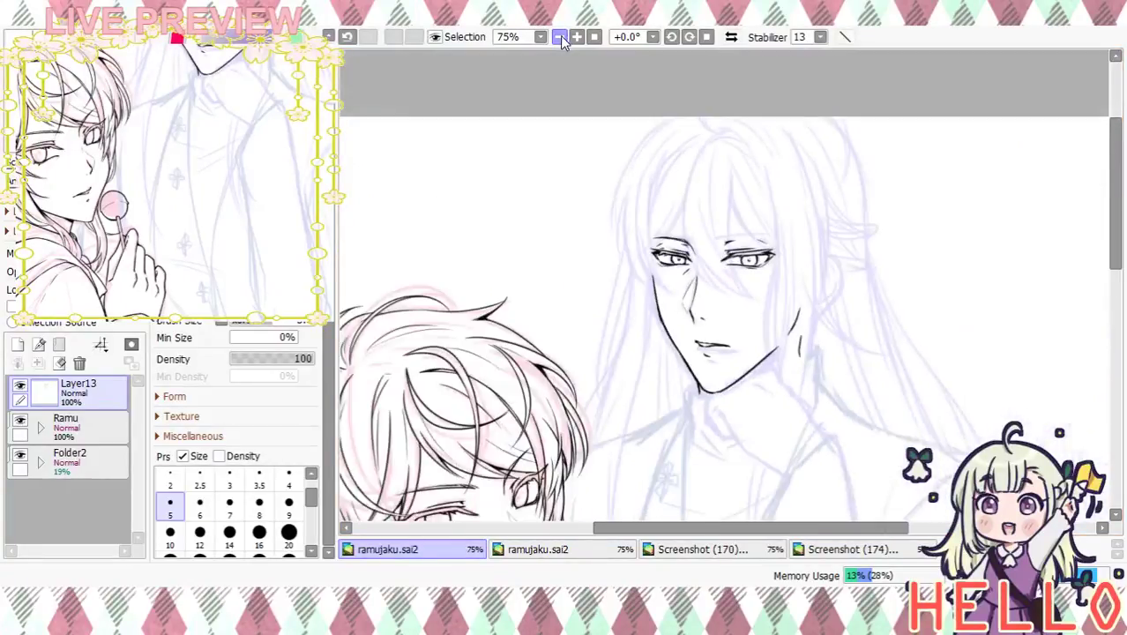
{"action": "left_click", "coordinate": [577, 39]}
{"action": "left_click", "coordinate": [576, 39]}
{"action": "left_click", "coordinate": [577, 40]}
{"action": "left_click", "coordinate": [576, 39]}
{"action": "mouse_move", "coordinate": [697, 161]}
{"action": "left_mouse_down"}
{"action": "mouse_move", "coordinate": [719, 229]}
{"action": "mouse_move", "coordinate": [674, 159]}
{"action": "mouse_move", "coordinate": [908, 148]}
{"action": "left_mouse_up"}
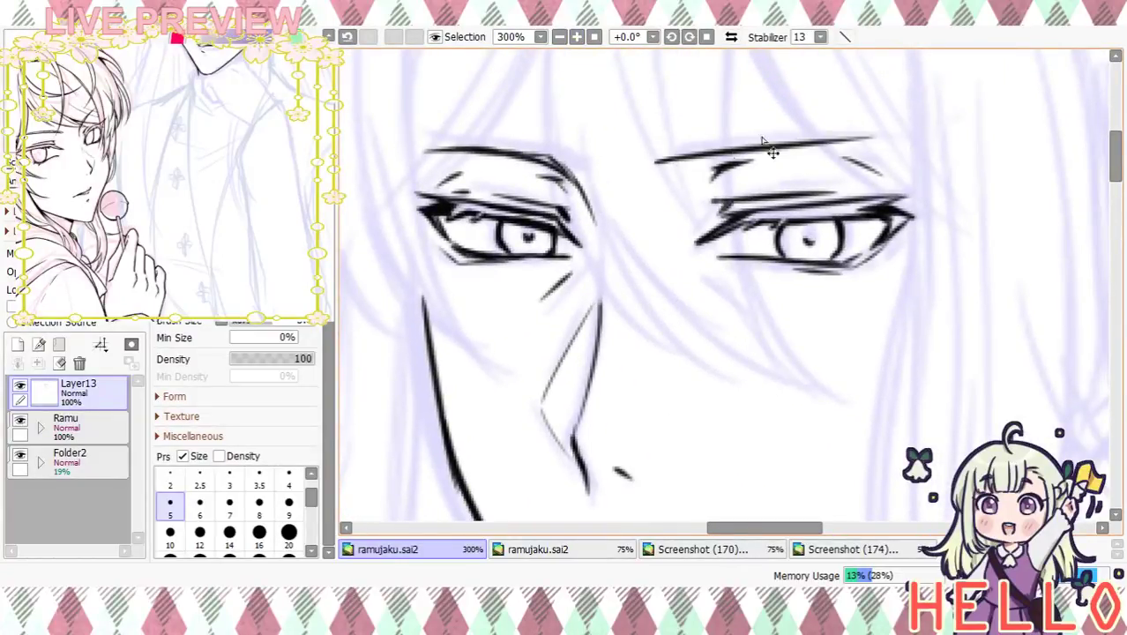
{"action": "mouse_move", "coordinate": [657, 156]}
{"action": "left_mouse_down"}
{"action": "mouse_move", "coordinate": [711, 144]}
{"action": "mouse_move", "coordinate": [950, 141]}
{"action": "left_mouse_up"}
{"action": "mouse_move", "coordinate": [667, 156]}
{"action": "left_mouse_down"}
{"action": "mouse_move", "coordinate": [651, 154]}
{"action": "mouse_move", "coordinate": [746, 143]}
{"action": "left_mouse_up"}
Examine the balance of the inked eyes and eyebrows on the whole face at several zoom levels
{"action": "left_click", "coordinate": [576, 38]}
{"action": "left_click", "coordinate": [575, 37]}
{"action": "left_click", "coordinate": [560, 37]}
{"action": "left_click", "coordinate": [559, 37]}
{"action": "left_click", "coordinate": [559, 37]}
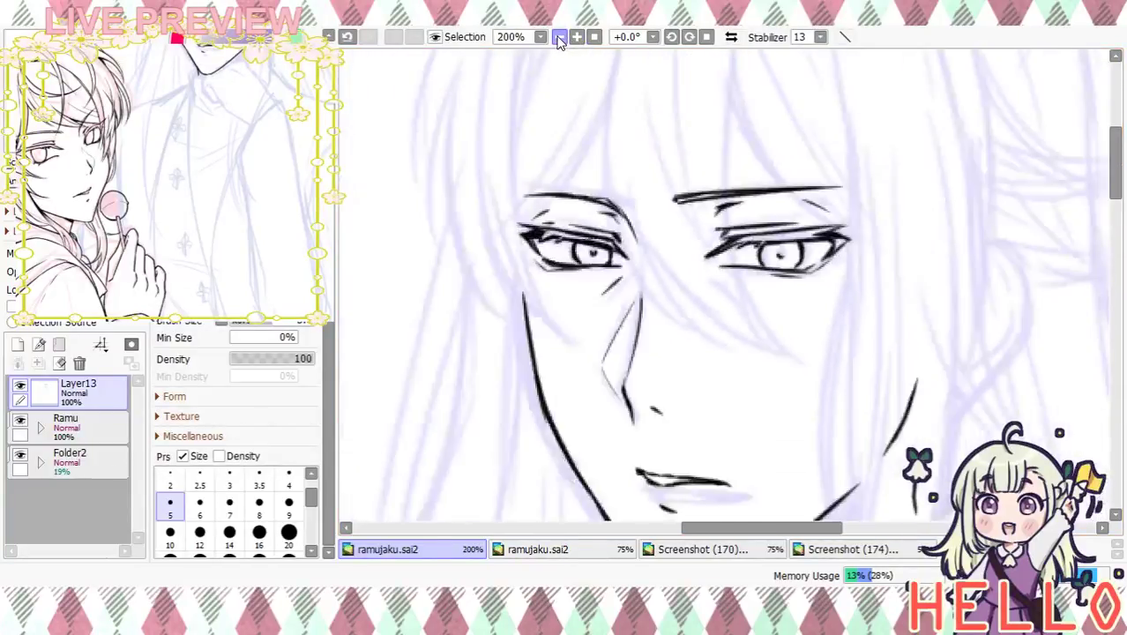
{"action": "left_click", "coordinate": [559, 37]}
{"action": "left_click", "coordinate": [559, 37]}
{"action": "left_click", "coordinate": [559, 37]}
{"action": "left_click", "coordinate": [560, 37]}
{"action": "left_click", "coordinate": [576, 37]}
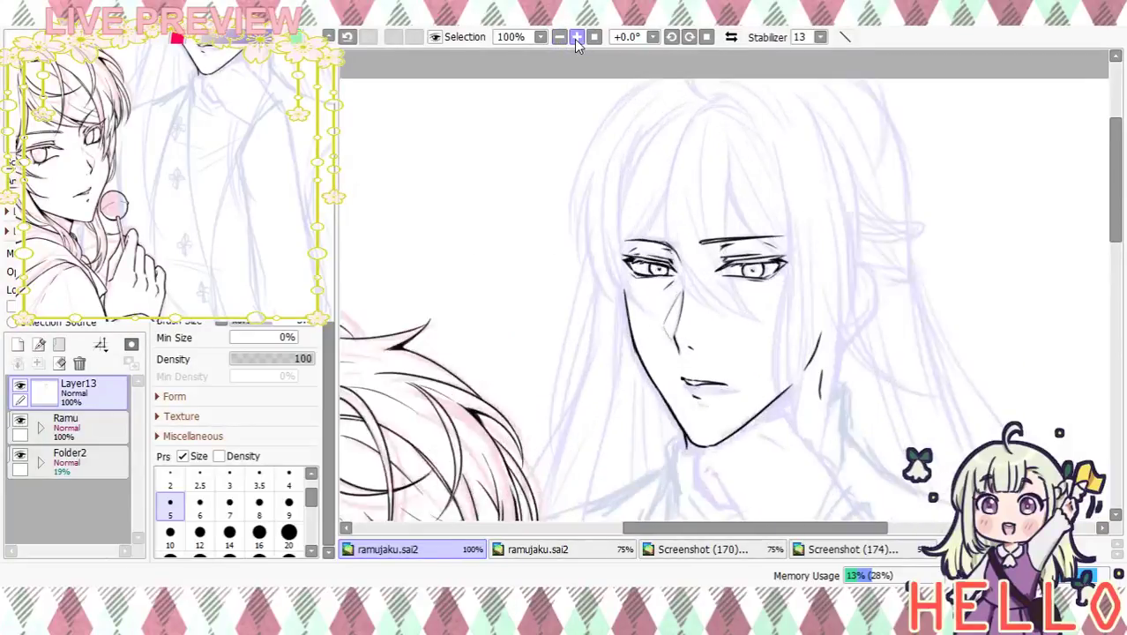
{"action": "left_click", "coordinate": [576, 37]}
{"action": "left_click", "coordinate": [576, 37]}
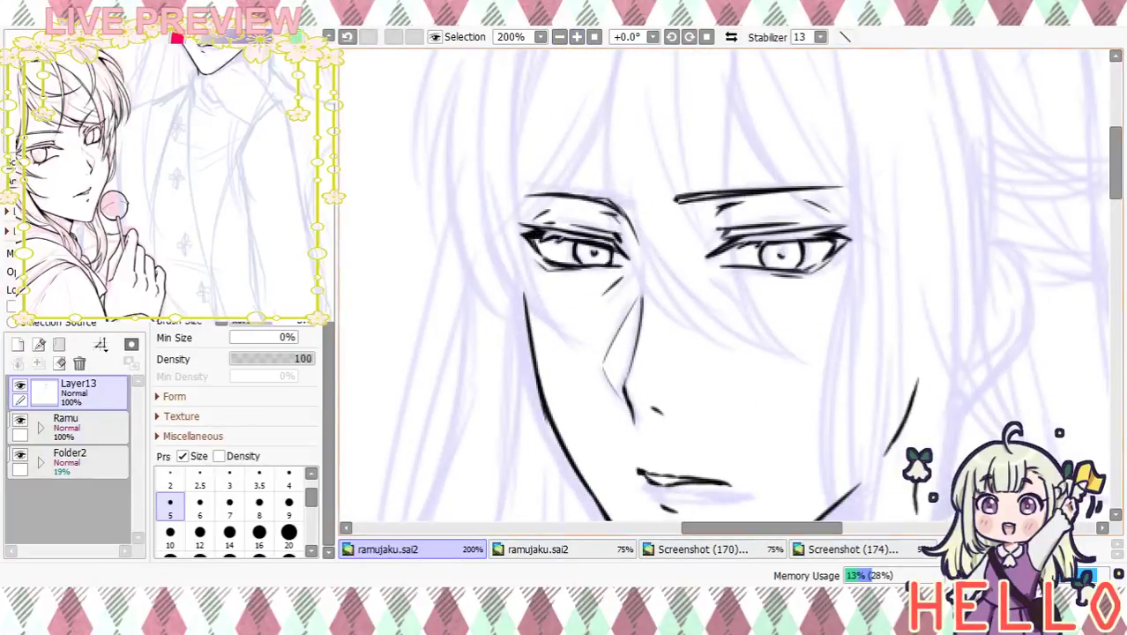
Erase the outer tail of the second eyebrow and redraw it with a slight downward taper
{"action": "key", "text": "e"}
{"action": "left_click_drag", "start_coordinate": [830, 180], "coordinate": [859, 192]}
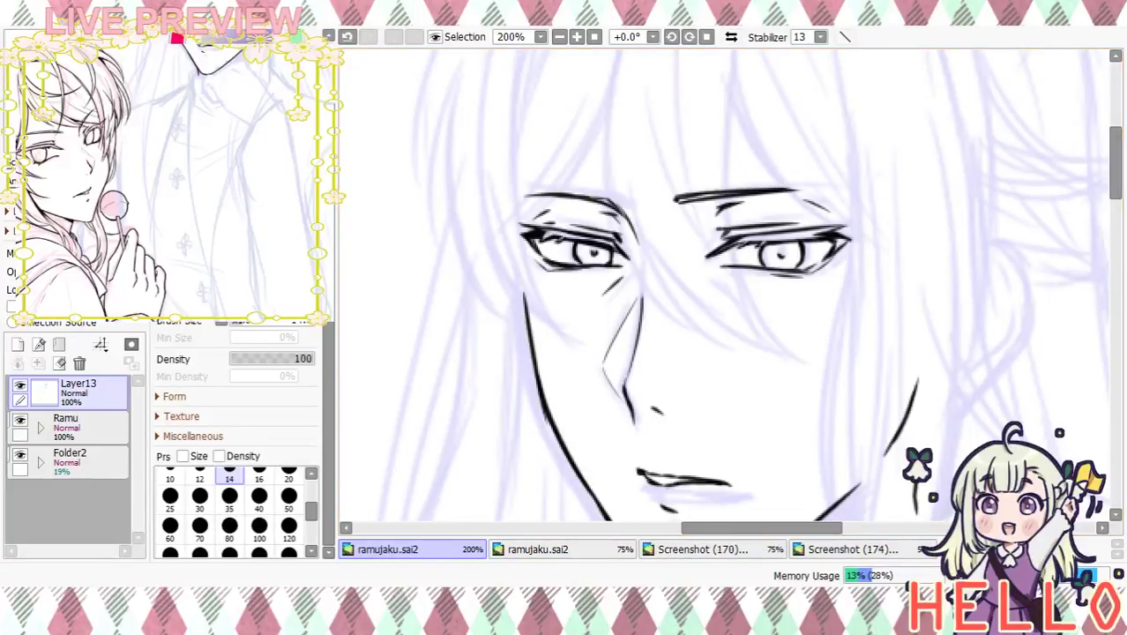
{"action": "key", "text": "n"}
{"action": "left_click_drag", "start_coordinate": [787, 189], "coordinate": [844, 191]}
{"action": "key", "text": "ctrl+z"}
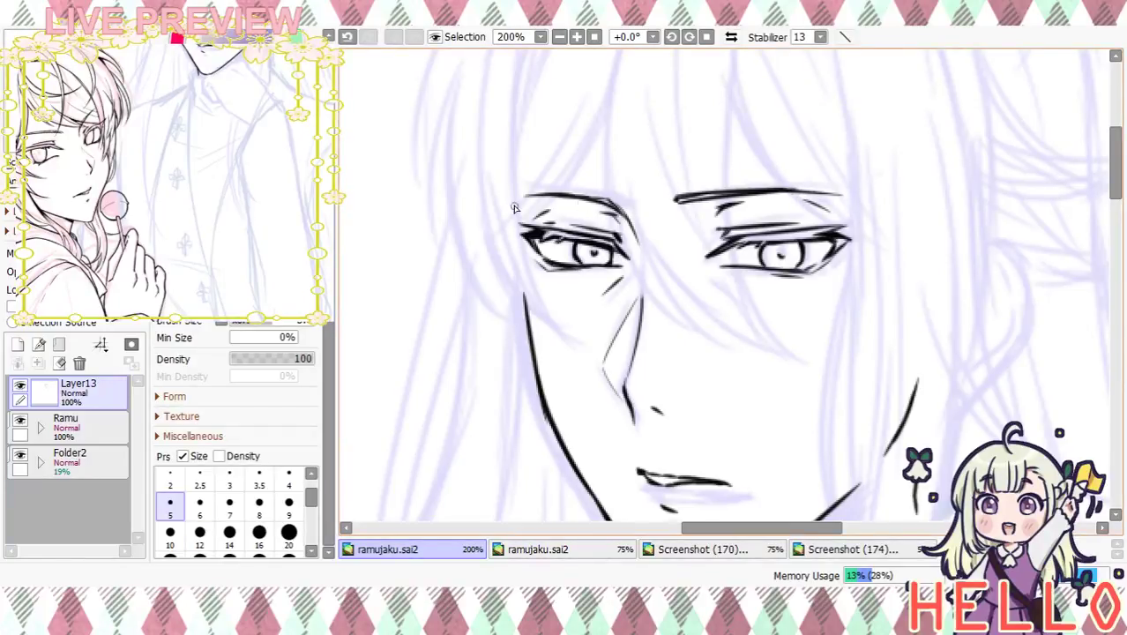
Ink short hair strokes at the inner end of the second eyebrow and blend them along the brow line
{"action": "mouse_move", "coordinate": [709, 248]}
{"action": "left_mouse_down"}
{"action": "mouse_move", "coordinate": [808, 166]}
{"action": "mouse_move", "coordinate": [732, 242]}
{"action": "left_mouse_up"}
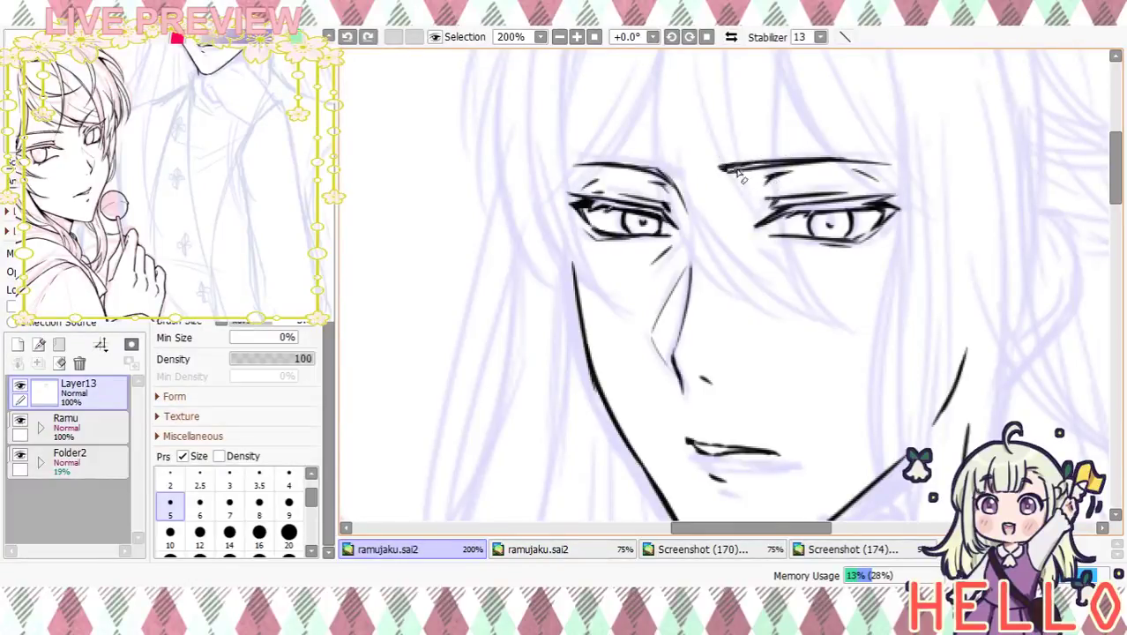
{"action": "left_click", "coordinate": [576, 37]}
{"action": "left_click_drag", "start_coordinate": [645, 103], "coordinate": [610, 177]}
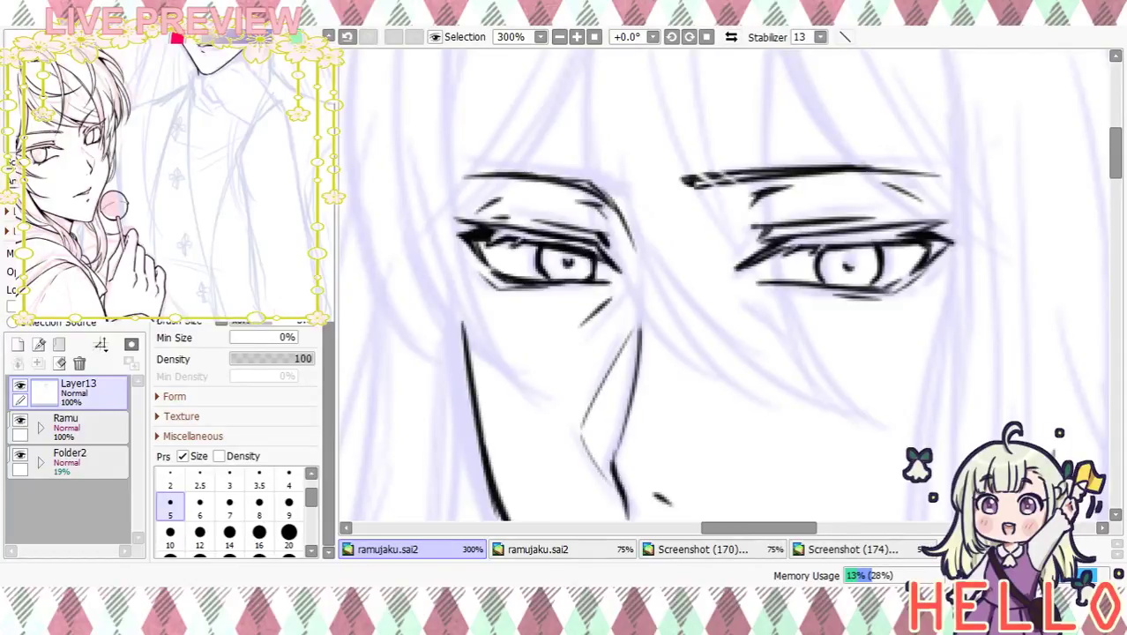
{"action": "mouse_move", "coordinate": [694, 179]}
{"action": "left_mouse_down"}
{"action": "mouse_move", "coordinate": [720, 188]}
{"action": "mouse_move", "coordinate": [703, 176]}
{"action": "mouse_move", "coordinate": [732, 174]}
{"action": "mouse_move", "coordinate": [749, 181]}
{"action": "mouse_move", "coordinate": [718, 177]}
{"action": "mouse_move", "coordinate": [776, 175]}
{"action": "left_mouse_up"}
{"action": "mouse_move", "coordinate": [716, 264]}
{"action": "left_mouse_down"}
{"action": "mouse_move", "coordinate": [750, 212]}
{"action": "mouse_move", "coordinate": [719, 256]}
{"action": "left_mouse_up"}
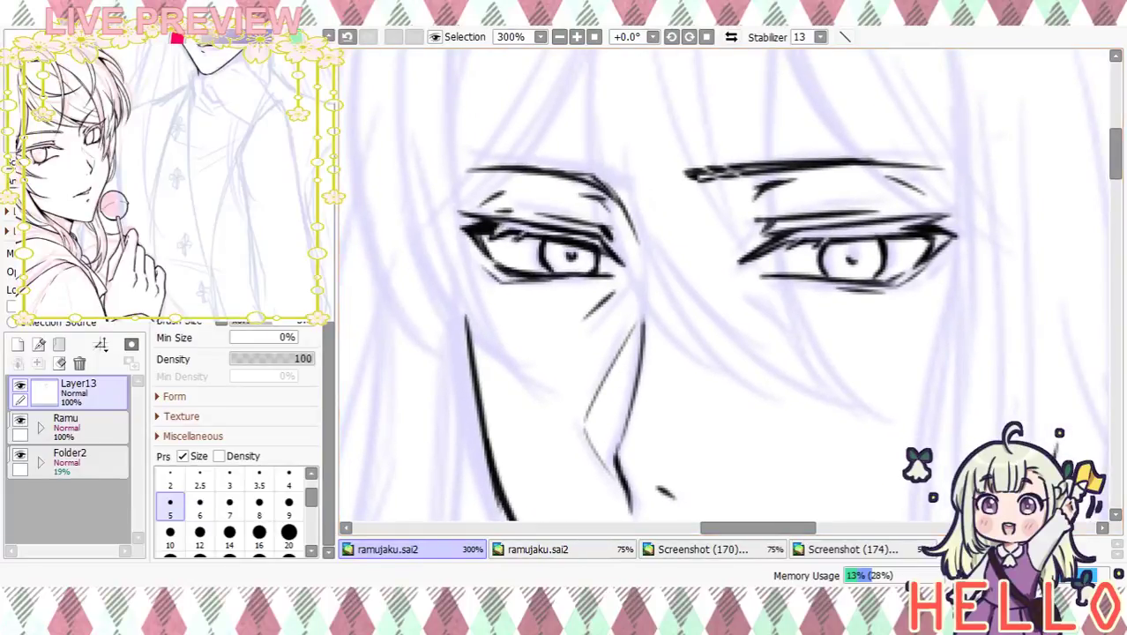
Undo the last eyebrow stroke, redraw it along the second eyebrow, and check the whole face
{"action": "key", "text": "ctrl+z"}
{"action": "left_click_drag", "start_coordinate": [742, 162], "coordinate": [924, 161]}
{"action": "left_click", "coordinate": [559, 37]}
{"action": "left_click", "coordinate": [559, 37]}
{"action": "left_click", "coordinate": [559, 37]}
{"action": "left_click", "coordinate": [559, 37]}
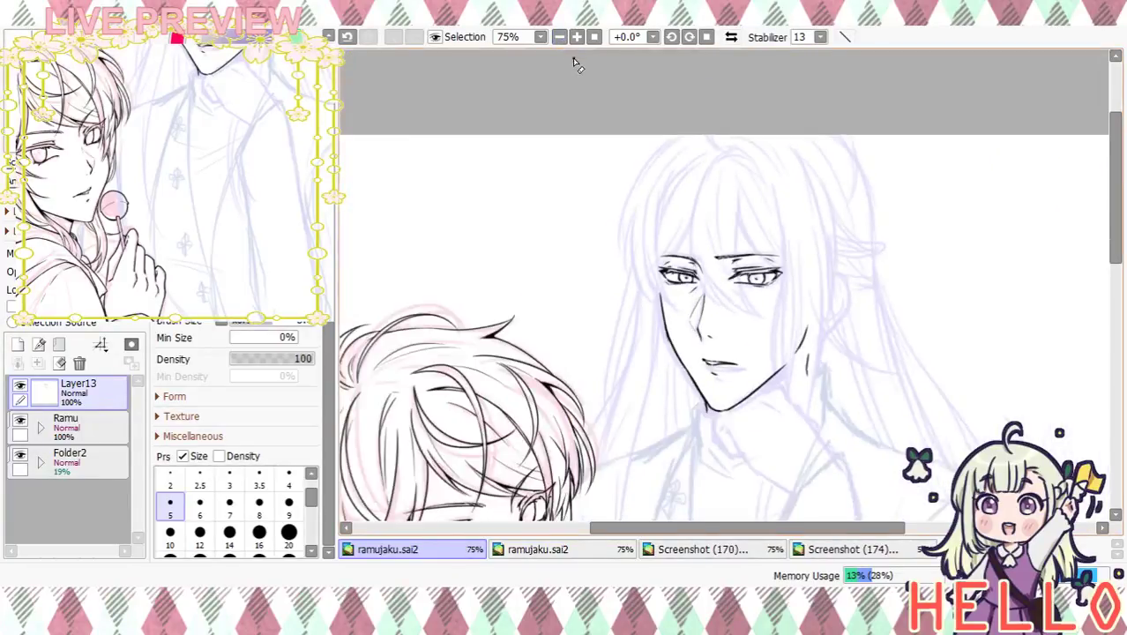
{"action": "mouse_move", "coordinate": [763, 347]}
{"action": "left_mouse_down"}
{"action": "mouse_move", "coordinate": [784, 224]}
{"action": "mouse_move", "coordinate": [782, 235]}
{"action": "left_mouse_up"}
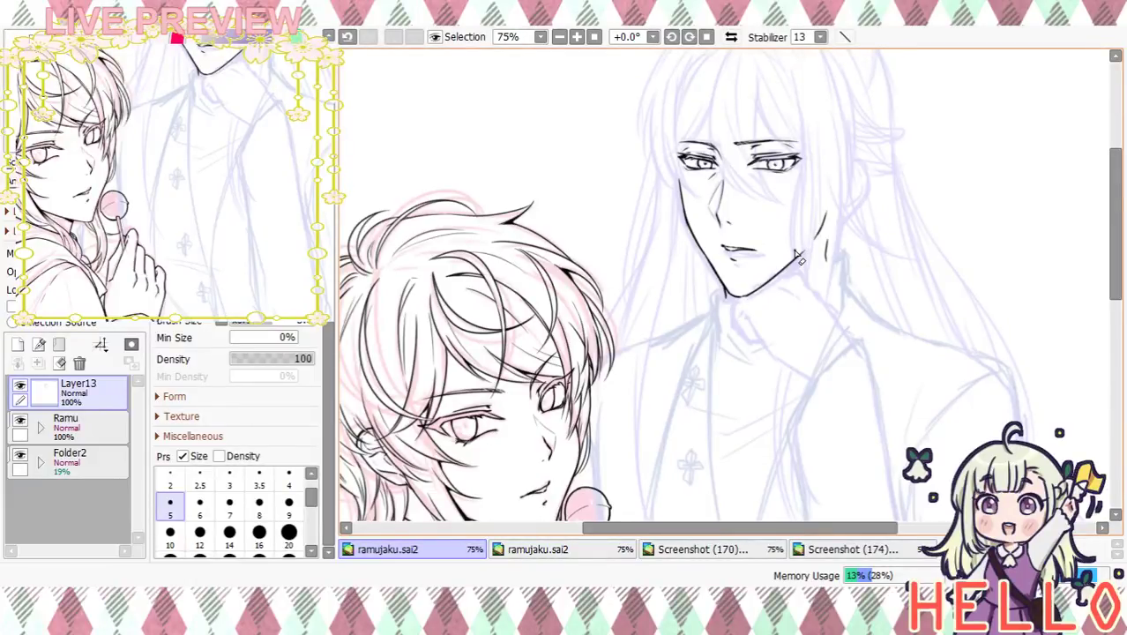
{"action": "left_click_drag", "start_coordinate": [798, 241], "coordinate": [796, 302]}
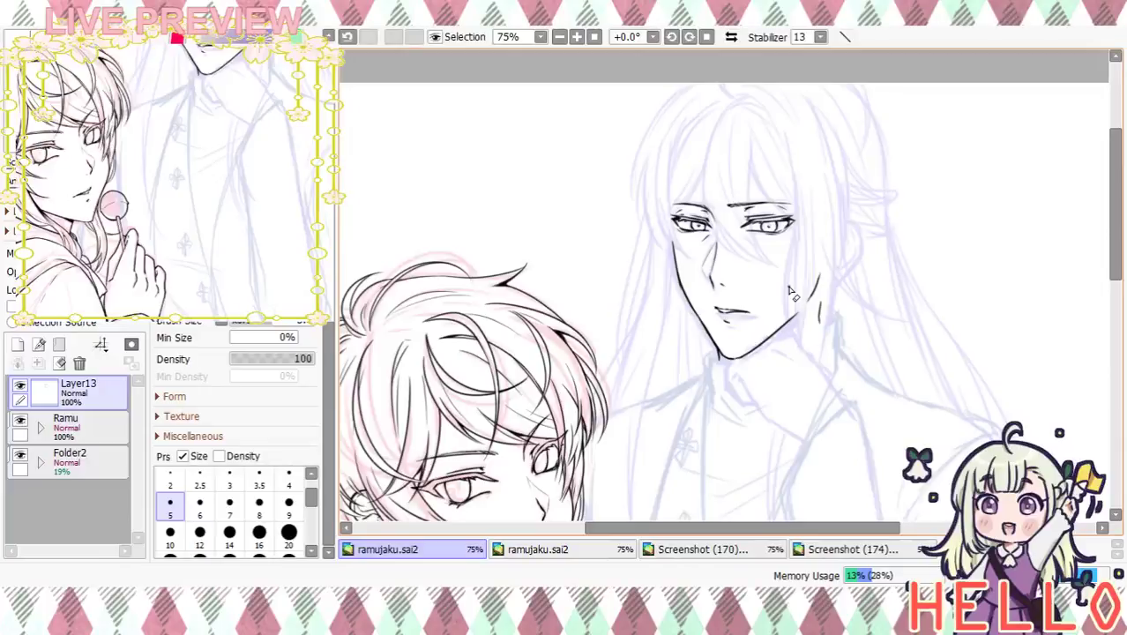
{"action": "left_click_drag", "start_coordinate": [786, 239], "coordinate": [773, 303]}
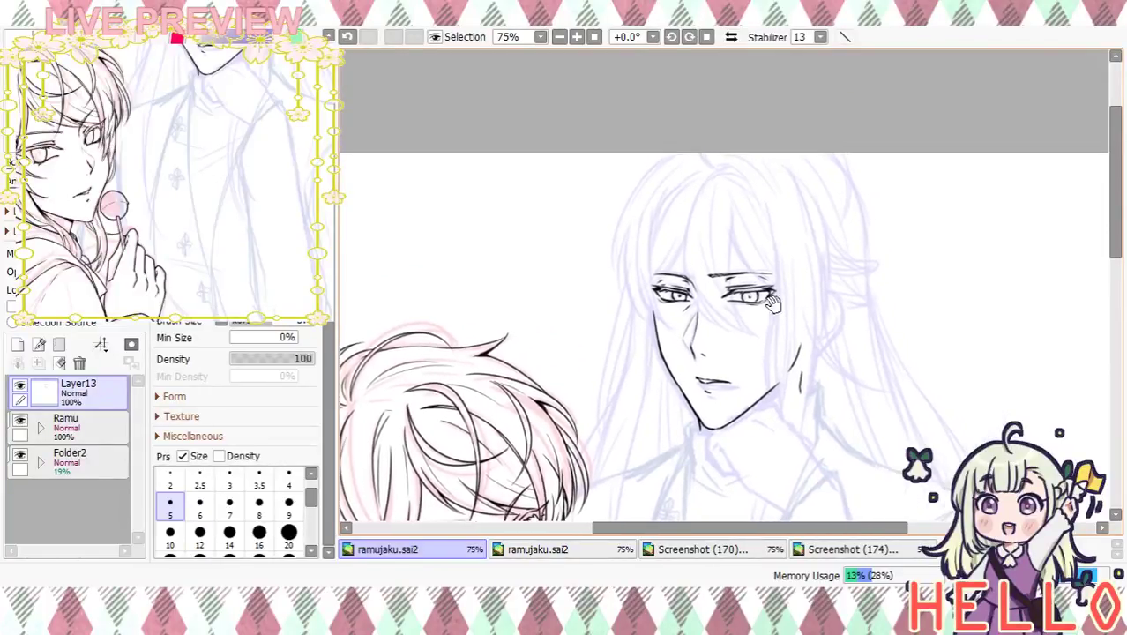
Add a new layer above the inked face and set the brush size to 4
{"action": "left_click", "coordinate": [18, 344]}
{"action": "mouse_move", "coordinate": [809, 355]}
{"action": "left_mouse_down"}
{"action": "mouse_move", "coordinate": [810, 410]}
{"action": "mouse_move", "coordinate": [797, 221]}
{"action": "mouse_move", "coordinate": [792, 338]}
{"action": "left_mouse_up"}
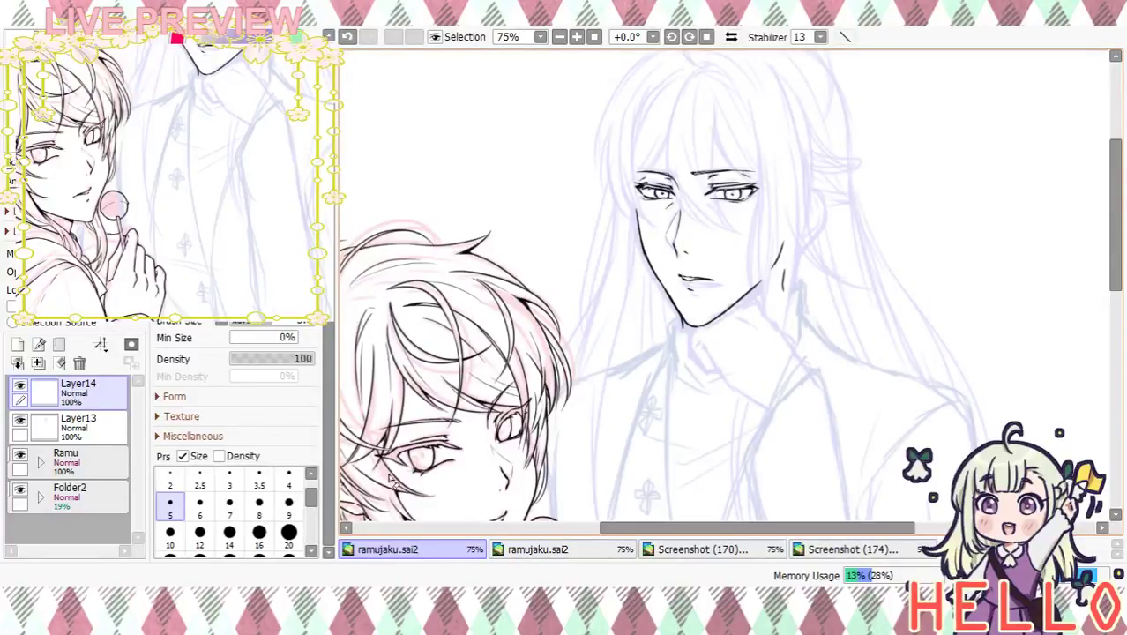
{"action": "left_click", "coordinate": [288, 482]}
{"action": "left_click_drag", "start_coordinate": [768, 413], "coordinate": [756, 393]}
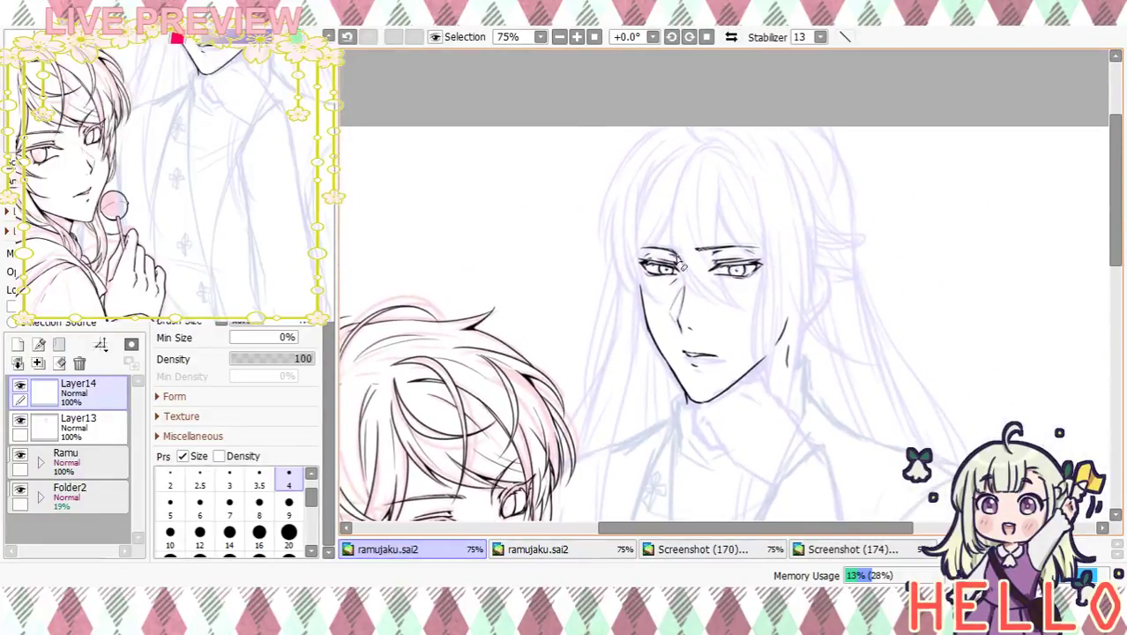
Ink a long curved fringe line from the hair parting down to the inner end of the first eyebrow
{"action": "double_click", "coordinate": [578, 38]}
{"action": "left_click_drag", "start_coordinate": [735, 229], "coordinate": [702, 335]}
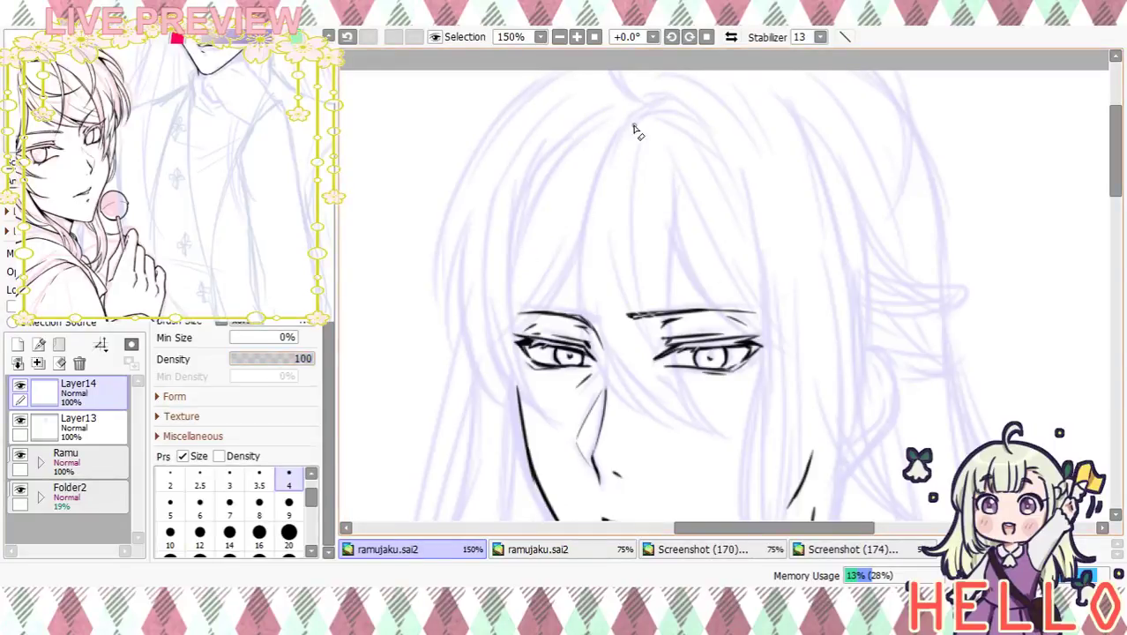
{"action": "mouse_move", "coordinate": [635, 121]}
{"action": "left_mouse_down"}
{"action": "mouse_move", "coordinate": [593, 179]}
{"action": "mouse_move", "coordinate": [614, 315]}
{"action": "left_mouse_up"}
{"action": "key", "text": "ctrl+z"}
{"action": "mouse_move", "coordinate": [643, 124]}
{"action": "left_mouse_down"}
{"action": "mouse_move", "coordinate": [610, 141]}
{"action": "mouse_move", "coordinate": [573, 285]}
{"action": "mouse_move", "coordinate": [642, 113]}
{"action": "mouse_move", "coordinate": [574, 319]}
{"action": "left_mouse_up"}
{"action": "key", "text": "ctrl+z"}
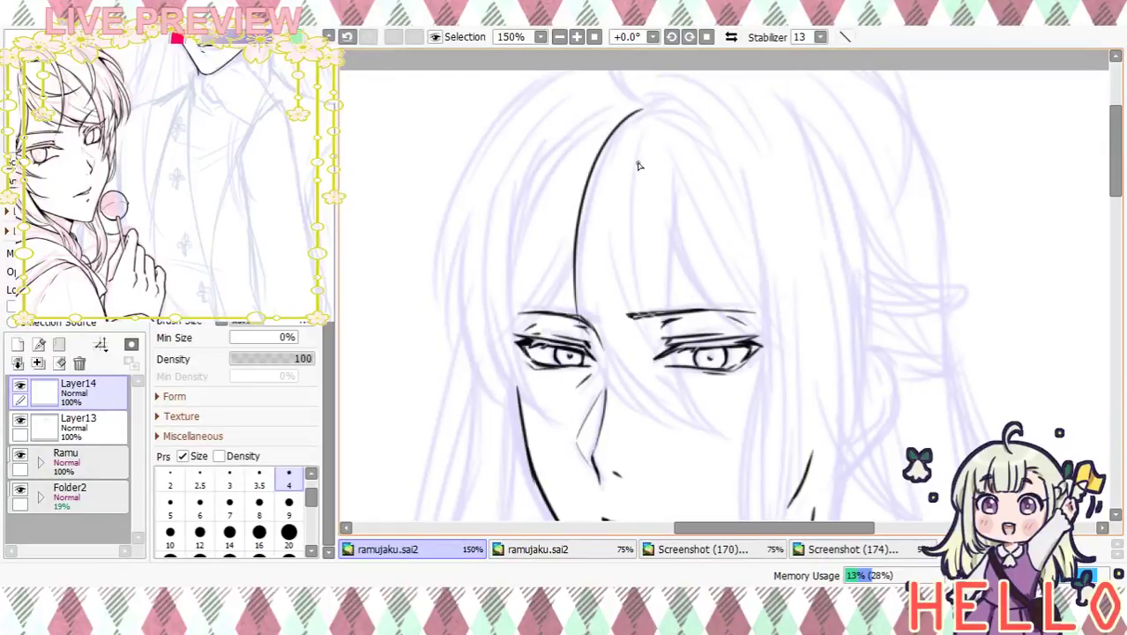
Ink two inner fringe lines curving down the forehead to the inner corner of the second eye
{"action": "mouse_move", "coordinate": [649, 128]}
{"action": "left_mouse_down"}
{"action": "mouse_move", "coordinate": [630, 204]}
{"action": "mouse_move", "coordinate": [675, 355]}
{"action": "left_mouse_up"}
{"action": "key", "text": "ctrl+z"}
{"action": "left_click_drag", "start_coordinate": [645, 144], "coordinate": [678, 371]}
{"action": "left_click_drag", "start_coordinate": [611, 221], "coordinate": [653, 353]}
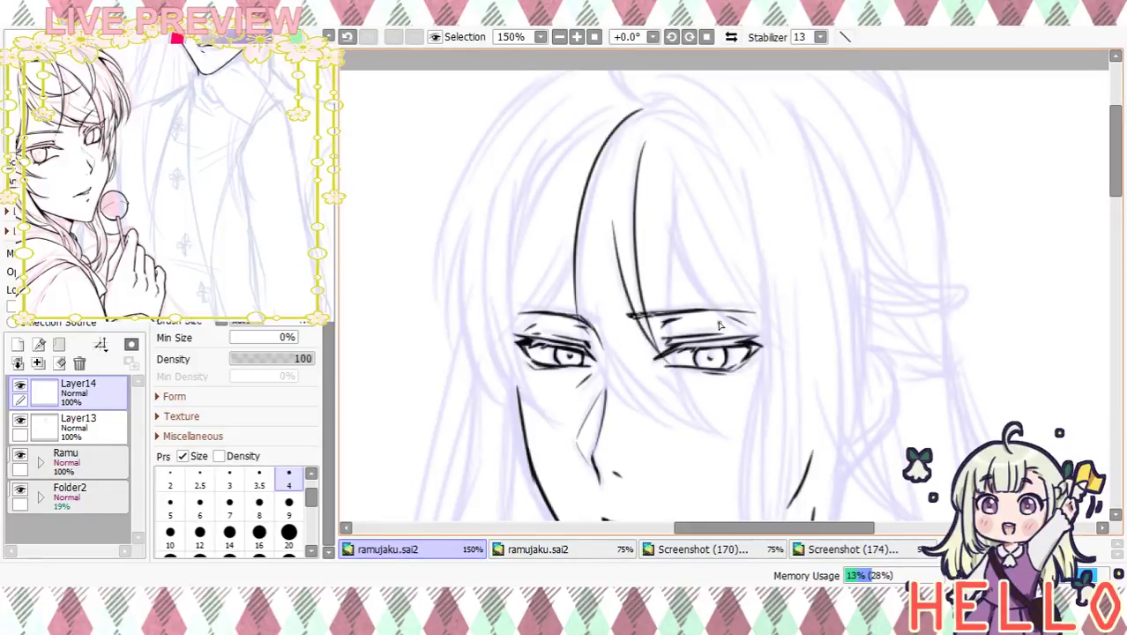
Ink two curved strands continuing the central fringe between the eyes, sweeping across the nose bridge toward the cheek
{"action": "scroll", "coordinate": [744, 389], "scroll_direction": "down", "scroll_amount": 1}
{"action": "left_click_drag", "start_coordinate": [561, 245], "coordinate": [644, 381]}
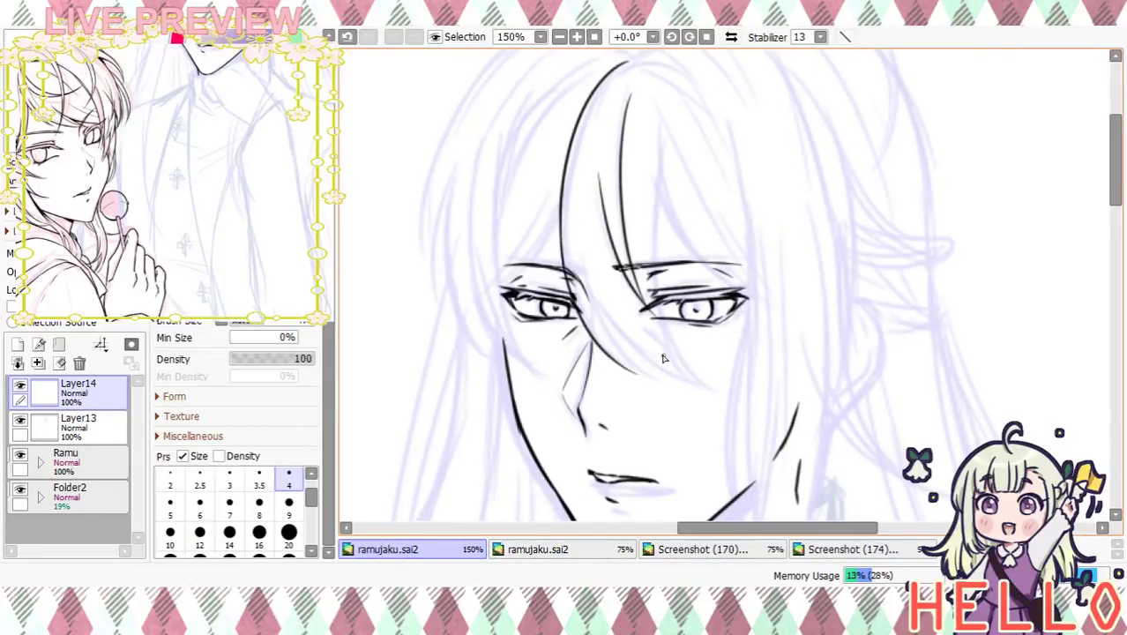
{"action": "mouse_move", "coordinate": [582, 258]}
{"action": "left_mouse_down"}
{"action": "mouse_move", "coordinate": [639, 371]}
{"action": "mouse_move", "coordinate": [654, 381]}
{"action": "mouse_move", "coordinate": [586, 270]}
{"action": "mouse_move", "coordinate": [714, 386]}
{"action": "left_mouse_up"}
{"action": "key", "text": "ctrl+z"}
Ink a curved strand from mid-forehead sweeping out to the outer end of the second eyebrow
{"action": "left_click_drag", "start_coordinate": [661, 192], "coordinate": [677, 356]}
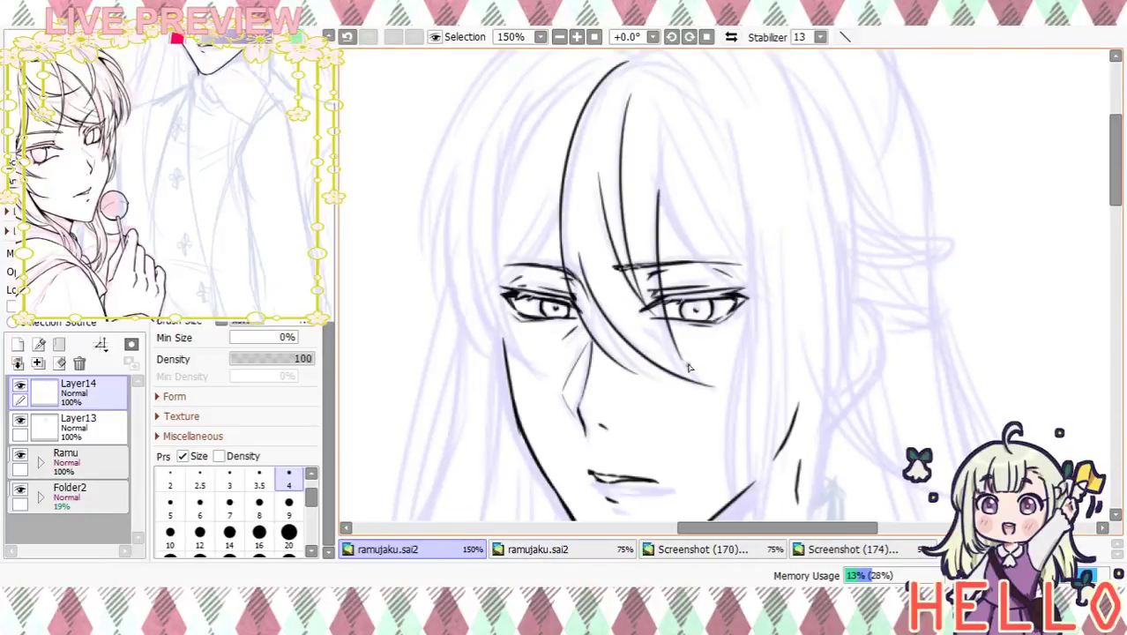
{"action": "key", "text": "ctrl+z"}
{"action": "mouse_move", "coordinate": [653, 133]}
{"action": "left_mouse_down"}
{"action": "mouse_move", "coordinate": [658, 196]}
{"action": "mouse_move", "coordinate": [740, 280]}
{"action": "left_mouse_up"}
{"action": "key", "text": "ctrl+z"}
{"action": "mouse_move", "coordinate": [653, 130]}
{"action": "left_mouse_down"}
{"action": "mouse_move", "coordinate": [723, 277]}
{"action": "mouse_move", "coordinate": [742, 262]}
{"action": "left_mouse_up"}
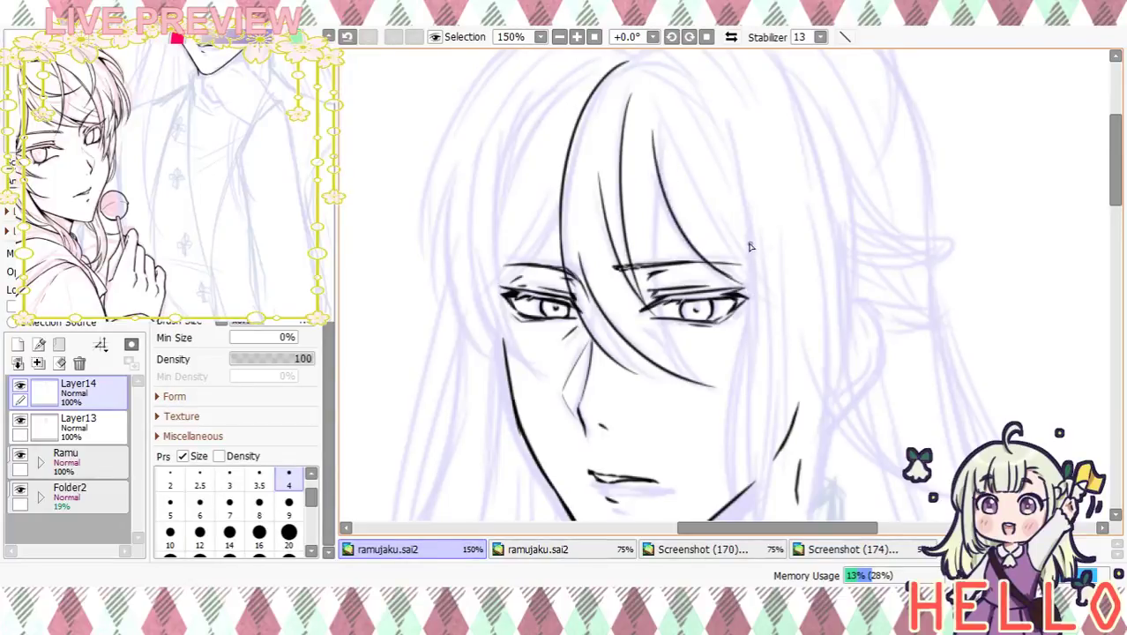
Ink the fringe edge crossing the second eye down to the strand tip on the cheek, doubling its lower part
{"action": "left_click_drag", "start_coordinate": [660, 176], "coordinate": [663, 346]}
{"action": "key", "text": "ctrl+z"}
{"action": "mouse_move", "coordinate": [660, 175]}
{"action": "left_mouse_down"}
{"action": "mouse_move", "coordinate": [656, 304]}
{"action": "mouse_move", "coordinate": [686, 362]}
{"action": "left_mouse_up"}
{"action": "key", "text": "ctrl+z"}
{"action": "mouse_move", "coordinate": [659, 176]}
{"action": "left_mouse_down"}
{"action": "mouse_move", "coordinate": [653, 226]}
{"action": "mouse_move", "coordinate": [705, 369]}
{"action": "left_mouse_up"}
{"action": "left_click_drag", "start_coordinate": [651, 303], "coordinate": [708, 367]}
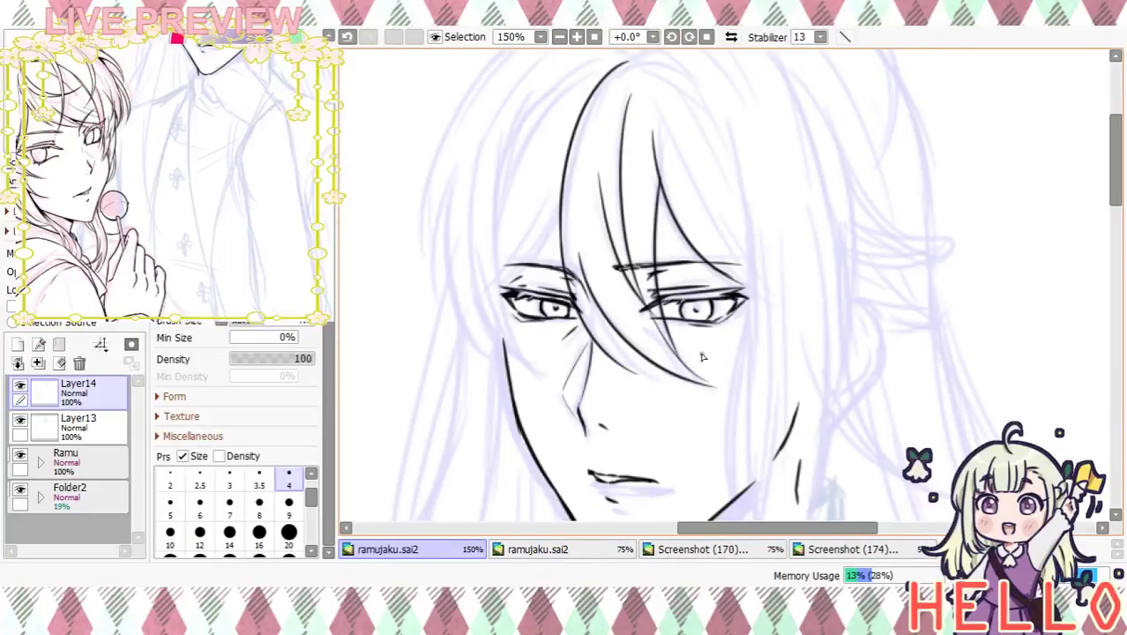
{"action": "left_click_drag", "start_coordinate": [647, 315], "coordinate": [708, 381]}
Add thin inner hair strokes along the central fringe, near its tip and on the forehead
{"action": "left_click_drag", "start_coordinate": [594, 306], "coordinate": [642, 380]}
{"action": "key", "text": "ctrl+z"}
{"action": "mouse_move", "coordinate": [600, 312]}
{"action": "left_mouse_down"}
{"action": "mouse_move", "coordinate": [646, 379]}
{"action": "mouse_move", "coordinate": [699, 237]}
{"action": "mouse_move", "coordinate": [674, 403]}
{"action": "left_mouse_up"}
{"action": "left_click_drag", "start_coordinate": [589, 146], "coordinate": [612, 262]}
{"action": "key", "text": "ctrl+z"}
{"action": "left_click_drag", "start_coordinate": [591, 126], "coordinate": [613, 259]}
{"action": "mouse_move", "coordinate": [661, 316]}
{"action": "left_mouse_down"}
{"action": "mouse_move", "coordinate": [668, 198]}
{"action": "mouse_move", "coordinate": [662, 286]}
{"action": "left_mouse_up"}
{"action": "left_click_drag", "start_coordinate": [654, 119], "coordinate": [638, 215]}
Thicken the junction where the two fringe strands split above the second eyebrow
{"action": "mouse_move", "coordinate": [690, 292]}
{"action": "left_mouse_down"}
{"action": "mouse_move", "coordinate": [685, 170]}
{"action": "mouse_move", "coordinate": [689, 300]}
{"action": "mouse_move", "coordinate": [678, 335]}
{"action": "left_mouse_up"}
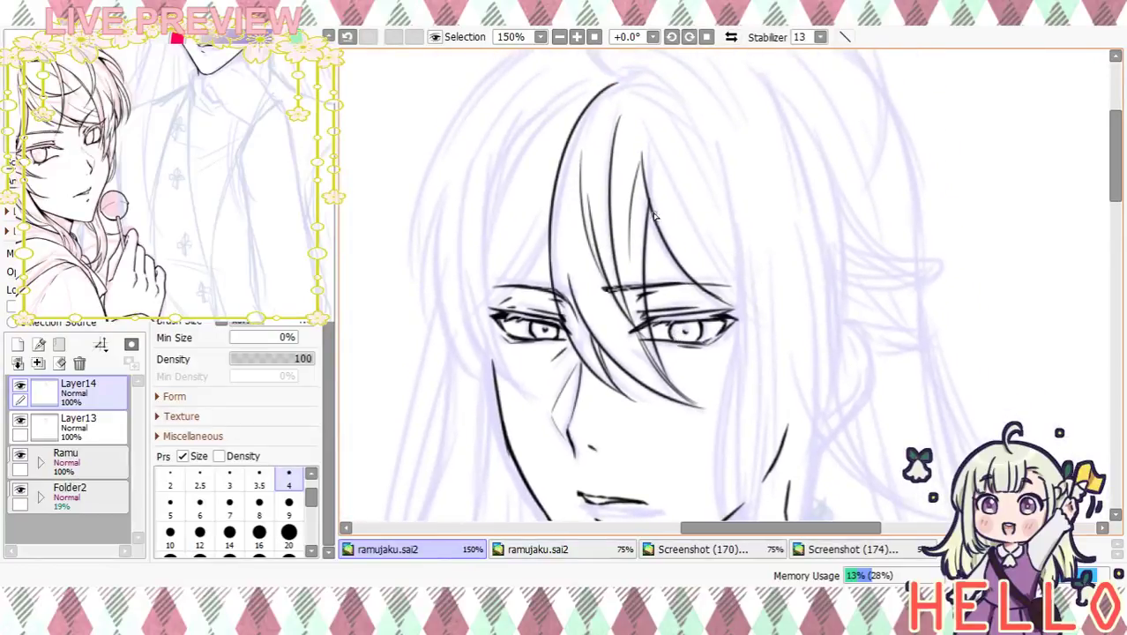
{"action": "left_click_drag", "start_coordinate": [654, 233], "coordinate": [663, 248]}
{"action": "left_click", "coordinate": [577, 38]}
{"action": "left_click", "coordinate": [578, 38]}
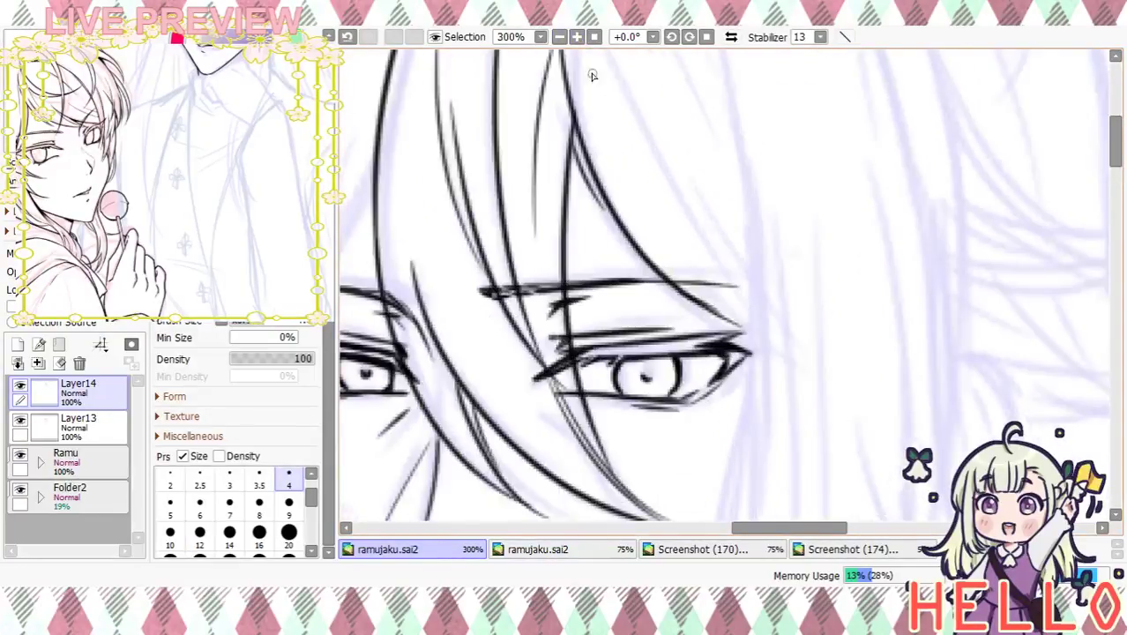
{"action": "left_click_drag", "start_coordinate": [576, 145], "coordinate": [626, 233]}
{"action": "key", "text": "ctrl+z"}
{"action": "key", "text": "ctrl+y"}
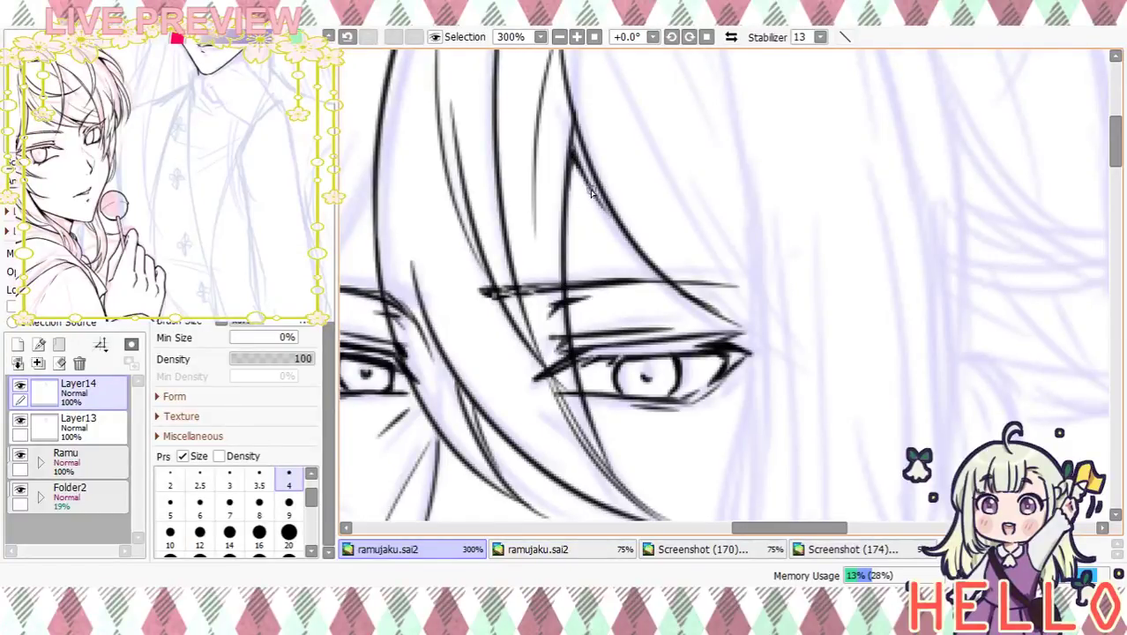
{"action": "key", "text": "ctrl+z"}
{"action": "mouse_move", "coordinate": [575, 156]}
{"action": "left_mouse_down"}
{"action": "mouse_move", "coordinate": [586, 198]}
{"action": "mouse_move", "coordinate": [573, 168]}
{"action": "mouse_move", "coordinate": [568, 199]}
{"action": "left_mouse_up"}
{"action": "left_click", "coordinate": [559, 37]}
{"action": "left_click", "coordinate": [559, 37]}
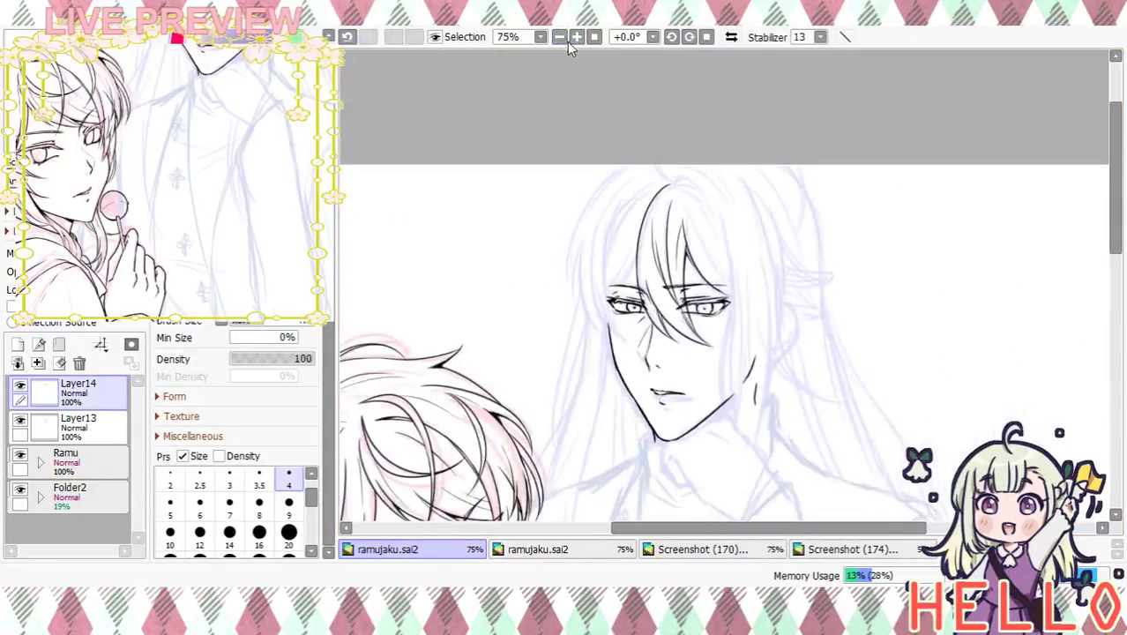
{"action": "mouse_move", "coordinate": [718, 389]}
{"action": "left_mouse_down"}
{"action": "mouse_move", "coordinate": [728, 231]}
{"action": "mouse_move", "coordinate": [745, 265]}
{"action": "mouse_move", "coordinate": [759, 207]}
{"action": "mouse_move", "coordinate": [719, 300]}
{"action": "left_mouse_up"}
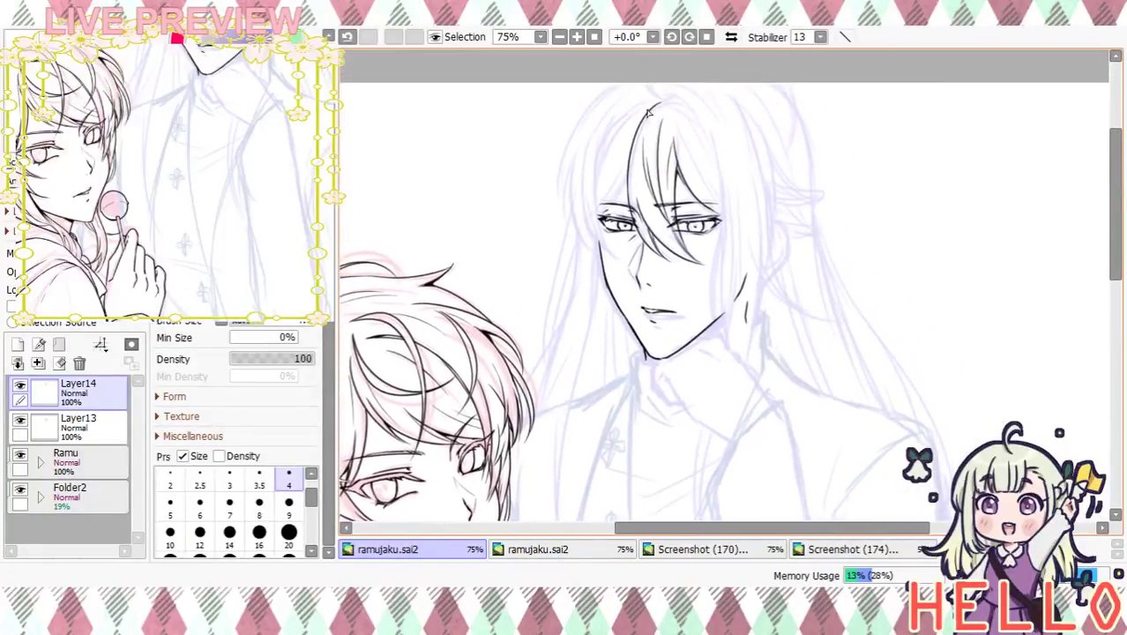
Ink curved strands from the hair parting across the forehead above the second eye
{"action": "left_click", "coordinate": [577, 37]}
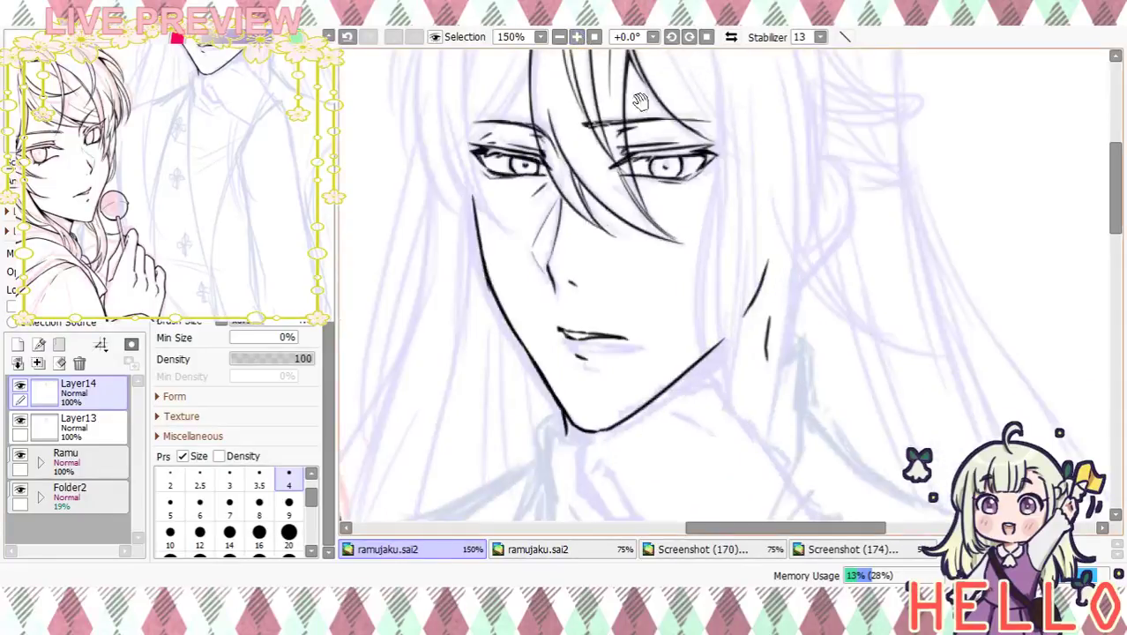
{"action": "scroll", "coordinate": [758, 194], "scroll_direction": "up", "scroll_amount": 2}
{"action": "left_click_drag", "start_coordinate": [758, 194], "coordinate": [757, 294]}
{"action": "mouse_move", "coordinate": [670, 118]}
{"action": "left_mouse_down"}
{"action": "mouse_move", "coordinate": [703, 259]}
{"action": "mouse_move", "coordinate": [704, 302]}
{"action": "left_mouse_up"}
{"action": "key", "text": "ctrl+z"}
{"action": "left_click_drag", "start_coordinate": [714, 164], "coordinate": [738, 209]}
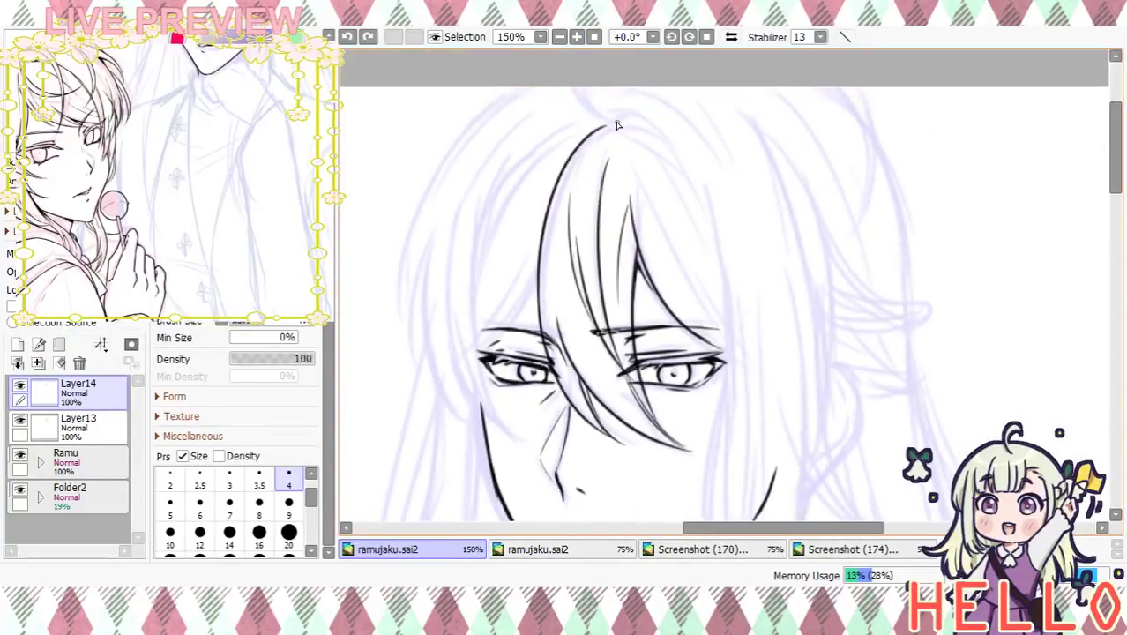
{"action": "mouse_move", "coordinate": [629, 116]}
{"action": "left_mouse_down"}
{"action": "mouse_move", "coordinate": [706, 196]}
{"action": "mouse_move", "coordinate": [674, 147]}
{"action": "left_mouse_up"}
{"action": "key", "text": "ctrl+z"}
{"action": "mouse_move", "coordinate": [628, 120]}
{"action": "left_mouse_down"}
{"action": "mouse_move", "coordinate": [656, 132]}
{"action": "mouse_move", "coordinate": [706, 193]}
{"action": "mouse_move", "coordinate": [656, 129]}
{"action": "mouse_move", "coordinate": [702, 201]}
{"action": "left_mouse_up"}
{"action": "mouse_move", "coordinate": [610, 118]}
{"action": "left_mouse_down"}
{"action": "mouse_move", "coordinate": [646, 123]}
{"action": "mouse_move", "coordinate": [700, 248]}
{"action": "left_mouse_up"}
Extend the outer fringe toward the second eye's outer corner and layer finer parallel strands inside it
{"action": "left_click_drag", "start_coordinate": [659, 168], "coordinate": [694, 236]}
{"action": "key", "text": "ctrl+z"}
{"action": "key", "text": "ctrl+z"}
{"action": "left_click_drag", "start_coordinate": [634, 134], "coordinate": [722, 290]}
{"action": "left_click_drag", "start_coordinate": [737, 331], "coordinate": [710, 254]}
{"action": "left_click_drag", "start_coordinate": [627, 145], "coordinate": [702, 258]}
{"action": "left_click_drag", "start_coordinate": [655, 195], "coordinate": [708, 268]}
Ink a long side lock beside the second eye, running down past the jaw to a tapered tip
{"action": "mouse_move", "coordinate": [759, 292]}
{"action": "left_mouse_down"}
{"action": "mouse_move", "coordinate": [792, 179]}
{"action": "mouse_move", "coordinate": [777, 310]}
{"action": "left_mouse_up"}
{"action": "left_click_drag", "start_coordinate": [721, 152], "coordinate": [744, 344]}
{"action": "key", "text": "ctrl+z"}
{"action": "mouse_move", "coordinate": [724, 168]}
{"action": "left_mouse_down"}
{"action": "mouse_move", "coordinate": [731, 396]}
{"action": "mouse_move", "coordinate": [779, 257]}
{"action": "left_mouse_up"}
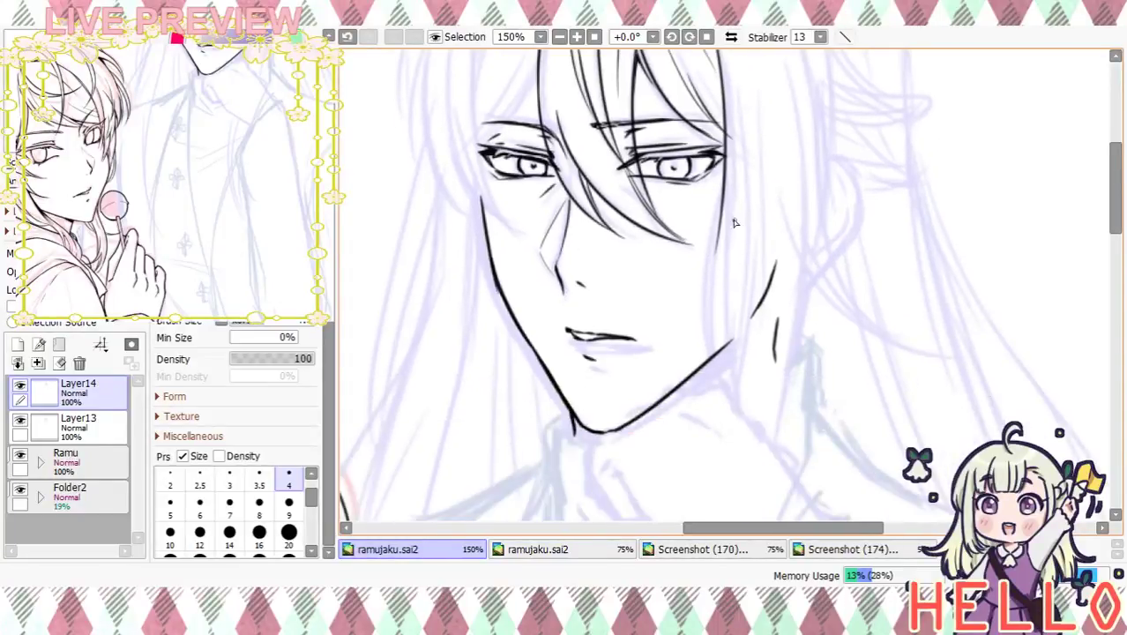
{"action": "left_click_drag", "start_coordinate": [725, 163], "coordinate": [748, 427]}
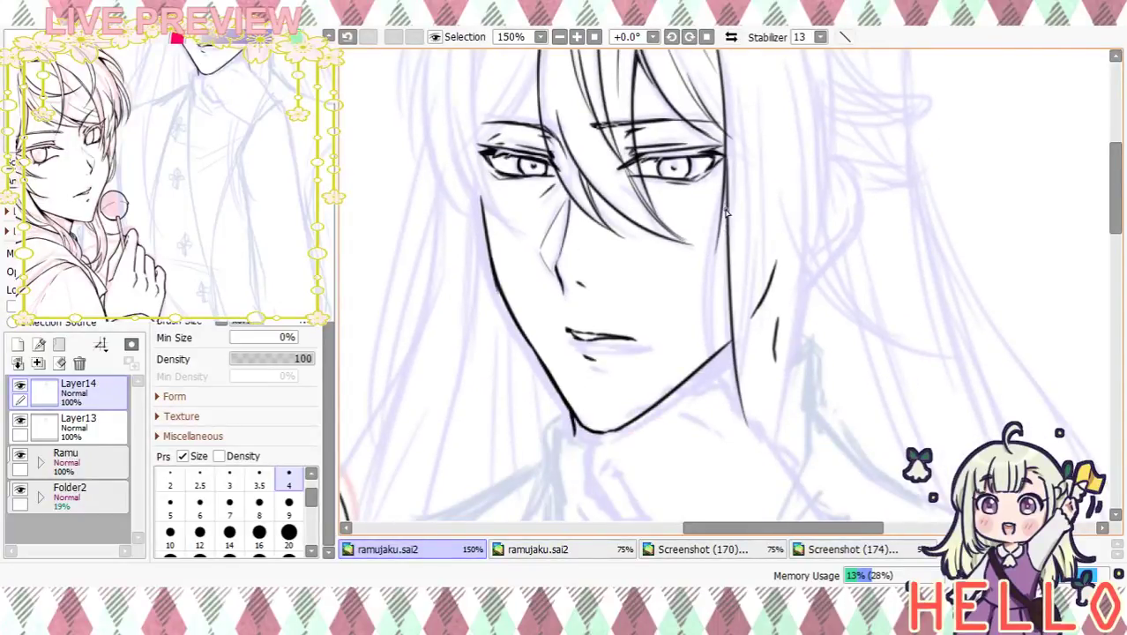
{"action": "left_click_drag", "start_coordinate": [719, 263], "coordinate": [728, 394]}
{"action": "left_click_drag", "start_coordinate": [717, 246], "coordinate": [730, 390]}
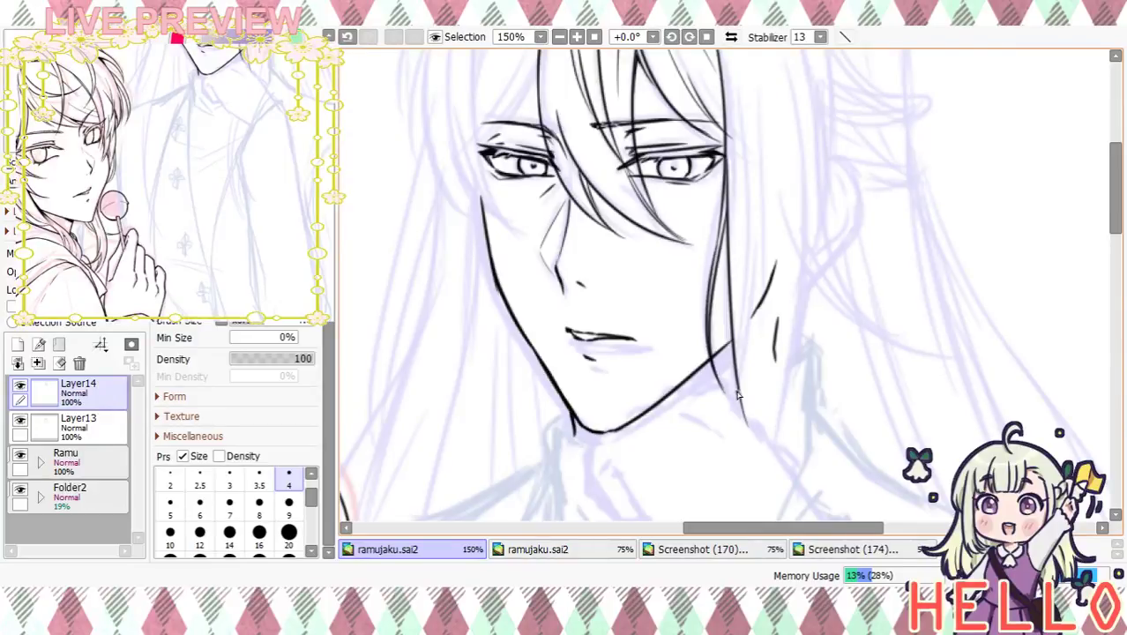
Reinforce the side lock's edge and the fringe tip where they meet at the second eye's outer corner
{"action": "mouse_move", "coordinate": [799, 338]}
{"action": "left_mouse_down"}
{"action": "mouse_move", "coordinate": [793, 236]}
{"action": "mouse_move", "coordinate": [810, 304]}
{"action": "left_mouse_up"}
{"action": "left_click_drag", "start_coordinate": [734, 196], "coordinate": [740, 278]}
{"action": "key", "text": "ctrl+z"}
{"action": "left_click_drag", "start_coordinate": [736, 198], "coordinate": [738, 249]}
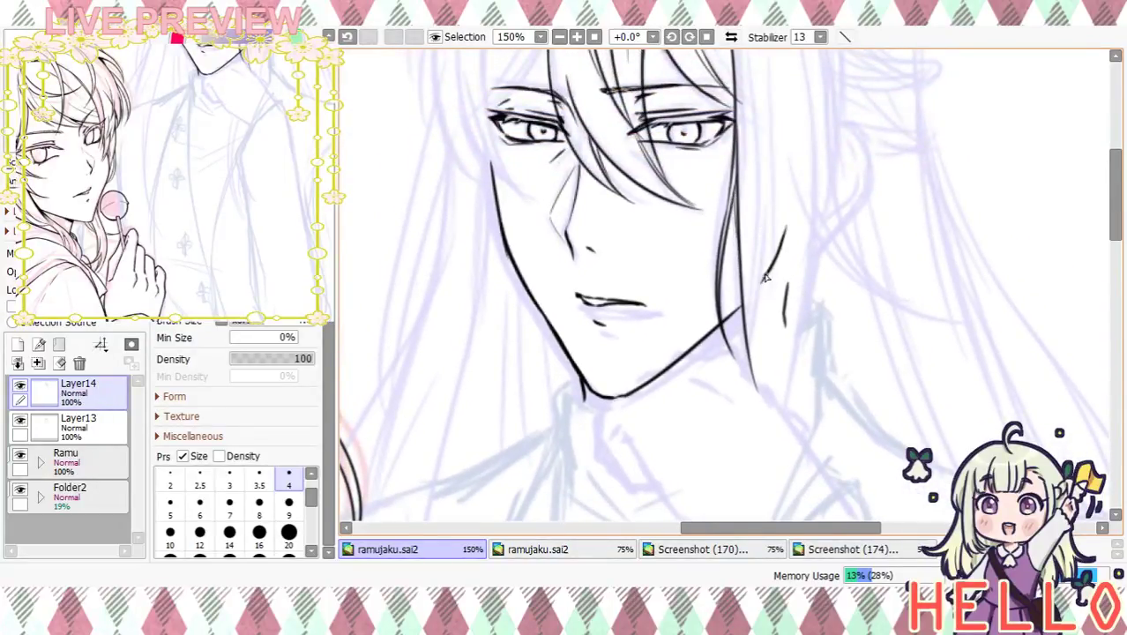
{"action": "left_click_drag", "start_coordinate": [778, 211], "coordinate": [765, 342]}
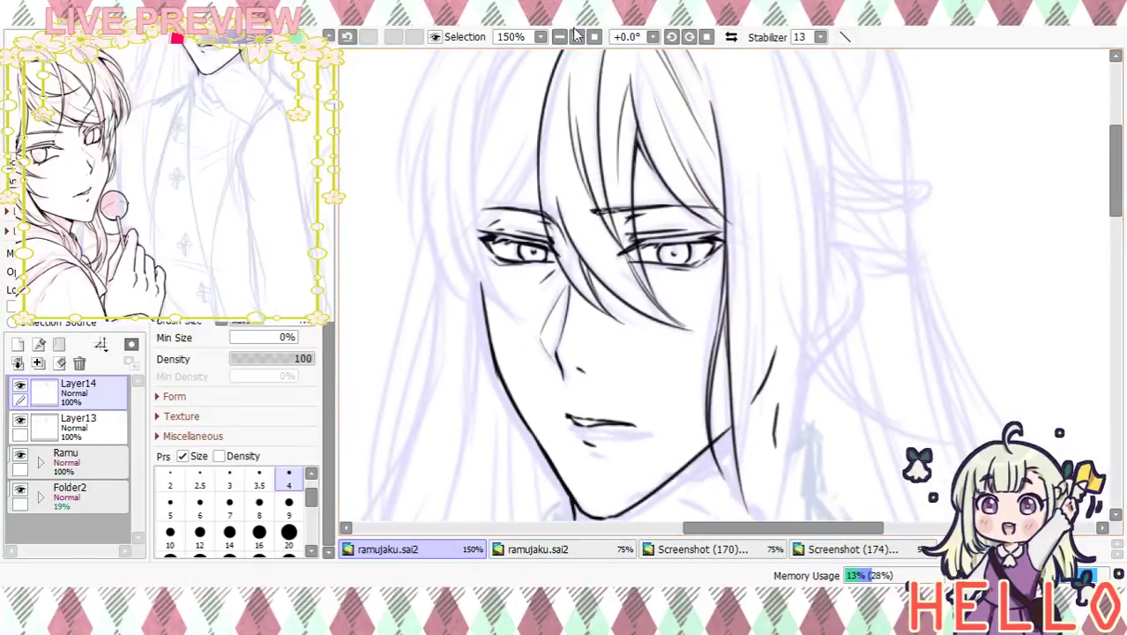
{"action": "scroll", "coordinate": [721, 219], "scroll_direction": "up", "scroll_amount": 1}
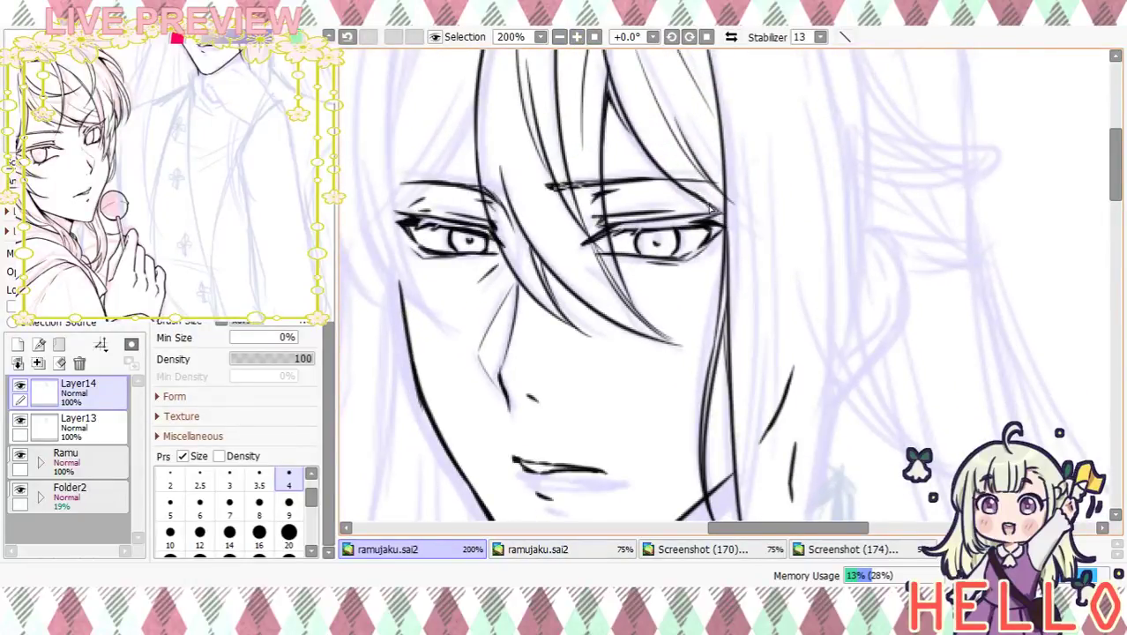
{"action": "key", "text": "ctrl+z"}
{"action": "left_click_drag", "start_coordinate": [692, 190], "coordinate": [710, 200]}
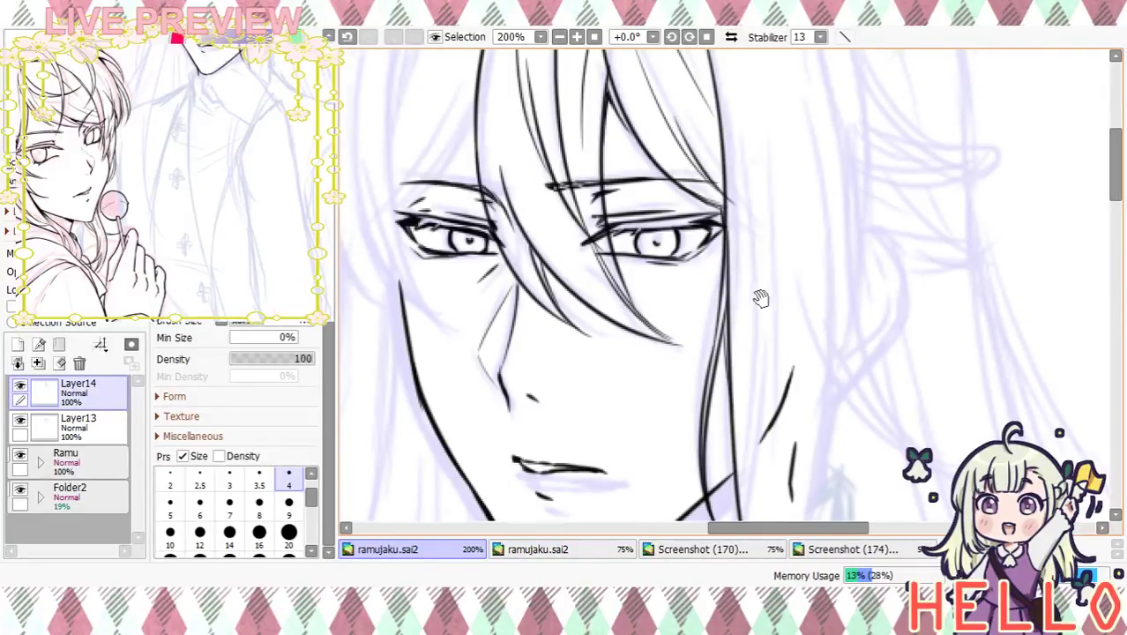
Add a thin inner stroke to the lower part of the side lock near its tip
{"action": "left_click_drag", "start_coordinate": [761, 288], "coordinate": [742, 83]}
{"action": "left_click_drag", "start_coordinate": [713, 245], "coordinate": [724, 362]}
{"action": "key", "text": "ctrl+z"}
{"action": "left_click_drag", "start_coordinate": [714, 256], "coordinate": [723, 363]}
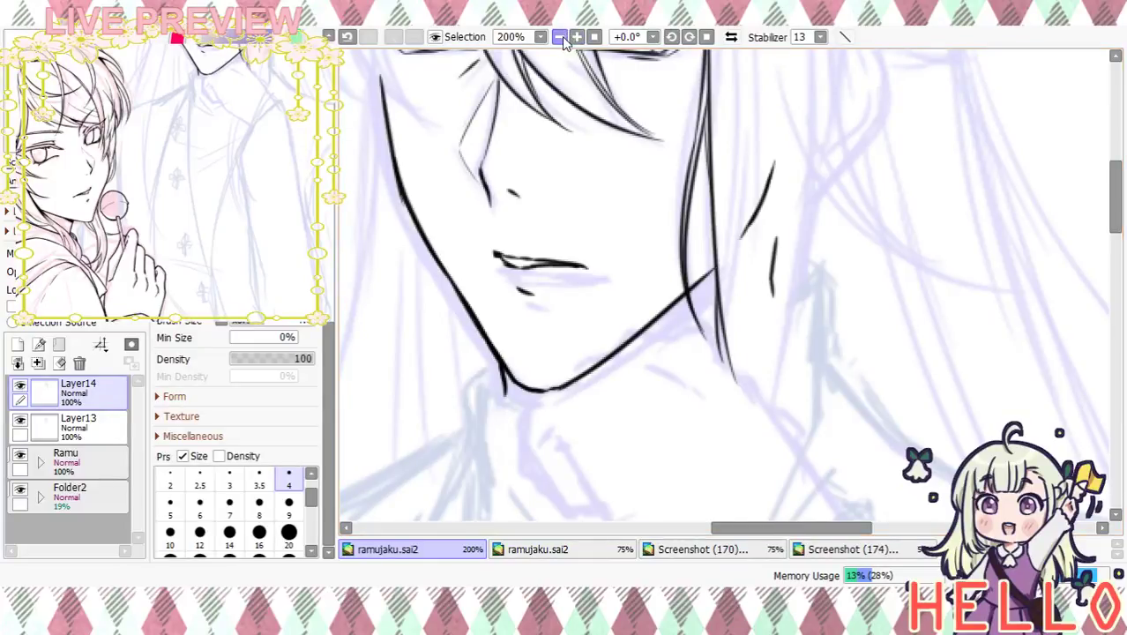
{"action": "left_click", "coordinate": [559, 37]}
{"action": "left_click", "coordinate": [559, 37]}
{"action": "left_click", "coordinate": [576, 37]}
{"action": "left_click", "coordinate": [576, 37]}
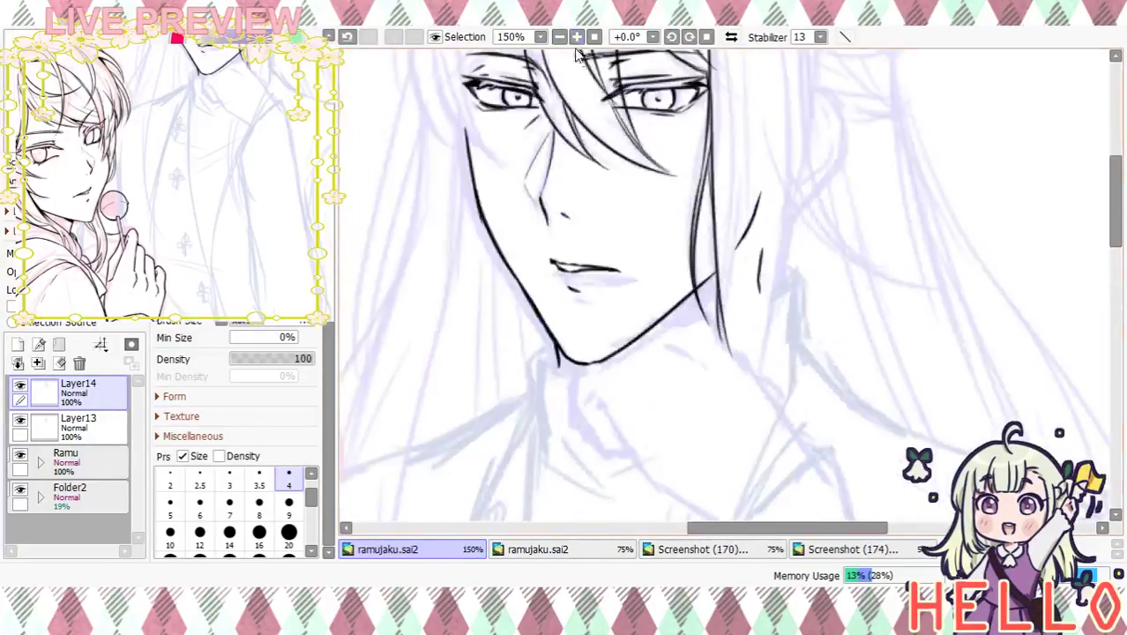
Ink a second long vertical strand just outside the side lock, retrying until its curve follows the sketch
{"action": "scroll", "coordinate": [736, 163], "scroll_direction": "up", "scroll_amount": 1}
{"action": "left_click_drag", "start_coordinate": [742, 382], "coordinate": [743, 386]}
{"action": "key", "text": "ctrl+z"}
{"action": "left_click_drag", "start_coordinate": [727, 132], "coordinate": [751, 420]}
{"action": "key", "text": "ctrl+z"}
{"action": "left_click_drag", "start_coordinate": [712, 95], "coordinate": [754, 395]}
{"action": "left_click_drag", "start_coordinate": [738, 308], "coordinate": [744, 482]}
{"action": "key", "text": "ctrl+z"}
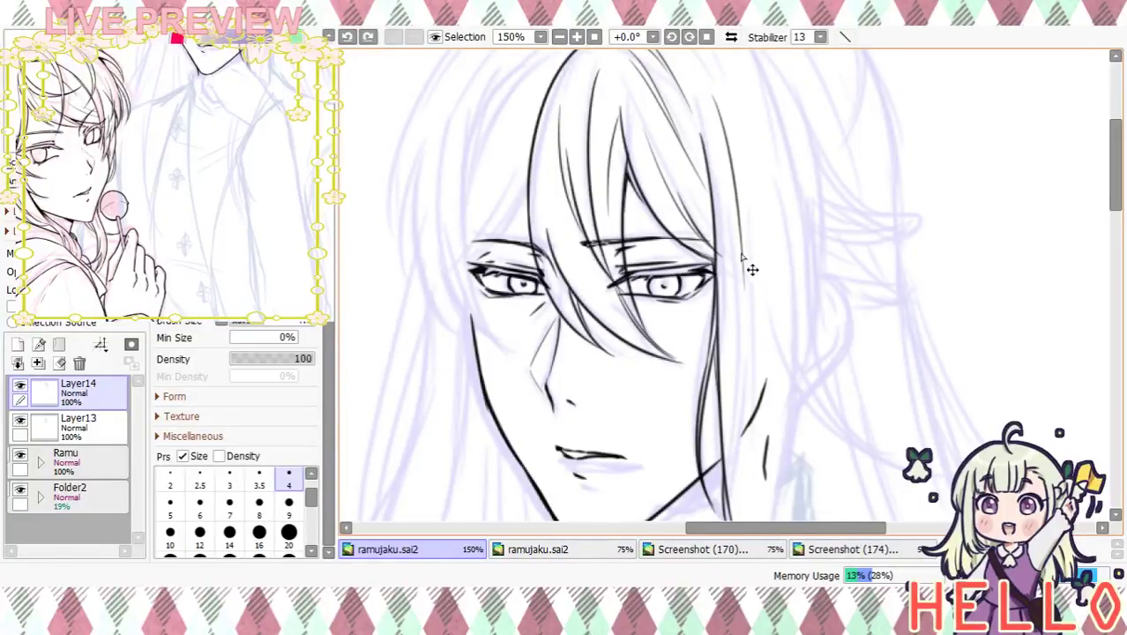
{"action": "key", "text": "ctrl+z"}
{"action": "left_click_drag", "start_coordinate": [715, 93], "coordinate": [745, 322]}
{"action": "key", "text": "ctrl+z"}
{"action": "mouse_move", "coordinate": [711, 94]}
{"action": "left_mouse_down"}
{"action": "mouse_move", "coordinate": [745, 465]}
{"action": "mouse_move", "coordinate": [804, 226]}
{"action": "mouse_move", "coordinate": [804, 401]}
{"action": "left_mouse_up"}
Ink short arched strands at the crown, curling out from the hair parting
{"action": "left_click_drag", "start_coordinate": [808, 306], "coordinate": [797, 444]}
{"action": "mouse_move", "coordinate": [615, 121]}
{"action": "left_mouse_down"}
{"action": "mouse_move", "coordinate": [649, 88]}
{"action": "mouse_move", "coordinate": [671, 134]}
{"action": "mouse_move", "coordinate": [622, 119]}
{"action": "mouse_move", "coordinate": [617, 108]}
{"action": "mouse_move", "coordinate": [690, 128]}
{"action": "mouse_move", "coordinate": [661, 95]}
{"action": "mouse_move", "coordinate": [708, 179]}
{"action": "left_mouse_up"}
{"action": "key", "text": "ctrl+z"}
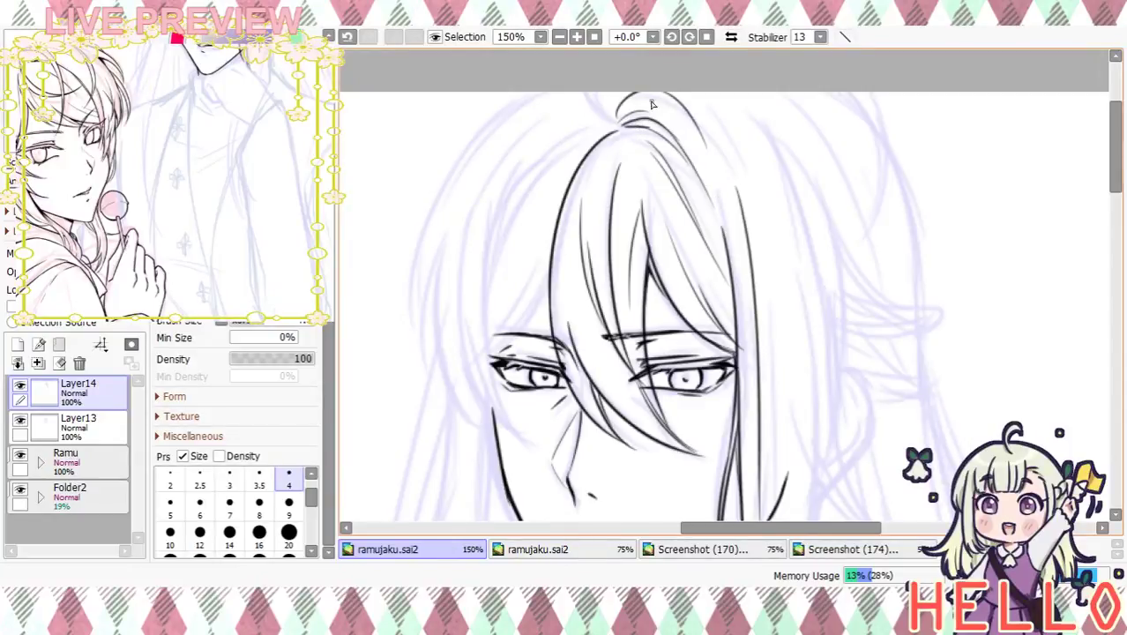
{"action": "left_click_drag", "start_coordinate": [623, 128], "coordinate": [599, 93]}
Ink the two edges of the outer side hair beside the ear, sweeping down and outward behind the jaw
{"action": "mouse_move", "coordinate": [799, 289]}
{"action": "left_mouse_down"}
{"action": "mouse_move", "coordinate": [749, 159]}
{"action": "mouse_move", "coordinate": [736, 241]}
{"action": "mouse_move", "coordinate": [842, 376]}
{"action": "left_mouse_up"}
{"action": "key", "text": "ctrl+z"}
{"action": "left_click_drag", "start_coordinate": [740, 148], "coordinate": [838, 375]}
{"action": "mouse_move", "coordinate": [724, 258]}
{"action": "left_mouse_down"}
{"action": "mouse_move", "coordinate": [807, 387]}
{"action": "mouse_move", "coordinate": [848, 365]}
{"action": "mouse_move", "coordinate": [843, 391]}
{"action": "left_mouse_up"}
{"action": "key", "text": "ctrl+z"}
{"action": "left_click_drag", "start_coordinate": [725, 256], "coordinate": [851, 392]}
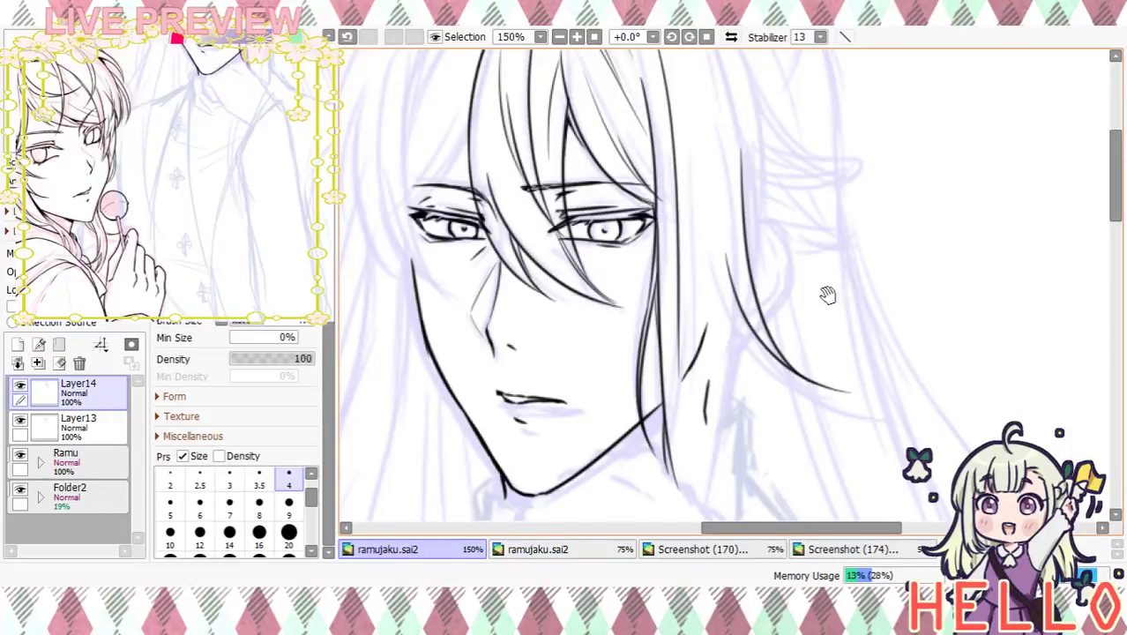
Ink curved strands from the crown down the side of the head and connect them to the outer side hair
{"action": "left_click_drag", "start_coordinate": [822, 264], "coordinate": [836, 418]}
{"action": "left_click_drag", "start_coordinate": [700, 107], "coordinate": [747, 287]}
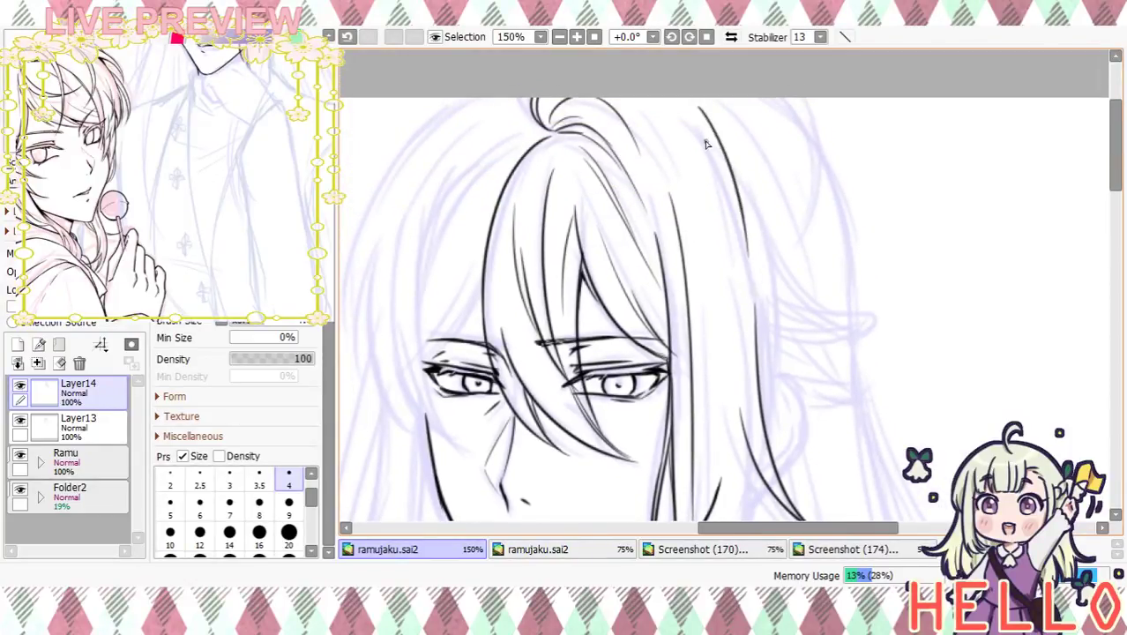
{"action": "key", "text": "ctrl+z"}
{"action": "mouse_move", "coordinate": [670, 101]}
{"action": "left_mouse_down"}
{"action": "mouse_move", "coordinate": [737, 186]}
{"action": "mouse_move", "coordinate": [755, 281]}
{"action": "left_mouse_up"}
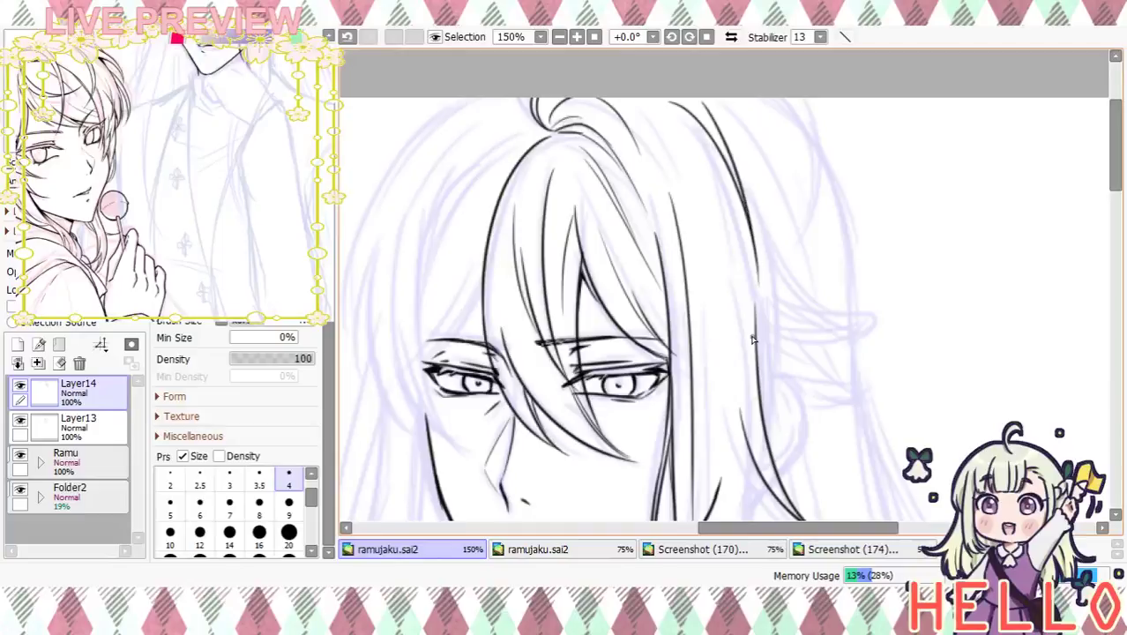
{"action": "left_click_drag", "start_coordinate": [841, 388], "coordinate": [796, 199]}
{"action": "left_click_drag", "start_coordinate": [745, 107], "coordinate": [750, 238]}
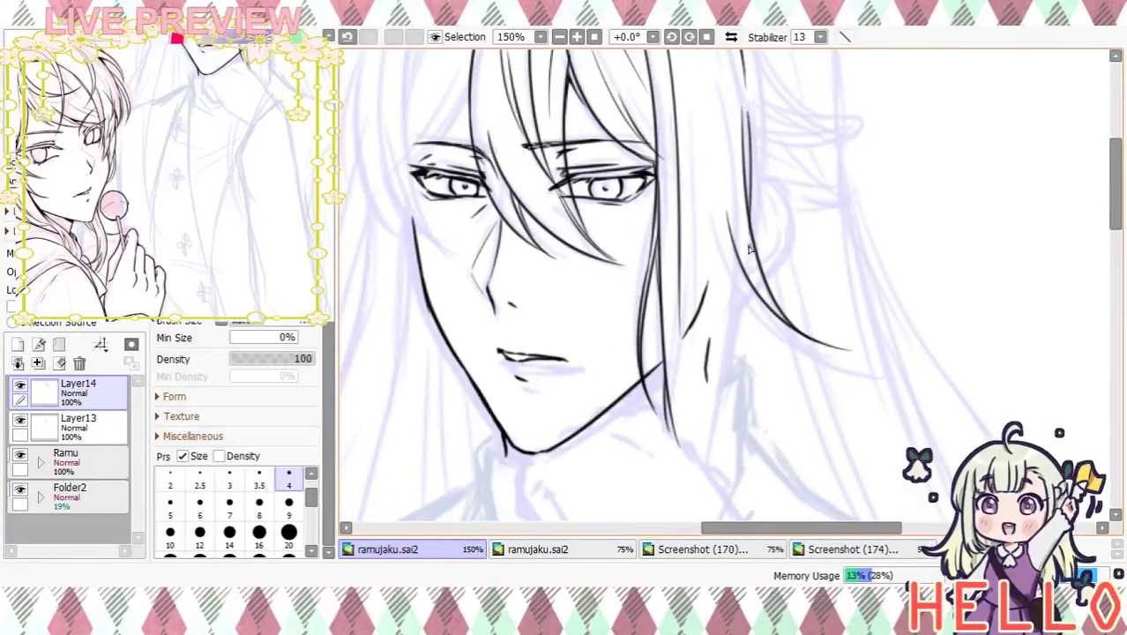
Try to ink the side lock's outer edge, tapering from beside the ear to below the jaw
{"action": "left_click_drag", "start_coordinate": [774, 377], "coordinate": [770, 289], "text": "space"}
{"action": "left_click_drag", "start_coordinate": [736, 181], "coordinate": [711, 401]}
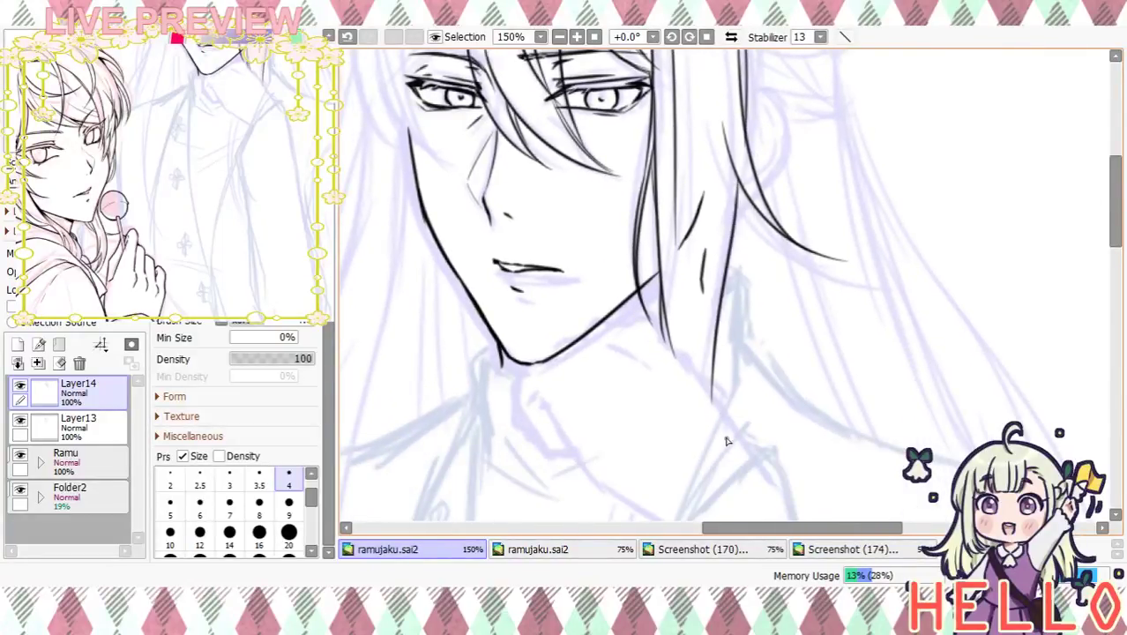
{"action": "mouse_move", "coordinate": [724, 160]}
{"action": "left_mouse_down"}
{"action": "mouse_move", "coordinate": [716, 267]}
{"action": "mouse_move", "coordinate": [709, 418]}
{"action": "left_mouse_up"}
{"action": "key", "text": "ctrl+z"}
{"action": "left_click_drag", "start_coordinate": [717, 200], "coordinate": [706, 418]}
Try to ink the side lock's lower strands curving over the chest, and undo the side lock strokes
{"action": "left_click_drag", "start_coordinate": [779, 436], "coordinate": [788, 245]}
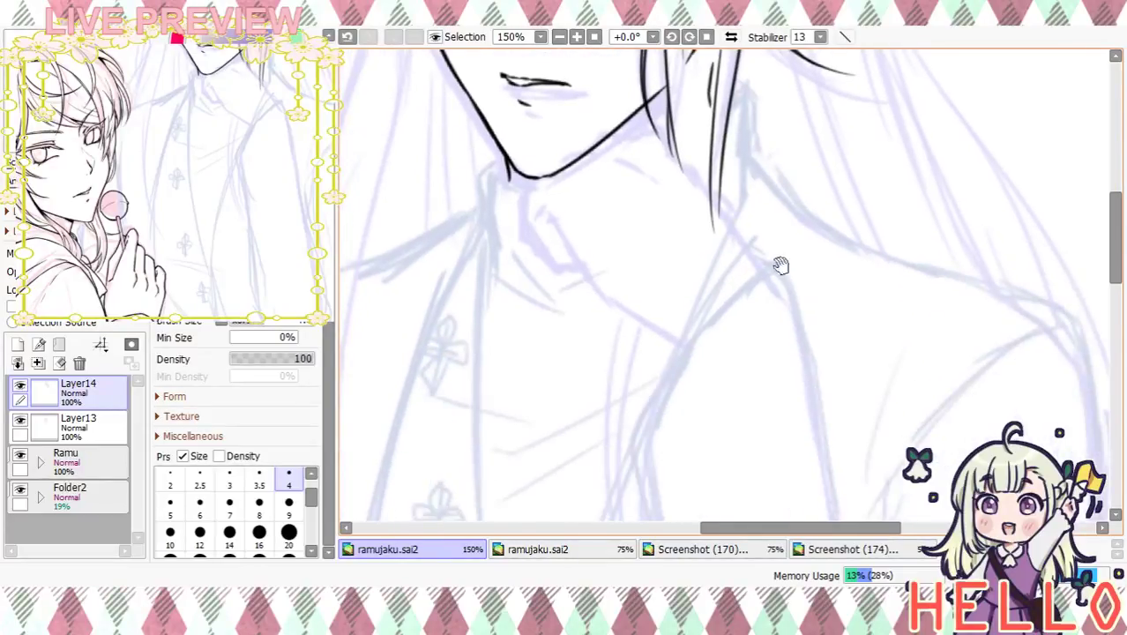
{"action": "left_click_drag", "start_coordinate": [714, 301], "coordinate": [613, 521]}
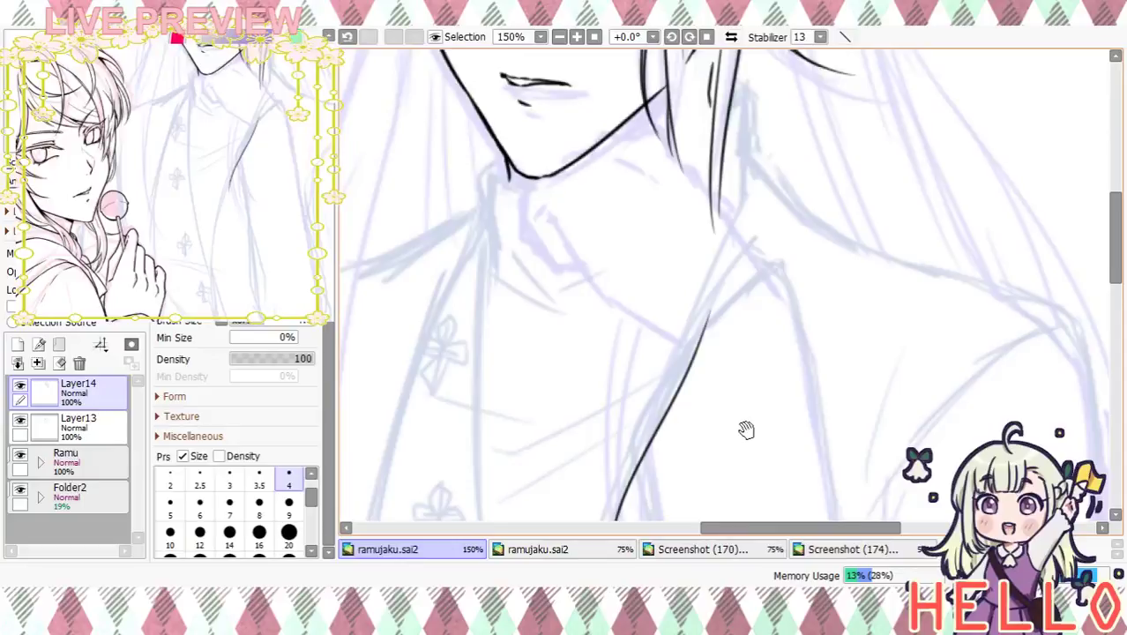
{"action": "scroll", "coordinate": [741, 414], "scroll_direction": "down", "scroll_amount": 2}
{"action": "left_click", "coordinate": [561, 38]}
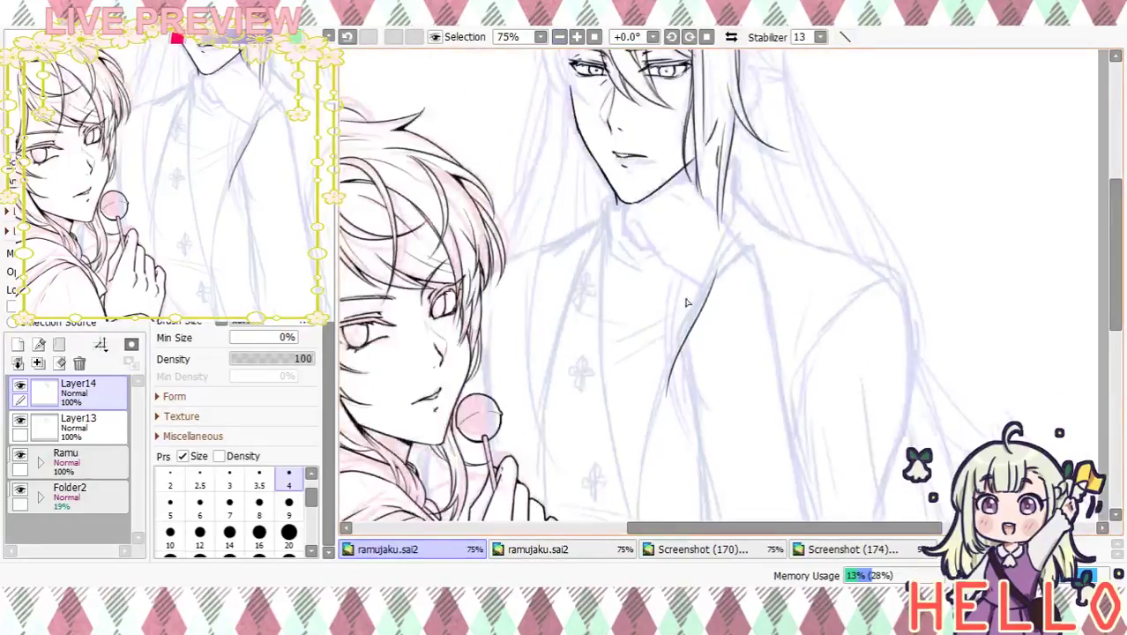
{"action": "left_click_drag", "start_coordinate": [684, 300], "coordinate": [667, 411]}
{"action": "left_click_drag", "start_coordinate": [675, 367], "coordinate": [680, 426]}
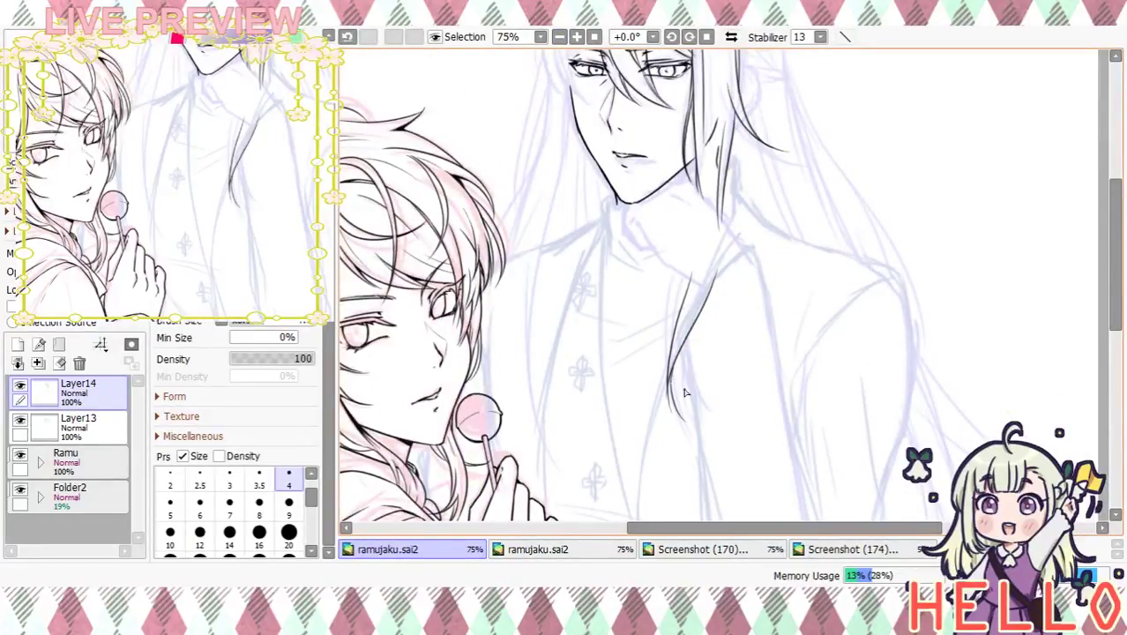
{"action": "scroll", "coordinate": [788, 282], "scroll_direction": "up", "scroll_amount": 3}
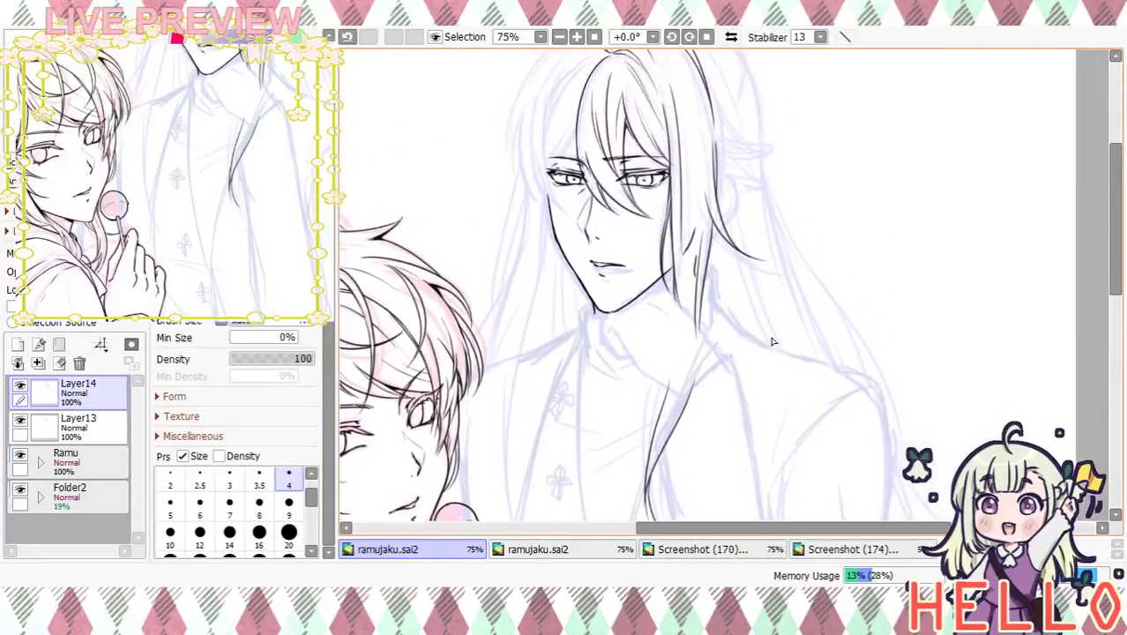
{"action": "key", "text": "ctrl+z"}
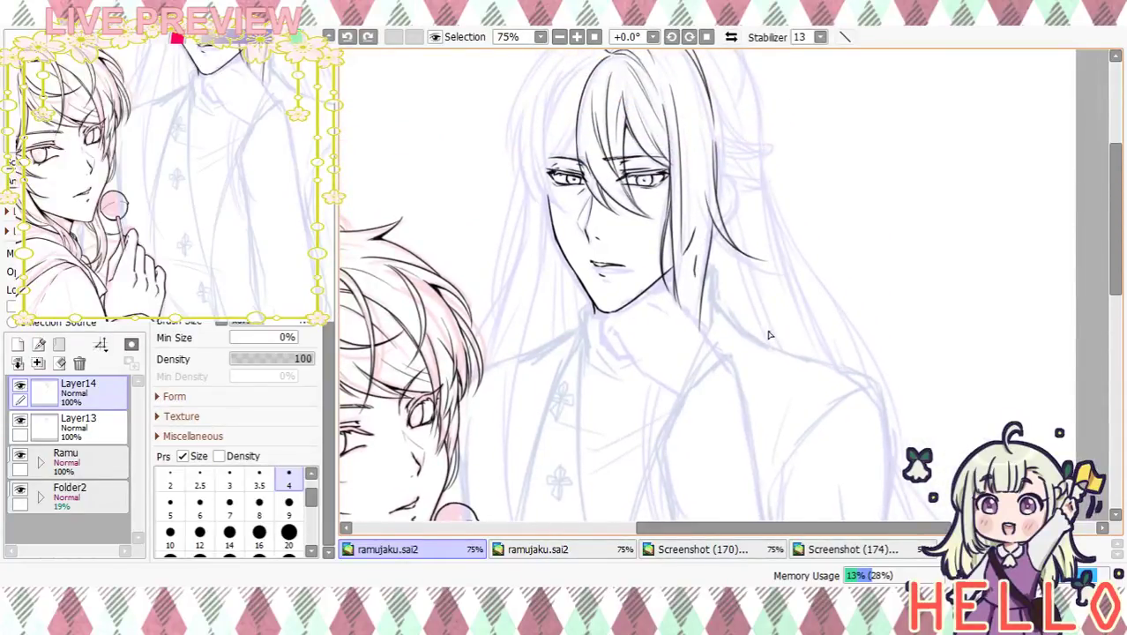
{"action": "left_click", "coordinate": [347, 36]}
Ink the side lock's outer edge from beside the ear, tapering to a point below the jaw
{"action": "left_click", "coordinate": [576, 36]}
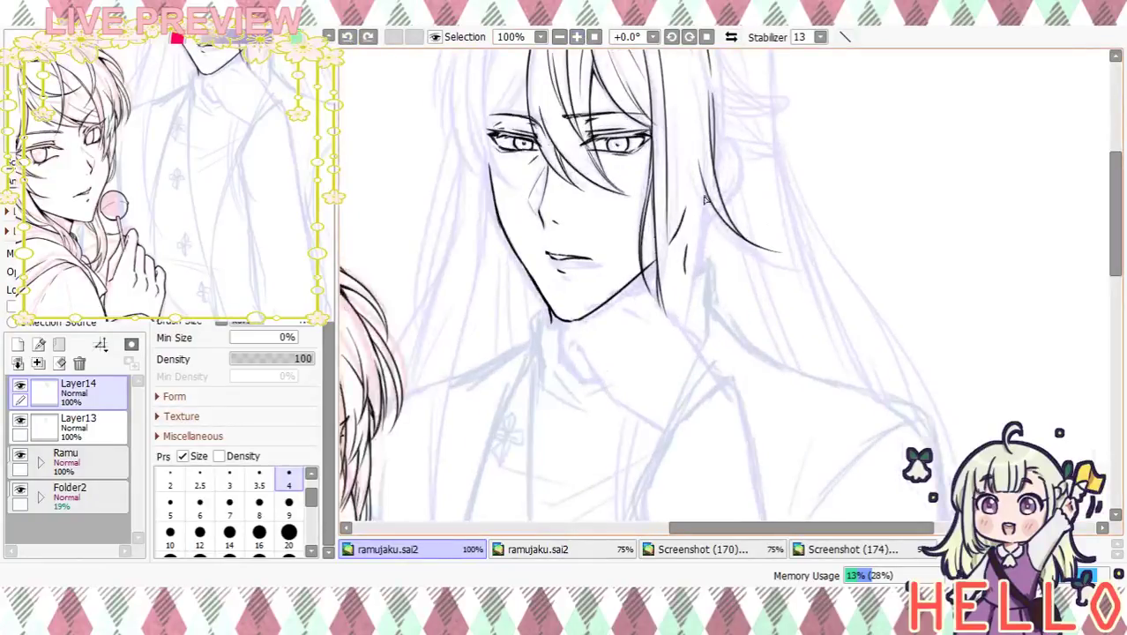
{"action": "left_click_drag", "start_coordinate": [706, 199], "coordinate": [676, 364]}
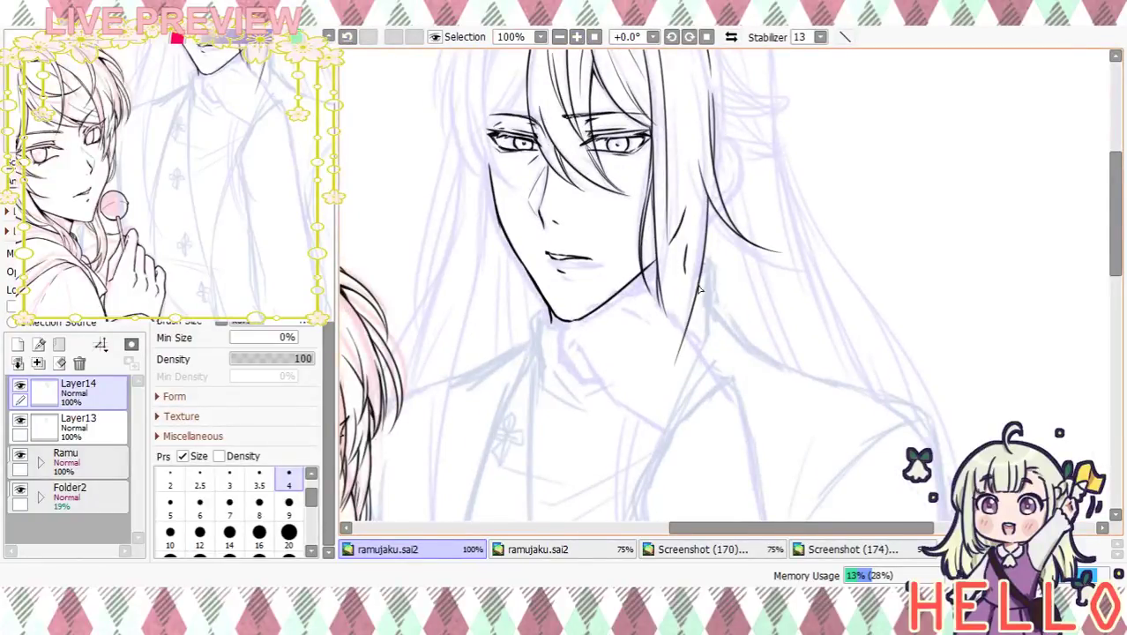
{"action": "left_click_drag", "start_coordinate": [668, 267], "coordinate": [671, 345]}
{"action": "left_click_drag", "start_coordinate": [683, 404], "coordinate": [695, 342]}
{"action": "left_click_drag", "start_coordinate": [704, 147], "coordinate": [682, 298]}
{"action": "key", "text": "ctrl+z"}
{"action": "left_click_drag", "start_coordinate": [710, 180], "coordinate": [682, 319]}
Ink three curved strands from the collar edge down the chest as the lower part of the side lock
{"action": "mouse_move", "coordinate": [678, 380]}
{"action": "left_mouse_down"}
{"action": "mouse_move", "coordinate": [688, 292]}
{"action": "mouse_move", "coordinate": [649, 415]}
{"action": "left_mouse_up"}
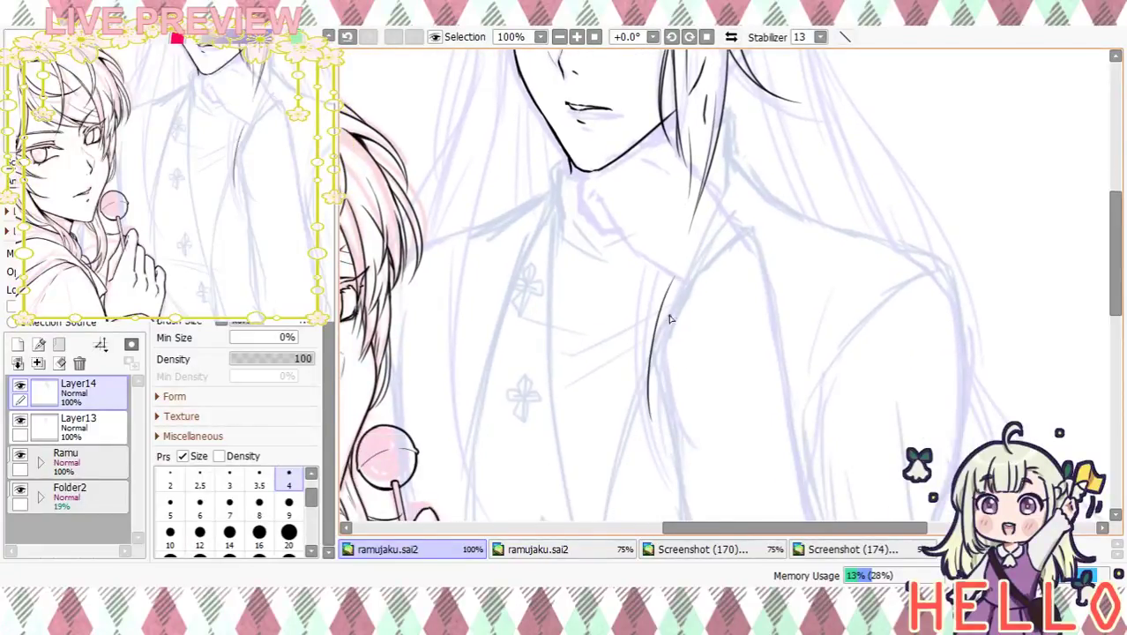
{"action": "mouse_move", "coordinate": [667, 265]}
{"action": "left_mouse_down"}
{"action": "mouse_move", "coordinate": [647, 370]}
{"action": "mouse_move", "coordinate": [656, 434]}
{"action": "left_mouse_up"}
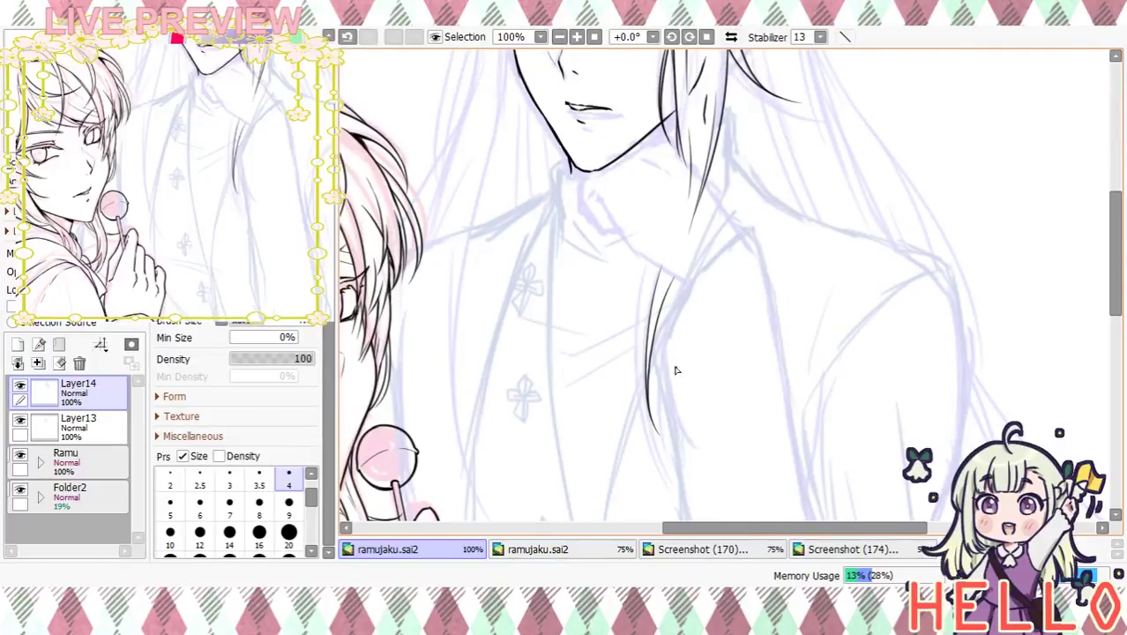
{"action": "left_click_drag", "start_coordinate": [650, 369], "coordinate": [683, 441]}
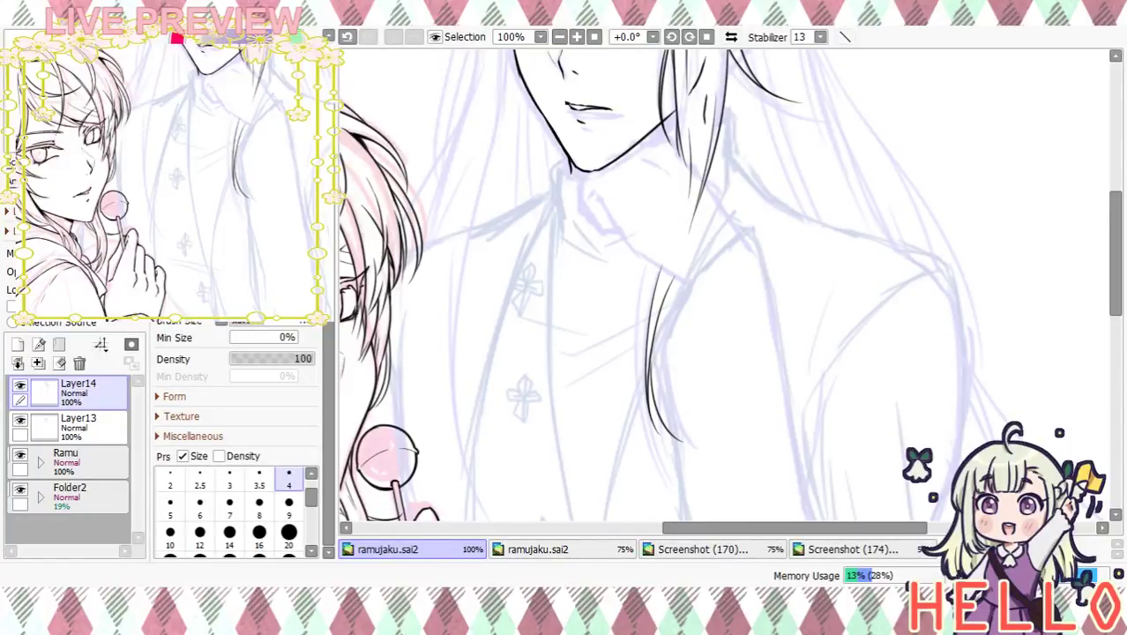
Refine the upper ends of the chest strands at the collar edge, adding a thin tapered line alongside
{"action": "left_click_drag", "start_coordinate": [770, 256], "coordinate": [717, 287]}
{"action": "double_click", "coordinate": [576, 37]}
{"action": "left_click_drag", "start_coordinate": [695, 384], "coordinate": [707, 239]}
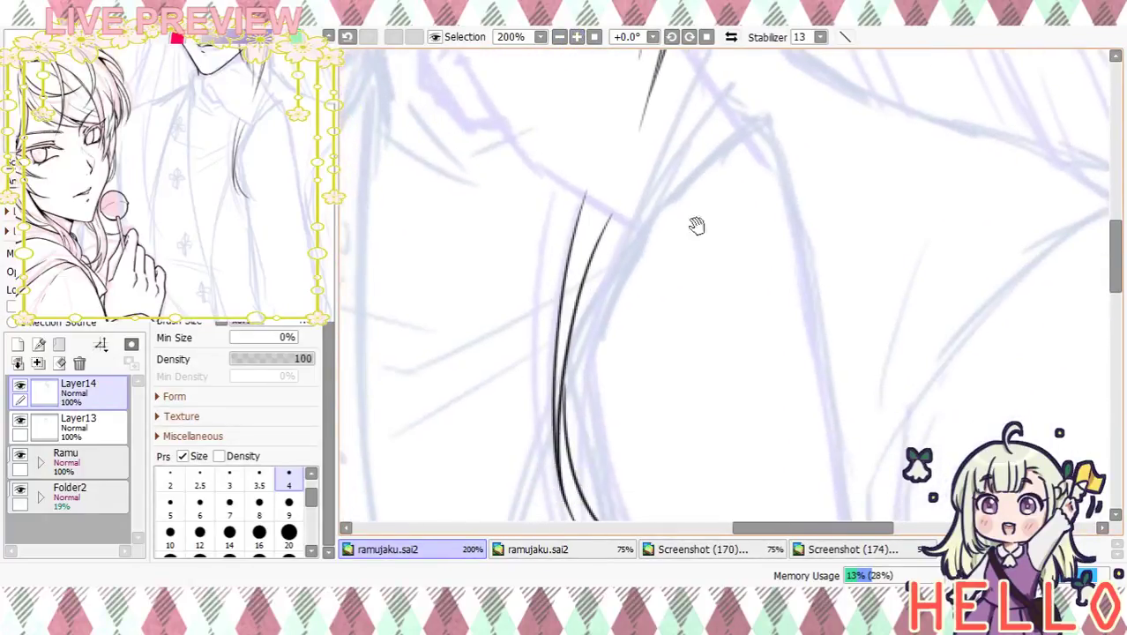
{"action": "left_click_drag", "start_coordinate": [584, 192], "coordinate": [568, 268]}
{"action": "left_click_drag", "start_coordinate": [631, 223], "coordinate": [618, 261]}
{"action": "key", "text": "ctrl+z"}
{"action": "left_click_drag", "start_coordinate": [631, 216], "coordinate": [589, 330]}
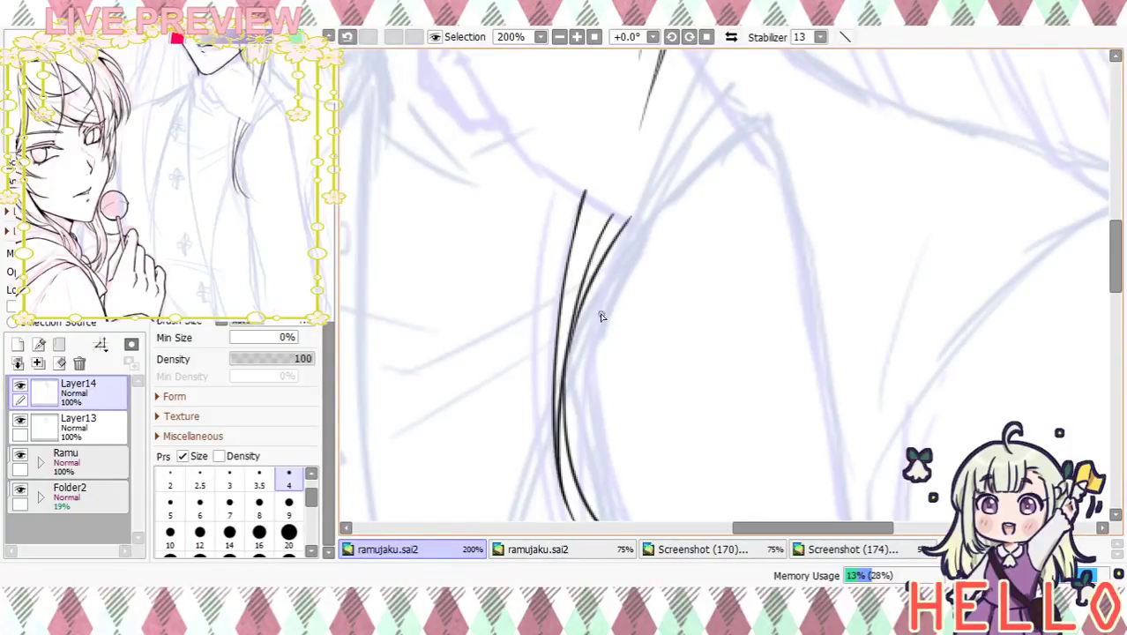
{"action": "mouse_move", "coordinate": [667, 191]}
{"action": "left_mouse_down"}
{"action": "mouse_move", "coordinate": [600, 403]}
{"action": "mouse_move", "coordinate": [615, 324]}
{"action": "left_mouse_up"}
{"action": "key", "text": "ctrl+z"}
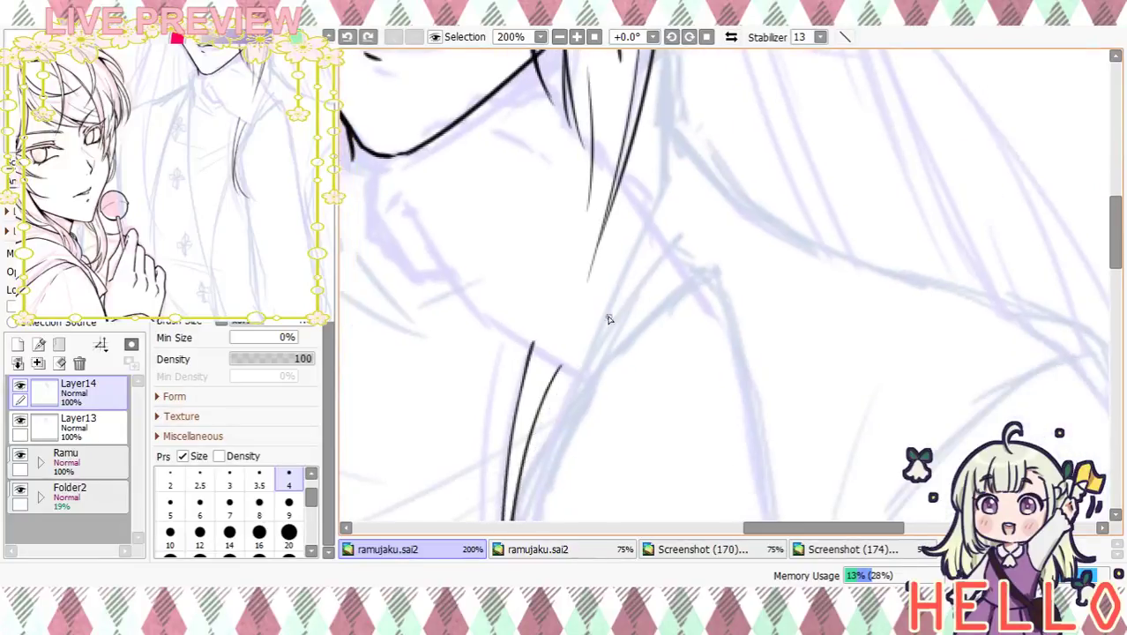
{"action": "left_click_drag", "start_coordinate": [549, 392], "coordinate": [551, 334]}
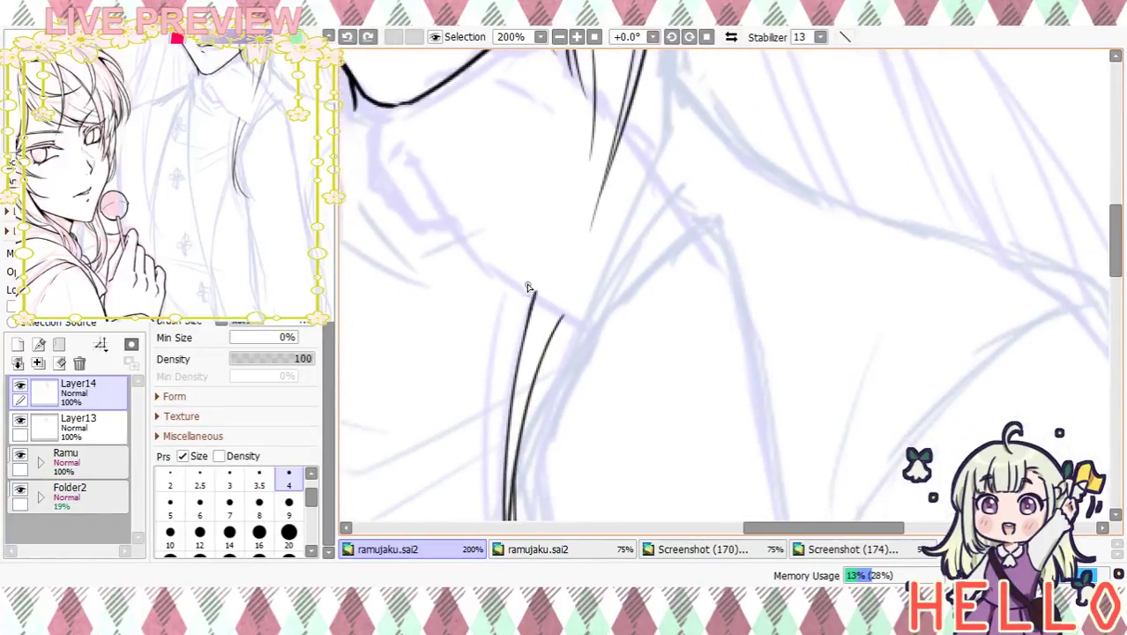
{"action": "left_click_drag", "start_coordinate": [532, 281], "coordinate": [519, 365]}
{"action": "key", "text": "ctrl+z"}
{"action": "left_click_drag", "start_coordinate": [530, 280], "coordinate": [512, 379]}
{"action": "mouse_move", "coordinate": [591, 390]}
{"action": "left_mouse_down"}
{"action": "mouse_move", "coordinate": [649, 159]}
{"action": "mouse_move", "coordinate": [617, 216]}
{"action": "left_mouse_up"}
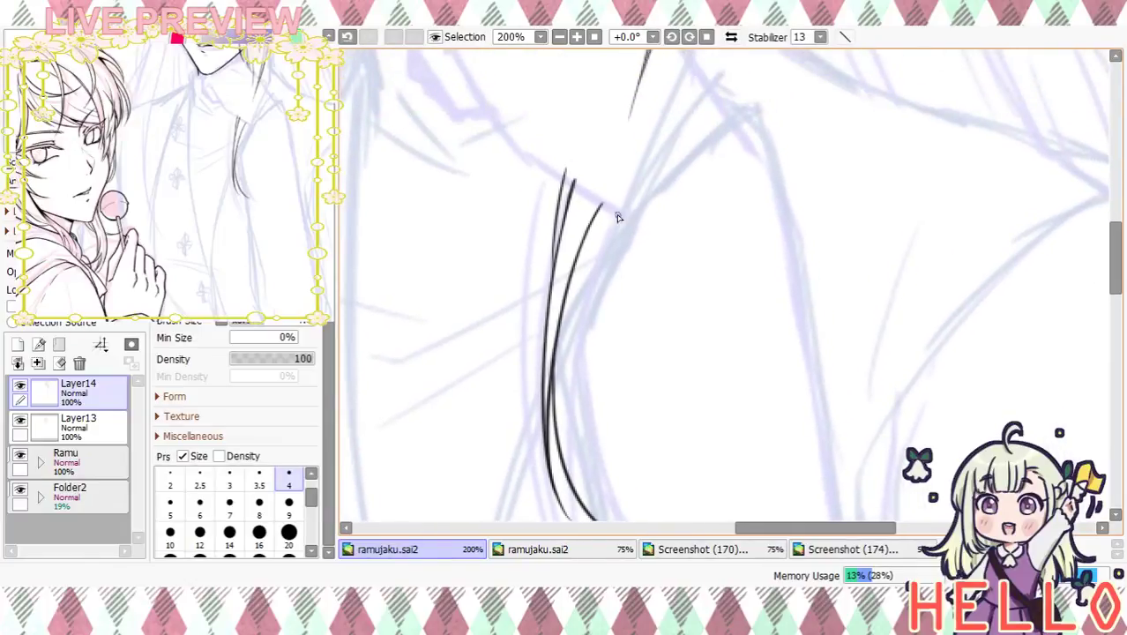
Examine the inked head, side lock and chest strands at a reduced zoom
{"action": "left_click", "coordinate": [559, 38]}
{"action": "left_click", "coordinate": [559, 38]}
{"action": "left_click", "coordinate": [560, 39]}
{"action": "left_click", "coordinate": [575, 38]}
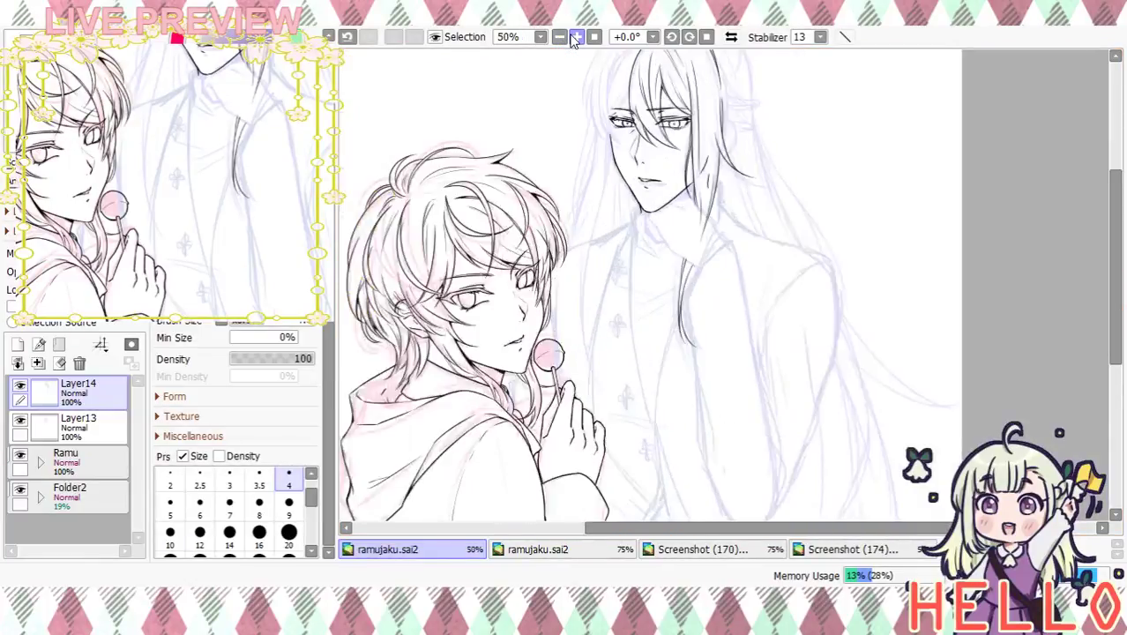
{"action": "left_click", "coordinate": [574, 39]}
{"action": "left_click_drag", "start_coordinate": [747, 273], "coordinate": [753, 455]}
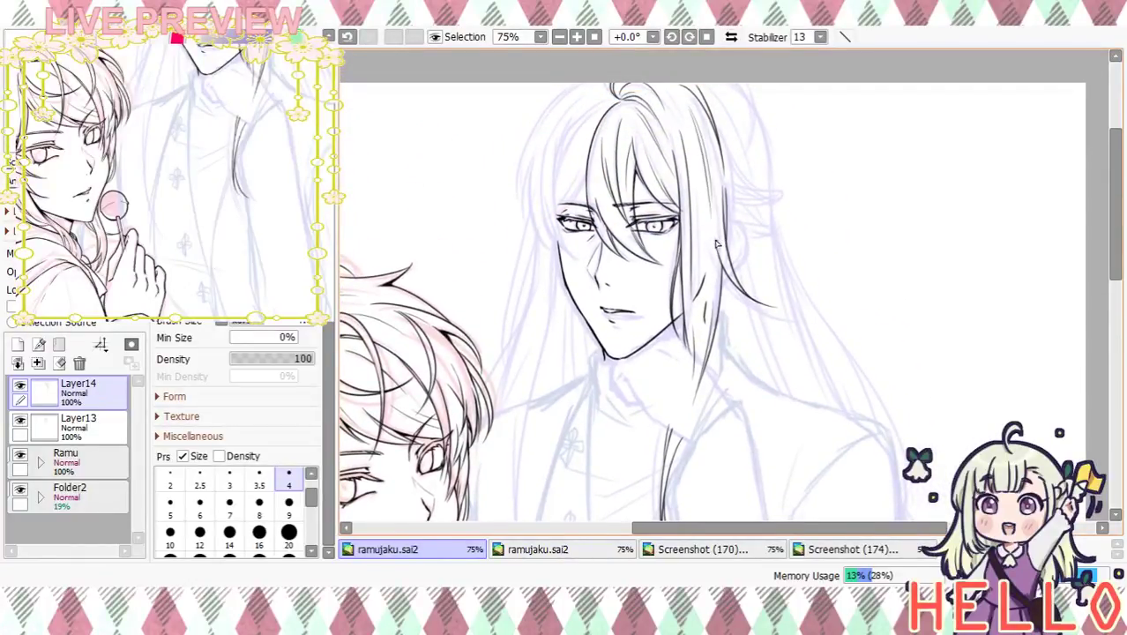
{"action": "mouse_move", "coordinate": [709, 327]}
{"action": "left_mouse_down"}
{"action": "mouse_move", "coordinate": [789, 295]}
{"action": "mouse_move", "coordinate": [748, 250]}
{"action": "left_mouse_up"}
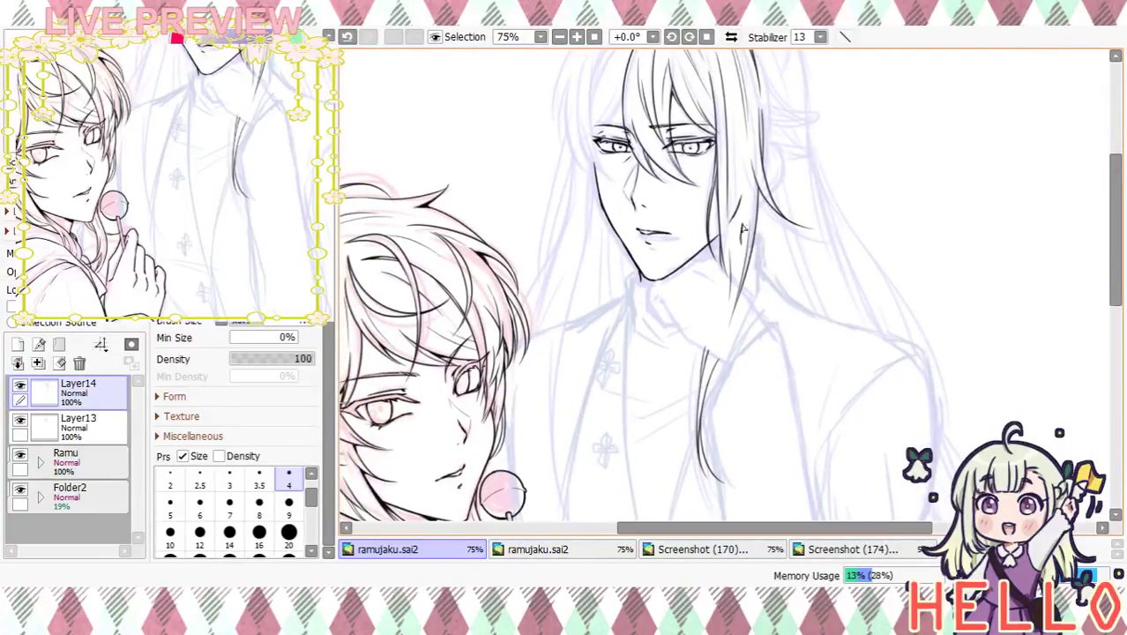
{"action": "left_click_drag", "start_coordinate": [699, 104], "coordinate": [743, 184]}
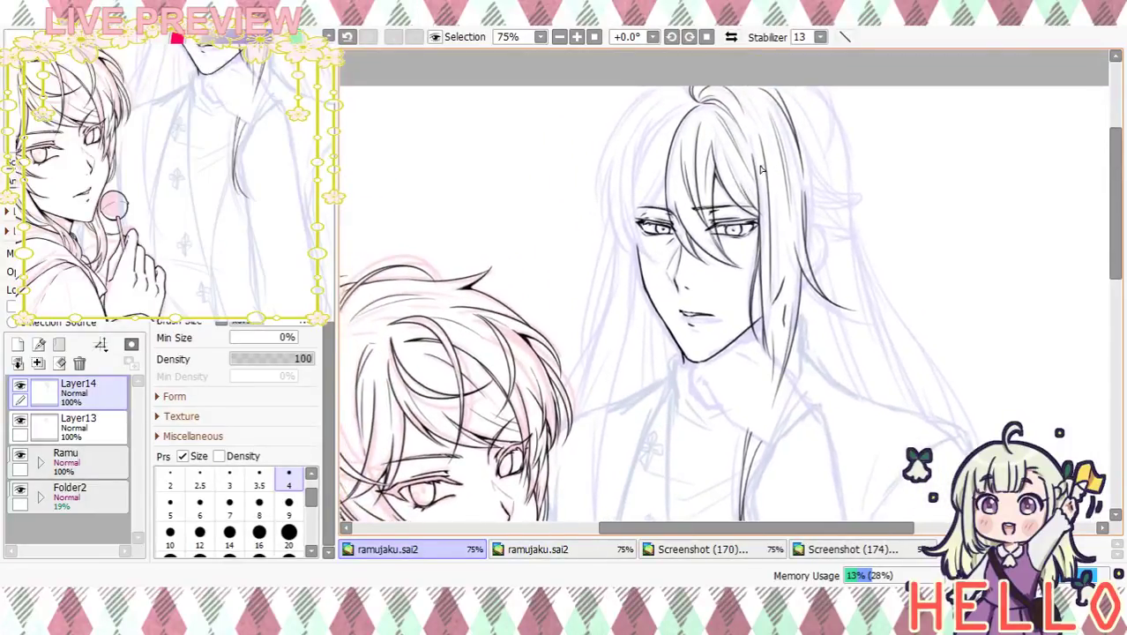
Ink the far-side fringe lock from the crown parting down past the temple and outer eye corner to the cheek
{"action": "left_click", "coordinate": [577, 38]}
{"action": "left_click", "coordinate": [578, 38]}
{"action": "left_click_drag", "start_coordinate": [647, 192], "coordinate": [725, 304]}
{"action": "left_click_drag", "start_coordinate": [739, 100], "coordinate": [632, 383]}
{"action": "key", "text": "ctrl+z"}
{"action": "mouse_move", "coordinate": [749, 93]}
{"action": "left_mouse_down"}
{"action": "mouse_move", "coordinate": [644, 216]}
{"action": "mouse_move", "coordinate": [635, 362]}
{"action": "left_mouse_up"}
{"action": "left_click_drag", "start_coordinate": [749, 105], "coordinate": [635, 330]}
{"action": "key", "text": "ctrl+z"}
{"action": "left_click_drag", "start_coordinate": [745, 116], "coordinate": [636, 280]}
{"action": "left_click_drag", "start_coordinate": [685, 349], "coordinate": [677, 287]}
{"action": "left_click_drag", "start_coordinate": [631, 250], "coordinate": [649, 326]}
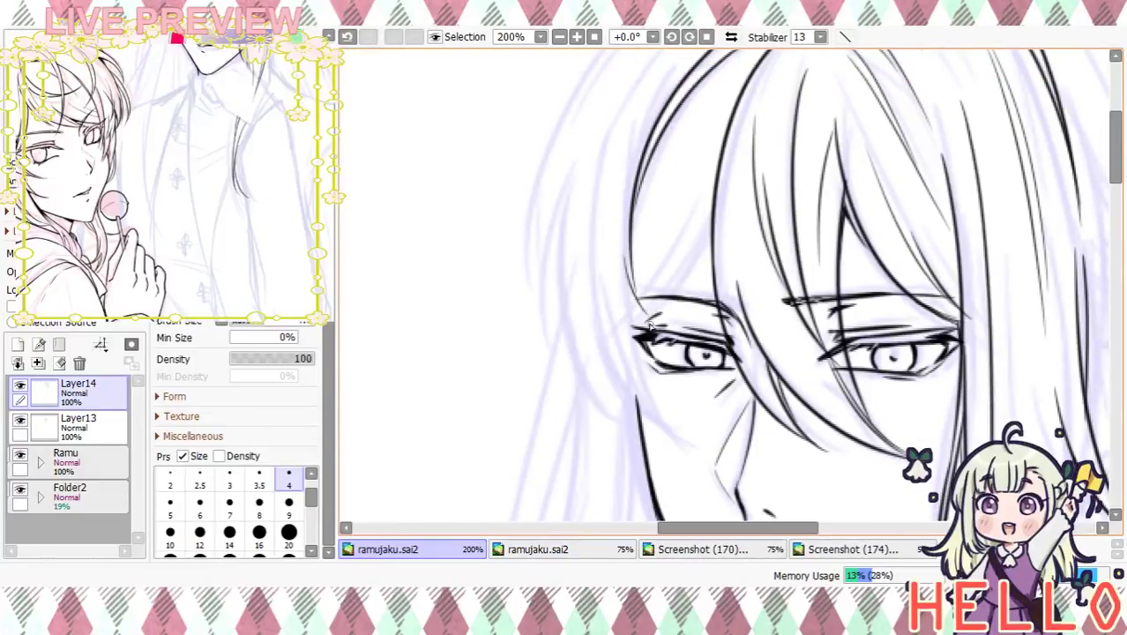
{"action": "left_click_drag", "start_coordinate": [626, 258], "coordinate": [650, 388]}
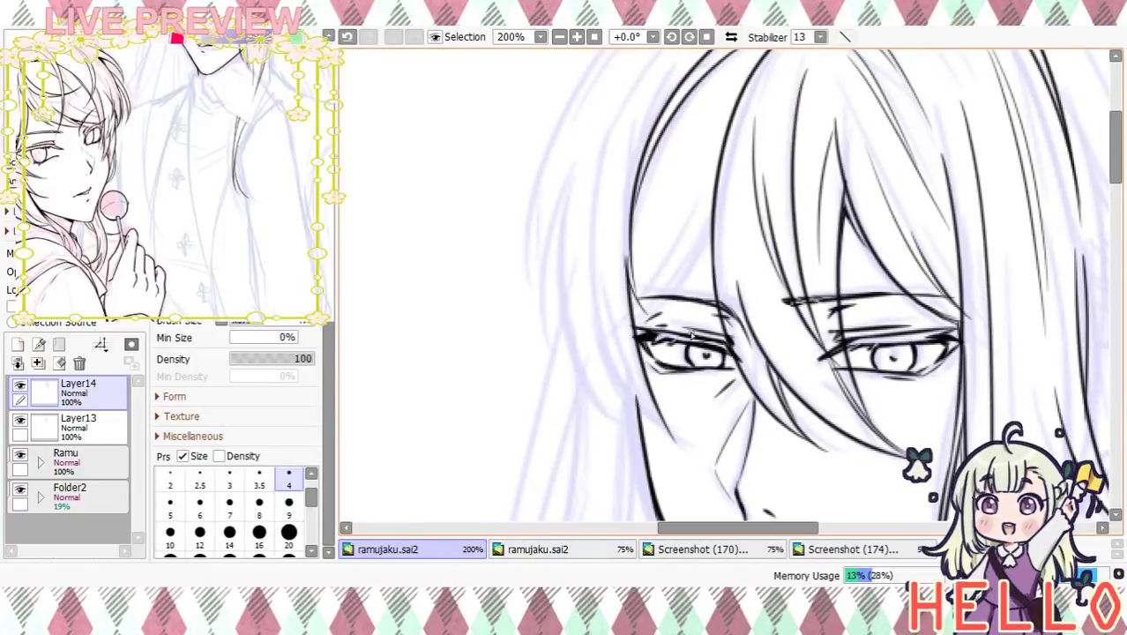
Ink a curved strand outside the far temple, sweeping inward to the cheek below the eye
{"action": "left_click_drag", "start_coordinate": [604, 148], "coordinate": [677, 450]}
{"action": "key", "text": "ctrl+z"}
{"action": "mouse_move", "coordinate": [602, 166]}
{"action": "left_mouse_down"}
{"action": "mouse_move", "coordinate": [593, 329]}
{"action": "mouse_move", "coordinate": [676, 419]}
{"action": "left_mouse_up"}
{"action": "key", "text": "ctrl+z"}
{"action": "left_click_drag", "start_coordinate": [599, 166], "coordinate": [657, 435]}
{"action": "key", "text": "ctrl+z"}
{"action": "mouse_move", "coordinate": [598, 171]}
{"action": "left_mouse_down"}
{"action": "mouse_move", "coordinate": [670, 434]}
{"action": "mouse_move", "coordinate": [674, 221]}
{"action": "mouse_move", "coordinate": [711, 403]}
{"action": "left_mouse_up"}
{"action": "key", "text": "ctrl+z"}
{"action": "mouse_move", "coordinate": [616, 296]}
{"action": "left_mouse_down"}
{"action": "mouse_move", "coordinate": [661, 388]}
{"action": "mouse_move", "coordinate": [693, 411]}
{"action": "left_mouse_up"}
{"action": "key", "text": "ctrl+z"}
{"action": "left_click_drag", "start_coordinate": [619, 288], "coordinate": [688, 405]}
{"action": "left_click_drag", "start_coordinate": [686, 343], "coordinate": [701, 430]}
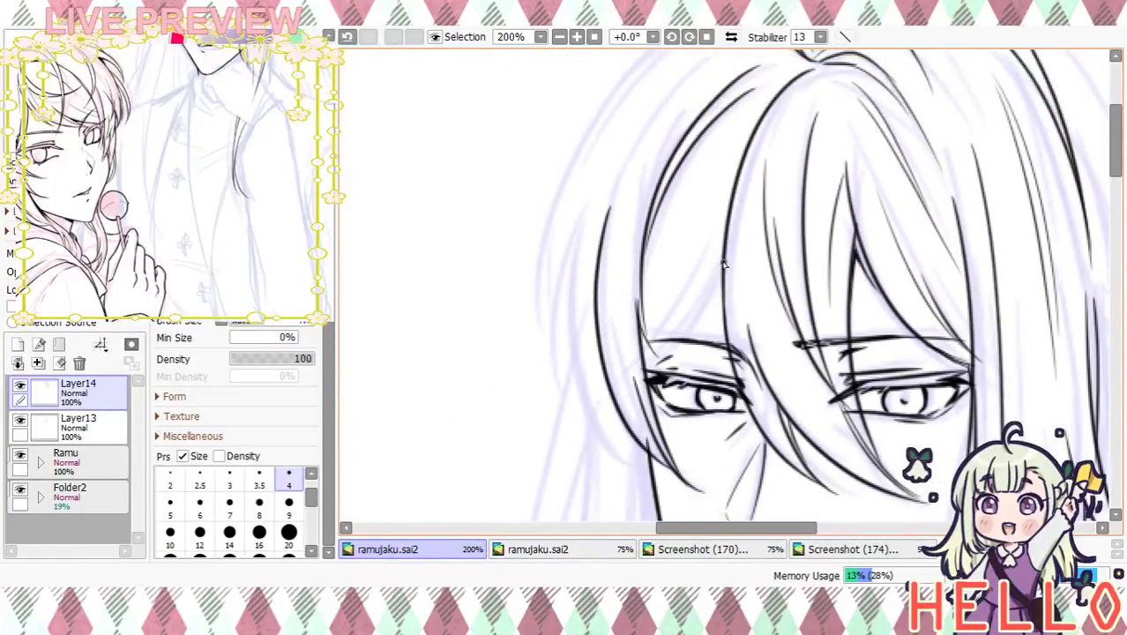
Try to ink a curved strand across the forehead from the central fringe lock to the far eyebrow's outer end
{"action": "left_click_drag", "start_coordinate": [721, 273], "coordinate": [649, 355]}
{"action": "key", "text": "ctrl+z"}
{"action": "left_click_drag", "start_coordinate": [721, 276], "coordinate": [650, 356]}
{"action": "key", "text": "ctrl+z"}
{"action": "left_click_drag", "start_coordinate": [722, 279], "coordinate": [651, 356]}
{"action": "key", "text": "ctrl+z"}
{"action": "left_click_drag", "start_coordinate": [716, 280], "coordinate": [652, 371]}
{"action": "key", "text": "ctrl+z"}
{"action": "left_click_drag", "start_coordinate": [719, 278], "coordinate": [650, 360]}
{"action": "left_click_drag", "start_coordinate": [717, 332], "coordinate": [699, 308]}
{"action": "key", "text": "ctrl+z"}
{"action": "key", "text": "ctrl+z"}
Ink the forehead strand from the central fringe lock down to the far eyebrow and join its upper tip
{"action": "mouse_move", "coordinate": [707, 214]}
{"action": "left_mouse_down"}
{"action": "mouse_move", "coordinate": [681, 276]}
{"action": "mouse_move", "coordinate": [631, 342]}
{"action": "left_mouse_up"}
{"action": "left_click_drag", "start_coordinate": [705, 254], "coordinate": [662, 292]}
{"action": "key", "text": "ctrl+z"}
{"action": "left_click_drag", "start_coordinate": [708, 219], "coordinate": [703, 234]}
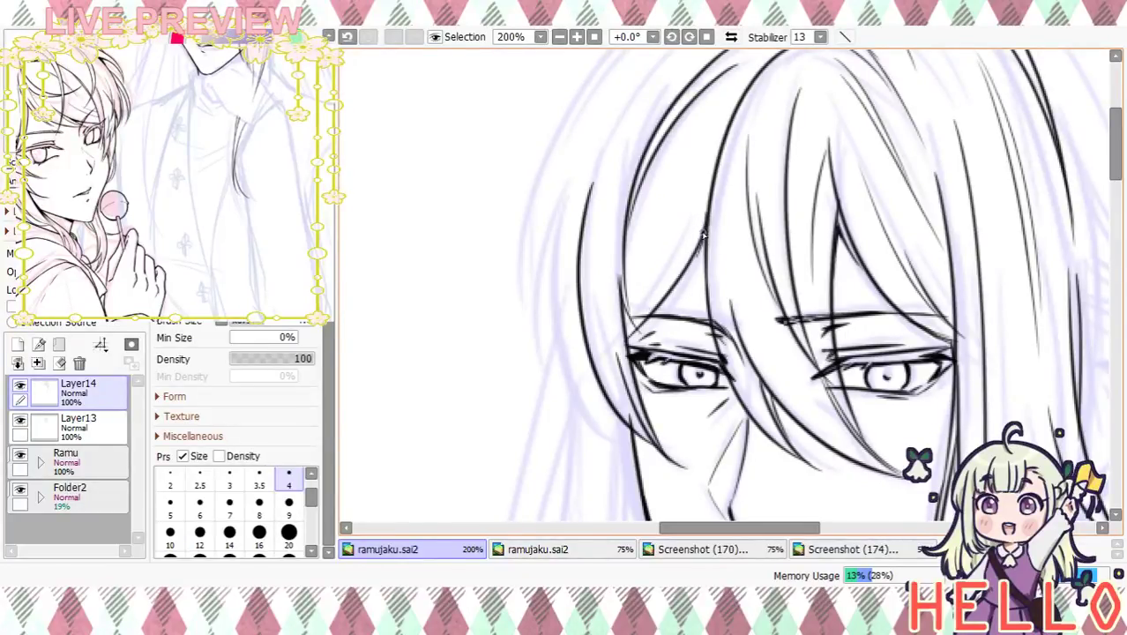
{"action": "key", "text": "ctrl+z"}
{"action": "left_click_drag", "start_coordinate": [704, 232], "coordinate": [703, 238]}
Add a fine strand inside the far-side fringe lock, retrying until it runs from below the crown toward the temple
{"action": "mouse_move", "coordinate": [686, 355]}
{"action": "left_mouse_down"}
{"action": "mouse_move", "coordinate": [669, 169]}
{"action": "mouse_move", "coordinate": [702, 287]}
{"action": "left_mouse_up"}
{"action": "left_click_drag", "start_coordinate": [688, 240], "coordinate": [651, 322]}
{"action": "key", "text": "ctrl+z"}
{"action": "left_click_drag", "start_coordinate": [686, 244], "coordinate": [652, 324]}
{"action": "key", "text": "ctrl+z"}
{"action": "left_click_drag", "start_coordinate": [704, 231], "coordinate": [661, 284]}
{"action": "key", "text": "ctrl+z"}
{"action": "mouse_move", "coordinate": [698, 333]}
{"action": "left_mouse_down"}
{"action": "mouse_move", "coordinate": [742, 145]}
{"action": "mouse_move", "coordinate": [668, 397]}
{"action": "left_mouse_up"}
{"action": "mouse_move", "coordinate": [631, 331]}
{"action": "left_mouse_down"}
{"action": "mouse_move", "coordinate": [717, 170]}
{"action": "mouse_move", "coordinate": [672, 209]}
{"action": "mouse_move", "coordinate": [635, 321]}
{"action": "left_mouse_up"}
{"action": "key", "text": "ctrl+z"}
{"action": "left_click_drag", "start_coordinate": [707, 150], "coordinate": [631, 319]}
{"action": "mouse_move", "coordinate": [722, 158]}
{"action": "left_mouse_down"}
{"action": "mouse_move", "coordinate": [674, 239]}
{"action": "mouse_move", "coordinate": [740, 79]}
{"action": "left_mouse_up"}
{"action": "mouse_move", "coordinate": [702, 273]}
{"action": "left_mouse_down"}
{"action": "mouse_move", "coordinate": [712, 106]}
{"action": "mouse_move", "coordinate": [710, 239]}
{"action": "left_mouse_up"}
Ink the outer hair contour from the crown down the far side of the head, with a tapered strand beside the cheek
{"action": "left_click", "coordinate": [559, 36]}
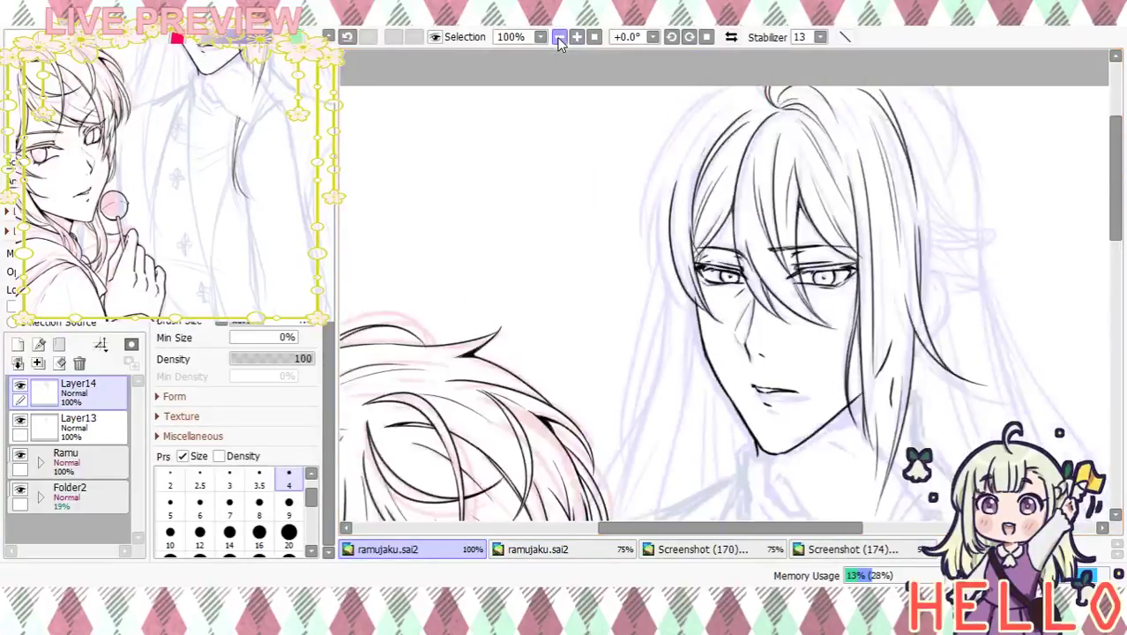
{"action": "left_click", "coordinate": [560, 36]}
{"action": "left_click", "coordinate": [576, 36]}
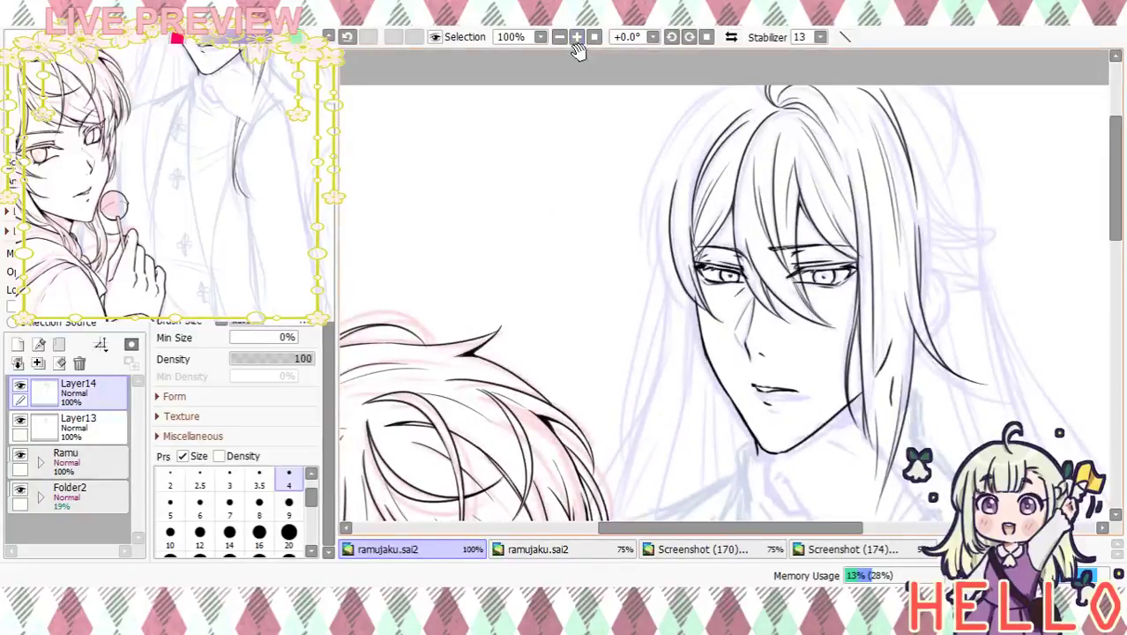
{"action": "mouse_move", "coordinate": [799, 389]}
{"action": "left_mouse_down"}
{"action": "mouse_move", "coordinate": [784, 274]}
{"action": "mouse_move", "coordinate": [770, 439]}
{"action": "left_mouse_up"}
{"action": "mouse_move", "coordinate": [702, 134]}
{"action": "left_mouse_down"}
{"action": "mouse_move", "coordinate": [667, 159]}
{"action": "mouse_move", "coordinate": [630, 333]}
{"action": "left_mouse_up"}
{"action": "key", "text": "ctrl+z"}
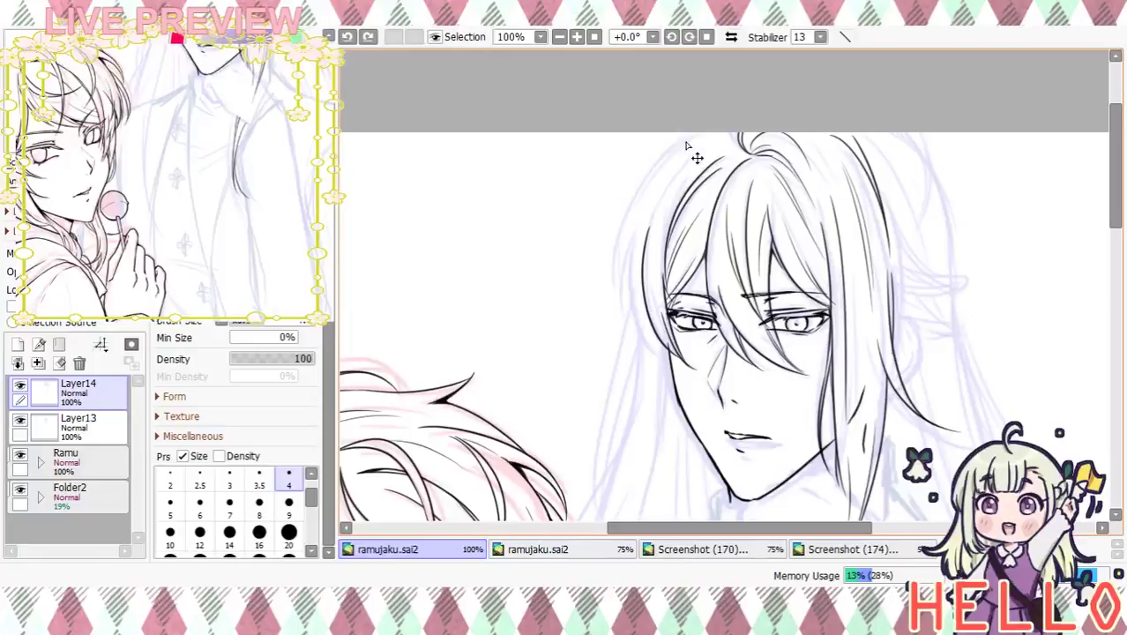
{"action": "left_click_drag", "start_coordinate": [685, 139], "coordinate": [630, 328]}
{"action": "mouse_move", "coordinate": [621, 261]}
{"action": "left_mouse_down"}
{"action": "mouse_move", "coordinate": [623, 339]}
{"action": "mouse_move", "coordinate": [637, 362]}
{"action": "left_mouse_up"}
{"action": "left_click_drag", "start_coordinate": [626, 254], "coordinate": [636, 358]}
{"action": "key", "text": "ctrl+z"}
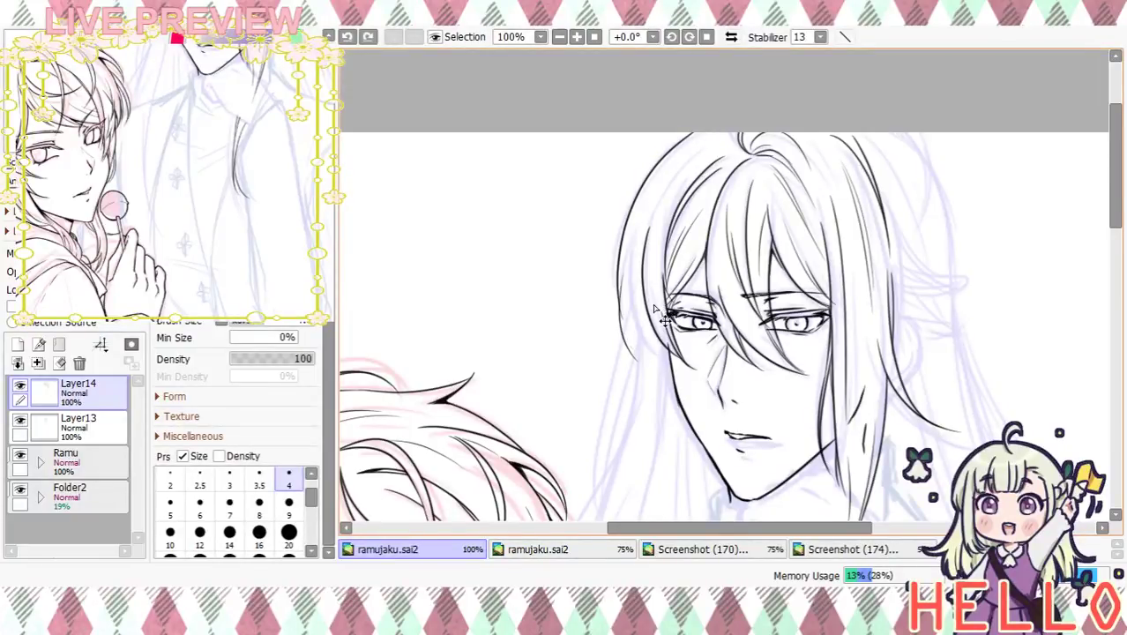
{"action": "left_click_drag", "start_coordinate": [627, 251], "coordinate": [633, 368]}
{"action": "mouse_move", "coordinate": [675, 418]}
{"action": "left_mouse_down"}
{"action": "mouse_move", "coordinate": [679, 233]}
{"action": "mouse_move", "coordinate": [679, 396]}
{"action": "left_mouse_up"}
Ink tapering inner strands between the far-side outer contour and the temple lock, curving in toward the cheek
{"action": "left_click", "coordinate": [578, 38]}
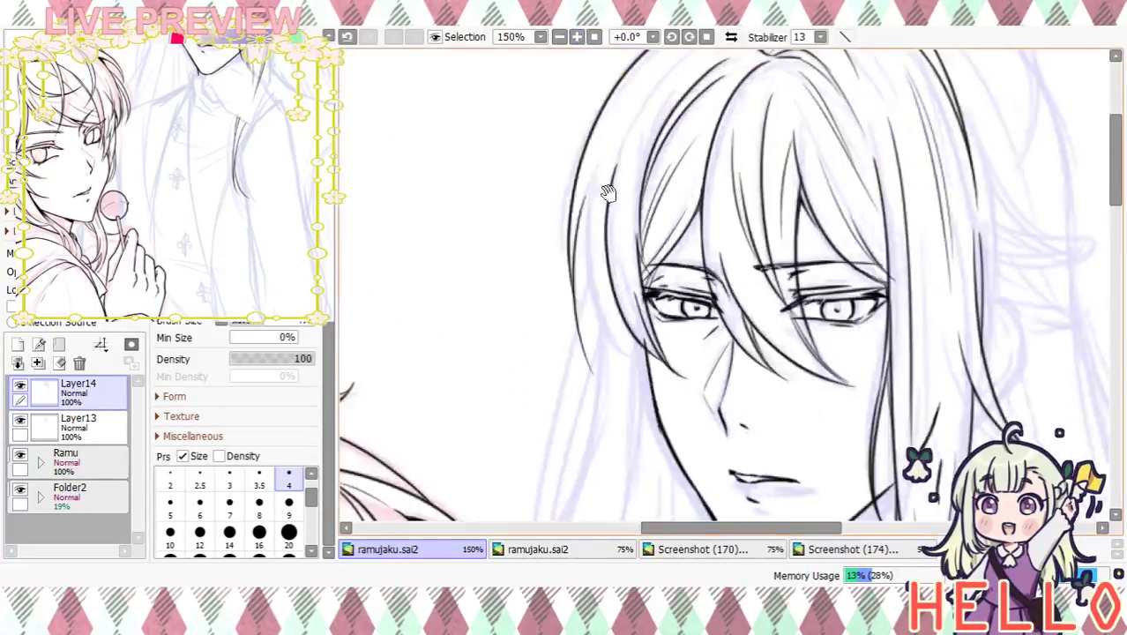
{"action": "left_click_drag", "start_coordinate": [583, 280], "coordinate": [641, 356]}
{"action": "left_click_drag", "start_coordinate": [575, 231], "coordinate": [593, 292]}
{"action": "key", "text": "ctrl+z"}
{"action": "left_click_drag", "start_coordinate": [575, 231], "coordinate": [627, 359]}
{"action": "key", "text": "ctrl+z"}
{"action": "left_click_drag", "start_coordinate": [592, 302], "coordinate": [638, 368]}
{"action": "left_click_drag", "start_coordinate": [656, 414], "coordinate": [619, 224]}
{"action": "left_click_drag", "start_coordinate": [651, 146], "coordinate": [616, 320]}
{"action": "left_click_drag", "start_coordinate": [620, 240], "coordinate": [628, 328]}
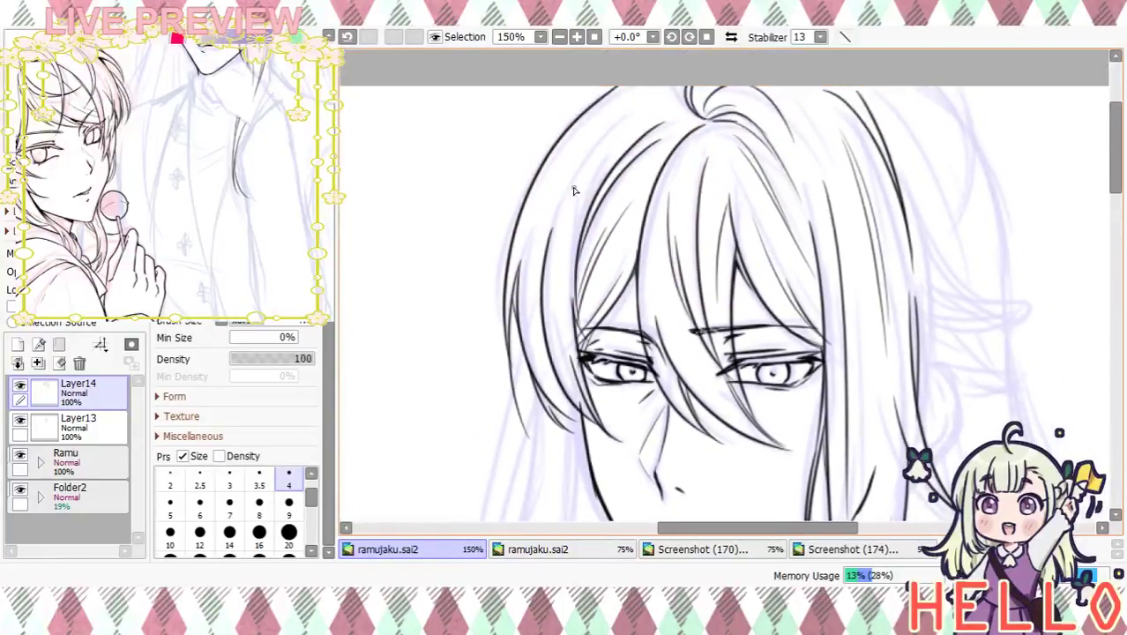
Try to ink the back-of-head hair contour, curving from the crown down toward the tied hair
{"action": "left_click_drag", "start_coordinate": [639, 318], "coordinate": [543, 365]}
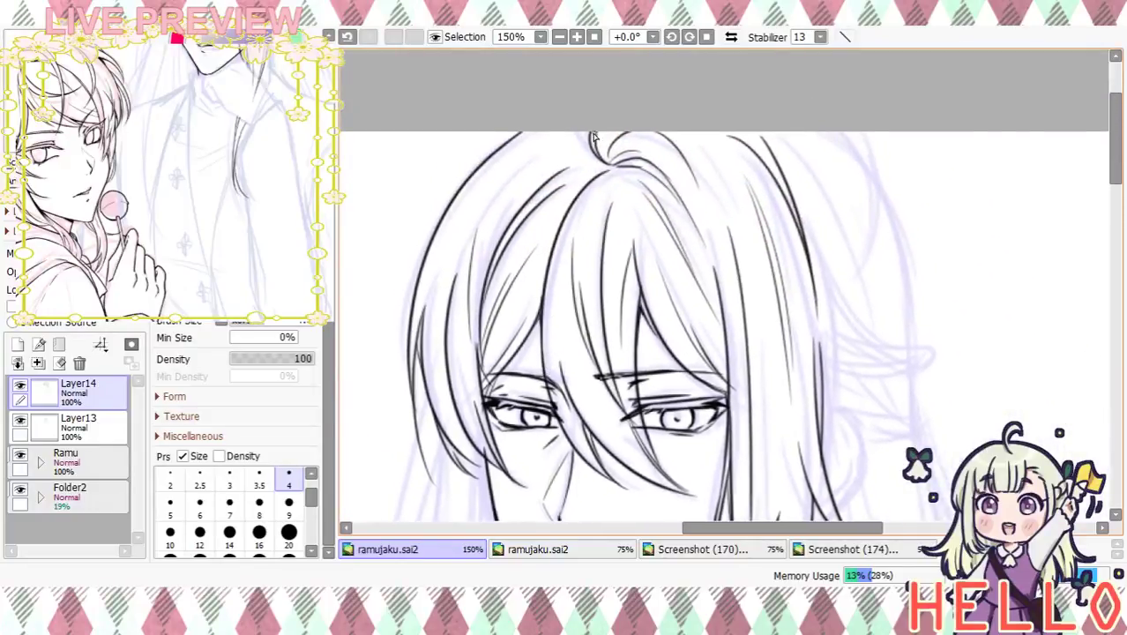
{"action": "left_click_drag", "start_coordinate": [785, 365], "coordinate": [710, 174]}
{"action": "mouse_move", "coordinate": [752, 301]}
{"action": "left_mouse_down"}
{"action": "mouse_move", "coordinate": [734, 189]}
{"action": "mouse_move", "coordinate": [744, 287]}
{"action": "left_mouse_up"}
{"action": "left_click_drag", "start_coordinate": [738, 369], "coordinate": [746, 347]}
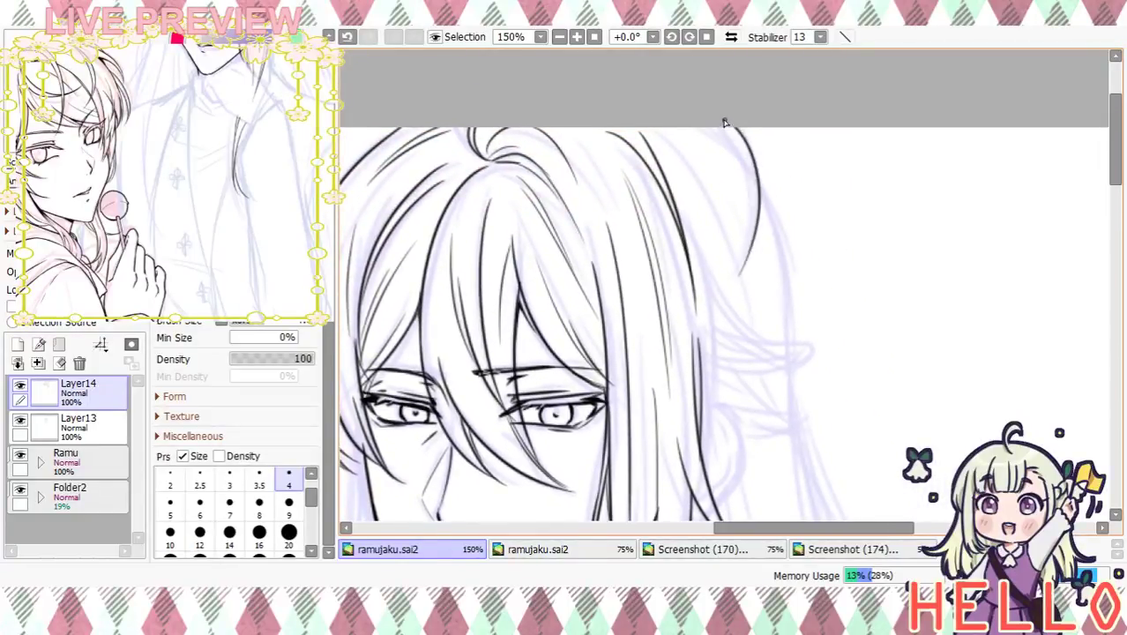
{"action": "left_click_drag", "start_coordinate": [735, 275], "coordinate": [729, 284]}
{"action": "key", "text": "ctrl+z"}
{"action": "left_click_drag", "start_coordinate": [732, 138], "coordinate": [723, 285]}
{"action": "key", "text": "ctrl+z"}
{"action": "mouse_move", "coordinate": [723, 133]}
{"action": "left_mouse_down"}
{"action": "mouse_move", "coordinate": [754, 241]}
{"action": "mouse_move", "coordinate": [740, 259]}
{"action": "left_mouse_up"}
{"action": "key", "text": "ctrl+z"}
{"action": "mouse_move", "coordinate": [723, 131]}
{"action": "left_mouse_down"}
{"action": "mouse_move", "coordinate": [751, 247]}
{"action": "mouse_move", "coordinate": [731, 286]}
{"action": "mouse_move", "coordinate": [737, 150]}
{"action": "mouse_move", "coordinate": [730, 296]}
{"action": "mouse_move", "coordinate": [779, 89]}
{"action": "left_mouse_up"}
{"action": "key", "text": "ctrl+z"}
Ink a long flowing strand from beside the far cheek down past the shoulder and along the chest
{"action": "mouse_move", "coordinate": [765, 293]}
{"action": "left_mouse_down"}
{"action": "mouse_move", "coordinate": [762, 239]}
{"action": "mouse_move", "coordinate": [823, 162]}
{"action": "mouse_move", "coordinate": [876, 181]}
{"action": "left_mouse_up"}
{"action": "left_click_drag", "start_coordinate": [569, 141], "coordinate": [539, 286]}
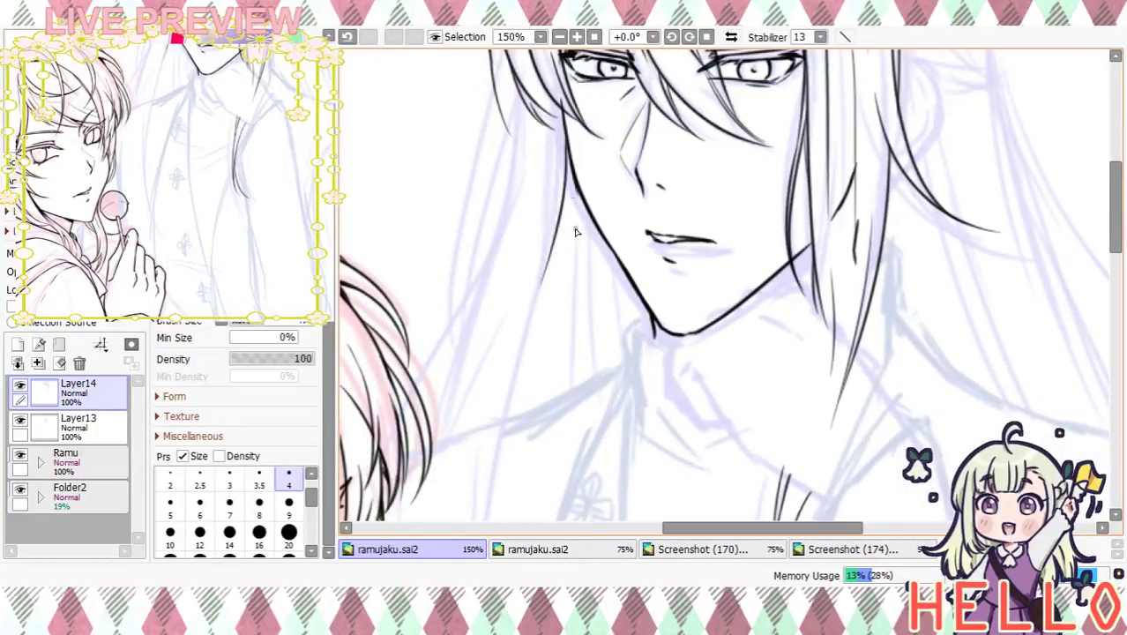
{"action": "scroll", "coordinate": [573, 256], "scroll_direction": "down", "scroll_amount": 3}
{"action": "left_click_drag", "start_coordinate": [553, 172], "coordinate": [516, 286]}
{"action": "left_click_drag", "start_coordinate": [498, 360], "coordinate": [490, 491]}
{"action": "left_click", "coordinate": [560, 37]}
{"action": "mouse_move", "coordinate": [618, 427]}
{"action": "left_mouse_down"}
{"action": "mouse_move", "coordinate": [602, 276]}
{"action": "mouse_move", "coordinate": [582, 425]}
{"action": "left_mouse_up"}
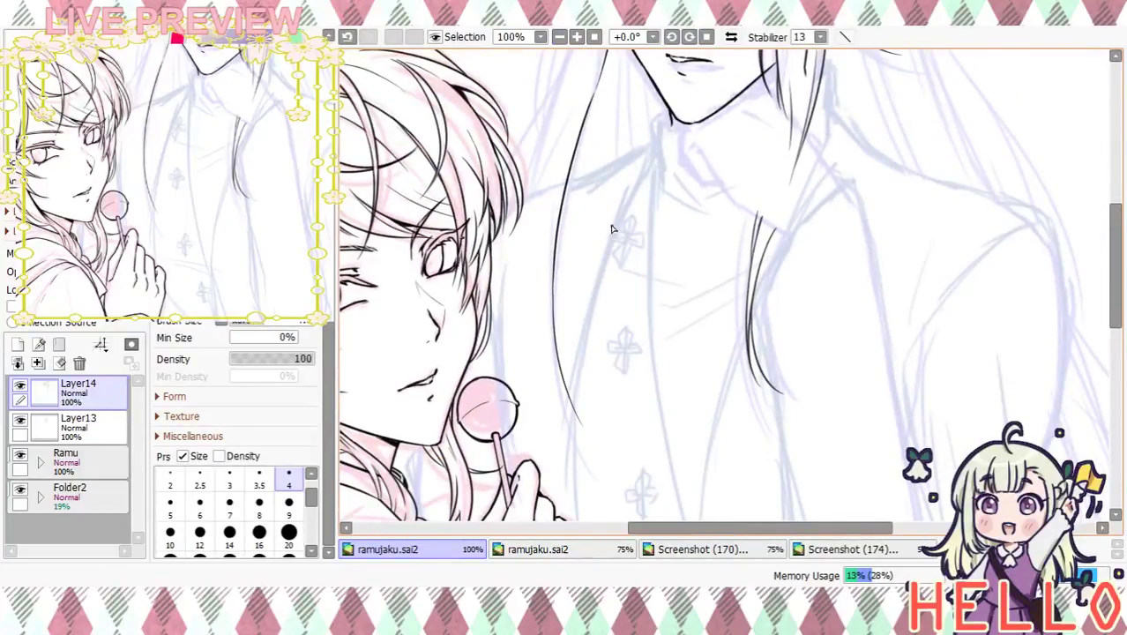
Ink a tapering inner line running parallel to the long strand that falls past the far shoulder
{"action": "left_click_drag", "start_coordinate": [563, 192], "coordinate": [575, 235]}
{"action": "left_click_drag", "start_coordinate": [575, 173], "coordinate": [567, 419]}
{"action": "key", "text": "ctrl+z"}
{"action": "mouse_move", "coordinate": [584, 157]}
{"action": "left_mouse_down"}
{"action": "mouse_move", "coordinate": [565, 243]}
{"action": "mouse_move", "coordinate": [590, 434]}
{"action": "left_mouse_up"}
{"action": "key", "text": "ctrl+z"}
{"action": "left_click_drag", "start_coordinate": [585, 155], "coordinate": [581, 436]}
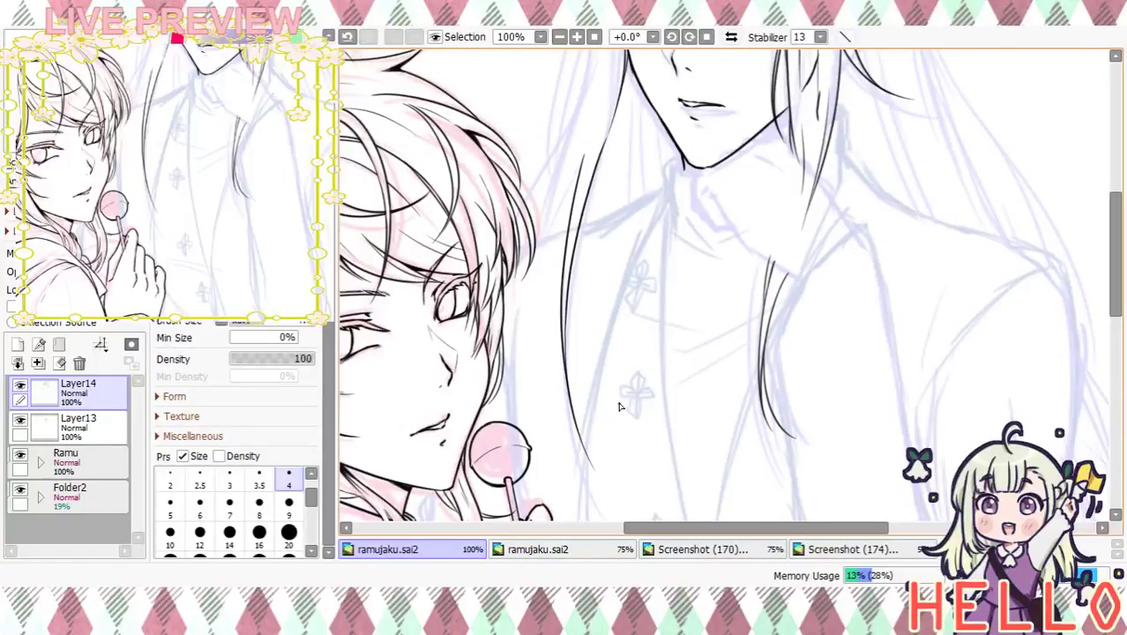
Ink a strand sweeping from beside the far cheek diagonally down behind the shorter character's hair
{"action": "scroll", "coordinate": [646, 243], "scroll_direction": "up", "scroll_amount": 2}
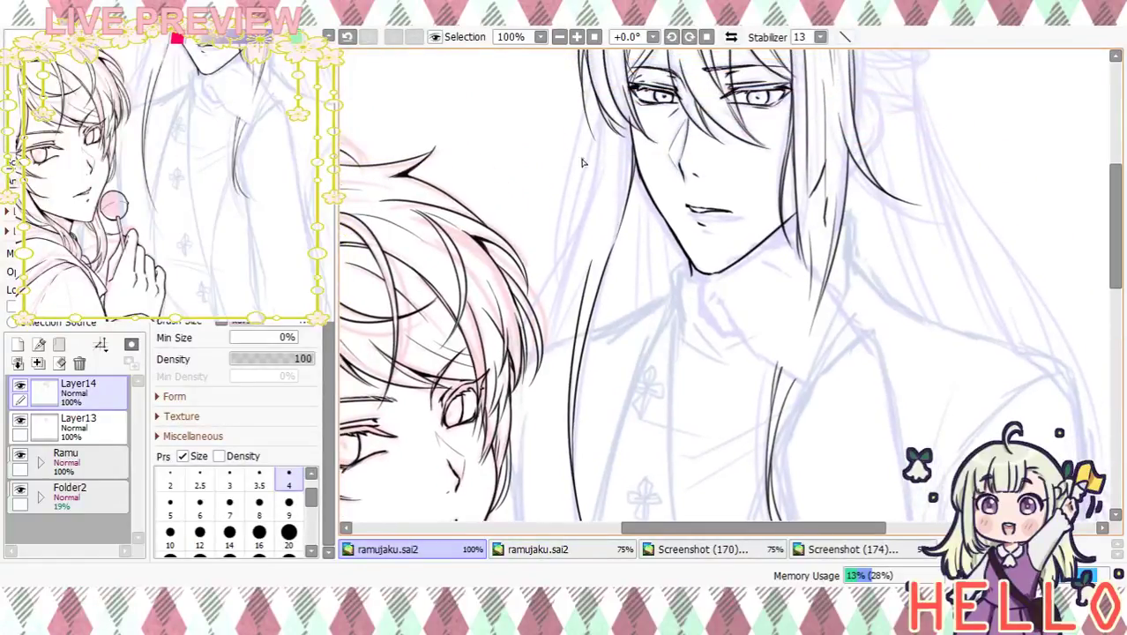
{"action": "left_click", "coordinate": [576, 38]}
{"action": "left_click_drag", "start_coordinate": [593, 179], "coordinate": [742, 207]}
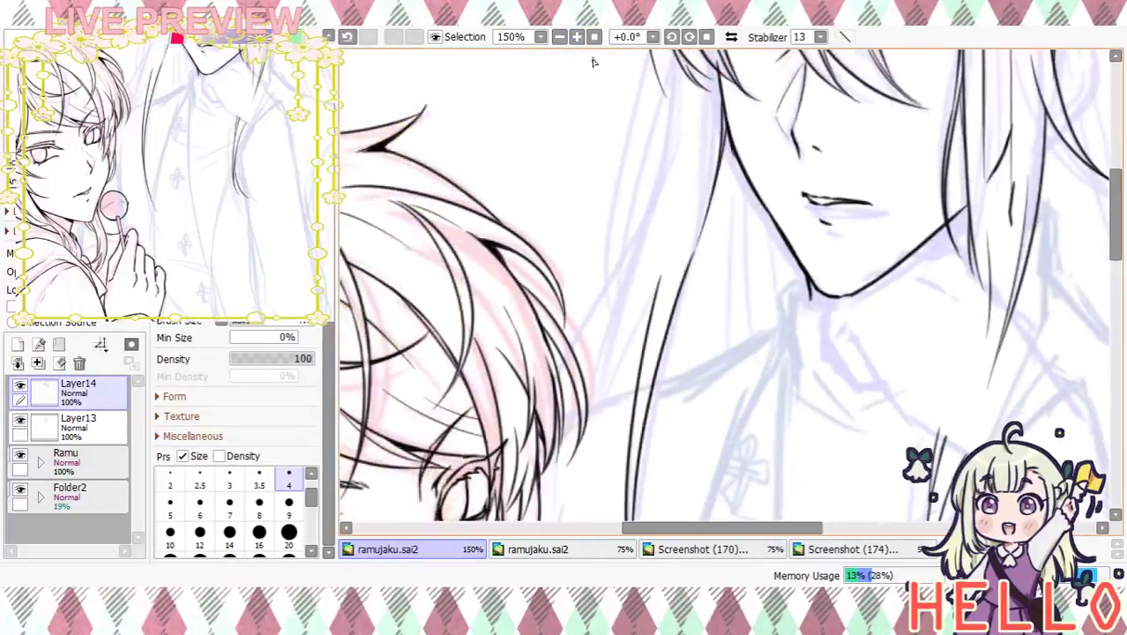
{"action": "left_click", "coordinate": [562, 39]}
{"action": "left_click_drag", "start_coordinate": [685, 115], "coordinate": [659, 247]}
{"action": "mouse_move", "coordinate": [690, 185]}
{"action": "left_mouse_down"}
{"action": "mouse_move", "coordinate": [613, 327]}
{"action": "mouse_move", "coordinate": [642, 291]}
{"action": "left_mouse_up"}
{"action": "key", "text": "ctrl+z"}
{"action": "left_click_drag", "start_coordinate": [694, 182], "coordinate": [599, 342]}
{"action": "key", "text": "ctrl+z"}
{"action": "mouse_move", "coordinate": [691, 186]}
{"action": "left_mouse_down"}
{"action": "mouse_move", "coordinate": [609, 321]}
{"action": "mouse_move", "coordinate": [636, 356]}
{"action": "left_mouse_up"}
{"action": "key", "text": "ctrl+z"}
{"action": "key", "text": "ctrl+z"}
{"action": "left_click_drag", "start_coordinate": [688, 201], "coordinate": [606, 381]}
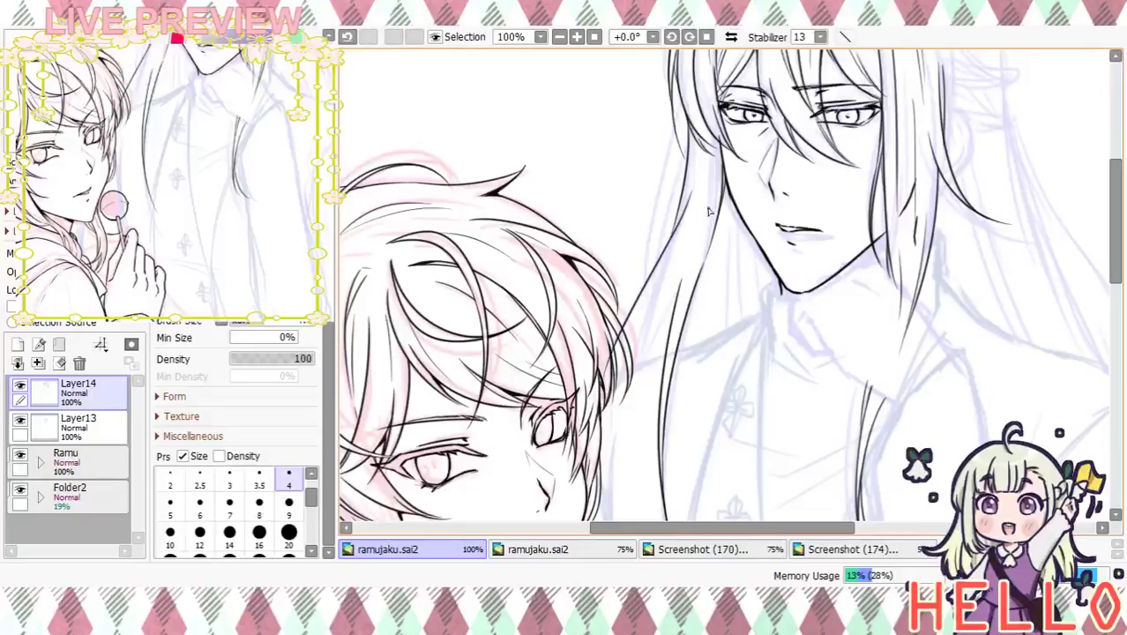
Ink thin tapering strands over the far shoulder that branch from the long strand, plus one short line beside the cheek
{"action": "left_click_drag", "start_coordinate": [677, 293], "coordinate": [651, 372]}
{"action": "key", "text": "ctrl+z"}
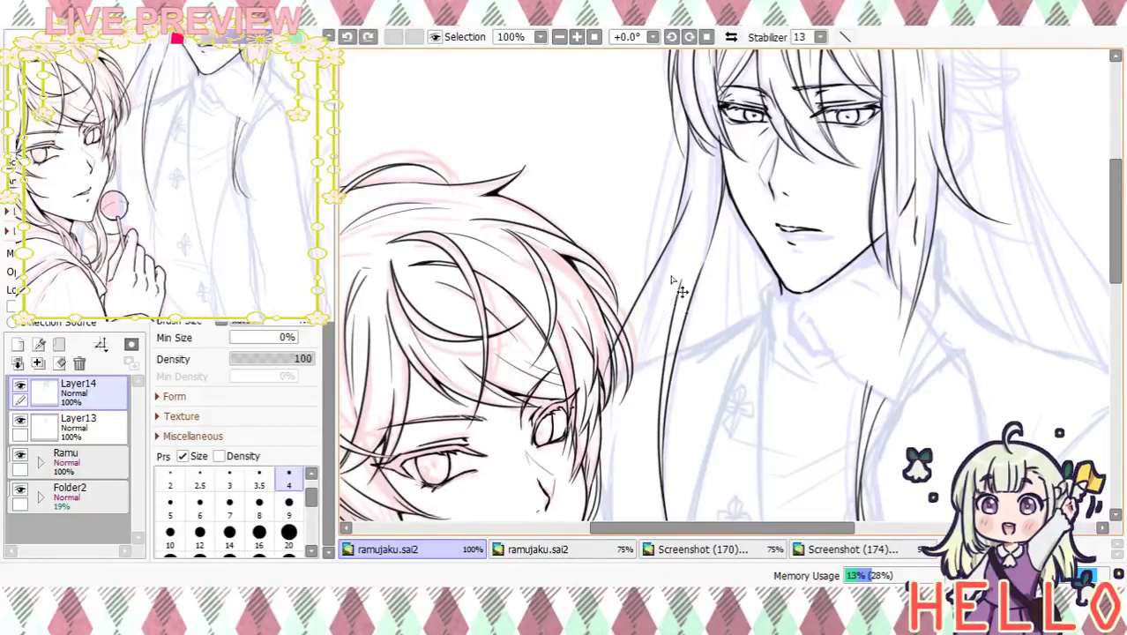
{"action": "left_click", "coordinate": [578, 37]}
{"action": "left_click_drag", "start_coordinate": [685, 304], "coordinate": [699, 214]}
{"action": "left_click_drag", "start_coordinate": [680, 167], "coordinate": [620, 319]}
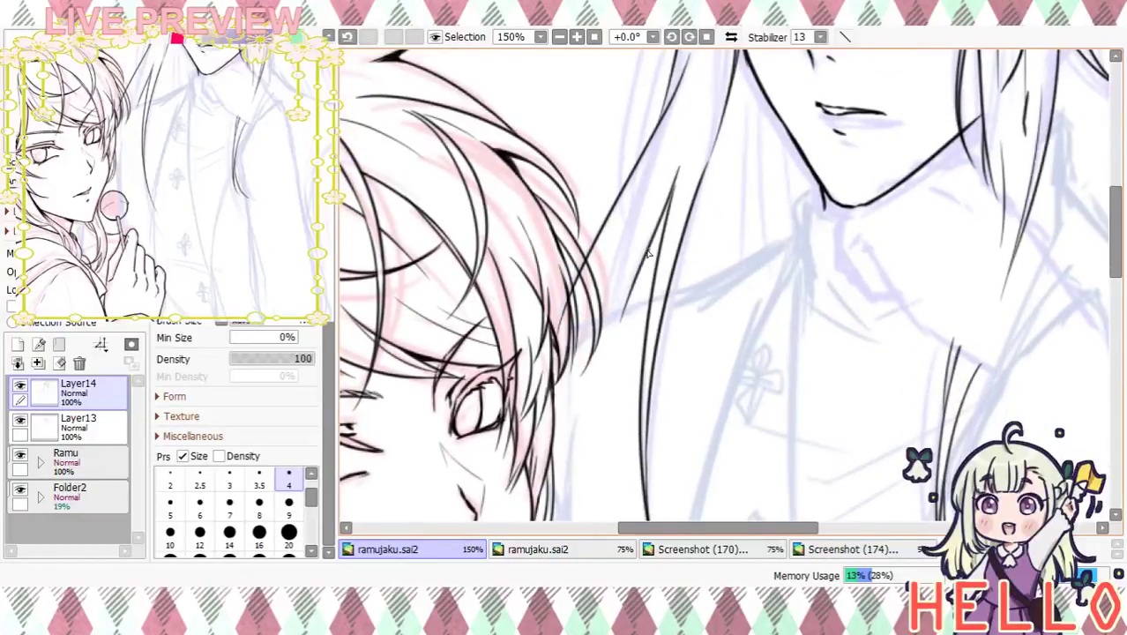
{"action": "key", "text": "ctrl+z"}
{"action": "left_click_drag", "start_coordinate": [681, 168], "coordinate": [620, 325]}
{"action": "left_click_drag", "start_coordinate": [667, 186], "coordinate": [605, 346]}
{"action": "left_click_drag", "start_coordinate": [730, 107], "coordinate": [695, 289]}
{"action": "left_click_drag", "start_coordinate": [685, 206], "coordinate": [670, 295]}
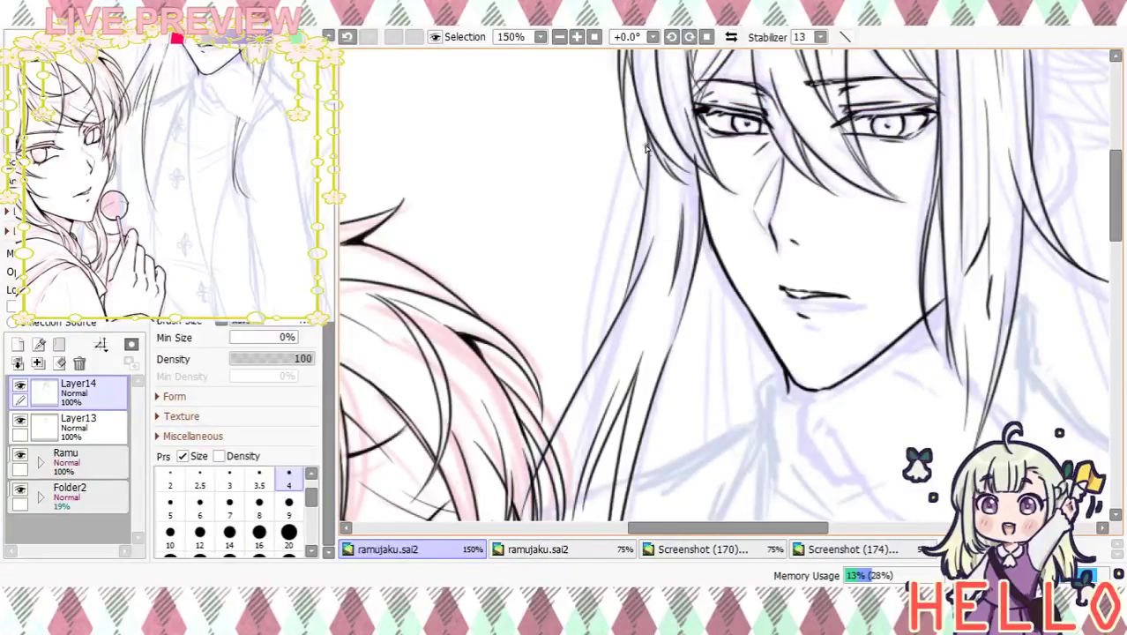
Ink a curved outer strand with a parallel inner line from the far temple lock down to the diagonal shoulder strand
{"action": "left_click_drag", "start_coordinate": [644, 102], "coordinate": [591, 337]}
{"action": "key", "text": "ctrl+z"}
{"action": "left_click_drag", "start_coordinate": [640, 108], "coordinate": [601, 360]}
{"action": "key", "text": "ctrl+z"}
{"action": "mouse_move", "coordinate": [642, 99]}
{"action": "left_mouse_down"}
{"action": "mouse_move", "coordinate": [606, 233]}
{"action": "mouse_move", "coordinate": [587, 362]}
{"action": "left_mouse_up"}
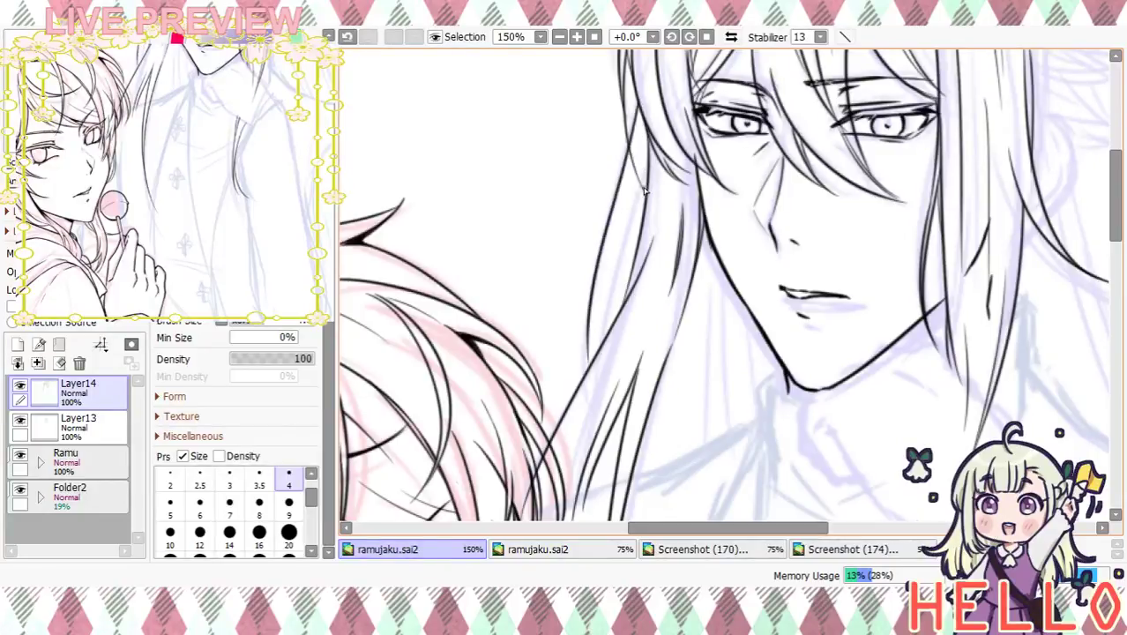
{"action": "left_click_drag", "start_coordinate": [643, 121], "coordinate": [592, 330]}
{"action": "key", "text": "ctrl+z"}
{"action": "left_click_drag", "start_coordinate": [641, 117], "coordinate": [594, 344]}
{"action": "key", "text": "ctrl+z"}
{"action": "left_click_drag", "start_coordinate": [644, 120], "coordinate": [598, 319]}
{"action": "key", "text": "ctrl+z"}
{"action": "left_click_drag", "start_coordinate": [643, 116], "coordinate": [605, 329]}
{"action": "key", "text": "ctrl+z"}
{"action": "left_click_drag", "start_coordinate": [640, 110], "coordinate": [598, 323]}
{"action": "key", "text": "ctrl+z"}
{"action": "left_click_drag", "start_coordinate": [642, 111], "coordinate": [598, 328]}
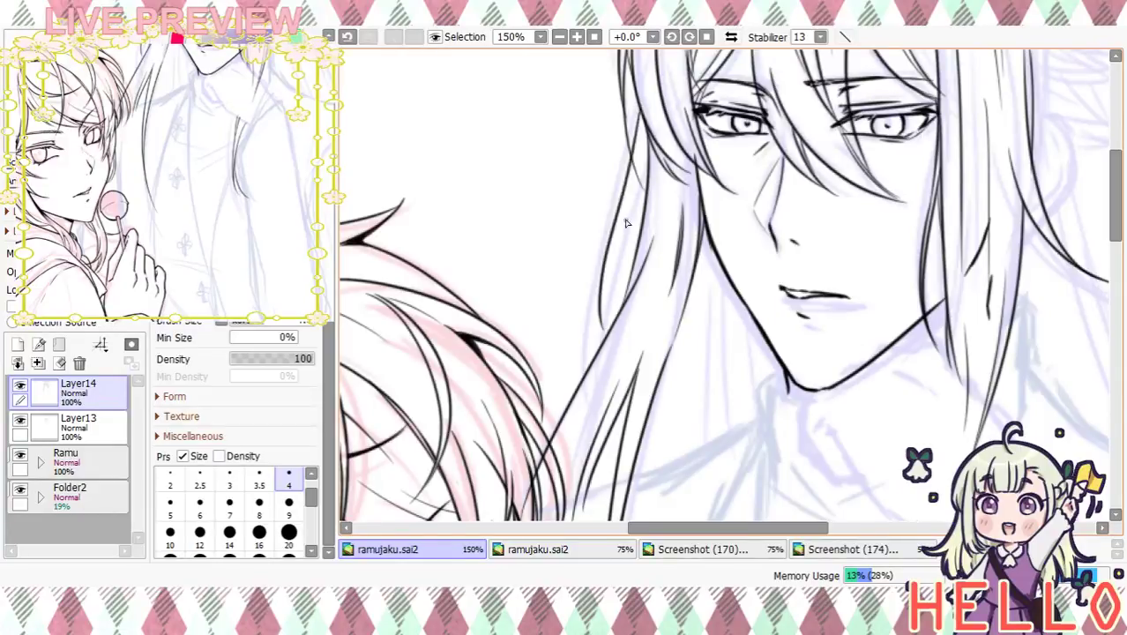
{"action": "left_click_drag", "start_coordinate": [644, 131], "coordinate": [607, 280]}
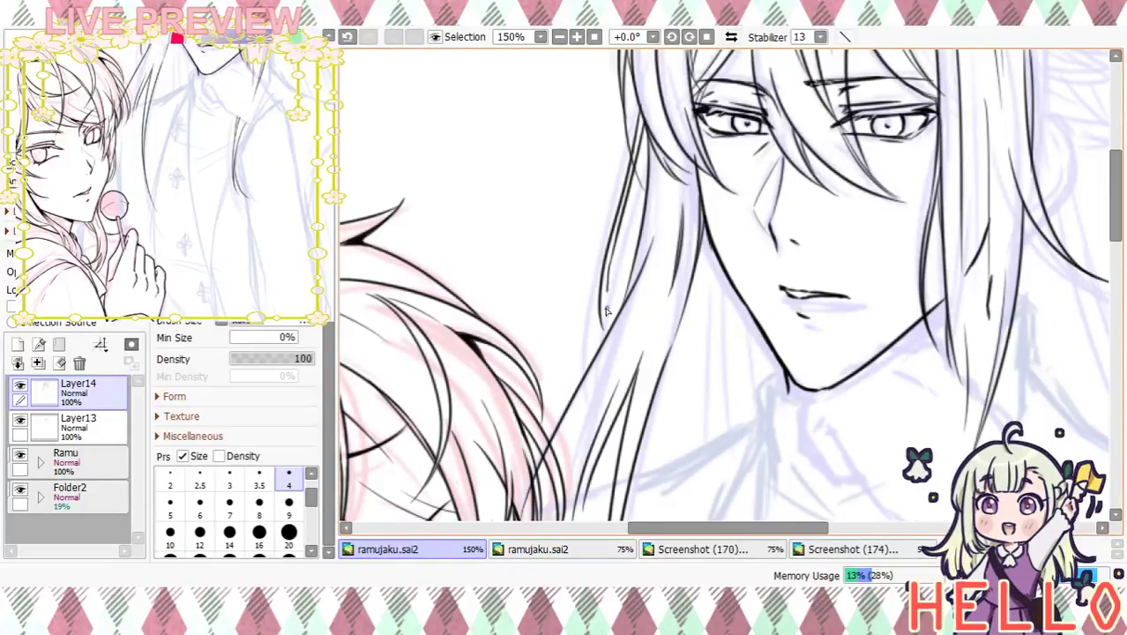
{"action": "left_click_drag", "start_coordinate": [683, 172], "coordinate": [666, 203]}
{"action": "key", "text": "ctrl+z"}
{"action": "key", "text": "ctrl+z"}
{"action": "left_click_drag", "start_coordinate": [622, 123], "coordinate": [585, 343]}
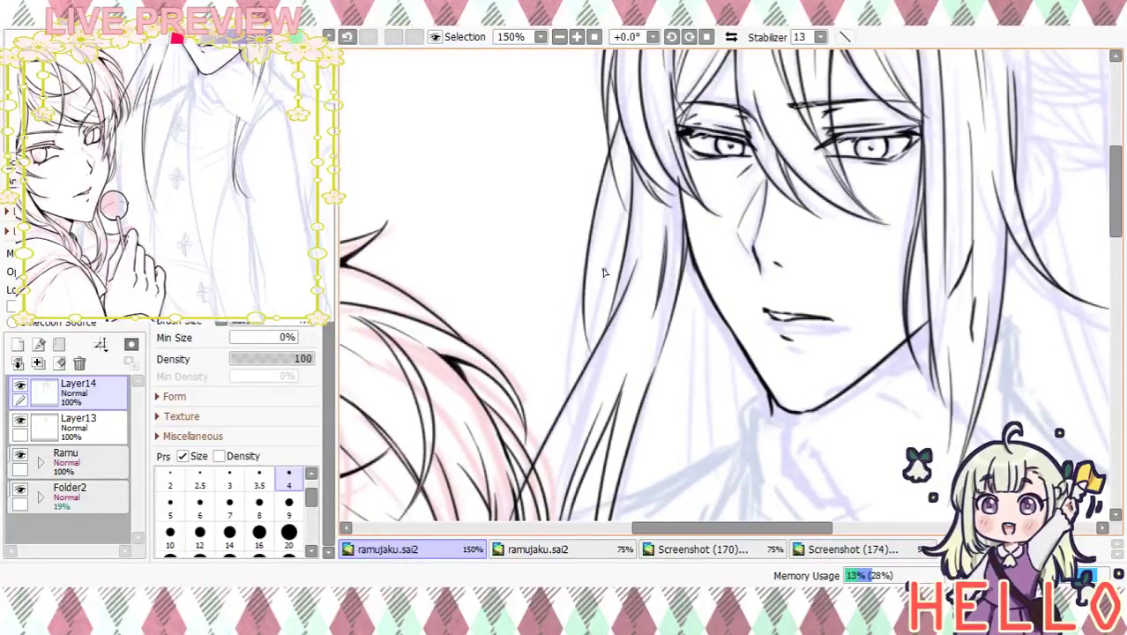
{"action": "left_click_drag", "start_coordinate": [622, 132], "coordinate": [596, 350]}
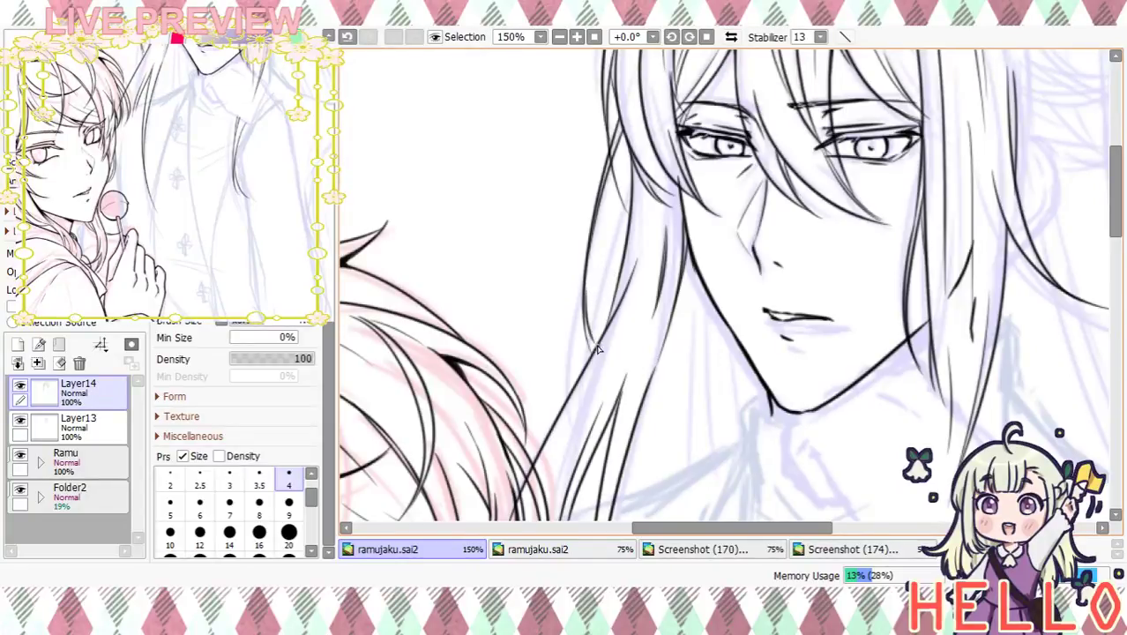
Ink tapering strands falling from beside the far side of the jaw down toward the shoulder and collar
{"action": "left_click", "coordinate": [561, 40]}
{"action": "left_click", "coordinate": [561, 40]}
{"action": "left_click", "coordinate": [561, 40]}
{"action": "left_click", "coordinate": [561, 40]}
{"action": "left_click", "coordinate": [575, 40]}
{"action": "left_click", "coordinate": [575, 40]}
{"action": "left_click", "coordinate": [575, 40]}
{"action": "left_click_drag", "start_coordinate": [750, 424], "coordinate": [729, 340]}
{"action": "left_click_drag", "start_coordinate": [688, 247], "coordinate": [697, 349]}
{"action": "left_click_drag", "start_coordinate": [695, 220], "coordinate": [699, 332]}
{"action": "key", "text": "ctrl+z"}
{"action": "key", "text": "ctrl+z"}
{"action": "left_click_drag", "start_coordinate": [693, 196], "coordinate": [669, 351]}
{"action": "key", "text": "ctrl+z"}
{"action": "left_click_drag", "start_coordinate": [691, 194], "coordinate": [666, 368]}
{"action": "left_click_drag", "start_coordinate": [672, 301], "coordinate": [659, 366]}
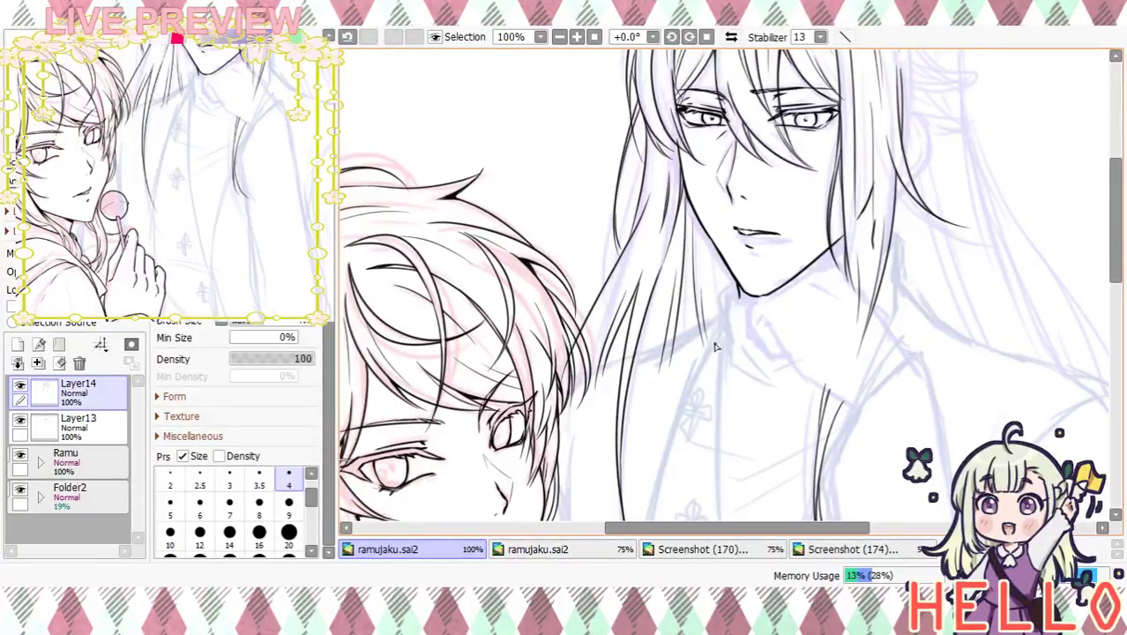
On Layer13, ink the ear outline behind the near side lock and erase the stray lines crossing the lock
{"action": "left_click_drag", "start_coordinate": [725, 383], "coordinate": [715, 266]}
{"action": "scroll", "coordinate": [714, 256], "scroll_direction": "up", "scroll_amount": 2}
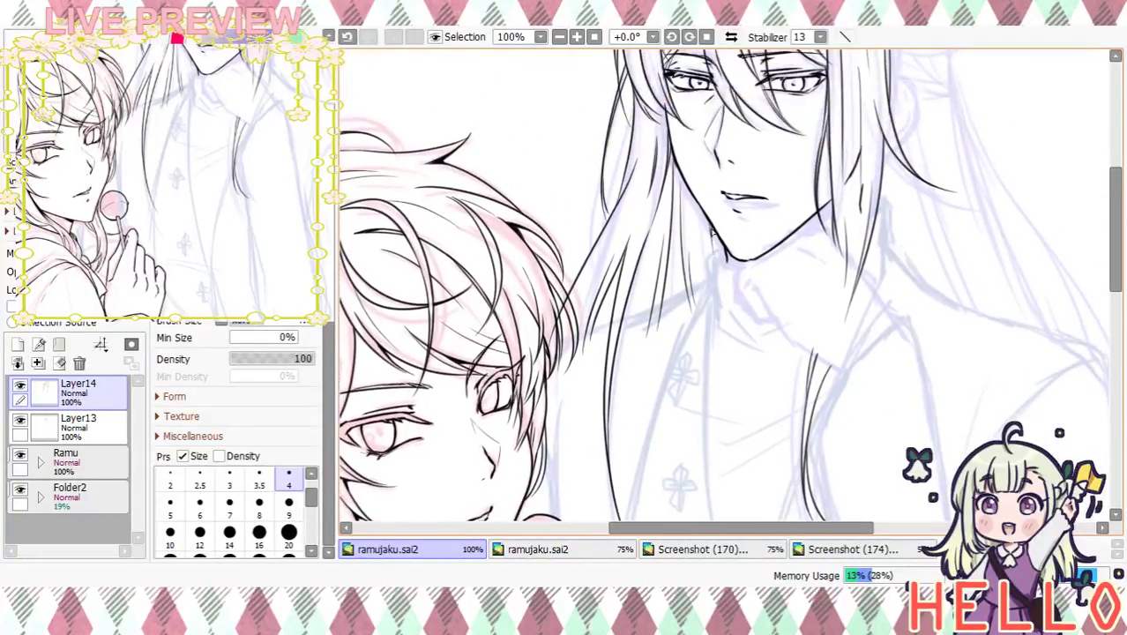
{"action": "left_click_drag", "start_coordinate": [725, 360], "coordinate": [739, 421]}
{"action": "left_click", "coordinate": [24, 422]}
{"action": "left_click", "coordinate": [24, 422]}
{"action": "left_click", "coordinate": [39, 424]}
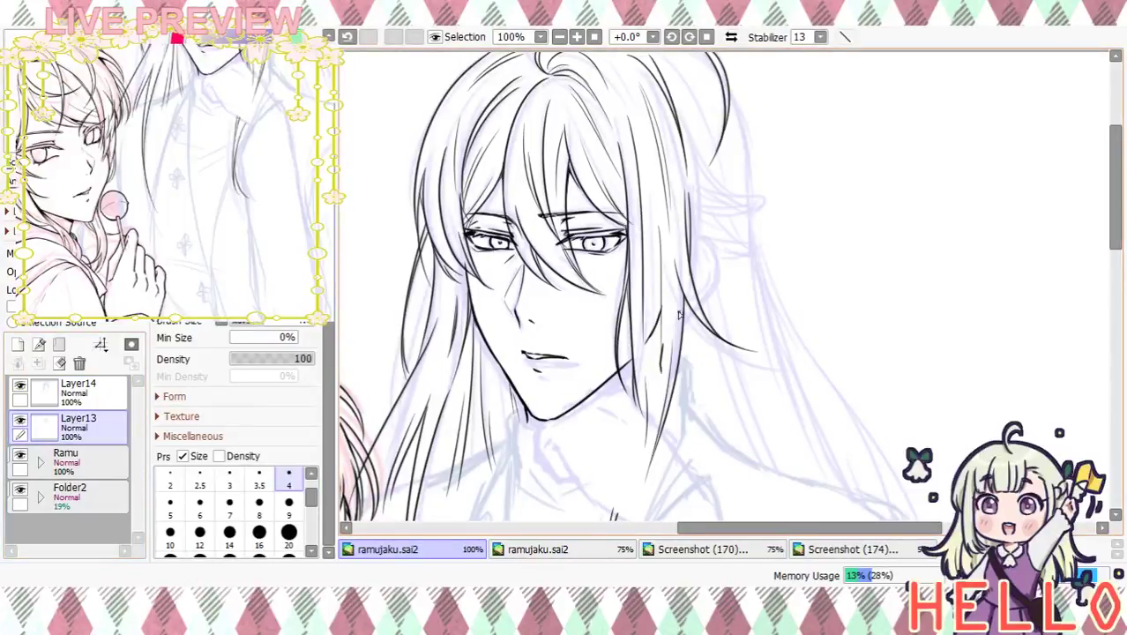
{"action": "left_click_drag", "start_coordinate": [666, 311], "coordinate": [667, 233]}
{"action": "scroll", "coordinate": [690, 231], "scroll_direction": "up", "scroll_amount": 2}
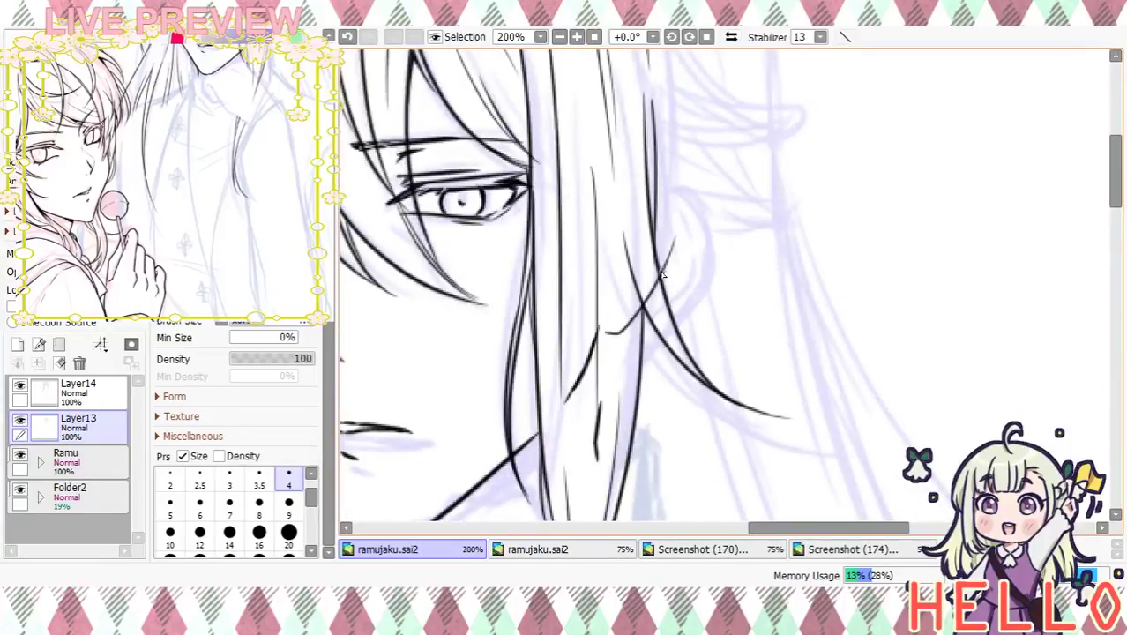
{"action": "mouse_move", "coordinate": [651, 162]}
{"action": "left_mouse_down"}
{"action": "mouse_move", "coordinate": [669, 191]}
{"action": "mouse_move", "coordinate": [670, 251]}
{"action": "left_mouse_up"}
{"action": "left_click_drag", "start_coordinate": [690, 309], "coordinate": [708, 271]}
{"action": "key", "text": "e"}
{"action": "mouse_move", "coordinate": [626, 309]}
{"action": "left_mouse_down"}
{"action": "mouse_move", "coordinate": [611, 307]}
{"action": "mouse_move", "coordinate": [639, 283]}
{"action": "mouse_move", "coordinate": [670, 284]}
{"action": "mouse_move", "coordinate": [668, 248]}
{"action": "left_mouse_up"}
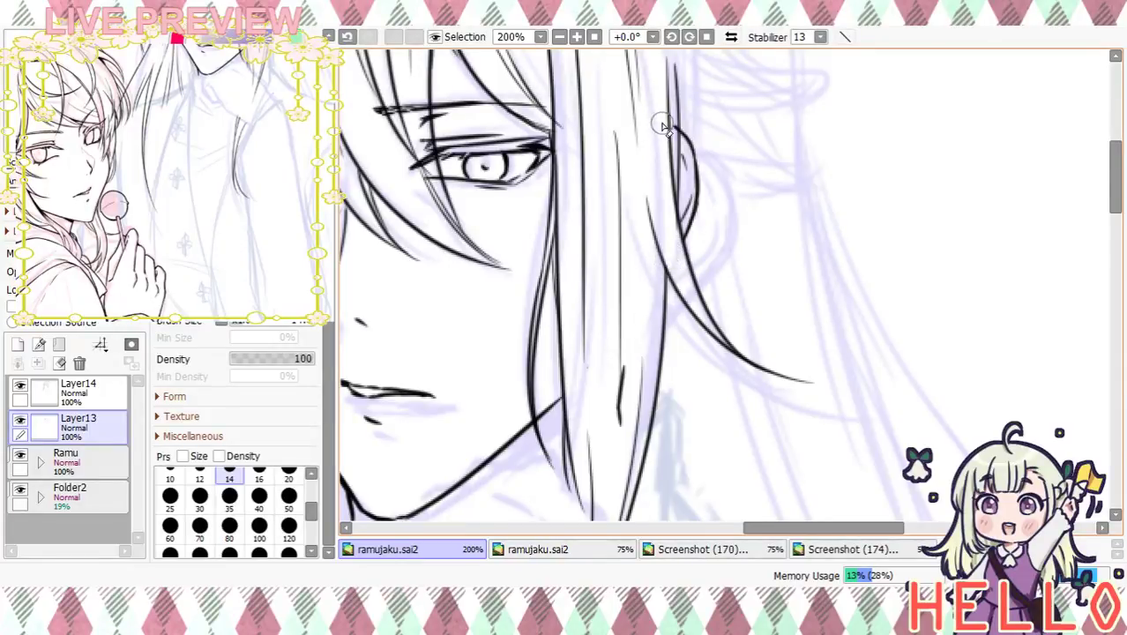
Review the two-character composition as a whole at reduced zoom
{"action": "left_click", "coordinate": [559, 37]}
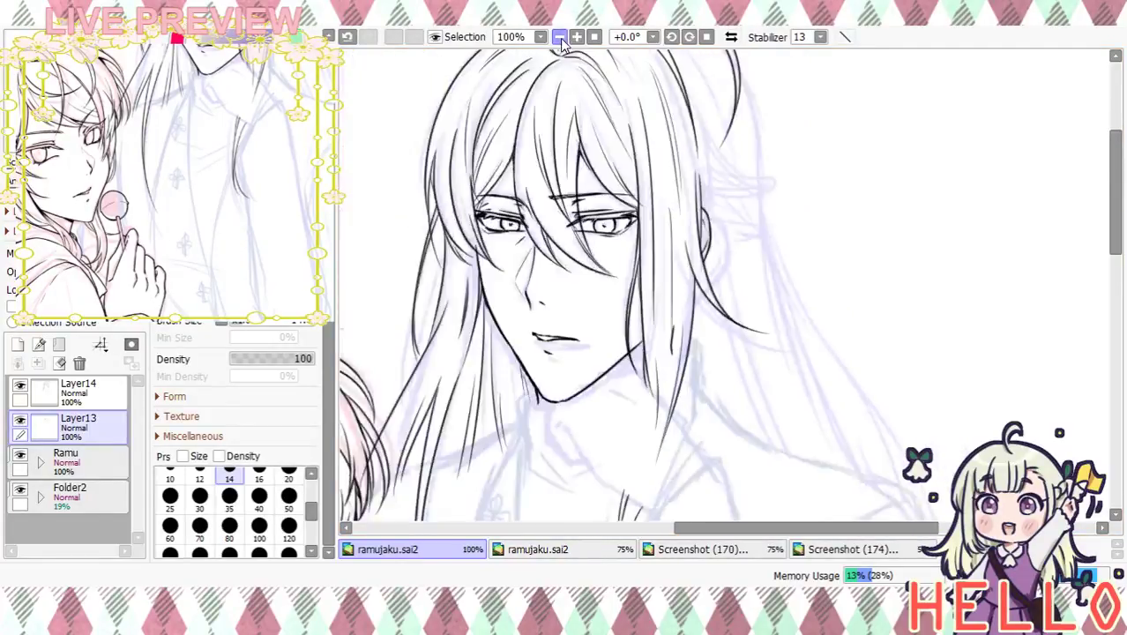
{"action": "left_click", "coordinate": [559, 37]}
{"action": "mouse_move", "coordinate": [789, 351]}
{"action": "left_mouse_down"}
{"action": "mouse_move", "coordinate": [788, 245]}
{"action": "mouse_move", "coordinate": [788, 289]}
{"action": "left_mouse_up"}
{"action": "left_click", "coordinate": [559, 37]}
{"action": "left_click", "coordinate": [559, 37]}
{"action": "mouse_move", "coordinate": [795, 409]}
{"action": "left_mouse_down"}
{"action": "mouse_move", "coordinate": [774, 214]}
{"action": "mouse_move", "coordinate": [778, 356]}
{"action": "left_mouse_up"}
{"action": "left_click_drag", "start_coordinate": [772, 261], "coordinate": [766, 279]}
{"action": "mouse_move", "coordinate": [778, 366]}
{"action": "left_mouse_down"}
{"action": "mouse_move", "coordinate": [780, 345]}
{"action": "mouse_move", "coordinate": [781, 366]}
{"action": "left_mouse_up"}
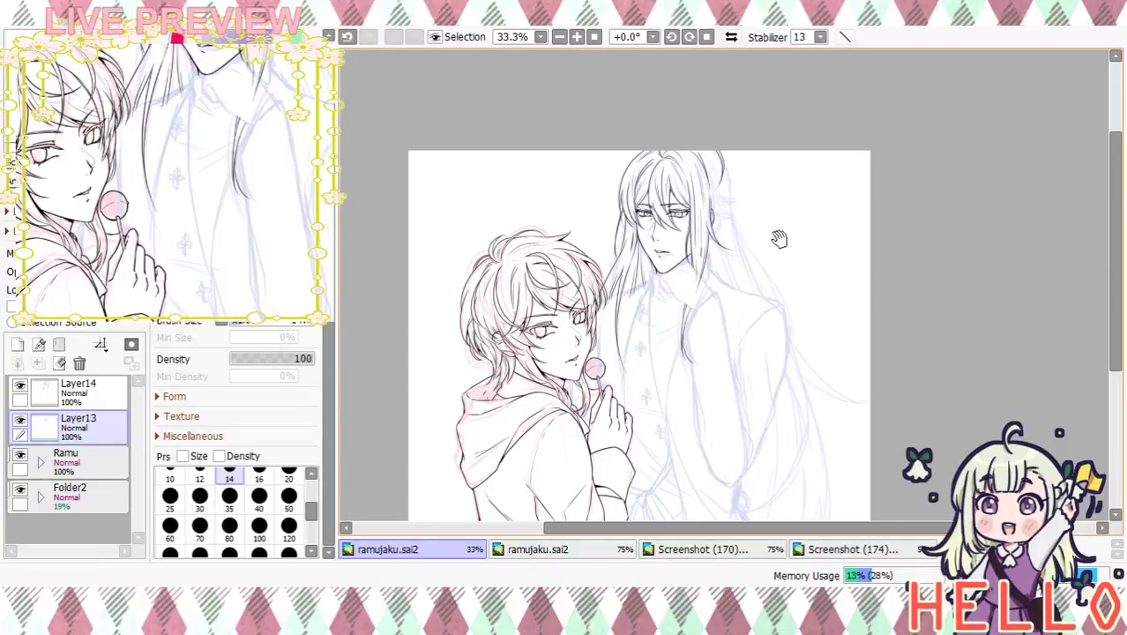
{"action": "left_click_drag", "start_coordinate": [780, 231], "coordinate": [765, 262]}
Add a new layer and ink the back-of-head hair contour from the crown down to behind the ear with the pen
{"action": "left_click", "coordinate": [576, 39]}
{"action": "left_click", "coordinate": [576, 39]}
{"action": "left_click_drag", "start_coordinate": [709, 116], "coordinate": [728, 139]}
{"action": "left_click", "coordinate": [17, 344]}
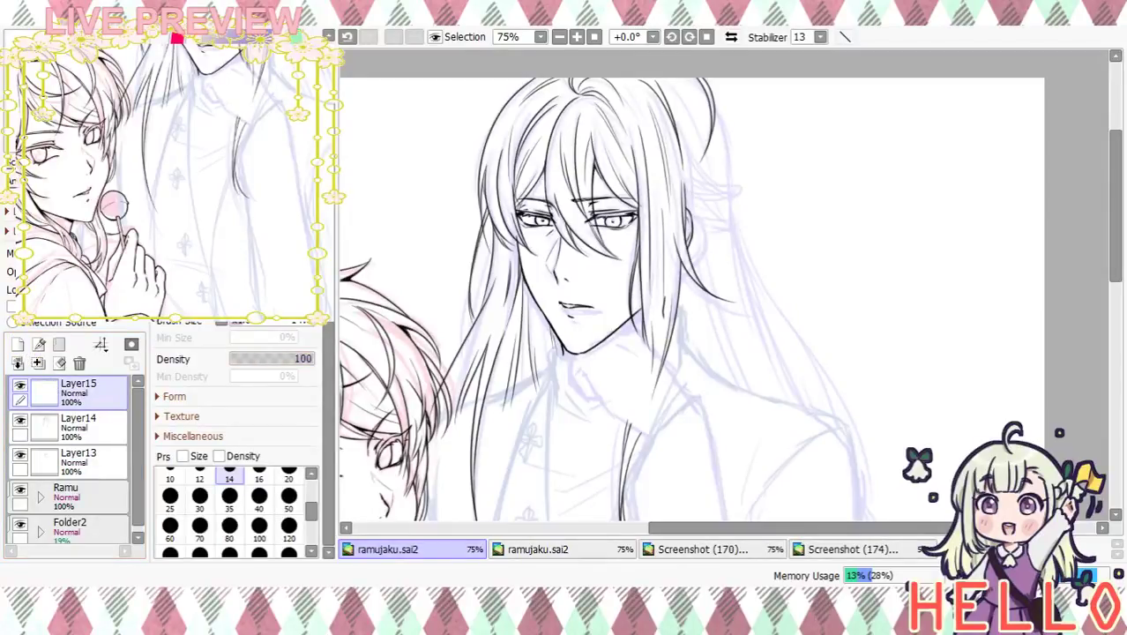
{"action": "key", "text": "n"}
{"action": "left_click_drag", "start_coordinate": [669, 259], "coordinate": [663, 280]}
{"action": "mouse_move", "coordinate": [680, 97]}
{"action": "left_mouse_down"}
{"action": "mouse_move", "coordinate": [716, 170]}
{"action": "mouse_move", "coordinate": [721, 250]}
{"action": "left_mouse_up"}
{"action": "key", "text": "ctrl+z"}
{"action": "mouse_move", "coordinate": [679, 96]}
{"action": "left_mouse_down"}
{"action": "mouse_move", "coordinate": [720, 212]}
{"action": "mouse_move", "coordinate": [725, 284]}
{"action": "left_mouse_up"}
{"action": "key", "text": "ctrl+z"}
{"action": "mouse_move", "coordinate": [678, 98]}
{"action": "left_mouse_down"}
{"action": "mouse_move", "coordinate": [715, 226]}
{"action": "mouse_move", "coordinate": [722, 254]}
{"action": "left_mouse_up"}
{"action": "key", "text": "ctrl+z"}
{"action": "left_click_drag", "start_coordinate": [677, 97], "coordinate": [720, 252]}
Extend the back hair contour with a long line sweeping from behind the ear down toward the near shoulder
{"action": "left_click_drag", "start_coordinate": [754, 305], "coordinate": [734, 255]}
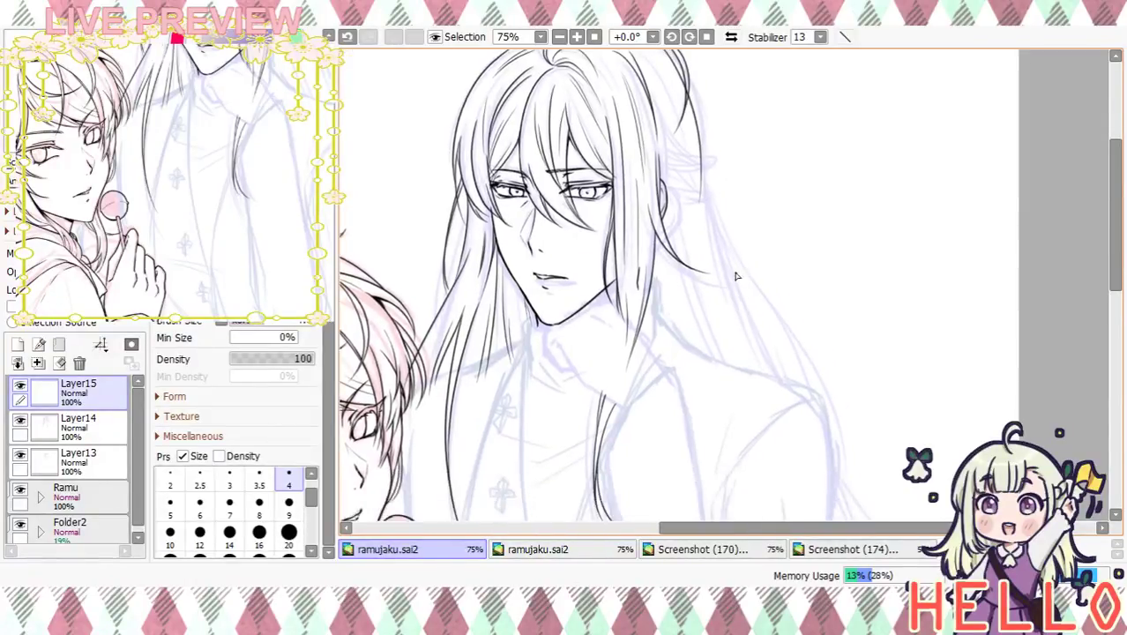
{"action": "left_click_drag", "start_coordinate": [701, 201], "coordinate": [759, 395]}
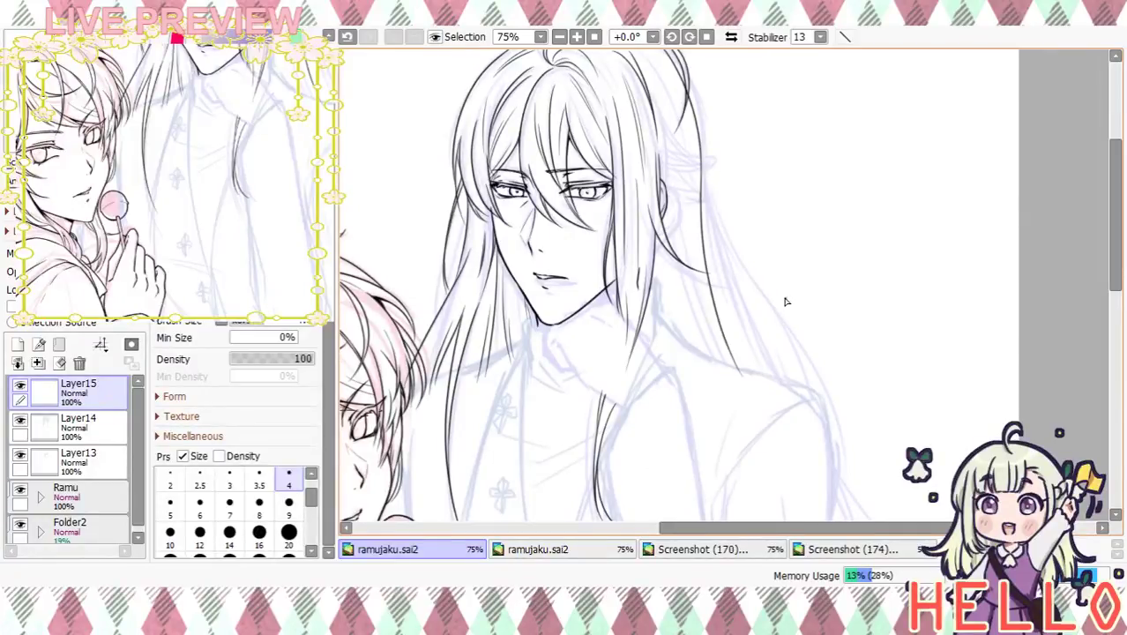
{"action": "key", "text": "ctrl+z"}
{"action": "mouse_move", "coordinate": [703, 190]}
{"action": "left_mouse_down"}
{"action": "mouse_move", "coordinate": [781, 397]}
{"action": "mouse_move", "coordinate": [805, 189]}
{"action": "mouse_move", "coordinate": [841, 369]}
{"action": "left_mouse_up"}
Compare the line art with the Folder2 sketch hidden and shown
{"action": "left_click_drag", "start_coordinate": [814, 262], "coordinate": [839, 380]}
{"action": "left_click", "coordinate": [21, 492]}
{"action": "left_click", "coordinate": [21, 492]}
{"action": "left_click", "coordinate": [22, 528]}
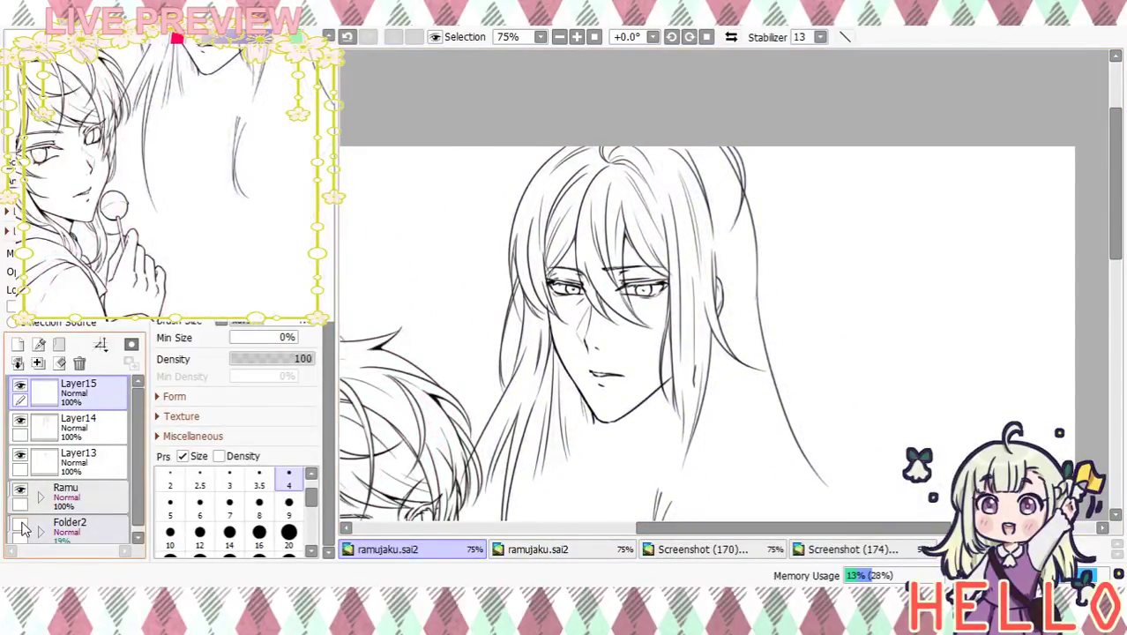
{"action": "left_click", "coordinate": [22, 527]}
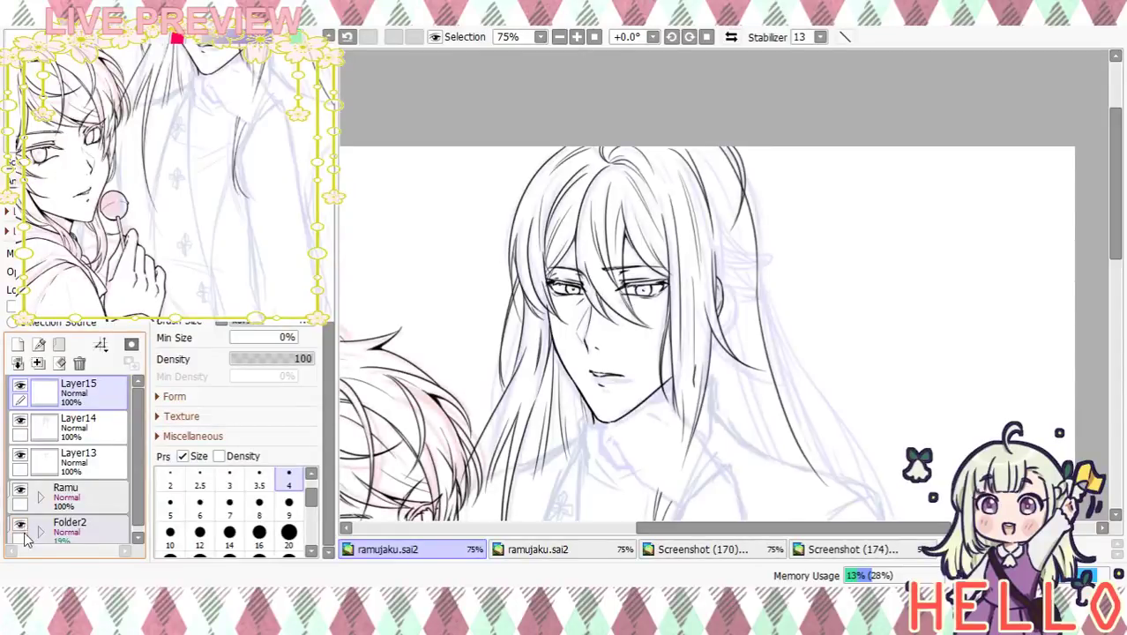
On Layer14, ink the upper gathered strands pulled from the side lock back to the sketched hair tie
{"action": "left_click", "coordinate": [577, 36]}
{"action": "left_click", "coordinate": [577, 36]}
{"action": "mouse_move", "coordinate": [632, 114]}
{"action": "left_mouse_down"}
{"action": "mouse_move", "coordinate": [578, 187]}
{"action": "mouse_move", "coordinate": [717, 291]}
{"action": "left_mouse_up"}
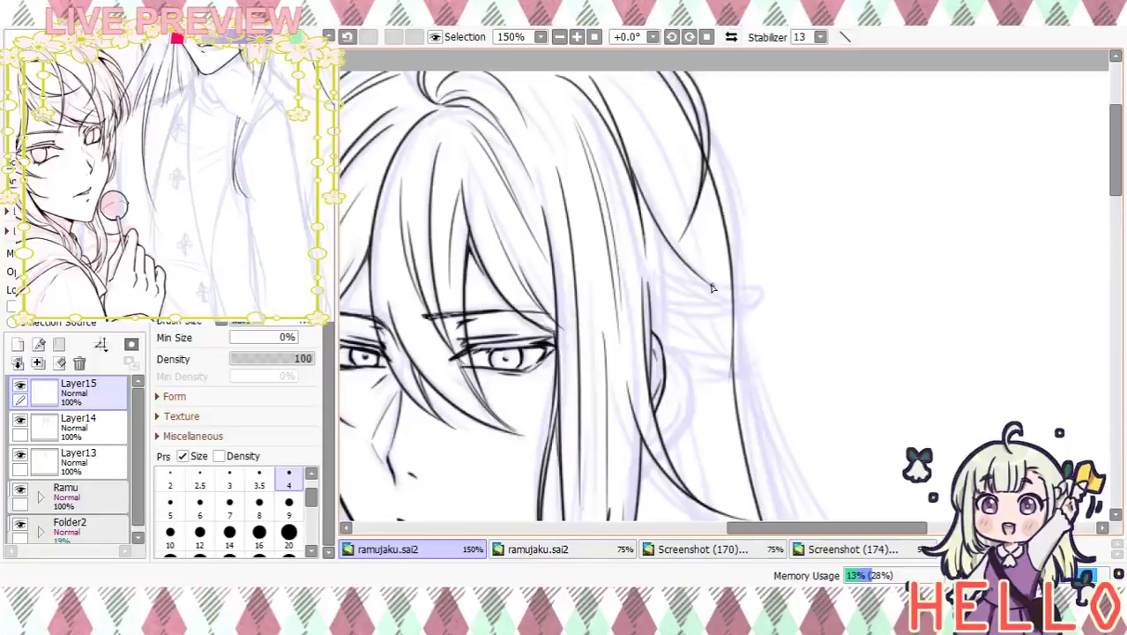
{"action": "key", "text": "ctrl+z"}
{"action": "left_click", "coordinate": [99, 427]}
{"action": "mouse_move", "coordinate": [632, 173]}
{"action": "left_mouse_down"}
{"action": "mouse_move", "coordinate": [672, 254]}
{"action": "mouse_move", "coordinate": [746, 282]}
{"action": "mouse_move", "coordinate": [742, 263]}
{"action": "mouse_move", "coordinate": [719, 286]}
{"action": "mouse_move", "coordinate": [743, 306]}
{"action": "left_mouse_up"}
{"action": "mouse_move", "coordinate": [634, 160]}
{"action": "left_mouse_down"}
{"action": "mouse_move", "coordinate": [674, 254]}
{"action": "mouse_move", "coordinate": [732, 314]}
{"action": "left_mouse_up"}
{"action": "mouse_move", "coordinate": [668, 282]}
{"action": "left_mouse_down"}
{"action": "mouse_move", "coordinate": [725, 309]}
{"action": "mouse_move", "coordinate": [737, 334]}
{"action": "mouse_move", "coordinate": [770, 295]}
{"action": "mouse_move", "coordinate": [782, 304]}
{"action": "mouse_move", "coordinate": [774, 310]}
{"action": "left_mouse_up"}
{"action": "mouse_move", "coordinate": [706, 239]}
{"action": "left_mouse_down"}
{"action": "mouse_move", "coordinate": [748, 284]}
{"action": "mouse_move", "coordinate": [744, 302]}
{"action": "mouse_move", "coordinate": [762, 274]}
{"action": "left_mouse_up"}
{"action": "left_click_drag", "start_coordinate": [647, 220], "coordinate": [729, 231]}
{"action": "left_click_drag", "start_coordinate": [650, 216], "coordinate": [729, 231]}
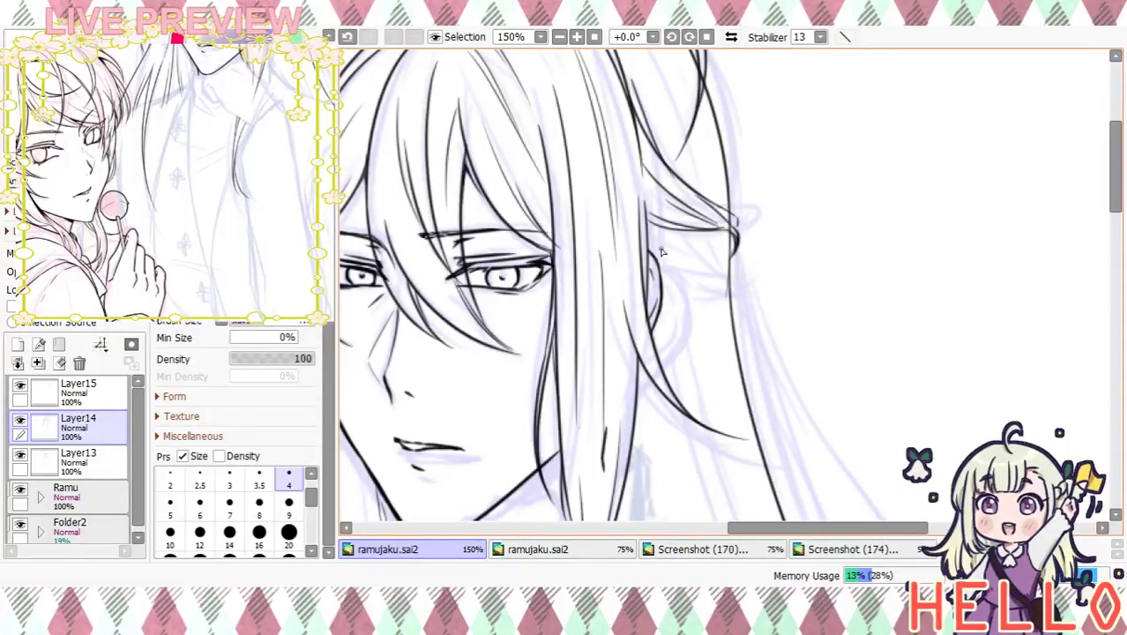
Ink the lower gathered strand curving from above the ear back to the outer hair contour
{"action": "left_click_drag", "start_coordinate": [727, 280], "coordinate": [745, 300]}
{"action": "left_click_drag", "start_coordinate": [667, 265], "coordinate": [740, 308]}
{"action": "key", "text": "ctrl+z"}
{"action": "left_click_drag", "start_coordinate": [661, 236], "coordinate": [730, 304]}
{"action": "left_click_drag", "start_coordinate": [659, 244], "coordinate": [738, 322]}
{"action": "key", "text": "ctrl+z"}
{"action": "key", "text": "ctrl+z"}
{"action": "left_click_drag", "start_coordinate": [650, 227], "coordinate": [741, 292]}
{"action": "key", "text": "ctrl+z"}
{"action": "left_click_drag", "start_coordinate": [650, 226], "coordinate": [735, 298]}
{"action": "key", "text": "ctrl+z"}
{"action": "left_click_drag", "start_coordinate": [651, 225], "coordinate": [731, 300]}
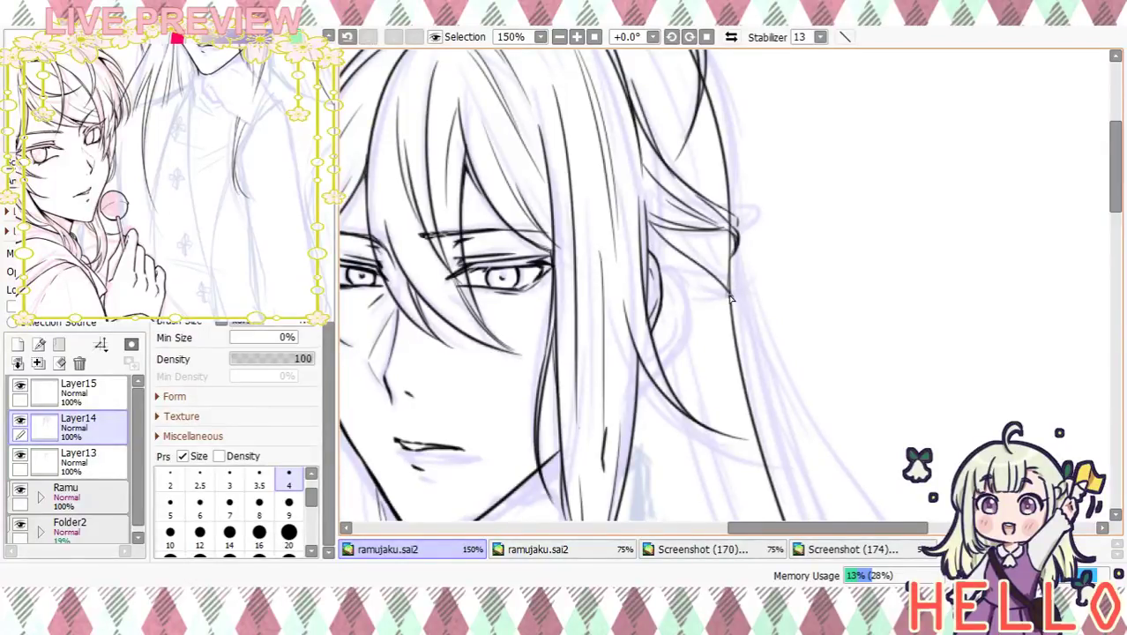
Add inner lines to the gathered hair above the ear and a rounded end at the back contour
{"action": "left_click_drag", "start_coordinate": [649, 239], "coordinate": [694, 273]}
{"action": "left_click_drag", "start_coordinate": [769, 235], "coordinate": [774, 273]}
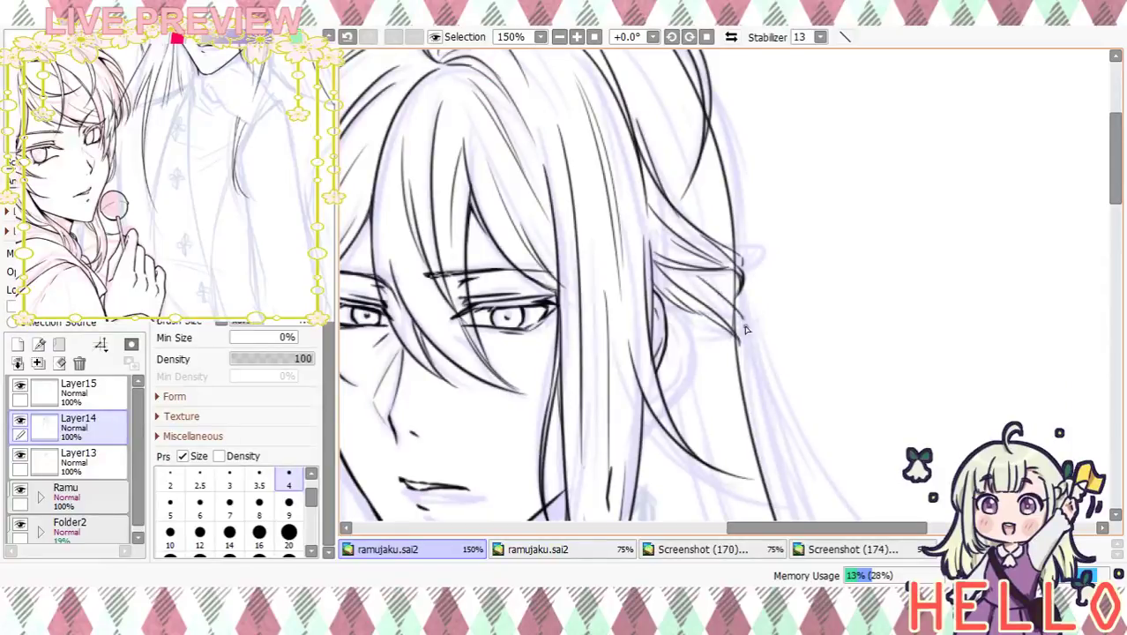
{"action": "mouse_move", "coordinate": [735, 319]}
{"action": "left_mouse_down"}
{"action": "mouse_move", "coordinate": [740, 347]}
{"action": "mouse_move", "coordinate": [763, 159]}
{"action": "mouse_move", "coordinate": [764, 239]}
{"action": "left_mouse_up"}
{"action": "left_click_drag", "start_coordinate": [677, 226], "coordinate": [720, 244]}
{"action": "left_click_drag", "start_coordinate": [776, 220], "coordinate": [719, 309]}
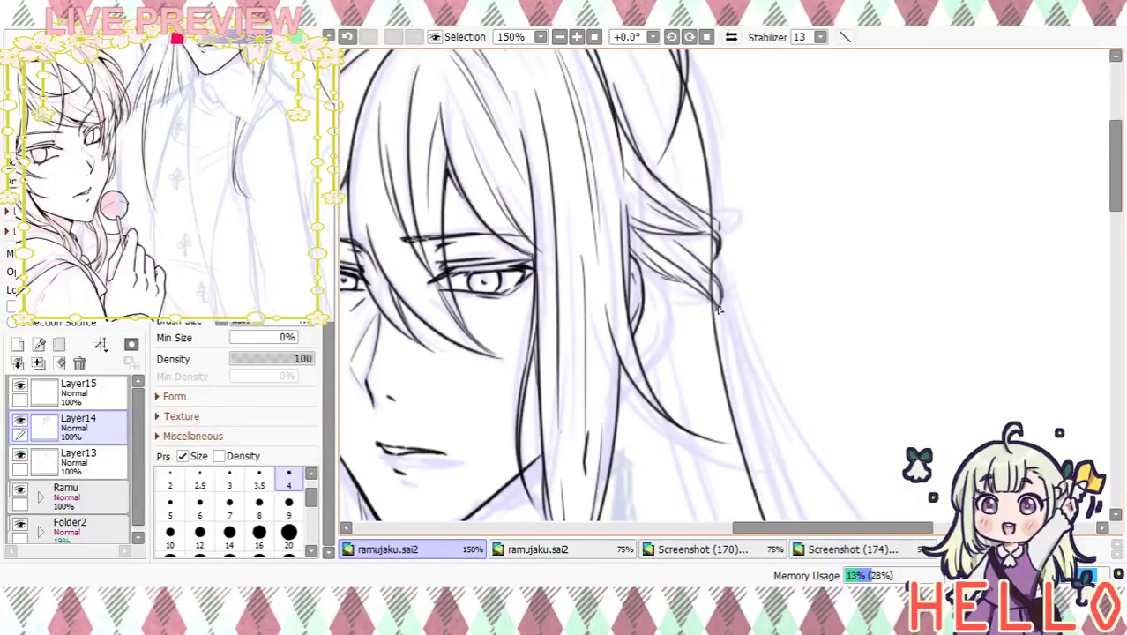
On Layer15, ink a thin back-hair strand behind the ear, falling between the side lock and the outer contour
{"action": "left_click", "coordinate": [44, 390]}
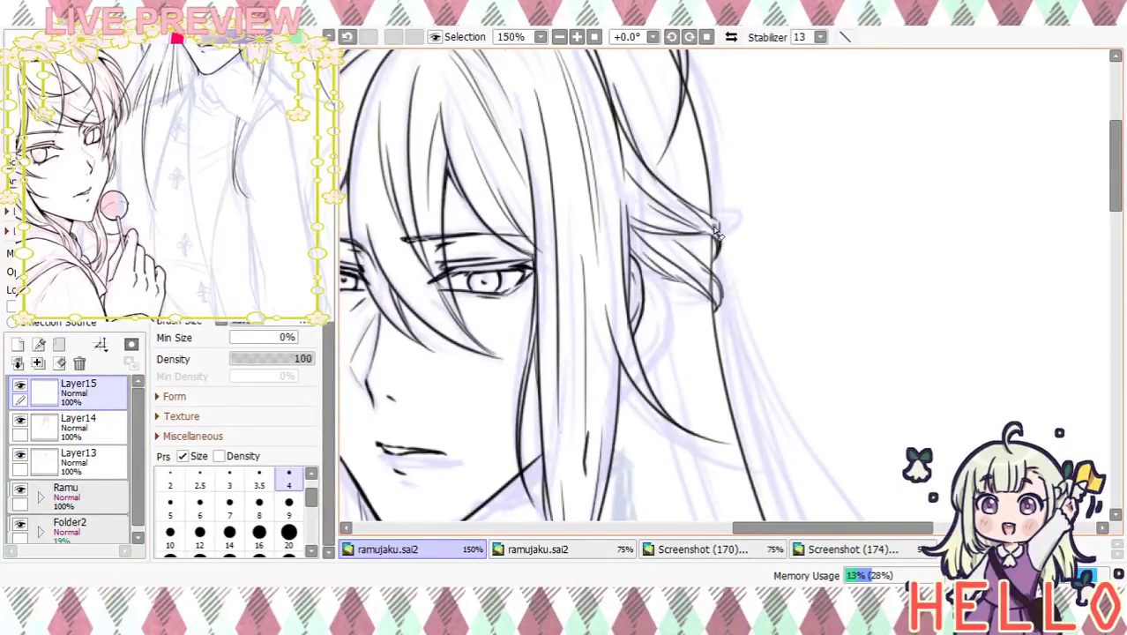
{"action": "left_click_drag", "start_coordinate": [762, 262], "coordinate": [756, 285]}
{"action": "key", "text": "ctrl+z"}
{"action": "mouse_move", "coordinate": [701, 312]}
{"action": "left_mouse_down"}
{"action": "mouse_move", "coordinate": [702, 294]}
{"action": "mouse_move", "coordinate": [800, 183]}
{"action": "mouse_move", "coordinate": [791, 266]}
{"action": "left_mouse_up"}
{"action": "left_click", "coordinate": [560, 38]}
{"action": "left_click", "coordinate": [560, 38]}
{"action": "left_click", "coordinate": [560, 38]}
{"action": "left_click", "coordinate": [579, 40]}
{"action": "left_click", "coordinate": [578, 40]}
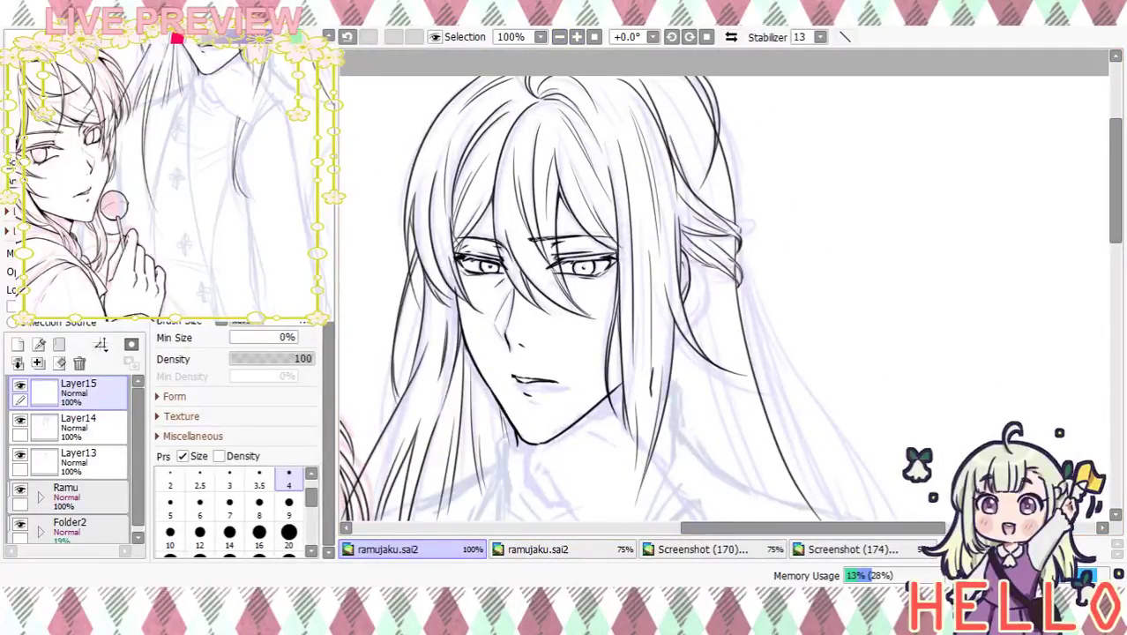
{"action": "left_click_drag", "start_coordinate": [702, 166], "coordinate": [740, 315]}
{"action": "key", "text": "ctrl+z"}
{"action": "left_click_drag", "start_coordinate": [686, 147], "coordinate": [732, 348]}
{"action": "key", "text": "ctrl+z"}
{"action": "left_click_drag", "start_coordinate": [698, 156], "coordinate": [727, 310]}
{"action": "left_click_drag", "start_coordinate": [720, 208], "coordinate": [739, 355]}
{"action": "key", "text": "ctrl+z"}
{"action": "left_click_drag", "start_coordinate": [720, 254], "coordinate": [732, 357]}
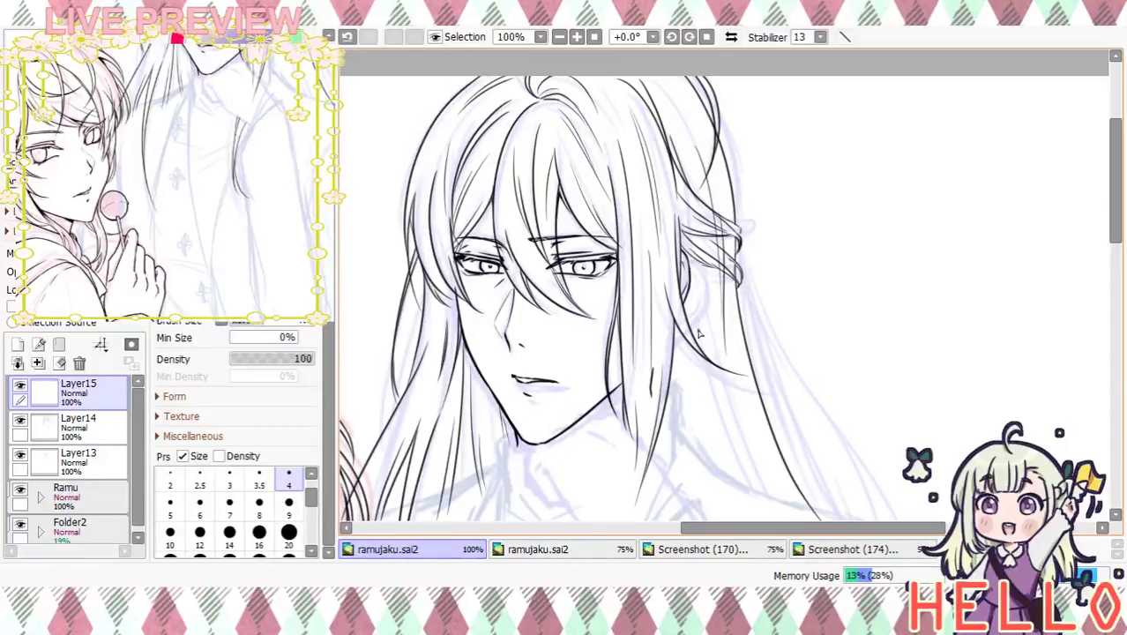
Ink a long back-hair strand falling from behind the ear toward the shoulder
{"action": "left_click_drag", "start_coordinate": [686, 302], "coordinate": [732, 441]}
{"action": "key", "text": "ctrl+z"}
{"action": "left_click_drag", "start_coordinate": [687, 305], "coordinate": [744, 472]}
{"action": "mouse_move", "coordinate": [704, 351]}
{"action": "left_mouse_down"}
{"action": "mouse_move", "coordinate": [777, 515]}
{"action": "mouse_move", "coordinate": [741, 349]}
{"action": "left_mouse_up"}
{"action": "key", "text": "ctrl+z"}
{"action": "left_click_drag", "start_coordinate": [662, 201], "coordinate": [739, 374]}
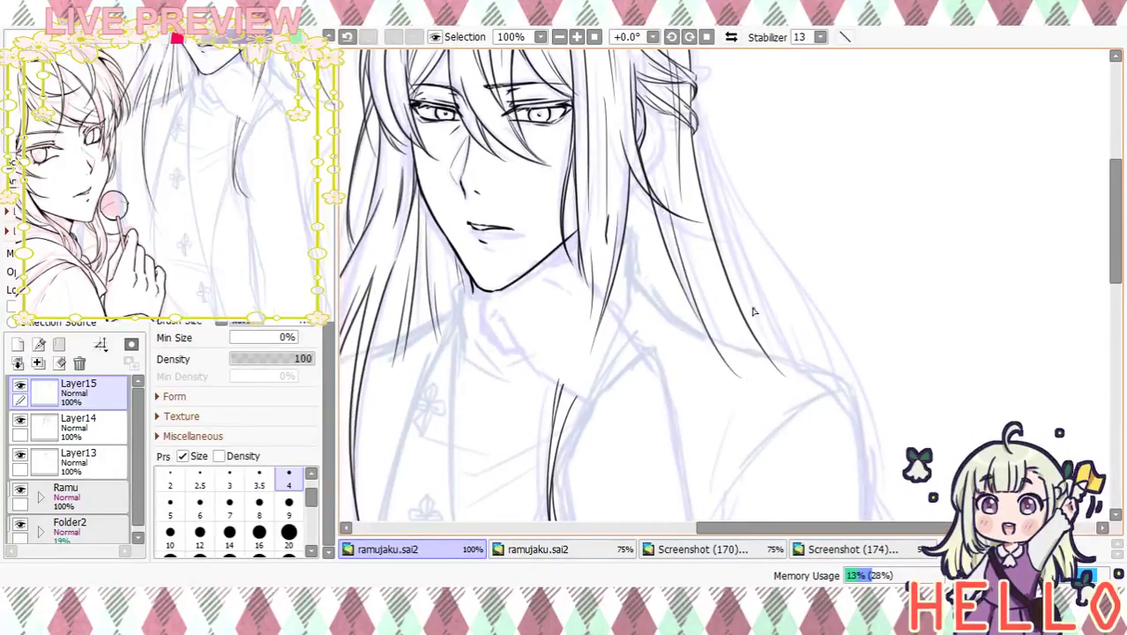
Add thin strand lines inside the back hair between the ear and the shoulder, beside the outer contour
{"action": "left_click_drag", "start_coordinate": [735, 191], "coordinate": [772, 356]}
{"action": "left_click_drag", "start_coordinate": [659, 115], "coordinate": [707, 211]}
{"action": "left_click_drag", "start_coordinate": [744, 335], "coordinate": [743, 301]}
{"action": "left_click_drag", "start_coordinate": [682, 198], "coordinate": [698, 315]}
{"action": "mouse_move", "coordinate": [722, 344]}
{"action": "left_mouse_down"}
{"action": "mouse_move", "coordinate": [699, 166]}
{"action": "mouse_move", "coordinate": [653, 314]}
{"action": "left_mouse_up"}
{"action": "mouse_move", "coordinate": [665, 246]}
{"action": "left_mouse_down"}
{"action": "mouse_move", "coordinate": [788, 444]}
{"action": "mouse_move", "coordinate": [798, 481]}
{"action": "left_mouse_up"}
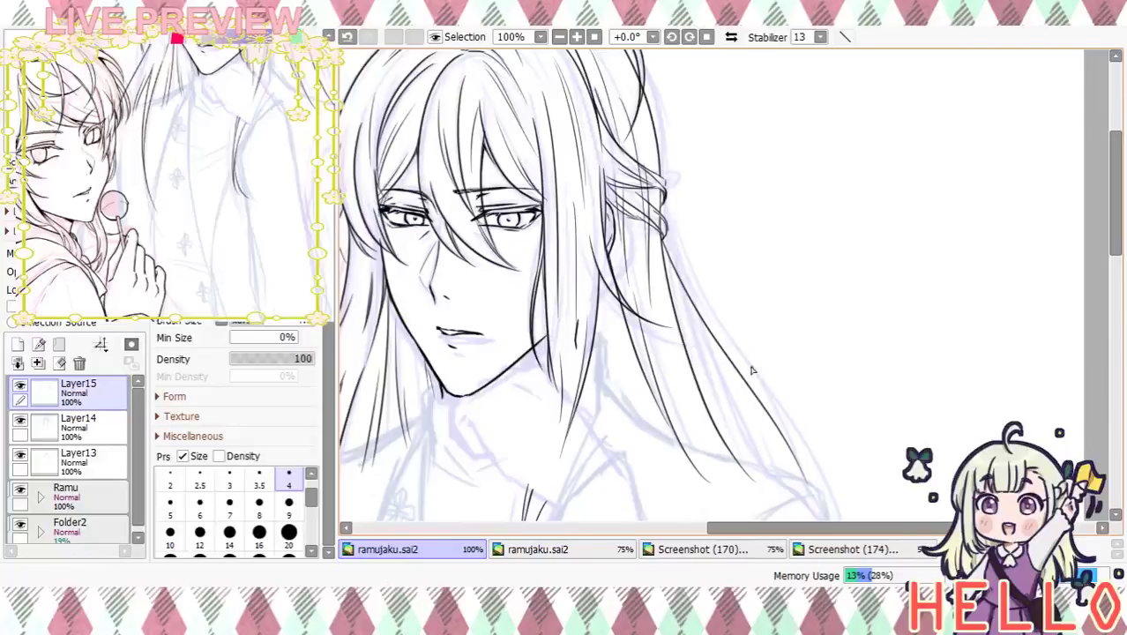
{"action": "left_click", "coordinate": [348, 37]}
{"action": "left_click", "coordinate": [349, 37]}
Ink a long tapering outer strand of back hair sweeping outward from the shoulder past the upper arm, doubled with a second line
{"action": "left_click", "coordinate": [560, 37]}
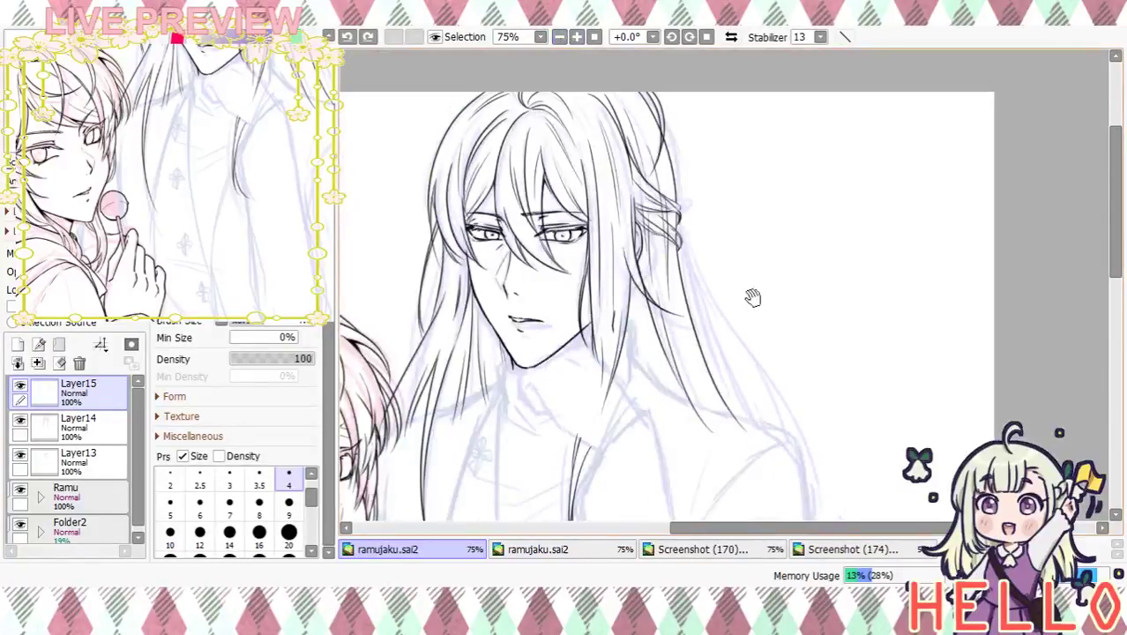
{"action": "left_click_drag", "start_coordinate": [812, 404], "coordinate": [748, 256]}
{"action": "scroll", "coordinate": [750, 278], "scroll_direction": "down", "scroll_amount": 3}
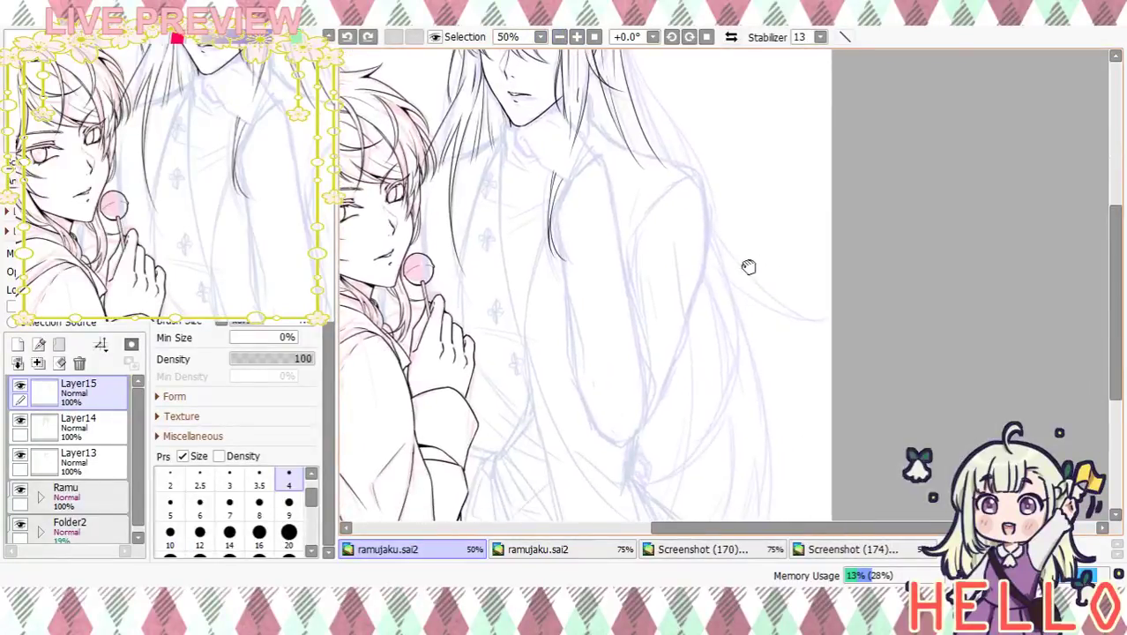
{"action": "left_click_drag", "start_coordinate": [670, 177], "coordinate": [798, 383]}
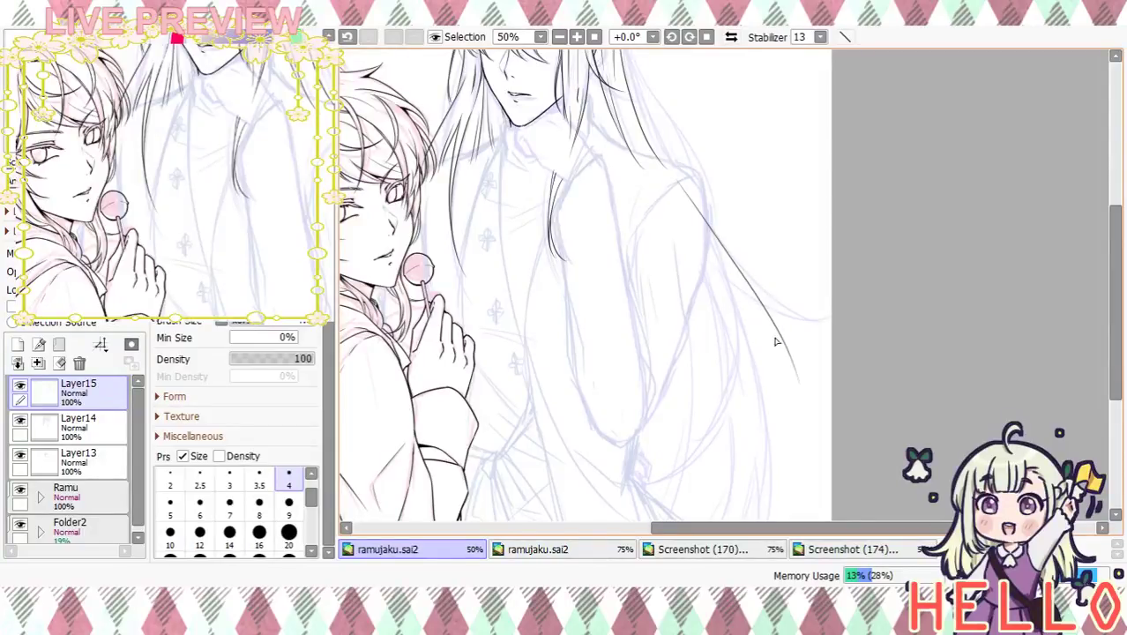
{"action": "left_click_drag", "start_coordinate": [723, 263], "coordinate": [803, 416]}
Ink the back hair's long contour, curving from the outer strand down past the arm to the canvas's lower edge
{"action": "left_click_drag", "start_coordinate": [729, 268], "coordinate": [767, 467]}
{"action": "scroll", "coordinate": [834, 388], "scroll_direction": "down", "scroll_amount": 3}
{"action": "key", "text": "ctrl+z"}
{"action": "mouse_move", "coordinate": [725, 152]}
{"action": "left_mouse_down"}
{"action": "mouse_move", "coordinate": [770, 312]}
{"action": "mouse_move", "coordinate": [761, 432]}
{"action": "left_mouse_up"}
{"action": "mouse_move", "coordinate": [809, 202]}
{"action": "left_mouse_down"}
{"action": "mouse_move", "coordinate": [823, 257]}
{"action": "mouse_move", "coordinate": [805, 423]}
{"action": "mouse_move", "coordinate": [840, 247]}
{"action": "left_mouse_up"}
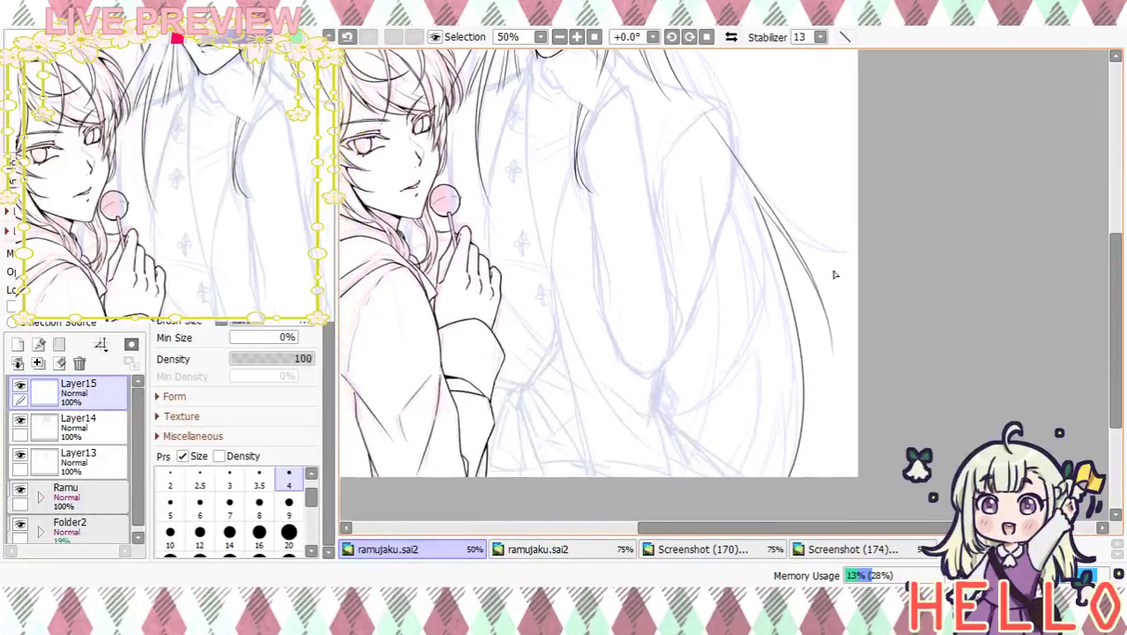
Ink a curved lock inside the back hair, with its outer edge sweeping in toward the waist and its inner edge beside the arm
{"action": "left_click_drag", "start_coordinate": [777, 288], "coordinate": [708, 404]}
{"action": "key", "text": "ctrl+z"}
{"action": "left_click_drag", "start_coordinate": [778, 281], "coordinate": [685, 415]}
{"action": "key", "text": "ctrl+z"}
{"action": "left_click_drag", "start_coordinate": [778, 295], "coordinate": [684, 413]}
{"action": "left_click_drag", "start_coordinate": [738, 222], "coordinate": [755, 350]}
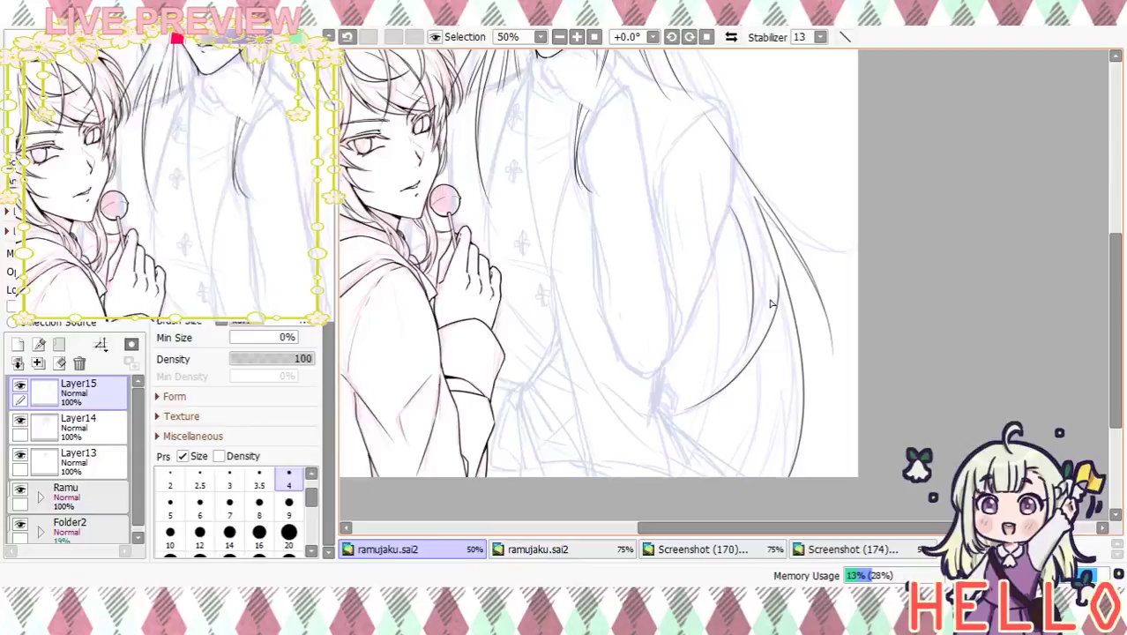
Extend the curved lock's inner edge down to a pointed tip at the sketched waist
{"action": "scroll", "coordinate": [682, 203], "scroll_direction": "up", "scroll_amount": 2}
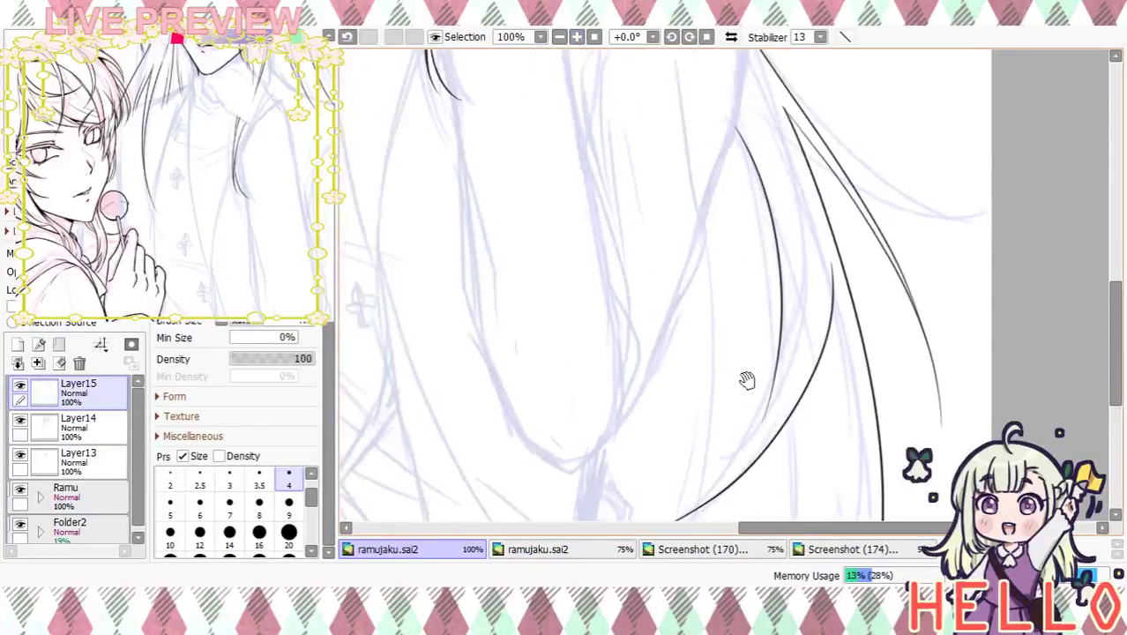
{"action": "left_click_drag", "start_coordinate": [758, 297], "coordinate": [691, 346]}
{"action": "key", "text": "ctrl+z"}
{"action": "left_click_drag", "start_coordinate": [799, 216], "coordinate": [641, 387]}
{"action": "key", "text": "ctrl+z"}
{"action": "mouse_move", "coordinate": [803, 203]}
{"action": "left_mouse_down"}
{"action": "mouse_move", "coordinate": [744, 305]}
{"action": "mouse_move", "coordinate": [656, 377]}
{"action": "mouse_move", "coordinate": [591, 373]}
{"action": "mouse_move", "coordinate": [619, 379]}
{"action": "mouse_move", "coordinate": [818, 236]}
{"action": "left_mouse_up"}
{"action": "key", "text": "ctrl+z"}
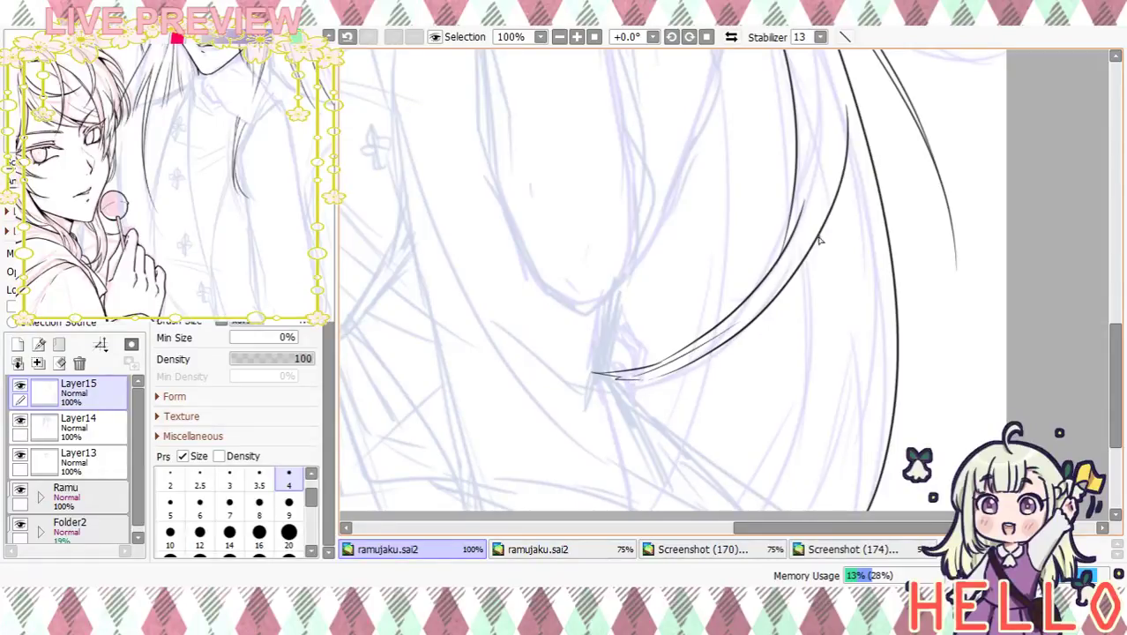
Add fine inner hair lines along the bend of the curved lock
{"action": "left_click_drag", "start_coordinate": [834, 154], "coordinate": [789, 257]}
{"action": "left_click_drag", "start_coordinate": [842, 180], "coordinate": [756, 309]}
{"action": "key", "text": "ctrl+z"}
{"action": "mouse_move", "coordinate": [848, 160]}
{"action": "left_mouse_down"}
{"action": "mouse_move", "coordinate": [797, 278]}
{"action": "mouse_move", "coordinate": [765, 307]}
{"action": "left_mouse_up"}
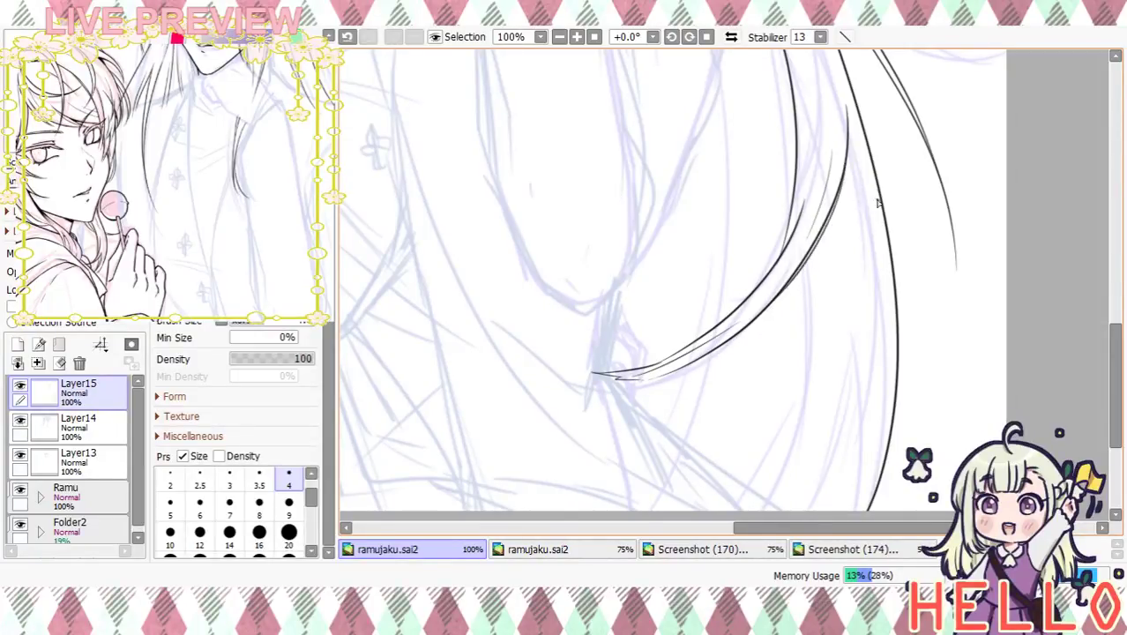
Try to add a second line alongside the long inner hair strand above the curved lock
{"action": "left_click_drag", "start_coordinate": [850, 242], "coordinate": [828, 417]}
{"action": "mouse_move", "coordinate": [737, 99]}
{"action": "left_mouse_down"}
{"action": "mouse_move", "coordinate": [788, 269]}
{"action": "mouse_move", "coordinate": [814, 295]}
{"action": "left_mouse_up"}
{"action": "left_click_drag", "start_coordinate": [813, 295], "coordinate": [781, 161]}
{"action": "left_click_drag", "start_coordinate": [729, 83], "coordinate": [768, 280]}
{"action": "key", "text": "ctrl+z"}
{"action": "left_click_drag", "start_coordinate": [730, 83], "coordinate": [765, 289]}
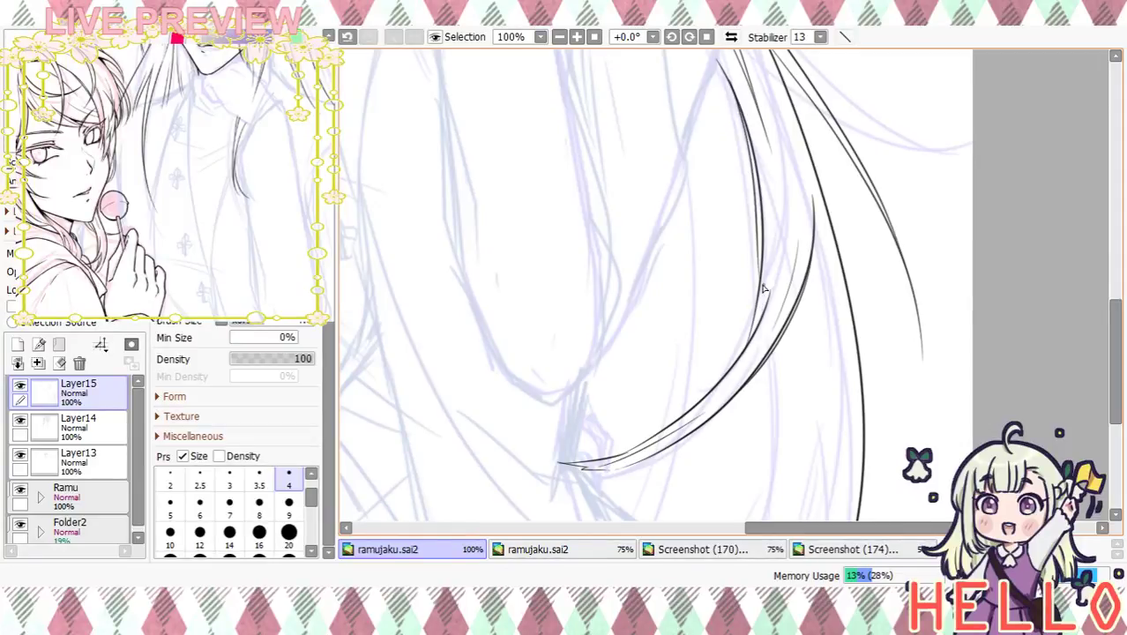
{"action": "key", "text": "ctrl+z"}
{"action": "scroll", "coordinate": [822, 367], "scroll_direction": "down", "scroll_amount": 3}
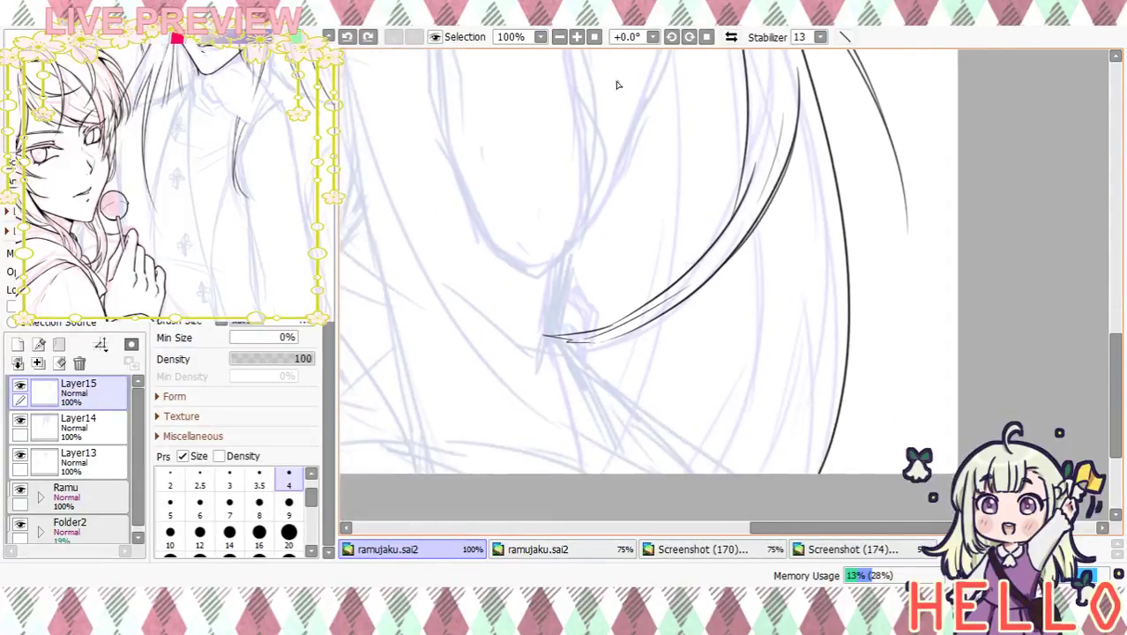
Draw hair strands falling from under the curved lock to the canvas's lower edge, with a short accent line beside the outer strand
{"action": "left_click", "coordinate": [557, 37]}
{"action": "left_click", "coordinate": [558, 37]}
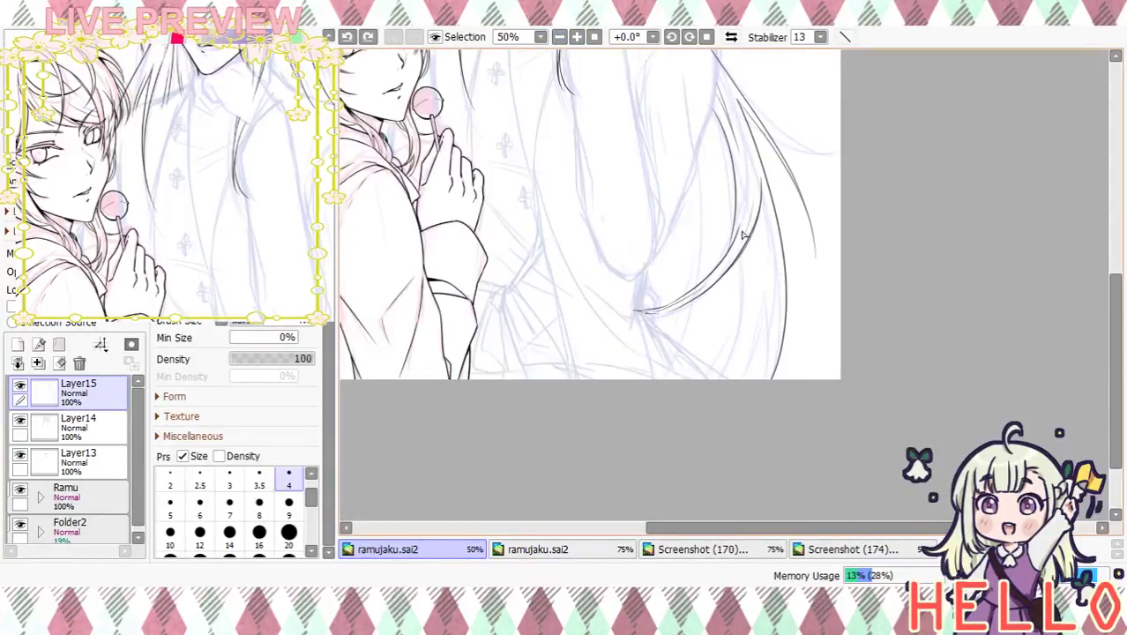
{"action": "left_click_drag", "start_coordinate": [746, 247], "coordinate": [707, 388]}
{"action": "key", "text": "ctrl+z"}
{"action": "left_click_drag", "start_coordinate": [748, 242], "coordinate": [706, 388]}
{"action": "left_click_drag", "start_coordinate": [760, 281], "coordinate": [727, 385]}
{"action": "left_click_drag", "start_coordinate": [766, 288], "coordinate": [751, 383]}
{"action": "key", "text": "ctrl+z"}
{"action": "key", "text": "ctrl+z"}
{"action": "mouse_move", "coordinate": [758, 324]}
{"action": "left_mouse_down"}
{"action": "mouse_move", "coordinate": [734, 383]}
{"action": "mouse_move", "coordinate": [745, 373]}
{"action": "left_mouse_up"}
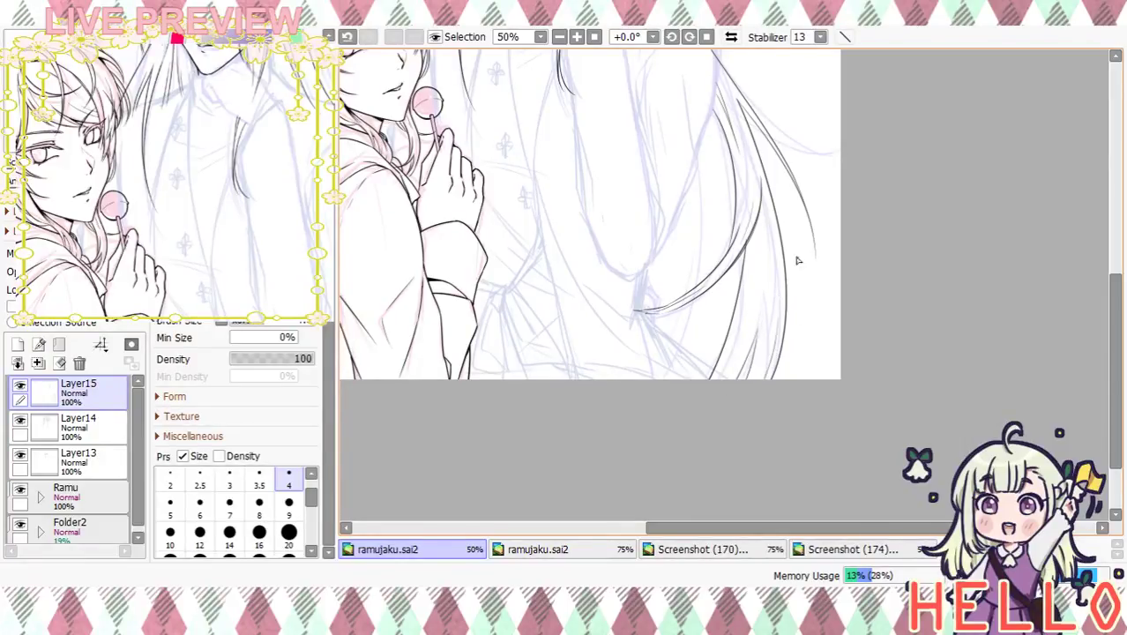
Add lines along the long outer hair strand down to the canvas's lower edge
{"action": "left_click", "coordinate": [577, 36]}
{"action": "left_click_drag", "start_coordinate": [866, 417], "coordinate": [859, 334]}
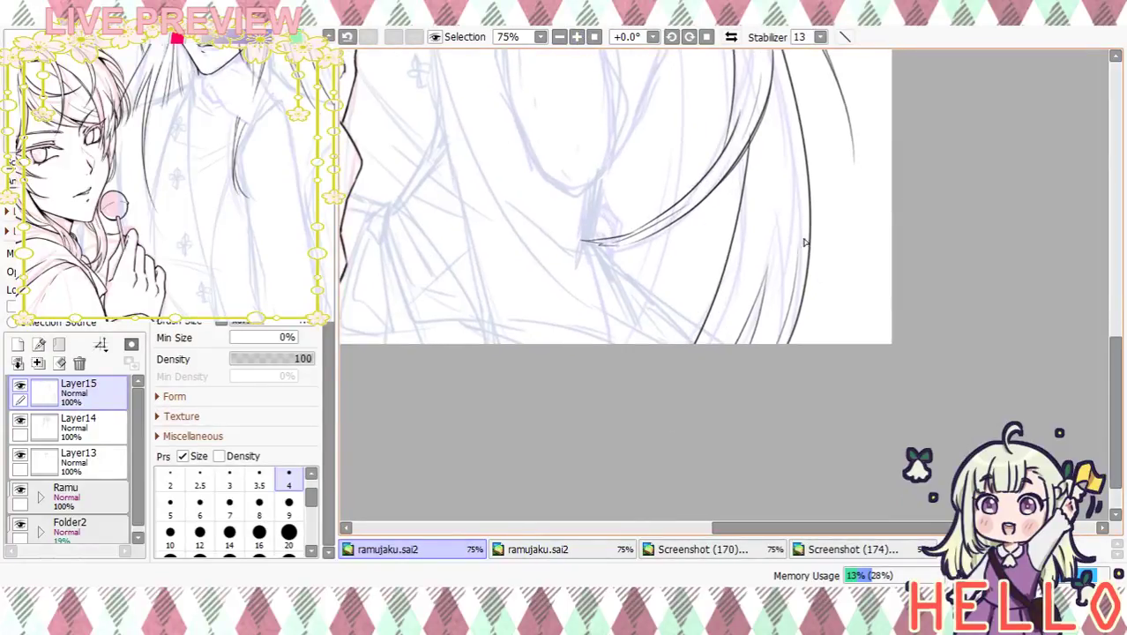
{"action": "left_click_drag", "start_coordinate": [812, 231], "coordinate": [813, 346]}
{"action": "left_click_drag", "start_coordinate": [810, 211], "coordinate": [792, 382]}
{"action": "left_click_drag", "start_coordinate": [850, 234], "coordinate": [836, 418]}
{"action": "left_click_drag", "start_coordinate": [834, 299], "coordinate": [849, 431]}
{"action": "left_click_drag", "start_coordinate": [795, 307], "coordinate": [806, 404]}
On Layer14, draw long hair strands hanging beneath the arm and crossing the curved lock, plus thin accents along the inner lock
{"action": "left_click_drag", "start_coordinate": [548, 171], "coordinate": [575, 276]}
{"action": "left_click_drag", "start_coordinate": [558, 200], "coordinate": [580, 289]}
{"action": "left_click_drag", "start_coordinate": [660, 426], "coordinate": [637, 283]}
{"action": "left_click_drag", "start_coordinate": [657, 434], "coordinate": [651, 207]}
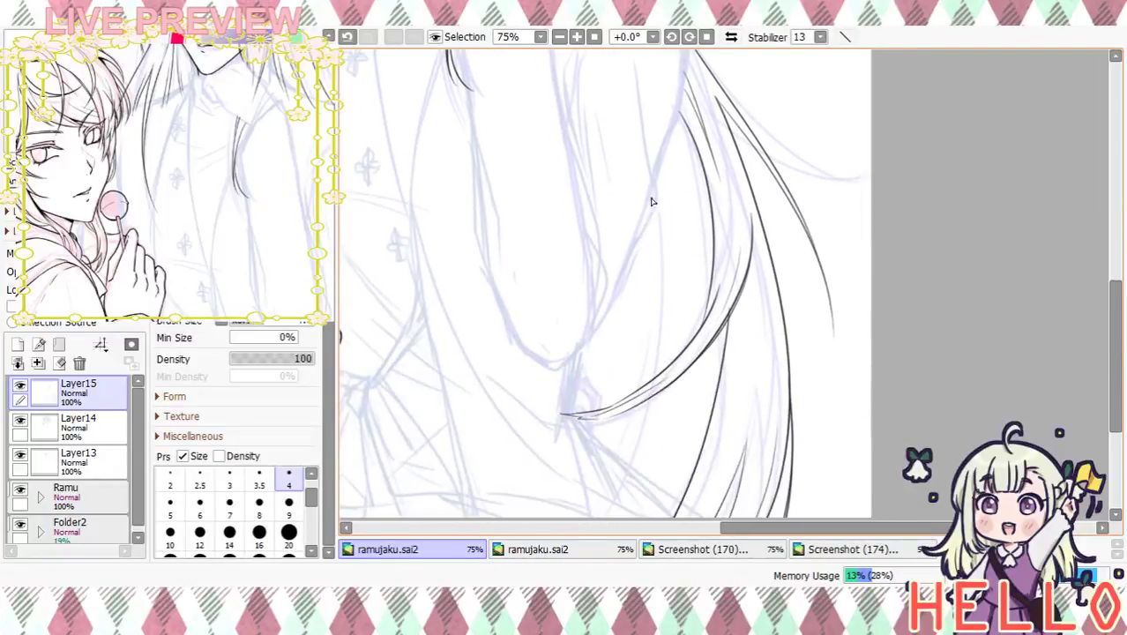
{"action": "left_click", "coordinate": [51, 425]}
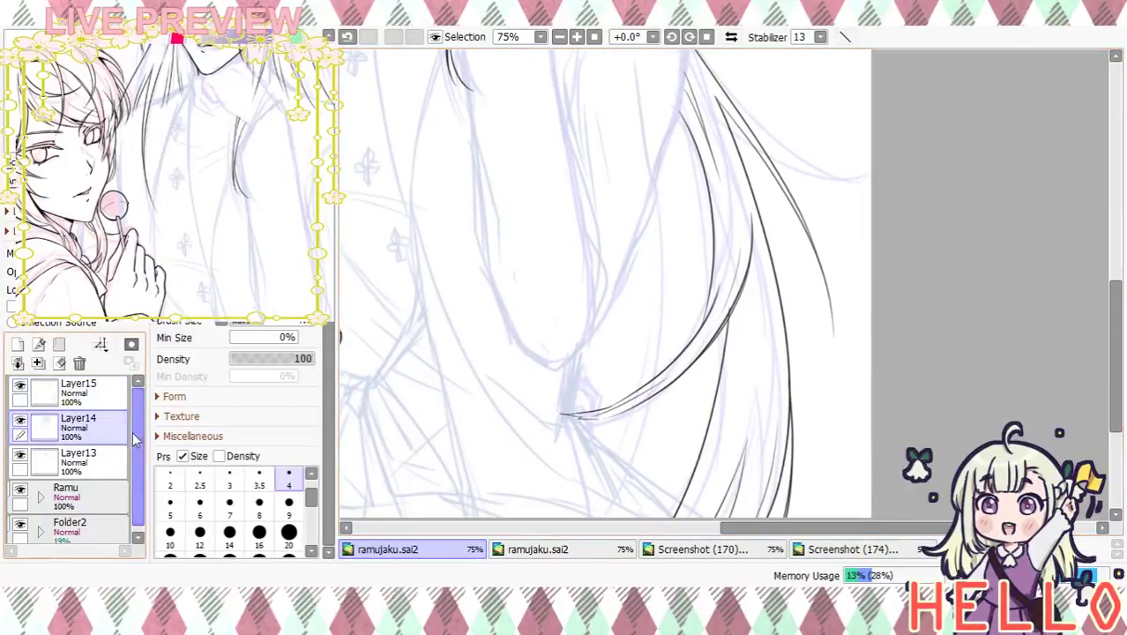
{"action": "left_click_drag", "start_coordinate": [661, 176], "coordinate": [646, 430]}
{"action": "mouse_move", "coordinate": [660, 175]}
{"action": "left_mouse_down"}
{"action": "mouse_move", "coordinate": [640, 381]}
{"action": "mouse_move", "coordinate": [597, 470]}
{"action": "left_mouse_up"}
{"action": "left_click_drag", "start_coordinate": [648, 333], "coordinate": [618, 419]}
{"action": "left_click_drag", "start_coordinate": [637, 371], "coordinate": [603, 443]}
{"action": "left_click_drag", "start_coordinate": [670, 115], "coordinate": [695, 237]}
{"action": "left_click_drag", "start_coordinate": [685, 448], "coordinate": [724, 264]}
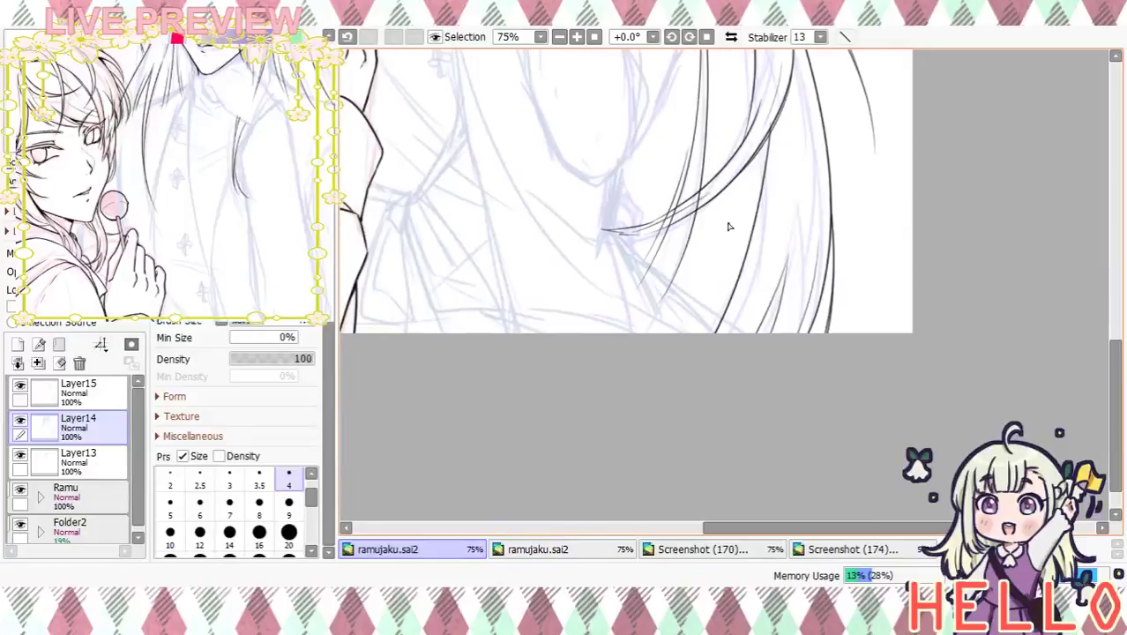
Draw thin diagonal hair strands running down to the tip of the curved lock
{"action": "scroll", "coordinate": [725, 410], "scroll_direction": "up", "scroll_amount": 3}
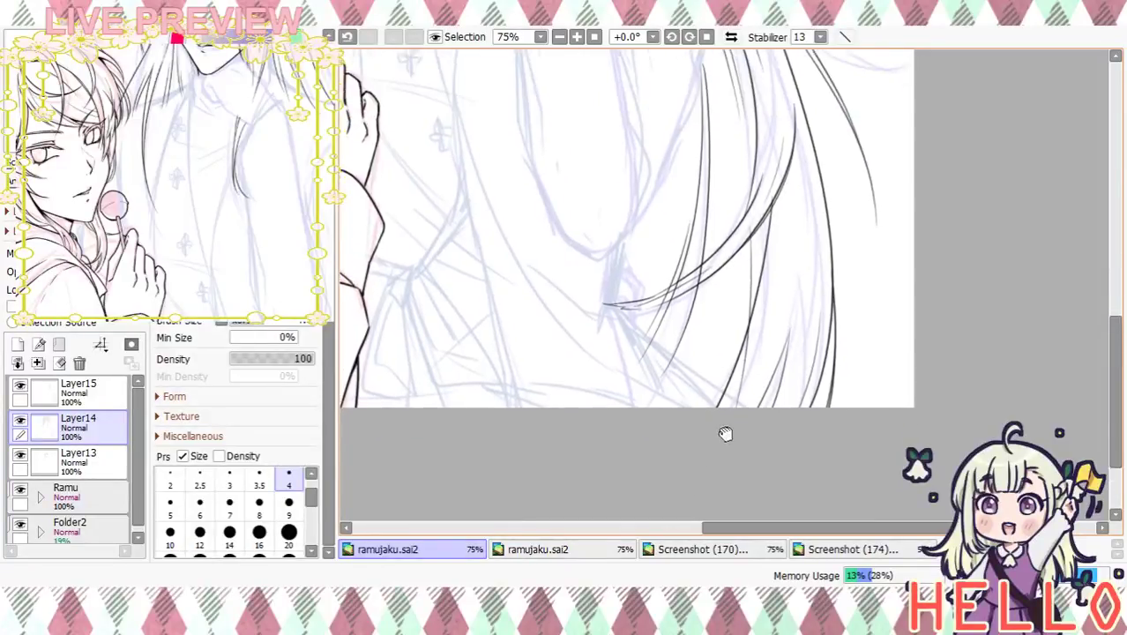
{"action": "left_click_drag", "start_coordinate": [648, 231], "coordinate": [595, 344]}
{"action": "left_click_drag", "start_coordinate": [690, 151], "coordinate": [604, 326]}
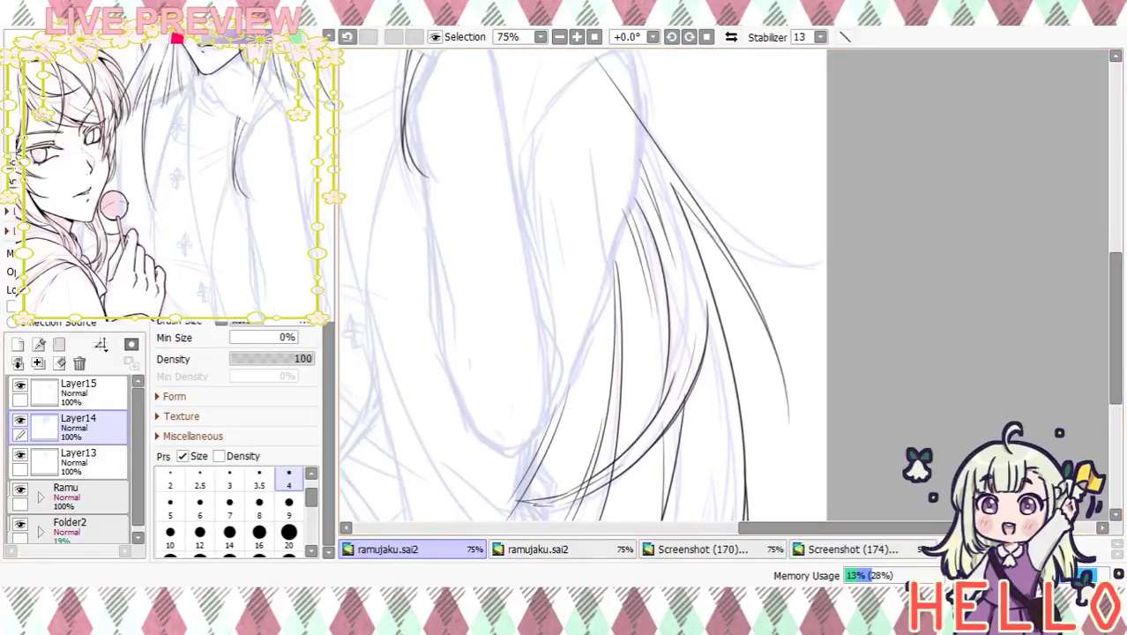
On Layer15, draw a short strand branching from the inner lock to the edge of the outer lock, redoing it once
{"action": "left_click", "coordinate": [113, 391]}
{"action": "left_click", "coordinate": [577, 37]}
{"action": "left_click", "coordinate": [576, 37]}
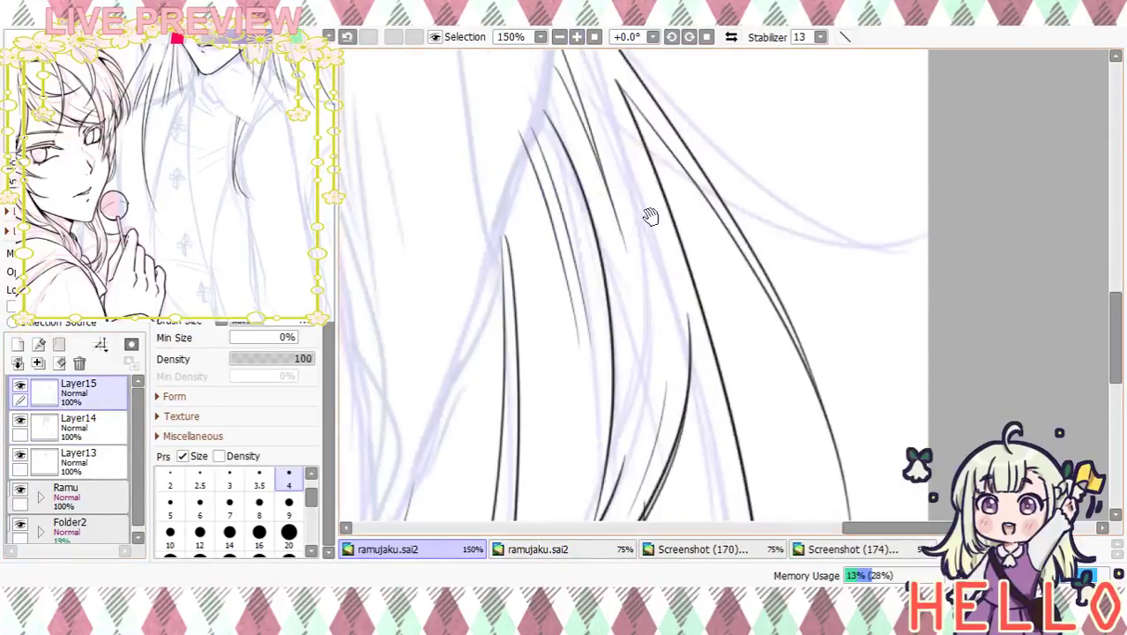
{"action": "left_click_drag", "start_coordinate": [666, 215], "coordinate": [755, 316]}
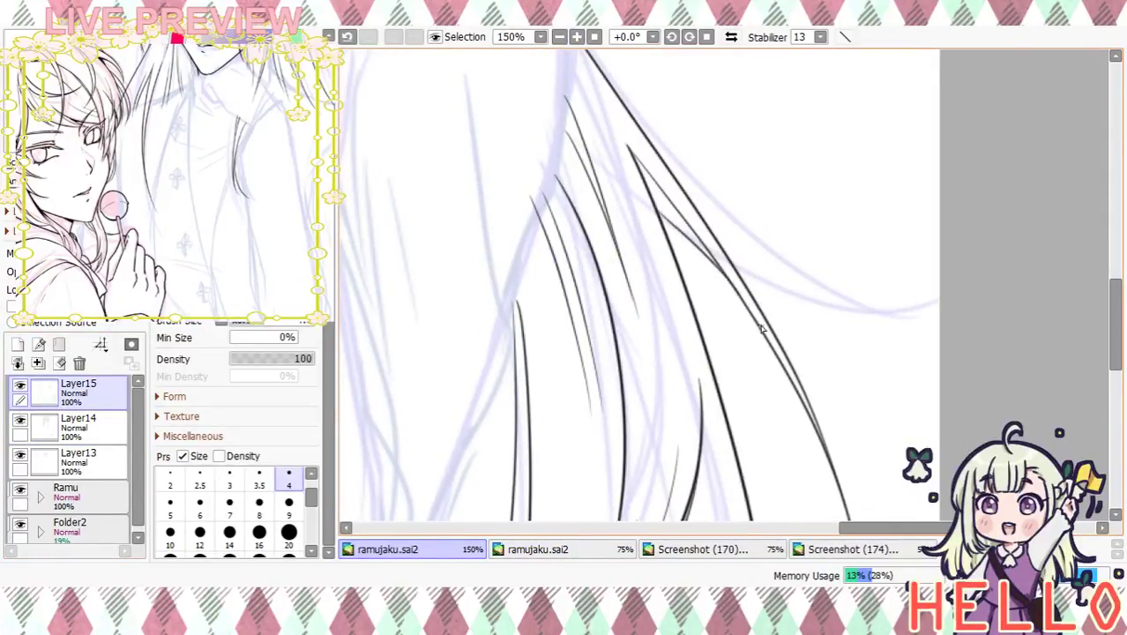
{"action": "key", "text": "ctrl+z"}
{"action": "left_click_drag", "start_coordinate": [657, 211], "coordinate": [759, 318]}
Draw the long outer hair contour from below the hair tie down past the shoulder, redoing the stroke until it flows smoothly
{"action": "left_click_drag", "start_coordinate": [737, 135], "coordinate": [789, 253]}
{"action": "mouse_move", "coordinate": [720, 110]}
{"action": "left_mouse_down"}
{"action": "mouse_move", "coordinate": [747, 228]}
{"action": "mouse_move", "coordinate": [802, 352]}
{"action": "left_mouse_up"}
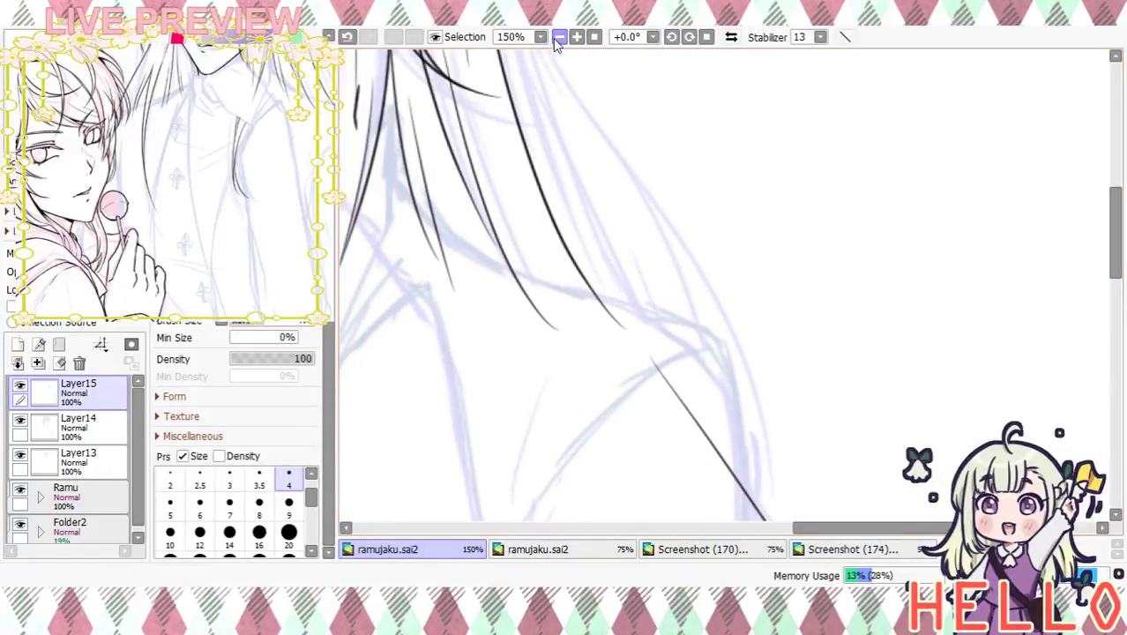
{"action": "left_click", "coordinate": [559, 37]}
{"action": "left_click", "coordinate": [559, 37]}
{"action": "mouse_move", "coordinate": [605, 132]}
{"action": "left_mouse_down"}
{"action": "mouse_move", "coordinate": [695, 268]}
{"action": "mouse_move", "coordinate": [745, 408]}
{"action": "left_mouse_up"}
{"action": "key", "text": "ctrl+z"}
{"action": "mouse_move", "coordinate": [607, 133]}
{"action": "left_mouse_down"}
{"action": "mouse_move", "coordinate": [695, 297]}
{"action": "mouse_move", "coordinate": [737, 408]}
{"action": "left_mouse_up"}
{"action": "key", "text": "ctrl+z"}
{"action": "mouse_move", "coordinate": [605, 134]}
{"action": "left_mouse_down"}
{"action": "mouse_move", "coordinate": [723, 330]}
{"action": "mouse_move", "coordinate": [748, 410]}
{"action": "left_mouse_up"}
{"action": "key", "text": "ctrl+z"}
{"action": "mouse_move", "coordinate": [603, 123]}
{"action": "left_mouse_down"}
{"action": "mouse_move", "coordinate": [654, 238]}
{"action": "mouse_move", "coordinate": [771, 423]}
{"action": "left_mouse_up"}
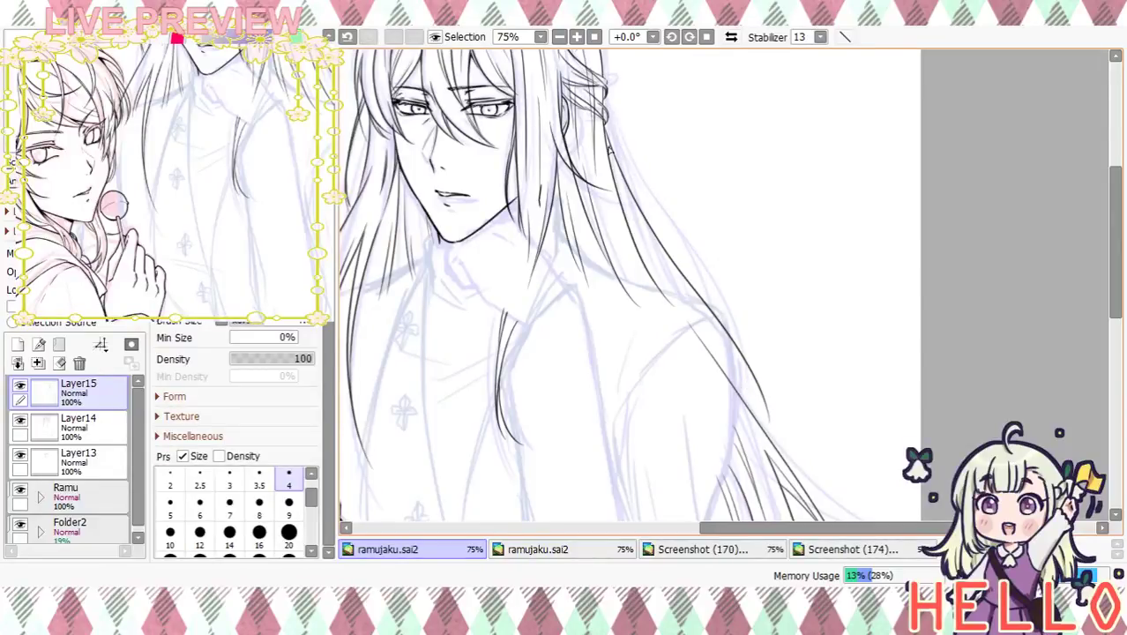
Add a short strand below the hair tie and an inner strand branching off the outer hair contour at the shoulder
{"action": "left_click_drag", "start_coordinate": [605, 148], "coordinate": [632, 196]}
{"action": "key", "text": "ctrl+z"}
{"action": "left_click_drag", "start_coordinate": [607, 150], "coordinate": [636, 204]}
{"action": "left_click_drag", "start_coordinate": [728, 335], "coordinate": [757, 432]}
{"action": "key", "text": "ctrl+z"}
{"action": "left_click_drag", "start_coordinate": [741, 357], "coordinate": [767, 425]}
{"action": "key", "text": "ctrl+z"}
{"action": "mouse_move", "coordinate": [732, 340]}
{"action": "left_mouse_down"}
{"action": "mouse_move", "coordinate": [756, 426]}
{"action": "mouse_move", "coordinate": [860, 153]}
{"action": "mouse_move", "coordinate": [861, 231]}
{"action": "mouse_move", "coordinate": [843, 253]}
{"action": "left_mouse_up"}
{"action": "double_click", "coordinate": [578, 37]}
{"action": "left_click_drag", "start_coordinate": [798, 172], "coordinate": [718, 235]}
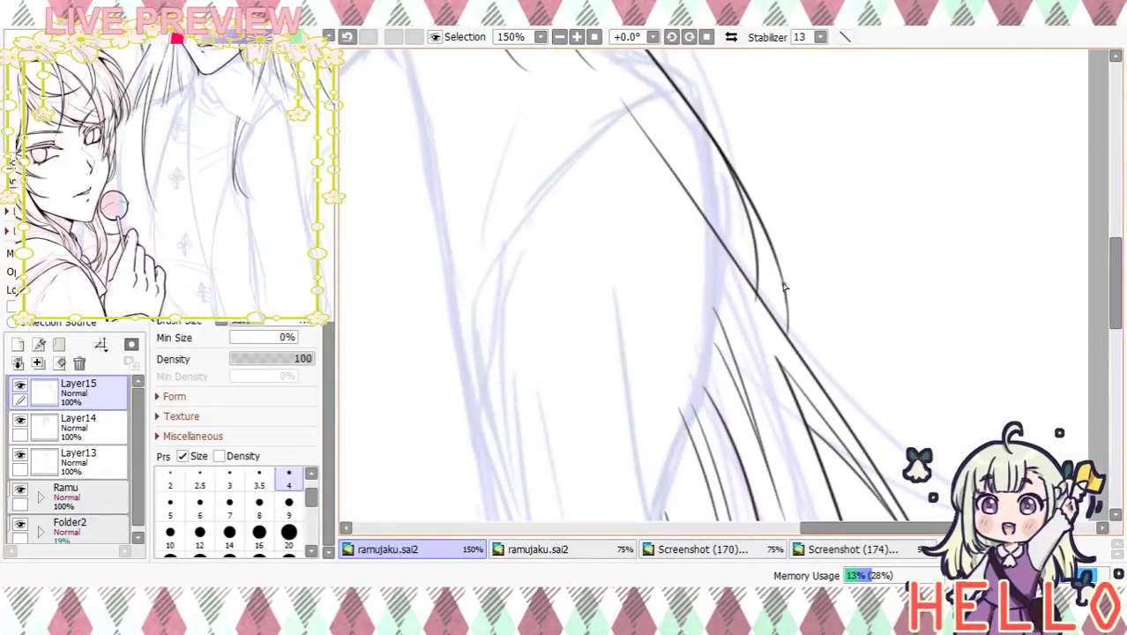
{"action": "scroll", "coordinate": [813, 267], "scroll_direction": "up", "scroll_amount": 2}
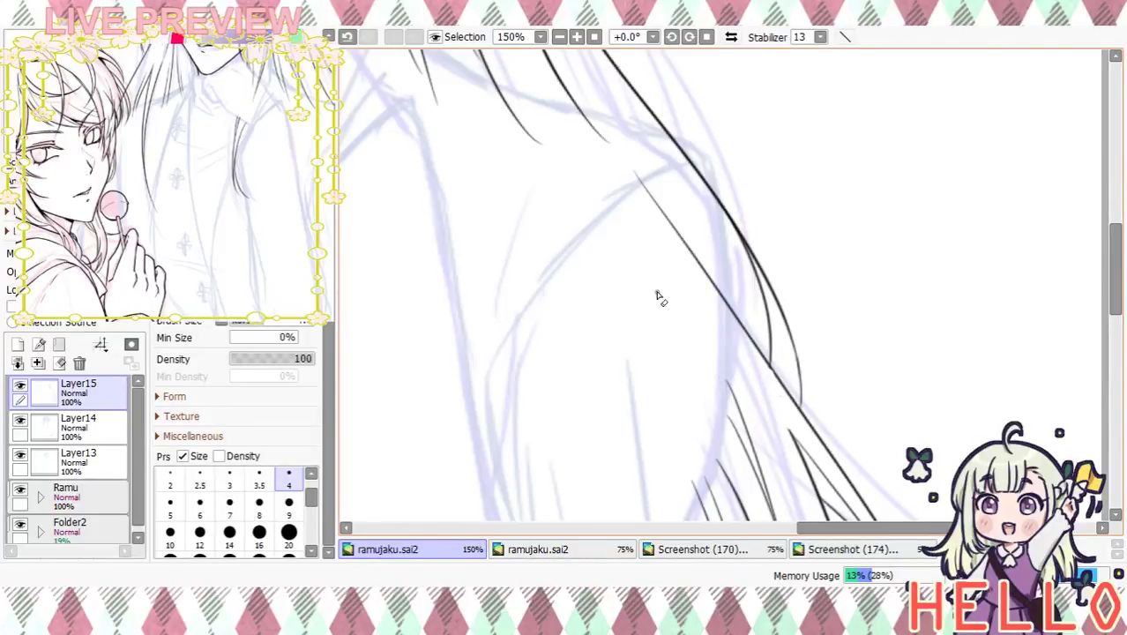
On Layer14, erase the strand segments running through the curved lock with a size 9 eraser
{"action": "left_click", "coordinate": [559, 37]}
{"action": "left_click", "coordinate": [559, 37]}
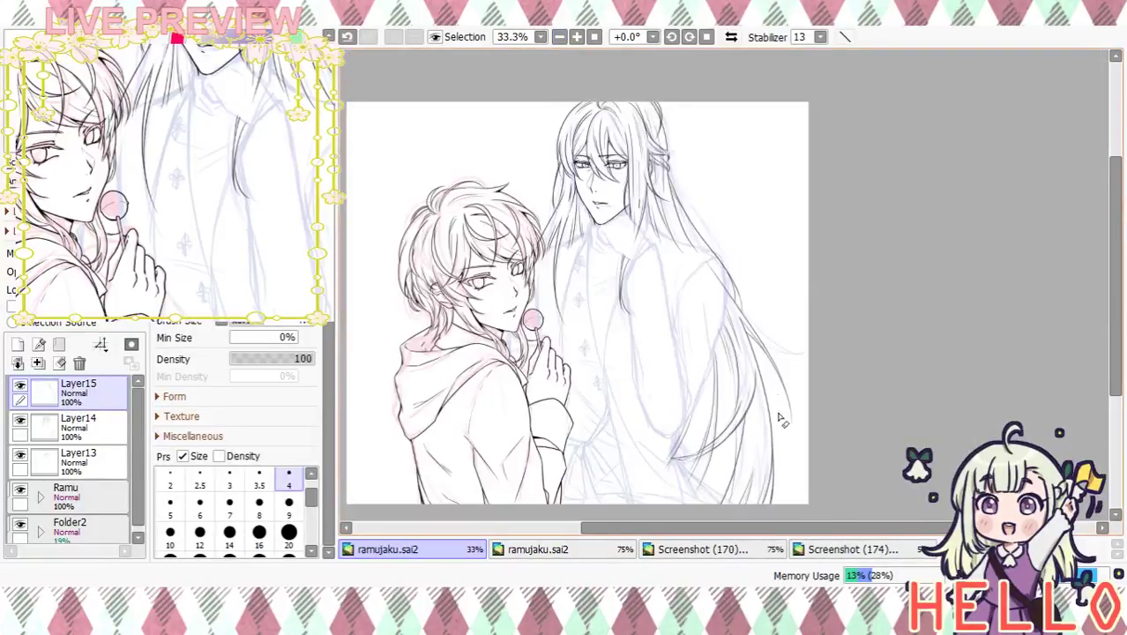
{"action": "left_click", "coordinate": [20, 421]}
{"action": "left_click", "coordinate": [21, 421]}
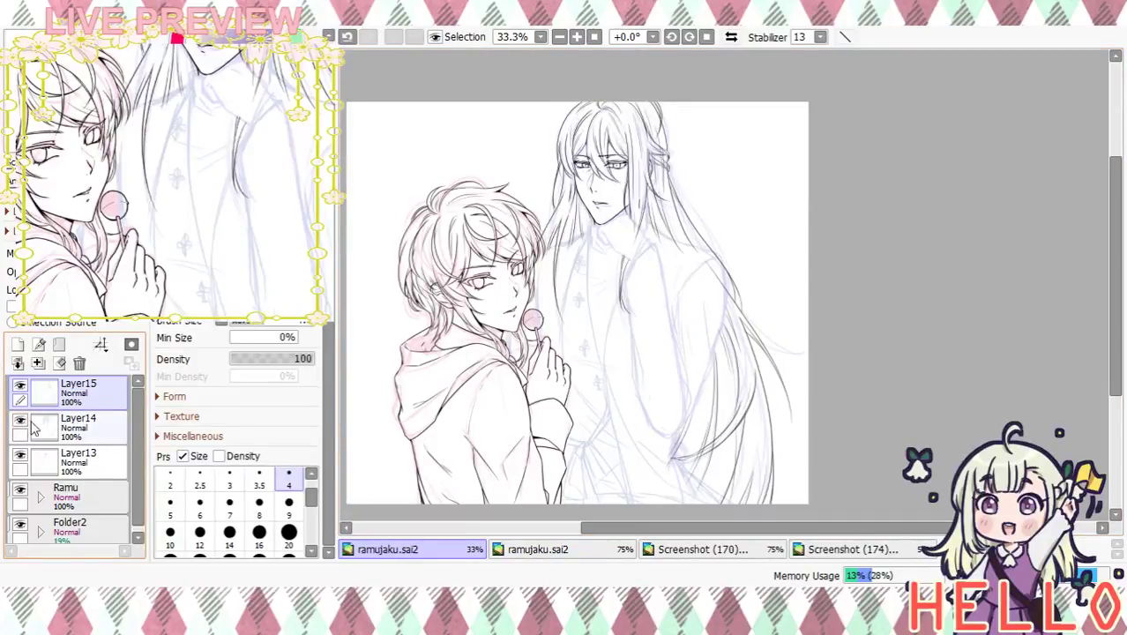
{"action": "left_click", "coordinate": [48, 430]}
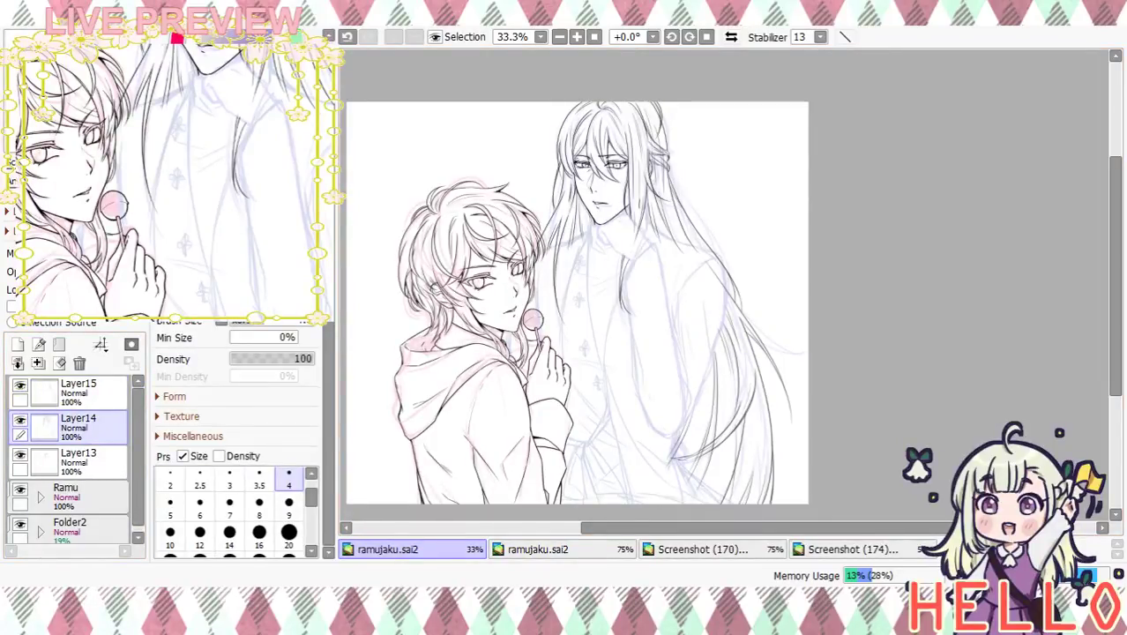
{"action": "left_click", "coordinate": [577, 38]}
{"action": "left_click", "coordinate": [577, 37]}
{"action": "left_click", "coordinate": [576, 37]}
{"action": "left_click_drag", "start_coordinate": [785, 453], "coordinate": [803, 273]}
{"action": "left_click_drag", "start_coordinate": [791, 410], "coordinate": [801, 208]}
{"action": "left_click_drag", "start_coordinate": [797, 388], "coordinate": [818, 322]}
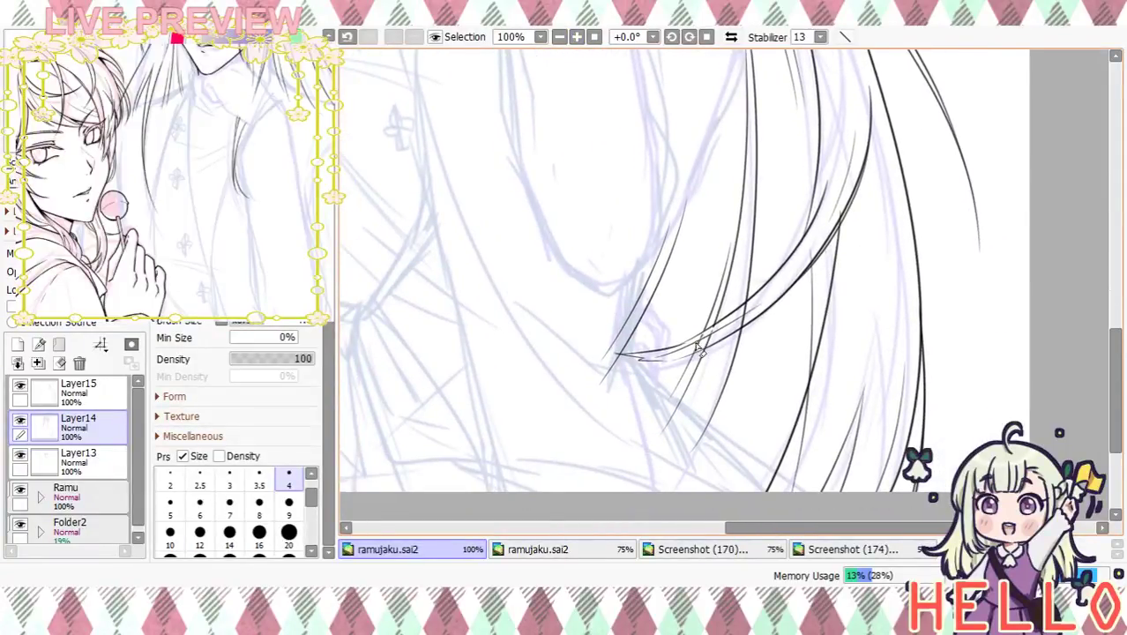
{"action": "left_click", "coordinate": [288, 503]}
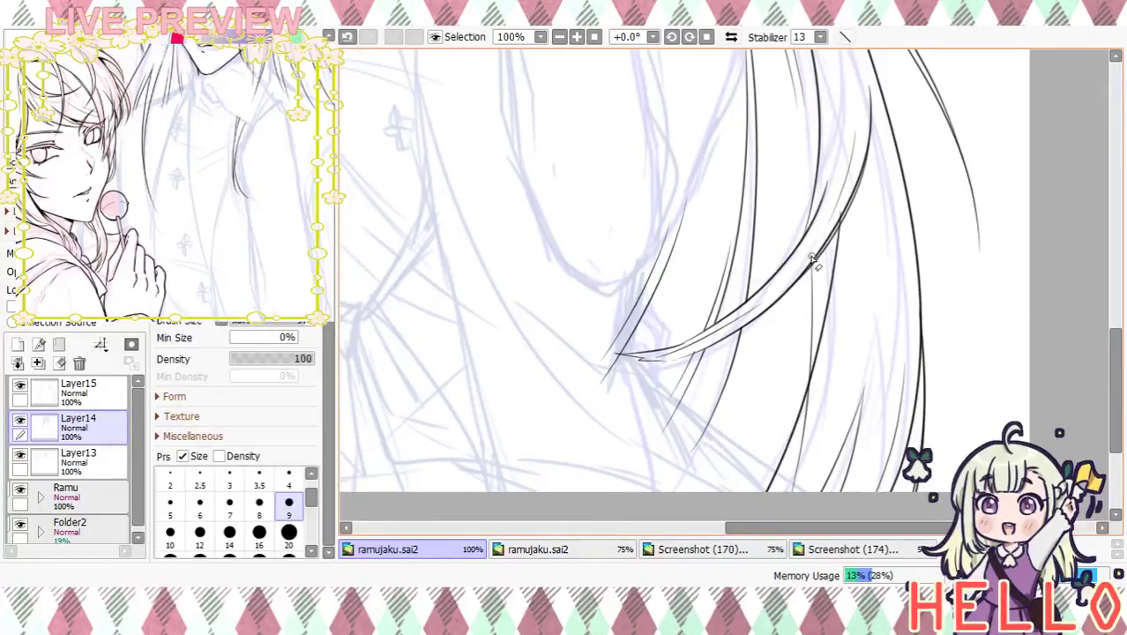
{"action": "mouse_move", "coordinate": [819, 258]}
{"action": "left_mouse_down"}
{"action": "mouse_move", "coordinate": [856, 319]}
{"action": "mouse_move", "coordinate": [870, 244]}
{"action": "mouse_move", "coordinate": [845, 218]}
{"action": "left_mouse_up"}
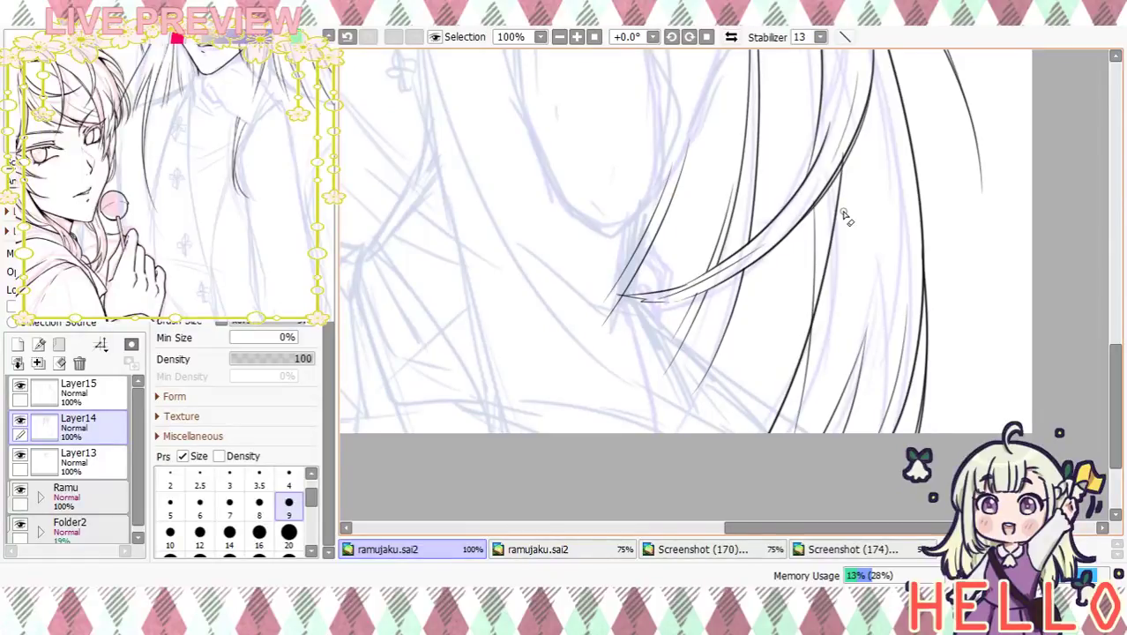
Toggle Layer15 and Layer14 to find the thin strand's layer, and erase its lower end on Layer14
{"action": "left_click", "coordinate": [94, 400]}
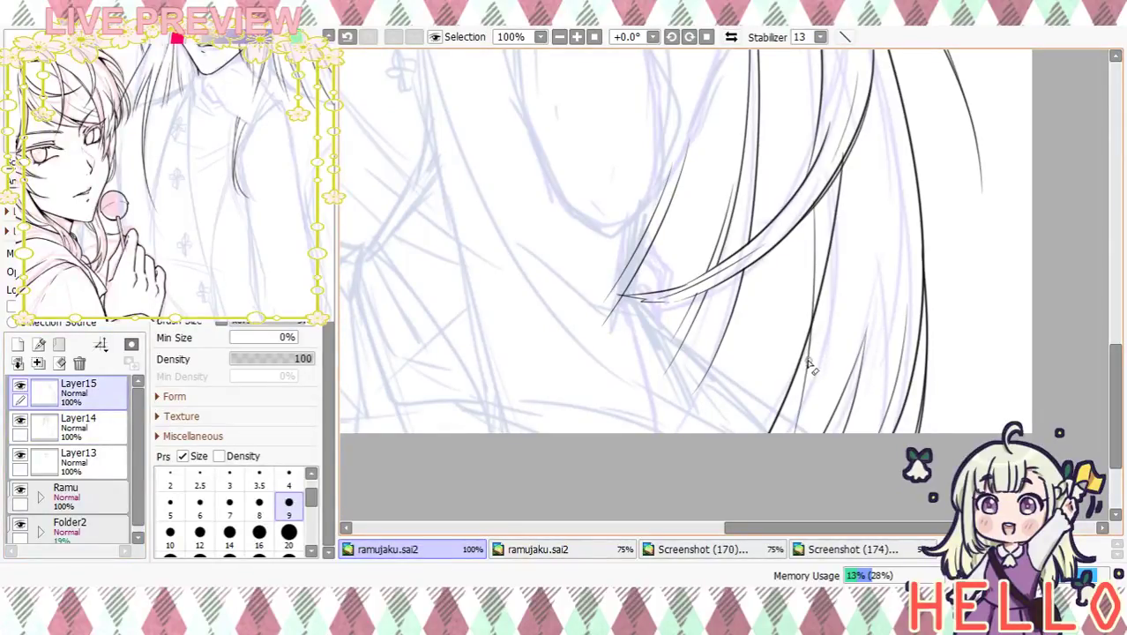
{"action": "left_click", "coordinate": [22, 384]}
{"action": "left_click", "coordinate": [22, 385]}
{"action": "left_click", "coordinate": [22, 385]}
{"action": "left_click", "coordinate": [22, 385]}
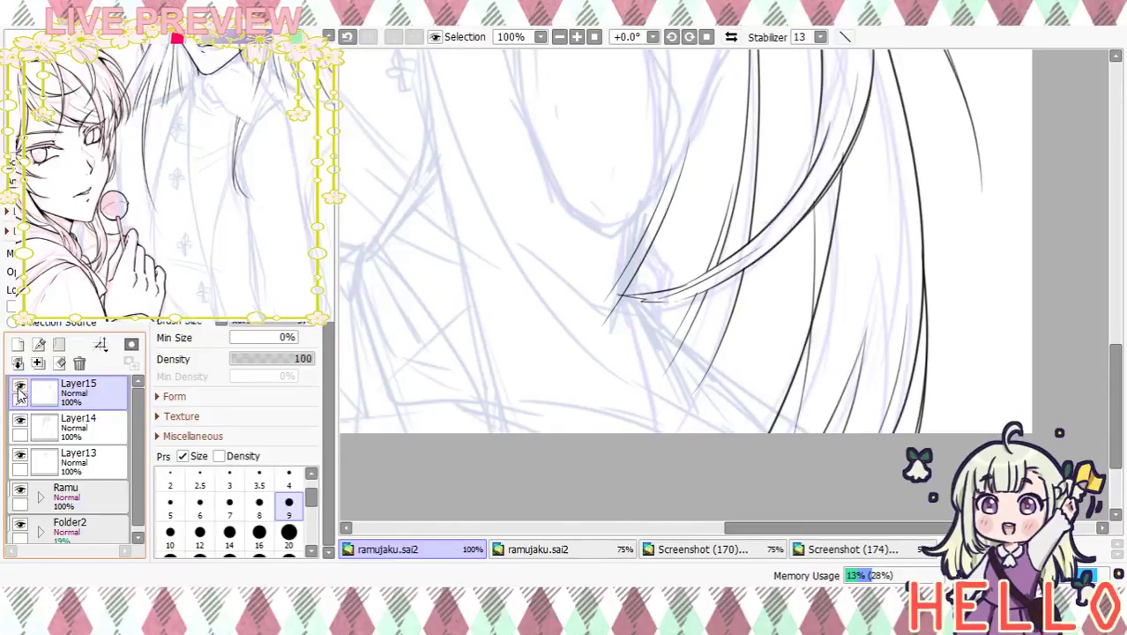
{"action": "left_click", "coordinate": [18, 417]}
{"action": "left_click", "coordinate": [19, 417]}
{"action": "left_click", "coordinate": [77, 423]}
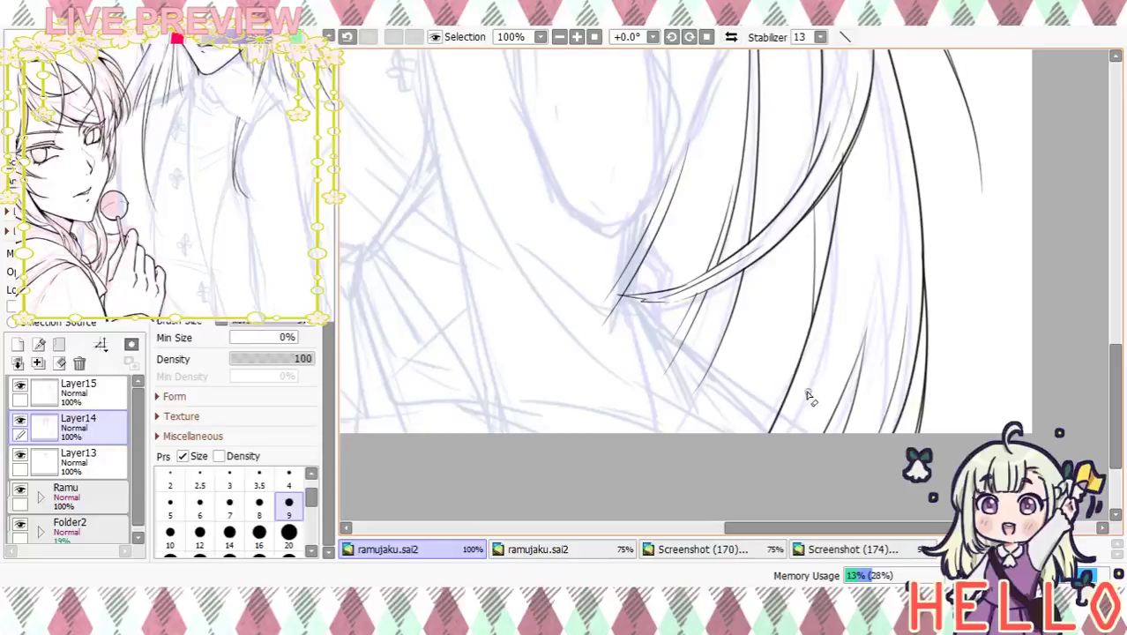
Review the whole line art with the sketch folder Folder2 hidden, and show the folder again
{"action": "mouse_move", "coordinate": [842, 280]}
{"action": "left_mouse_down"}
{"action": "mouse_move", "coordinate": [838, 444]}
{"action": "mouse_move", "coordinate": [862, 395]}
{"action": "mouse_move", "coordinate": [853, 460]}
{"action": "left_mouse_up"}
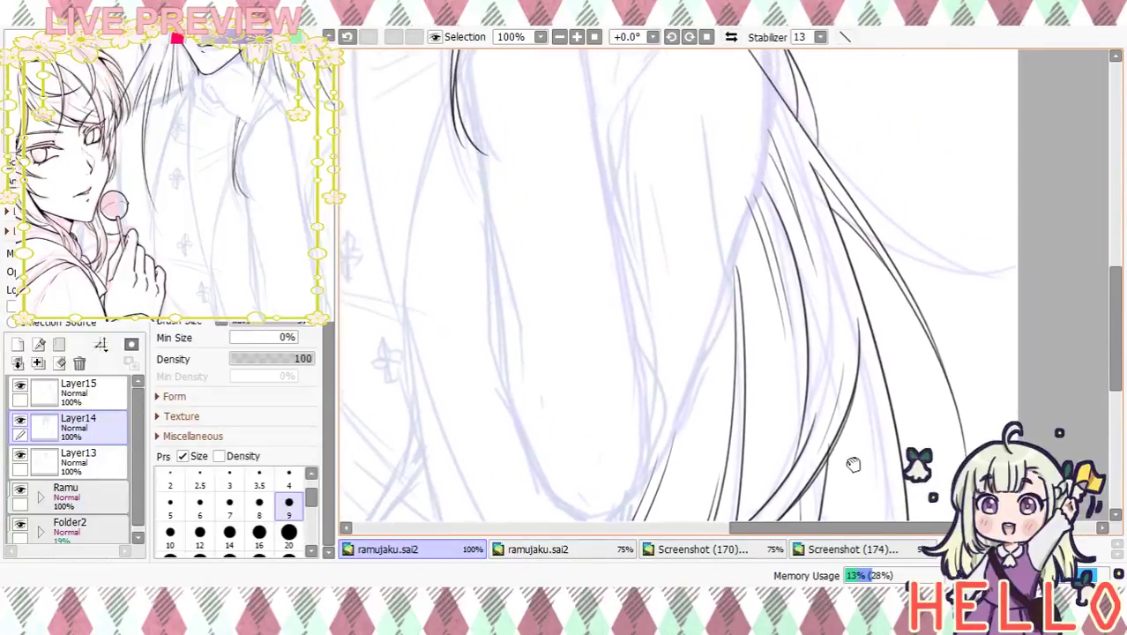
{"action": "mouse_move", "coordinate": [817, 269]}
{"action": "left_mouse_down"}
{"action": "mouse_move", "coordinate": [830, 377]}
{"action": "mouse_move", "coordinate": [850, 410]}
{"action": "mouse_move", "coordinate": [841, 360]}
{"action": "mouse_move", "coordinate": [855, 365]}
{"action": "mouse_move", "coordinate": [829, 351]}
{"action": "mouse_move", "coordinate": [847, 396]}
{"action": "mouse_move", "coordinate": [810, 344]}
{"action": "mouse_move", "coordinate": [849, 213]}
{"action": "mouse_move", "coordinate": [865, 255]}
{"action": "mouse_move", "coordinate": [813, 319]}
{"action": "left_mouse_up"}
{"action": "left_click", "coordinate": [558, 37]}
{"action": "left_click", "coordinate": [558, 37]}
{"action": "left_click", "coordinate": [19, 526]}
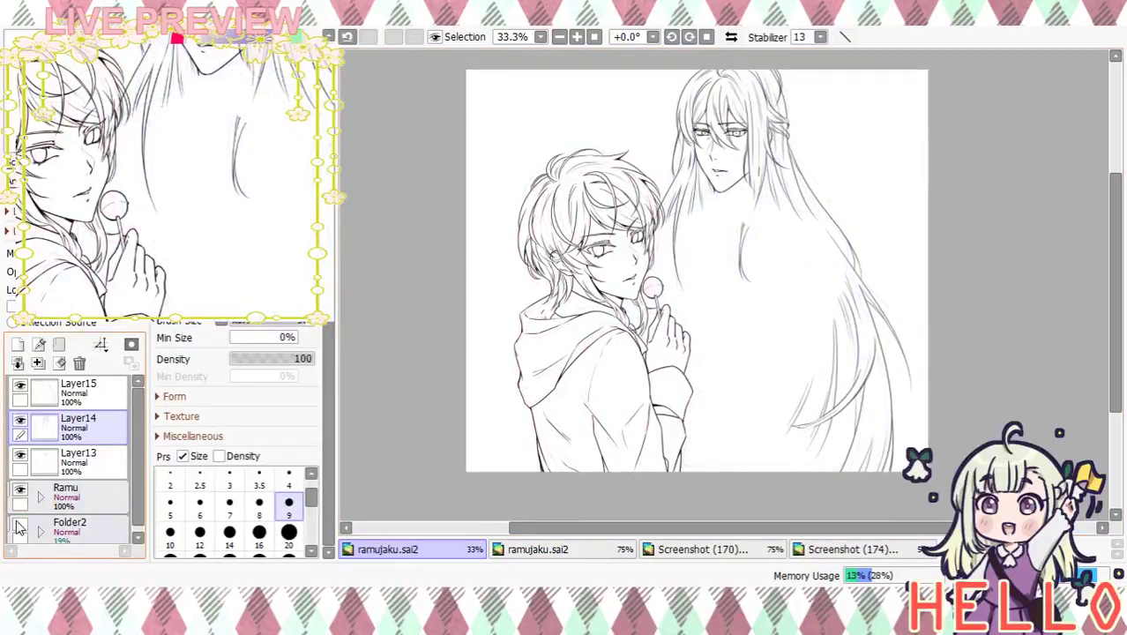
{"action": "left_click", "coordinate": [19, 526]}
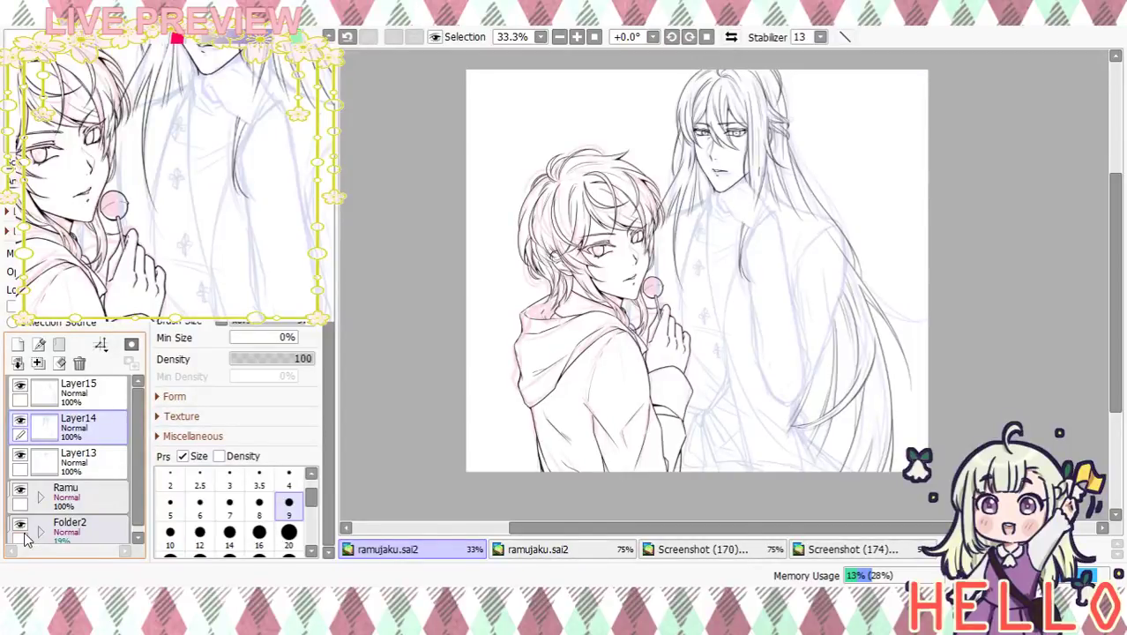
On Layer15, clean up the hair lines around the tied side locks beside the long-haired character's ear with the eraser
{"action": "scroll", "coordinate": [657, 265], "scroll_direction": "up", "scroll_amount": 2}
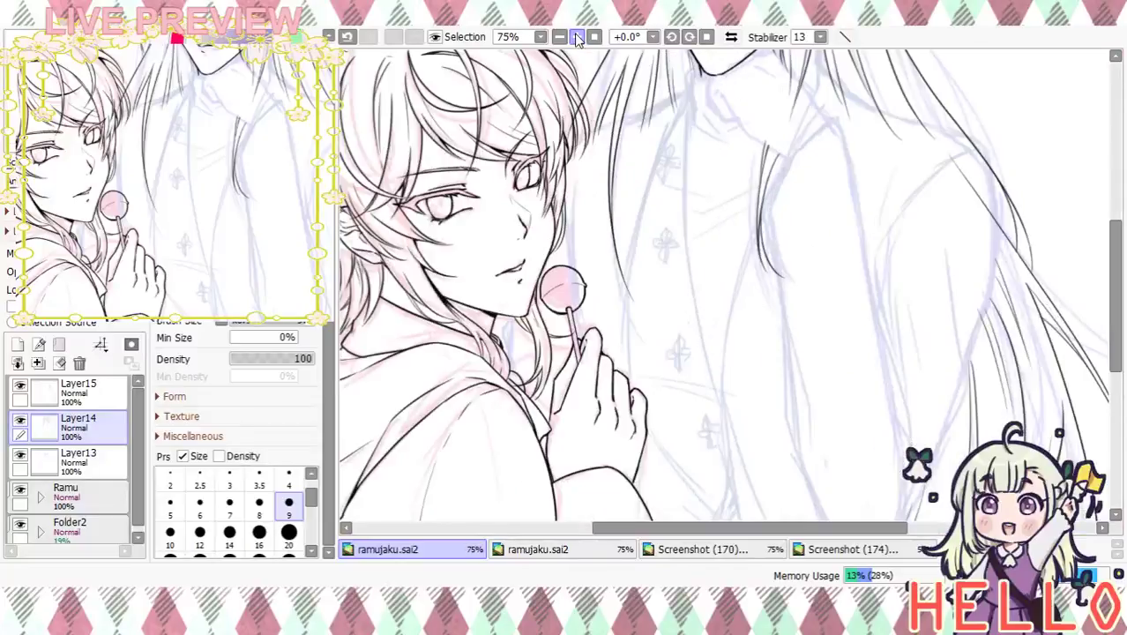
{"action": "left_click_drag", "start_coordinate": [749, 244], "coordinate": [734, 414]}
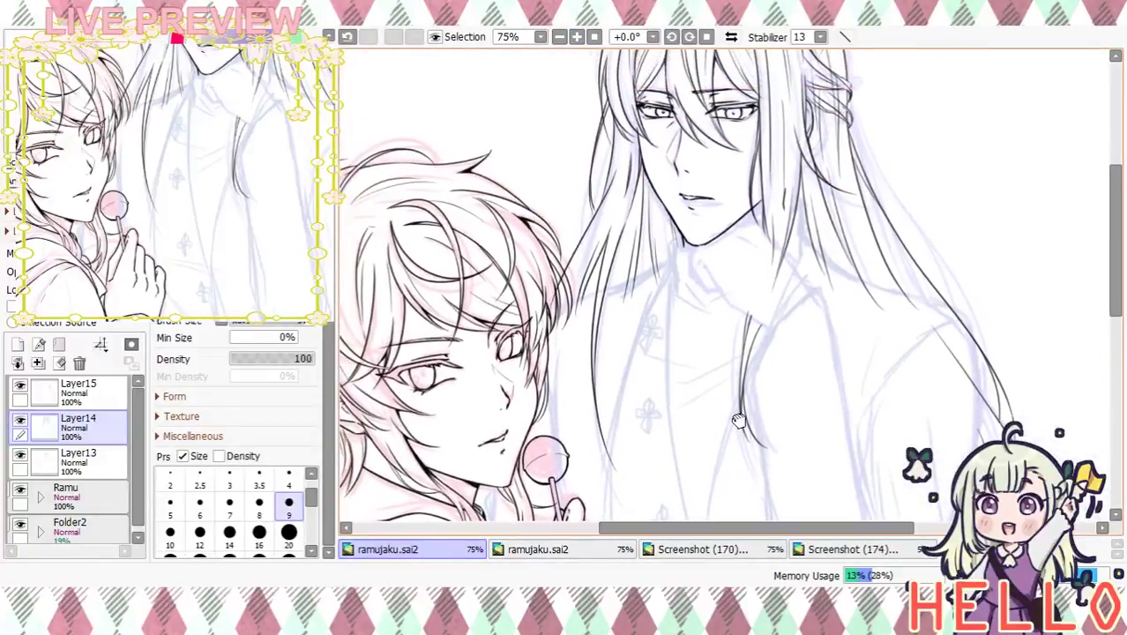
{"action": "left_click_drag", "start_coordinate": [725, 339], "coordinate": [740, 411]}
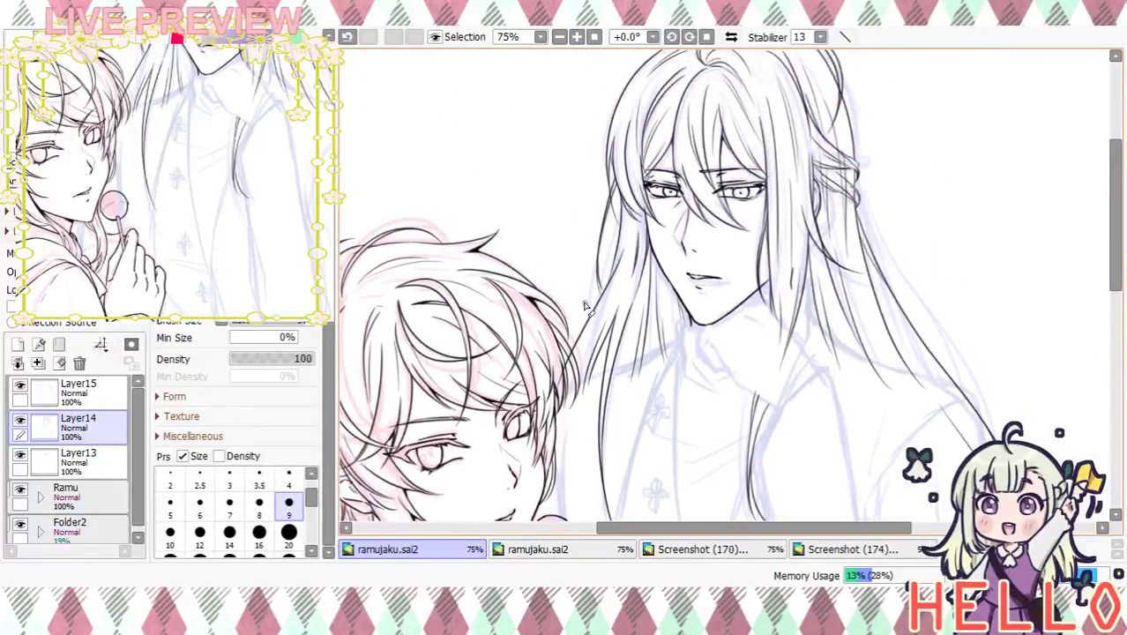
{"action": "left_click", "coordinate": [21, 388]}
{"action": "left_click", "coordinate": [20, 388]}
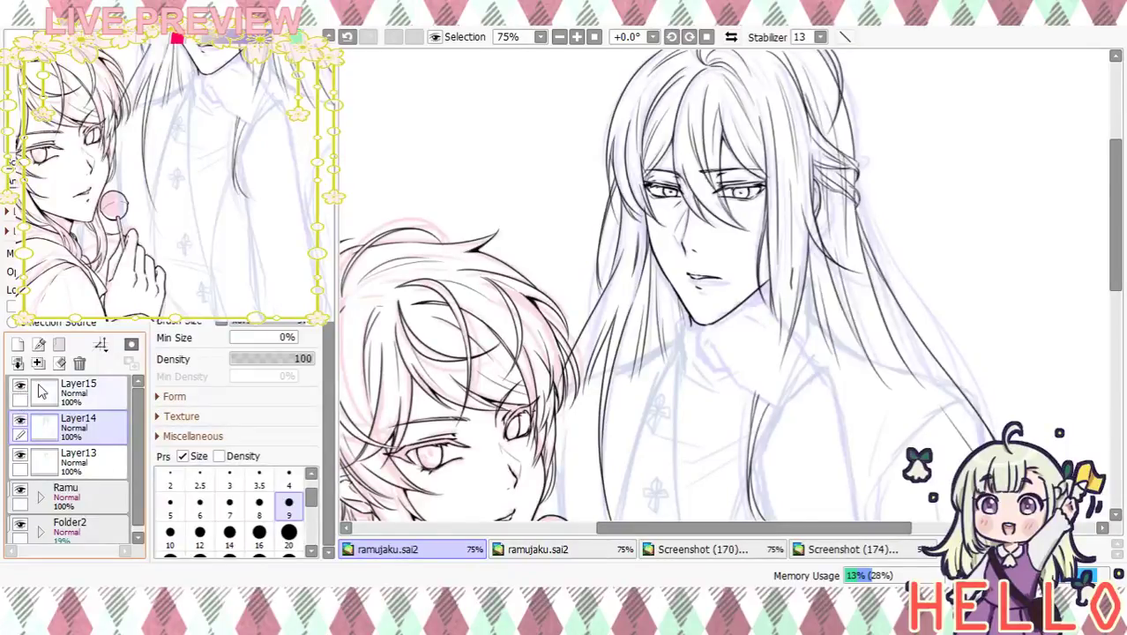
{"action": "left_click", "coordinate": [53, 393]}
{"action": "left_click", "coordinate": [580, 39]}
{"action": "left_click", "coordinate": [579, 39]}
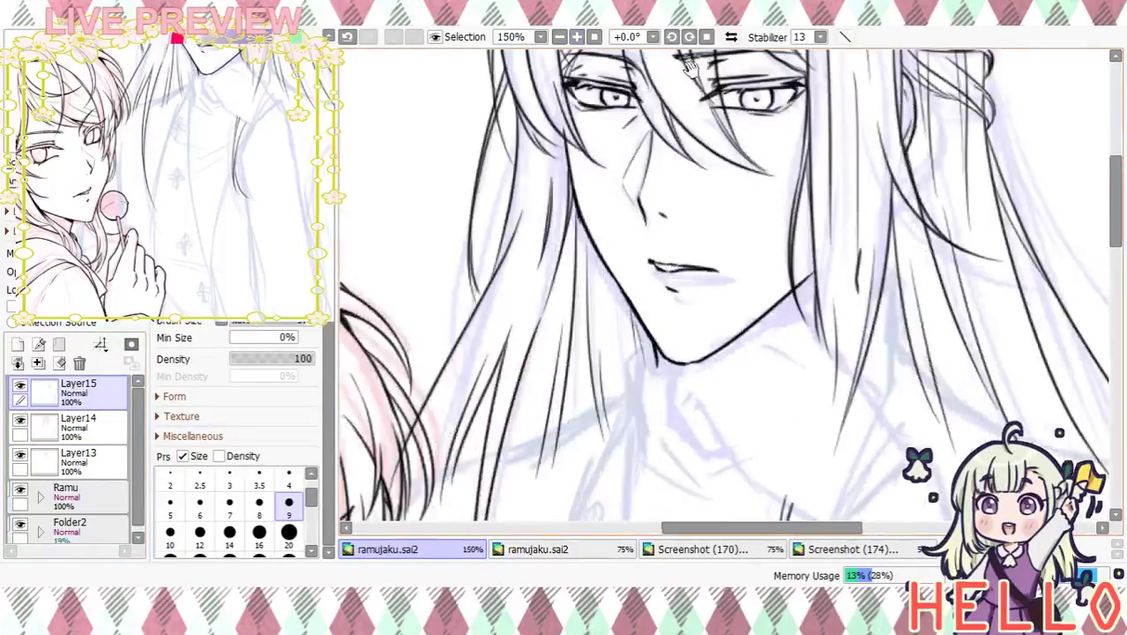
{"action": "left_click_drag", "start_coordinate": [728, 73], "coordinate": [453, 240]}
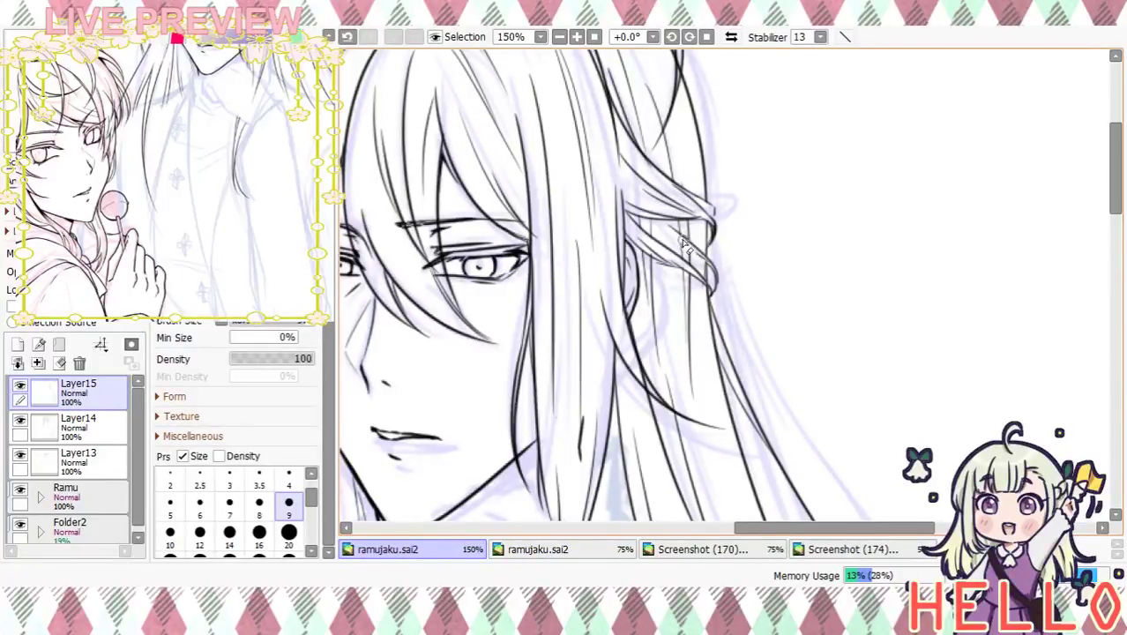
{"action": "left_click_drag", "start_coordinate": [747, 210], "coordinate": [785, 232]}
{"action": "mouse_move", "coordinate": [753, 156]}
{"action": "left_mouse_down"}
{"action": "mouse_move", "coordinate": [766, 233]}
{"action": "mouse_move", "coordinate": [791, 194]}
{"action": "left_mouse_up"}
{"action": "left_click", "coordinate": [559, 37]}
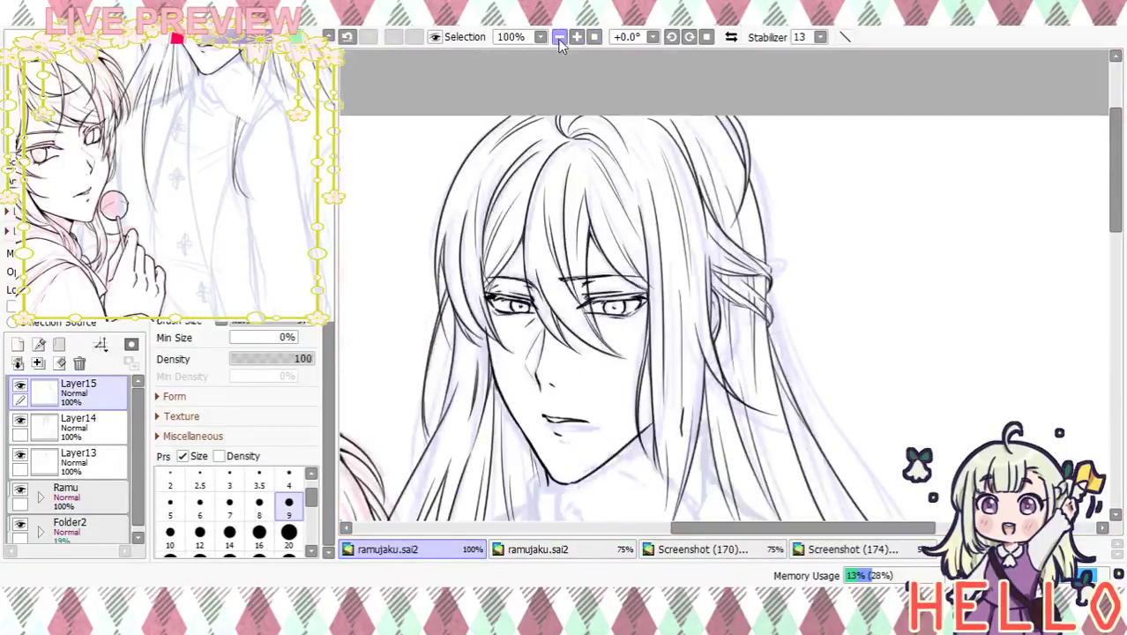
Add a new layer above Layer15 and set the pen size to 5
{"action": "left_click", "coordinate": [559, 37]}
{"action": "left_click_drag", "start_coordinate": [799, 414], "coordinate": [807, 268]}
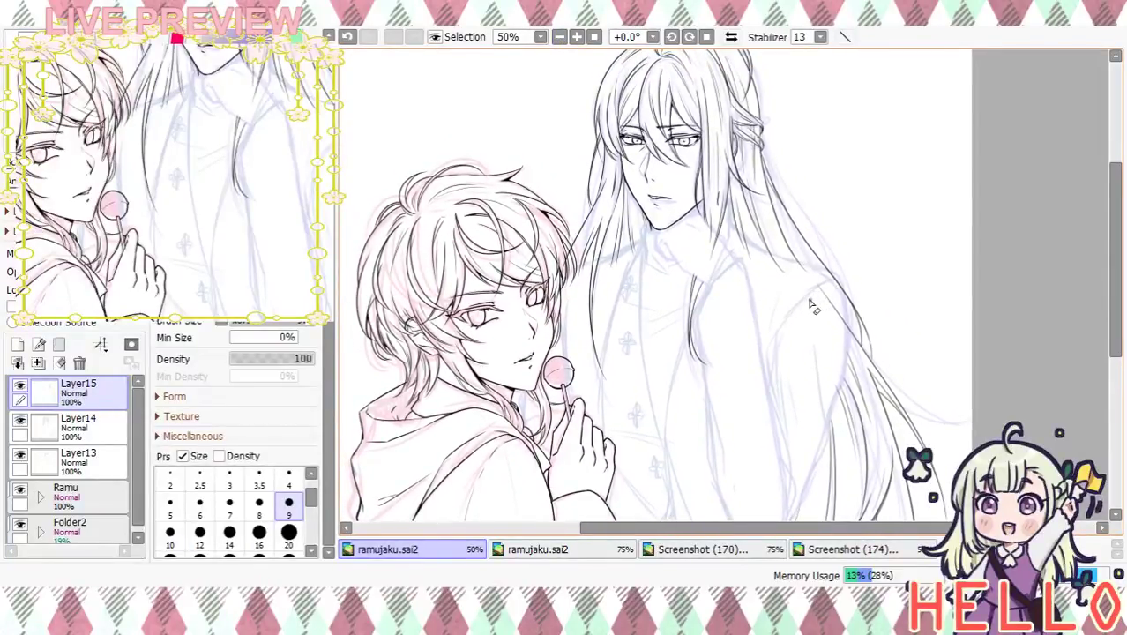
{"action": "mouse_move", "coordinate": [818, 308]}
{"action": "left_mouse_down"}
{"action": "mouse_move", "coordinate": [775, 350]}
{"action": "mouse_move", "coordinate": [810, 301]}
{"action": "mouse_move", "coordinate": [825, 345]}
{"action": "mouse_move", "coordinate": [812, 312]}
{"action": "left_mouse_up"}
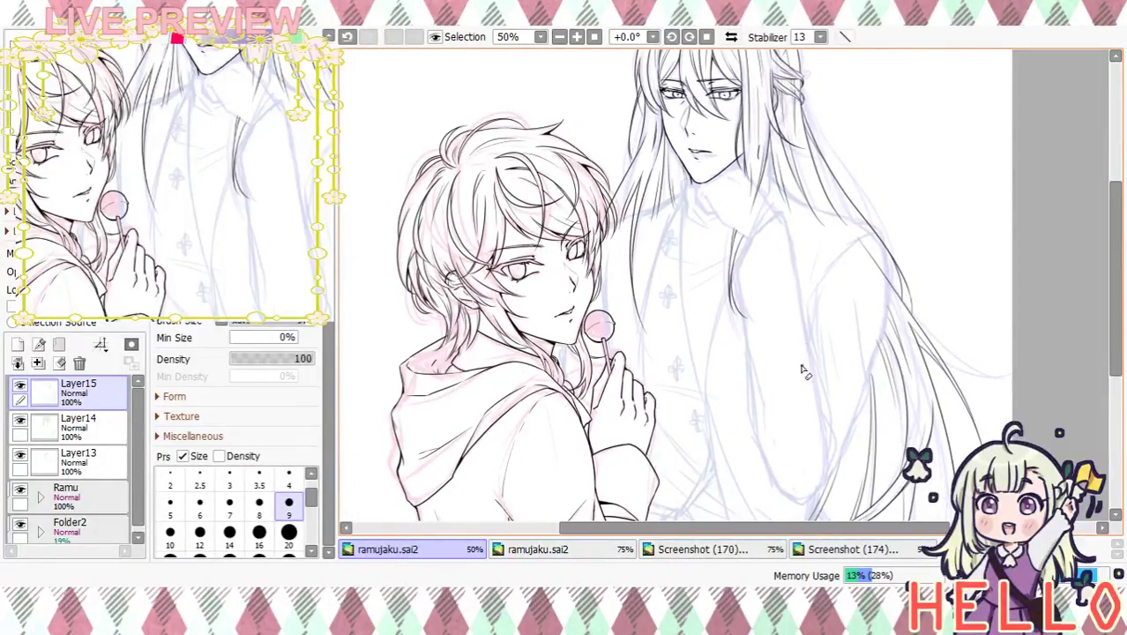
{"action": "mouse_move", "coordinate": [818, 395]}
{"action": "left_mouse_down"}
{"action": "mouse_move", "coordinate": [777, 248]}
{"action": "mouse_move", "coordinate": [788, 350]}
{"action": "mouse_move", "coordinate": [797, 341]}
{"action": "mouse_move", "coordinate": [800, 372]}
{"action": "mouse_move", "coordinate": [787, 284]}
{"action": "mouse_move", "coordinate": [798, 381]}
{"action": "mouse_move", "coordinate": [779, 244]}
{"action": "mouse_move", "coordinate": [795, 295]}
{"action": "mouse_move", "coordinate": [796, 261]}
{"action": "mouse_move", "coordinate": [840, 433]}
{"action": "left_mouse_up"}
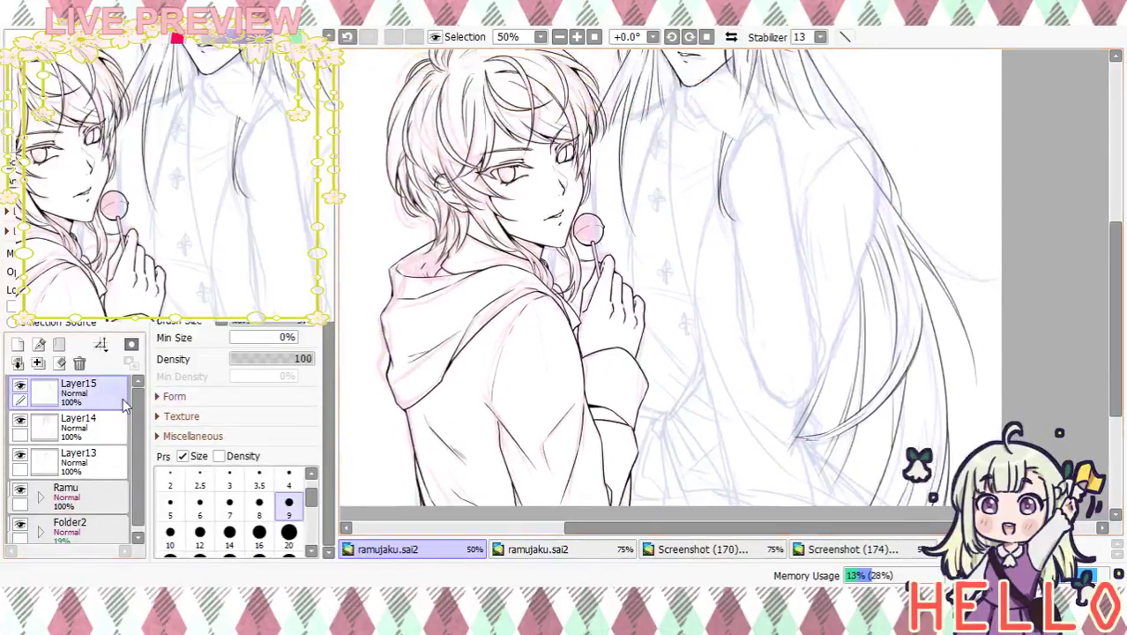
{"action": "left_click", "coordinate": [17, 345]}
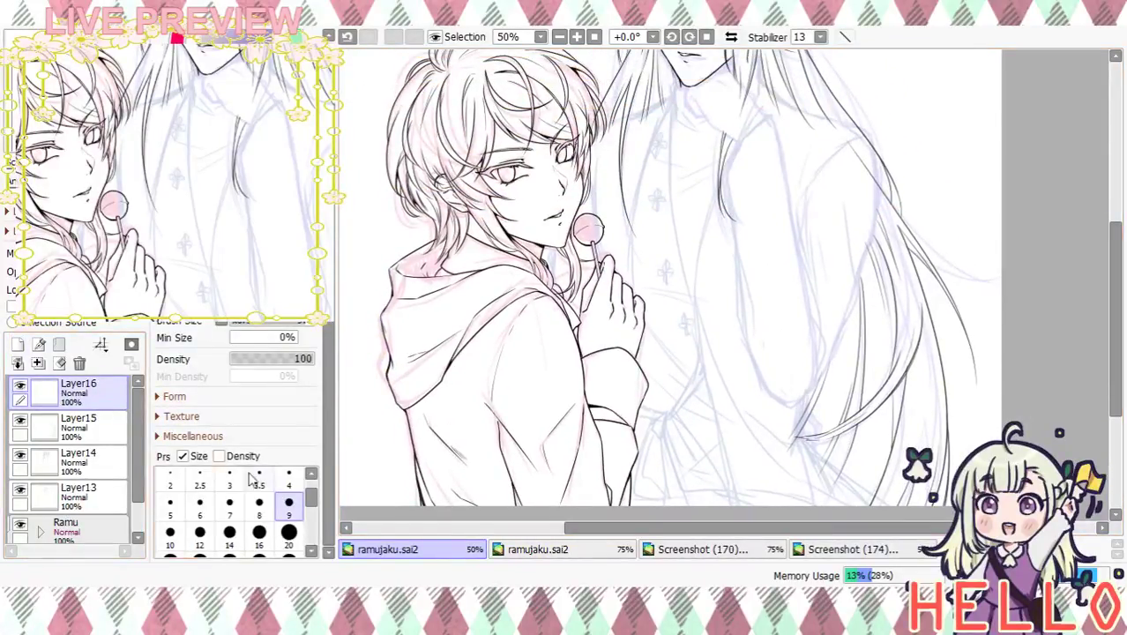
{"action": "left_click", "coordinate": [172, 504]}
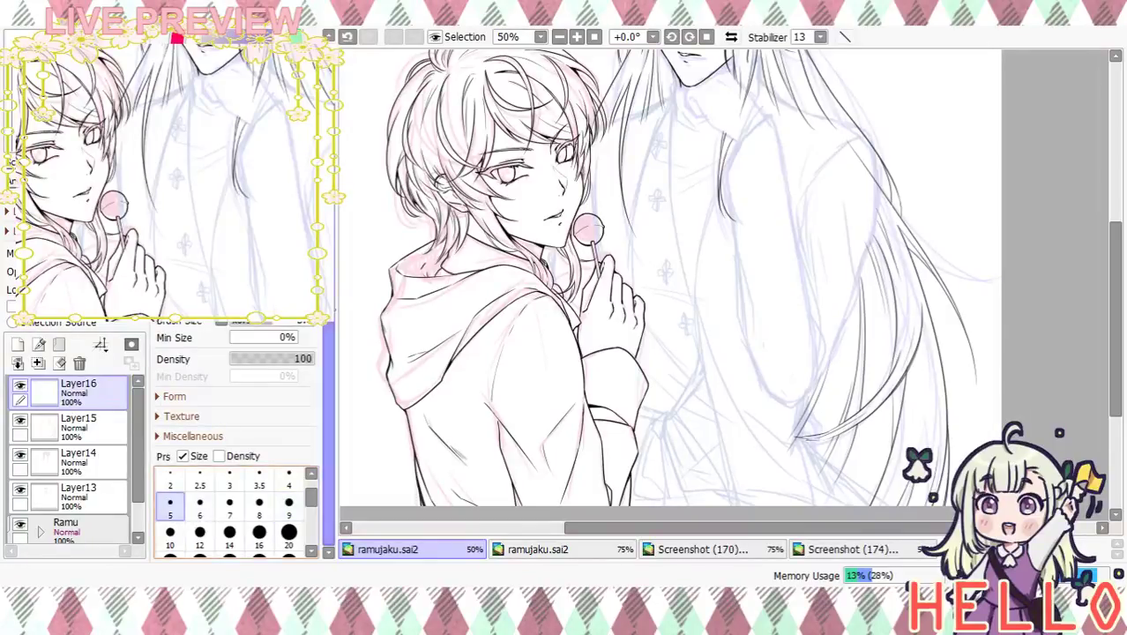
On Layer13, ink the knuckles along the long-haired character's jaw and the hand's upper edge down to the wrist
{"action": "left_click", "coordinate": [577, 35]}
{"action": "left_click_drag", "start_coordinate": [649, 171], "coordinate": [692, 365]}
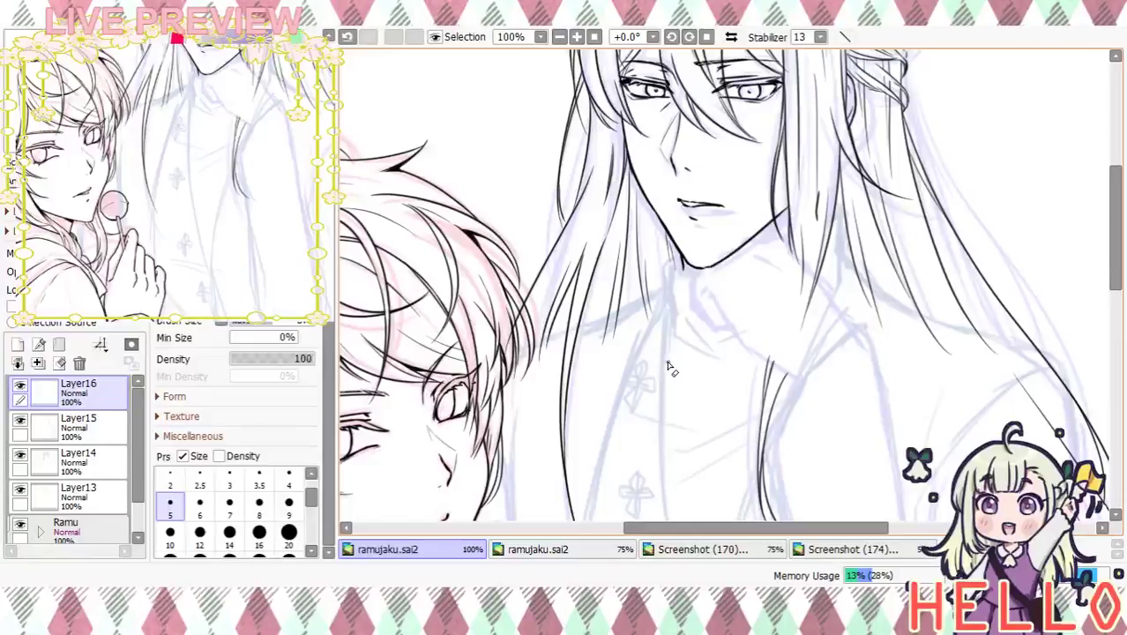
{"action": "left_click", "coordinate": [88, 495]}
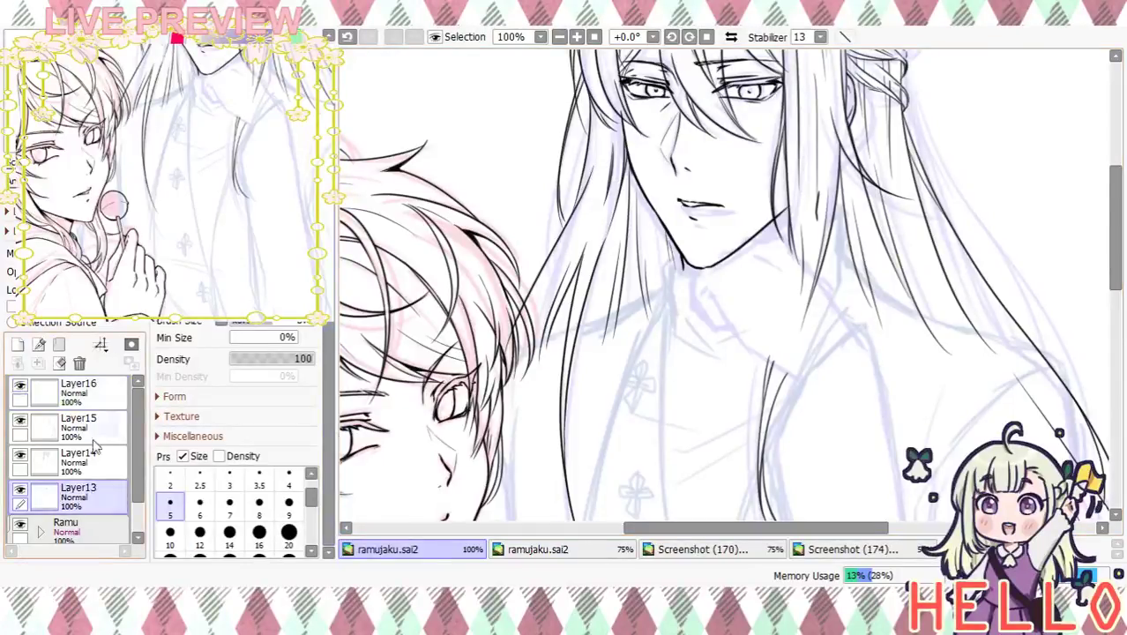
{"action": "left_click", "coordinate": [578, 36]}
{"action": "left_click_drag", "start_coordinate": [750, 214], "coordinate": [607, 179]}
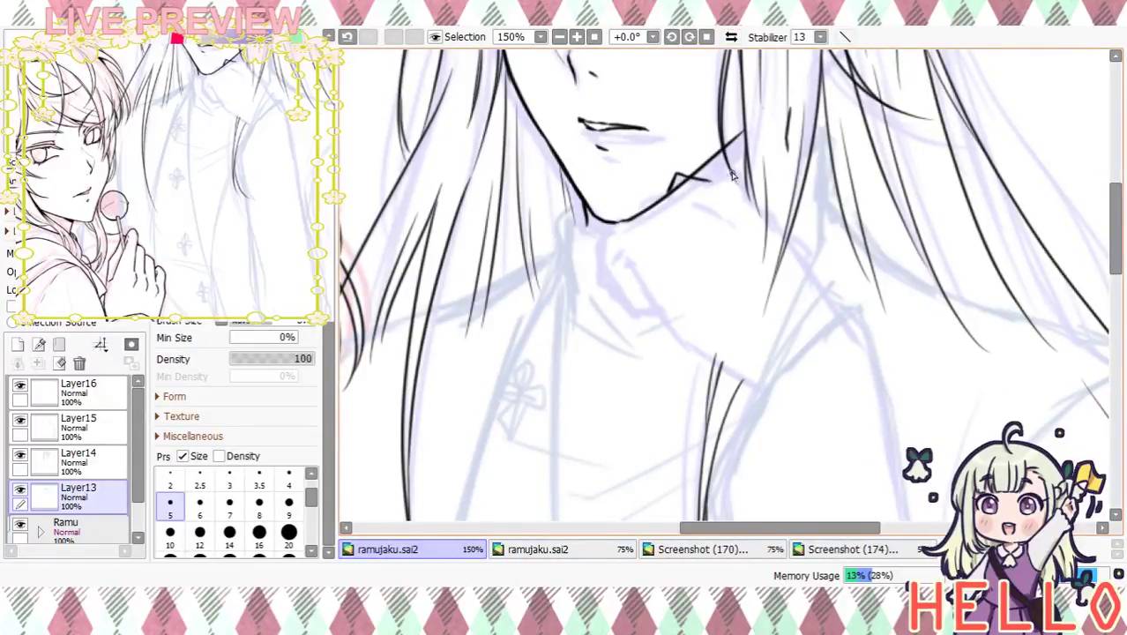
{"action": "key", "text": "ctrl+z"}
{"action": "mouse_move", "coordinate": [701, 179]}
{"action": "left_mouse_down"}
{"action": "mouse_move", "coordinate": [729, 182]}
{"action": "mouse_move", "coordinate": [818, 306]}
{"action": "left_mouse_up"}
{"action": "key", "text": "ctrl+z"}
{"action": "left_click_drag", "start_coordinate": [741, 217], "coordinate": [753, 231]}
{"action": "left_click_drag", "start_coordinate": [734, 182], "coordinate": [806, 272]}
{"action": "key", "text": "ctrl+z"}
{"action": "left_click_drag", "start_coordinate": [735, 183], "coordinate": [828, 315]}
{"action": "key", "text": "ctrl+z"}
{"action": "left_click_drag", "start_coordinate": [733, 182], "coordinate": [833, 319]}
{"action": "key", "text": "ctrl+z"}
{"action": "left_click_drag", "start_coordinate": [731, 179], "coordinate": [833, 319]}
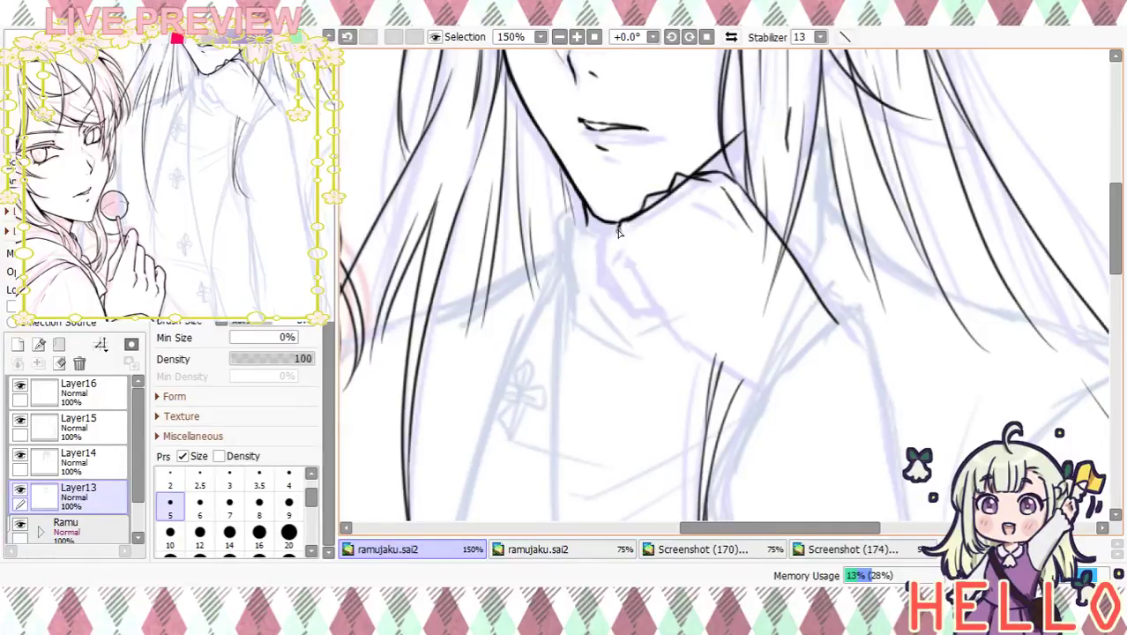
Ink the front of the fist with its curled fingers below the chin and a short knuckle line
{"action": "left_click_drag", "start_coordinate": [603, 238], "coordinate": [606, 289]}
{"action": "left_click_drag", "start_coordinate": [645, 293], "coordinate": [657, 311]}
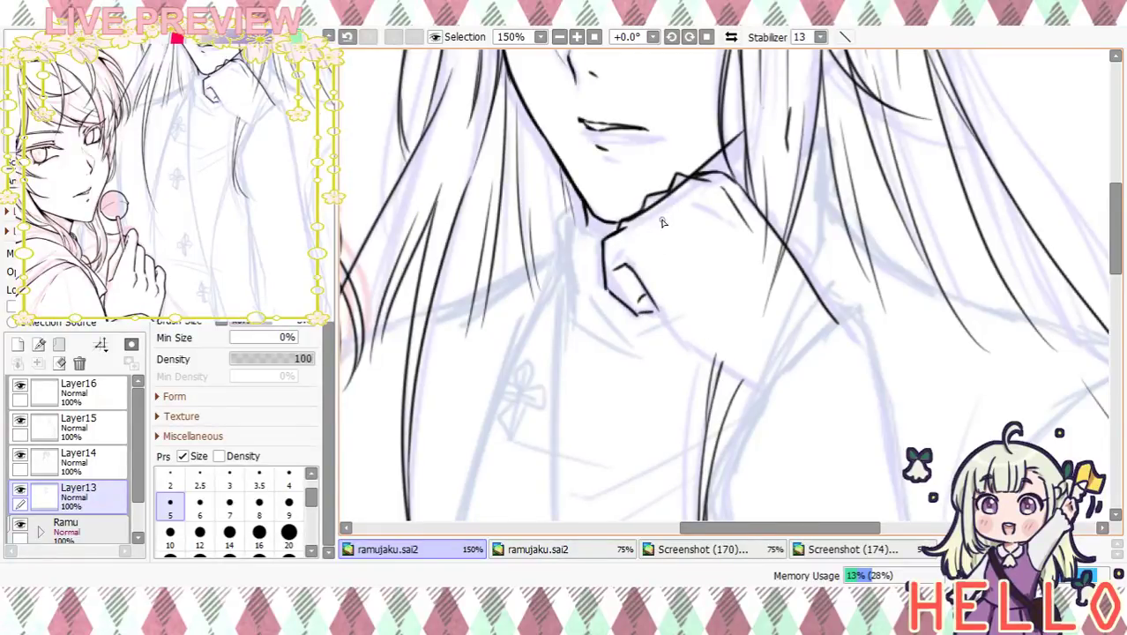
{"action": "left_click_drag", "start_coordinate": [717, 224], "coordinate": [774, 291]}
{"action": "key", "text": "ctrl+z"}
{"action": "left_click_drag", "start_coordinate": [690, 195], "coordinate": [722, 225]}
Ink the lower edge of the hand from the curled fingers down to the wrist
{"action": "left_click_drag", "start_coordinate": [657, 308], "coordinate": [709, 359]}
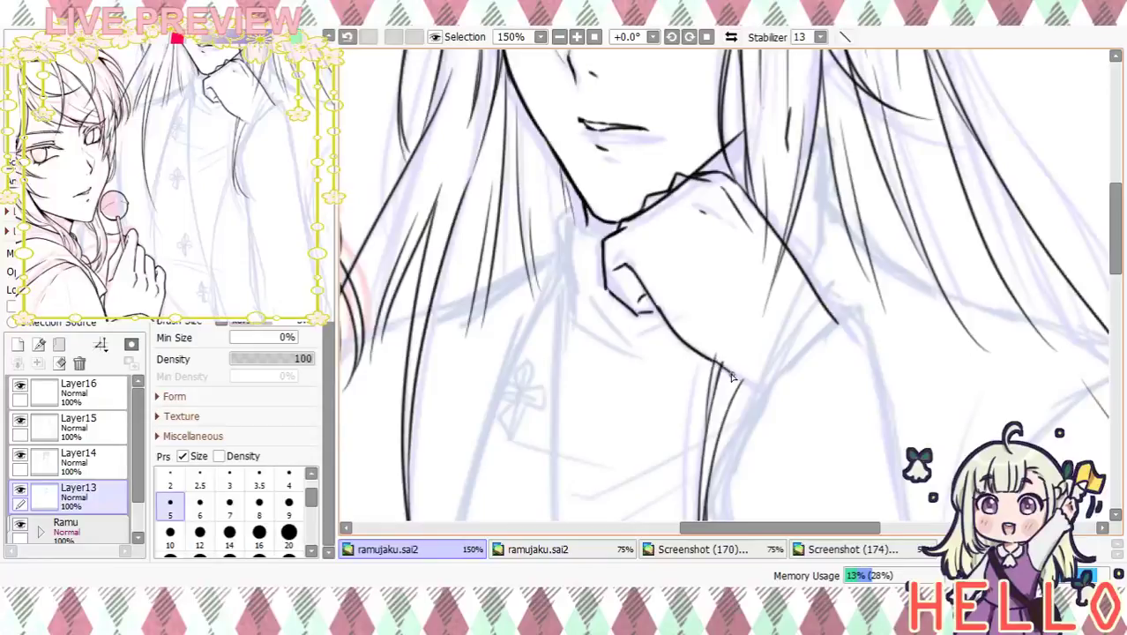
{"action": "key", "text": "ctrl+z"}
{"action": "left_click_drag", "start_coordinate": [640, 279], "coordinate": [695, 354]}
{"action": "key", "text": "ctrl+z"}
{"action": "left_click_drag", "start_coordinate": [641, 281], "coordinate": [694, 349]}
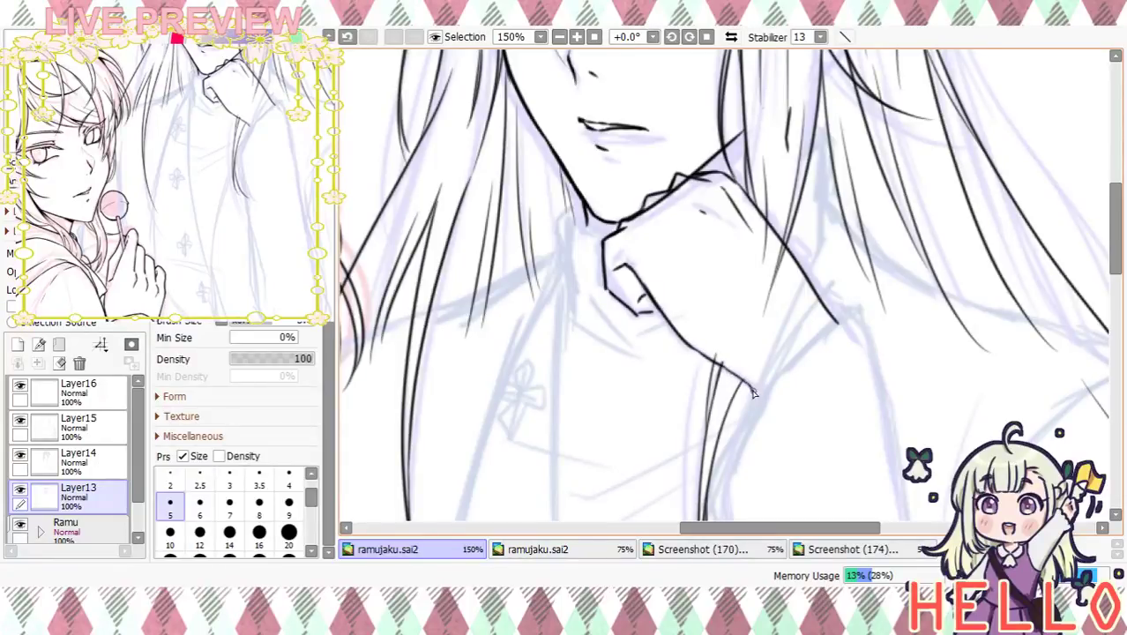
{"action": "left_click_drag", "start_coordinate": [728, 269], "coordinate": [757, 315]}
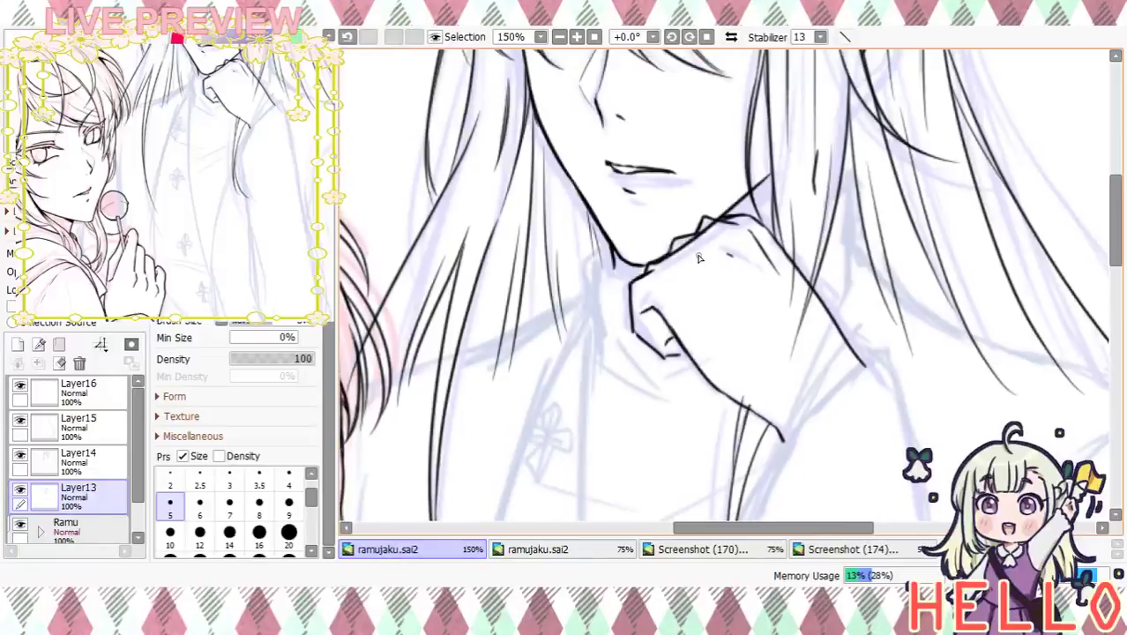
Erase the rough knuckle strokes along the jaw and refine the knuckle outline and finger lines
{"action": "key", "text": "e"}
{"action": "left_click_drag", "start_coordinate": [711, 214], "coordinate": [703, 211]}
{"action": "key", "text": "n"}
{"action": "mouse_move", "coordinate": [685, 382]}
{"action": "left_mouse_down"}
{"action": "mouse_move", "coordinate": [647, 299]}
{"action": "mouse_move", "coordinate": [650, 345]}
{"action": "left_mouse_up"}
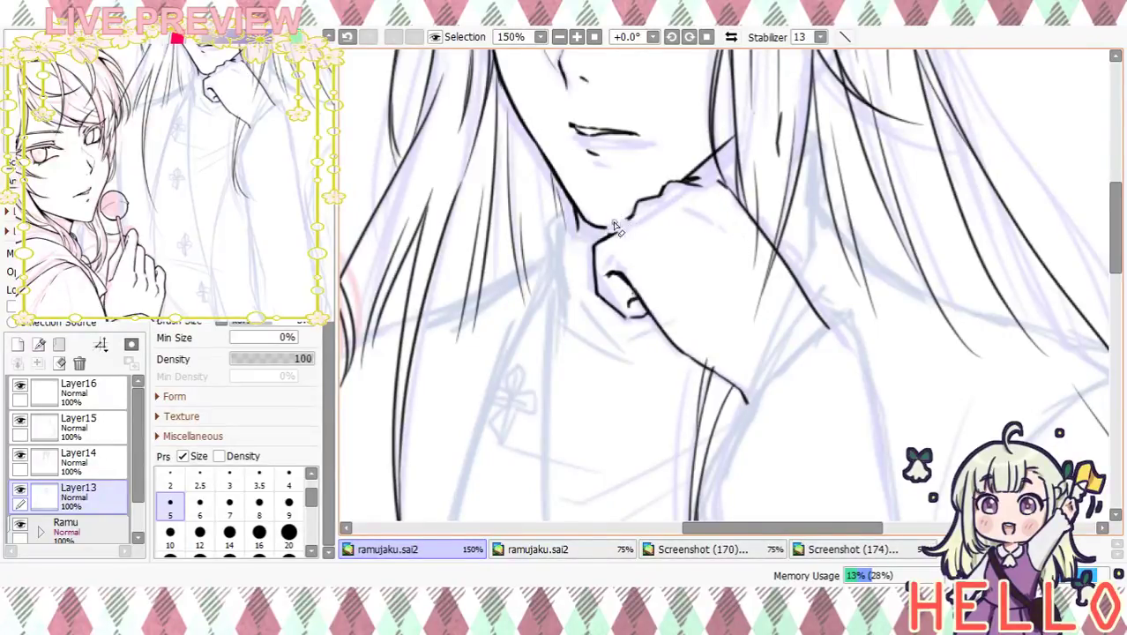
{"action": "left_click_drag", "start_coordinate": [676, 239], "coordinate": [685, 287]}
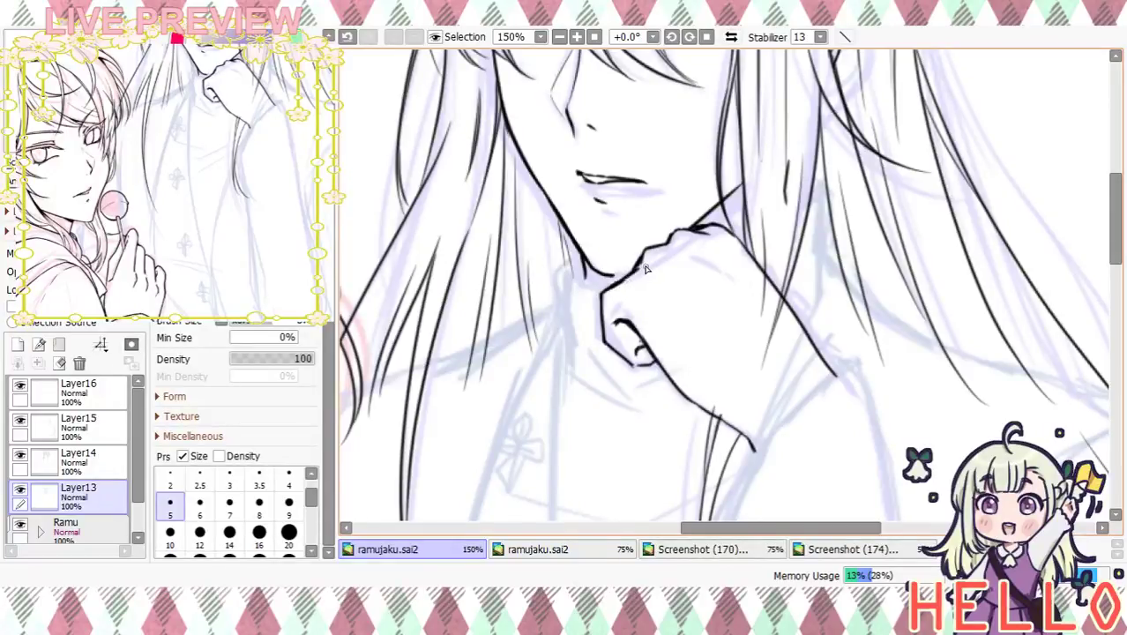
{"action": "left_click_drag", "start_coordinate": [655, 271], "coordinate": [664, 276]}
{"action": "left_click_drag", "start_coordinate": [695, 333], "coordinate": [660, 254]}
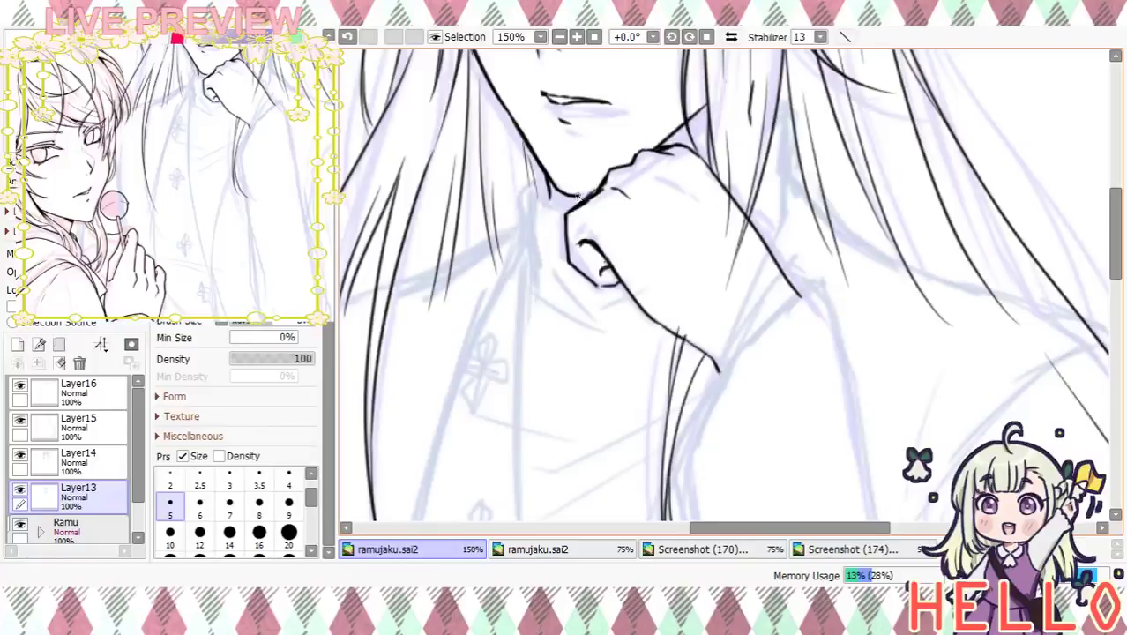
Ink a short line on the back of the fist behind the knuckles, undoing the misplaced strokes
{"action": "left_click_drag", "start_coordinate": [646, 204], "coordinate": [630, 237]}
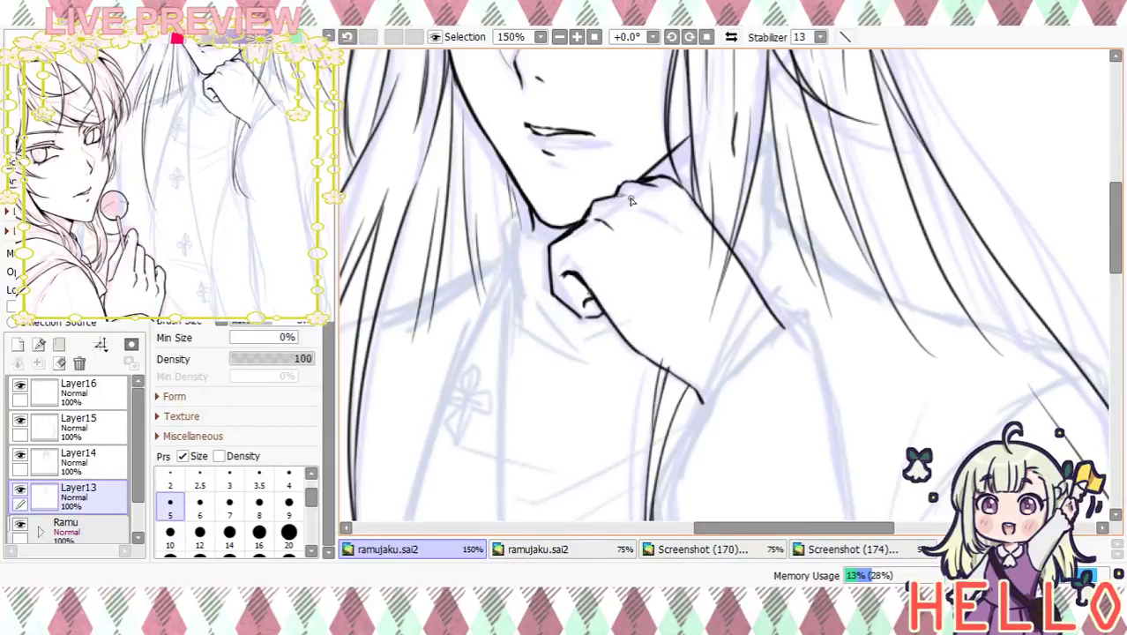
{"action": "left_click_drag", "start_coordinate": [647, 212], "coordinate": [683, 250]}
{"action": "left_click_drag", "start_coordinate": [737, 294], "coordinate": [717, 363]}
{"action": "mouse_move", "coordinate": [628, 249]}
{"action": "left_mouse_down"}
{"action": "mouse_move", "coordinate": [661, 256]}
{"action": "mouse_move", "coordinate": [650, 252]}
{"action": "left_mouse_up"}
{"action": "key", "text": "ctrl+z"}
{"action": "key", "text": "ctrl+z"}
{"action": "key", "text": "ctrl+z"}
{"action": "key", "text": "ctrl+z"}
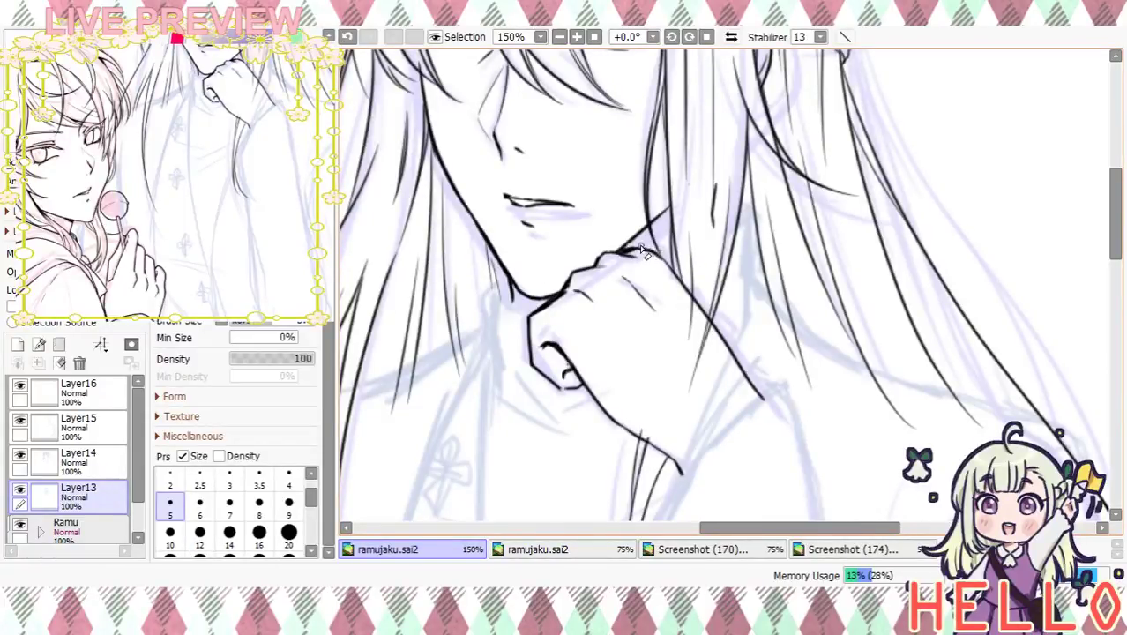
Erase the upper finger curl, the hand's upper edge and the knuckle outline along the jaw
{"action": "scroll", "coordinate": [671, 318], "scroll_direction": "down", "scroll_amount": 2}
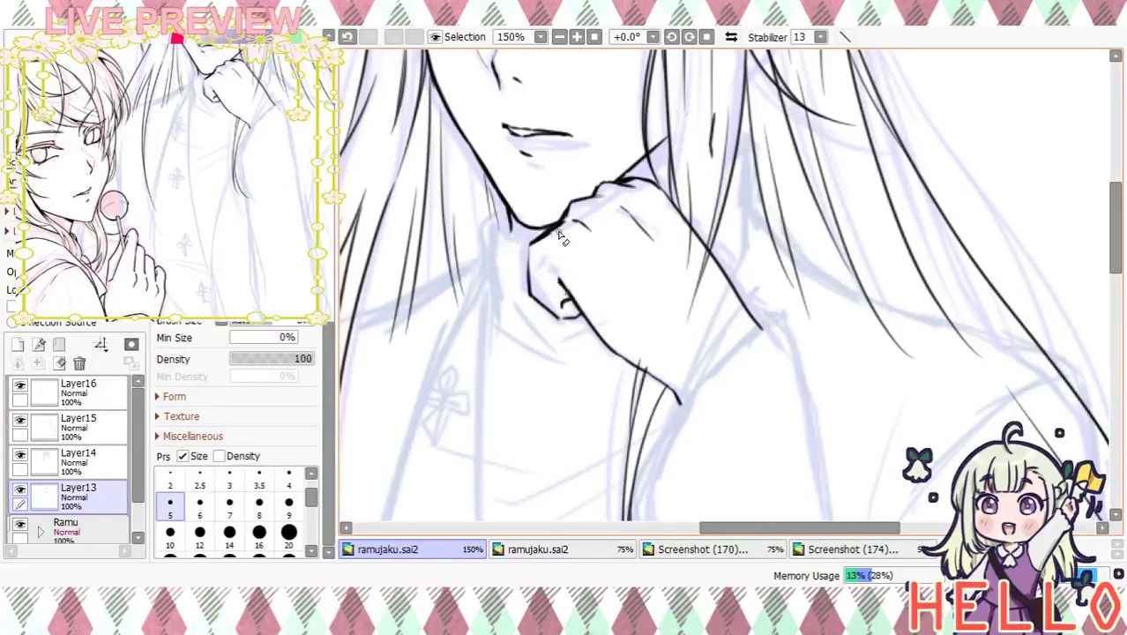
{"action": "mouse_move", "coordinate": [540, 250]}
{"action": "left_mouse_down"}
{"action": "mouse_move", "coordinate": [586, 297]}
{"action": "mouse_move", "coordinate": [576, 402]}
{"action": "mouse_move", "coordinate": [558, 283]}
{"action": "mouse_move", "coordinate": [593, 254]}
{"action": "mouse_move", "coordinate": [653, 255]}
{"action": "mouse_move", "coordinate": [634, 230]}
{"action": "mouse_move", "coordinate": [663, 268]}
{"action": "left_mouse_up"}
{"action": "mouse_move", "coordinate": [688, 314]}
{"action": "left_mouse_down"}
{"action": "mouse_move", "coordinate": [674, 275]}
{"action": "mouse_move", "coordinate": [720, 366]}
{"action": "mouse_move", "coordinate": [693, 299]}
{"action": "mouse_move", "coordinate": [711, 319]}
{"action": "mouse_move", "coordinate": [725, 372]}
{"action": "left_mouse_up"}
{"action": "left_click_drag", "start_coordinate": [709, 201], "coordinate": [716, 235]}
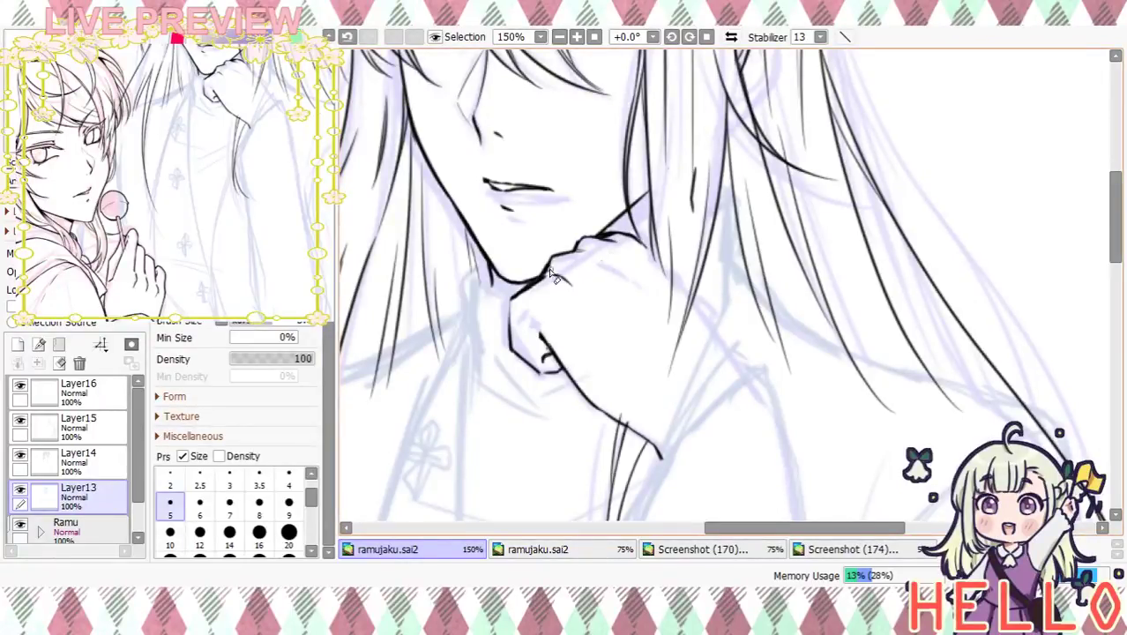
{"action": "mouse_move", "coordinate": [575, 249]}
{"action": "left_mouse_down"}
{"action": "mouse_move", "coordinate": [593, 244]}
{"action": "mouse_move", "coordinate": [532, 280]}
{"action": "left_mouse_up"}
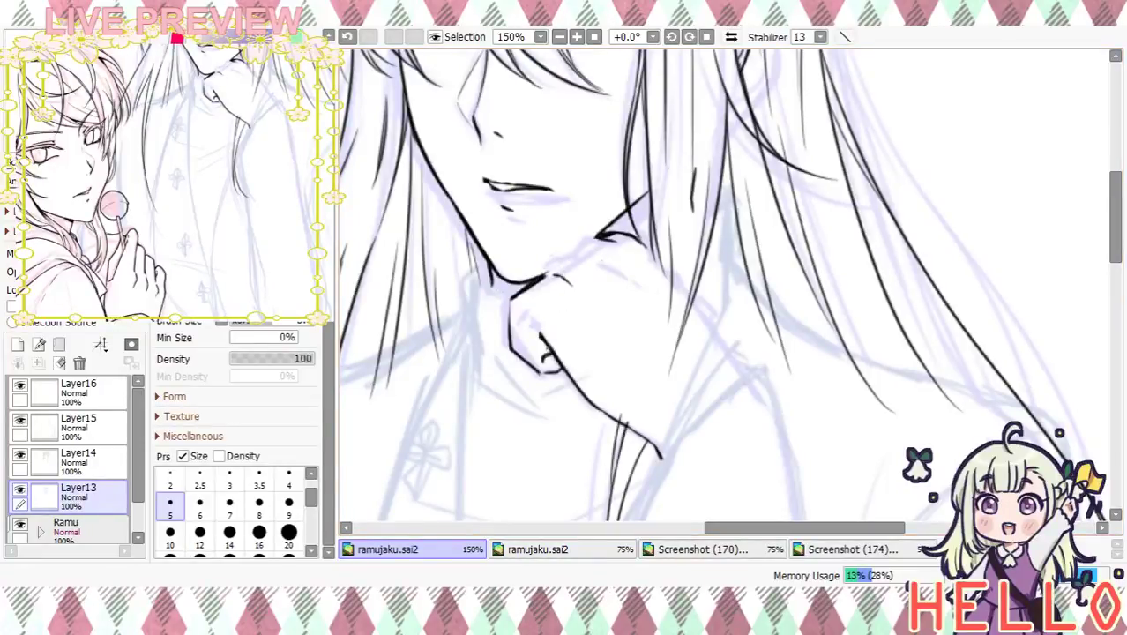
Try new knuckle strokes under the jaw, and redraw the hand's upper edge sloping down to the side hair
{"action": "left_click_drag", "start_coordinate": [545, 276], "coordinate": [600, 237]}
{"action": "key", "text": "ctrl+z"}
{"action": "mouse_move", "coordinate": [543, 276]}
{"action": "left_mouse_down"}
{"action": "mouse_move", "coordinate": [605, 232]}
{"action": "mouse_move", "coordinate": [570, 260]}
{"action": "mouse_move", "coordinate": [598, 235]}
{"action": "mouse_move", "coordinate": [606, 347]}
{"action": "mouse_move", "coordinate": [581, 413]}
{"action": "mouse_move", "coordinate": [632, 311]}
{"action": "left_mouse_up"}
{"action": "key", "text": "ctrl+z"}
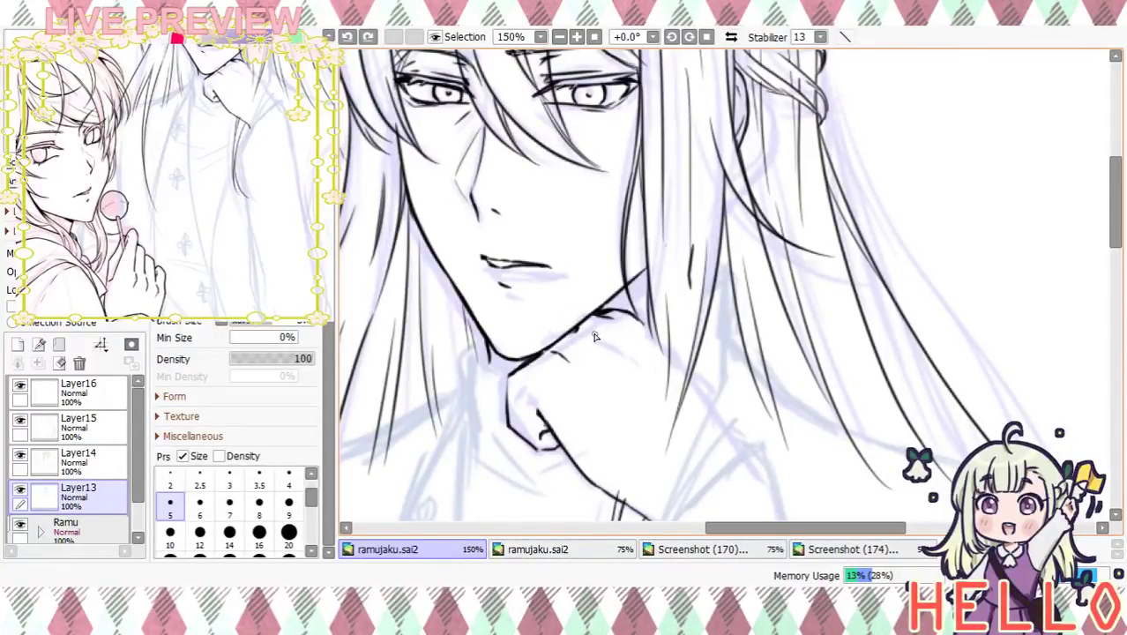
{"action": "left_click_drag", "start_coordinate": [598, 335], "coordinate": [680, 432]}
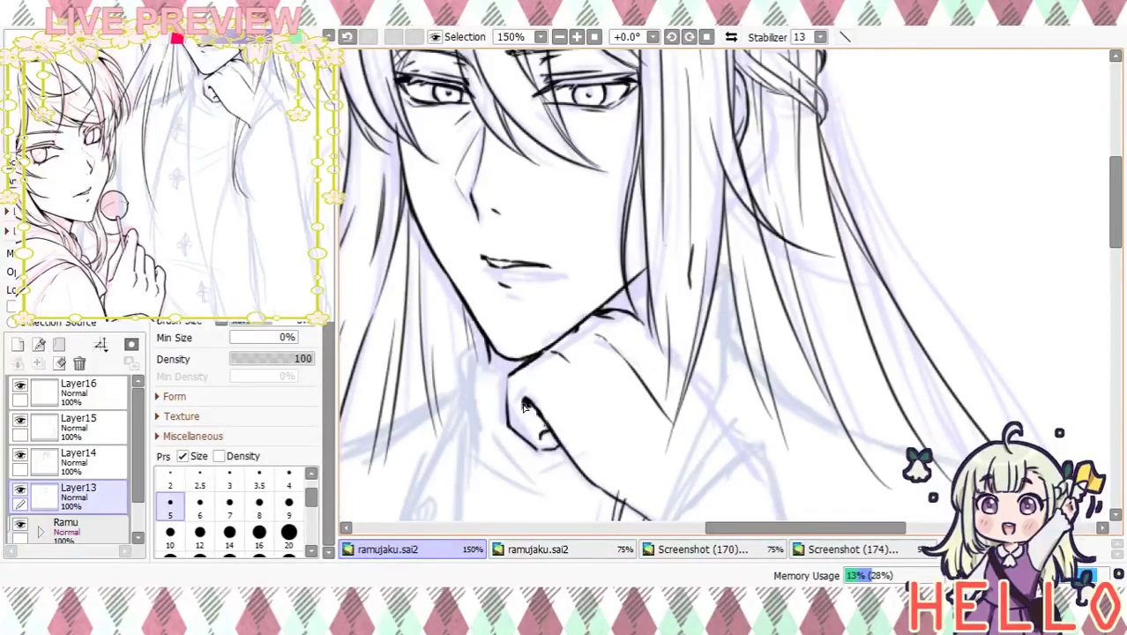
Erase the front outline of the fist and its finger curl below the chin with the size 14 eraser
{"action": "scroll", "coordinate": [529, 408], "scroll_direction": "down", "scroll_amount": 3}
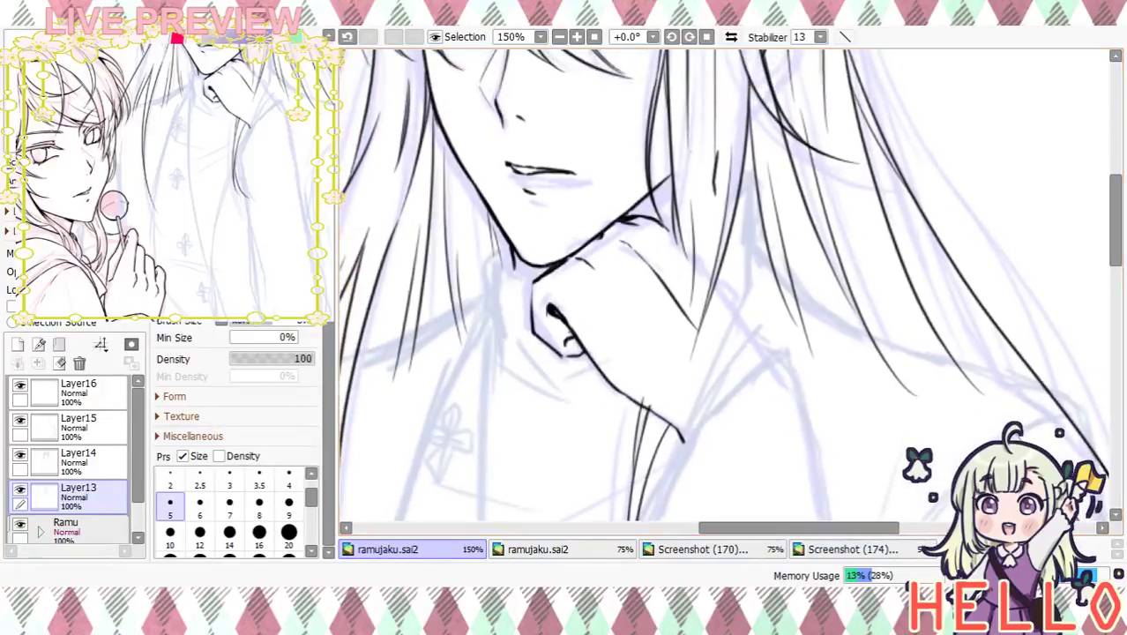
{"action": "key", "text": "e"}
{"action": "mouse_move", "coordinate": [544, 310]}
{"action": "left_mouse_down"}
{"action": "mouse_move", "coordinate": [559, 348]}
{"action": "mouse_move", "coordinate": [530, 314]}
{"action": "mouse_move", "coordinate": [568, 370]}
{"action": "mouse_move", "coordinate": [523, 300]}
{"action": "mouse_move", "coordinate": [530, 282]}
{"action": "mouse_move", "coordinate": [547, 278]}
{"action": "mouse_move", "coordinate": [526, 309]}
{"action": "mouse_move", "coordinate": [578, 378]}
{"action": "left_mouse_up"}
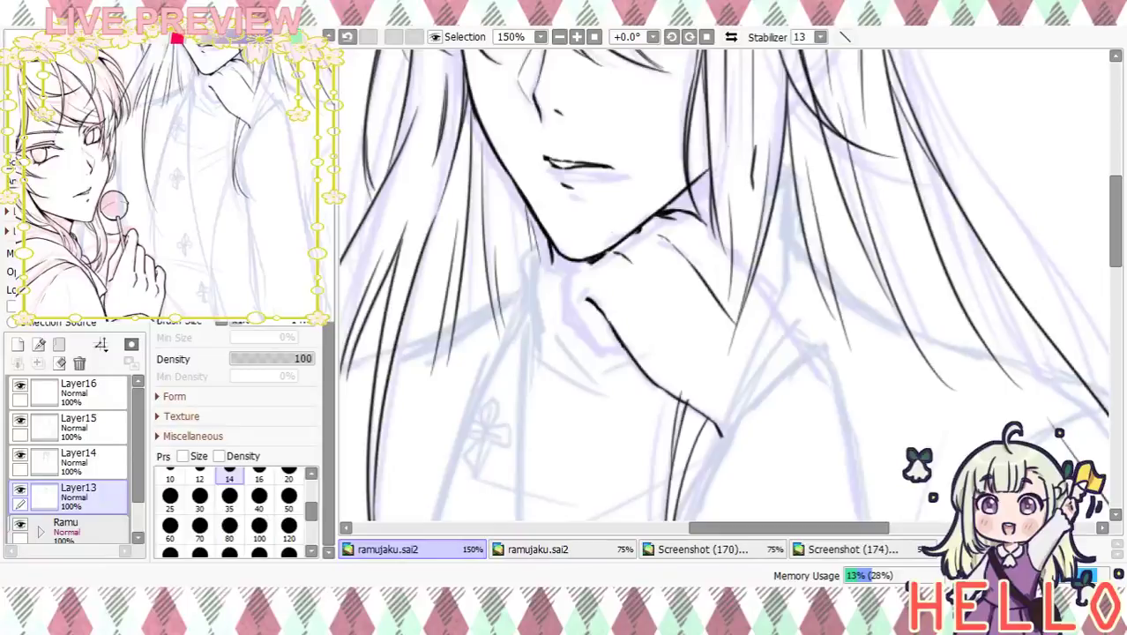
Redraw the front of the fist as a rounded outline below the chin with the curled fingertip inside
{"action": "key", "text": "n"}
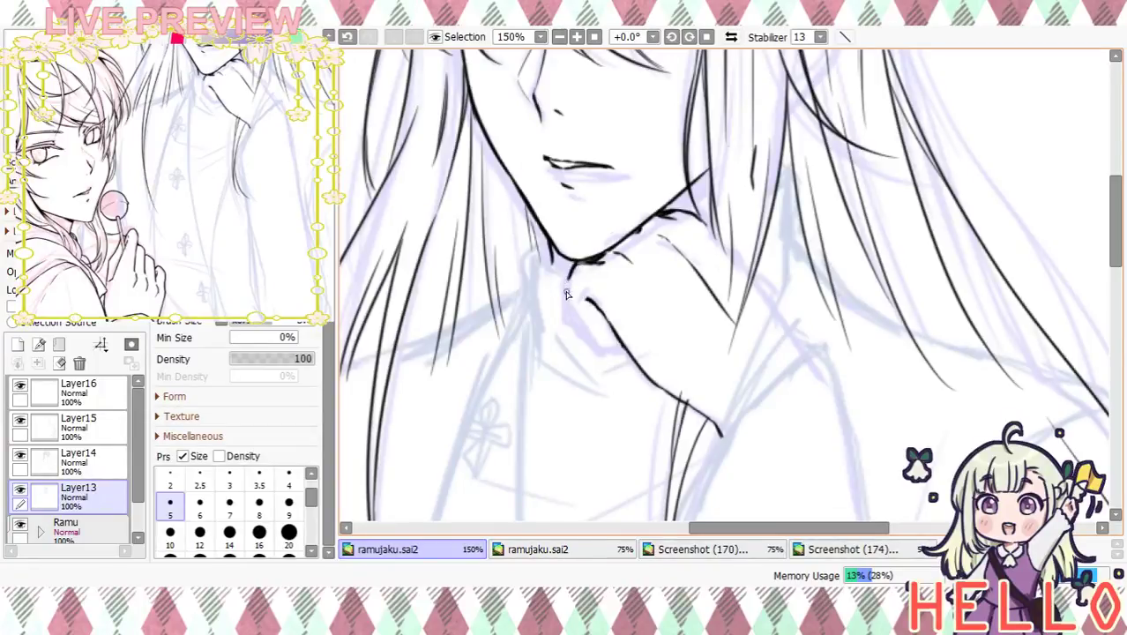
{"action": "mouse_move", "coordinate": [573, 270]}
{"action": "left_mouse_down"}
{"action": "mouse_move", "coordinate": [564, 301]}
{"action": "mouse_move", "coordinate": [592, 297]}
{"action": "mouse_move", "coordinate": [569, 281]}
{"action": "left_mouse_up"}
{"action": "key", "text": "ctrl+z"}
{"action": "left_click_drag", "start_coordinate": [583, 320], "coordinate": [593, 328]}
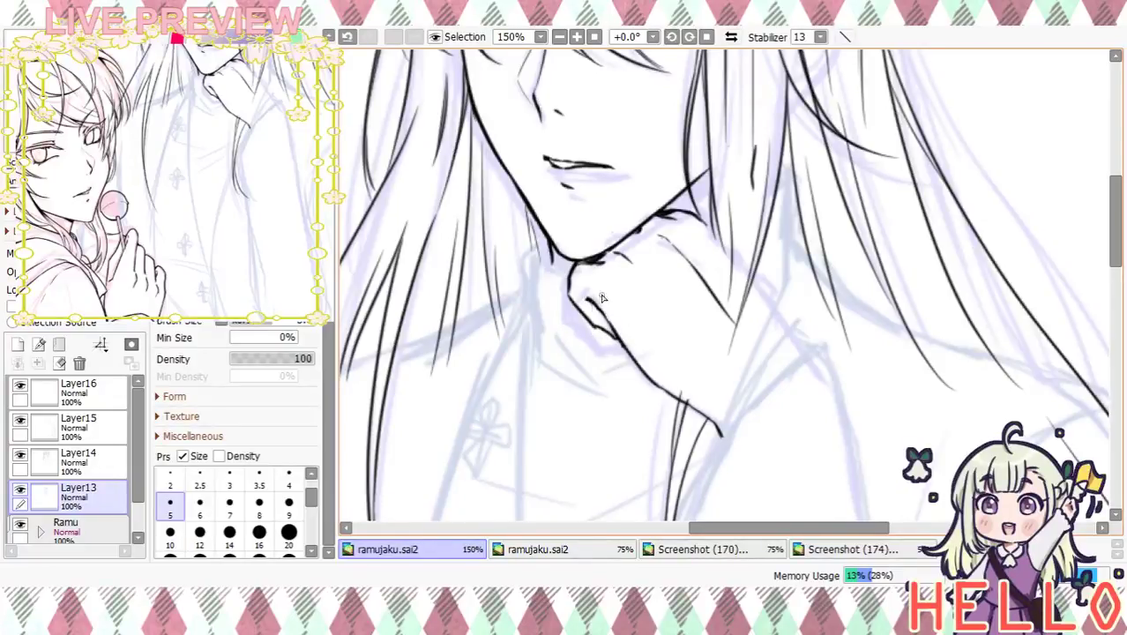
{"action": "key", "text": "ctrl+z"}
{"action": "key", "text": "ctrl+z"}
{"action": "left_click_drag", "start_coordinate": [583, 295], "coordinate": [592, 305]}
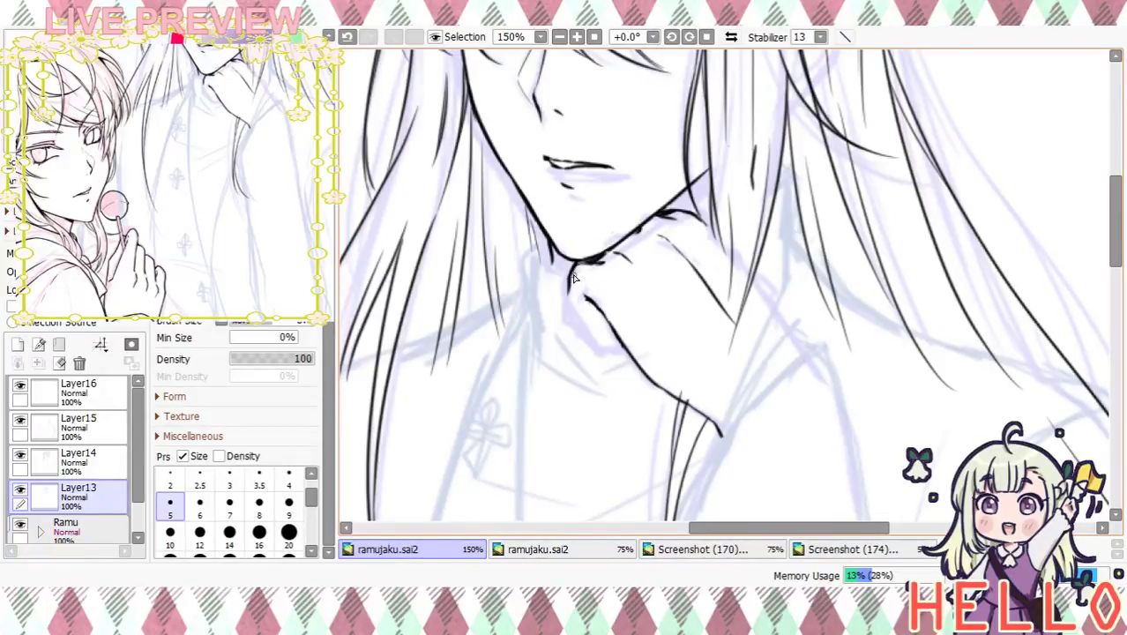
{"action": "left_click_drag", "start_coordinate": [569, 300], "coordinate": [597, 342]}
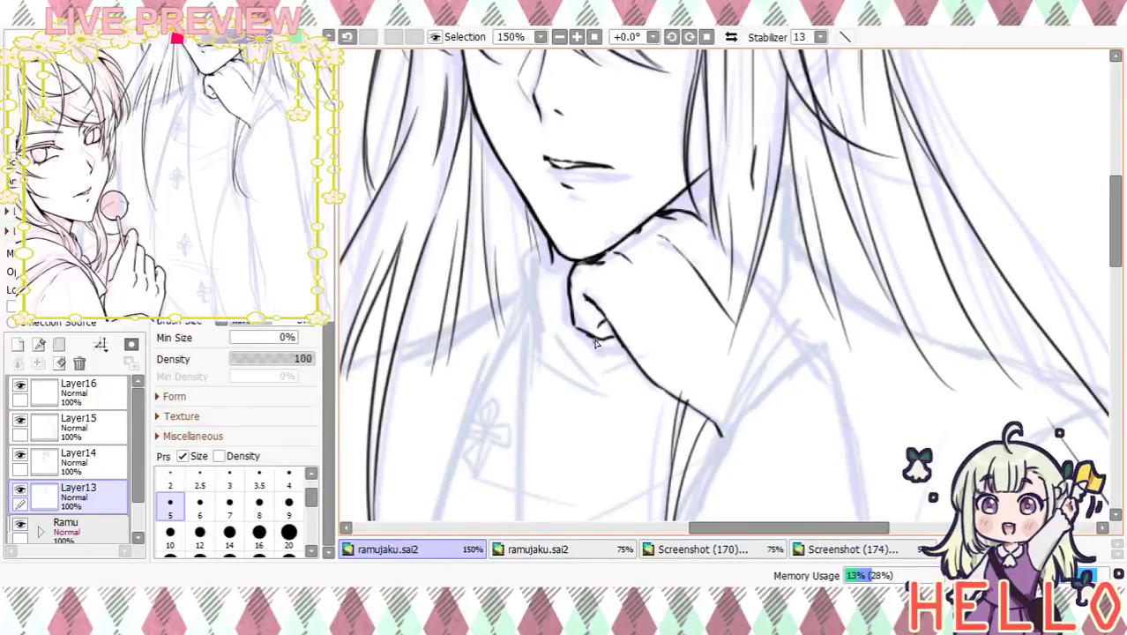
{"action": "left_click_drag", "start_coordinate": [580, 328], "coordinate": [589, 351]}
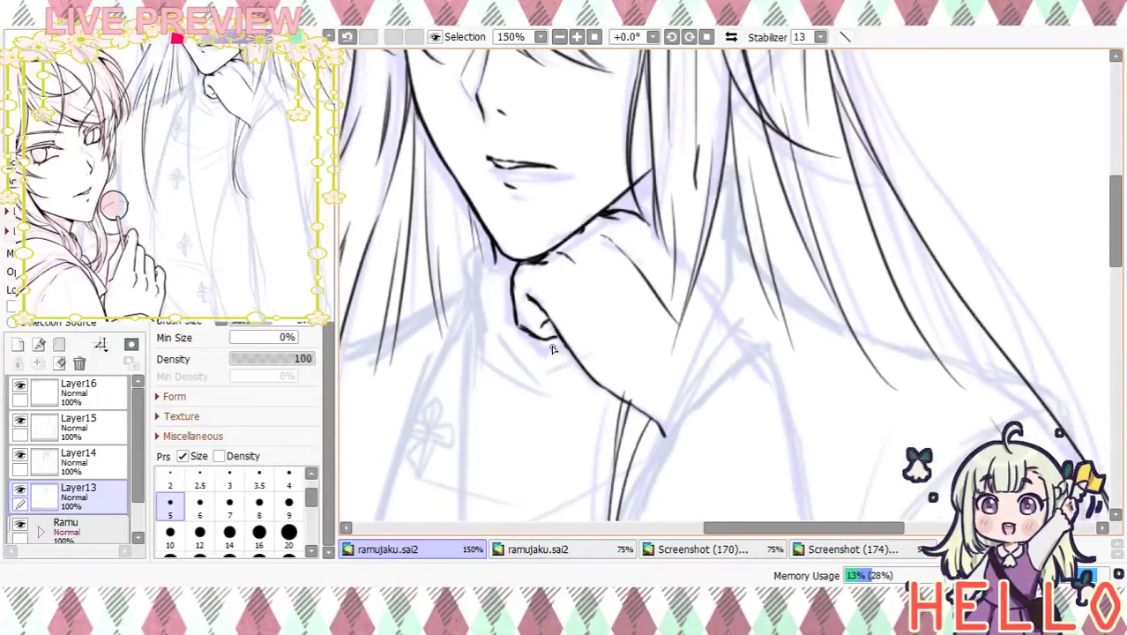
{"action": "left_click_drag", "start_coordinate": [595, 411], "coordinate": [525, 472]}
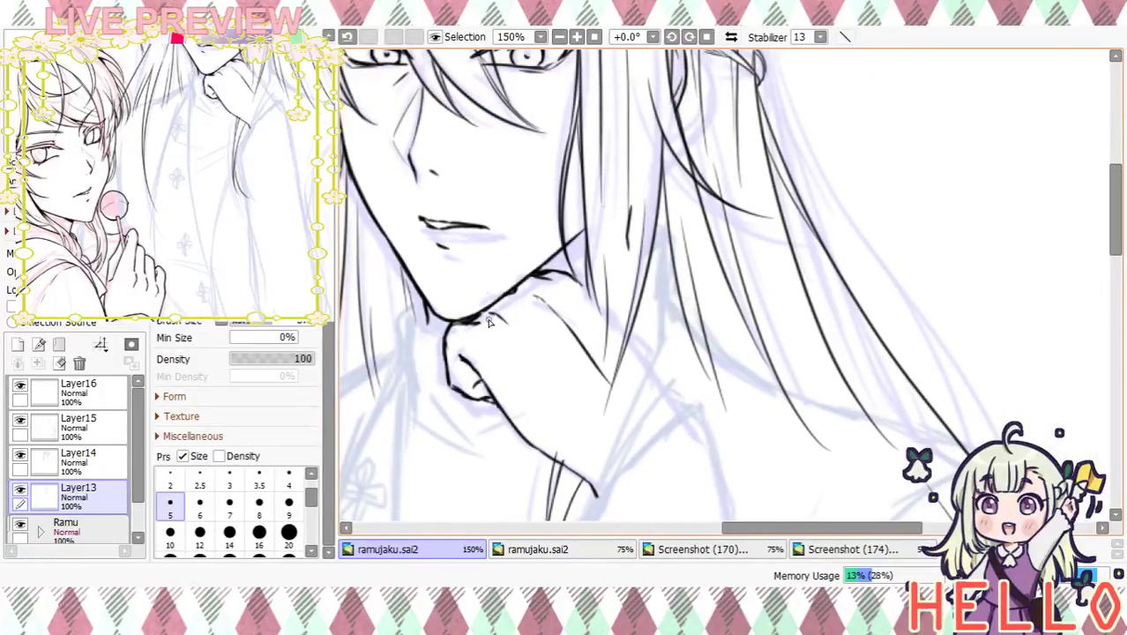
Erase the small knuckle stroke beside the chin and the upper finger crease, and redraw the crease with the size 5 pen
{"action": "key", "text": "e"}
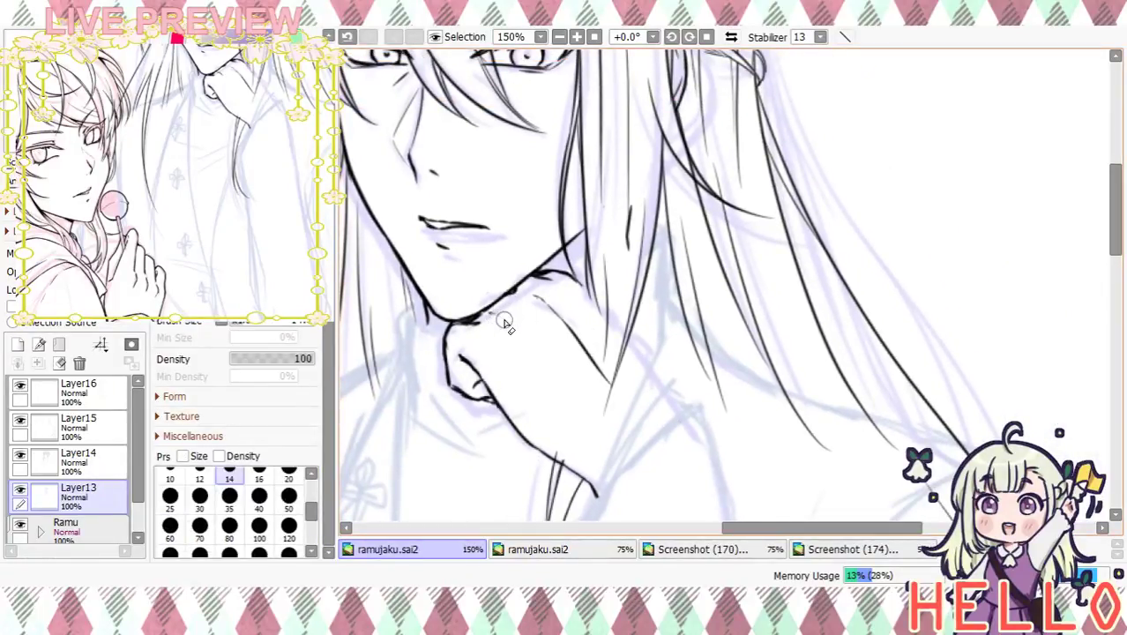
{"action": "mouse_move", "coordinate": [520, 328]}
{"action": "left_mouse_down"}
{"action": "mouse_move", "coordinate": [531, 360]}
{"action": "mouse_move", "coordinate": [623, 218]}
{"action": "mouse_move", "coordinate": [629, 252]}
{"action": "left_mouse_up"}
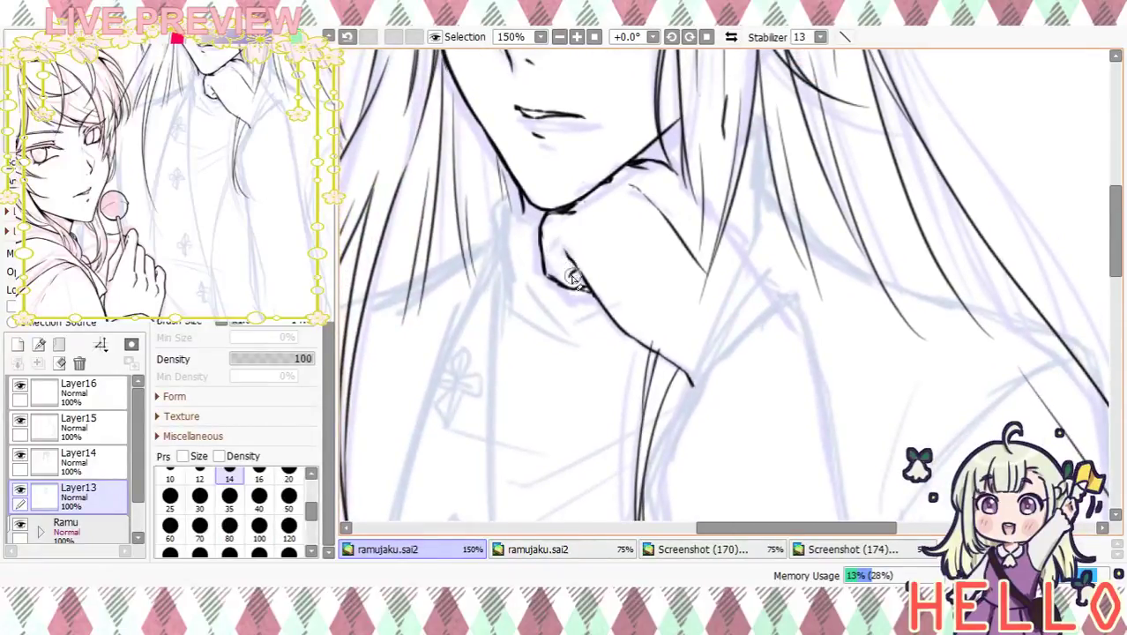
{"action": "left_click_drag", "start_coordinate": [526, 421], "coordinate": [500, 464]}
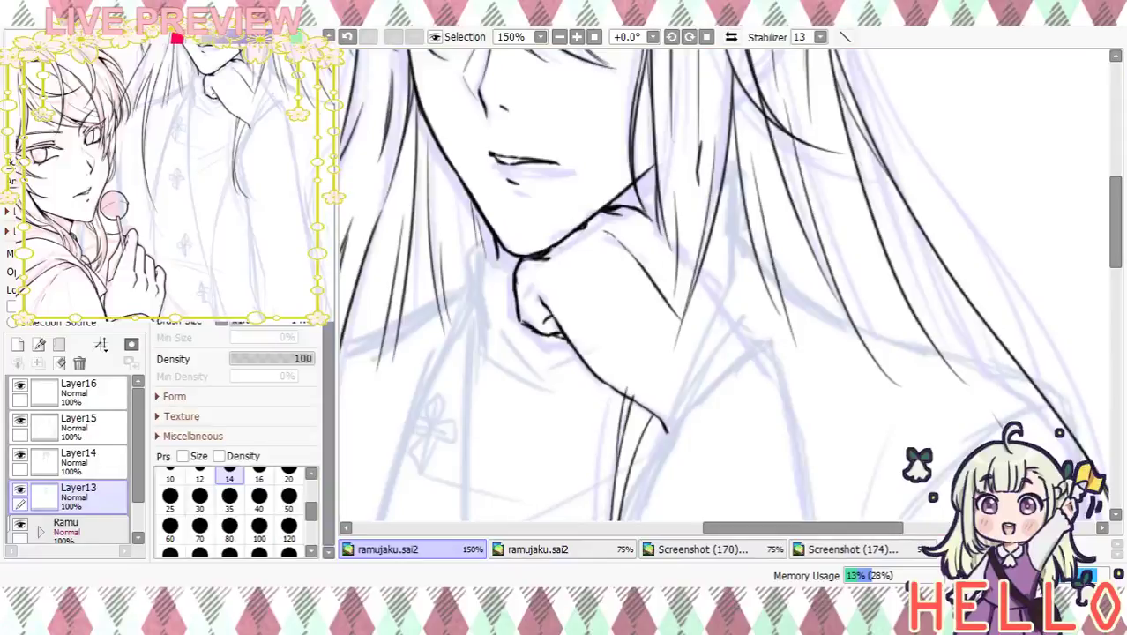
{"action": "key", "text": "n"}
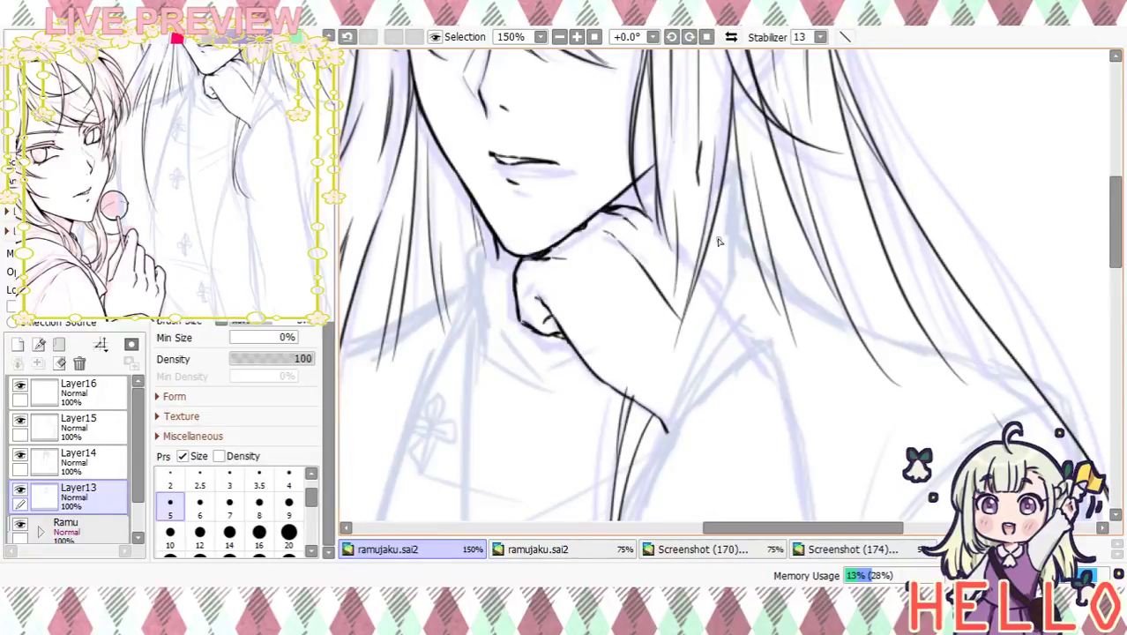
Try a long upper wrist edge sloping toward the shoulder, and erase it together with the long crease on the back of the hand
{"action": "mouse_move", "coordinate": [620, 208]}
{"action": "left_mouse_down"}
{"action": "mouse_move", "coordinate": [692, 273]}
{"action": "mouse_move", "coordinate": [741, 354]}
{"action": "left_mouse_up"}
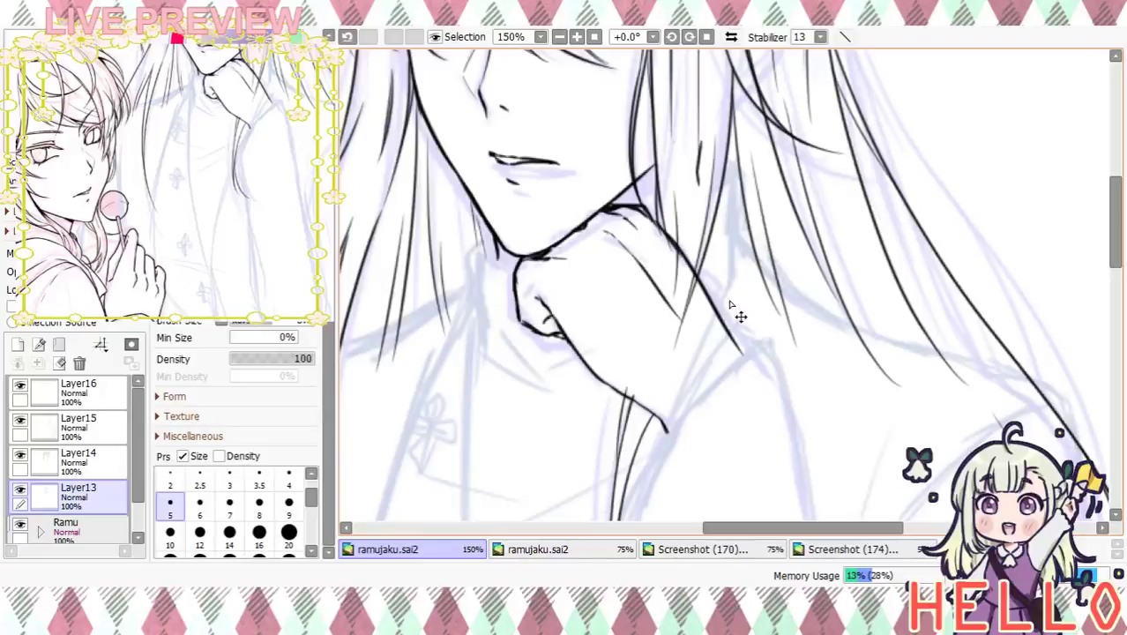
{"action": "key", "text": "e"}
{"action": "mouse_move", "coordinate": [613, 245]}
{"action": "left_mouse_down"}
{"action": "mouse_move", "coordinate": [649, 290]}
{"action": "mouse_move", "coordinate": [678, 306]}
{"action": "mouse_move", "coordinate": [657, 215]}
{"action": "mouse_move", "coordinate": [729, 334]}
{"action": "mouse_move", "coordinate": [720, 308]}
{"action": "left_mouse_up"}
{"action": "mouse_move", "coordinate": [725, 206]}
{"action": "left_mouse_down"}
{"action": "mouse_move", "coordinate": [832, 121]}
{"action": "mouse_move", "coordinate": [812, 229]}
{"action": "left_mouse_up"}
{"action": "left_click", "coordinate": [561, 37]}
{"action": "left_click", "coordinate": [561, 37]}
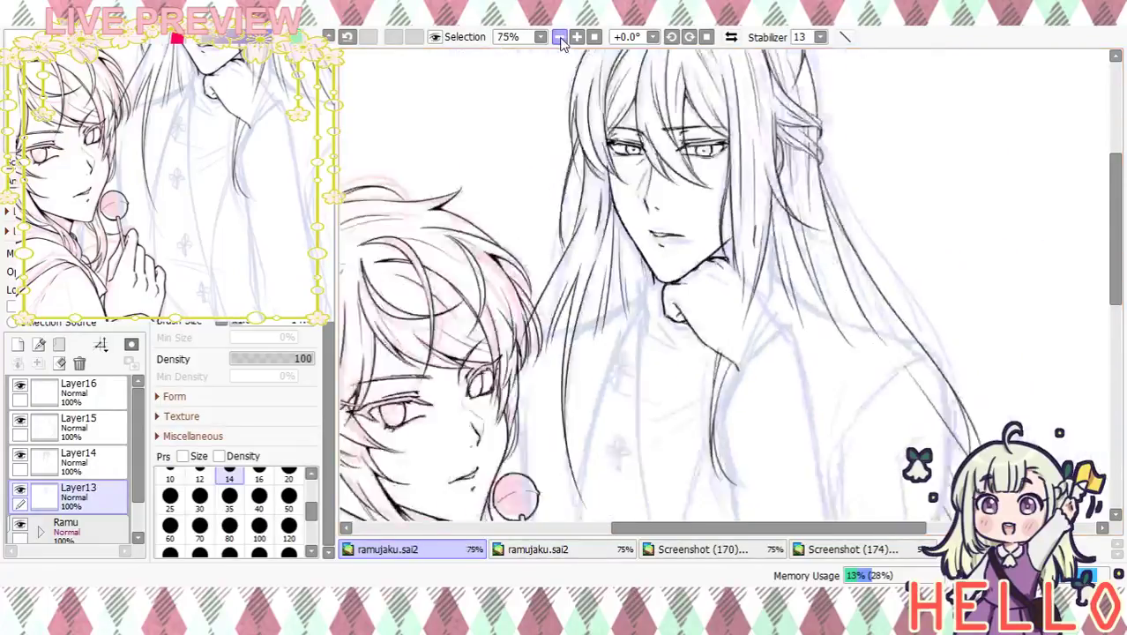
{"action": "left_click", "coordinate": [562, 37]}
{"action": "left_click", "coordinate": [562, 37]}
{"action": "left_click", "coordinate": [577, 36]}
{"action": "left_click", "coordinate": [576, 36]}
{"action": "left_click", "coordinate": [577, 36]}
{"action": "left_click", "coordinate": [577, 36]}
{"action": "left_click", "coordinate": [577, 37]}
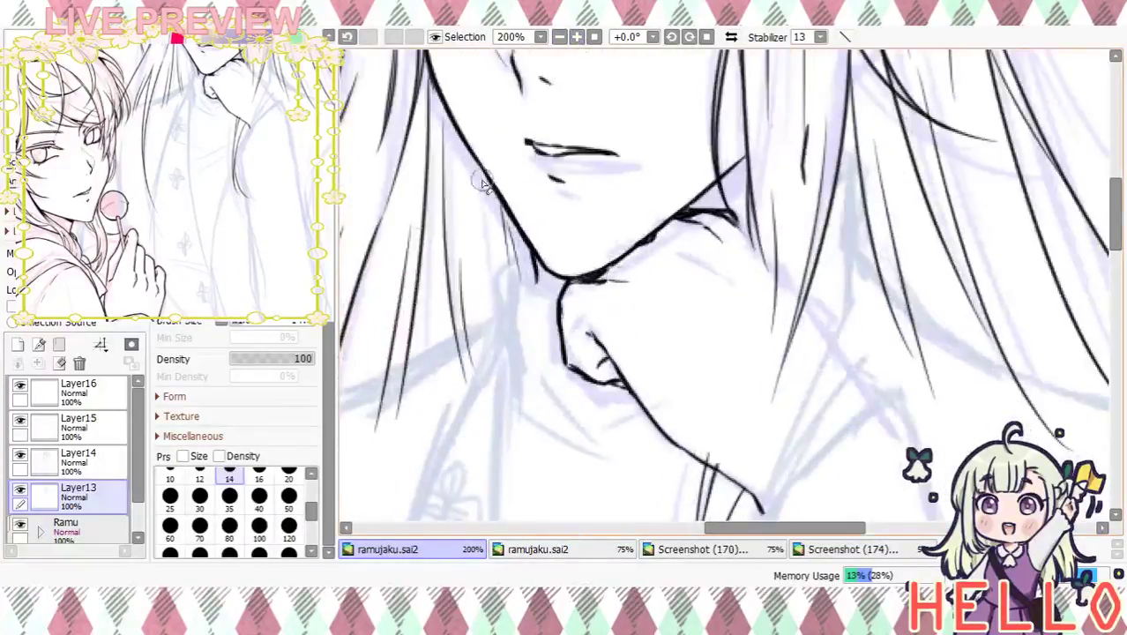
Redraw the bend of the outer knuckle and a short broken crease beneath it with the size 5 pen
{"action": "left_click", "coordinate": [212, 238]}
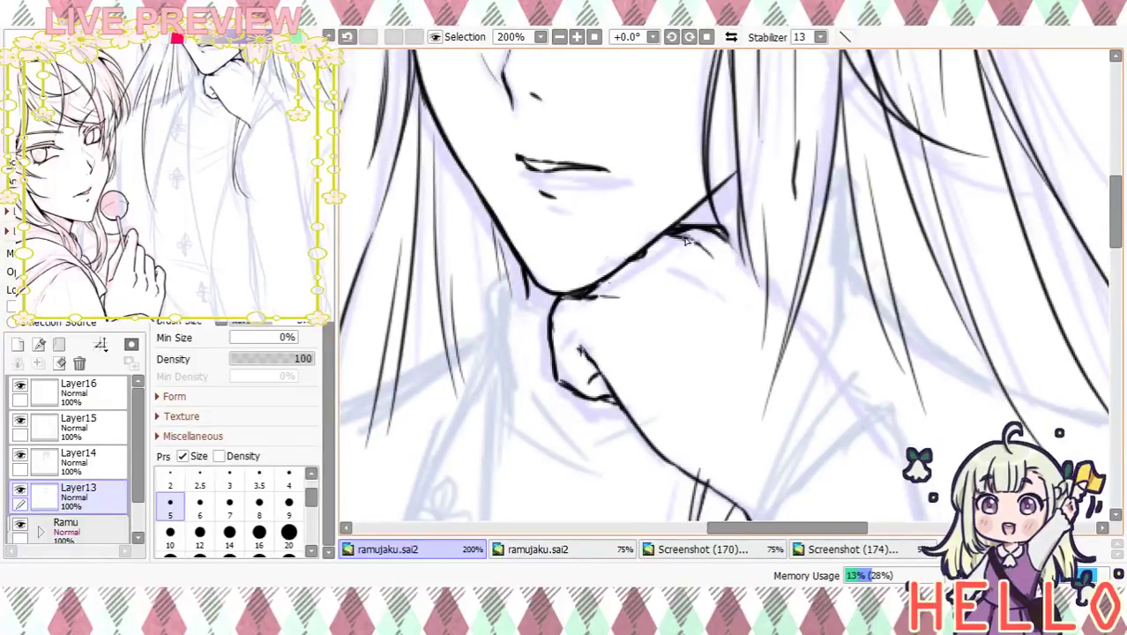
{"action": "left_click_drag", "start_coordinate": [698, 240], "coordinate": [730, 281]}
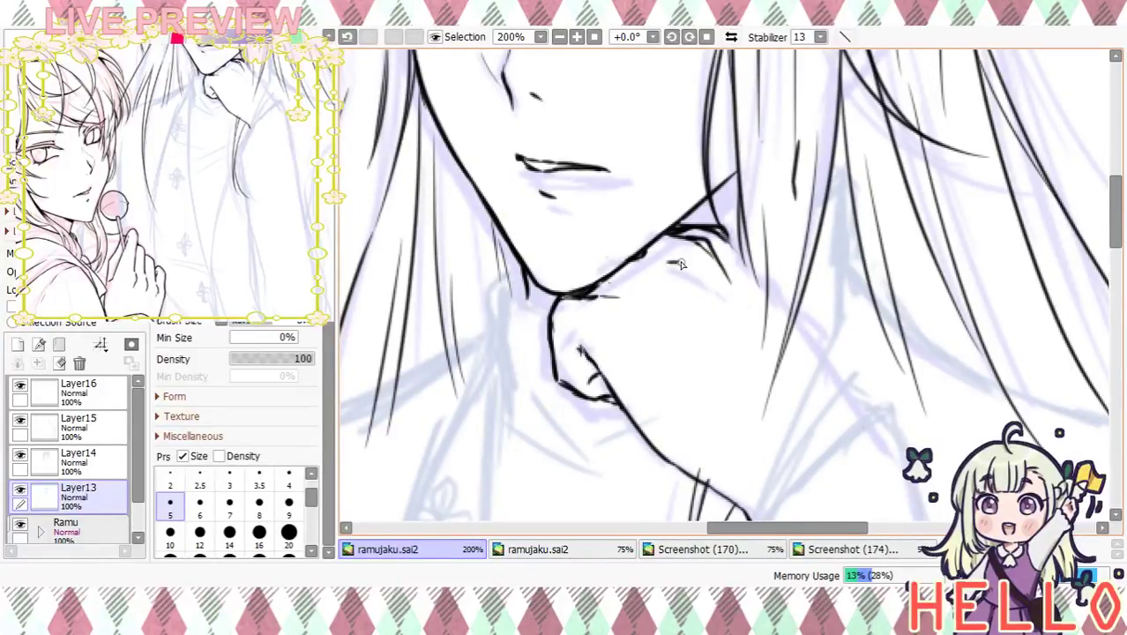
{"action": "left_click_drag", "start_coordinate": [767, 372], "coordinate": [678, 296]}
{"action": "key", "text": "ctrl+z"}
{"action": "key", "text": "ctrl+z"}
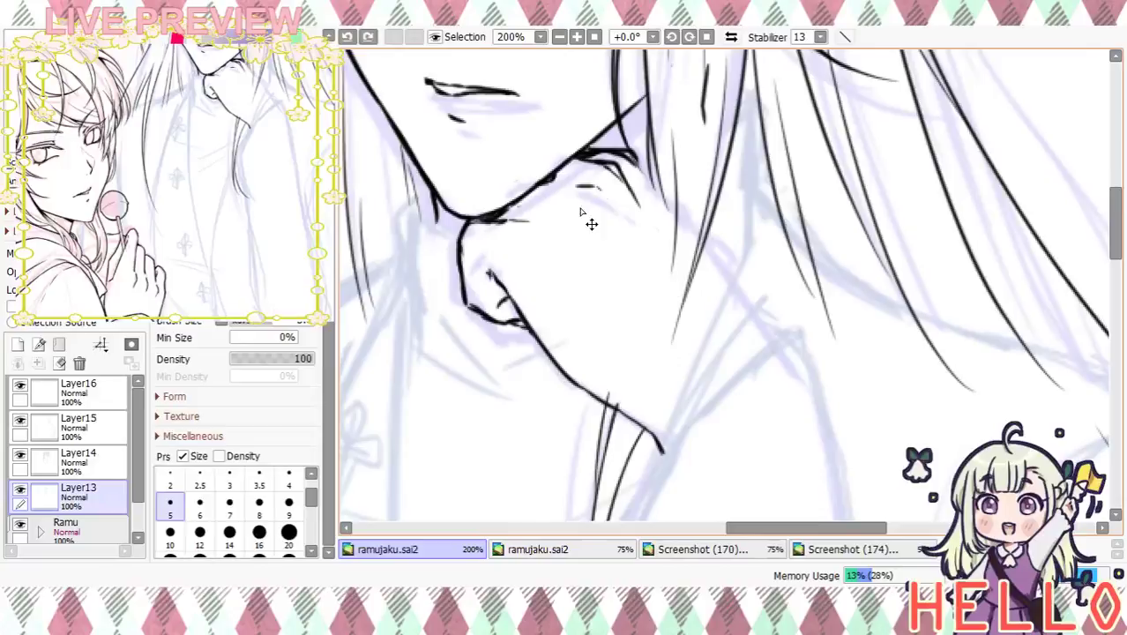
{"action": "left_click_drag", "start_coordinate": [569, 193], "coordinate": [631, 235]}
{"action": "left_click_drag", "start_coordinate": [580, 197], "coordinate": [593, 212]}
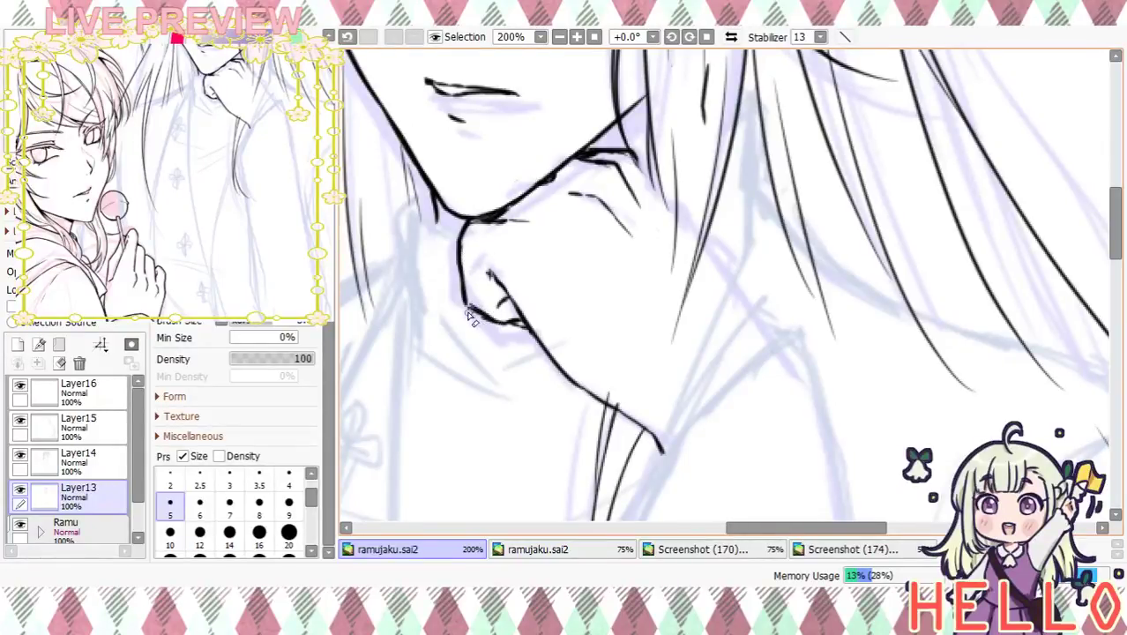
Clear the lower front of the fist with its curled fingertip, and erase the short crease on the back of the hand
{"action": "left_click_drag", "start_coordinate": [469, 299], "coordinate": [489, 317]}
{"action": "left_click_drag", "start_coordinate": [607, 275], "coordinate": [596, 304]}
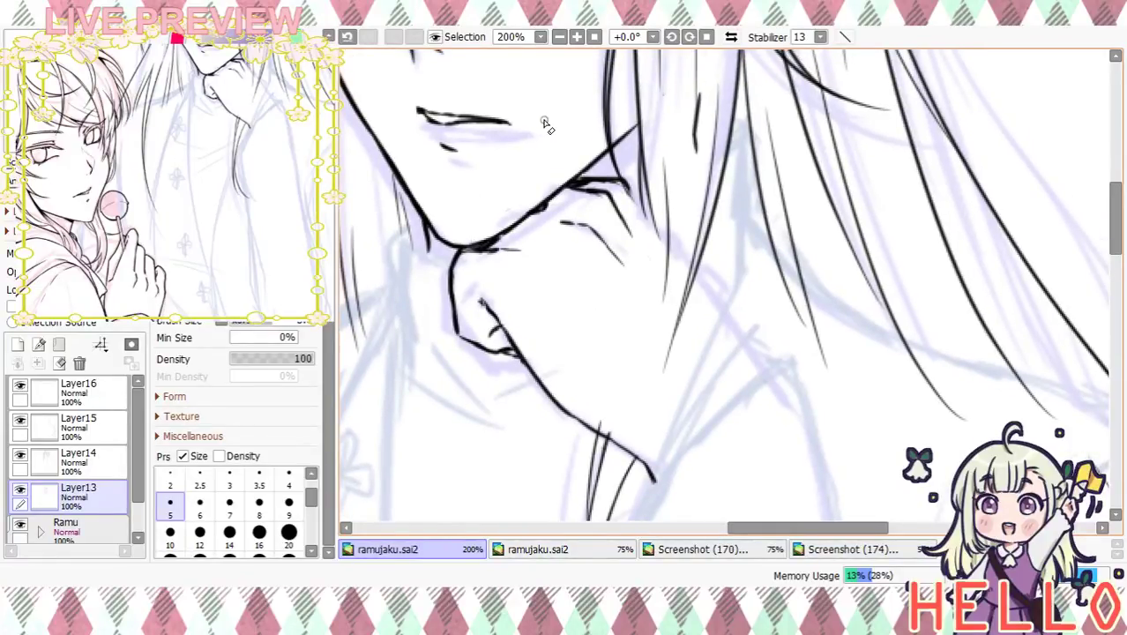
{"action": "left_click", "coordinate": [560, 38]}
{"action": "left_click", "coordinate": [560, 38]}
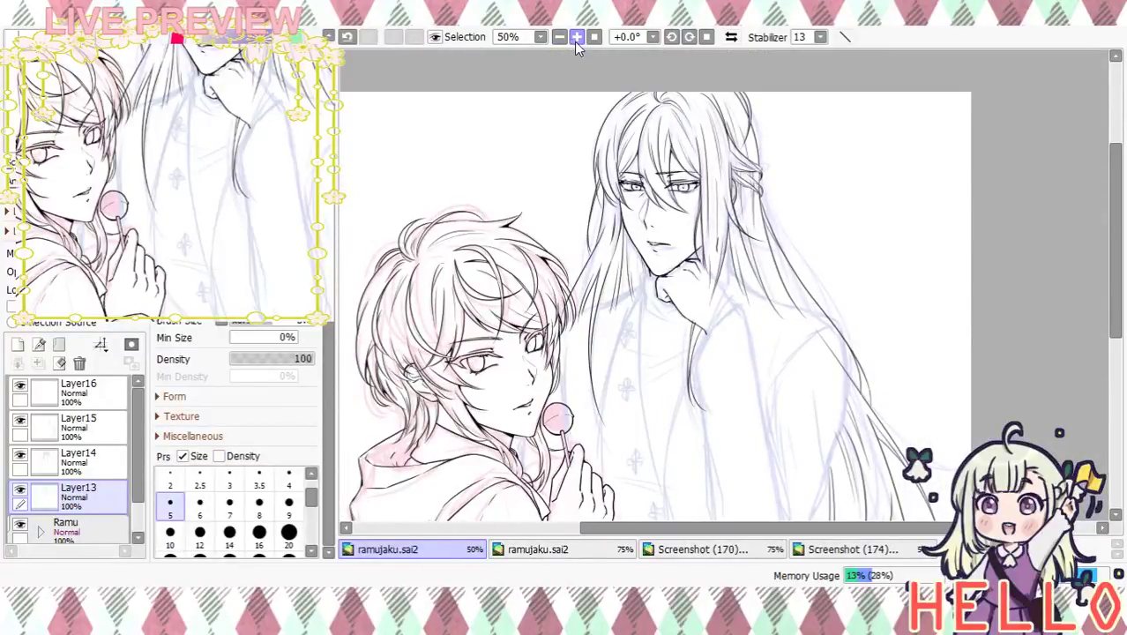
{"action": "left_click", "coordinate": [576, 37]}
{"action": "left_click", "coordinate": [577, 37]}
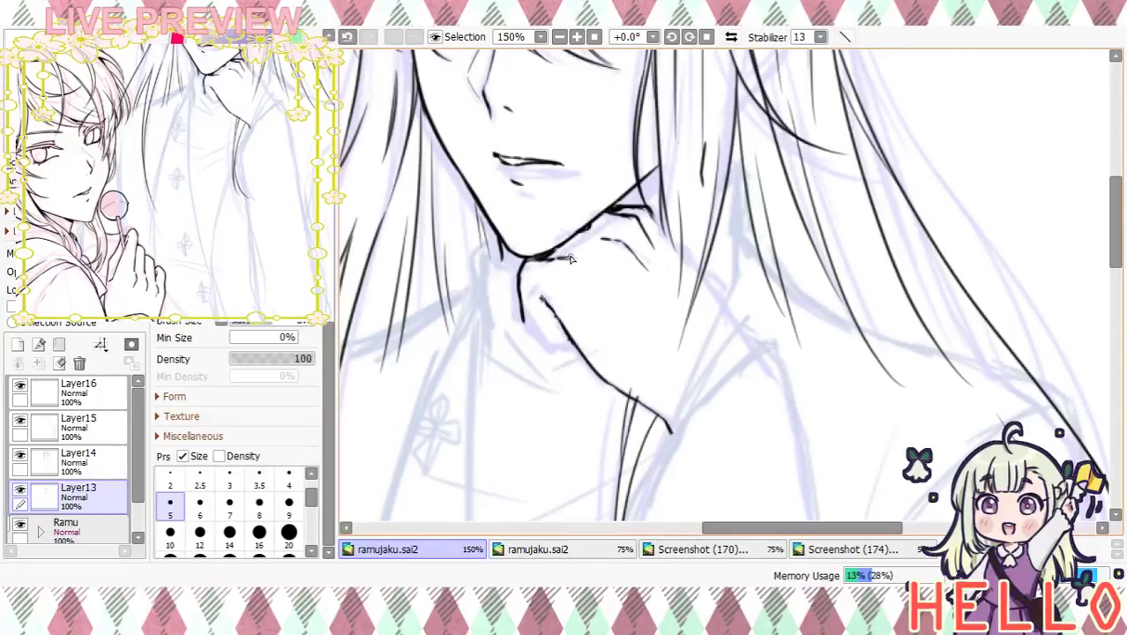
{"action": "key", "text": "ctrl+z"}
{"action": "key", "text": "e"}
{"action": "mouse_move", "coordinate": [596, 237]}
{"action": "left_mouse_down"}
{"action": "mouse_move", "coordinate": [627, 246]}
{"action": "mouse_move", "coordinate": [650, 280]}
{"action": "mouse_move", "coordinate": [795, 144]}
{"action": "mouse_move", "coordinate": [725, 265]}
{"action": "mouse_move", "coordinate": [596, 422]}
{"action": "mouse_move", "coordinate": [628, 289]}
{"action": "left_mouse_up"}
{"action": "key", "text": "e"}
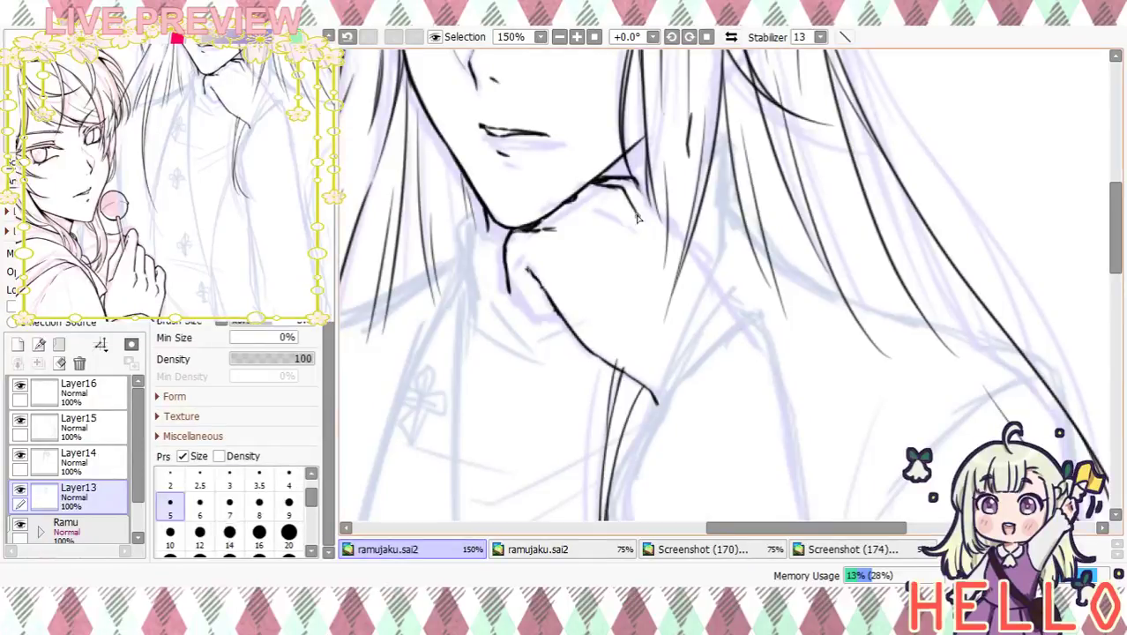
Draw the upper wrist edge from the outer knuckle down toward the shoulder, and try new curled-finger strokes at the front of the fist
{"action": "left_click_drag", "start_coordinate": [647, 201], "coordinate": [733, 342]}
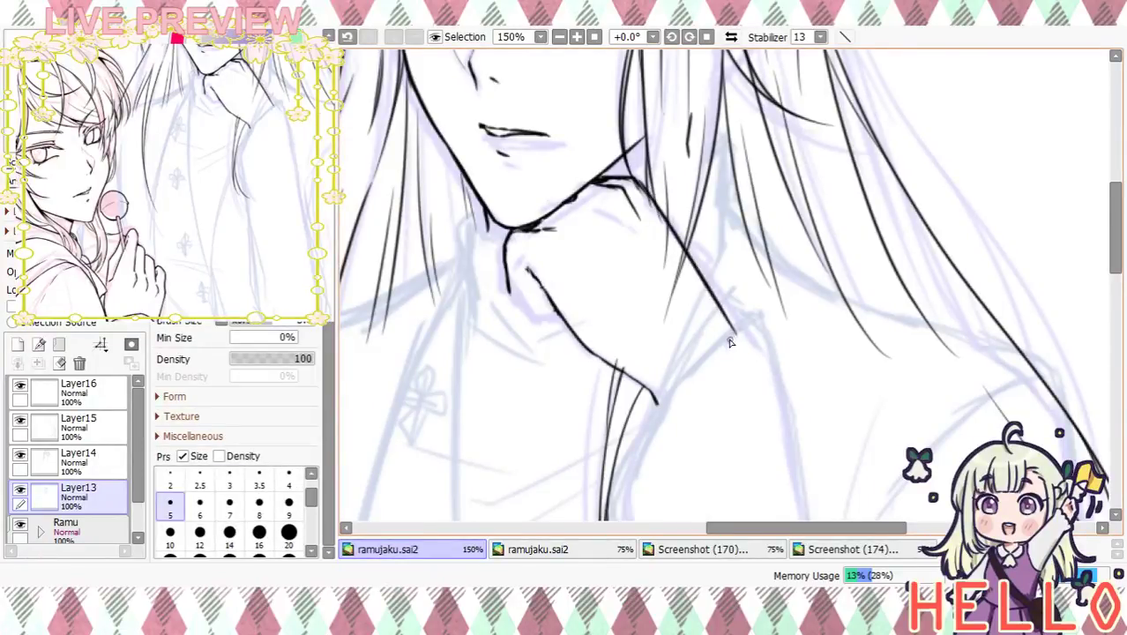
{"action": "left_click_drag", "start_coordinate": [518, 306], "coordinate": [540, 324]}
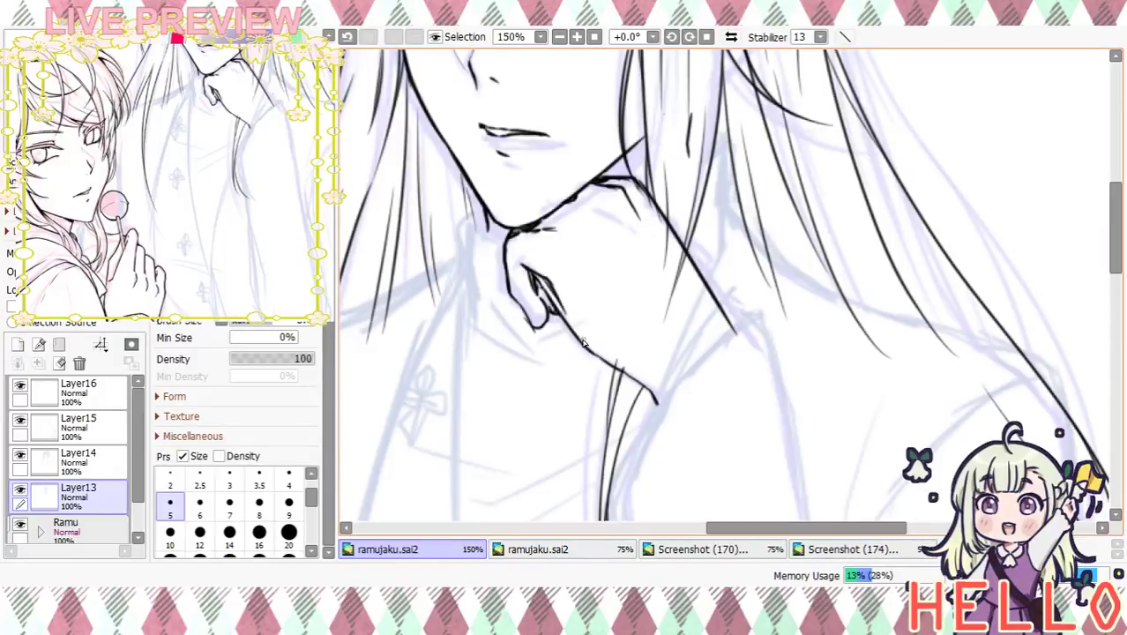
{"action": "key", "text": "ctrl+z"}
{"action": "key", "text": "ctrl+z"}
{"action": "key", "text": "ctrl+z"}
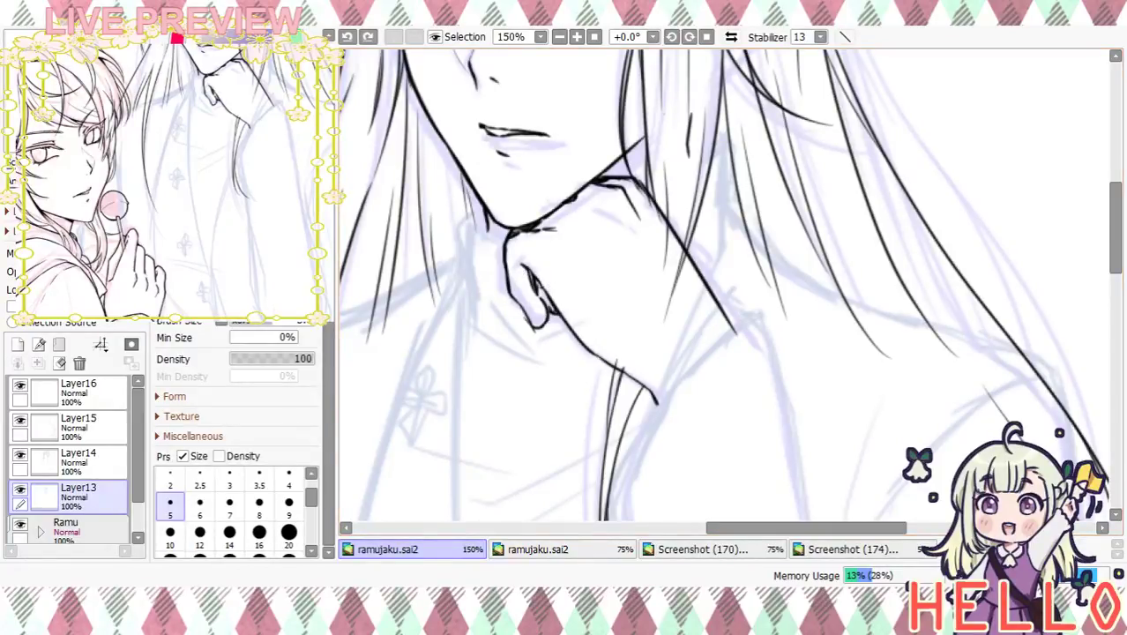
Erase the curled-finger strokes, the lower tip of the fist outline and the stray line below the chin with the size 14 eraser
{"action": "left_click", "coordinate": [231, 264]}
{"action": "mouse_move", "coordinate": [524, 264]}
{"action": "left_mouse_down"}
{"action": "mouse_move", "coordinate": [546, 312]}
{"action": "mouse_move", "coordinate": [557, 311]}
{"action": "left_mouse_up"}
{"action": "mouse_move", "coordinate": [573, 243]}
{"action": "left_mouse_down"}
{"action": "mouse_move", "coordinate": [535, 244]}
{"action": "mouse_move", "coordinate": [563, 230]}
{"action": "left_mouse_up"}
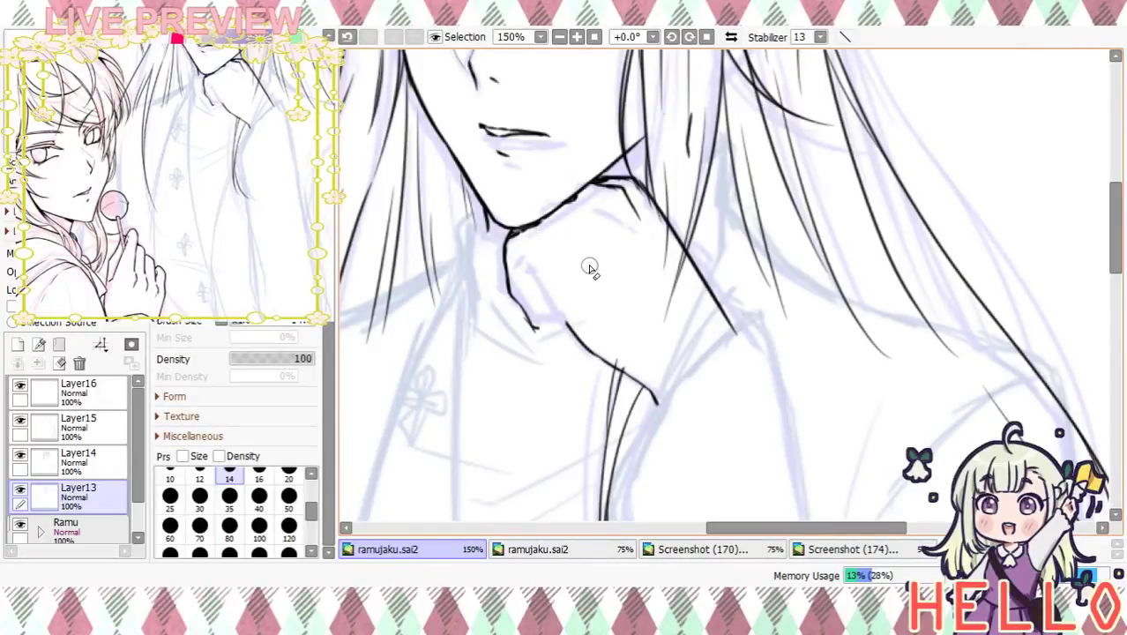
{"action": "mouse_move", "coordinate": [556, 349]}
{"action": "left_mouse_down"}
{"action": "mouse_move", "coordinate": [528, 307]}
{"action": "mouse_move", "coordinate": [545, 307]}
{"action": "left_mouse_up"}
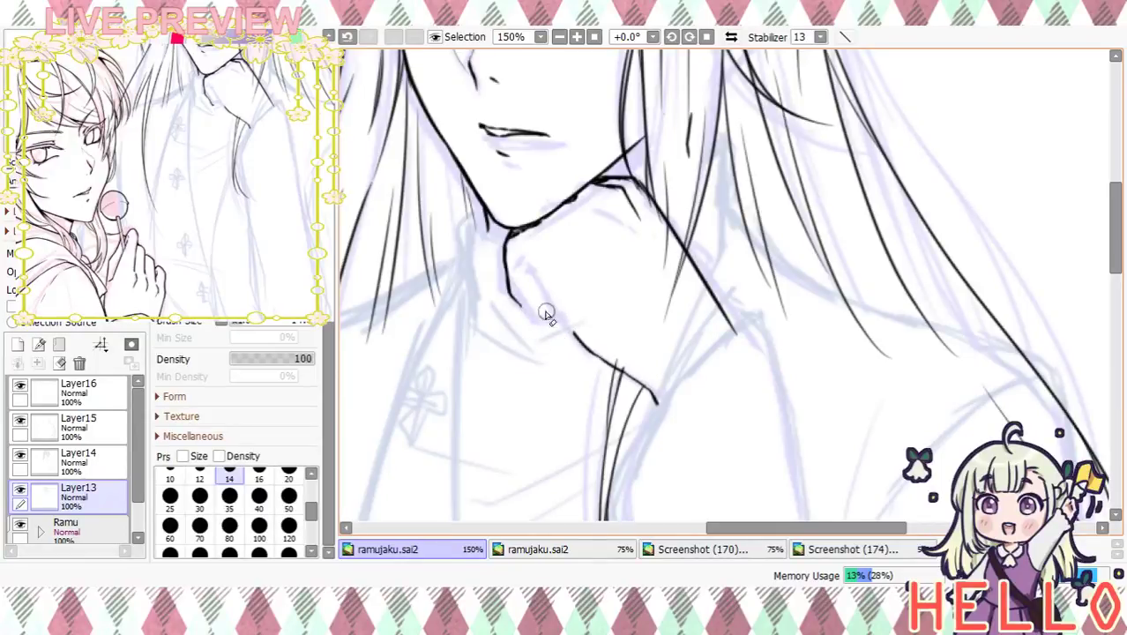
{"action": "left_click_drag", "start_coordinate": [605, 248], "coordinate": [617, 210]}
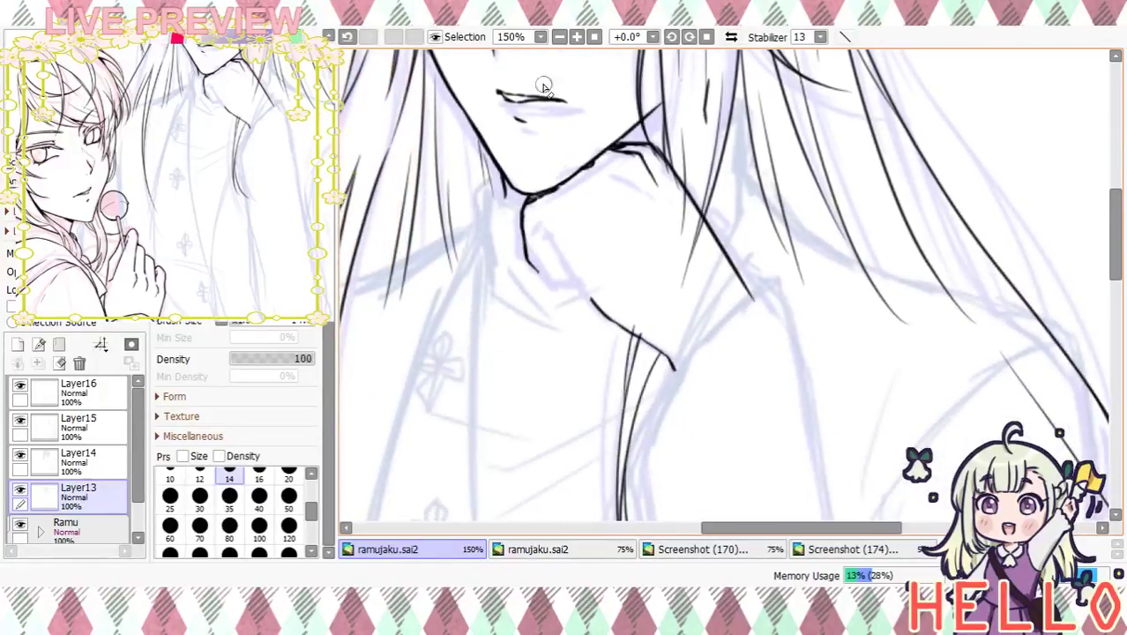
{"action": "left_click", "coordinate": [560, 38]}
{"action": "left_click", "coordinate": [560, 38]}
{"action": "left_click", "coordinate": [560, 38]}
{"action": "left_click", "coordinate": [576, 37]}
{"action": "left_click", "coordinate": [576, 37]}
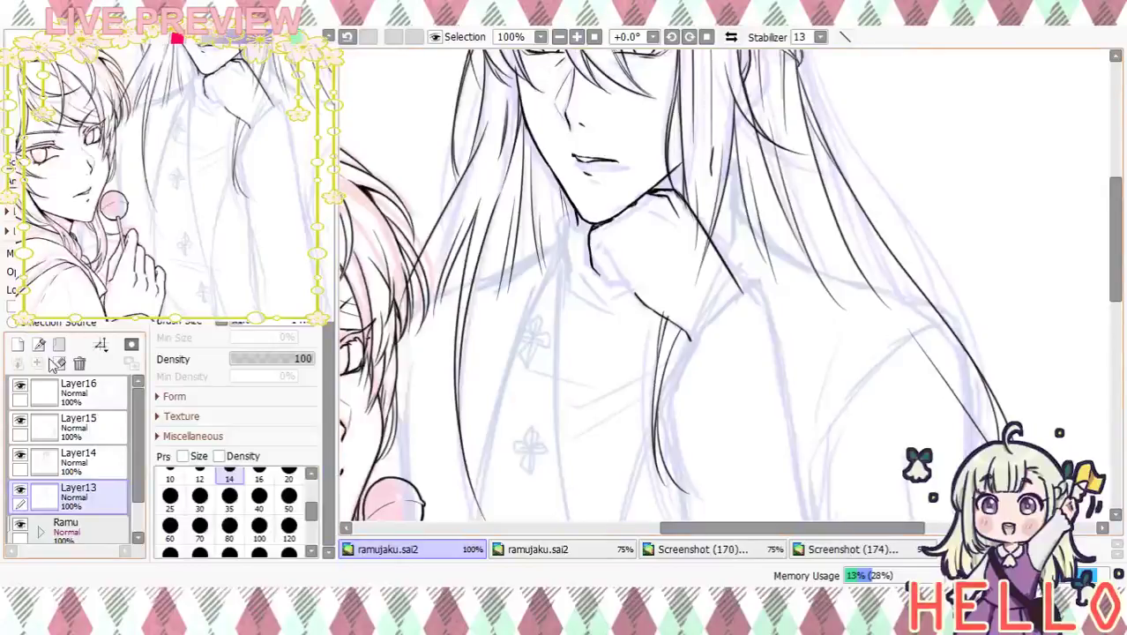
Add a new layer directly below Layer13 and rough in the hand on it as a purple box with a curve near the wrist
{"action": "left_click", "coordinate": [17, 345]}
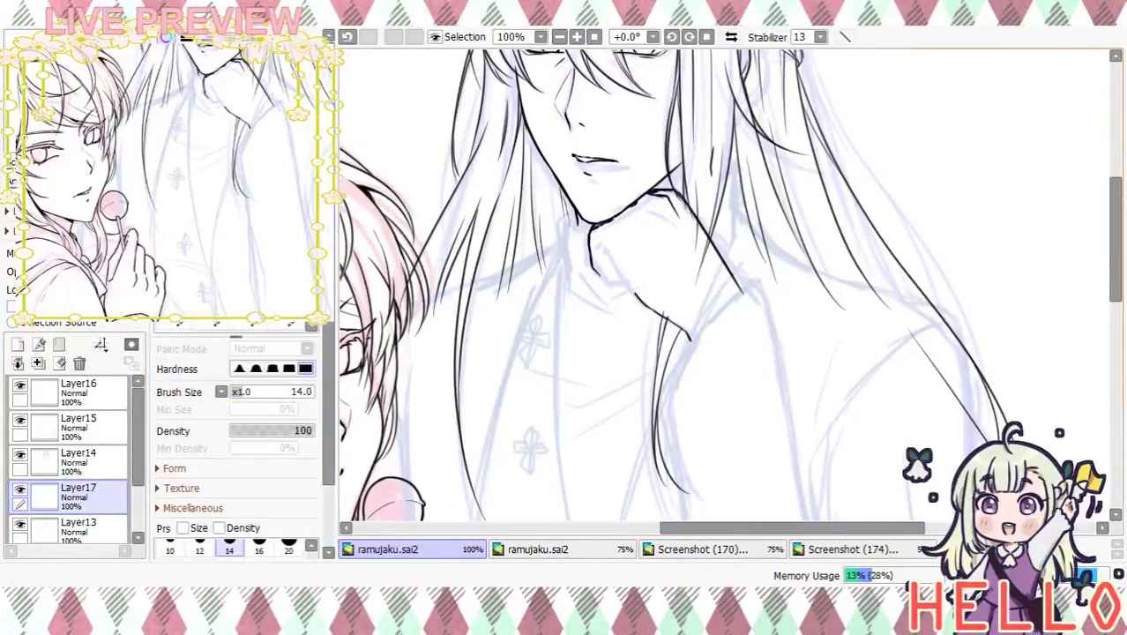
{"action": "left_click_drag", "start_coordinate": [139, 425], "coordinate": [120, 464]}
{"action": "key", "text": "n"}
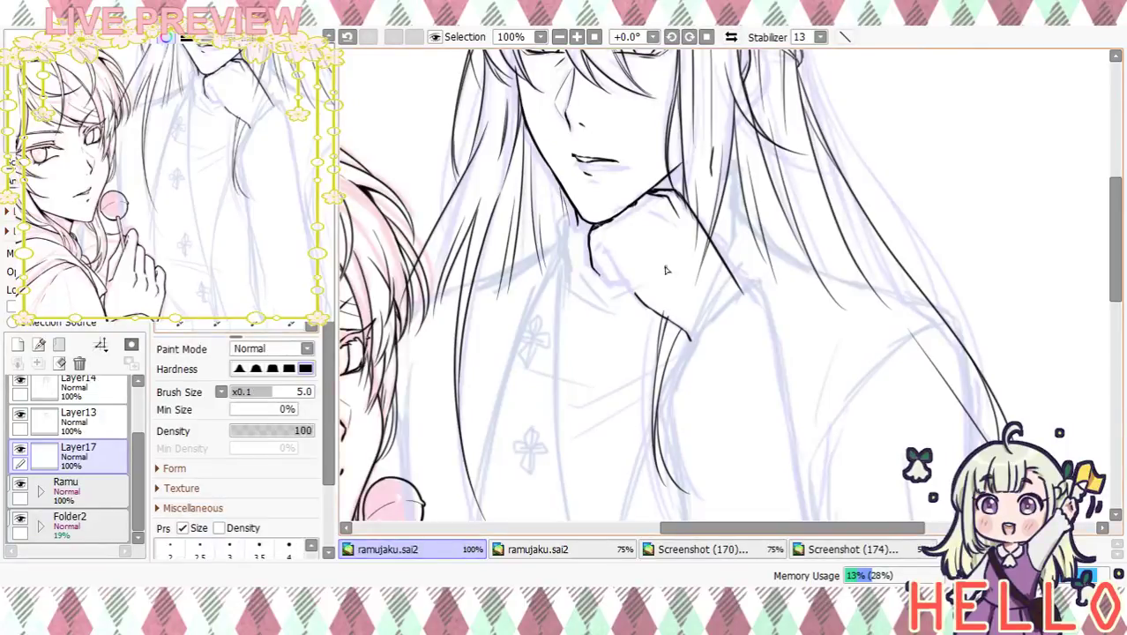
{"action": "left_click_drag", "start_coordinate": [605, 238], "coordinate": [676, 195]}
{"action": "key", "text": "ctrl+z"}
{"action": "mouse_move", "coordinate": [607, 237]}
{"action": "left_mouse_down"}
{"action": "mouse_move", "coordinate": [681, 198]}
{"action": "mouse_move", "coordinate": [755, 314]}
{"action": "left_mouse_up"}
{"action": "left_click_drag", "start_coordinate": [607, 244], "coordinate": [685, 339]}
{"action": "mouse_move", "coordinate": [678, 229]}
{"action": "left_mouse_down"}
{"action": "mouse_move", "coordinate": [714, 290]}
{"action": "mouse_move", "coordinate": [695, 227]}
{"action": "left_mouse_up"}
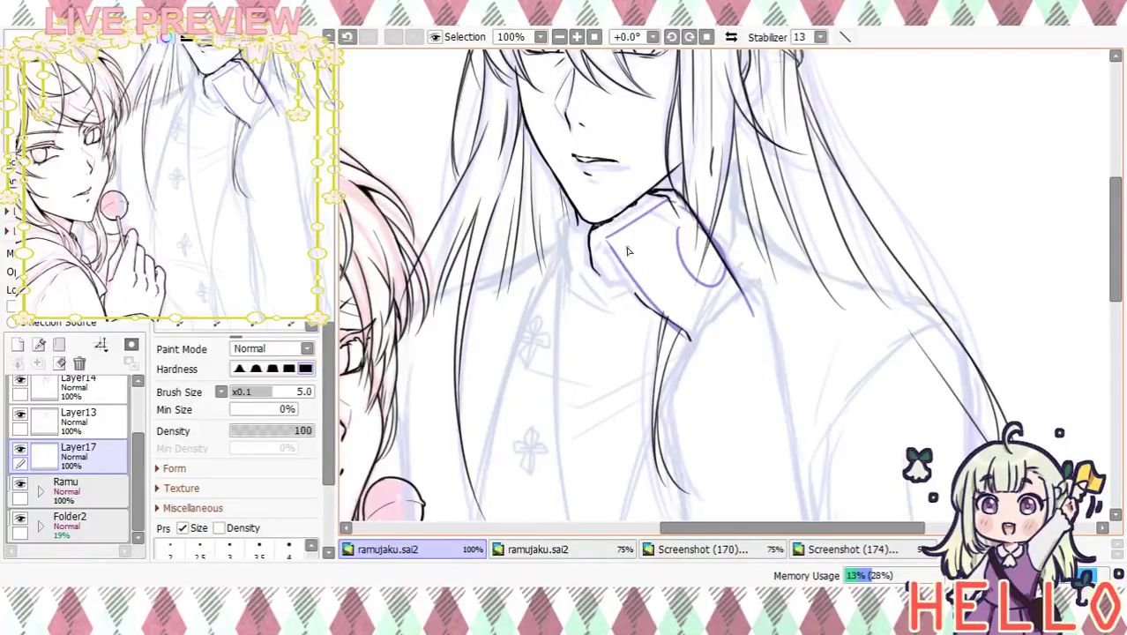
Sketch a row of small knuckle ovals along the upper edge of the hand beneath the jaw
{"action": "mouse_move", "coordinate": [600, 235]}
{"action": "left_mouse_down"}
{"action": "mouse_move", "coordinate": [616, 246]}
{"action": "mouse_move", "coordinate": [626, 229]}
{"action": "left_mouse_up"}
{"action": "left_click_drag", "start_coordinate": [650, 216], "coordinate": [660, 230]}
{"action": "key", "text": "ctrl+z"}
{"action": "key", "text": "ctrl+z"}
{"action": "mouse_move", "coordinate": [677, 196]}
{"action": "left_mouse_down"}
{"action": "mouse_move", "coordinate": [639, 217]}
{"action": "mouse_move", "coordinate": [642, 207]}
{"action": "mouse_move", "coordinate": [653, 211]}
{"action": "mouse_move", "coordinate": [619, 228]}
{"action": "left_mouse_up"}
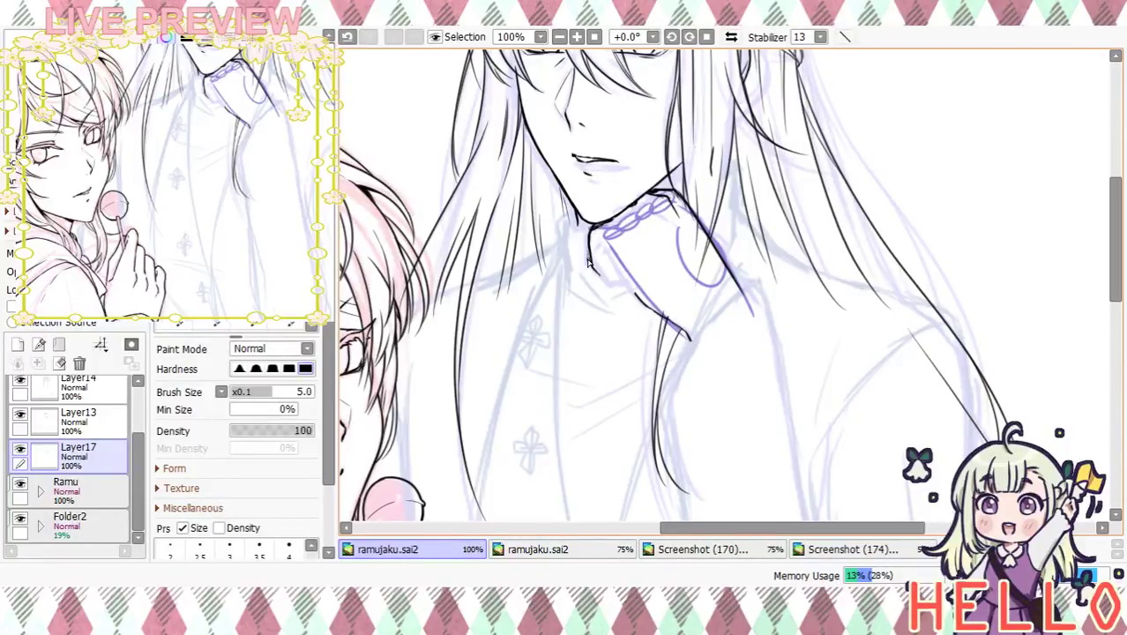
Sketch the curled fingers at the front of the fist and the wrist lines at the sleeve opening
{"action": "left_click_drag", "start_coordinate": [592, 263], "coordinate": [609, 283]}
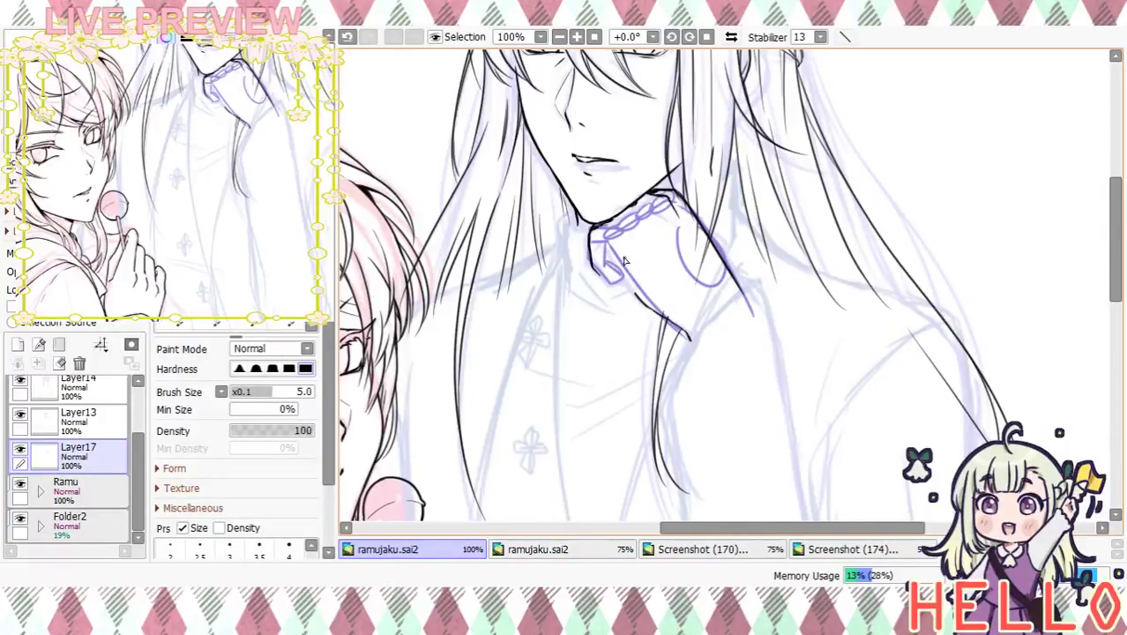
{"action": "left_click_drag", "start_coordinate": [638, 221], "coordinate": [595, 224]}
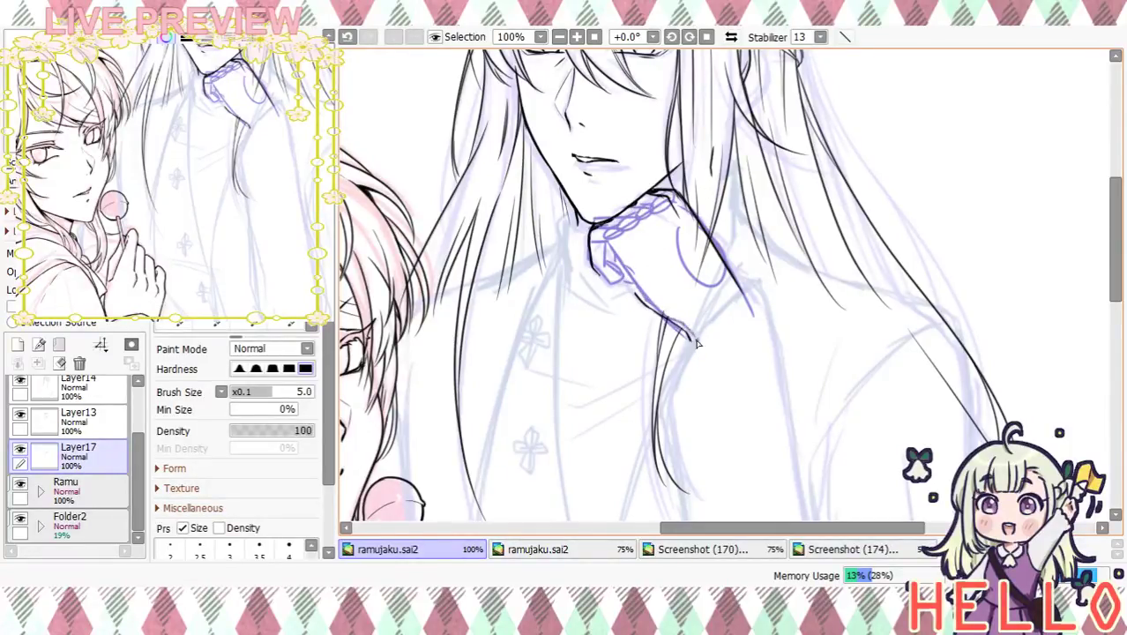
{"action": "mouse_move", "coordinate": [687, 334]}
{"action": "left_mouse_down"}
{"action": "mouse_move", "coordinate": [702, 377]}
{"action": "mouse_move", "coordinate": [715, 314]}
{"action": "left_mouse_up"}
{"action": "left_click_drag", "start_coordinate": [732, 265], "coordinate": [756, 341]}
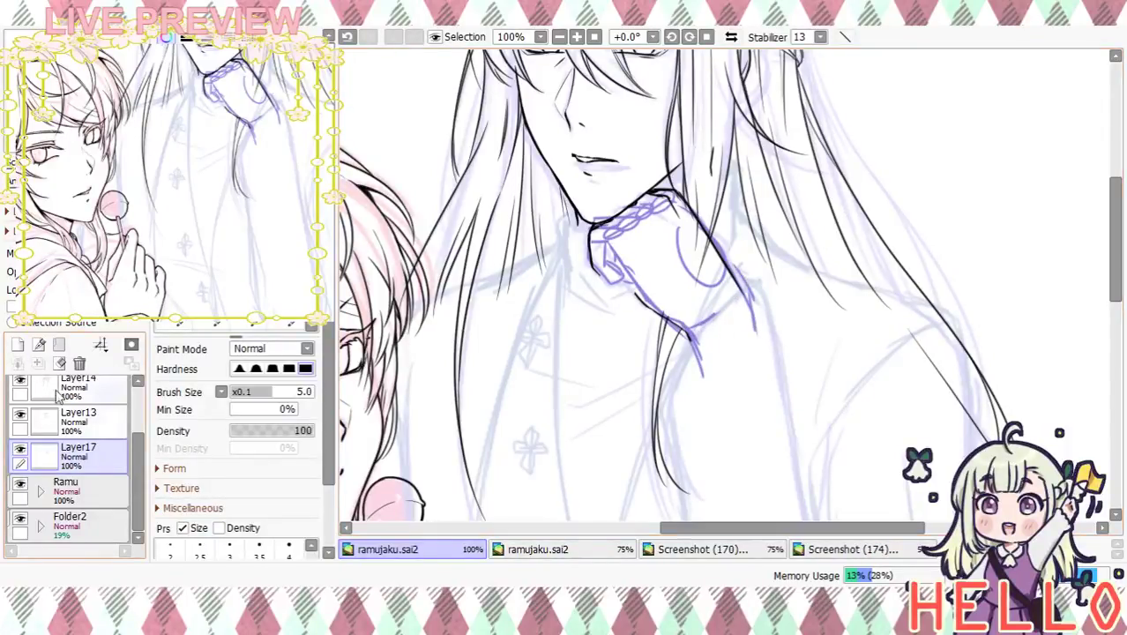
Lower the hand sketch layer's opacity to 32% and make Layer13 active for inking
{"action": "left_click", "coordinate": [74, 271]}
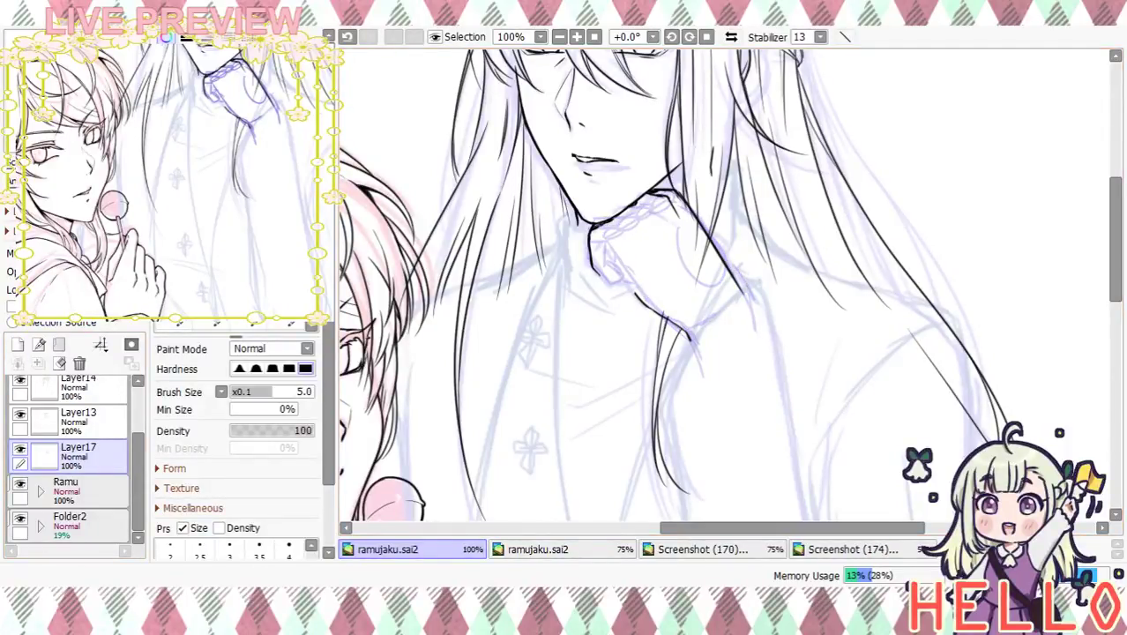
{"action": "left_click", "coordinate": [91, 412]}
{"action": "left_click", "coordinate": [576, 37]}
{"action": "left_click", "coordinate": [577, 37]}
{"action": "left_click_drag", "start_coordinate": [582, 147], "coordinate": [655, 176]}
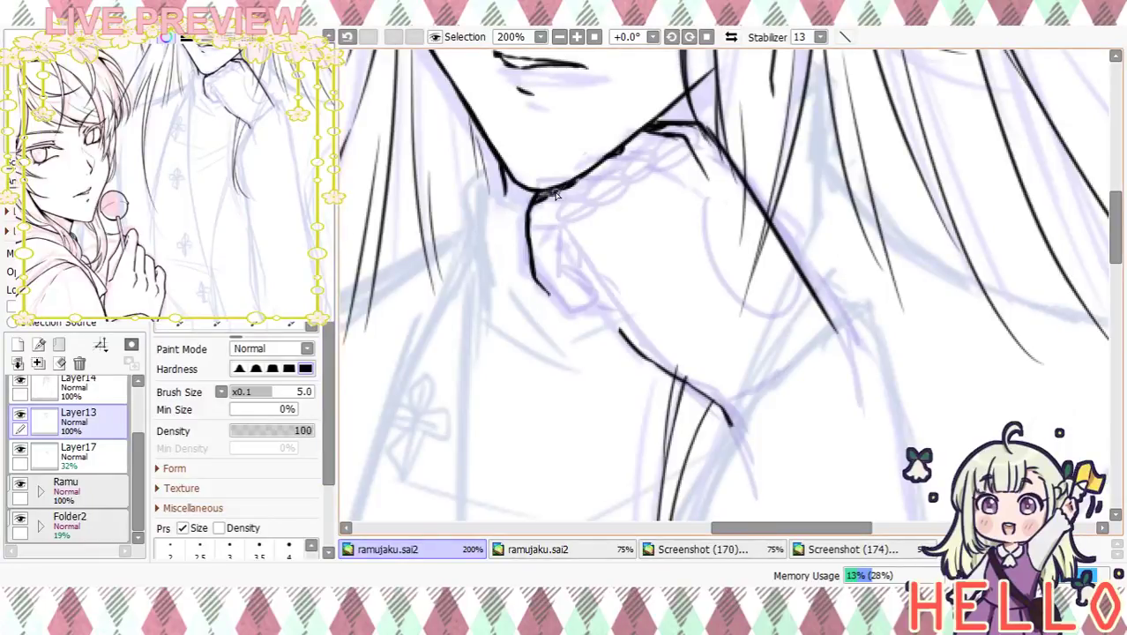
Ink short broken knuckle strokes just beneath the jawline, following the faded hand sketch
{"action": "mouse_move", "coordinate": [556, 195]}
{"action": "left_mouse_down"}
{"action": "mouse_move", "coordinate": [610, 196]}
{"action": "mouse_move", "coordinate": [636, 173]}
{"action": "left_mouse_up"}
{"action": "scroll", "coordinate": [702, 227], "scroll_direction": "up", "scroll_amount": 2}
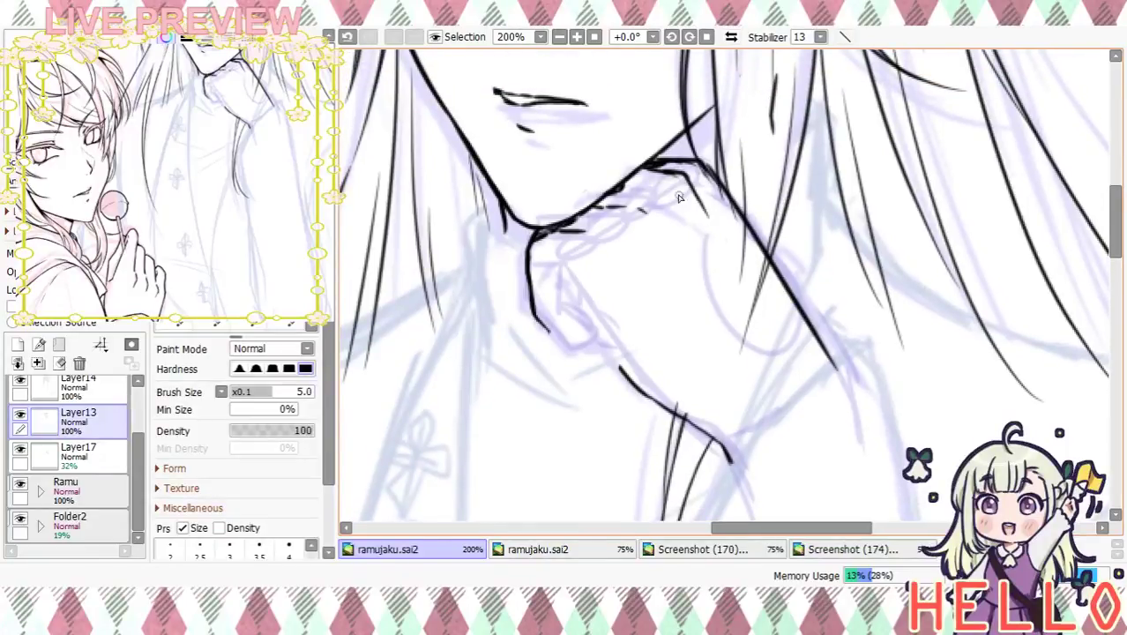
{"action": "scroll", "coordinate": [684, 305], "scroll_direction": "down", "scroll_amount": 5}
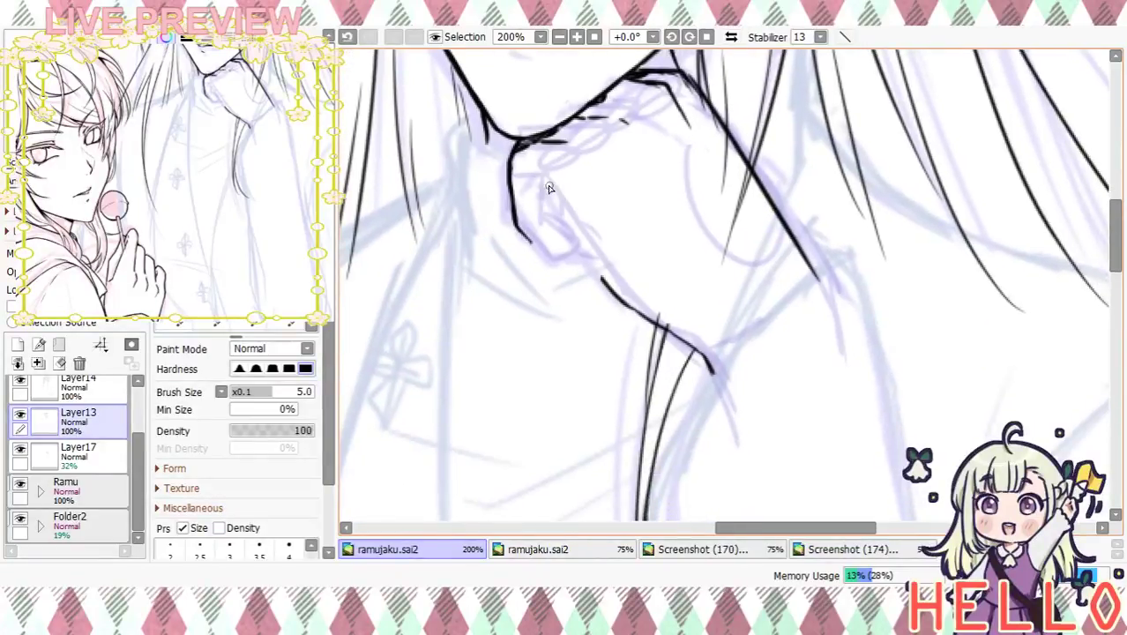
Ink the lower edge of the hand from the curled fingers diagonally down toward the wrist
{"action": "left_click_drag", "start_coordinate": [560, 205], "coordinate": [578, 231]}
{"action": "key", "text": "ctrl+z"}
{"action": "key", "text": "ctrl+z"}
{"action": "left_click_drag", "start_coordinate": [540, 196], "coordinate": [657, 325]}
{"action": "key", "text": "ctrl+z"}
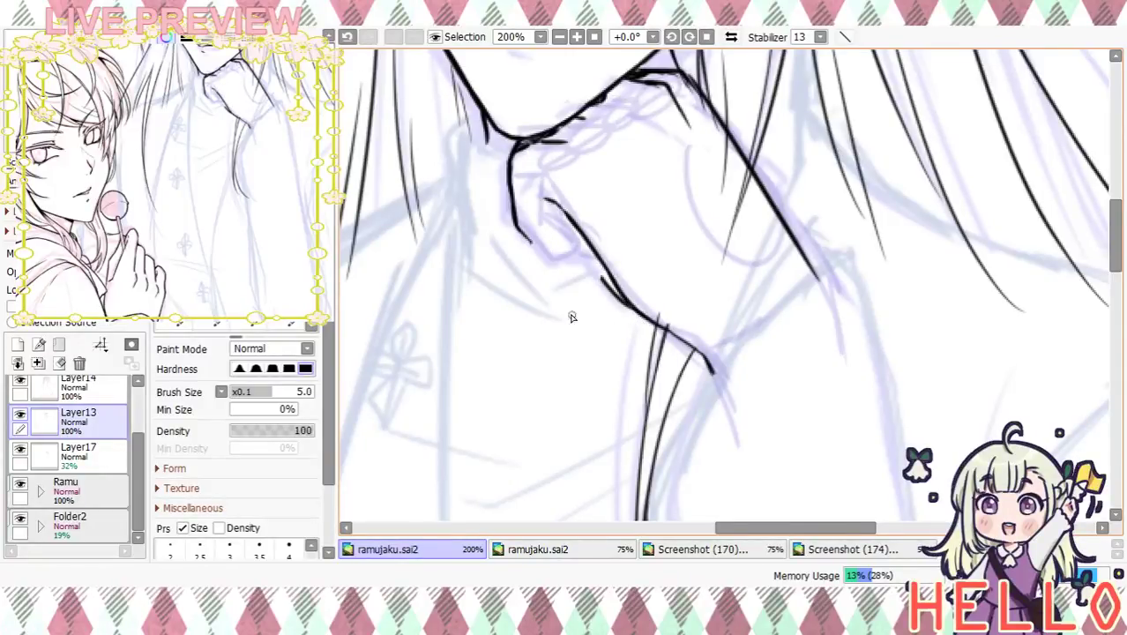
Erase the old lower wrist line and the end of the upper wrist edge, and redraw that end with the size 5 pen
{"action": "key", "text": "e"}
{"action": "mouse_move", "coordinate": [597, 288]}
{"action": "left_mouse_down"}
{"action": "mouse_move", "coordinate": [621, 317]}
{"action": "mouse_move", "coordinate": [646, 316]}
{"action": "mouse_move", "coordinate": [693, 350]}
{"action": "mouse_move", "coordinate": [706, 392]}
{"action": "left_mouse_up"}
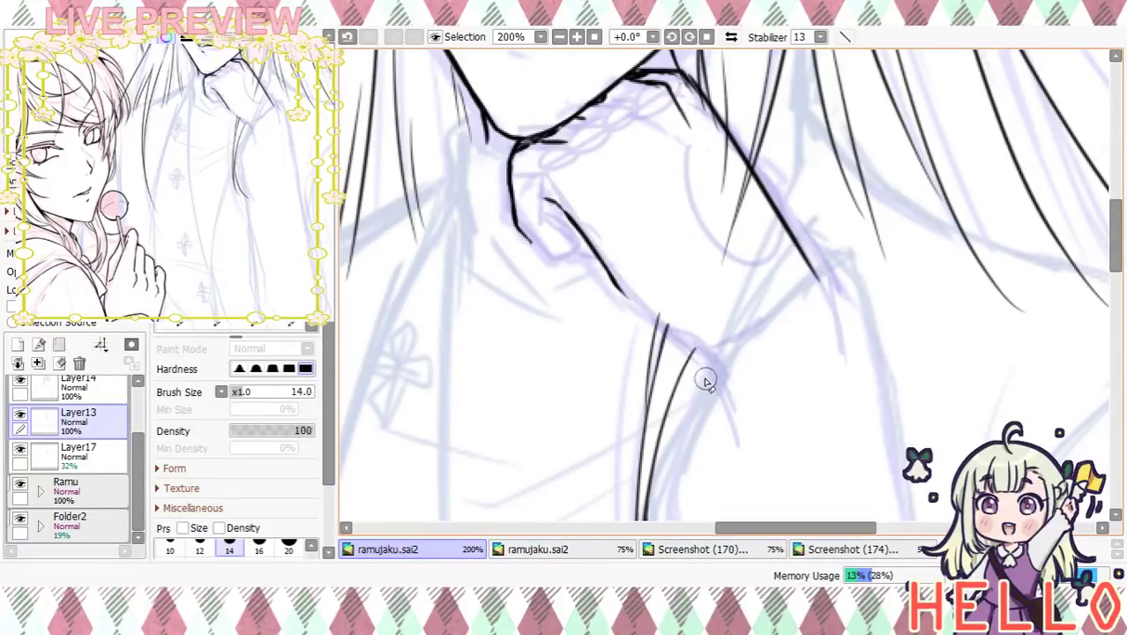
{"action": "left_click_drag", "start_coordinate": [791, 208], "coordinate": [820, 281]}
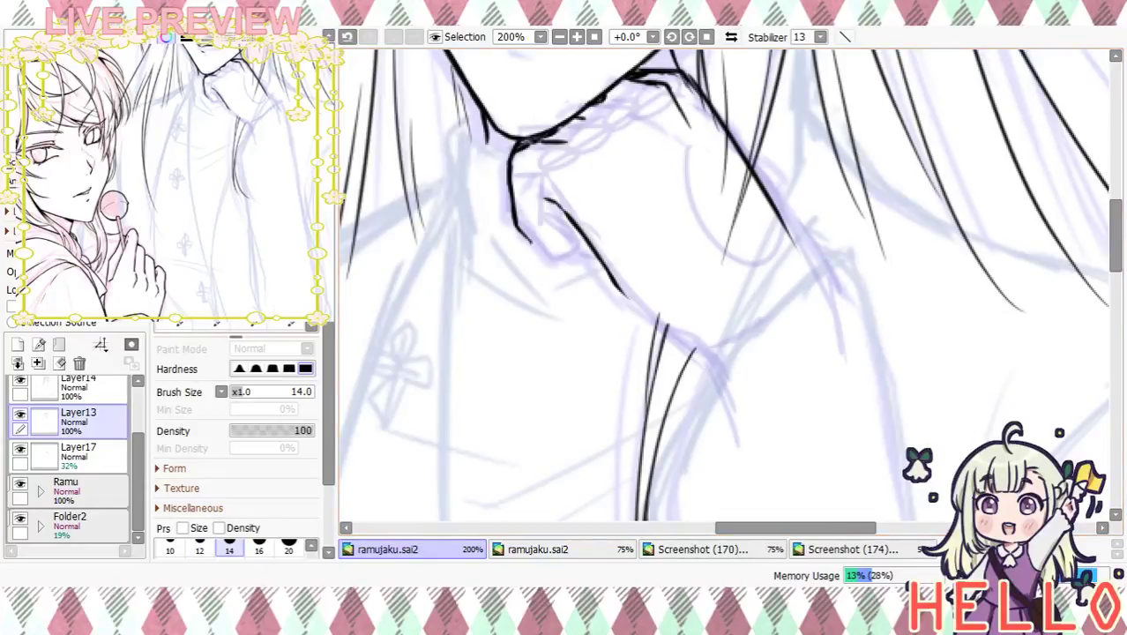
{"action": "key", "text": "n"}
{"action": "left_click_drag", "start_coordinate": [780, 214], "coordinate": [829, 309]}
Try short tendon strokes on the back of the hand, just below the knuckles
{"action": "left_click_drag", "start_coordinate": [724, 195], "coordinate": [748, 256]}
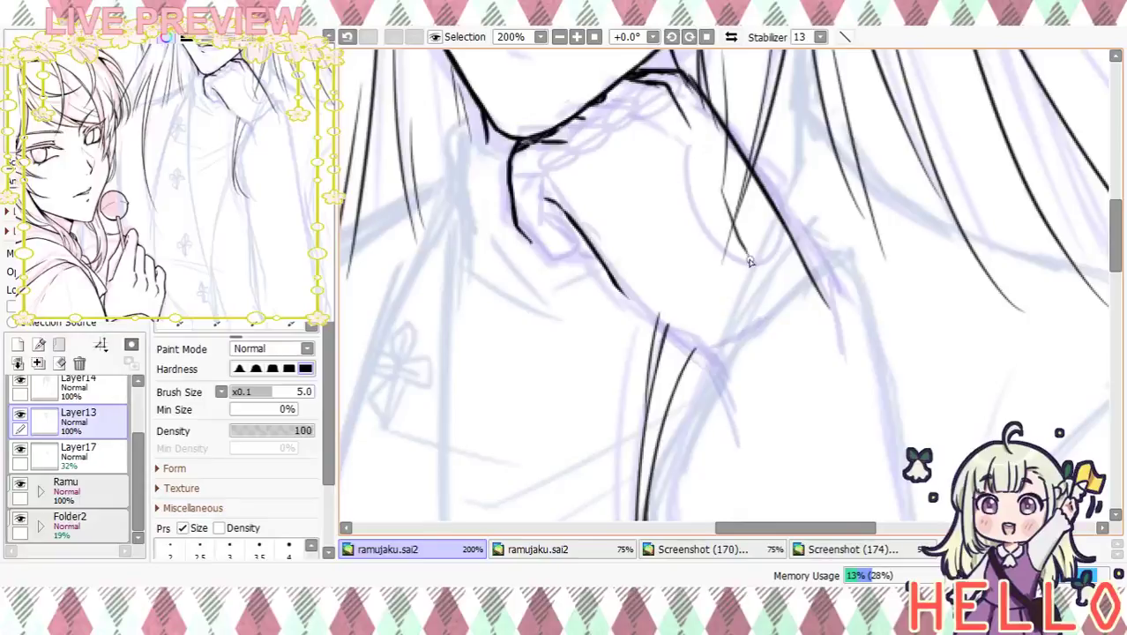
{"action": "key", "text": "ctrl+z"}
{"action": "left_click_drag", "start_coordinate": [658, 132], "coordinate": [707, 208]}
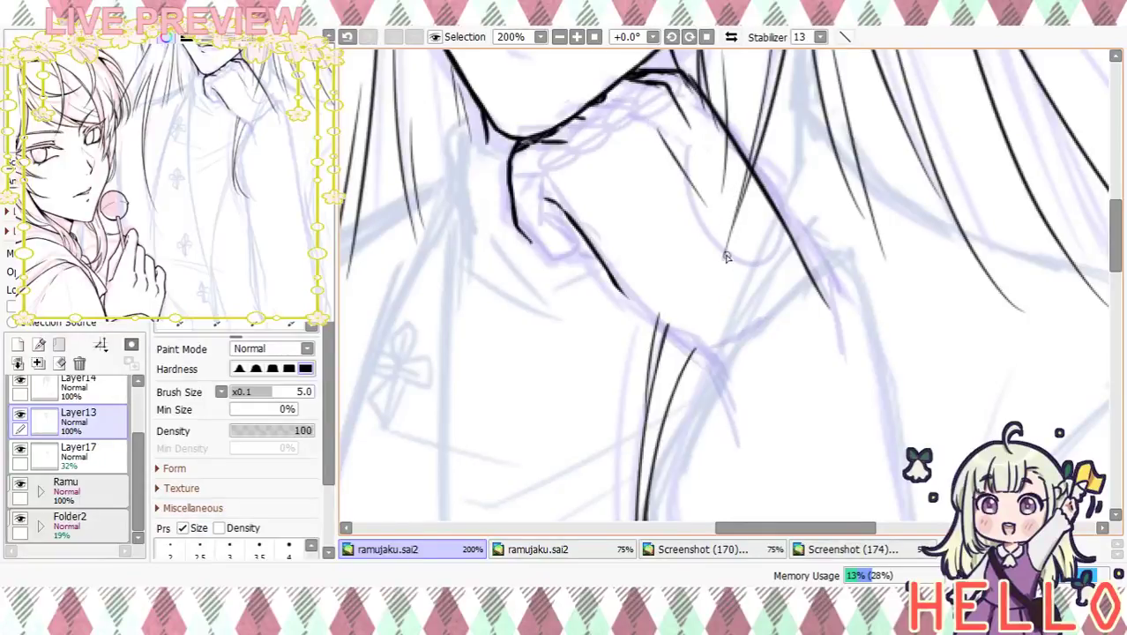
{"action": "key", "text": "ctrl+z"}
{"action": "mouse_move", "coordinate": [648, 107]}
{"action": "left_mouse_down"}
{"action": "mouse_move", "coordinate": [662, 146]}
{"action": "mouse_move", "coordinate": [628, 132]}
{"action": "mouse_move", "coordinate": [674, 195]}
{"action": "left_mouse_up"}
{"action": "key", "text": "ctrl+z"}
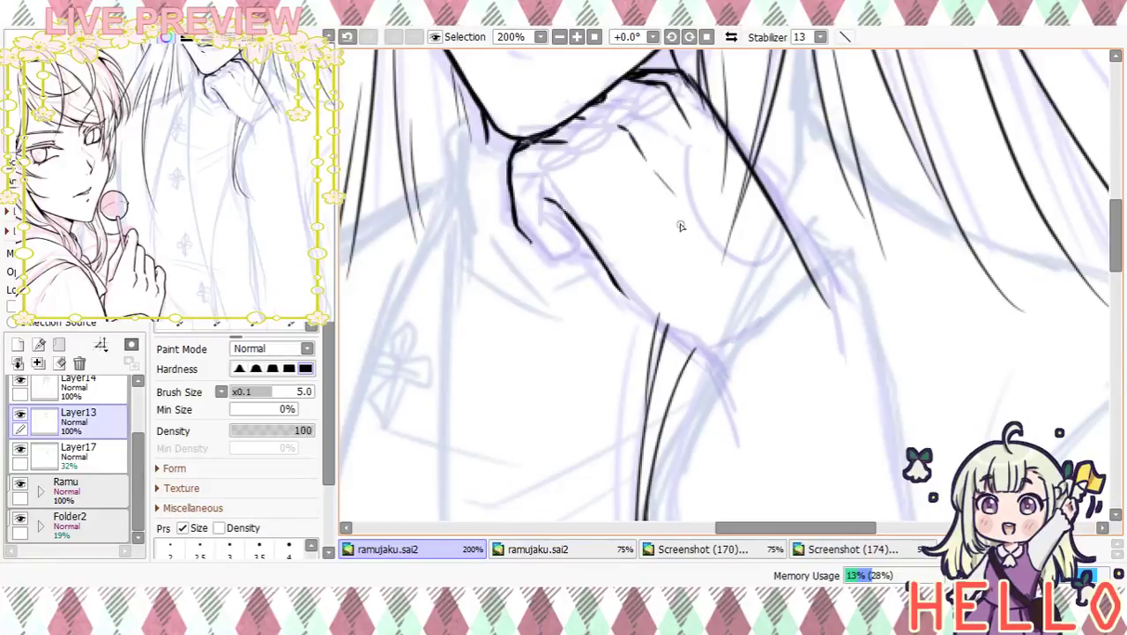
{"action": "key", "text": "ctrl+z"}
{"action": "scroll", "coordinate": [696, 176], "scroll_direction": "up", "scroll_amount": 5}
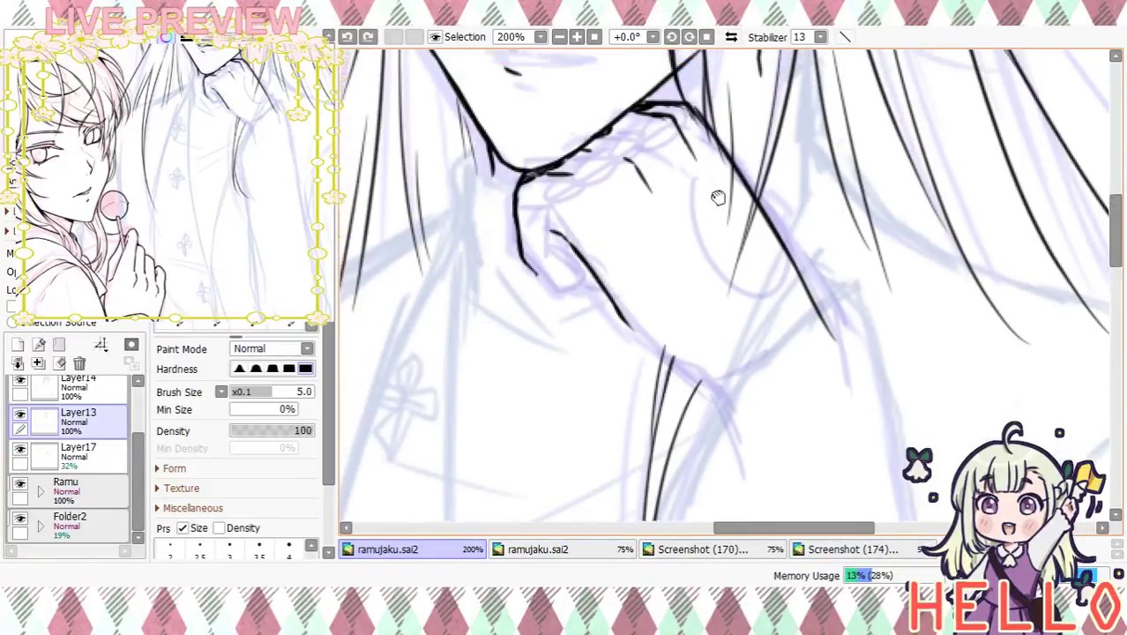
{"action": "left_click_drag", "start_coordinate": [667, 288], "coordinate": [690, 299]}
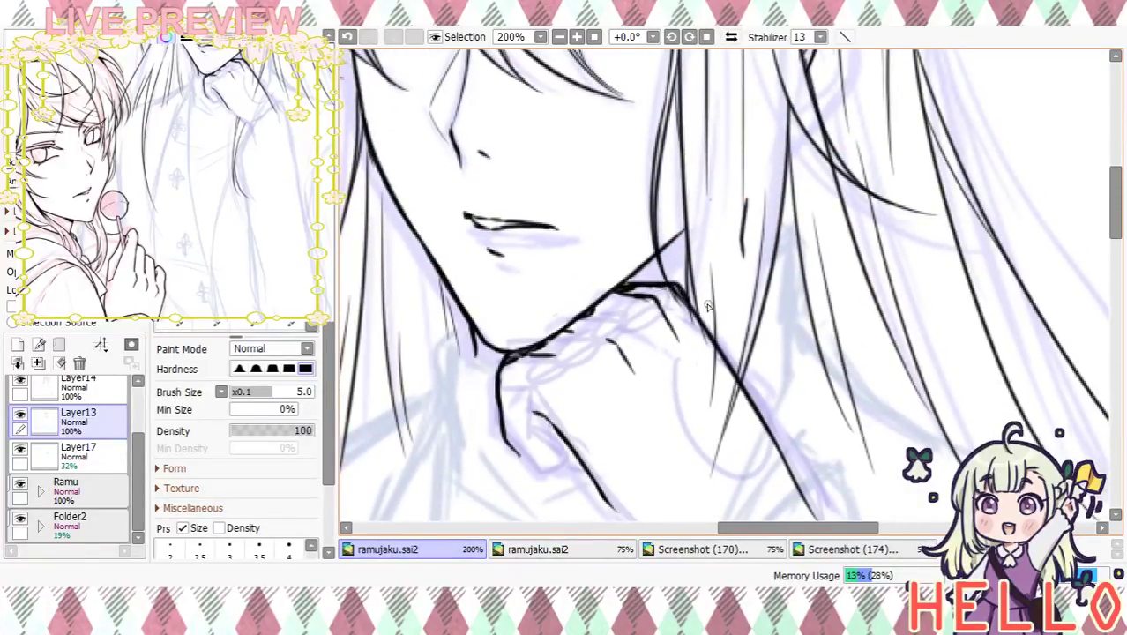
Erase the hand's upper edge, the knuckle strokes and the front finger outline, leaving the lower edge in place
{"action": "mouse_move", "coordinate": [786, 398]}
{"action": "left_mouse_down"}
{"action": "mouse_move", "coordinate": [760, 196]}
{"action": "mouse_move", "coordinate": [770, 246]}
{"action": "left_mouse_up"}
{"action": "key", "text": "bracketleft"}
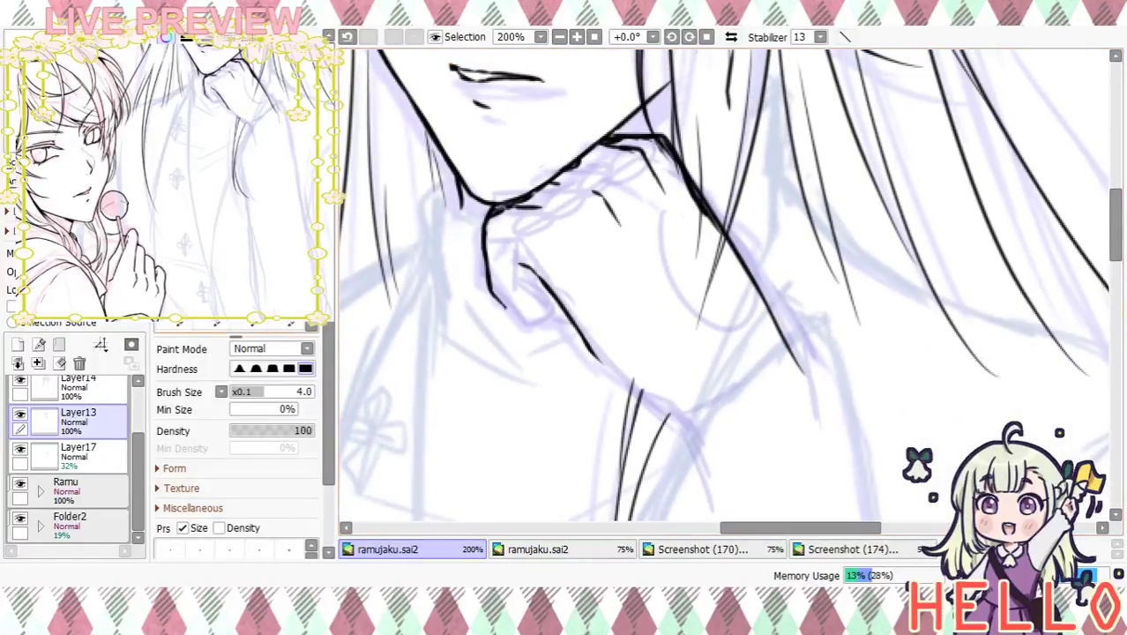
{"action": "key", "text": "bracketright"}
{"action": "key", "text": "minus"}
{"action": "left_click_drag", "start_coordinate": [693, 180], "coordinate": [724, 233]}
{"action": "mouse_move", "coordinate": [679, 155]}
{"action": "left_mouse_down"}
{"action": "mouse_move", "coordinate": [706, 212]}
{"action": "mouse_move", "coordinate": [652, 139]}
{"action": "mouse_move", "coordinate": [713, 210]}
{"action": "mouse_move", "coordinate": [799, 368]}
{"action": "mouse_move", "coordinate": [780, 334]}
{"action": "mouse_move", "coordinate": [792, 348]}
{"action": "left_mouse_up"}
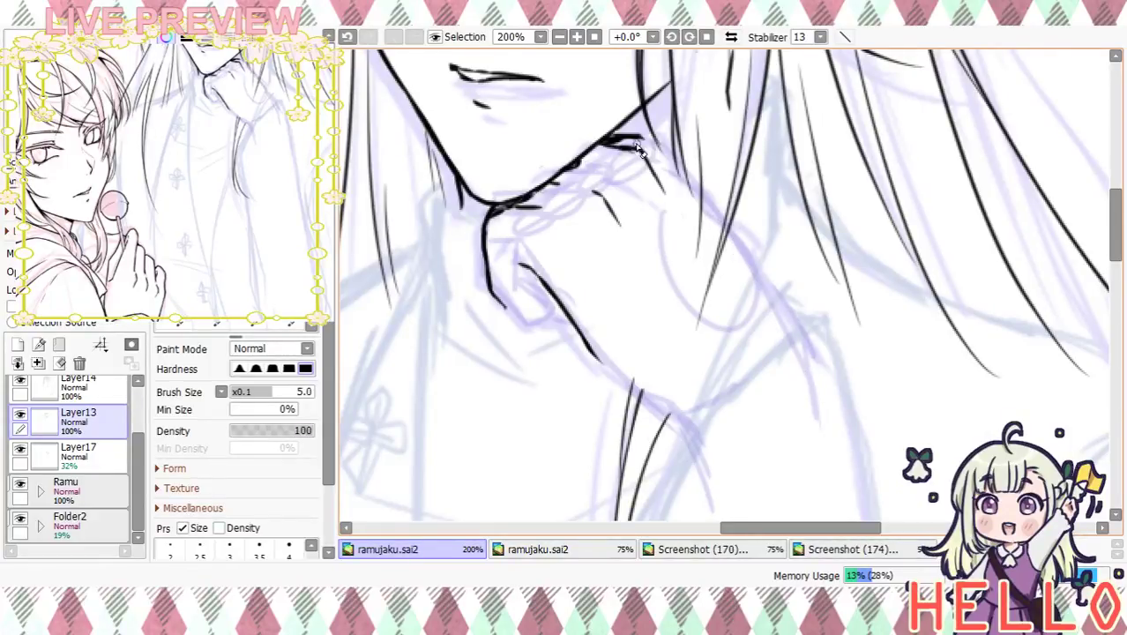
{"action": "mouse_move", "coordinate": [618, 145]}
{"action": "left_mouse_down"}
{"action": "mouse_move", "coordinate": [654, 140]}
{"action": "mouse_move", "coordinate": [661, 172]}
{"action": "mouse_move", "coordinate": [629, 136]}
{"action": "mouse_move", "coordinate": [609, 139]}
{"action": "left_mouse_up"}
{"action": "mouse_move", "coordinate": [704, 222]}
{"action": "left_mouse_down"}
{"action": "mouse_move", "coordinate": [758, 144]}
{"action": "mouse_move", "coordinate": [748, 186]}
{"action": "left_mouse_up"}
{"action": "mouse_move", "coordinate": [692, 108]}
{"action": "left_mouse_down"}
{"action": "mouse_move", "coordinate": [657, 106]}
{"action": "mouse_move", "coordinate": [666, 100]}
{"action": "mouse_move", "coordinate": [642, 115]}
{"action": "left_mouse_up"}
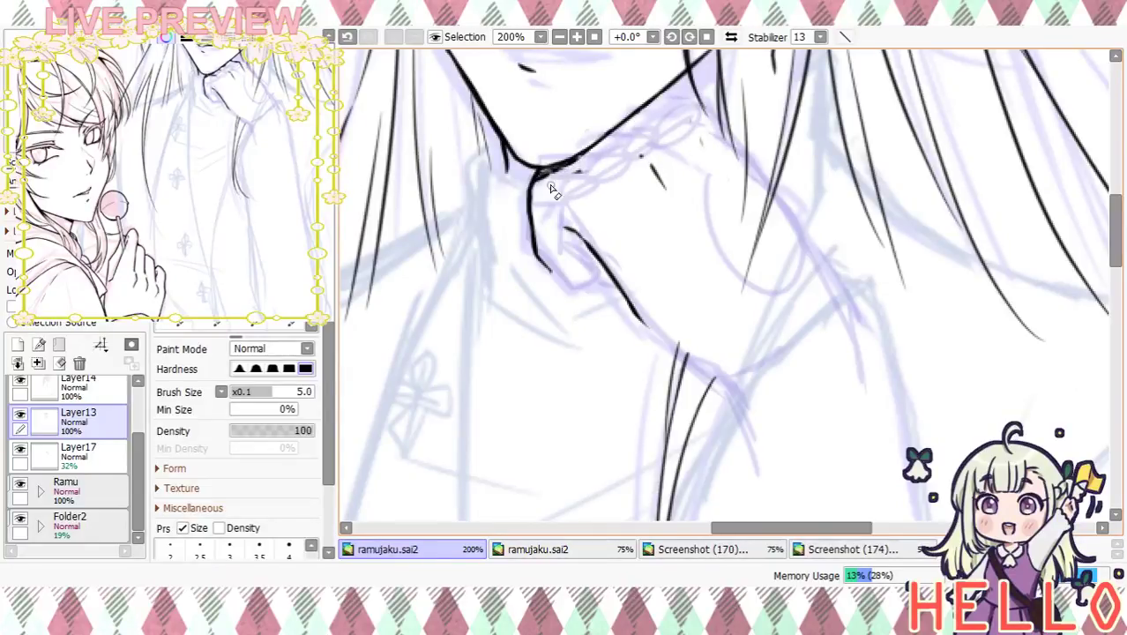
{"action": "mouse_move", "coordinate": [531, 177]}
{"action": "left_mouse_down"}
{"action": "mouse_move", "coordinate": [591, 154]}
{"action": "mouse_move", "coordinate": [533, 201]}
{"action": "mouse_move", "coordinate": [525, 185]}
{"action": "mouse_move", "coordinate": [524, 216]}
{"action": "mouse_move", "coordinate": [564, 297]}
{"action": "left_mouse_up"}
{"action": "left_click_drag", "start_coordinate": [634, 157], "coordinate": [674, 212]}
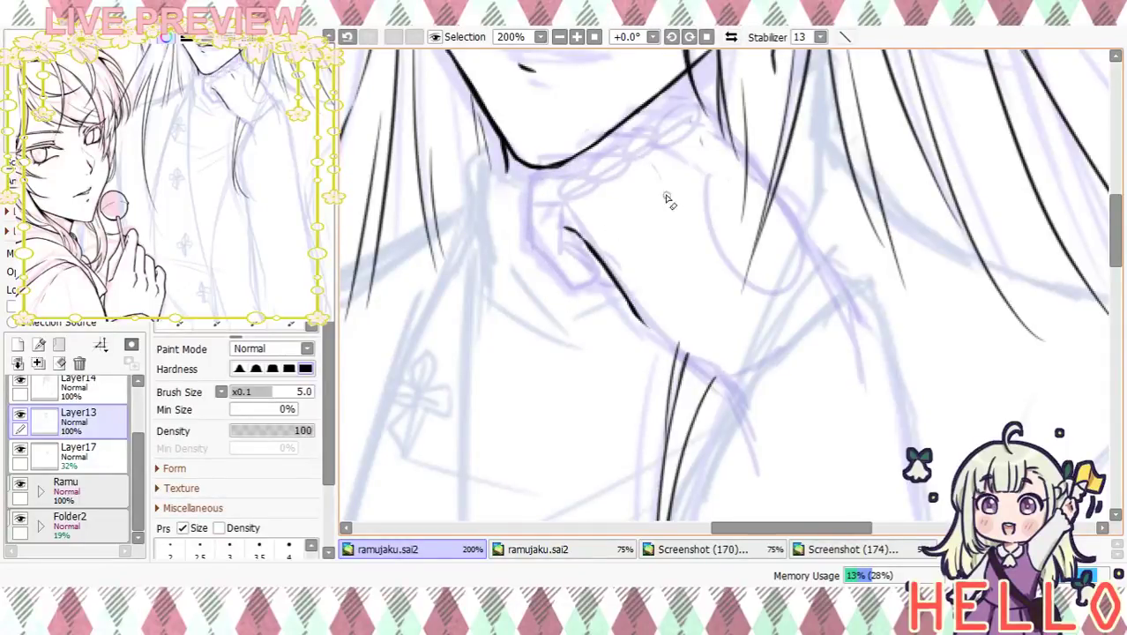
Ink a short knuckle stroke and a fresh upper edge of the hand from below the jaw down to the wrist
{"action": "left_click", "coordinate": [561, 38]}
{"action": "left_click", "coordinate": [561, 38]}
{"action": "left_click", "coordinate": [561, 38]}
{"action": "left_click", "coordinate": [579, 39]}
{"action": "left_click", "coordinate": [577, 37]}
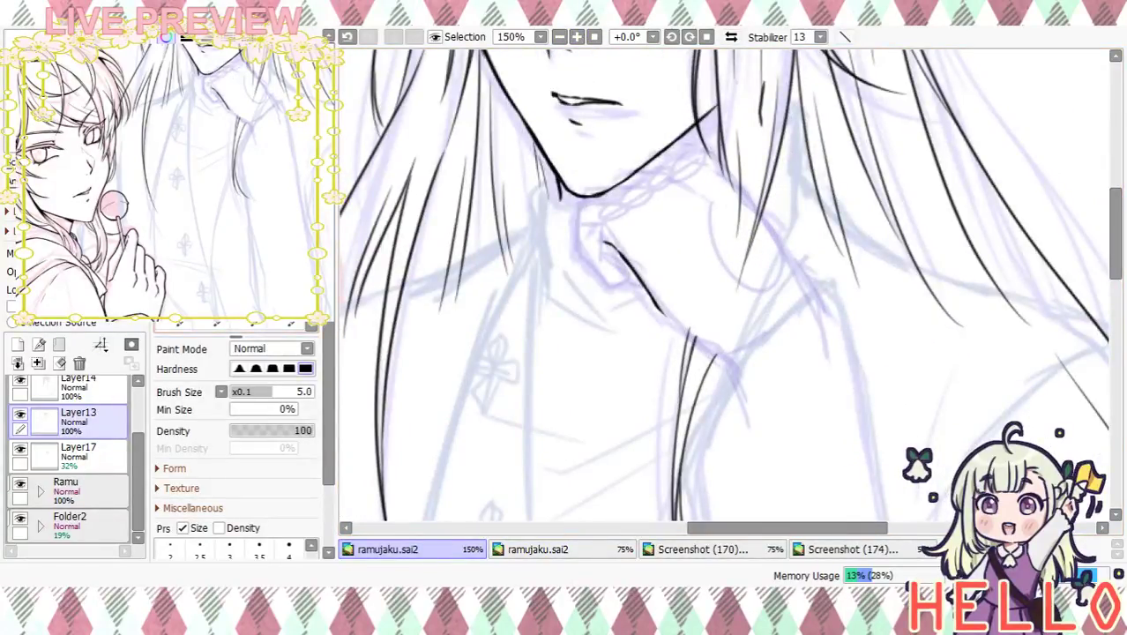
{"action": "left_click_drag", "start_coordinate": [640, 238], "coordinate": [623, 264]}
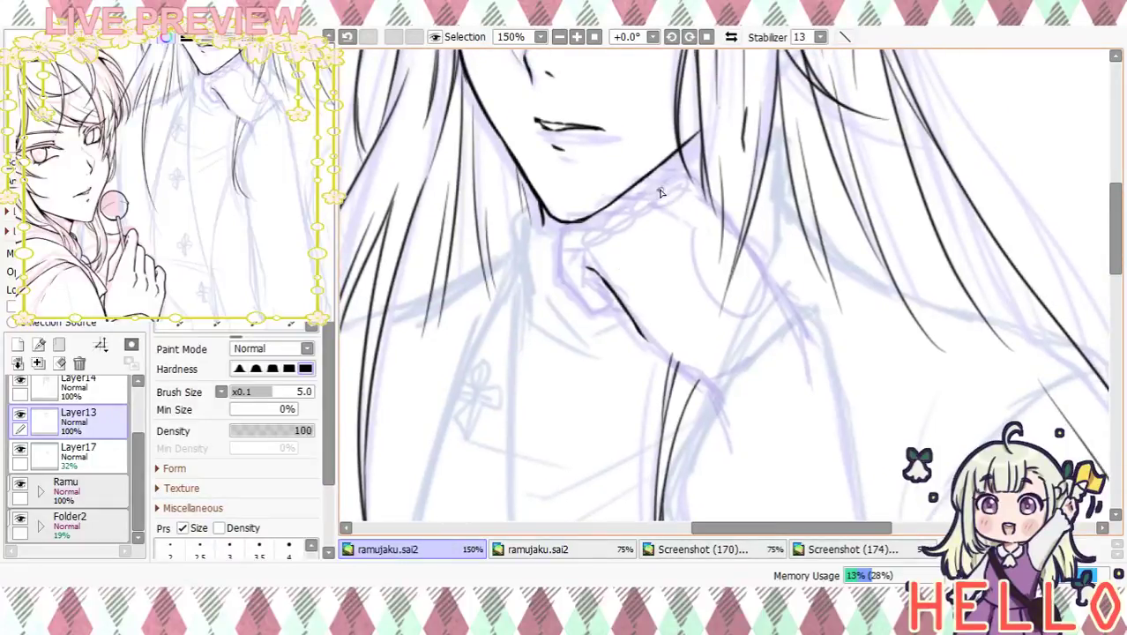
{"action": "left_click_drag", "start_coordinate": [670, 199], "coordinate": [688, 228]}
{"action": "left_click_drag", "start_coordinate": [705, 192], "coordinate": [798, 339]}
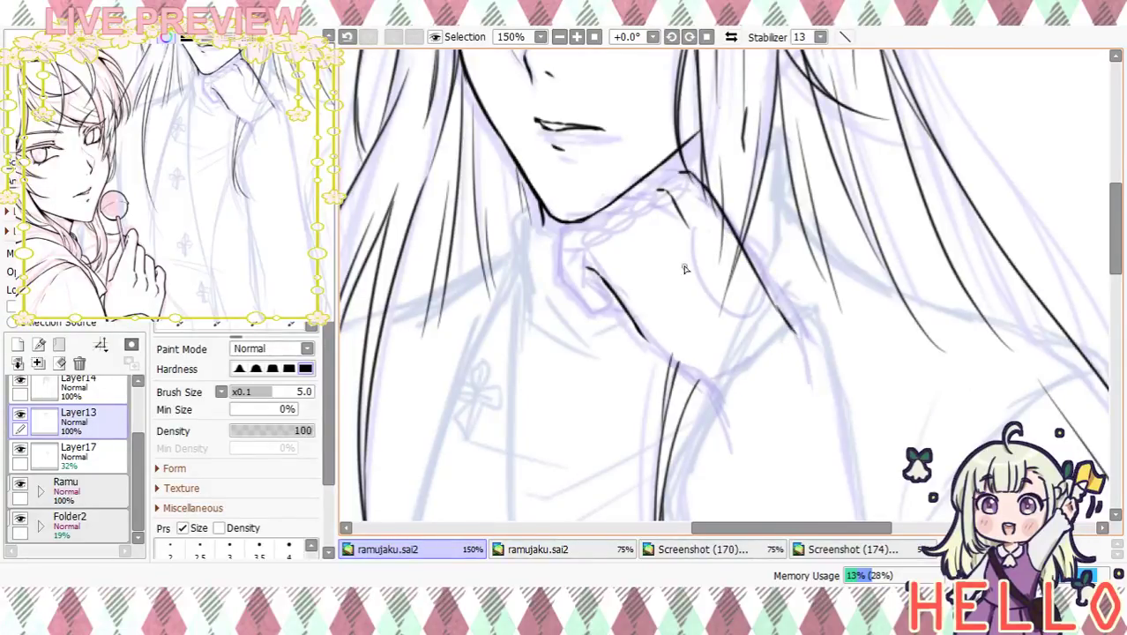
Extend the hand's lower edge to the wrist corner and redraw the wrist end of the upper edge
{"action": "left_click_drag", "start_coordinate": [639, 332], "coordinate": [700, 383]}
{"action": "key", "text": "ctrl+z"}
{"action": "left_click_drag", "start_coordinate": [642, 334], "coordinate": [696, 377]}
{"action": "key", "text": "ctrl+z"}
{"action": "left_click_drag", "start_coordinate": [642, 336], "coordinate": [713, 383]}
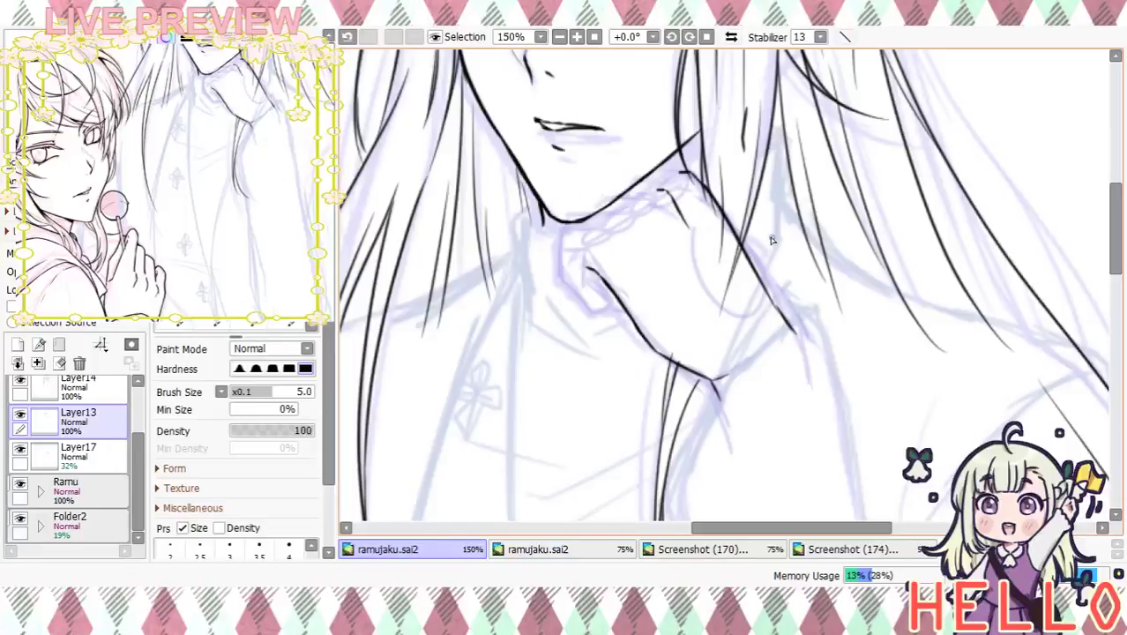
{"action": "key", "text": "ctrl+z"}
{"action": "left_click_drag", "start_coordinate": [769, 302], "coordinate": [799, 336]}
{"action": "key", "text": "ctrl+z"}
{"action": "left_click_drag", "start_coordinate": [765, 289], "coordinate": [797, 363]}
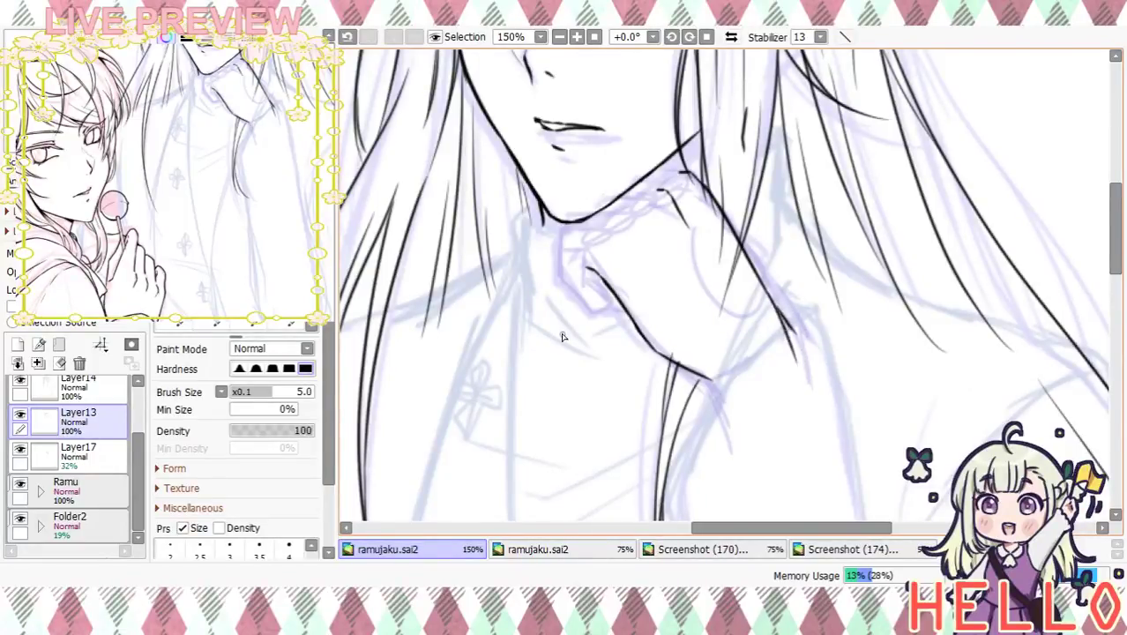
Ink the knuckle lines beneath the jaw, the front finger outline and the curled fingertips with the size 5 pen
{"action": "left_click", "coordinate": [254, 306]}
{"action": "left_click", "coordinate": [216, 306]}
{"action": "mouse_move", "coordinate": [783, 293]}
{"action": "left_mouse_down"}
{"action": "mouse_move", "coordinate": [800, 342]}
{"action": "mouse_move", "coordinate": [853, 254]}
{"action": "mouse_move", "coordinate": [898, 248]}
{"action": "mouse_move", "coordinate": [913, 381]}
{"action": "mouse_move", "coordinate": [873, 496]}
{"action": "mouse_move", "coordinate": [919, 436]}
{"action": "left_mouse_up"}
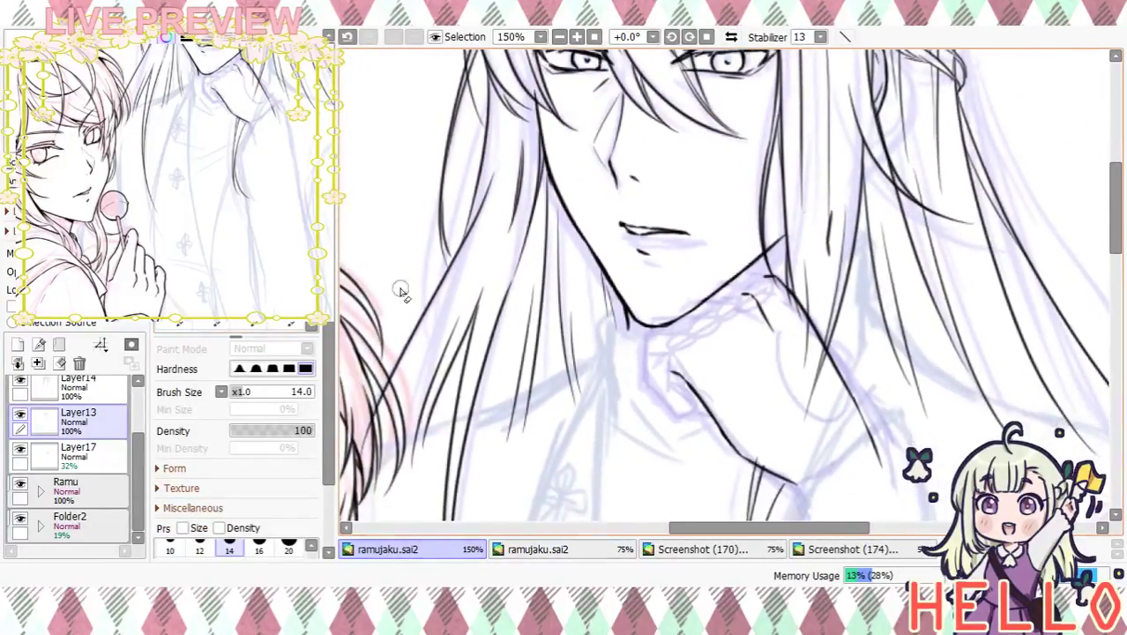
{"action": "left_click", "coordinate": [179, 306]}
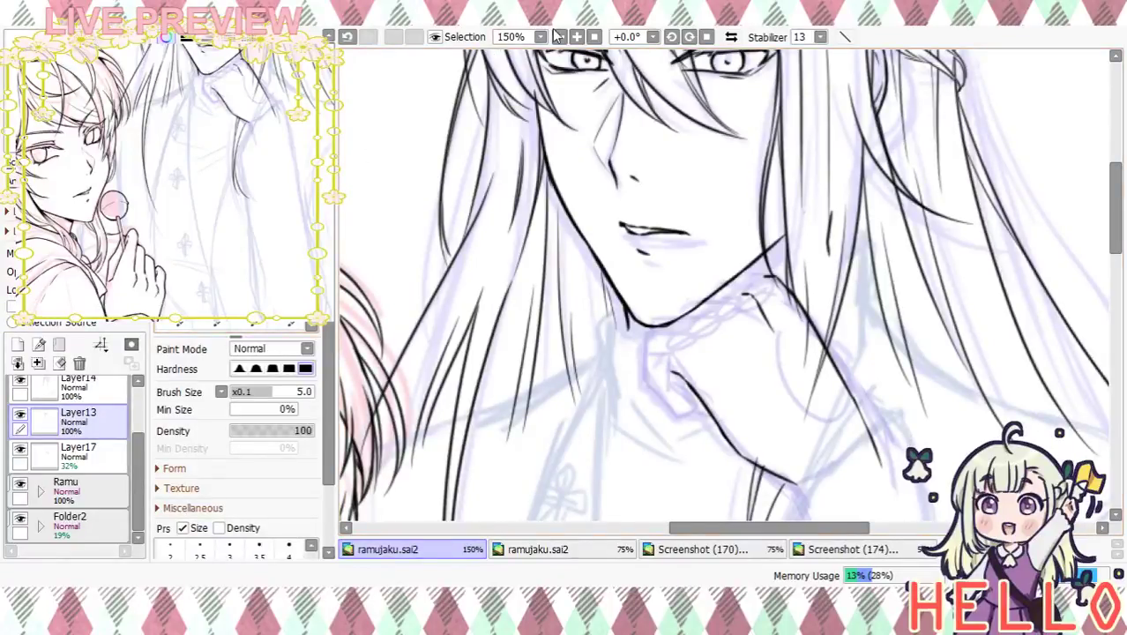
{"action": "left_click", "coordinate": [577, 37]}
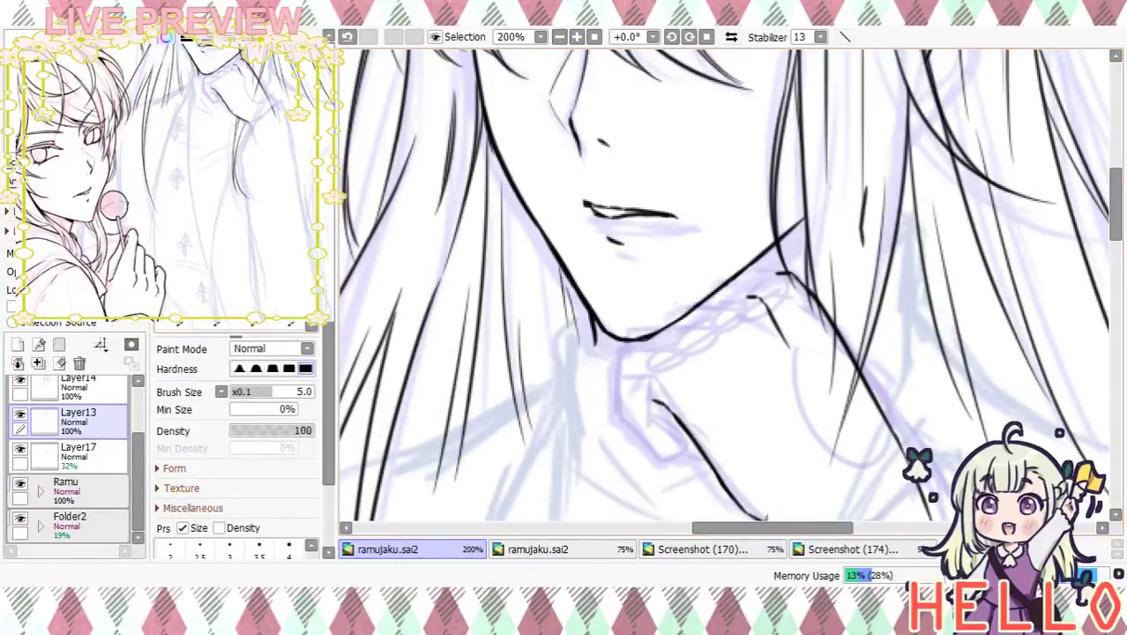
{"action": "left_click_drag", "start_coordinate": [580, 370], "coordinate": [565, 262]}
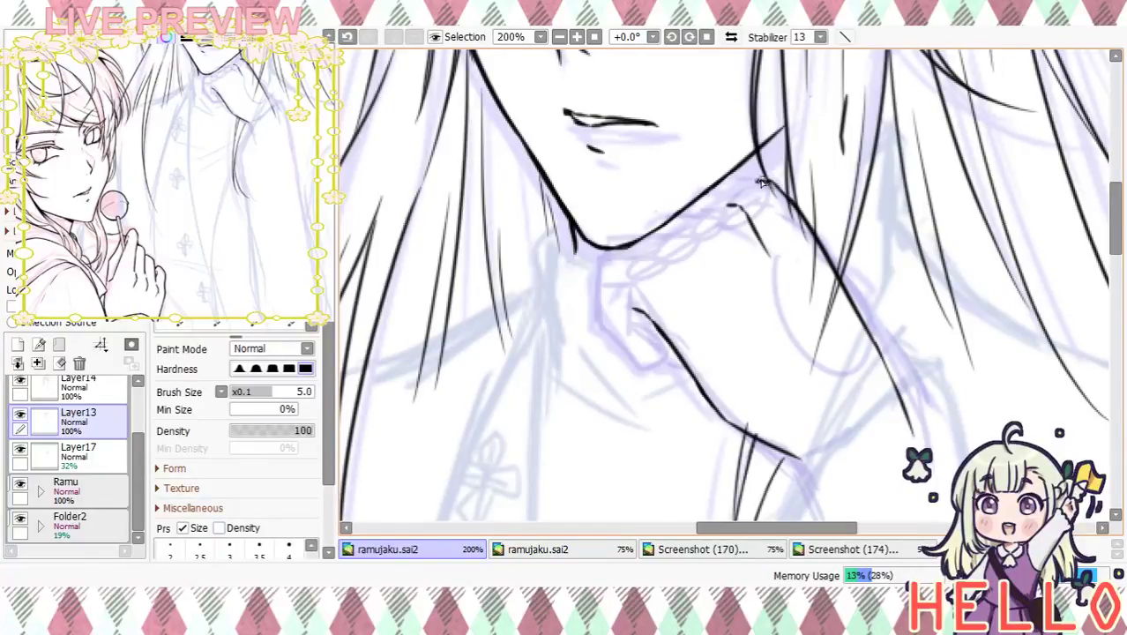
{"action": "mouse_move", "coordinate": [748, 181]}
{"action": "left_mouse_down"}
{"action": "mouse_move", "coordinate": [728, 214]}
{"action": "mouse_move", "coordinate": [683, 214]}
{"action": "mouse_move", "coordinate": [728, 218]}
{"action": "mouse_move", "coordinate": [685, 238]}
{"action": "mouse_move", "coordinate": [699, 244]}
{"action": "mouse_move", "coordinate": [654, 236]}
{"action": "left_mouse_up"}
{"action": "mouse_move", "coordinate": [646, 260]}
{"action": "left_mouse_down"}
{"action": "mouse_move", "coordinate": [596, 262]}
{"action": "mouse_move", "coordinate": [595, 319]}
{"action": "mouse_move", "coordinate": [638, 362]}
{"action": "mouse_move", "coordinate": [630, 324]}
{"action": "mouse_move", "coordinate": [642, 362]}
{"action": "left_mouse_up"}
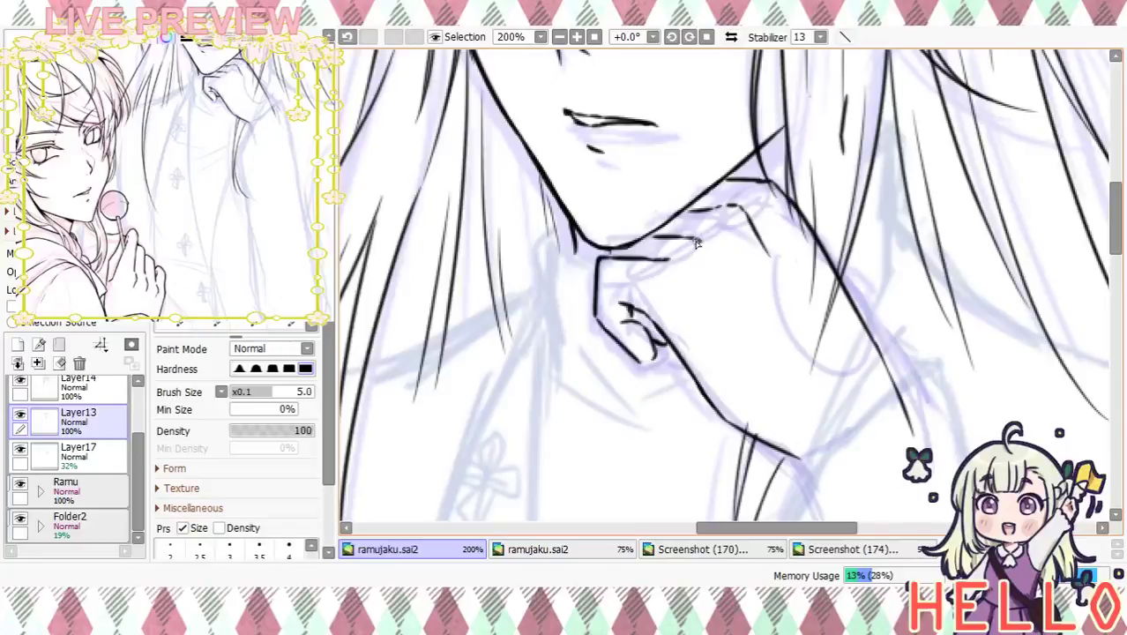
Ink a thin tendon line on the back of the hand, and erase the middle knuckle stroke and the hand's upper edge near the knuckles
{"action": "mouse_move", "coordinate": [720, 261]}
{"action": "left_mouse_down"}
{"action": "mouse_move", "coordinate": [821, 358]}
{"action": "mouse_move", "coordinate": [748, 281]}
{"action": "mouse_move", "coordinate": [759, 305]}
{"action": "left_mouse_up"}
{"action": "key", "text": "ctrl+z"}
{"action": "key", "text": "ctrl+z"}
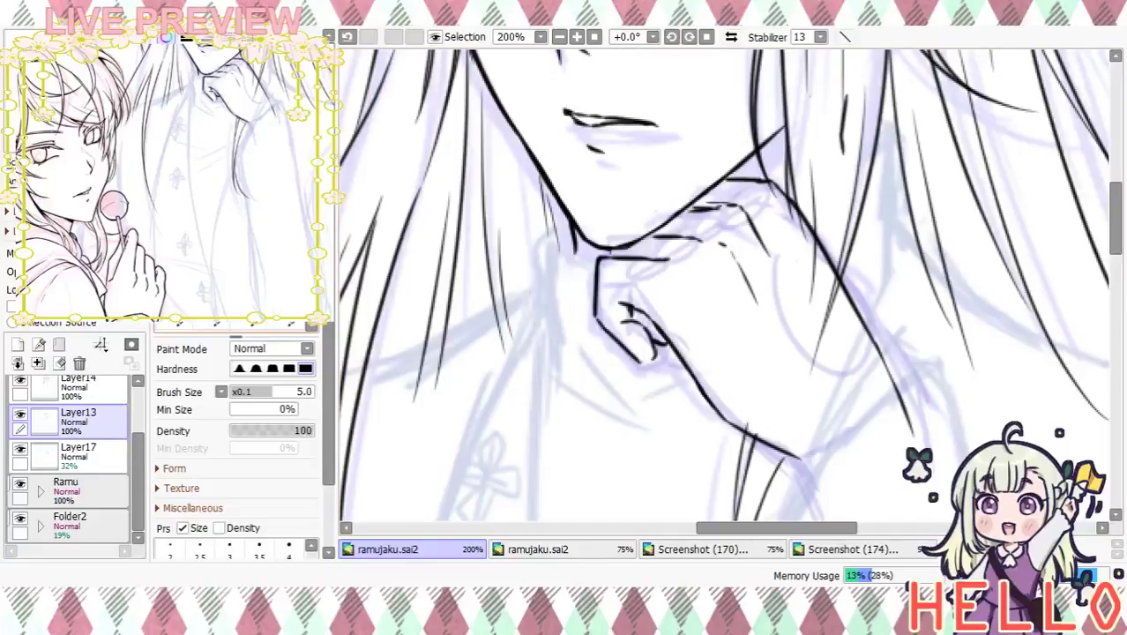
{"action": "key", "text": "e"}
{"action": "mouse_move", "coordinate": [716, 217]}
{"action": "left_mouse_down"}
{"action": "mouse_move", "coordinate": [729, 214]}
{"action": "mouse_move", "coordinate": [690, 231]}
{"action": "left_mouse_up"}
{"action": "left_click_drag", "start_coordinate": [749, 281], "coordinate": [664, 301]}
{"action": "mouse_move", "coordinate": [798, 278]}
{"action": "left_mouse_down"}
{"action": "mouse_move", "coordinate": [833, 127]}
{"action": "mouse_move", "coordinate": [853, 247]}
{"action": "mouse_move", "coordinate": [800, 460]}
{"action": "mouse_move", "coordinate": [824, 357]}
{"action": "left_mouse_up"}
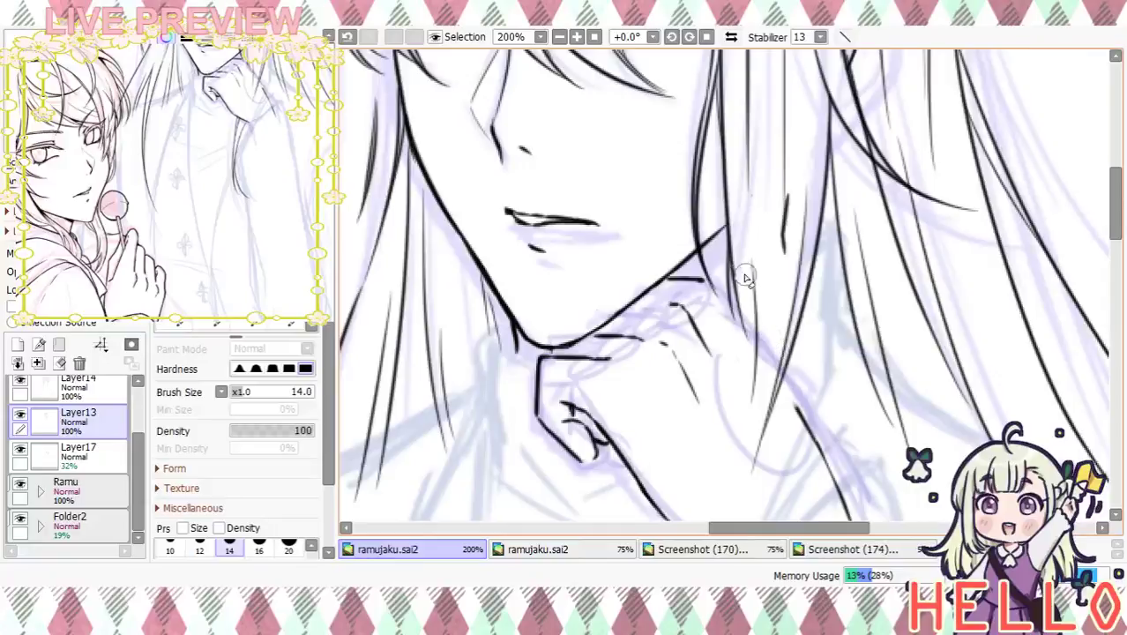
Redraw the hand's upper edge from the top knuckle to the wrist, reworking its lower end
{"action": "key", "text": "n"}
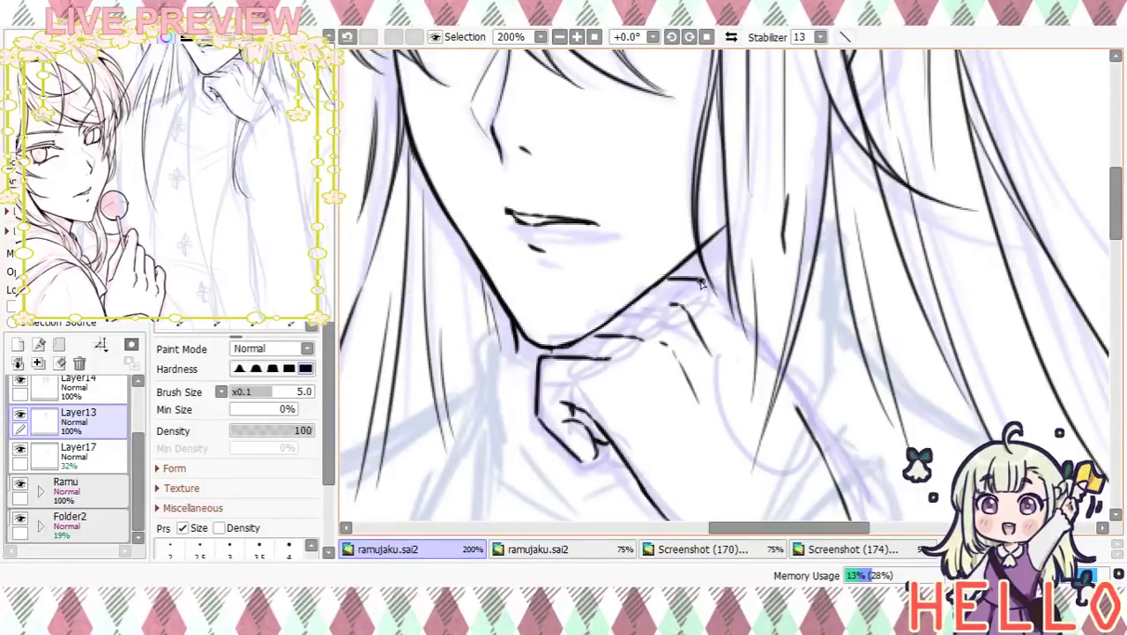
{"action": "left_click_drag", "start_coordinate": [711, 280], "coordinate": [731, 308]}
{"action": "key", "text": "ctrl+z"}
{"action": "left_click_drag", "start_coordinate": [861, 373], "coordinate": [825, 249]}
{"action": "mouse_move", "coordinate": [694, 183]}
{"action": "left_mouse_down"}
{"action": "mouse_move", "coordinate": [772, 330]}
{"action": "mouse_move", "coordinate": [804, 318]}
{"action": "mouse_move", "coordinate": [753, 288]}
{"action": "mouse_move", "coordinate": [807, 379]}
{"action": "left_mouse_up"}
{"action": "left_click_drag", "start_coordinate": [768, 318], "coordinate": [799, 363]}
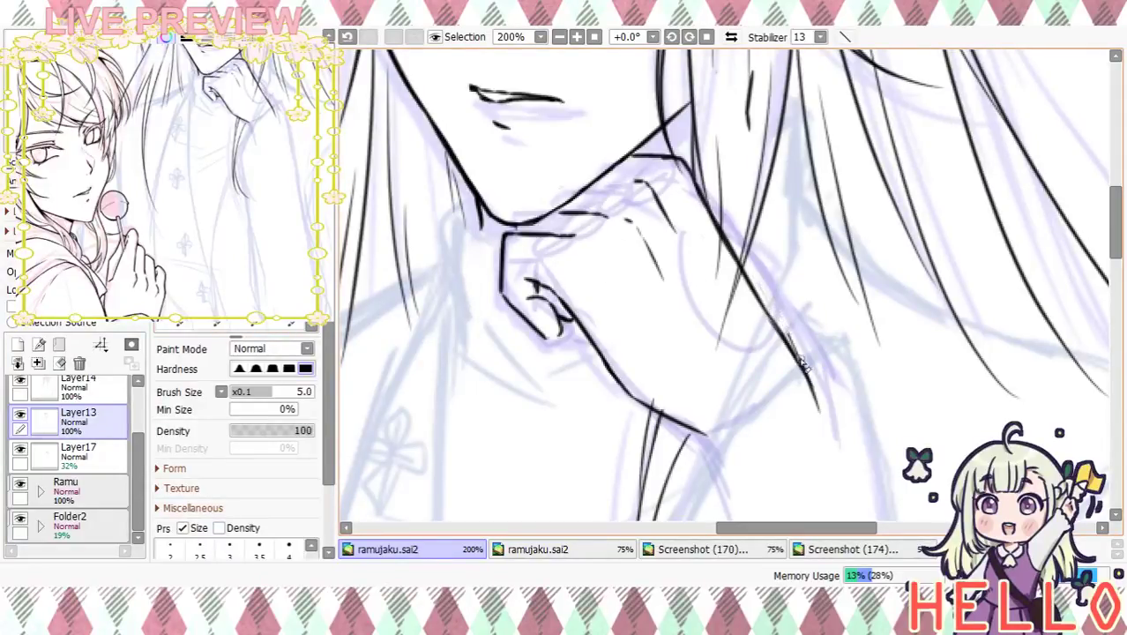
{"action": "mouse_move", "coordinate": [813, 381]}
{"action": "left_mouse_down"}
{"action": "mouse_move", "coordinate": [777, 328]}
{"action": "mouse_move", "coordinate": [802, 405]}
{"action": "mouse_move", "coordinate": [820, 410]}
{"action": "left_mouse_up"}
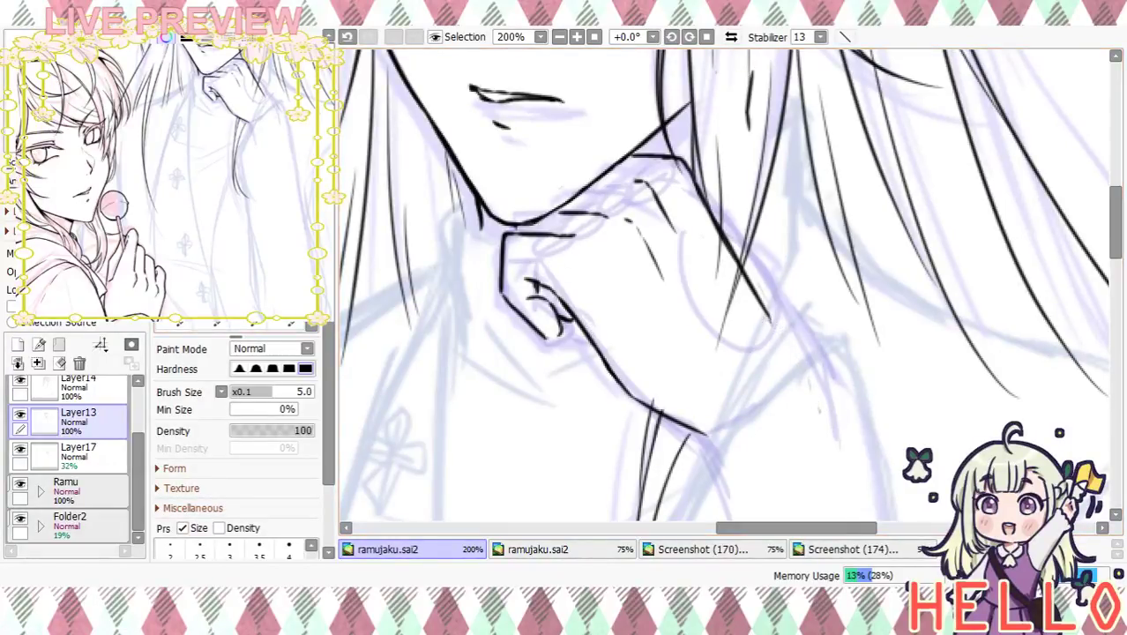
{"action": "left_click_drag", "start_coordinate": [776, 328], "coordinate": [805, 390]}
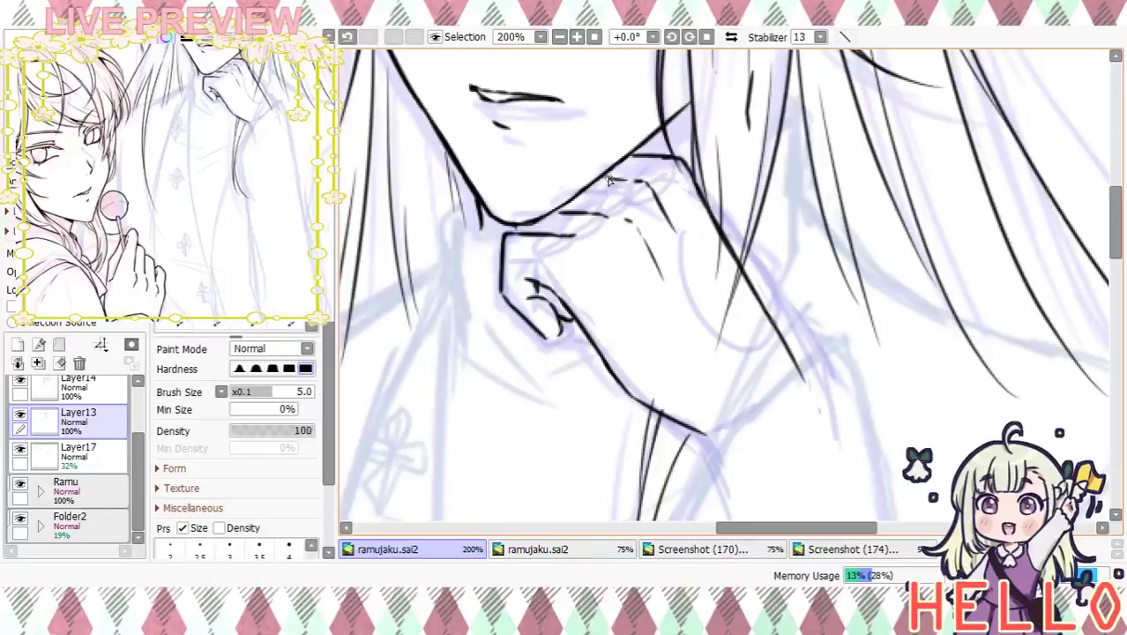
Refine the middle knuckle strokes and connect the finger lines to the jawline and chin
{"action": "left_click_drag", "start_coordinate": [635, 178], "coordinate": [666, 217]}
{"action": "key", "text": "ctrl+z"}
{"action": "left_click_drag", "start_coordinate": [656, 158], "coordinate": [683, 176]}
{"action": "mouse_move", "coordinate": [579, 213]}
{"action": "left_mouse_down"}
{"action": "mouse_move", "coordinate": [616, 211]}
{"action": "mouse_move", "coordinate": [681, 234]}
{"action": "left_mouse_up"}
{"action": "left_click_drag", "start_coordinate": [663, 291], "coordinate": [716, 239]}
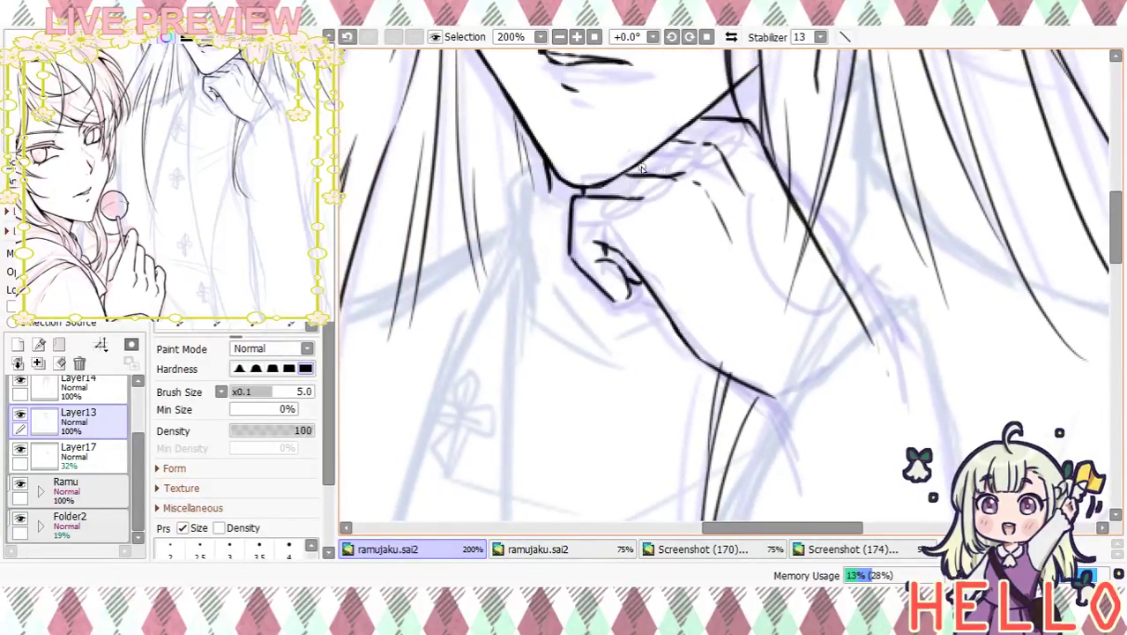
{"action": "left_click_drag", "start_coordinate": [642, 163], "coordinate": [699, 120]}
{"action": "key", "text": "ctrl+z"}
{"action": "mouse_move", "coordinate": [628, 174]}
{"action": "left_mouse_down"}
{"action": "mouse_move", "coordinate": [708, 111]}
{"action": "mouse_move", "coordinate": [722, 147]}
{"action": "mouse_move", "coordinate": [617, 317]}
{"action": "left_mouse_up"}
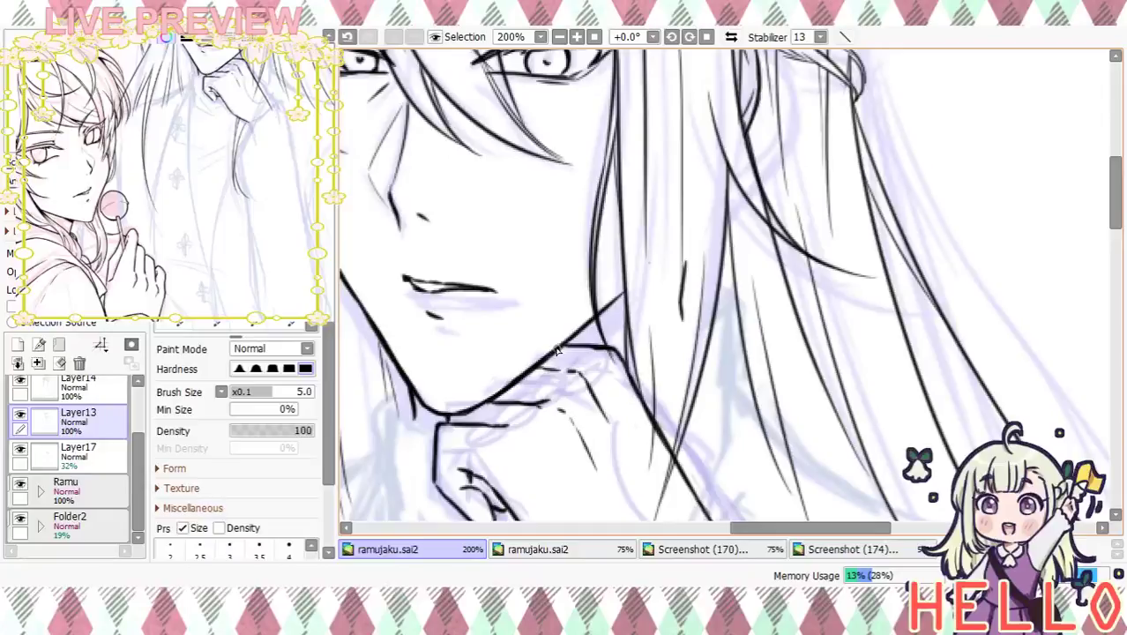
Remove the top knuckle line and redraw it from the jawline to the hand's upper edge
{"action": "left_click_drag", "start_coordinate": [573, 411], "coordinate": [648, 269]}
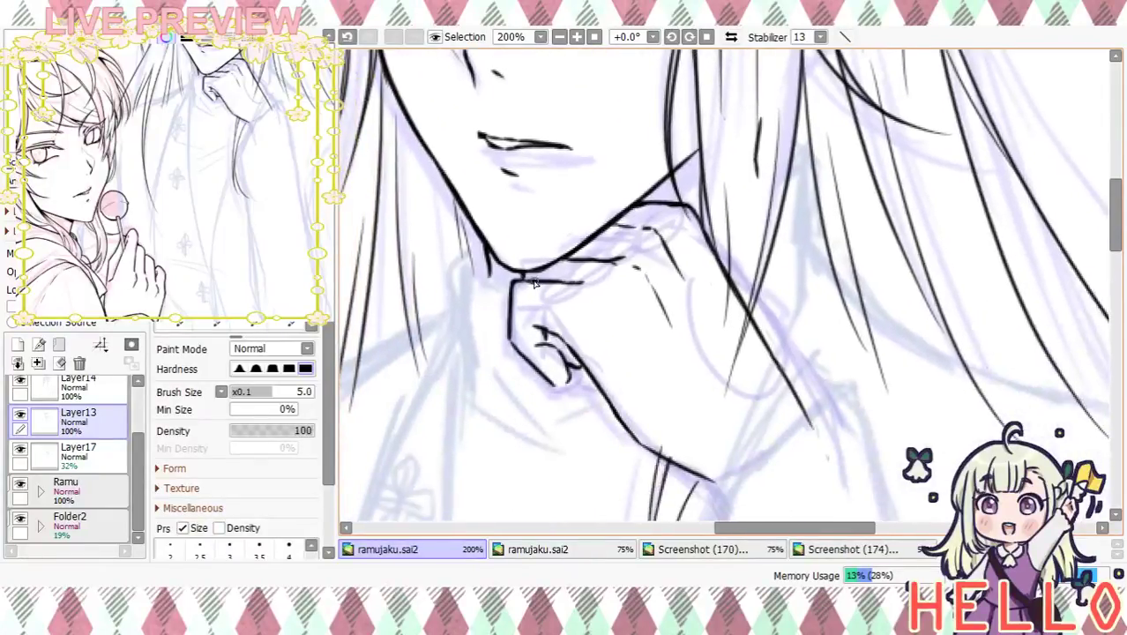
{"action": "left_click", "coordinate": [560, 37]}
{"action": "left_click", "coordinate": [560, 36]}
{"action": "left_click", "coordinate": [559, 36]}
{"action": "left_click", "coordinate": [577, 36]}
{"action": "left_click", "coordinate": [577, 36]}
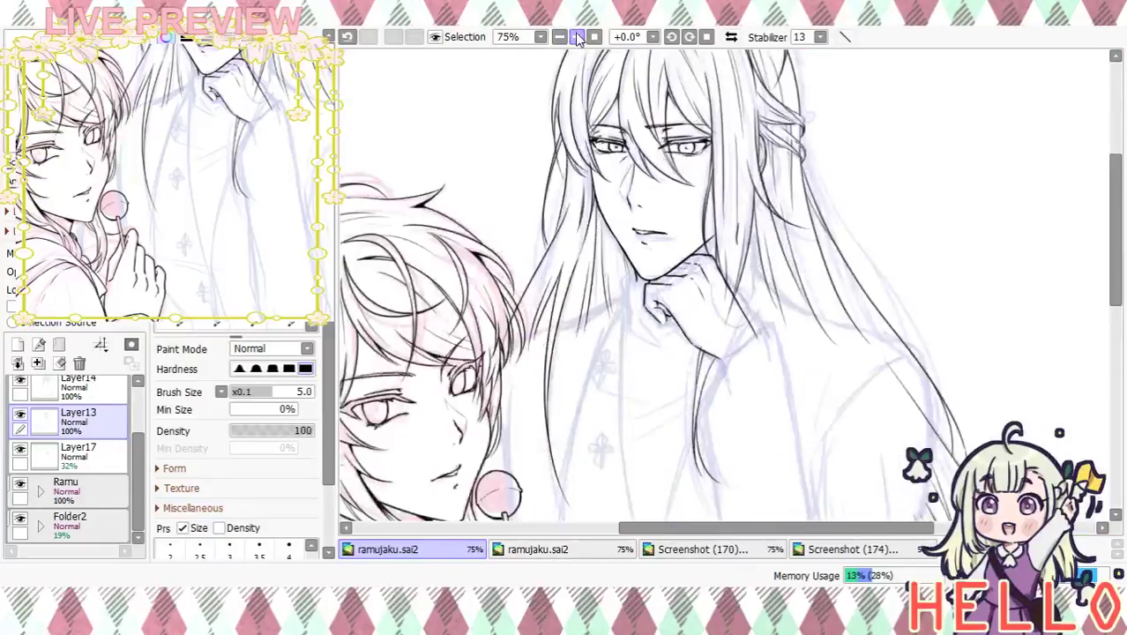
{"action": "left_click", "coordinate": [578, 36]}
{"action": "left_click", "coordinate": [578, 36]}
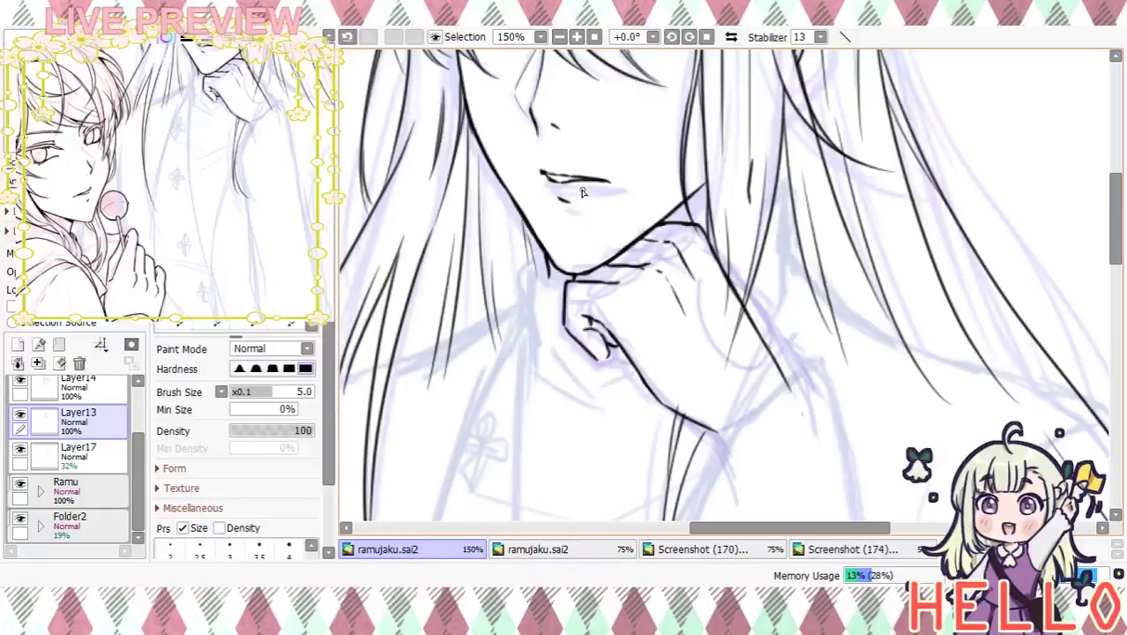
{"action": "key", "text": "e"}
{"action": "key", "text": "ctrl+z"}
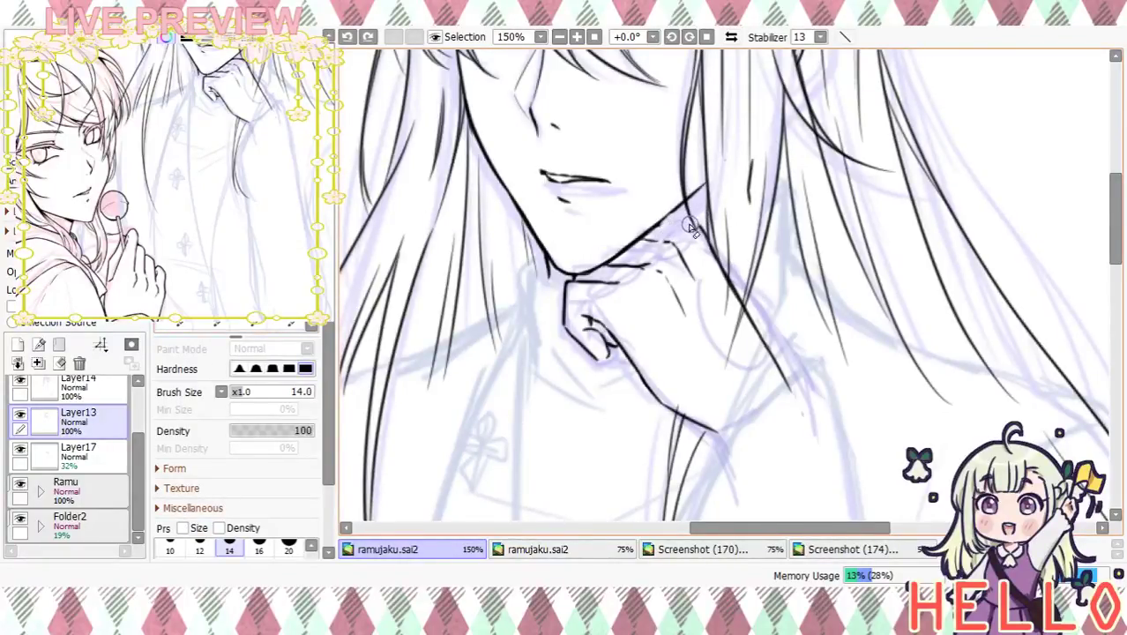
{"action": "key", "text": "n"}
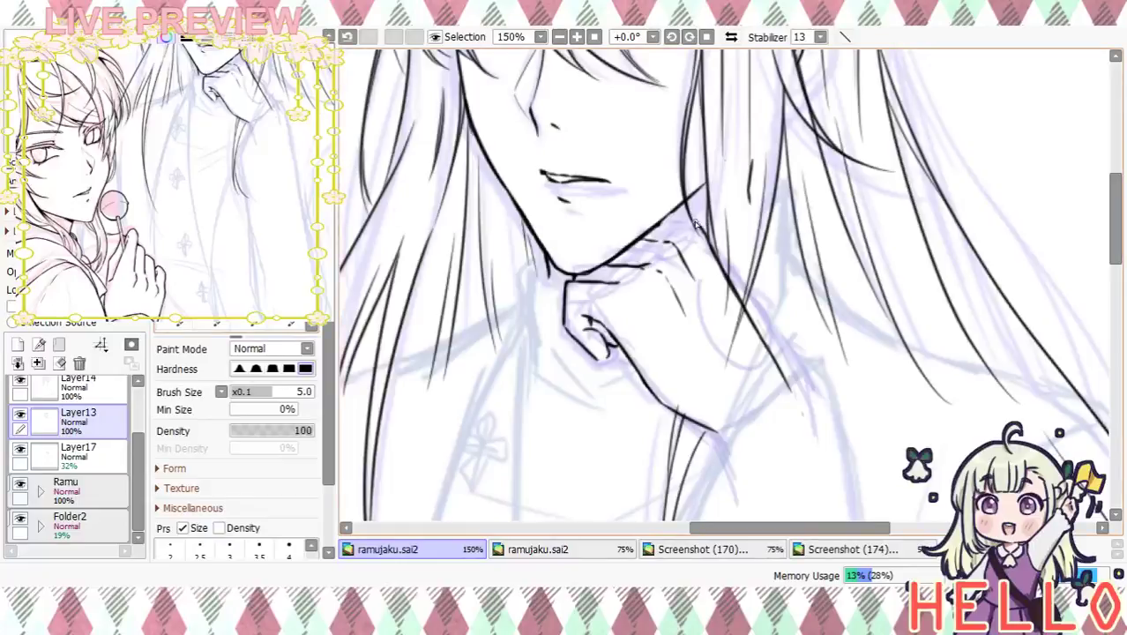
{"action": "left_click_drag", "start_coordinate": [705, 238], "coordinate": [692, 188]}
{"action": "key", "text": "ctrl+z"}
{"action": "mouse_move", "coordinate": [660, 235]}
{"action": "left_mouse_down"}
{"action": "mouse_move", "coordinate": [700, 220]}
{"action": "mouse_move", "coordinate": [656, 231]}
{"action": "left_mouse_up"}
Ink a short line turning downward from the lower wrist corner and touch up the end of the upper wrist edge
{"action": "mouse_move", "coordinate": [665, 289]}
{"action": "left_mouse_down"}
{"action": "mouse_move", "coordinate": [788, 125]}
{"action": "mouse_move", "coordinate": [719, 131]}
{"action": "left_mouse_up"}
{"action": "left_click_drag", "start_coordinate": [754, 249], "coordinate": [756, 248]}
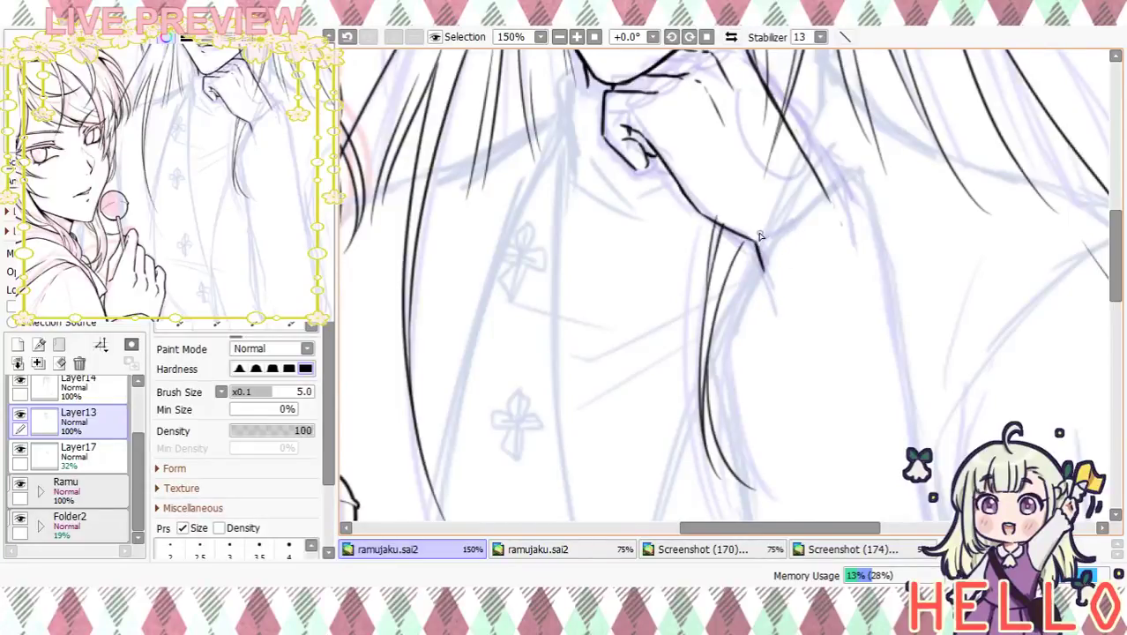
{"action": "mouse_move", "coordinate": [781, 264]}
{"action": "left_mouse_down"}
{"action": "mouse_move", "coordinate": [788, 352]}
{"action": "mouse_move", "coordinate": [784, 329]}
{"action": "left_mouse_up"}
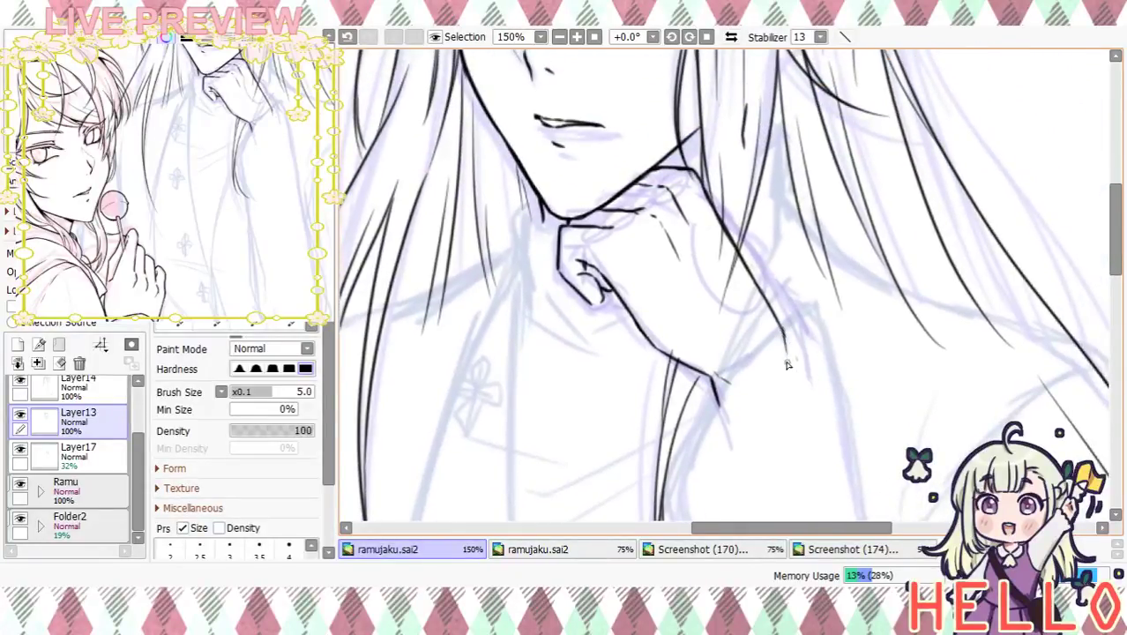
{"action": "left_click_drag", "start_coordinate": [784, 226], "coordinate": [818, 271]}
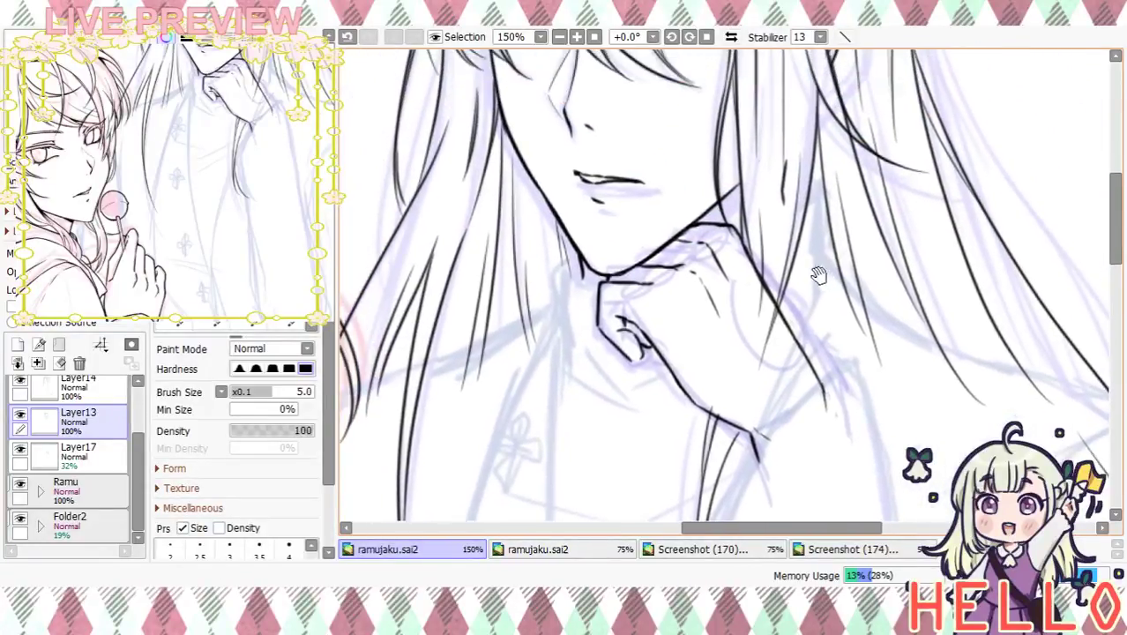
Thicken the hand's top knuckle line from the jawline to the start of the hand's upper edge
{"action": "left_click", "coordinate": [558, 37]}
{"action": "left_click", "coordinate": [559, 37]}
{"action": "left_click", "coordinate": [558, 37]}
{"action": "left_click", "coordinate": [575, 37]}
{"action": "left_click", "coordinate": [576, 37]}
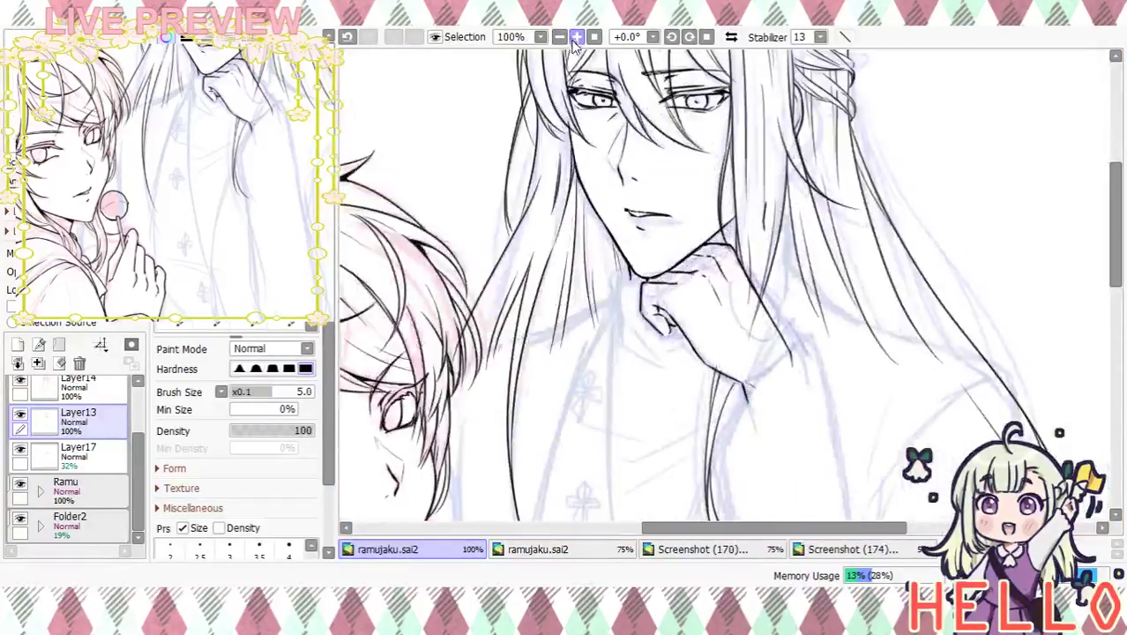
{"action": "left_click_drag", "start_coordinate": [572, 269], "coordinate": [545, 231]}
{"action": "left_click", "coordinate": [575, 37]}
{"action": "left_click_drag", "start_coordinate": [636, 131], "coordinate": [687, 141]}
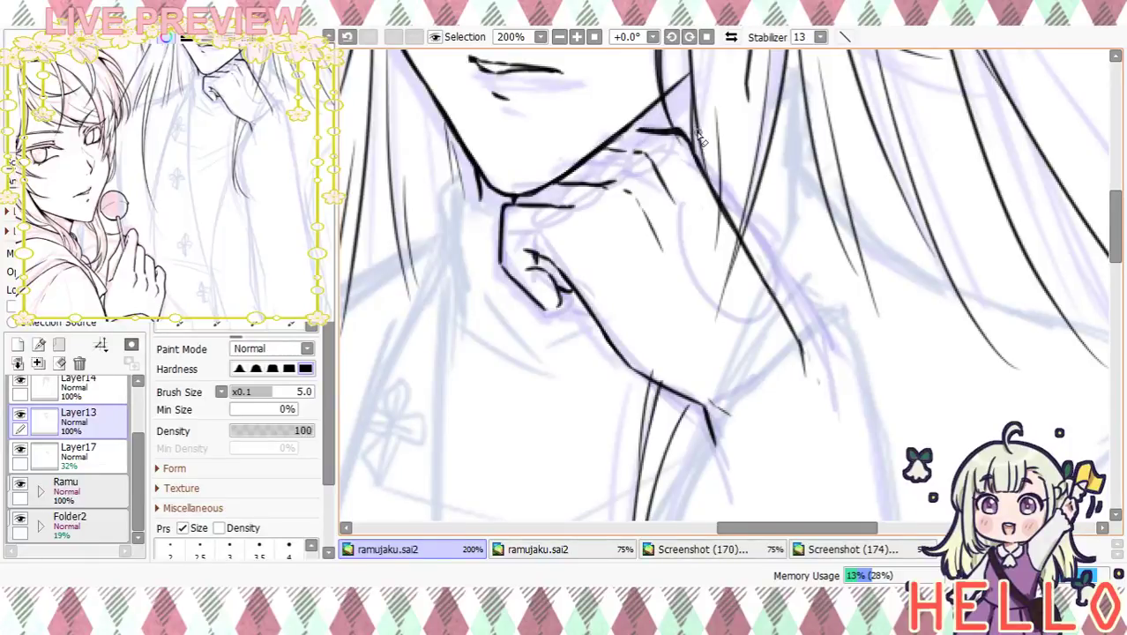
{"action": "left_click_drag", "start_coordinate": [735, 142], "coordinate": [764, 182]}
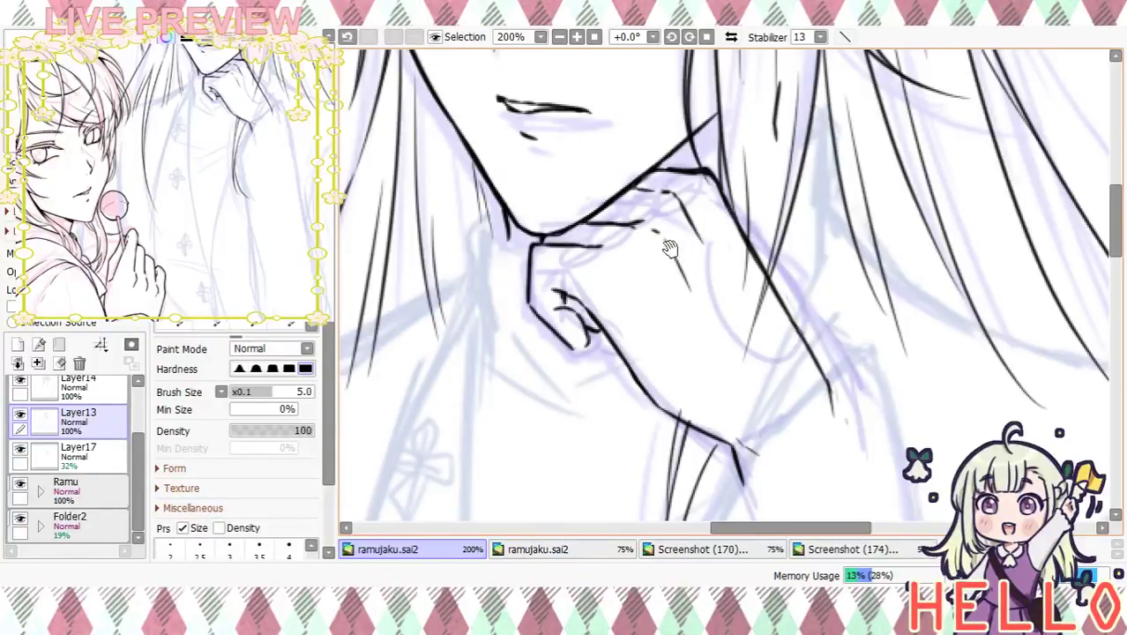
{"action": "left_click_drag", "start_coordinate": [670, 248], "coordinate": [636, 210]}
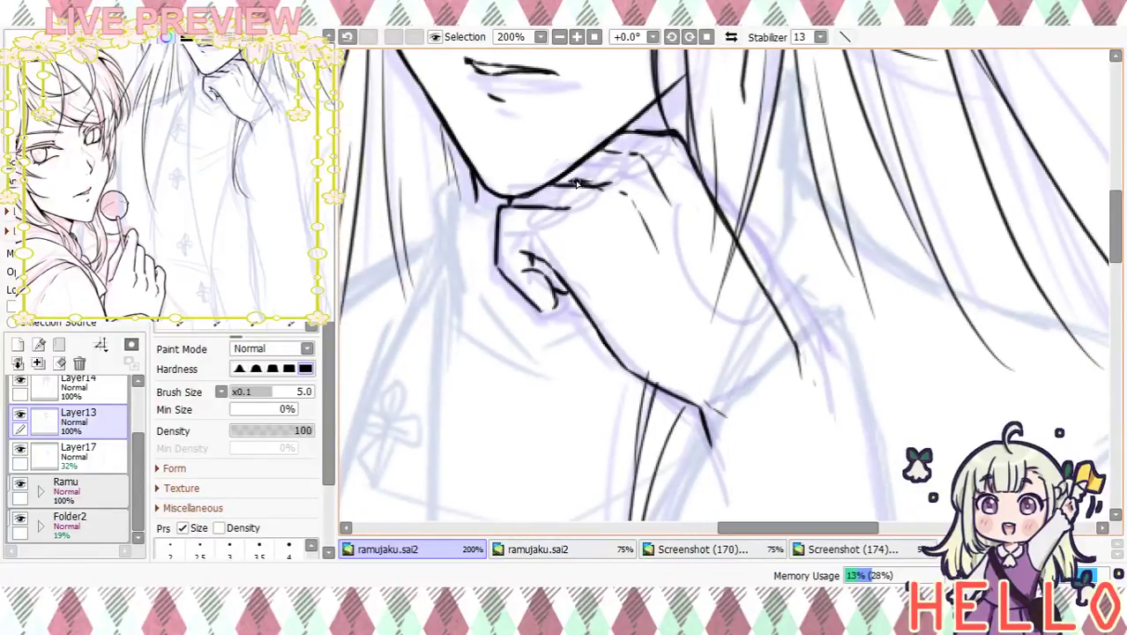
{"action": "left_click_drag", "start_coordinate": [580, 184], "coordinate": [618, 187]}
{"action": "mouse_move", "coordinate": [642, 270]}
{"action": "left_mouse_down"}
{"action": "mouse_move", "coordinate": [640, 247]}
{"action": "mouse_move", "coordinate": [672, 239]}
{"action": "left_mouse_up"}
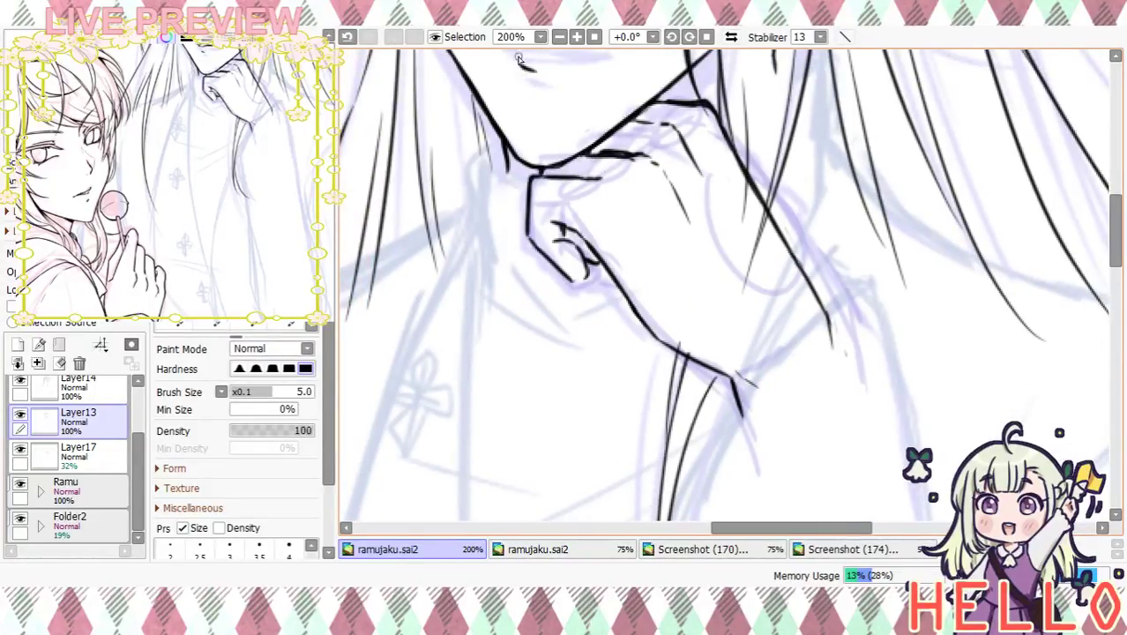
{"action": "left_click", "coordinate": [560, 38]}
{"action": "left_click", "coordinate": [560, 38]}
{"action": "left_click", "coordinate": [560, 37]}
{"action": "key", "text": "ctrl+z"}
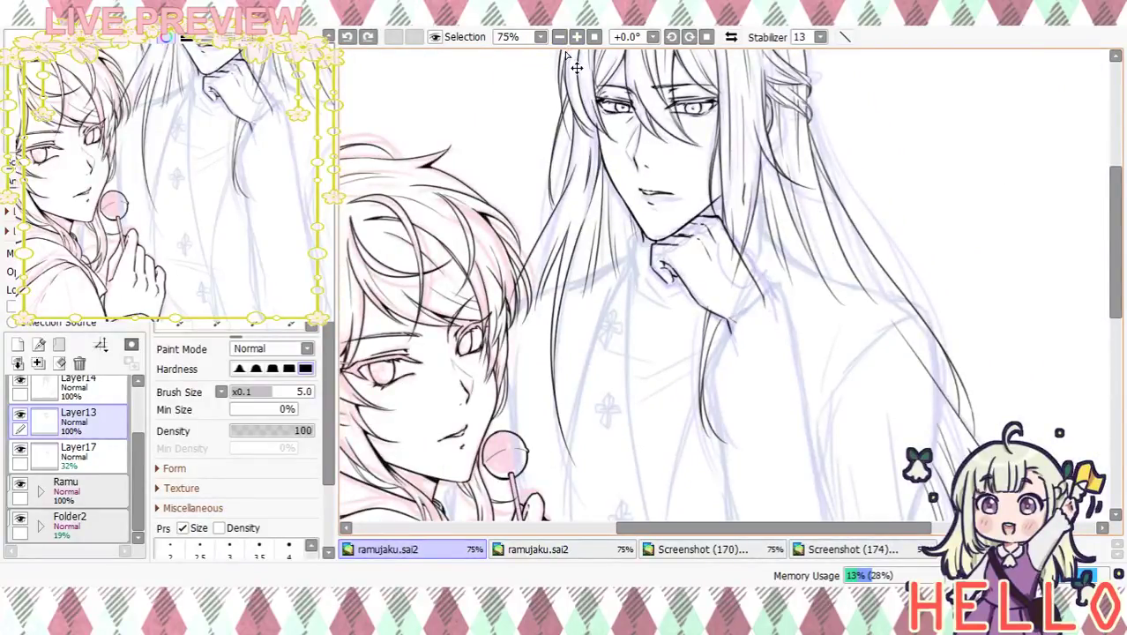
{"action": "left_click_drag", "start_coordinate": [770, 323], "coordinate": [794, 292]}
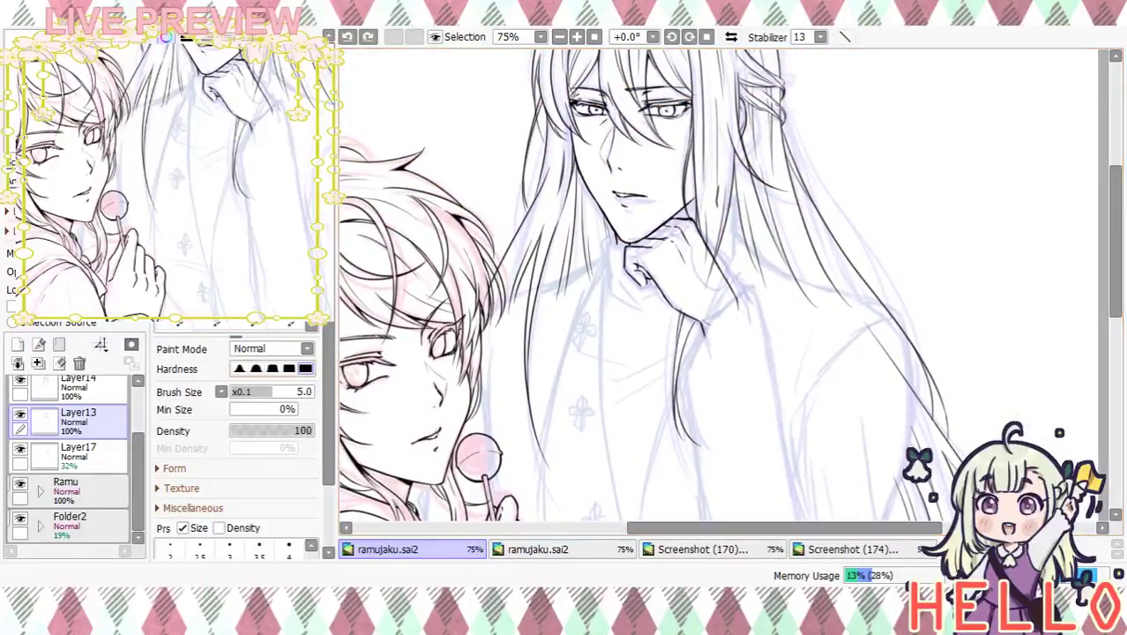
Select the inked hand freehand, enlarge it slightly, and shift it back against the chin before deselecting
{"action": "left_click", "coordinate": [577, 37]}
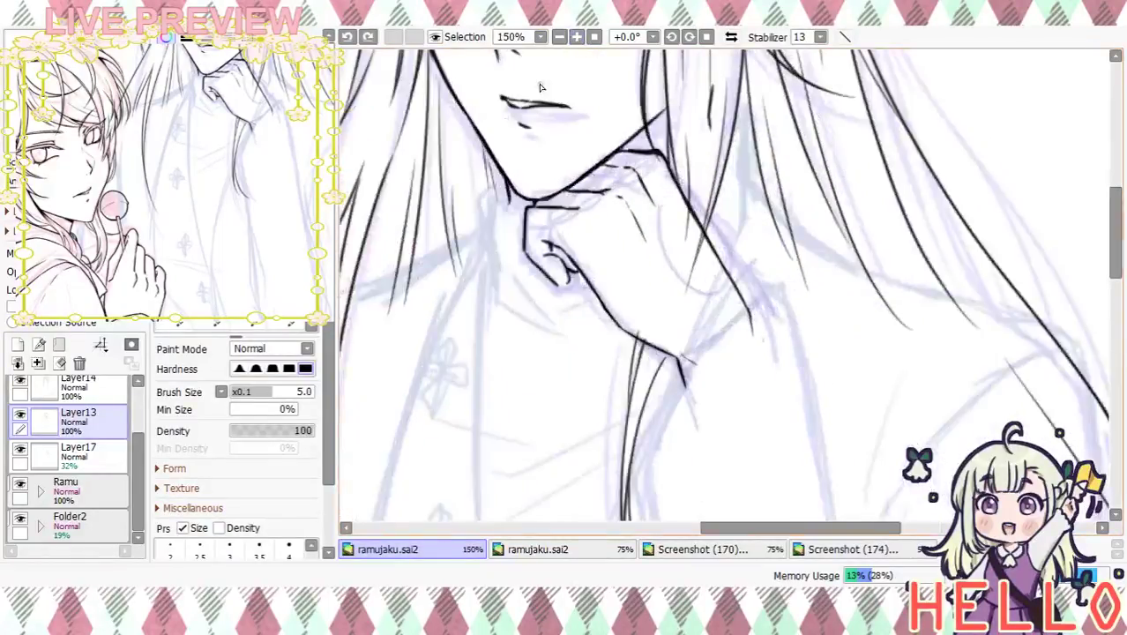
{"action": "left_click", "coordinate": [187, 211]}
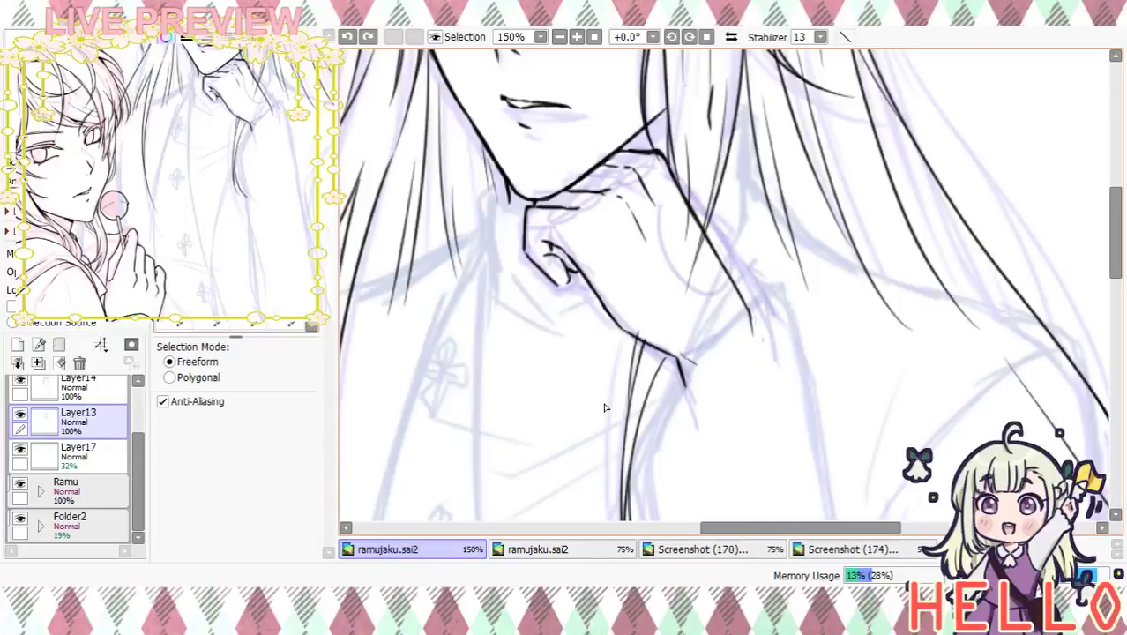
{"action": "mouse_move", "coordinate": [582, 391]}
{"action": "left_mouse_down"}
{"action": "mouse_move", "coordinate": [813, 316]}
{"action": "mouse_move", "coordinate": [697, 164]}
{"action": "left_mouse_up"}
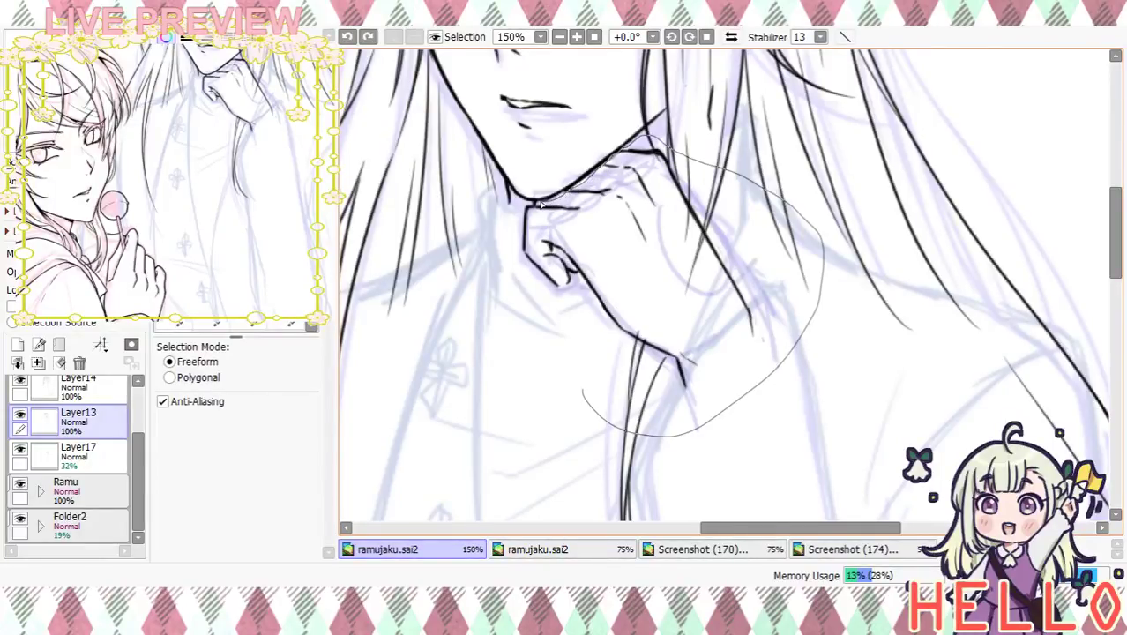
{"action": "mouse_move", "coordinate": [529, 206]}
{"action": "left_mouse_down"}
{"action": "mouse_move", "coordinate": [499, 309]}
{"action": "mouse_move", "coordinate": [580, 395]}
{"action": "left_mouse_up"}
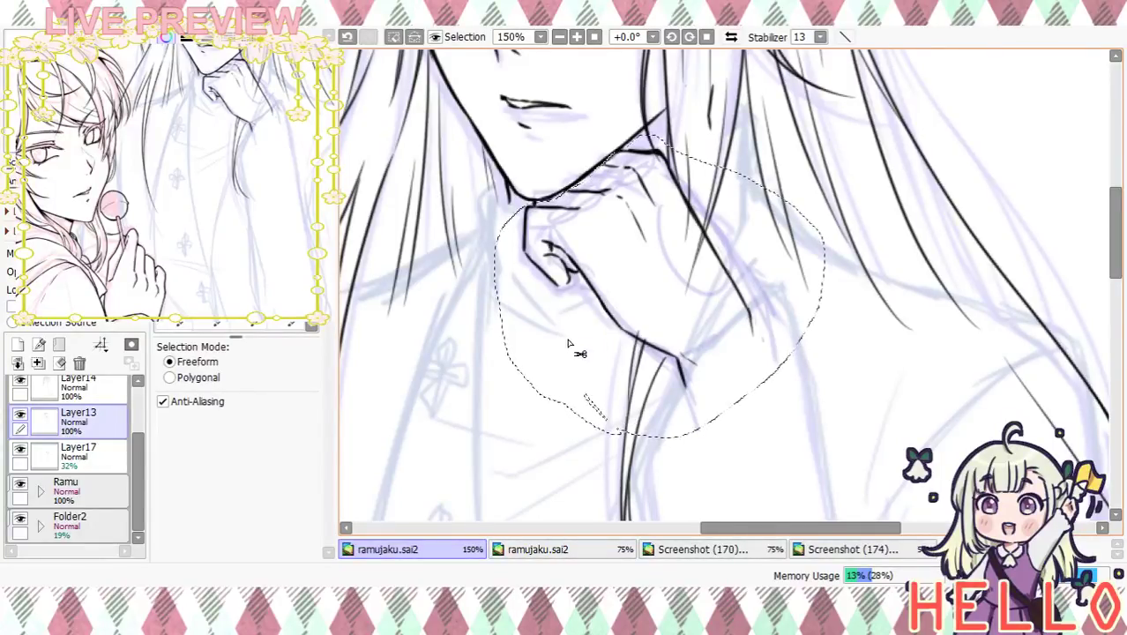
{"action": "key", "text": "ctrl+t"}
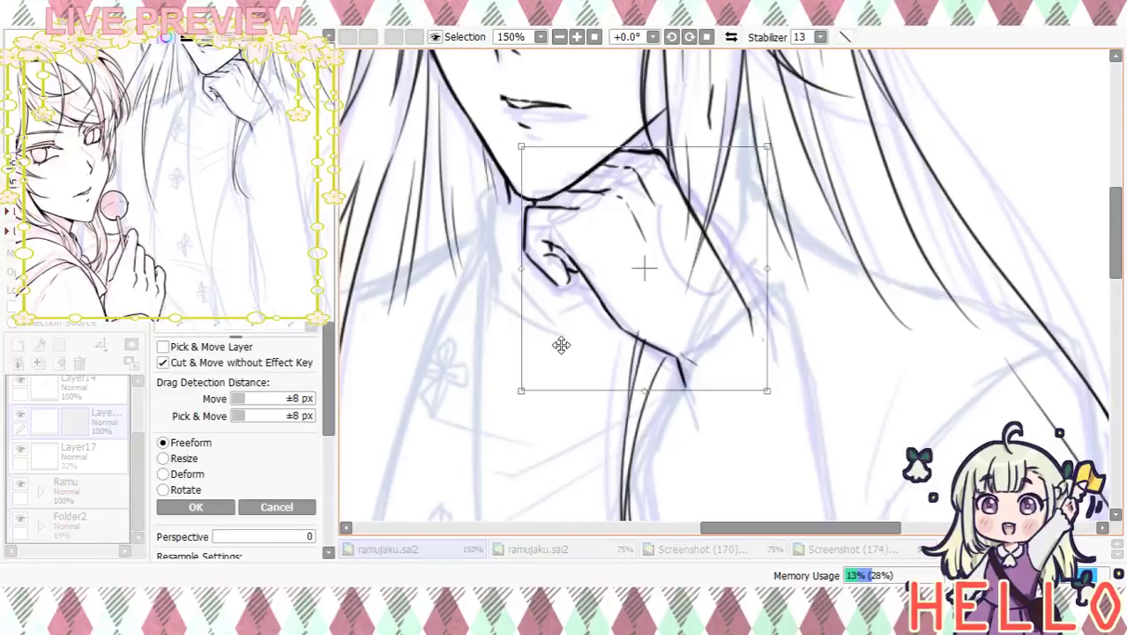
{"action": "left_click_drag", "start_coordinate": [768, 146], "coordinate": [784, 130]}
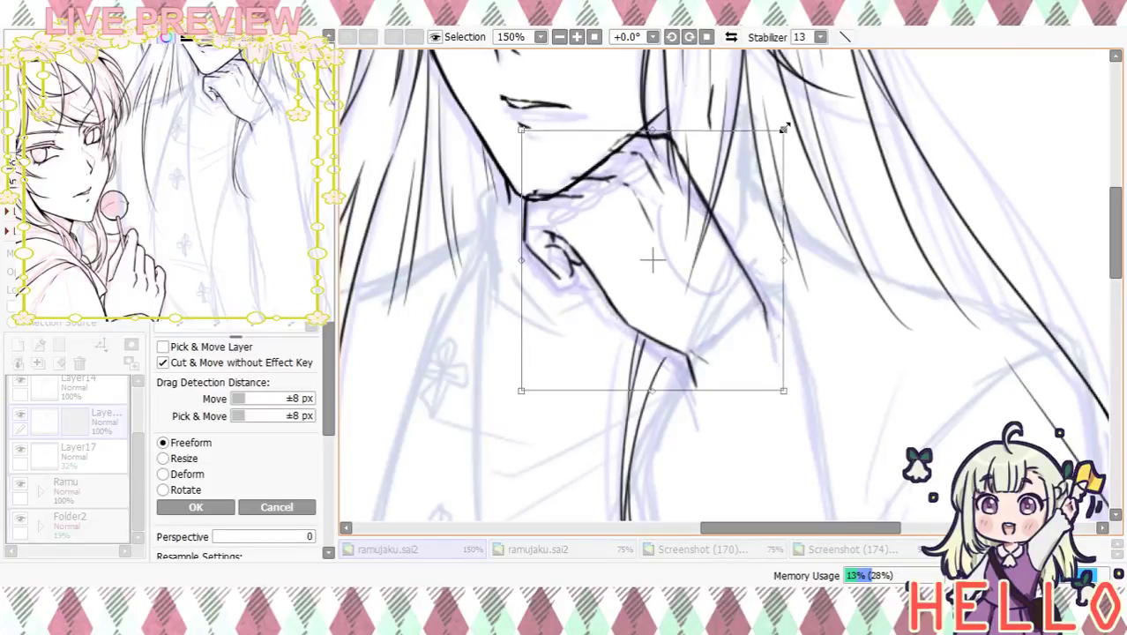
{"action": "left_click_drag", "start_coordinate": [708, 257], "coordinate": [717, 262]}
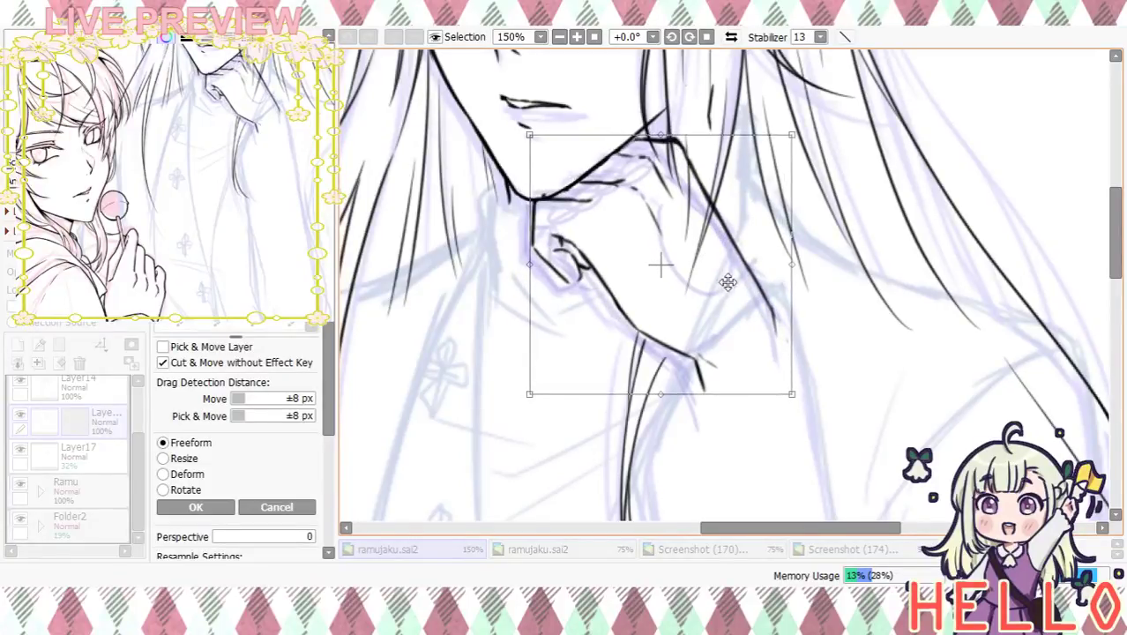
{"action": "left_click", "coordinate": [216, 507]}
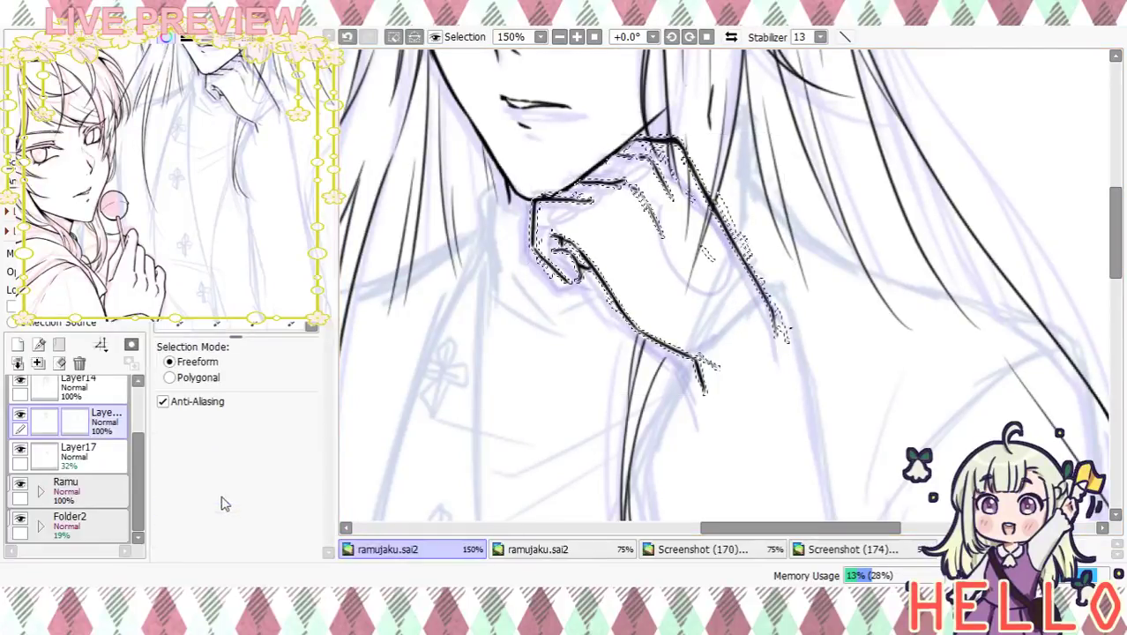
{"action": "key", "text": "ctrl+d"}
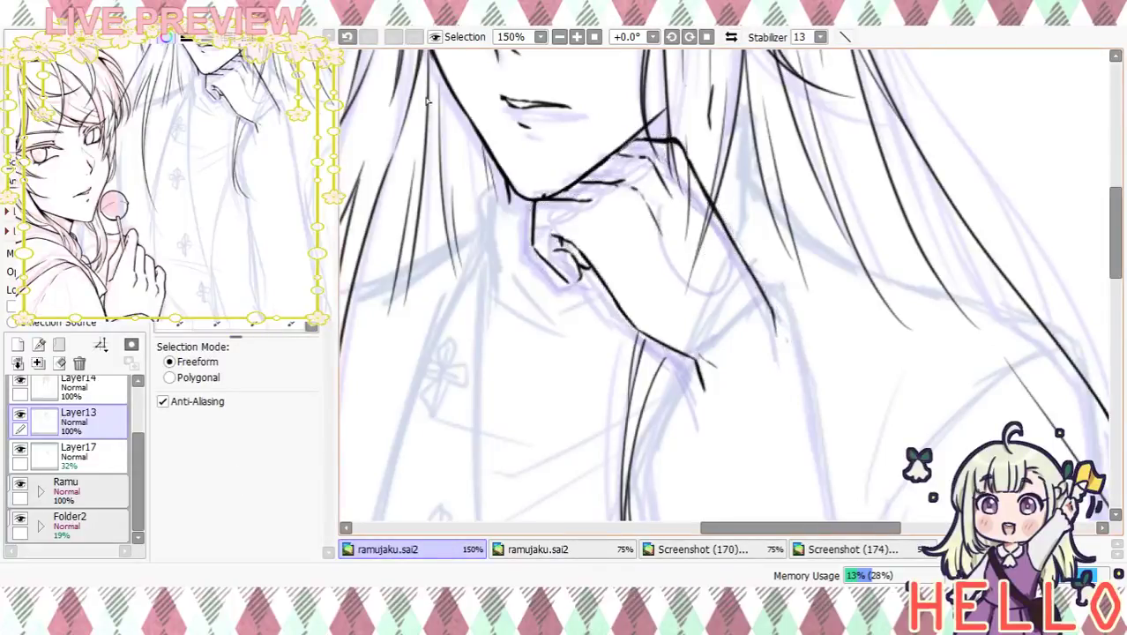
Touch up the enlarged hand's finger and knuckle lines where they meet the chin and jawline
{"action": "left_click", "coordinate": [559, 36]}
{"action": "left_click", "coordinate": [559, 36]}
{"action": "left_click", "coordinate": [577, 37]}
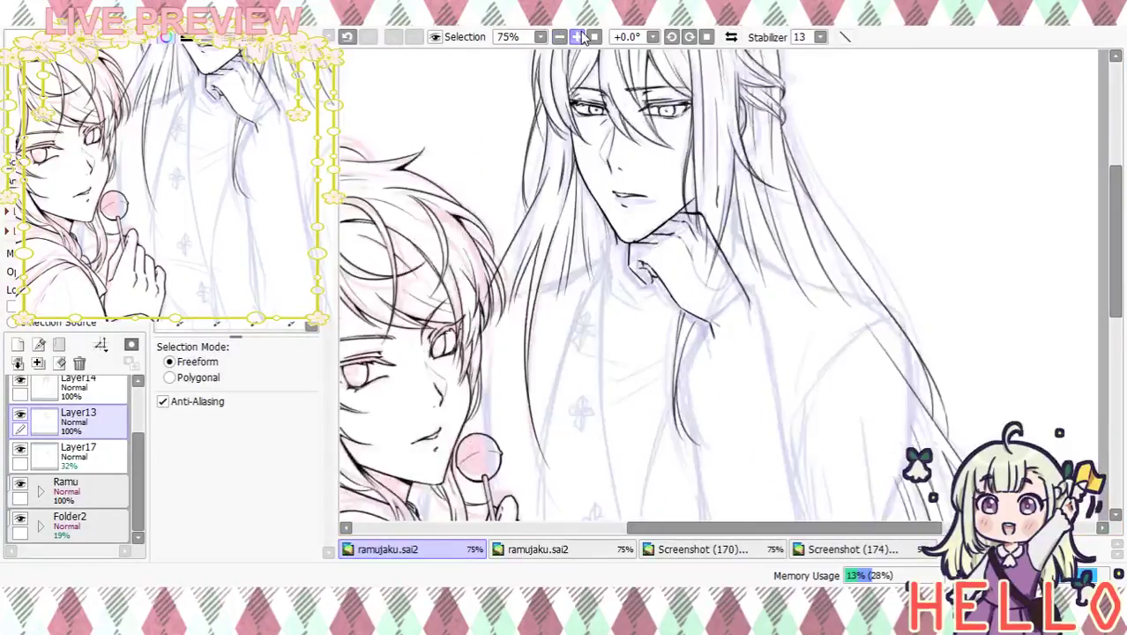
{"action": "left_click", "coordinate": [577, 36]}
{"action": "left_click", "coordinate": [577, 36]}
{"action": "left_click", "coordinate": [577, 37]}
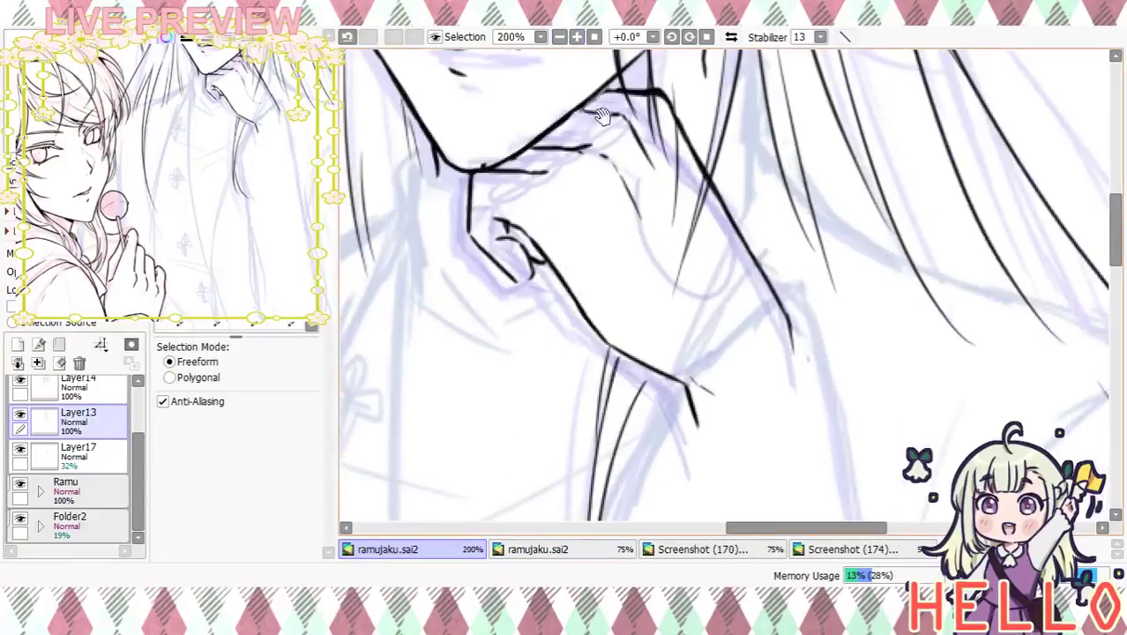
{"action": "left_click_drag", "start_coordinate": [591, 130], "coordinate": [669, 241]}
{"action": "left_click", "coordinate": [210, 272]}
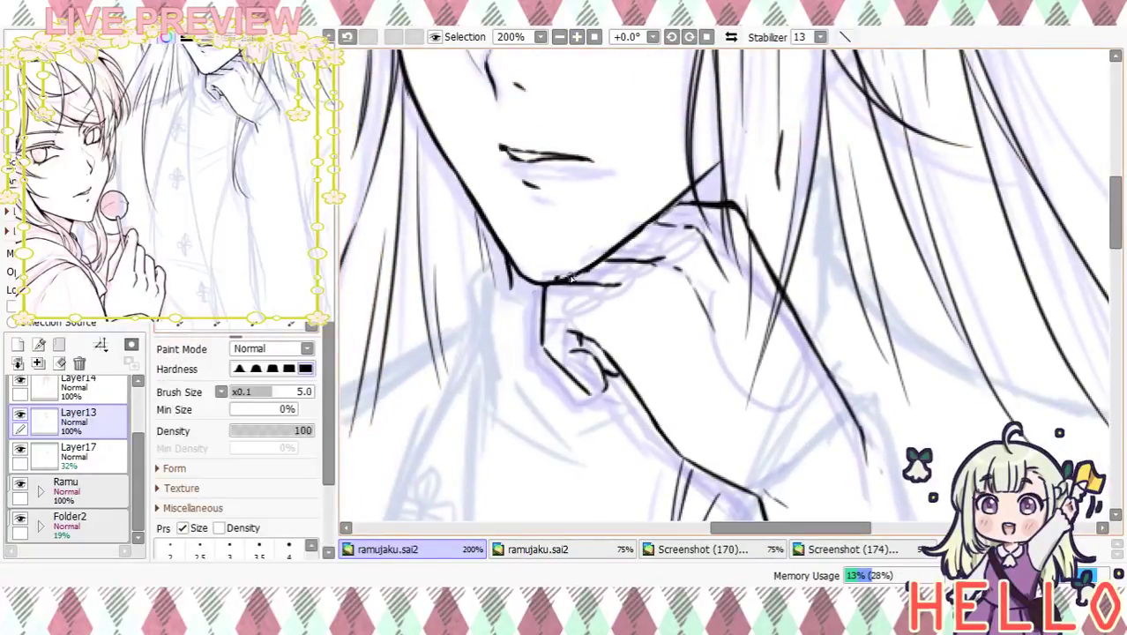
{"action": "mouse_move", "coordinate": [642, 231]}
{"action": "left_mouse_down"}
{"action": "mouse_move", "coordinate": [679, 201]}
{"action": "mouse_move", "coordinate": [671, 231]}
{"action": "left_mouse_up"}
{"action": "mouse_move", "coordinate": [546, 440]}
{"action": "left_mouse_down"}
{"action": "mouse_move", "coordinate": [515, 370]}
{"action": "mouse_move", "coordinate": [512, 400]}
{"action": "left_mouse_up"}
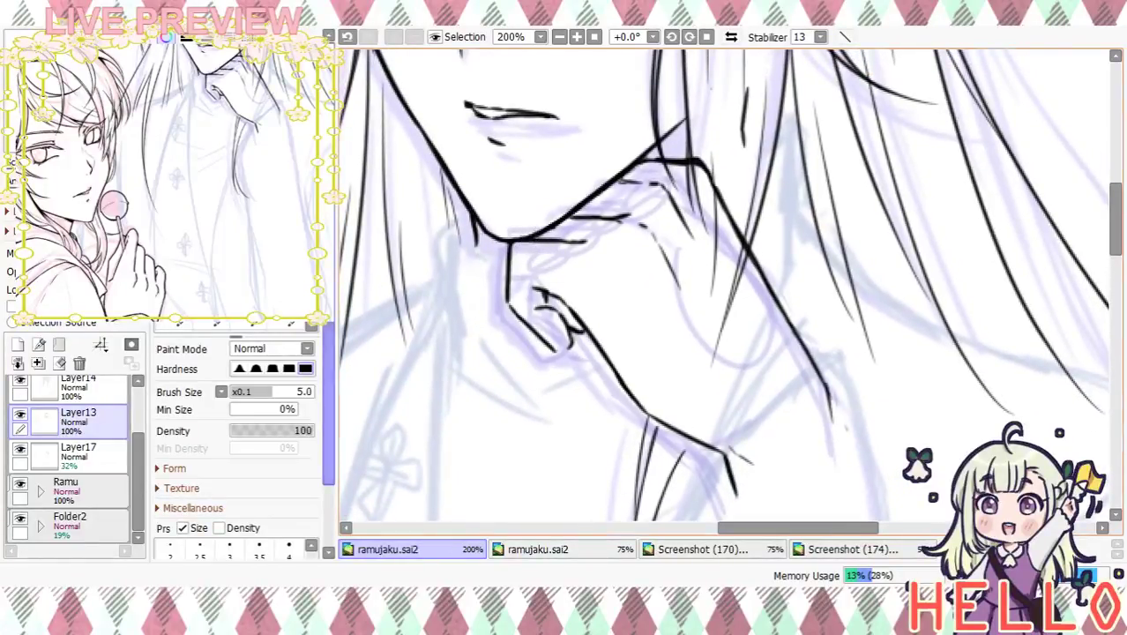
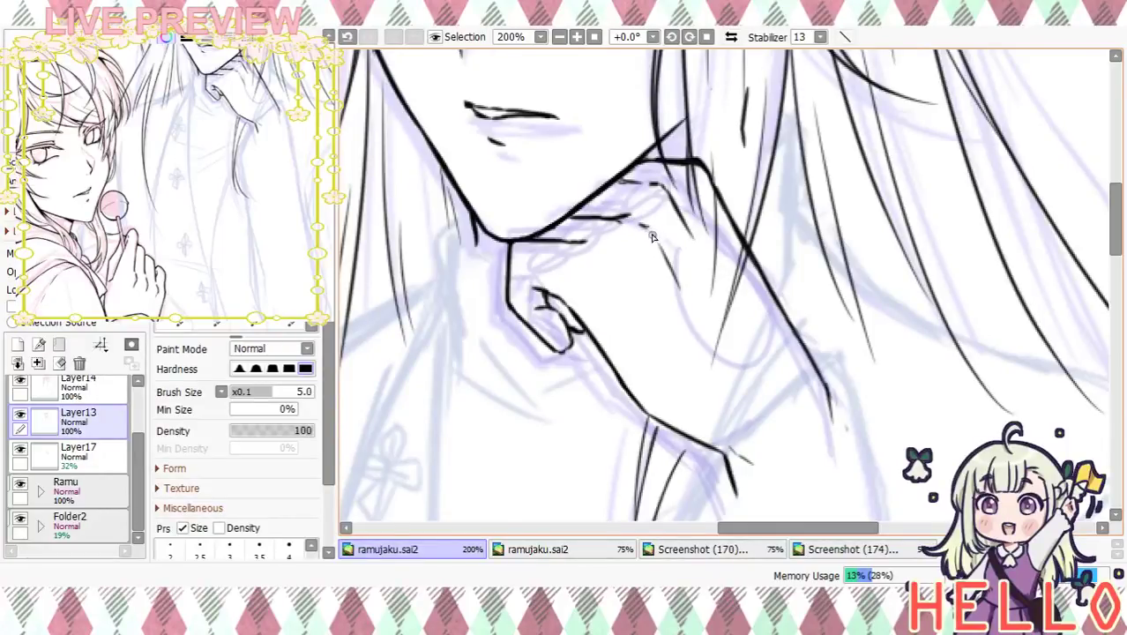
Thicken the short knuckle strokes on the back of the hand
{"action": "left_click_drag", "start_coordinate": [673, 203], "coordinate": [680, 220]}
{"action": "left_click_drag", "start_coordinate": [682, 299], "coordinate": [623, 185]}
{"action": "left_click", "coordinate": [558, 37]}
{"action": "left_click", "coordinate": [558, 37]}
{"action": "left_click", "coordinate": [576, 37]}
{"action": "left_click", "coordinate": [576, 37]}
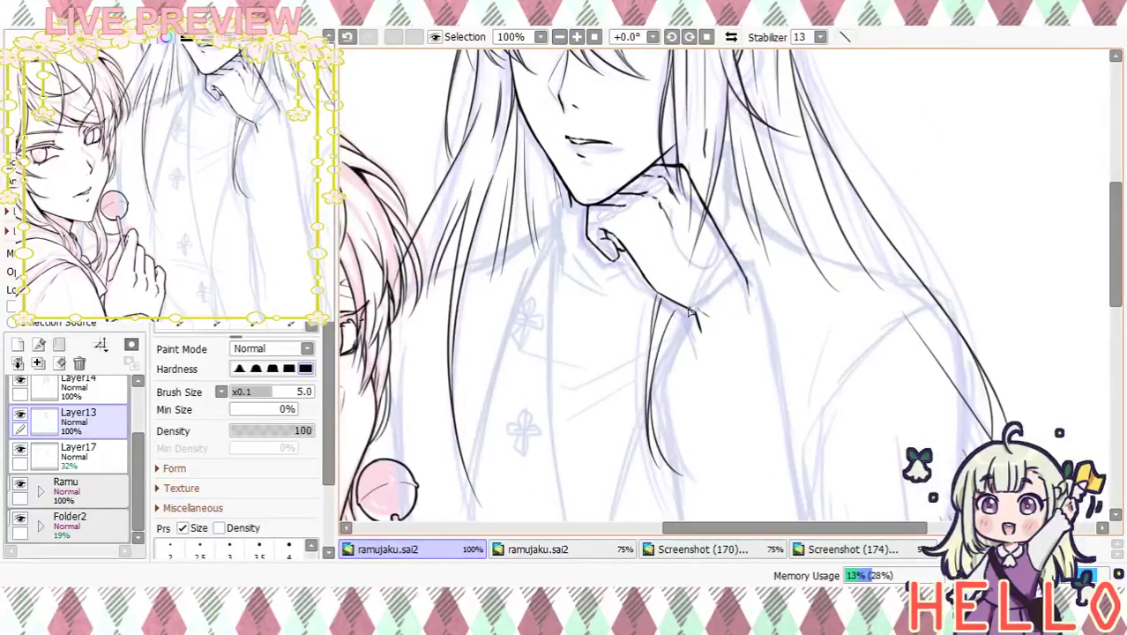
On Layer16, ink the collar's top edge under the chin and its long line running down past the curled fingers
{"action": "left_click_drag", "start_coordinate": [699, 326], "coordinate": [766, 491]}
{"action": "scroll", "coordinate": [735, 466], "scroll_direction": "down", "scroll_amount": 4}
{"action": "mouse_move", "coordinate": [801, 391]}
{"action": "left_mouse_down"}
{"action": "mouse_move", "coordinate": [810, 262]}
{"action": "mouse_move", "coordinate": [820, 300]}
{"action": "left_mouse_up"}
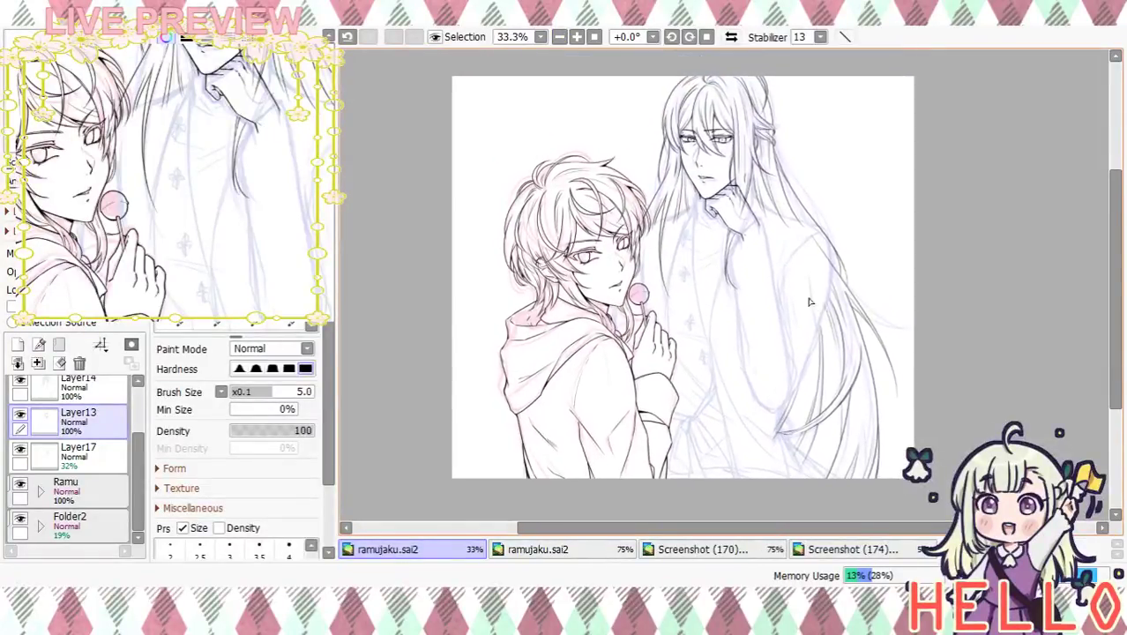
{"action": "scroll", "coordinate": [112, 398], "scroll_direction": "up", "scroll_amount": 2}
{"action": "left_click", "coordinate": [112, 399]}
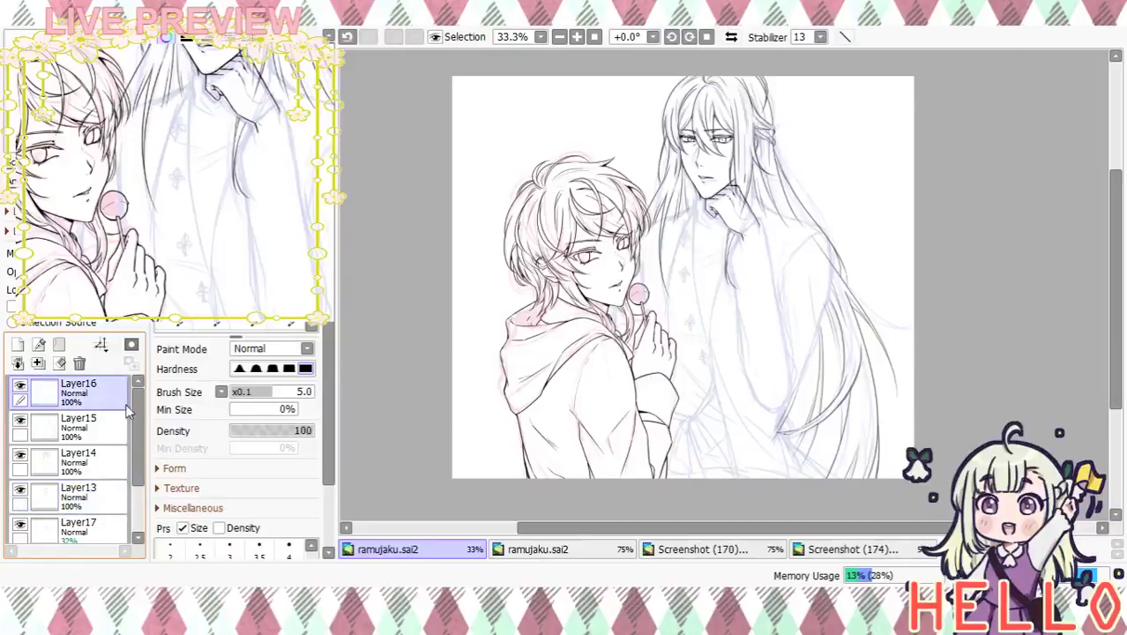
{"action": "left_click", "coordinate": [577, 37]}
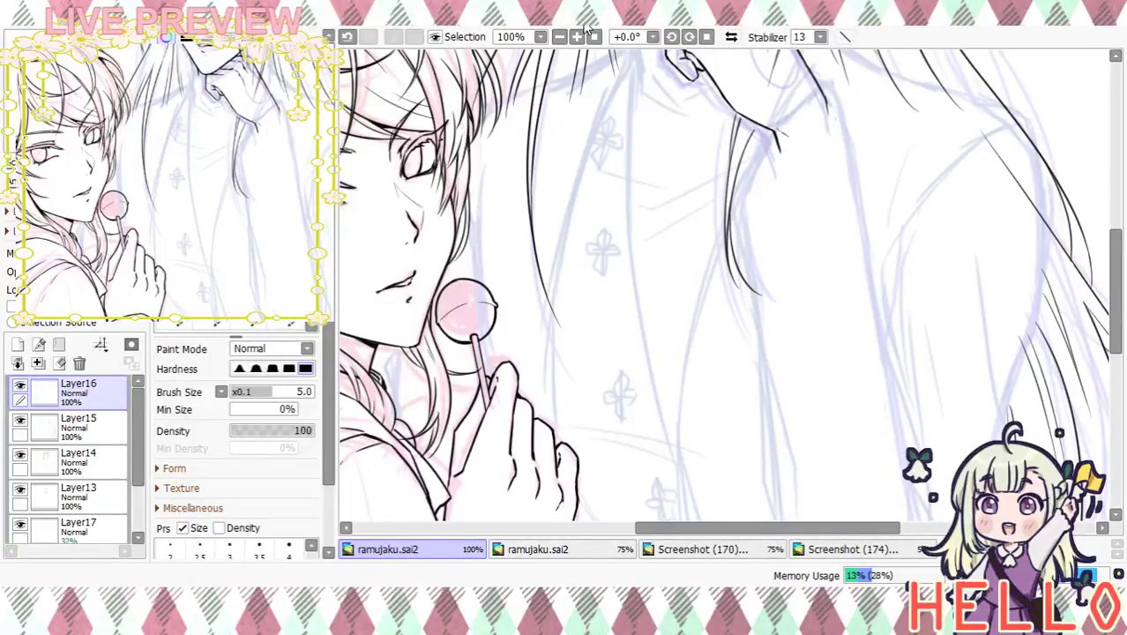
{"action": "left_click_drag", "start_coordinate": [705, 161], "coordinate": [720, 320]}
{"action": "left_click", "coordinate": [576, 37]}
{"action": "left_click", "coordinate": [580, 37]}
{"action": "left_click_drag", "start_coordinate": [619, 138], "coordinate": [656, 213]}
{"action": "mouse_move", "coordinate": [648, 170]}
{"action": "left_mouse_down"}
{"action": "mouse_move", "coordinate": [680, 200]}
{"action": "mouse_move", "coordinate": [632, 195]}
{"action": "mouse_move", "coordinate": [635, 224]}
{"action": "mouse_move", "coordinate": [681, 297]}
{"action": "mouse_move", "coordinate": [748, 358]}
{"action": "left_mouse_up"}
{"action": "key", "text": "ctrl+z"}
Ink the collar's outer side edge down to its base, layering short strokes at the lower end
{"action": "left_click_drag", "start_coordinate": [632, 225], "coordinate": [643, 309]}
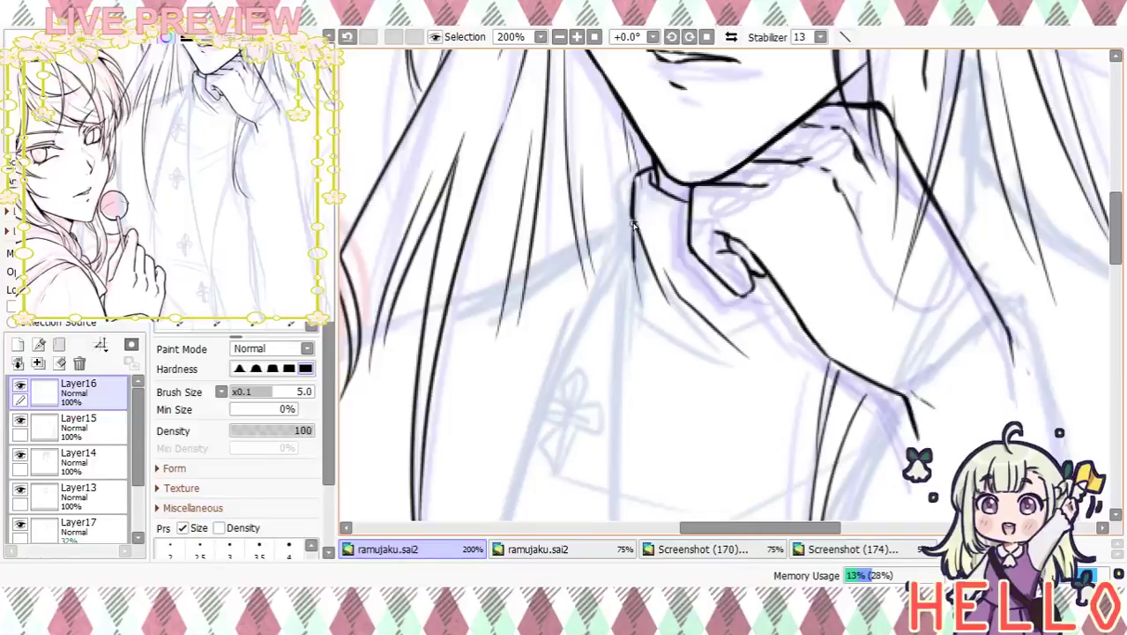
{"action": "left_click_drag", "start_coordinate": [635, 262], "coordinate": [625, 308]}
{"action": "left_click_drag", "start_coordinate": [634, 264], "coordinate": [626, 304]}
{"action": "mouse_move", "coordinate": [682, 363]}
{"action": "left_mouse_down"}
{"action": "mouse_move", "coordinate": [514, 395]}
{"action": "mouse_move", "coordinate": [493, 468]}
{"action": "left_mouse_up"}
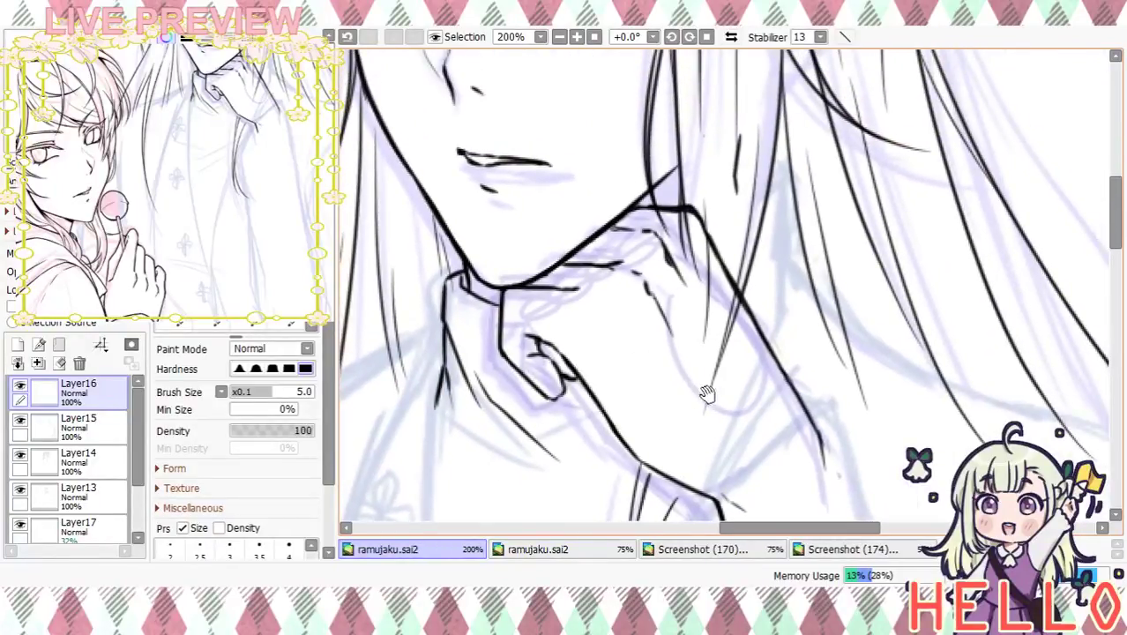
Ink the far part of the collar behind the hand, next to the long hair strands
{"action": "left_click", "coordinate": [559, 36]}
{"action": "left_click", "coordinate": [559, 36]}
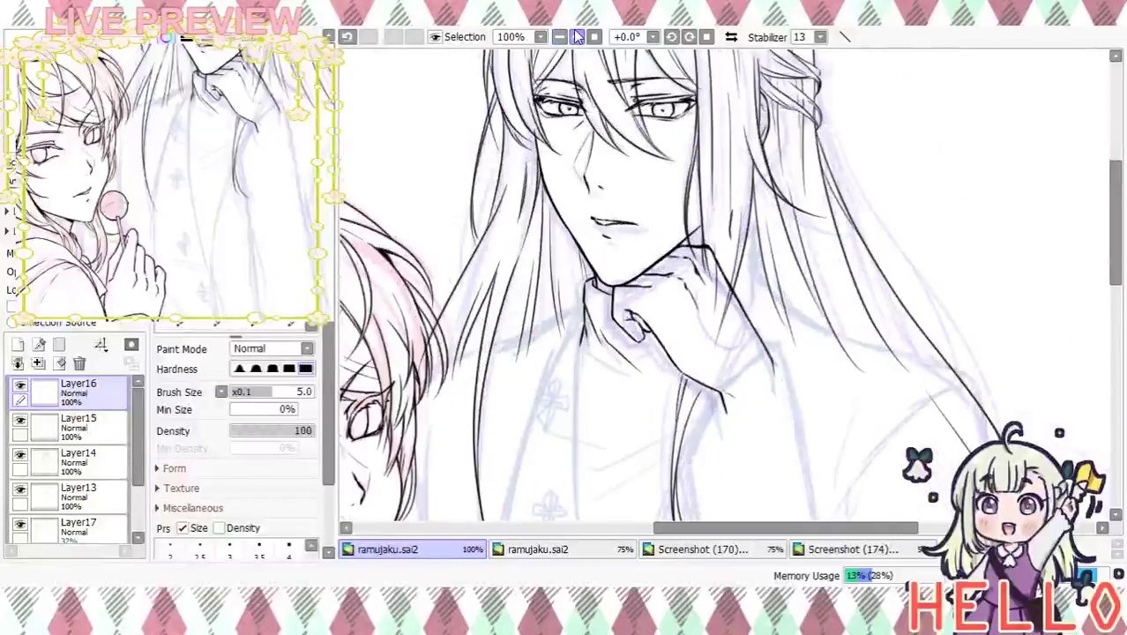
{"action": "left_click", "coordinate": [577, 36]}
{"action": "left_click", "coordinate": [577, 37]}
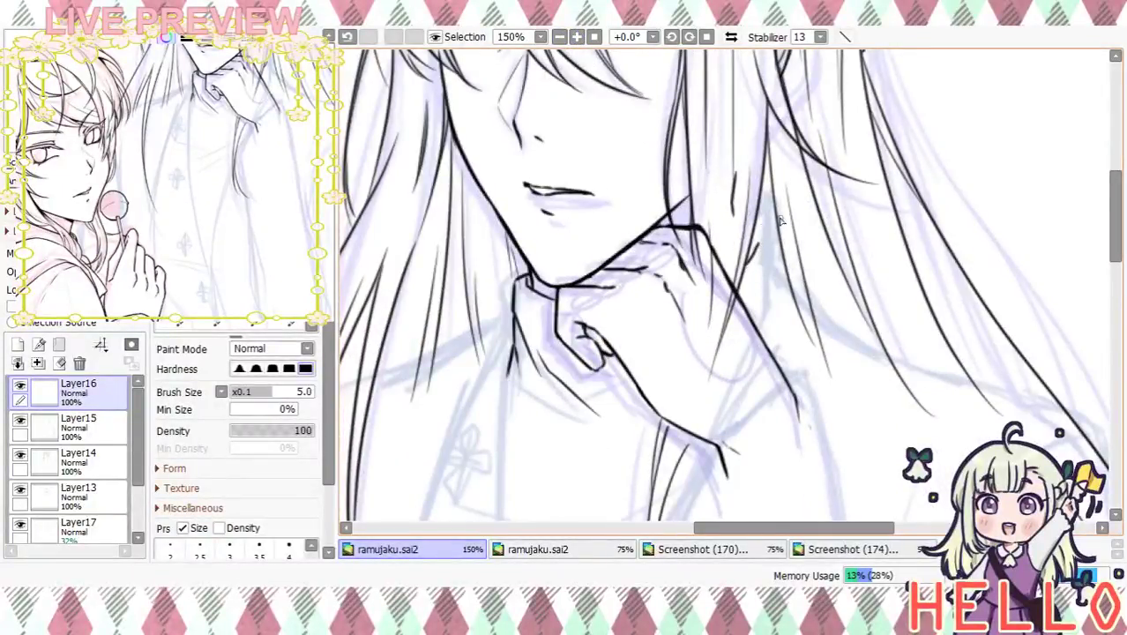
{"action": "left_click_drag", "start_coordinate": [764, 240], "coordinate": [758, 320]}
{"action": "mouse_move", "coordinate": [766, 276]}
{"action": "left_mouse_down"}
{"action": "mouse_move", "coordinate": [761, 309]}
{"action": "mouse_move", "coordinate": [807, 233]}
{"action": "left_mouse_up"}
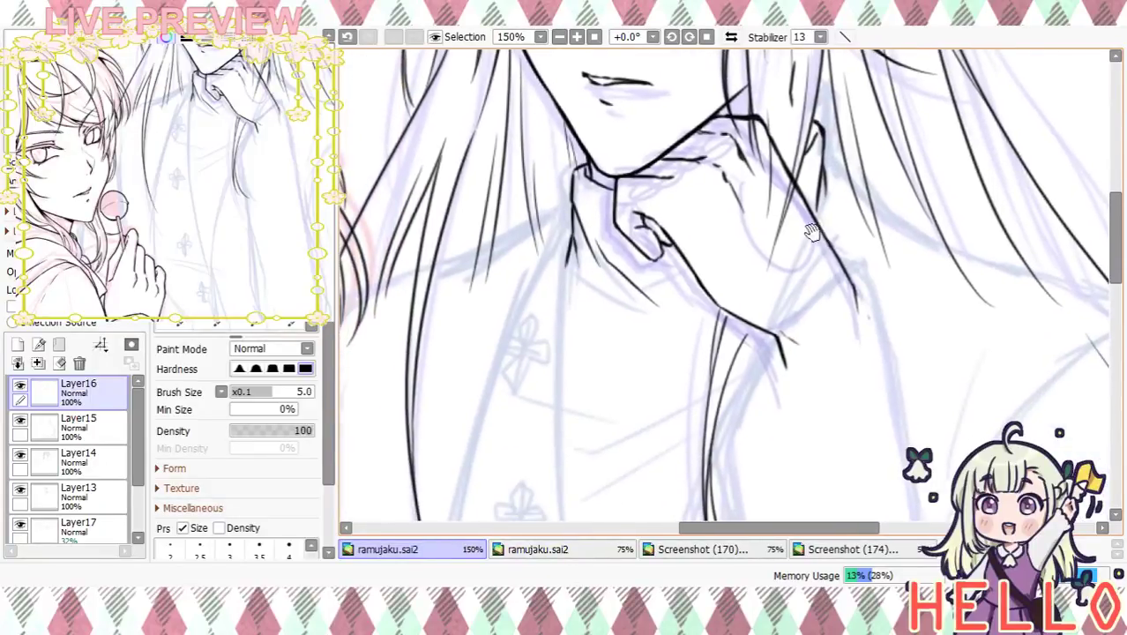
{"action": "left_click", "coordinate": [559, 37]}
{"action": "left_click", "coordinate": [559, 37]}
{"action": "left_click", "coordinate": [576, 37]}
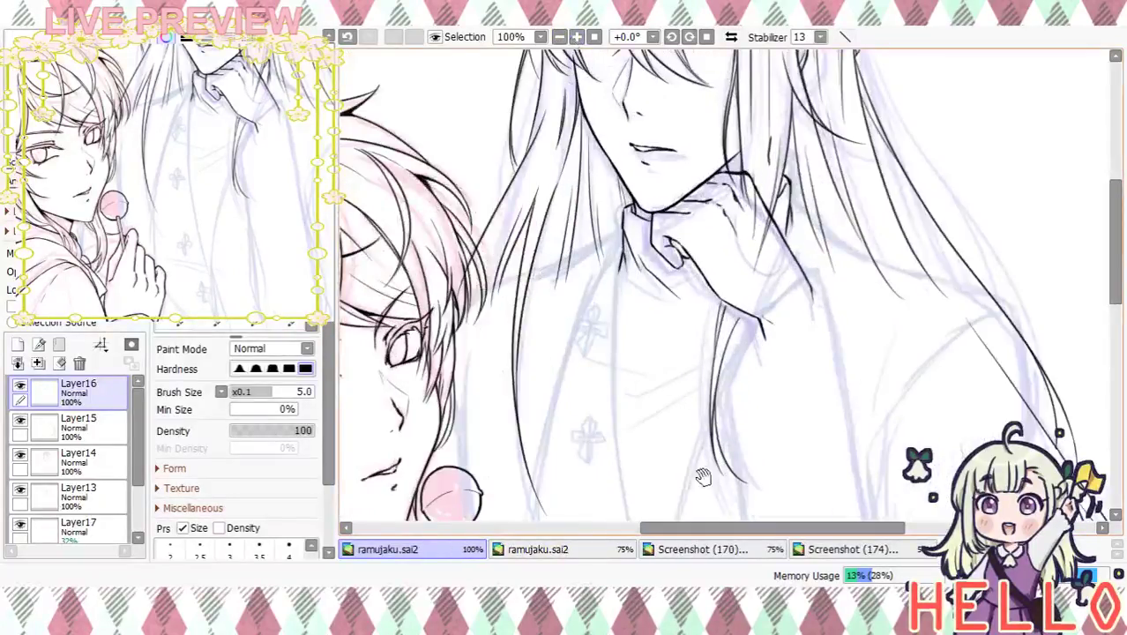
Ink the garment's long curved front edge from the collar base downward, redrawing it until it follows the sketch
{"action": "left_click_drag", "start_coordinate": [698, 470], "coordinate": [680, 351]}
{"action": "mouse_move", "coordinate": [605, 118]}
{"action": "left_mouse_down"}
{"action": "mouse_move", "coordinate": [558, 251]}
{"action": "mouse_move", "coordinate": [544, 391]}
{"action": "left_mouse_up"}
{"action": "key", "text": "ctrl+z"}
{"action": "mouse_move", "coordinate": [605, 131]}
{"action": "left_mouse_down"}
{"action": "mouse_move", "coordinate": [550, 258]}
{"action": "mouse_move", "coordinate": [537, 397]}
{"action": "left_mouse_up"}
{"action": "key", "text": "ctrl+z"}
{"action": "left_click_drag", "start_coordinate": [603, 133], "coordinate": [518, 467]}
{"action": "left_click_drag", "start_coordinate": [639, 390], "coordinate": [633, 270]}
Extend the garment's curved front edge down to the other character's lollipop hand
{"action": "double_click", "coordinate": [560, 38]}
{"action": "left_click_drag", "start_coordinate": [668, 350], "coordinate": [659, 371]}
{"action": "double_click", "coordinate": [578, 38]}
{"action": "scroll", "coordinate": [640, 286], "scroll_direction": "down", "scroll_amount": 3}
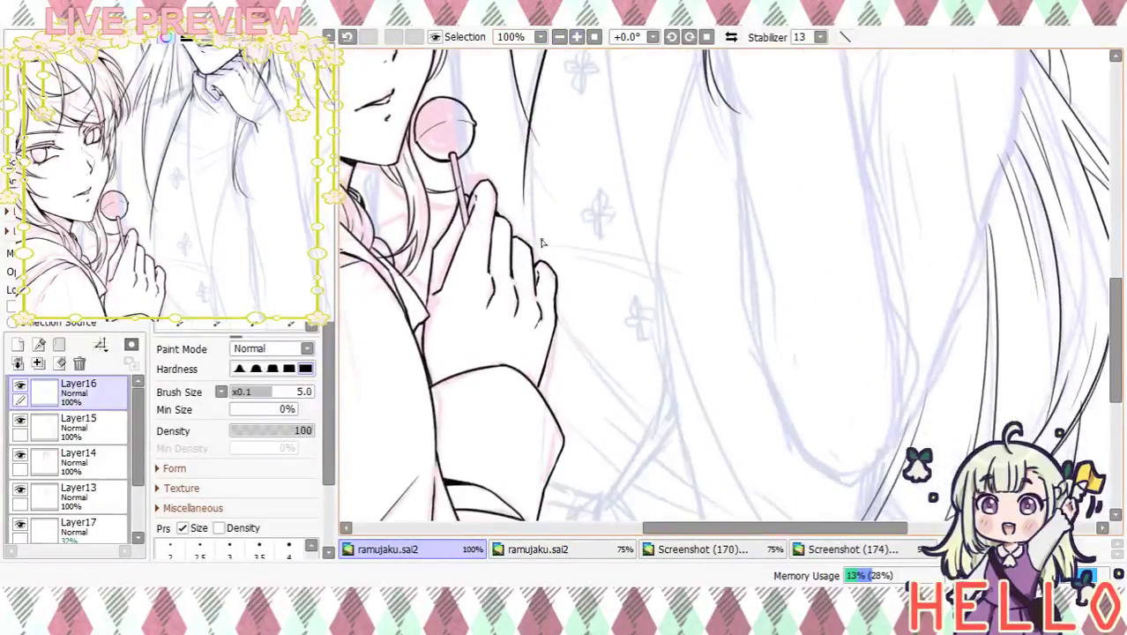
{"action": "left_click_drag", "start_coordinate": [523, 175], "coordinate": [521, 273]}
Ink short fabric fold lines below the collar, between the neck and the wrist
{"action": "left_click_drag", "start_coordinate": [624, 81], "coordinate": [607, 343]}
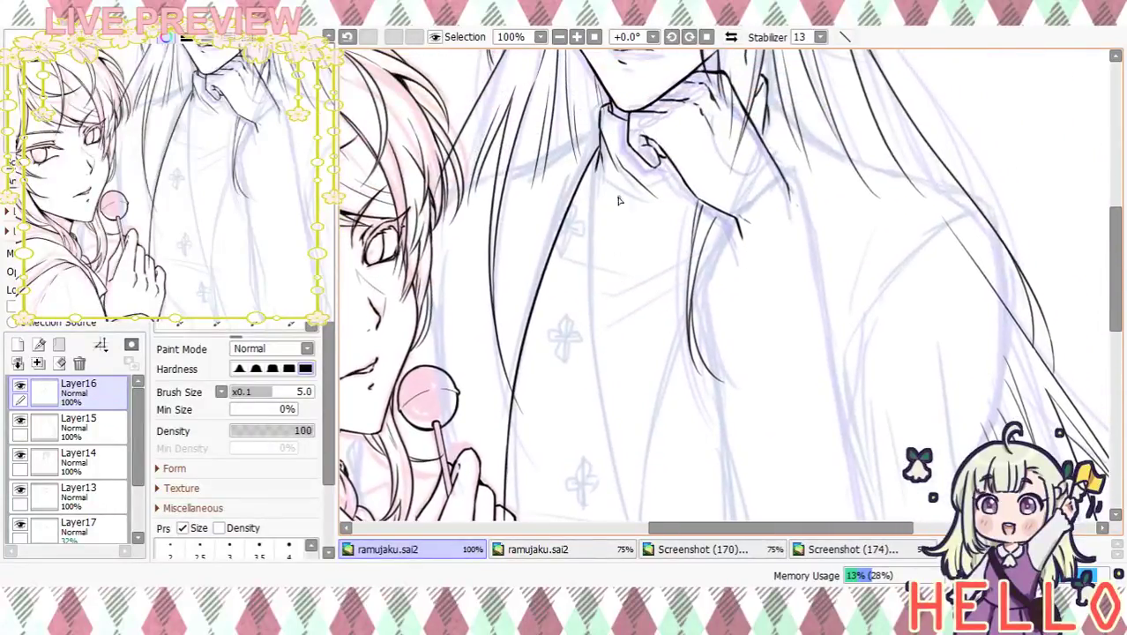
{"action": "double_click", "coordinate": [577, 38]}
{"action": "left_click_drag", "start_coordinate": [566, 151], "coordinate": [628, 278]}
{"action": "mouse_move", "coordinate": [535, 133]}
{"action": "left_mouse_down"}
{"action": "mouse_move", "coordinate": [532, 175]}
{"action": "mouse_move", "coordinate": [642, 291]}
{"action": "left_mouse_up"}
{"action": "mouse_move", "coordinate": [690, 239]}
{"action": "left_mouse_down"}
{"action": "mouse_move", "coordinate": [658, 251]}
{"action": "mouse_move", "coordinate": [702, 273]}
{"action": "mouse_move", "coordinate": [727, 235]}
{"action": "left_mouse_up"}
{"action": "left_click_drag", "start_coordinate": [696, 289], "coordinate": [653, 451]}
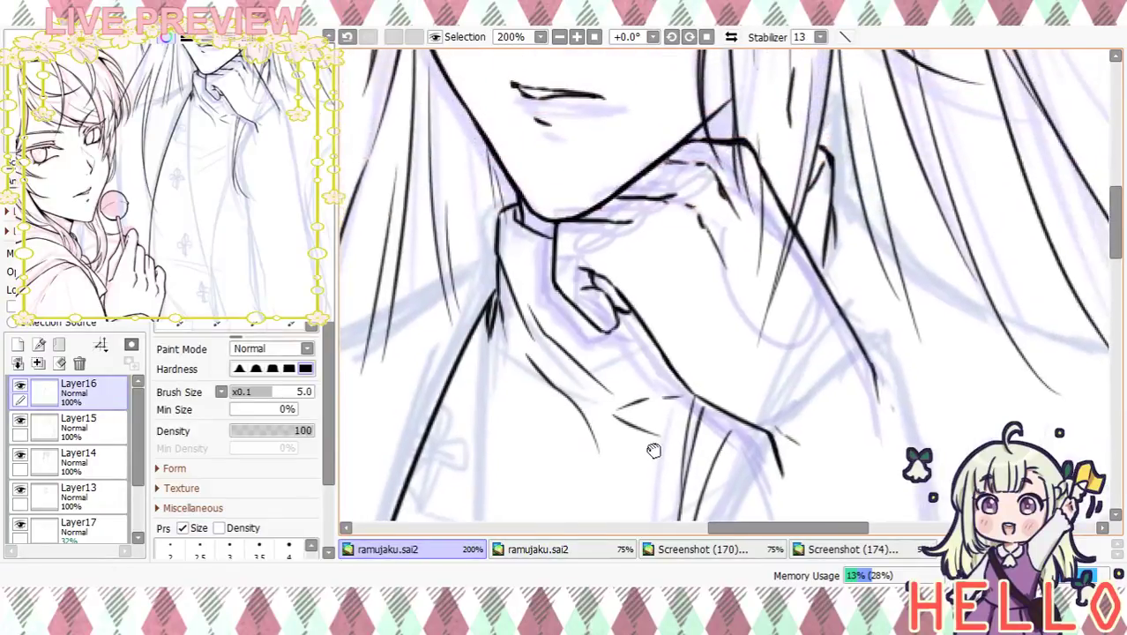
{"action": "left_click_drag", "start_coordinate": [579, 326], "coordinate": [657, 331]}
{"action": "left_click", "coordinate": [575, 38]}
{"action": "left_click", "coordinate": [563, 38]}
{"action": "left_click", "coordinate": [564, 38]}
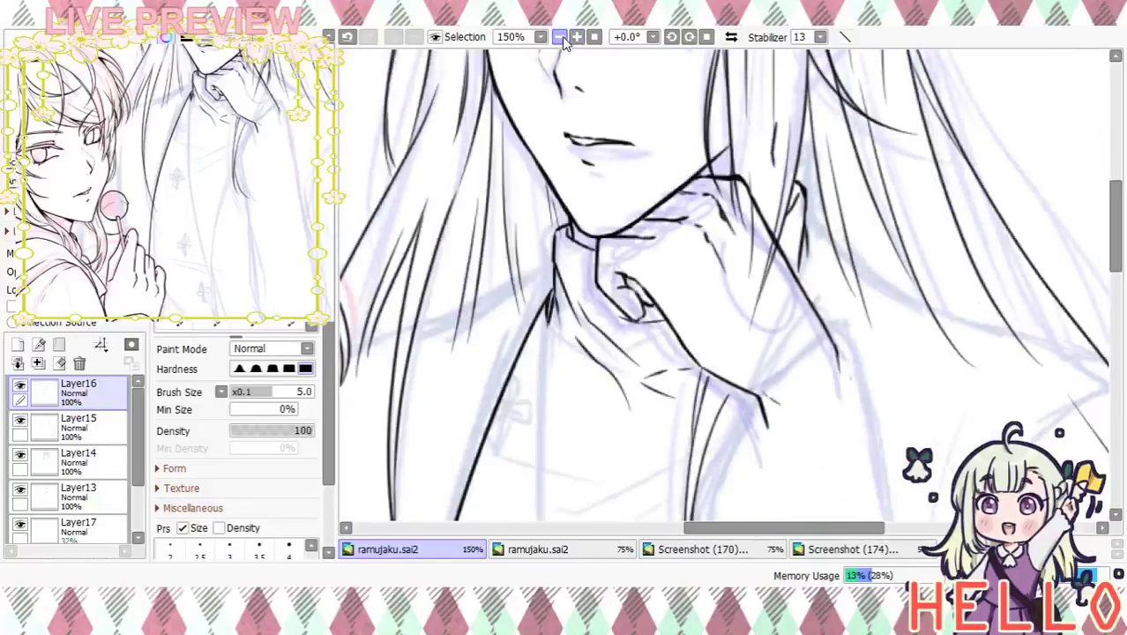
Ink the far shoulder line from behind the collar outward to the shoulder tip, redrawing it until it follows the sketch
{"action": "left_click", "coordinate": [559, 36]}
{"action": "left_click_drag", "start_coordinate": [825, 319], "coordinate": [820, 209]}
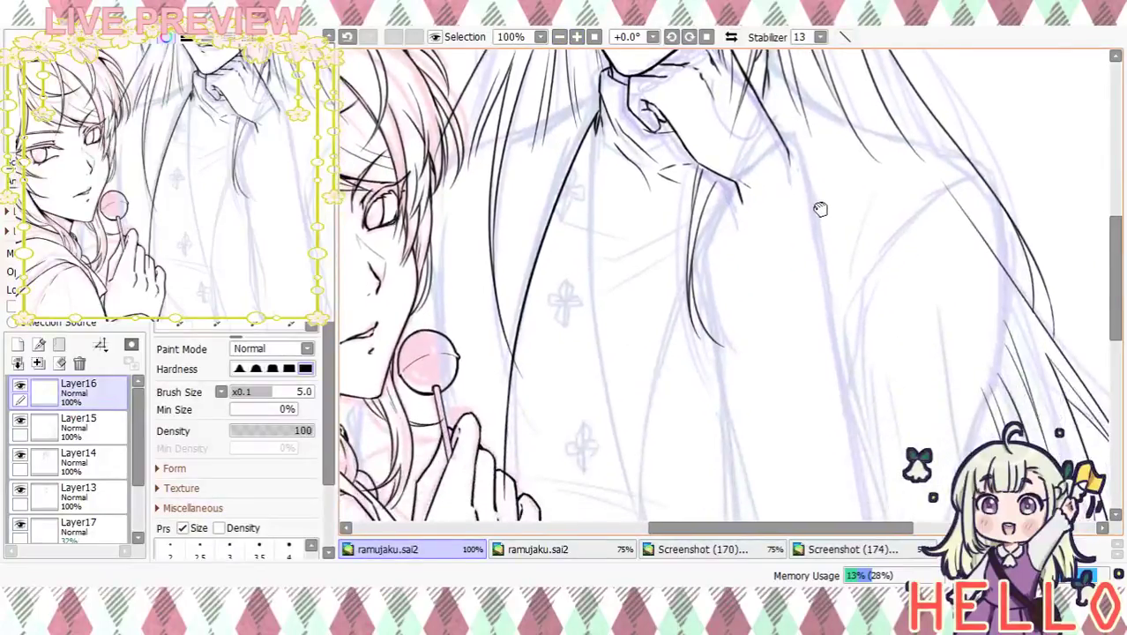
{"action": "scroll", "coordinate": [820, 209], "scroll_direction": "up", "scroll_amount": 3}
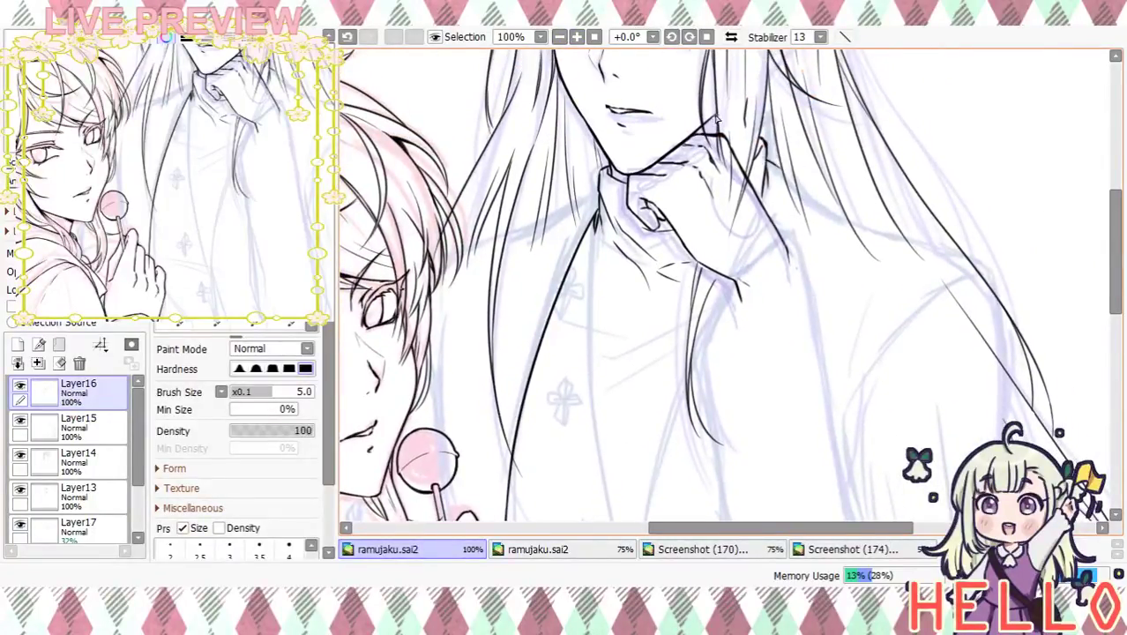
{"action": "key", "text": "ctrl+z"}
{"action": "left_click", "coordinate": [577, 37]}
{"action": "left_click_drag", "start_coordinate": [821, 172], "coordinate": [675, 217]}
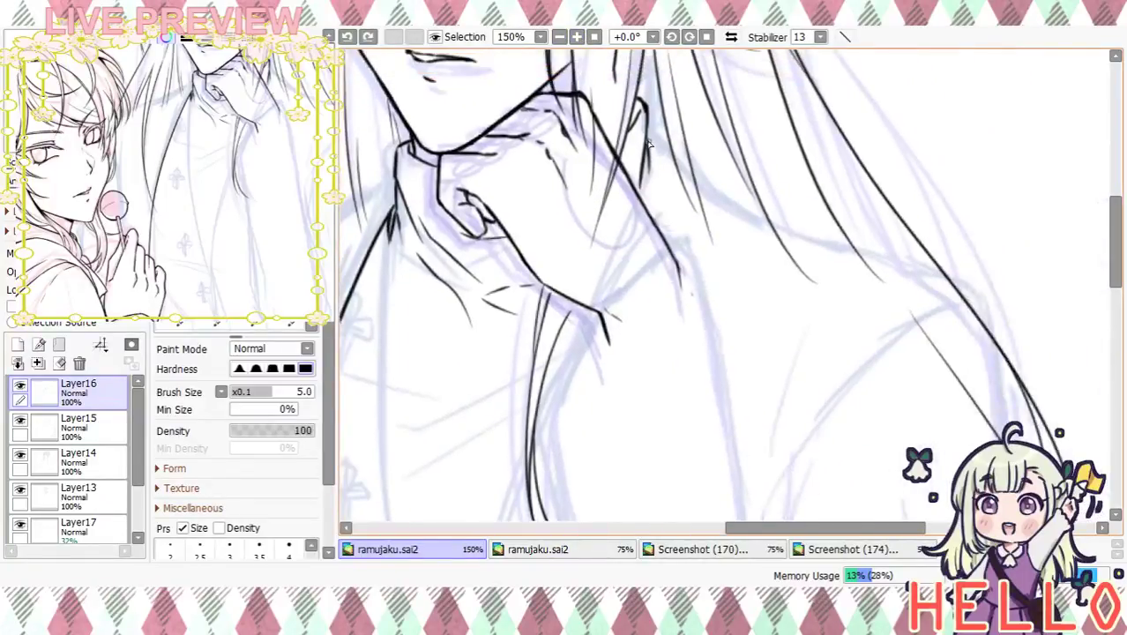
{"action": "left_click_drag", "start_coordinate": [663, 146], "coordinate": [798, 236]}
{"action": "key", "text": "ctrl+z"}
{"action": "left_click_drag", "start_coordinate": [652, 135], "coordinate": [855, 245]}
{"action": "key", "text": "ctrl+z"}
{"action": "mouse_move", "coordinate": [674, 155]}
{"action": "left_mouse_down"}
{"action": "mouse_move", "coordinate": [845, 252]}
{"action": "mouse_move", "coordinate": [936, 280]}
{"action": "left_mouse_up"}
{"action": "left_click_drag", "start_coordinate": [893, 352], "coordinate": [765, 314]}
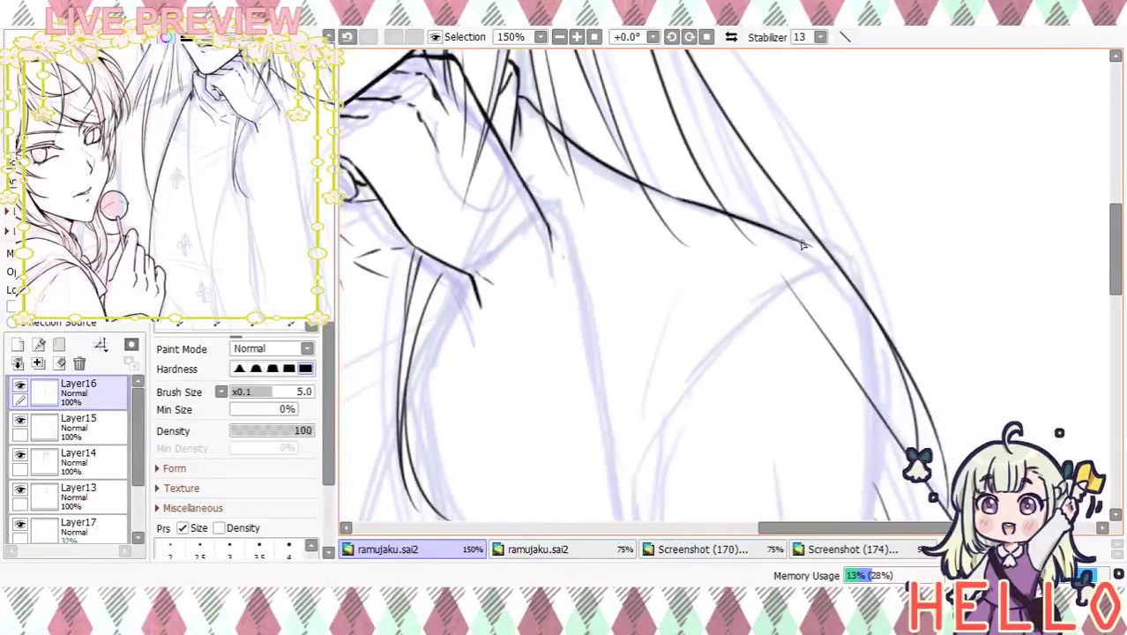
Ink the short downturn at the tip of the far shoulder, beside the long hair strands
{"action": "mouse_move", "coordinate": [823, 244]}
{"action": "left_mouse_down"}
{"action": "mouse_move", "coordinate": [853, 255]}
{"action": "mouse_move", "coordinate": [831, 251]}
{"action": "mouse_move", "coordinate": [851, 261]}
{"action": "mouse_move", "coordinate": [864, 310]}
{"action": "left_mouse_up"}
{"action": "key", "text": "ctrl+z"}
{"action": "left_click_drag", "start_coordinate": [666, 184], "coordinate": [803, 201]}
{"action": "left_click_drag", "start_coordinate": [657, 135], "coordinate": [651, 173]}
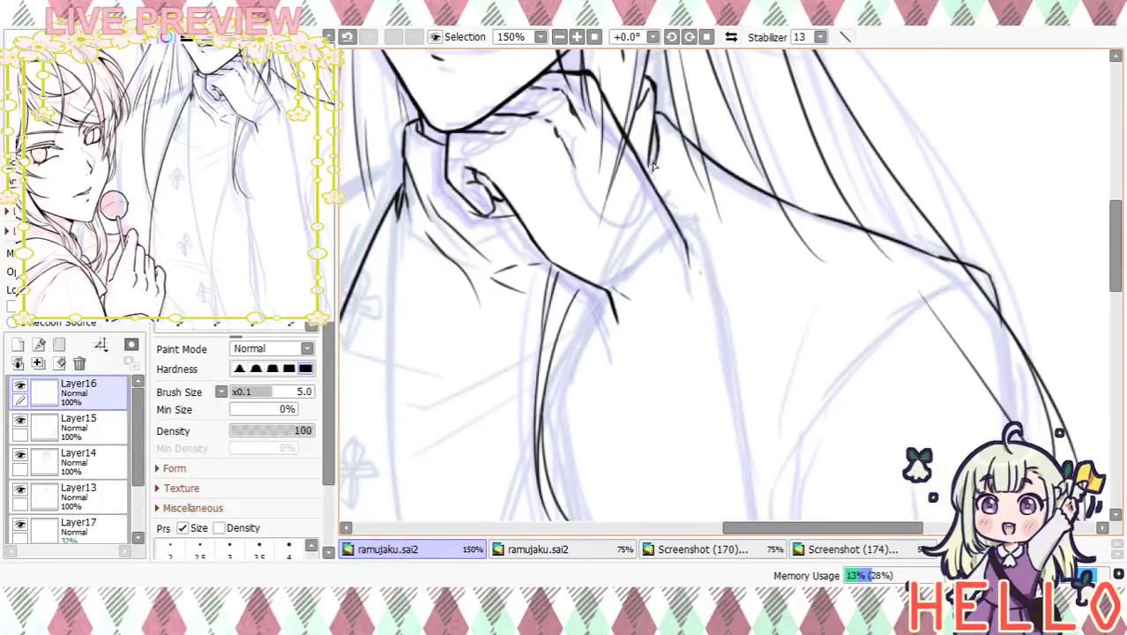
{"action": "left_click_drag", "start_coordinate": [643, 237], "coordinate": [648, 186]}
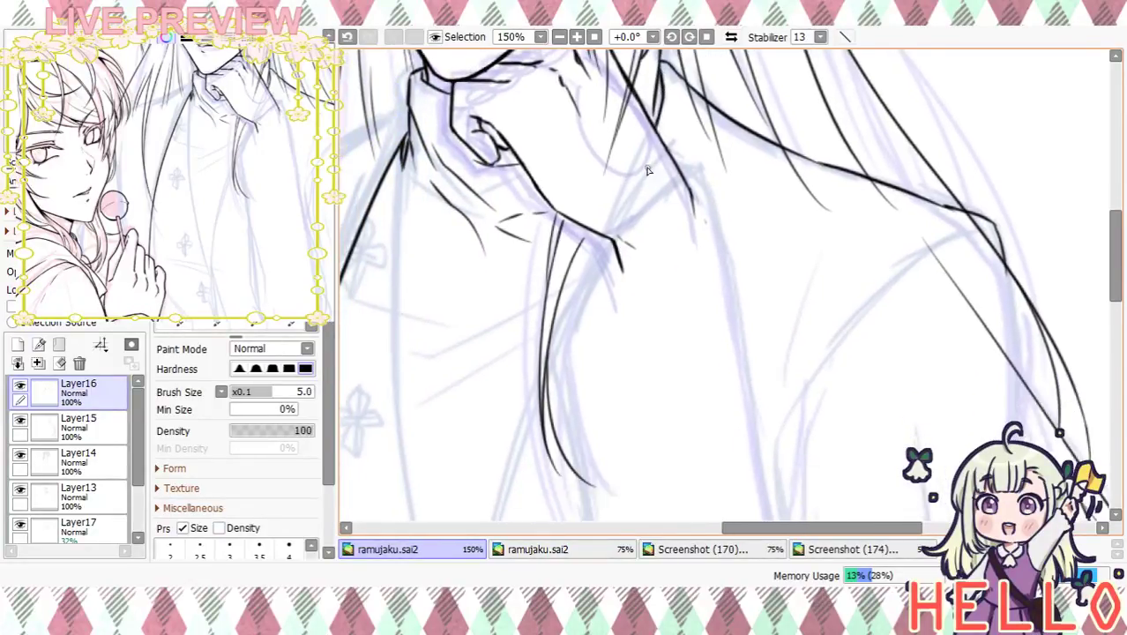
Ink the garment's second long front edge from the raised wrist down toward the waist, redrawing it until it follows the sketch
{"action": "left_click", "coordinate": [560, 38]}
{"action": "left_click", "coordinate": [560, 38]}
{"action": "left_click_drag", "start_coordinate": [714, 343], "coordinate": [706, 247]}
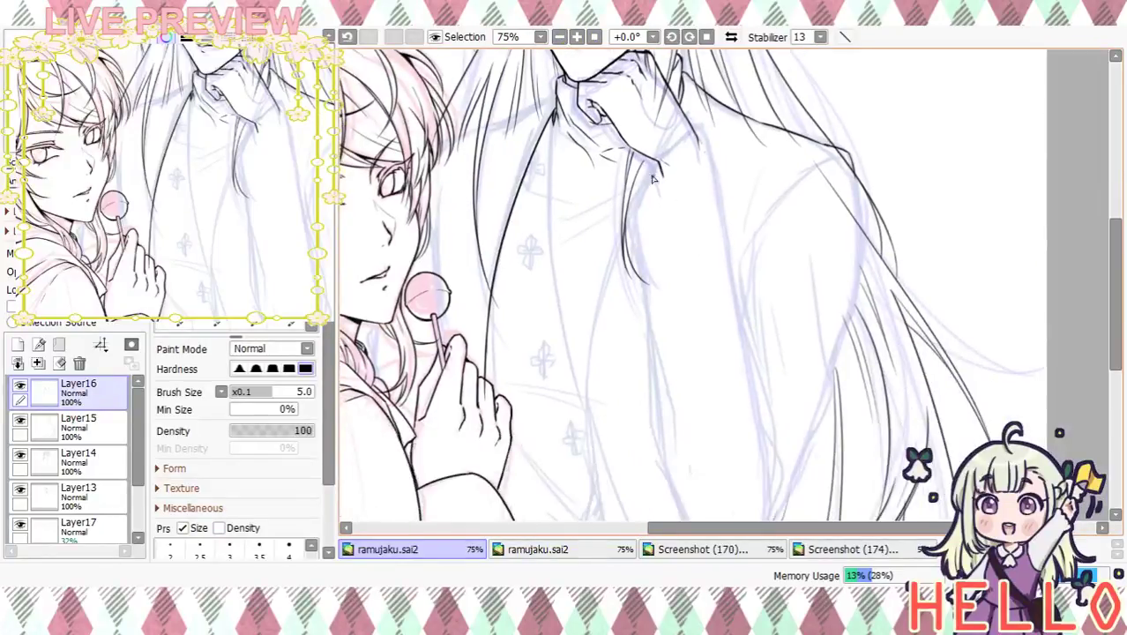
{"action": "mouse_move", "coordinate": [654, 158]}
{"action": "left_mouse_down"}
{"action": "mouse_move", "coordinate": [595, 333]}
{"action": "mouse_move", "coordinate": [602, 397]}
{"action": "left_mouse_up"}
{"action": "key", "text": "ctrl+z"}
{"action": "left_click_drag", "start_coordinate": [656, 161], "coordinate": [607, 323]}
{"action": "left_click_drag", "start_coordinate": [598, 407], "coordinate": [599, 421]}
{"action": "key", "text": "ctrl+z"}
{"action": "mouse_move", "coordinate": [654, 158]}
{"action": "left_mouse_down"}
{"action": "mouse_move", "coordinate": [628, 215]}
{"action": "mouse_move", "coordinate": [600, 494]}
{"action": "left_mouse_up"}
{"action": "key", "text": "ctrl+z"}
{"action": "left_click_drag", "start_coordinate": [656, 158], "coordinate": [584, 476]}
{"action": "key", "text": "ctrl+z"}
{"action": "left_click_drag", "start_coordinate": [656, 159], "coordinate": [620, 240]}
{"action": "left_click_drag", "start_coordinate": [598, 311], "coordinate": [584, 494]}
{"action": "scroll", "coordinate": [661, 168], "scroll_direction": "down", "scroll_amount": 5}
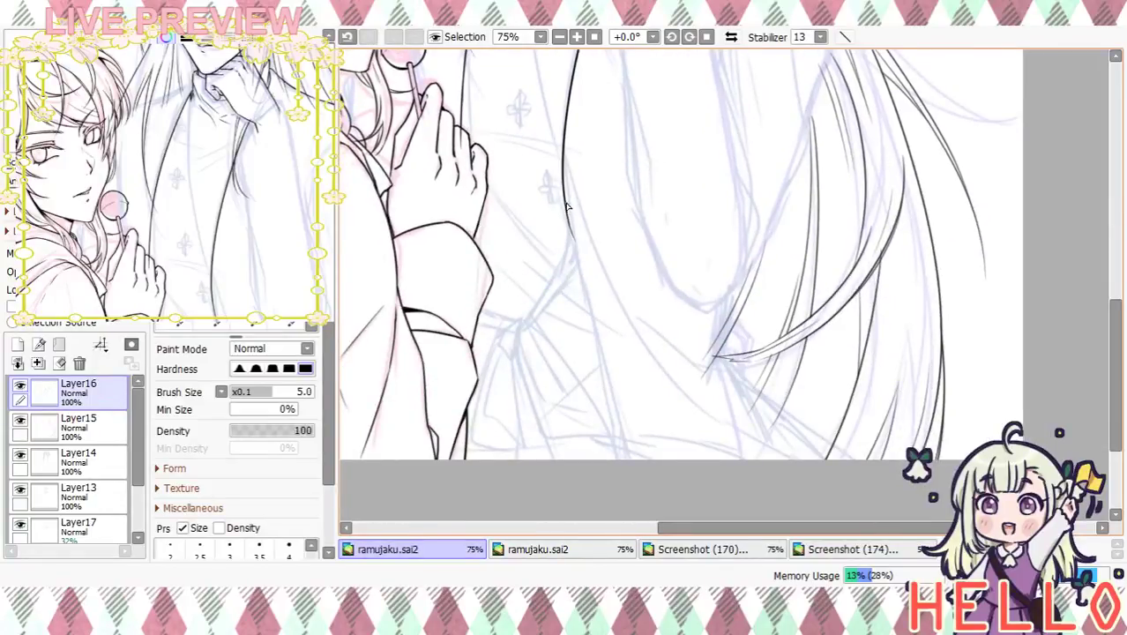
{"action": "left_click_drag", "start_coordinate": [568, 227], "coordinate": [540, 287]}
{"action": "key", "text": "ctrl+z"}
{"action": "left_click_drag", "start_coordinate": [571, 219], "coordinate": [553, 264]}
{"action": "key", "text": "ctrl+z"}
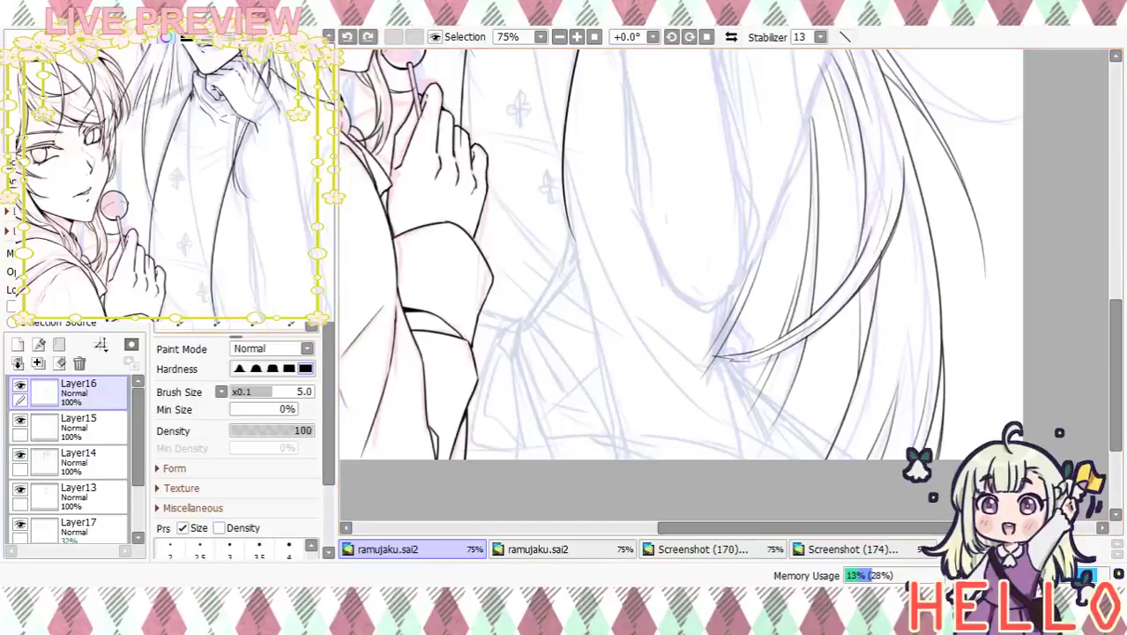
Erase the lower tail of the garment's long front edge just above the waist
{"action": "key", "text": "e"}
{"action": "left_click_drag", "start_coordinate": [567, 205], "coordinate": [572, 253]}
{"action": "left_click", "coordinate": [578, 37]}
{"action": "left_click_drag", "start_coordinate": [517, 187], "coordinate": [598, 226]}
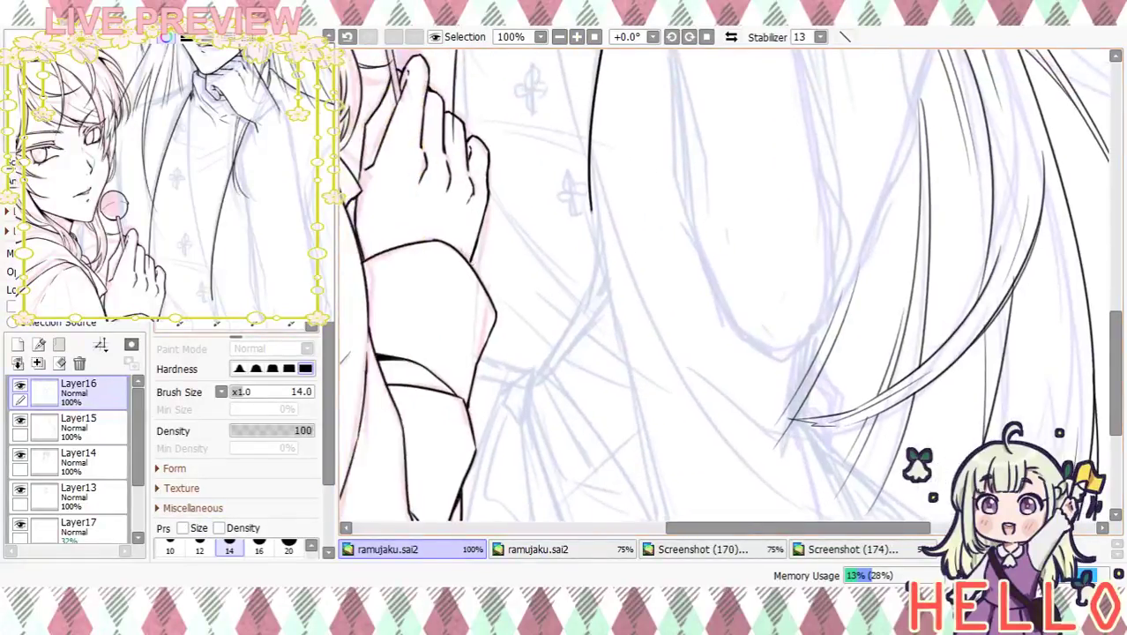
Extend the garment's long front edge down toward the waist sash with the inking pen
{"action": "key", "text": "n"}
{"action": "scroll", "coordinate": [590, 209], "scroll_direction": "up", "scroll_amount": 2}
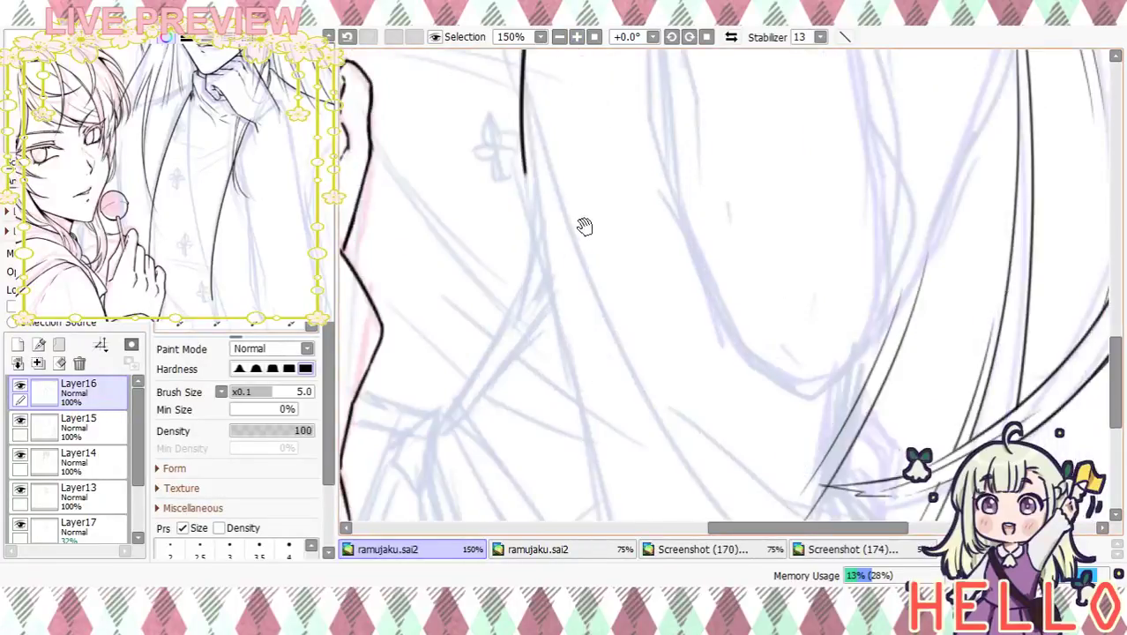
{"action": "left_click_drag", "start_coordinate": [557, 229], "coordinate": [561, 252]}
{"action": "key", "text": "ctrl+z"}
{"action": "left_click_drag", "start_coordinate": [558, 176], "coordinate": [565, 261]}
{"action": "key", "text": "ctrl+z"}
{"action": "left_click_drag", "start_coordinate": [554, 167], "coordinate": [582, 236]}
Ink the two diagonal sash edges converging at the waist and the knot where they meet
{"action": "left_click_drag", "start_coordinate": [569, 190], "coordinate": [520, 361]}
{"action": "key", "text": "ctrl+z"}
{"action": "left_click_drag", "start_coordinate": [573, 194], "coordinate": [483, 397]}
{"action": "key", "text": "ctrl+z"}
{"action": "mouse_move", "coordinate": [574, 209]}
{"action": "left_mouse_down"}
{"action": "mouse_move", "coordinate": [470, 437]}
{"action": "mouse_move", "coordinate": [577, 303]}
{"action": "left_mouse_up"}
{"action": "key", "text": "ctrl+z"}
{"action": "left_click_drag", "start_coordinate": [476, 441], "coordinate": [594, 300]}
{"action": "left_click_drag", "start_coordinate": [544, 436], "coordinate": [658, 310]}
{"action": "mouse_move", "coordinate": [571, 298]}
{"action": "left_mouse_down"}
{"action": "mouse_move", "coordinate": [546, 327]}
{"action": "mouse_move", "coordinate": [568, 360]}
{"action": "mouse_move", "coordinate": [584, 323]}
{"action": "mouse_move", "coordinate": [566, 361]}
{"action": "left_mouse_up"}
Ink the waistband lines between the knot and the other character's sleeve, redoing the first attempt
{"action": "left_click_drag", "start_coordinate": [505, 272], "coordinate": [572, 291]}
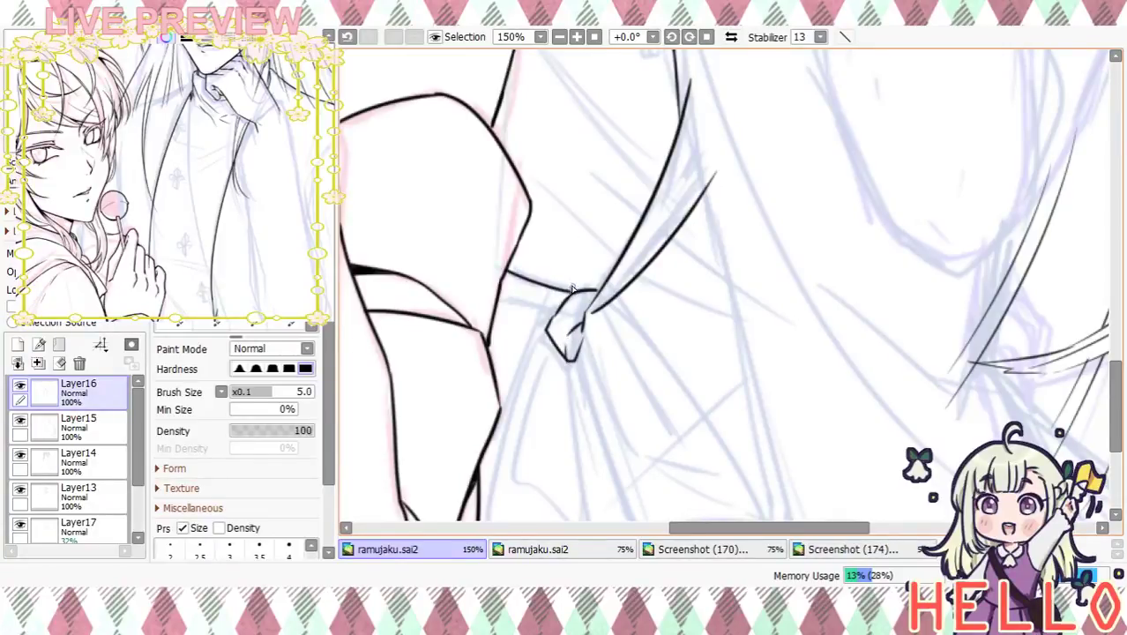
{"action": "left_click_drag", "start_coordinate": [507, 277], "coordinate": [564, 301]}
{"action": "key", "text": "ctrl+z"}
{"action": "key", "text": "ctrl+z"}
{"action": "left_click_drag", "start_coordinate": [513, 260], "coordinate": [569, 297]}
{"action": "left_click_drag", "start_coordinate": [498, 298], "coordinate": [561, 311]}
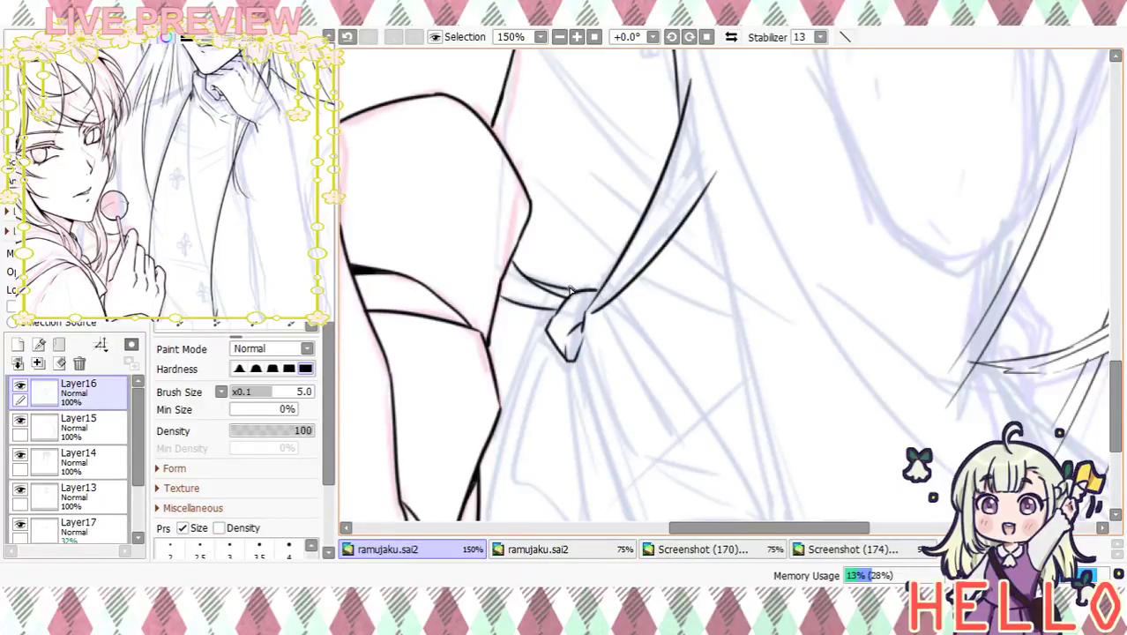
Ink the outline of the bow's far loop, from the knot down to its rounded lower edge
{"action": "scroll", "coordinate": [584, 295], "scroll_direction": "down", "scroll_amount": 3}
{"action": "left_click_drag", "start_coordinate": [584, 196], "coordinate": [741, 404]}
{"action": "mouse_move", "coordinate": [559, 231]}
{"action": "left_mouse_down"}
{"action": "mouse_move", "coordinate": [601, 395]}
{"action": "mouse_move", "coordinate": [697, 404]}
{"action": "mouse_move", "coordinate": [739, 394]}
{"action": "left_mouse_up"}
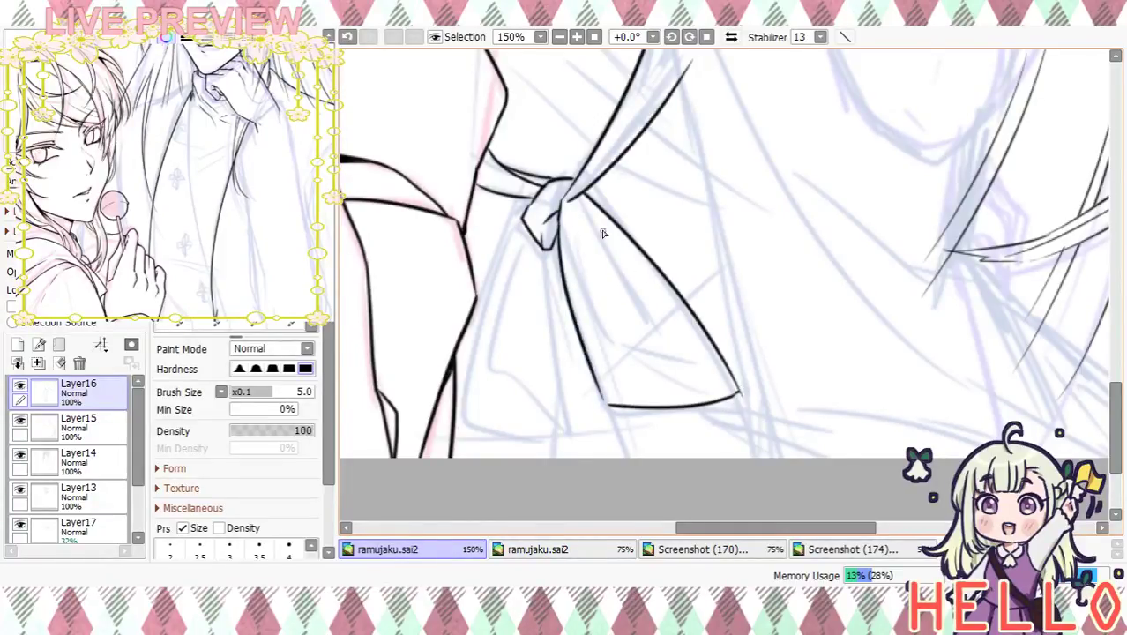
Ink the inner contour lines of the bow's far loop, parallel to its outline
{"action": "left_click_drag", "start_coordinate": [572, 208], "coordinate": [663, 345]}
{"action": "left_click_drag", "start_coordinate": [569, 204], "coordinate": [626, 375]}
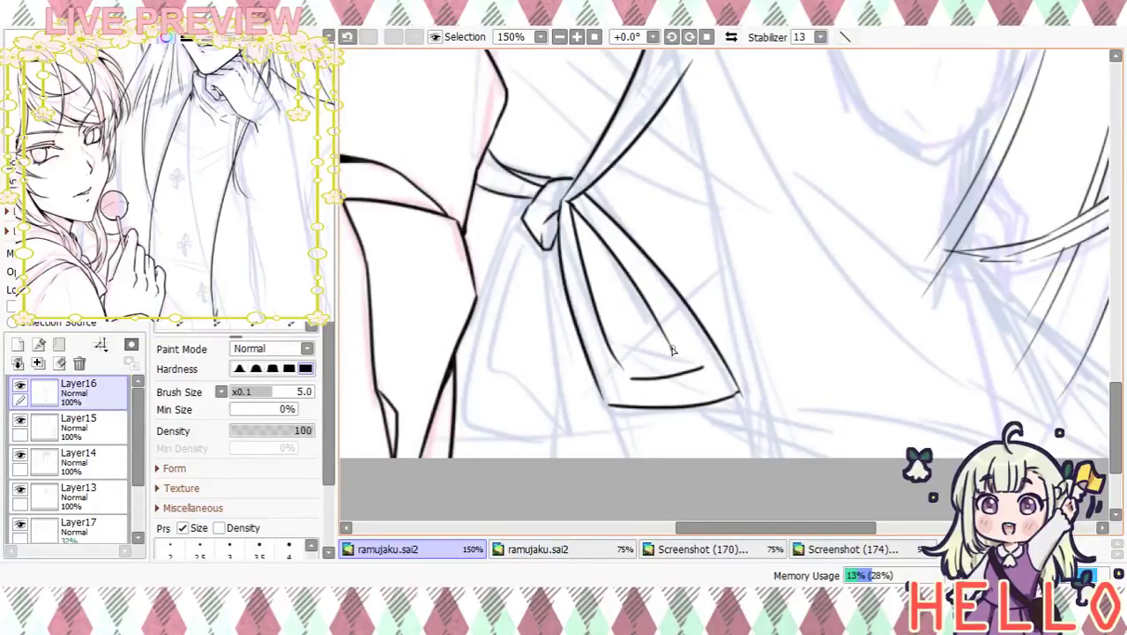
{"action": "left_click_drag", "start_coordinate": [702, 360], "coordinate": [711, 377]}
{"action": "left_click_drag", "start_coordinate": [673, 431], "coordinate": [700, 369]}
{"action": "key", "text": "ctrl+z"}
{"action": "mouse_move", "coordinate": [732, 302]}
{"action": "left_mouse_down"}
{"action": "mouse_move", "coordinate": [731, 278]}
{"action": "mouse_move", "coordinate": [735, 305]}
{"action": "left_mouse_up"}
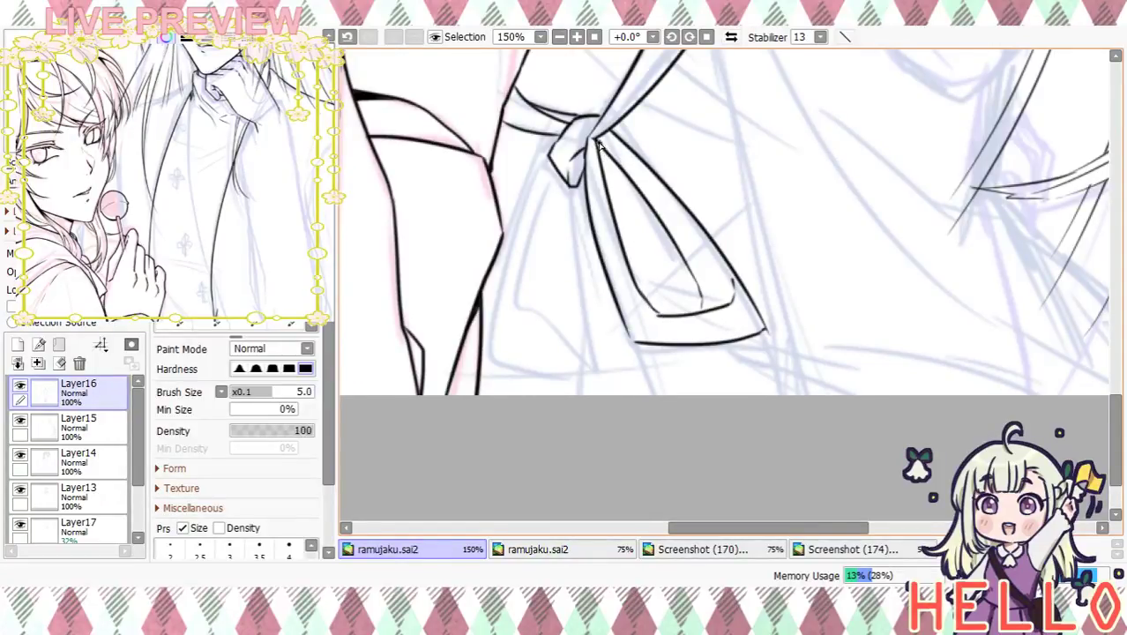
Ink both sides and the lower edge of the bow loop next to the other character's sleeve, redrawing the outline once
{"action": "mouse_move", "coordinate": [549, 151]}
{"action": "left_mouse_down"}
{"action": "mouse_move", "coordinate": [503, 373]}
{"action": "mouse_move", "coordinate": [584, 378]}
{"action": "left_mouse_up"}
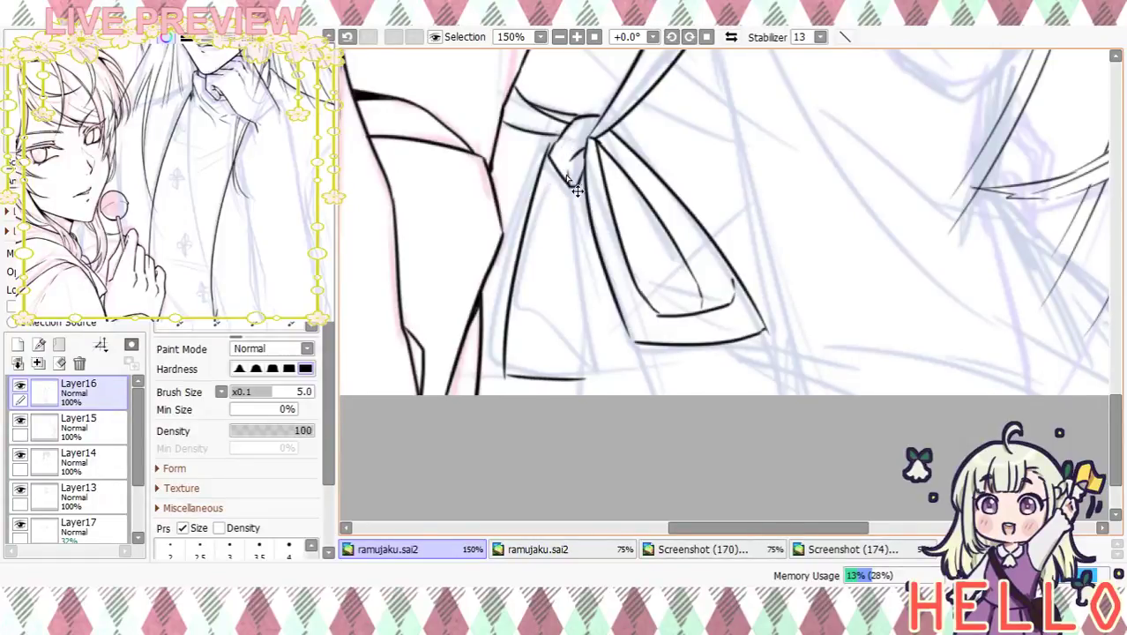
{"action": "key", "text": "ctrl+z"}
{"action": "key", "text": "ctrl+z"}
{"action": "mouse_move", "coordinate": [552, 148]}
{"action": "left_mouse_down"}
{"action": "mouse_move", "coordinate": [532, 183]}
{"action": "mouse_move", "coordinate": [491, 379]}
{"action": "mouse_move", "coordinate": [582, 369]}
{"action": "left_mouse_up"}
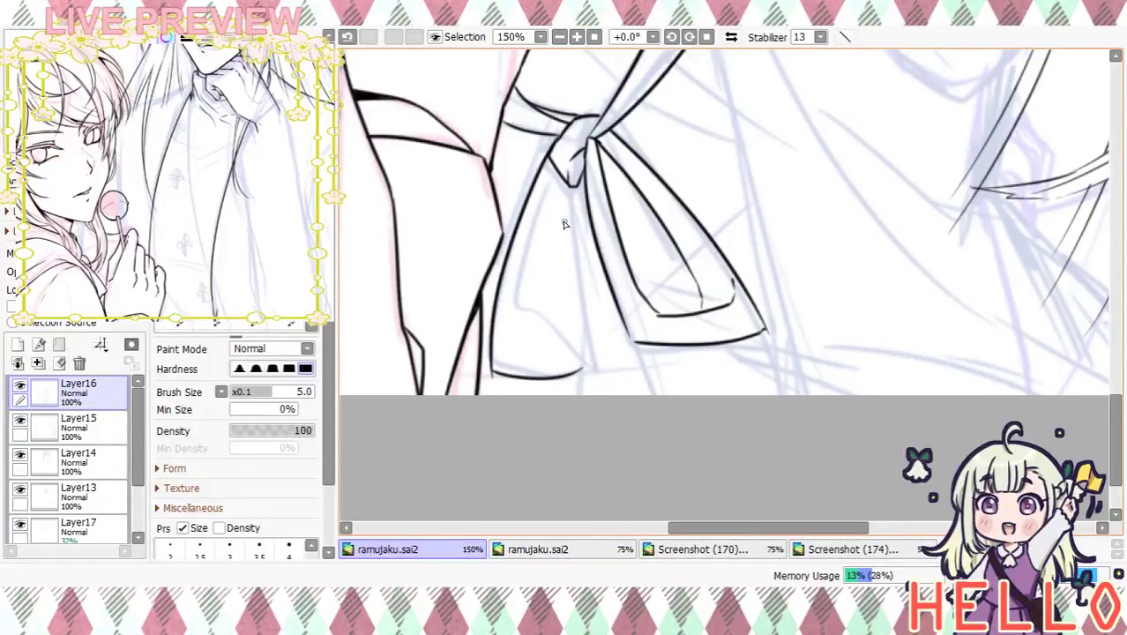
{"action": "left_click_drag", "start_coordinate": [570, 195], "coordinate": [604, 336]}
{"action": "key", "text": "ctrl+z"}
{"action": "left_click_drag", "start_coordinate": [567, 188], "coordinate": [561, 393]}
Ink the lines running from beneath the bow's far loop to the canvas edge, and a fold inside that loop
{"action": "left_click_drag", "start_coordinate": [639, 345], "coordinate": [694, 434]}
{"action": "key", "text": "ctrl+z"}
{"action": "mouse_move", "coordinate": [632, 337]}
{"action": "left_mouse_down"}
{"action": "mouse_move", "coordinate": [645, 373]}
{"action": "mouse_move", "coordinate": [685, 406]}
{"action": "left_mouse_up"}
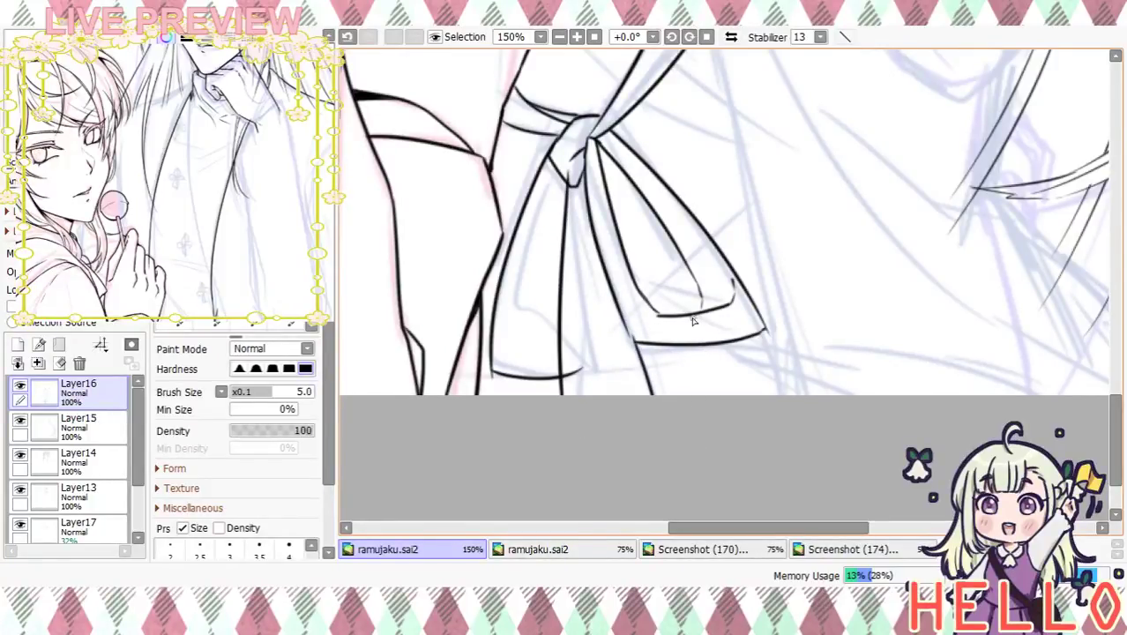
{"action": "key", "text": "ctrl+z"}
{"action": "left_click_drag", "start_coordinate": [631, 268], "coordinate": [695, 310]}
{"action": "left_click_drag", "start_coordinate": [748, 346], "coordinate": [974, 433]}
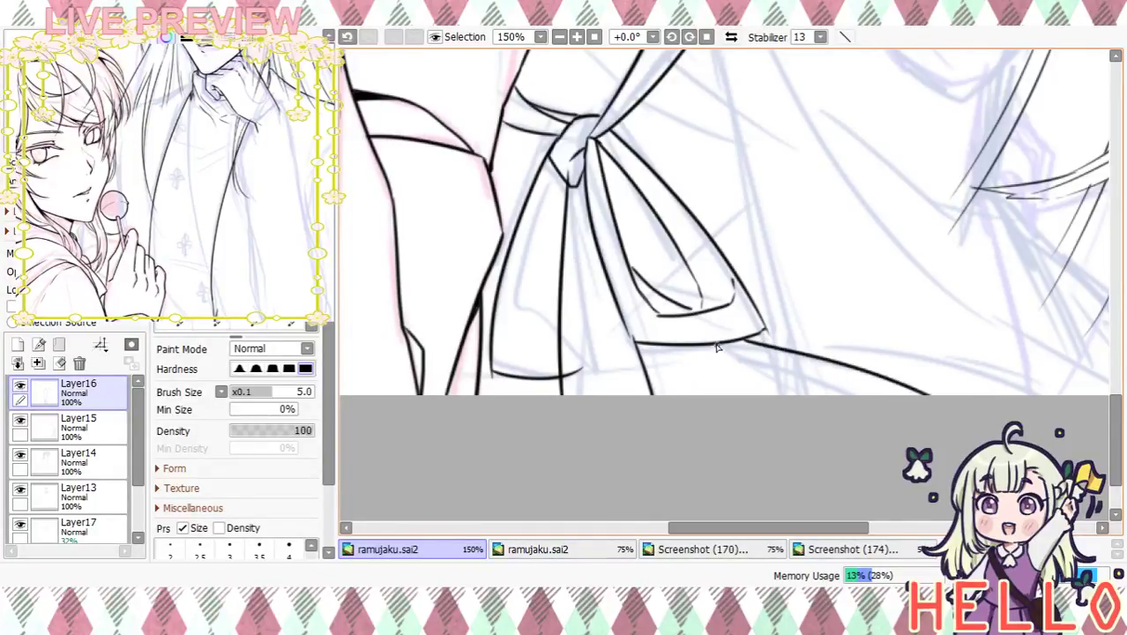
{"action": "left_click_drag", "start_coordinate": [691, 347], "coordinate": [810, 440]}
Ink the near bow loop's inner contour and short fold lines hanging below the knot
{"action": "mouse_move", "coordinate": [544, 209]}
{"action": "left_mouse_down"}
{"action": "mouse_move", "coordinate": [530, 359]}
{"action": "mouse_move", "coordinate": [524, 342]}
{"action": "mouse_move", "coordinate": [554, 372]}
{"action": "left_mouse_up"}
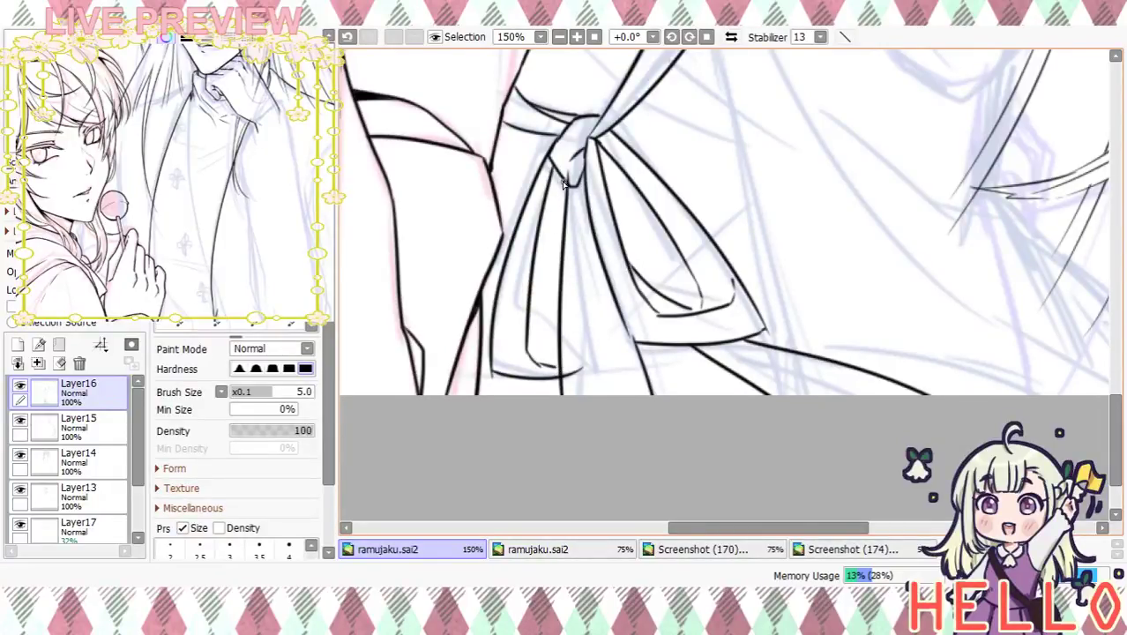
{"action": "mouse_move", "coordinate": [559, 173]}
{"action": "left_mouse_down"}
{"action": "mouse_move", "coordinate": [567, 252]}
{"action": "mouse_move", "coordinate": [619, 304]}
{"action": "left_mouse_up"}
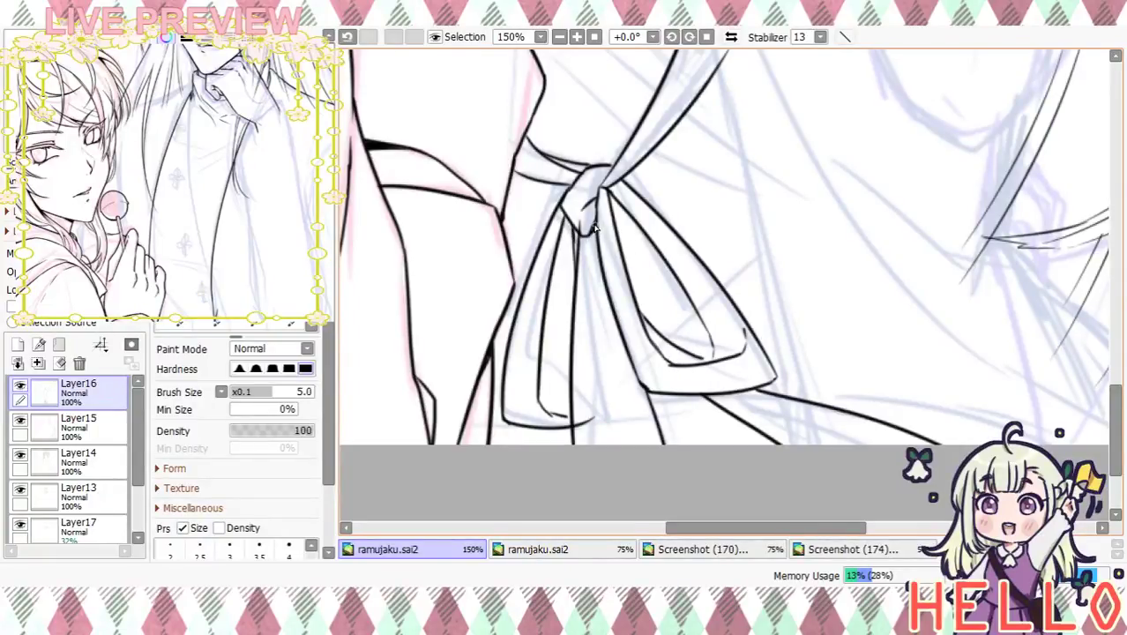
{"action": "left_click_drag", "start_coordinate": [588, 236], "coordinate": [621, 354]}
{"action": "left_click_drag", "start_coordinate": [604, 351], "coordinate": [604, 410]}
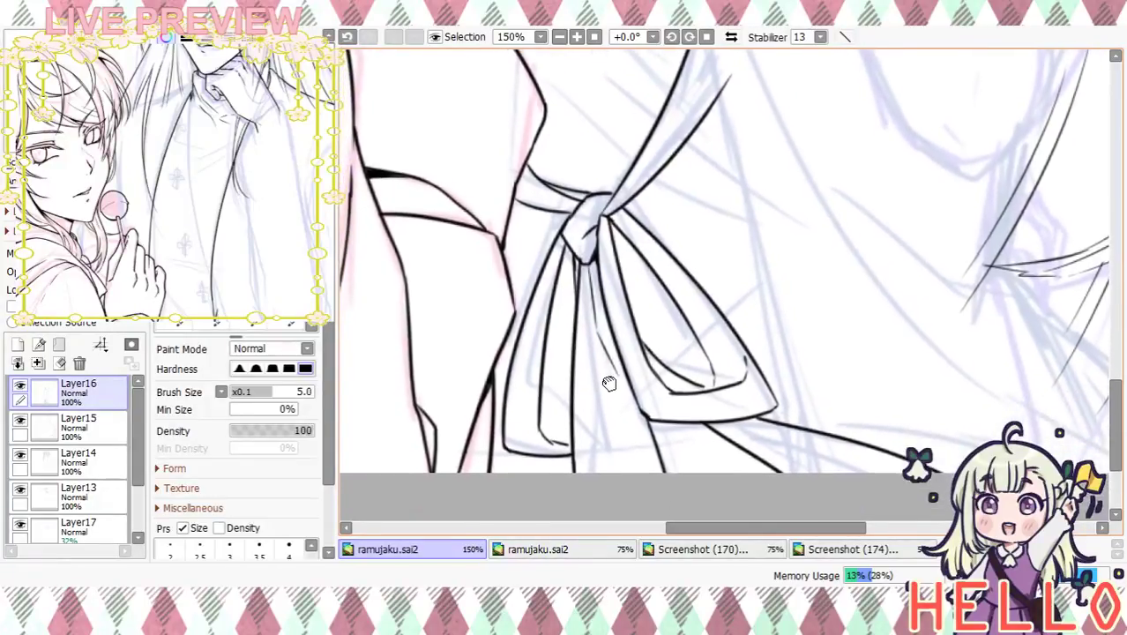
{"action": "left_click_drag", "start_coordinate": [599, 235], "coordinate": [641, 185]}
{"action": "left_click_drag", "start_coordinate": [604, 439], "coordinate": [588, 366]}
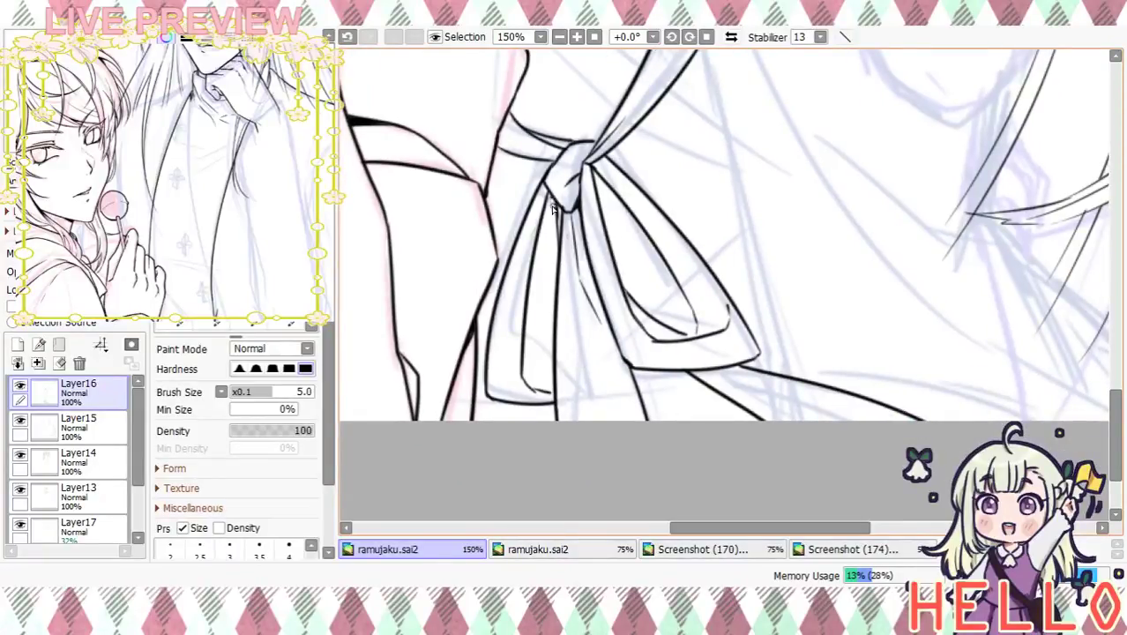
{"action": "left_click_drag", "start_coordinate": [551, 201], "coordinate": [560, 247]}
{"action": "left_click_drag", "start_coordinate": [633, 395], "coordinate": [603, 342]}
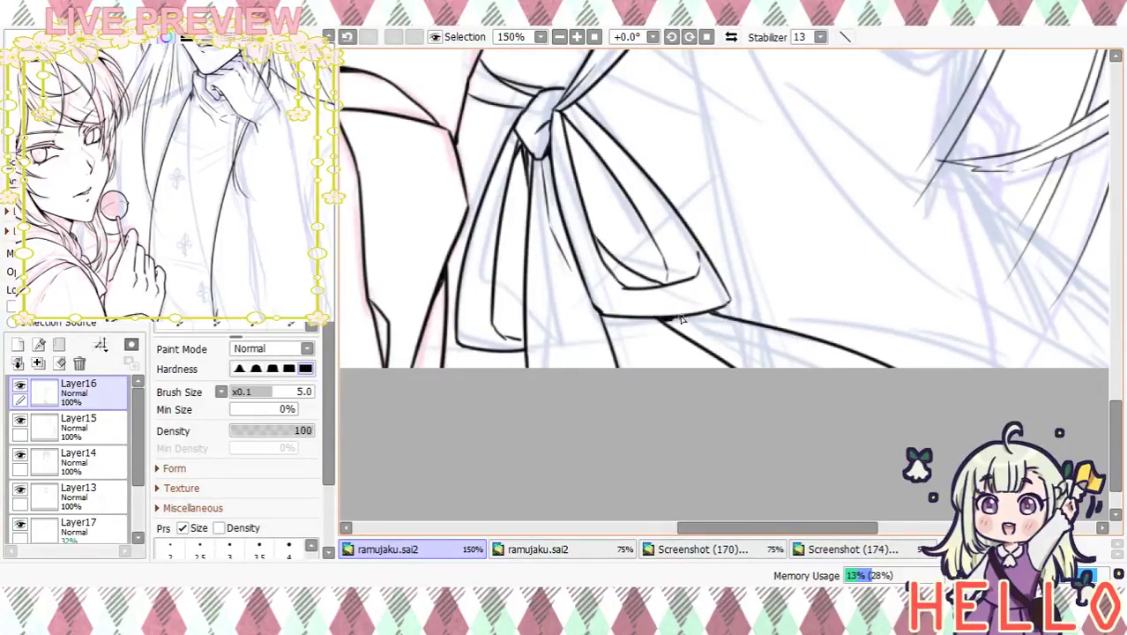
Ink the long garment lines descending from the sash past the bow toward the bottom of the canvas
{"action": "left_click_drag", "start_coordinate": [751, 243], "coordinate": [741, 375]}
{"action": "left_click_drag", "start_coordinate": [636, 230], "coordinate": [638, 371]}
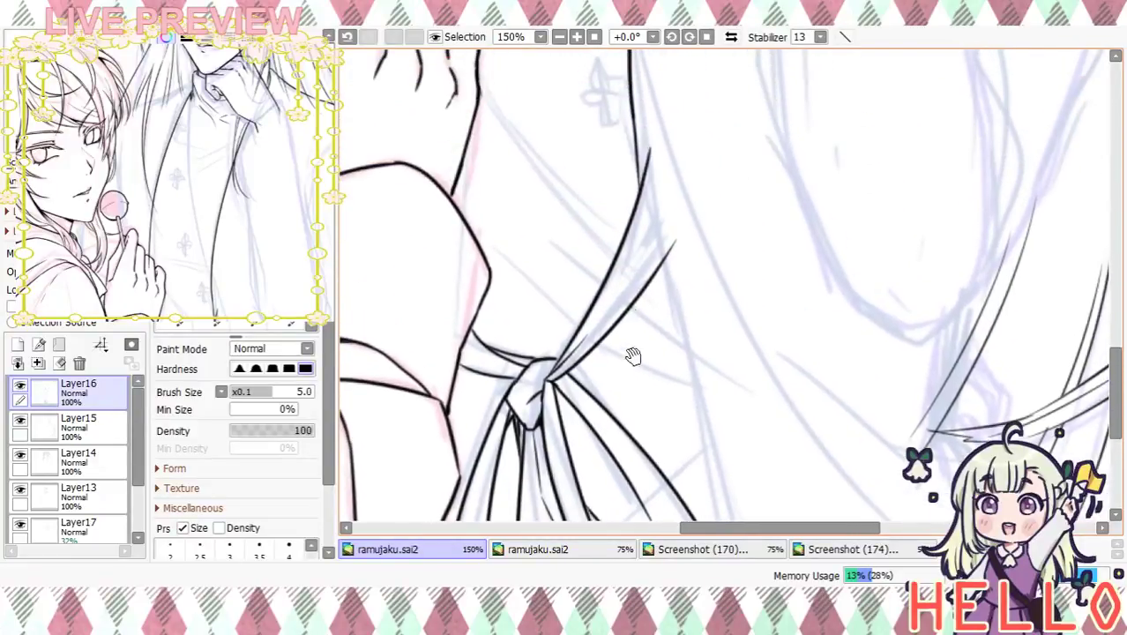
{"action": "left_click", "coordinate": [576, 36]}
{"action": "left_click", "coordinate": [576, 36]}
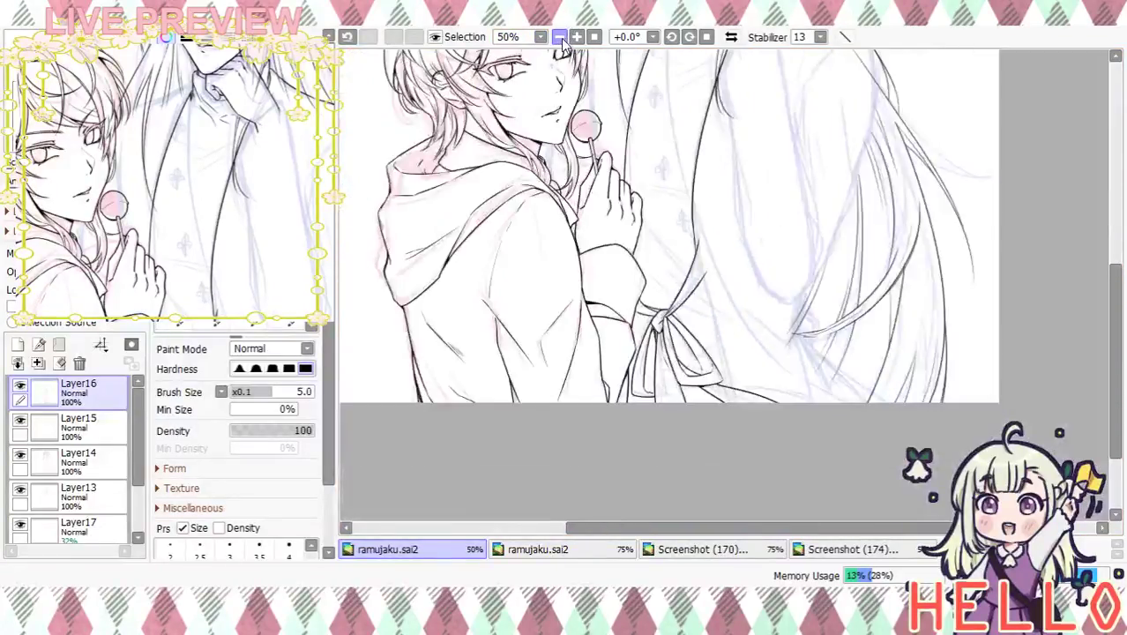
{"action": "left_click", "coordinate": [578, 36]}
{"action": "left_click", "coordinate": [579, 37]}
{"action": "left_click", "coordinate": [579, 37]}
{"action": "left_click", "coordinate": [579, 37]}
{"action": "left_click_drag", "start_coordinate": [776, 374], "coordinate": [735, 264]}
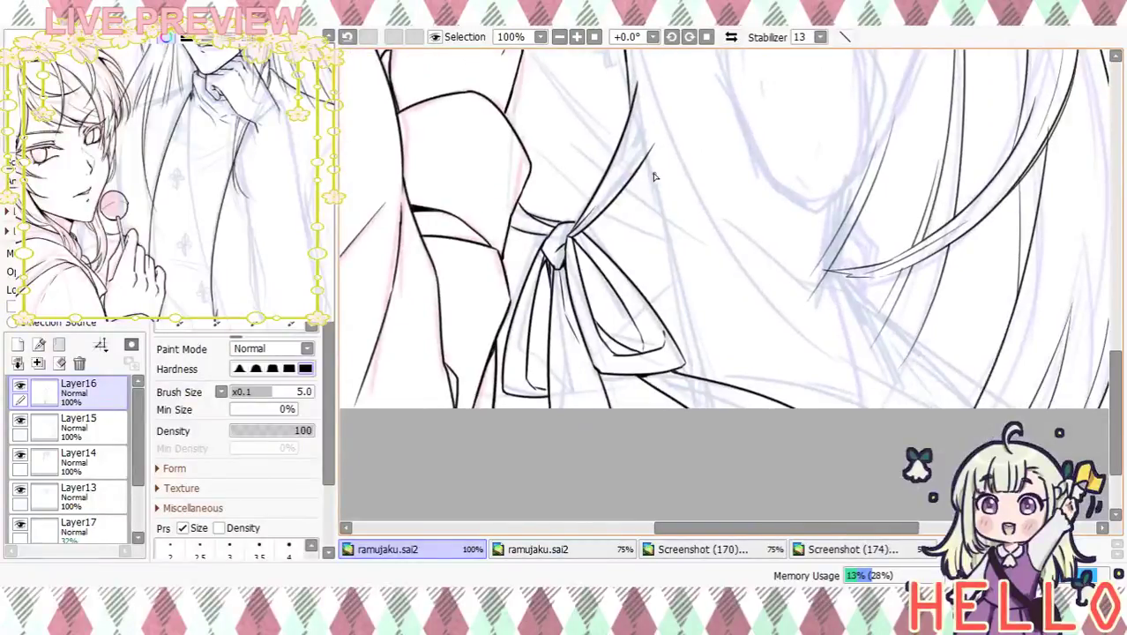
{"action": "left_click_drag", "start_coordinate": [645, 163], "coordinate": [694, 379]}
{"action": "key", "text": "ctrl+z"}
{"action": "left_click_drag", "start_coordinate": [713, 181], "coordinate": [727, 338]}
{"action": "mouse_move", "coordinate": [710, 248]}
{"action": "left_mouse_down"}
{"action": "mouse_move", "coordinate": [749, 308]}
{"action": "mouse_move", "coordinate": [742, 382]}
{"action": "mouse_move", "coordinate": [717, 223]}
{"action": "left_mouse_up"}
{"action": "mouse_move", "coordinate": [750, 427]}
{"action": "left_mouse_down"}
{"action": "mouse_move", "coordinate": [699, 247]}
{"action": "mouse_move", "coordinate": [829, 453]}
{"action": "left_mouse_up"}
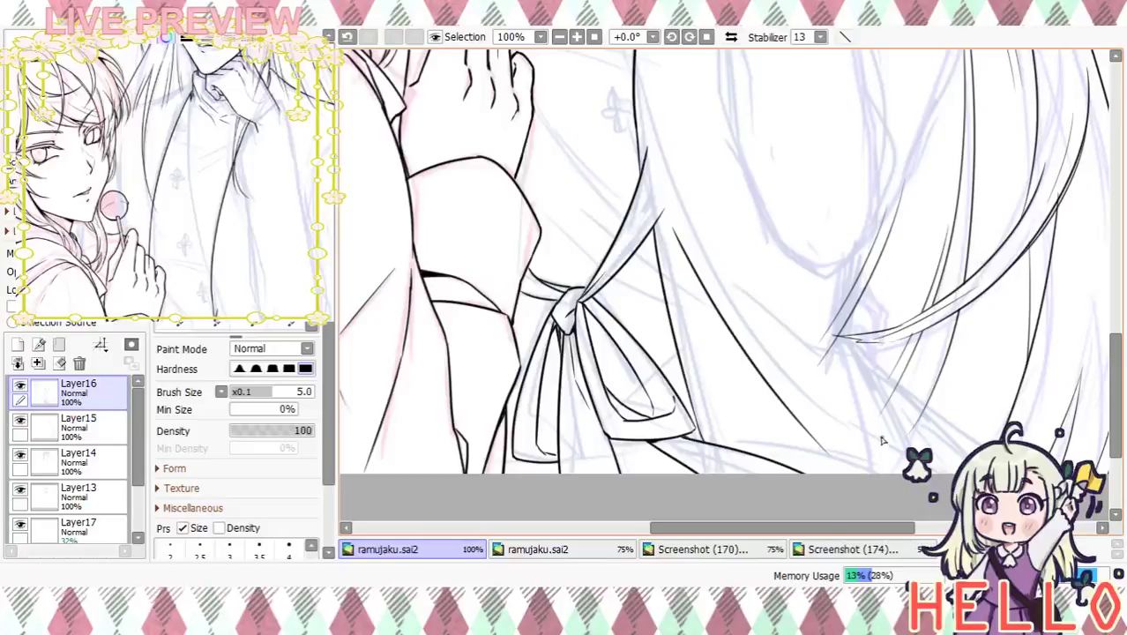
Ink the remaining garment lines beneath the curved hair strand near the bottom of the canvas
{"action": "left_click_drag", "start_coordinate": [862, 491], "coordinate": [790, 416]}
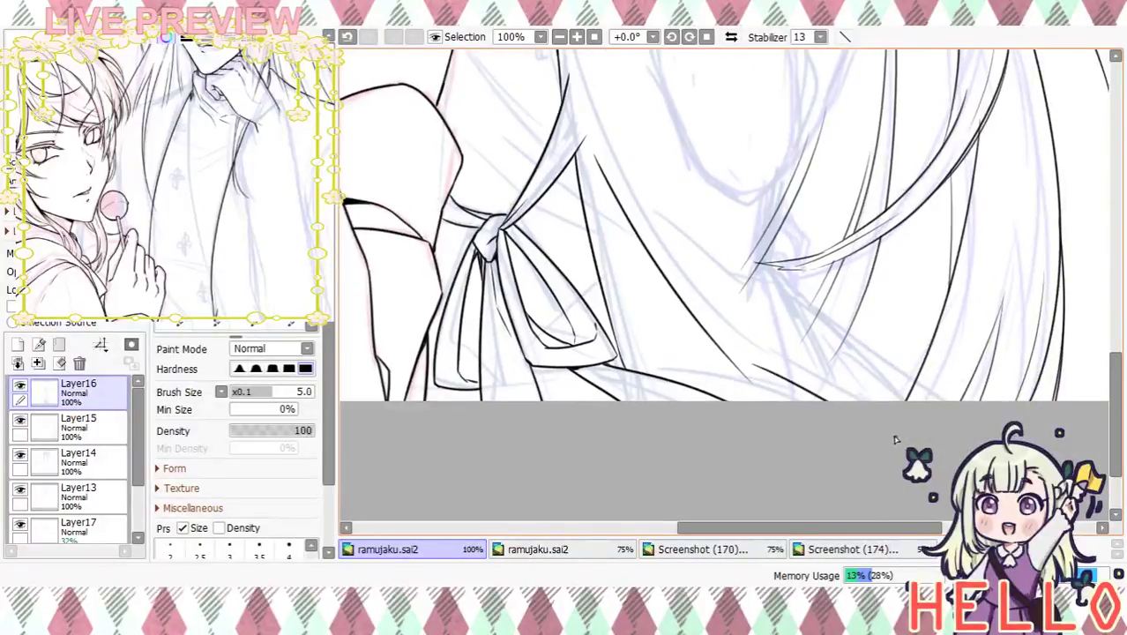
{"action": "left_click_drag", "start_coordinate": [794, 328], "coordinate": [784, 500]}
{"action": "left_click_drag", "start_coordinate": [795, 379], "coordinate": [787, 516]}
{"action": "mouse_move", "coordinate": [756, 281]}
{"action": "left_mouse_down"}
{"action": "mouse_move", "coordinate": [797, 407]}
{"action": "mouse_move", "coordinate": [766, 455]}
{"action": "mouse_move", "coordinate": [880, 383]}
{"action": "mouse_move", "coordinate": [880, 400]}
{"action": "left_mouse_up"}
Ink the near shoulder line from the collar toward the short-haired character's hair, comparing it with and without the stroke
{"action": "left_click", "coordinate": [577, 37]}
{"action": "mouse_move", "coordinate": [645, 108]}
{"action": "left_mouse_down"}
{"action": "mouse_move", "coordinate": [684, 175]}
{"action": "mouse_move", "coordinate": [588, 236]}
{"action": "mouse_move", "coordinate": [501, 262]}
{"action": "mouse_move", "coordinate": [552, 246]}
{"action": "left_mouse_up"}
{"action": "key", "text": "ctrl+z"}
{"action": "key", "text": "ctrl+z"}
{"action": "key", "text": "ctrl+y"}
{"action": "key", "text": "ctrl+z"}
{"action": "key", "text": "ctrl+y"}
Ink the near sleeve's vertical outer edge beside the short-haired character's face down to the lollipop, redrawing it until it fits
{"action": "mouse_move", "coordinate": [529, 344]}
{"action": "left_mouse_down"}
{"action": "mouse_move", "coordinate": [567, 191]}
{"action": "mouse_move", "coordinate": [521, 379]}
{"action": "left_mouse_up"}
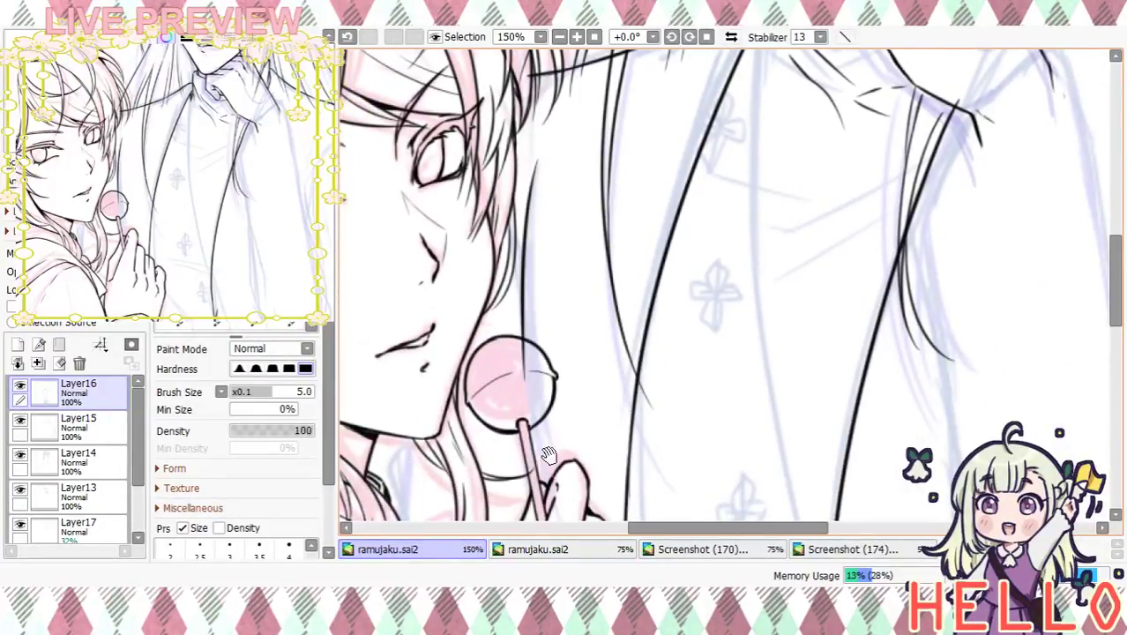
{"action": "key", "text": "ctrl+z"}
{"action": "left_click_drag", "start_coordinate": [522, 187], "coordinate": [523, 377]}
{"action": "mouse_move", "coordinate": [597, 395]}
{"action": "left_mouse_down"}
{"action": "mouse_move", "coordinate": [599, 247]}
{"action": "mouse_move", "coordinate": [619, 333]}
{"action": "left_mouse_up"}
{"action": "key", "text": "ctrl+z"}
{"action": "left_click_drag", "start_coordinate": [534, 149], "coordinate": [541, 231]}
{"action": "key", "text": "ctrl+z"}
{"action": "left_click_drag", "start_coordinate": [541, 141], "coordinate": [535, 212]}
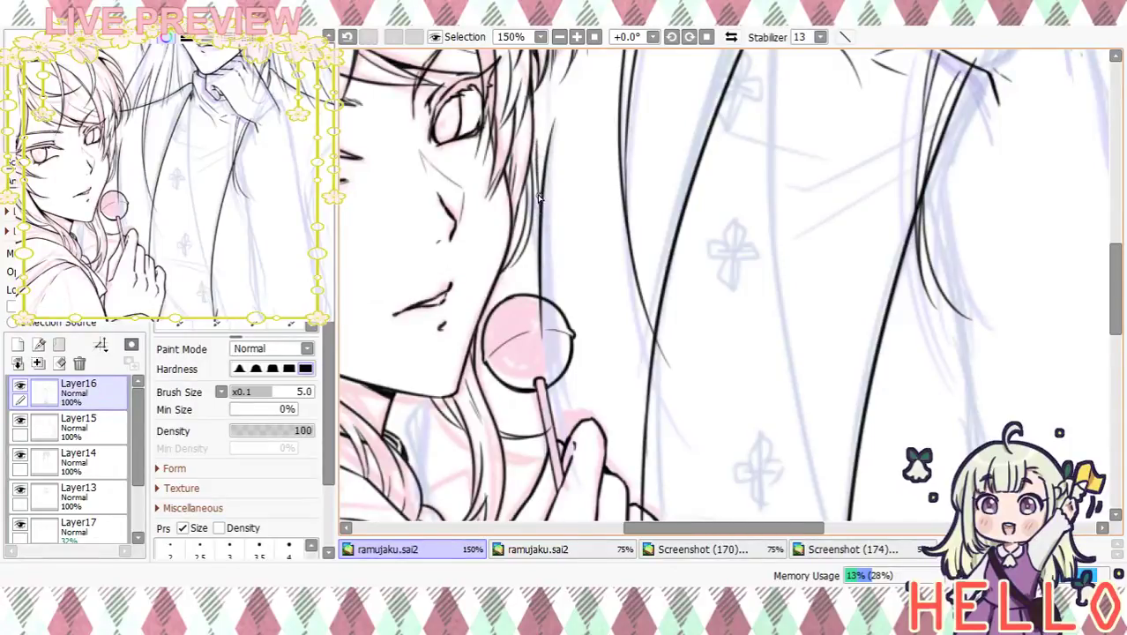
Ink the part of the garment visible between the short-haired character's neck and side hair strands
{"action": "left_click_drag", "start_coordinate": [591, 339], "coordinate": [601, 175]}
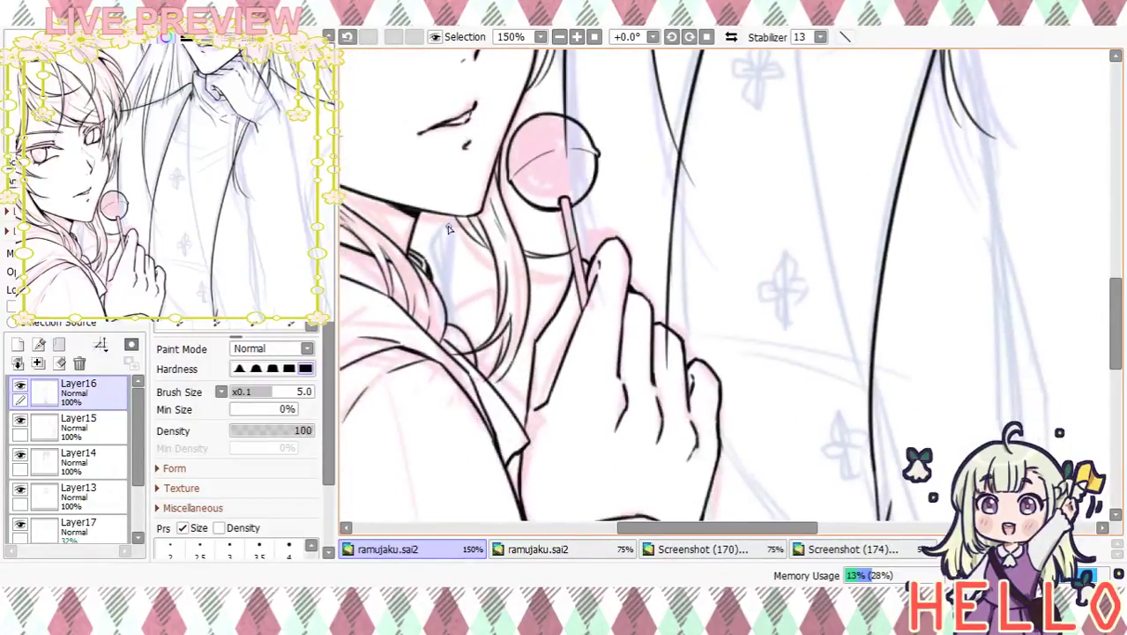
{"action": "mouse_move", "coordinate": [441, 232]}
{"action": "left_mouse_down"}
{"action": "mouse_move", "coordinate": [432, 263]}
{"action": "mouse_move", "coordinate": [464, 327]}
{"action": "left_mouse_up"}
{"action": "left_click_drag", "start_coordinate": [452, 277], "coordinate": [511, 376]}
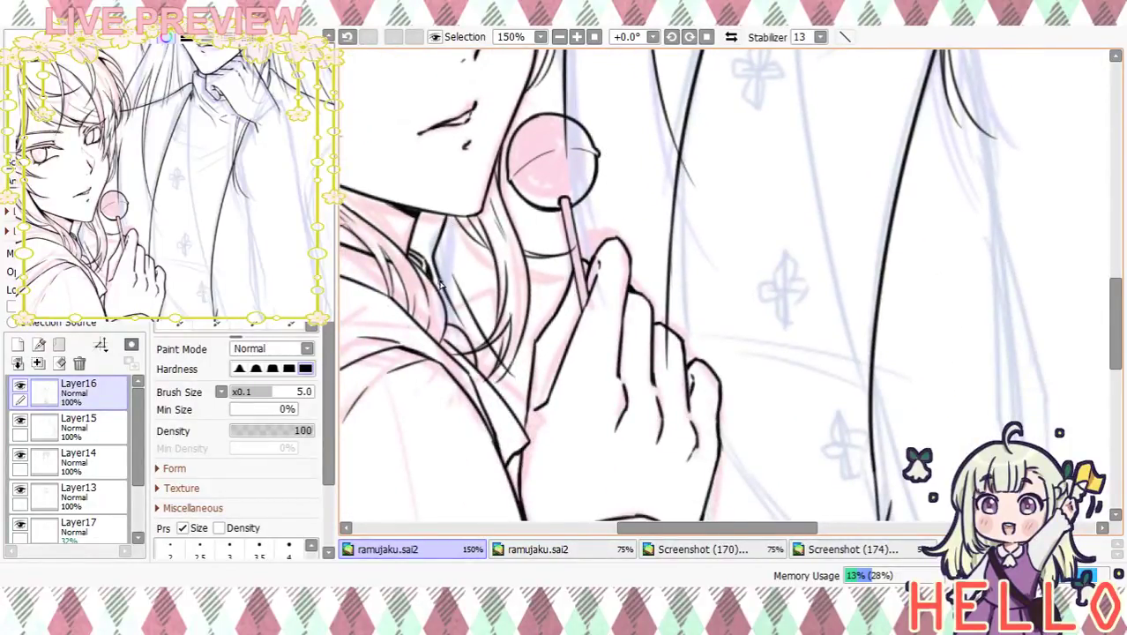
{"action": "scroll", "coordinate": [529, 106], "scroll_direction": "down", "scroll_amount": 4}
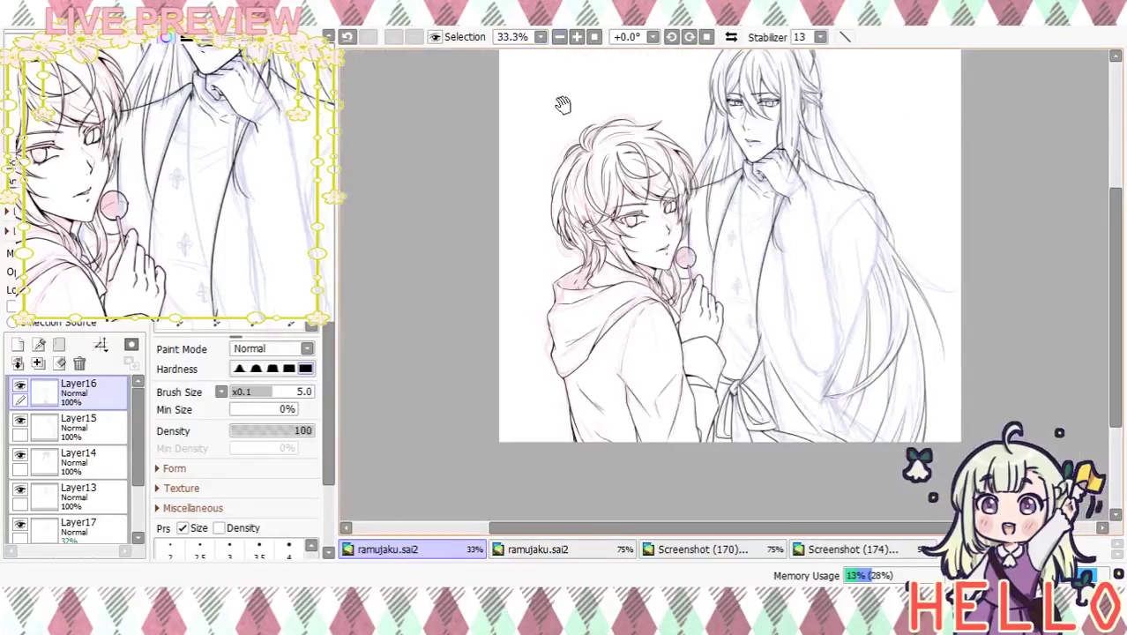
Ink the raised arm's outer sleeve edge from the long-haired character's shoulder down the upper arm, redrawing it until it fits
{"action": "mouse_move", "coordinate": [849, 398]}
{"action": "left_mouse_down"}
{"action": "mouse_move", "coordinate": [798, 325]}
{"action": "mouse_move", "coordinate": [739, 349]}
{"action": "left_mouse_up"}
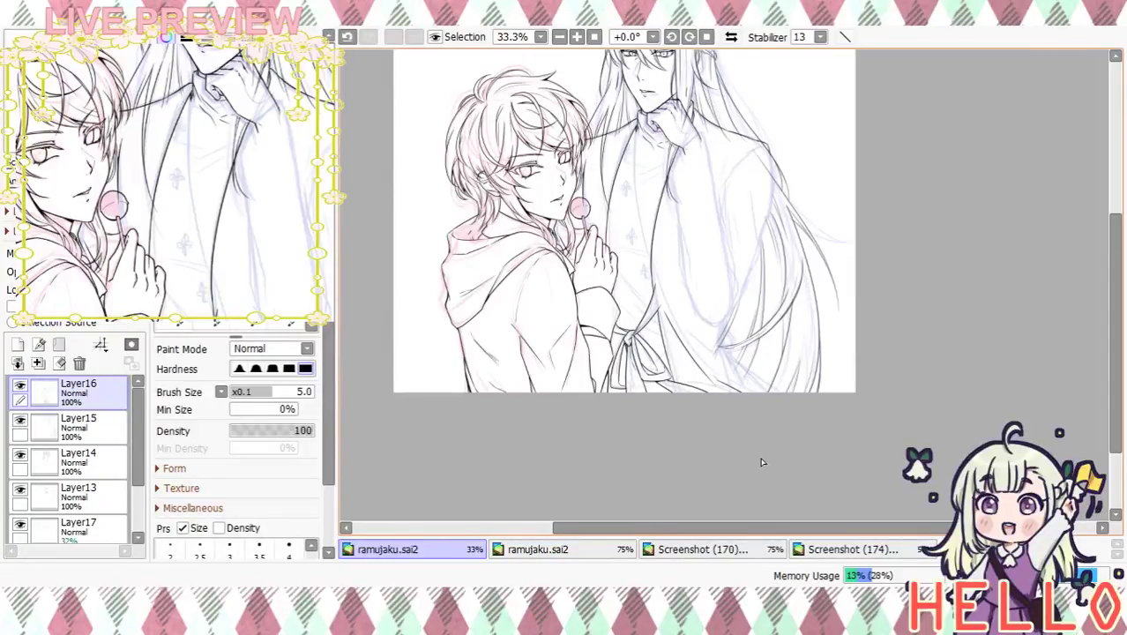
{"action": "scroll", "coordinate": [599, 194], "scroll_direction": "up", "scroll_amount": 3}
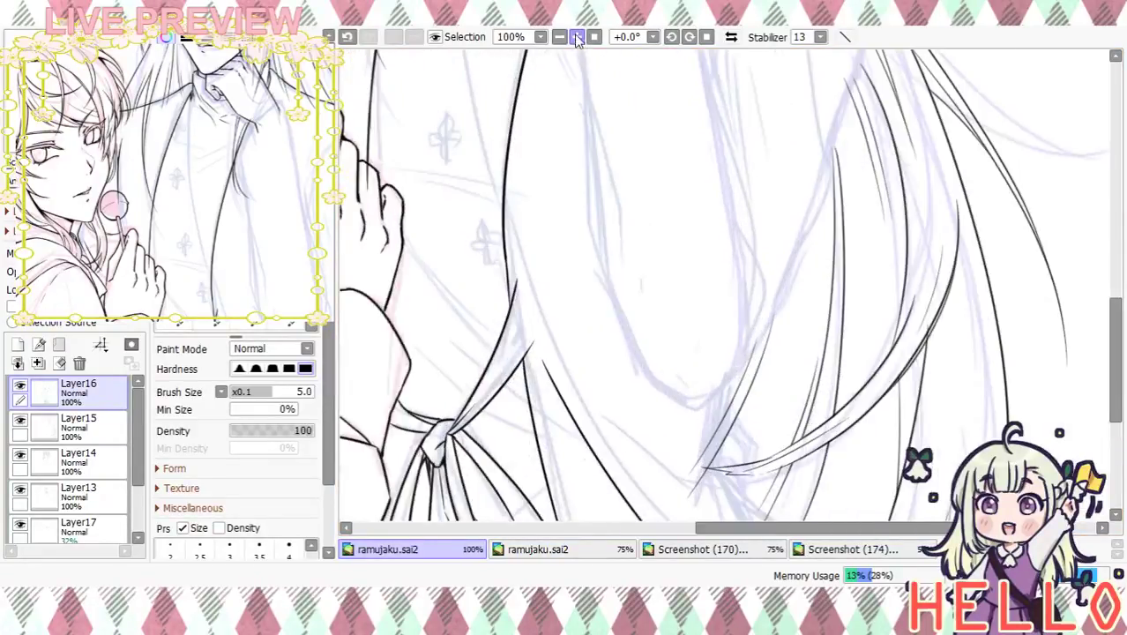
{"action": "left_click_drag", "start_coordinate": [766, 160], "coordinate": [698, 448]}
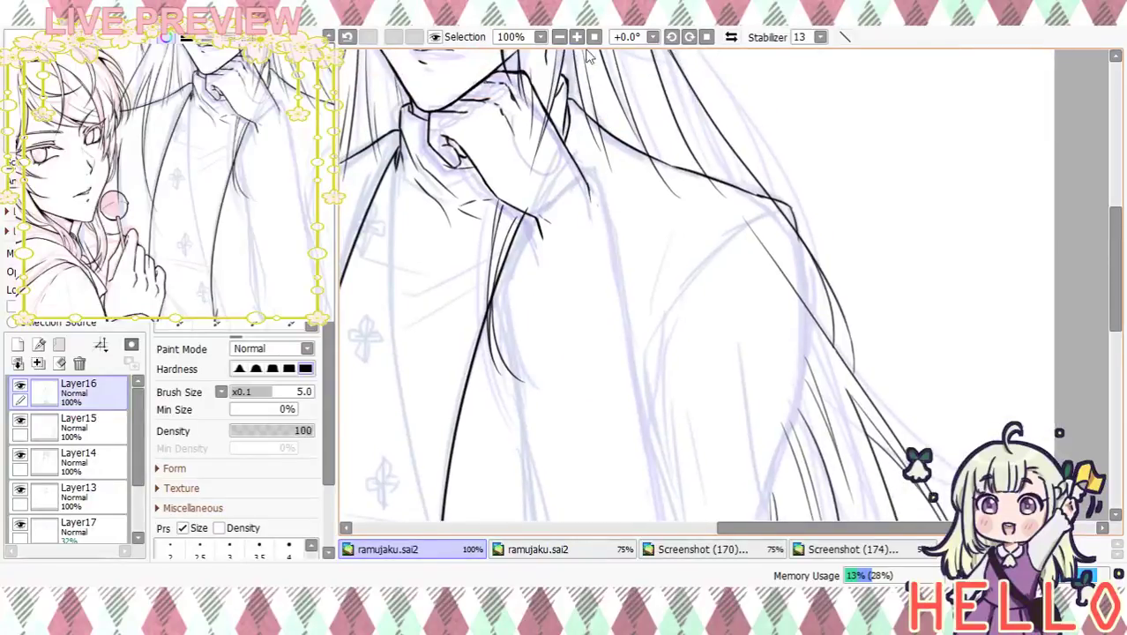
{"action": "left_click", "coordinate": [578, 38]}
{"action": "left_click_drag", "start_coordinate": [715, 267], "coordinate": [701, 203]}
{"action": "left_click", "coordinate": [562, 39]}
{"action": "left_click_drag", "start_coordinate": [712, 309], "coordinate": [705, 244]}
{"action": "mouse_move", "coordinate": [784, 128]}
{"action": "left_mouse_down"}
{"action": "mouse_move", "coordinate": [787, 294]}
{"action": "mouse_move", "coordinate": [769, 340]}
{"action": "left_mouse_up"}
{"action": "key", "text": "ctrl+z"}
{"action": "left_click_drag", "start_coordinate": [787, 134], "coordinate": [748, 398]}
{"action": "key", "text": "ctrl+z"}
{"action": "mouse_move", "coordinate": [785, 126]}
{"action": "left_mouse_down"}
{"action": "mouse_move", "coordinate": [763, 381]}
{"action": "mouse_move", "coordinate": [751, 395]}
{"action": "left_mouse_up"}
{"action": "key", "text": "ctrl+z"}
{"action": "left_click_drag", "start_coordinate": [786, 133], "coordinate": [746, 388]}
{"action": "key", "text": "ctrl+z"}
{"action": "left_click_drag", "start_coordinate": [781, 131], "coordinate": [748, 386]}
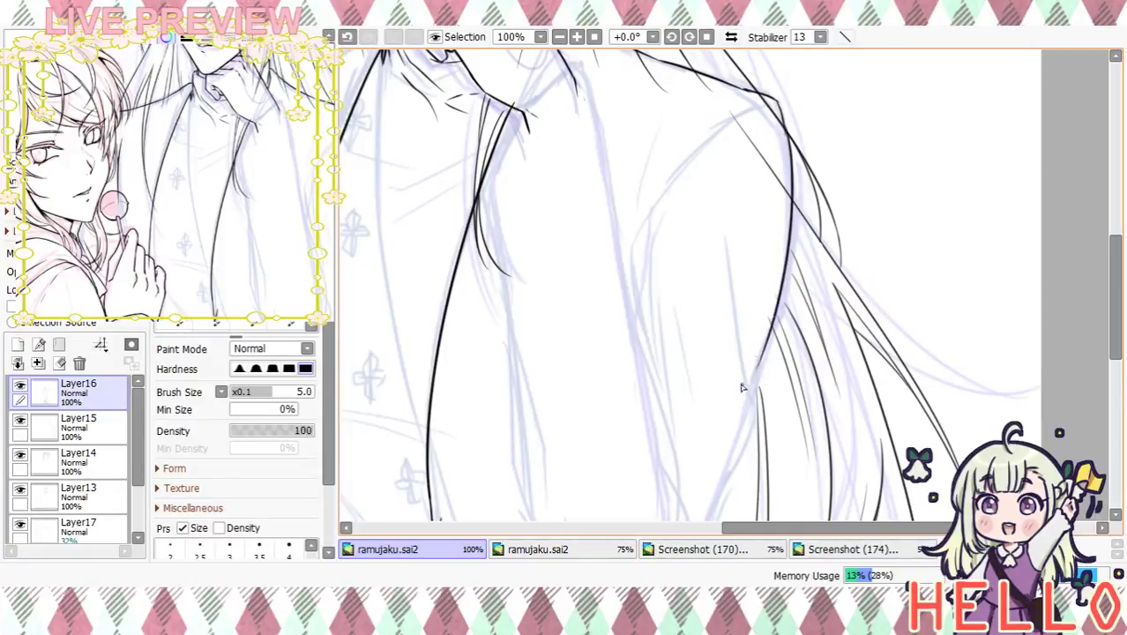
Ink the fold line inside the upper sleeve running down to meet the outer edge, redrawing it until it fits
{"action": "left_click_drag", "start_coordinate": [731, 218], "coordinate": [765, 396]}
{"action": "key", "text": "ctrl+z"}
{"action": "key", "text": "ctrl+z"}
{"action": "mouse_move", "coordinate": [735, 213]}
{"action": "left_mouse_down"}
{"action": "mouse_move", "coordinate": [738, 344]}
{"action": "mouse_move", "coordinate": [755, 339]}
{"action": "left_mouse_up"}
{"action": "key", "text": "ctrl+z"}
{"action": "left_click_drag", "start_coordinate": [740, 208], "coordinate": [752, 398]}
{"action": "mouse_move", "coordinate": [787, 217]}
{"action": "left_mouse_down"}
{"action": "mouse_move", "coordinate": [779, 378]}
{"action": "mouse_move", "coordinate": [818, 171]}
{"action": "left_mouse_up"}
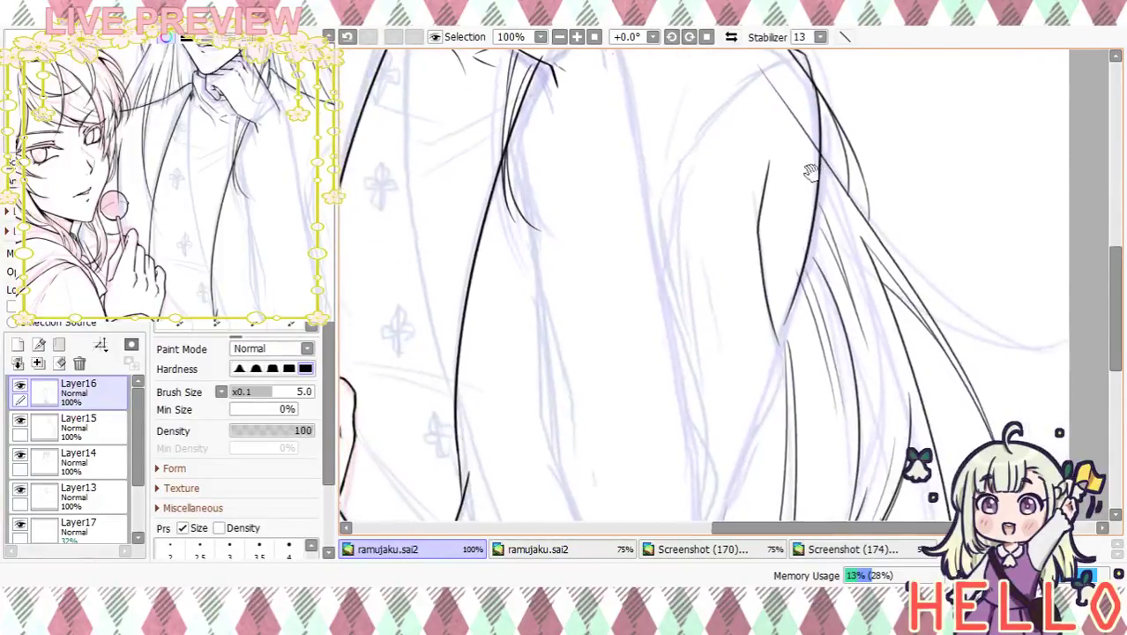
{"action": "key", "text": "ctrl+z"}
{"action": "left_click_drag", "start_coordinate": [758, 216], "coordinate": [784, 341]}
{"action": "key", "text": "ctrl+z"}
{"action": "left_click_drag", "start_coordinate": [762, 192], "coordinate": [788, 354]}
Ink the sleeve's outer edge from that fold down toward the elbow above the hair strands
{"action": "left_click", "coordinate": [577, 37]}
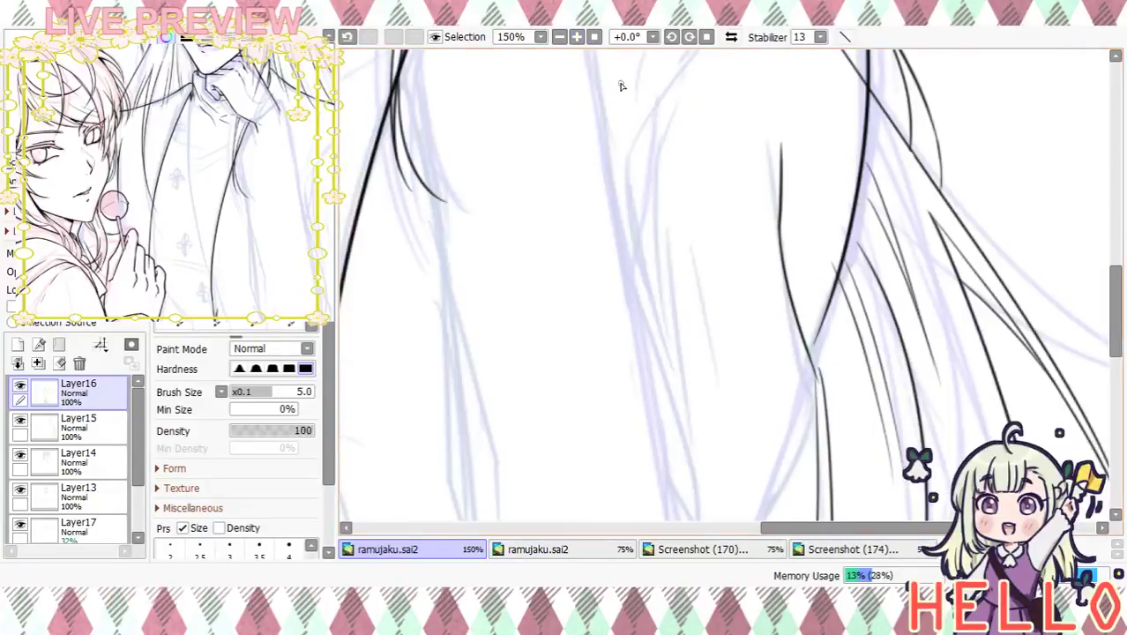
{"action": "left_click_drag", "start_coordinate": [758, 311], "coordinate": [714, 250]}
{"action": "mouse_move", "coordinate": [766, 277]}
{"action": "left_mouse_down"}
{"action": "mouse_move", "coordinate": [759, 332]}
{"action": "mouse_move", "coordinate": [729, 390]}
{"action": "mouse_move", "coordinate": [784, 222]}
{"action": "mouse_move", "coordinate": [688, 409]}
{"action": "left_mouse_up"}
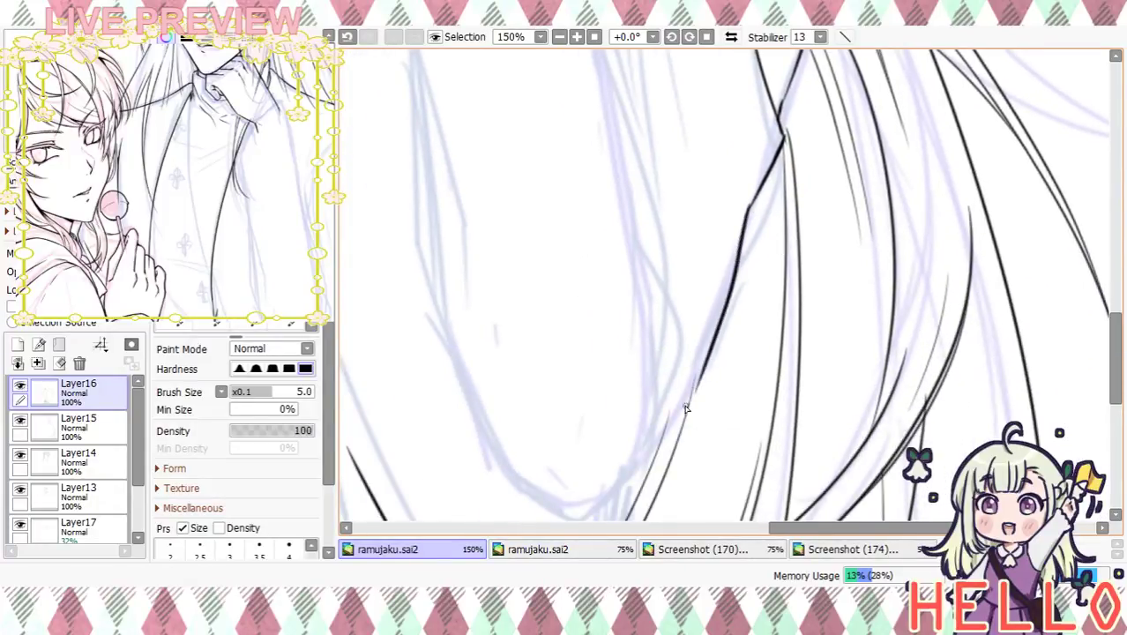
{"action": "key", "text": "ctrl+z"}
{"action": "mouse_move", "coordinate": [755, 205]}
{"action": "left_mouse_down"}
{"action": "mouse_move", "coordinate": [690, 385]}
{"action": "mouse_move", "coordinate": [615, 494]}
{"action": "left_mouse_up"}
{"action": "scroll", "coordinate": [694, 433], "scroll_direction": "down", "scroll_amount": 3}
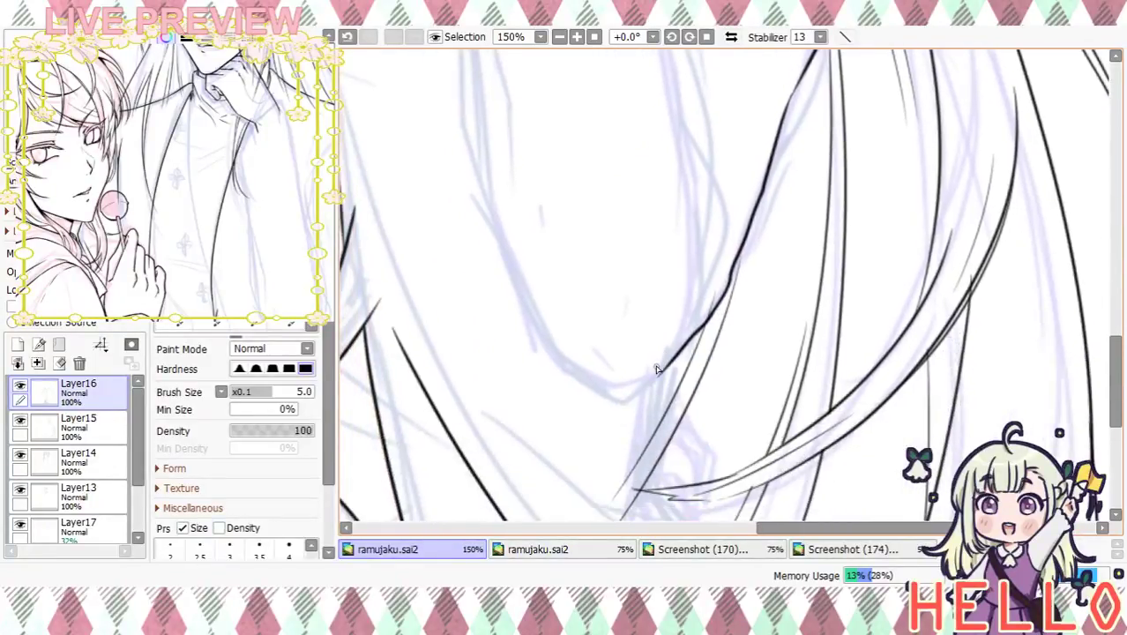
Ink the underside of the sleeve's elbow up to the forearm, with the short fold strokes above it
{"action": "mouse_move", "coordinate": [651, 384]}
{"action": "left_mouse_down"}
{"action": "mouse_move", "coordinate": [611, 404]}
{"action": "mouse_move", "coordinate": [680, 441]}
{"action": "left_mouse_up"}
{"action": "mouse_move", "coordinate": [501, 238]}
{"action": "left_mouse_down"}
{"action": "mouse_move", "coordinate": [590, 405]}
{"action": "mouse_move", "coordinate": [628, 432]}
{"action": "left_mouse_up"}
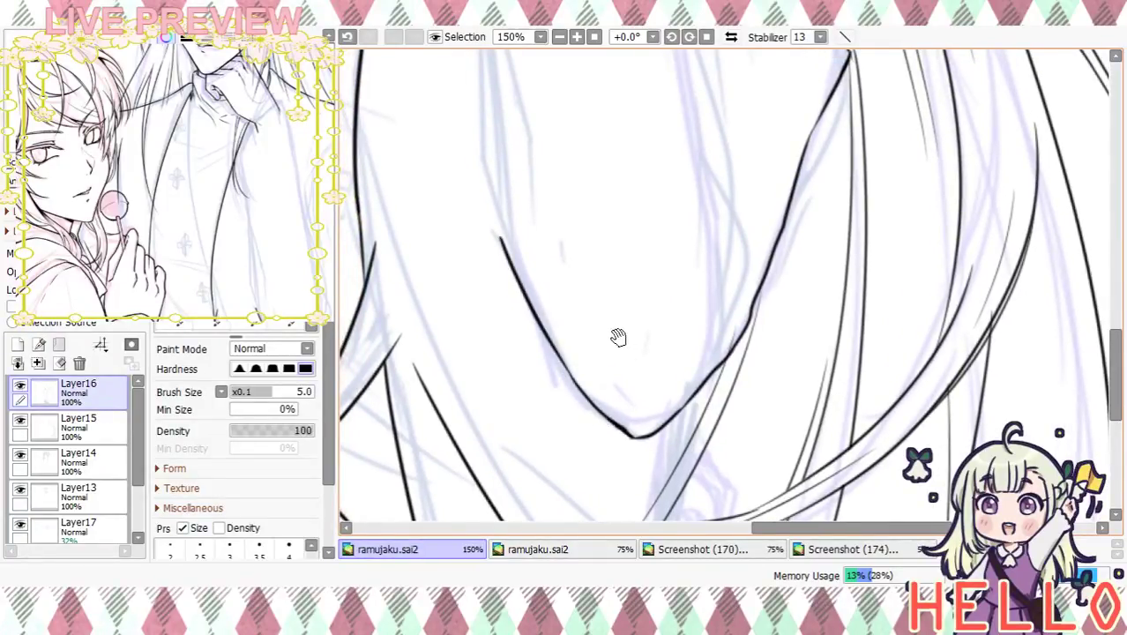
{"action": "scroll", "coordinate": [624, 347], "scroll_direction": "up", "scroll_amount": 4}
{"action": "mouse_move", "coordinate": [552, 377]}
{"action": "left_mouse_down"}
{"action": "mouse_move", "coordinate": [533, 190]}
{"action": "mouse_move", "coordinate": [596, 287]}
{"action": "mouse_move", "coordinate": [552, 450]}
{"action": "left_mouse_up"}
{"action": "key", "text": "ctrl+z"}
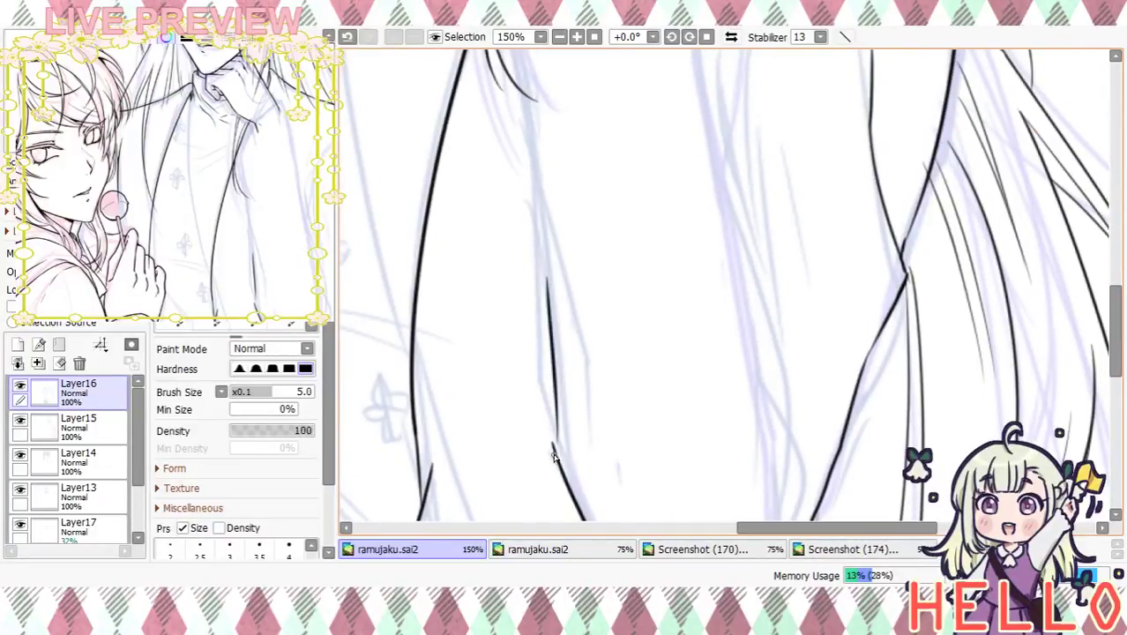
{"action": "key", "text": "minus"}
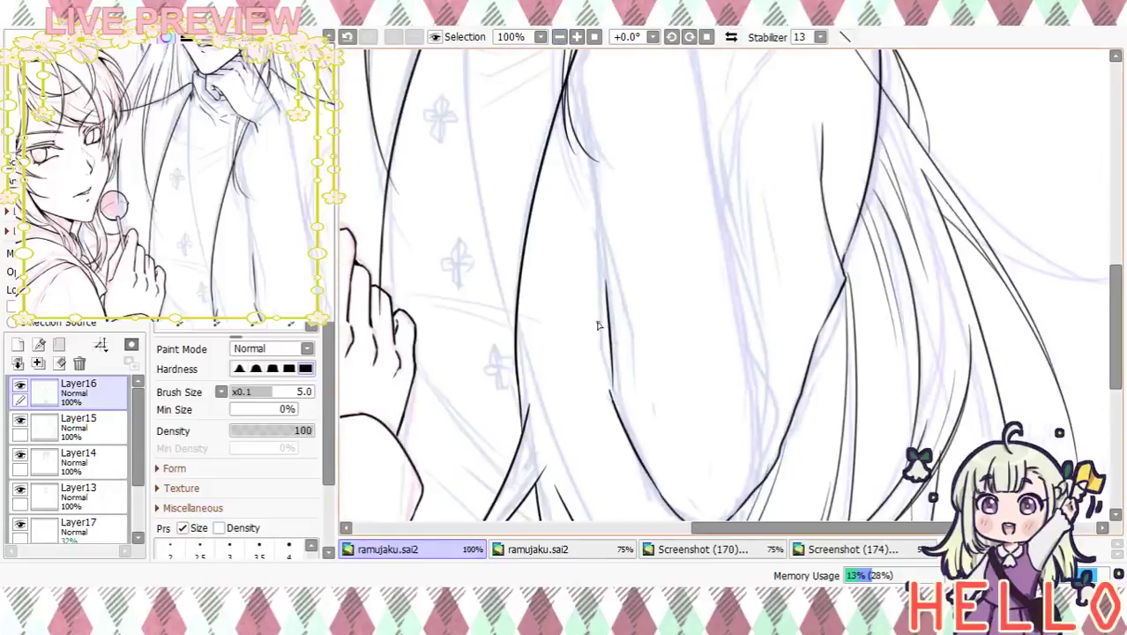
{"action": "key", "text": "plus"}
{"action": "left_click_drag", "start_coordinate": [553, 394], "coordinate": [562, 467]}
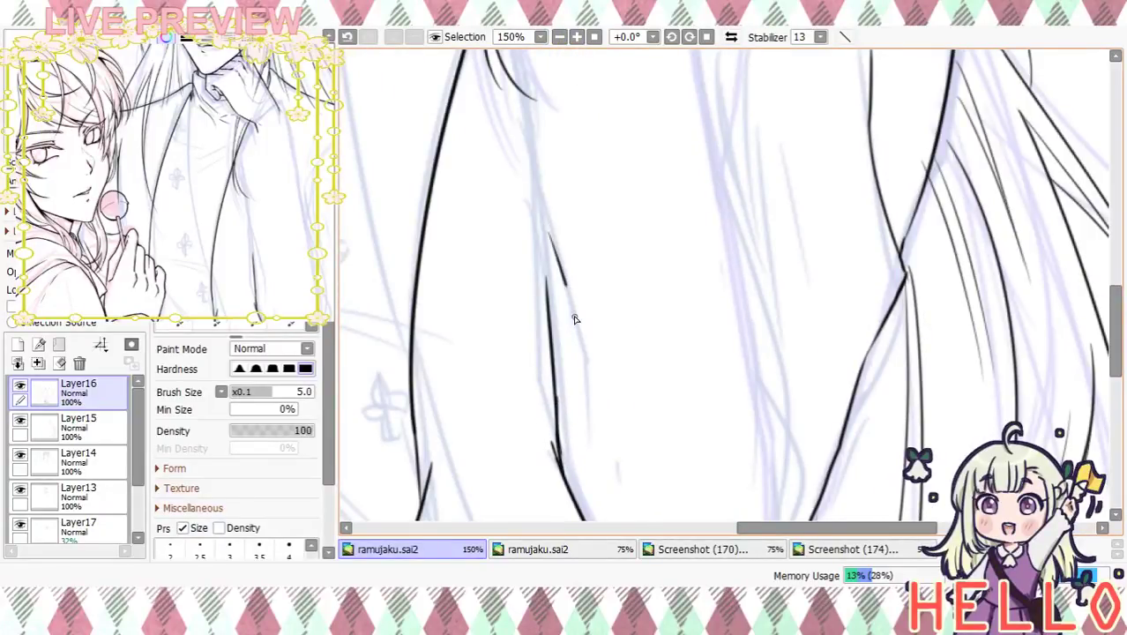
{"action": "mouse_move", "coordinate": [599, 279]}
{"action": "left_mouse_down"}
{"action": "mouse_move", "coordinate": [596, 376]}
{"action": "mouse_move", "coordinate": [524, 218]}
{"action": "left_mouse_up"}
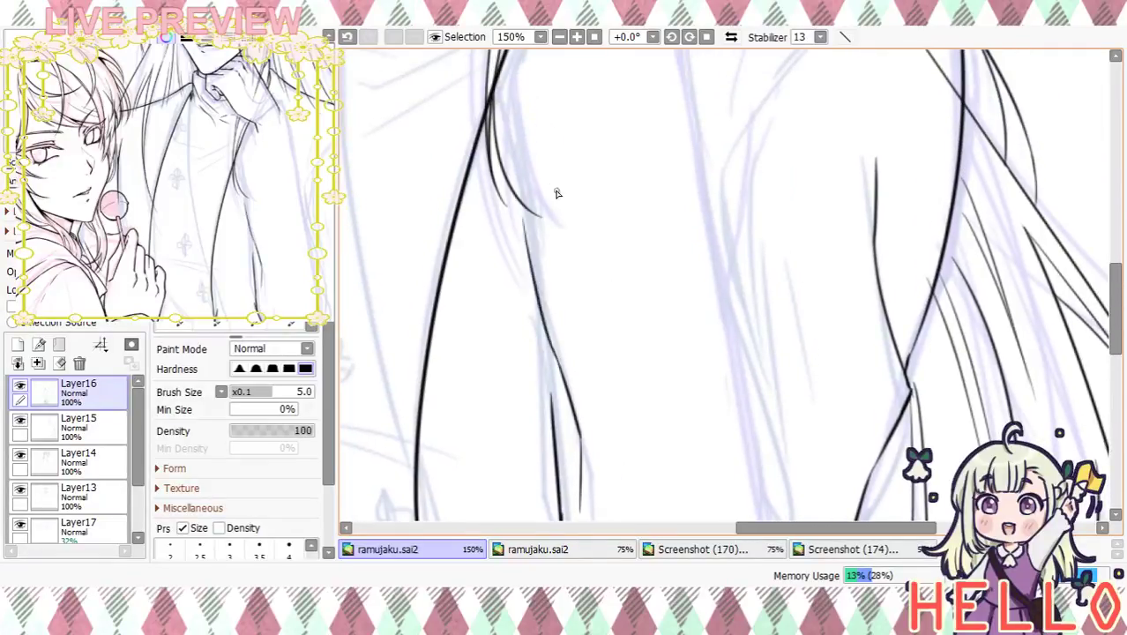
Remove the overlong upper fold strokes and ink the raised sleeve's curved cuff edge below the wrist
{"action": "key", "text": "ctrl+z"}
{"action": "mouse_move", "coordinate": [582, 171]}
{"action": "left_mouse_down"}
{"action": "mouse_move", "coordinate": [555, 176]}
{"action": "mouse_move", "coordinate": [594, 207]}
{"action": "mouse_move", "coordinate": [542, 246]}
{"action": "mouse_move", "coordinate": [628, 121]}
{"action": "mouse_move", "coordinate": [672, 101]}
{"action": "mouse_move", "coordinate": [537, 261]}
{"action": "left_mouse_up"}
{"action": "key", "text": "ctrl+z"}
{"action": "key", "text": "ctrl+z"}
{"action": "left_click_drag", "start_coordinate": [674, 100], "coordinate": [523, 244]}
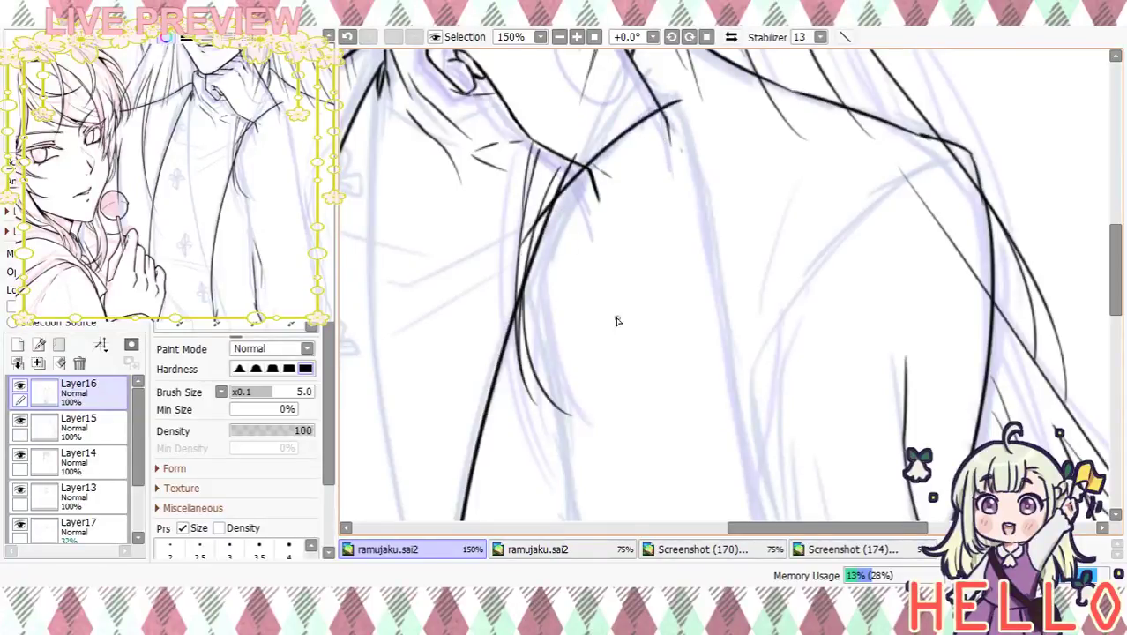
Ink the forearm's inner edge from the cuff down to the fold strokes, redrawing it until it joins them
{"action": "left_click_drag", "start_coordinate": [606, 299], "coordinate": [583, 234]}
{"action": "left_click_drag", "start_coordinate": [507, 172], "coordinate": [531, 282]}
{"action": "key", "text": "ctrl+z"}
{"action": "left_click_drag", "start_coordinate": [502, 175], "coordinate": [553, 351]}
{"action": "key", "text": "ctrl+z"}
{"action": "mouse_move", "coordinate": [503, 174]}
{"action": "left_mouse_down"}
{"action": "mouse_move", "coordinate": [554, 423]}
{"action": "mouse_move", "coordinate": [560, 252]}
{"action": "left_mouse_up"}
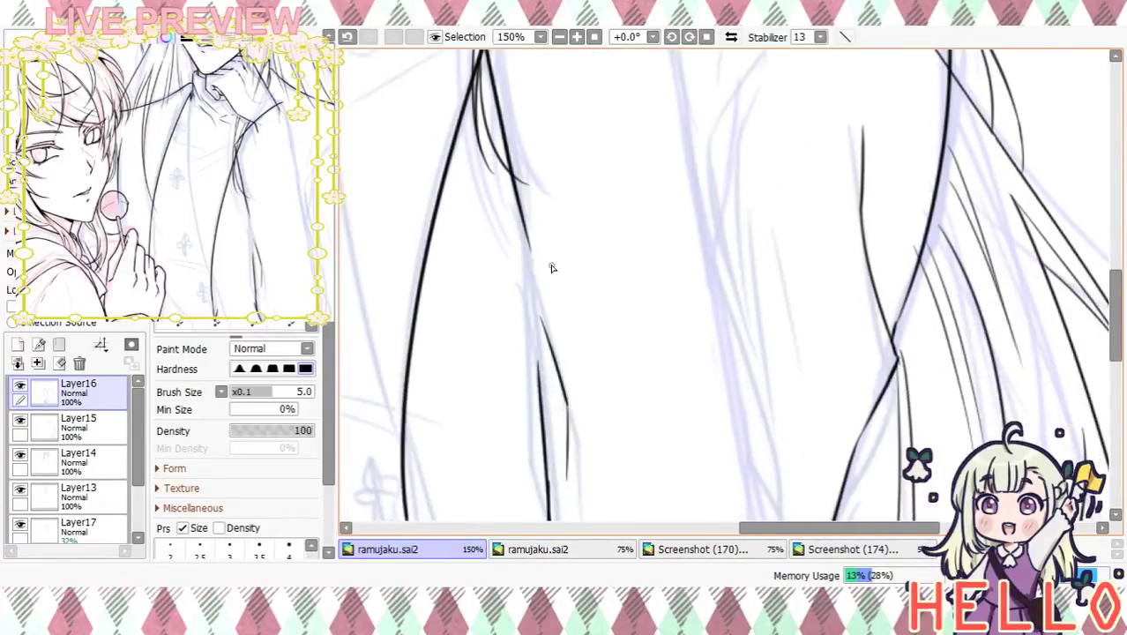
{"action": "key", "text": "ctrl+z"}
{"action": "left_click_drag", "start_coordinate": [531, 309], "coordinate": [539, 359]}
{"action": "mouse_move", "coordinate": [519, 215]}
{"action": "left_mouse_down"}
{"action": "mouse_move", "coordinate": [525, 249]}
{"action": "mouse_move", "coordinate": [518, 208]}
{"action": "mouse_move", "coordinate": [533, 309]}
{"action": "left_mouse_up"}
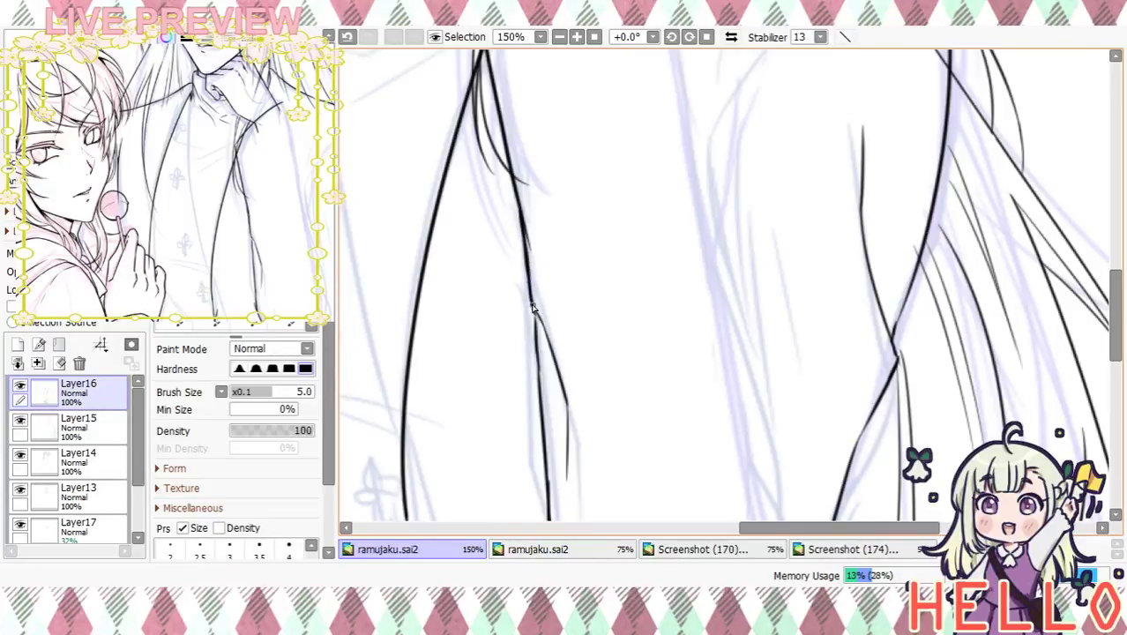
Ink the forearm's other edge from the cuff corner down to the elbow, curving its lower end inward
{"action": "left_click_drag", "start_coordinate": [588, 147], "coordinate": [546, 416]}
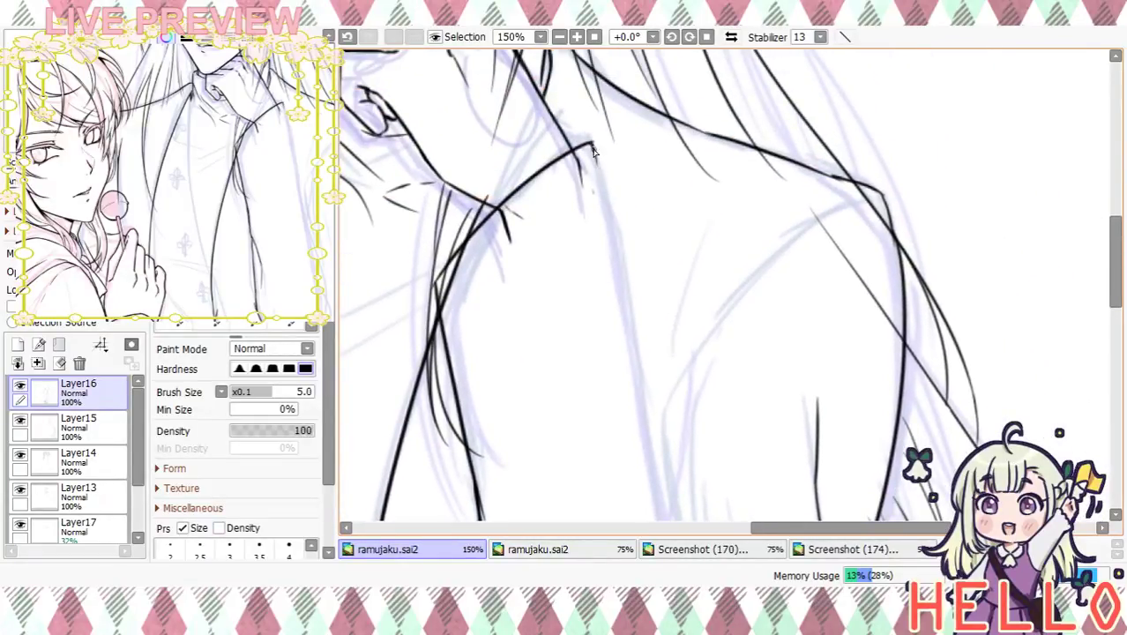
{"action": "scroll", "coordinate": [694, 248], "scroll_direction": "down", "scroll_amount": 3}
{"action": "left_click_drag", "start_coordinate": [694, 248], "coordinate": [678, 276]}
{"action": "left_click", "coordinate": [576, 37]}
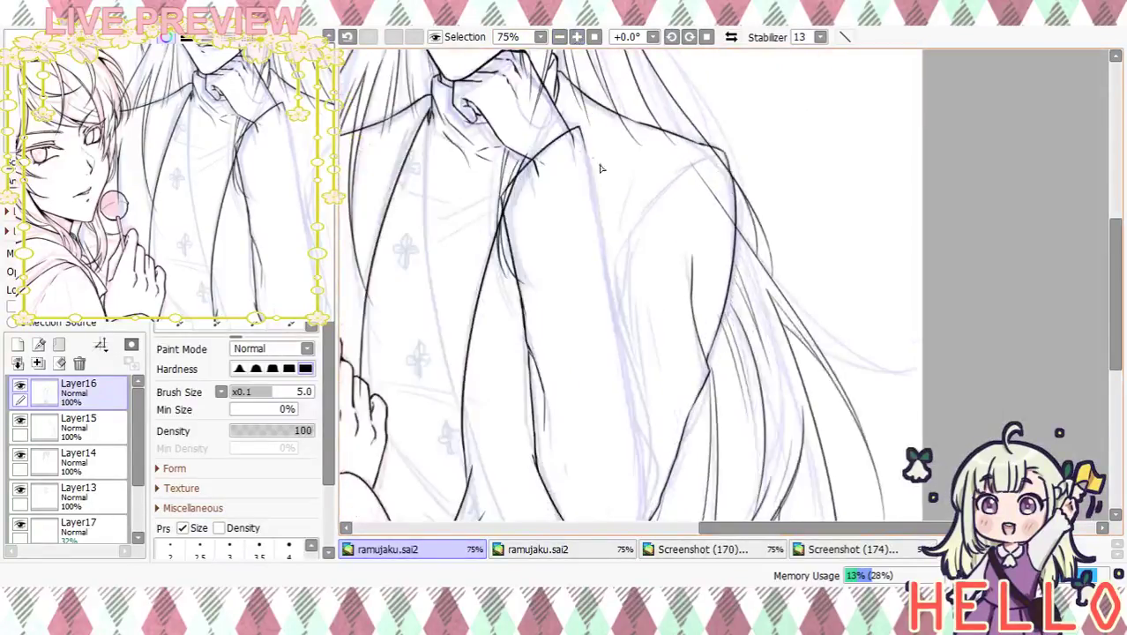
{"action": "left_click_drag", "start_coordinate": [581, 145], "coordinate": [627, 382]}
{"action": "key", "text": "ctrl+z"}
{"action": "mouse_move", "coordinate": [581, 145]}
{"action": "left_mouse_down"}
{"action": "mouse_move", "coordinate": [625, 430]}
{"action": "mouse_move", "coordinate": [621, 274]}
{"action": "mouse_move", "coordinate": [600, 384]}
{"action": "left_mouse_up"}
{"action": "left_click_drag", "start_coordinate": [607, 324], "coordinate": [600, 386]}
{"action": "key", "text": "ctrl+z"}
{"action": "key", "text": "ctrl+z"}
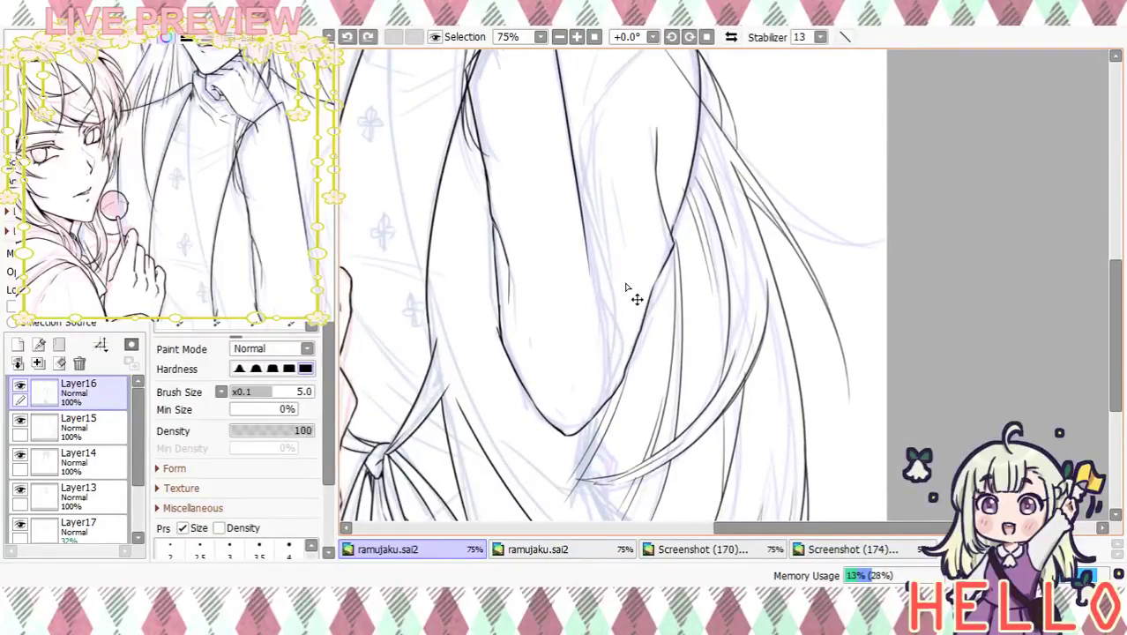
{"action": "left_click_drag", "start_coordinate": [591, 248], "coordinate": [605, 385]}
{"action": "mouse_move", "coordinate": [622, 256]}
{"action": "left_mouse_down"}
{"action": "mouse_move", "coordinate": [621, 294]}
{"action": "mouse_move", "coordinate": [598, 288]}
{"action": "mouse_move", "coordinate": [585, 190]}
{"action": "left_mouse_up"}
{"action": "left_click", "coordinate": [577, 37]}
{"action": "mouse_move", "coordinate": [529, 230]}
{"action": "left_mouse_down"}
{"action": "mouse_move", "coordinate": [541, 321]}
{"action": "mouse_move", "coordinate": [561, 324]}
{"action": "left_mouse_up"}
{"action": "mouse_move", "coordinate": [584, 231]}
{"action": "left_mouse_down"}
{"action": "mouse_move", "coordinate": [621, 162]}
{"action": "mouse_move", "coordinate": [624, 216]}
{"action": "mouse_move", "coordinate": [577, 225]}
{"action": "left_mouse_up"}
{"action": "mouse_move", "coordinate": [603, 174]}
{"action": "left_mouse_down"}
{"action": "mouse_move", "coordinate": [601, 277]}
{"action": "mouse_move", "coordinate": [611, 201]}
{"action": "left_mouse_up"}
{"action": "key", "text": "ctrl+z"}
{"action": "key", "text": "ctrl+z"}
{"action": "key", "text": "ctrl+z"}
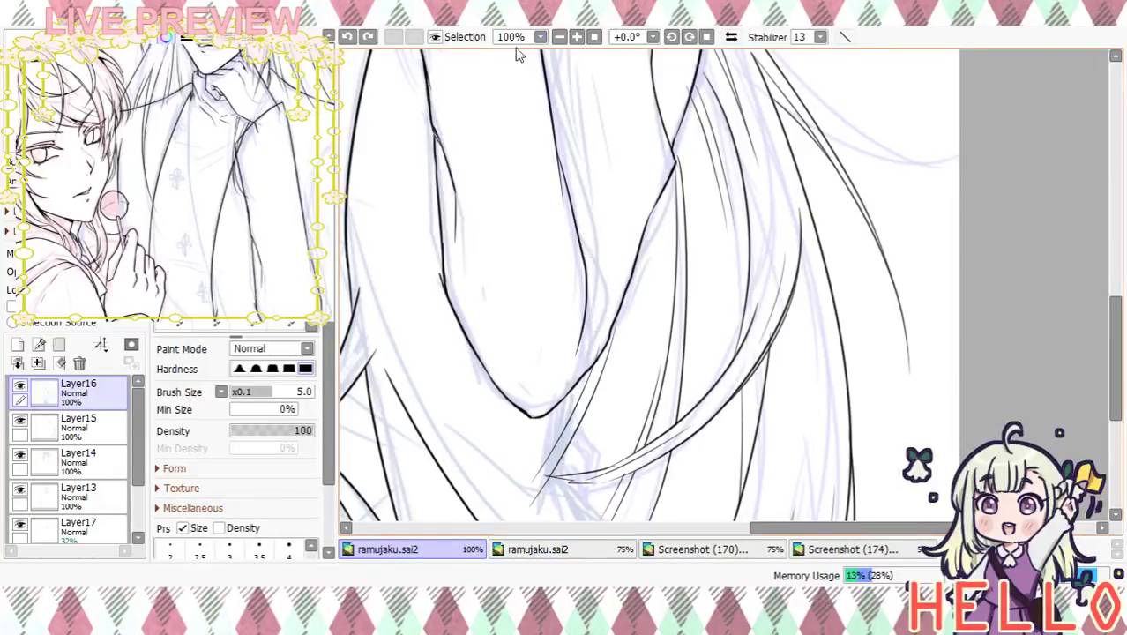
Ink the fold strokes beside the forearm's curved lower edge at the elbow
{"action": "left_click", "coordinate": [578, 38]}
{"action": "left_click_drag", "start_coordinate": [595, 290], "coordinate": [615, 182]}
{"action": "left_click_drag", "start_coordinate": [531, 226], "coordinate": [531, 234]}
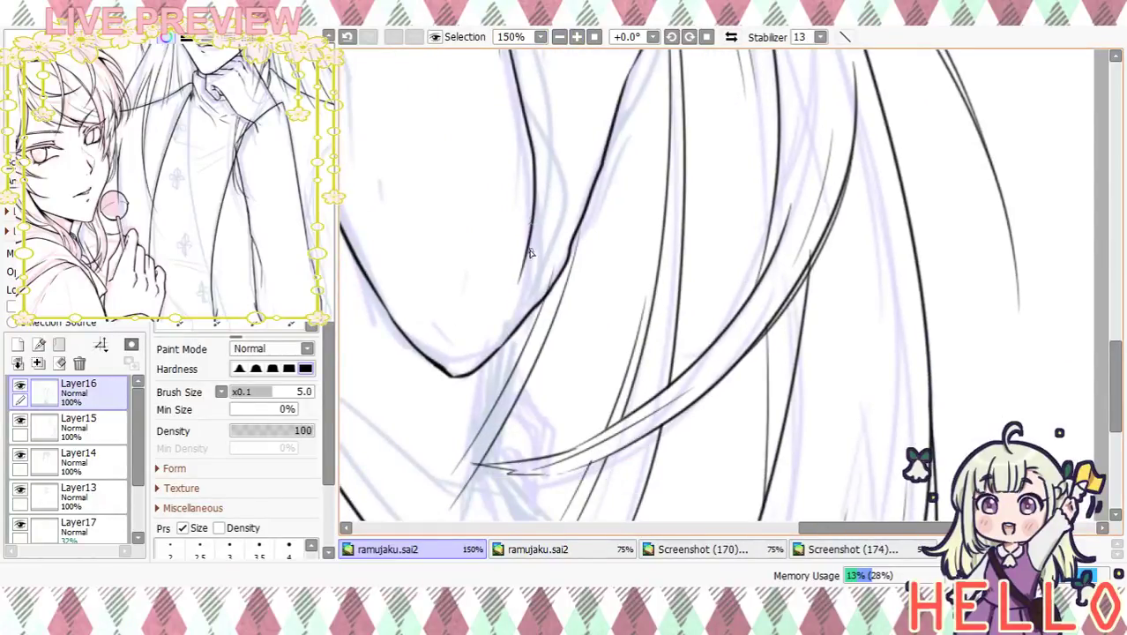
{"action": "mouse_move", "coordinate": [534, 160]}
{"action": "left_mouse_down"}
{"action": "mouse_move", "coordinate": [546, 242]}
{"action": "mouse_move", "coordinate": [538, 254]}
{"action": "mouse_move", "coordinate": [541, 234]}
{"action": "mouse_move", "coordinate": [510, 328]}
{"action": "left_mouse_up"}
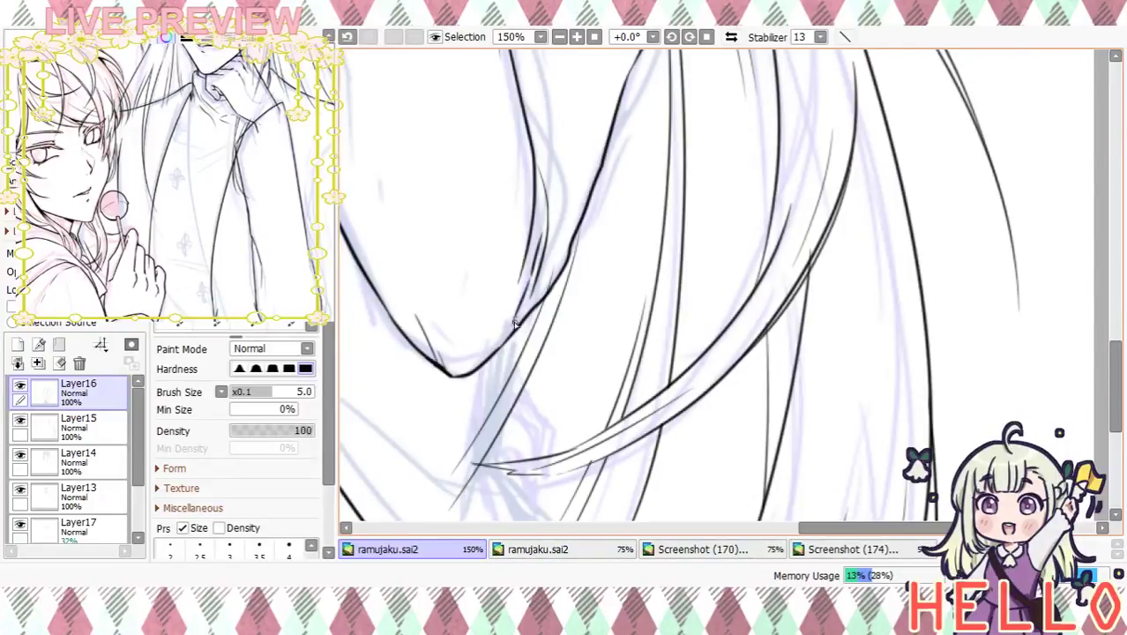
{"action": "scroll", "coordinate": [565, 183], "scroll_direction": "up", "scroll_amount": 3}
{"action": "left_click_drag", "start_coordinate": [498, 192], "coordinate": [518, 291]}
{"action": "left_click_drag", "start_coordinate": [537, 175], "coordinate": [548, 290]}
{"action": "key", "text": "ctrl+z"}
{"action": "left_click_drag", "start_coordinate": [509, 332], "coordinate": [532, 403]}
{"action": "mouse_move", "coordinate": [539, 272]}
{"action": "left_mouse_down"}
{"action": "mouse_move", "coordinate": [573, 113]}
{"action": "mouse_move", "coordinate": [572, 174]}
{"action": "left_mouse_up"}
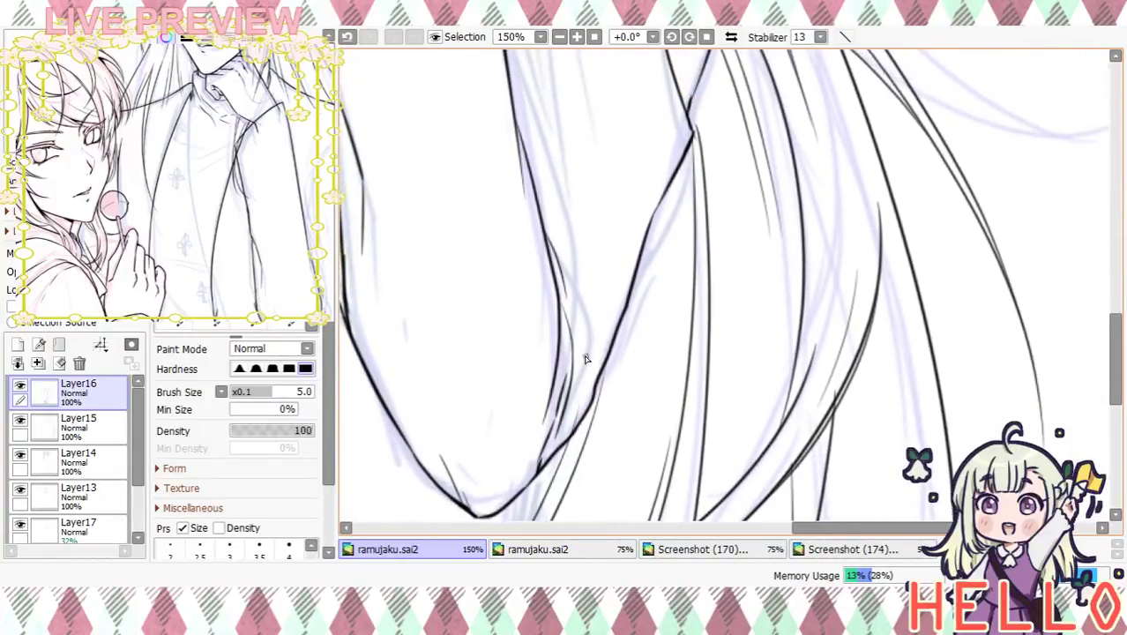
Ink the upper sleeve's inner fold lines and the broken curved crease running down from the shoulder point
{"action": "scroll", "coordinate": [590, 291], "scroll_direction": "up", "scroll_amount": 6}
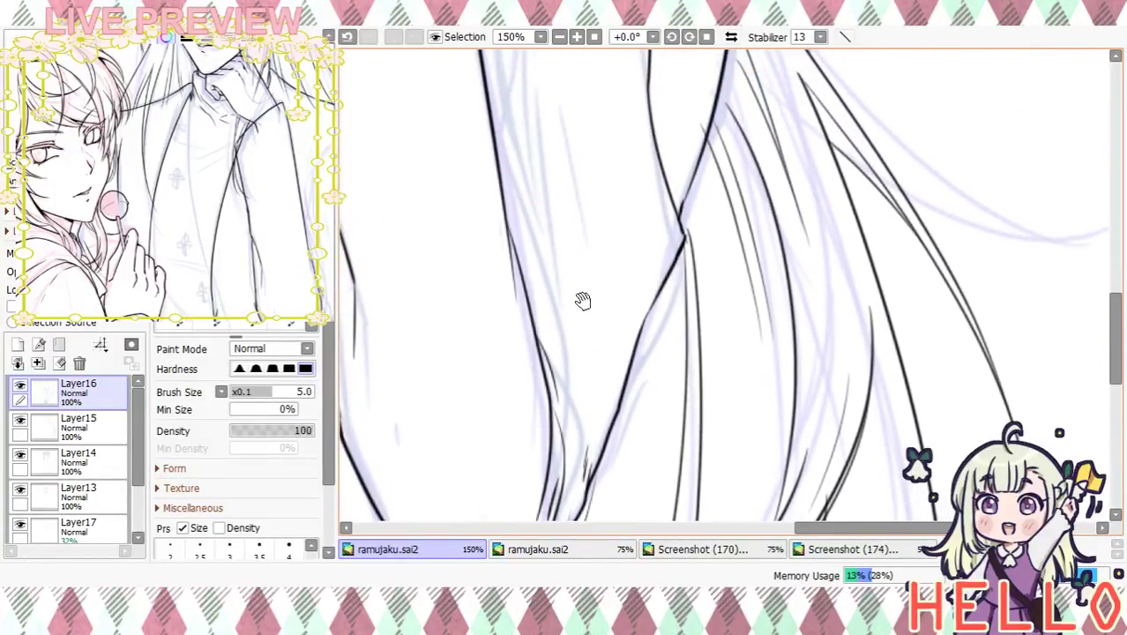
{"action": "left_click_drag", "start_coordinate": [587, 328], "coordinate": [600, 392]}
{"action": "left_click_drag", "start_coordinate": [569, 224], "coordinate": [597, 454]}
{"action": "left_click_drag", "start_coordinate": [601, 269], "coordinate": [594, 422]}
{"action": "left_click_drag", "start_coordinate": [718, 132], "coordinate": [665, 154]}
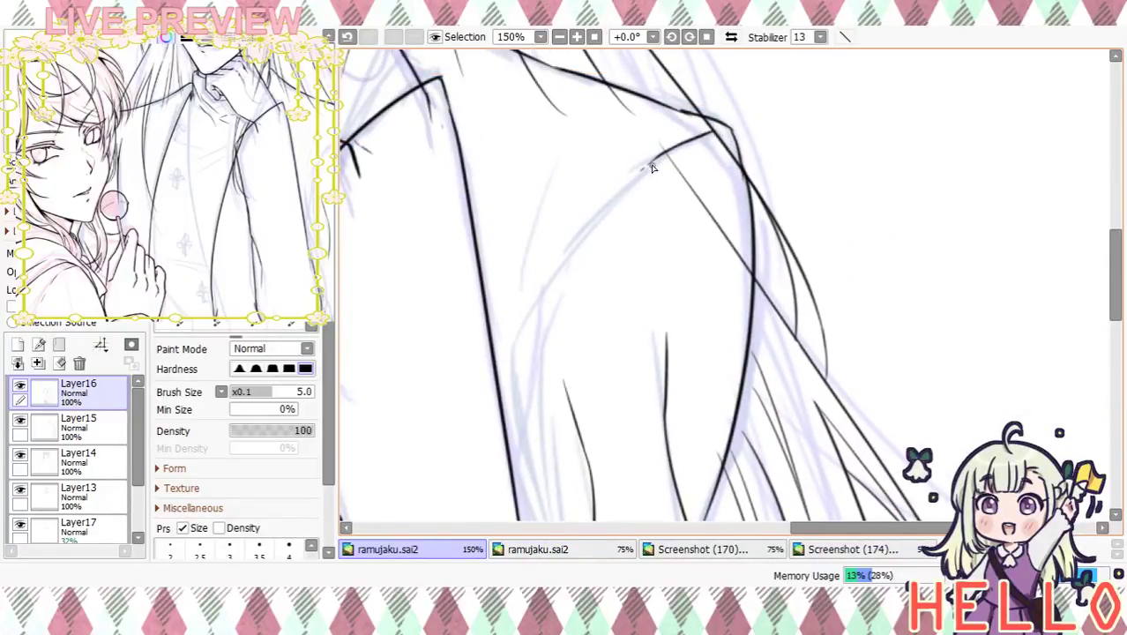
{"action": "left_click_drag", "start_coordinate": [610, 200], "coordinate": [575, 237]}
Ink the small creases where the upper sleeve meets the forearm edge, redoing the first version
{"action": "left_click_drag", "start_coordinate": [564, 363], "coordinate": [557, 227]}
{"action": "left_click_drag", "start_coordinate": [510, 258], "coordinate": [575, 446]}
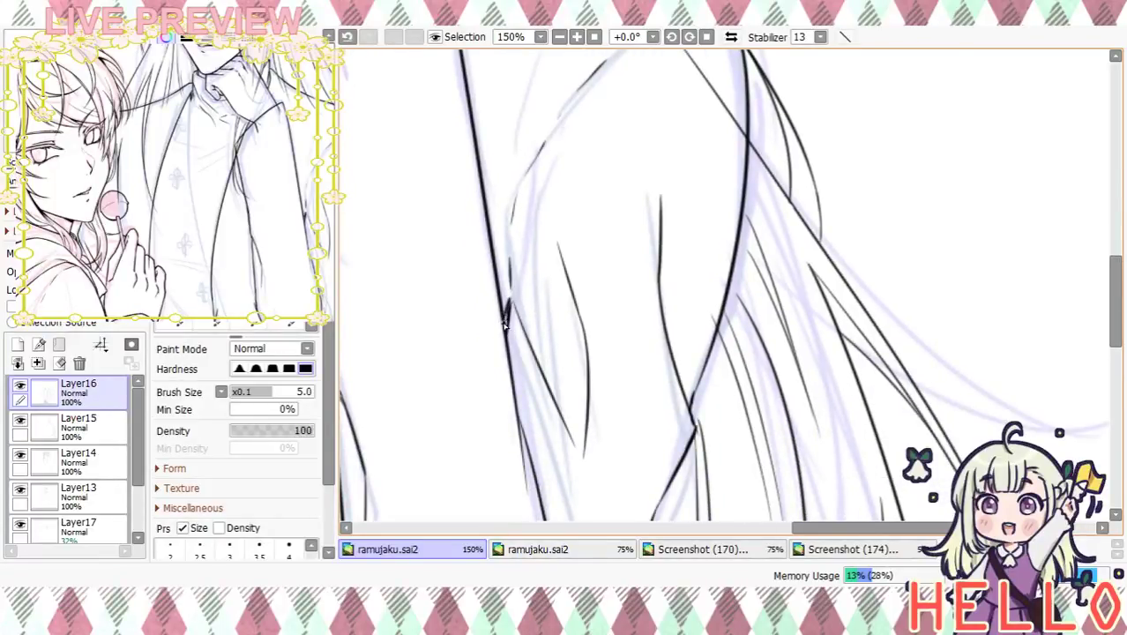
{"action": "left_click", "coordinate": [560, 37]}
{"action": "left_click", "coordinate": [559, 37]}
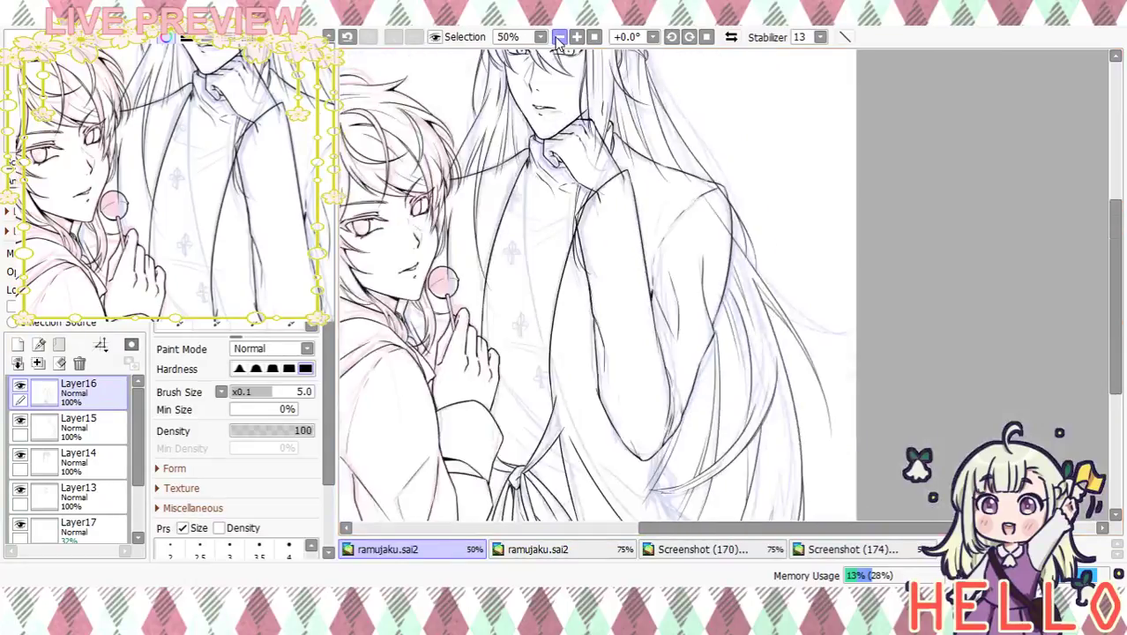
{"action": "left_click", "coordinate": [576, 37]}
{"action": "left_click", "coordinate": [576, 37]}
{"action": "key", "text": "ctrl+z"}
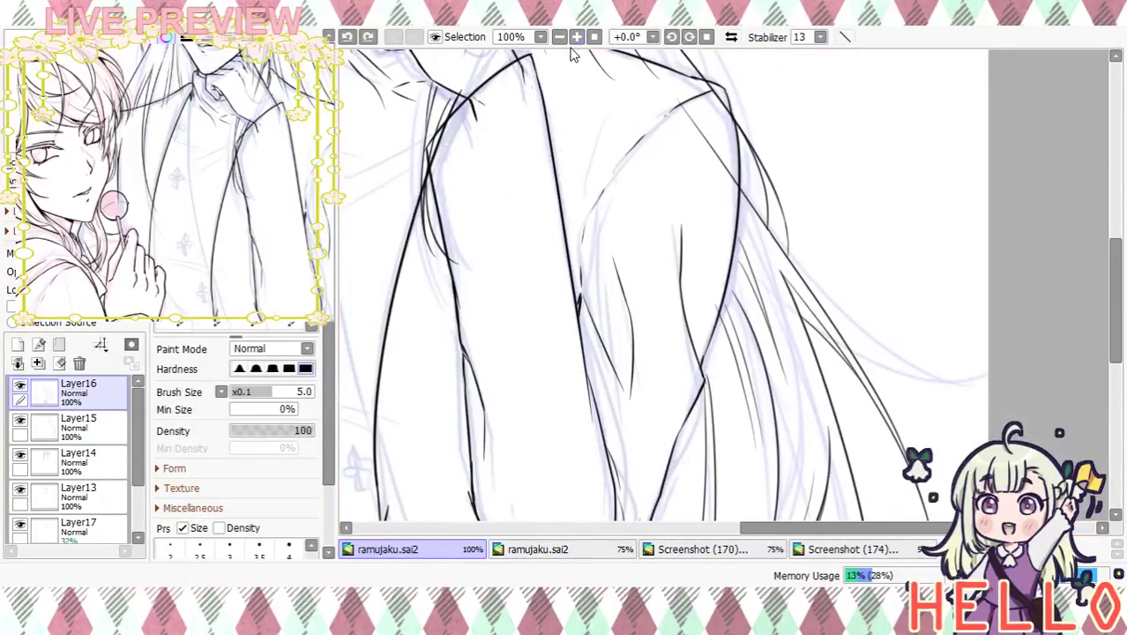
{"action": "key", "text": "ctrl+z"}
{"action": "key", "text": "ctrl+z"}
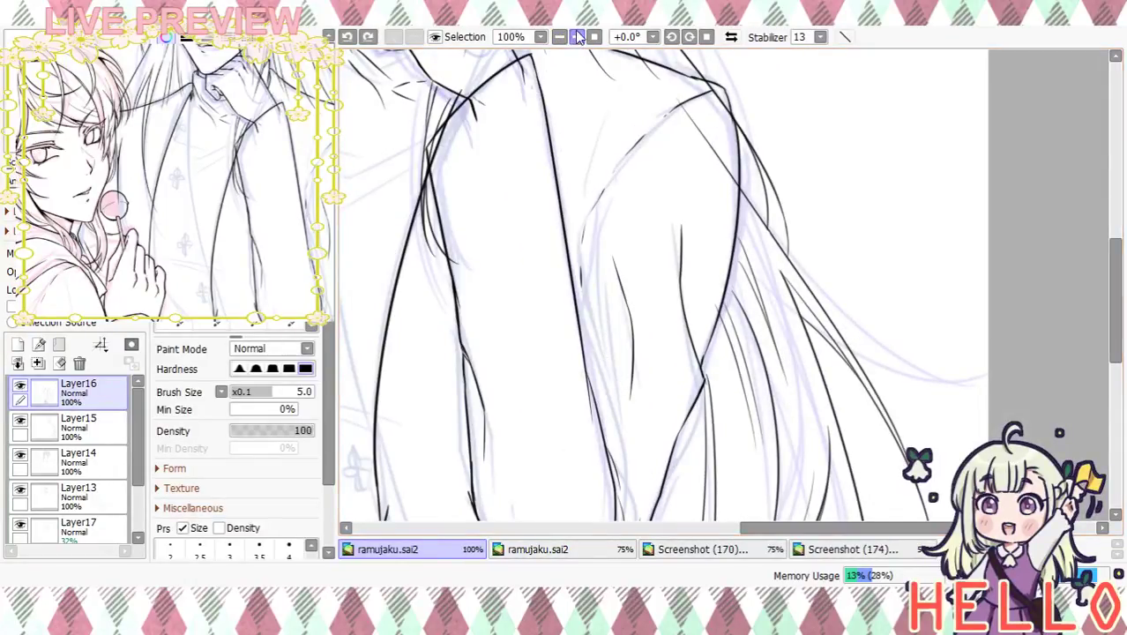
{"action": "left_click", "coordinate": [577, 37]}
{"action": "left_click_drag", "start_coordinate": [511, 283], "coordinate": [507, 281]}
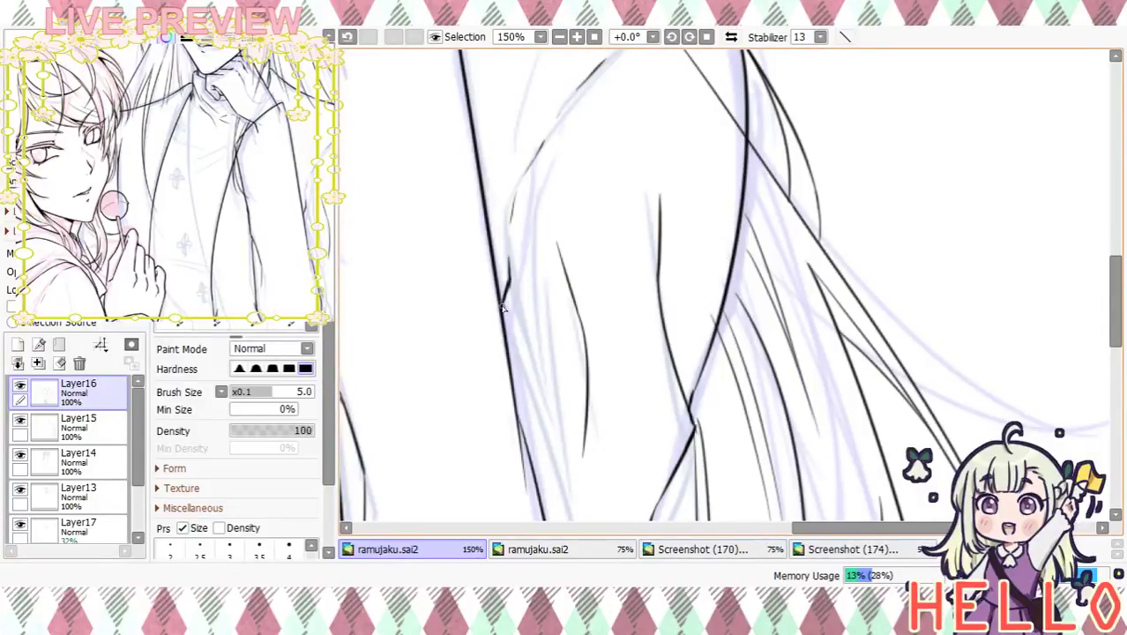
{"action": "mouse_move", "coordinate": [554, 312]}
{"action": "left_mouse_down"}
{"action": "mouse_move", "coordinate": [539, 159]}
{"action": "mouse_move", "coordinate": [510, 206]}
{"action": "left_mouse_up"}
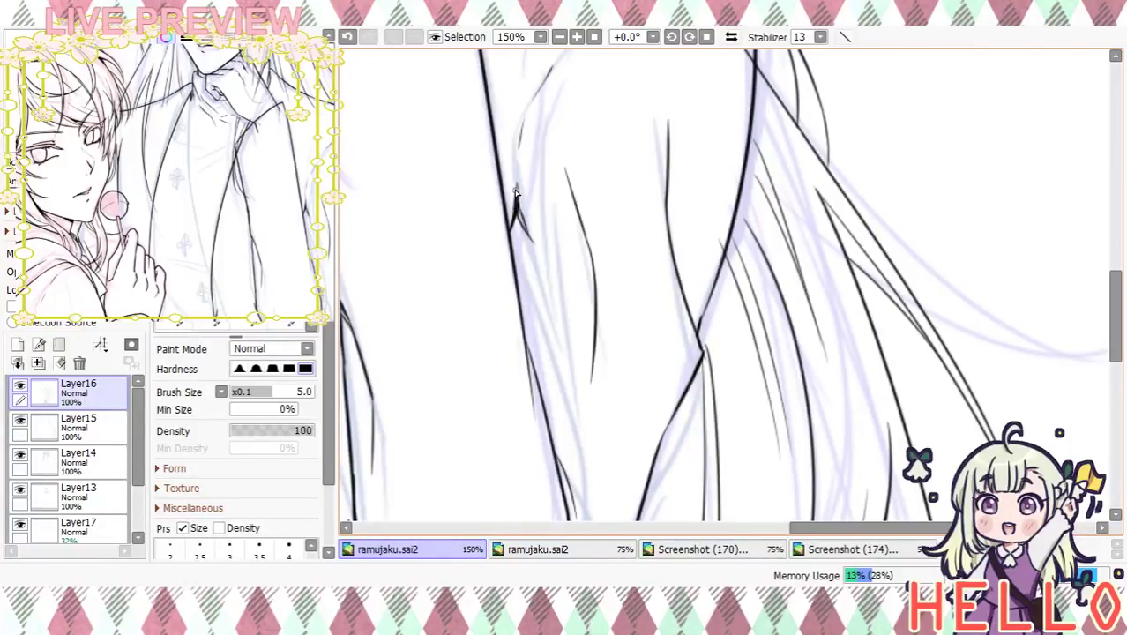
Examine the inked sleeve from the shoulder to the elbow and the garment area beneath it
{"action": "left_click_drag", "start_coordinate": [539, 171], "coordinate": [636, 227]}
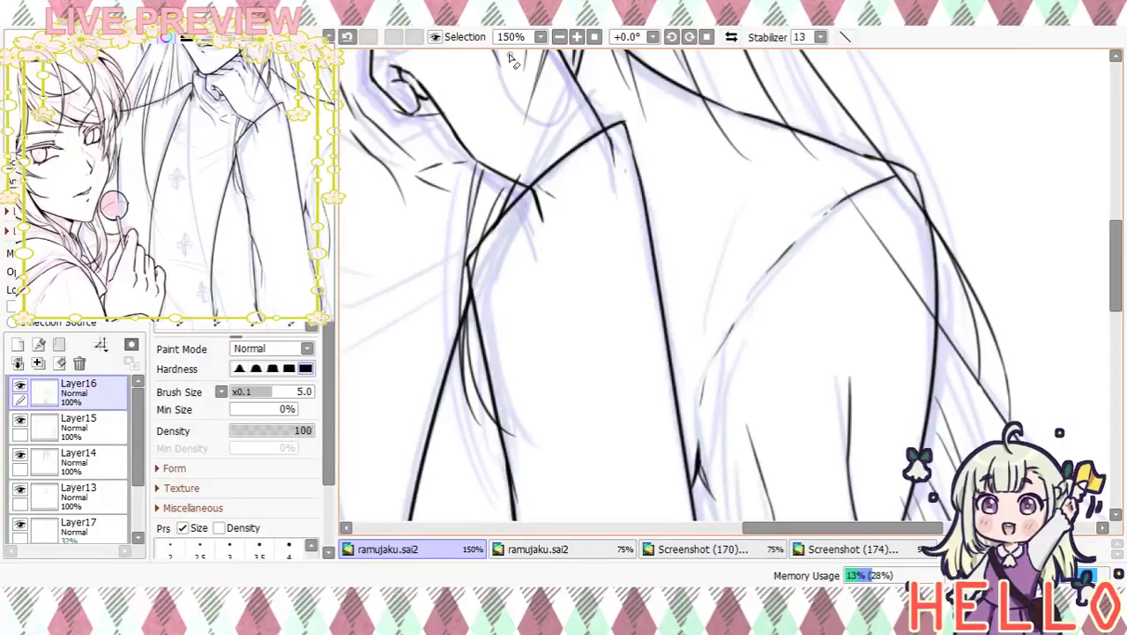
{"action": "left_click", "coordinate": [559, 37]}
{"action": "left_click", "coordinate": [559, 37]}
{"action": "left_click_drag", "start_coordinate": [684, 384], "coordinate": [717, 210]}
{"action": "mouse_move", "coordinate": [725, 348]}
{"action": "left_mouse_down"}
{"action": "mouse_move", "coordinate": [723, 282]}
{"action": "mouse_move", "coordinate": [707, 256]}
{"action": "left_mouse_up"}
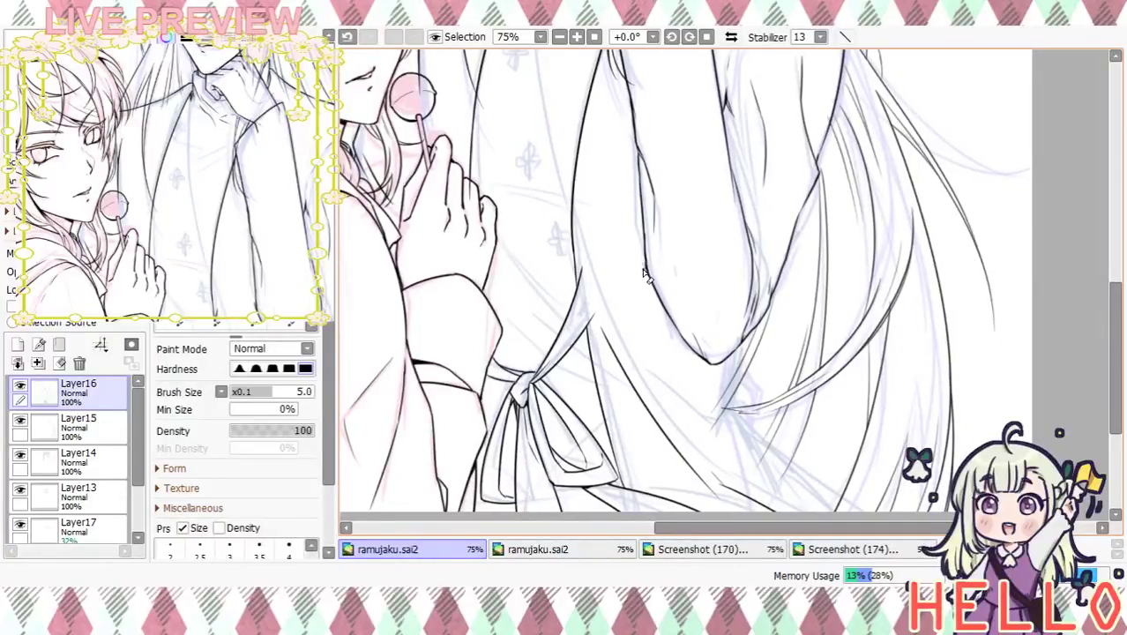
{"action": "left_click_drag", "start_coordinate": [666, 372], "coordinate": [573, 247]}
{"action": "left_click", "coordinate": [577, 37]}
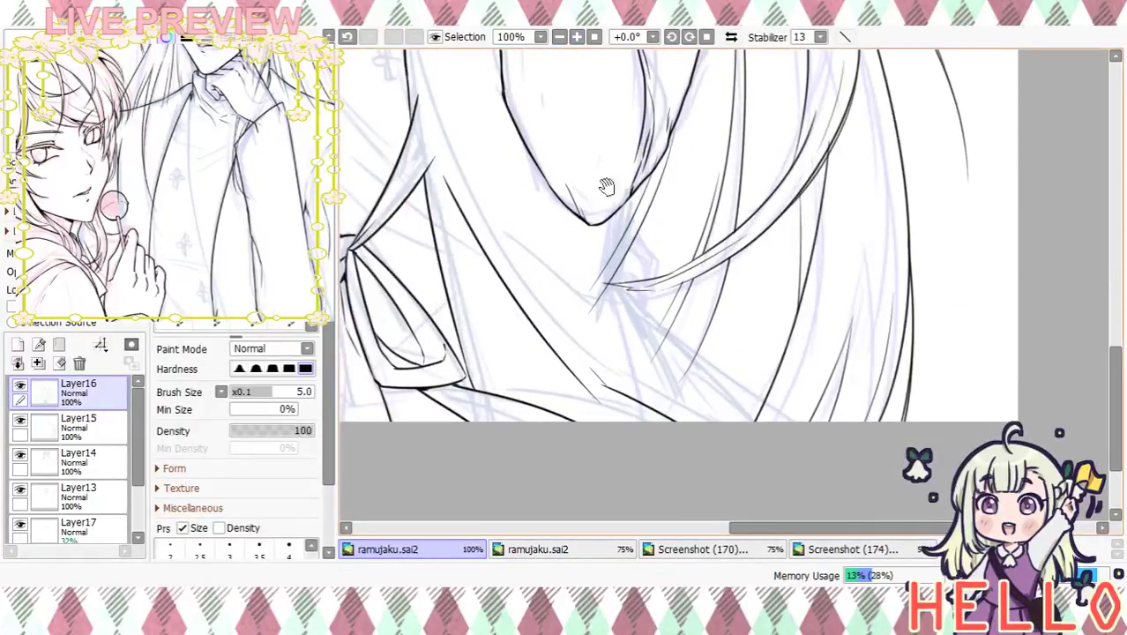
{"action": "scroll", "coordinate": [605, 150], "scroll_direction": "down", "scroll_amount": 2}
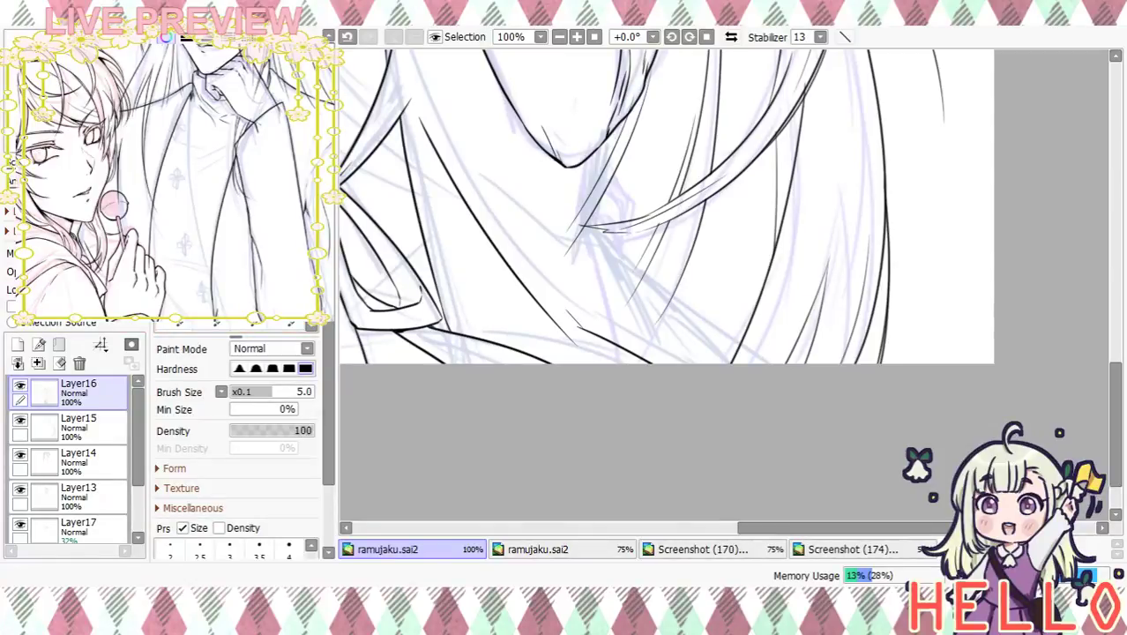
Try to ink the garment edge dropping from the elbow with its waist kink and the curved fold beside it
{"action": "left_click", "coordinate": [577, 37]}
{"action": "left_click_drag", "start_coordinate": [573, 127], "coordinate": [621, 219]}
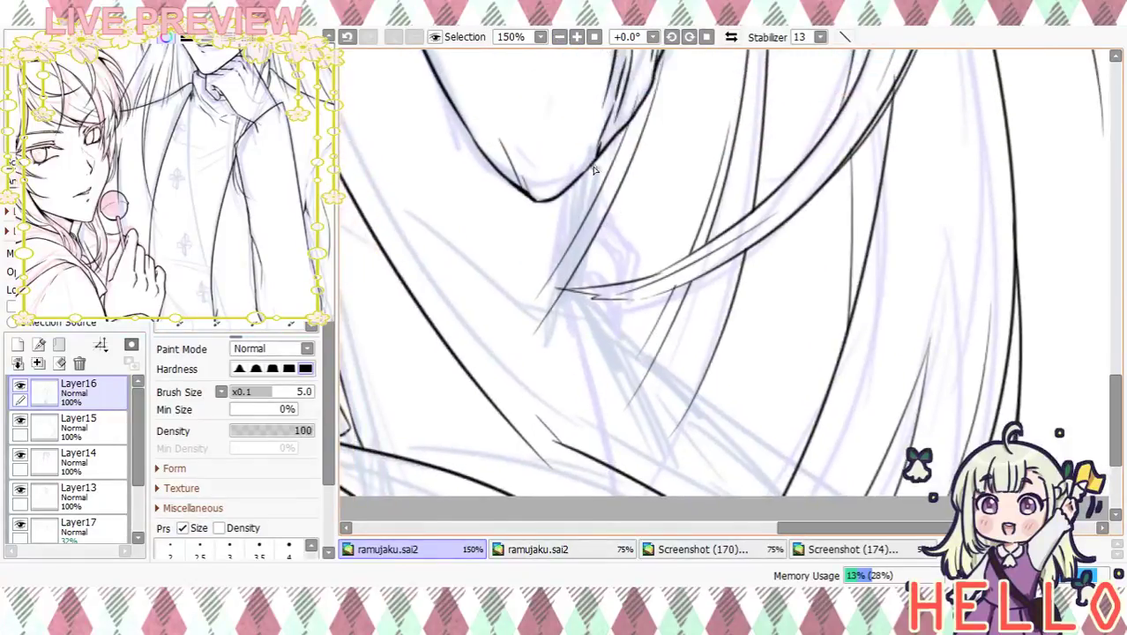
{"action": "left_click_drag", "start_coordinate": [600, 160], "coordinate": [574, 310]}
{"action": "key", "text": "ctrl+z"}
{"action": "mouse_move", "coordinate": [600, 152]}
{"action": "left_mouse_down"}
{"action": "mouse_move", "coordinate": [583, 231]}
{"action": "mouse_move", "coordinate": [589, 311]}
{"action": "left_mouse_up"}
{"action": "left_click_drag", "start_coordinate": [645, 331], "coordinate": [632, 284]}
{"action": "mouse_move", "coordinate": [406, 150]}
{"action": "left_mouse_down"}
{"action": "mouse_move", "coordinate": [422, 179]}
{"action": "mouse_move", "coordinate": [543, 262]}
{"action": "left_mouse_up"}
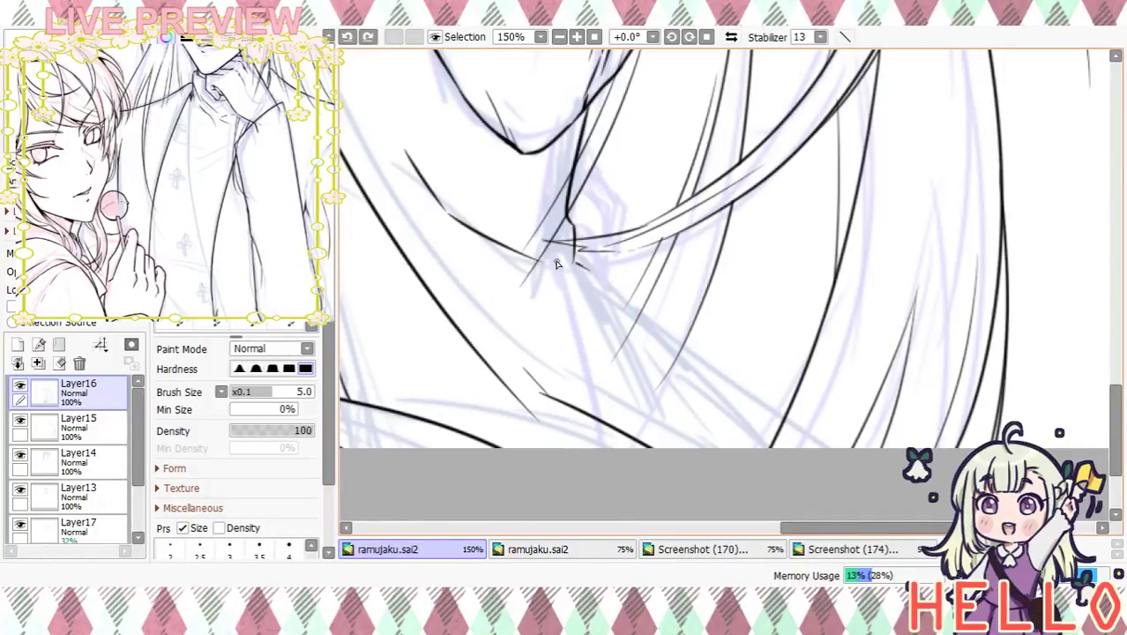
Try to ink the diagonal garment edge running from beneath the waist kink toward the canvas's lower border
{"action": "left_click_drag", "start_coordinate": [559, 260], "coordinate": [843, 408]}
{"action": "key", "text": "ctrl+z"}
{"action": "left_click_drag", "start_coordinate": [576, 265], "coordinate": [598, 297]}
{"action": "left_click", "coordinate": [560, 37]}
{"action": "left_click", "coordinate": [559, 37]}
{"action": "left_click", "coordinate": [559, 37]}
{"action": "left_click", "coordinate": [576, 37]}
{"action": "left_click_drag", "start_coordinate": [655, 280], "coordinate": [763, 365]}
{"action": "key", "text": "ctrl+z"}
{"action": "key", "text": "ctrl+z"}
{"action": "key", "text": "ctrl+z"}
{"action": "key", "text": "ctrl+z"}
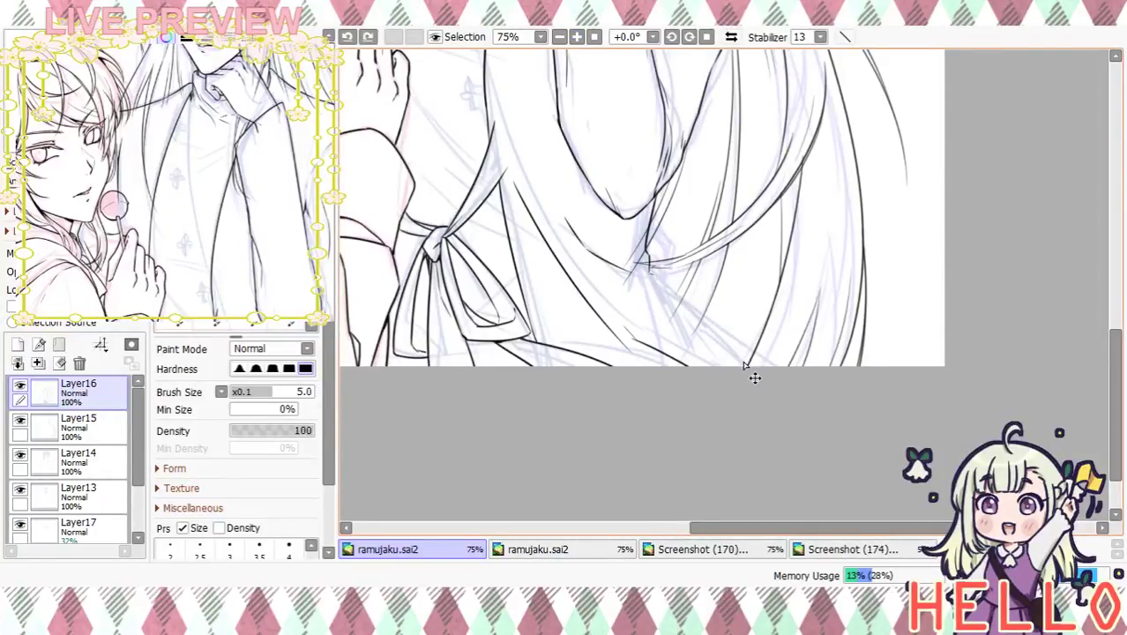
Try to ink a short waist fold and the lower diagonal garment edge again
{"action": "left_click_drag", "start_coordinate": [556, 215], "coordinate": [596, 258]}
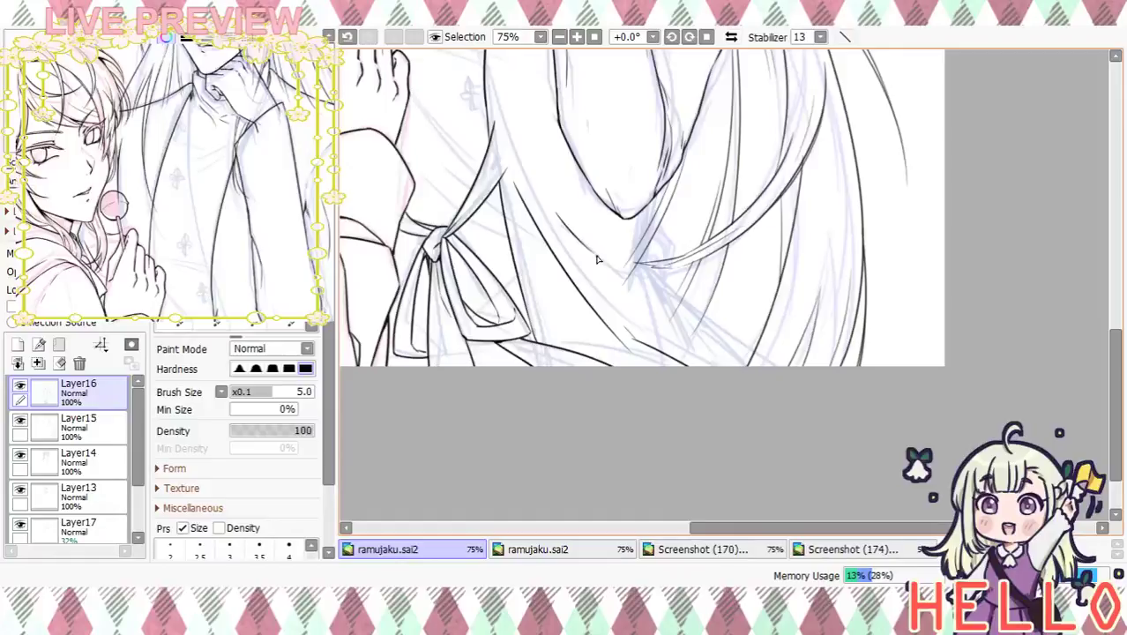
{"action": "left_click_drag", "start_coordinate": [681, 301], "coordinate": [811, 385]}
{"action": "key", "text": "ctrl+z"}
{"action": "mouse_move", "coordinate": [672, 287]}
{"action": "left_mouse_down"}
{"action": "mouse_move", "coordinate": [789, 363]}
{"action": "mouse_move", "coordinate": [845, 370]}
{"action": "left_mouse_up"}
{"action": "key", "text": "ctrl+z"}
{"action": "key", "text": "ctrl+z"}
{"action": "key", "text": "ctrl+z"}
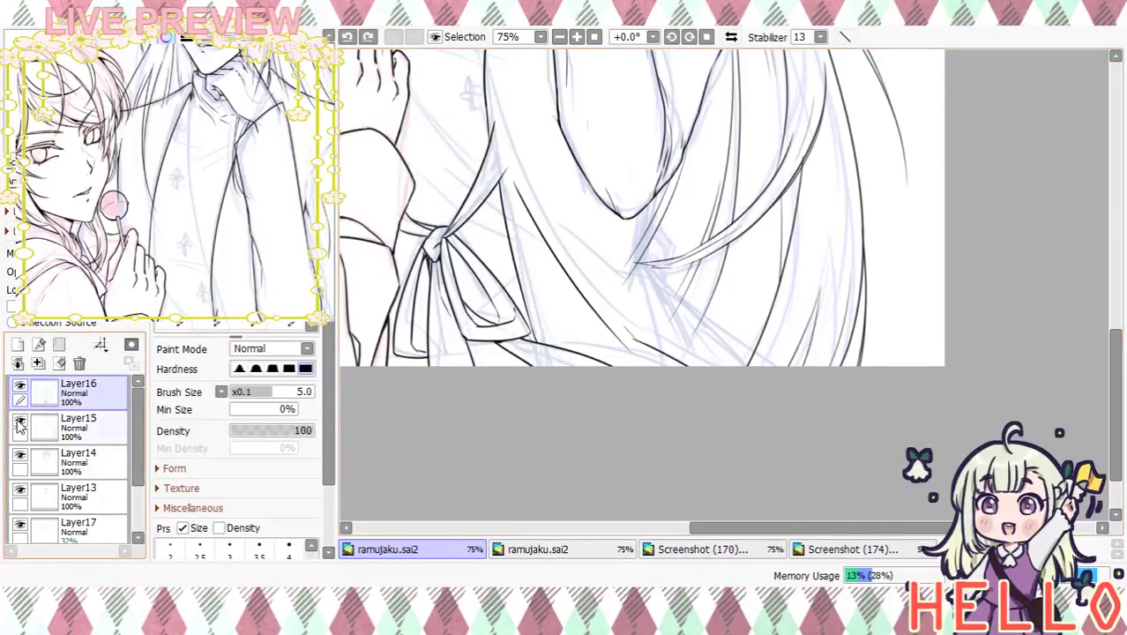
Hide Layer15 and Layer14, and ink the garment's back edge from the elbow through the waist kink to the canvas's lower border
{"action": "left_click", "coordinate": [20, 423]}
{"action": "left_click", "coordinate": [20, 452]}
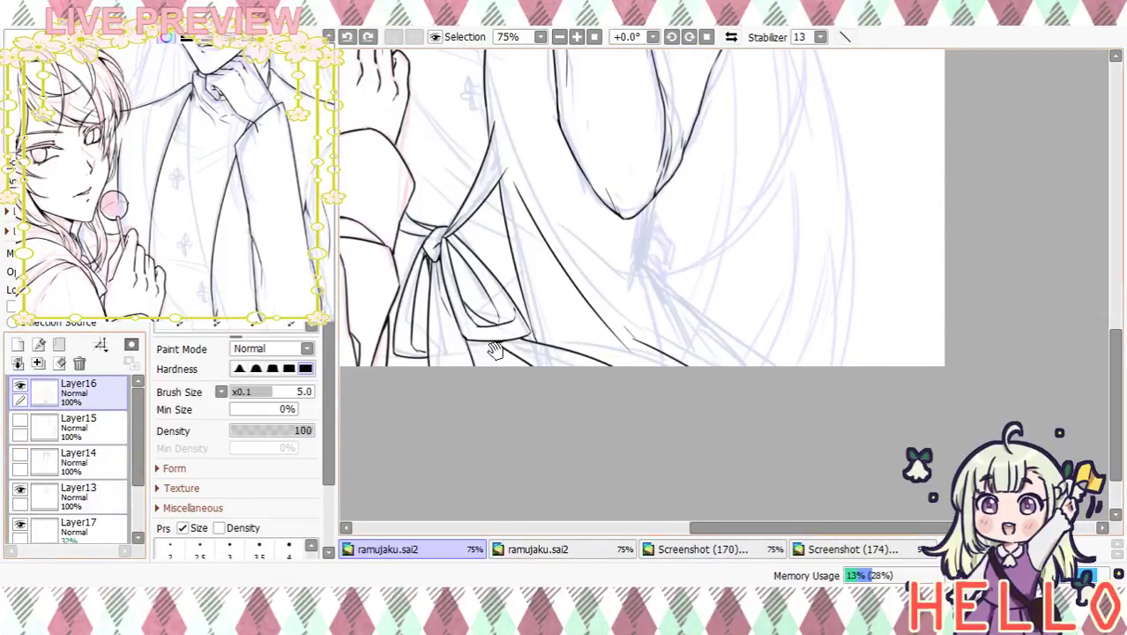
{"action": "mouse_move", "coordinate": [762, 254]}
{"action": "left_mouse_down"}
{"action": "mouse_move", "coordinate": [772, 385]}
{"action": "mouse_move", "coordinate": [757, 402]}
{"action": "mouse_move", "coordinate": [762, 239]}
{"action": "mouse_move", "coordinate": [767, 289]}
{"action": "left_mouse_up"}
{"action": "scroll", "coordinate": [682, 148], "scroll_direction": "up", "scroll_amount": 1}
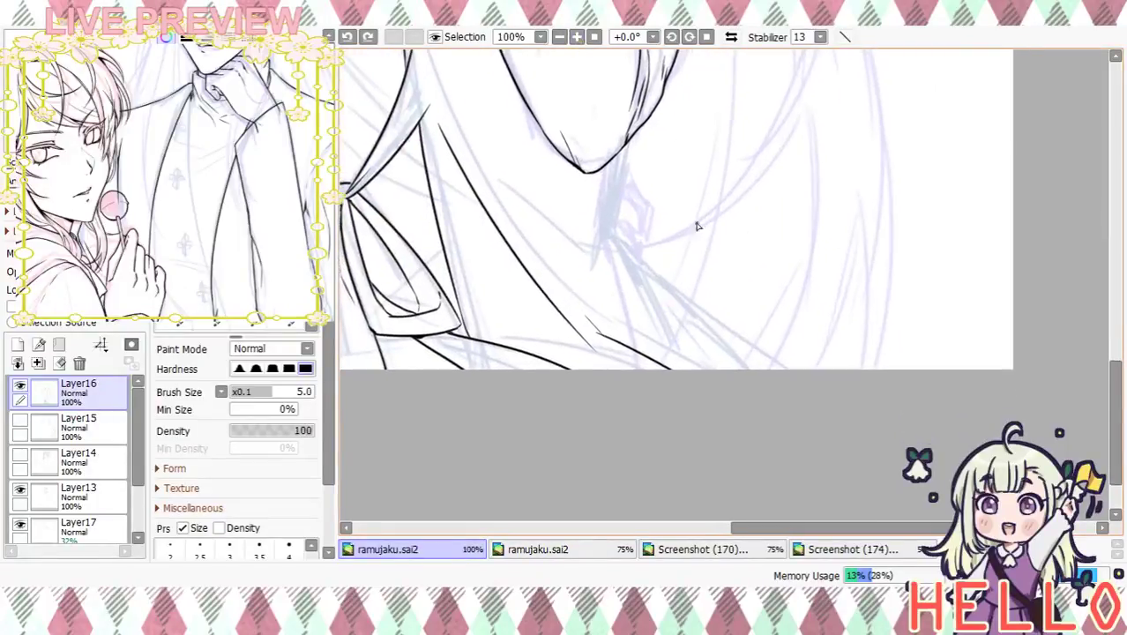
{"action": "left_click_drag", "start_coordinate": [627, 150], "coordinate": [609, 246]}
{"action": "left_click_drag", "start_coordinate": [644, 284], "coordinate": [690, 362]}
{"action": "left_click_drag", "start_coordinate": [668, 326], "coordinate": [774, 428]}
{"action": "mouse_move", "coordinate": [710, 270]}
{"action": "left_mouse_down"}
{"action": "mouse_move", "coordinate": [817, 234]}
{"action": "mouse_move", "coordinate": [820, 264]}
{"action": "left_mouse_up"}
{"action": "left_click_drag", "start_coordinate": [695, 308], "coordinate": [695, 284]}
{"action": "mouse_move", "coordinate": [743, 248]}
{"action": "left_mouse_down"}
{"action": "mouse_move", "coordinate": [763, 312]}
{"action": "mouse_move", "coordinate": [735, 231]}
{"action": "mouse_move", "coordinate": [753, 304]}
{"action": "left_mouse_up"}
{"action": "key", "text": "ctrl+z"}
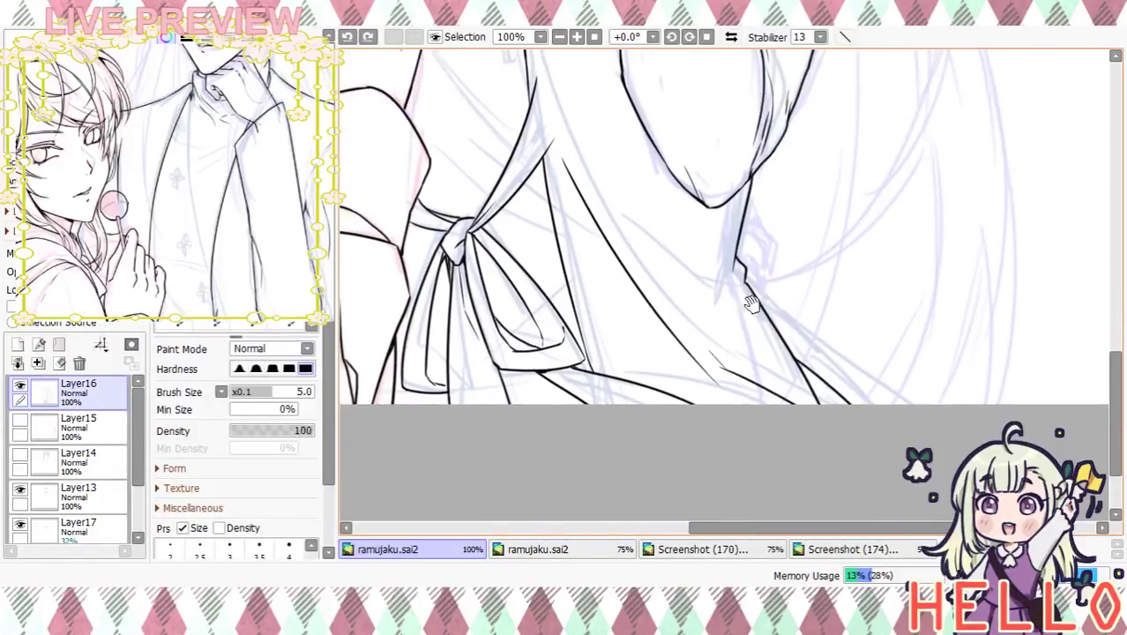
Thicken the line at the waist kink and ink the short broken crease on the garment beneath the elbow
{"action": "left_click", "coordinate": [577, 37]}
{"action": "mouse_move", "coordinate": [729, 121]}
{"action": "left_mouse_down"}
{"action": "mouse_move", "coordinate": [704, 168]}
{"action": "mouse_move", "coordinate": [741, 168]}
{"action": "left_mouse_up"}
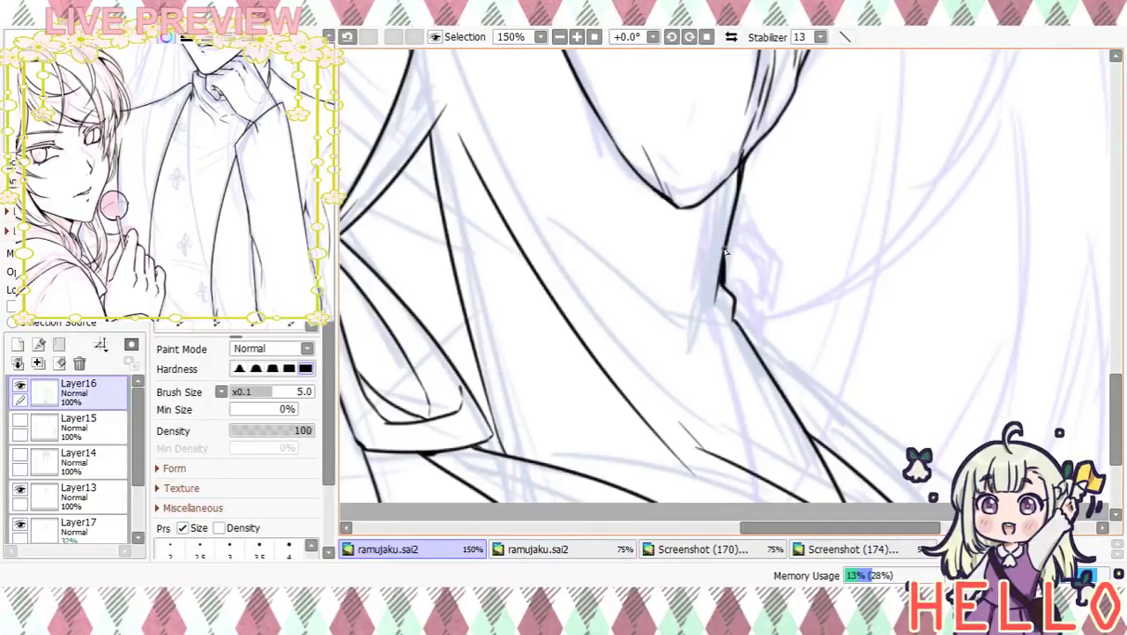
{"action": "mouse_move", "coordinate": [679, 309]}
{"action": "left_mouse_down"}
{"action": "mouse_move", "coordinate": [780, 163]}
{"action": "mouse_move", "coordinate": [670, 336]}
{"action": "mouse_move", "coordinate": [715, 212]}
{"action": "mouse_move", "coordinate": [737, 286]}
{"action": "left_mouse_up"}
{"action": "left_click", "coordinate": [559, 37]}
{"action": "left_click", "coordinate": [559, 37]}
{"action": "left_click", "coordinate": [559, 37]}
{"action": "left_click", "coordinate": [576, 37]}
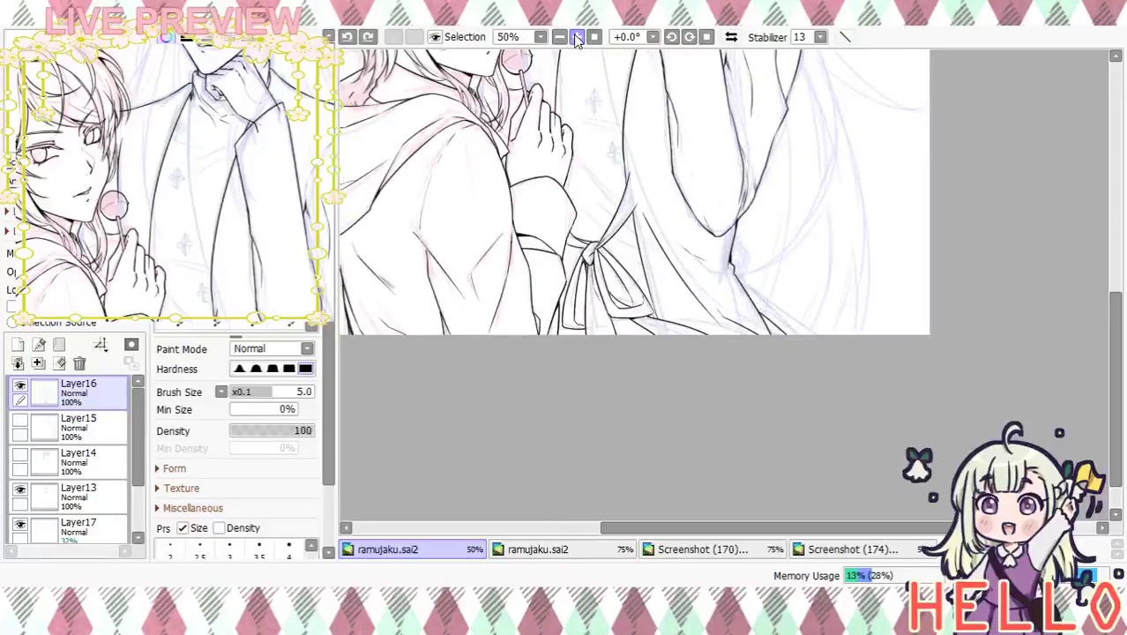
{"action": "left_click", "coordinate": [577, 37]}
{"action": "left_click", "coordinate": [577, 37]}
Erase the short branch at the lower end of the long skirt fold and clean up the lines around it
{"action": "left_click_drag", "start_coordinate": [740, 310], "coordinate": [629, 226]}
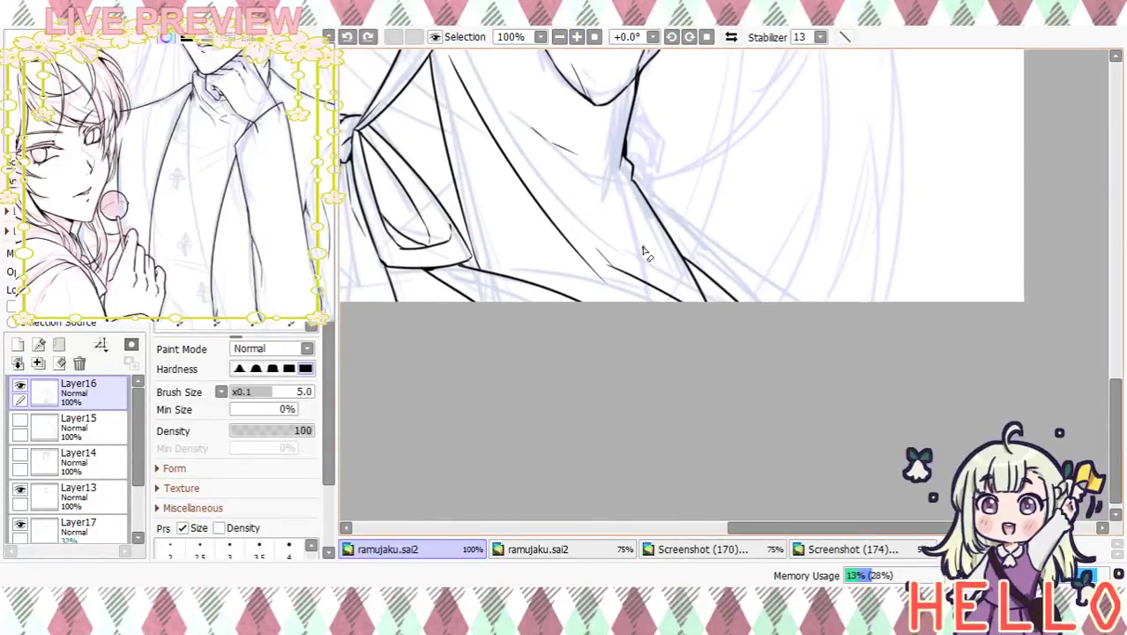
{"action": "left_click_drag", "start_coordinate": [677, 259], "coordinate": [685, 265]}
{"action": "left_click_drag", "start_coordinate": [609, 257], "coordinate": [621, 275]}
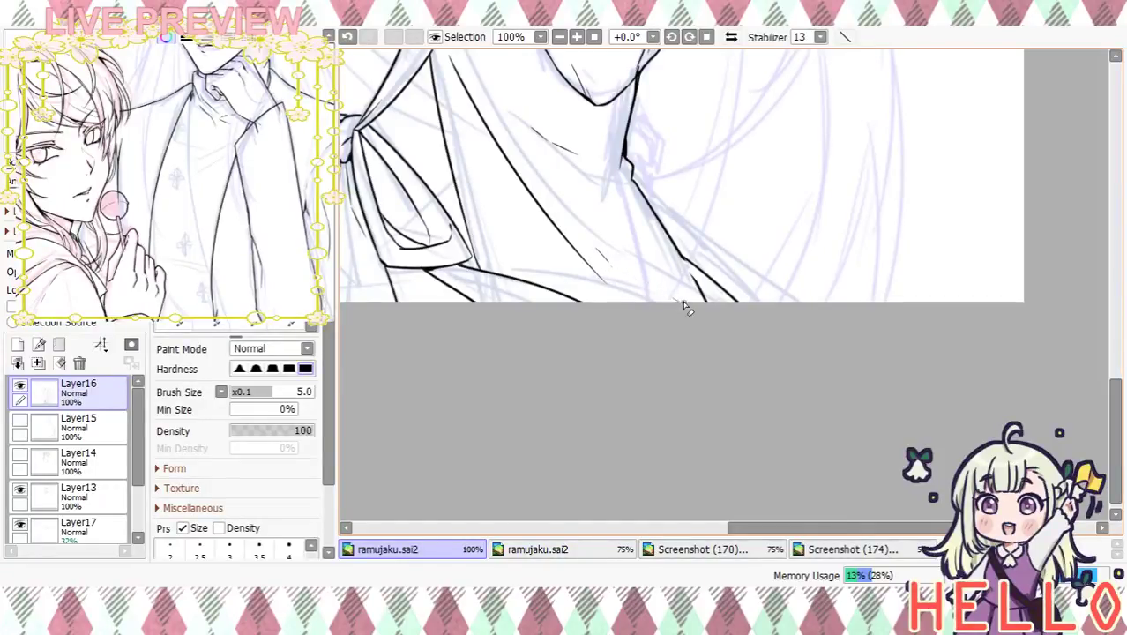
{"action": "left_click_drag", "start_coordinate": [588, 210], "coordinate": [726, 409]}
{"action": "left_click_drag", "start_coordinate": [664, 289], "coordinate": [735, 486]}
{"action": "left_click_drag", "start_coordinate": [691, 307], "coordinate": [679, 339]}
Show Layer15 and Layer14 again and add a new layer above Layer16
{"action": "left_click", "coordinate": [559, 37]}
{"action": "left_click", "coordinate": [559, 37]}
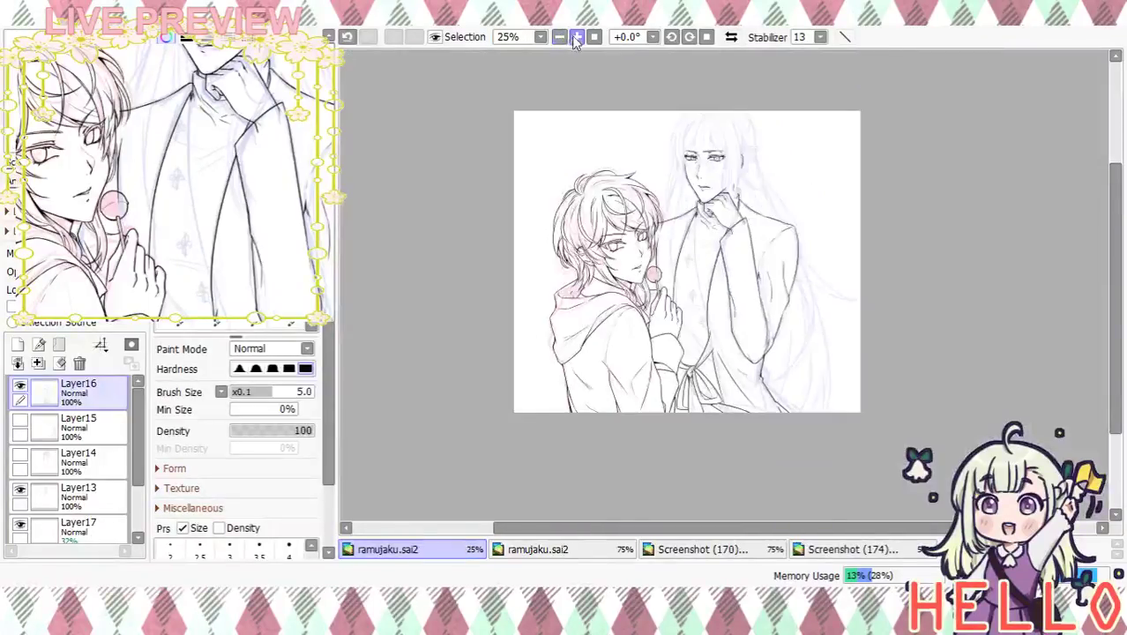
{"action": "left_click", "coordinate": [577, 37]}
{"action": "left_click", "coordinate": [577, 37]}
{"action": "left_click_drag", "start_coordinate": [619, 119], "coordinate": [594, 245]}
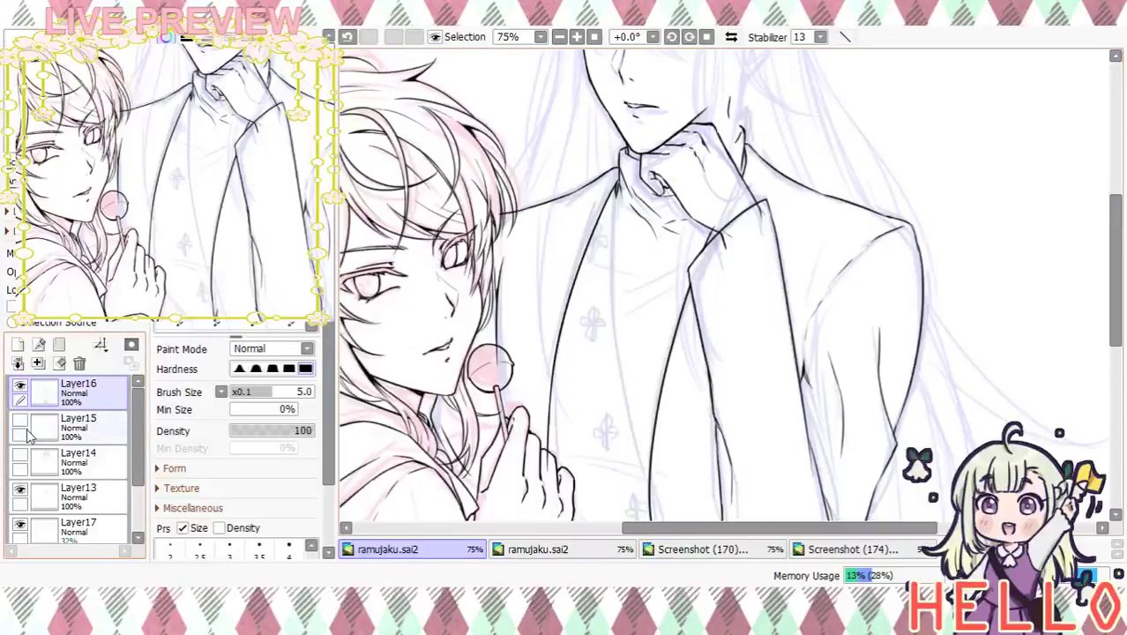
{"action": "left_click", "coordinate": [19, 419]}
{"action": "left_click", "coordinate": [19, 454]}
{"action": "left_click", "coordinate": [18, 344]}
Ink the long curved front edge of the garment from the collar down to the sleeve edge, redoing the stroke until it fits
{"action": "left_click_drag", "start_coordinate": [610, 350], "coordinate": [598, 299]}
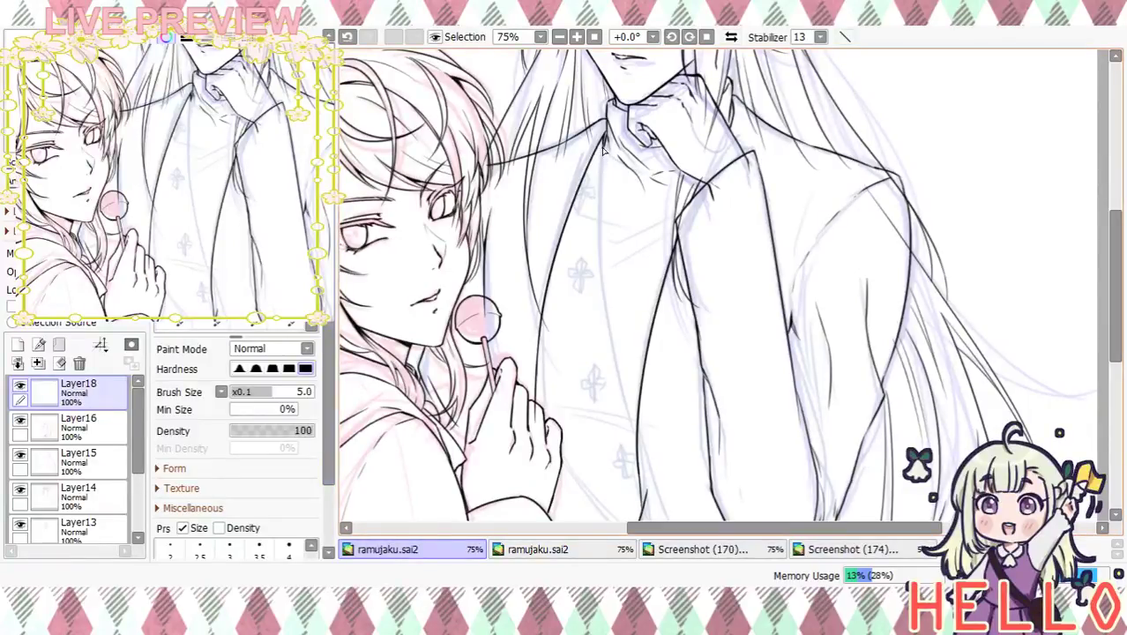
{"action": "left_click_drag", "start_coordinate": [602, 155], "coordinate": [631, 377]}
{"action": "key", "text": "ctrl+z"}
{"action": "mouse_move", "coordinate": [602, 141]}
{"action": "left_mouse_down"}
{"action": "mouse_move", "coordinate": [607, 282]}
{"action": "mouse_move", "coordinate": [632, 395]}
{"action": "left_mouse_up"}
{"action": "key", "text": "ctrl+z"}
{"action": "left_click_drag", "start_coordinate": [602, 145], "coordinate": [633, 397]}
{"action": "key", "text": "ctrl+z"}
{"action": "left_click_drag", "start_coordinate": [603, 147], "coordinate": [641, 430]}
{"action": "scroll", "coordinate": [667, 284], "scroll_direction": "down", "scroll_amount": 3}
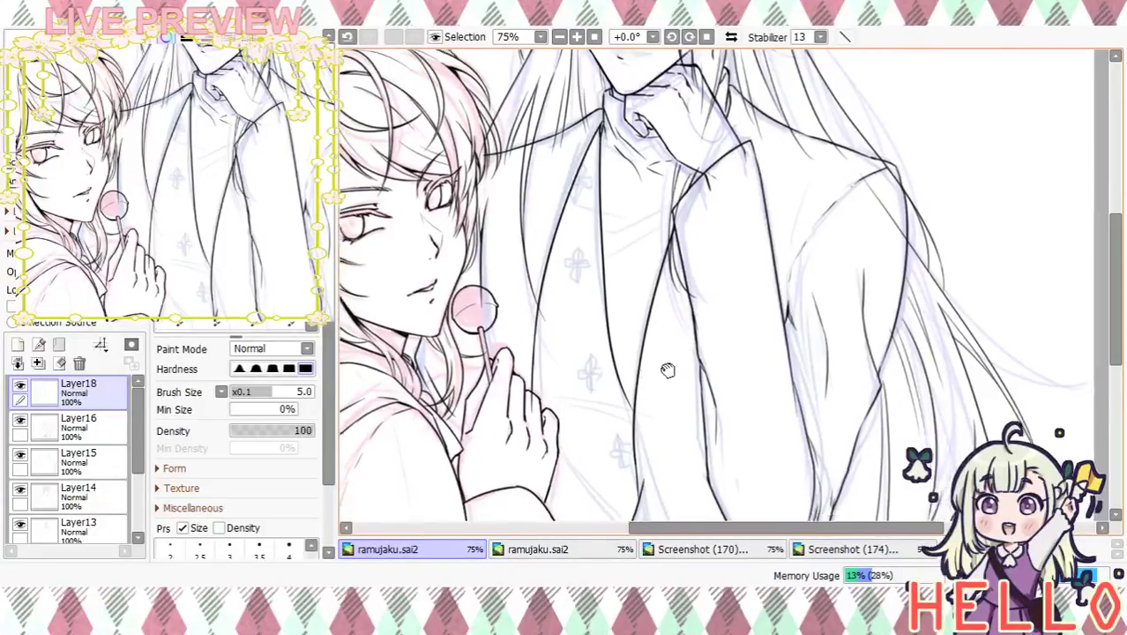
{"action": "key", "text": "ctrl+z"}
{"action": "left_click_drag", "start_coordinate": [607, 81], "coordinate": [654, 330]}
{"action": "key", "text": "ctrl+z"}
{"action": "left_click_drag", "start_coordinate": [608, 163], "coordinate": [645, 332]}
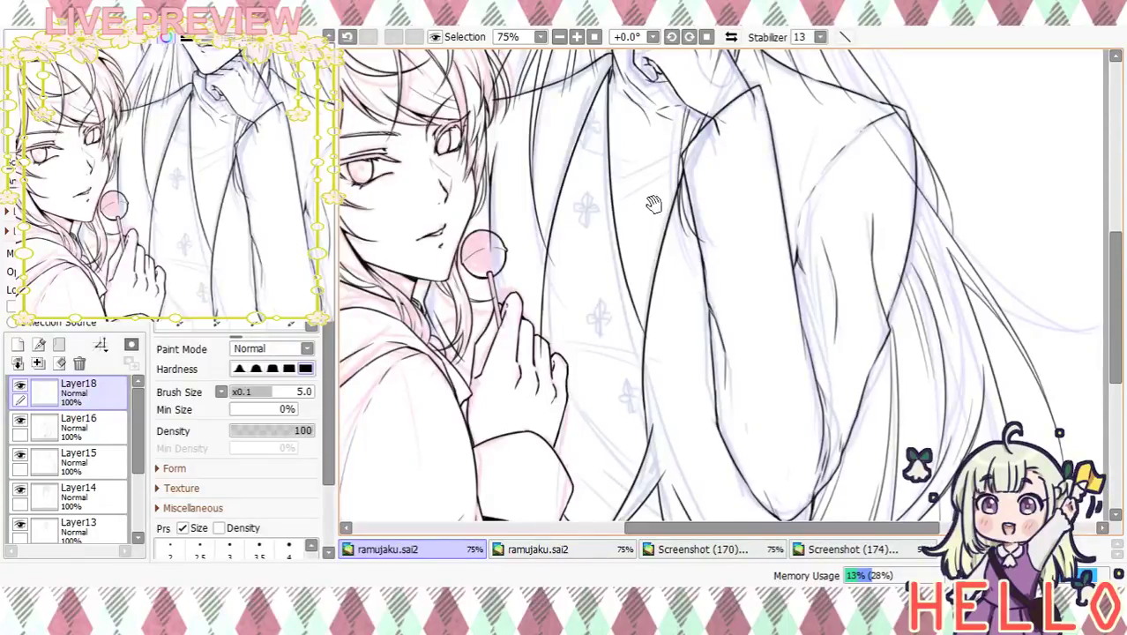
{"action": "left_click_drag", "start_coordinate": [653, 207], "coordinate": [675, 272]}
Ink the broken chest crease crossing the front edge and rising to the raised sleeve, redoing the first versions
{"action": "left_click", "coordinate": [576, 38]}
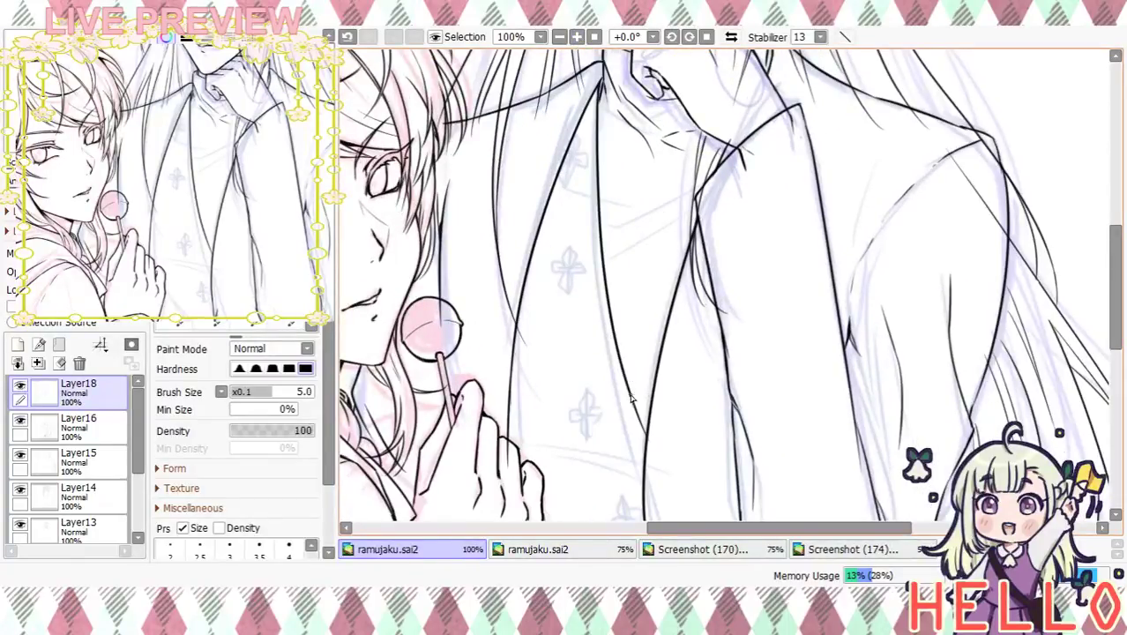
{"action": "scroll", "coordinate": [655, 289], "scroll_direction": "up", "scroll_amount": 2}
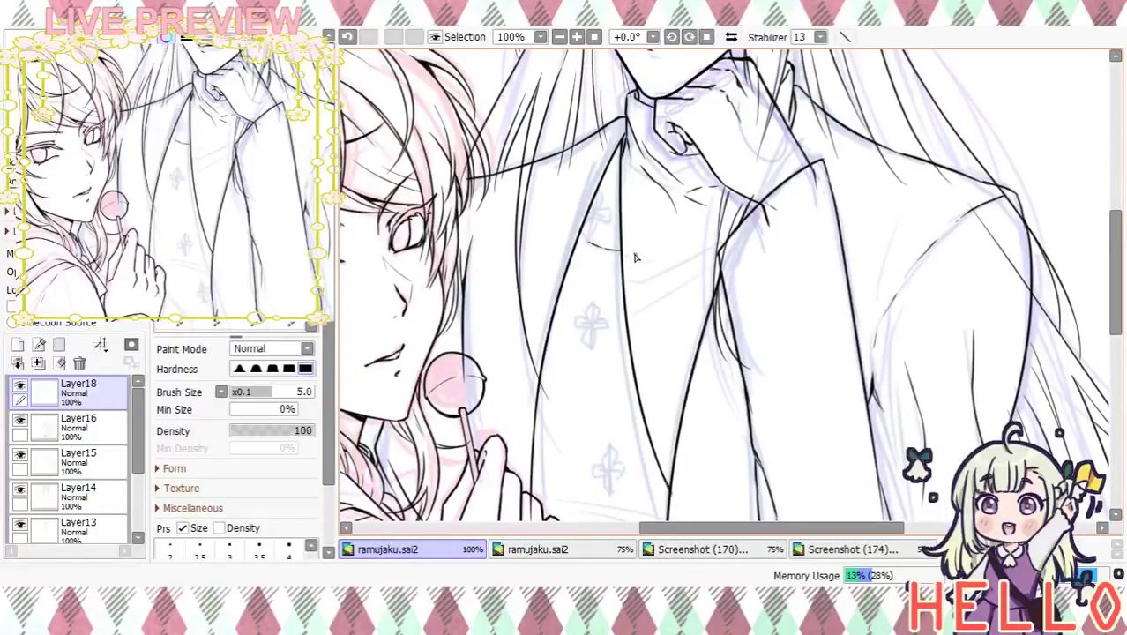
{"action": "key", "text": "ctrl+z"}
{"action": "left_click", "coordinate": [575, 35]}
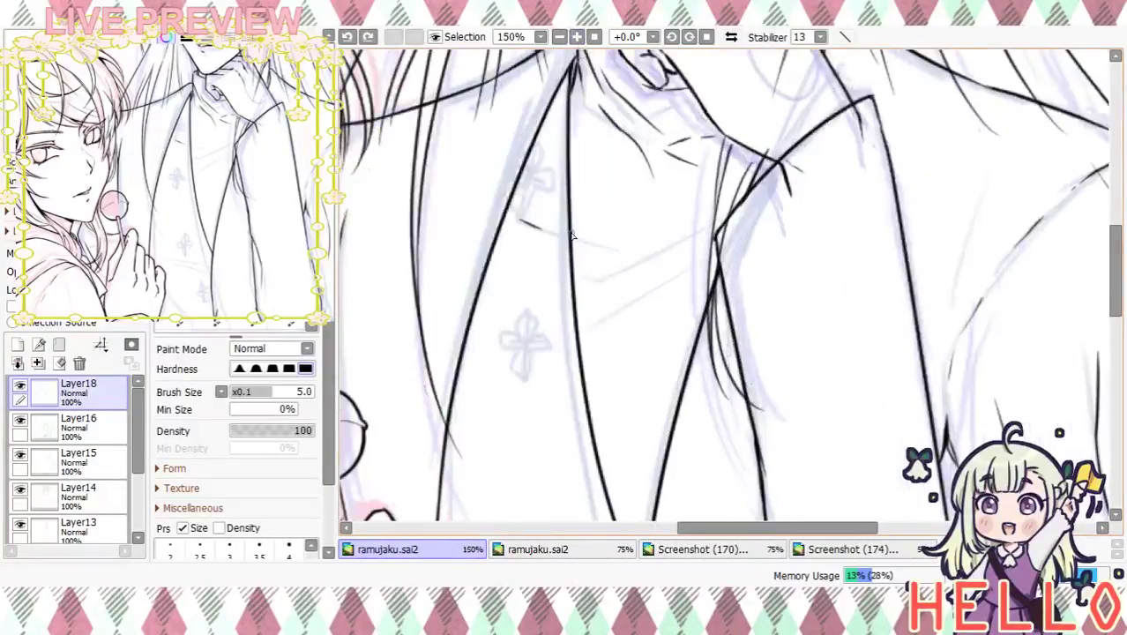
{"action": "mouse_move", "coordinate": [563, 234]}
{"action": "left_mouse_down"}
{"action": "mouse_move", "coordinate": [582, 244]}
{"action": "mouse_move", "coordinate": [569, 237]}
{"action": "left_mouse_up"}
{"action": "key", "text": "ctrl+z"}
{"action": "left_click_drag", "start_coordinate": [574, 242], "coordinate": [725, 212]}
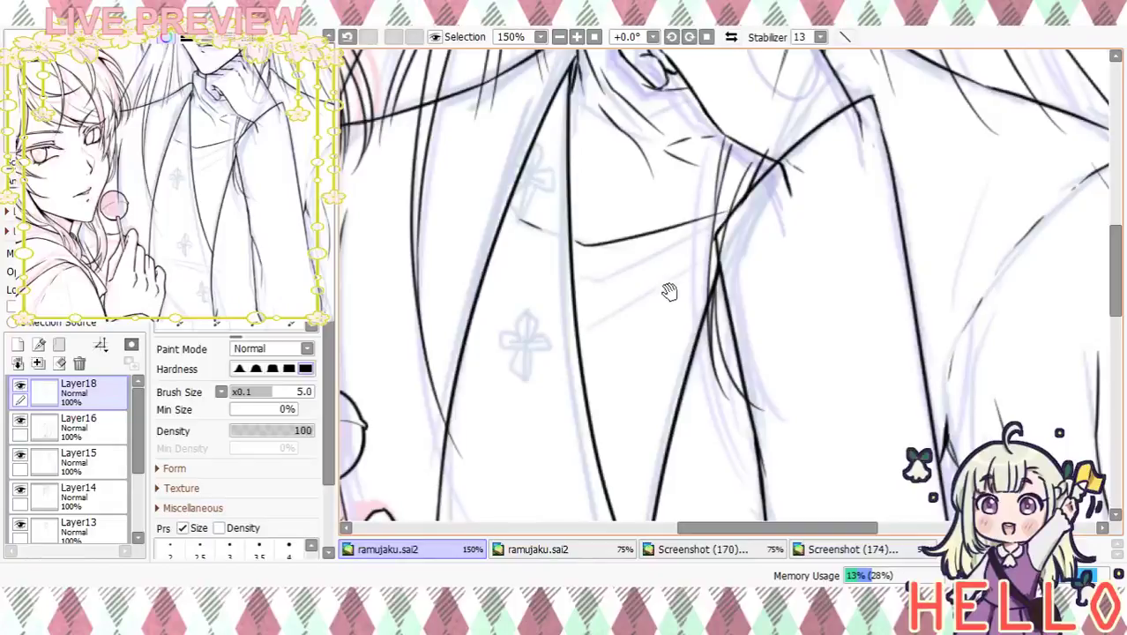
{"action": "left_click_drag", "start_coordinate": [592, 280], "coordinate": [725, 213]}
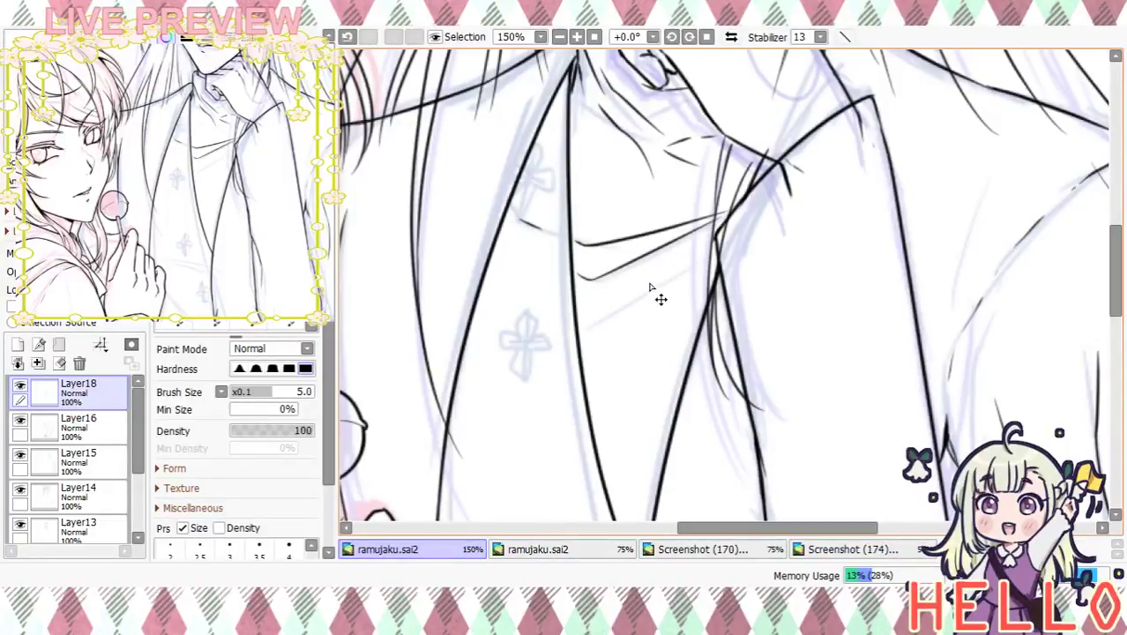
{"action": "key", "text": "ctrl+z"}
{"action": "key", "text": "ctrl+z"}
{"action": "left_click_drag", "start_coordinate": [581, 275], "coordinate": [717, 235]}
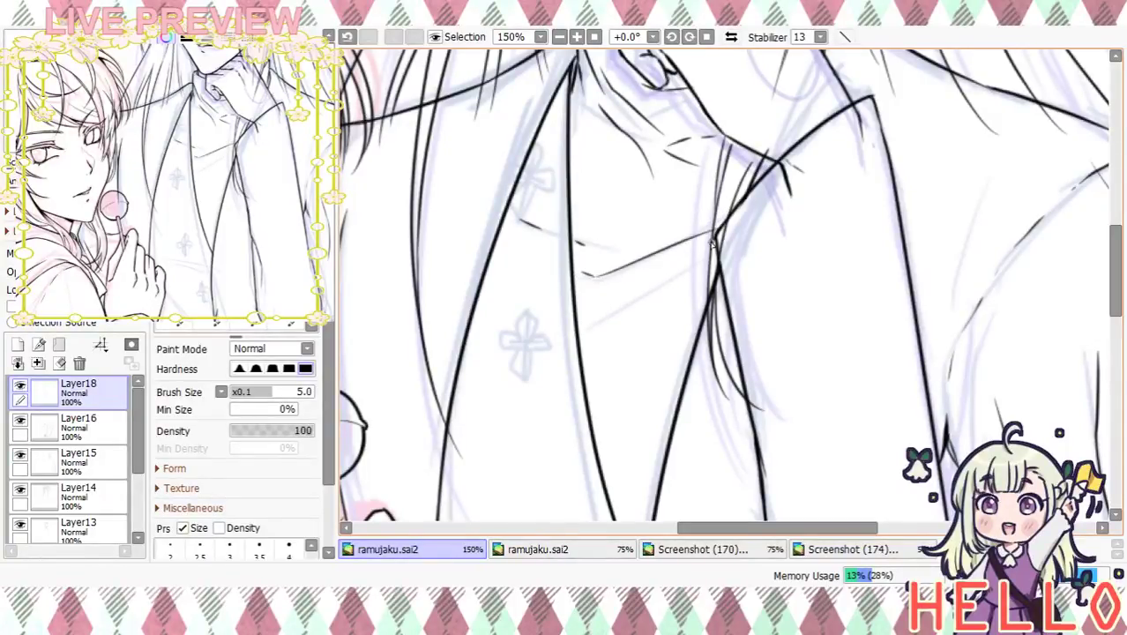
Try to ink a second short crease beneath the chest crease beside the raised sleeve
{"action": "mouse_move", "coordinate": [666, 289]}
{"action": "left_mouse_down"}
{"action": "mouse_move", "coordinate": [716, 281]}
{"action": "mouse_move", "coordinate": [664, 419]}
{"action": "mouse_move", "coordinate": [650, 176]}
{"action": "left_mouse_up"}
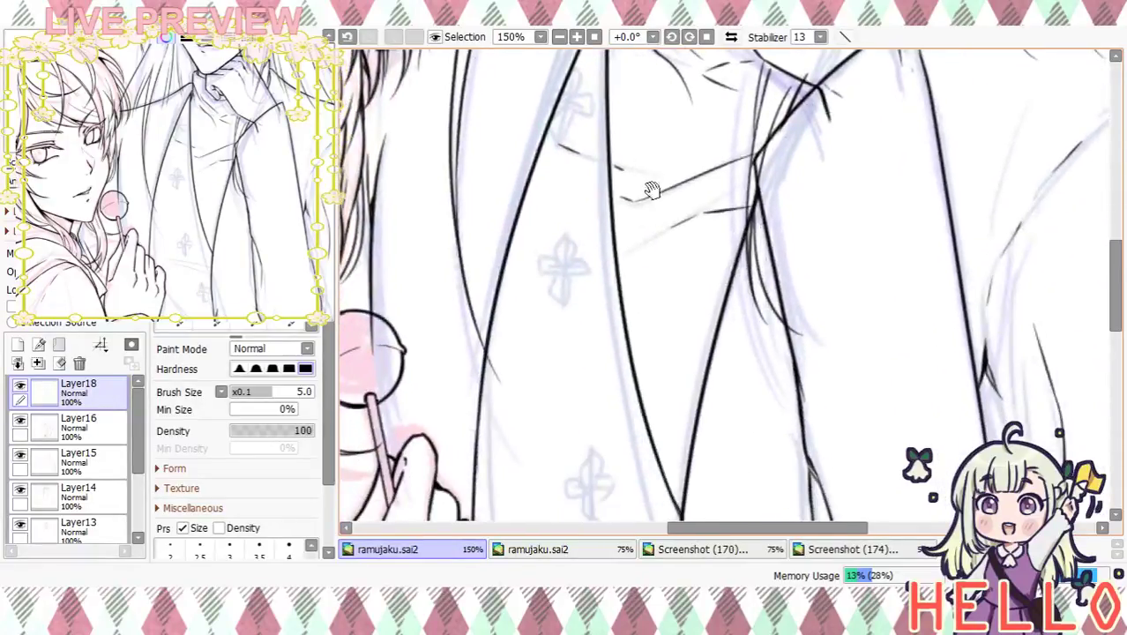
{"action": "left_click_drag", "start_coordinate": [647, 296], "coordinate": [673, 368]}
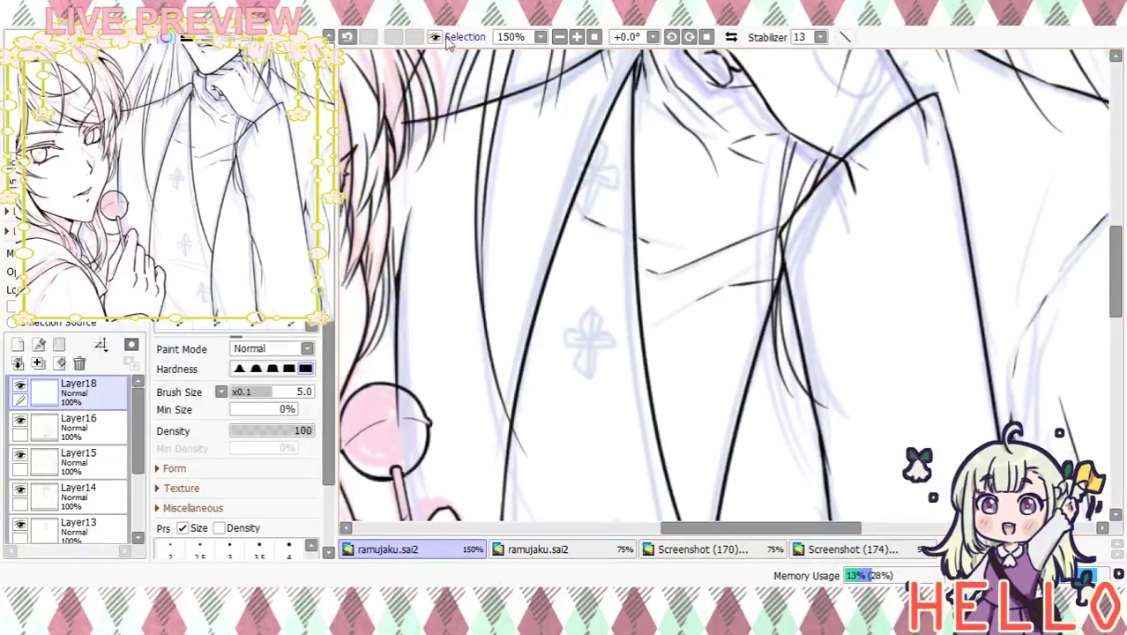
{"action": "left_click", "coordinate": [347, 37]}
{"action": "left_click", "coordinate": [347, 37]}
{"action": "left_click_drag", "start_coordinate": [655, 364], "coordinate": [634, 222]}
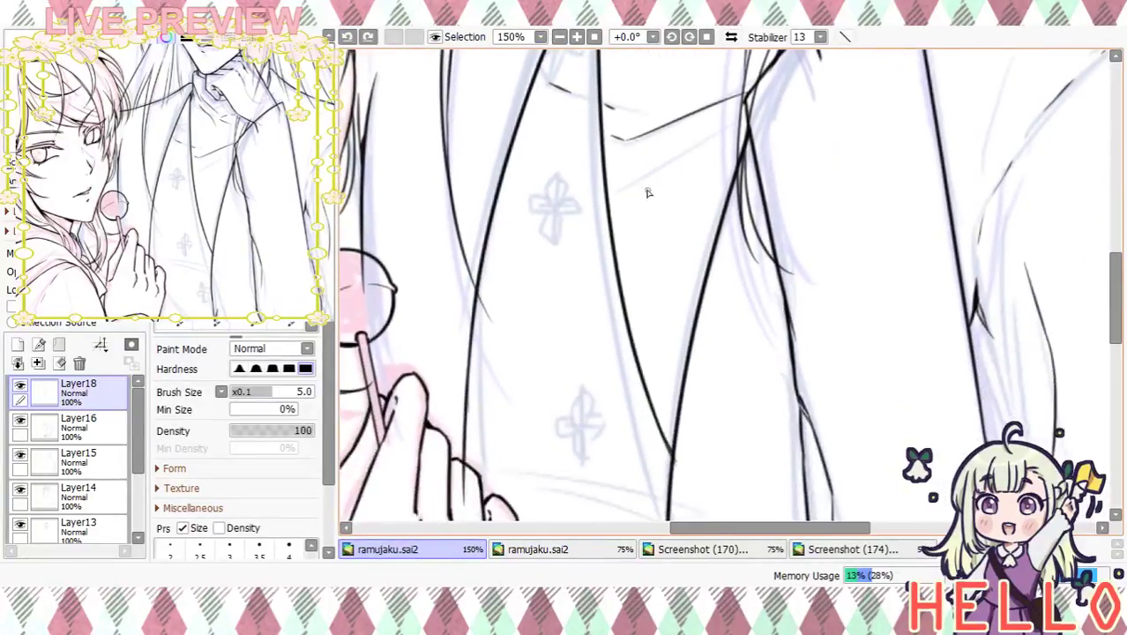
Ink the curved crease crossing the garment's front panel above the waist, beside the short-haired character's hand
{"action": "left_click", "coordinate": [560, 38]}
{"action": "left_click", "coordinate": [560, 38]}
{"action": "left_click_drag", "start_coordinate": [720, 350], "coordinate": [684, 240]}
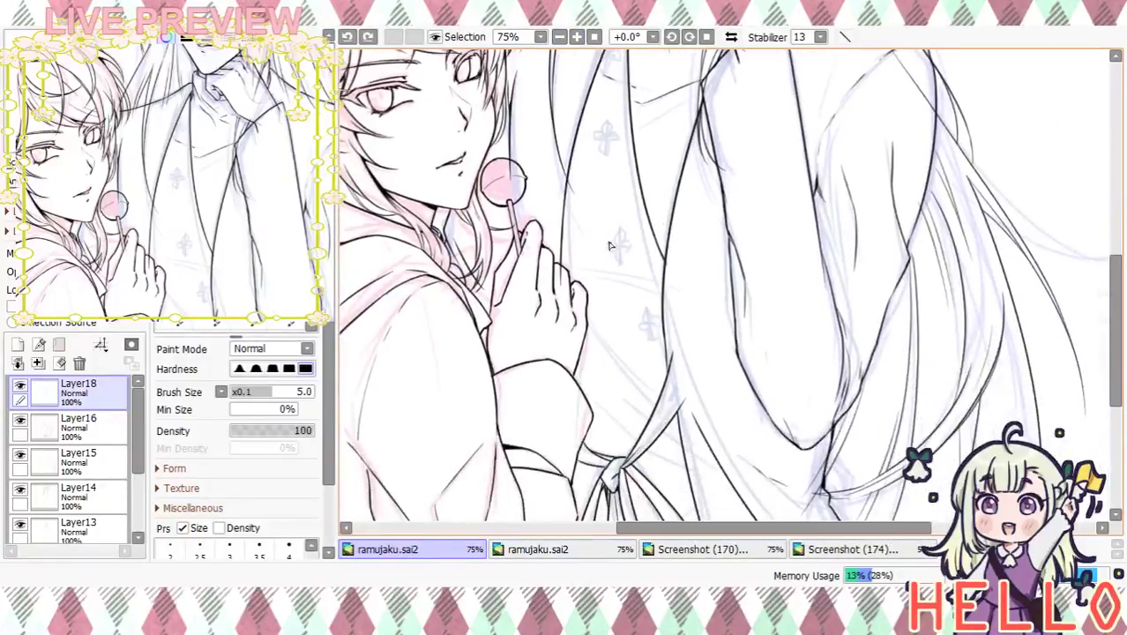
{"action": "scroll", "coordinate": [630, 221], "scroll_direction": "up", "scroll_amount": 2}
{"action": "left_click_drag", "start_coordinate": [593, 227], "coordinate": [602, 253]}
{"action": "left_click_drag", "start_coordinate": [603, 151], "coordinate": [664, 335]}
{"action": "mouse_move", "coordinate": [624, 170]}
{"action": "left_mouse_down"}
{"action": "mouse_move", "coordinate": [669, 375]}
{"action": "mouse_move", "coordinate": [629, 148]}
{"action": "left_mouse_up"}
{"action": "left_click_drag", "start_coordinate": [627, 332], "coordinate": [631, 152]}
{"action": "mouse_move", "coordinate": [543, 245]}
{"action": "left_mouse_down"}
{"action": "mouse_move", "coordinate": [624, 289]}
{"action": "mouse_move", "coordinate": [695, 305]}
{"action": "left_mouse_up"}
{"action": "key", "text": "ctrl+z"}
{"action": "left_click_drag", "start_coordinate": [547, 233], "coordinate": [697, 270]}
{"action": "mouse_move", "coordinate": [615, 266]}
{"action": "left_mouse_down"}
{"action": "mouse_move", "coordinate": [706, 315]}
{"action": "mouse_move", "coordinate": [684, 168]}
{"action": "left_mouse_up"}
{"action": "double_click", "coordinate": [561, 38]}
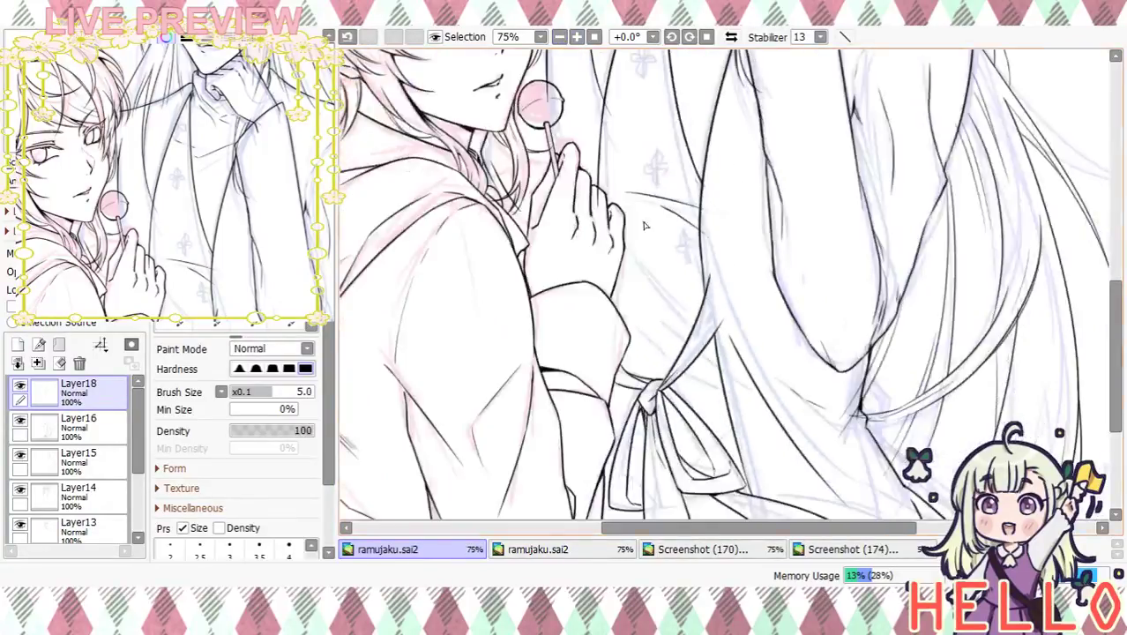
Ink the diagonal fold lines running from beside the hand down across the waist toward the ribbon bow
{"action": "mouse_move", "coordinate": [635, 251]}
{"action": "left_mouse_down"}
{"action": "mouse_move", "coordinate": [719, 338]}
{"action": "mouse_move", "coordinate": [722, 375]}
{"action": "left_mouse_up"}
{"action": "key", "text": "ctrl+z"}
{"action": "left_click_drag", "start_coordinate": [634, 258], "coordinate": [763, 385]}
{"action": "key", "text": "ctrl+z"}
{"action": "key", "text": "ctrl+z"}
{"action": "mouse_move", "coordinate": [653, 303]}
{"action": "left_mouse_down"}
{"action": "mouse_move", "coordinate": [688, 347]}
{"action": "mouse_move", "coordinate": [765, 394]}
{"action": "left_mouse_up"}
{"action": "scroll", "coordinate": [751, 437], "scroll_direction": "down", "scroll_amount": 3}
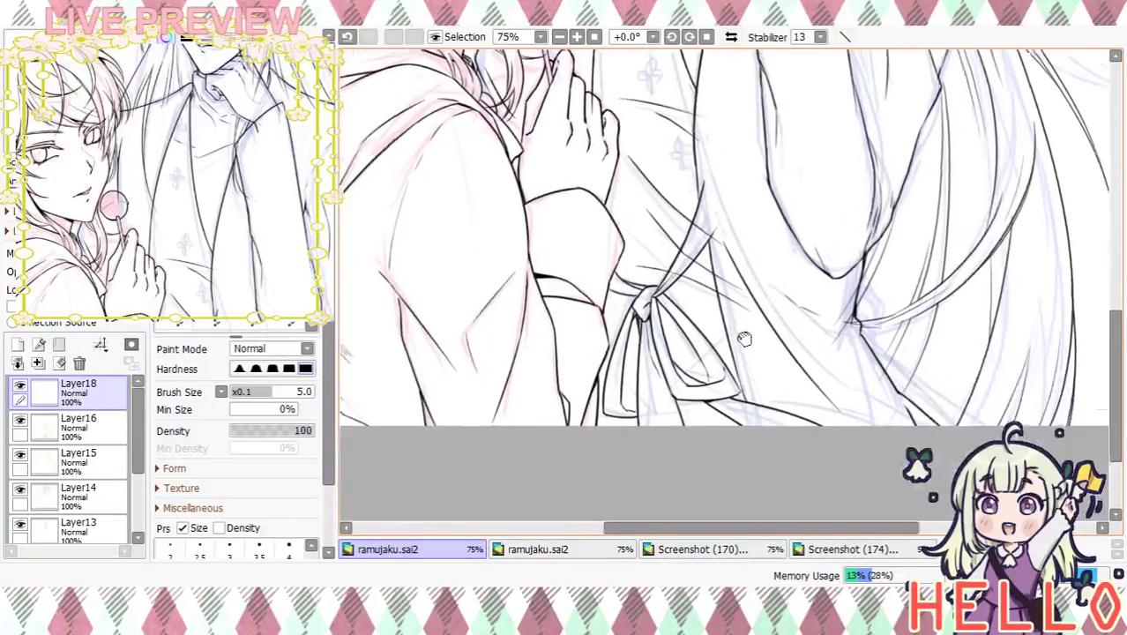
Ink the curved fold strokes across the ribbon bow's loops
{"action": "mouse_move", "coordinate": [675, 309]}
{"action": "left_mouse_down"}
{"action": "mouse_move", "coordinate": [695, 376]}
{"action": "mouse_move", "coordinate": [693, 443]}
{"action": "mouse_move", "coordinate": [677, 304]}
{"action": "left_mouse_up"}
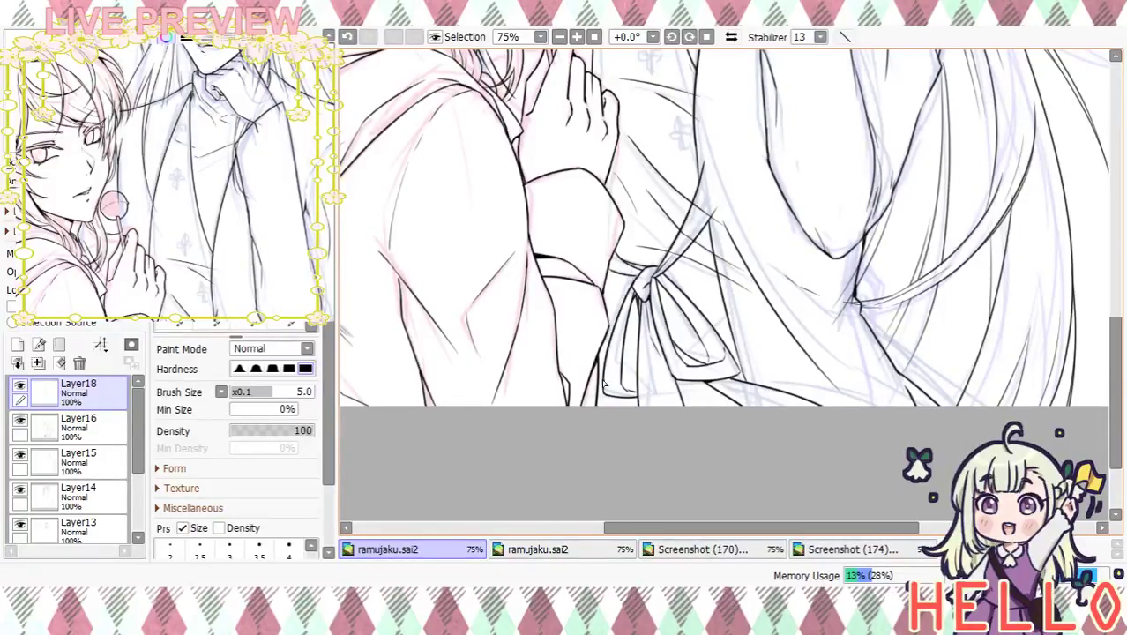
{"action": "left_click_drag", "start_coordinate": [621, 358], "coordinate": [720, 315]}
{"action": "scroll", "coordinate": [756, 293], "scroll_direction": "up", "scroll_amount": 1}
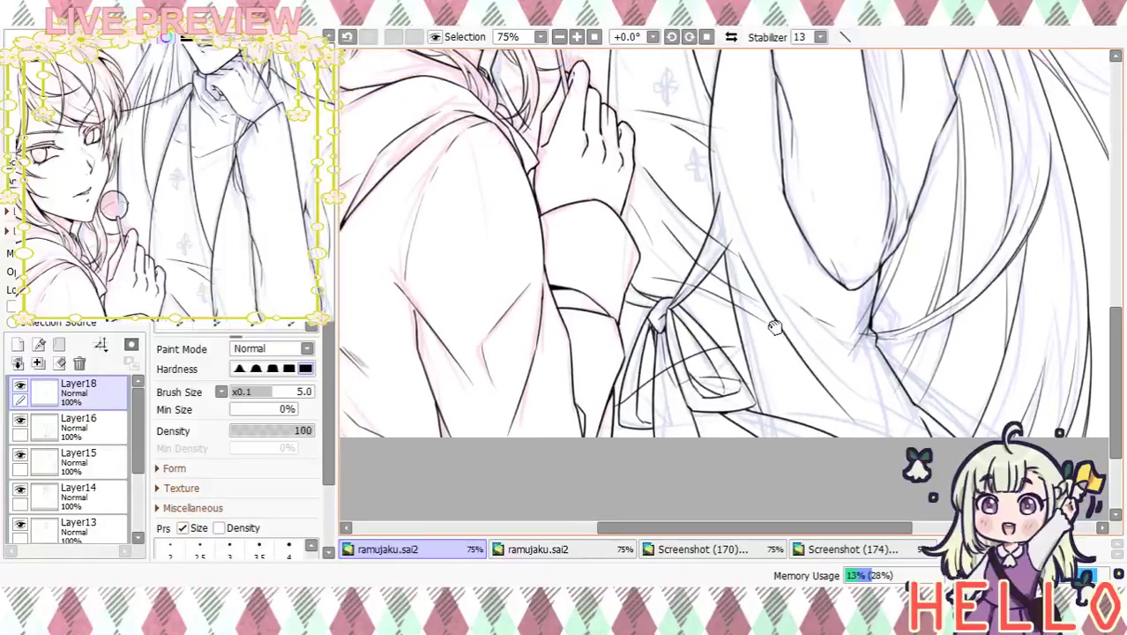
{"action": "scroll", "coordinate": [788, 314], "scroll_direction": "up", "scroll_amount": 2}
{"action": "scroll", "coordinate": [792, 321], "scroll_direction": "up", "scroll_amount": 4}
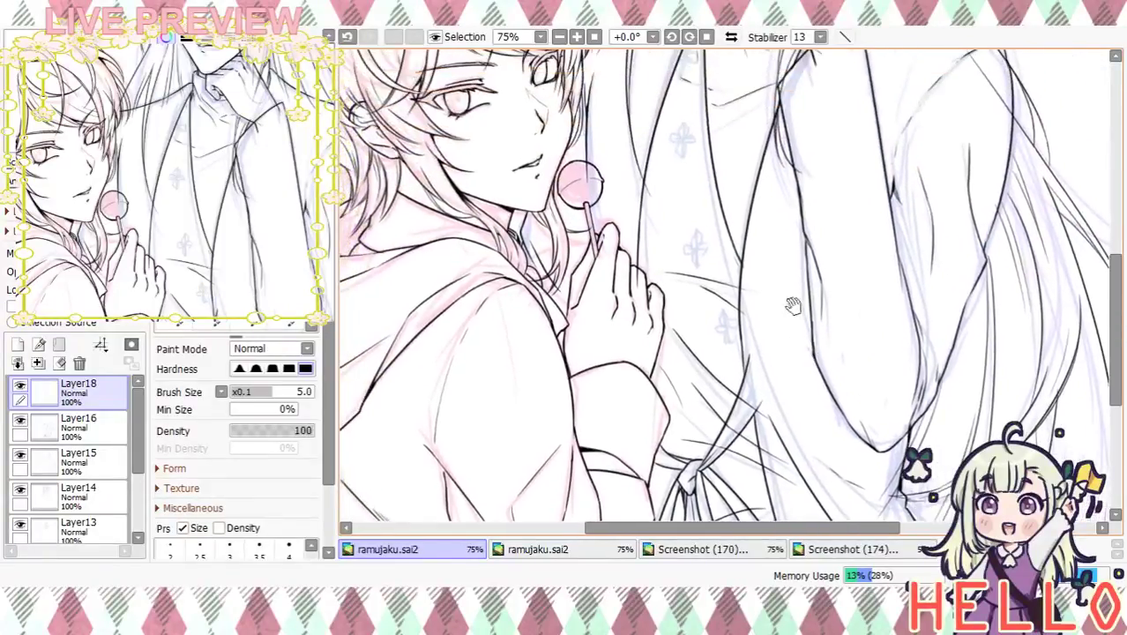
Add a new layer and ink the uppermost small cross motif on the garment's front panel, redoing misplaced strokes
{"action": "left_click", "coordinate": [577, 37]}
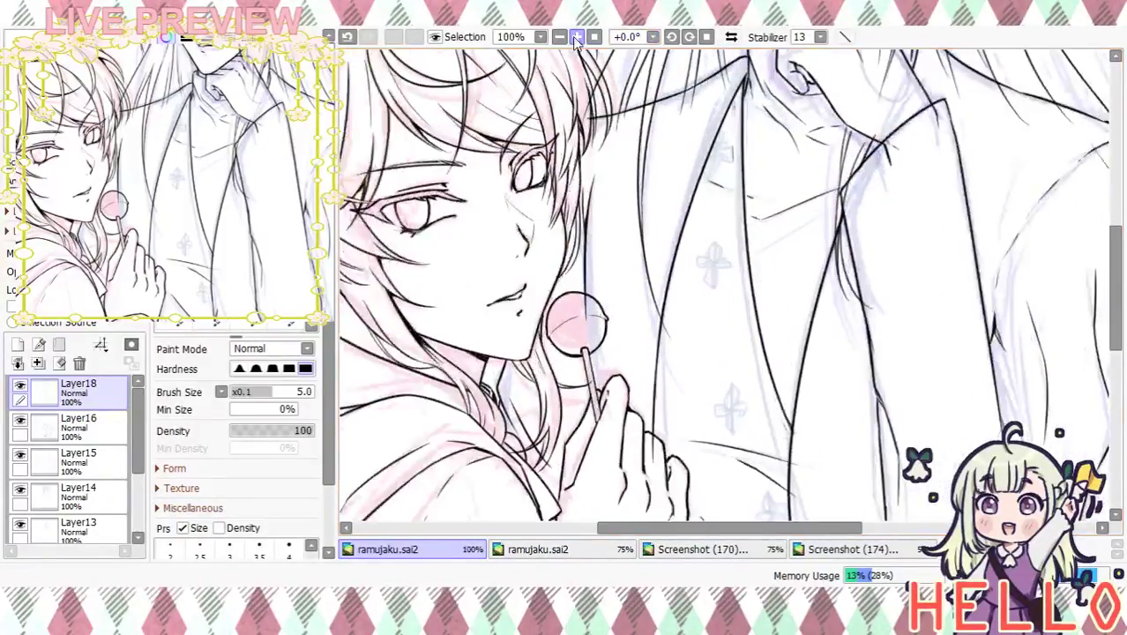
{"action": "left_click", "coordinate": [578, 37]}
{"action": "left_click", "coordinate": [578, 37]}
{"action": "left_click_drag", "start_coordinate": [674, 99], "coordinate": [671, 281]}
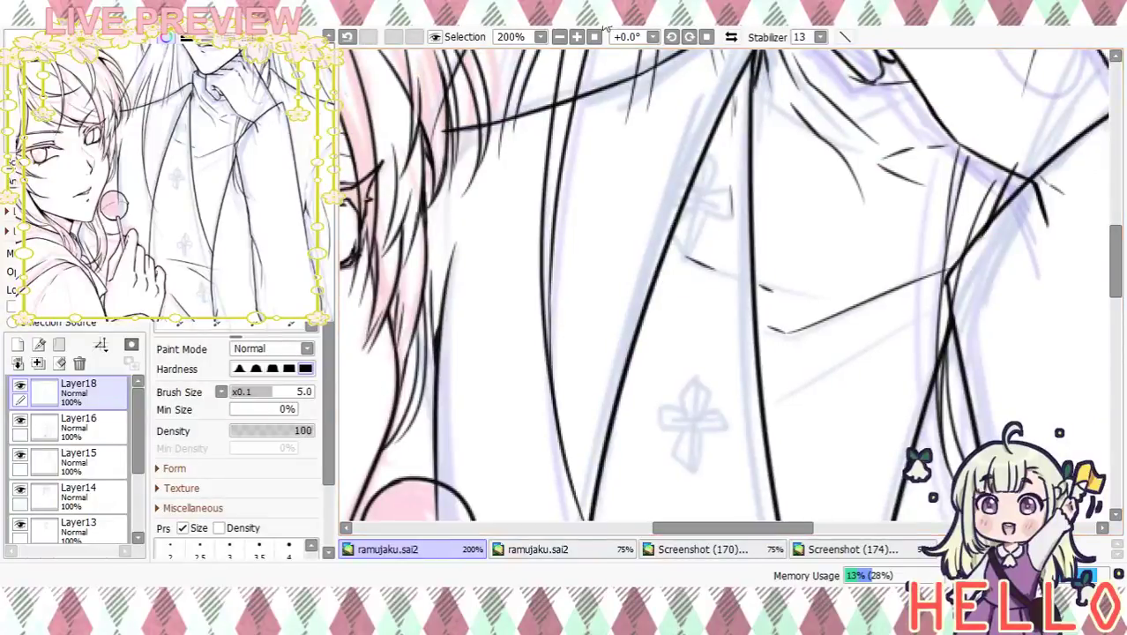
{"action": "left_click", "coordinate": [17, 344]}
{"action": "left_click_drag", "start_coordinate": [707, 168], "coordinate": [705, 245]}
{"action": "key", "text": "ctrl+z"}
{"action": "mouse_move", "coordinate": [708, 169]}
{"action": "left_mouse_down"}
{"action": "mouse_move", "coordinate": [705, 231]}
{"action": "mouse_move", "coordinate": [732, 199]}
{"action": "left_mouse_up"}
{"action": "mouse_move", "coordinate": [719, 372]}
{"action": "left_mouse_down"}
{"action": "mouse_move", "coordinate": [705, 277]}
{"action": "mouse_move", "coordinate": [699, 353]}
{"action": "left_mouse_up"}
{"action": "mouse_move", "coordinate": [677, 311]}
{"action": "left_mouse_down"}
{"action": "mouse_move", "coordinate": [734, 311]}
{"action": "mouse_move", "coordinate": [687, 293]}
{"action": "mouse_move", "coordinate": [702, 362]}
{"action": "left_mouse_up"}
{"action": "key", "text": "ctrl+z"}
{"action": "scroll", "coordinate": [703, 329], "scroll_direction": "down", "scroll_amount": 5}
{"action": "key", "text": "ctrl+z"}
Ink the remaining small crosses down the garment's front panel and make Layer18 the active layer
{"action": "left_click_drag", "start_coordinate": [696, 295], "coordinate": [694, 369]}
{"action": "left_click_drag", "start_coordinate": [669, 324], "coordinate": [729, 323]}
{"action": "mouse_move", "coordinate": [724, 420]}
{"action": "left_mouse_down"}
{"action": "mouse_move", "coordinate": [692, 248]}
{"action": "mouse_move", "coordinate": [729, 380]}
{"action": "left_mouse_up"}
{"action": "left_click_drag", "start_coordinate": [703, 342], "coordinate": [750, 339]}
{"action": "left_click_drag", "start_coordinate": [733, 218], "coordinate": [755, 397]}
{"action": "left_click_drag", "start_coordinate": [746, 247], "coordinate": [757, 415]}
{"action": "left_click_drag", "start_coordinate": [748, 283], "coordinate": [751, 407]}
{"action": "left_click", "coordinate": [79, 427]}
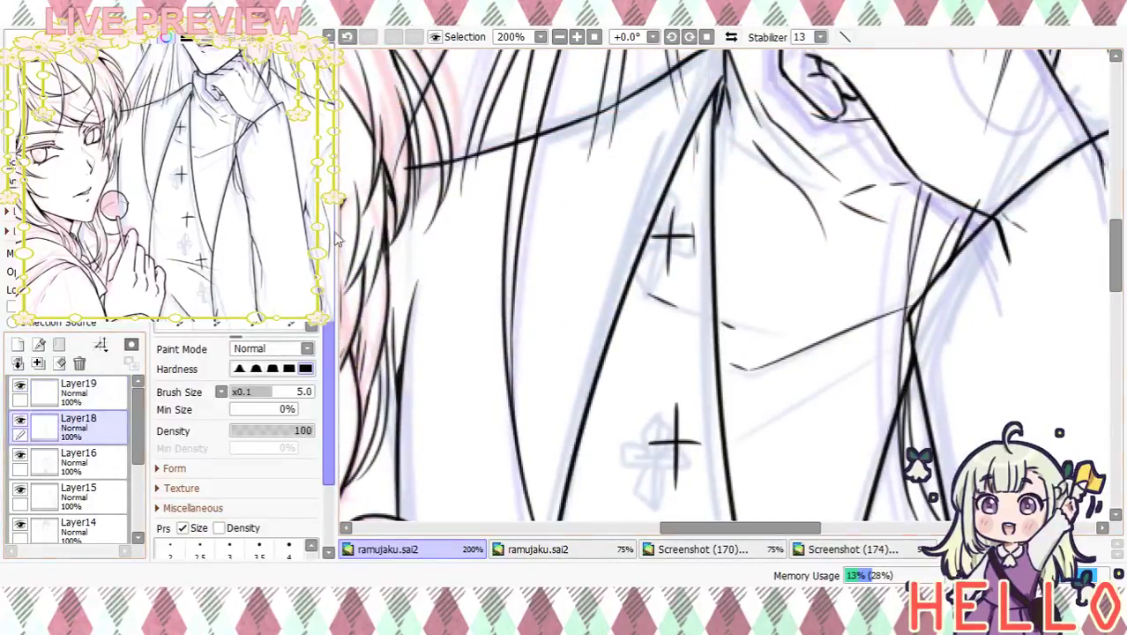
Ink the upper diamond petal over the uppermost cross with a size 4 brush, set Layer19's opacity to 44%, and return to Layer18
{"action": "scroll", "coordinate": [319, 484], "scroll_direction": "down", "scroll_amount": 2}
{"action": "left_click", "coordinate": [289, 496]}
{"action": "left_click", "coordinate": [577, 36]}
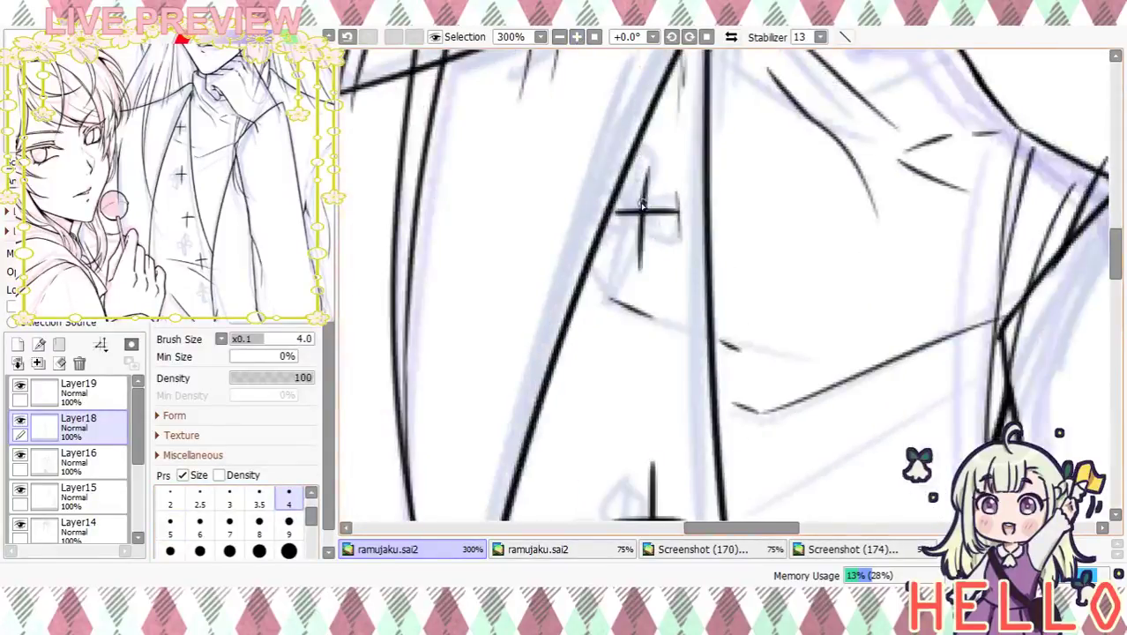
{"action": "mouse_move", "coordinate": [627, 196]}
{"action": "left_mouse_down"}
{"action": "mouse_move", "coordinate": [648, 166]}
{"action": "mouse_move", "coordinate": [648, 205]}
{"action": "left_mouse_up"}
{"action": "left_click", "coordinate": [113, 389]}
{"action": "left_click", "coordinate": [91, 271]}
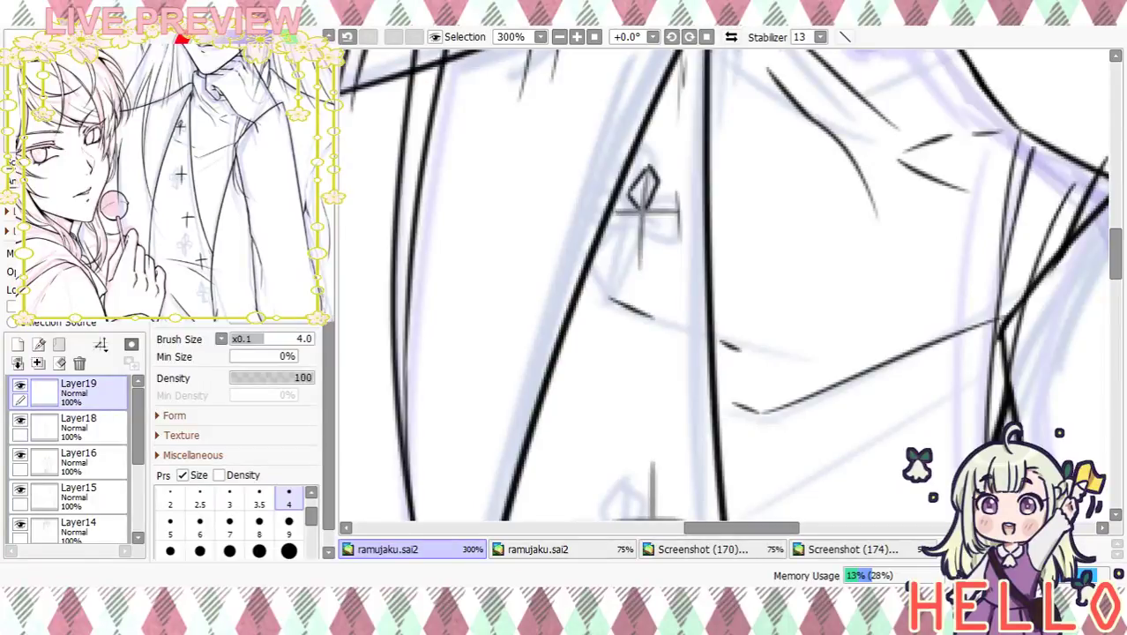
{"action": "left_click", "coordinate": [100, 422]}
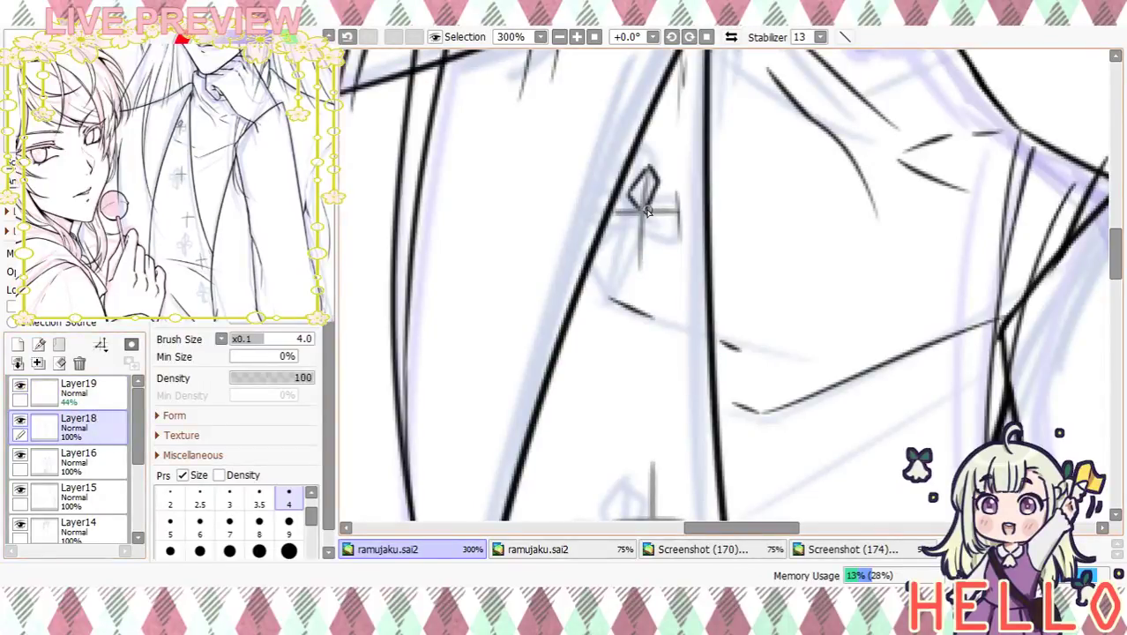
Ink the uppermost ornament's remaining petals and four diamond petals around each of the second and third guide crosses on Layer18
{"action": "left_click_drag", "start_coordinate": [670, 229], "coordinate": [647, 216]}
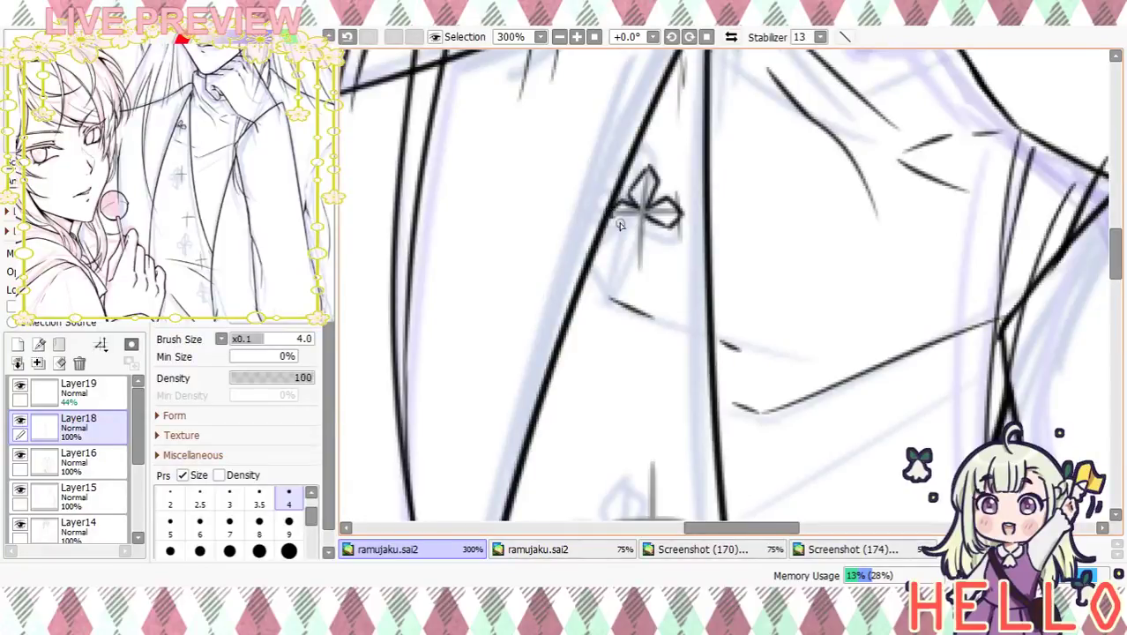
{"action": "mouse_move", "coordinate": [640, 215]}
{"action": "left_mouse_down"}
{"action": "mouse_move", "coordinate": [629, 228]}
{"action": "mouse_move", "coordinate": [636, 257]}
{"action": "mouse_move", "coordinate": [649, 251]}
{"action": "left_mouse_up"}
{"action": "left_click_drag", "start_coordinate": [717, 395], "coordinate": [636, 221]}
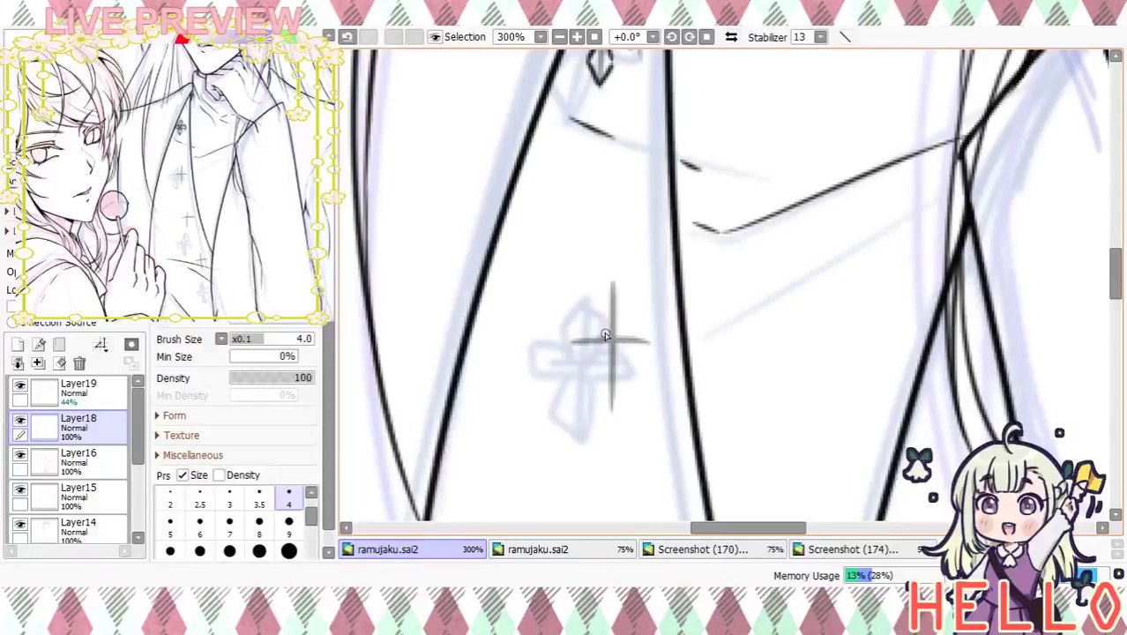
{"action": "mouse_move", "coordinate": [626, 311]}
{"action": "left_mouse_down"}
{"action": "mouse_move", "coordinate": [624, 252]}
{"action": "mouse_move", "coordinate": [643, 277]}
{"action": "mouse_move", "coordinate": [625, 285]}
{"action": "mouse_move", "coordinate": [607, 269]}
{"action": "mouse_move", "coordinate": [620, 298]}
{"action": "left_mouse_up"}
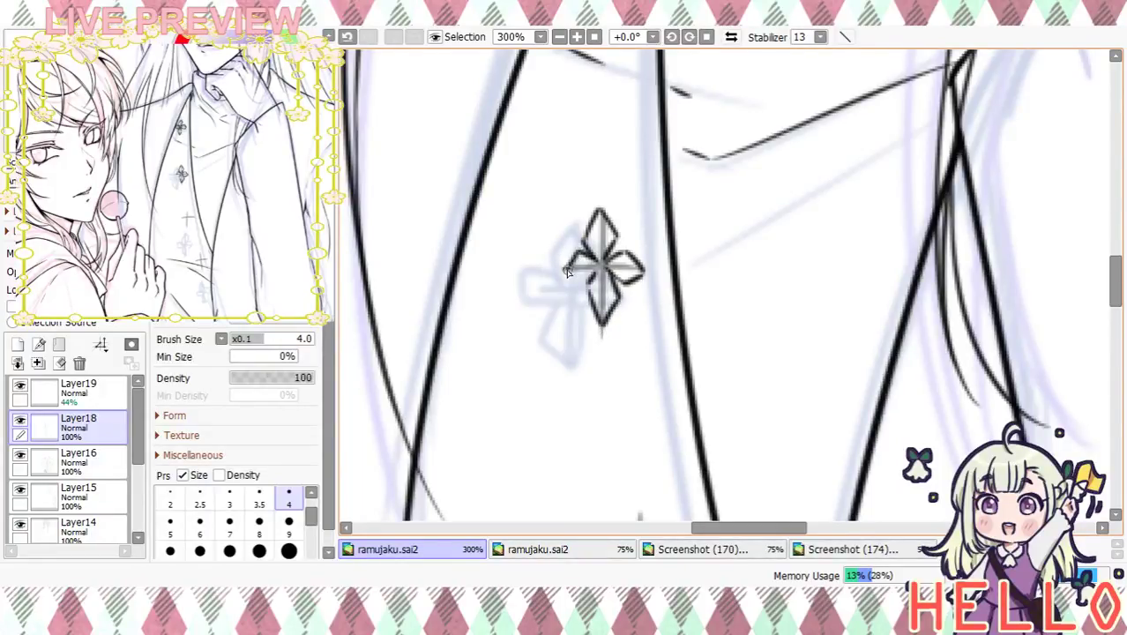
{"action": "left_click_drag", "start_coordinate": [612, 383], "coordinate": [586, 221]}
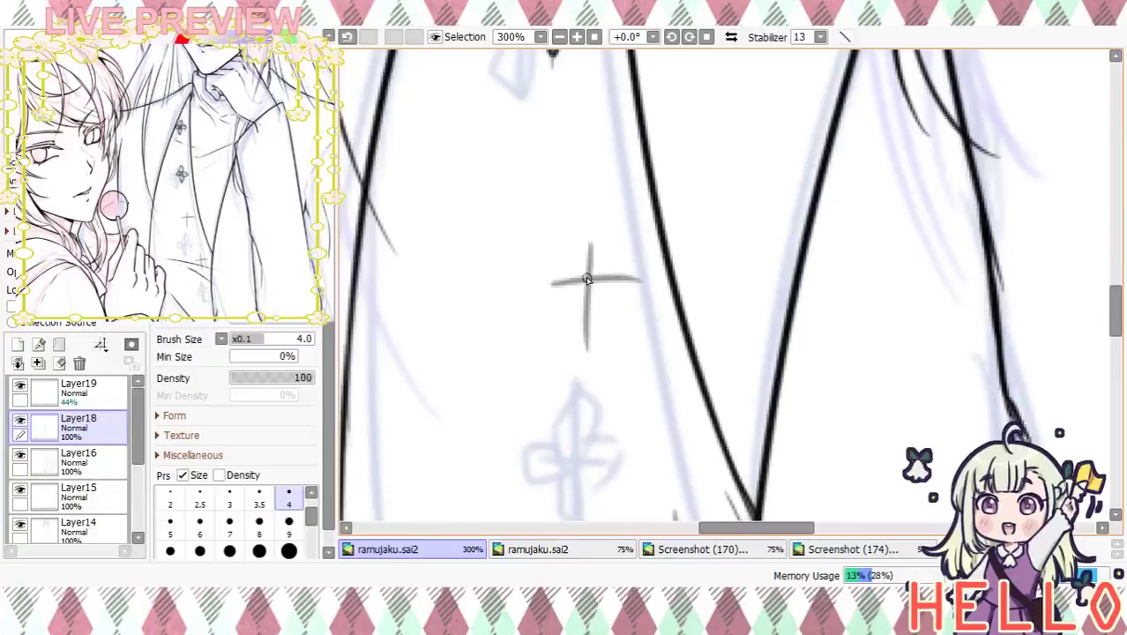
{"action": "mouse_move", "coordinate": [609, 258]}
{"action": "left_mouse_down"}
{"action": "mouse_move", "coordinate": [633, 283]}
{"action": "mouse_move", "coordinate": [624, 294]}
{"action": "mouse_move", "coordinate": [591, 283]}
{"action": "mouse_move", "coordinate": [603, 309]}
{"action": "mouse_move", "coordinate": [587, 345]}
{"action": "mouse_move", "coordinate": [575, 317]}
{"action": "mouse_move", "coordinate": [582, 283]}
{"action": "left_mouse_up"}
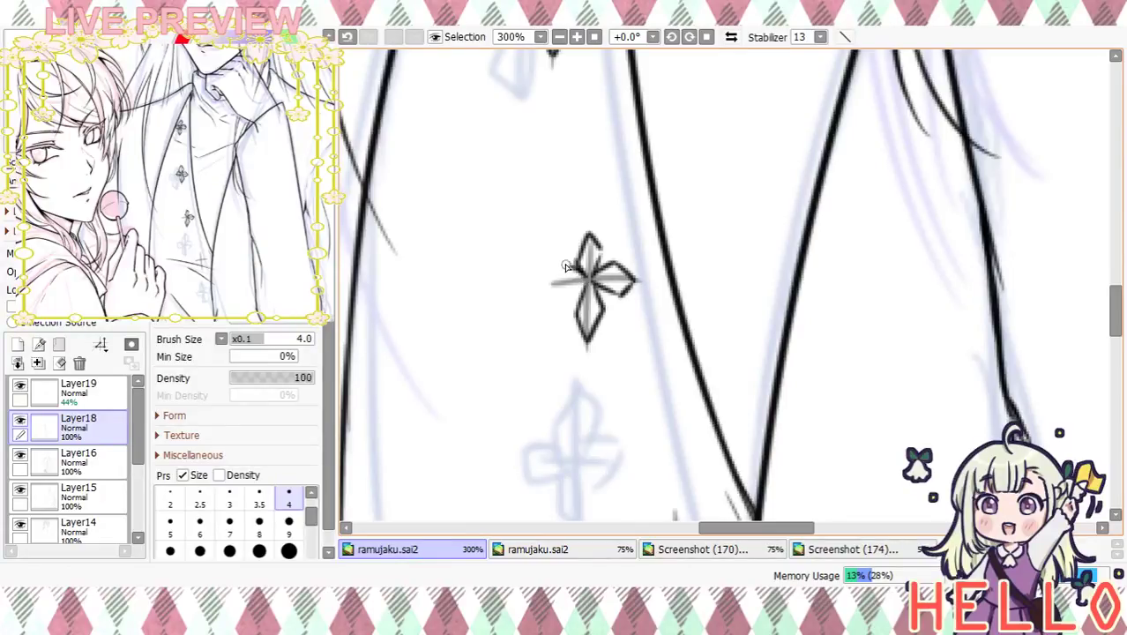
Ink four diamond petals around the lowest guide cross beside the waist fold, redoing the misplaced strokes
{"action": "left_click_drag", "start_coordinate": [609, 343], "coordinate": [601, 194]}
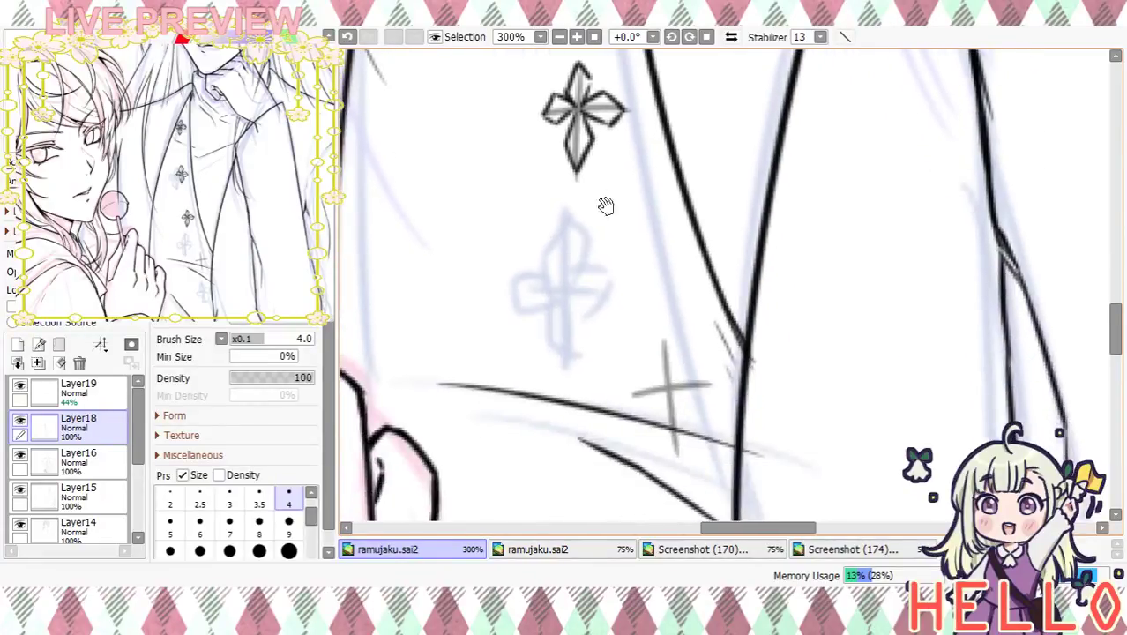
{"action": "mouse_move", "coordinate": [664, 315]}
{"action": "left_mouse_down"}
{"action": "mouse_move", "coordinate": [621, 260]}
{"action": "mouse_move", "coordinate": [633, 244]}
{"action": "mouse_move", "coordinate": [623, 272]}
{"action": "mouse_move", "coordinate": [632, 246]}
{"action": "mouse_move", "coordinate": [640, 291]}
{"action": "left_mouse_up"}
{"action": "key", "text": "ctrl+z"}
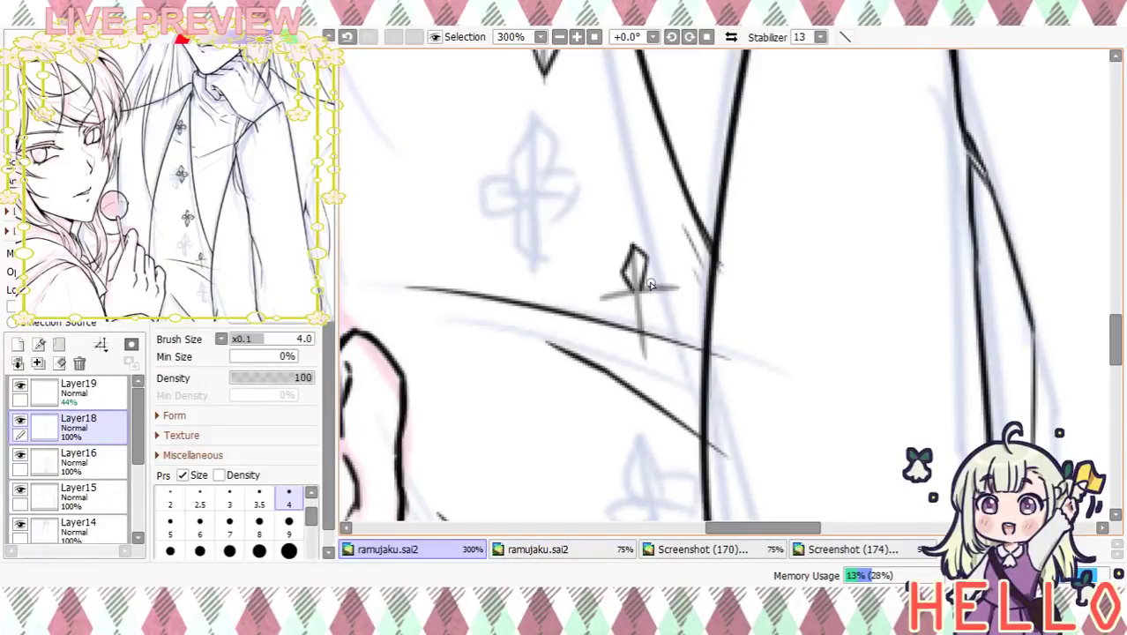
{"action": "key", "text": "ctrl+z"}
{"action": "mouse_move", "coordinate": [632, 247]}
{"action": "left_mouse_down"}
{"action": "mouse_move", "coordinate": [638, 289]}
{"action": "mouse_move", "coordinate": [656, 272]}
{"action": "mouse_move", "coordinate": [678, 288]}
{"action": "mouse_move", "coordinate": [671, 300]}
{"action": "mouse_move", "coordinate": [605, 288]}
{"action": "mouse_move", "coordinate": [599, 307]}
{"action": "mouse_move", "coordinate": [613, 317]}
{"action": "mouse_move", "coordinate": [635, 297]}
{"action": "mouse_move", "coordinate": [626, 326]}
{"action": "mouse_move", "coordinate": [639, 345]}
{"action": "mouse_move", "coordinate": [657, 324]}
{"action": "left_mouse_up"}
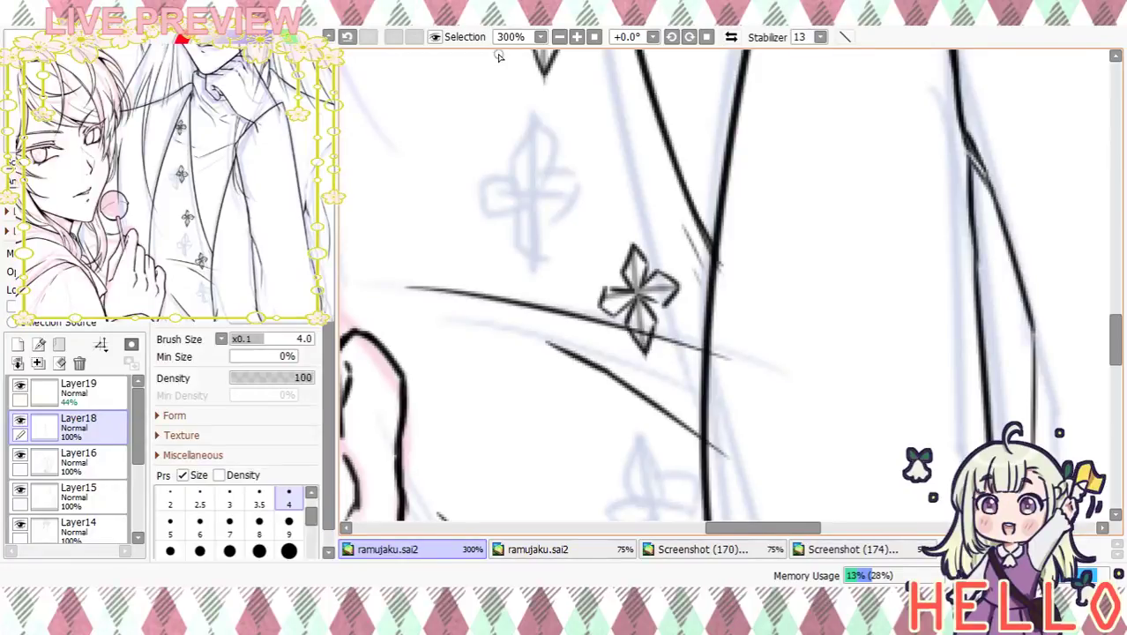
Examine the row of petal ornaments down the garment's front panel at several zoom levels
{"action": "left_click", "coordinate": [561, 37]}
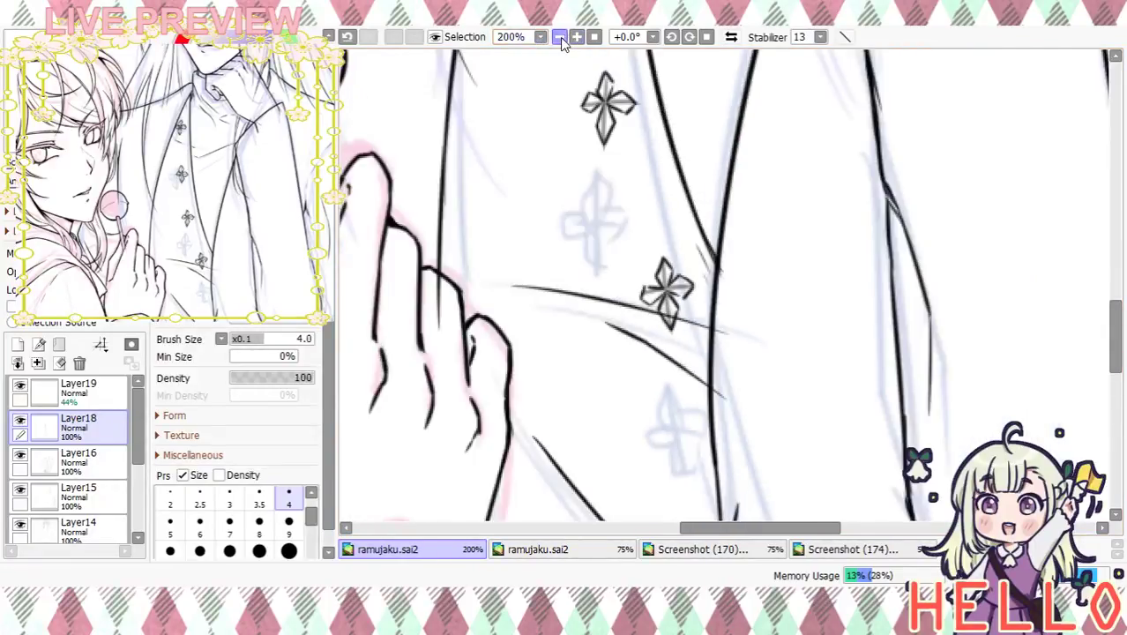
{"action": "left_click", "coordinate": [561, 38]}
{"action": "left_click", "coordinate": [561, 37]}
{"action": "left_click", "coordinate": [561, 37]}
{"action": "left_click", "coordinate": [561, 37]}
{"action": "left_click", "coordinate": [578, 37]}
{"action": "left_click", "coordinate": [578, 37]}
{"action": "left_click", "coordinate": [577, 37]}
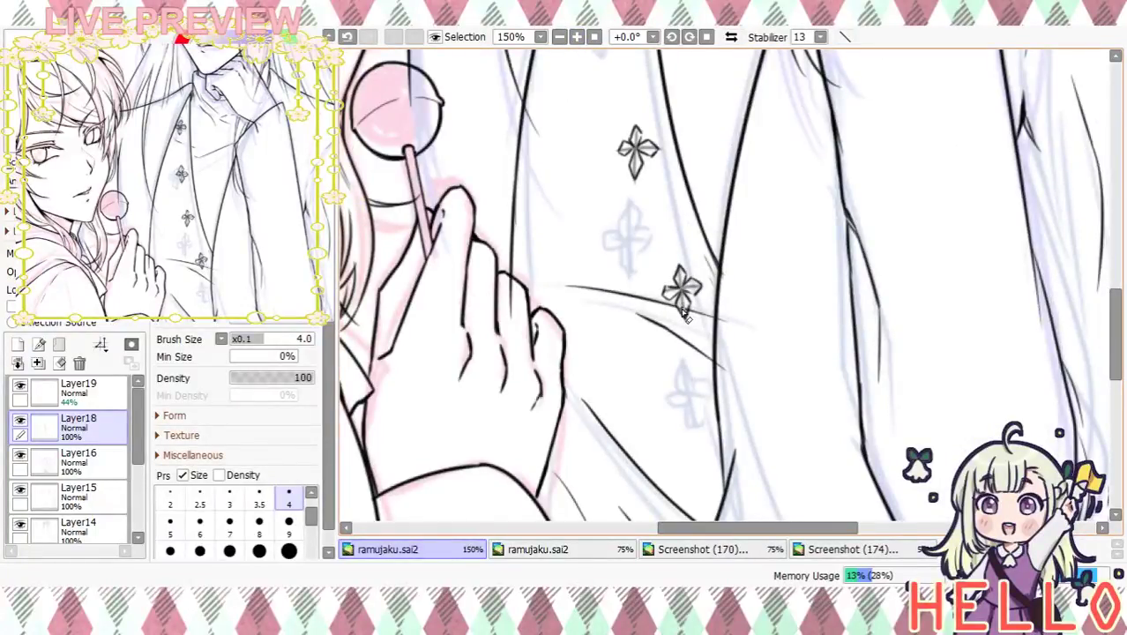
{"action": "scroll", "coordinate": [679, 335], "scroll_direction": "up", "scroll_amount": 7}
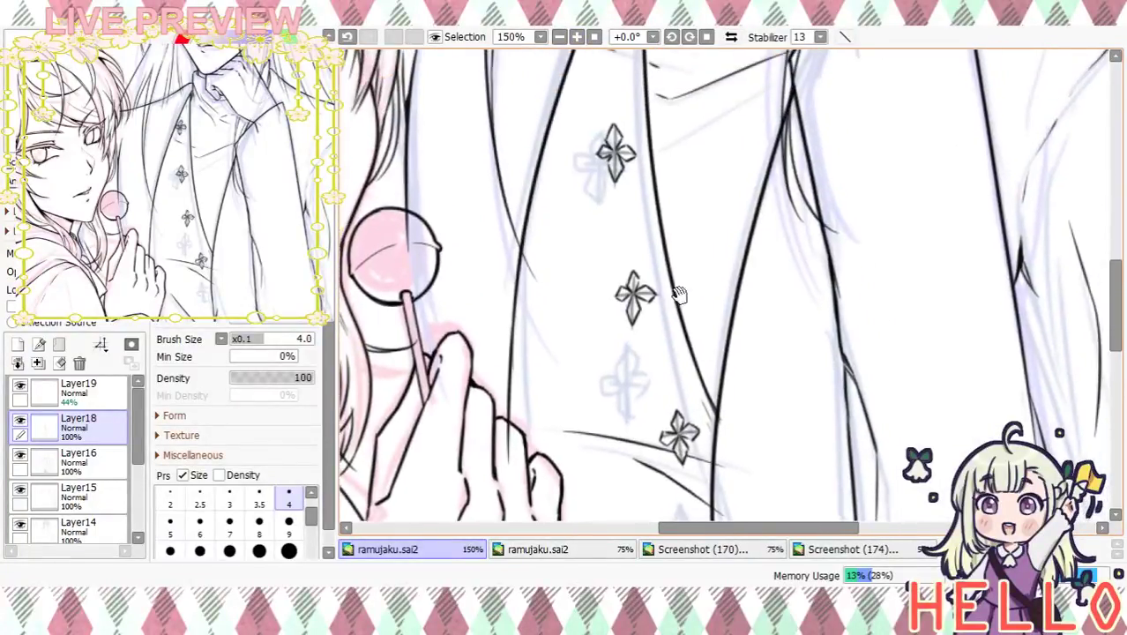
{"action": "scroll", "coordinate": [688, 340], "scroll_direction": "up", "scroll_amount": 2}
{"action": "scroll", "coordinate": [682, 265], "scroll_direction": "down", "scroll_amount": 6}
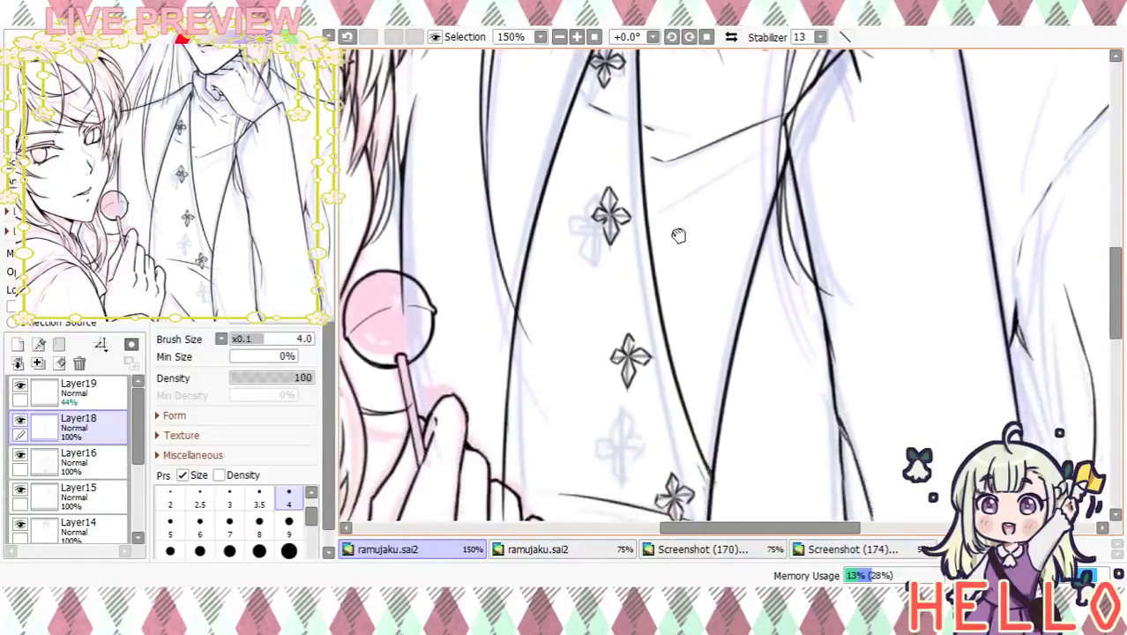
Delete Layer19 with the cross guide lines
{"action": "left_click", "coordinate": [34, 397]}
{"action": "left_click", "coordinate": [79, 363]}
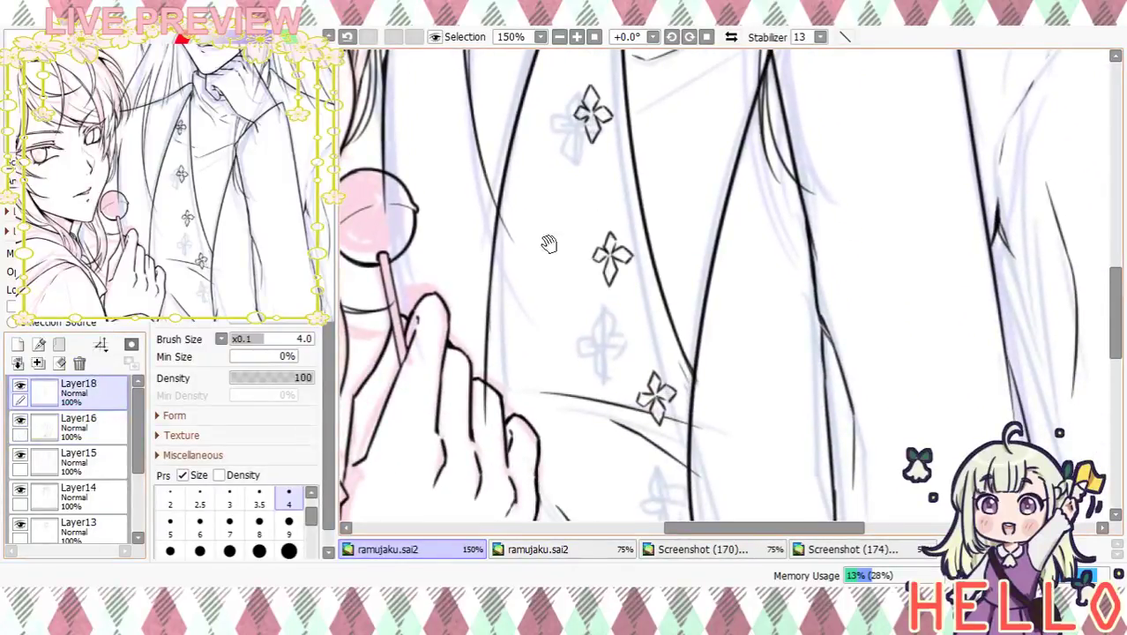
{"action": "left_click_drag", "start_coordinate": [651, 197], "coordinate": [659, 234]}
Erase the fold line ends that overshoot the garment's front edge above the ribbon bow, using a size 14 eraser
{"action": "mouse_move", "coordinate": [684, 344]}
{"action": "left_mouse_down"}
{"action": "mouse_move", "coordinate": [682, 216]}
{"action": "mouse_move", "coordinate": [670, 181]}
{"action": "left_mouse_up"}
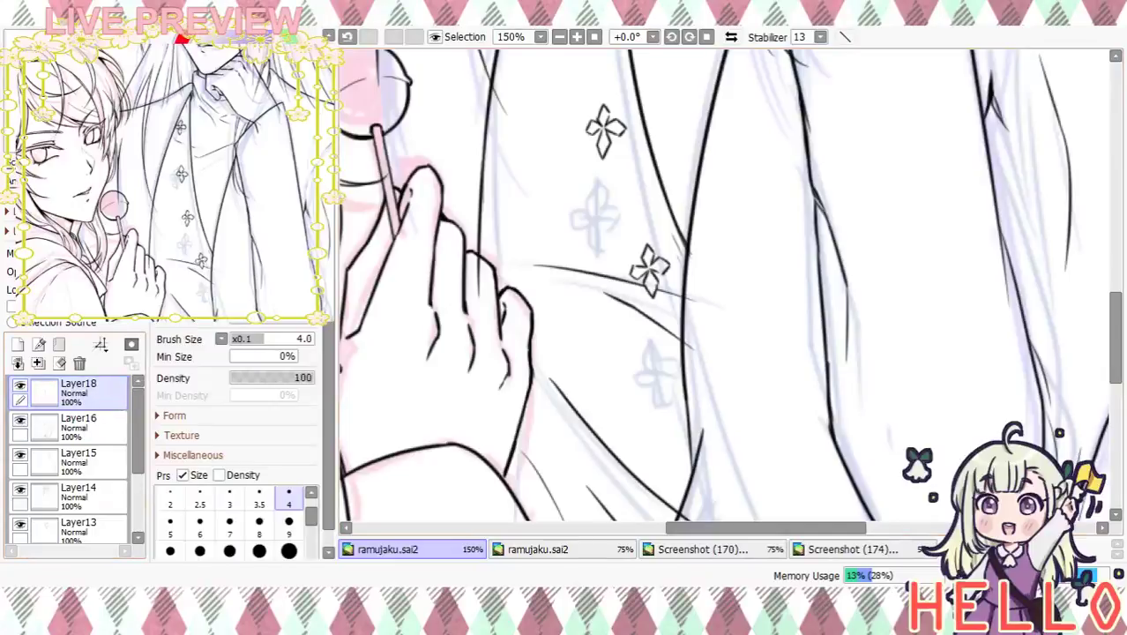
{"action": "left_click", "coordinate": [265, 269]}
{"action": "left_click_drag", "start_coordinate": [694, 292], "coordinate": [691, 304]}
{"action": "left_click_drag", "start_coordinate": [693, 347], "coordinate": [691, 333]}
{"action": "scroll", "coordinate": [729, 386], "scroll_direction": "down", "scroll_amount": 3}
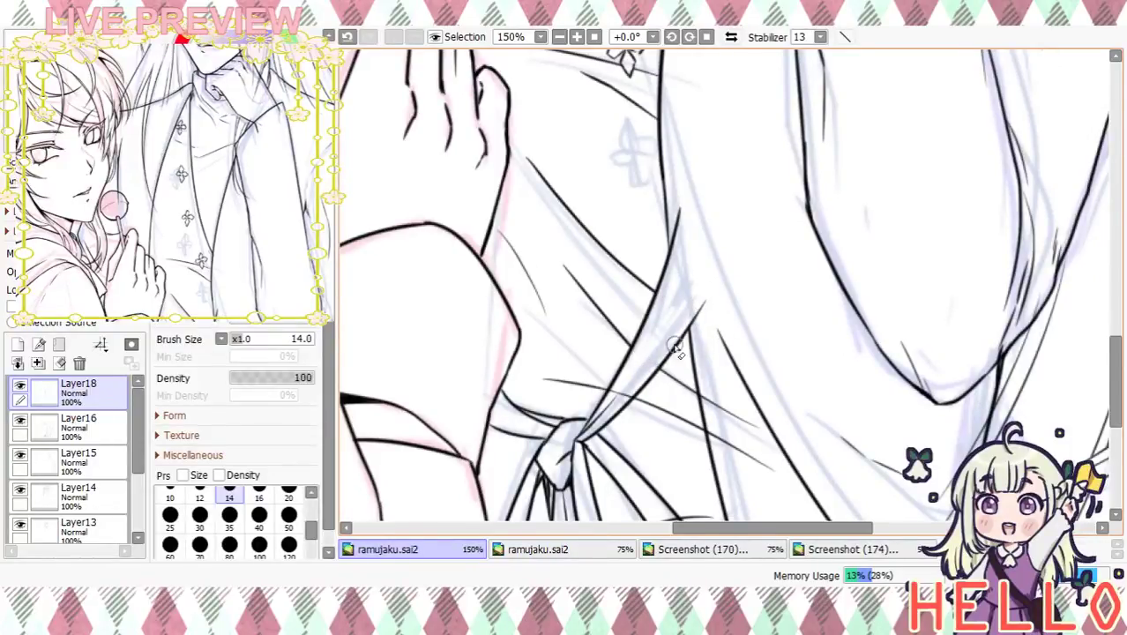
{"action": "scroll", "coordinate": [628, 389], "scroll_direction": "down", "scroll_amount": 2}
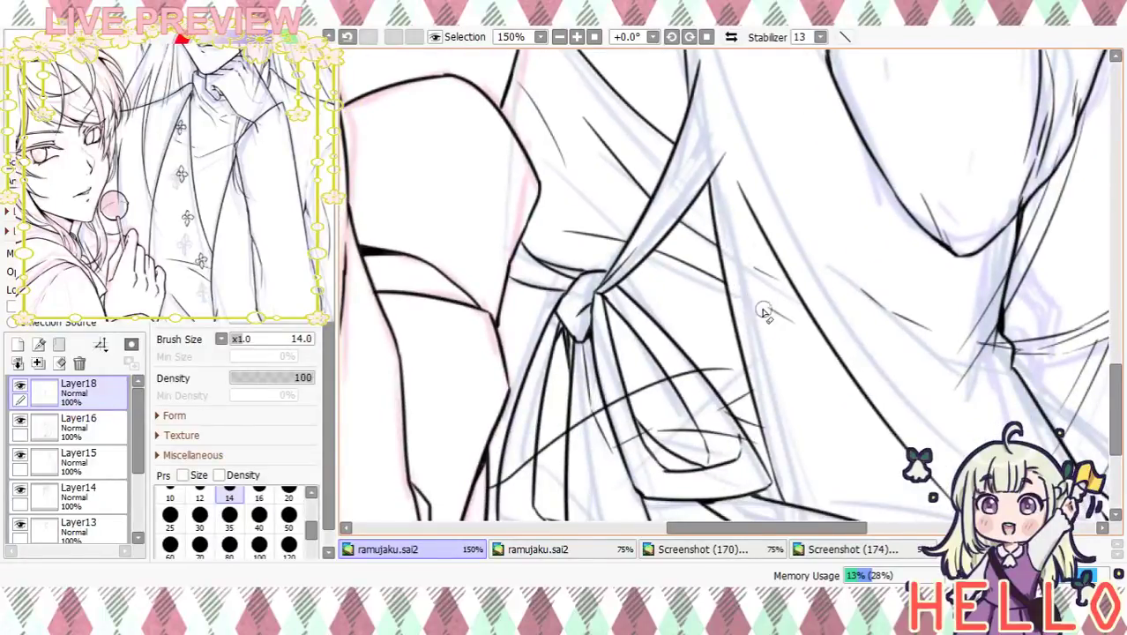
Erase the garment lines crossing the ribbon bow's loops and tails
{"action": "left_click_drag", "start_coordinate": [788, 330], "coordinate": [722, 188]}
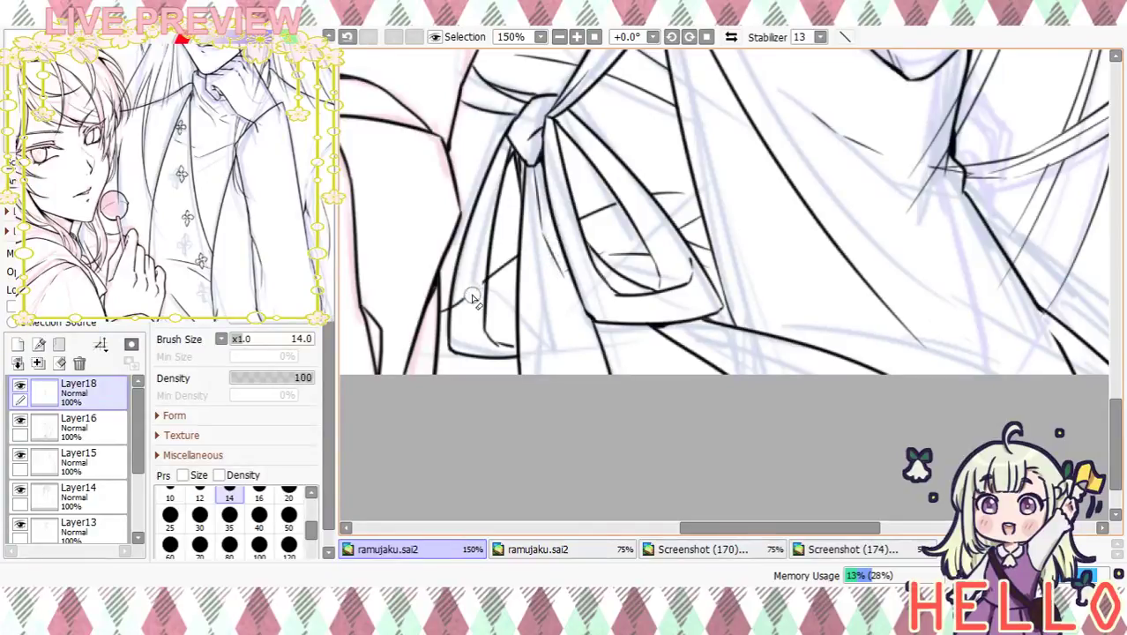
{"action": "mouse_move", "coordinate": [472, 292]}
{"action": "left_mouse_down"}
{"action": "mouse_move", "coordinate": [518, 248]}
{"action": "mouse_move", "coordinate": [458, 310]}
{"action": "left_mouse_up"}
{"action": "left_click_drag", "start_coordinate": [532, 215], "coordinate": [530, 313]}
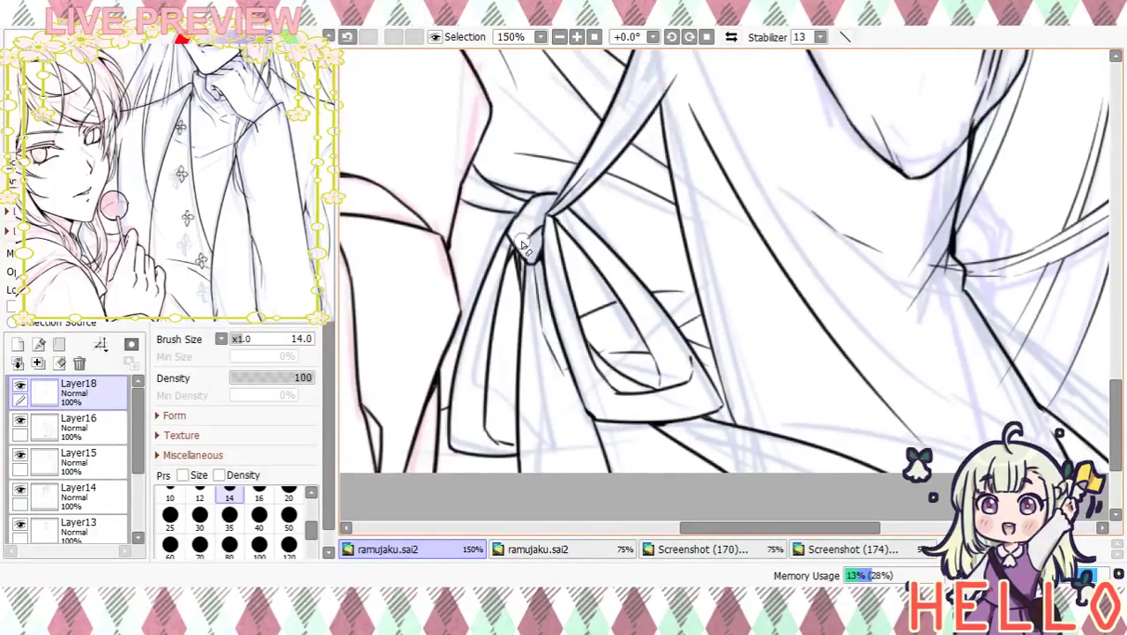
Merge Layer18 with the petal ornaments down into Layer16
{"action": "double_click", "coordinate": [559, 39]}
{"action": "left_click", "coordinate": [559, 37]}
{"action": "mouse_move", "coordinate": [782, 201]}
{"action": "left_mouse_down"}
{"action": "mouse_move", "coordinate": [796, 317]}
{"action": "mouse_move", "coordinate": [804, 234]}
{"action": "mouse_move", "coordinate": [786, 309]}
{"action": "mouse_move", "coordinate": [749, 326]}
{"action": "mouse_move", "coordinate": [715, 301]}
{"action": "mouse_move", "coordinate": [707, 226]}
{"action": "mouse_move", "coordinate": [712, 296]}
{"action": "mouse_move", "coordinate": [718, 281]}
{"action": "left_mouse_up"}
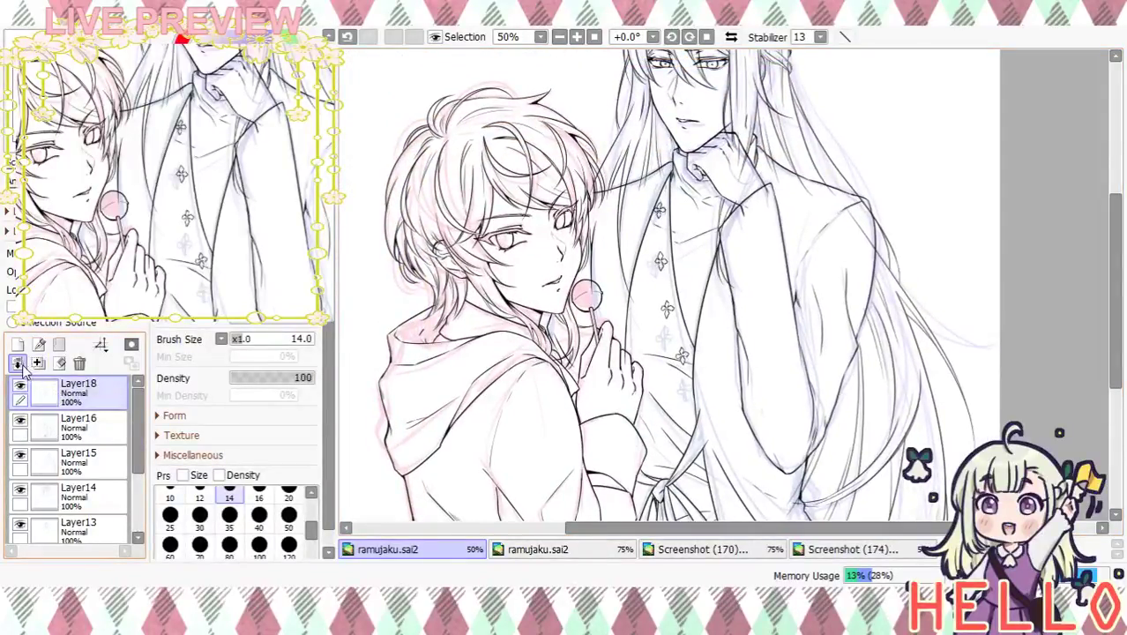
{"action": "left_click", "coordinate": [79, 363]}
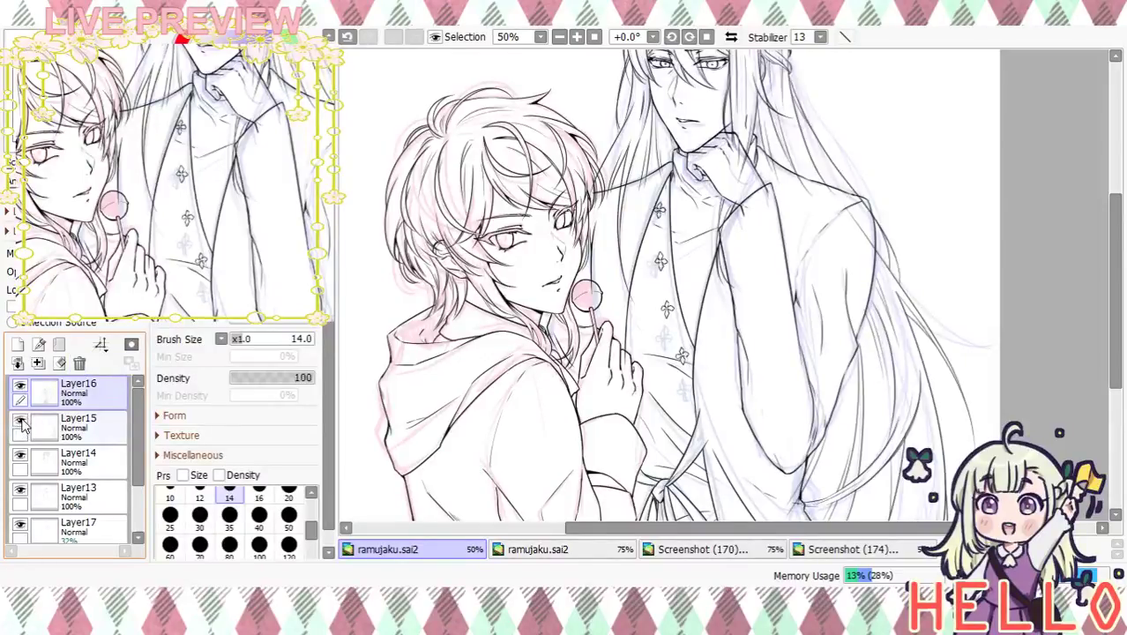
Clean up the overlapping line ends at the shoulder and beside the sleeve's elbow on Layer15, and make Layer14 the active layer
{"action": "left_click", "coordinate": [60, 427]}
{"action": "left_click", "coordinate": [578, 36]}
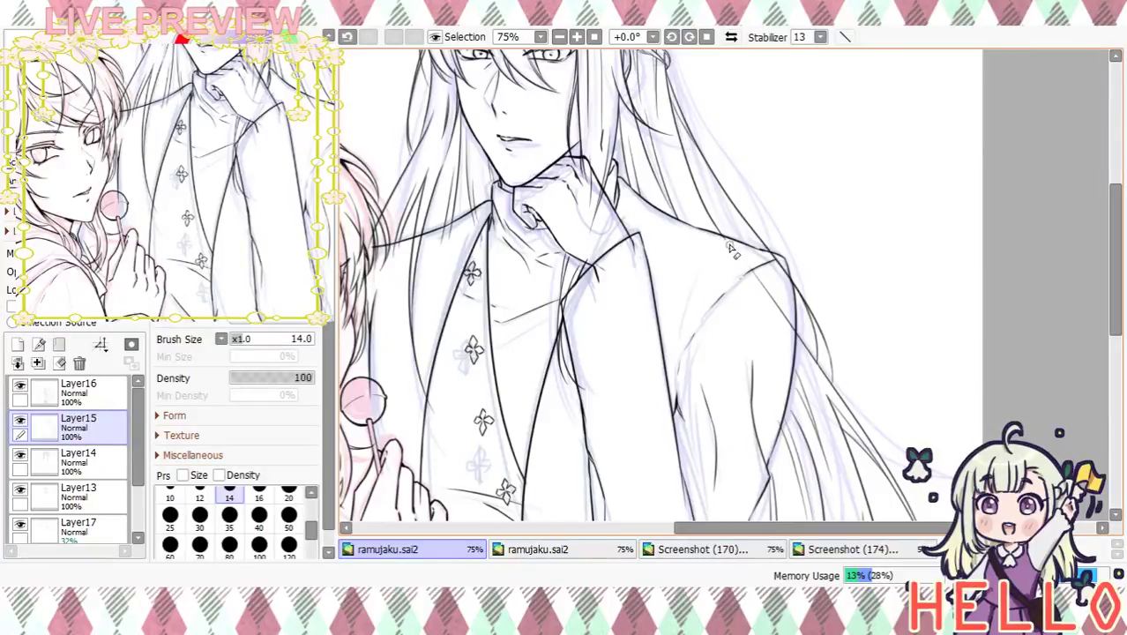
{"action": "left_click_drag", "start_coordinate": [768, 295], "coordinate": [738, 241]}
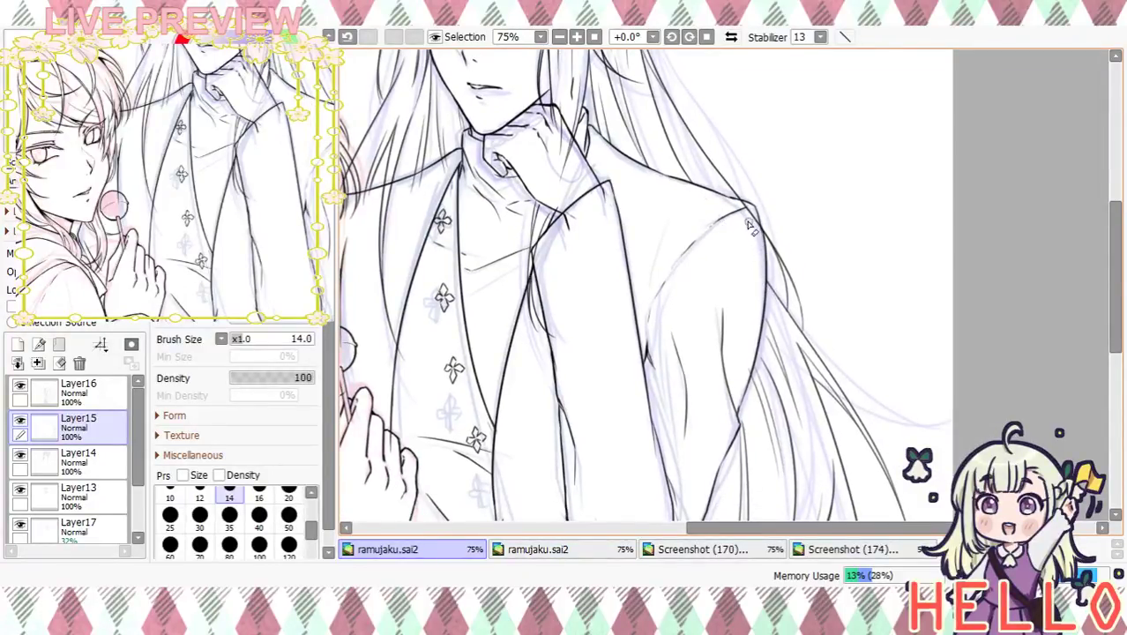
{"action": "left_click_drag", "start_coordinate": [756, 246], "coordinate": [669, 137]}
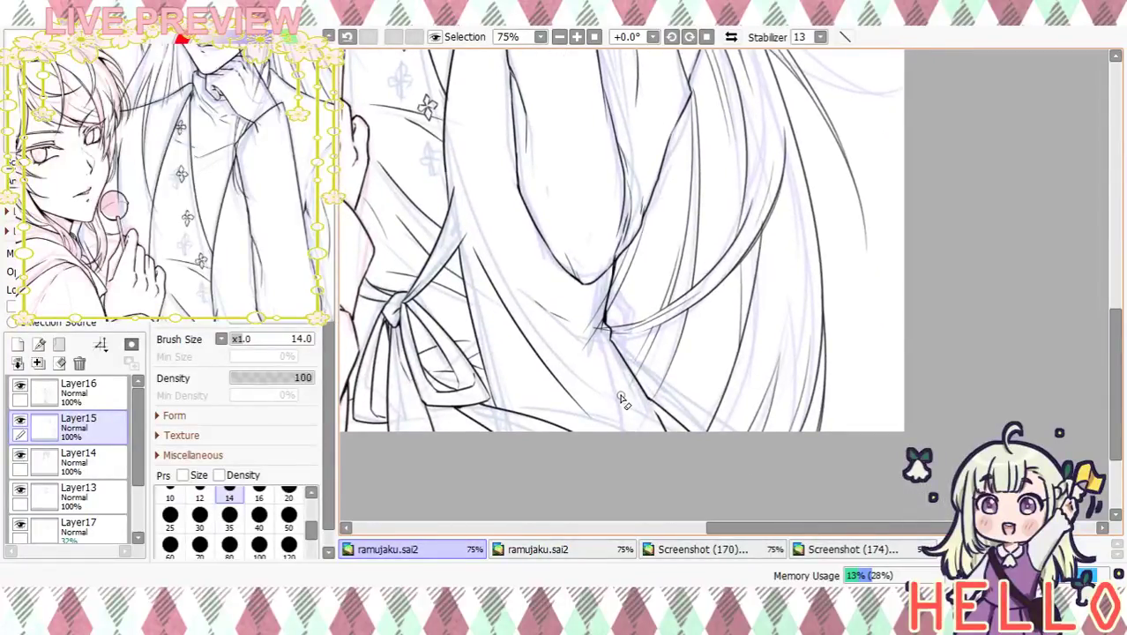
{"action": "left_click_drag", "start_coordinate": [587, 355], "coordinate": [589, 365]}
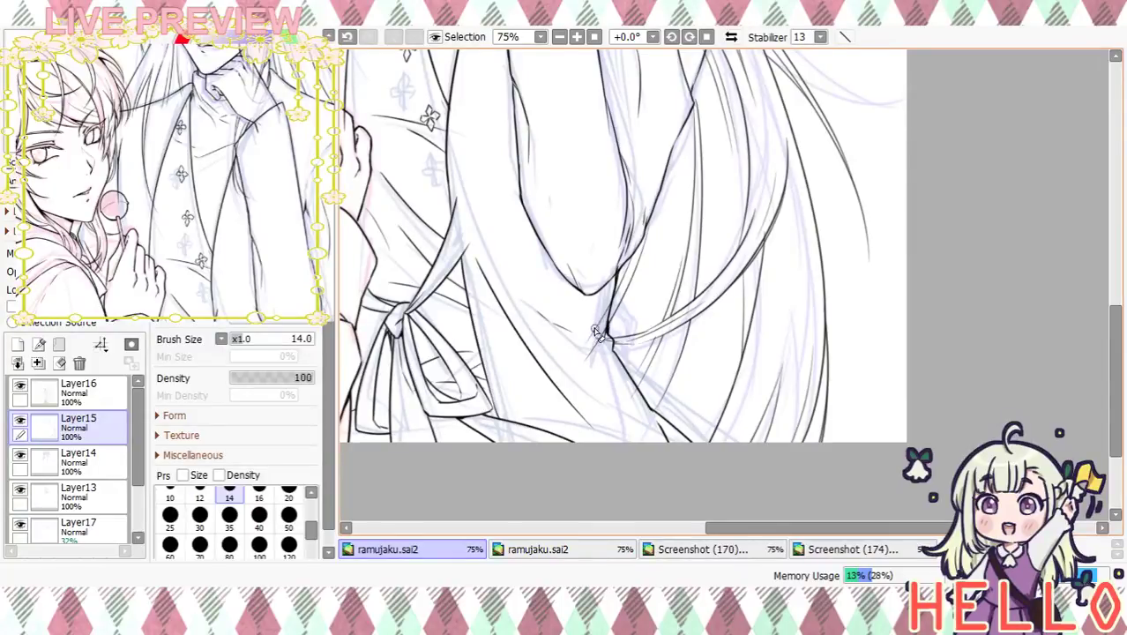
{"action": "left_click", "coordinate": [23, 456]}
{"action": "left_click", "coordinate": [23, 456]}
{"action": "left_click", "coordinate": [42, 455]}
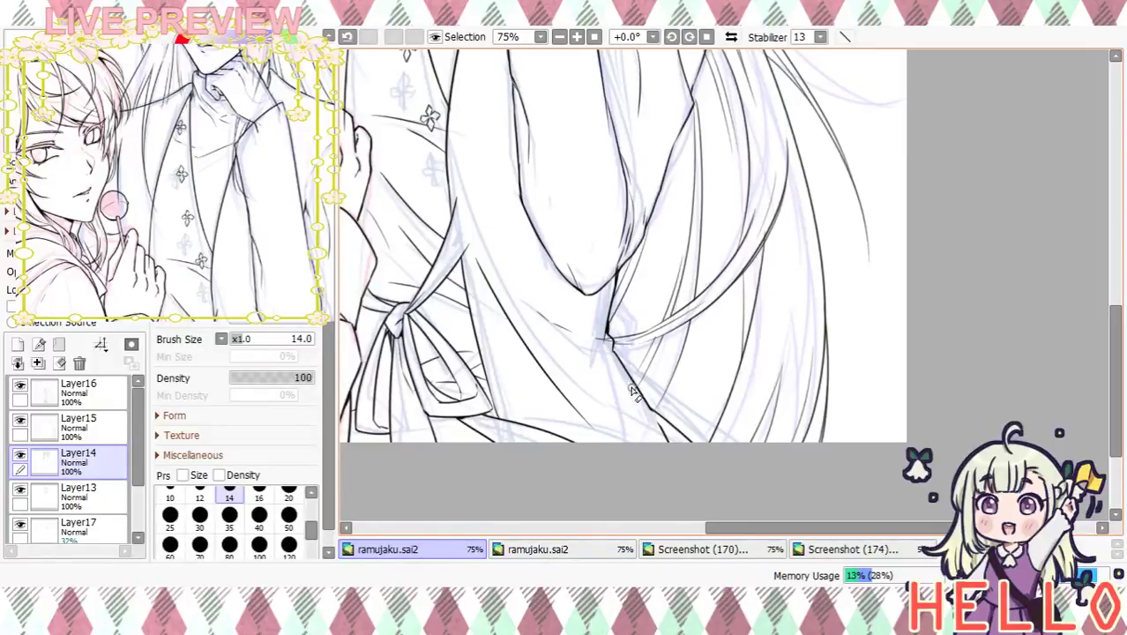
Toggle the visibility of Layer13 through Layer16 to check which line art each layer holds
{"action": "left_click_drag", "start_coordinate": [566, 334], "coordinate": [623, 355]}
{"action": "left_click_drag", "start_coordinate": [598, 263], "coordinate": [667, 352]}
{"action": "left_click_drag", "start_coordinate": [627, 246], "coordinate": [680, 321]}
{"action": "left_click_drag", "start_coordinate": [661, 265], "coordinate": [704, 337]}
{"action": "left_click", "coordinate": [22, 420]}
{"action": "left_click", "coordinate": [22, 420]}
{"action": "left_click", "coordinate": [21, 492]}
{"action": "left_click", "coordinate": [21, 492]}
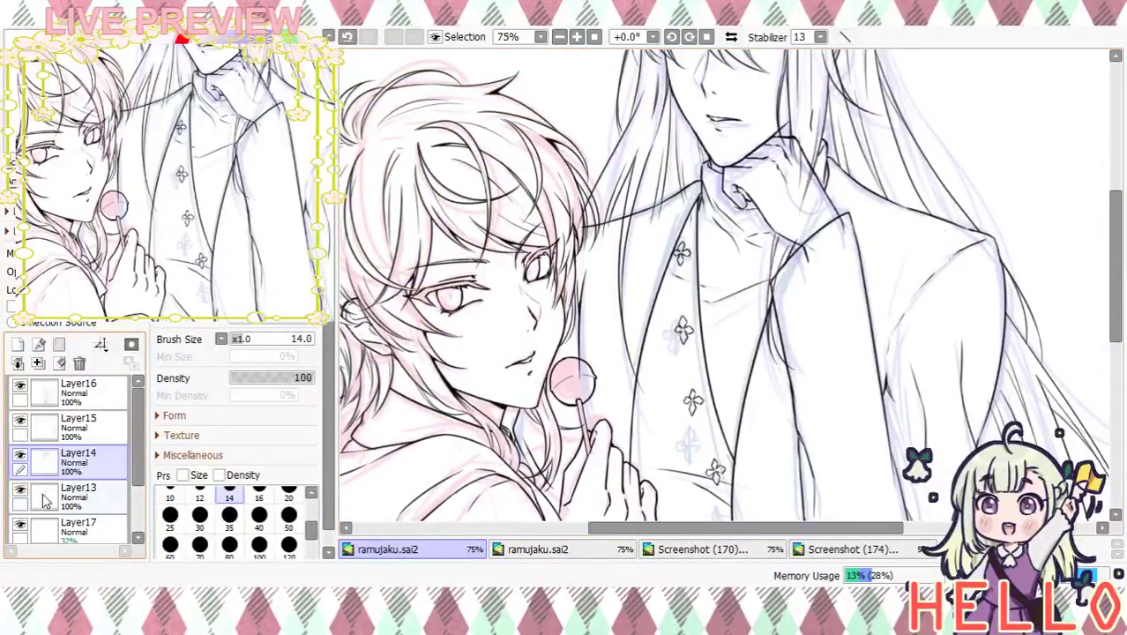
{"action": "left_click", "coordinate": [21, 421]}
{"action": "left_click", "coordinate": [21, 420]}
{"action": "left_click", "coordinate": [22, 385]}
{"action": "left_click", "coordinate": [21, 385]}
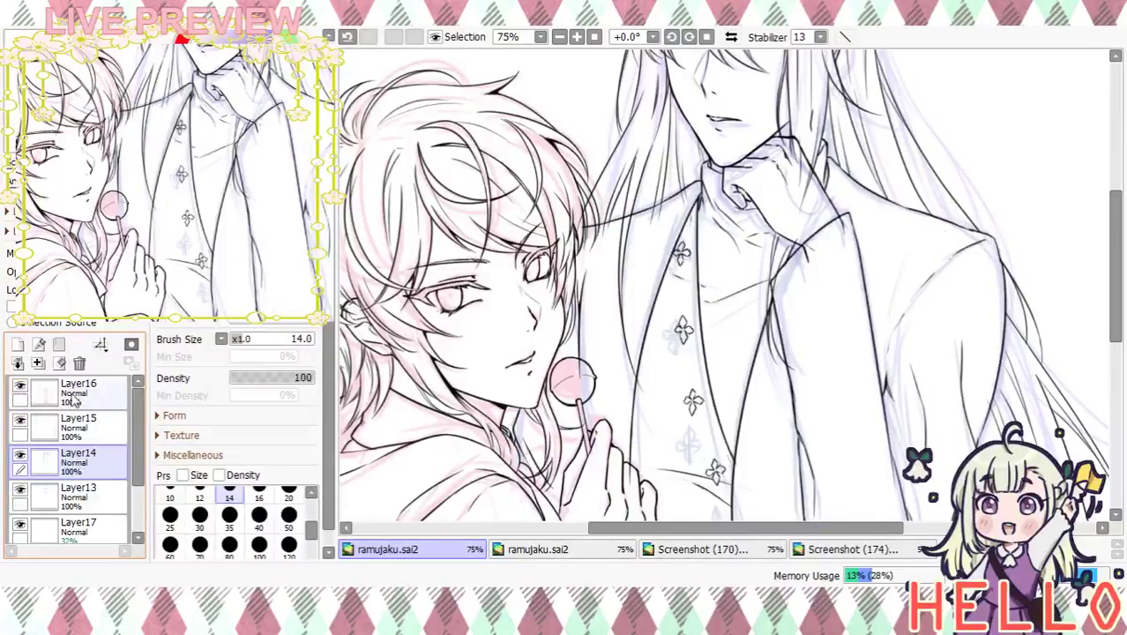
{"action": "scroll", "coordinate": [35, 441], "scroll_direction": "down", "scroll_amount": 1}
{"action": "left_click", "coordinate": [21, 453]}
{"action": "left_click", "coordinate": [20, 453]}
{"action": "left_click", "coordinate": [21, 453]}
{"action": "left_click", "coordinate": [21, 454]}
{"action": "left_click", "coordinate": [20, 421]}
{"action": "left_click", "coordinate": [20, 421]}
{"action": "left_click", "coordinate": [20, 421]}
{"action": "left_click", "coordinate": [20, 420]}
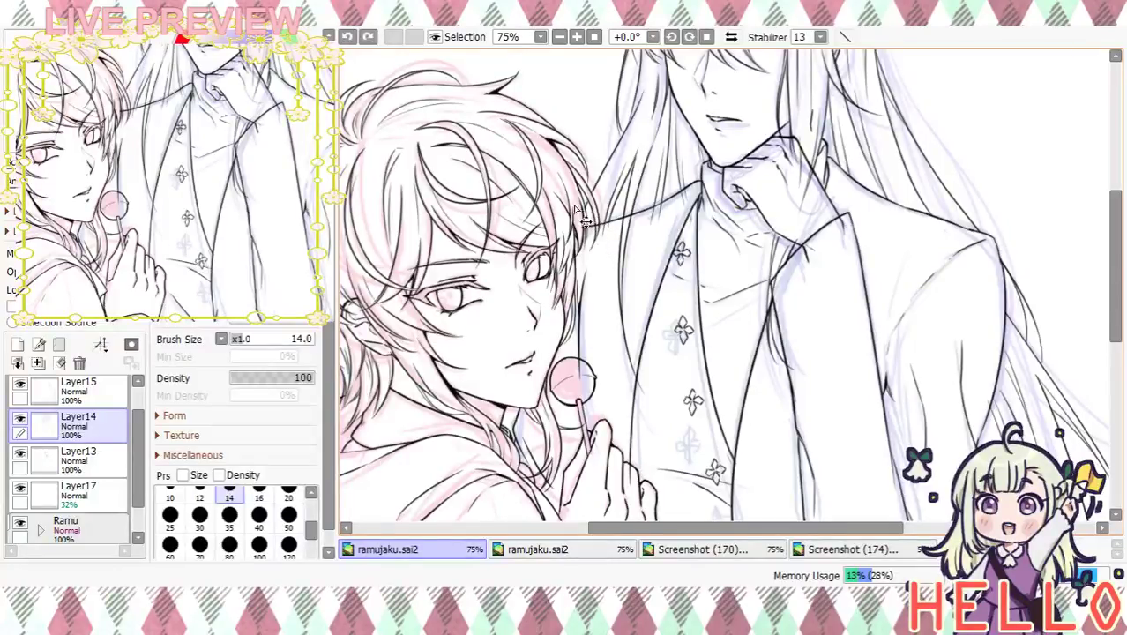
Set the eraser size to 12 and erase the hair strands crossing the raised hand on Layer14
{"action": "left_click", "coordinate": [578, 38]}
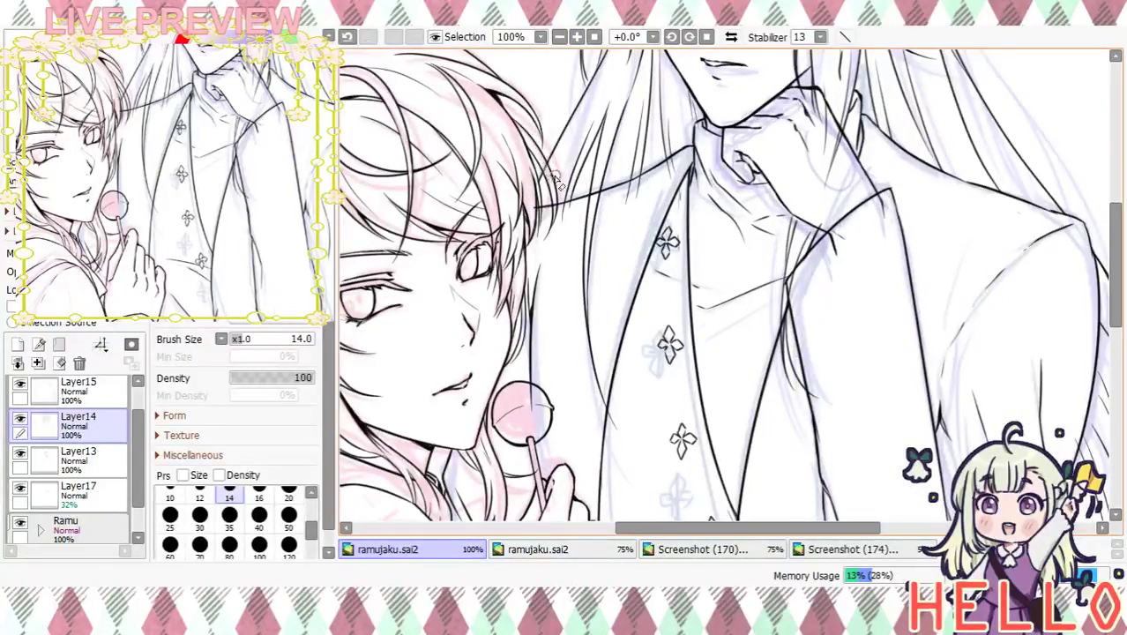
{"action": "left_click", "coordinate": [199, 492]}
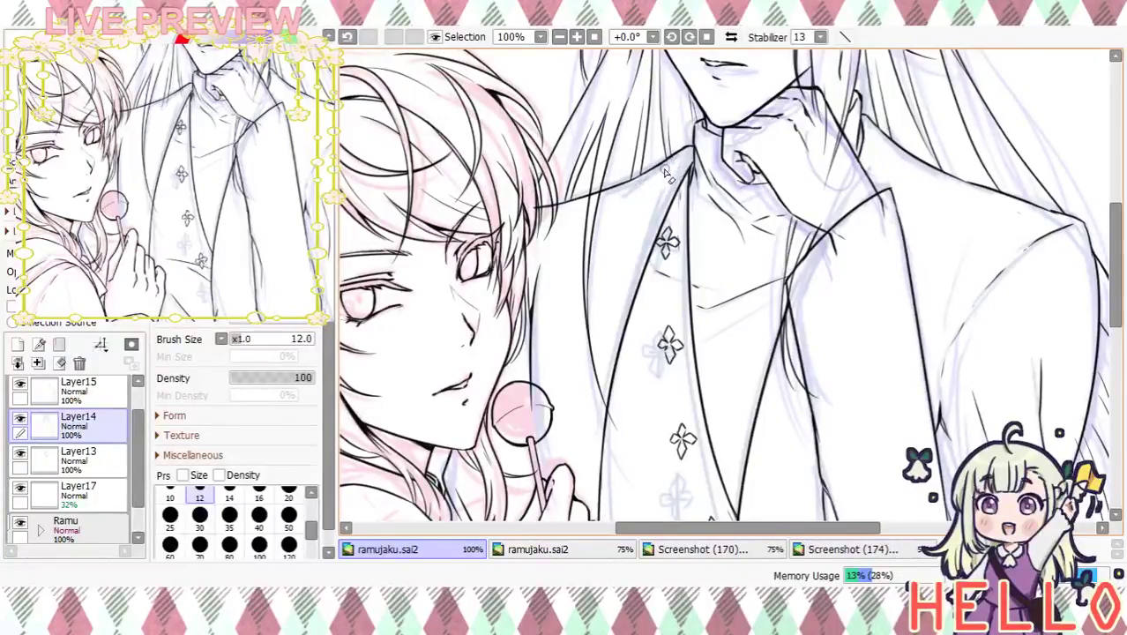
{"action": "scroll", "coordinate": [670, 172], "scroll_direction": "up", "scroll_amount": 3}
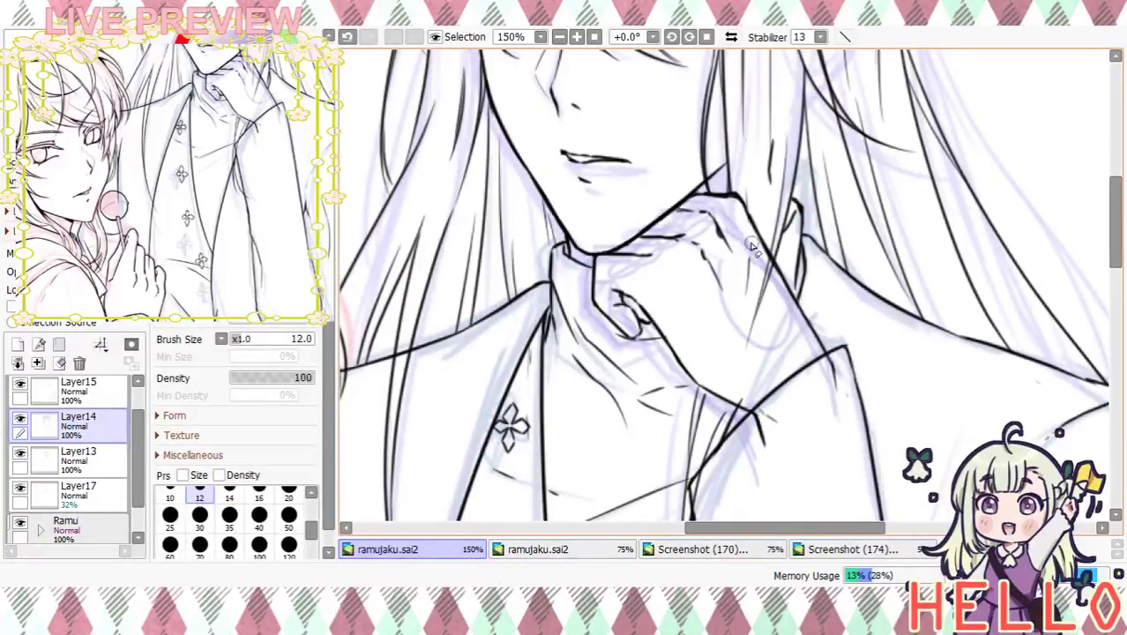
{"action": "left_click_drag", "start_coordinate": [755, 298], "coordinate": [764, 263]}
{"action": "left_click_drag", "start_coordinate": [756, 326], "coordinate": [686, 162]}
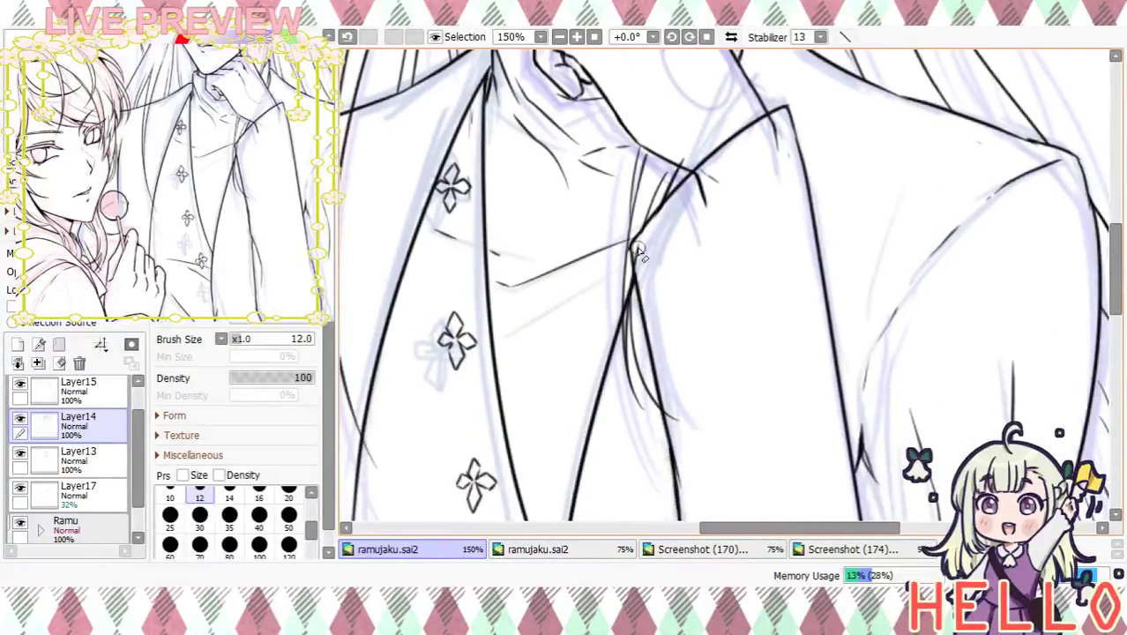
{"action": "mouse_move", "coordinate": [691, 282]}
{"action": "left_mouse_down"}
{"action": "mouse_move", "coordinate": [725, 264]}
{"action": "mouse_move", "coordinate": [742, 297]}
{"action": "left_mouse_up"}
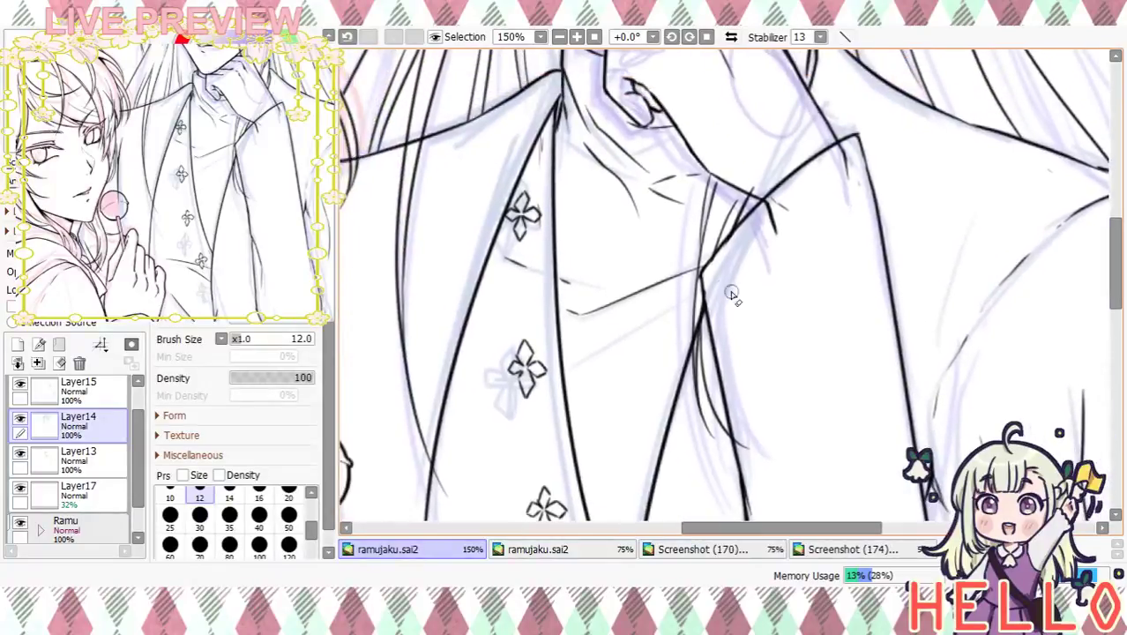
Delete Layer17 from the layer stack
{"action": "left_click", "coordinate": [74, 470]}
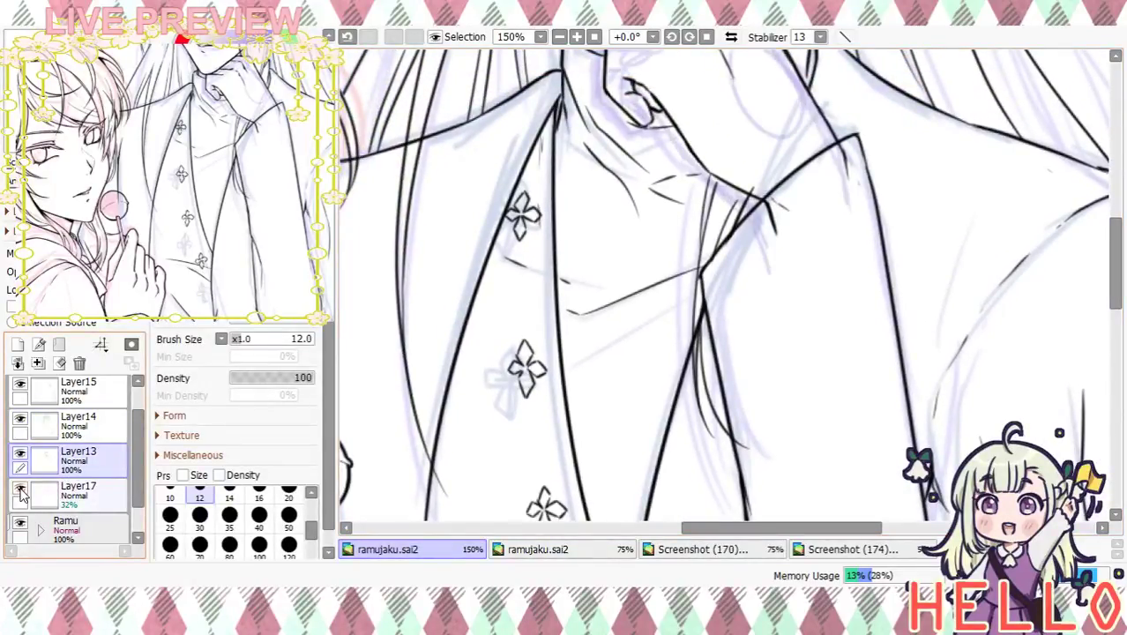
{"action": "left_click", "coordinate": [64, 483]}
{"action": "left_click", "coordinate": [79, 363]}
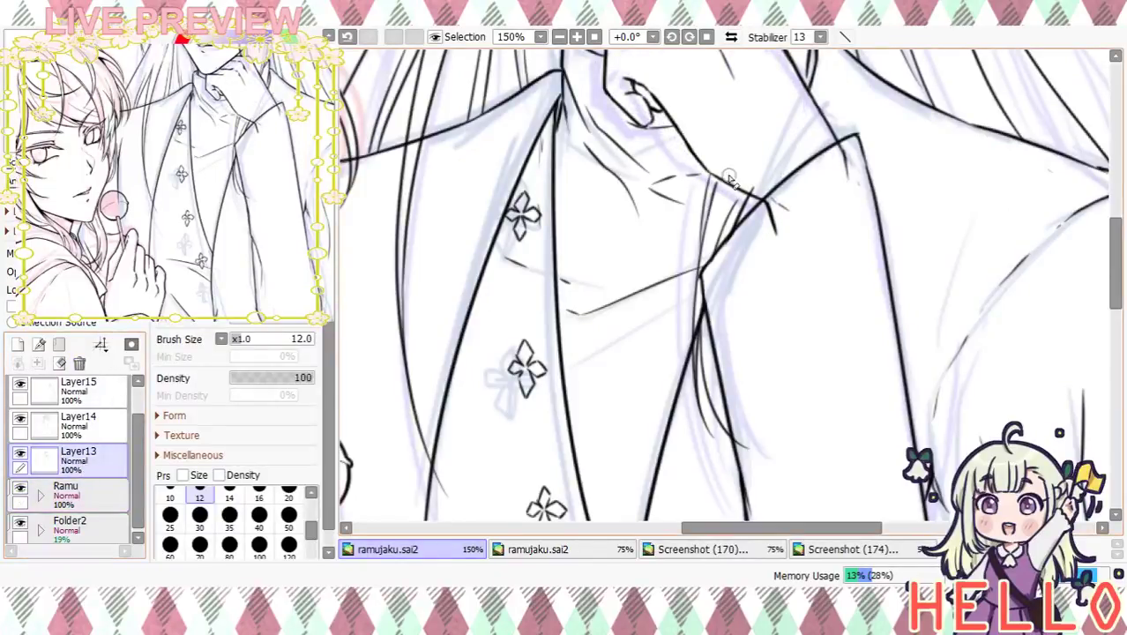
Erase the wrist and hand line ends that overshoot the sleeve opening on Layer13
{"action": "left_click_drag", "start_coordinate": [774, 204], "coordinate": [775, 226]}
{"action": "mouse_move", "coordinate": [835, 166]}
{"action": "left_mouse_down"}
{"action": "mouse_move", "coordinate": [842, 153]}
{"action": "mouse_move", "coordinate": [841, 180]}
{"action": "left_mouse_up"}
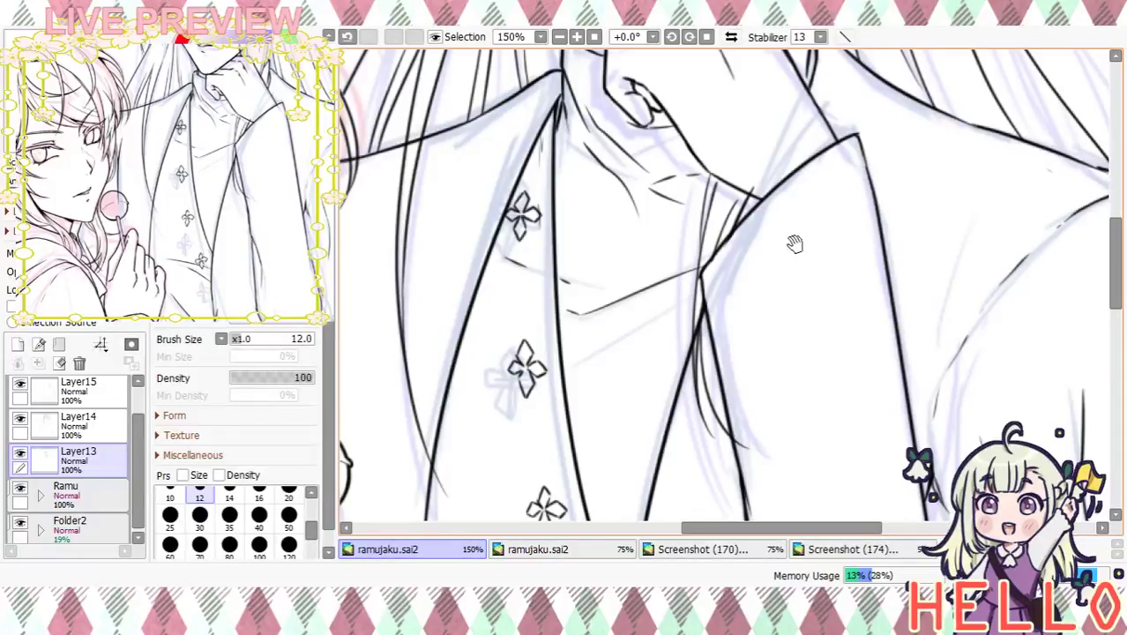
{"action": "left_click_drag", "start_coordinate": [787, 247], "coordinate": [819, 252]}
Toggle the visibility of Layer14 and Layer16 to check which lines each one holds
{"action": "scroll", "coordinate": [94, 401], "scroll_direction": "up", "scroll_amount": 1}
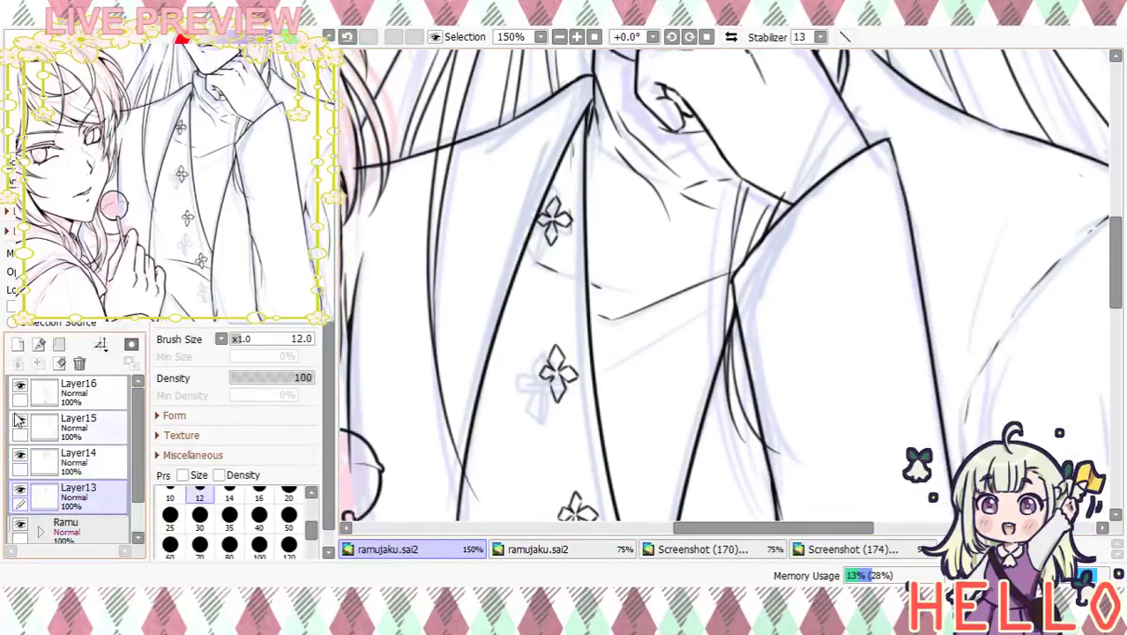
{"action": "left_click", "coordinate": [24, 453]}
{"action": "left_click", "coordinate": [23, 452]}
{"action": "left_click", "coordinate": [24, 452]}
{"action": "left_click", "coordinate": [23, 453]}
{"action": "left_click", "coordinate": [21, 388]}
{"action": "left_click", "coordinate": [21, 388]}
On Layer16, set the eraser size to 9 and trim the shoulder line where it meets the short-haired character's hair
{"action": "left_click", "coordinate": [83, 393]}
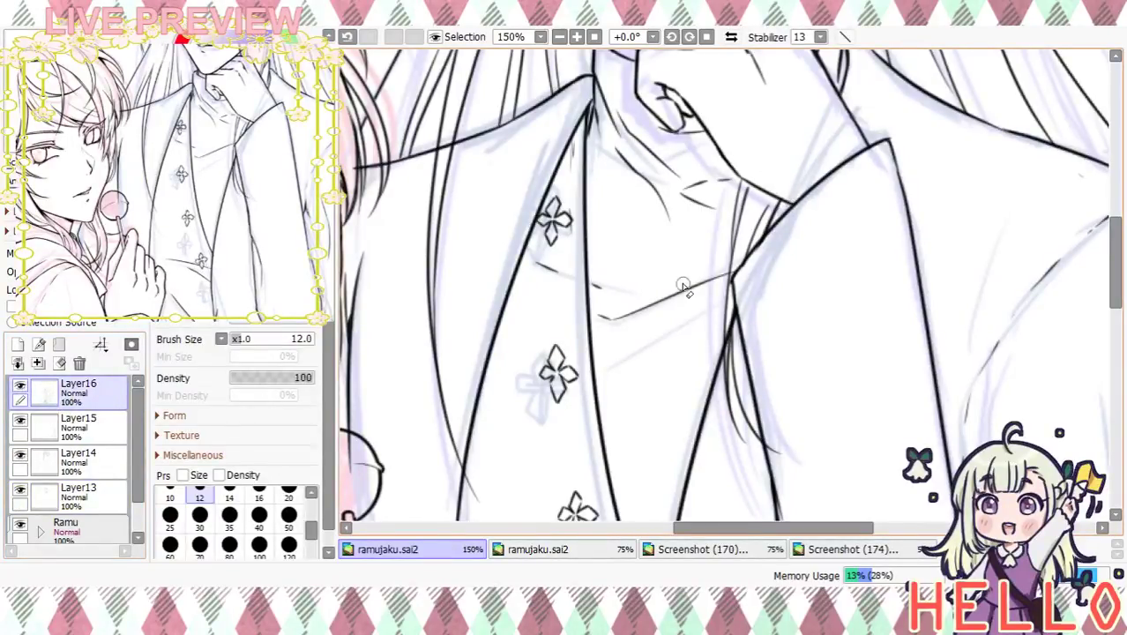
{"action": "scroll", "coordinate": [279, 504], "scroll_direction": "up", "scroll_amount": 1}
{"action": "left_click", "coordinate": [288, 496]}
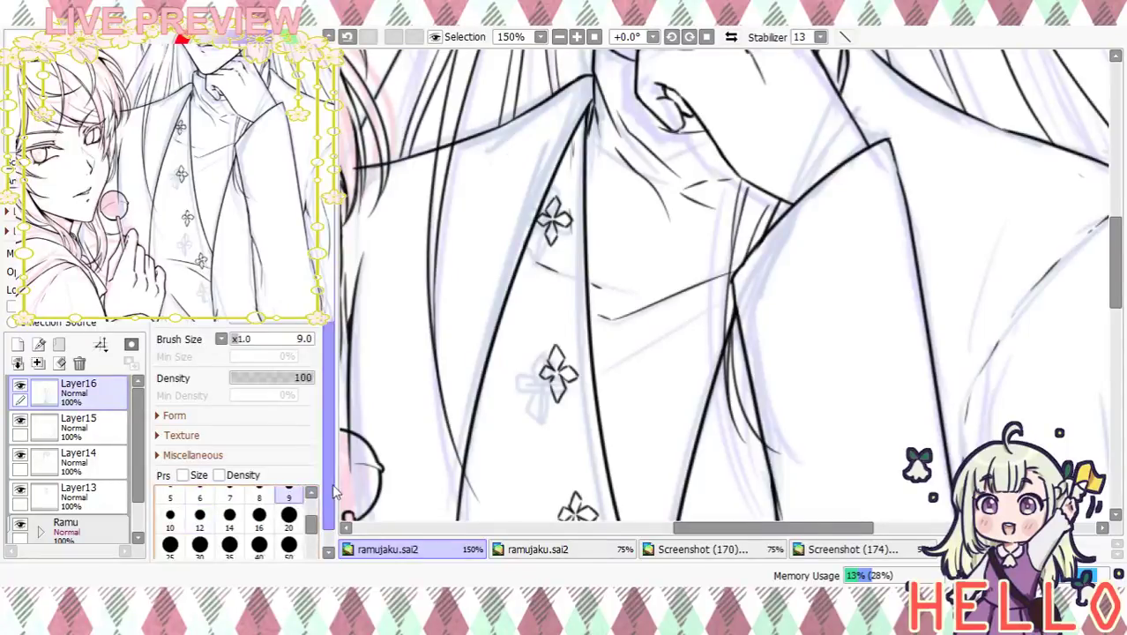
{"action": "left_click_drag", "start_coordinate": [805, 264], "coordinate": [838, 373]}
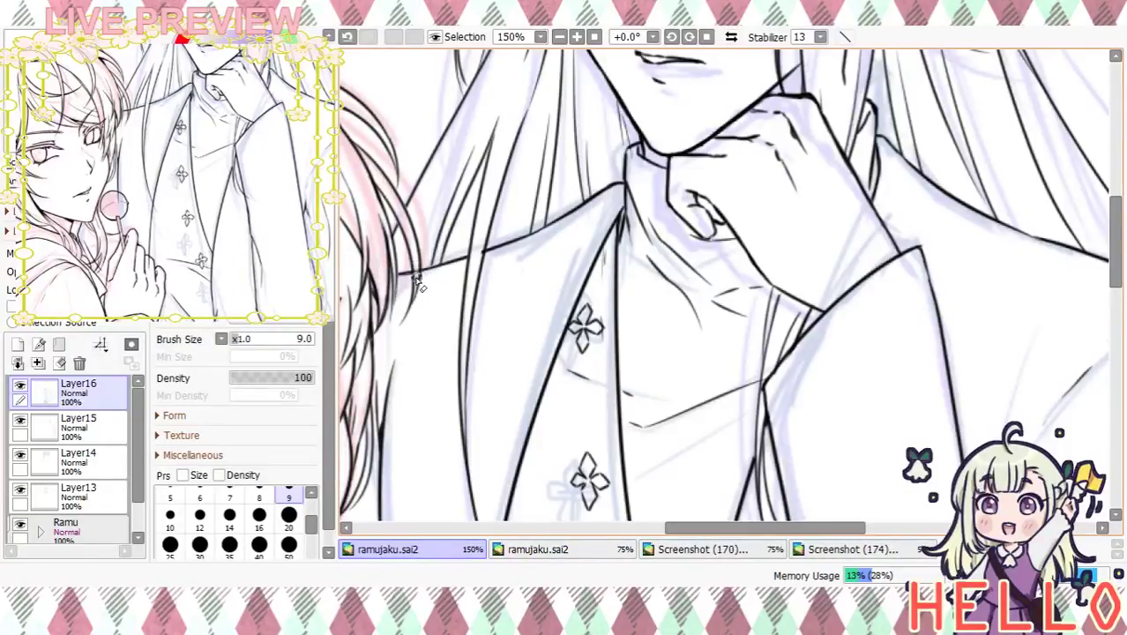
{"action": "left_click", "coordinate": [560, 37]}
{"action": "left_click_drag", "start_coordinate": [854, 354], "coordinate": [803, 226]}
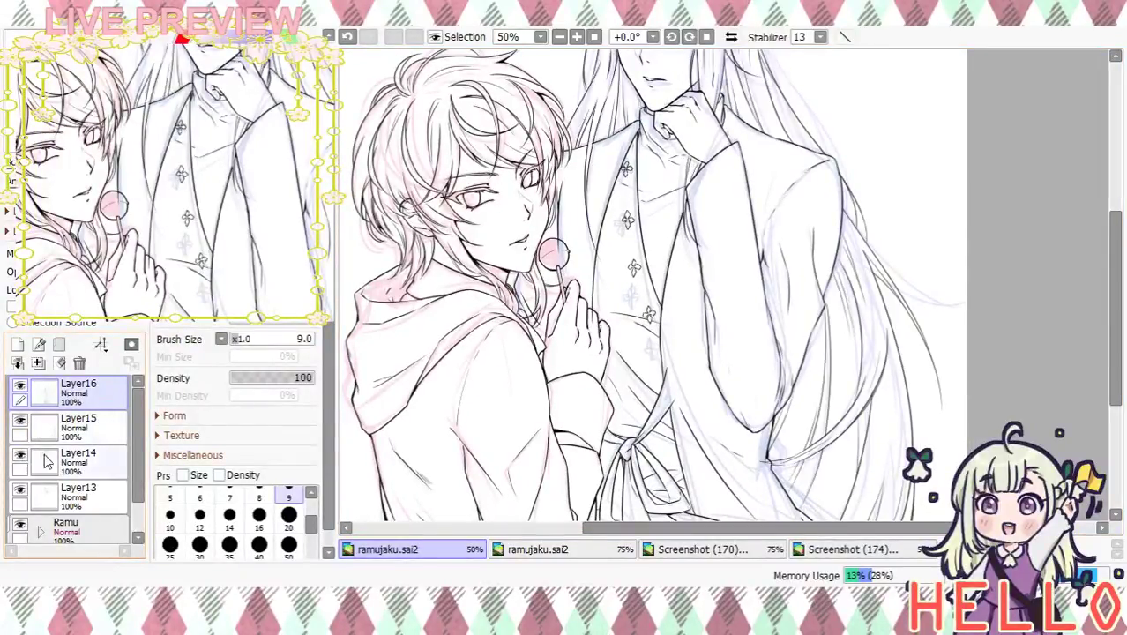
Hide the rough sketch in Folder2 and toggle Layer15's visibility to check its line art
{"action": "left_click", "coordinate": [106, 461]}
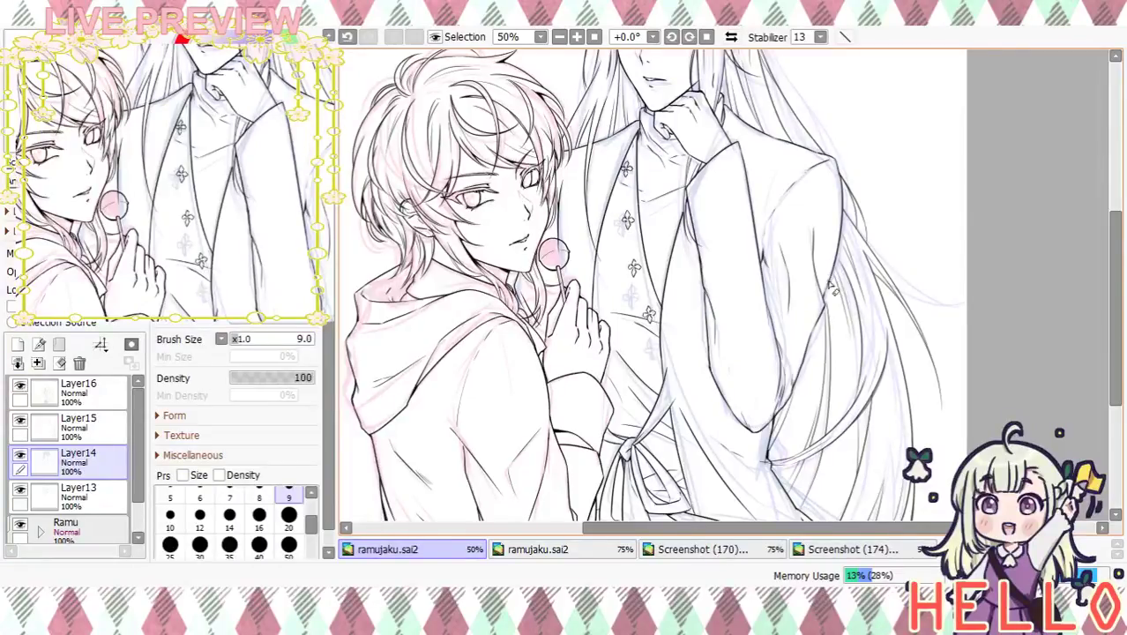
{"action": "scroll", "coordinate": [829, 280], "scroll_direction": "down", "scroll_amount": 3}
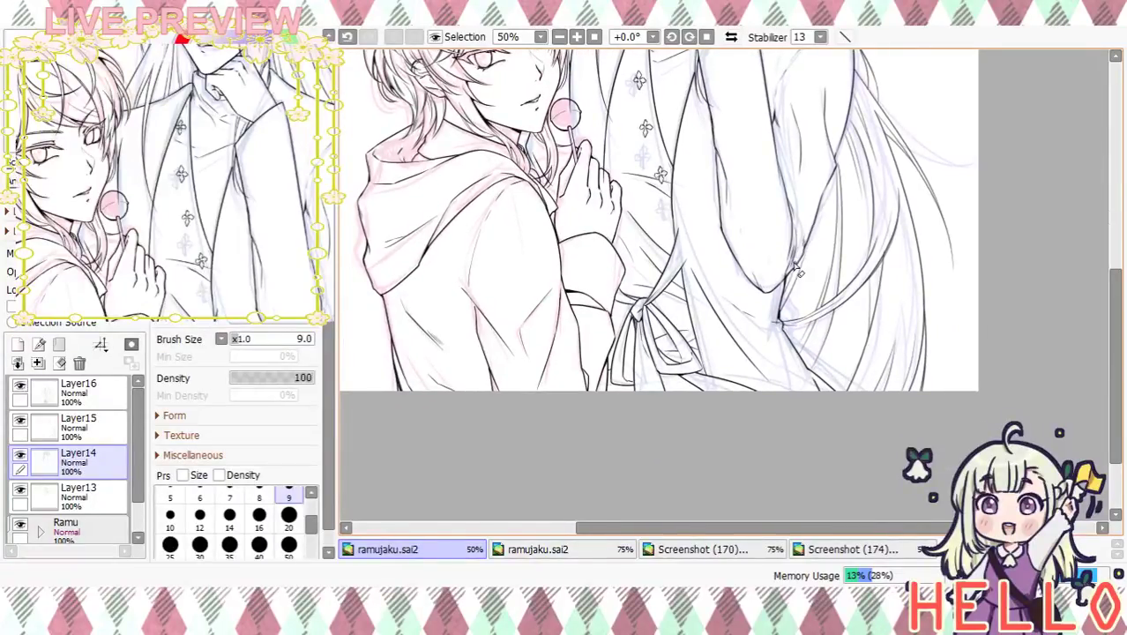
{"action": "left_click_drag", "start_coordinate": [786, 177], "coordinate": [831, 421]}
{"action": "left_click_drag", "start_coordinate": [821, 328], "coordinate": [852, 383]}
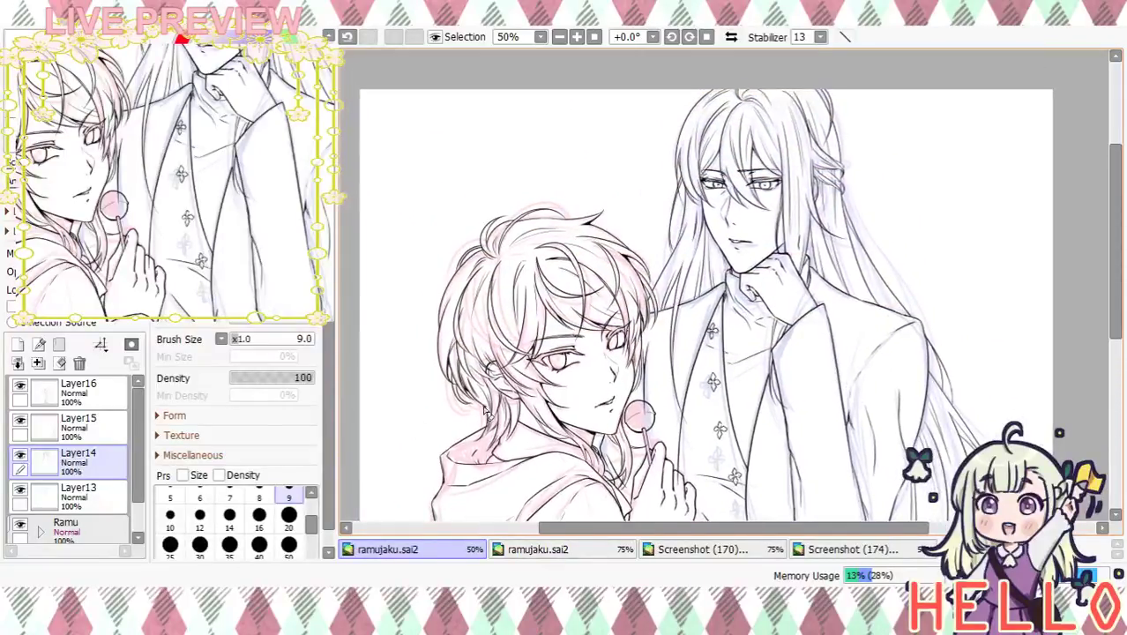
{"action": "scroll", "coordinate": [44, 527], "scroll_direction": "down", "scroll_amount": 1}
{"action": "left_click", "coordinate": [20, 521]}
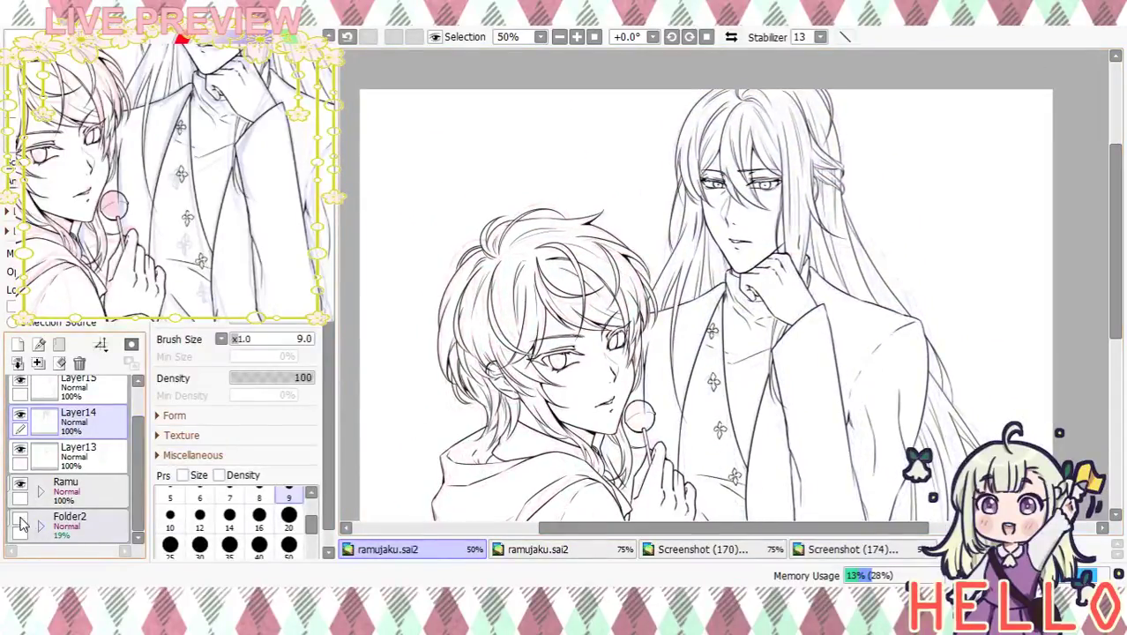
{"action": "scroll", "coordinate": [25, 424], "scroll_direction": "up", "scroll_amount": 1}
{"action": "left_click", "coordinate": [22, 425]}
{"action": "left_click", "coordinate": [22, 425]}
On Layer16, undo the last erasure, set the eraser size to 6, and erase the stray line beside the hoodie's collar
{"action": "left_click", "coordinate": [80, 388]}
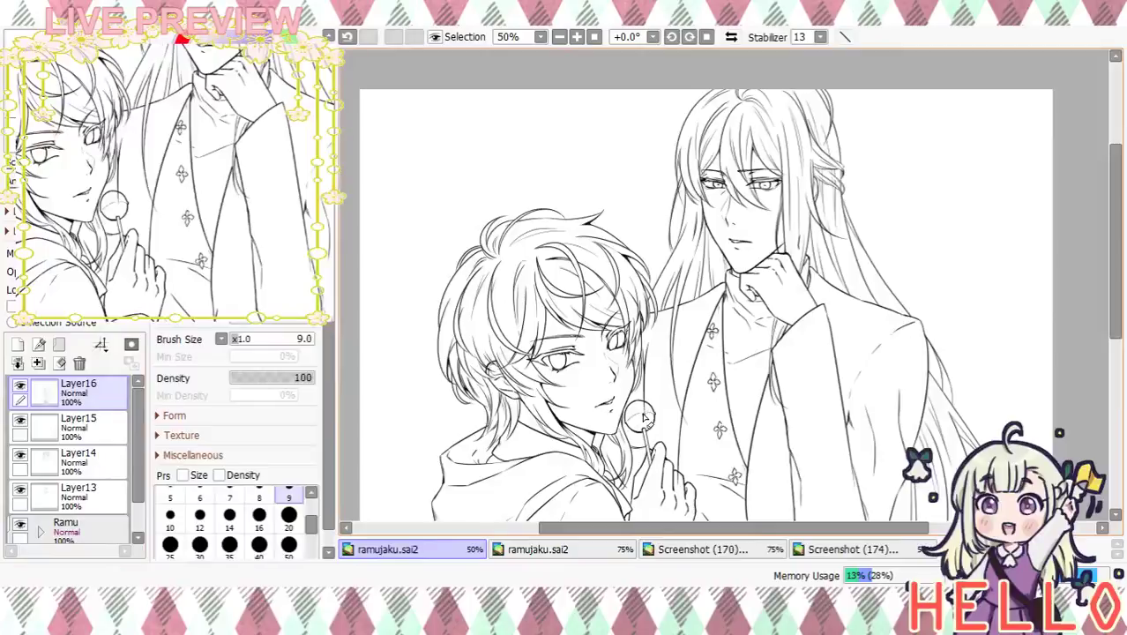
{"action": "double_click", "coordinate": [577, 37]}
{"action": "left_click_drag", "start_coordinate": [688, 441], "coordinate": [662, 128]}
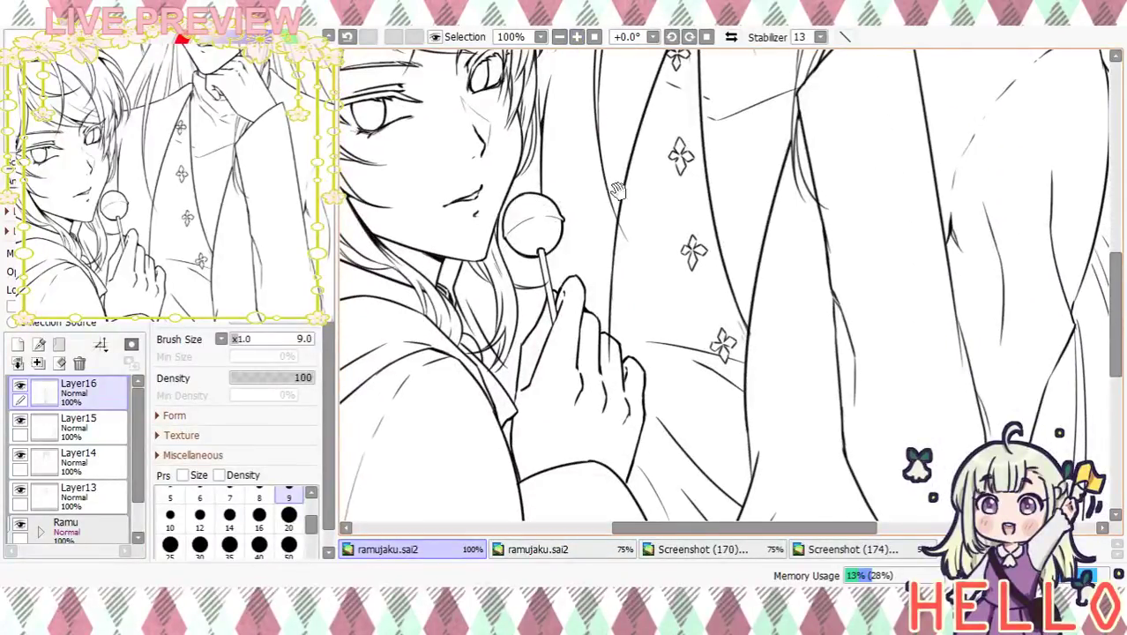
{"action": "left_click_drag", "start_coordinate": [630, 153], "coordinate": [631, 162]}
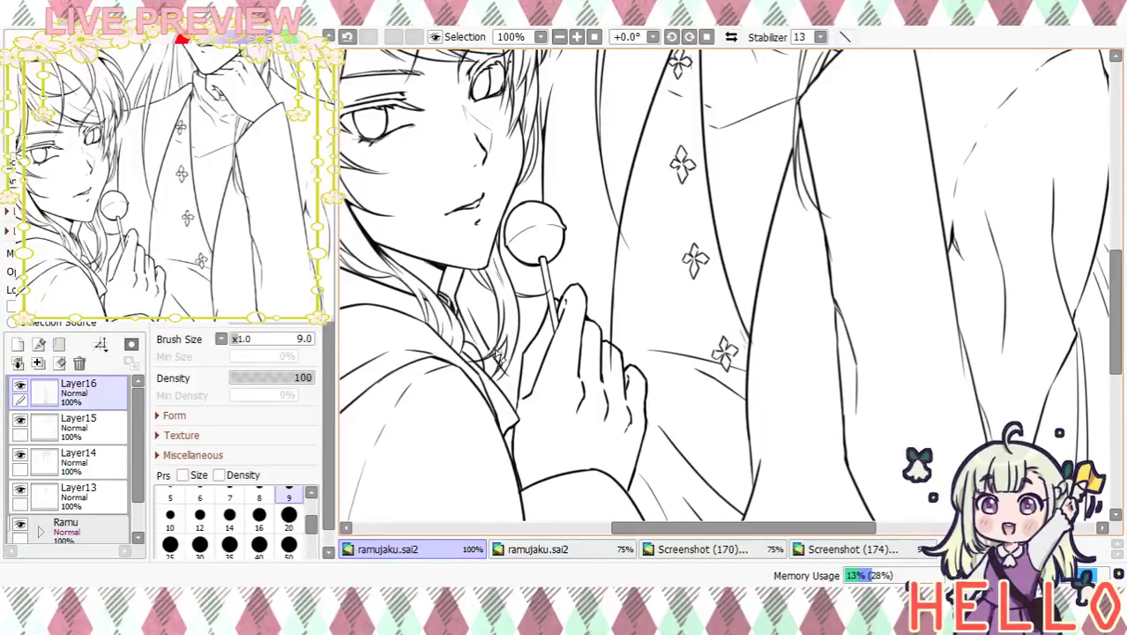
{"action": "key", "text": "ctrl+z"}
{"action": "left_click", "coordinate": [200, 500]}
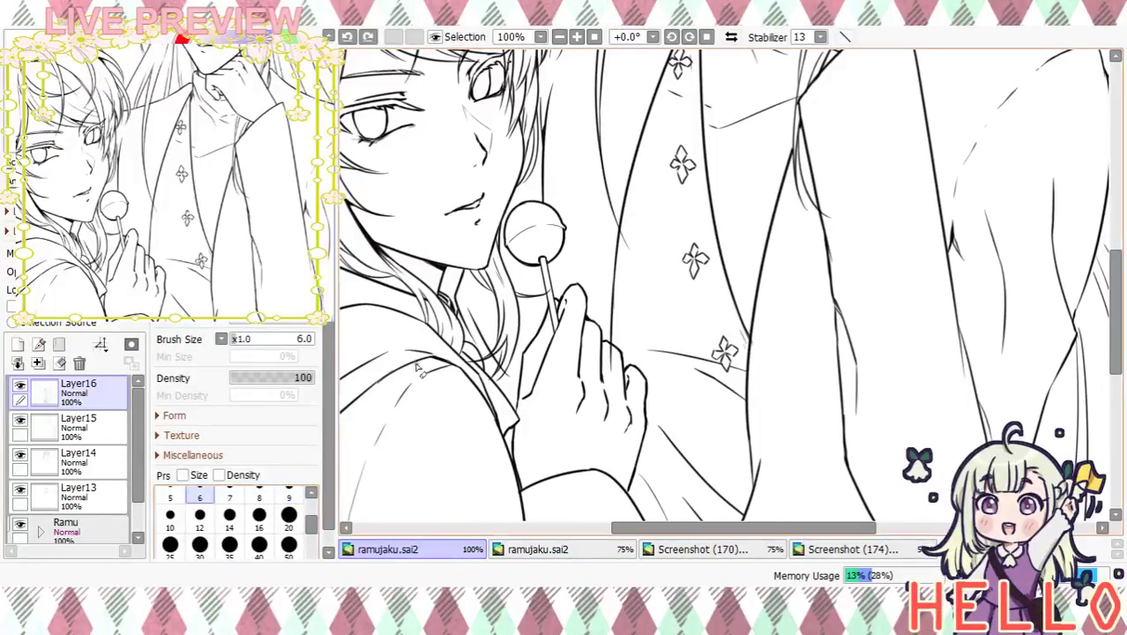
{"action": "left_click_drag", "start_coordinate": [496, 354], "coordinate": [500, 364]}
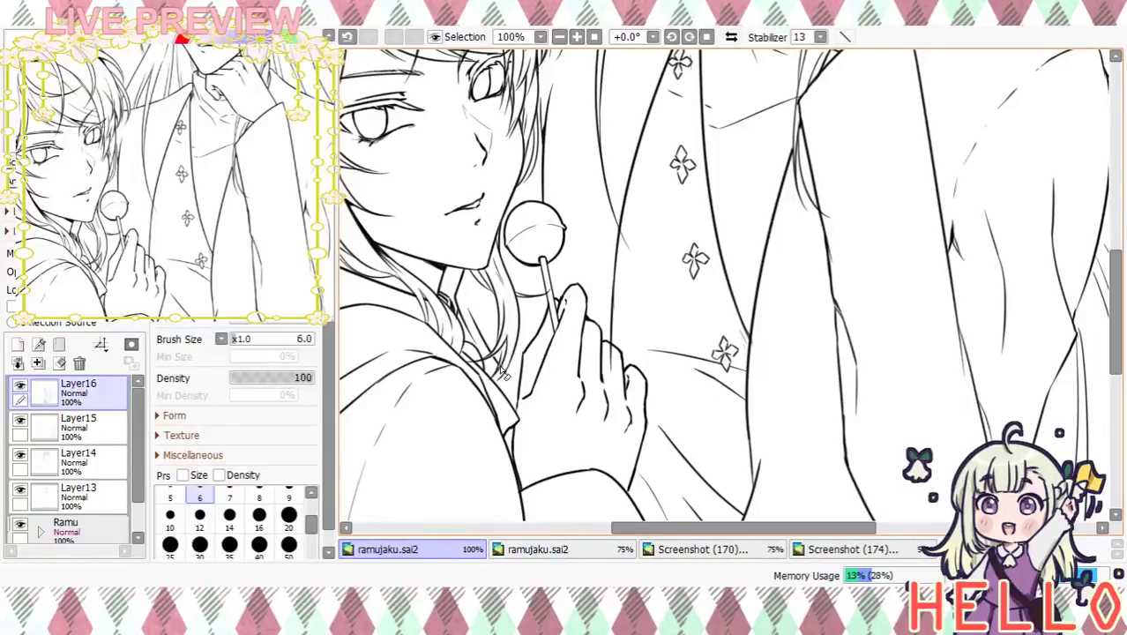
Make Layer13 active and inspect the long-haired character's face, hair and lower sleeve for leftover overlapping lines
{"action": "scroll", "coordinate": [603, 261], "scroll_direction": "up", "scroll_amount": 5}
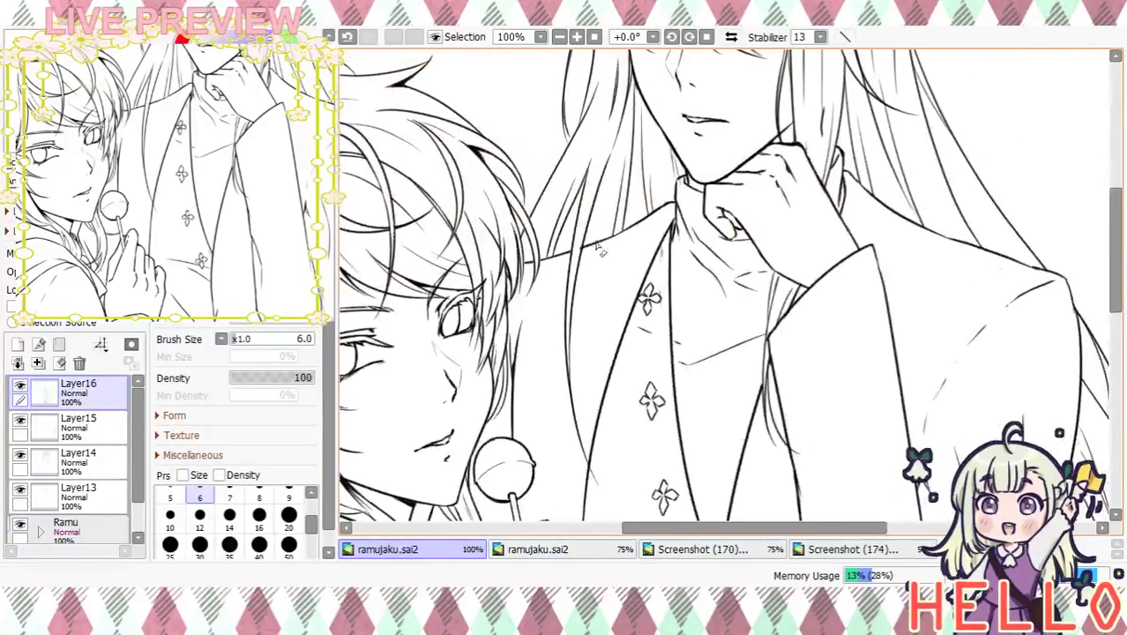
{"action": "scroll", "coordinate": [612, 287], "scroll_direction": "up", "scroll_amount": 4}
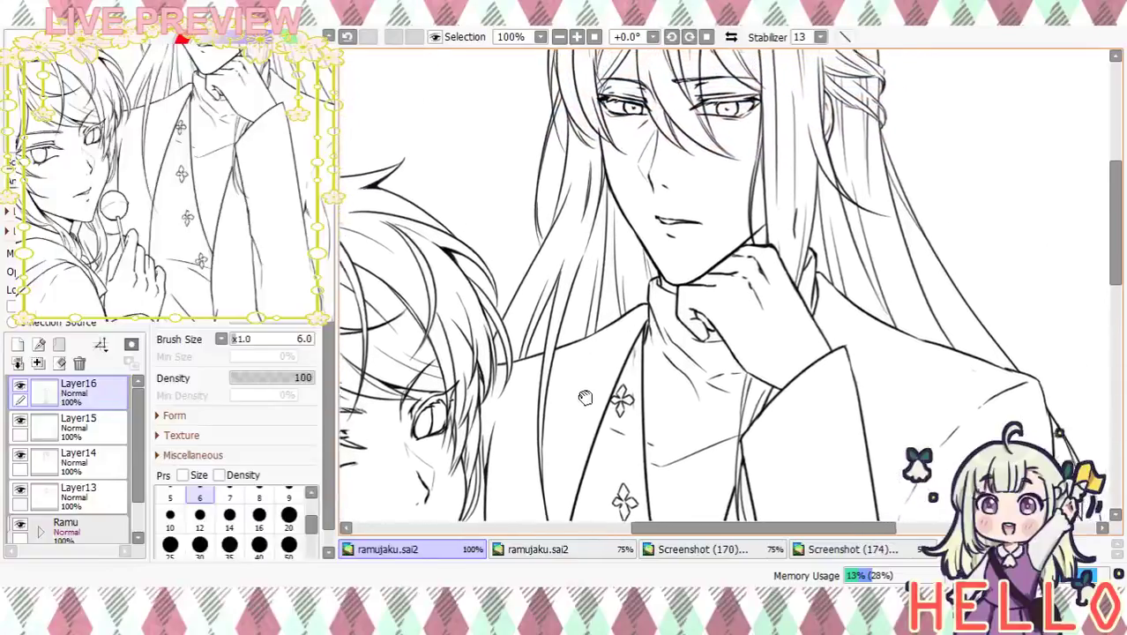
{"action": "scroll", "coordinate": [591, 327], "scroll_direction": "up", "scroll_amount": 2}
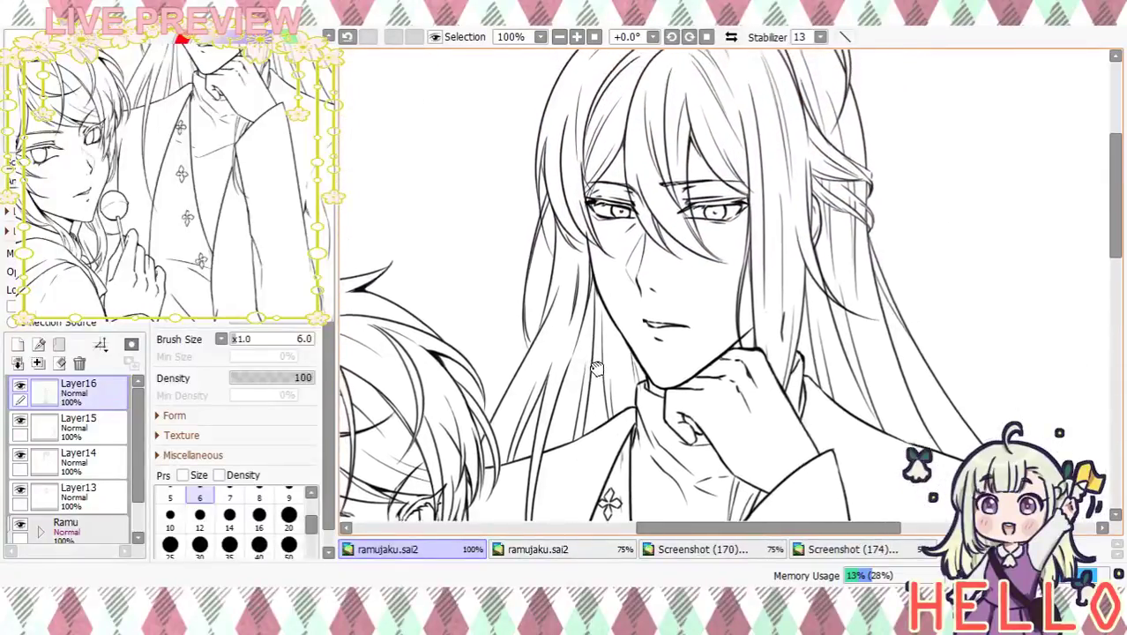
{"action": "left_click", "coordinate": [78, 492]}
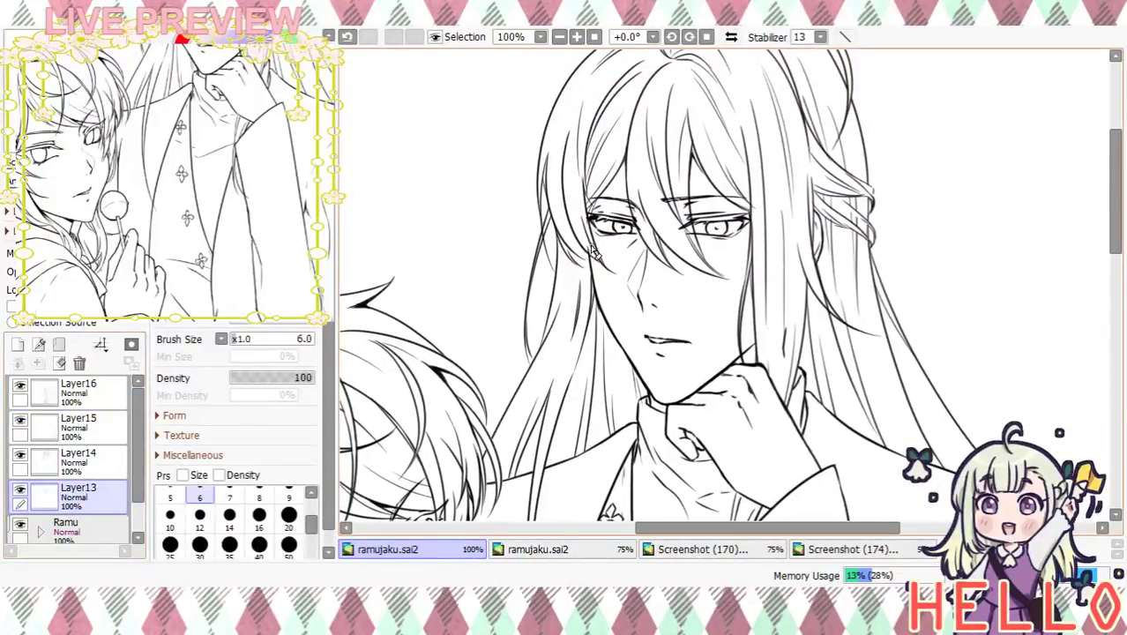
{"action": "mouse_move", "coordinate": [611, 316]}
{"action": "left_mouse_down"}
{"action": "mouse_move", "coordinate": [590, 288]}
{"action": "mouse_move", "coordinate": [594, 306]}
{"action": "left_mouse_up"}
{"action": "left_click", "coordinate": [558, 36]}
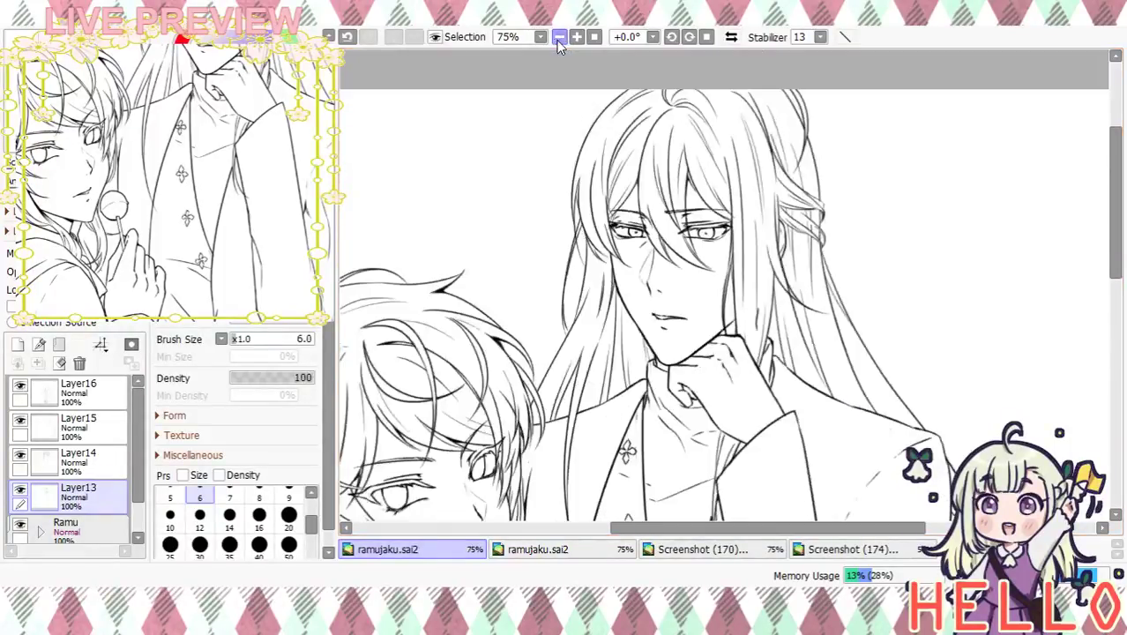
{"action": "left_click", "coordinate": [558, 37]}
{"action": "left_click_drag", "start_coordinate": [612, 126], "coordinate": [618, 78]}
{"action": "scroll", "coordinate": [655, 94], "scroll_direction": "down", "scroll_amount": 4}
{"action": "left_click", "coordinate": [577, 36]}
{"action": "left_click", "coordinate": [577, 36]}
{"action": "left_click_drag", "start_coordinate": [683, 207], "coordinate": [556, 78]}
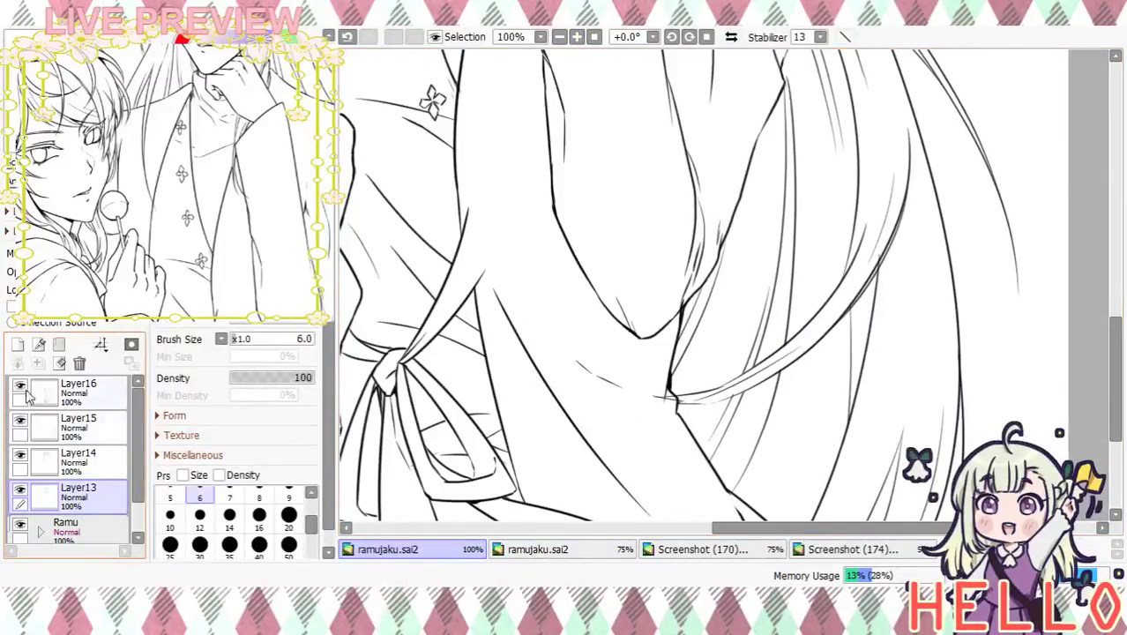
On Layer16, erase the garment line overlapping the hair strand below the sleeve, and review the whole drawing
{"action": "left_click", "coordinate": [84, 390]}
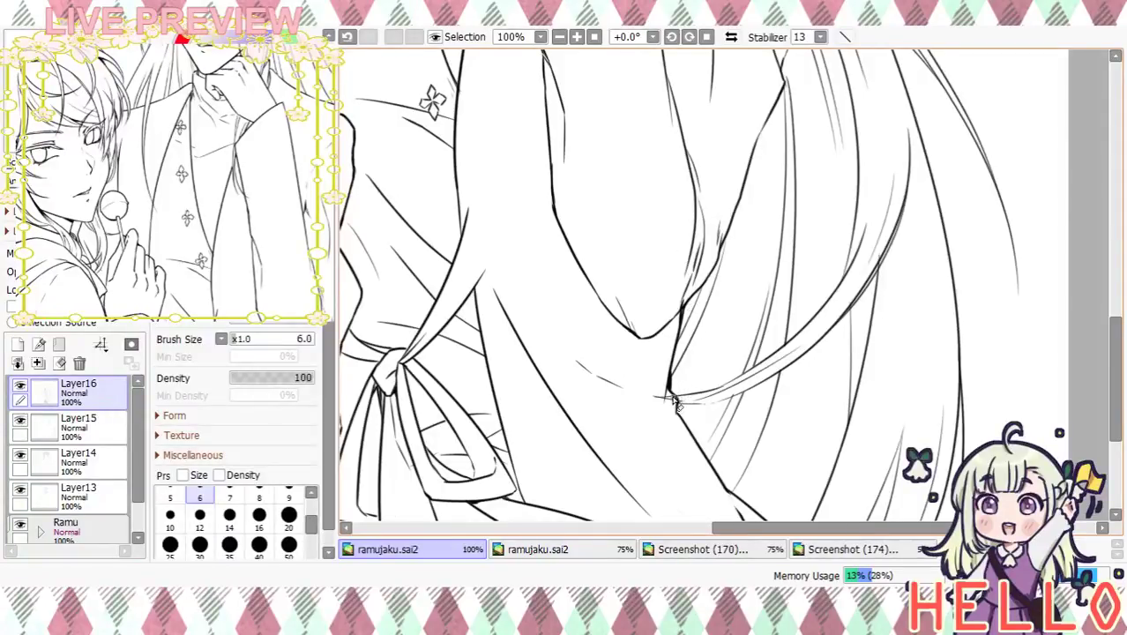
{"action": "scroll", "coordinate": [697, 402], "scroll_direction": "down", "scroll_amount": 3}
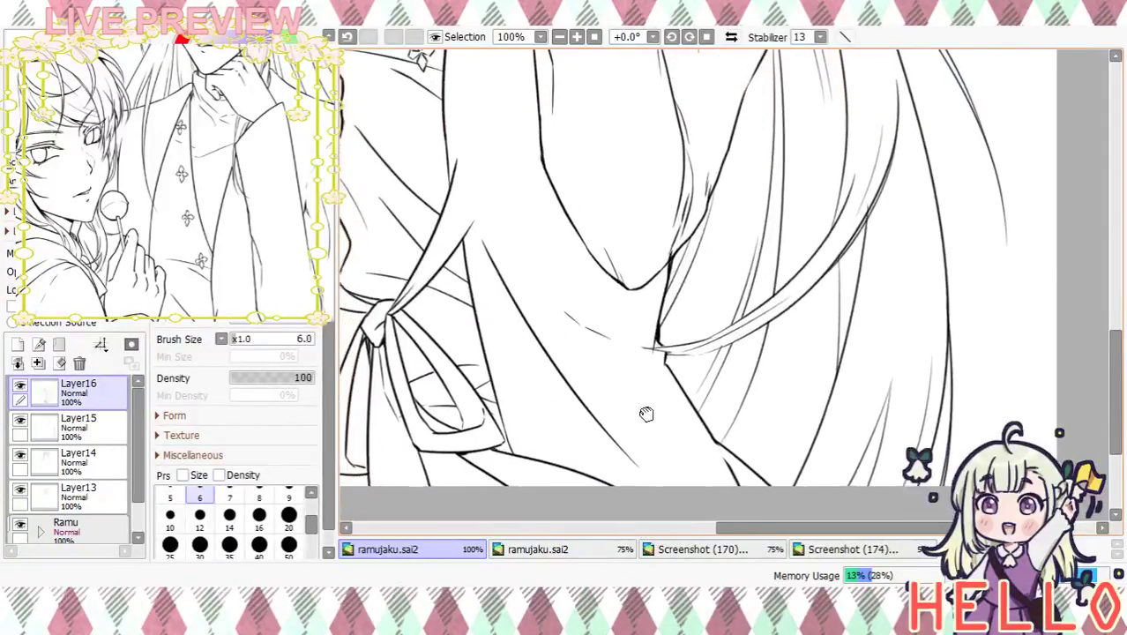
{"action": "left_click", "coordinate": [559, 36]}
{"action": "left_click", "coordinate": [559, 37]}
{"action": "left_click", "coordinate": [559, 36]}
{"action": "left_click_drag", "start_coordinate": [573, 168], "coordinate": [622, 218]}
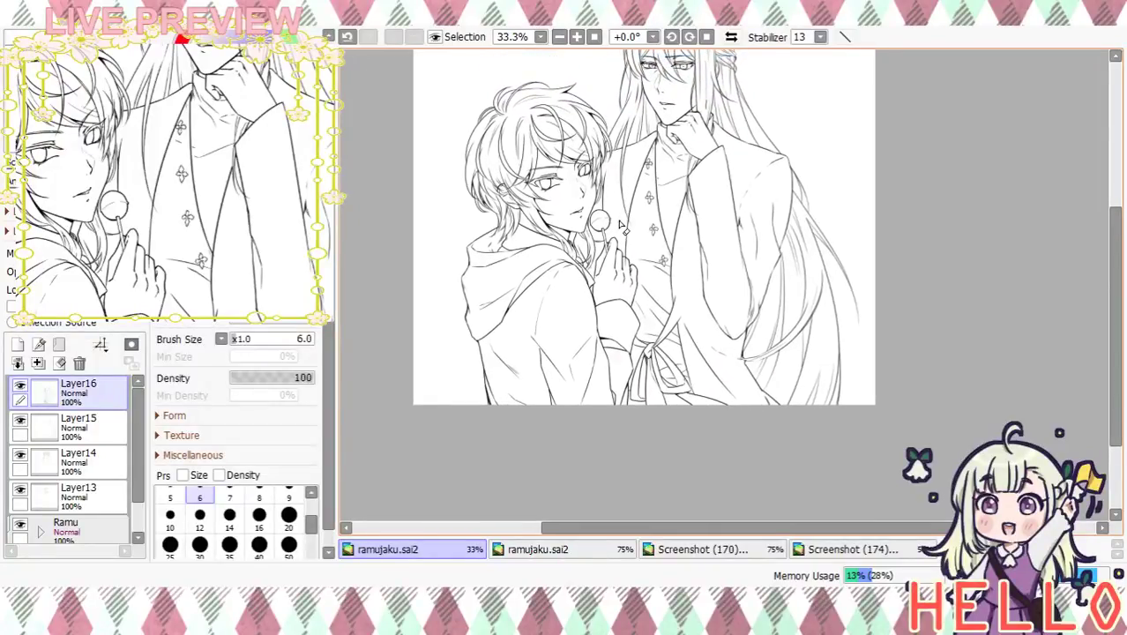
{"action": "mouse_move", "coordinate": [610, 151]}
{"action": "left_mouse_down"}
{"action": "mouse_move", "coordinate": [631, 229]}
{"action": "mouse_move", "coordinate": [626, 214]}
{"action": "left_mouse_up"}
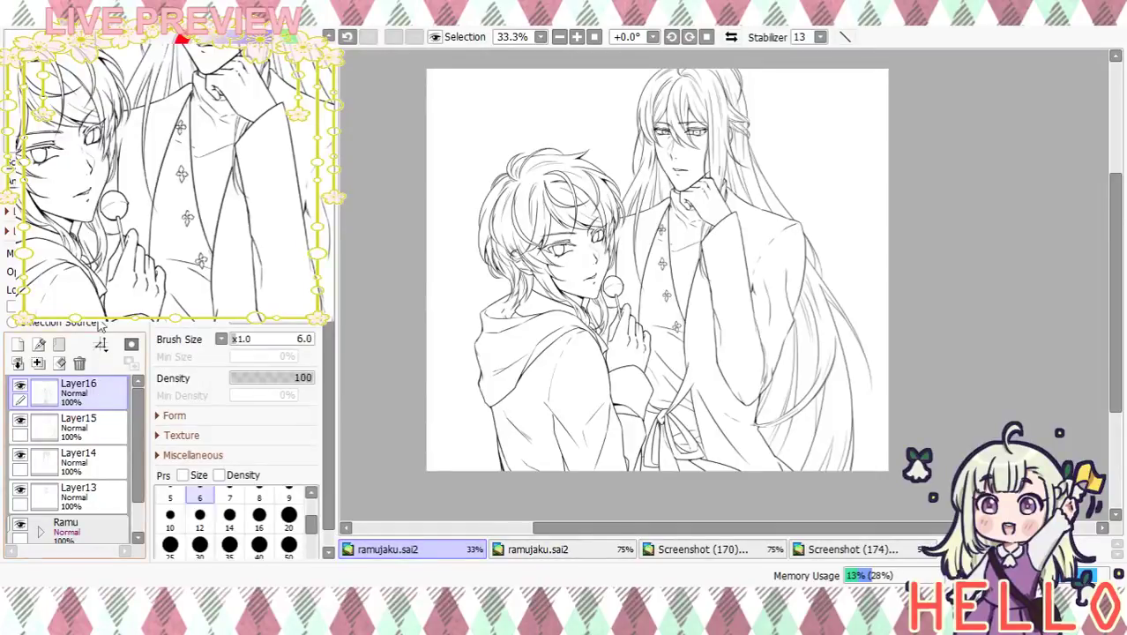
Group Layer13 through Layer16 in a new folder, collapse it, and name it Jaku
{"action": "scroll", "coordinate": [236, 441], "scroll_direction": "up", "scroll_amount": 2}
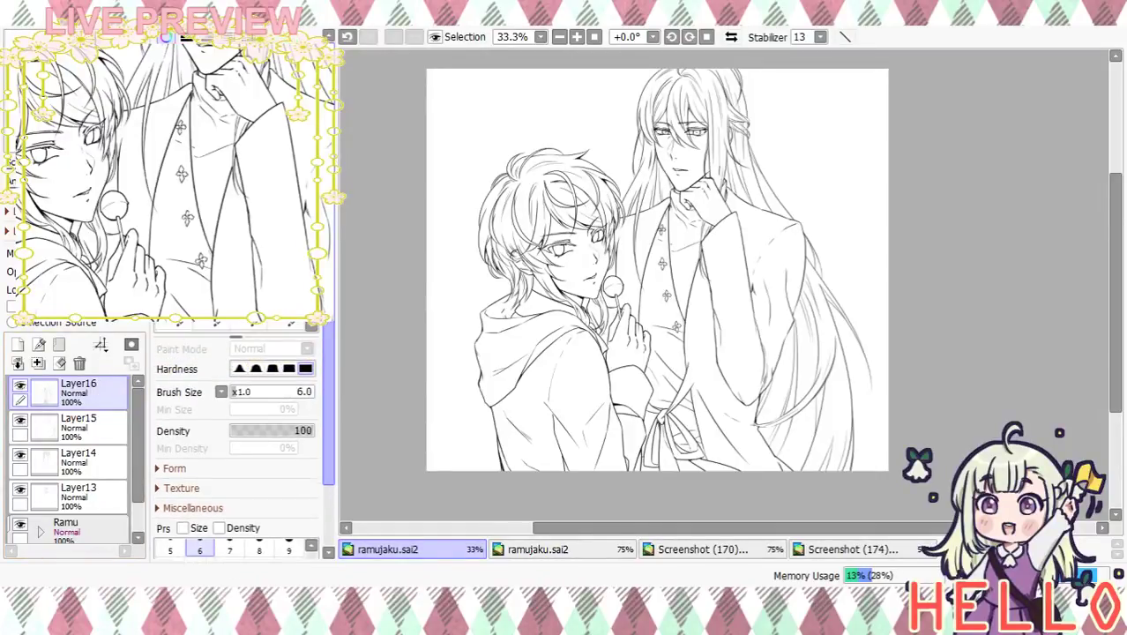
{"action": "left_click", "coordinate": [59, 345]}
{"action": "left_click_drag", "start_coordinate": [96, 419], "coordinate": [104, 405]}
{"action": "left_click_drag", "start_coordinate": [102, 450], "coordinate": [103, 437]}
{"action": "left_click_drag", "start_coordinate": [103, 491], "coordinate": [101, 473]}
{"action": "left_click_drag", "start_coordinate": [98, 520], "coordinate": [99, 505]}
{"action": "left_click_drag", "start_coordinate": [138, 437], "coordinate": [138, 472]}
{"action": "scroll", "coordinate": [97, 432], "scroll_direction": "up", "scroll_amount": 3}
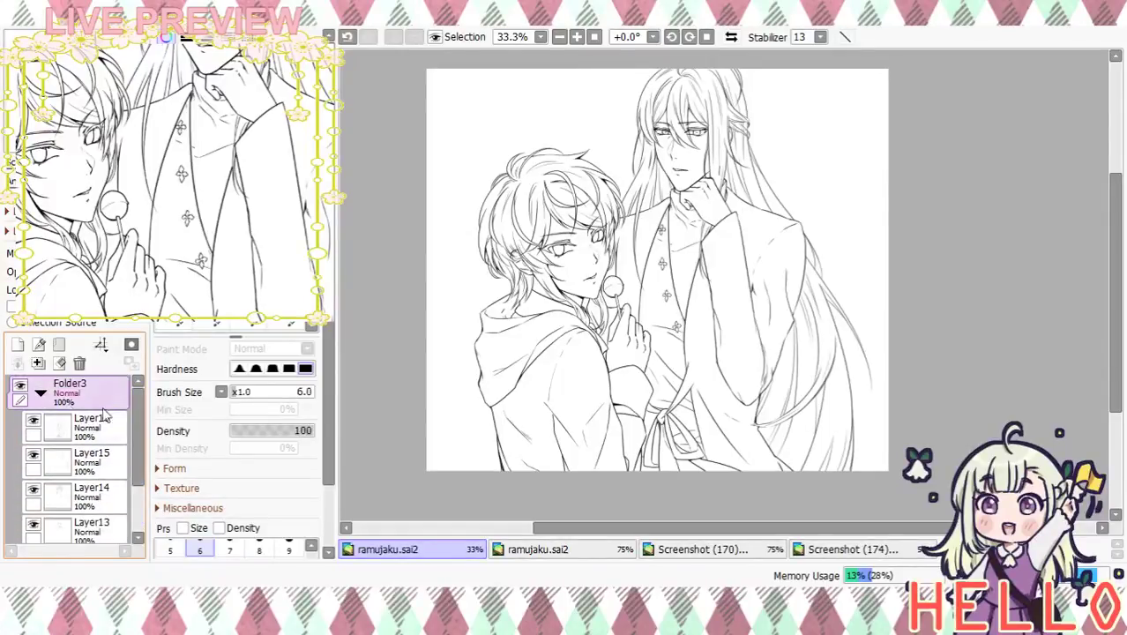
{"action": "left_click", "coordinate": [41, 394]}
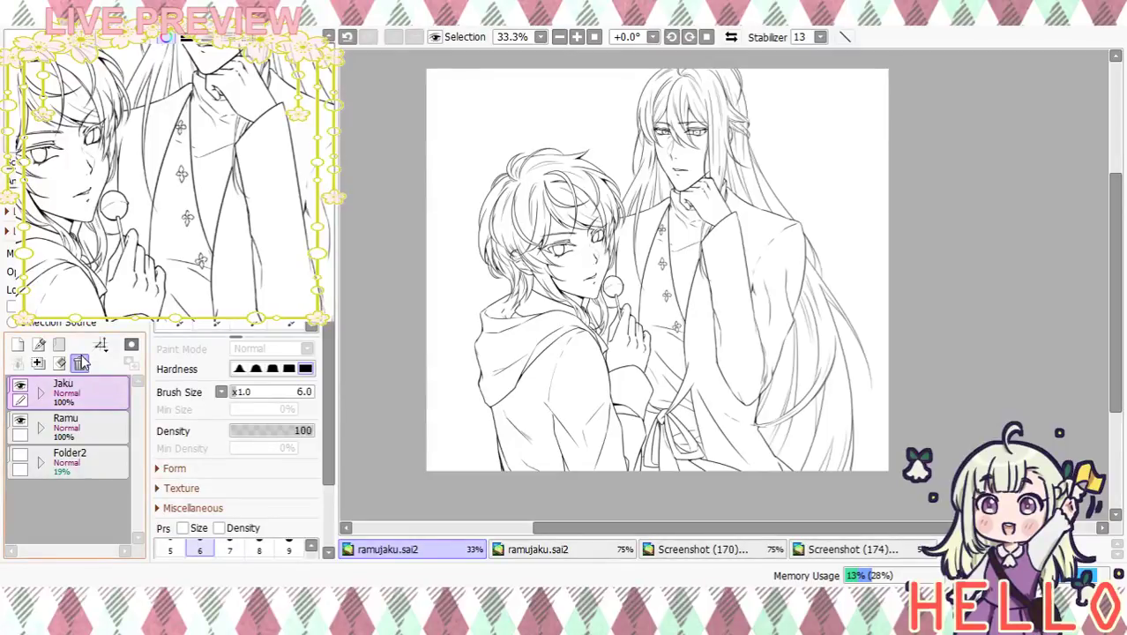
Add a new layer above the Jaku folder and prepare a pink drawing brush at size 20
{"action": "left_click", "coordinate": [18, 344]}
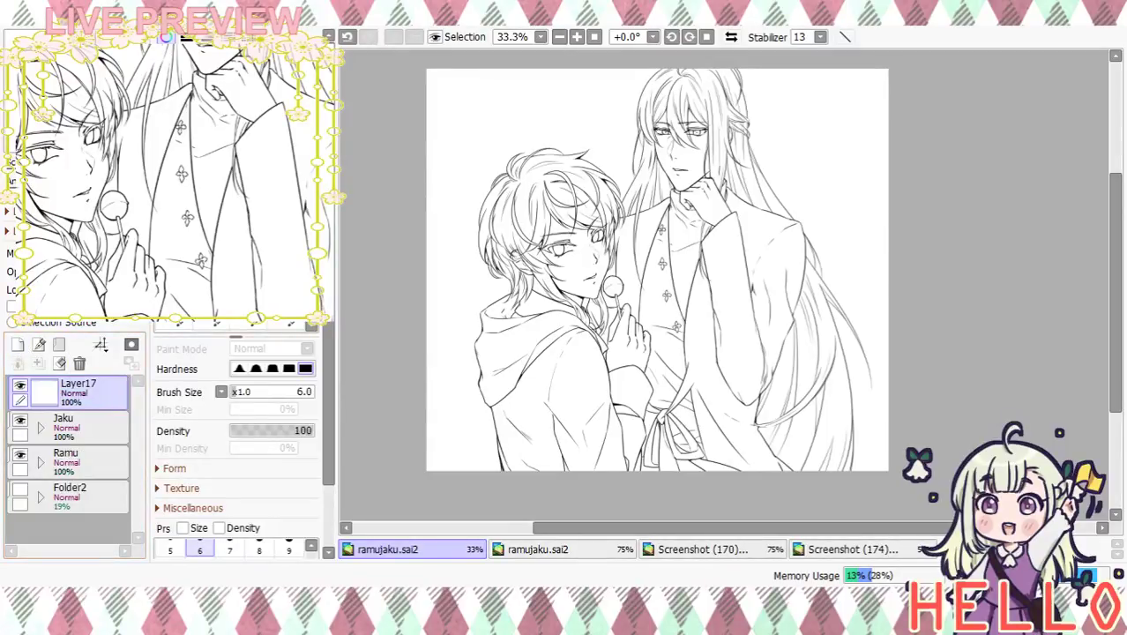
{"action": "left_click", "coordinate": [216, 273]}
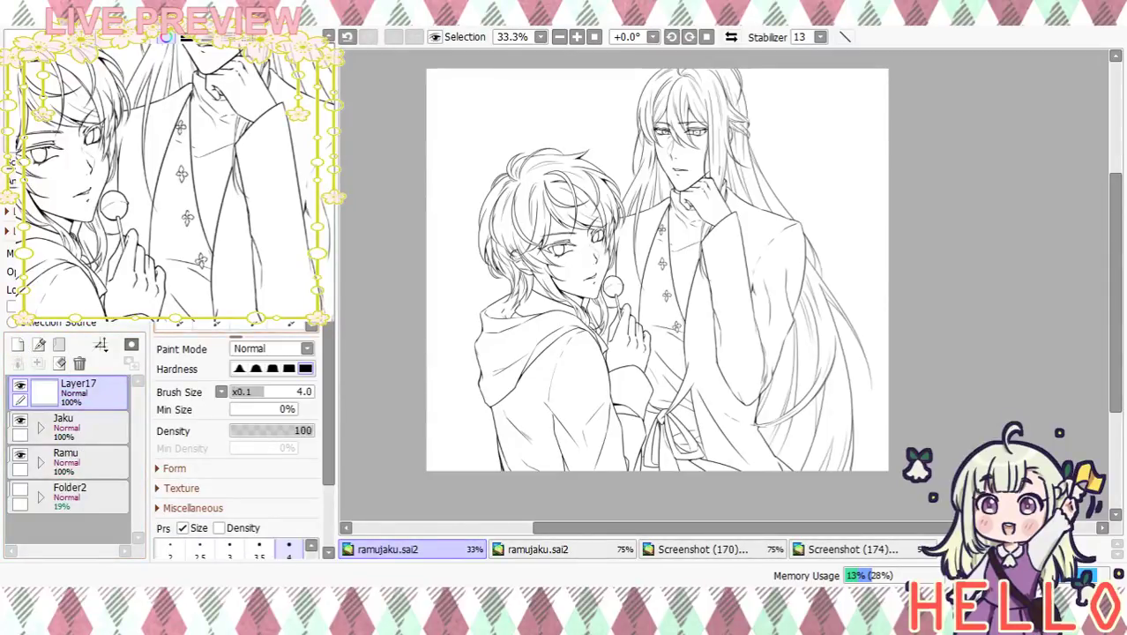
{"action": "left_click_drag", "start_coordinate": [330, 273], "coordinate": [330, 340]}
{"action": "left_click", "coordinate": [293, 532]}
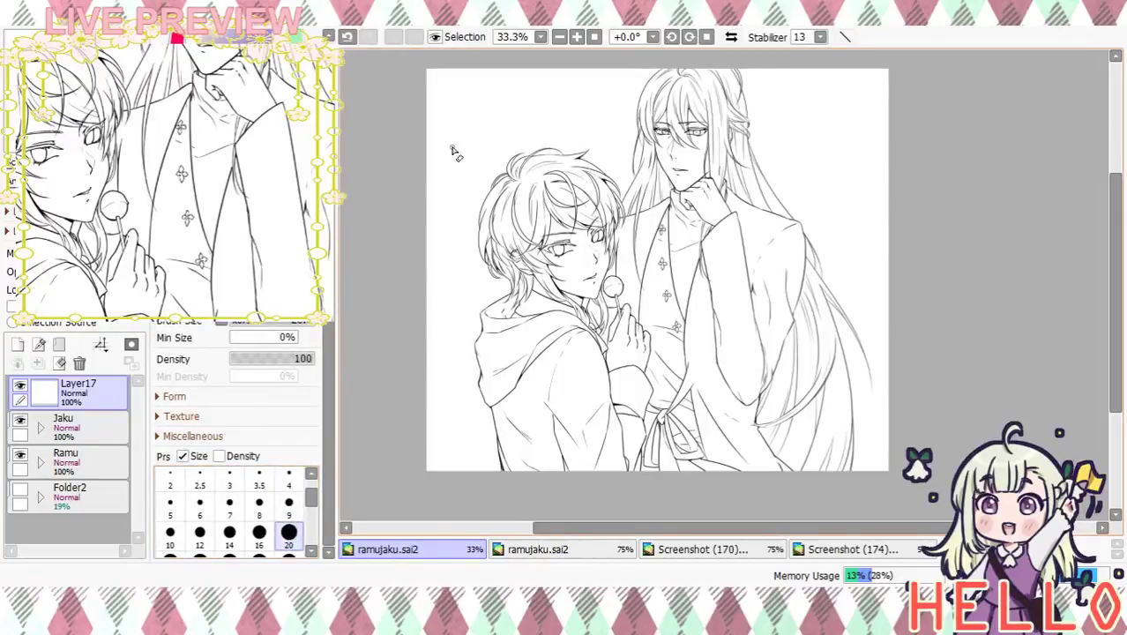
{"action": "scroll", "coordinate": [294, 529], "scroll_direction": "up", "scroll_amount": 2}
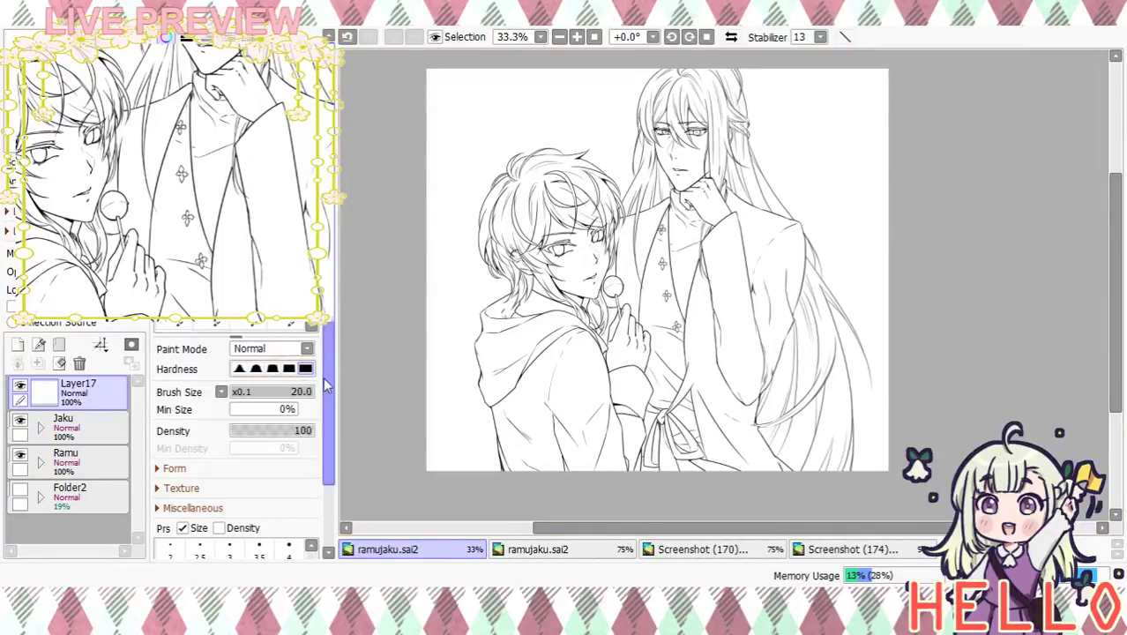
{"action": "scroll", "coordinate": [329, 430], "scroll_direction": "down", "scroll_amount": 2}
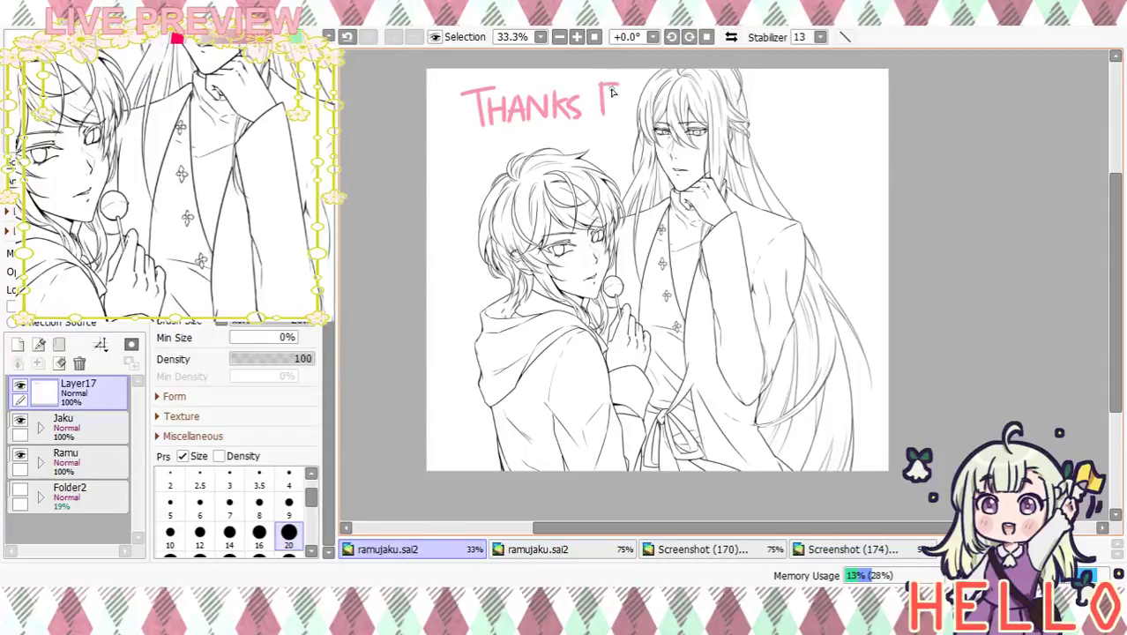
Handwrite "THANKS FOR WATCHING!" in pink across the upper canvas and draw a small smiling face below its end
{"action": "mouse_move", "coordinate": [653, 92]}
{"action": "left_mouse_down"}
{"action": "mouse_move", "coordinate": [706, 92]}
{"action": "mouse_move", "coordinate": [722, 98]}
{"action": "mouse_move", "coordinate": [712, 111]}
{"action": "mouse_move", "coordinate": [720, 95]}
{"action": "mouse_move", "coordinate": [747, 92]}
{"action": "mouse_move", "coordinate": [742, 114]}
{"action": "mouse_move", "coordinate": [752, 94]}
{"action": "mouse_move", "coordinate": [768, 112]}
{"action": "mouse_move", "coordinate": [781, 98]}
{"action": "mouse_move", "coordinate": [795, 114]}
{"action": "mouse_move", "coordinate": [814, 99]}
{"action": "mouse_move", "coordinate": [819, 123]}
{"action": "mouse_move", "coordinate": [826, 110]}
{"action": "mouse_move", "coordinate": [842, 136]}
{"action": "left_mouse_up"}
{"action": "mouse_move", "coordinate": [777, 152]}
{"action": "left_mouse_down"}
{"action": "mouse_move", "coordinate": [784, 139]}
{"action": "mouse_move", "coordinate": [792, 151]}
{"action": "mouse_move", "coordinate": [826, 152]}
{"action": "mouse_move", "coordinate": [776, 170]}
{"action": "mouse_move", "coordinate": [830, 160]}
{"action": "left_mouse_up"}
{"action": "mouse_move", "coordinate": [817, 166]}
{"action": "left_mouse_down"}
{"action": "mouse_move", "coordinate": [834, 170]}
{"action": "mouse_move", "coordinate": [806, 161]}
{"action": "left_mouse_up"}
{"action": "left_click_drag", "start_coordinate": [793, 161], "coordinate": [800, 174]}
{"action": "mouse_move", "coordinate": [724, 227]}
{"action": "left_mouse_down"}
{"action": "mouse_move", "coordinate": [790, 99]}
{"action": "mouse_move", "coordinate": [743, 285]}
{"action": "left_mouse_up"}
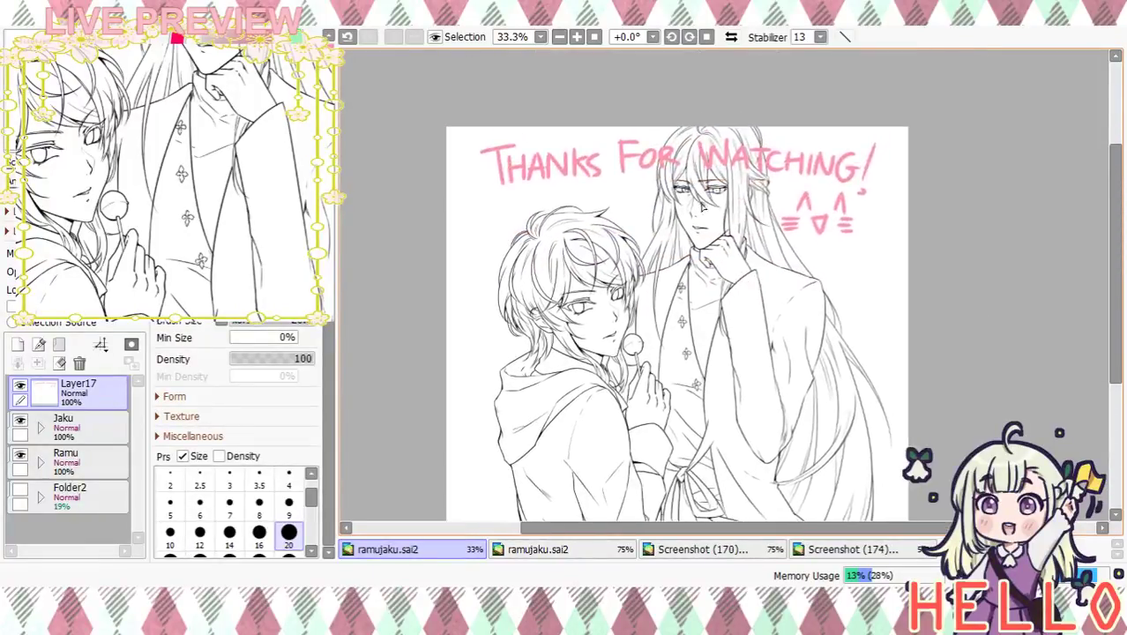
With brush size 9, write the artist's name in pink beneath "THANKS" and frame it with thin crossing lines
{"action": "left_click", "coordinate": [577, 37]}
{"action": "left_click", "coordinate": [288, 503]}
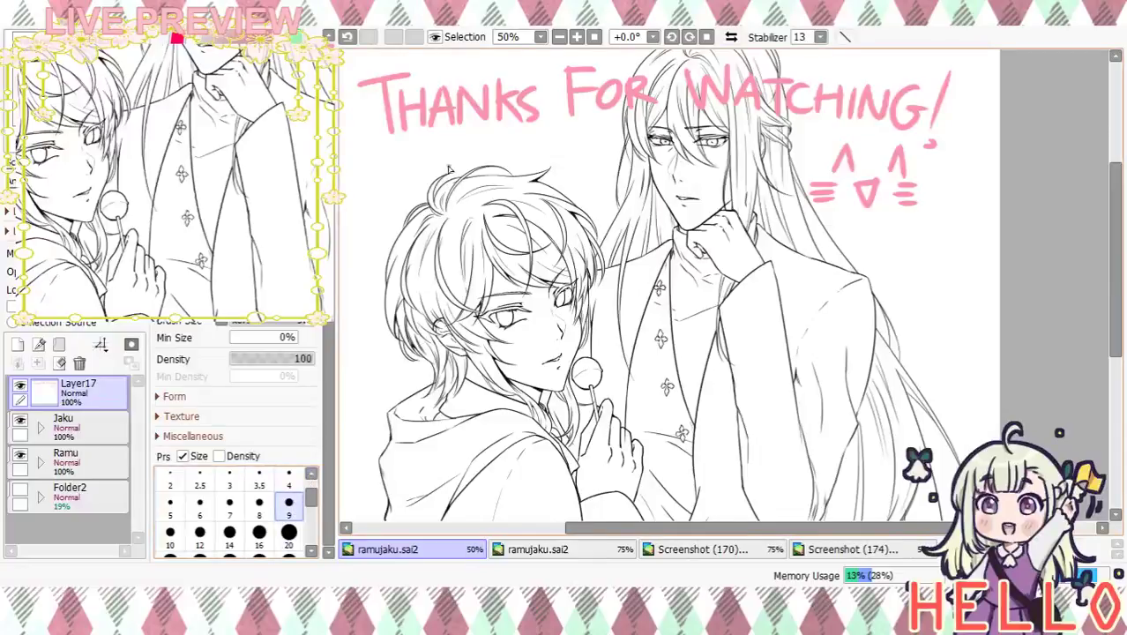
{"action": "left_click_drag", "start_coordinate": [376, 150], "coordinate": [518, 131]}
{"action": "left_click_drag", "start_coordinate": [378, 177], "coordinate": [503, 154]}
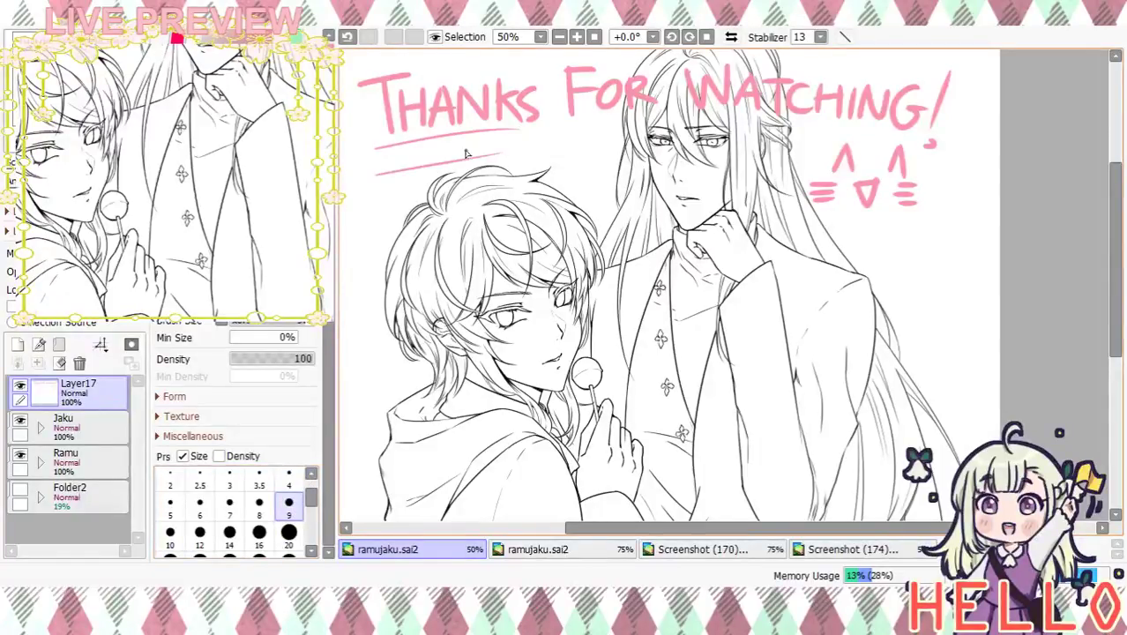
{"action": "mouse_move", "coordinate": [403, 151]}
{"action": "left_mouse_down"}
{"action": "mouse_move", "coordinate": [396, 166]}
{"action": "mouse_move", "coordinate": [437, 144]}
{"action": "mouse_move", "coordinate": [468, 156]}
{"action": "mouse_move", "coordinate": [484, 138]}
{"action": "left_mouse_up"}
{"action": "left_click_drag", "start_coordinate": [387, 139], "coordinate": [389, 171]}
{"action": "left_click_drag", "start_coordinate": [497, 134], "coordinate": [498, 178]}
{"action": "left_click", "coordinate": [559, 37]}
{"action": "mouse_move", "coordinate": [830, 327]}
{"action": "left_mouse_down"}
{"action": "mouse_move", "coordinate": [809, 284]}
{"action": "mouse_move", "coordinate": [818, 315]}
{"action": "left_mouse_up"}
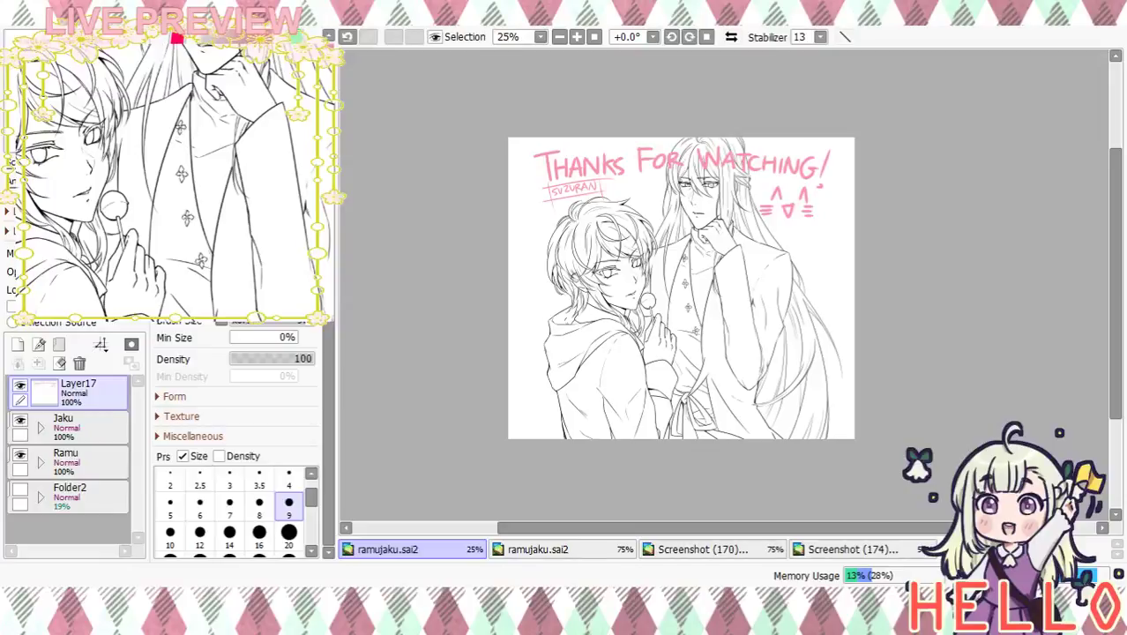
{"action": "scroll", "coordinate": [689, 178], "scroll_direction": "up", "scroll_amount": 3}
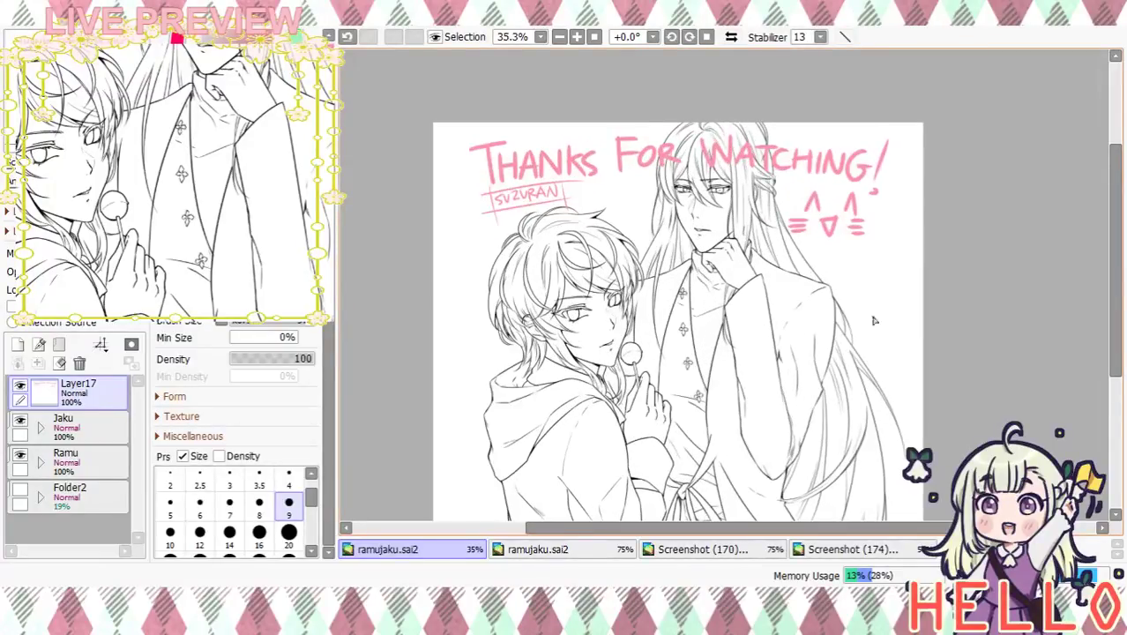
{"action": "left_click_drag", "start_coordinate": [1118, 173], "coordinate": [1124, 200]}
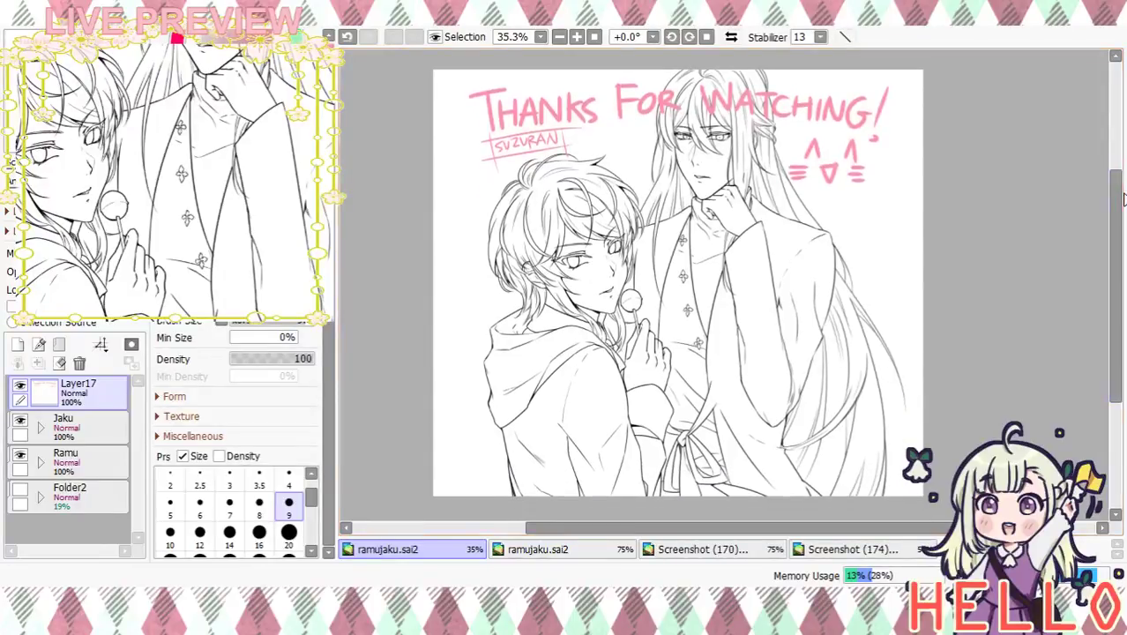